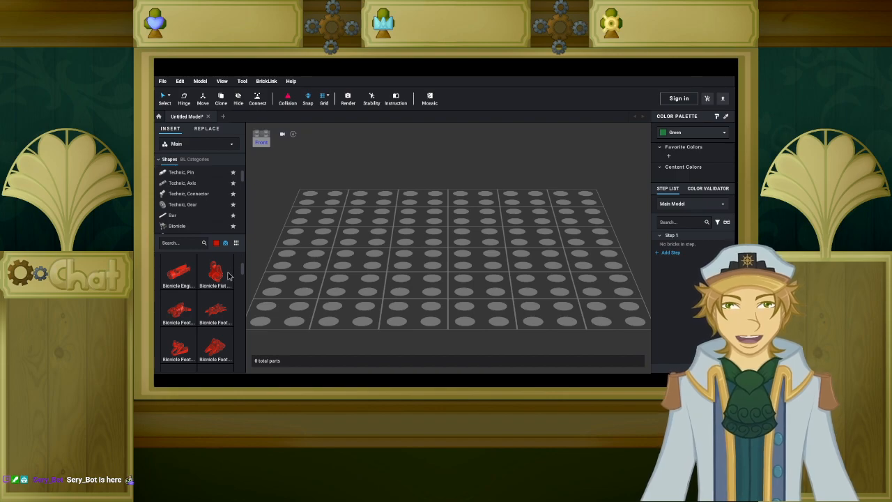
Place a red Bionicle Engine Rahi Sonic Jet on the empty baseplate.
click(216, 243)
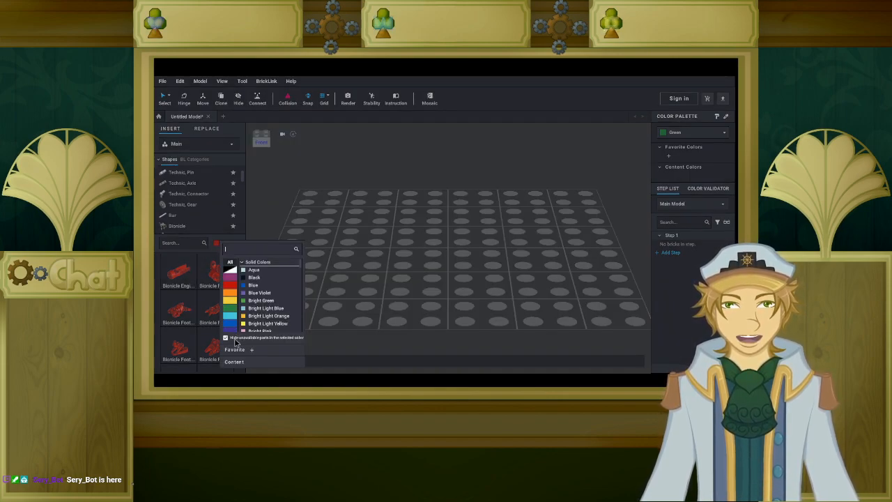
click(190, 272)
drag(190, 272, 500, 230)
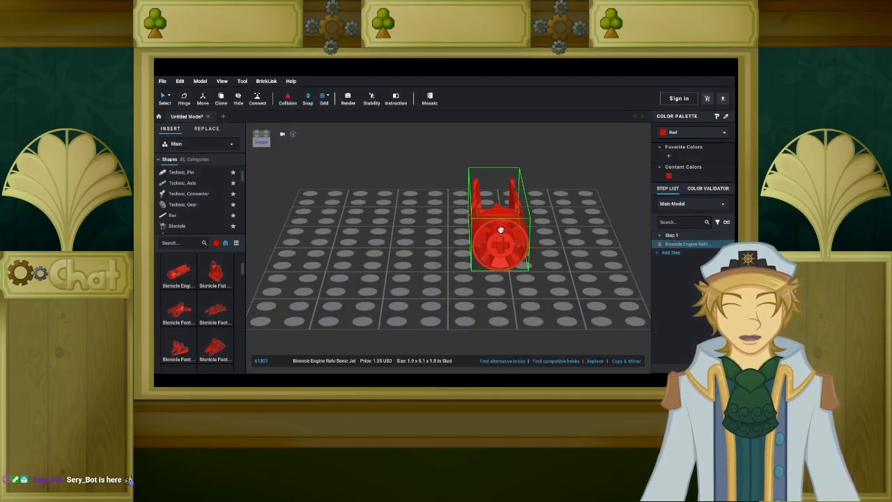
click(500, 230)
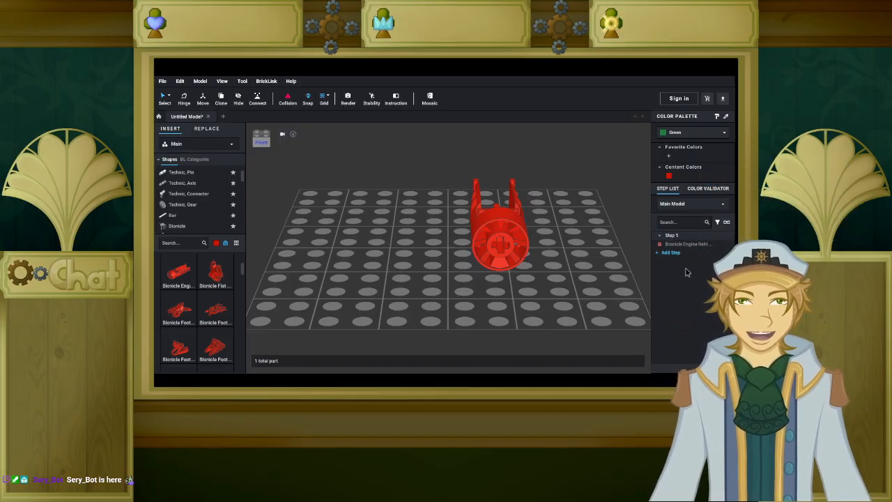
Check which colors are available for the placed engine part and delete the part.
click(508, 246)
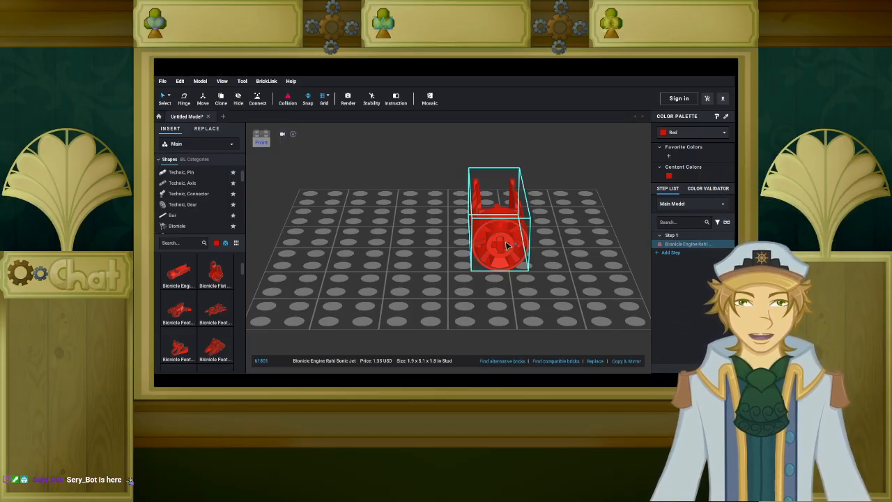
click(688, 133)
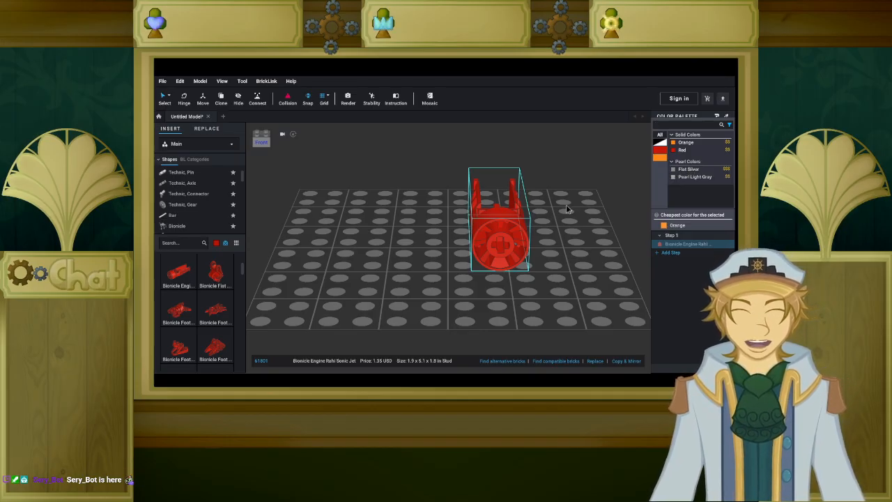
key(Delete)
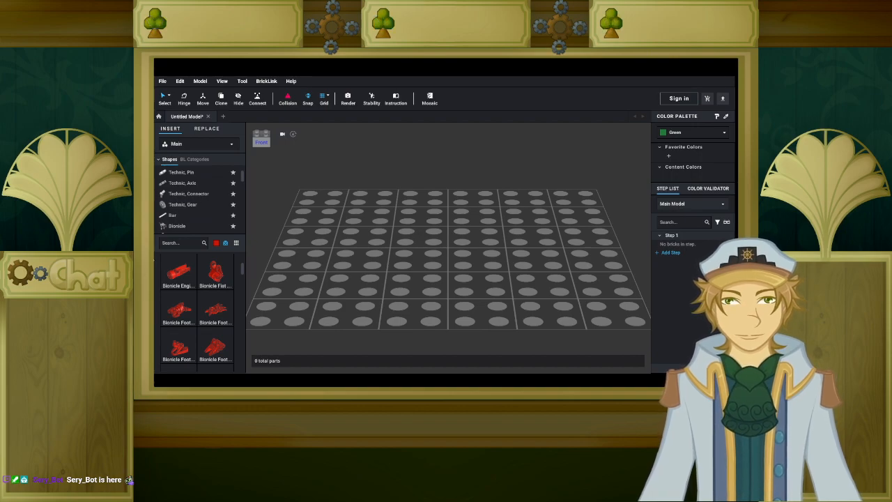
Look through the green shades offered for the parts palette without choosing one.
click(218, 244)
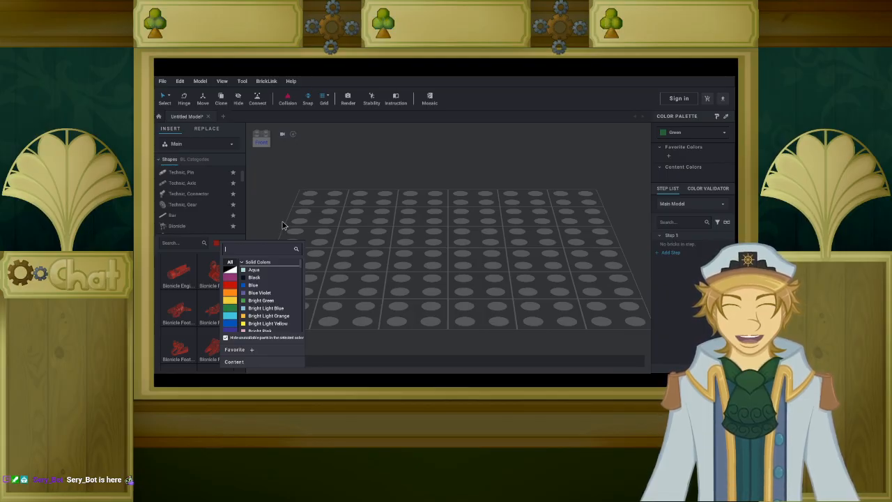
click(233, 309)
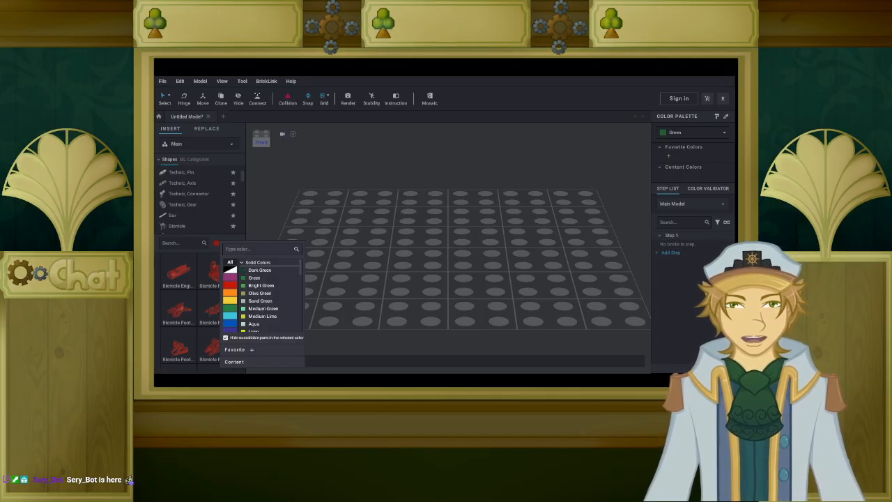
click(417, 217)
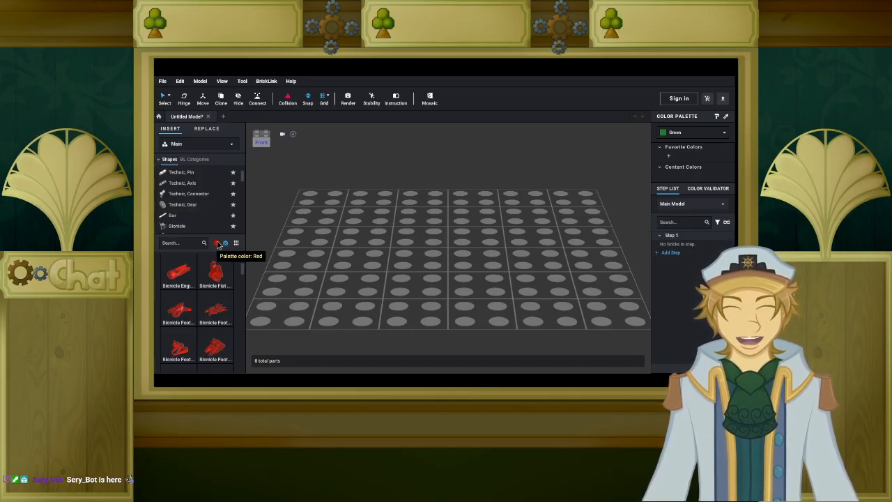
click(218, 244)
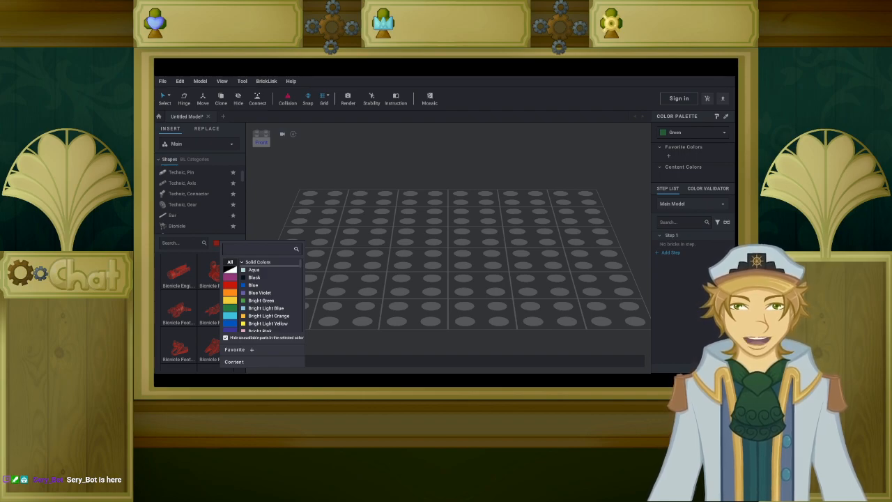
click(654, 160)
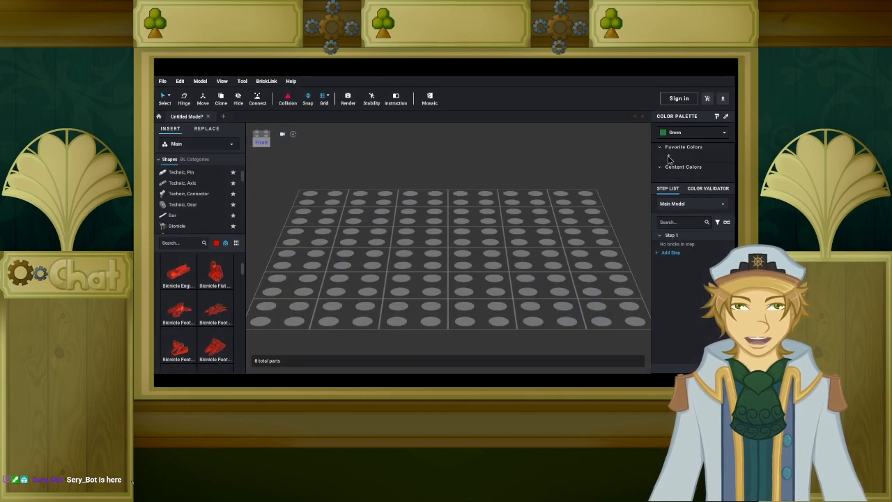
Add Green, Dark Green and White to the favorite colors.
click(674, 156)
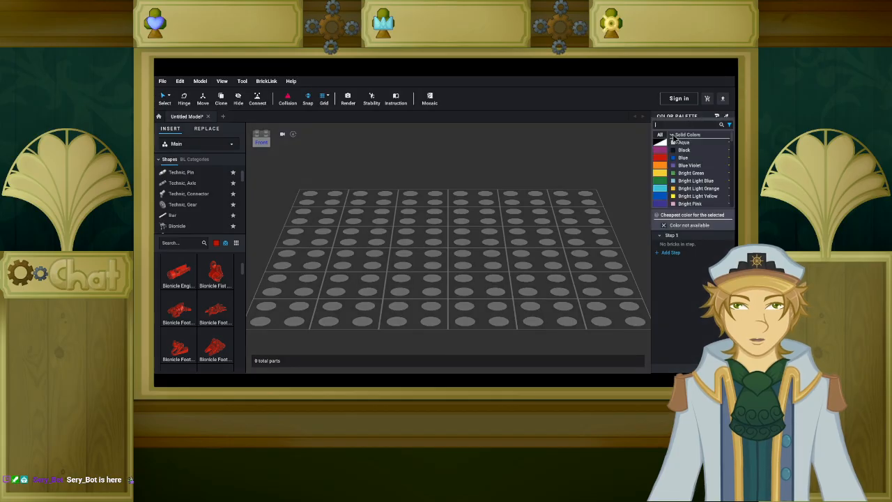
click(665, 181)
click(681, 144)
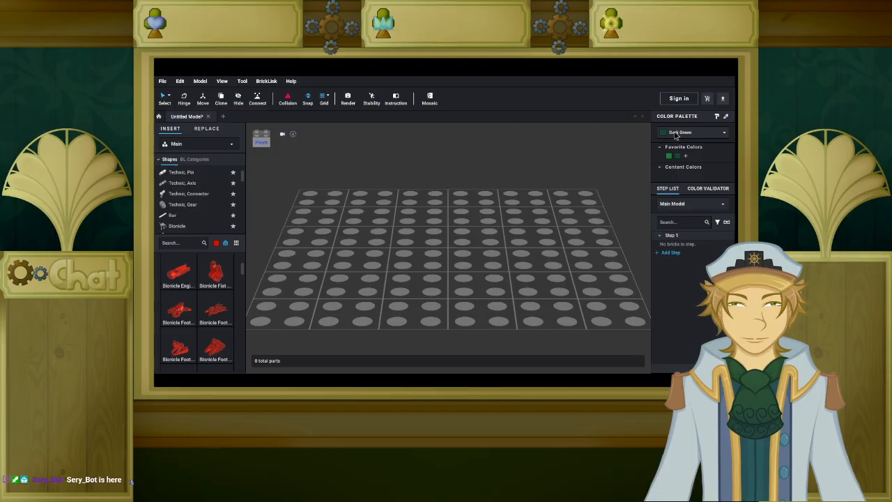
click(686, 158)
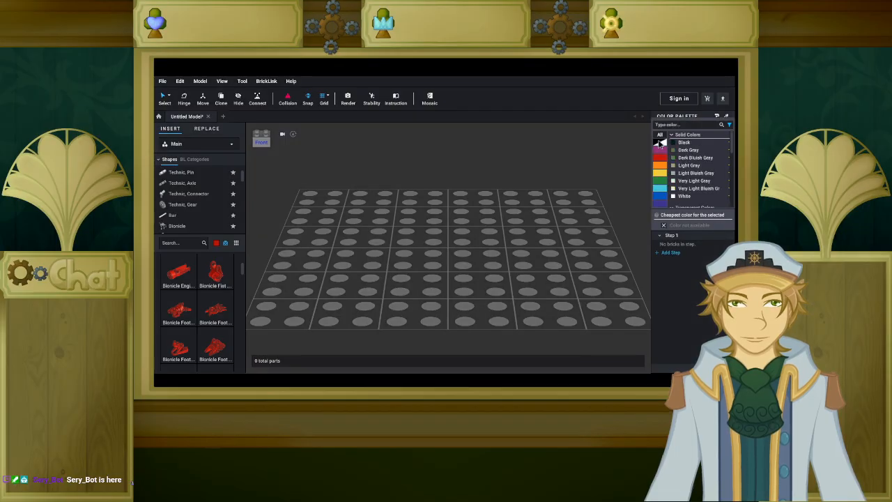
click(685, 198)
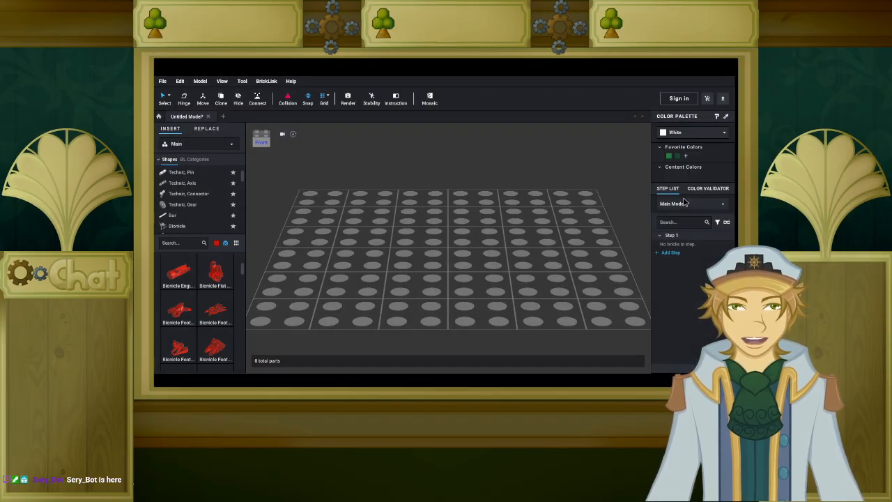
Look through the yellow and gold shades offered for the current color, down to the pearl and metallic ones.
click(683, 137)
scroll(697, 160, down, 5)
scroll(699, 160, down, 15)
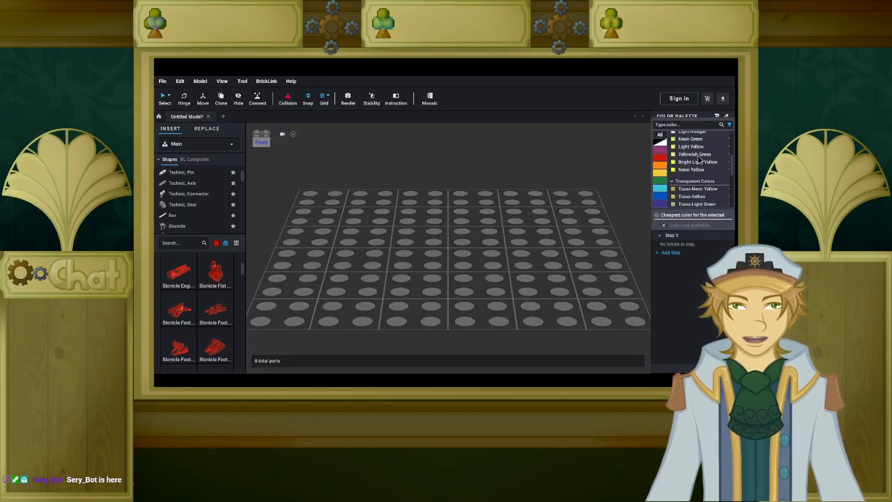
scroll(696, 159, down, 3)
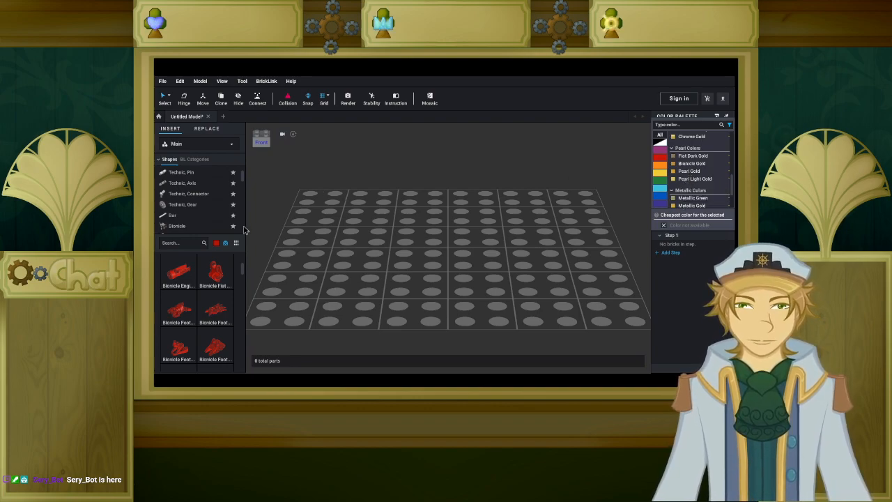
Set the parts palette color to Pearl Light Gold with parts unavailable in that color hidden.
click(216, 243)
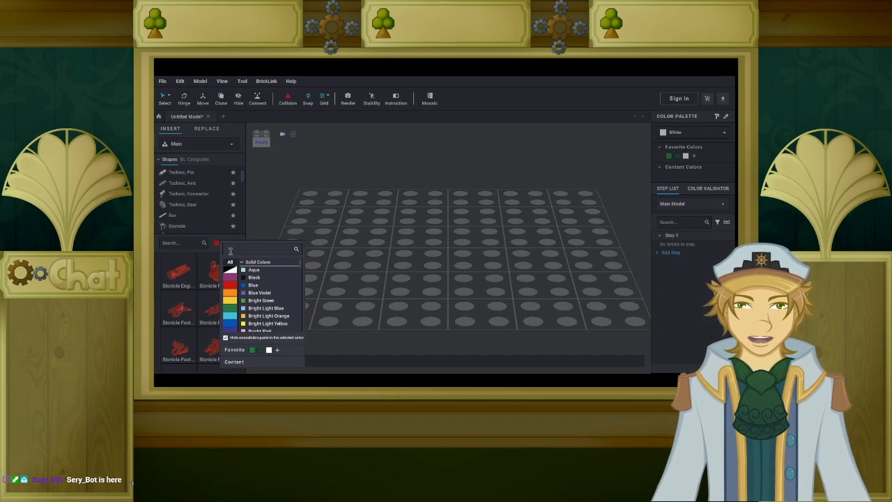
scroll(261, 292, down, 10)
scroll(262, 276, down, 5)
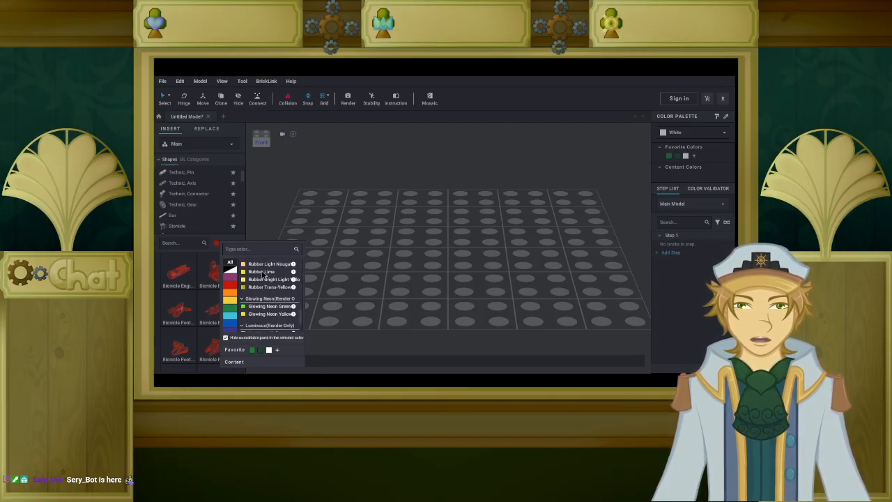
scroll(262, 276, up, 3)
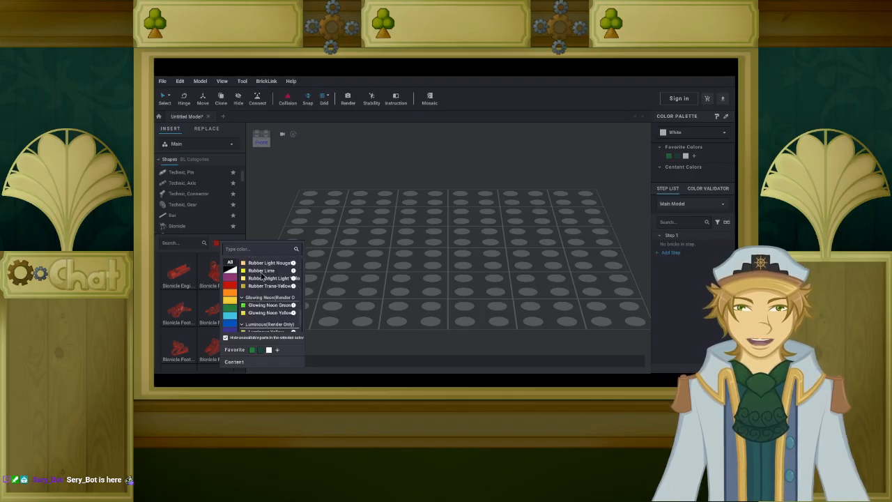
scroll(262, 279, down, 3)
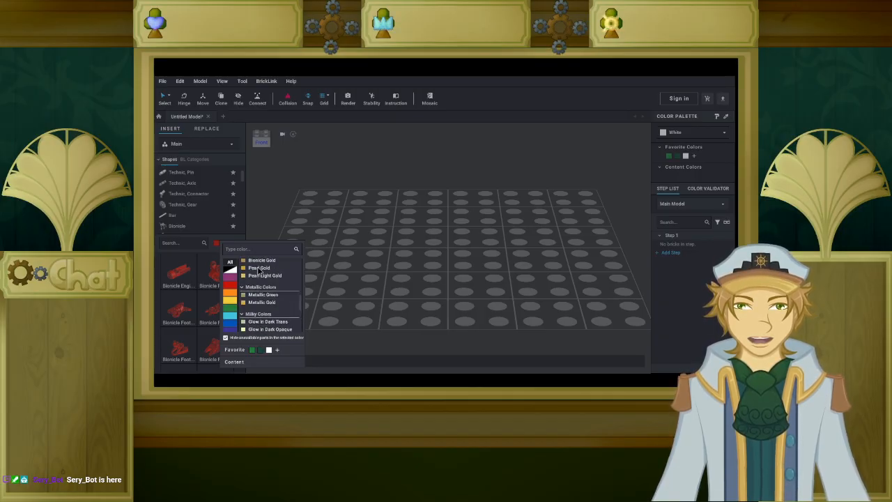
click(267, 298)
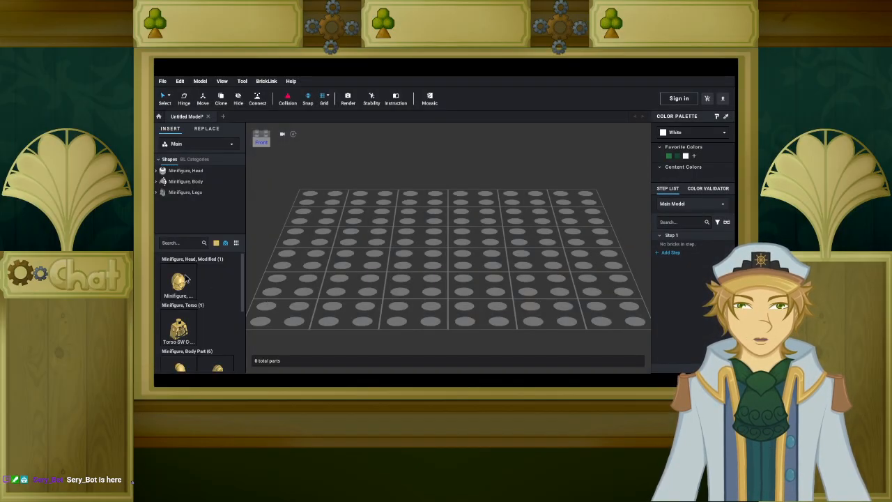
Place the Pearl Light Gold protocol droid head and the C-3PO pattern torso on the baseplate.
scroll(181, 286, down, 3)
scroll(181, 289, up, 3)
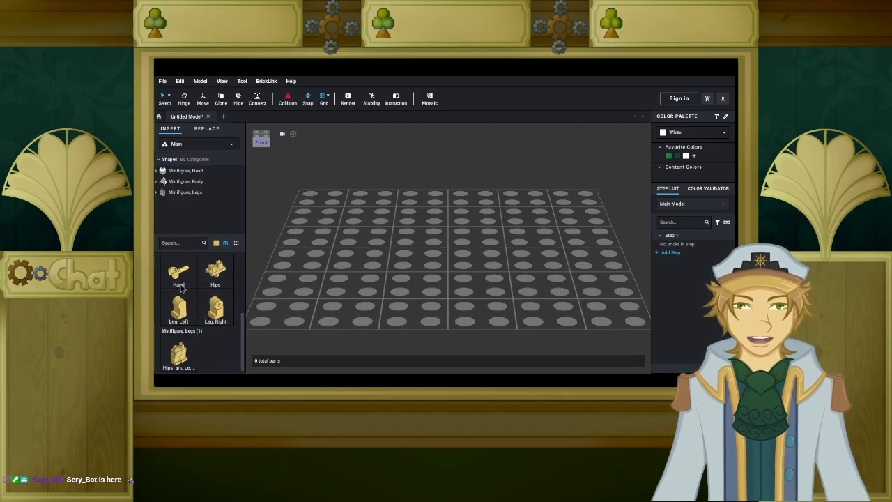
scroll(181, 290, up, 1)
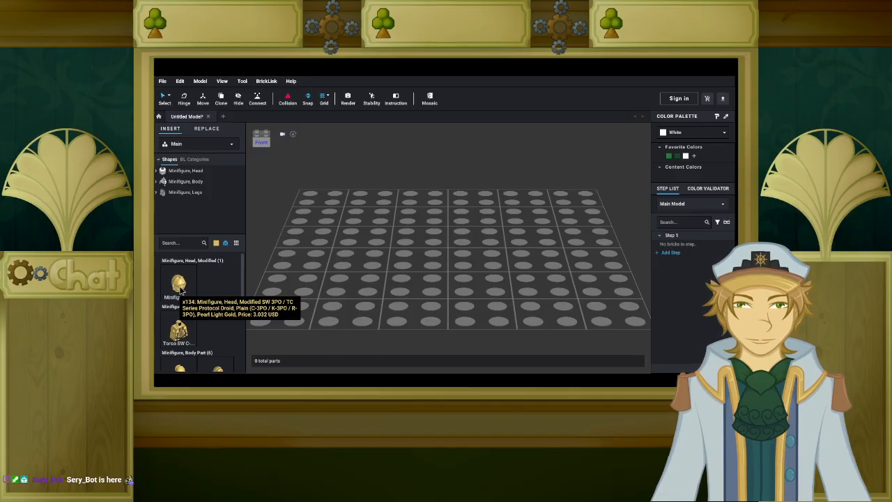
double_click(179, 291)
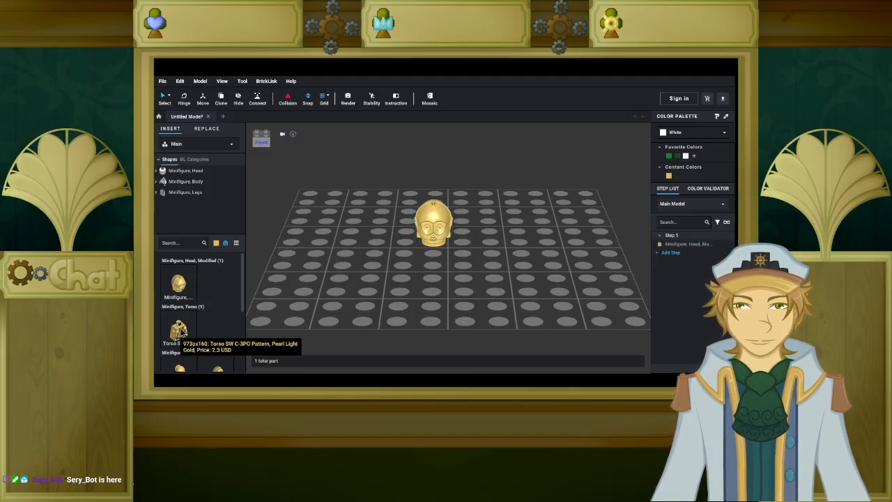
double_click(182, 332)
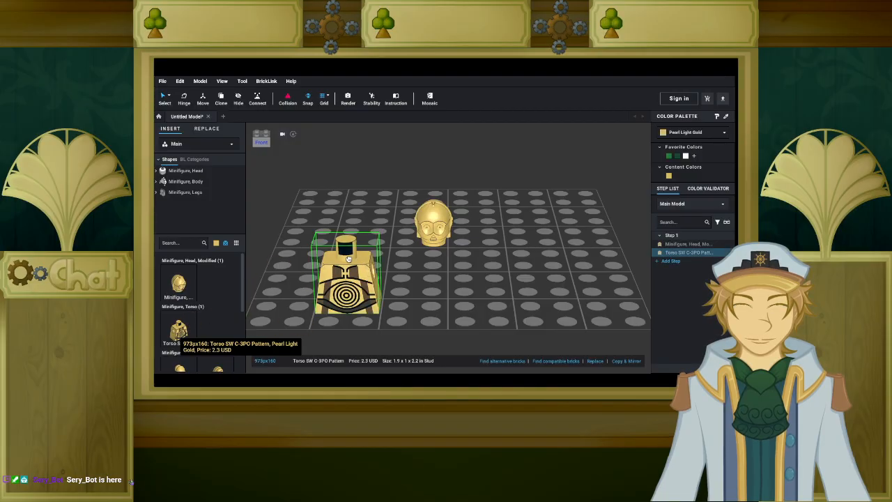
Undo the torso placement and delete the droid head from the baseplate.
key(ctrl+z)
click(181, 333)
click(437, 229)
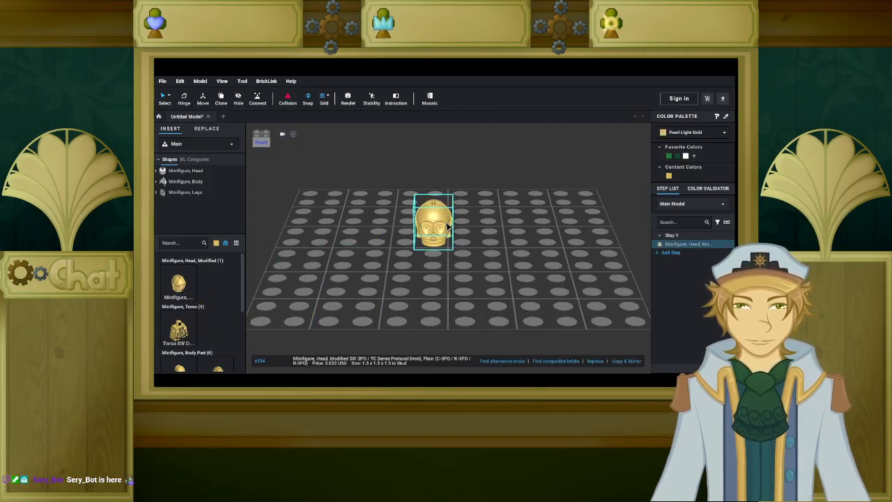
key(Delete)
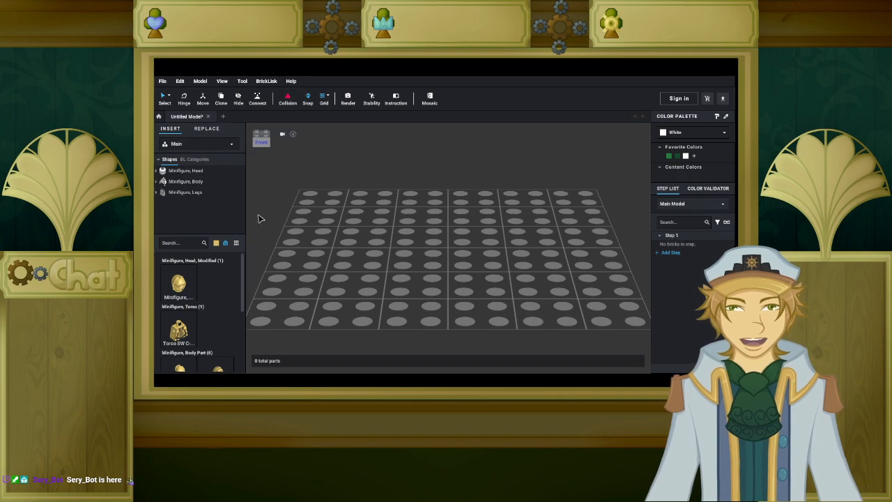
Choose Pearl Gold from the yellow shades as the current color and add it to the favorite colors.
click(216, 242)
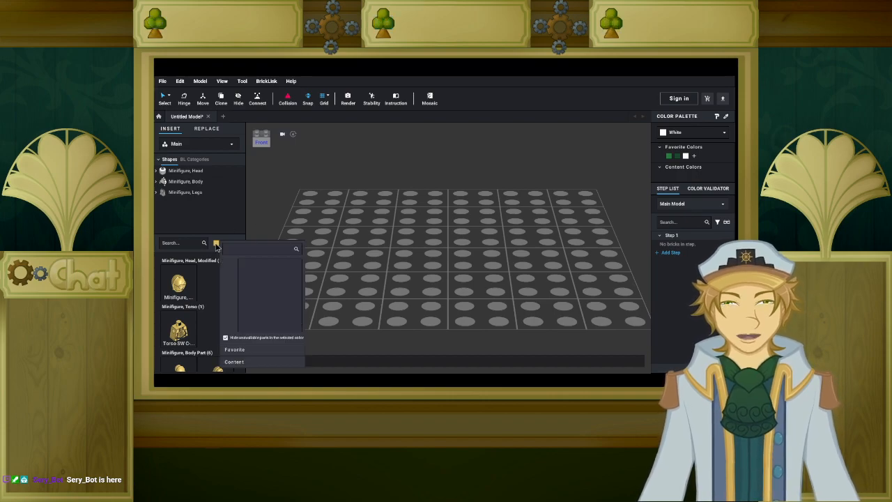
click(680, 134)
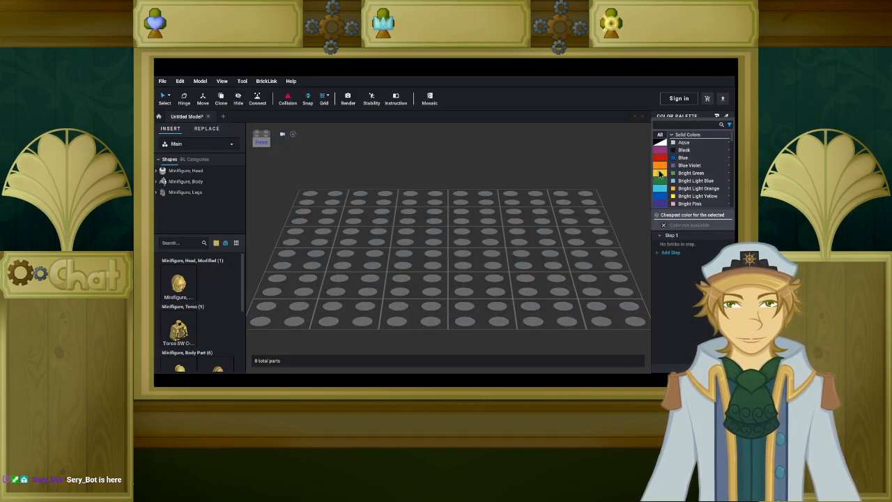
click(659, 175)
scroll(714, 188, down, 8)
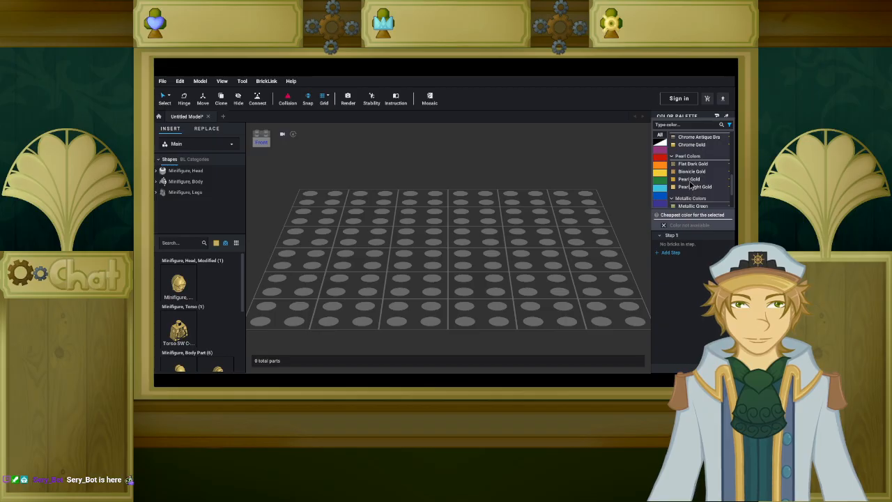
click(690, 179)
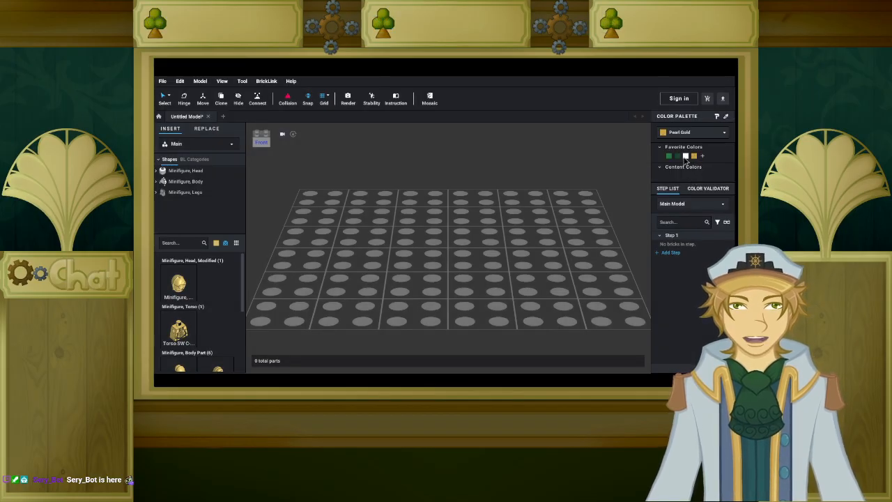
Set the parts palette color to the favorite White and find the Bionicle category among the shapes.
click(217, 242)
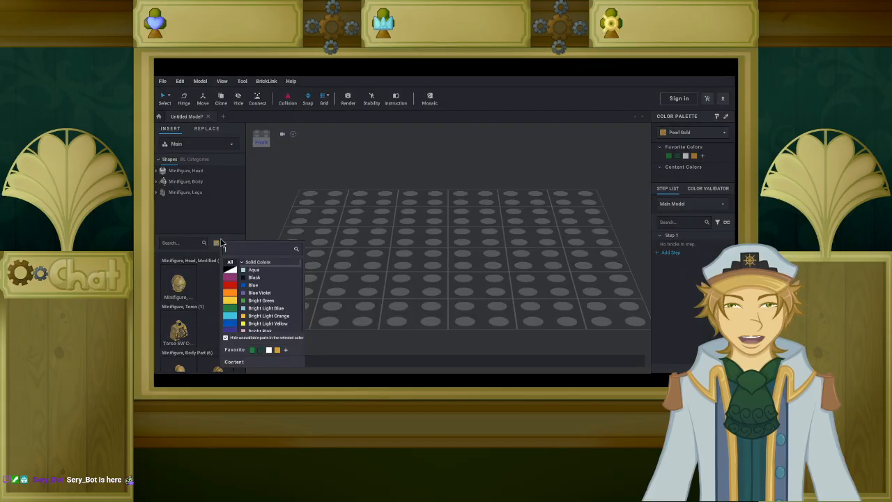
click(269, 351)
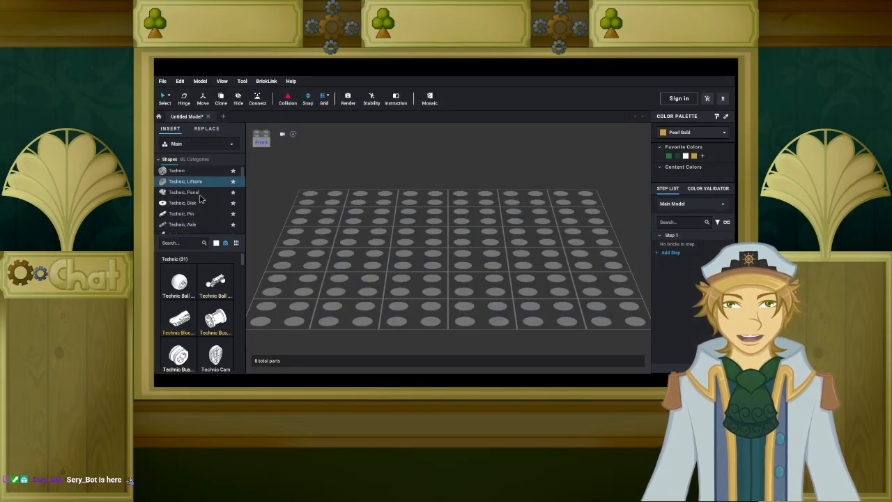
scroll(200, 200, down, 1)
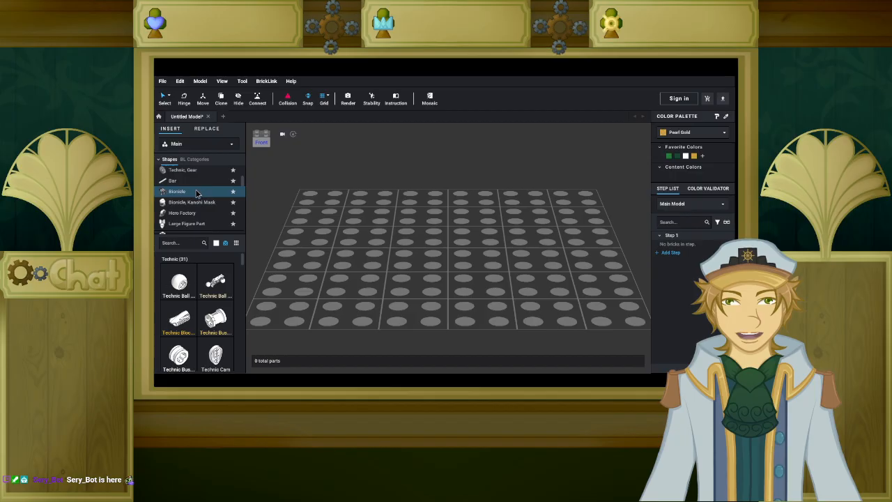
Browse the Bionicle category for parts available in White.
click(198, 191)
scroll(215, 301, down, 6)
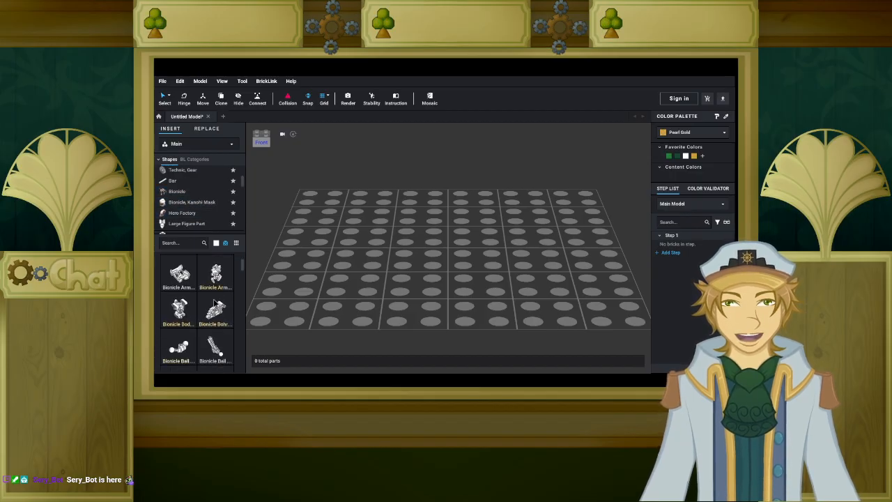
scroll(213, 298, down, 8)
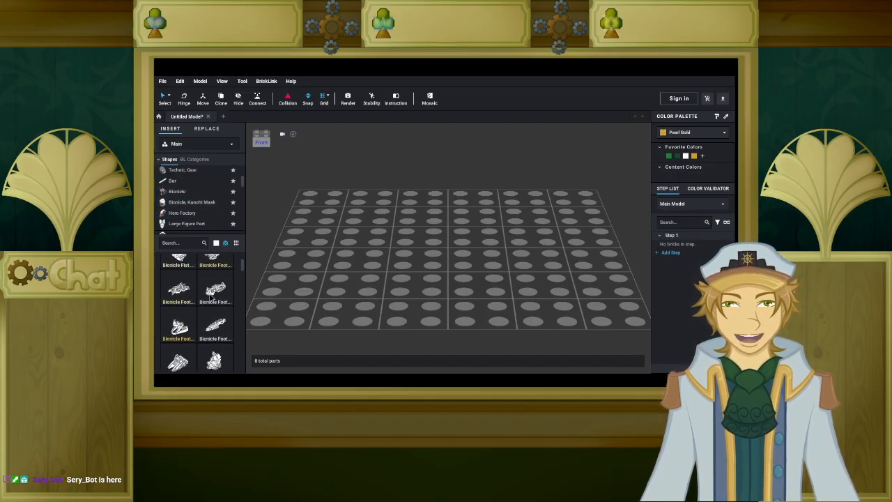
scroll(213, 293, down, 4)
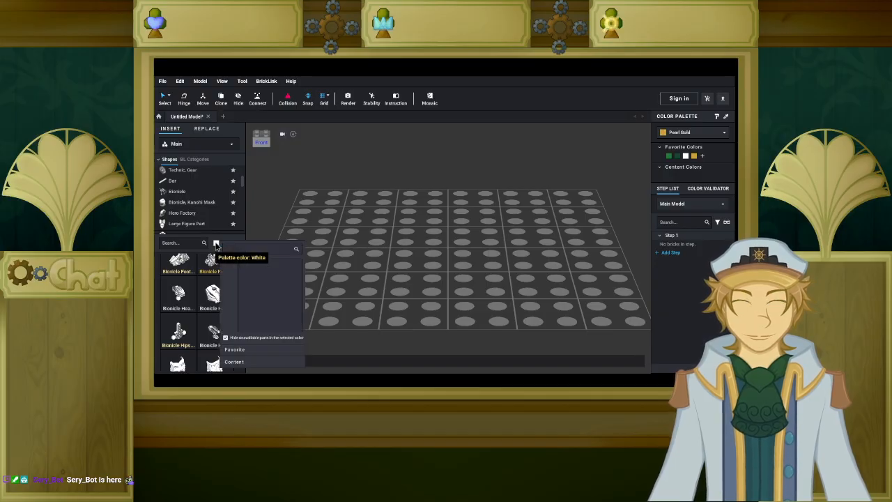
Set the parts palette color to the favorite Dark Green and find the Toa Metru Torso in the Bionicle category.
click(216, 243)
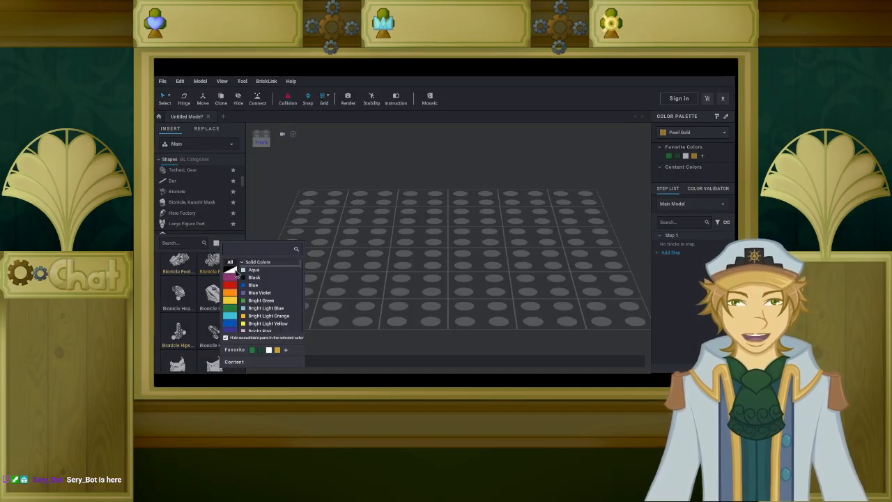
click(262, 352)
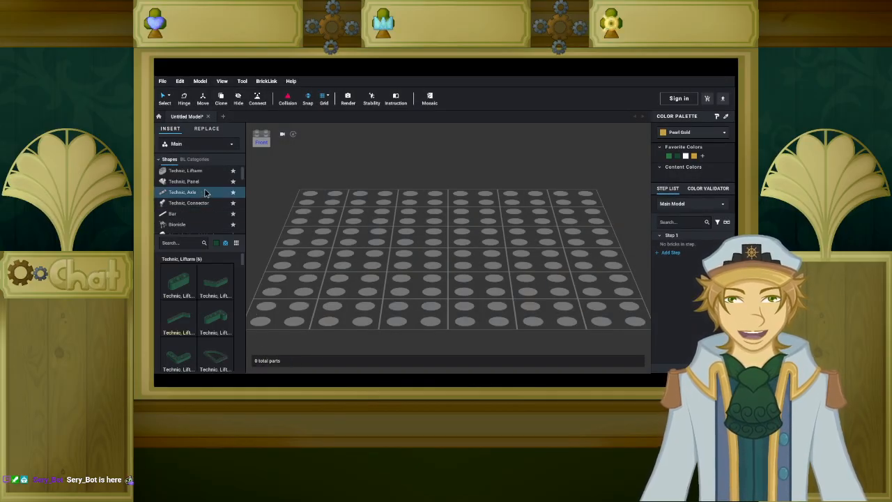
click(200, 224)
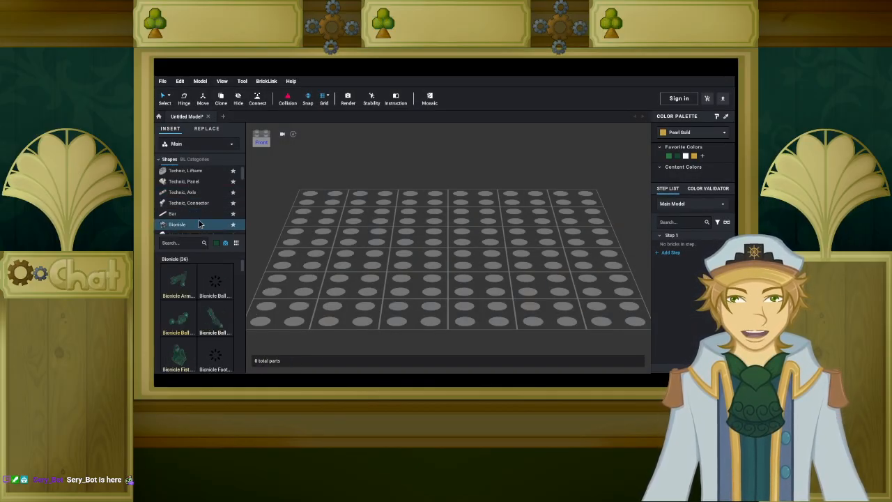
scroll(223, 303, down, 3)
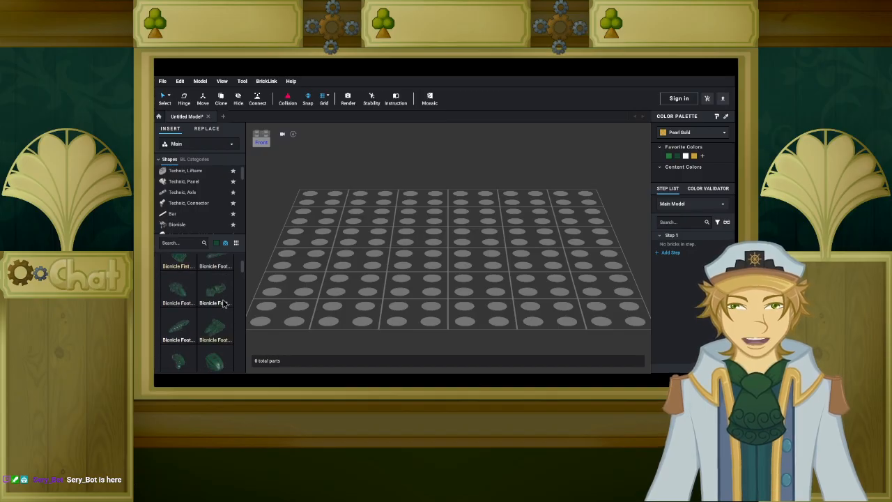
scroll(222, 300, down, 3)
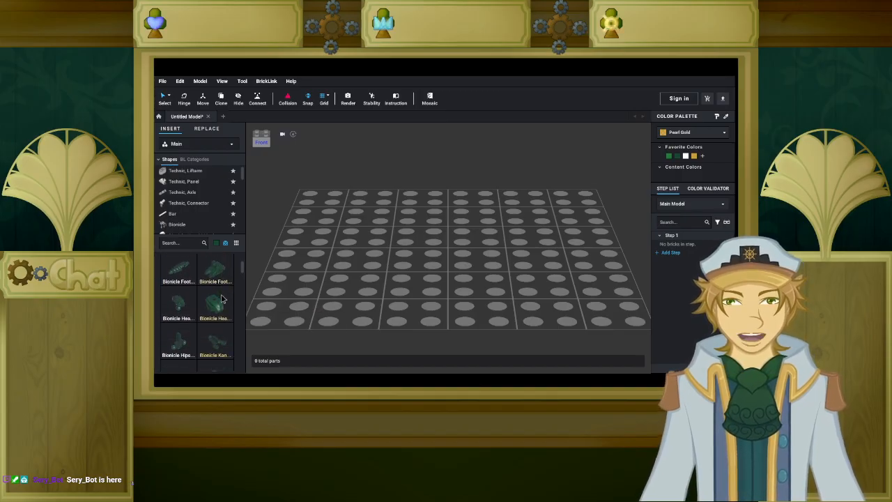
scroll(222, 298, down, 1)
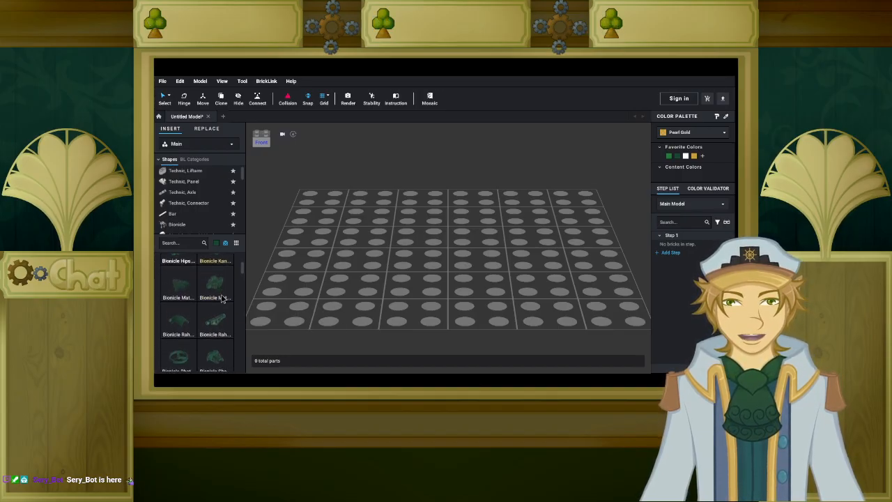
scroll(222, 299, down, 1)
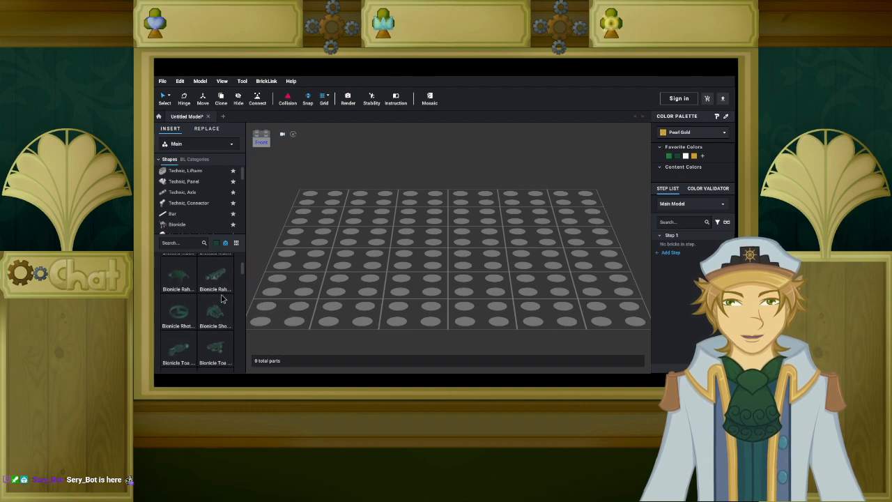
scroll(220, 298, down, 1)
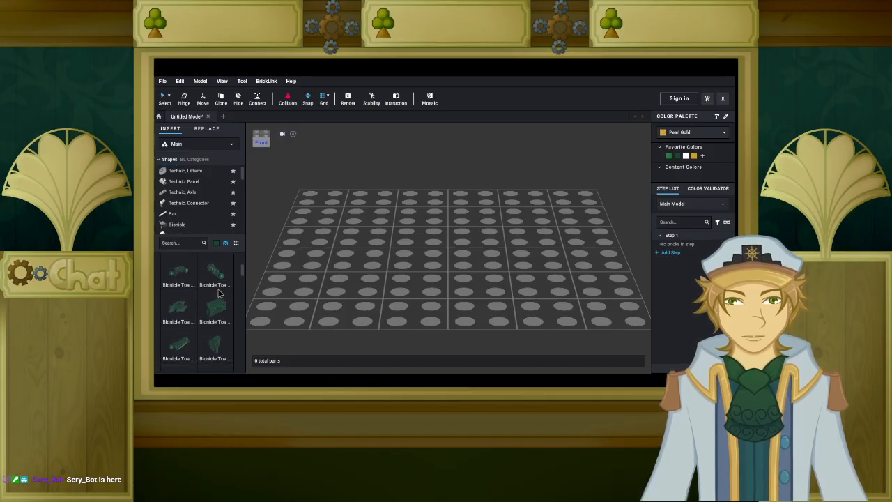
scroll(218, 294, down, 1)
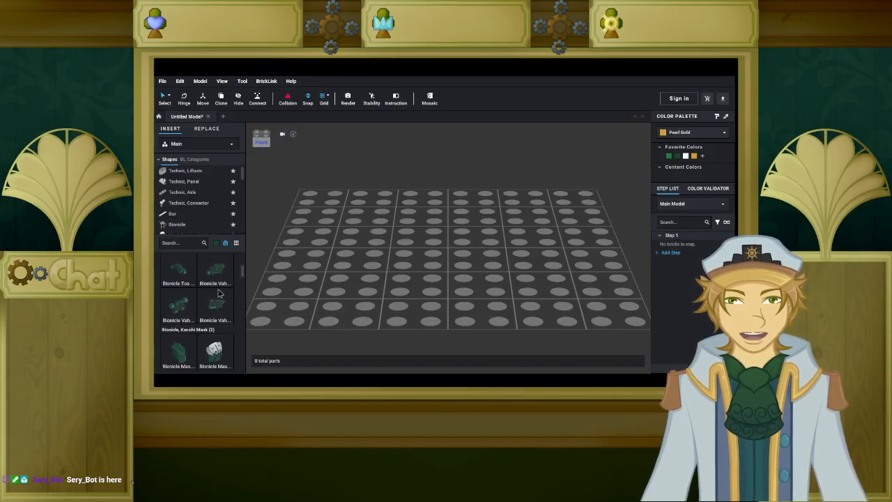
scroll(218, 294, down, 1)
scroll(218, 294, up, 3)
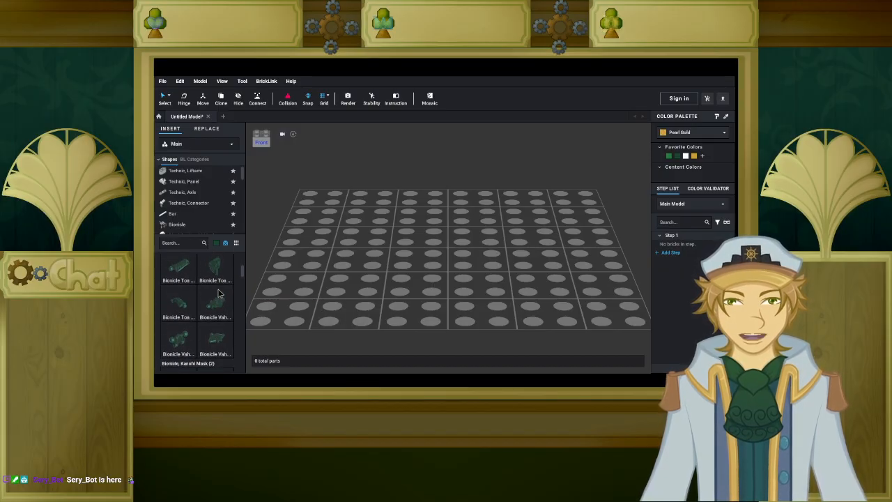
scroll(218, 294, up, 1)
Place the Dark Green Bionicle Toa Metru Torso on the baseplate, rotated so its chest faces the Left view.
click(217, 296)
scroll(479, 210, down, 6)
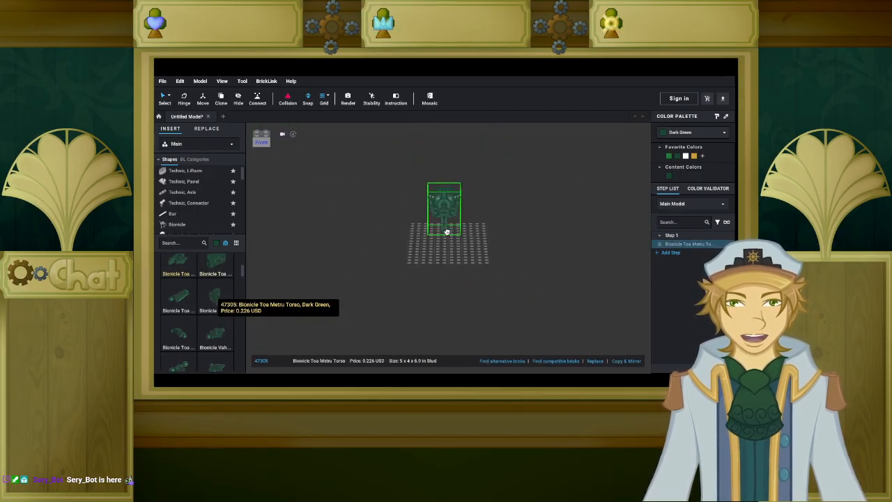
scroll(429, 260, up, 5)
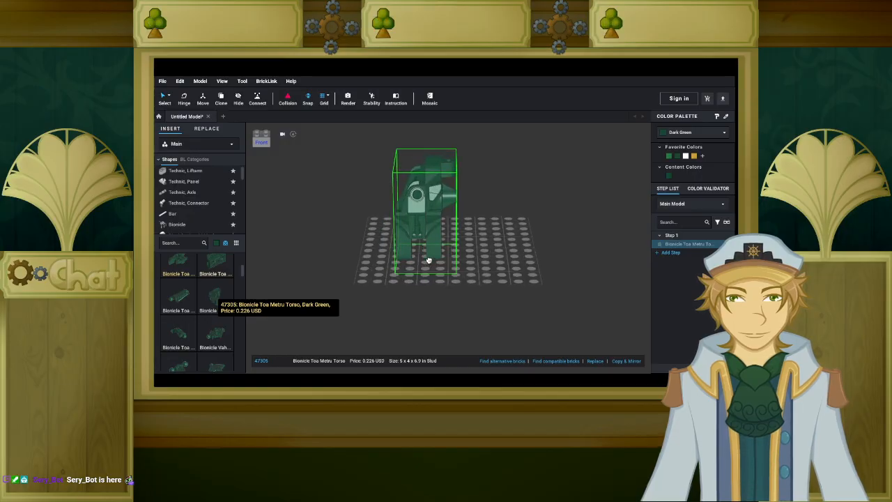
key(Right)
key(Right)
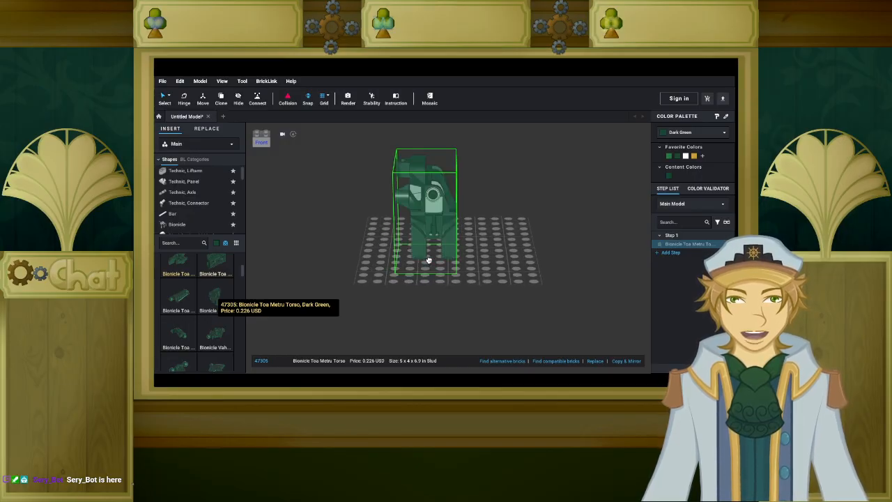
click(423, 260)
key(Escape)
Add the Dark Green Bionicle Toa Metru Chest Cover in front of the torso's chest.
right_drag(474, 268, 442, 263)
scroll(441, 266, up, 3)
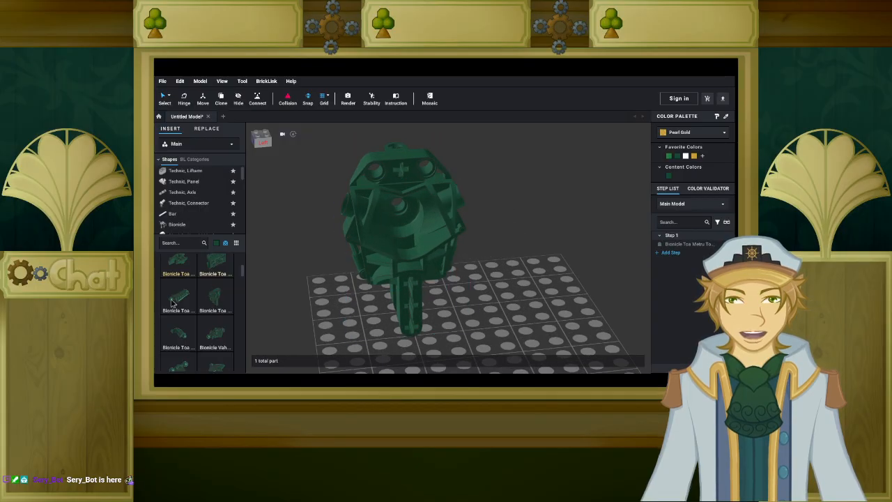
click(179, 265)
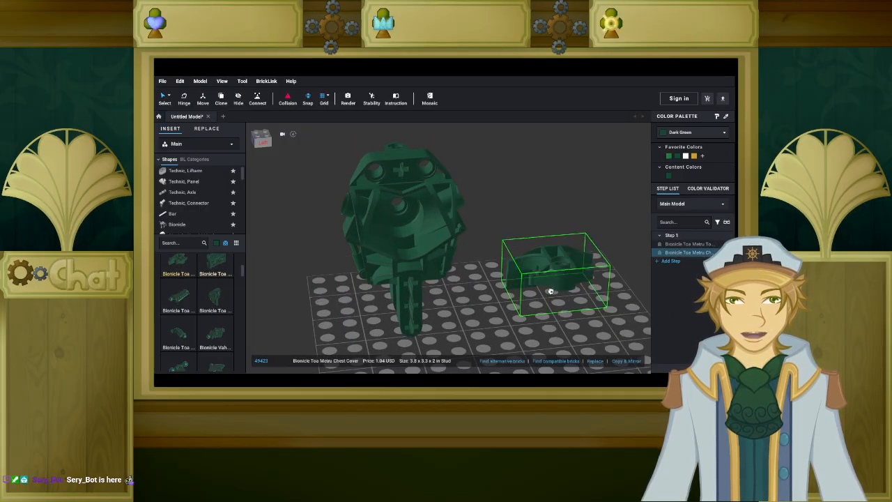
click(407, 196)
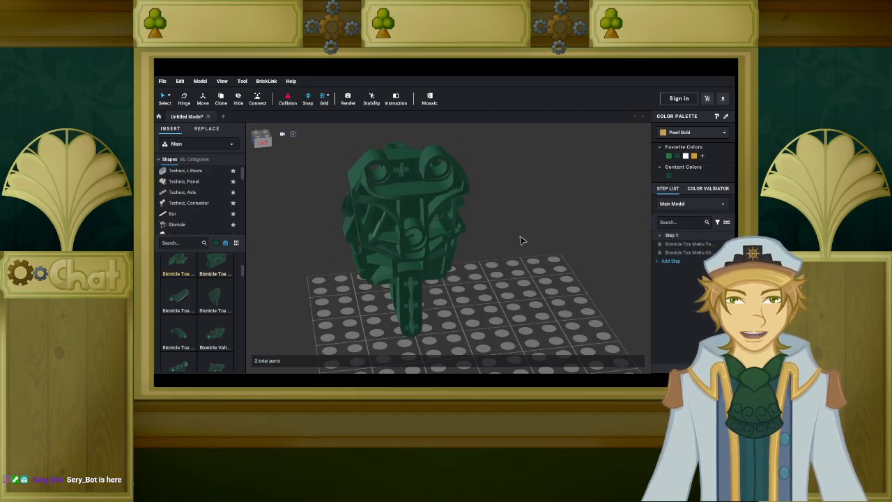
Select the chest cover and review the colors it is available in, keeping its current color.
right_drag(519, 240, 544, 241)
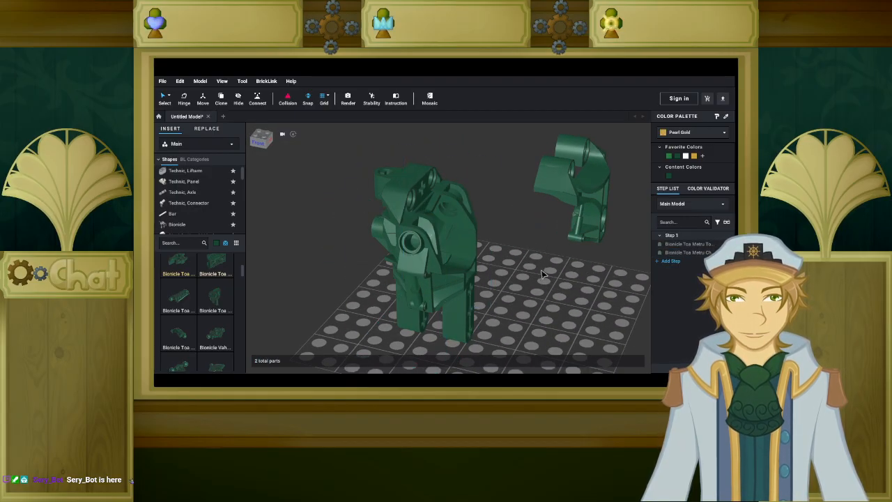
right_drag(596, 205, 543, 223)
click(544, 223)
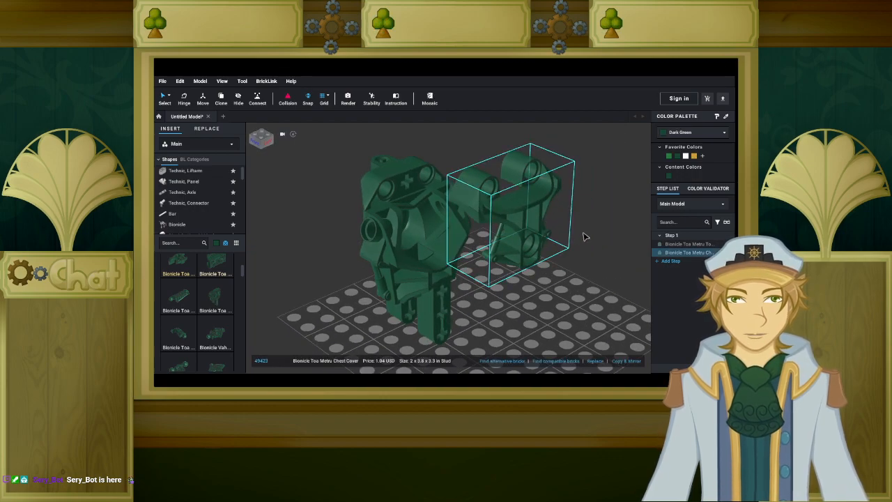
click(678, 133)
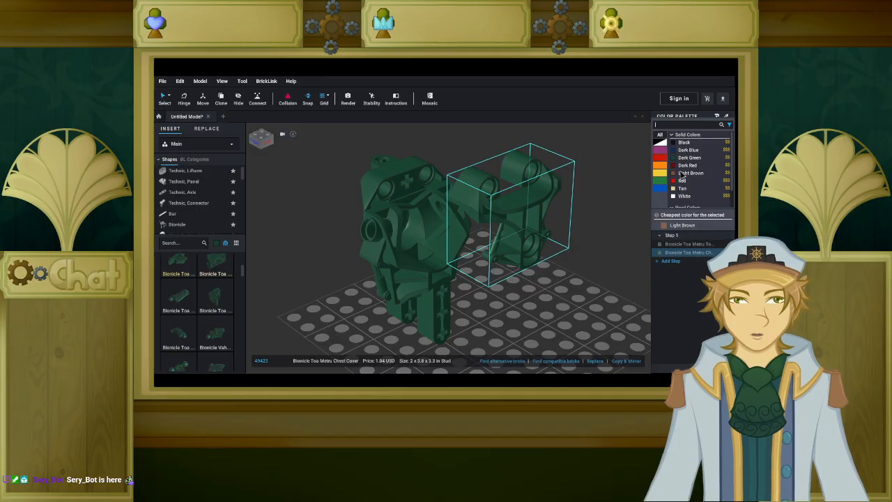
scroll(682, 174, down, 1)
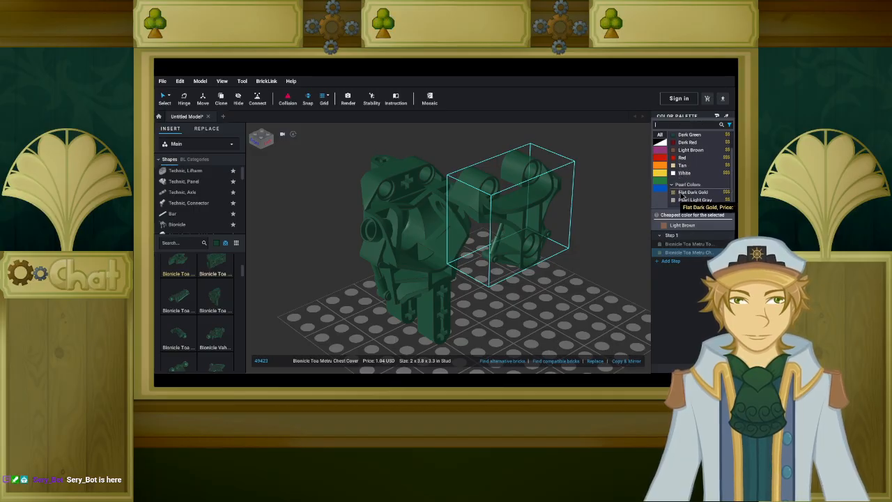
click(566, 294)
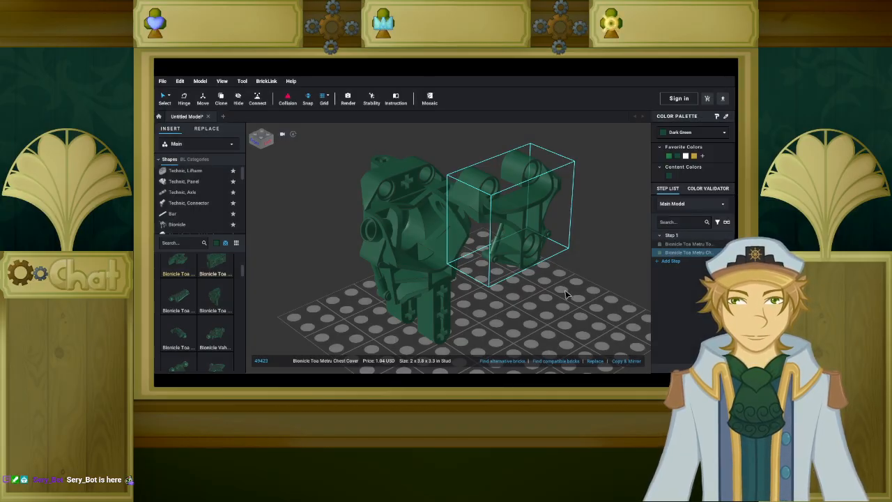
Set the parts palette color to Black and find the pin with long friction ridges in the Technic, Pin category.
click(218, 243)
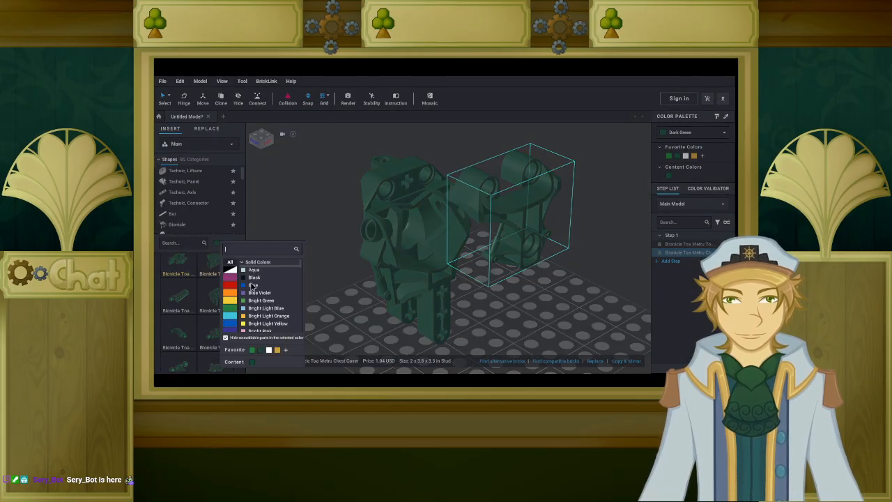
click(253, 279)
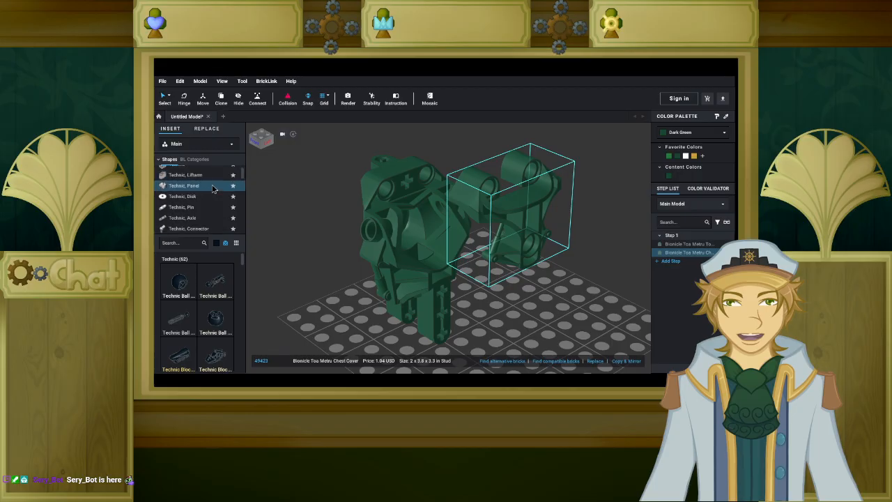
scroll(213, 188, down, 1)
scroll(212, 188, up, 1)
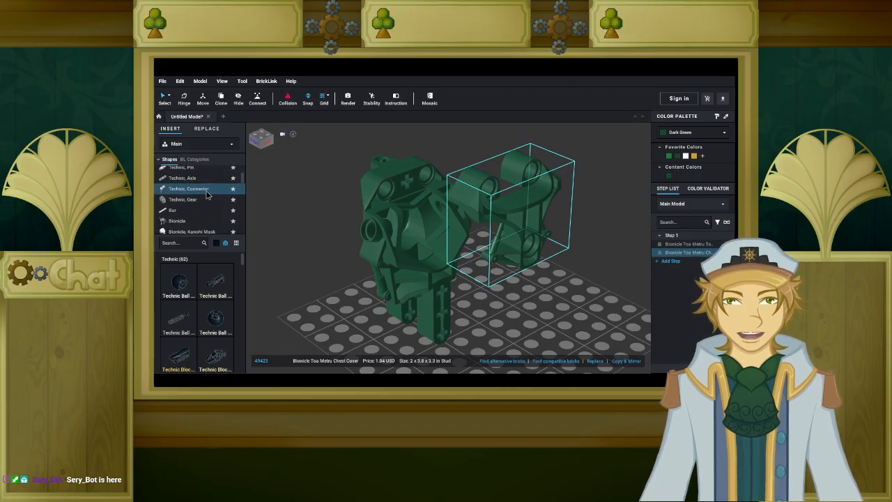
click(202, 179)
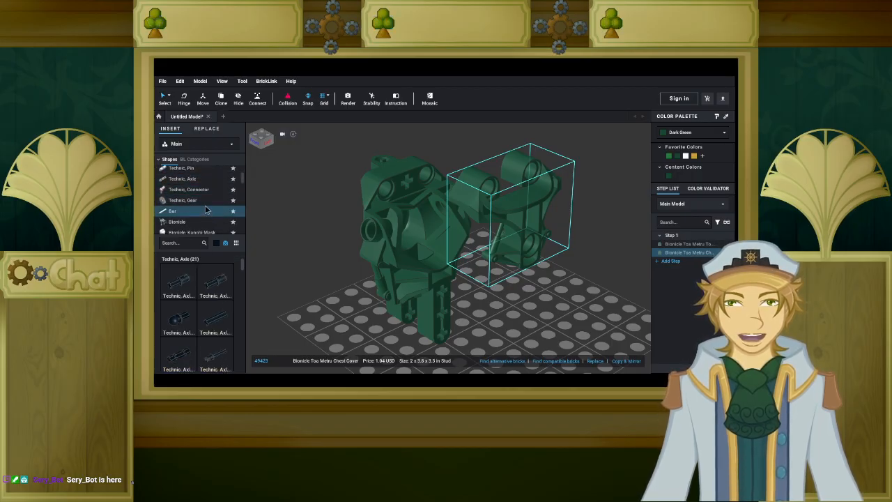
click(208, 170)
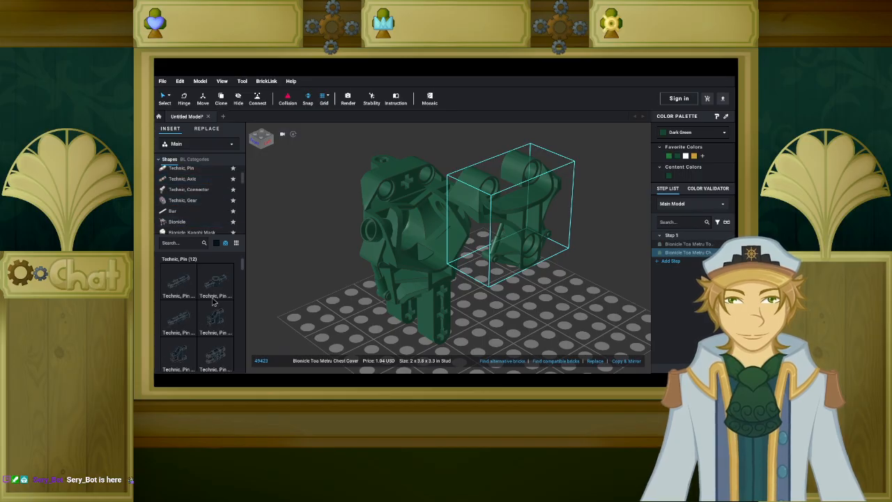
scroll(214, 301, down, 5)
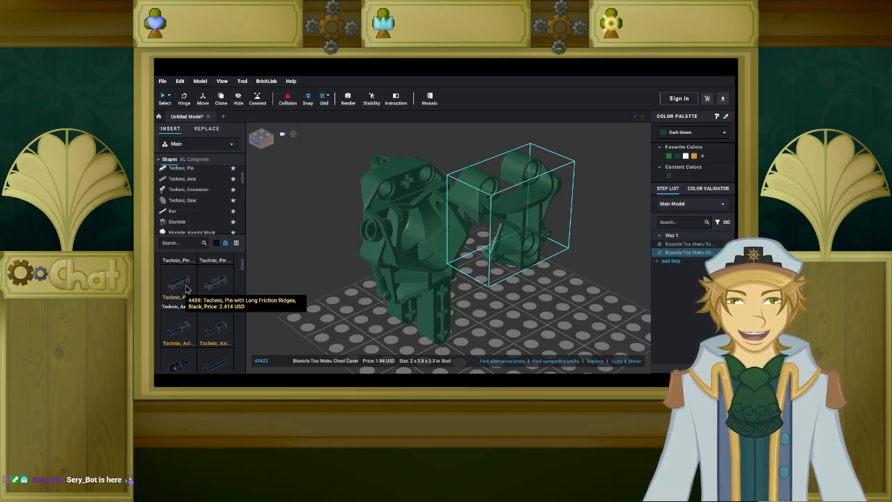
Insert two Black Technic pins with long friction ridges into the two upper chest holes of the torso.
click(186, 290)
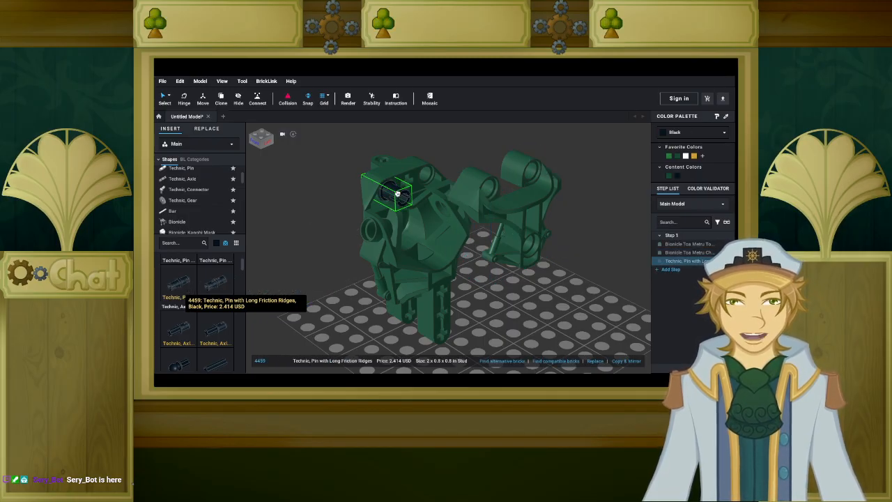
click(399, 193)
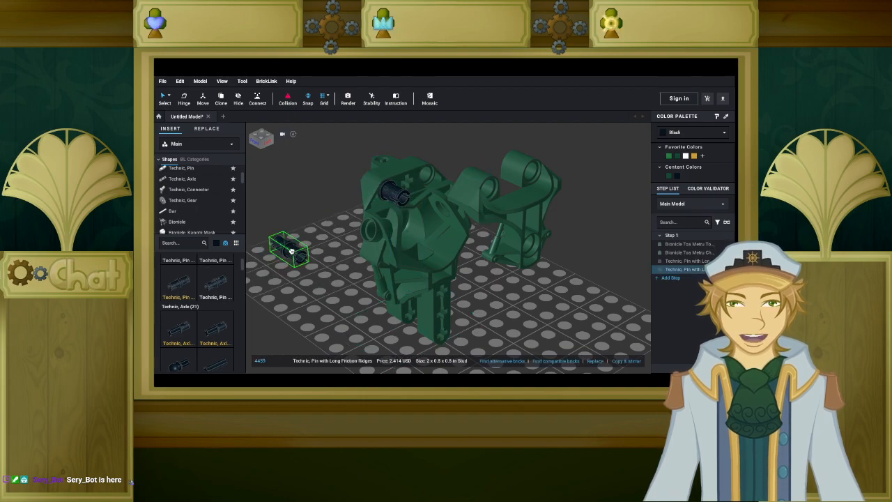
drag(291, 251, 444, 175)
Move the chest cover onto the torso so it attaches over the two black pins.
drag(477, 209, 402, 226)
click(320, 228)
mouse_move(328, 228)
right_down()
mouse_move(308, 230)
mouse_move(338, 223)
mouse_move(323, 237)
mouse_move(351, 241)
mouse_move(346, 222)
mouse_move(335, 231)
right_up()
scroll(309, 229, up, 3)
scroll(338, 230, down, 5)
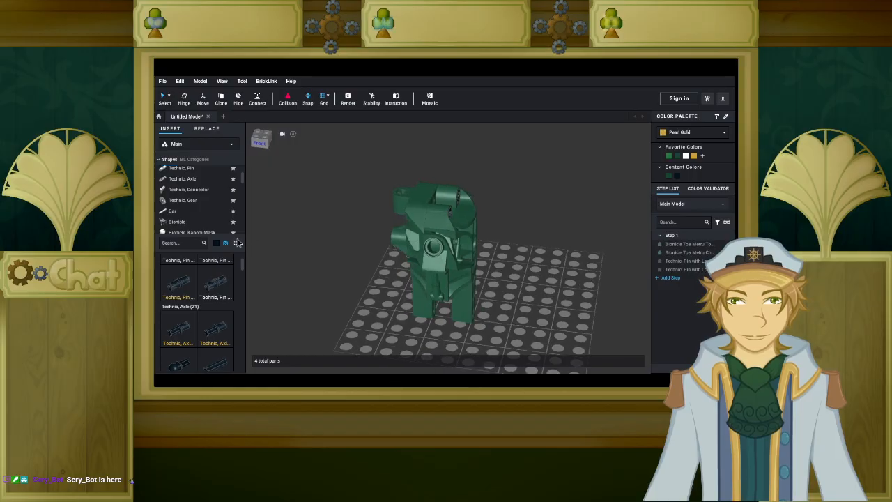
Set the parts palette color to the favorite White.
click(216, 243)
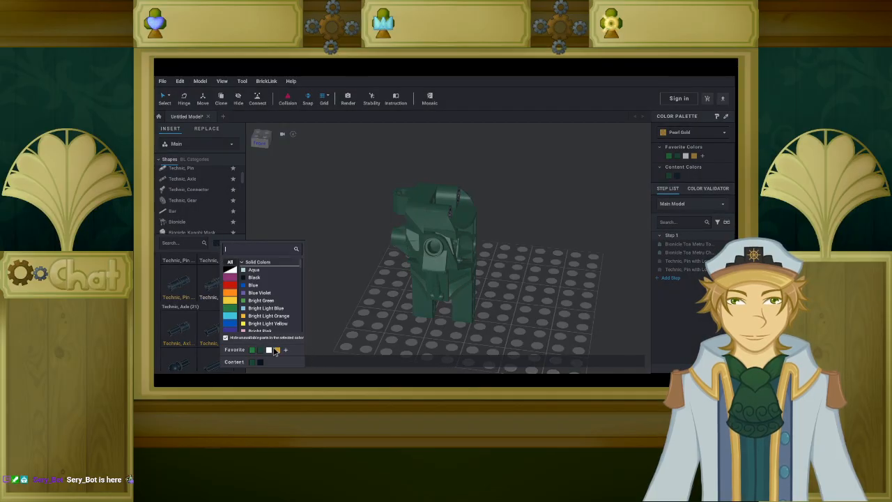
click(269, 351)
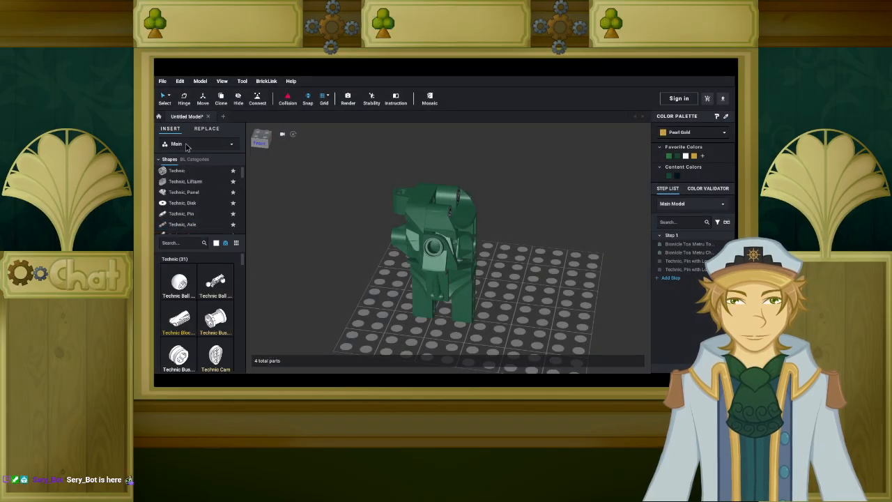
Insert a White Bionicle Shoulder Armor, Toa Nuva from the Bionicle category onto the torso's shoulder joint.
scroll(198, 218, down, 1)
scroll(198, 218, down, 5)
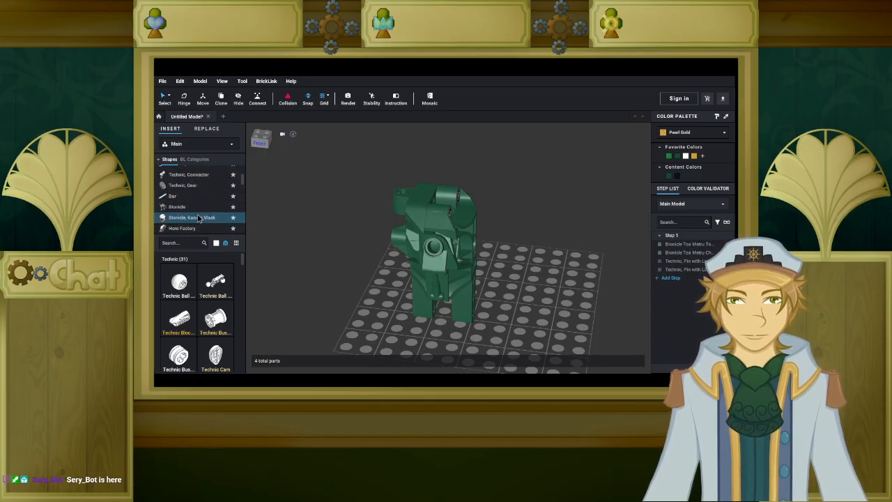
click(209, 209)
scroll(216, 281, down, 2)
scroll(217, 280, down, 10)
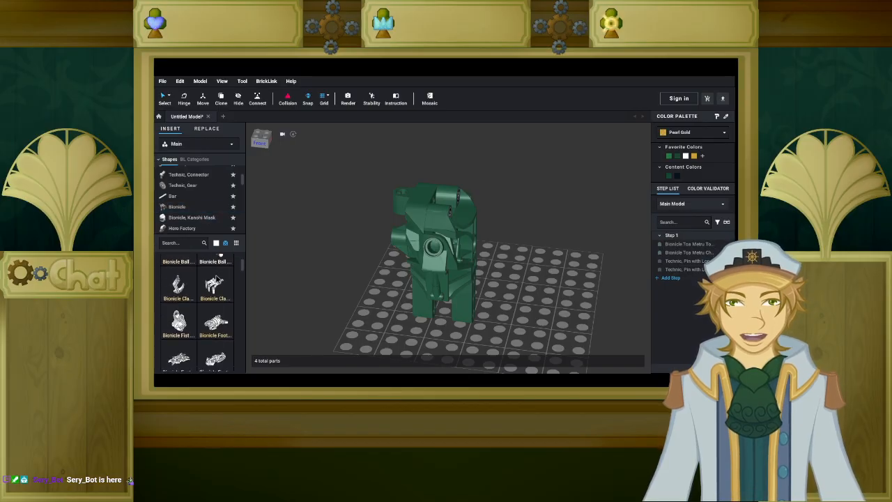
scroll(217, 281, down, 8)
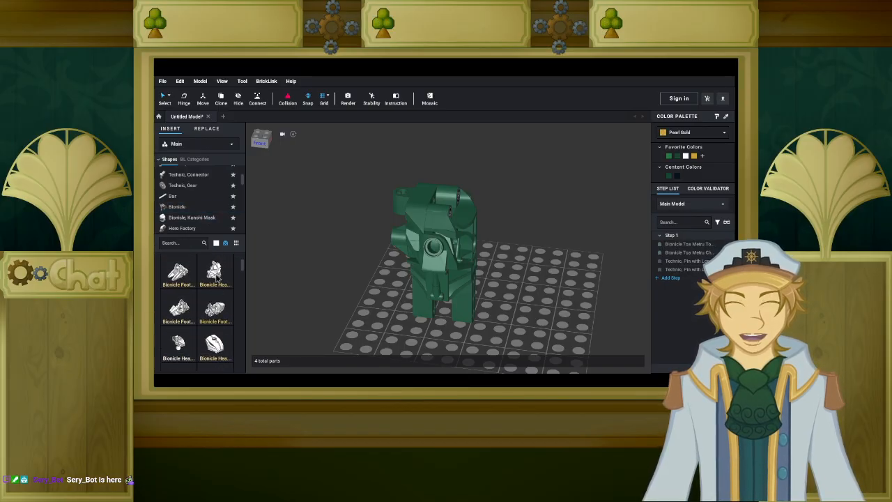
scroll(217, 280, down, 8)
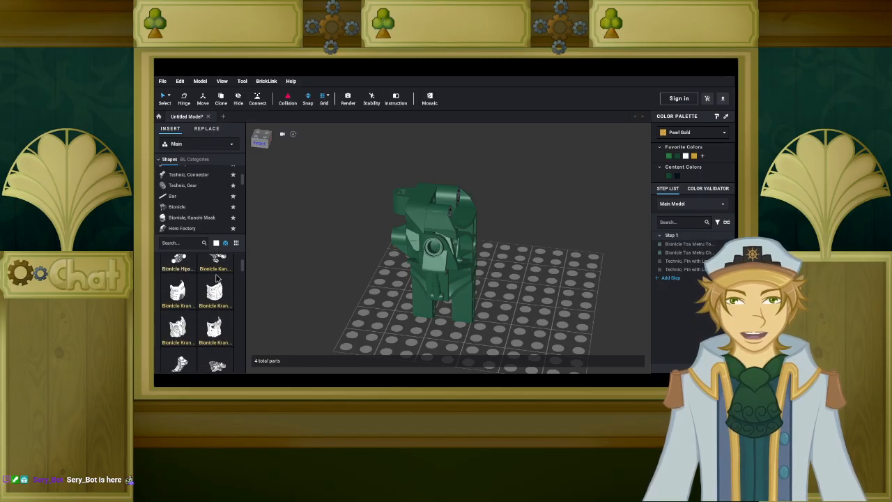
scroll(217, 279, down, 2)
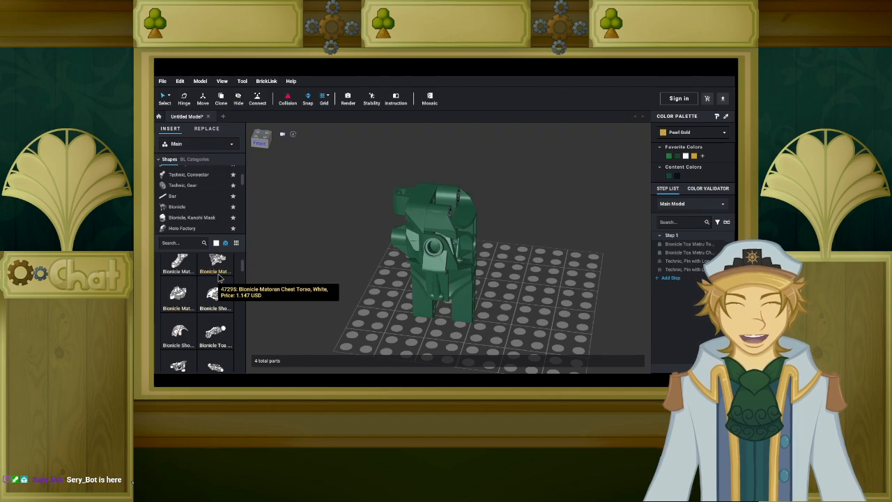
scroll(219, 278, down, 3)
click(191, 285)
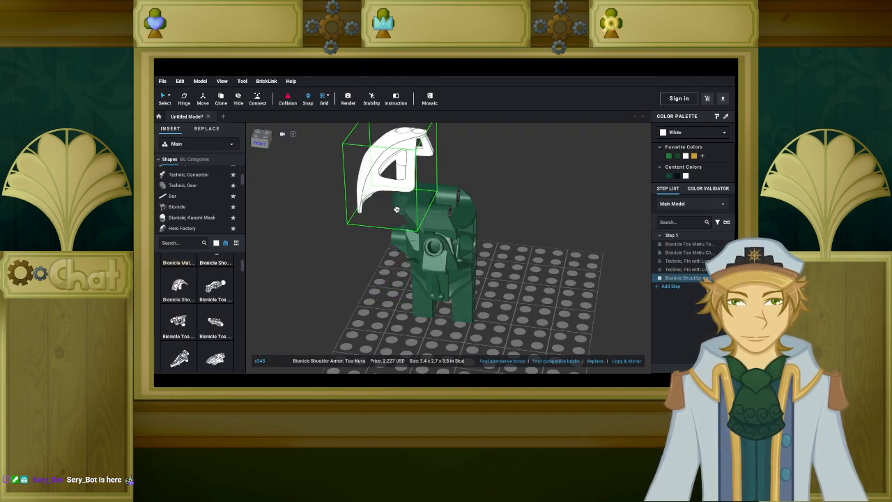
click(396, 234)
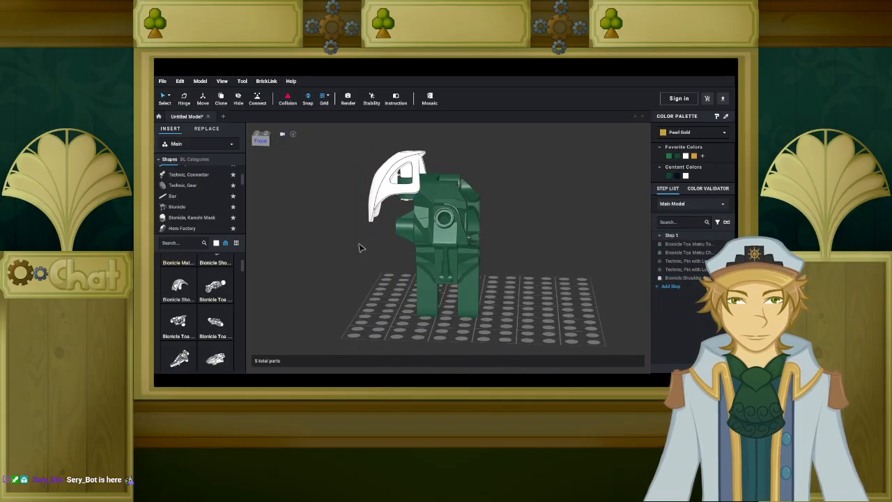
right_drag(351, 253, 352, 257)
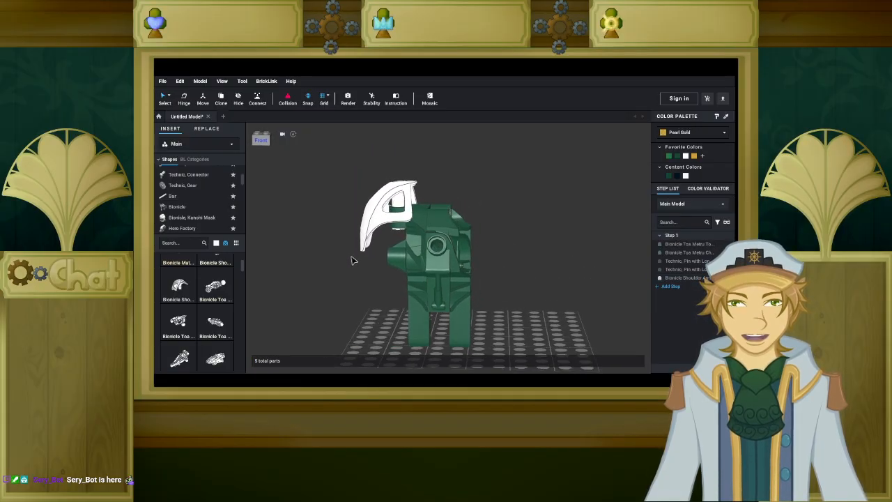
Rotate the white shoulder armor so its blade points upward and reposition it against the torso's shoulder joint.
click(382, 230)
mouse_move(401, 202)
mouse_down()
mouse_move(359, 196)
mouse_move(394, 216)
mouse_move(402, 199)
mouse_move(397, 206)
mouse_up()
key(Down)
key(Down)
click(344, 229)
mouse_move(317, 234)
right_down()
mouse_move(327, 241)
mouse_move(357, 225)
mouse_move(375, 233)
mouse_move(330, 238)
right_up()
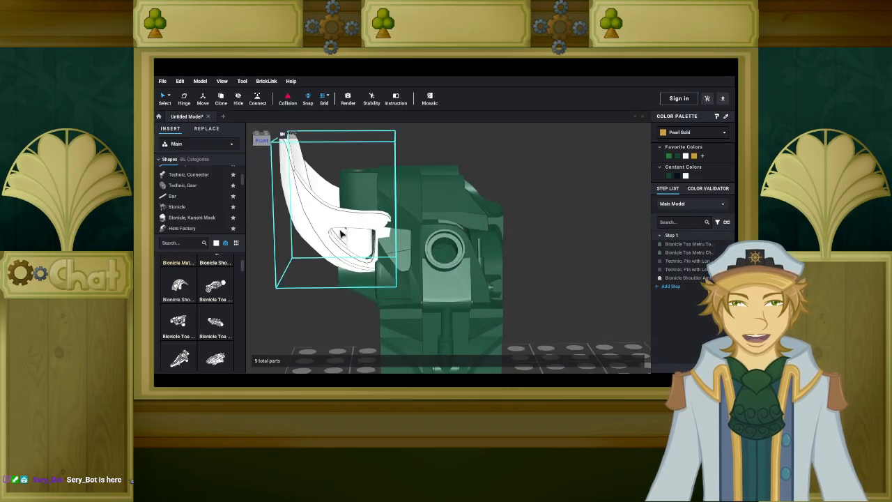
drag(365, 226, 366, 213)
click(530, 149)
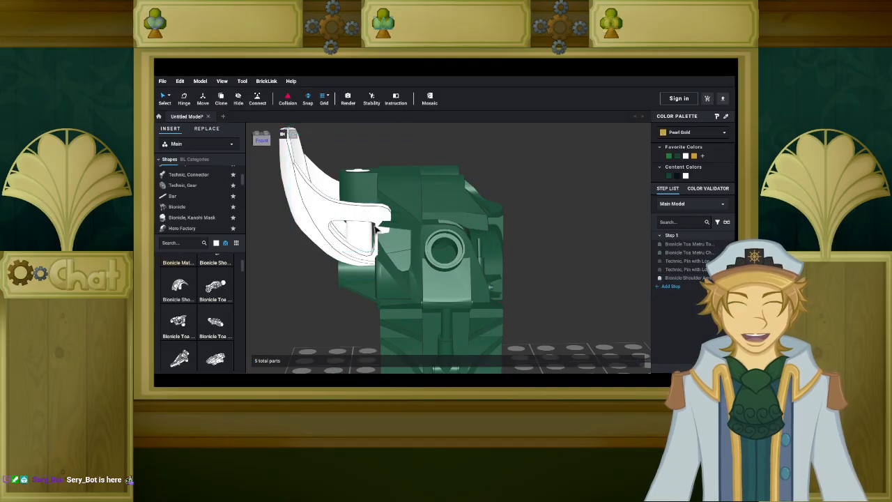
Turn the white shoulder armor back downward on the shoulder, and remove it from the model.
right_drag(370, 218, 421, 201)
drag(551, 241, 550, 282)
key(Up)
right_drag(550, 282, 486, 277)
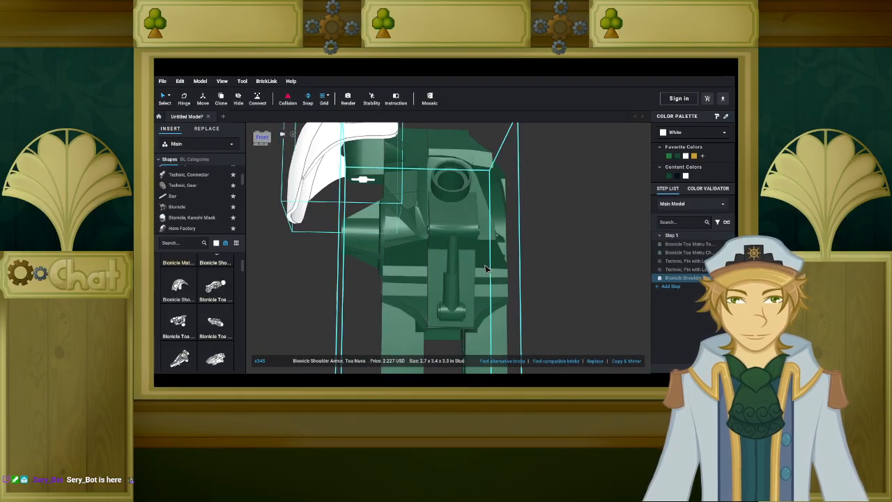
mouse_move(486, 277)
right_down()
mouse_move(496, 285)
mouse_move(487, 276)
right_up()
scroll(486, 278, down, 5)
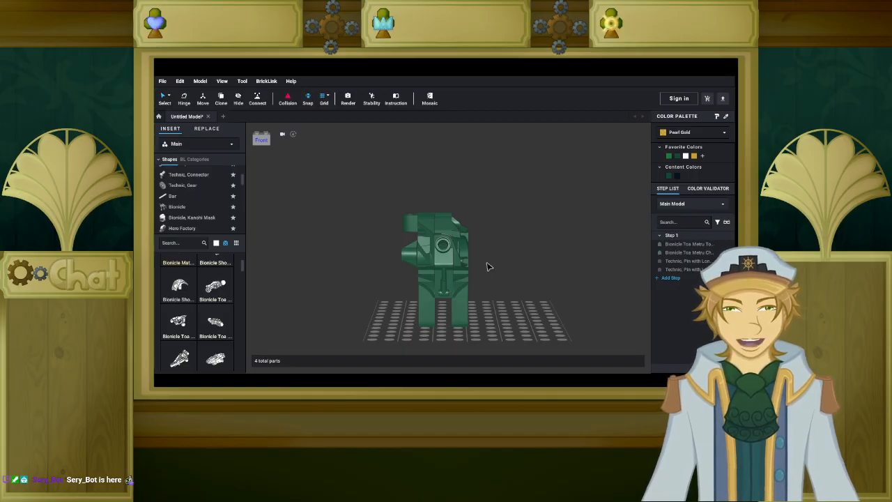
Set the parts palette color to the content color Black.
mouse_move(485, 262)
right_down()
mouse_move(470, 272)
mouse_move(484, 272)
right_up()
scroll(475, 271, up, 5)
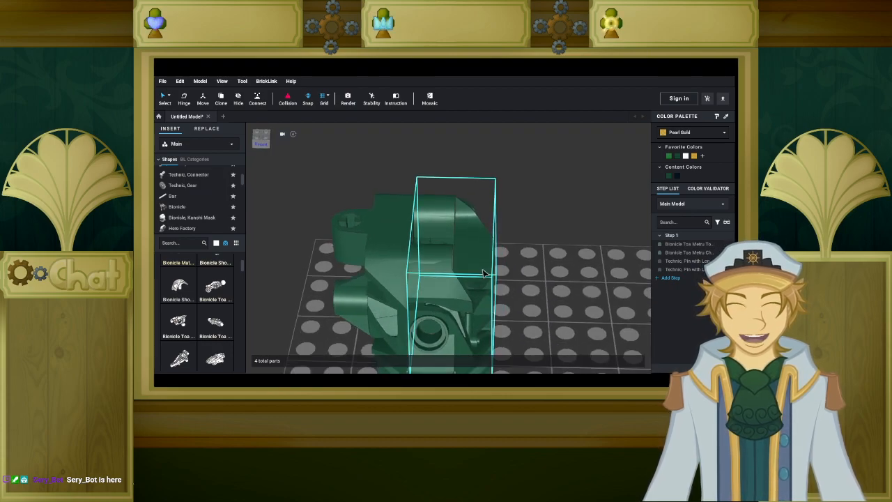
right_drag(486, 272, 466, 273)
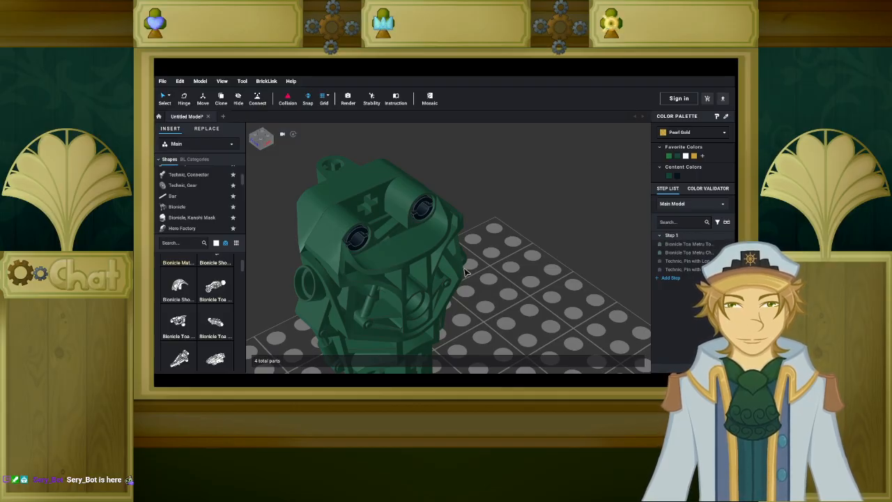
right_drag(269, 285, 293, 242)
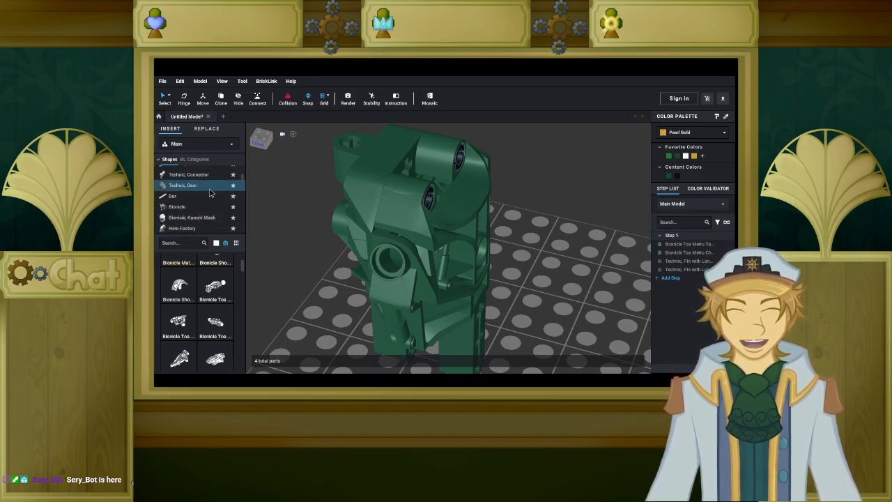
click(216, 244)
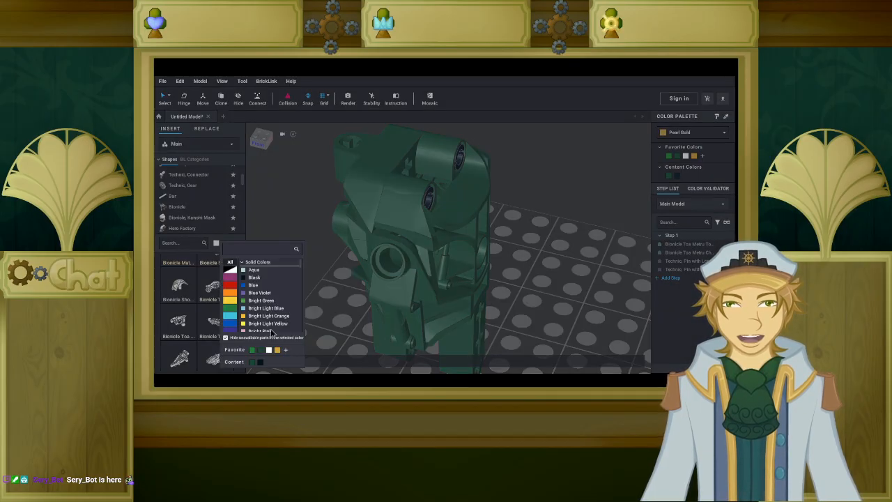
click(262, 363)
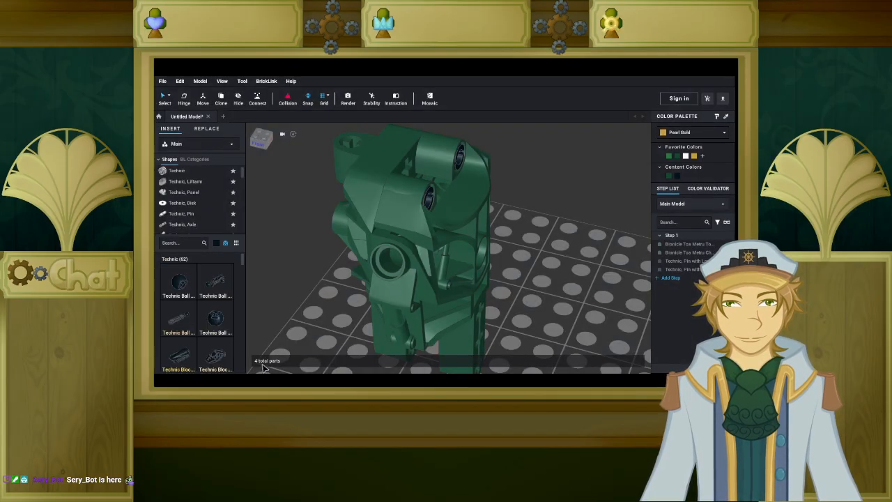
Insert a Black Technic, Axle 2L Notched from the Technic, Axle category into the torso's neck opening between the two pins.
scroll(195, 202, down, 1)
click(184, 209)
scroll(195, 284, down, 1)
drag(193, 282, 409, 171)
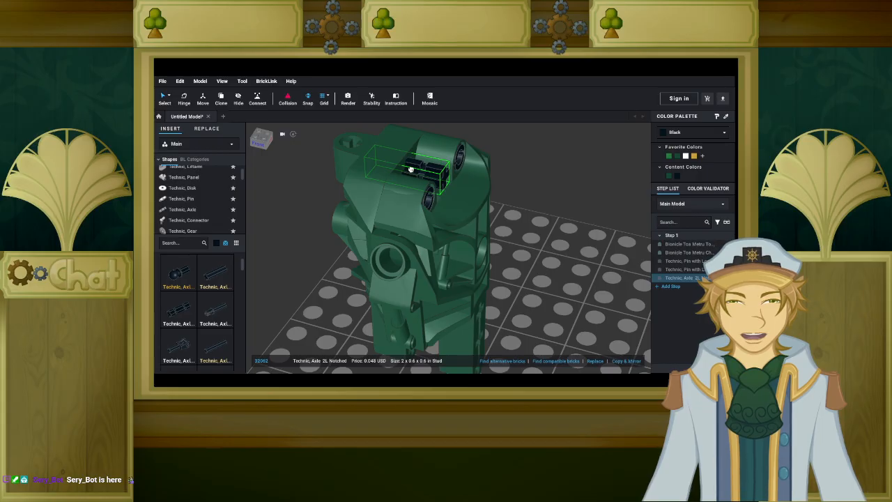
click(314, 222)
right_drag(300, 234, 275, 252)
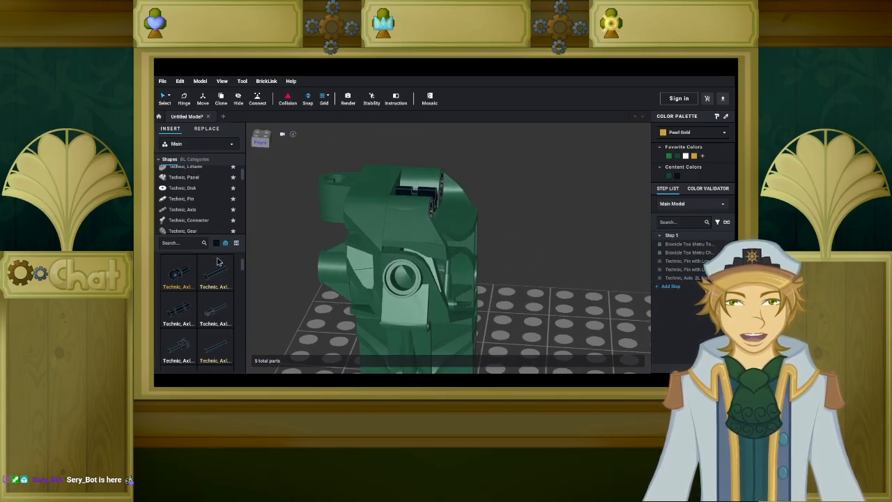
Show the Technic, Connector category in the parts palette.
mouse_move(300, 285)
right_down()
mouse_move(300, 267)
mouse_move(293, 286)
right_up()
scroll(293, 287, up, 5)
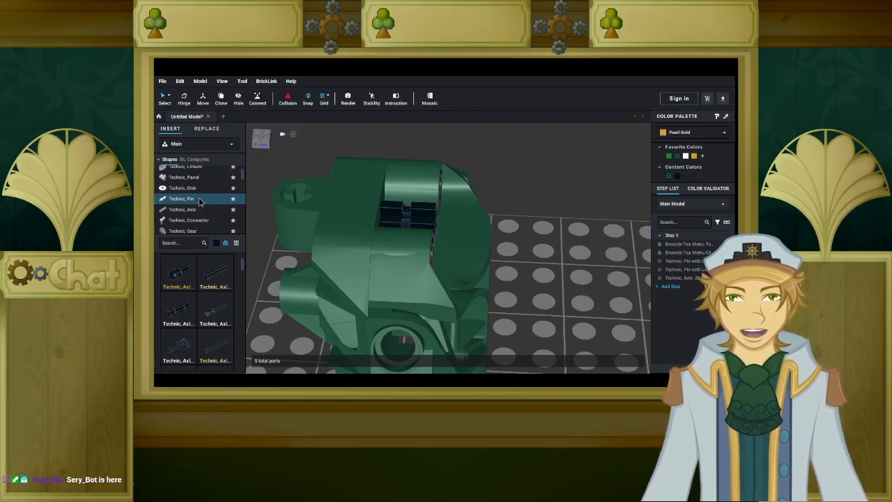
scroll(199, 201, up, 1)
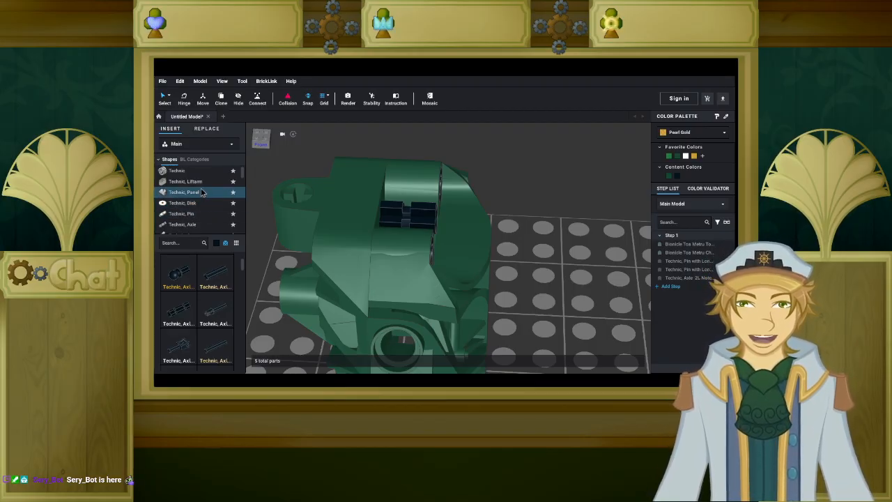
scroll(202, 191, down, 3)
click(202, 195)
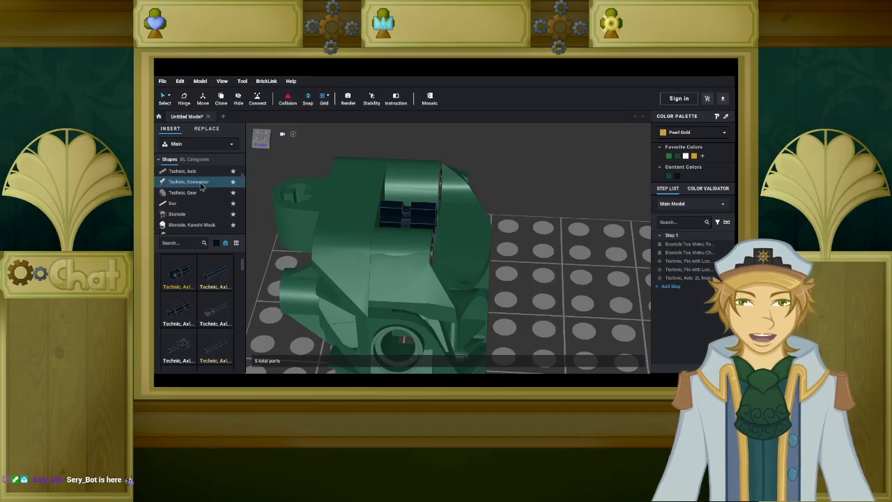
Find the Black Technic axle connector with a round hub and attach it upright over the notched axle at the neck.
scroll(197, 297, down, 1)
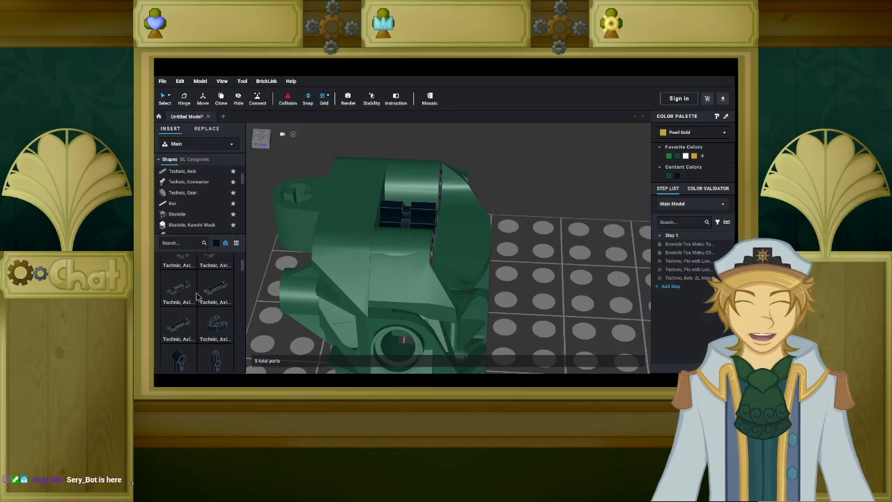
scroll(197, 297, down, 5)
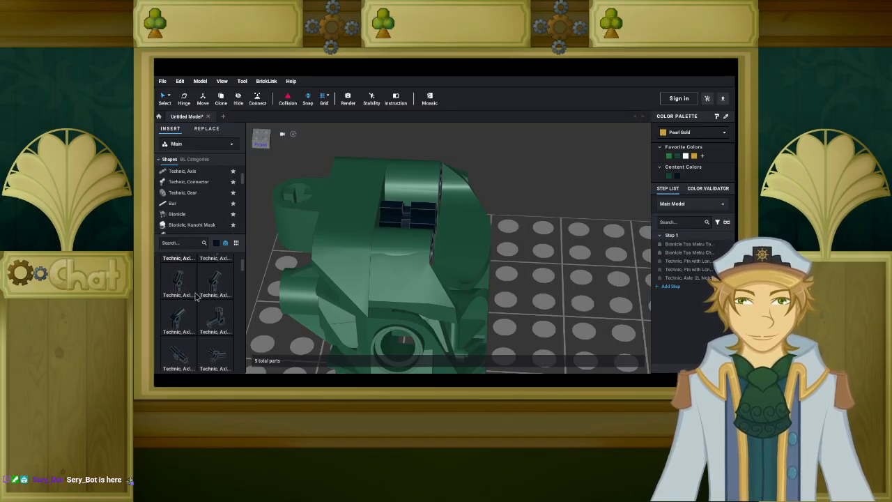
scroll(196, 296, down, 4)
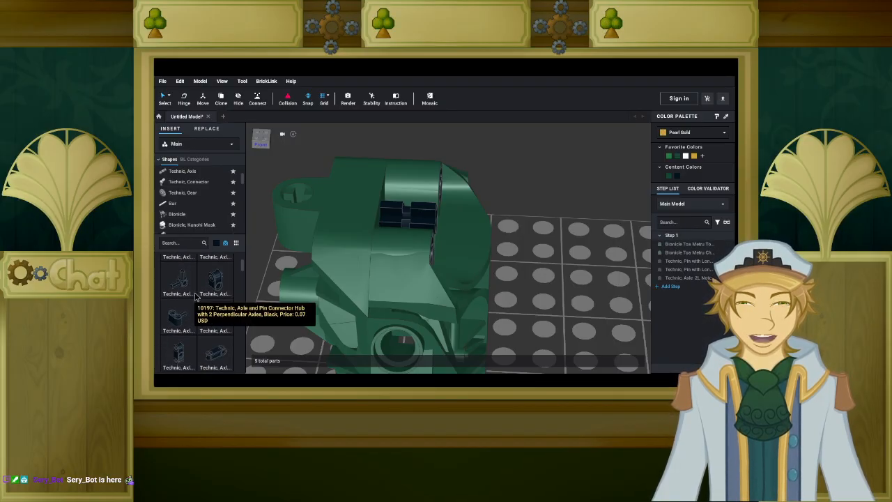
scroll(197, 297, down, 4)
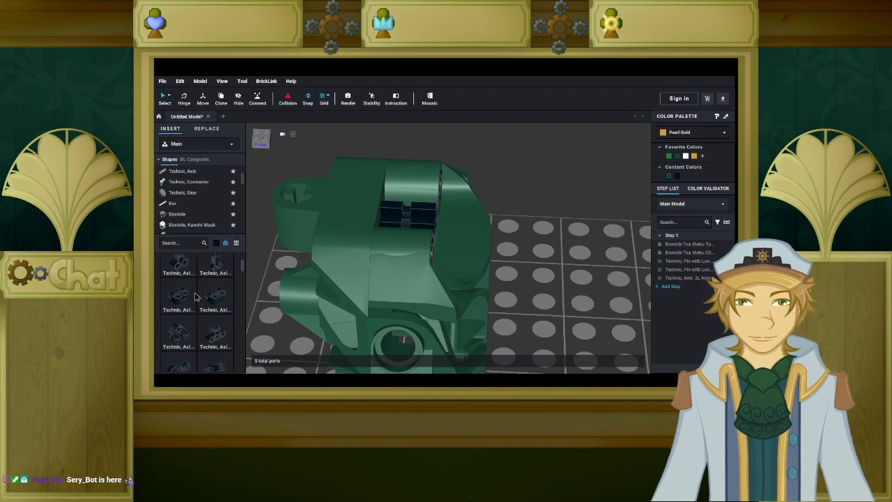
scroll(195, 296, down, 4)
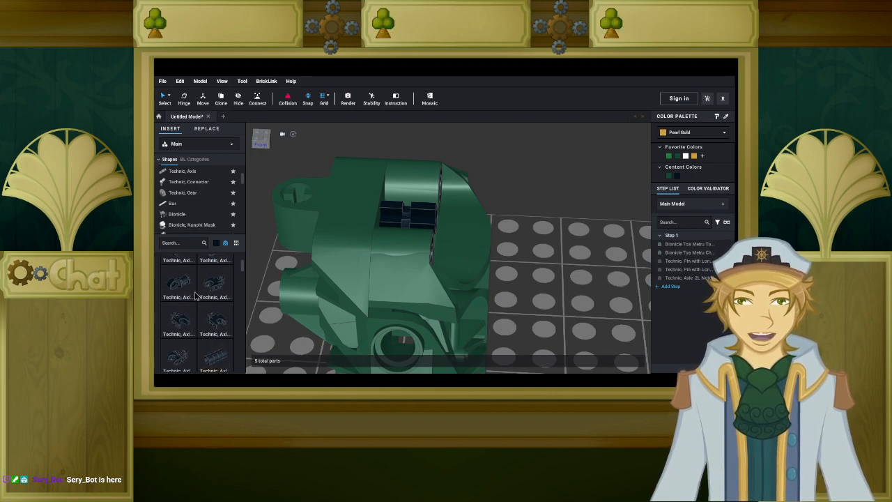
scroll(196, 299, down, 4)
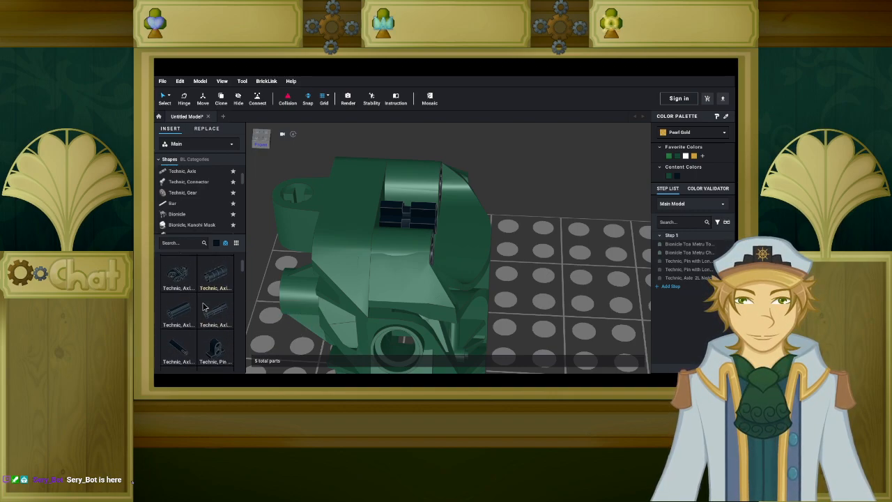
scroll(202, 302, down, 4)
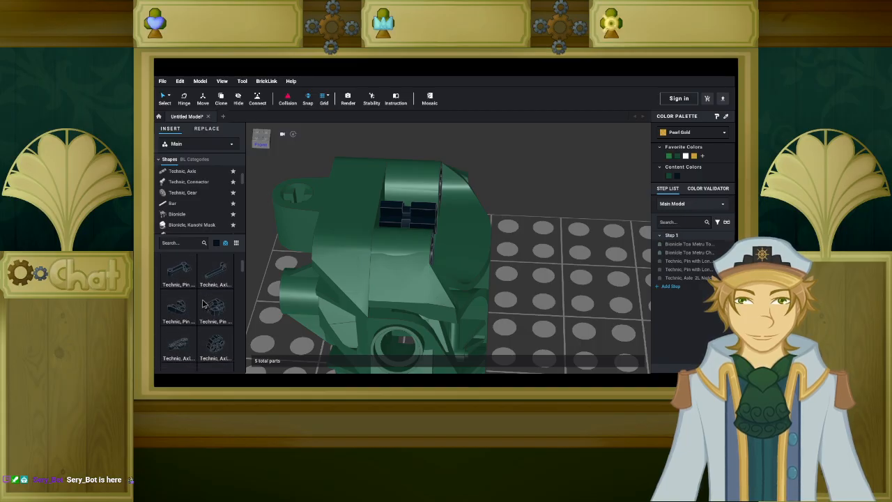
scroll(203, 303, down, 4)
drag(203, 302, 406, 183)
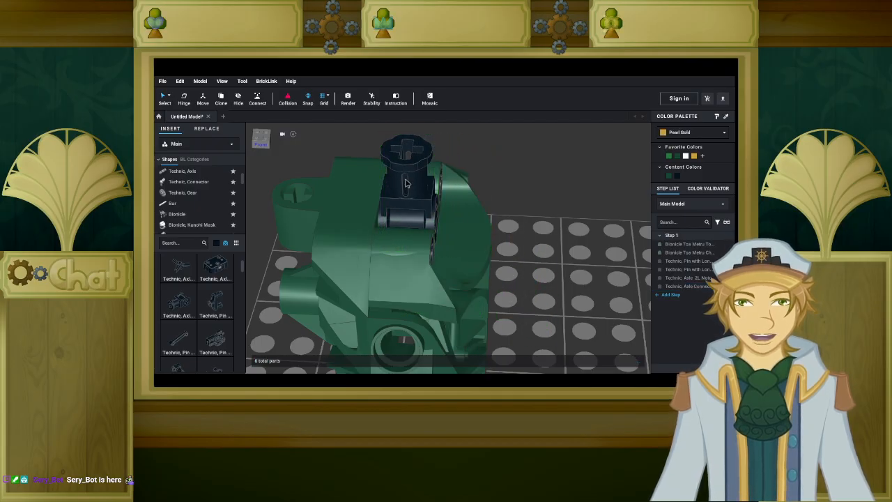
Insert a Black Technic, Axle 3L from the Technic, Axle category upright into the axle hole of the neck connector.
right_drag(546, 269, 543, 259)
middle_drag(543, 259, 526, 288)
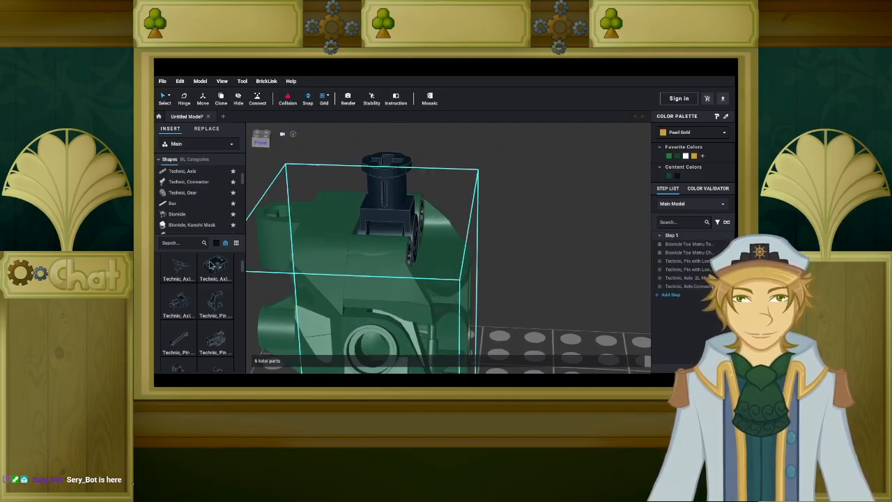
scroll(206, 204, up, 3)
click(203, 196)
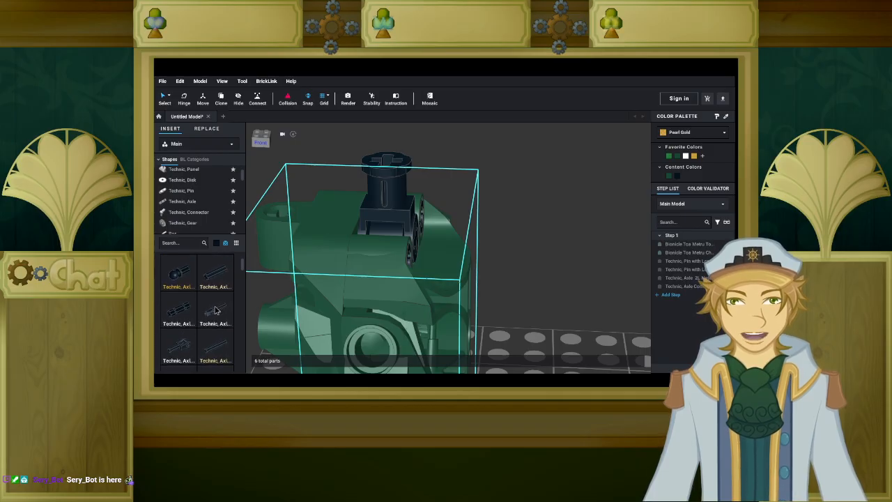
scroll(199, 314, down, 2)
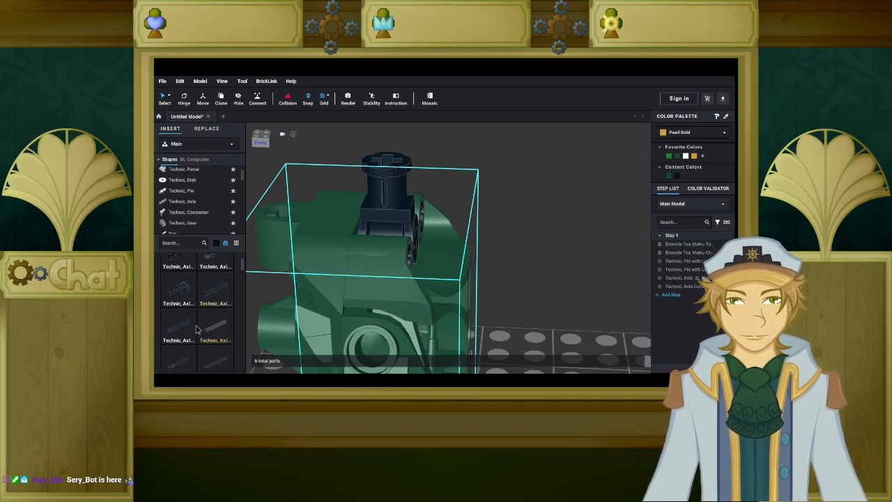
click(207, 298)
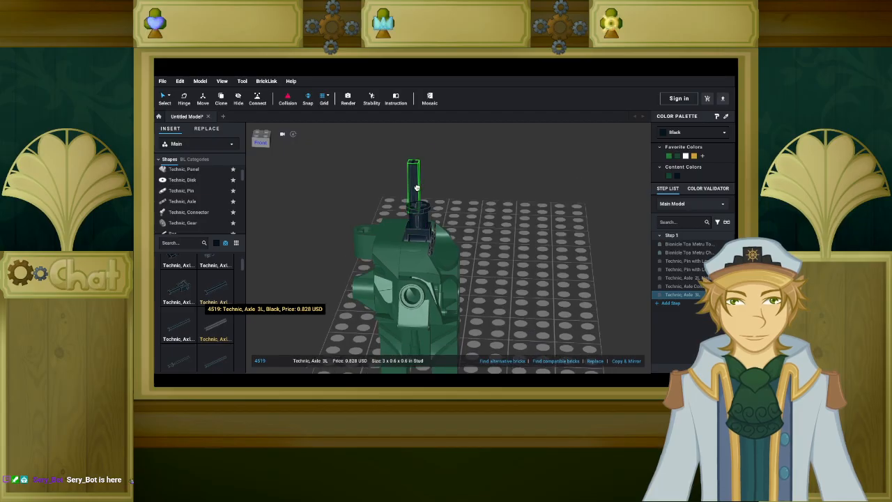
click(421, 187)
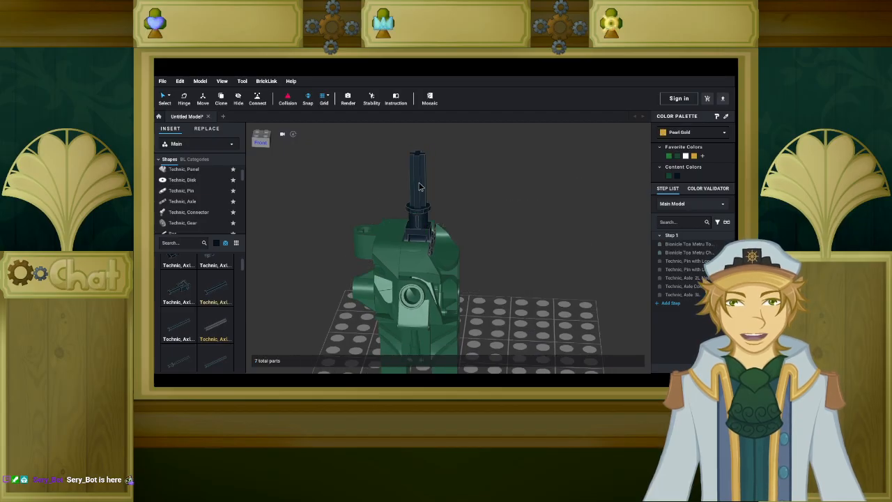
Search the parts palette for "gear" and place a Black Technic, Gear 8 Tooth on the upright neck axle above the connector.
click(185, 242)
text(gear)
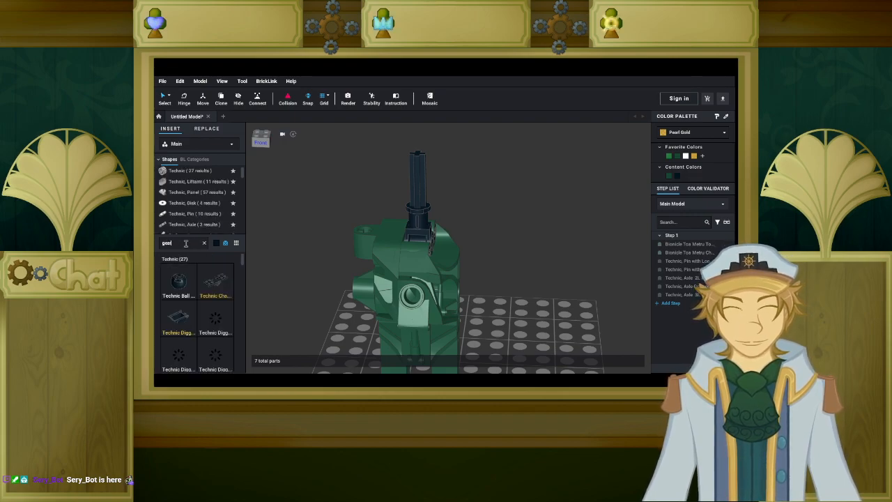
scroll(213, 293, down, 5)
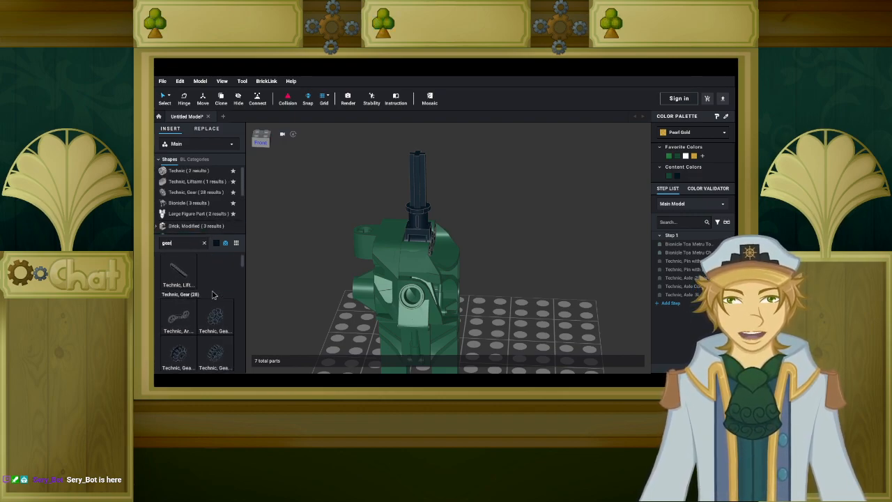
scroll(214, 295, down, 6)
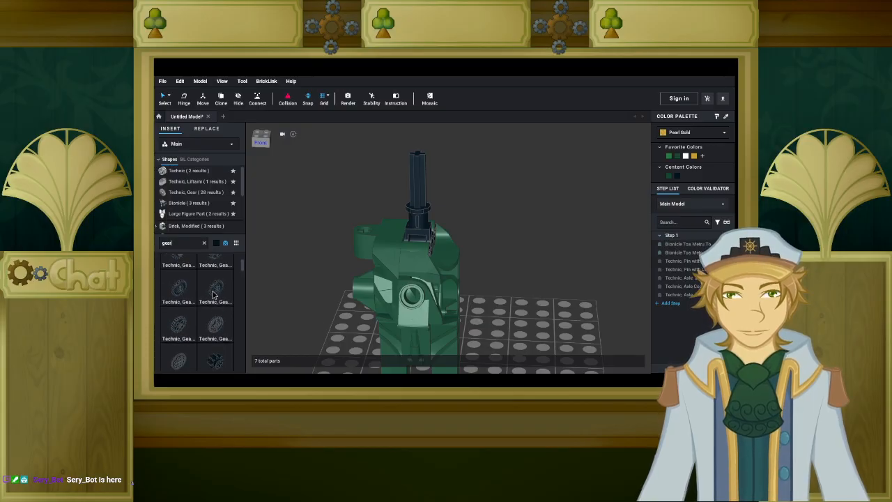
scroll(215, 294, down, 2)
drag(215, 284, 393, 159)
scroll(492, 290, up, 3)
click(394, 159)
key(Escape)
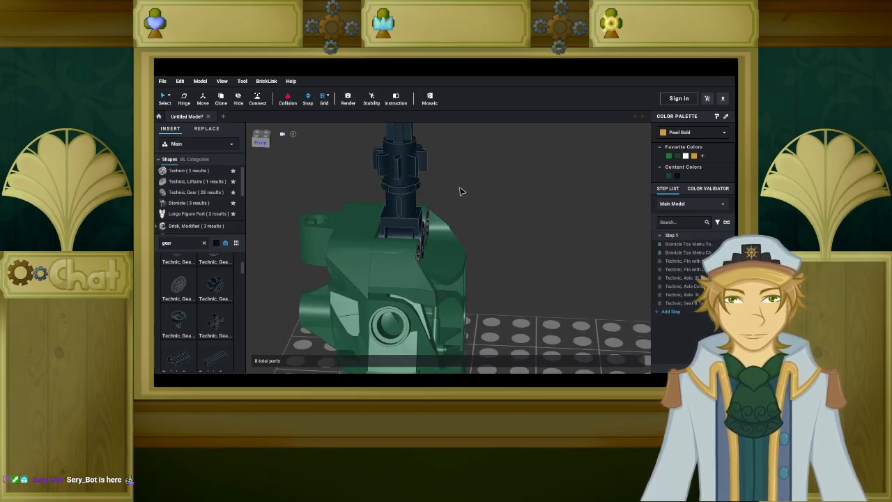
middle_drag(460, 189, 452, 249)
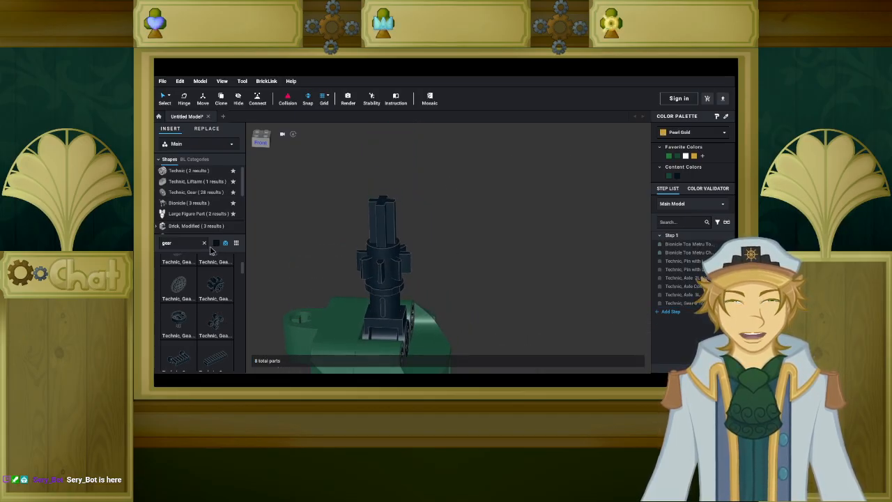
From the Technic category, place a Black Technic Ball Joint with Through Axle Hole on the neck axle above the gear and inspect the fit.
click(180, 172)
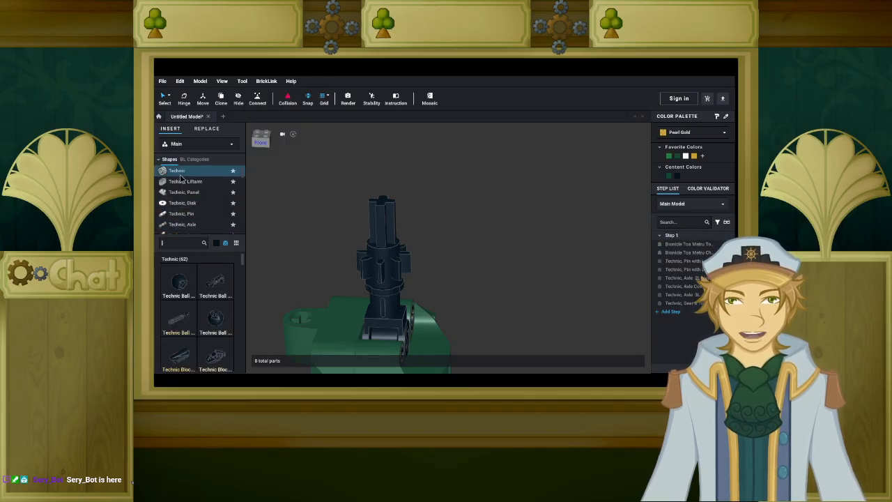
click(215, 320)
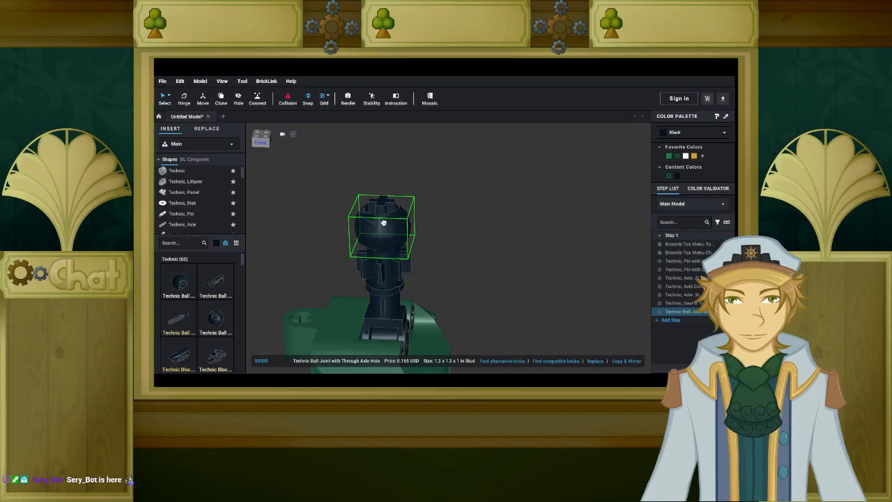
click(384, 225)
mouse_move(440, 264)
right_down()
mouse_move(442, 250)
mouse_move(438, 272)
right_up()
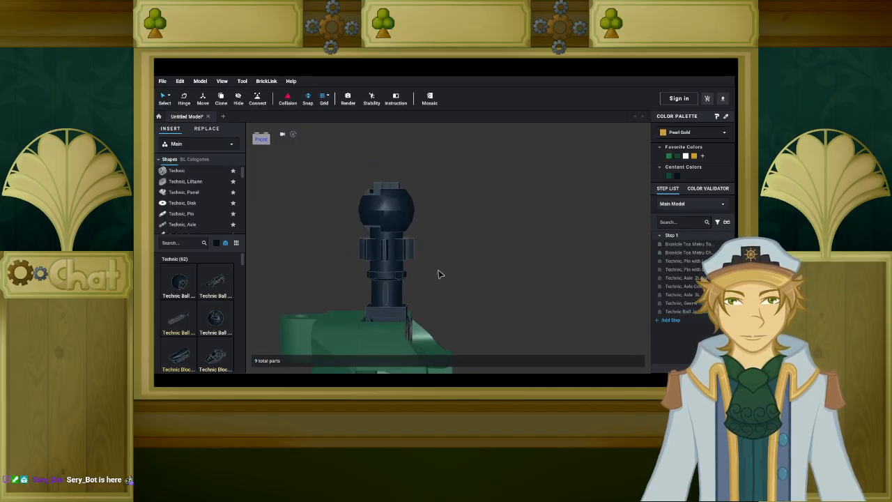
click(400, 226)
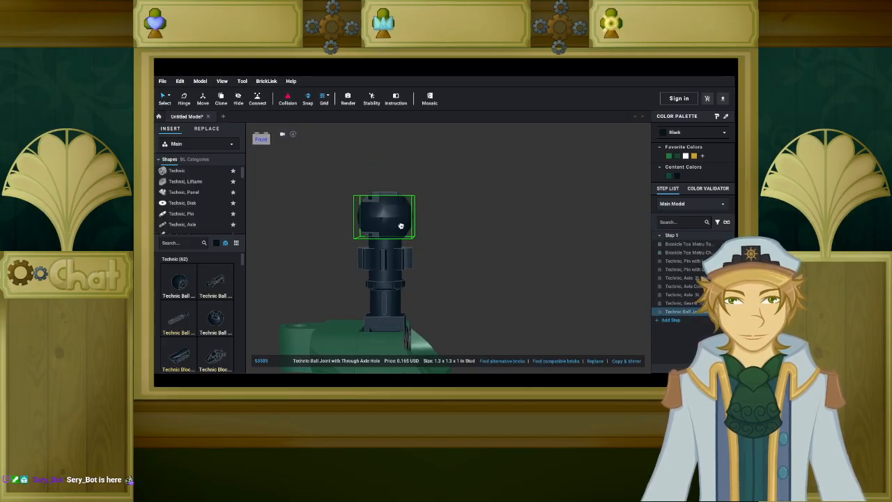
mouse_move(401, 225)
mouse_down()
mouse_move(400, 247)
mouse_move(400, 226)
mouse_up()
click(397, 260)
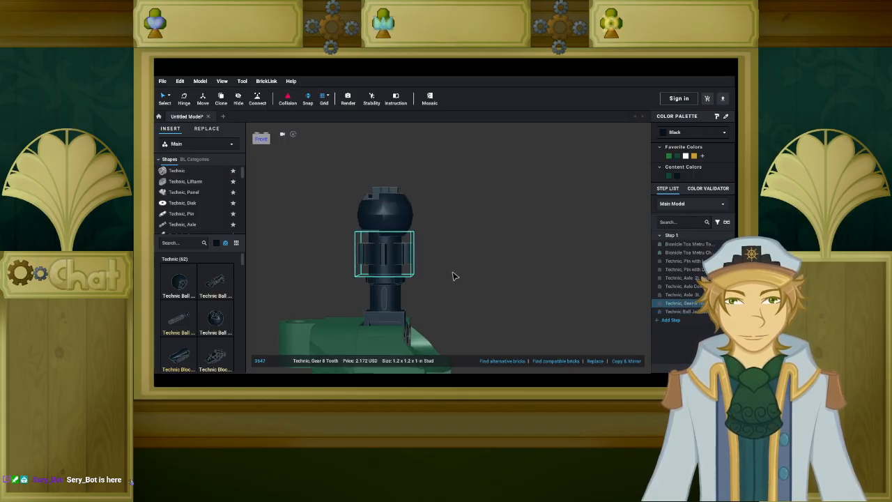
right_drag(450, 277, 423, 277)
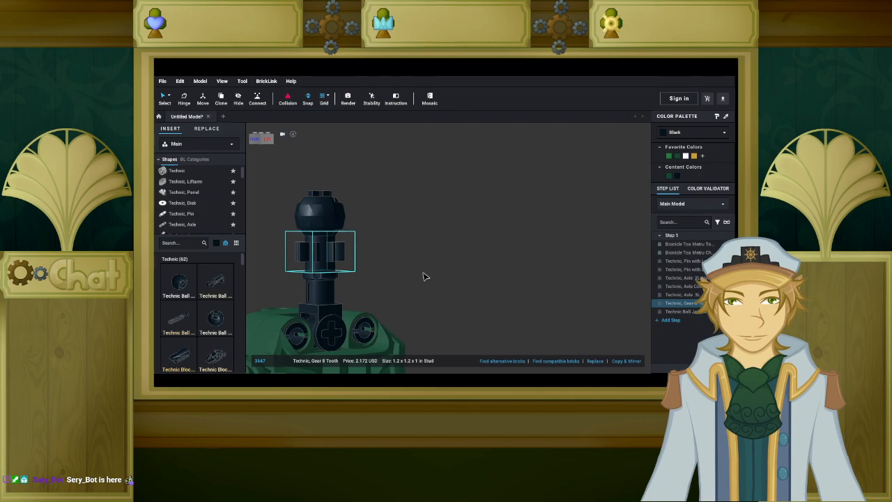
middle_drag(423, 274, 426, 293)
Move the ball joint with the through axle hole off the neck axle and set it aside on the baseplate.
click(333, 233)
key(l)
right_drag(444, 236, 444, 256)
drag(444, 256, 470, 281)
drag(315, 297, 471, 315)
drag(457, 273, 428, 248)
Insert a Black Technic Ball Joint on top of the neck axle above the 8-tooth gear.
drag(186, 280, 330, 262)
right_drag(401, 288, 403, 275)
middle_drag(403, 275, 370, 228)
scroll(370, 227, down, 3)
drag(417, 305, 352, 214)
click(412, 248)
right_drag(412, 248, 429, 246)
scroll(428, 246, up, 3)
Take the solid-topped ball joint and the 8-tooth gear off the neck axle and set both on the baseplate.
click(360, 207)
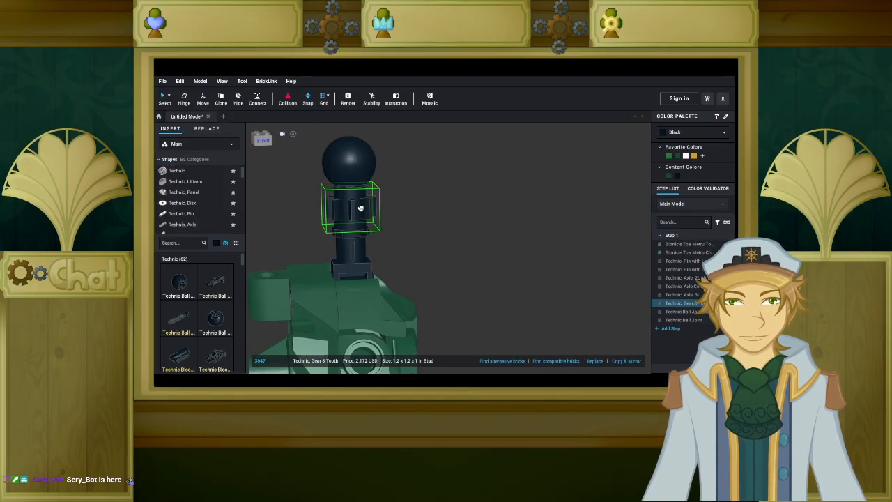
drag(361, 207, 360, 208)
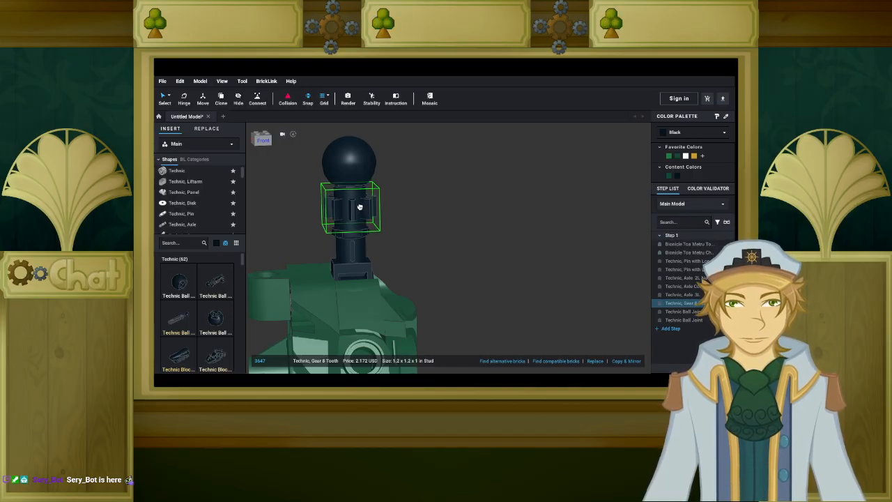
middle_drag(391, 215, 446, 231)
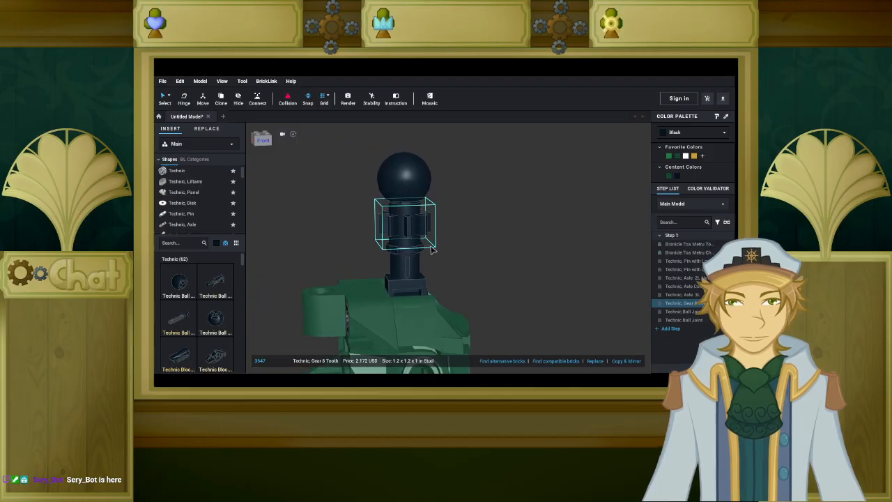
click(415, 187)
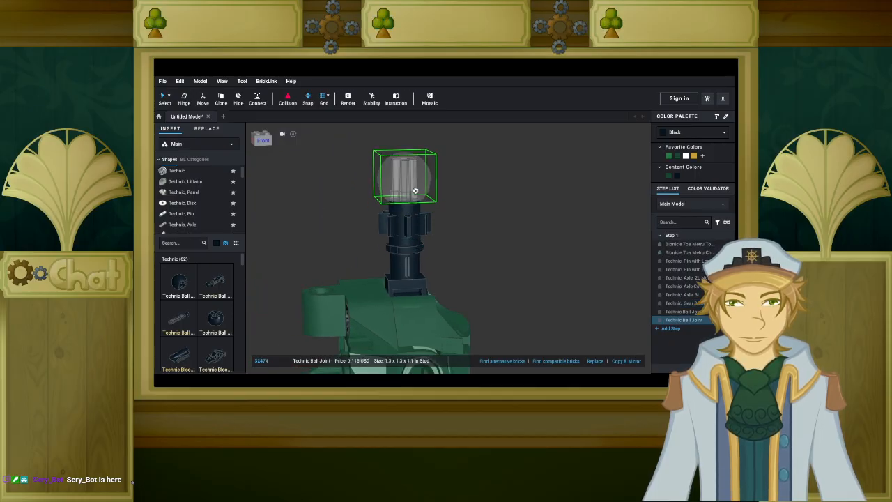
right_drag(554, 252, 510, 265)
drag(392, 179, 552, 244)
drag(391, 198, 530, 311)
middle_drag(530, 311, 522, 297)
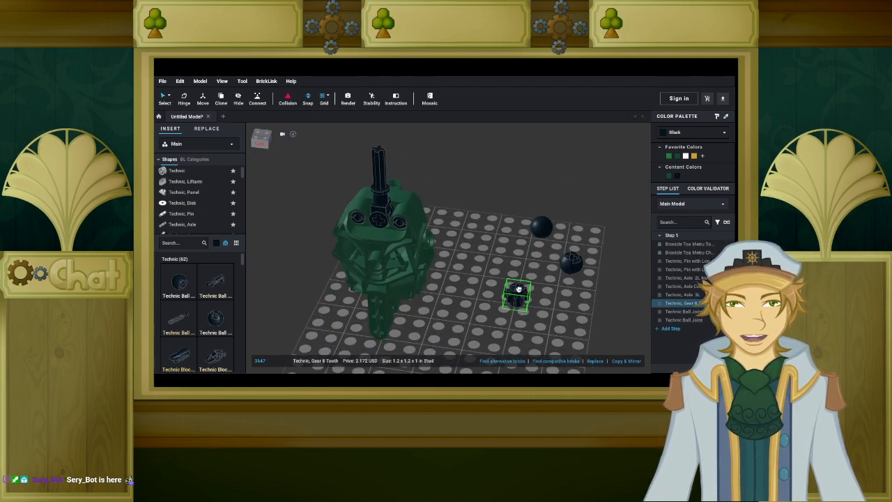
Place a Black Technic, Liftarm Thick 1 x 1 (Spacer) beside the 8-tooth gear on the baseplate and compare the two parts up close.
scroll(522, 297, up, 5)
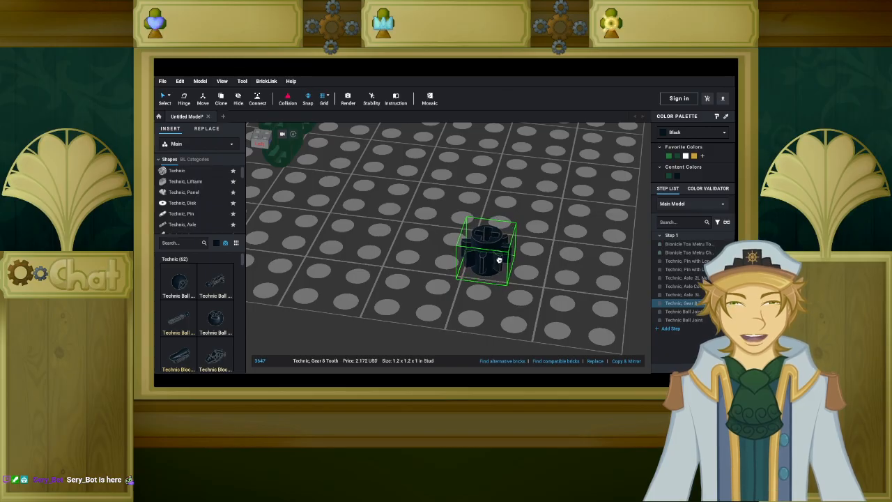
click(191, 183)
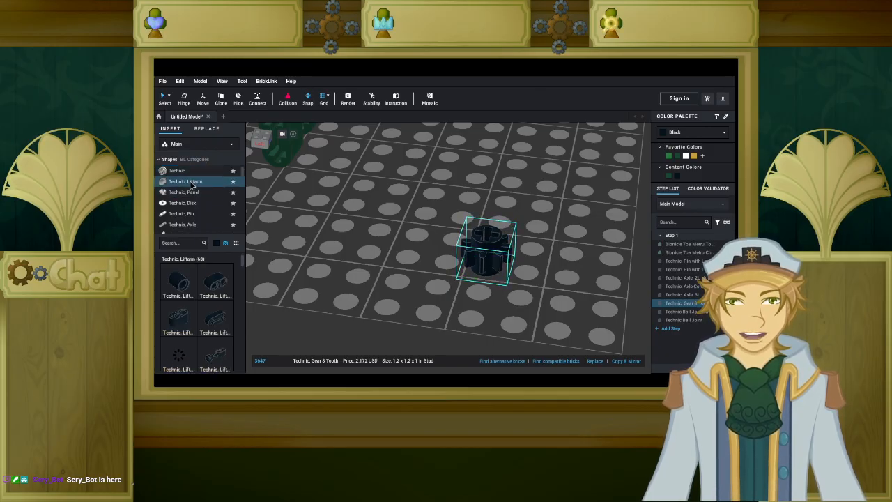
drag(178, 288, 535, 261)
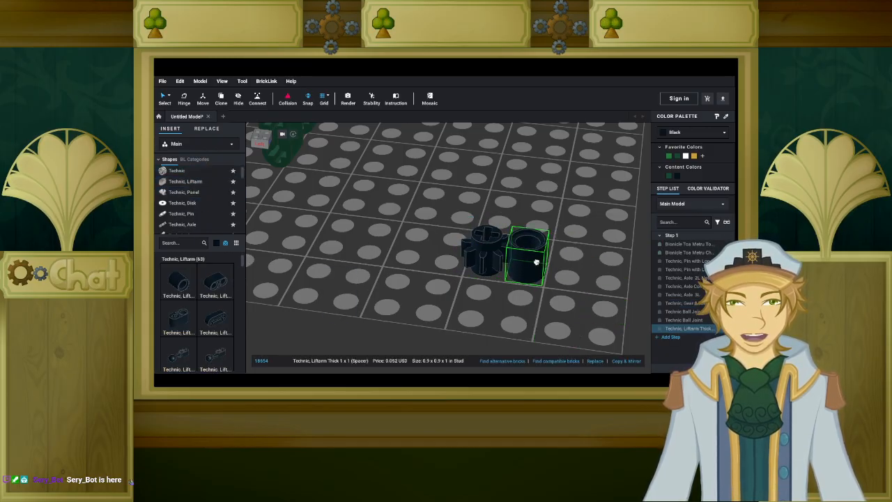
click(453, 296)
right_drag(453, 296, 457, 282)
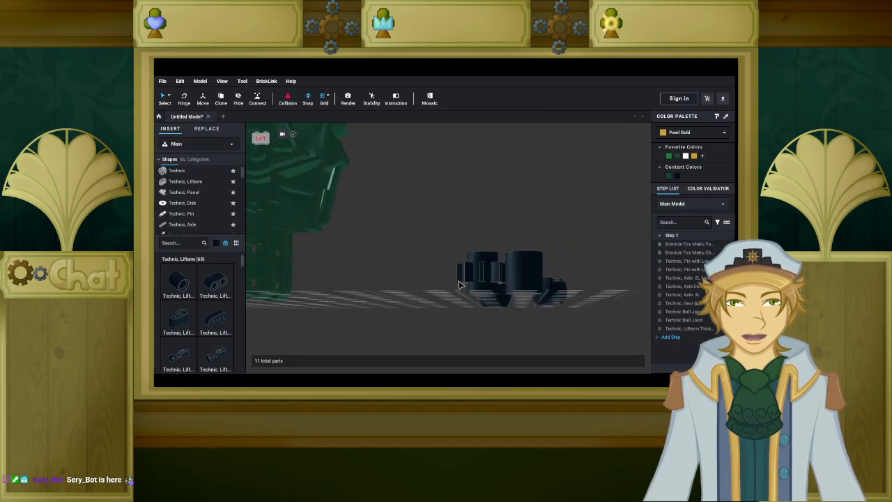
middle_drag(445, 276, 382, 257)
scroll(383, 259, up, 5)
right_drag(385, 260, 384, 269)
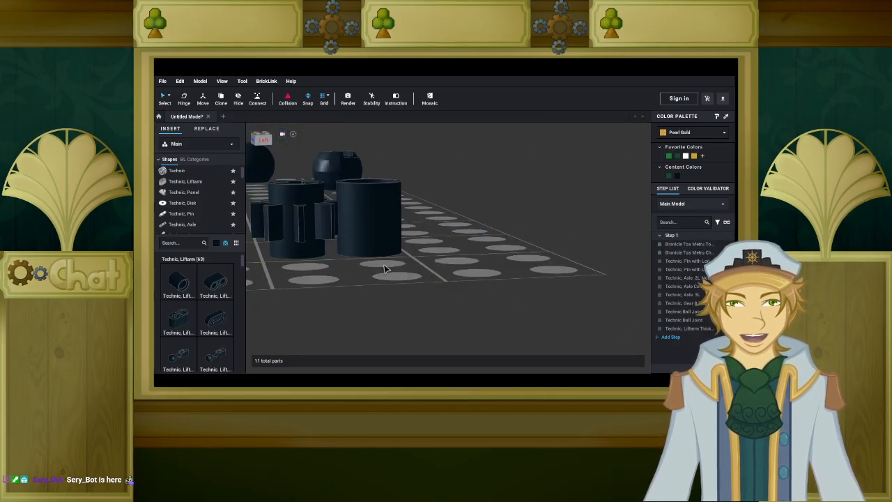
scroll(385, 271, up, 5)
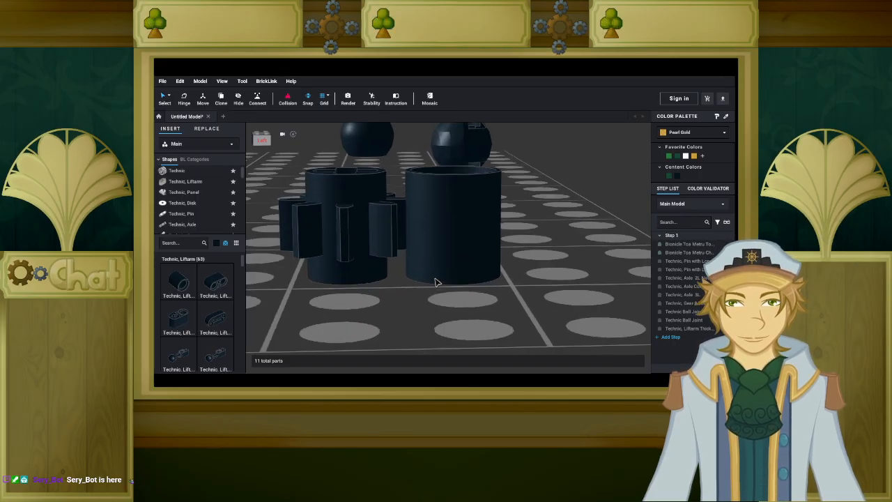
scroll(434, 281, down, 8)
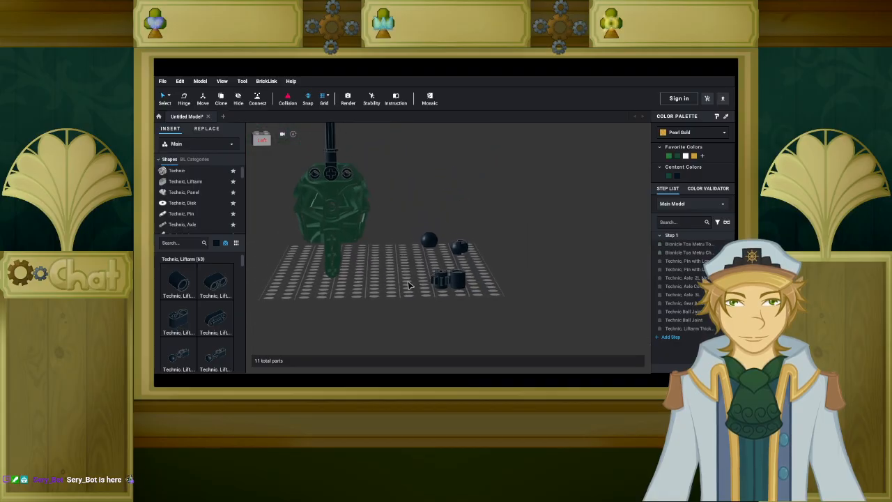
Put the solid-topped ball joint back on the neck axle and fit the 1 x 1 spacer beneath it.
middle_drag(408, 279, 421, 312)
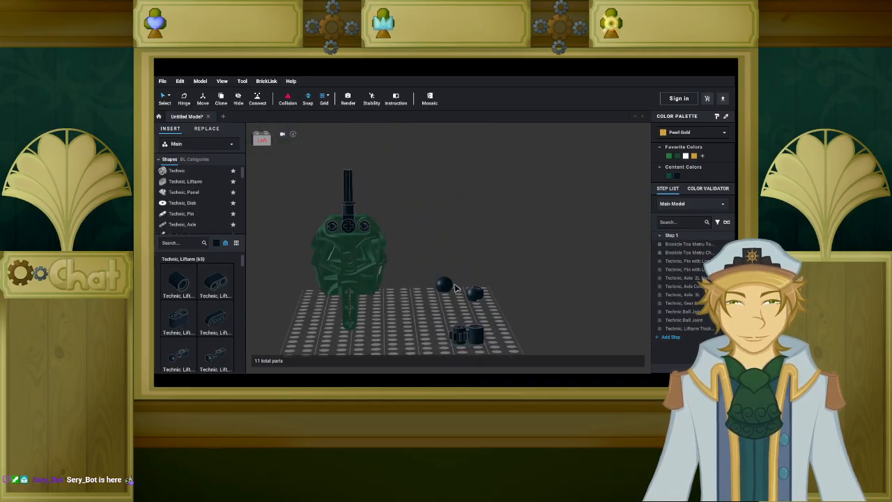
drag(449, 287, 354, 179)
drag(476, 334, 357, 197)
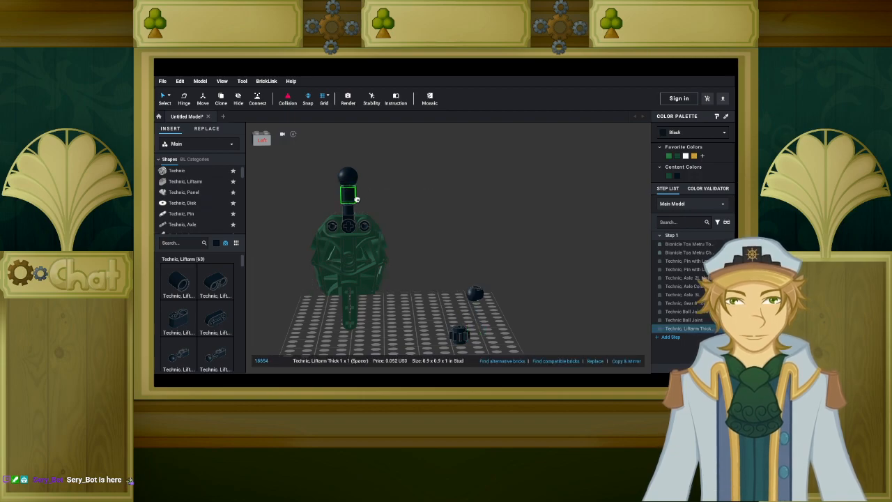
click(426, 260)
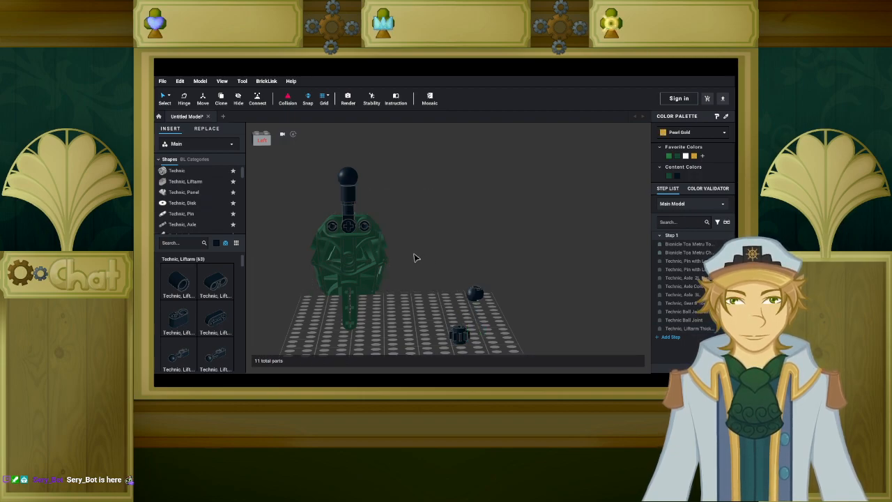
Delete the 1 x 1 spacer from the neck and put the 8-tooth gear back on the axle beneath the ball joint.
scroll(414, 255, up, 3)
middle_drag(413, 254, 465, 255)
click(365, 174)
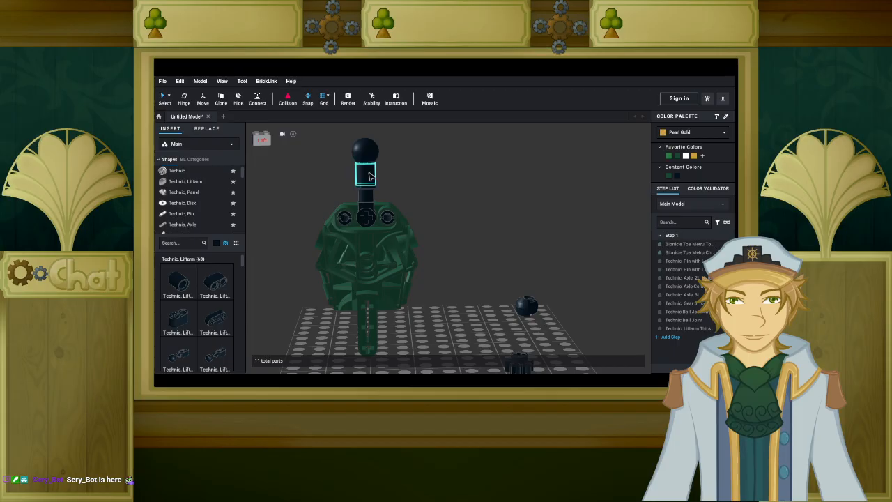
key(Delete)
drag(514, 340, 397, 133)
scroll(460, 249, up, 5)
click(297, 219)
Show the Wheel category, found under Vehicle - Land, in the parts palette.
scroll(223, 192, down, 5)
scroll(222, 194, down, 3)
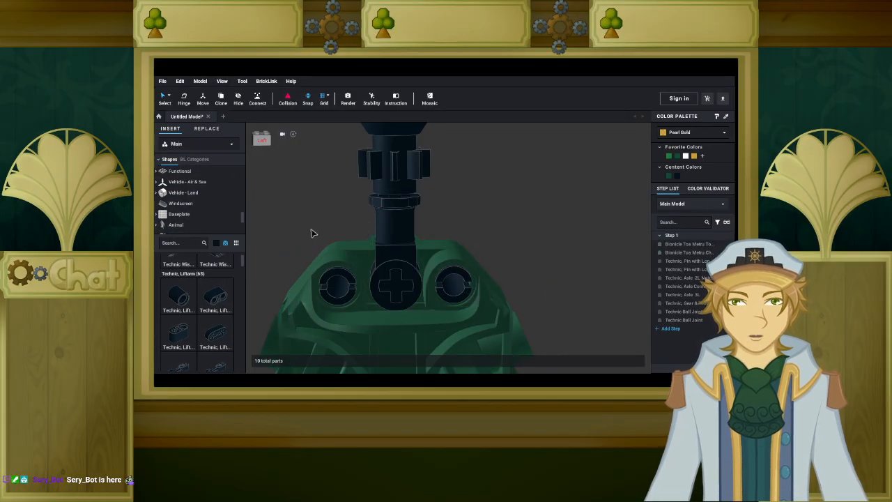
click(160, 193)
scroll(191, 227, down, 1)
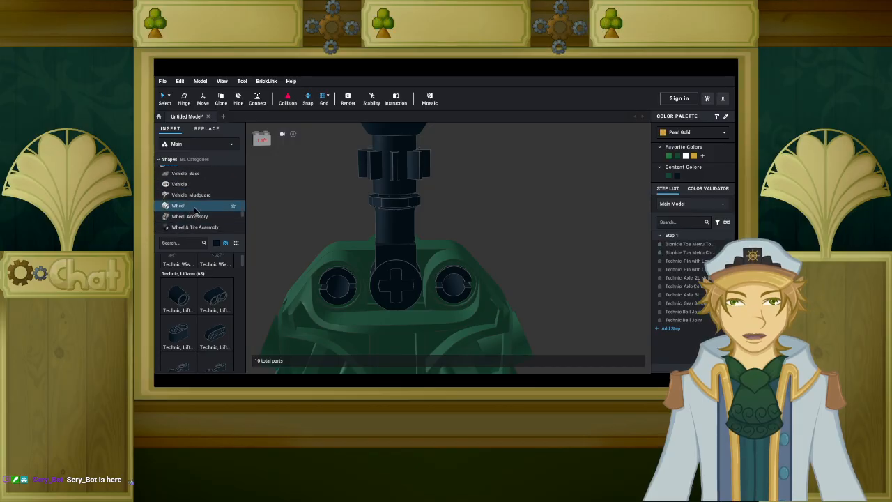
scroll(196, 194, down, 1)
scroll(197, 194, down, 2)
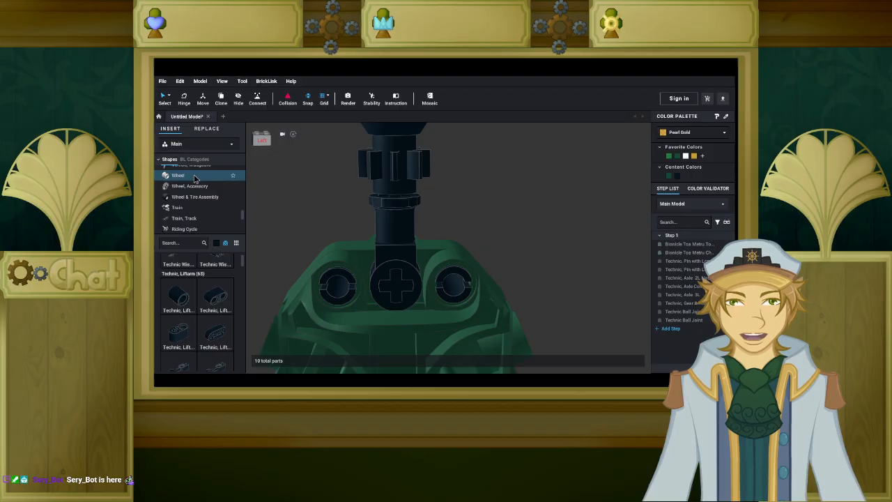
click(195, 177)
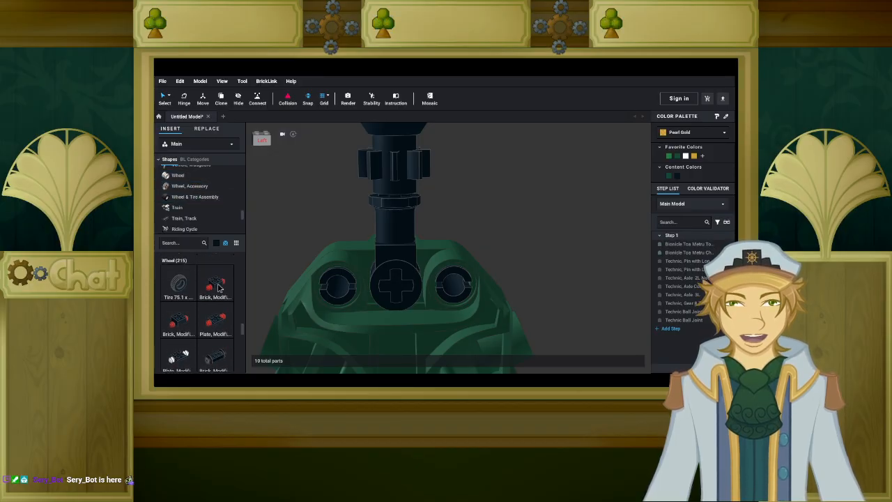
Place a Black Tire 75.1 x 28 Spiky Tread beside the torso, turn it twice, and delete it.
click(179, 286)
click(555, 253)
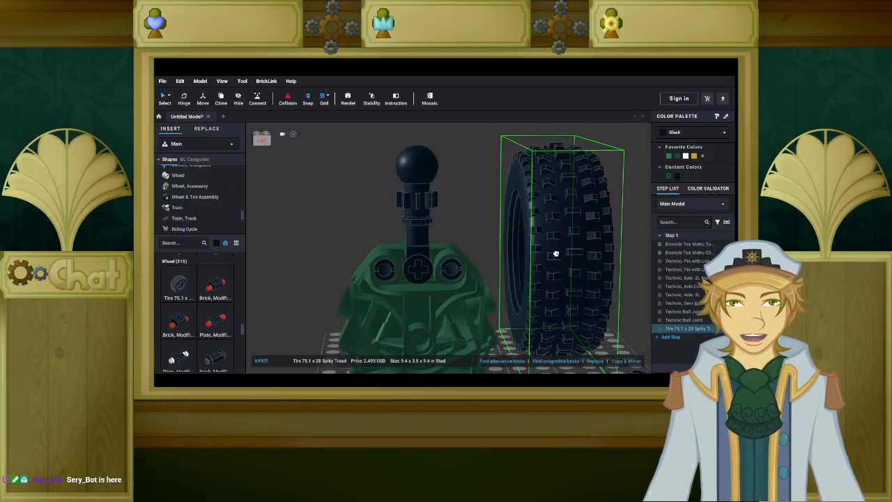
key(Right)
scroll(554, 257, down, 3)
key(Right)
drag(554, 257, 549, 257)
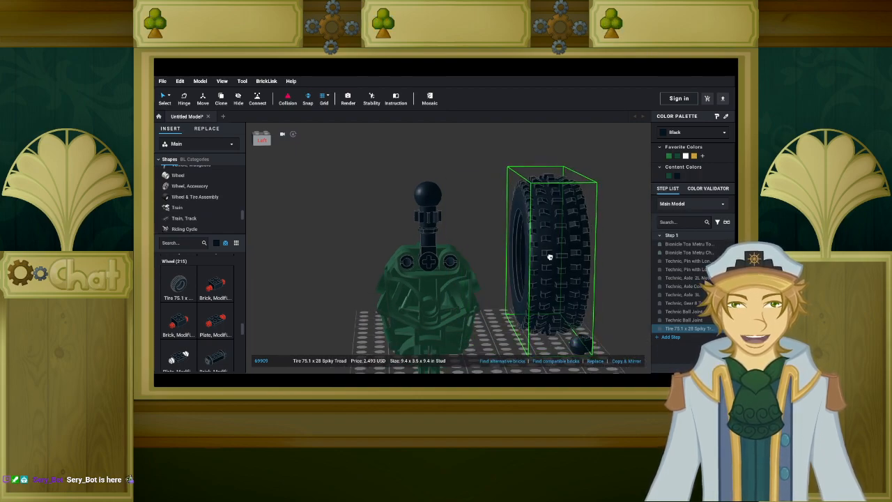
key(Delete)
Add a Black Tire 14mm D. x 9mm Smooth Small Wide Slick from the Wheel category beside the neck.
scroll(207, 267, down, 10)
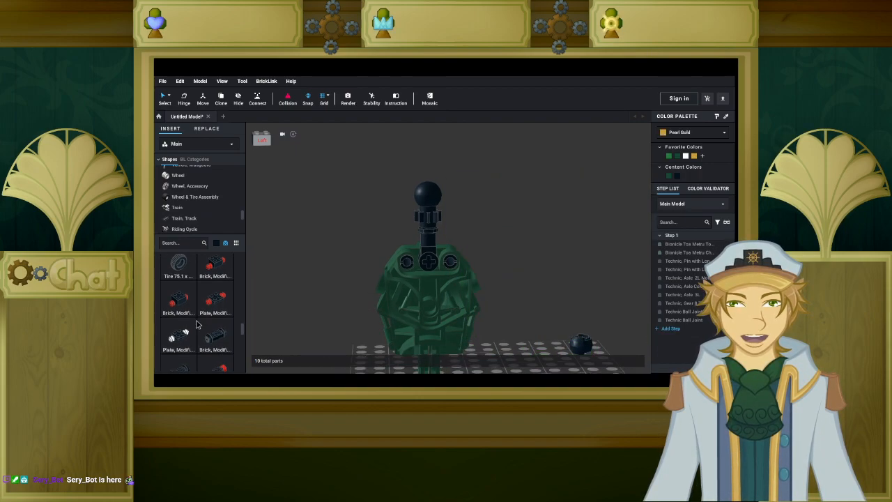
scroll(202, 293, up, 3)
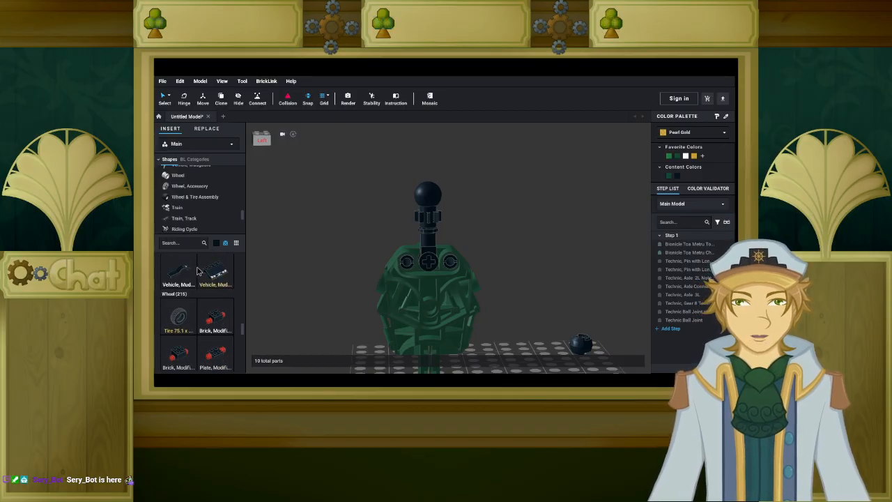
drag(189, 333, 215, 332)
scroll(213, 327, down, 6)
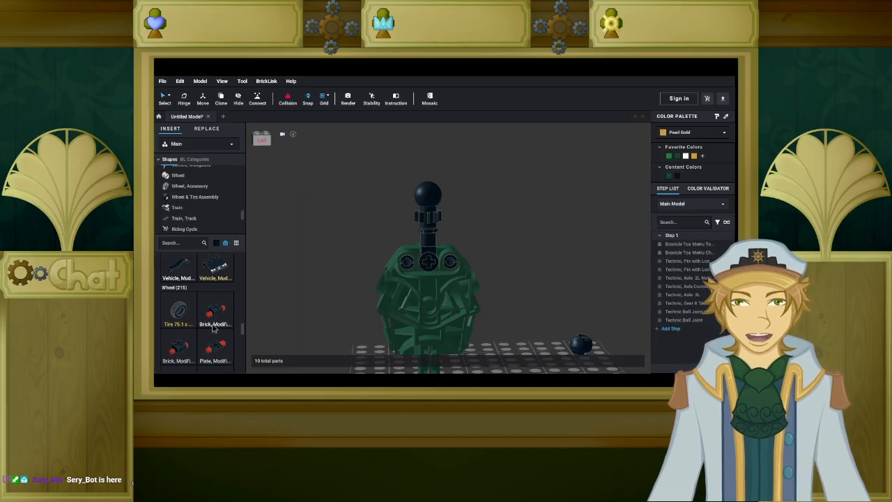
scroll(212, 325, down, 4)
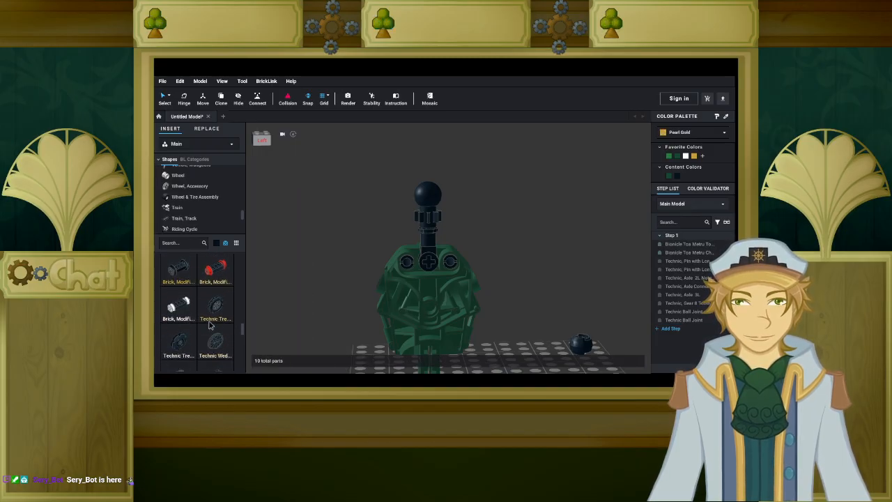
scroll(210, 325, down, 2)
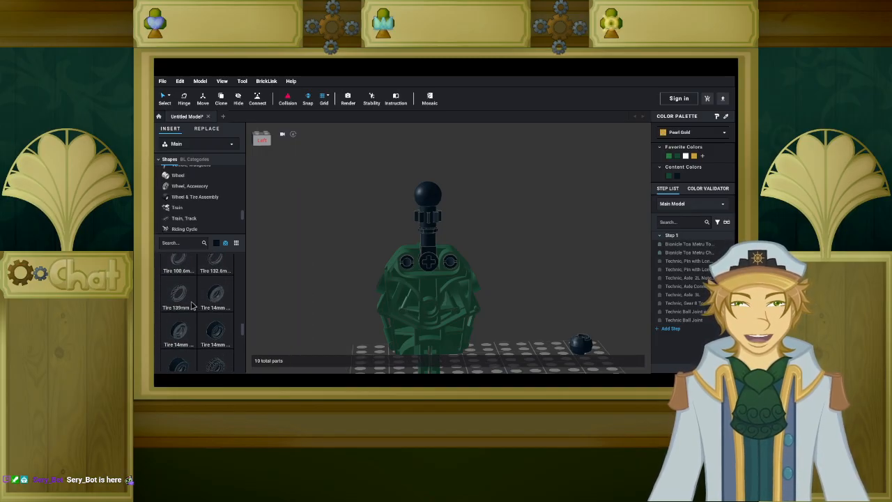
scroll(179, 311, down, 3)
drag(177, 308, 332, 251)
scroll(326, 272, up, 6)
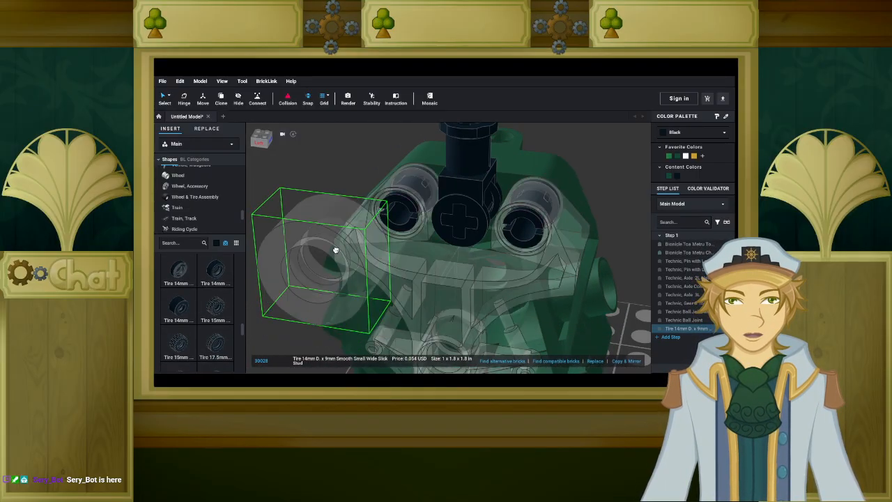
right_drag(332, 251, 313, 289)
drag(313, 288, 437, 245)
key(Escape)
Turn the 14mm x 9mm tire flat and seat it around the neck axle between the gear and the torso.
right_drag(312, 255, 389, 274)
middle_drag(389, 275, 511, 254)
click(499, 296)
right_drag(500, 300, 478, 309)
key(a)
key(a)
key(a)
key(a)
key(a)
key(a)
key(a)
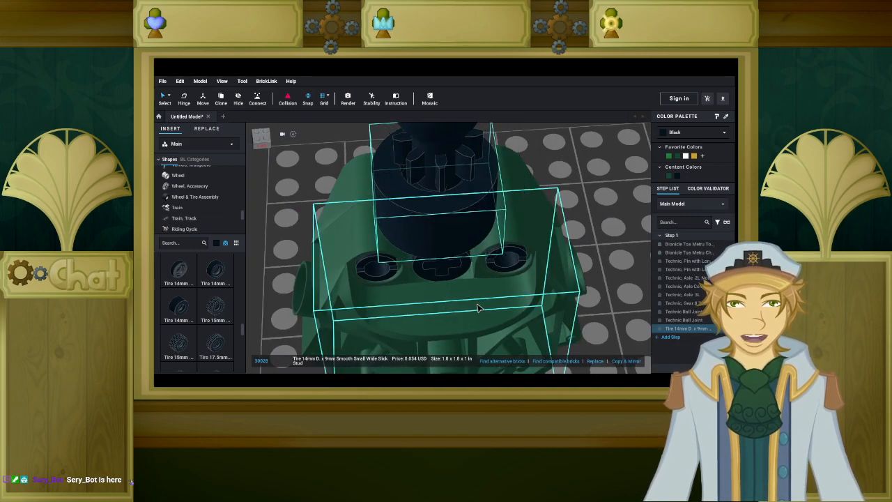
right_drag(478, 309, 522, 288)
click(510, 295)
scroll(471, 285, down, 4)
click(433, 279)
right_drag(467, 280, 458, 279)
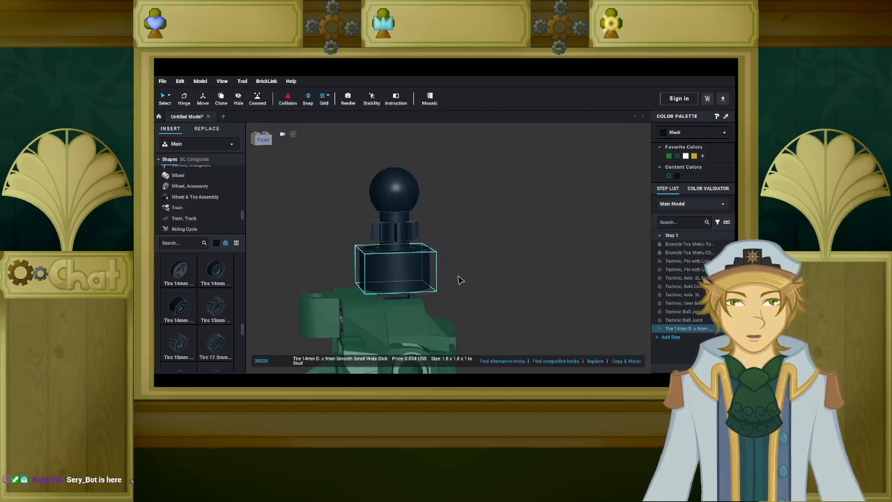
Place a Tire 15mm D. x 6mm Offset Tread Small beside the torso, check its available colors, and delete it.
click(478, 273)
scroll(205, 307, down, 3)
scroll(204, 306, down, 5)
scroll(204, 306, down, 5)
scroll(205, 304, down, 5)
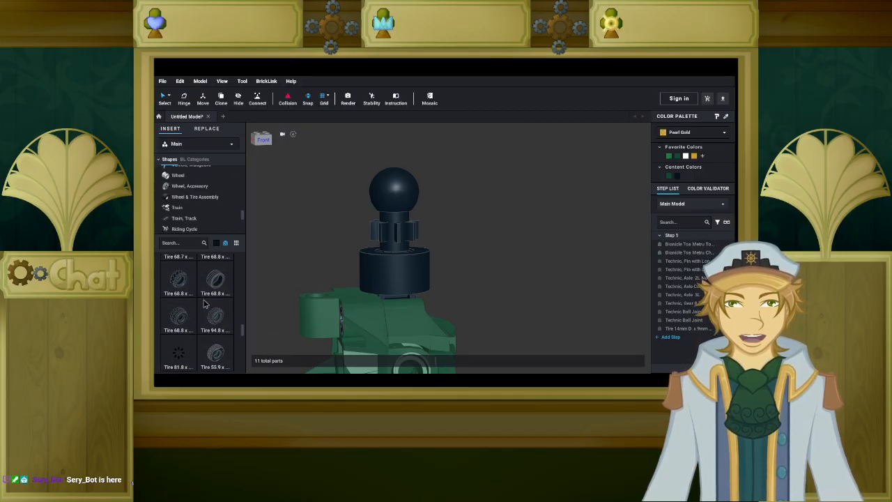
drag(205, 304, 224, 305)
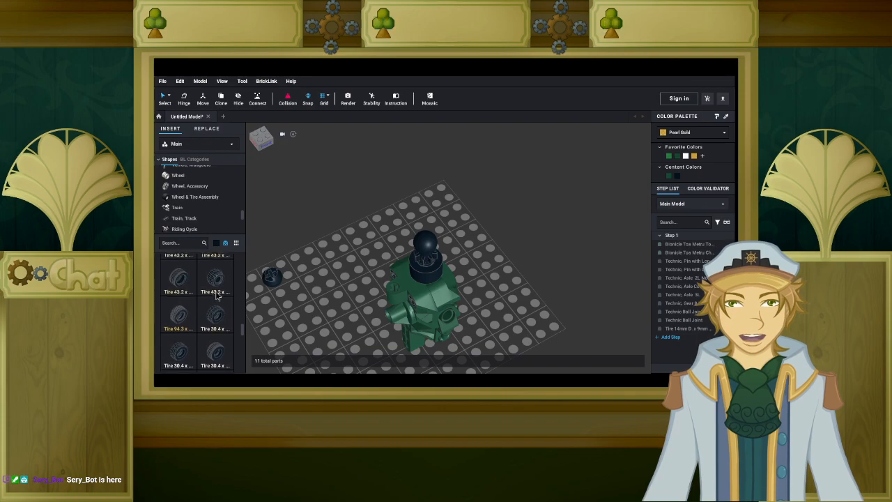
scroll(216, 296, up, 3)
drag(215, 289, 304, 277)
scroll(187, 294, up, 2)
right_drag(304, 277, 313, 270)
drag(313, 270, 312, 277)
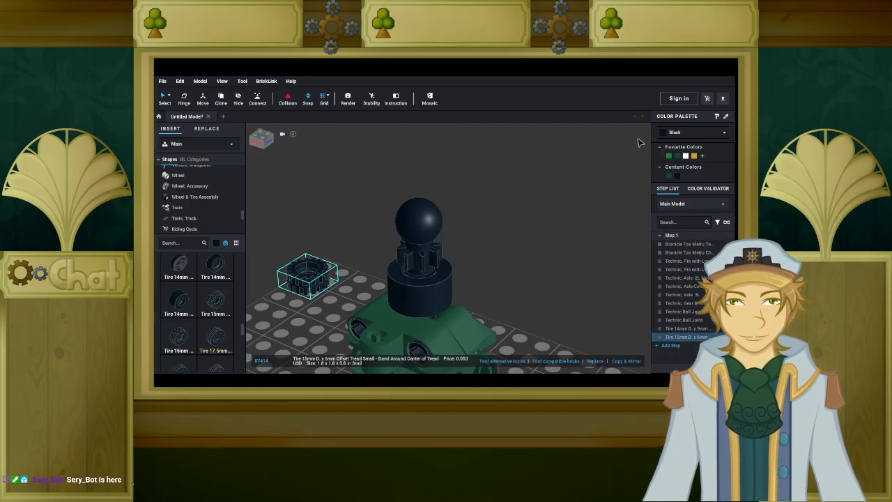
click(669, 134)
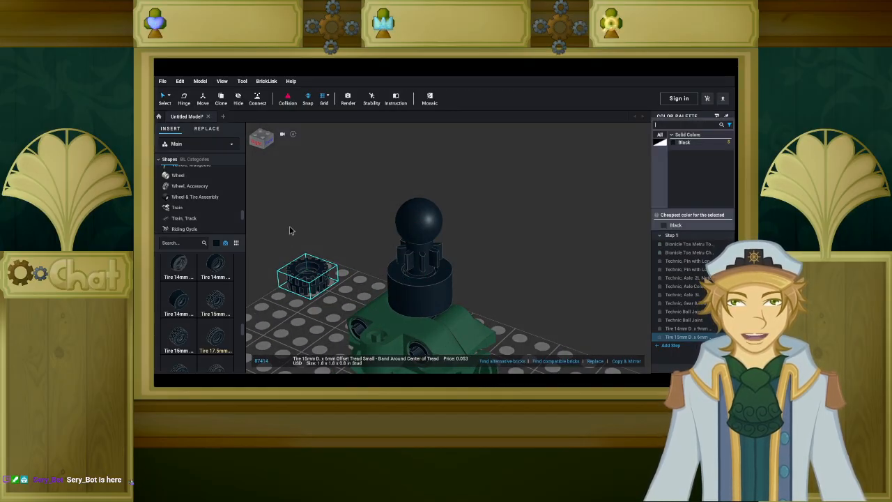
key(Escape)
key(Delete)
Check which colors are available for the 14mm x 9mm tire on the neck.
click(425, 289)
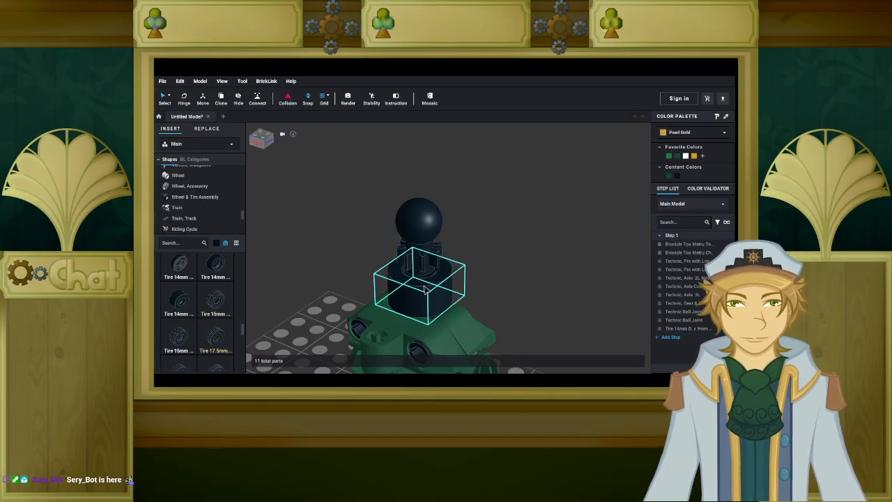
click(693, 134)
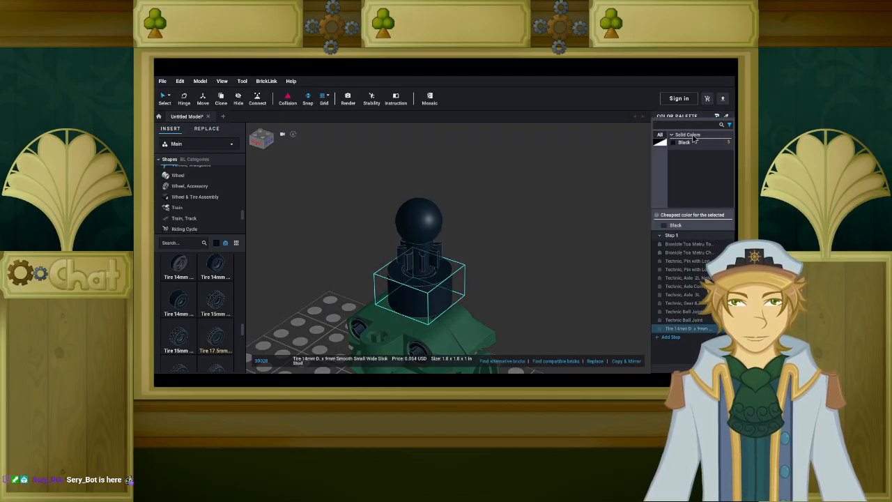
click(497, 171)
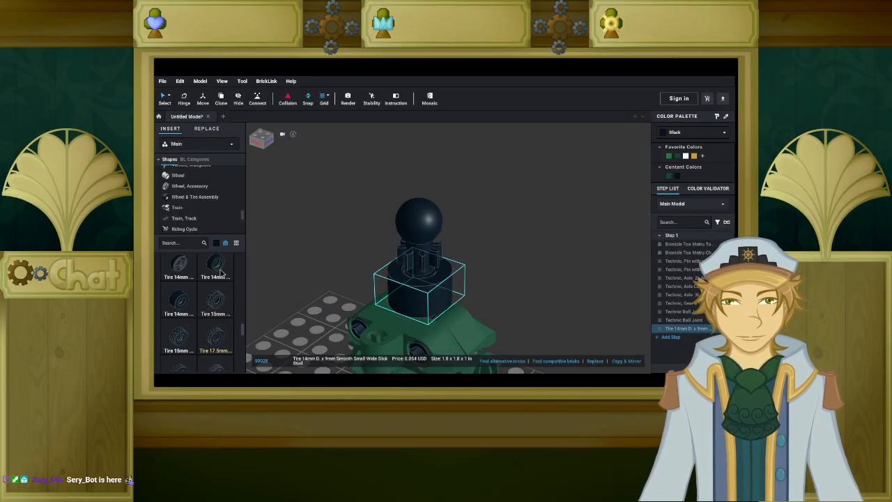
Place a Tire 14mm D. x 4mm with Number Embossed on Side beside the torso, check its available colors, and delete it.
click(215, 265)
click(322, 304)
click(322, 299)
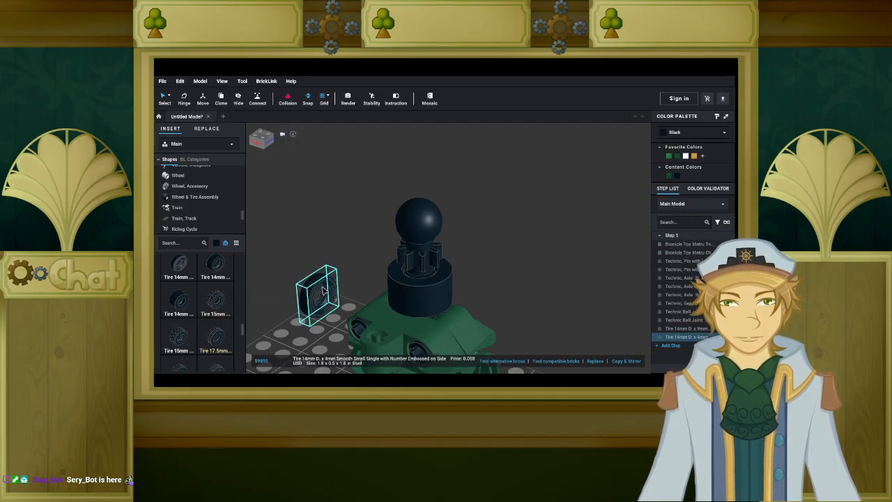
click(674, 133)
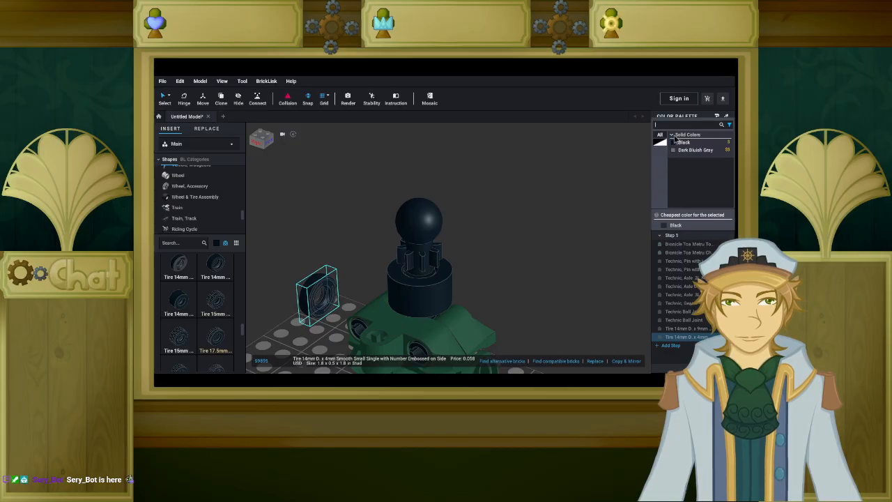
key(Delete)
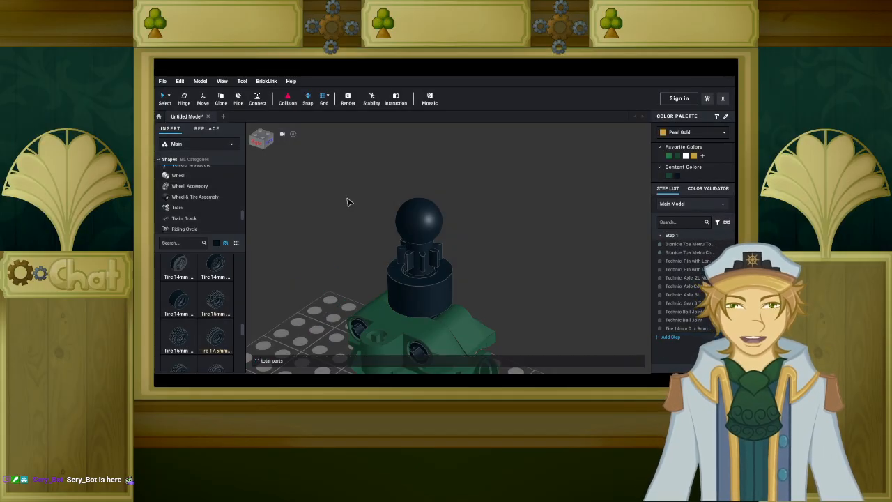
Place a Tire 14mm D. x 6mm Solid Smooth beside the torso, check its available colors, and delete it.
drag(215, 265, 335, 271)
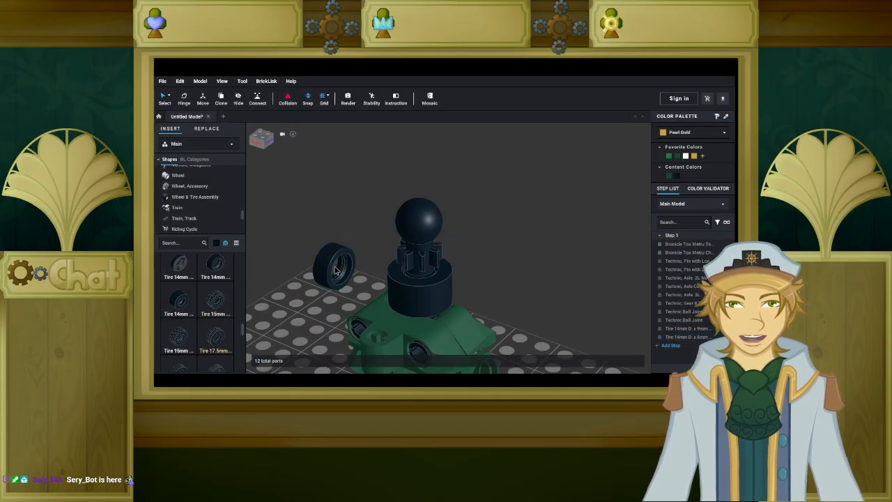
click(332, 266)
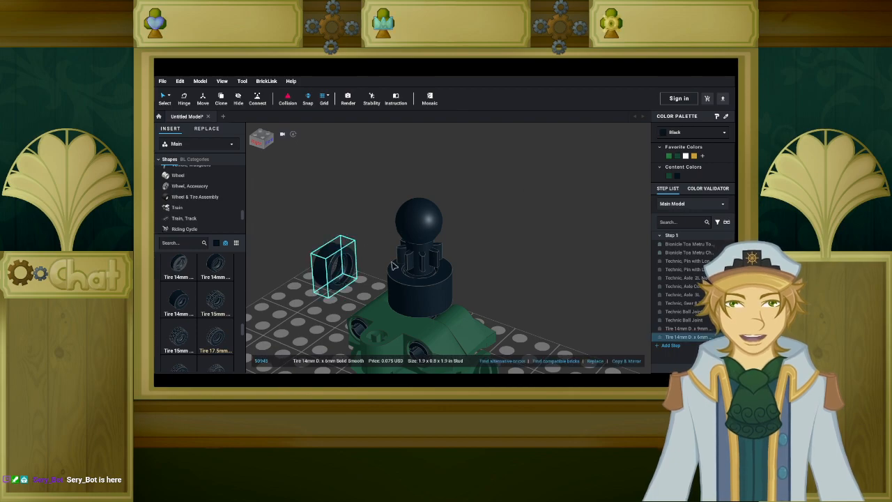
click(676, 134)
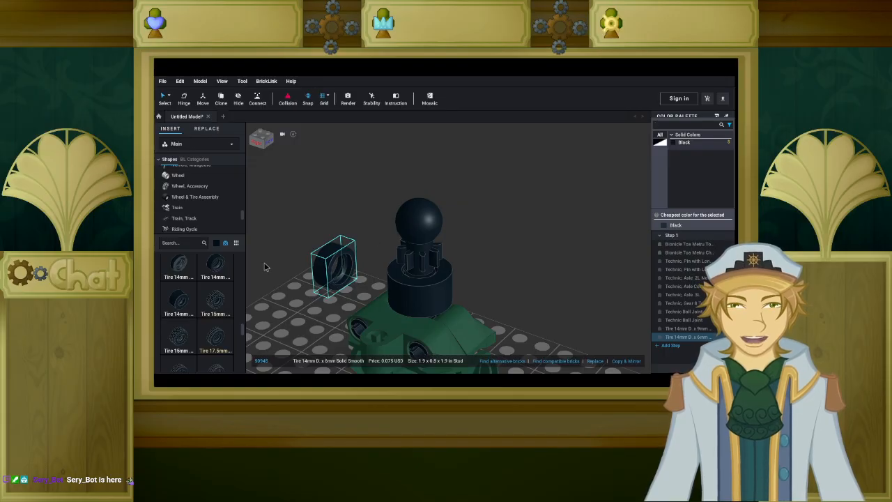
key(Delete)
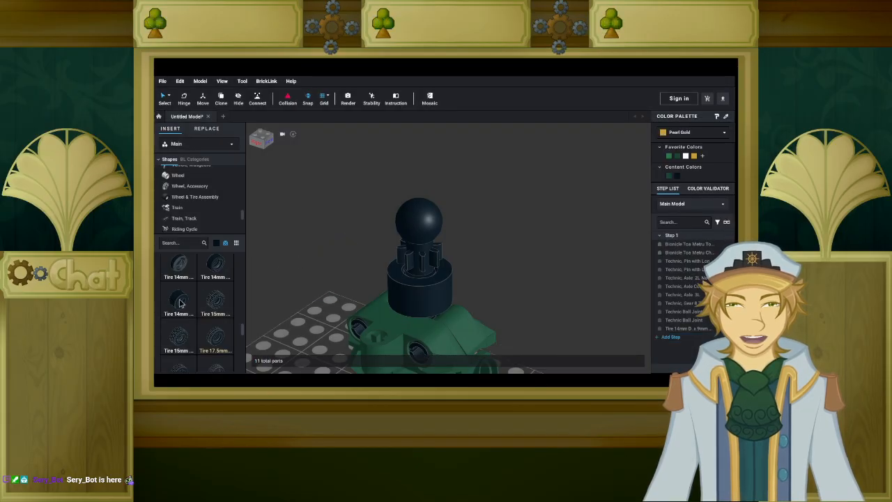
Place a Tire 14mm D. x 4mm Smooth Small Single beside the torso, check its available colors, and delete it.
scroll(179, 301, down, 1)
scroll(212, 327, up, 2)
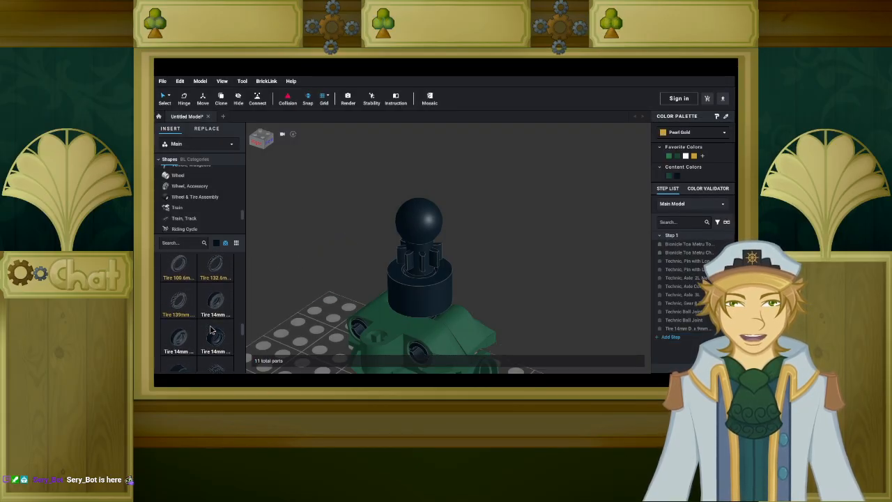
drag(217, 309, 305, 277)
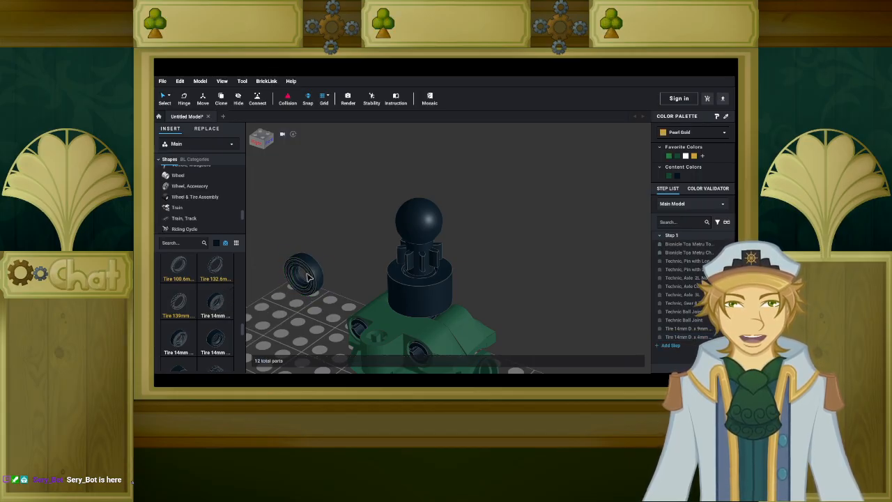
click(309, 276)
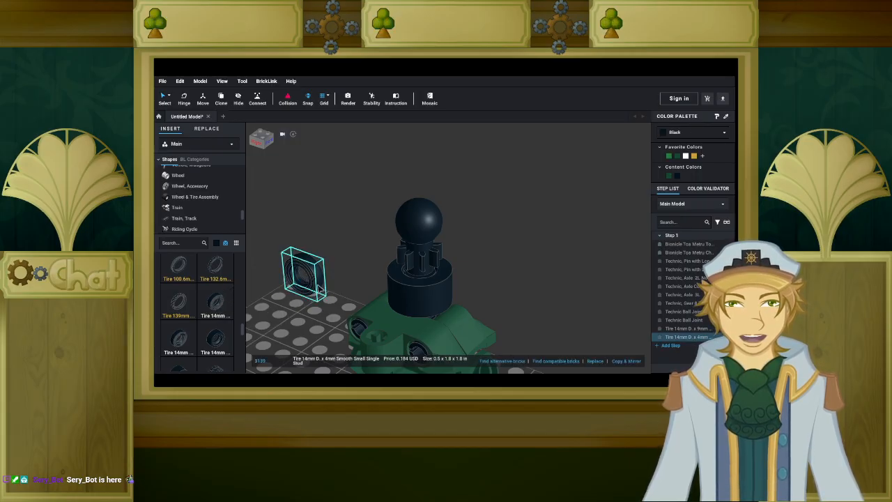
click(679, 134)
key(Escape)
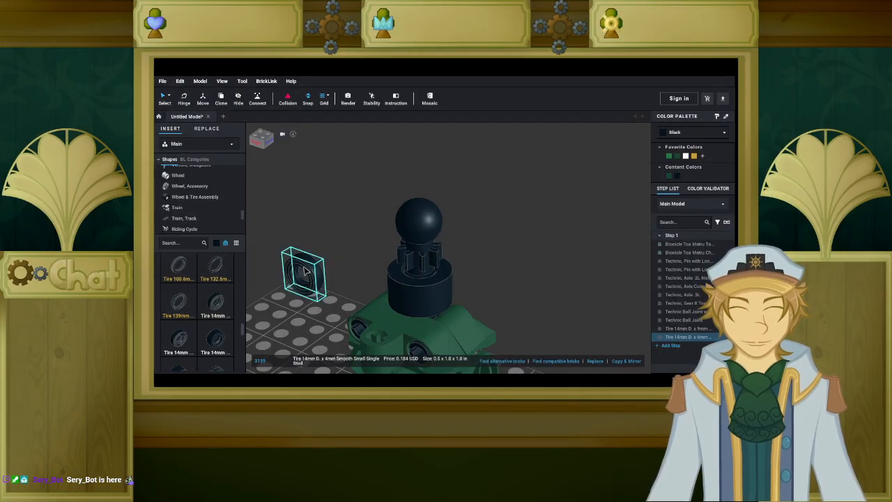
key(Delete)
Place the Tire 14mm D. x 6mm Solid Smooth once more, recheck its available colors, and delete it.
scroll(207, 319, down, 2)
drag(217, 303, 303, 298)
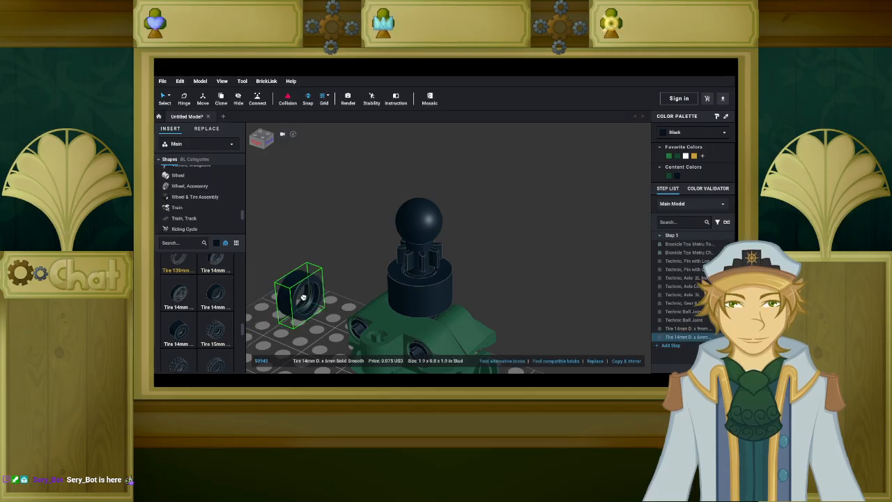
click(303, 298)
click(303, 295)
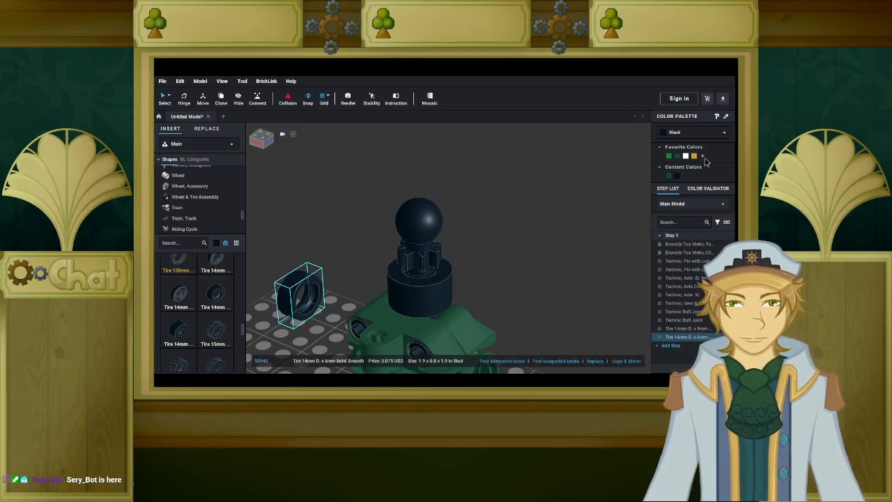
click(685, 136)
click(295, 260)
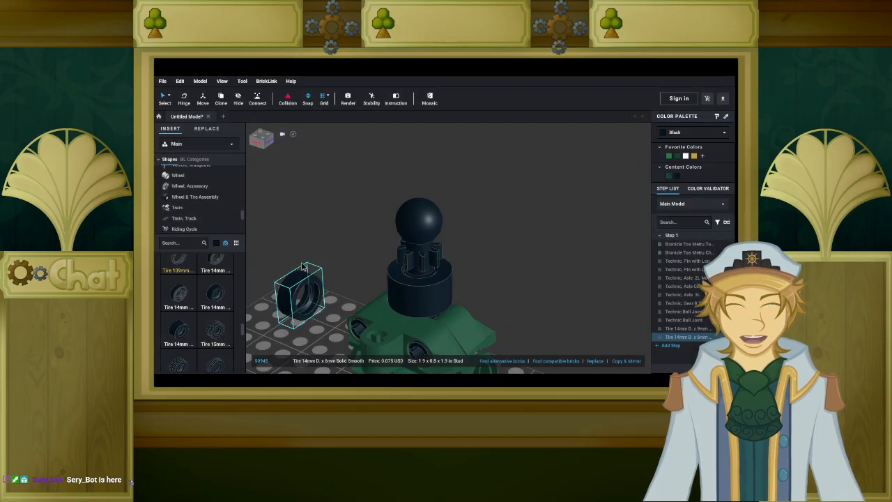
key(Delete)
Delete the spare Technic ball joint lying on the baseplate.
scroll(311, 264, down, 3)
scroll(313, 267, down, 5)
right_drag(342, 270, 354, 283)
click(370, 275)
key(Delete)
Filter the parts palette to the brighter green favorite color and show the Bionicle category.
scroll(374, 277, up, 3)
middle_drag(378, 279, 393, 188)
right_drag(392, 186, 400, 228)
middle_drag(421, 226, 391, 226)
scroll(392, 230, up, 5)
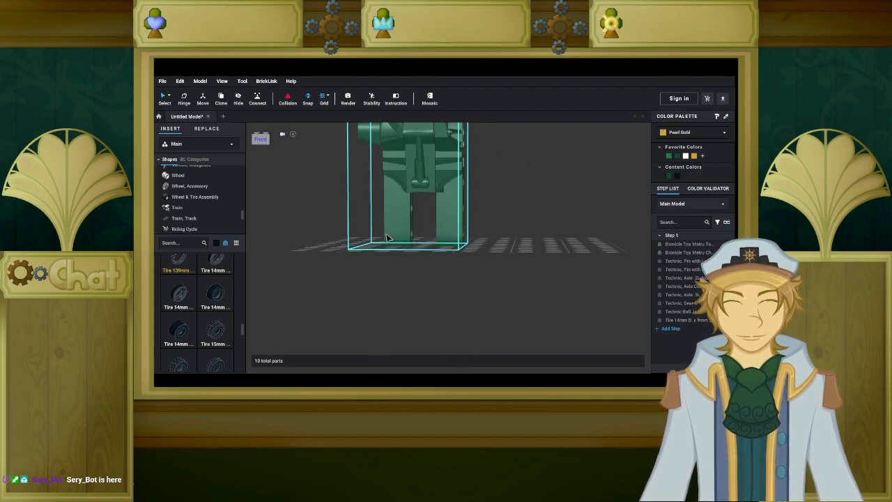
right_drag(392, 232, 410, 242)
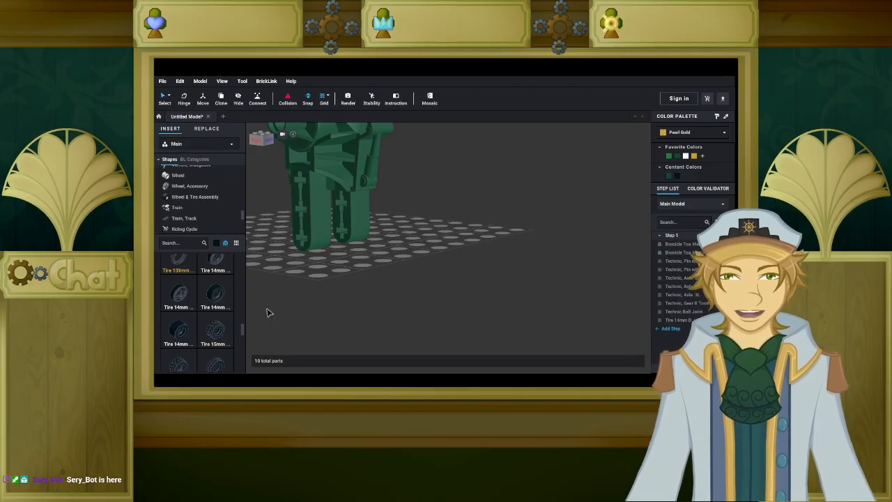
click(216, 243)
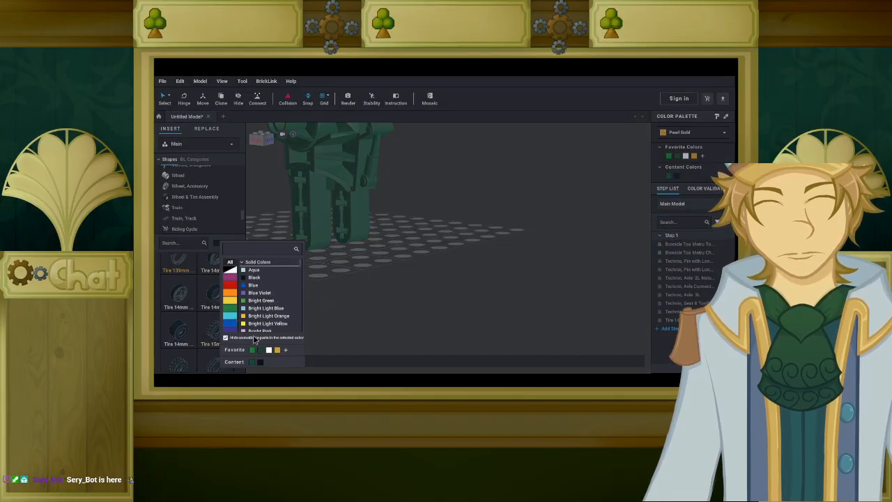
click(252, 351)
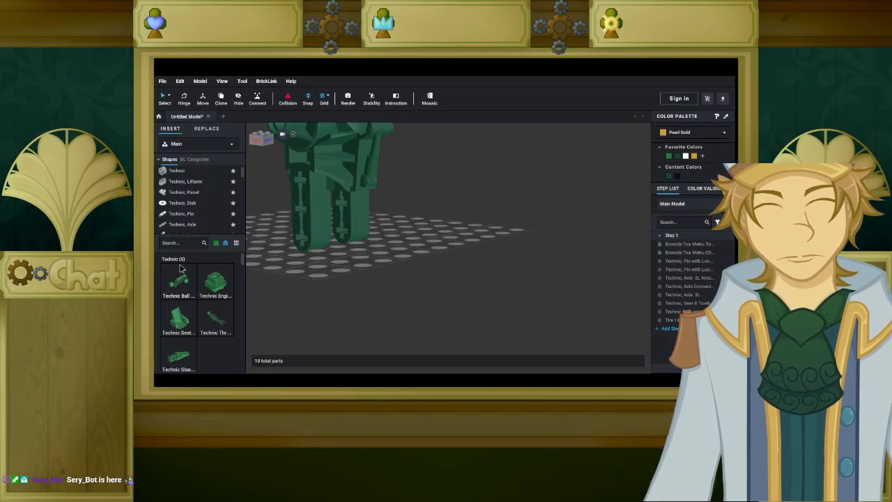
scroll(200, 202, up, 5)
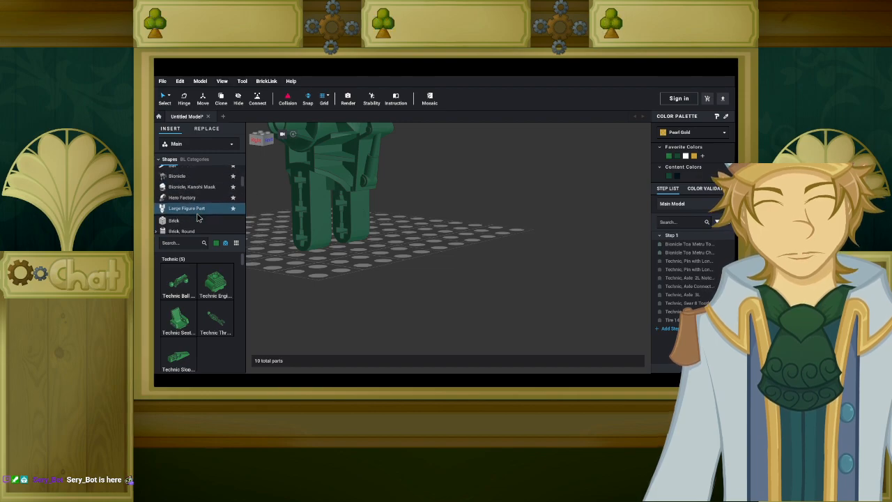
click(200, 178)
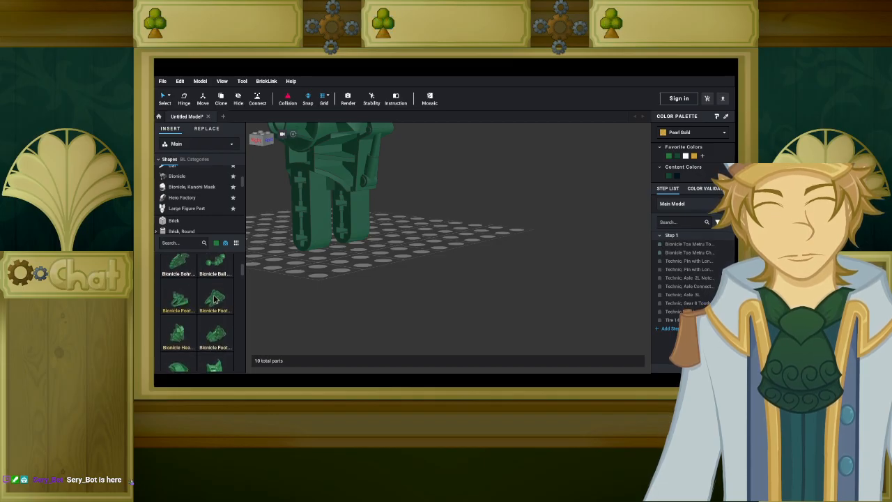
Place a green Bionicle Body Torso Trunk Gearbox beside the Toa Metru torso, compare the two, and delete the gearbox.
drag(215, 298, 419, 298)
scroll(418, 298, down, 6)
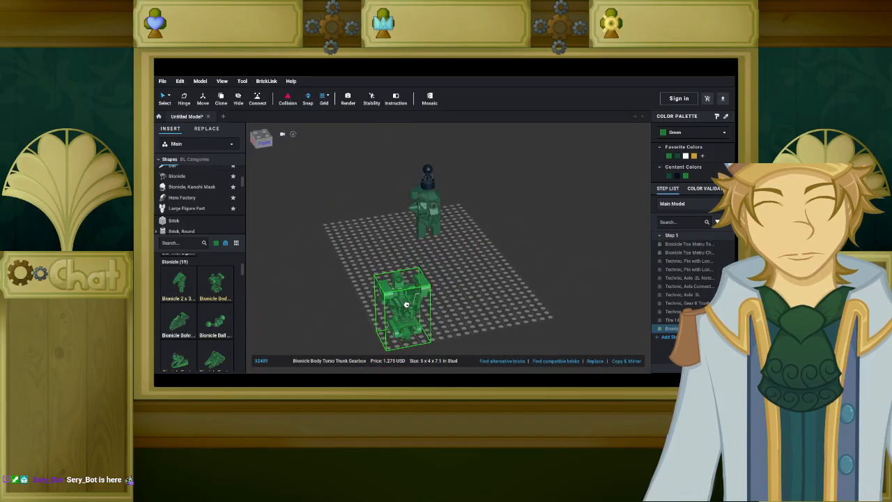
click(431, 225)
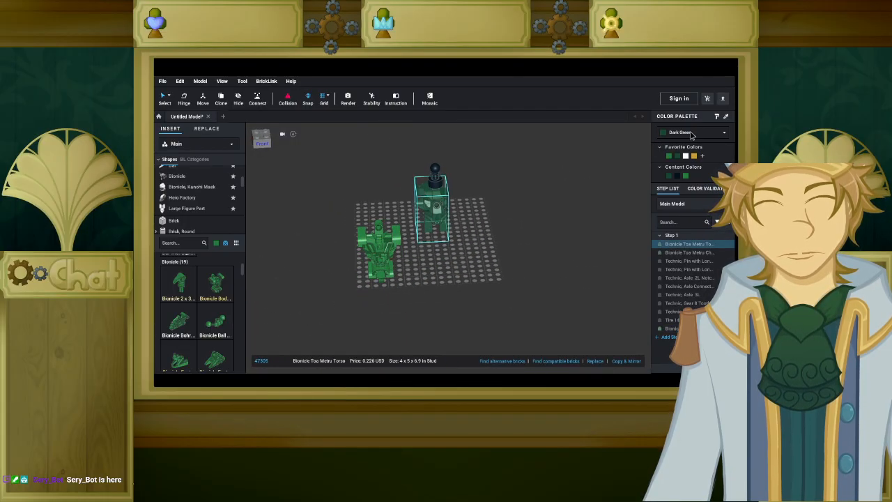
click(690, 134)
click(558, 205)
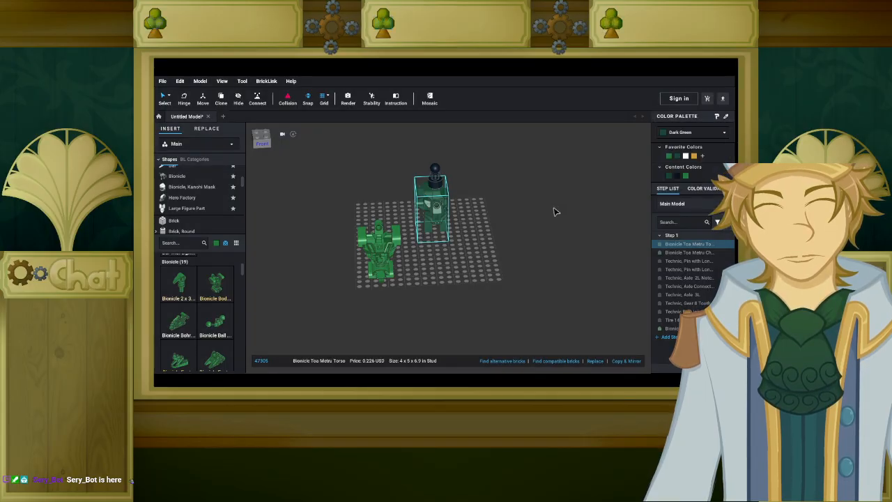
scroll(498, 262, up, 4)
right_drag(497, 261, 508, 266)
click(498, 265)
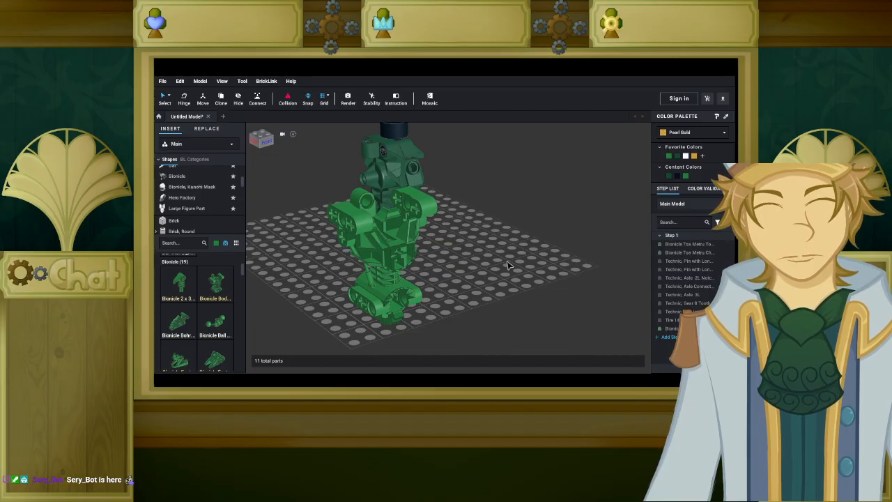
click(414, 288)
key(Delete)
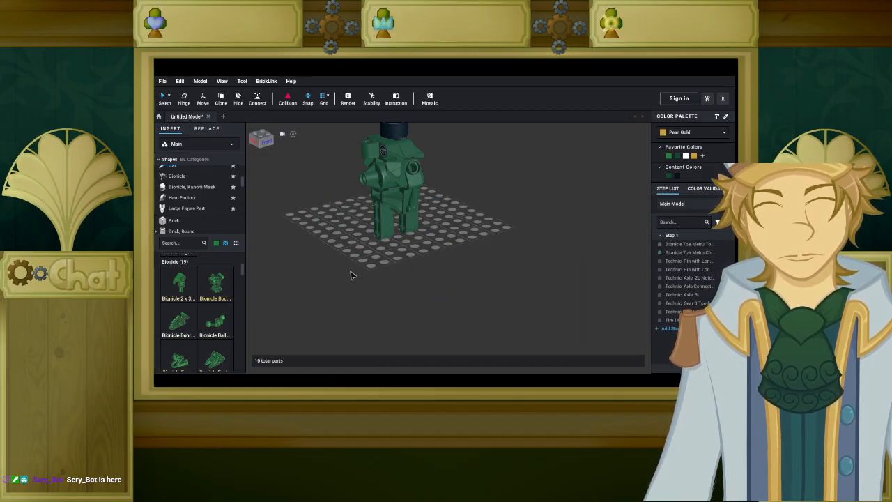
Filter the parts palette to Black and show the Technic, Liftarm category.
scroll(352, 275, up, 2)
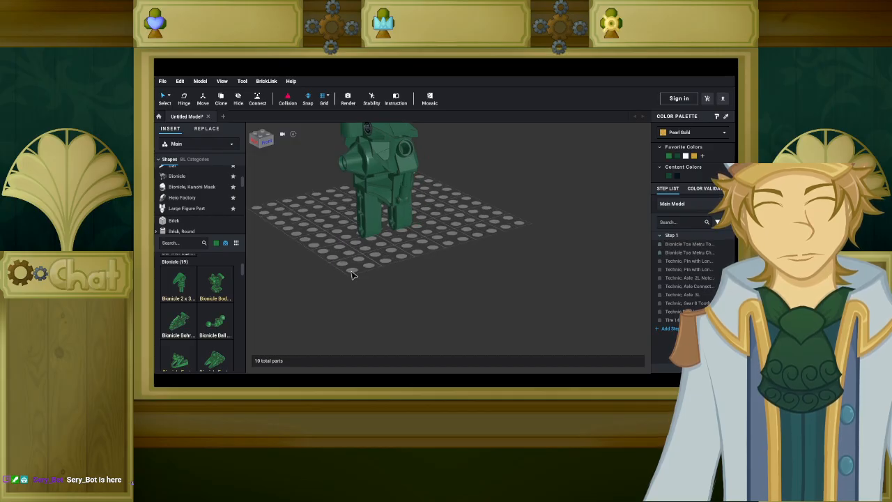
right_drag(352, 284, 342, 294)
middle_drag(342, 294, 367, 350)
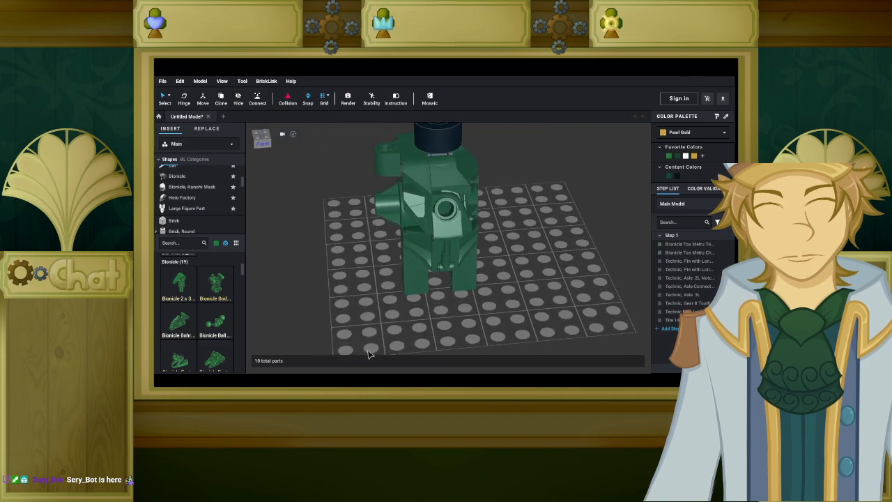
scroll(373, 350, up, 1)
right_drag(377, 342, 395, 300)
scroll(364, 300, down, 3)
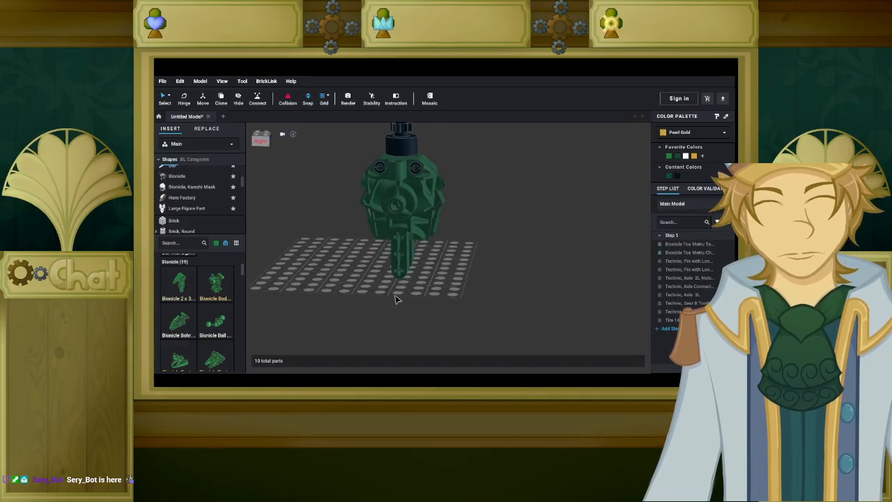
click(217, 243)
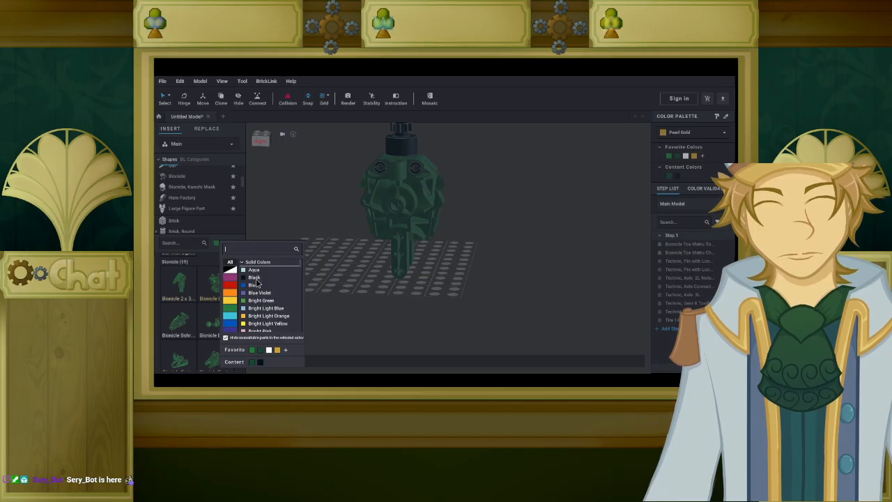
click(257, 279)
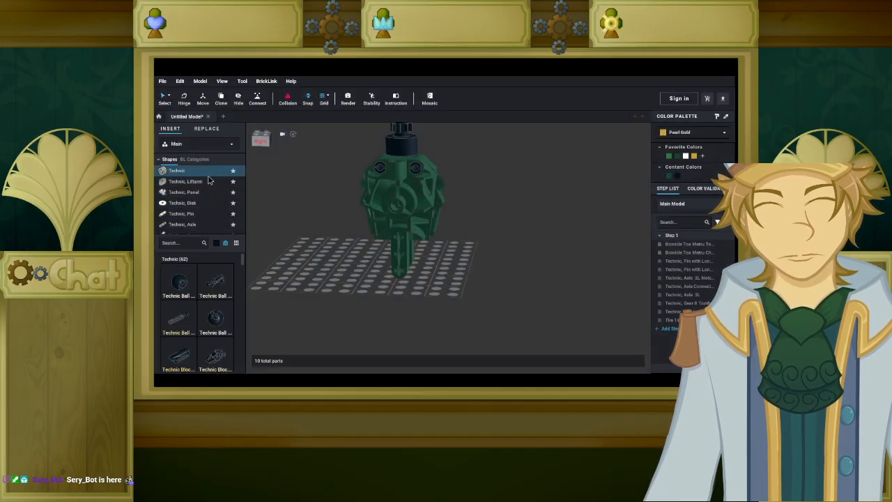
click(207, 181)
scroll(212, 291, down, 1)
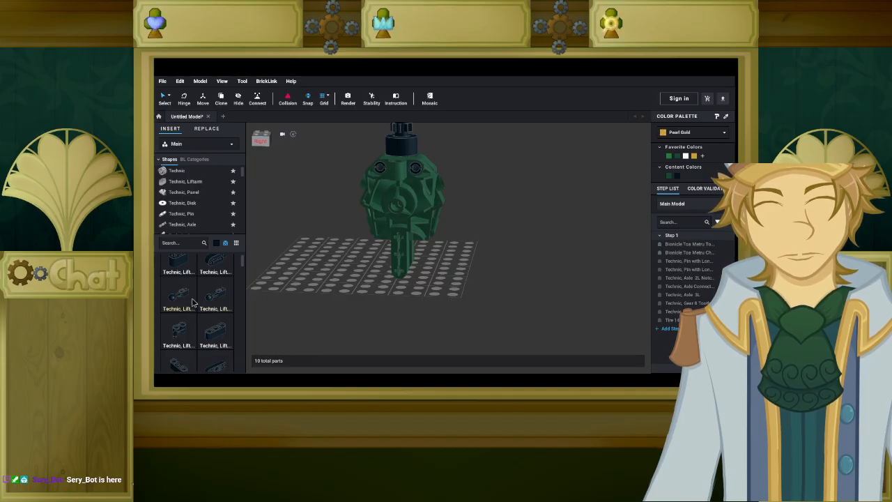
Place a black Technic, Liftarm, Modified Ball Joint Straight 1 x 2 with 1 Hole in Ball on the baseplate beside the torso.
drag(193, 302, 318, 291)
right_drag(319, 291, 284, 305)
drag(285, 305, 327, 245)
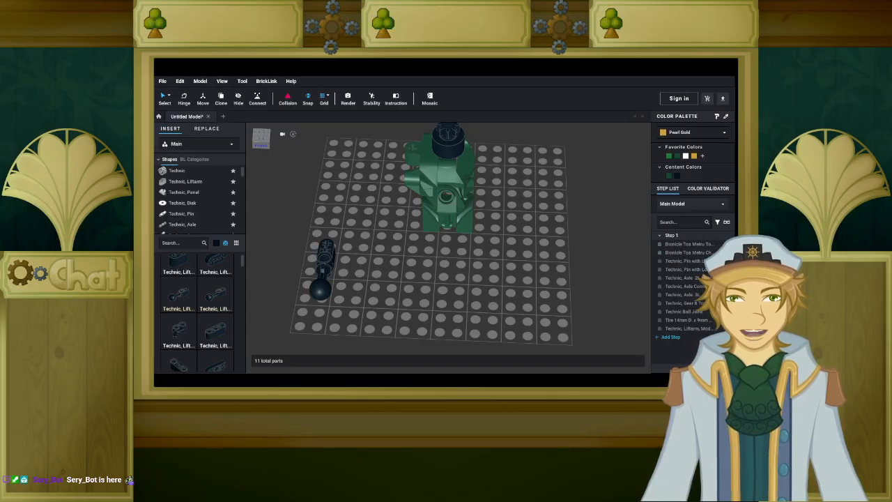
right_drag(407, 277, 408, 258)
scroll(408, 273, up, 4)
drag(331, 173, 437, 261)
mouse_move(437, 261)
right_down()
mouse_move(450, 263)
mouse_move(436, 262)
right_up()
drag(437, 262, 358, 206)
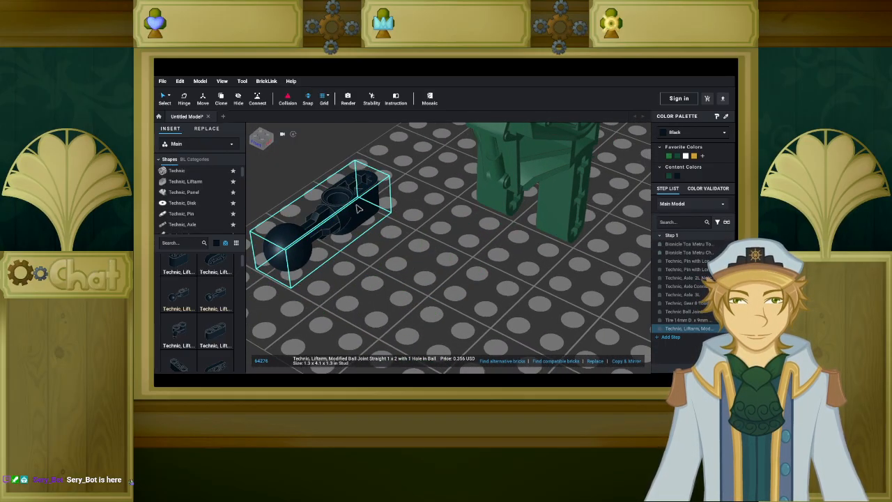
Rotate the ball-joint liftarm upright with its ball at the bottom and check its available colors.
click(224, 243)
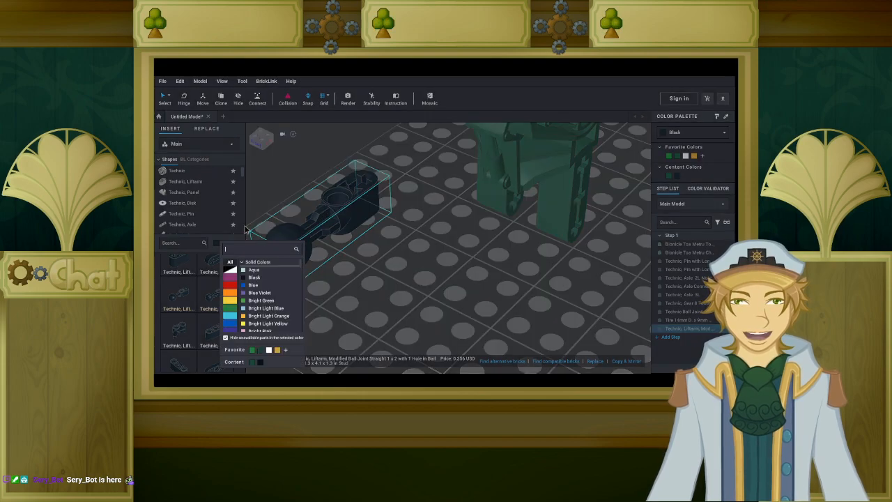
click(446, 223)
drag(343, 211, 349, 191)
key(Down)
key(Right)
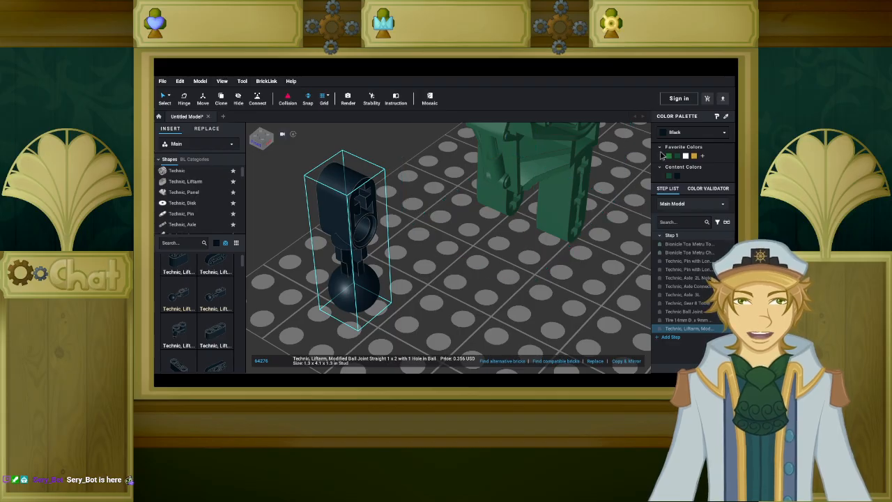
click(683, 134)
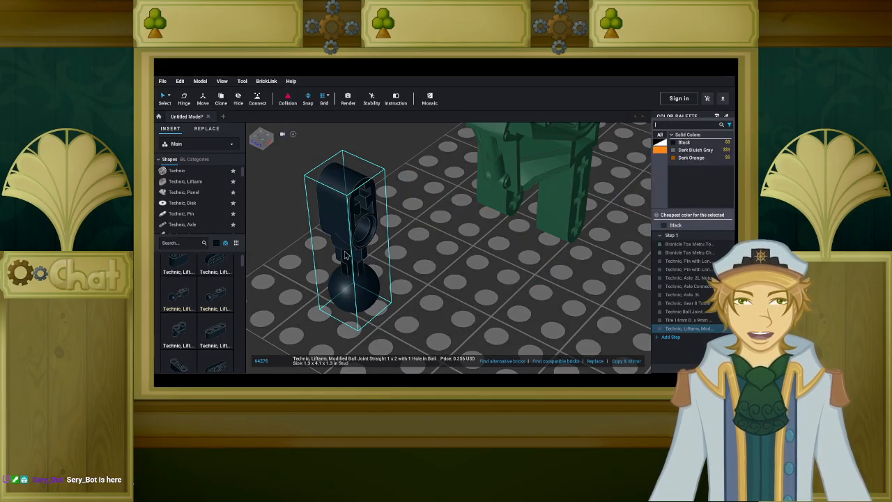
Stand a Technic, Liftarm, Modified Ball Joint Straight 1 x 2 with 6 Holes in Ball upright next to the first liftarm.
drag(215, 294, 507, 263)
right_drag(486, 269, 466, 269)
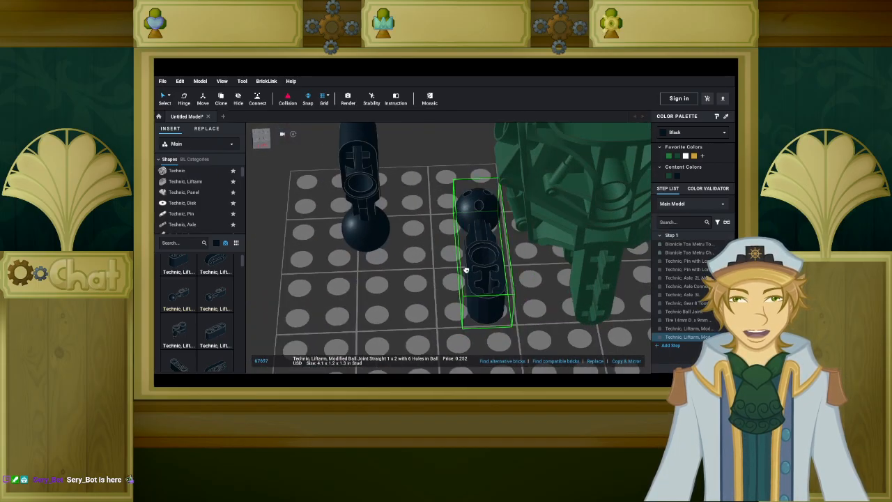
key(Up)
click(401, 201)
key(Escape)
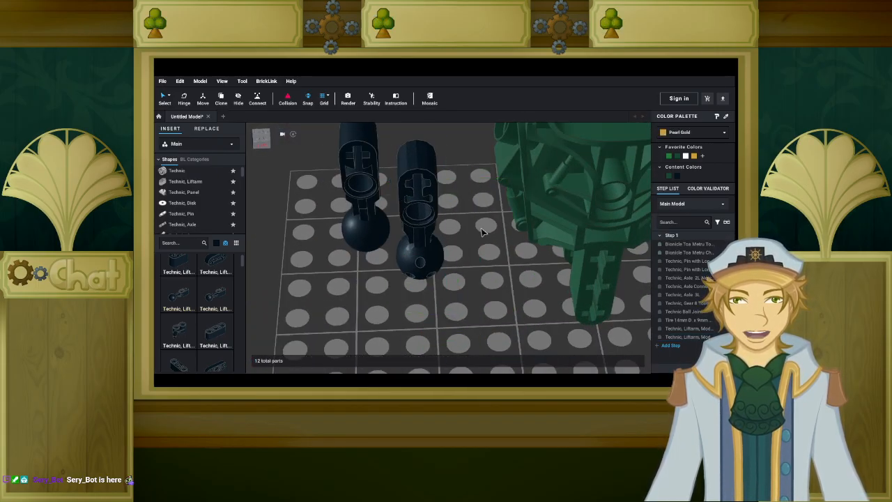
Color the six-hole ball-joint liftarm Green, compare it with the black one, recheck its available colors, and delete it.
click(426, 199)
click(700, 135)
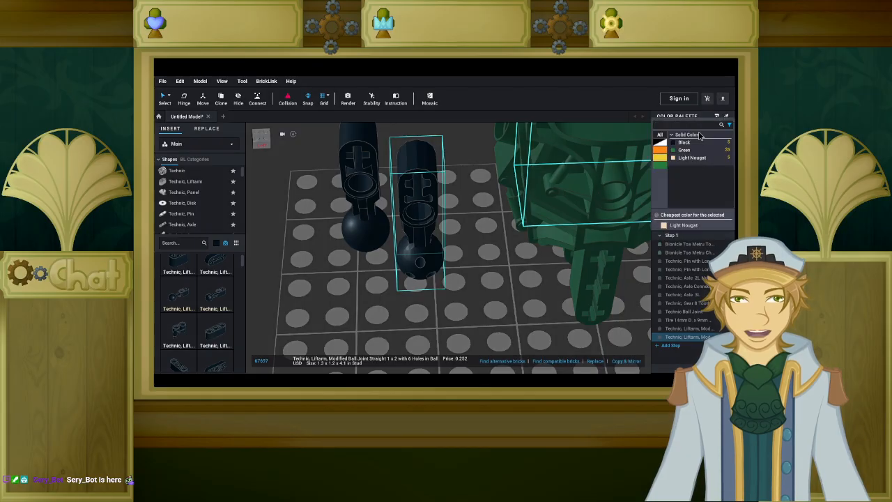
click(698, 151)
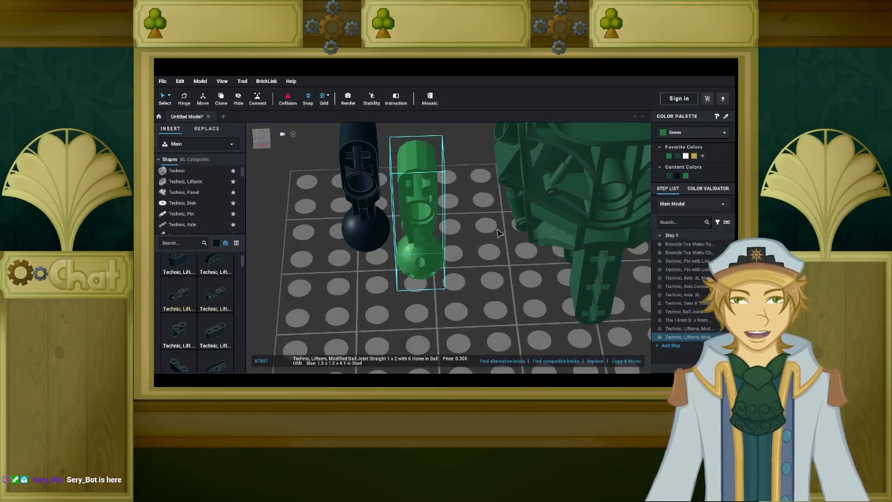
right_drag(474, 235, 488, 224)
click(683, 133)
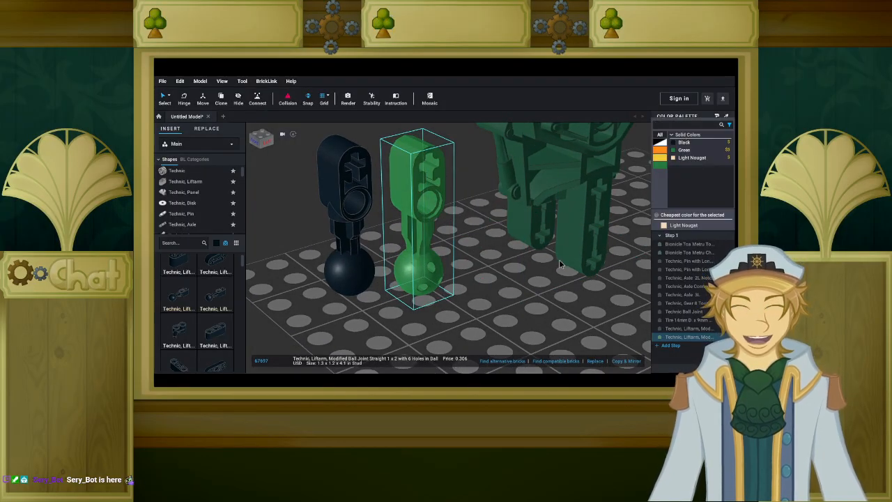
click(494, 299)
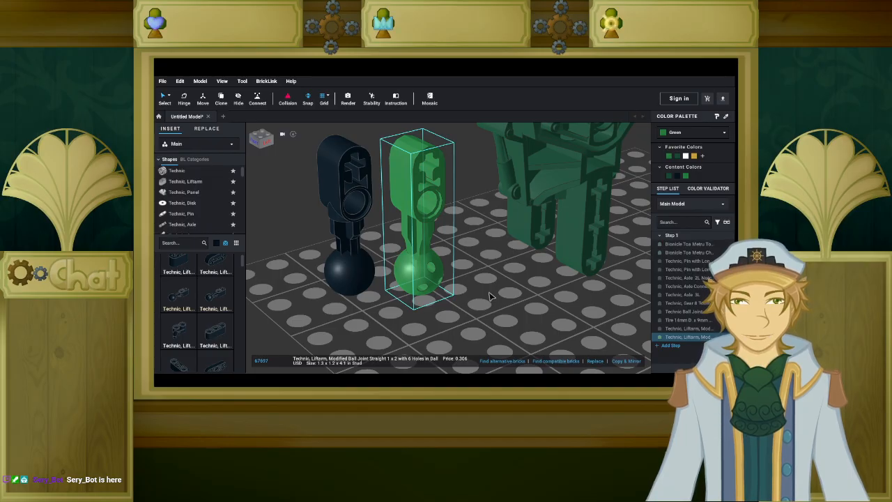
key(Delete)
Move the remaining black ball-joint liftarm to another spot on the baseplate near the torso.
drag(353, 205, 487, 265)
right_drag(487, 265, 521, 260)
drag(522, 260, 464, 222)
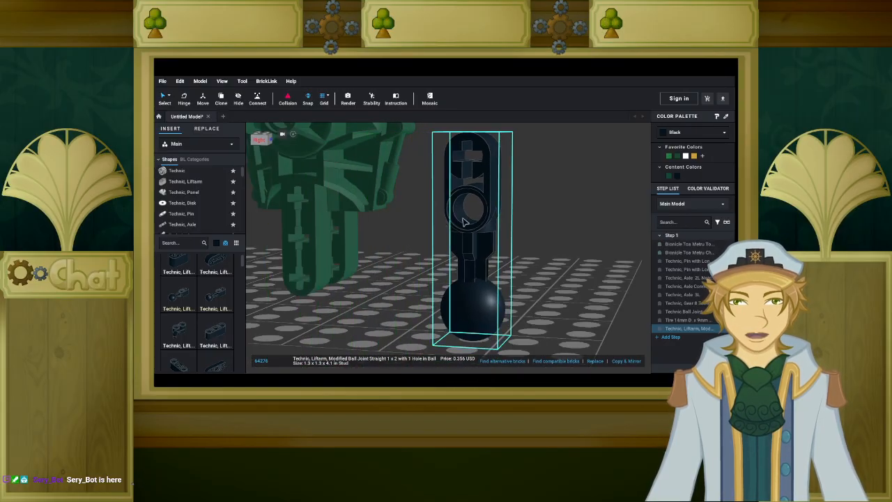
scroll(374, 272, down, 8)
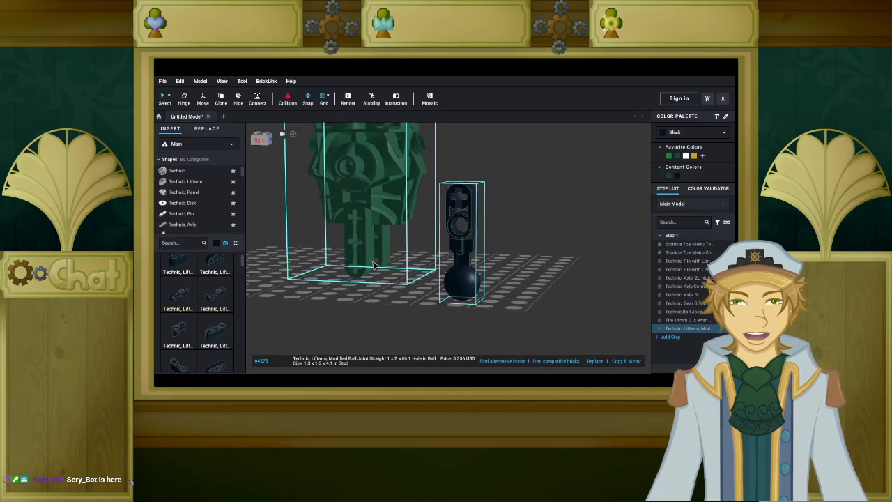
right_drag(372, 262, 354, 263)
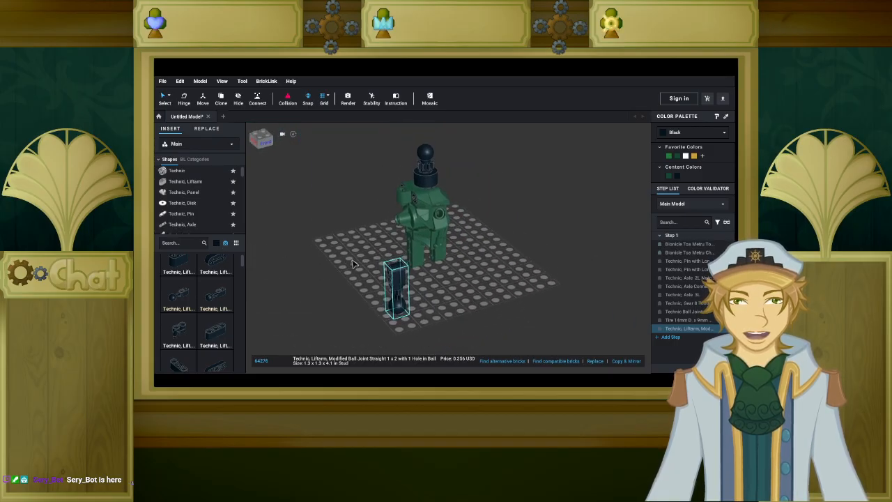
Paste a black Technic, Axle 3L into the middle axle holes of the torso's two lower prongs.
click(650, 296)
key(ctrl+v)
right_drag(520, 284, 542, 290)
scroll(458, 283, up, 4)
right_drag(458, 283, 434, 295)
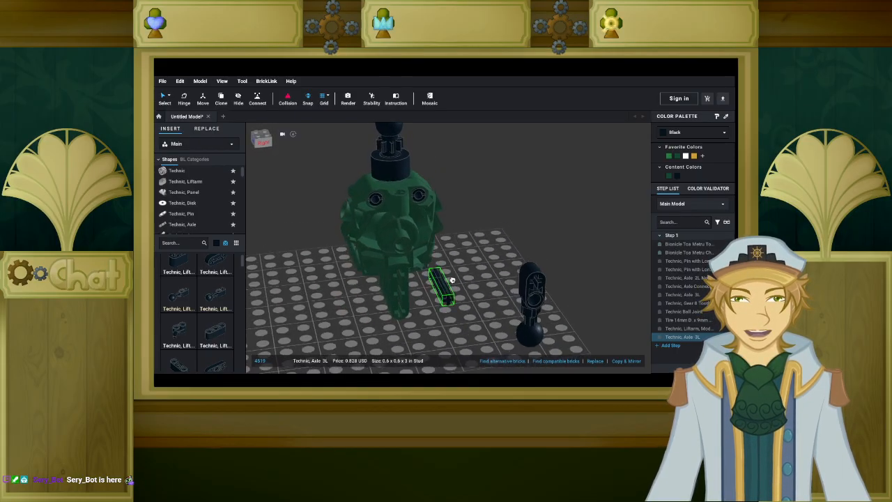
scroll(444, 279, up, 5)
right_drag(462, 256, 457, 255)
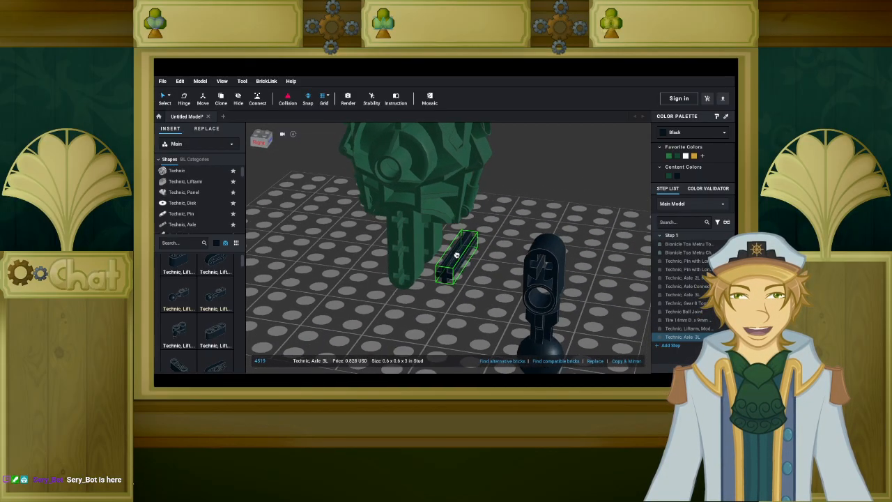
click(486, 264)
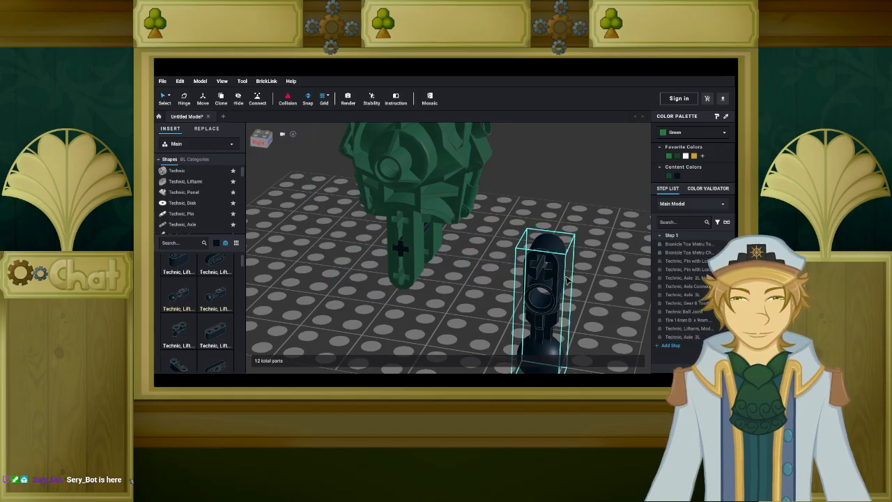
Mount the black ball-joint liftarm between the torso's lower prongs, lined up with the axle and with its ball facing down.
drag(548, 287, 441, 259)
right_drag(441, 258, 430, 240)
drag(429, 244, 440, 217)
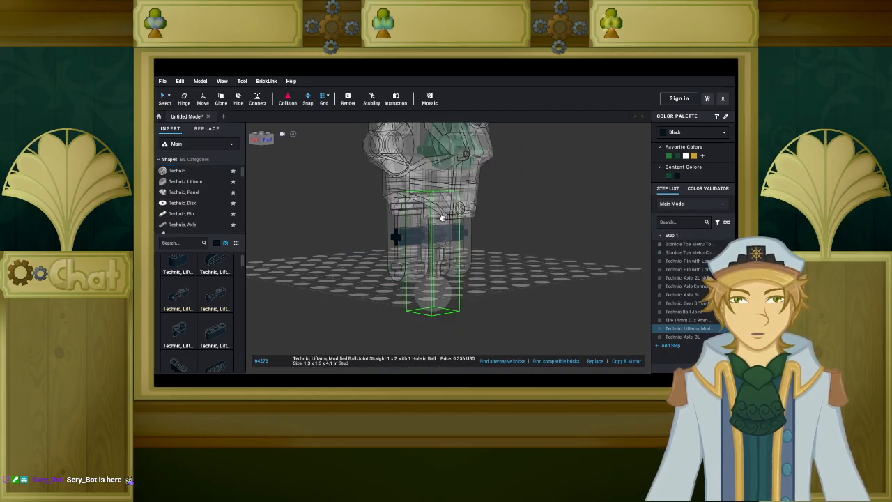
drag(454, 233, 453, 233)
right_drag(453, 233, 442, 227)
drag(442, 227, 444, 237)
right_drag(398, 239, 549, 250)
click(550, 252)
scroll(557, 253, down, 6)
drag(492, 156, 368, 291)
key(Up)
click(419, 280)
Copy the Technic, Axle 3L and insert the duplicate into the axle holes directly above it.
scroll(418, 281, up, 10)
right_drag(419, 280, 394, 244)
click(389, 239)
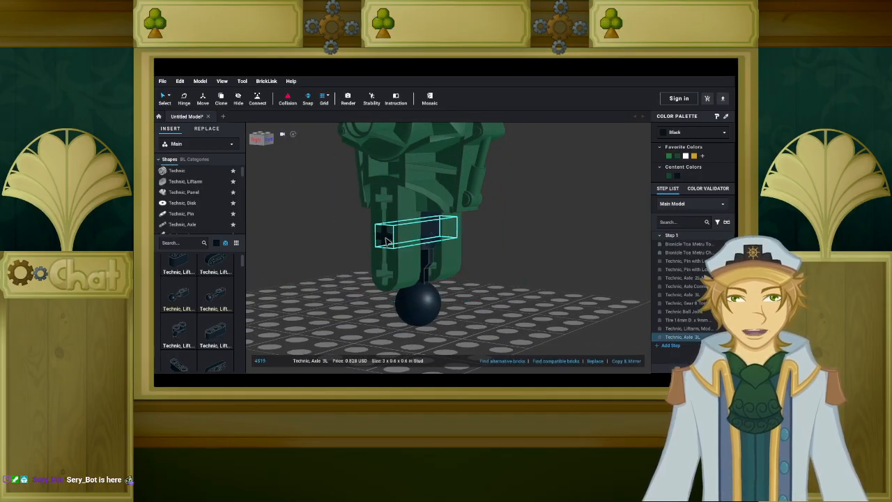
key(ctrl+c)
key(ctrl+v)
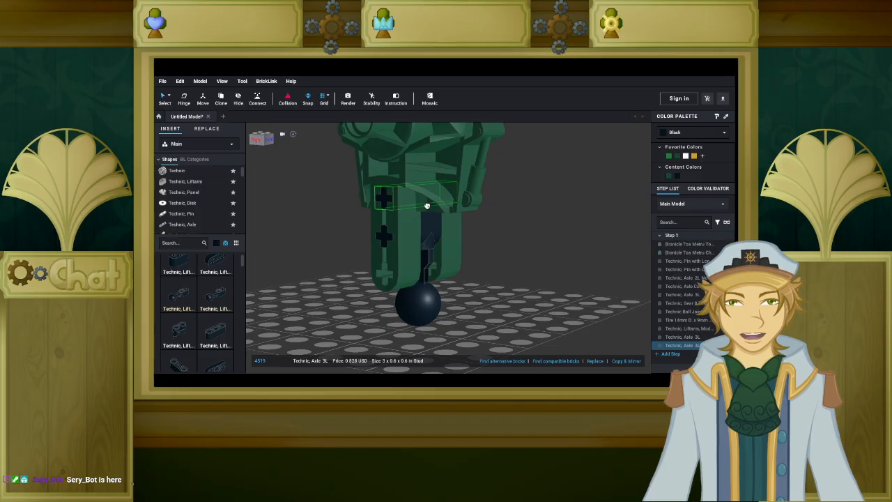
click(428, 206)
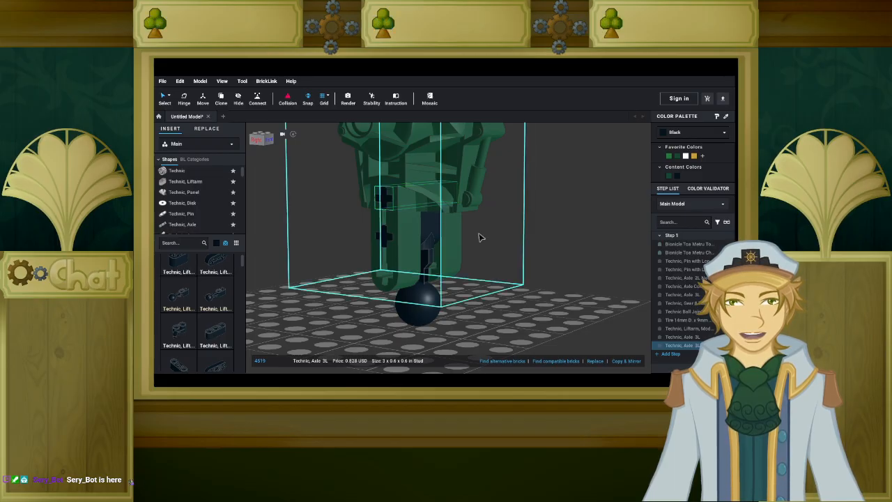
click(510, 255)
mouse_move(506, 260)
right_down()
mouse_move(481, 261)
mouse_move(490, 257)
right_up()
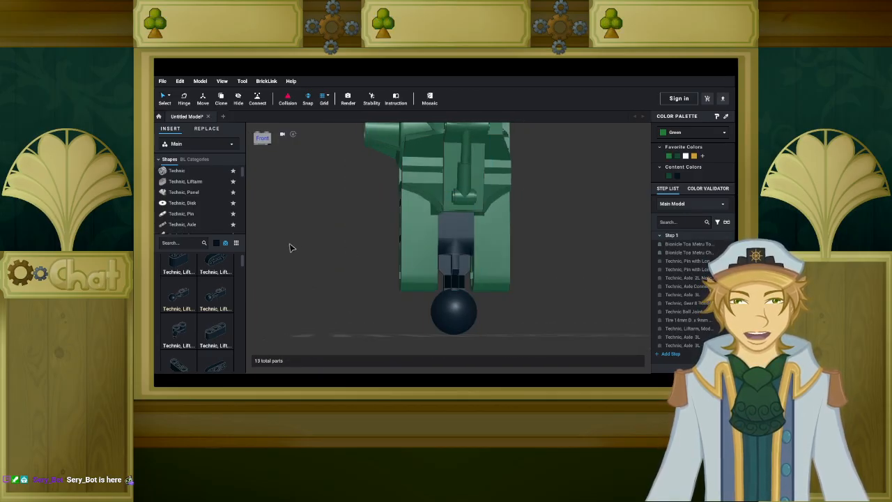
Filter the parts library to Dark Green and look through the available Bionicle parts.
click(215, 243)
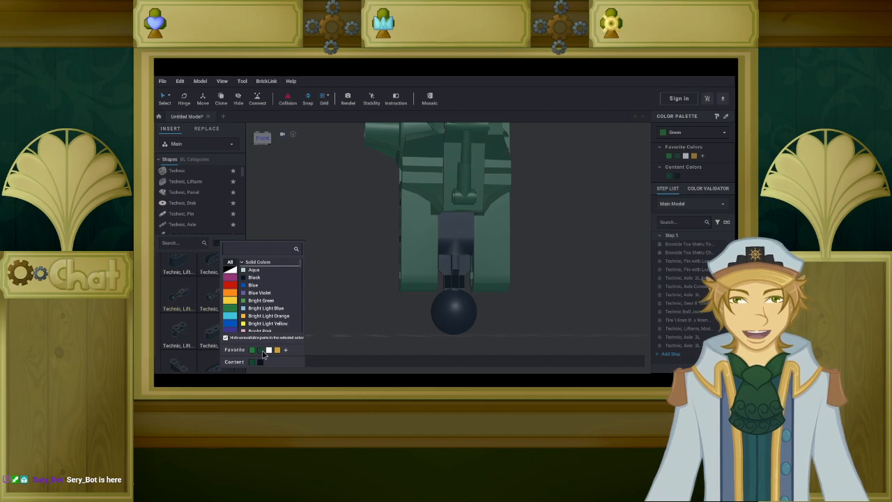
click(259, 350)
scroll(194, 218, down, 1)
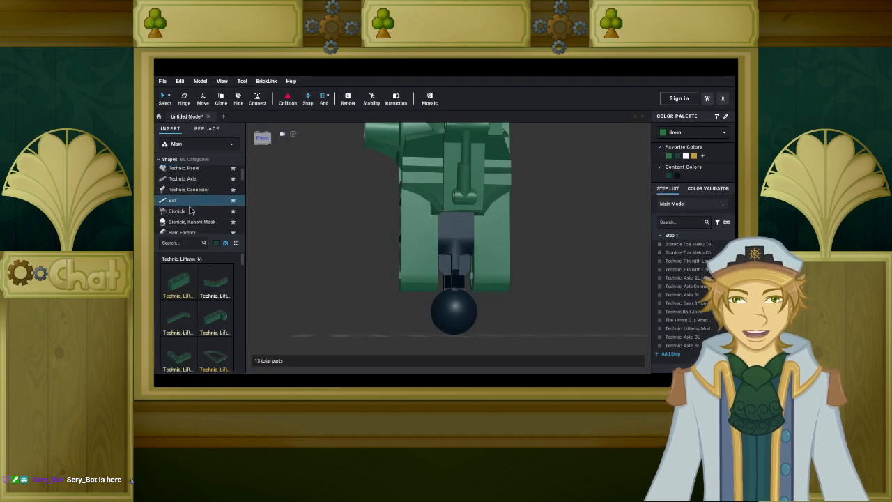
click(189, 209)
scroll(211, 299, down, 1)
scroll(211, 300, up, 3)
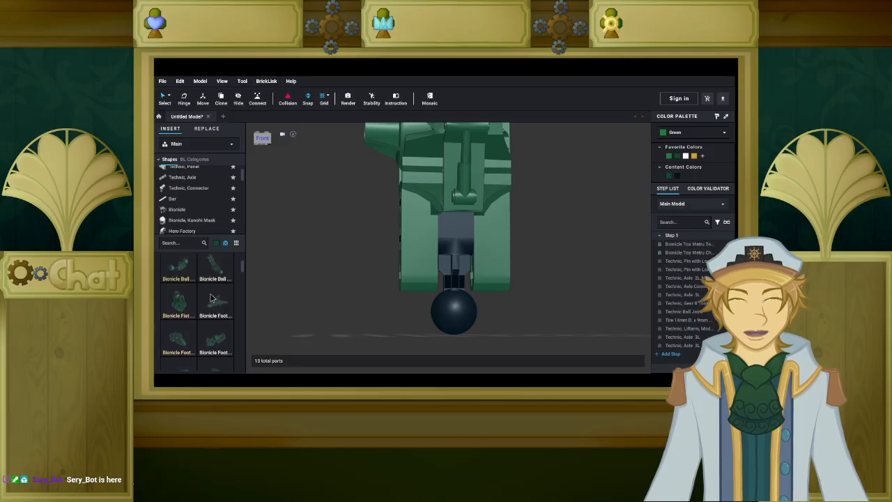
Switch the parts library's colour filter to White and look through the Technic parts.
click(215, 244)
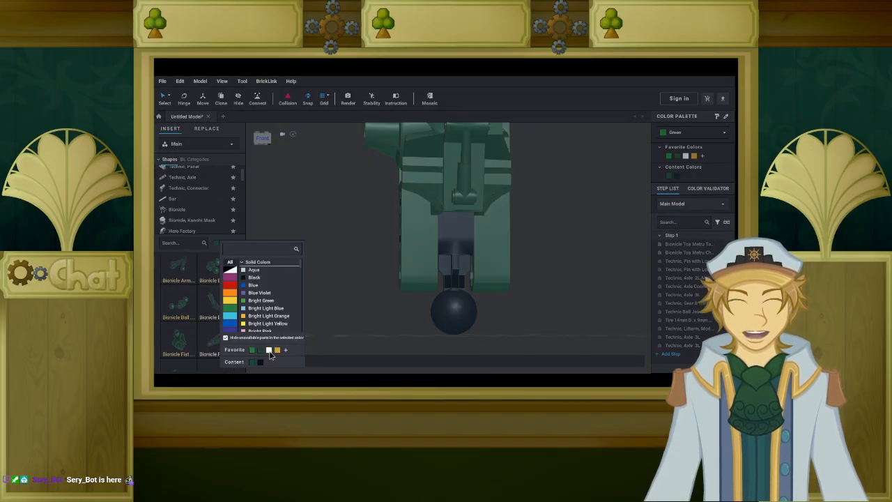
click(269, 351)
right_drag(310, 280, 369, 271)
scroll(333, 287, down, 5)
scroll(330, 275, up, 5)
scroll(369, 271, up, 3)
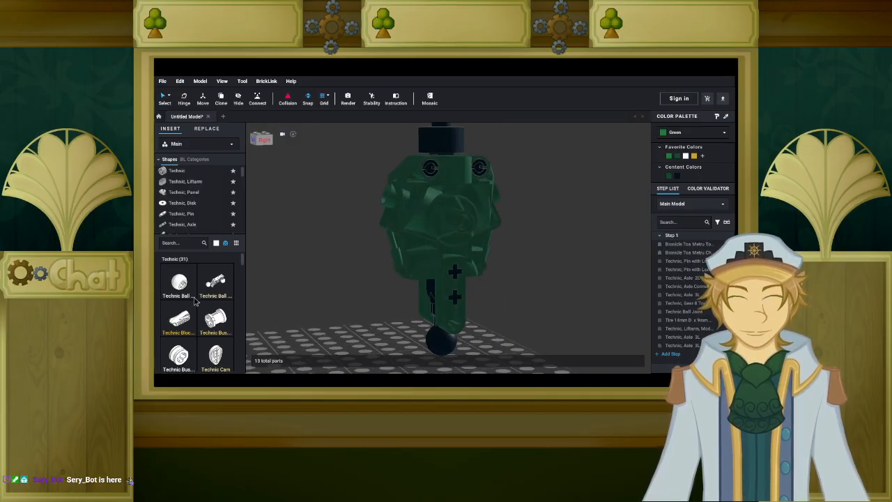
right_drag(265, 291, 293, 294)
scroll(209, 296, down, 2)
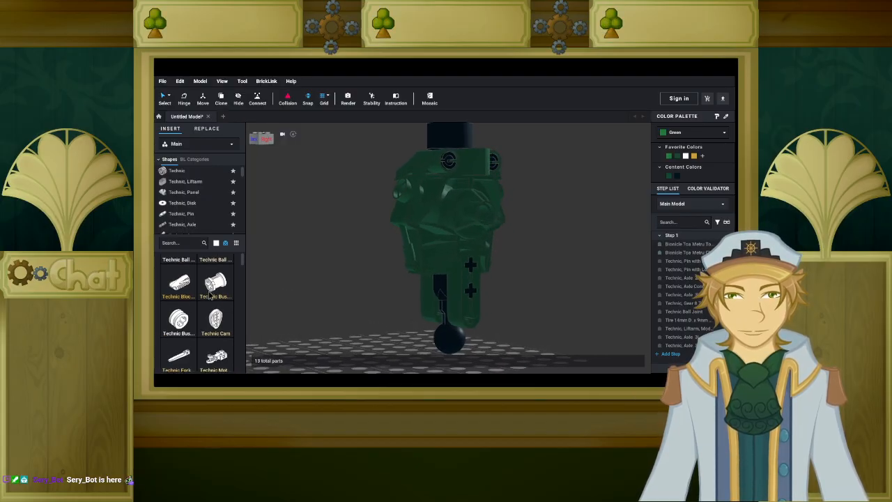
right_drag(325, 290, 302, 287)
scroll(200, 287, up, 2)
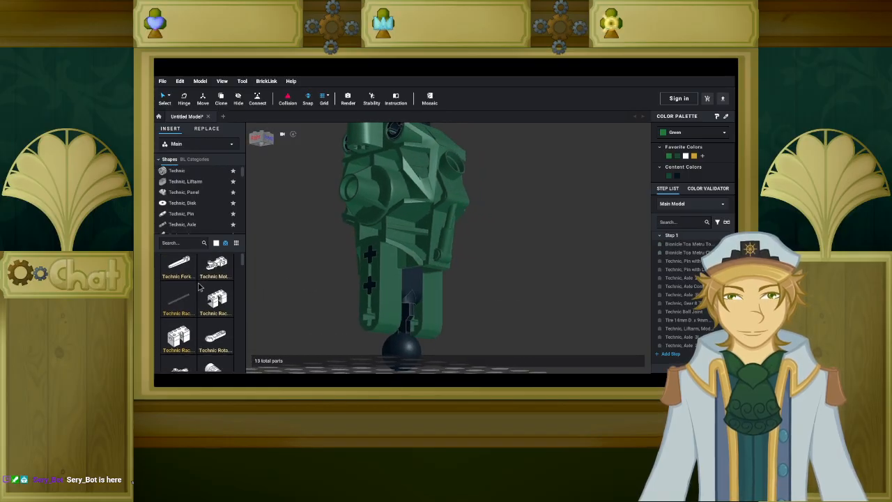
Insert a white Technic Block 3 x 5 x 1 2/3 near the torso and rotate it.
scroll(198, 287, up, 1)
drag(180, 319, 322, 270)
right_drag(322, 270, 297, 292)
key(Up)
key(Right)
key(Right)
Try the white block standing upright against the side of the green torso.
drag(296, 292, 367, 293)
right_drag(367, 293, 395, 294)
drag(395, 294, 406, 284)
right_drag(381, 283, 341, 286)
click(331, 293)
key(s)
key(s)
key(s)
key(s)
key(s)
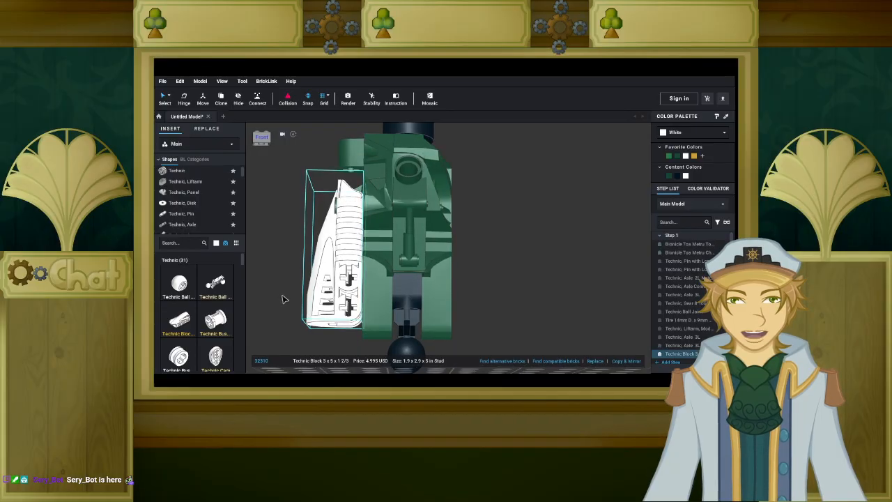
Move the white block away from the torso to the far edge of the baseplate, keeping its wide end up.
right_drag(282, 299, 284, 309)
mouse_move(290, 305)
right_down()
mouse_move(298, 304)
mouse_move(285, 313)
right_up()
scroll(287, 312, down, 3)
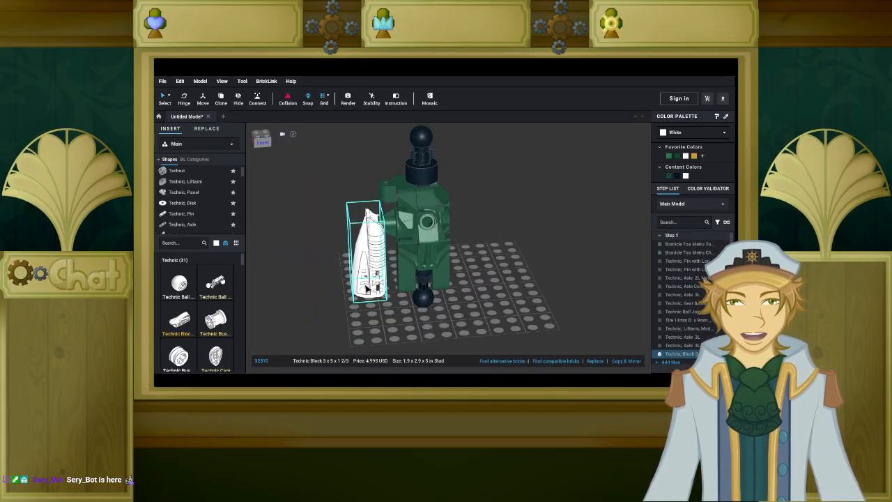
mouse_move(366, 289)
right_down()
mouse_move(351, 279)
mouse_move(381, 293)
mouse_move(386, 275)
mouse_move(353, 281)
mouse_move(342, 266)
mouse_move(353, 304)
mouse_move(377, 287)
mouse_move(352, 292)
right_up()
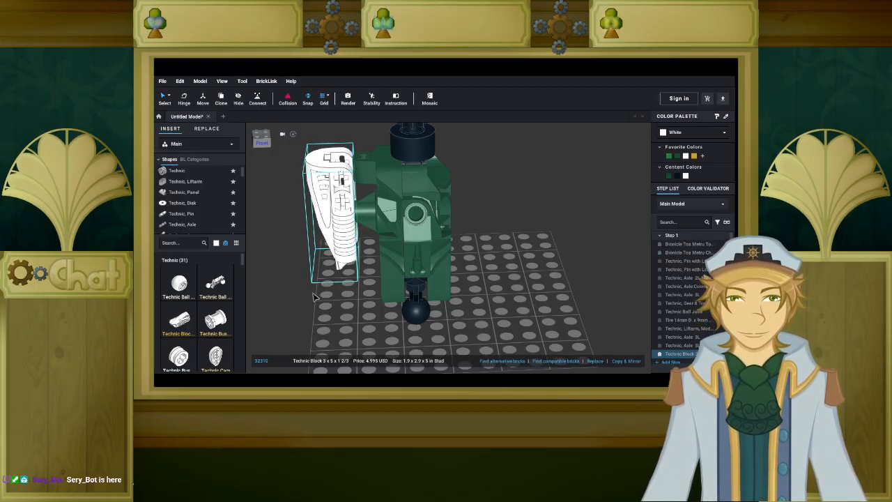
click(317, 292)
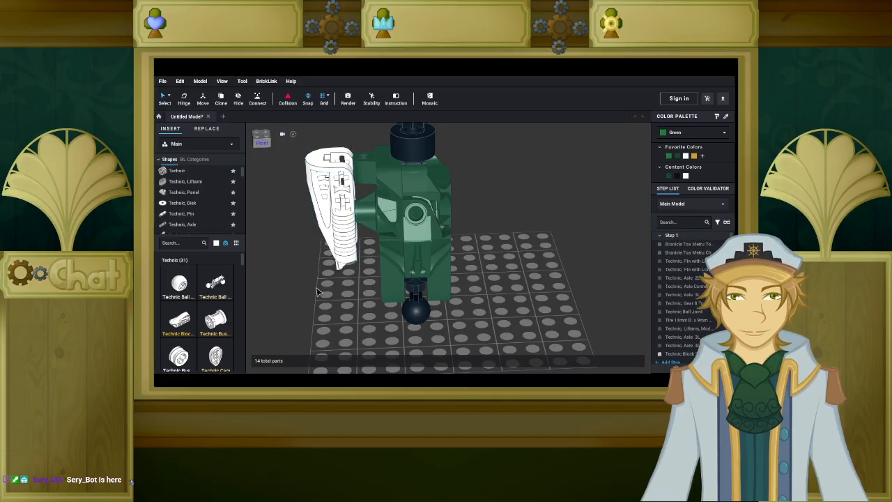
right_drag(317, 288, 334, 297)
drag(334, 297, 285, 161)
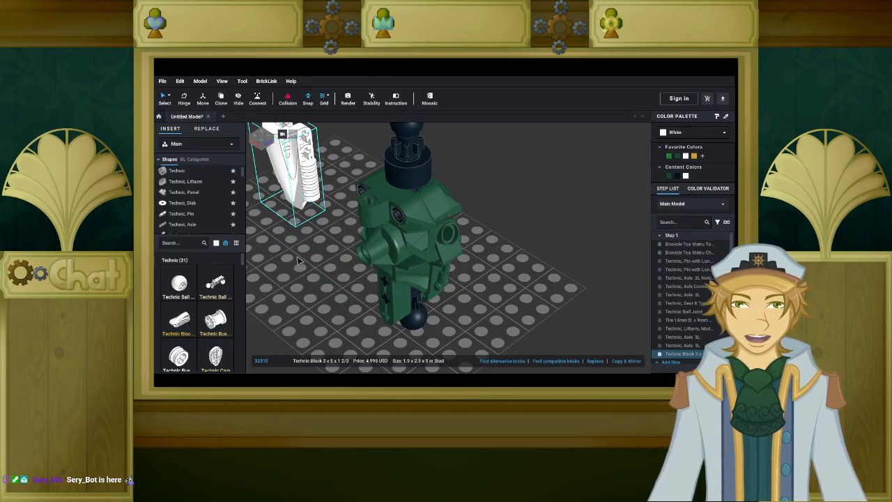
Look through the white Technic, liftarm, panel, disk, pin and axle parts in the library.
scroll(215, 275, down, 8)
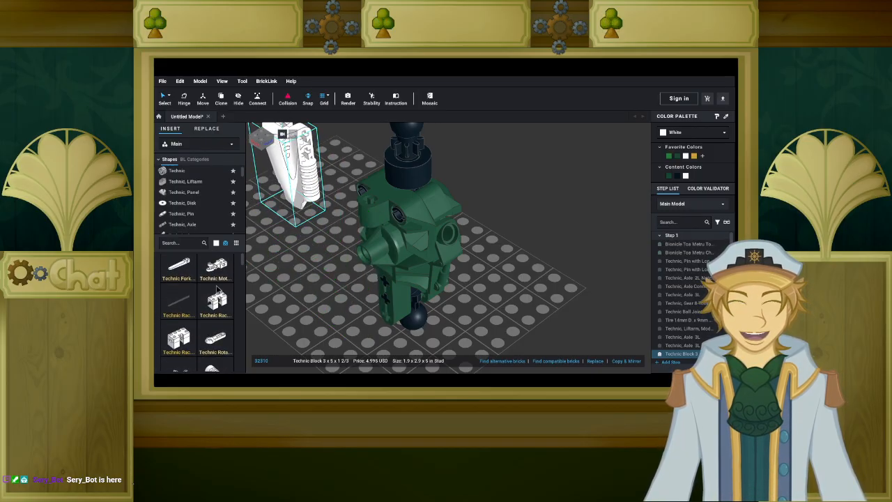
scroll(218, 291, down, 8)
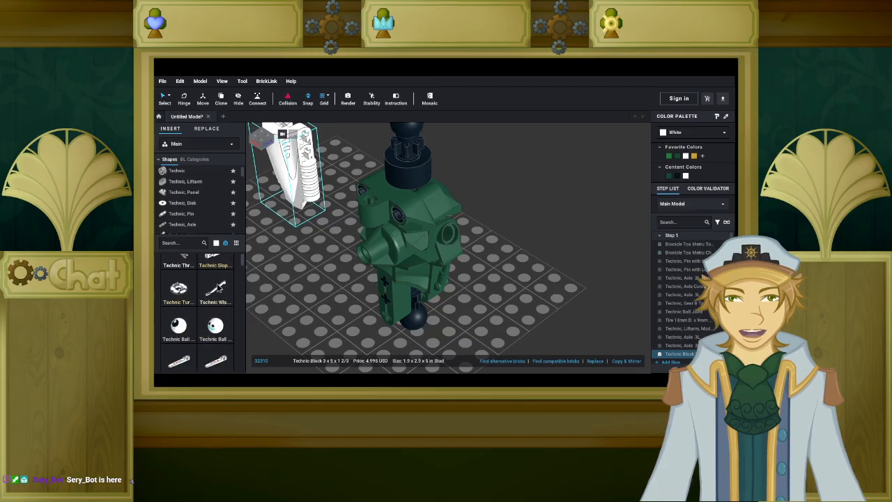
scroll(218, 288, up, 2)
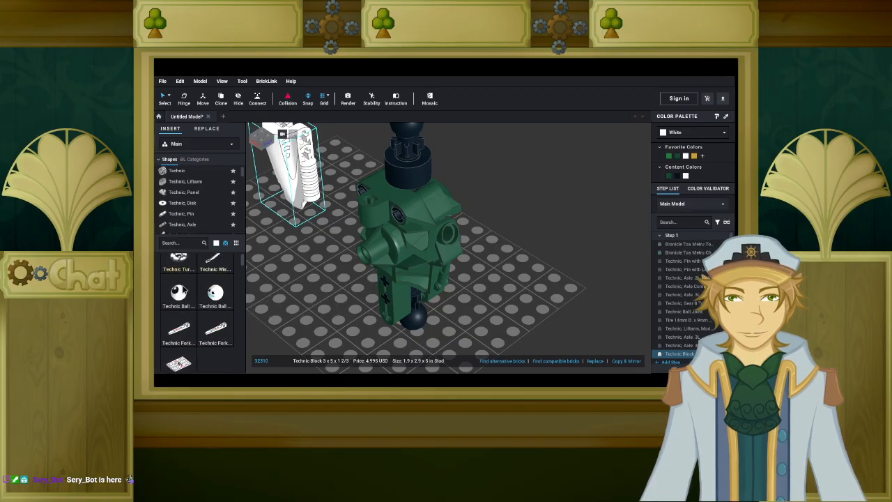
drag(178, 293, 208, 298)
scroll(199, 294, down, 3)
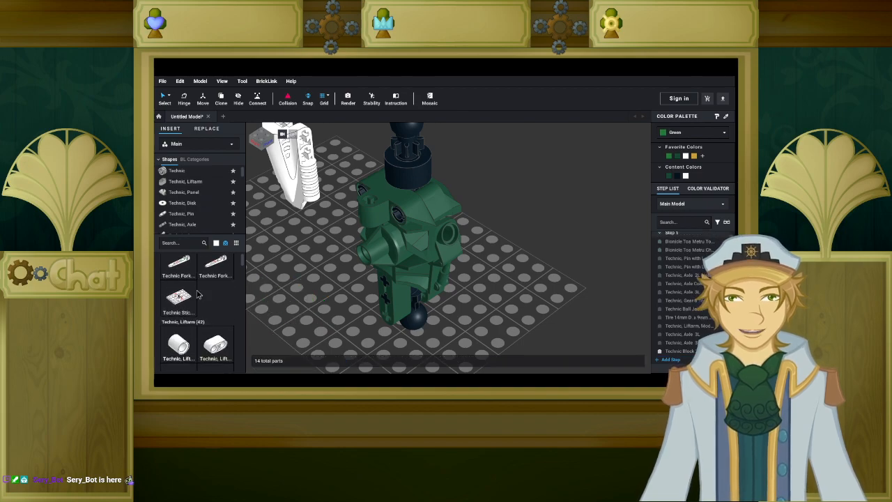
drag(236, 298, 215, 292)
scroll(297, 299, down, 3)
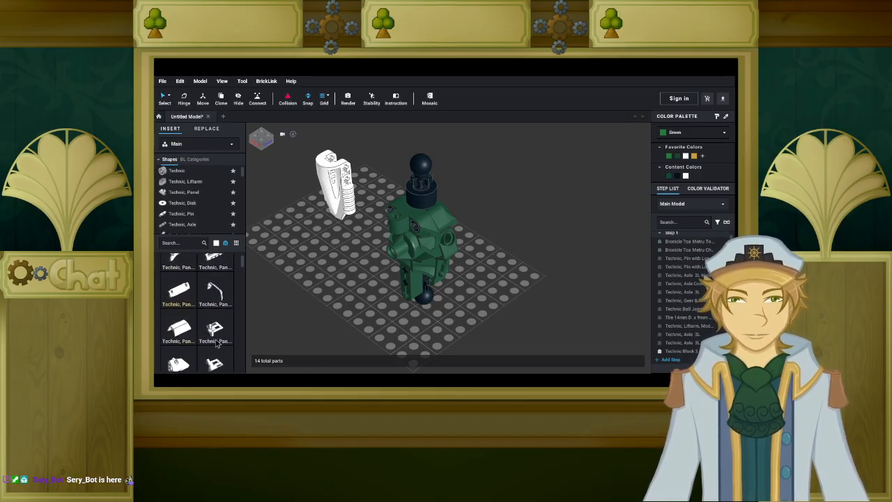
scroll(218, 330, down, 2)
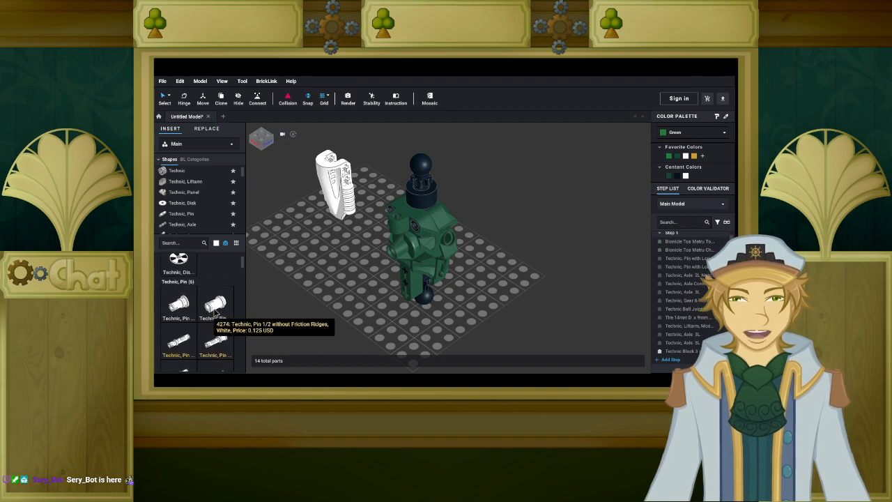
scroll(197, 313, down, 2)
scroll(216, 313, up, 1)
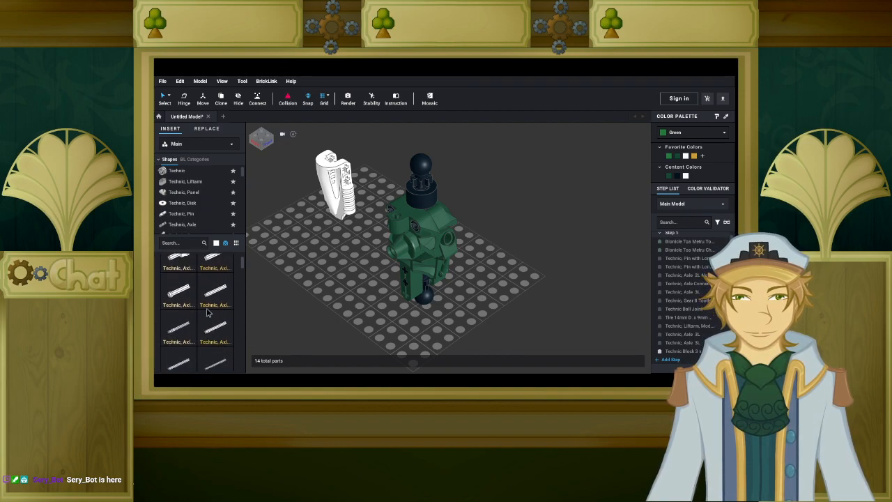
Look through the white Technic connector parts in the library.
scroll(176, 205, down, 3)
click(175, 199)
click(183, 189)
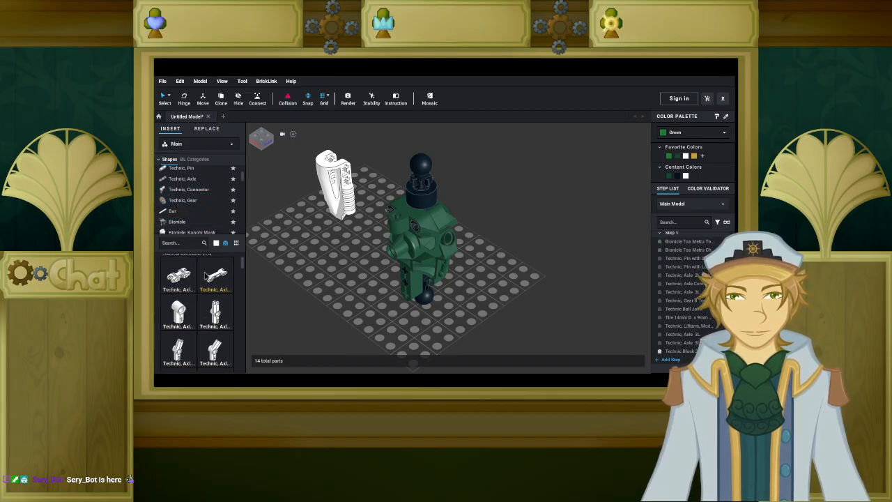
scroll(211, 289, down, 5)
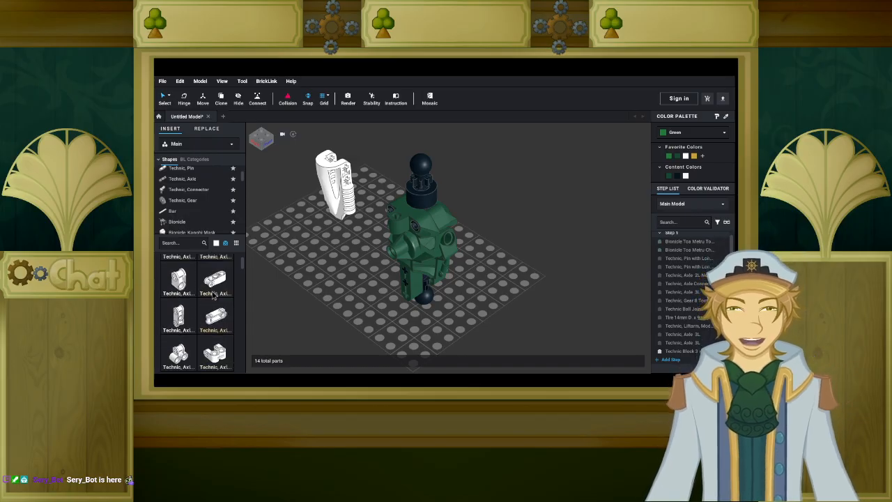
scroll(213, 294, down, 5)
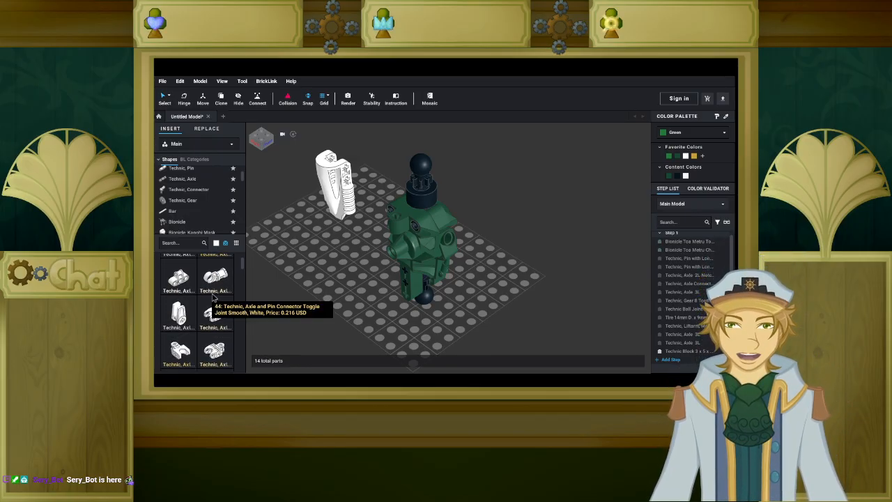
scroll(216, 302, down, 5)
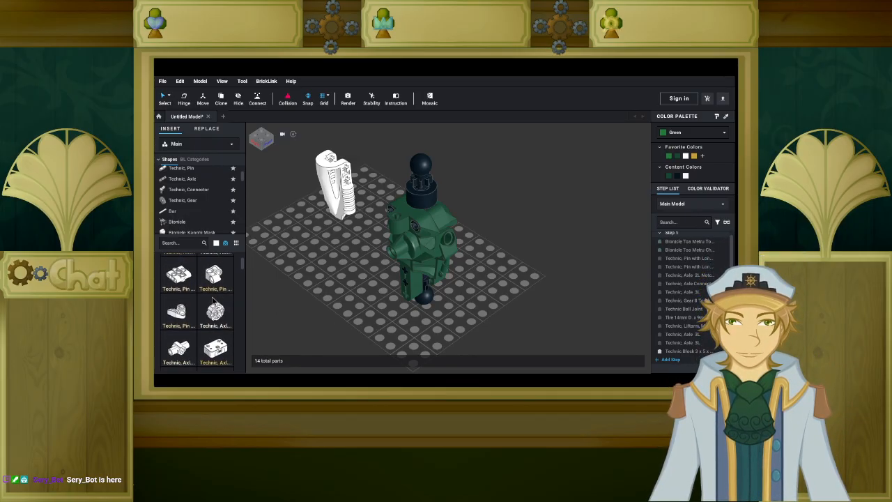
scroll(215, 301, down, 1)
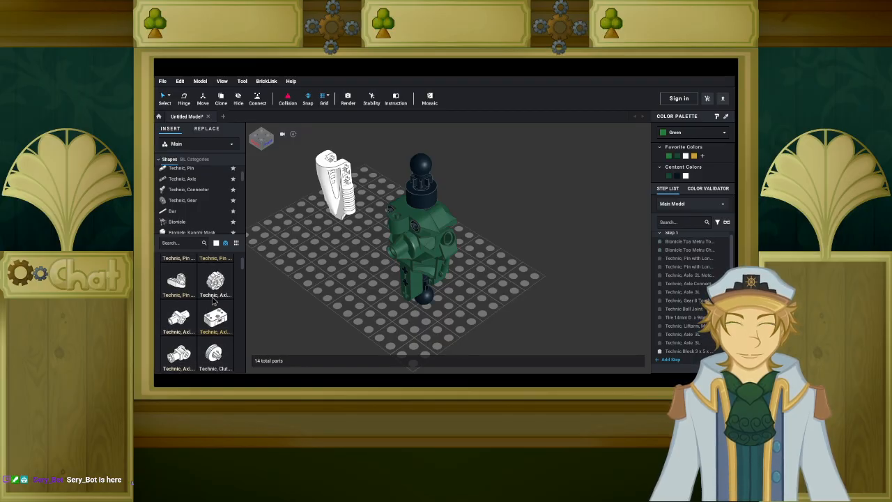
Recolour the black Technic, Axle Connector with Axle Hole at the neck's base to White.
right_drag(326, 297, 293, 290)
scroll(294, 294, up, 3)
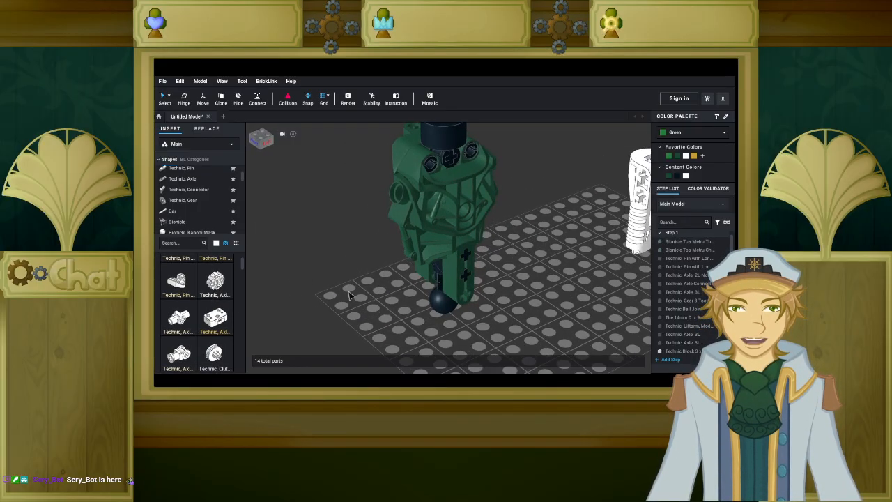
click(451, 159)
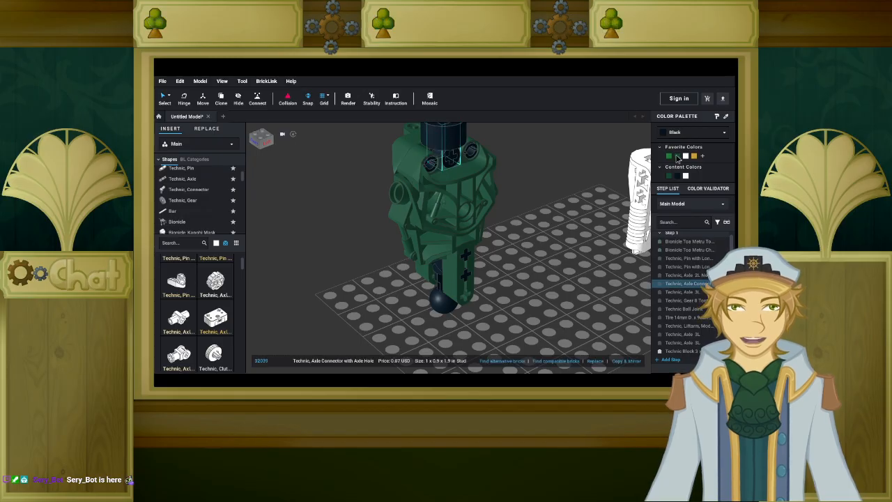
click(686, 177)
right_drag(513, 269, 521, 267)
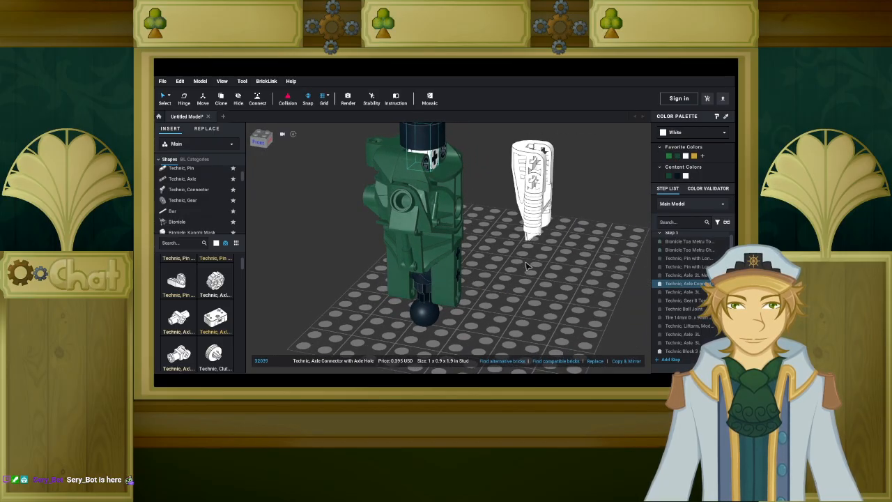
click(521, 267)
middle_drag(520, 241, 500, 299)
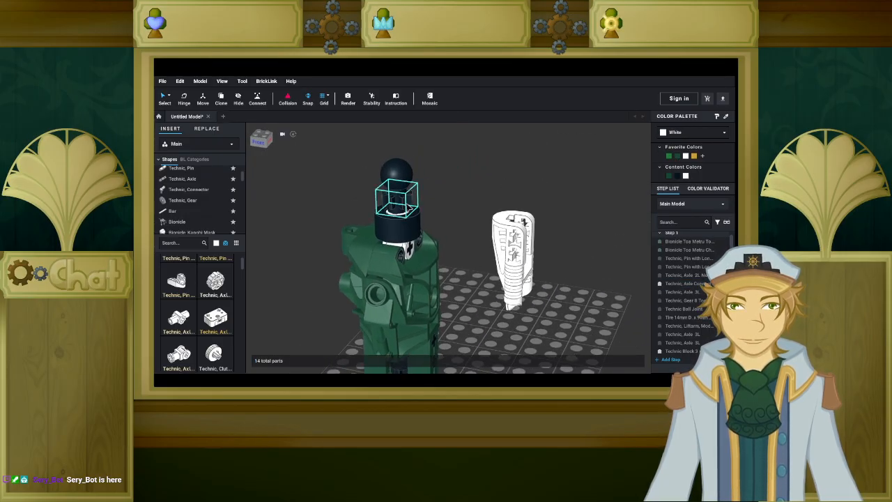
Recolour the black Technic, Gear 8 Tooth on the neck to White.
click(396, 199)
click(692, 132)
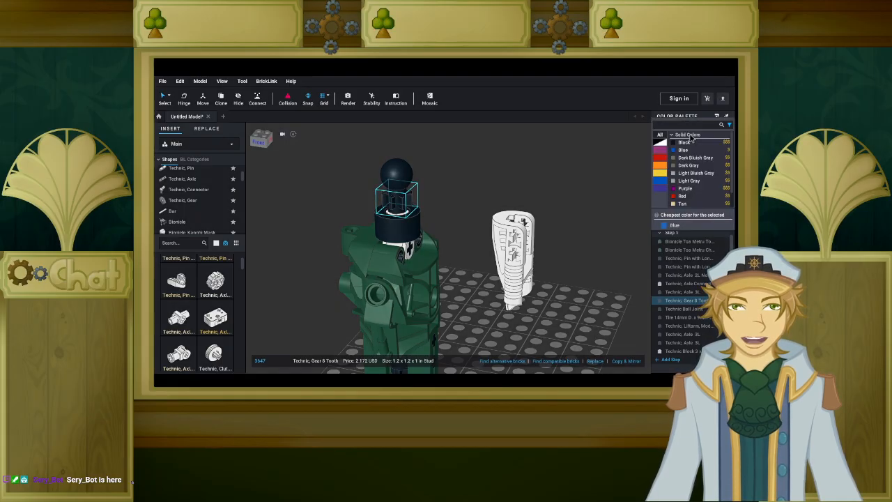
click(658, 144)
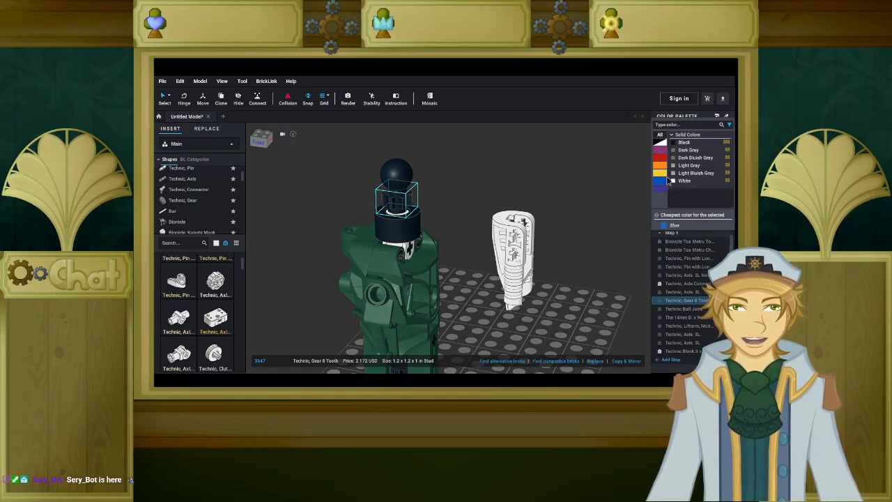
click(435, 183)
Recolour the black Technic Ball Joint on top of the neck to White.
right_drag(451, 183, 470, 232)
scroll(463, 180, up, 4)
middle_drag(469, 231, 487, 215)
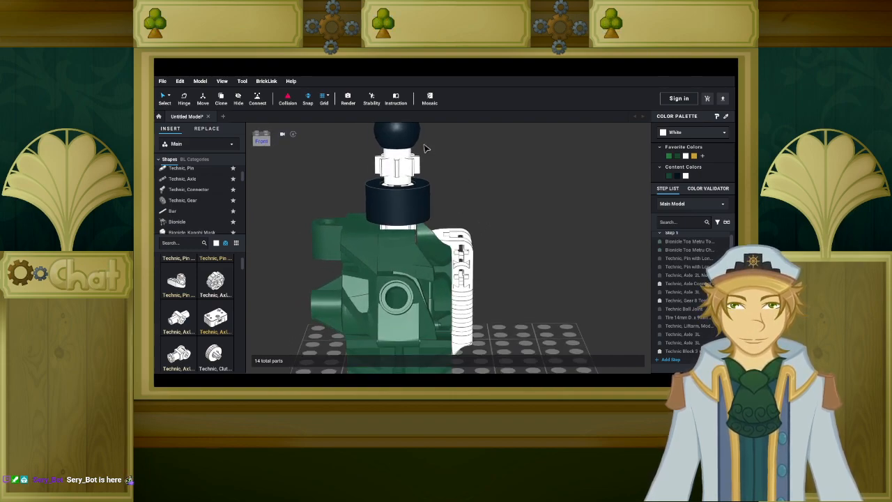
click(412, 139)
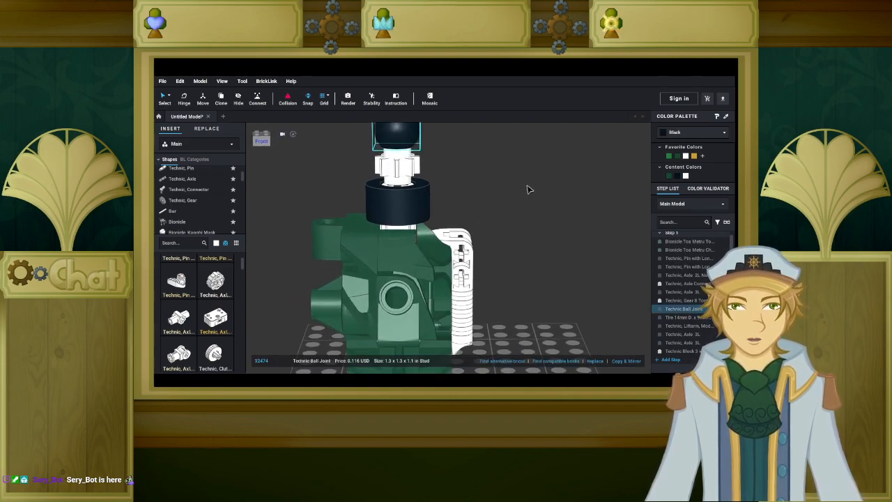
scroll(522, 190, down, 5)
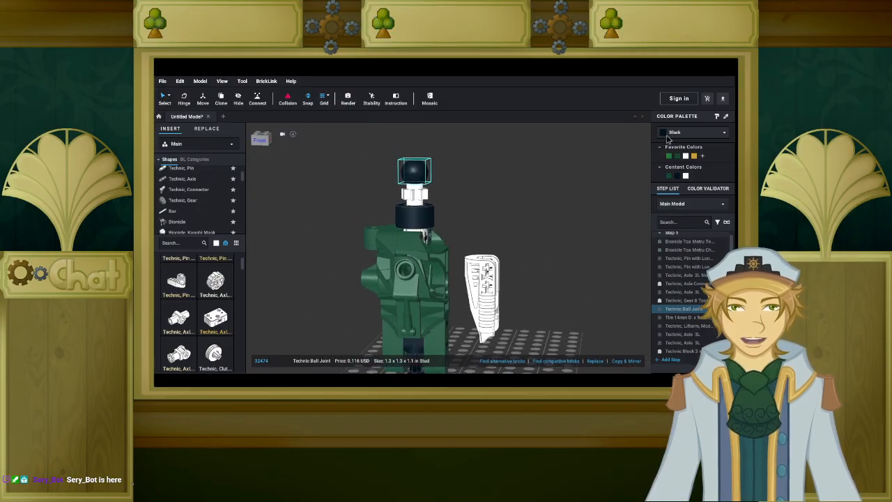
click(675, 134)
scroll(674, 160, down, 3)
click(657, 142)
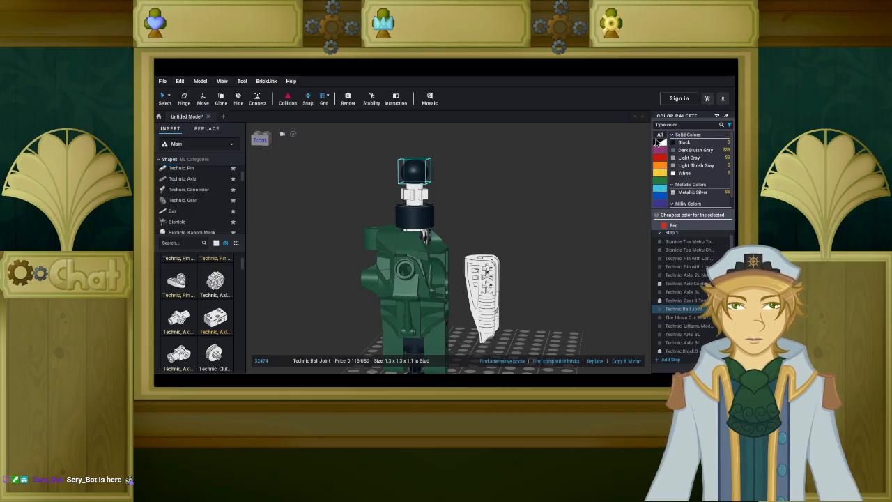
click(684, 172)
click(531, 196)
mouse_move(509, 223)
right_down()
mouse_move(519, 223)
mouse_move(509, 226)
right_up()
middle_drag(503, 270, 523, 228)
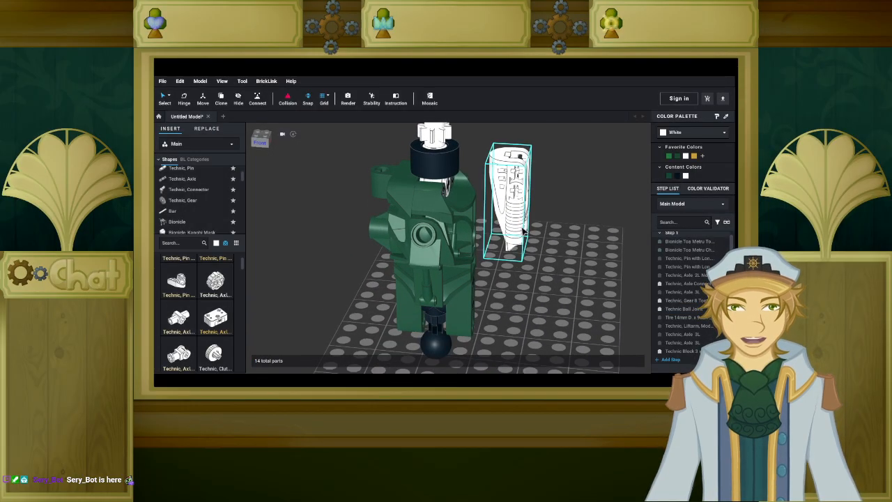
right_drag(479, 250, 460, 259)
scroll(524, 261, down, 4)
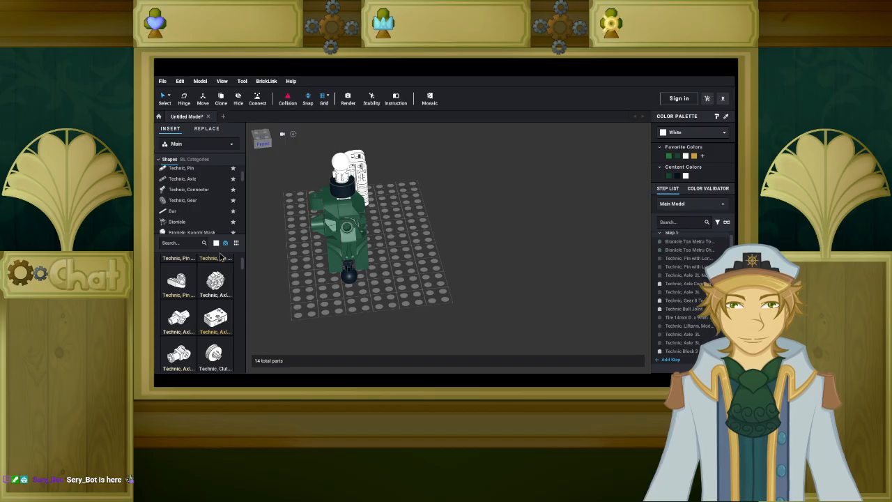
scroll(206, 189, up, 3)
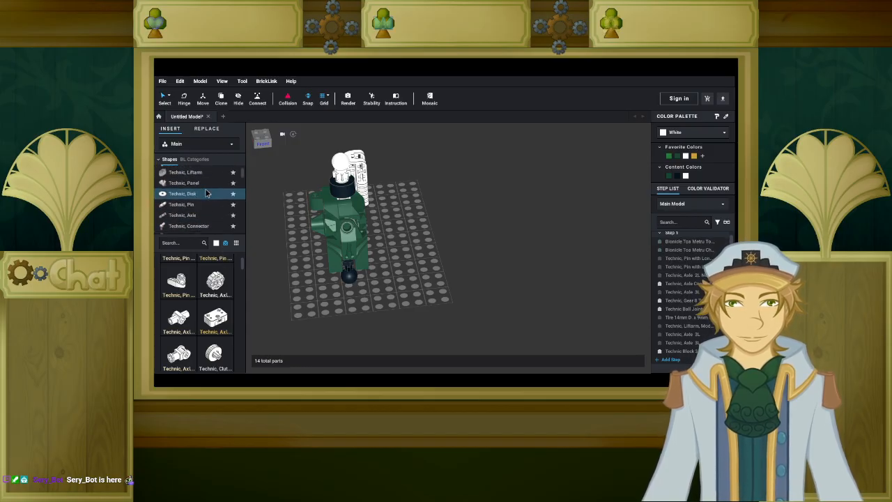
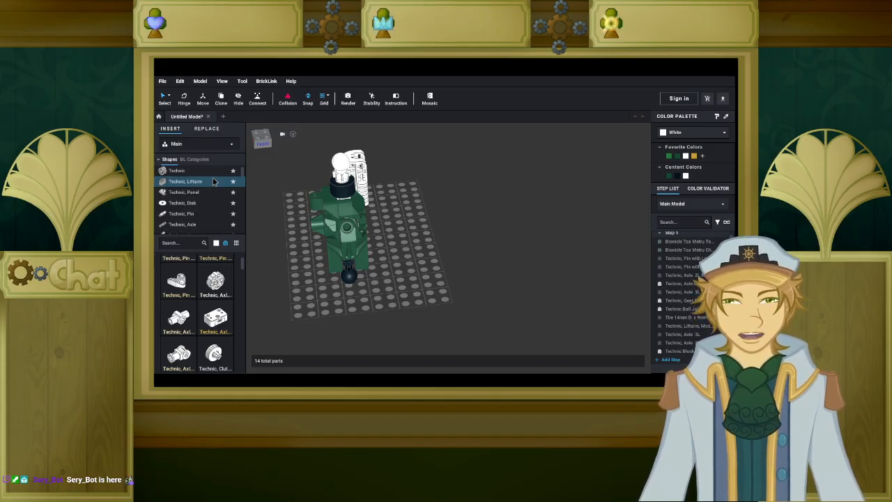
mouse_move(281, 257)
right_down()
mouse_move(296, 254)
mouse_move(282, 249)
right_up()
right_drag(300, 301, 290, 257)
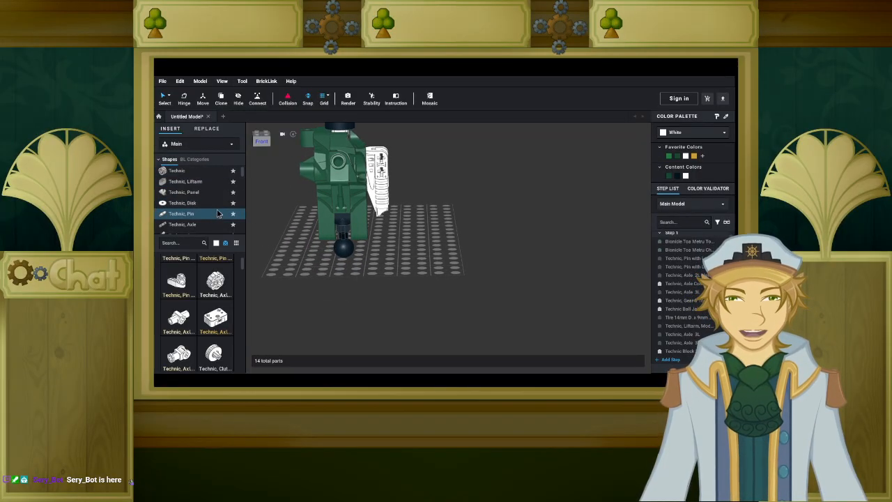
scroll(386, 265, down, 4)
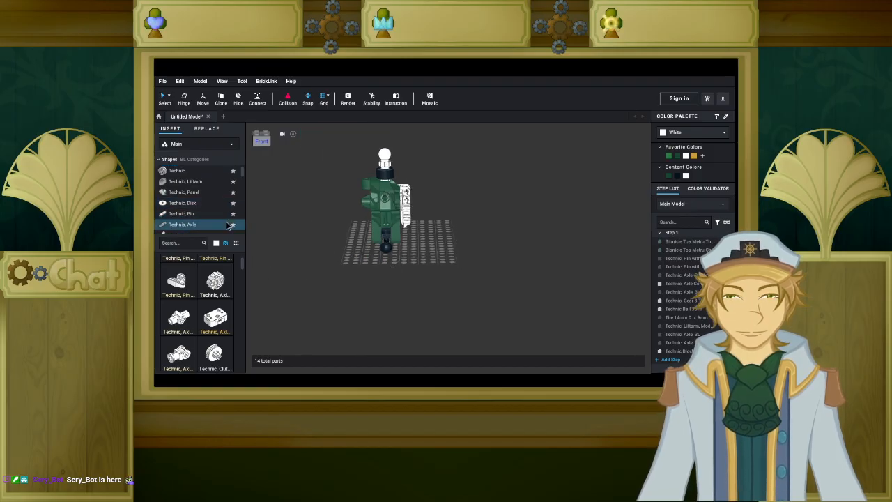
Place two white Technic, Axle Connector 2 x 3 with Ball Joint Socket parts next to each other on the base grid.
scroll(214, 296, down, 10)
scroll(215, 295, up, 8)
scroll(216, 293, up, 1)
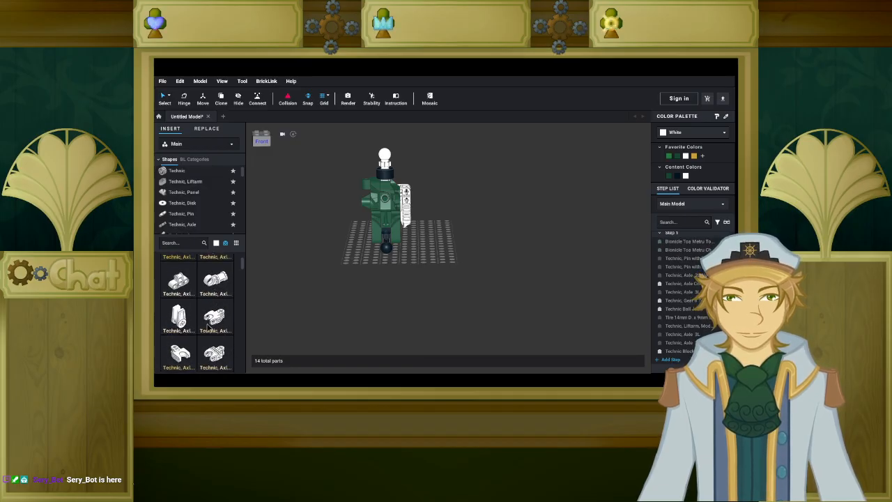
click(219, 354)
scroll(503, 275, up, 5)
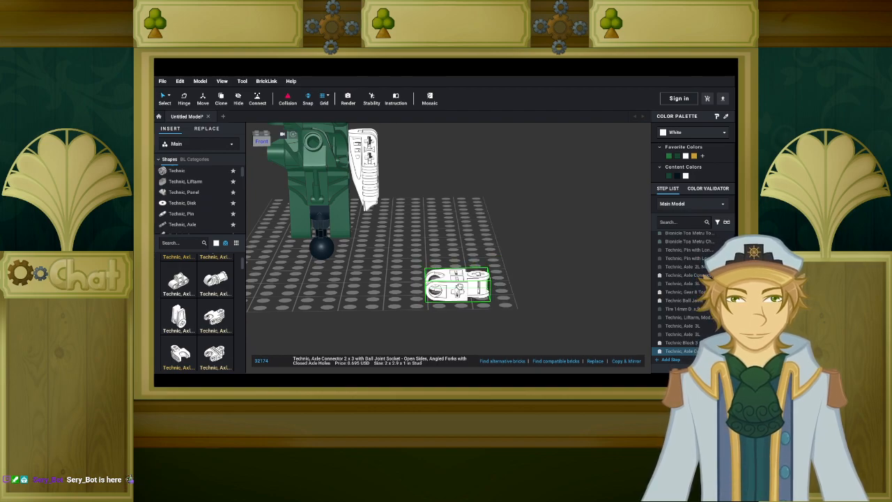
click(459, 282)
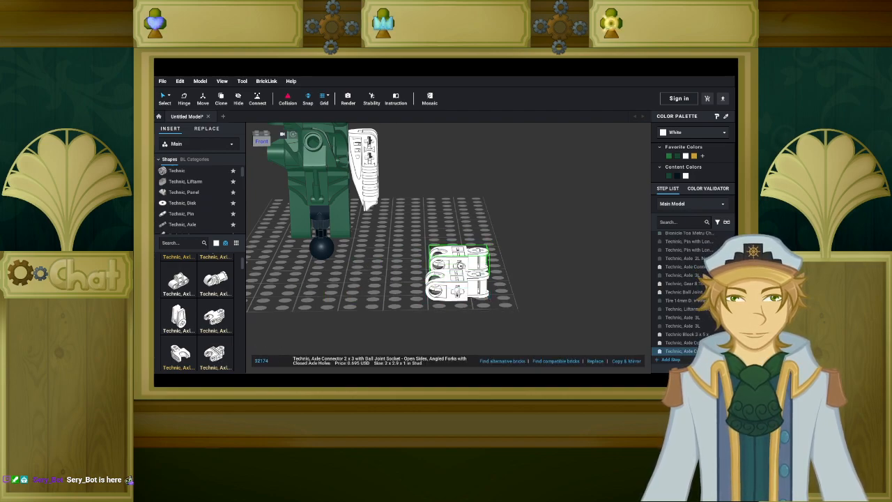
click(459, 278)
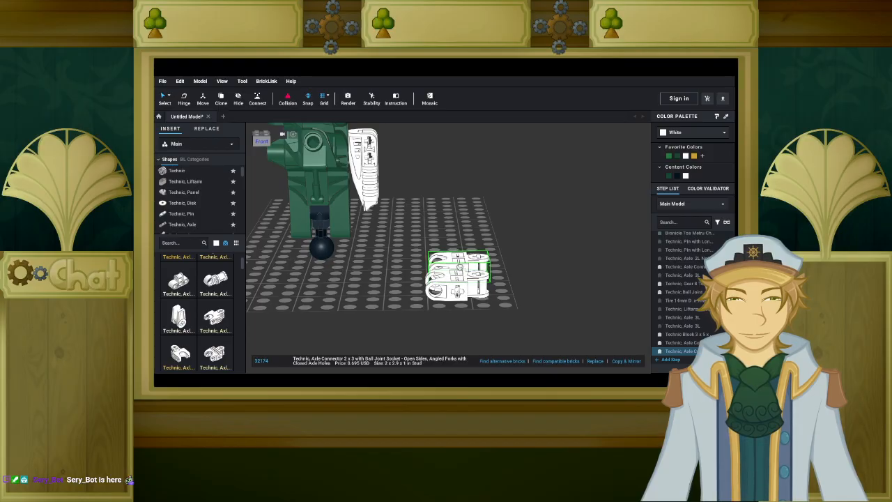
drag(460, 269, 455, 260)
click(336, 268)
Add a third white Technic, Axle Connector 2 x 3 with Ball Joint Socket, rotated, a short distance from the pair.
click(221, 354)
key(Right)
key(Up)
click(593, 263)
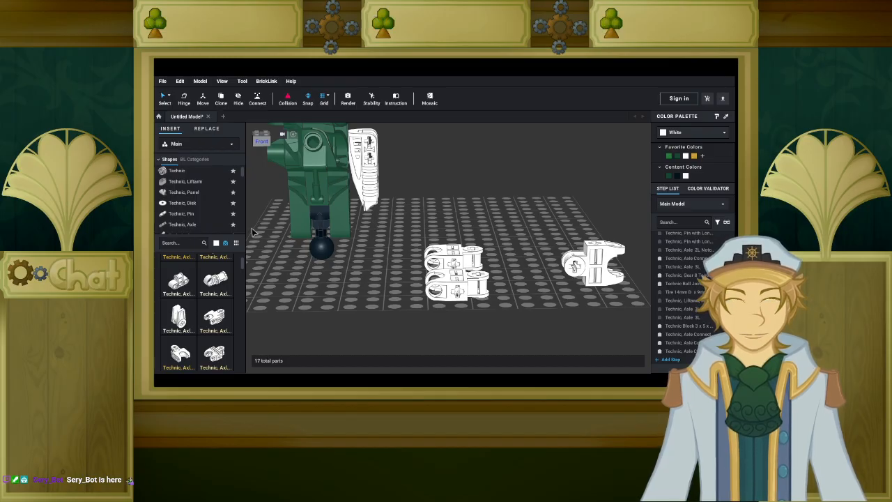
Duplicate a black Technic, Axle 3L and insert it through the fork axle holes of the two paired connectors.
scroll(436, 251, down, 4)
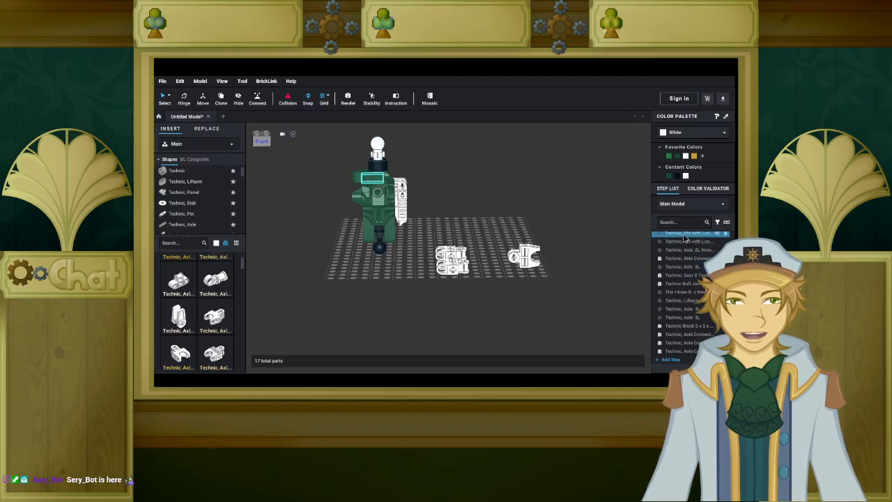
click(685, 310)
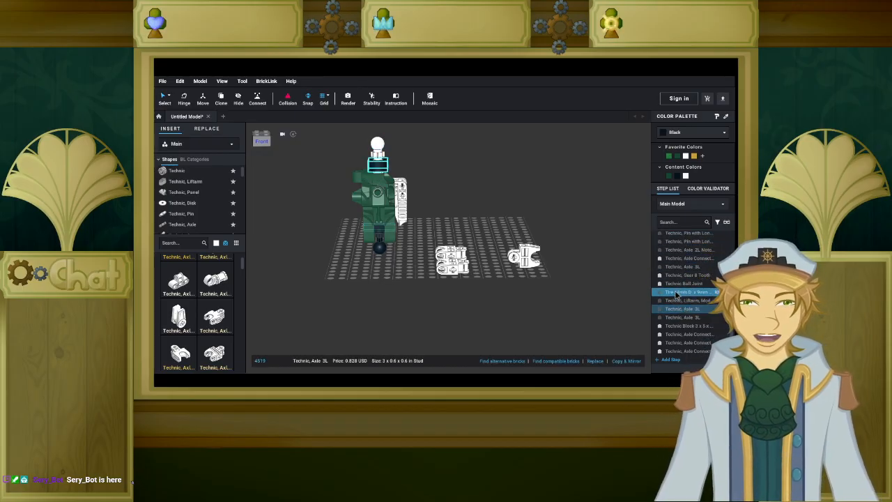
scroll(505, 212, up, 3)
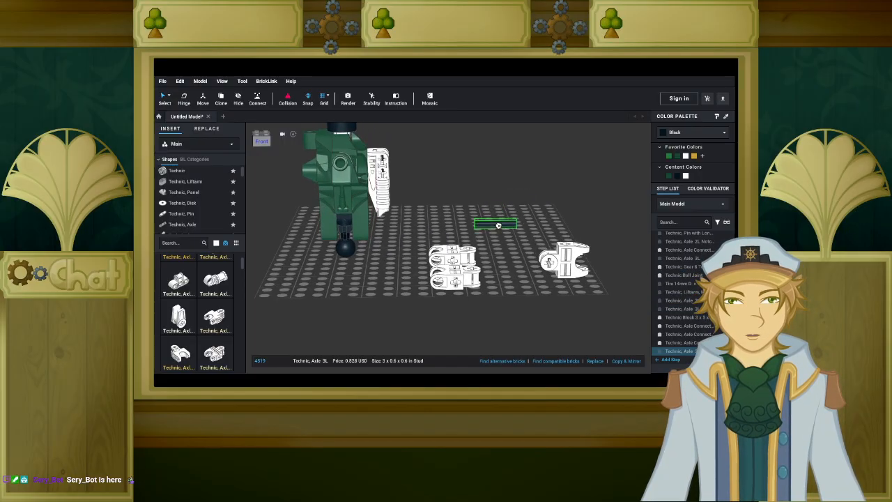
scroll(523, 255, up, 3)
right_drag(523, 255, 510, 239)
drag(509, 239, 438, 190)
right_drag(458, 186, 480, 208)
Fit the rotated third connector onto the free end of the black axle to complete the white joint assembly.
click(473, 266)
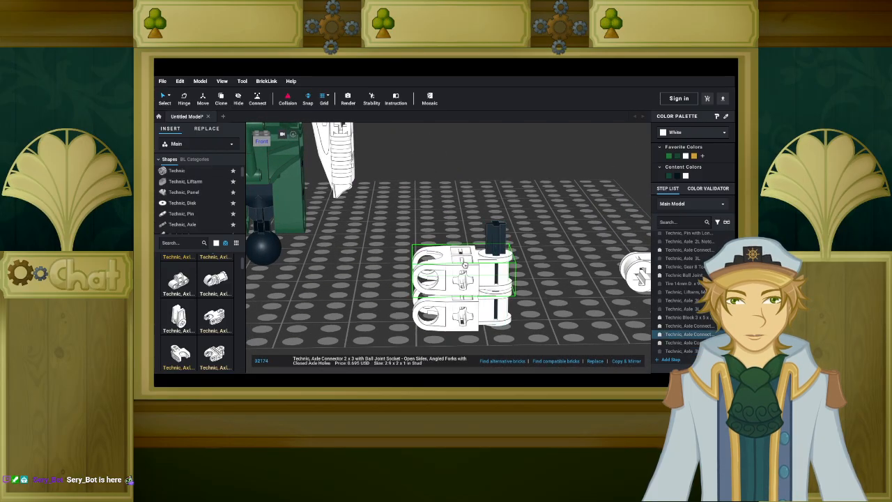
mouse_move(531, 284)
right_down()
mouse_move(531, 266)
mouse_move(525, 290)
right_up()
click(531, 266)
drag(623, 292, 480, 252)
click(528, 230)
mouse_move(529, 226)
right_down()
mouse_move(549, 221)
mouse_move(533, 228)
right_up()
Group the three white connectors and their axle into a submodel named "shoulder".
scroll(532, 228, down, 4)
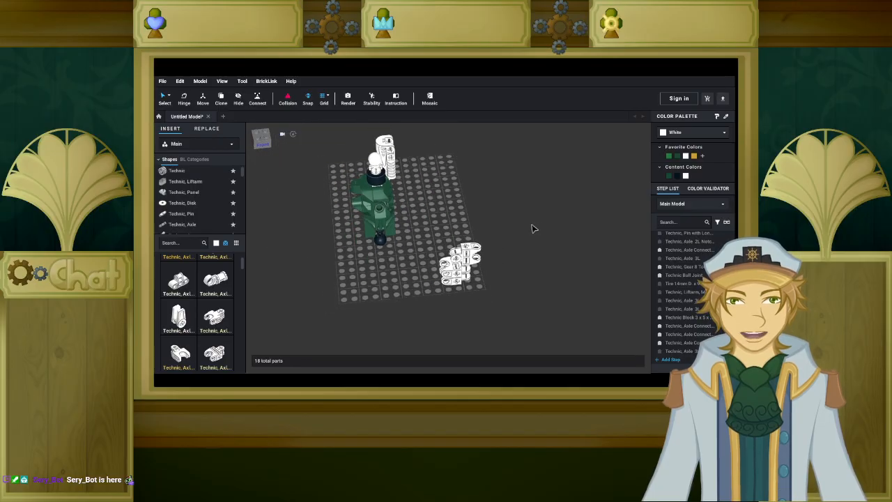
drag(509, 212, 442, 299)
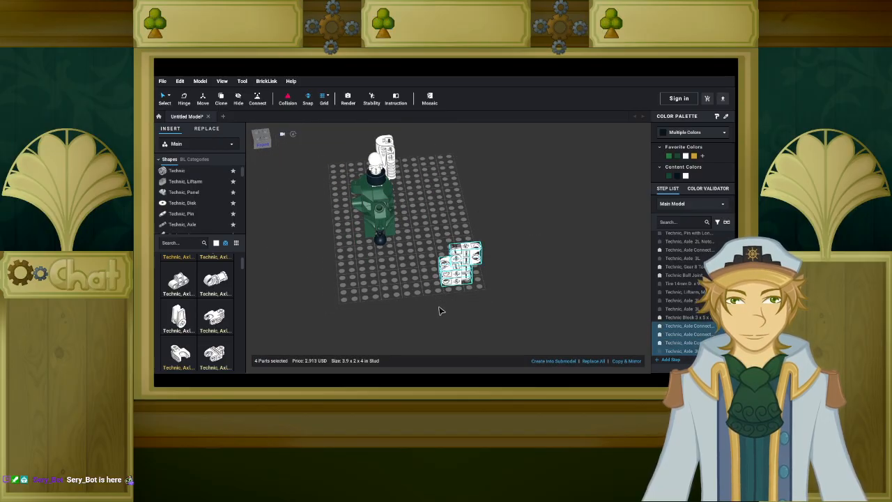
click(547, 362)
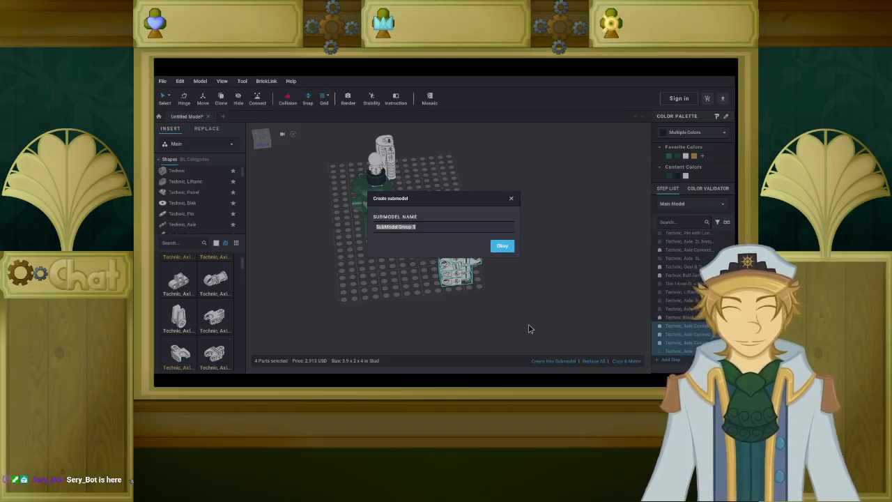
text(shou)
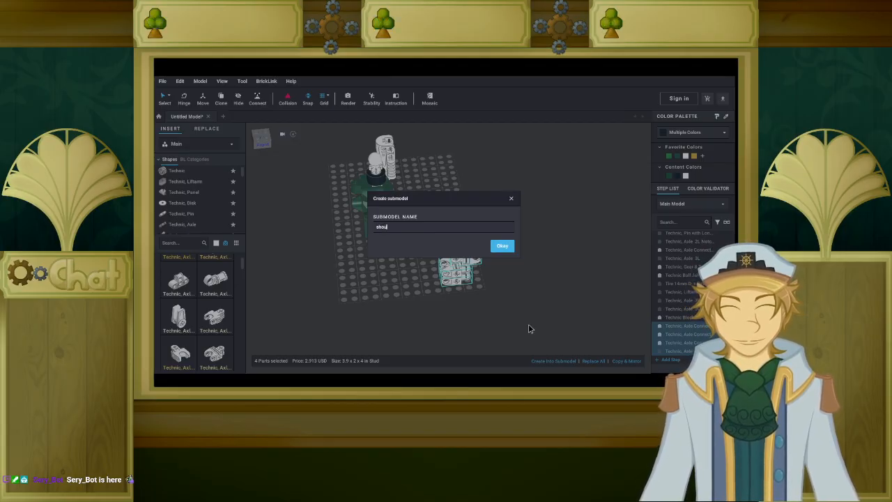
text(lder)
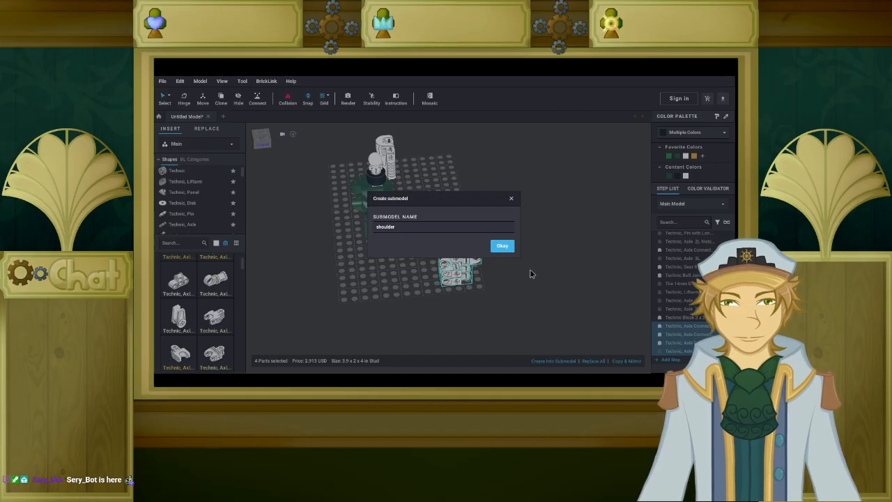
click(502, 246)
Attach the shoulder submodel to the white ball joint on top of the neck.
middle_drag(496, 290, 489, 335)
right_drag(489, 331, 489, 318)
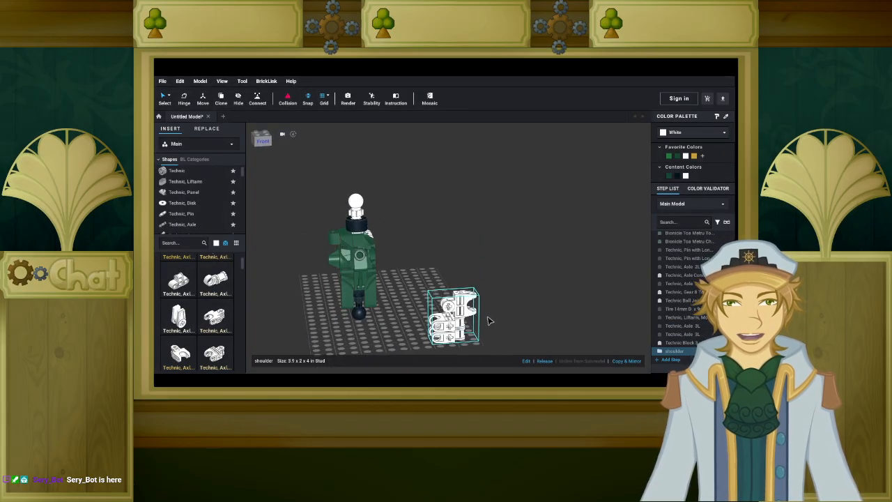
drag(457, 330, 374, 202)
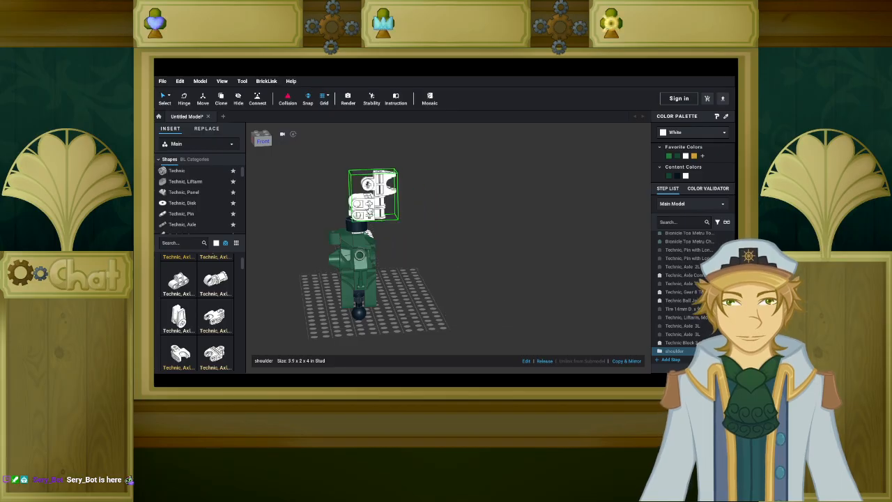
click(458, 295)
Examine how the shoulder submodel sits on the neck and torso from several angles and distances.
right_drag(460, 298, 481, 303)
scroll(482, 296, up, 5)
scroll(496, 302, up, 3)
right_drag(406, 290, 382, 283)
middle_drag(337, 257, 524, 259)
mouse_move(523, 259)
right_down()
mouse_move(492, 253)
mouse_move(532, 266)
right_up()
scroll(532, 266, down, 5)
scroll(529, 266, down, 3)
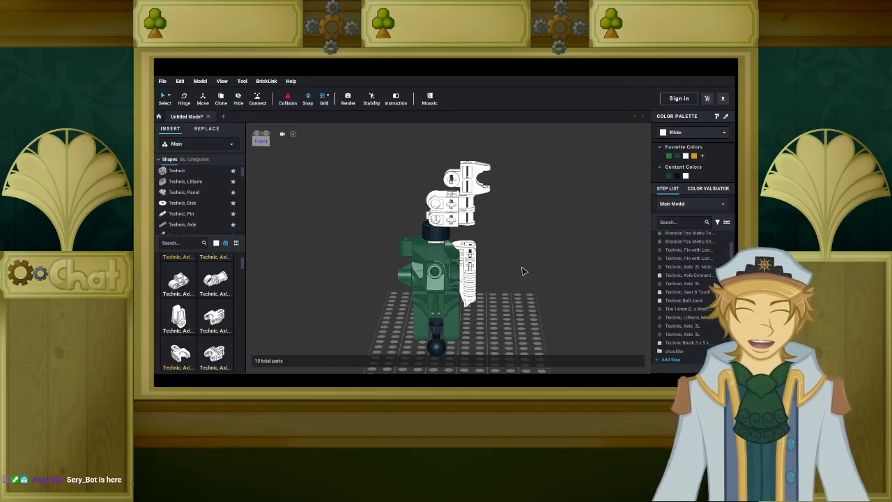
scroll(523, 271, down, 3)
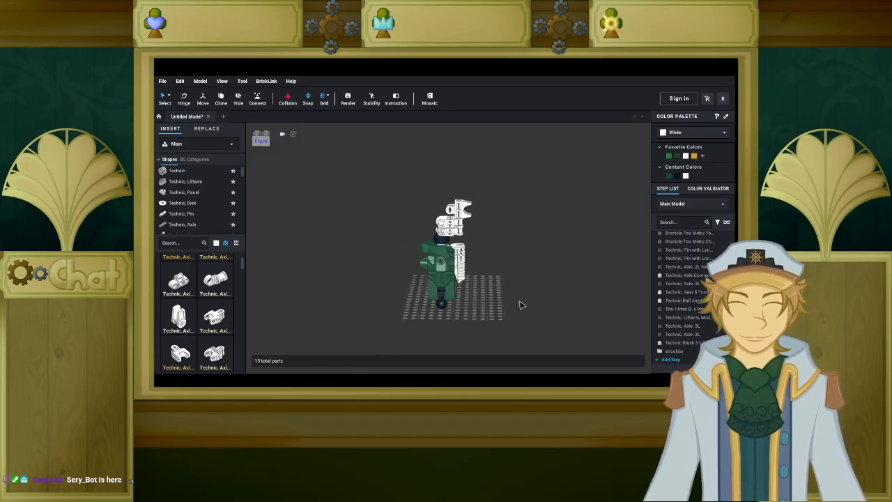
scroll(527, 304, down, 1)
right_drag(527, 306, 536, 309)
scroll(536, 308, up, 2)
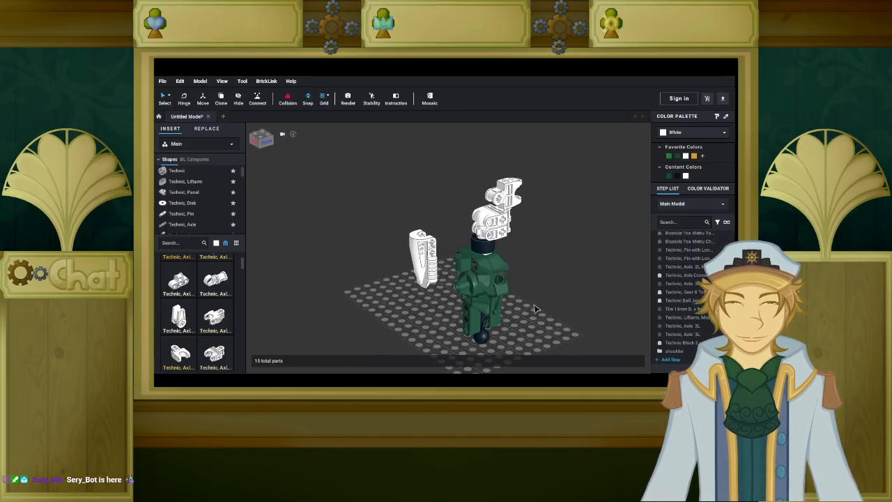
Pull the shoulder submodel off the neck and delete it.
scroll(531, 310, up, 3)
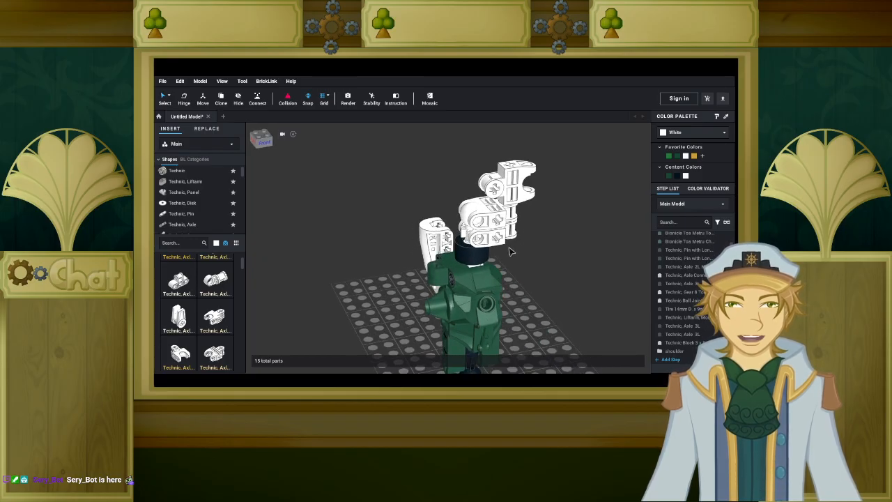
drag(513, 249, 593, 307)
right_drag(518, 322, 510, 316)
scroll(510, 316, up, 2)
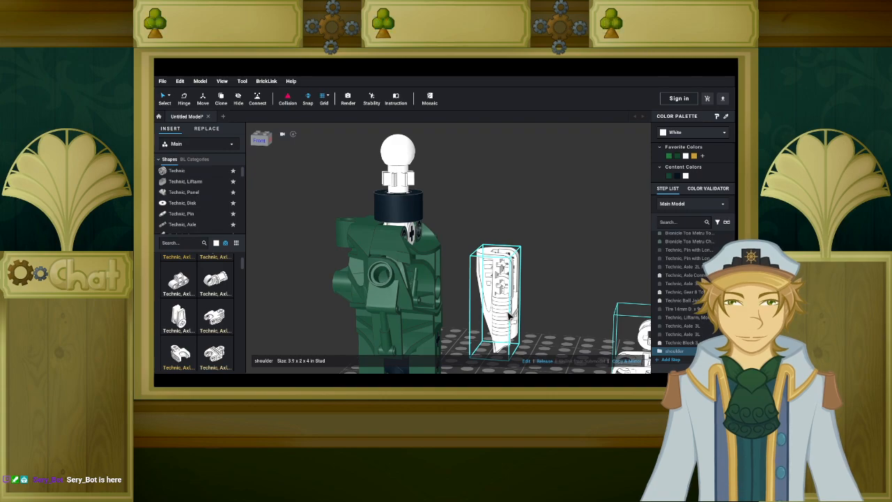
key(Delete)
Delete the neck parts above the torso: the ball joint, gear, tire, axle connector and axle.
click(404, 156)
key(Delete)
click(405, 180)
key(Delete)
click(405, 202)
key(Delete)
click(404, 190)
key(Delete)
click(406, 204)
key(Delete)
right_drag(446, 210, 443, 219)
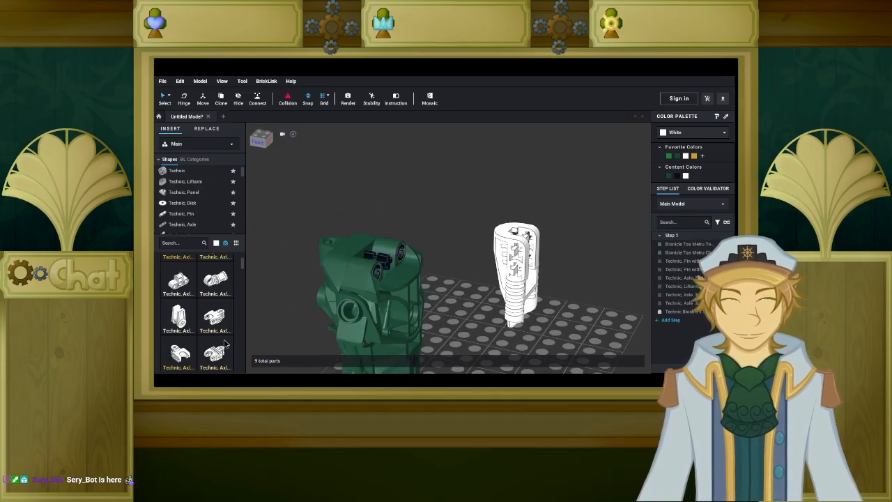
Mount a white Technic, Axle Connector 2 x 3 with Ball Joint Socket upright on the torso's top axle.
drag(212, 357, 376, 226)
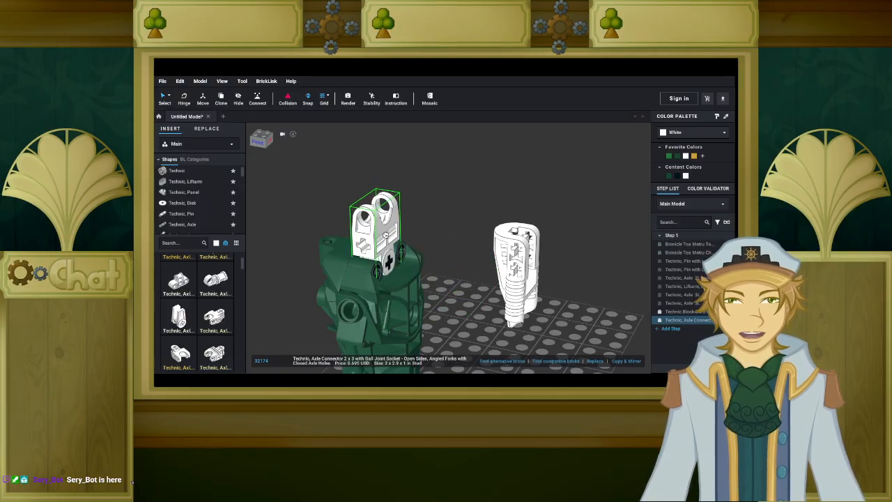
click(442, 275)
mouse_move(443, 291)
right_down()
mouse_move(472, 293)
mouse_move(472, 285)
mouse_move(459, 286)
right_up()
right_drag(524, 307, 519, 268)
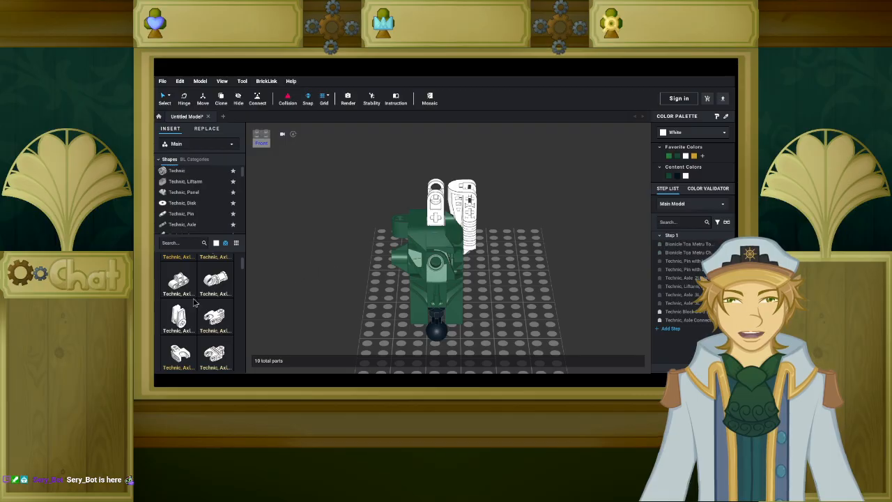
Find a white Technic pin connector part in the library and place it at the base of the upright socket connector.
scroll(223, 310, down, 3)
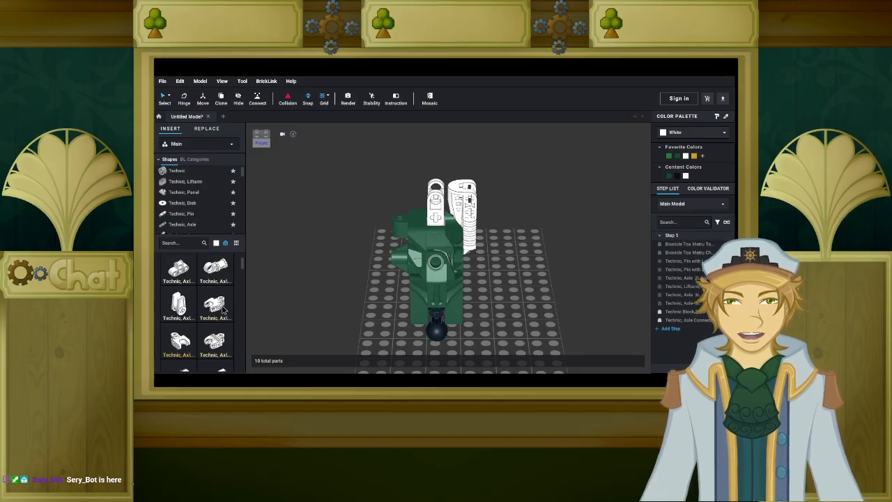
scroll(223, 310, down, 5)
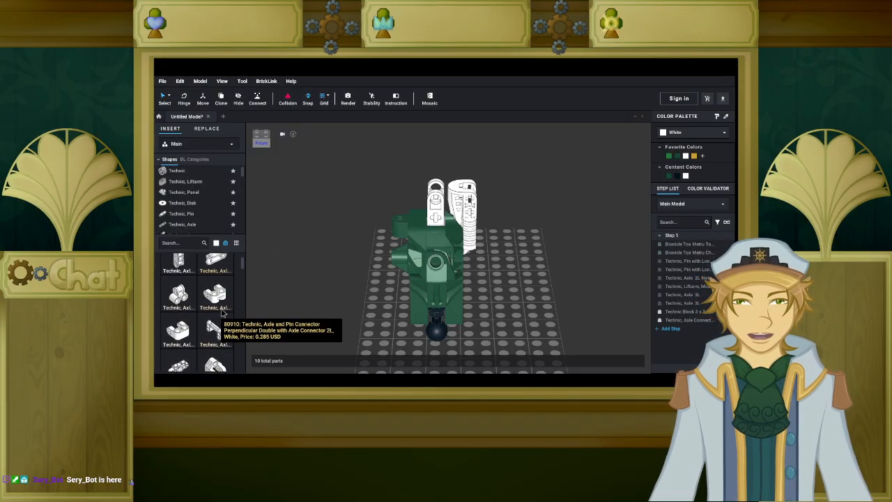
scroll(223, 313, down, 6)
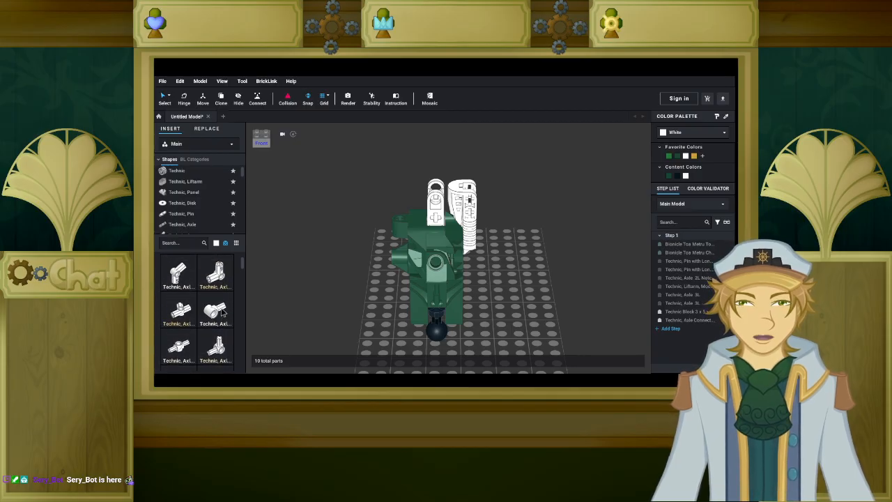
scroll(223, 313, down, 6)
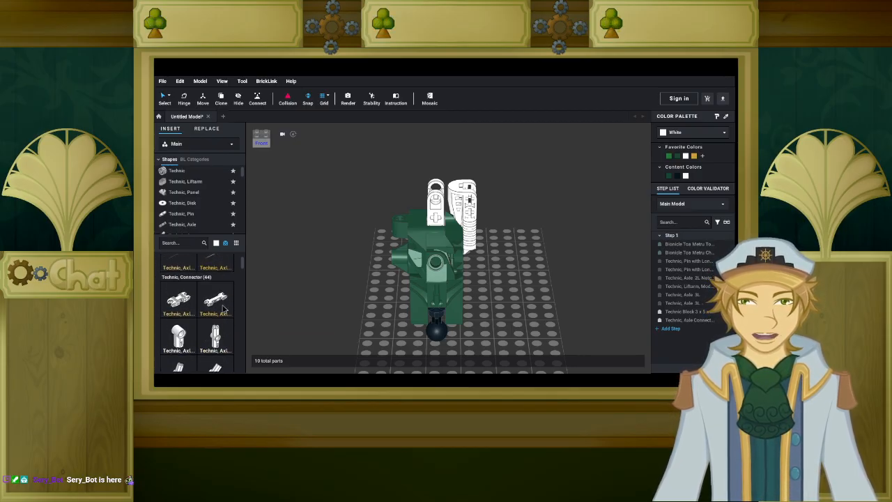
scroll(223, 312, down, 6)
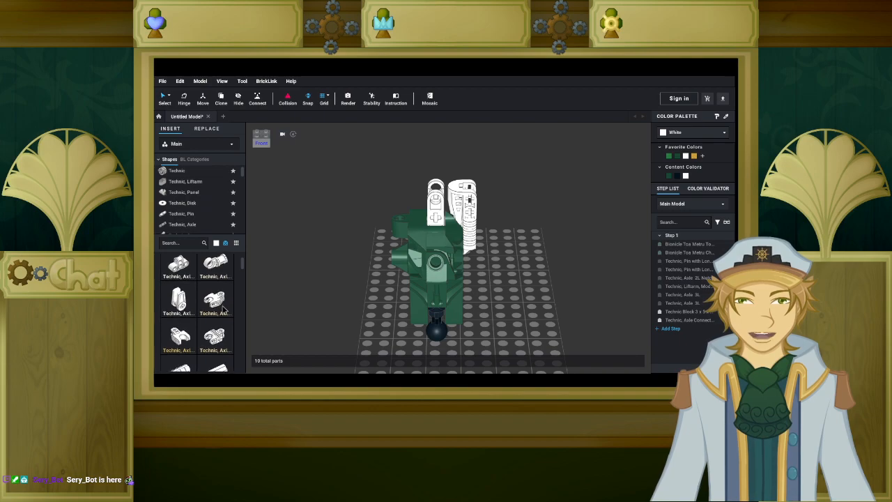
scroll(225, 312, down, 5)
drag(213, 298, 436, 225)
mouse_move(336, 262)
right_down()
mouse_move(375, 256)
mouse_move(328, 259)
right_up()
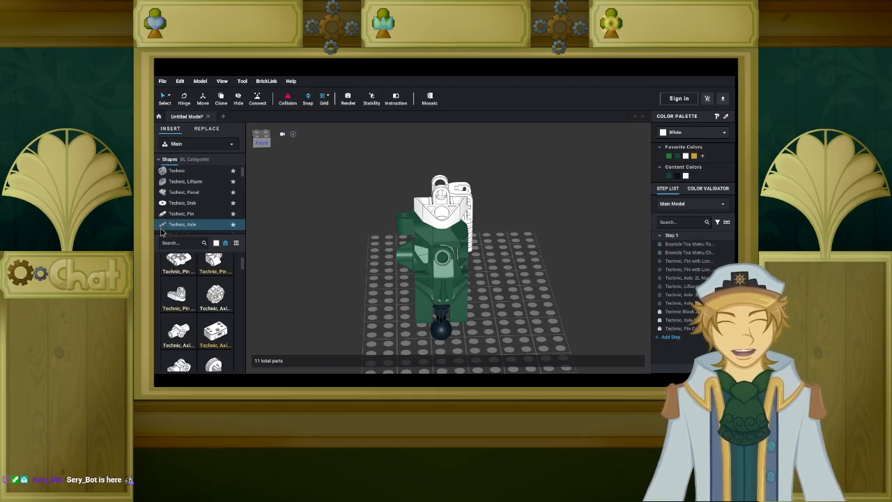
Duplicate the upright white Axle Connector 2 x 3 with Ball Joint Socket and lay the copy flat on the baseplate.
mouse_move(339, 254)
right_down()
mouse_move(327, 255)
mouse_move(352, 257)
right_up()
scroll(327, 255, down, 3)
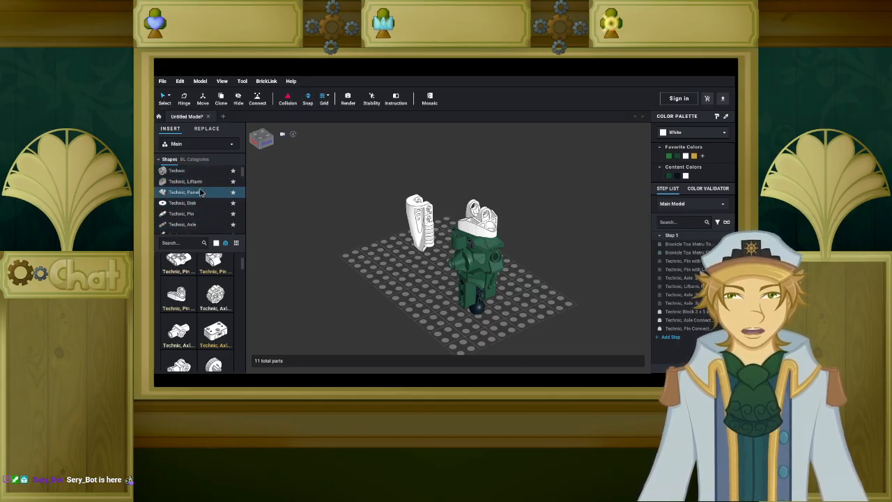
click(472, 212)
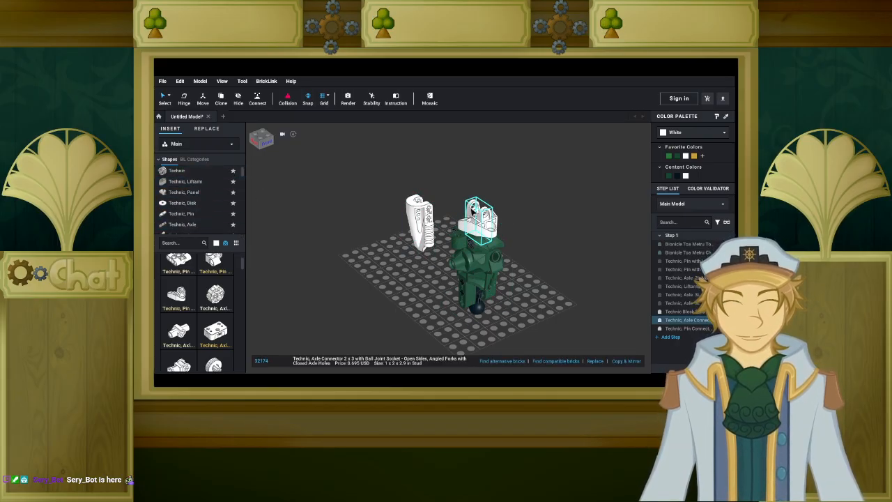
key(ctrl+c)
key(ctrl+v)
right_drag(414, 291, 465, 294)
scroll(375, 259, up, 3)
key(Down)
key(Left)
scroll(390, 262, down, 4)
click(514, 298)
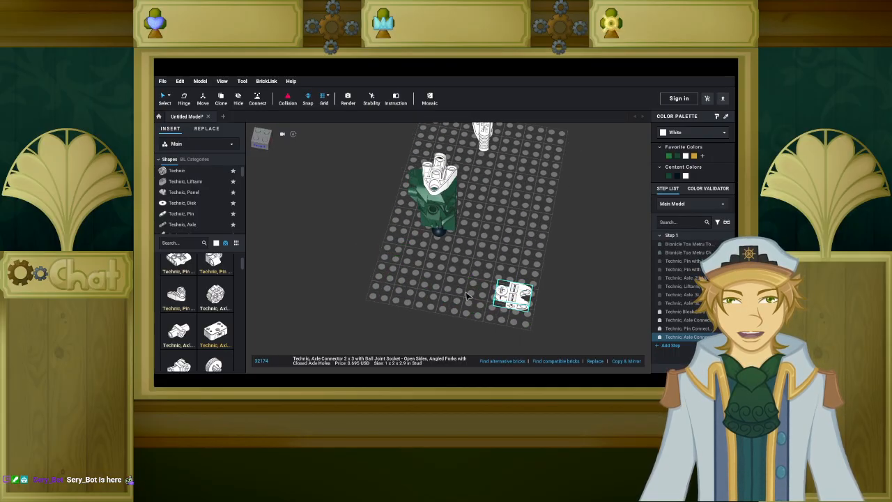
middle_drag(469, 296, 426, 276)
scroll(403, 279, up, 4)
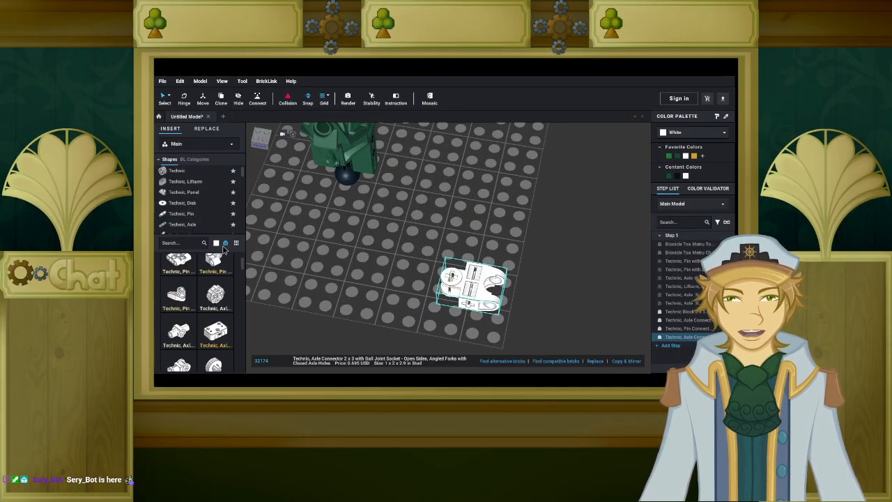
Filter the part library to Dark Bluish Gray and show the Hero Factory parts.
click(217, 243)
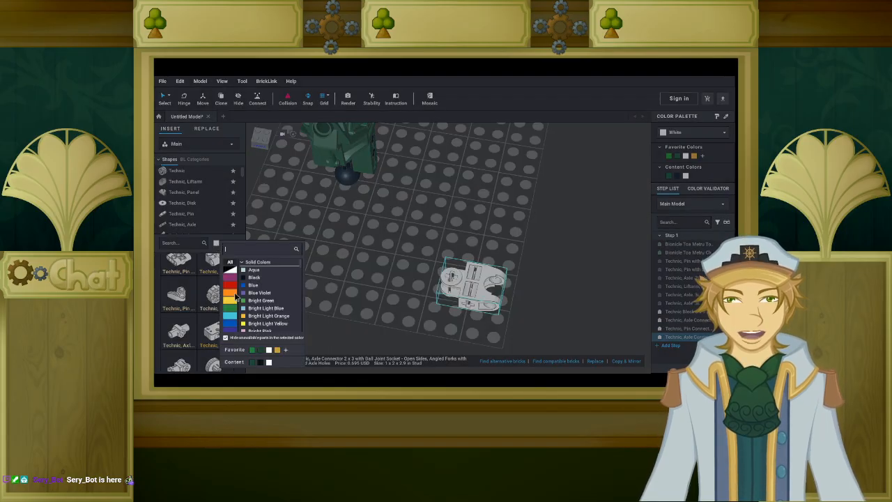
click(231, 270)
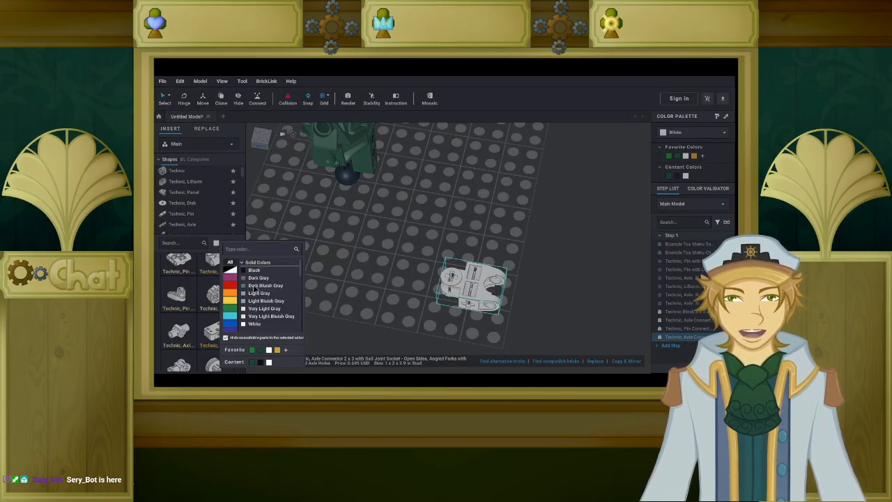
click(256, 289)
scroll(220, 201, down, 3)
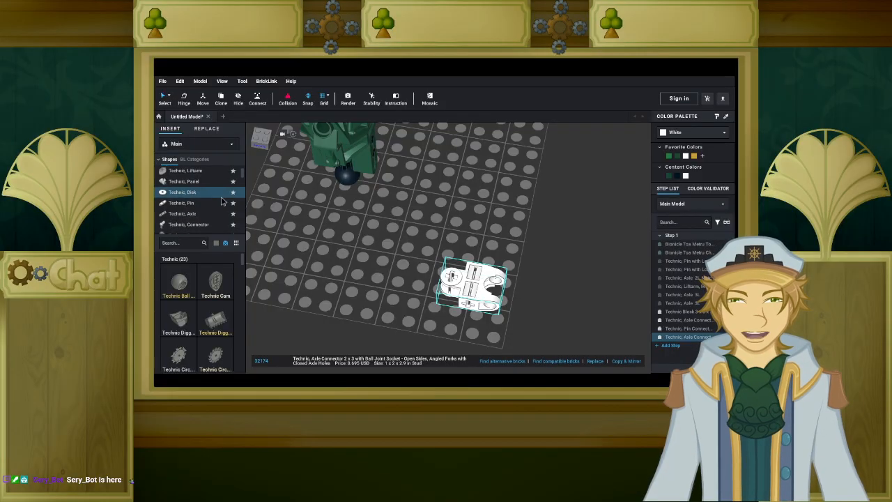
scroll(219, 201, down, 3)
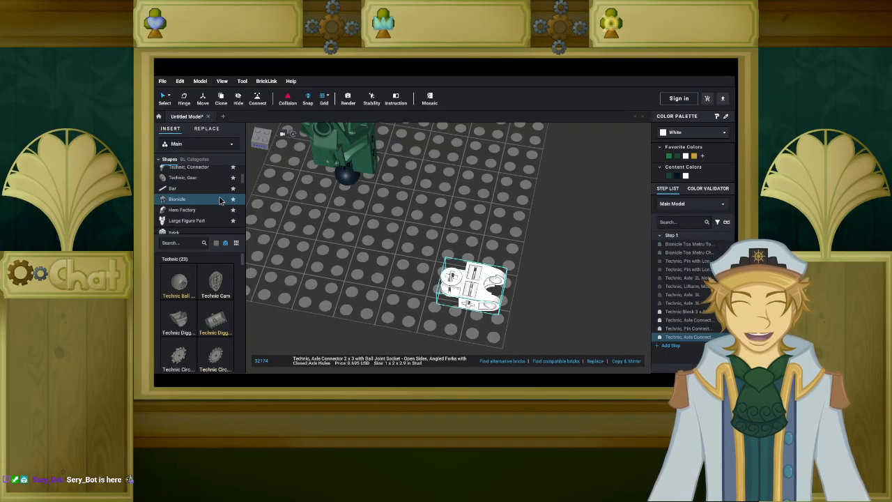
click(214, 210)
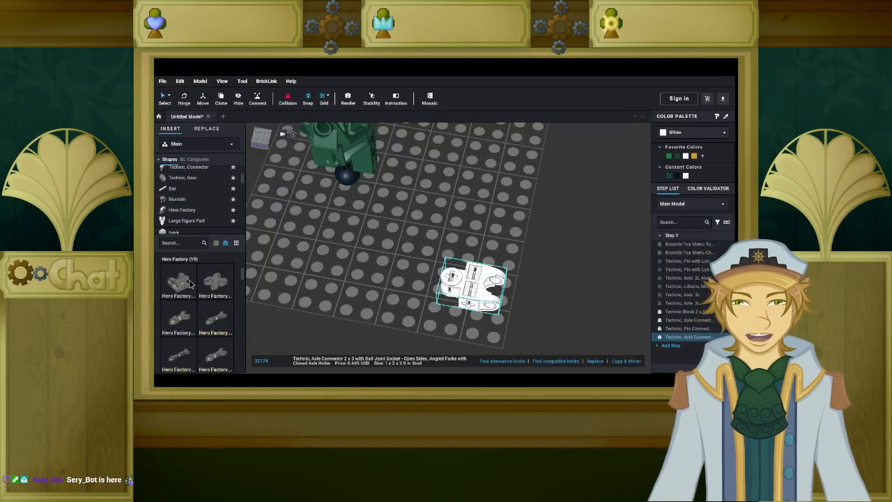
Attach a Hero Factory Arm / Leg Extender with Ball Joint and Ball Socket to the upright white socket connector above the torso.
scroll(371, 272, down, 4)
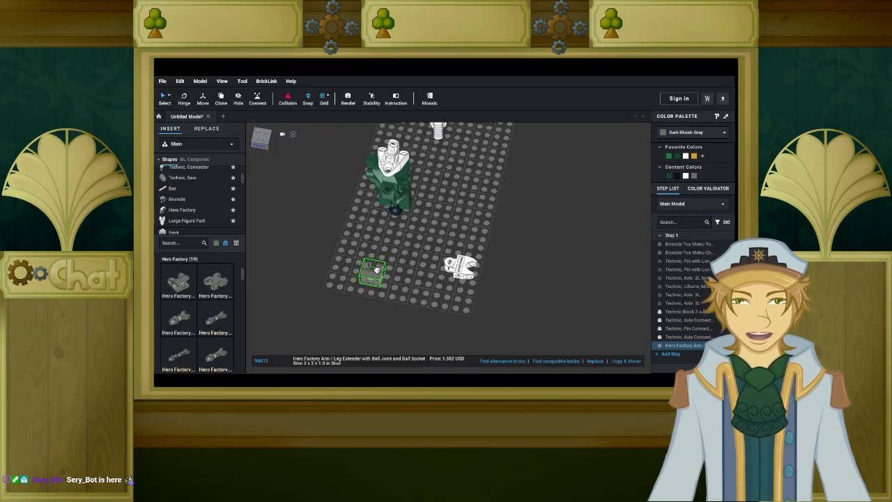
scroll(377, 269, up, 5)
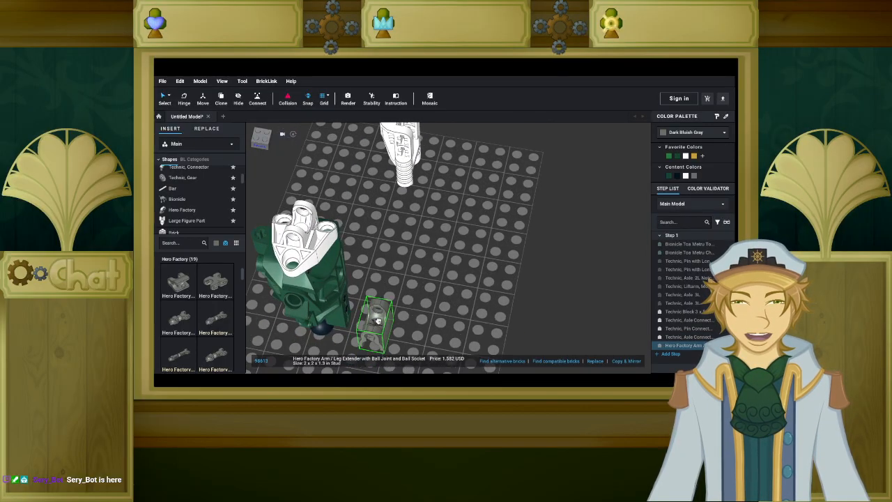
right_drag(405, 305, 408, 297)
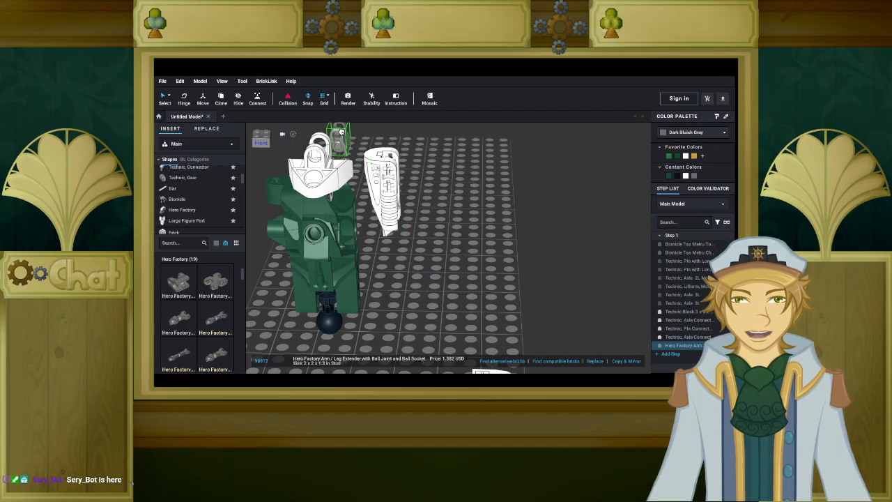
click(319, 137)
scroll(447, 266, down, 5)
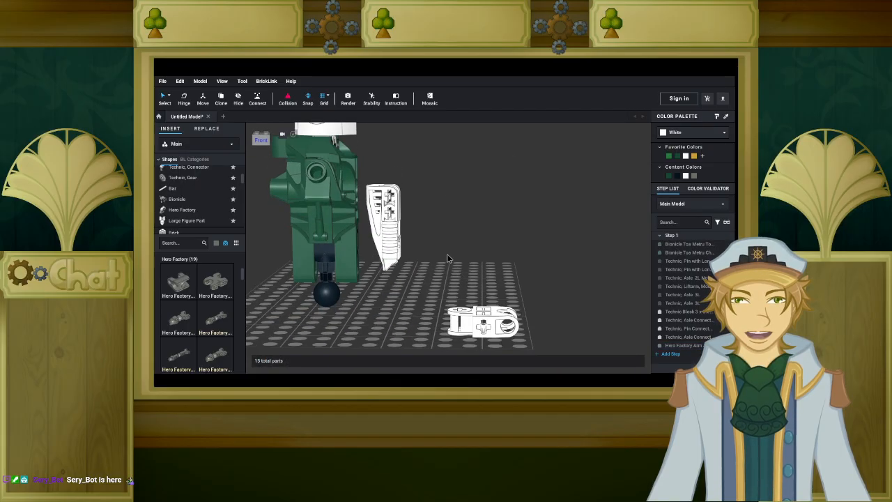
right_drag(447, 260, 447, 261)
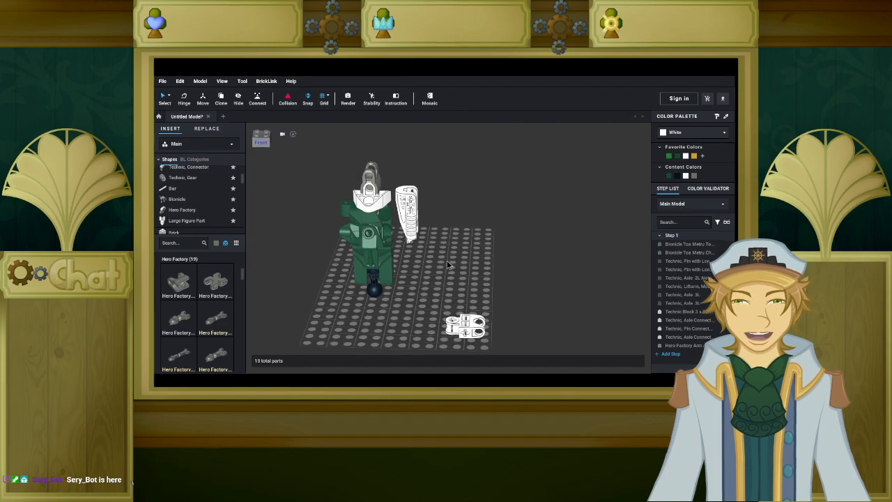
Duplicate the gray Hero Factory extender and join the copy to the loose white connector on the baseplate.
click(379, 182)
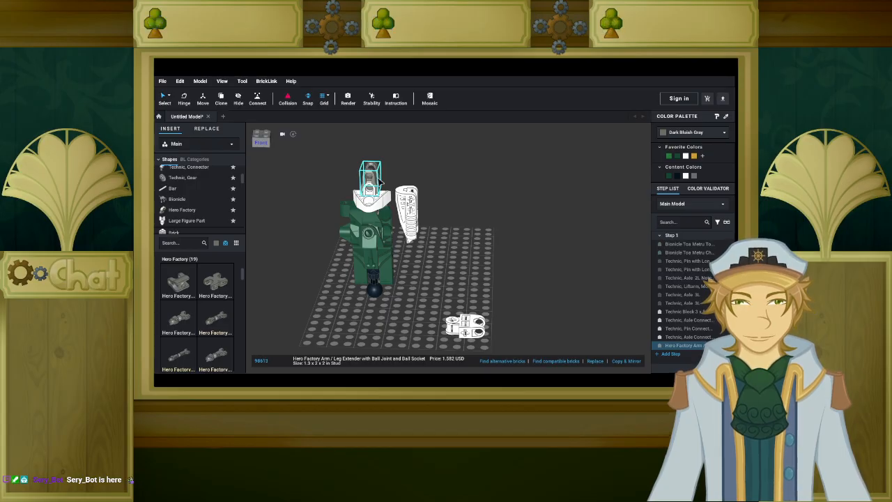
key(ctrl+v)
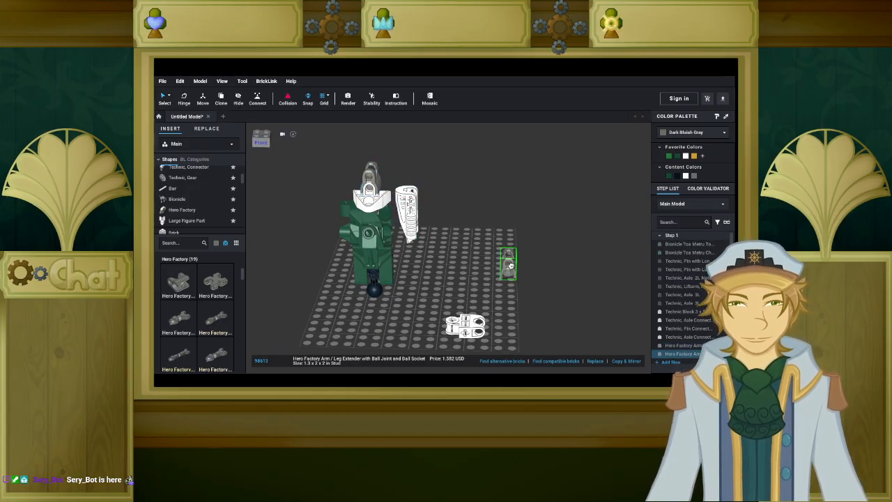
right_drag(508, 262, 490, 270)
scroll(490, 269, up, 5)
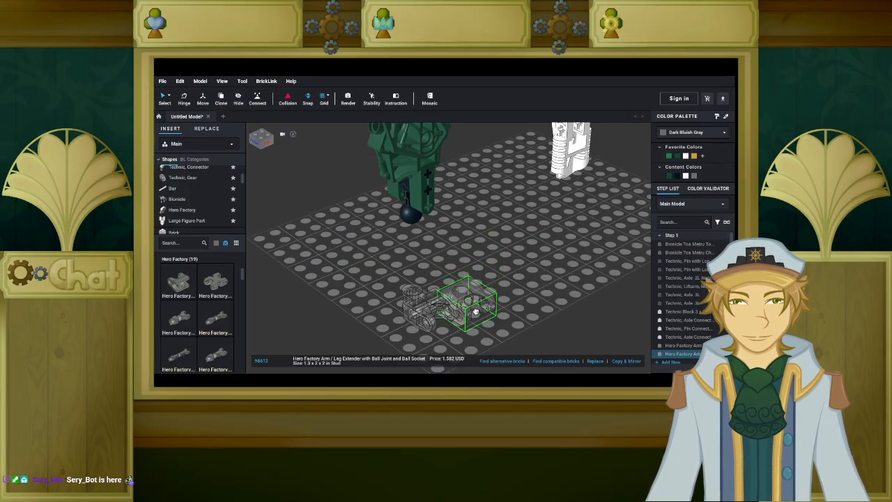
click(451, 320)
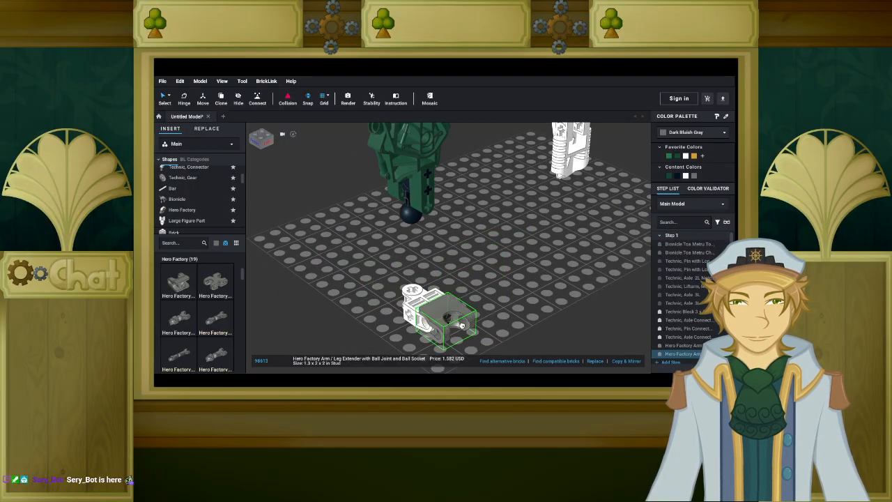
click(368, 287)
right_drag(367, 286, 384, 281)
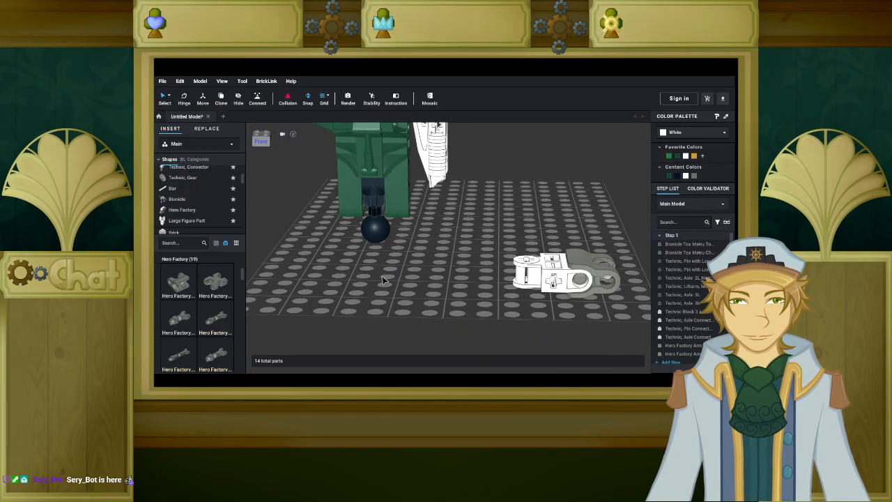
Filter the part library to Black and browse the Technic, Axle parts.
click(216, 244)
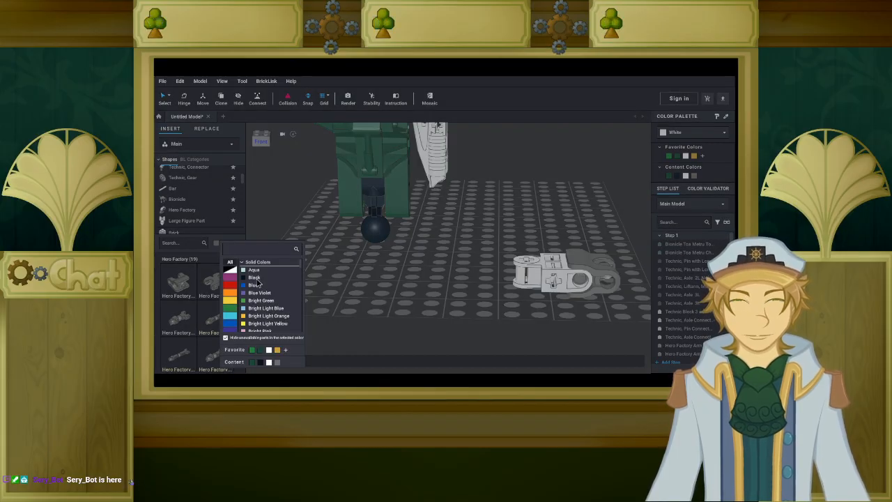
click(257, 282)
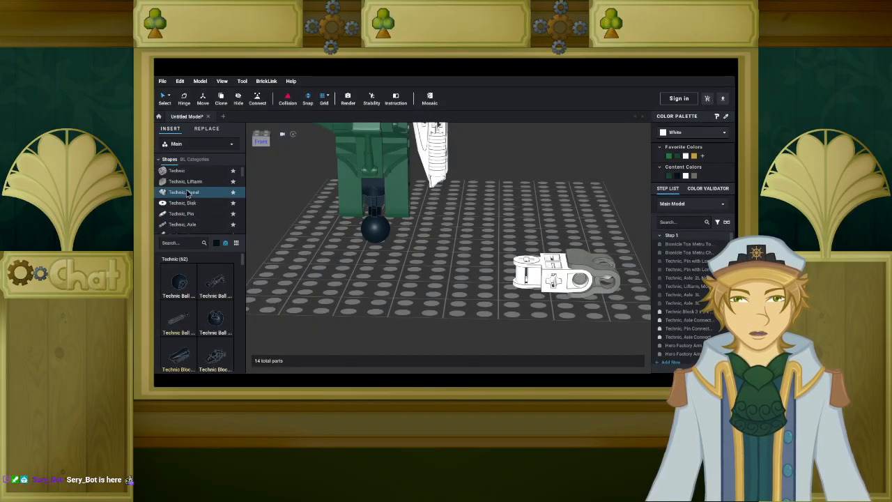
scroll(197, 289, down, 2)
scroll(197, 289, down, 3)
scroll(181, 182, down, 2)
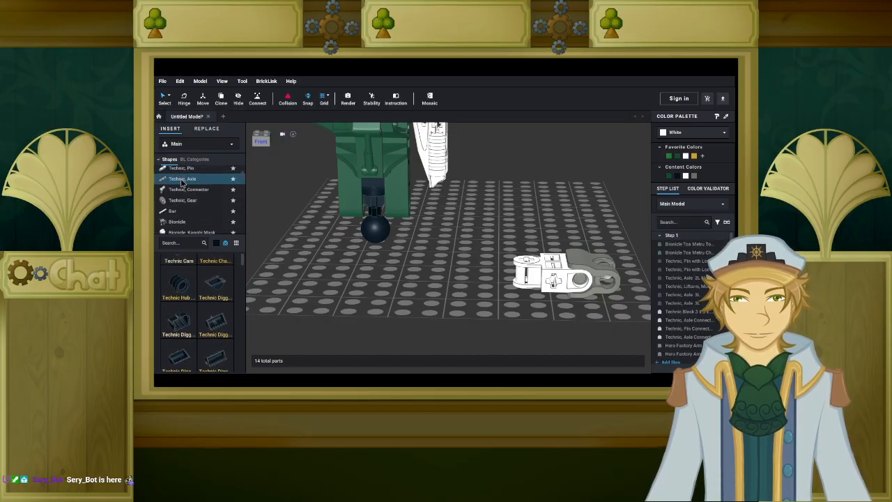
click(182, 179)
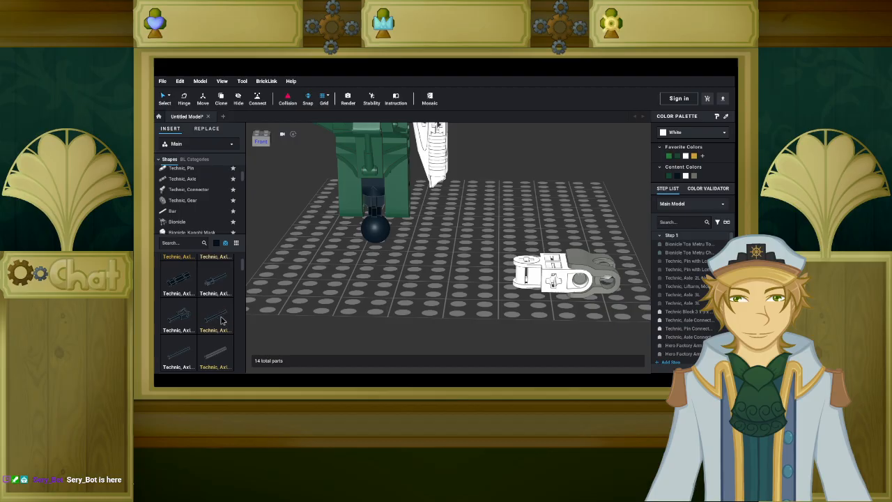
Delete the loose white connector and both gray Hero Factory extenders.
middle_drag(464, 247, 430, 323)
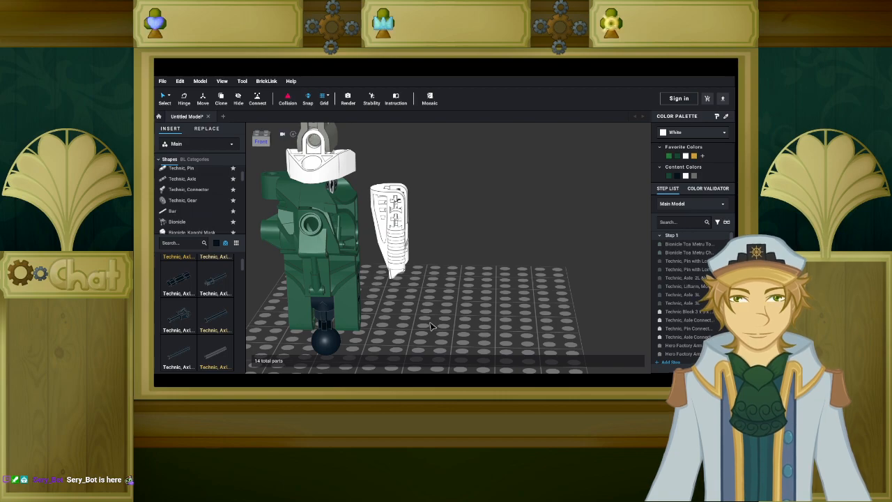
right_drag(430, 325, 394, 293)
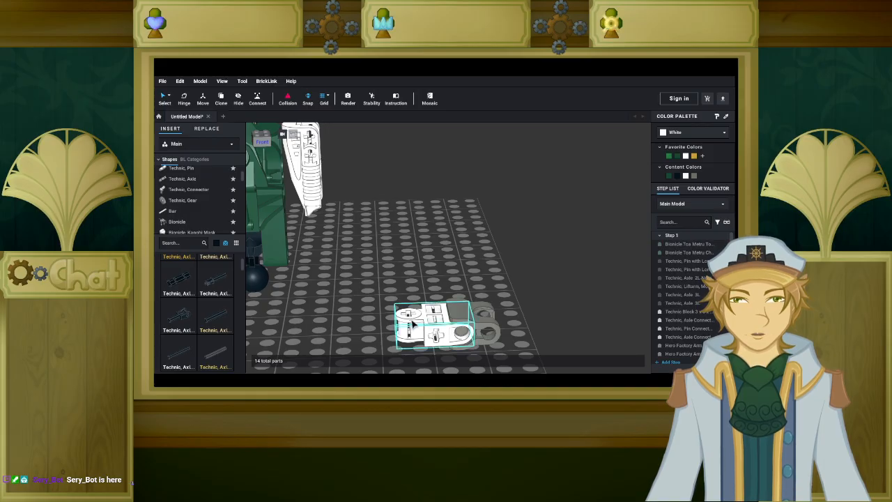
click(406, 317)
key(Delete)
click(453, 317)
key(Delete)
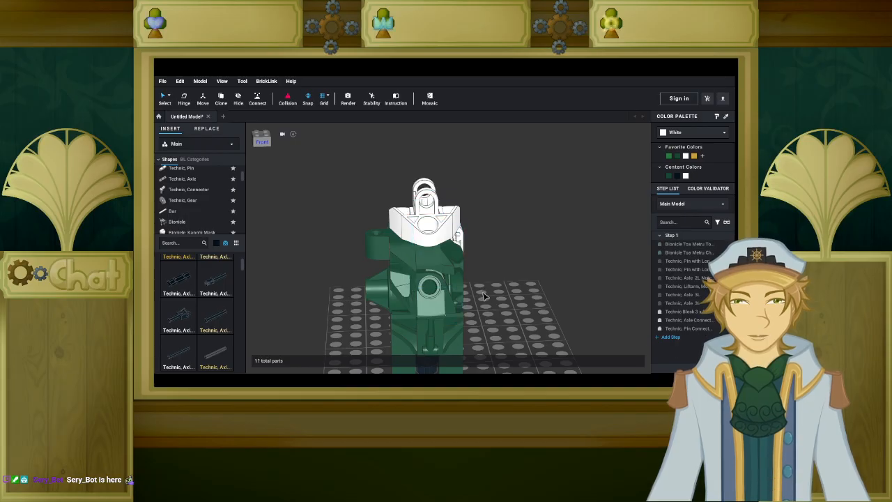
Filter the part library to Pearl Gold and show the Flexible parts.
middle_drag(487, 326, 472, 242)
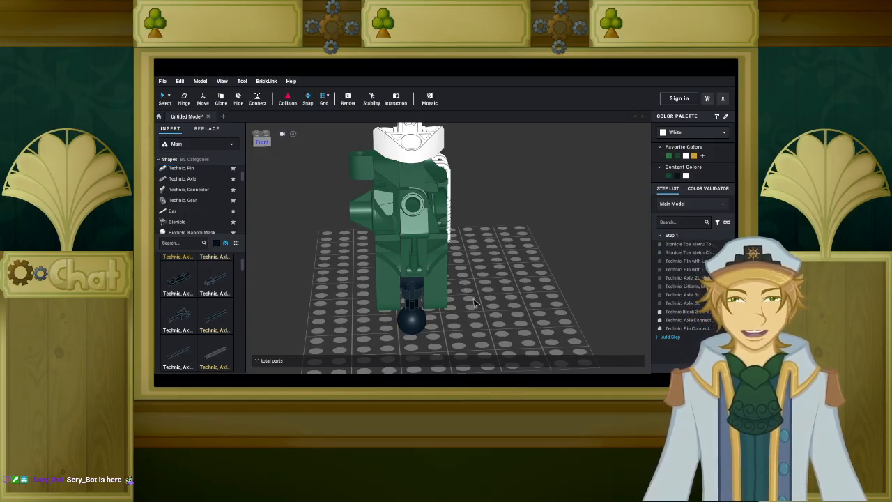
right_drag(481, 283, 493, 282)
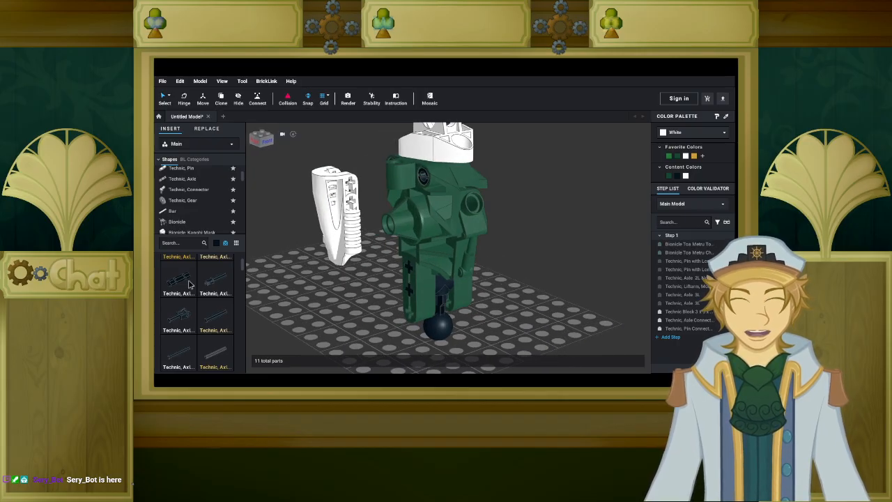
click(217, 243)
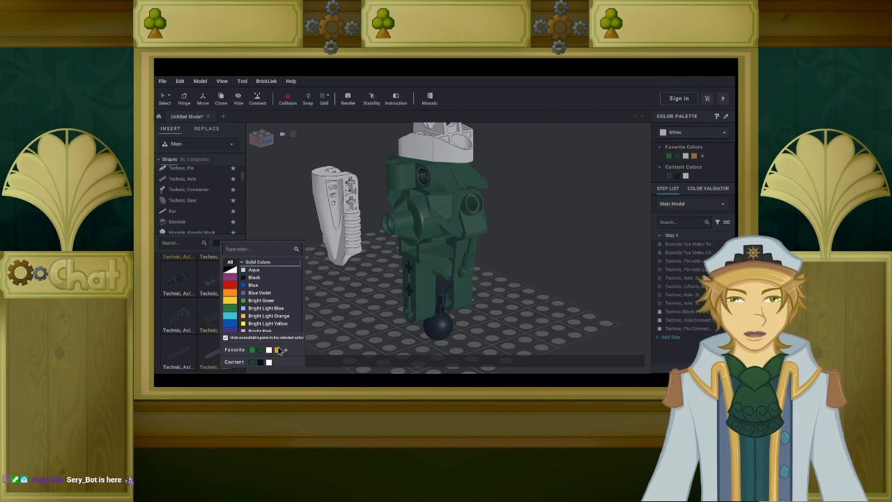
click(277, 350)
mouse_move(321, 308)
right_down()
mouse_move(345, 308)
mouse_move(318, 308)
right_up()
scroll(188, 195, down, 8)
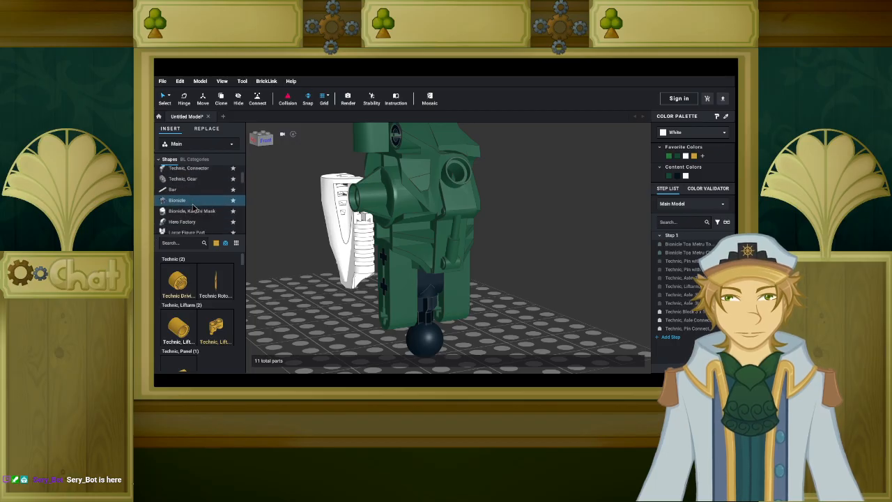
scroll(194, 206, down, 8)
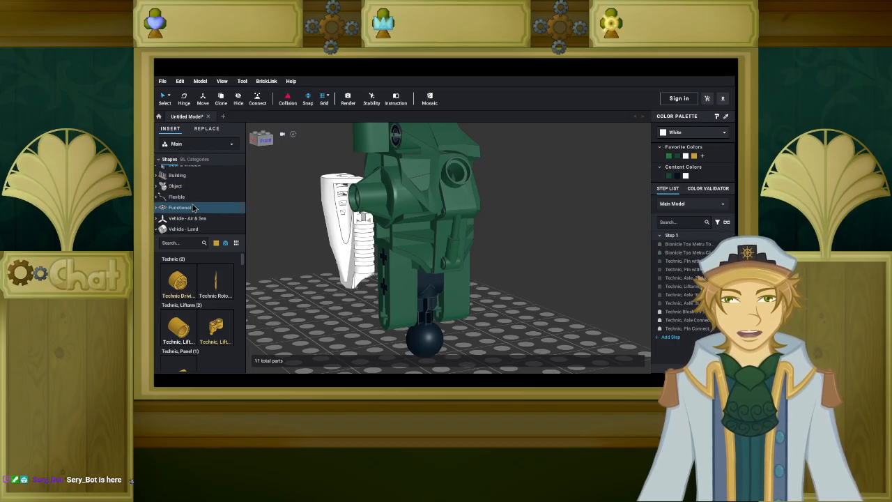
click(193, 199)
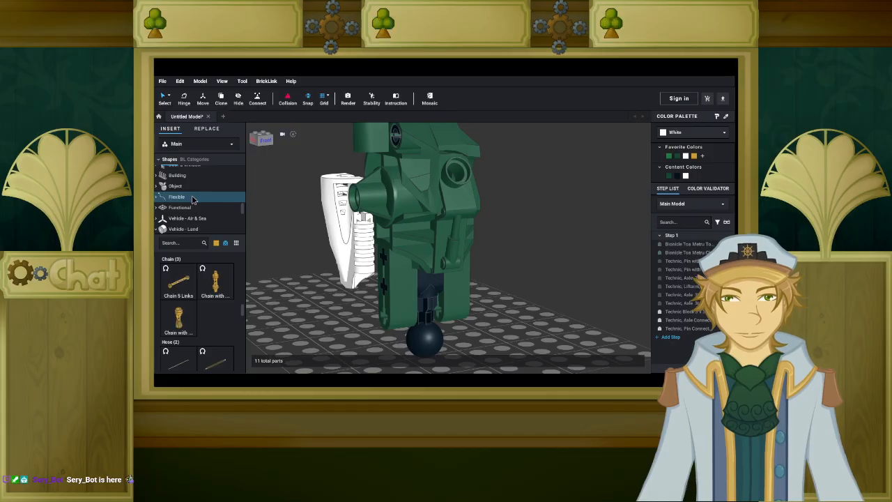
Add a Pearl Gold Chain 5 Links and attach one end at the round hole on the torso's front.
scroll(182, 286, down, 1)
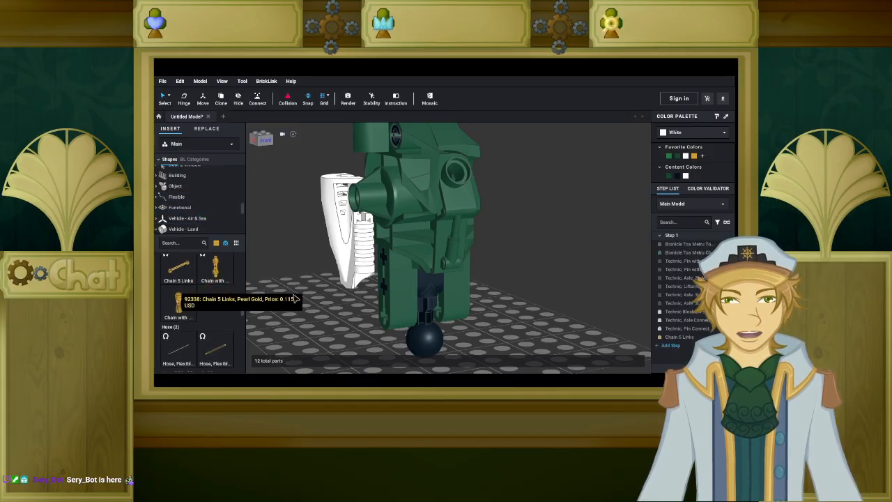
drag(288, 299, 308, 290)
scroll(309, 291, down, 5)
right_drag(308, 290, 338, 303)
drag(338, 303, 433, 313)
scroll(460, 317, up, 3)
right_drag(434, 313, 398, 316)
drag(398, 316, 459, 265)
click(459, 265)
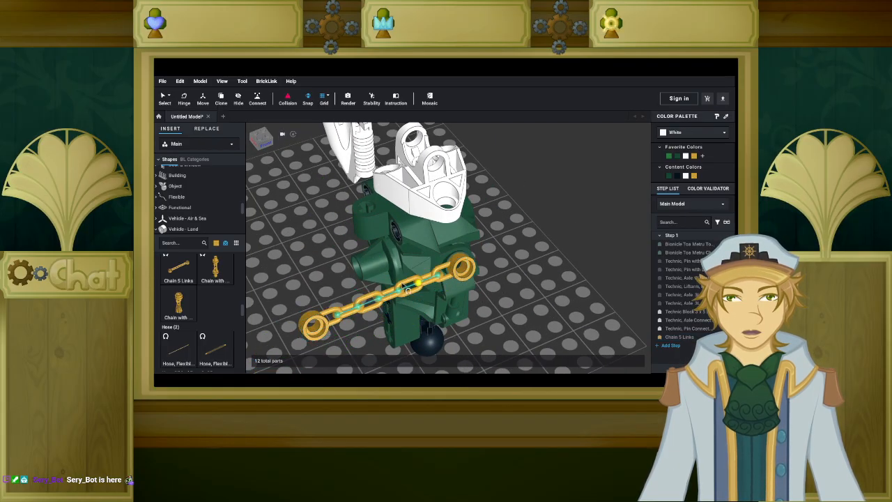
right_drag(319, 312, 343, 305)
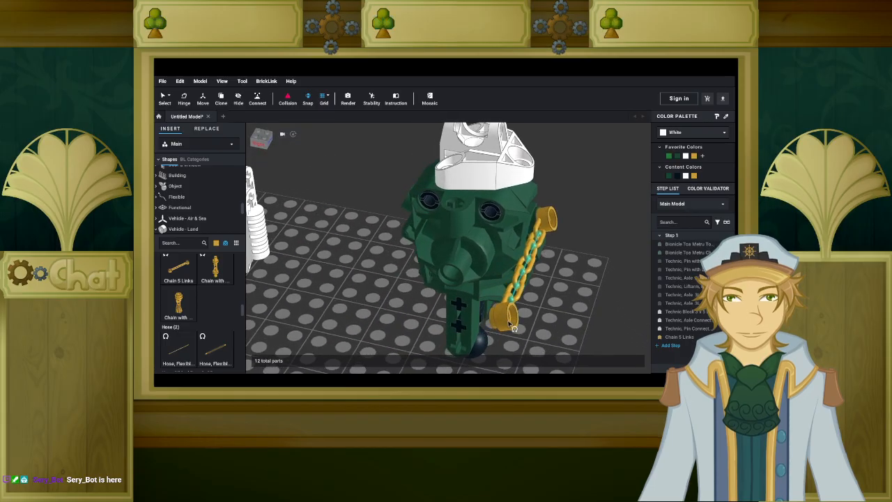
Try to position the Pearl Gold Chain 5 Links diagonally across the torso's front from its attached end.
drag(512, 323, 478, 305)
right_drag(478, 305, 331, 215)
drag(331, 215, 271, 179)
right_drag(298, 200, 353, 230)
key(Right)
key(Left)
key(Left)
drag(526, 241, 505, 258)
click(408, 247)
right_drag(398, 245, 383, 246)
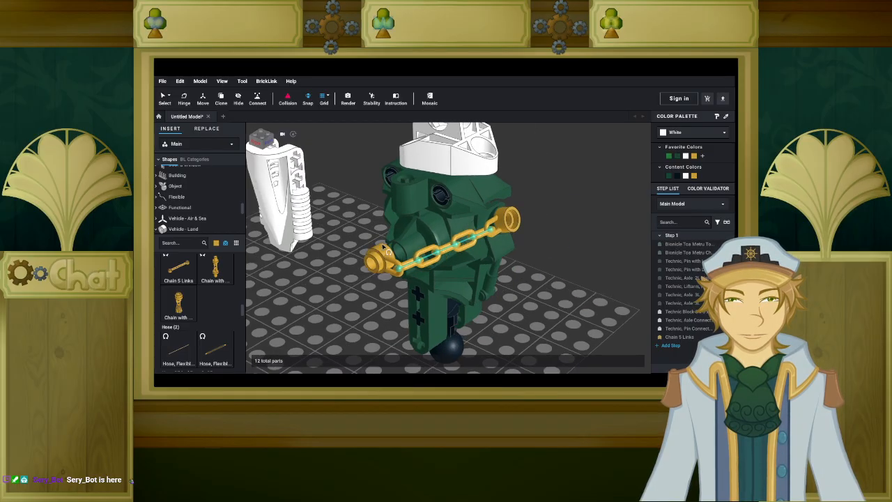
key(Left)
key(Left)
key(Left)
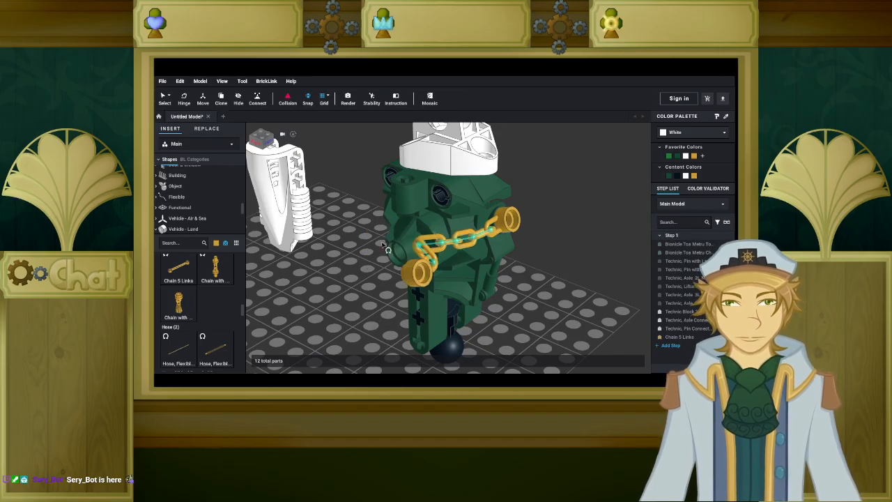
key(Left)
Move the gold chain from the torso onto the baseplate and make a mirrored copy beside it.
click(279, 180)
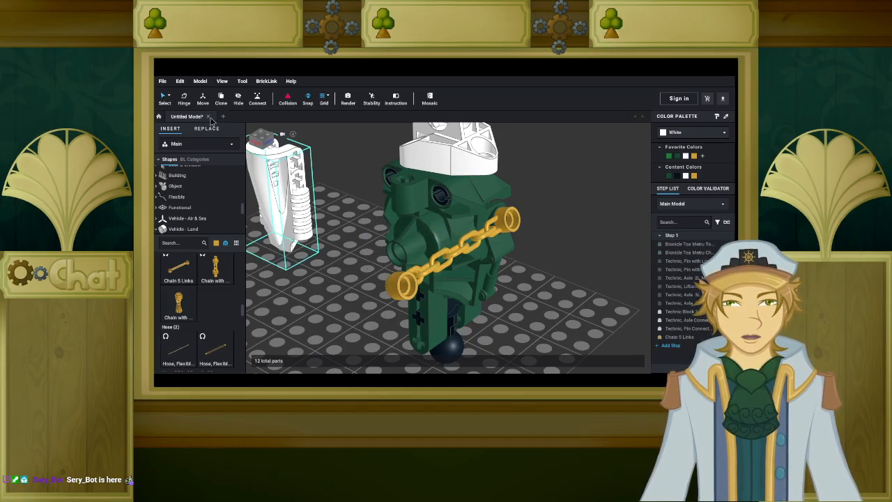
click(350, 178)
right_drag(350, 177, 307, 231)
click(435, 249)
click(434, 250)
scroll(433, 250, down, 5)
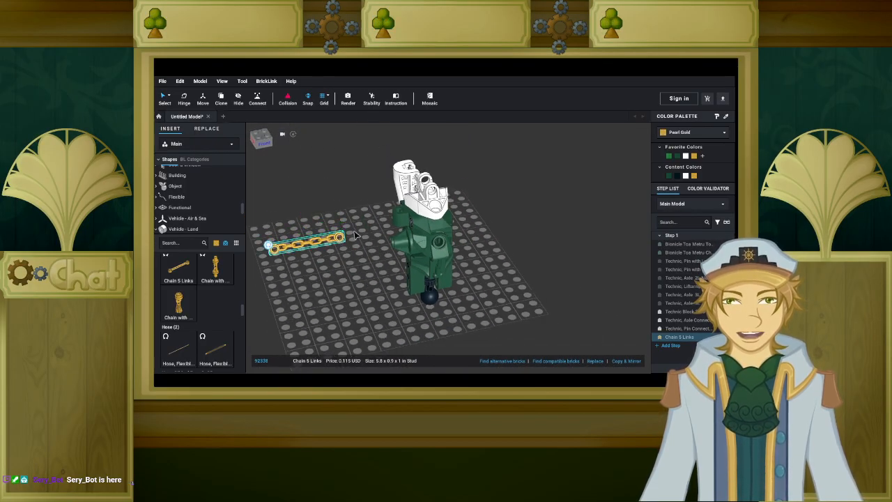
right_drag(269, 245, 435, 234)
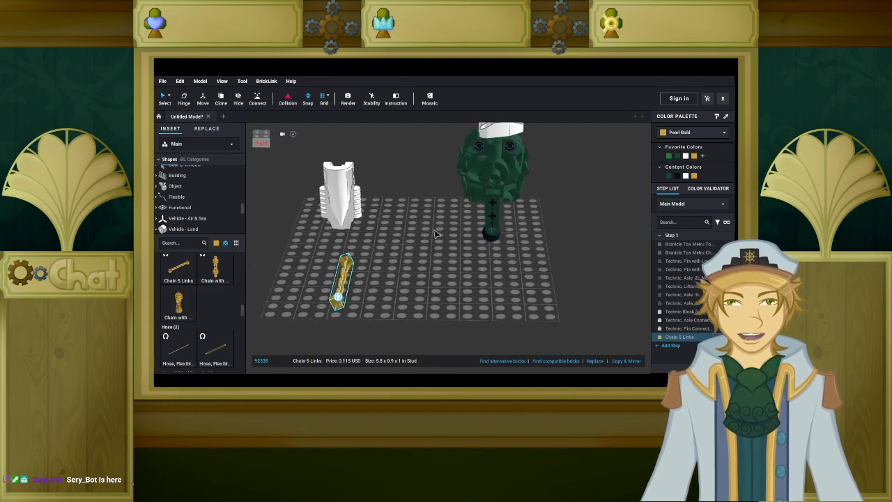
click(610, 362)
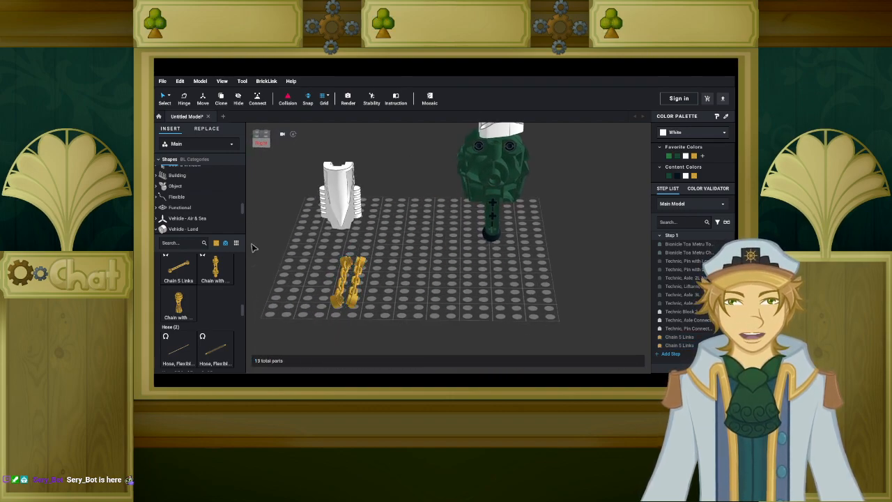
Filter the part library to Blue and show the Technic, Pin parts.
click(217, 243)
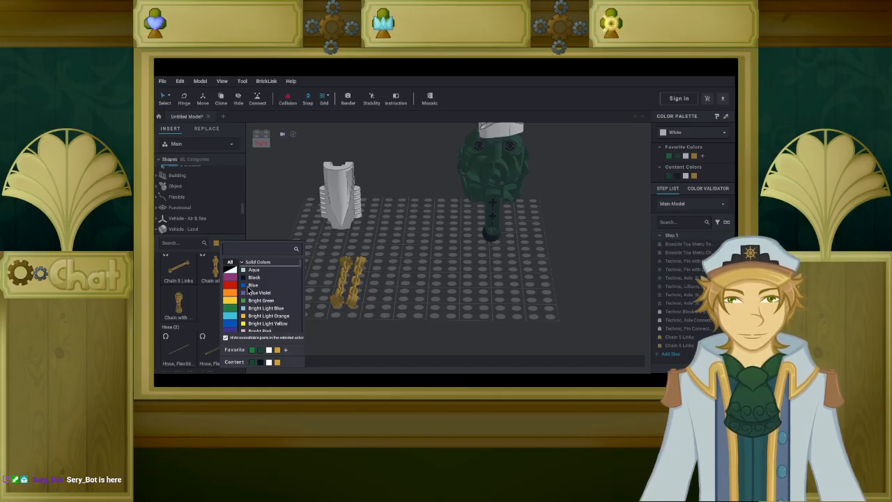
click(252, 285)
scroll(190, 214, down, 3)
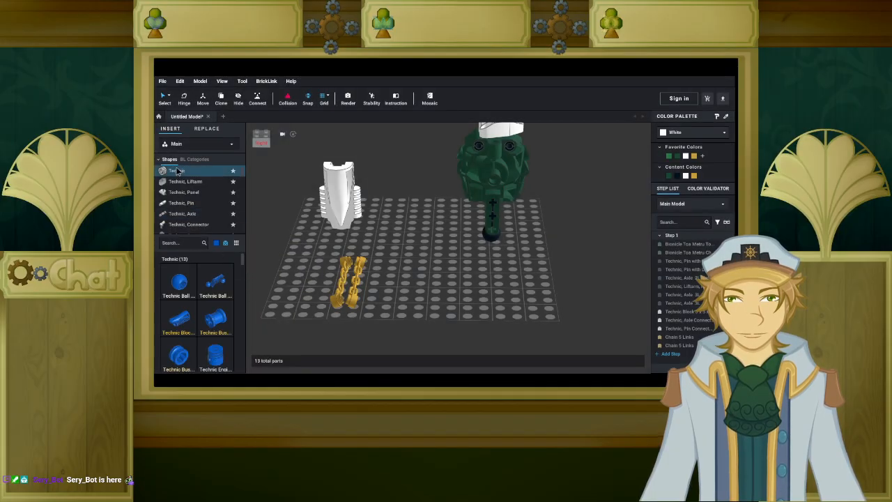
click(195, 206)
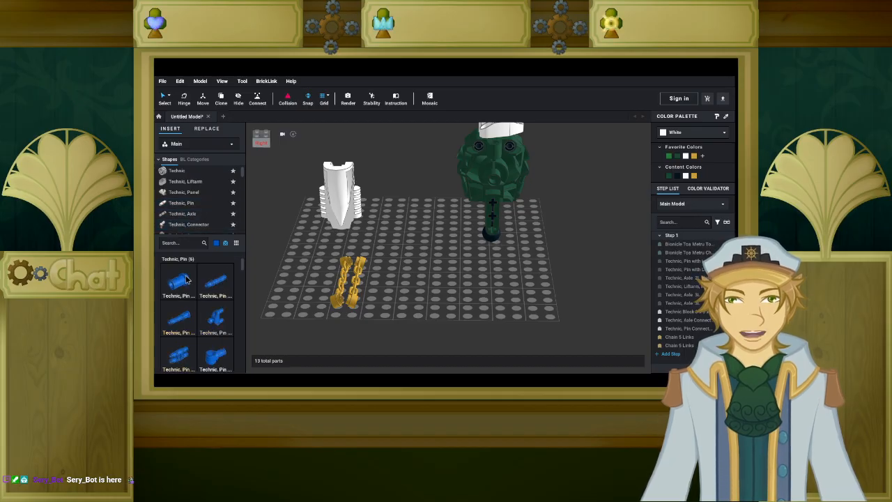
Add a Blue Technic, Pin 1/2 without Friction Ridges and insert it into the hole on the torso's side.
drag(179, 281, 446, 248)
middle_drag(446, 248, 400, 287)
scroll(400, 287, up, 5)
key(Right)
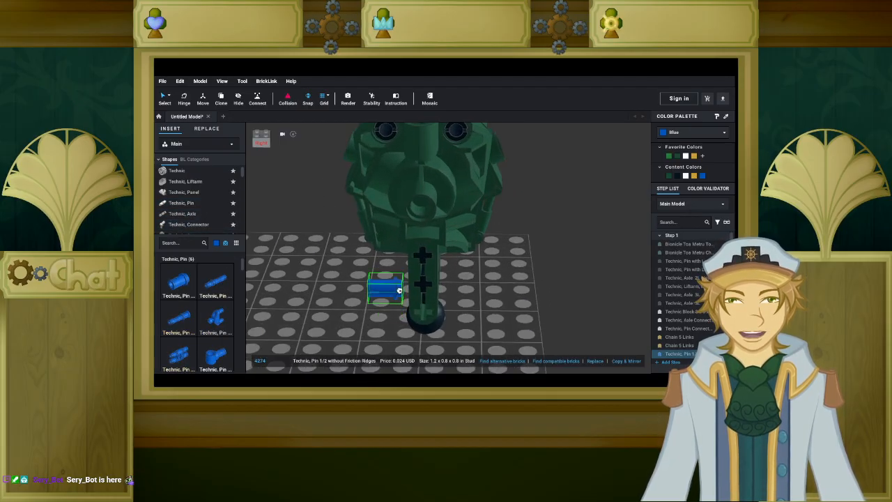
right_drag(518, 236, 521, 227)
click(492, 165)
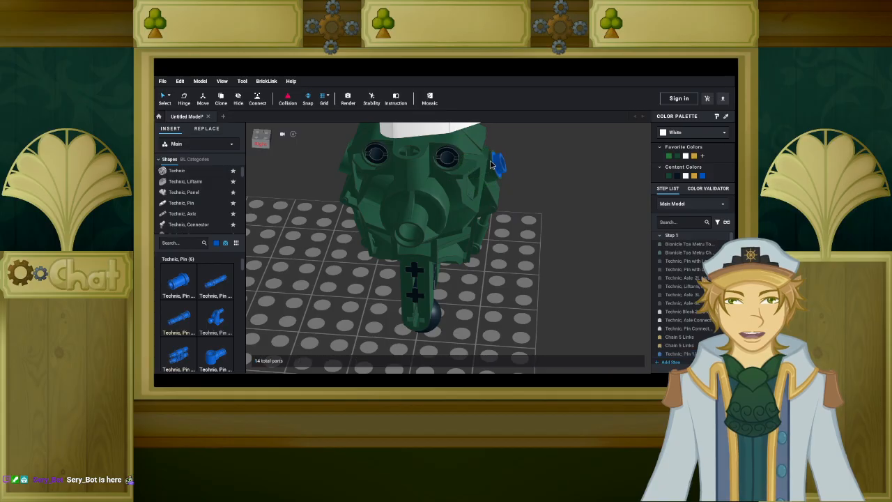
Duplicate the blue half pin into the matching hole on the torso's opposite side.
click(501, 165)
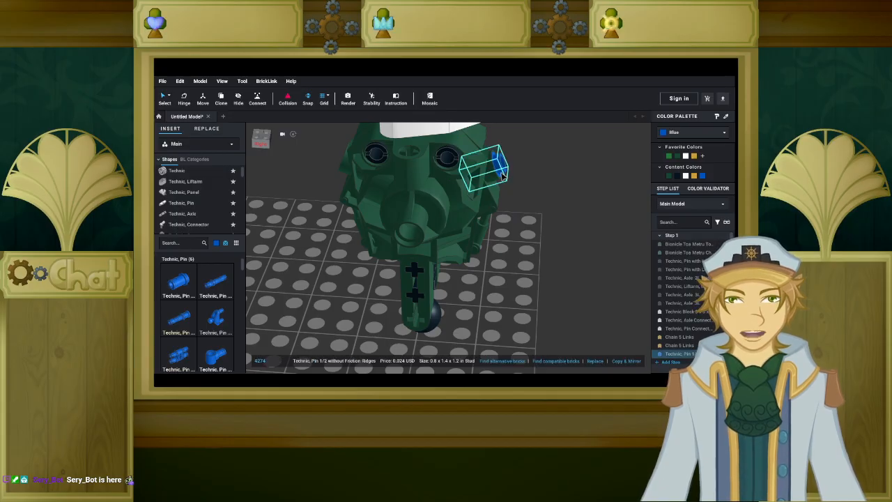
key(ctrl+c)
key(ctrl+v)
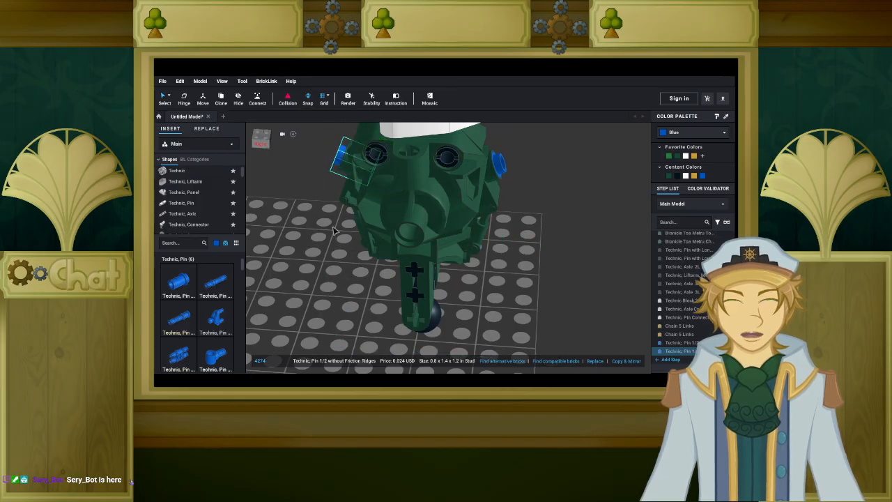
click(348, 153)
Attach one end of each gold chain to the blue half pins on both sides of the torso.
scroll(322, 253, down, 5)
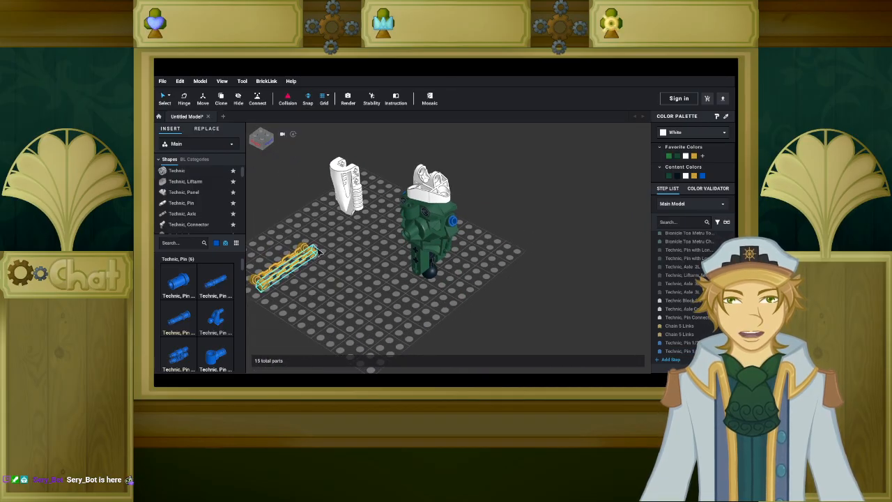
click(317, 255)
key(ctrl+c)
key(ctrl+v)
click(405, 197)
drag(309, 249, 452, 223)
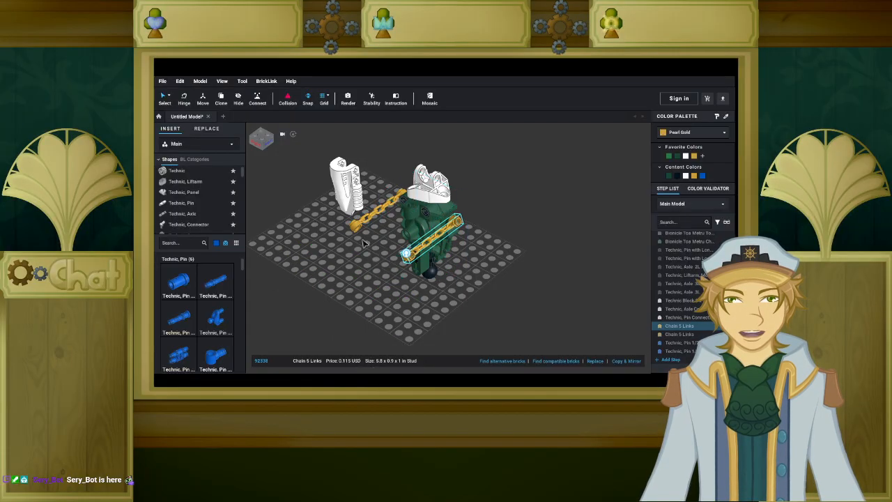
click(314, 269)
right_drag(314, 268, 373, 260)
scroll(374, 257, up, 6)
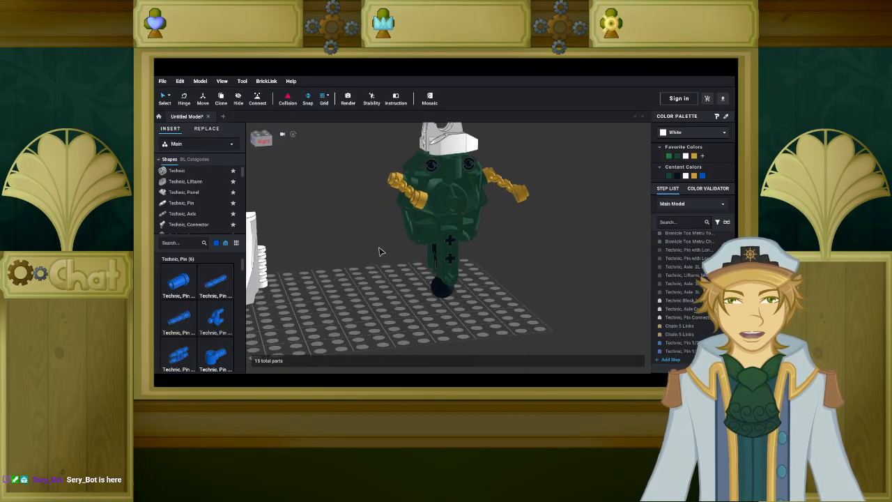
scroll(380, 255, up, 4)
click(380, 258)
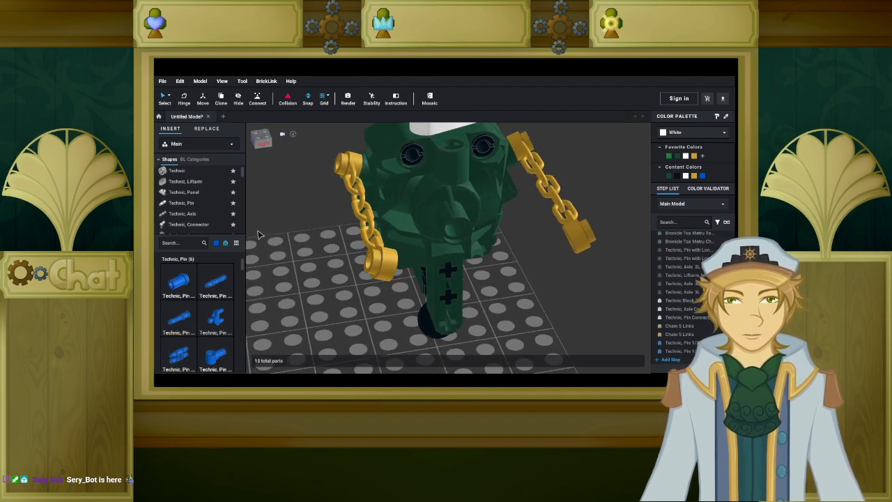
Filter the part library to Pearl Gold.
click(225, 245)
click(243, 338)
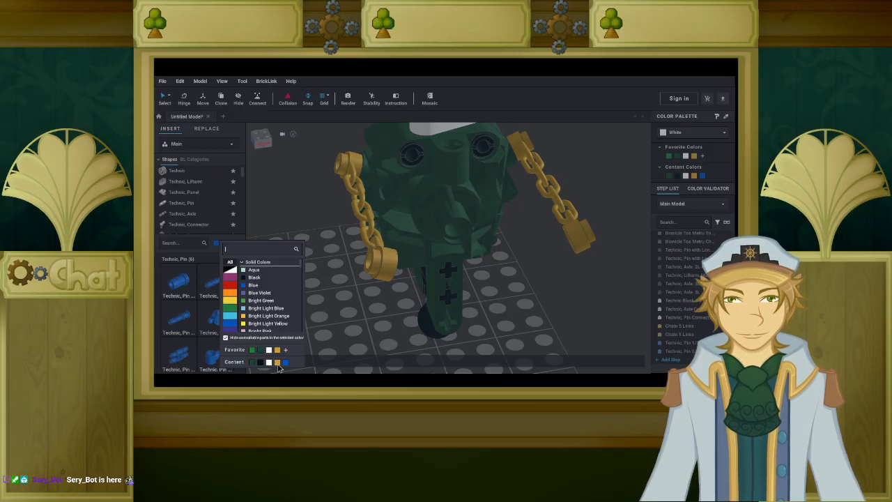
click(277, 364)
scroll(188, 217, down, 1)
click(188, 213)
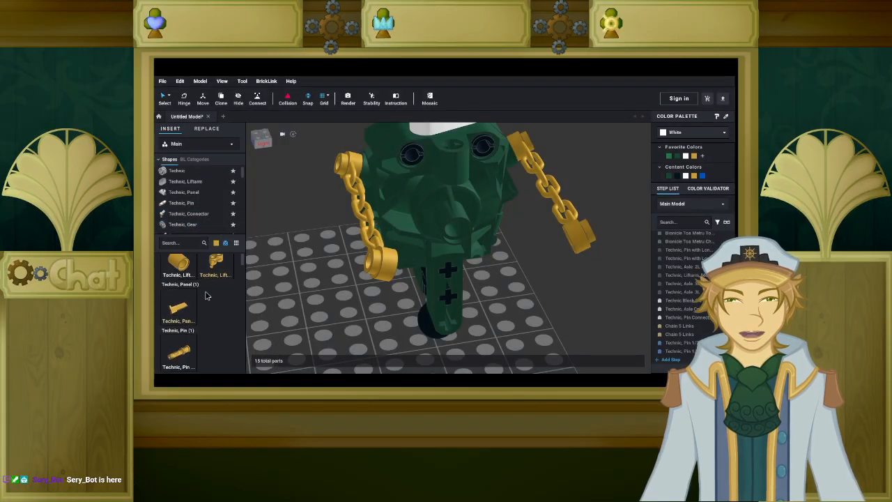
Browse the Pearl Gold Bionicle, Hero Factory, round plate and round tile parts.
scroll(206, 296, down, 5)
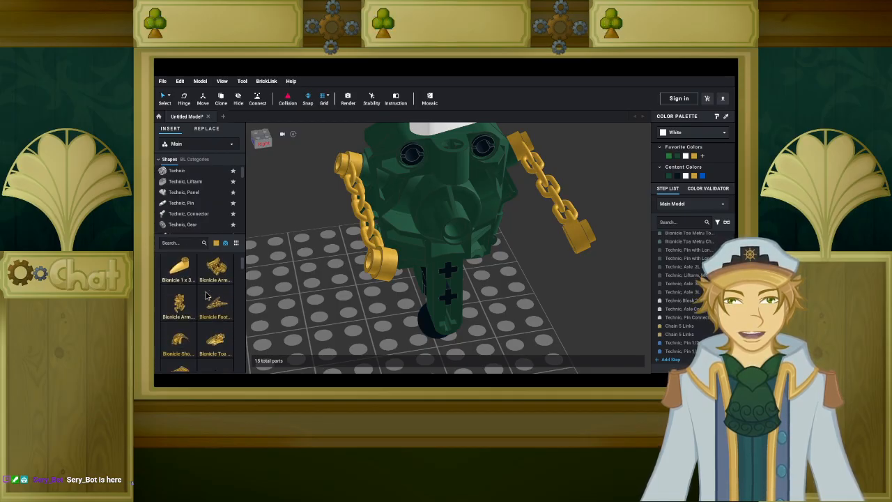
scroll(207, 296, down, 5)
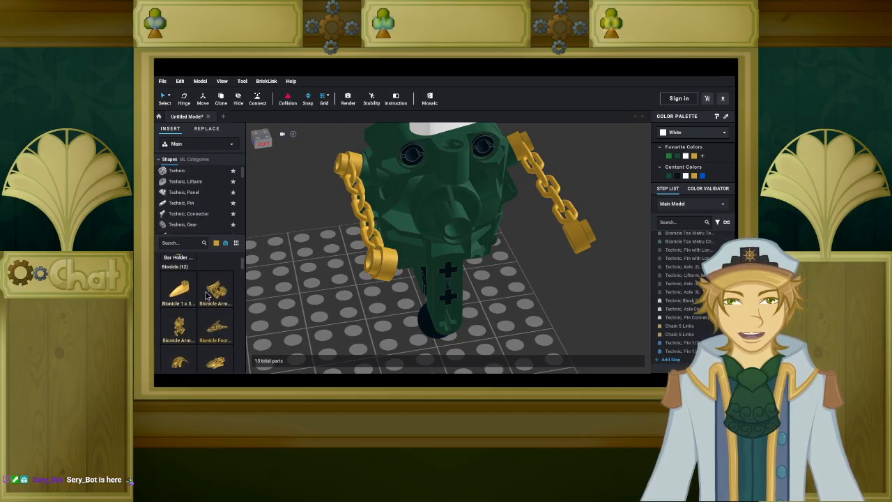
scroll(206, 296, down, 2)
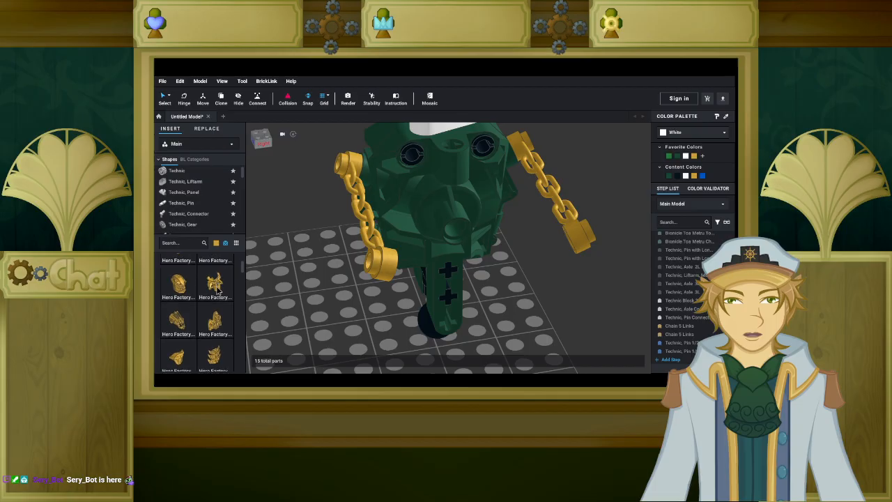
scroll(208, 216, up, 5)
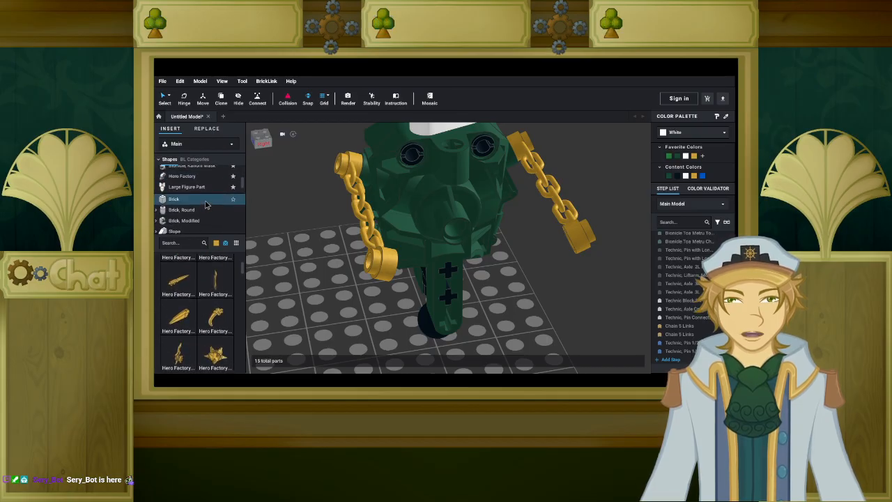
scroll(206, 204, down, 3)
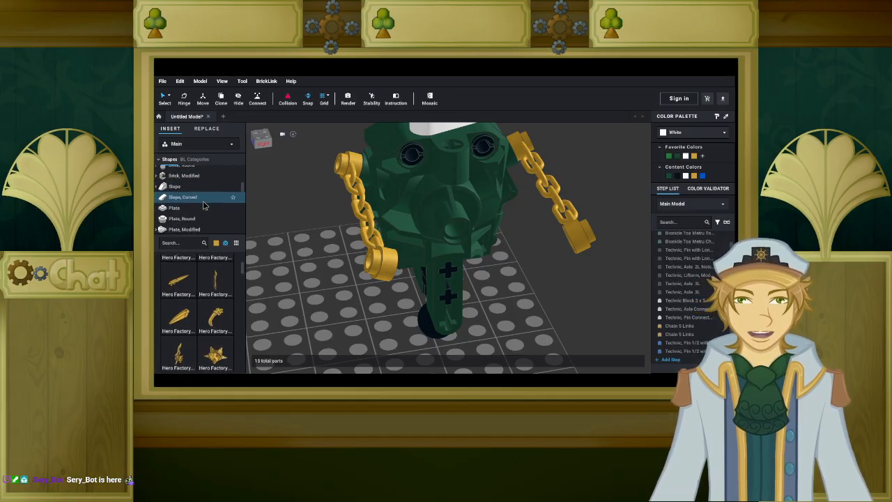
click(183, 218)
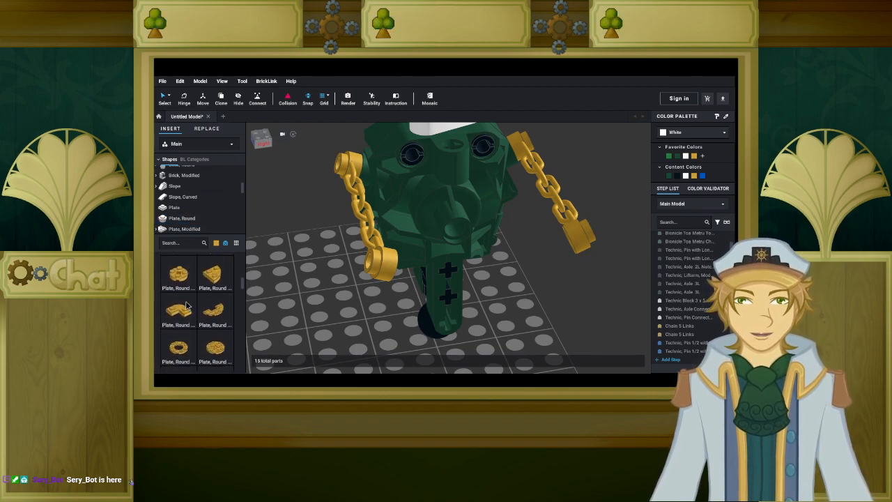
scroll(187, 301, down, 1)
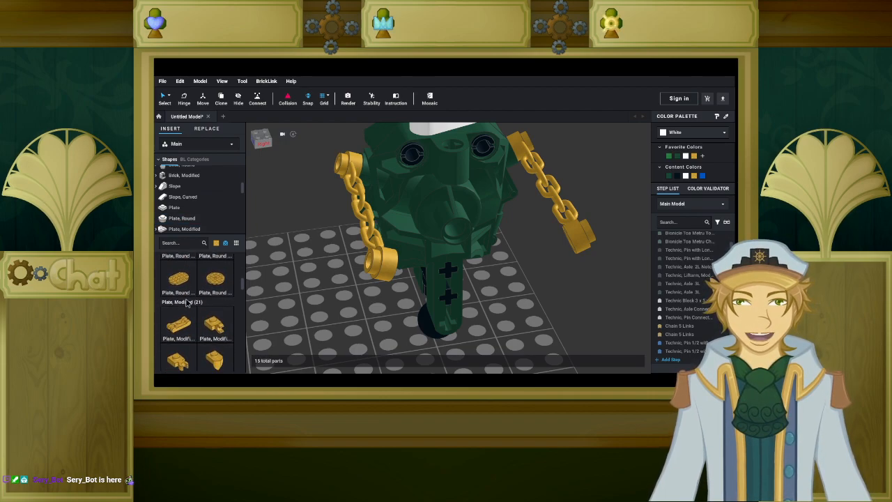
scroll(187, 301, down, 1)
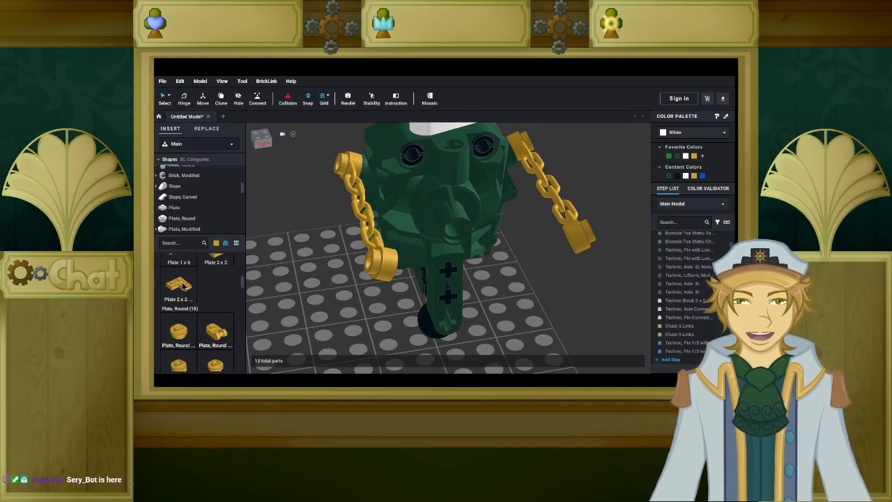
scroll(184, 227, down, 3)
click(182, 212)
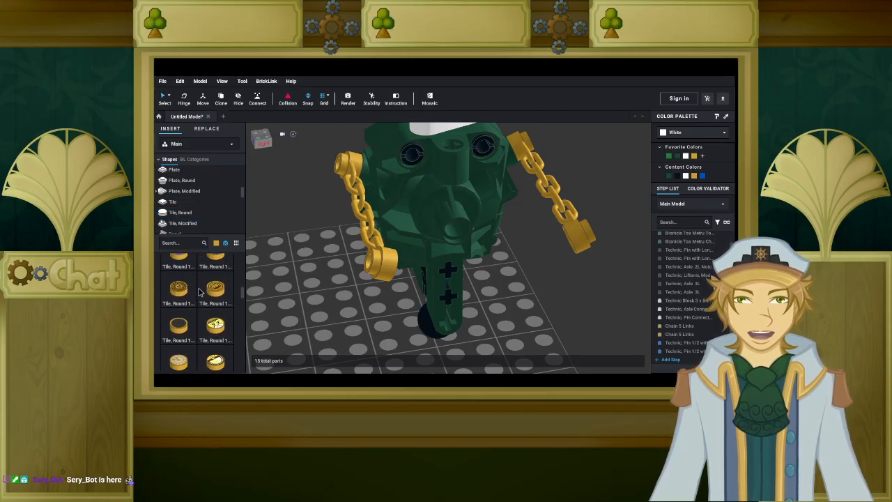
scroll(199, 287, up, 2)
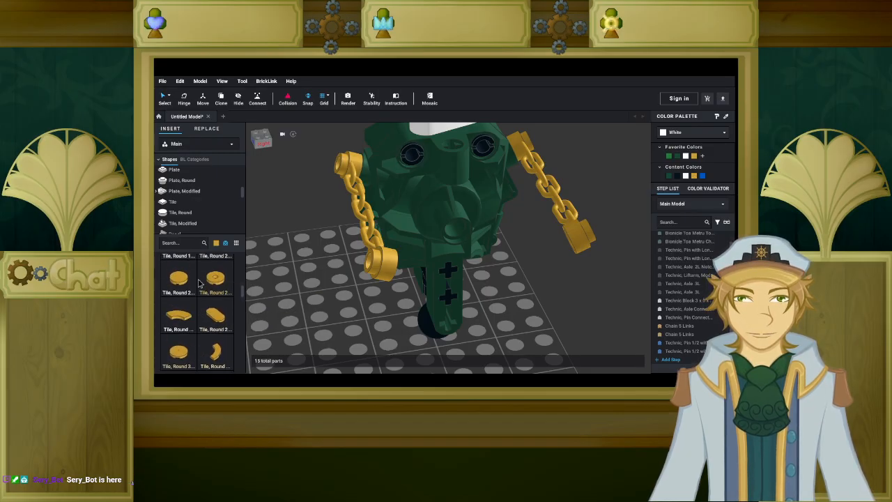
scroll(188, 293, up, 2)
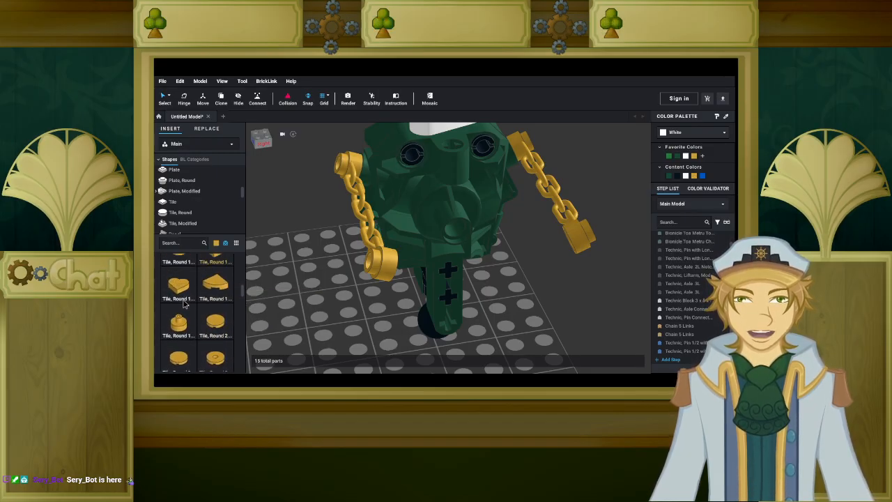
scroll(183, 304, up, 1)
Add a Pearl Gold 2 x 2 round tile and place it on the baseplate in front of the torso.
drag(215, 346, 360, 336)
scroll(187, 340, down, 2)
right_drag(360, 336, 353, 325)
middle_drag(353, 325, 372, 295)
right_drag(372, 295, 388, 300)
drag(384, 323, 415, 348)
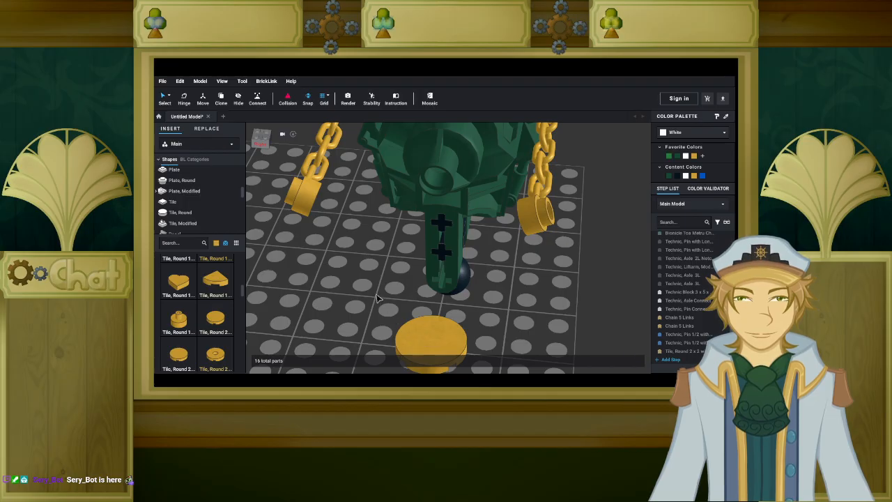
Detach one gold chain from its blue side pin, lay it on the baseplate, and undo the following move.
right_drag(376, 299, 411, 258)
click(424, 255)
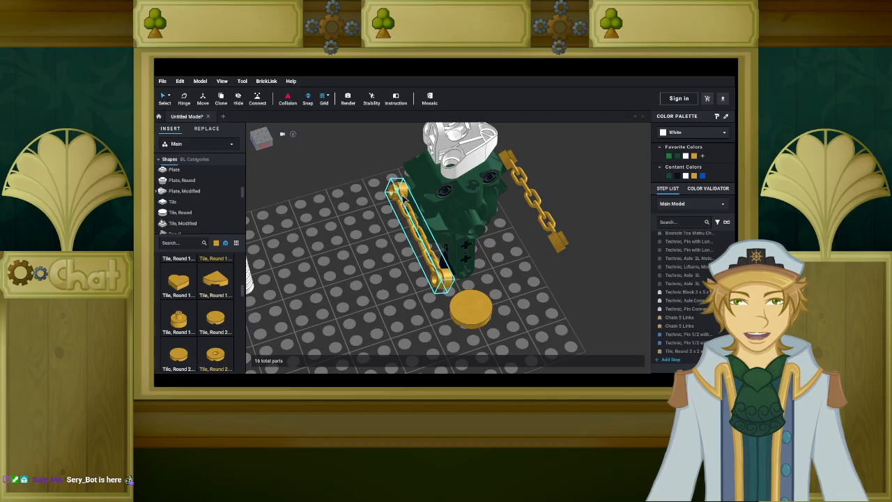
drag(404, 198, 321, 246)
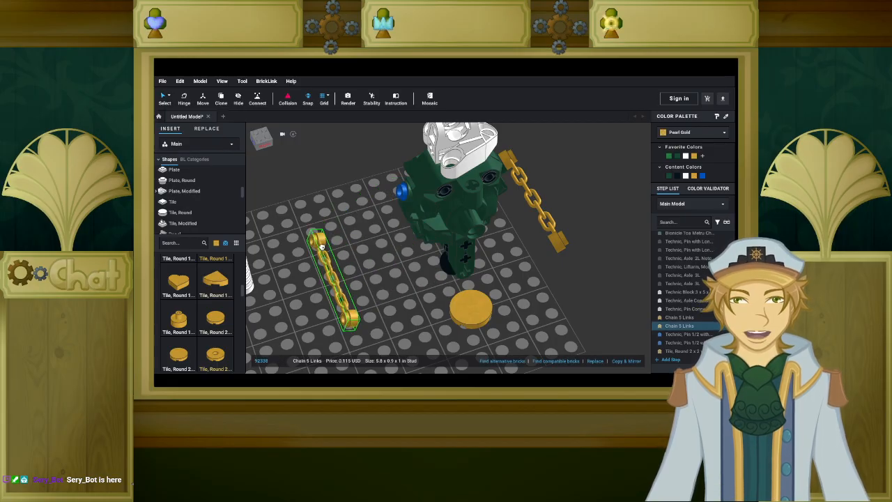
drag(477, 196, 449, 296)
key(ctrl+z)
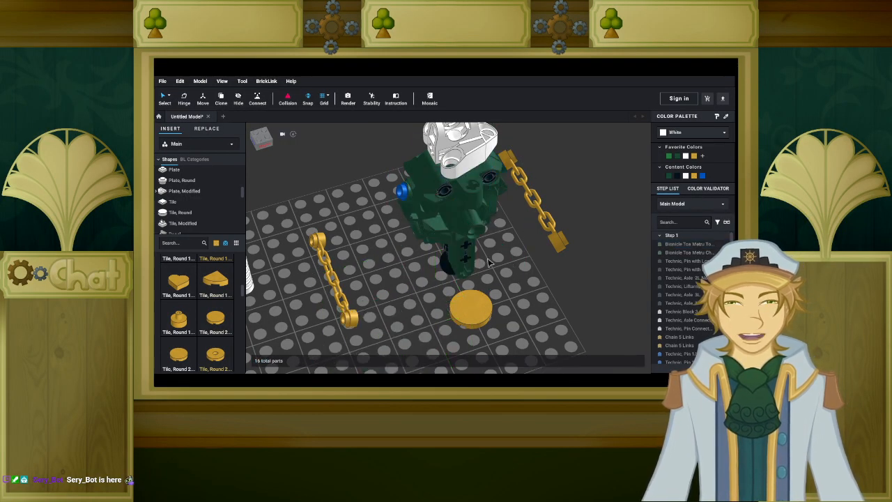
Take the other gold chain off the torso and place one end of each chain at the 2 x 2 round tile.
drag(522, 173, 592, 298)
scroll(597, 293, up, 2)
key(Right)
key(Right)
middle_drag(592, 298, 653, 255)
drag(653, 255, 502, 340)
middle_drag(501, 340, 536, 315)
drag(536, 315, 556, 312)
right_drag(555, 313, 585, 315)
drag(585, 315, 643, 351)
drag(587, 148, 519, 185)
right_drag(519, 185, 432, 220)
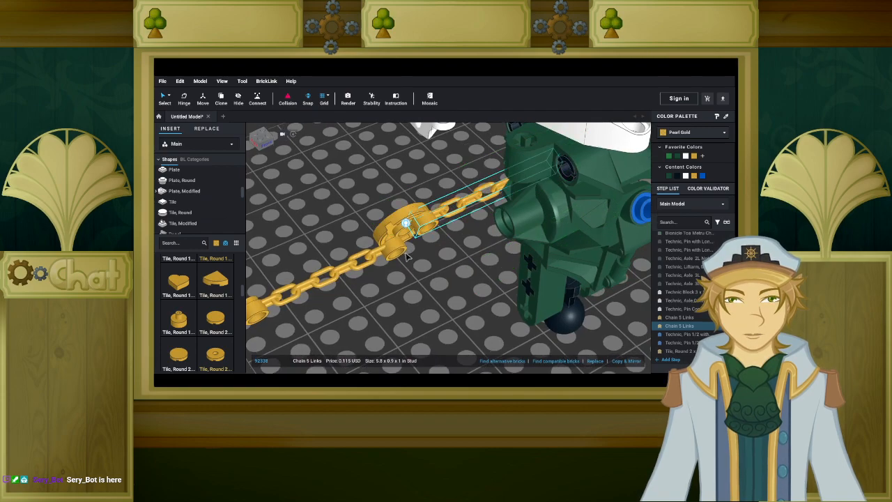
Place the second chain's end against the 2 x 2 round tile, beside the first chain's end, and deselect it.
click(395, 224)
right_drag(404, 282, 405, 262)
click(405, 260)
Browse the Pearl Gold curved slope, slope, wedge and modified brick parts.
scroll(199, 202, up, 3)
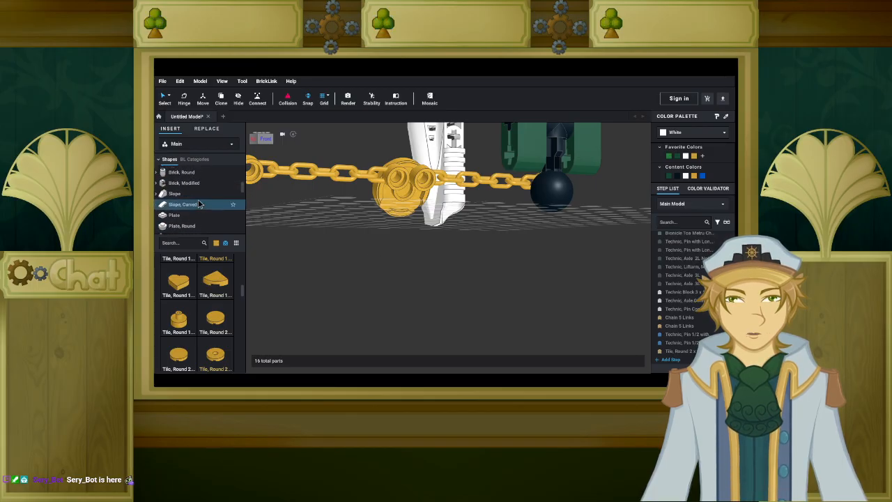
scroll(167, 200, up, 1)
click(182, 204)
scroll(209, 298, down, 1)
scroll(209, 298, down, 1)
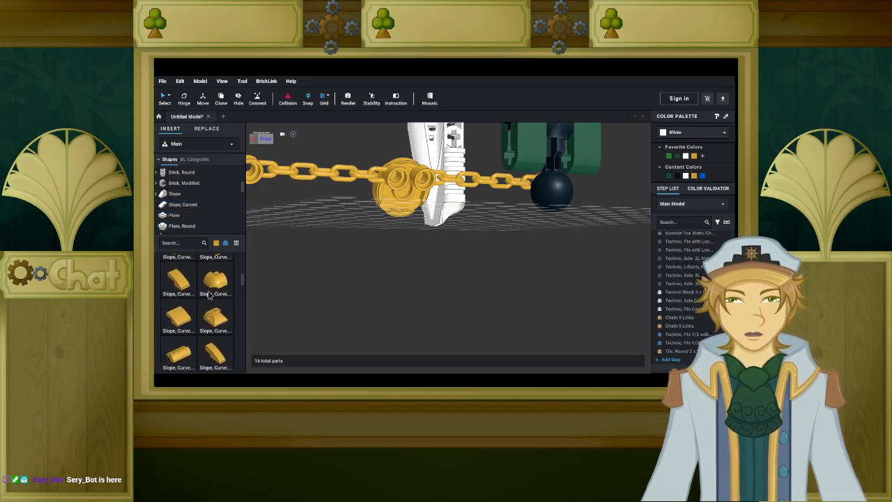
scroll(208, 296, down, 1)
scroll(209, 295, down, 1)
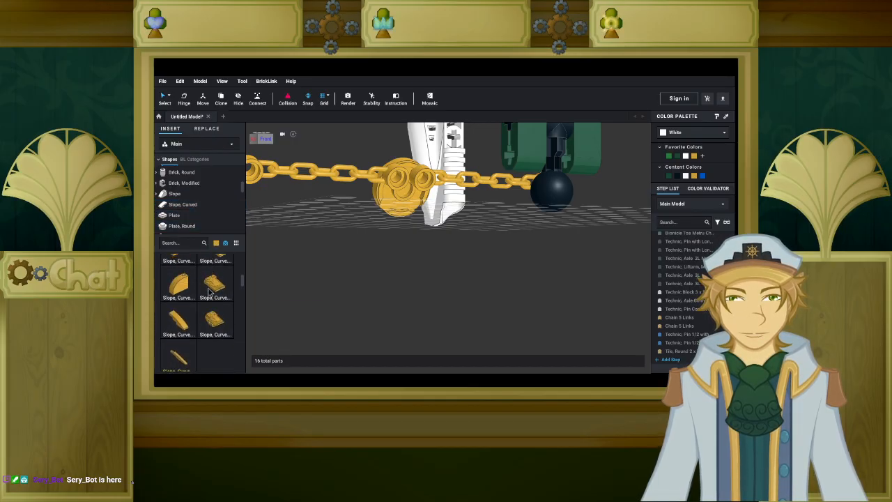
scroll(208, 291, down, 5)
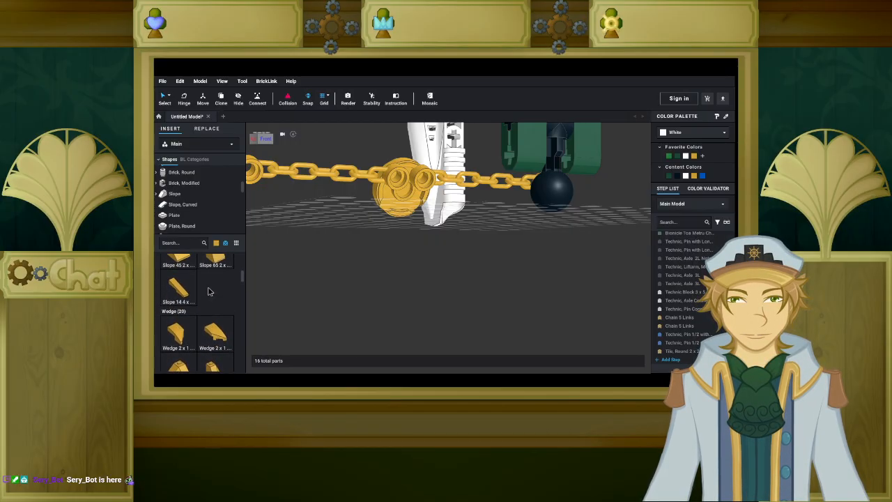
scroll(218, 278, up, 3)
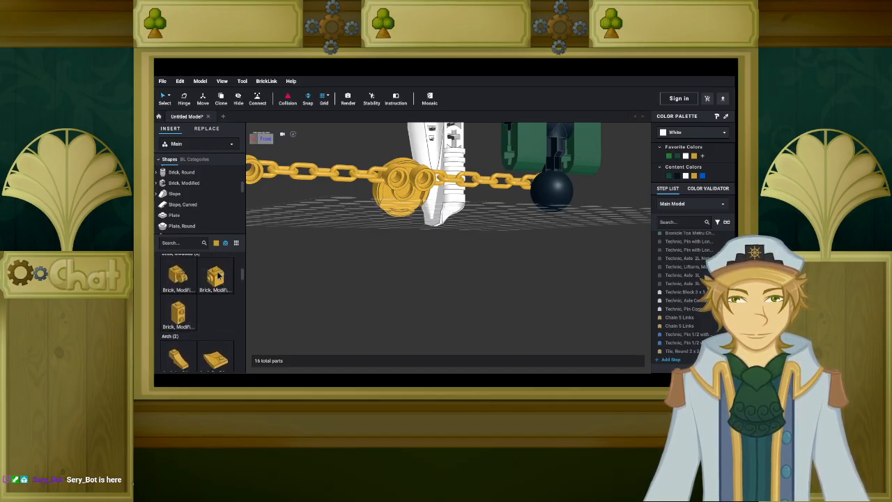
Add two Pearl Gold 1 x 1 round plates to the 2 x 2 round tile, below the two chain ends.
right_drag(341, 247, 349, 249)
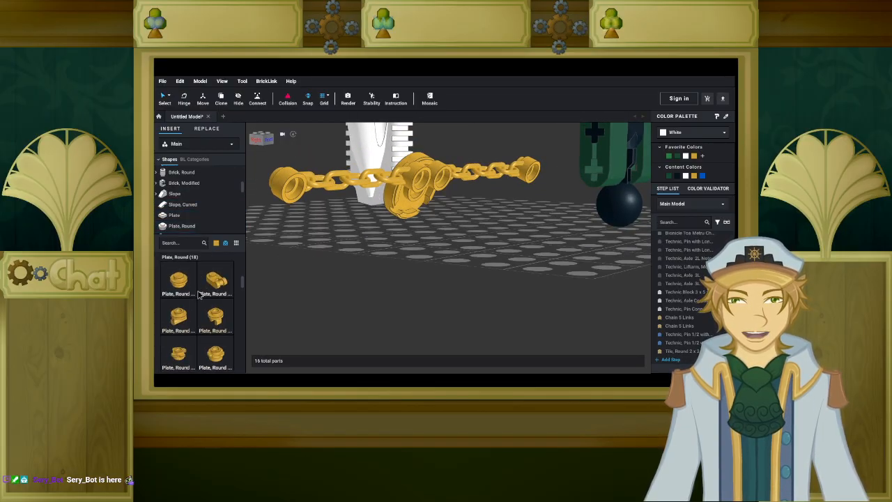
scroll(198, 295, down, 2)
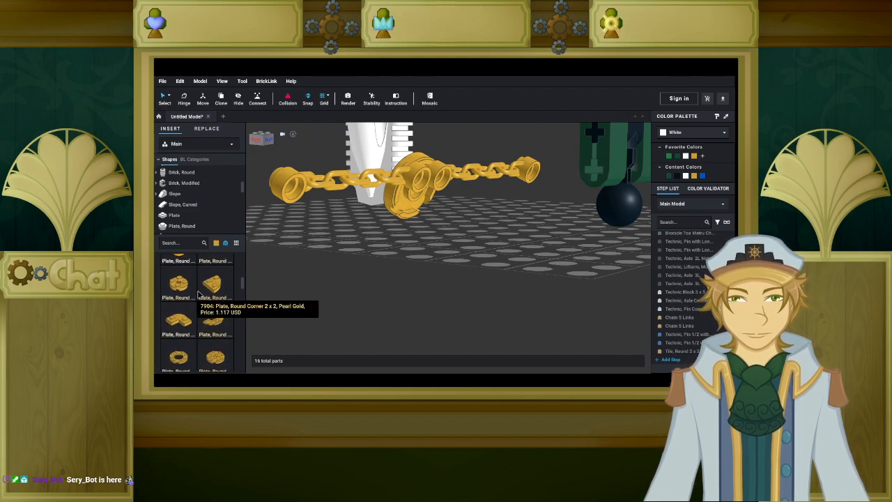
scroll(195, 292, up, 3)
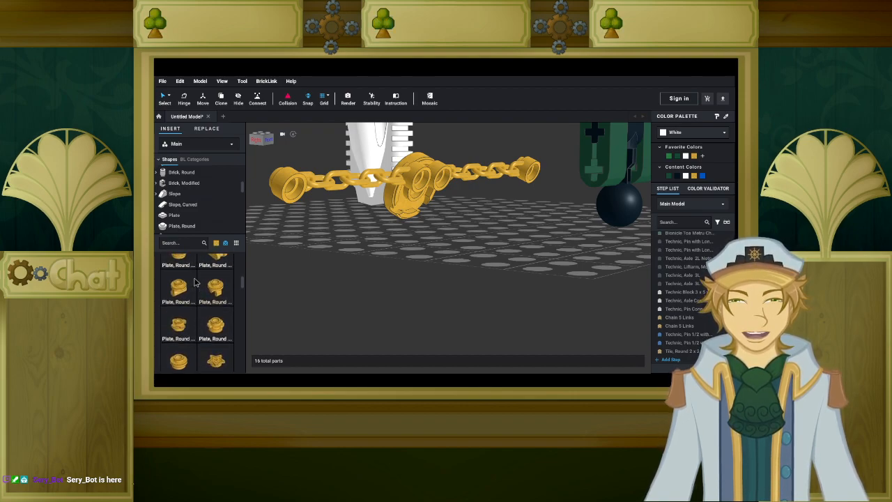
click(182, 296)
right_drag(376, 262, 380, 262)
click(377, 204)
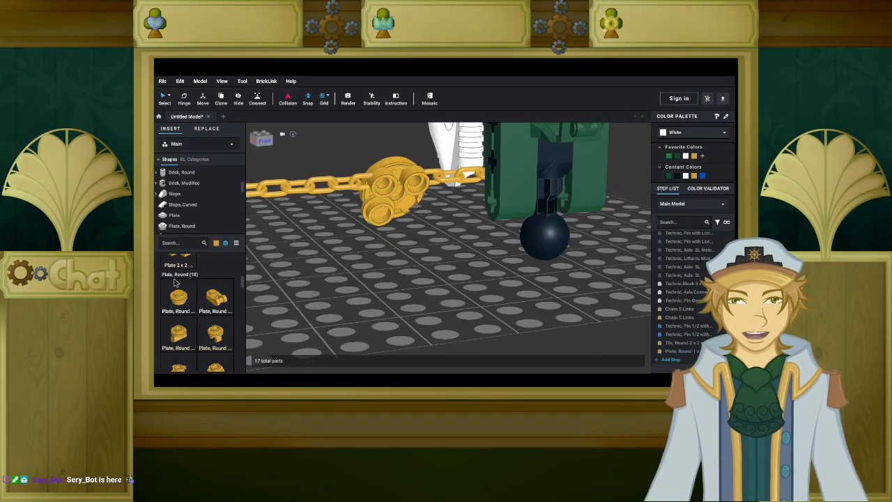
click(409, 202)
Add a Pearl Gold 2 x 2 round plate with axle hole over the two chain ends and the 1 x 1 round plates.
scroll(179, 317, down, 1)
scroll(179, 317, down, 5)
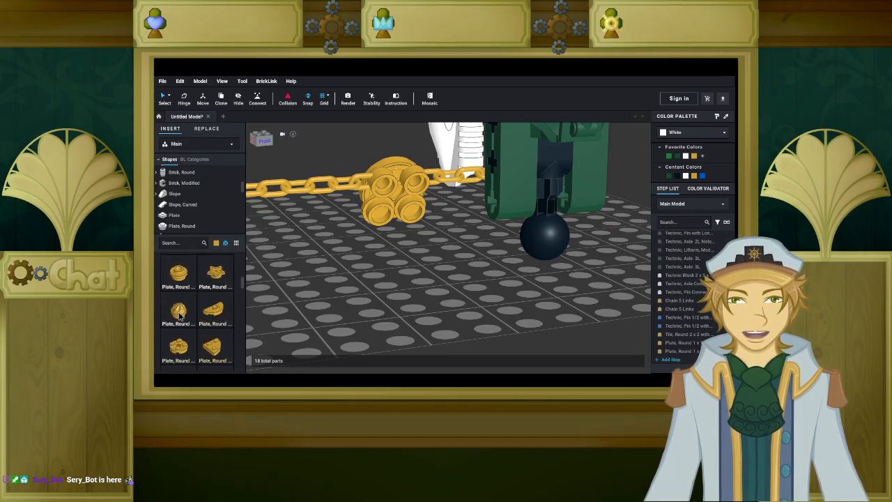
click(179, 315)
click(401, 206)
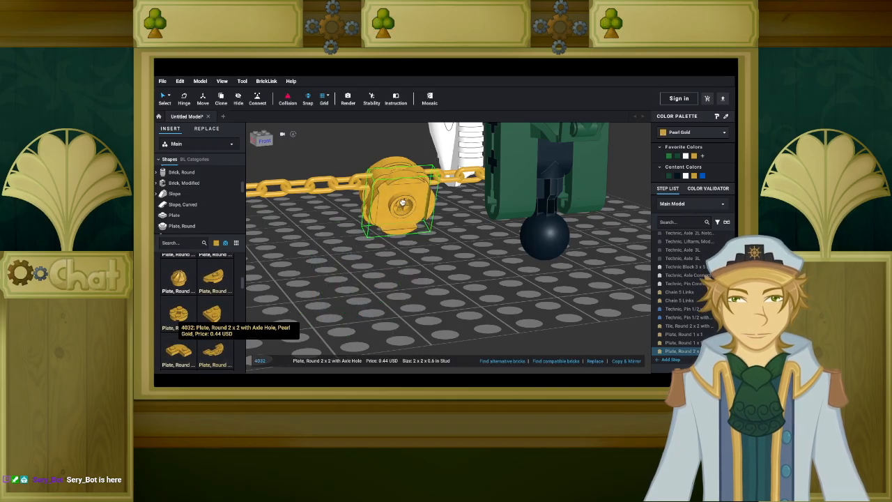
right_drag(337, 283, 410, 242)
Try to move one chain from the round ornament to the torso, and undo the move.
scroll(411, 243, down, 4)
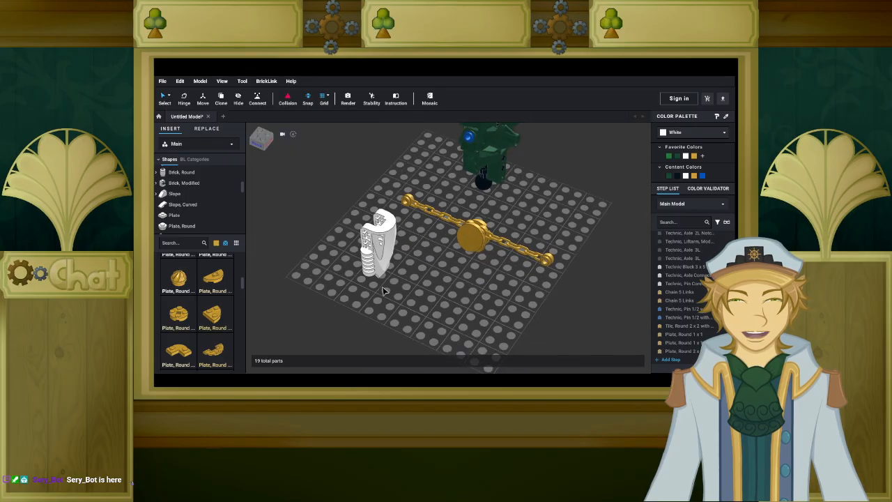
middle_drag(461, 267, 427, 281)
drag(497, 280, 434, 221)
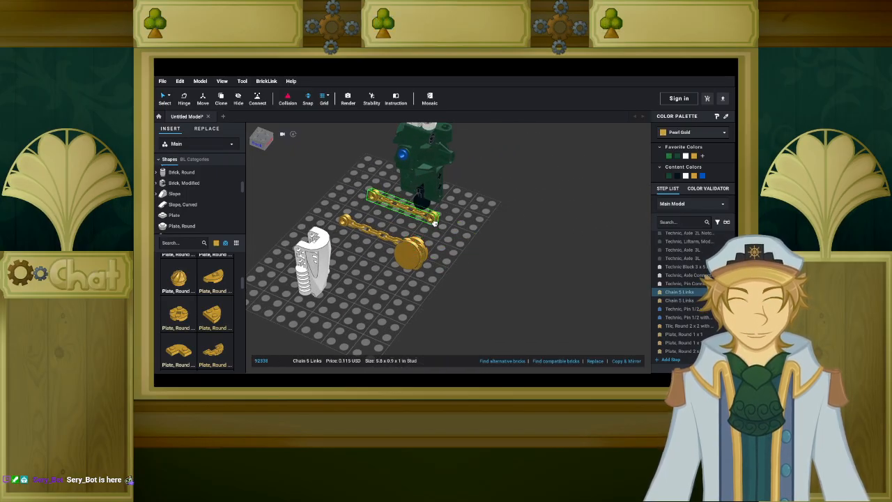
key(ctrl+z)
Select the six chain ornament parts, rotate them, and move them so one chain end joins the torso's side pin.
right_drag(446, 209, 553, 235)
drag(552, 235, 403, 298)
right_drag(402, 298, 452, 294)
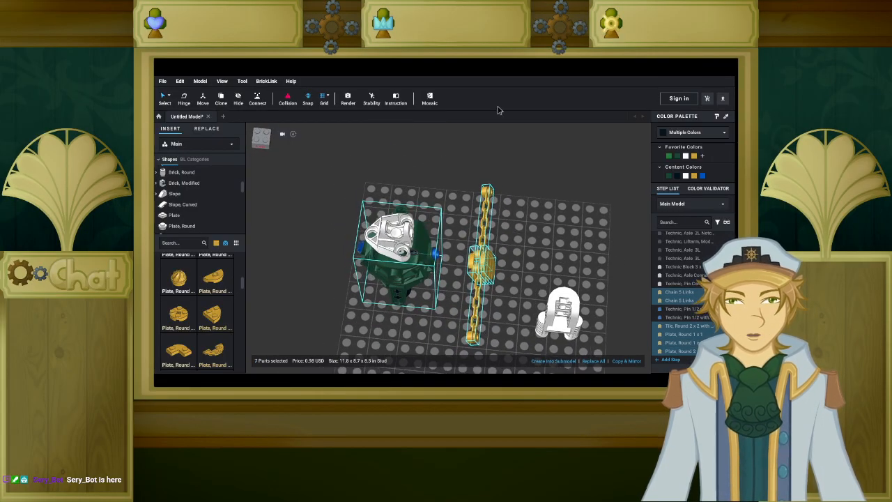
click(465, 188)
drag(474, 166, 508, 325)
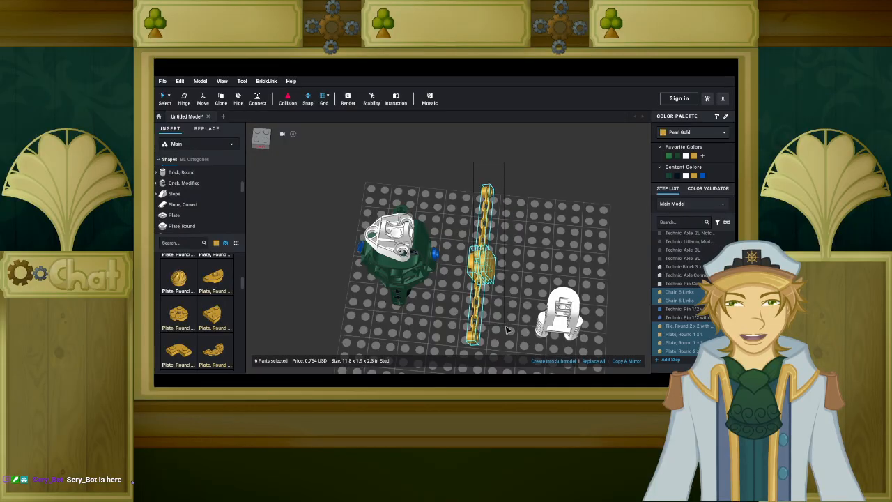
drag(488, 199, 471, 246)
right_drag(472, 244, 411, 243)
drag(411, 244, 557, 330)
key(Up)
key(Left)
right_drag(558, 330, 457, 268)
drag(457, 269, 543, 227)
click(416, 235)
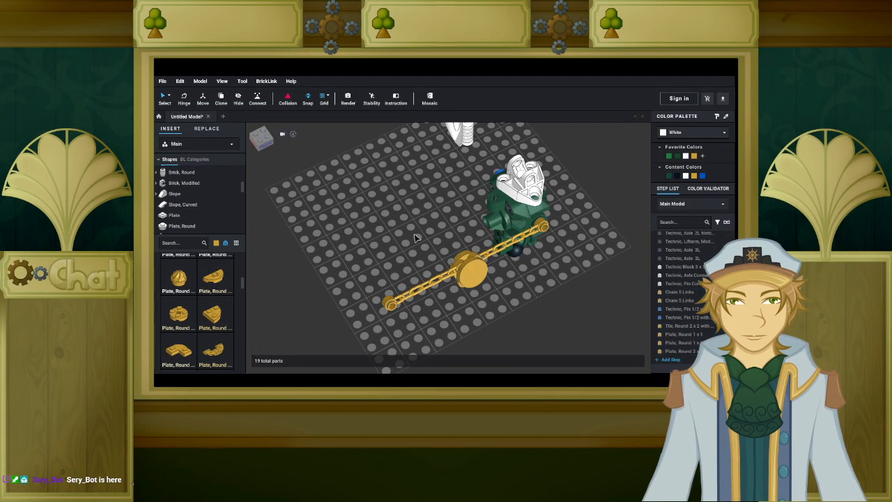
Try to bend the chain attached to the torso near the round ornament with the Hinge tool.
right_drag(416, 236, 427, 234)
scroll(428, 238, up, 8)
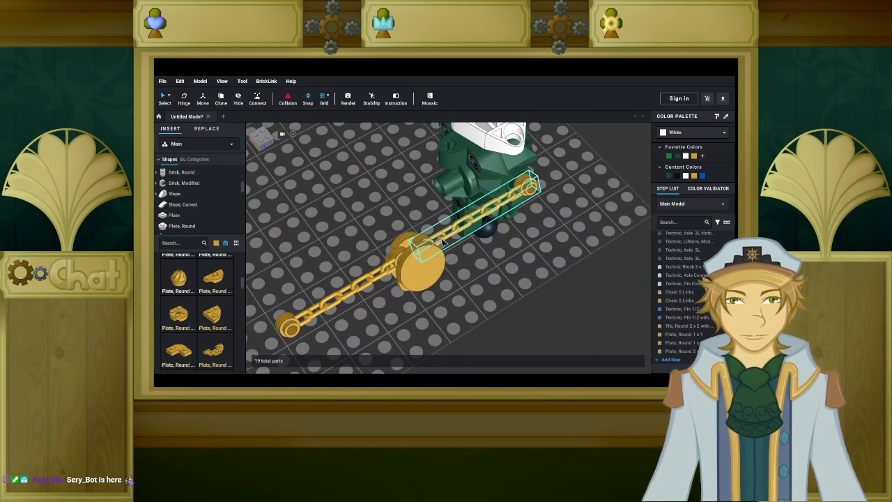
click(443, 244)
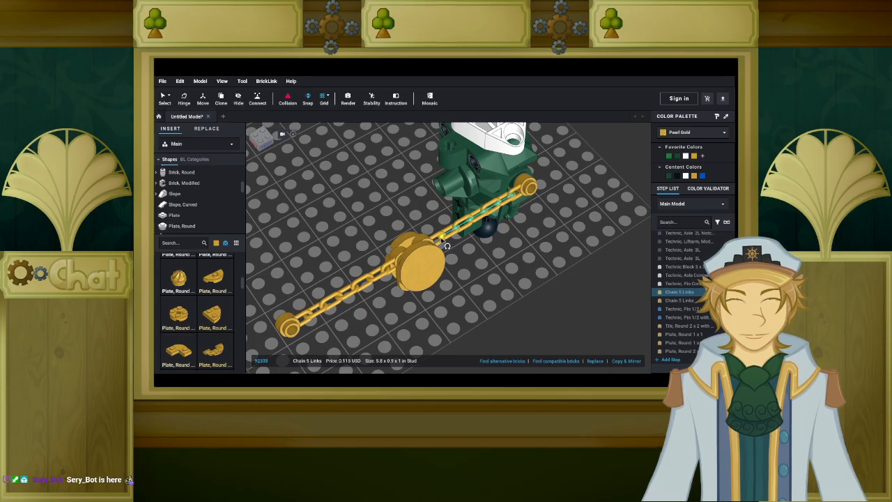
mouse_move(439, 232)
mouse_down()
mouse_move(435, 224)
mouse_move(444, 235)
mouse_up()
scroll(359, 236, down, 3)
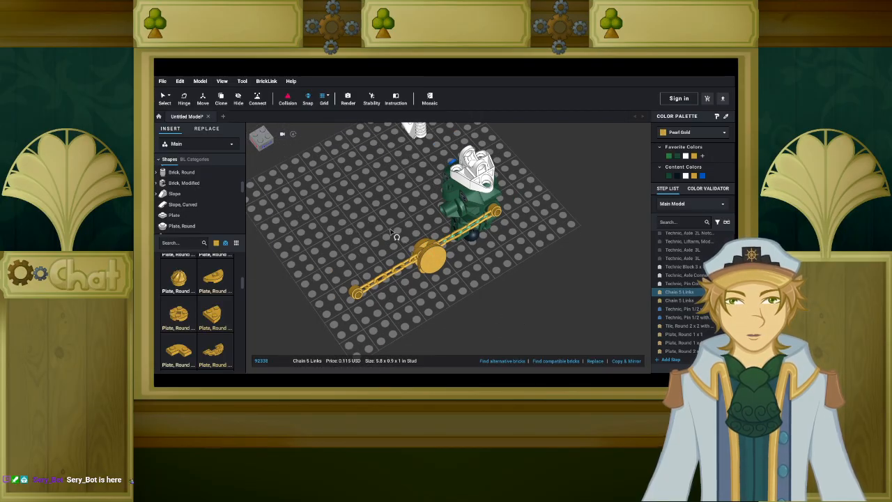
click(391, 232)
right_drag(391, 232, 342, 209)
drag(333, 203, 425, 260)
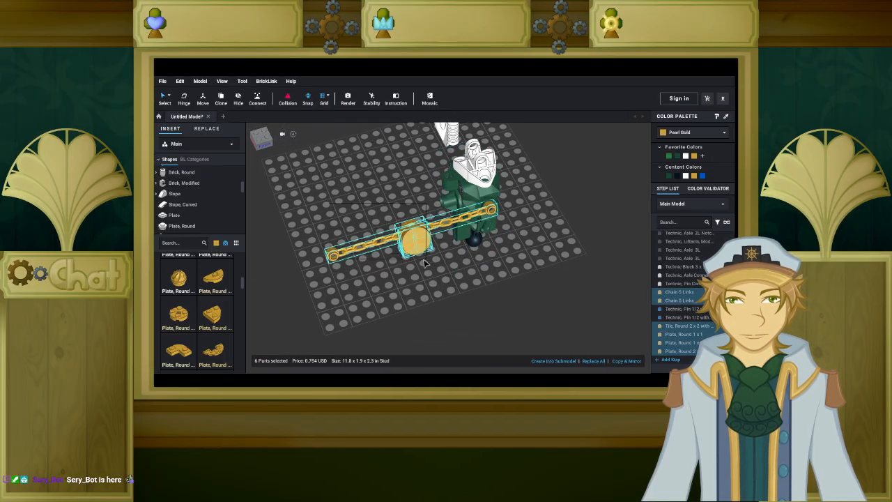
click(432, 240)
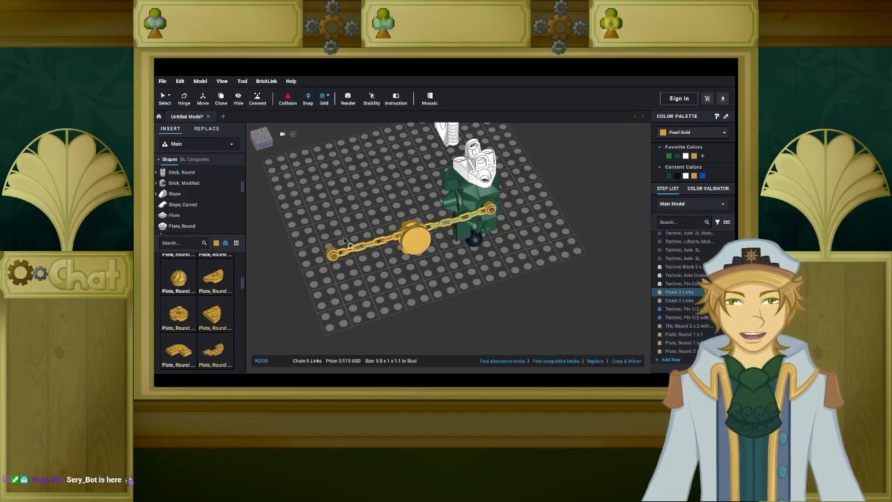
Take the round tile, both 1 x 1 round plates and the 2 x 2 round plate off the chains and lay them on the baseplate.
click(167, 99)
drag(416, 241, 358, 191)
drag(411, 257, 416, 277)
double_click(413, 242)
key(Escape)
drag(412, 242, 460, 294)
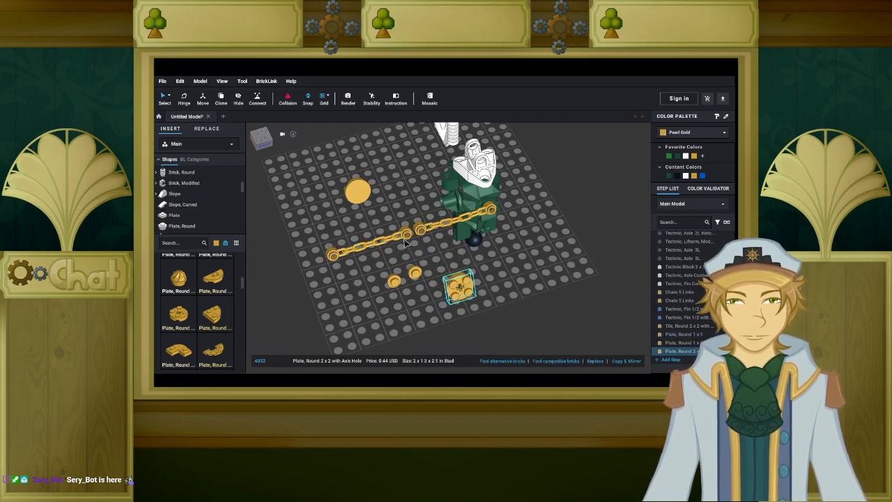
Rotate the loose gold chain and attach one of its ends to the torso's opposite side pin.
ctrl+click(404, 239)
key(Left)
drag(404, 239, 373, 239)
key(Right)
right_drag(372, 239, 402, 244)
drag(402, 244, 414, 195)
Bend the free end of the first attached chain inward with the Hinge tool.
right_drag(455, 256, 422, 241)
scroll(437, 247, up, 3)
click(435, 227)
click(429, 226)
scroll(419, 240, up, 3)
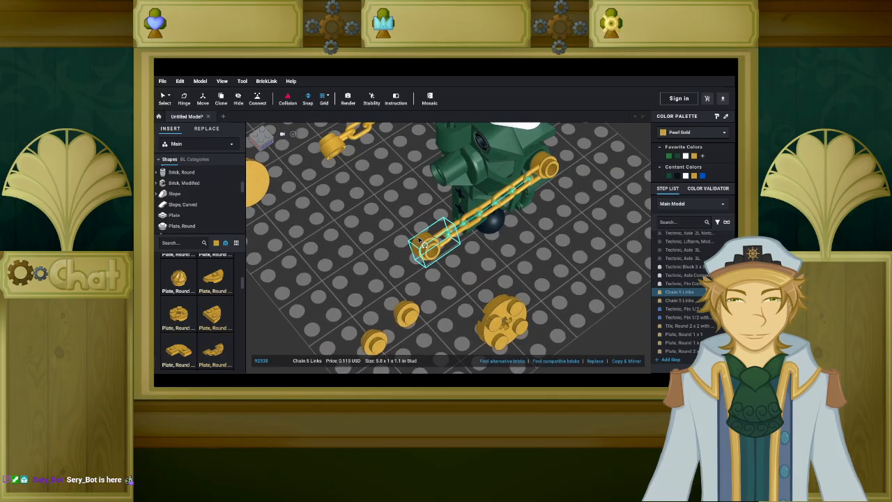
click(428, 250)
drag(428, 248, 407, 248)
Raise the bent chain's free end along the vertical axis to the front of the torso.
right_drag(423, 239, 418, 297)
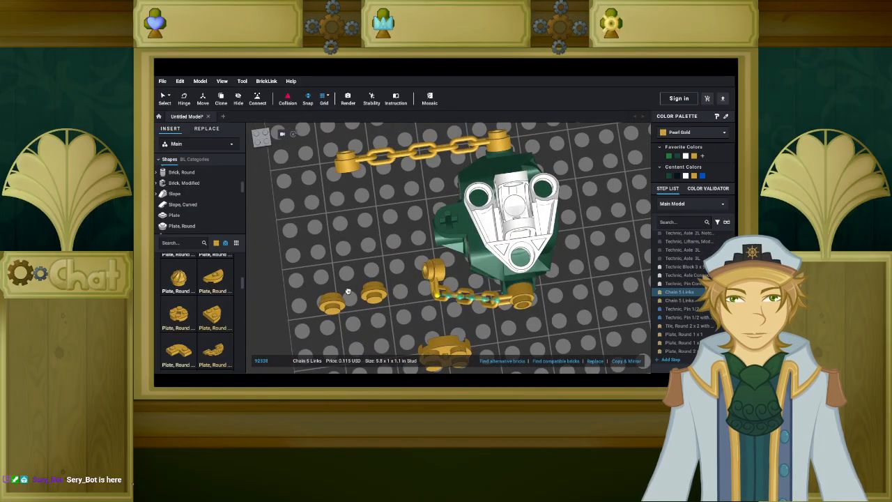
right_drag(397, 271, 401, 298)
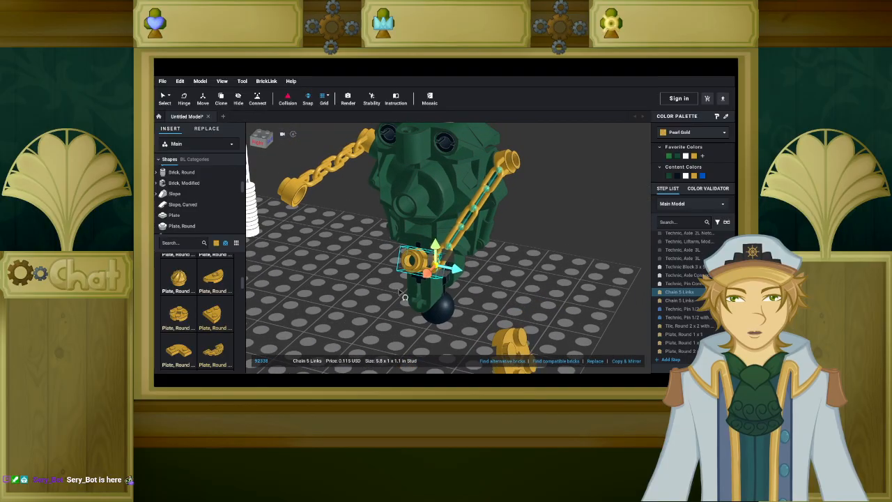
drag(441, 249, 444, 202)
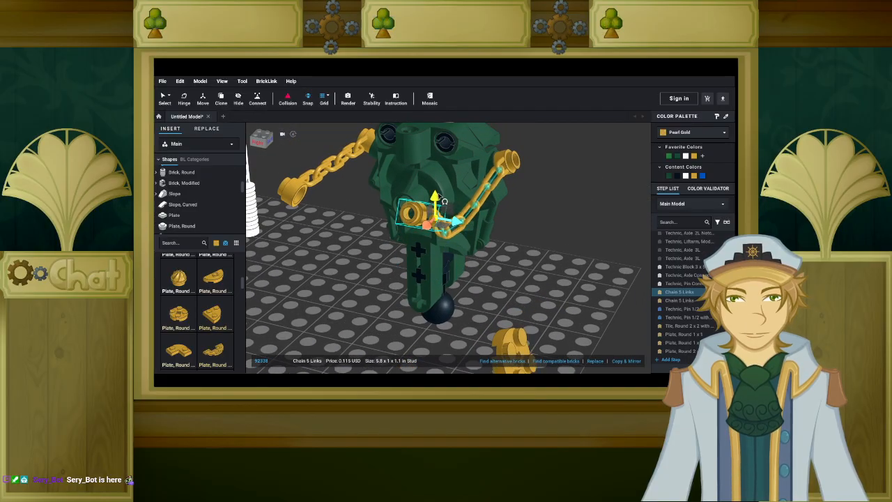
Rotate the loose end of the gold Chain 5 Links about its last joint, in front of the green body.
right_drag(444, 211, 437, 264)
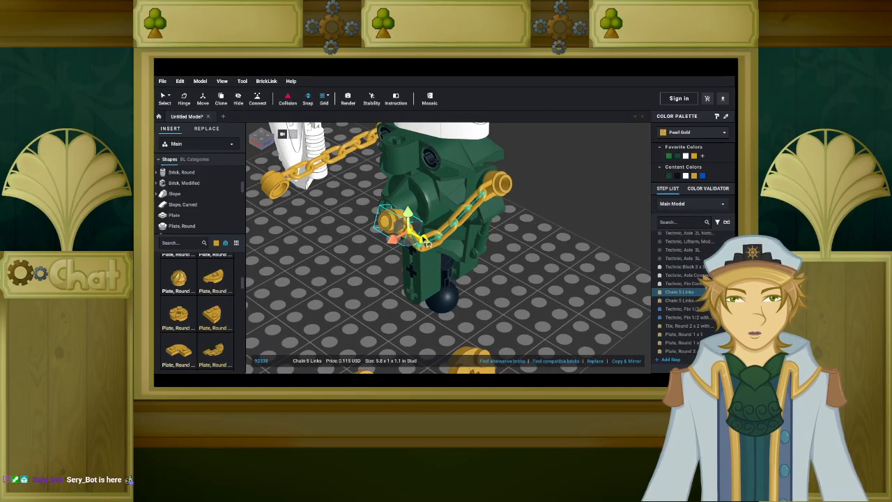
drag(430, 240, 431, 241)
right_drag(408, 271, 390, 253)
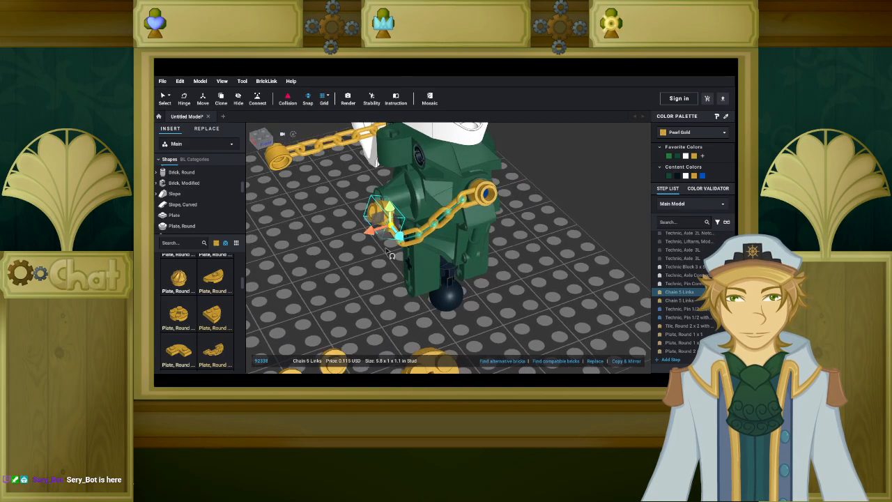
drag(374, 238, 364, 237)
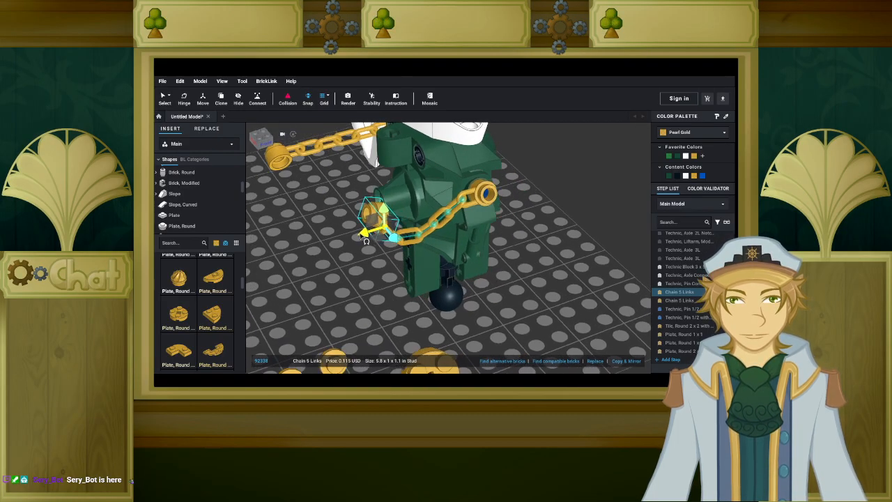
right_drag(357, 263, 391, 257)
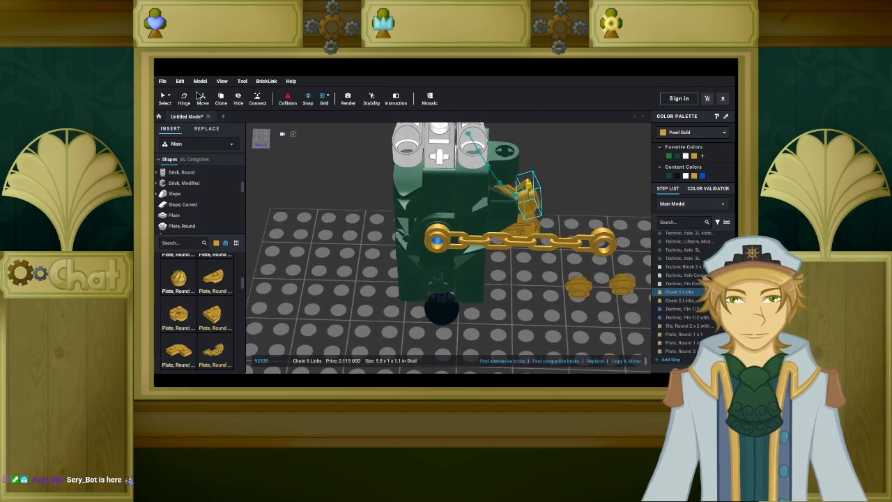
Return the gold chain to hinge editing and turn the joint that carries its loose end stud.
click(189, 99)
middle_drag(547, 189, 413, 191)
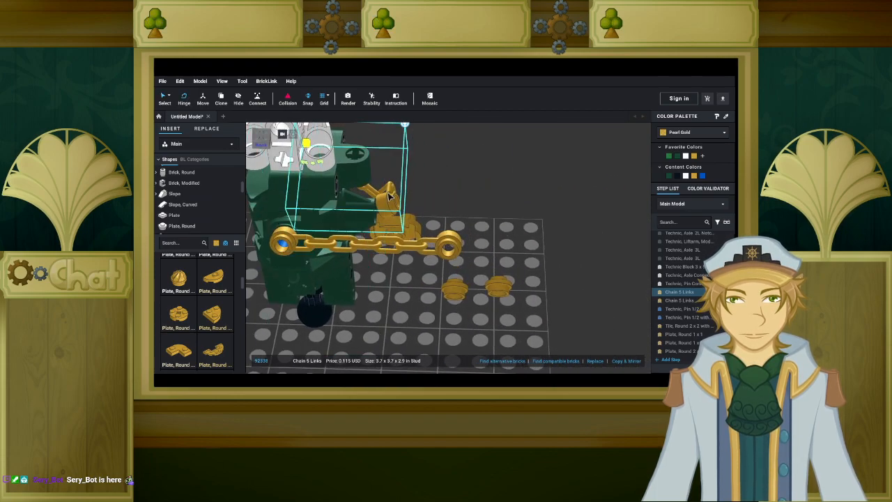
click(404, 127)
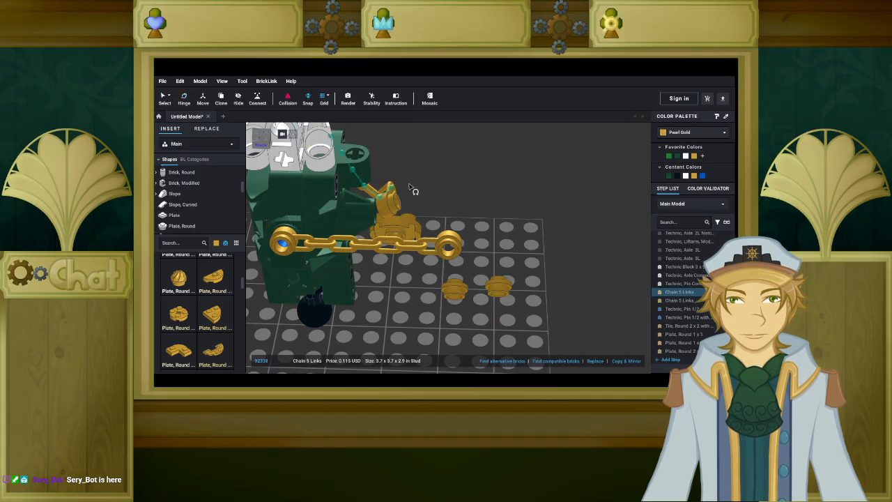
scroll(412, 191, up, 1)
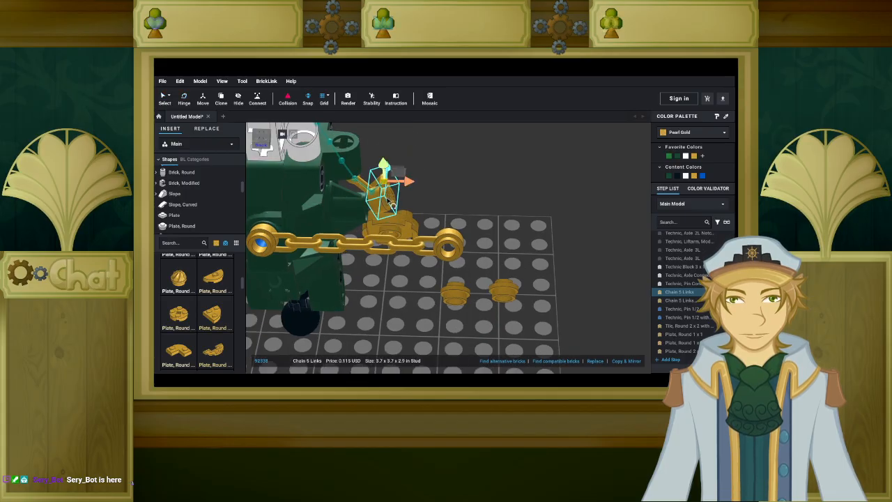
right_click(388, 201)
click(382, 202)
mouse_move(384, 200)
mouse_down()
mouse_move(392, 196)
mouse_move(391, 206)
mouse_up()
Bend the gold chain's end joint further so its loose stud faces forward from the green body.
right_drag(391, 206, 357, 185)
drag(429, 198, 468, 202)
mouse_move(450, 204)
right_down()
mouse_move(442, 209)
mouse_move(460, 194)
right_up()
mouse_move(465, 197)
mouse_down()
mouse_move(440, 213)
mouse_move(470, 181)
mouse_up()
right_drag(471, 180, 462, 185)
mouse_move(462, 186)
mouse_down()
mouse_move(501, 150)
mouse_move(468, 171)
mouse_up()
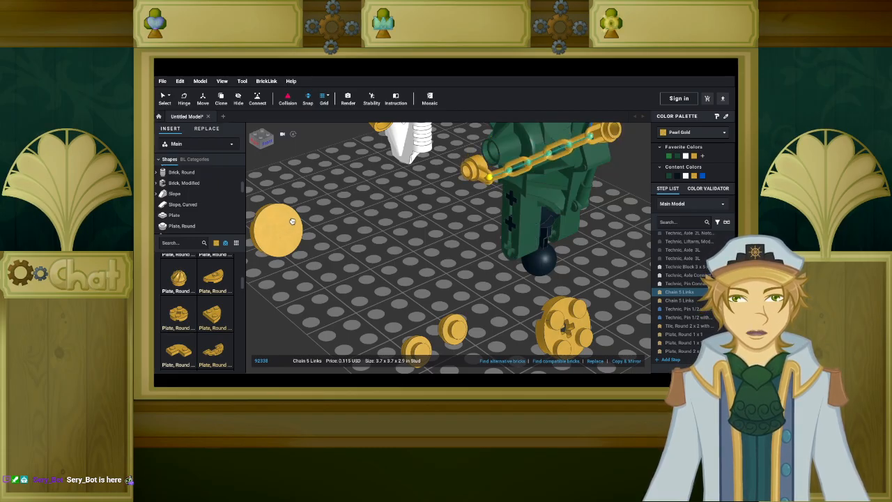
right_drag(325, 231, 373, 242)
key(d)
key(d)
key(d)
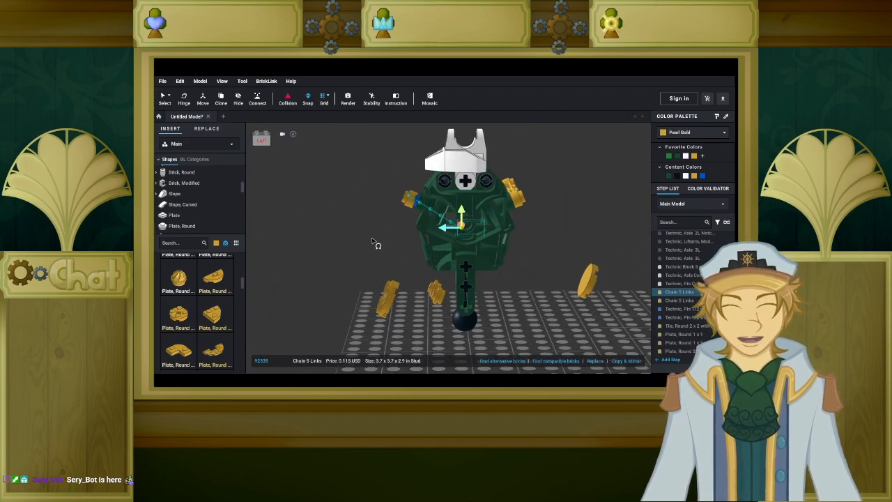
Reopen the bent chain's hinge joints and rotate its links so the end loop sits lower, near the body's centre.
click(166, 102)
scroll(301, 178, up, 3)
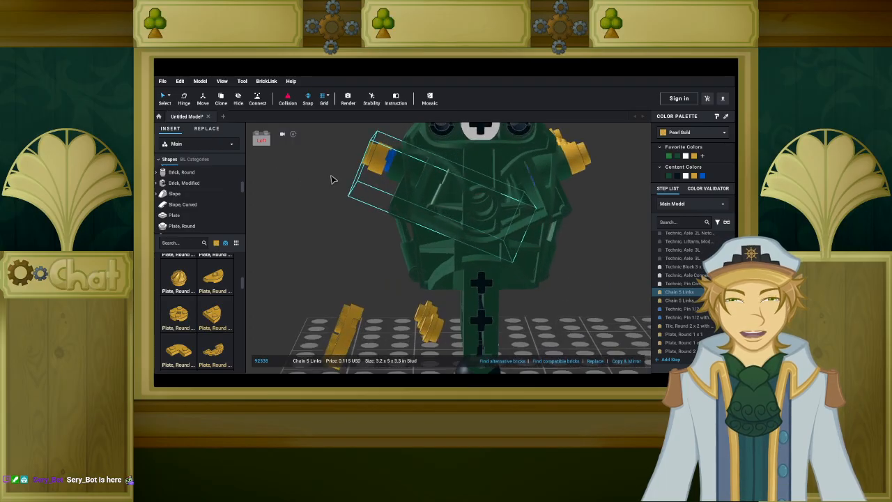
right_drag(387, 155, 473, 257)
middle_drag(473, 256, 467, 270)
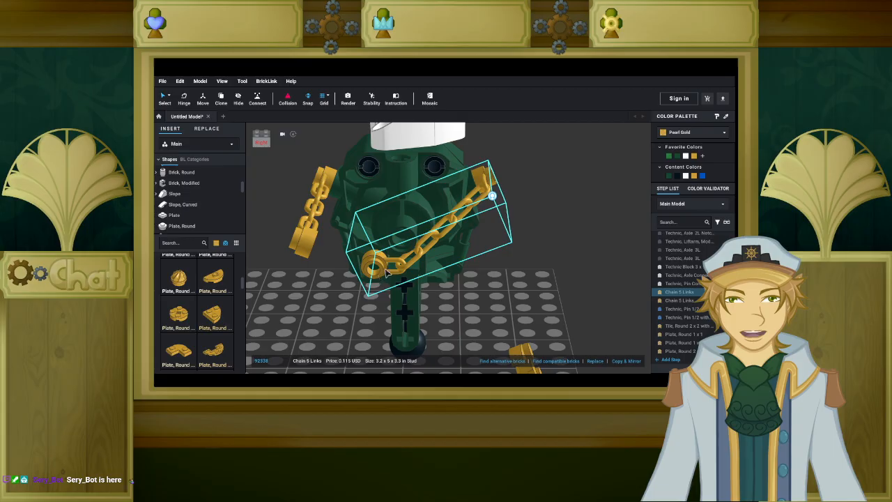
click(492, 198)
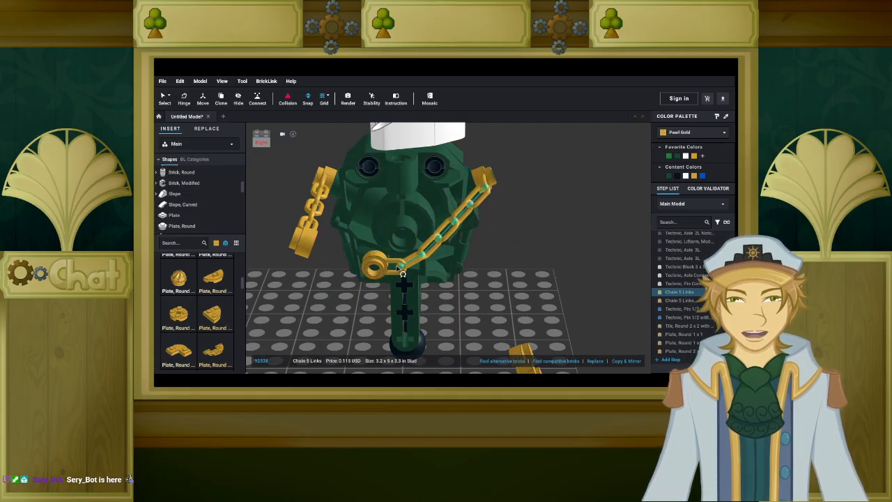
click(403, 269)
drag(428, 271, 472, 277)
right_drag(482, 265, 473, 270)
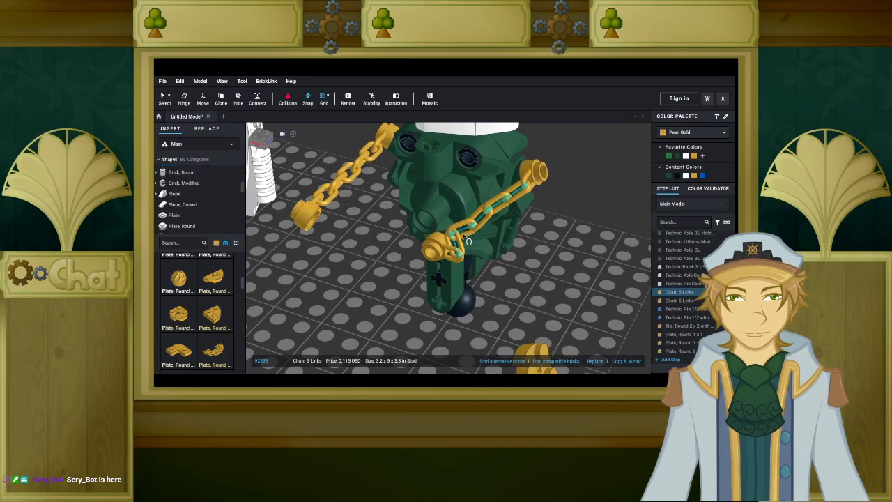
Bend the middle and upper links of the gold chain so it drapes in a curve along the green body.
drag(476, 248, 529, 261)
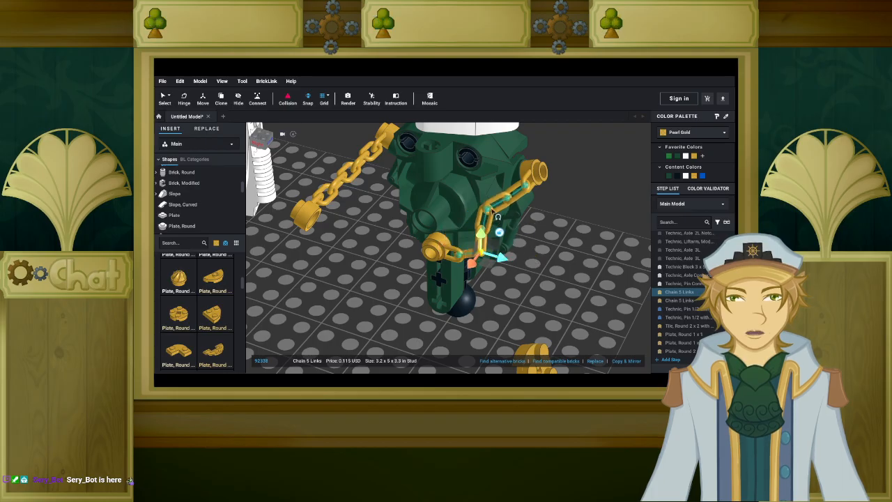
drag(489, 217, 542, 231)
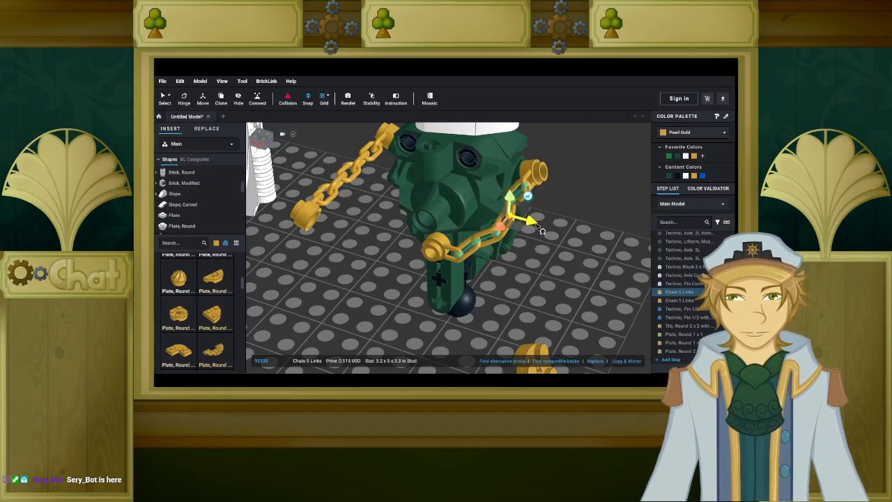
click(567, 219)
click(513, 202)
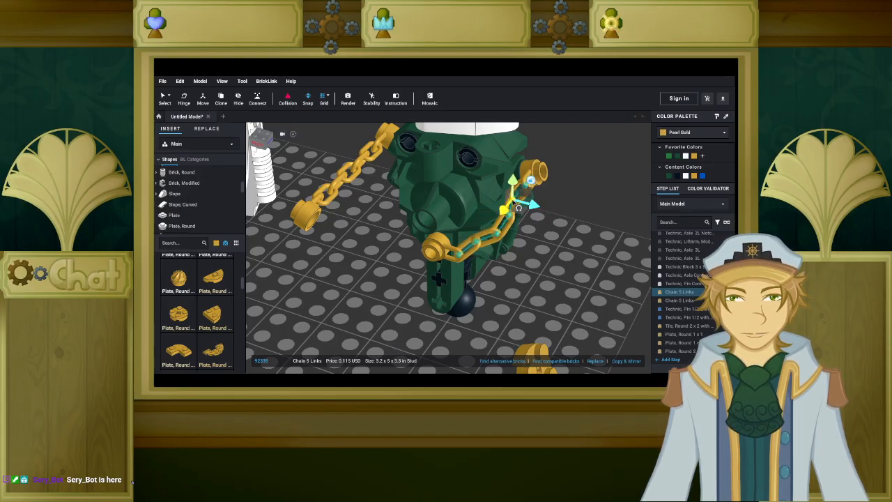
mouse_move(542, 213)
mouse_down()
mouse_move(558, 220)
mouse_move(534, 205)
mouse_up()
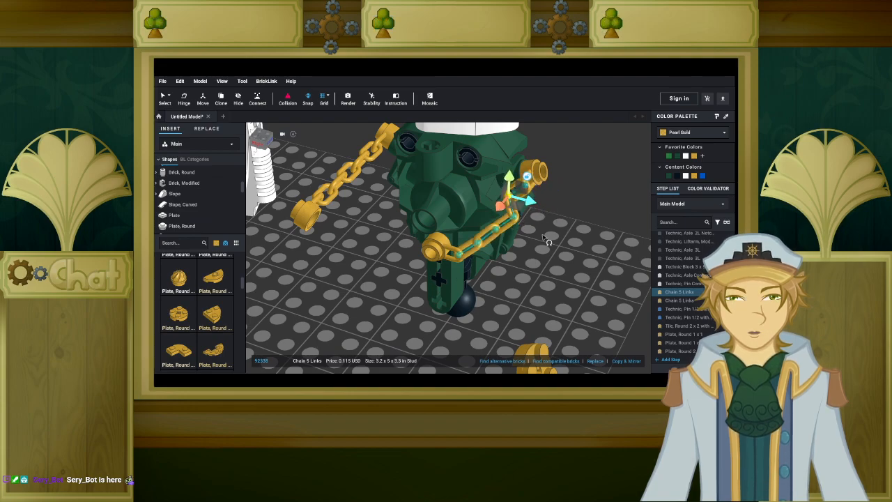
key(4)
right_drag(481, 272, 483, 278)
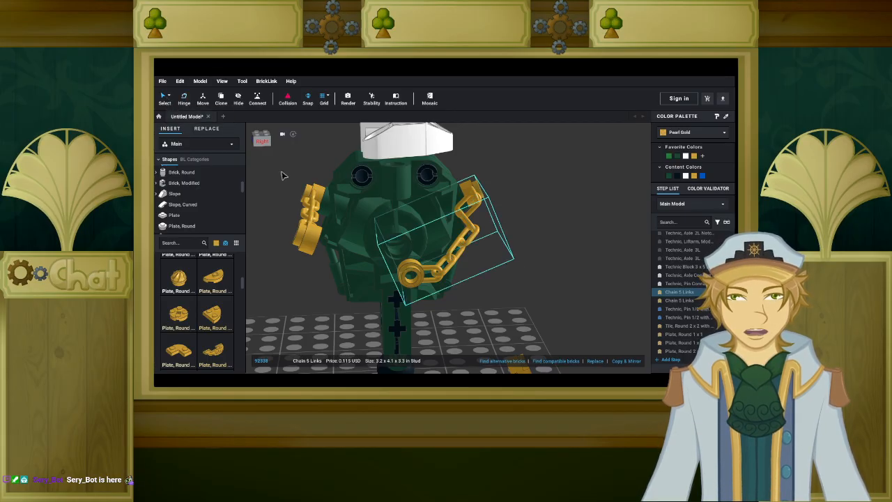
Delete the unbent chain on the other side and make a mirrored copy of the draped Chain 5 Links.
click(304, 221)
key(Delete)
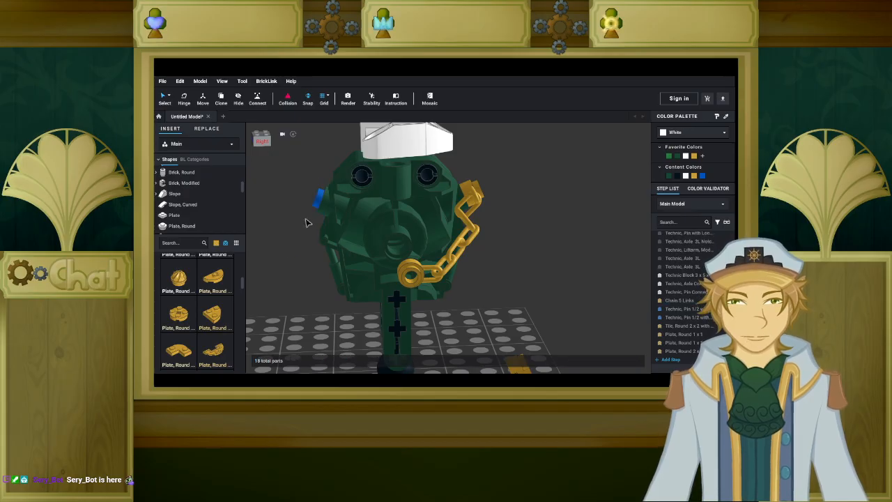
right_drag(329, 289, 404, 282)
click(404, 283)
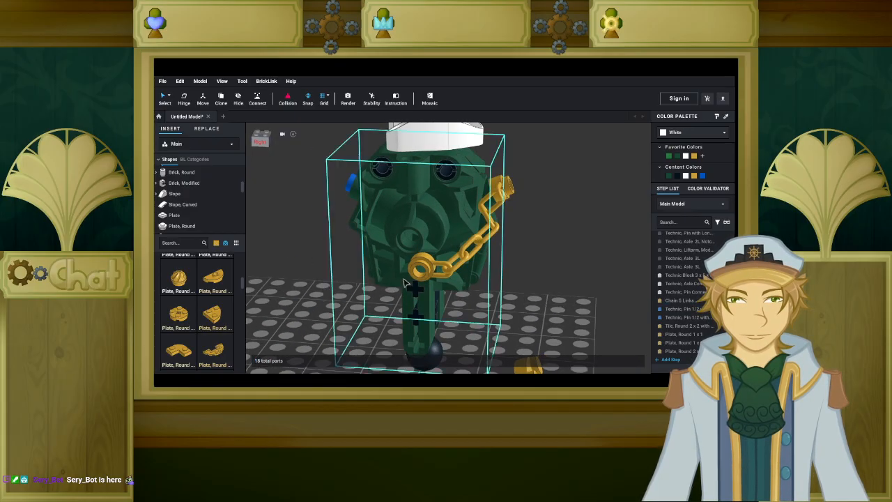
click(441, 274)
right_drag(554, 284, 558, 286)
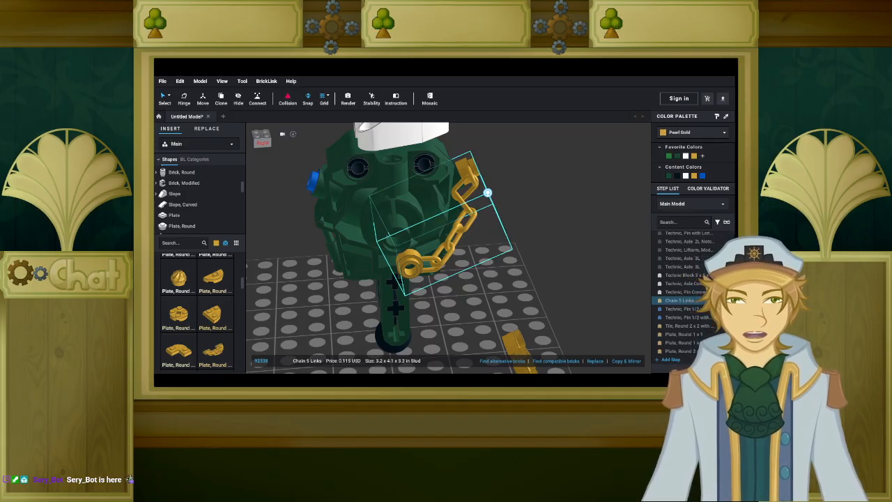
click(625, 361)
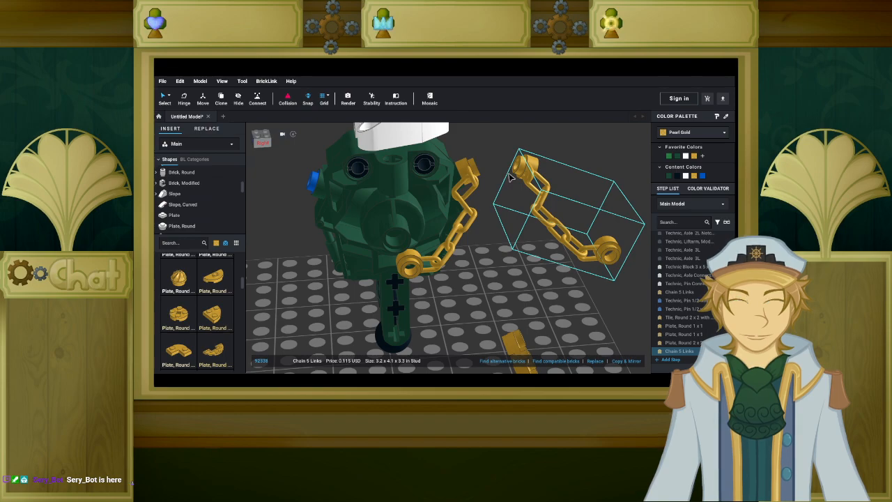
Attach the mirrored chain to the exposed blue pin and check how the two end loops meet in front.
drag(510, 178, 321, 190)
right_drag(579, 318, 535, 278)
click(534, 278)
middle_drag(528, 297, 537, 255)
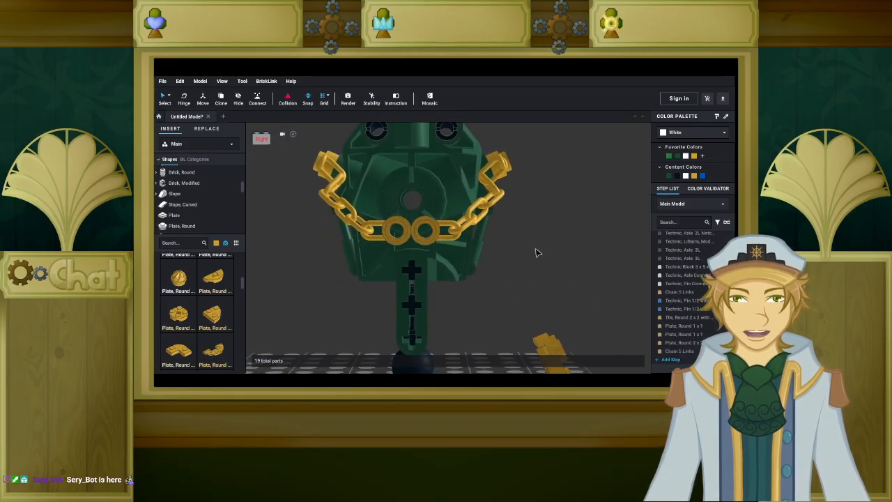
scroll(526, 255, up, 5)
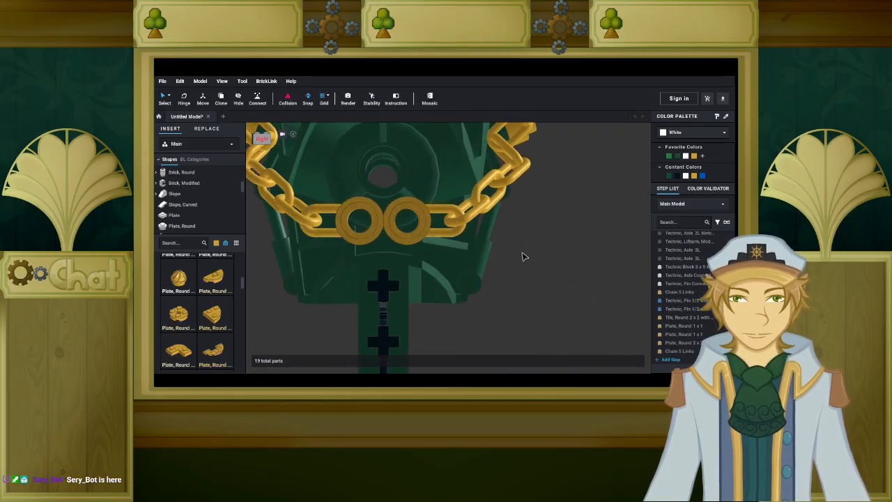
right_drag(524, 257, 551, 265)
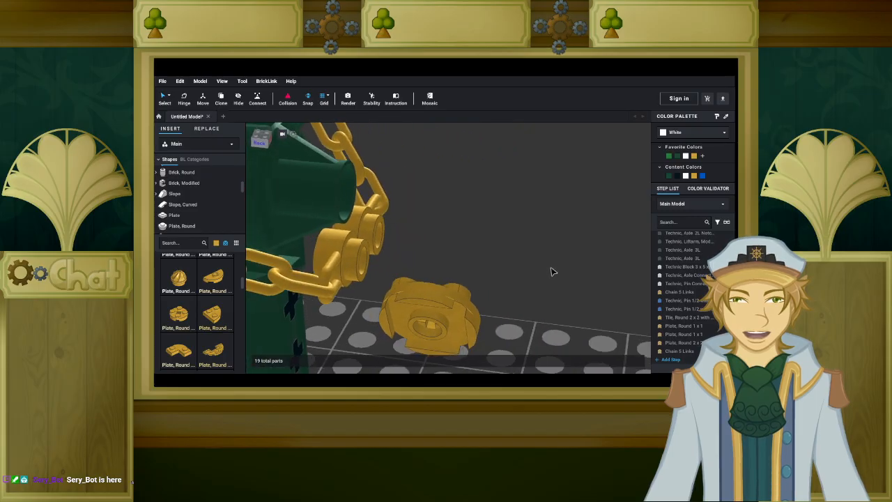
middle_drag(551, 265, 507, 205)
scroll(505, 213, down, 8)
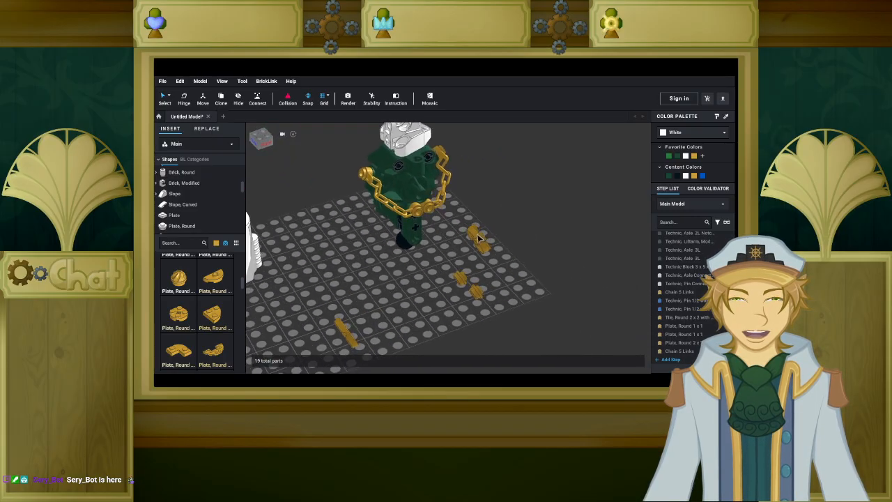
Turn off collision checking and fit the Plate, Round 2 x 2 with Axle Hole against the two chain end loops.
right_drag(460, 249, 489, 236)
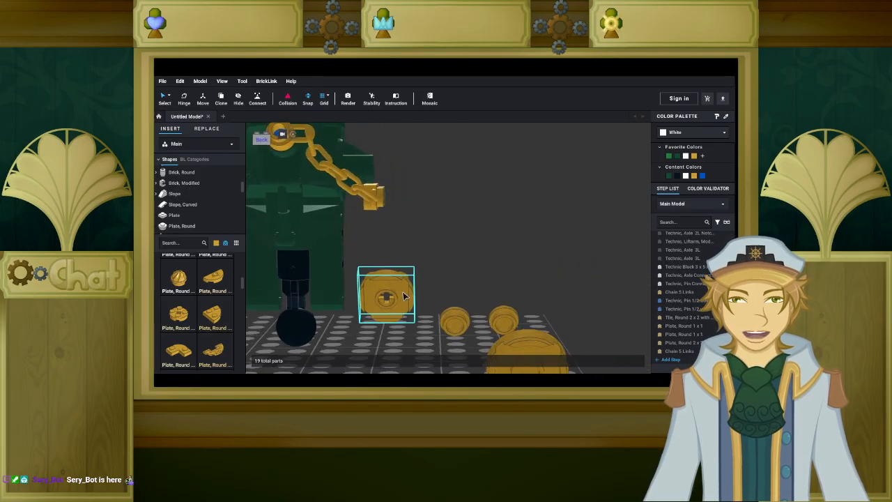
drag(404, 296, 414, 272)
right_drag(414, 270, 418, 263)
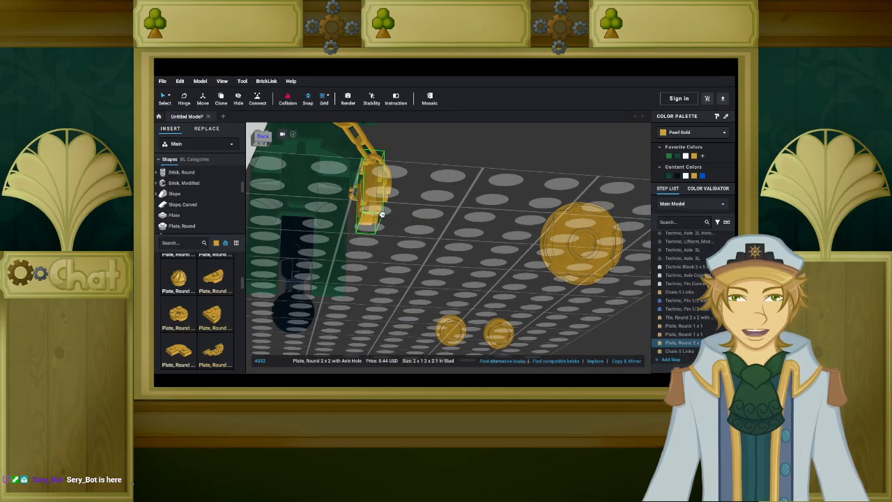
right_drag(441, 223, 466, 190)
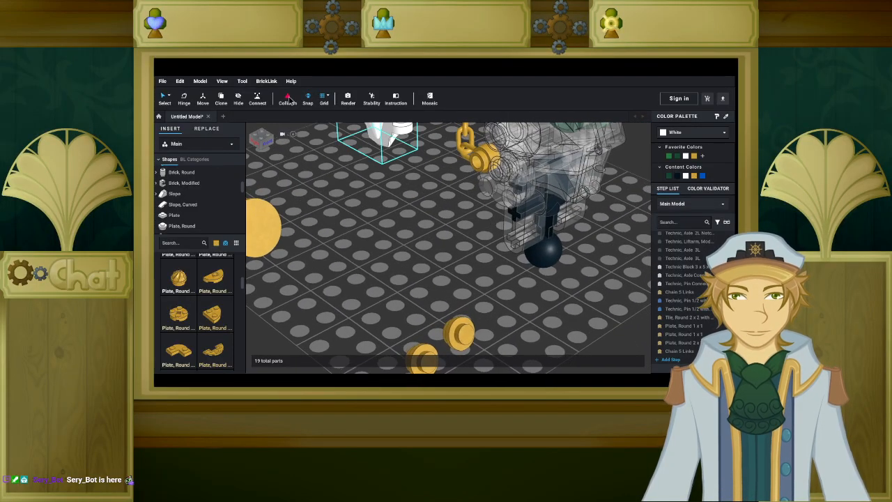
click(290, 101)
middle_drag(499, 229, 432, 258)
mouse_move(432, 258)
right_down()
mouse_move(458, 244)
mouse_move(448, 259)
mouse_move(428, 257)
right_up()
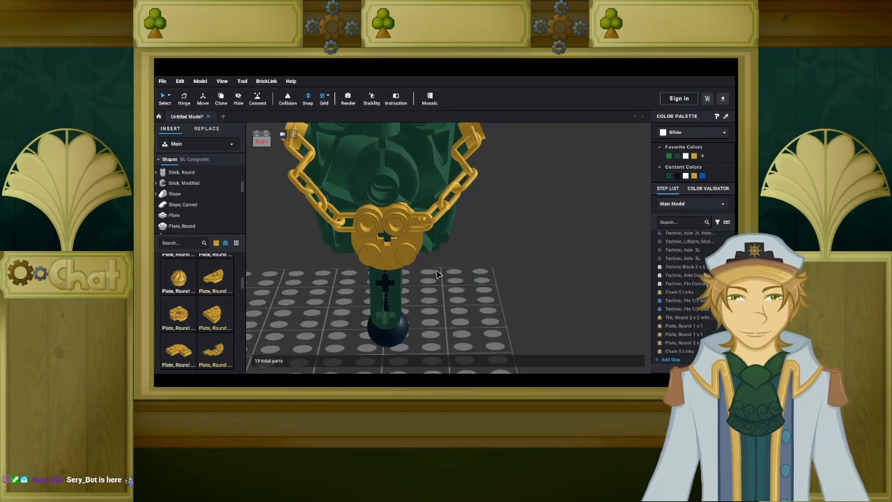
Move the Plate, Round 2 x 2 with Axle Hole off the chain loops and set it beside the model.
click(394, 223)
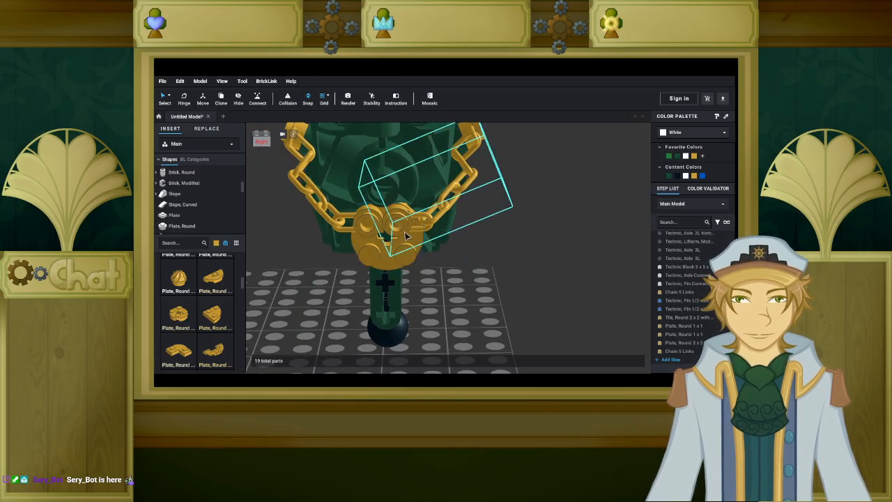
drag(410, 257, 455, 287)
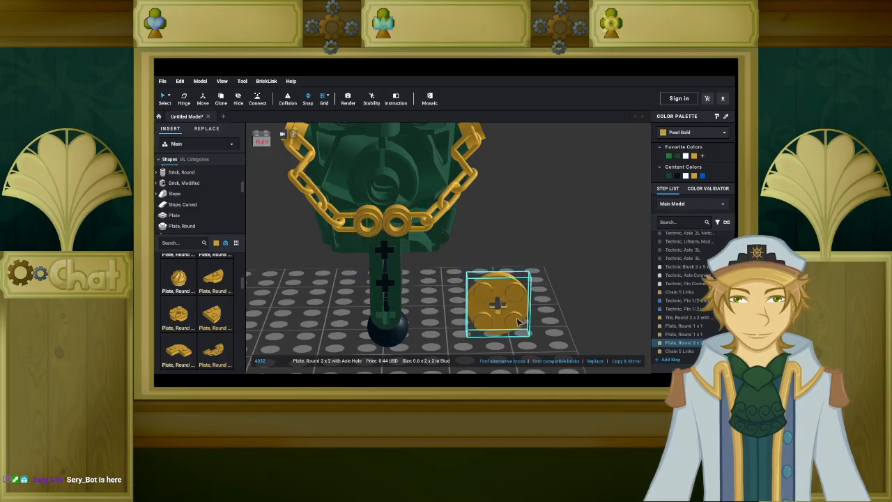
scroll(457, 282, up, 5)
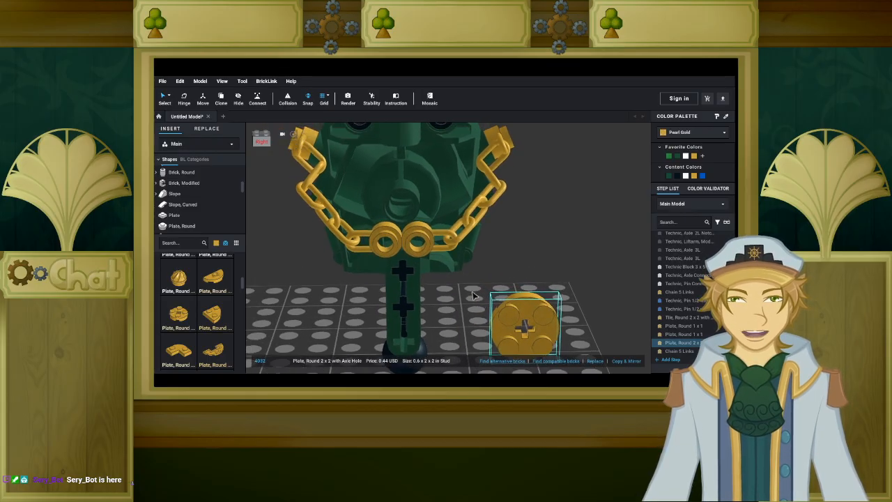
Delete the mirrored chain and shift the remaining Chain 5 Links' end link slightly outward from the model's centre.
right_drag(477, 292, 460, 290)
click(372, 223)
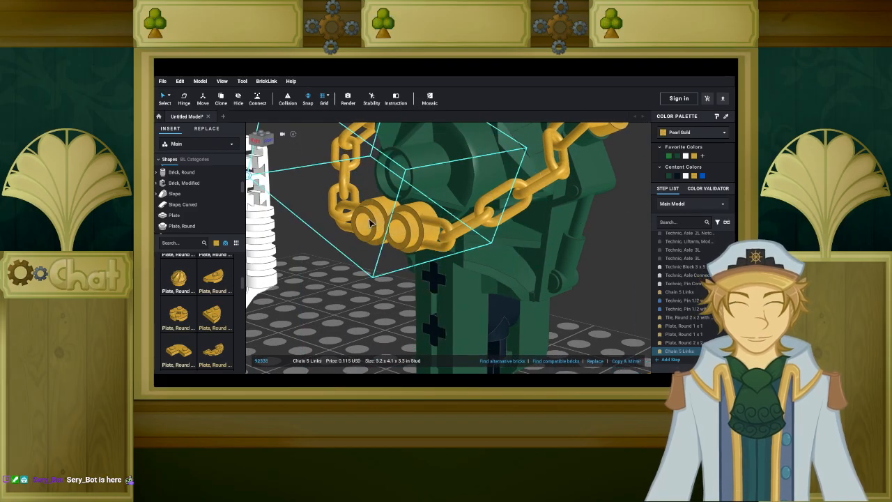
key(Delete)
click(395, 231)
key(h)
right_drag(374, 236, 402, 237)
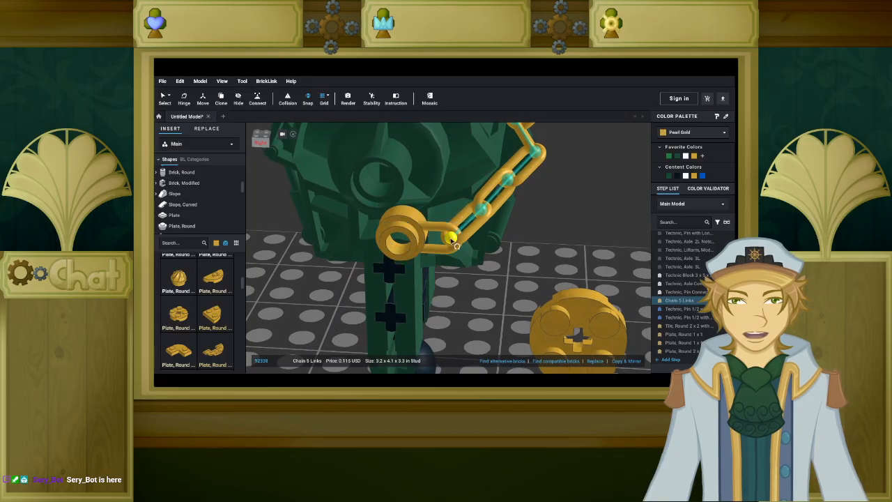
key(m)
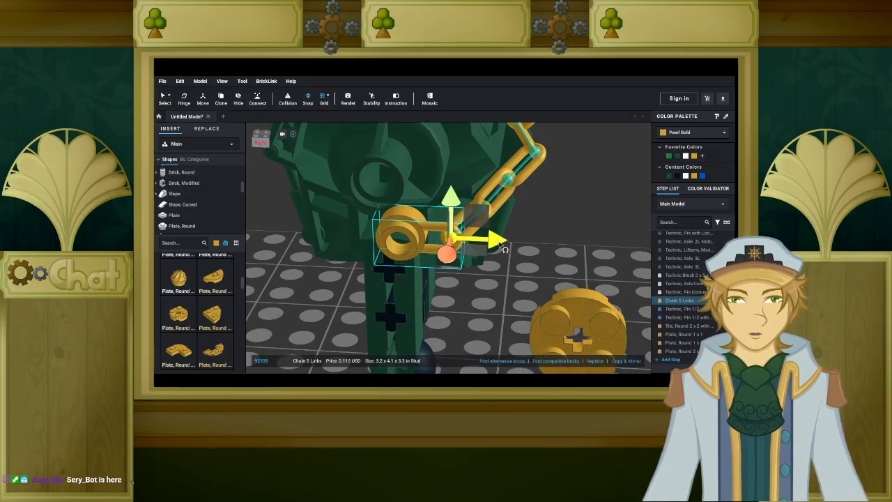
drag(499, 244, 503, 244)
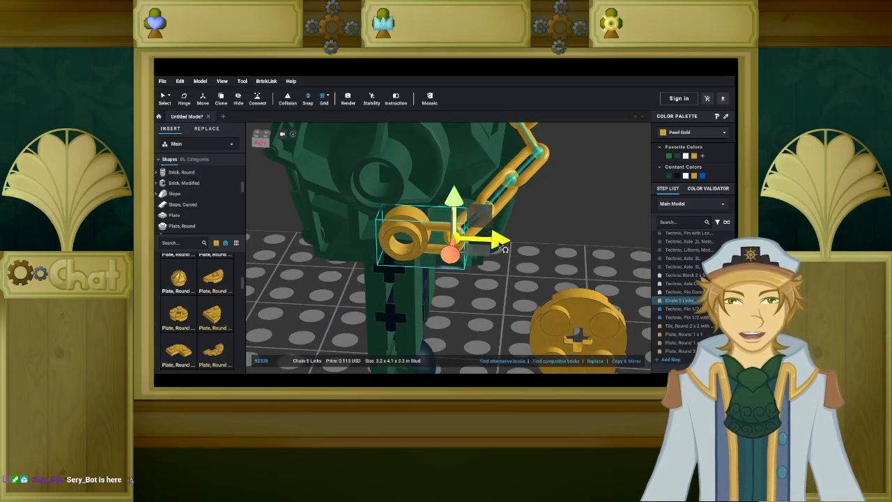
Move the remaining chain's end link farther outward and lower it in front of the model.
scroll(533, 225, down, 3)
mouse_move(535, 229)
right_down()
mouse_move(481, 238)
mouse_move(505, 238)
mouse_move(529, 221)
right_up()
scroll(529, 220, up, 5)
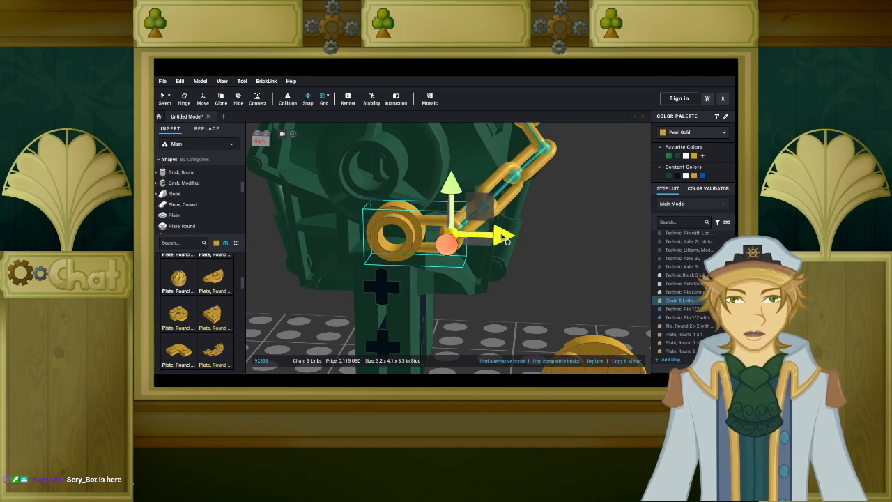
drag(506, 241, 521, 240)
mouse_move(543, 245)
right_down()
mouse_move(540, 253)
mouse_move(526, 249)
right_up()
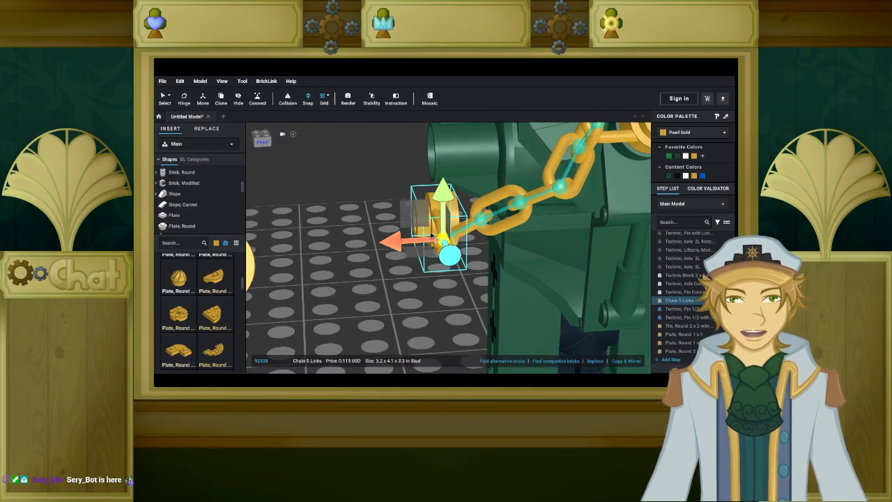
drag(451, 207, 450, 232)
right_drag(397, 231, 430, 230)
mouse_move(522, 231)
right_down()
mouse_move(514, 241)
mouse_move(533, 222)
right_up()
click(532, 213)
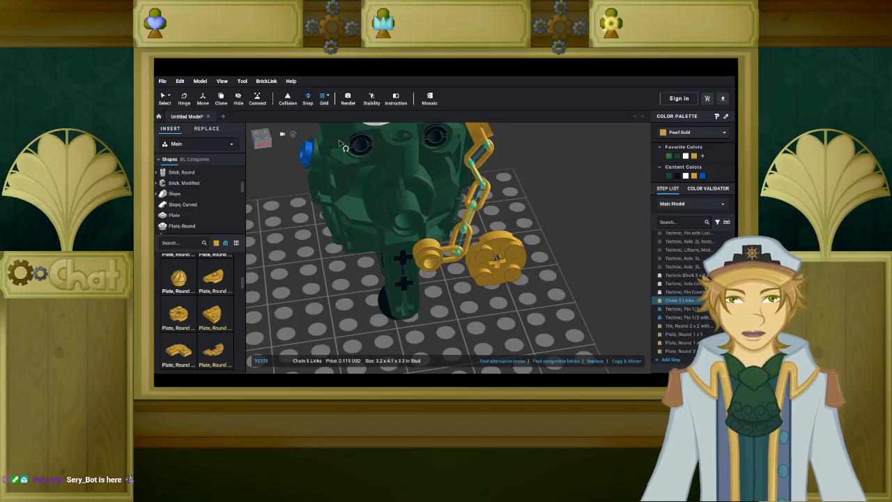
Make a mirrored copy of the adjusted Chain 5 Links and attach it to the exposed blue pin.
click(164, 98)
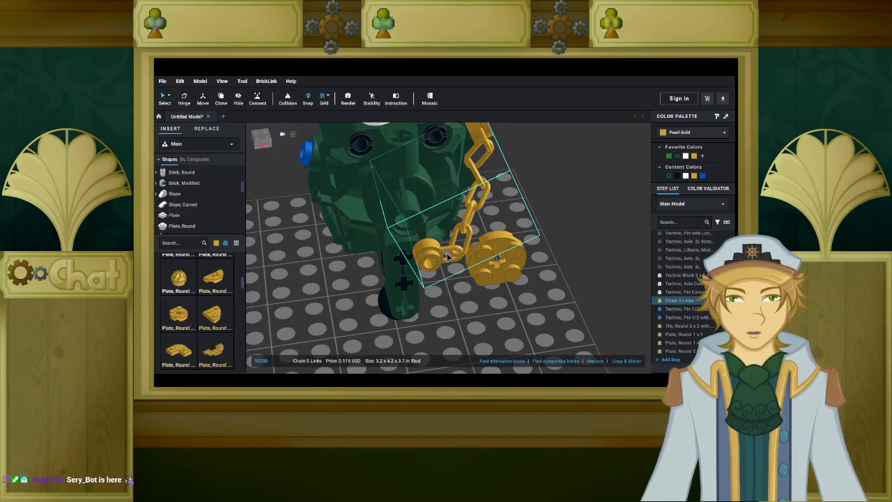
click(635, 361)
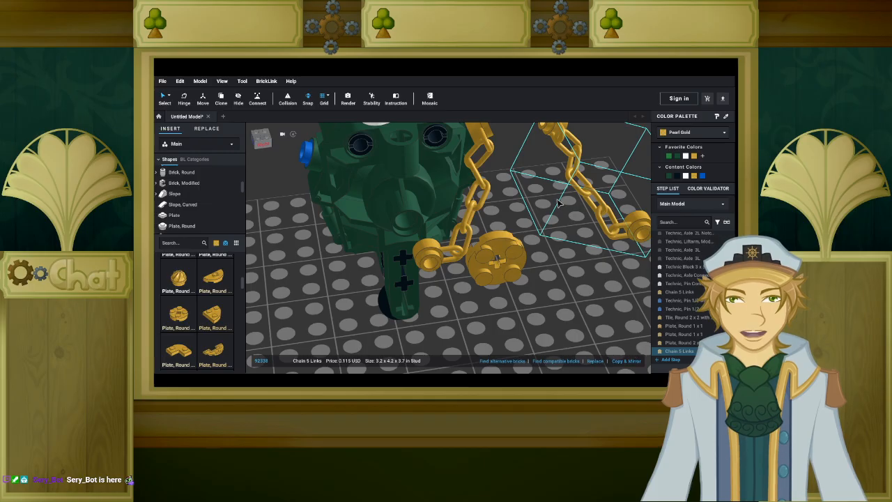
scroll(558, 204, down, 3)
drag(535, 154, 337, 181)
Fit the Plate, Round 2 x 2 with Axle Hole against the two chain end loops and inspect their alignment.
right_drag(481, 301, 488, 279)
drag(496, 317, 443, 271)
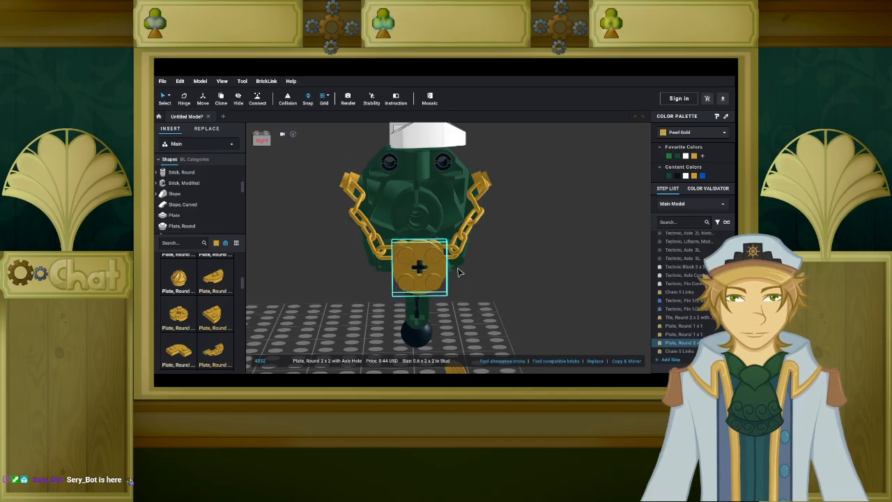
click(488, 275)
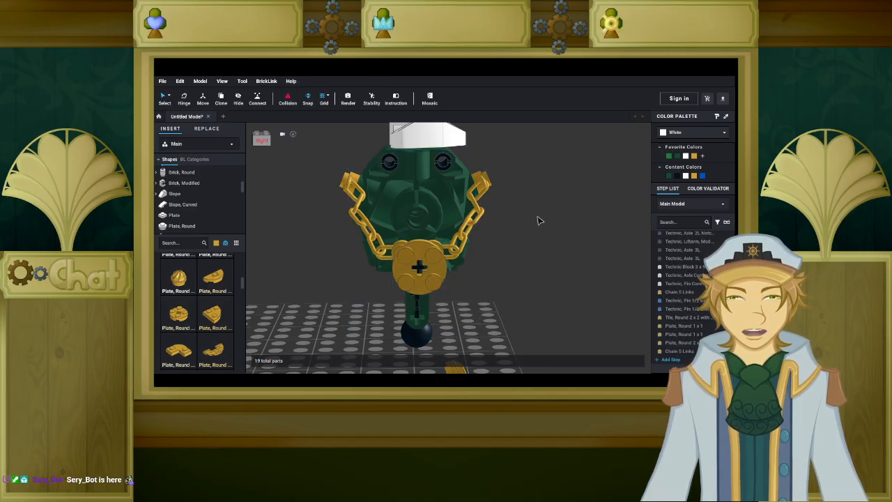
right_drag(575, 240, 563, 262)
scroll(560, 256, up, 3)
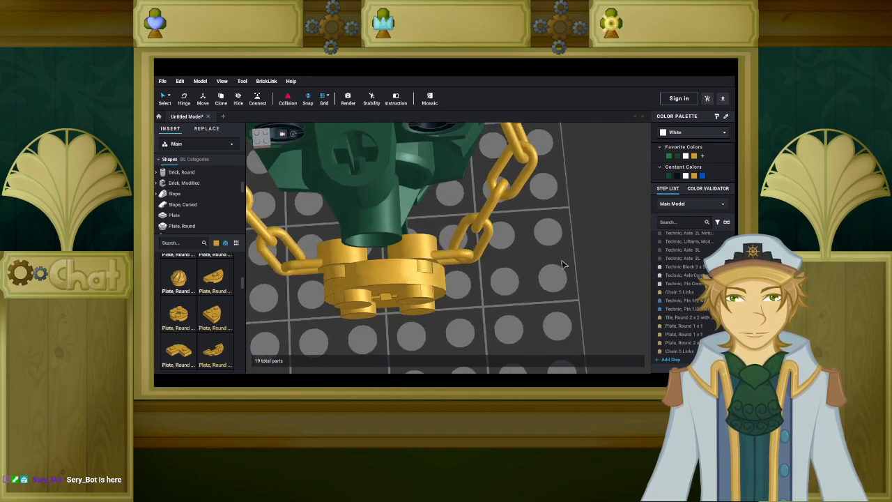
Move the Plate, Round 2 x 2 with Axle Hole off the loops and delete the mirrored chain.
click(392, 287)
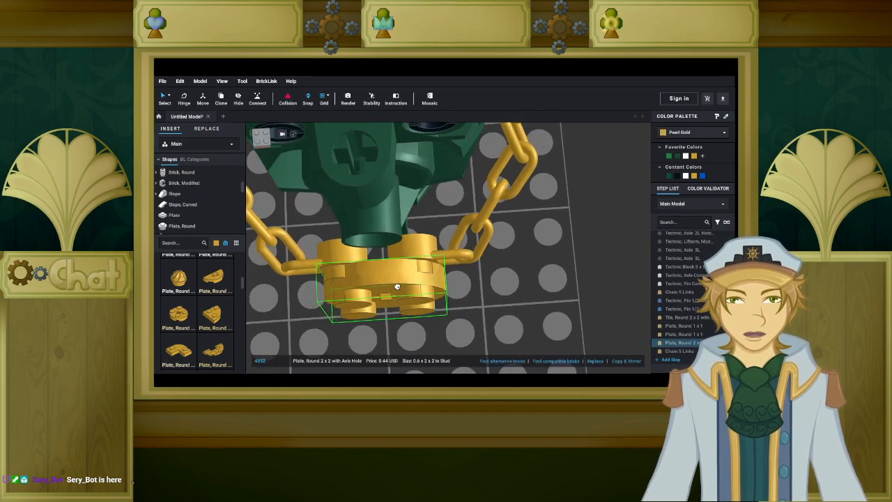
drag(394, 284, 547, 301)
right_drag(460, 309, 460, 292)
click(343, 272)
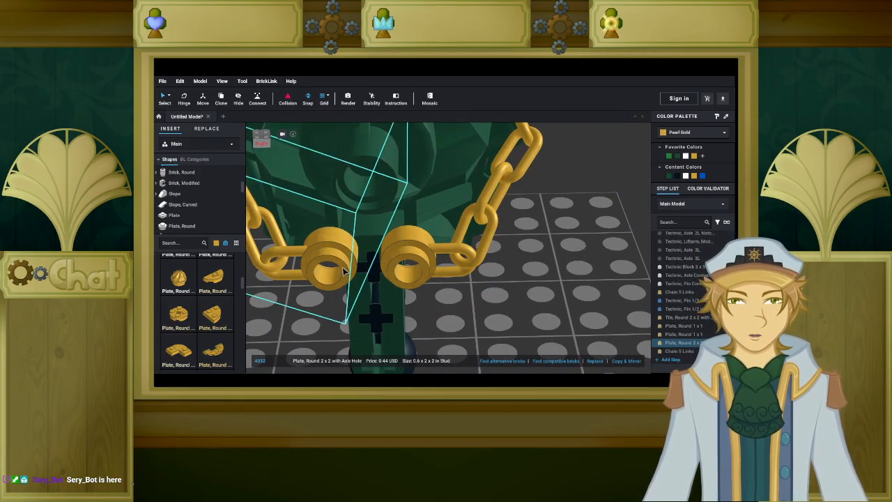
key(Delete)
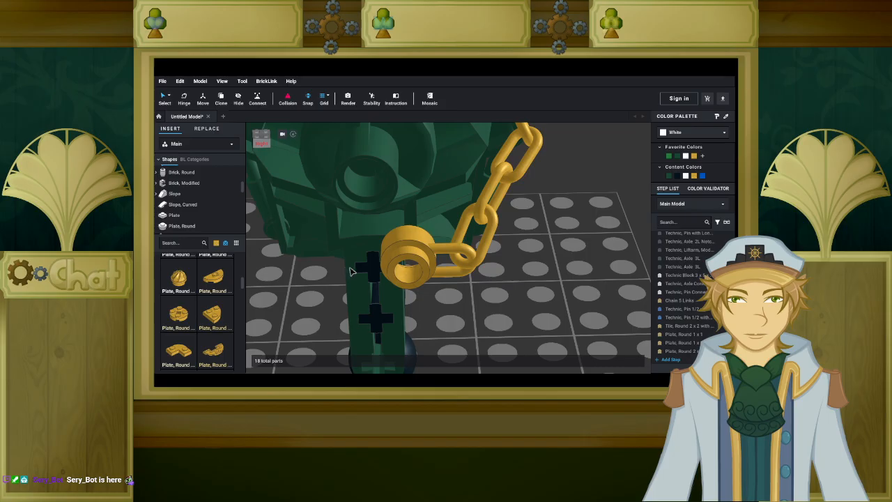
Shift the end link of the remaining Chain 5 Links slightly toward the model's centre.
click(421, 270)
scroll(425, 269, down, 5)
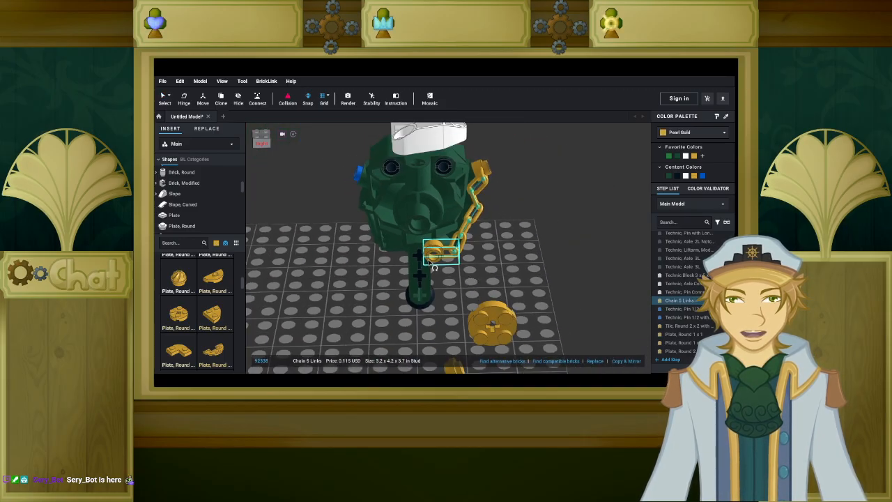
scroll(434, 267, up, 5)
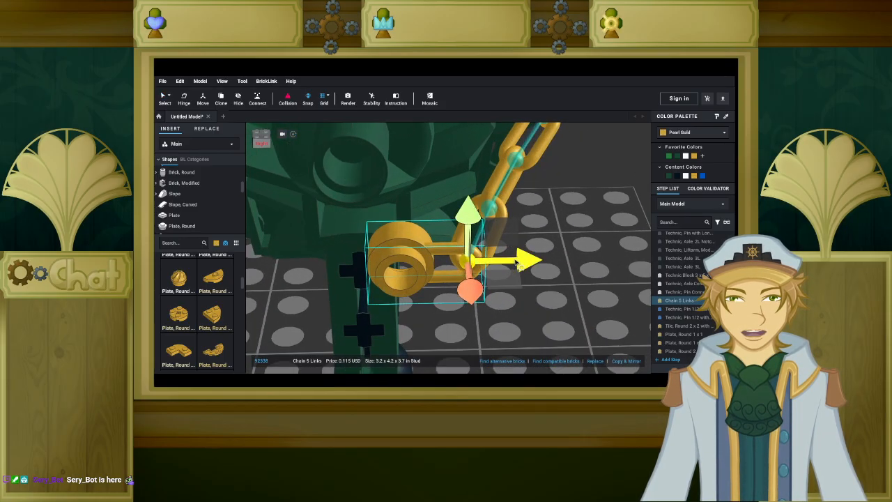
scroll(520, 267, down, 2)
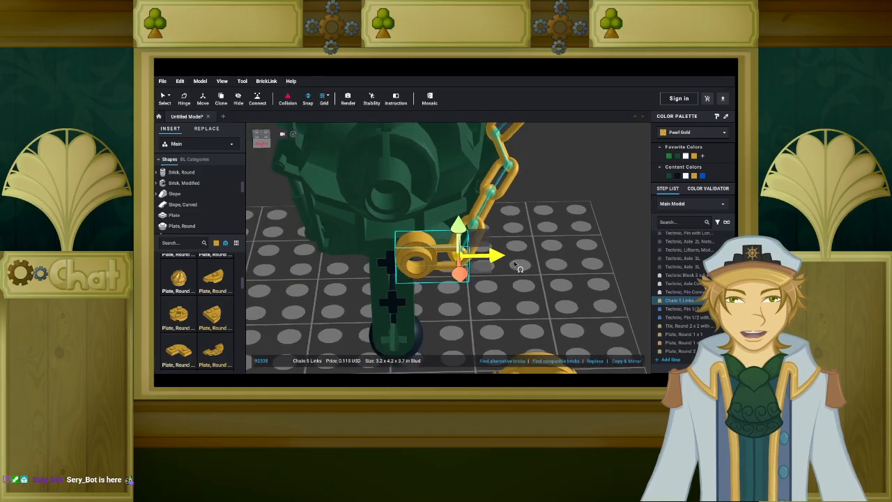
click(562, 287)
click(561, 288)
scroll(560, 286, down, 3)
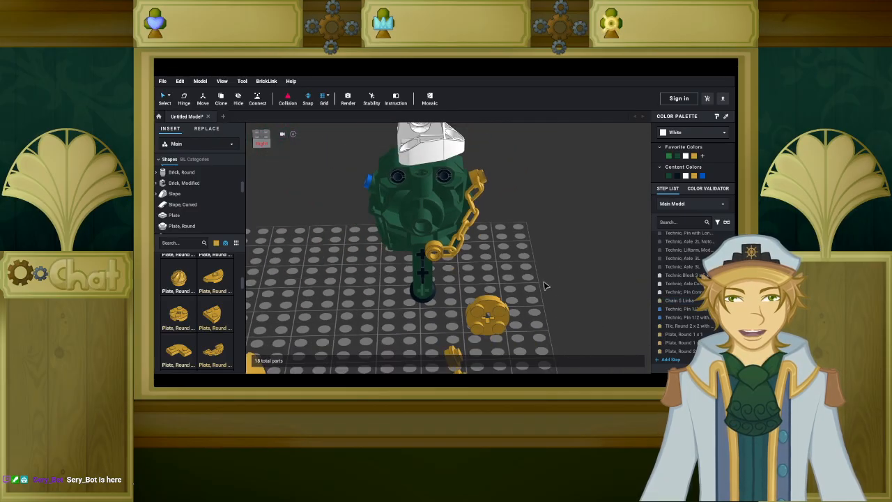
Mirror the readjusted Chain 5 Links as a copy and hang it on the exposed blue pin.
click(446, 252)
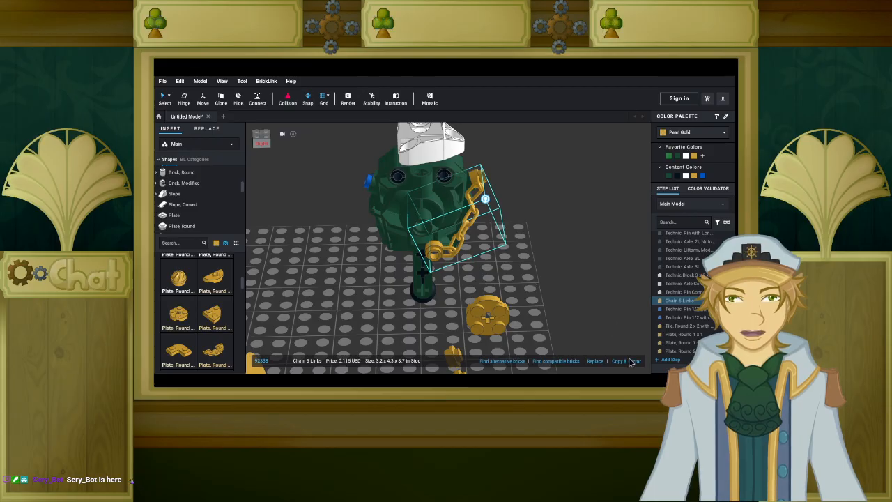
click(630, 361)
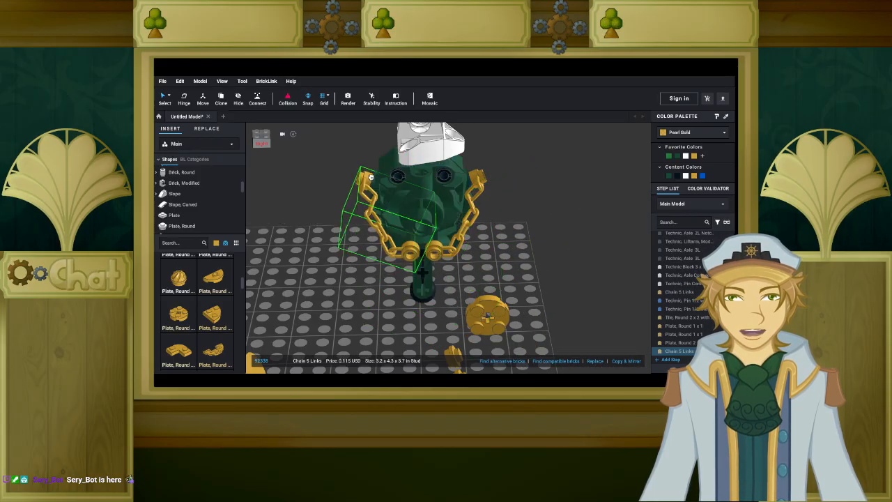
click(369, 179)
click(496, 267)
Place the Plate, Round 2 x 2 with Axle Hole on both end loops and inspect the fit up close.
drag(500, 317, 434, 266)
right_drag(433, 256, 435, 270)
click(486, 295)
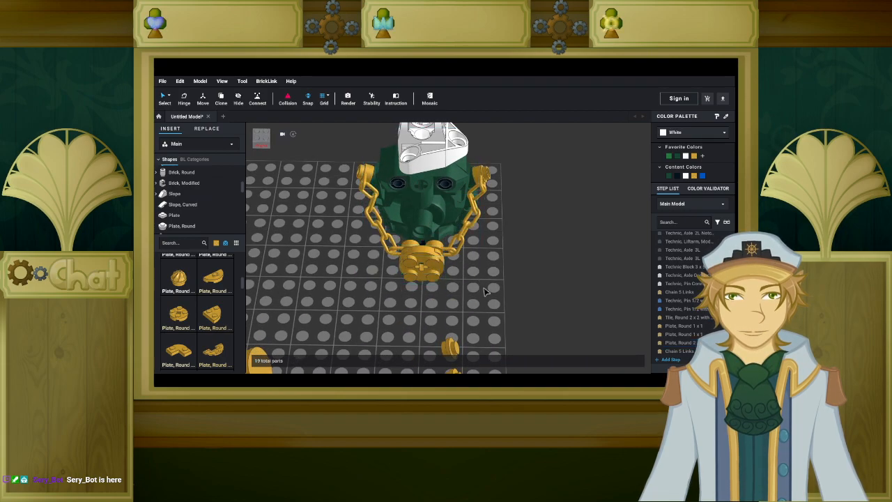
scroll(485, 295, up, 6)
right_drag(486, 294, 446, 259)
click(455, 260)
drag(451, 259, 451, 259)
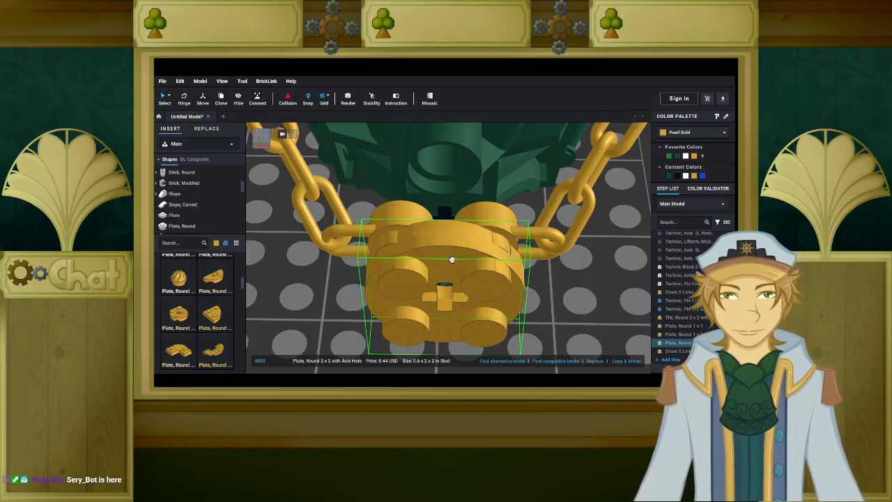
scroll(451, 260, down, 3)
Set the round 2 x 2 plate beside the model and attach two Plate, Round 1 x 1 pieces behind it as a spacing reference.
drag(451, 260, 522, 289)
scroll(515, 253, down, 3)
drag(469, 312, 491, 273)
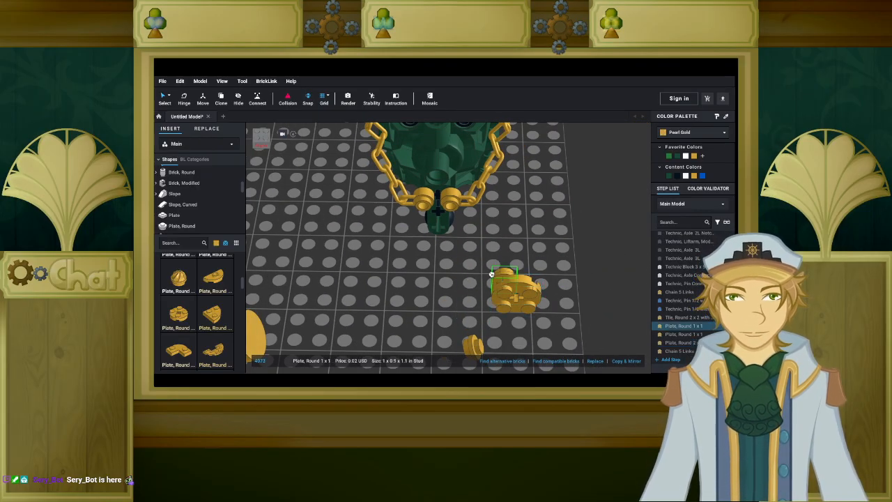
drag(472, 341, 534, 280)
right_drag(552, 301, 538, 277)
click(551, 292)
scroll(521, 260, up, 5)
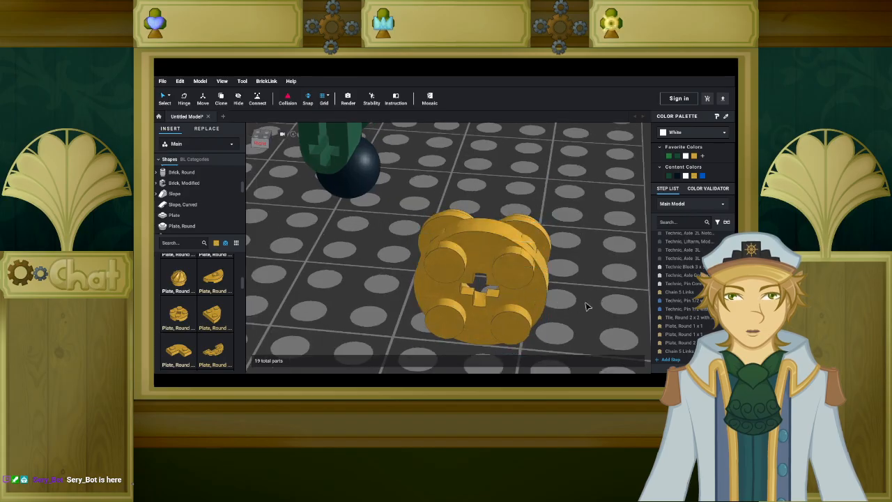
right_drag(587, 294, 586, 292)
Compare the loop spacing, delete the mirrored chain, and nudge the remaining chain's end link toward the centre.
middle_drag(392, 217, 520, 355)
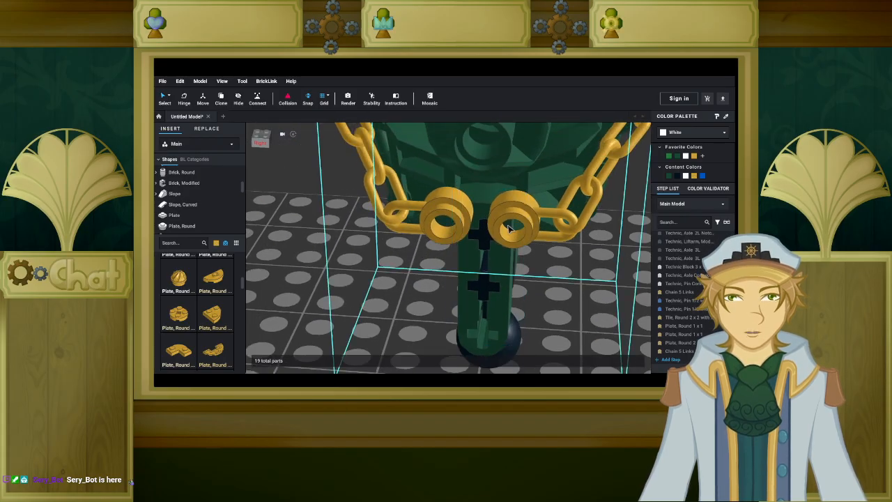
scroll(524, 230, down, 3)
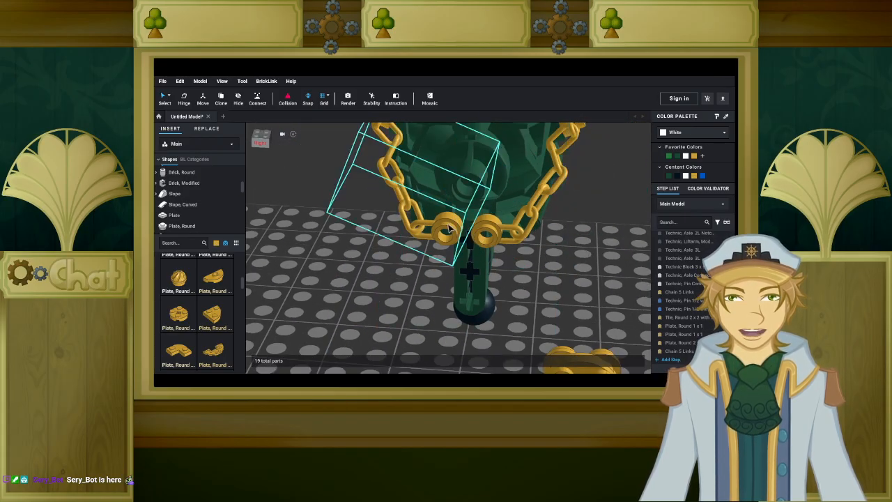
click(448, 228)
key(Delete)
click(497, 236)
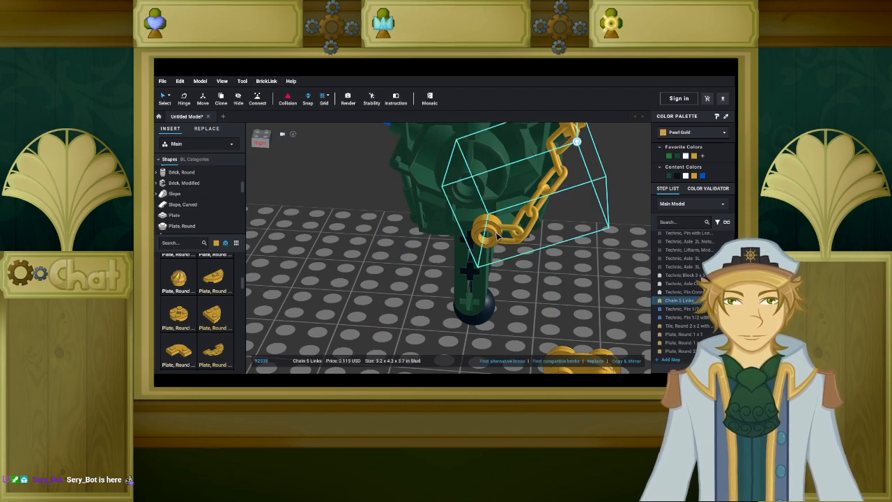
double_click(497, 236)
scroll(509, 238, up, 3)
click(548, 237)
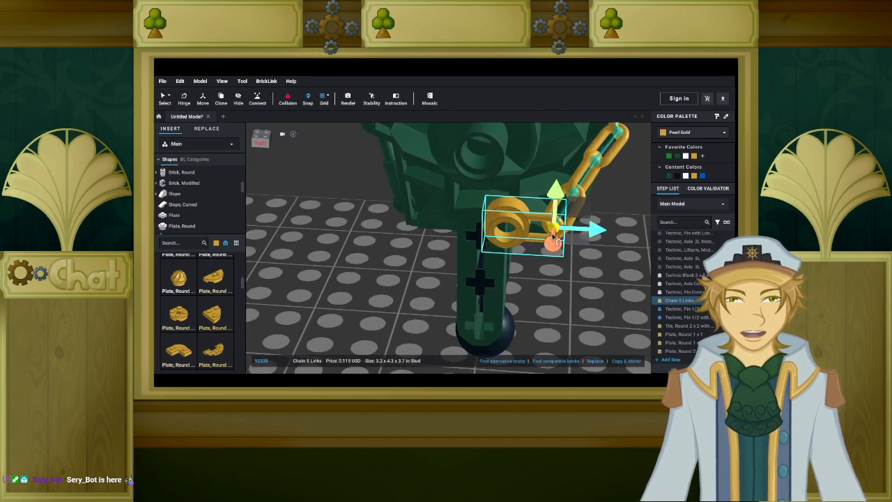
drag(591, 237, 587, 236)
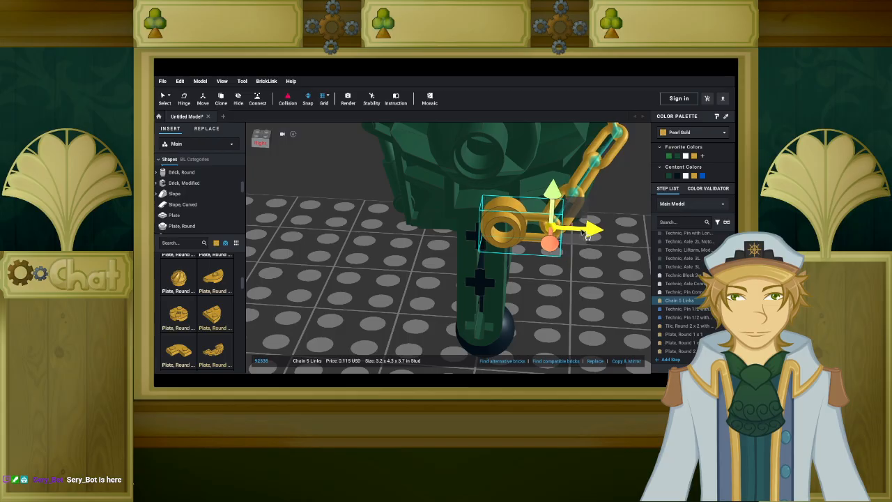
scroll(582, 283, down, 3)
click(538, 267)
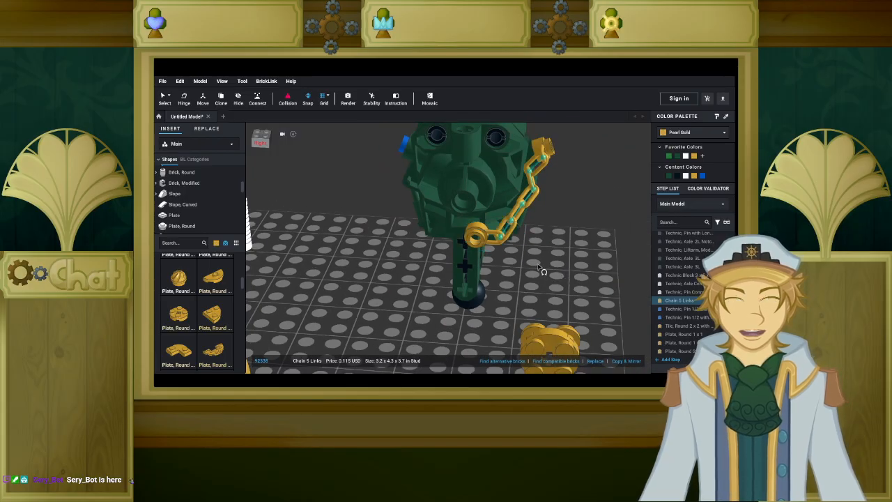
Make a mirrored copy of the corrected Chain 5 Links and attach it to the exposed blue pin.
click(166, 101)
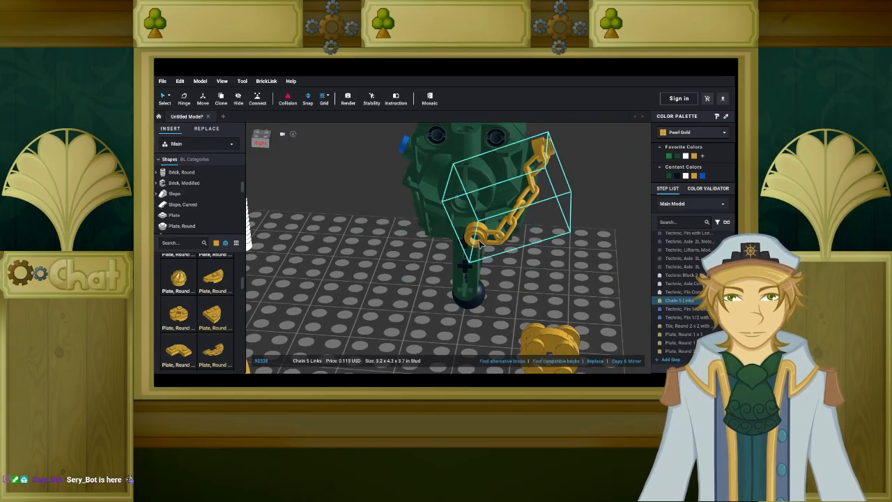
click(631, 362)
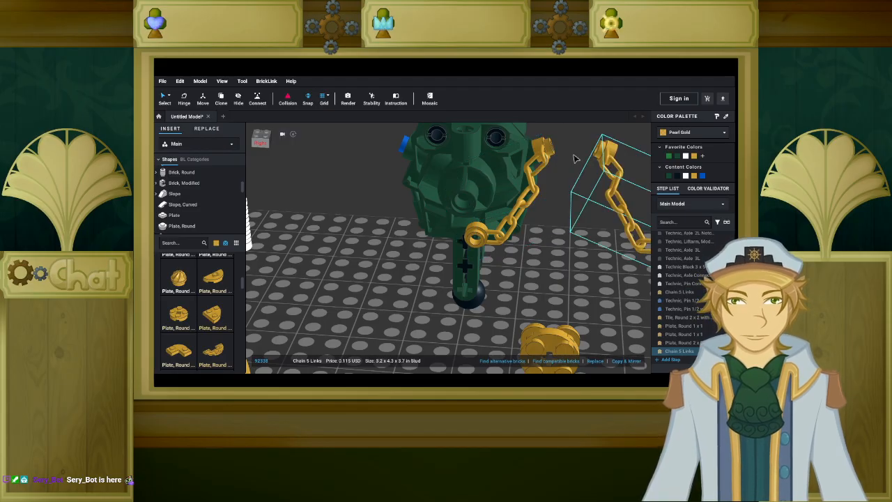
click(405, 134)
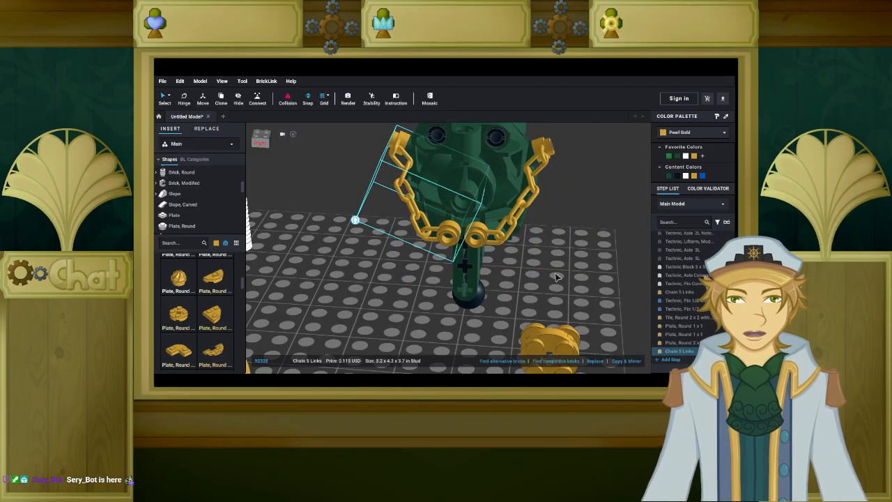
click(556, 216)
Fit the Plate, Round 2 x 2 with Axle Hole onto the two chain end loops and check the alignment.
scroll(555, 216, up, 3)
right_click(555, 216)
click(523, 219)
middle_drag(553, 298, 512, 230)
drag(524, 306, 426, 177)
scroll(488, 205, up, 5)
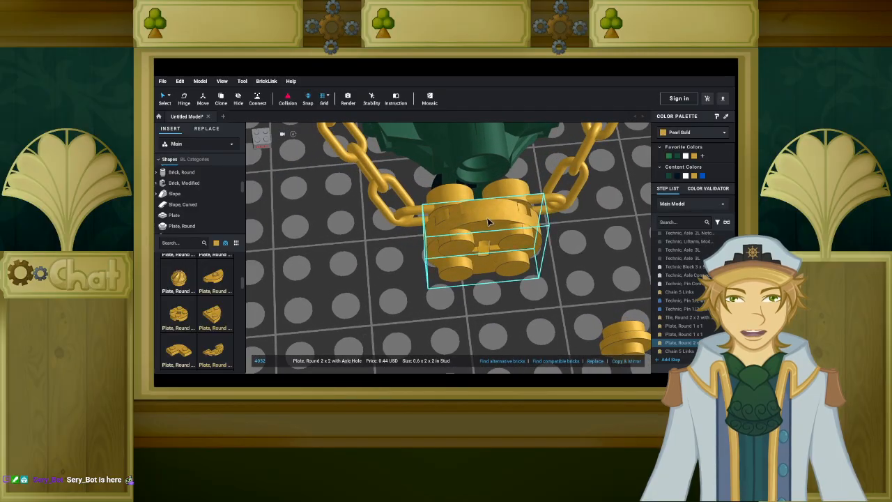
Nudge the end loop of one Chain 5 Links sideways and check the chains' symmetry around the round plate from the front.
scroll(536, 237, down, 2)
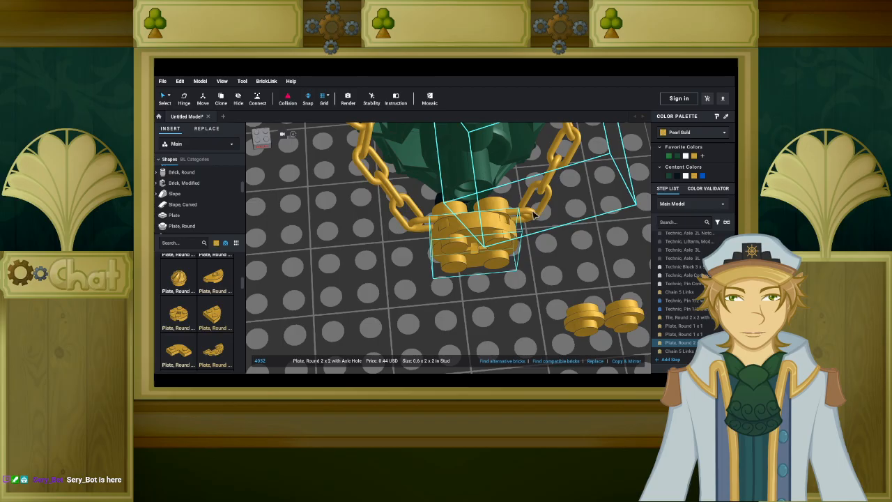
click(534, 214)
scroll(537, 244, up, 1)
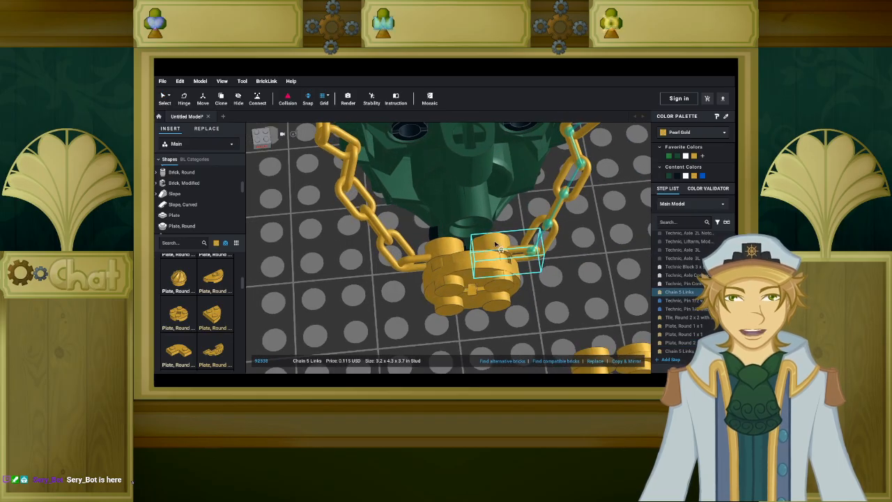
scroll(601, 261, up, 1)
mouse_move(613, 255)
mouse_down()
mouse_move(621, 257)
mouse_move(617, 251)
mouse_up()
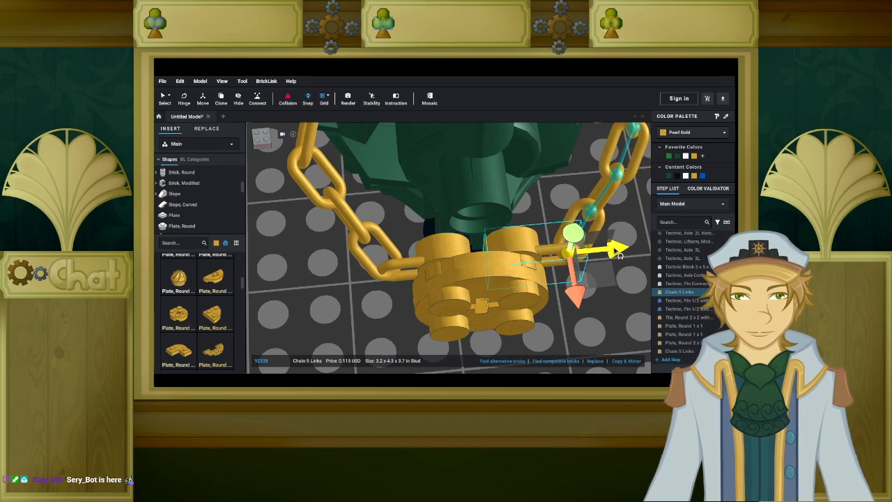
right_drag(618, 309, 614, 286)
right_drag(618, 293, 617, 293)
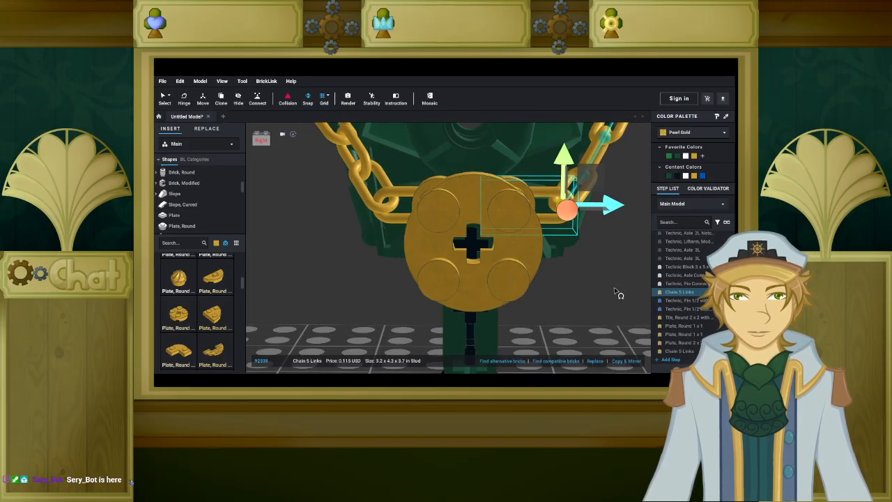
click(611, 301)
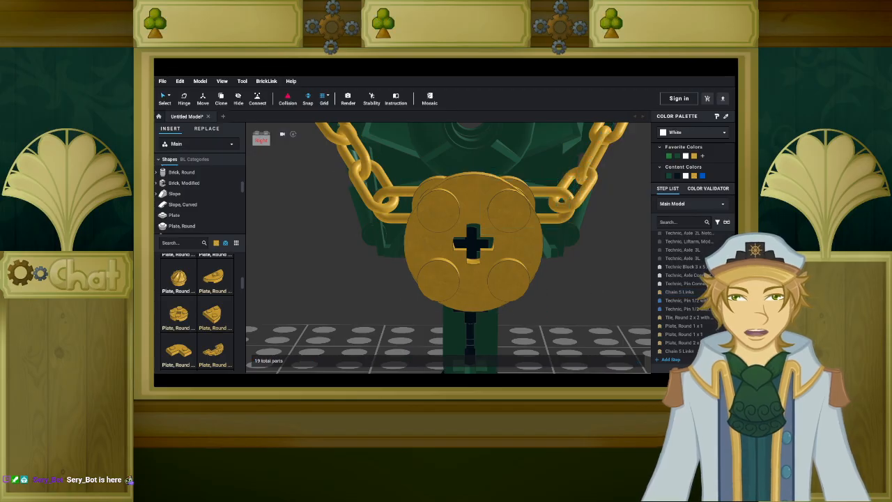
Select the Plate, Round 2 x 2 with Axle Hole and turn off the availability filter in its colour list.
scroll(333, 253, down, 3)
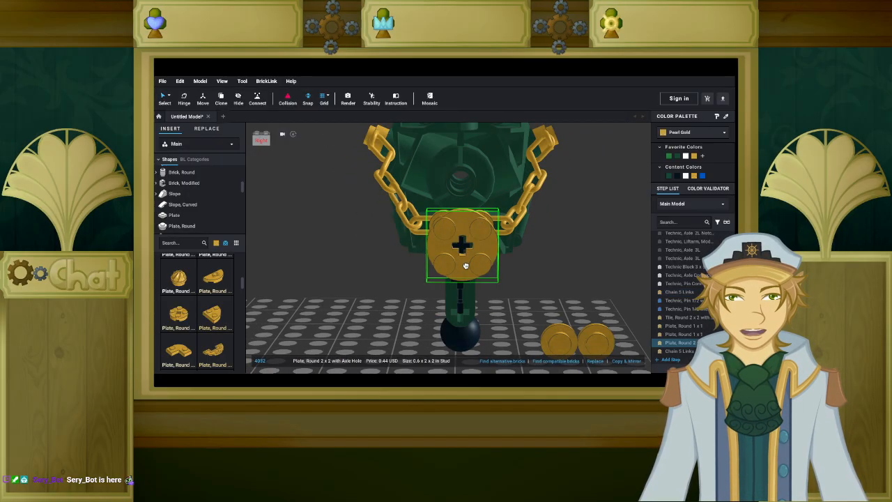
right_drag(464, 264, 441, 267)
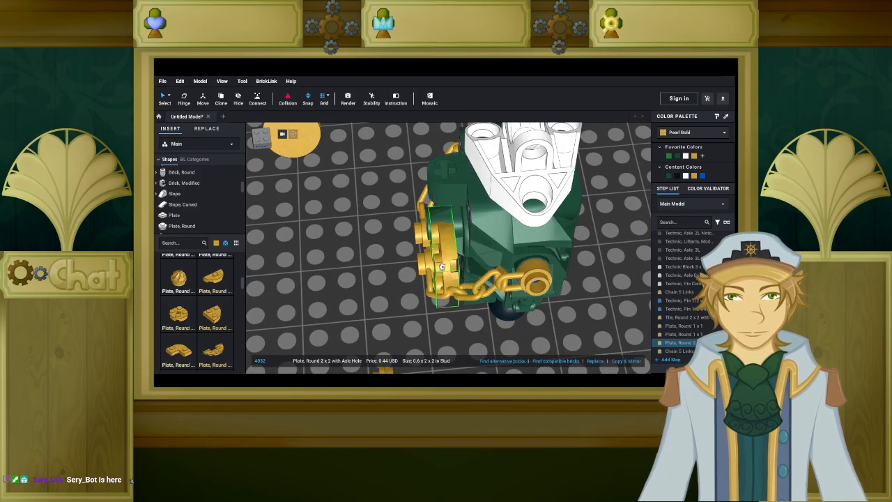
right_drag(377, 271, 465, 248)
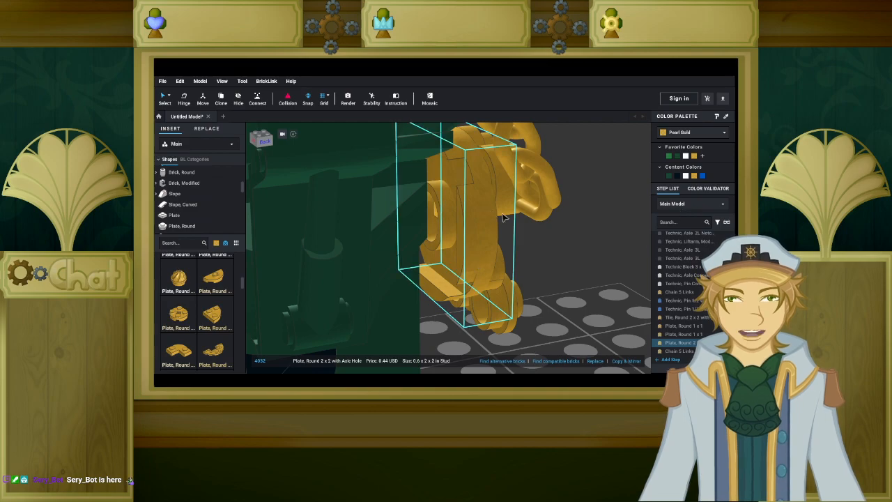
click(674, 134)
click(661, 144)
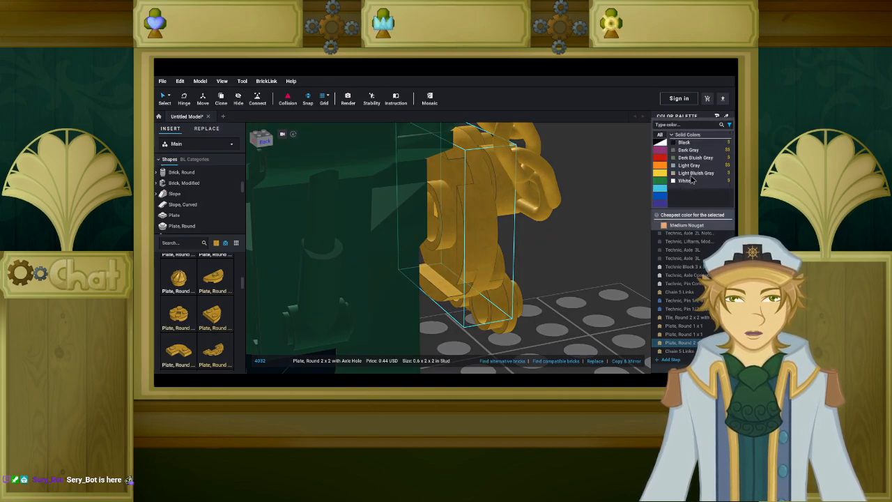
click(607, 161)
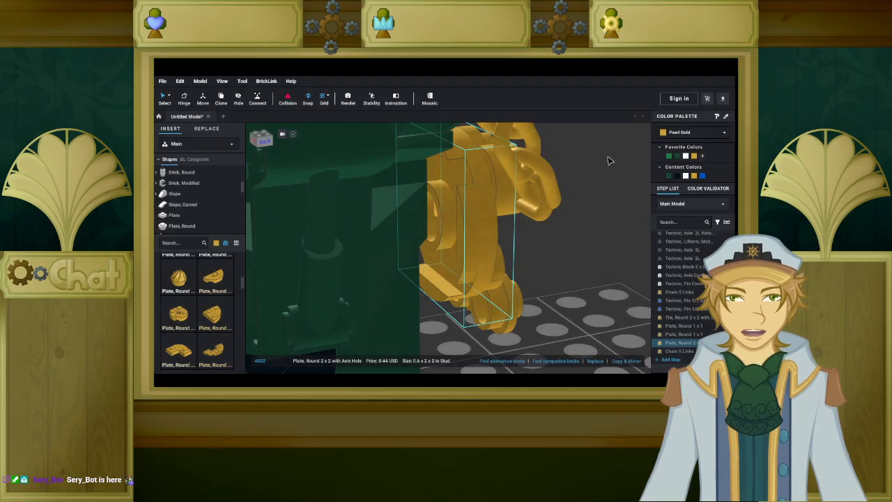
click(708, 134)
click(729, 125)
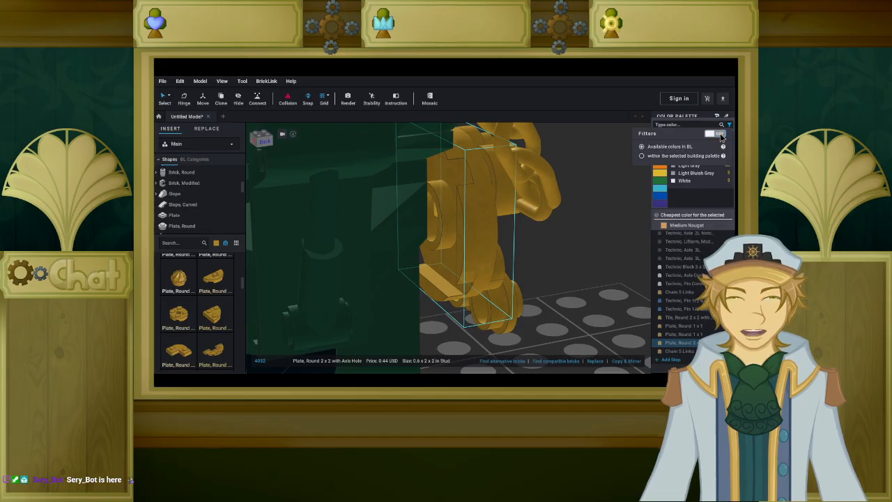
click(640, 175)
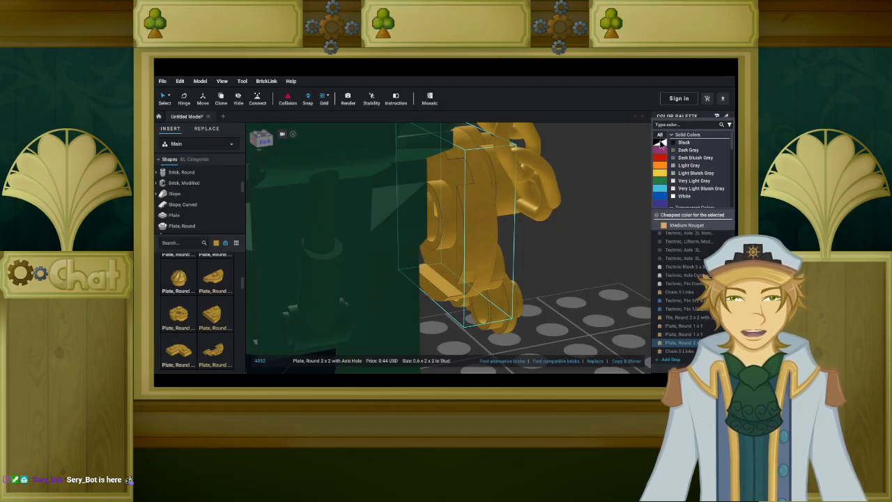
Recolour the Plate, Round 2 x 2 with Axle Hole to Trans-Clear.
scroll(703, 179, down, 15)
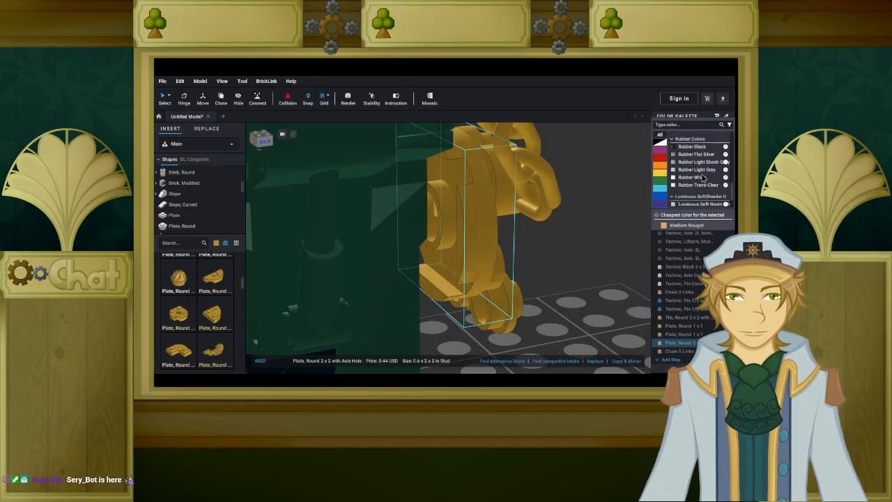
scroll(703, 179, down, 8)
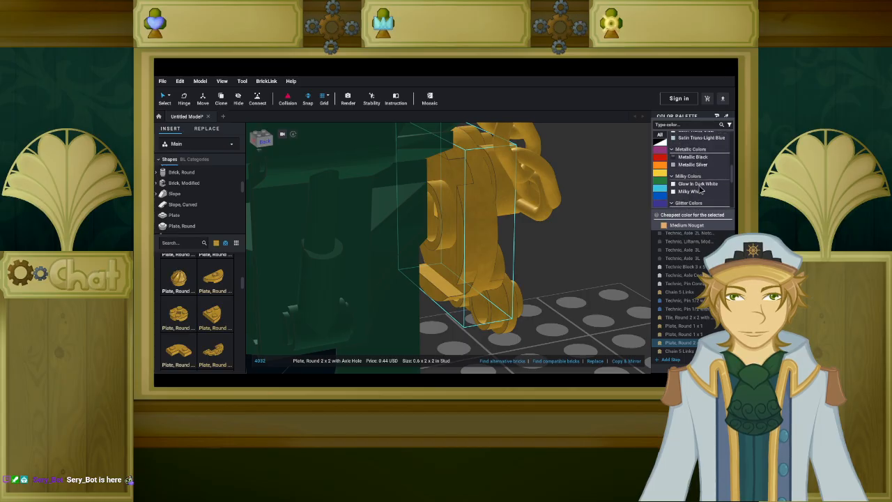
scroll(702, 189, down, 7)
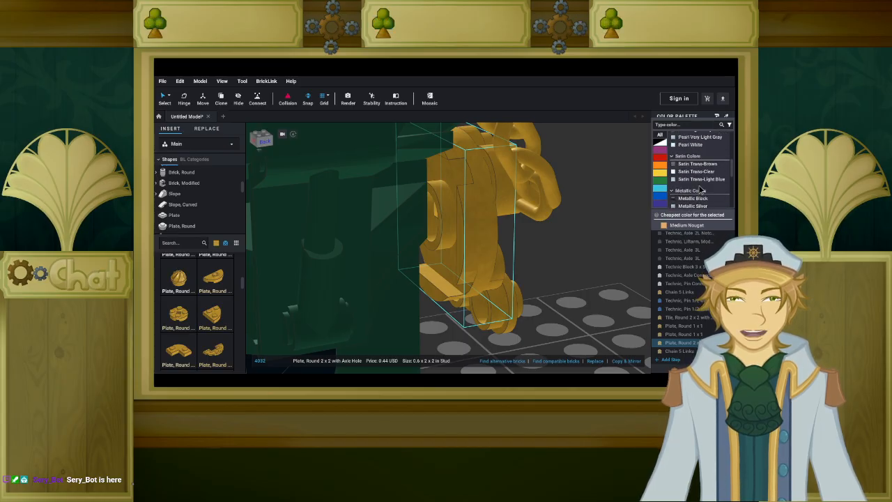
scroll(704, 189, up, 20)
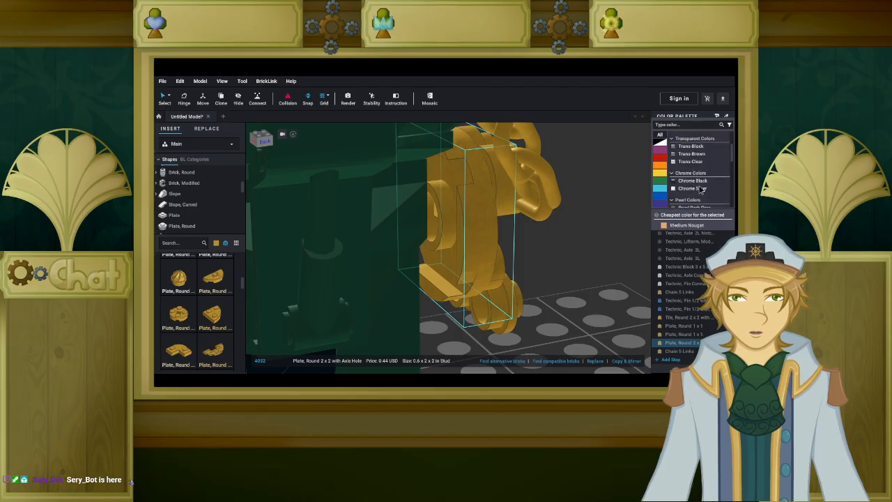
click(690, 178)
click(542, 241)
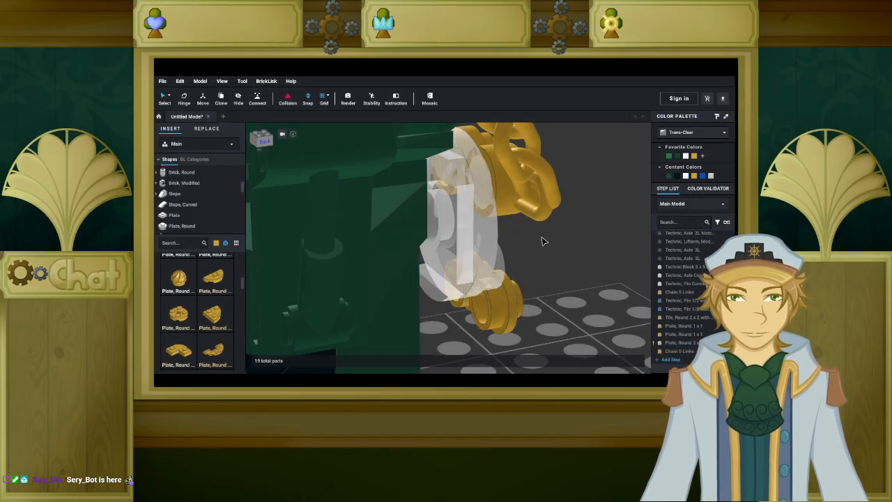
Hide the Bionicle Toa Metru Torso to expose the back of the transparent plate.
scroll(550, 237, up, 3)
right_drag(550, 237, 489, 183)
click(521, 183)
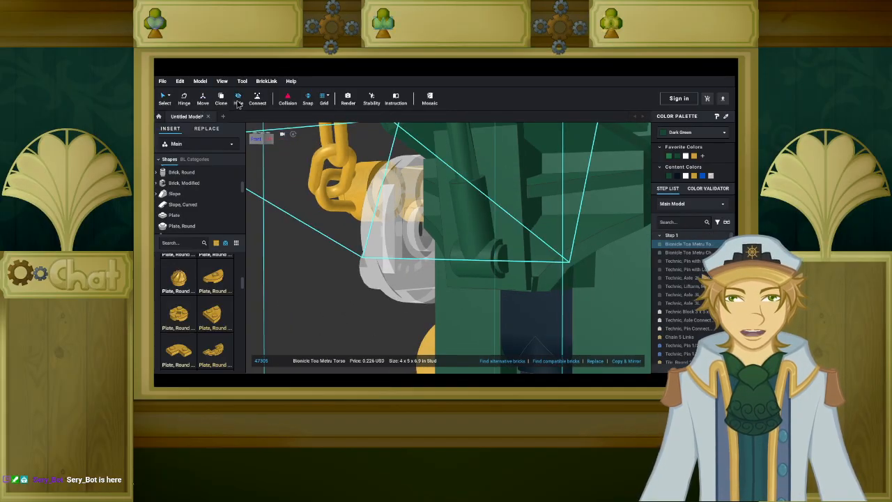
click(238, 100)
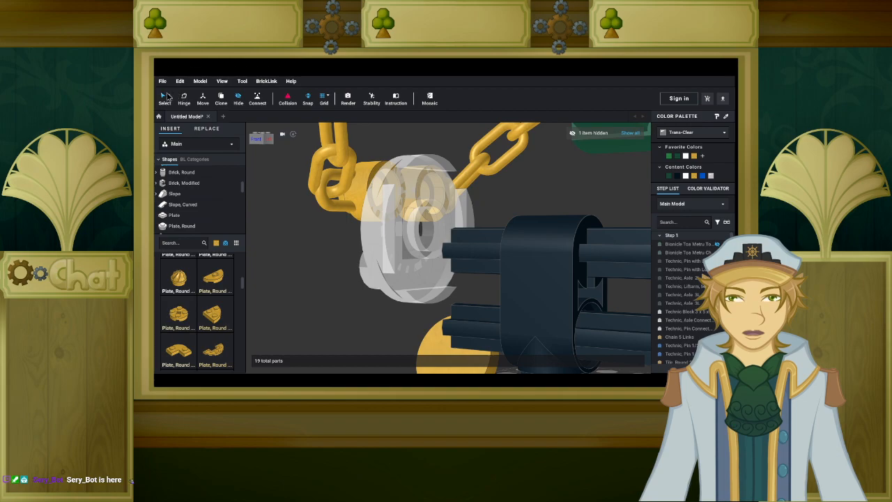
Reposition the transparent round 2 x 2 plate against the two chain end loops and inspect the fit.
right_drag(312, 207, 420, 261)
drag(469, 304, 449, 275)
right_drag(448, 275, 387, 326)
drag(383, 307, 426, 246)
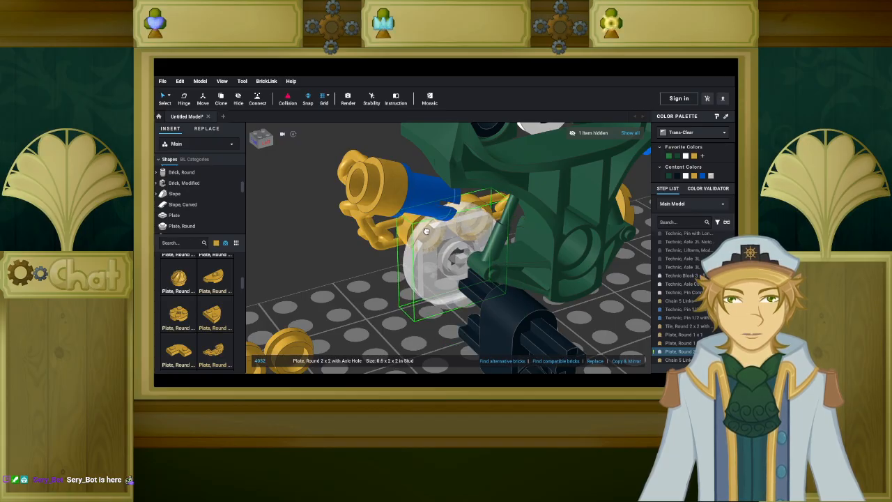
drag(427, 230, 429, 228)
mouse_move(429, 229)
right_down()
mouse_move(444, 191)
mouse_move(435, 218)
right_up()
Recolour both Chain 5 Links pieces to Trans-Clear.
click(522, 234)
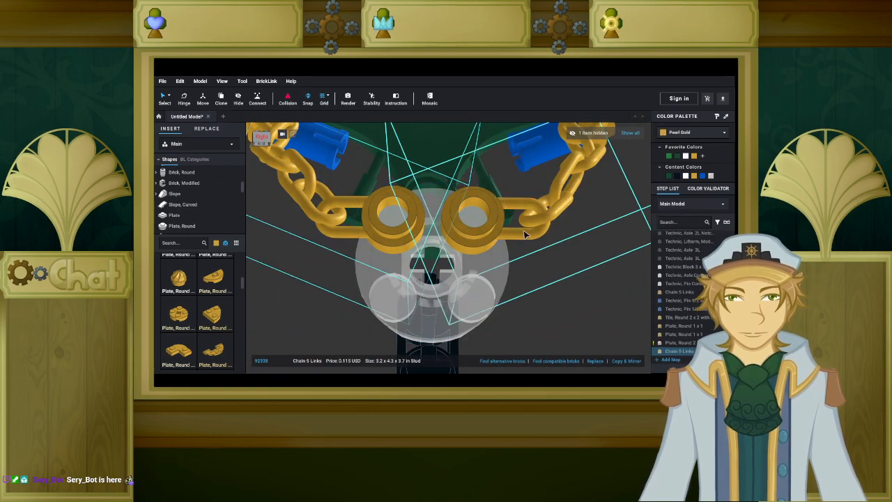
click(711, 175)
right_drag(564, 276, 589, 277)
Recolour both Chain 5 Links pieces to Trans-Aqua and examine their contrast against the clear plate.
click(681, 134)
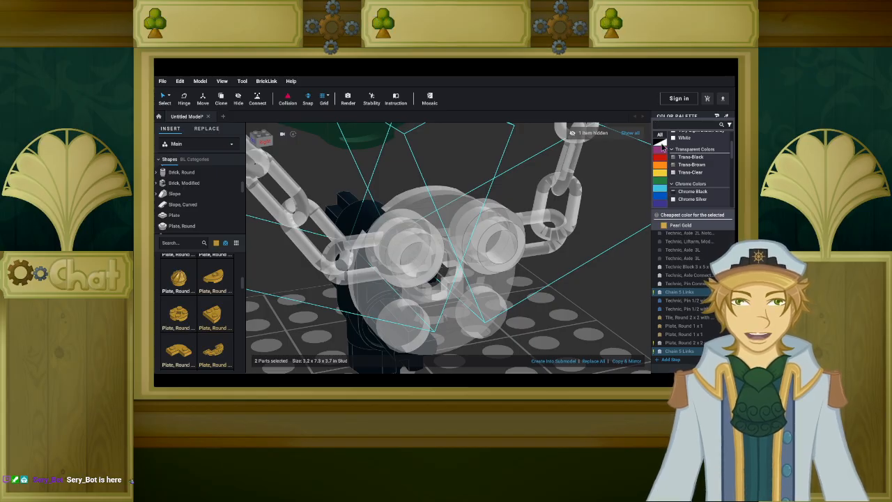
scroll(686, 177, down, 5)
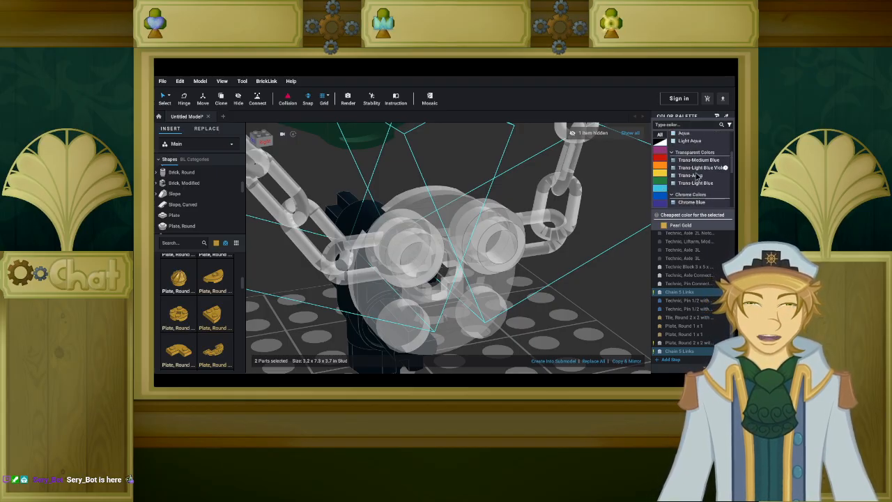
scroll(698, 176, up, 3)
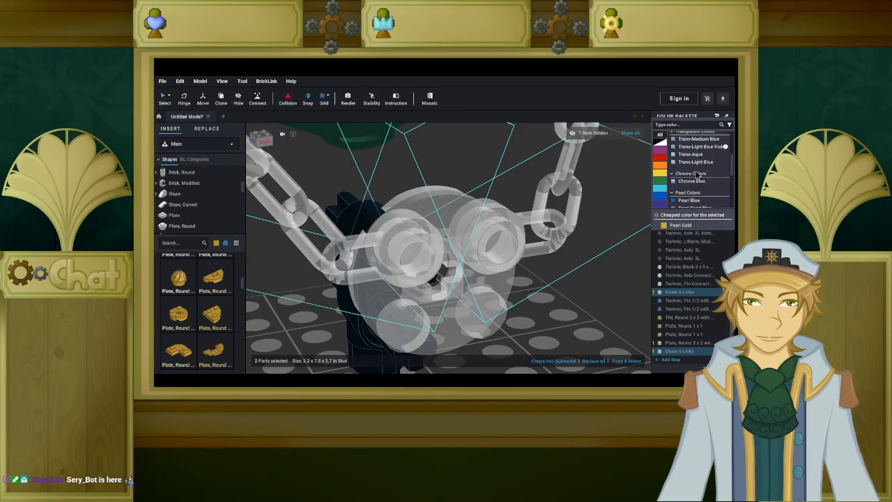
click(694, 155)
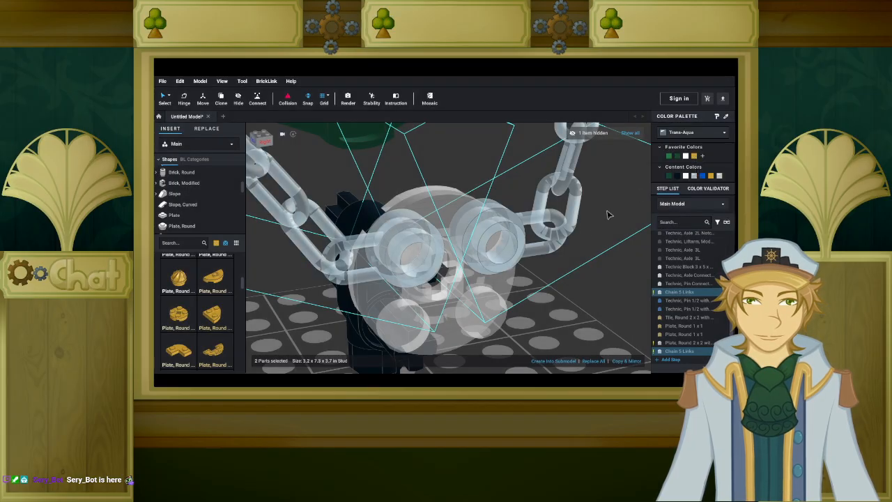
click(573, 262)
right_drag(572, 259, 576, 245)
scroll(576, 262, up, 3)
Select both Chain 5 Links pieces and recolour them to Translucent Dark Blue.
right_drag(626, 221, 521, 221)
click(520, 221)
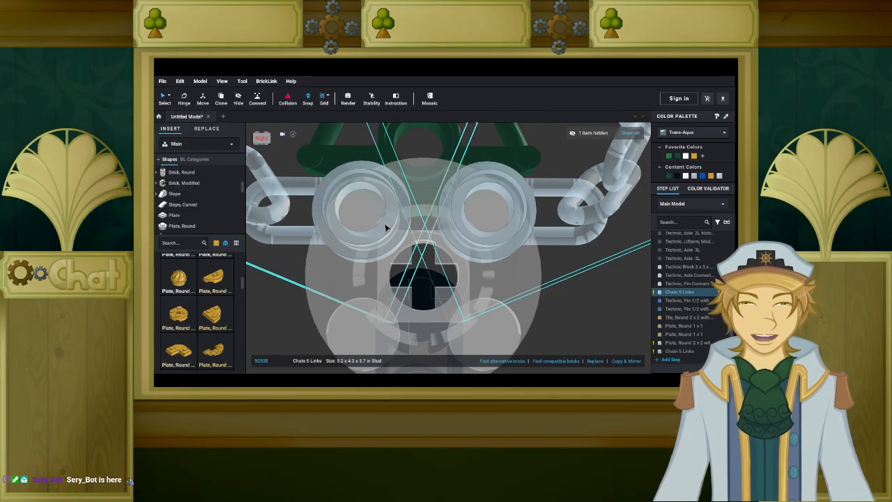
ctrl+click(385, 226)
click(693, 133)
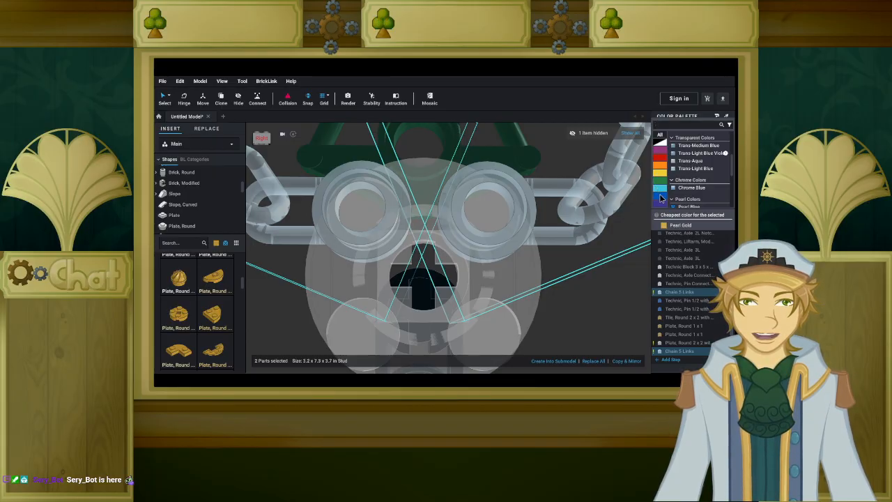
scroll(710, 170, down, 10)
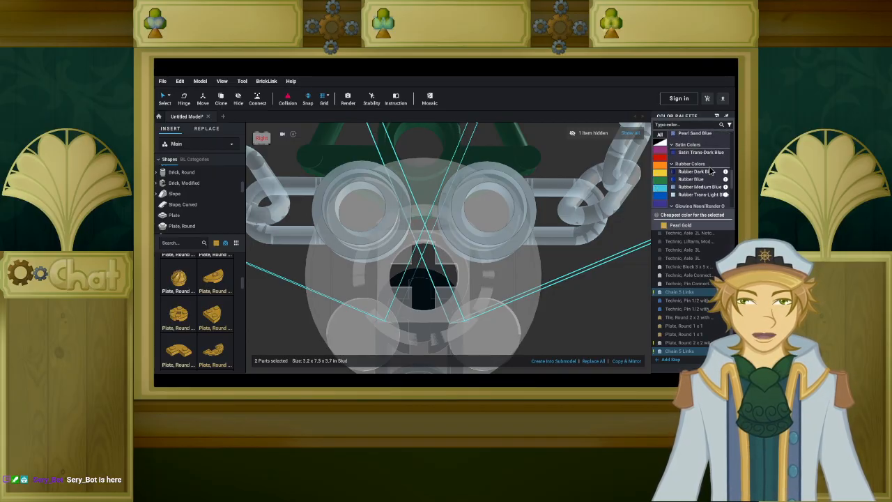
scroll(710, 169, up, 3)
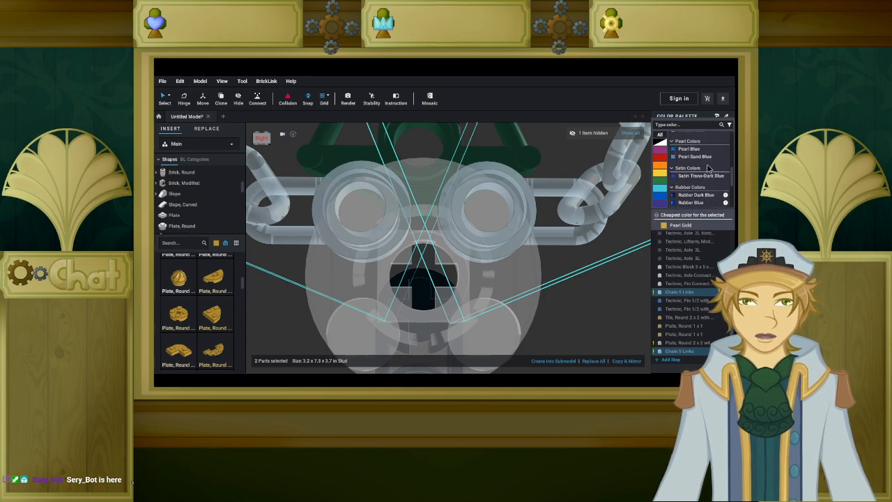
scroll(704, 162, down, 5)
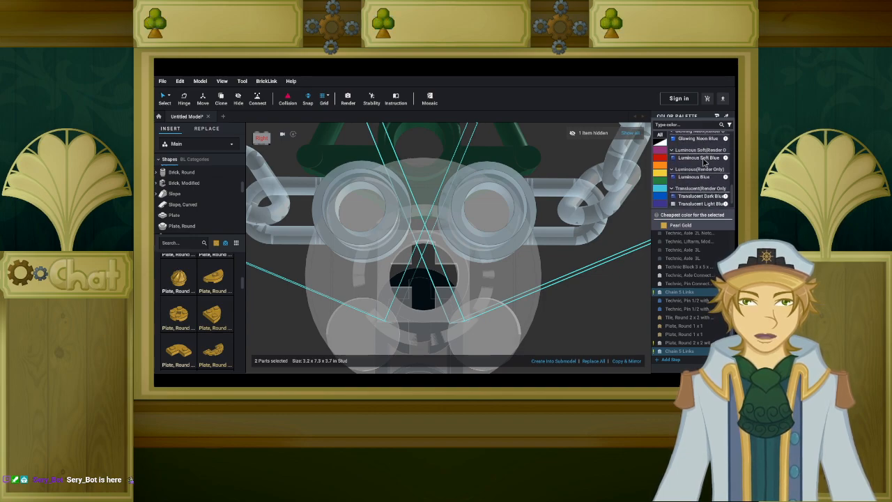
scroll(704, 163, up, 2)
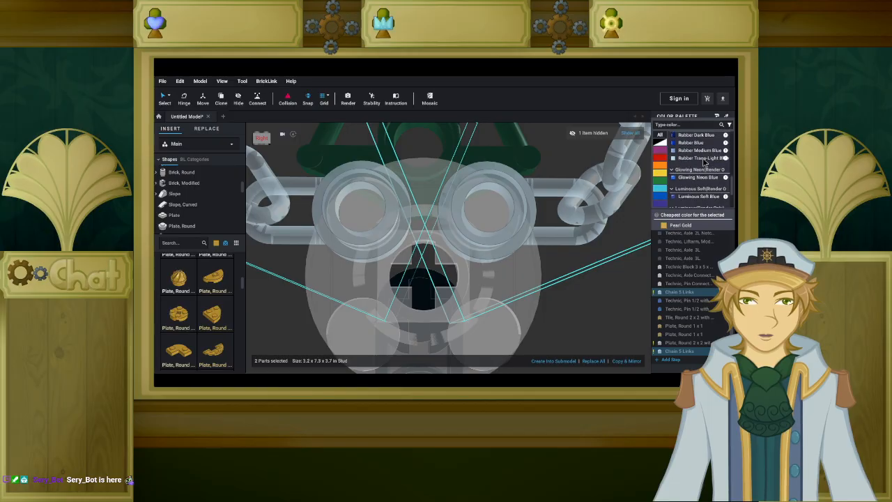
scroll(704, 162, down, 2)
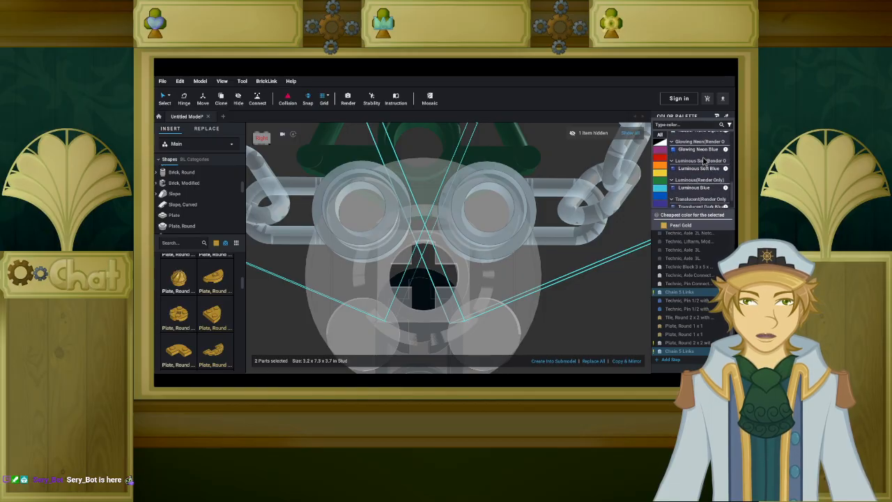
scroll(702, 167, down, 1)
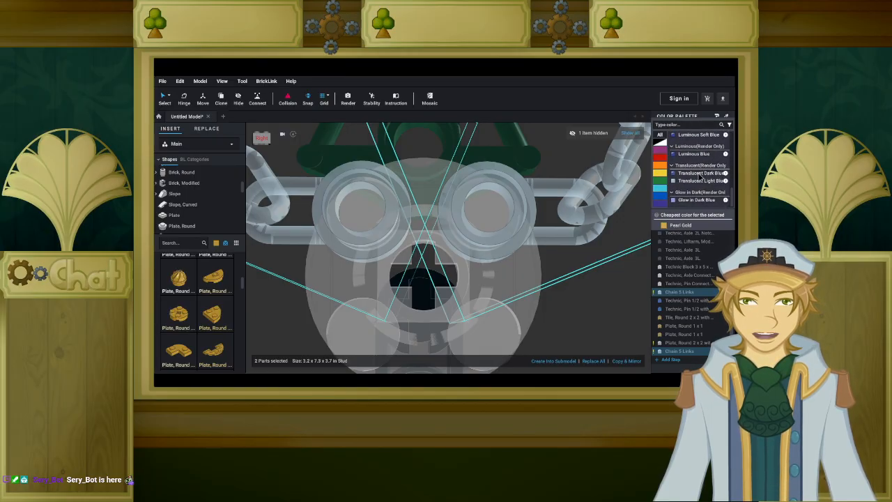
click(699, 176)
Reposition the Trans-Clear round 2 x 2 plate so that its upper studs line up with both chain end loops.
right_drag(603, 285, 604, 308)
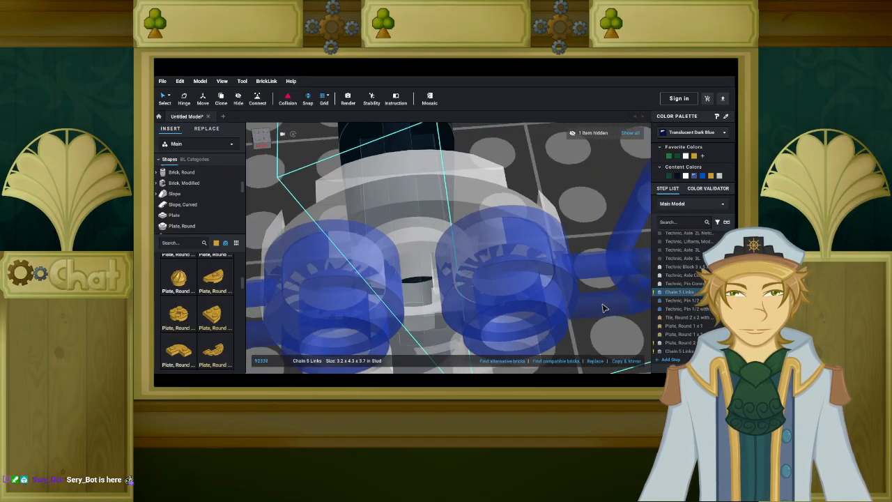
click(462, 203)
right_drag(467, 207, 566, 207)
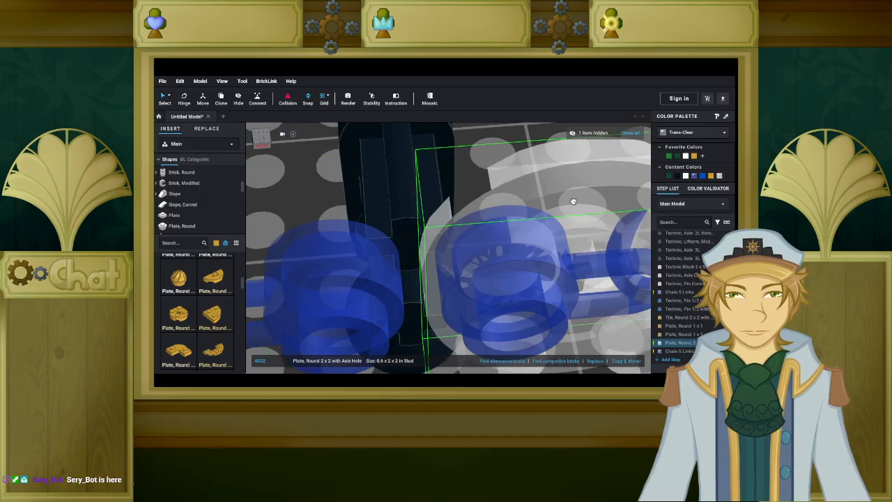
scroll(575, 186, down, 5)
right_drag(574, 186, 538, 284)
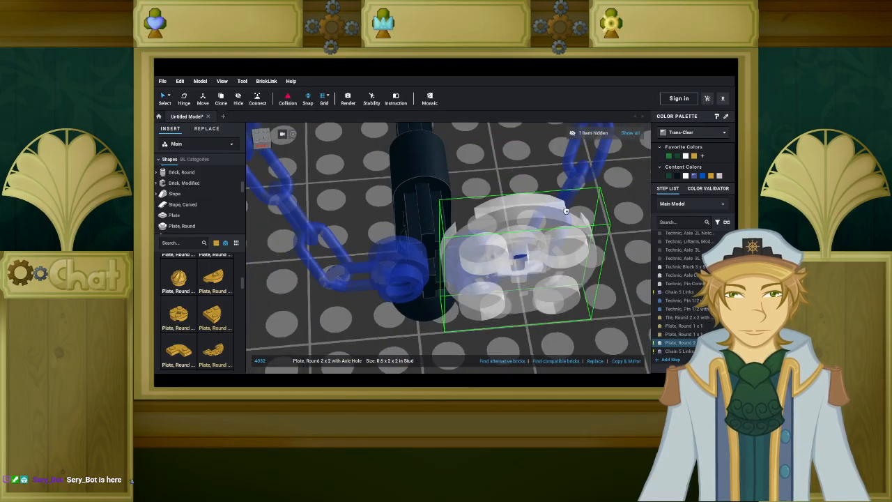
drag(538, 281, 448, 300)
right_drag(461, 298, 549, 181)
drag(550, 181, 538, 182)
right_drag(573, 214, 548, 200)
scroll(548, 200, up, 5)
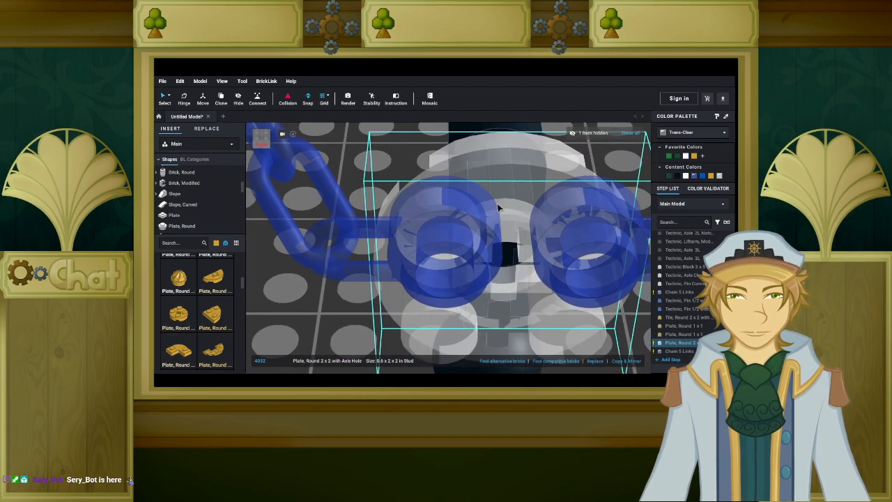
Nudge the end link of one Chain 5 Links piece sideways with the Move tool to align its loop with the clear plate.
click(456, 221)
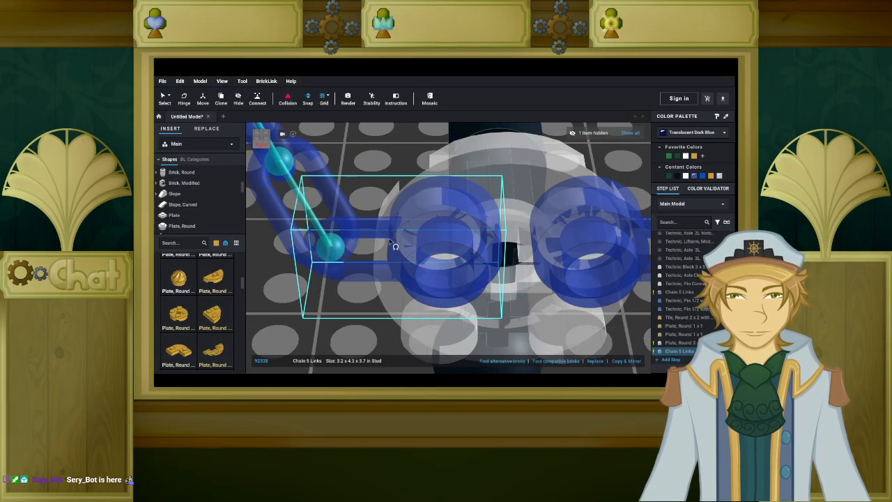
key(m)
drag(424, 252, 425, 254)
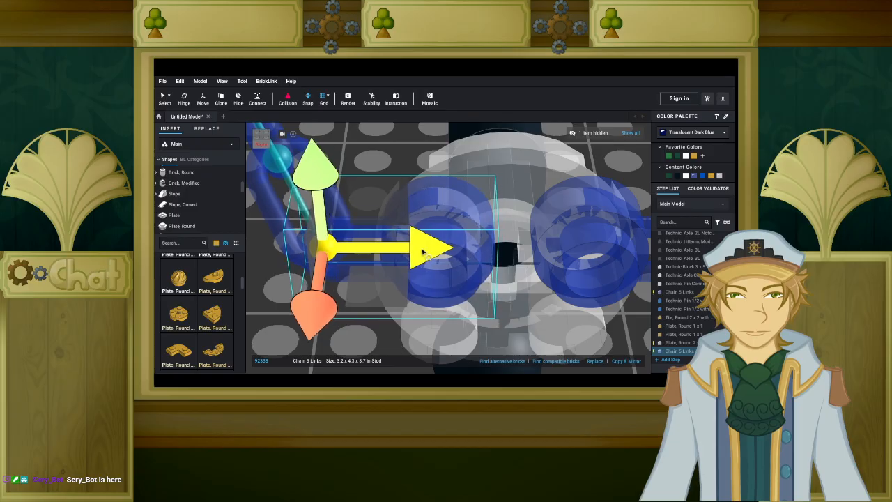
scroll(425, 254, down, 3)
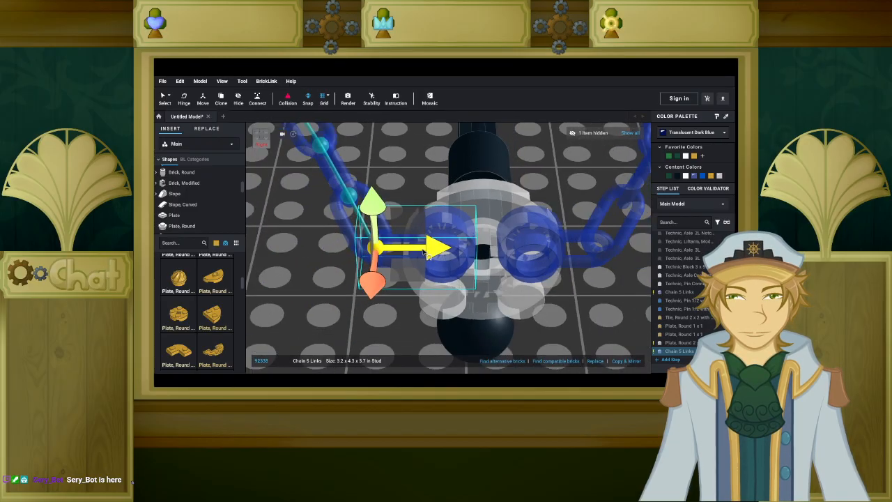
key(Escape)
key(Escape)
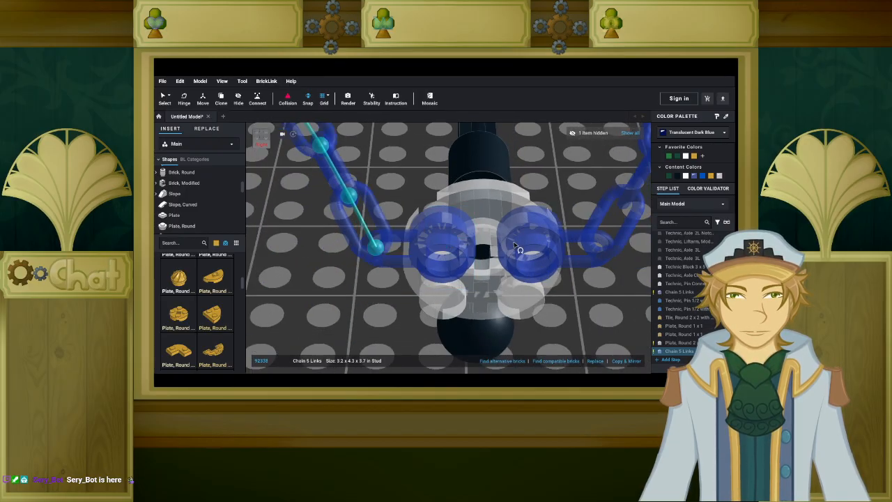
Reseat the clear round 2 x 2 plate against the chain end loops and inspect the contact between them from above.
scroll(553, 232, up, 1)
middle_drag(596, 182, 517, 163)
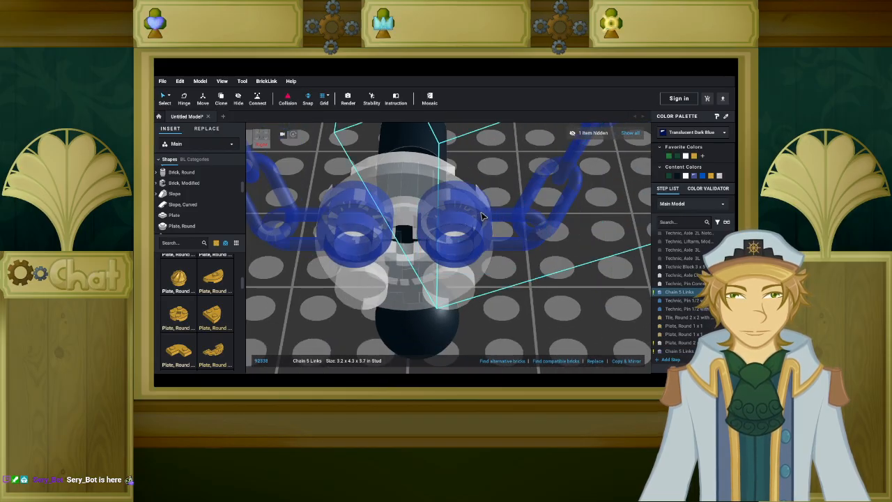
scroll(467, 254, down, 2)
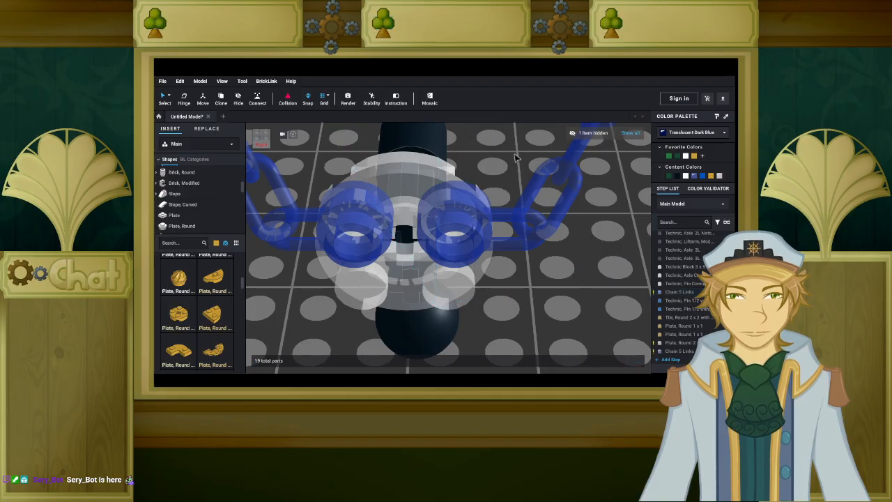
click(481, 174)
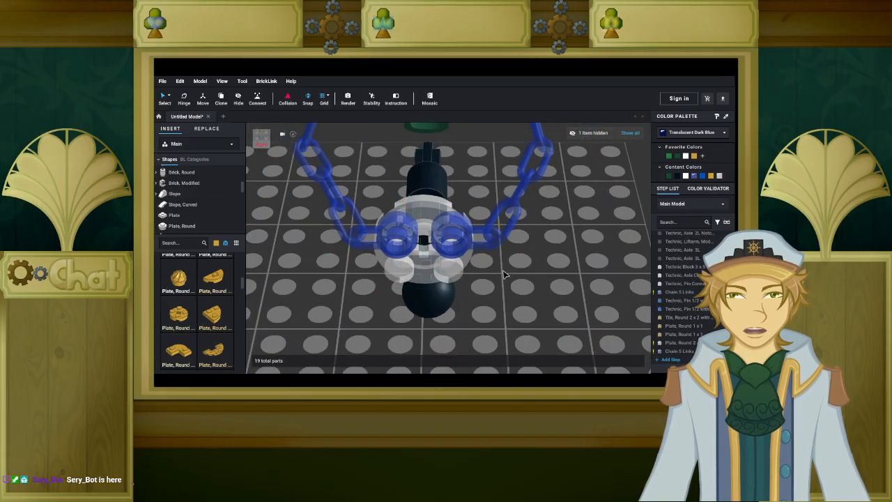
click(447, 299)
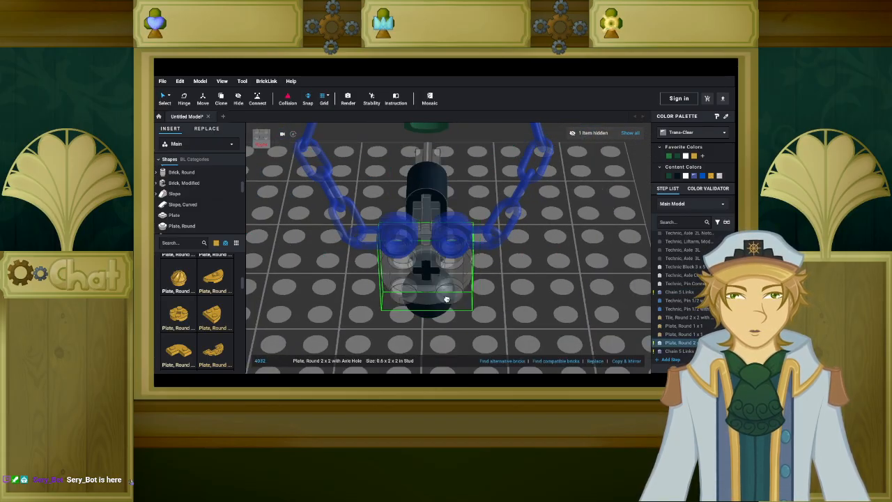
drag(446, 299, 450, 298)
right_drag(480, 300, 442, 281)
click(515, 302)
scroll(515, 303, up, 4)
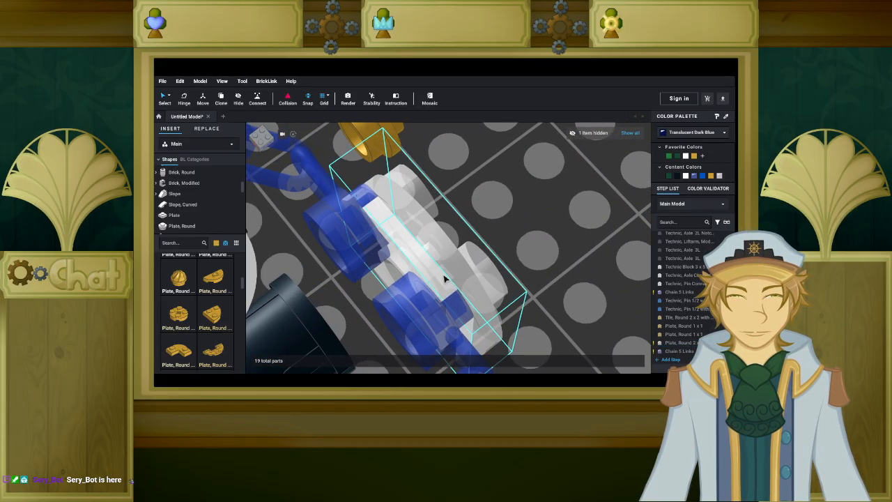
Nudge the opposite Chain 5 Links piece slightly with the Move tool, then check both chains from the front.
click(358, 244)
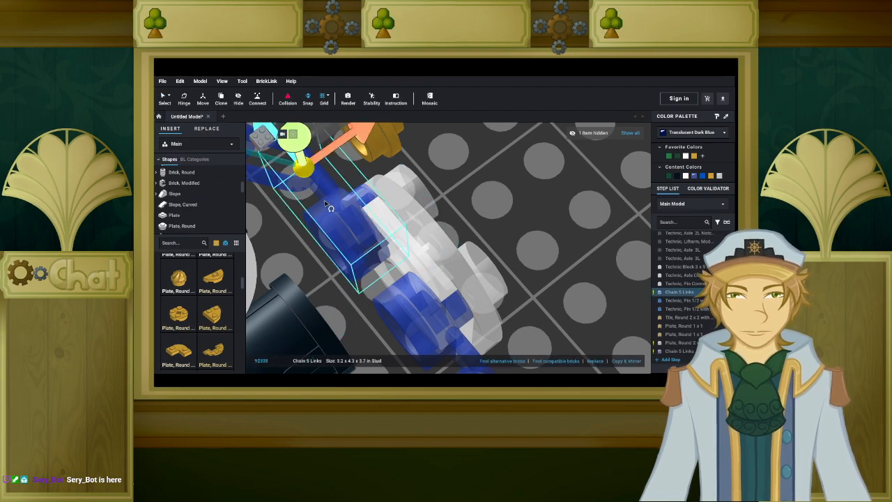
scroll(321, 163, down, 1)
drag(303, 163, 305, 165)
right_drag(515, 232, 286, 200)
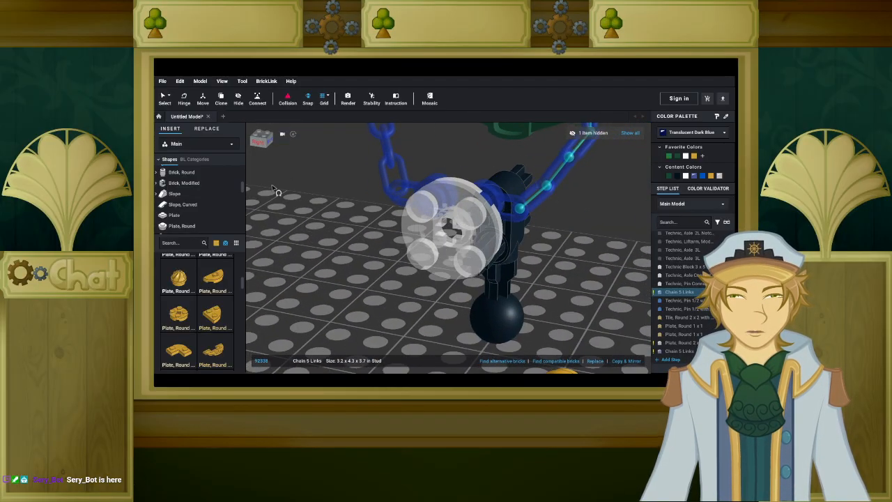
click(162, 98)
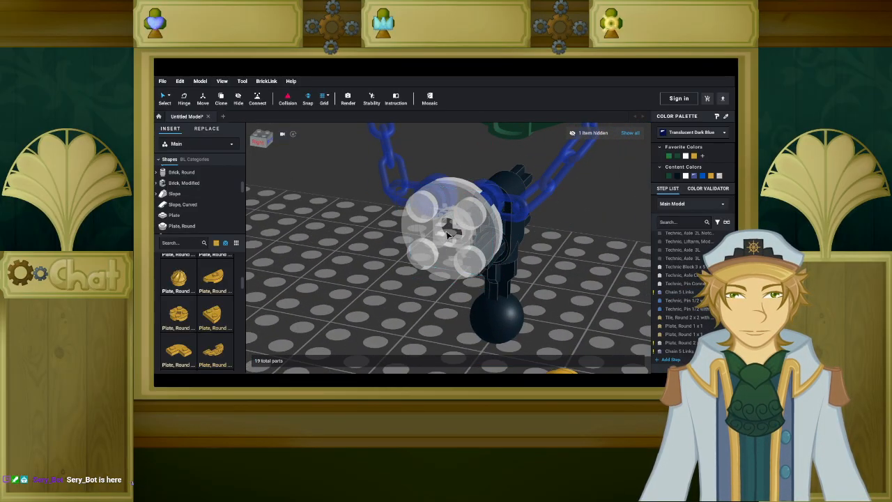
right_drag(329, 245, 358, 240)
click(359, 241)
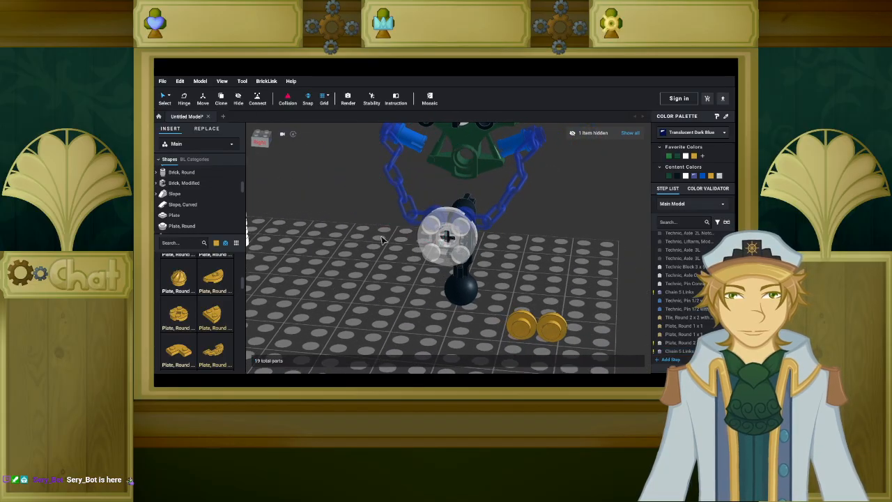
middle_drag(392, 229, 369, 262)
scroll(369, 263, up, 3)
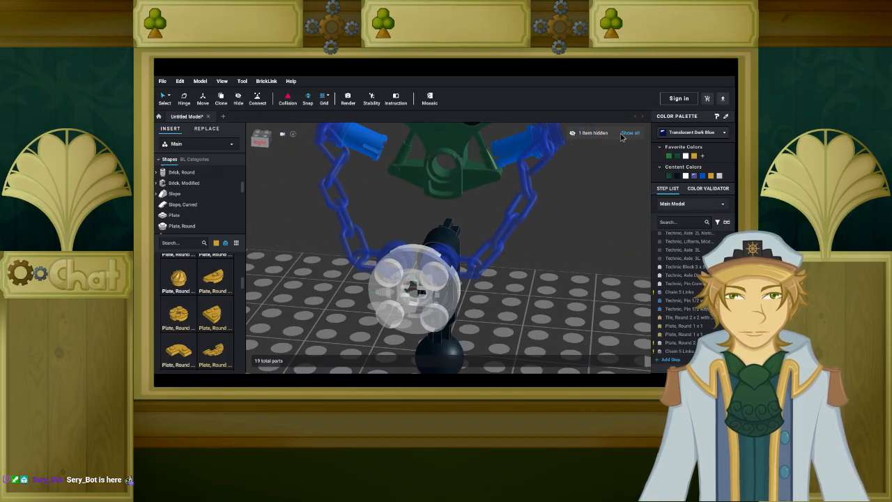
Show all hidden items and move the clear round 2 x 2 plate away from the chains onto the open baseplate.
click(621, 135)
right_drag(550, 280, 547, 285)
mouse_move(444, 288)
mouse_down()
mouse_move(409, 314)
mouse_move(437, 292)
mouse_up()
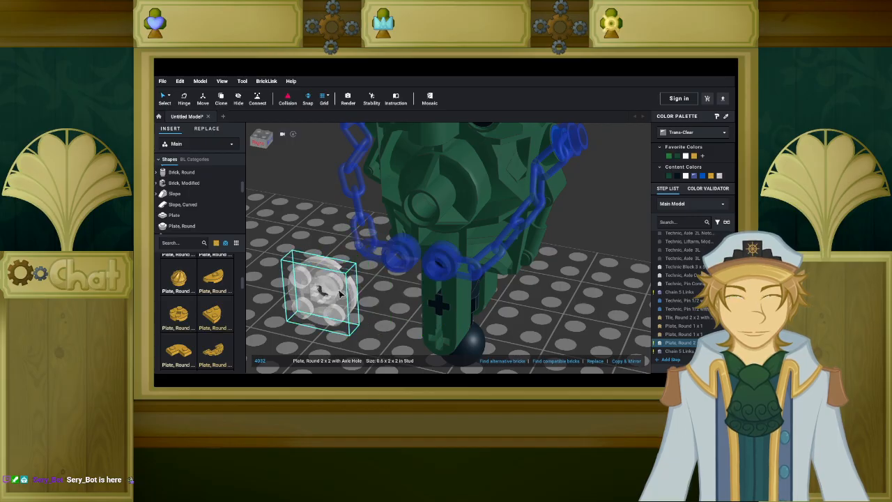
Recolour the round 2 x 2 plate and both Chain 5 Links pieces to Pearl Gold.
scroll(342, 296, down, 10)
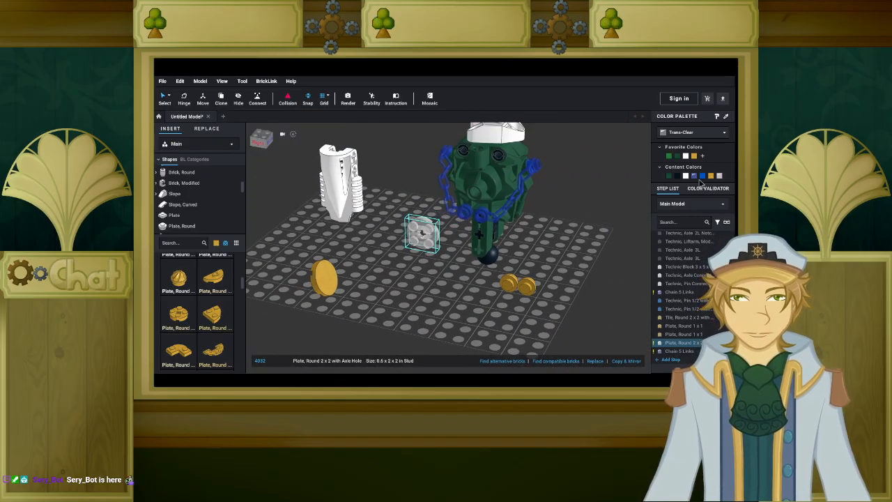
double_click(481, 220)
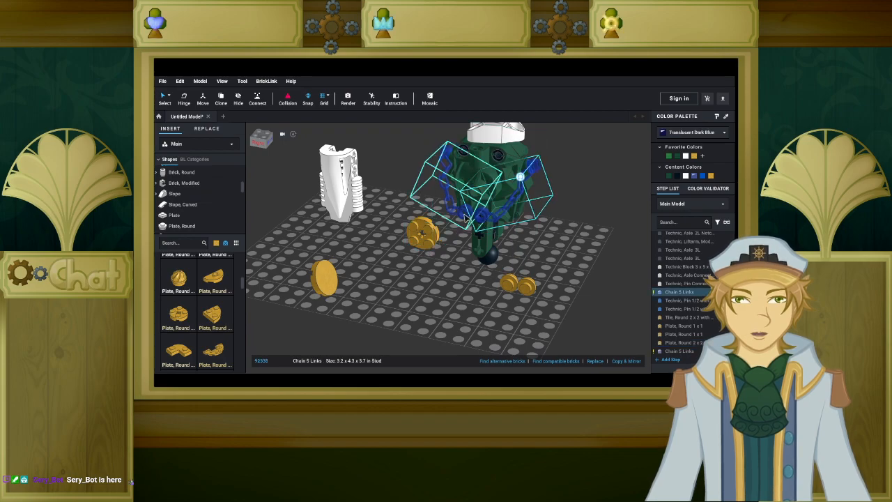
click(711, 176)
scroll(439, 240, up, 3)
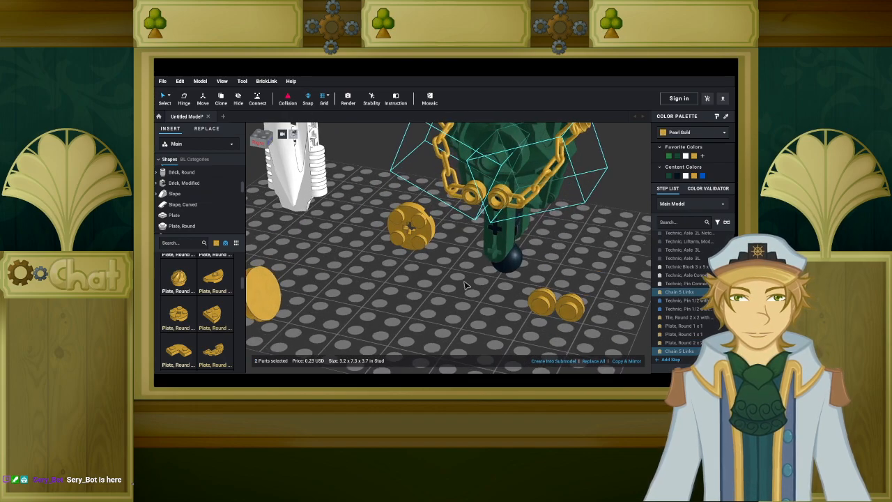
Place the Pearl Gold round 2 x 2 tile in front of the two chain end loops as a medallion and check its seating.
click(324, 286)
drag(282, 299, 485, 212)
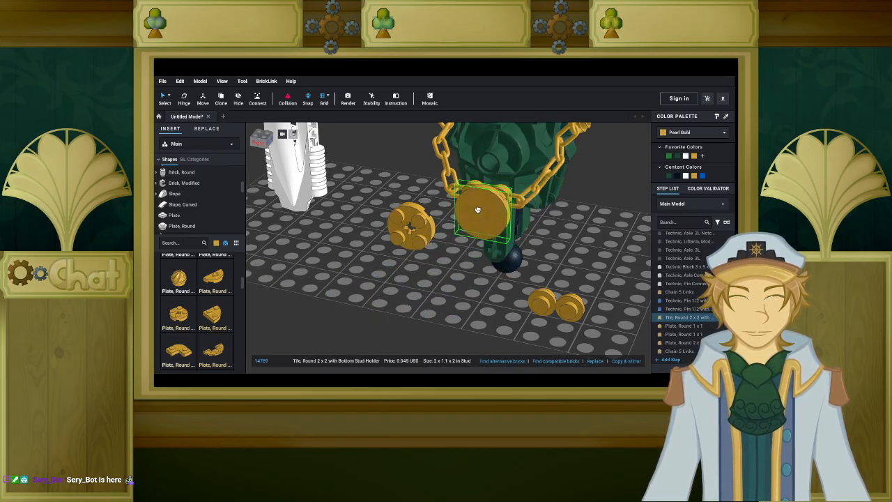
click(442, 273)
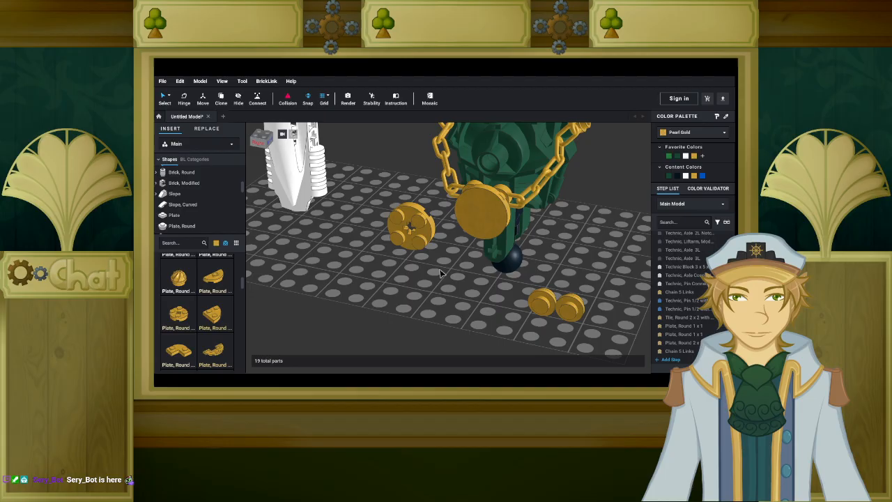
right_drag(442, 273, 460, 267)
middle_drag(457, 265, 438, 308)
scroll(438, 308, up, 2)
scroll(438, 307, up, 3)
right_drag(437, 308, 423, 316)
click(469, 214)
click(471, 213)
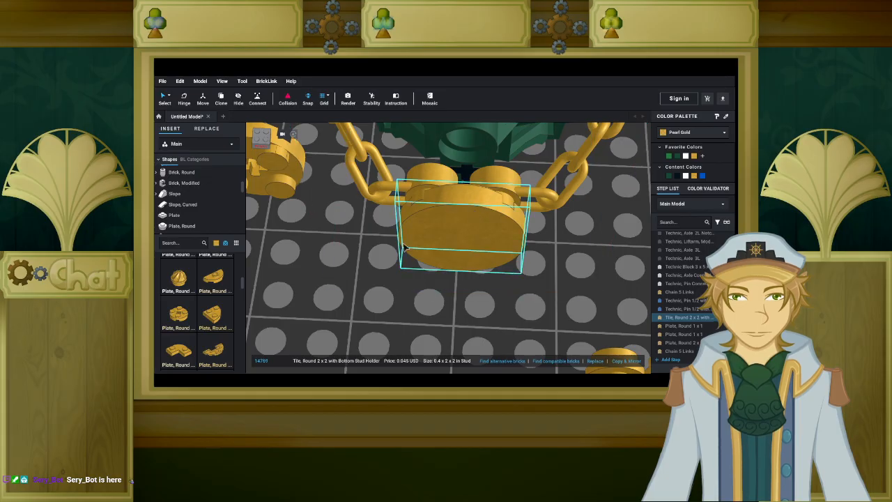
click(373, 260)
Attach the two loose gold round 1 x 1 plates to the back of the medallion tile, below the chain end loops.
right_drag(370, 261, 347, 310)
drag(345, 308, 433, 240)
drag(308, 328, 395, 244)
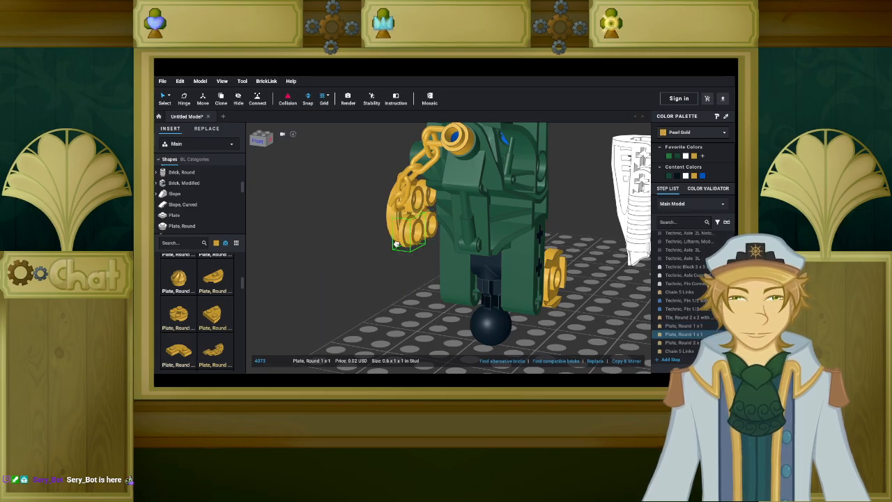
right_drag(402, 240, 362, 273)
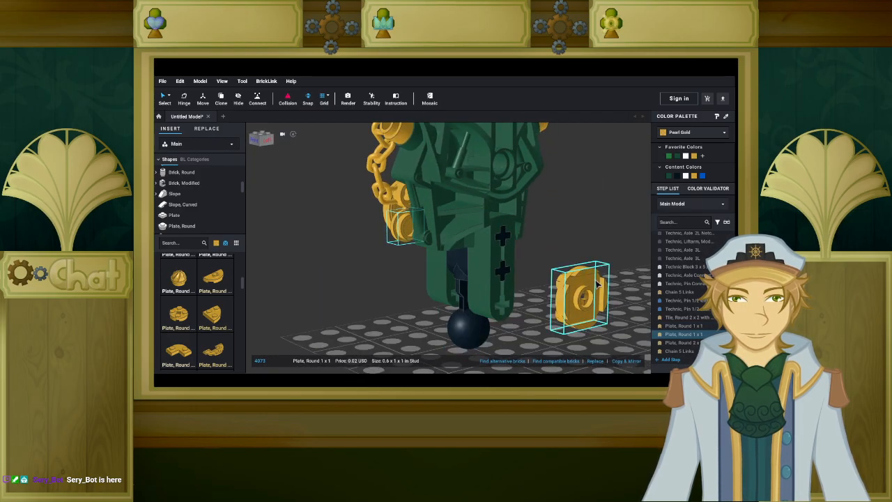
Attach the gold round 2 x 2 plate with axle hole behind the chain end loops and round 1 x 1 plates.
click(483, 270)
drag(483, 270, 356, 287)
right_drag(357, 286, 383, 275)
drag(338, 299, 439, 223)
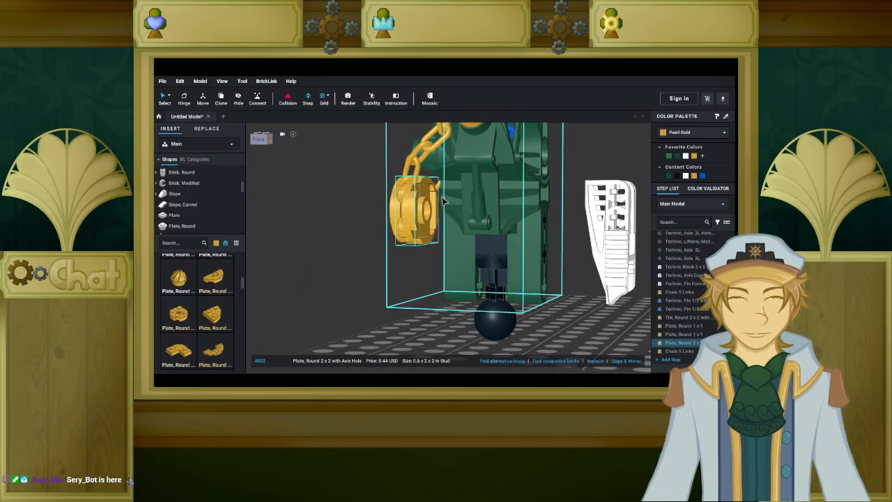
right_drag(349, 262, 412, 218)
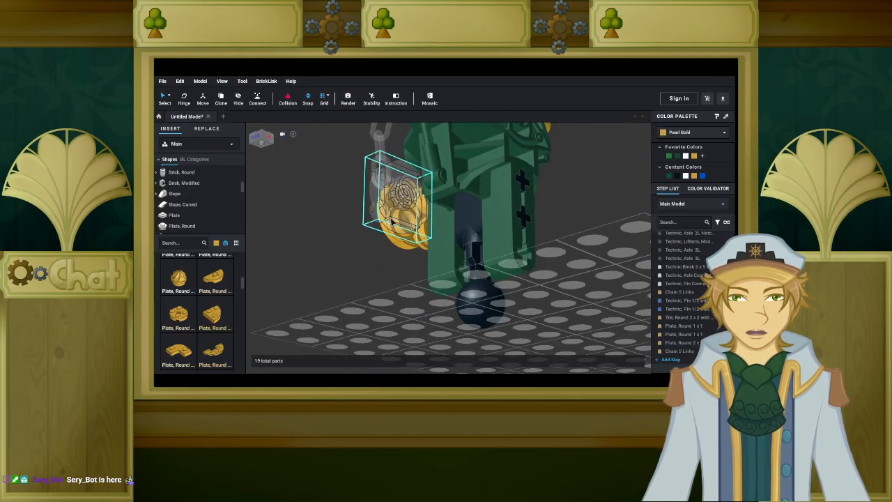
click(333, 237)
Examine the assembled gold chain and medallion on the whole model and browse the available round plates.
right_drag(332, 237, 526, 268)
scroll(380, 251, down, 3)
scroll(519, 248, up, 2)
scroll(503, 253, up, 2)
scroll(490, 257, down, 4)
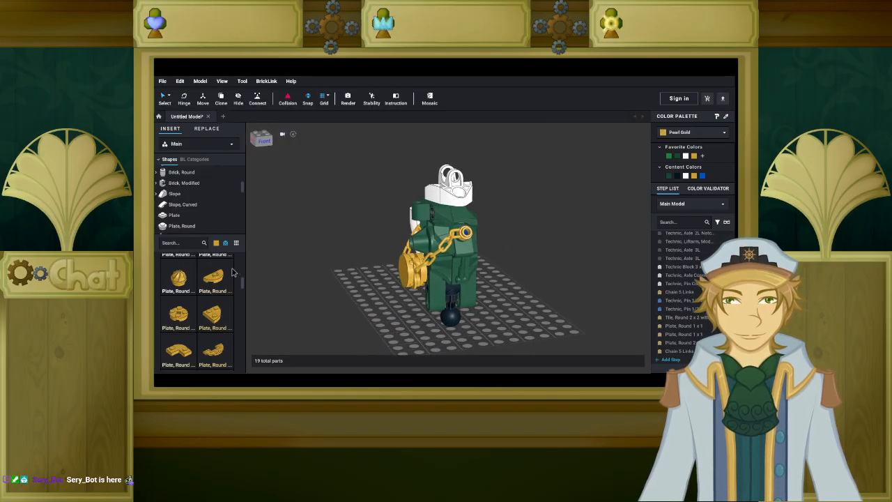
scroll(185, 277, down, 6)
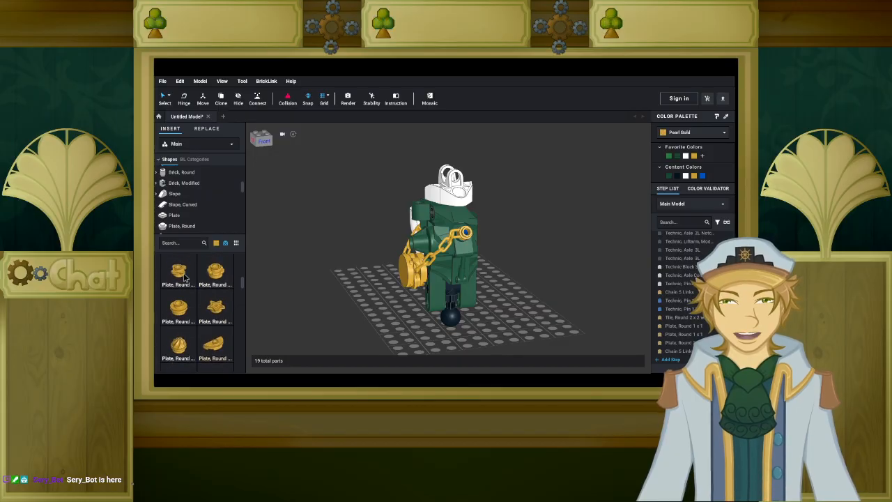
scroll(219, 357, up, 3)
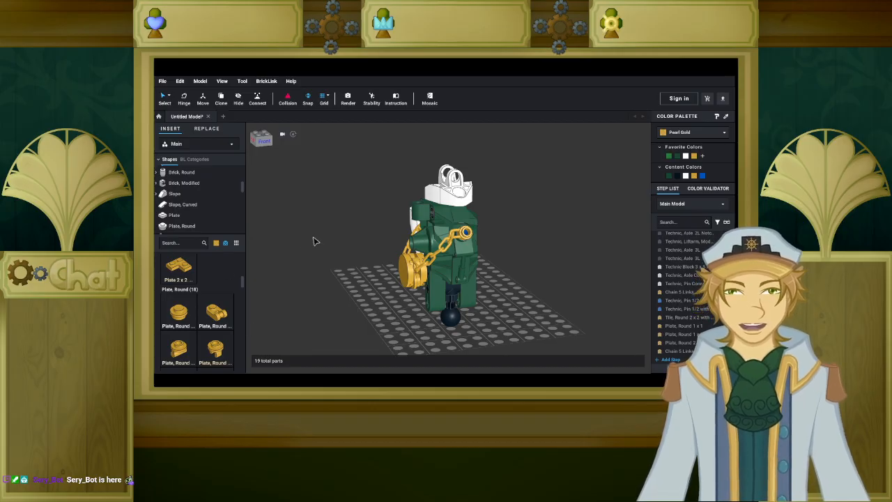
Delete the loose white part standing beside the green model.
right_drag(287, 262, 312, 249)
scroll(314, 248, up, 3)
key(Delete)
mouse_move(366, 267)
right_down()
mouse_move(349, 261)
mouse_move(356, 269)
right_up()
scroll(349, 262, up, 3)
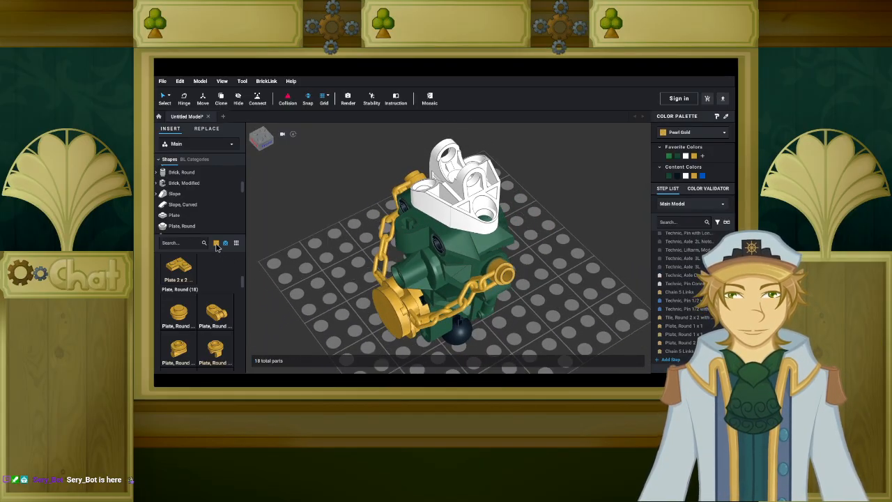
Set the part library colour to White and open the Bionicle category.
click(216, 244)
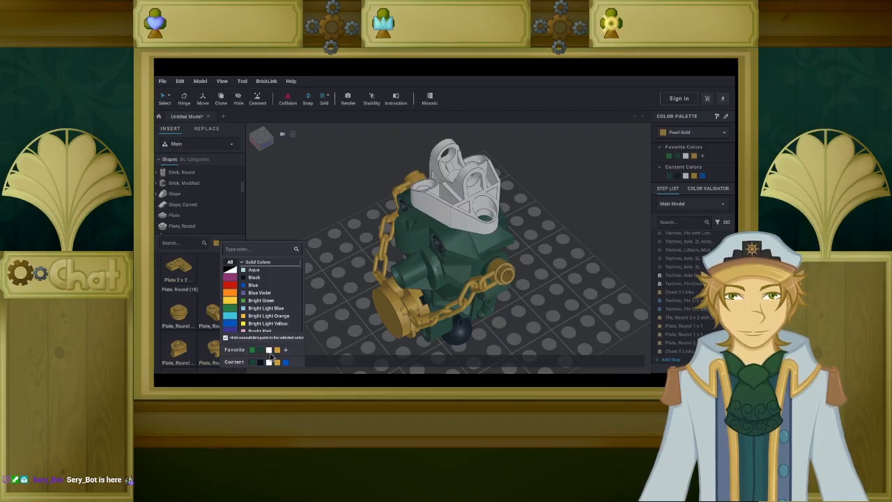
click(270, 350)
scroll(192, 200, down, 3)
click(195, 194)
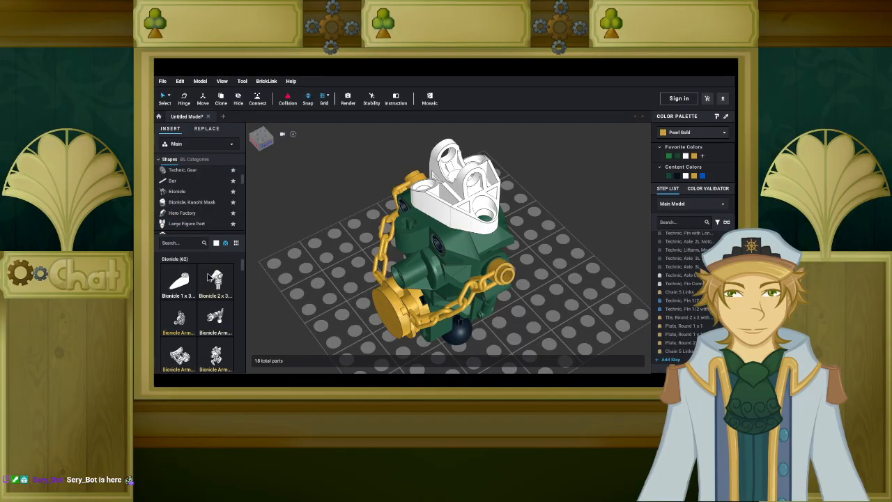
Try a white Bionicle Mask Hau from the Kanohi Mask category beside the green model, and delete it.
click(191, 203)
right_drag(297, 273, 286, 248)
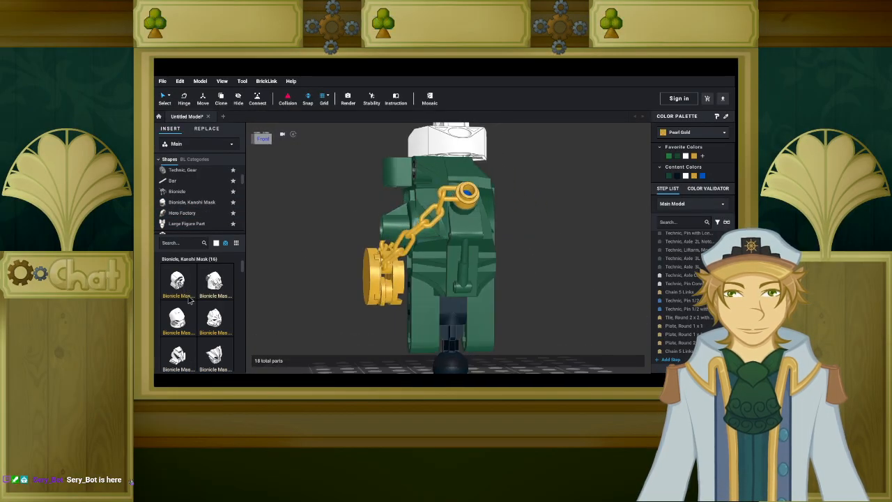
drag(177, 317, 399, 279)
right_drag(391, 279, 365, 271)
drag(362, 216, 386, 261)
right_drag(386, 262, 386, 273)
drag(387, 274, 356, 280)
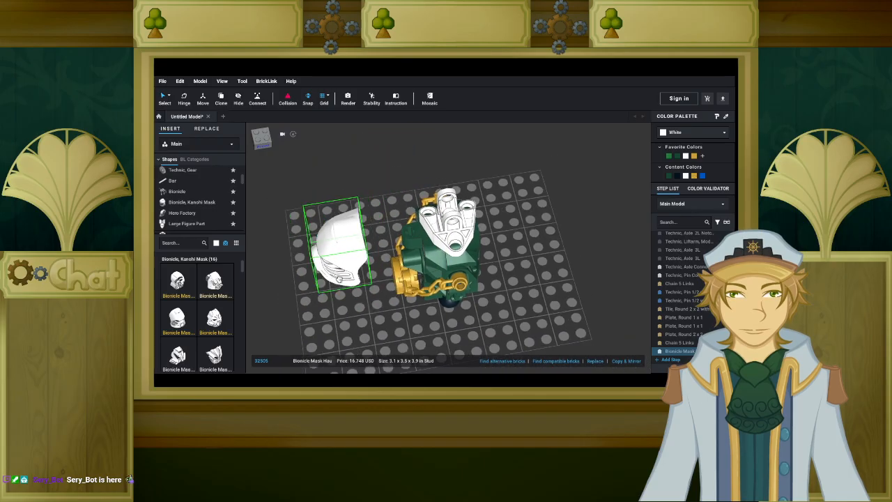
right_drag(355, 279, 364, 273)
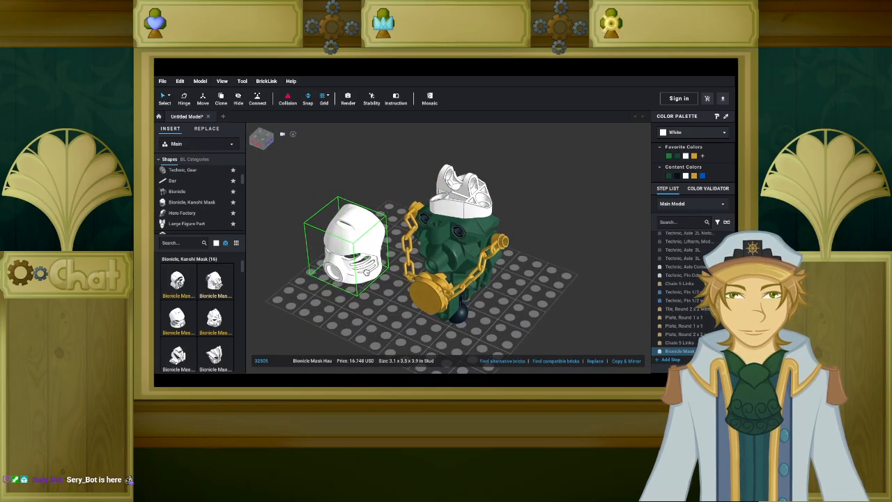
scroll(364, 273, up, 4)
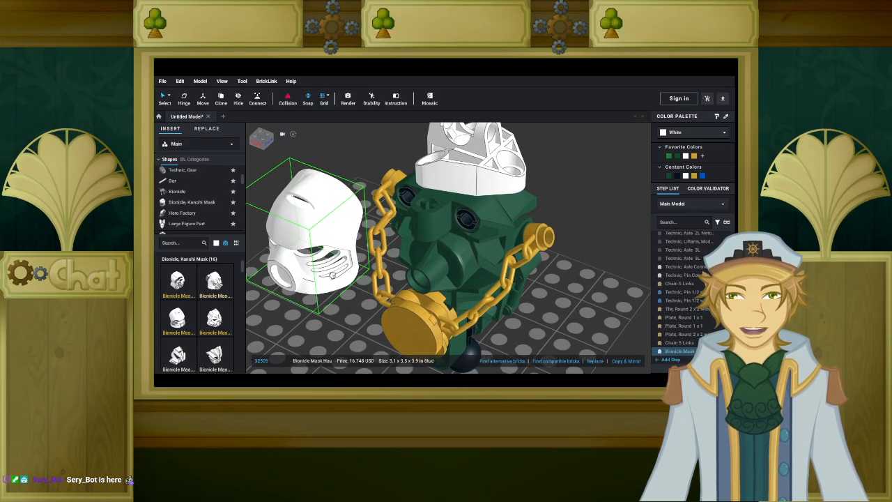
drag(334, 276, 331, 279)
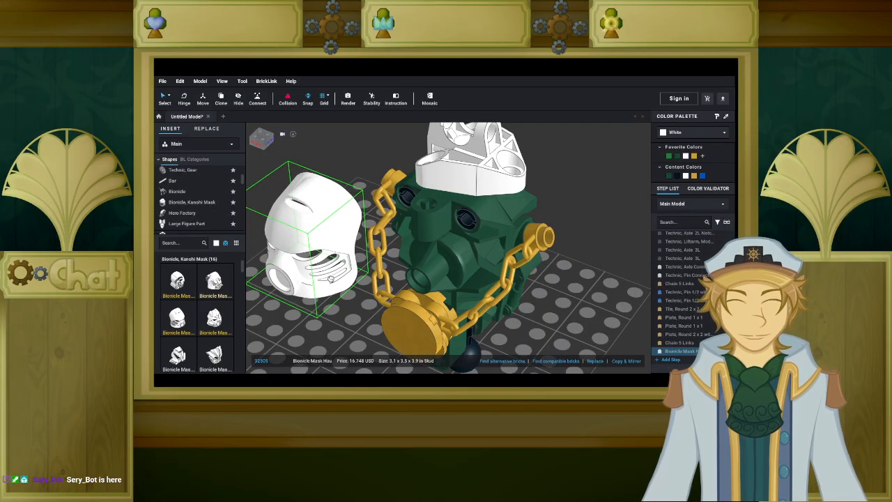
key(Delete)
Add a white Bionicle Mask Kakama and place it on the baseplate beside the green model.
scroll(216, 299, down, 3)
drag(265, 307, 425, 296)
right_drag(297, 292, 386, 279)
middle_drag(386, 278, 340, 281)
scroll(341, 278, up, 3)
click(424, 260)
scroll(426, 256, up, 3)
click(477, 261)
right_drag(477, 261, 443, 257)
drag(443, 257, 563, 314)
right_drag(563, 313, 579, 319)
drag(579, 318, 581, 322)
Add a white round 1 x 1 plate to the green model's snout above the gold medallion.
scroll(195, 183, down, 1)
scroll(195, 182, down, 5)
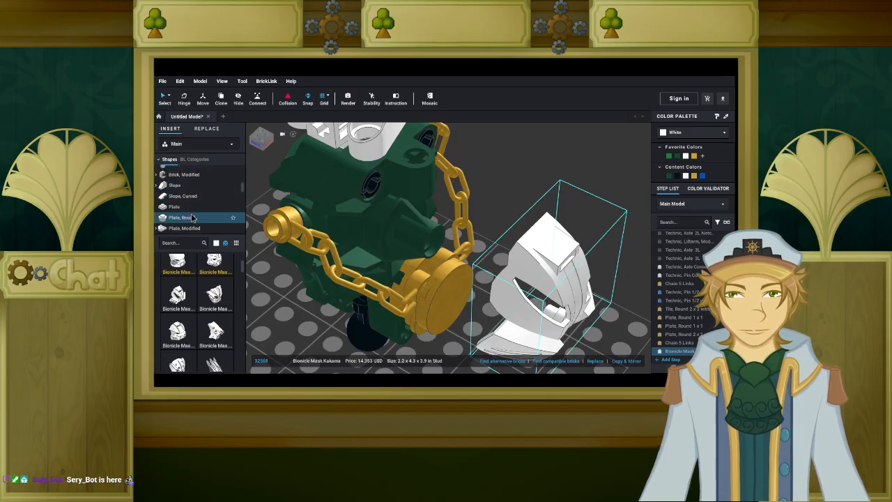
click(192, 217)
click(179, 282)
right_drag(306, 321, 287, 317)
right_drag(461, 244, 509, 278)
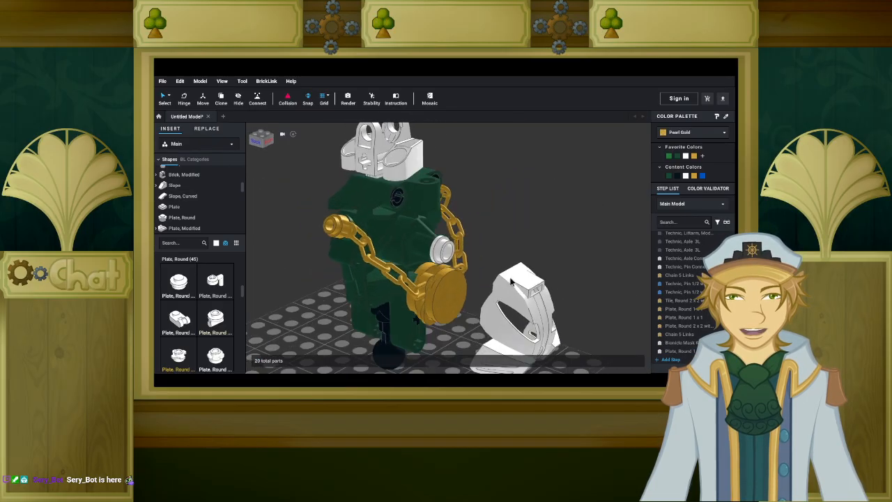
Try the Kakama mask on the front of the green model and move it back off.
drag(548, 349, 461, 256)
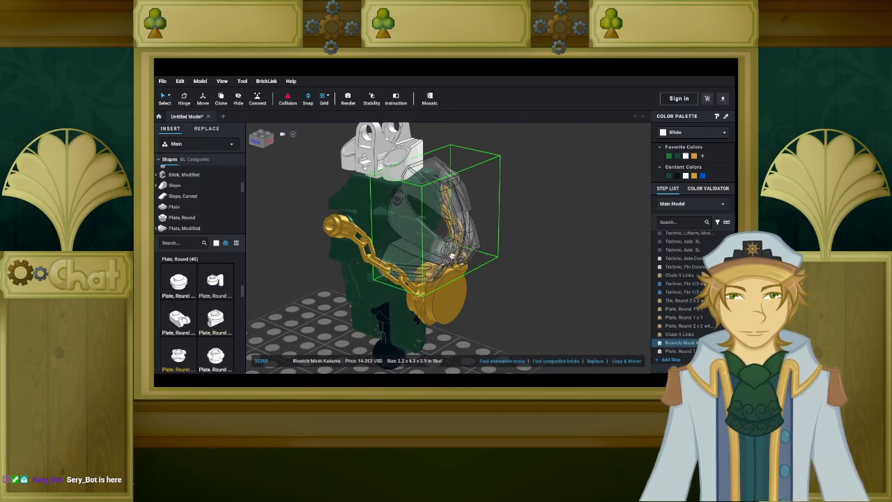
right_drag(455, 248, 382, 255)
drag(446, 256, 355, 242)
right_drag(356, 242, 492, 264)
Move the white round 1 x 1 plate from the green model onto the connector inside the Kakama mask.
drag(441, 261, 515, 284)
middle_drag(514, 284, 494, 186)
right_drag(494, 185, 441, 199)
drag(441, 213, 503, 298)
middle_drag(503, 298, 439, 222)
drag(439, 222, 544, 269)
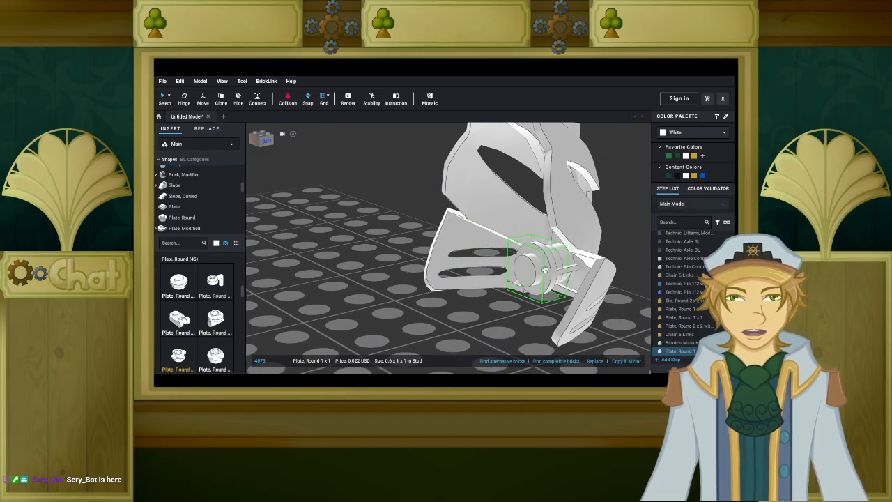
Turn the round 1 x 1 plate around, try it on the mask's connector again, and set it aside.
click(377, 215)
right_drag(377, 215, 488, 256)
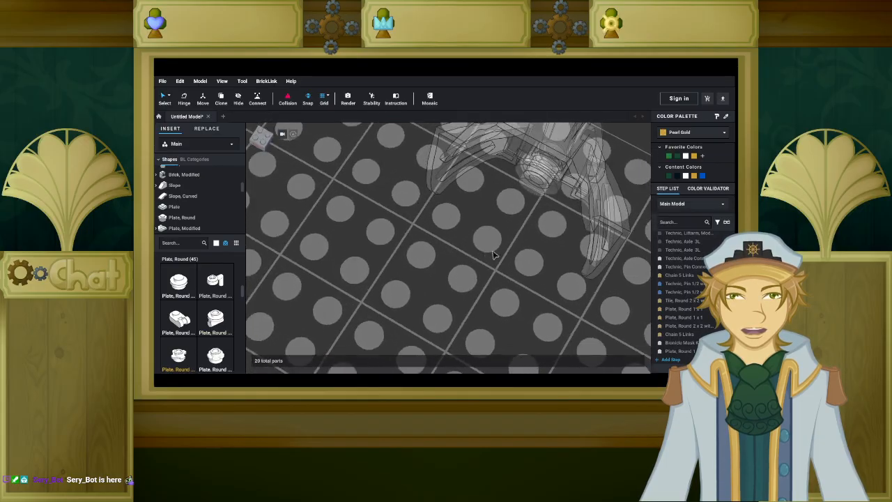
click(530, 182)
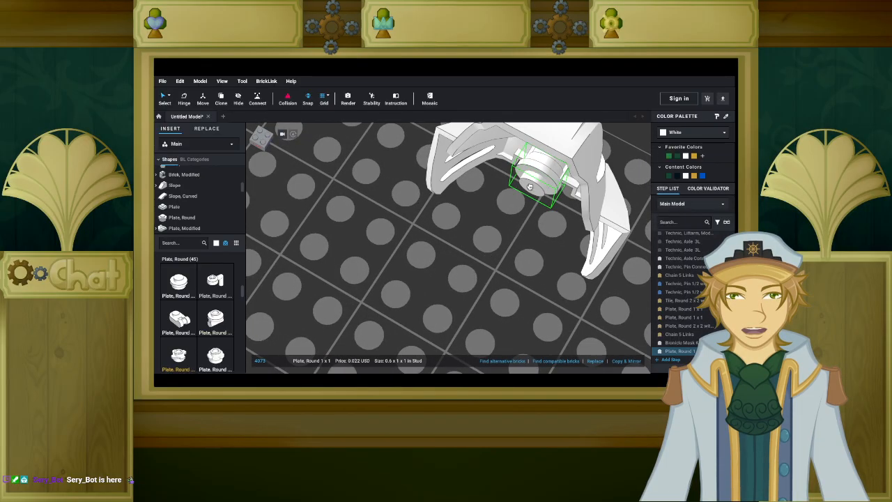
click(467, 242)
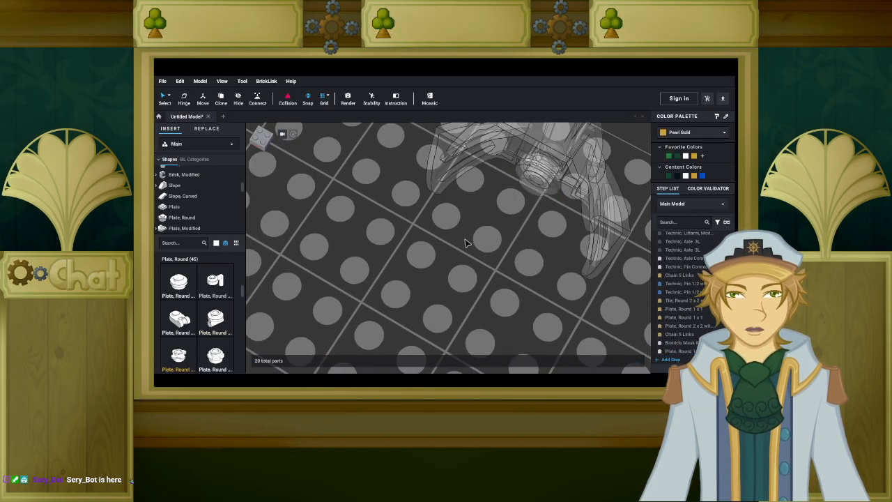
click(527, 176)
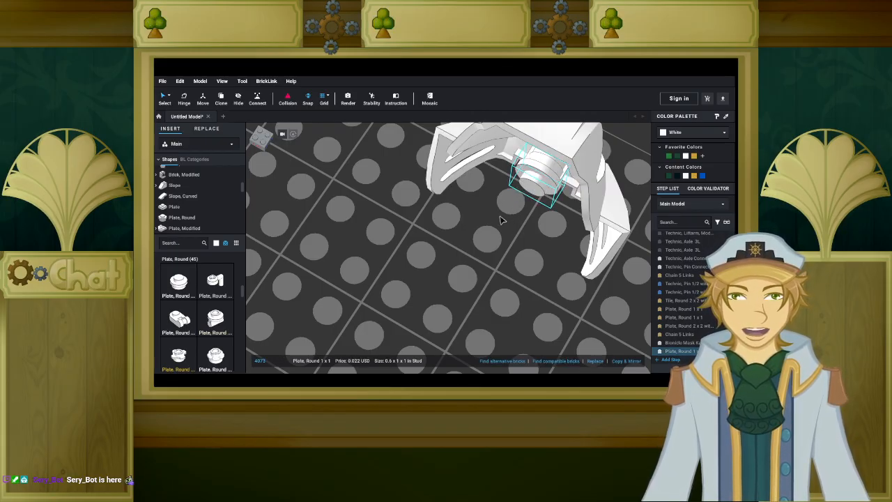
right_drag(495, 218, 510, 201)
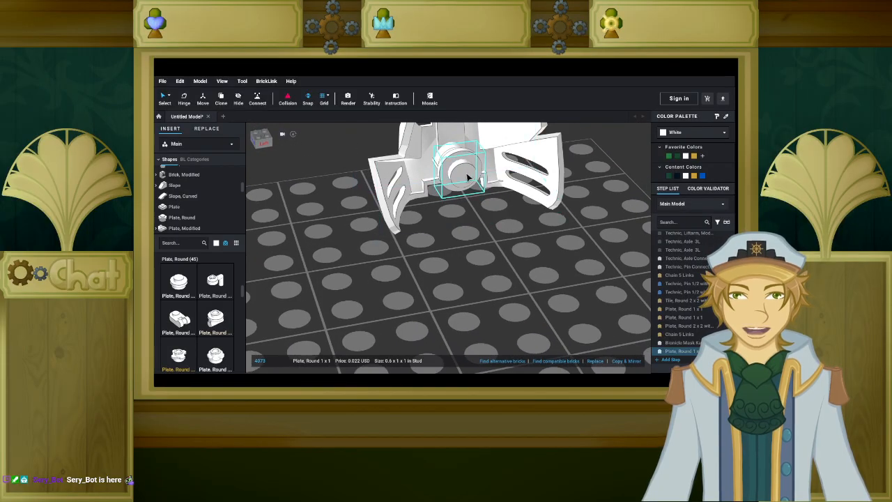
drag(468, 177, 505, 243)
key(Right)
mouse_move(506, 246)
right_down()
mouse_move(524, 229)
mouse_move(517, 242)
right_up()
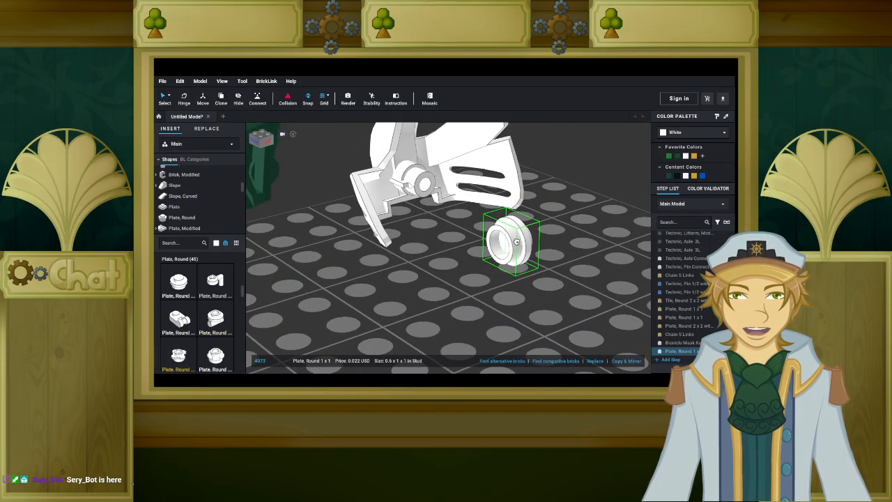
drag(517, 242, 419, 180)
right_drag(420, 180, 448, 237)
drag(444, 242, 260, 230)
Attach a white Technic Liftarm Thick 1 x 1 (Spacer) to the connector inside the Kakama mask.
scroll(199, 190, down, 8)
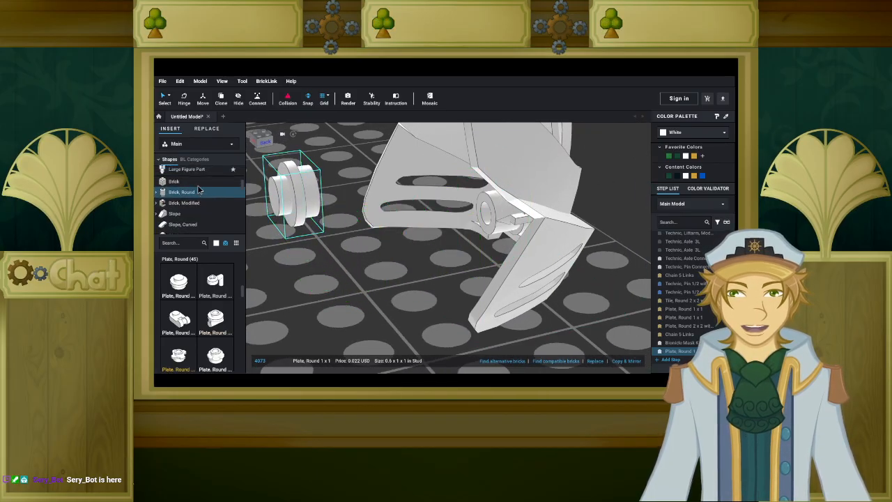
scroll(197, 185, up, 2)
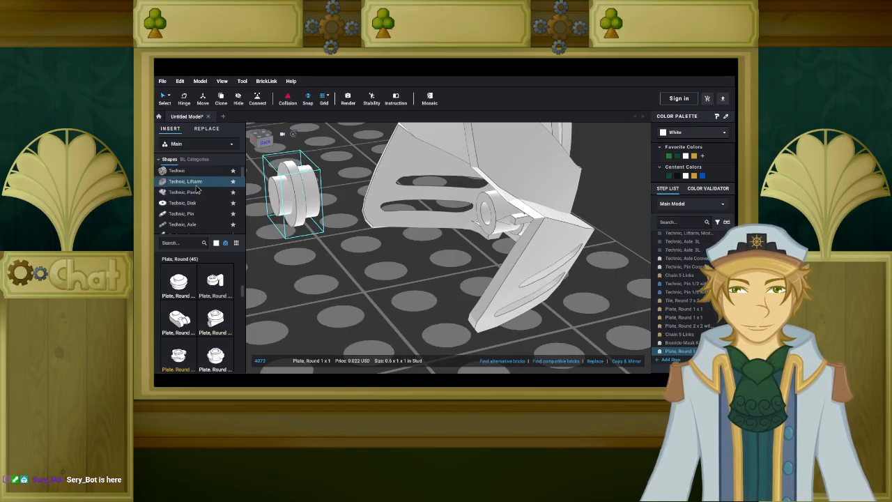
scroll(197, 189, down, 4)
scroll(197, 187, up, 4)
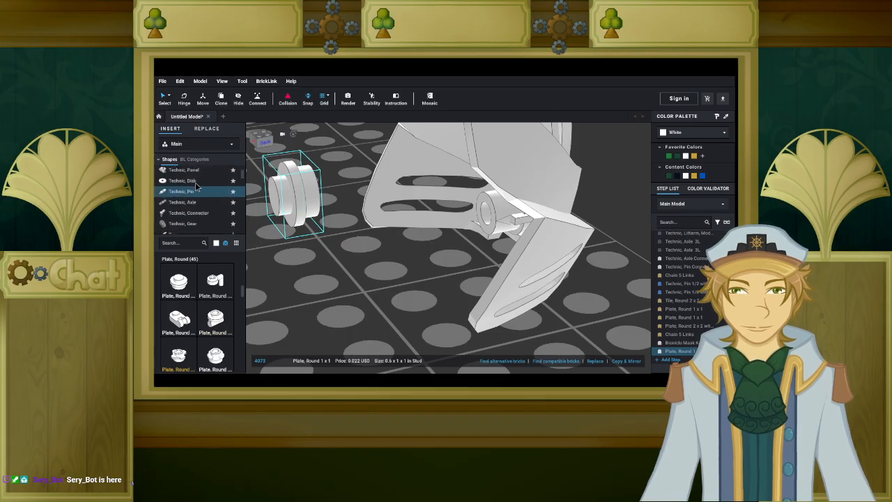
click(198, 183)
click(177, 289)
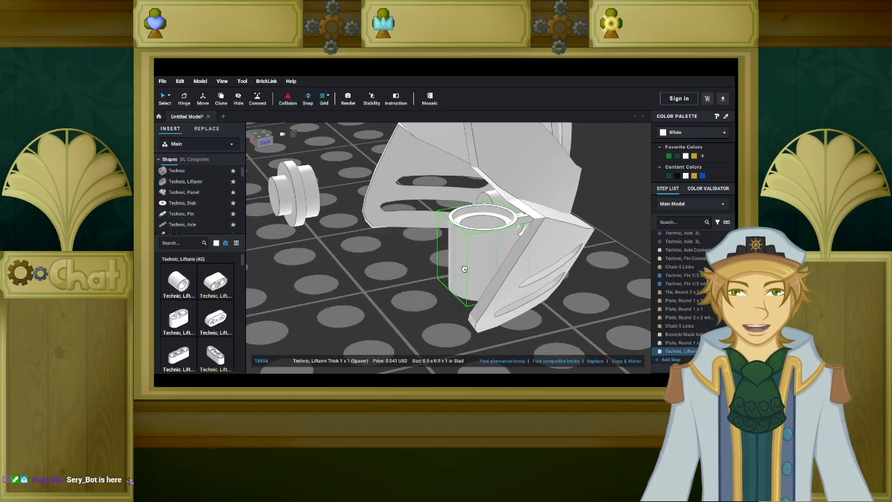
key(Up)
right_drag(437, 266, 411, 256)
click(369, 217)
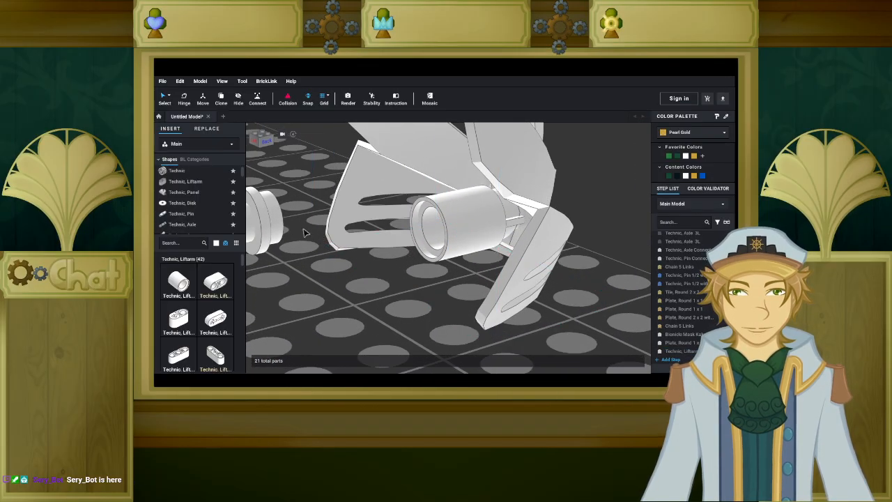
Delete the loose white round 1 x 1 plate beside the mask.
click(269, 225)
click(452, 229)
scroll(342, 249, down, 3)
right_drag(333, 253, 376, 222)
click(392, 215)
key(Escape)
scroll(422, 268, down, 6)
scroll(421, 261, up, 4)
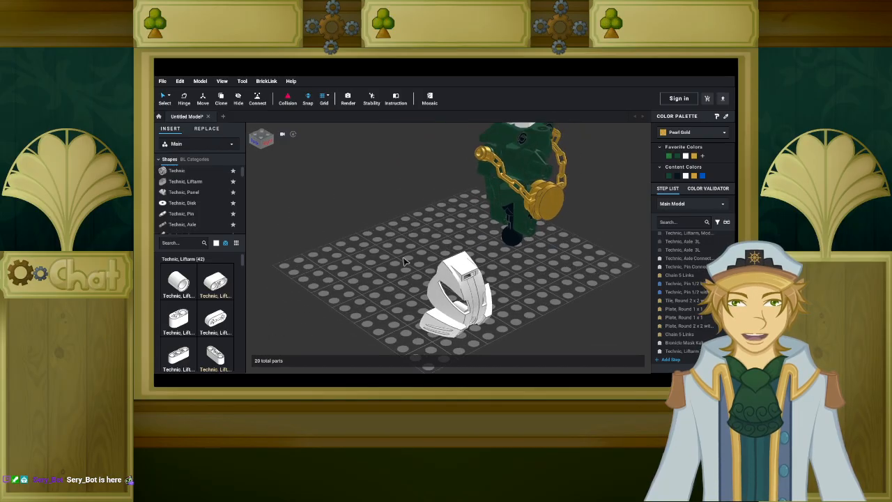
Set the part library colour to Black and insert a Technic pin into the front of the green model's snout.
click(225, 243)
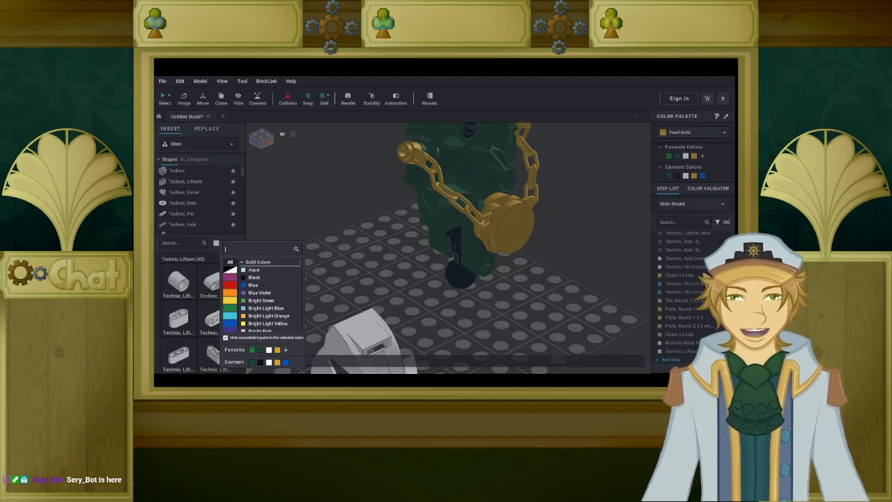
click(389, 278)
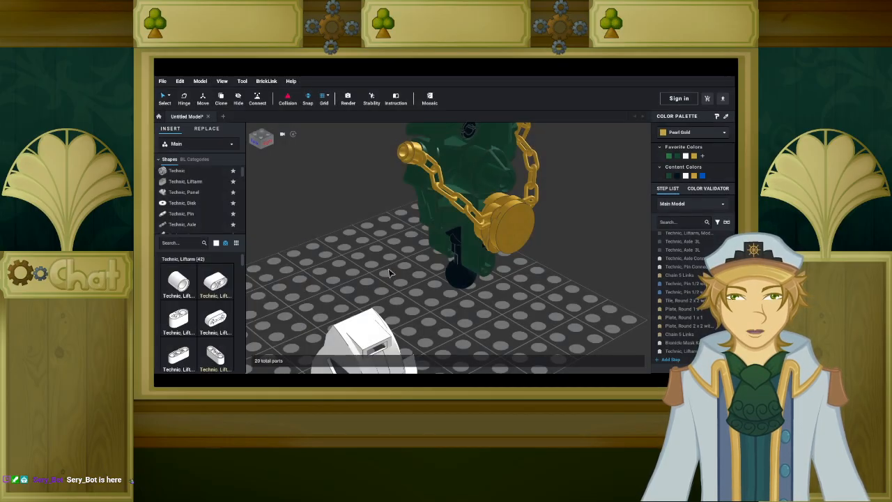
scroll(389, 275, up, 2)
click(216, 243)
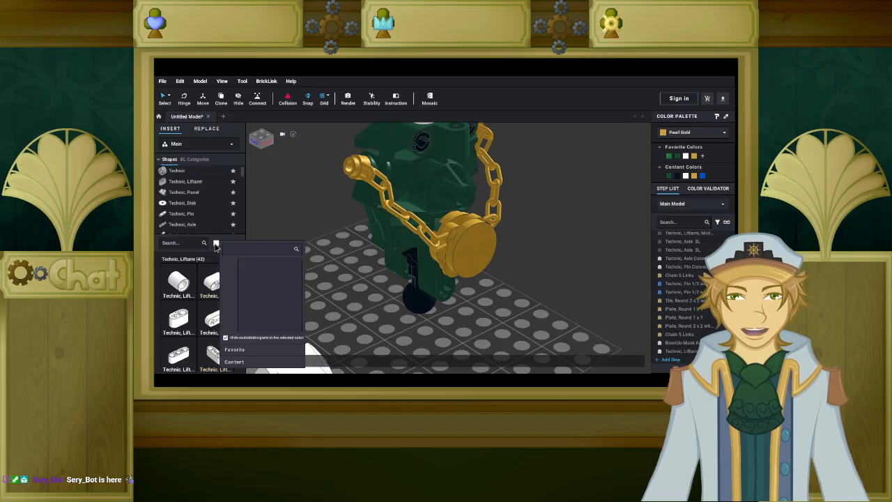
click(255, 284)
scroll(190, 202, down, 2)
click(190, 200)
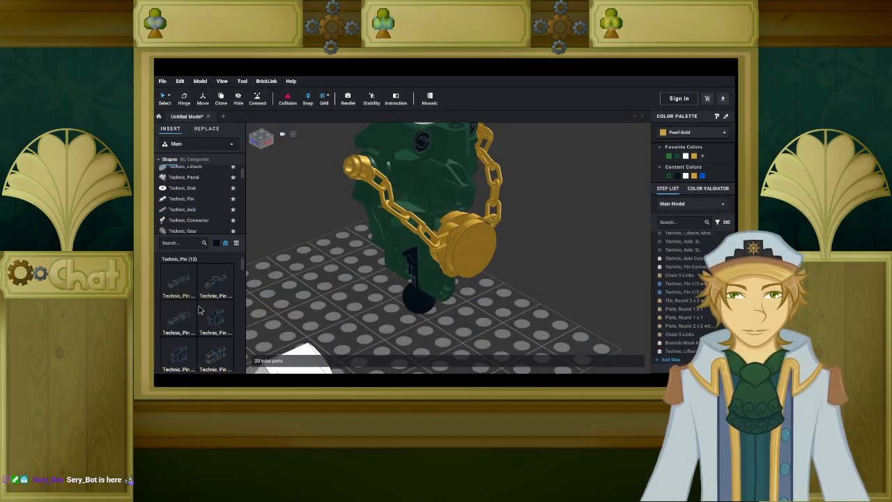
drag(195, 303, 467, 194)
scroll(467, 194, down, 5)
scroll(500, 287, down, 3)
Move the Kakama mask and its spacer together onto the front of the green model.
click(466, 322)
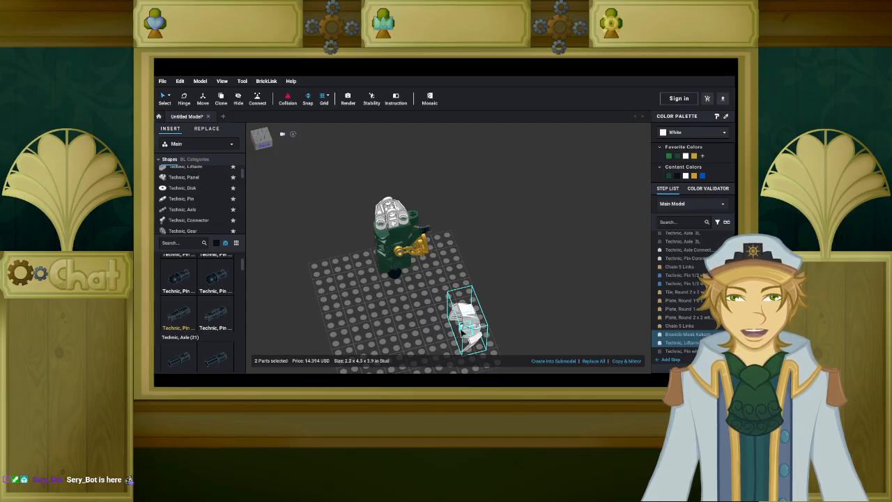
drag(465, 321, 424, 227)
right_drag(479, 307, 413, 258)
click(413, 259)
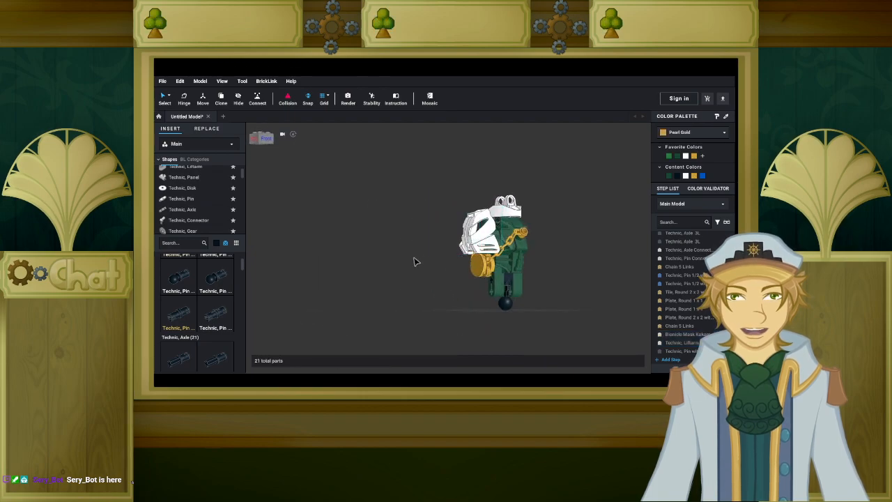
right_drag(402, 306, 332, 301)
scroll(406, 333, up, 3)
scroll(343, 324, up, 4)
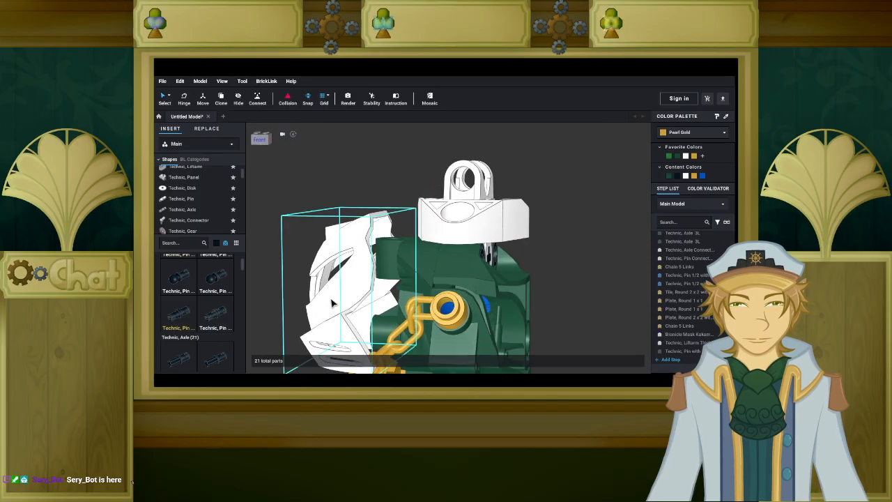
Insert a black 1L Technic axle with a ball end into the upright hole on top of the green model.
click(208, 201)
click(209, 210)
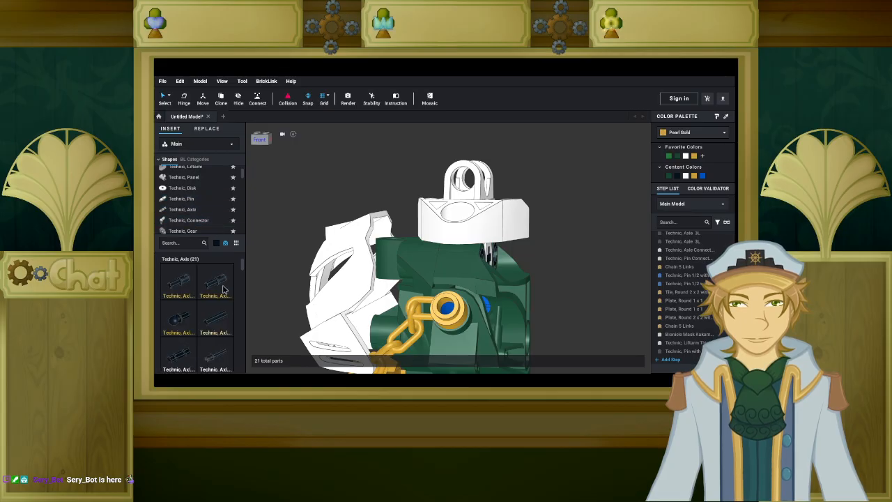
scroll(215, 288, down, 1)
scroll(215, 291, down, 1)
click(189, 303)
right_drag(276, 280, 281, 240)
click(389, 228)
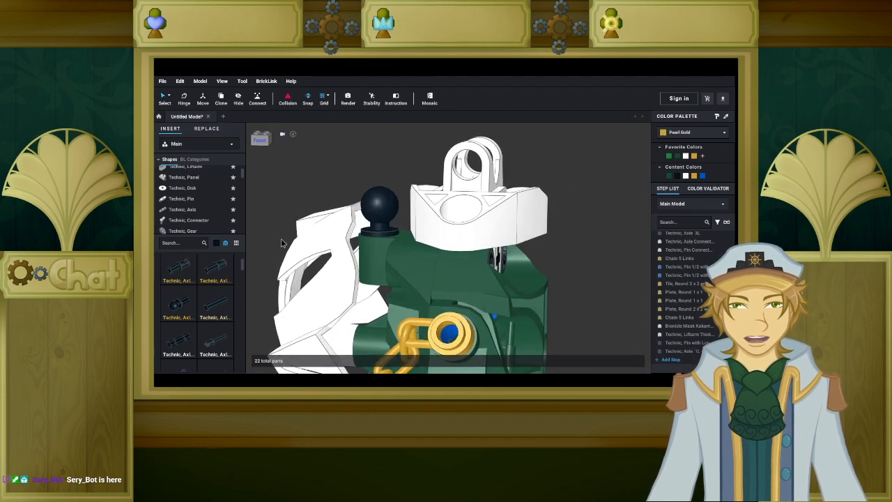
Examine the clearance between the mask, the black ball joint and the white top part from several angles.
scroll(283, 245, up, 1)
click(305, 286)
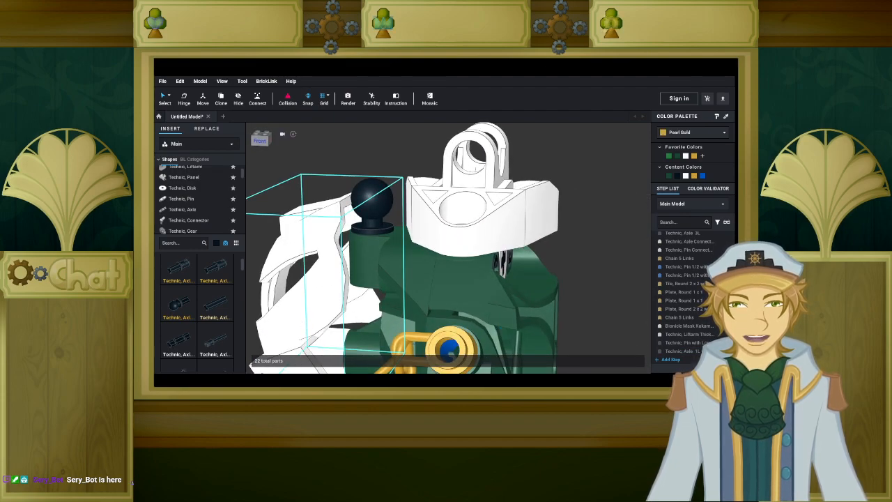
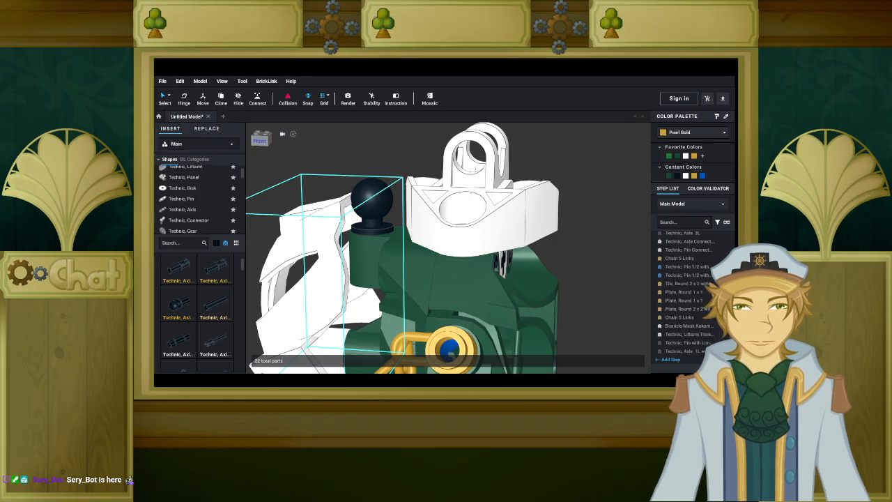
click(569, 260)
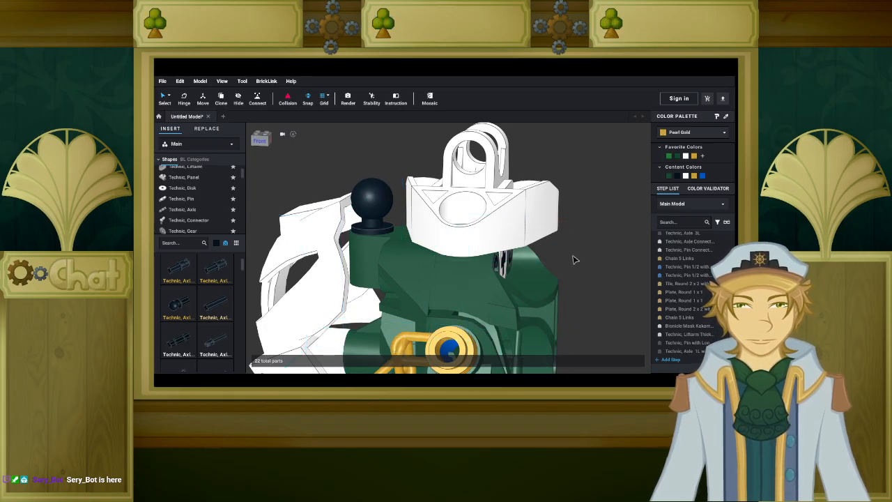
right_drag(559, 258, 566, 278)
middle_drag(566, 278, 644, 290)
scroll(499, 282, up, 6)
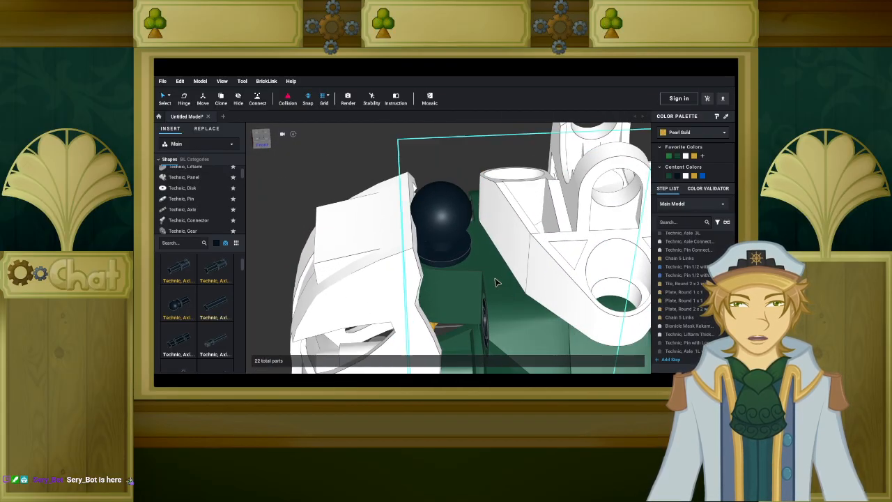
scroll(497, 271, down, 5)
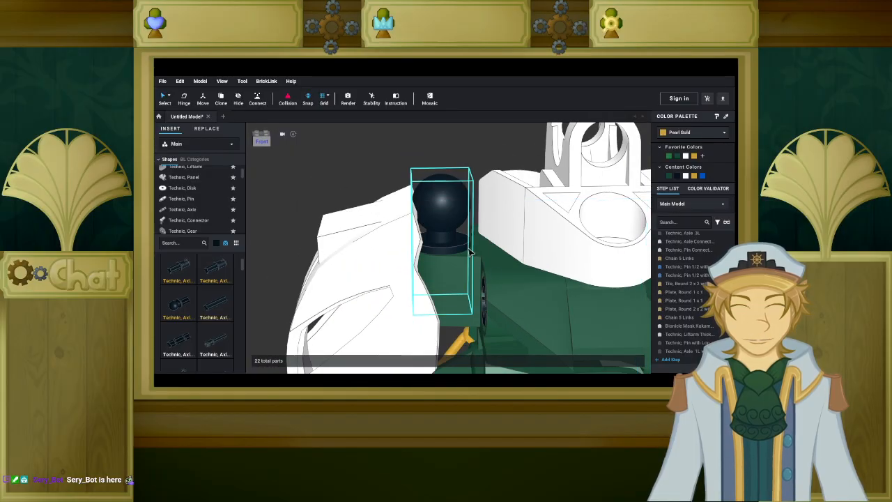
Delete the black ball-end axle from the upright hole on top of the green model.
click(443, 213)
key(Delete)
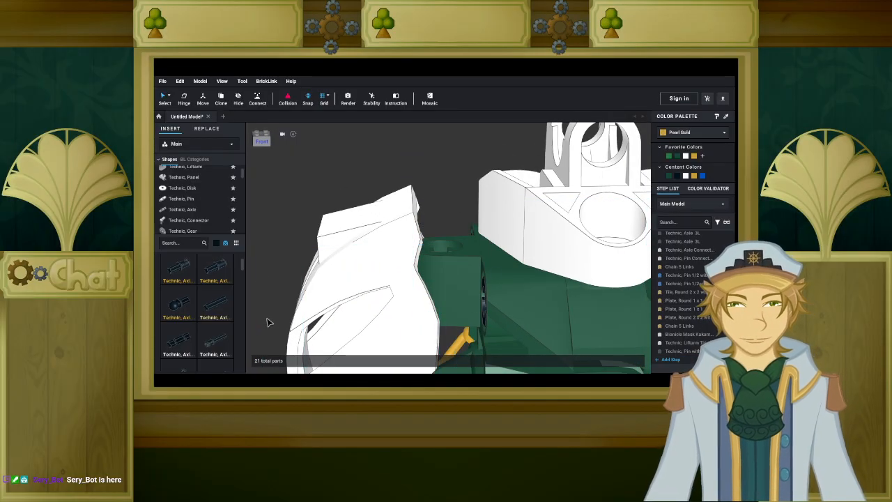
drag(178, 312, 251, 258)
mouse_move(250, 258)
right_down()
mouse_move(276, 255)
mouse_move(246, 261)
right_up()
mouse_move(300, 228)
right_down()
mouse_move(324, 218)
mouse_move(293, 203)
mouse_move(294, 211)
right_up()
key(Escape)
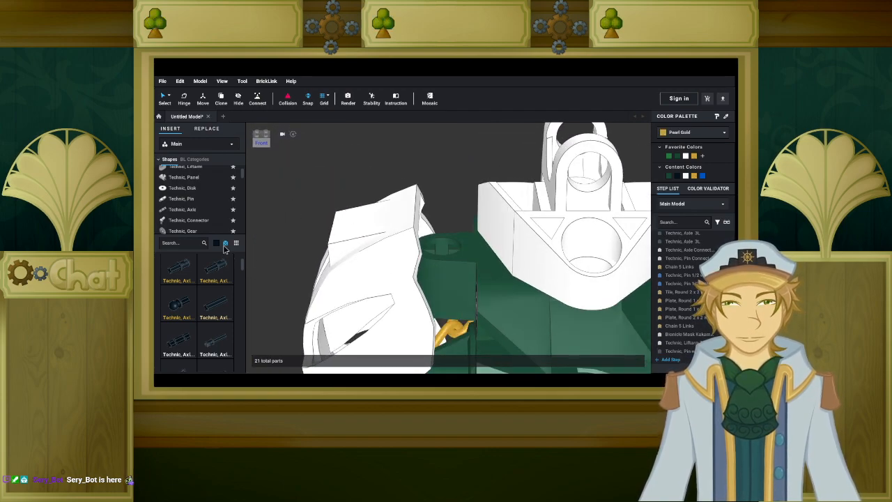
Search the part library for "spoon" and place the black Minifigure Utensil Spoon with flat-end handle on the baseplate.
click(198, 242)
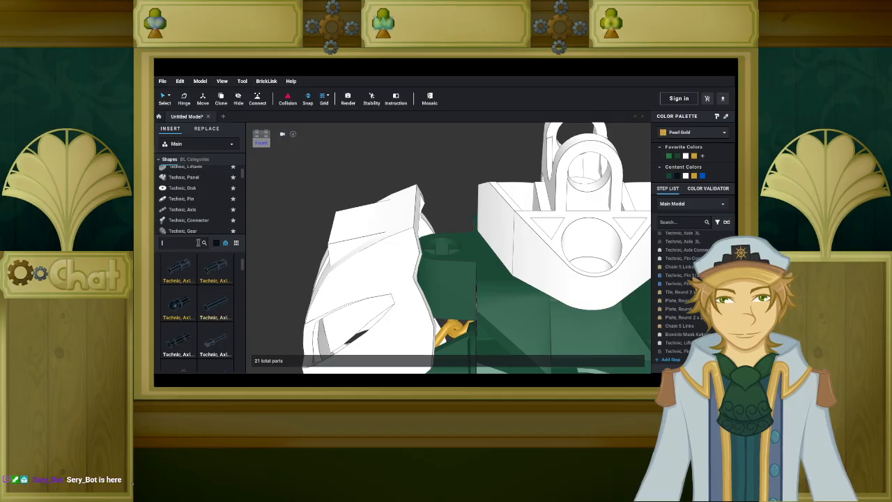
text(spoon)
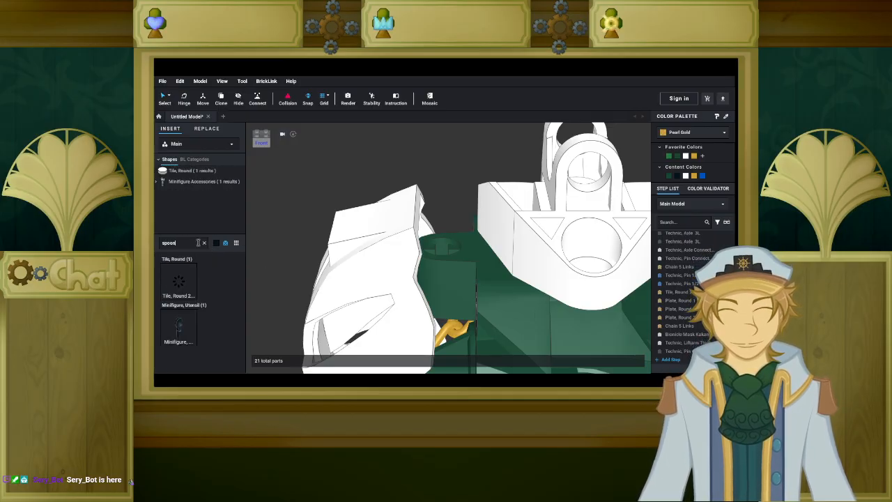
drag(224, 271, 449, 322)
click(449, 322)
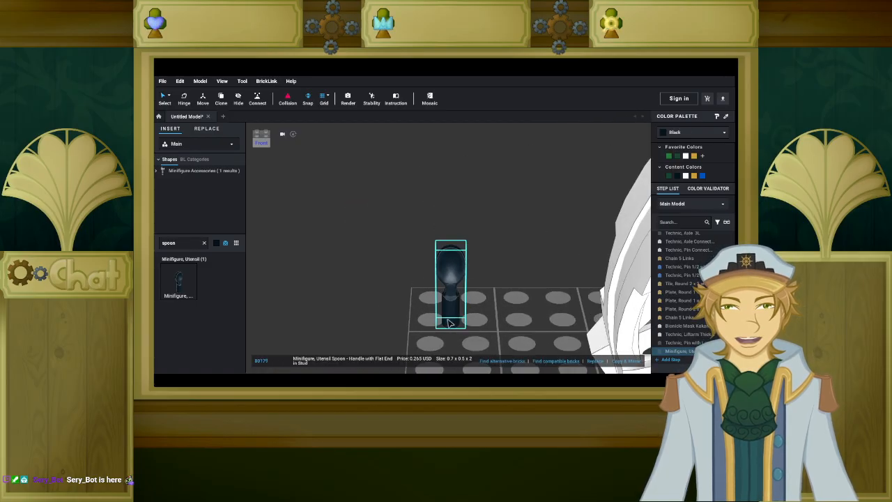
Filter the color palette to colors available in BL and list the ones offered for the selected spoon.
click(700, 132)
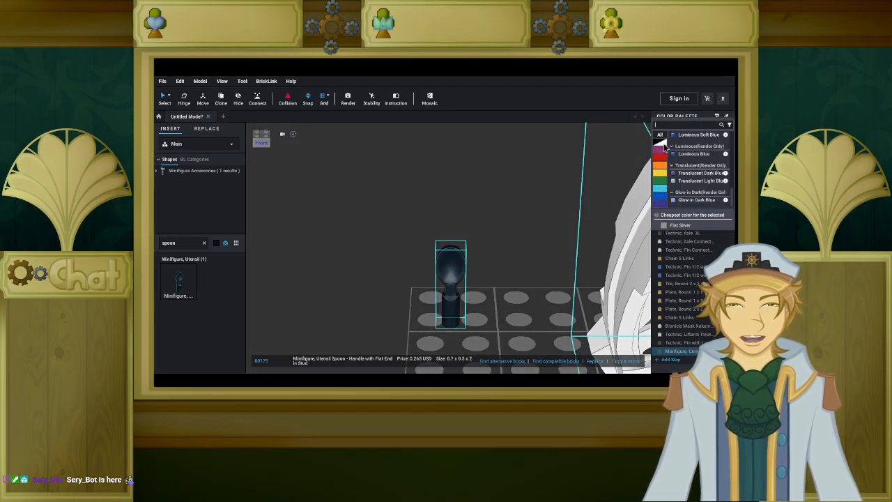
click(729, 125)
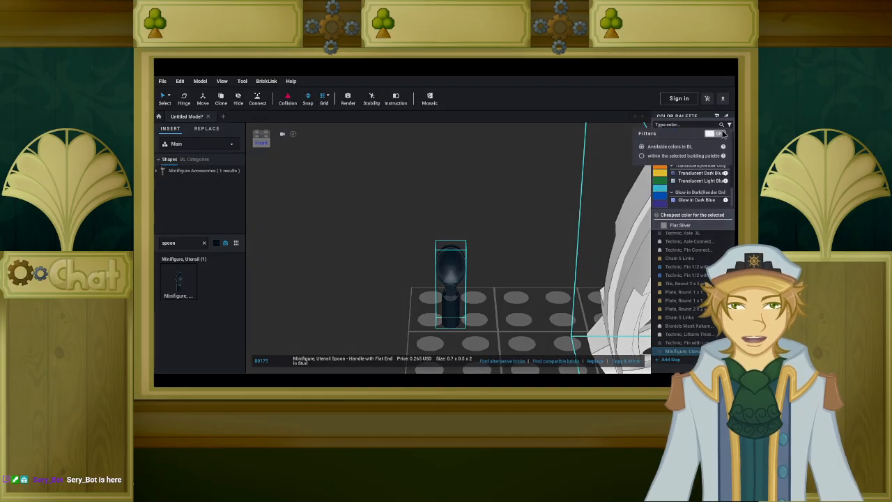
click(482, 243)
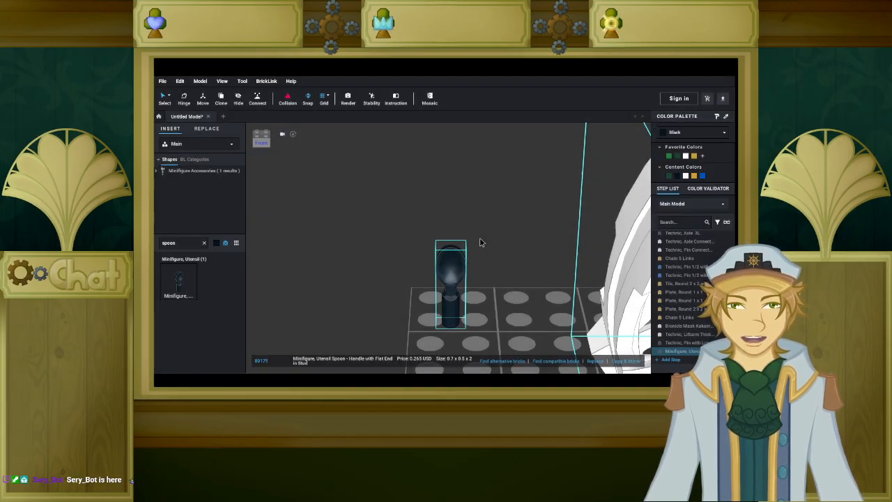
click(669, 133)
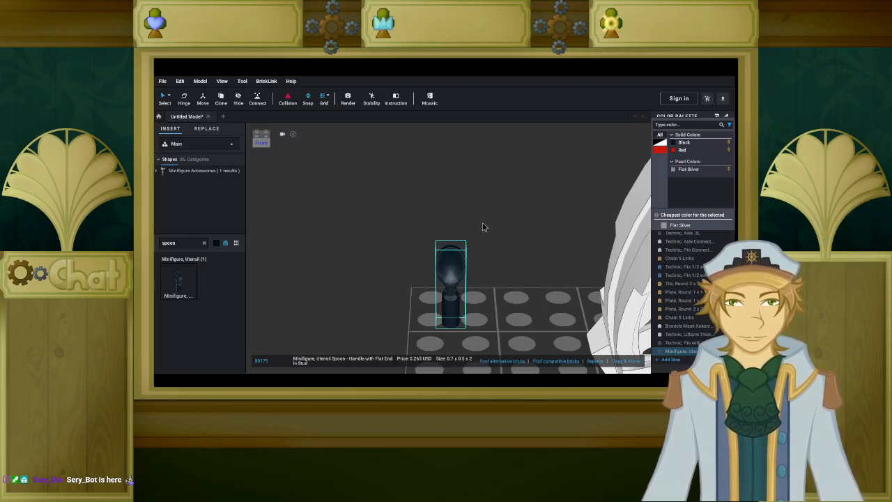
Move the black spoon into the upright hole on top of the green model and rotate it around its handle.
click(456, 277)
drag(456, 288, 495, 268)
scroll(510, 217, down, 2)
scroll(509, 217, down, 5)
scroll(474, 217, up, 3)
right_drag(382, 191, 390, 208)
key(Right)
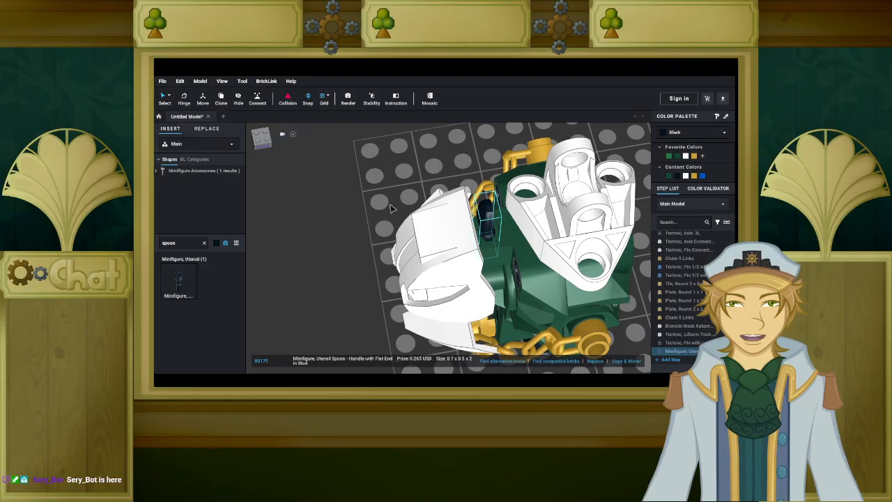
key(Right)
drag(487, 222, 494, 213)
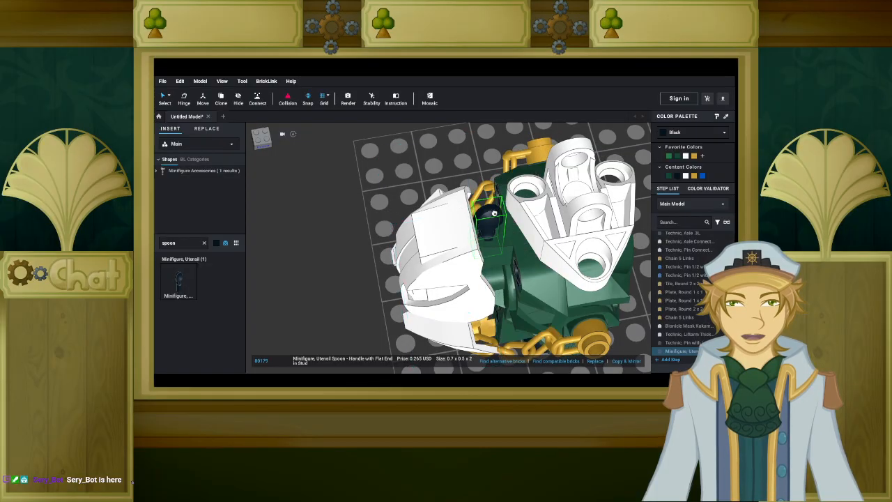
click(392, 215)
Delete the black spoon from the top of the green model after checking the model from the front.
right_drag(392, 216, 404, 191)
scroll(398, 185, down, 3)
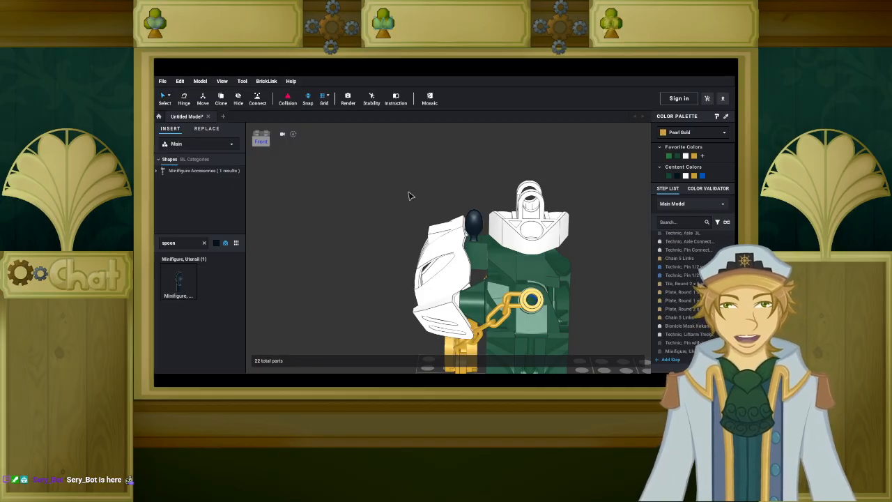
scroll(409, 196, down, 5)
middle_drag(547, 257, 523, 241)
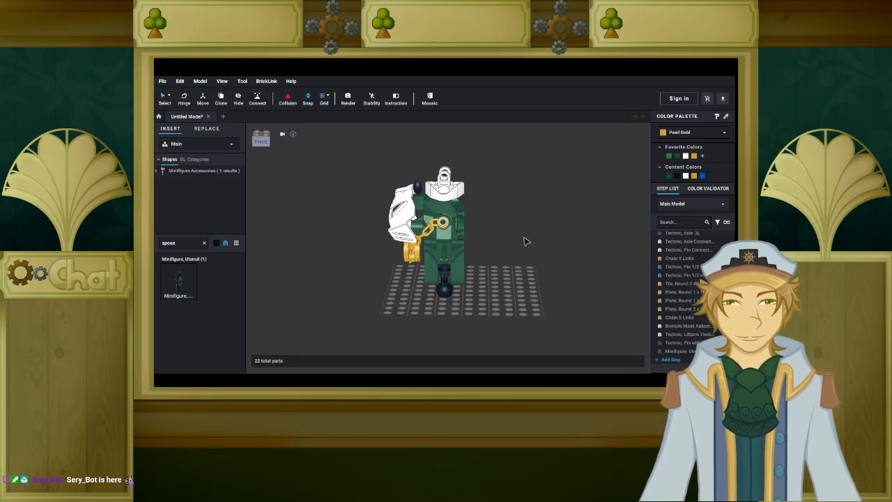
right_click(519, 241)
click(505, 233)
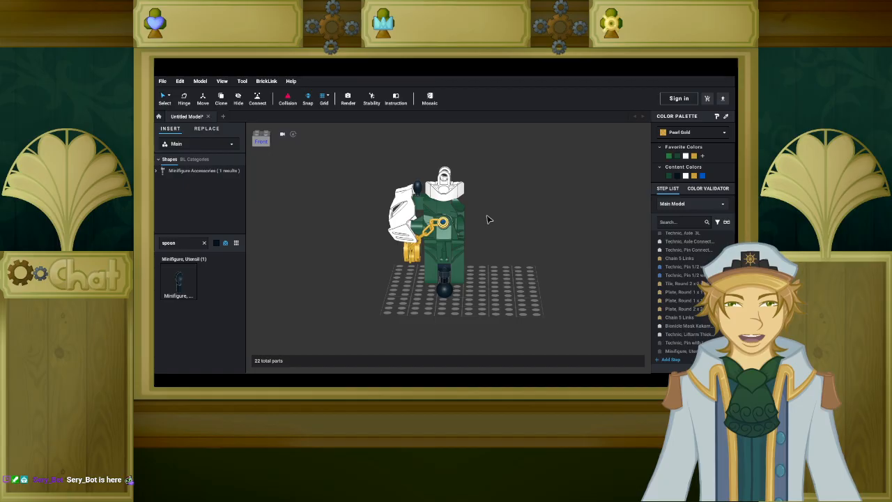
scroll(508, 237, up, 5)
click(503, 236)
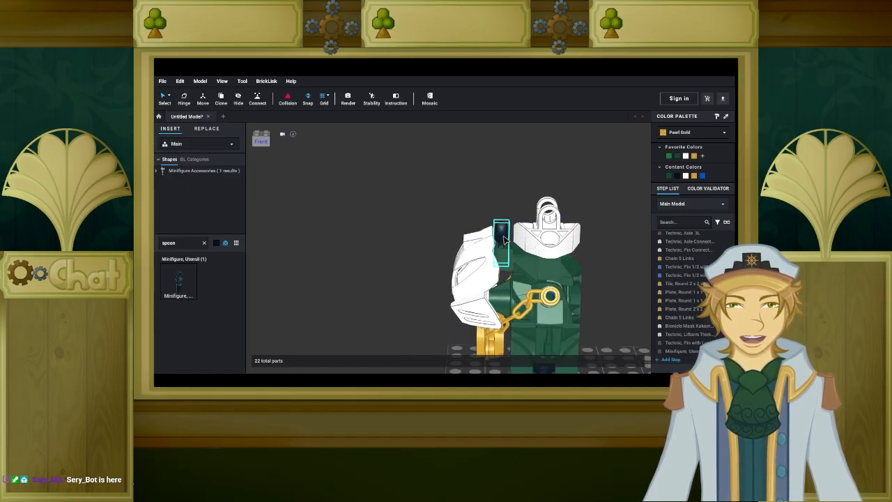
key(Delete)
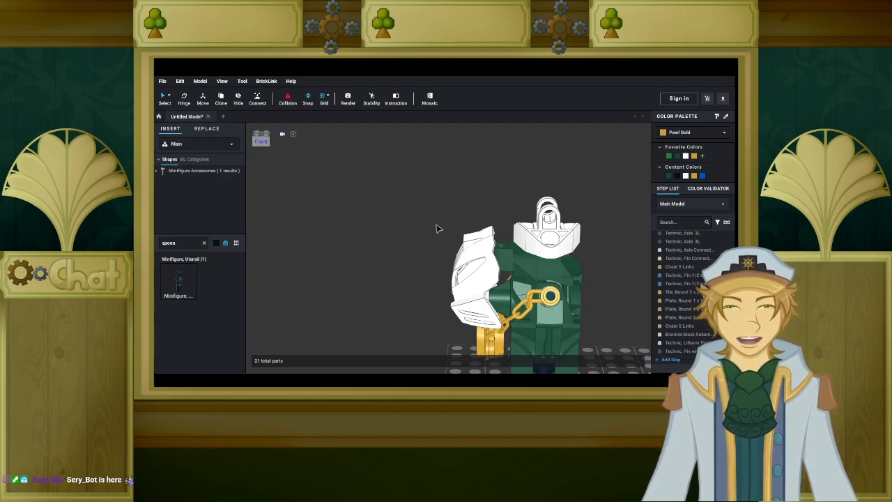
Clear the spoon search, set the part library colour to Pearl Gold and browse the available Technic parts.
right_drag(436, 228, 461, 242)
middle_drag(415, 262, 437, 216)
right_drag(438, 216, 490, 258)
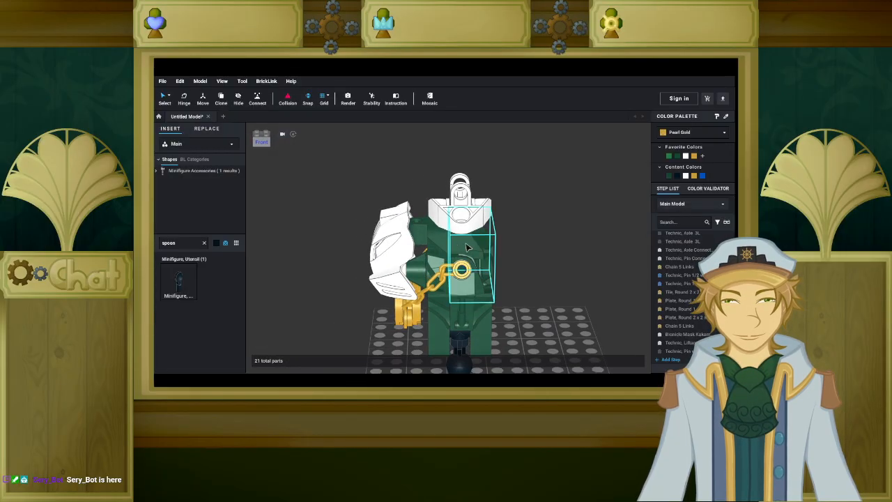
click(205, 243)
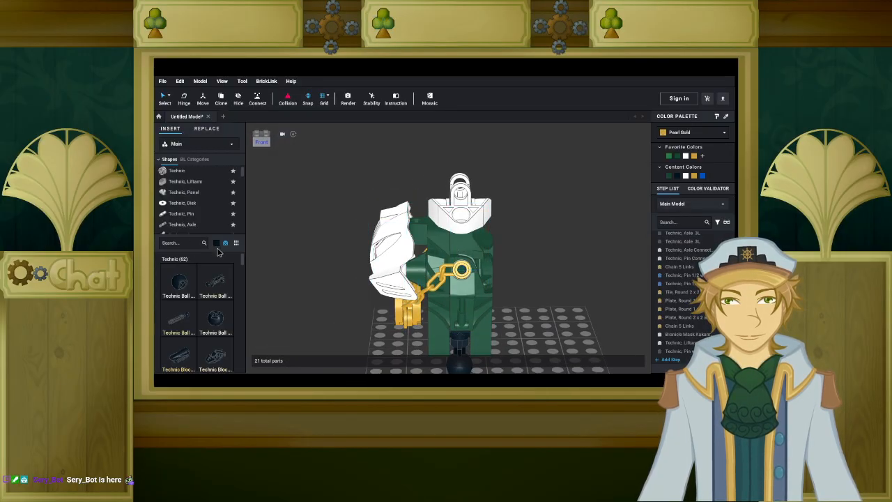
click(217, 243)
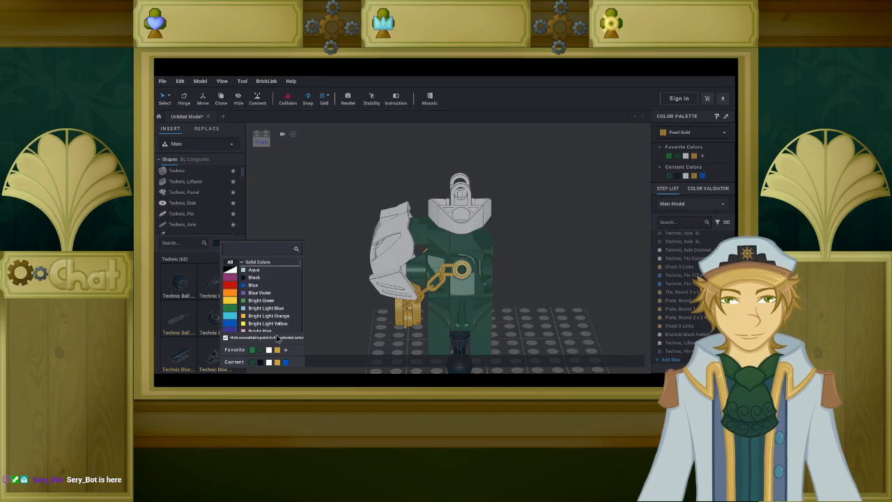
click(278, 362)
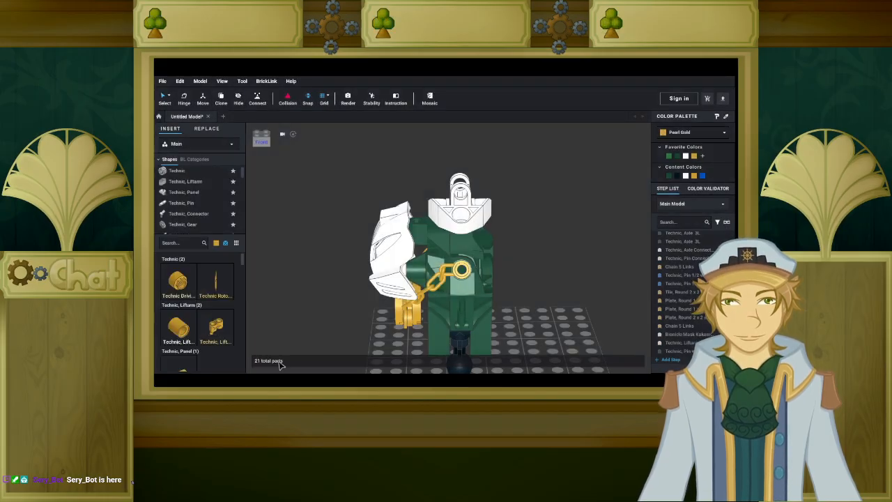
scroll(206, 278, down, 3)
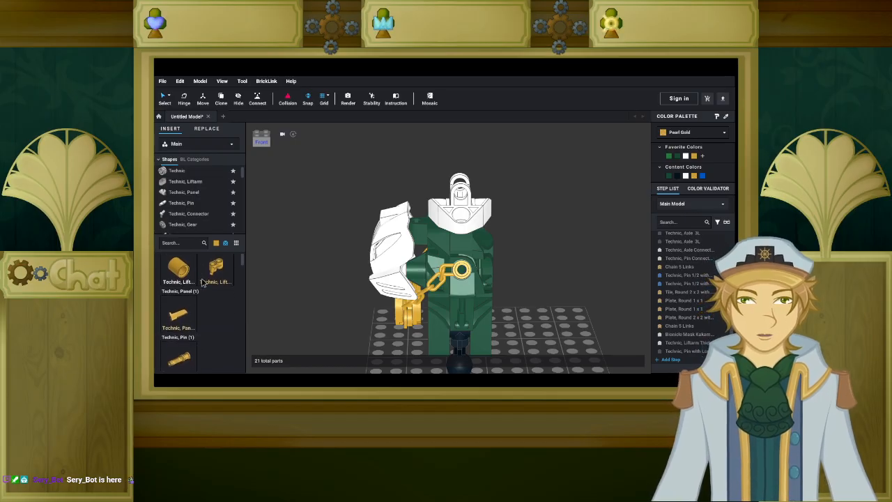
scroll(206, 277, up, 2)
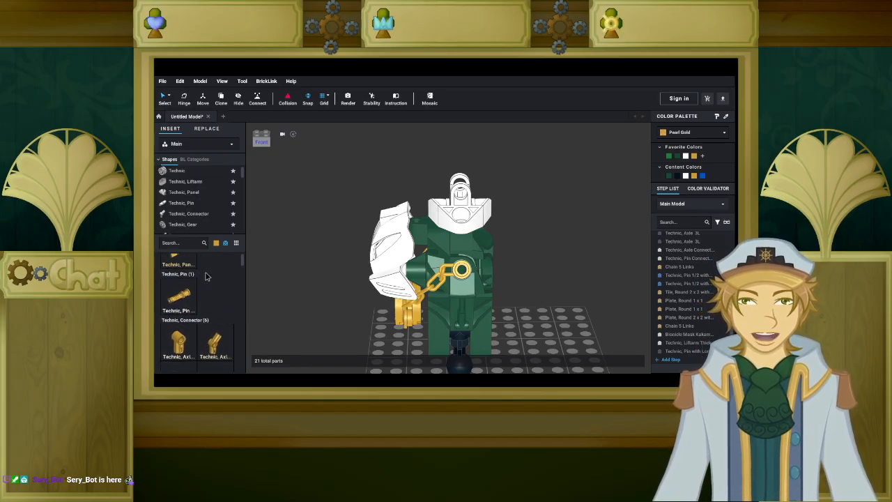
scroll(200, 264, up, 1)
Try a pearl gold Technic Liftarm Modified Bar Angled 1 x 2 on top of the green model, and delete it.
drag(215, 266, 288, 277)
right_drag(287, 278, 279, 303)
drag(279, 304, 432, 170)
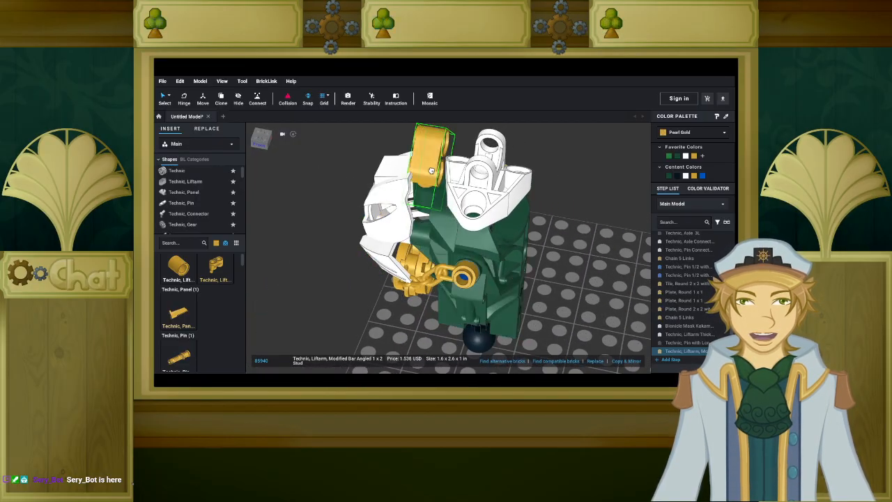
key(Right)
click(432, 169)
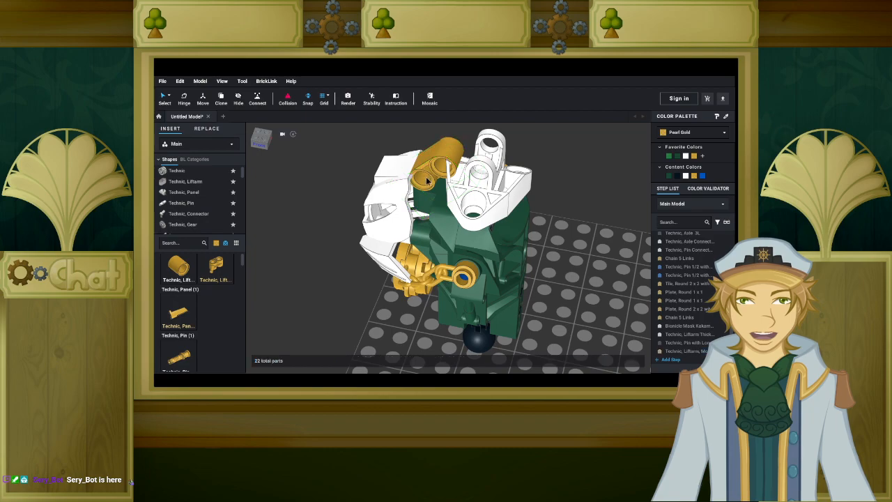
click(426, 184)
key(Delete)
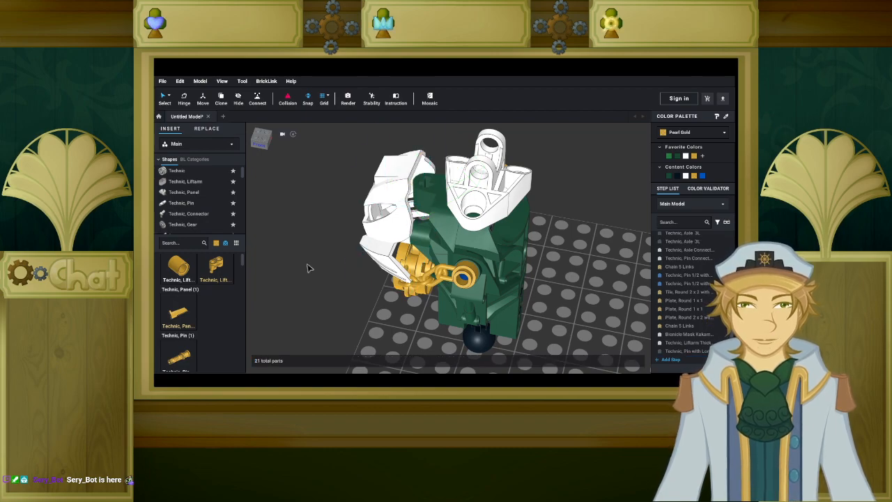
Insert a pearl gold Technic Panel Fairing #21 Large Long, Small Hole, Side B, rotated lengthwise across the baseplate in front of the green model.
click(178, 314)
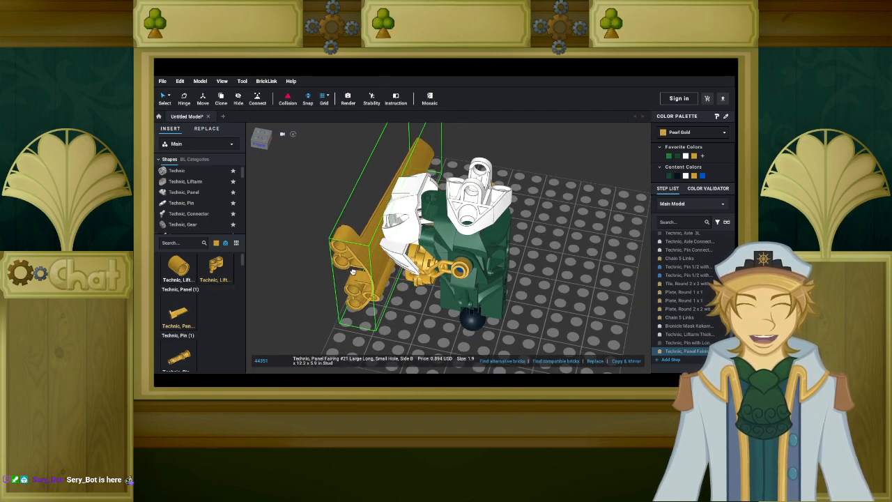
key(Right)
key(Right)
middle_drag(353, 287, 453, 172)
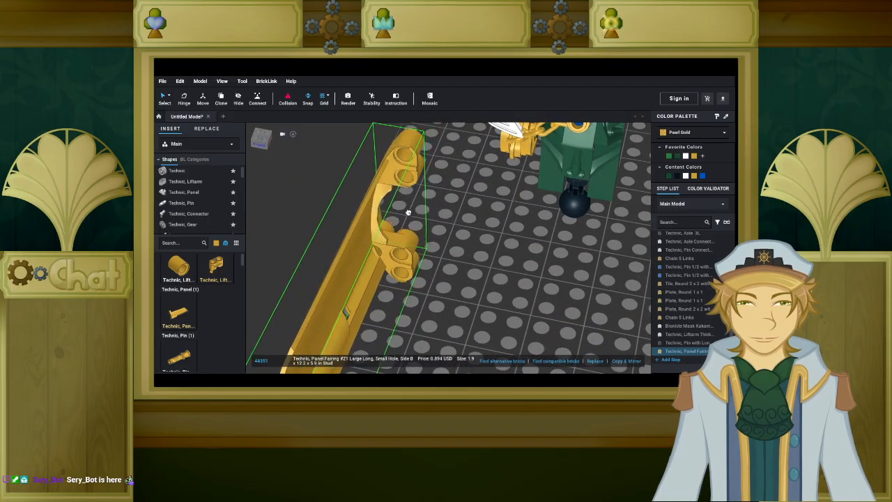
key(Right)
scroll(398, 225, down, 3)
click(346, 249)
click(346, 249)
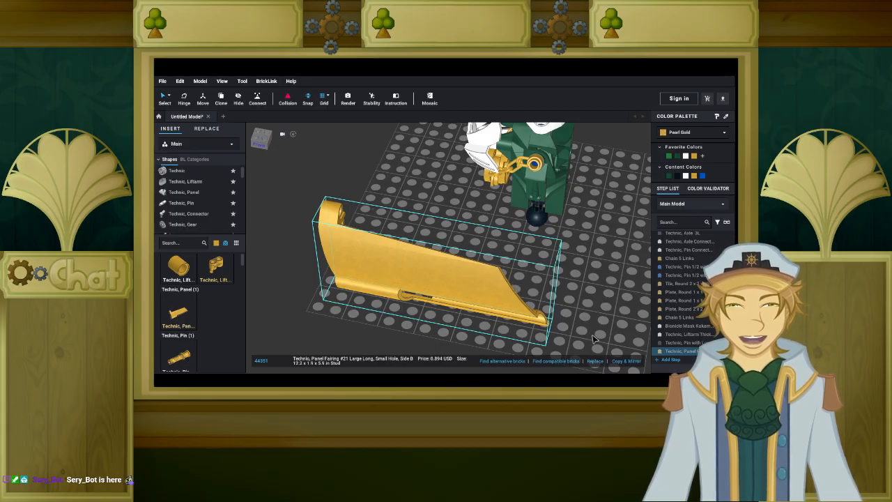
Copy and mirror the panel fairing, and recolour the mirrored Side A panel to Pearl Dark Gray.
click(627, 361)
scroll(577, 325, down, 7)
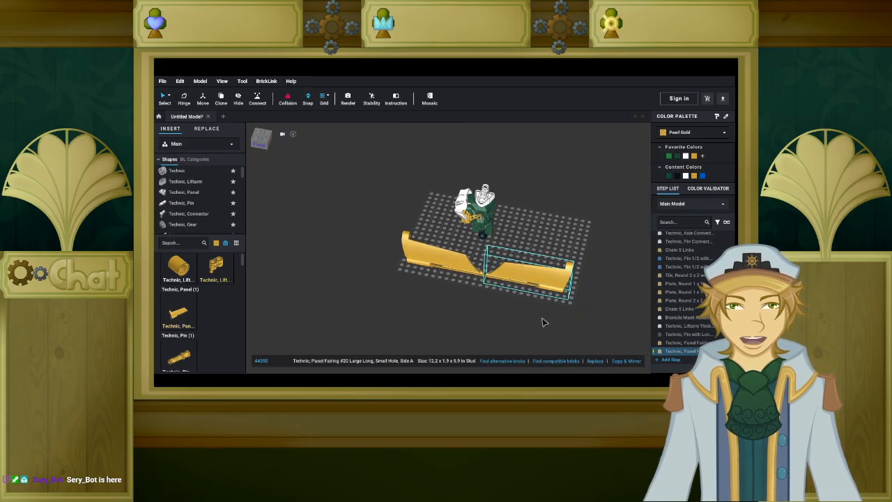
middle_drag(538, 309, 502, 303)
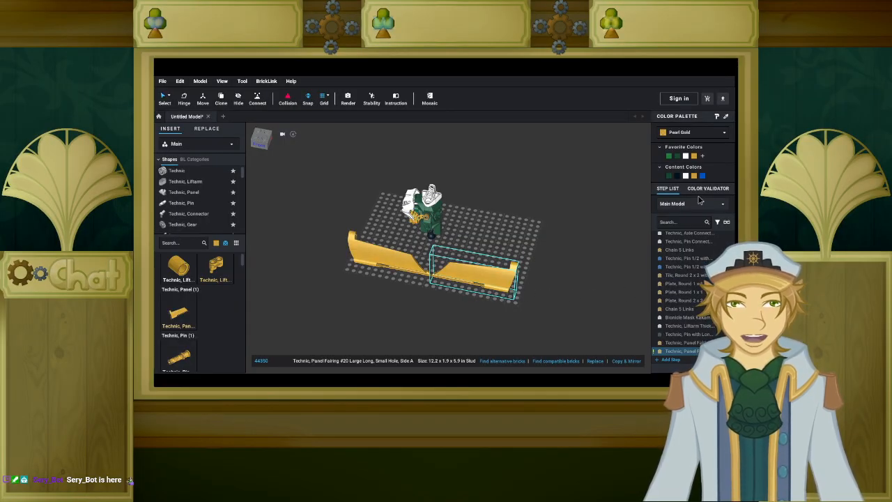
click(674, 132)
scroll(682, 158, down, 1)
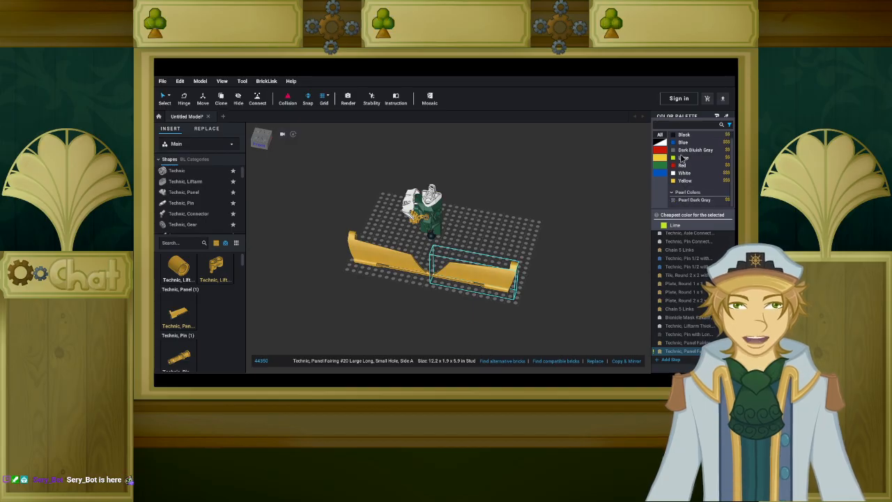
click(694, 202)
Recolour the original Side B panel fairing to Pearl Dark Gray.
right_drag(537, 276, 433, 271)
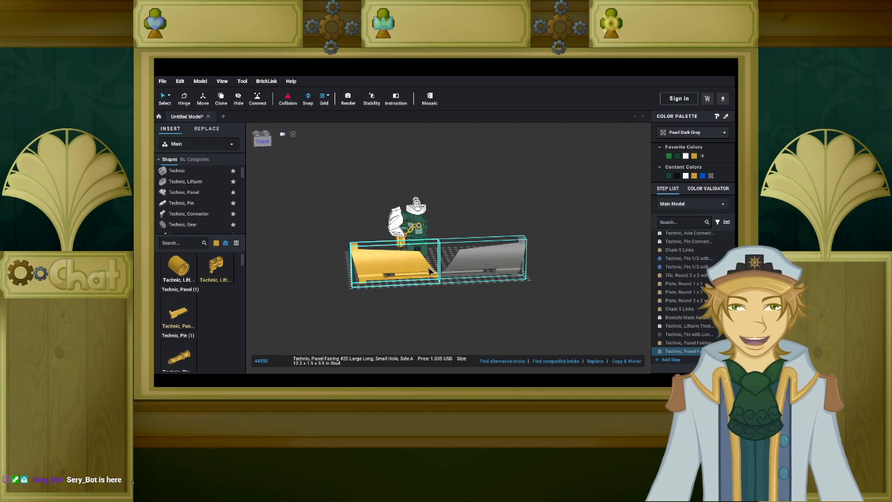
click(433, 271)
click(695, 134)
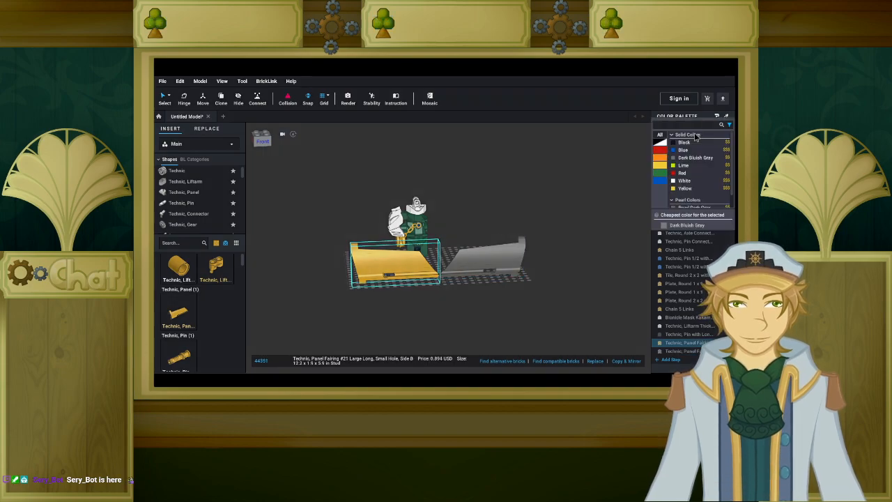
scroll(690, 154, down, 1)
click(692, 192)
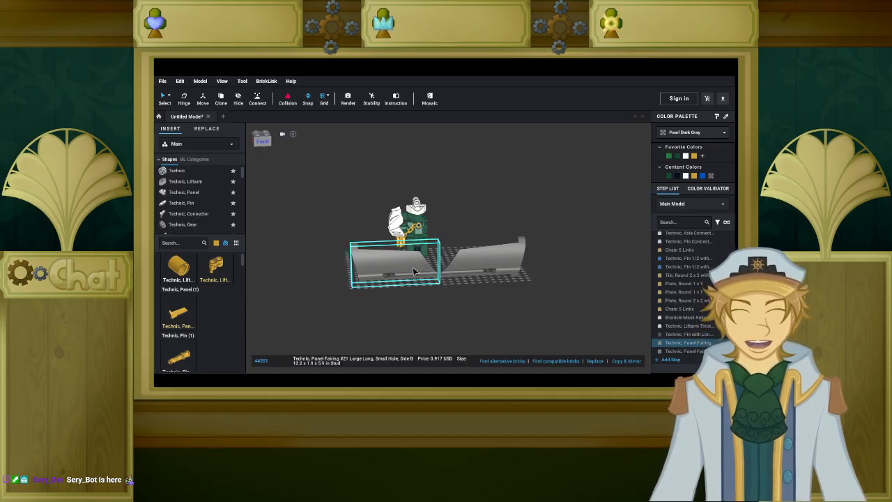
drag(413, 272, 400, 288)
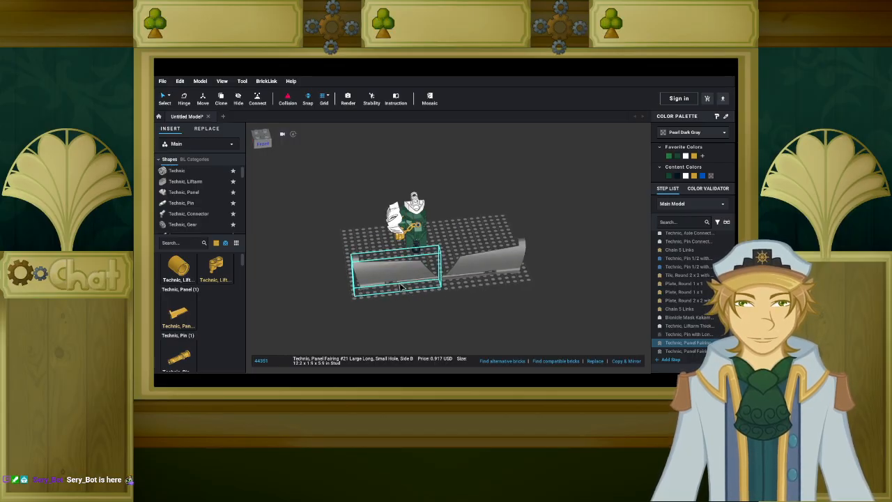
Delete both Pearl Dark Gray panel fairings from the baseplate.
key(Delete)
click(463, 273)
key(Delete)
scroll(450, 282, up, 6)
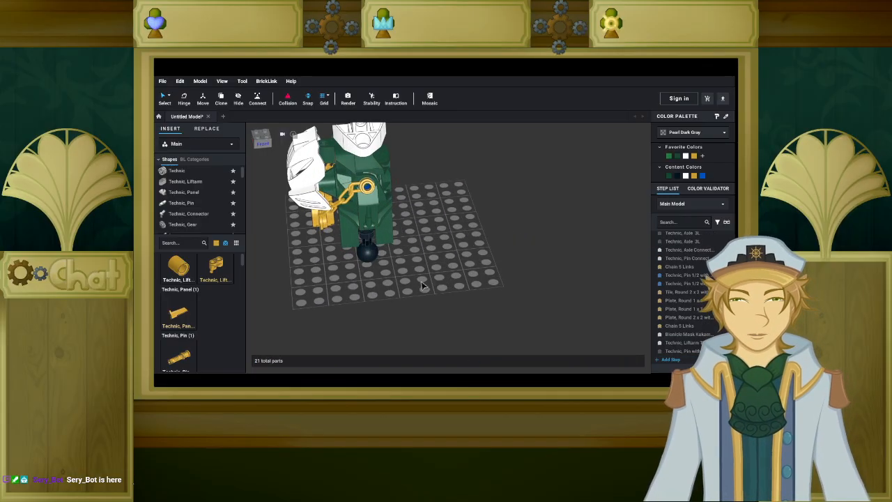
Try the second pearl gold Bar 1L part from the Bar category on top of the green model beside the white parts, and delete it.
scroll(209, 298, down, 4)
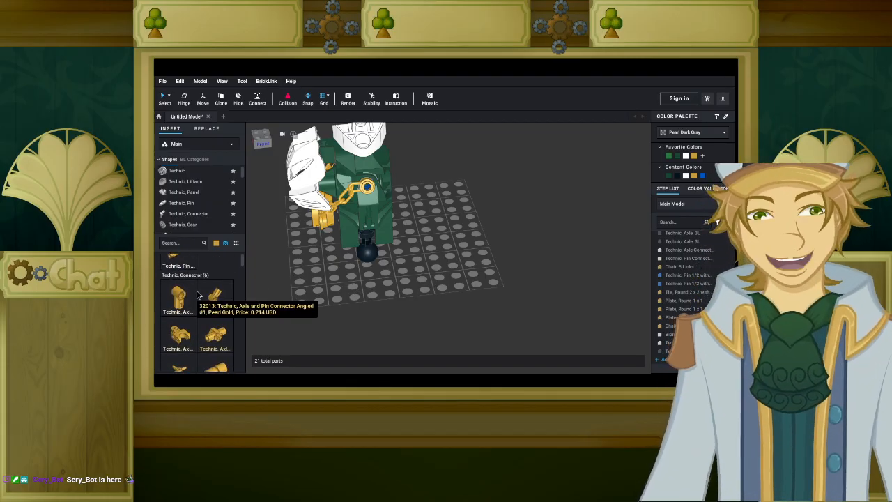
scroll(198, 295, down, 3)
scroll(196, 220, down, 1)
scroll(196, 220, down, 2)
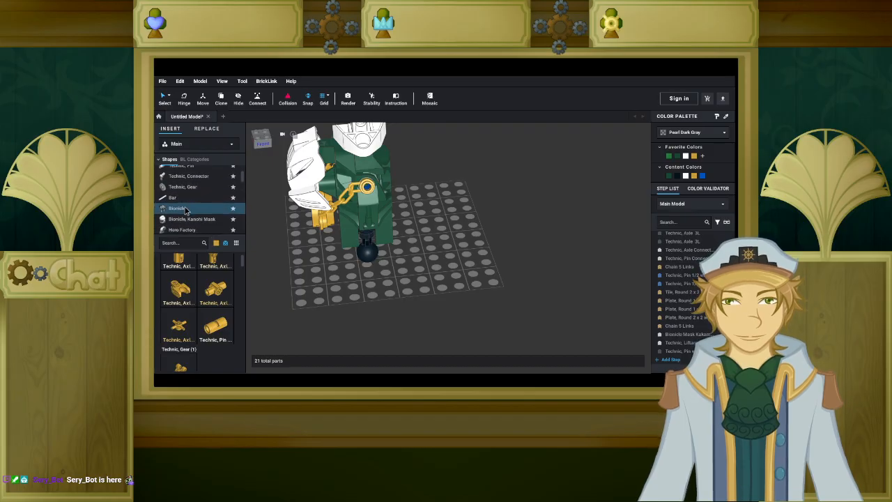
click(186, 199)
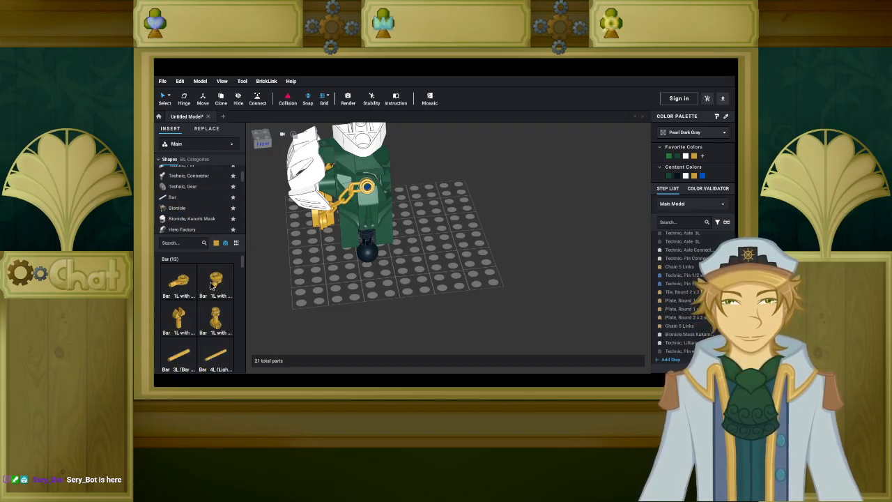
drag(211, 286, 411, 166)
scroll(393, 347, up, 3)
key(Escape)
right_drag(406, 195, 478, 192)
scroll(478, 191, up, 4)
middle_drag(479, 192, 406, 241)
right_drag(406, 241, 402, 253)
scroll(437, 272, up, 3)
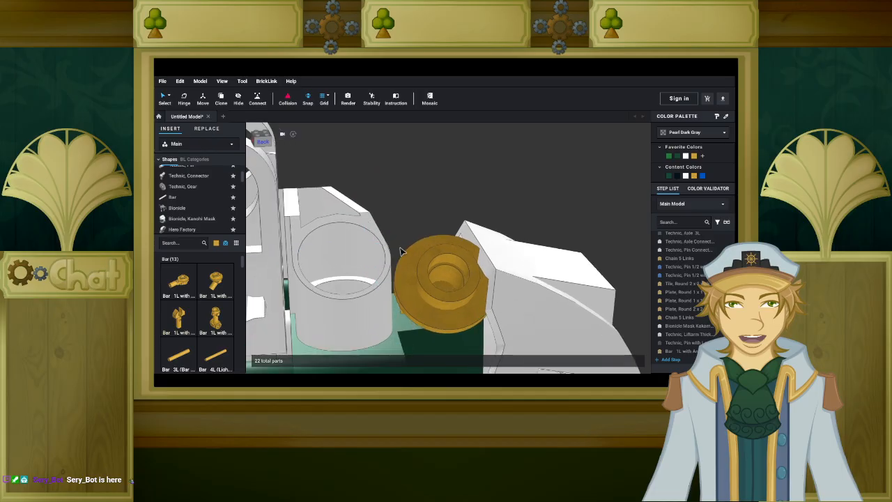
click(437, 274)
key(Delete)
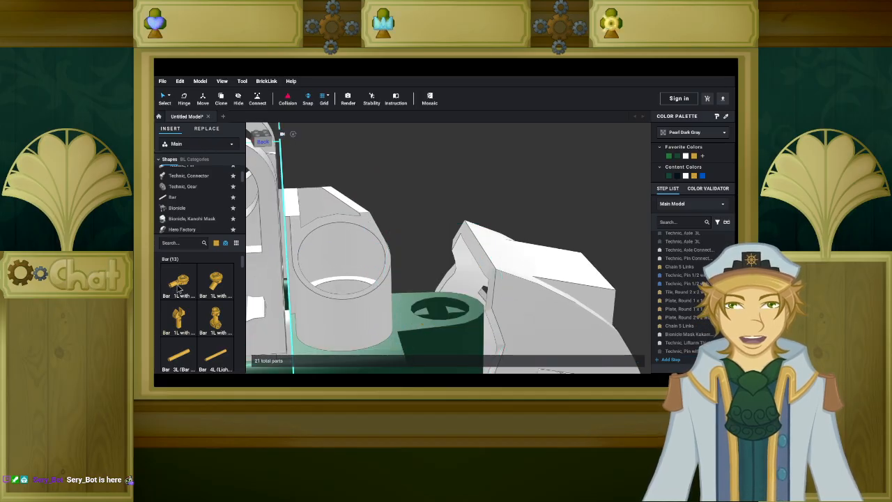
Insert a pearl gold Bar 1L with 1 x 1 Round Plate with Hollow Stud, rotated, in the hole on top of the green model.
click(178, 287)
mouse_move(408, 235)
right_down()
mouse_move(396, 256)
mouse_move(417, 245)
right_up()
right_drag(282, 219, 360, 233)
click(333, 245)
click(401, 221)
key(Right)
right_drag(534, 253, 465, 258)
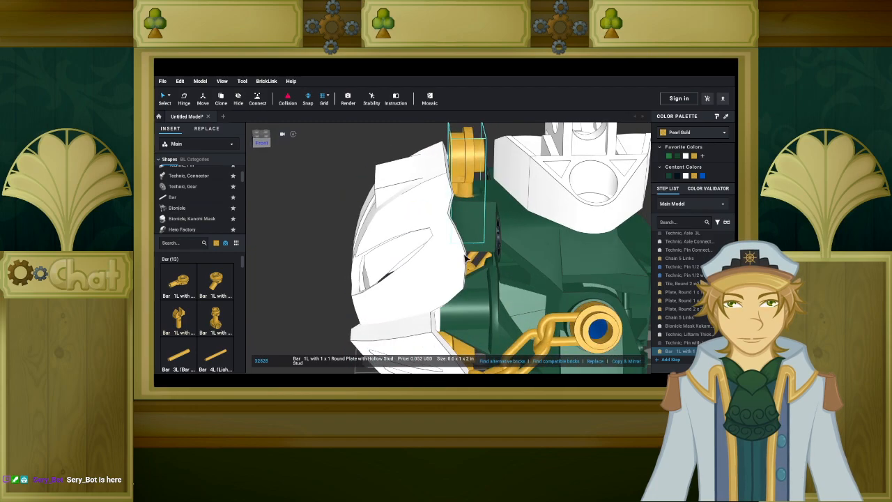
click(309, 213)
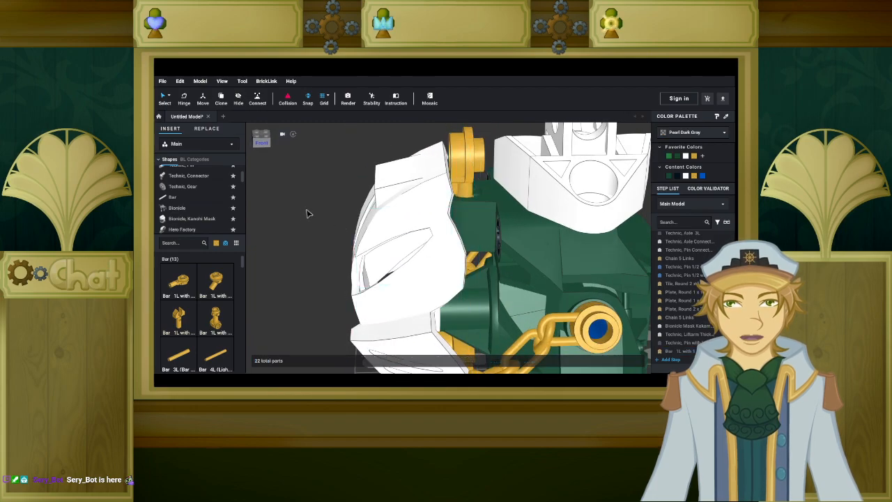
Insert a pearl gold Tile, Round 1 x 1 on the hollow stud of the new bar piece.
scroll(210, 202, up, 3)
scroll(210, 202, up, 10)
scroll(210, 202, down, 2)
click(203, 210)
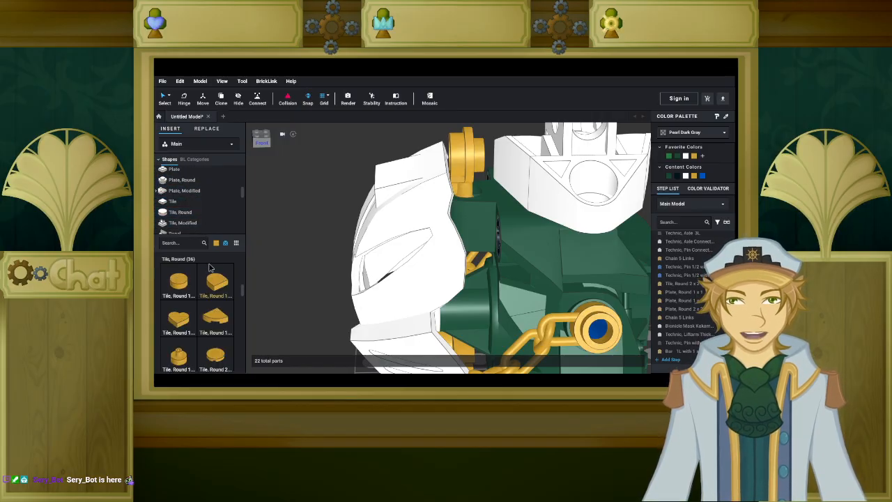
drag(221, 284, 570, 255)
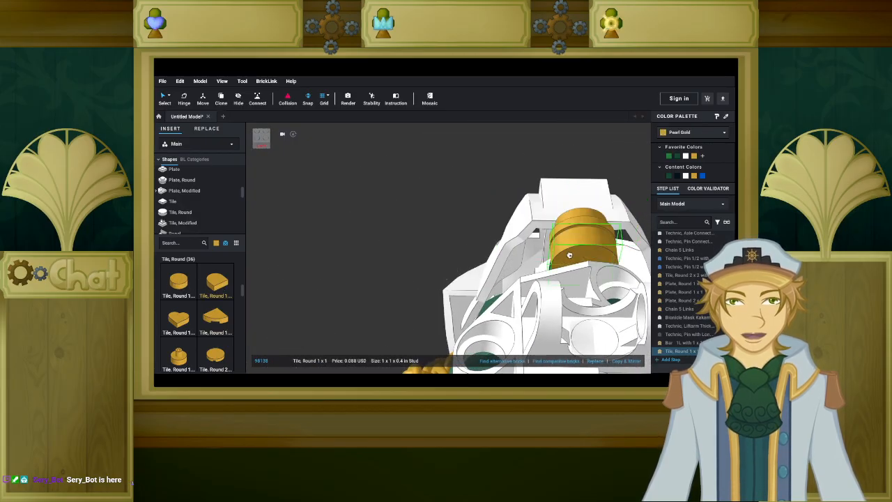
click(395, 252)
Cap the gold round plate at the front end of the chain with a pearl gold Tile, Round 1 x 1.
mouse_move(395, 251)
right_down()
mouse_move(432, 237)
mouse_move(388, 241)
mouse_move(412, 255)
right_up()
scroll(431, 237, down, 5)
click(177, 280)
scroll(359, 308, up, 3)
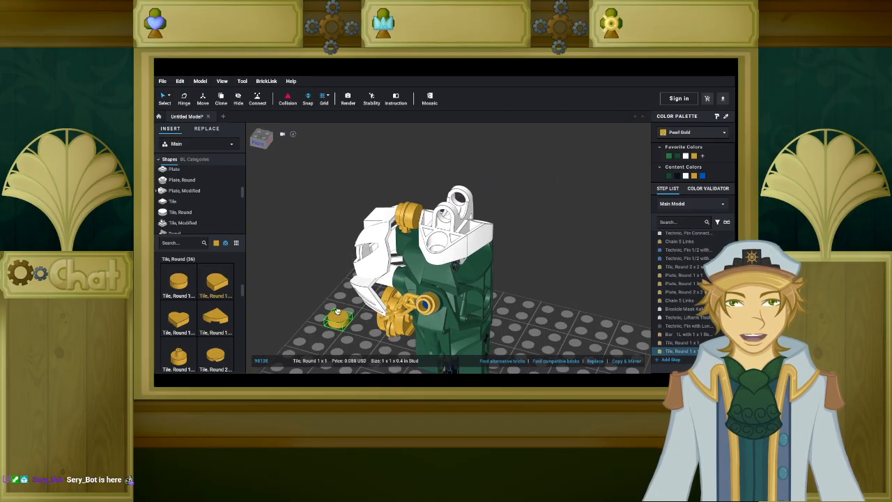
click(429, 307)
click(429, 303)
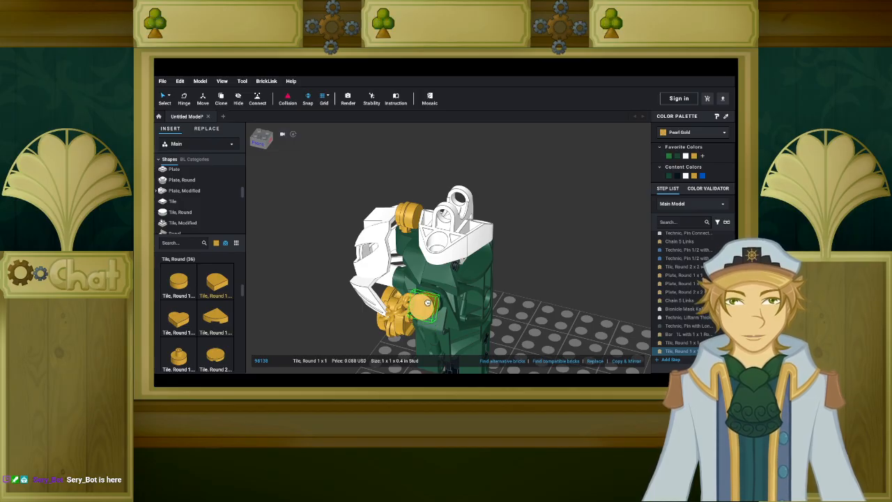
key(Escape)
Cap the gold round plate at the rear end of the chain with a second pearl gold Tile, Round 1 x 1.
click(190, 281)
right_drag(328, 305, 299, 324)
click(411, 321)
key(Escape)
Insert a pearl gold Tile, Round 1 x 1 with Bar and Small Pin Hole in the rear axle hole of the white top piece.
right_drag(453, 307, 567, 324)
scroll(568, 324, up, 2)
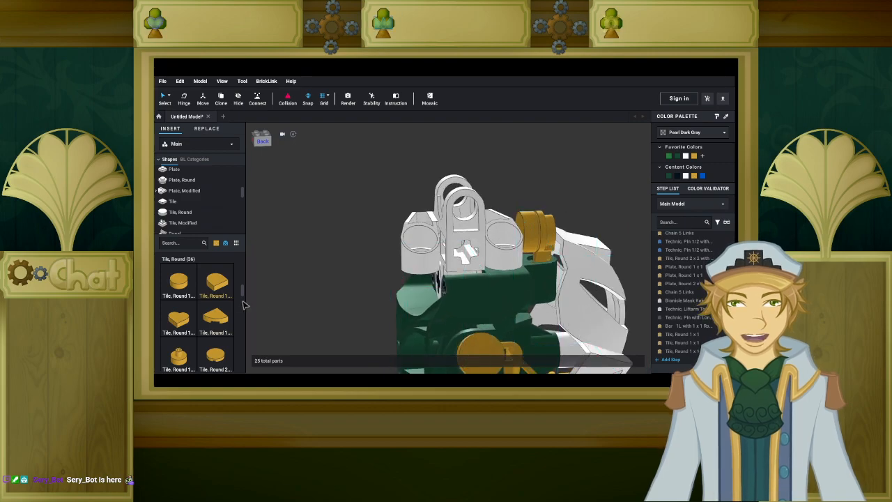
drag(179, 355, 452, 267)
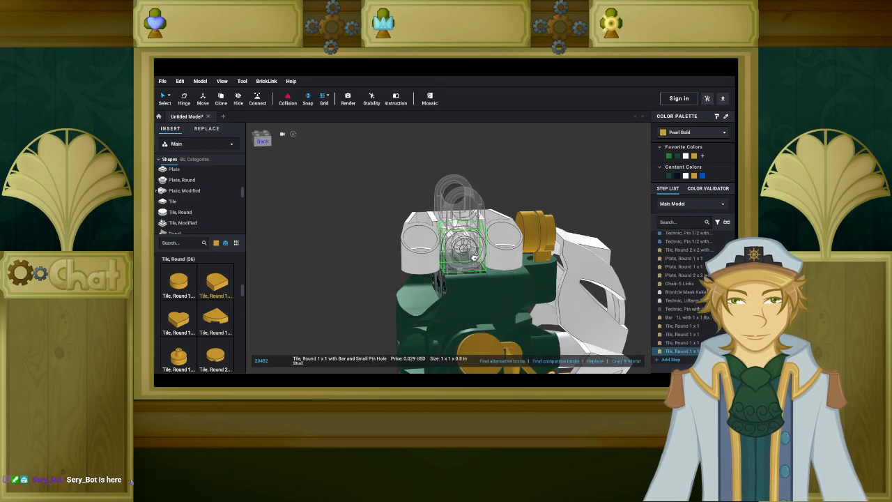
right_drag(474, 258, 522, 256)
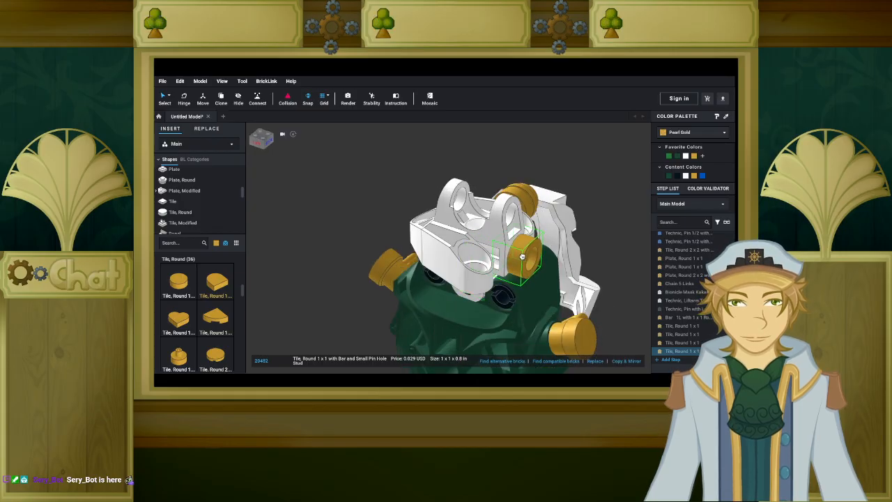
key(Escape)
right_drag(374, 253, 319, 246)
click(366, 241)
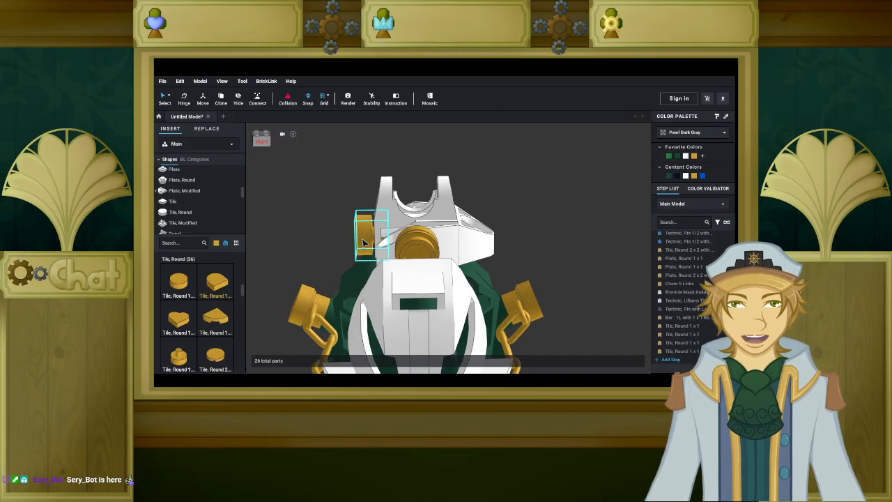
key(Escape)
Select all parts of the green model and turn them into a submodel named "upper arm 1".
mouse_move(309, 248)
right_down()
mouse_move(343, 249)
mouse_move(317, 258)
mouse_move(301, 245)
right_up()
scroll(317, 255, down, 4)
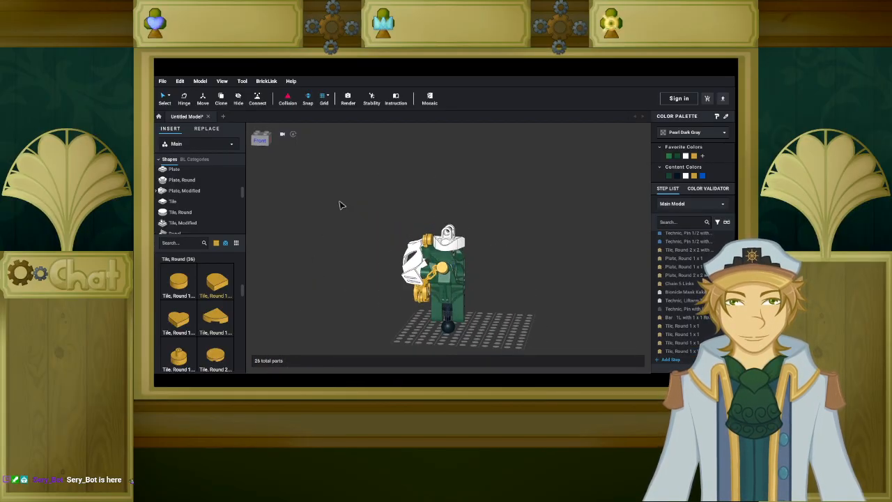
drag(341, 184, 536, 343)
right_drag(496, 318, 538, 349)
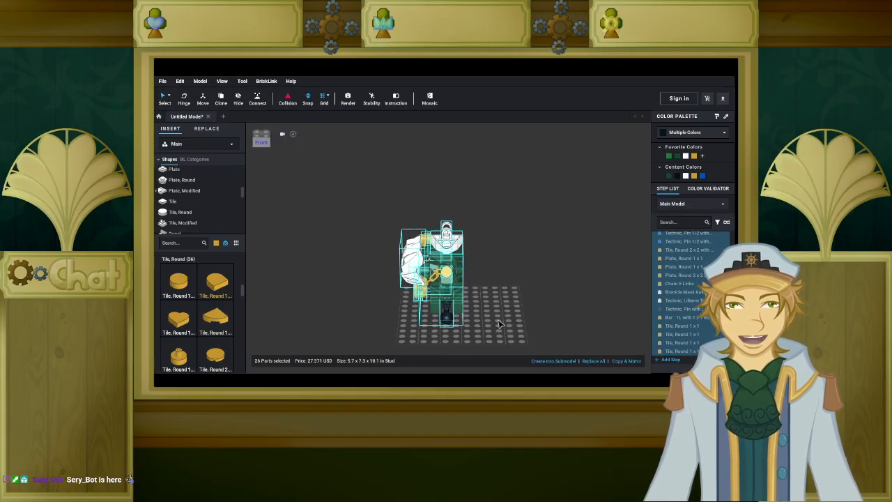
click(540, 361)
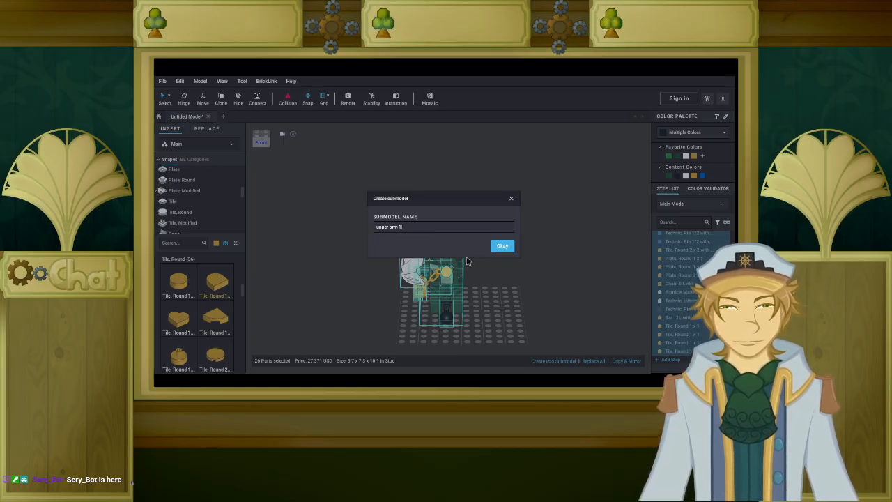
click(502, 245)
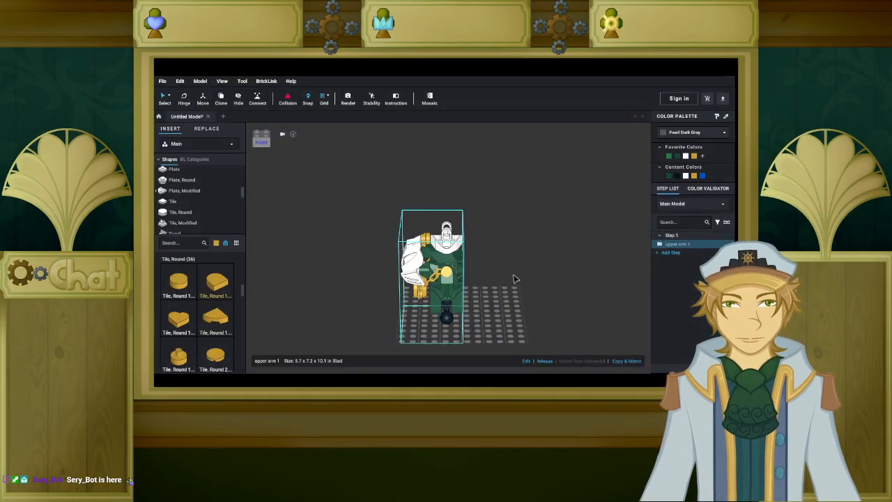
Deselect the submodel and filter the parts library to Dark Green.
right_drag(553, 304, 500, 298)
scroll(488, 296, up, 2)
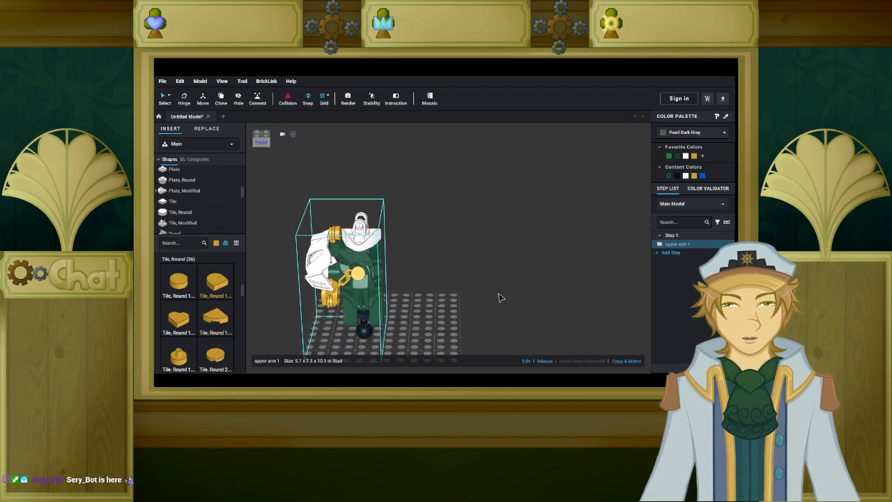
middle_drag(441, 287, 478, 255)
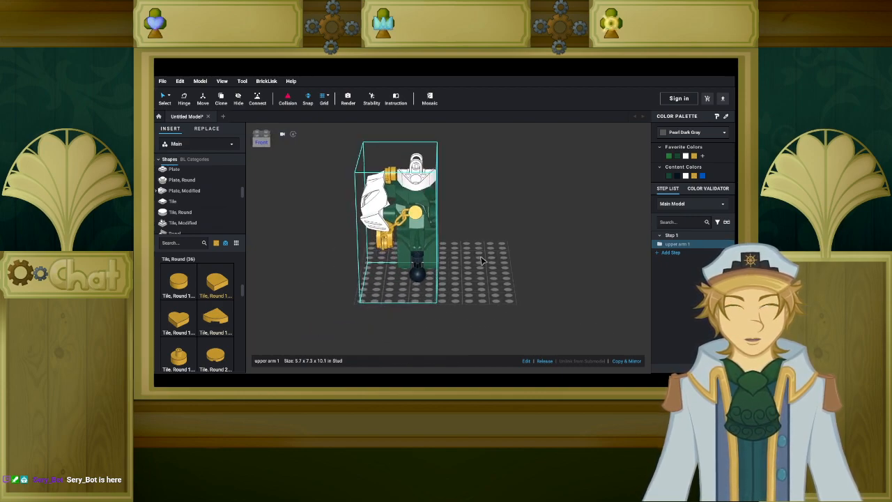
click(477, 254)
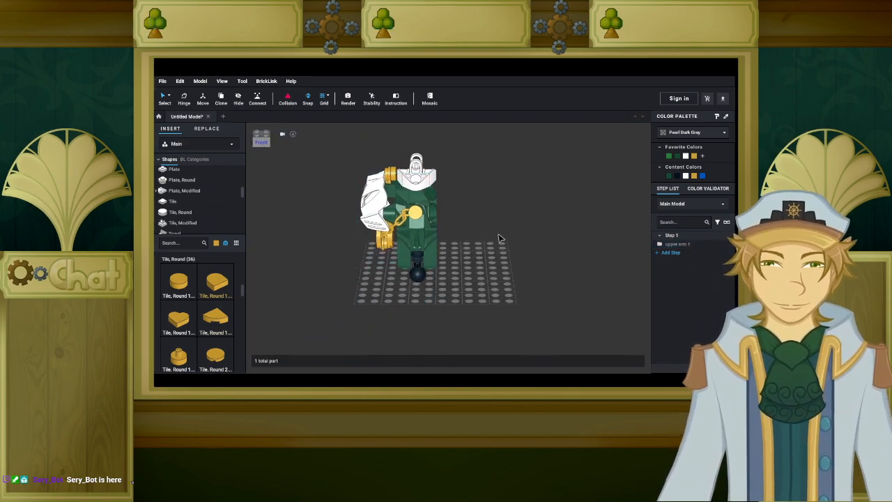
click(428, 223)
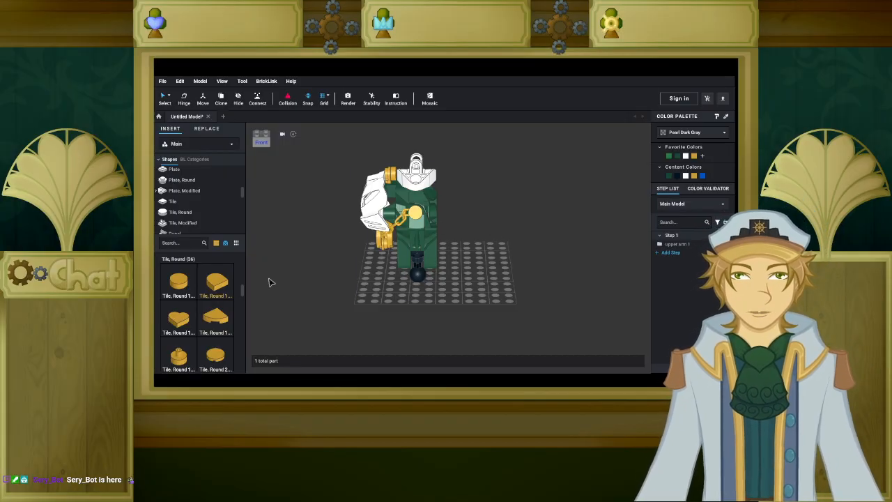
click(216, 242)
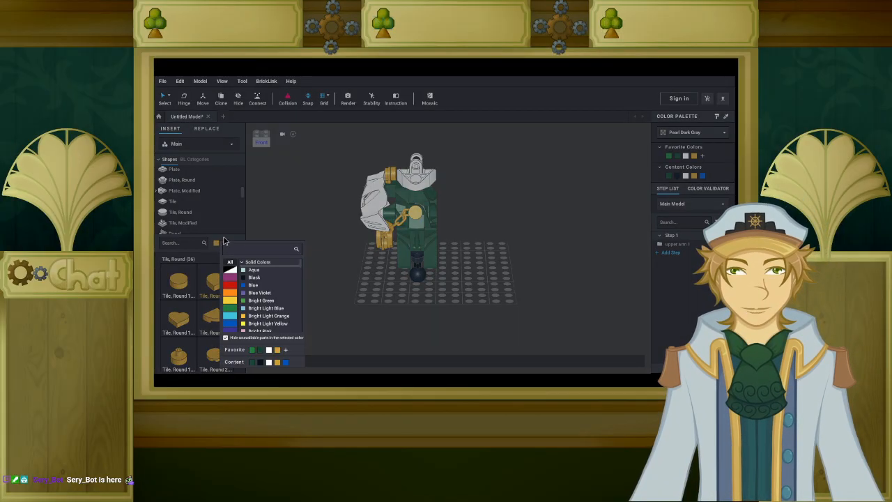
click(252, 363)
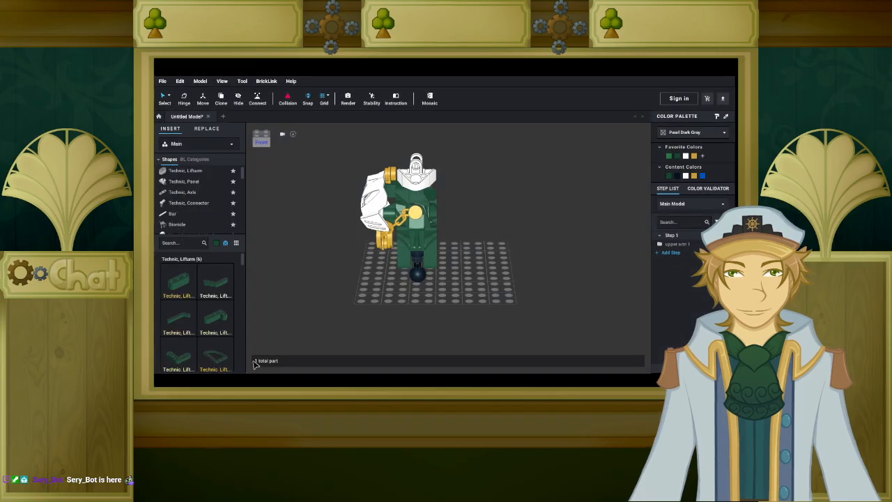
Find the Bionicle Mask Mahiki (Toa Metru) among the dark green Bionicle parts, rotate it and place it on the grid beside the upper arm.
click(199, 225)
scroll(223, 284, down, 1)
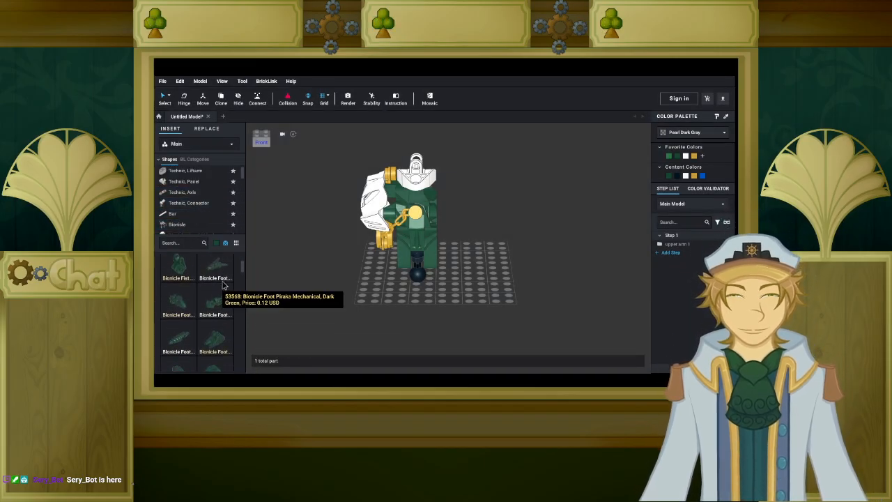
scroll(223, 285, down, 5)
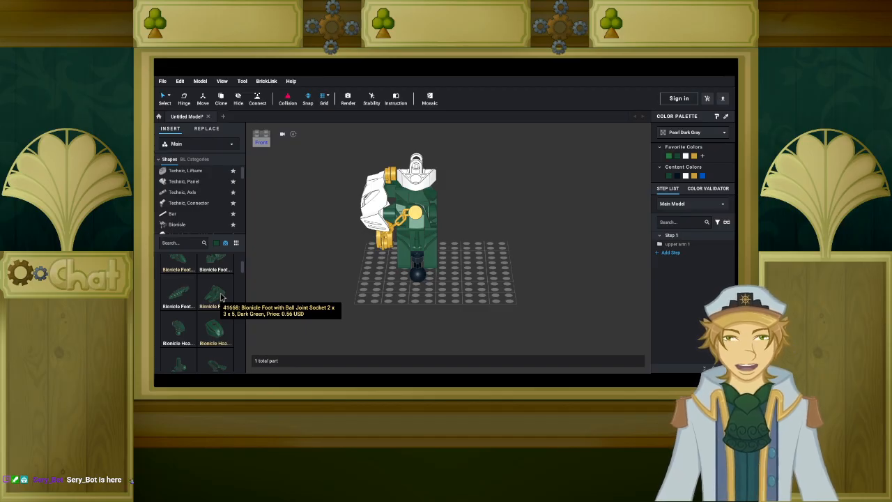
scroll(198, 318, down, 5)
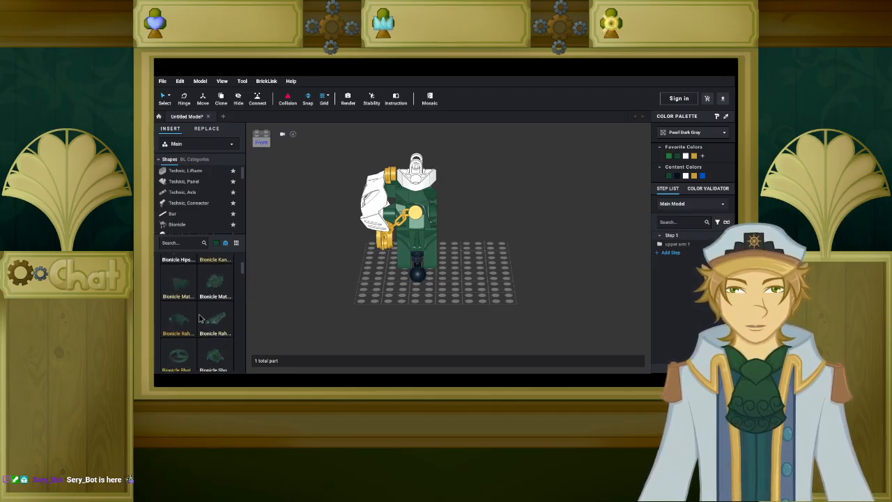
scroll(198, 319, down, 3)
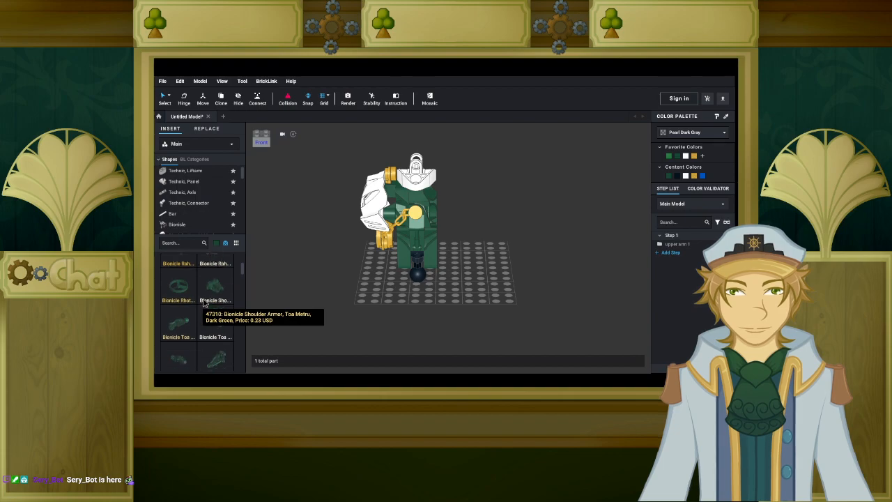
scroll(203, 303, down, 5)
scroll(204, 303, down, 3)
scroll(215, 317, down, 5)
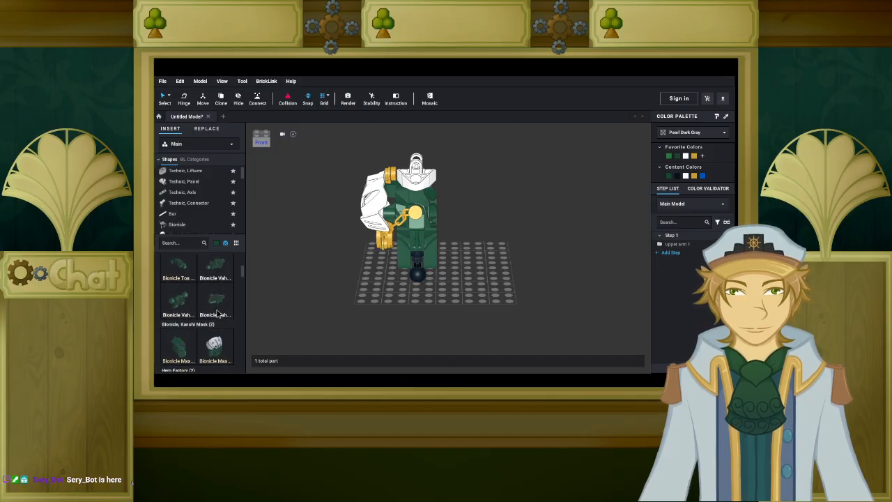
scroll(216, 311, up, 5)
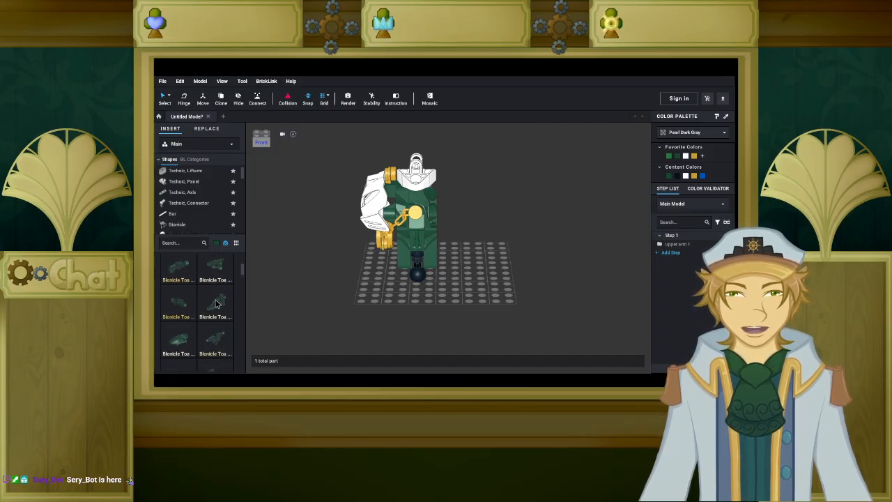
scroll(217, 299, down, 4)
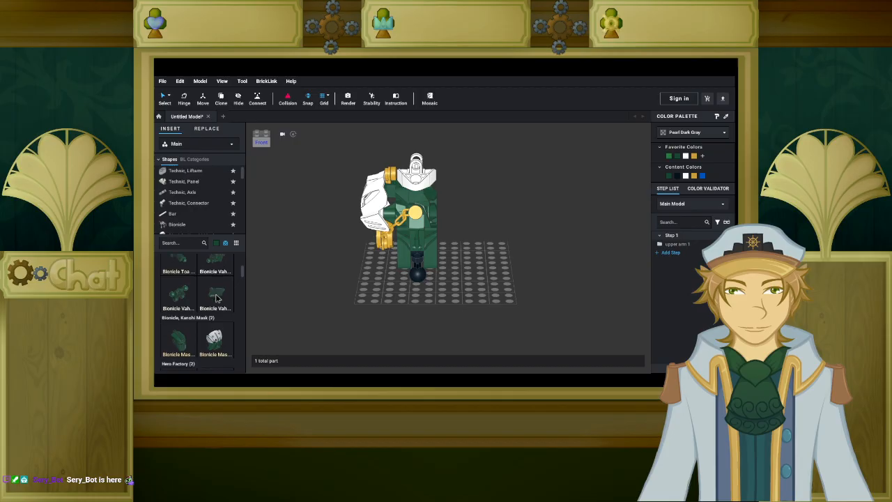
mouse_move(356, 322)
mouse_down()
mouse_move(365, 306)
mouse_move(360, 315)
mouse_up()
key(Right)
right_drag(360, 315, 437, 319)
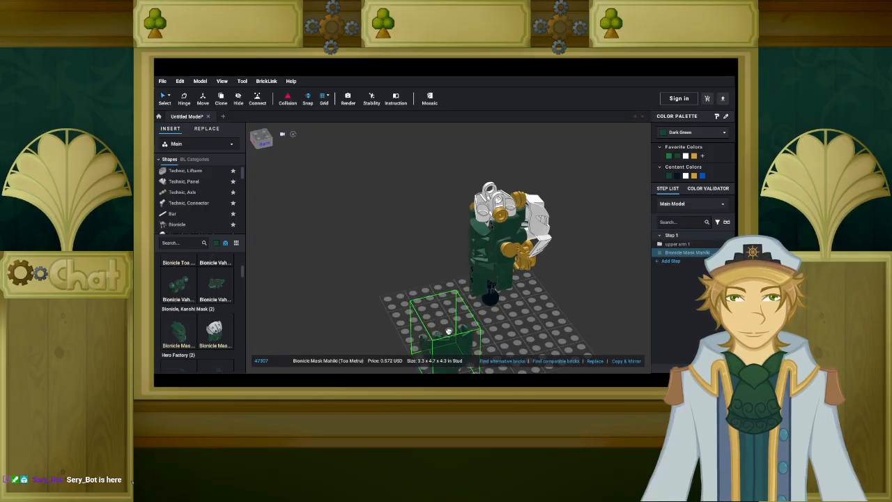
right_drag(437, 342, 492, 341)
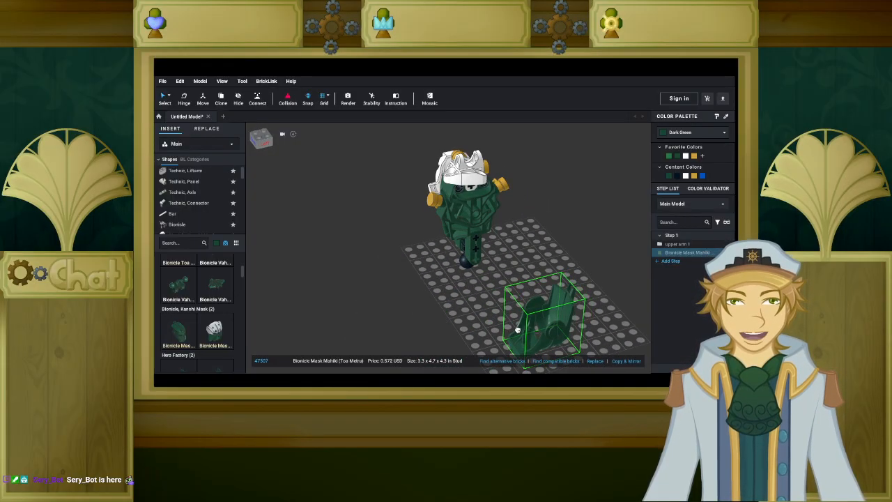
click(516, 329)
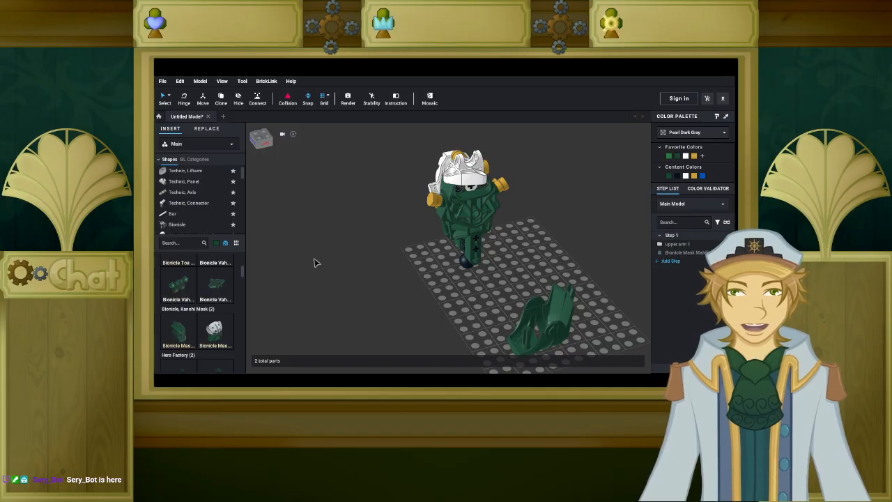
Filter the parts library to Green and attach a Bionicle Foot with Ball Joint Socket to the ball under the upper arm.
middle_drag(396, 281, 321, 246)
scroll(321, 247, up, 3)
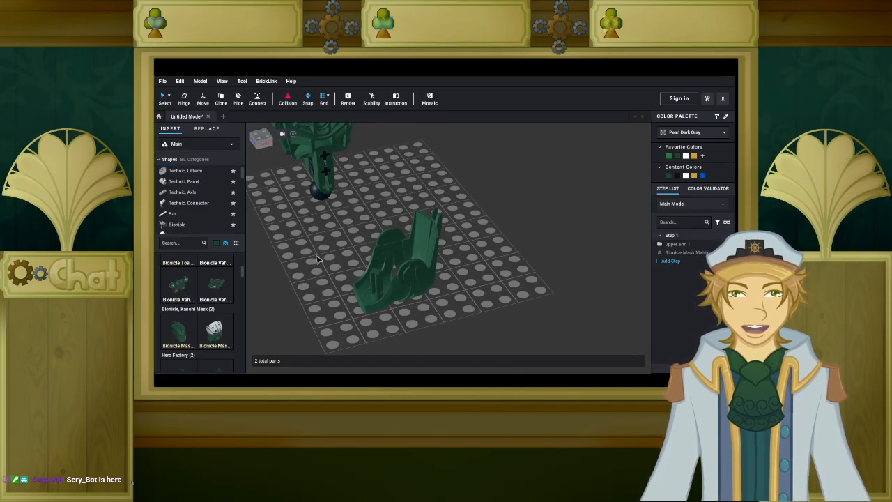
middle_drag(315, 275, 338, 242)
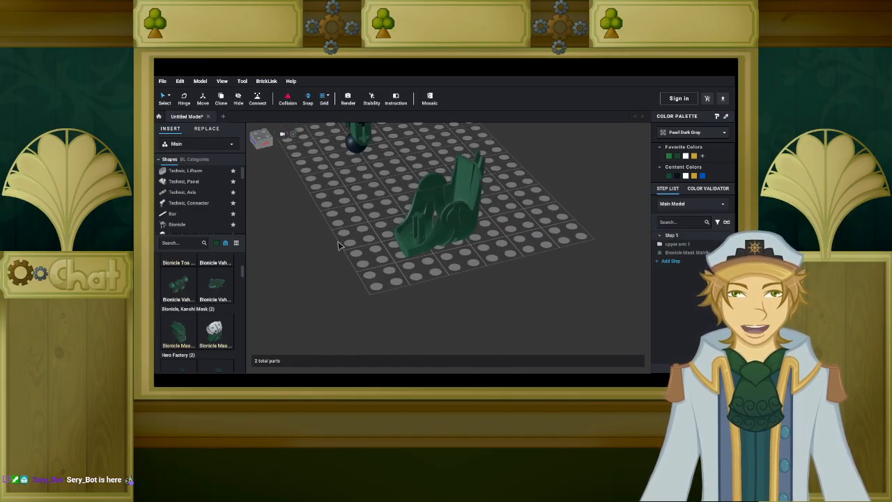
click(219, 247)
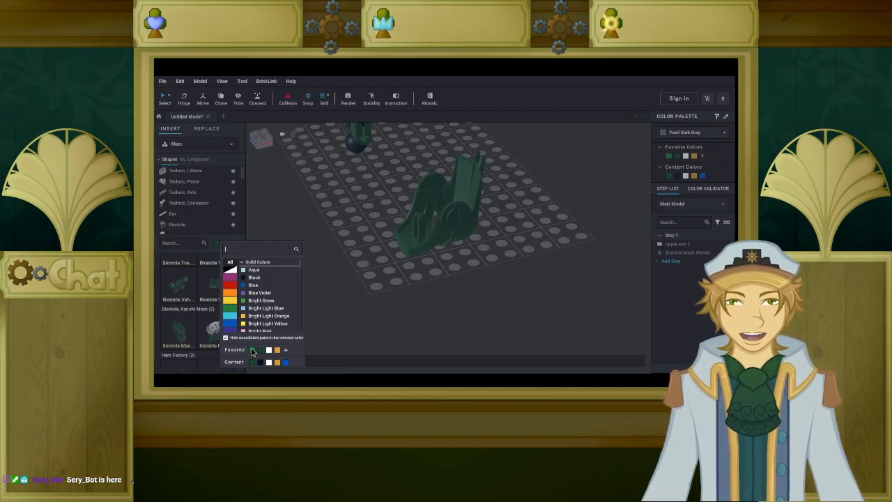
click(252, 351)
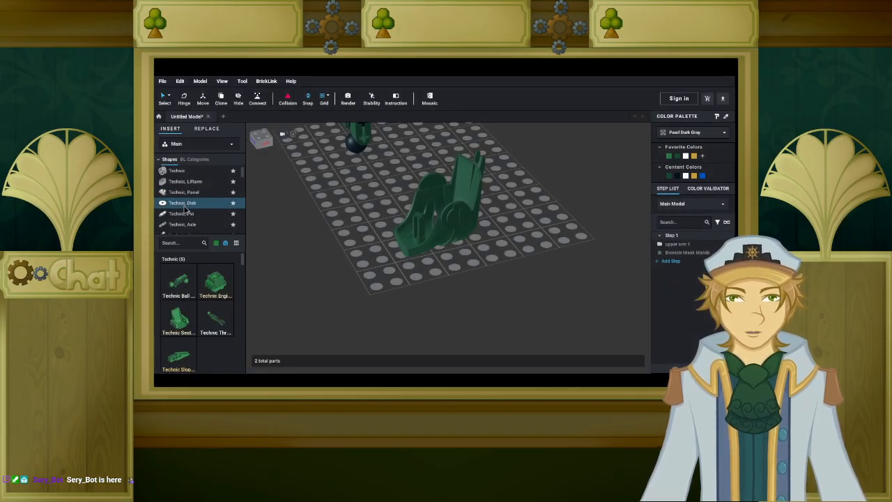
scroll(186, 208, down, 5)
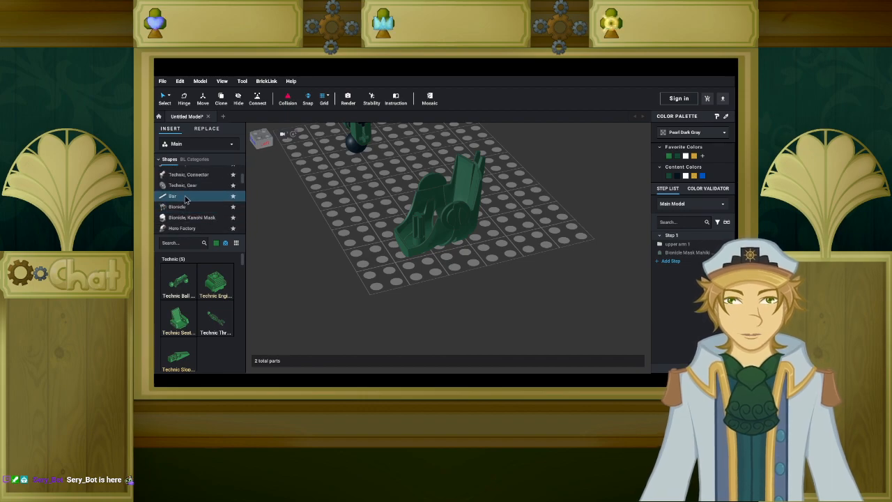
click(187, 207)
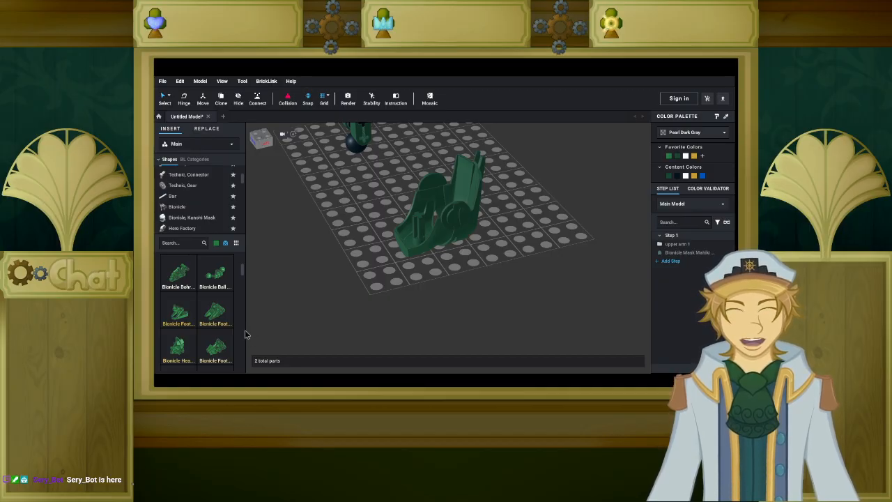
drag(218, 350, 349, 127)
right_drag(349, 246, 354, 198)
middle_drag(408, 234, 326, 249)
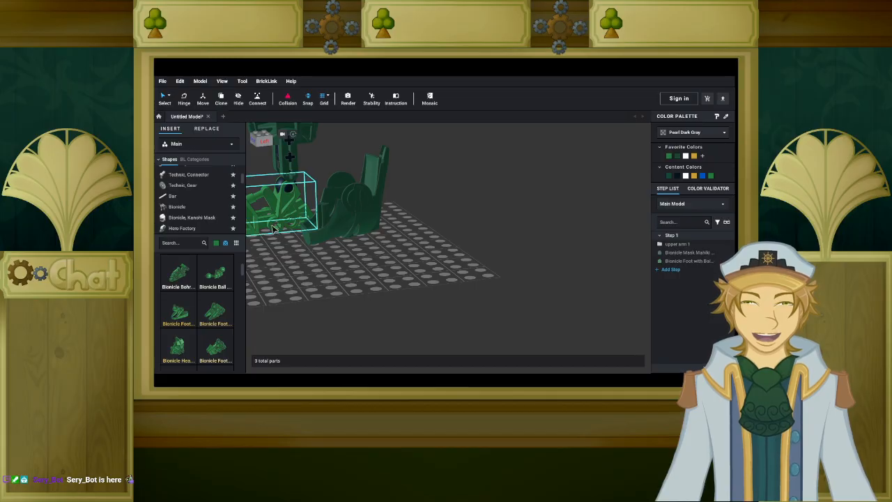
Delete the green Bionicle foot from the model.
key(Delete)
right_drag(298, 248, 337, 253)
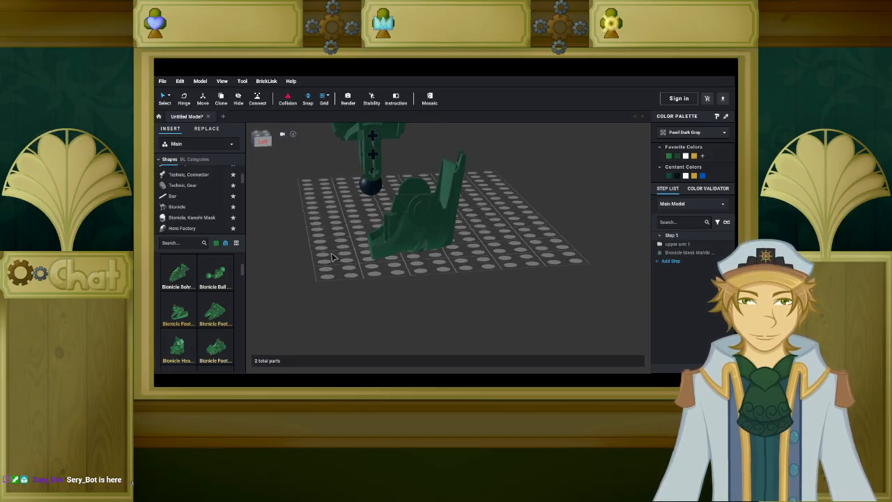
Filter the library to Black and place a Technic, Axle Connector 2 x 3 with Ball Joint Socket and Axle Socket upright near the mask.
click(225, 244)
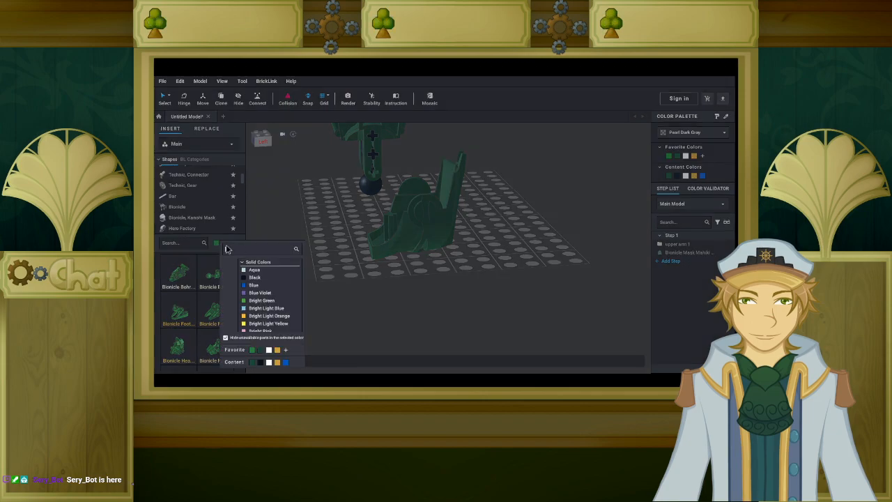
click(254, 278)
scroll(209, 210, up, 2)
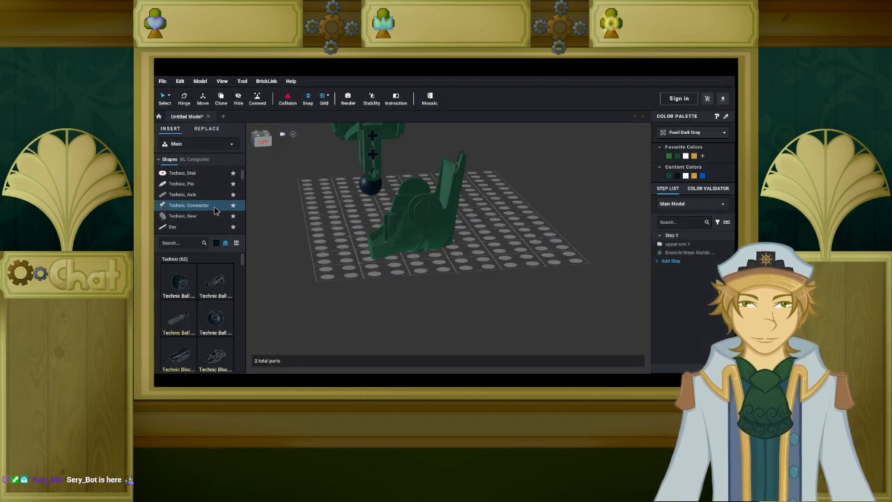
scroll(214, 211, up, 3)
scroll(214, 210, down, 3)
scroll(218, 306, down, 10)
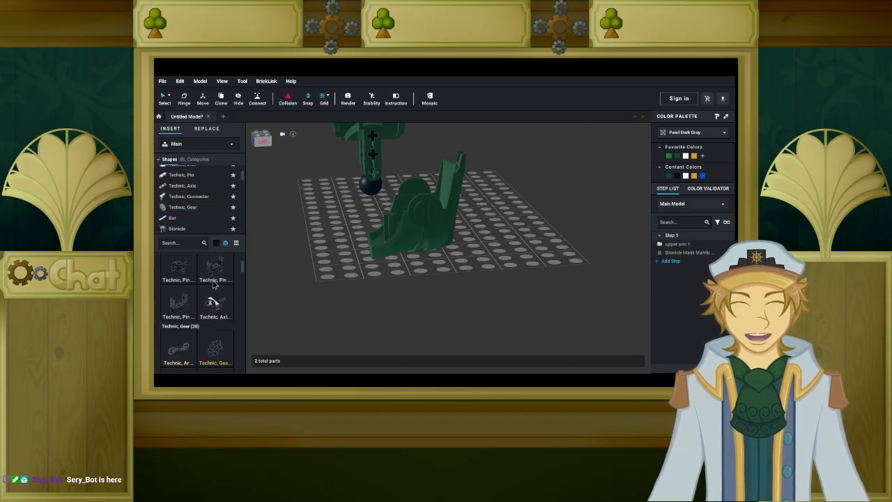
click(219, 310)
right_drag(340, 270, 374, 284)
key(Up)
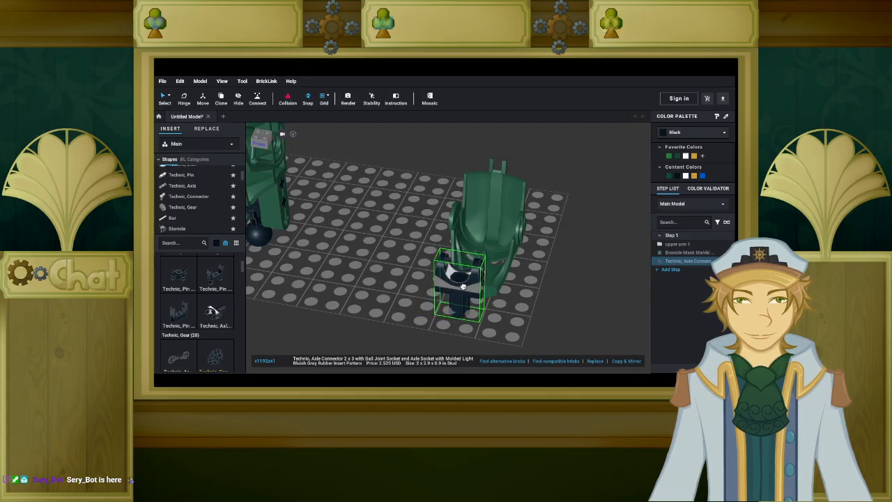
click(473, 282)
right_drag(472, 282, 418, 272)
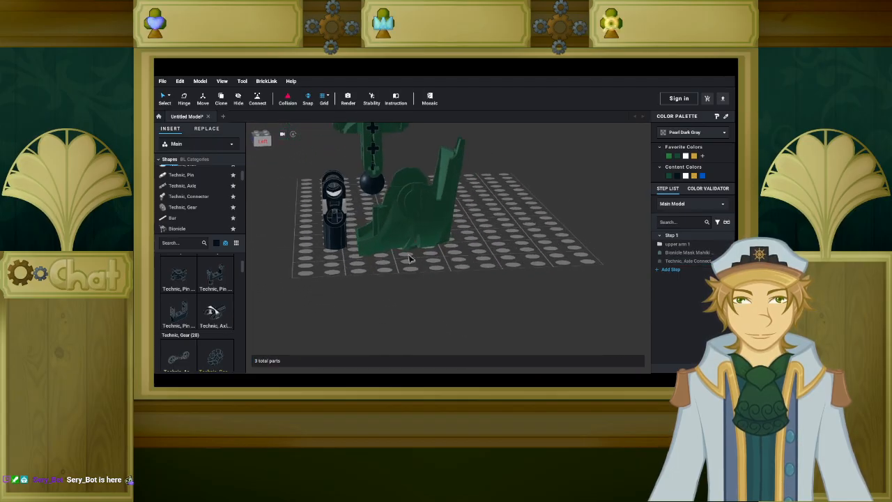
Select the black axle connector and the dark green mask together and move them to the ball joint under the upper arm.
click(376, 264)
drag(376, 264, 350, 258)
right_drag(350, 258, 515, 240)
click(524, 215)
drag(524, 215, 267, 202)
right_drag(270, 241, 389, 246)
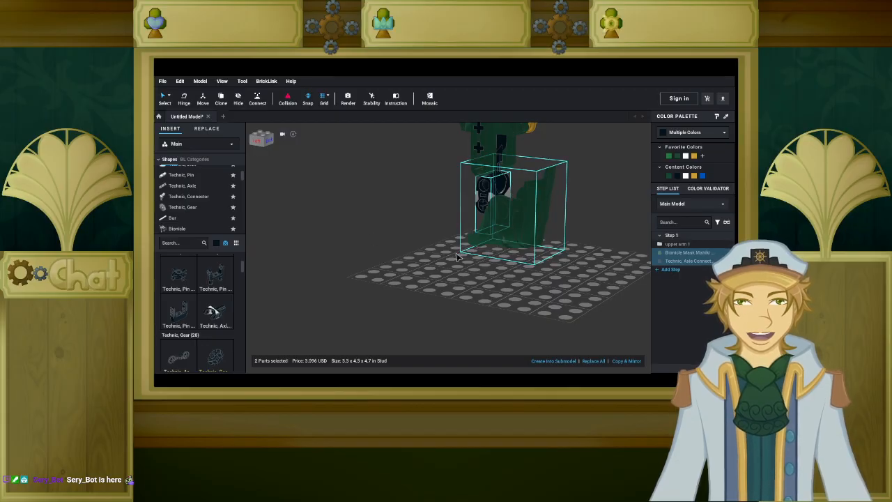
right_drag(453, 259, 497, 264)
middle_drag(439, 272, 567, 213)
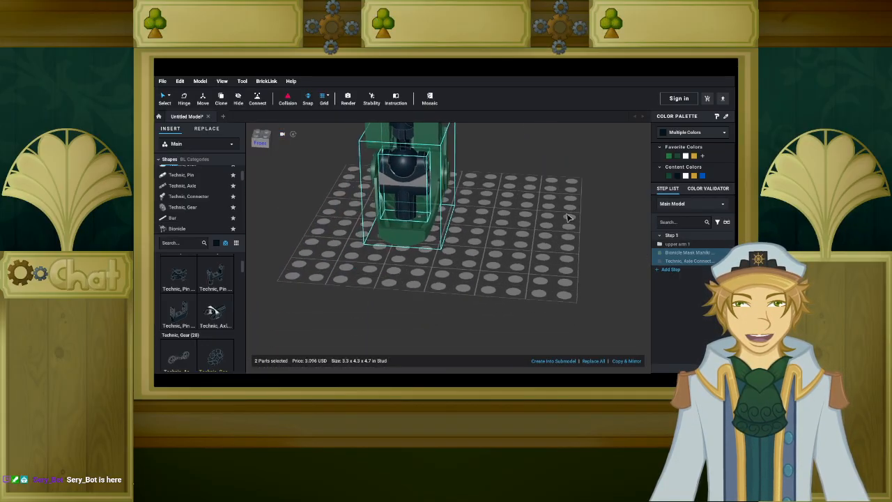
Nudge the dark green mask relative to the black connector under the upper arm and deselect it.
click(522, 239)
right_drag(522, 239, 476, 246)
click(455, 183)
key(w)
key(w)
key(w)
click(501, 243)
click(419, 227)
click(494, 240)
click(437, 232)
click(496, 239)
right_drag(495, 238, 393, 237)
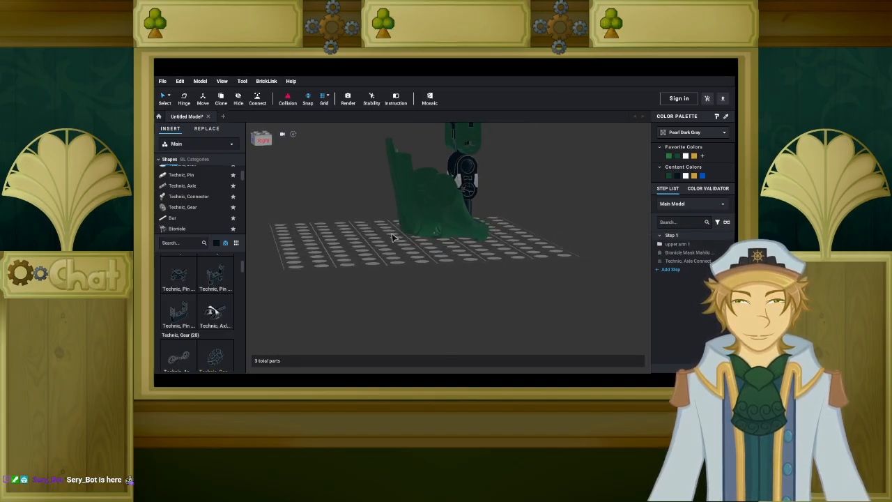
Delete the black axle connector and move the dark green mask across the grid, away from the upper arm.
click(393, 232)
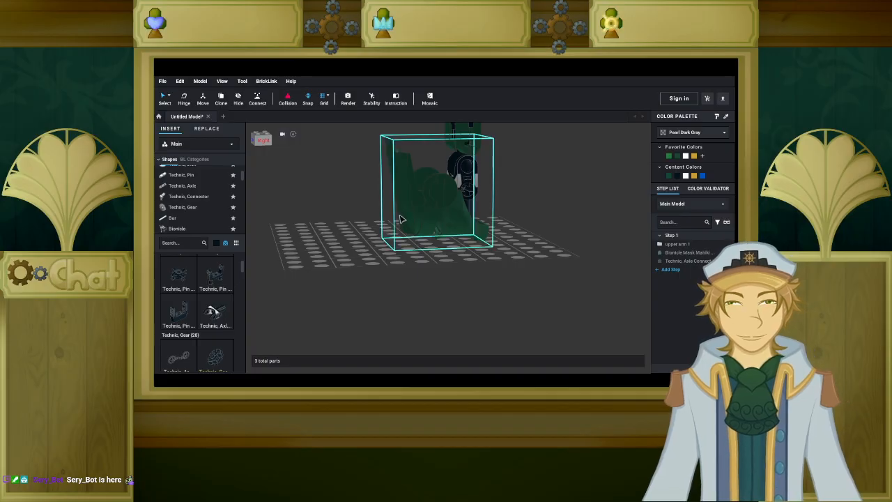
right_drag(388, 214, 364, 207)
click(407, 212)
right_drag(419, 217, 422, 201)
click(422, 199)
key(Delete)
click(420, 202)
right_drag(418, 208, 501, 200)
scroll(499, 195, down, 4)
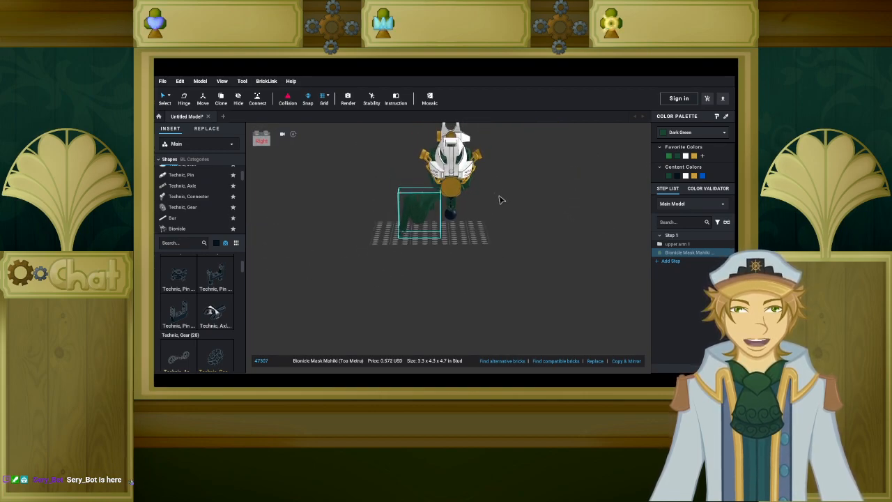
drag(430, 220, 592, 266)
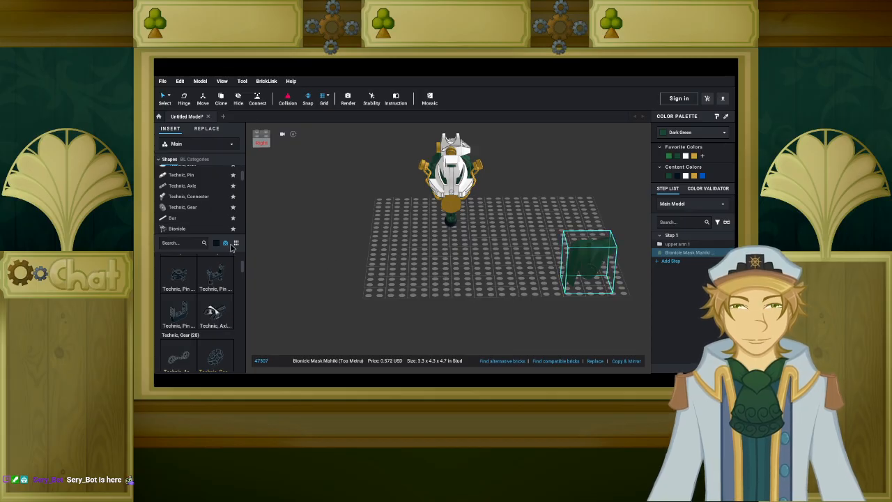
Undo the recent edits back to the deletion of the green Bionicle foot, restoring it under the upper arm.
key(ctrl+z)
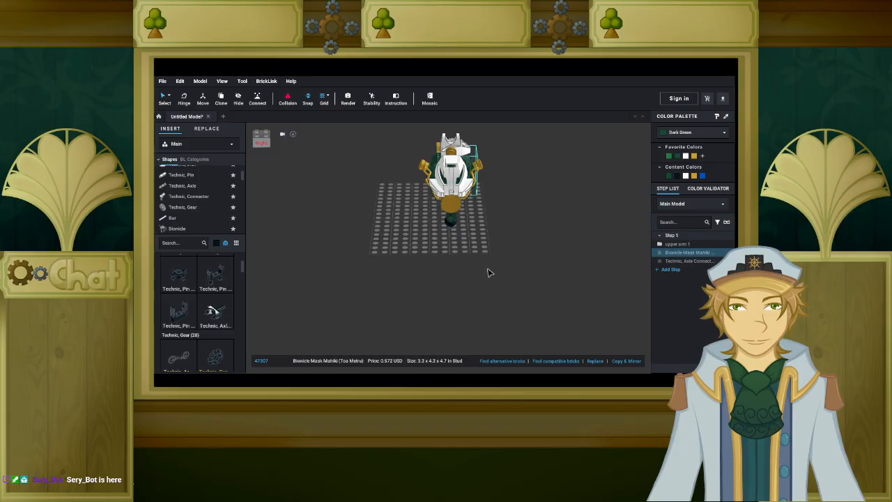
right_drag(475, 272, 453, 273)
key(ctrl+z)
key(ctrl+z)
key(ctrl+z)
key(ctrl+z)
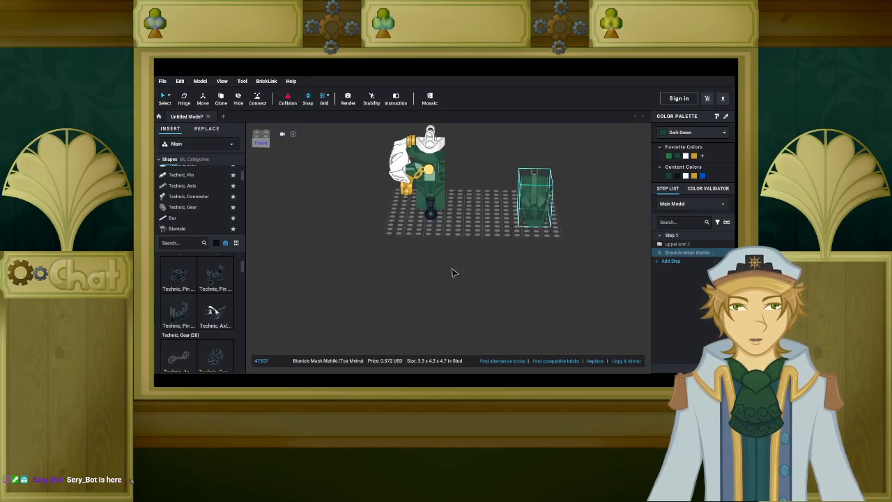
scroll(452, 273, up, 2)
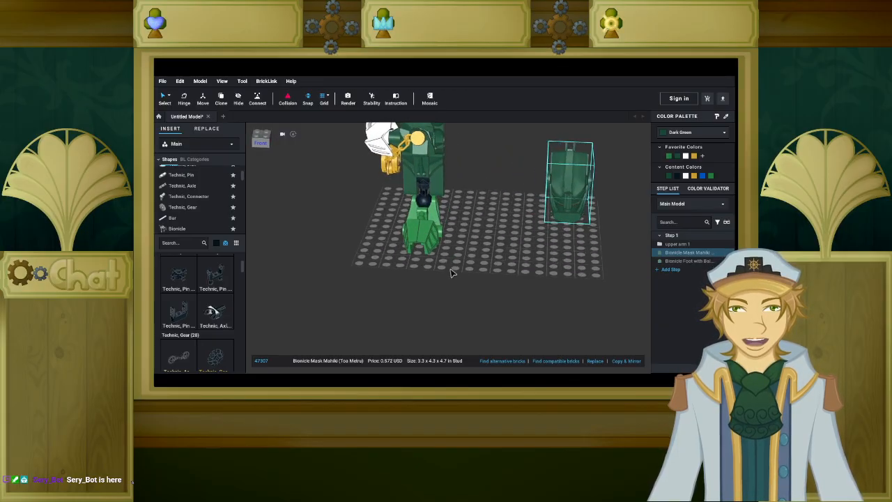
Try to fit the dark green mask around the green Bionicle foot beneath the upper arm.
click(426, 244)
mouse_move(426, 244)
right_down()
mouse_move(441, 257)
mouse_move(432, 239)
right_up()
drag(437, 245, 437, 242)
click(387, 249)
right_drag(388, 260, 407, 245)
drag(359, 171, 409, 245)
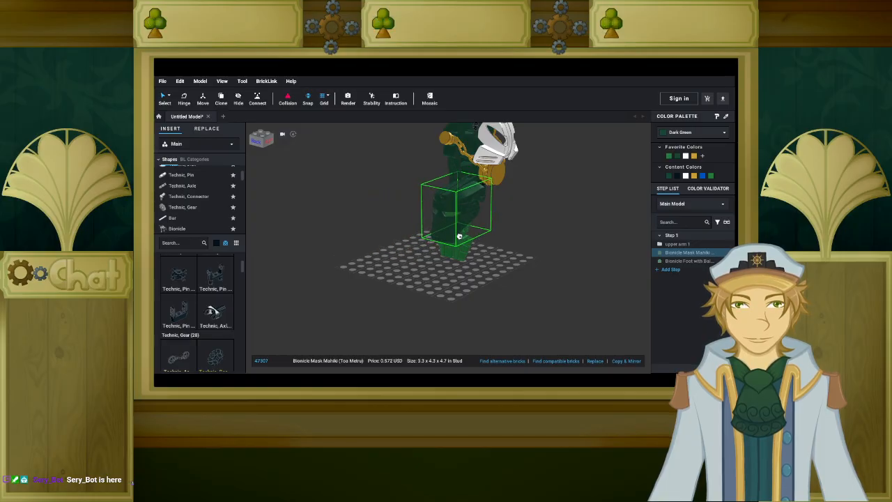
mouse_move(501, 244)
right_down()
mouse_move(484, 235)
mouse_move(481, 243)
mouse_move(507, 249)
right_up()
Pull the green foot off the ball joint onto the open grid, and set the mask beside it, rotated to a new orientation.
drag(460, 255, 359, 266)
drag(462, 241, 428, 285)
right_drag(428, 286, 361, 284)
drag(361, 285, 360, 283)
key(Up)
right_drag(360, 283, 423, 285)
scroll(423, 285, down, 5)
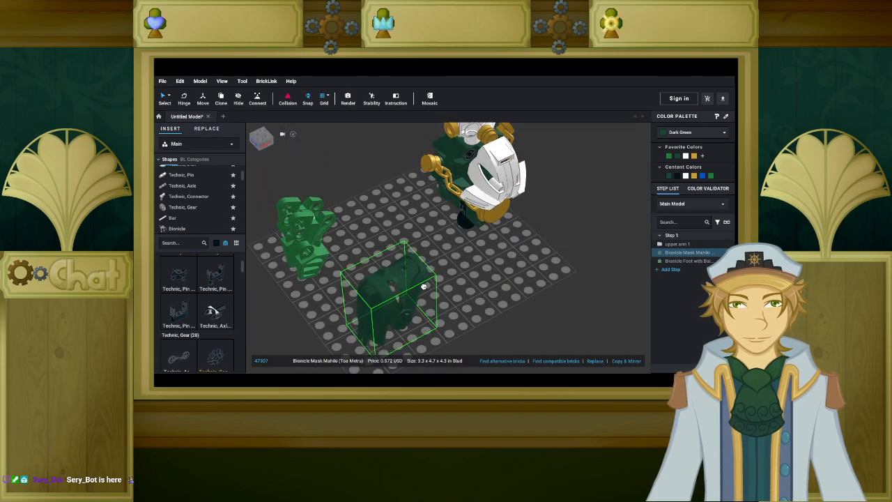
Try to position the dark green mask beside the top of the green Bionicle foot, lowering it in small increments.
drag(423, 285, 355, 253)
drag(365, 225, 375, 225)
mouse_move(438, 258)
right_down()
mouse_move(428, 237)
mouse_move(433, 244)
right_up()
middle_drag(435, 247, 476, 286)
scroll(474, 286, up, 6)
mouse_move(468, 297)
right_down()
mouse_move(437, 306)
mouse_move(472, 296)
right_up()
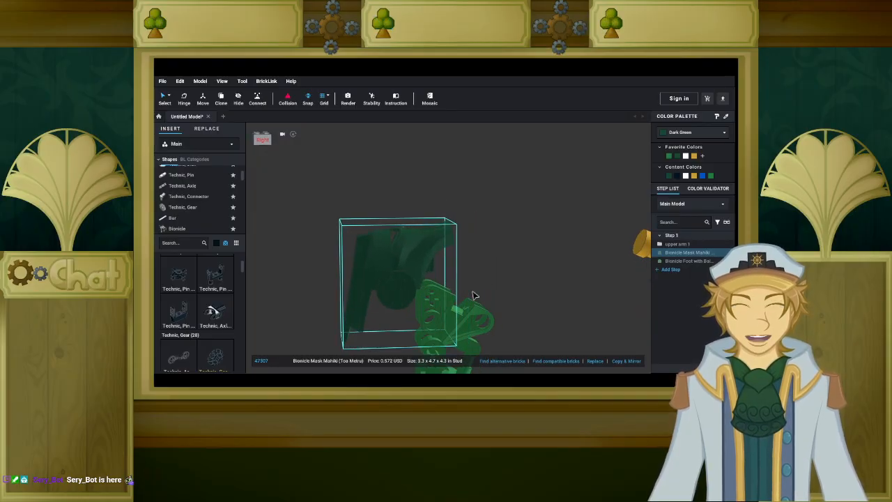
key(shift+s)
key(shift+s)
key(shift+s)
key(shift+s)
key(shift+s)
key(shift+s)
key(shift+s)
key(shift+s)
key(shift+s)
key(shift+s)
key(shift+s)
key(shift+s)
key(shift+s)
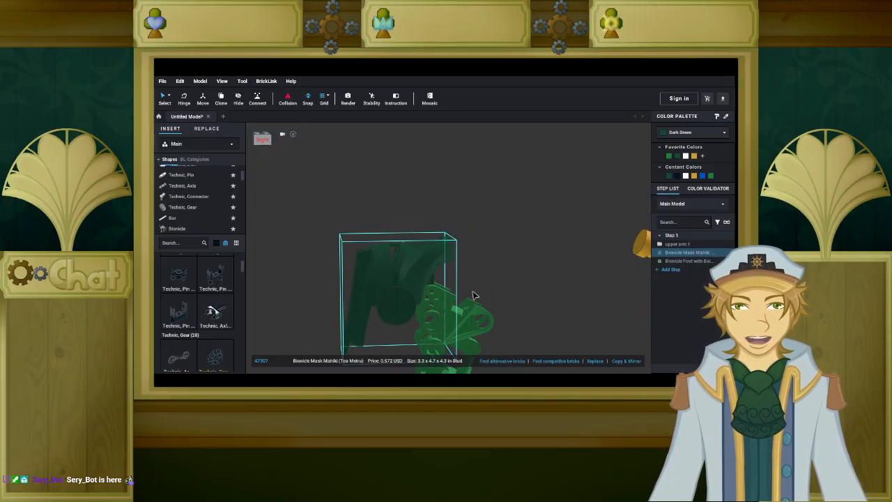
key(shift+s)
key(shift+s)
key(shift+s)
key(shift+s)
Try to align the mask with the foot by raising it in small increments, and deselect it.
right_drag(473, 293, 493, 248)
key(shift+w)
key(shift+w)
key(shift+w)
key(shift+w)
key(shift+w)
key(shift+w)
key(shift+w)
key(shift+w)
key(shift+w)
key(shift+w)
key(shift+w)
key(shift+w)
key(shift+w)
key(shift+w)
key(shift+w)
key(shift+w)
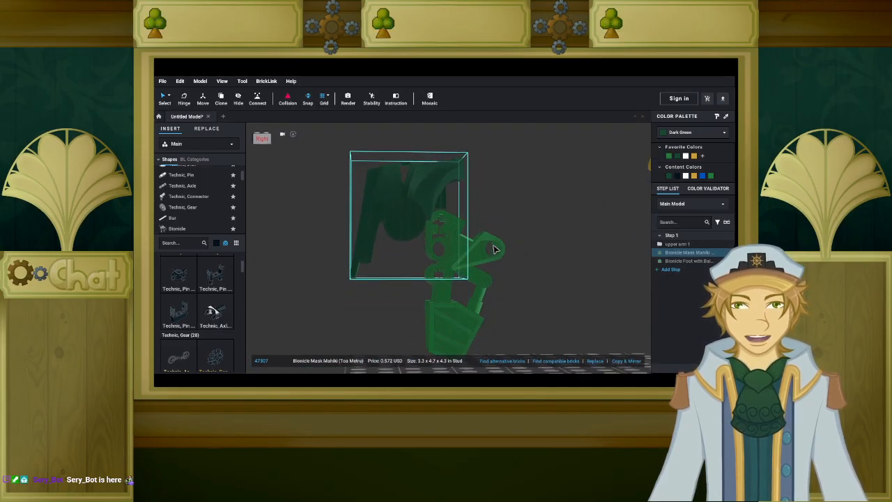
key(shift+s)
right_drag(494, 248, 491, 248)
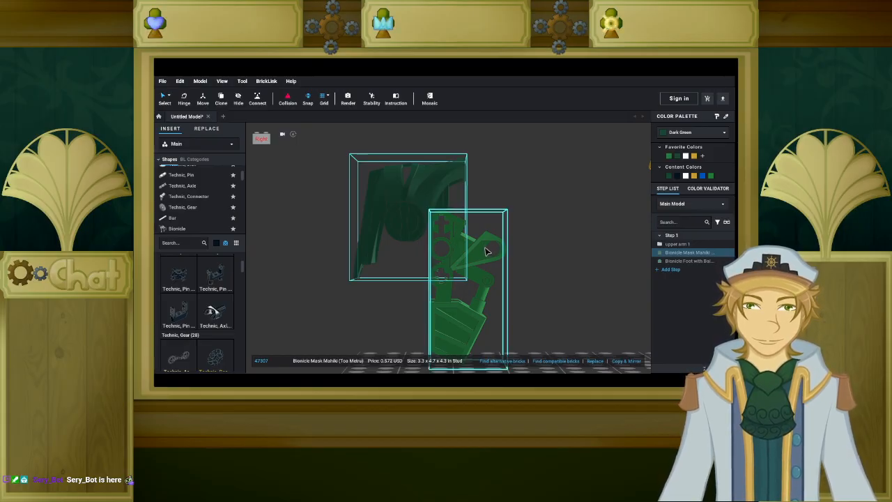
right_drag(514, 279, 522, 261)
click(508, 259)
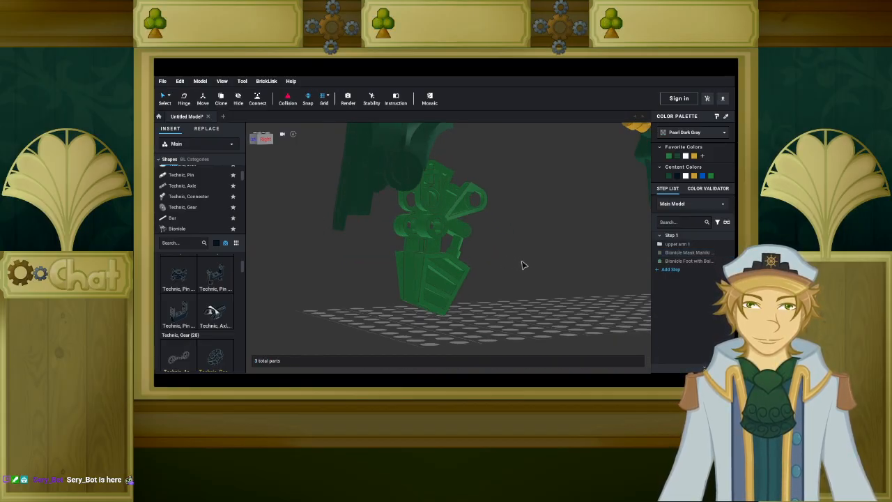
Set the color for new parts to black and show the Technic axle parts.
click(216, 244)
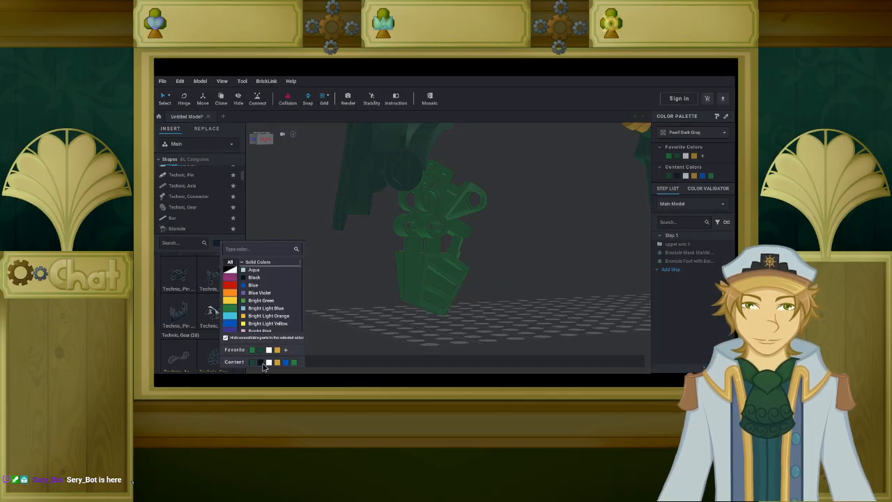
click(262, 365)
scroll(201, 208, down, 2)
scroll(200, 192, up, 2)
click(199, 193)
scroll(223, 325, down, 3)
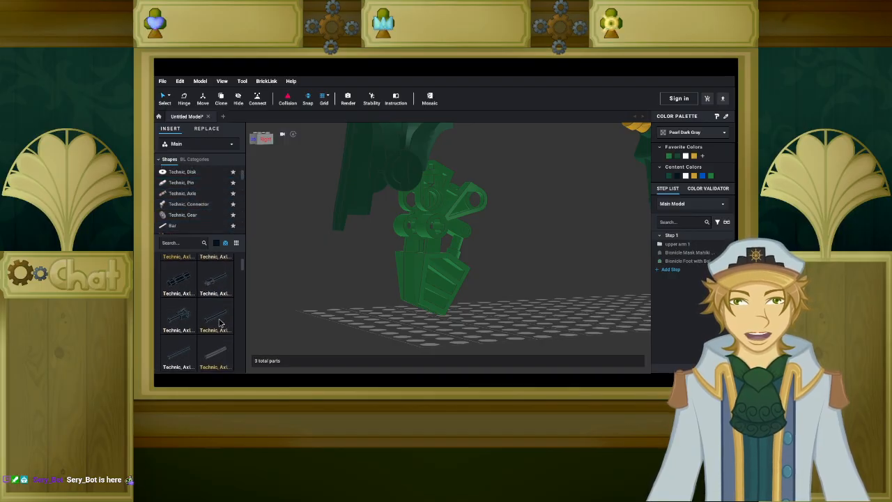
scroll(210, 300, up, 1)
Insert a black Technic Axle 3L through the lower cross holes of the green foot.
drag(310, 319, 422, 225)
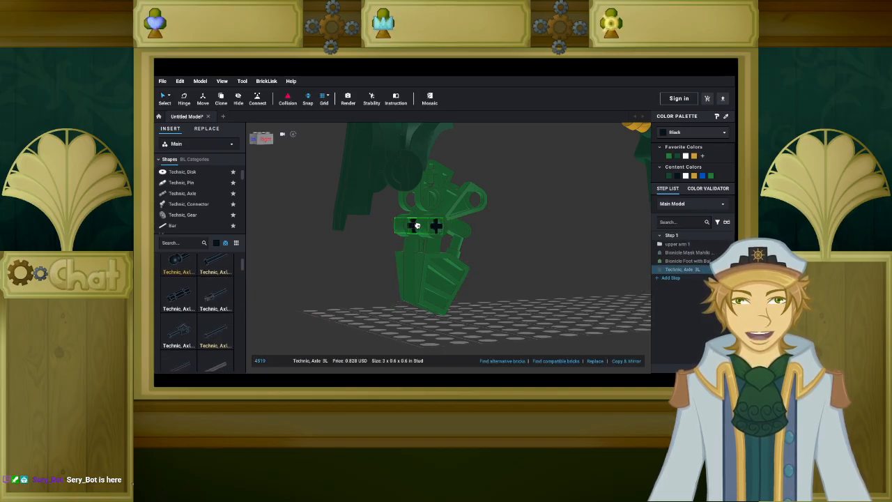
right_drag(418, 226, 480, 226)
drag(480, 226, 446, 232)
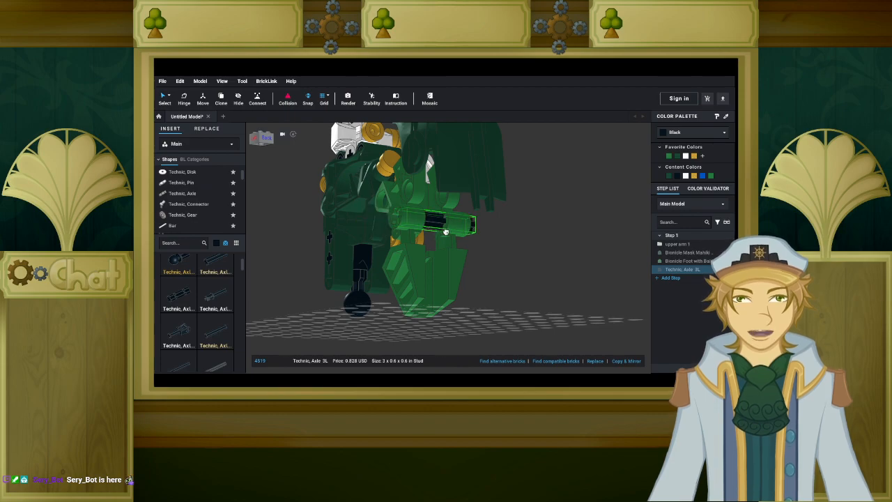
click(441, 236)
click(442, 227)
right_drag(453, 235, 509, 262)
click(486, 245)
scroll(509, 262, up, 5)
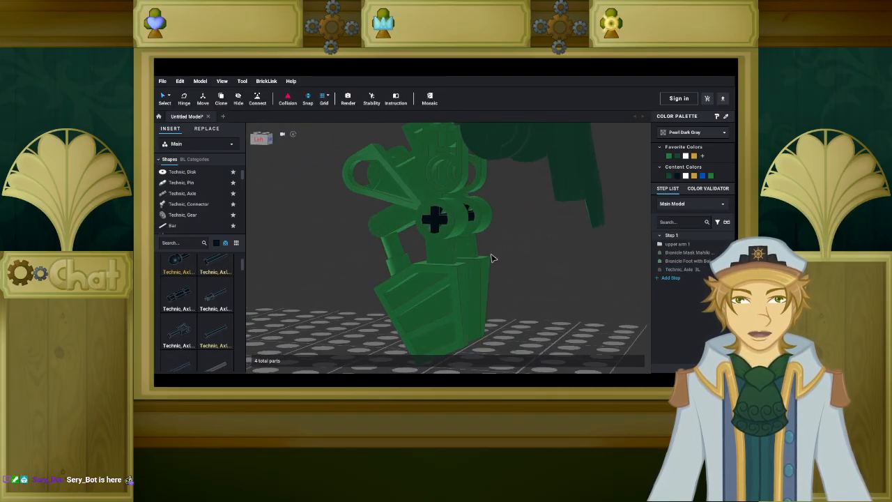
scroll(497, 258, up, 8)
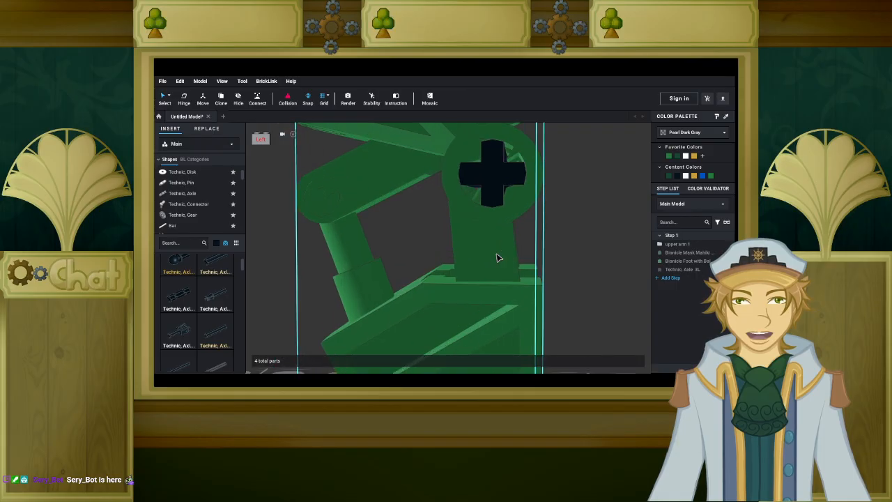
mouse_move(490, 259)
right_down()
mouse_move(472, 258)
mouse_move(486, 263)
right_up()
scroll(480, 257, down, 10)
Add a Technic Axle 2L with Reverser Handle Axle Connector on the open grid and color it green.
drag(174, 332, 370, 320)
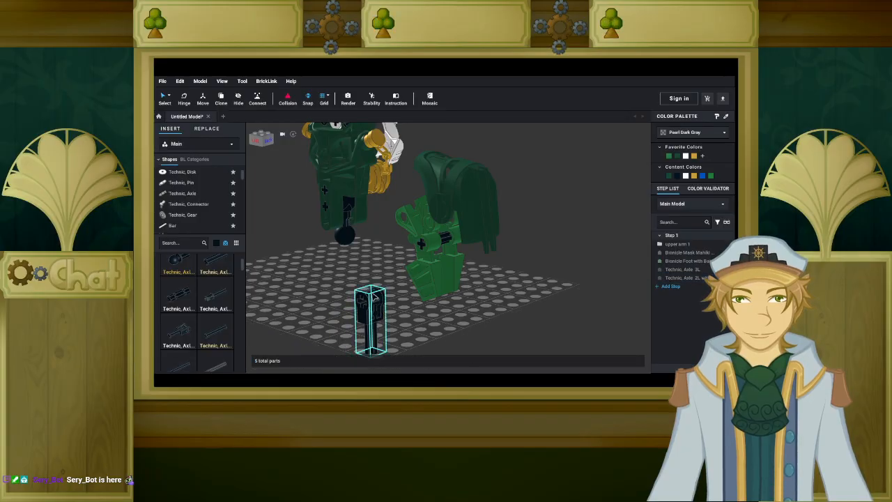
click(687, 133)
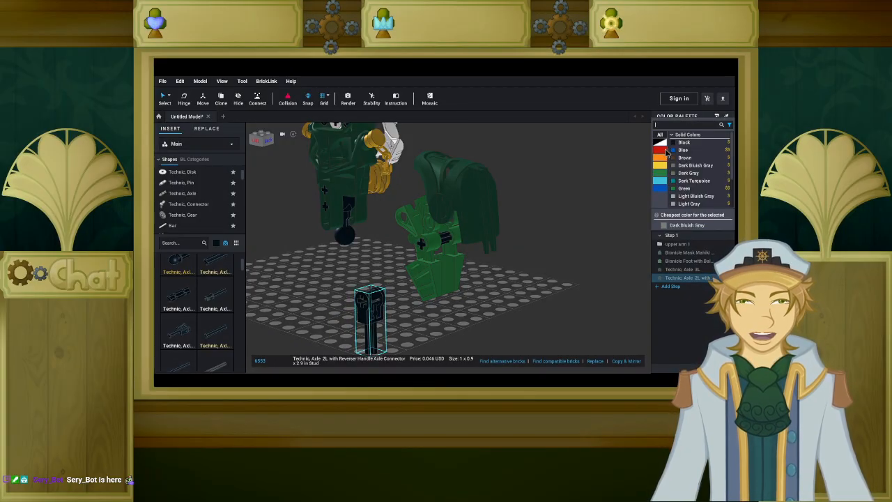
click(662, 177)
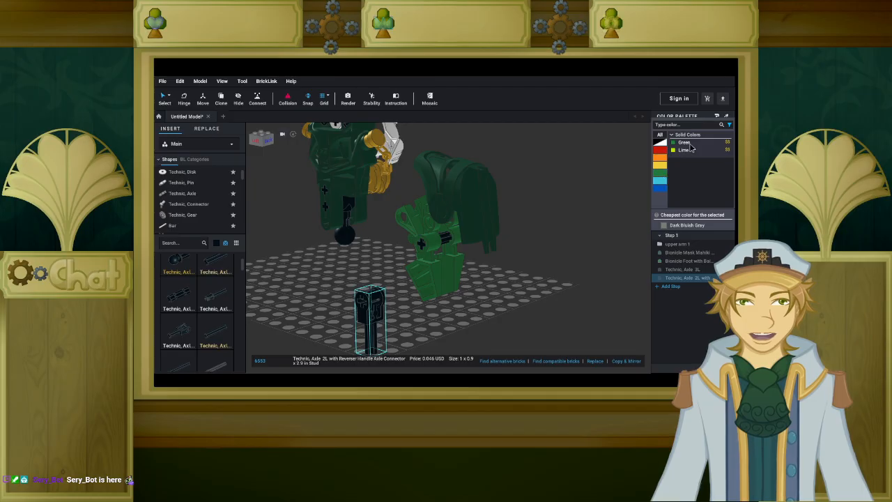
click(687, 143)
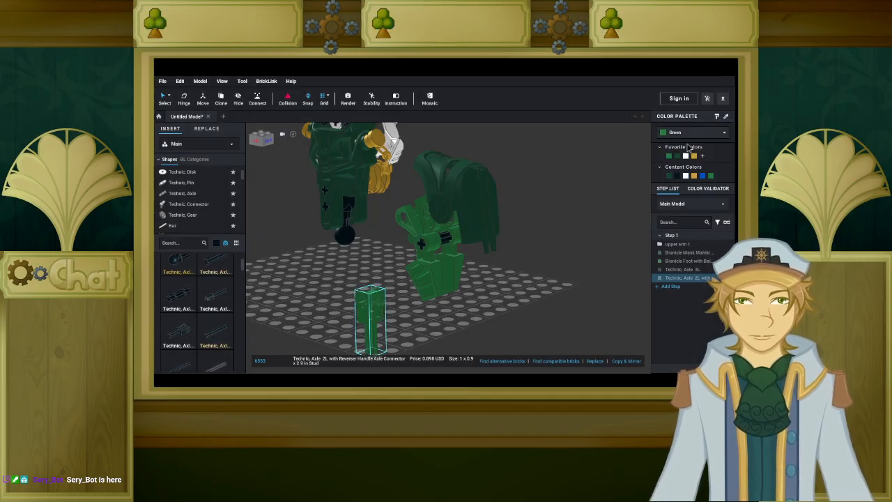
Attach the green reverser handle axle connector to the black 3L axle in the middle of the foot.
drag(381, 290, 443, 236)
scroll(492, 272, up, 3)
right_drag(443, 236, 432, 227)
drag(432, 227, 391, 210)
mouse_move(320, 220)
right_down()
mouse_move(341, 227)
mouse_move(330, 229)
right_up()
scroll(340, 226, down, 5)
click(374, 251)
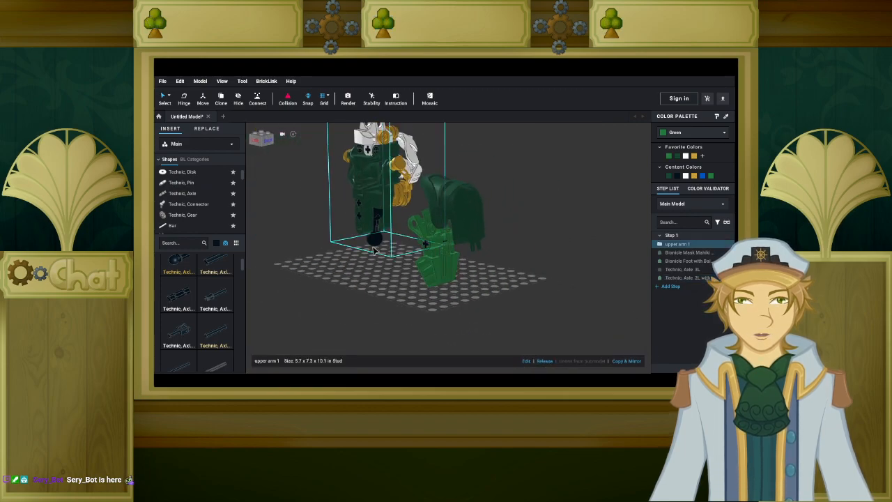
right_drag(472, 305, 492, 291)
click(486, 286)
scroll(490, 284, up, 10)
scroll(490, 294, down, 5)
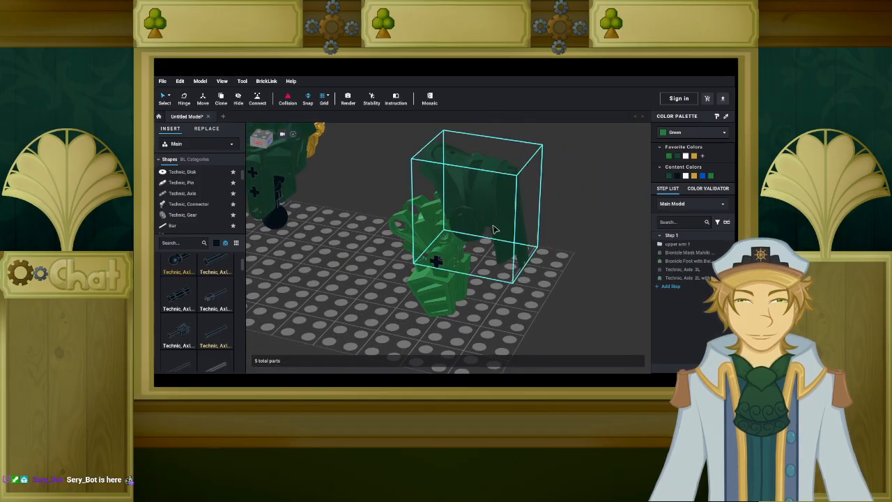
Pull the dark green mask clear of the foot, rotate it two increments, and move it back behind the foot.
drag(482, 213, 570, 273)
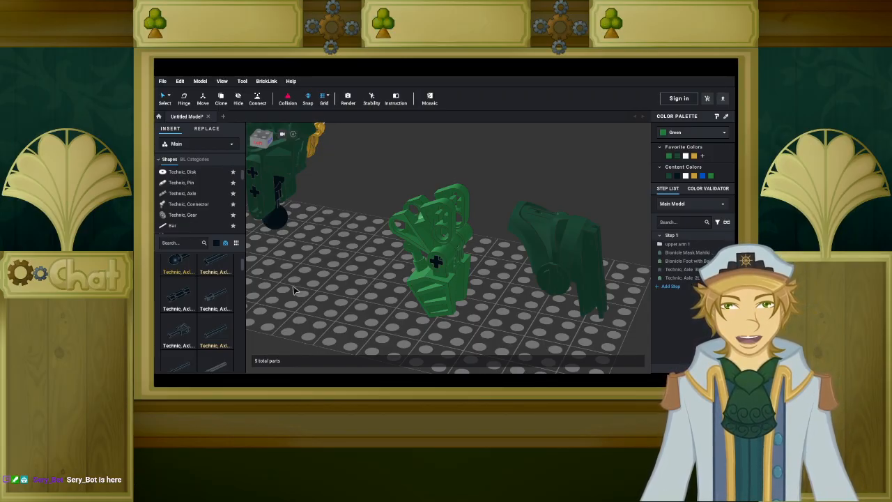
click(454, 287)
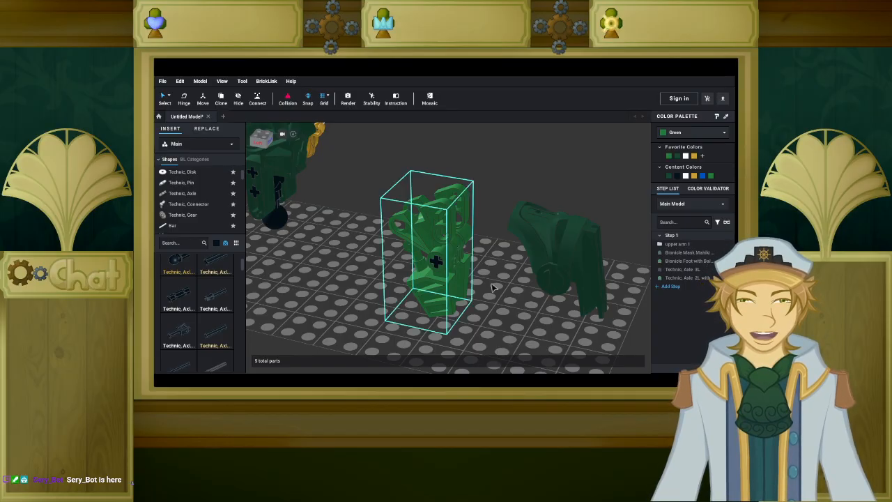
drag(582, 259, 536, 250)
right_drag(537, 251, 533, 282)
drag(533, 282, 520, 263)
key(Right)
key(Right)
right_drag(519, 263, 546, 265)
drag(546, 265, 461, 279)
right_drag(461, 279, 430, 283)
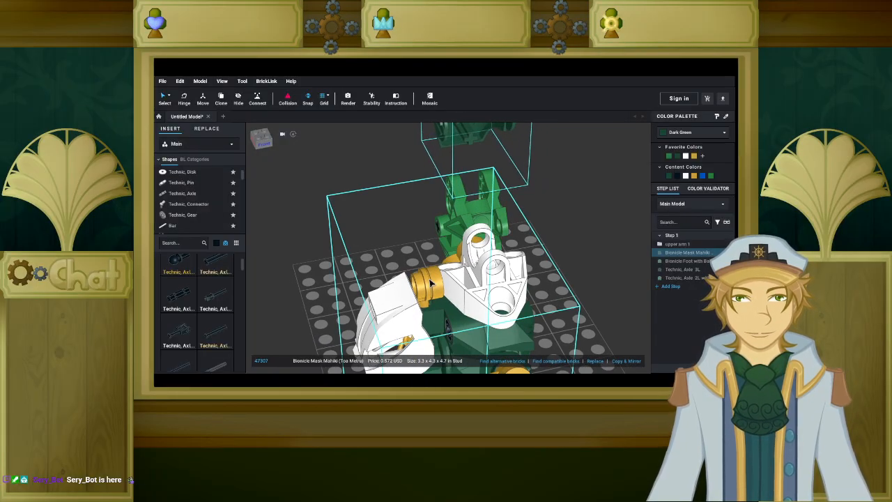
mouse_move(431, 282)
right_down()
mouse_move(470, 265)
mouse_move(422, 288)
mouse_move(462, 256)
mouse_move(452, 281)
mouse_move(402, 279)
mouse_move(386, 261)
mouse_move(392, 271)
mouse_move(354, 251)
mouse_move(357, 278)
mouse_move(389, 267)
right_up()
Try to line up the rotated mask with the top of the foot by shifting it in grid increments.
key(d)
key(w)
key(w)
key(w)
key(w)
key(w)
key(w)
key(w)
key(s)
key(s)
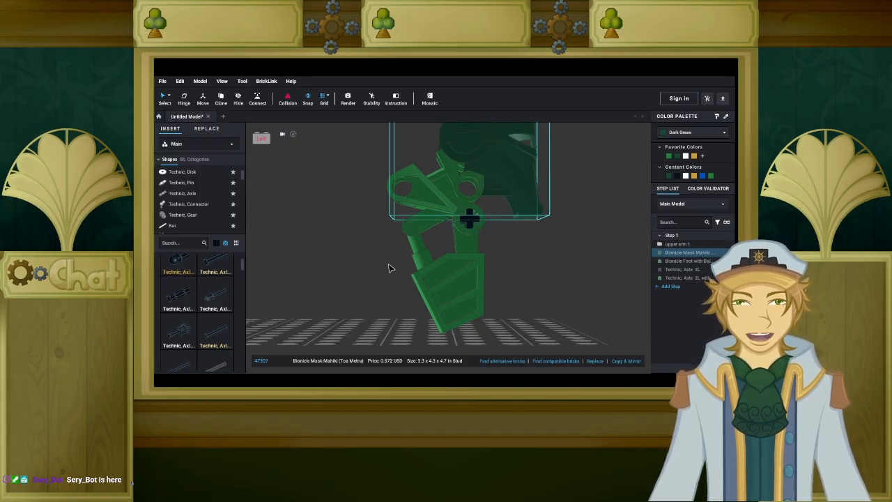
right_drag(389, 267, 389, 272)
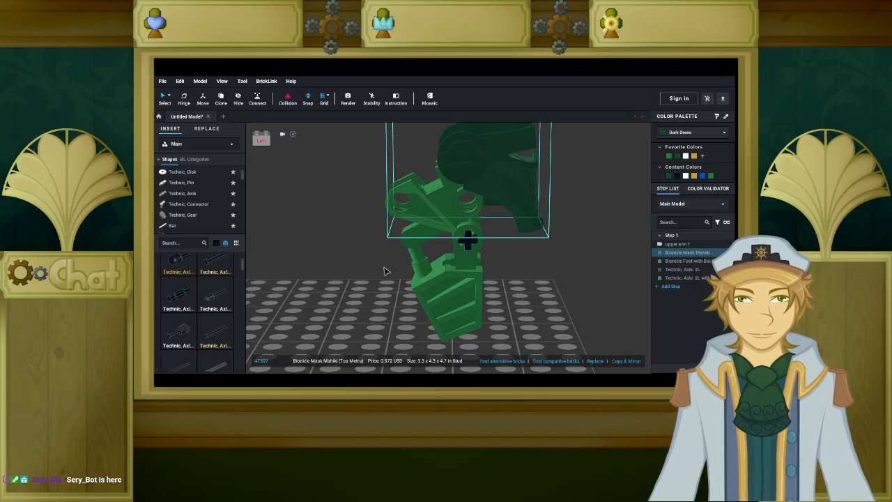
Set the mask aside on the grid and insert a black Technic Axle 2L Notched in the foot's upper cross holes.
drag(522, 203, 637, 244)
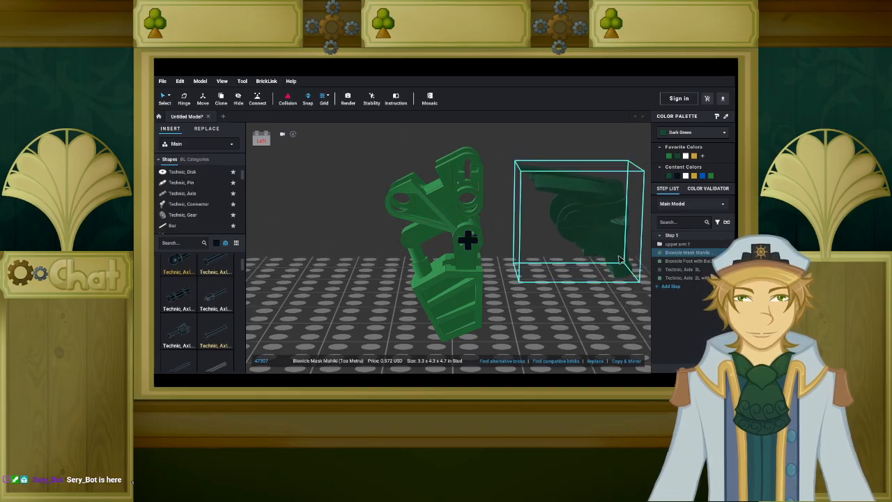
click(186, 307)
right_drag(378, 311, 358, 325)
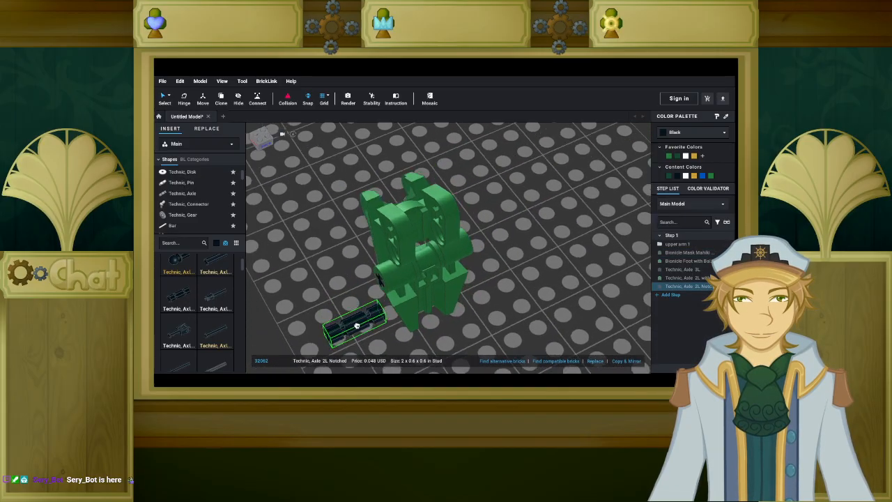
click(426, 223)
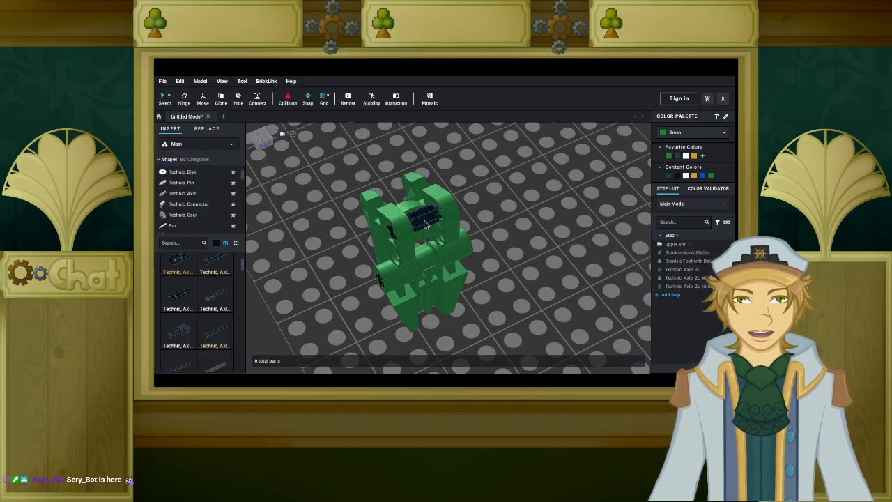
mouse_move(315, 270)
right_down()
mouse_move(344, 274)
mouse_move(326, 266)
right_up()
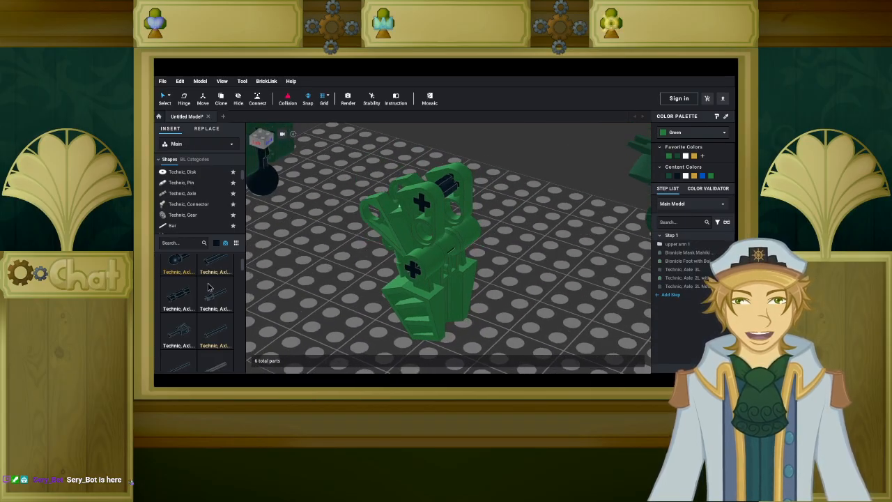
Fit a black Technic Axle and Pin Connector Perpendicular onto the notched axle between the foot's upper arms.
click(202, 204)
scroll(209, 300, down, 1)
scroll(214, 310, up, 1)
drag(213, 305, 440, 212)
right_drag(441, 212, 415, 221)
drag(416, 221, 408, 218)
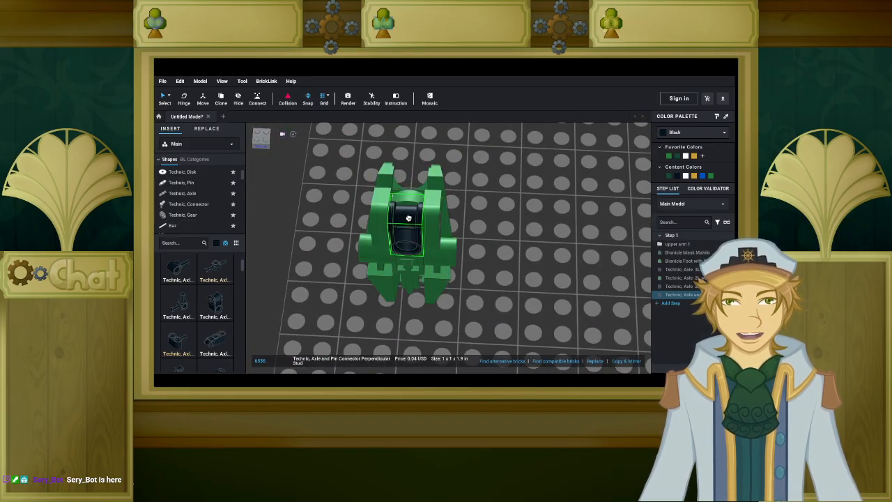
click(408, 218)
click(408, 236)
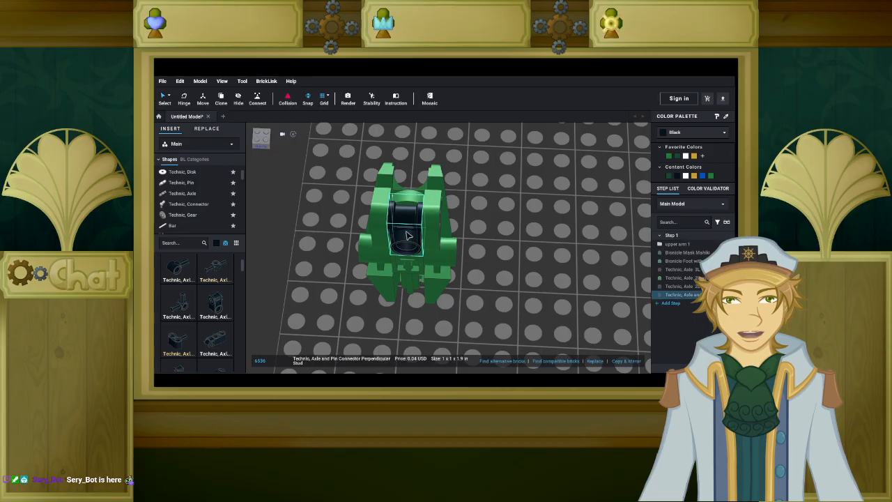
Color the perpendicular axle and pin connector white.
click(693, 131)
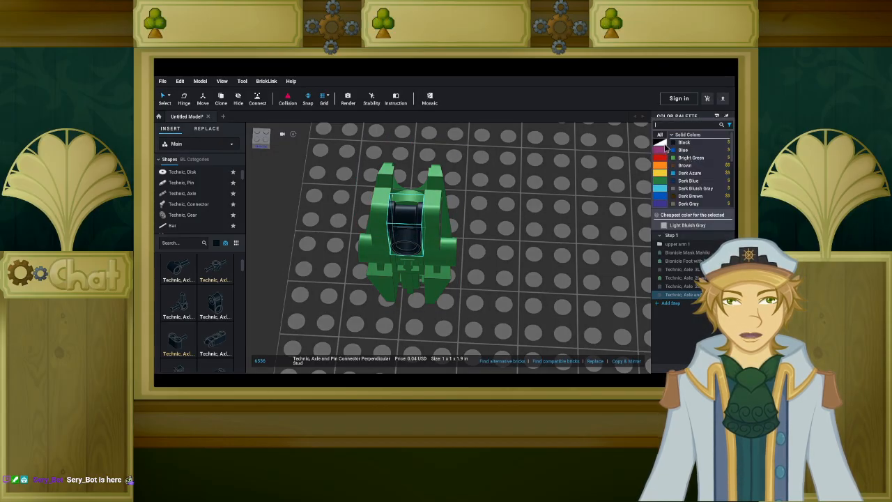
click(664, 145)
click(688, 182)
mouse_move(561, 220)
right_down()
mouse_move(543, 227)
mouse_move(553, 224)
right_up()
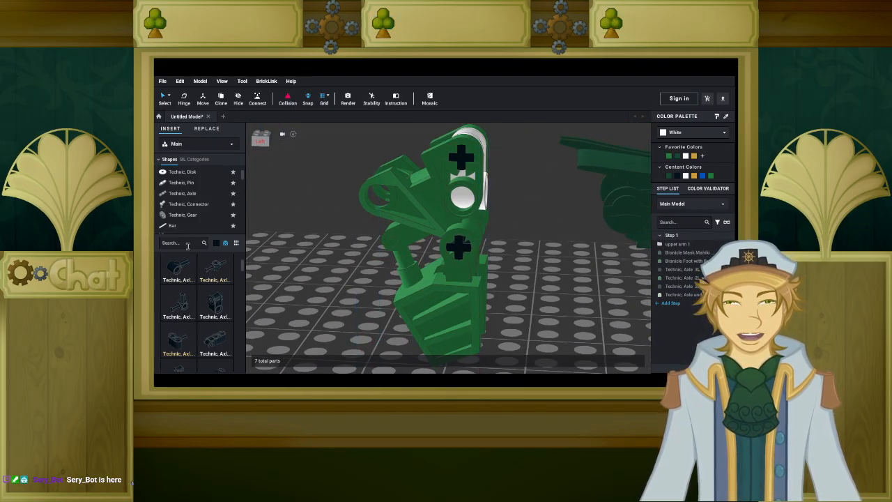
Insert a black Technic Pin 3L with Friction Ridges and Stop Bush into the white connector's pin hole.
click(190, 204)
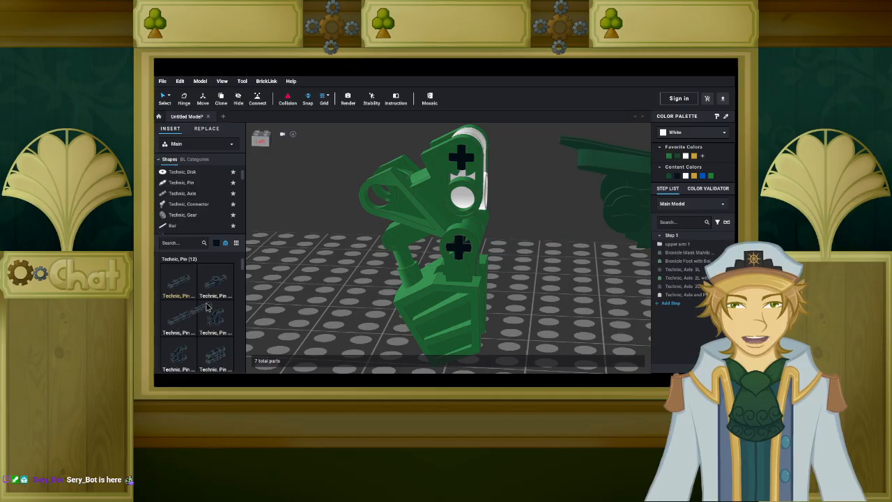
click(194, 313)
right_drag(325, 259, 315, 279)
key(Right)
right_drag(377, 275, 345, 273)
click(433, 277)
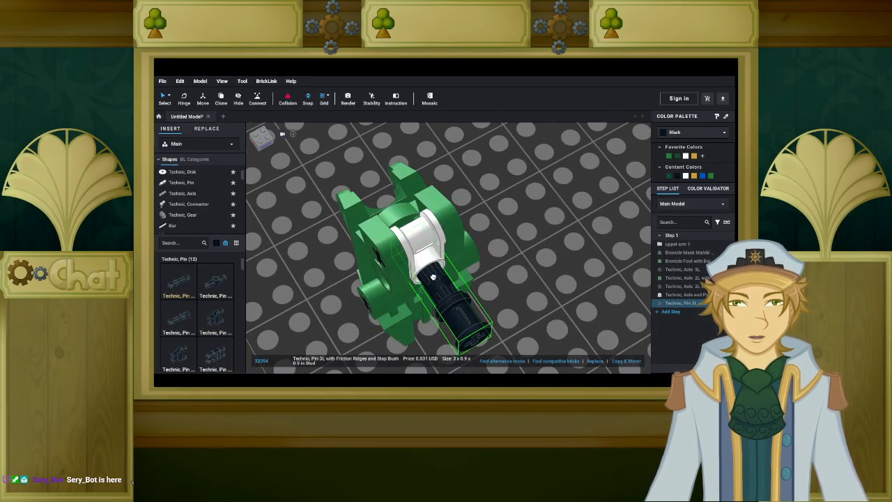
Try to fit the dark green mask over the 3L pin on the foot.
scroll(507, 256, down, 5)
drag(582, 278, 464, 268)
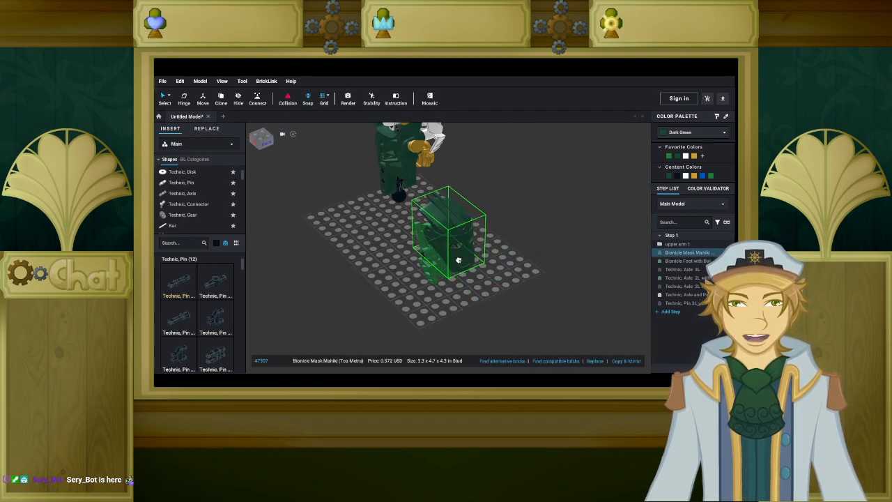
right_drag(451, 262, 375, 261)
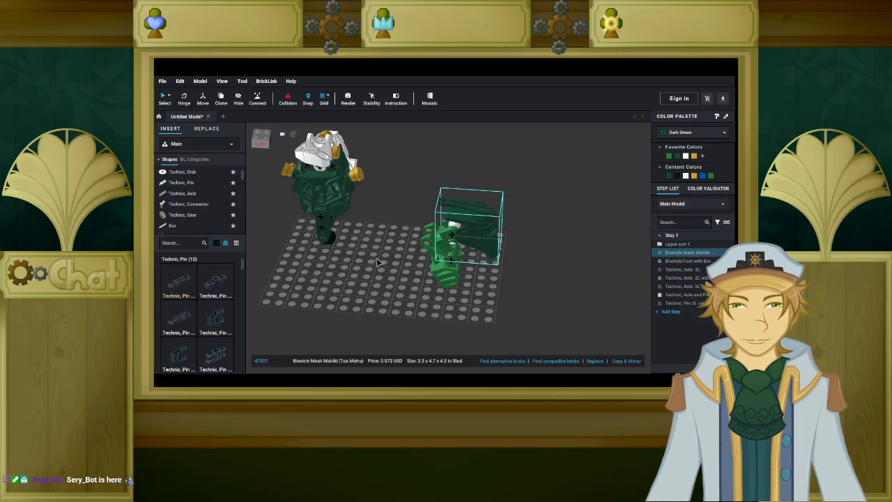
Move the mask clear of the foot and set the black 3L pin aside on the grid.
drag(488, 234, 531, 232)
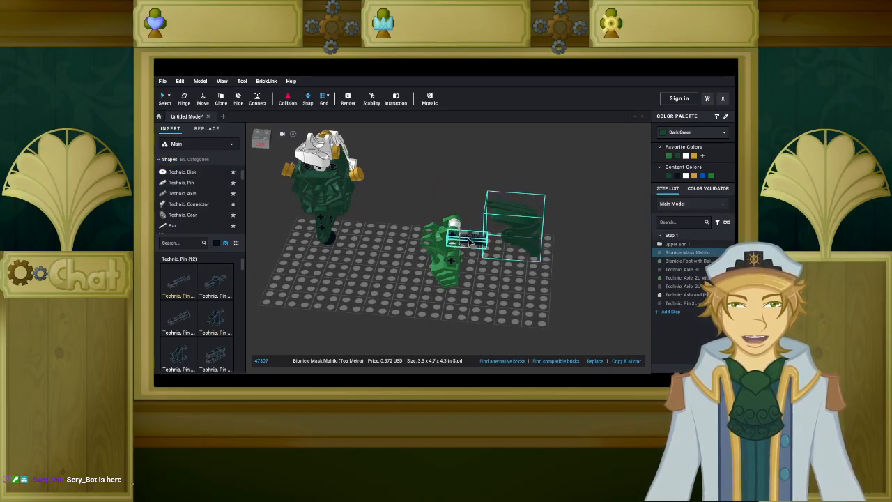
drag(470, 241, 495, 247)
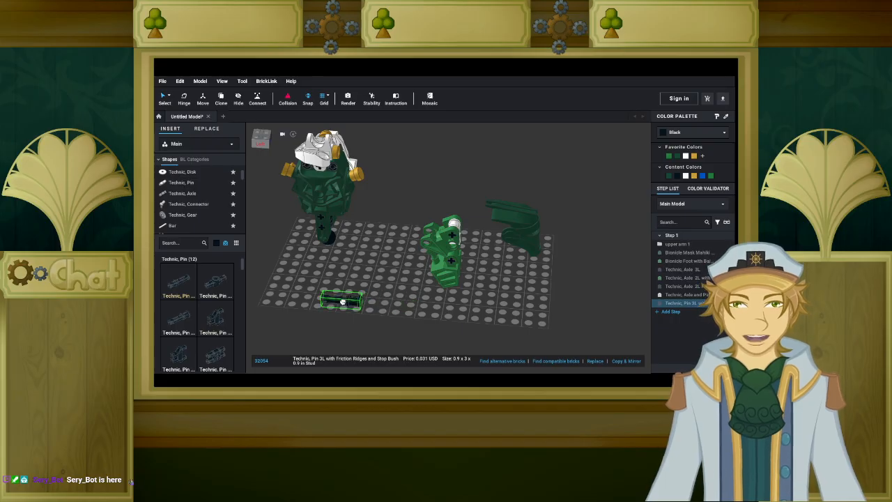
Insert a black Technic Pin with Long Friction Ridges into the white connector's pin hole.
scroll(391, 256, up, 6)
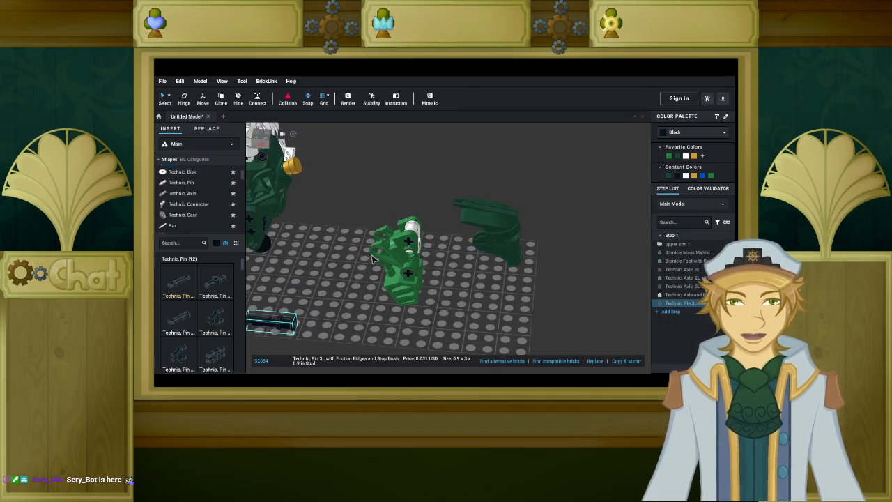
mouse_move(434, 279)
right_down()
mouse_move(443, 282)
mouse_move(429, 283)
right_up()
scroll(201, 296, down, 8)
click(213, 311)
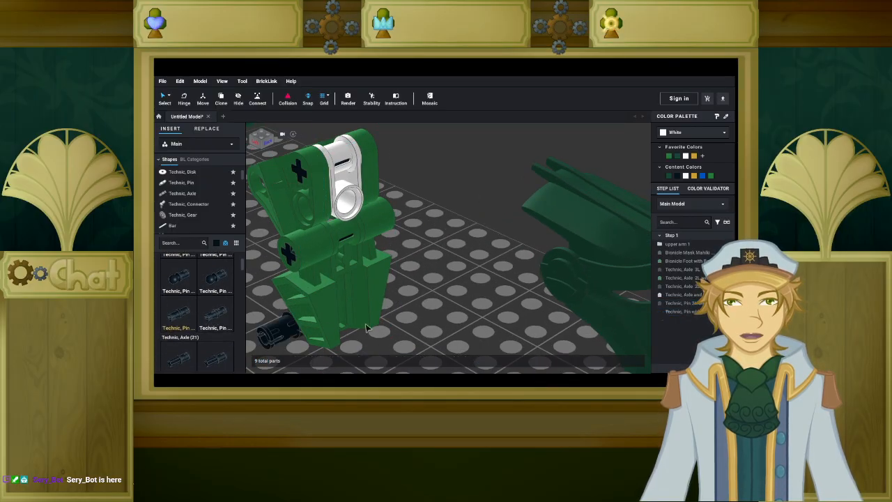
click(452, 325)
drag(451, 325, 371, 212)
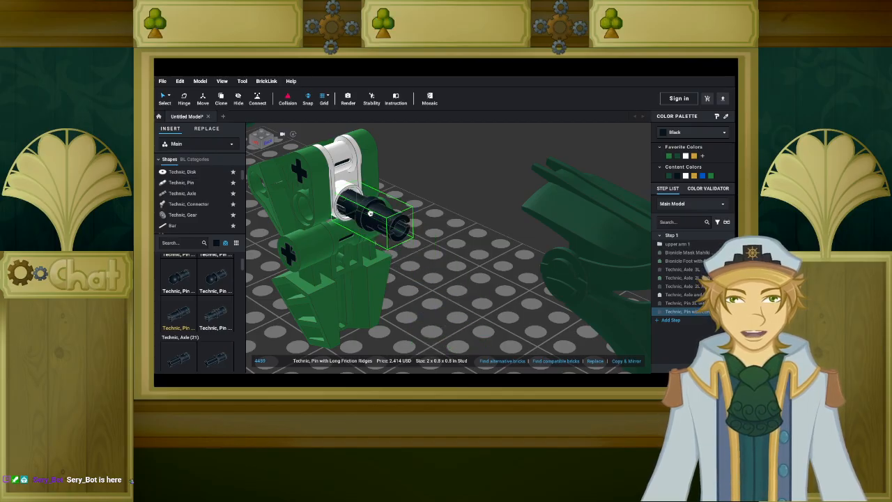
Fit a black Technic Liftarm Thick 1 x 2 with axle hole onto the pin projecting from the white connector.
click(211, 185)
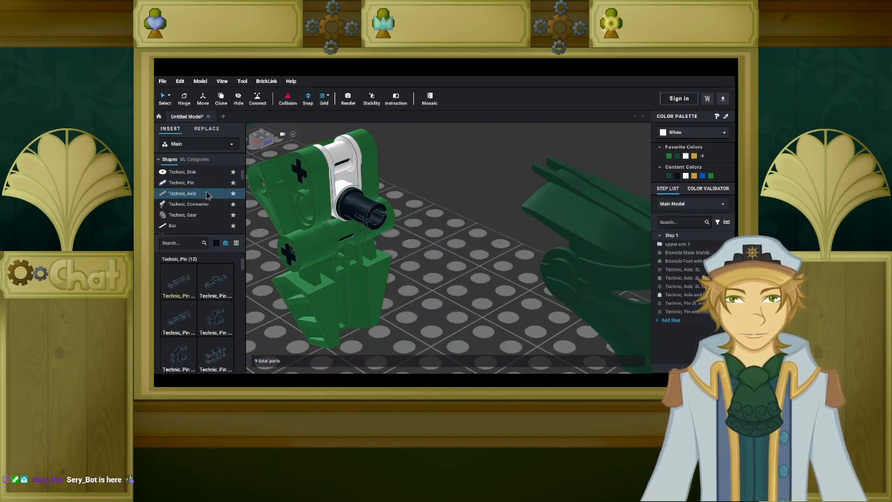
scroll(201, 202, up, 1)
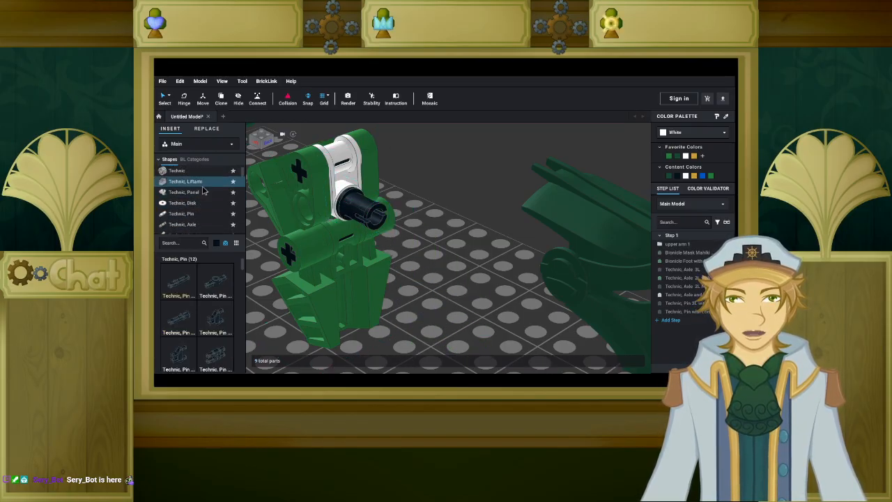
scroll(207, 284, down, 1)
drag(177, 293, 444, 307)
mouse_move(444, 307)
right_down()
mouse_move(431, 317)
mouse_move(427, 310)
right_up()
drag(426, 311, 403, 210)
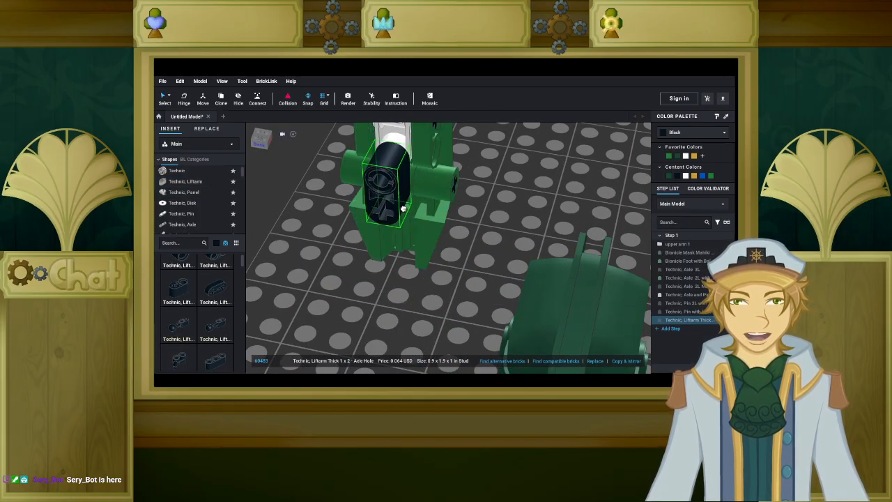
Place the dark green Bionicle Mask Mahiki over the liftarm on the foot assembly.
right_drag(488, 267, 557, 230)
drag(532, 257, 444, 292)
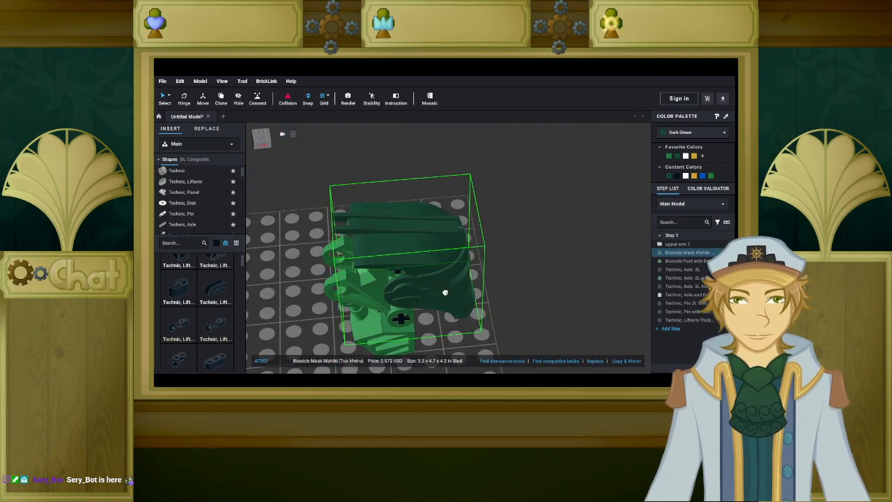
click(517, 275)
right_drag(518, 275, 471, 262)
scroll(509, 284, up, 3)
scroll(512, 283, up, 2)
scroll(449, 276, down, 3)
click(446, 259)
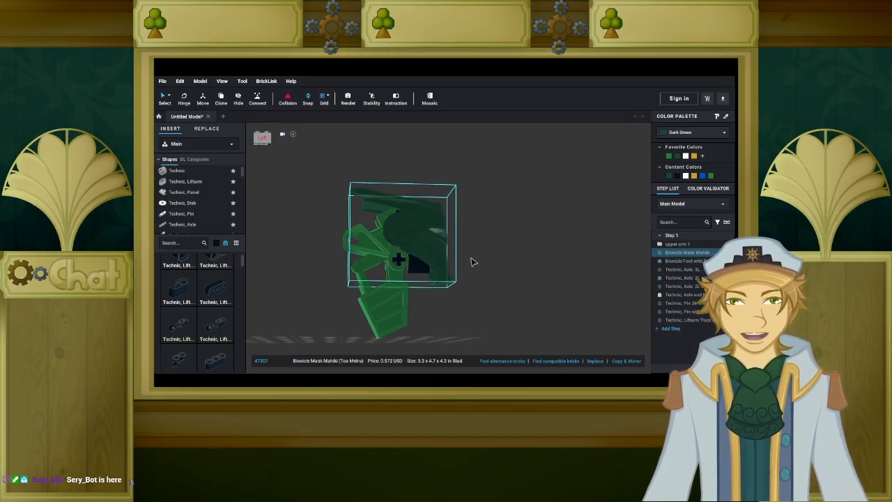
Examine the mask's fit against the foot and liftarm from the side.
right_drag(472, 262, 533, 270)
scroll(533, 270, up, 5)
middle_drag(535, 269, 437, 243)
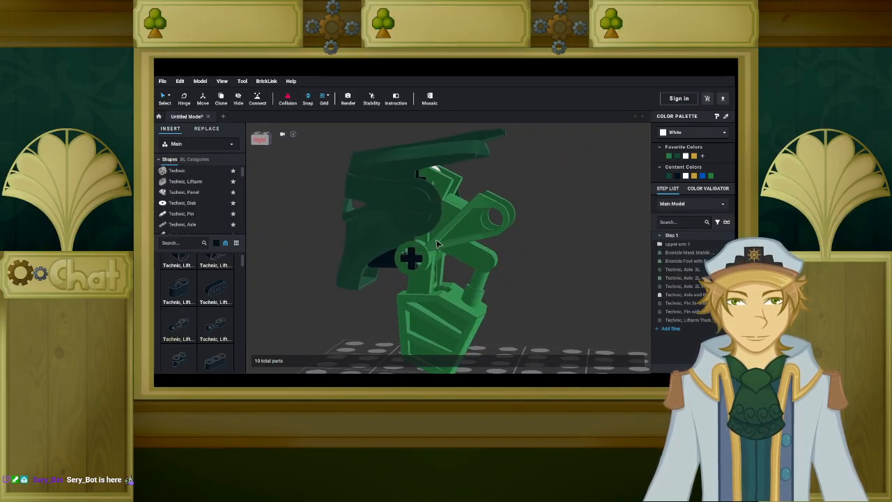
scroll(470, 263, up, 4)
click(475, 225)
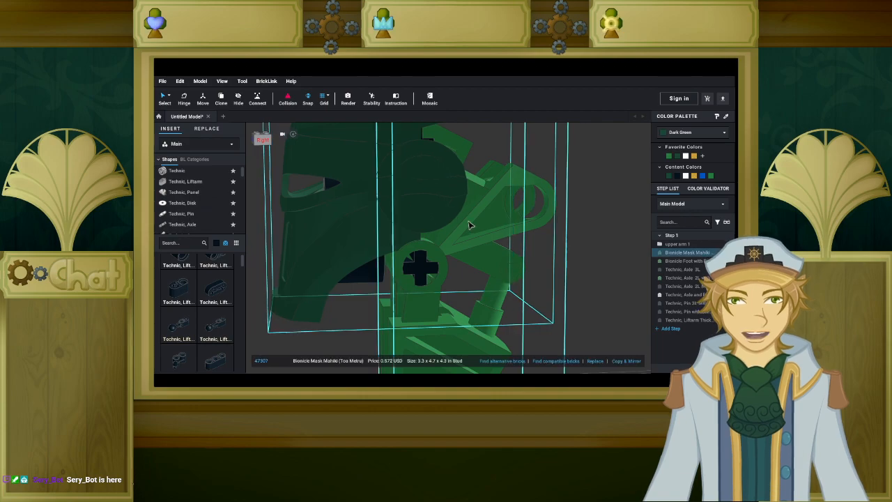
right_drag(474, 225, 477, 230)
right_drag(516, 257, 580, 233)
click(571, 263)
scroll(555, 270, down, 10)
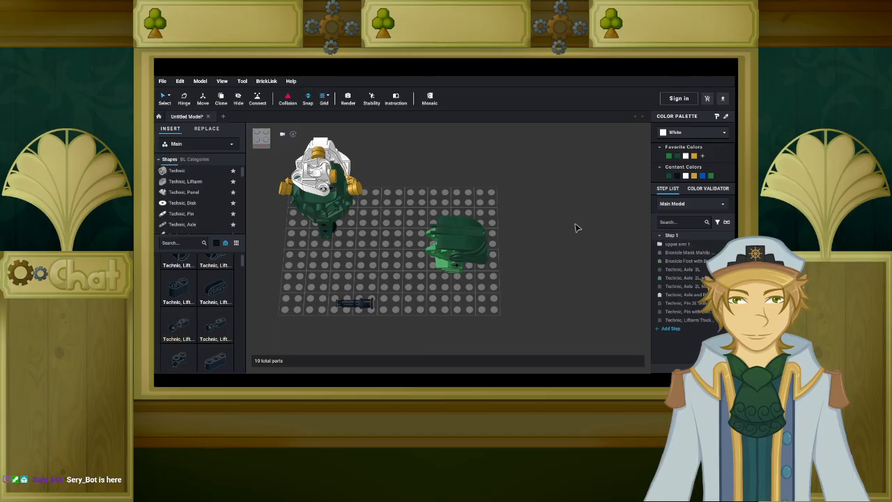
Select all connected parts of the foot-and-mask section and attach it to the ball joint under the upper arm.
click(437, 271)
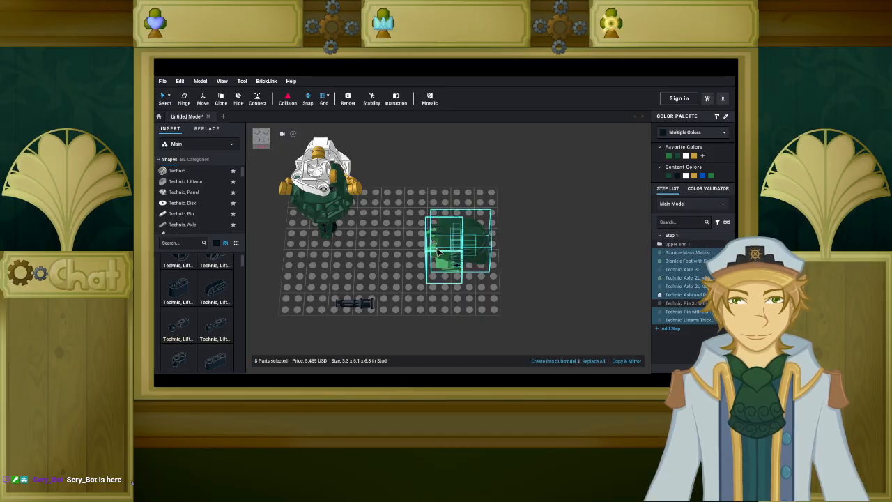
right_drag(404, 249, 363, 250)
drag(364, 250, 508, 177)
right_drag(497, 209, 519, 210)
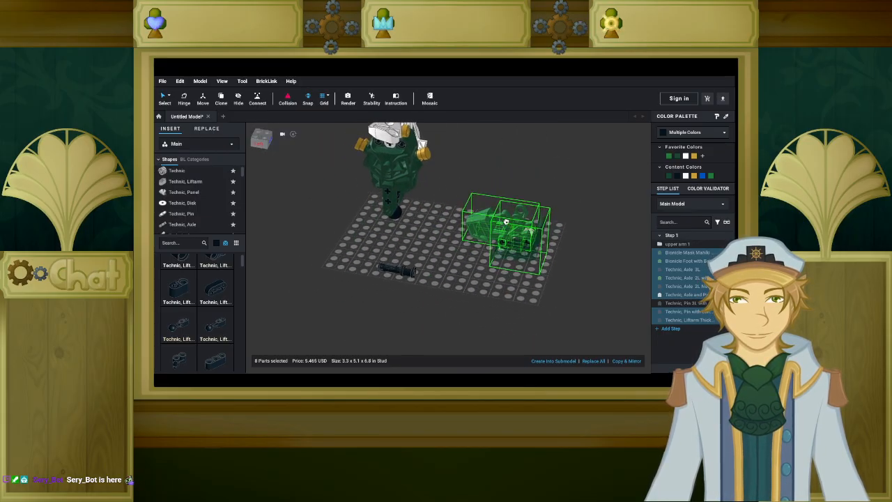
scroll(522, 212, up, 4)
drag(527, 215, 427, 179)
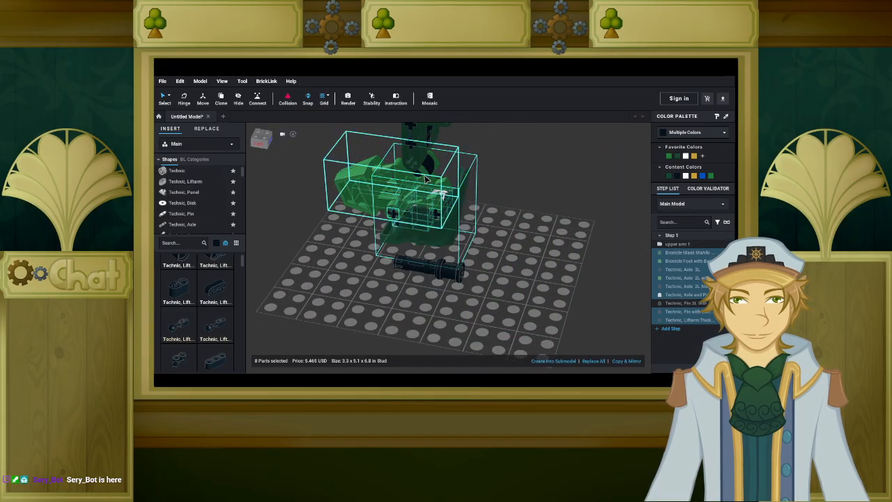
Hinge the foot-and-mask section around the ball joint to 255° so that the foot hangs below the upper arm.
right_drag(375, 218, 376, 184)
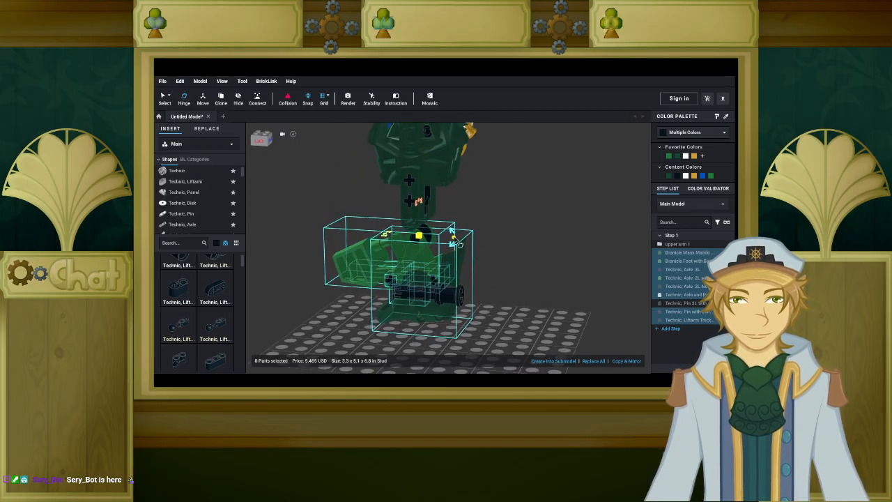
drag(465, 240, 468, 243)
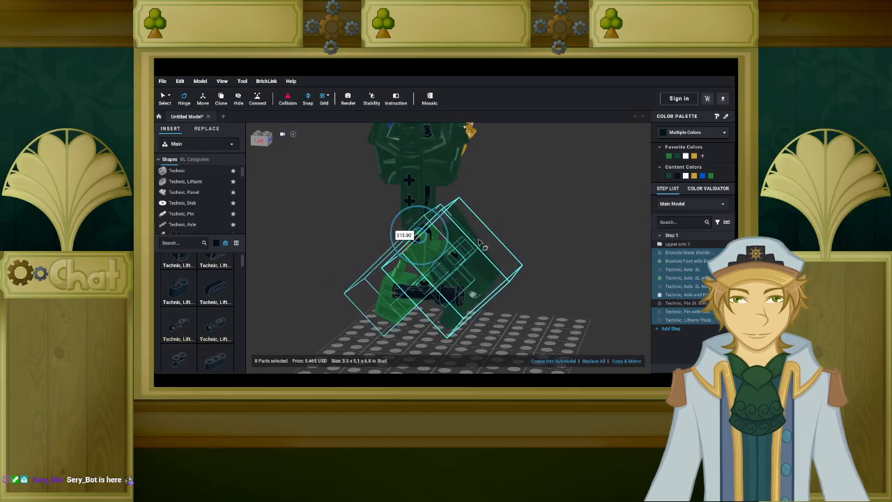
right_drag(479, 241, 485, 241)
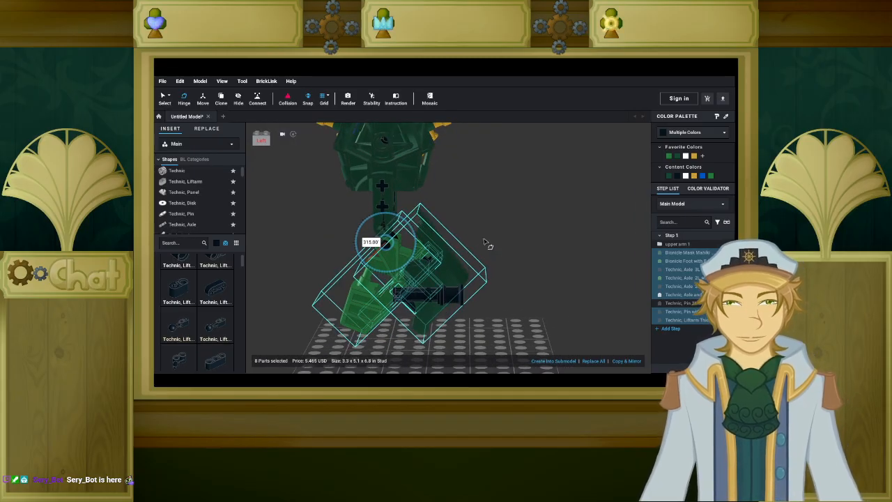
key(Left)
key(Left)
key(Left)
key(Left)
key(Left)
key(Left)
key(Left)
key(Right)
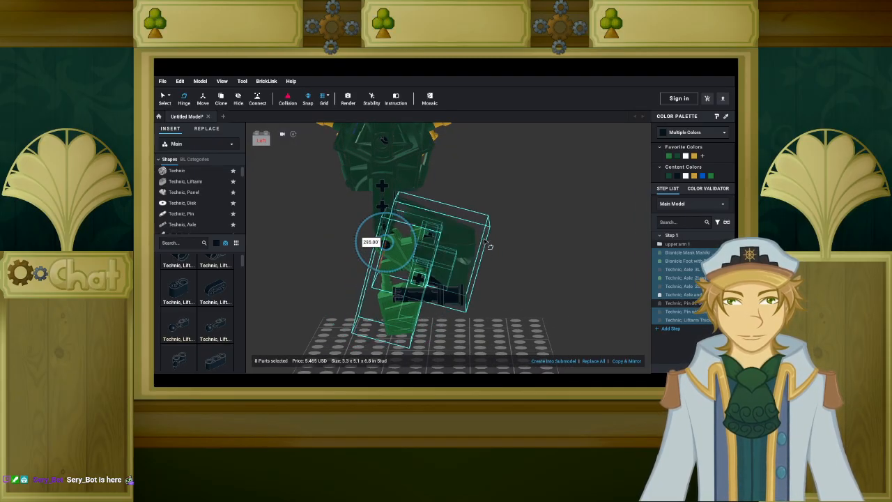
click(524, 262)
Delete the leftover 3L pin lying on the grid.
right_drag(524, 262, 543, 272)
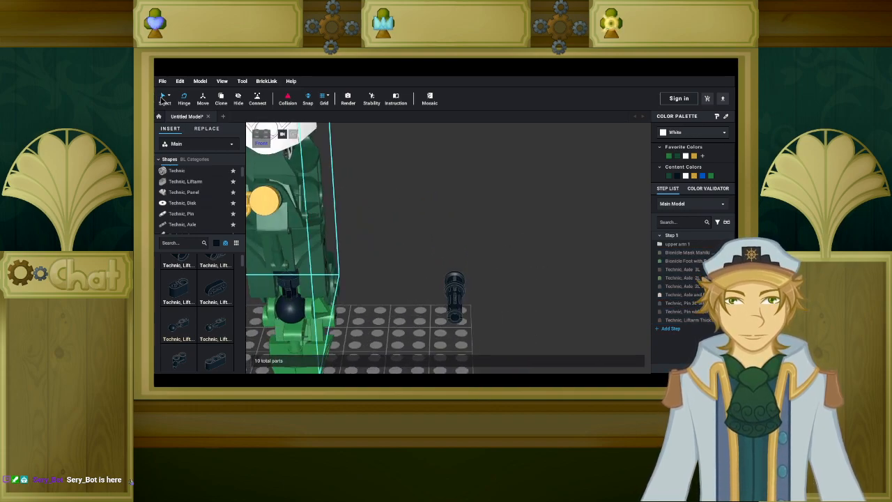
scroll(452, 205, down, 6)
right_drag(472, 230, 443, 220)
click(447, 223)
scroll(442, 224, up, 5)
scroll(446, 215, up, 1)
click(454, 317)
key(Delete)
Set the part library's color to white.
right_drag(516, 307, 481, 247)
scroll(496, 243, down, 7)
middle_drag(481, 248, 484, 283)
scroll(483, 283, up, 3)
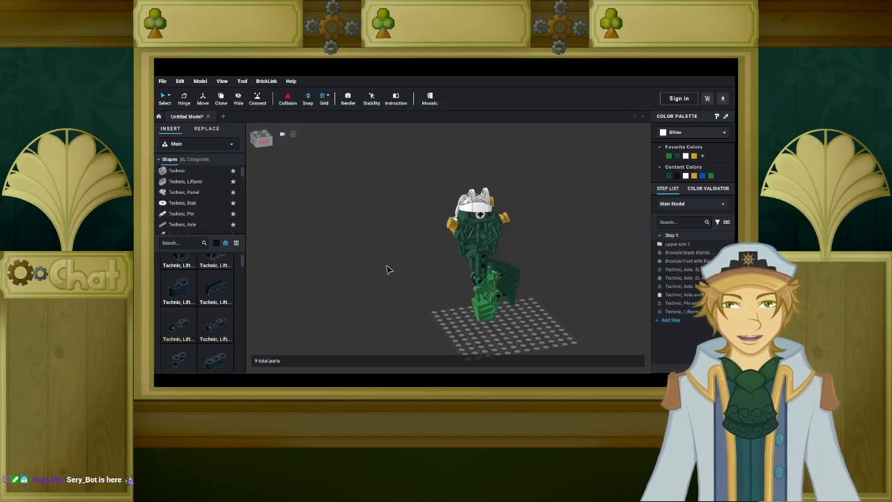
right_drag(411, 270, 250, 221)
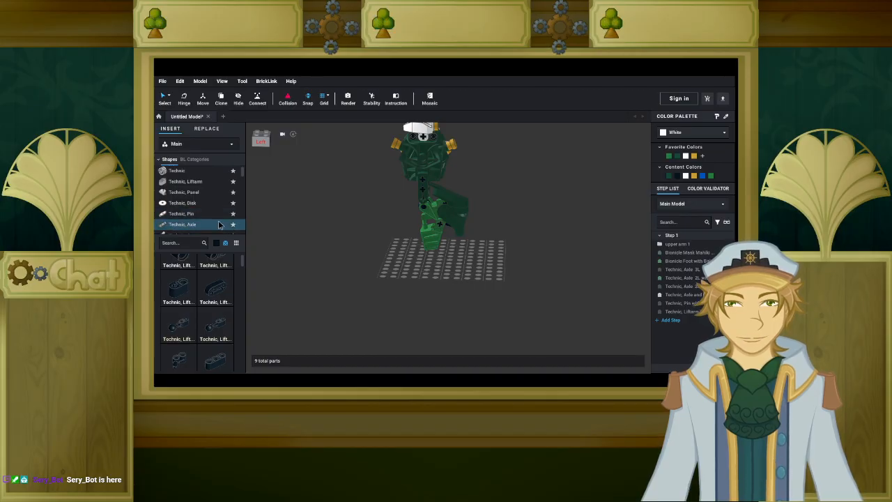
click(218, 244)
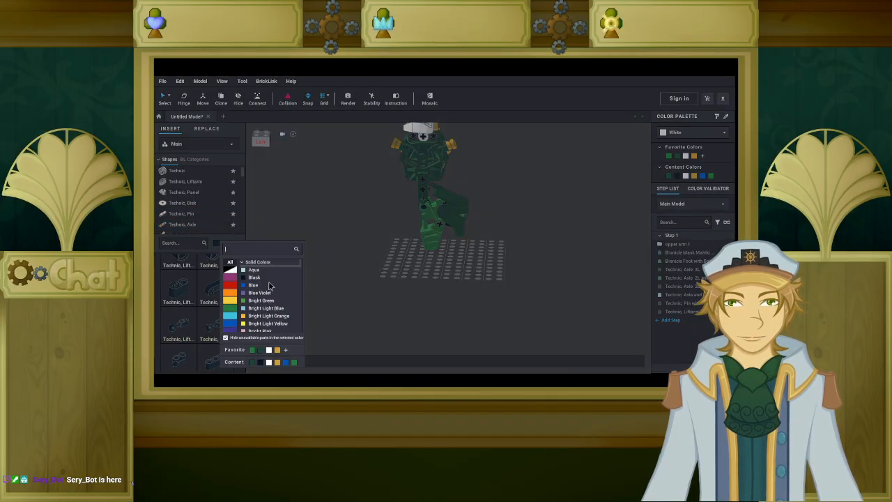
click(268, 351)
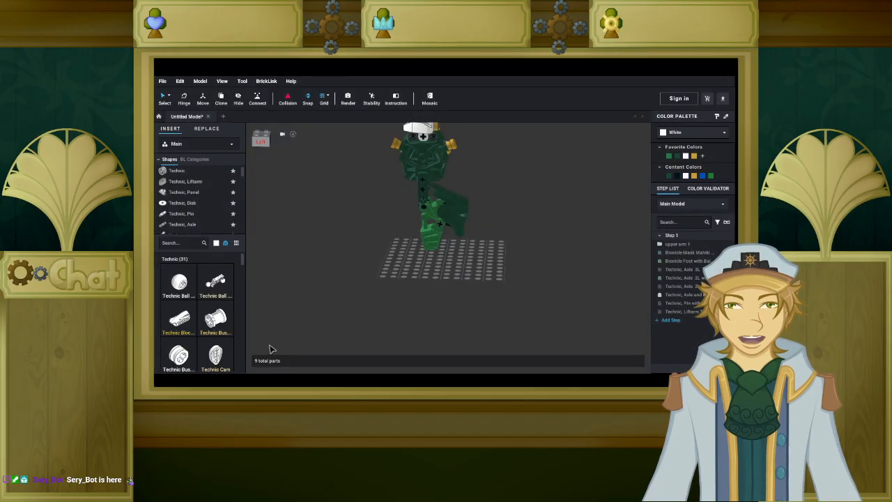
Add a white Technic Axle Connector 2L (Smooth with x Hole + Orientation) from the Technic, Connector category.
scroll(185, 203, down, 1)
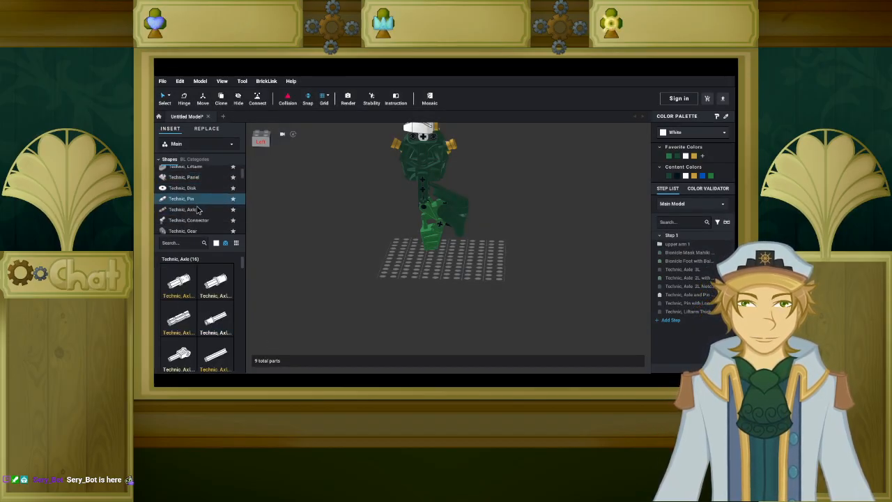
click(200, 220)
scroll(199, 285, down, 5)
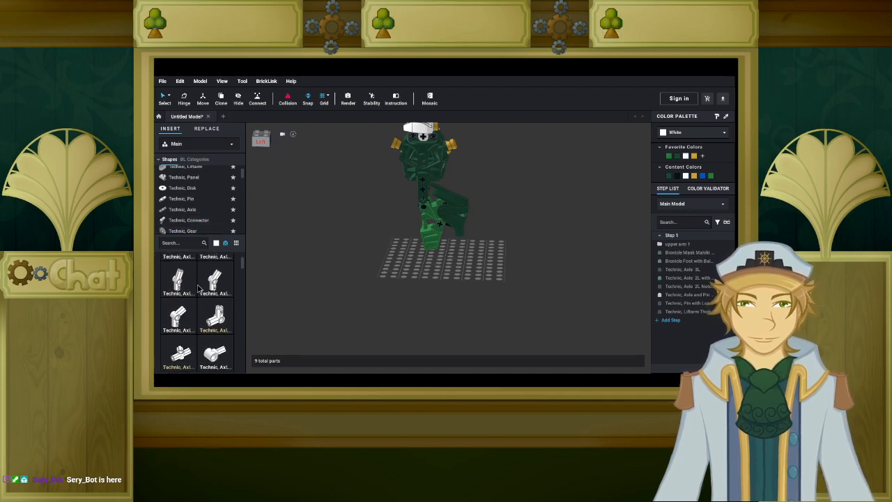
scroll(198, 284, down, 5)
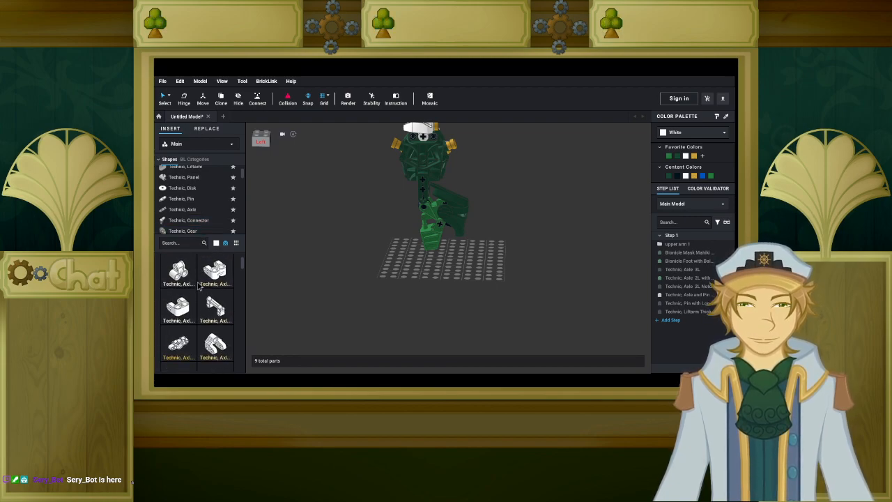
scroll(200, 284, down, 3)
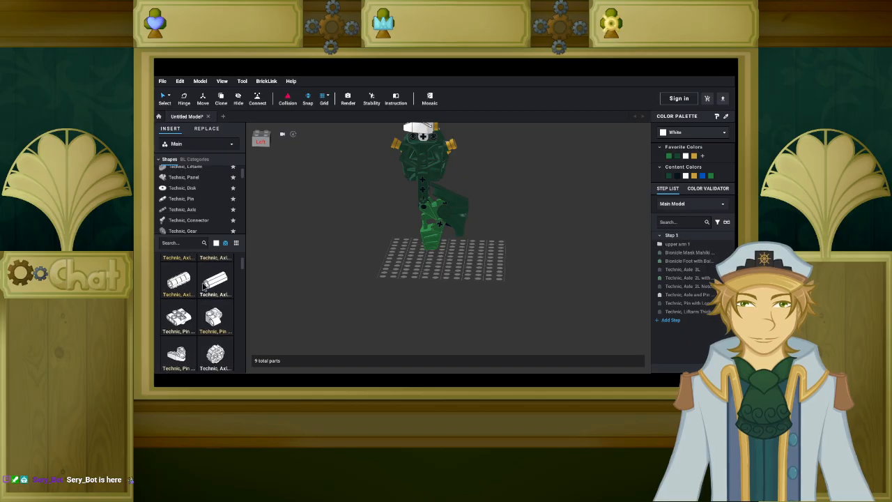
drag(223, 286, 337, 267)
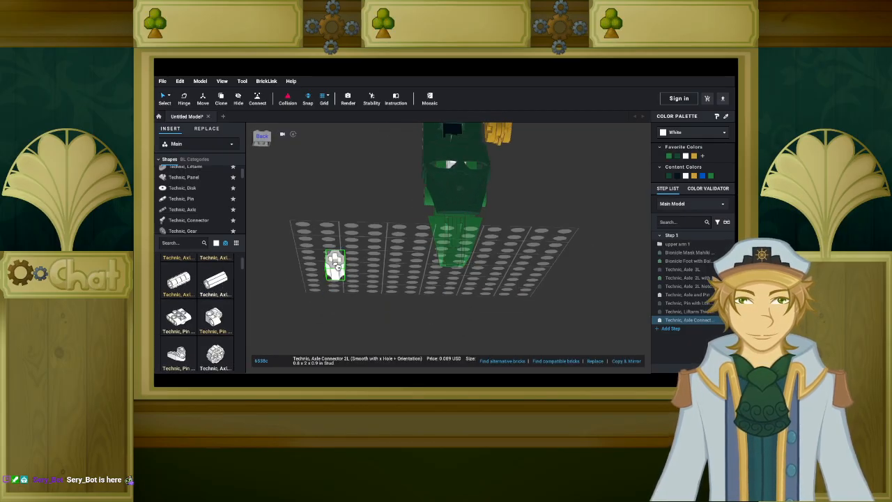
Try the white 2L axle connector at the lower end of the green foot, and delete it from the model.
right_drag(338, 267, 333, 242)
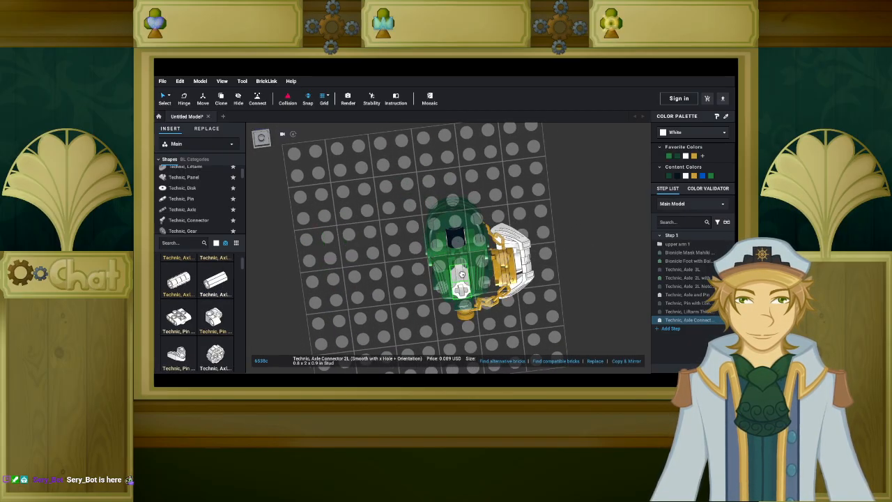
right_drag(437, 272, 430, 291)
right_drag(389, 239, 406, 246)
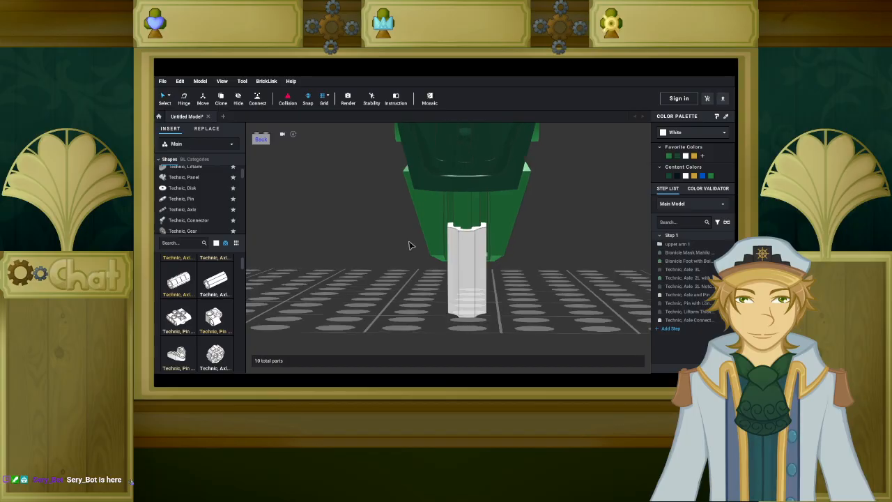
drag(466, 250, 470, 227)
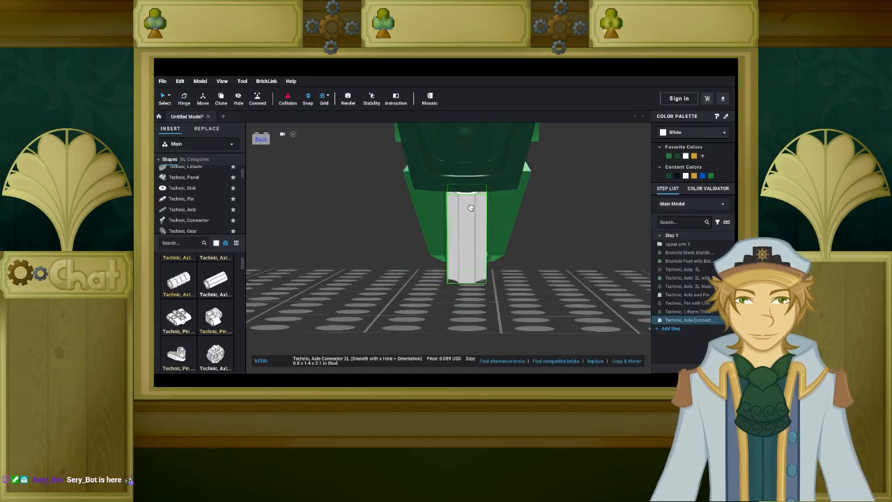
right_drag(312, 257, 347, 258)
scroll(375, 269, down, 10)
scroll(349, 259, up, 3)
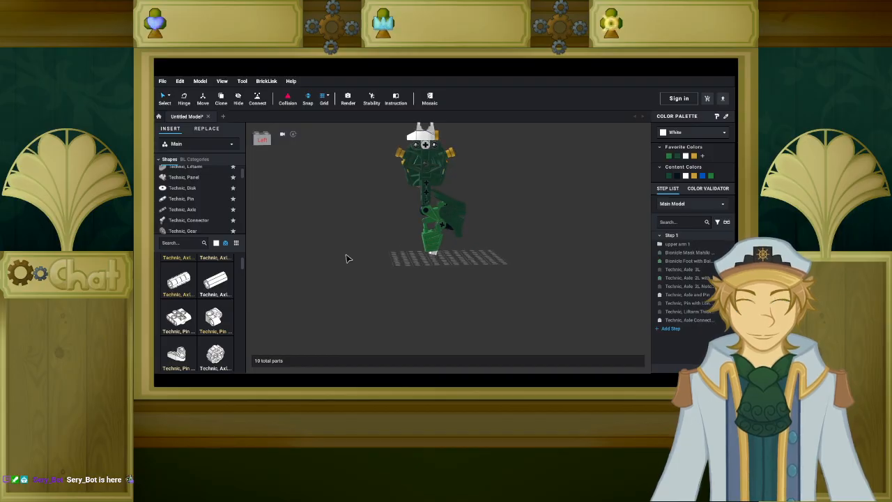
click(435, 257)
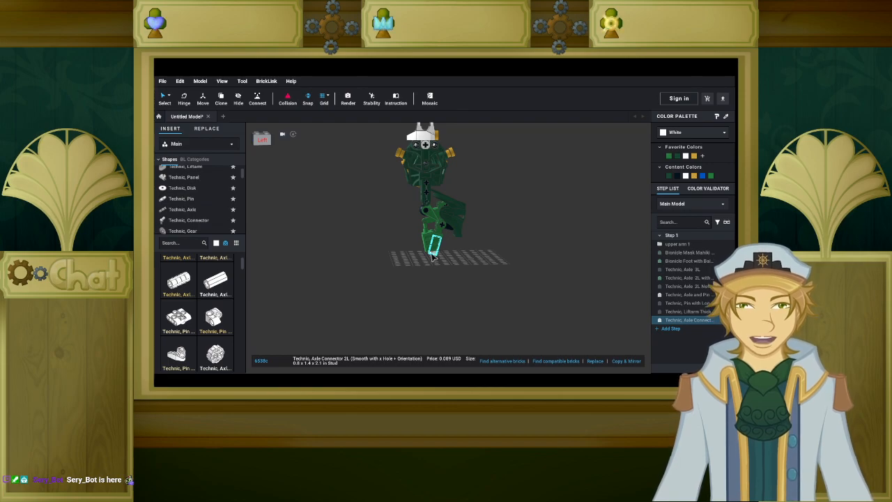
Attach a white Technic Axle and Pin Connector Angled #2 - 180 degrees to the lower end of the green foot.
scroll(220, 281, down, 8)
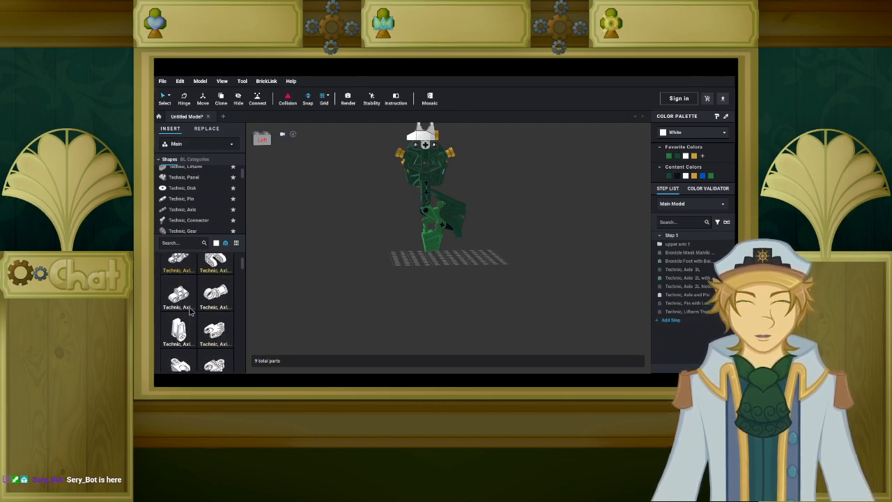
scroll(191, 308, down, 6)
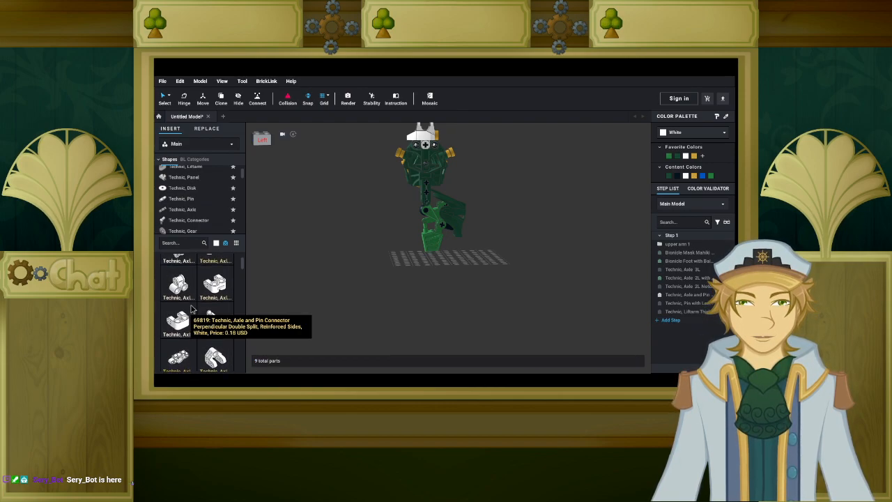
scroll(191, 309, down, 4)
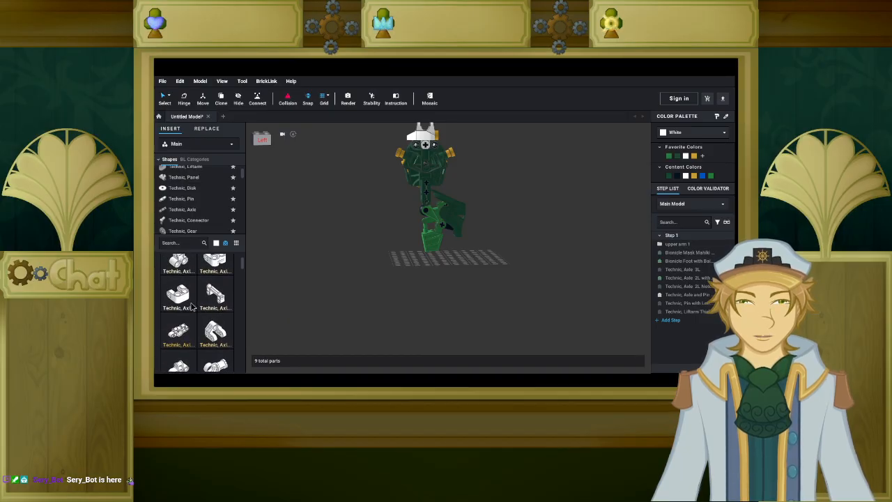
scroll(192, 307, down, 5)
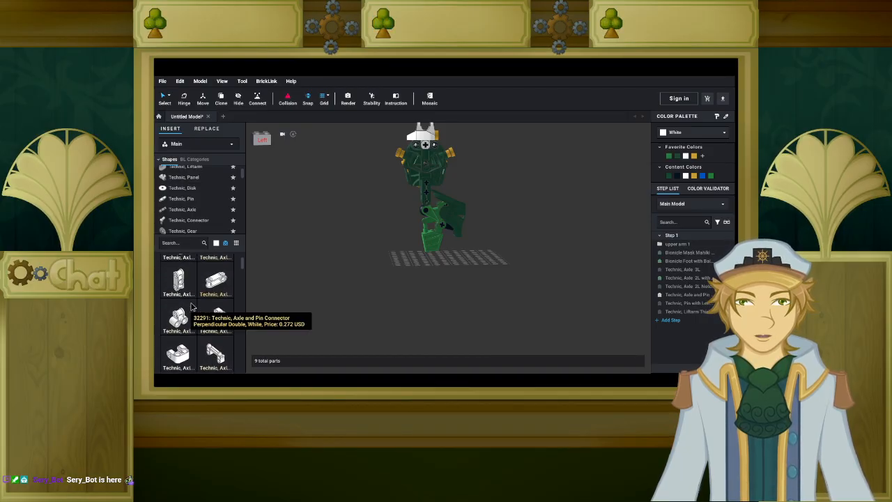
scroll(191, 300, down, 6)
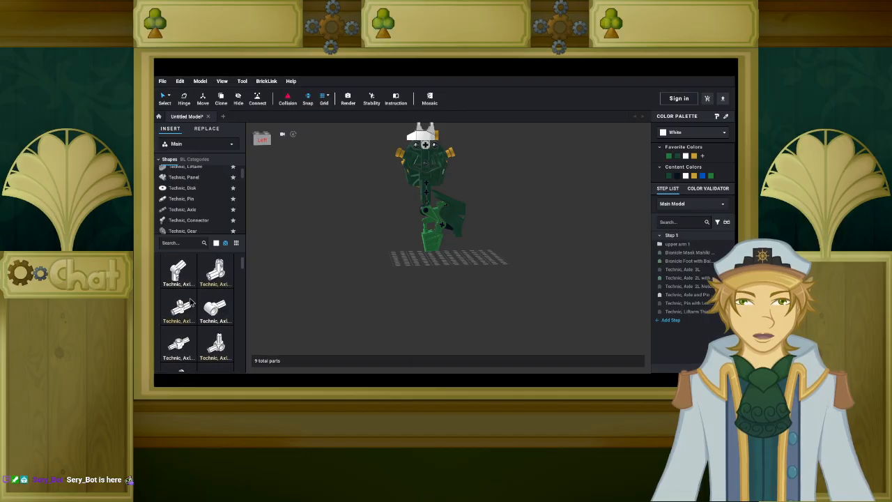
scroll(192, 303, down, 8)
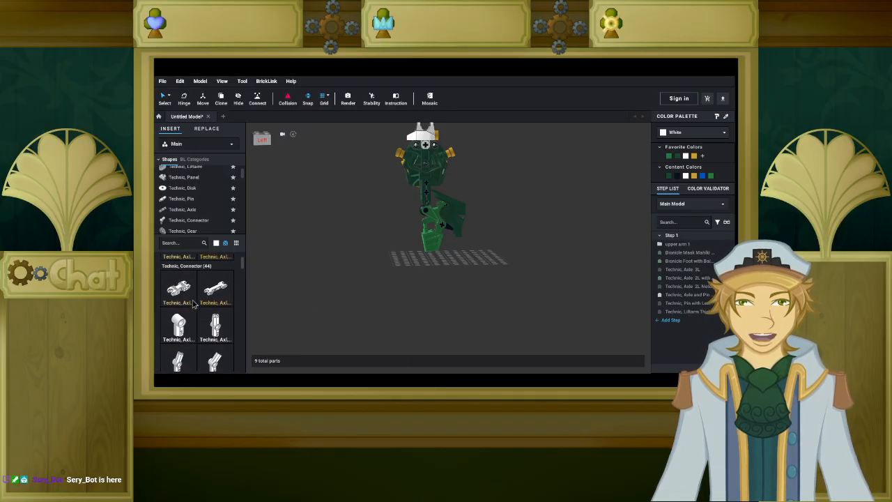
click(212, 333)
scroll(428, 280, up, 4)
right_drag(421, 291, 445, 277)
key(Right)
key(Right)
key(Up)
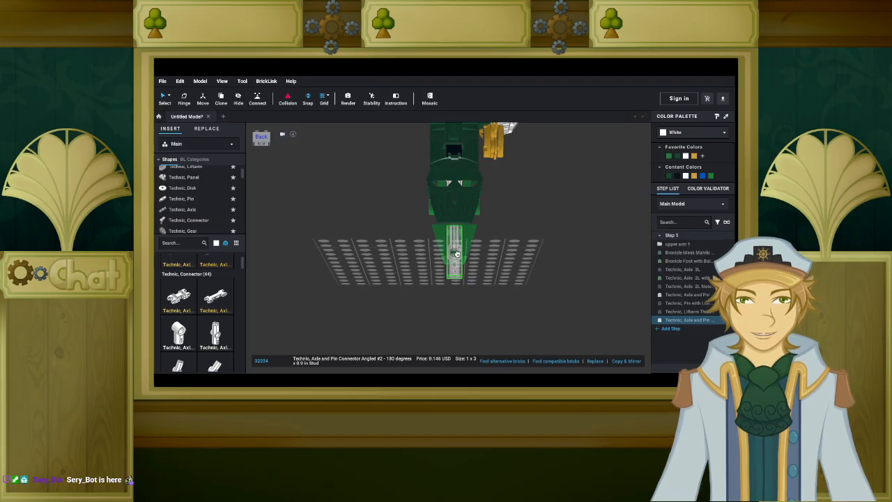
click(457, 256)
Set the part library's color to black.
right_drag(457, 256, 408, 269)
scroll(411, 267, down, 4)
scroll(408, 272, up, 10)
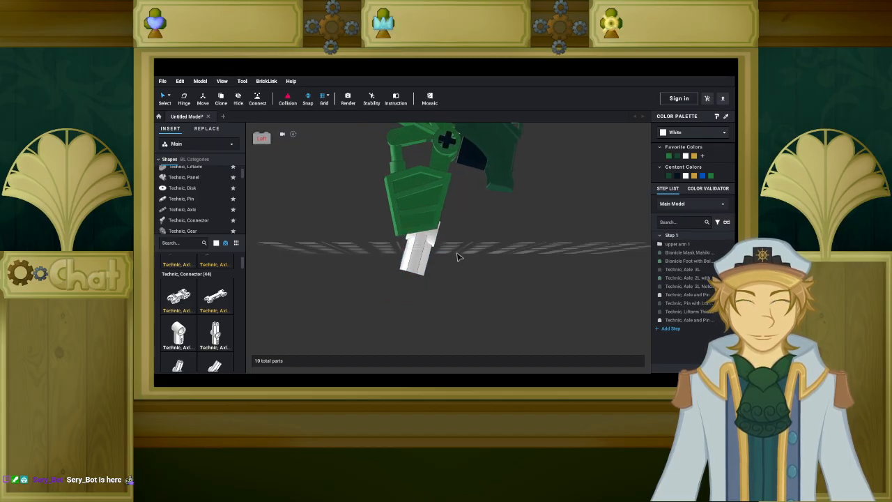
scroll(455, 259, up, 2)
click(217, 243)
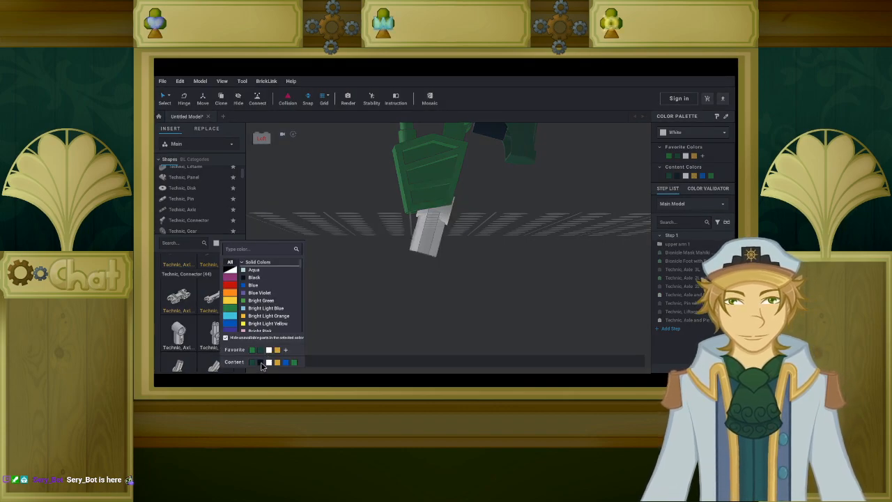
click(260, 363)
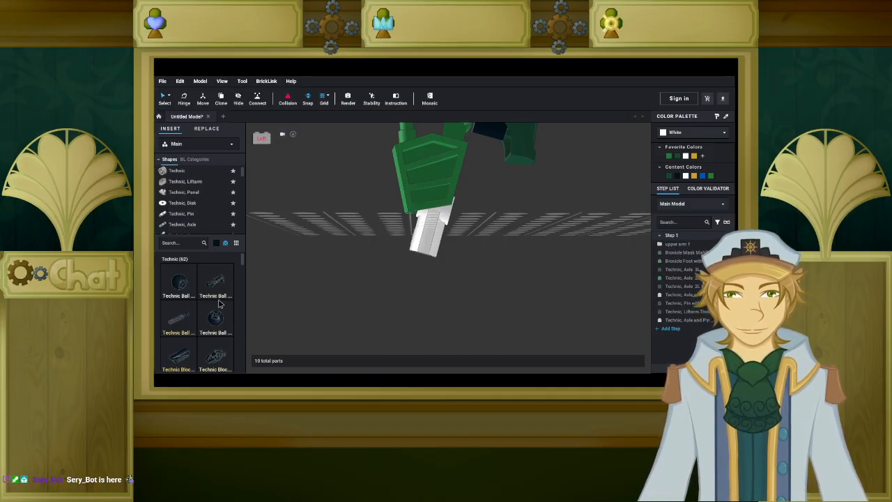
Insert a black Technic Axle 2L Notched into the lower end of the white connector.
click(198, 224)
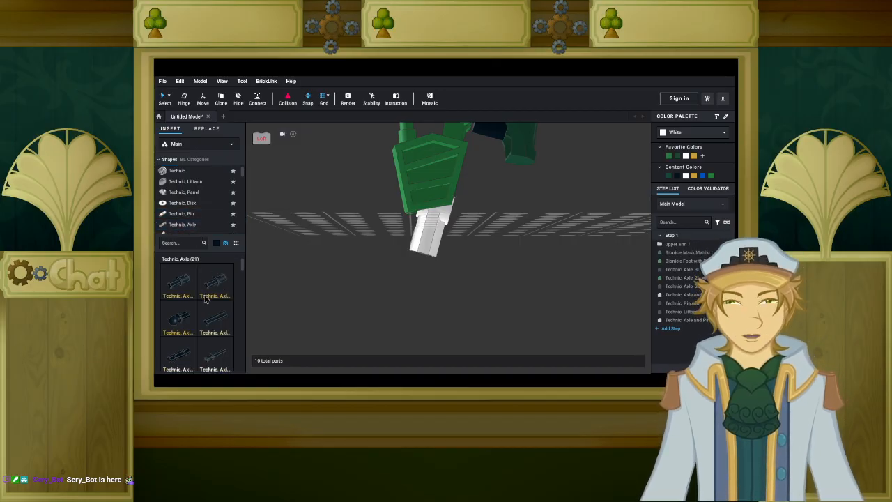
scroll(208, 310, down, 3)
click(181, 330)
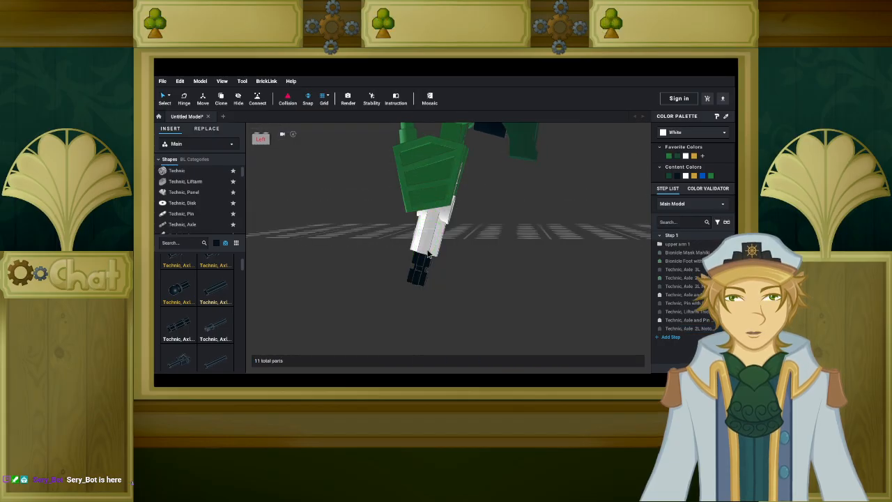
Place a black Technic Ball Joint with Through Axle Hole on the notched axle below the white connector.
scroll(179, 279, up, 5)
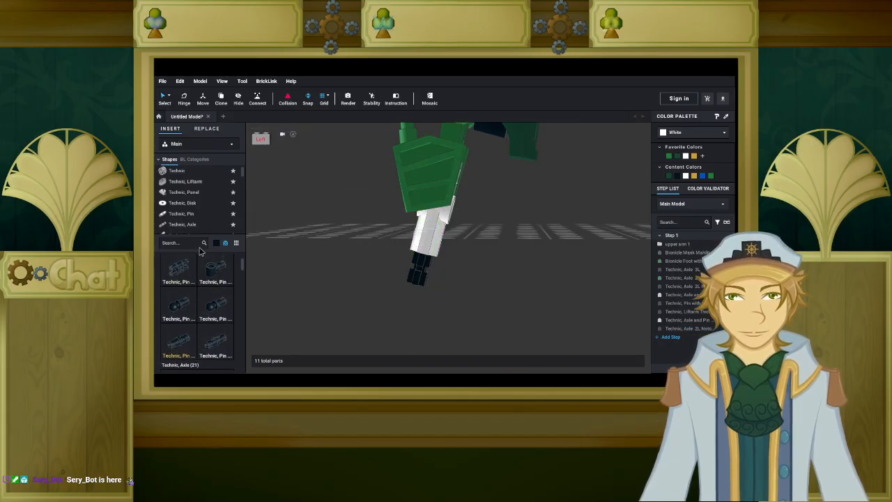
click(196, 174)
click(217, 319)
click(418, 278)
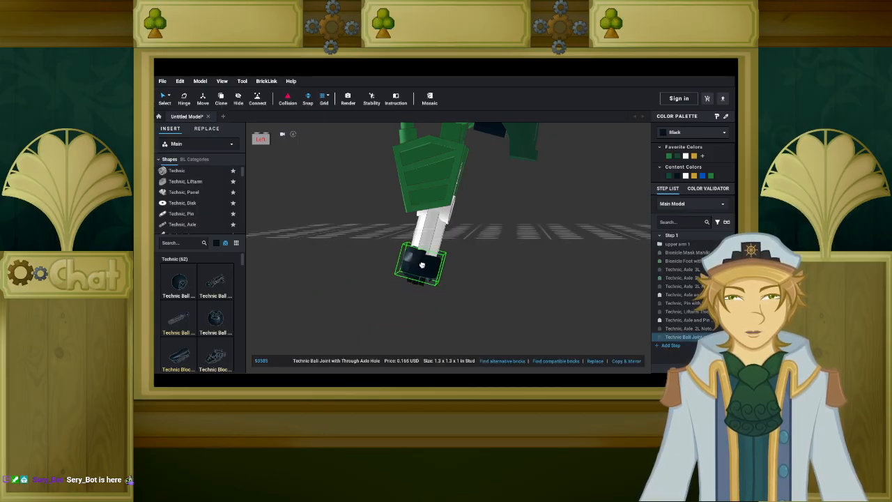
click(419, 270)
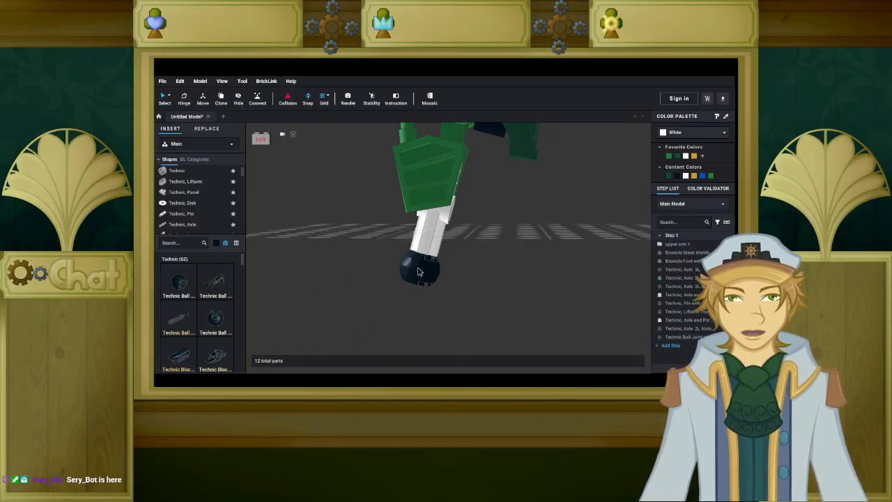
Select all parts and raise the whole arm above the grid.
right_drag(342, 258, 373, 279)
scroll(373, 280, down, 6)
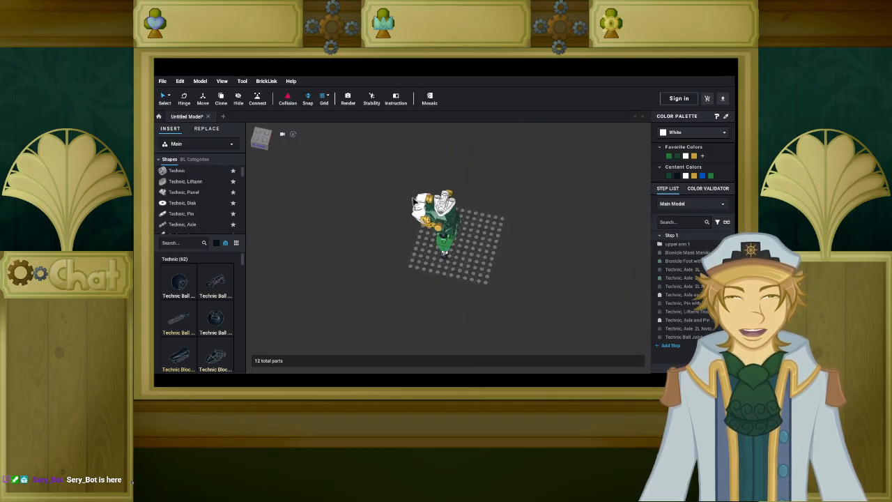
key(ctrl+a)
drag(447, 247, 441, 215)
right_drag(461, 272, 439, 256)
middle_drag(421, 212, 444, 349)
right_drag(462, 282, 427, 255)
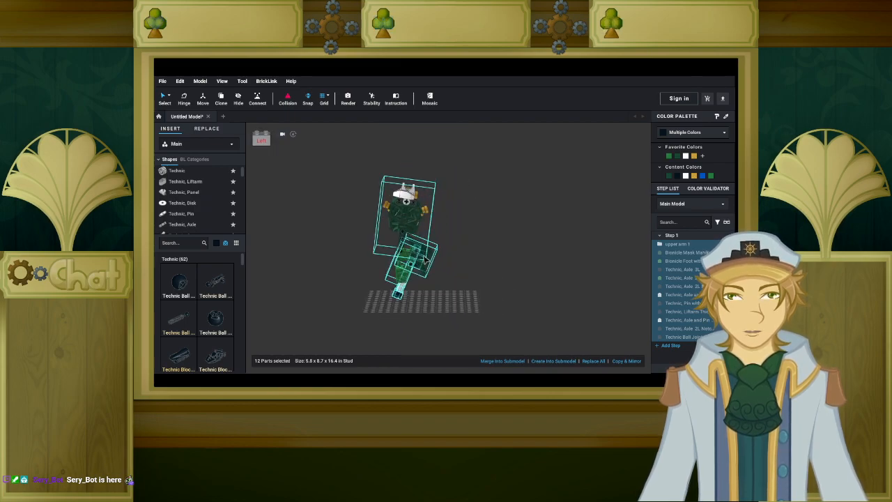
scroll(429, 255, up, 3)
drag(377, 291, 396, 318)
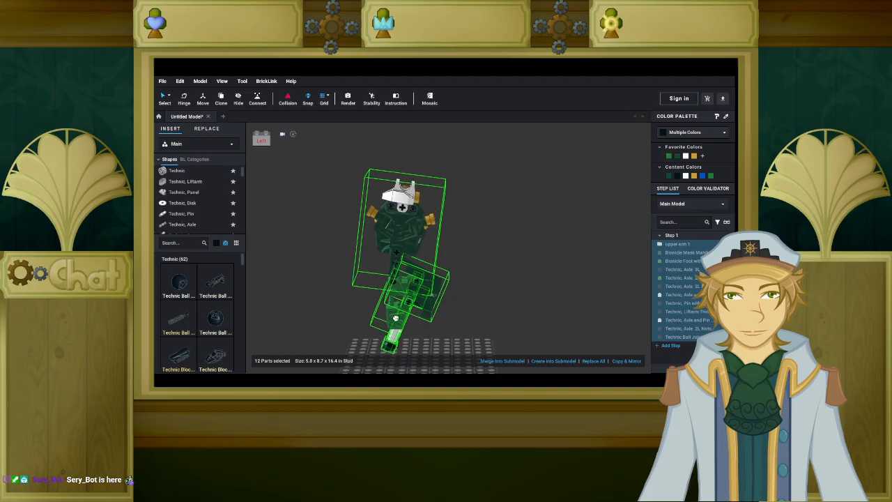
Clear the selection and check the green foot's thin bar for connection points with the Connect tool.
right_drag(432, 334, 443, 327)
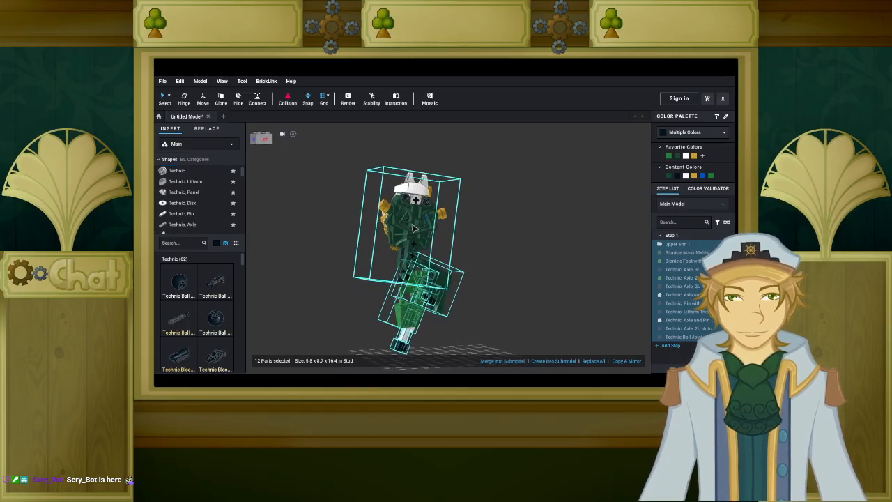
right_drag(528, 311, 436, 299)
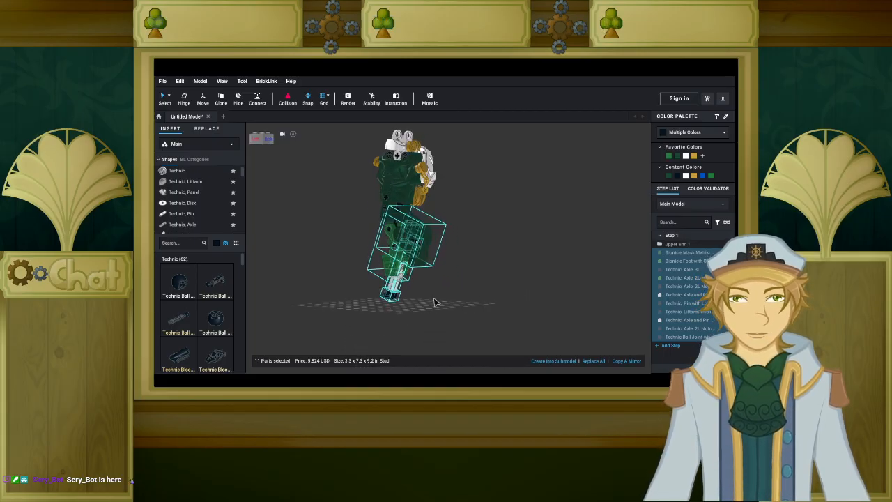
click(434, 310)
middle_drag(432, 315, 482, 301)
scroll(481, 302, up, 3)
right_drag(482, 301, 512, 261)
scroll(455, 250, up, 1)
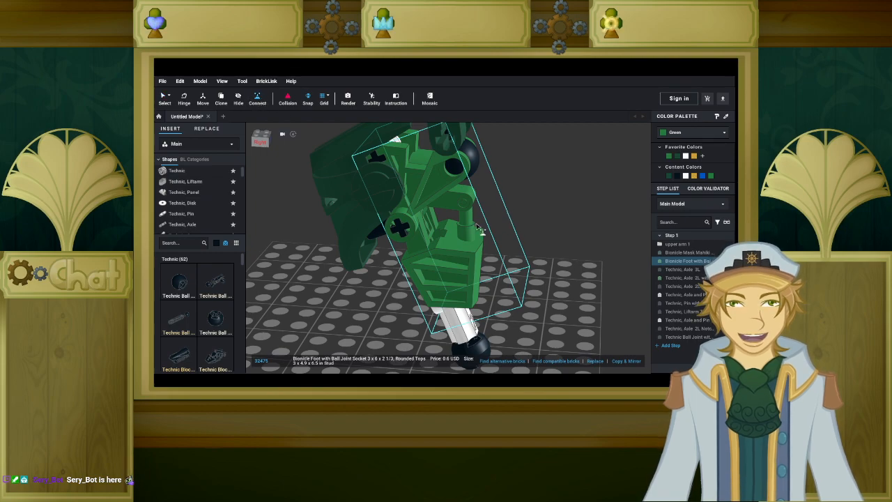
mouse_move(467, 208)
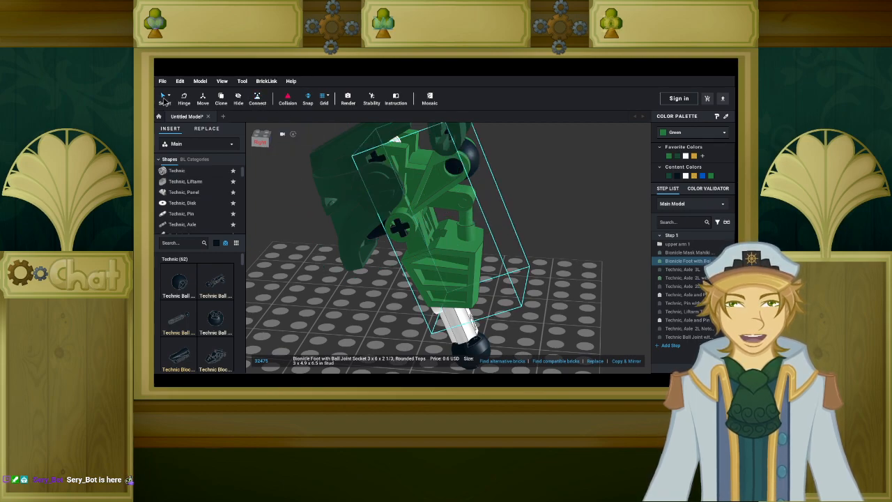
Add a black Tile, Modified 1 x 1 with Open O Clip from the Tile, Modified category beside the foot.
scroll(203, 221, up, 10)
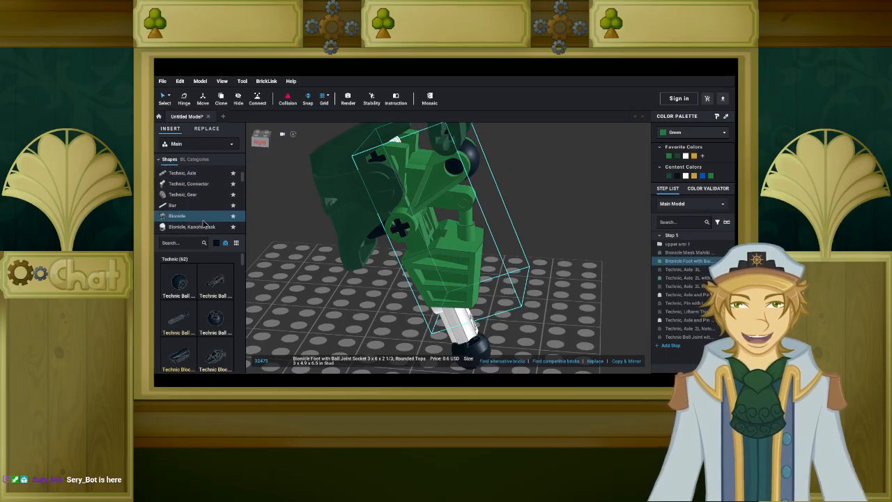
scroll(202, 220, down, 4)
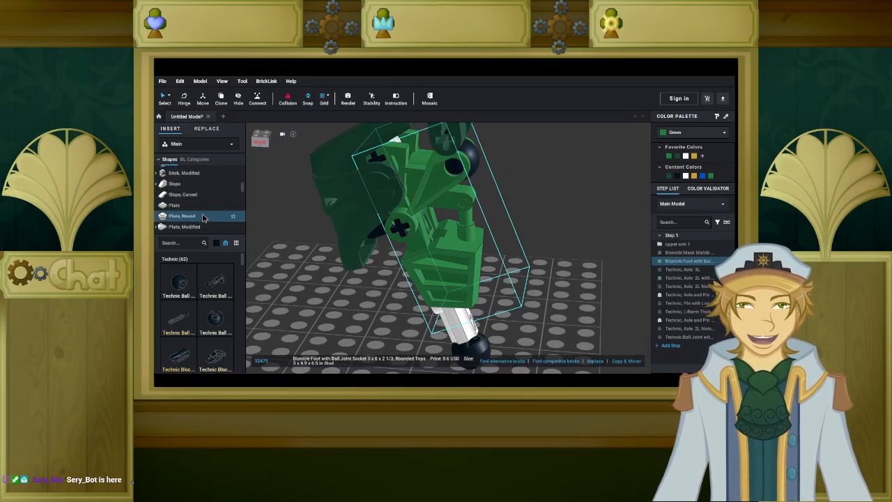
scroll(201, 201, down, 1)
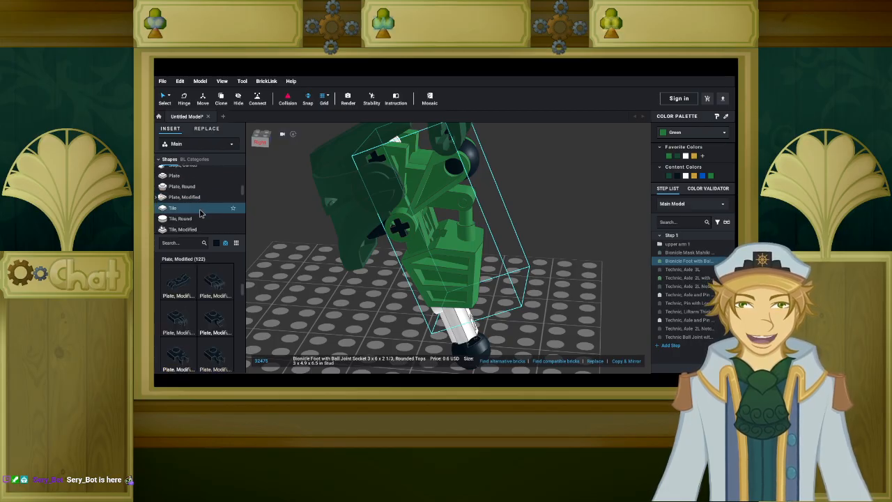
click(200, 230)
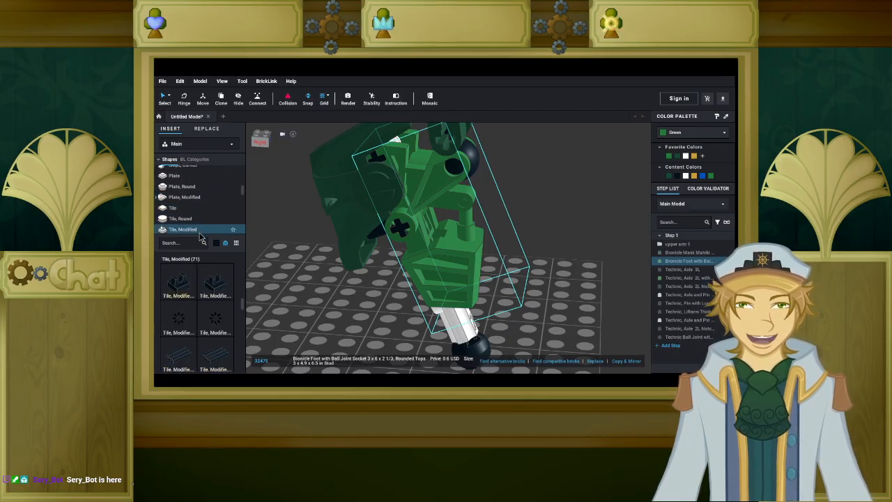
click(188, 289)
right_drag(324, 313, 287, 319)
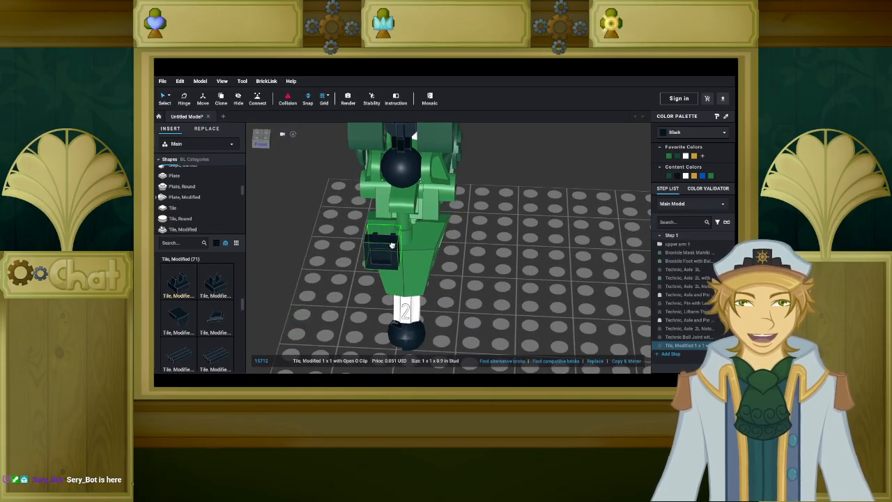
Move the black clip tile onto the thin bar of the green foot.
right_drag(370, 246, 420, 240)
middle_drag(505, 217, 474, 244)
scroll(471, 250, up, 3)
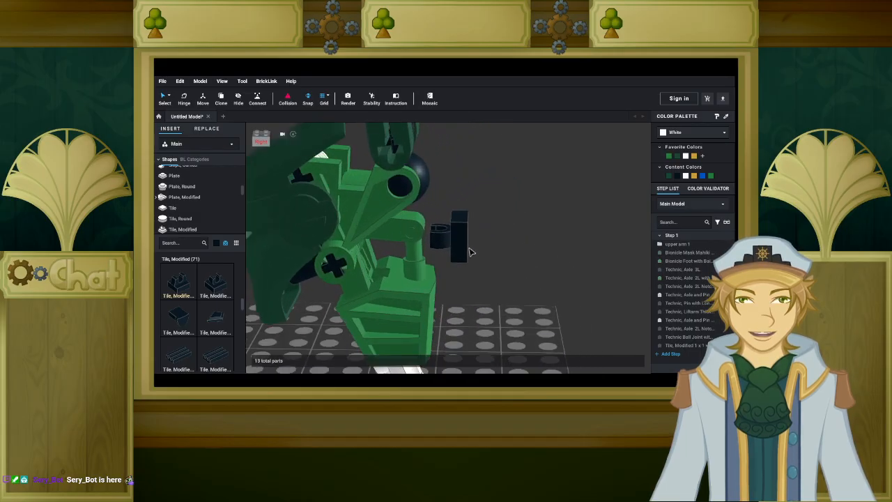
right_drag(506, 203, 508, 196)
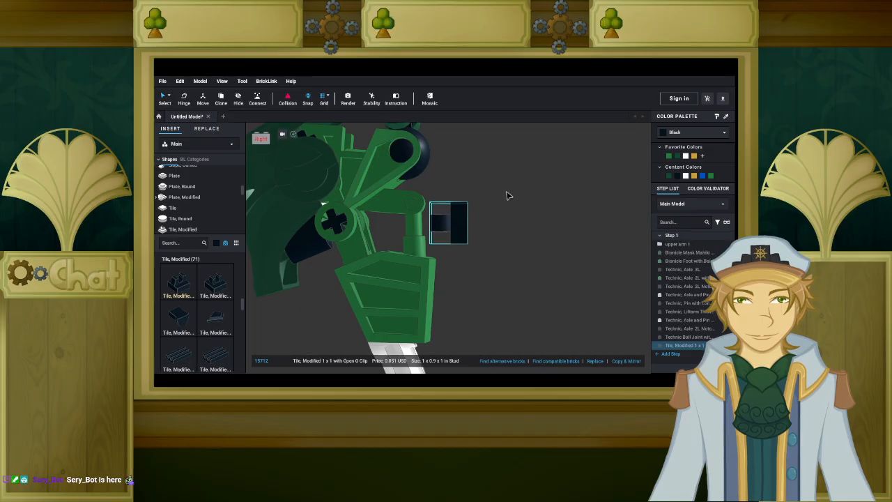
right_drag(508, 196, 423, 200)
click(423, 200)
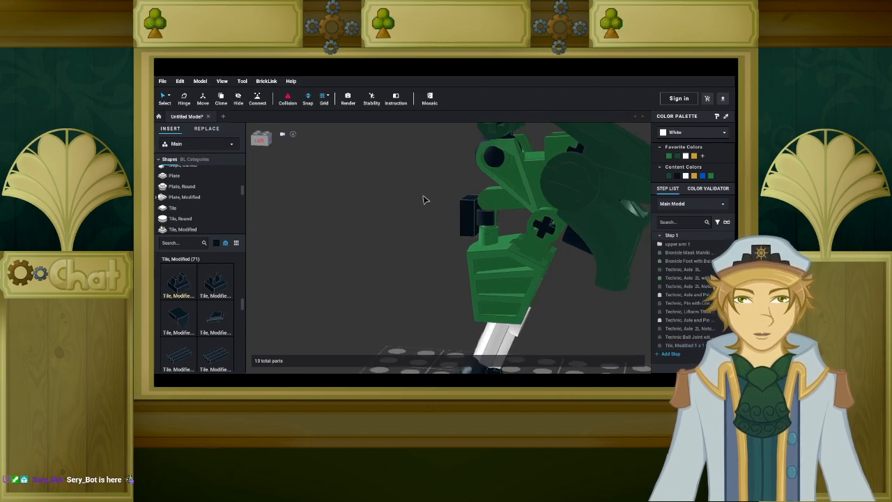
Delete the black clip tile and add a Bar 1L with Clip Mechanical Claw - Cut Edges and Hole on Side from the Bar category.
key(Delete)
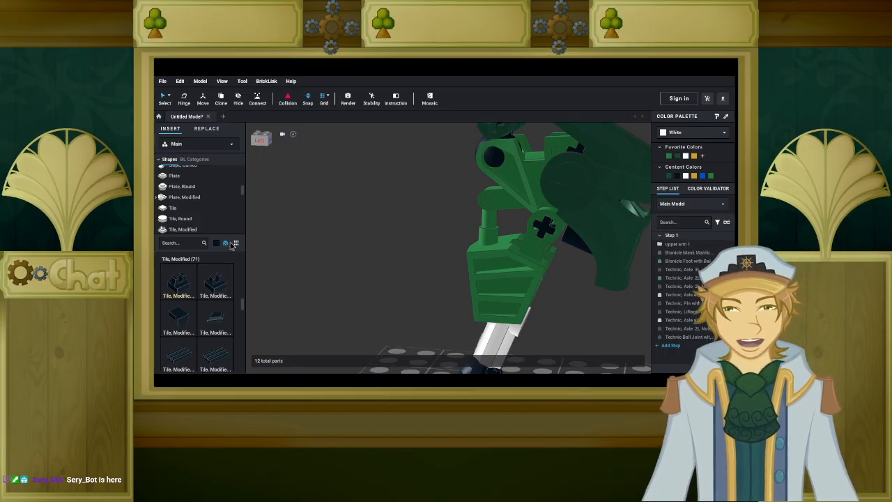
scroll(183, 212, up, 3)
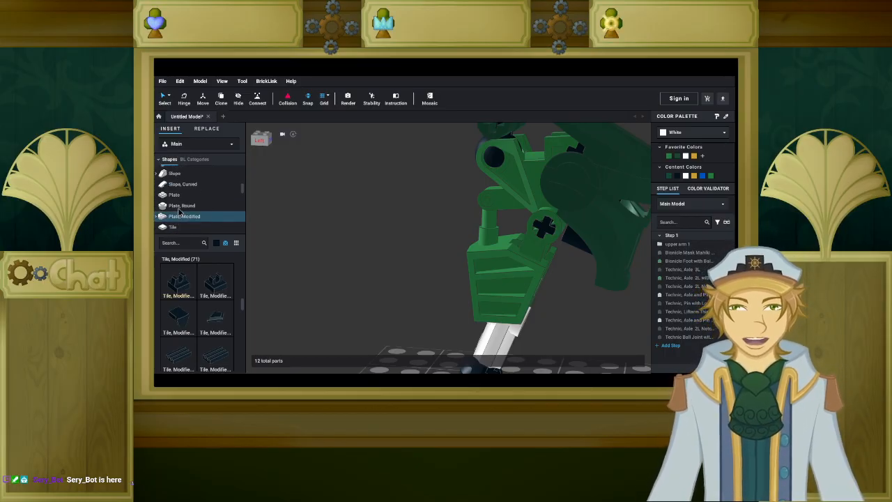
scroll(179, 213, up, 5)
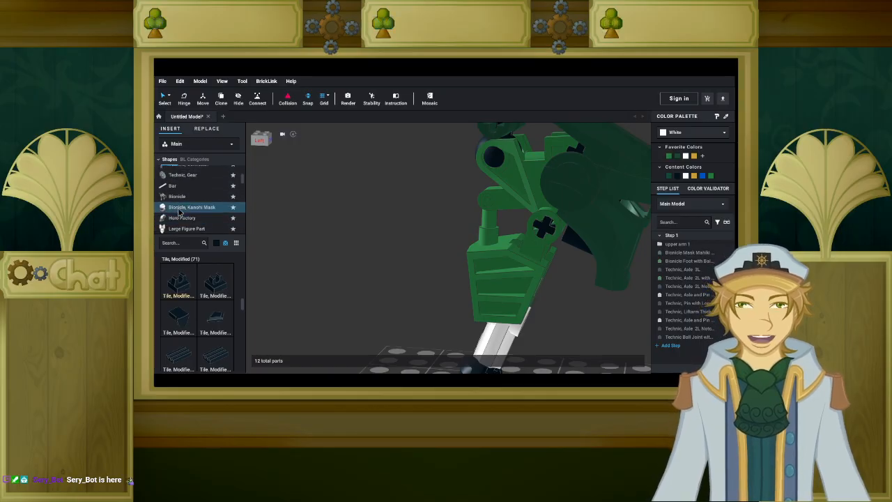
scroll(179, 214, up, 2)
click(175, 188)
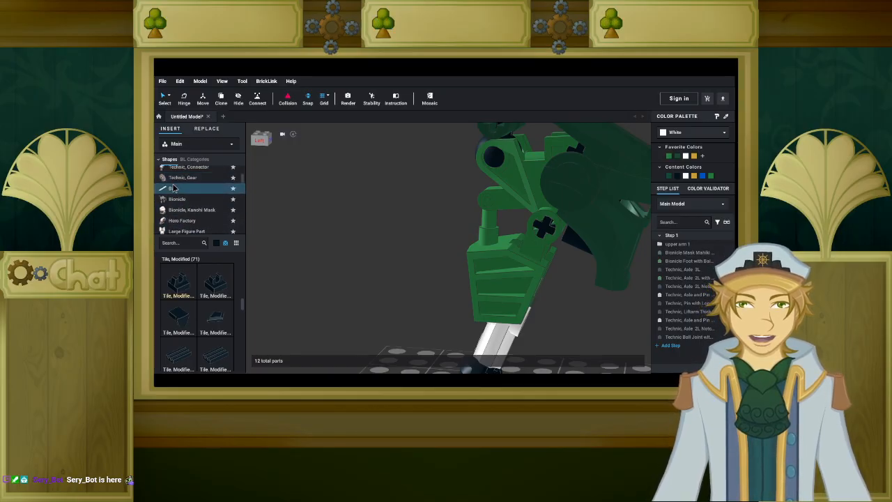
drag(194, 325, 362, 295)
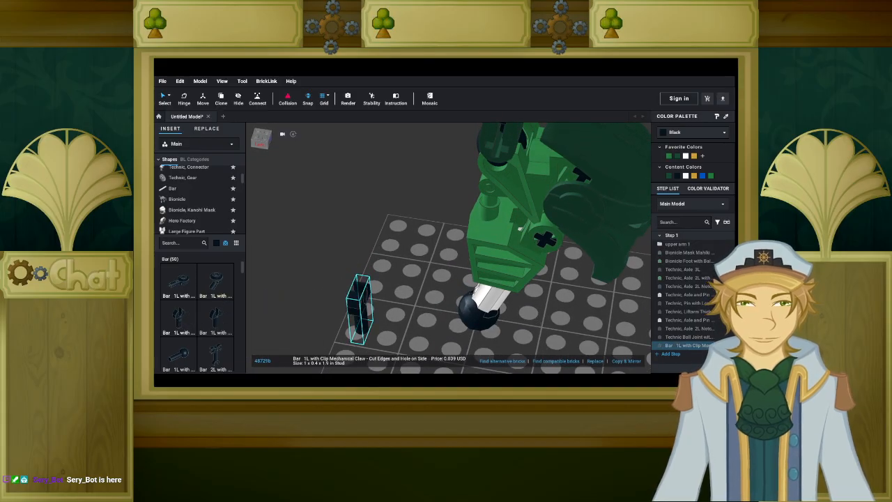
Recolor the new bar with clip to Pearl Gold.
click(674, 136)
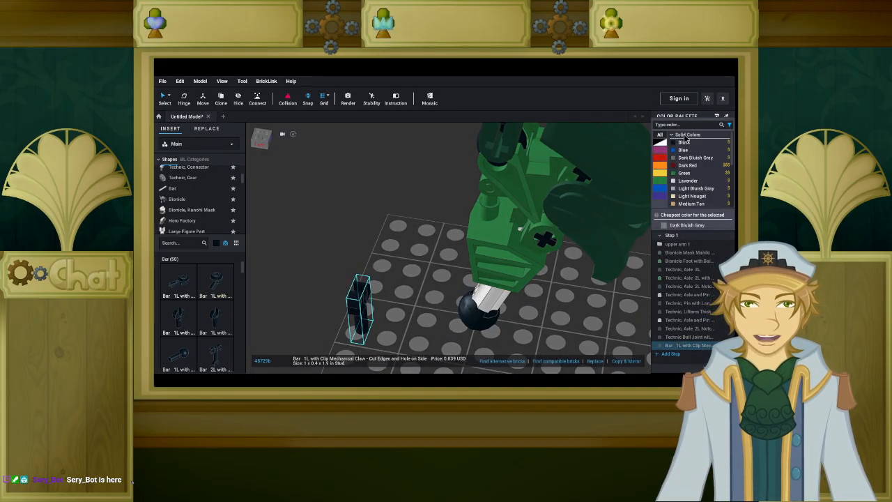
scroll(684, 173, down, 2)
scroll(683, 164, down, 5)
click(695, 175)
Clip the gold bar piece onto the green foot's thin bar, with its rod pointing horizontally away from the arm, and clear the selection.
right_drag(427, 271, 376, 313)
drag(375, 324, 496, 202)
right_drag(497, 202, 548, 198)
drag(548, 197, 401, 246)
right_drag(411, 245, 512, 240)
drag(512, 239, 512, 238)
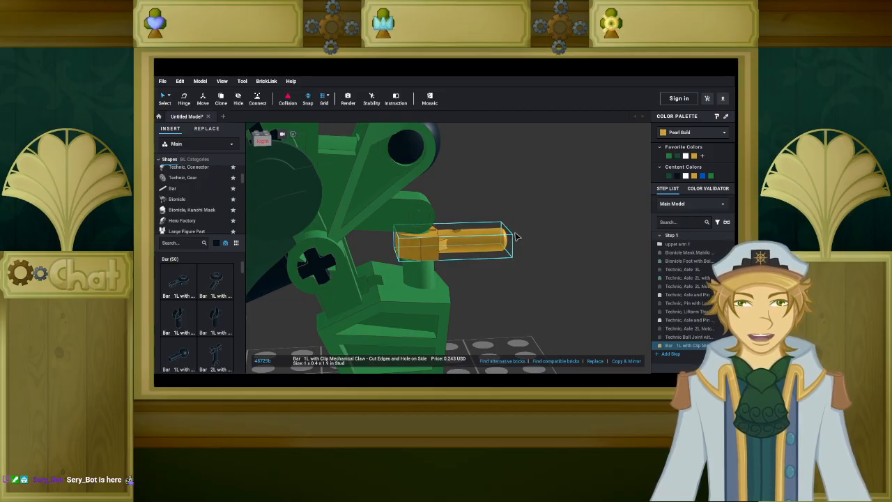
click(515, 237)
right_drag(518, 233, 400, 221)
click(357, 224)
click(506, 229)
scroll(504, 218, up, 2)
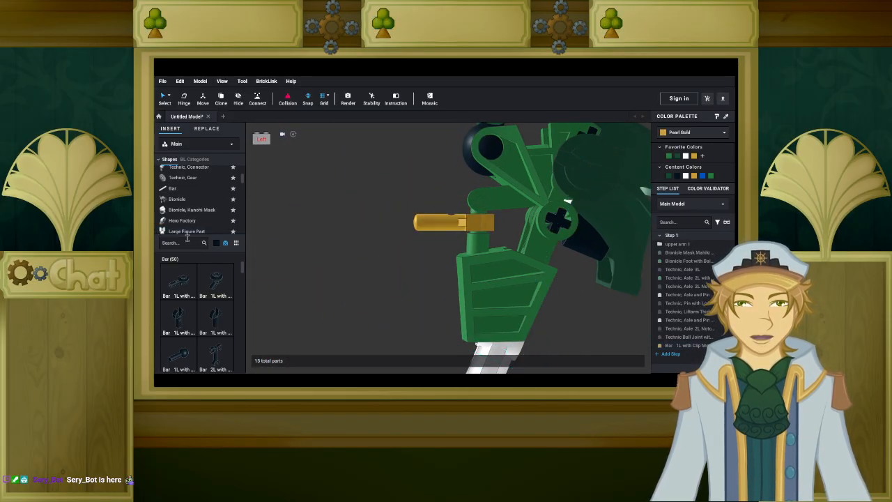
Filter the parts library to Pearl Gold and show the Hero Factory category.
click(216, 243)
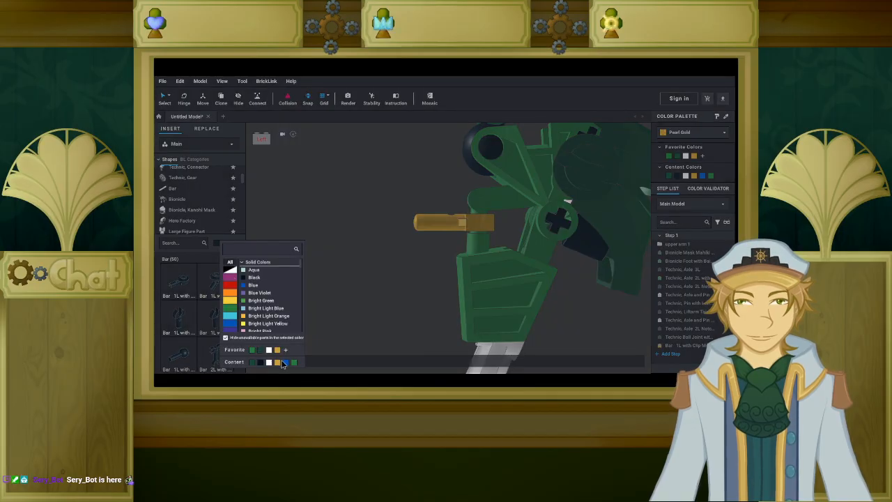
click(280, 363)
scroll(194, 213, down, 3)
click(198, 214)
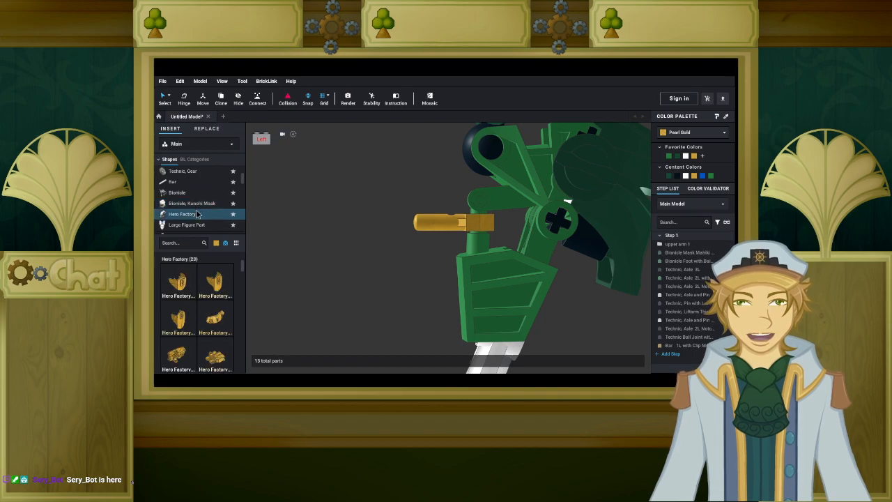
Add a Pearl Gold Hero Factory Armor with Ball Joint Socket - Size 3, rotate it outward and mount it on the forearm's gold clip bar.
right_drag(340, 286, 339, 299)
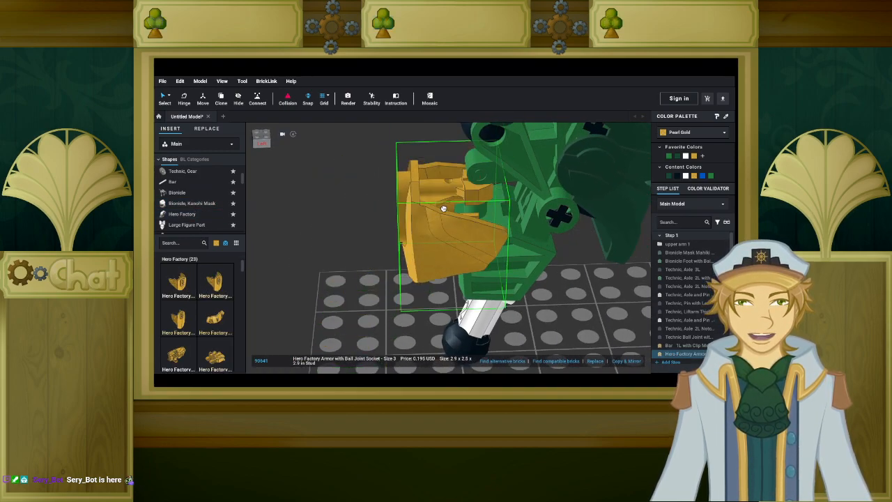
key(Up)
key(Up)
key(Up)
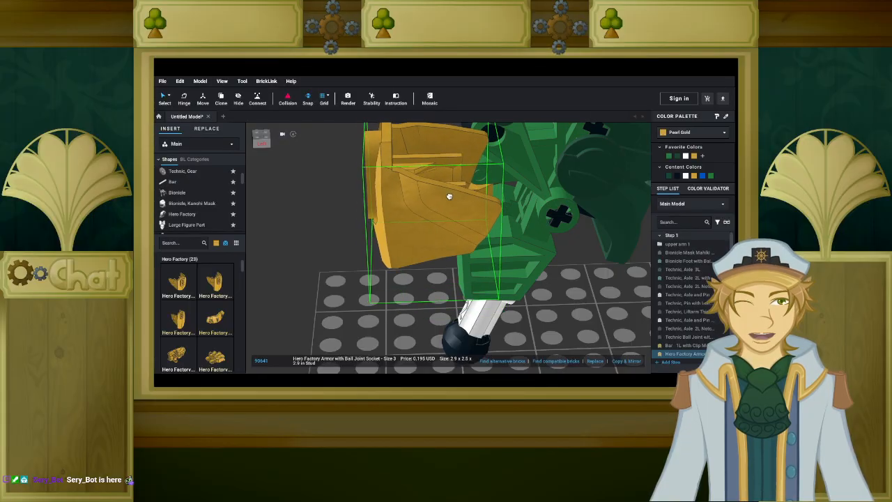
right_drag(447, 195, 435, 185)
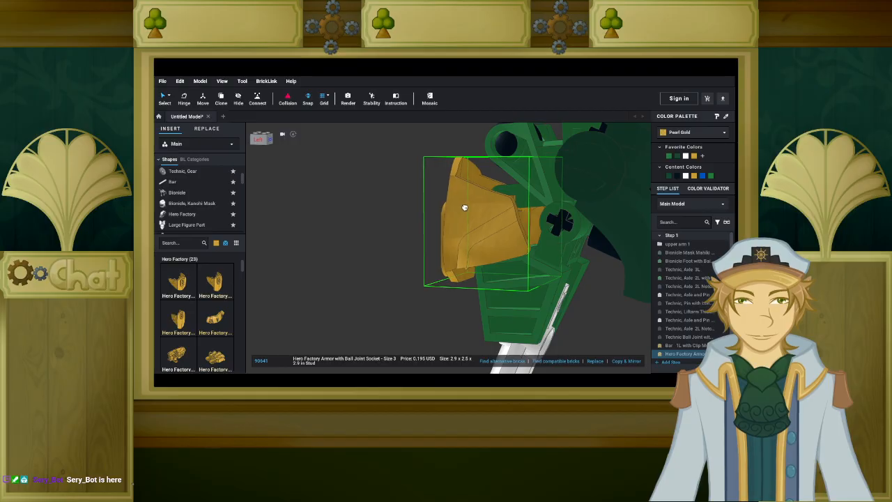
click(465, 207)
Examine the whole arm from several sides to judge the fit of the gold forearm armor.
mouse_move(445, 211)
right_down()
mouse_move(472, 225)
mouse_move(480, 208)
mouse_move(466, 221)
mouse_move(448, 203)
mouse_move(462, 206)
right_up()
scroll(462, 206, down, 10)
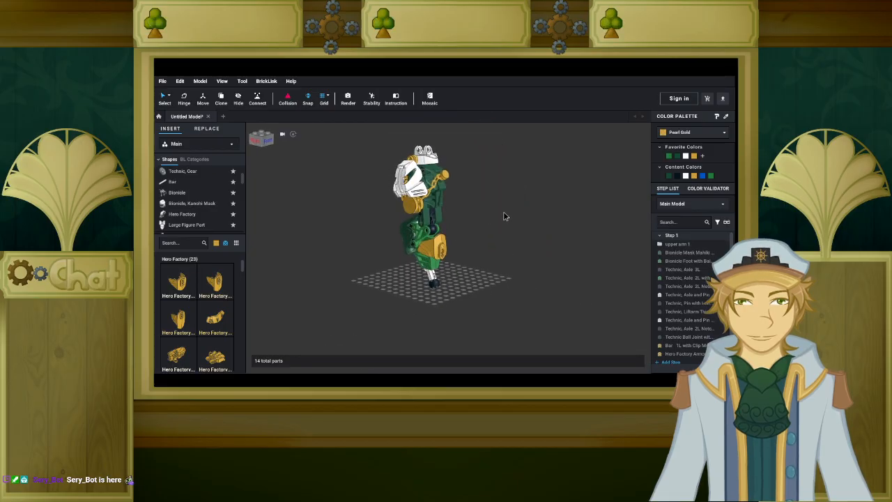
right_drag(488, 267, 517, 241)
scroll(522, 268, up, 3)
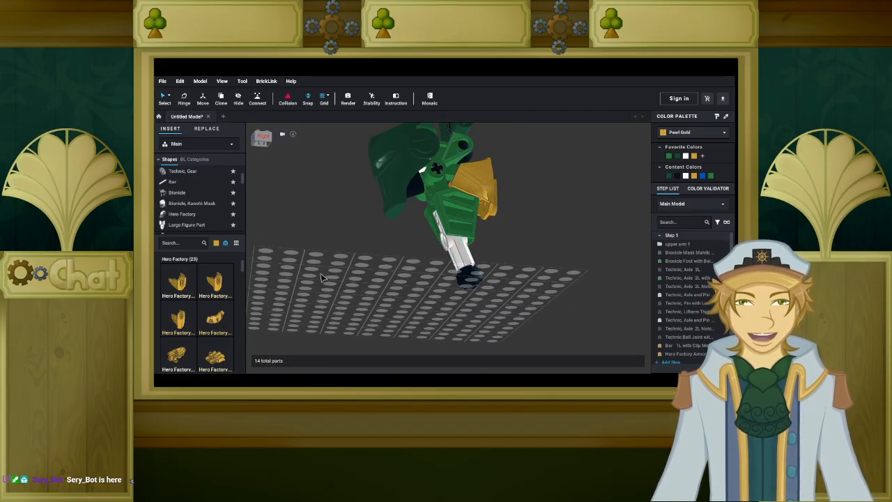
right_drag(365, 251, 298, 255)
scroll(358, 255, down, 6)
scroll(344, 257, up, 5)
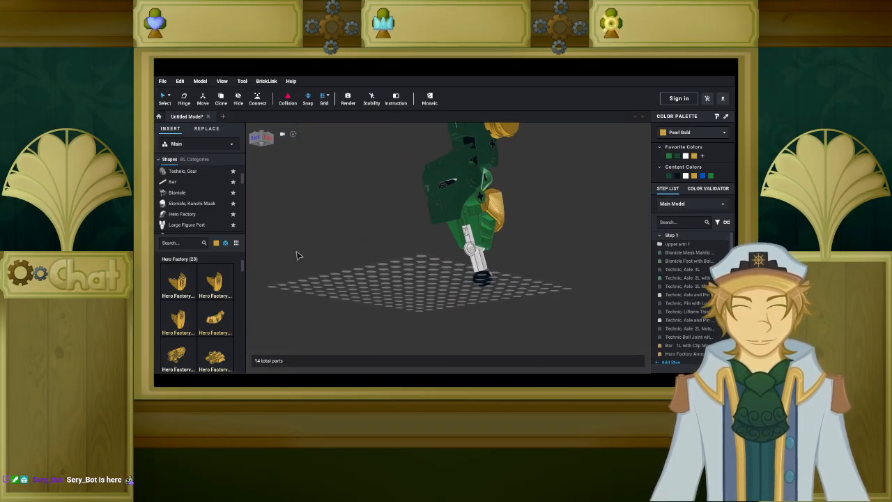
Switch the parts library's color filter to White.
click(217, 243)
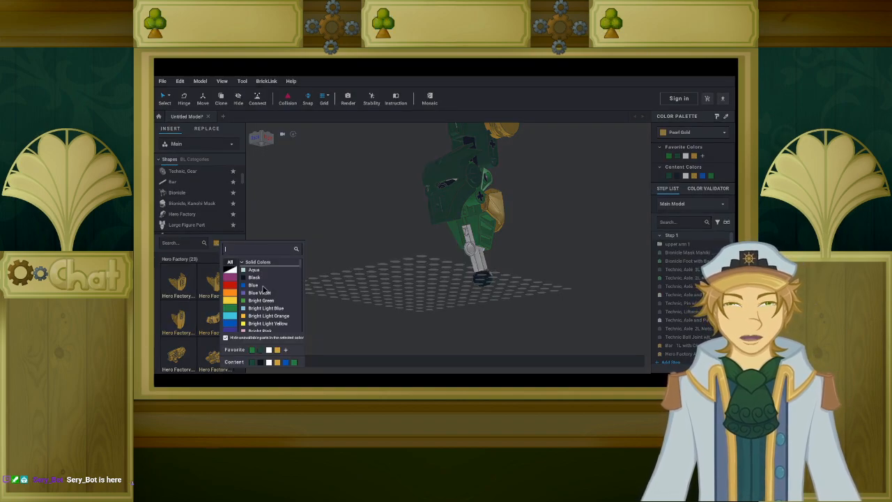
click(231, 271)
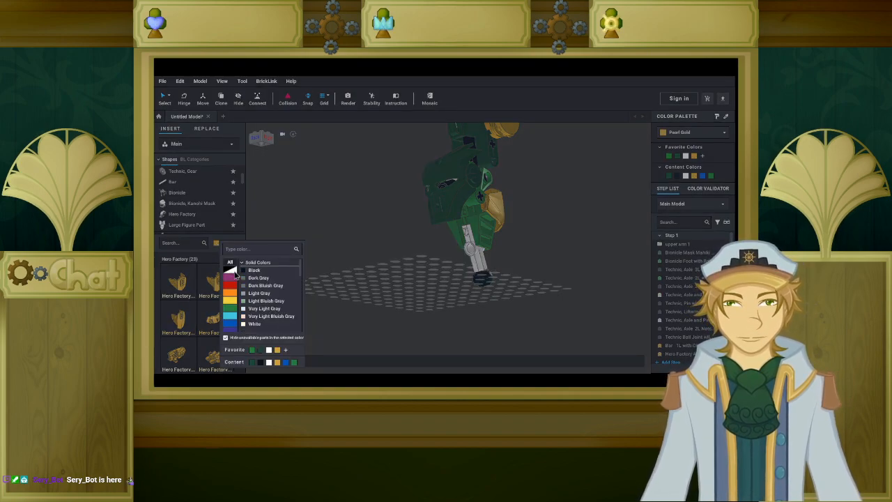
click(256, 325)
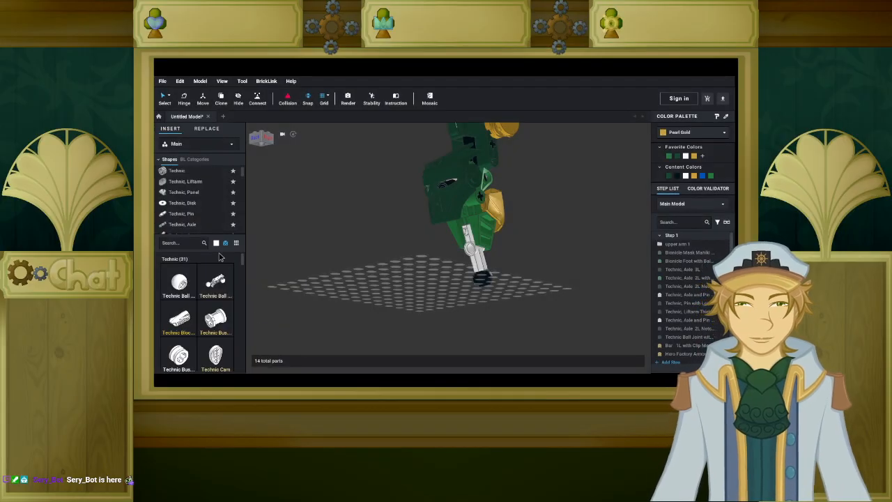
Try a white Technic Block 3 x 5 x 1 2/3 beside the lower arm and discard it.
click(179, 319)
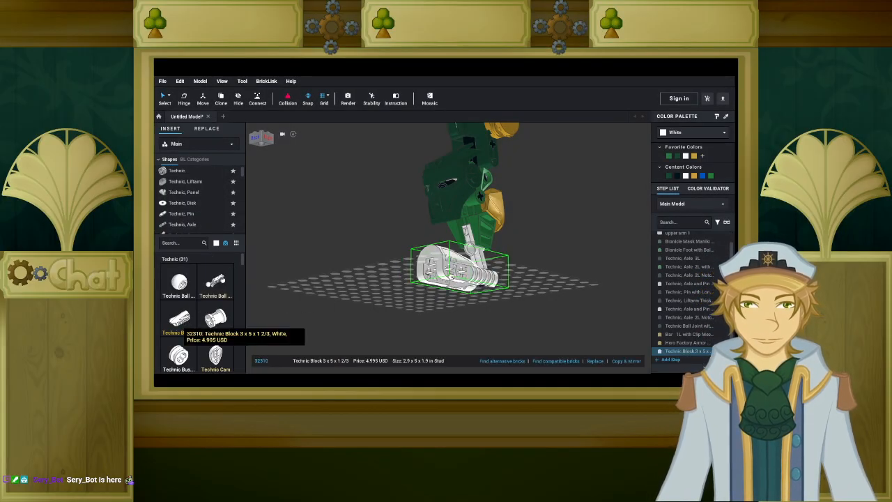
right_drag(409, 298, 379, 285)
key(Down)
drag(379, 285, 416, 280)
key(Delete)
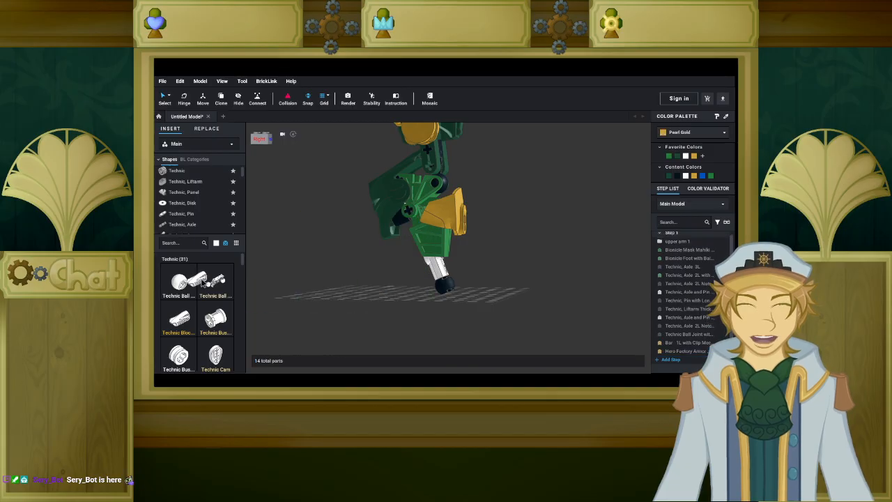
Try a white Technic Rotation Joint Ball Loop with 2 Perpendicular Pins against the lower forearm and discard it.
scroll(204, 288, down, 5)
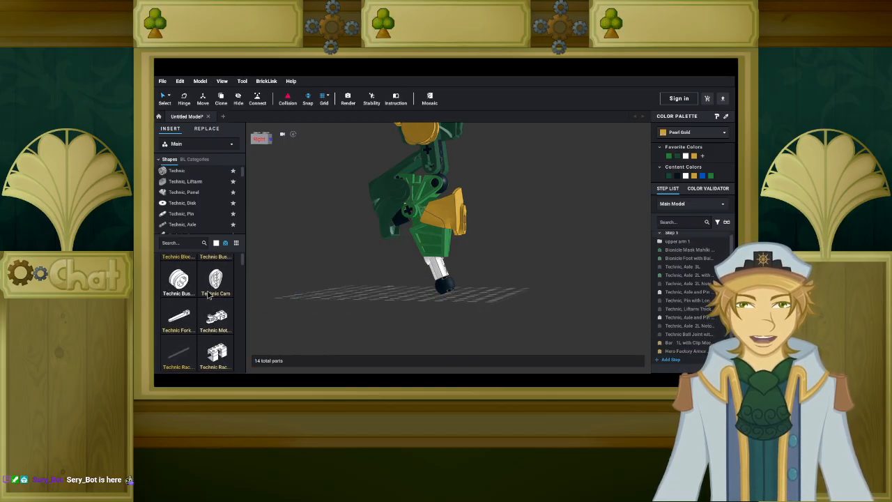
scroll(208, 294, down, 5)
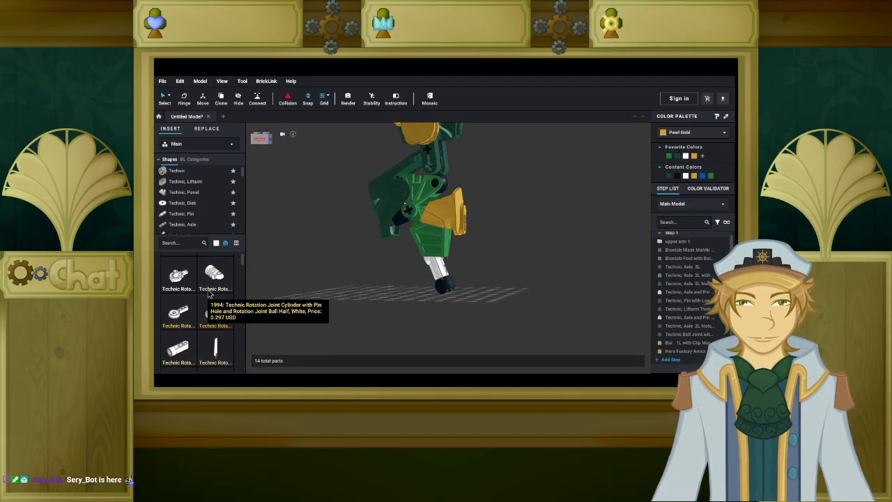
drag(175, 278, 340, 302)
right_drag(340, 302, 384, 300)
key(Down)
key(Right)
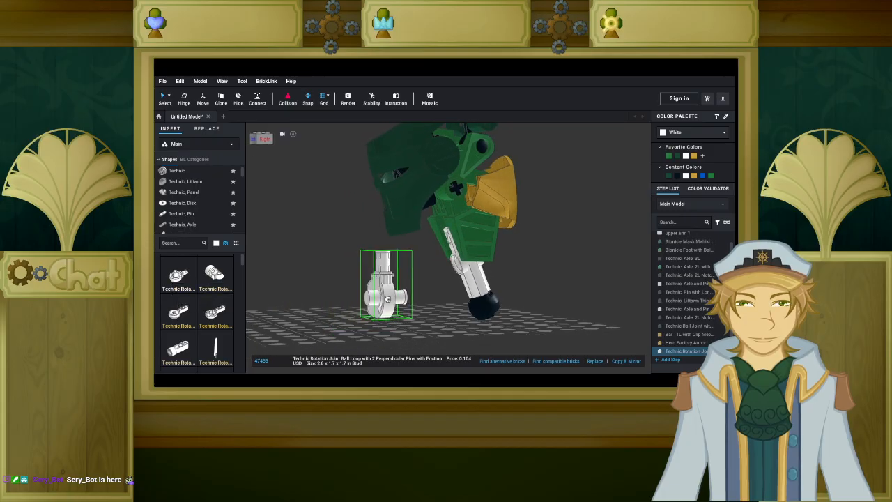
drag(384, 300, 457, 260)
drag(453, 267, 200, 317)
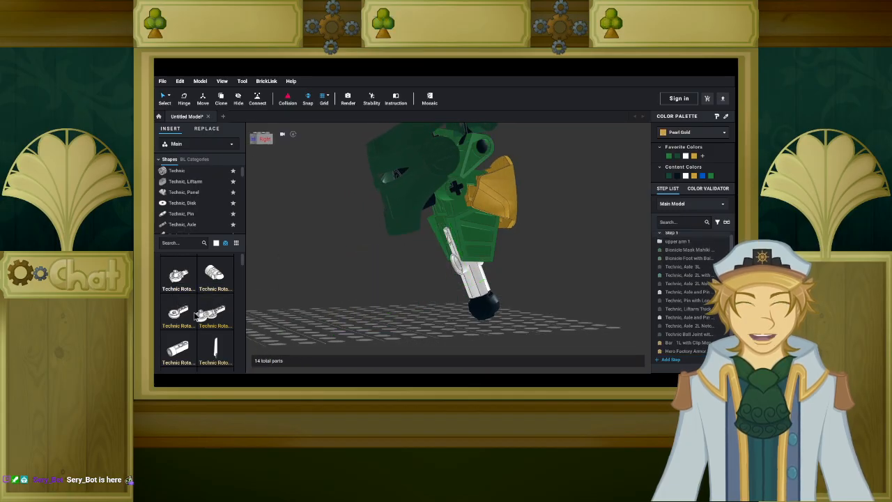
Browse the white Technic, liftarm, gear and bar parts for a forearm piece, ending in the Hero Factory category.
scroll(186, 312, down, 2)
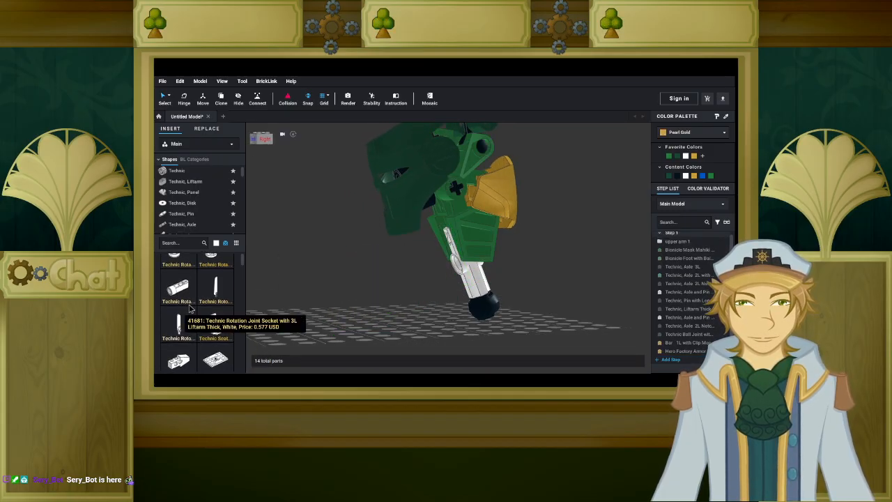
scroll(189, 309, down, 4)
scroll(189, 310, down, 5)
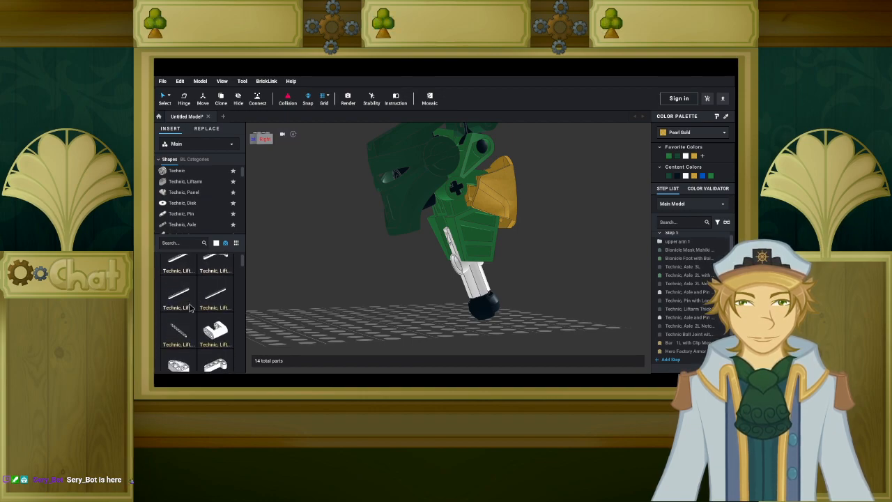
scroll(195, 209, down, 4)
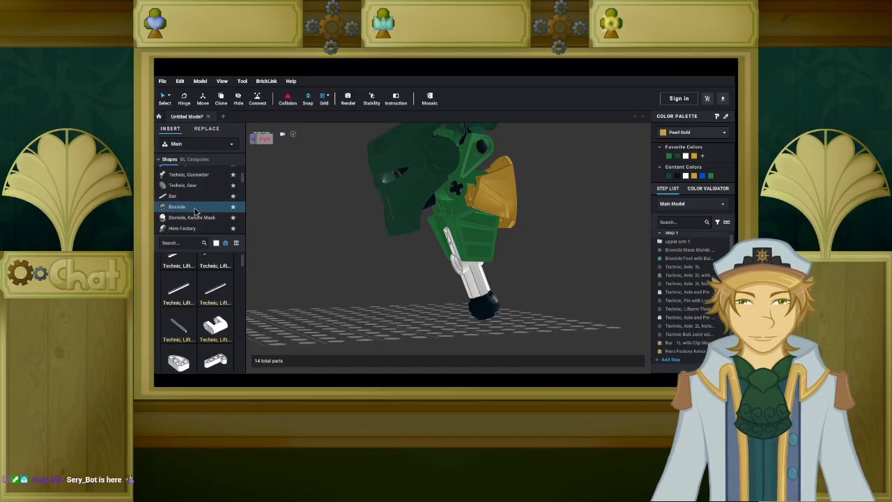
click(200, 187)
scroll(202, 301, down, 2)
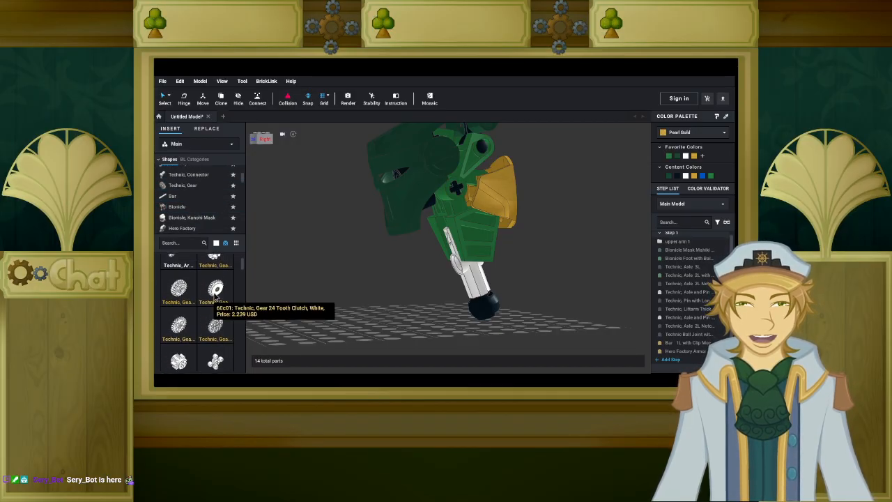
mouse_move(216, 296)
mouse_down()
mouse_move(254, 286)
mouse_move(402, 296)
mouse_move(223, 290)
mouse_up()
scroll(215, 287, down, 3)
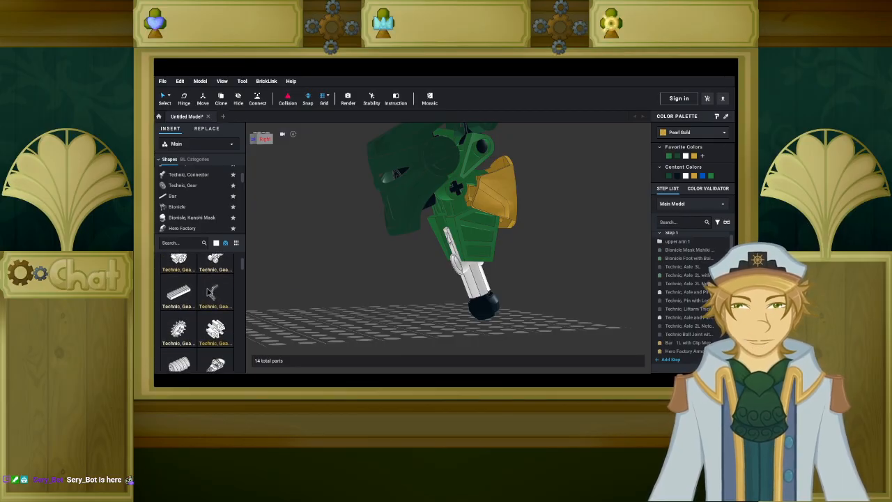
scroll(209, 275, down, 2)
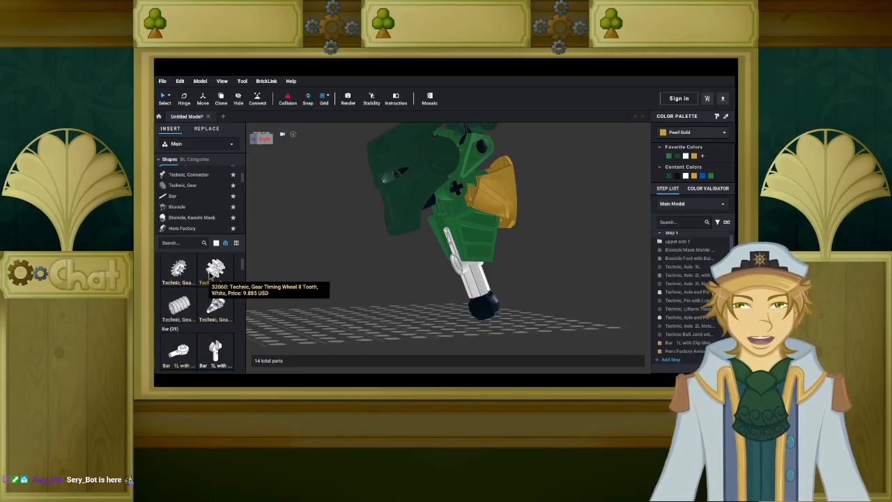
drag(258, 285, 216, 279)
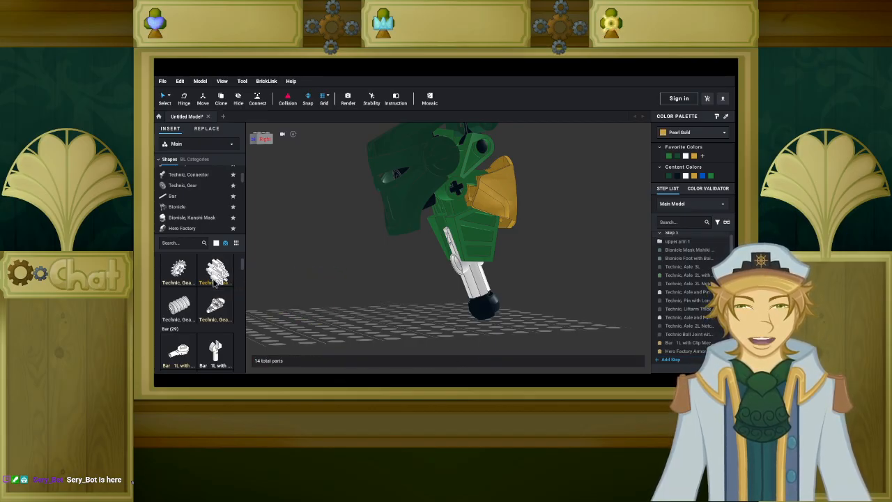
scroll(215, 283, down, 5)
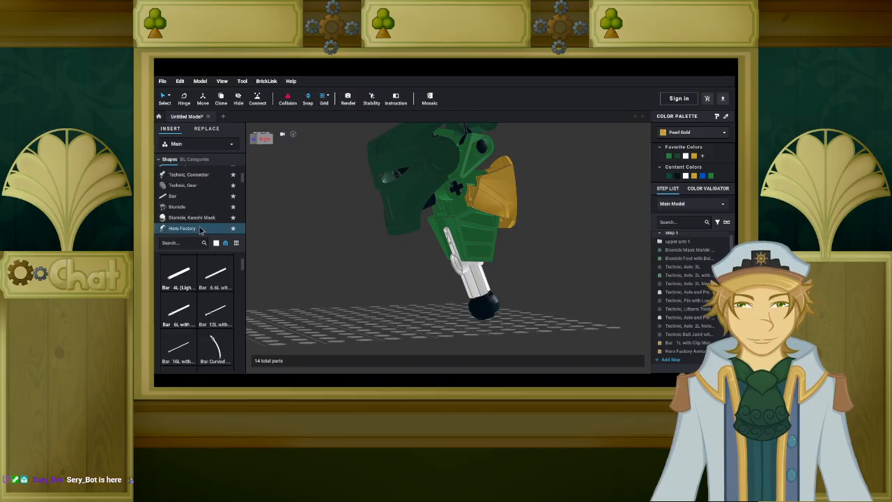
scroll(198, 222, down, 1)
click(194, 205)
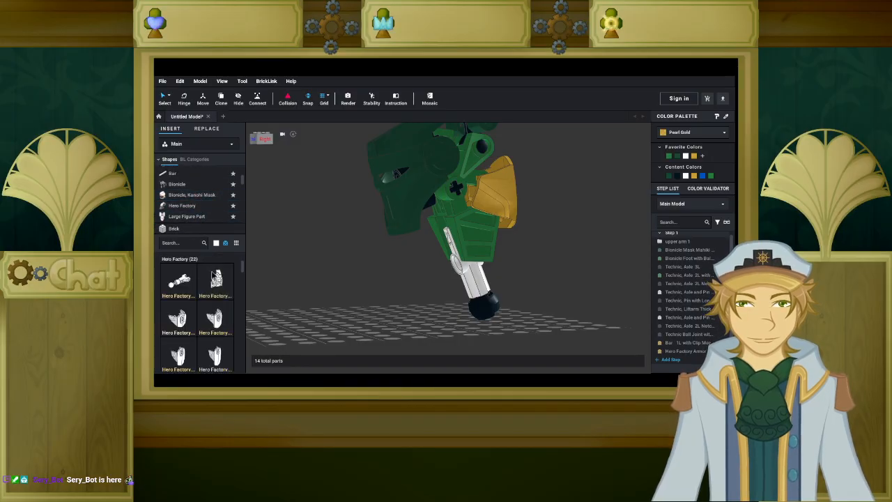
Try a white Hero Factory Mask (Witch Doctor) rotated beside the arm, and undo its placement.
scroll(217, 296, down, 5)
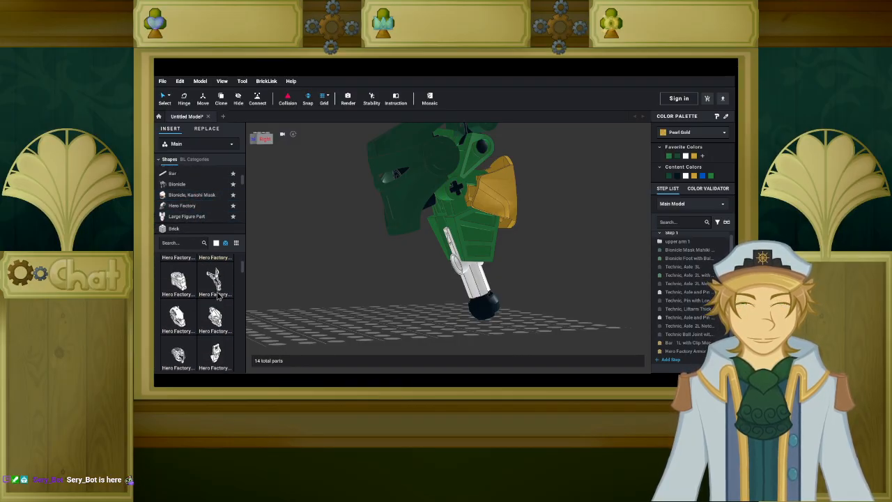
scroll(218, 295, up, 1)
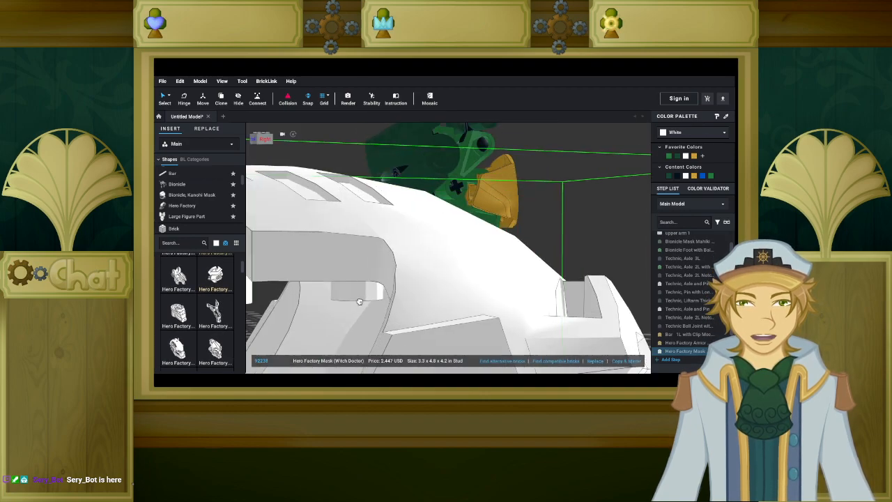
key(Right)
key(Right)
mouse_move(436, 278)
right_down()
mouse_move(450, 288)
mouse_move(400, 287)
mouse_move(432, 285)
mouse_move(444, 274)
right_up()
middle_drag(444, 274, 418, 326)
scroll(416, 326, up, 3)
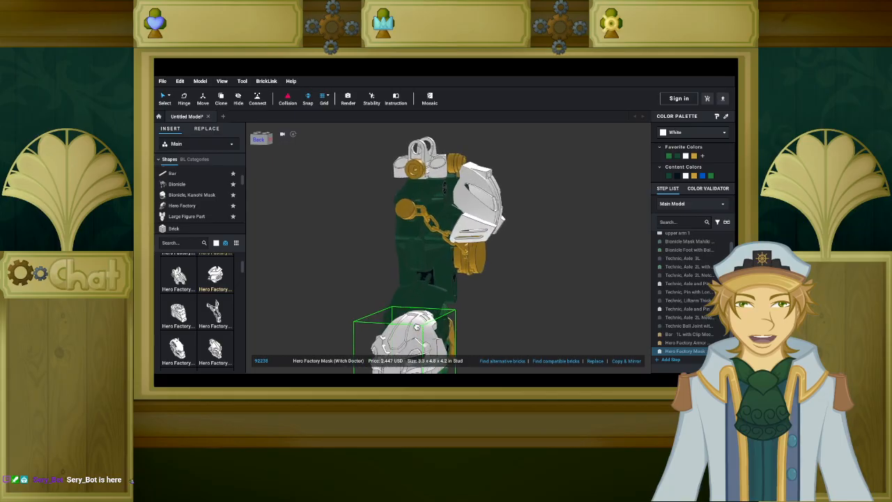
right_drag(362, 286, 328, 291)
middle_drag(328, 291, 377, 261)
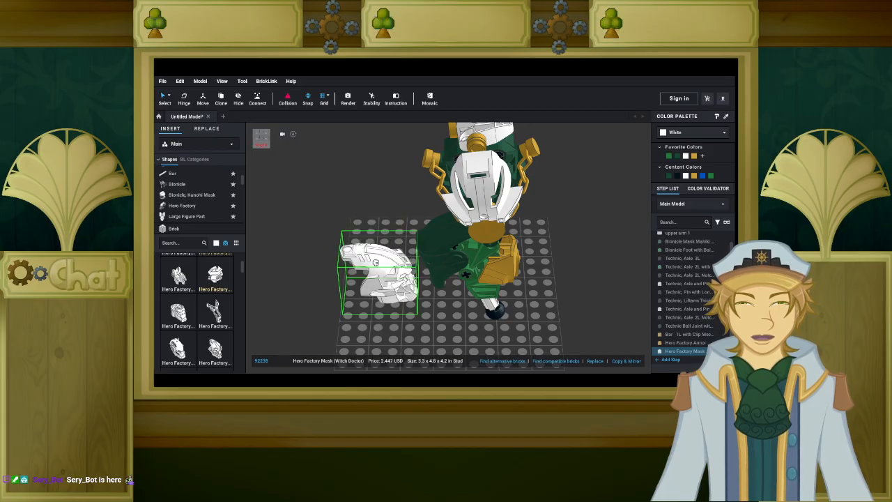
right_drag(418, 292, 399, 272)
middle_drag(377, 295, 344, 272)
key(ctrl+z)
key(ctrl+z)
key(ctrl+z)
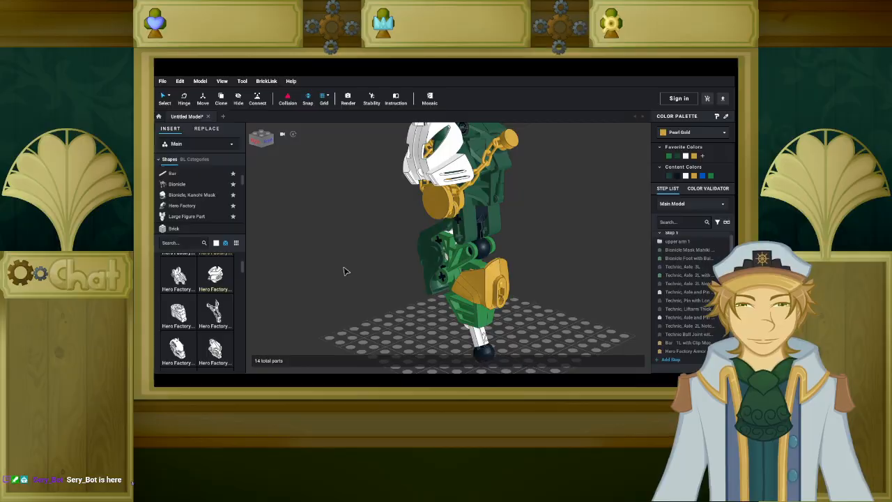
Try a white Hero Factory Shield with Bar Handle beside the forearm and discard it.
scroll(177, 337, down, 2)
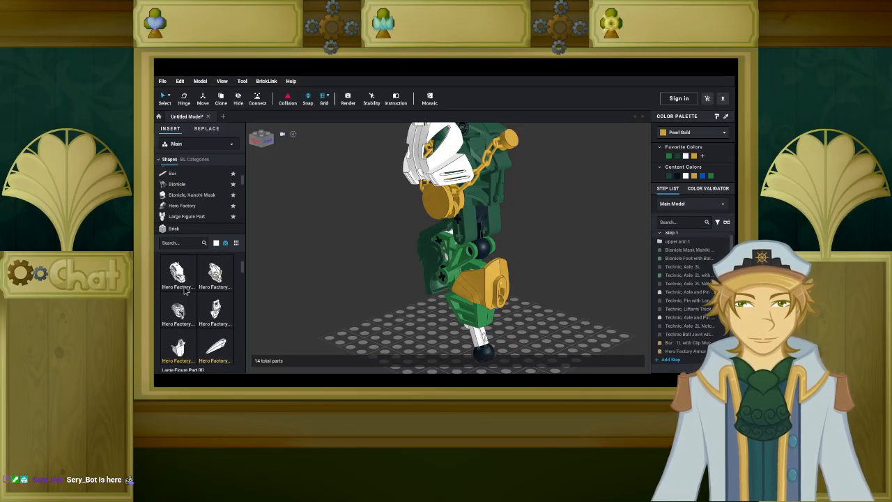
drag(219, 314, 344, 294)
scroll(345, 294, up, 3)
right_drag(345, 294, 380, 302)
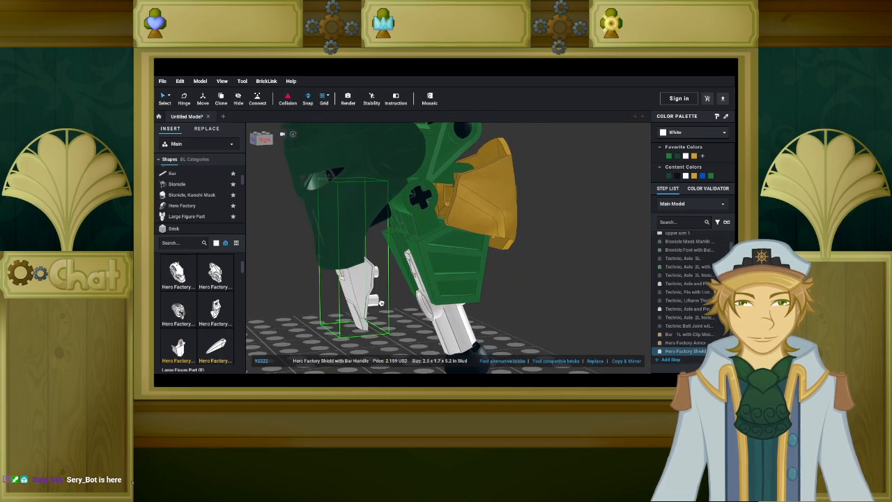
key(Escape)
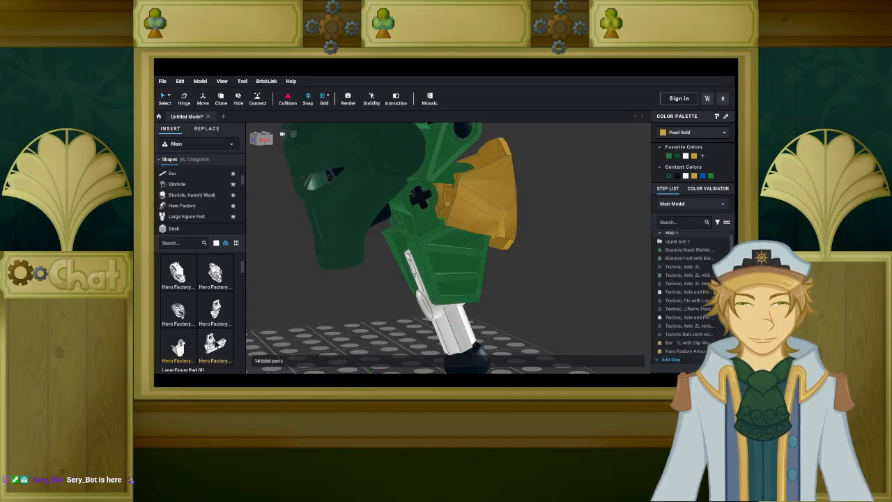
scroll(200, 335, down, 2)
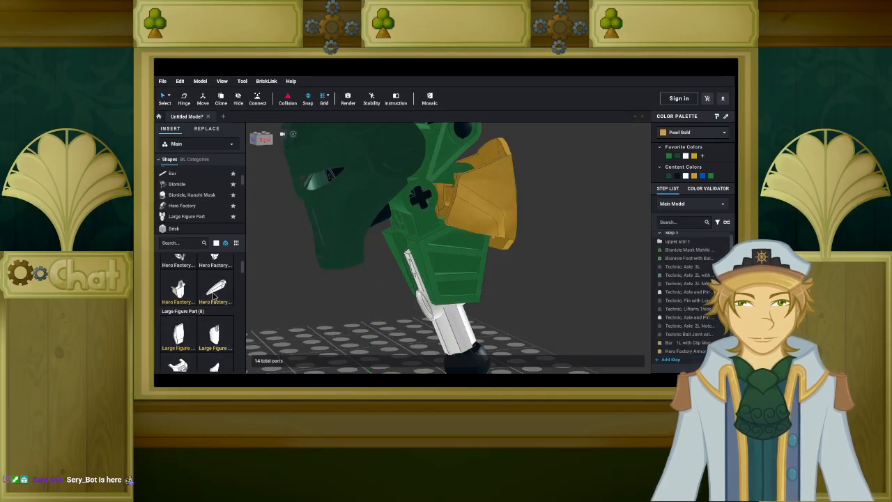
Try a white Hero Factory Weapon, Claw Wide Curved beside the arm and discard it.
drag(253, 300, 362, 327)
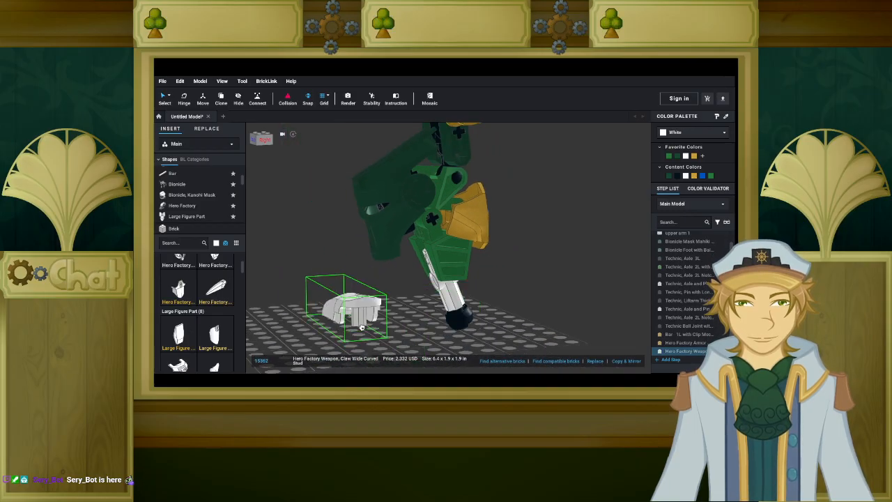
mouse_move(360, 327)
right_down()
mouse_move(390, 325)
mouse_move(359, 325)
right_up()
drag(359, 325, 177, 325)
Browse the white Large Figure, Brick and Technic Panel parts for a piece that suits the lower forearm.
scroll(179, 306, down, 3)
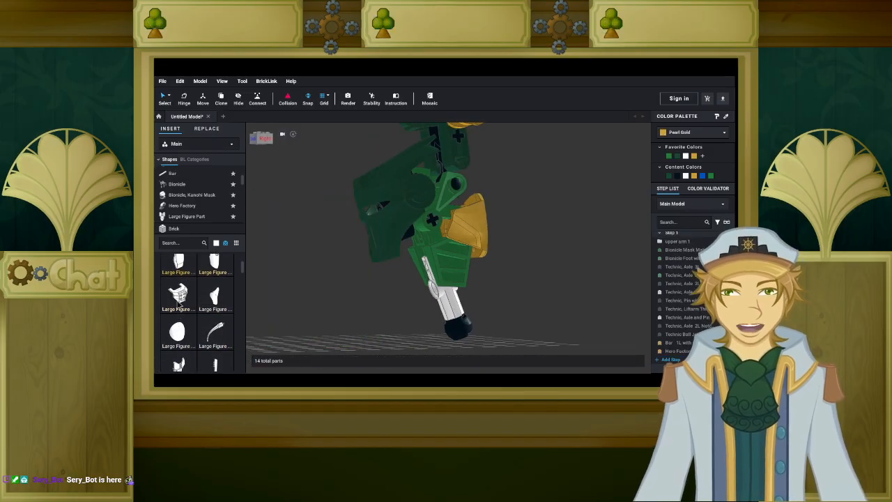
scroll(209, 298, down, 5)
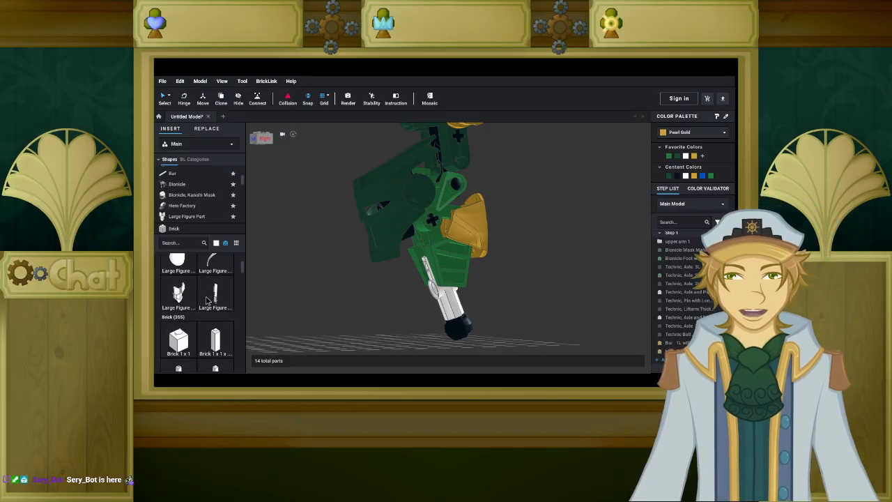
scroll(204, 286, down, 3)
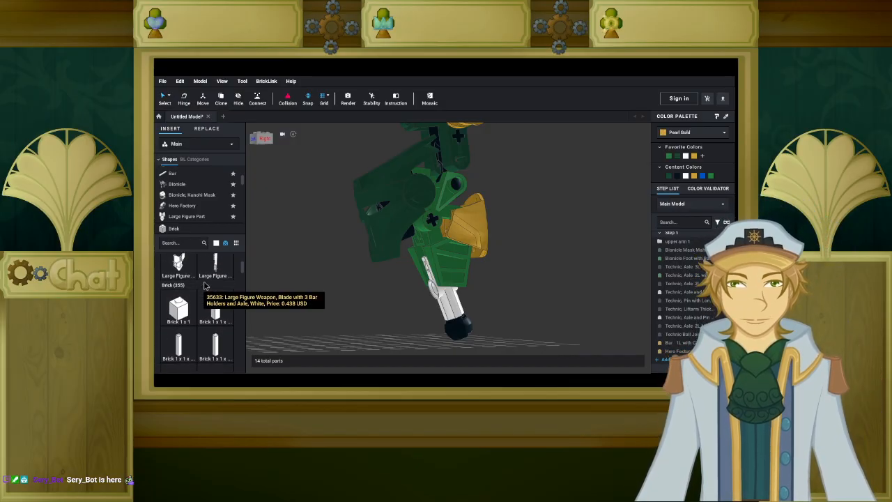
scroll(204, 277, down, 5)
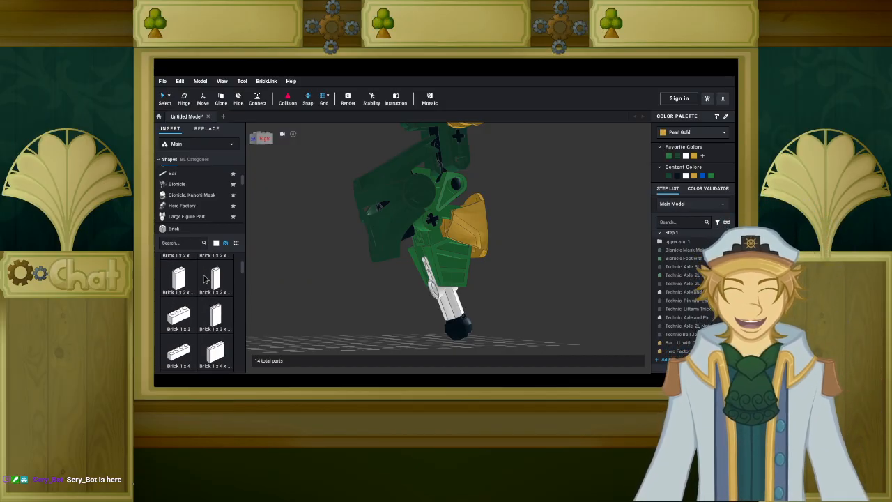
scroll(204, 277, down, 10)
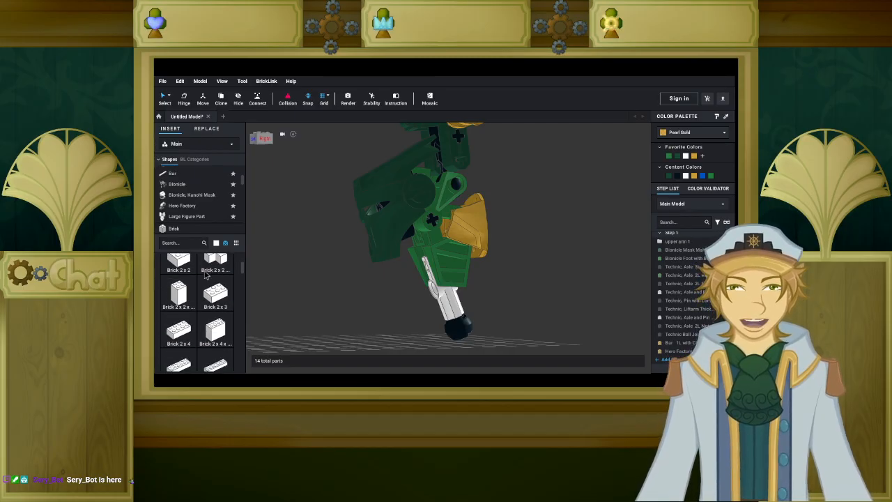
scroll(195, 217, down, 5)
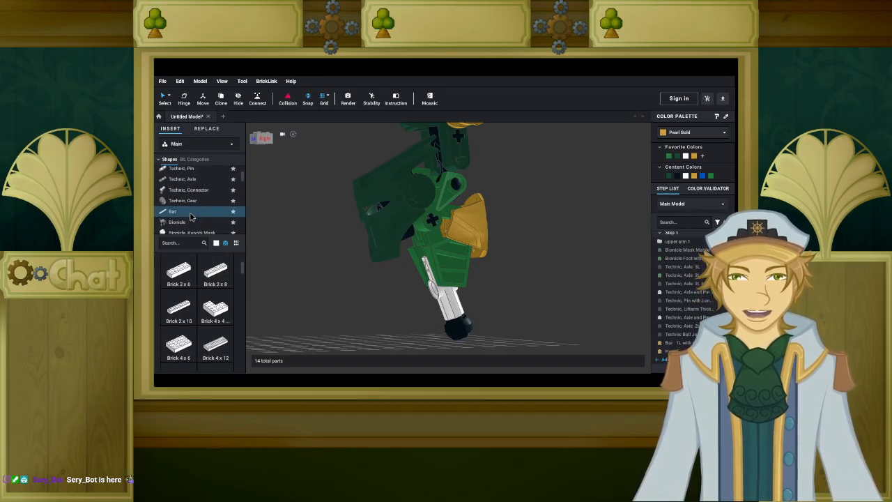
scroll(198, 212, up, 1)
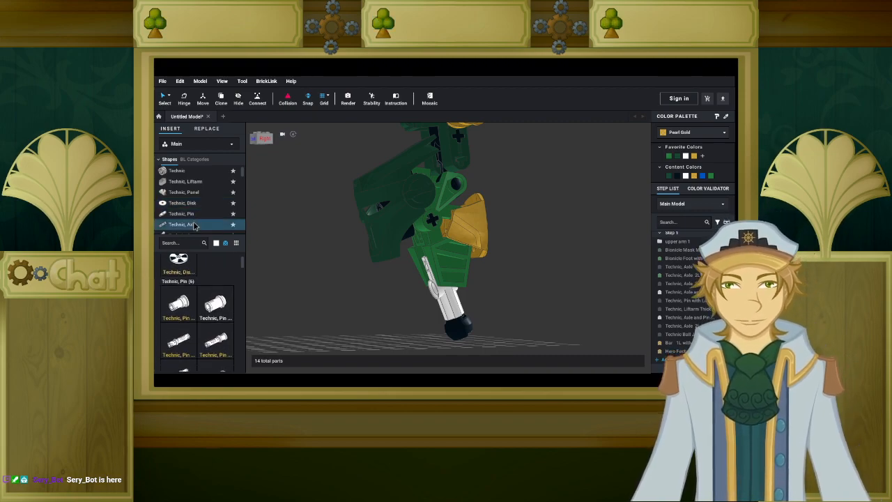
scroll(196, 216, down, 1)
scroll(196, 204, down, 5)
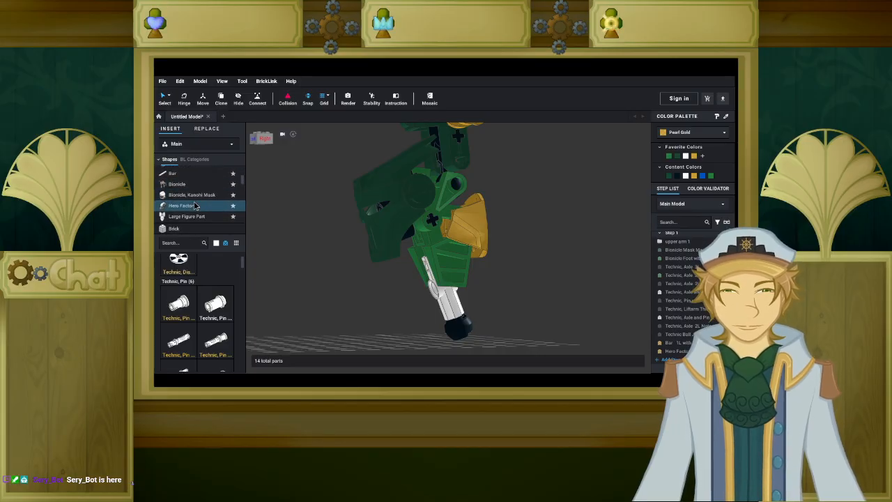
scroll(197, 203, up, 5)
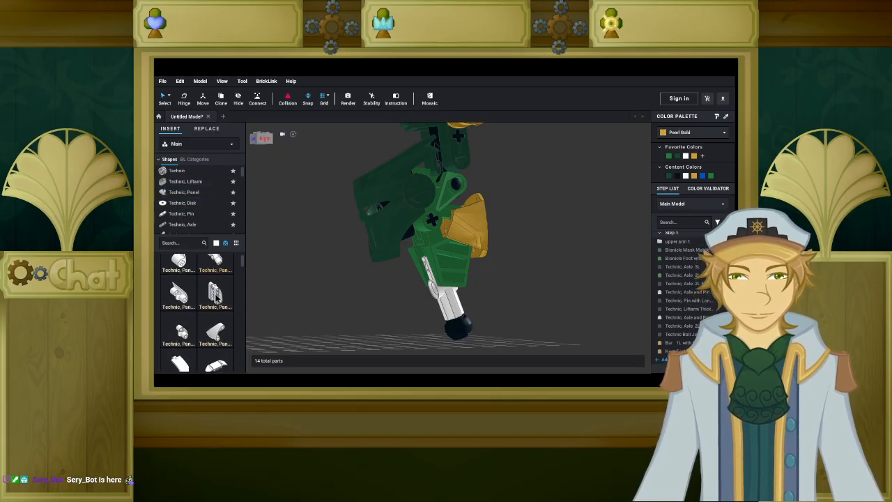
scroll(216, 296, down, 1)
scroll(218, 296, down, 2)
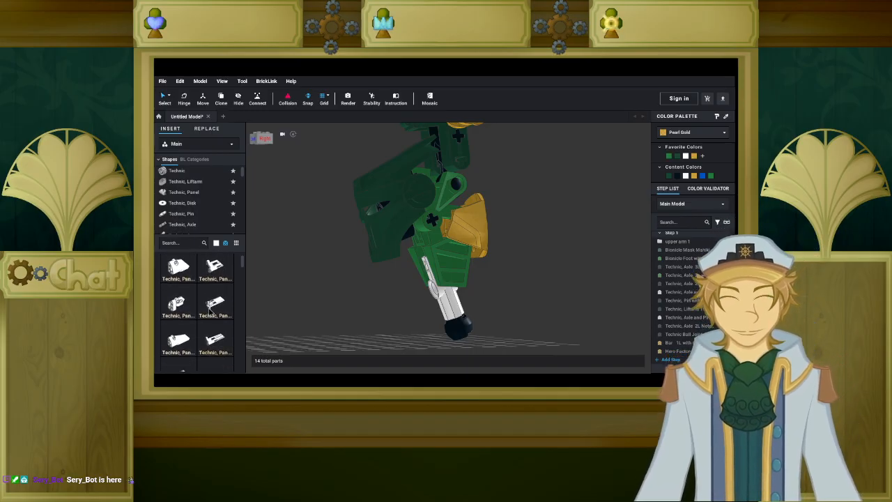
scroll(216, 297, down, 1)
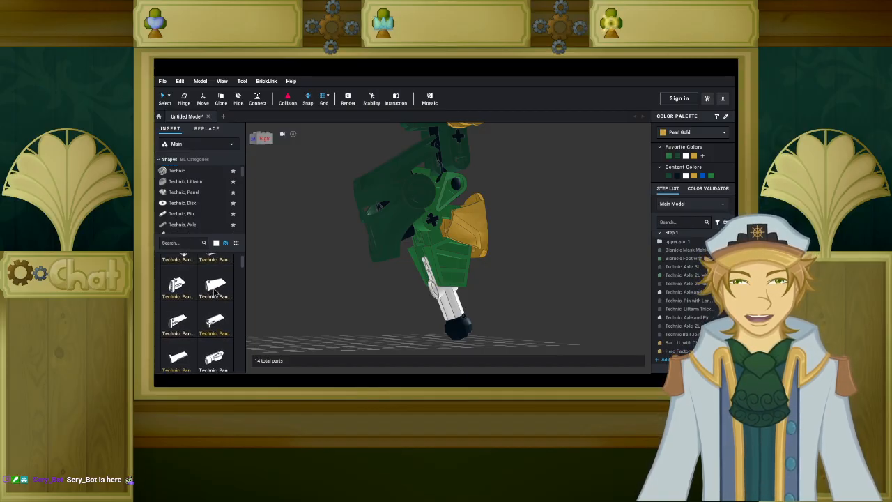
scroll(216, 288, down, 2)
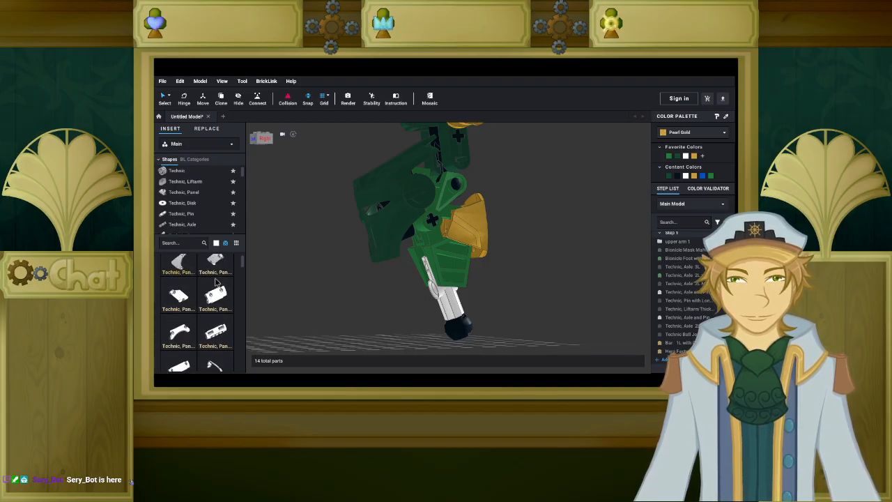
scroll(216, 283, up, 4)
scroll(216, 283, down, 5)
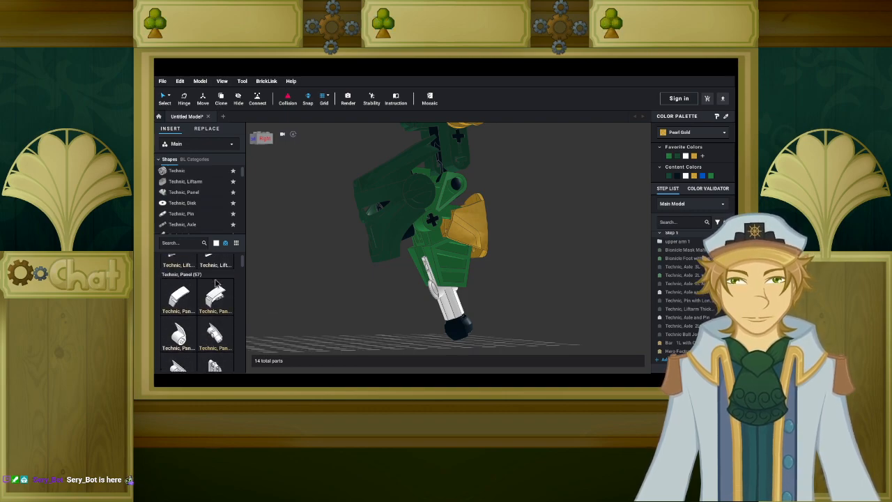
scroll(216, 282, down, 5)
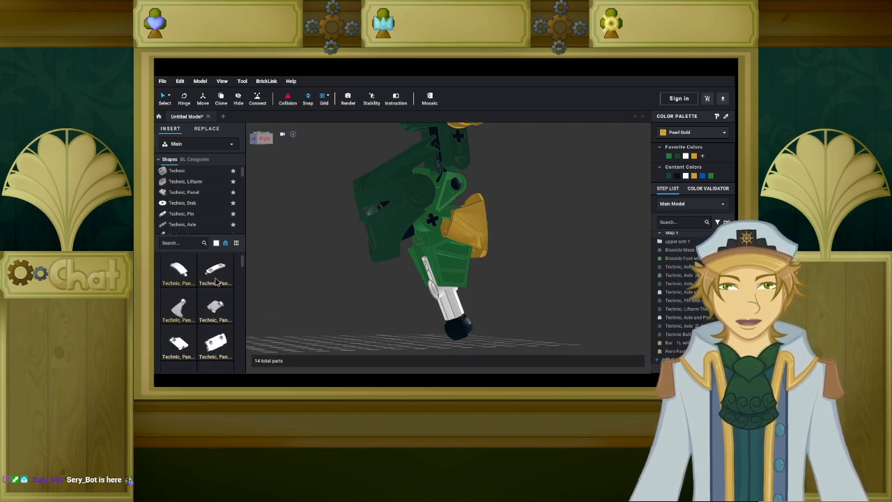
scroll(211, 301, down, 8)
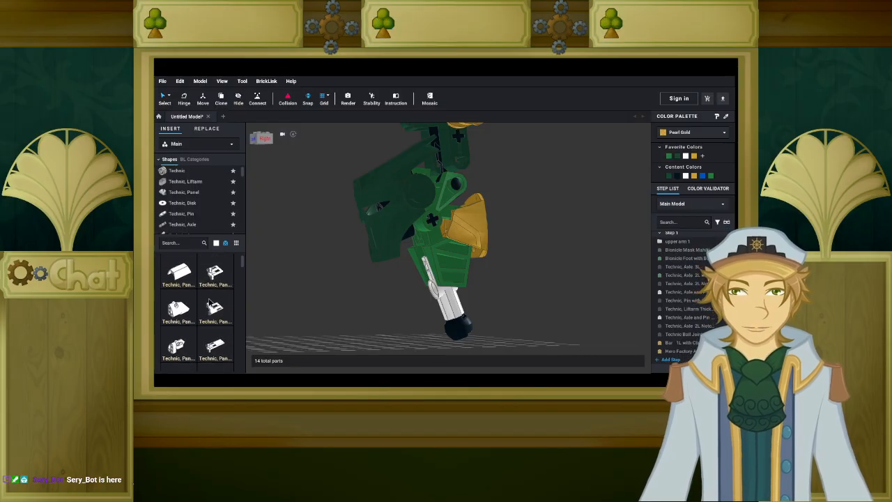
scroll(210, 309, down, 8)
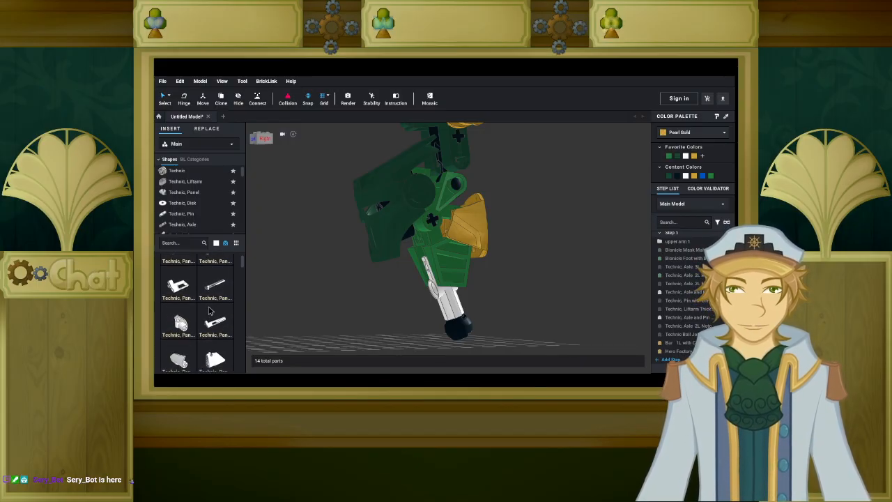
scroll(210, 311, up, 1)
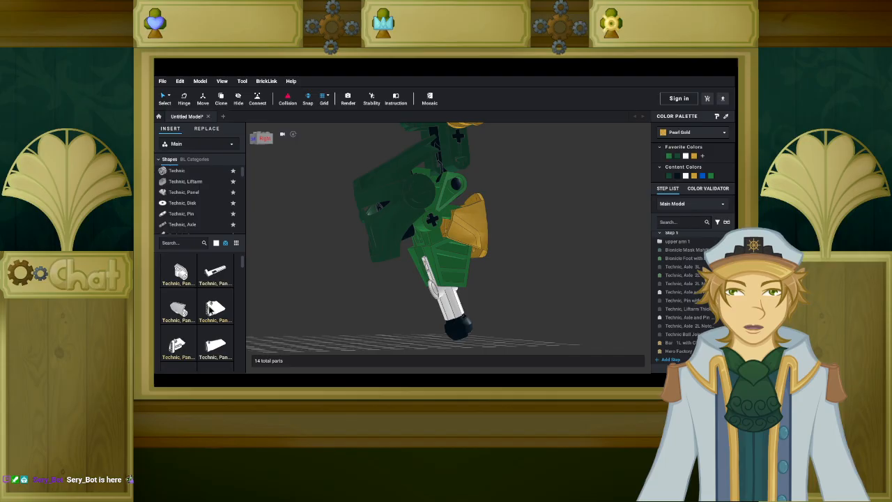
Try a white Technic Panel Fairing #8 Very Small Smooth Short, Side B beside the arm and delete it.
drag(180, 310, 336, 319)
key(Up)
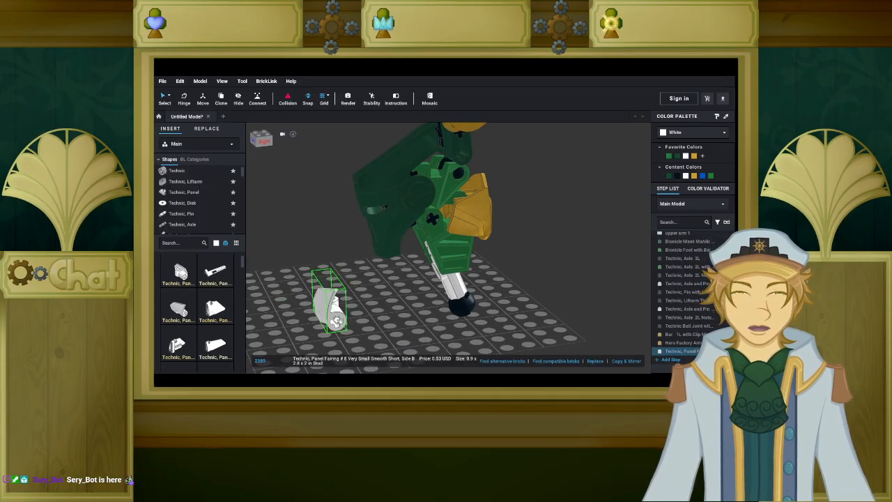
key(Delete)
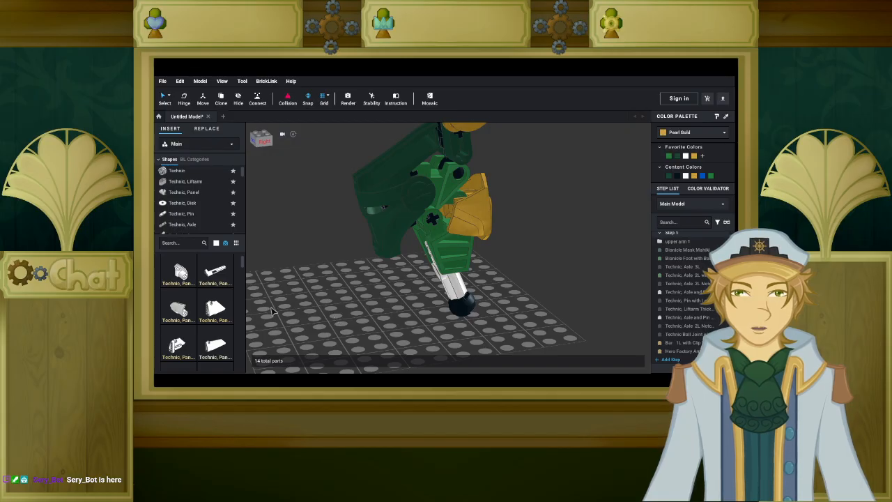
Try another white Technic panel fairing beside the arm, rotating it upright on the baseplate.
scroll(279, 311, down, 5)
drag(183, 278, 324, 275)
scroll(325, 276, up, 3)
key(Up)
key(Left)
key(Left)
right_drag(326, 279, 396, 302)
key(Up)
key(Left)
key(Left)
drag(396, 302, 321, 303)
Add a white Technic Panel Fairing #8 Very Small Smooth Short, Side B, rotate it upright, and delete the other loose panel.
drag(177, 312, 382, 299)
key(Up)
key(Left)
key(Left)
key(Up)
key(Up)
key(Left)
key(Left)
right_drag(381, 299, 357, 300)
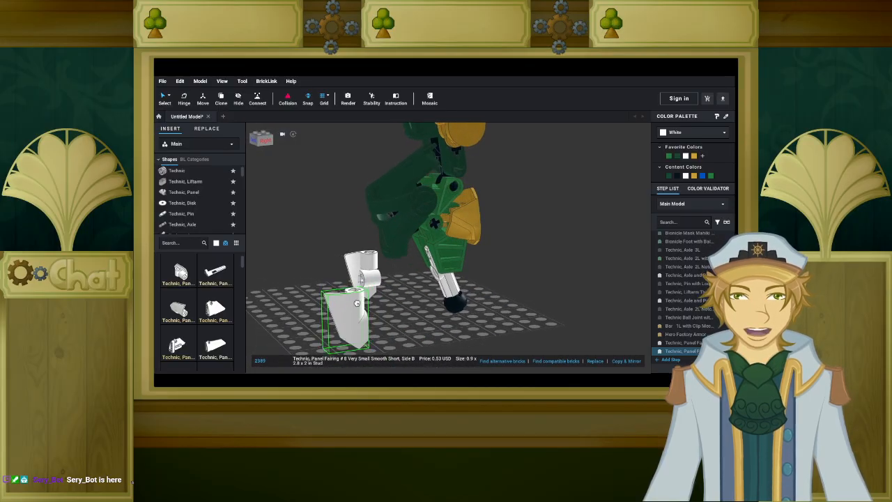
drag(357, 301, 351, 324)
click(370, 277)
key(Delete)
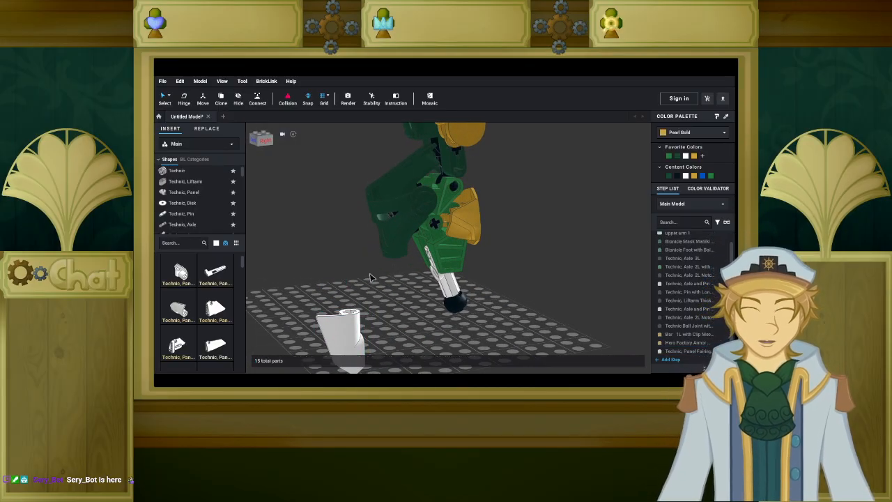
Switch the parts library to Blue and insert a Technic Axle 1L with Pin with Friction Ridges into the white lower forearm.
click(217, 243)
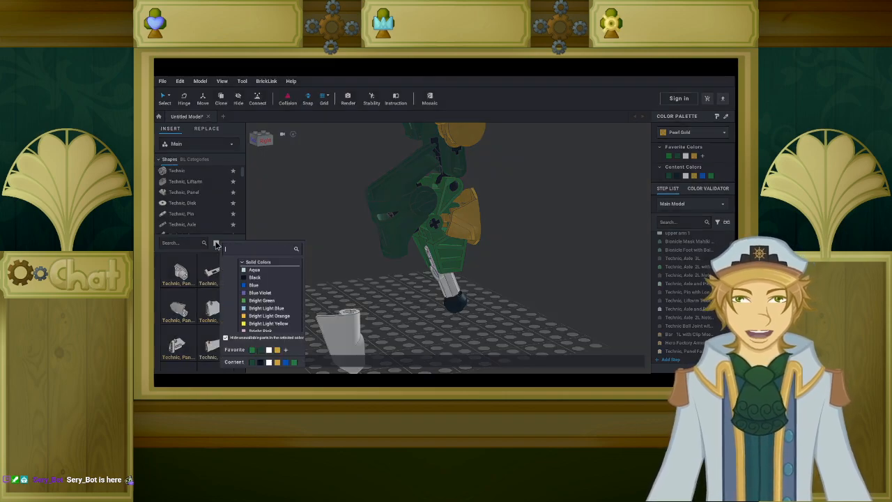
click(252, 285)
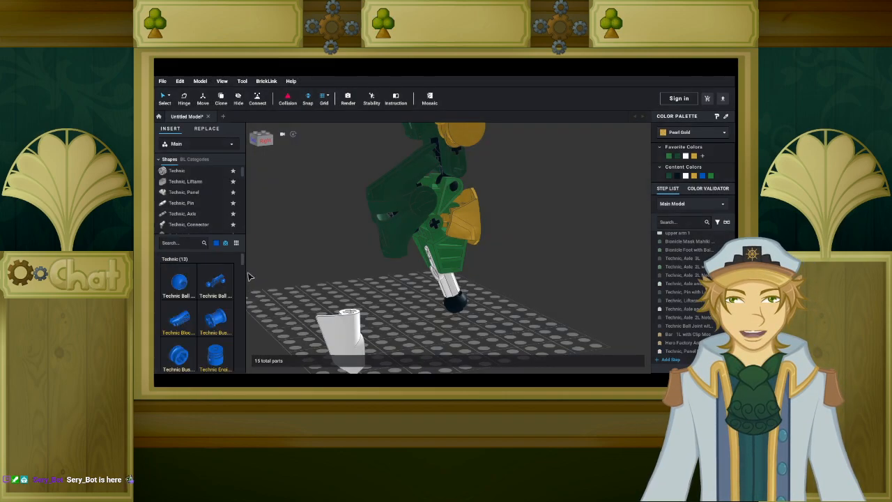
click(202, 224)
scroll(403, 308, up, 4)
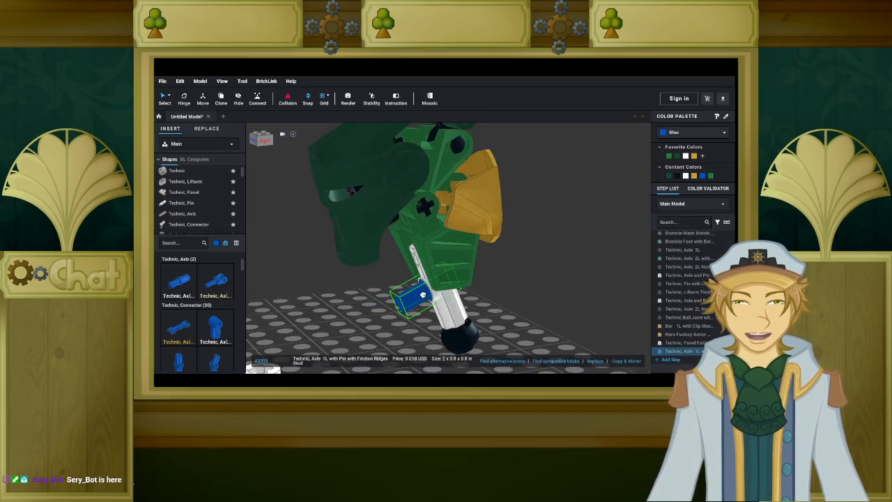
click(416, 294)
Attach the loose white panel fairing to the blue pin on the lower forearm.
scroll(403, 310, down, 3)
drag(350, 354, 436, 278)
click(312, 298)
right_drag(315, 297, 293, 272)
scroll(314, 293, down, 3)
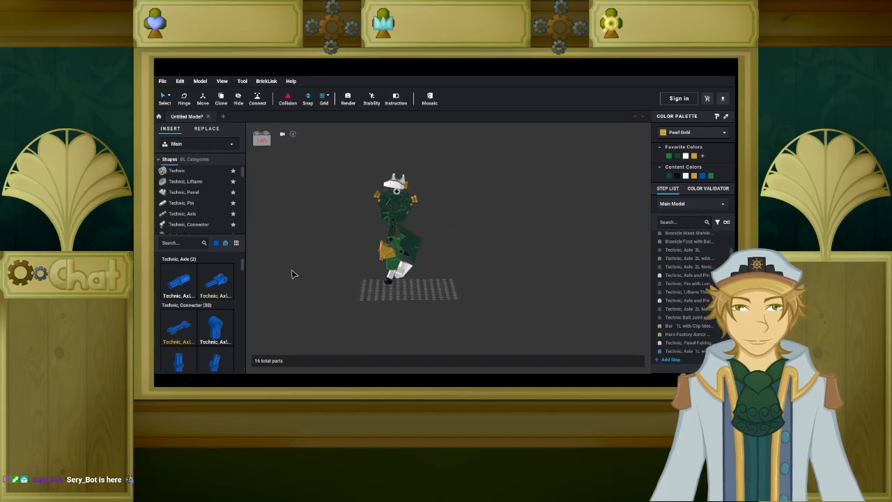
scroll(293, 273, up, 2)
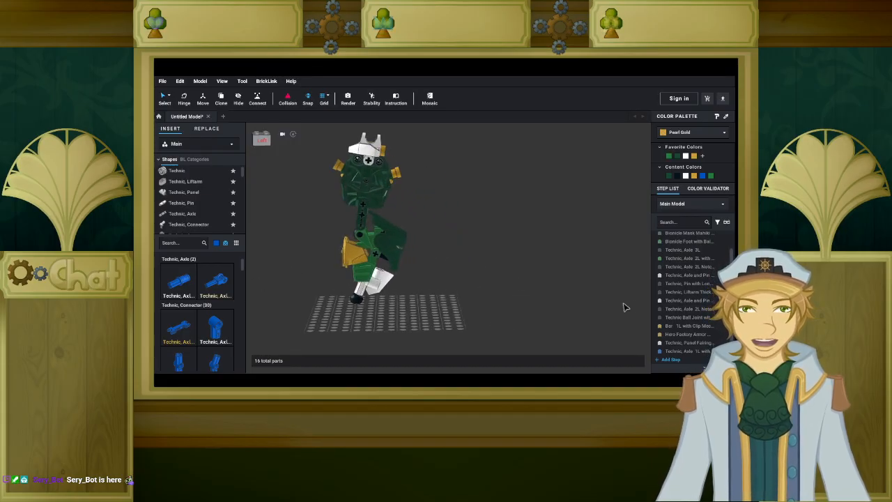
Group all the loose lower-arm parts into a submodel named "lower arm 1".
scroll(672, 277, up, 1)
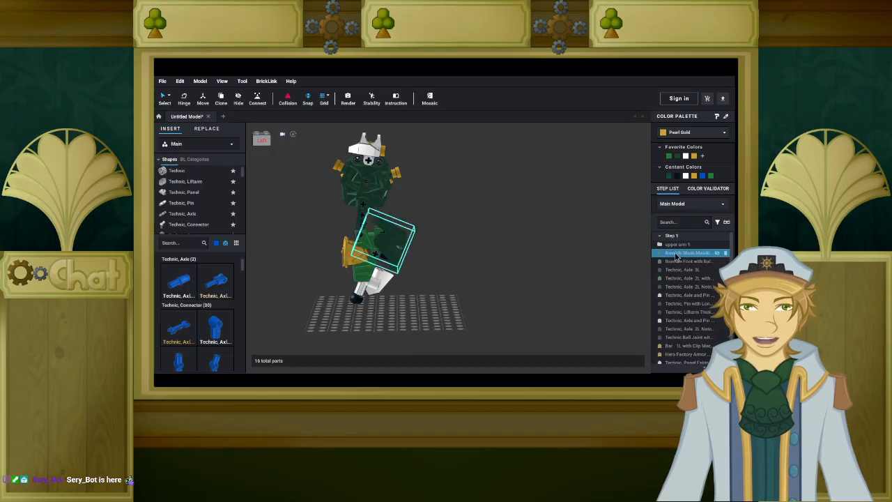
click(674, 255)
scroll(674, 270, down, 1)
shift+click(684, 351)
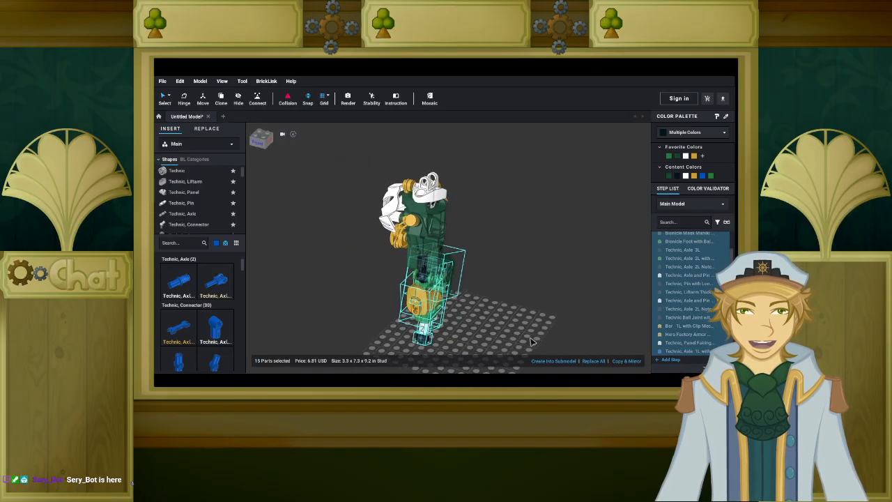
click(548, 361)
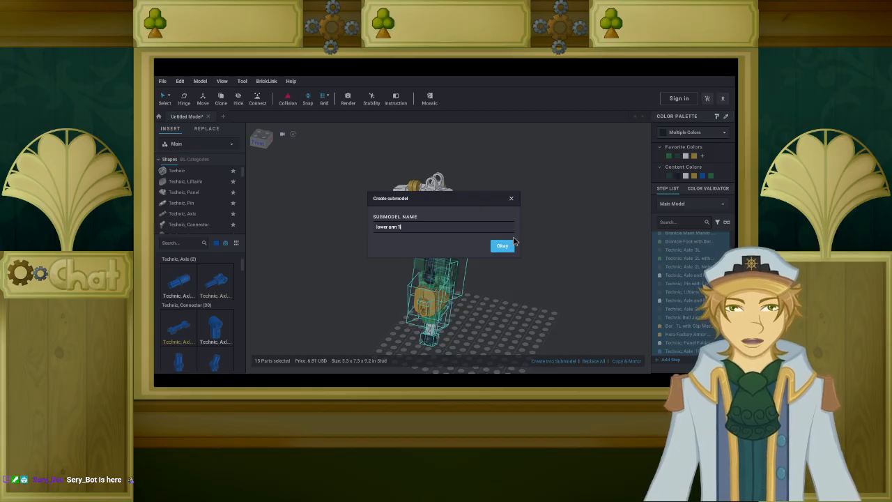
click(502, 246)
Copy and mirror the upper arm 1 and lower arm 1 submodels together, placing the mirrored arm beside the original.
right_drag(504, 249, 503, 281)
scroll(502, 278, down, 3)
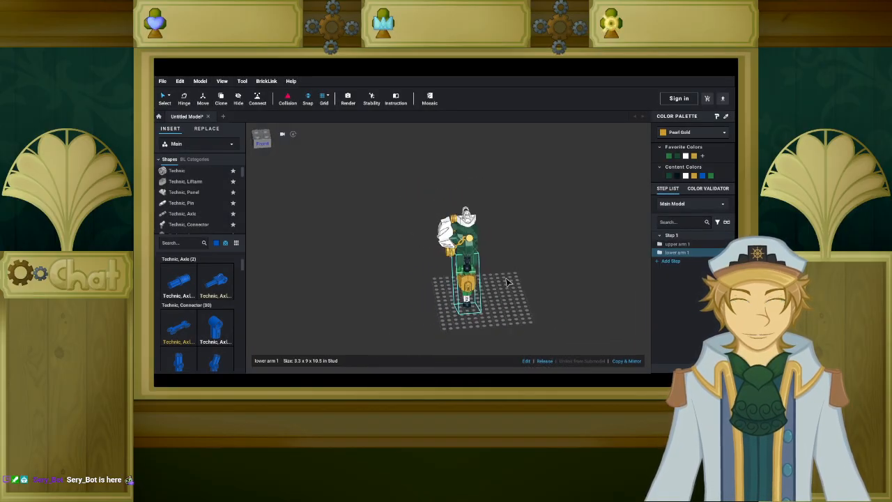
drag(486, 197, 423, 316)
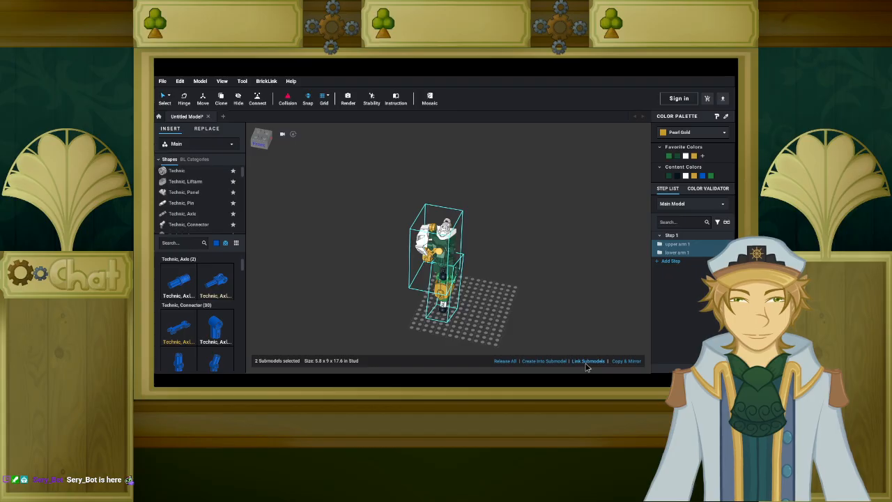
click(623, 361)
scroll(487, 285, up, 3)
drag(476, 278, 606, 281)
click(510, 302)
Move the mirrored upper and lower arm submodels farther away from the original arm, leaving a wide gap between them.
right_drag(509, 302, 441, 310)
scroll(457, 282, up, 3)
scroll(476, 295, down, 3)
scroll(476, 296, down, 6)
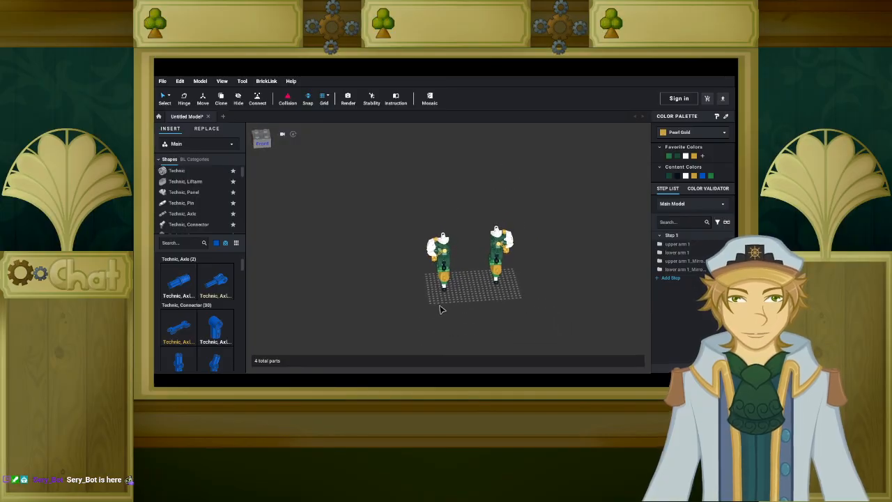
click(509, 241)
drag(504, 273, 565, 274)
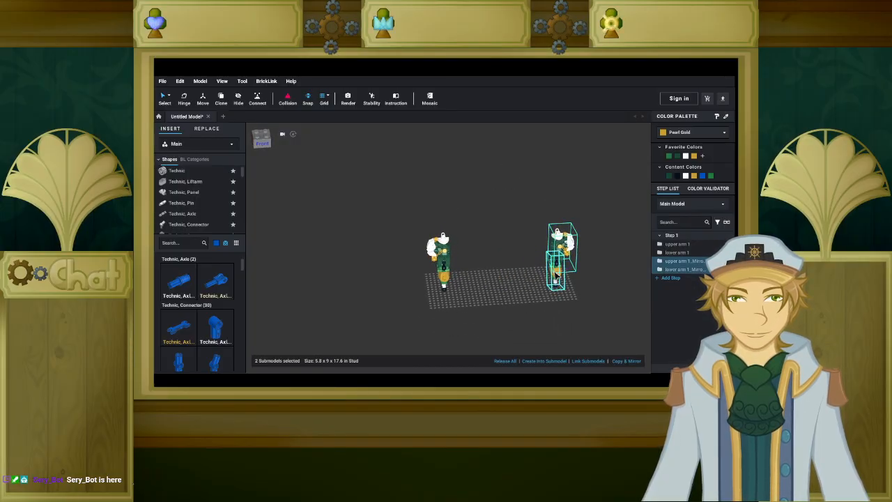
click(511, 281)
mouse_move(510, 281)
right_down()
mouse_move(528, 273)
mouse_move(502, 277)
right_up()
scroll(527, 273, up, 5)
middle_drag(502, 276, 400, 249)
scroll(410, 253, down, 3)
right_drag(422, 259, 437, 268)
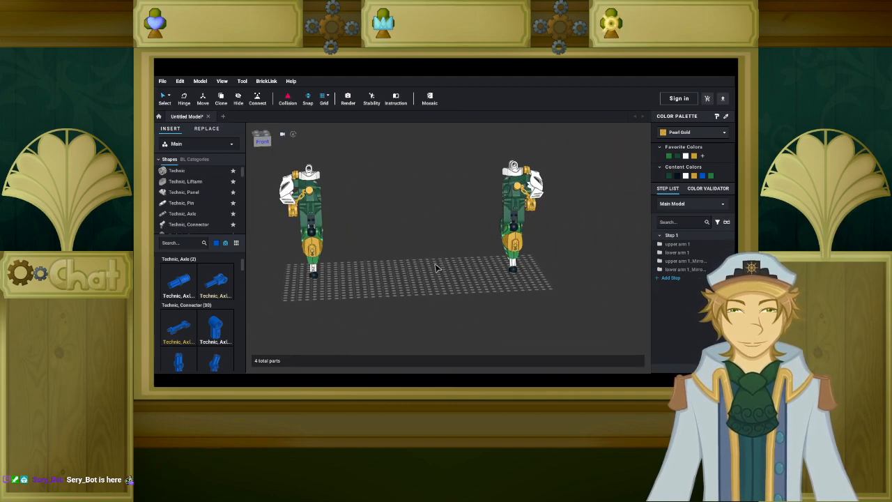
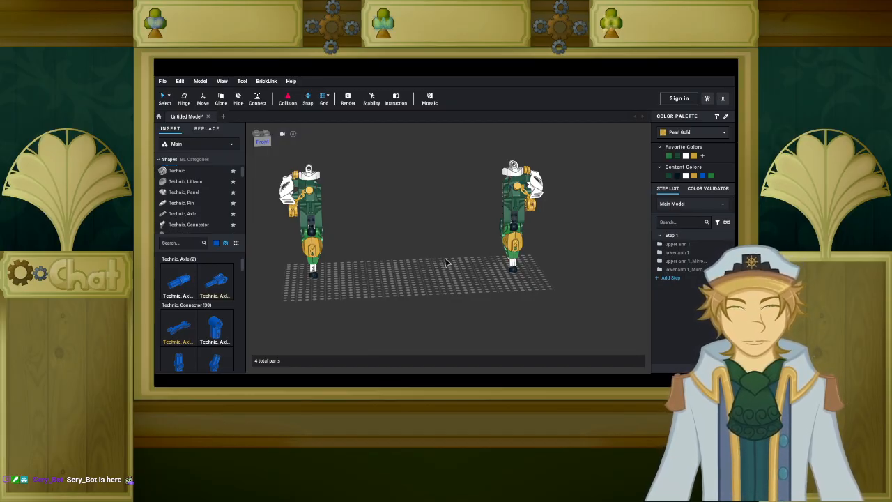
Filter the part library to white parts.
scroll(447, 262, up, 3)
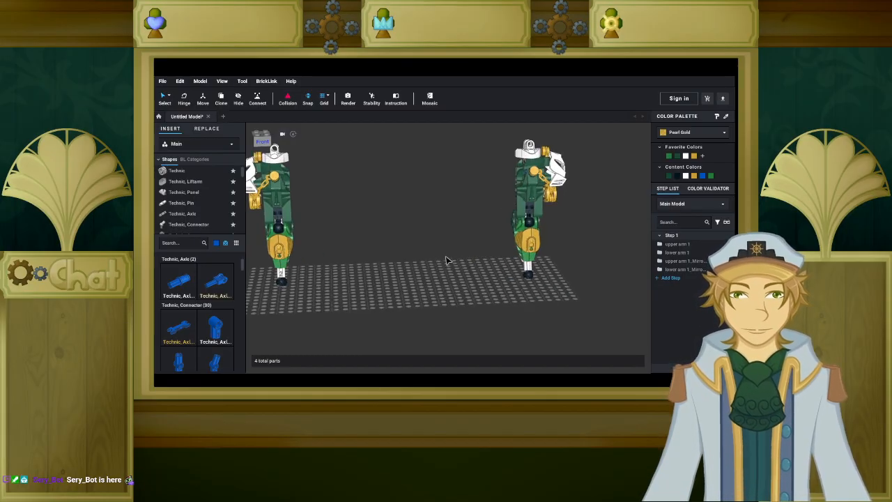
middle_drag(445, 261, 528, 255)
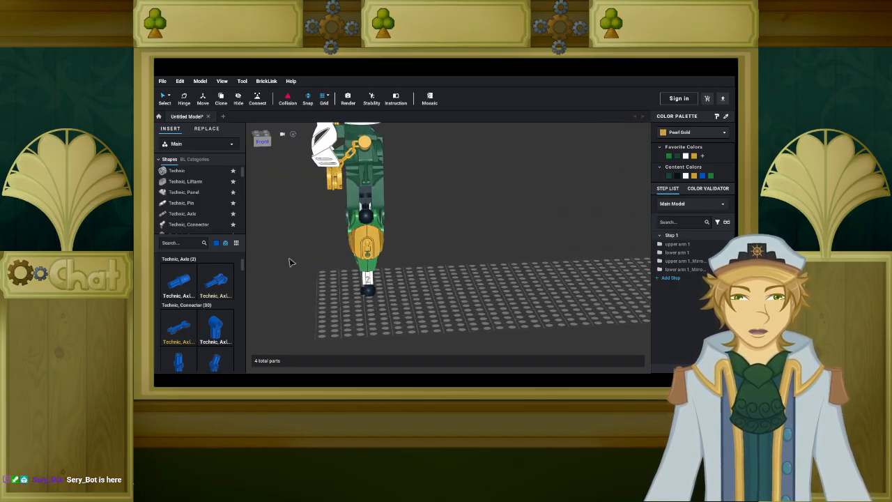
click(216, 244)
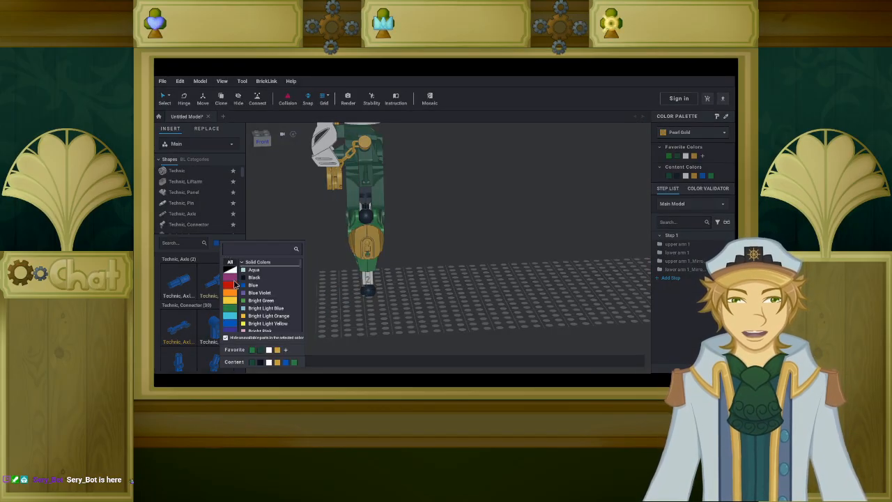
click(230, 275)
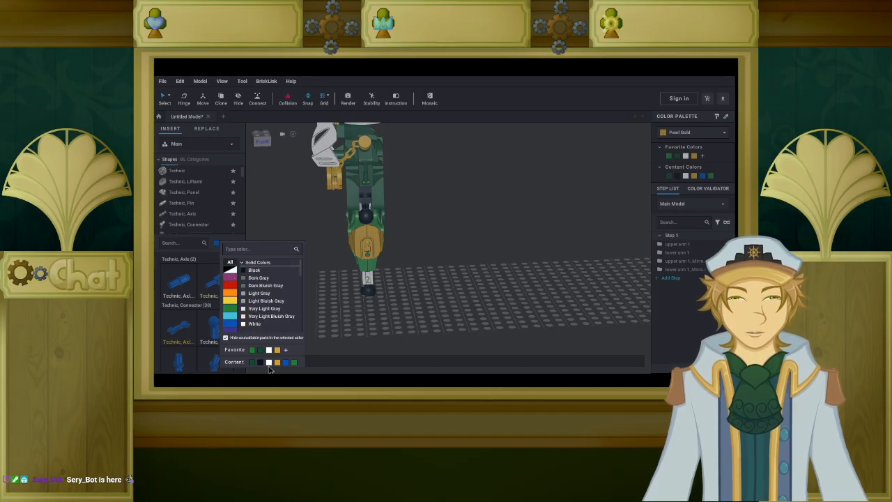
click(269, 364)
right_drag(292, 265, 307, 257)
middle_drag(307, 256, 288, 287)
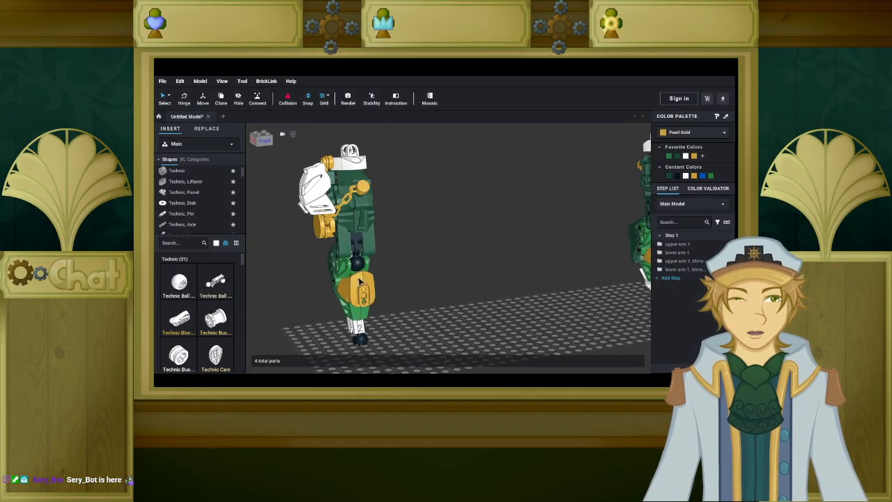
right_drag(393, 285, 418, 287)
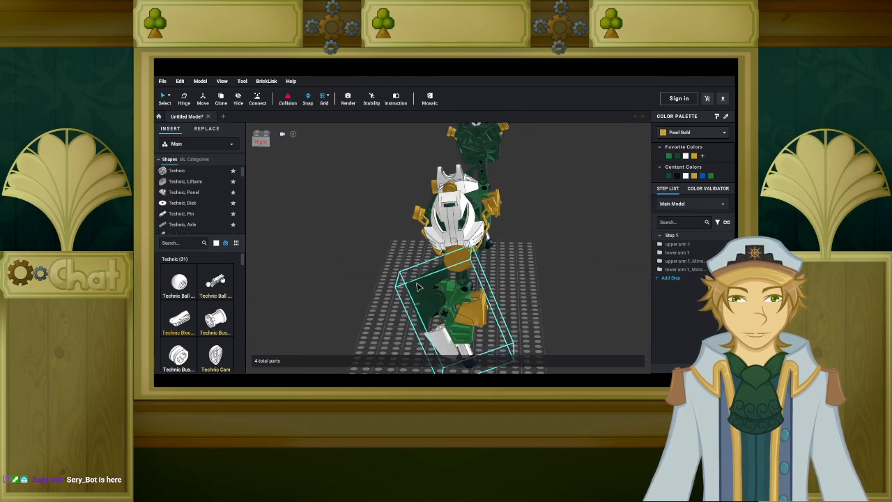
right_drag(415, 242, 382, 216)
right_drag(477, 253, 370, 231)
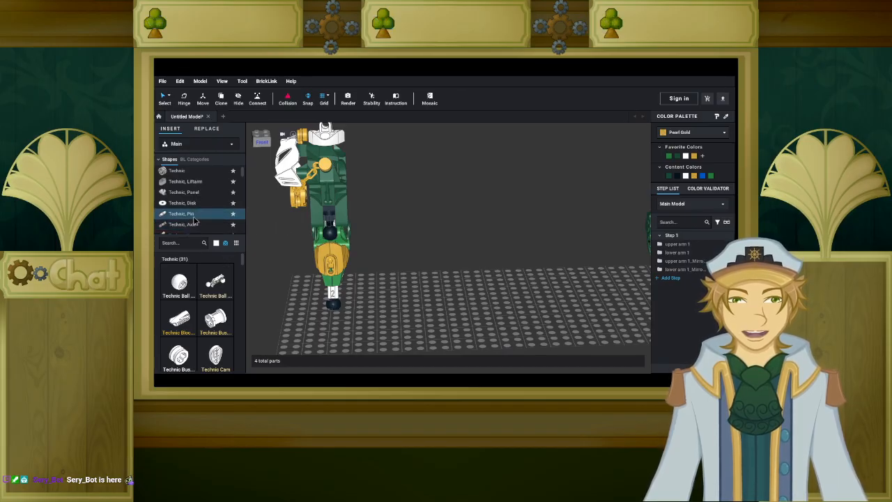
Place a white Technic axle and pin connector from the Technic, Connector category upright on the grid beside the original arm.
scroll(195, 220, up, 8)
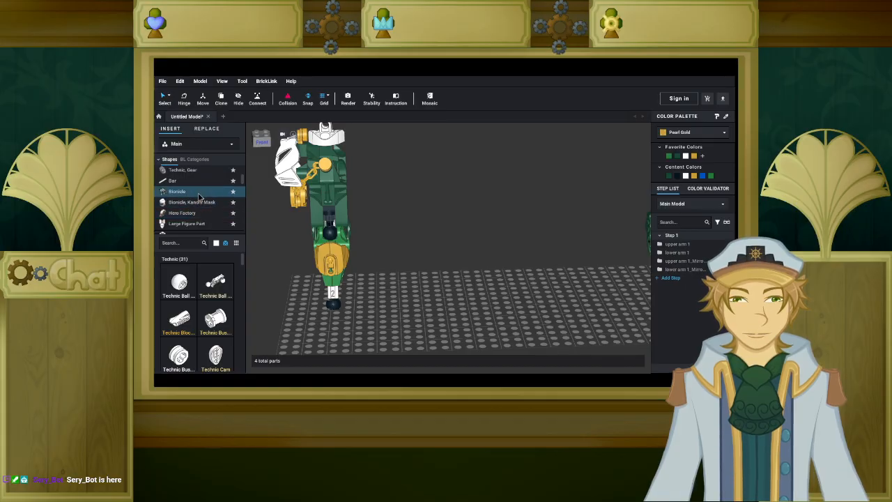
click(200, 198)
scroll(195, 190, up, 3)
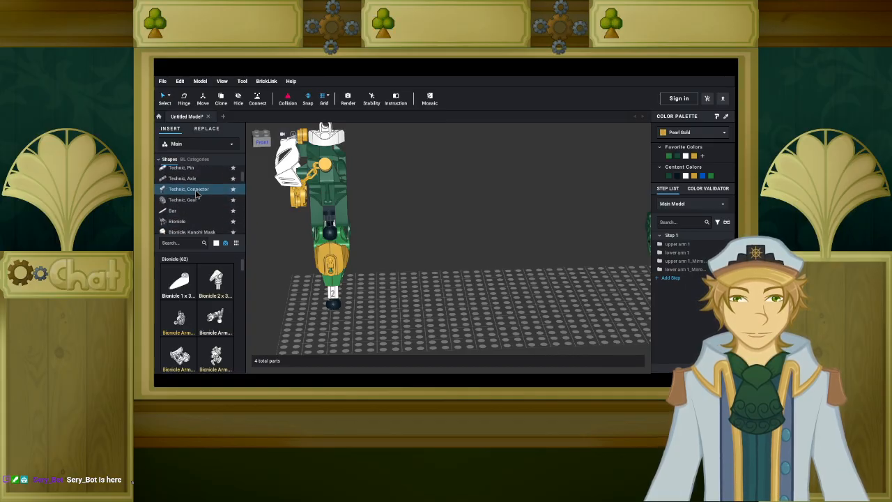
click(195, 197)
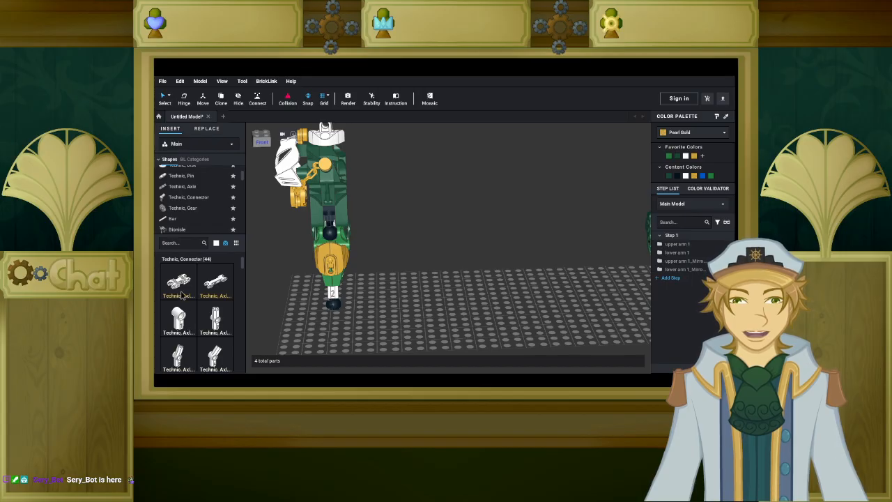
drag(327, 327, 401, 322)
scroll(423, 336, up, 3)
key(Up)
key(Left)
middle_drag(400, 323, 363, 271)
drag(364, 271, 343, 271)
key(Left)
key(ctrl+z)
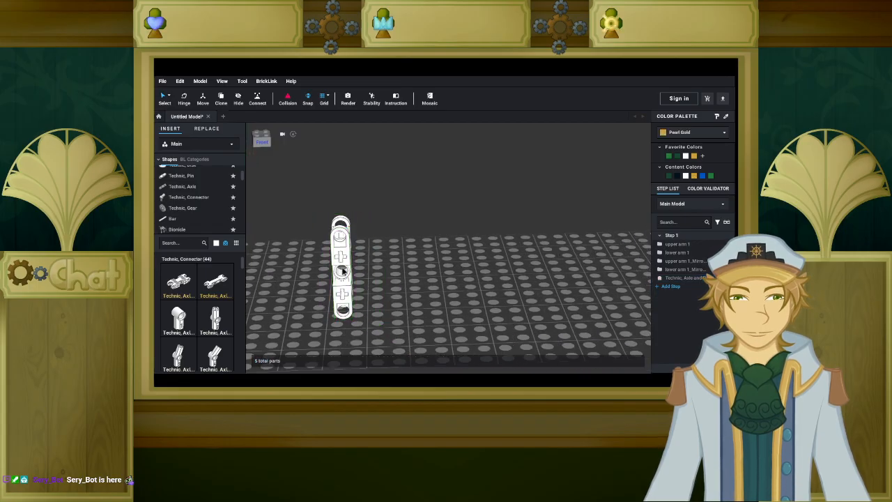
Filter the part library to green and show the Technic, Connector category.
scroll(197, 292, down, 5)
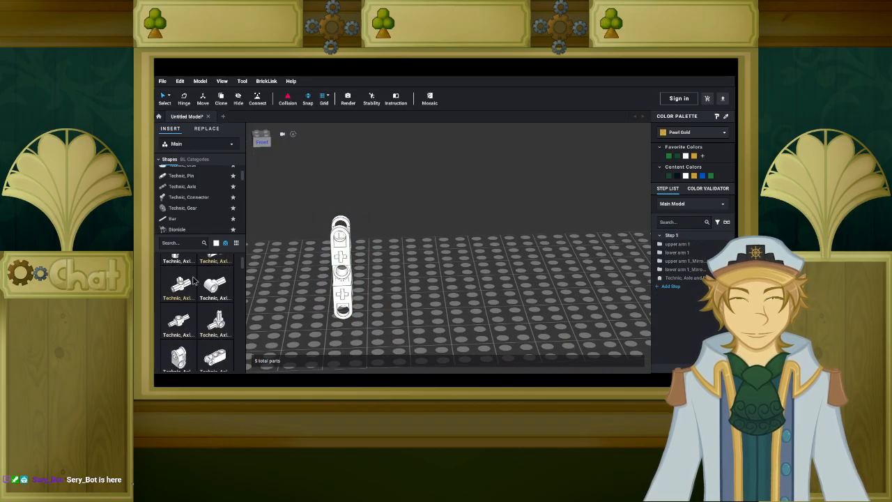
scroll(194, 293, down, 5)
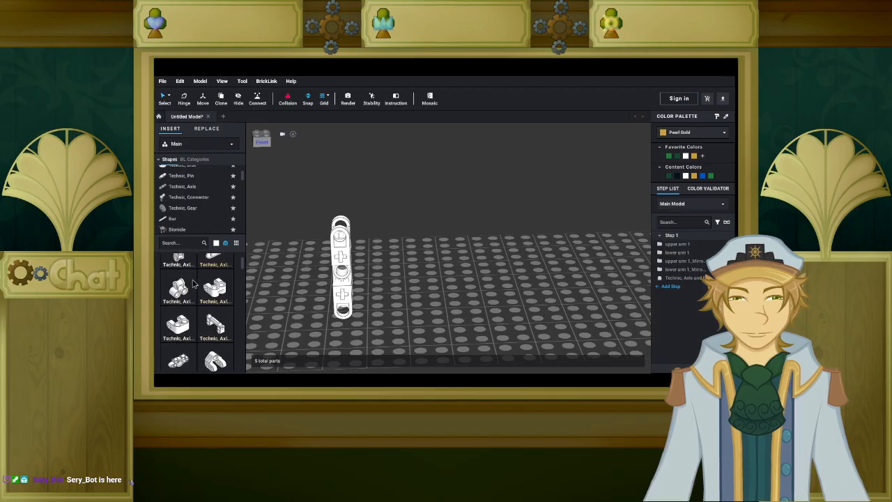
scroll(194, 307, down, 5)
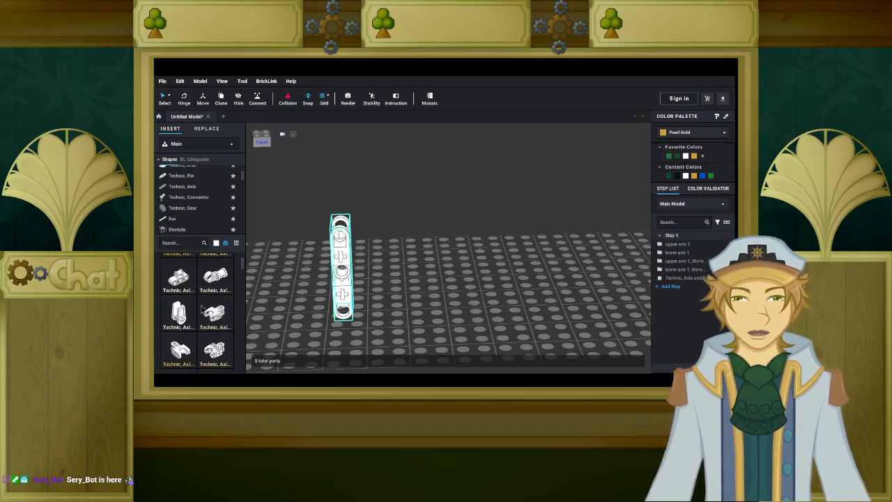
click(217, 243)
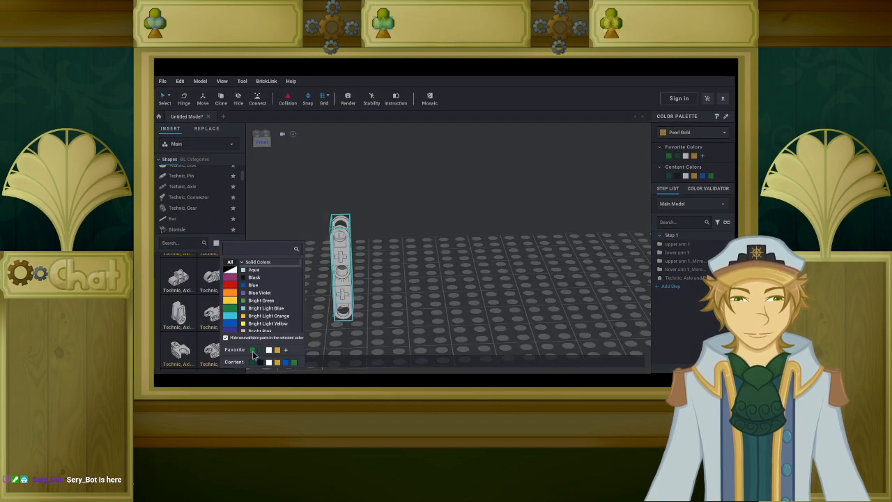
click(253, 349)
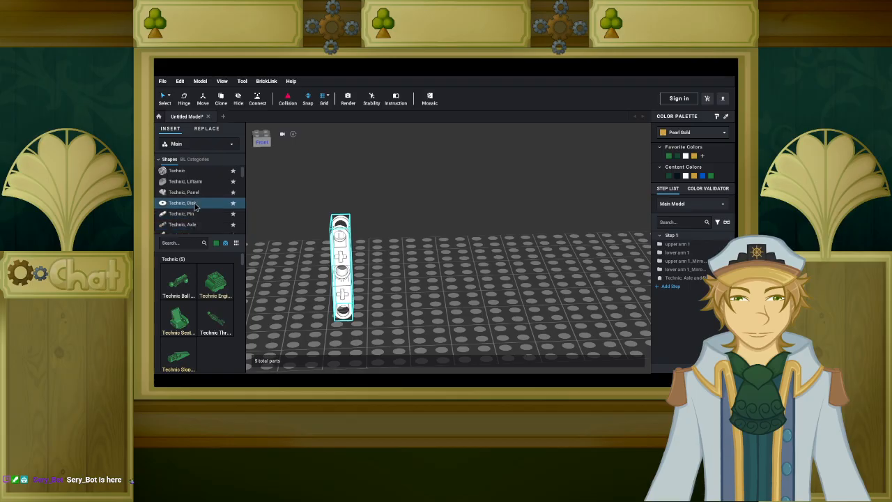
scroll(192, 202, down, 2)
click(188, 197)
Place a green Technic, Pin Connector 3 x 3 with Axle and 3 Pin Holes on the grid near the white connector.
scroll(214, 293, down, 5)
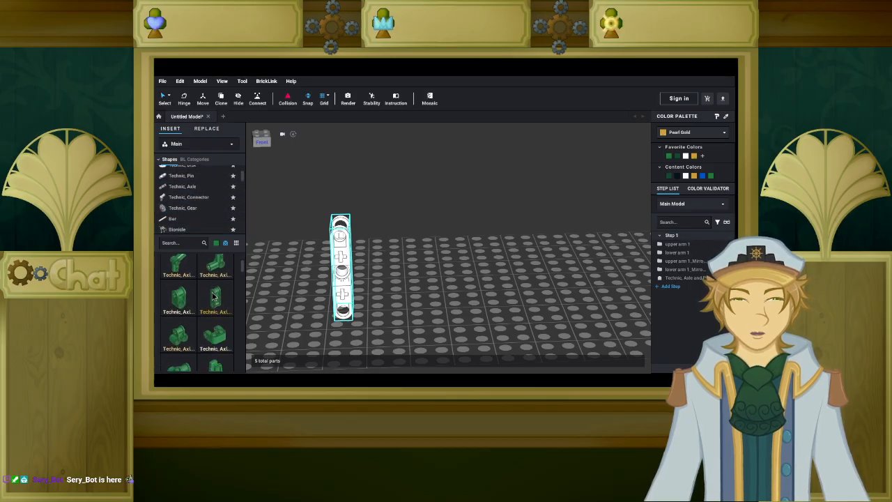
scroll(213, 296, down, 5)
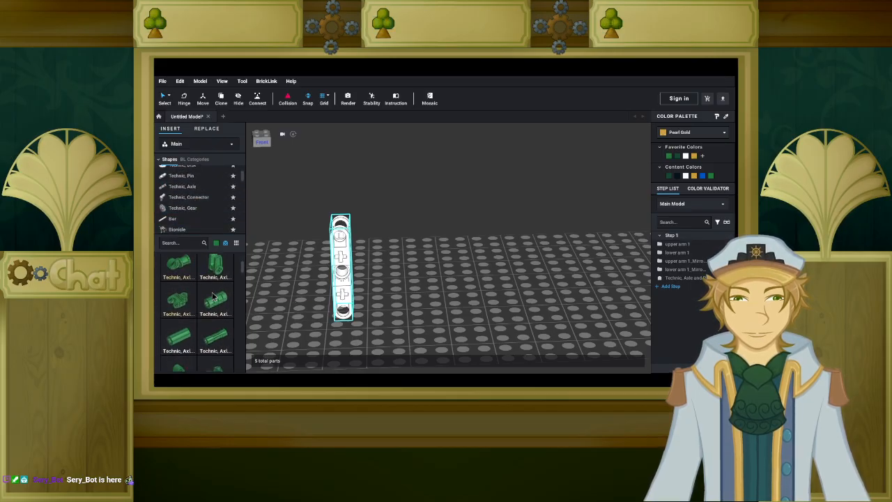
click(179, 310)
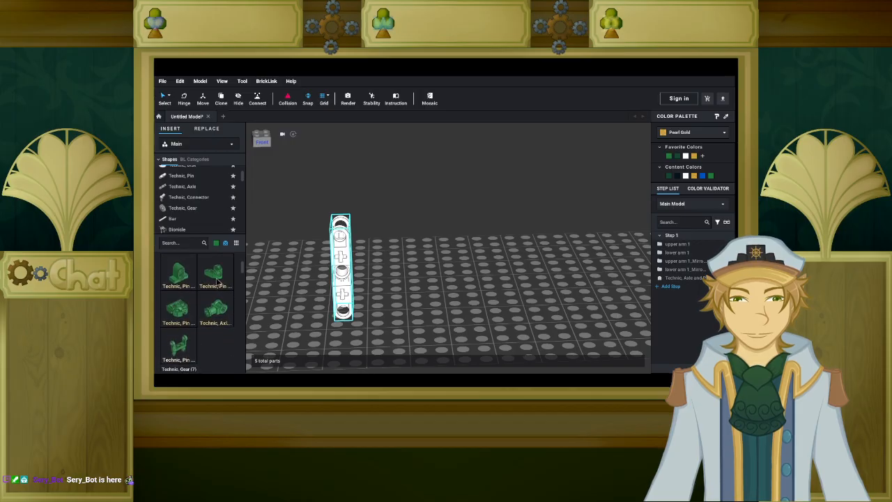
click(460, 314)
key(Escape)
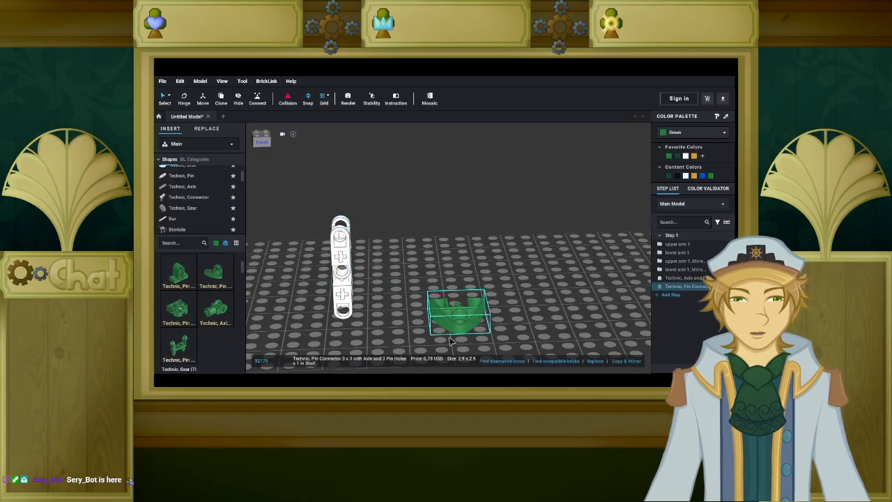
Check which green shades are available for the loose 3 x 3 pin connector.
click(685, 137)
click(657, 181)
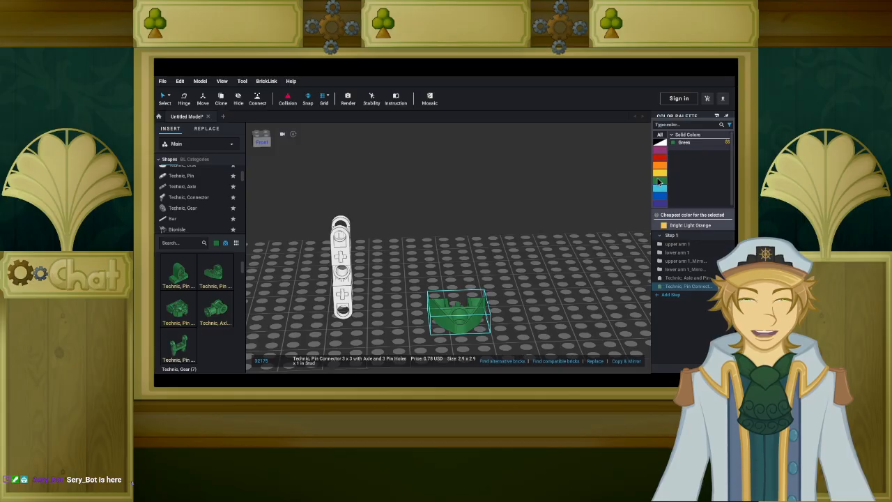
click(358, 279)
click(363, 280)
Attach the green 3 x 3 pin connector across the upper part of the white connector.
drag(459, 311, 340, 247)
right_drag(340, 264, 432, 265)
scroll(413, 277, up, 3)
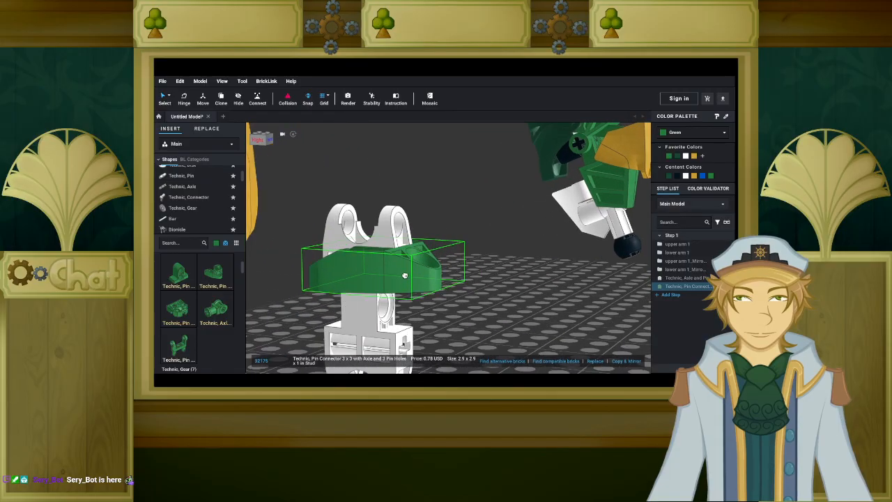
right_drag(492, 322, 537, 315)
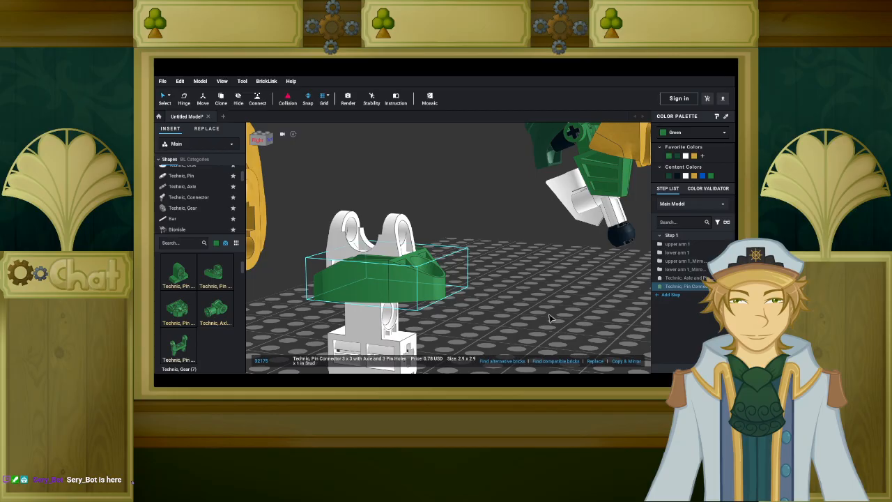
Duplicate the green 3 x 3 pin connector and attach the copy to the white connector below the first one.
key(ctrl+v)
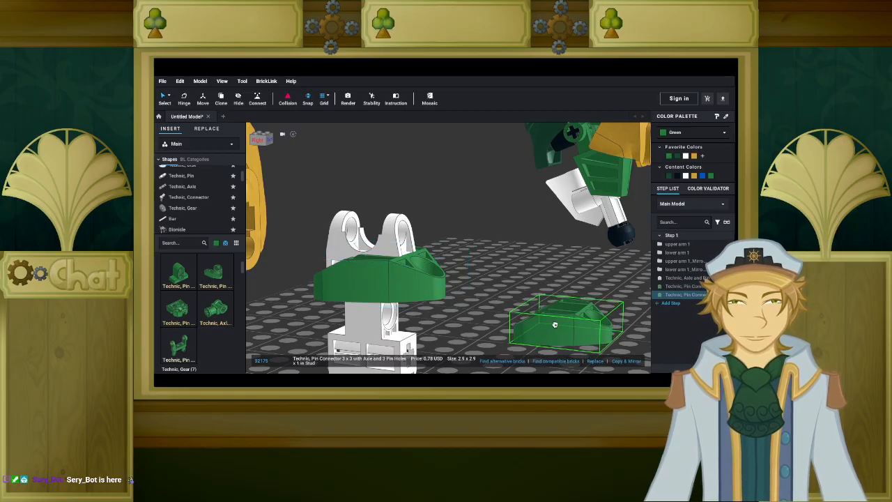
scroll(462, 311, up, 2)
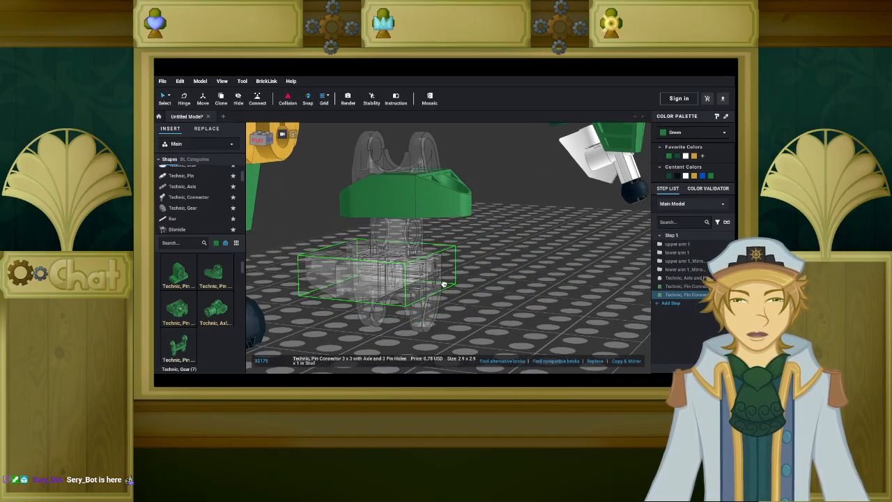
click(453, 283)
right_drag(453, 282, 563, 265)
middle_drag(388, 237, 453, 242)
right_drag(474, 243, 397, 227)
click(464, 242)
middle_drag(396, 227, 294, 227)
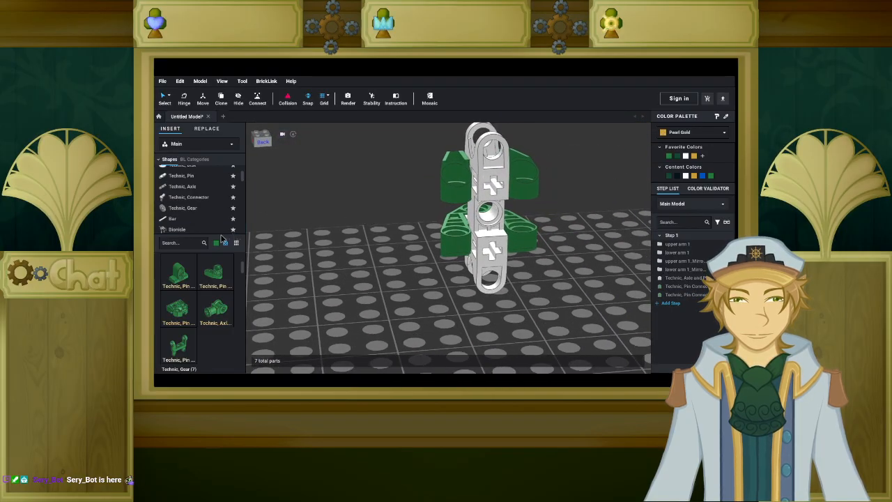
Filter the part library to Pearl Gold and place a Bionicle Toa Metru Knee Cover beside the green and white assembly.
click(216, 243)
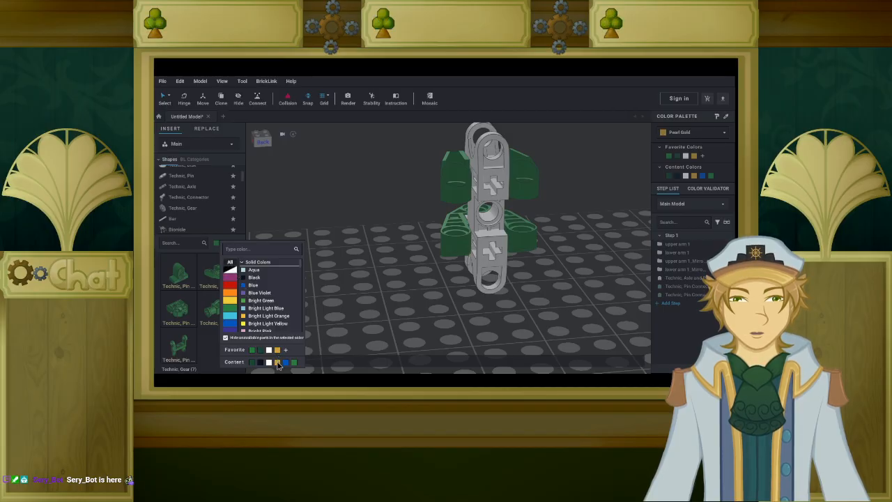
click(277, 362)
scroll(187, 223, down, 1)
scroll(187, 293, down, 5)
scroll(185, 301, down, 4)
scroll(196, 298, down, 5)
scroll(194, 314, down, 2)
scroll(191, 312, up, 3)
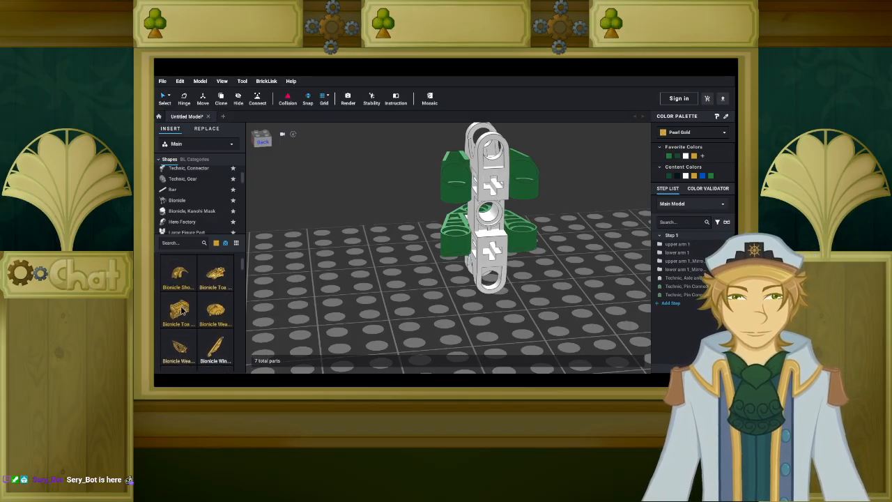
drag(181, 311, 396, 298)
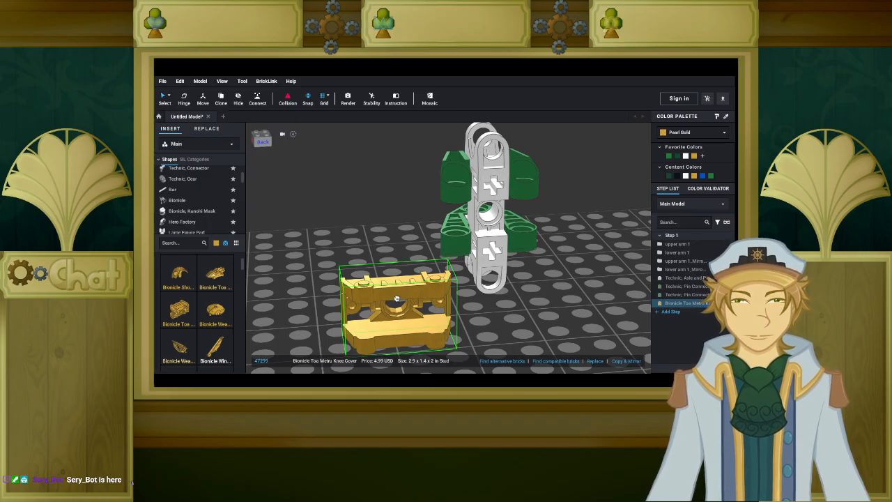
Rotate the gold knee cover upright and try it against the back of the white connector.
key(Down)
key(Right)
key(Down)
right_drag(397, 298, 428, 267)
key(Right)
key(Right)
drag(428, 267, 505, 200)
drag(497, 205, 547, 265)
Position the gold knee cover upright behind the white connector, centred on its middle hole and facing outward.
right_drag(468, 268, 510, 256)
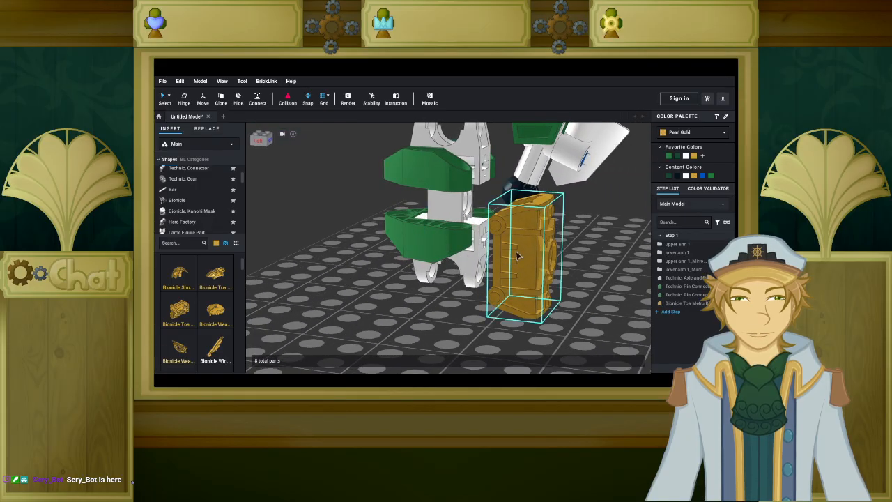
drag(533, 250, 559, 250)
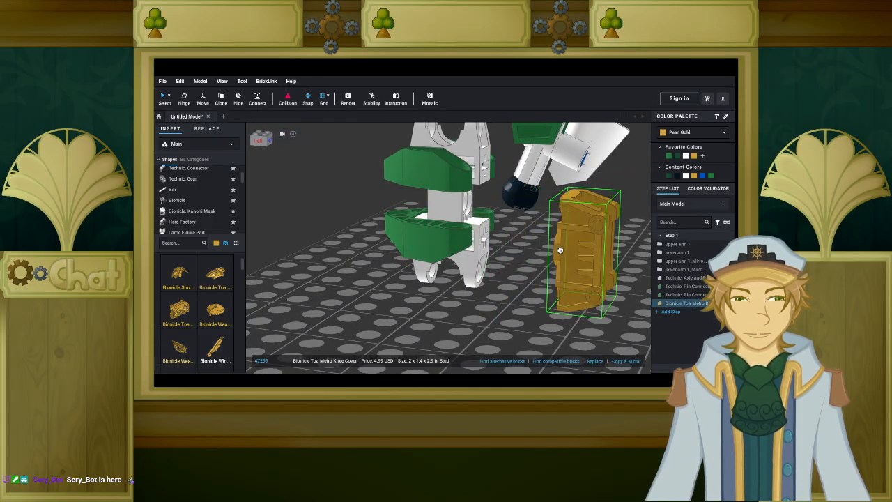
right_drag(559, 250, 525, 235)
scroll(525, 235, up, 3)
drag(526, 235, 509, 225)
scroll(507, 225, up, 3)
right_drag(494, 224, 422, 231)
drag(422, 230, 411, 227)
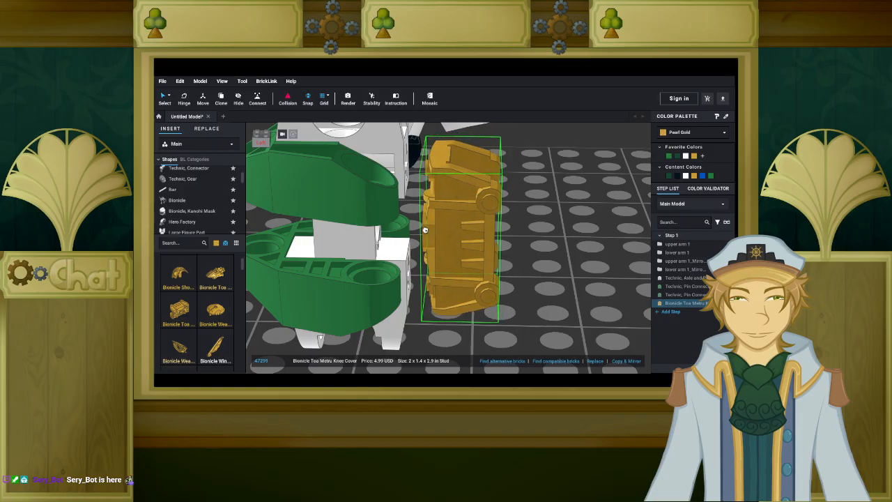
scroll(491, 229, down, 3)
right_drag(492, 229, 458, 219)
scroll(490, 241, up, 2)
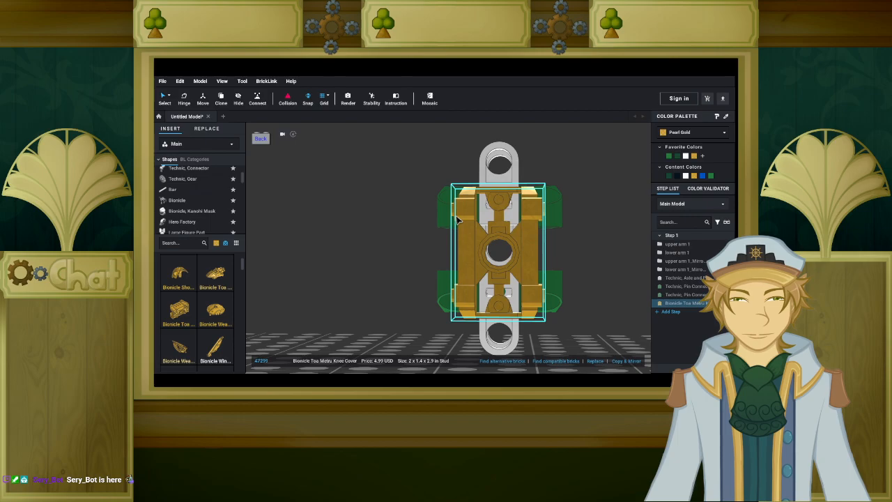
right_drag(458, 220, 503, 228)
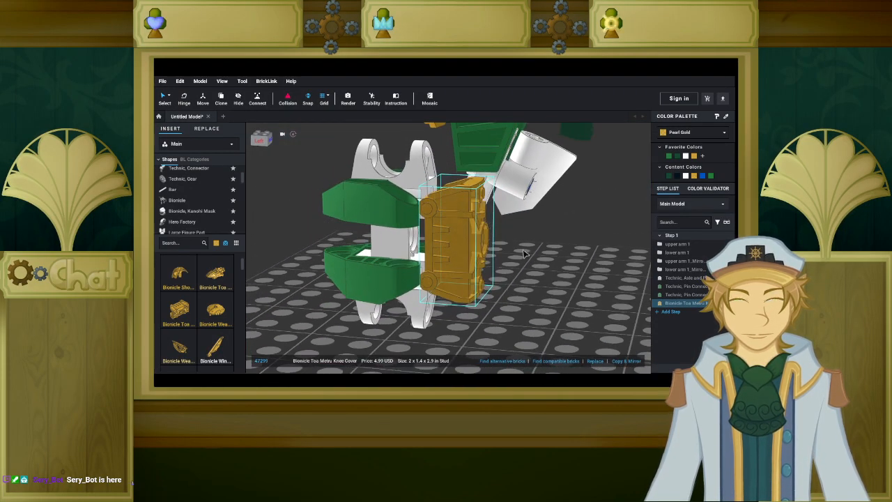
Filter the part library to Pearl Gold and insert a Technic Pin 3L through the middle hole of the white connector.
right_drag(518, 259, 553, 255)
click(402, 255)
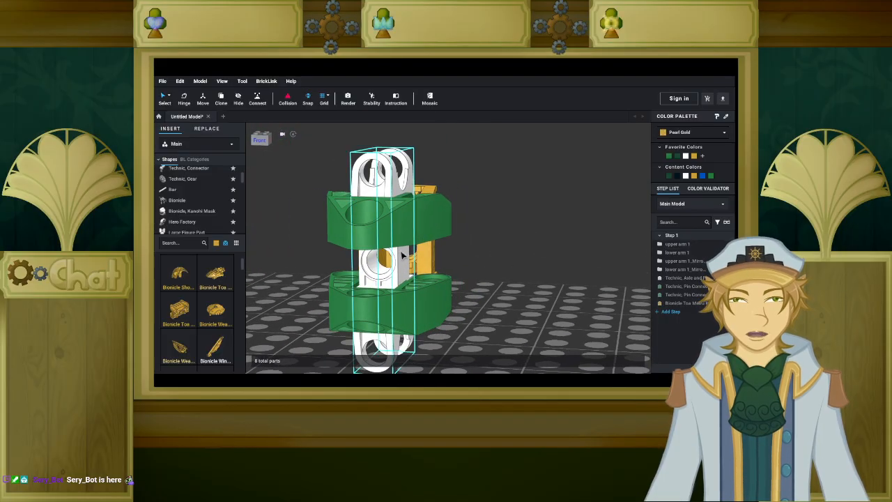
click(423, 257)
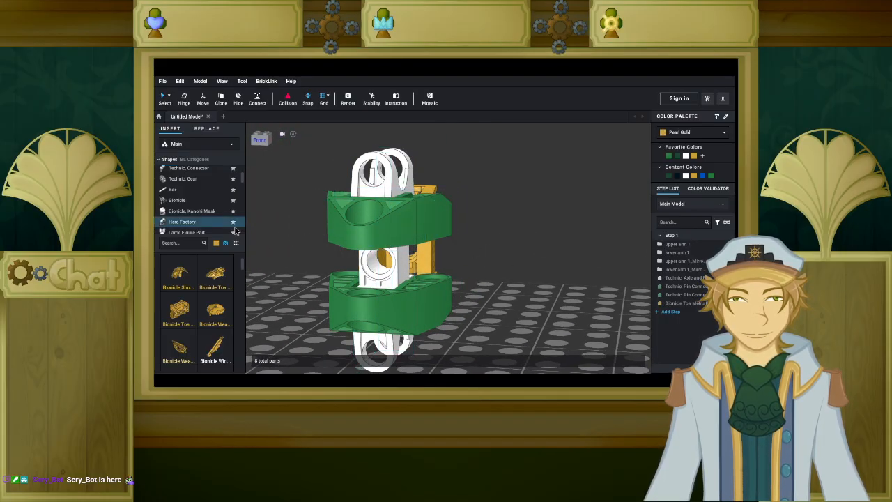
click(215, 244)
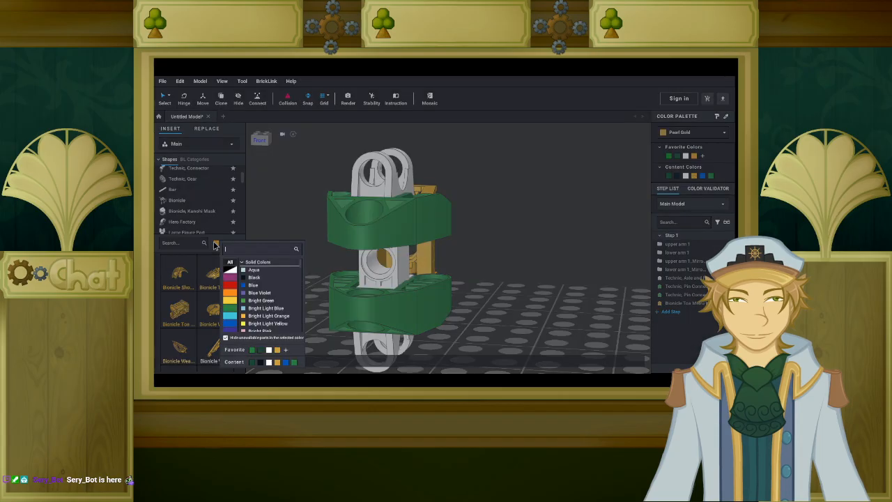
click(261, 363)
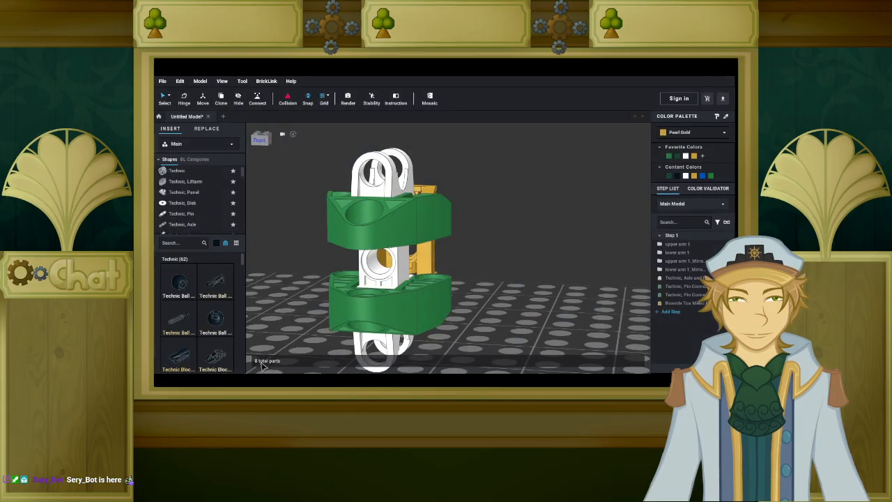
click(216, 245)
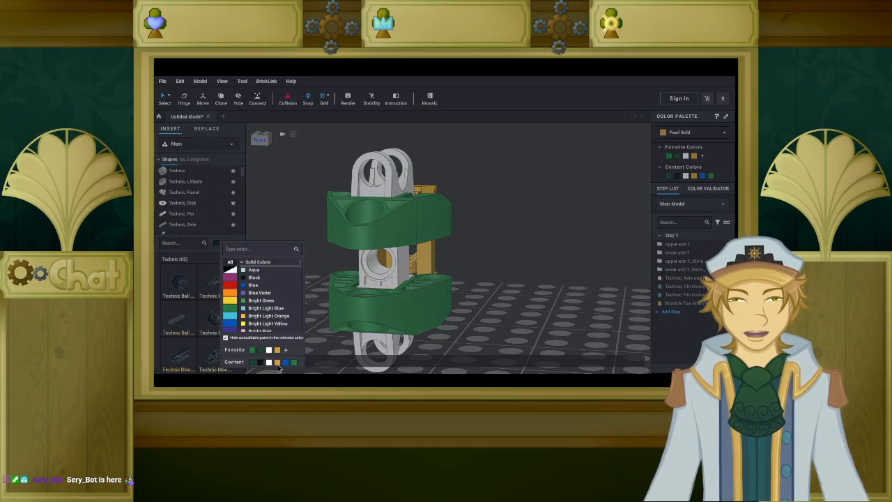
click(276, 362)
click(191, 207)
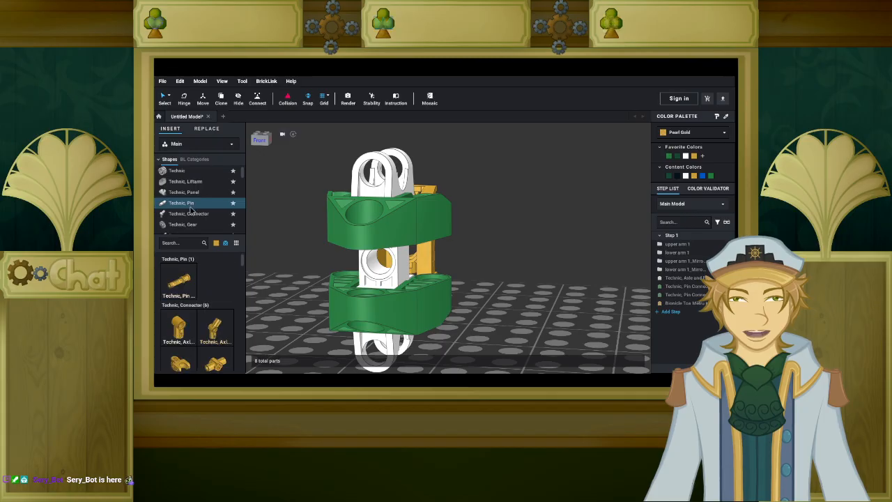
click(190, 284)
right_drag(289, 297, 251, 304)
right_drag(402, 262, 450, 298)
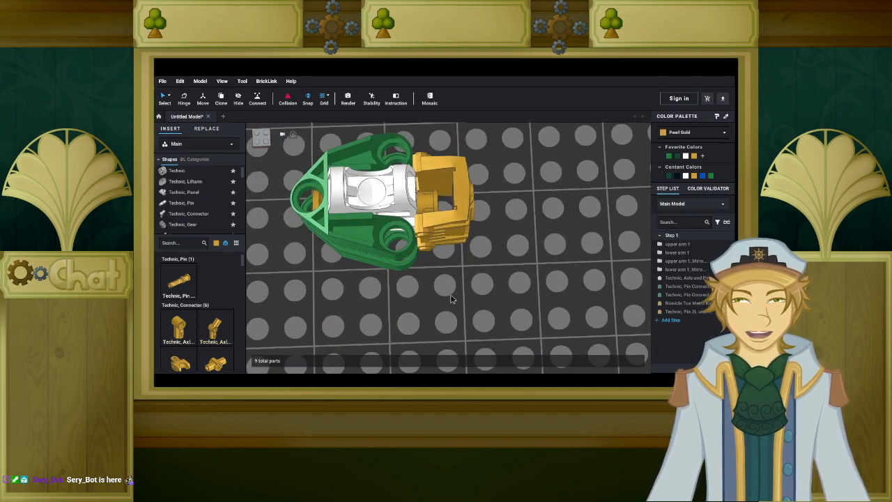
Move the gold knee cover aside and fit a Pearl Gold Technic pin connector onto the pin's protruding end.
drag(453, 253, 523, 262)
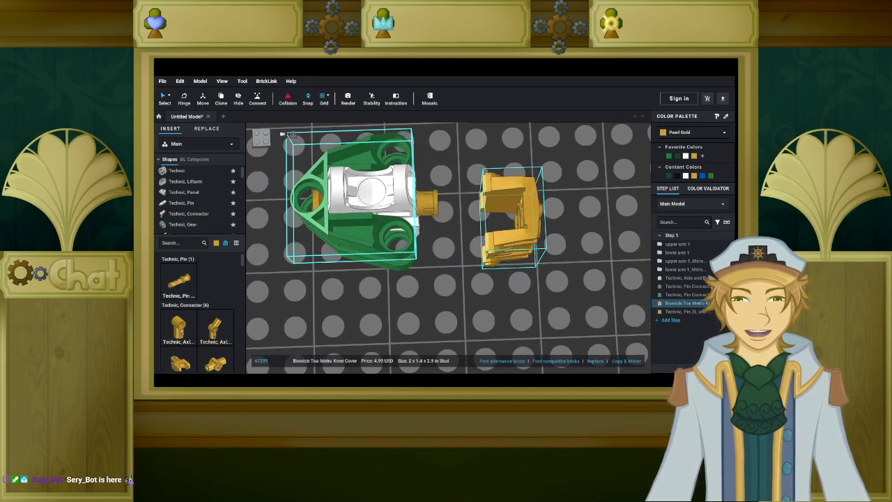
scroll(200, 292, down, 3)
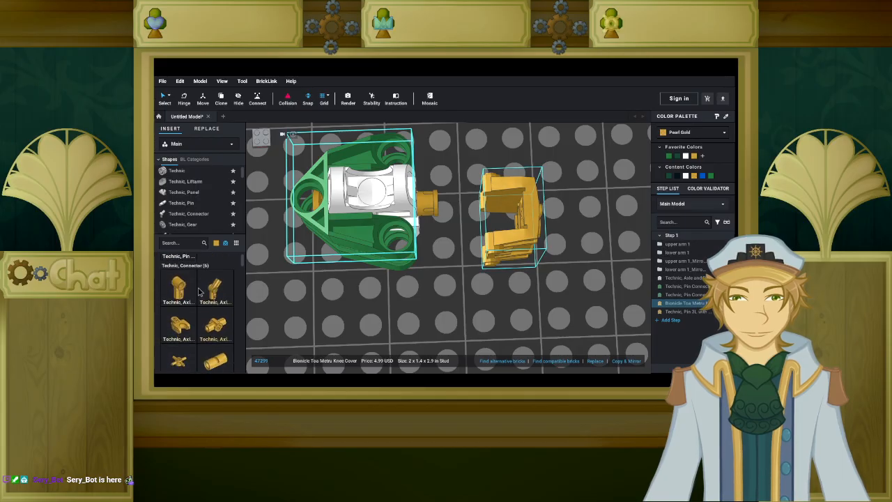
drag(215, 279, 430, 212)
right_drag(430, 211, 247, 183)
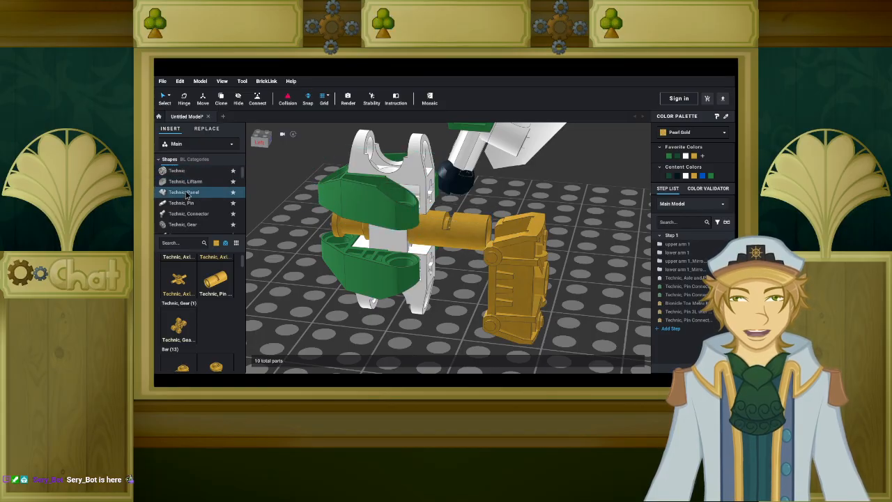
Filter the part library to Dark Bluish Gray and insert a Technic Pin 3/4 into the gold pin connector.
click(216, 243)
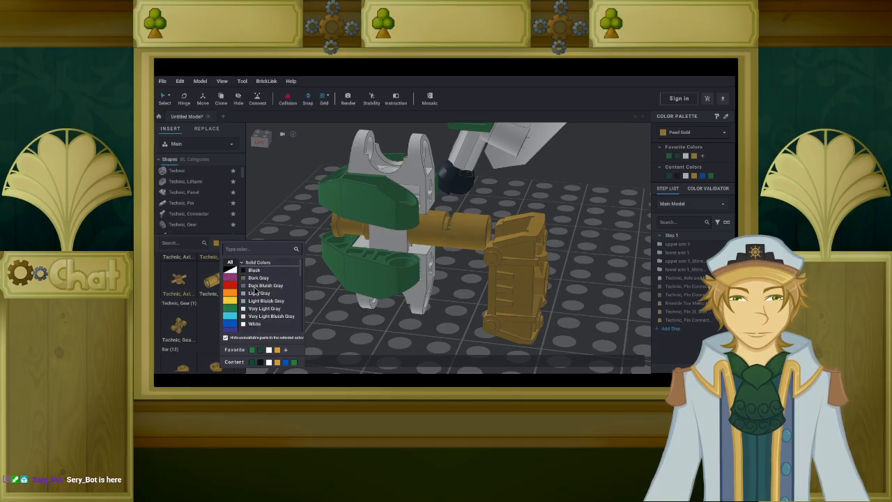
click(255, 290)
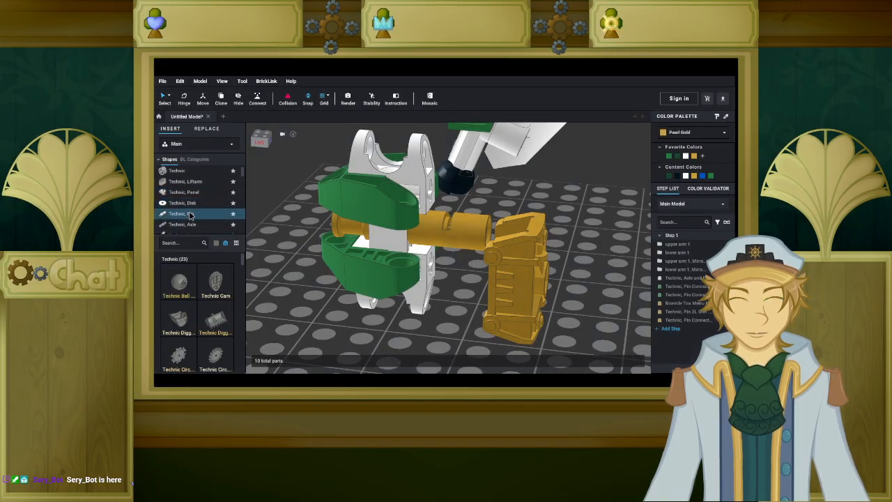
drag(211, 288, 454, 291)
right_drag(454, 291, 454, 301)
drag(454, 301, 444, 316)
click(441, 334)
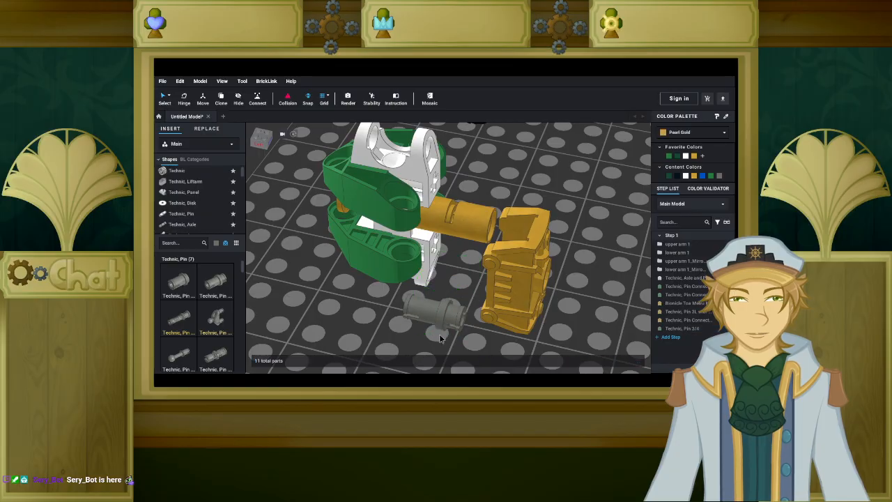
drag(519, 271, 591, 295)
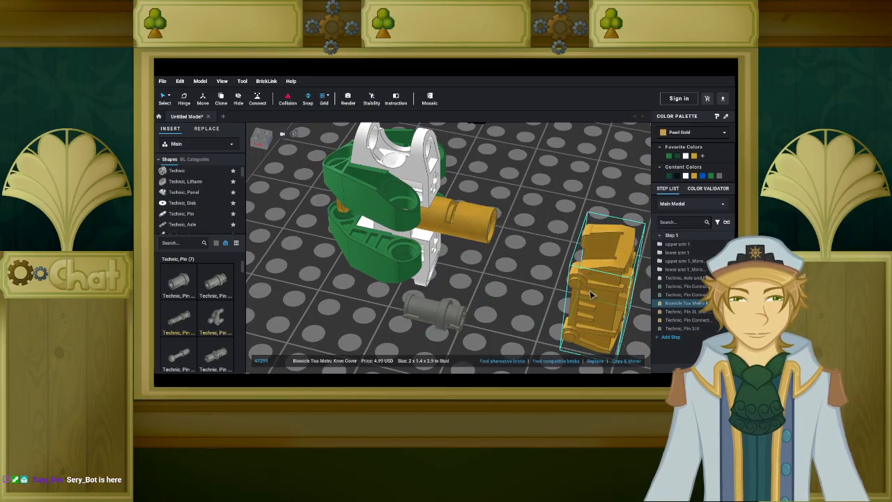
drag(411, 328, 468, 239)
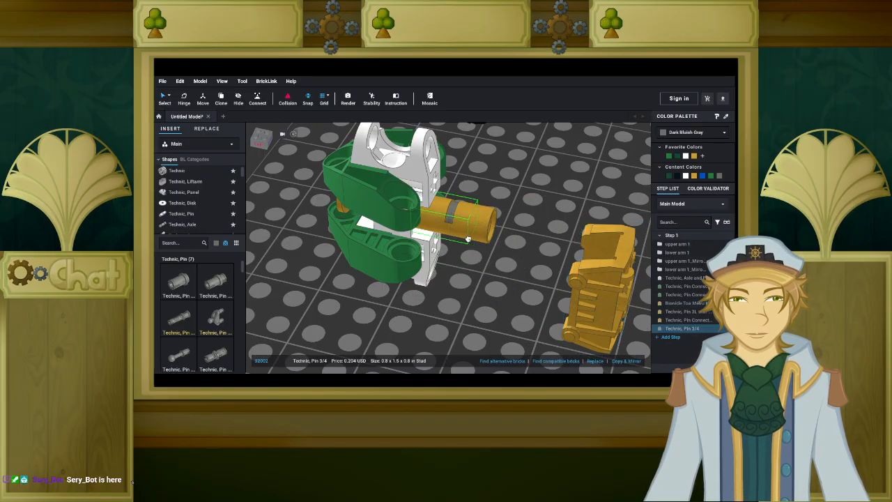
Try the knee cover on the extended gold pin assembly, pull it off, and delete the gold pin connector and gray pin.
drag(609, 293, 502, 230)
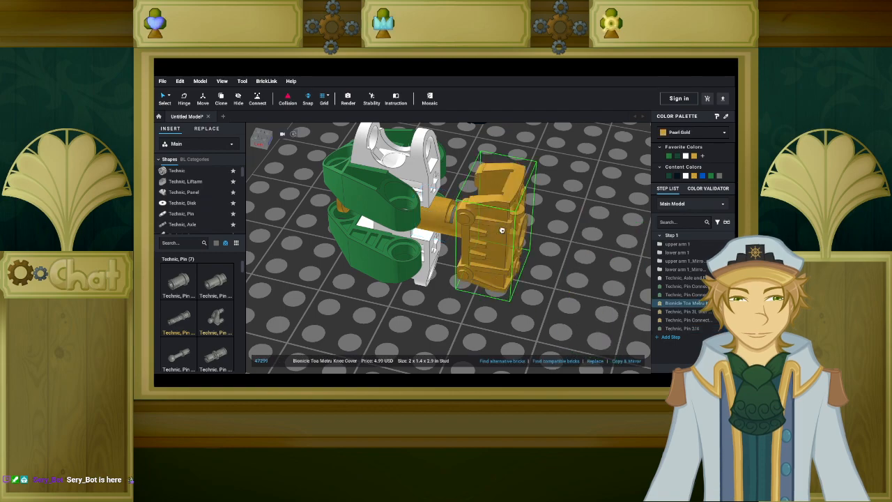
right_drag(528, 273, 486, 212)
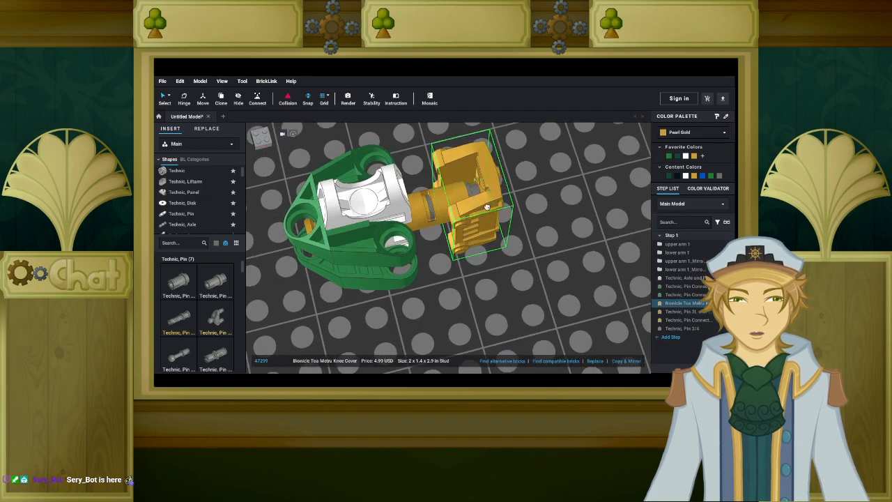
drag(487, 209, 478, 208)
right_drag(526, 248, 481, 223)
drag(481, 223, 557, 248)
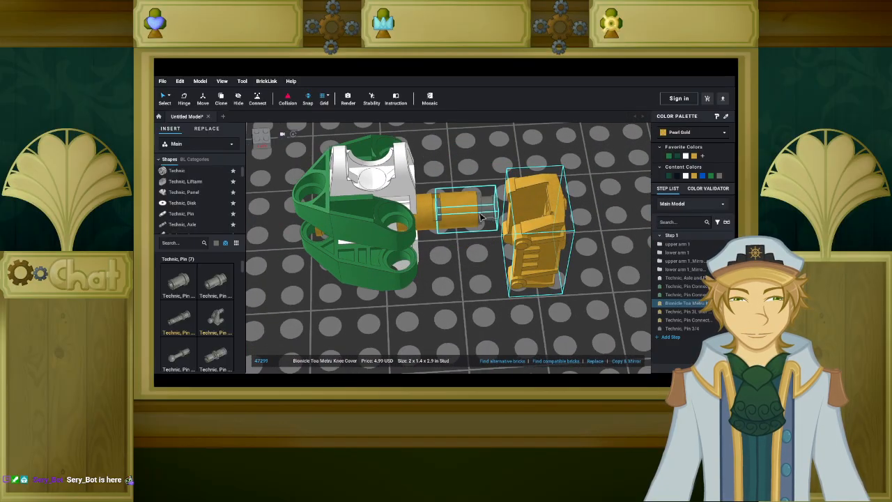
click(482, 218)
key(Delete)
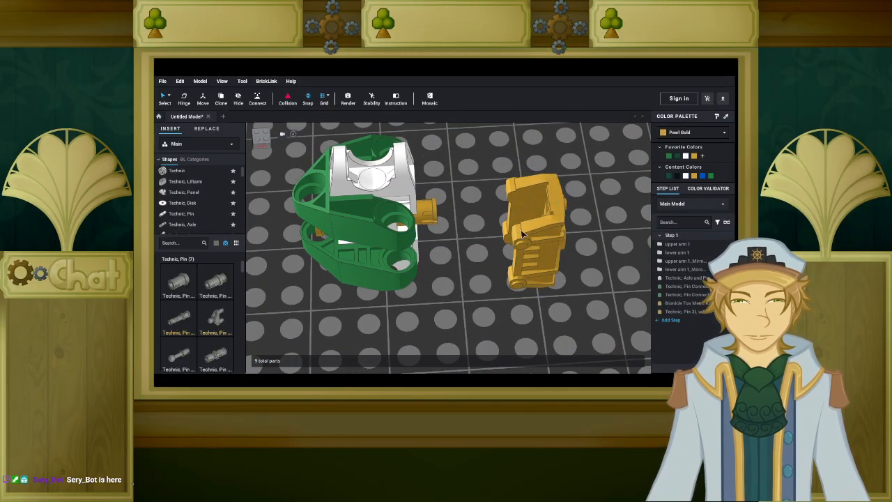
Try the gold knee cover directly on the end of the gold pin behind the white connector.
drag(513, 230, 440, 209)
click(480, 223)
right_drag(491, 226, 463, 207)
drag(450, 224, 516, 239)
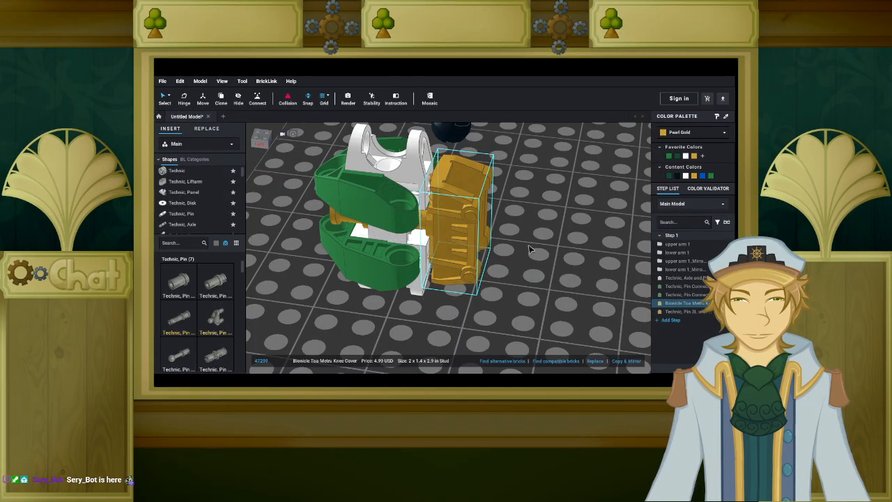
right_drag(527, 250, 393, 242)
scroll(520, 236, down, 3)
scroll(383, 250, up, 2)
scroll(392, 242, up, 5)
scroll(392, 242, down, 3)
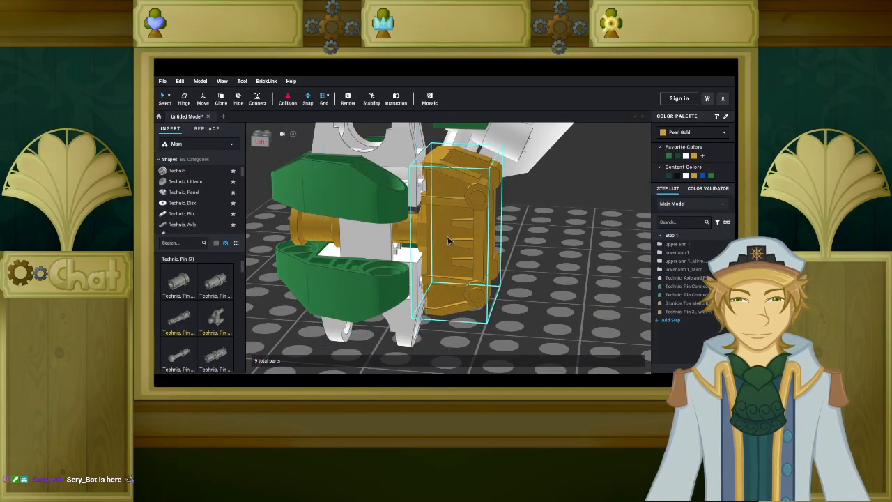
Take the gold knee cover off the pin, delete it, and filter the part library to Pearl Gold.
click(543, 259)
key(Left)
key(Left)
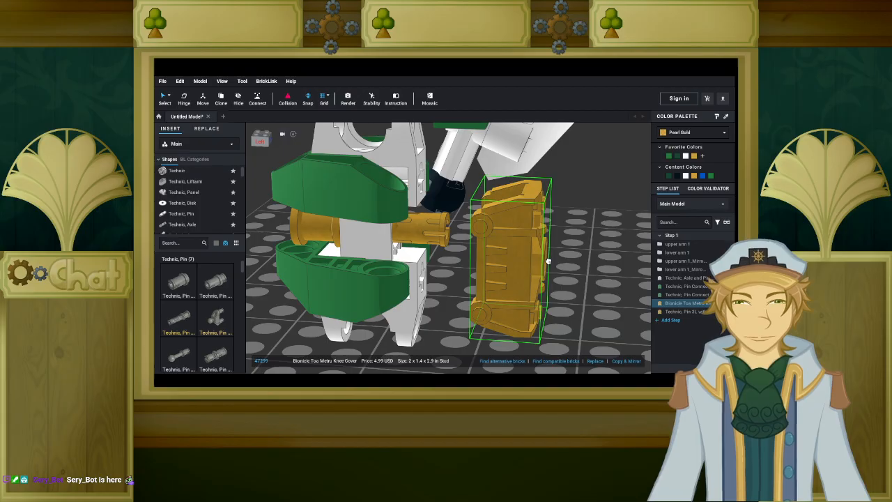
key(Delete)
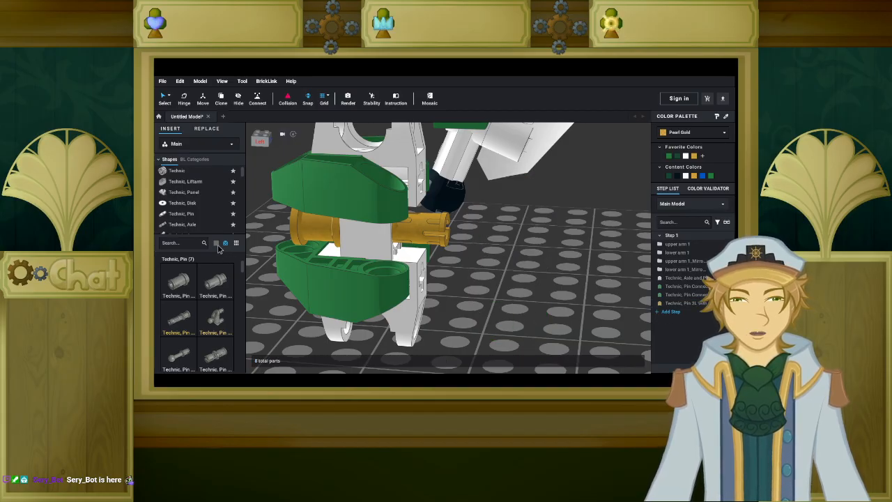
click(216, 244)
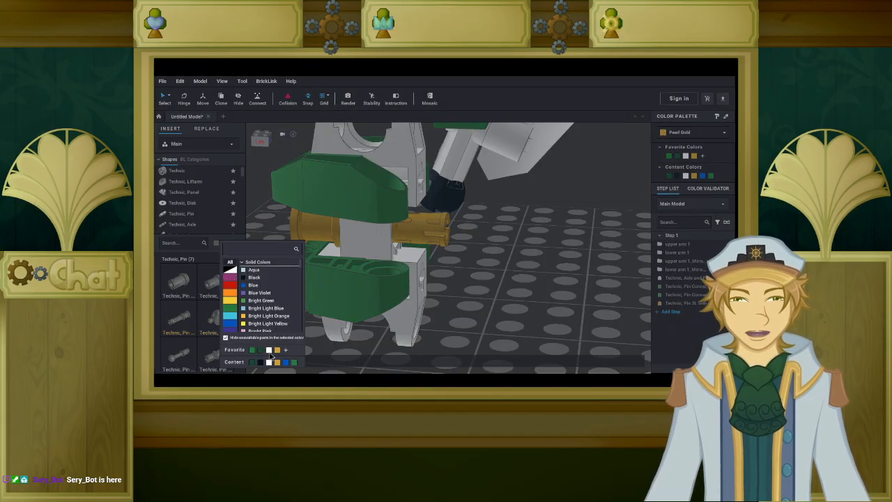
click(277, 361)
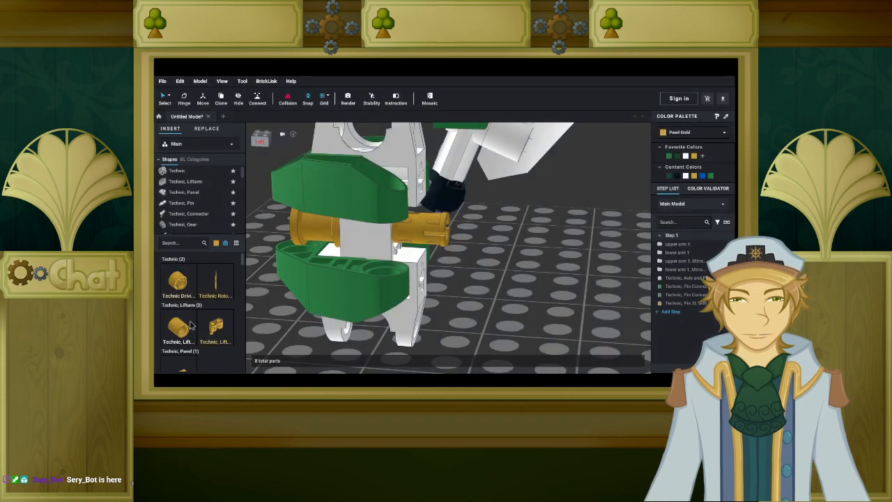
Try a Pearl Gold Technic Driving Ring Extension beside the gold pin, turn it towards the pin, and delete it.
drag(178, 282, 529, 273)
scroll(528, 299, up, 5)
key(Left)
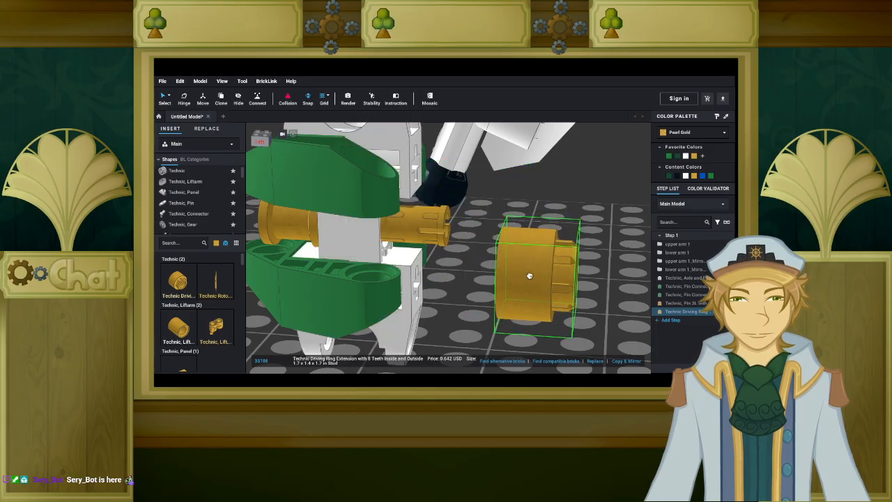
scroll(546, 289, down, 4)
right_drag(546, 288, 544, 286)
key(Delete)
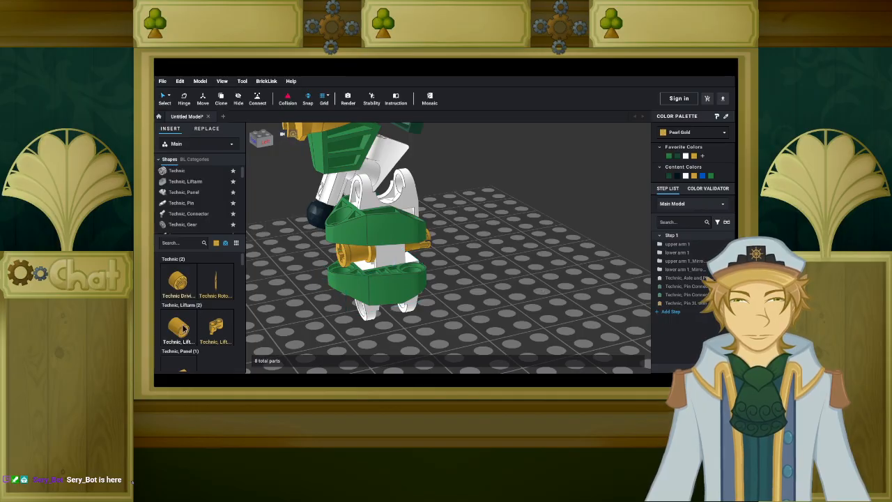
Fit a round Pearl Gold Technic liftarm onto the gold pin's end behind the white connector.
click(184, 329)
scroll(478, 275, up, 4)
click(528, 269)
right_drag(527, 269, 480, 256)
drag(479, 257, 428, 218)
right_drag(481, 256, 487, 245)
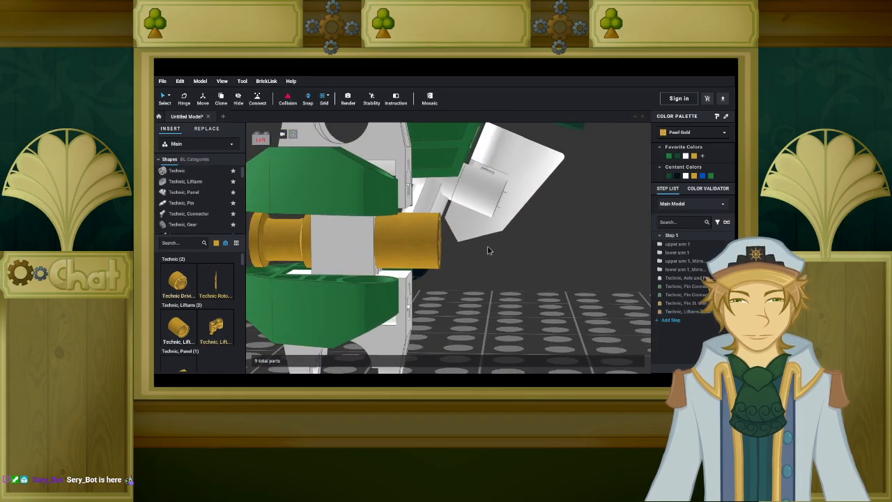
Add a Pearl Gold Bar 1L with Angled Hollow Stud at the back of the white connector, above the gold liftarm.
scroll(202, 314, down, 5)
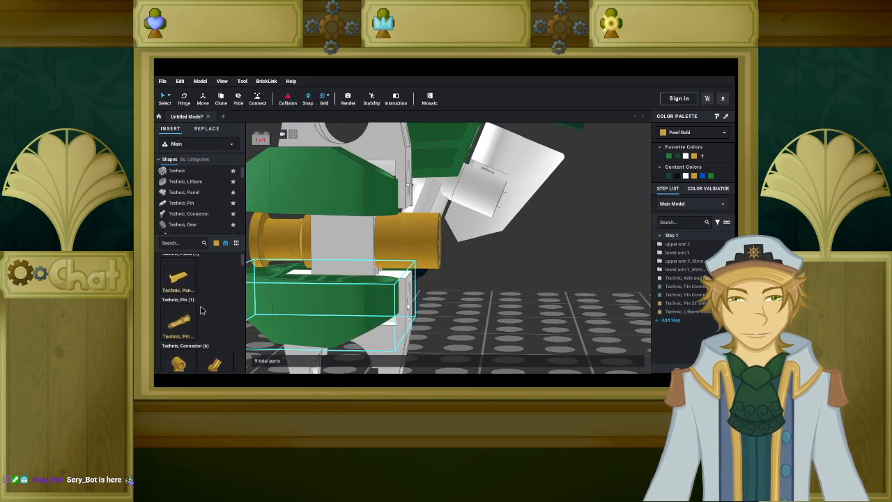
scroll(201, 311, down, 4)
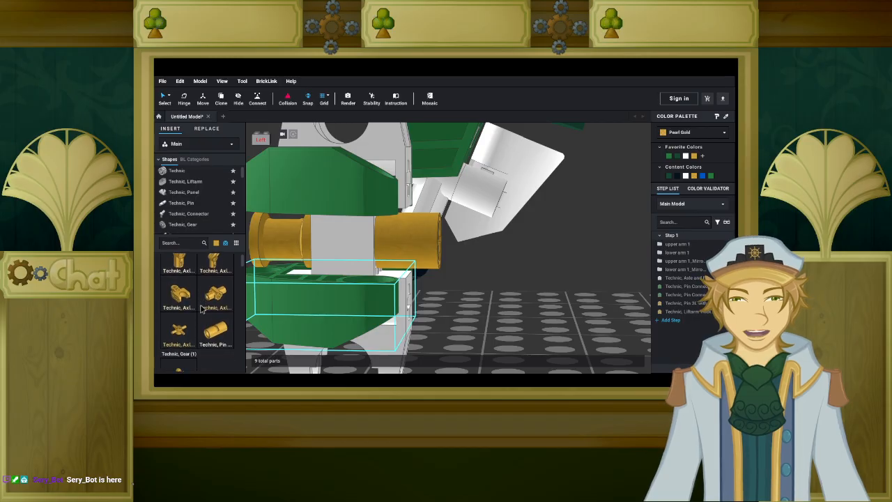
scroll(201, 307, down, 5)
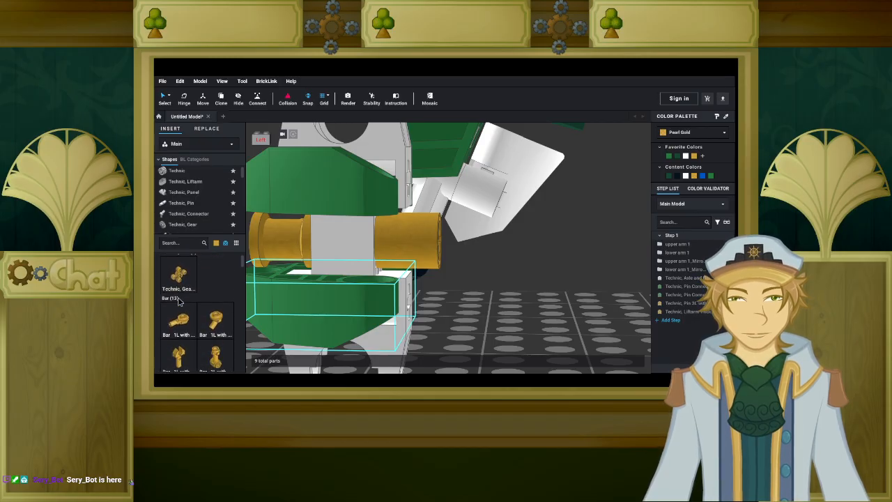
scroll(202, 286, up, 2)
click(214, 312)
right_drag(485, 310, 474, 317)
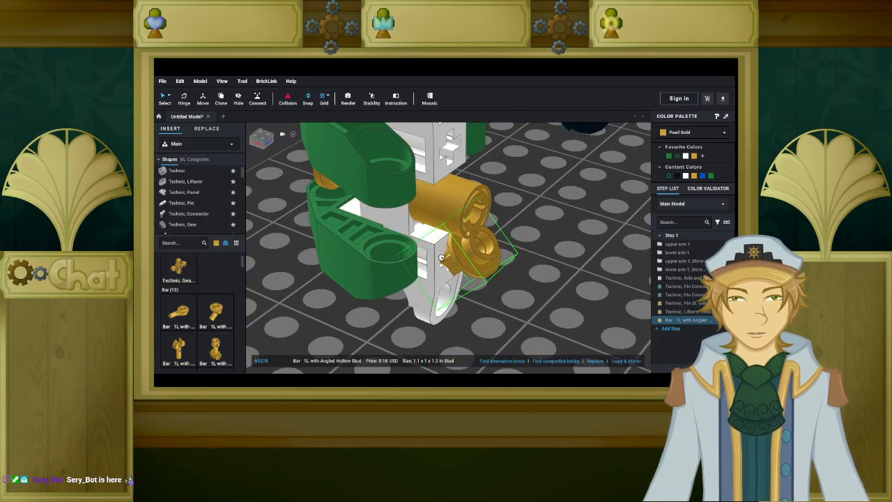
right_drag(506, 241, 512, 264)
right_drag(442, 127, 512, 223)
click(447, 184)
Rotate and nudge the angled bar so its stud end sits behind the upper green connector, just above the gold liftarm.
right_drag(453, 192, 453, 213)
key(Down)
key(Down)
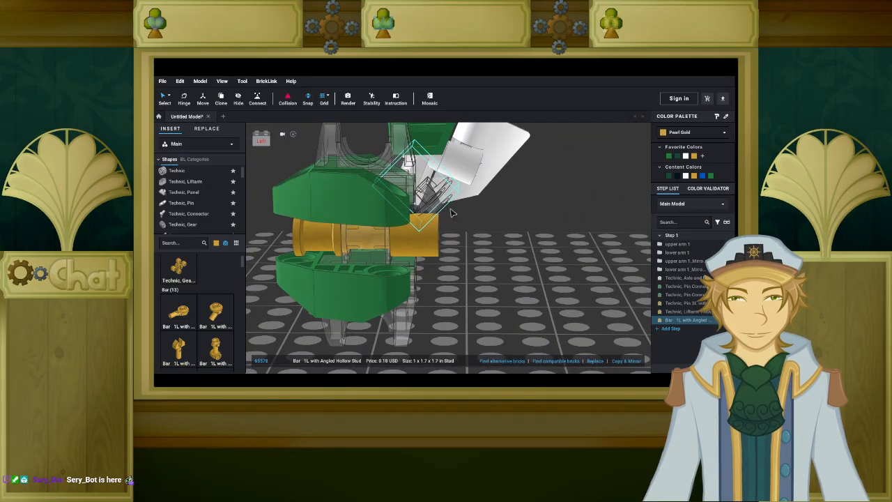
key(d)
key(d)
key(d)
key(d)
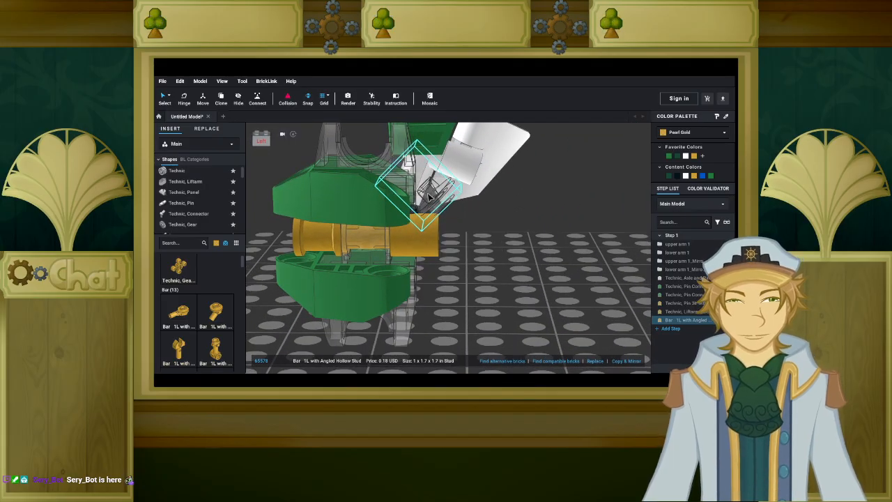
key(d)
mouse_move(484, 241)
right_down()
mouse_move(480, 249)
mouse_move(451, 241)
mouse_move(485, 237)
right_up()
key(s)
key(s)
key(a)
key(a)
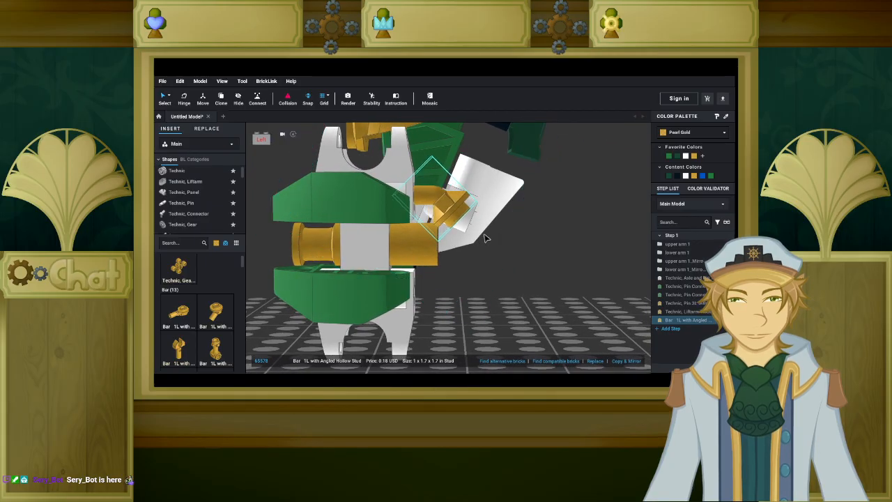
Delete the angled gold bar behind the upper green connector.
key(a)
key(Delete)
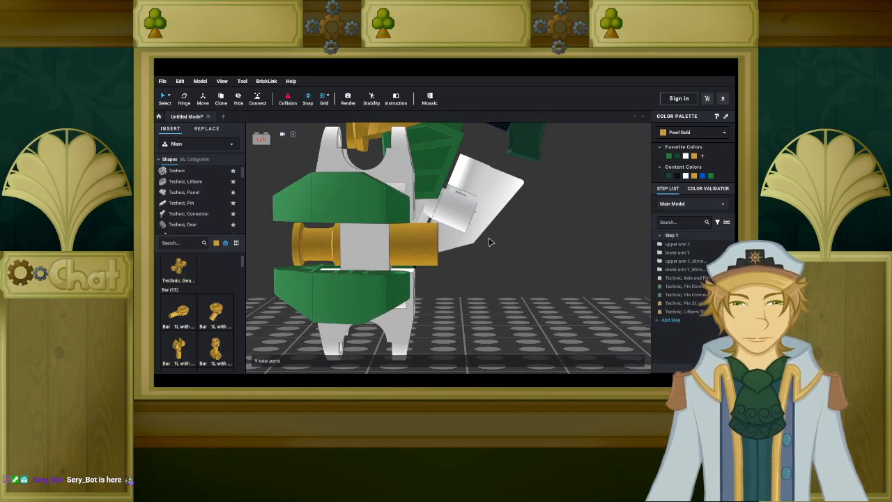
Try a Pearl Gold Bionicle shoulder part and a Bionicle arm part against the central assembly's gold pin, discarding both.
scroll(198, 316, down, 5)
scroll(192, 308, down, 8)
scroll(192, 308, down, 1)
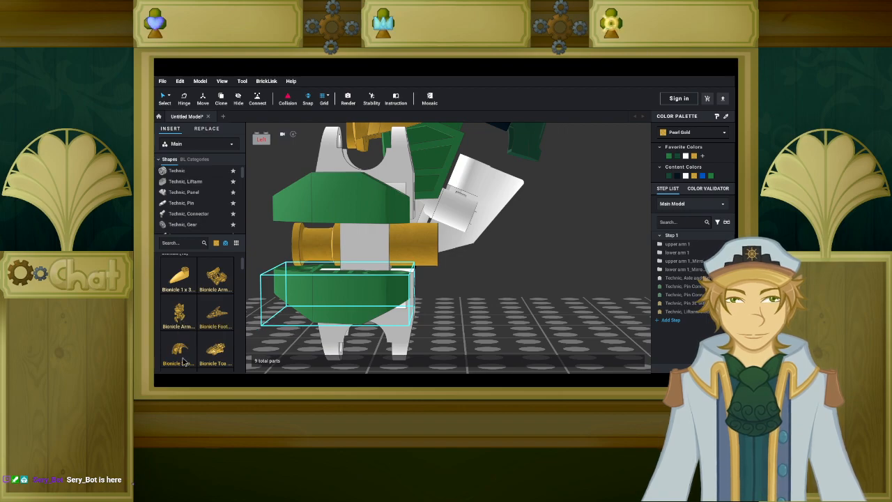
drag(179, 355, 418, 254)
right_drag(418, 254, 480, 261)
mouse_move(480, 261)
mouse_down()
mouse_move(519, 269)
mouse_move(527, 260)
mouse_move(486, 255)
mouse_up()
key(Delete)
right_drag(508, 278, 260, 301)
drag(181, 310, 380, 290)
key(Escape)
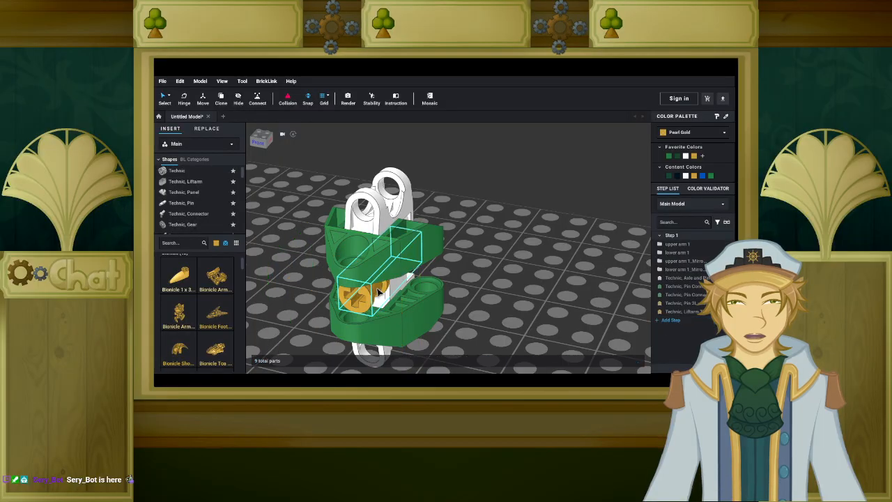
Try a round Pearl Gold Bionicle weapon part beside the gold pin, turn it, and delete it.
right_drag(334, 299, 360, 288)
scroll(207, 308, down, 3)
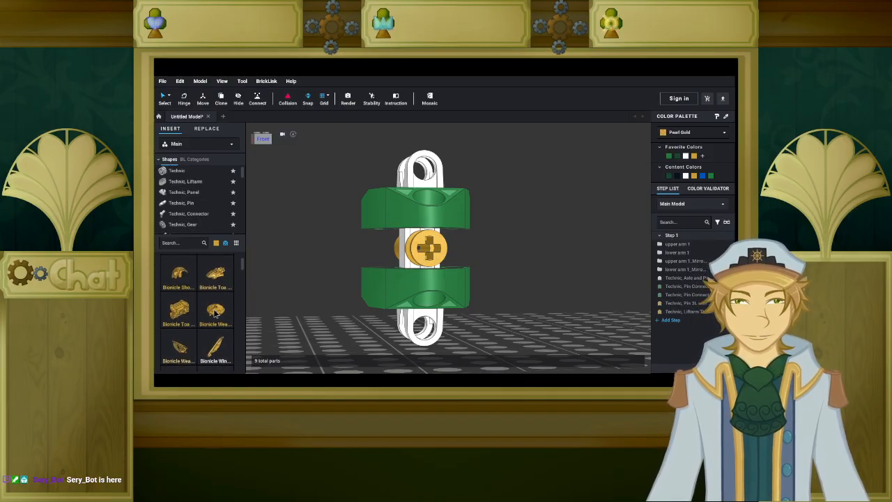
drag(207, 308, 316, 311)
right_drag(316, 312, 450, 327)
key(Down)
drag(482, 247, 485, 238)
click(484, 239)
right_drag(450, 247, 470, 253)
click(501, 265)
key(Delete)
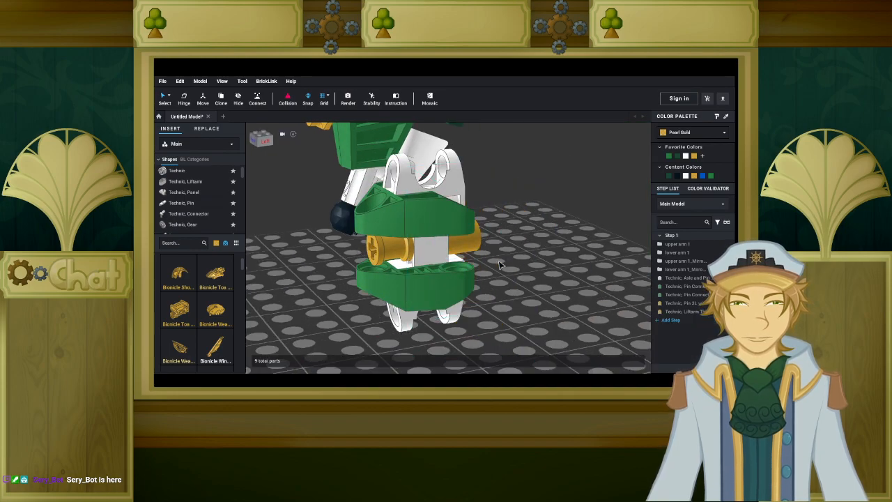
Place a Pearl Gold Bionicle Mask Kraahkan, 4 Hole Chin, beside the central assembly and turn it upright.
scroll(199, 296, down, 4)
scroll(361, 302, down, 1)
scroll(361, 302, down, 8)
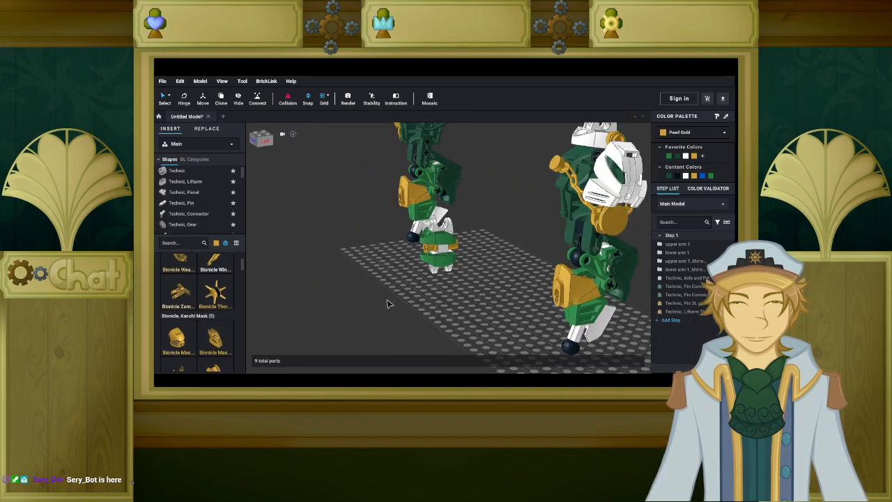
mouse_move(388, 303)
right_down()
mouse_move(406, 305)
mouse_move(392, 304)
right_up()
scroll(391, 305, up, 8)
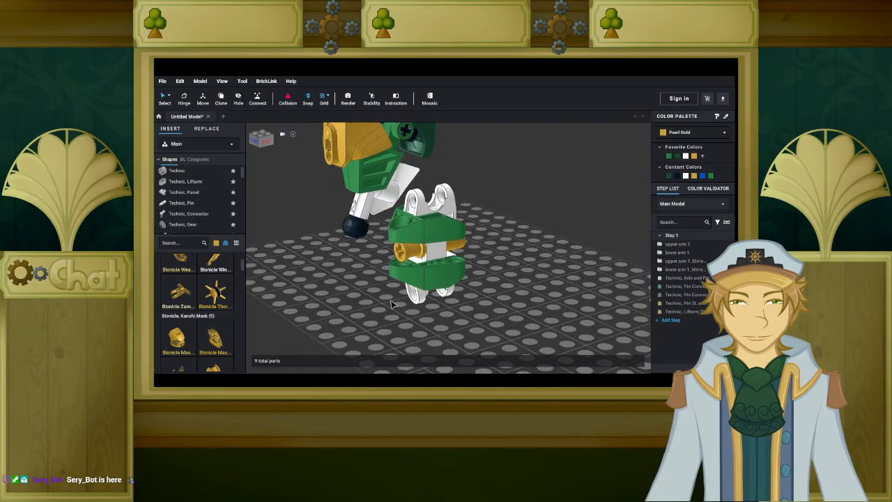
scroll(178, 339, down, 2)
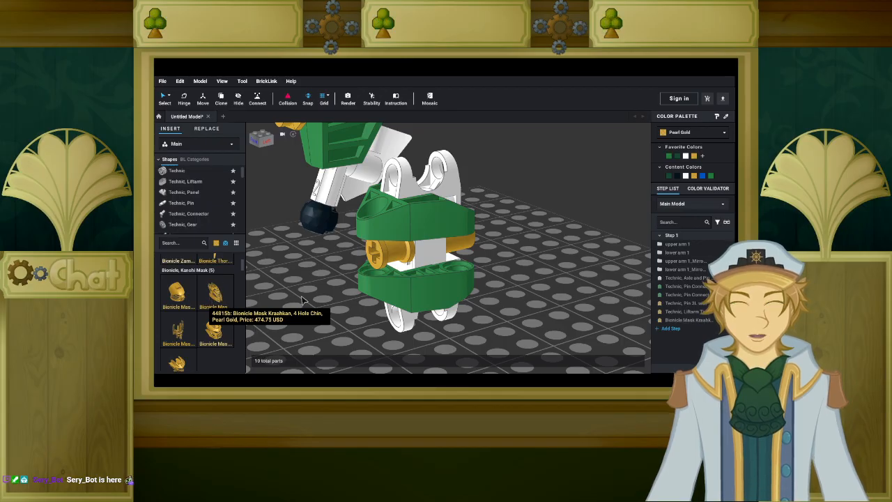
scroll(324, 299, down, 4)
key(Right)
key(Right)
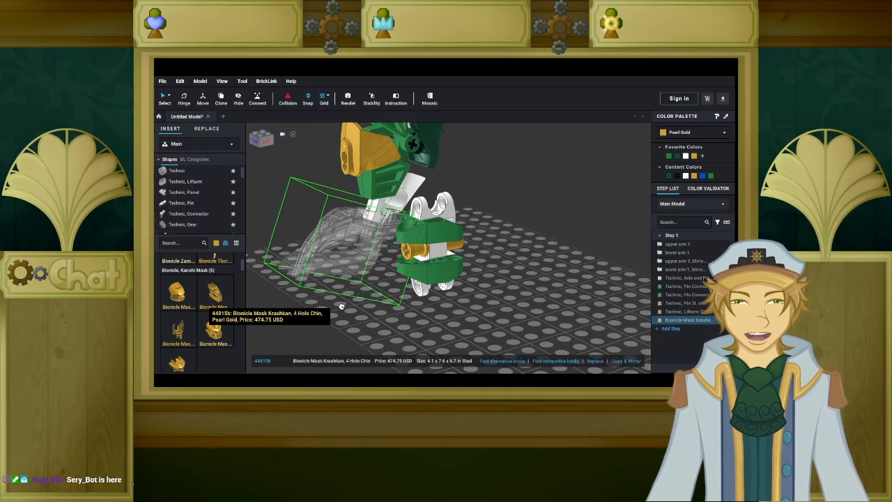
right_drag(312, 314, 328, 317)
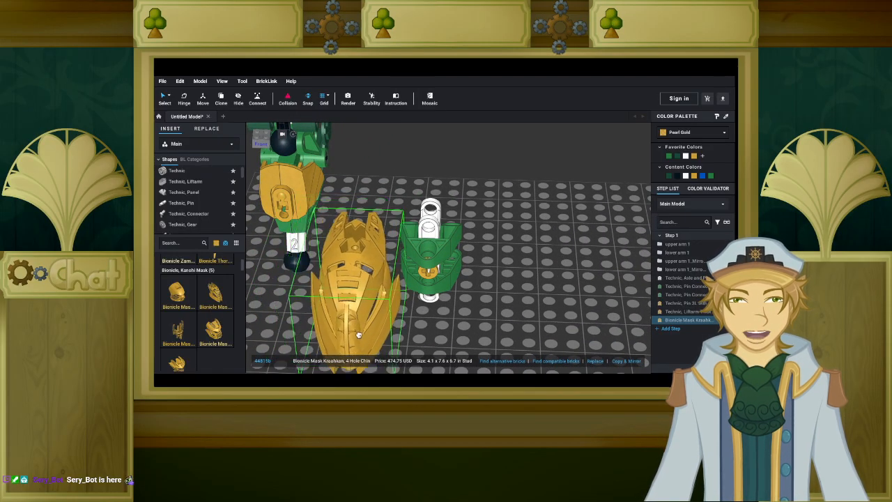
scroll(349, 328, up, 5)
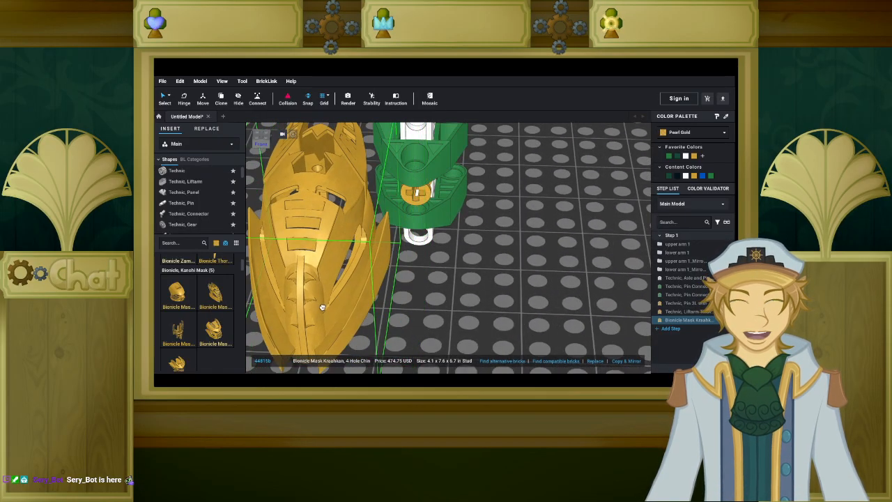
click(322, 307)
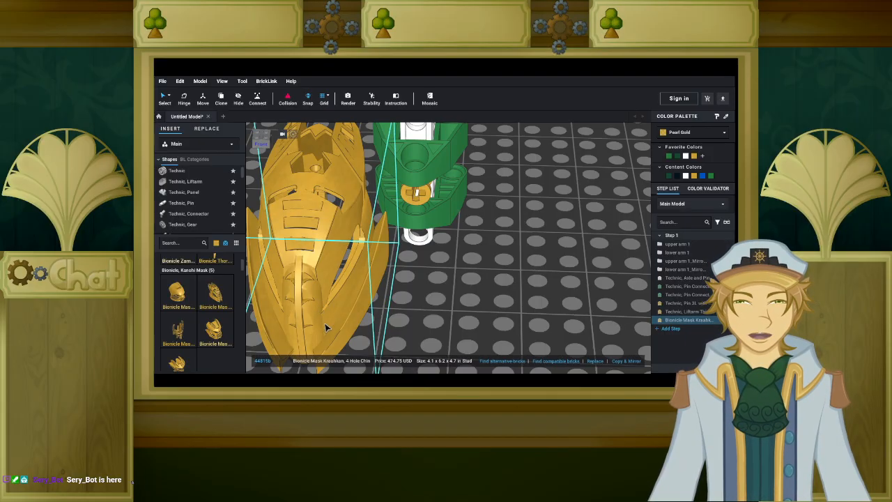
Recolor the Kraahkan mask Metallic Black, view it beside the assembly, and delete it.
click(697, 133)
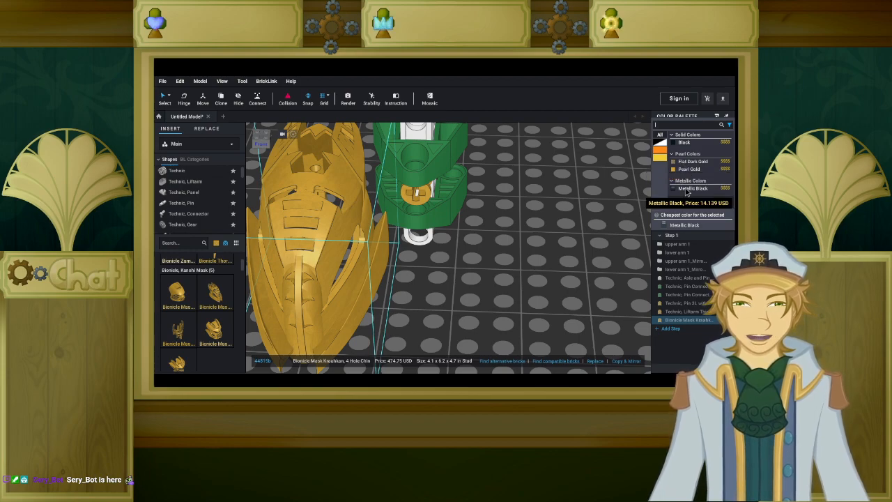
click(688, 189)
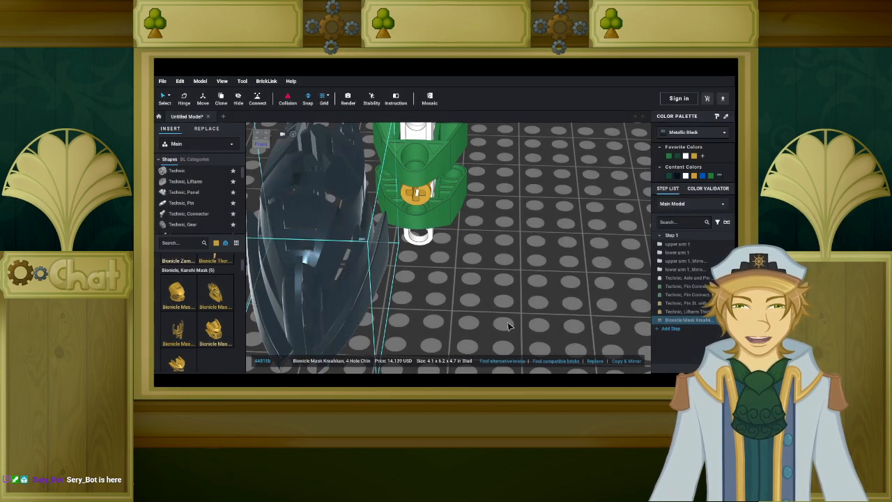
right_drag(507, 326, 479, 329)
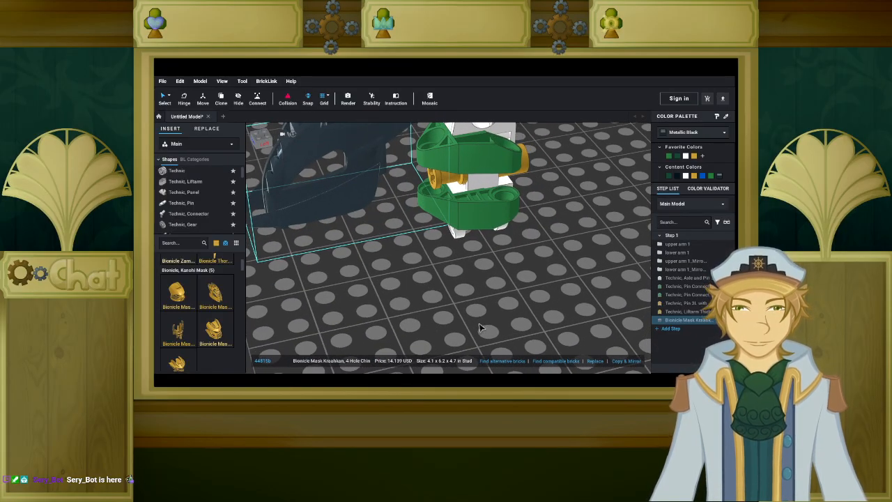
key(Delete)
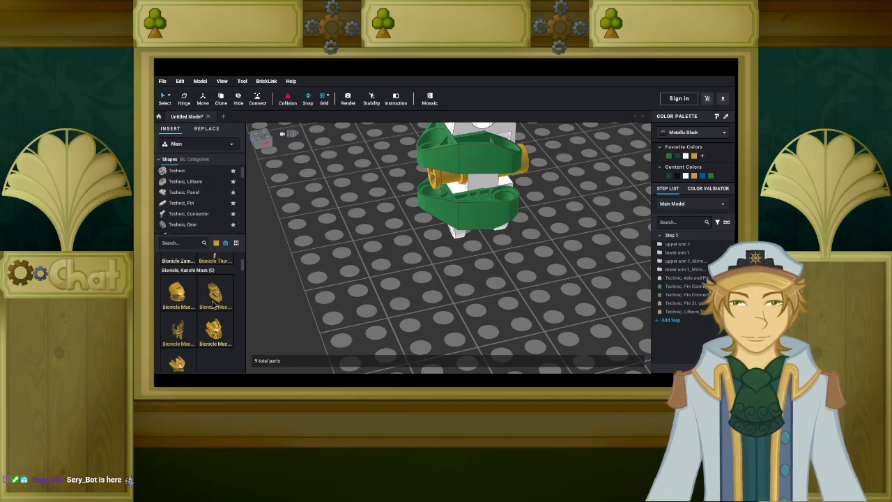
Try a Pearl Gold Hero Factory Mask (Scarox) on the front of the central assembly.
scroll(215, 304, down, 5)
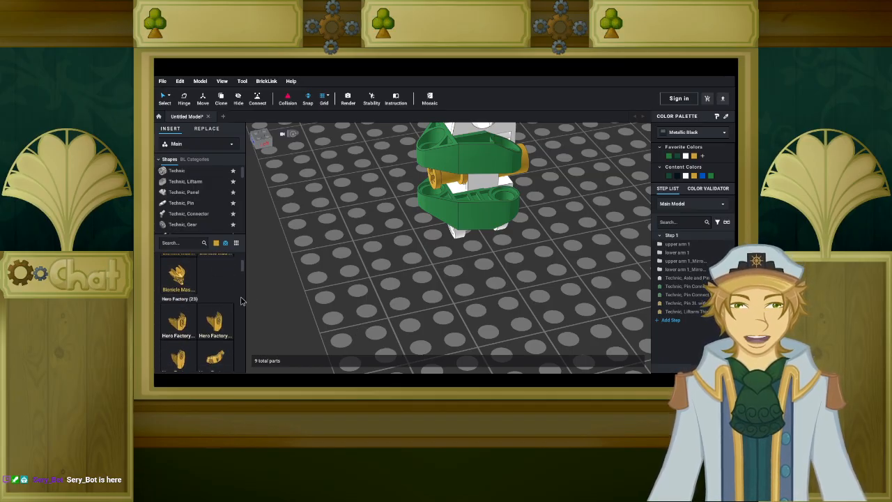
scroll(224, 299, down, 3)
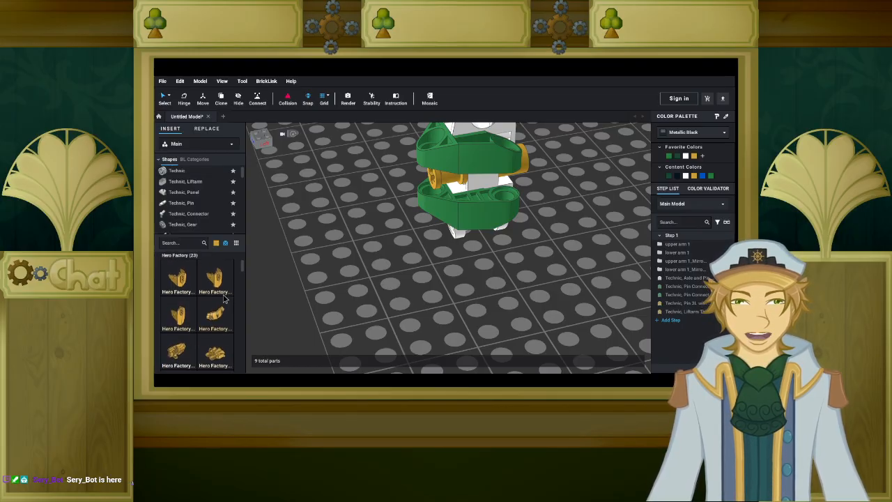
scroll(224, 299, down, 2)
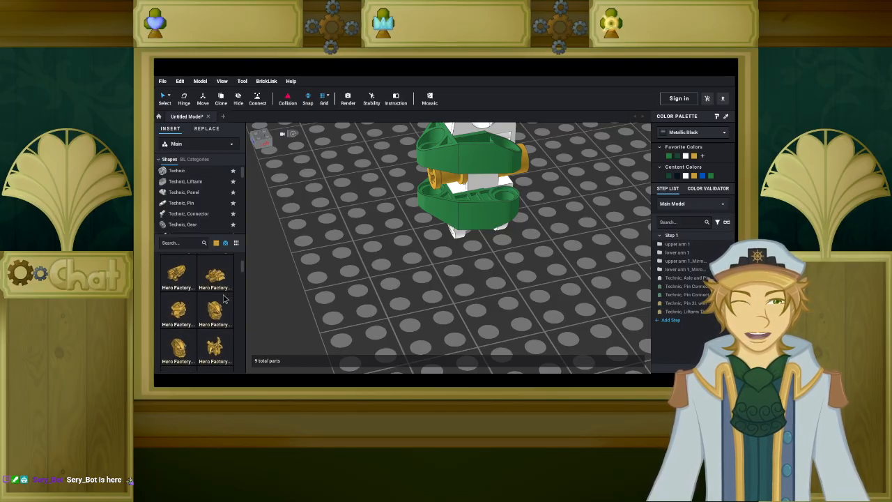
scroll(224, 299, down, 4)
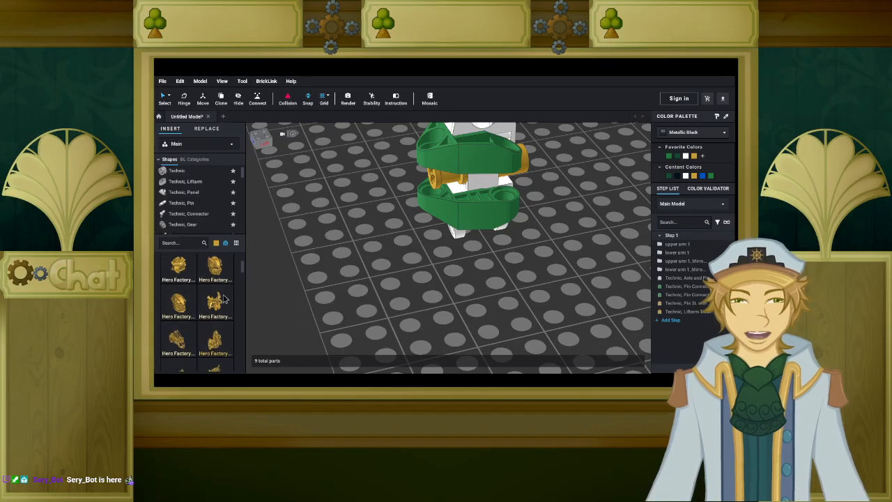
drag(218, 295, 334, 284)
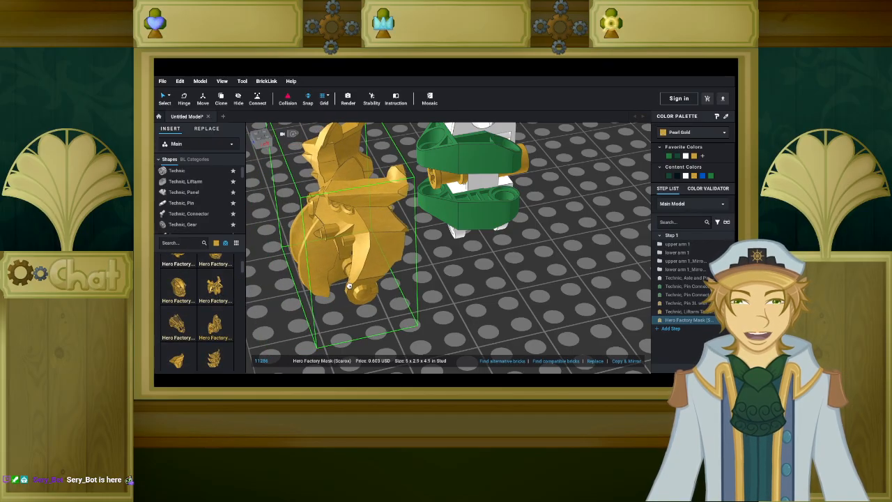
scroll(334, 284, up, 2)
right_drag(334, 284, 332, 268)
drag(332, 269, 445, 250)
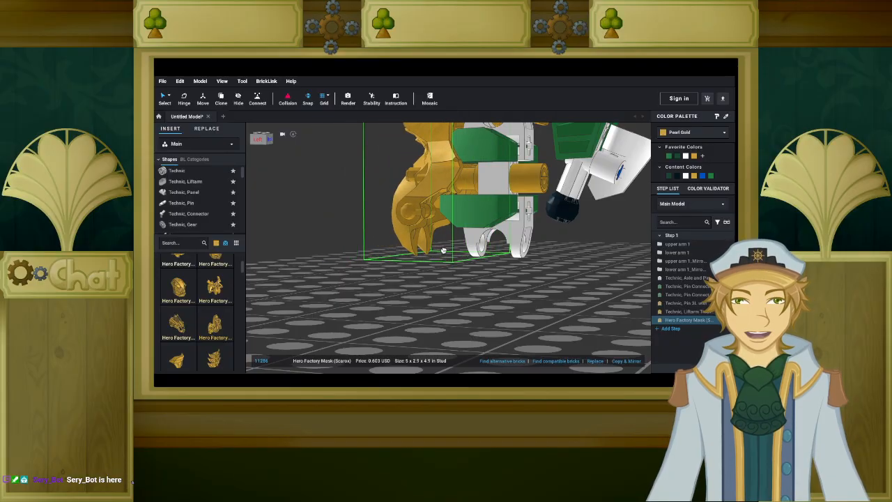
click(444, 251)
Turn the whole central assembly with its mask, delete it, and undo the deletion.
right_drag(343, 253, 405, 277)
drag(469, 159, 377, 259)
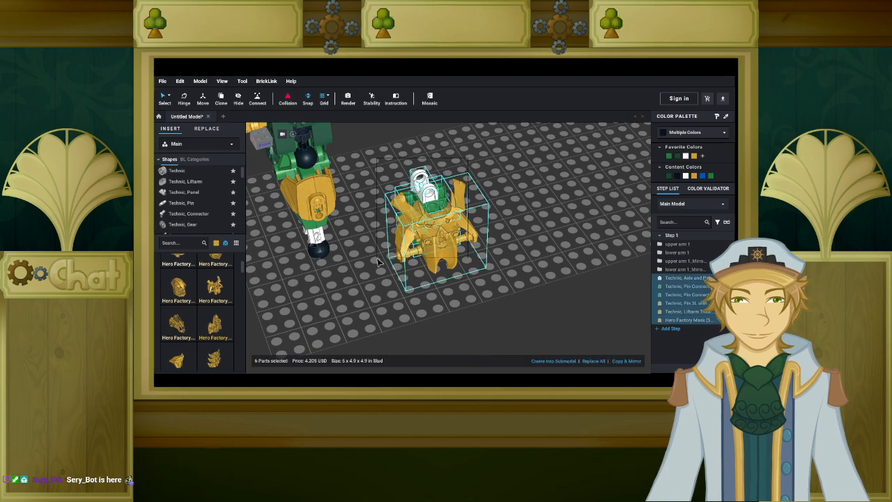
key(Right)
key(Right)
right_drag(403, 275, 398, 269)
key(Right)
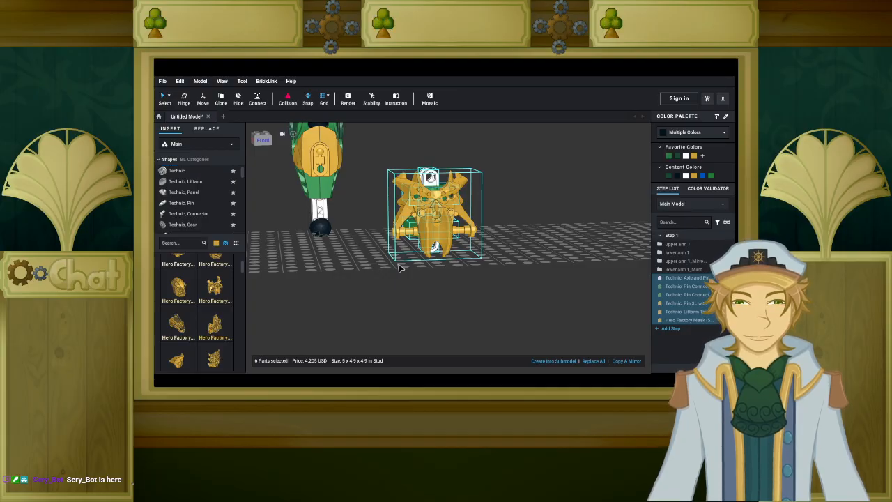
key(Delete)
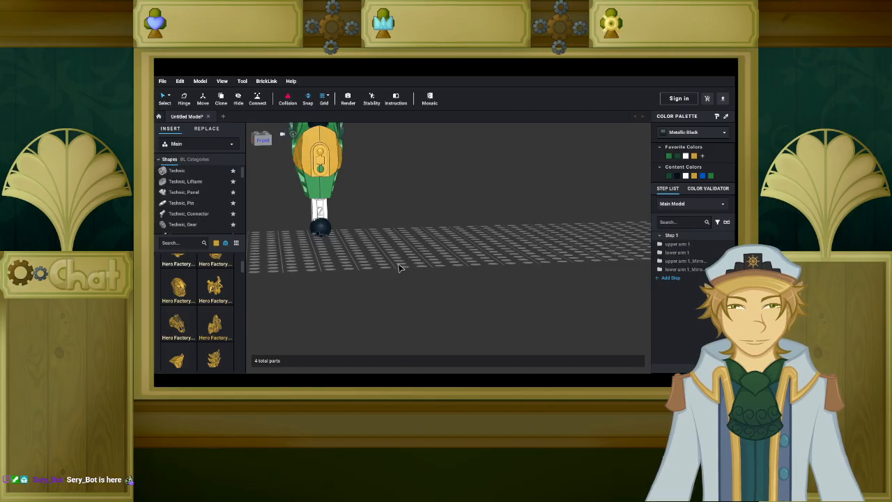
key(ctrl+z)
Delete the Scarox mask from the front of the central assembly.
click(426, 225)
key(Delete)
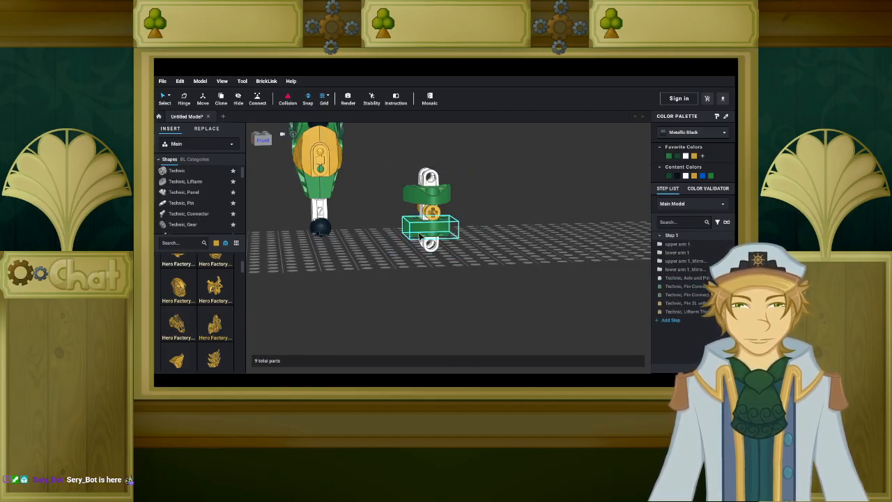
Group the five parts of the central assembly into a submodel named "upper arm 2".
mouse_move(361, 293)
right_down()
mouse_move(383, 295)
mouse_move(344, 296)
mouse_move(373, 301)
right_up()
scroll(372, 292, up, 2)
scroll(372, 294, up, 3)
scroll(344, 296, down, 5)
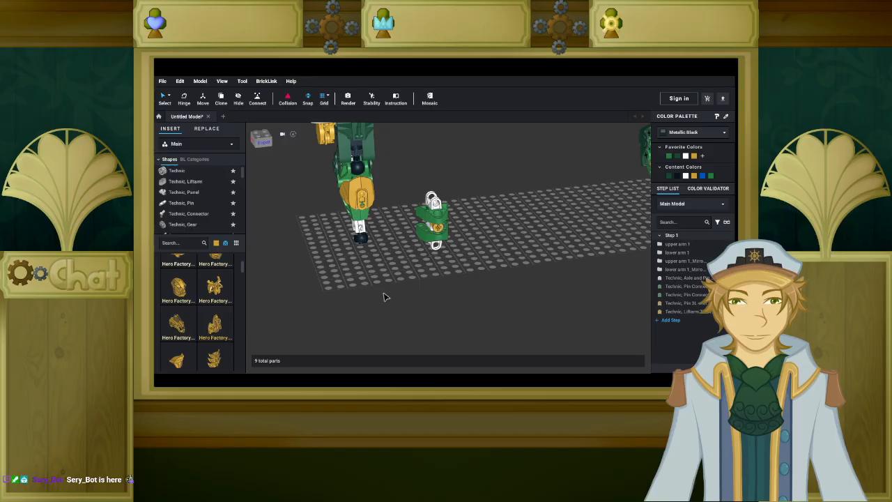
drag(480, 179, 414, 252)
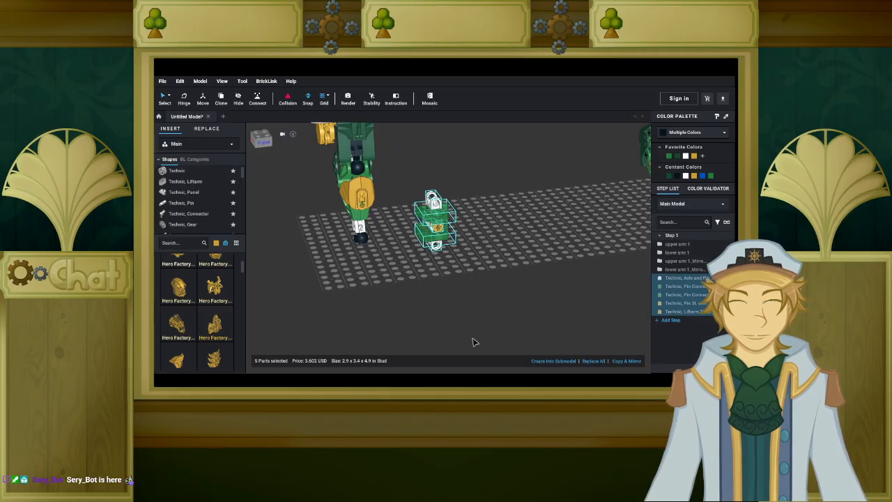
click(557, 363)
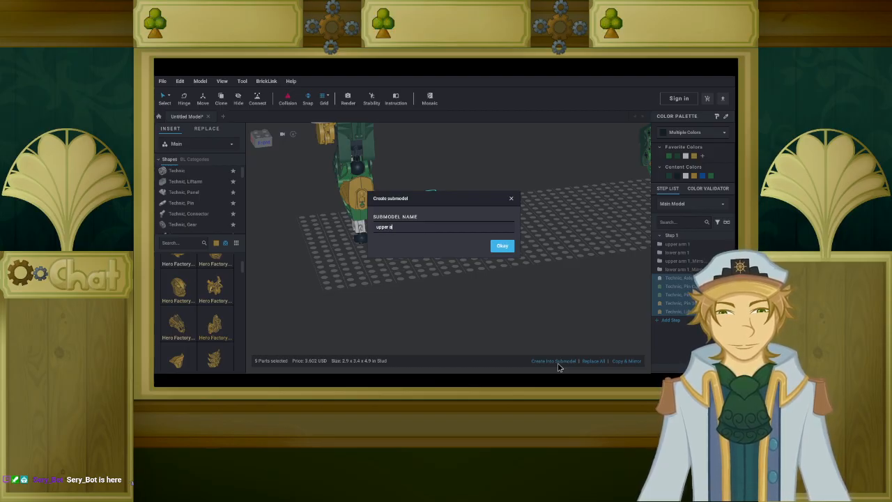
text(upper arm 2)
key(Return)
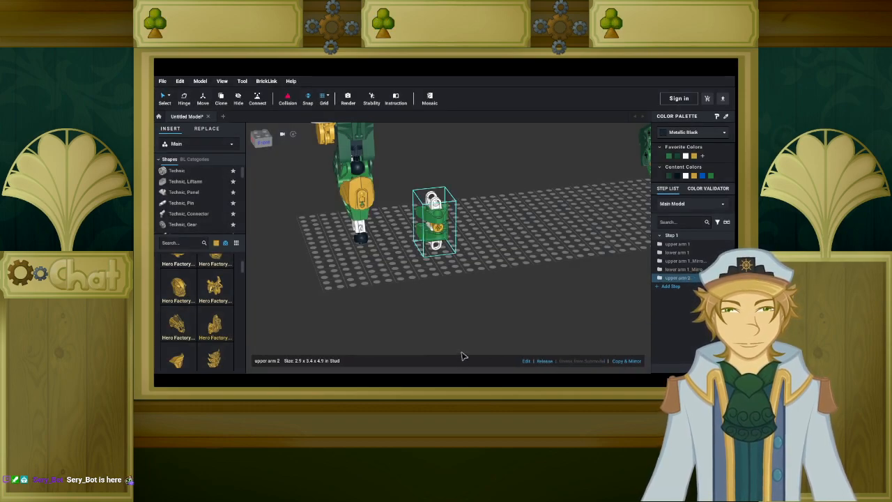
click(353, 290)
Filter the parts library to White and look through the Bionicle category for a limb section to go below upper arm 2.
right_drag(353, 290, 382, 278)
scroll(345, 282, up, 3)
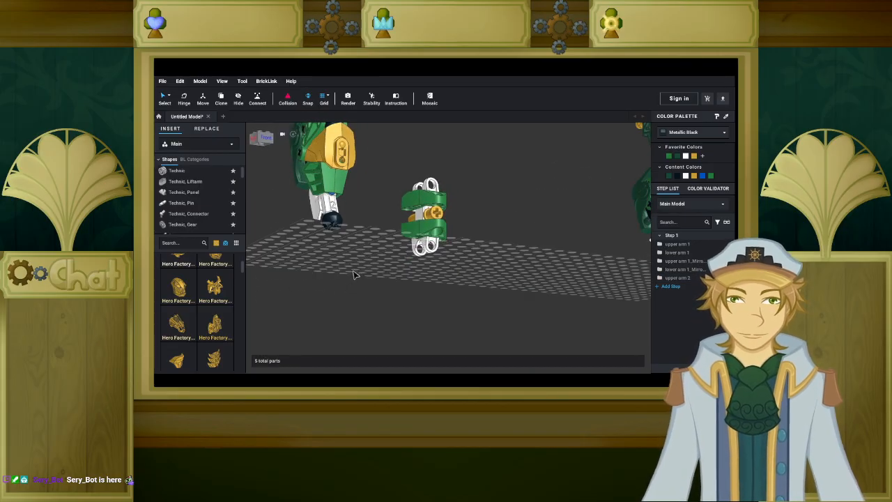
click(217, 244)
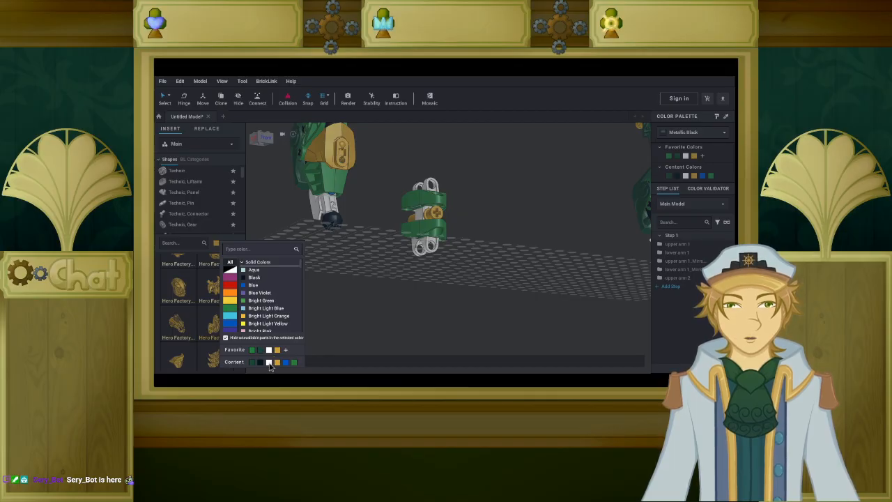
click(269, 362)
scroll(210, 199, down, 1)
scroll(211, 196, down, 1)
click(179, 206)
scroll(217, 301, down, 5)
scroll(217, 301, down, 5)
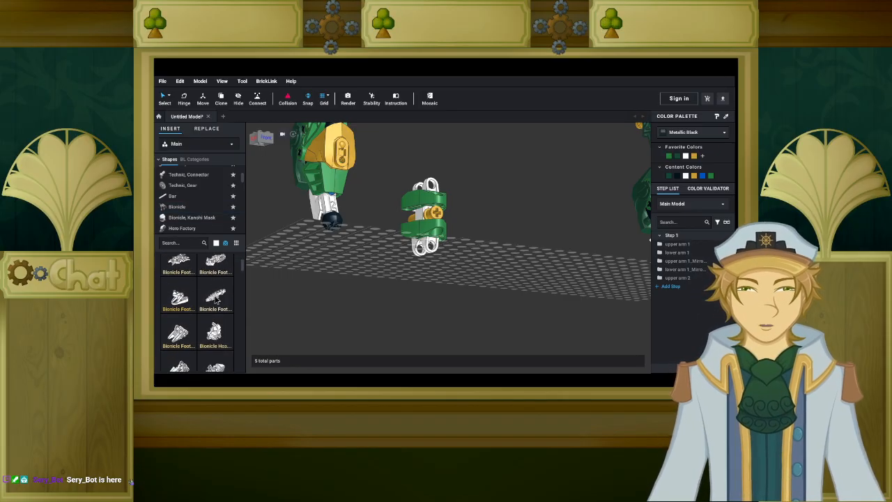
scroll(216, 301, down, 3)
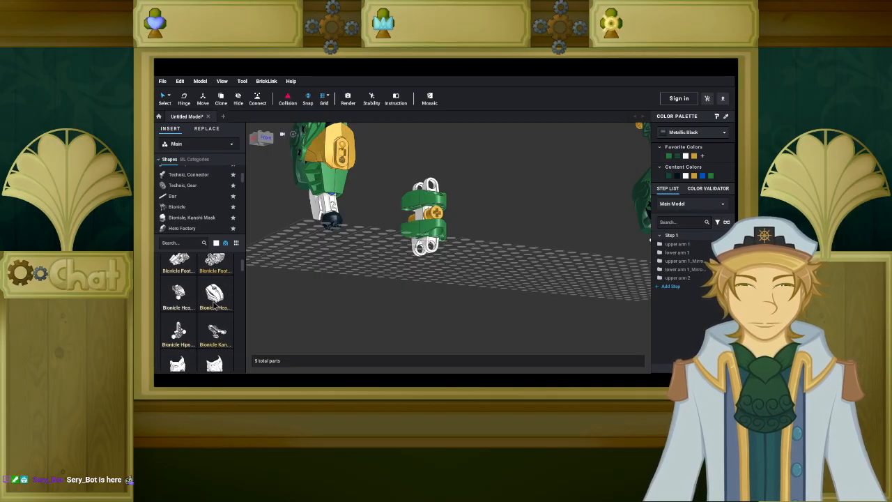
scroll(215, 305, down, 6)
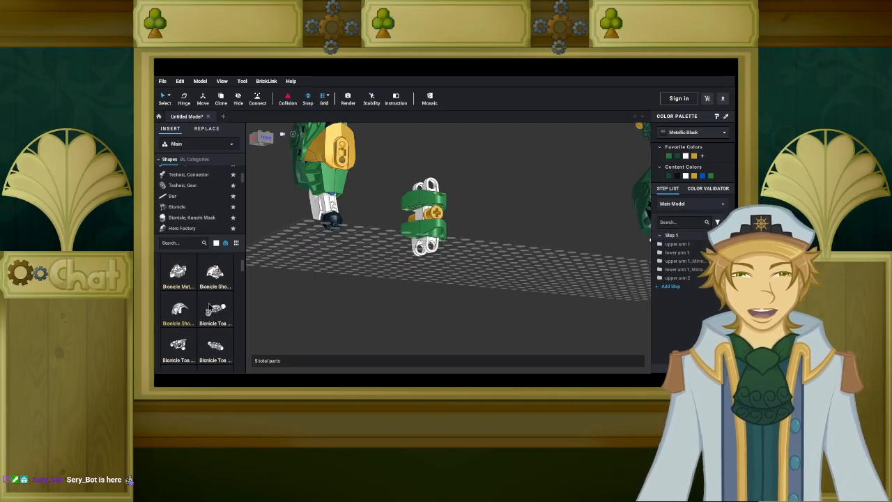
scroll(209, 306, down, 3)
scroll(217, 296, down, 4)
scroll(223, 288, down, 3)
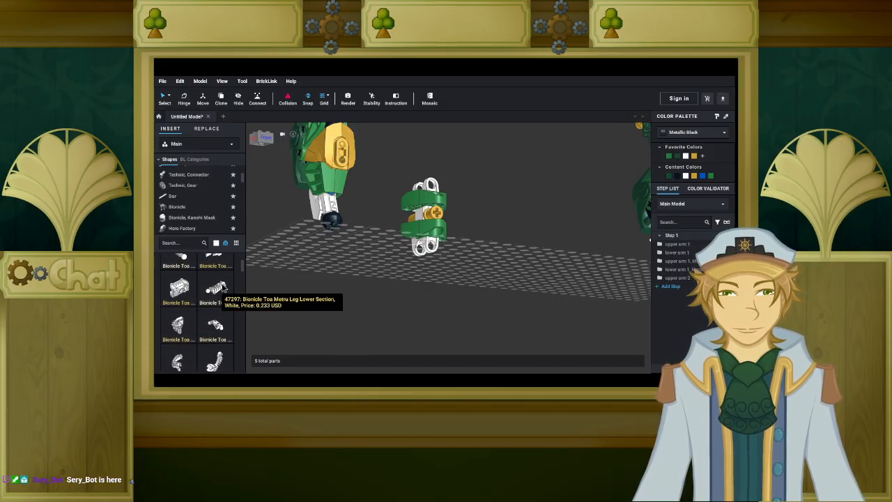
Add a white Bionicle Toa Metru Leg Lower Section, turn it upright and attach it beneath the upper arm 2 submodel.
click(223, 288)
right_drag(411, 298, 404, 330)
key(Down)
key(Right)
key(Right)
drag(418, 331, 436, 331)
right_drag(436, 330, 398, 309)
click(435, 323)
middle_drag(398, 309, 375, 279)
mouse_move(375, 279)
right_down()
mouse_move(329, 279)
mouse_move(374, 274)
right_up()
Filter the parts library to Green and look through the Technic and Bionicle parts for pieces that fit the lower limb.
click(217, 244)
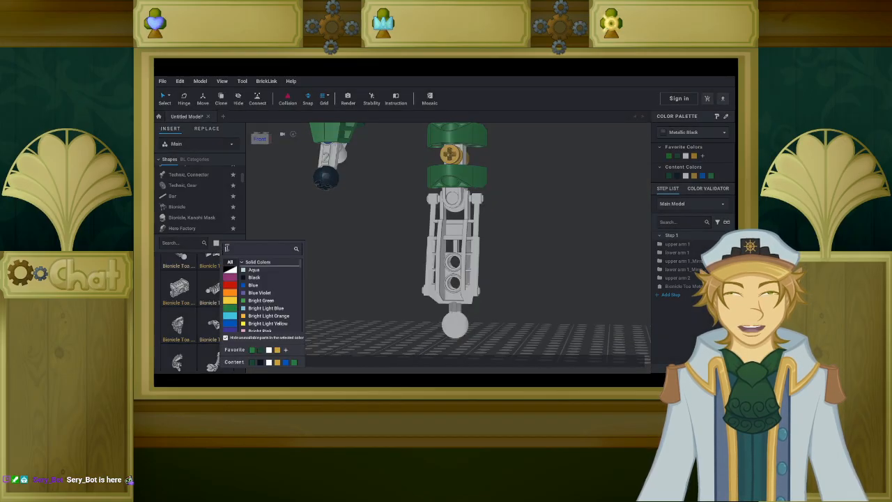
click(293, 363)
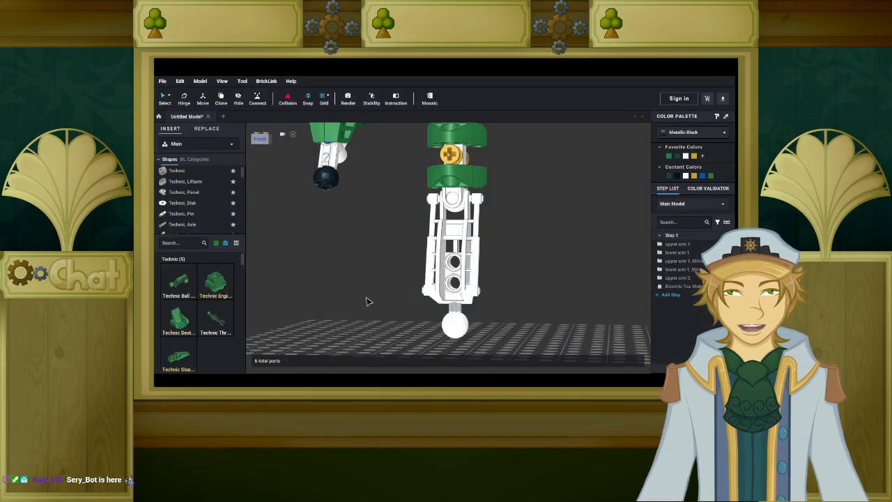
scroll(366, 302, down, 5)
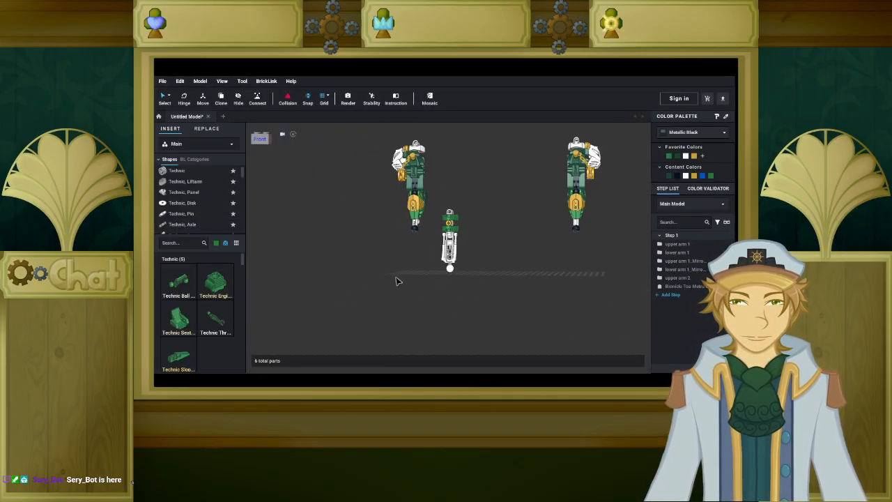
scroll(395, 281, up, 5)
scroll(218, 303, down, 5)
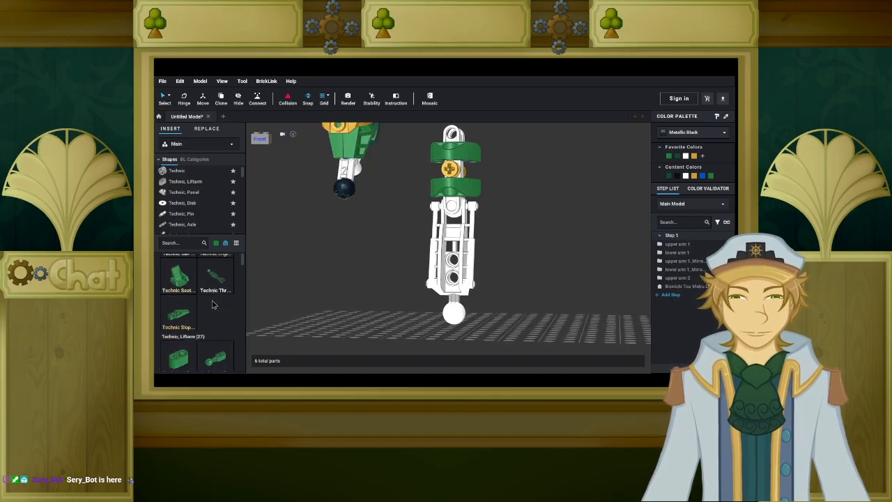
scroll(215, 302, down, 2)
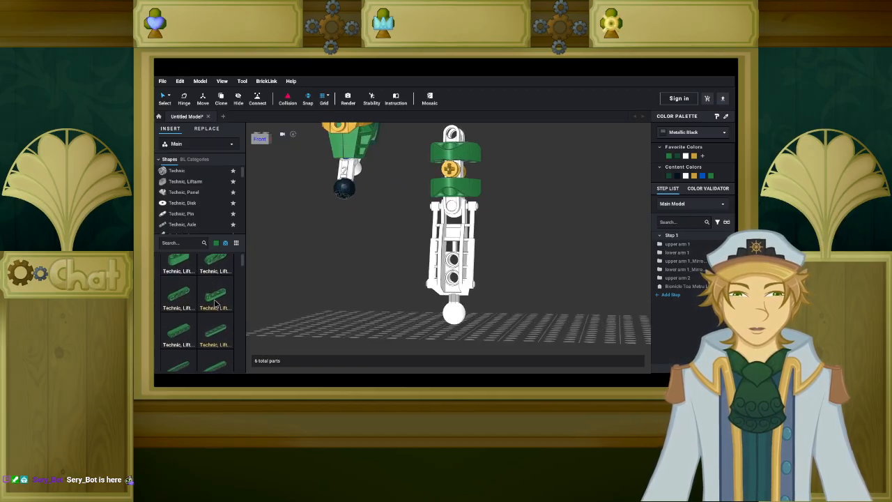
scroll(216, 302, down, 1)
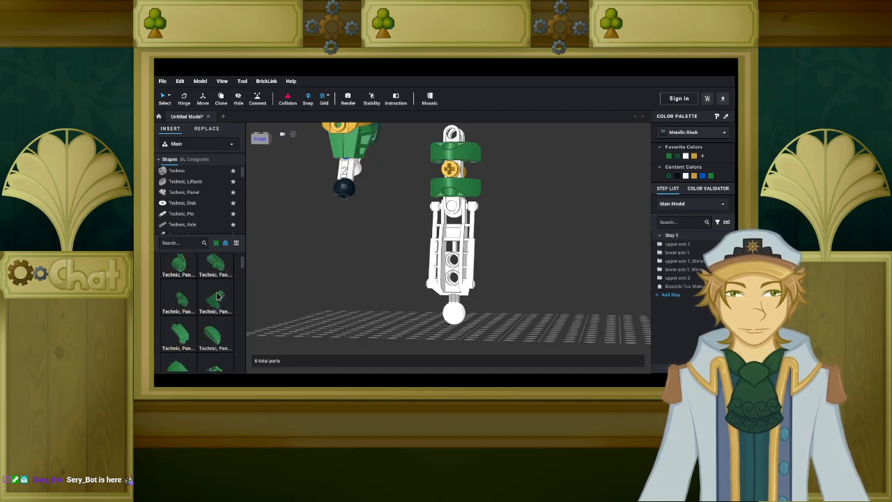
scroll(217, 297, down, 1)
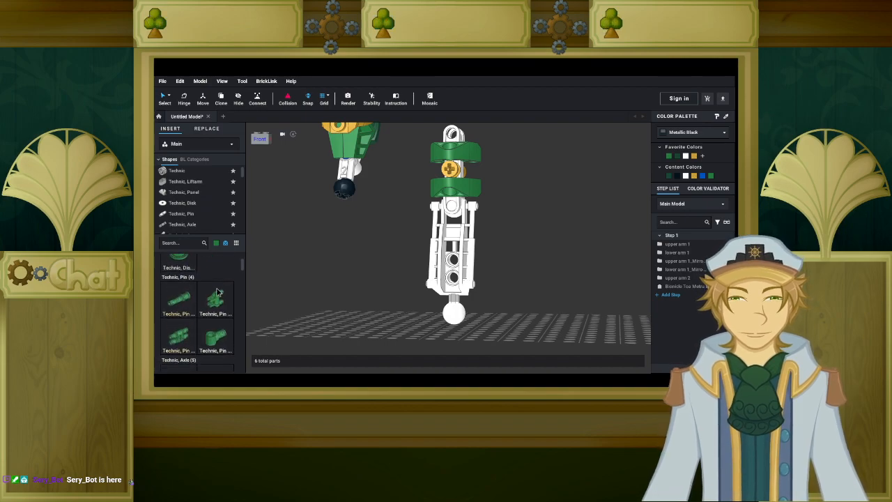
scroll(217, 293, down, 1)
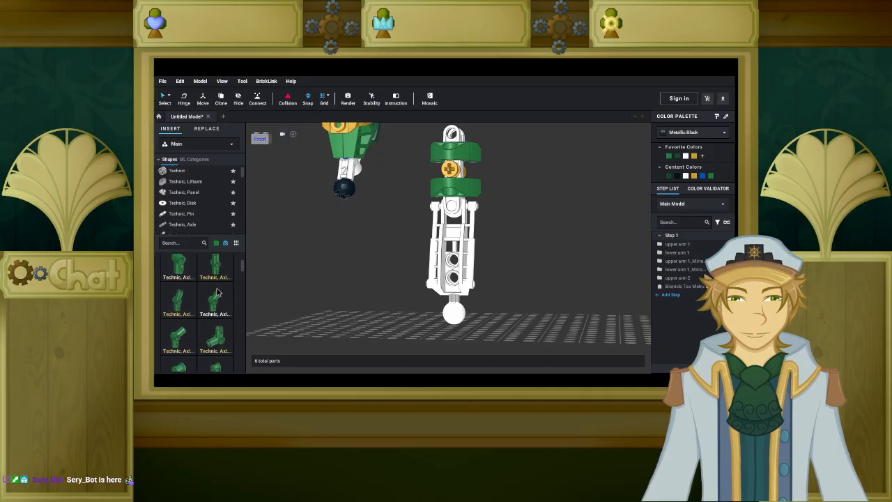
scroll(217, 289, down, 1)
scroll(217, 279, down, 5)
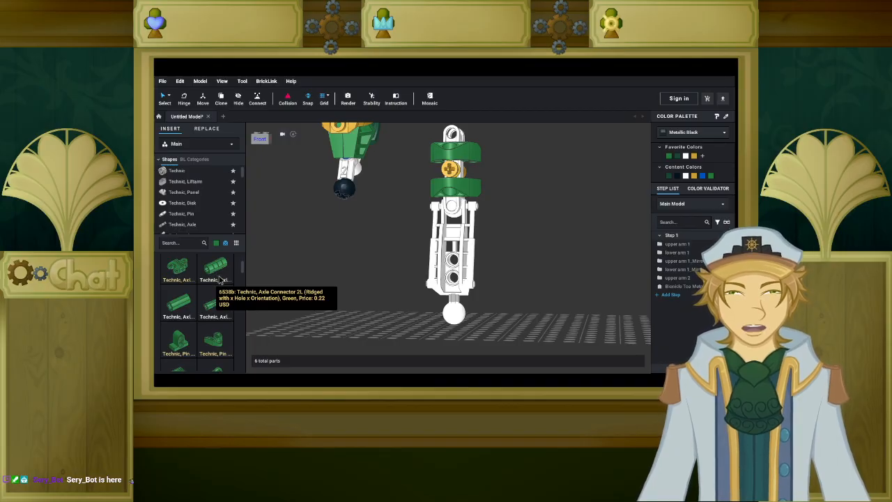
scroll(218, 279, down, 1)
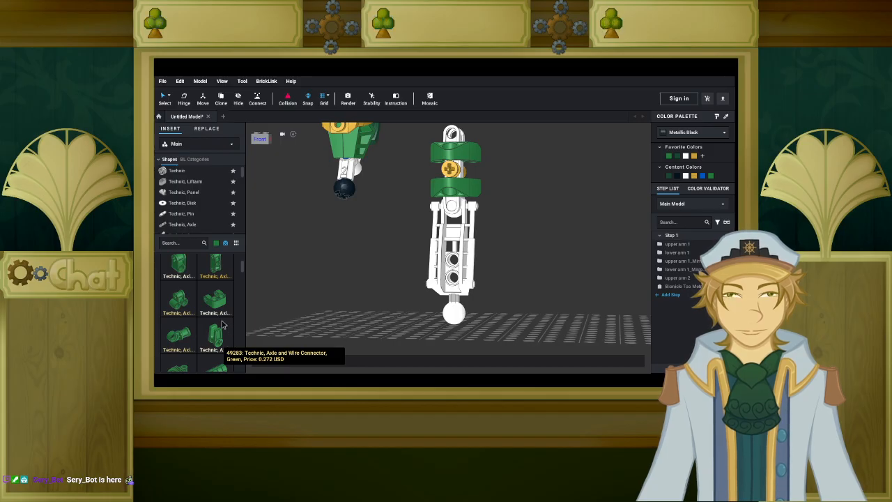
scroll(215, 301, down, 1)
scroll(213, 301, down, 2)
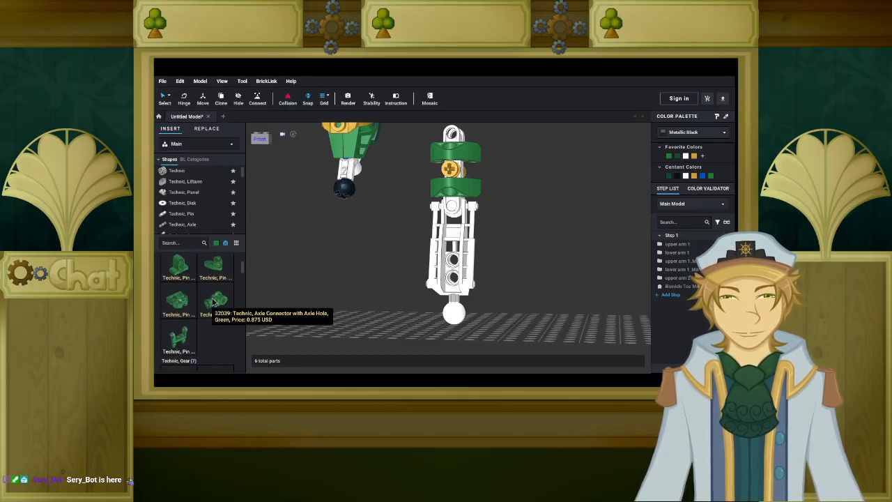
scroll(213, 301, down, 4)
scroll(213, 295, down, 3)
scroll(214, 295, down, 4)
scroll(213, 295, down, 3)
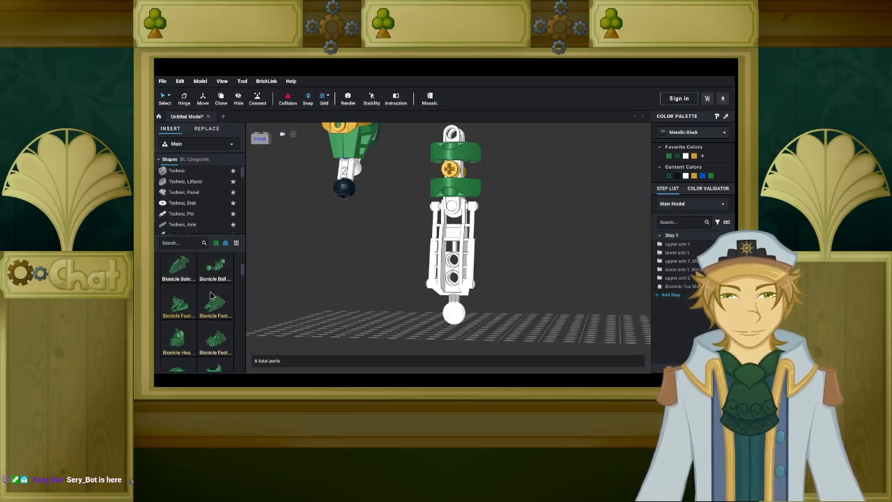
Add a green Technic Liftarm Thick 1 x 2 with axle hole beside the central assembly.
click(188, 182)
right_drag(390, 302, 309, 293)
scroll(399, 309, up, 3)
scroll(398, 309, up, 2)
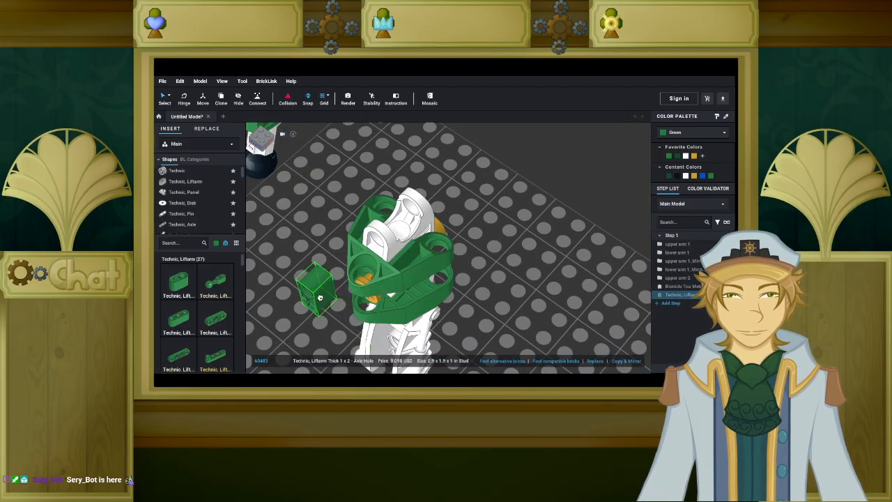
Insert a black Technic Pin 3L through the white leg section and mount the green 1 x 2 liftarm on its end.
click(216, 243)
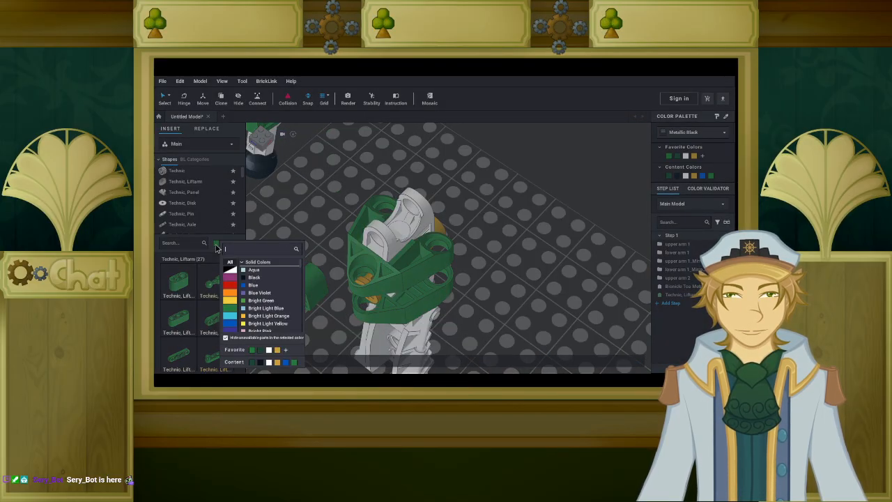
click(253, 278)
click(181, 214)
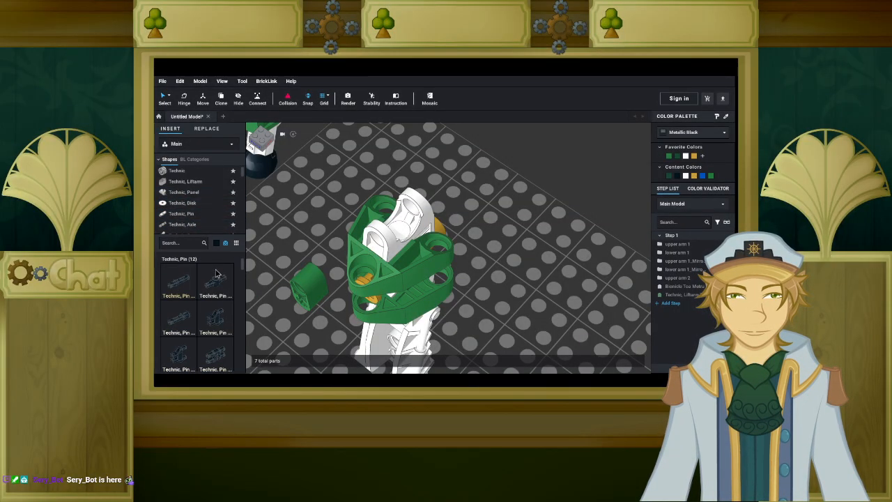
scroll(216, 274, down, 1)
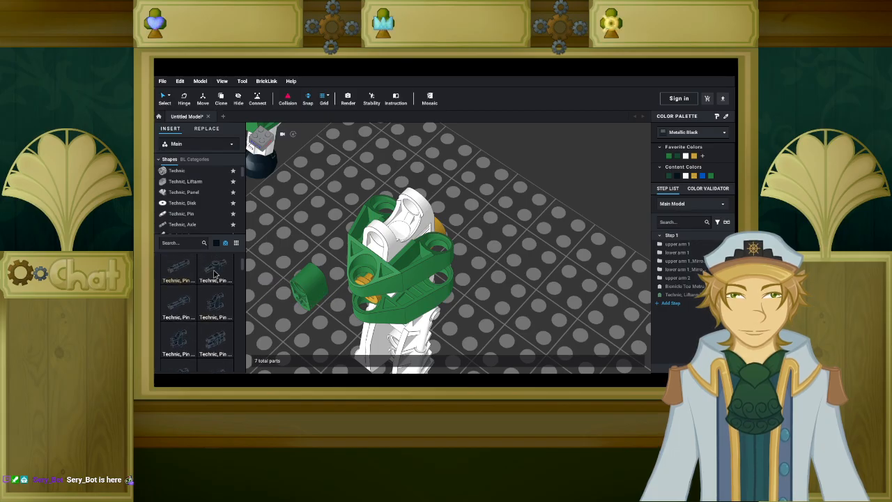
drag(263, 309, 297, 301)
scroll(300, 295, up, 3)
key(Right)
scroll(297, 301, up, 1)
right_drag(296, 301, 297, 295)
drag(297, 295, 398, 280)
drag(276, 261, 371, 307)
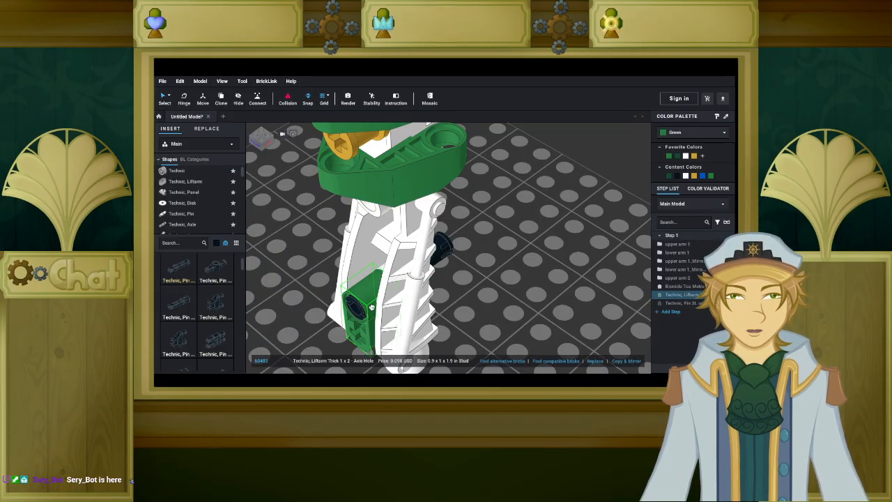
click(290, 291)
Place a blue Technic Axle 1L with Pin with Friction Ridges through the leg section into the green liftarm's axle hole.
right_drag(291, 291, 294, 268)
click(224, 244)
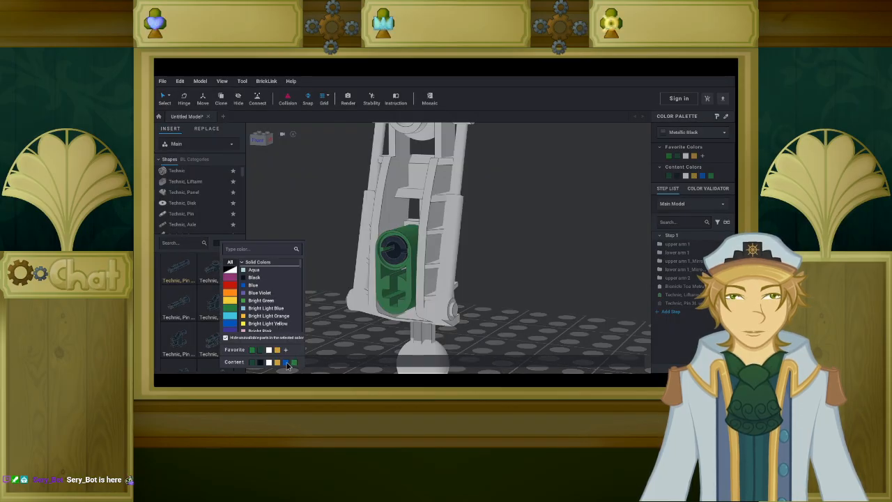
click(287, 363)
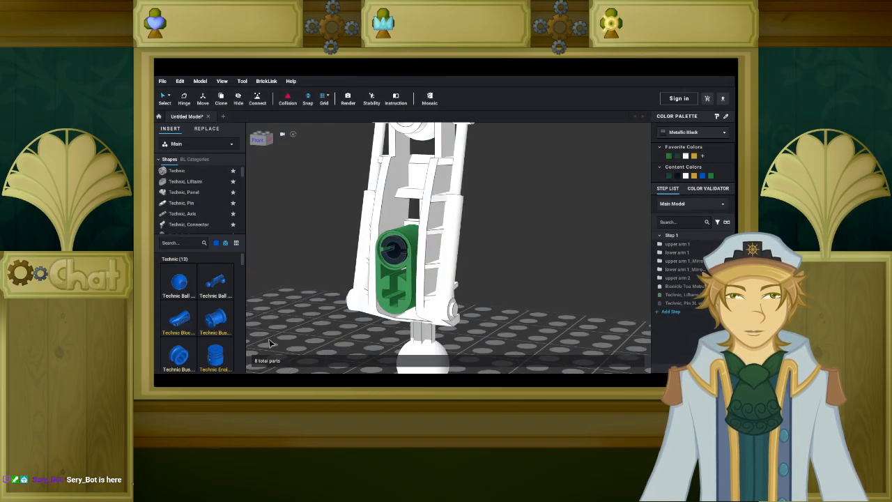
click(195, 214)
drag(223, 296, 309, 321)
right_drag(309, 321, 322, 315)
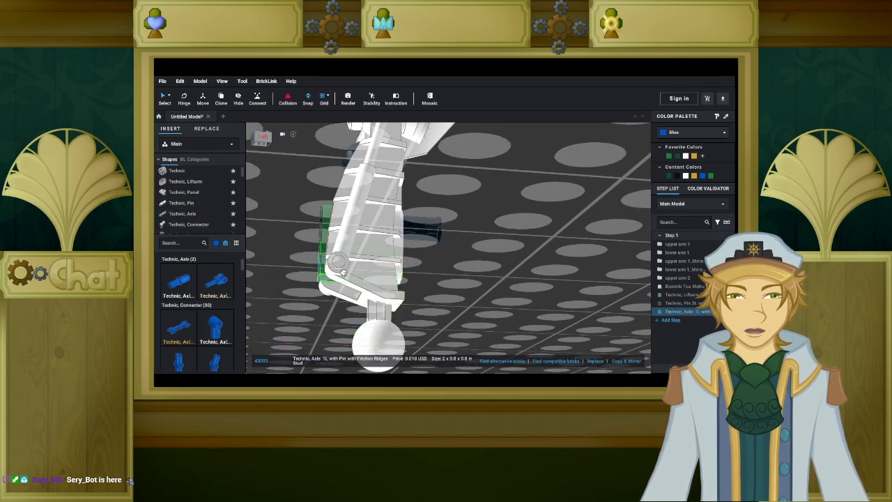
click(343, 269)
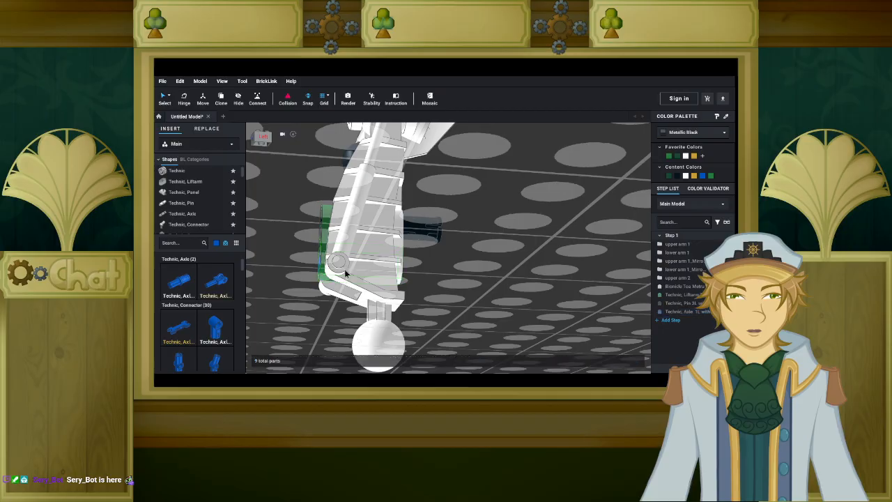
Filter the parts library to Pearl Gold and look through the Technic, Bar, Bionicle and Large Figure parts for lower limb armor.
click(216, 243)
click(278, 363)
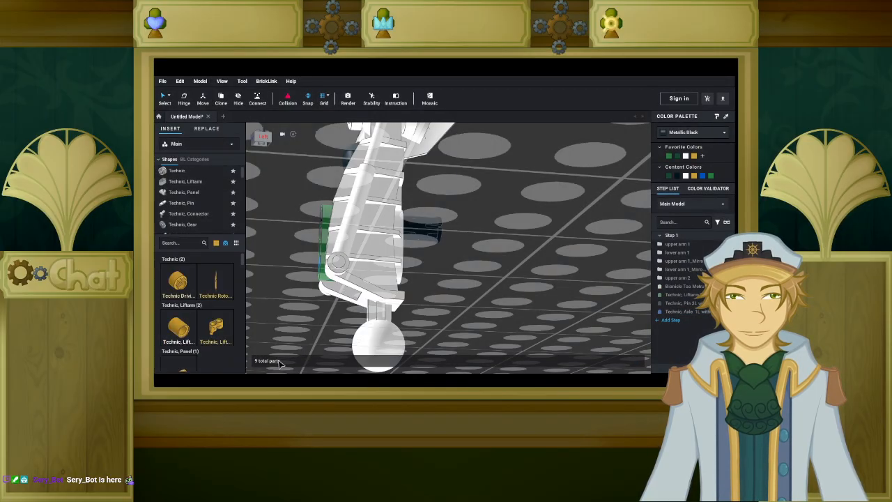
scroll(221, 286, down, 3)
scroll(406, 276, down, 3)
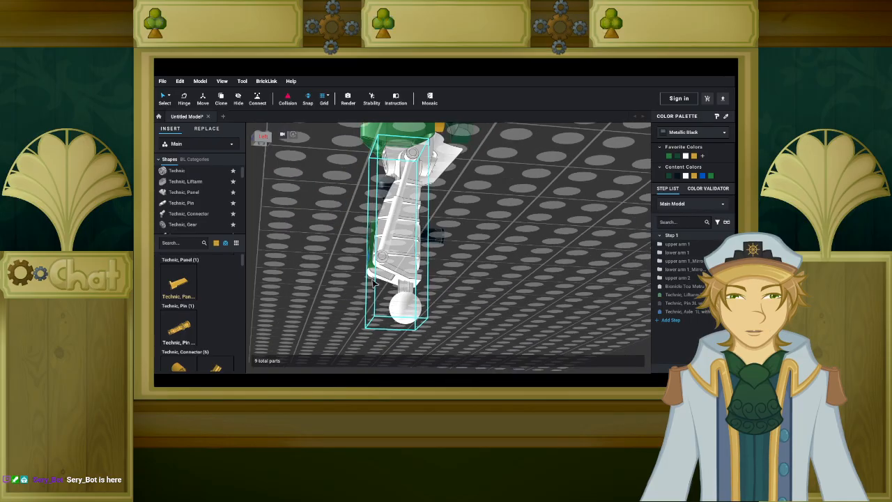
right_drag(410, 271, 415, 288)
scroll(218, 293, down, 4)
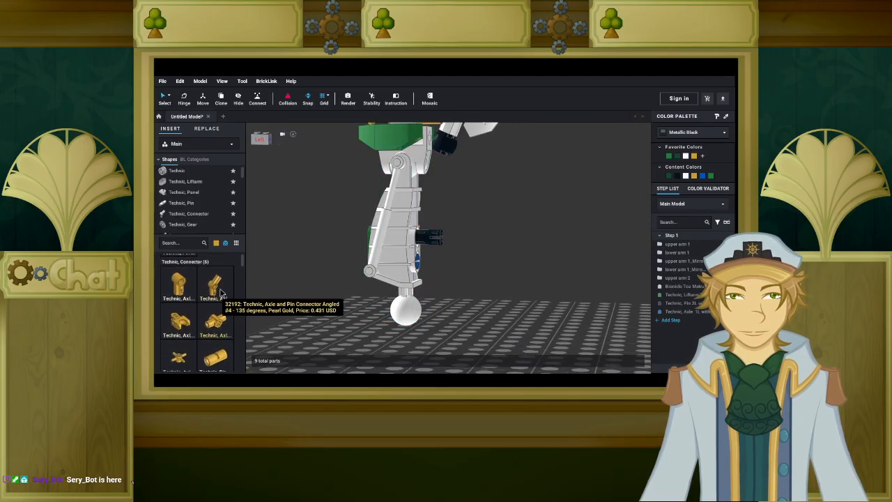
scroll(214, 294, down, 1)
scroll(214, 294, down, 1)
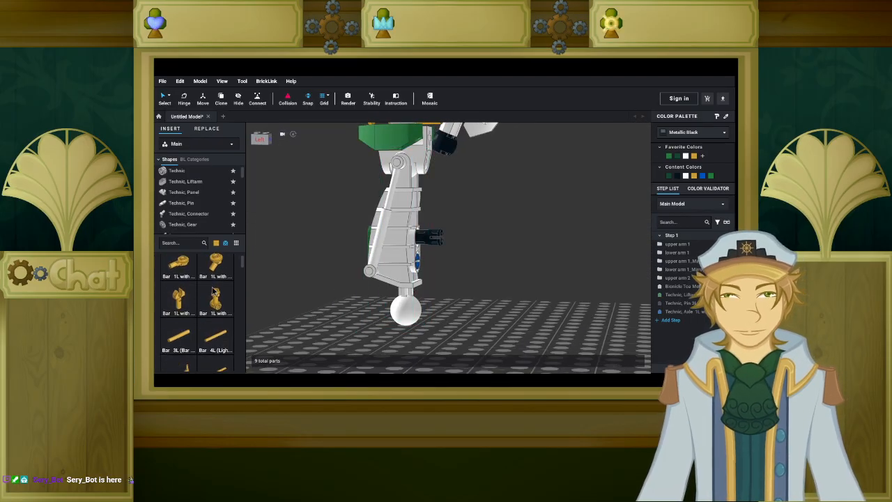
scroll(213, 293, down, 3)
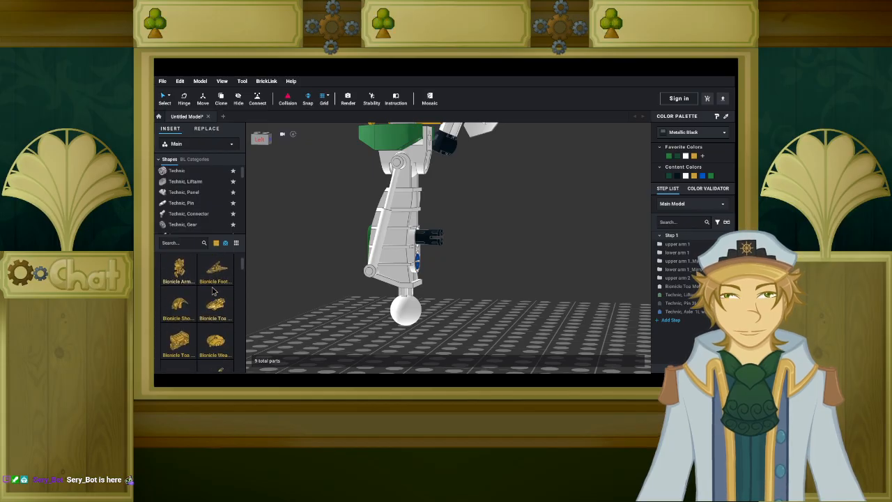
scroll(214, 293, down, 2)
mouse_move(306, 293)
right_down()
mouse_move(286, 294)
mouse_move(296, 296)
right_up()
scroll(296, 296, up, 2)
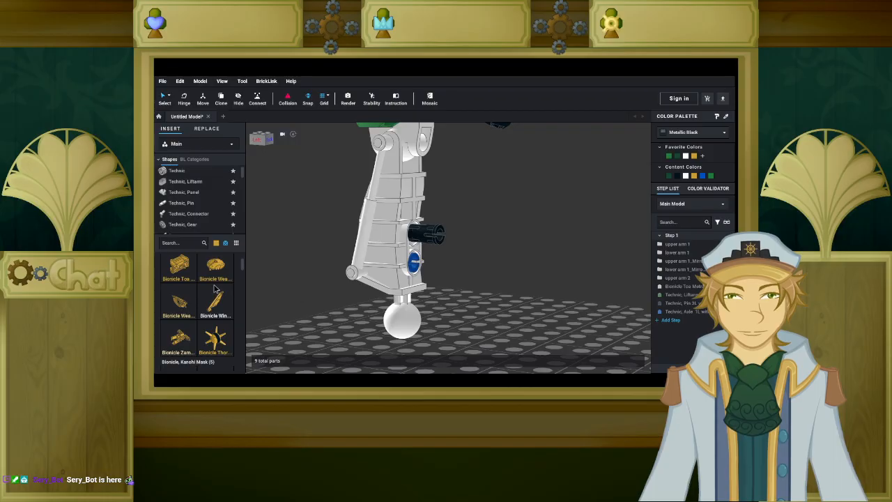
scroll(216, 288, down, 1)
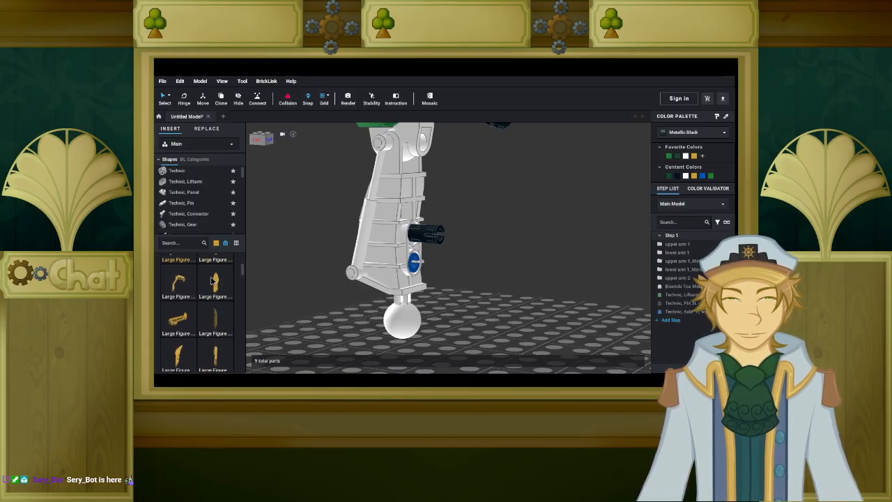
scroll(211, 279, up, 4)
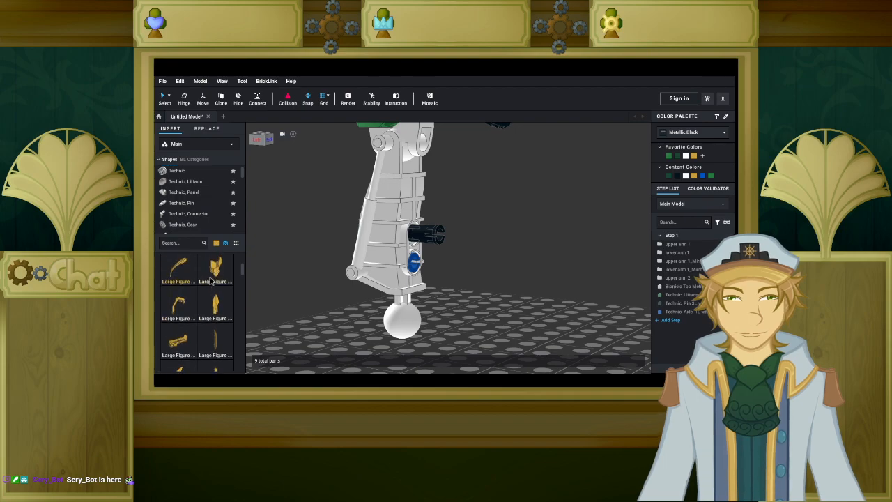
scroll(209, 292, up, 3)
scroll(198, 210, down, 3)
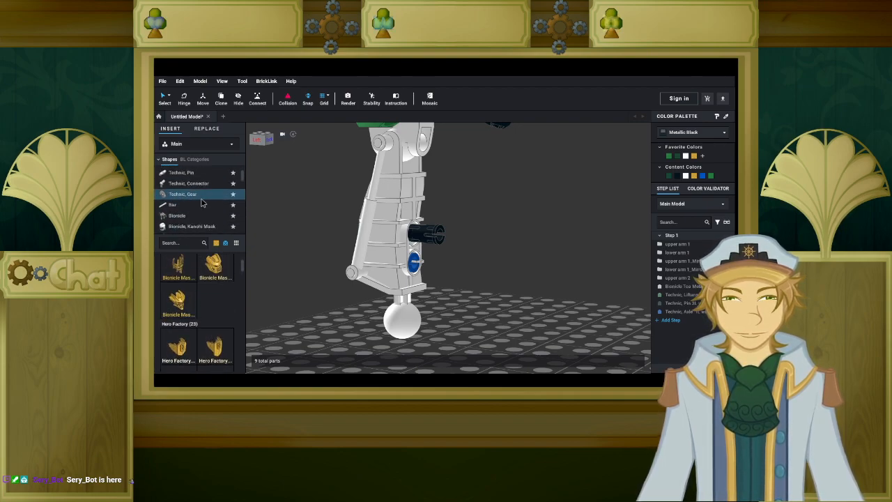
Add a pearl gold Bionicle Toa Inika Thigh Cover and turn it upright beside the white leg section.
click(199, 216)
scroll(218, 299, down, 2)
scroll(218, 304, down, 1)
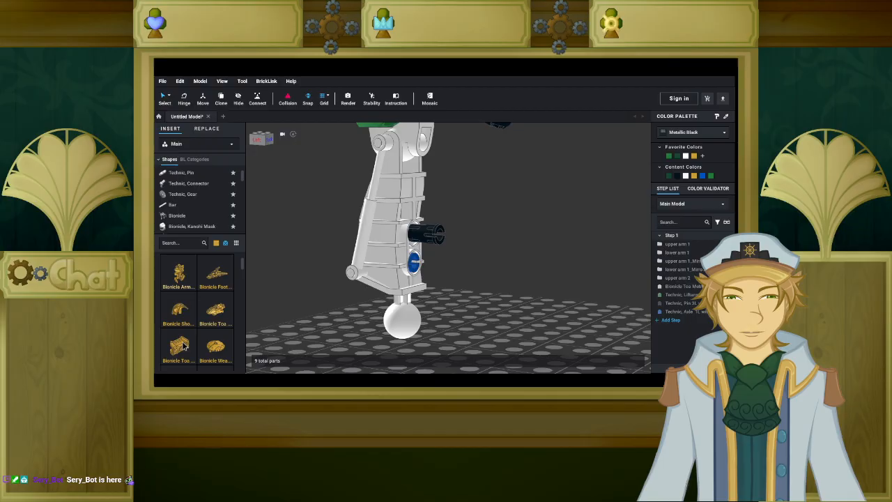
drag(245, 321, 303, 338)
mouse_move(303, 338)
right_down()
mouse_move(287, 340)
mouse_move(303, 334)
right_up()
key(Up)
key(Left)
drag(303, 334, 453, 232)
right_drag(453, 232, 489, 235)
drag(490, 236, 436, 238)
key(Up)
key(Up)
right_drag(437, 238, 445, 235)
drag(444, 235, 489, 266)
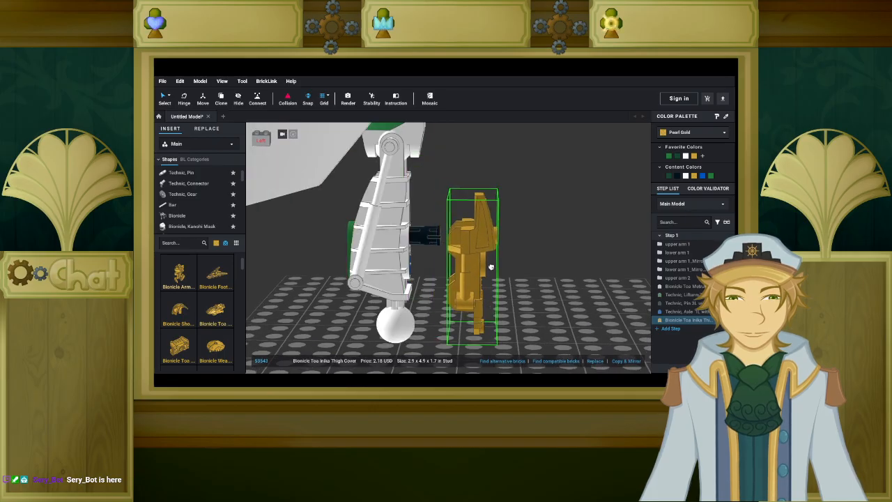
click(498, 270)
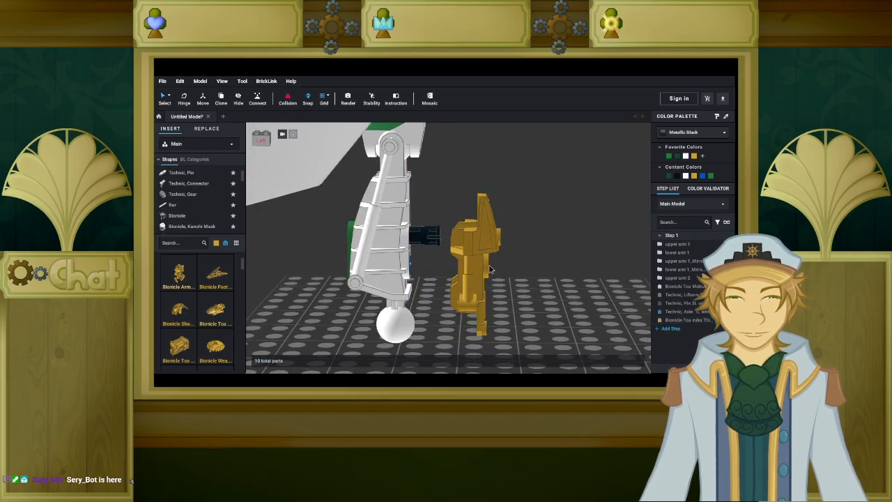
Try to connect a pin hole of the gold thigh cover to the black Technic Pin 3L on the leg.
click(256, 106)
scroll(469, 249, up, 3)
right_drag(468, 248, 456, 250)
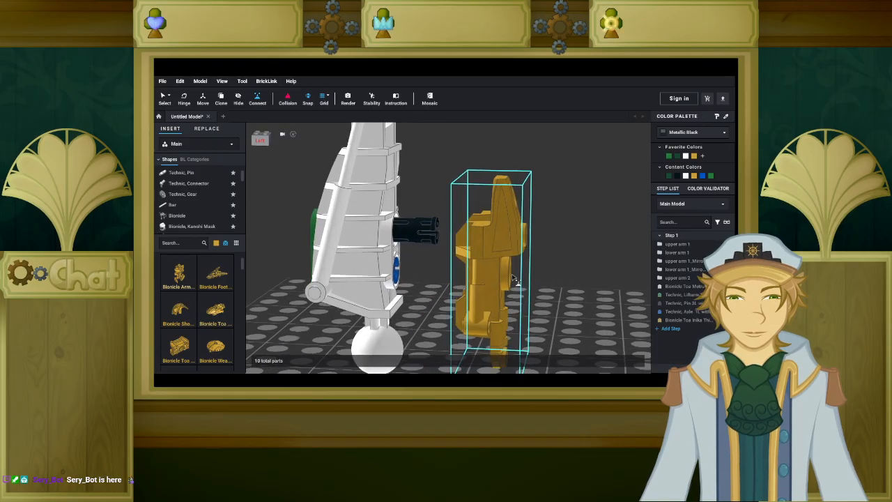
click(509, 275)
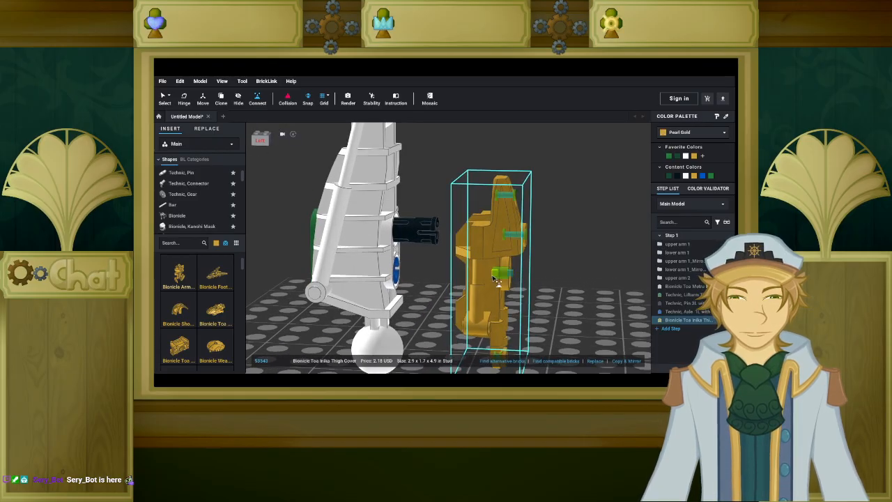
click(499, 275)
click(434, 236)
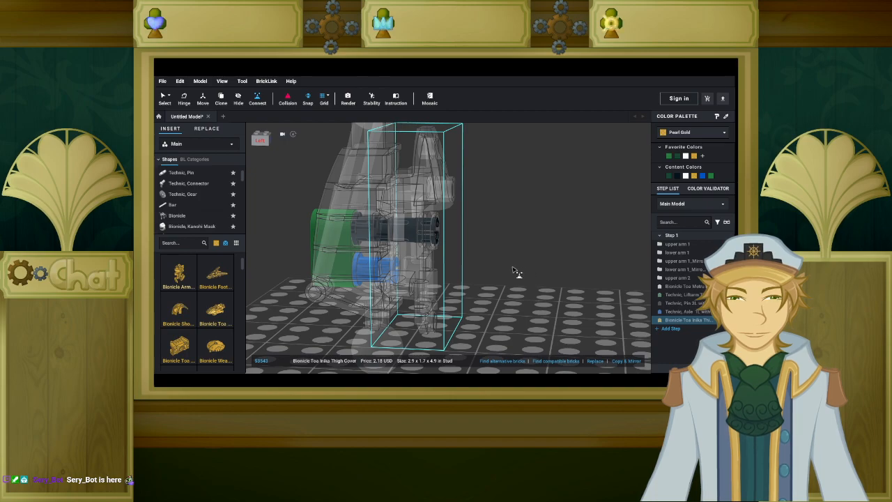
click(515, 272)
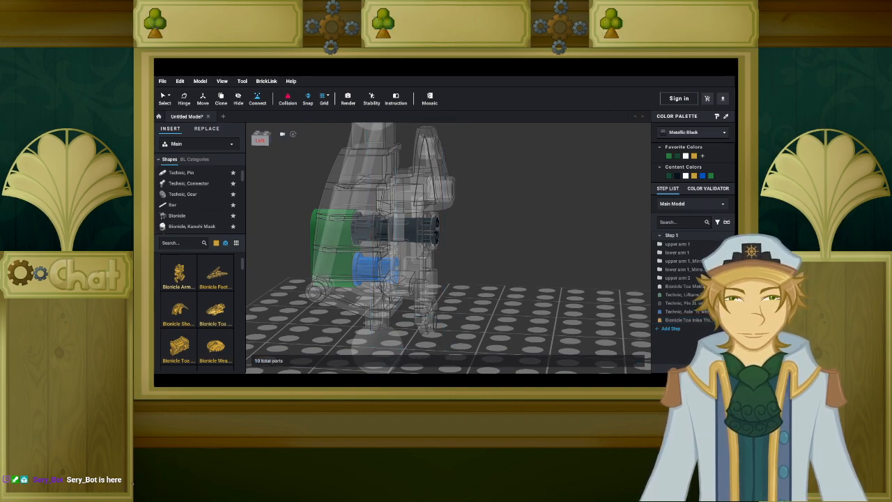
Inspect the fit of the gold thigh cover on the leg and delete it from the model.
click(161, 98)
click(411, 194)
right_drag(525, 245, 522, 235)
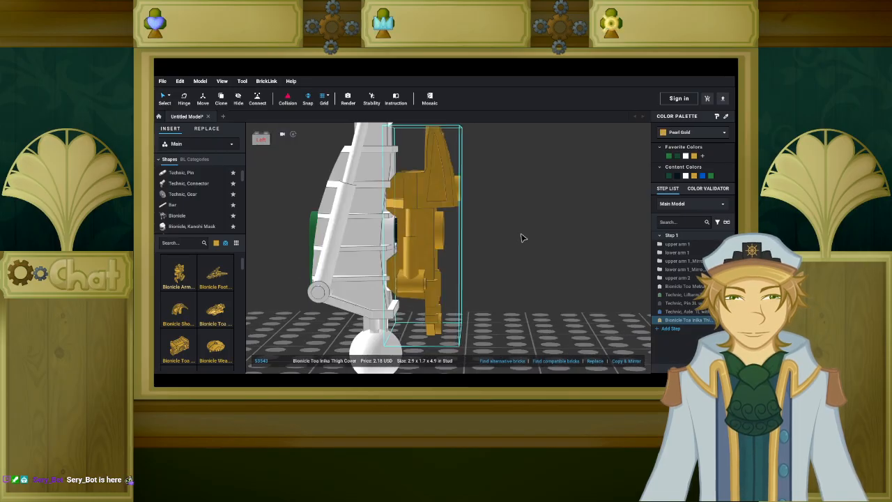
right_drag(523, 238, 450, 234)
key(Delete)
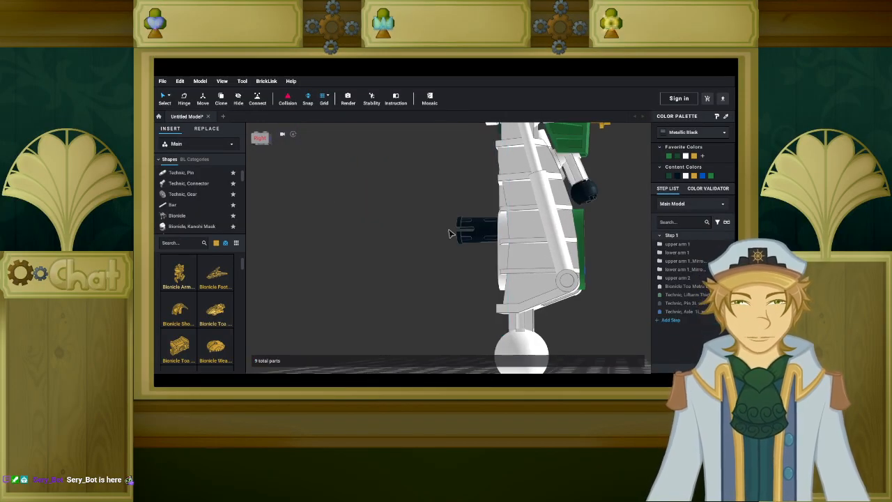
Mount a pearl gold Technic Axle and Pin Connector Angled #1 on the black Pin 3L.
click(215, 242)
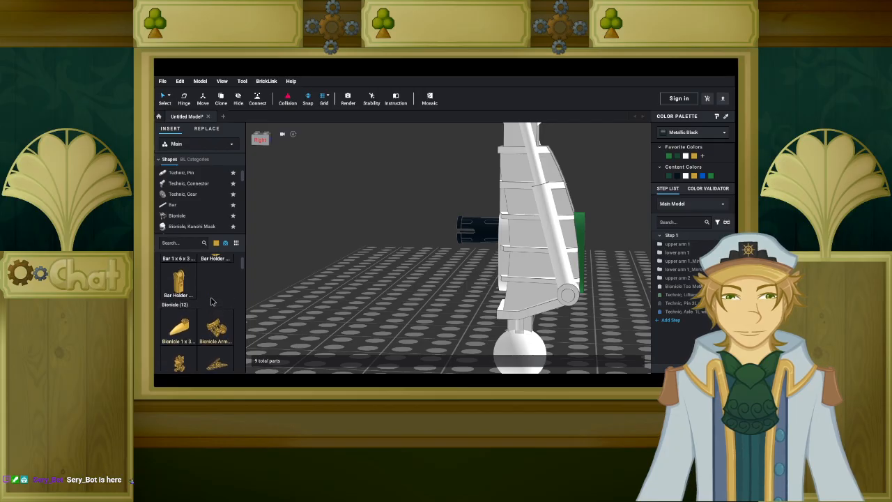
scroll(212, 301, up, 5)
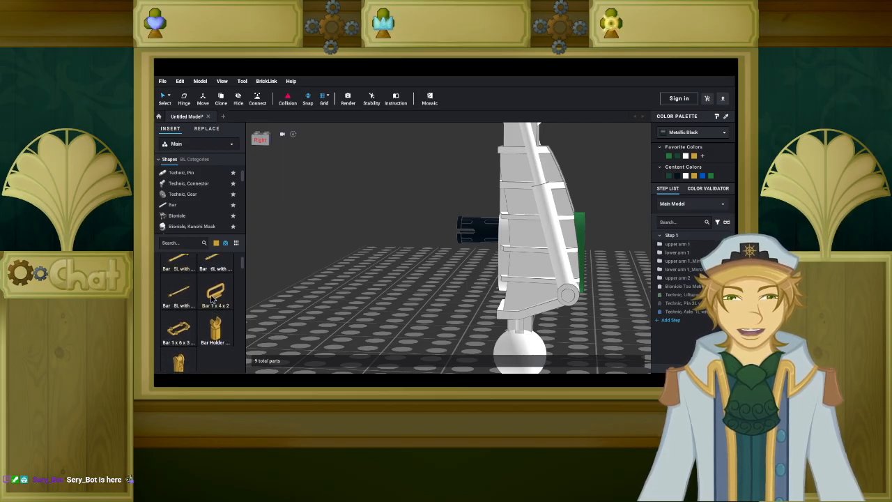
click(204, 186)
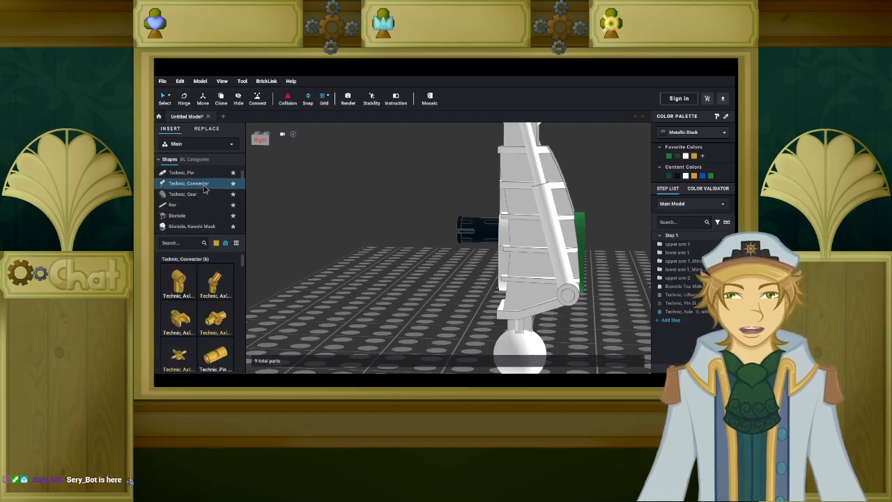
click(178, 283)
right_drag(374, 265, 407, 277)
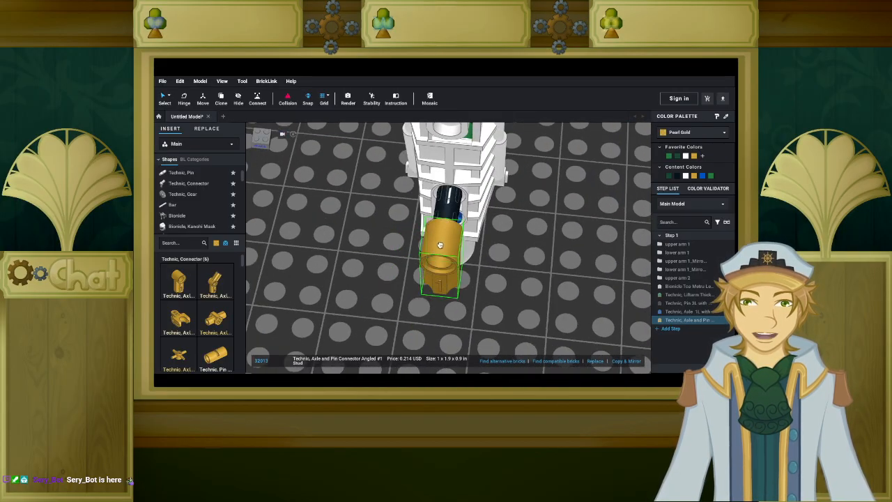
click(441, 218)
Try out two pearl gold Bionicle parts beside the angled connector and discard them.
right_drag(305, 275, 282, 255)
scroll(191, 188, down, 3)
click(183, 178)
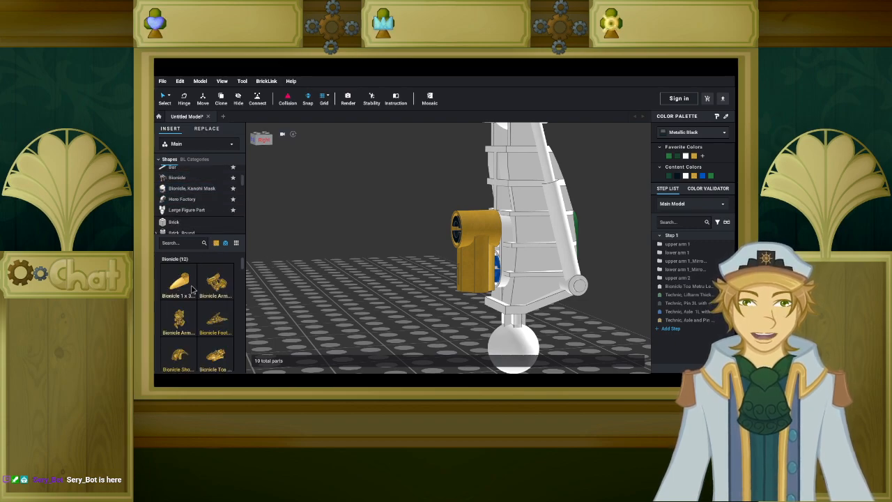
scroll(188, 297, down, 1)
drag(180, 325, 411, 273)
key(Delete)
drag(248, 337, 362, 338)
key(Delete)
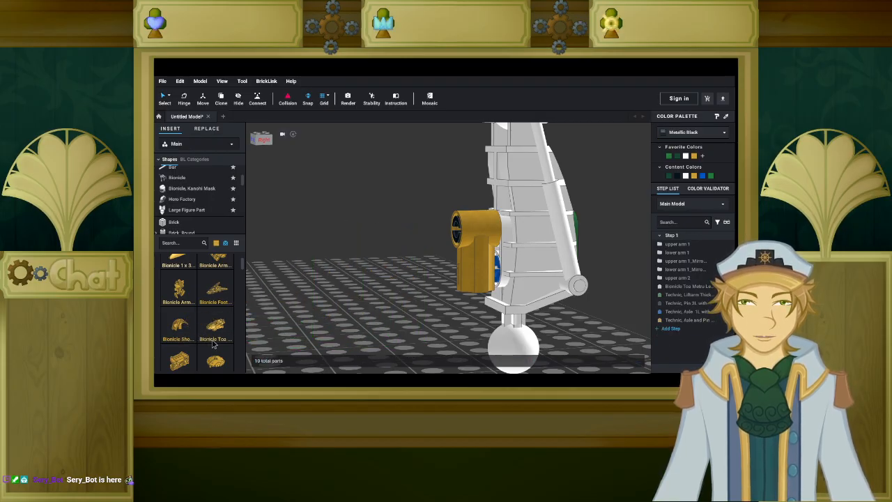
scroll(209, 317, up, 1)
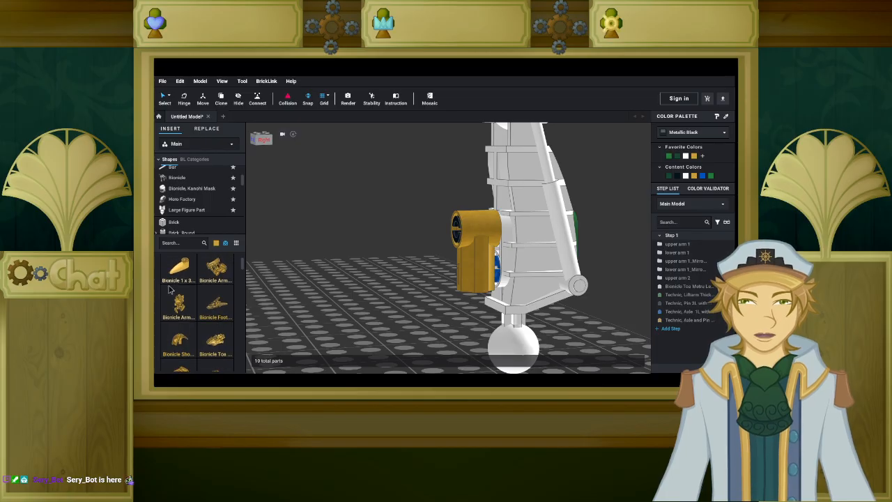
Delete the gold angled connector and the black Technic Pin 3L from the leg section.
click(460, 267)
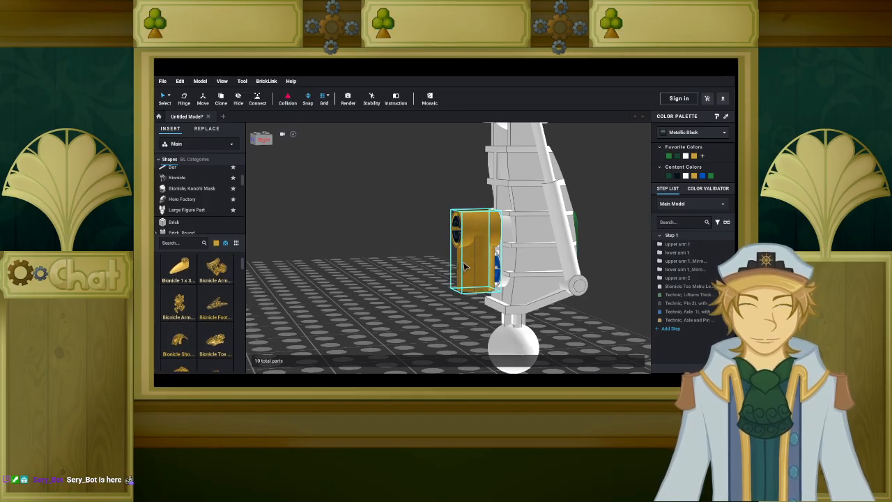
key(Delete)
click(467, 238)
key(Delete)
right_drag(465, 238, 414, 240)
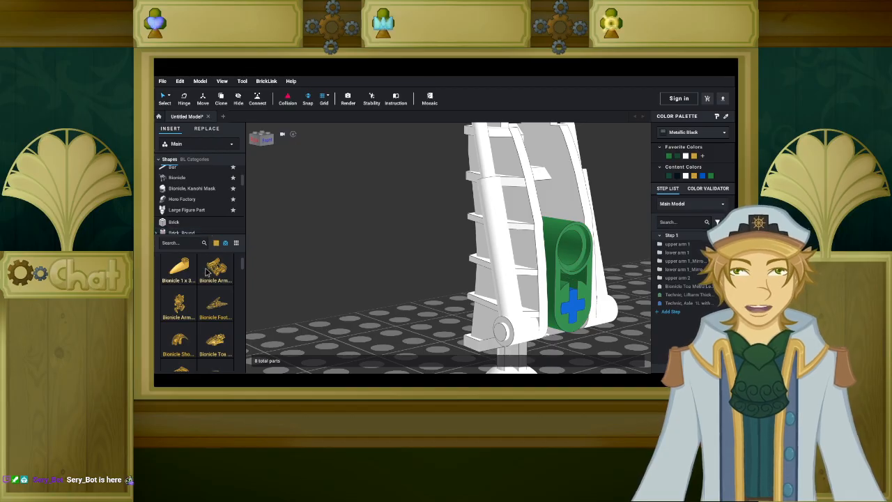
Insert a pearl gold Technic Pin 3L through the white leg section into the green liftarm's open pin hole.
scroll(206, 273, up, 2)
scroll(206, 274, down, 3)
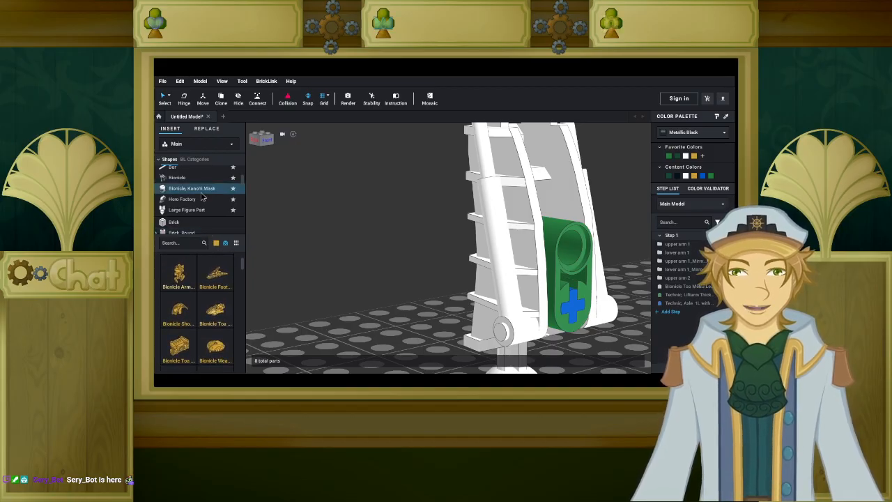
scroll(197, 183, up, 3)
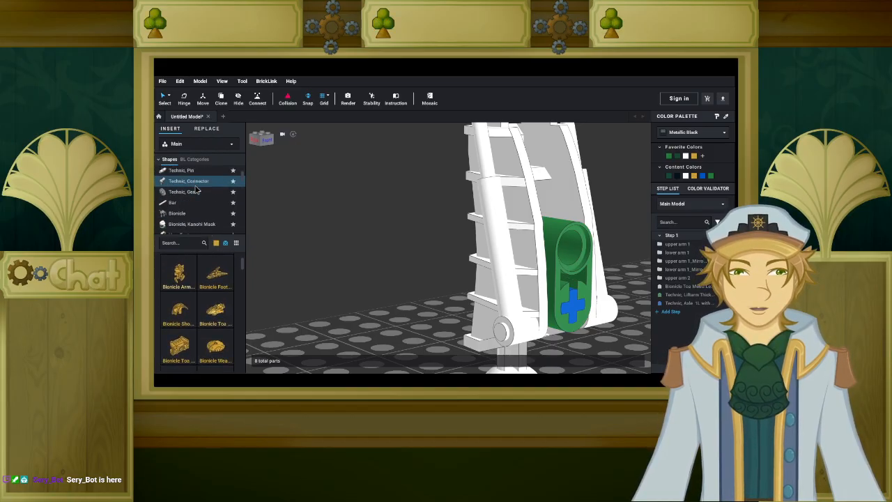
scroll(197, 195, up, 2)
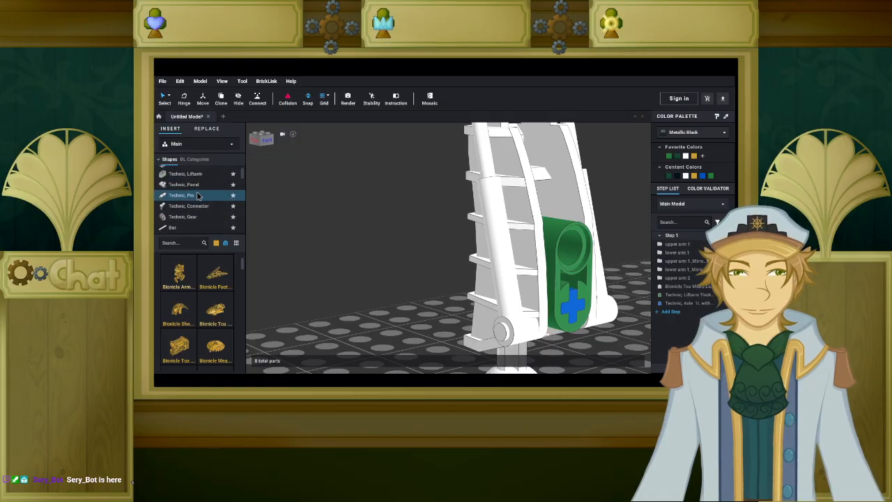
click(196, 195)
drag(179, 280, 396, 280)
right_drag(397, 280, 446, 279)
drag(418, 264, 458, 186)
right_drag(405, 222, 379, 216)
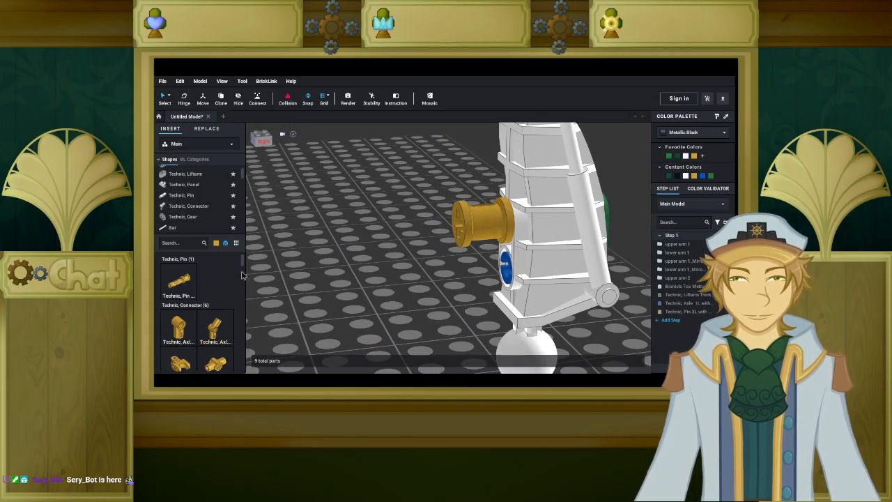
Try out a pearl gold Bionicle part beside the gold pin and discard it.
scroll(200, 212, down, 2)
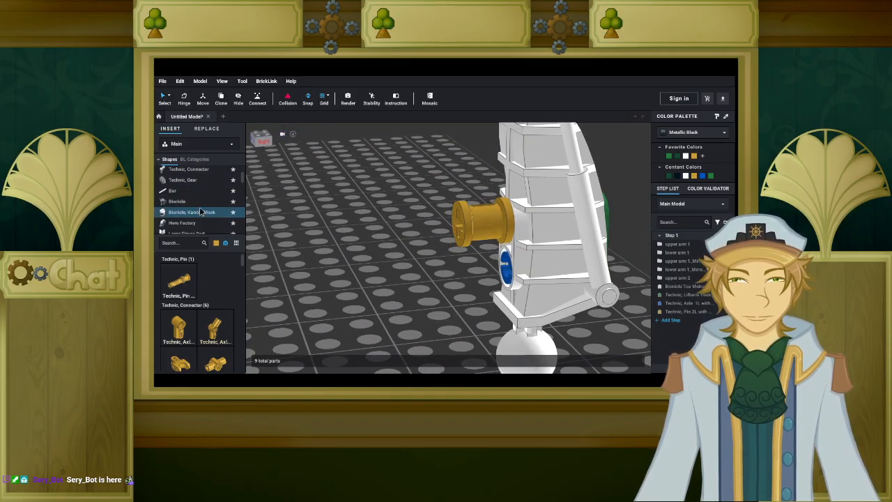
click(199, 211)
scroll(205, 275, down, 5)
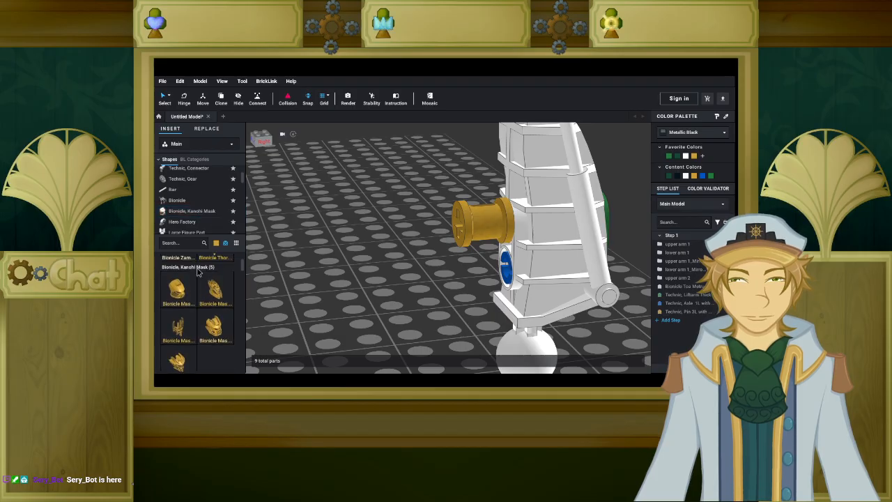
scroll(195, 314, up, 2)
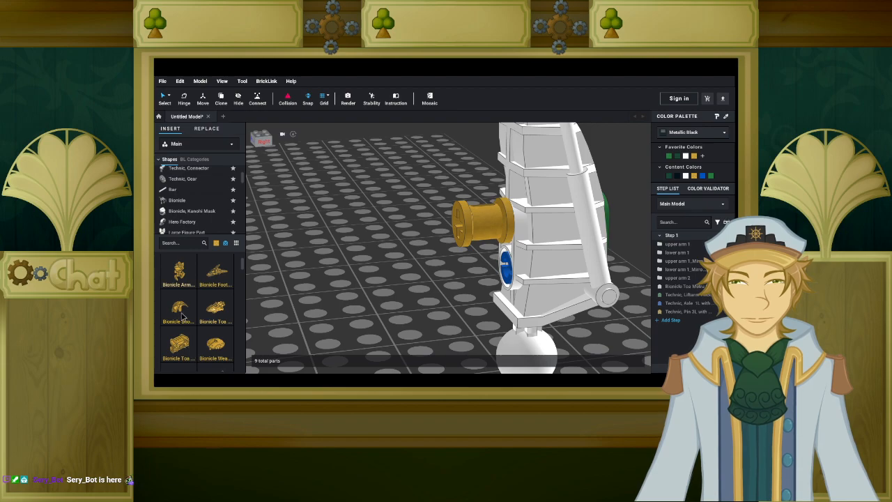
drag(234, 304, 352, 285)
right_drag(352, 285, 409, 250)
drag(409, 249, 240, 282)
Mount a pearl gold Bionicle Armor Small on the gold Pin 3L in front of the white leg section.
scroll(209, 300, up, 2)
drag(225, 319, 509, 215)
mouse_move(450, 231)
right_down()
mouse_move(436, 223)
mouse_move(448, 219)
mouse_move(441, 225)
right_up()
scroll(446, 222, down, 5)
scroll(441, 225, up, 2)
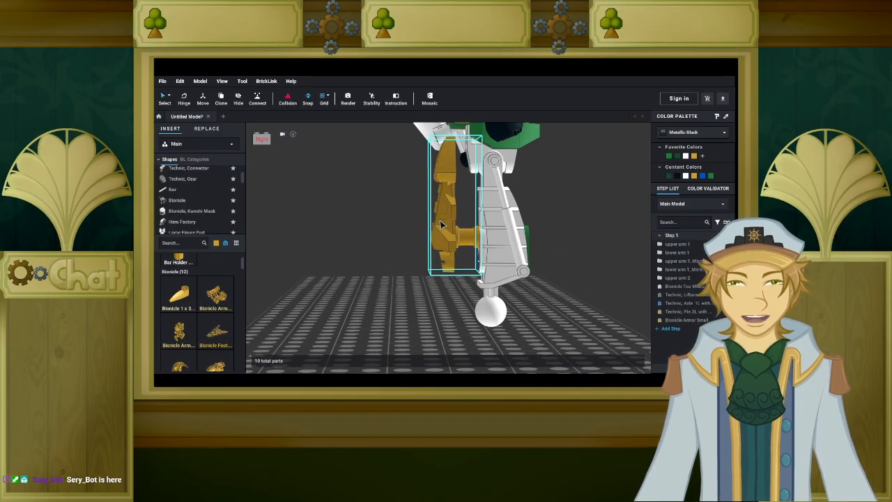
Add a black Tire 14mm D. x 9mm Smooth Small Wide Slick between the gold armor and the white leg section.
click(216, 243)
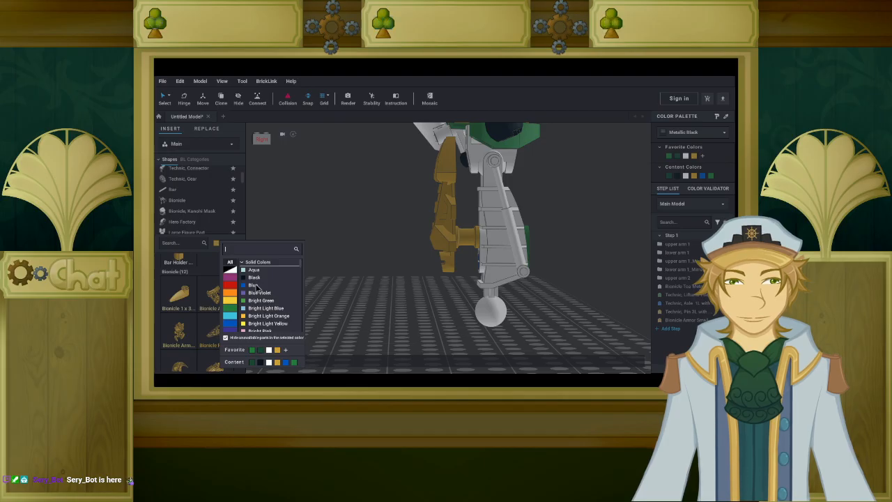
click(255, 279)
scroll(195, 191, up, 5)
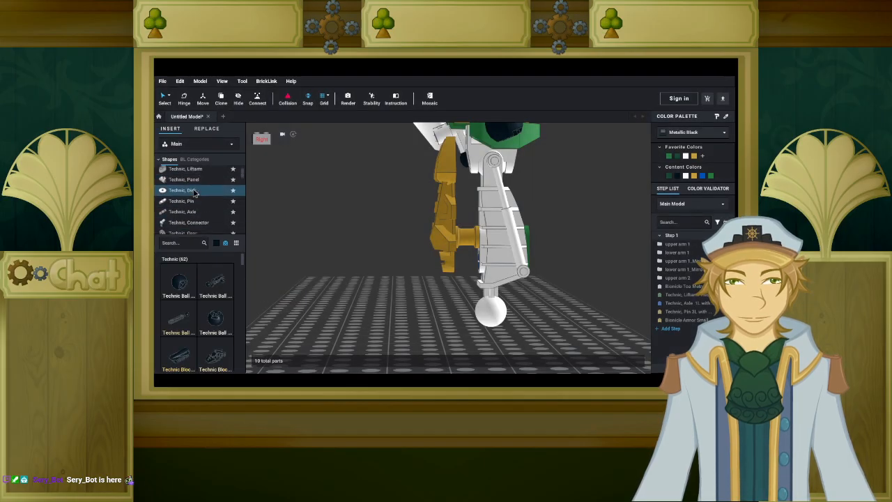
scroll(196, 202, down, 10)
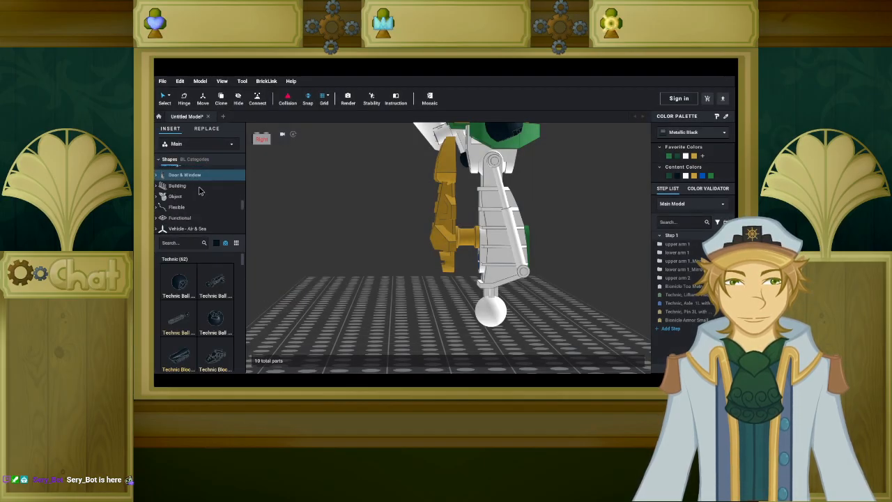
scroll(194, 225, down, 2)
click(181, 220)
scroll(194, 296, down, 5)
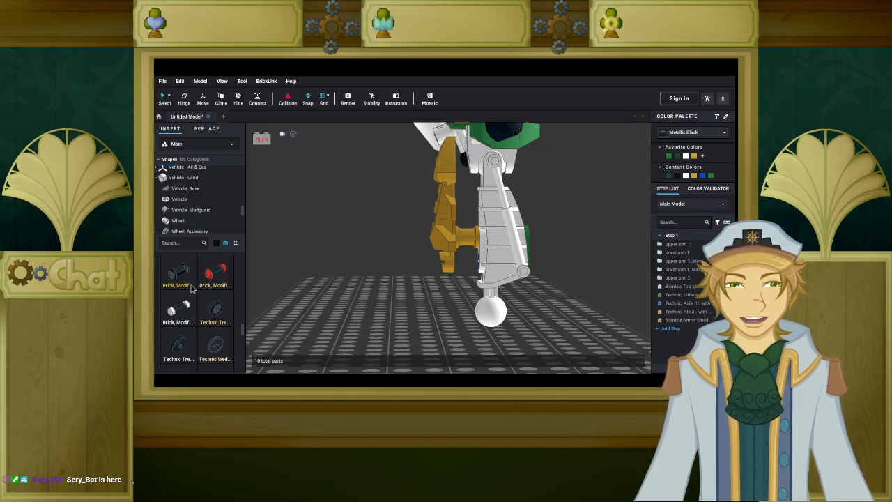
scroll(197, 296, down, 2)
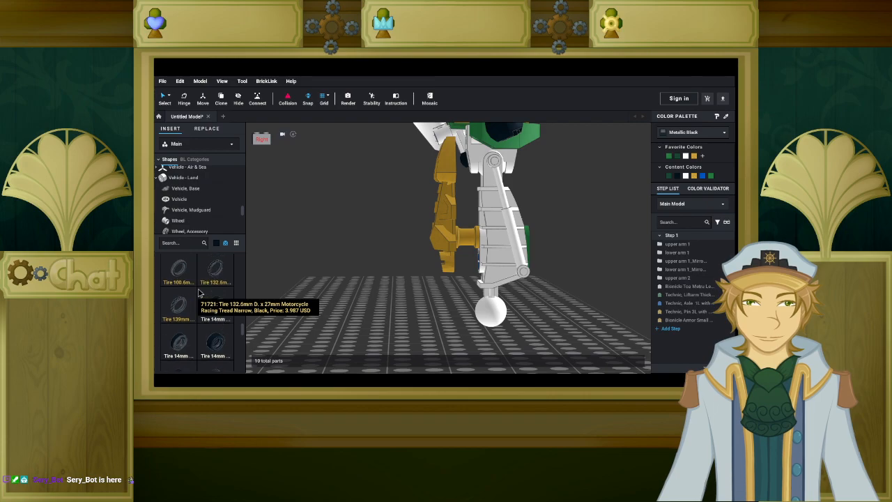
drag(224, 319, 478, 242)
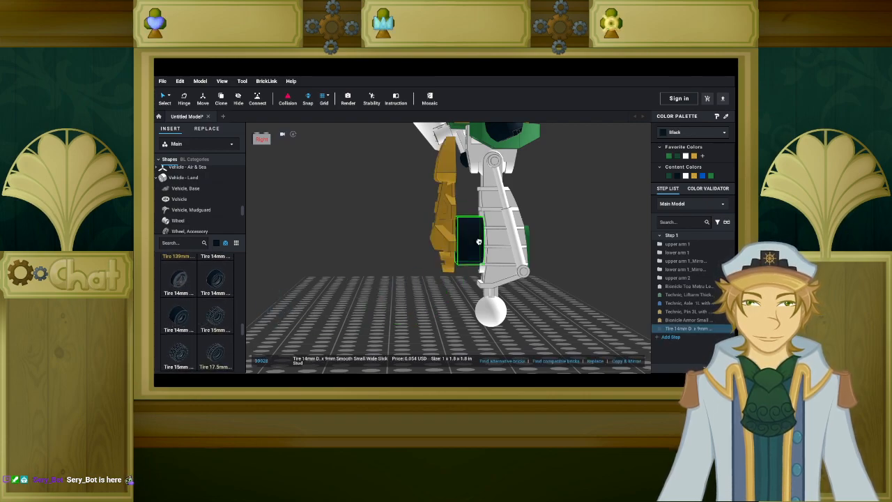
Rotate the black tire and fit it onto the gold Pin 3L between the armor and the white leg section.
right_drag(479, 241, 453, 310)
key(a)
key(a)
key(a)
scroll(453, 299, up, 2)
scroll(468, 299, down, 5)
click(464, 288)
drag(457, 246, 531, 251)
right_drag(484, 300, 513, 301)
click(456, 264)
click(492, 295)
drag(600, 320, 421, 215)
click(309, 213)
Group the six lower limb parts, from the white leg section through the black tire, into a submodel named "lower arm 2".
right_drag(308, 213, 363, 224)
scroll(340, 219, down, 8)
scroll(364, 221, down, 3)
scroll(368, 221, up, 2)
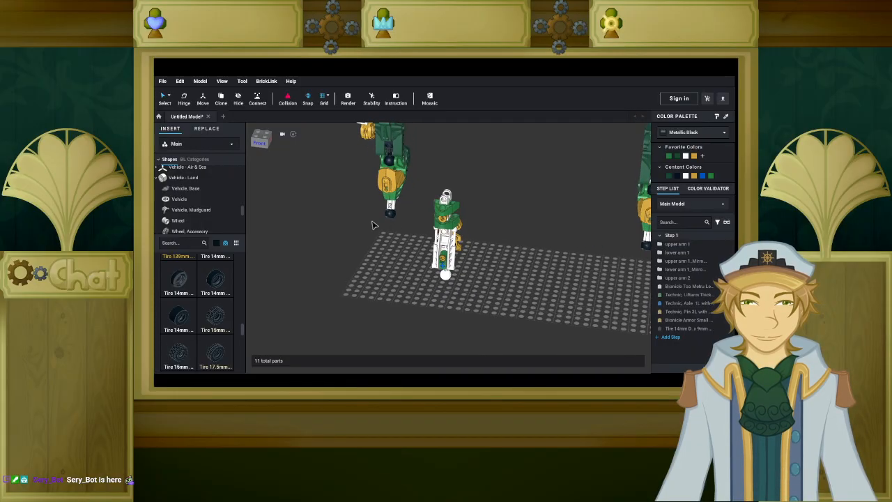
click(697, 288)
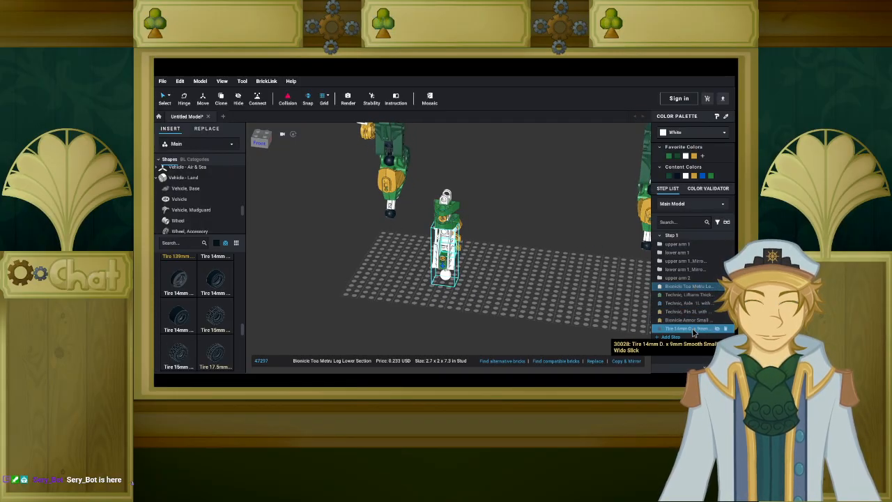
click(694, 330)
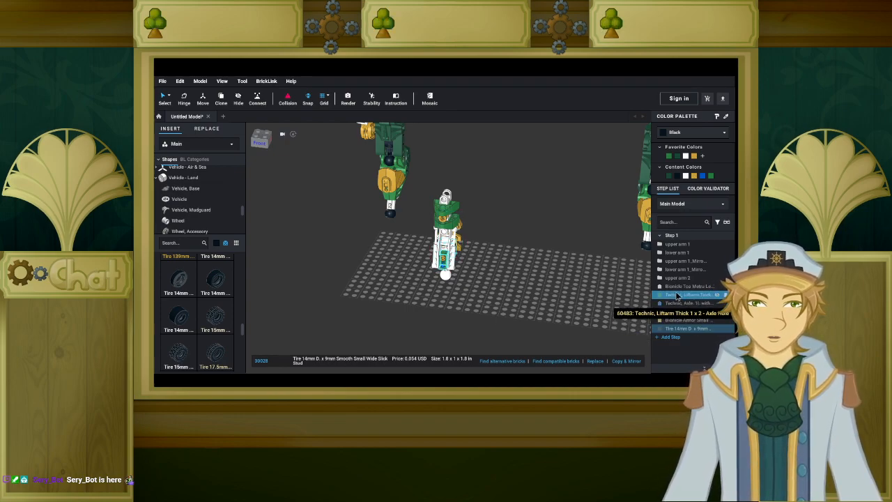
shift+click(685, 287)
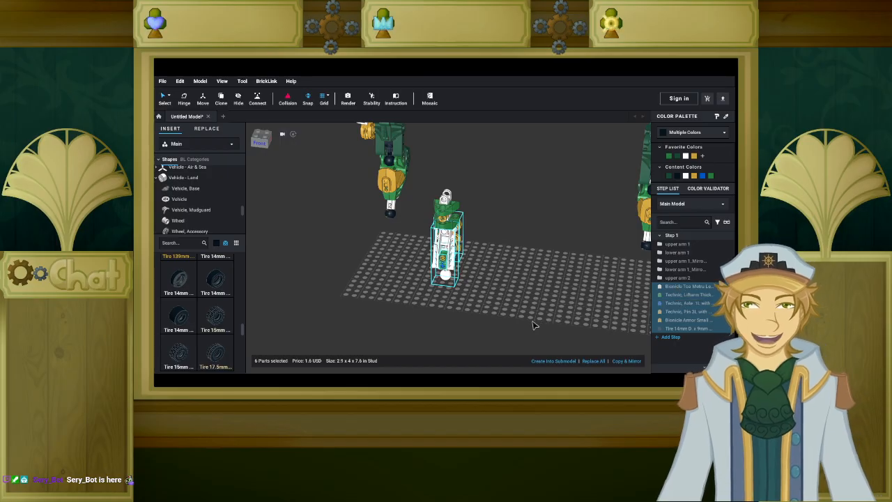
click(567, 362)
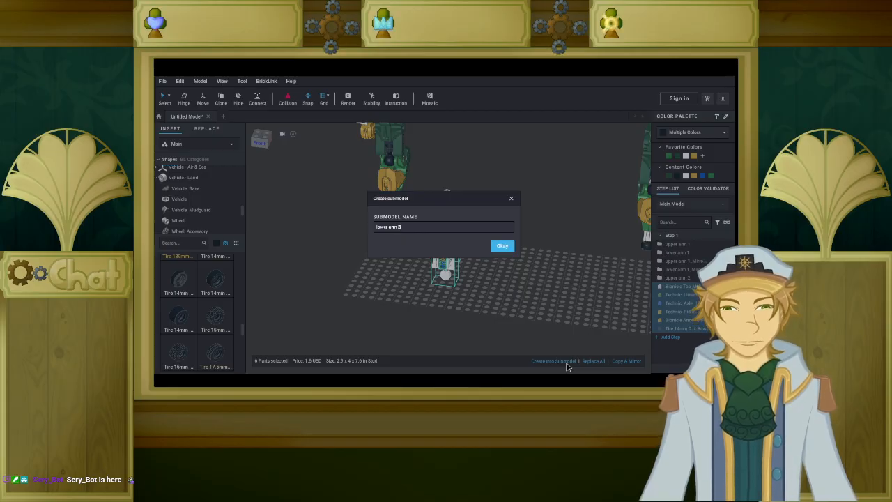
click(502, 245)
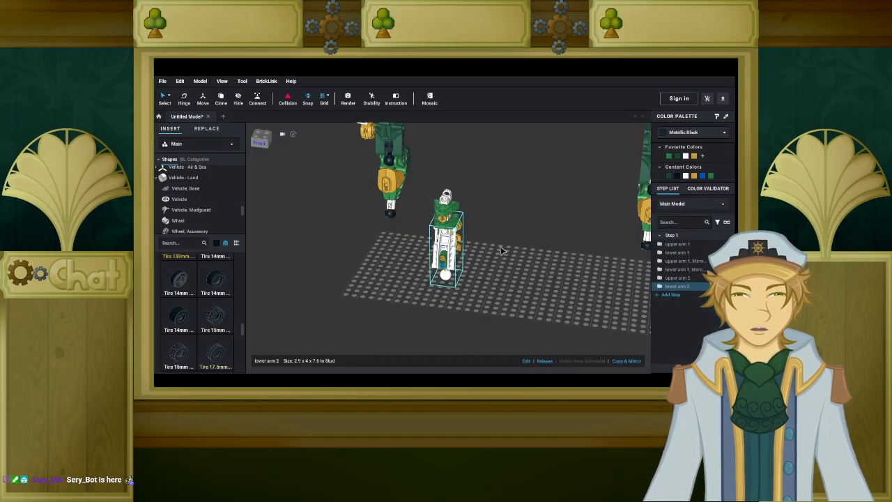
Copy submodels "upper arm 2" and "lower arm 2" together and place the duplicate limb on the opposite side of the baseplate.
key(ctrl+v)
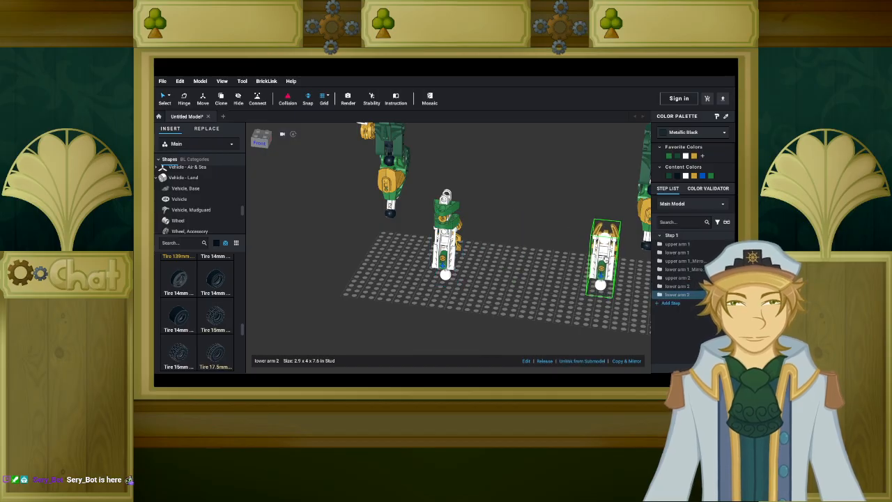
key(Escape)
click(450, 254)
ctrl+click(446, 228)
key(ctrl+c)
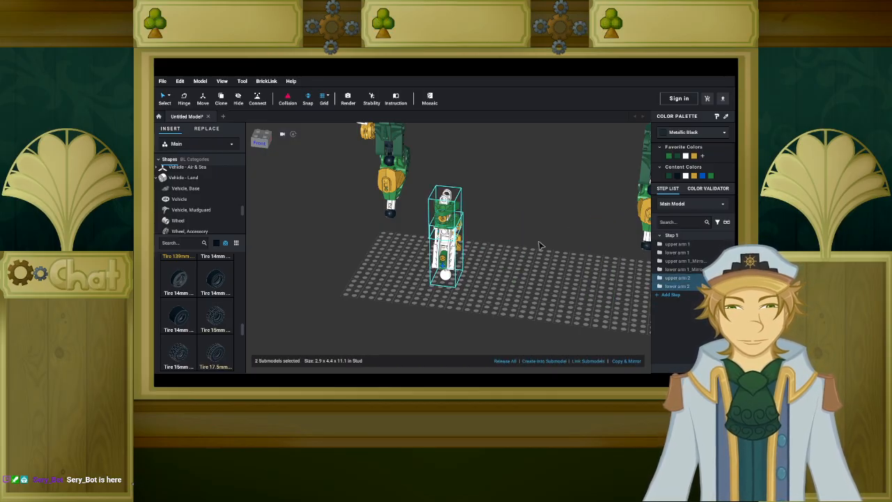
key(ctrl+v)
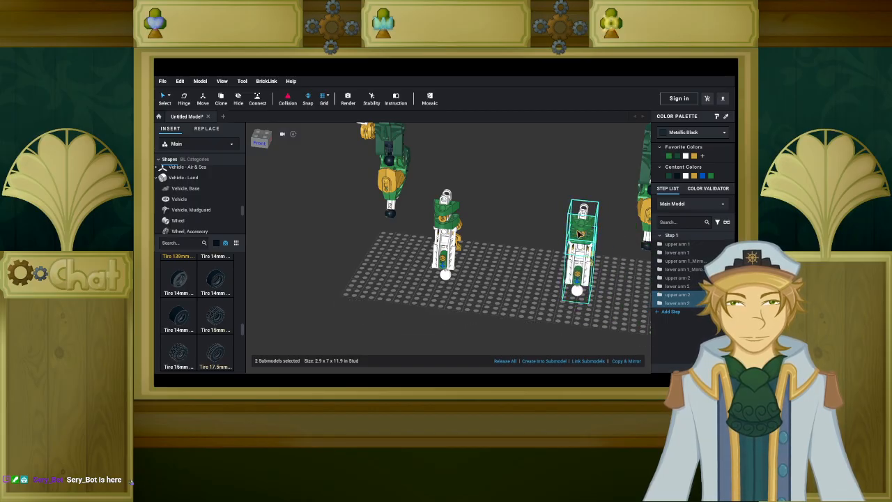
click(582, 230)
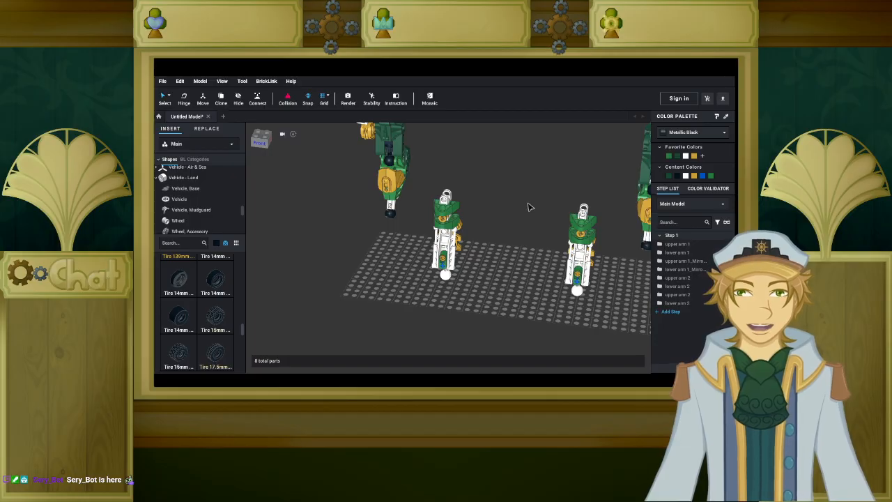
Delete the mirrored upper and lower arm 1 submodels from the far side of the model.
scroll(517, 237, up, 2)
right_drag(516, 220, 498, 213)
middle_drag(482, 198, 499, 226)
right_drag(499, 226, 485, 223)
middle_drag(485, 219, 486, 245)
scroll(488, 244, up, 2)
right_drag(488, 241, 518, 241)
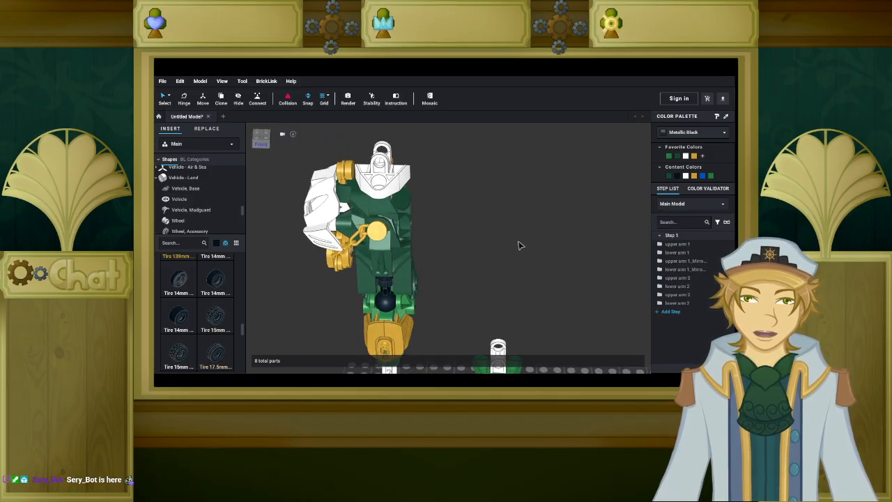
scroll(519, 246, down, 5)
middle_drag(519, 245, 454, 223)
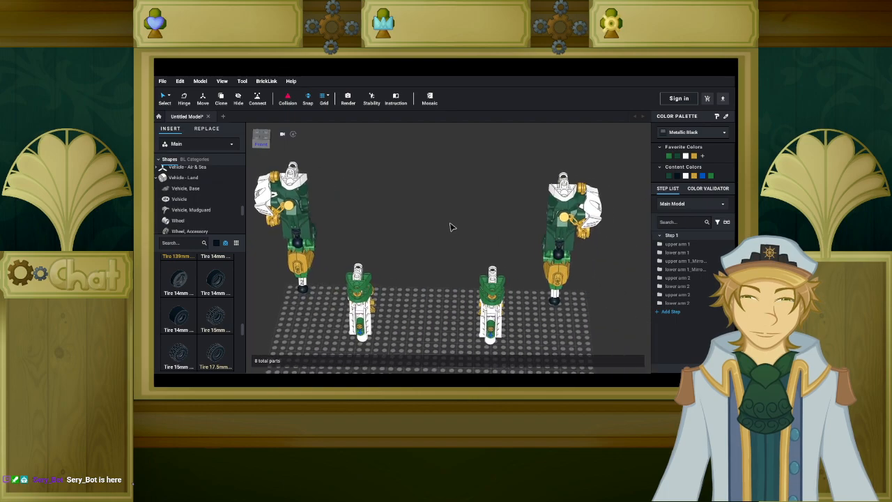
click(586, 220)
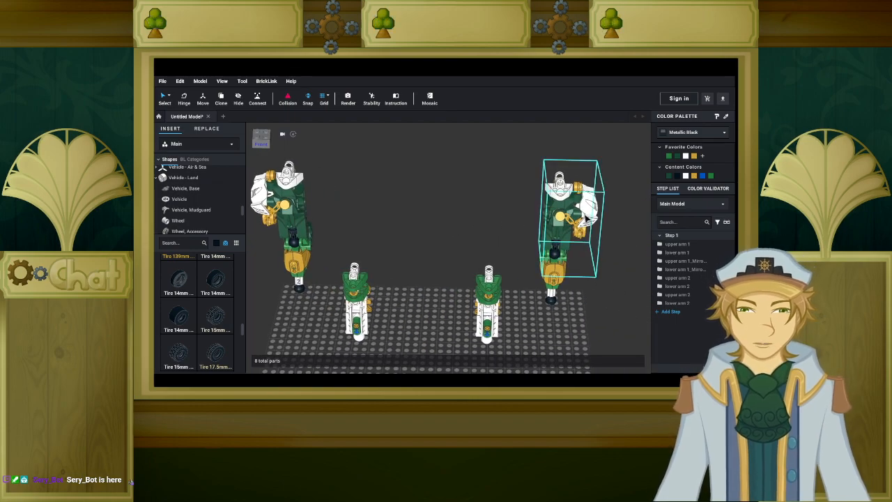
key(Delete)
click(564, 261)
key(Delete)
middle_drag(462, 225, 551, 222)
click(402, 219)
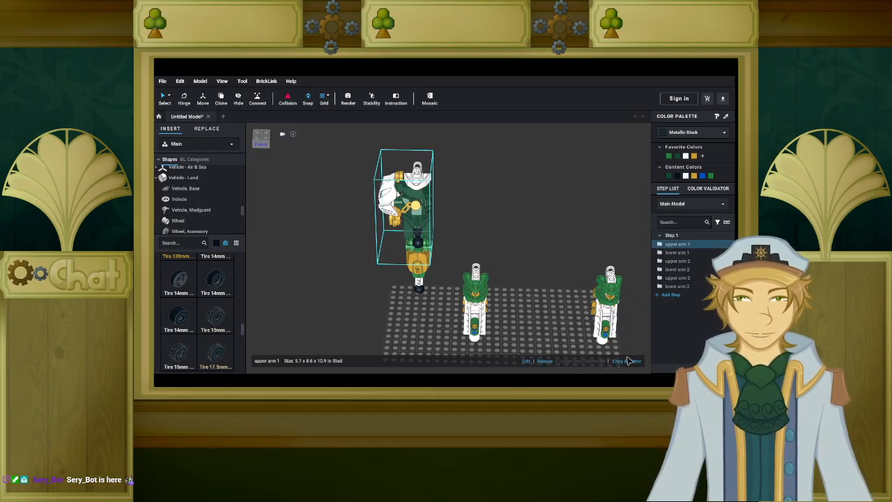
click(625, 365)
key(Delete)
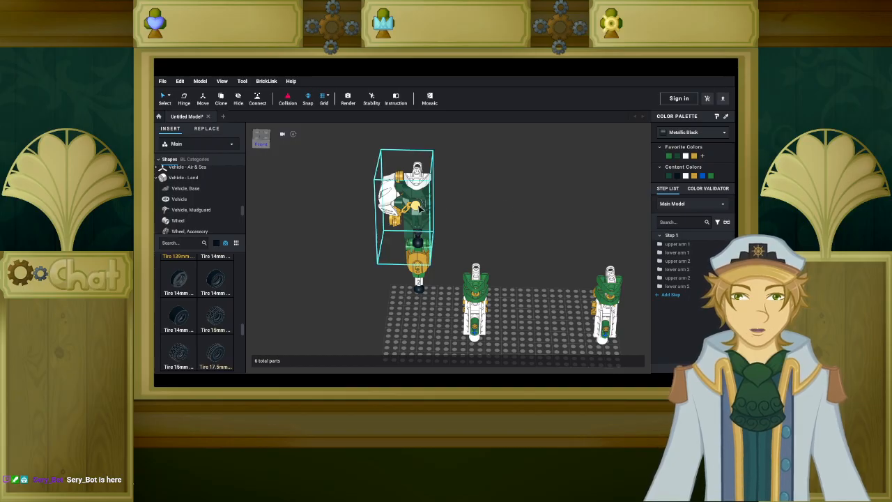
Open submodel "upper arm 1" for editing and view its front and inner side.
click(688, 204)
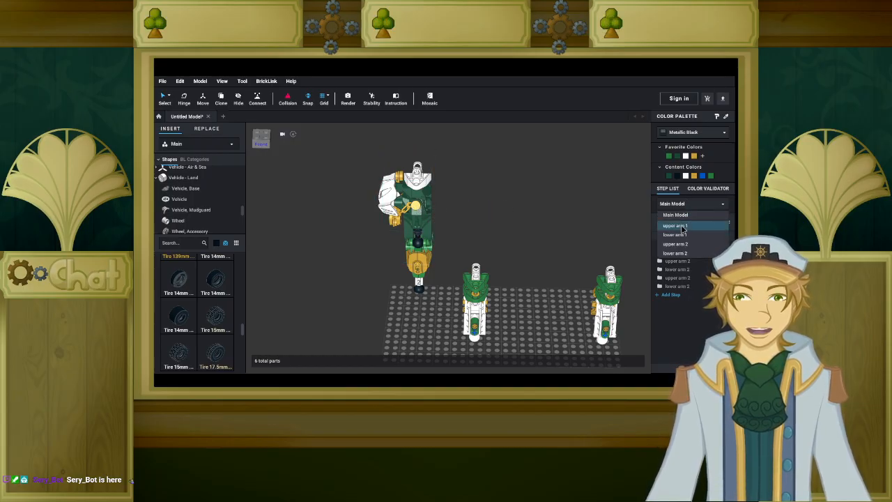
click(682, 226)
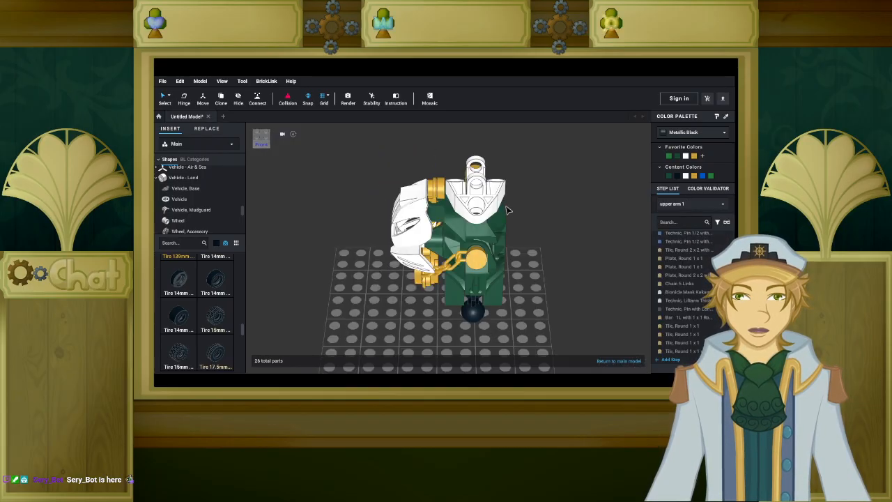
scroll(550, 195, up, 2)
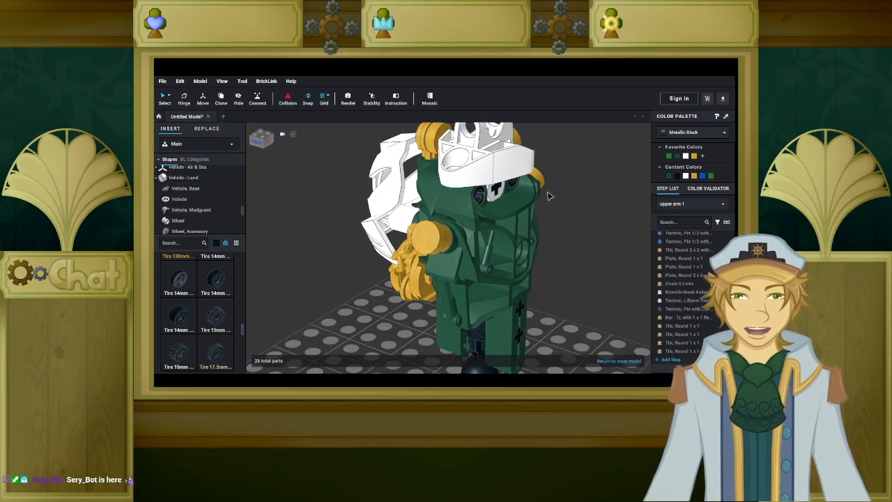
middle_drag(550, 196, 502, 190)
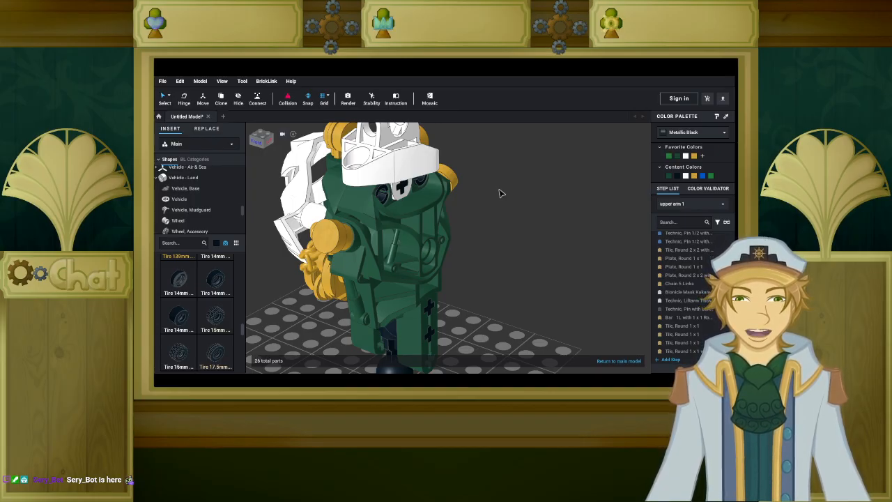
right_drag(494, 238, 509, 248)
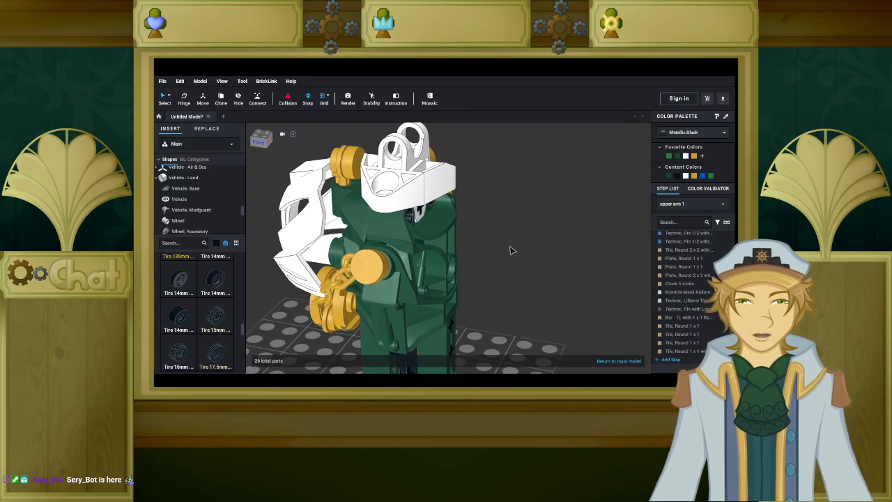
Delete the top white armor, white 2 x 3 axle connector, the green piece beneath, its black pin and the loose gold round part.
click(439, 191)
key(Delete)
click(415, 198)
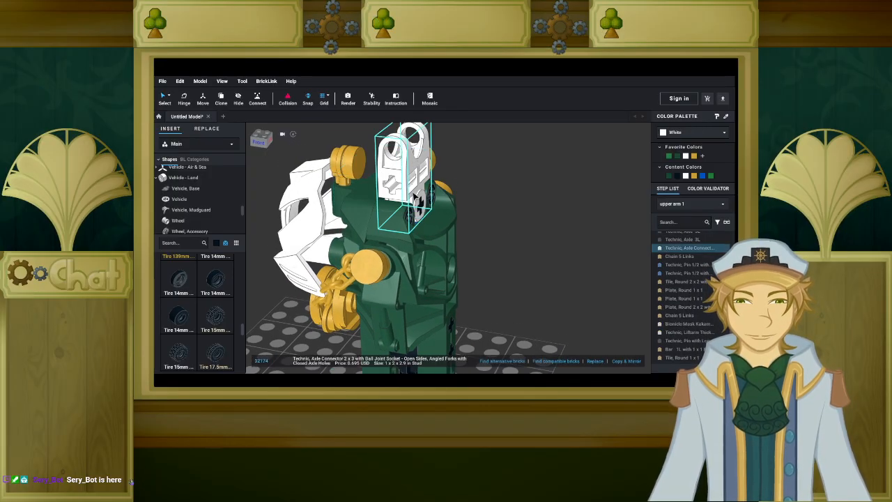
key(Delete)
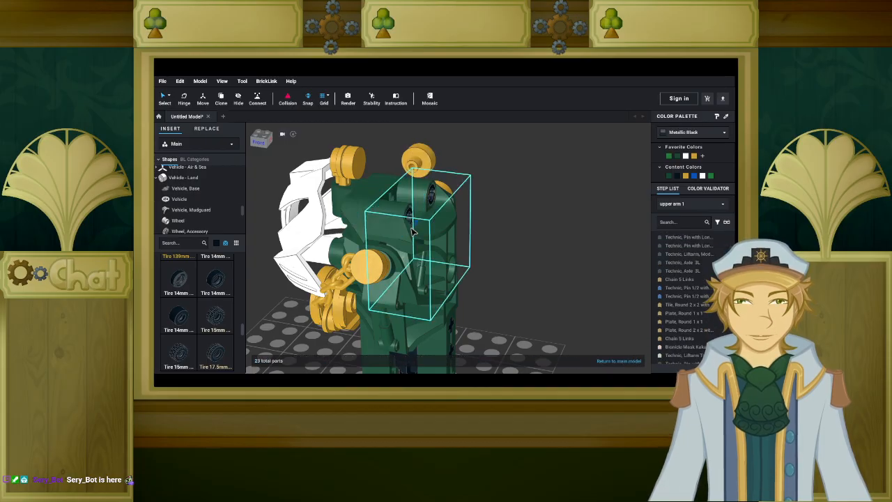
click(437, 249)
key(Delete)
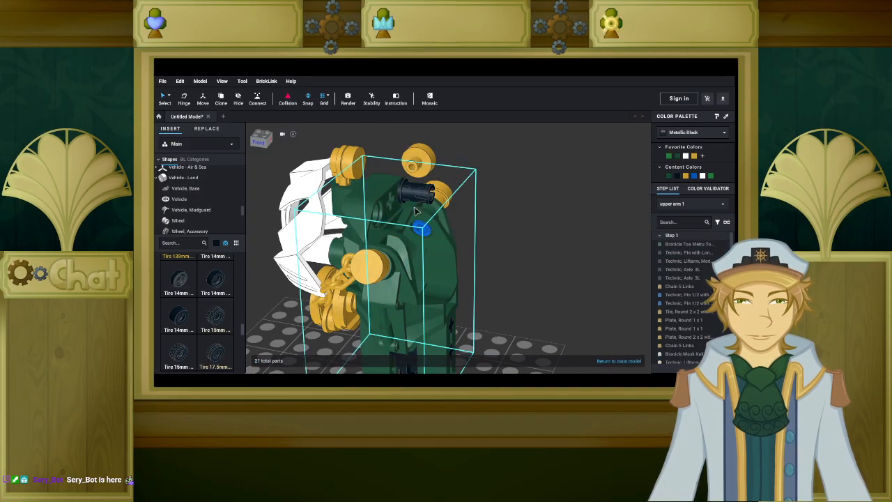
click(419, 201)
key(Delete)
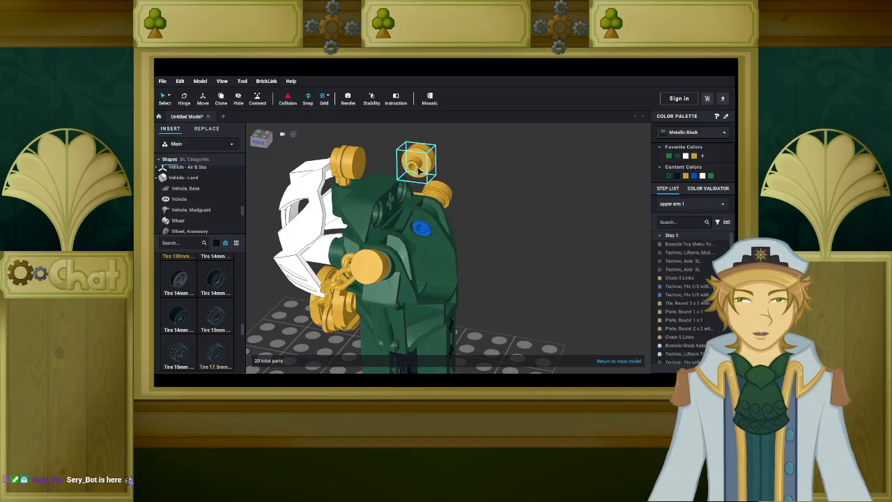
click(418, 169)
key(Delete)
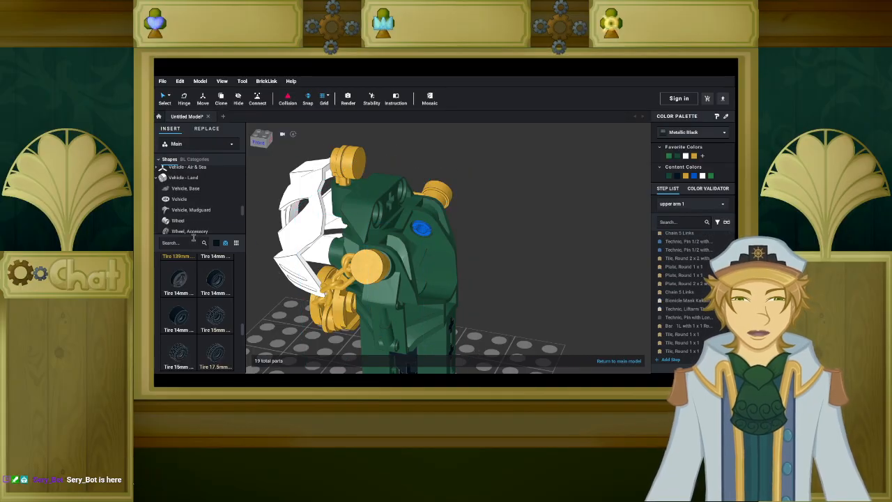
Attach a black Technic Rotation Joint Ball Loop with 2 Perpendicular Pins to one side of the upper arm's top.
scroll(197, 203, up, 10)
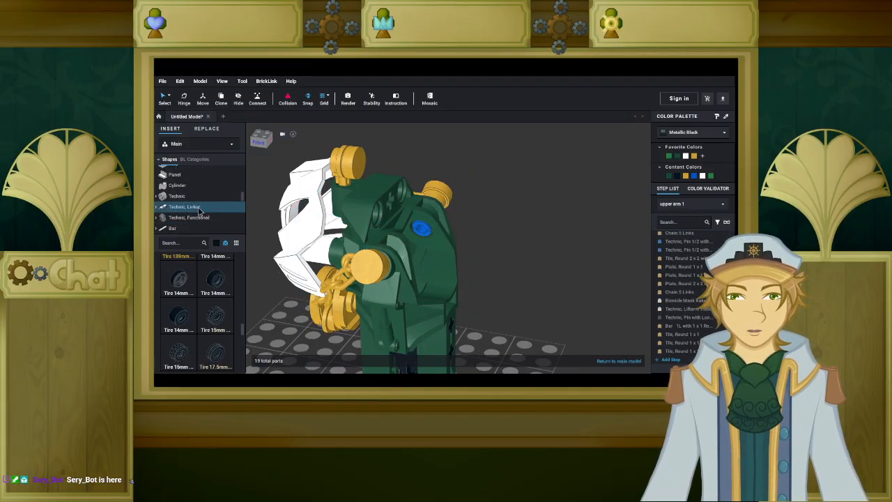
scroll(199, 211, up, 6)
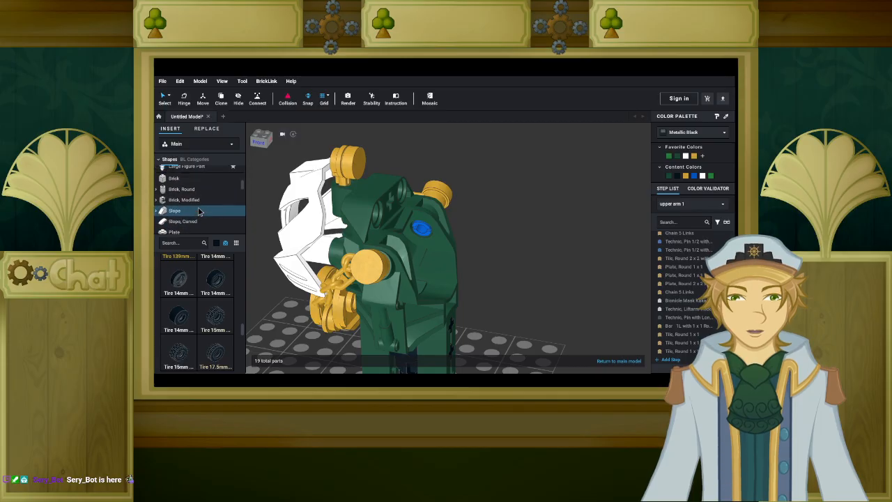
scroll(199, 211, down, 10)
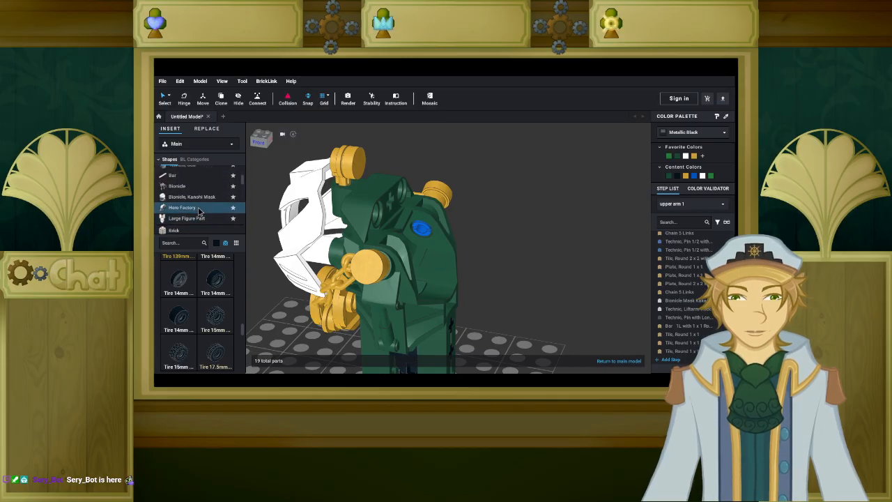
scroll(199, 211, up, 5)
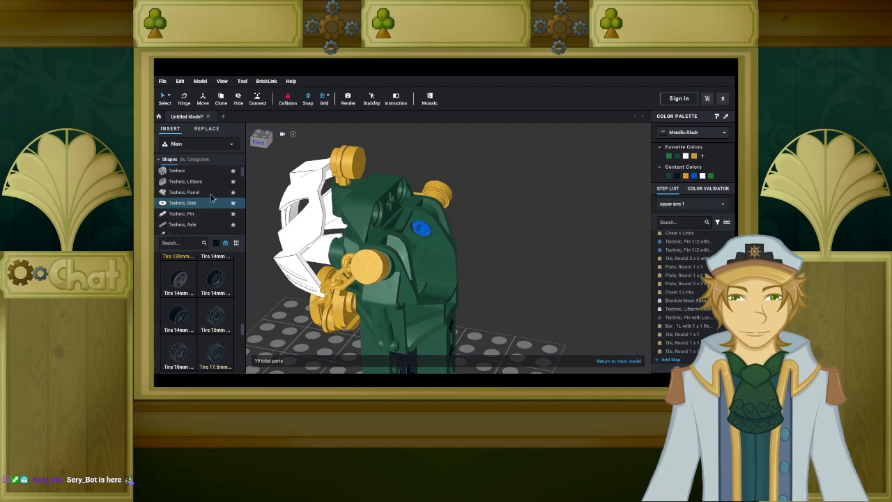
click(212, 176)
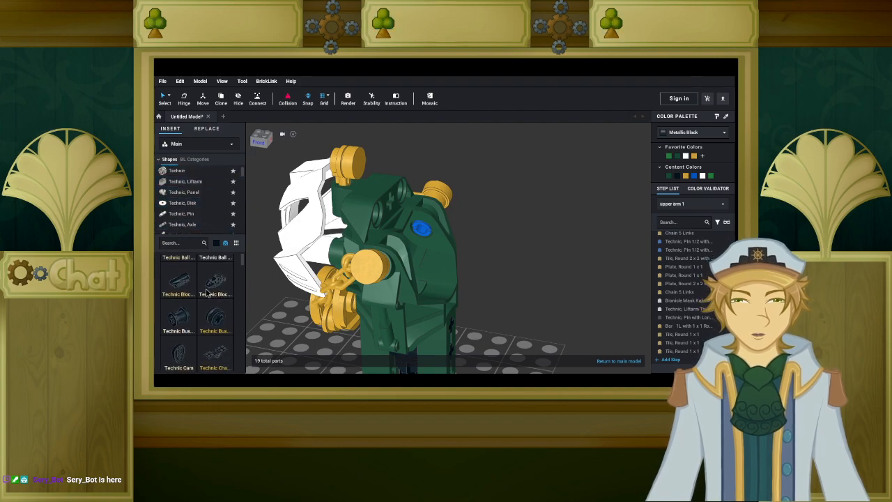
scroll(207, 292, down, 5)
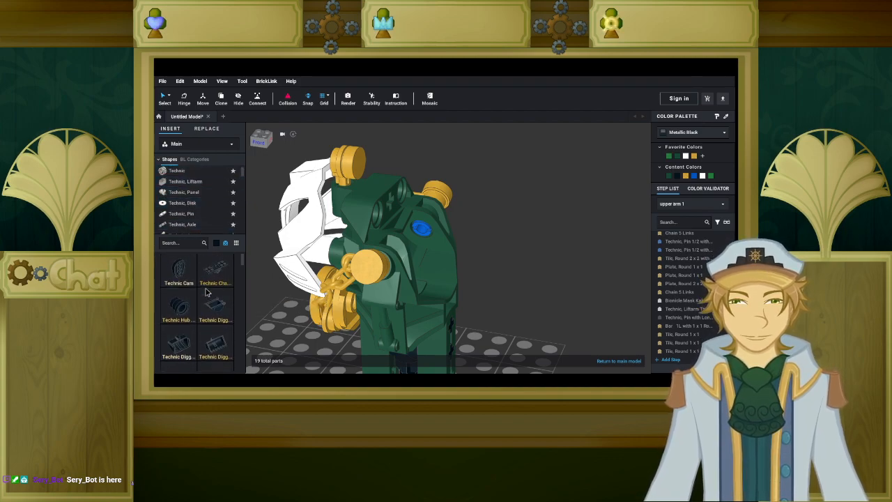
scroll(207, 293, down, 5)
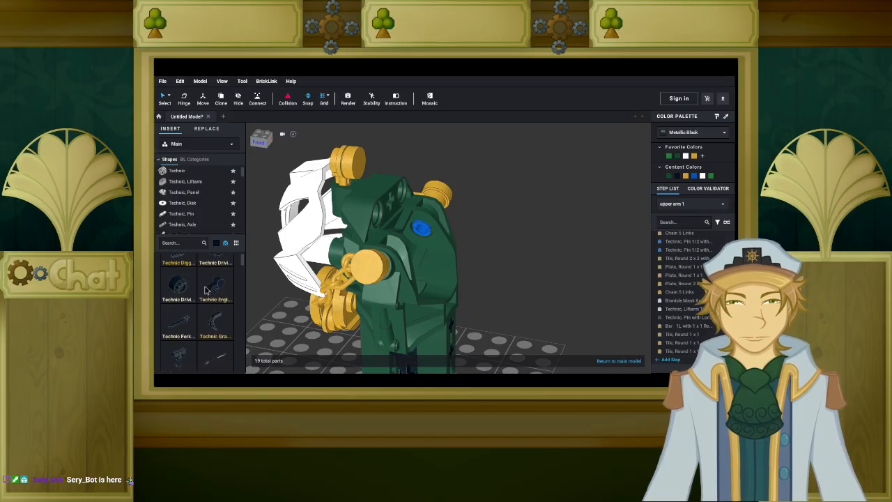
scroll(207, 291, down, 5)
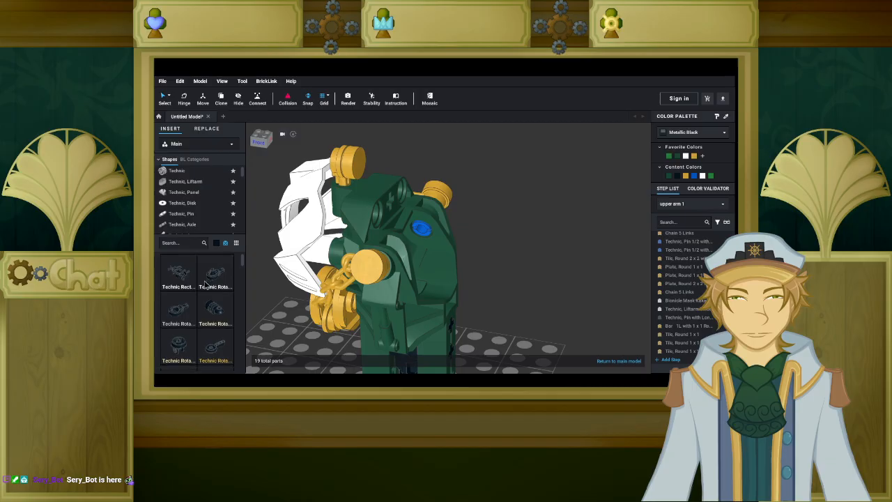
right_drag(521, 334, 518, 337)
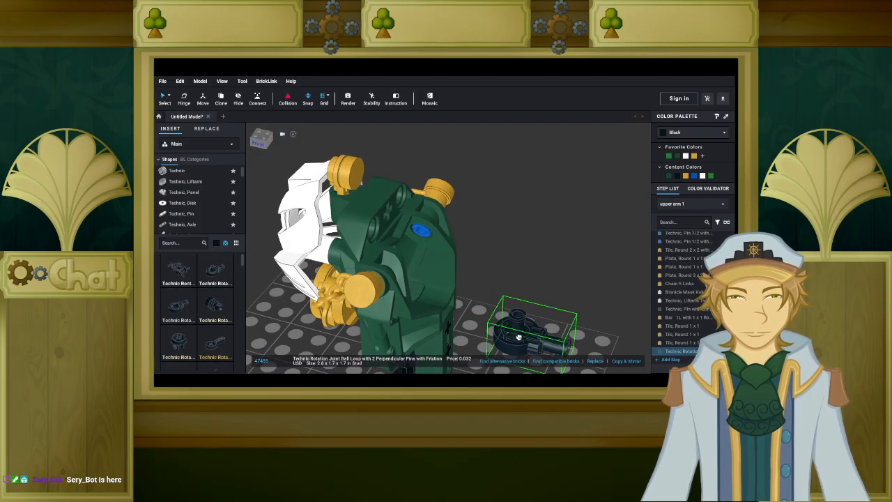
drag(518, 337, 431, 208)
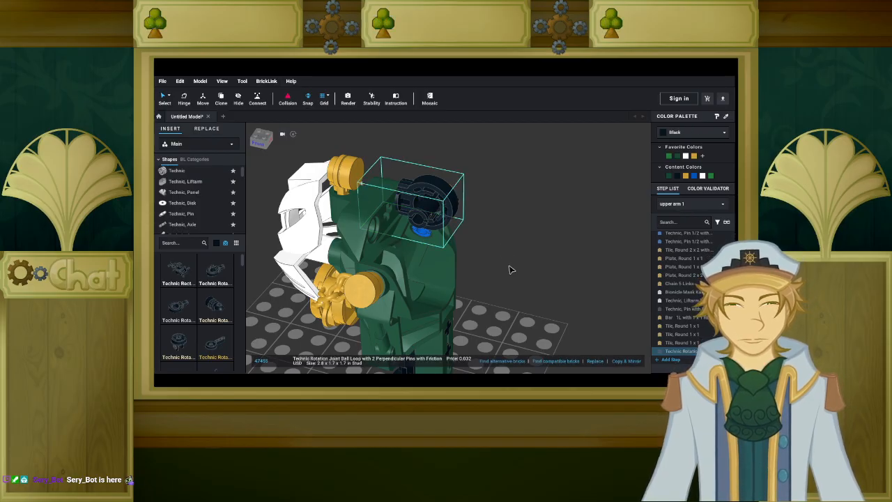
Copy the black ball loop rotation joint and attach the duplicate on the other side of the upper arm's top.
key(ctrl+v)
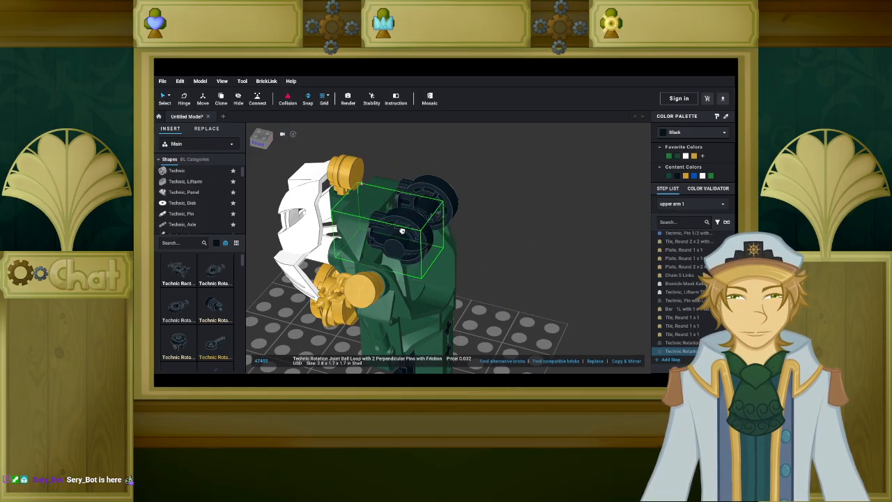
click(404, 229)
click(495, 247)
right_drag(497, 247, 440, 258)
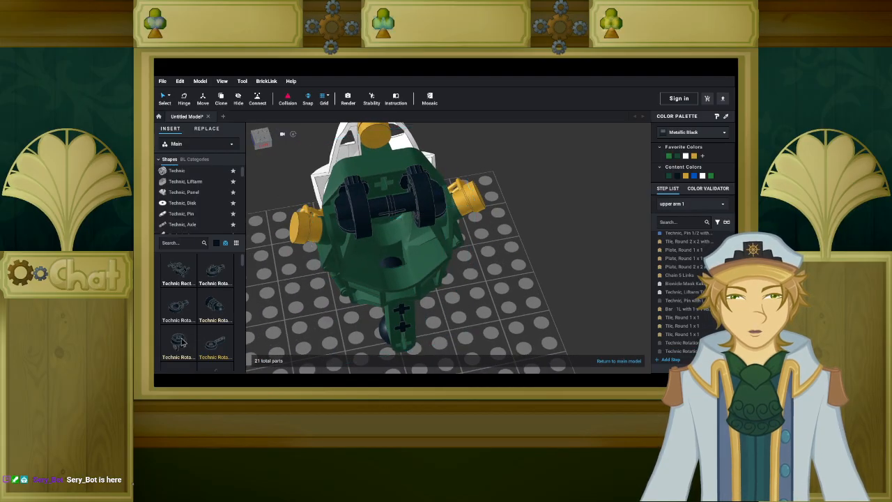
Connect a black Technic Rotation Joint Disk with Large Pin and 2 Rotation Joints between the two ball loop joints.
click(180, 340)
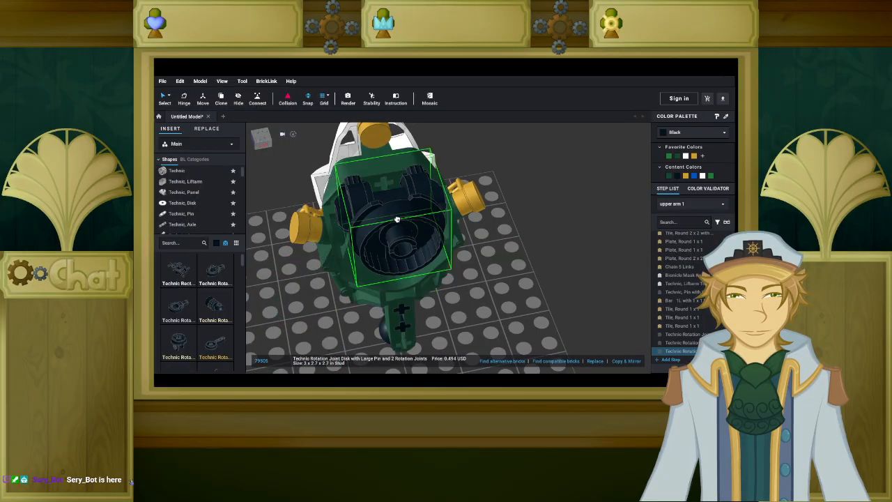
click(401, 209)
Place a Light Bluish Gray Technic Rotation Joint Disk with Large Pin and 2 Pins on the baseplate beside the arm.
scroll(204, 309, down, 4)
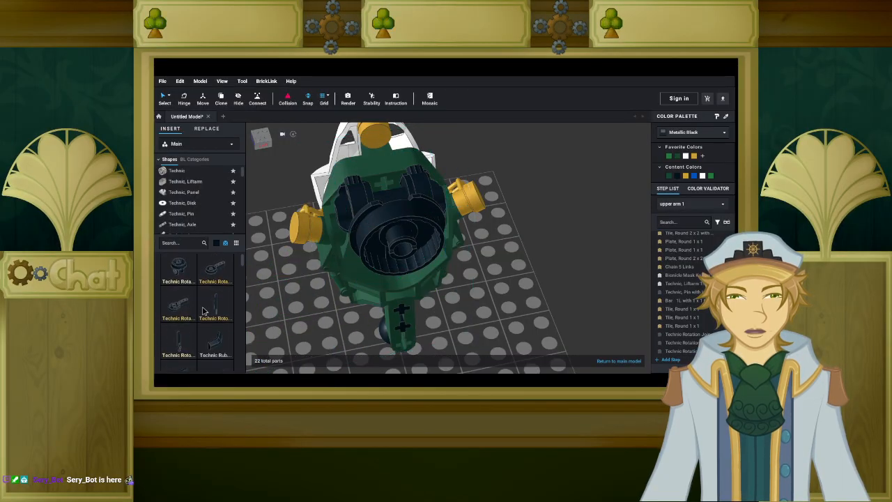
click(217, 243)
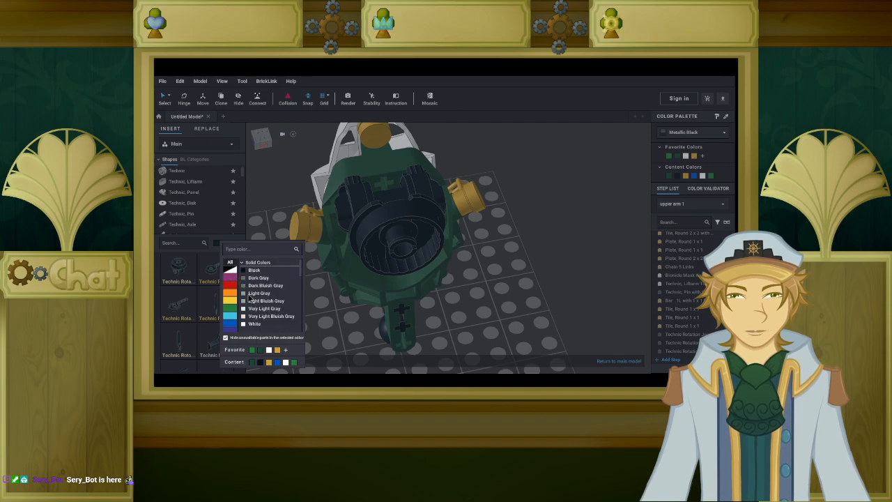
click(256, 301)
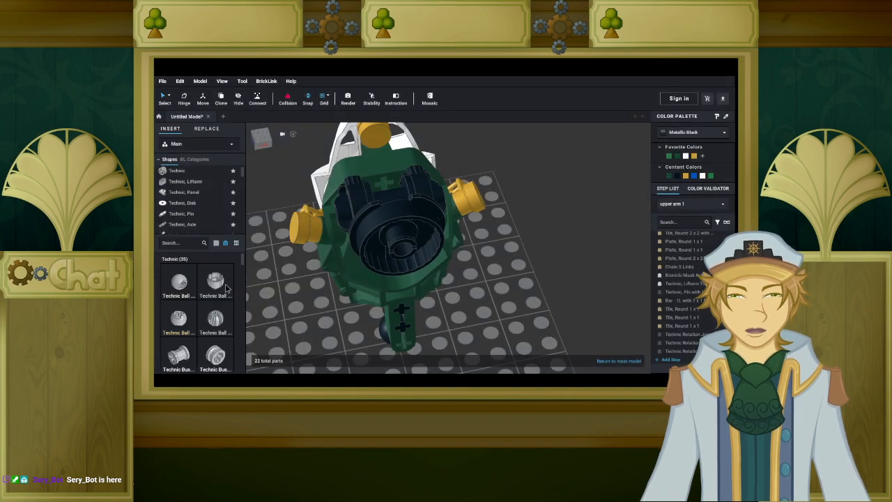
right_drag(319, 298, 343, 281)
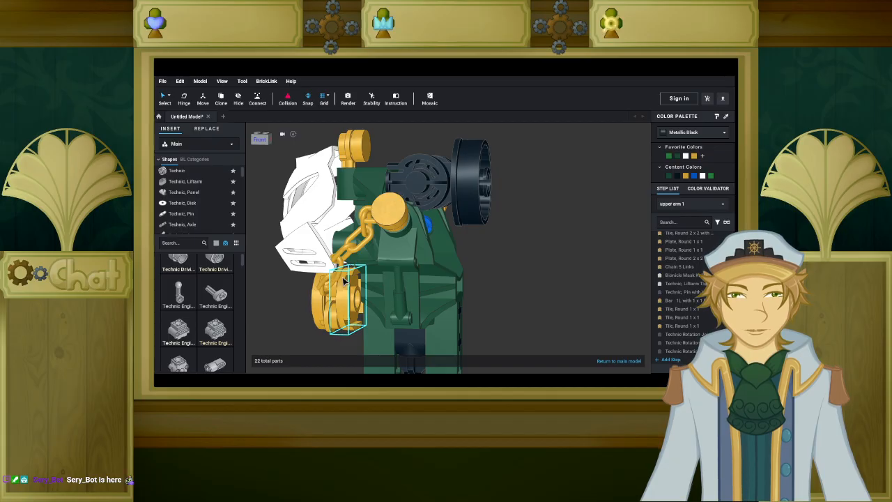
right_drag(343, 280, 249, 309)
scroll(207, 303, down, 5)
scroll(208, 298, down, 1)
click(215, 277)
right_drag(516, 324, 468, 333)
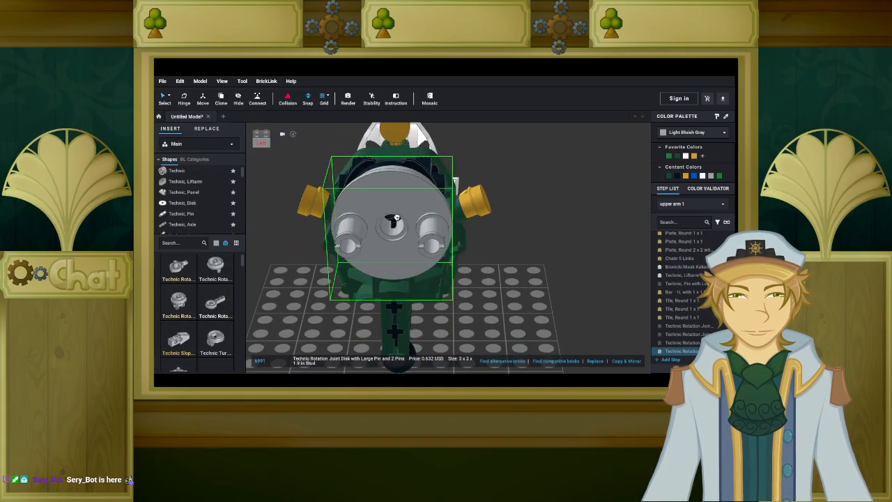
right_drag(395, 220, 419, 243)
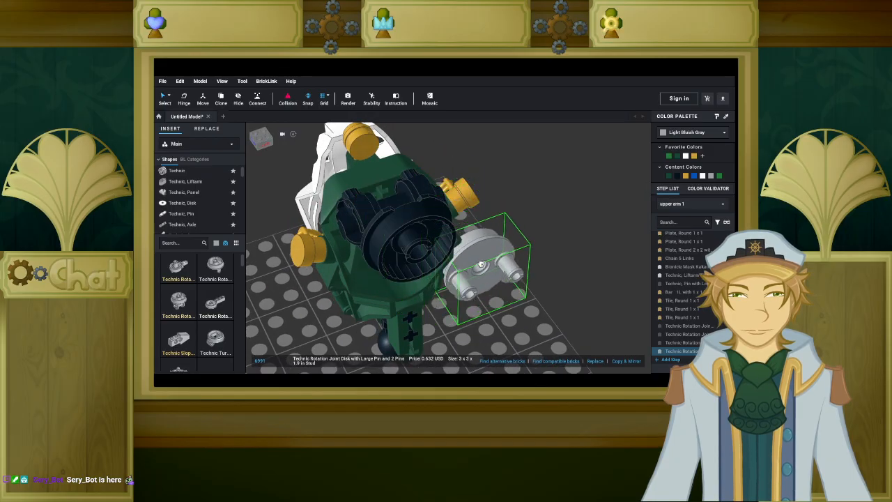
key(Down)
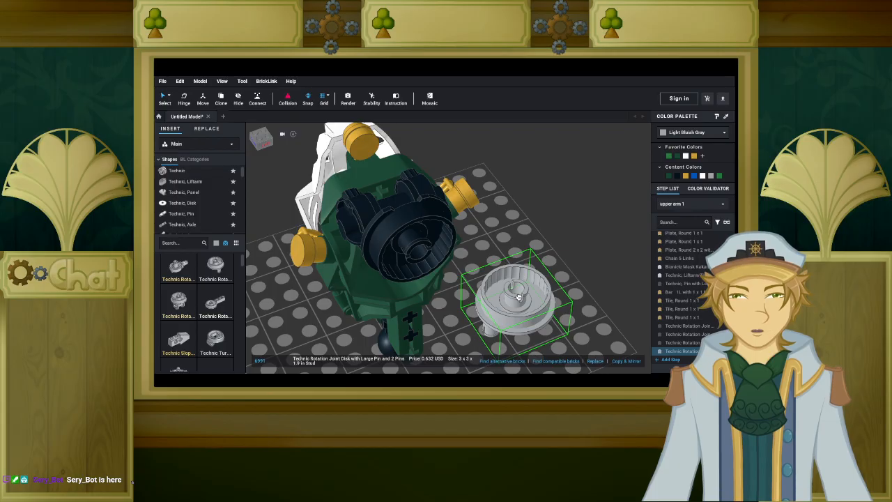
click(517, 297)
Attach a Dark Bluish Gray Technic Rotation Joint Disk with Large Pin Hole and 2 Pins to the open face of the black disk.
scroll(216, 303, down, 2)
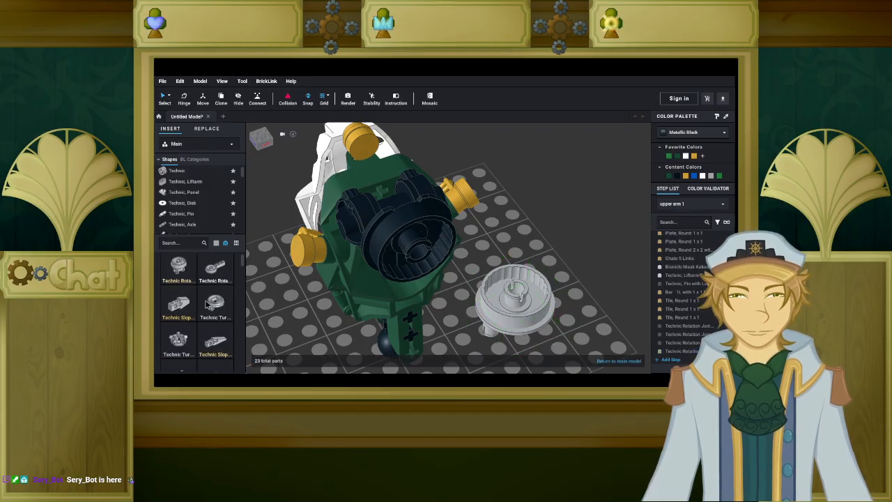
click(225, 243)
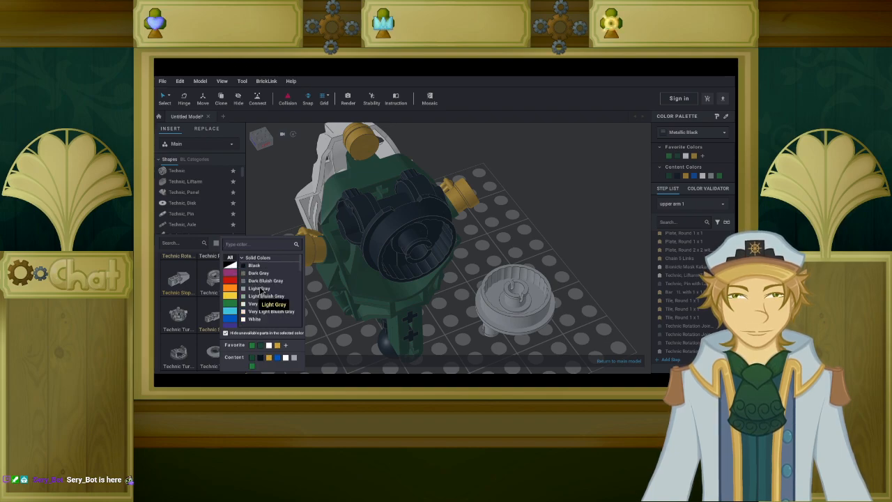
click(259, 287)
scroll(179, 269, down, 5)
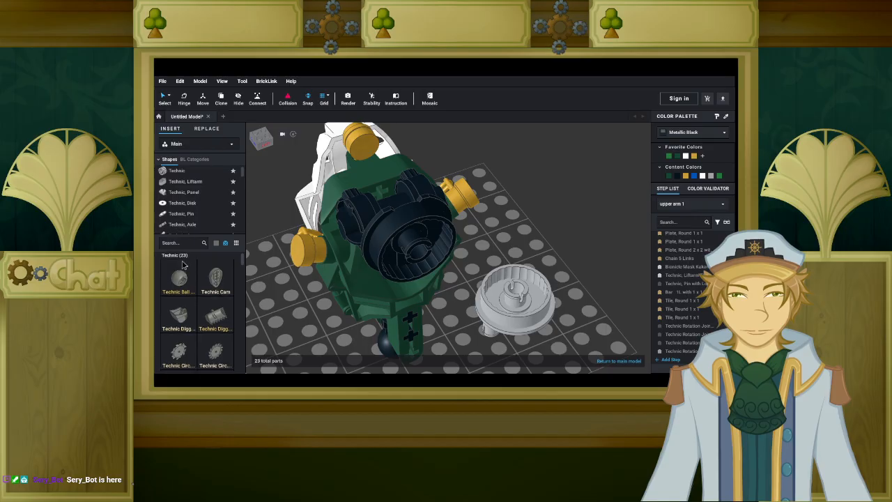
scroll(183, 274, down, 8)
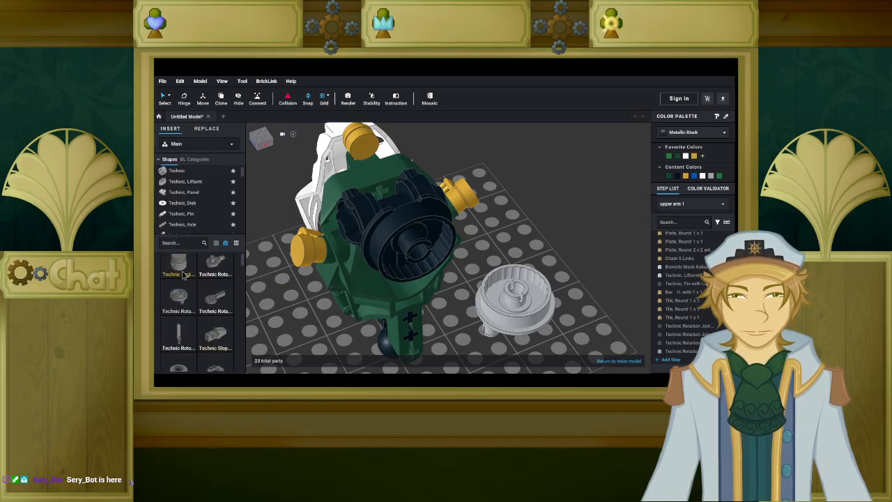
scroll(183, 279, up, 6)
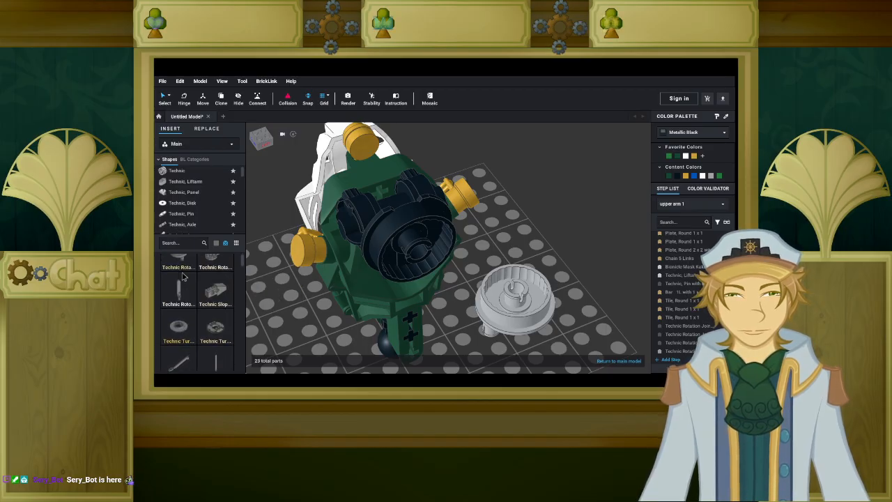
drag(178, 296, 327, 329)
key(Up)
right_drag(322, 319, 522, 309)
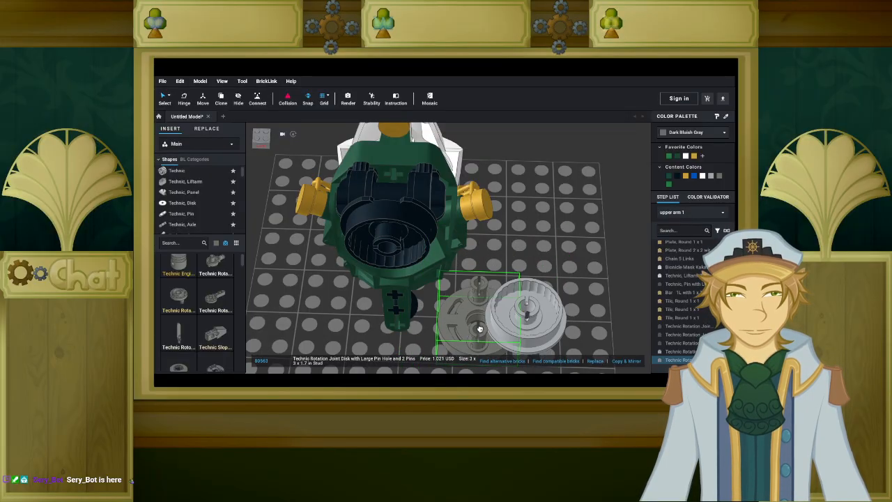
right_drag(468, 319, 448, 325)
drag(448, 325, 391, 194)
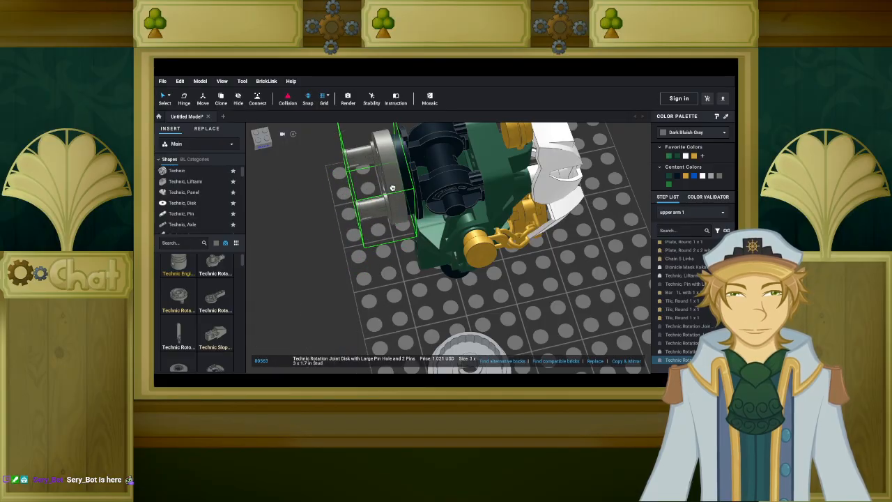
click(392, 188)
Insert a black Technic pin into the center hole of the Dark Bluish Gray disk.
right_drag(361, 234, 426, 219)
right_drag(484, 291, 456, 275)
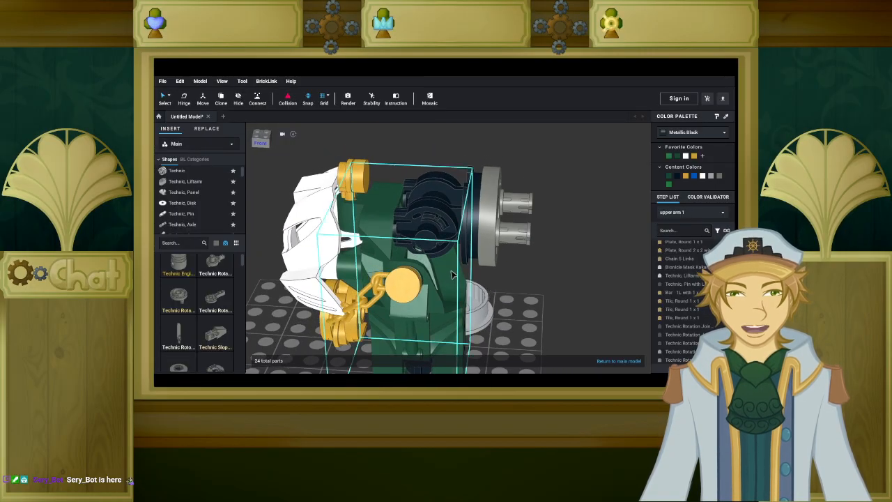
mouse_move(580, 292)
right_down()
mouse_move(560, 289)
mouse_move(569, 289)
right_up()
scroll(566, 290, up, 2)
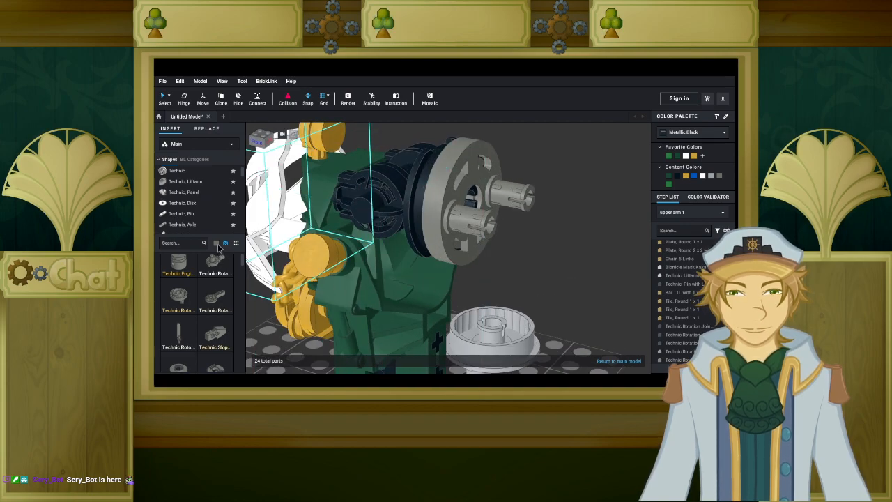
click(217, 243)
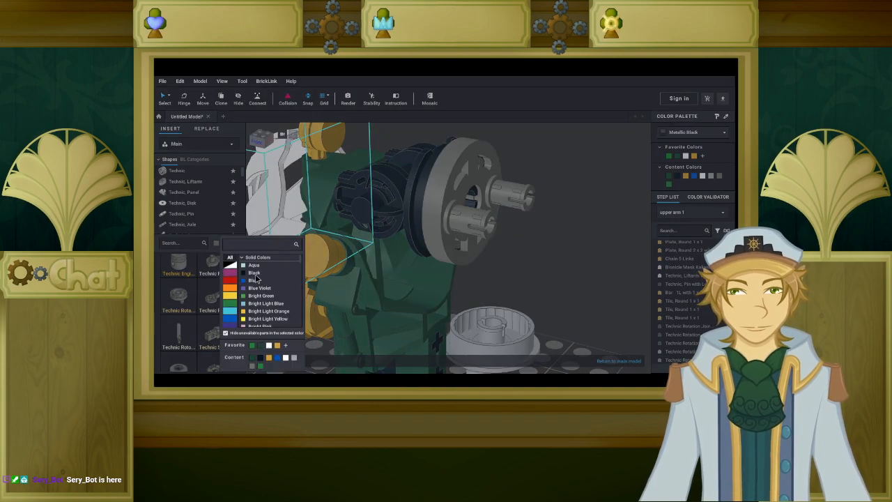
click(254, 274)
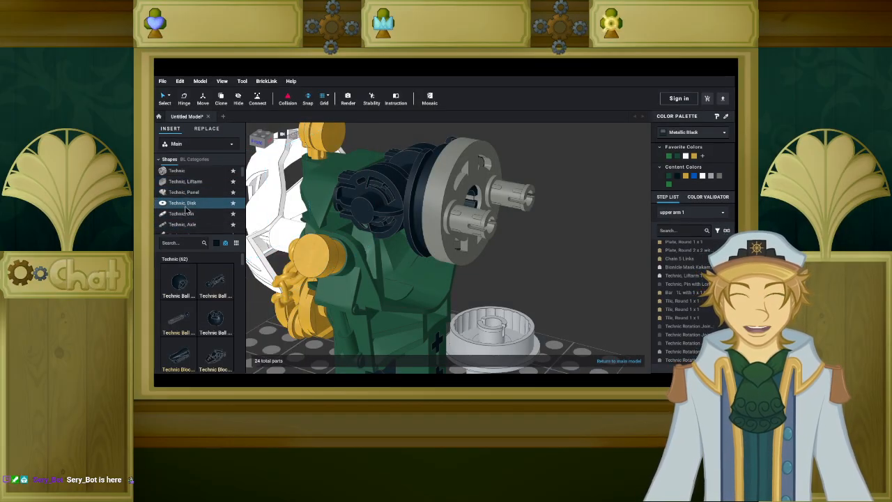
scroll(193, 284, down, 1)
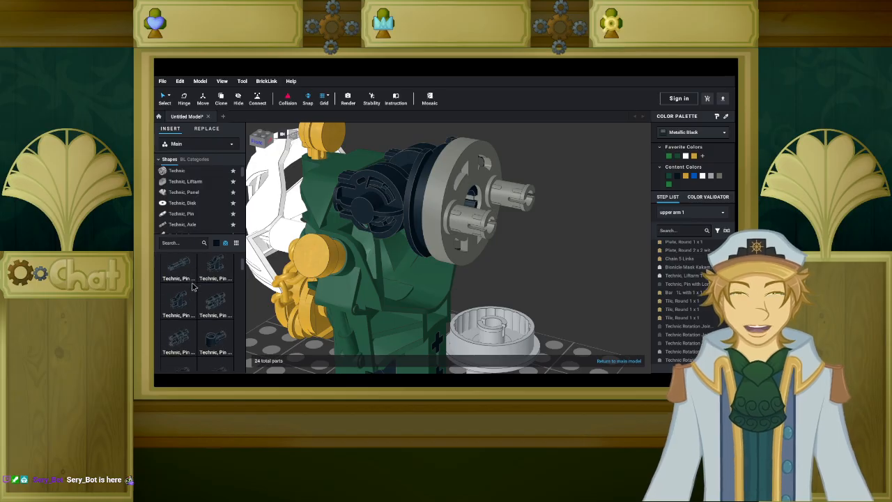
scroll(189, 268, down, 2)
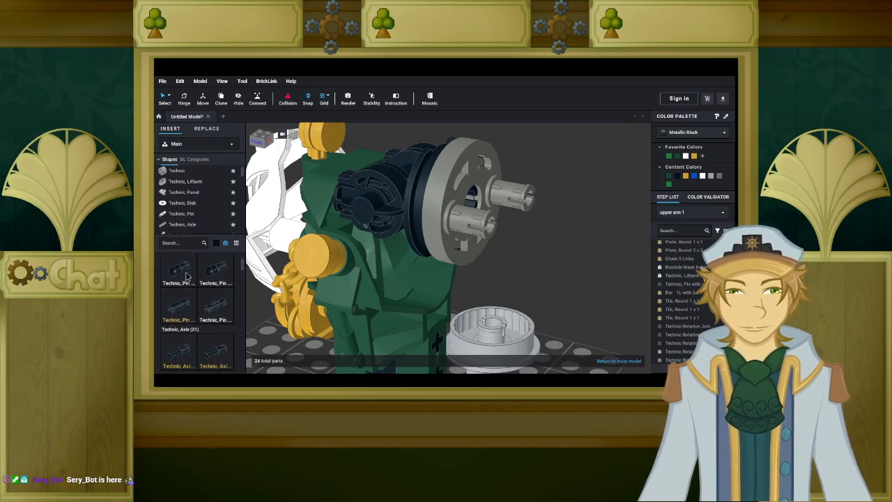
click(190, 300)
click(472, 203)
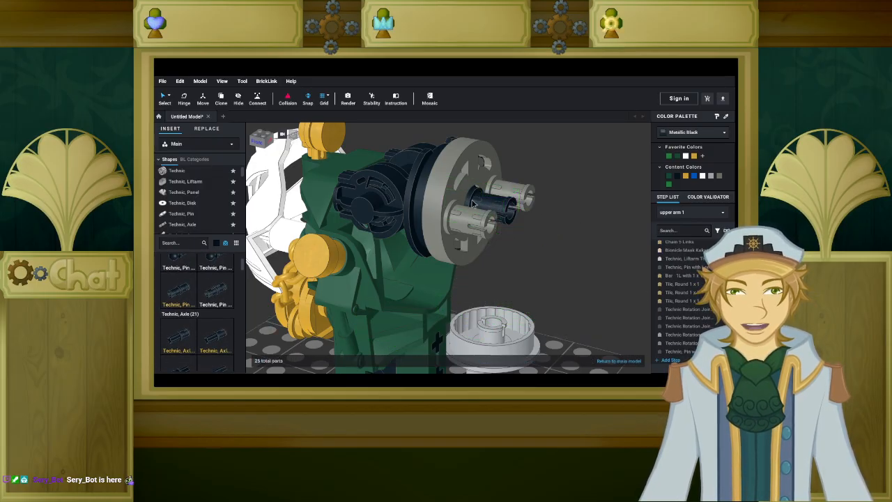
Delete the loose Light Bluish Gray disk from the baseplate beside the arm.
key(Delete)
scroll(507, 330, down, 5)
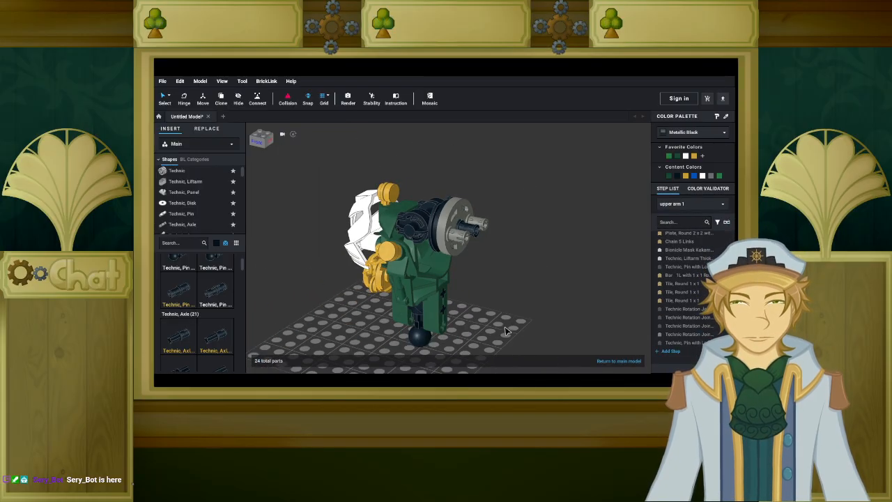
Move the Dark Bluish Gray rotation joint disk and its center pin out of submodel "upper arm 1" into the main model, at the shoulder.
mouse_move(493, 326)
right_down()
mouse_move(508, 322)
mouse_move(498, 321)
right_up()
scroll(507, 322, up, 2)
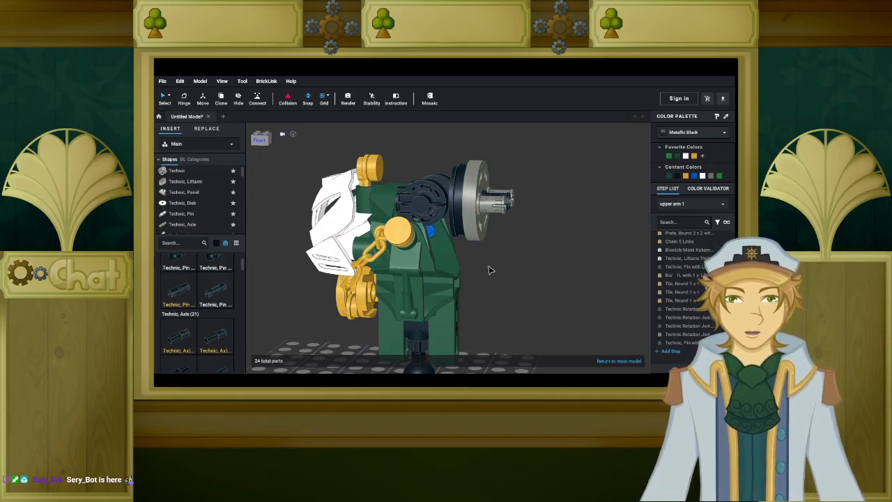
right_drag(489, 270, 492, 271)
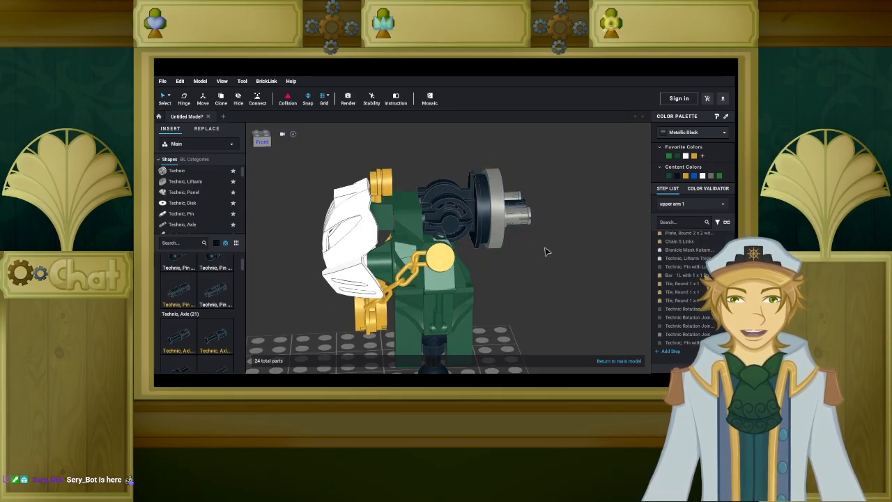
click(522, 222)
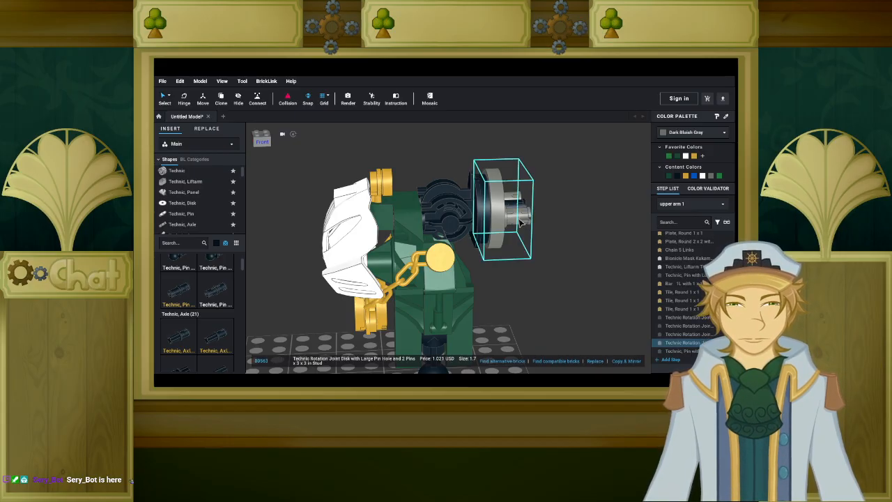
right_drag(527, 244, 526, 264)
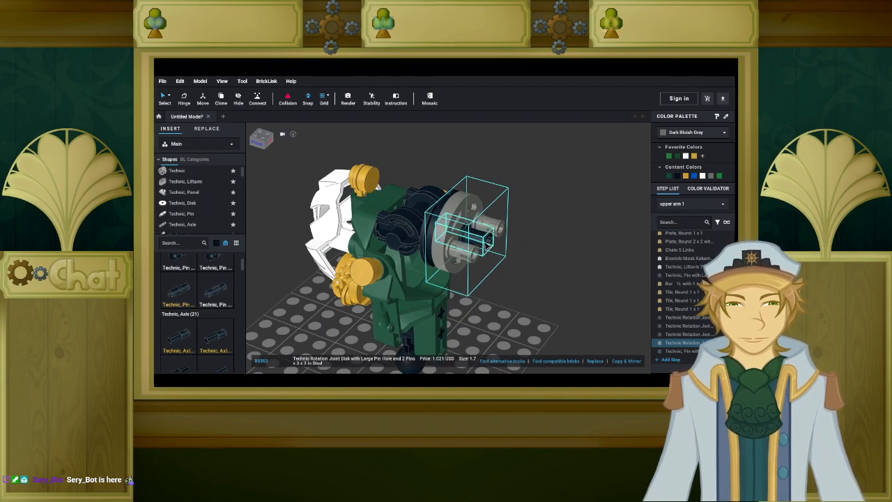
ctrl+click(489, 241)
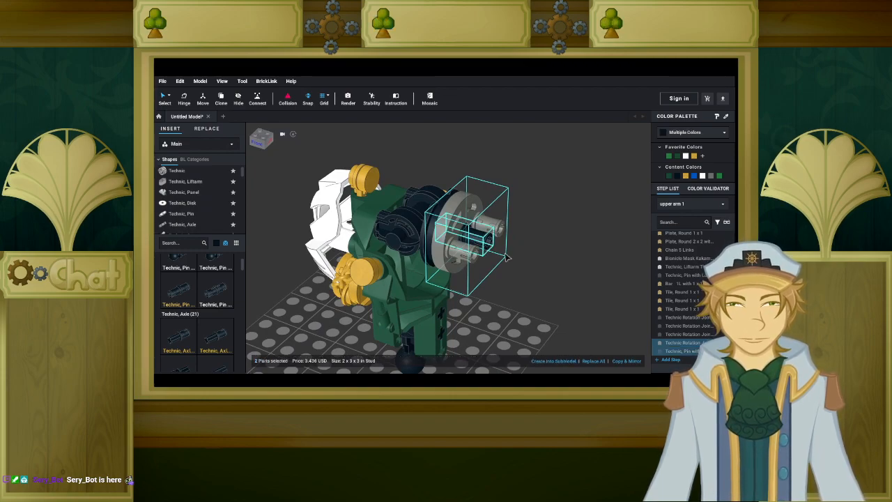
click(576, 359)
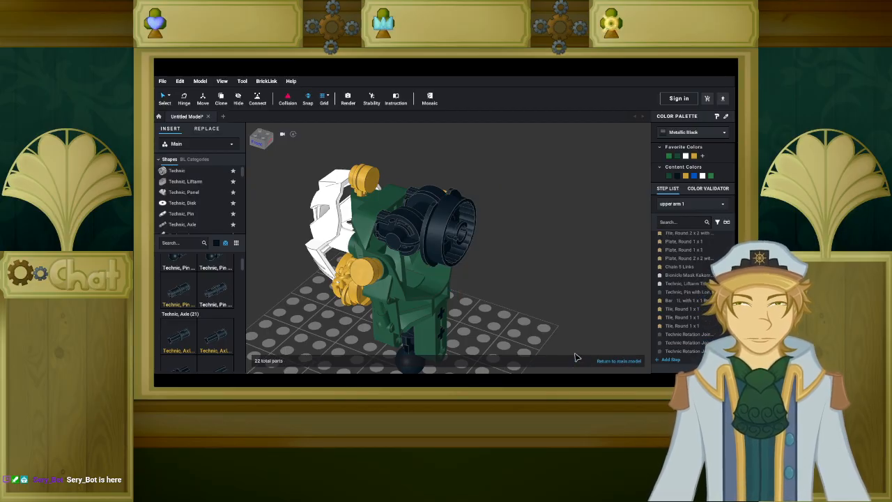
click(616, 361)
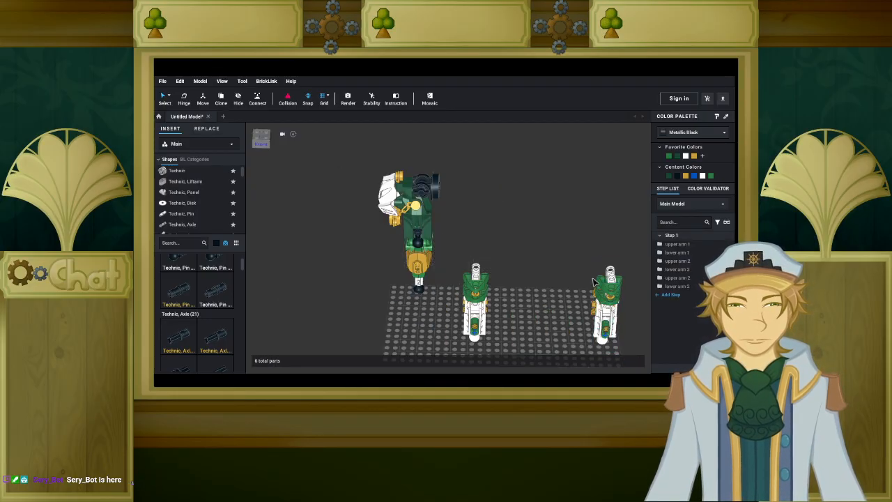
key(ctrl+v)
scroll(507, 208, up, 4)
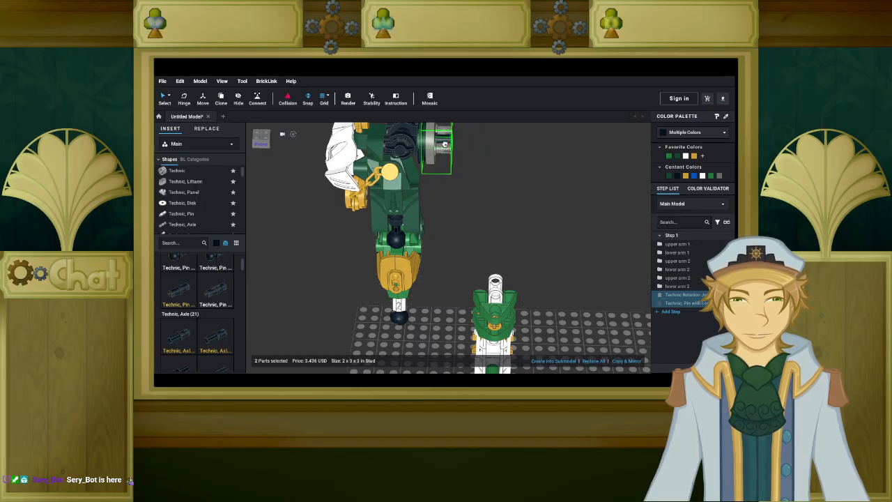
click(439, 143)
click(469, 194)
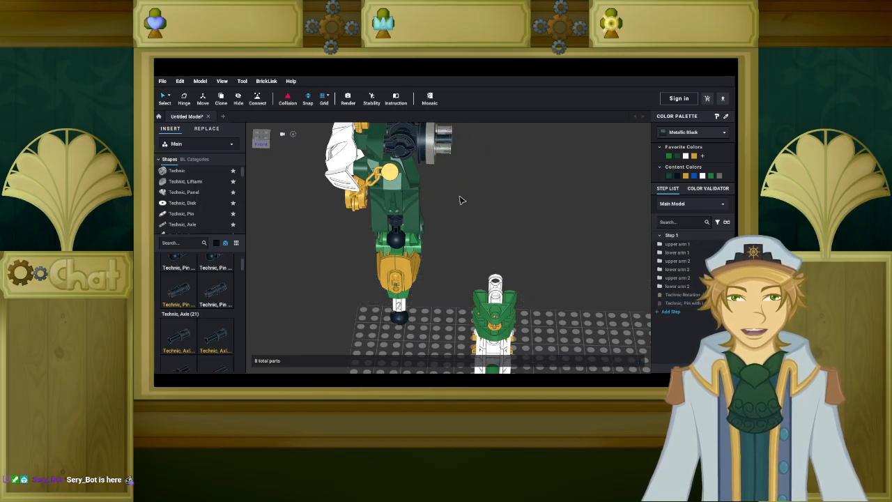
Create a mirrored copy of the large arm, including upper arm 1, lower arm 1, the gray shoulder disk and its pin.
scroll(457, 202, down, 5)
scroll(454, 206, up, 2)
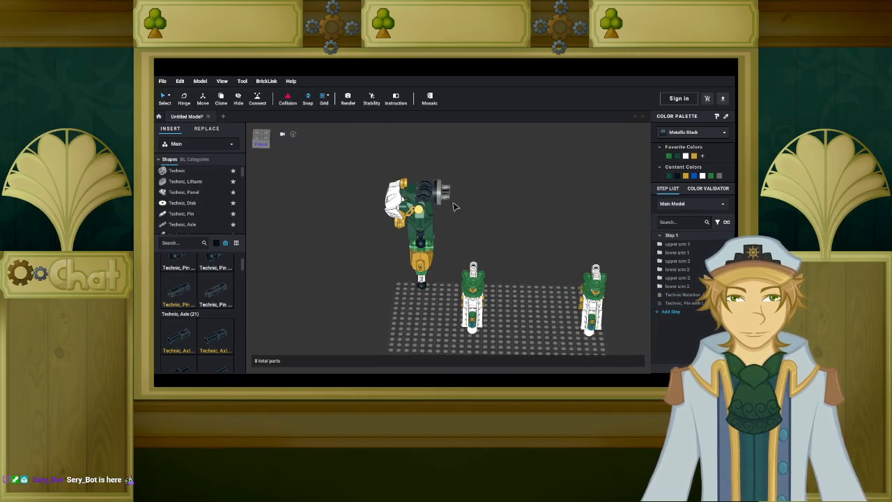
drag(351, 131, 453, 297)
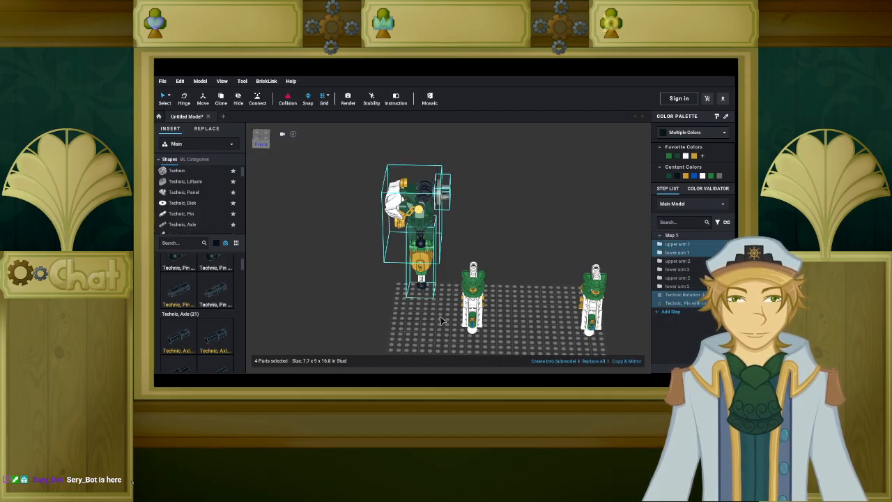
right_drag(440, 317, 440, 311)
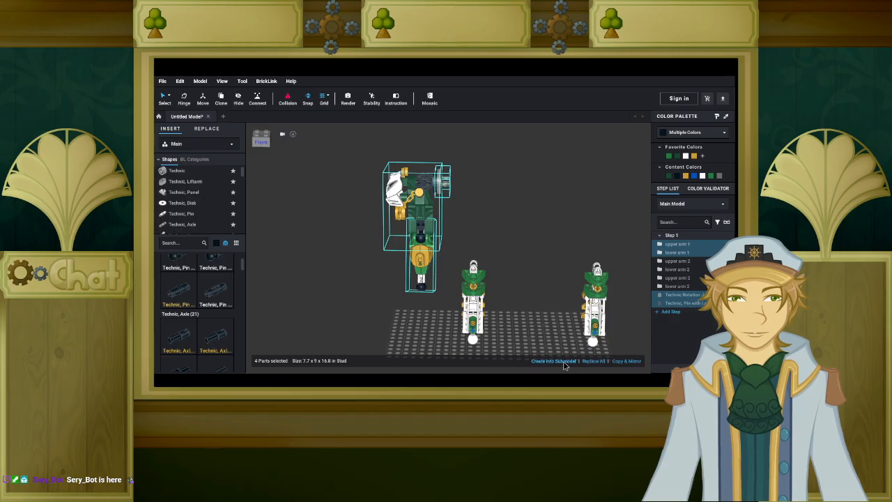
click(627, 361)
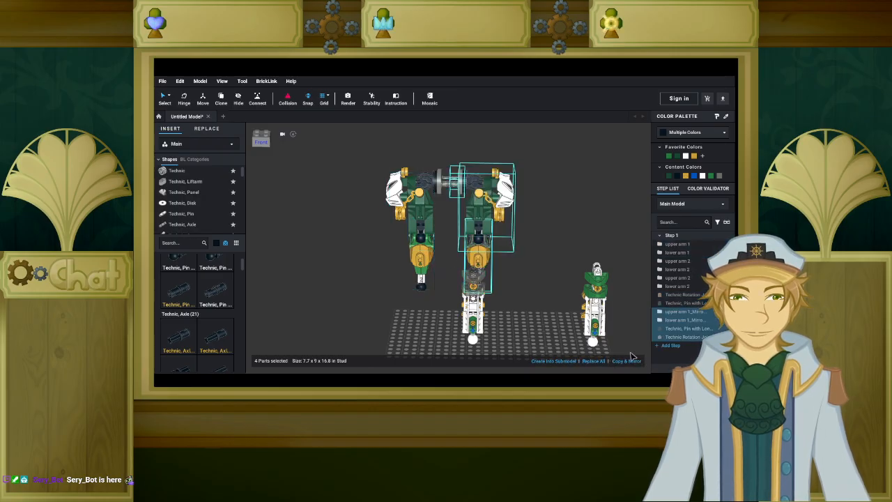
Move the mirrored large arm sideways, away from the original and past the second small arm, leaving room for a torso.
key(d)
key(d)
key(d)
key(d)
key(d)
key(d)
key(d)
key(d)
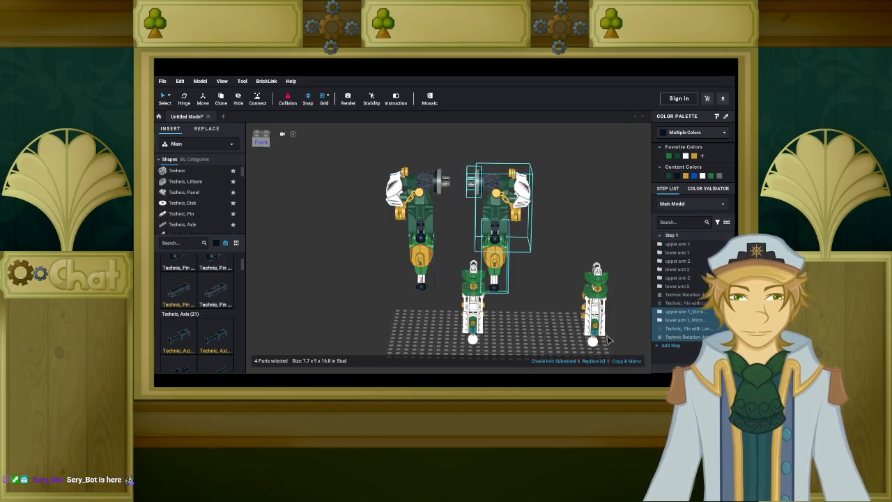
key(d)
key(d)
key(d)
key(d)
key(d)
key(d)
key(d)
key(d)
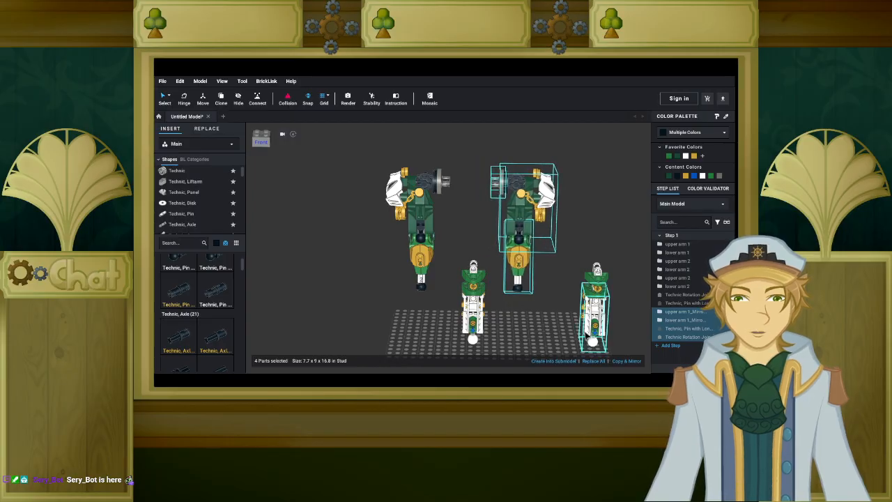
key(d)
key(d)
key(d)
key(d)
key(d)
key(d)
key(d)
key(d)
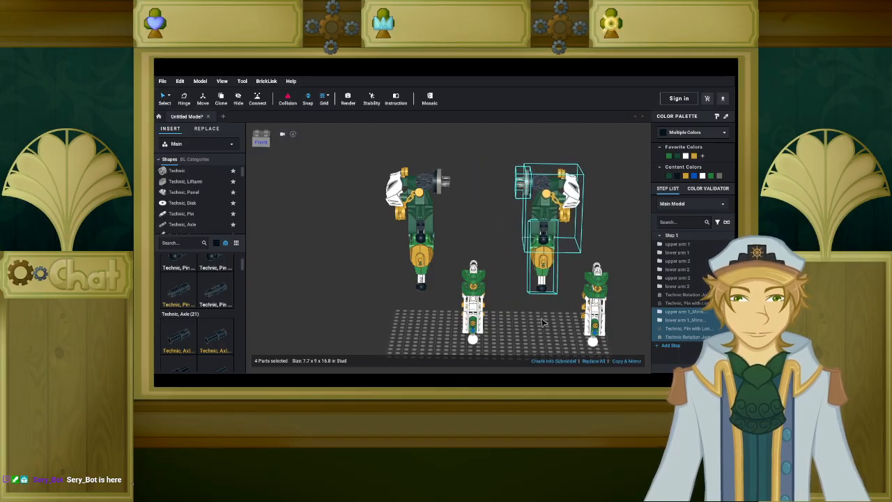
key(d)
key(d)
key(d)
key(d)
key(d)
key(d)
key(d)
key(d)
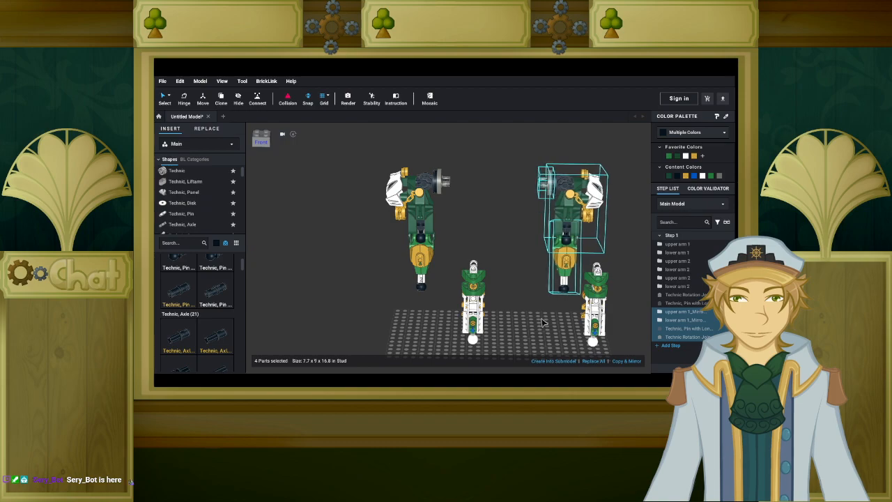
key(d)
key(d)
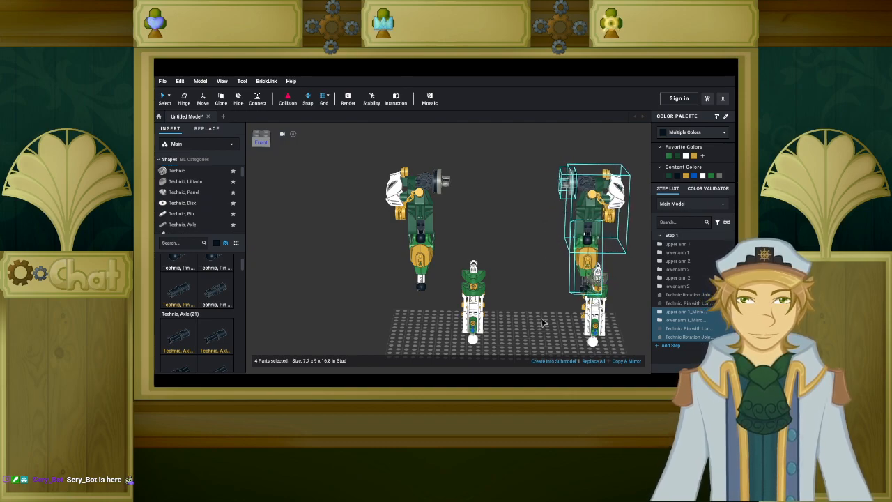
key(d)
key(d)
key(d)
key(d)
key(d)
key(d)
key(d)
key(d)
key(d)
key(d)
key(d)
key(d)
key(d)
key(d)
key(d)
key(d)
key(d)
key(d)
key(d)
key(d)
key(d)
key(d)
key(d)
key(d)
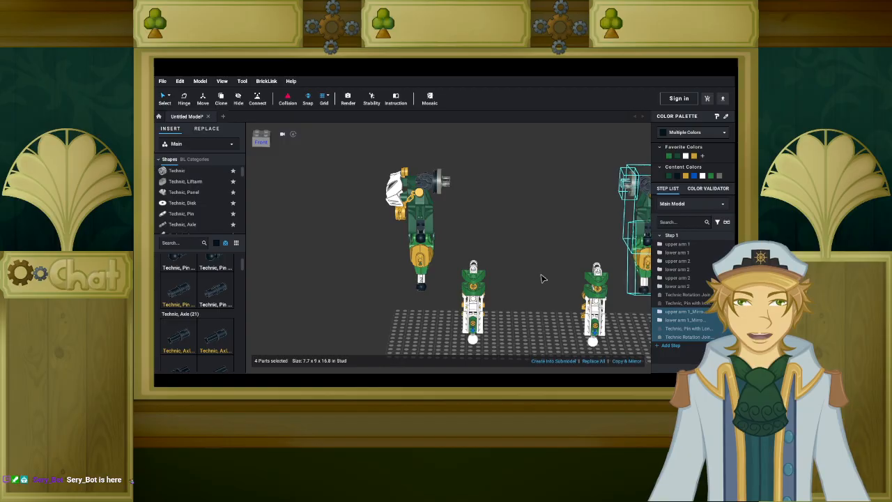
Raise the small arm nearest the original large arm and shift it sideways until it hangs right beside that arm.
drag(527, 240, 460, 335)
right_drag(515, 282, 512, 274)
key(w)
key(w)
key(w)
key(w)
key(w)
key(w)
key(w)
key(w)
key(w)
key(w)
key(w)
key(w)
key(w)
key(w)
key(w)
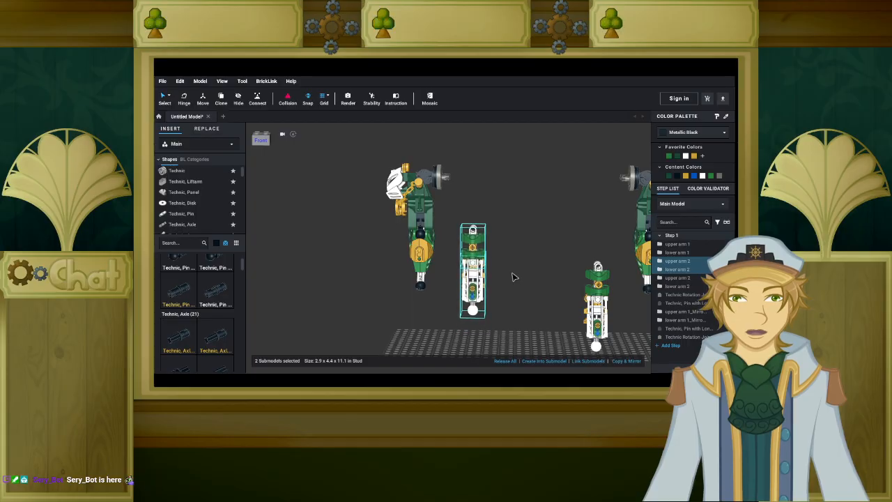
key(w)
key(w)
key(w)
right_drag(512, 273, 515, 275)
key(a)
key(a)
key(a)
key(a)
key(a)
key(a)
key(a)
key(s)
key(s)
key(s)
key(s)
key(s)
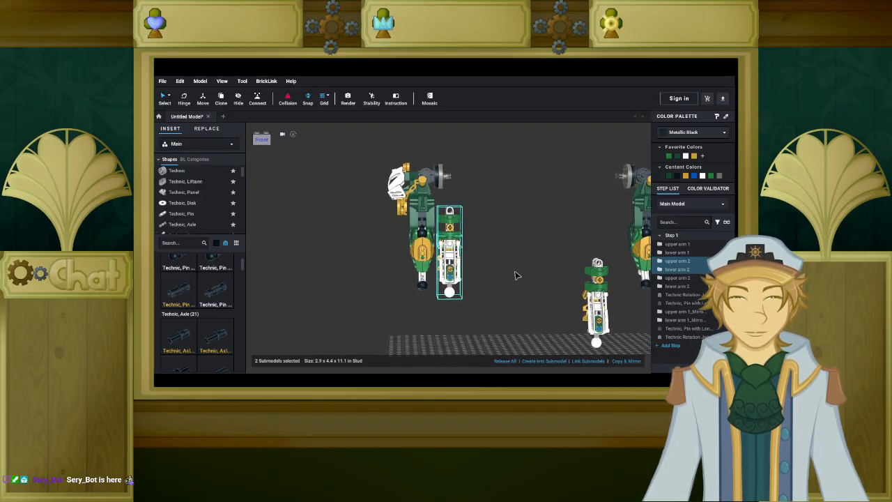
click(520, 273)
Raise the second small arm, made of upper arm 2 and lower arm 2, to the height of the first small arm.
middle_drag(522, 272, 466, 267)
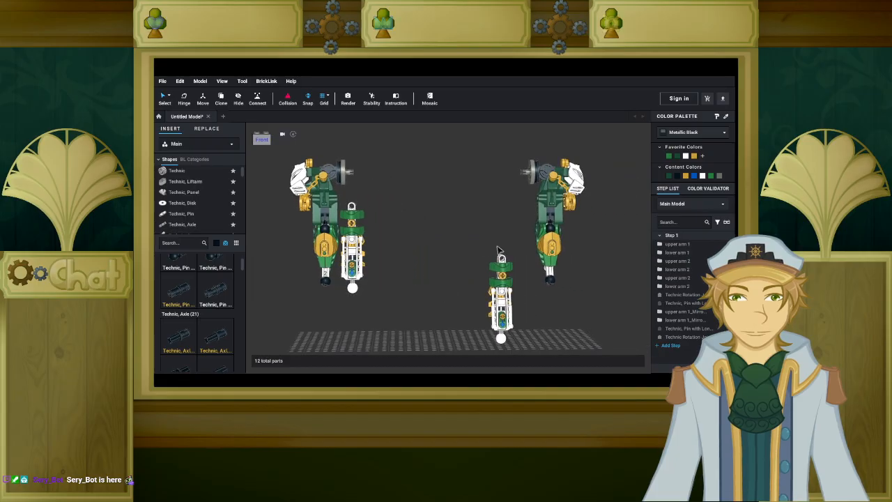
drag(499, 251, 516, 306)
key(w)
key(w)
key(w)
key(w)
key(w)
key(w)
key(w)
key(w)
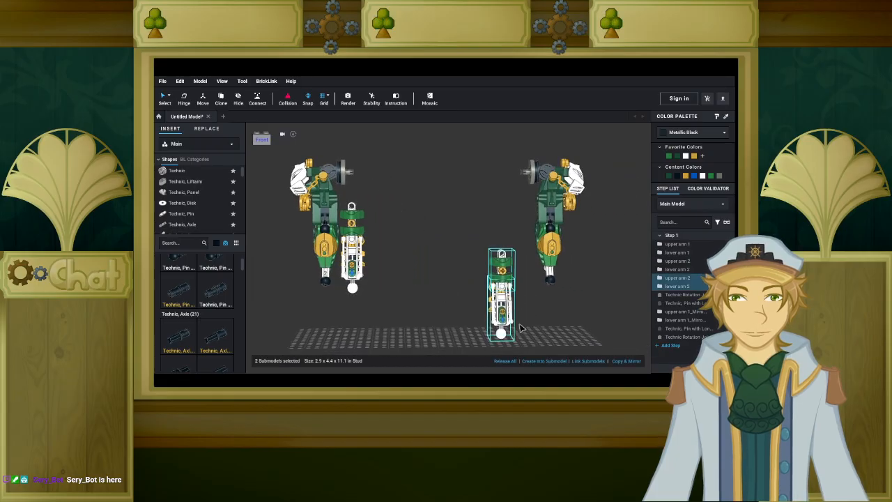
key(w)
key(w)
key(w)
key(w)
key(w)
key(w)
key(w)
key(w)
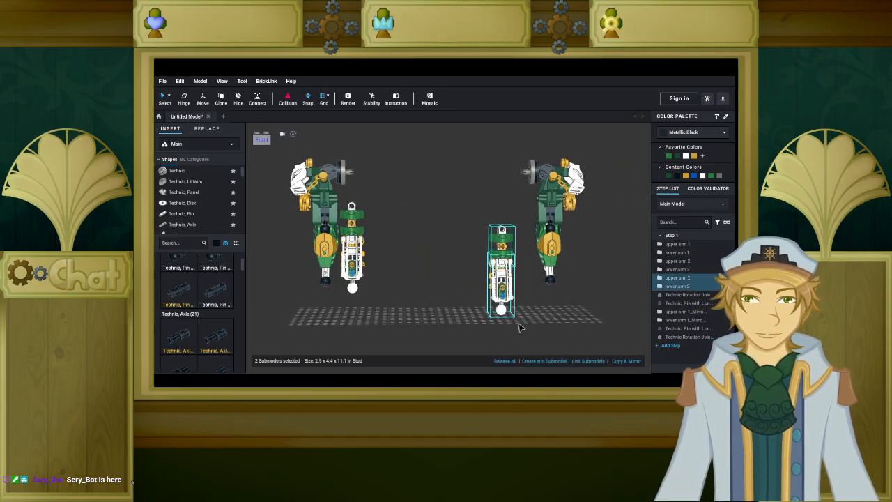
key(w)
key(w)
key(w)
key(w)
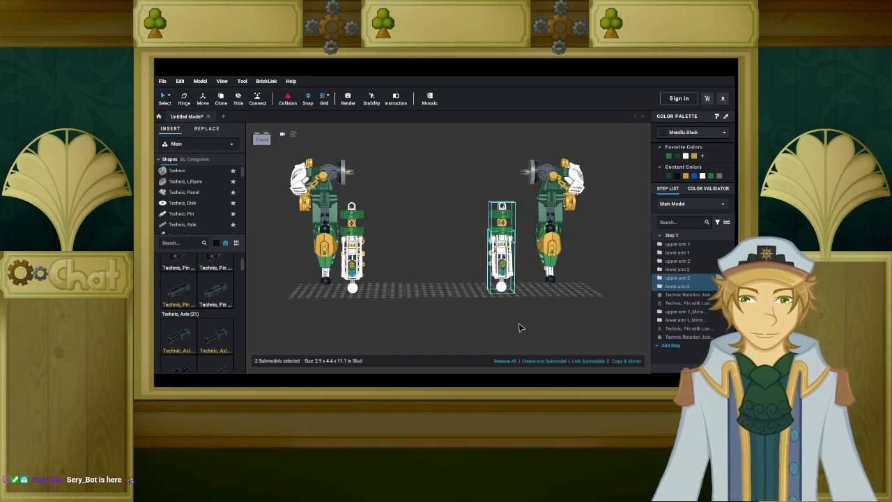
Shift the second small arm outward beside the mirrored large arm, keeping it level with the opposite small arm.
key(d)
key(d)
key(d)
key(d)
key(d)
key(d)
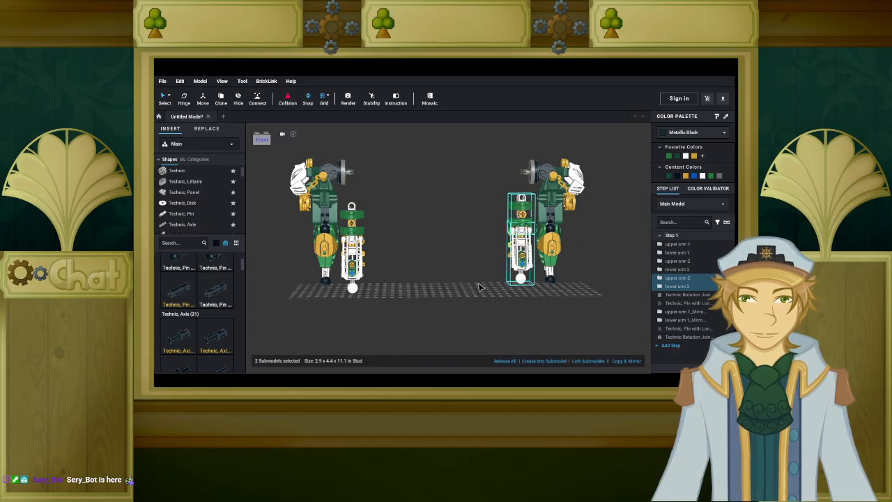
key(s)
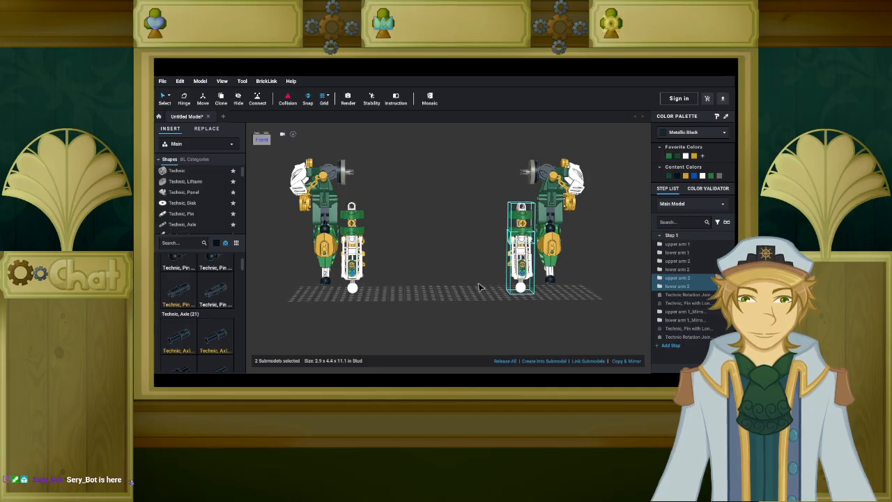
key(w)
key(w)
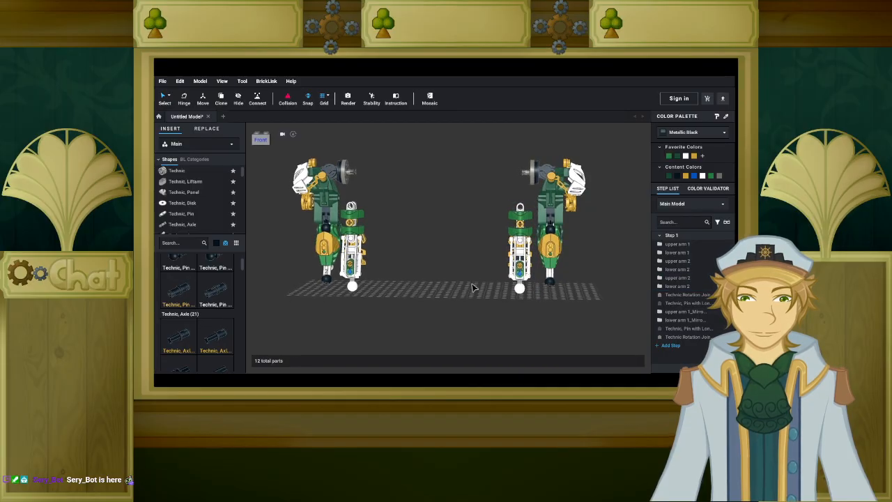
right_drag(477, 285, 507, 222)
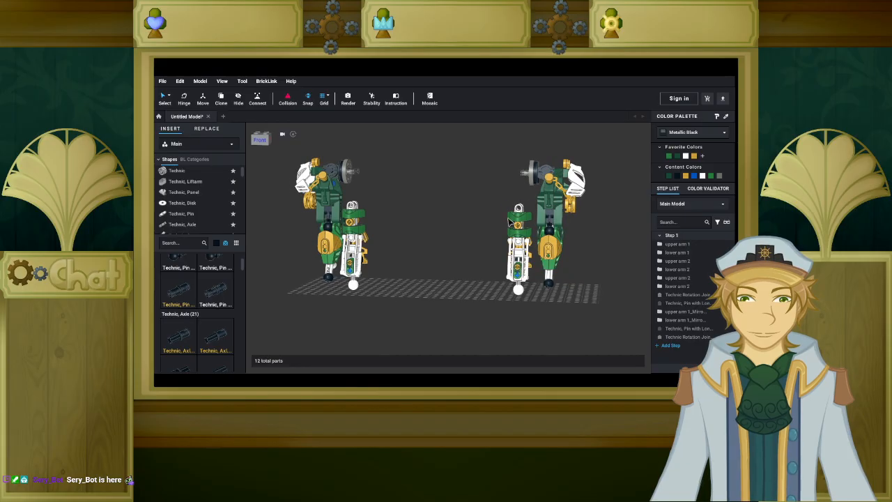
ctrl+click(519, 236)
key(d)
key(d)
key(d)
key(d)
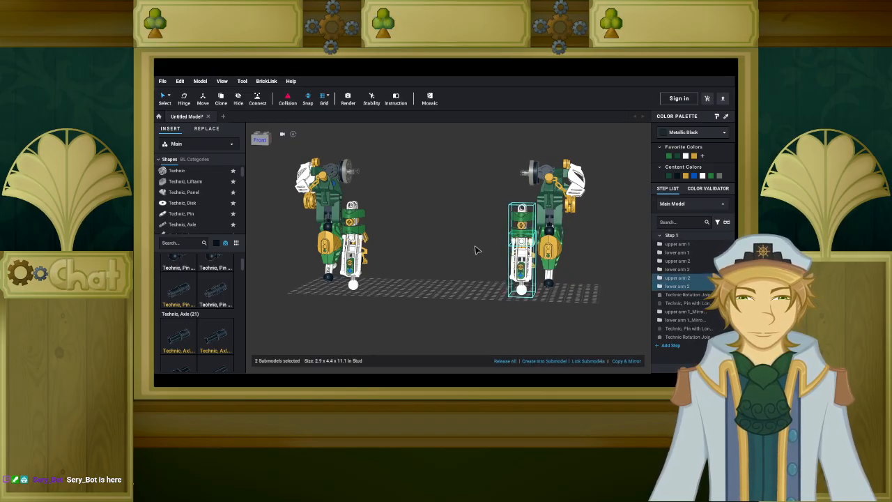
click(452, 253)
right_drag(453, 253, 493, 260)
scroll(492, 257, down, 5)
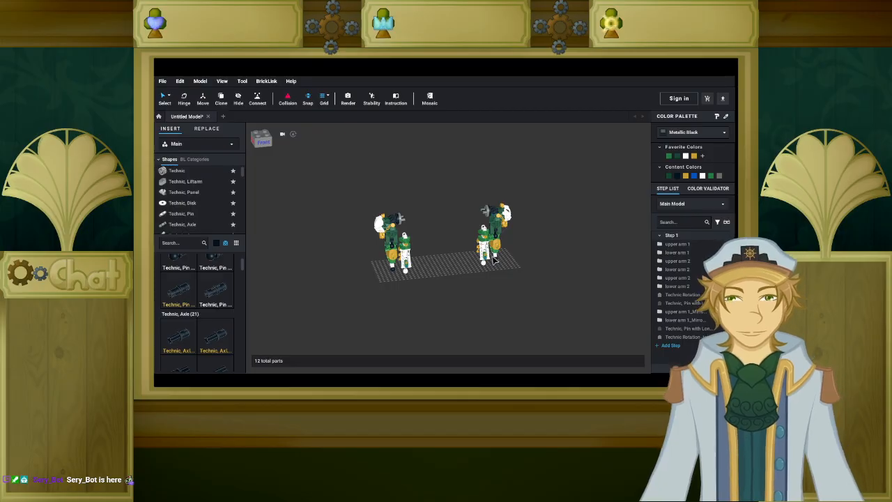
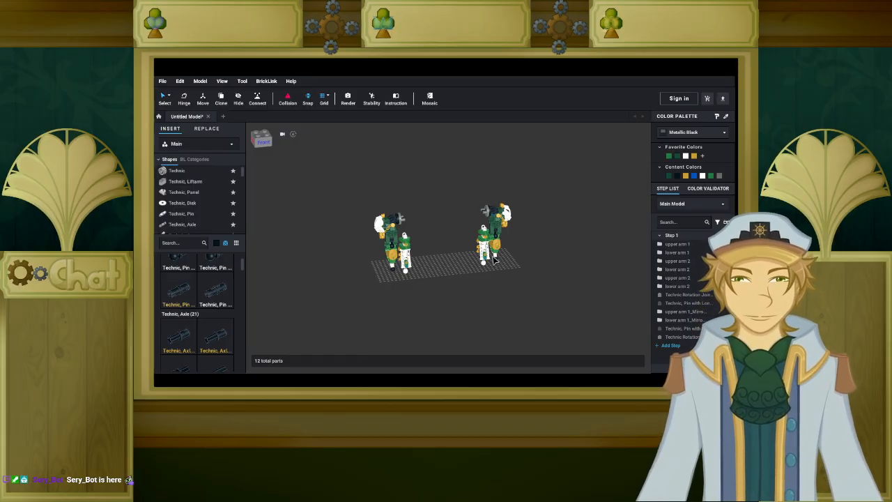
right_drag(465, 292, 453, 291)
scroll(451, 290, up, 5)
scroll(450, 288, up, 3)
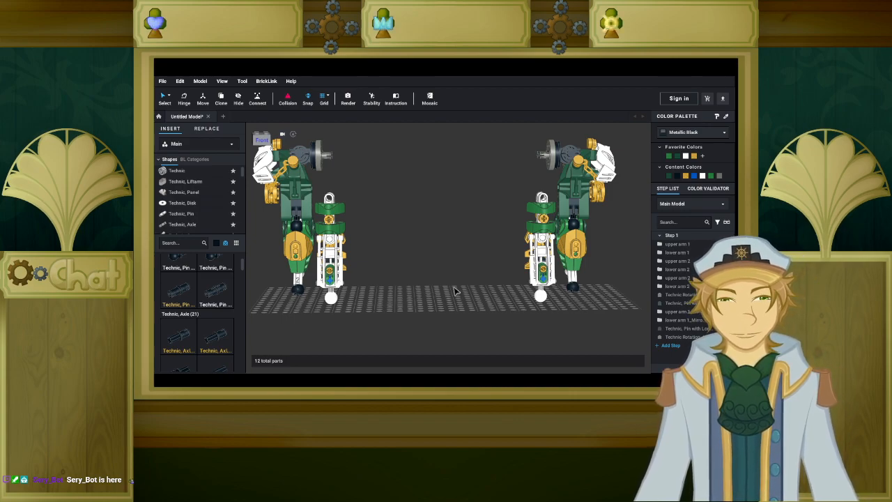
click(216, 243)
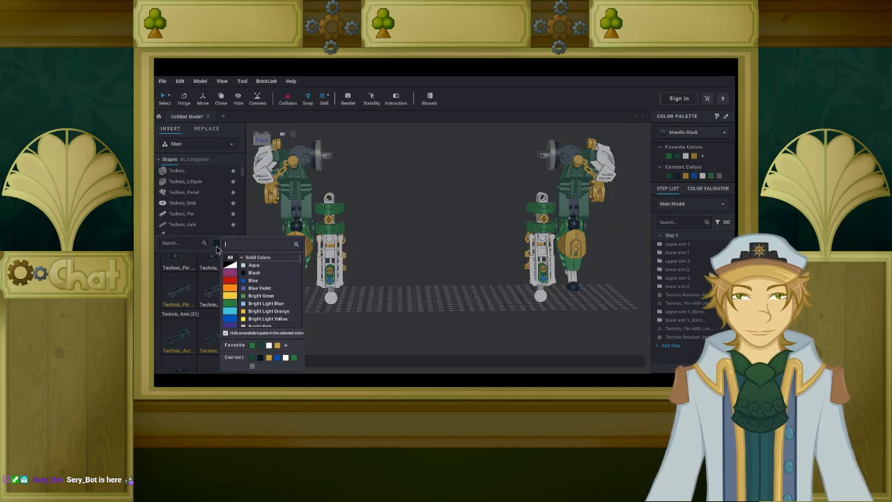
click(412, 288)
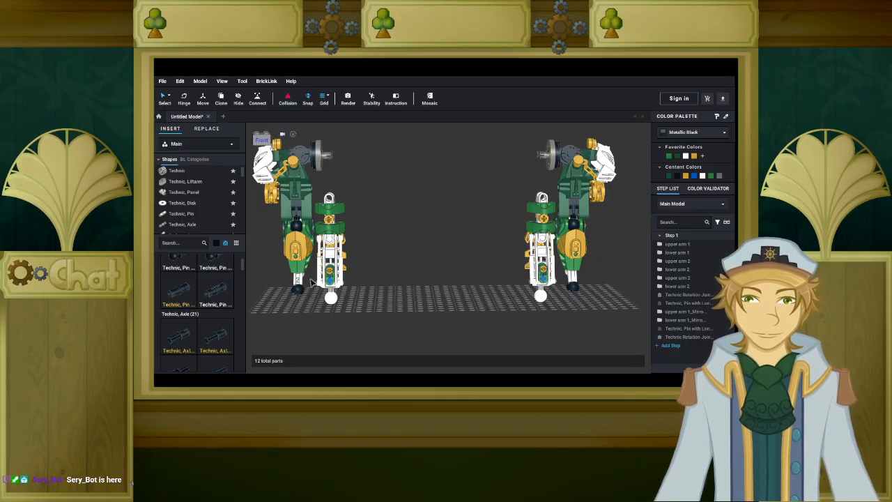
Filter the part palette to green and look through the Bionicle category for pieces suited to a torso.
click(215, 243)
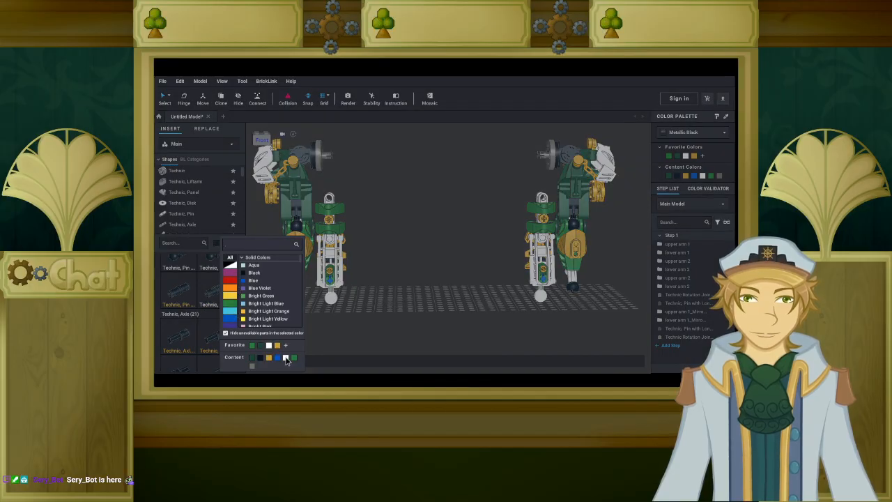
click(293, 361)
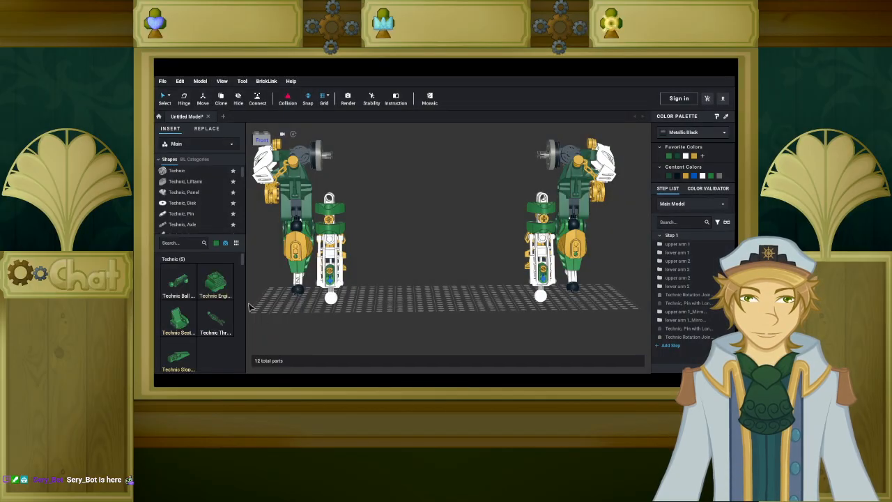
scroll(211, 230, down, 1)
scroll(211, 232, down, 1)
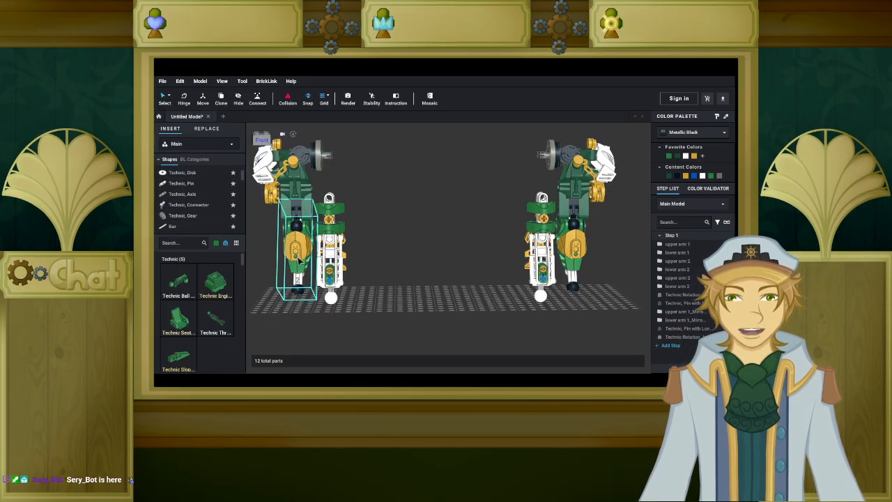
scroll(194, 222, down, 2)
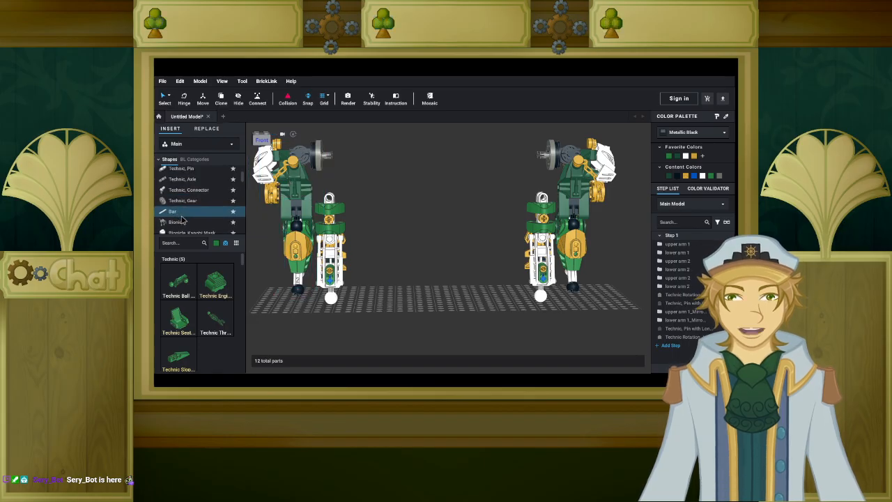
scroll(195, 220, down, 4)
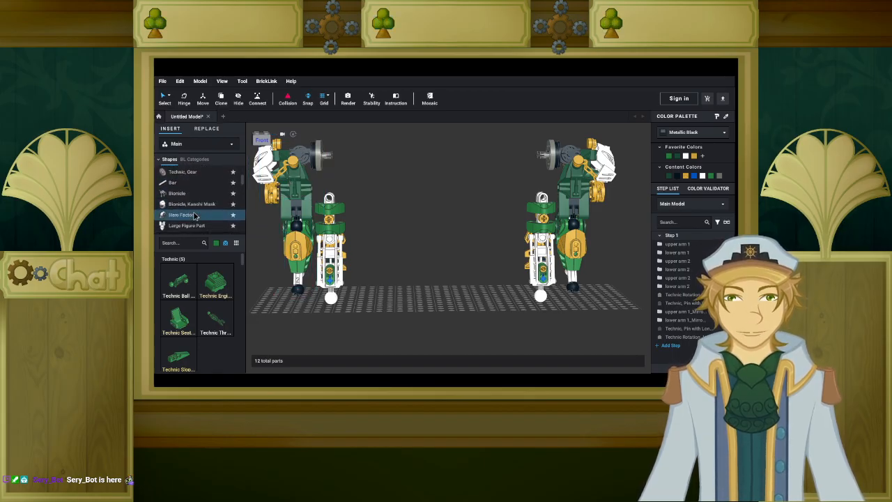
scroll(195, 217, up, 3)
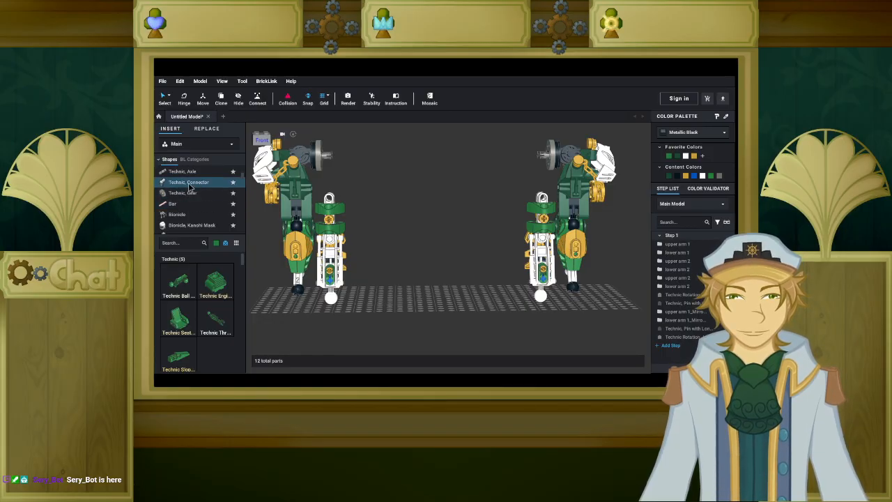
scroll(189, 187, down, 1)
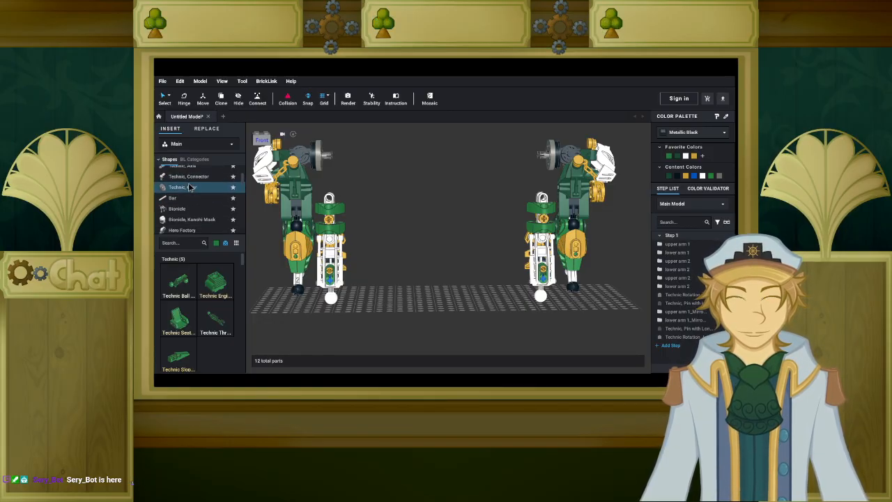
click(182, 206)
scroll(209, 280, down, 3)
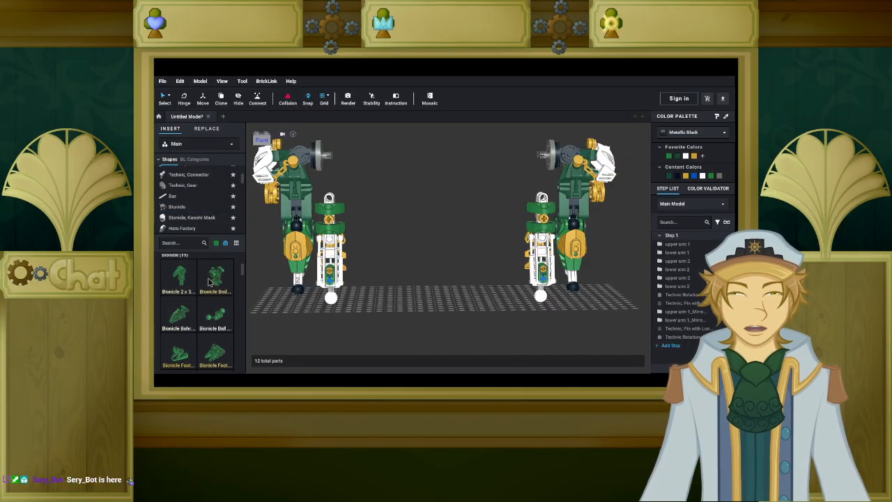
scroll(213, 281, down, 5)
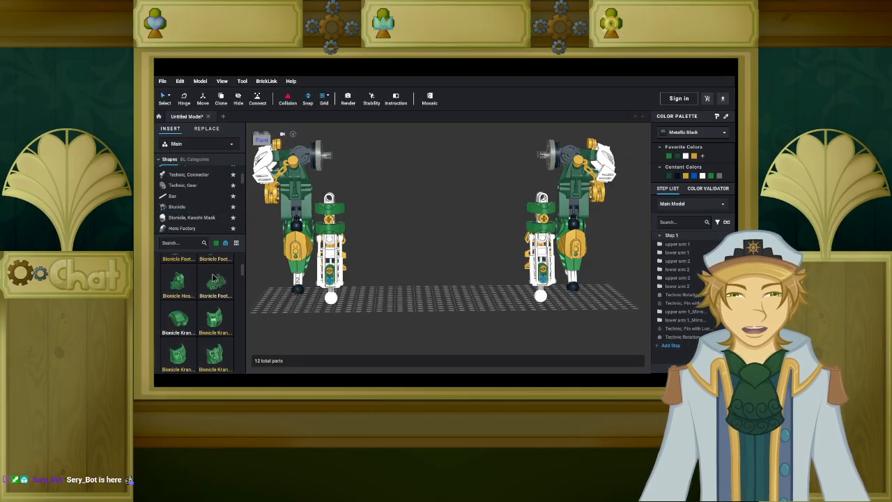
scroll(214, 276, up, 4)
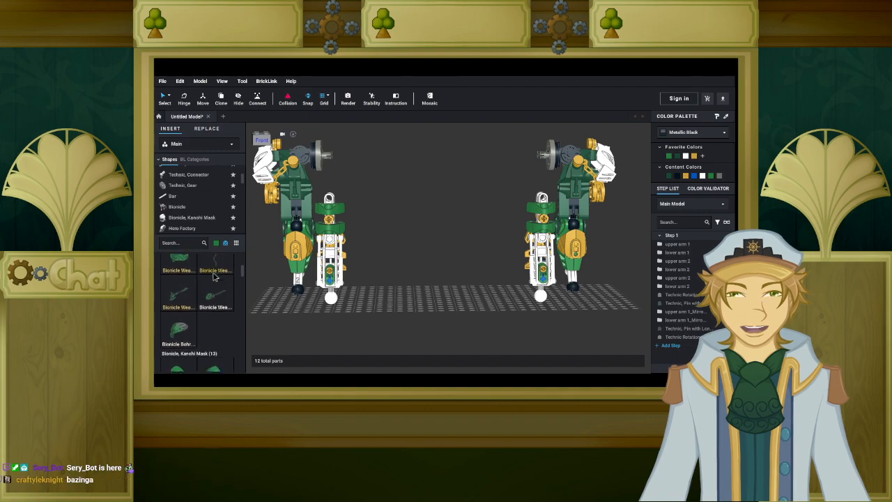
scroll(214, 276, up, 3)
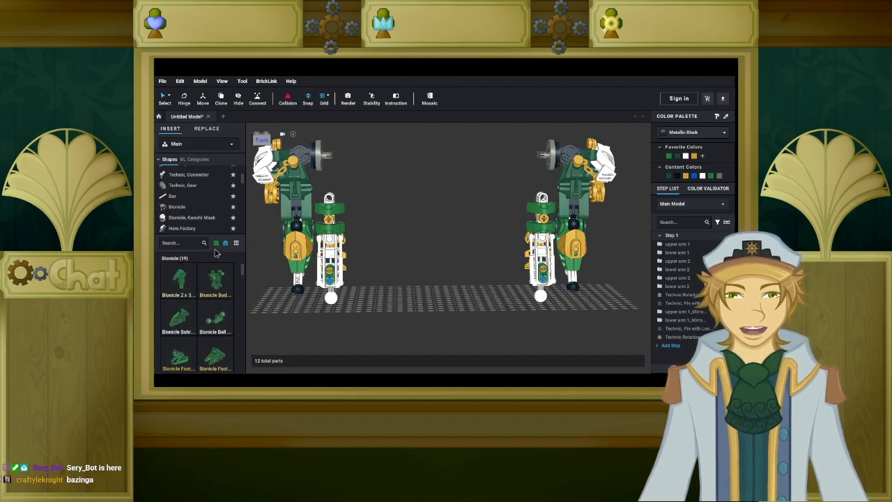
Filter the part palette to Dark Green and browse the Technic and Bionicle parts as far as the Toa arm sections.
click(217, 243)
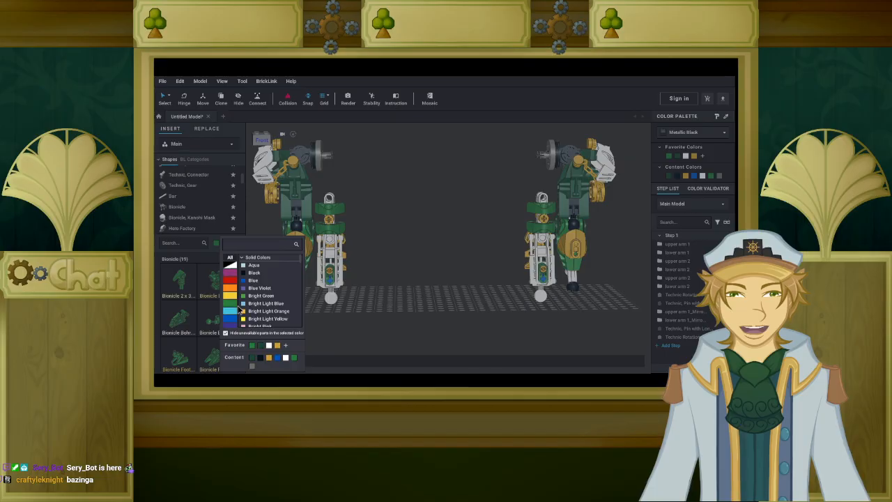
click(255, 357)
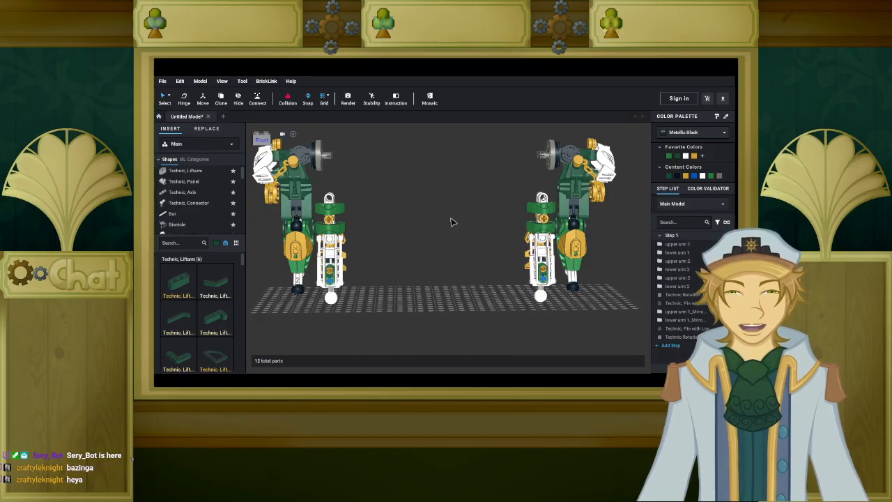
scroll(450, 221, up, 3)
scroll(449, 227, up, 1)
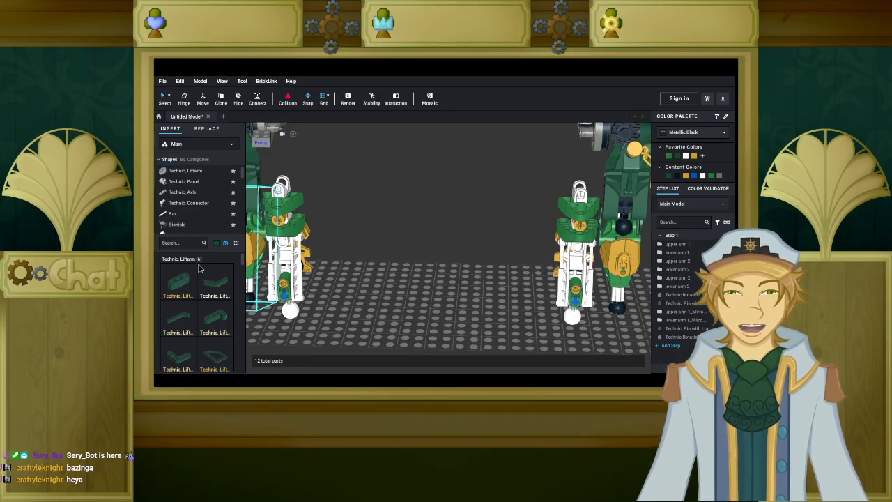
scroll(196, 268, down, 6)
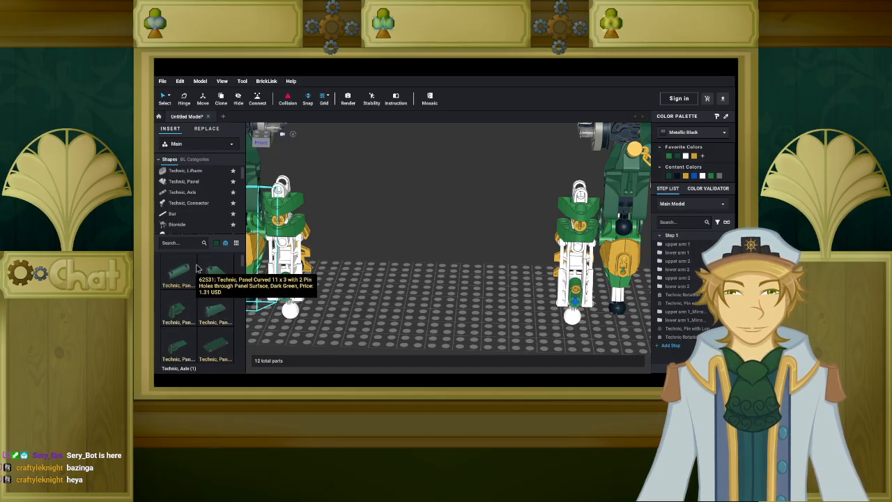
click(199, 224)
scroll(198, 295, down, 2)
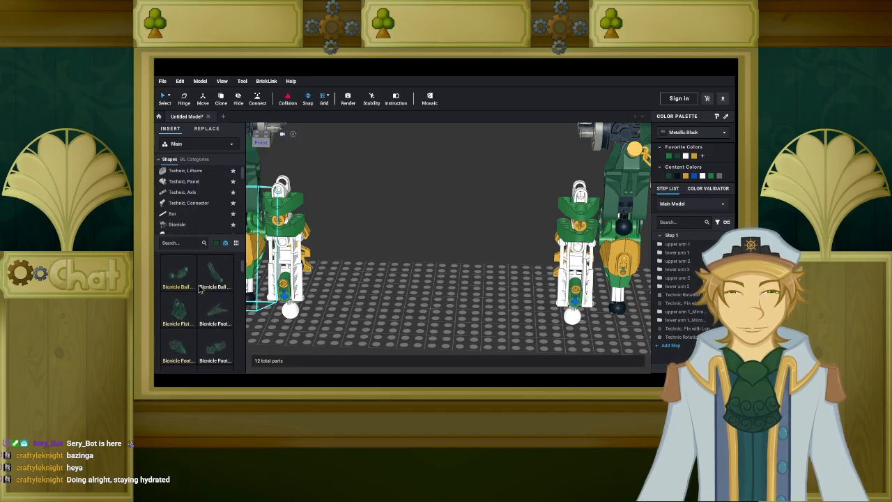
scroll(201, 279, down, 3)
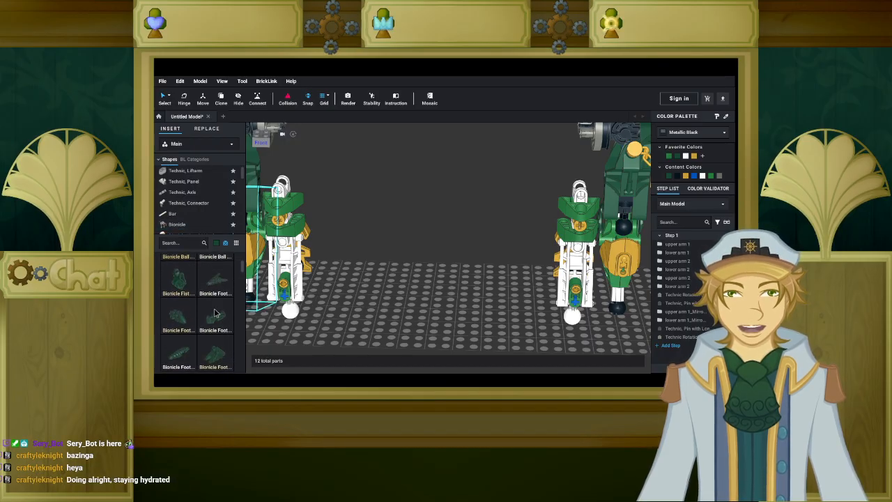
scroll(215, 310, down, 5)
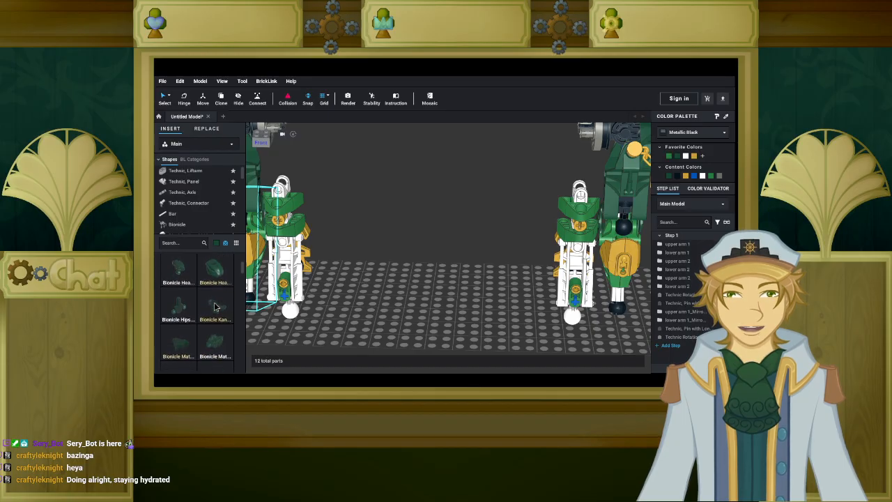
scroll(213, 307, down, 3)
scroll(214, 305, down, 3)
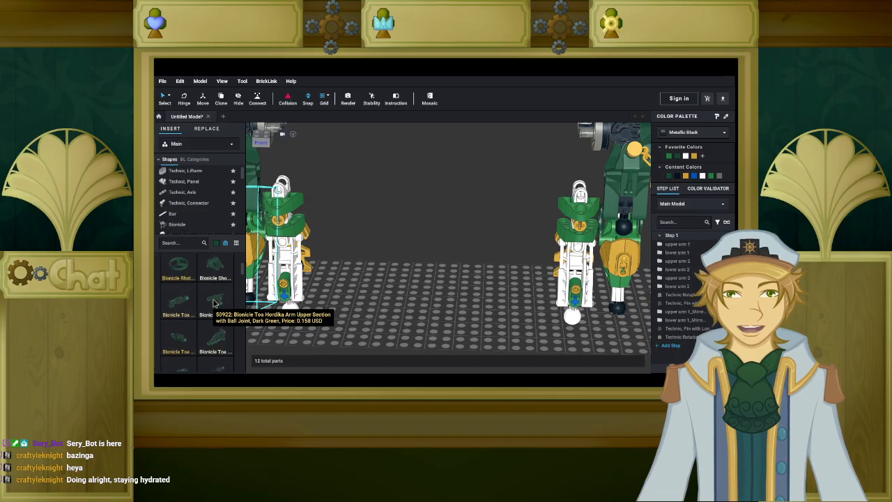
scroll(209, 323, down, 1)
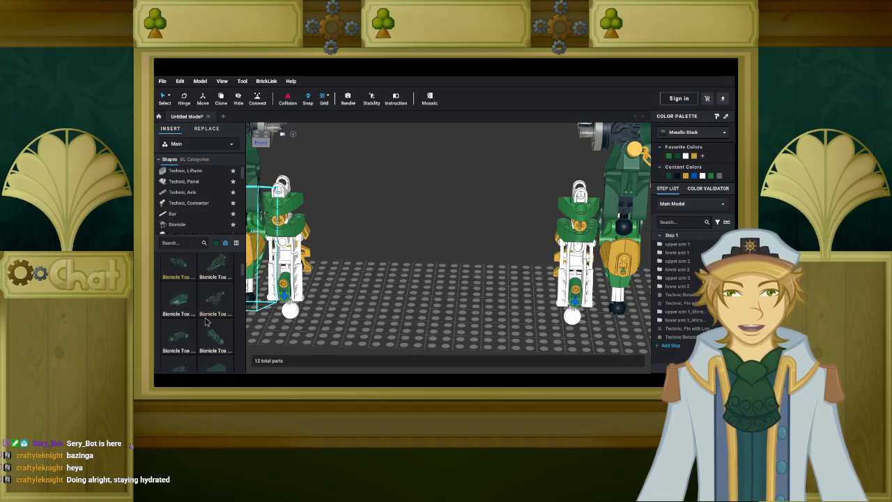
Add a Dark Green Bionicle Toa Metru Arm Lower Section with 2 Ball Joint, stood upright on the baseplate between the arms.
click(216, 340)
scroll(411, 297, up, 1)
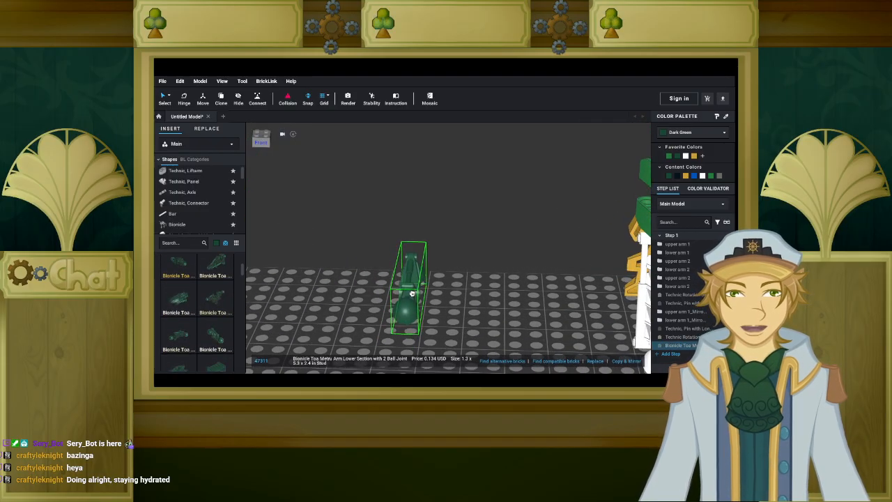
scroll(411, 293, down, 2)
key(Right)
click(411, 274)
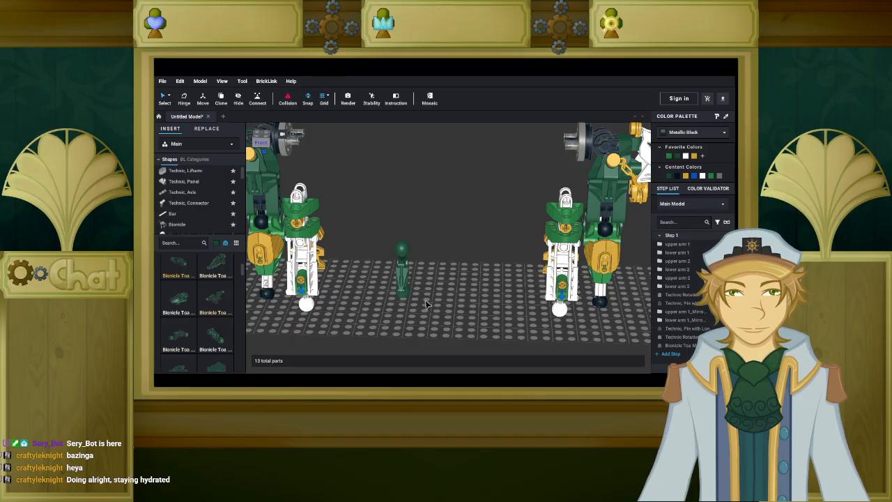
drag(406, 282, 416, 237)
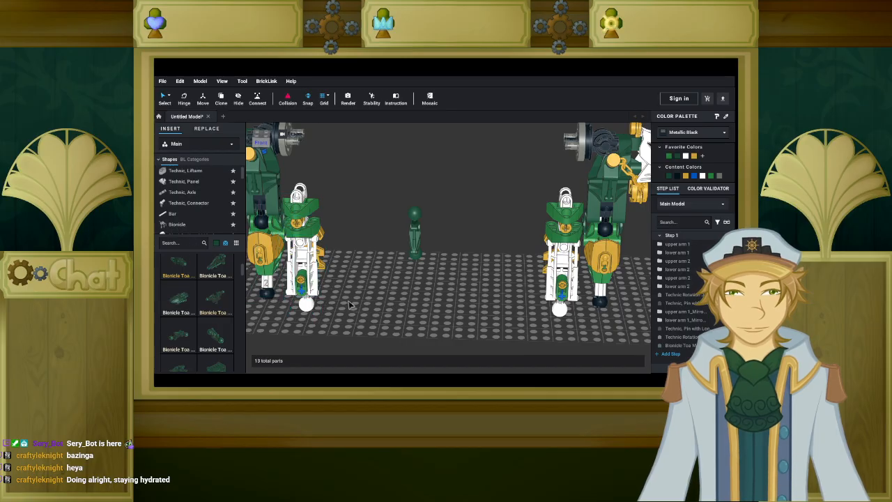
Duplicate the Toa Metru arm section and place the copy upright a short distance beside the first one.
click(417, 246)
key(ctrl+c)
key(ctrl+v)
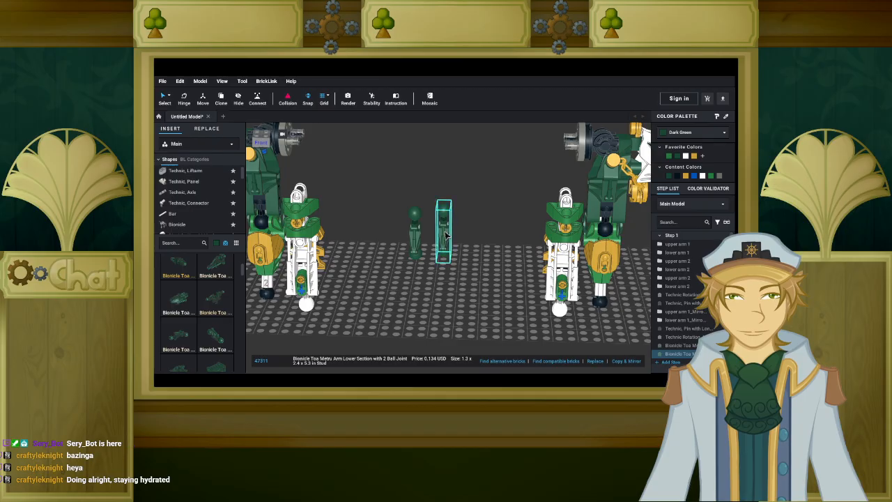
click(445, 240)
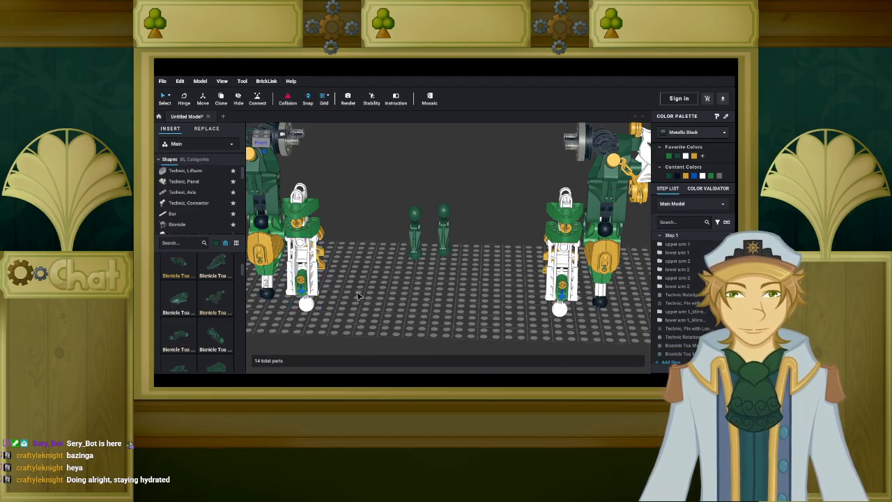
Rotate the copied arm section until it stands upright with its detailed side facing the front.
right_drag(356, 297, 439, 293)
scroll(439, 293, up, 4)
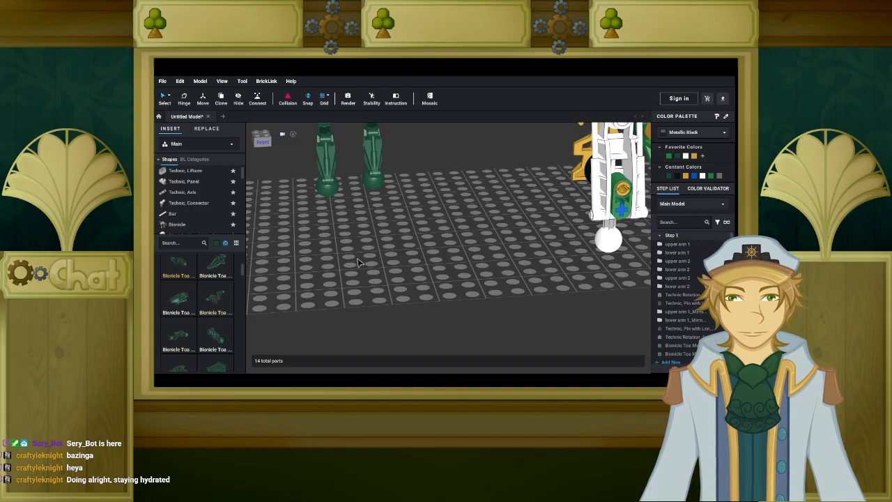
click(380, 196)
key(Up)
key(Up)
key(Up)
key(Up)
key(Up)
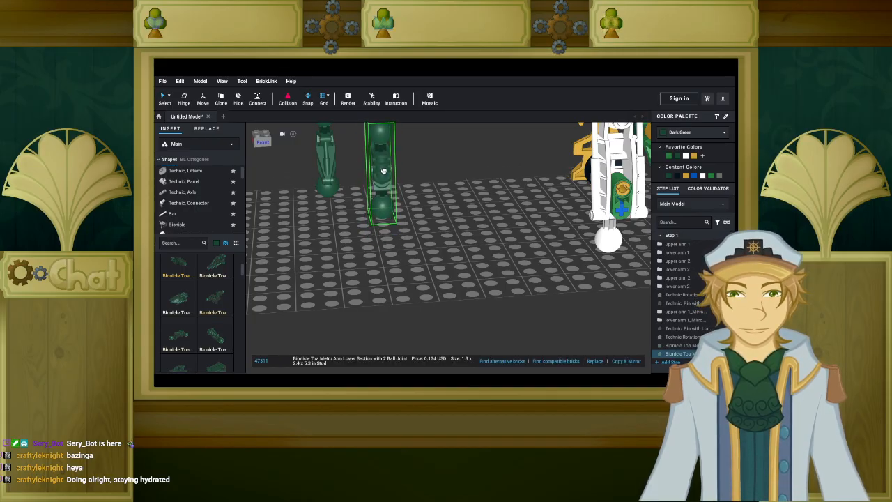
Rotate the first arm section to match the copy and set it upright next to it.
click(331, 183)
key(Up)
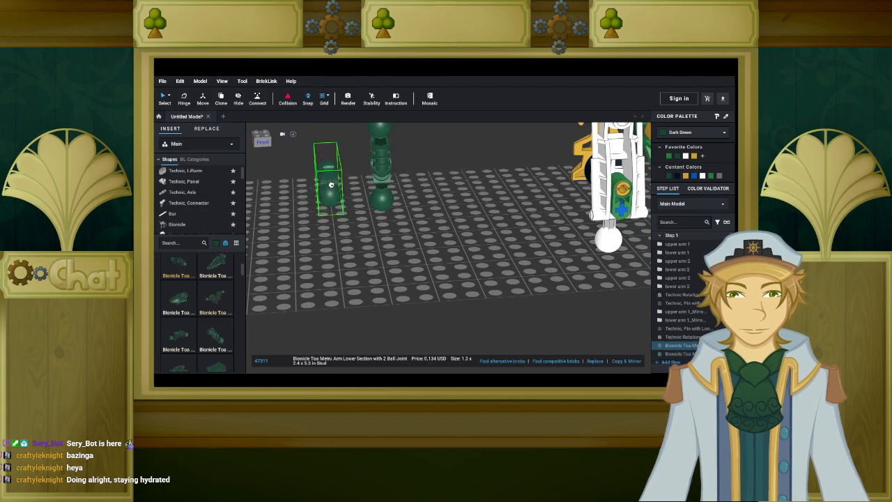
key(Up)
drag(331, 185, 331, 169)
middle_drag(359, 216, 422, 260)
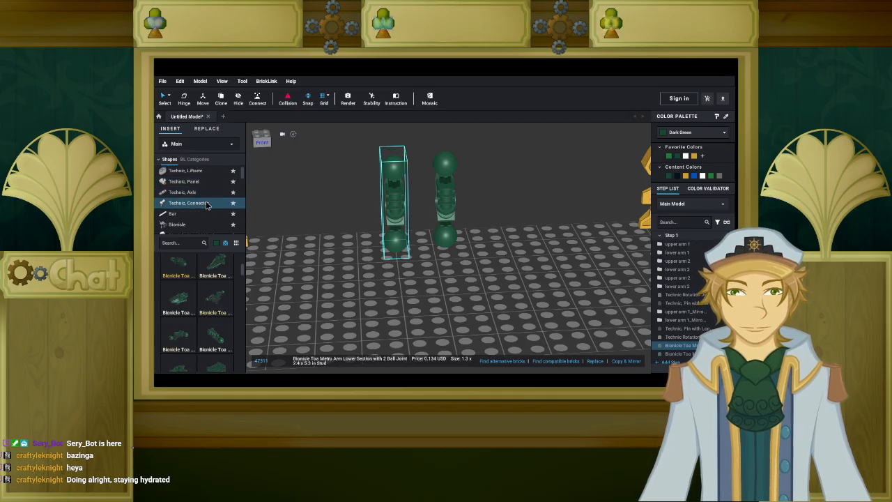
Switch the palette filter to black and add a Technic Pin 3L with a central hole in front of the arm sections.
click(217, 243)
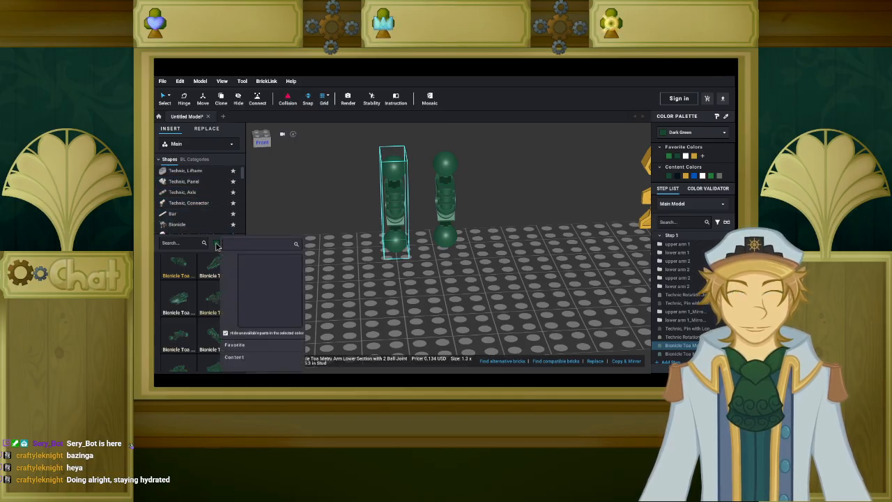
click(252, 277)
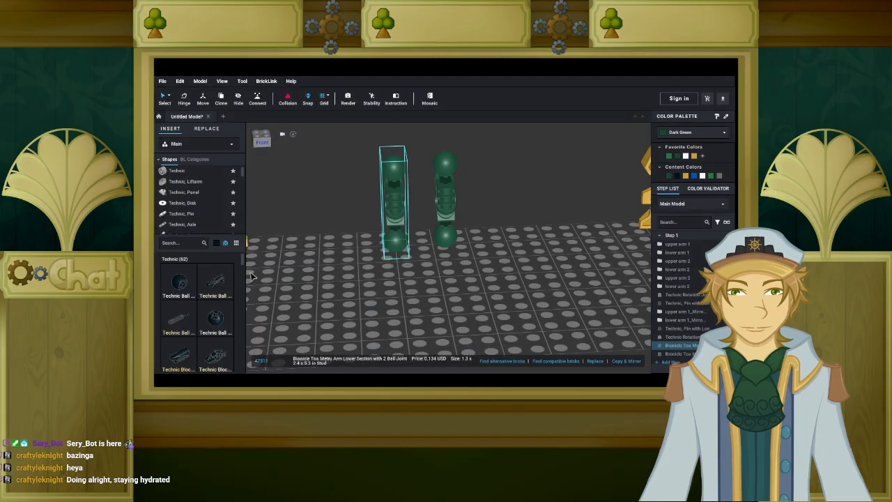
scroll(199, 196, down, 1)
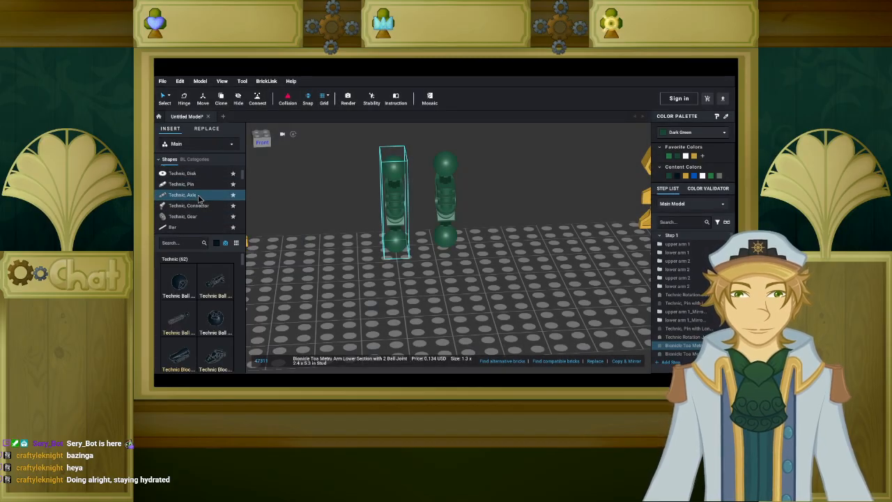
scroll(199, 198, up, 5)
scroll(199, 201, down, 4)
scroll(198, 202, up, 2)
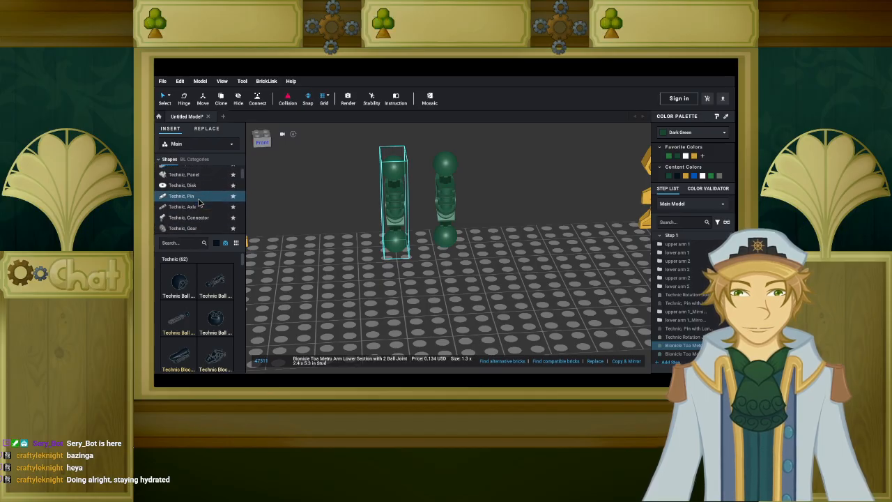
click(199, 205)
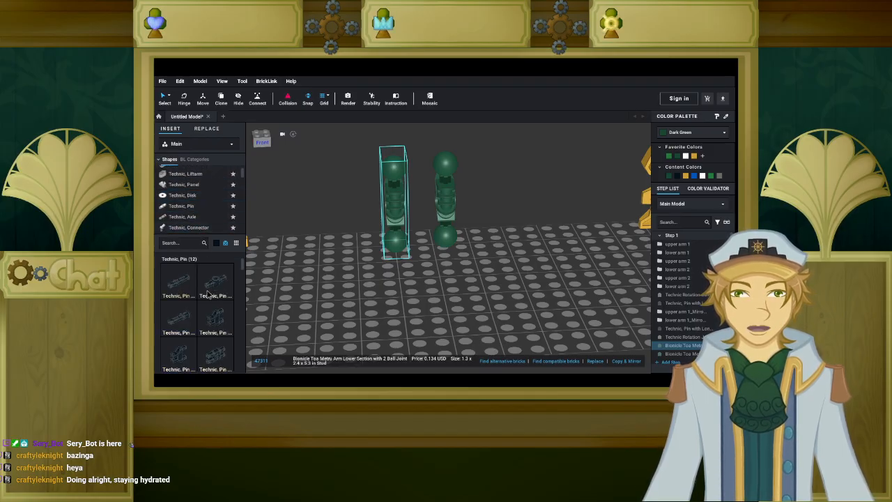
drag(212, 287, 411, 279)
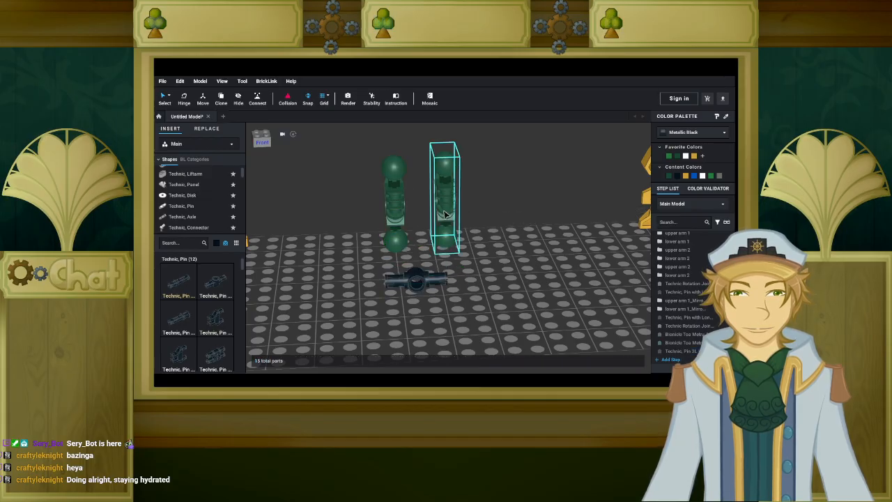
Join the two arm sections side by side by fitting the 3L pin into the first and attaching the second to its other end.
drag(446, 204, 534, 232)
drag(414, 279, 418, 204)
drag(528, 221, 432, 200)
click(377, 241)
right_drag(377, 242, 397, 241)
scroll(382, 237, up, 5)
scroll(397, 242, up, 3)
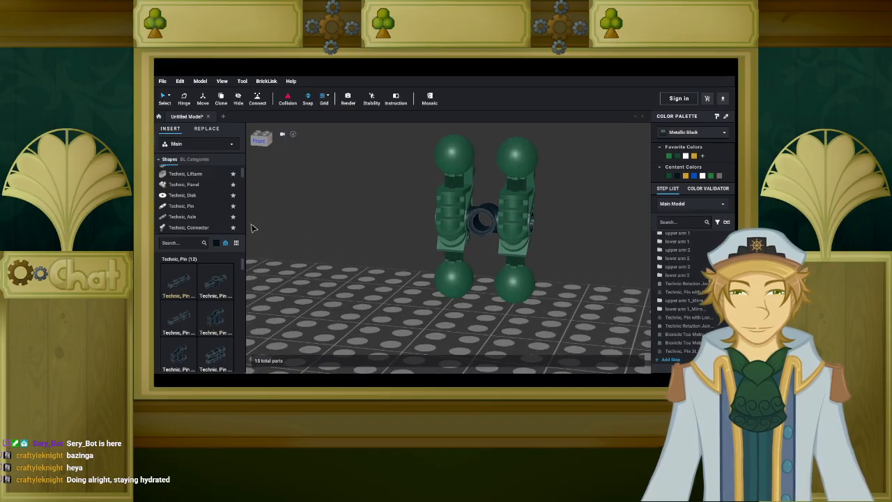
Filter the part palette to Pearl Gold and look through the Bar and Bionicle parts for a piece to add.
click(217, 243)
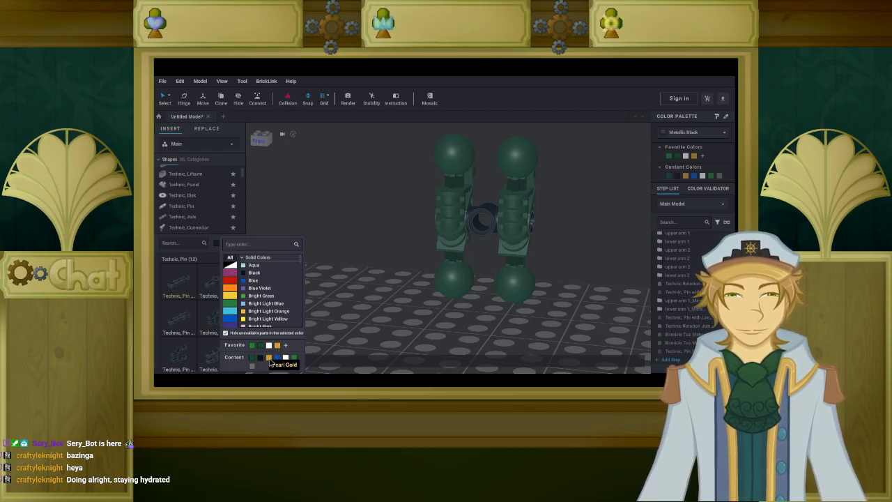
click(270, 361)
scroll(198, 209, down, 3)
scroll(203, 272, down, 3)
scroll(203, 268, down, 5)
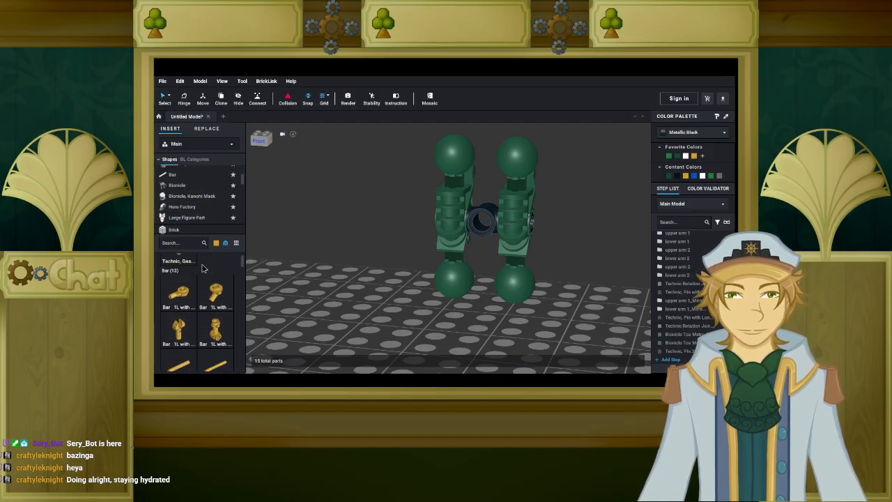
scroll(202, 269, down, 6)
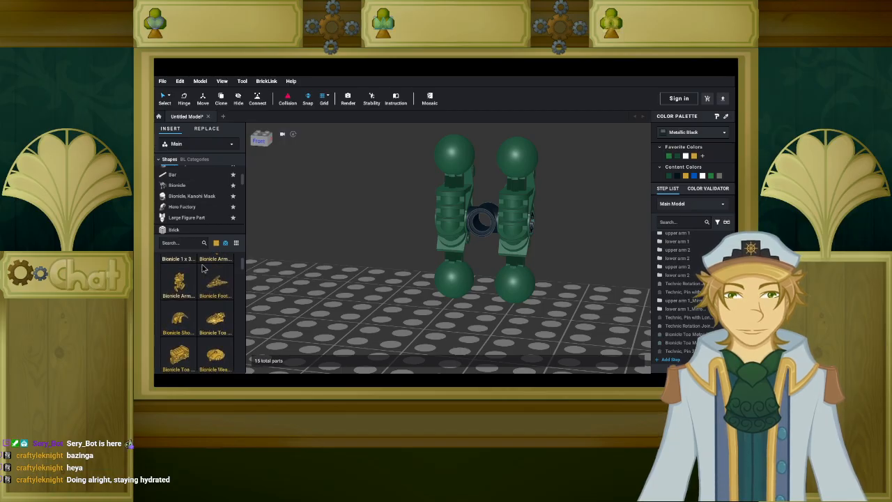
Place a Pearl Gold Bionicle Armor Small Triangular with Pincer End in front of the dark green arm assembly.
scroll(198, 289, up, 1)
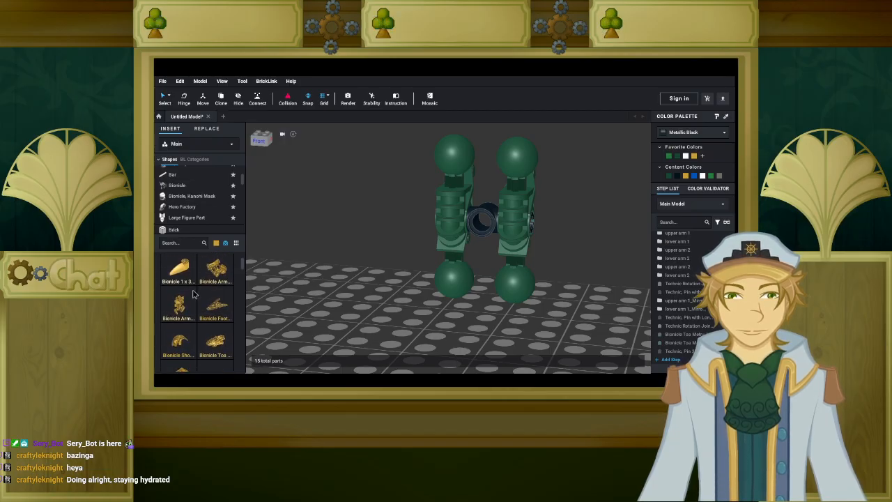
click(180, 314)
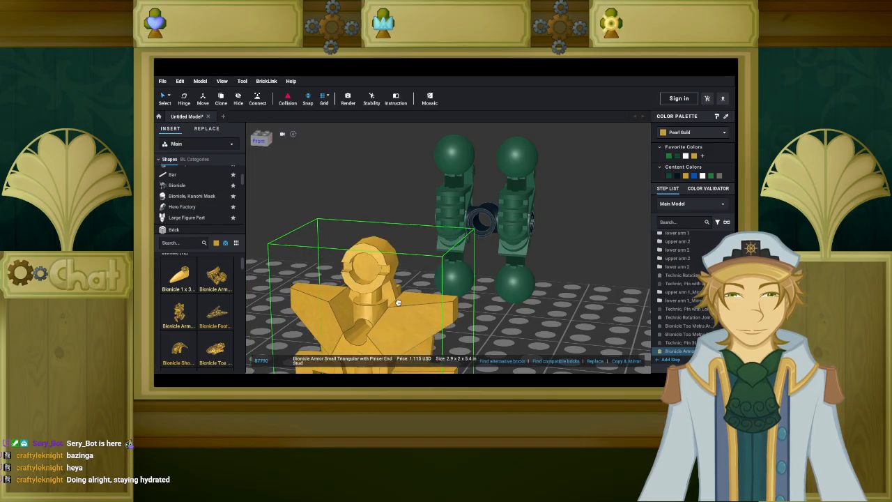
click(383, 278)
Insert a Pearl Gold Technic Pin 3L with Friction Ridges and Stop Bush into the black pin between the dark green arms.
scroll(209, 291, up, 2)
scroll(209, 296, up, 5)
scroll(195, 314, up, 5)
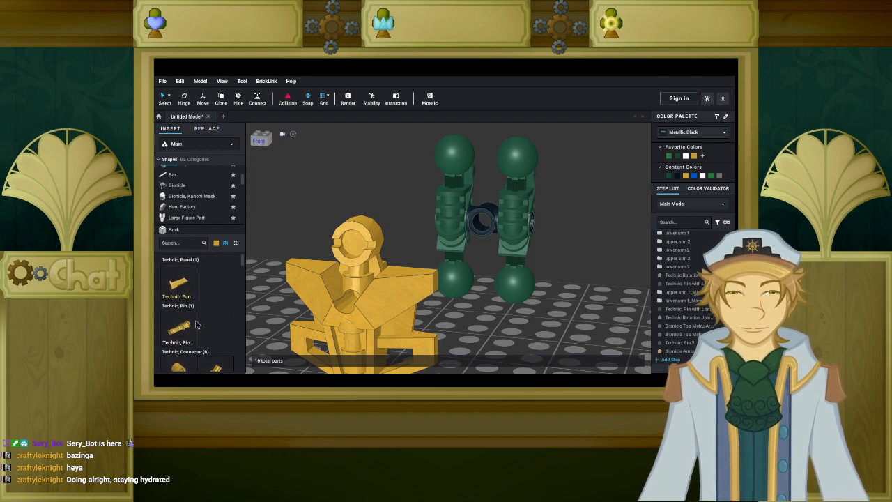
click(179, 326)
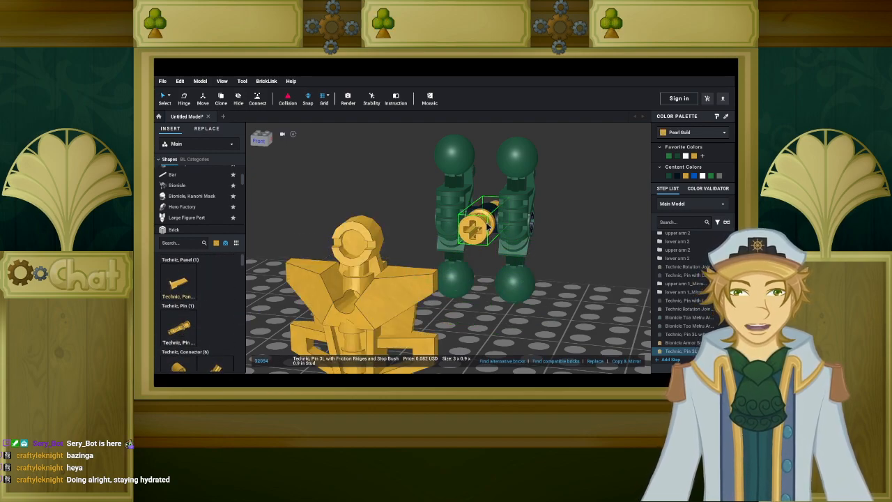
click(489, 225)
Move the gold triangular armor onto the front end of the gold 3L pin in the arm assembly.
right_drag(416, 252, 286, 263)
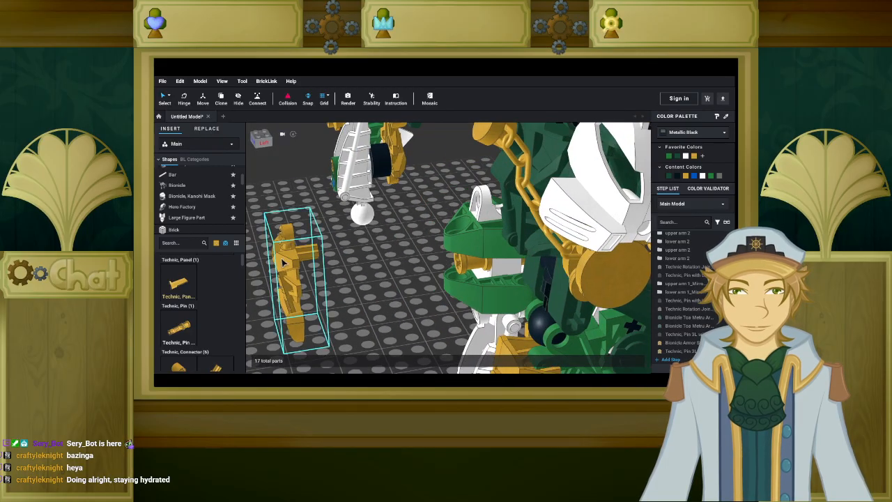
drag(284, 267, 371, 257)
right_drag(370, 257, 446, 257)
drag(446, 256, 538, 213)
click(460, 219)
right_drag(460, 219, 456, 168)
scroll(485, 164, up, 5)
scroll(469, 161, down, 5)
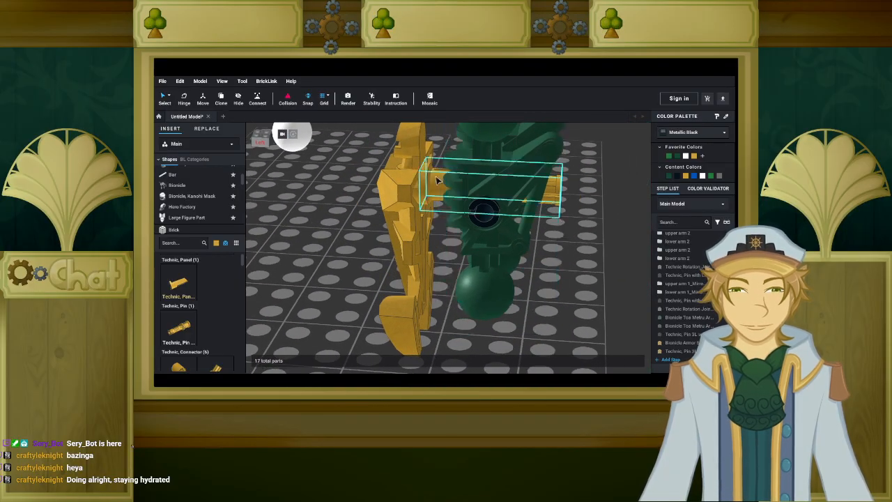
Rotate the black center-hole pin, gold pin and attached gold armor together with the Hinge tool to tilt the armor.
click(483, 208)
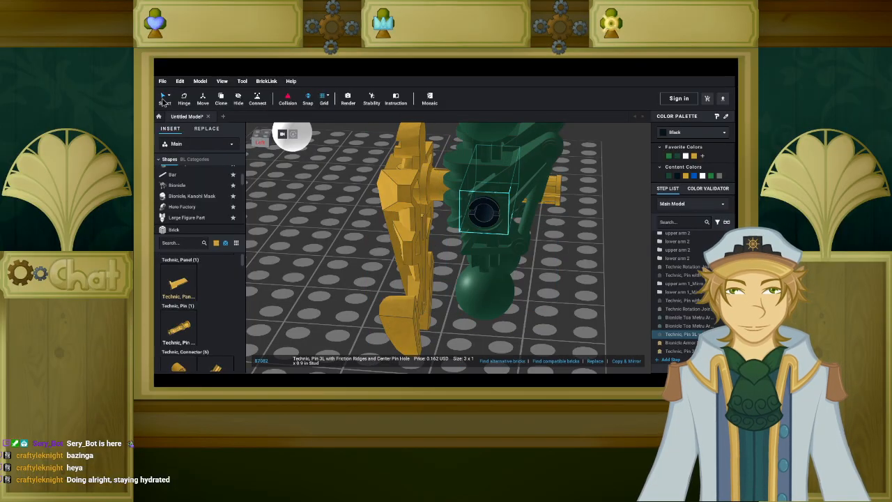
right_drag(524, 190, 573, 201)
click(448, 164)
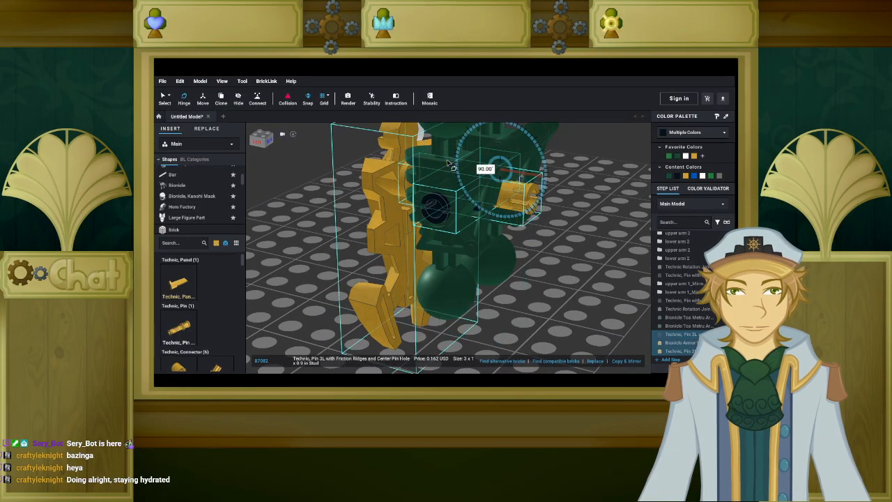
right_drag(449, 165, 460, 168)
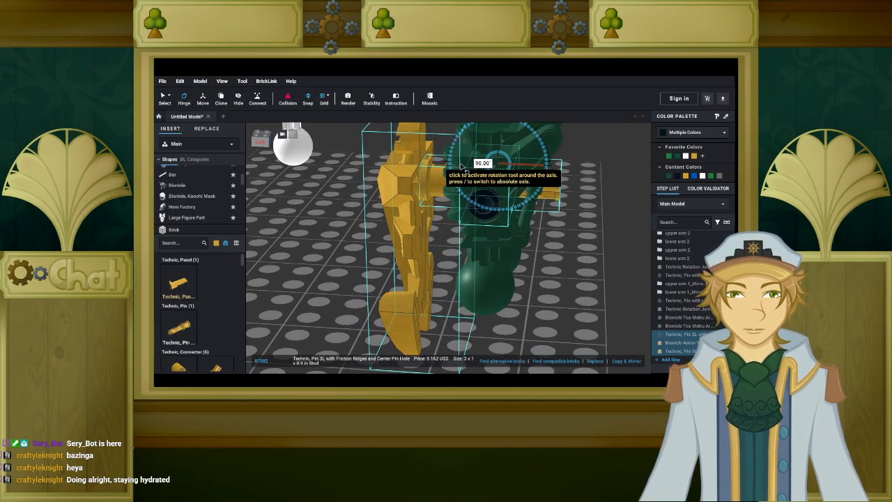
drag(460, 168, 460, 167)
scroll(462, 167, up, 1)
scroll(461, 167, down, 5)
right_drag(462, 168, 322, 241)
click(323, 242)
Place a Pearl Gold Technic Liftarm Thick 1 x 1 (Spacer) on the rear end of the gold pin.
scroll(197, 209, down, 10)
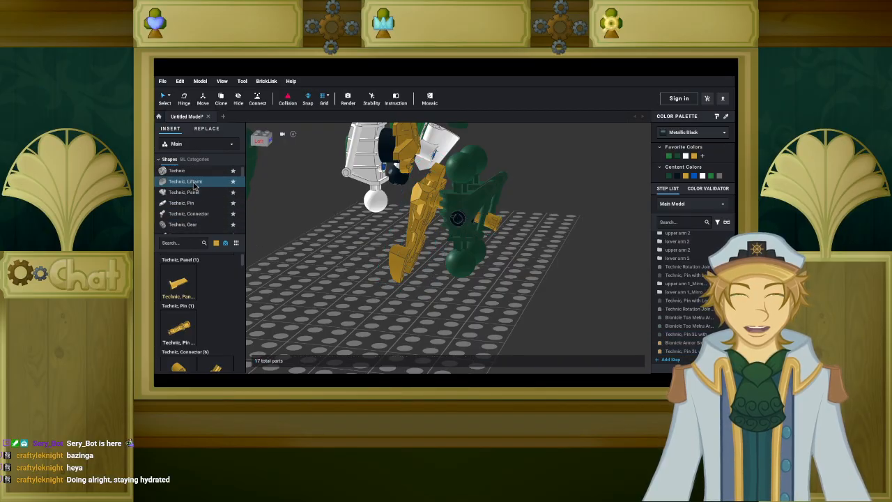
click(196, 181)
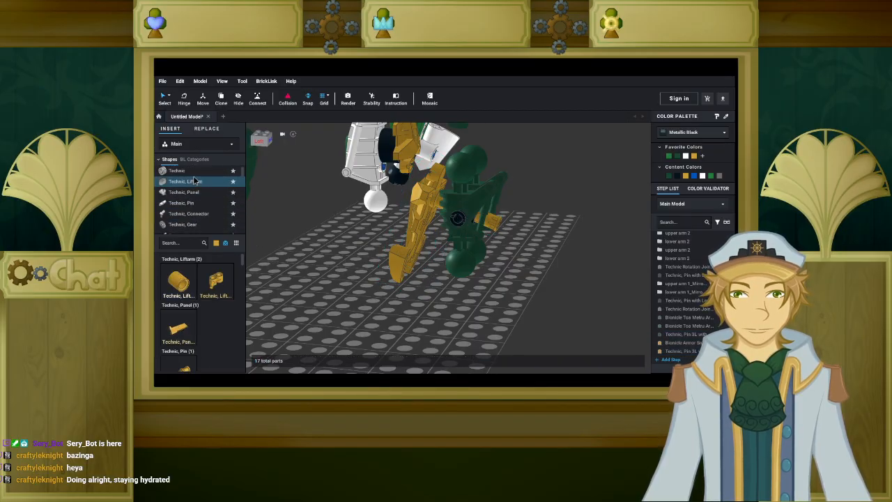
click(179, 282)
mouse_move(357, 292)
right_down()
mouse_move(377, 308)
mouse_move(351, 303)
right_up()
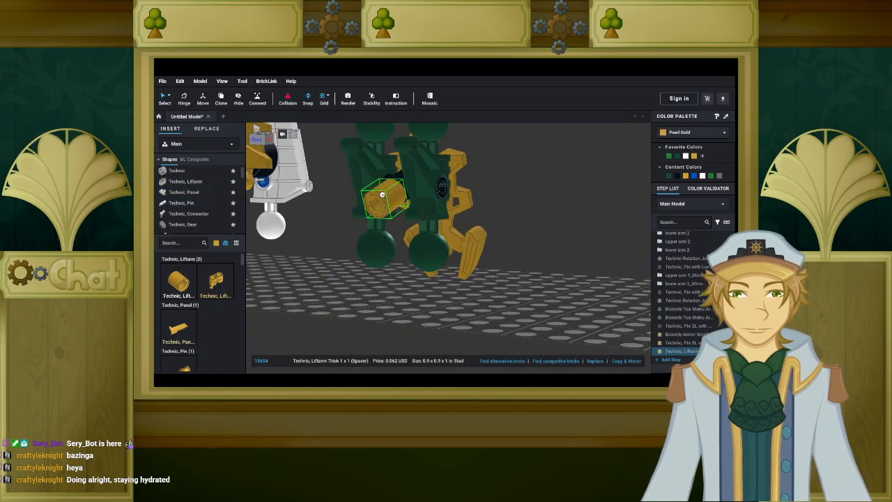
click(383, 200)
Filter the parts library to Dark Green.
right_drag(382, 202, 361, 272)
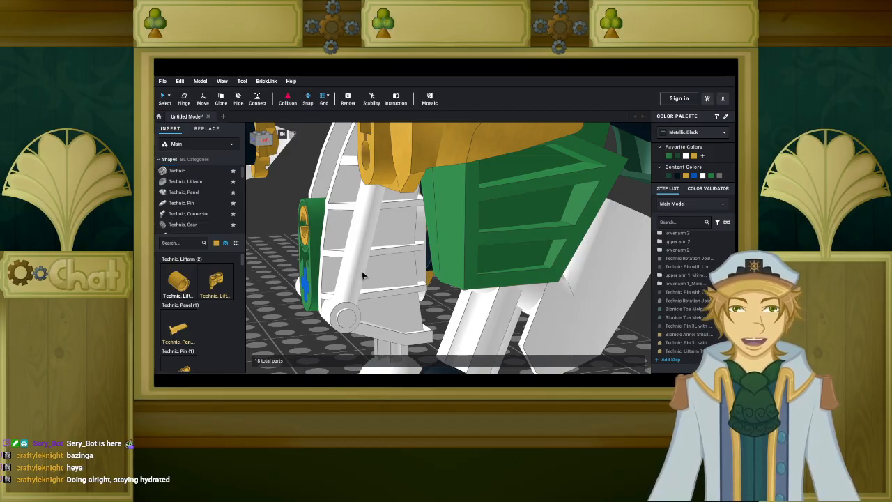
scroll(370, 285, down, 5)
right_drag(373, 290, 386, 290)
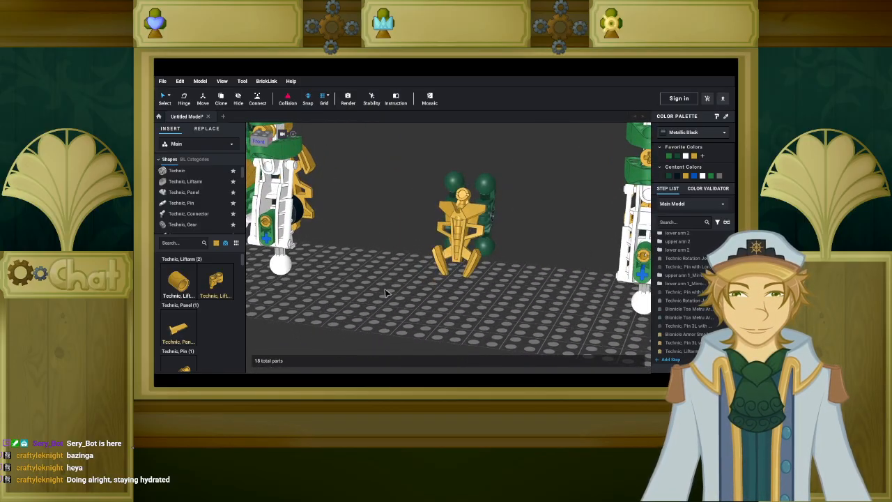
click(217, 243)
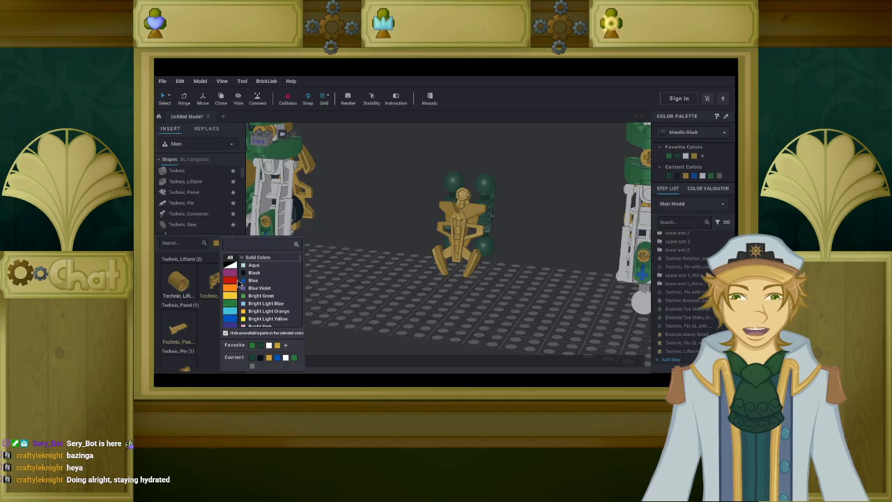
click(234, 307)
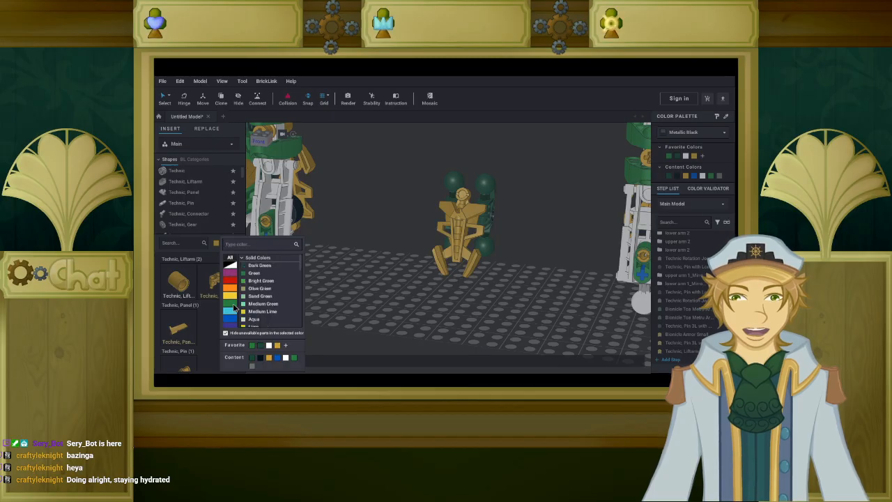
click(258, 268)
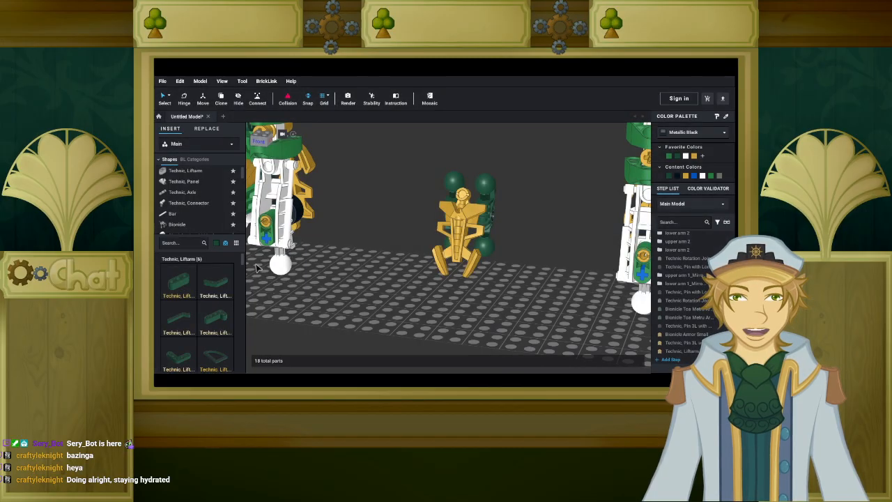
Place a Dark Green Technic Axle Connector 2 x 3 with Ball Joint Socket upright on the open baseplate.
click(196, 202)
scroll(197, 334, down, 3)
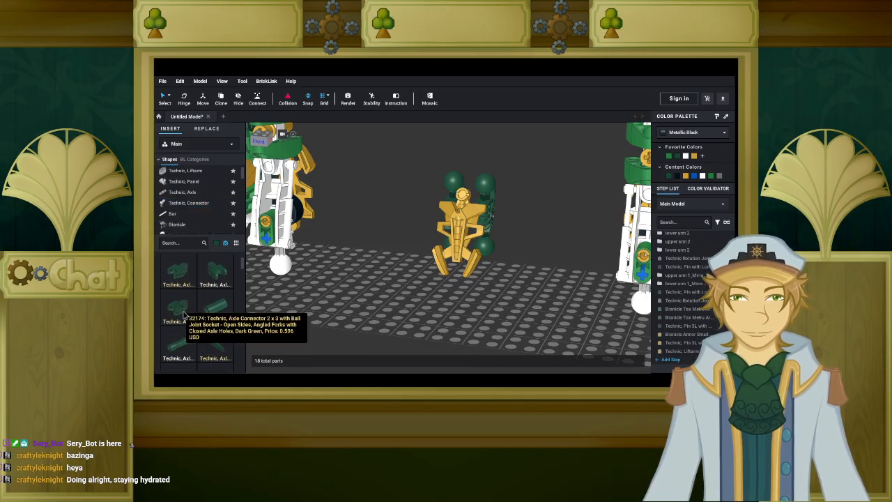
drag(184, 315, 359, 308)
scroll(360, 310, up, 10)
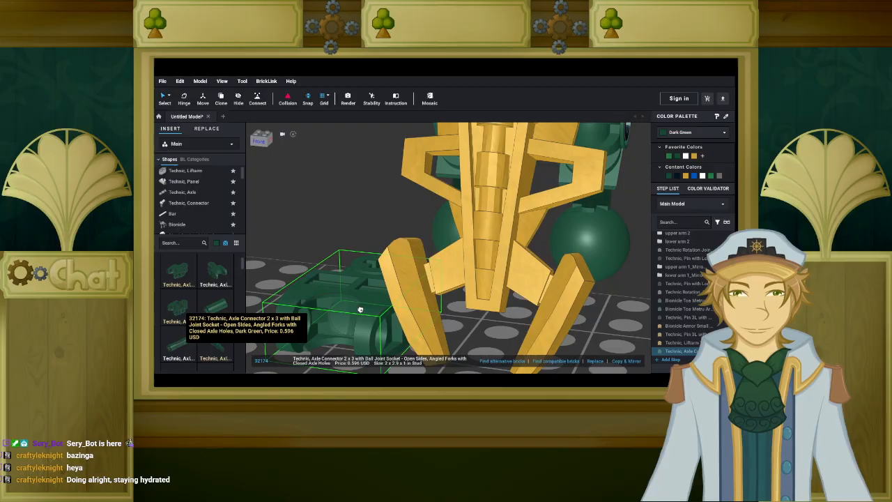
scroll(360, 308, up, 8)
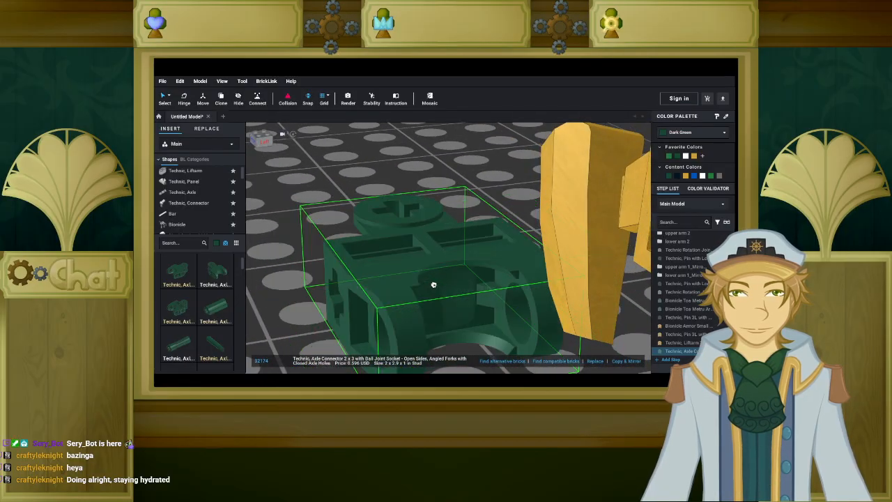
drag(433, 284, 372, 273)
key(Up)
scroll(373, 274, down, 10)
scroll(373, 273, down, 4)
right_drag(377, 273, 408, 278)
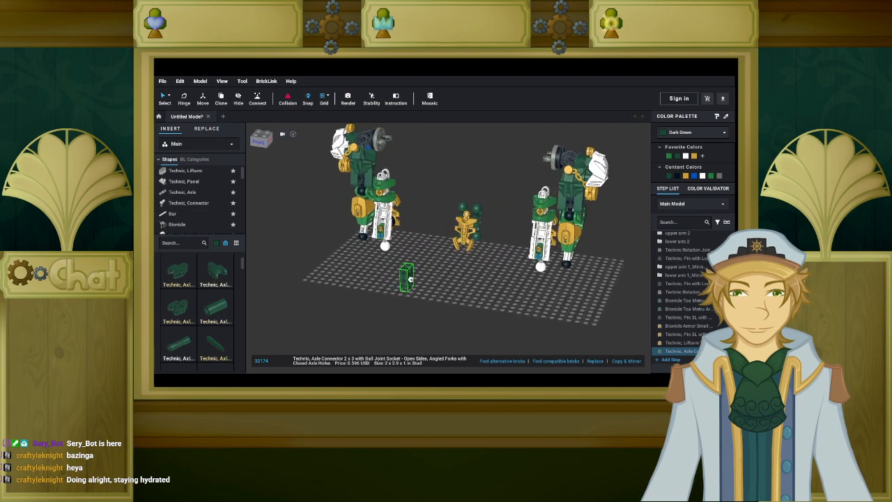
scroll(420, 292, up, 5)
click(419, 292)
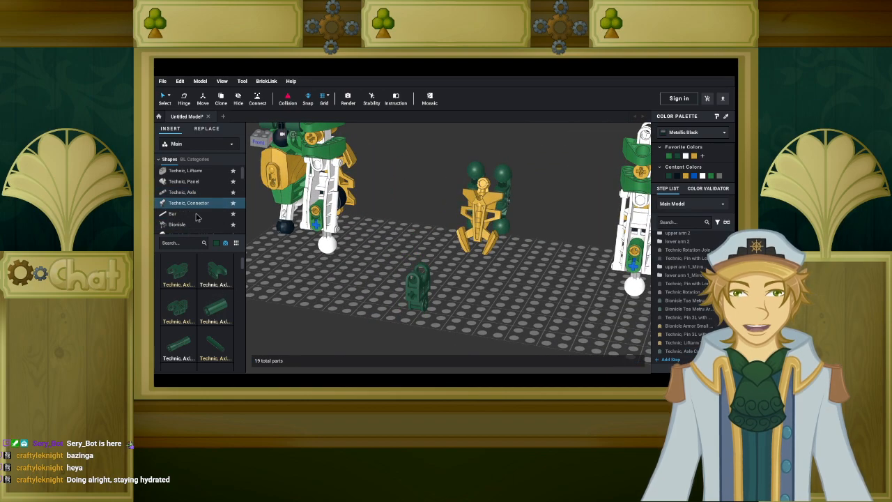
Filter the parts library to Black and place a Technic Axle 5L beside the dark green connector.
click(217, 243)
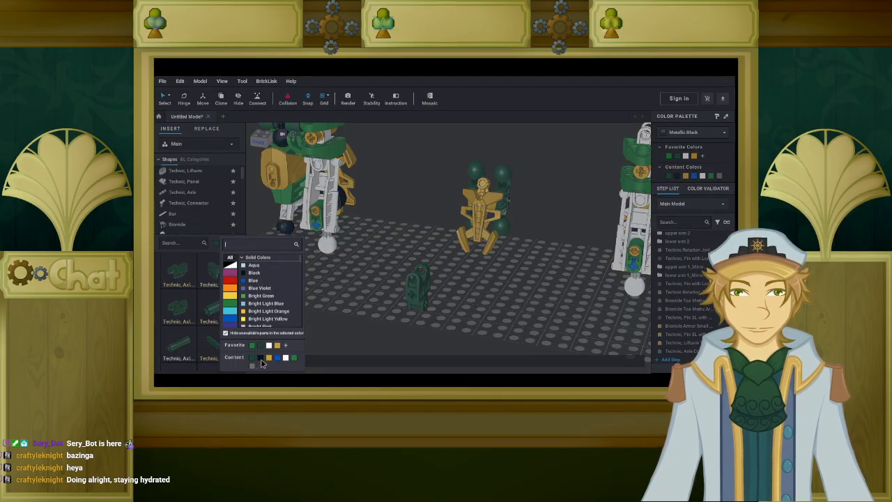
click(261, 363)
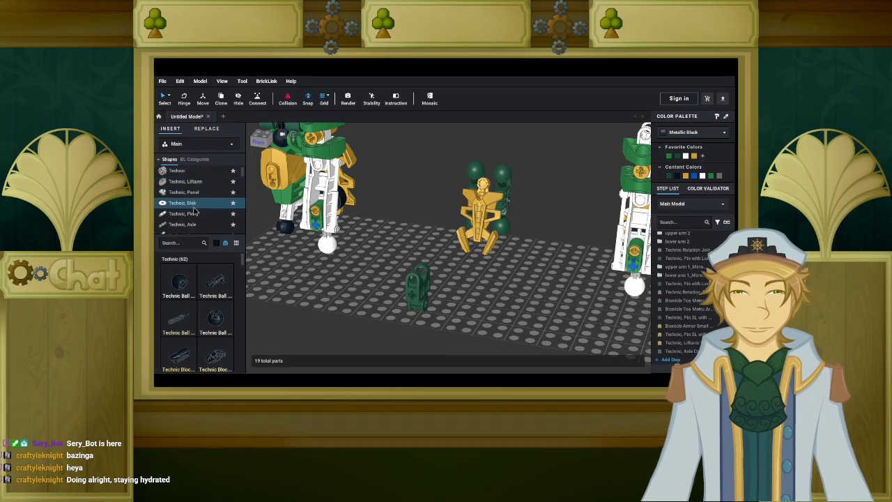
click(194, 210)
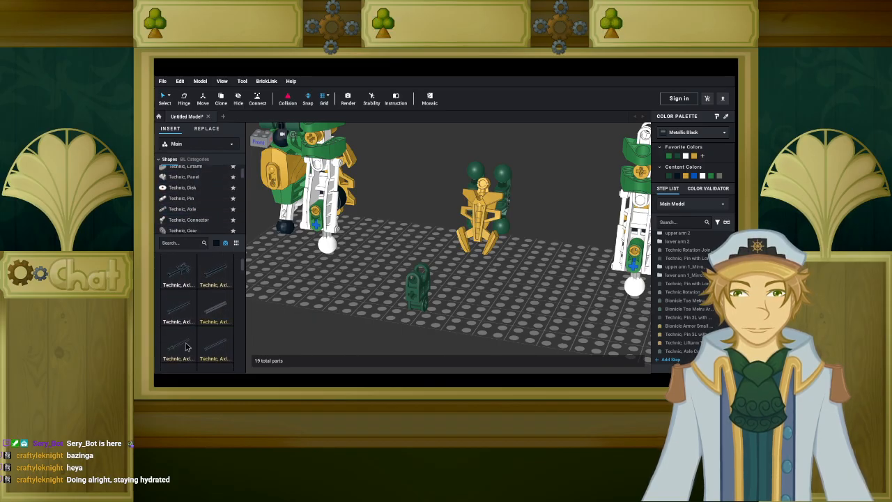
drag(224, 352, 473, 301)
scroll(444, 318, up, 3)
right_drag(410, 335, 406, 301)
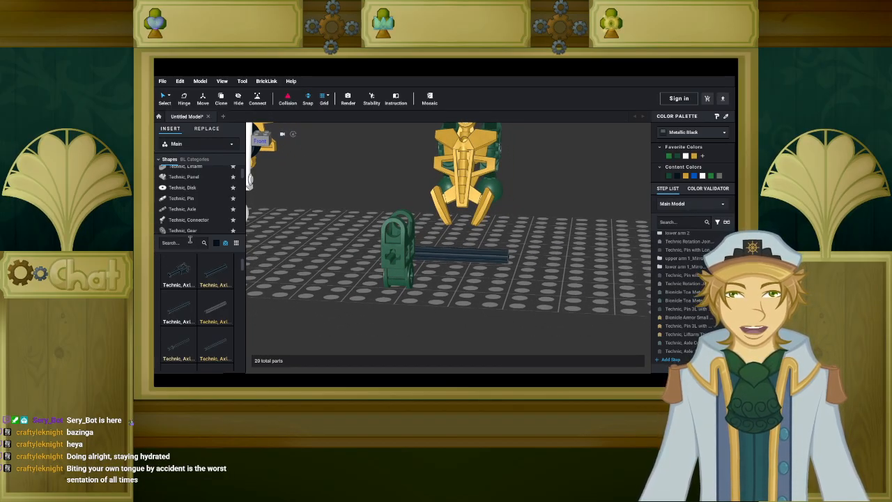
Place a Black Technic Ball Joint on the baseplate, rotated to line up with the 5L axle.
scroll(198, 206, up, 2)
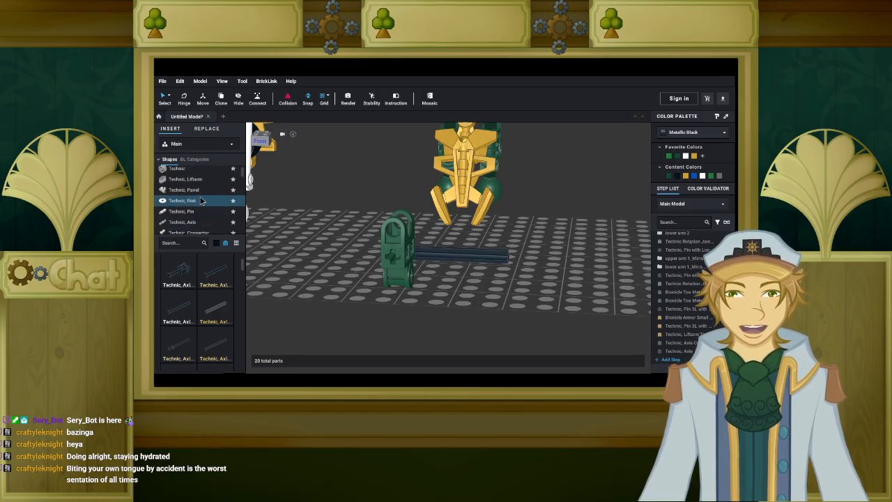
click(201, 172)
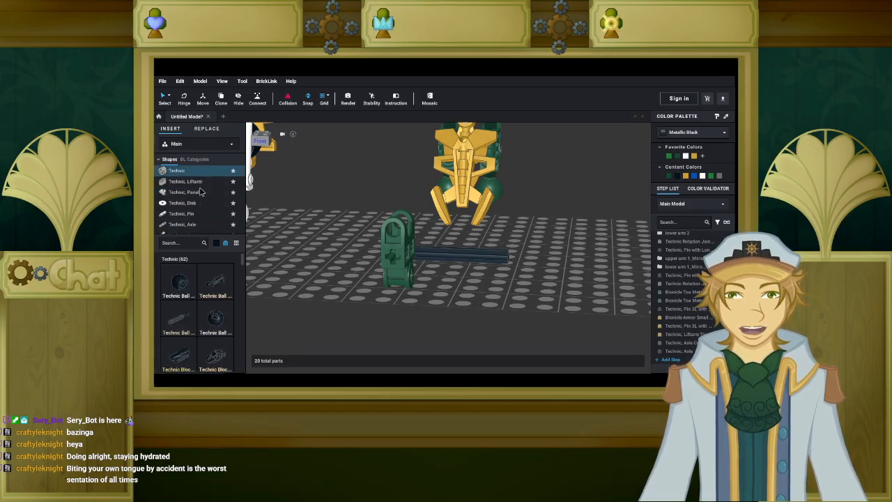
drag(195, 286, 315, 287)
right_drag(317, 285, 301, 298)
drag(301, 298, 335, 218)
key(Down)
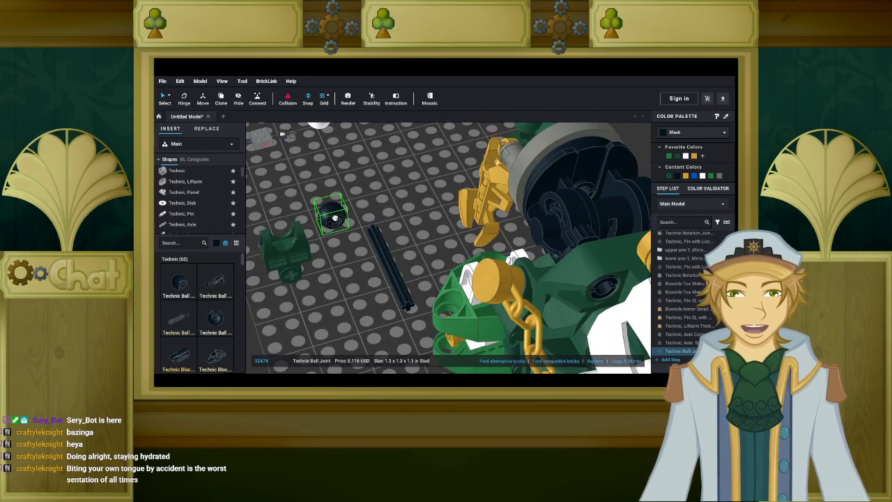
key(Escape)
Move the black 5L axle into the hole of the ball joint.
right_drag(362, 274, 380, 265)
drag(366, 269, 298, 270)
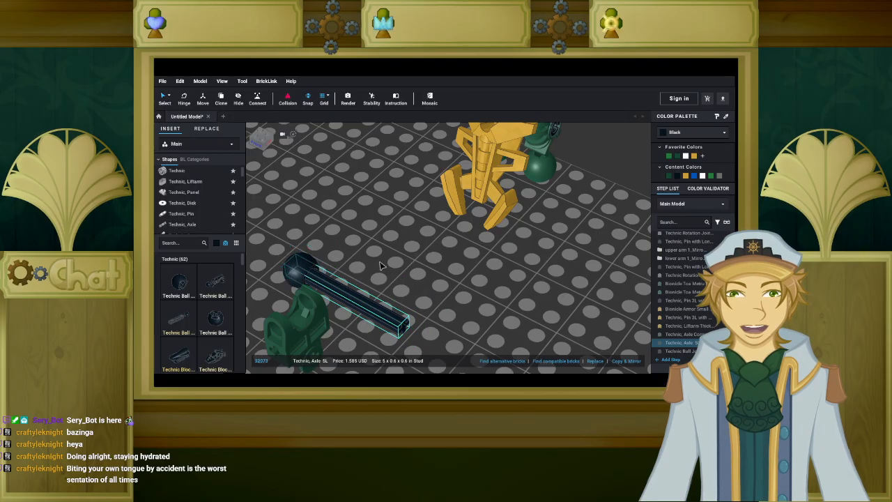
right_drag(378, 263, 401, 265)
Move the dark green axle connector onto the 5L axle, directly against the ball joint.
click(362, 238)
middle_drag(362, 238, 287, 164)
drag(350, 288, 307, 221)
right_drag(333, 262, 333, 254)
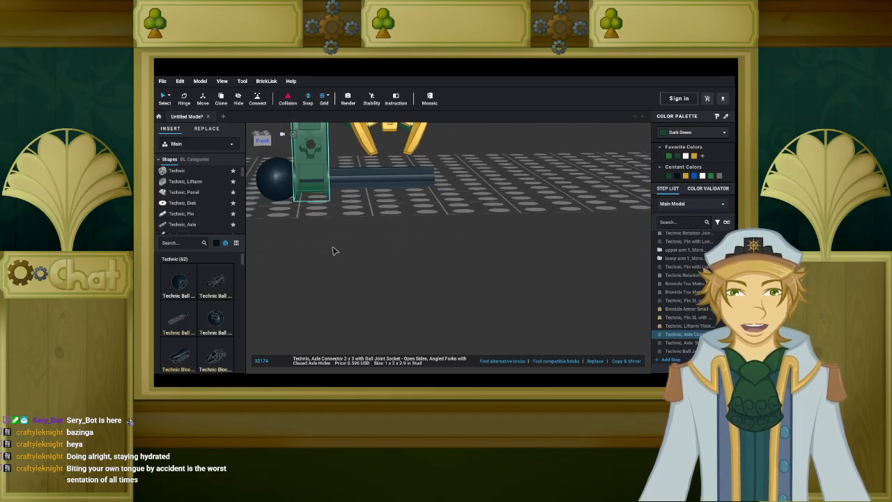
middle_drag(332, 248, 363, 278)
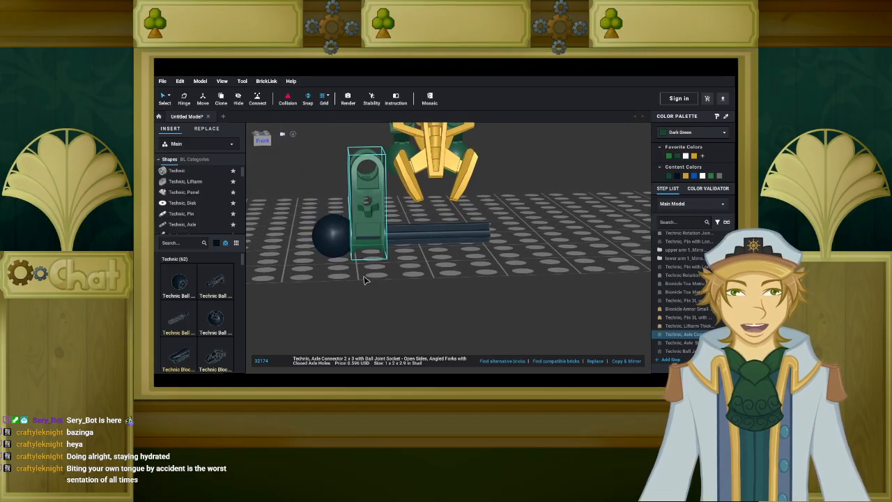
Copy and mirror the black ball joint and fit the copy onto the opposite end of the axle.
click(341, 248)
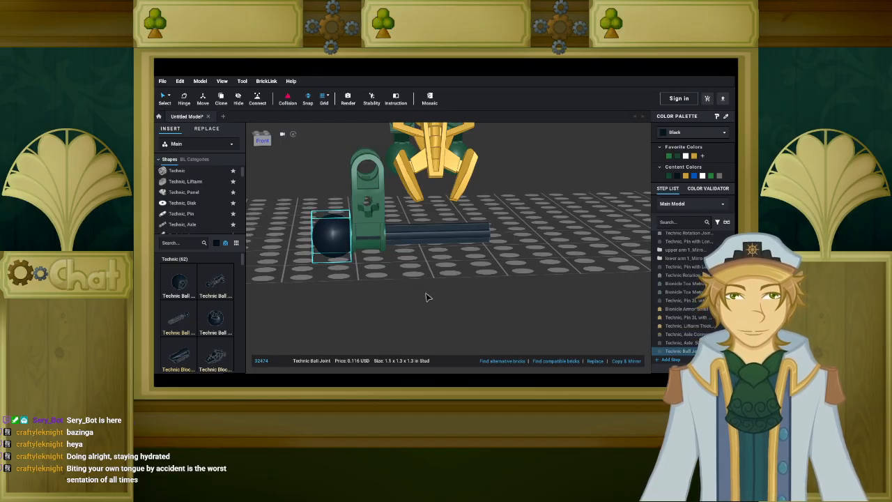
click(615, 363)
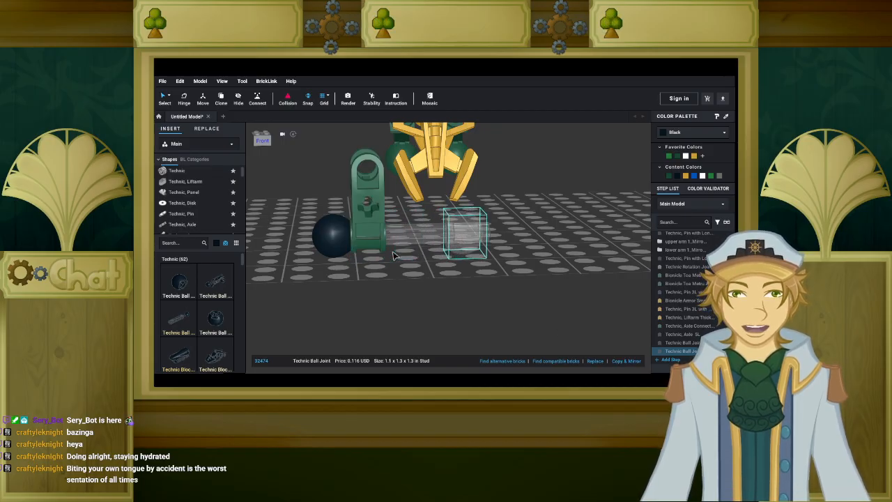
key(d)
key(d)
mouse_move(501, 236)
mouse_down()
mouse_move(519, 239)
mouse_move(486, 237)
mouse_up()
Duplicate the dark green axle connector and place the copy on the axle, against the opposite ball joint.
drag(380, 234, 372, 233)
drag(374, 233, 372, 234)
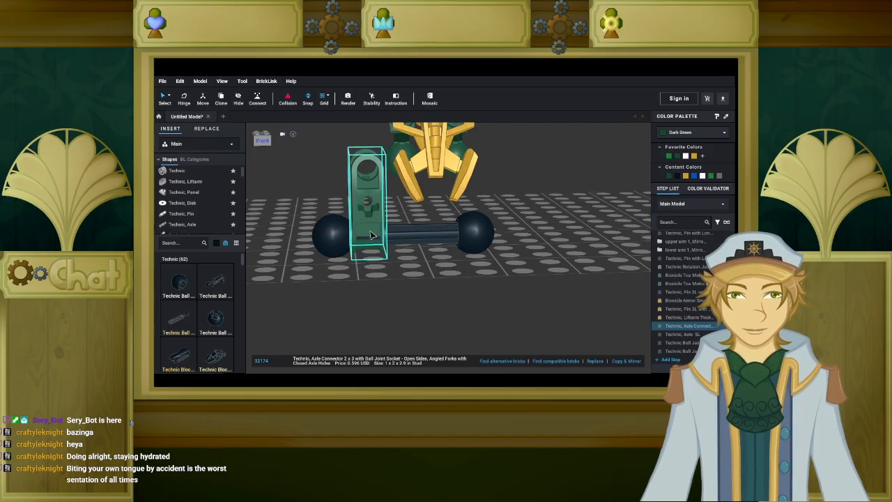
key(ctrl+c)
key(ctrl+v)
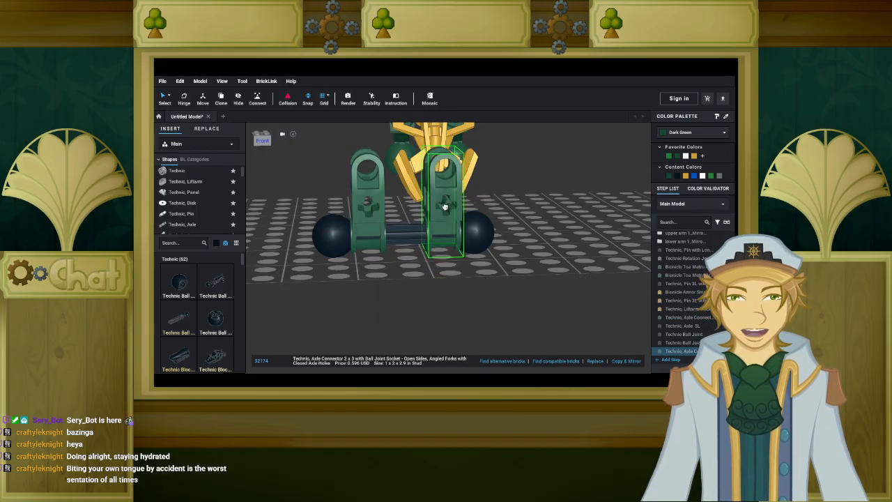
click(445, 207)
click(409, 292)
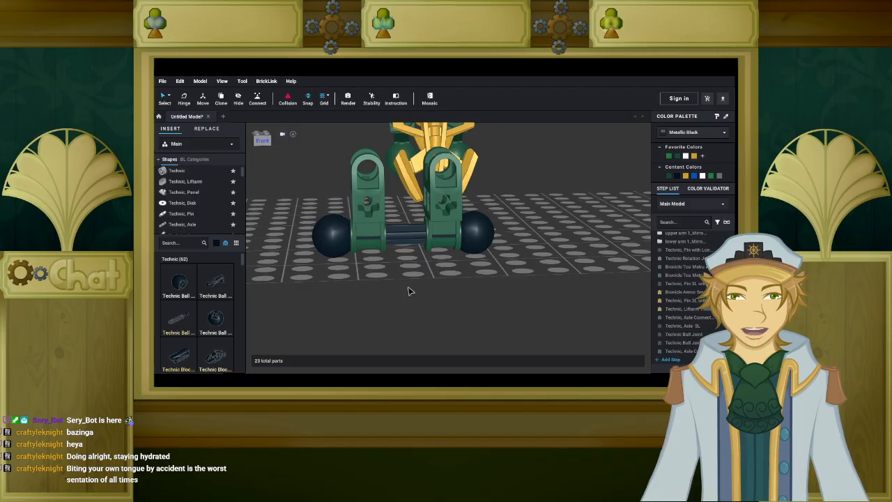
Pick the black Technic Axle and Pin Connector Perpendicular from the parts library.
right_drag(408, 287, 412, 293)
scroll(411, 296, up, 2)
middle_drag(404, 317, 428, 299)
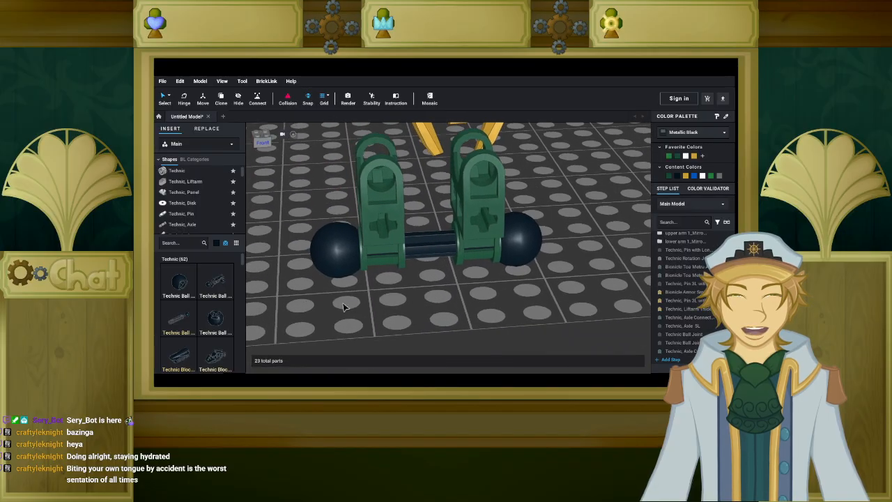
mouse_move(354, 290)
right_down()
mouse_move(372, 289)
mouse_move(354, 298)
right_up()
scroll(359, 296, down, 3)
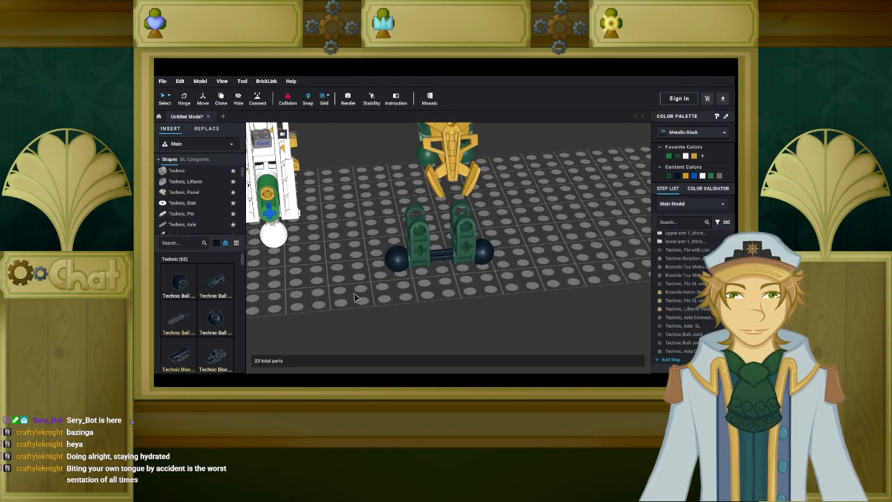
click(217, 244)
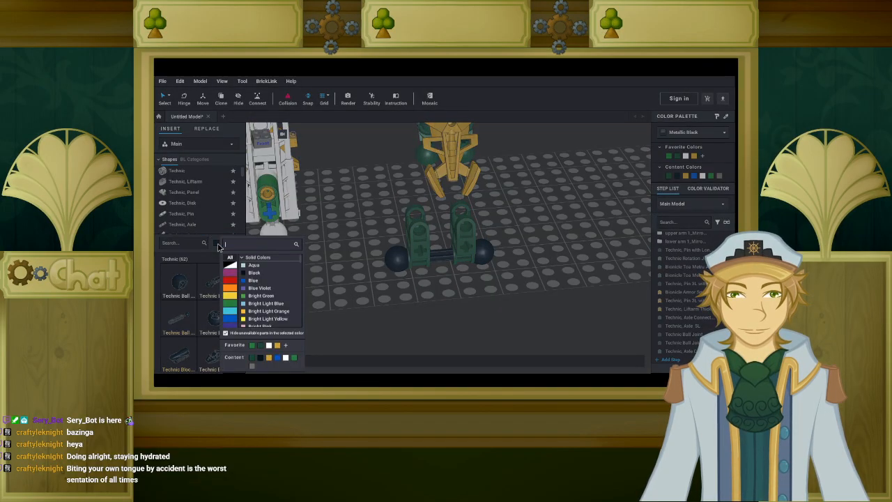
click(199, 189)
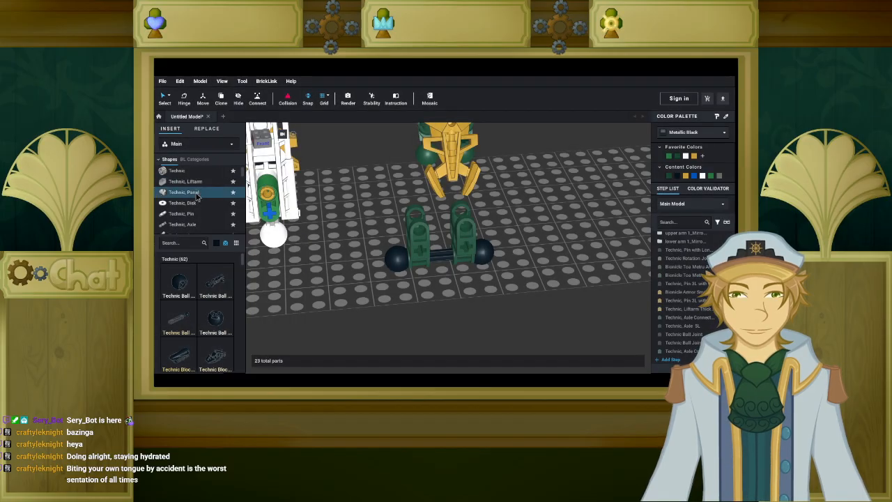
scroll(200, 203, down, 2)
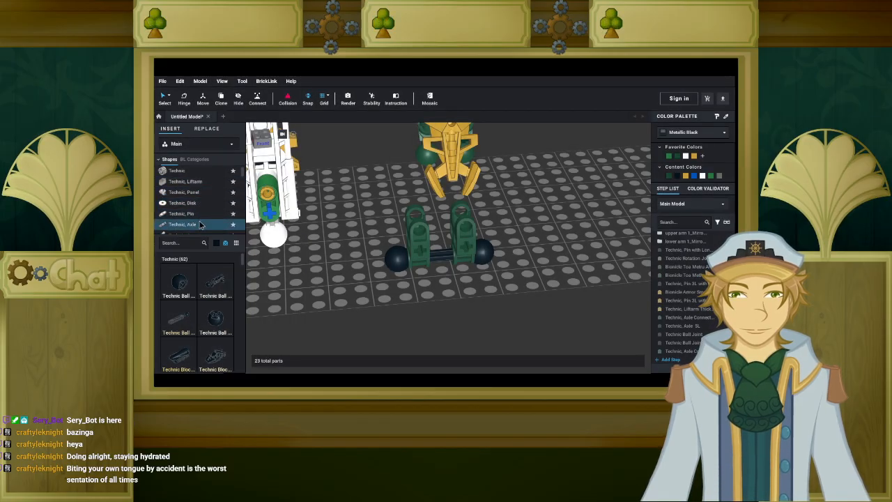
scroll(200, 202, down, 2)
scroll(214, 298, down, 5)
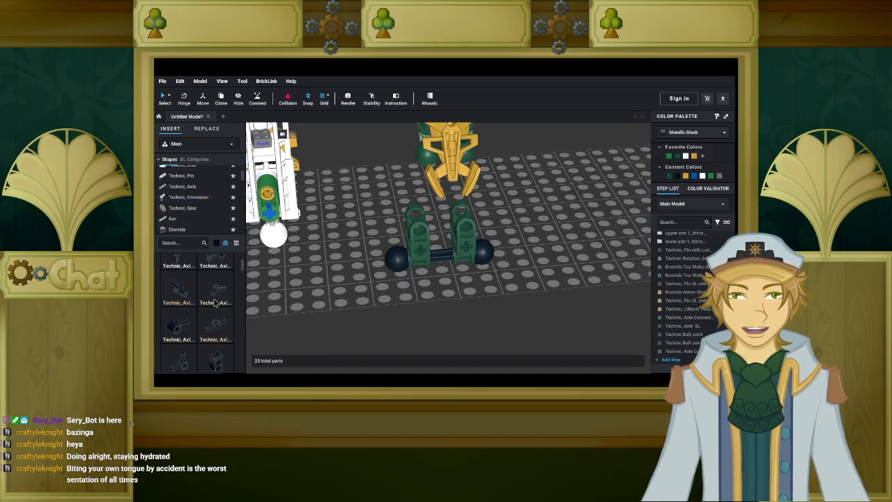
scroll(214, 298, down, 2)
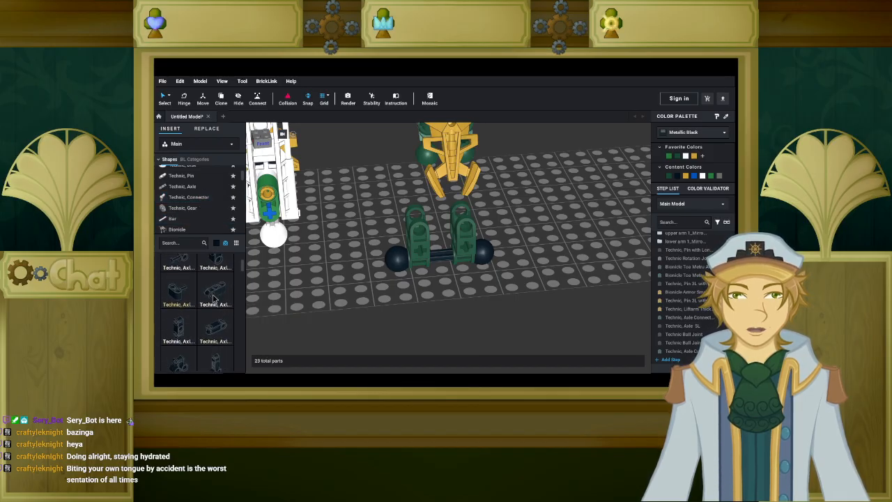
scroll(214, 298, up, 3)
click(214, 298)
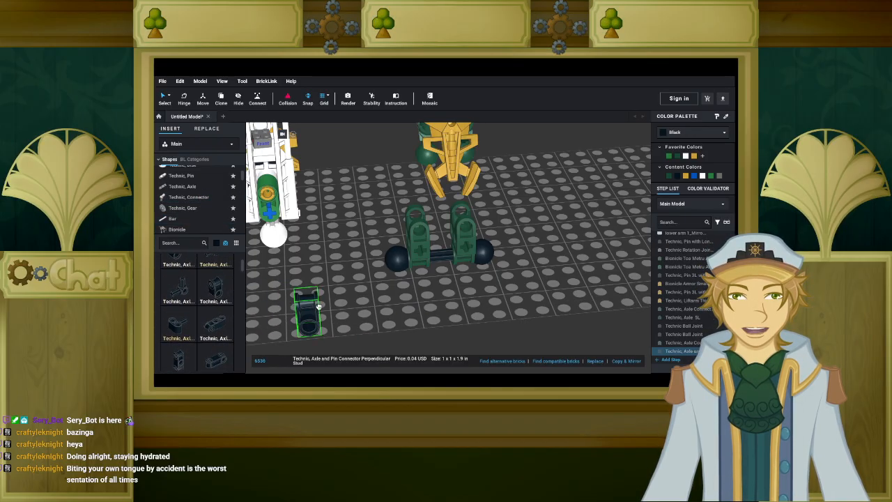
Place the perpendicular connector on the middle of the axle, between the two dark green connectors.
scroll(332, 311, up, 3)
scroll(333, 311, up, 2)
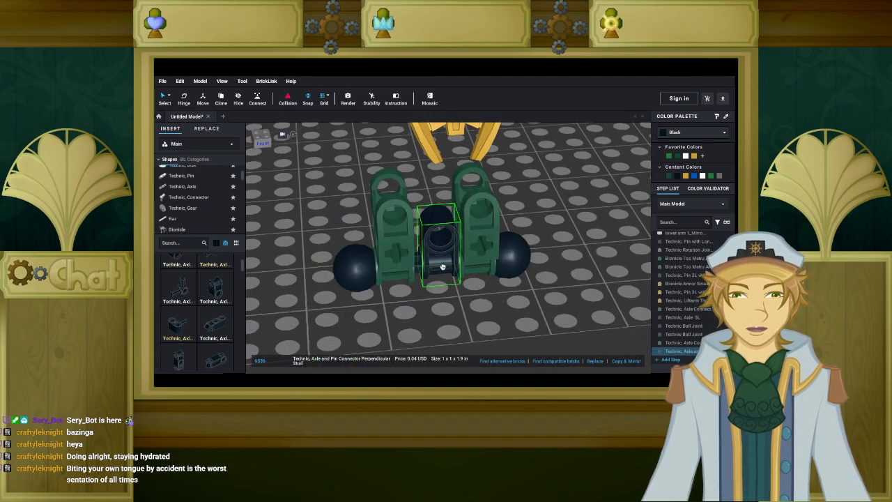
click(437, 265)
click(444, 304)
right_drag(448, 305, 445, 297)
scroll(445, 295, up, 3)
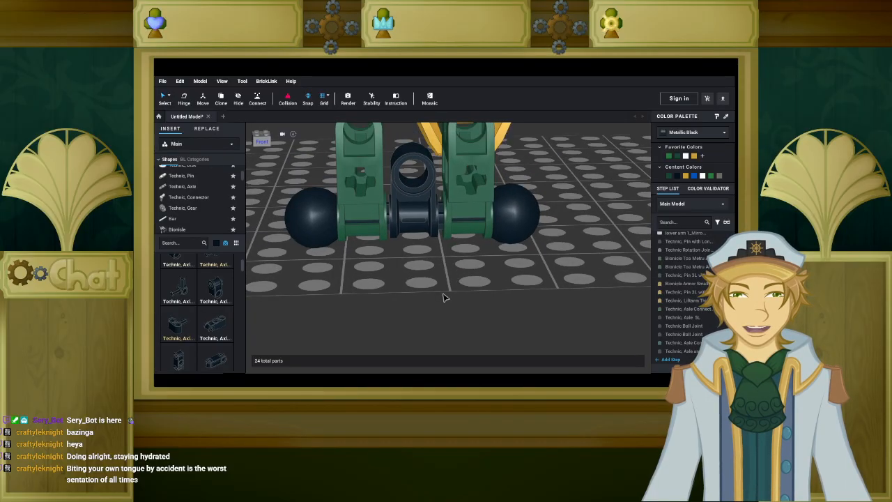
scroll(428, 265, down, 2)
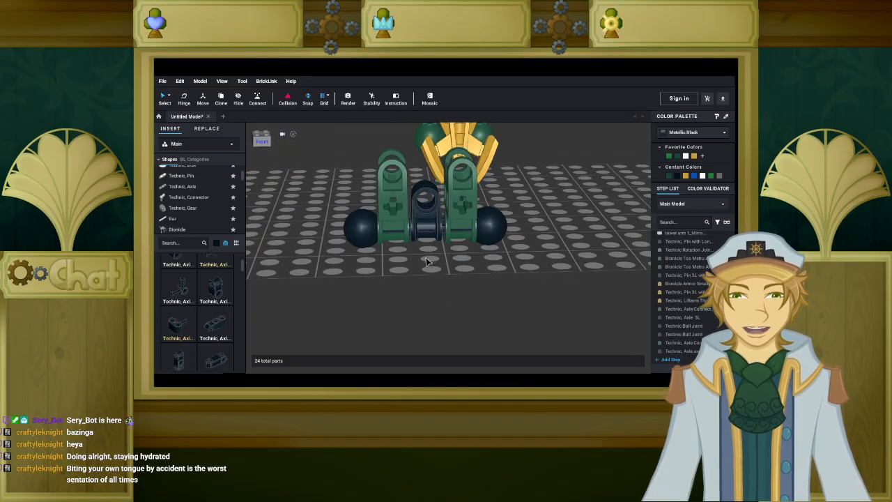
Pull both dark green connectors and the black perpendicular connector off the axle and set them aside on the baseplate.
click(392, 202)
drag(394, 203, 540, 254)
drag(470, 211, 608, 229)
drag(434, 221, 301, 225)
mouse_move(367, 226)
mouse_down()
mouse_move(398, 232)
mouse_move(354, 221)
mouse_move(360, 225)
mouse_up()
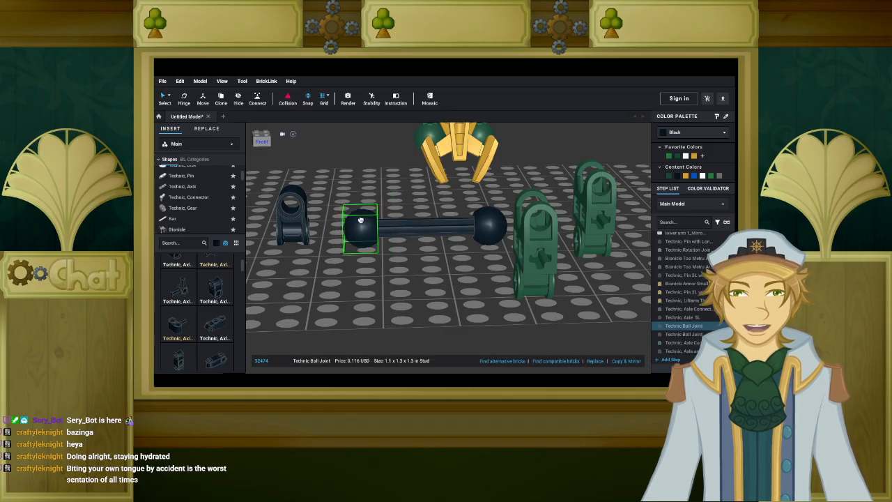
click(495, 228)
drag(495, 228, 487, 227)
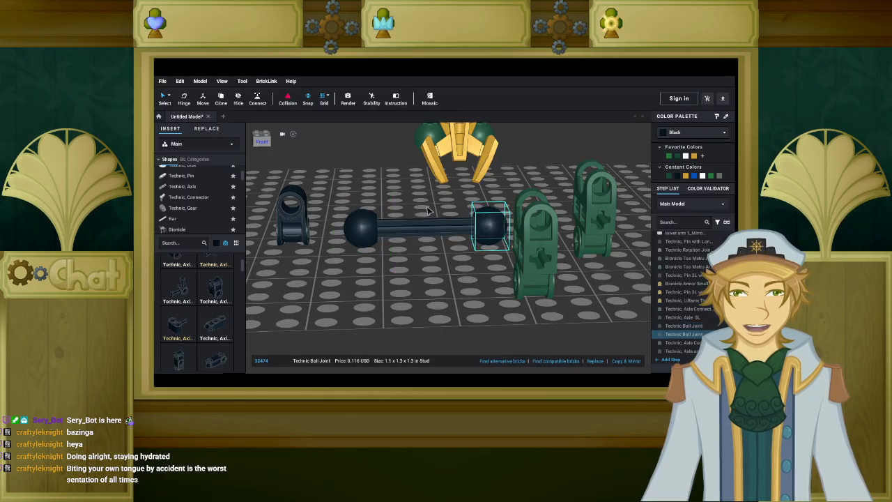
click(382, 169)
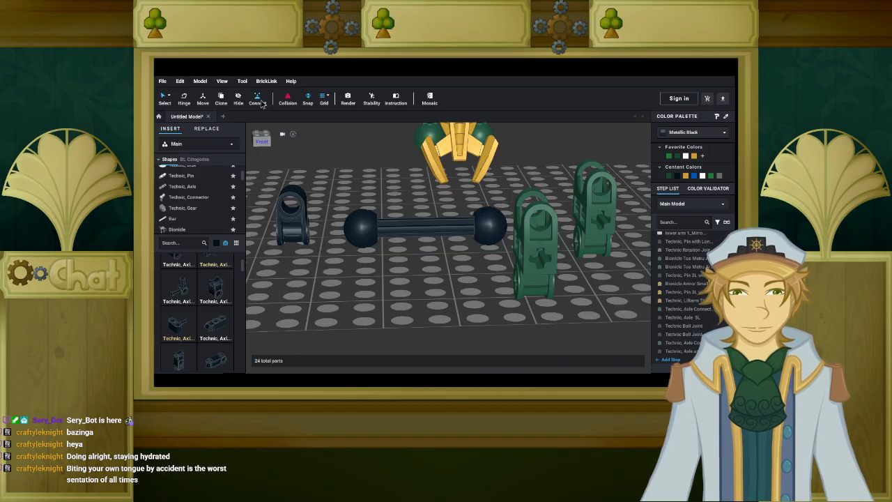
Use Connect to join the nearer dark green connector's base axle hole to the axle, beside the first ball joint.
click(537, 291)
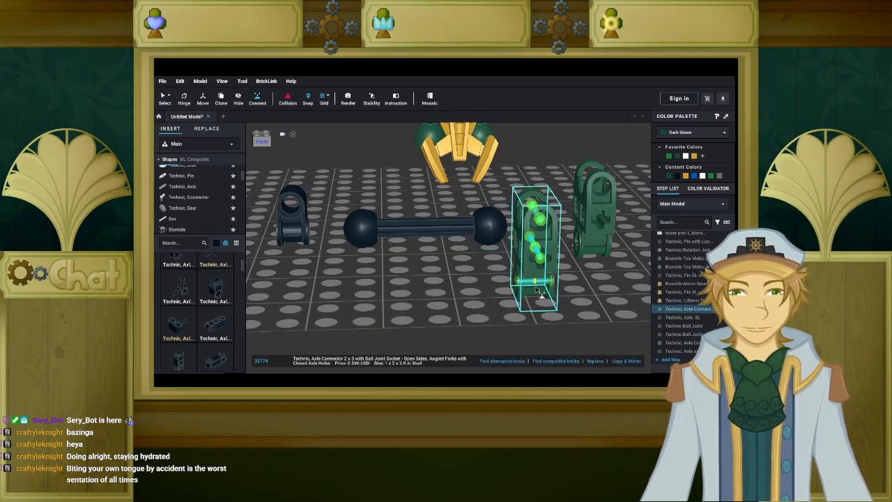
click(517, 285)
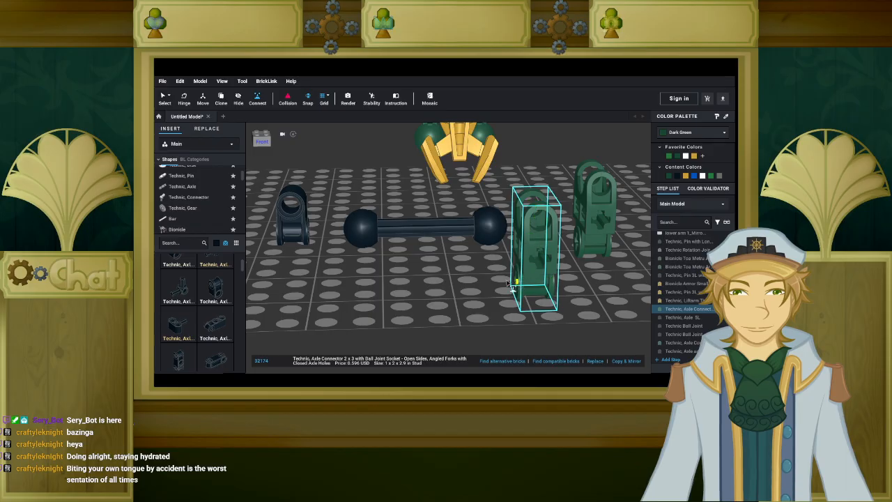
scroll(355, 234, up, 2)
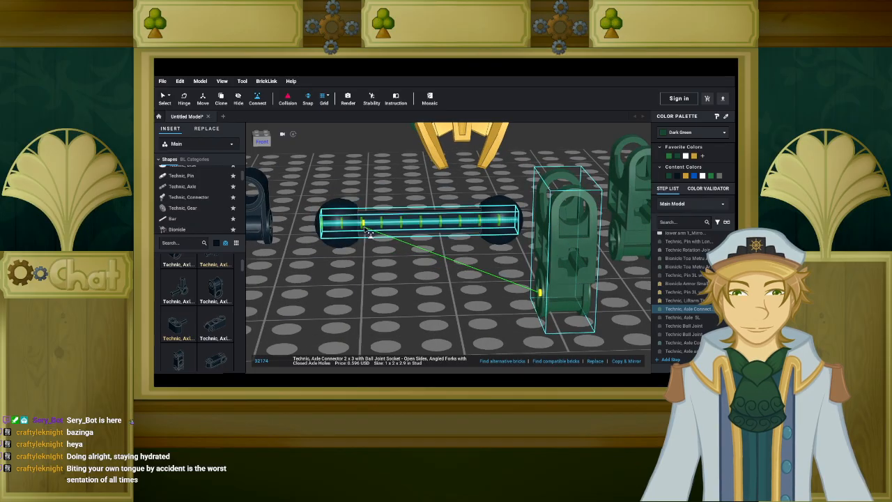
click(365, 226)
scroll(455, 289, up, 1)
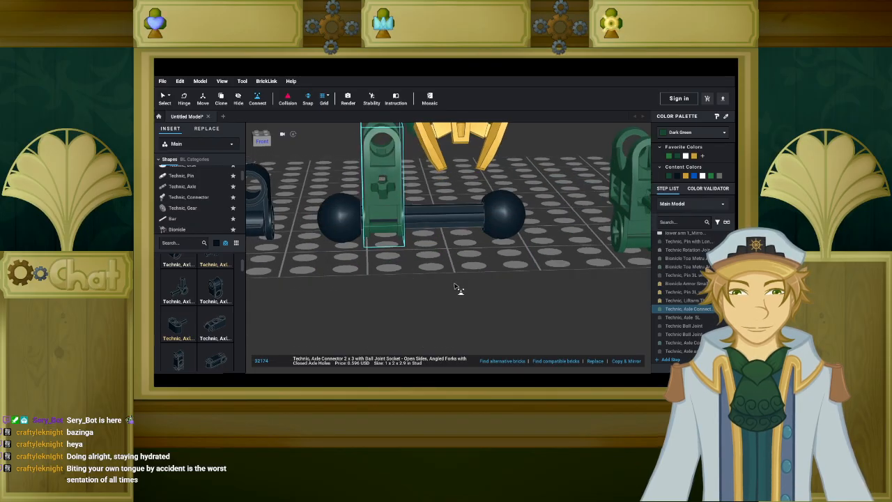
Connect the second dark green connector's base axle hole to the other end of the axle, beside its ball joint.
middle_drag(456, 280, 402, 279)
click(555, 223)
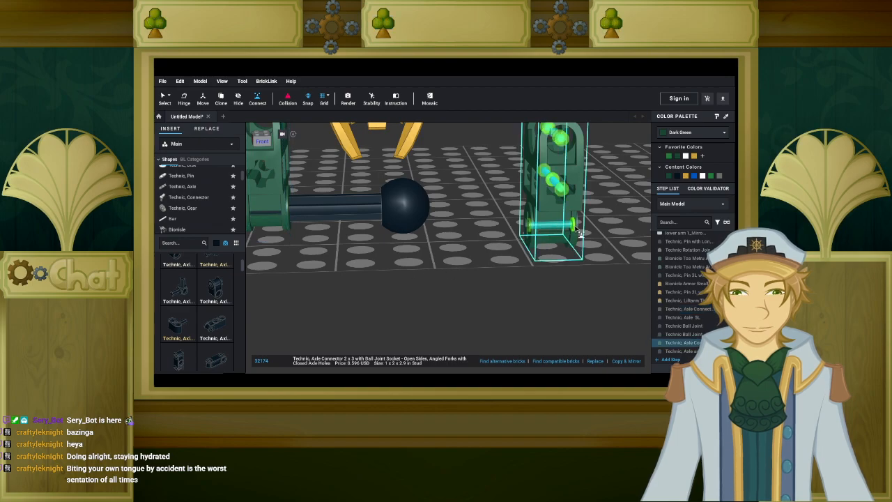
click(384, 218)
middle_drag(370, 248, 468, 267)
scroll(469, 266, down, 3)
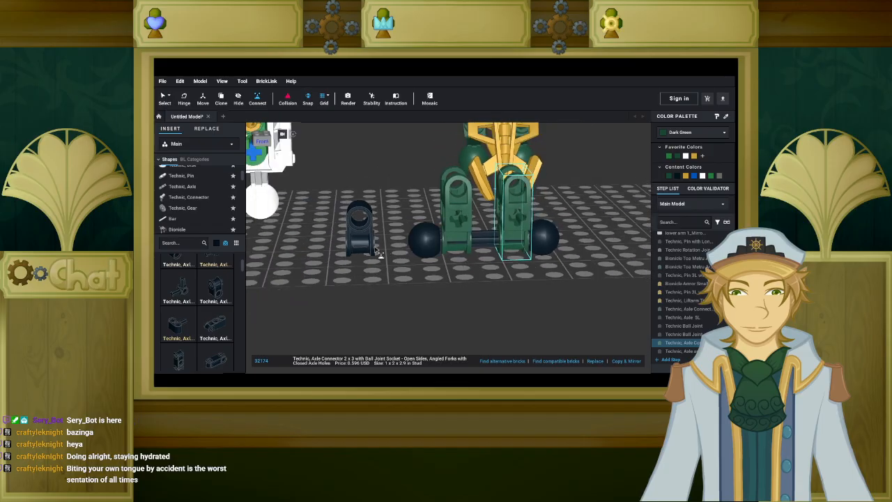
Connect the black perpendicular connector to the axle in the gap between the two dark green connectors.
click(372, 246)
scroll(324, 255, up, 3)
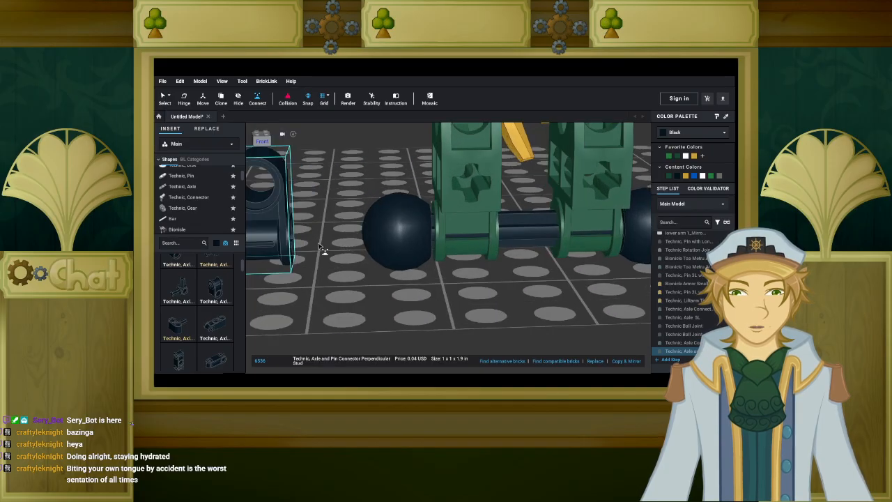
click(558, 232)
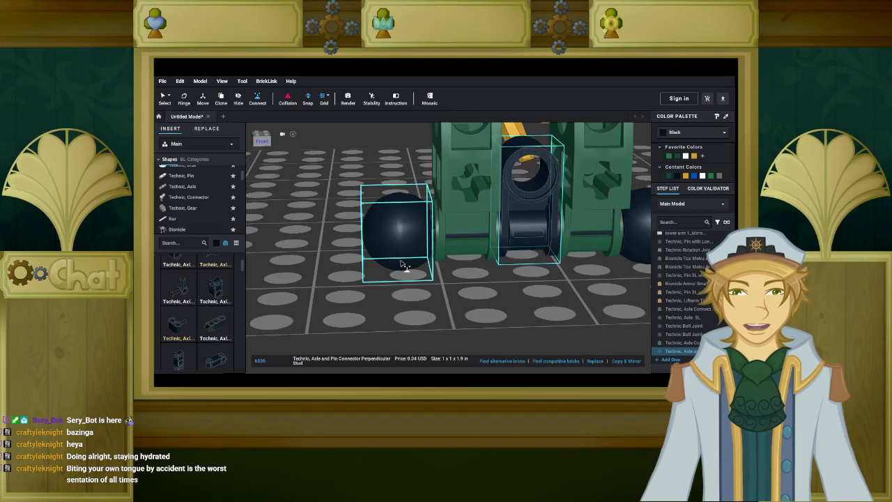
Delete the black ball joints from both ends of the axle.
click(164, 97)
click(376, 245)
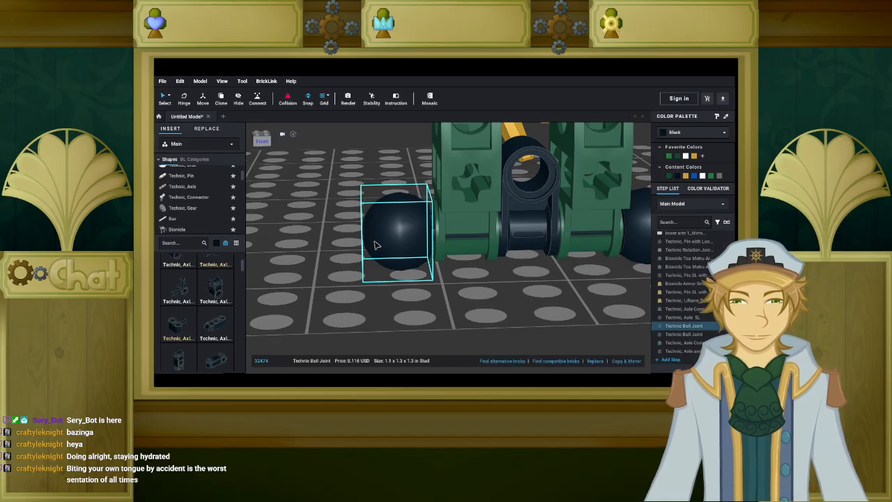
key(Delete)
scroll(387, 258, down, 3)
click(554, 236)
key(Delete)
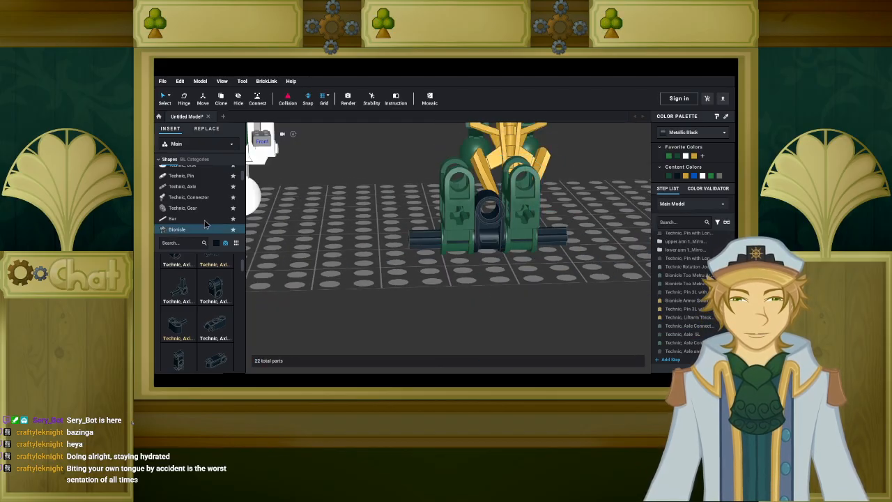
Insert a black Technic Ball Joint with Through Axle Hole and fit it onto one exposed end of the axle.
scroll(184, 175, up, 2)
click(180, 172)
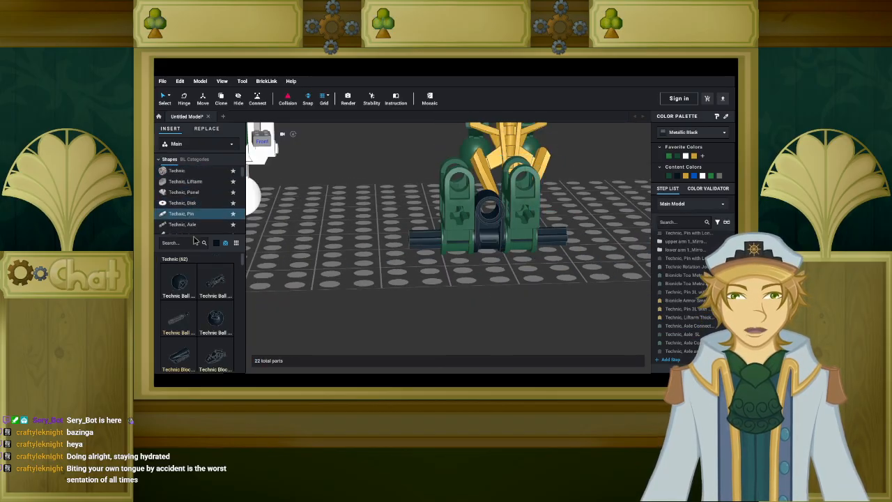
click(179, 281)
right_drag(346, 296, 369, 296)
scroll(462, 304, up, 4)
middle_drag(522, 307, 400, 339)
scroll(388, 332, up, 1)
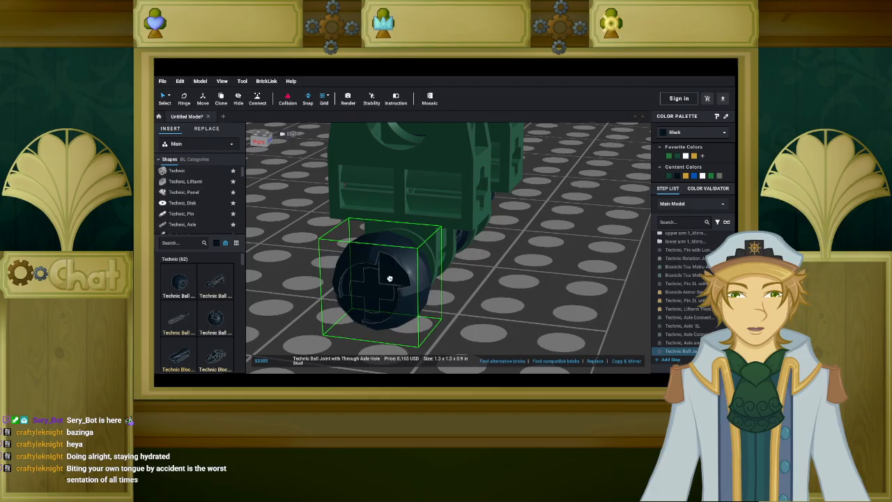
click(389, 278)
right_drag(390, 279, 409, 296)
click(296, 244)
middle_drag(351, 280, 421, 277)
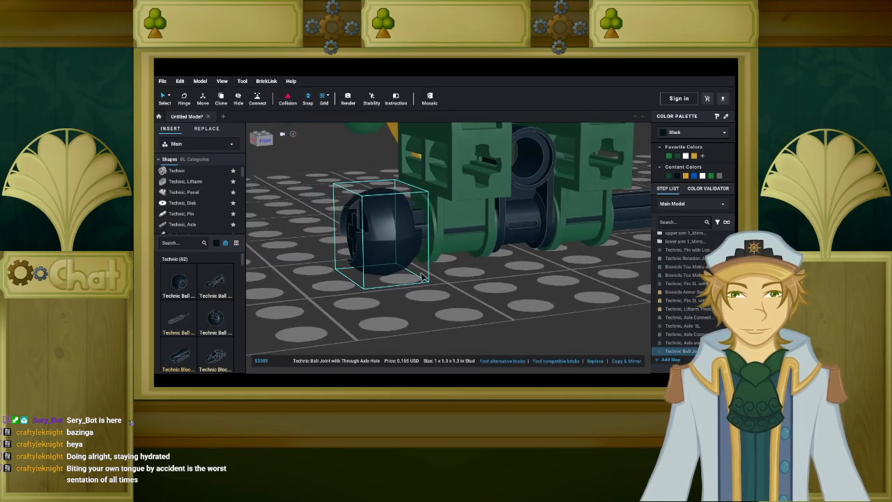
Rotate the new through-hole ball joint in place on the end of the axle.
right_drag(439, 287, 418, 292)
key(d)
key(d)
key(a)
key(d)
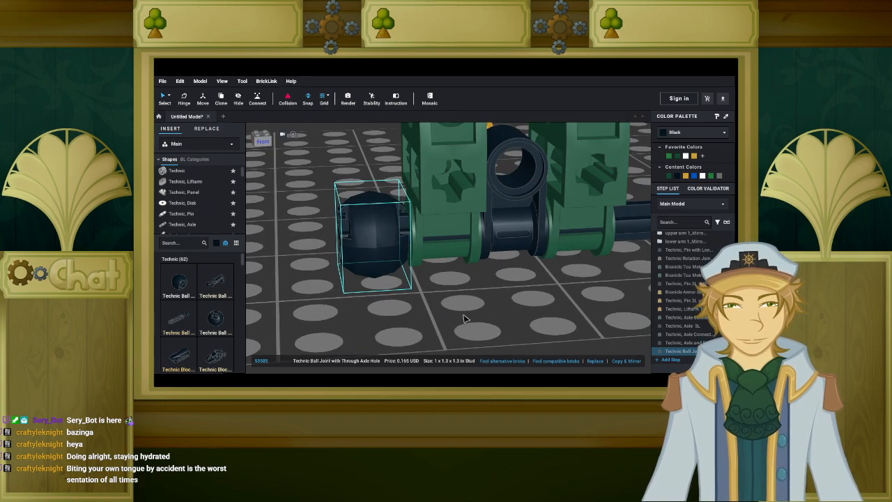
Duplicate the through-hole ball joint and fit the copy onto the opposite end of the axle.
key(ctrl+v)
middle_drag(504, 307, 355, 312)
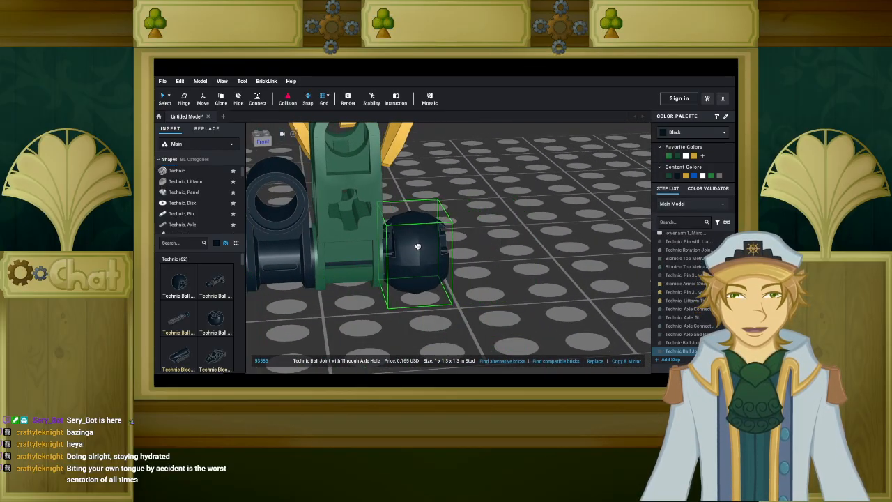
click(417, 244)
click(483, 244)
Examine the finished joint assembly alongside the torso and the separate limbs of the figure.
scroll(473, 252, down, 3)
mouse_move(471, 253)
right_down()
mouse_move(494, 270)
mouse_move(468, 265)
right_up()
scroll(485, 262, down, 4)
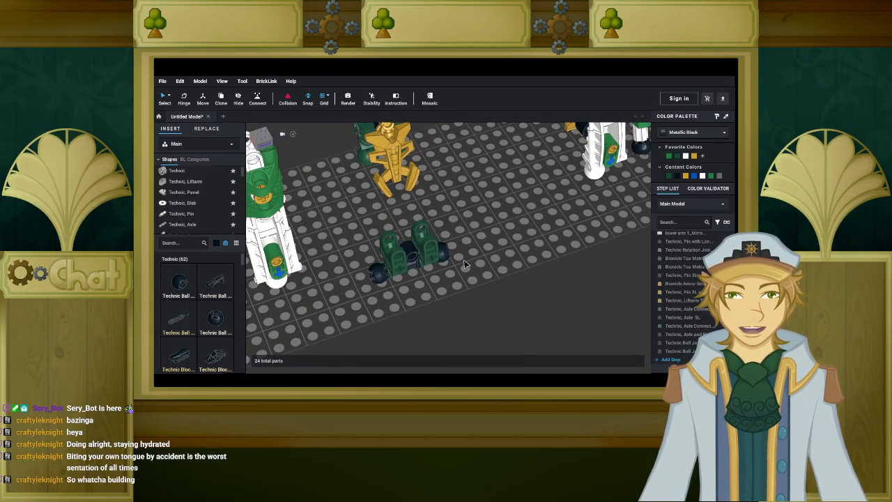
scroll(465, 264, down, 5)
right_drag(465, 264, 458, 251)
scroll(457, 256, down, 4)
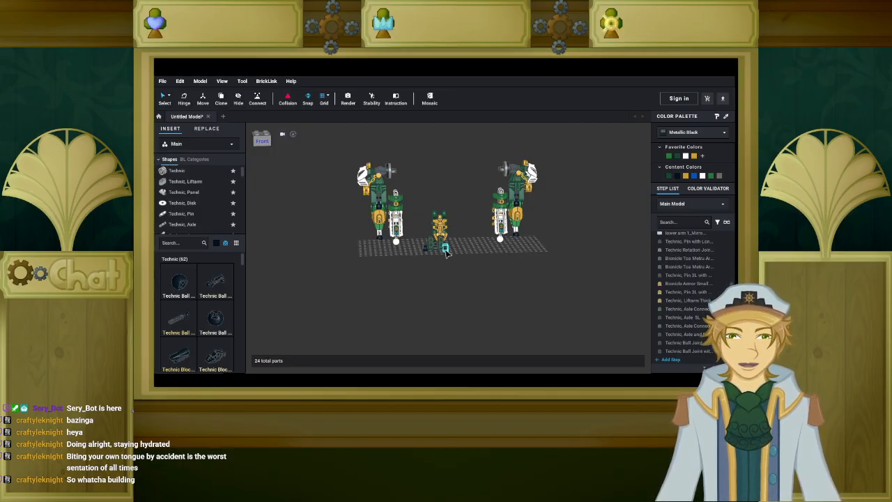
scroll(447, 254, up, 10)
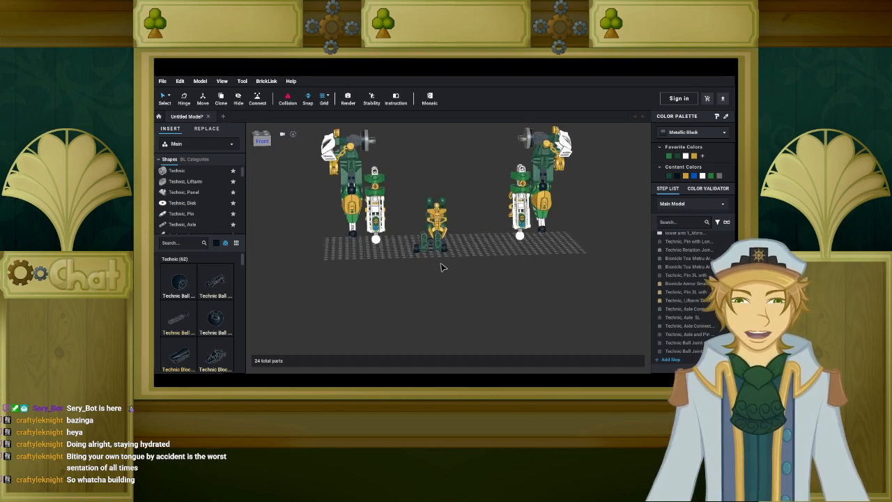
Group the six parts of the lower axle and ball joint assembly into a submodel named "waist 1".
right_drag(441, 271, 438, 273)
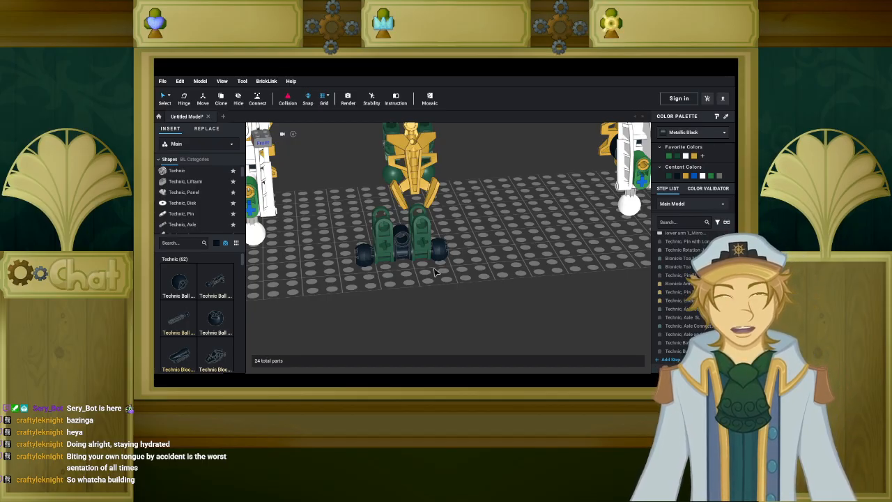
right_drag(444, 284, 526, 222)
drag(485, 235, 414, 296)
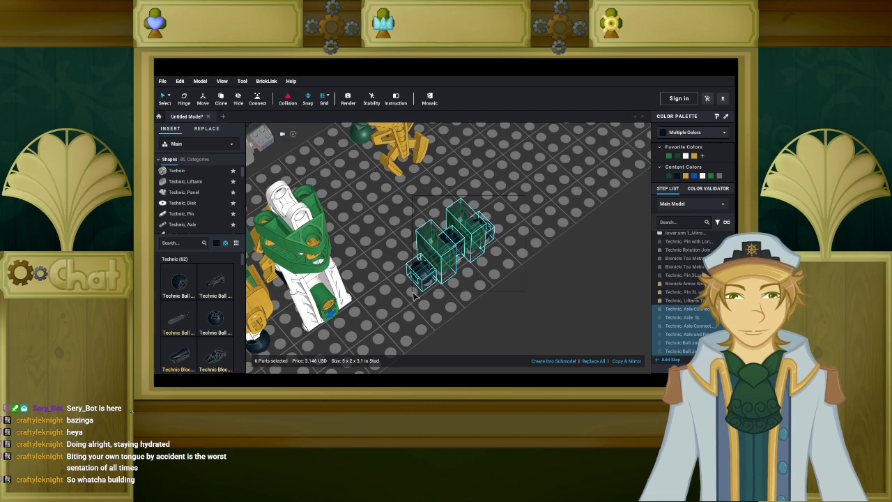
click(554, 363)
text(waist)
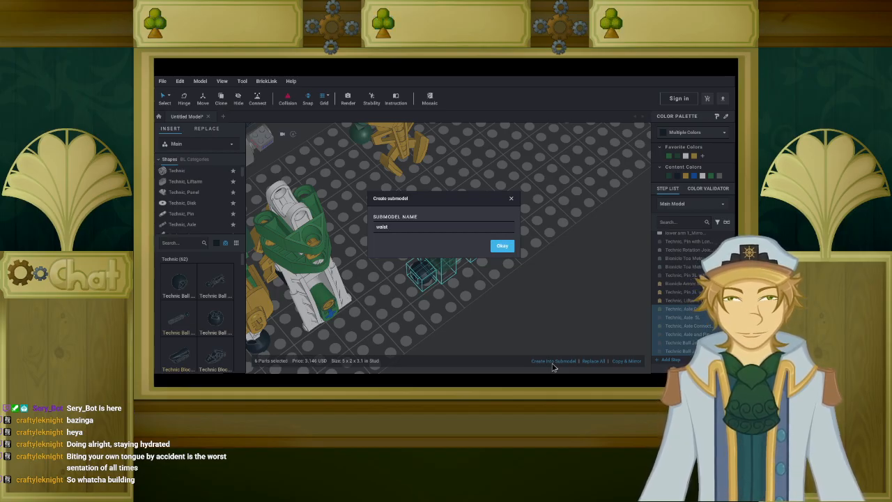
text( 1)
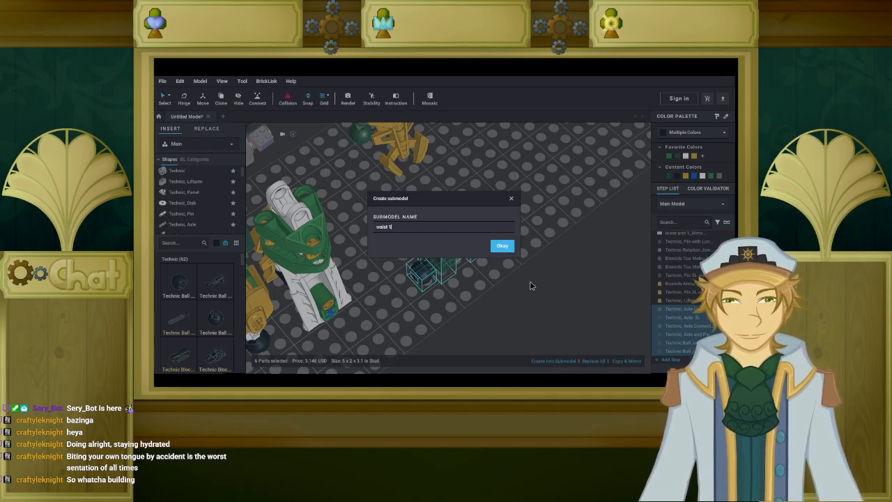
click(499, 249)
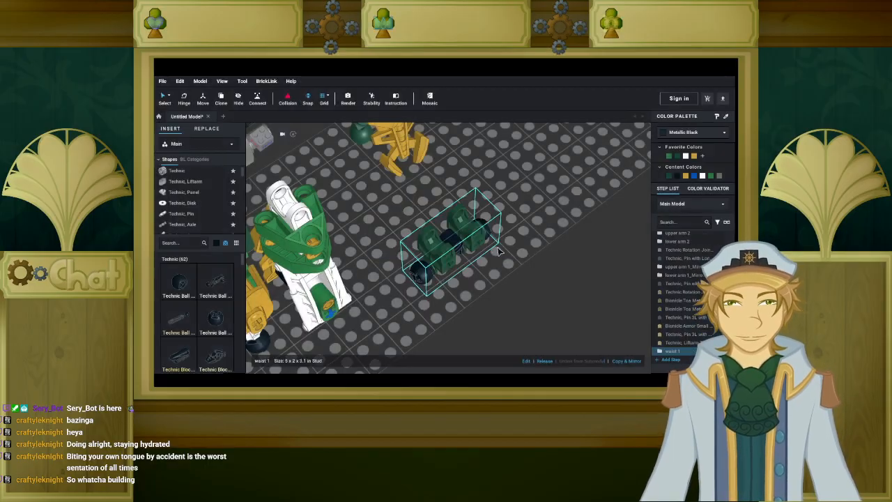
Move the waist 1 submodel up against the lower end of the torso, beneath the green ball joint pieces.
drag(444, 258, 391, 226)
right_drag(395, 229, 392, 225)
drag(391, 226, 382, 225)
right_drag(392, 226, 382, 224)
drag(381, 225, 350, 245)
right_drag(382, 224, 350, 244)
drag(350, 245, 323, 223)
right_drag(369, 263, 369, 249)
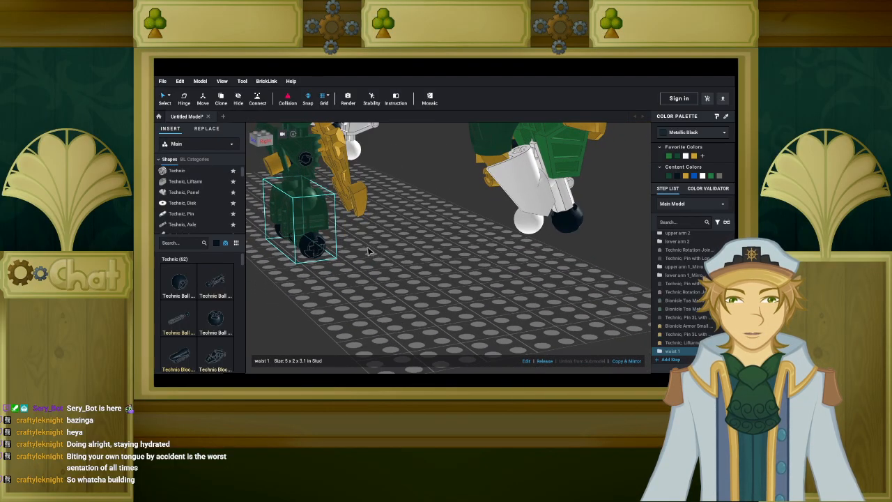
Rotate the gold chest armor and its connected pins and liftarm about the torso's center pin to a hinge angle of 95°.
middle_drag(369, 254, 426, 261)
right_drag(425, 260, 440, 218)
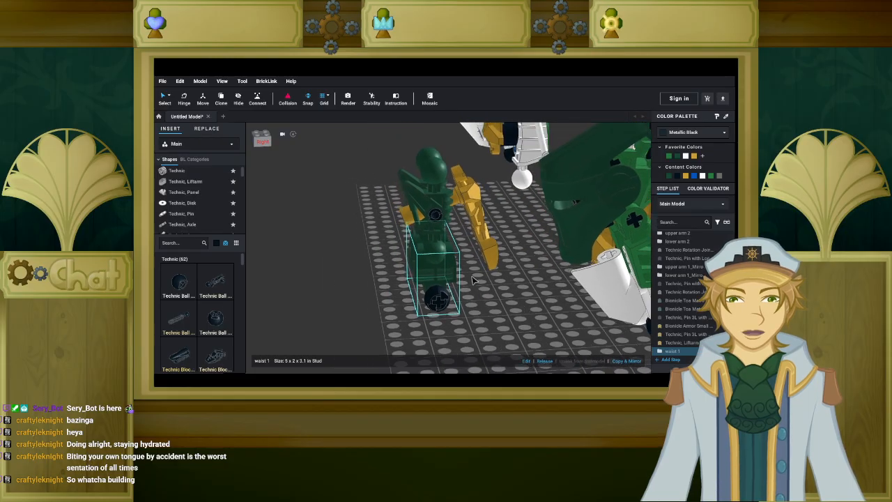
click(440, 218)
click(184, 99)
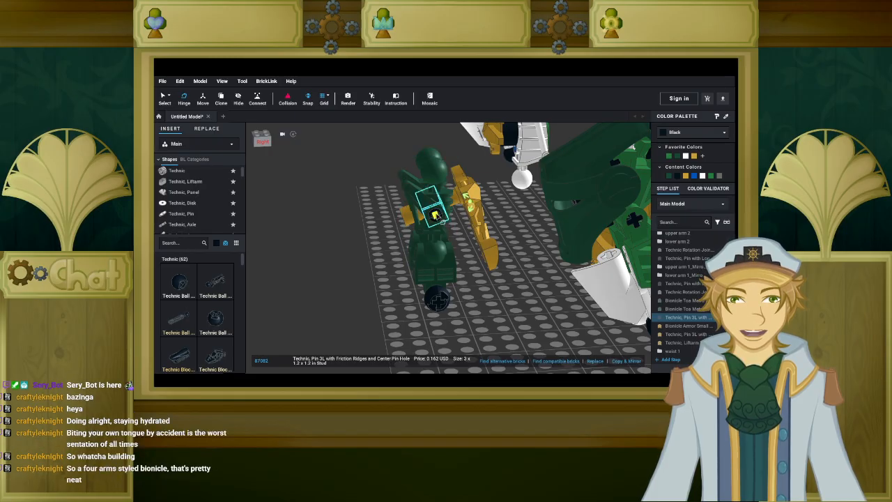
shift+click(472, 206)
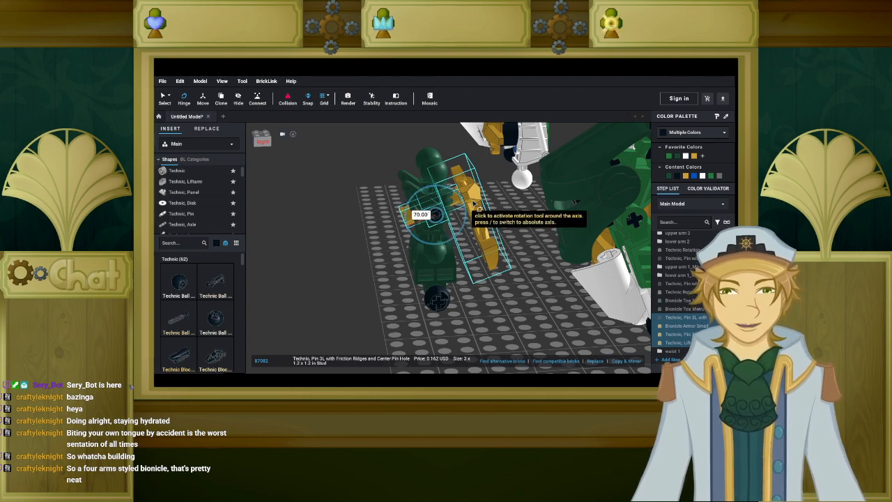
key(Right)
key(Right)
key(Right)
key(Right)
key(Right)
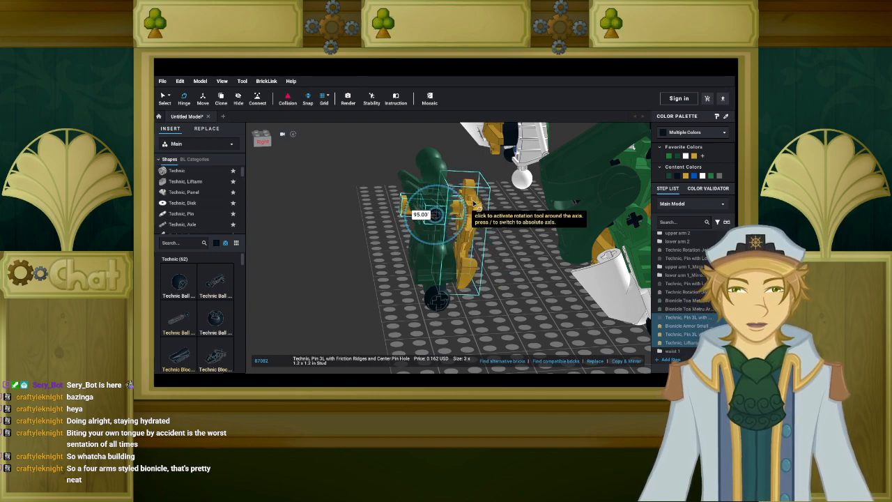
right_drag(385, 295, 325, 298)
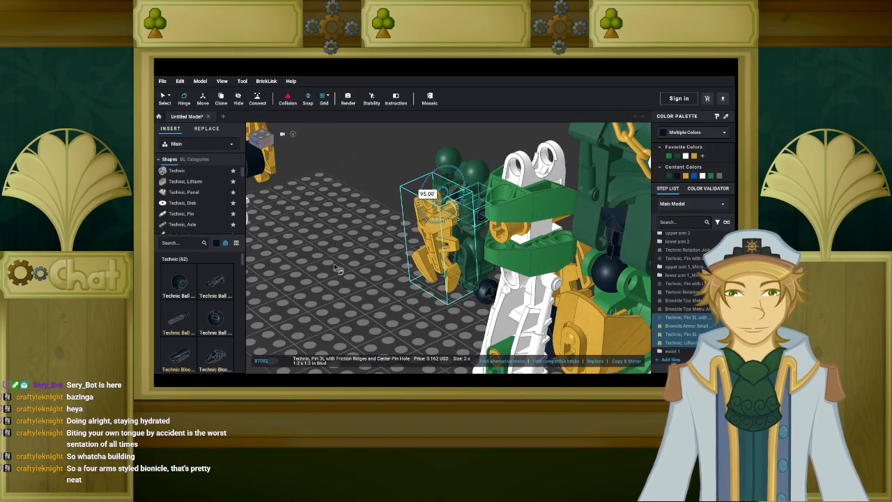
click(341, 269)
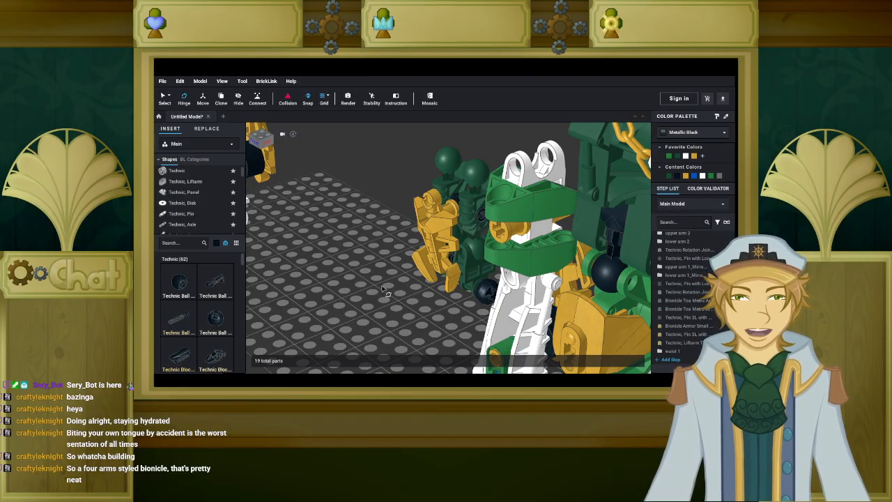
Open the upper arm 1 submodel for editing.
scroll(382, 291, down, 6)
scroll(418, 335, up, 4)
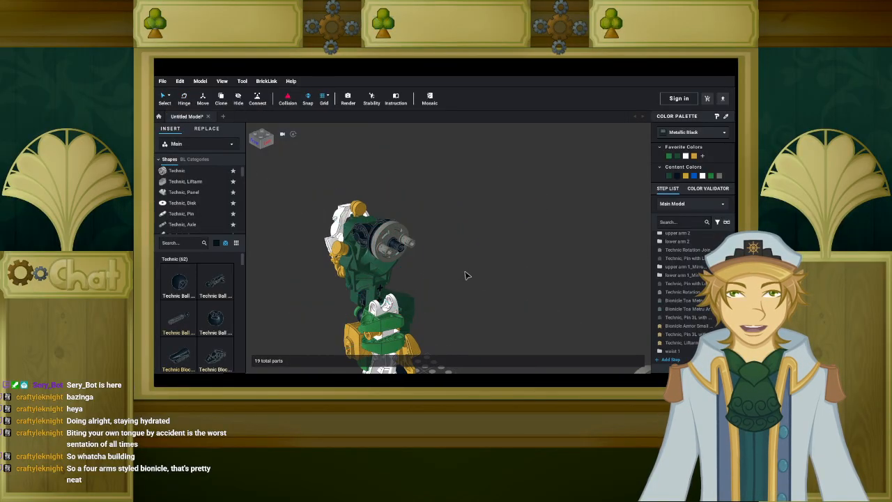
right_drag(441, 273, 492, 216)
click(494, 210)
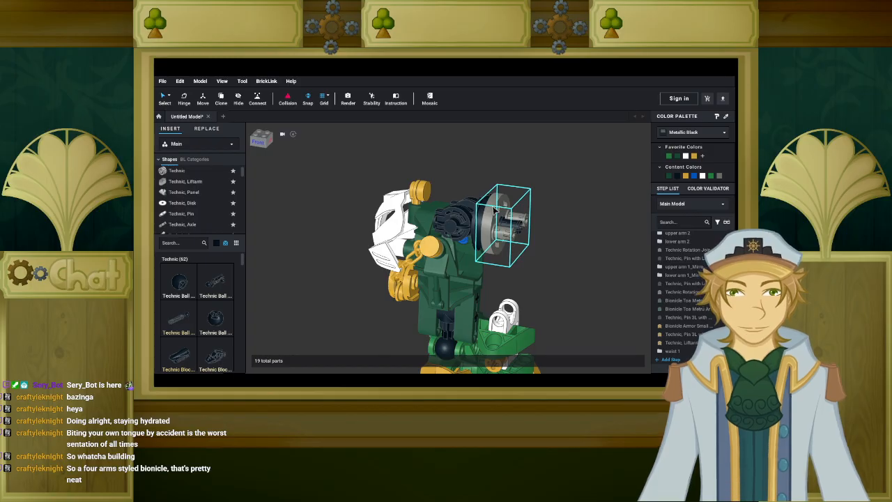
right_drag(568, 277, 384, 272)
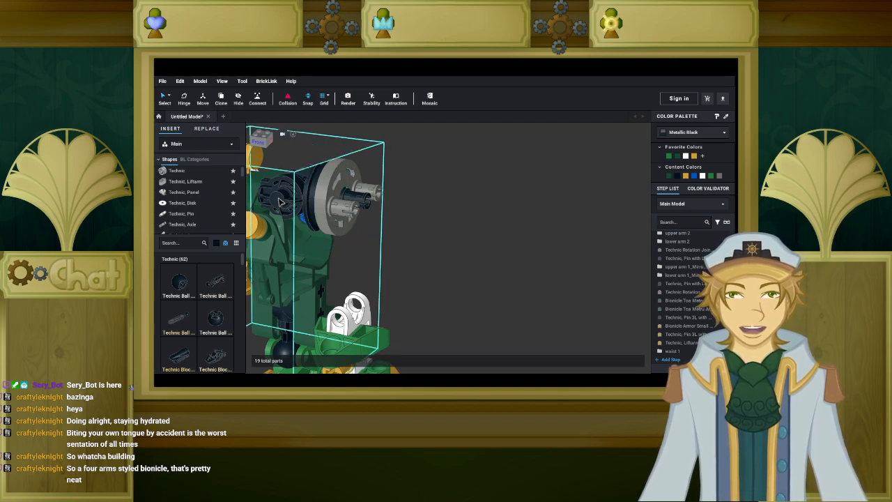
right_drag(314, 211, 517, 249)
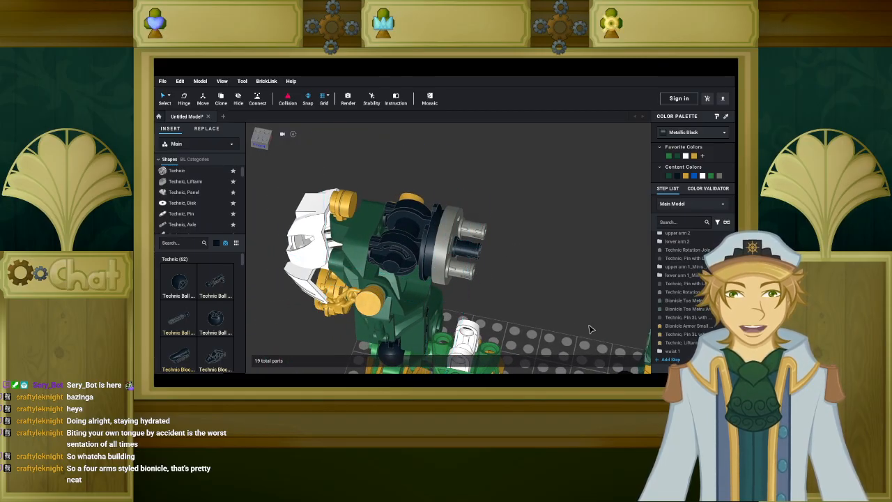
click(411, 255)
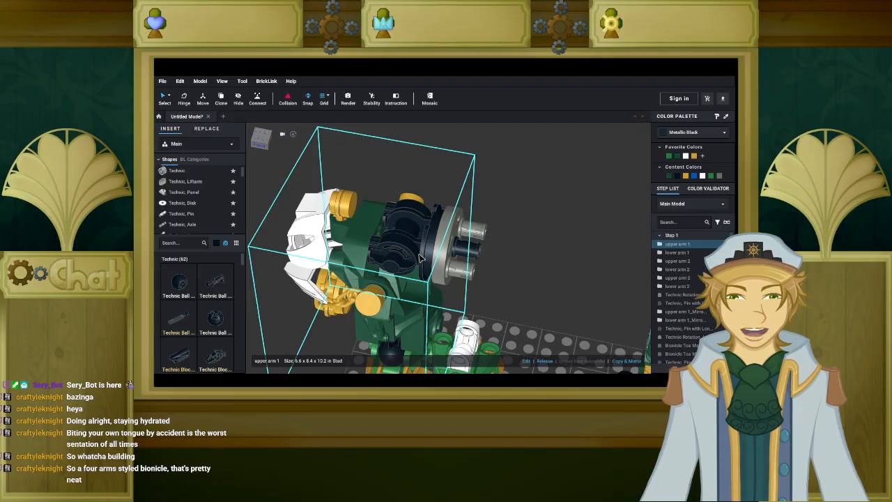
click(683, 204)
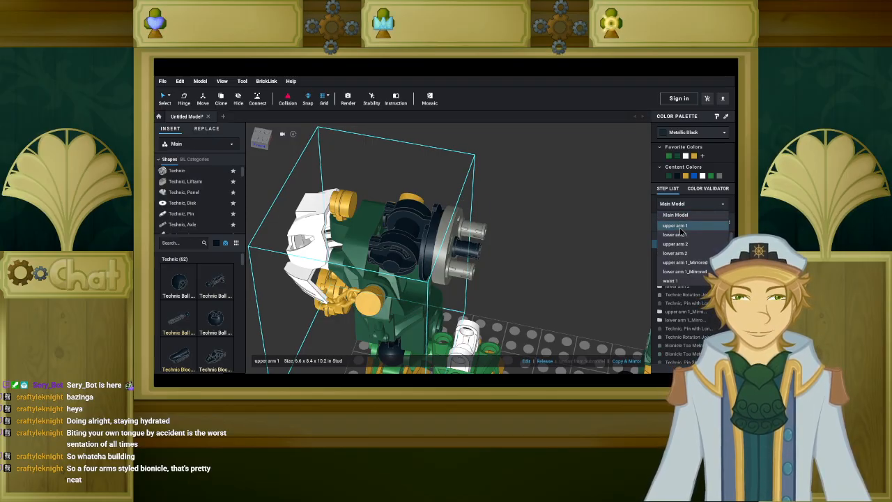
click(680, 227)
Cut the black Rotation Joint Disk with Large Pin and 2 Rotation Joints from upper arm 1 and return to the main model.
right_drag(419, 215, 455, 258)
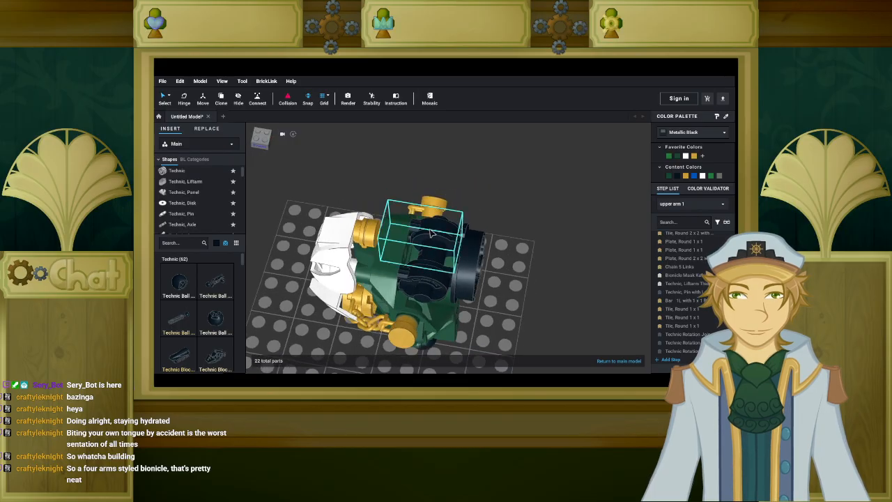
click(458, 261)
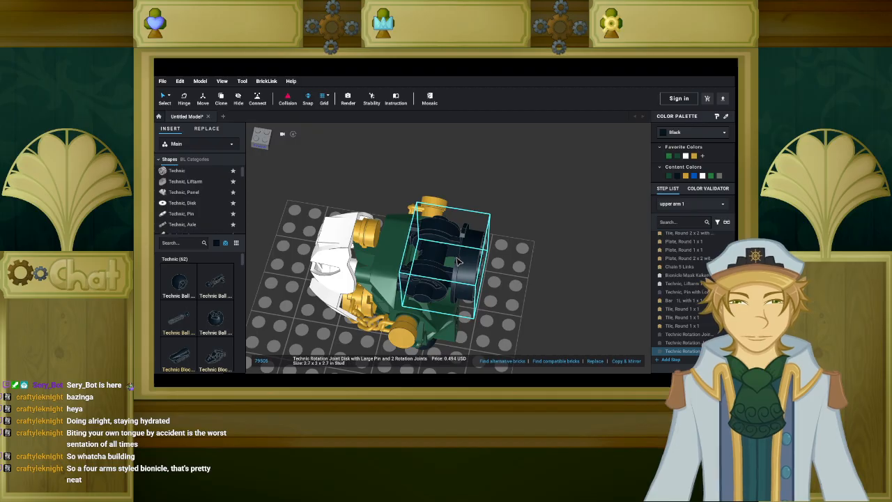
key(Delete)
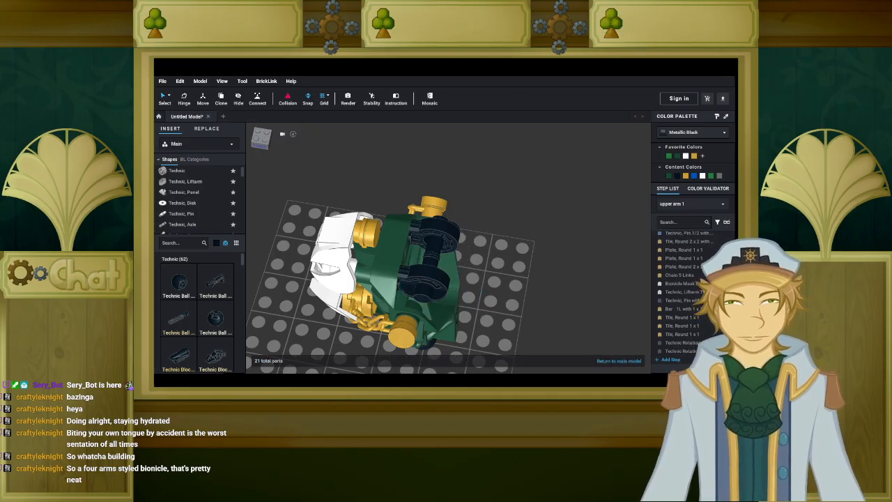
click(616, 363)
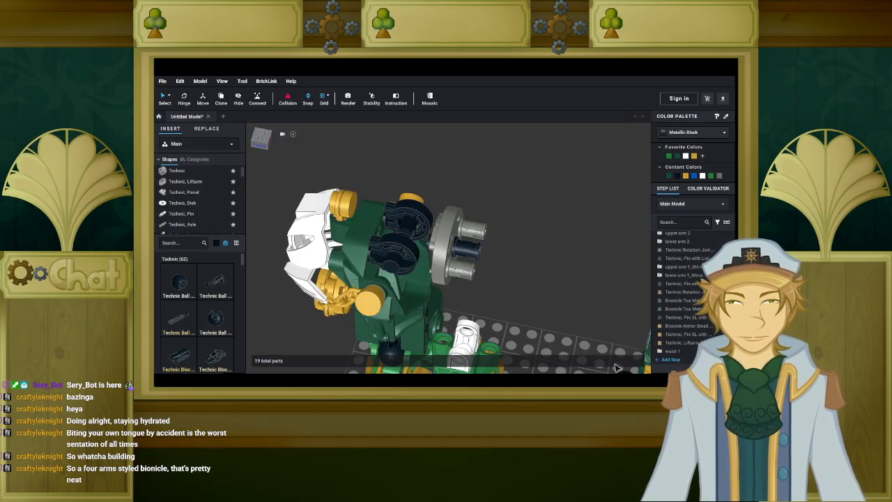
Paste the rotation joint disk into the main model and refit it between upper arm 1 and its grey shoulder disk.
click(532, 274)
drag(533, 274, 411, 241)
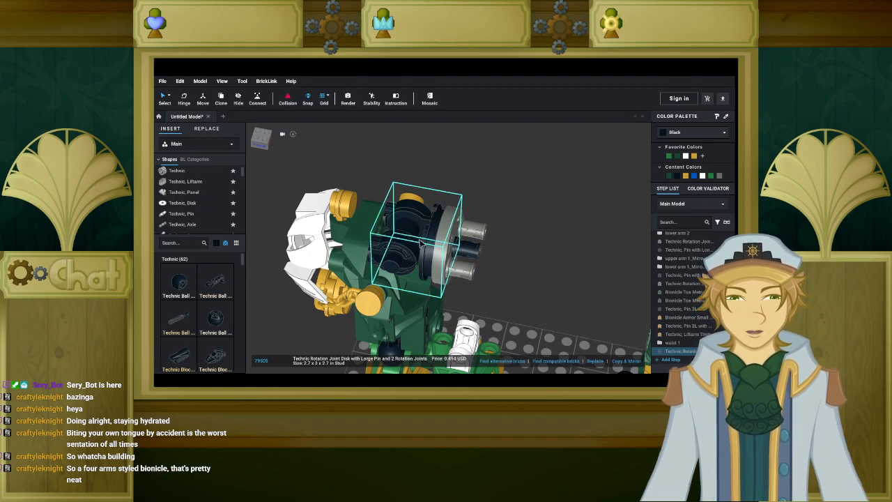
click(532, 242)
Open the upper arm 1_Mirrored submodel on the opposite side of the figure for editing.
middle_drag(532, 243, 362, 236)
scroll(452, 241, down, 4)
scroll(527, 255, down, 3)
middle_drag(527, 255, 380, 244)
scroll(391, 247, up, 4)
click(391, 247)
click(675, 205)
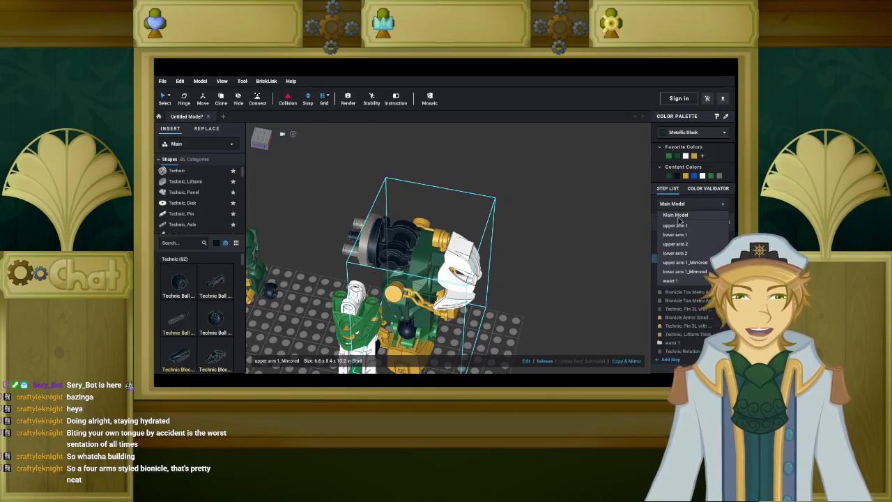
click(685, 266)
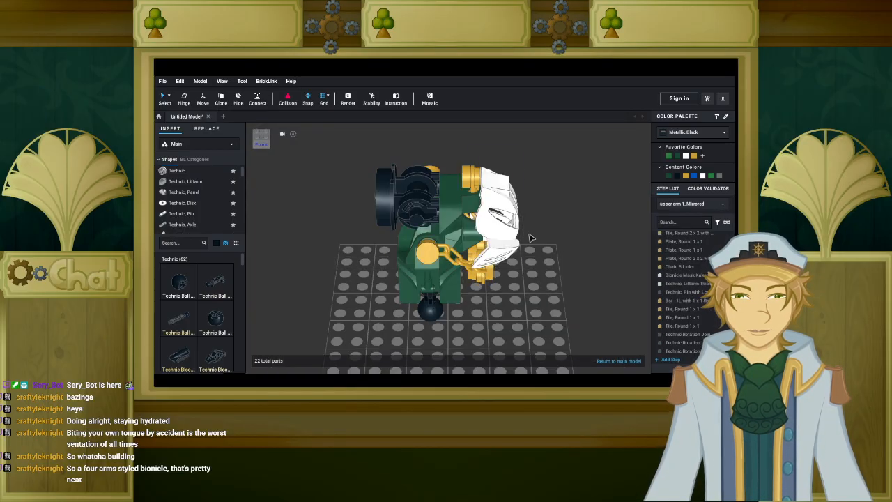
Cut the black Rotation Joint Disk with Large Pin from upper arm 1_Mirrored and return to the main model.
click(405, 190)
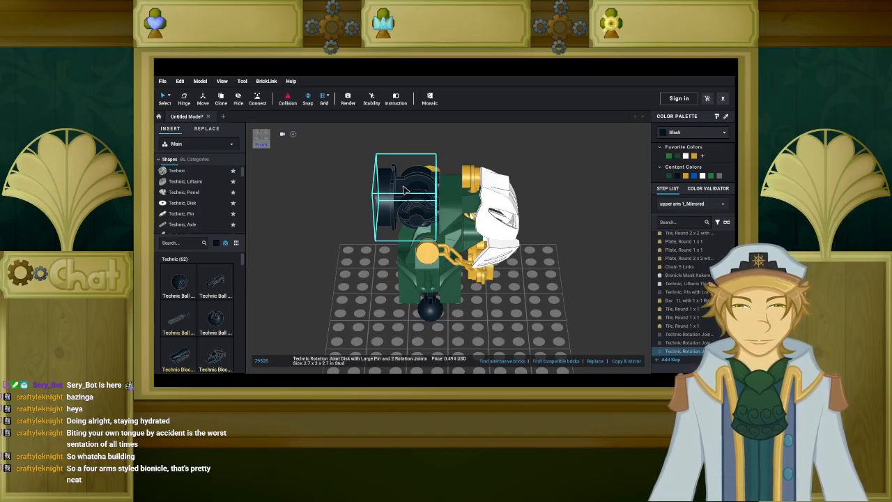
key(Delete)
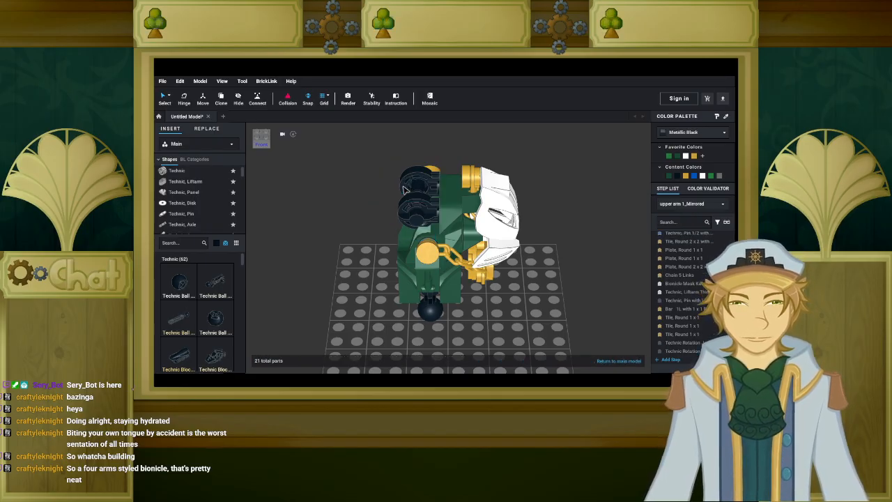
click(619, 363)
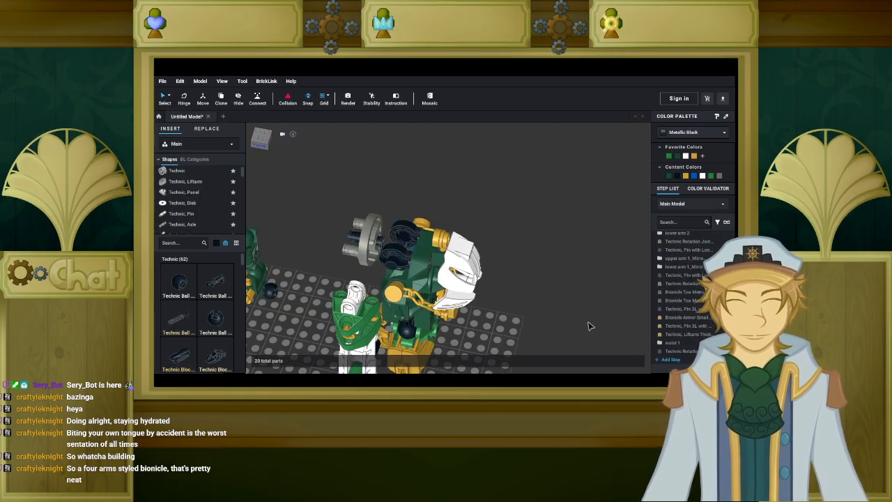
Paste the rotation joint disk into the main model and refit it between the mirrored upper arm and its grey shoulder disk.
key(ctrl+v)
click(399, 241)
click(581, 274)
Examine the central torso from the front and view the color choices available for new parts.
right_drag(560, 279, 560, 244)
scroll(570, 252, down, 5)
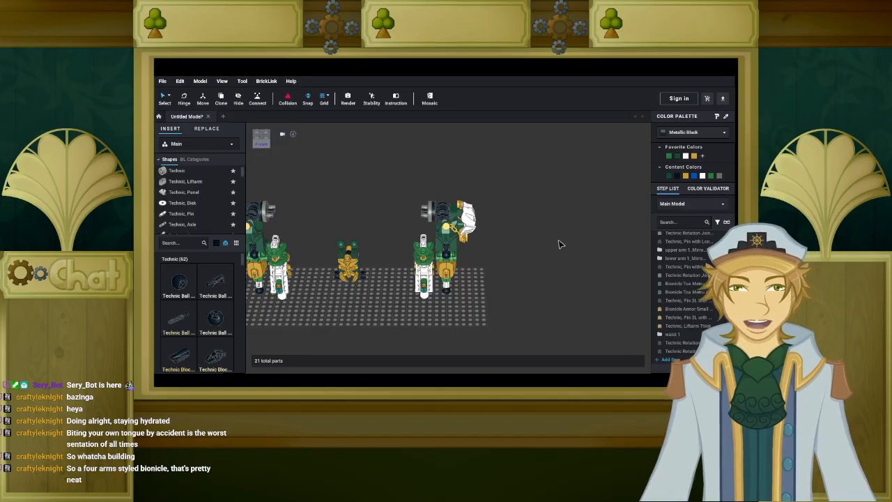
middle_drag(377, 280, 497, 285)
scroll(438, 256, up, 4)
scroll(517, 249, up, 3)
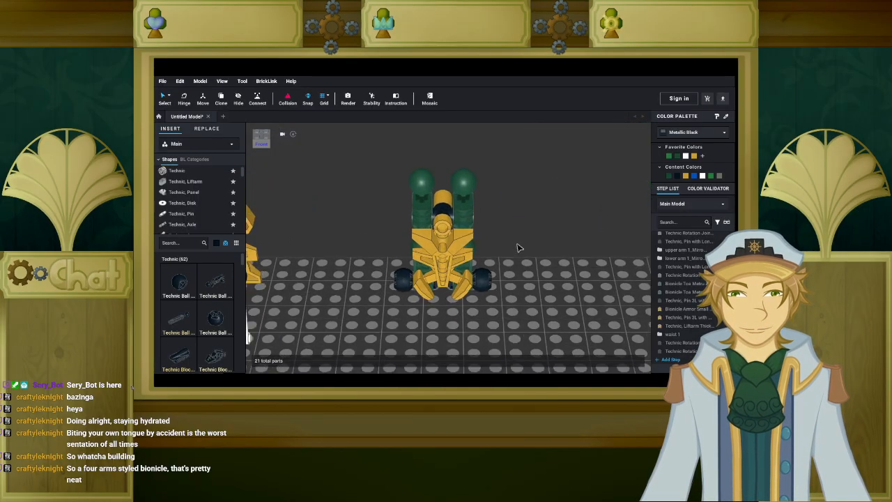
middle_drag(518, 249, 484, 286)
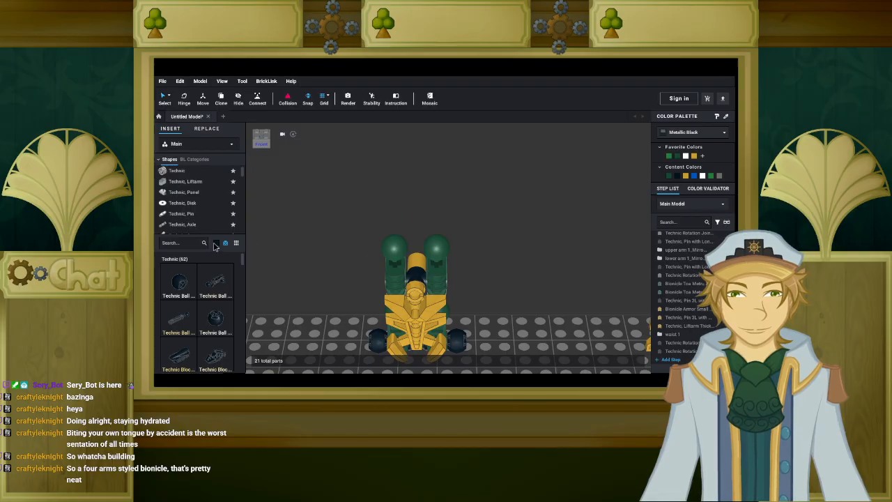
click(215, 243)
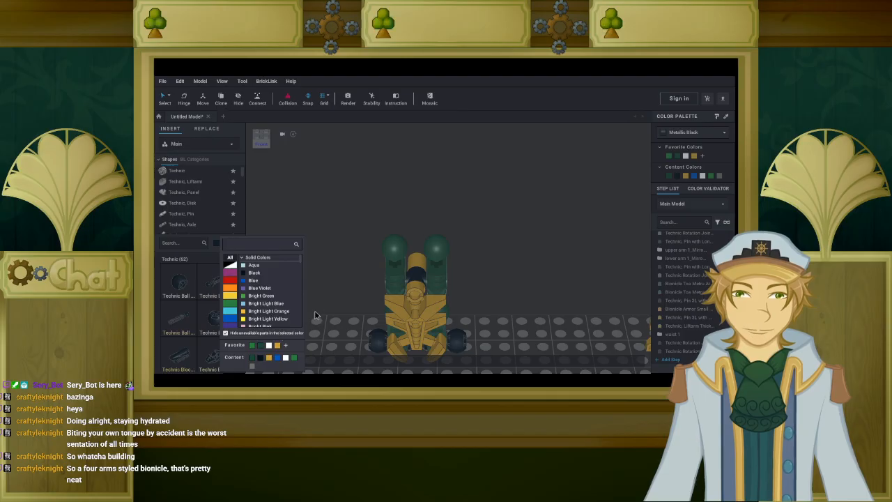
click(353, 275)
right_drag(354, 273, 297, 269)
right_drag(418, 259, 453, 250)
click(453, 250)
ctrl+click(451, 244)
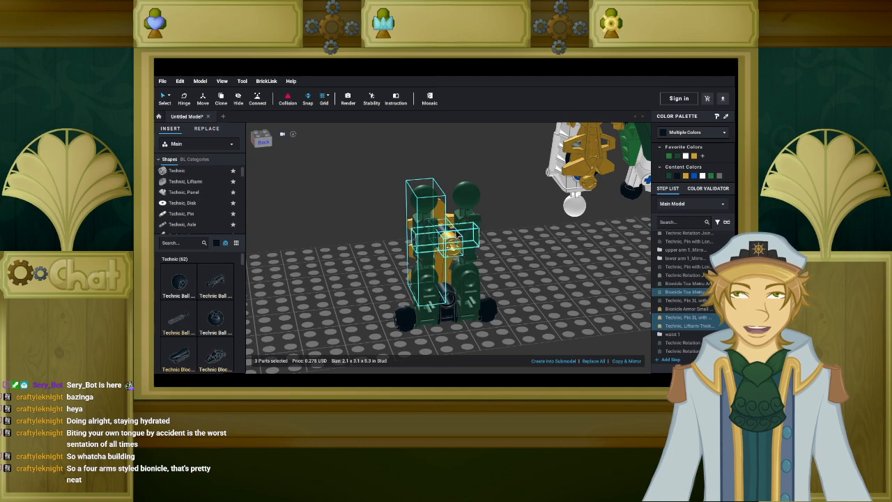
ctrl+click(466, 232)
ctrl+click(473, 230)
right_drag(481, 232, 389, 266)
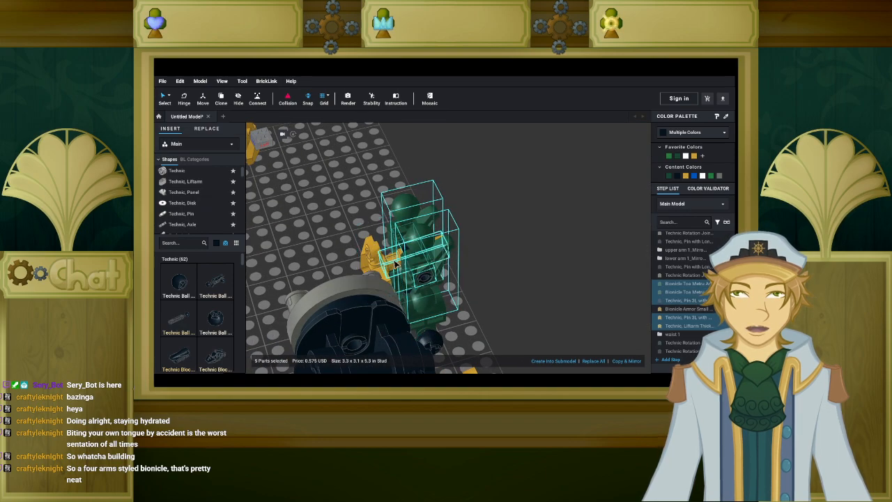
ctrl+click(393, 258)
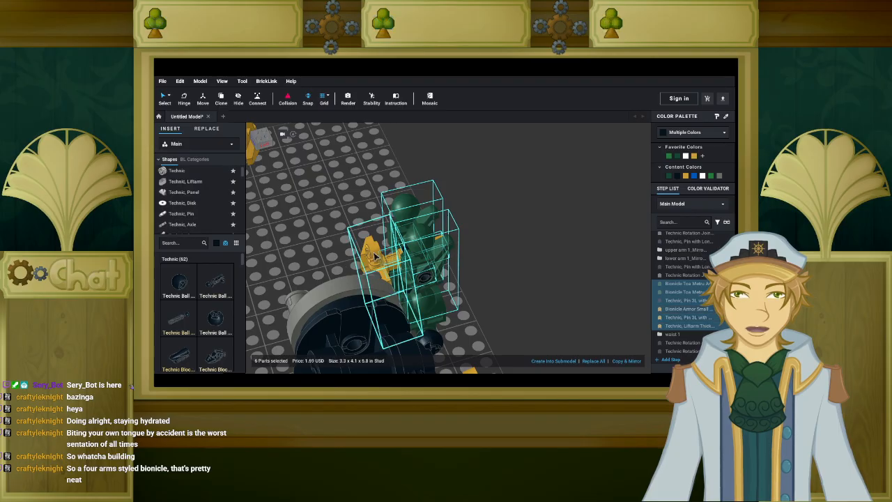
right_drag(506, 285, 522, 289)
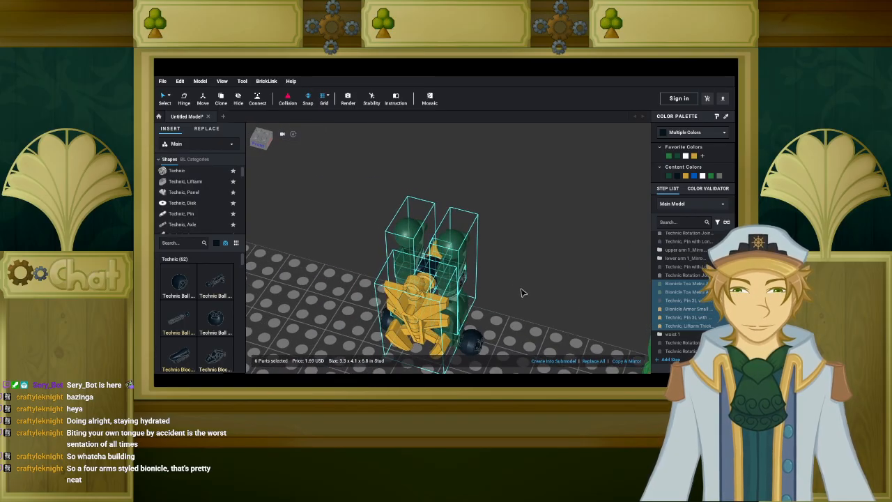
click(523, 293)
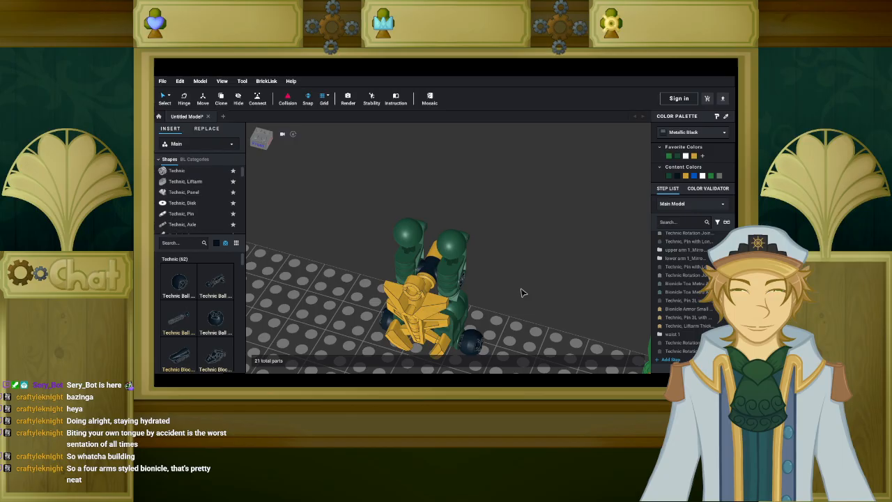
Rename the waist 1 submodel at the base of the central torso as hips 1.
right_drag(520, 270, 501, 260)
click(479, 315)
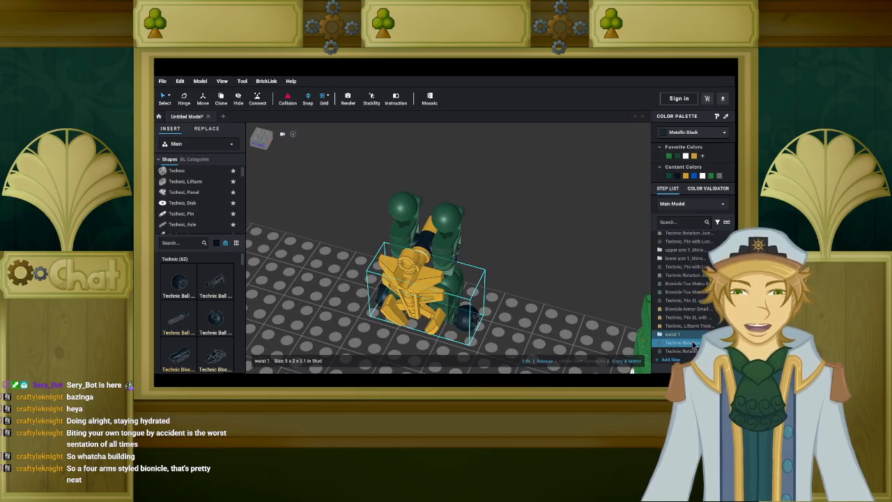
right_click(671, 337)
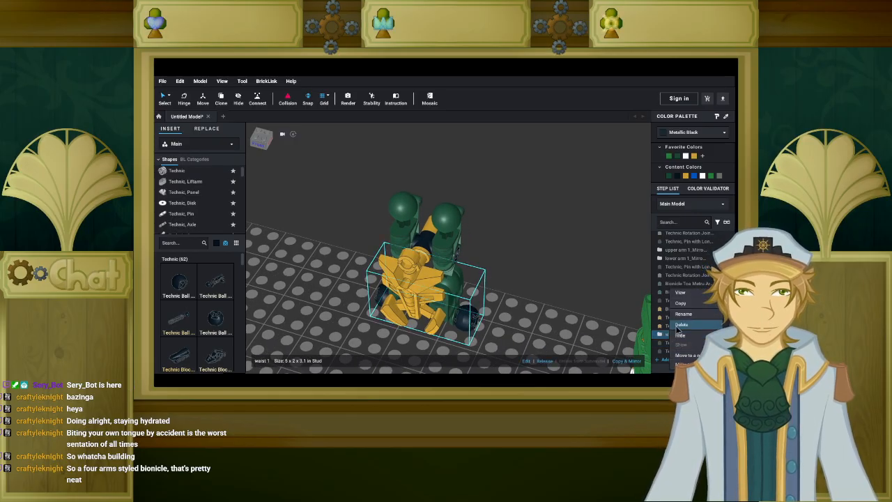
click(680, 315)
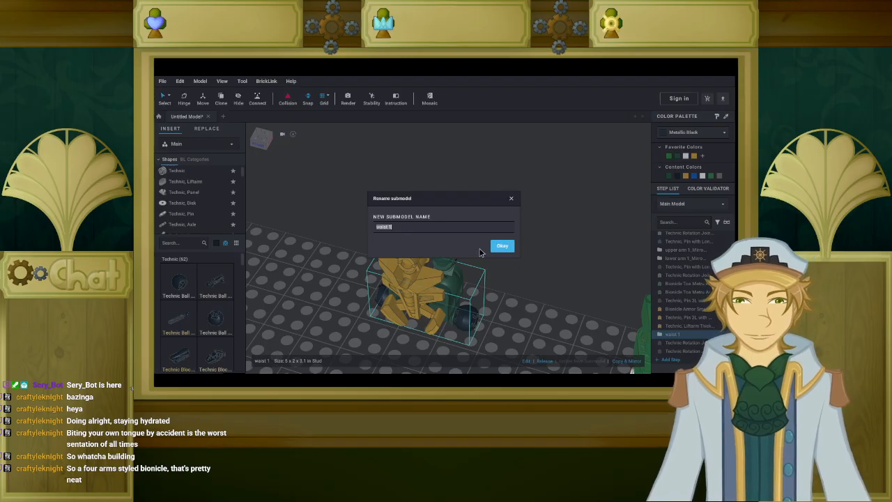
key(Left)
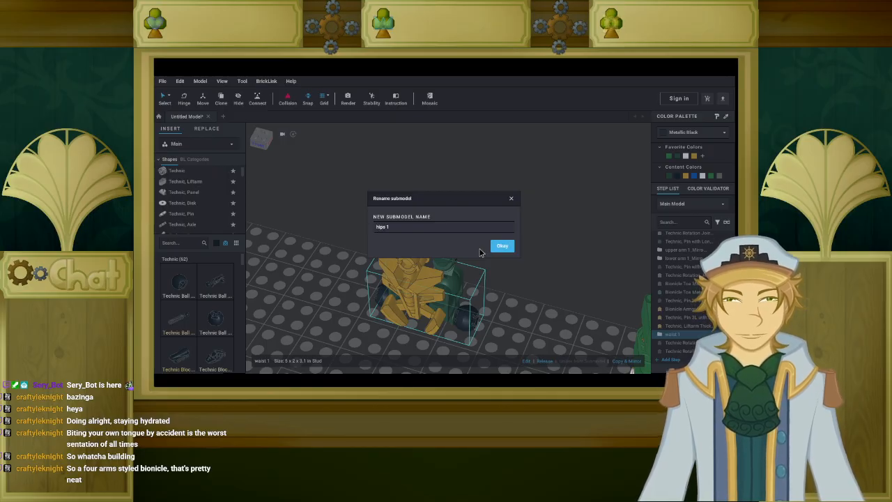
key(Return)
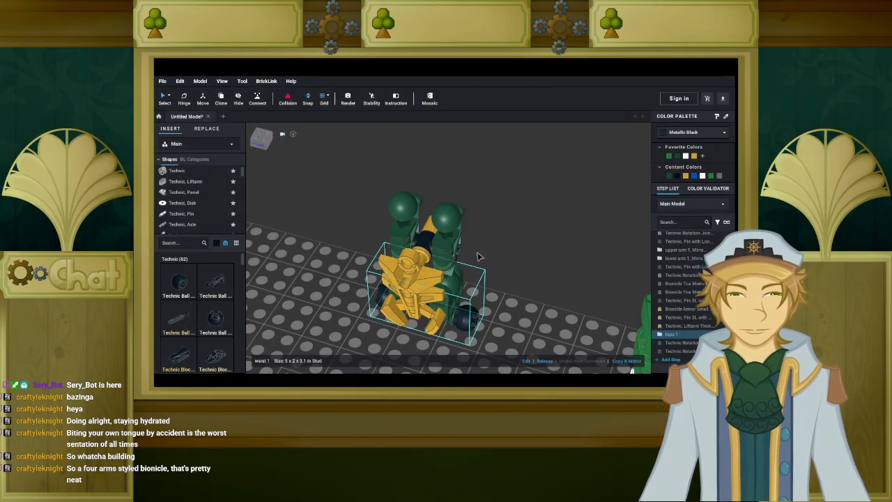
click(518, 235)
Group the two green Toa Metru arm pieces, gold armor, two 3L pins and thick liftarm into a submodel named waist.
scroll(520, 243, up, 3)
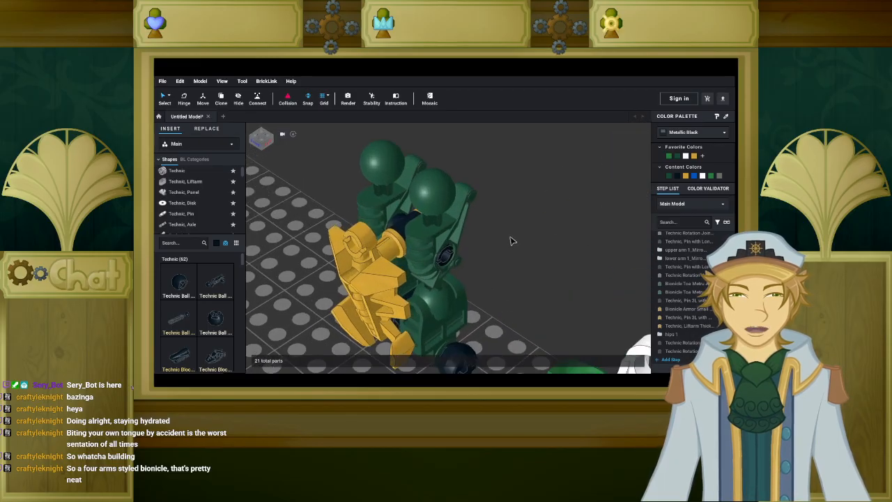
scroll(512, 241, up, 1)
click(418, 242)
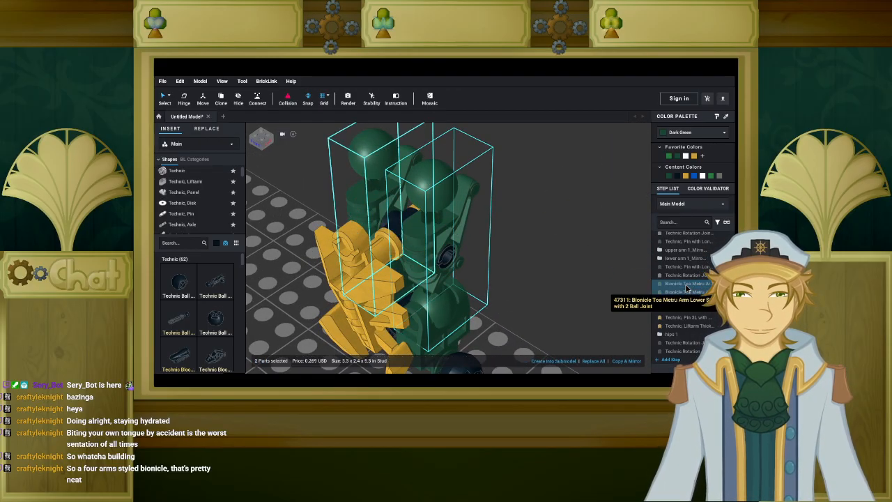
ctrl+click(687, 301)
ctrl+click(687, 309)
ctrl+click(687, 317)
ctrl+click(689, 326)
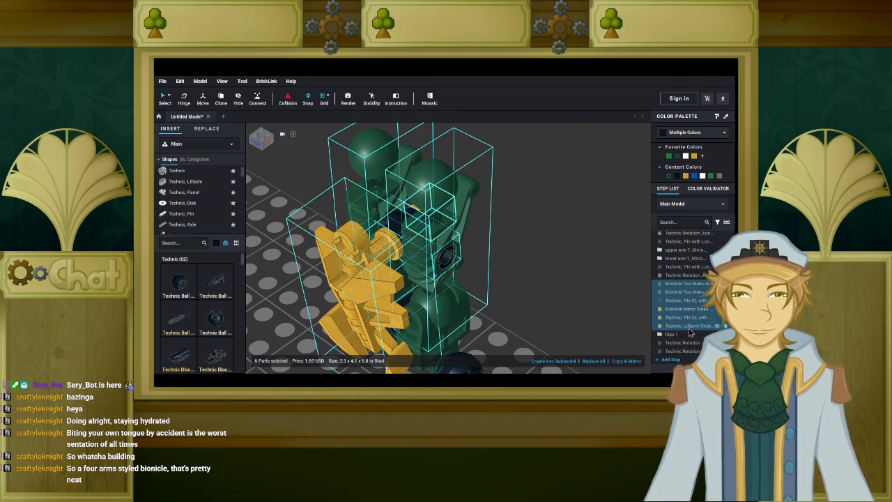
ctrl+click(686, 350)
scroll(599, 319, down, 5)
right_drag(600, 318, 611, 314)
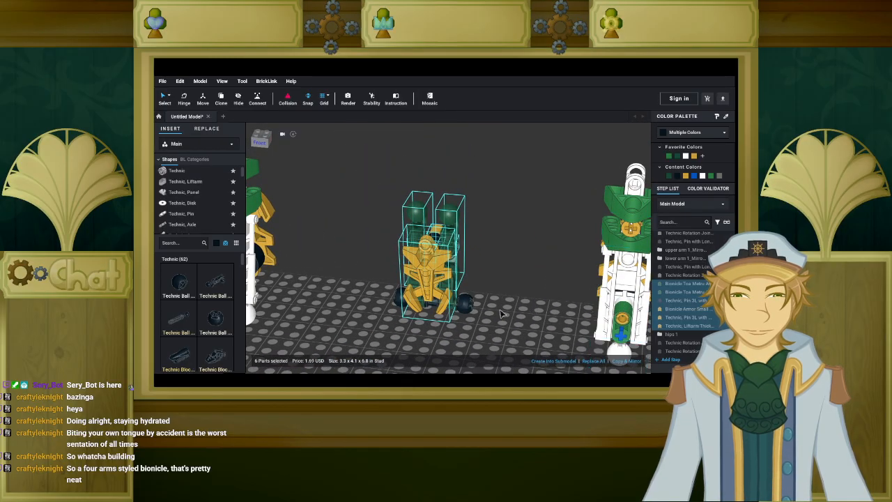
right_drag(502, 314, 535, 349)
click(545, 363)
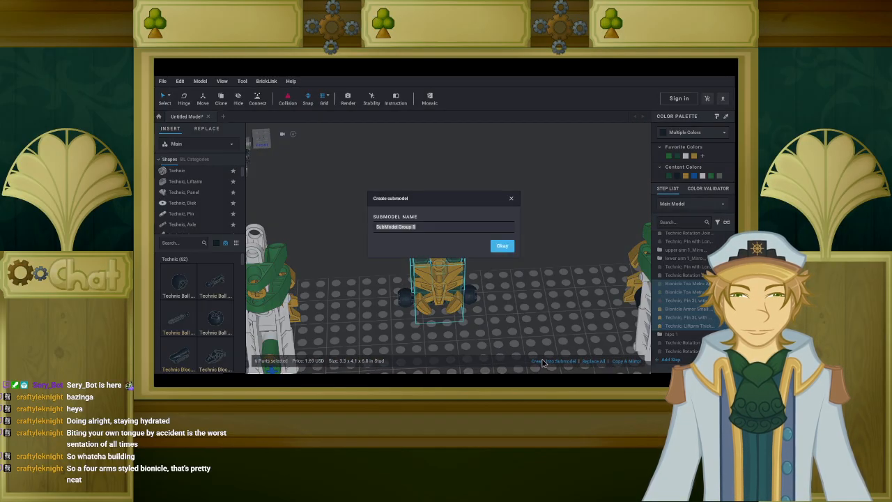
text(wai)
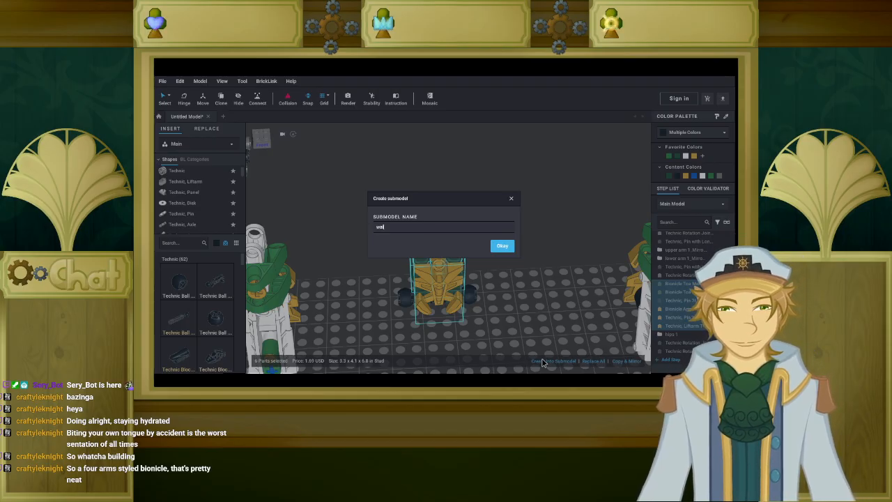
text(st)
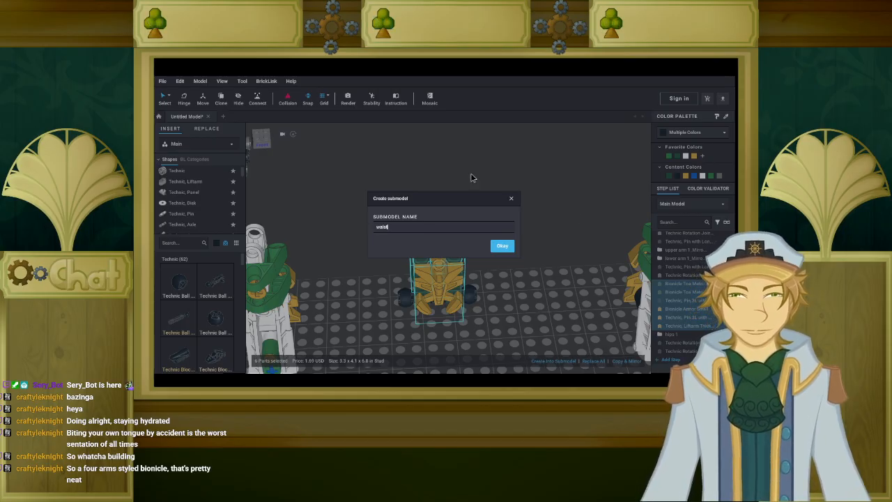
click(501, 245)
Examine the waist assembly from the front against the arms on both sides.
scroll(490, 281, down, 5)
right_drag(490, 299, 489, 285)
scroll(490, 282, up, 2)
scroll(489, 289, up, 3)
scroll(489, 289, up, 2)
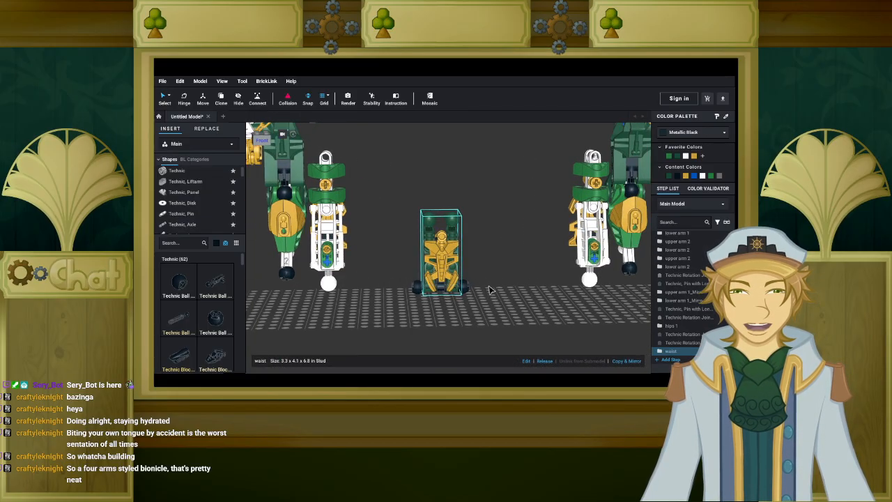
right_drag(495, 266, 498, 293)
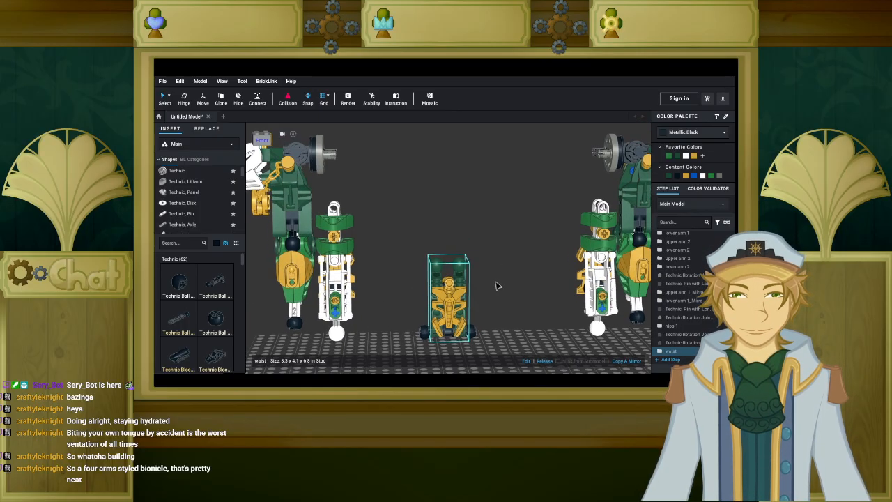
right_drag(494, 271, 488, 276)
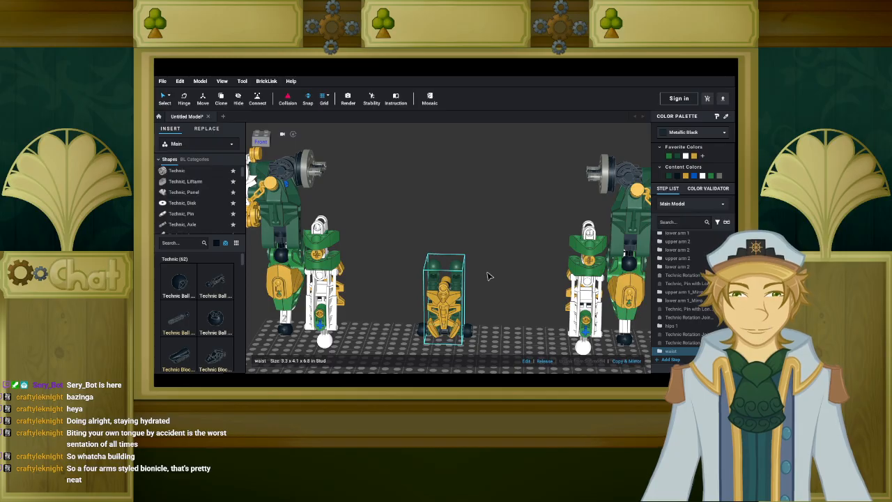
scroll(488, 277, up, 3)
middle_drag(488, 276, 508, 249)
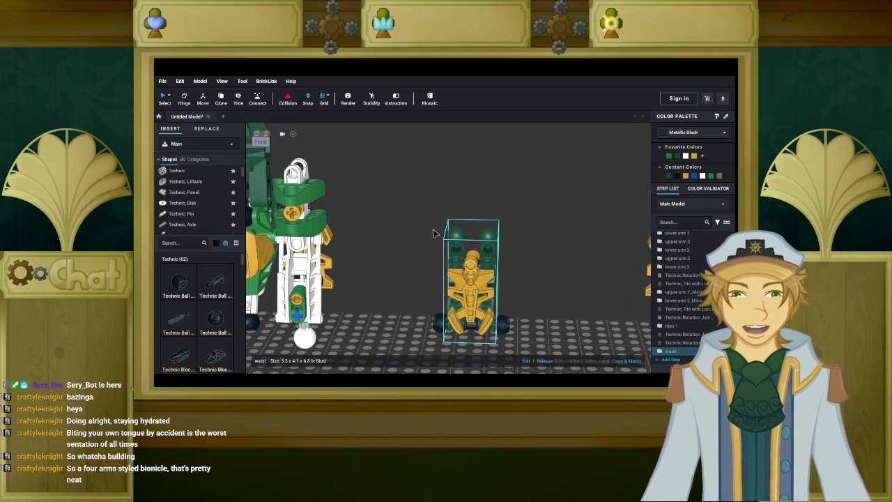
click(401, 231)
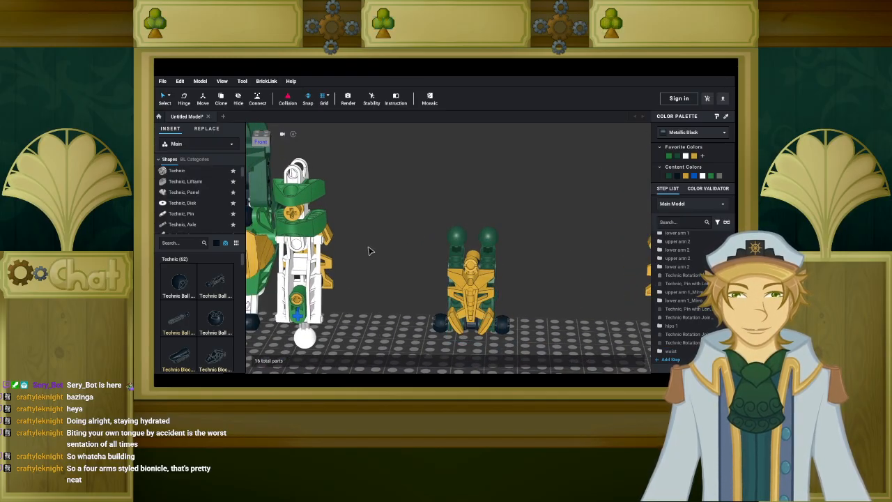
Add two dark green Technic axle connectors onto the two upper ball joints of the waist assembly.
click(216, 244)
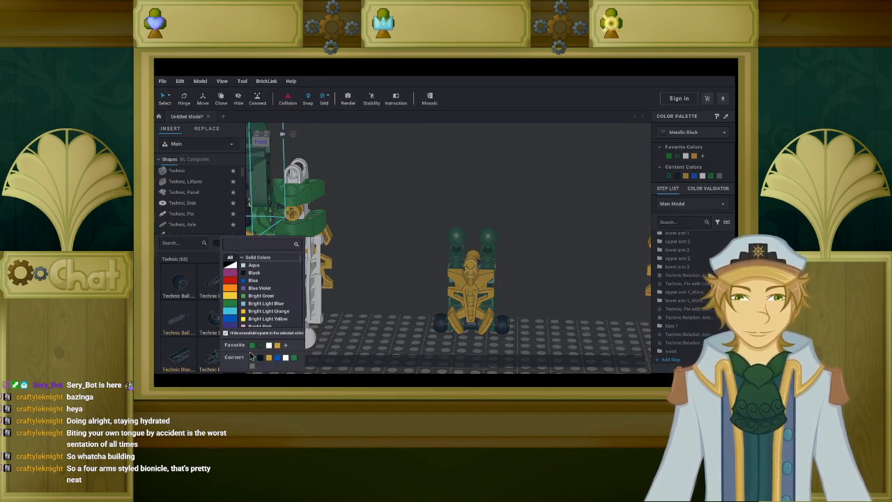
click(252, 357)
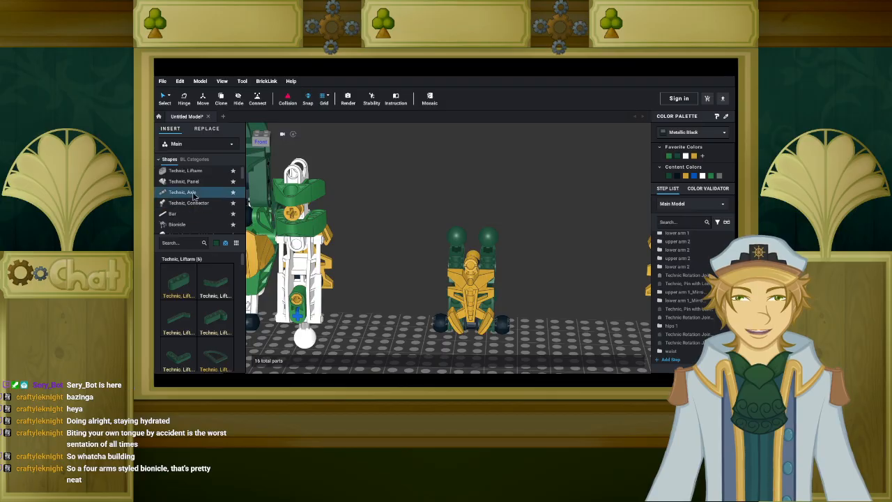
scroll(199, 199, down, 2)
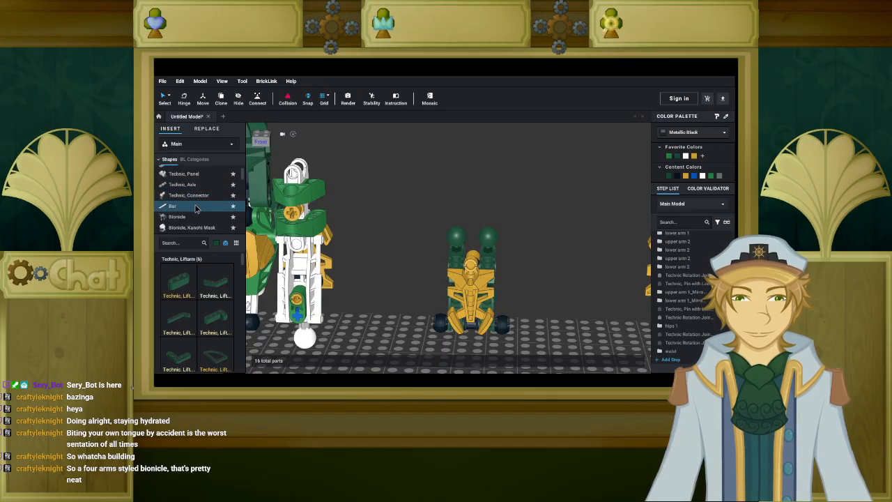
scroll(210, 312, down, 6)
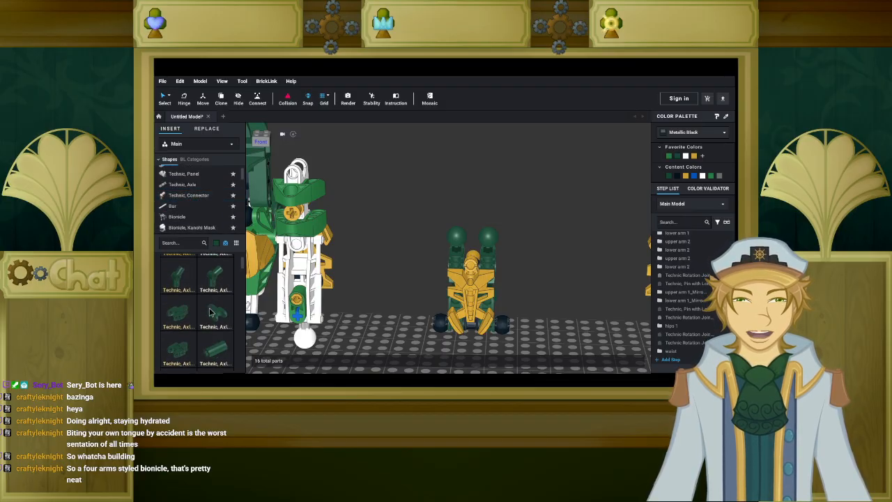
drag(292, 317, 394, 324)
right_drag(394, 323, 358, 344)
drag(357, 344, 363, 315)
right_drag(363, 315, 390, 278)
drag(390, 278, 303, 313)
click(457, 305)
right_drag(418, 300, 468, 286)
middle_drag(467, 287, 420, 241)
right_drag(420, 241, 421, 215)
middle_drag(420, 215, 394, 269)
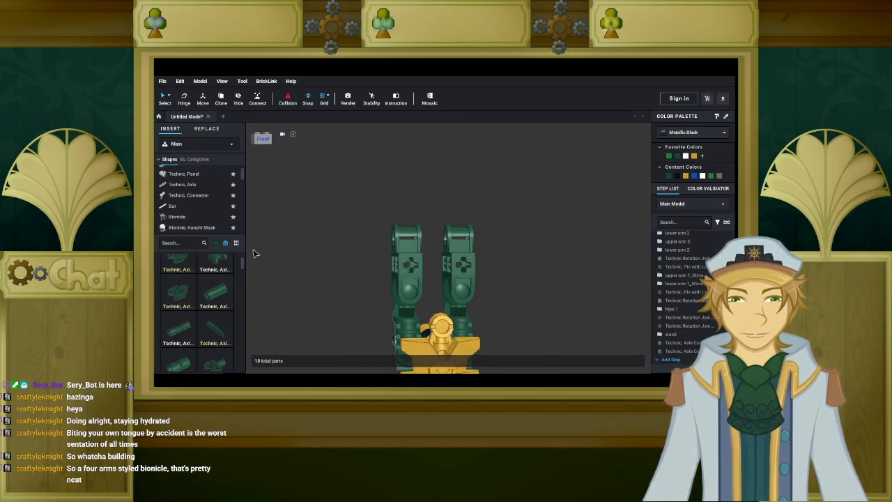
Set the color for new parts to black and browse the part categories.
click(216, 243)
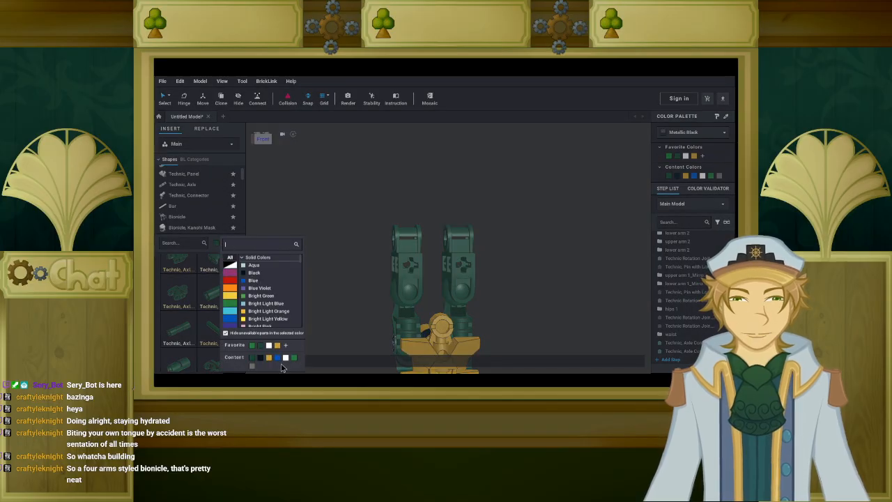
click(262, 359)
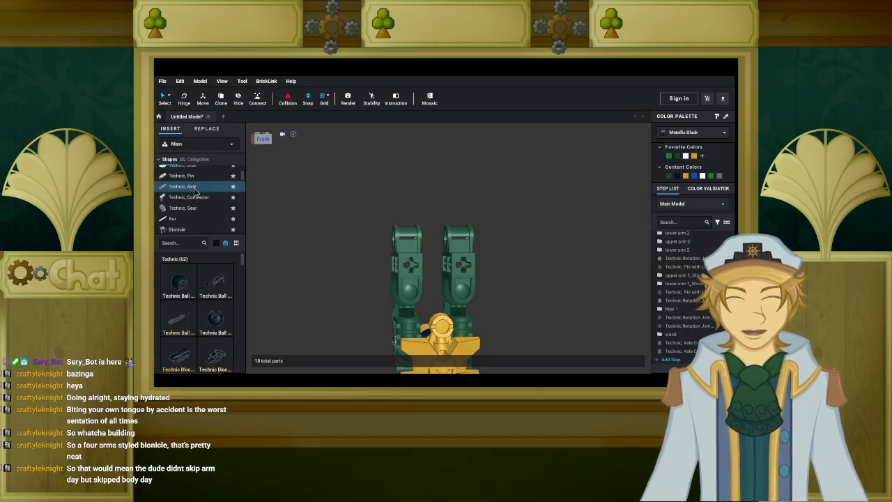
scroll(202, 183, down, 2)
Examine the central torso's height and proportions against the arms and shoulder joints on both sides.
scroll(386, 230, down, 10)
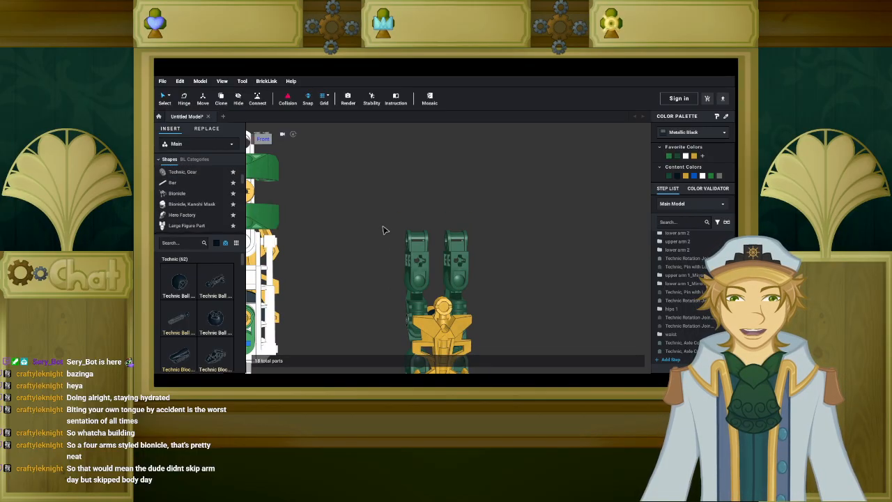
middle_drag(389, 214, 436, 235)
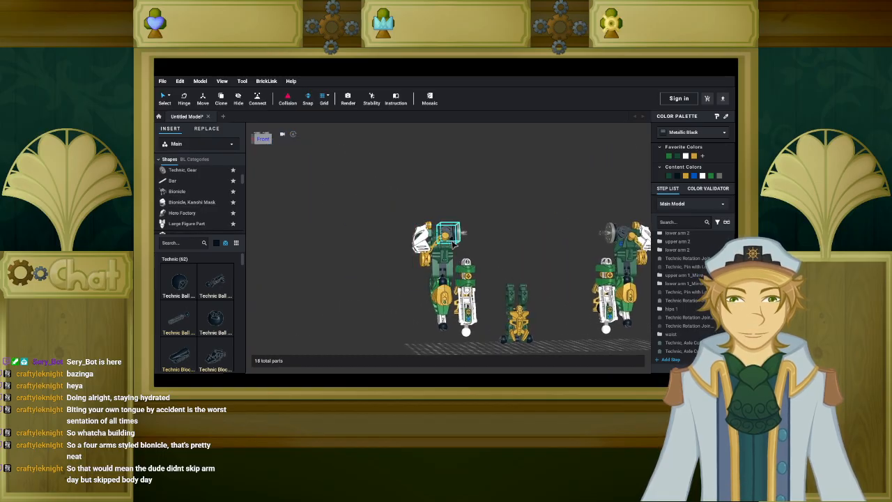
right_drag(479, 236, 479, 192)
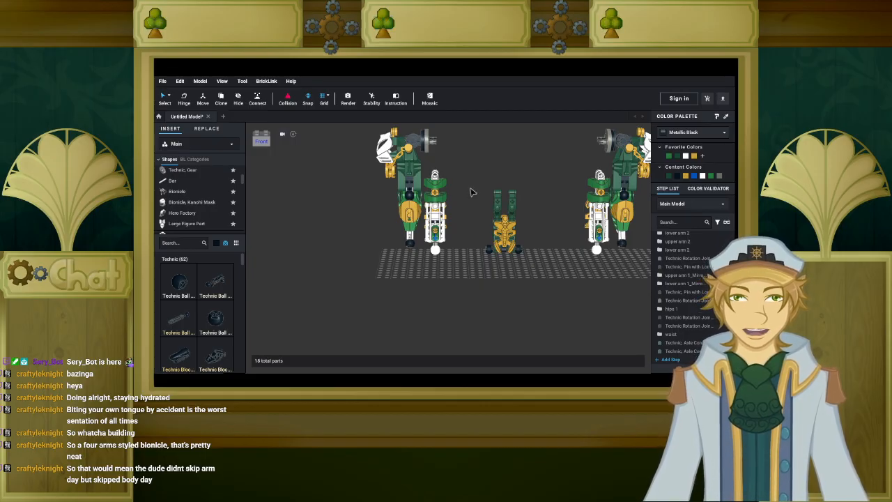
right_drag(469, 192, 376, 207)
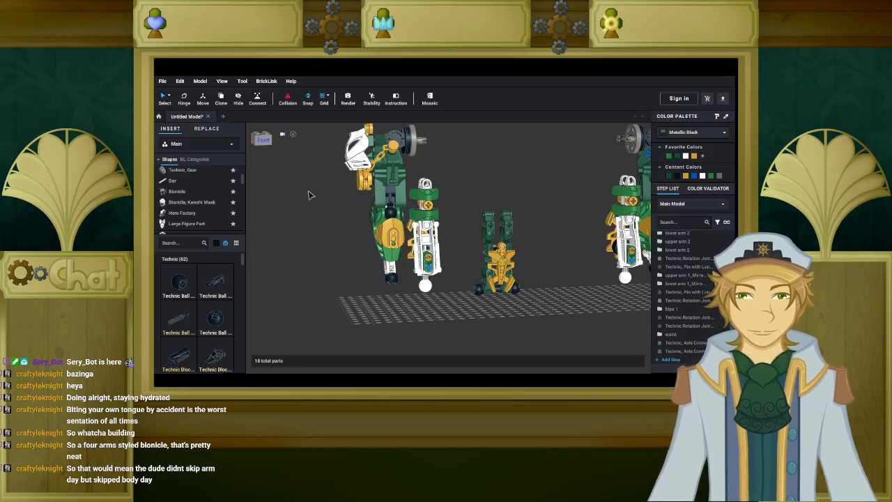
right_drag(329, 183, 325, 199)
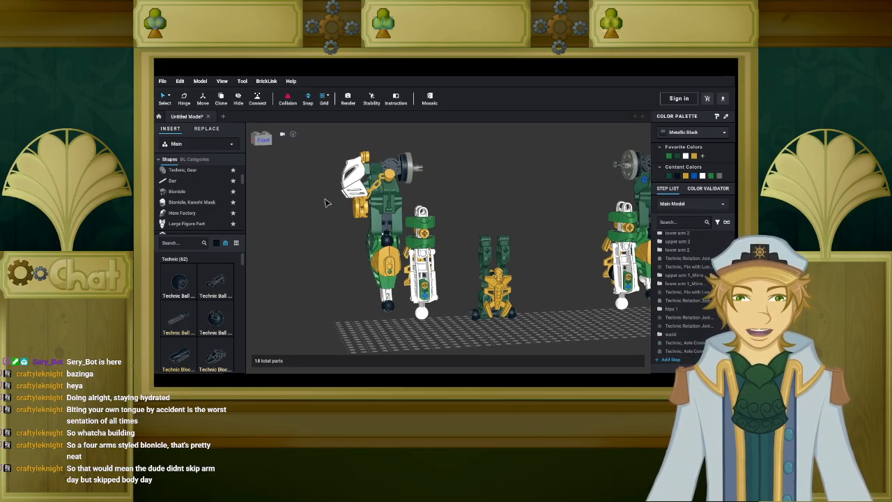
right_drag(475, 197, 414, 178)
scroll(415, 177, up, 5)
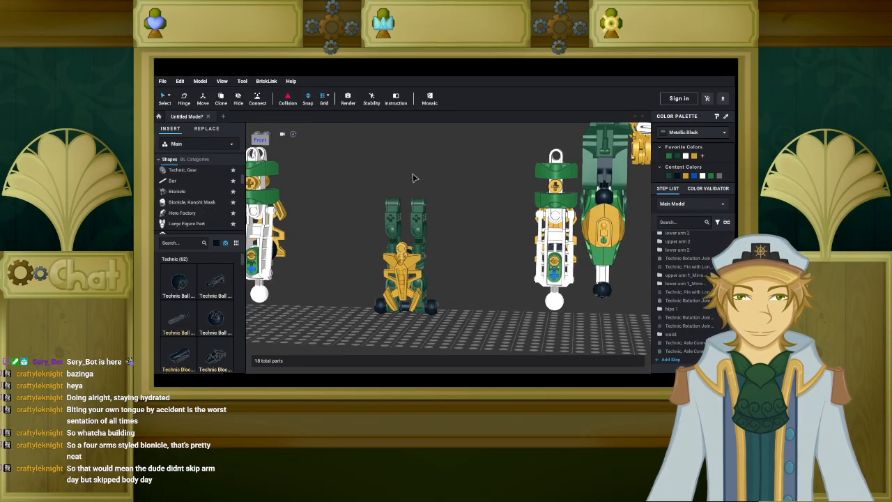
Browse the black Technic parts and set the color for new parts to white.
scroll(416, 178, up, 2)
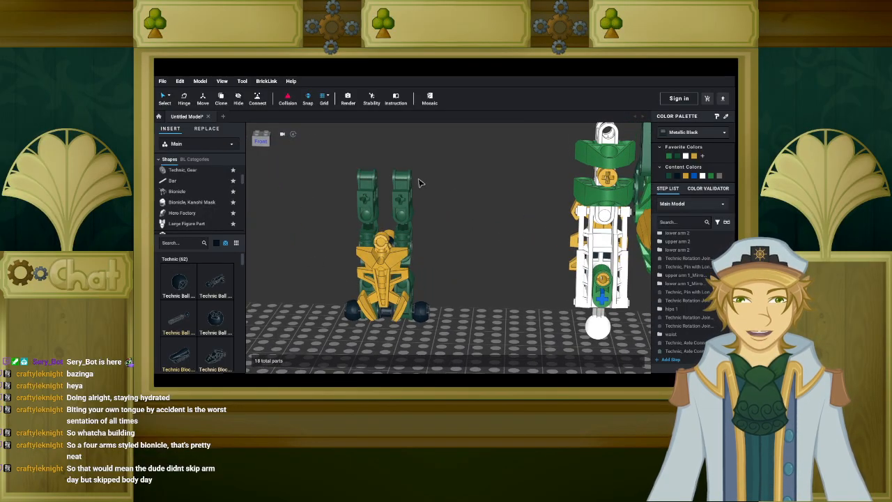
right_drag(420, 182, 361, 220)
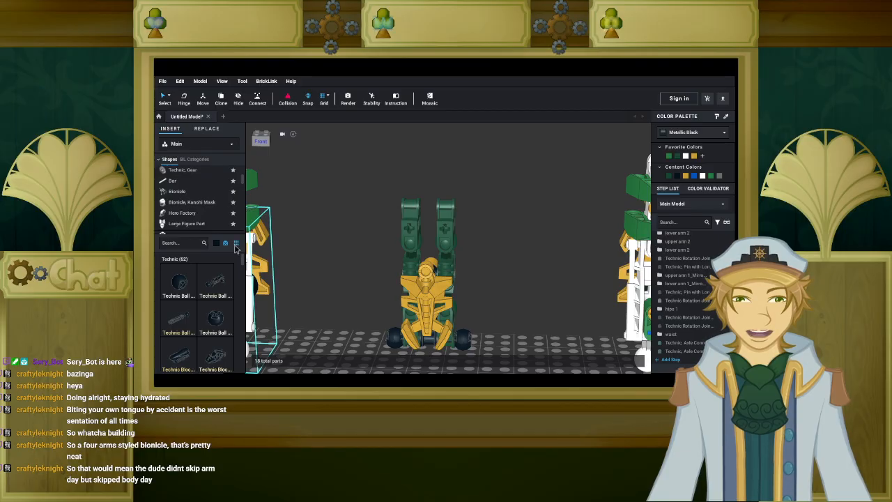
scroll(206, 308, down, 6)
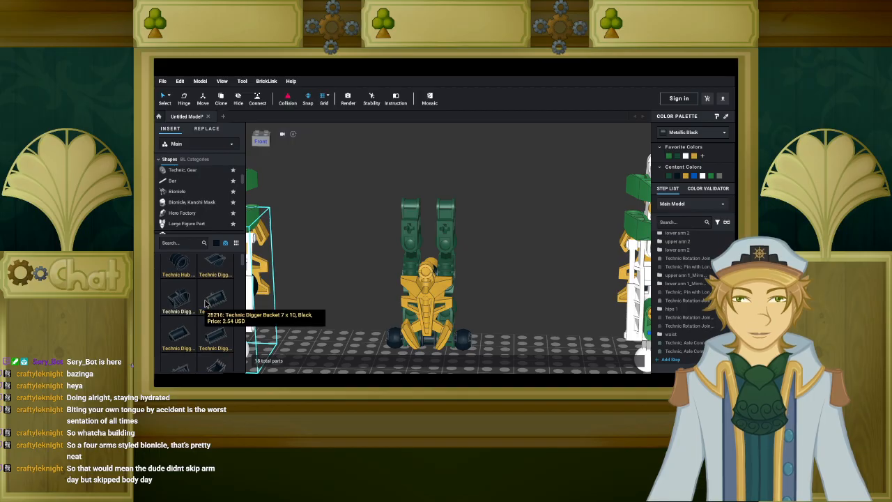
scroll(208, 299, down, 2)
click(285, 269)
click(264, 272)
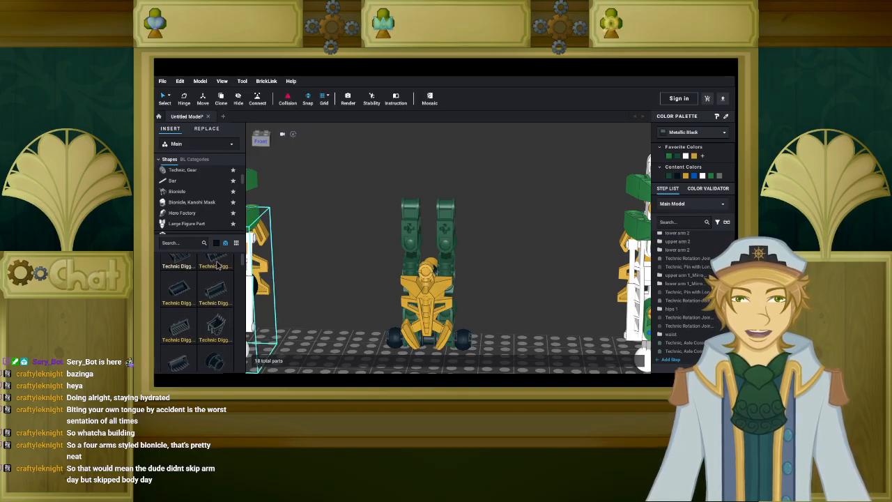
click(218, 243)
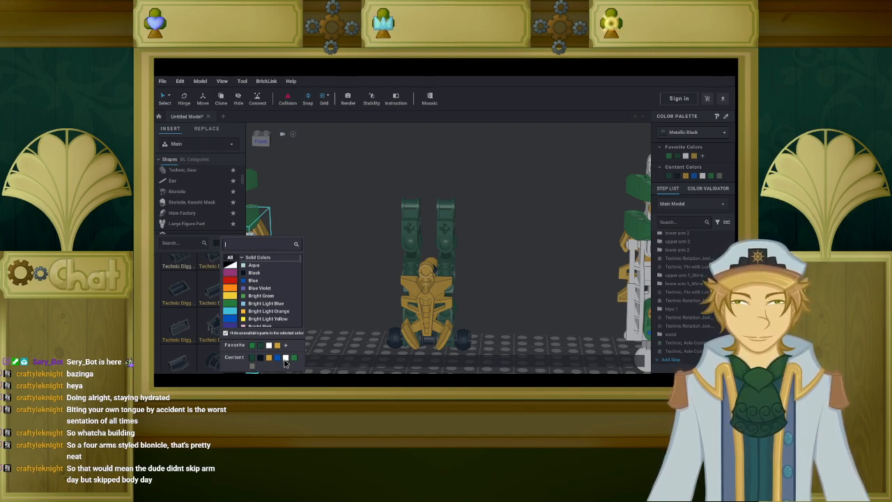
click(284, 359)
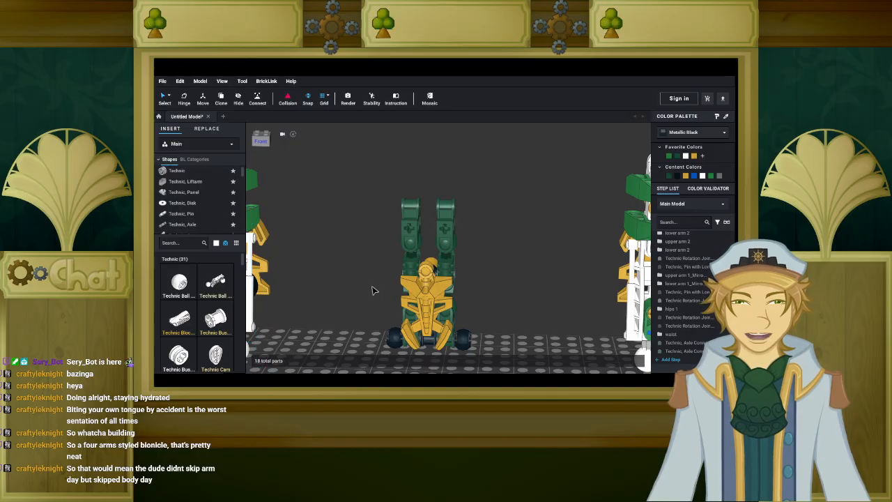
Examine the space above the waist assembly against the shoulder joints of both arms.
middle_drag(374, 291, 338, 248)
scroll(338, 248, down, 3)
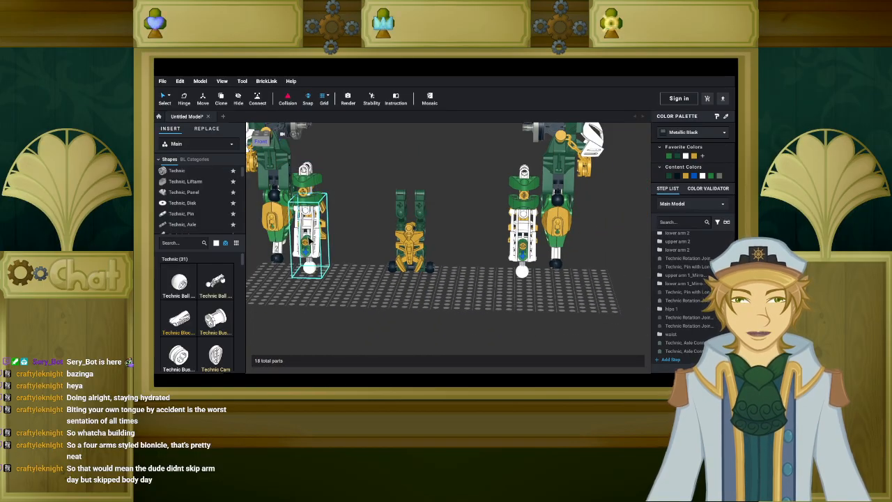
middle_drag(504, 143, 375, 196)
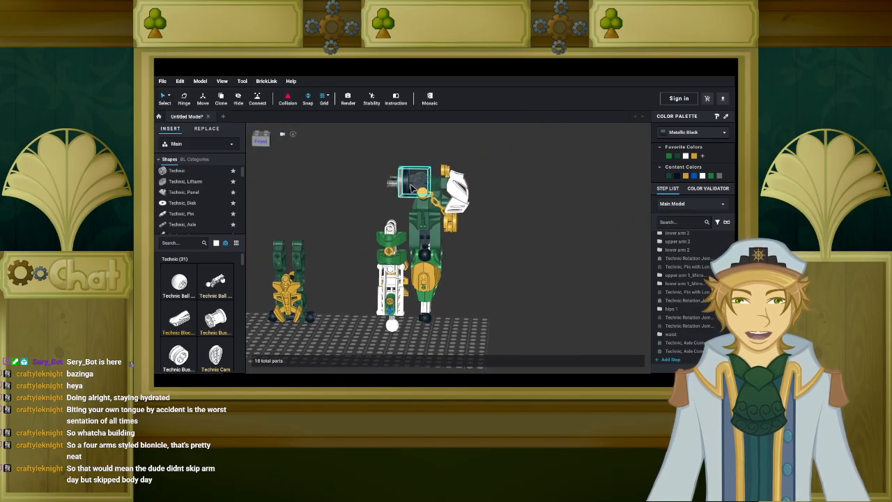
middle_drag(333, 262, 519, 247)
middle_drag(486, 281, 388, 267)
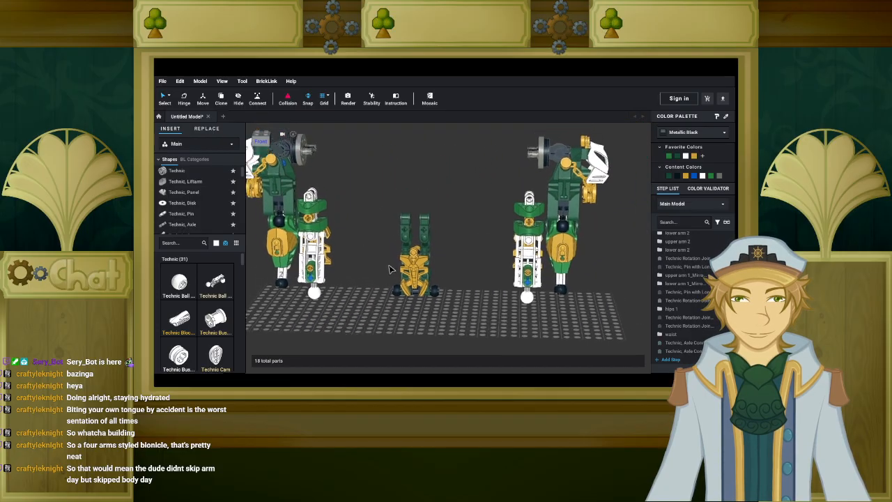
scroll(401, 273, up, 3)
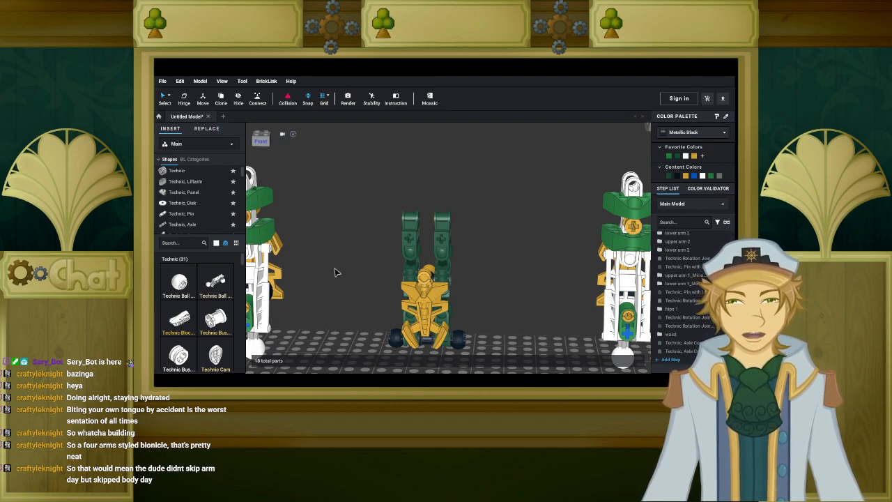
Add a white #2 Technic axle and pin connector lying sideways on the baseplate in front of the waist assembly.
scroll(218, 301, down, 5)
scroll(218, 301, down, 3)
scroll(192, 209, down, 2)
scroll(191, 215, down, 1)
click(188, 204)
click(217, 310)
middle_drag(330, 337, 392, 239)
key(Left)
click(353, 259)
Add two white round Technic axle connector blocks on the baseplate near the straight connector.
scroll(207, 310, down, 5)
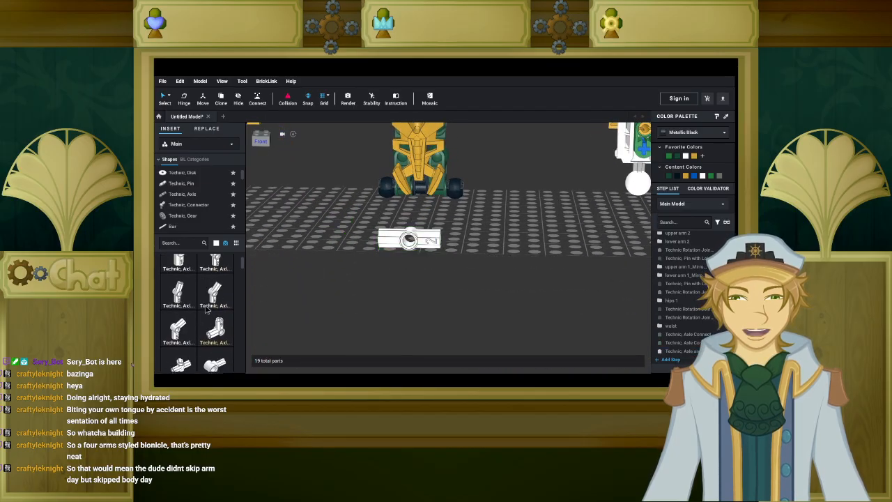
scroll(207, 310, down, 5)
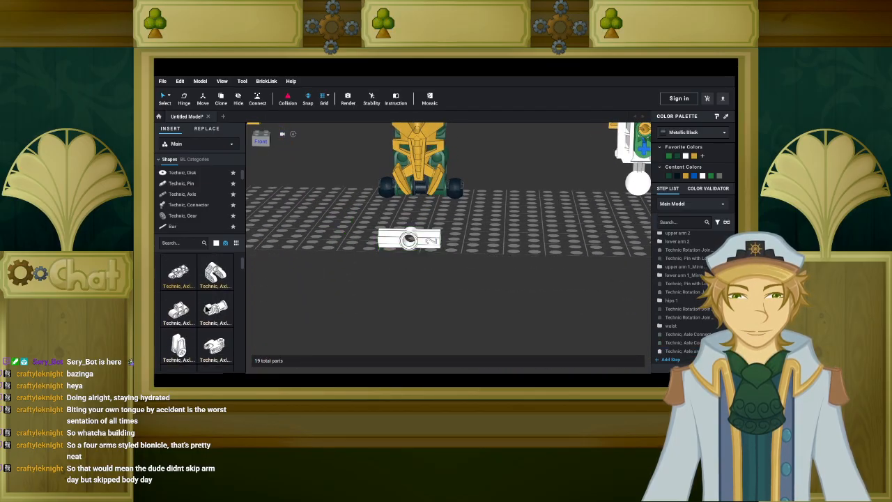
scroll(207, 311, down, 2)
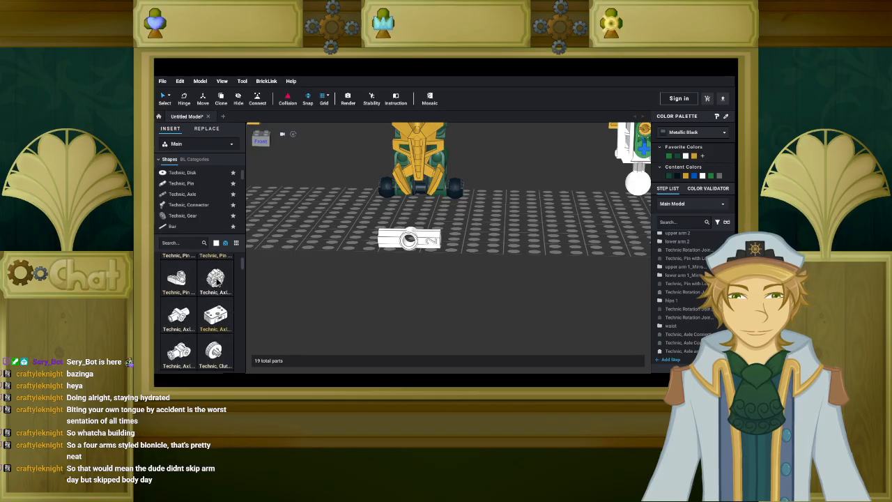
click(214, 278)
click(207, 282)
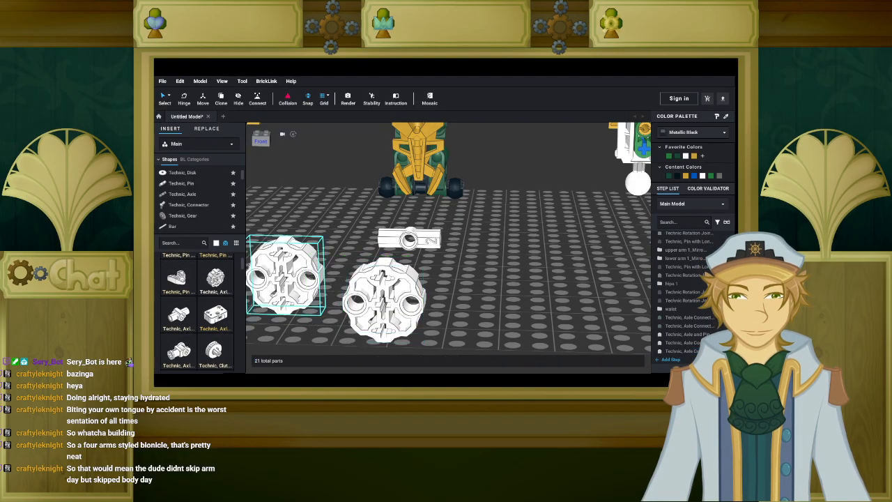
Insert a blue Technic Axle 1L with Pin with Friction Ridges into each end of the white straight connector.
click(216, 243)
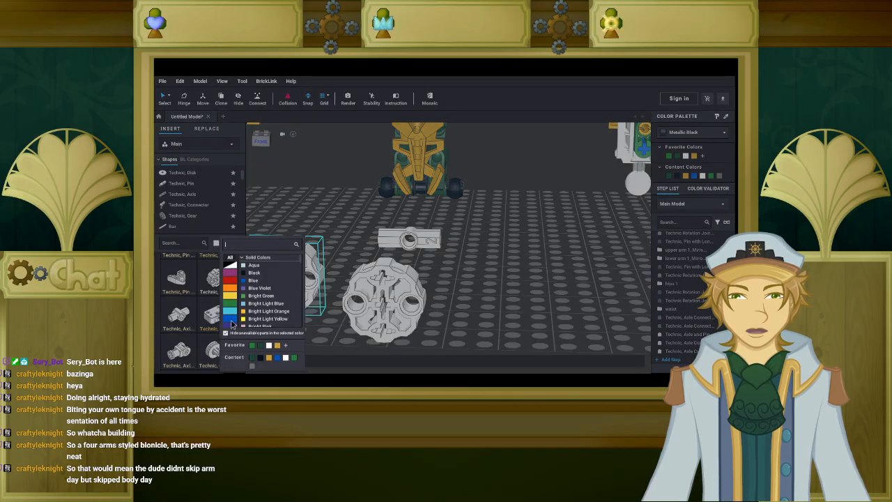
click(251, 280)
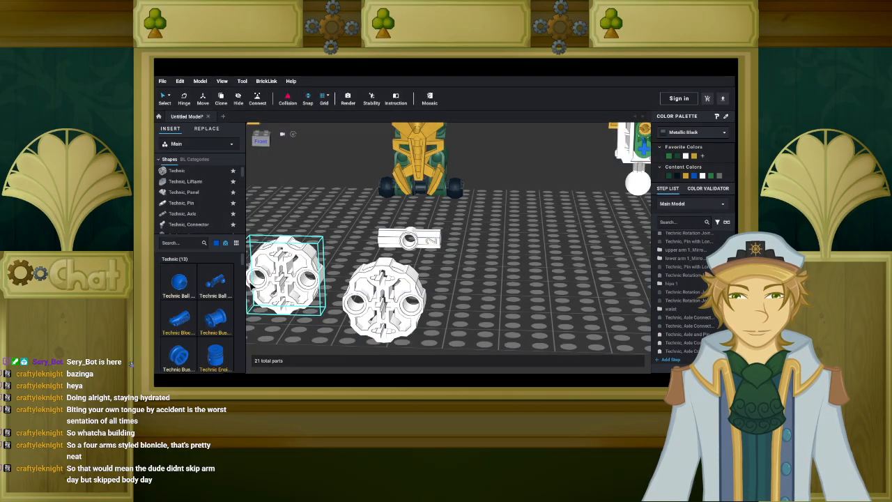
click(186, 204)
drag(178, 280, 383, 240)
click(383, 239)
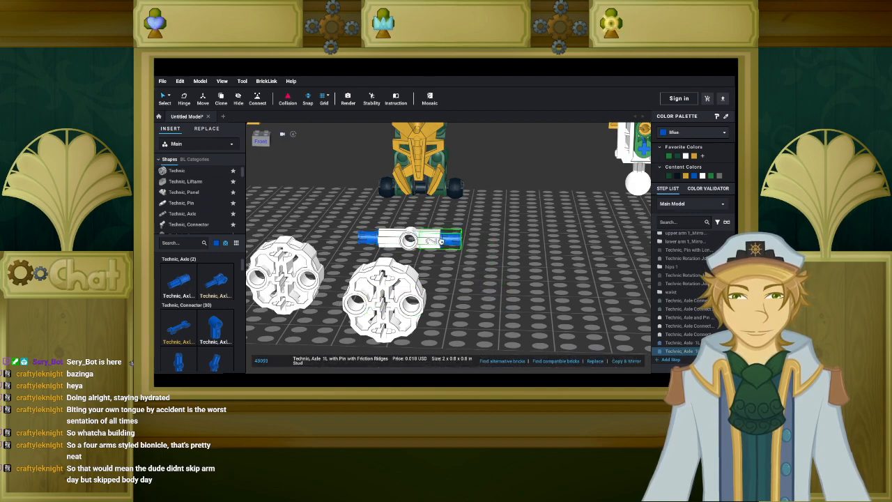
click(451, 240)
Attach the two white round connector blocks onto the blue pins at both ends of the straight connector.
click(391, 296)
drag(392, 296, 457, 256)
click(369, 284)
right_drag(368, 283, 400, 291)
scroll(401, 291, up, 1)
drag(602, 311, 478, 260)
click(411, 270)
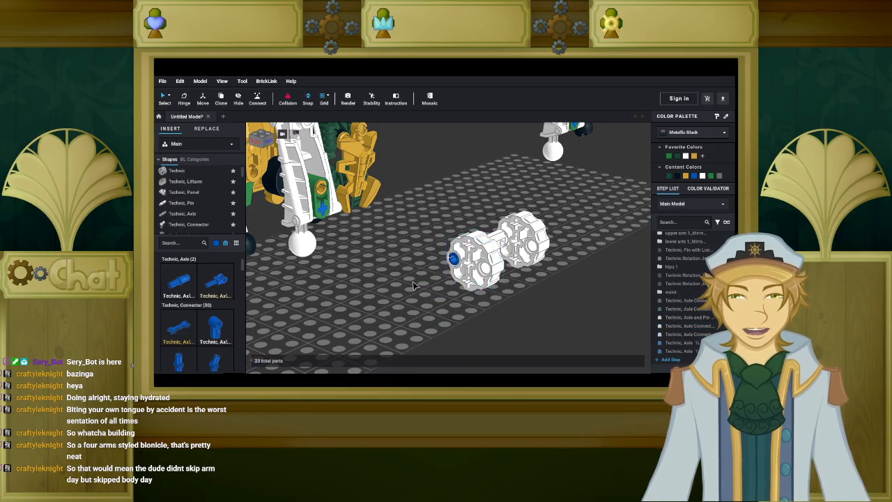
Compare the white connector assembly with the arms and waist, and set the color for new parts to white.
right_drag(415, 286, 324, 184)
middle_drag(324, 184, 444, 311)
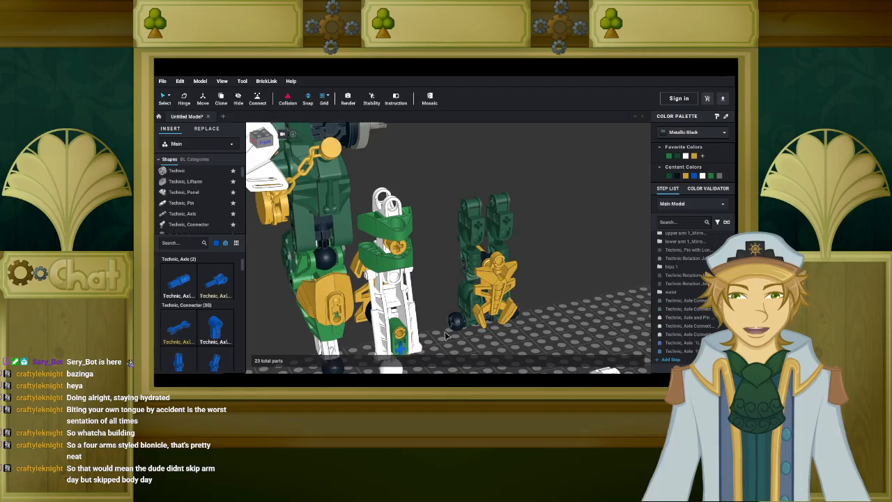
scroll(444, 311, down, 2)
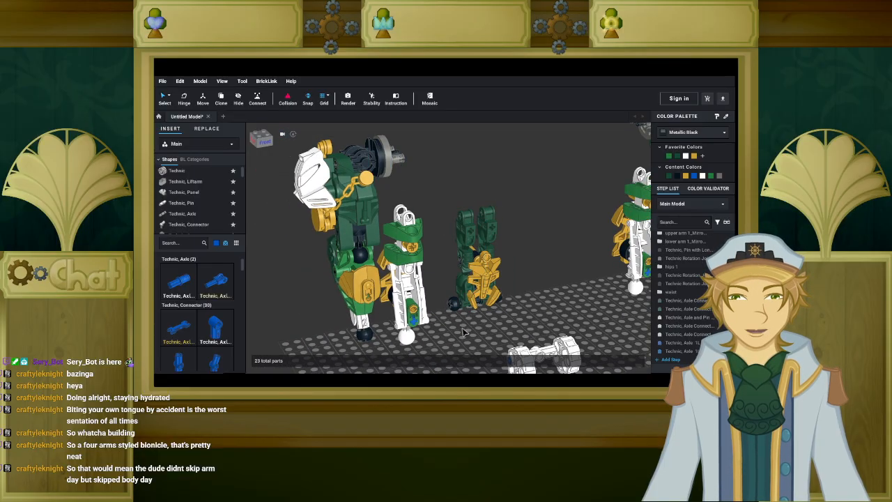
middle_drag(471, 342, 415, 273)
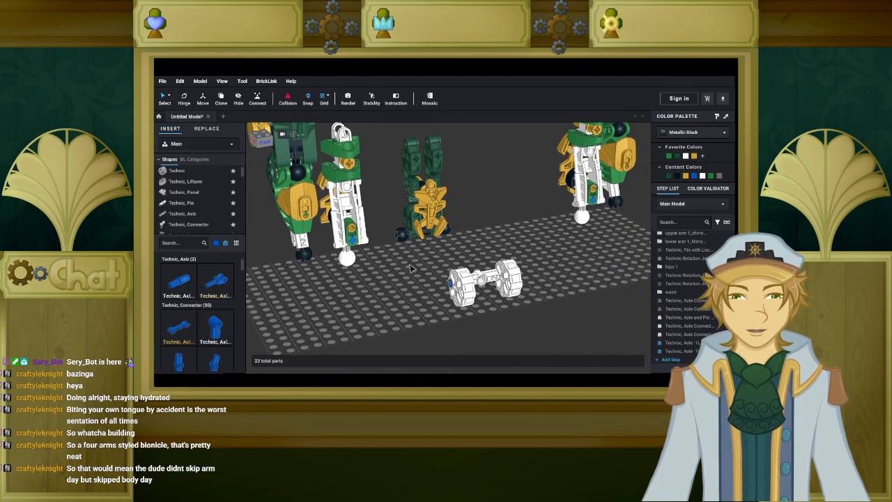
click(216, 244)
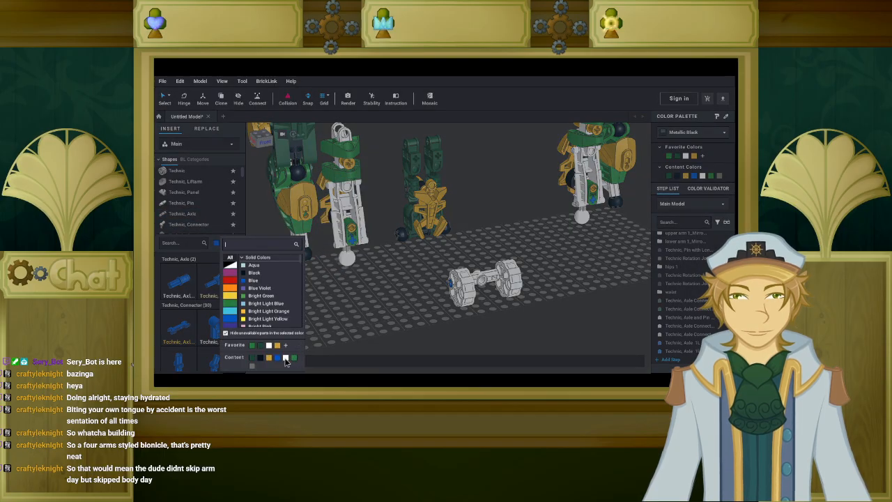
click(285, 361)
Add a white Technic Pin Connector Block, Liftarm 1 x 3 x 3 on the baseplate beside the round connector assembly.
scroll(197, 196, down, 2)
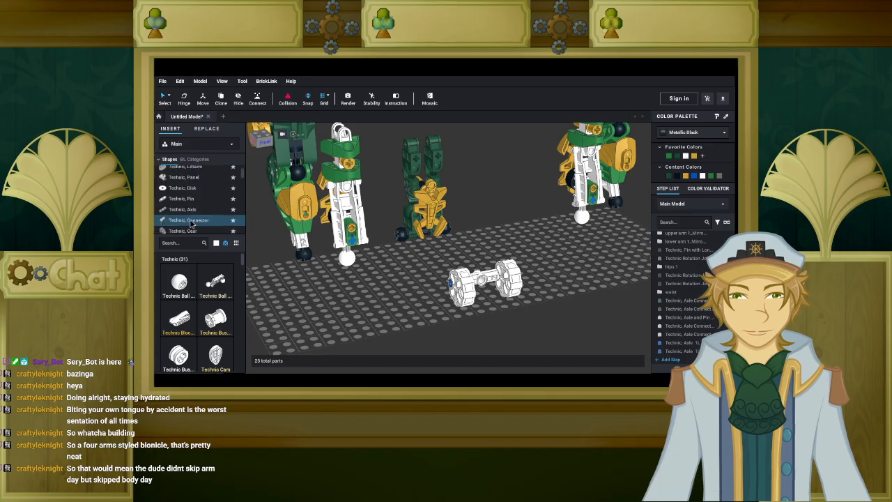
scroll(207, 286, down, 5)
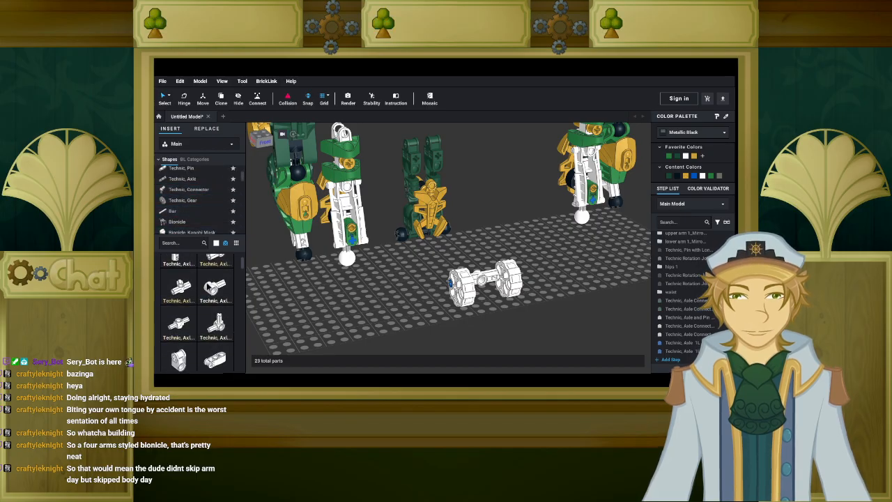
scroll(207, 285, down, 6)
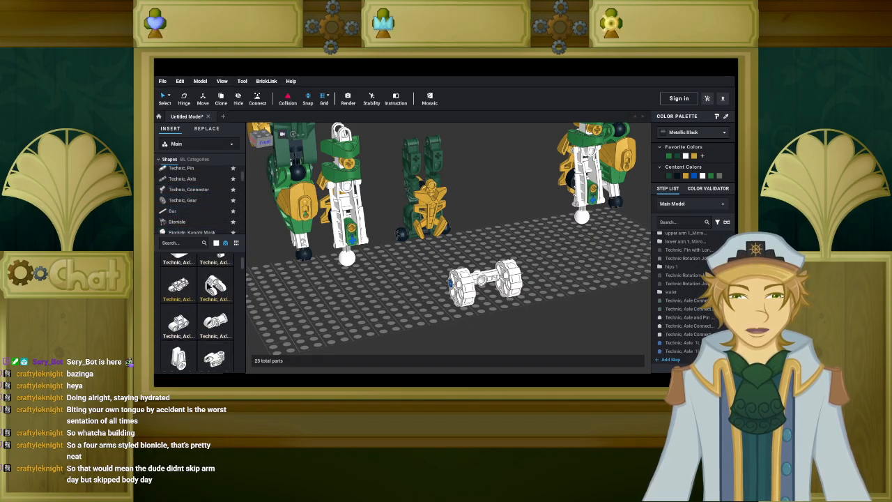
scroll(207, 286, down, 5)
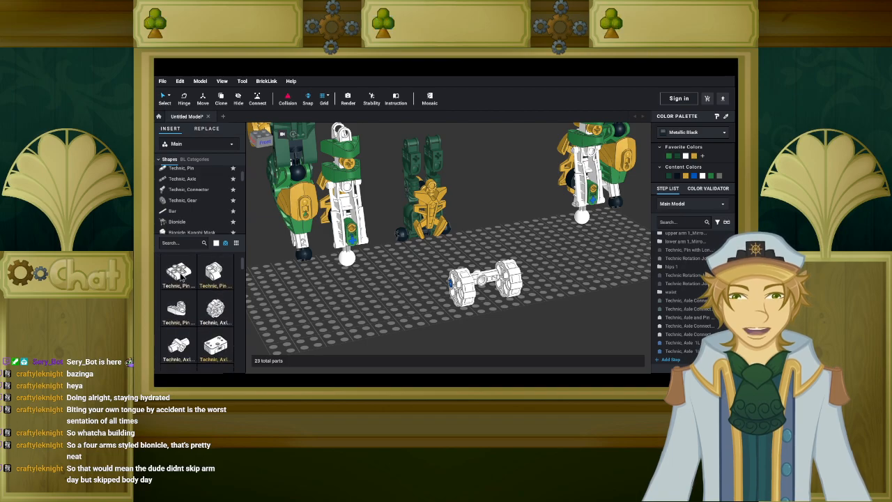
drag(178, 274, 422, 319)
click(422, 318)
scroll(421, 317, up, 4)
key(Escape)
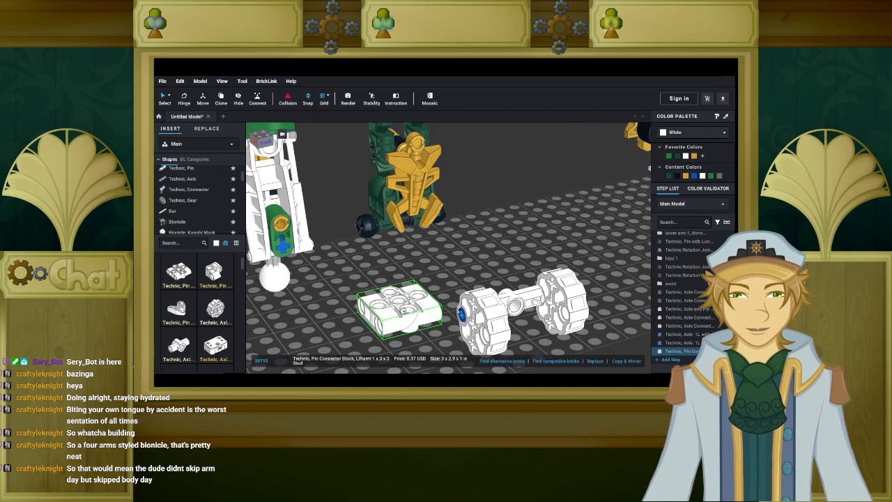
Move the liftarm block close to the round connector assembly and rotate it upright.
right_drag(421, 317, 411, 313)
drag(411, 313, 514, 319)
right_drag(514, 320, 411, 292)
drag(411, 293, 507, 306)
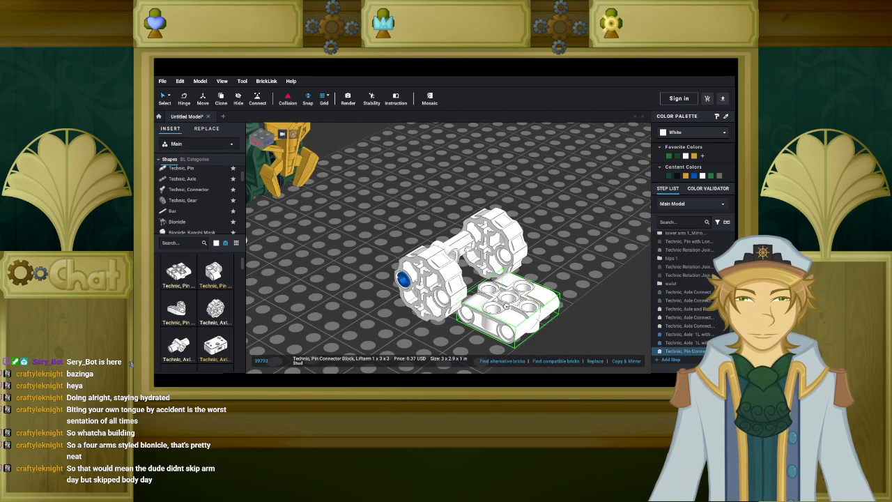
key(Up)
mouse_move(507, 306)
right_down()
mouse_move(522, 305)
mouse_move(505, 307)
right_up()
key(Left)
Try the upright liftarm block at both ends of the round connector assembly and set it down beside the end without the exposed blue pin.
drag(504, 307, 399, 237)
right_drag(399, 237, 385, 243)
scroll(385, 244, down, 6)
drag(384, 243, 374, 243)
scroll(375, 242, down, 1)
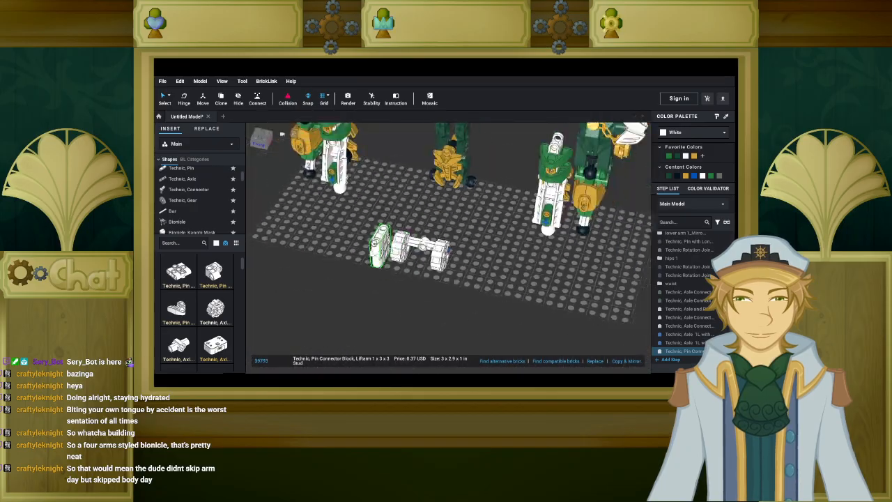
scroll(377, 243, down, 4)
scroll(410, 255, up, 6)
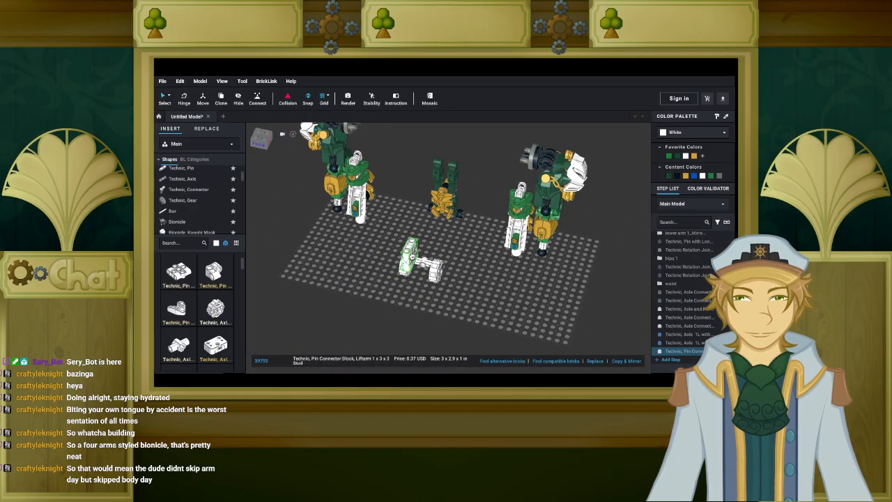
scroll(404, 240, up, 5)
drag(395, 229, 421, 240)
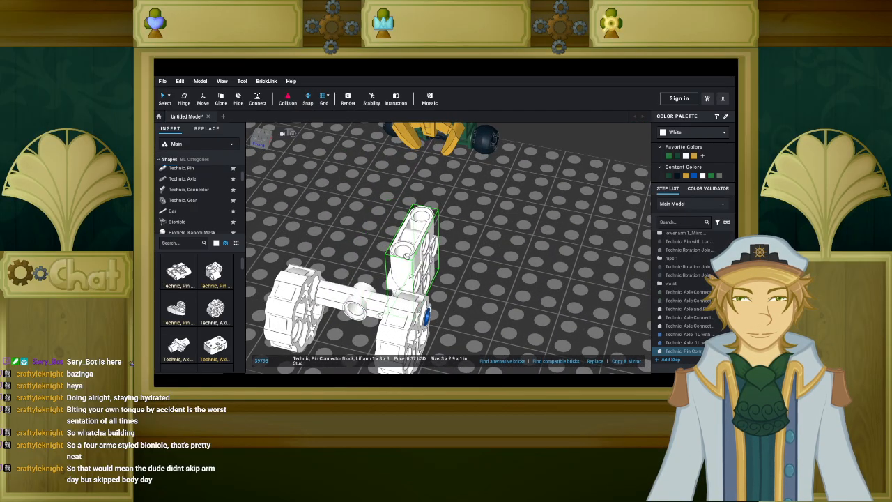
right_drag(421, 240, 453, 247)
scroll(460, 251, up, 5)
scroll(460, 251, down, 6)
drag(446, 223, 297, 282)
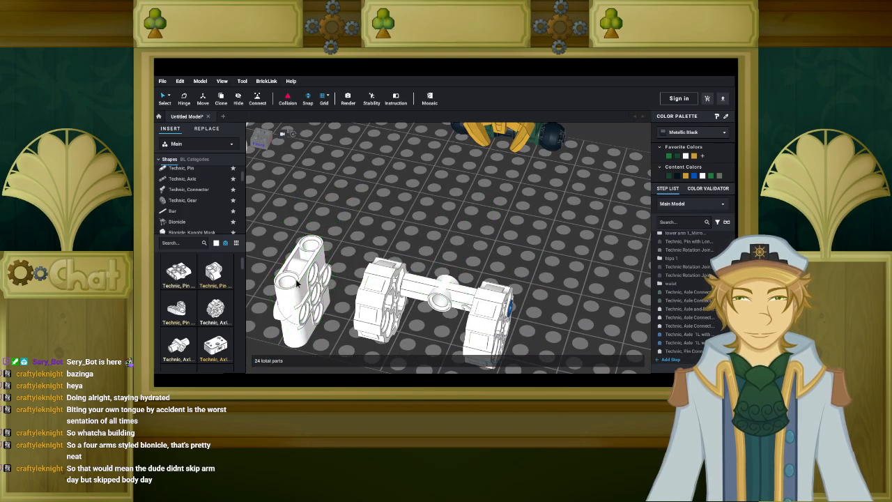
Set the color for new parts to black.
right_drag(351, 279, 389, 288)
scroll(348, 270, down, 4)
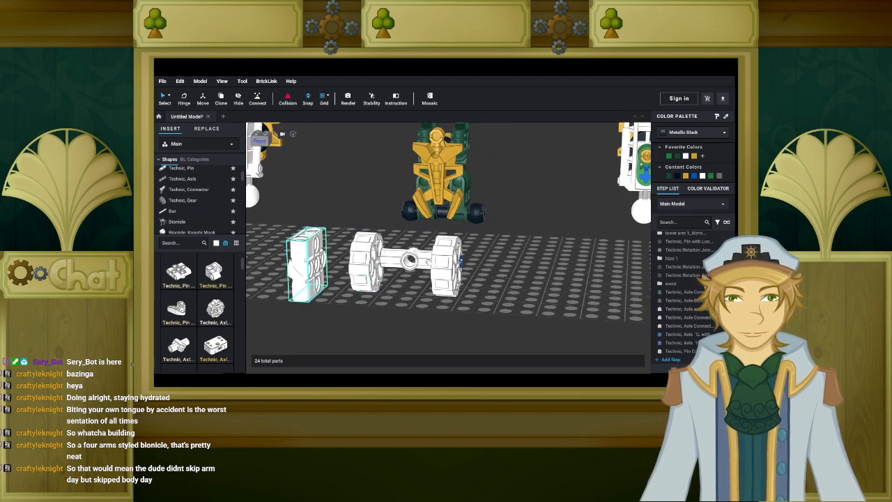
click(216, 244)
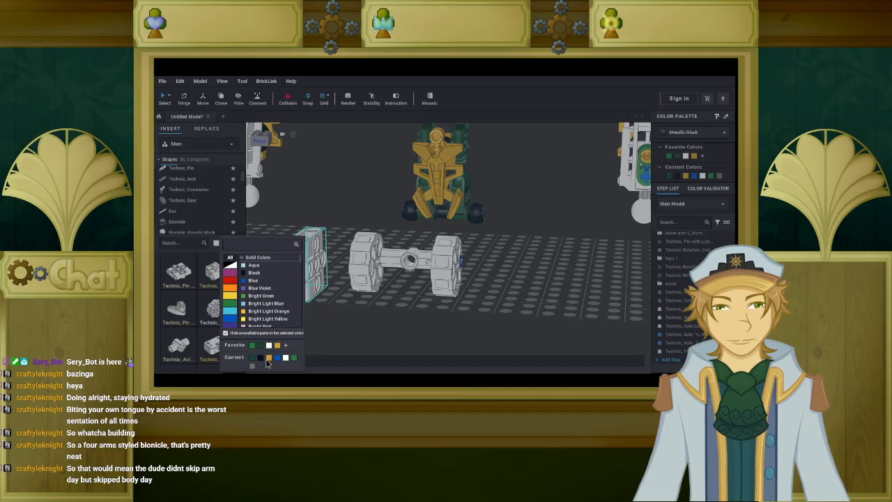
click(260, 359)
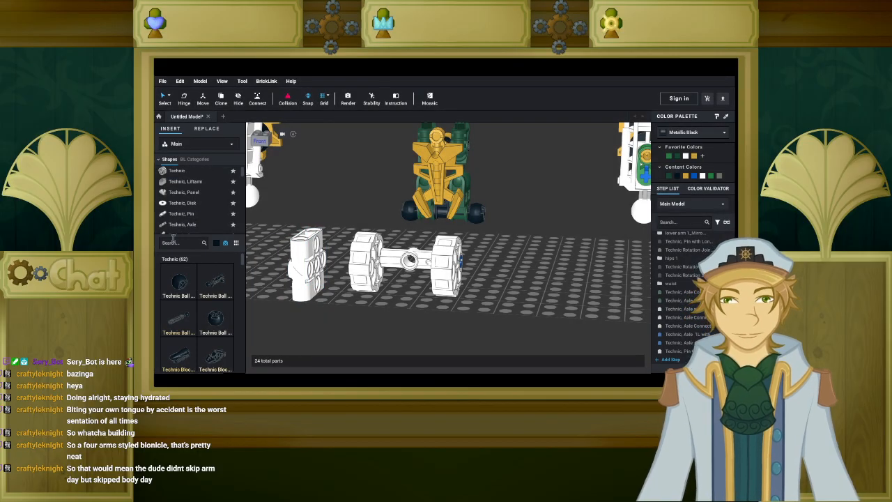
Insert a black Technic Axle 5L through the upper holes of the two round connectors, parallel to the assembly's middle connector.
scroll(188, 279, down, 2)
scroll(185, 207, down, 3)
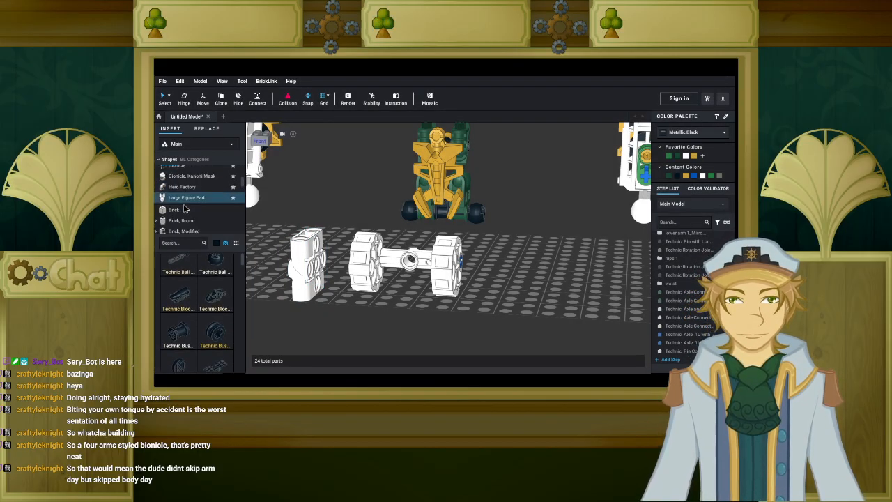
click(183, 192)
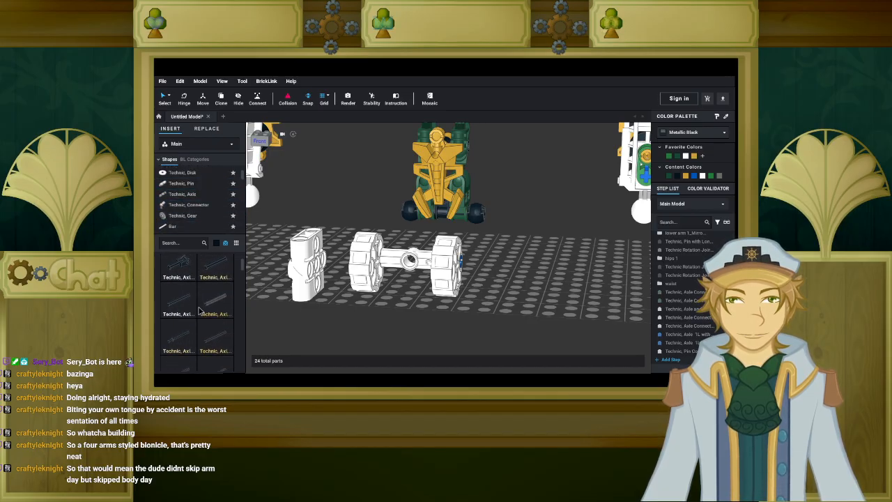
scroll(188, 306, down, 1)
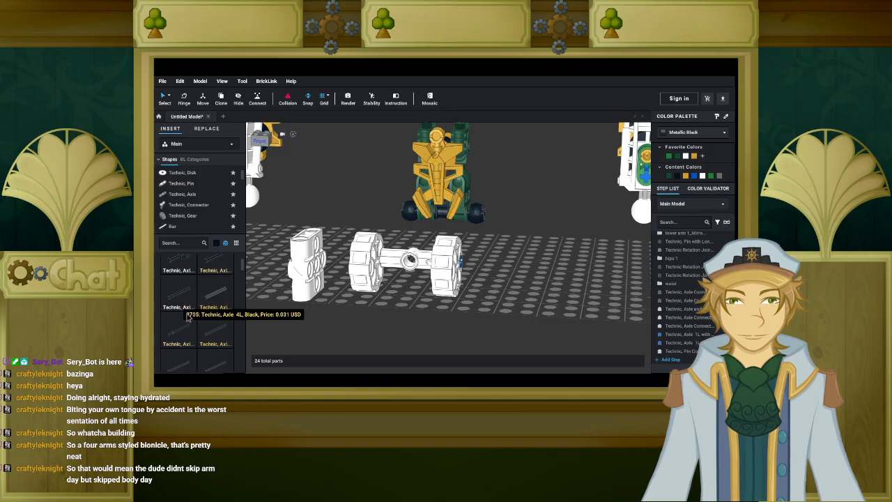
drag(221, 334, 407, 260)
right_drag(402, 244, 404, 277)
middle_drag(405, 298, 394, 230)
drag(397, 230, 400, 274)
right_drag(400, 274, 406, 233)
drag(407, 232, 410, 228)
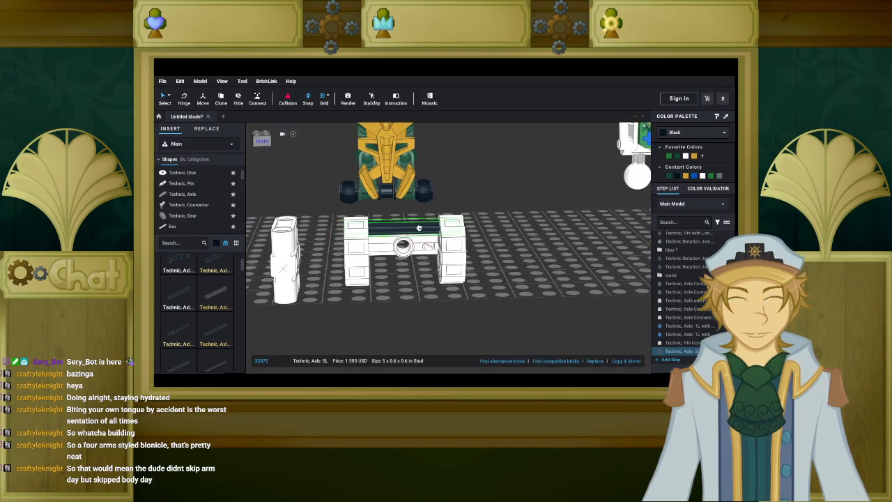
click(419, 228)
mouse_move(416, 247)
right_down()
mouse_move(373, 241)
mouse_move(419, 247)
right_up()
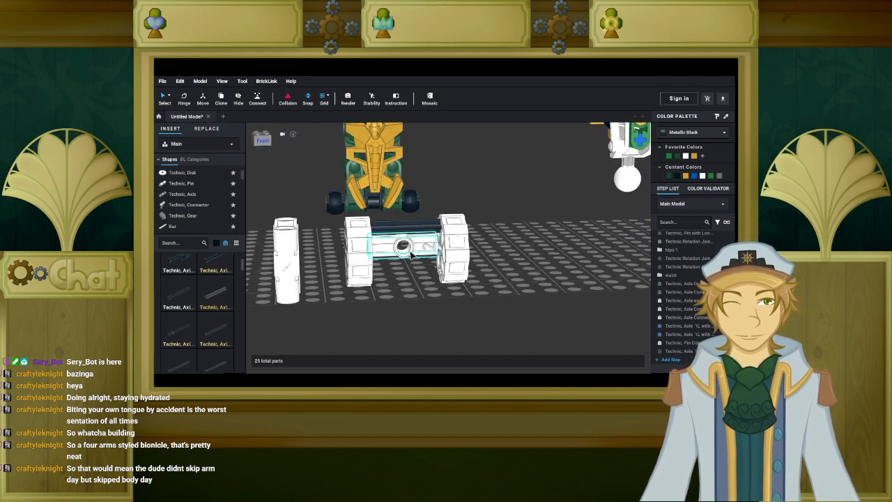
Delete the two long Technic pins left on the arm assemblies.
scroll(394, 199, down, 5)
right_drag(394, 200, 384, 221)
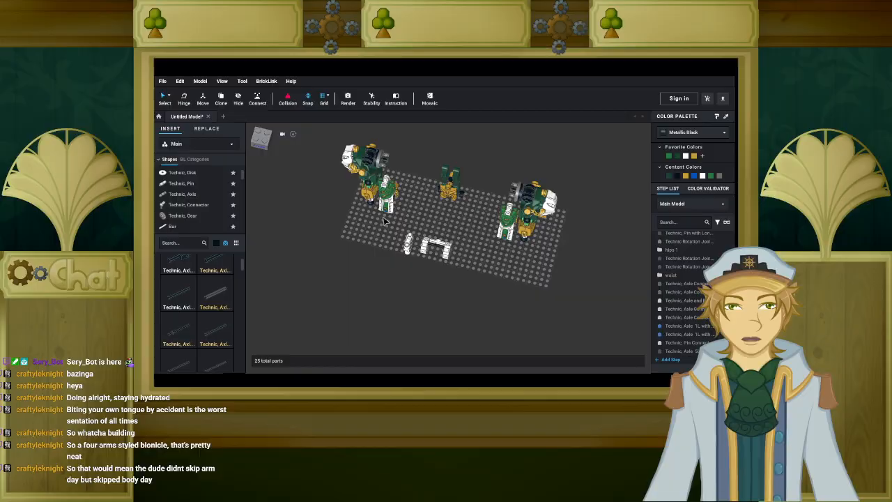
scroll(384, 221, up, 5)
mouse_move(384, 221)
right_down()
mouse_move(386, 200)
mouse_move(391, 207)
right_up()
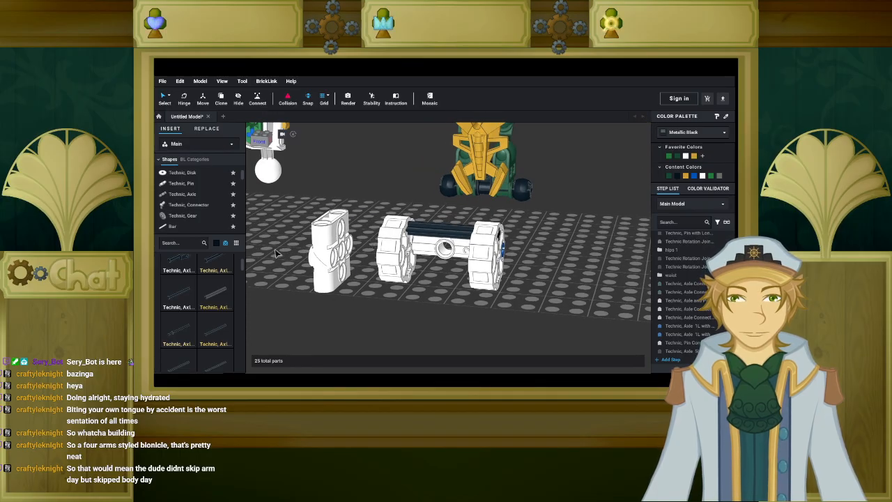
scroll(369, 231, down, 8)
middle_drag(391, 166, 359, 305)
scroll(349, 261, up, 6)
middle_drag(426, 257, 437, 256)
key(Delete)
right_drag(494, 257, 325, 207)
key(Delete)
middle_drag(413, 282, 478, 216)
scroll(463, 213, down, 5)
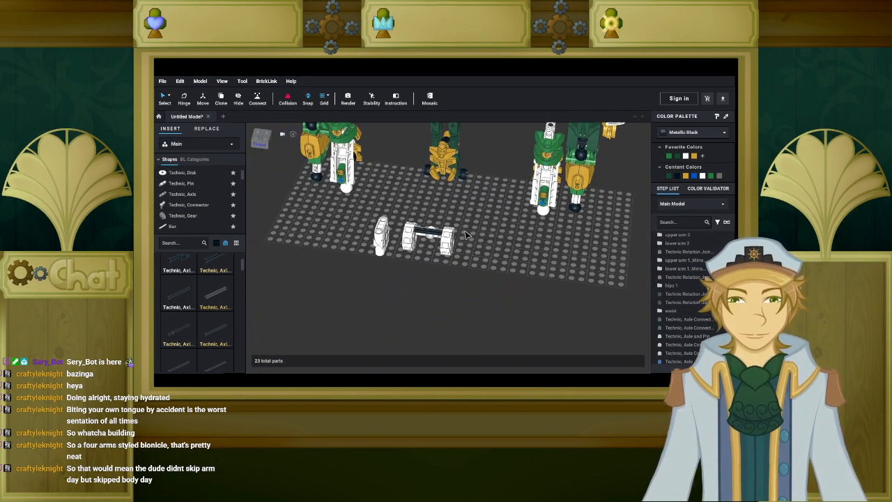
Set the color for new parts to green and list the Technic connectors.
scroll(364, 272, up, 10)
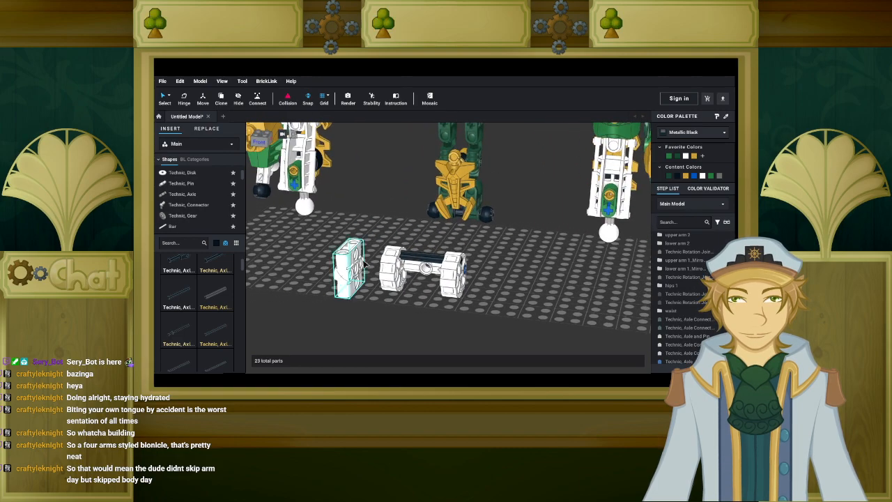
middle_drag(356, 266, 394, 285)
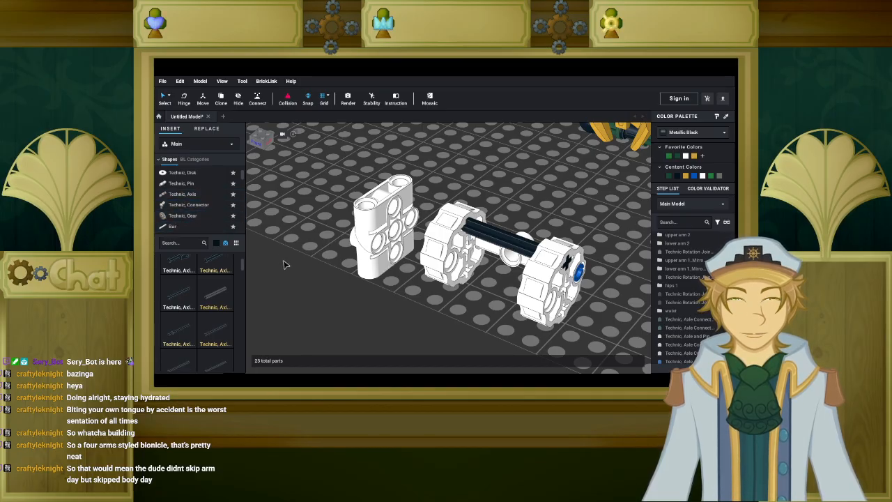
click(218, 244)
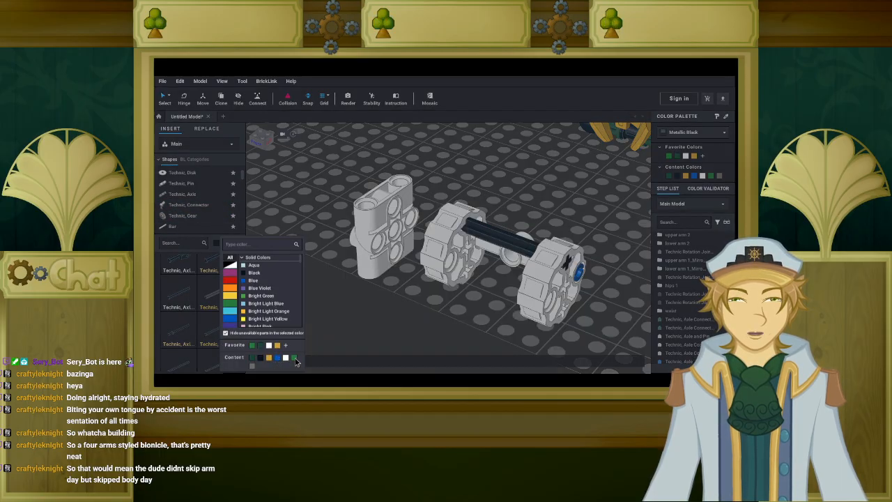
click(295, 358)
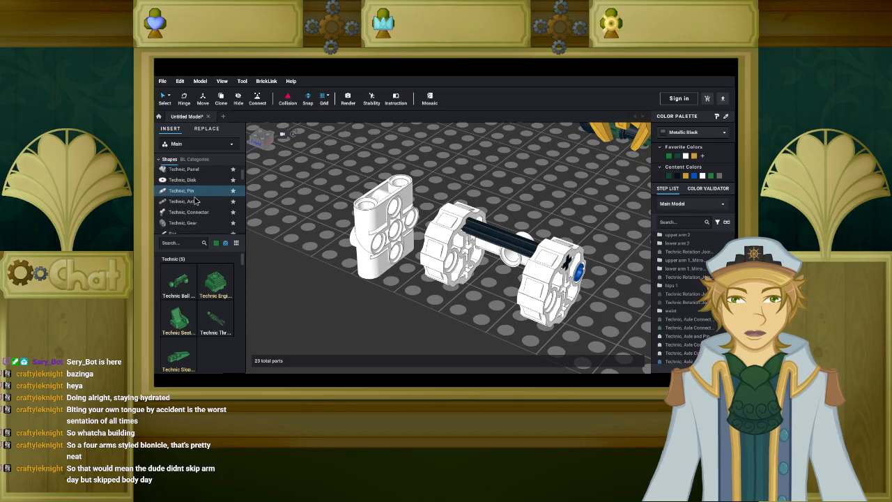
scroll(196, 201, down, 1)
click(189, 195)
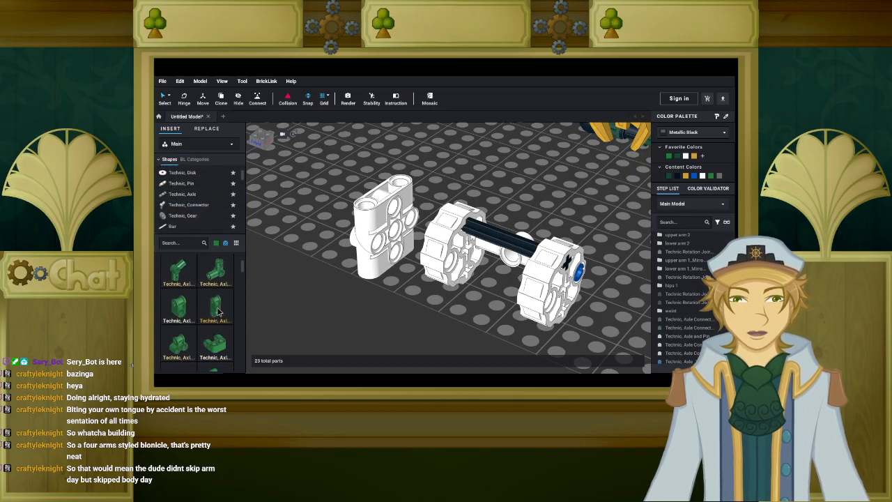
Try placing a green Technic Axle and Pin Connector Perpendicular beside the white liftarm block.
scroll(218, 311, down, 6)
scroll(200, 306, down, 6)
scroll(200, 305, down, 5)
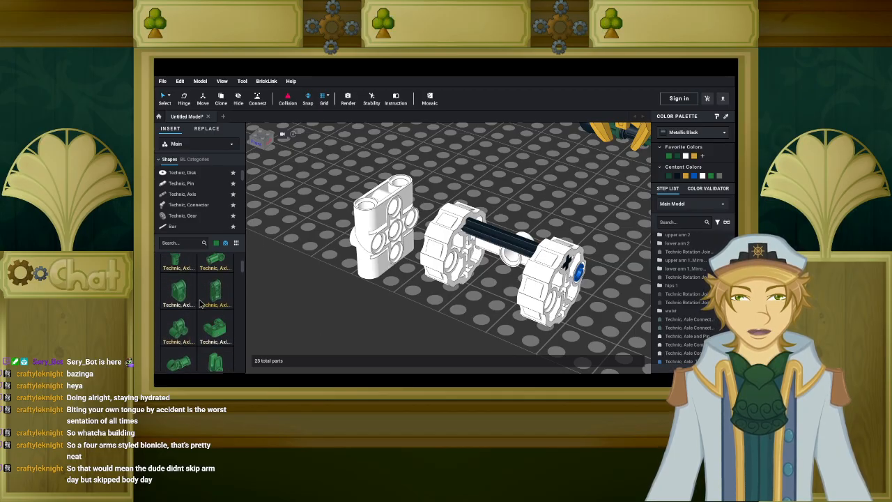
scroll(200, 304, up, 1)
scroll(215, 315, down, 5)
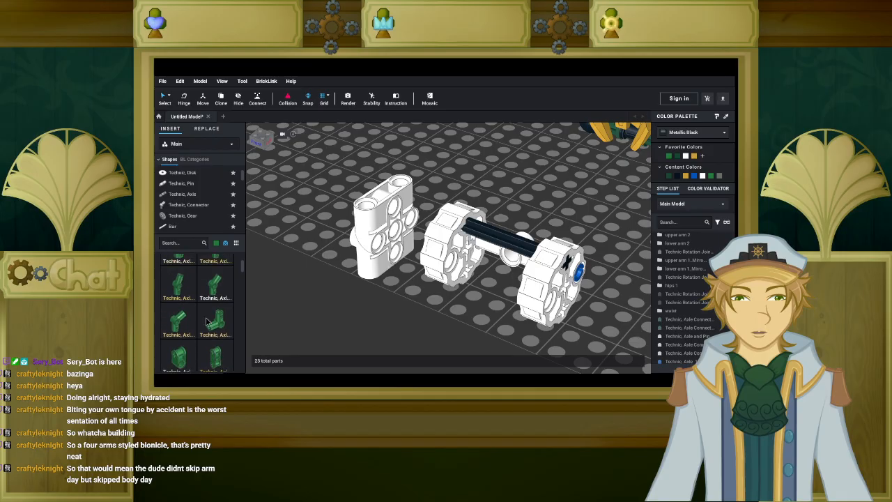
scroll(201, 332, down, 1)
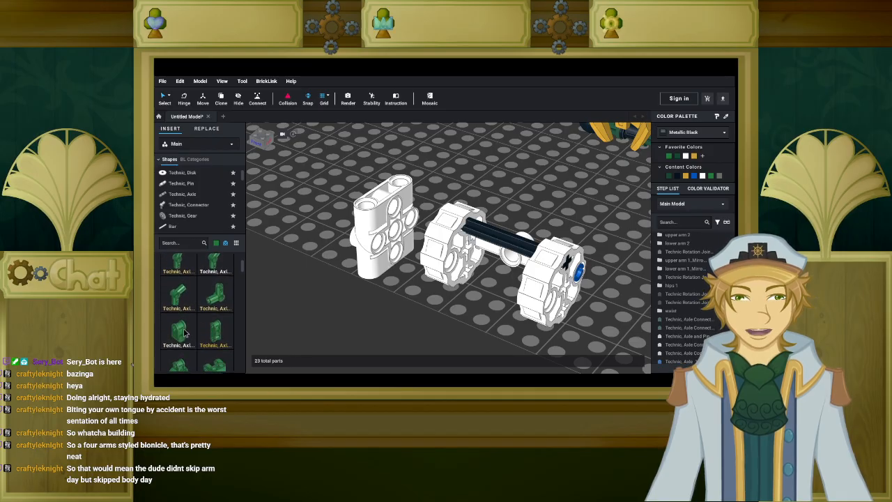
click(180, 331)
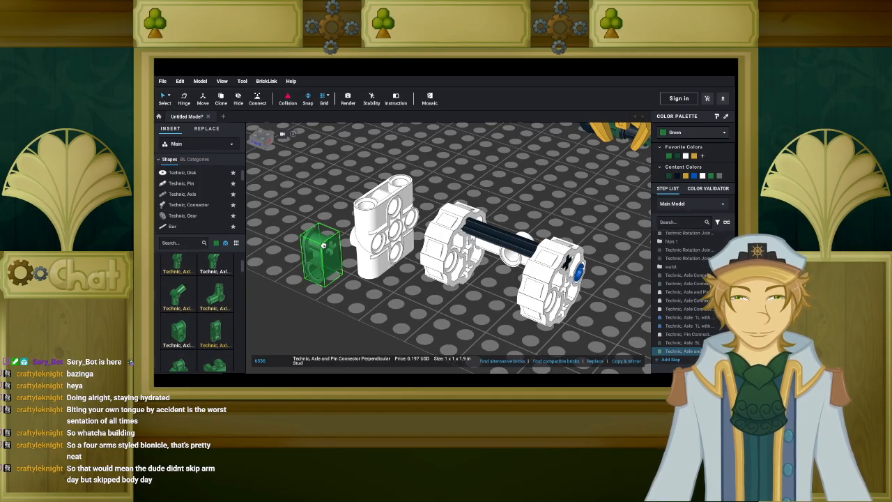
right_drag(320, 247, 288, 249)
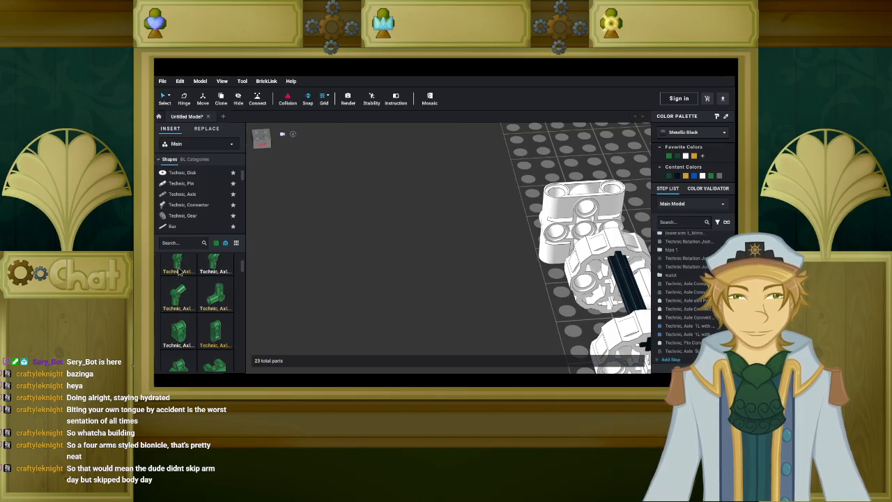
Set the color for new parts to dark green and look through the Technic connectors available in it.
click(216, 244)
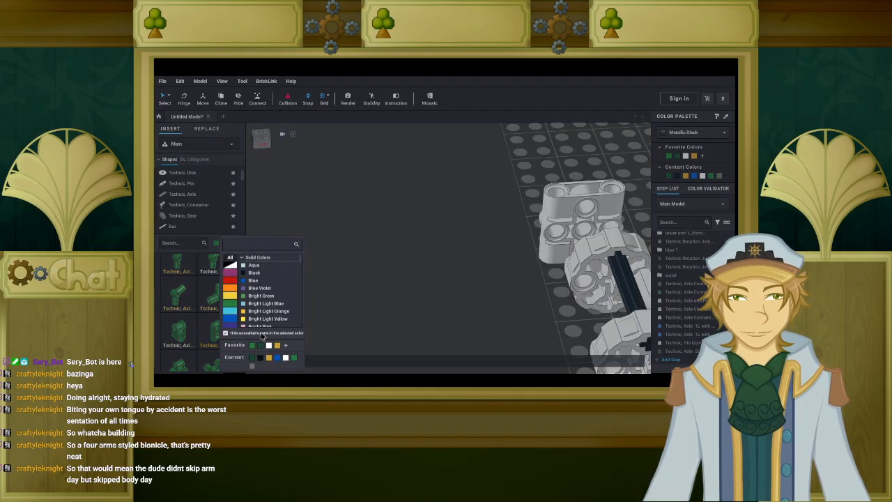
click(261, 347)
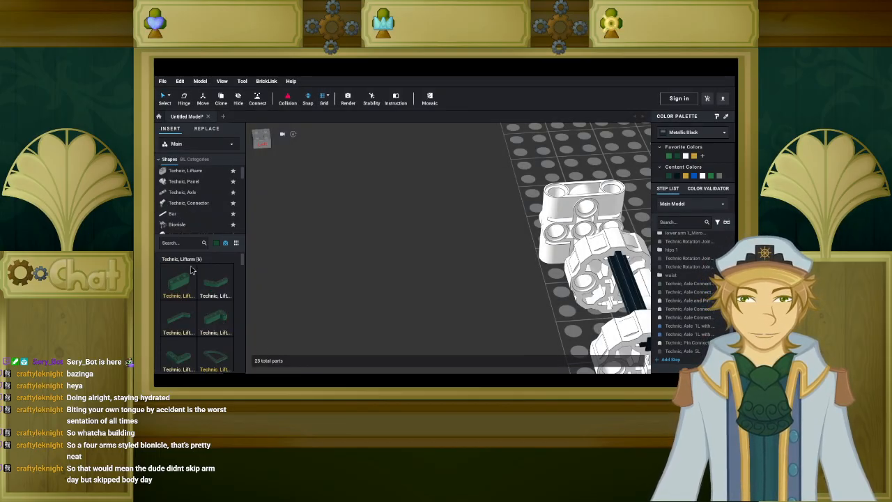
click(188, 203)
scroll(200, 307, down, 1)
scroll(201, 307, down, 5)
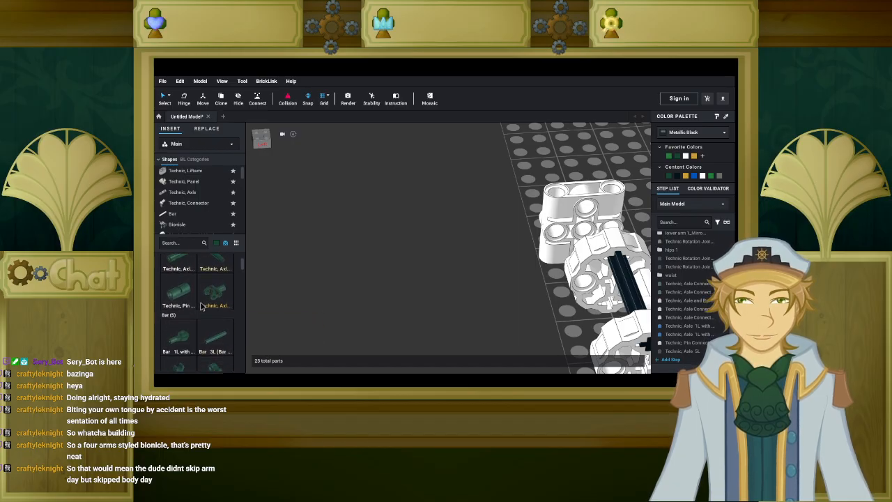
scroll(200, 306, up, 3)
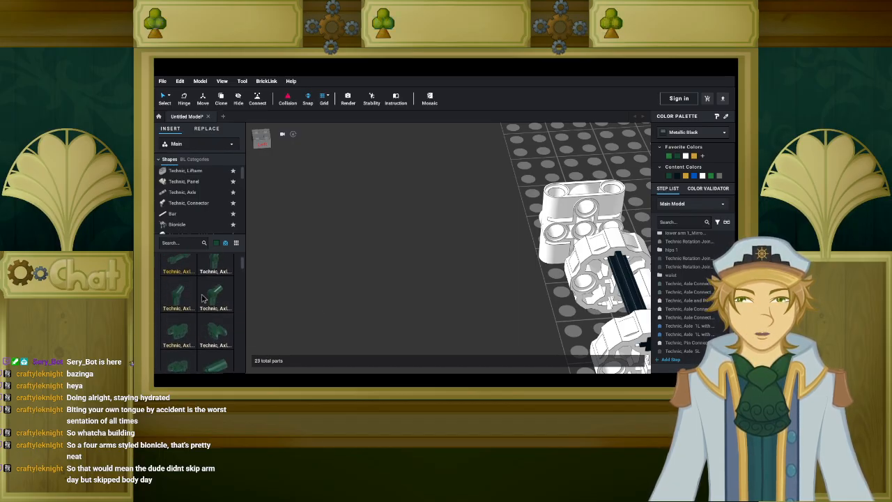
Set the color for new parts to white and list the Technic connectors.
click(216, 244)
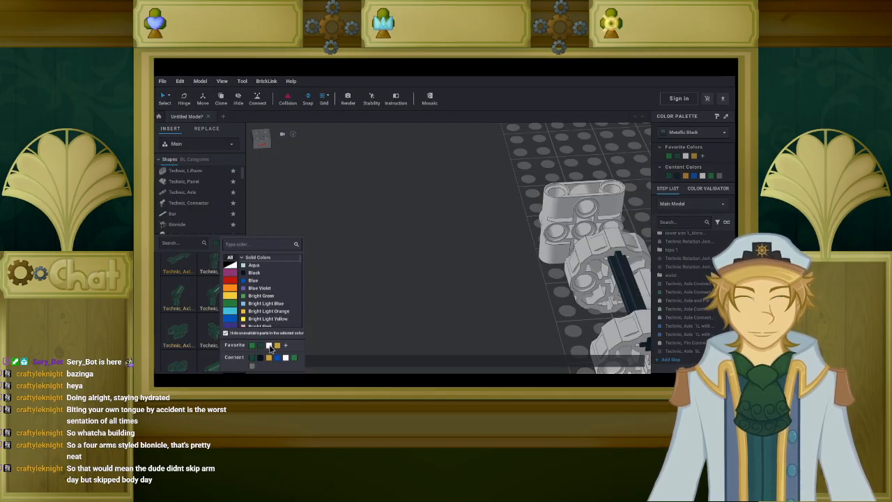
click(269, 346)
scroll(200, 294, down, 3)
scroll(195, 182, down, 3)
click(194, 159)
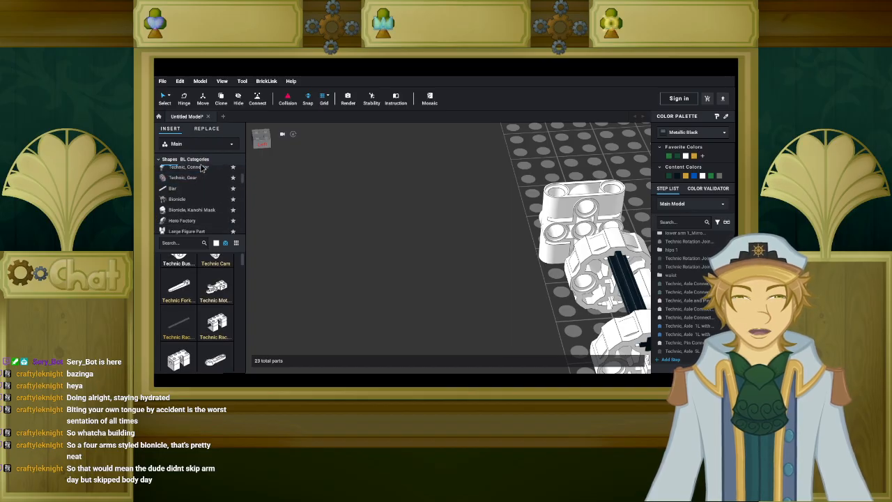
click(171, 159)
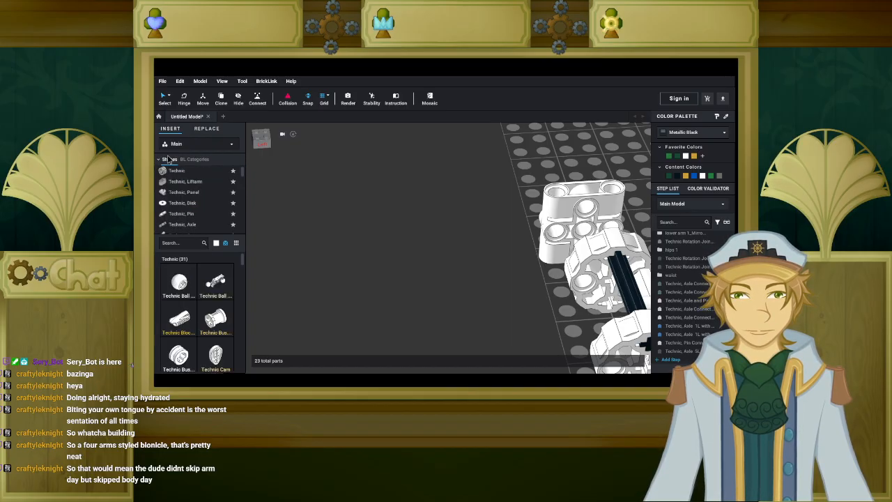
scroll(203, 214, down, 2)
click(202, 197)
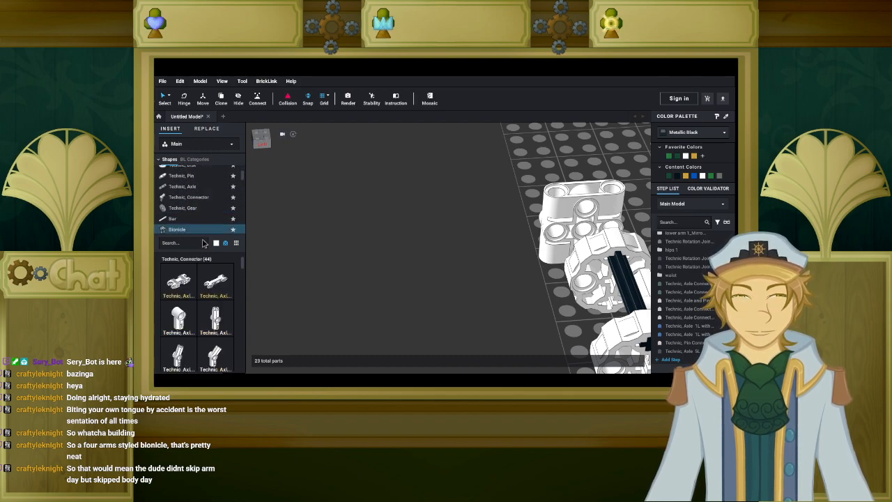
Add a white Technic Axle and Pin Connector Perpendicular 3L with 2 Pin Holes on the baseplate near the liftarm block.
scroll(204, 279, down, 6)
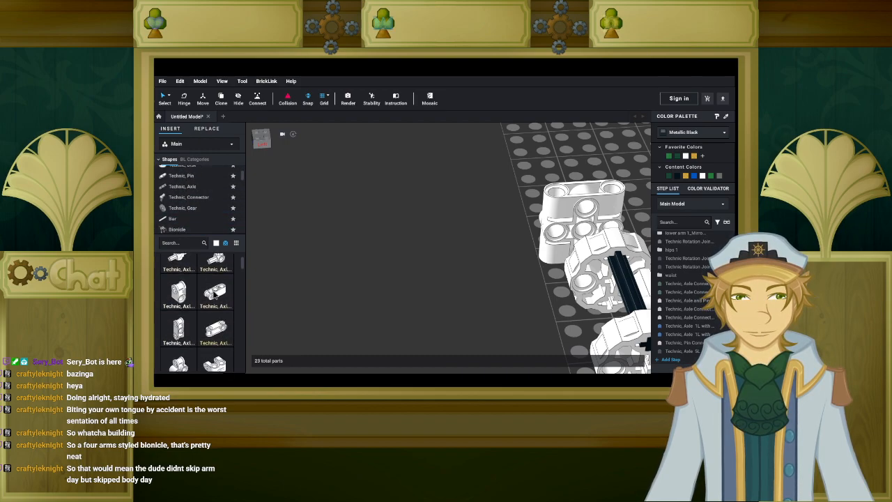
click(212, 293)
click(464, 245)
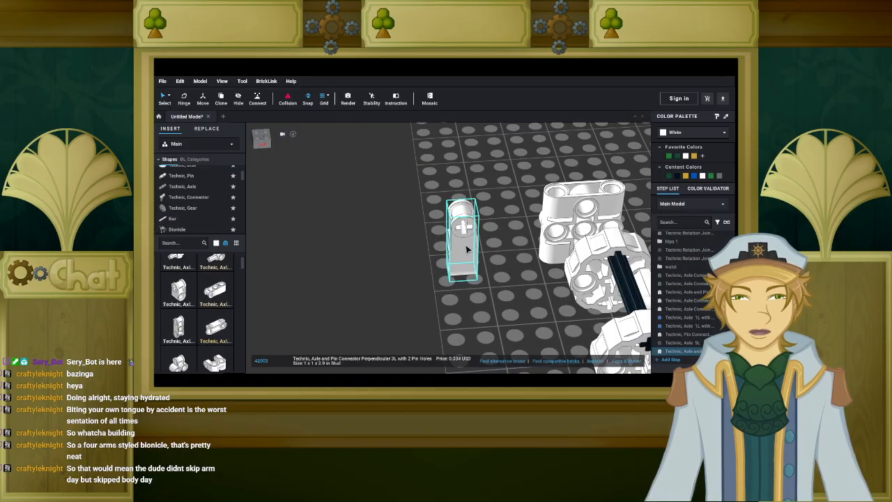
Recolor the 3L perpendicular connector to Bright Green and delete it after checking it beside the liftarm block.
click(678, 134)
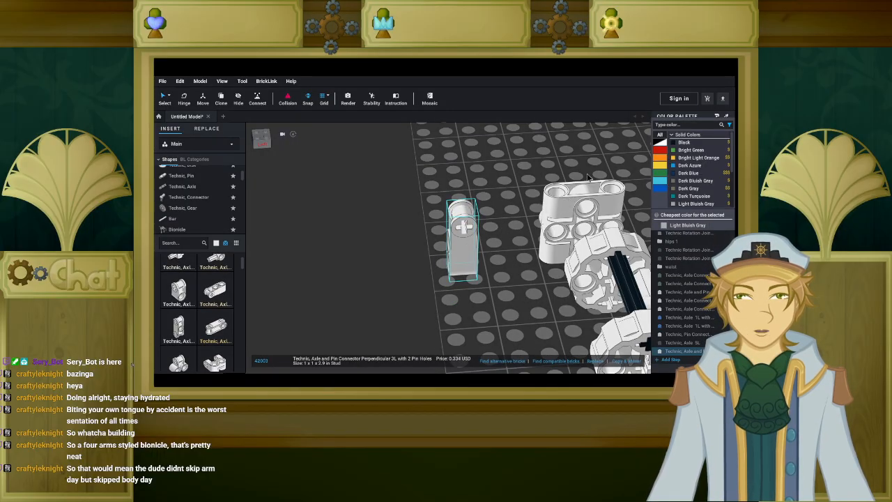
click(688, 152)
right_drag(432, 258, 604, 198)
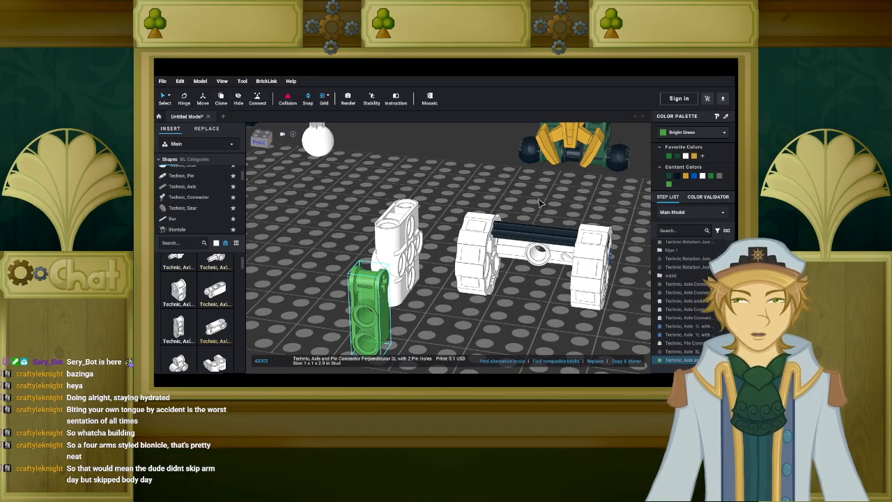
key(Delete)
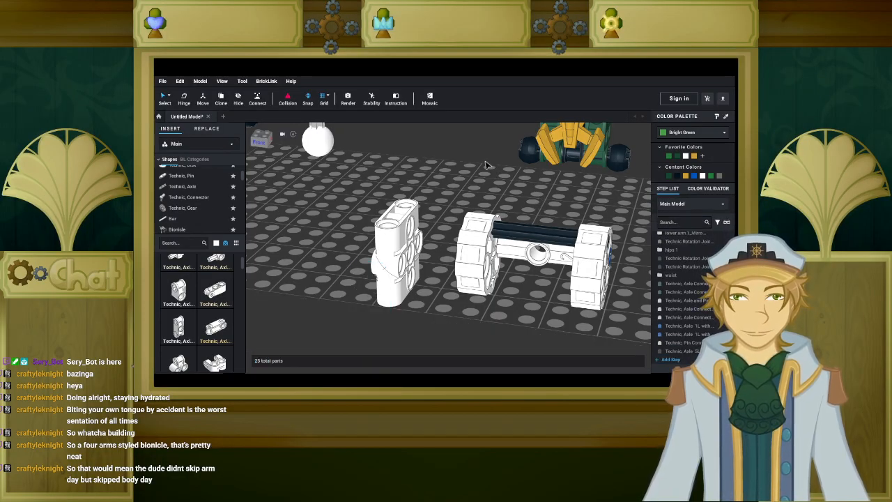
click(336, 150)
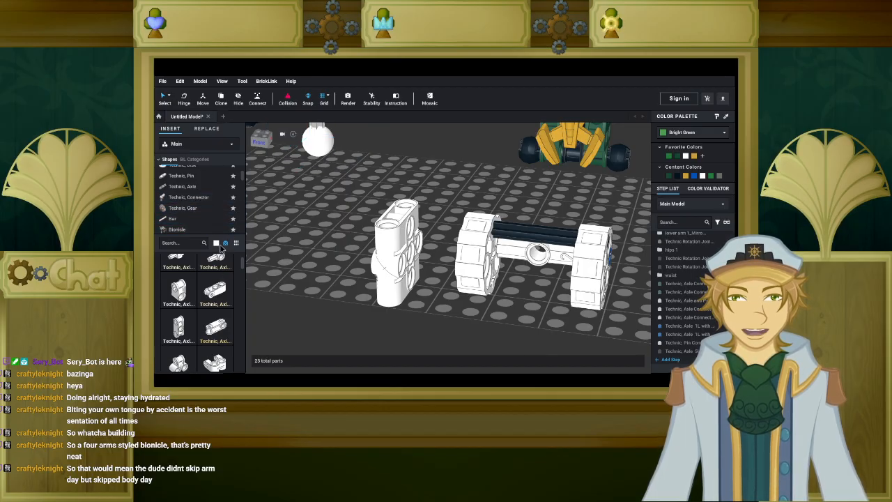
Look through the white Technic connectors and liftarms, set the color for new parts to Green, and list the green liftarms.
scroll(209, 198, up, 3)
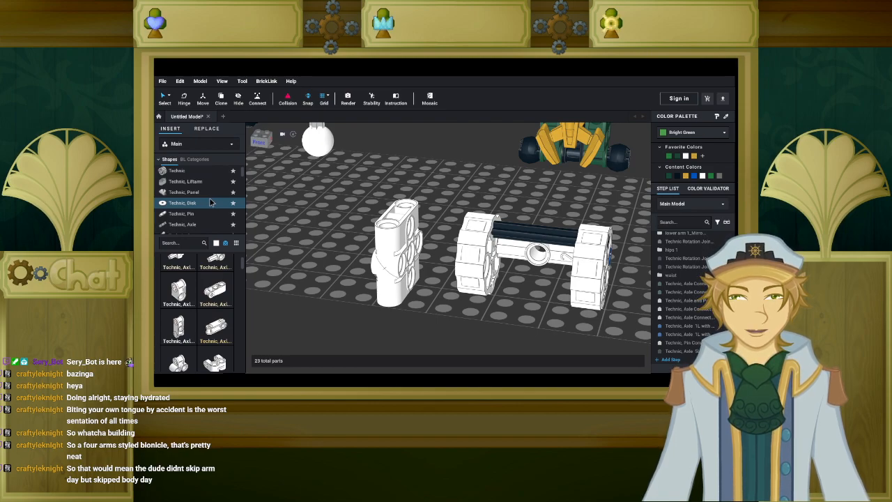
scroll(203, 275, up, 2)
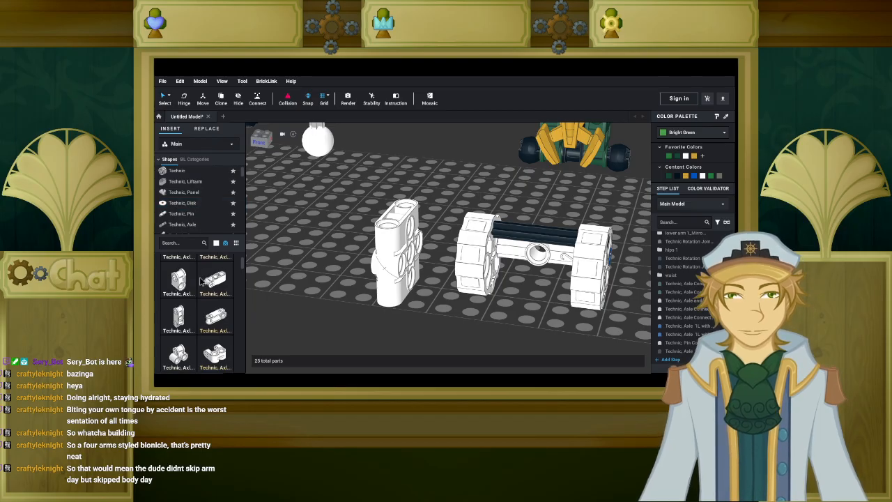
scroll(203, 276, up, 5)
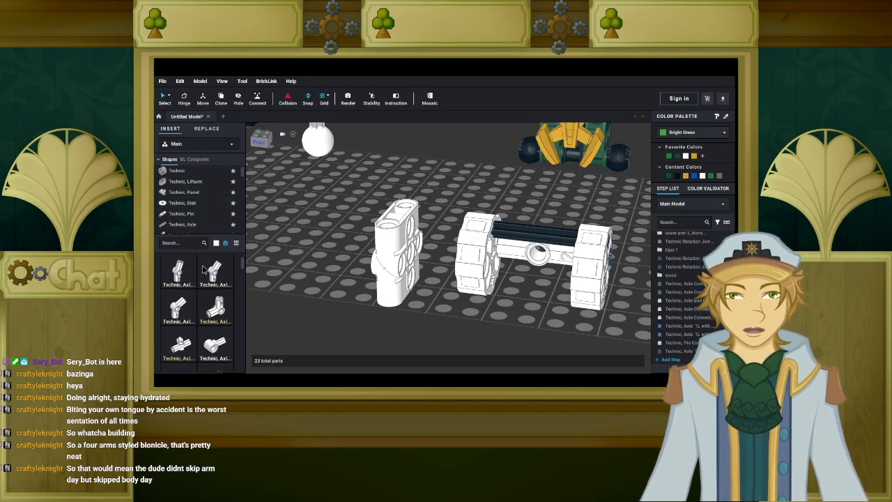
scroll(203, 276, up, 3)
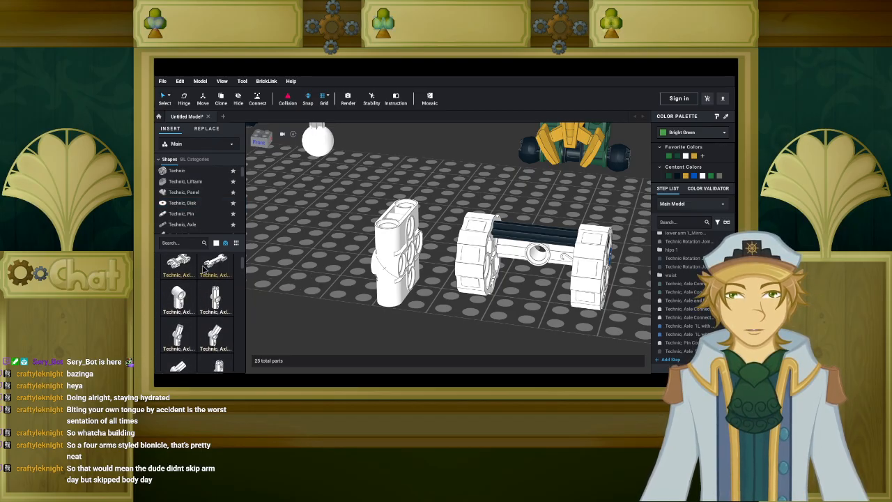
click(214, 183)
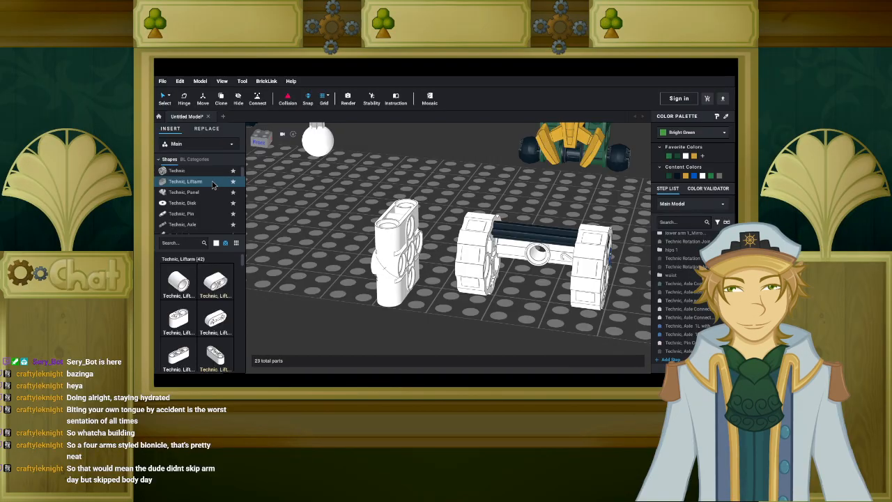
click(225, 243)
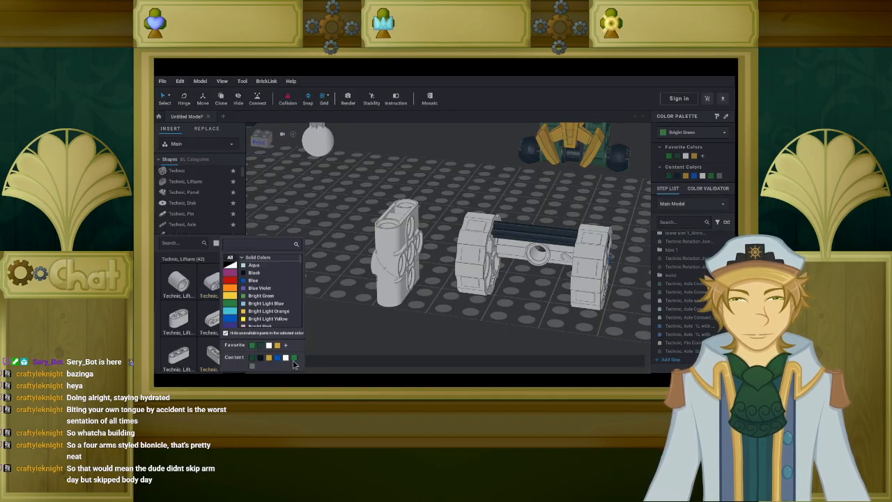
click(294, 359)
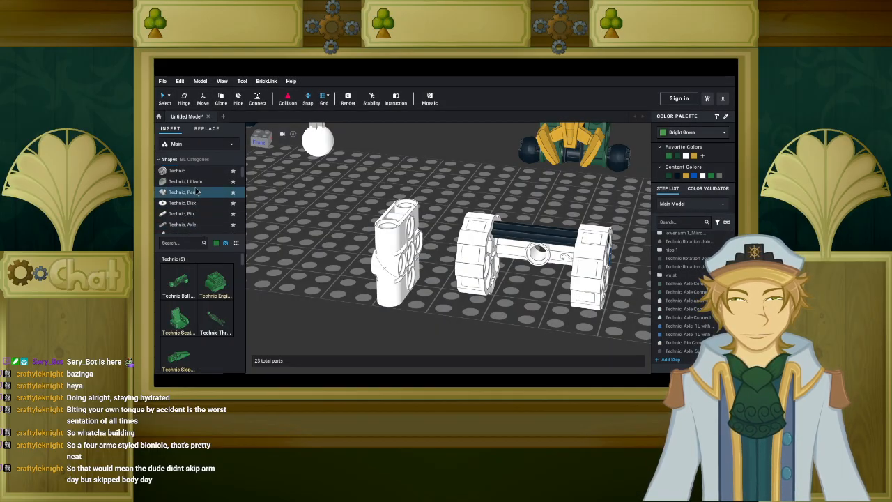
scroll(179, 327, down, 1)
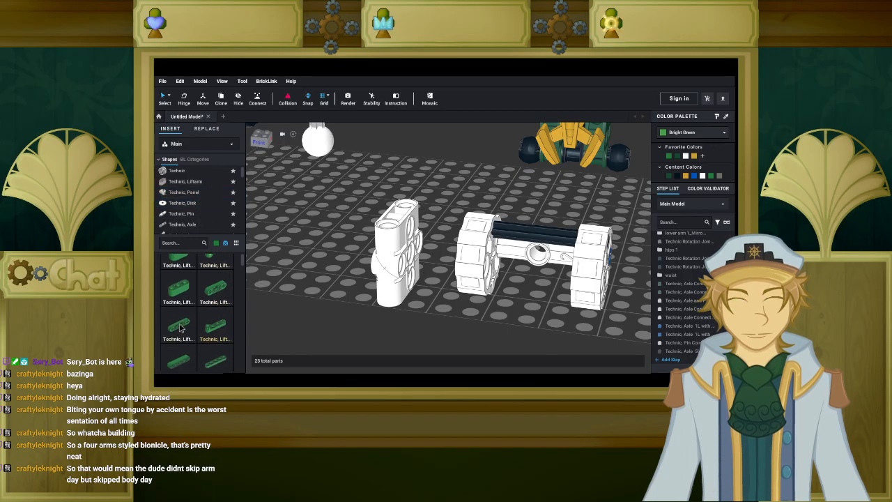
Try a green Technic Liftarm Thin 1 x 4 with Axle Holes upright on the white connector core's axle, and delete it.
click(177, 325)
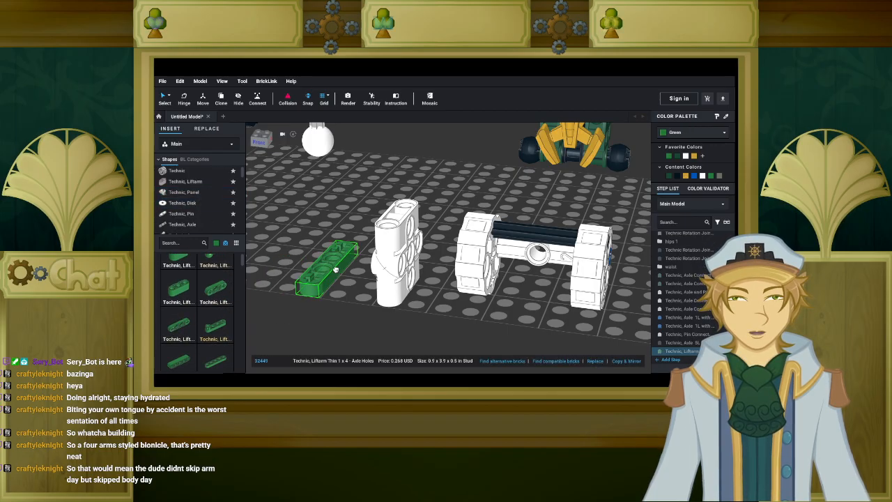
scroll(358, 259, up, 2)
right_drag(339, 257, 313, 265)
key(Up)
right_drag(384, 250, 227, 263)
scroll(227, 264, up, 1)
right_drag(435, 263, 453, 247)
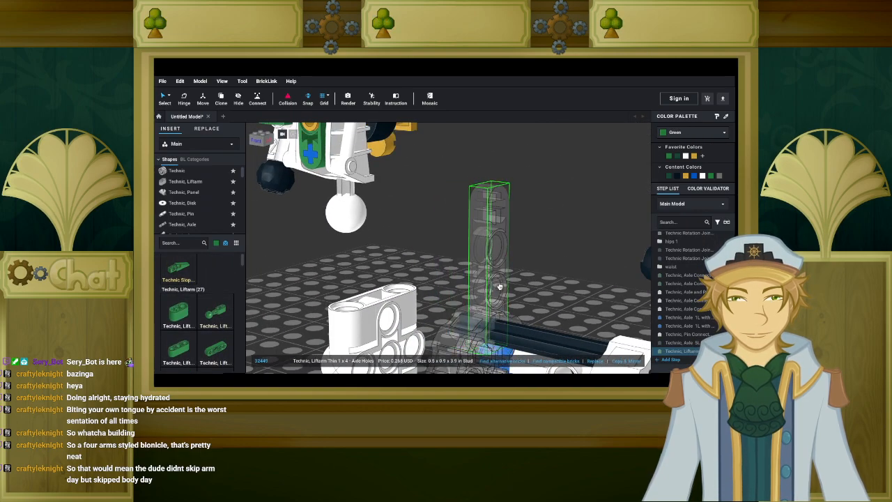
click(516, 296)
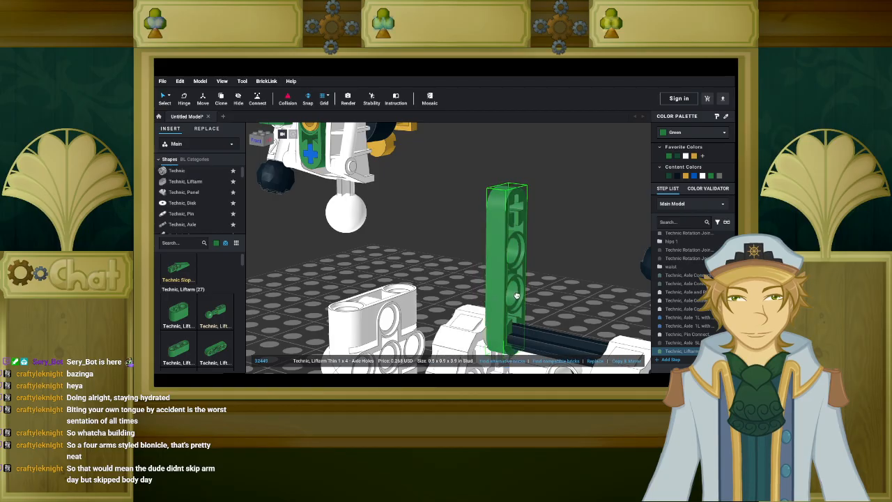
key(Delete)
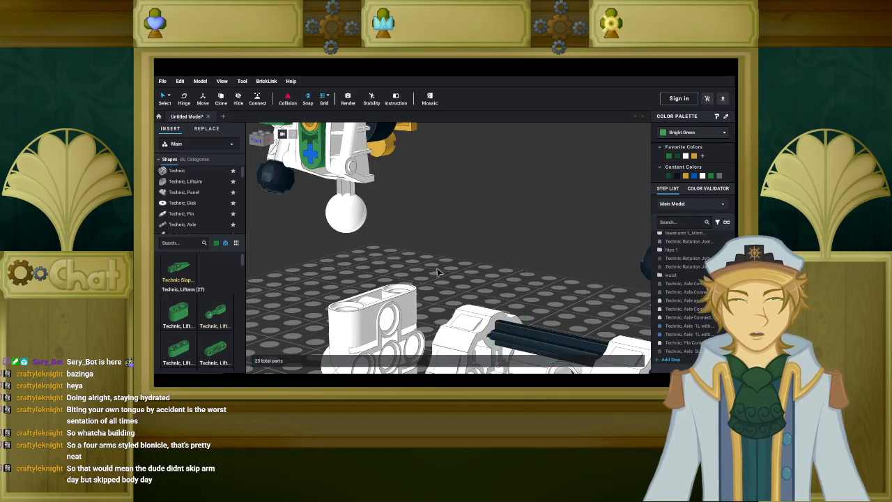
Examine the whole figure from the front, comparing the four arms, the green and gold middle assembly and the white connector core.
scroll(439, 276, down, 5)
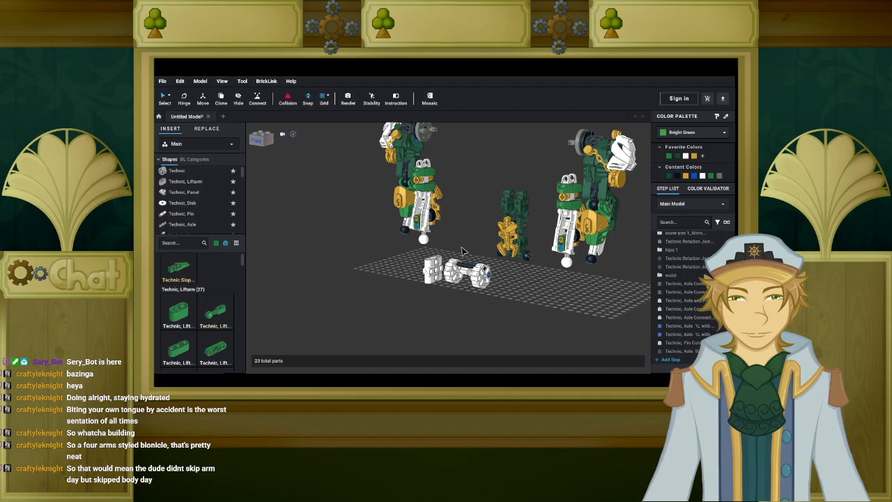
right_drag(460, 247, 486, 213)
middle_drag(486, 212, 486, 287)
scroll(486, 287, up, 1)
scroll(486, 287, up, 3)
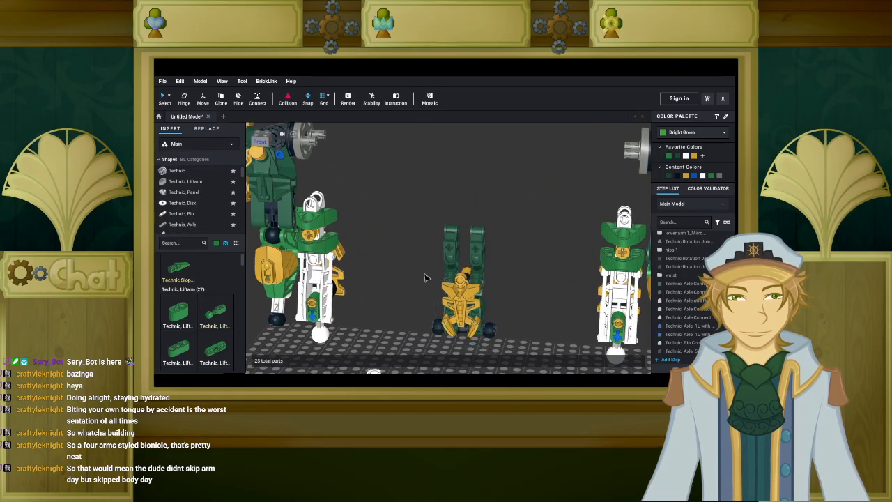
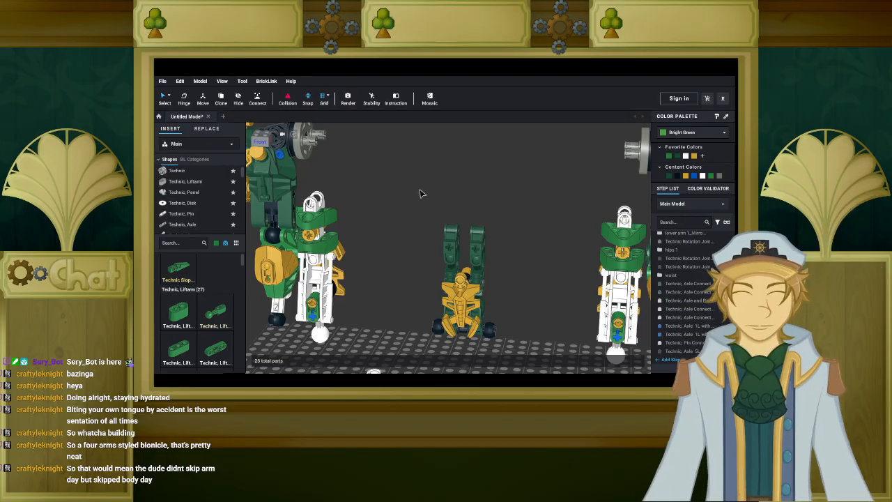
scroll(433, 253, down, 3)
scroll(430, 254, down, 3)
middle_drag(427, 275, 391, 178)
scroll(432, 220, up, 4)
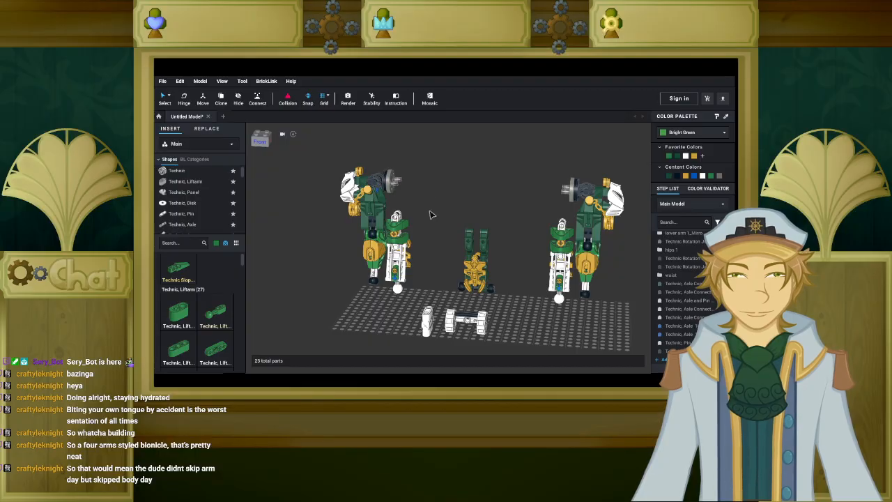
scroll(430, 214, up, 2)
Set the color for new parts to black and look through the Technic pins available in it.
click(216, 243)
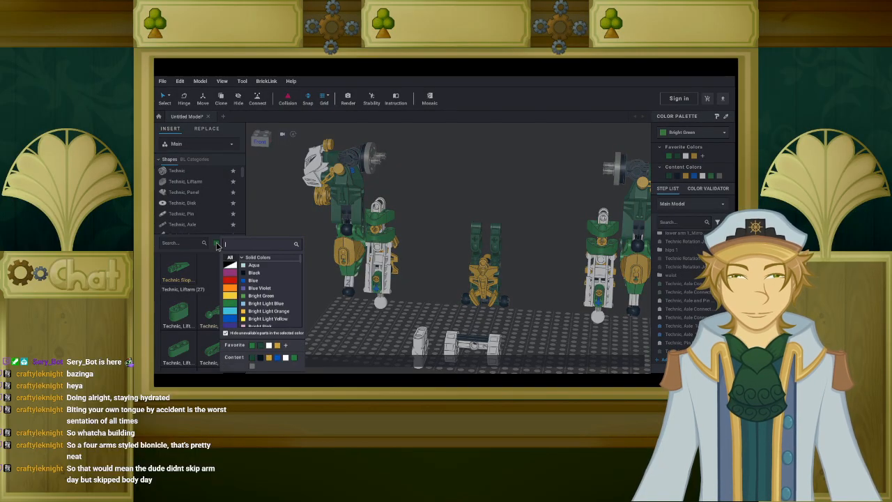
click(252, 279)
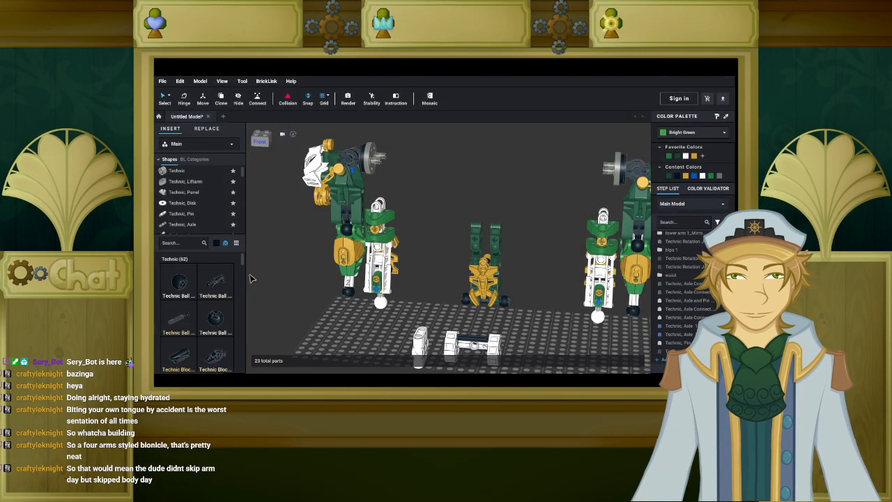
scroll(201, 204, down, 1)
click(201, 205)
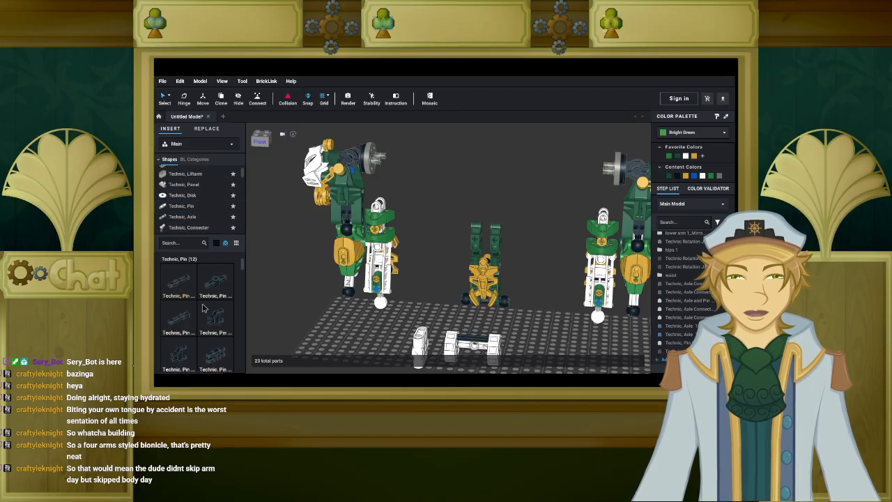
scroll(186, 321, down, 1)
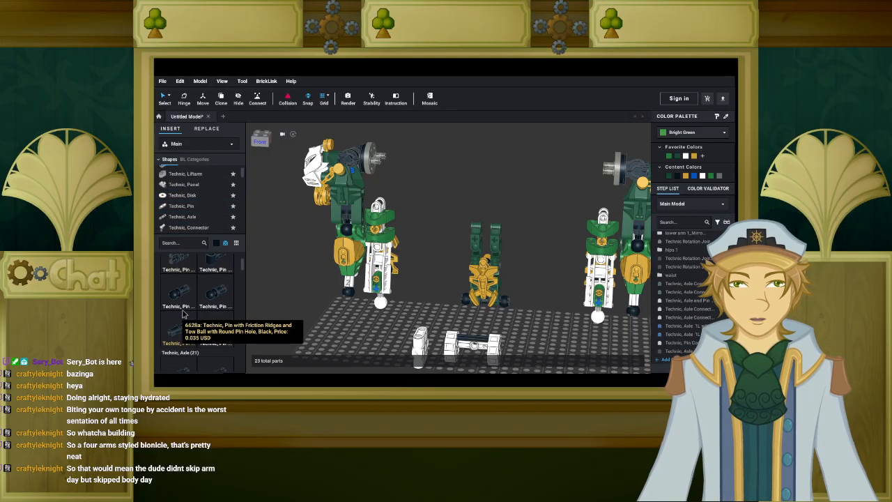
Insert a black Technic Pin with Long Friction Ridges into the rotation joint disk of the left upper arm's shoulder.
drag(179, 324, 315, 282)
middle_drag(381, 216, 404, 293)
scroll(405, 294, up, 3)
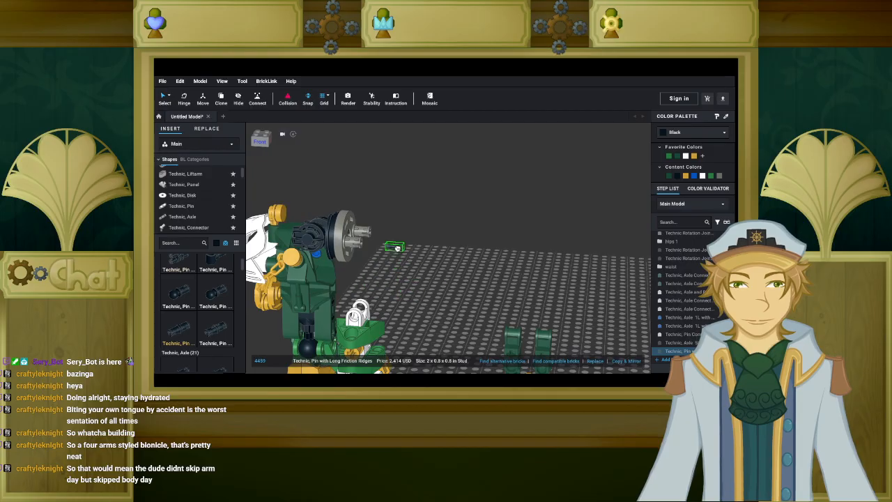
scroll(393, 247, up, 3)
click(292, 225)
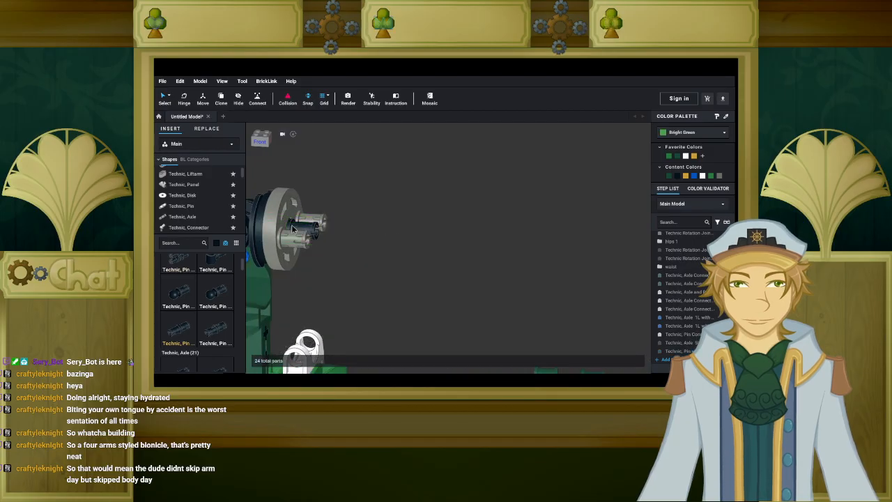
Insert another black Technic Pin with Long Friction Ridges into the rotation joint disk of the right upper arm's shoulder.
click(178, 340)
middle_drag(424, 329, 185, 298)
click(524, 268)
scroll(409, 281, down, 6)
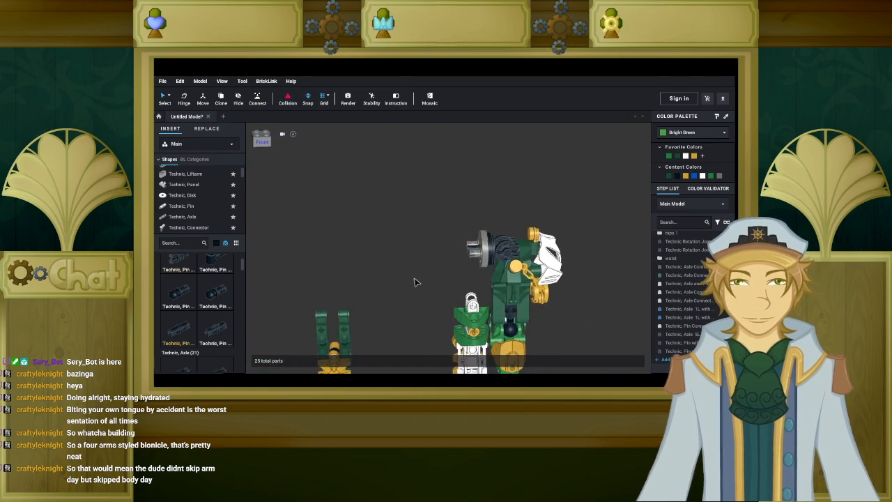
Examine the arms, the green and gold middle assembly and the white connector core from the front and the side.
right_drag(421, 274, 456, 176)
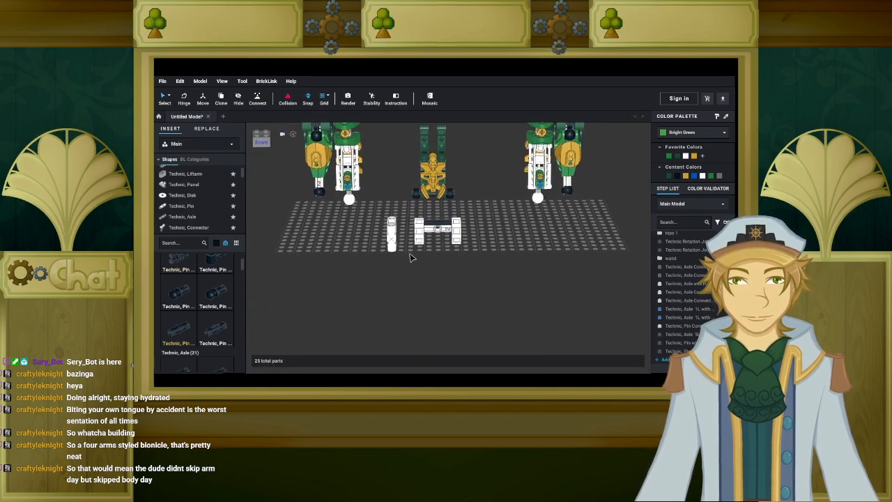
mouse_move(409, 258)
right_down()
mouse_move(398, 259)
mouse_move(425, 249)
right_up()
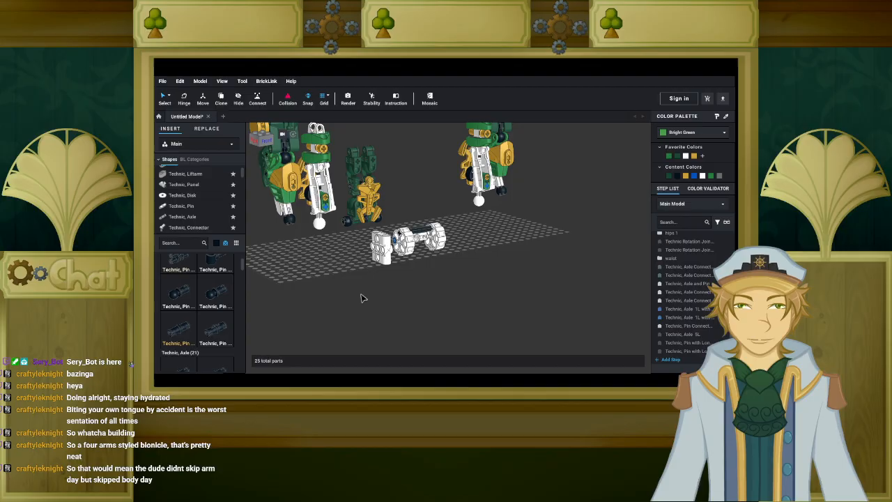
scroll(361, 287, up, 3)
mouse_move(293, 280)
right_down()
mouse_move(284, 283)
mouse_move(296, 278)
right_up()
middle_drag(311, 261, 446, 372)
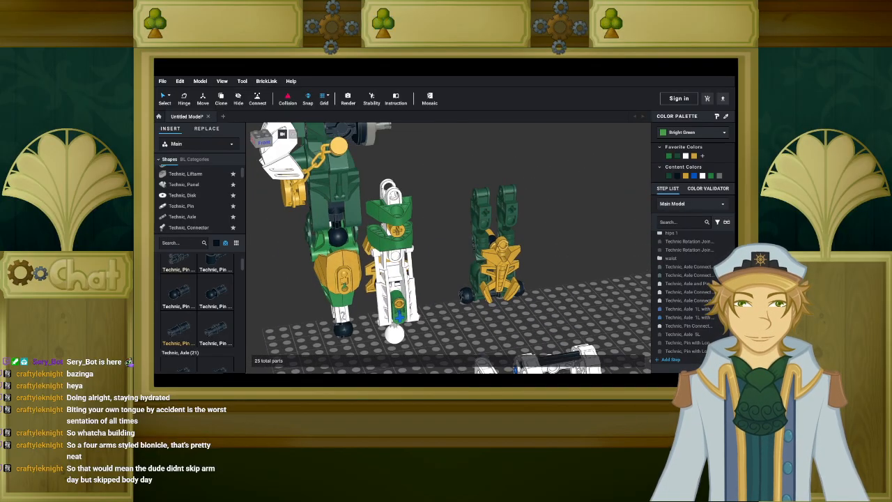
scroll(439, 291, down, 5)
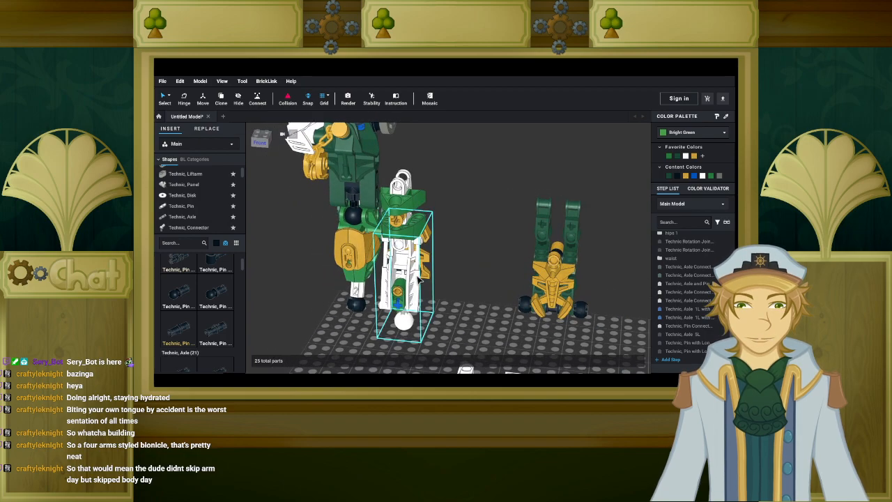
middle_drag(439, 292, 398, 247)
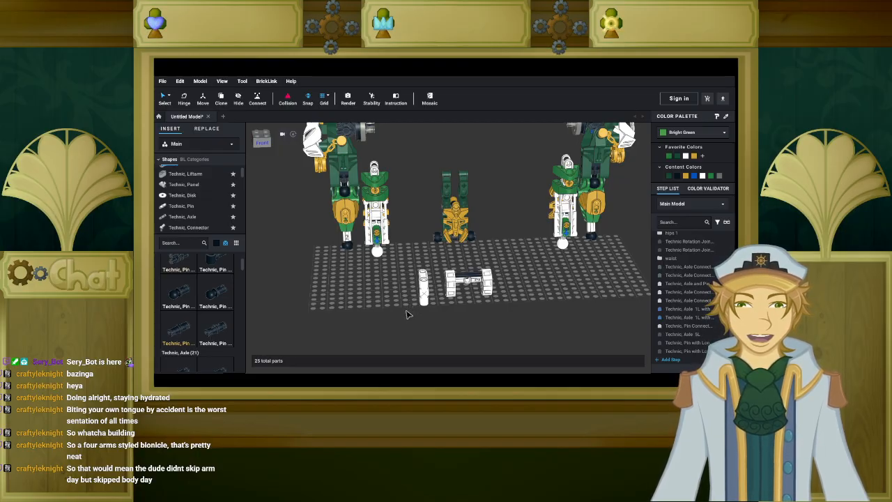
middle_drag(465, 322, 450, 333)
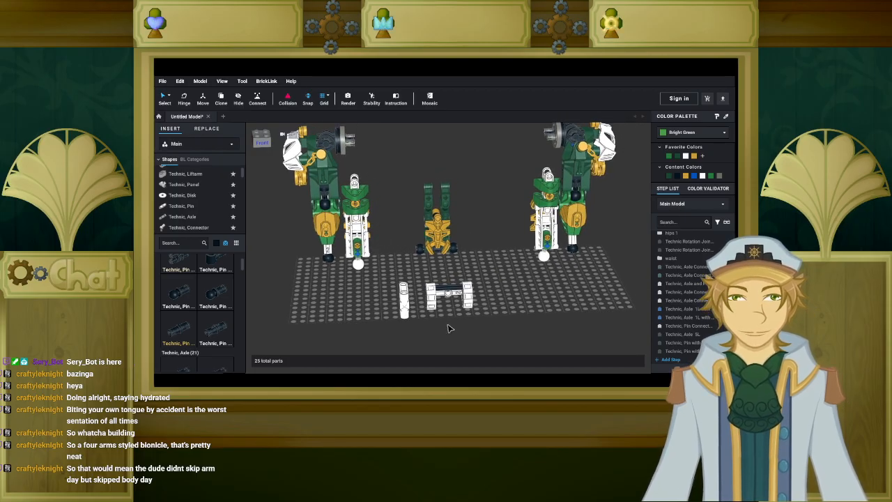
scroll(398, 281, up, 2)
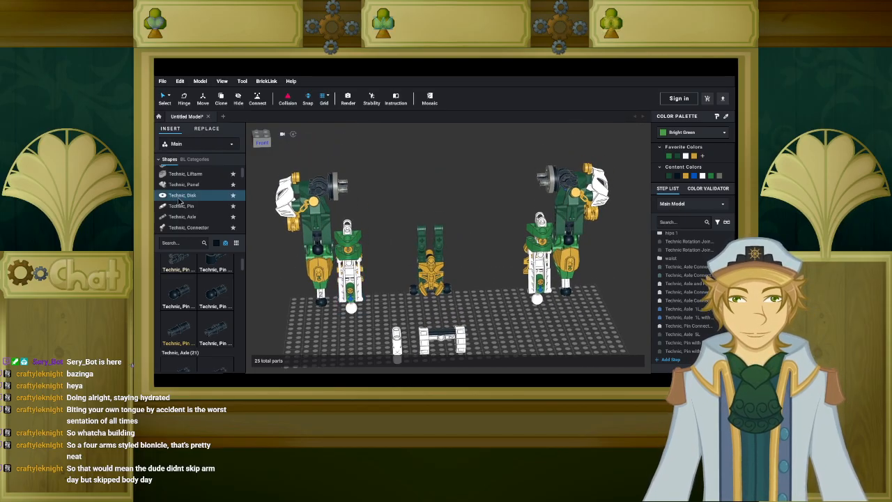
Insert a black Technic Axle 3L and connect it to the top axle hole of the middle assembly's left green upright.
click(185, 216)
scroll(223, 306, down, 2)
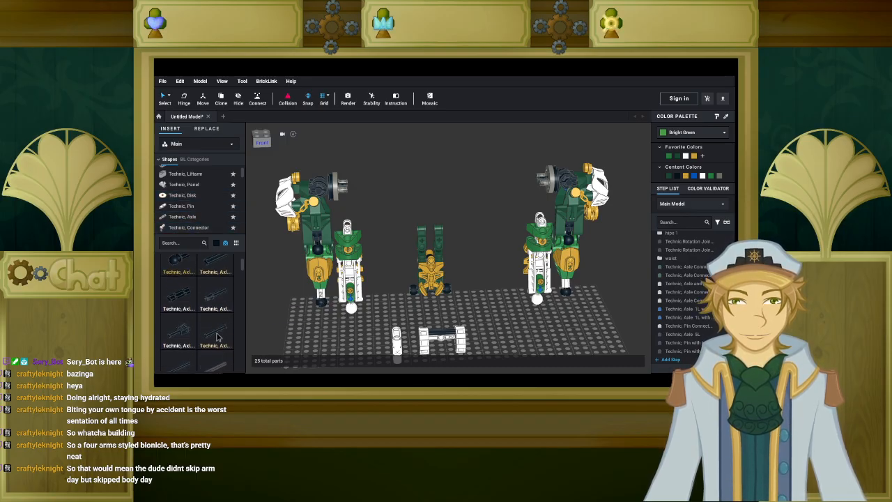
click(217, 337)
scroll(328, 299, up, 4)
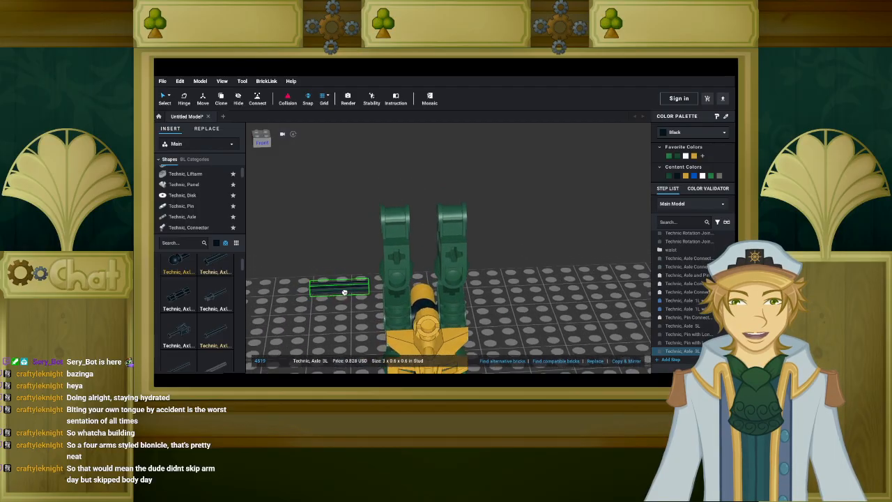
scroll(345, 275, up, 2)
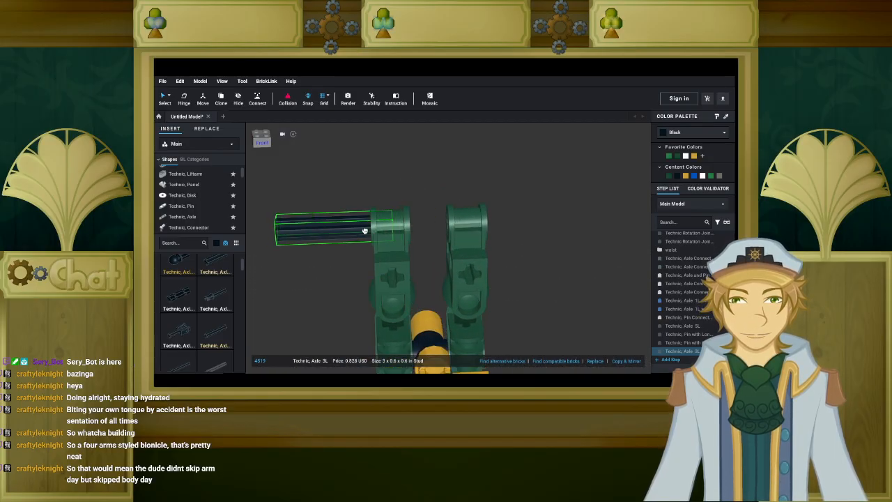
click(308, 273)
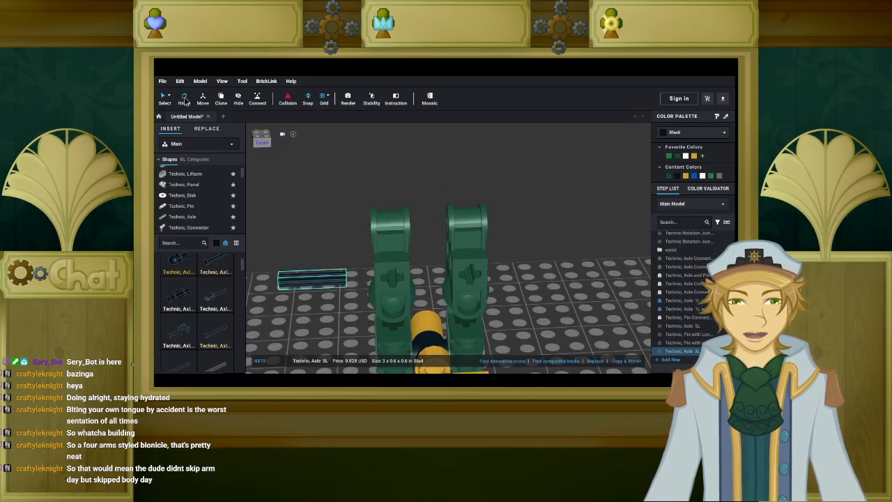
right_drag(345, 278, 534, 322)
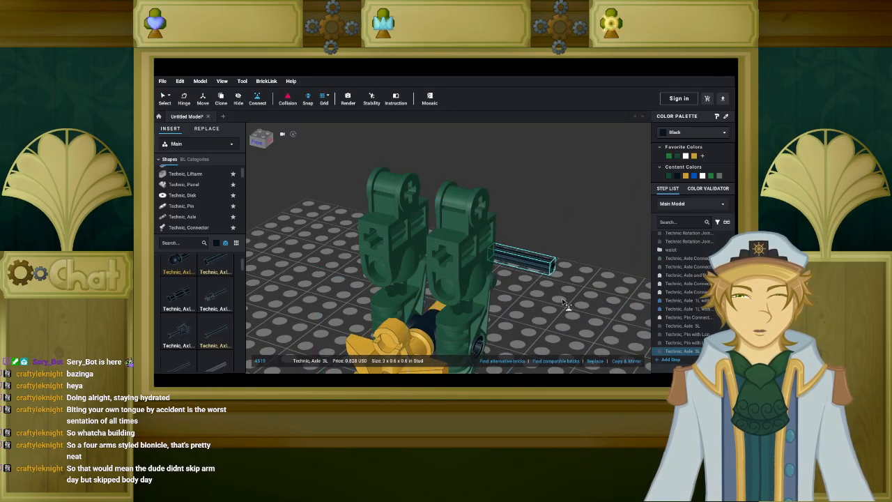
click(553, 266)
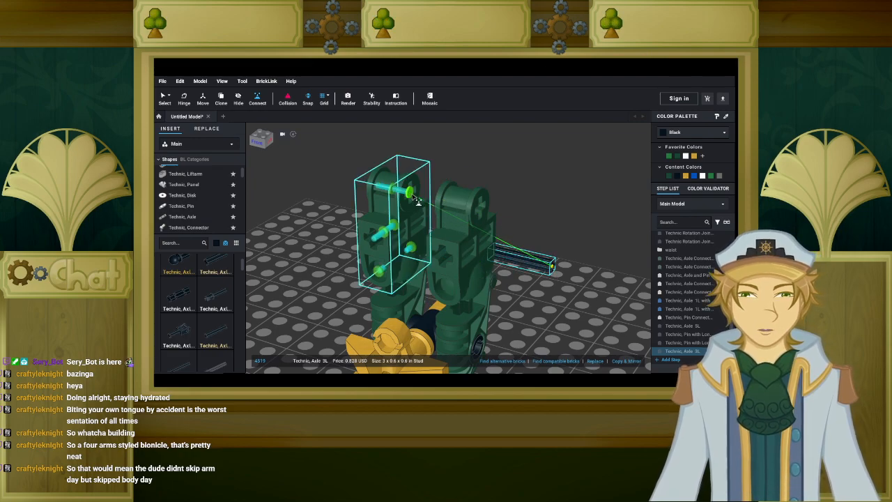
click(414, 199)
Paste a second black Axle 3L into the top hole of the right green upright, pointing outward.
scroll(571, 301, up, 3)
right_drag(577, 303, 582, 260)
key(ctrl+v)
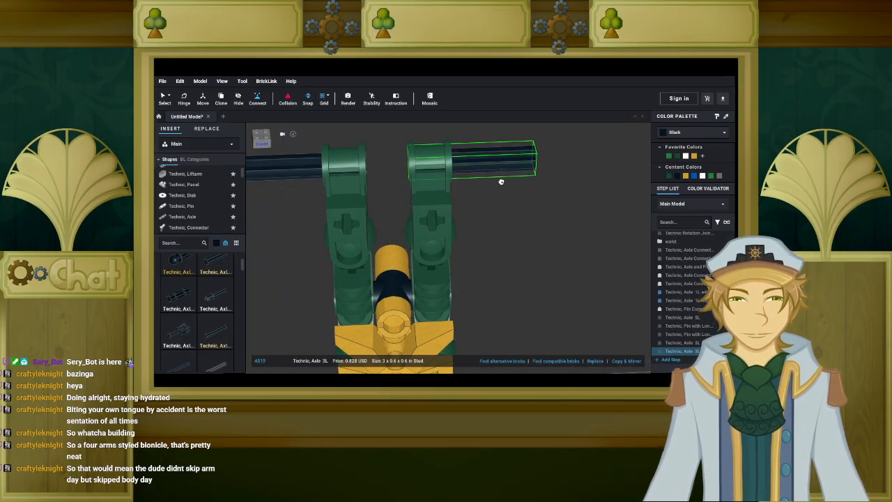
click(500, 181)
scroll(504, 251, down, 4)
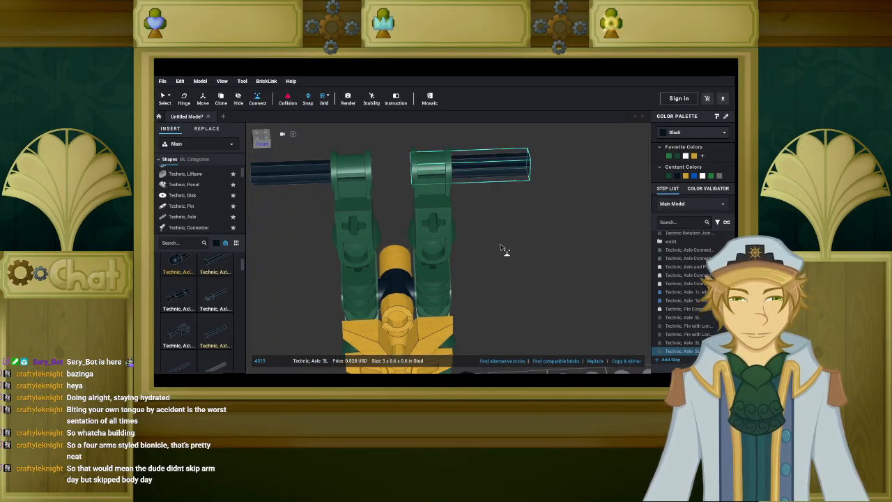
click(513, 298)
scroll(510, 302, down, 5)
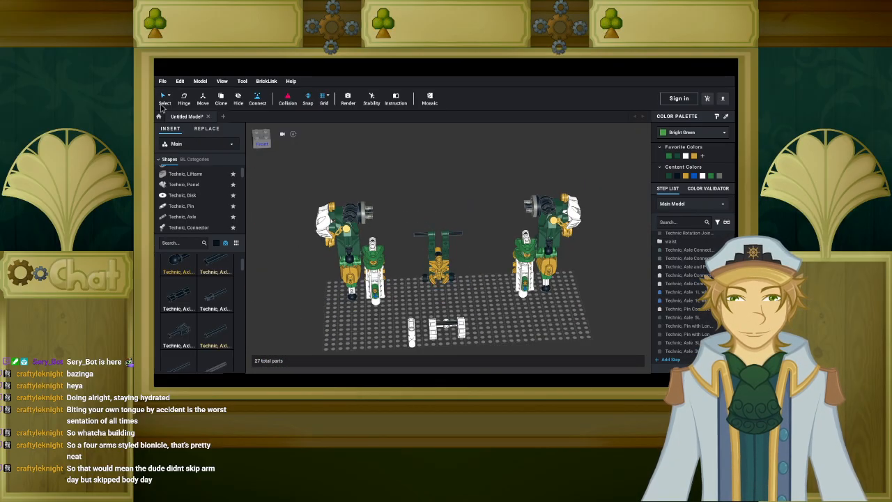
Move the six-part white connector core onto the green uprights, with the two outward axles passing through its round white connectors.
middle_drag(409, 297, 361, 238)
right_drag(361, 238, 384, 248)
right_drag(430, 272, 425, 244)
mouse_move(423, 244)
mouse_down()
mouse_move(387, 282)
mouse_move(419, 235)
mouse_up()
scroll(416, 235, up, 7)
middle_drag(418, 235, 484, 317)
drag(483, 316, 459, 209)
right_drag(458, 209, 367, 239)
drag(367, 239, 358, 239)
right_drag(358, 239, 389, 225)
scroll(377, 233, up, 3)
middle_drag(343, 244, 422, 234)
scroll(421, 235, up, 4)
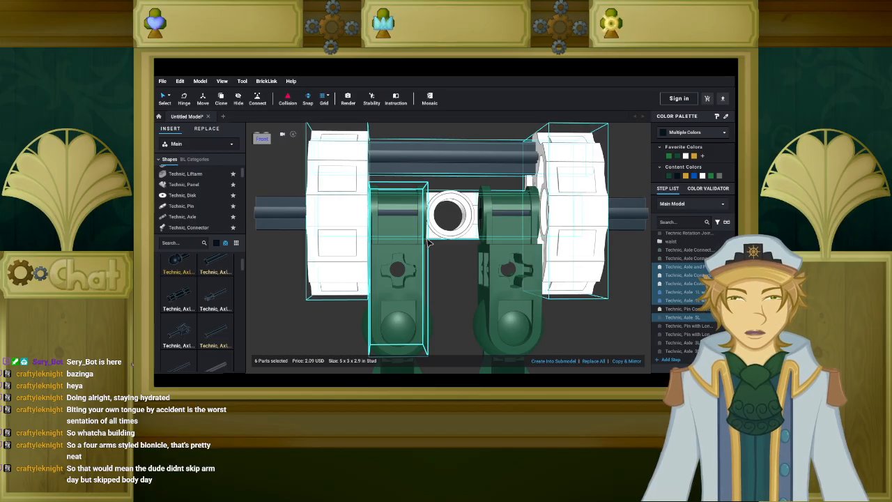
scroll(429, 244, down, 5)
scroll(430, 251, down, 2)
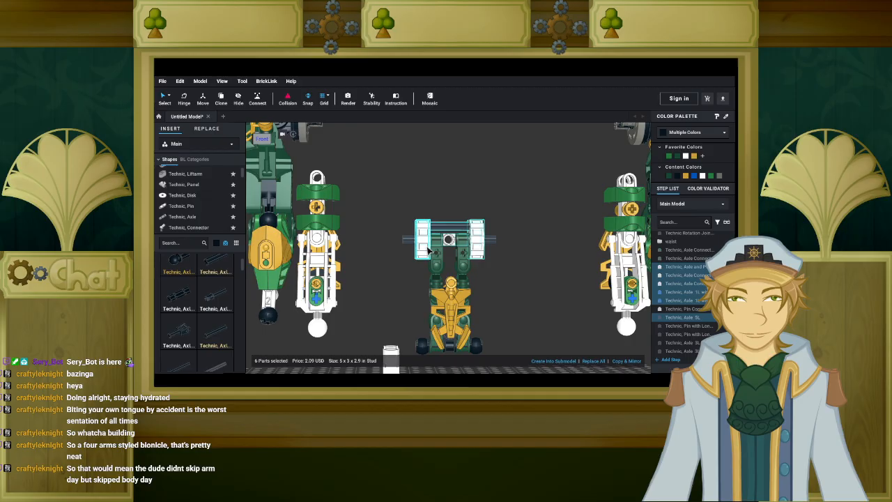
right_drag(523, 270, 519, 291)
click(519, 291)
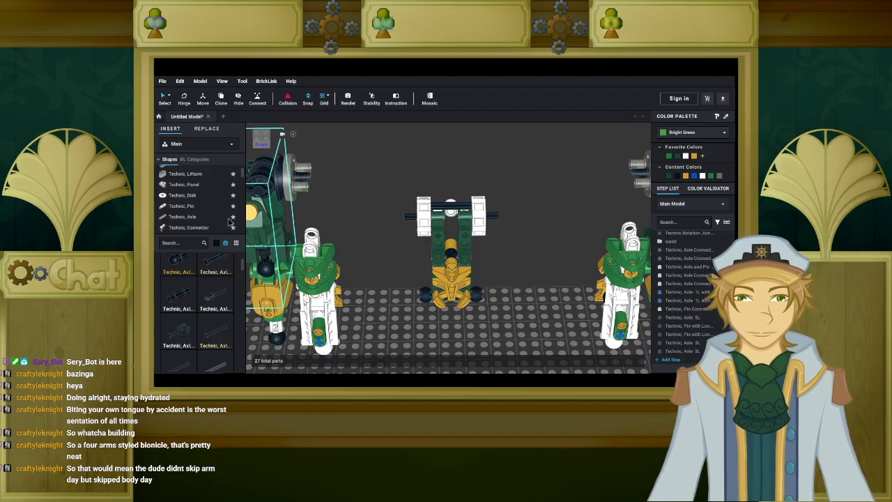
Insert a black Technic Ball Joint with Through Axle Hole onto the left protruding axle of the white core.
scroll(189, 198, up, 1)
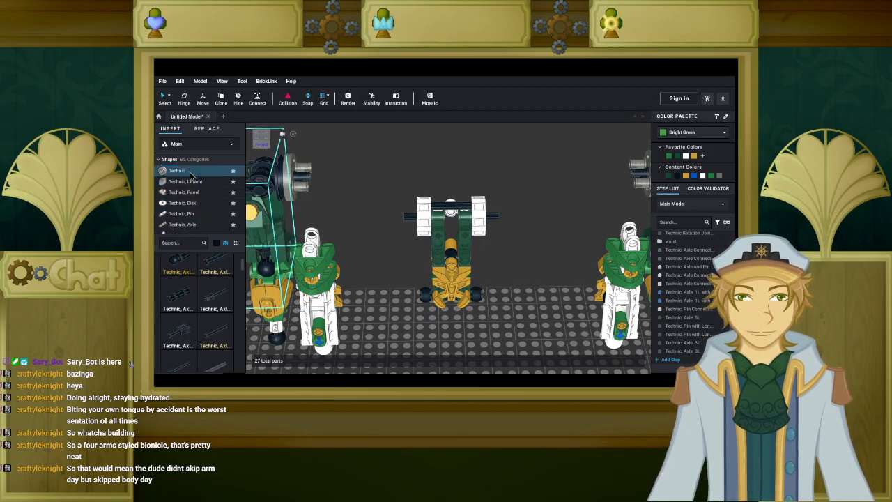
click(178, 170)
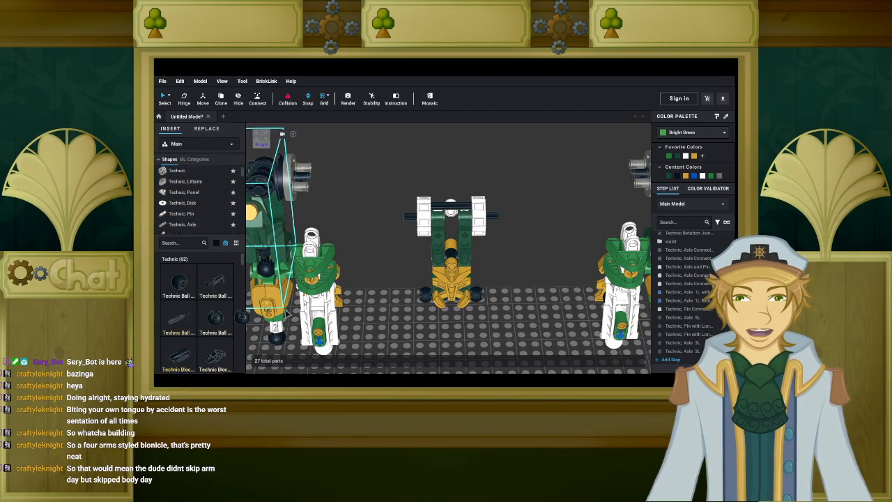
scroll(423, 284, up, 3)
right_drag(409, 278, 387, 264)
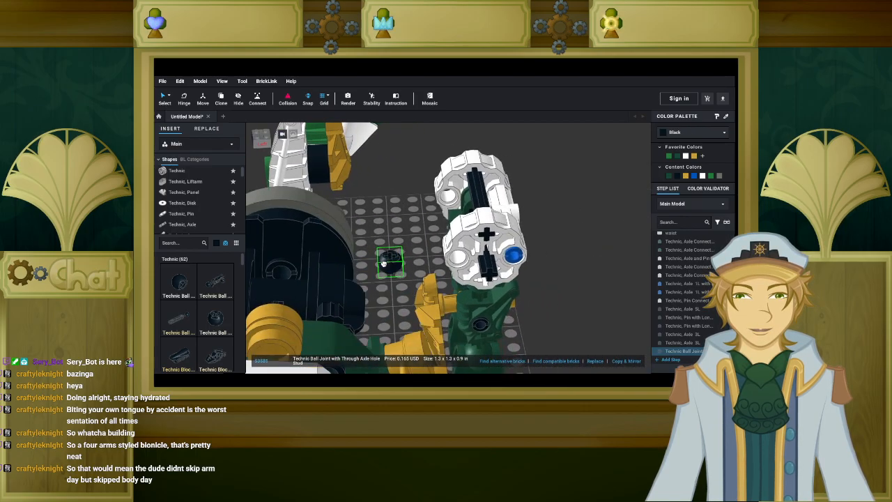
middle_drag(387, 263, 321, 265)
scroll(328, 266, up, 3)
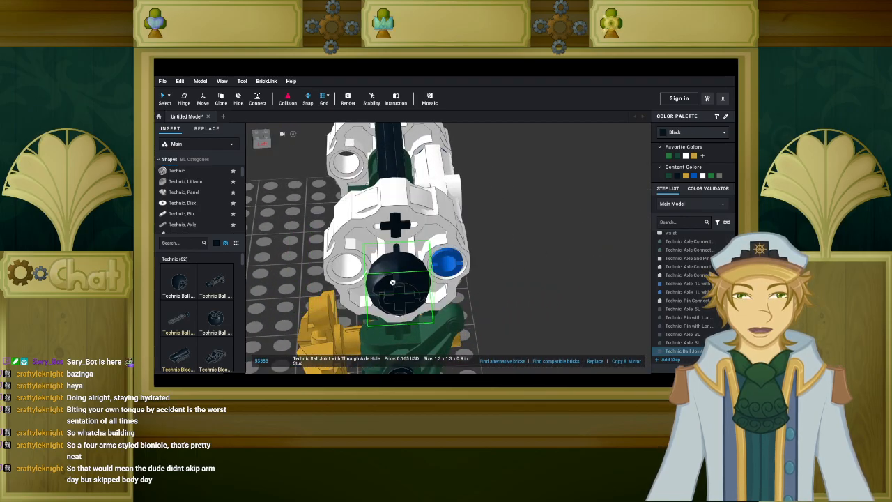
click(393, 285)
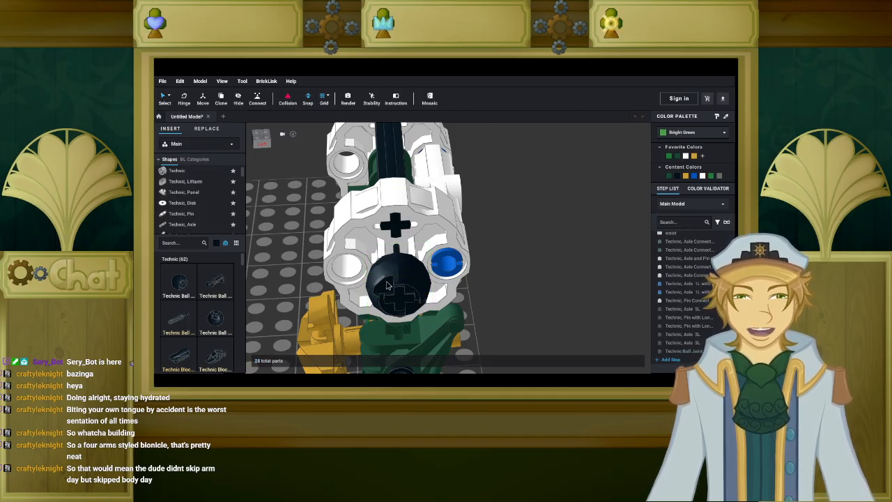
Paste a copy of the black ball joint onto the axle at the opposite end of the white core.
click(413, 280)
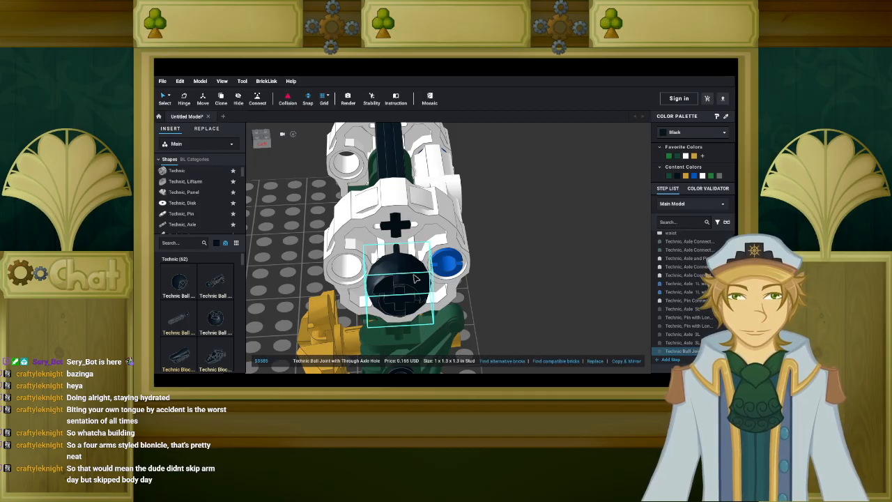
right_drag(325, 266, 399, 256)
key(ctrl+v)
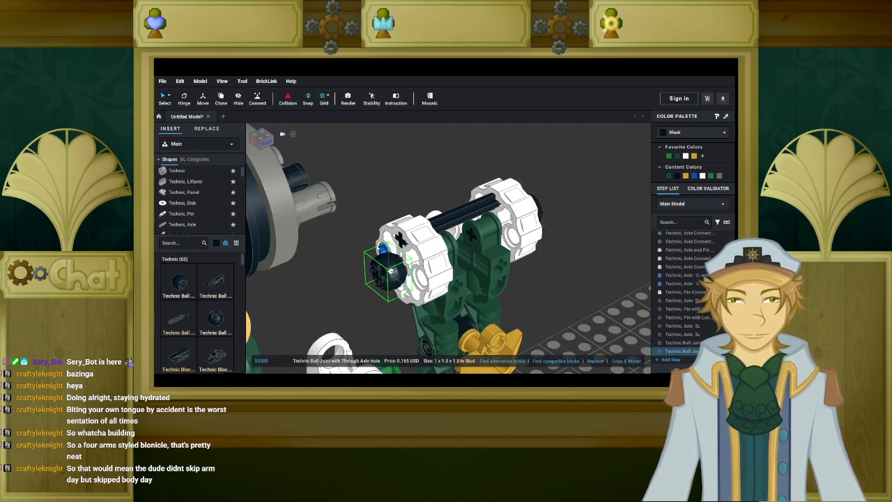
right_drag(378, 281, 344, 282)
scroll(363, 272, down, 5)
Try to rotate the left upper arm 2 submodel sideways and attach it to the white core's left ball joint.
drag(320, 264, 374, 255)
scroll(373, 261, up, 4)
right_drag(374, 256, 378, 241)
drag(379, 240, 342, 266)
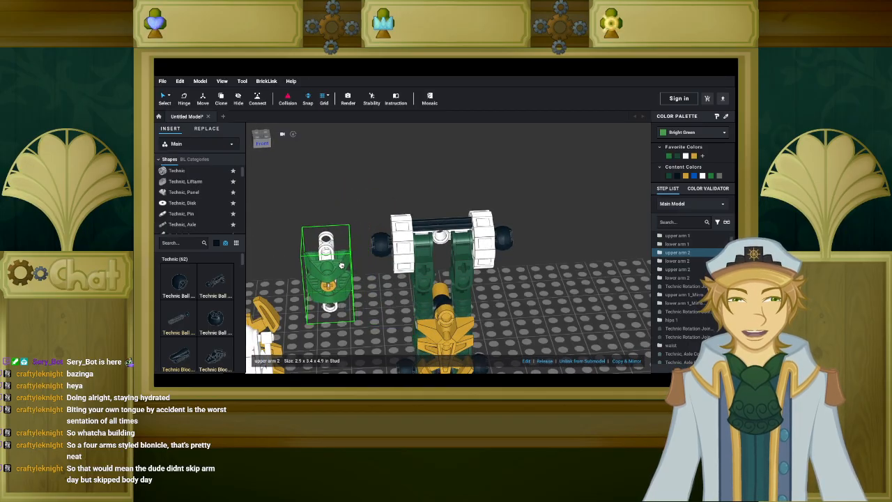
right_drag(341, 266, 326, 253)
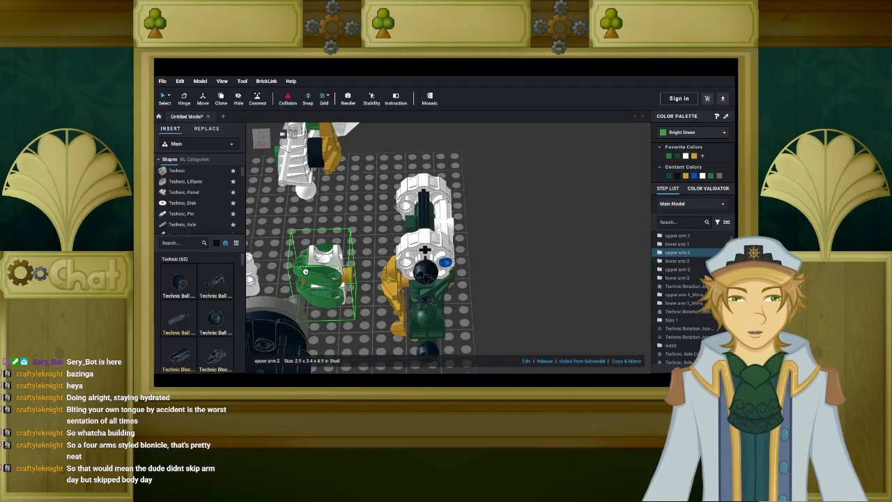
scroll(339, 246, up, 1)
drag(327, 253, 343, 245)
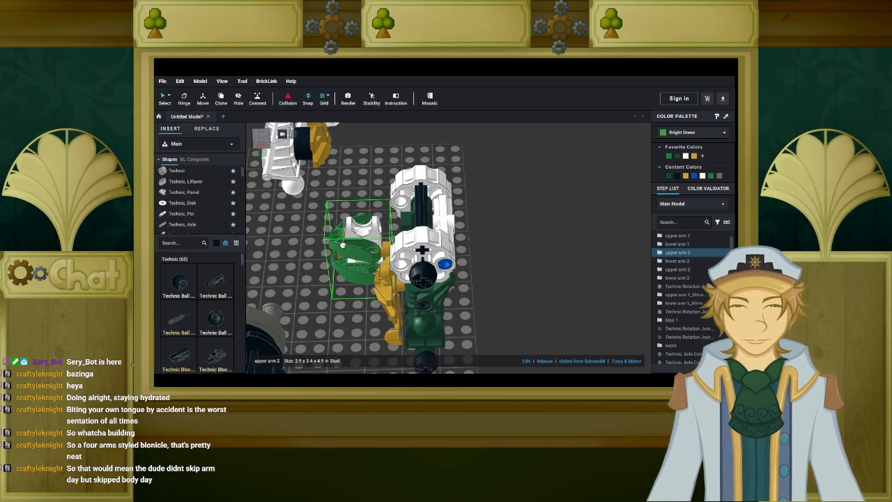
key(Down)
key(Down)
right_drag(342, 245, 382, 239)
drag(382, 238, 288, 262)
middle_drag(298, 296, 360, 267)
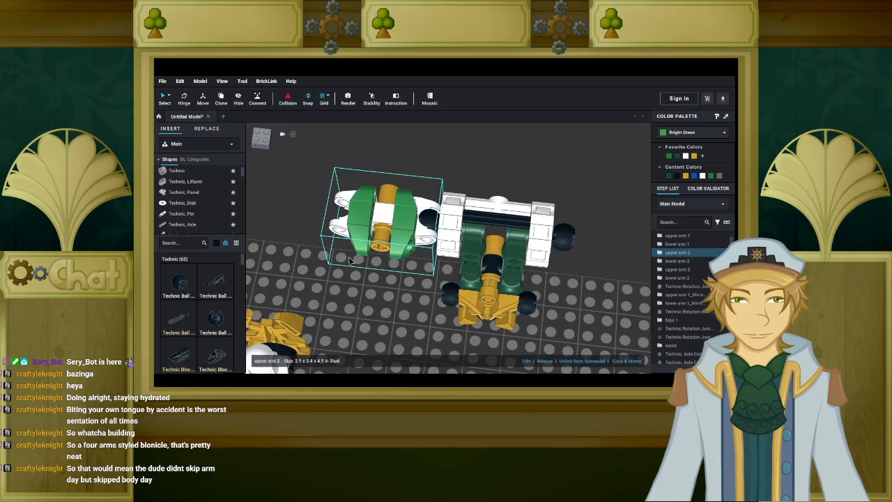
Try swinging the attached upper arm about its ball joint with the Hinge tool, down to 45° and back out sideways.
right_drag(317, 268, 318, 254)
click(188, 104)
right_drag(349, 287, 351, 273)
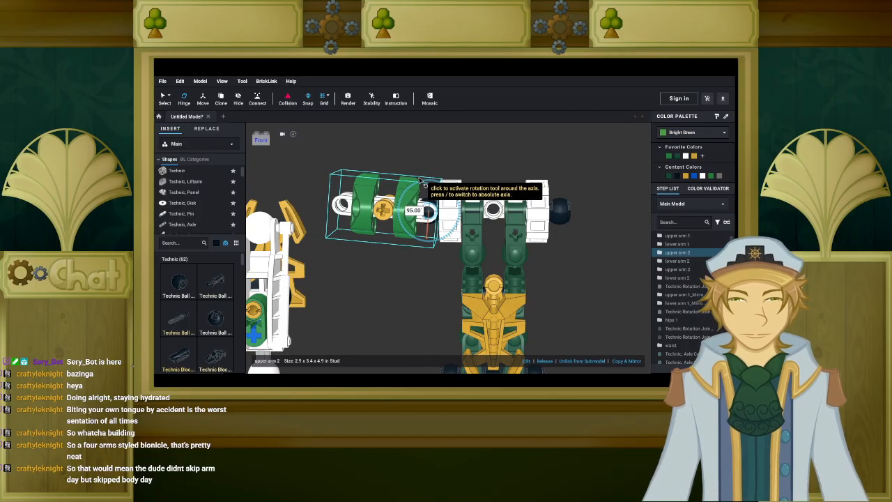
drag(422, 182, 419, 181)
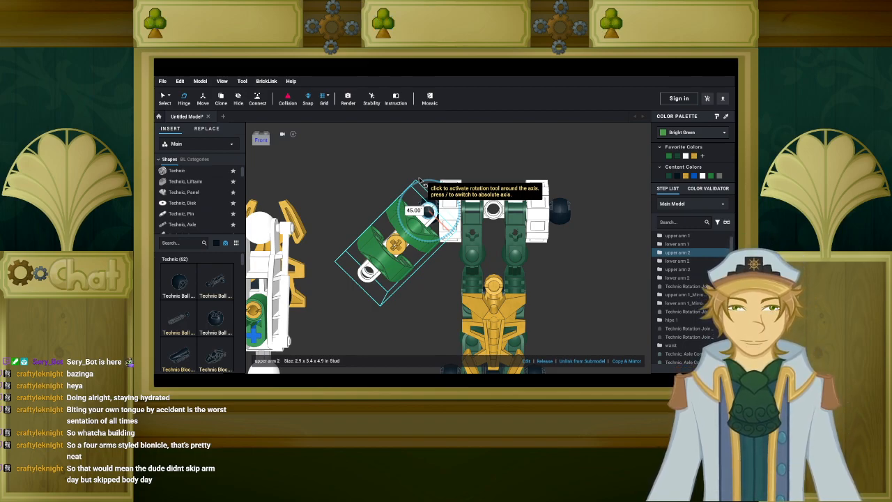
drag(423, 182, 424, 181)
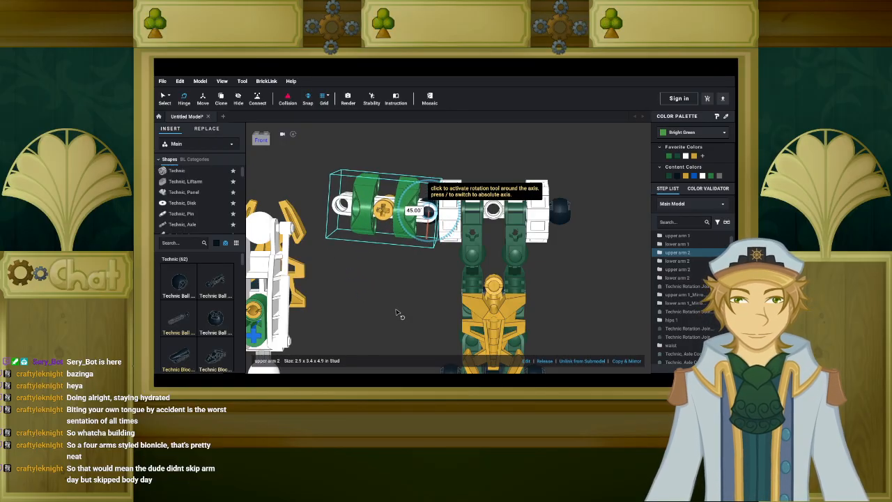
Undo the hinge rotations and the upper arm's attachment to the ball joint, and return to the Select tool.
key(ctrl+z)
key(ctrl+z)
scroll(400, 315, down, 4)
click(166, 101)
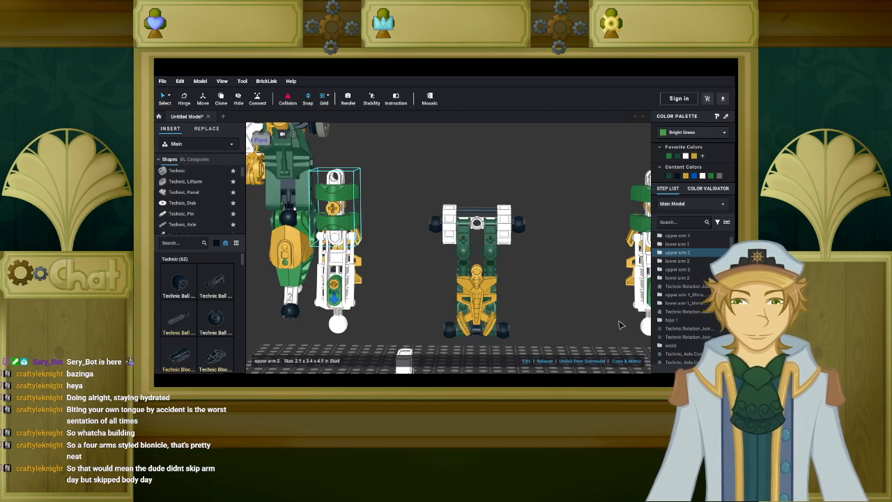
Delete the upper green pin connector from the upper arm 2 submodel and return to the main model.
click(570, 337)
click(668, 204)
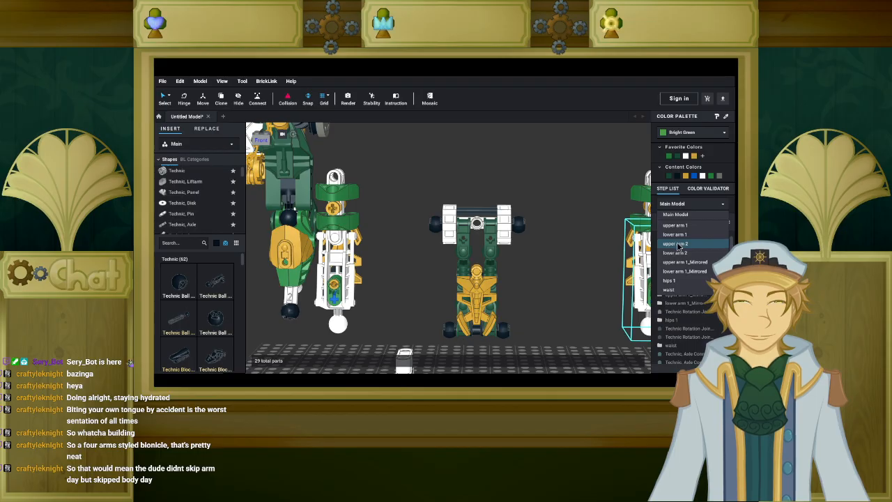
click(346, 216)
click(345, 217)
middle_drag(442, 211, 346, 209)
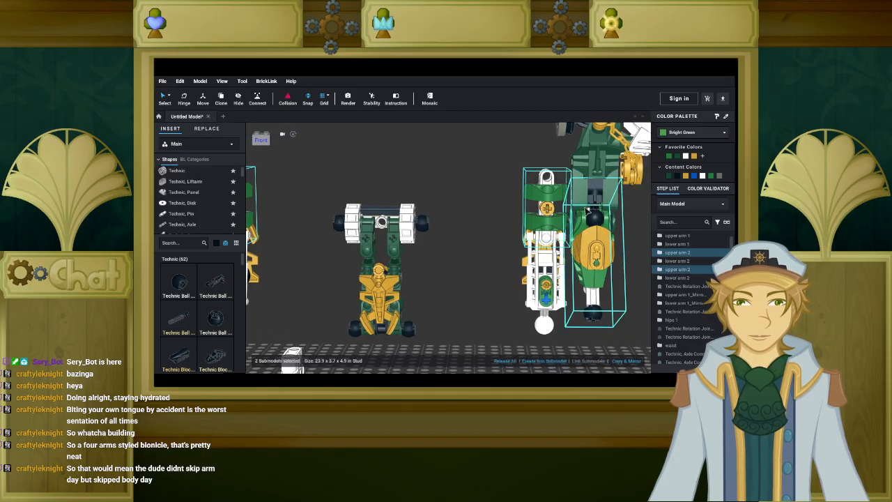
click(450, 167)
click(548, 213)
click(676, 204)
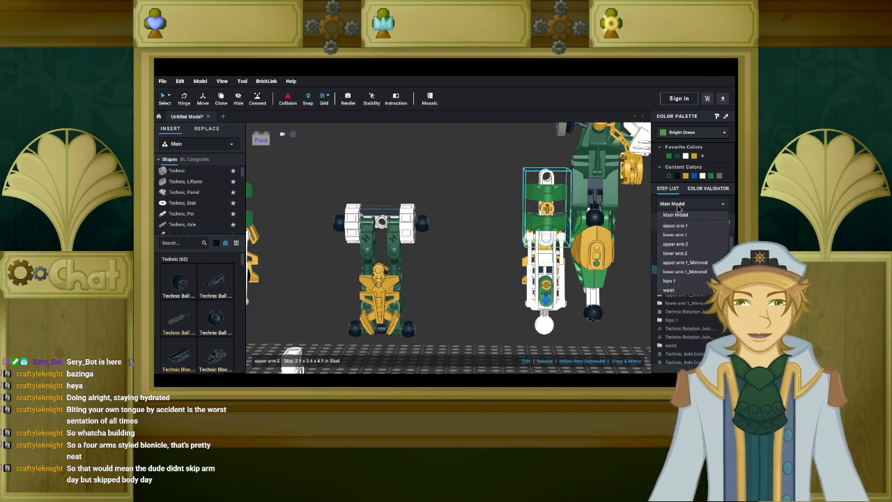
click(692, 245)
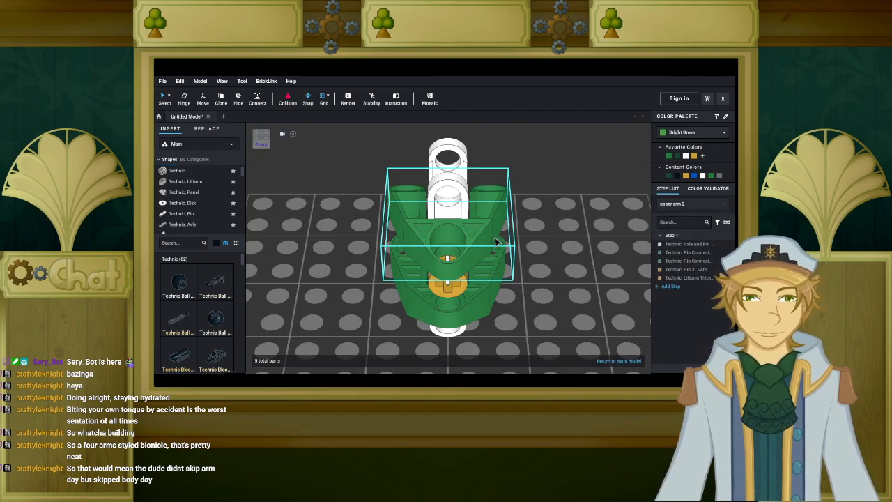
key(Delete)
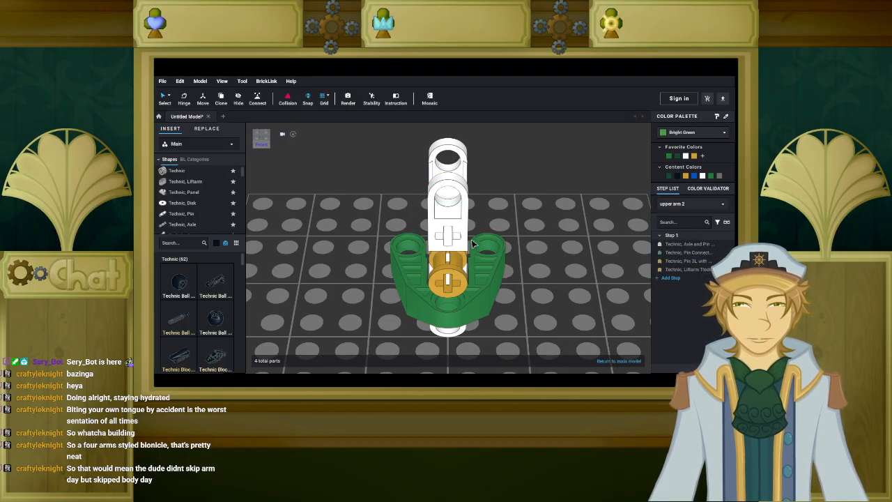
click(609, 361)
Attach the left upper arm 2 submodel to the white core's left ball joint and move lower arm 2 closer to the torso.
right_drag(472, 289, 562, 293)
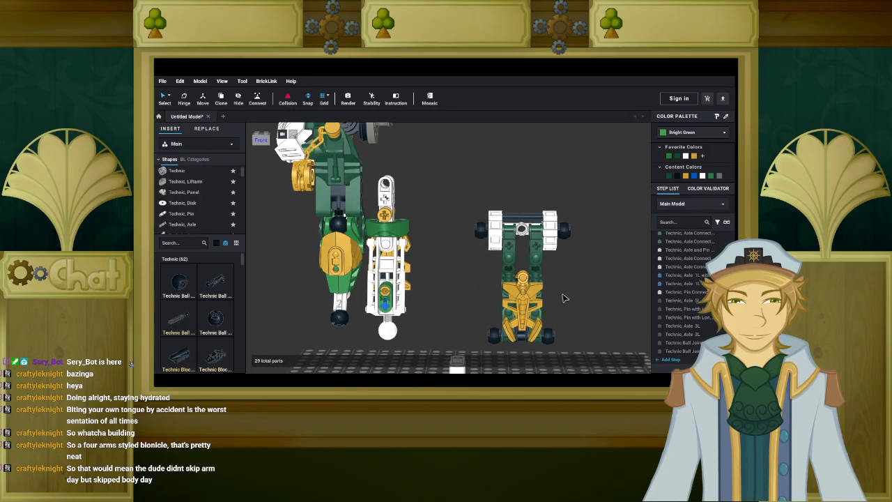
right_drag(441, 226, 441, 234)
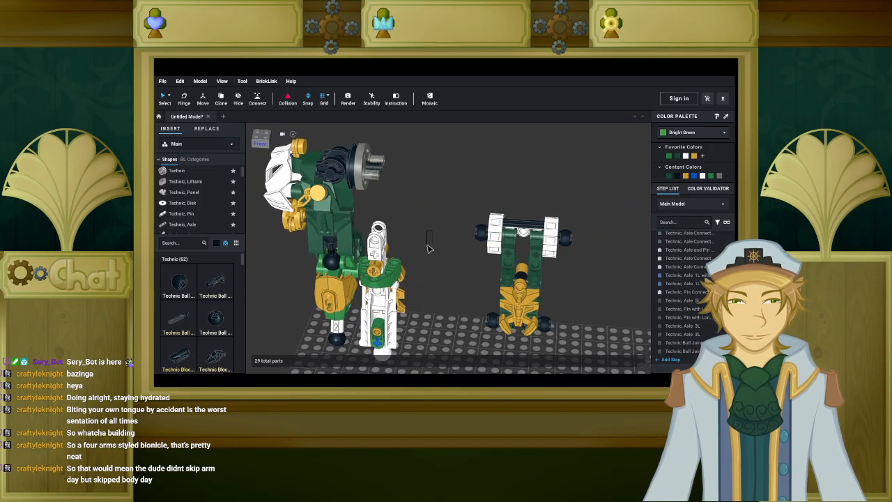
drag(377, 241, 481, 249)
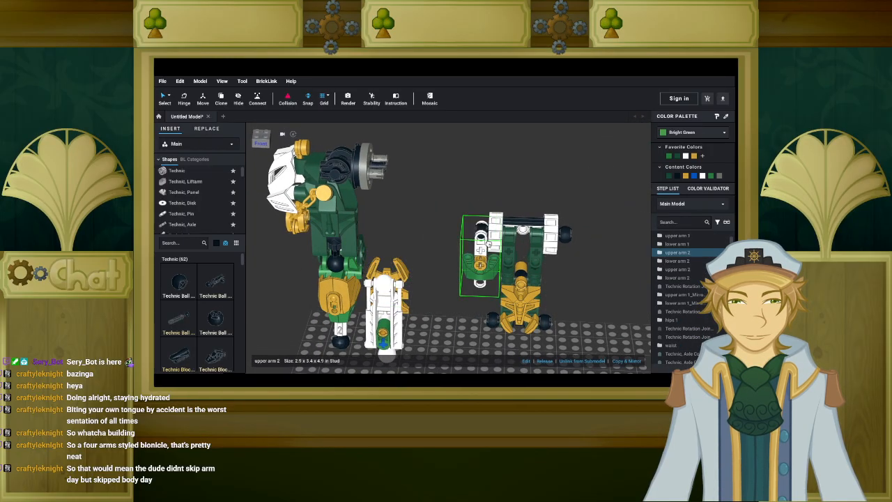
click(453, 286)
right_drag(452, 285, 445, 287)
drag(350, 277, 444, 304)
Swing the attached left upper arm 2 outward by 10° about its ball joint with the Hinge tool.
click(476, 264)
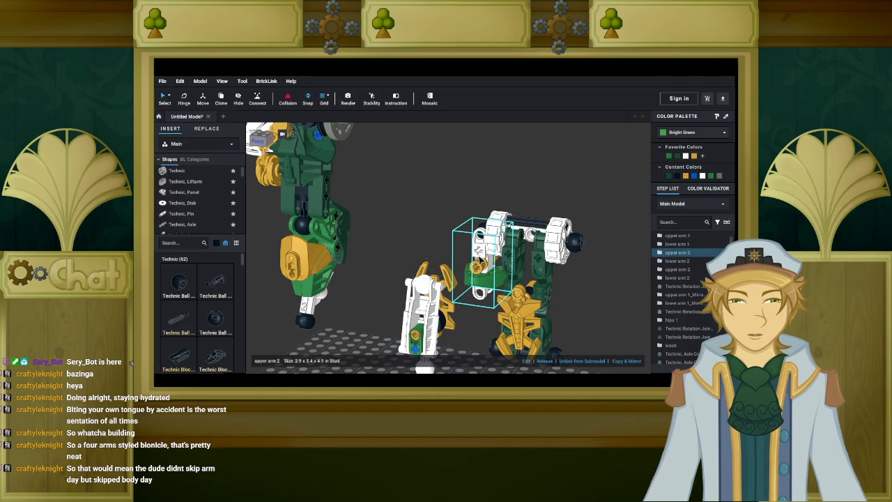
click(186, 99)
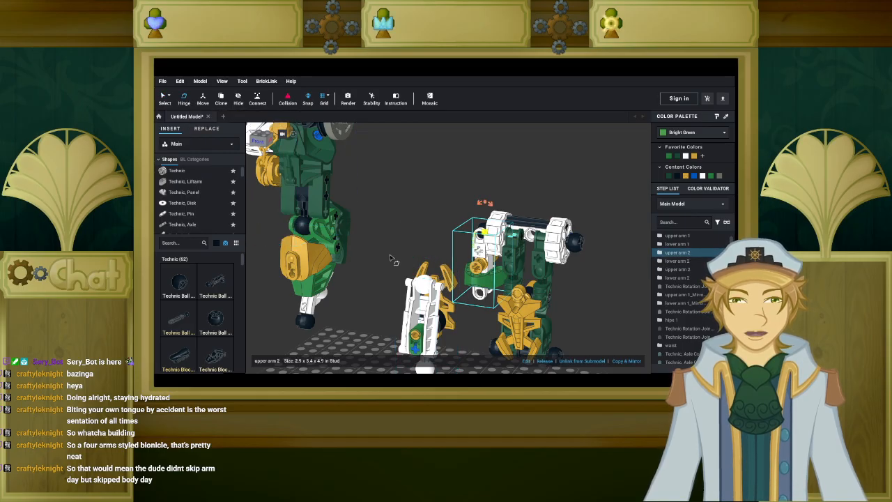
right_drag(435, 212, 444, 212)
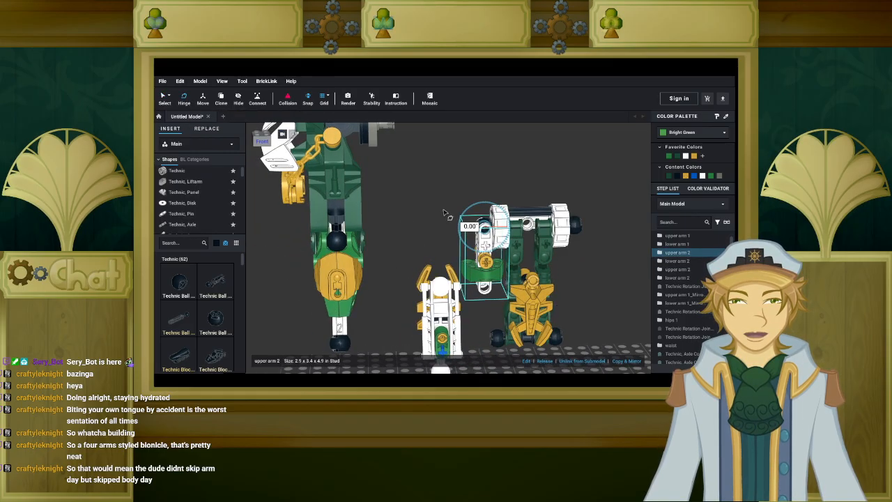
key(Right)
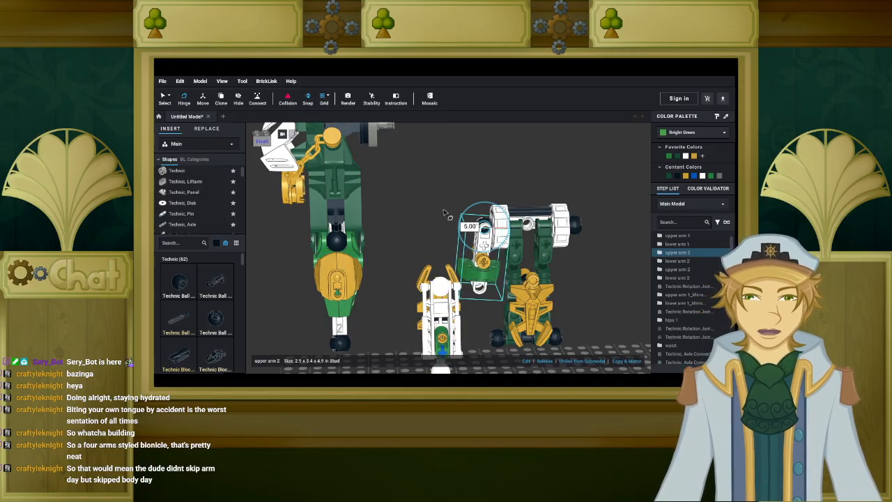
key(Right)
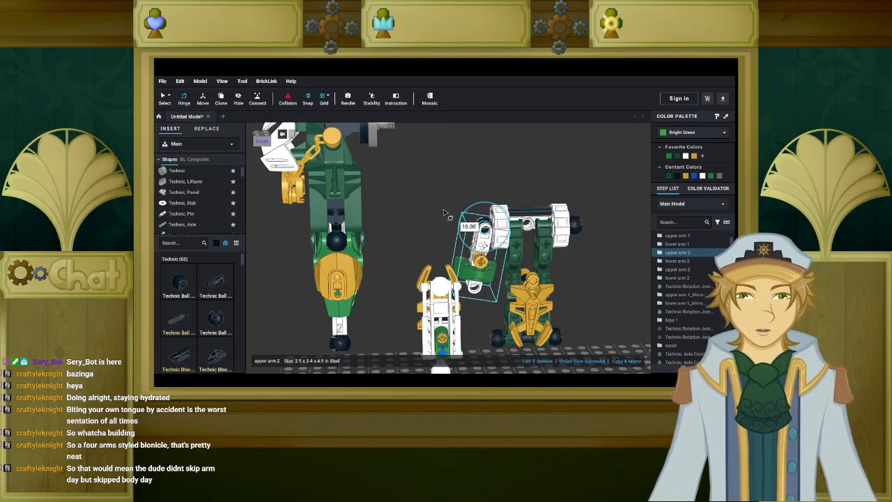
Tilt the detached left lower arm 2 submodel sideways with the Hinge tool to follow the upper arm's slant, and return to the Select tool.
click(418, 308)
middle_drag(410, 307, 376, 251)
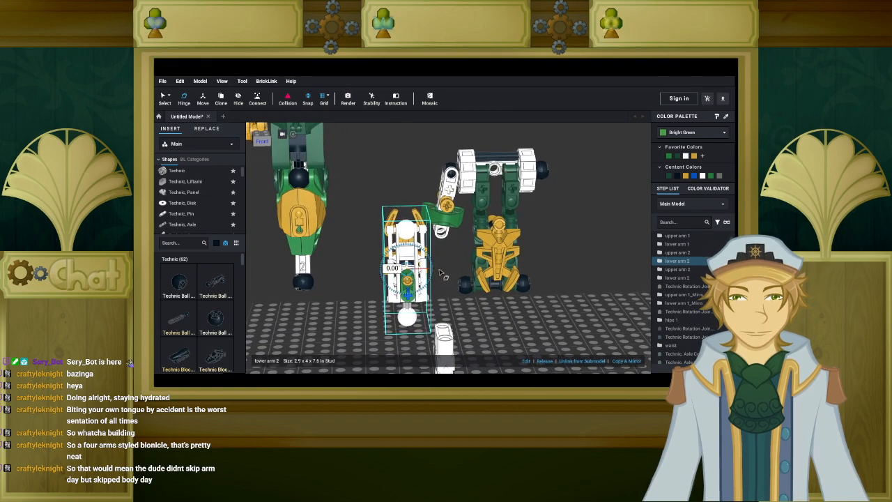
key(Right)
key(Left)
key(Left)
key(Left)
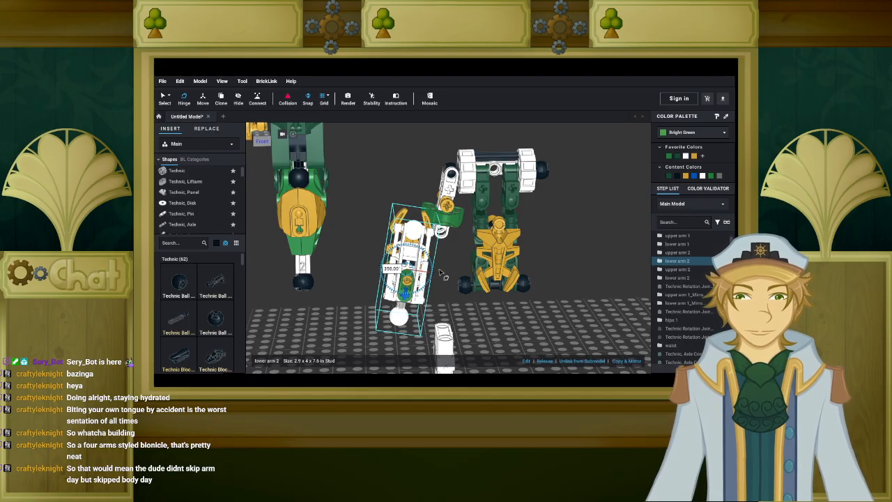
key(Left)
middle_drag(367, 272, 358, 253)
click(163, 98)
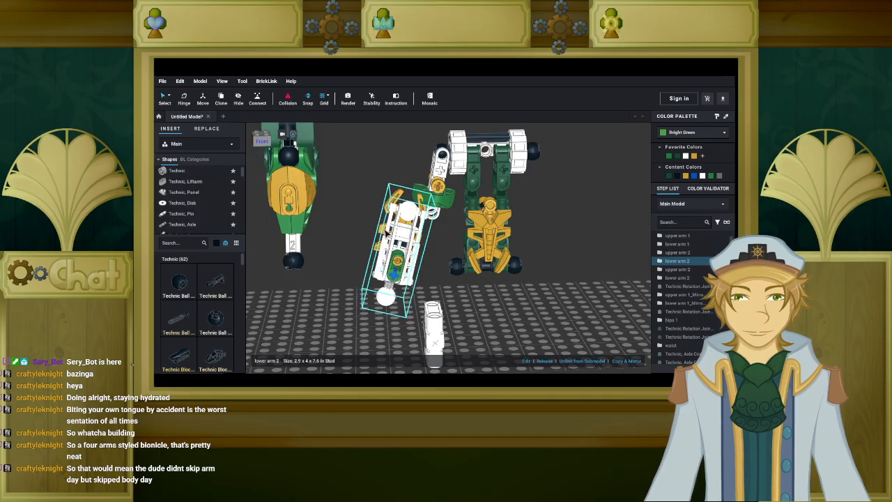
Attach the tilted left lower arm 2 submodel to the lower end of the left upper arm 2.
right_drag(377, 210, 374, 226)
drag(406, 239, 447, 291)
right_drag(447, 291, 443, 296)
drag(447, 290, 423, 227)
right_drag(422, 227, 418, 187)
scroll(412, 237, up, 3)
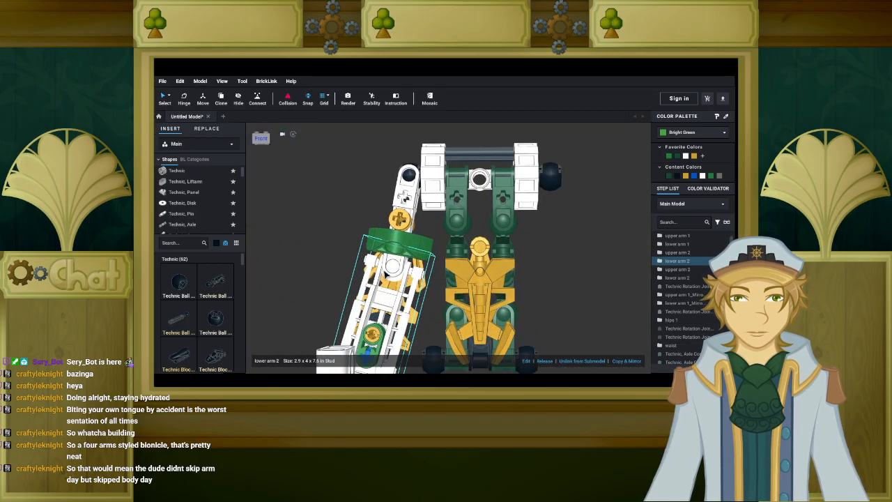
Bend the left lower arm 2 by 10° about its elbow joint with the Hinge tool.
click(183, 99)
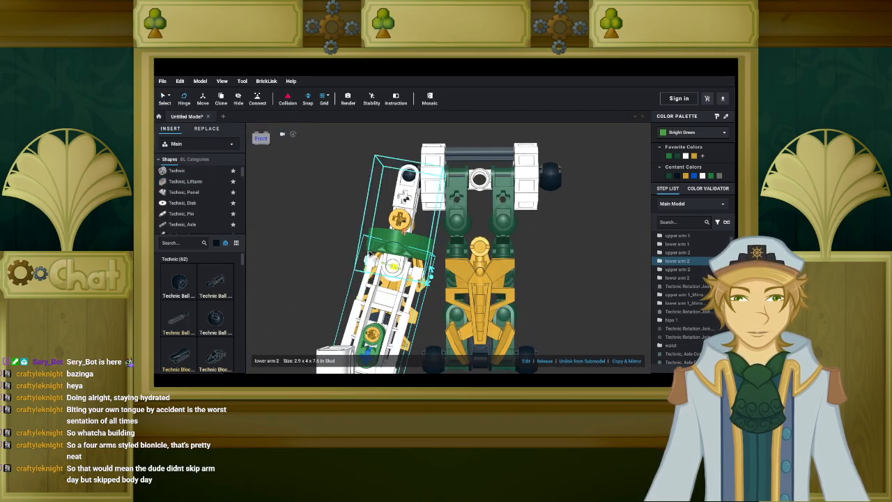
drag(429, 272, 431, 279)
scroll(433, 280, down, 5)
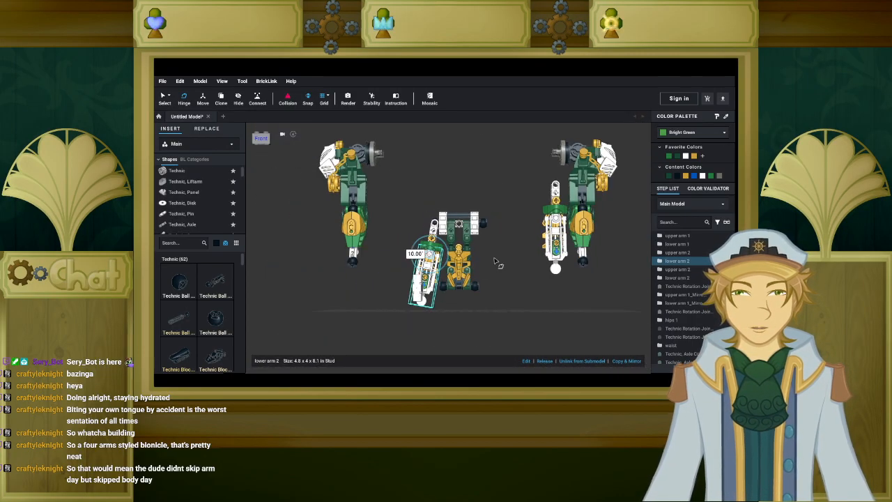
Tilt the right upper arm 2 and lower arm 2 together to mirror the left arm and attach them to the core's right ball joint.
click(496, 263)
right_drag(496, 265, 467, 278)
scroll(499, 273, up, 3)
scroll(463, 277, up, 2)
click(534, 237)
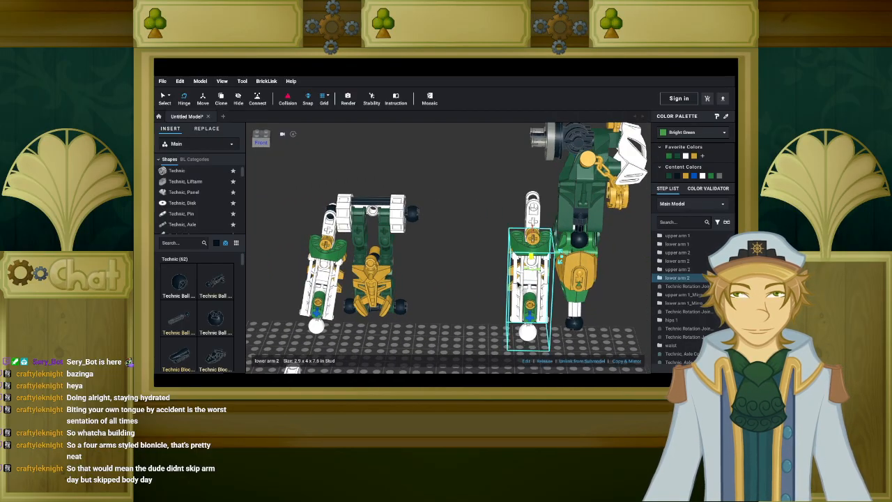
ctrl+click(573, 259)
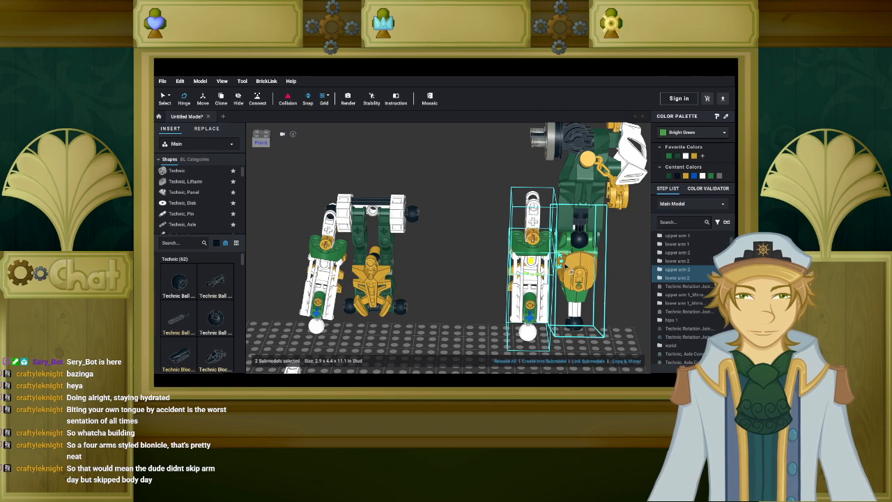
key(Left)
key(Left)
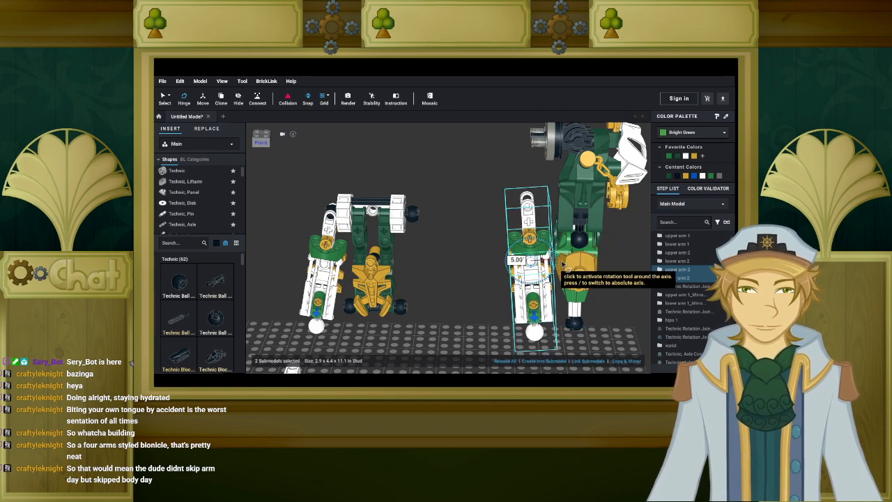
click(165, 100)
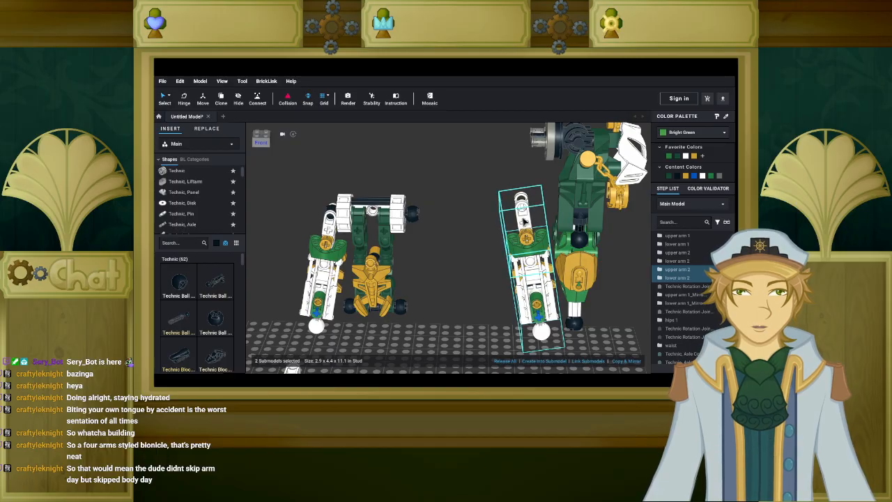
drag(526, 221, 419, 232)
Examine the torso with both lower arms attached from the back and the front.
click(460, 243)
right_drag(470, 242, 445, 220)
scroll(470, 230, down, 4)
scroll(535, 228, up, 4)
scroll(445, 217, up, 3)
scroll(445, 220, up, 1)
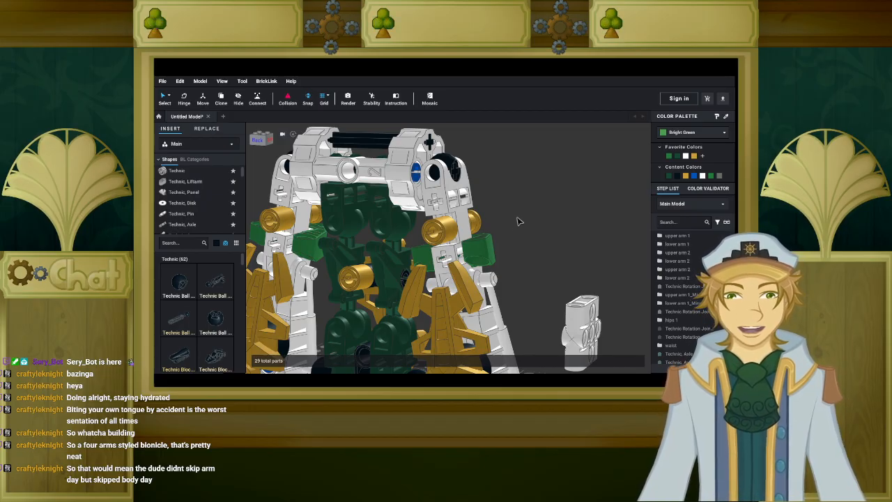
right_drag(528, 237, 488, 240)
middle_drag(488, 241, 458, 316)
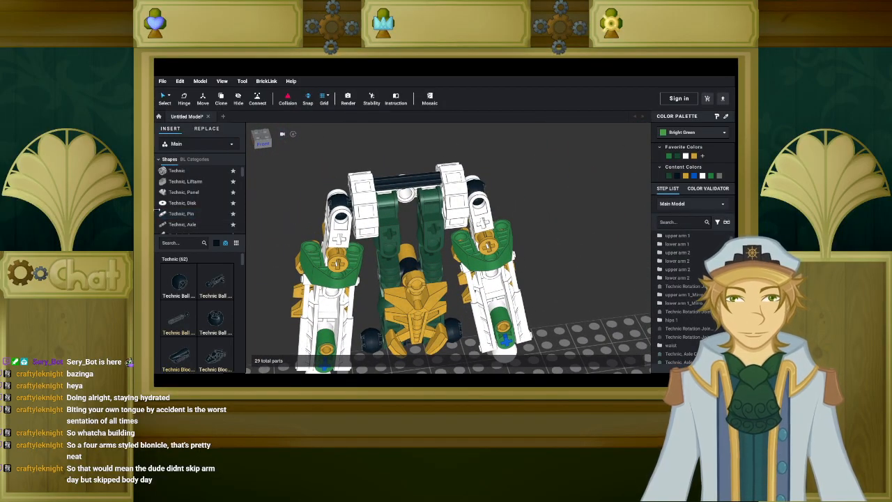
Filter the part library to white parts and browse the Technic, Connector category for an axle and pin connector.
click(225, 243)
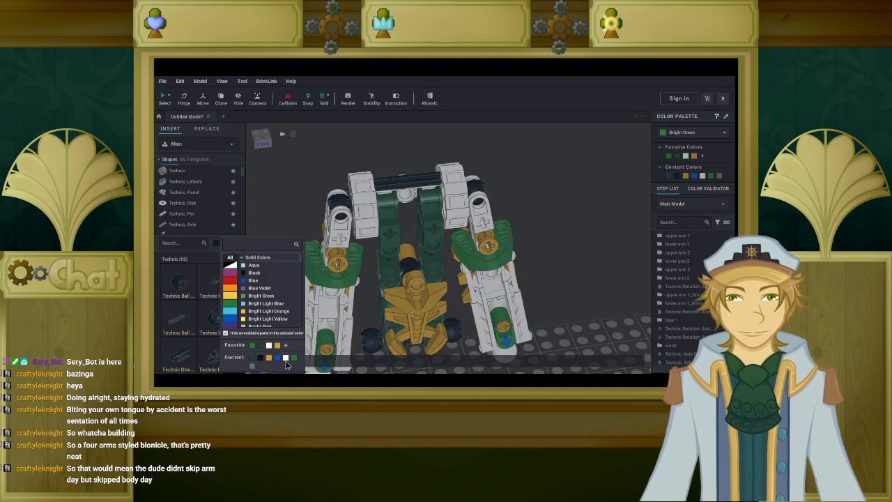
click(285, 358)
scroll(208, 289, down, 5)
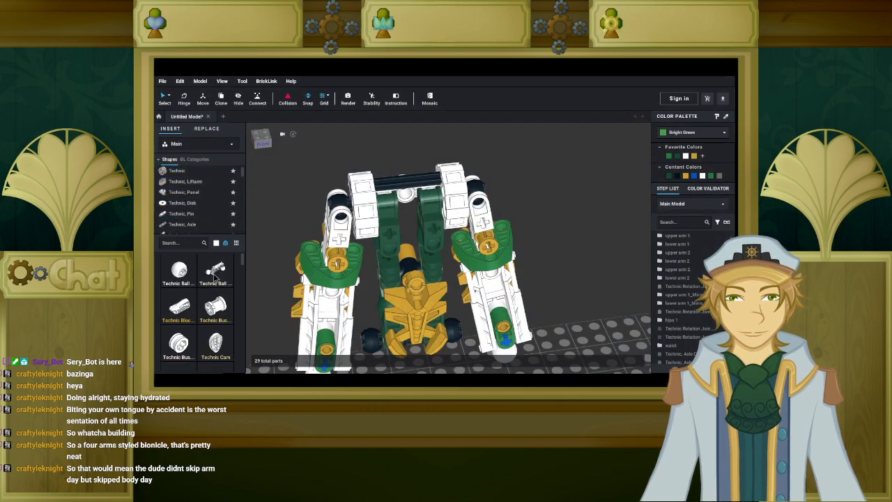
scroll(203, 190, down, 1)
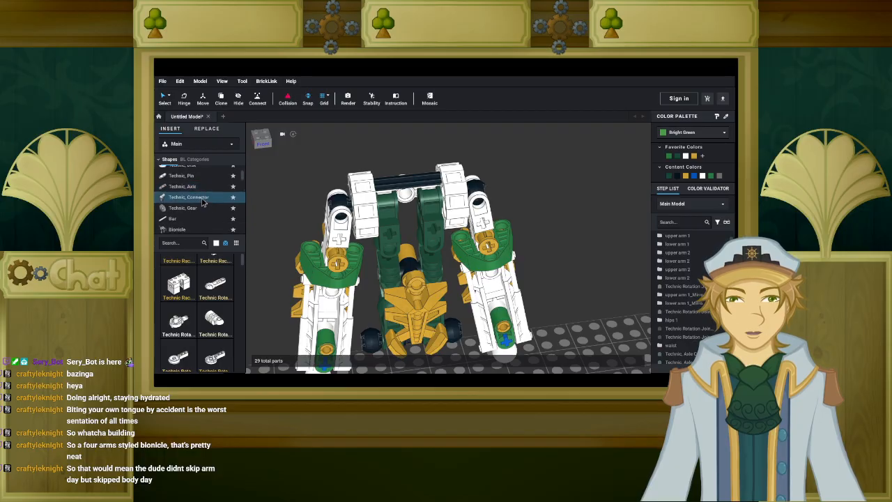
click(203, 189)
scroll(207, 292, down, 8)
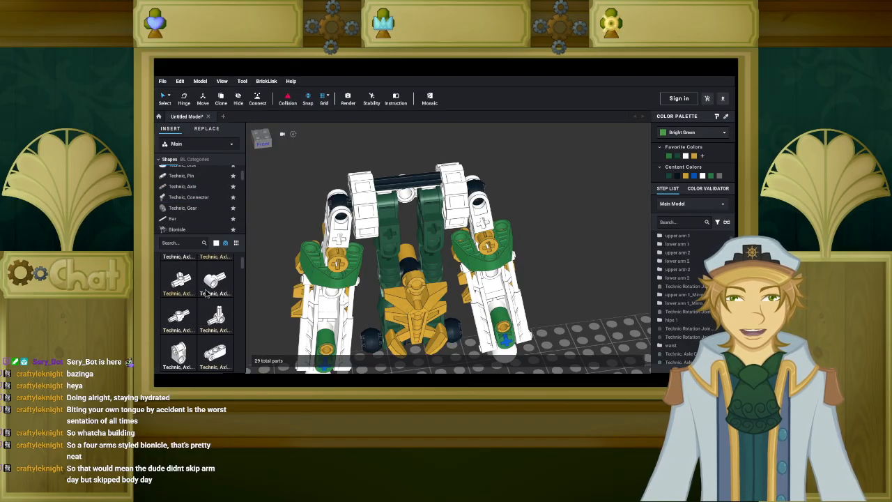
scroll(207, 293, down, 1)
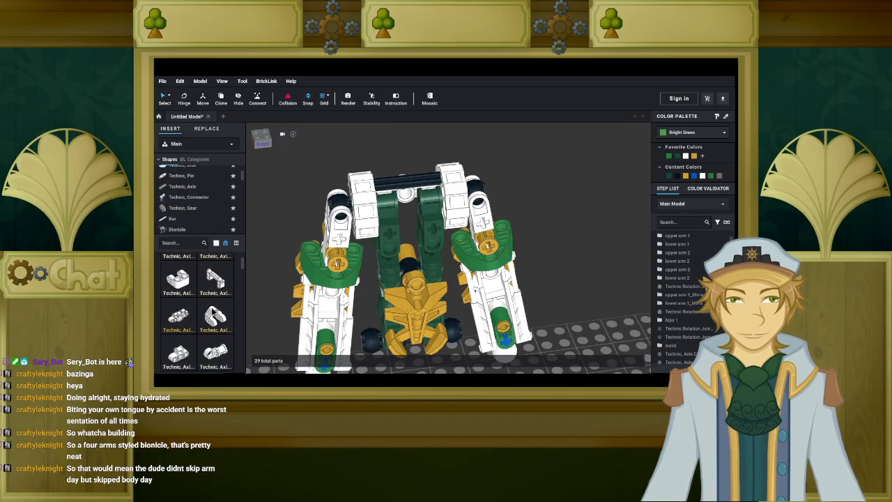
Place a white Technic, Axle and Pin Connector Perpendicular Split centrally on the black axles at the top of the torso.
click(207, 292)
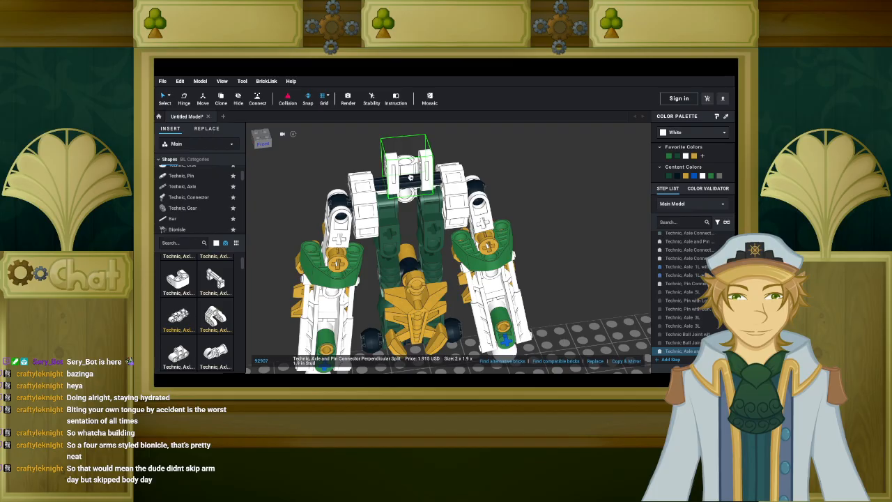
click(410, 179)
right_drag(498, 206, 452, 208)
click(509, 218)
Examine the white core and its new split connector from the side, back and above to plan the upper torso.
scroll(484, 205, up, 5)
scroll(451, 208, up, 3)
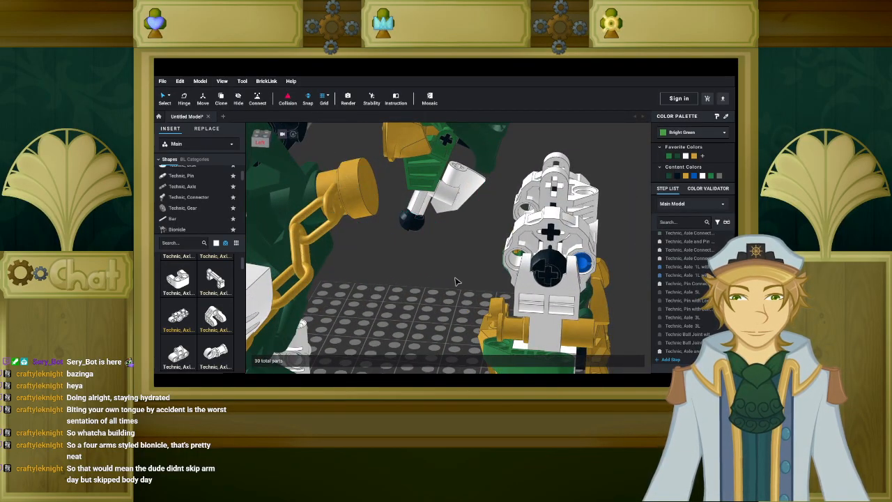
scroll(455, 281, down, 3)
right_drag(554, 245, 527, 242)
scroll(548, 242, up, 5)
scroll(550, 241, down, 5)
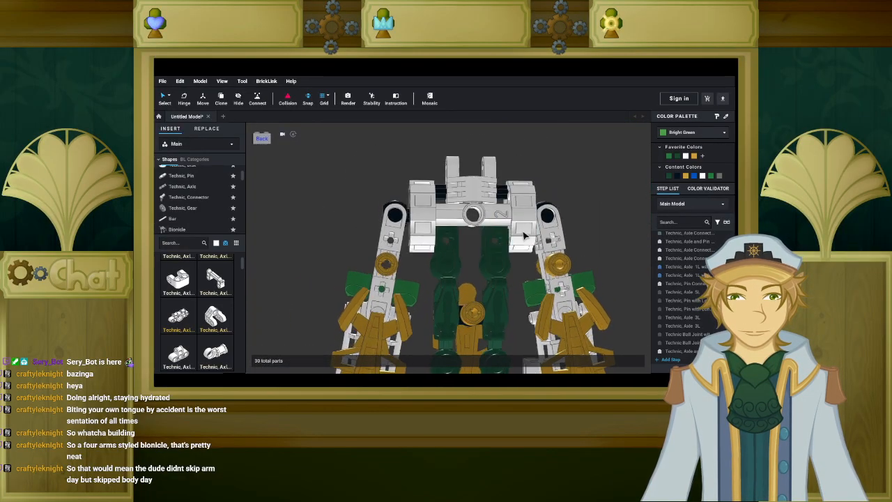
right_drag(529, 264, 410, 226)
scroll(490, 221, down, 8)
scroll(396, 244, down, 2)
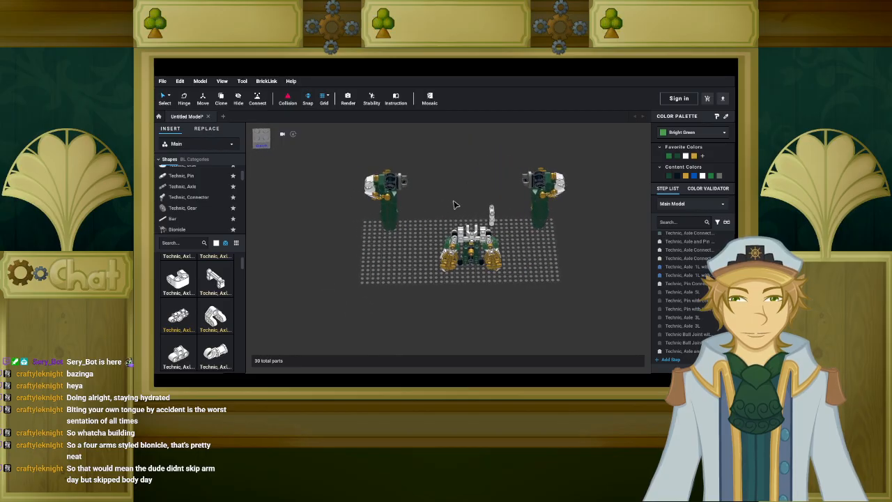
scroll(446, 203, up, 6)
scroll(404, 206, up, 3)
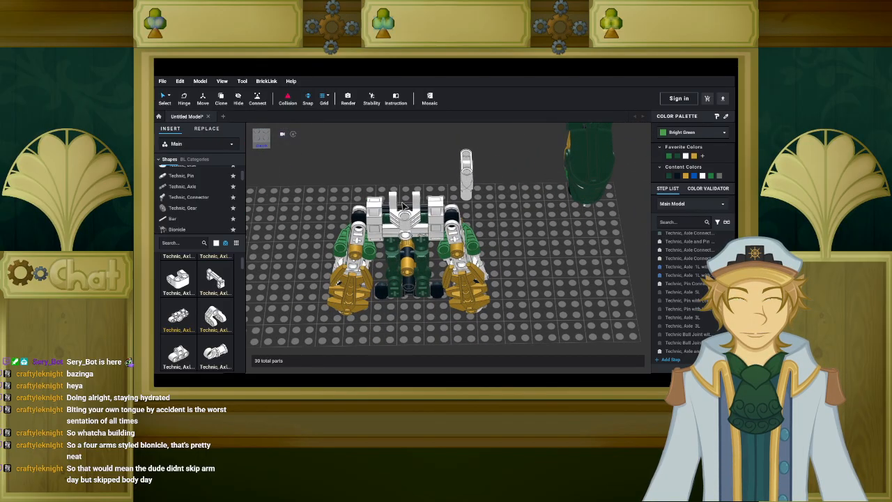
mouse_move(369, 209)
right_down()
mouse_move(393, 194)
mouse_move(361, 196)
right_up()
scroll(394, 194, up, 2)
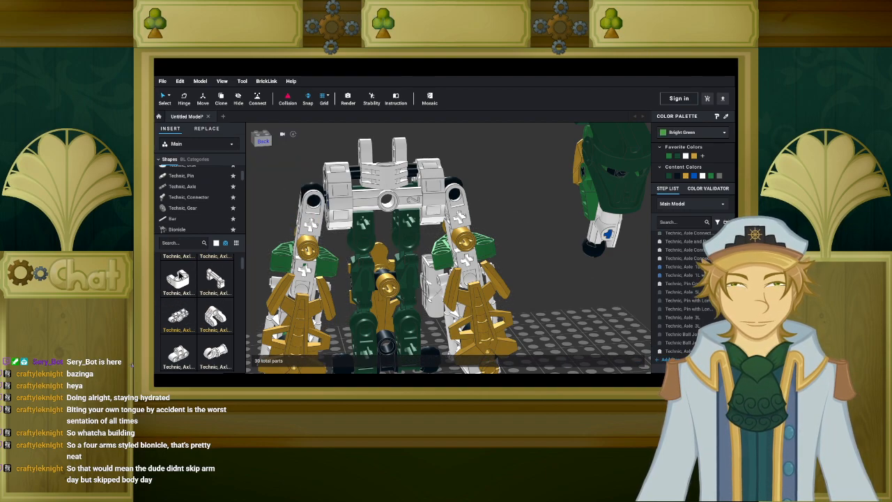
Rotate the spare white Perpendicular Double connector with Axle Connector 2L to horizontal and try it behind the torso, below the core.
click(287, 245)
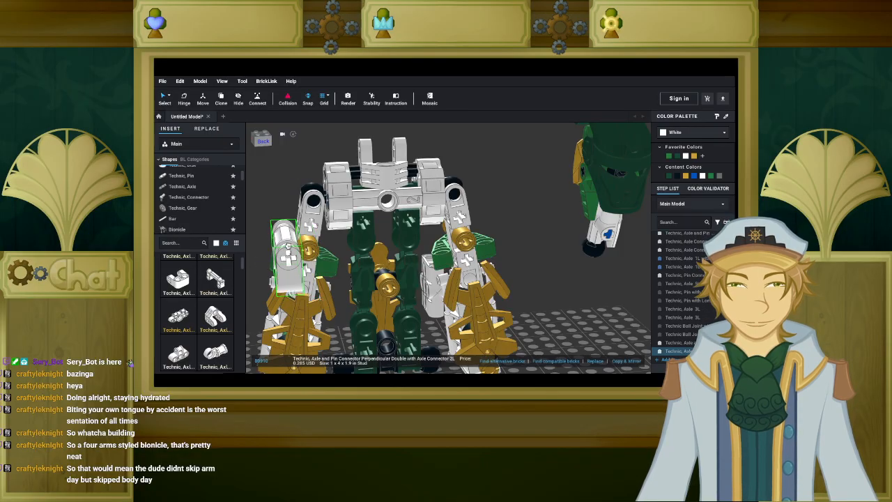
key(w)
drag(287, 247, 396, 228)
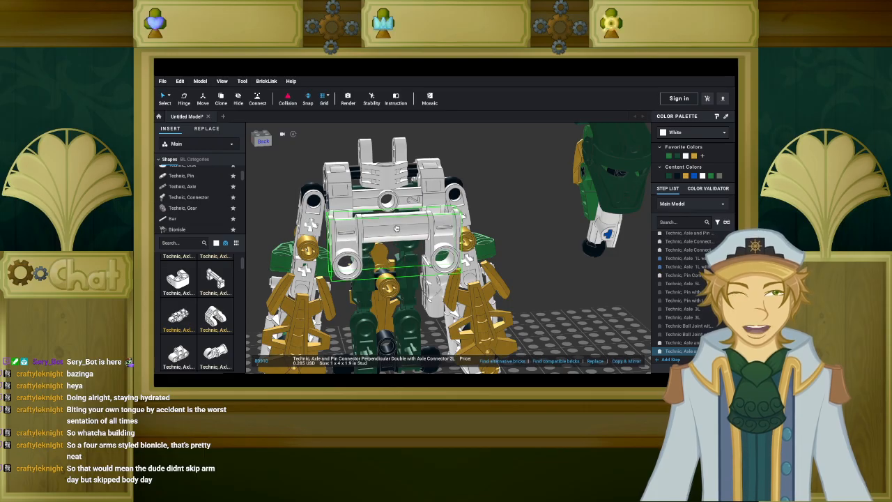
key(Right)
Turn the white double connector further and set it down on an empty area of the baseplate away from the torso.
right_drag(397, 228, 371, 262)
key(s)
scroll(397, 229, down, 4)
drag(389, 292, 388, 315)
middle_drag(387, 315, 446, 230)
drag(446, 230, 359, 258)
key(Right)
click(334, 276)
right_drag(334, 279, 401, 244)
click(404, 240)
scroll(369, 275, up, 6)
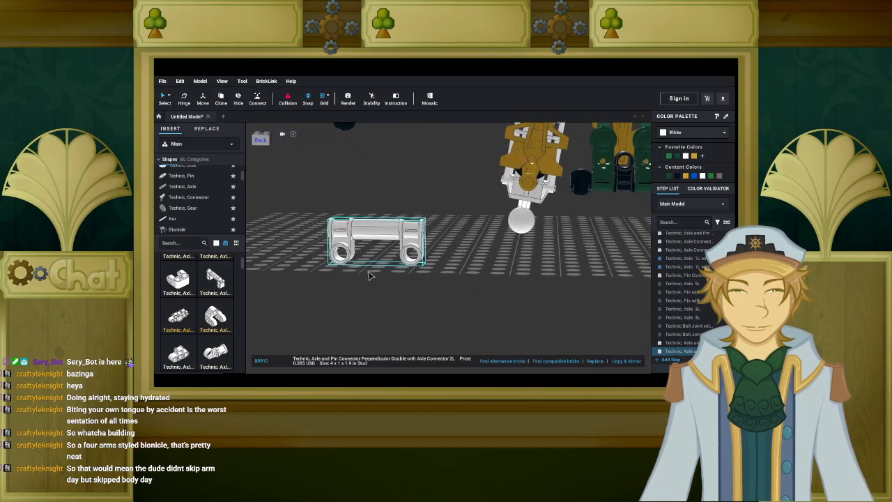
scroll(369, 283, up, 1)
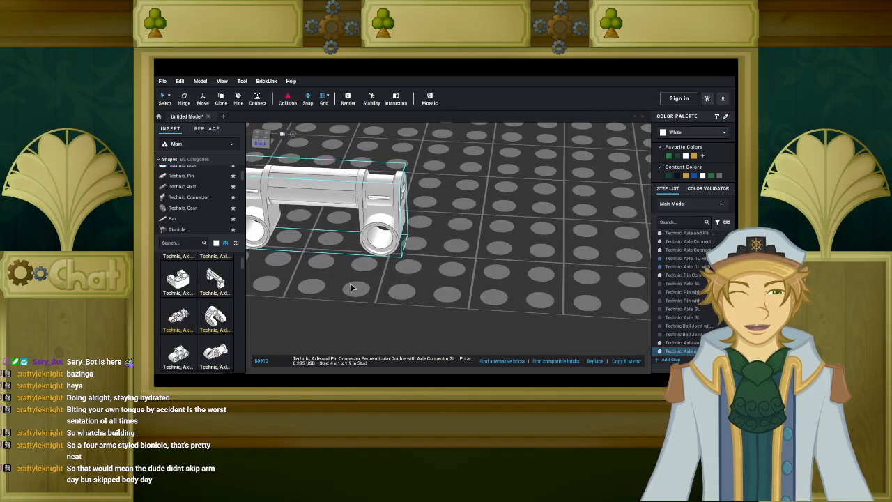
Delete the spare white Perpendicular Double connector with Axle Connector 2L from the baseplate.
middle_drag(352, 286, 404, 295)
mouse_move(366, 284)
right_down()
mouse_move(334, 266)
mouse_move(368, 279)
right_up()
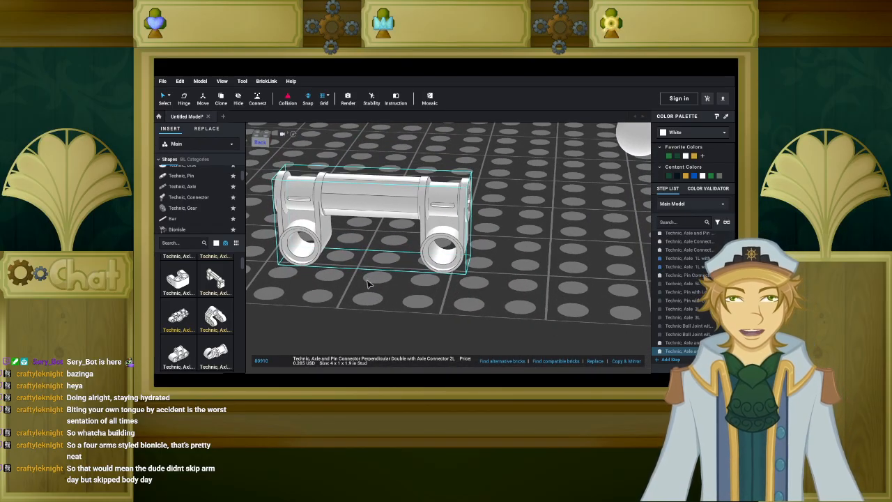
click(403, 256)
mouse_move(442, 221)
mouse_down()
mouse_move(419, 185)
mouse_move(434, 223)
mouse_up()
right_drag(380, 281, 379, 294)
scroll(380, 295, down, 2)
right_drag(393, 248, 381, 303)
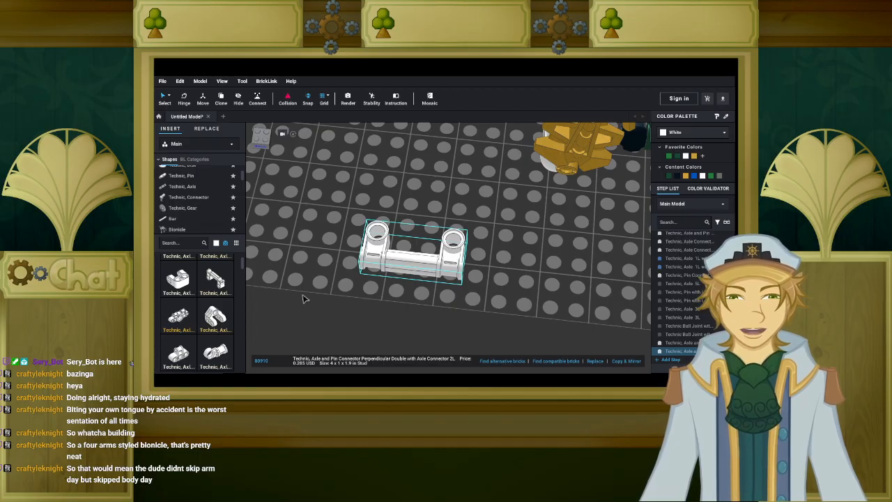
key(Delete)
Bring in a white Technic, Pin Connector Perpendicular 2 x 2 Bent beside the torso and rotate it.
right_drag(395, 228, 296, 300)
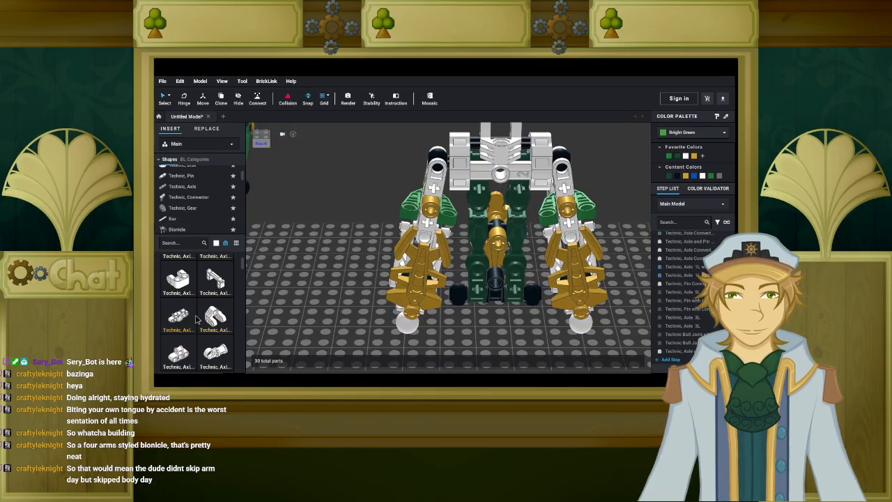
scroll(198, 317, down, 10)
scroll(198, 317, down, 3)
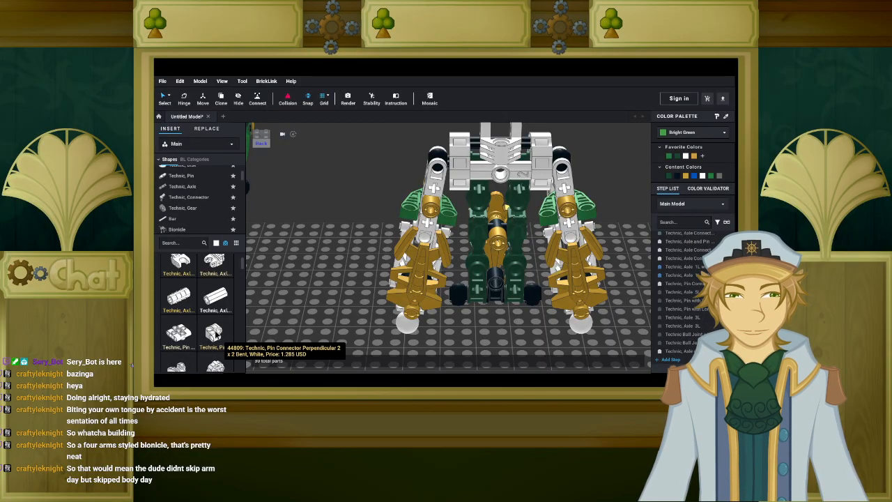
drag(234, 327, 340, 290)
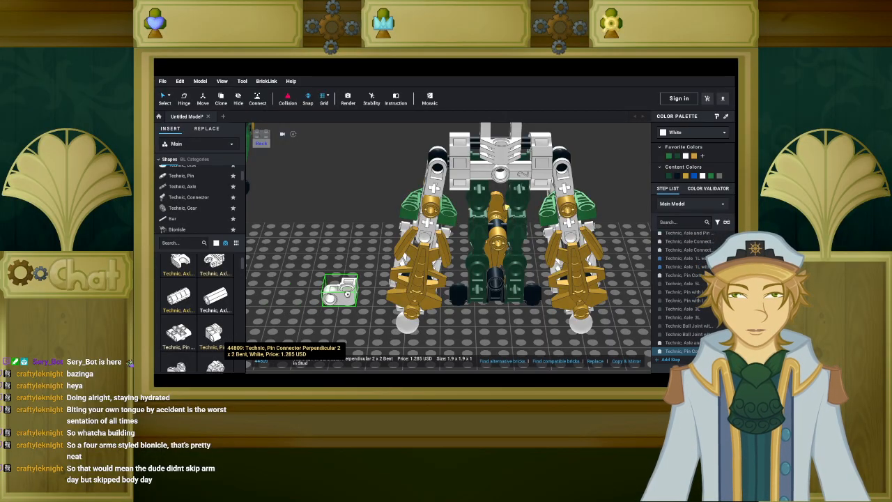
scroll(340, 290, down, 4)
right_drag(340, 290, 324, 312)
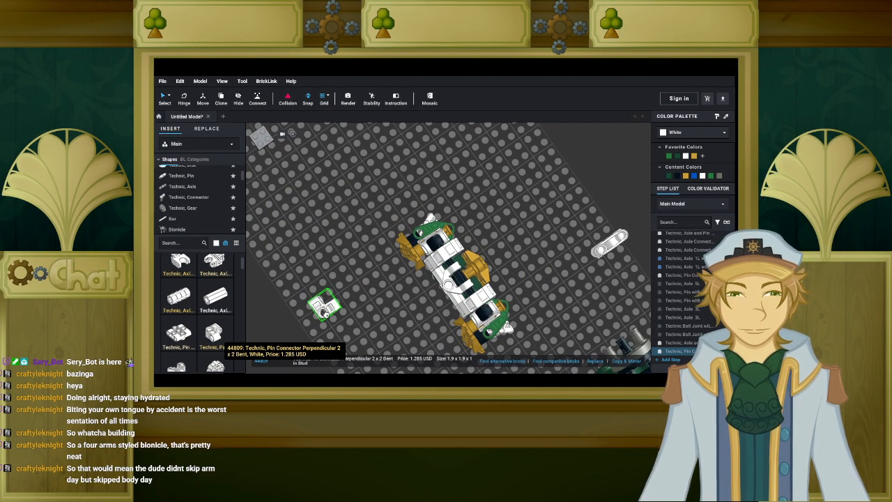
right_drag(325, 312, 349, 230)
key(Down)
scroll(318, 293, up, 5)
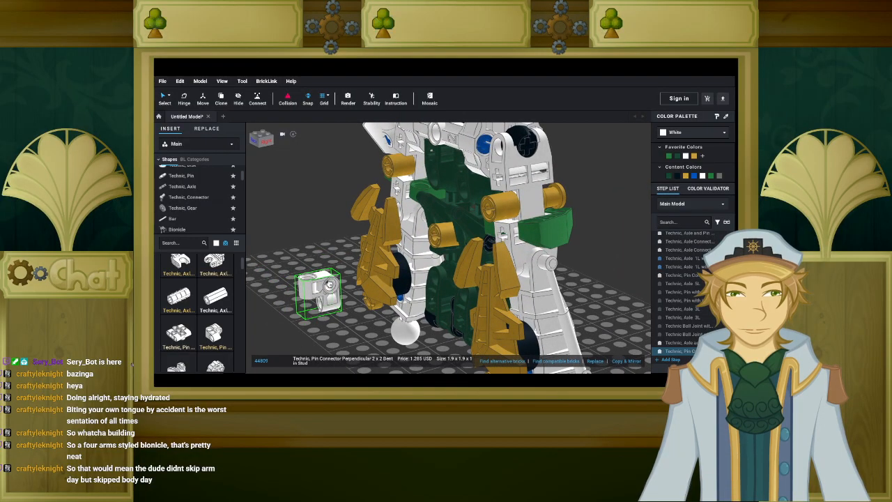
Compare the white bent pin connector with the top of the torso and discard it.
scroll(329, 285, up, 3)
mouse_move(329, 285)
right_down()
mouse_move(324, 307)
mouse_move(335, 301)
right_up()
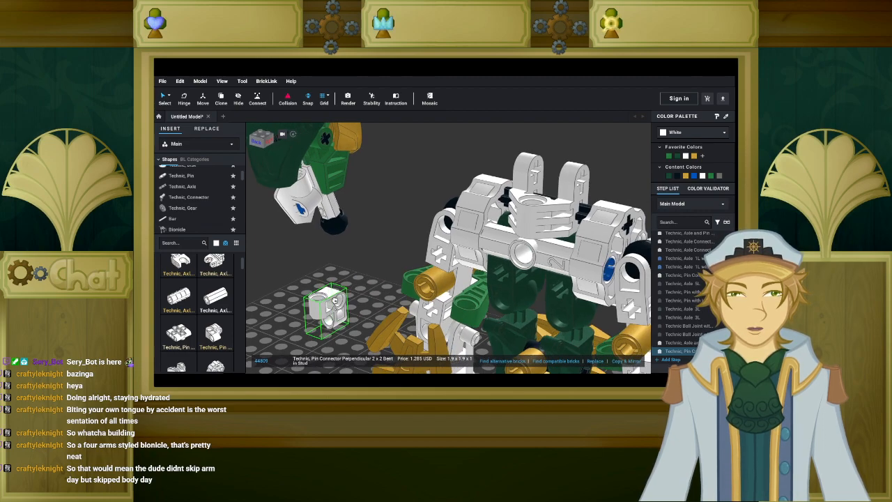
mouse_move(335, 301)
right_down()
mouse_move(343, 306)
mouse_move(341, 297)
right_up()
scroll(341, 297, down, 5)
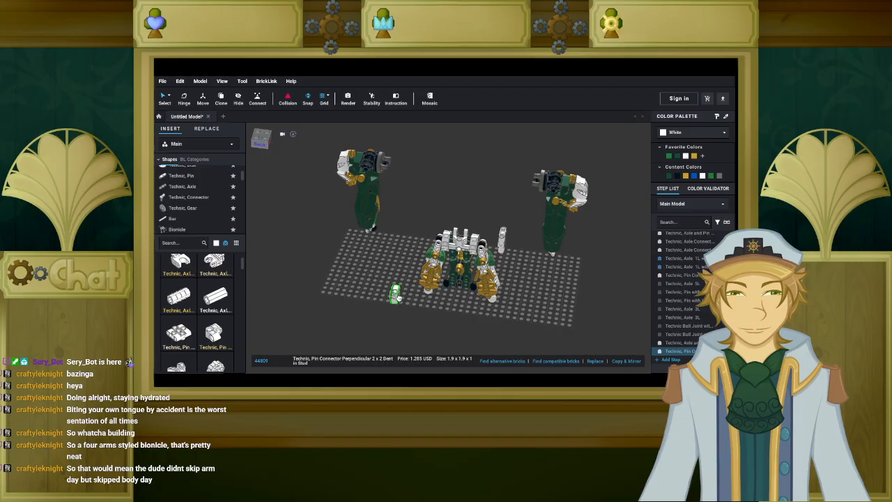
key(Delete)
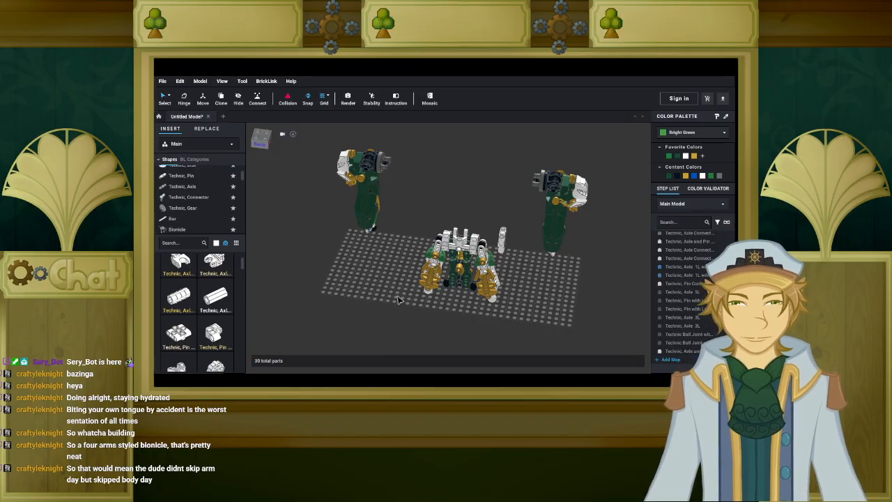
Delete the spare white piece standing on the baseplate beyond the torso.
click(507, 242)
key(Delete)
right_drag(562, 290, 544, 293)
Select all five parts of the detached upper and lower arm 1 assembly and move it close beside the torso.
drag(611, 162, 517, 280)
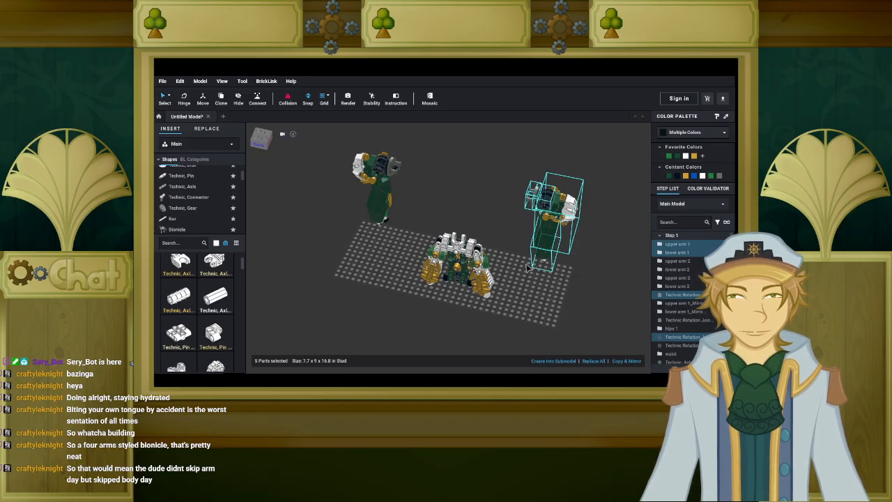
drag(556, 206, 516, 248)
right_drag(573, 295, 557, 237)
scroll(580, 276, up, 2)
scroll(577, 281, up, 3)
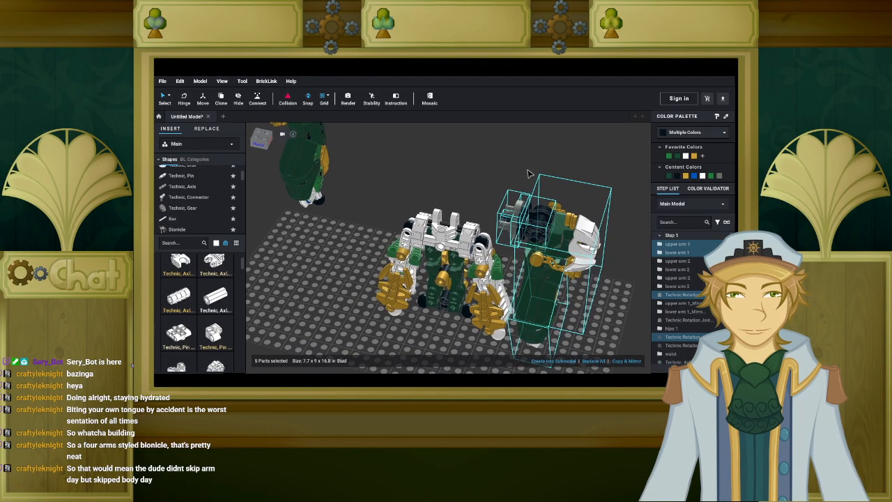
click(487, 177)
right_drag(488, 175, 448, 165)
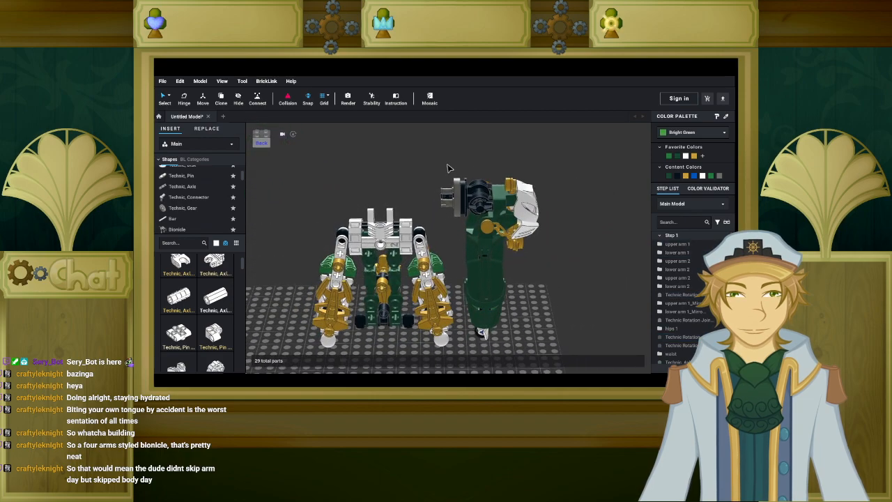
Select the five parts of the mirrored arm assembly and move it close to the opposite side of the torso.
scroll(448, 166, down, 5)
drag(367, 140, 327, 153)
drag(283, 198, 254, 255)
drag(311, 250, 354, 301)
drag(364, 227, 370, 227)
right_drag(434, 252, 513, 259)
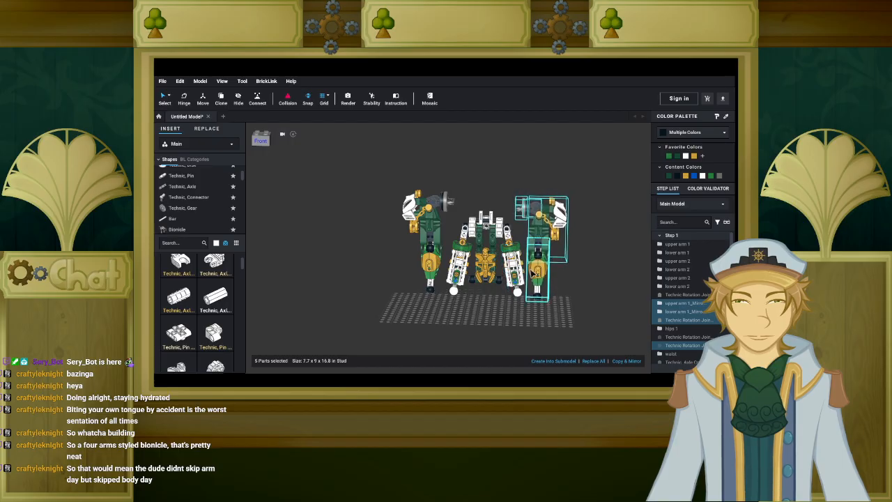
right_drag(512, 259, 534, 299)
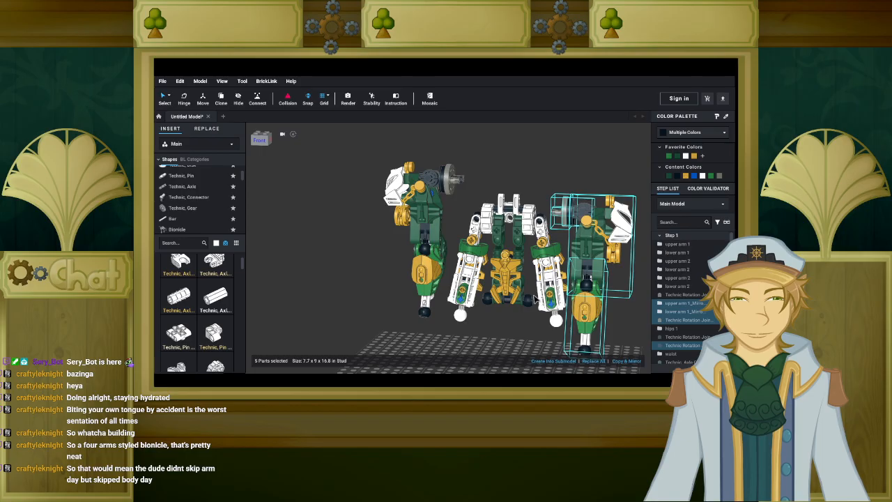
click(313, 253)
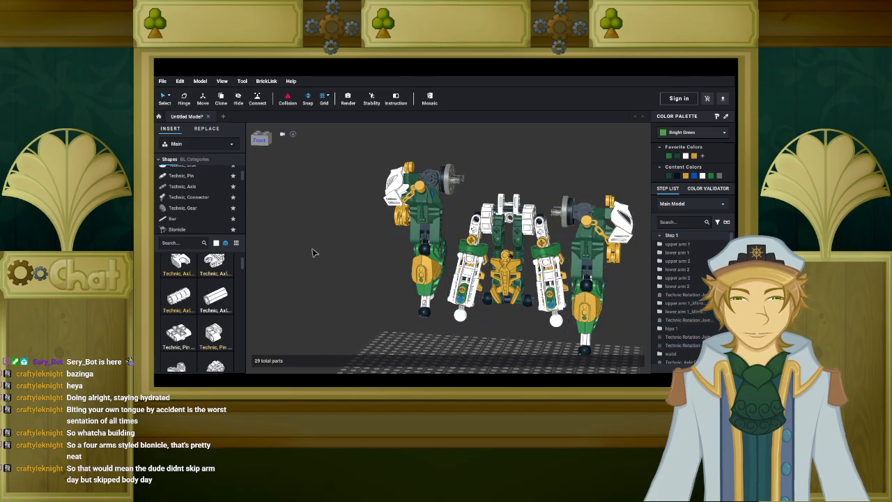
Filter the parts to dark green and bring in a Technic, Liftarm, Modified Bent Thick L-Shape 2 x 4.
click(217, 244)
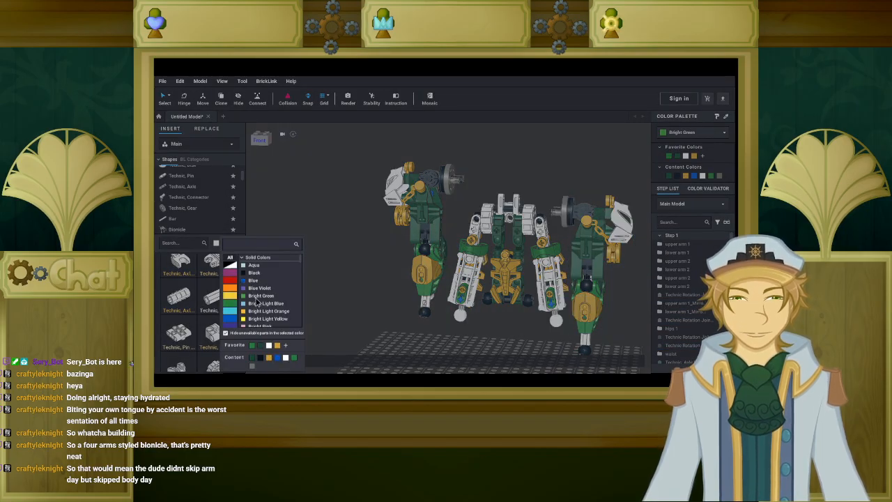
click(251, 357)
drag(264, 331, 391, 320)
scroll(412, 316, down, 2)
right_drag(391, 319, 364, 327)
scroll(365, 328, up, 3)
scroll(364, 321, up, 5)
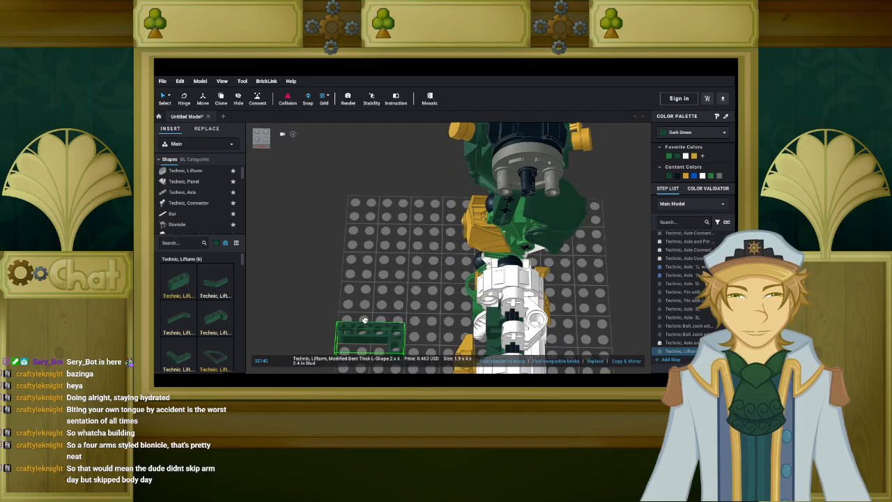
Try the dark green L-shape liftarm, rotated upright, on the inner side of one arm's rotation joint, and undo its placement.
drag(365, 321, 372, 305)
key(Up)
key(Right)
key(Right)
right_drag(372, 305, 331, 287)
scroll(330, 288, down, 5)
drag(330, 287, 320, 269)
right_drag(319, 269, 379, 284)
drag(380, 285, 340, 242)
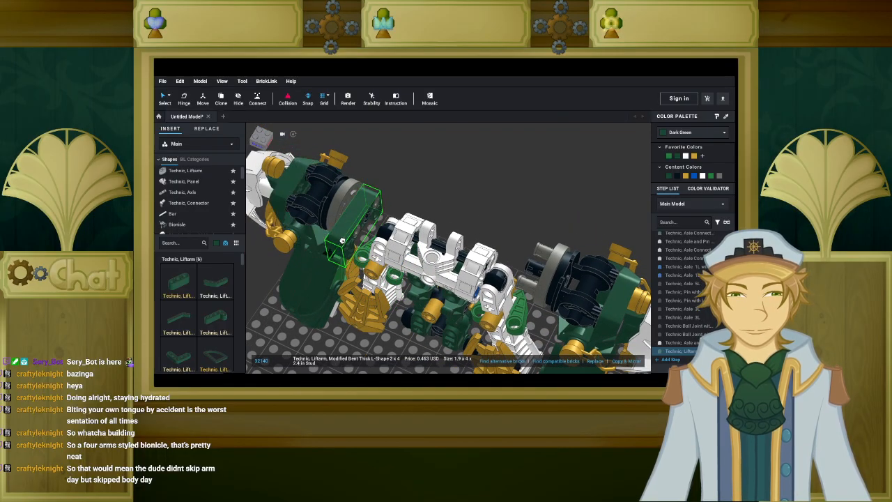
key(Escape)
right_drag(363, 266, 445, 244)
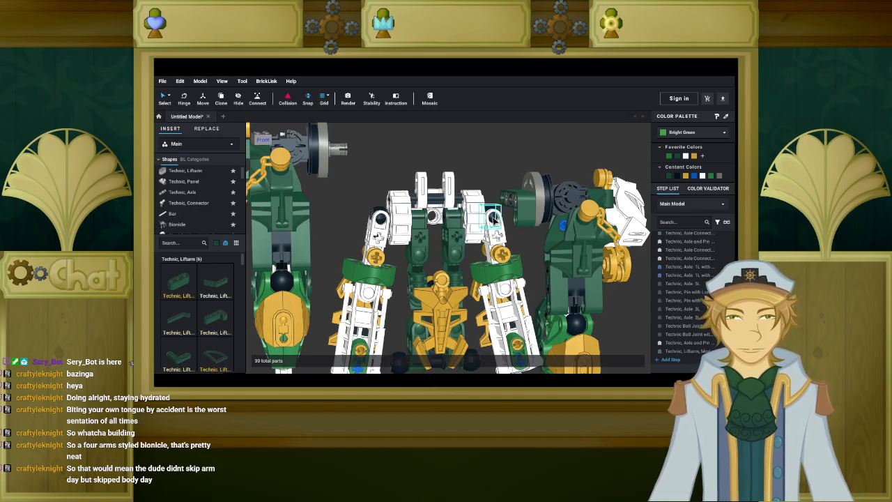
key(ctrl+z)
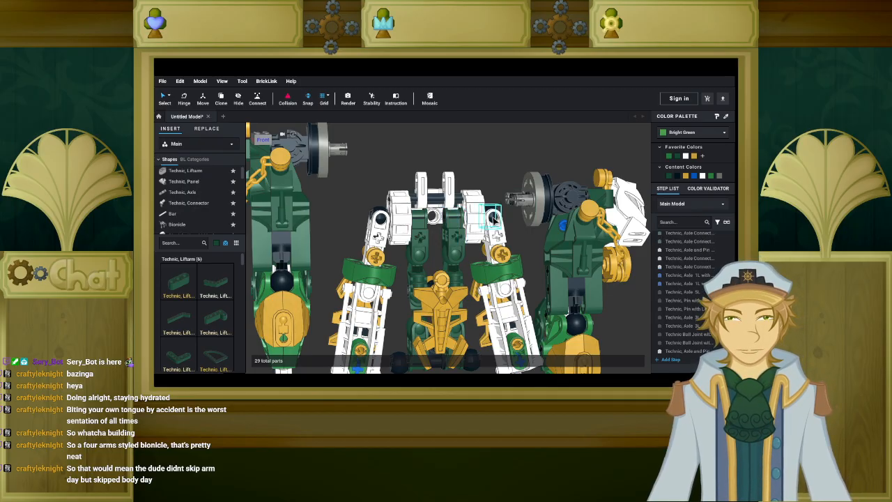
Insert another dark green 2 x 4 L-shape liftarm, rotate it and set it down on the empty baseplate behind the torso.
click(223, 321)
mouse_move(330, 223)
right_down()
mouse_move(291, 254)
mouse_move(352, 221)
mouse_move(349, 209)
mouse_move(314, 217)
right_up()
key(Up)
key(Left)
key(Right)
key(Left)
key(Left)
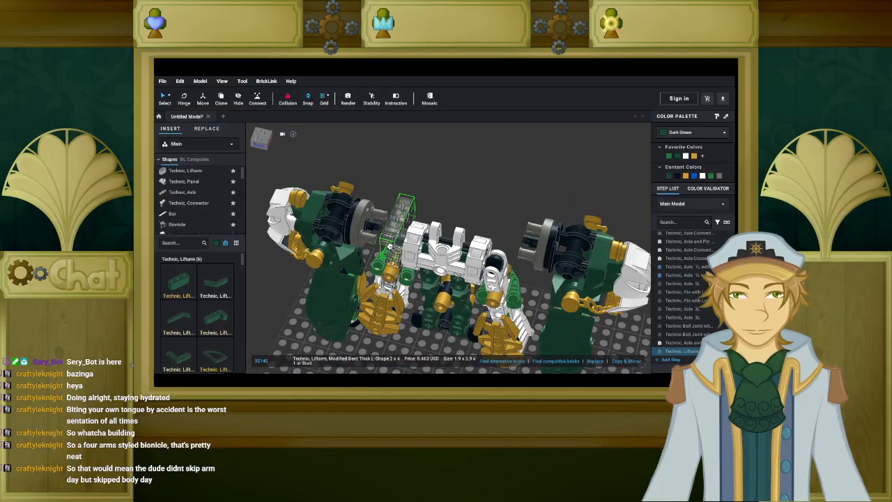
right_drag(395, 243, 446, 270)
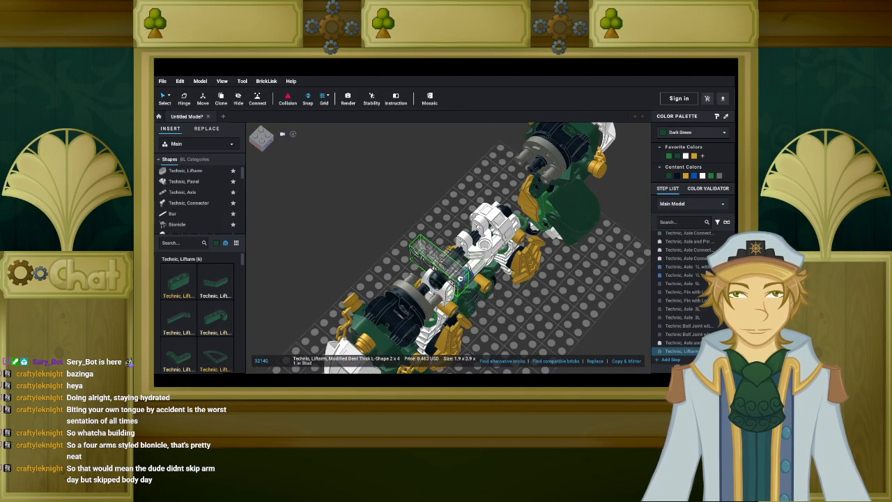
click(379, 247)
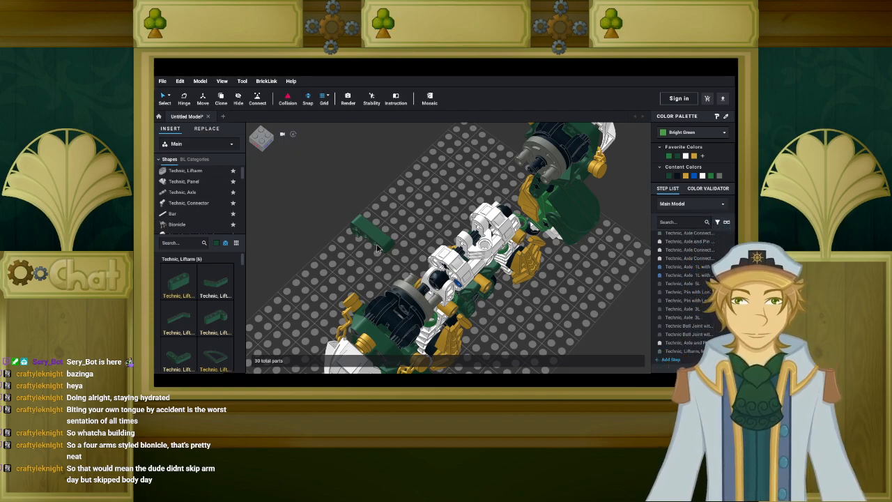
Pick up the dark green L-shape liftarm and try it at spots on the baseplate behind the torso.
mouse_move(360, 249)
right_down()
mouse_move(353, 245)
mouse_move(368, 237)
mouse_move(386, 241)
mouse_move(370, 261)
right_up()
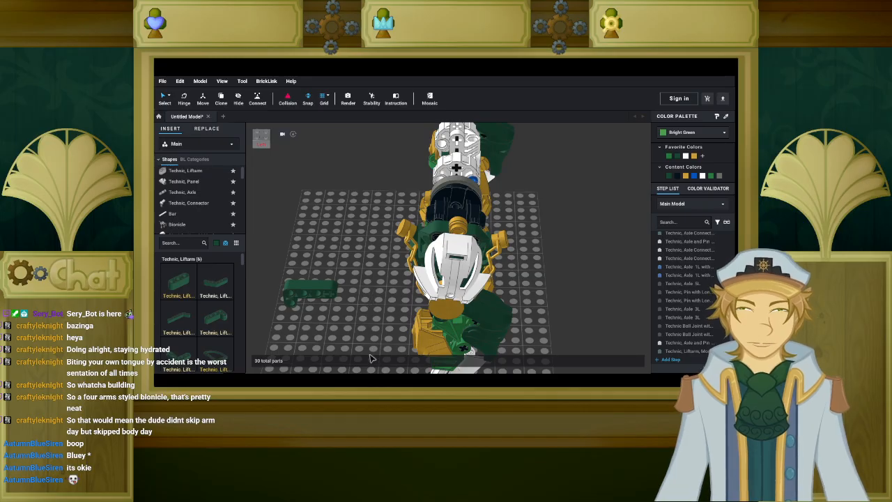
right_drag(330, 319, 409, 272)
click(339, 322)
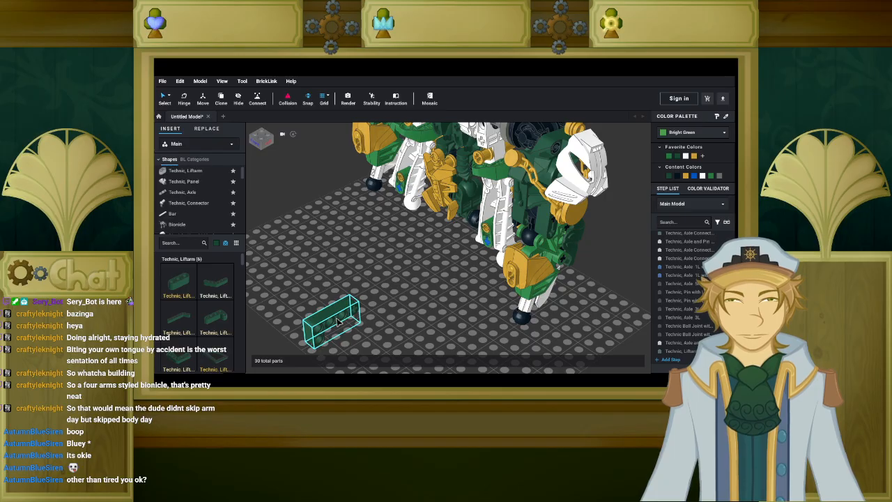
drag(338, 321, 461, 286)
middle_drag(461, 286, 437, 311)
mouse_move(437, 311)
right_down()
mouse_move(383, 317)
mouse_move(402, 341)
mouse_move(423, 310)
right_up()
middle_drag(423, 310, 369, 361)
drag(369, 361, 441, 343)
scroll(431, 337, down, 3)
middle_drag(441, 343, 450, 322)
drag(440, 329, 438, 333)
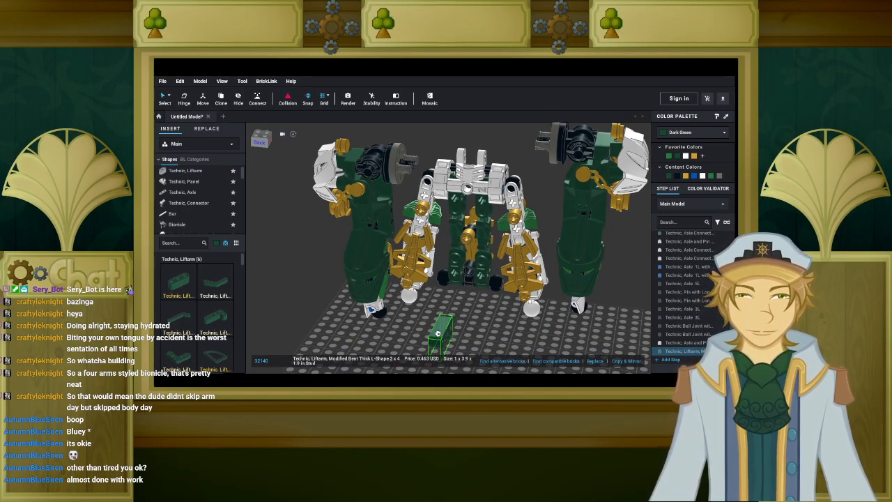
Set the dark green L-shape liftarm down near the baseplate's corner, behind the outer arm and clear of the figure.
drag(437, 334, 296, 316)
right_drag(345, 324, 364, 322)
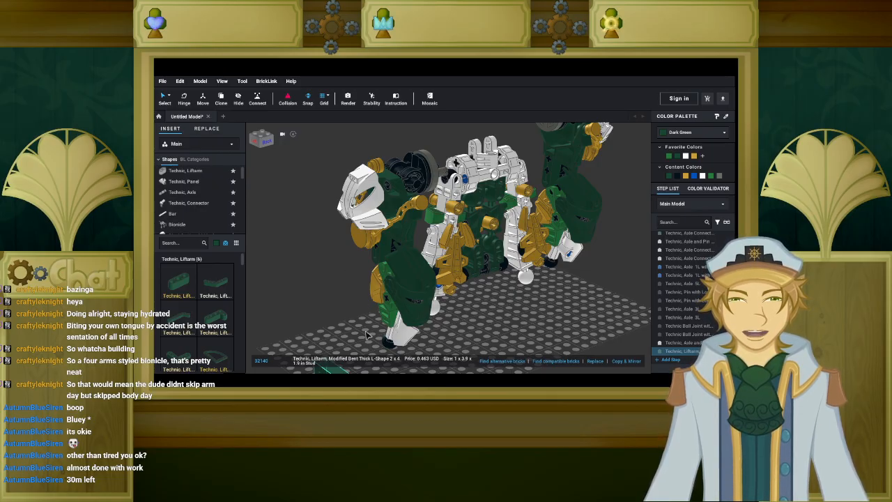
middle_drag(368, 337, 345, 206)
click(347, 269)
right_drag(345, 269, 358, 267)
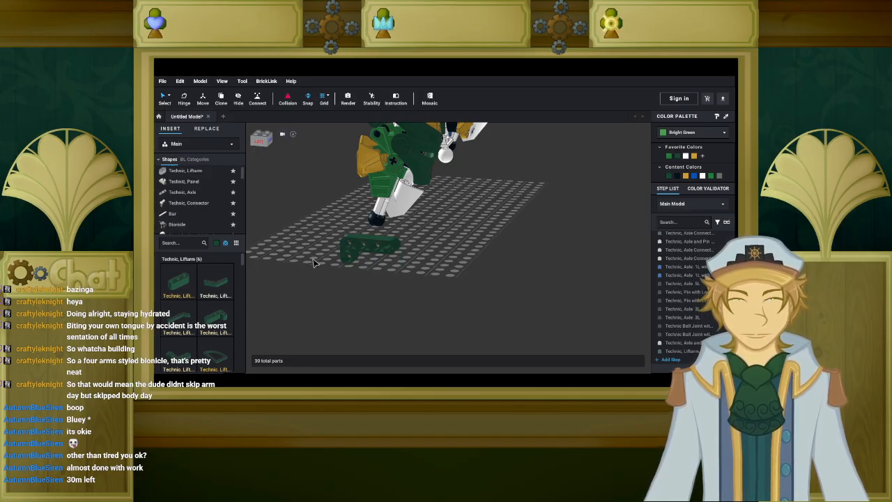
Examine the torso and both large arms from the back, sides and close up to plan the upper arm attachment.
right_drag(314, 262, 314, 268)
right_drag(369, 265, 314, 259)
middle_drag(380, 258, 377, 336)
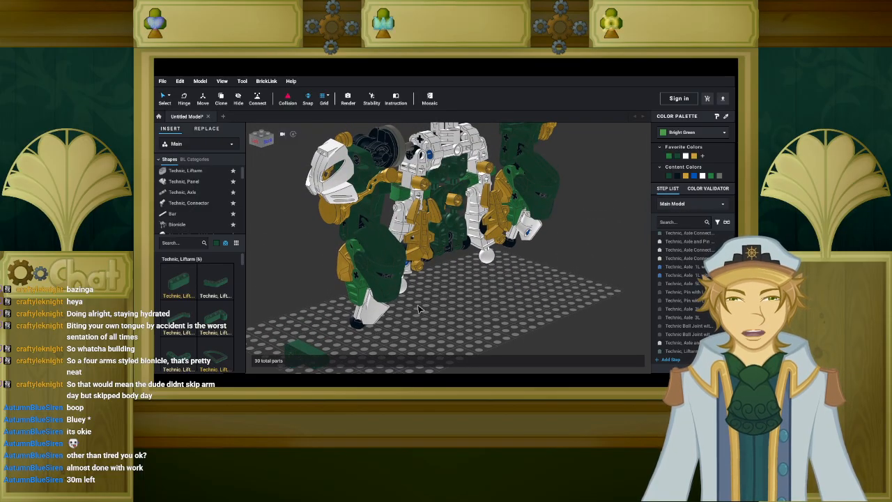
right_drag(418, 304, 405, 309)
middle_drag(416, 287, 421, 308)
right_drag(424, 302, 420, 294)
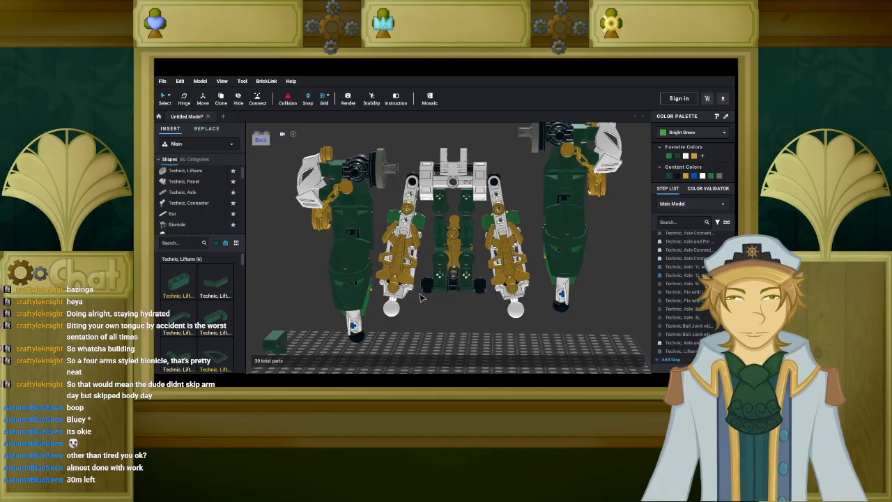
scroll(421, 297, up, 5)
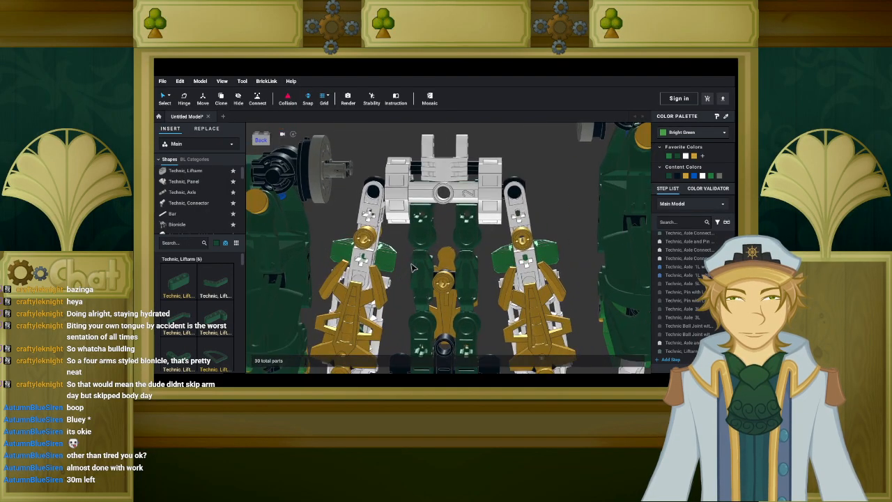
scroll(411, 264, up, 2)
middle_drag(396, 233, 376, 257)
right_drag(375, 262, 362, 268)
scroll(361, 268, down, 5)
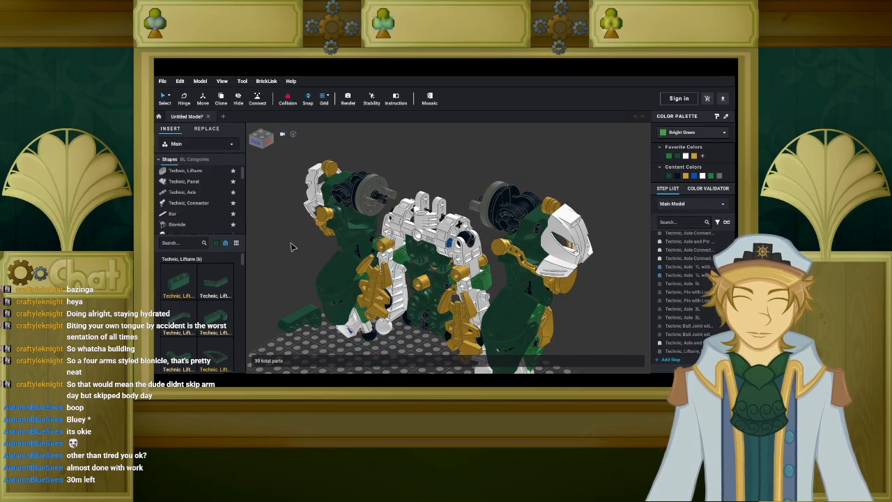
right_drag(296, 243, 309, 239)
right_drag(328, 272, 356, 228)
scroll(439, 244, up, 3)
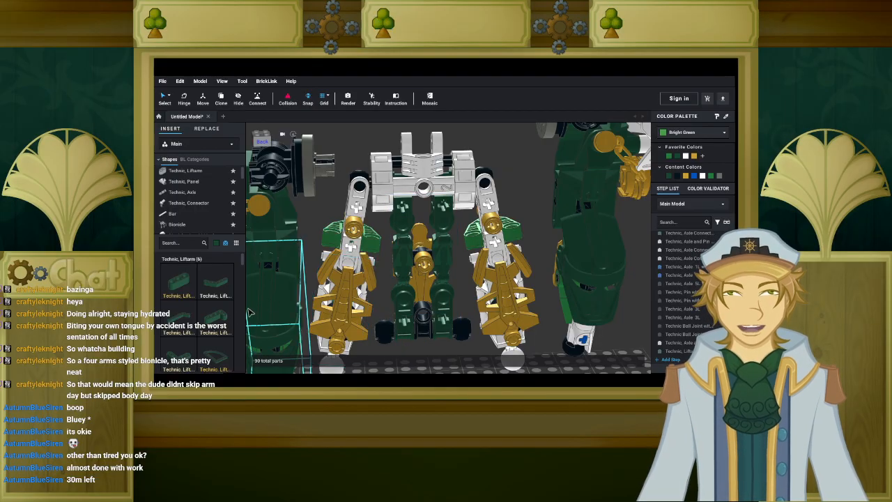
Browse the available dark green Technic parts and switch the part library's colour to black.
scroll(227, 307, down, 3)
scroll(227, 307, down, 7)
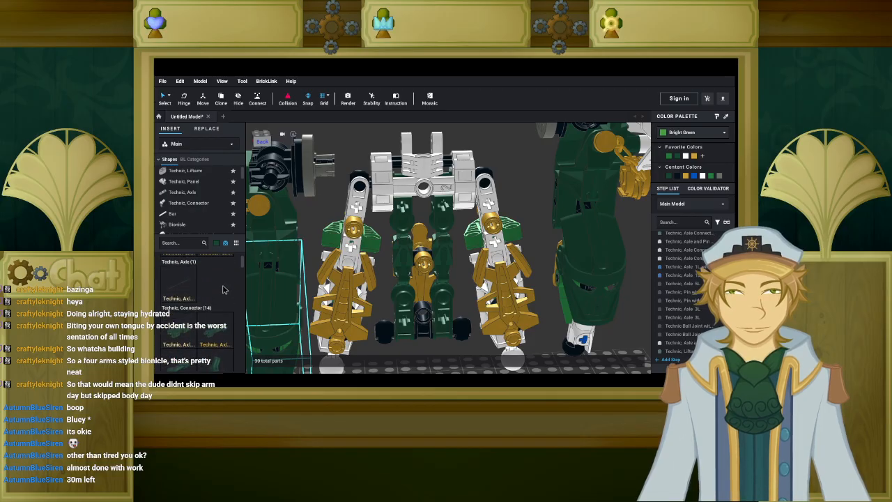
click(182, 343)
right_drag(484, 300, 479, 341)
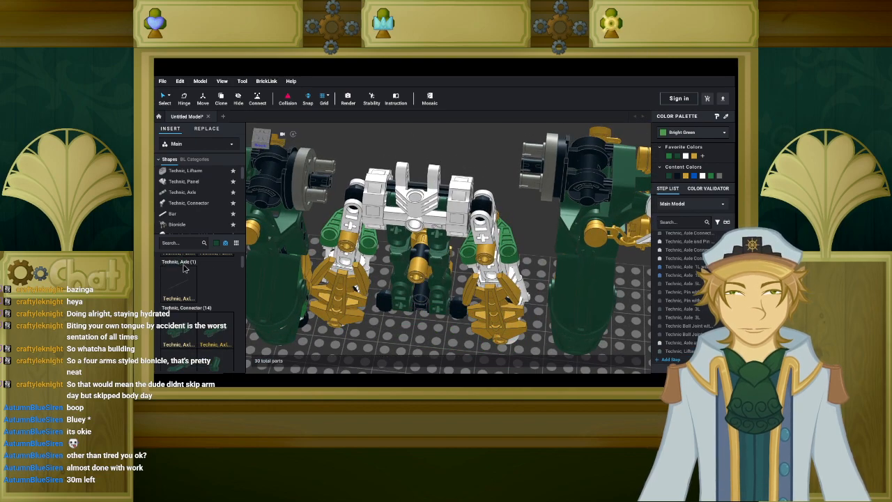
scroll(195, 265, down, 1)
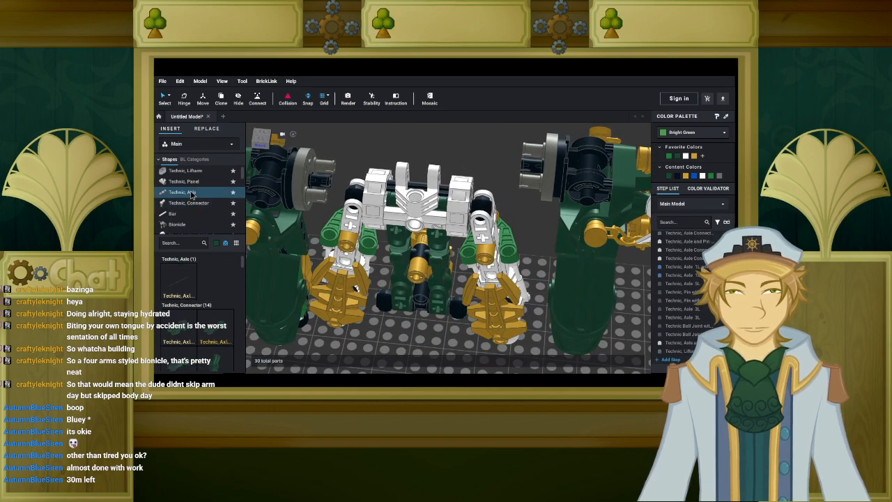
click(217, 244)
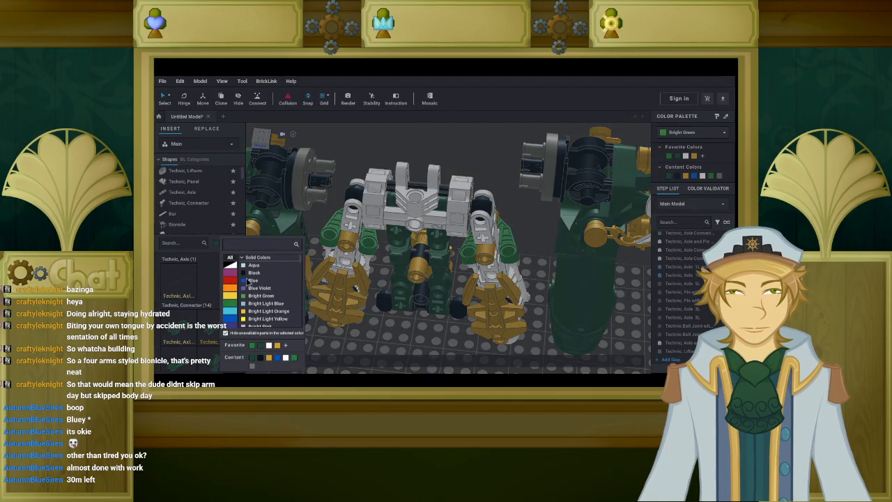
click(249, 274)
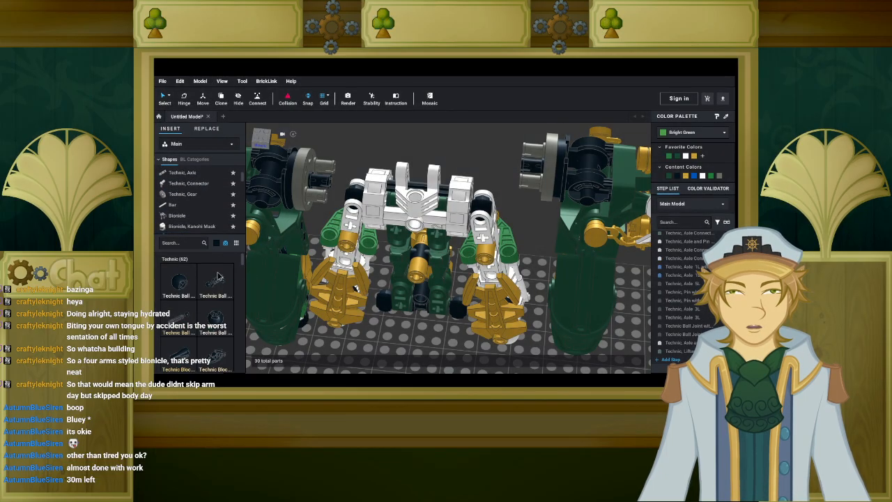
Look through the black parts and shape categories, and show the Technic, Axle parts.
scroll(224, 297, down, 5)
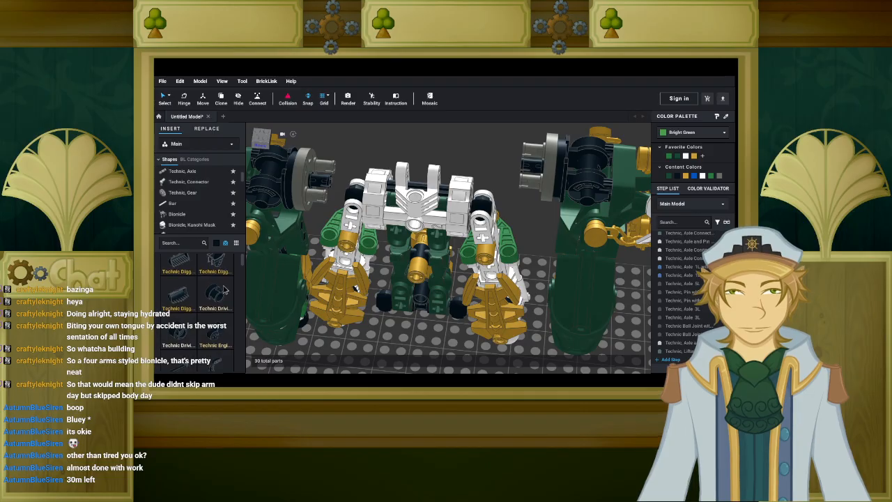
scroll(198, 219, down, 2)
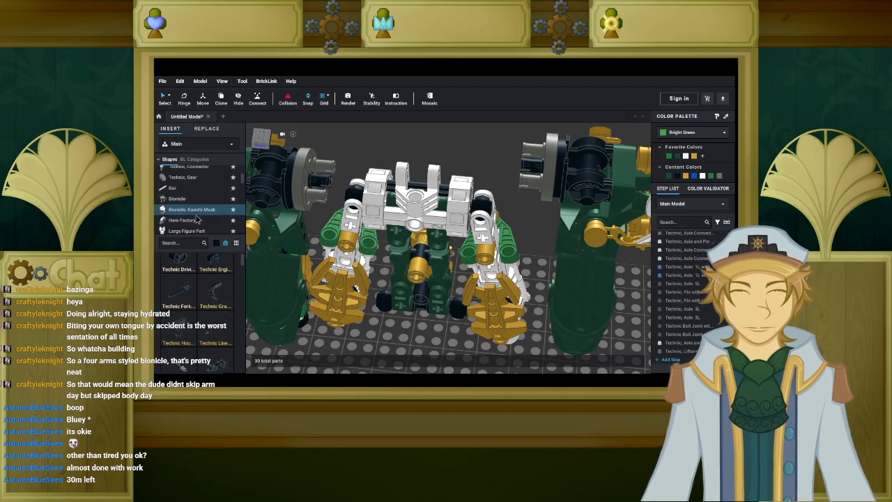
scroll(198, 218, down, 1)
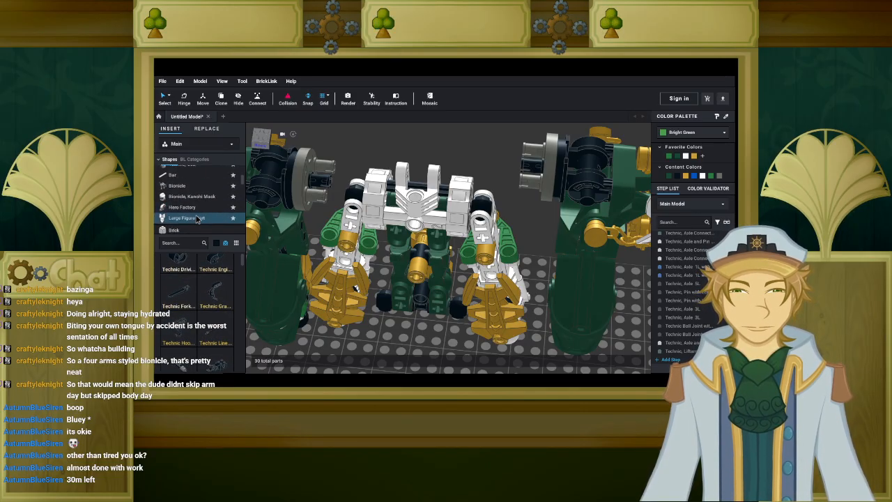
scroll(198, 218, down, 6)
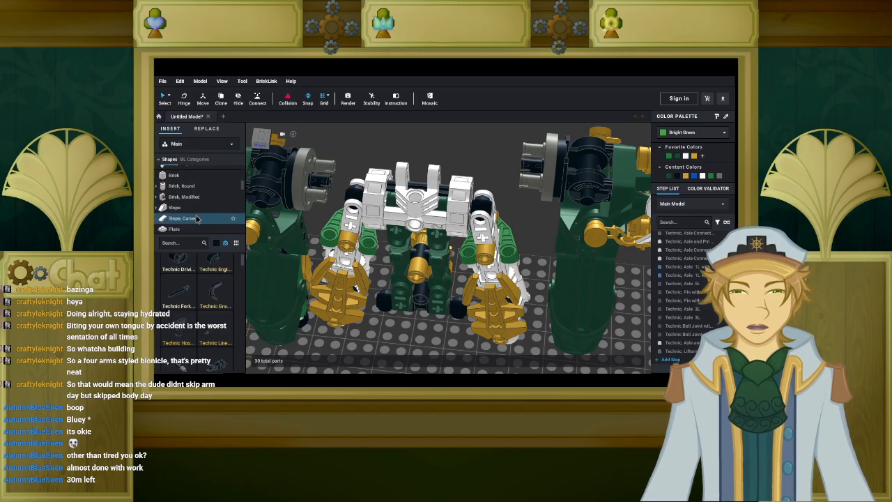
scroll(198, 218, down, 4)
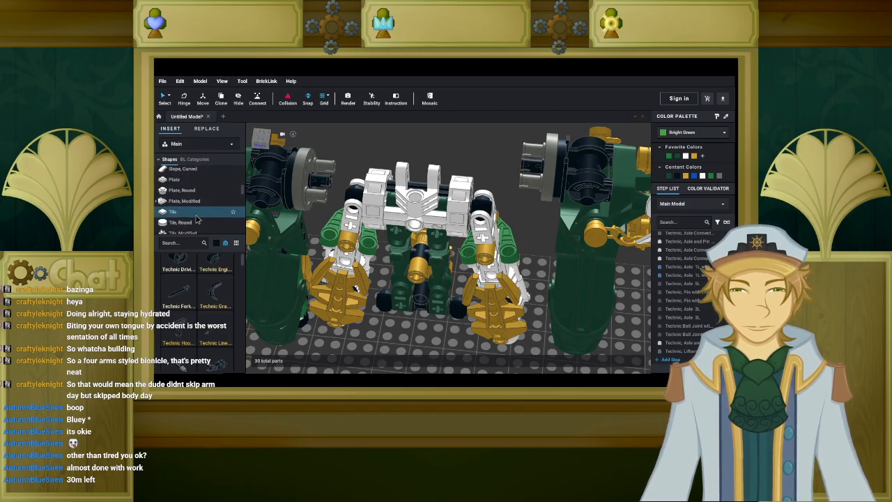
scroll(197, 219, up, 10)
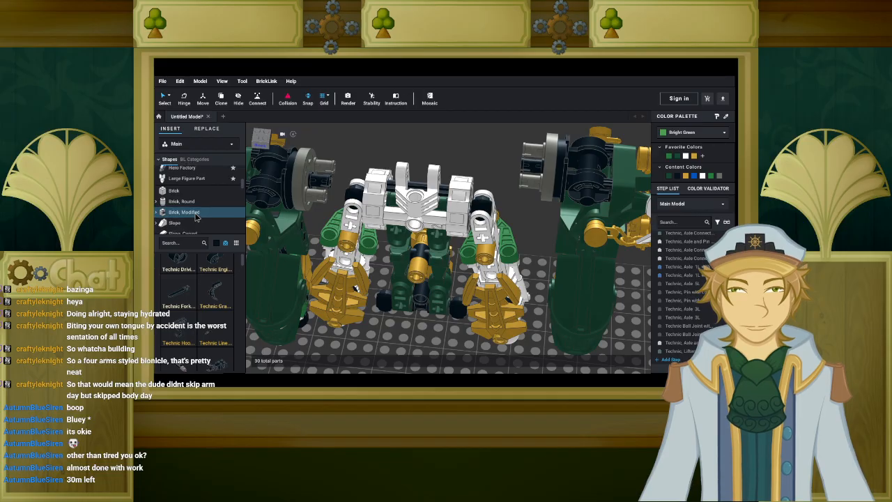
scroll(197, 217, up, 6)
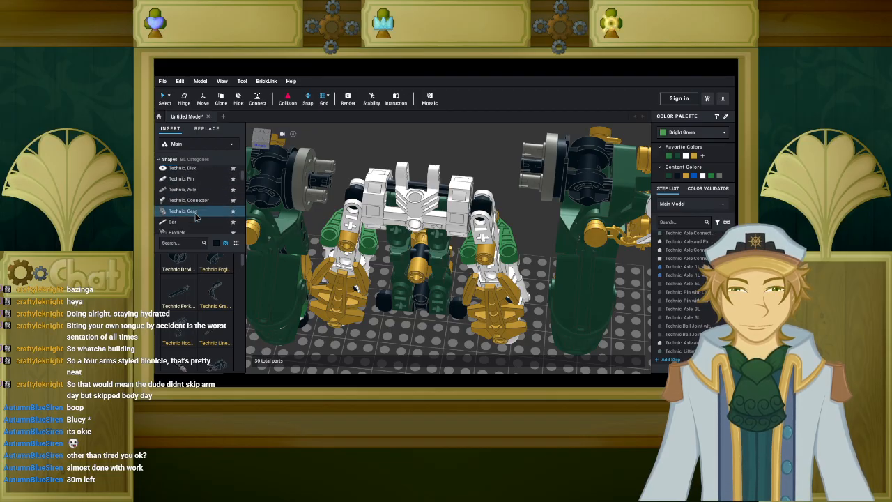
click(208, 196)
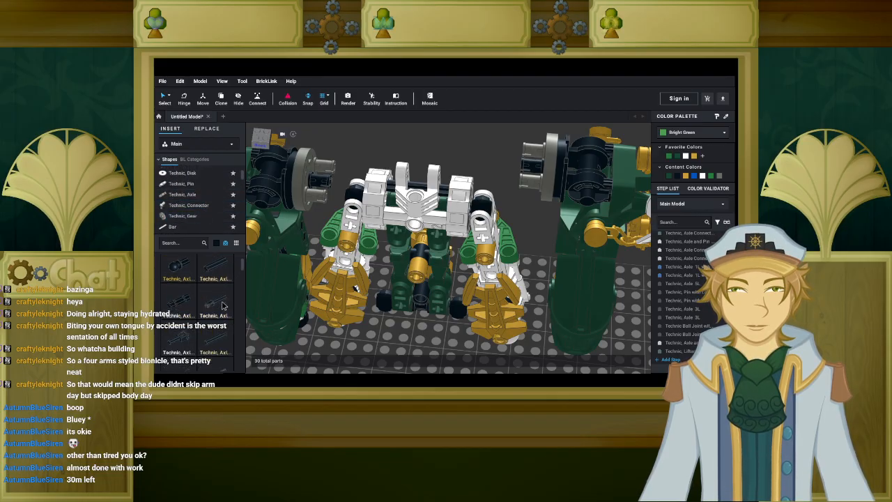
Insert a black Technic Axle 3L and set it down on the empty baseplate behind the torso.
drag(223, 308, 392, 234)
right_drag(411, 227, 522, 281)
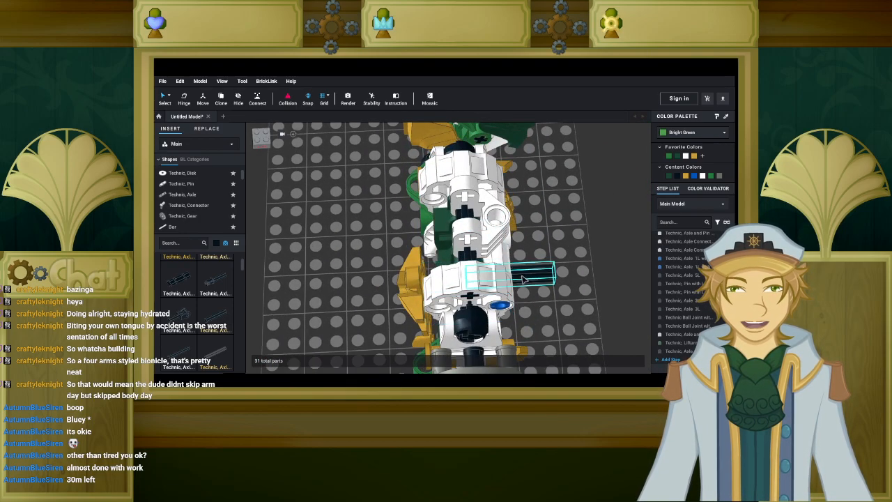
click(522, 278)
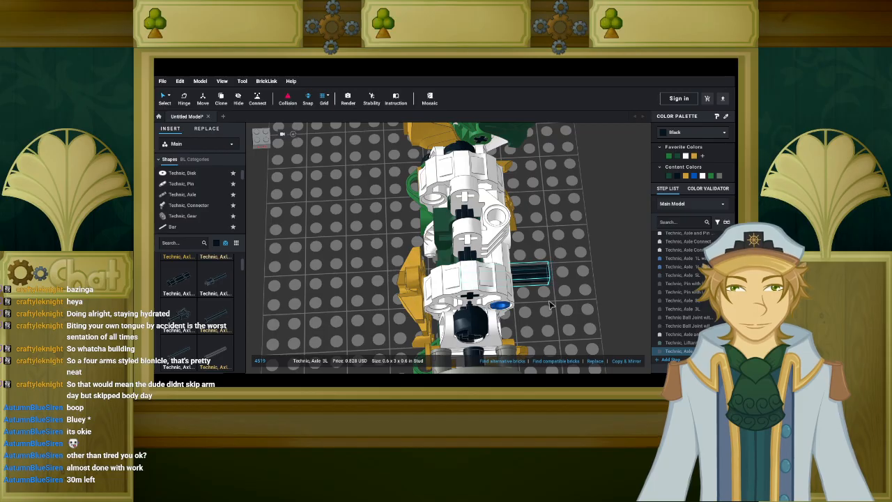
key(Delete)
right_drag(551, 304, 341, 216)
drag(367, 188, 353, 271)
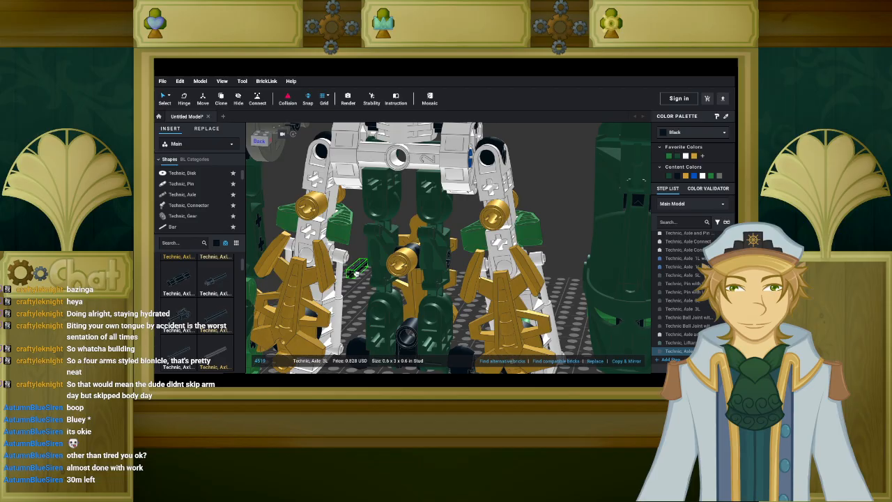
right_drag(352, 270, 343, 291)
drag(344, 291, 285, 343)
middle_drag(285, 344, 338, 295)
drag(339, 296, 273, 245)
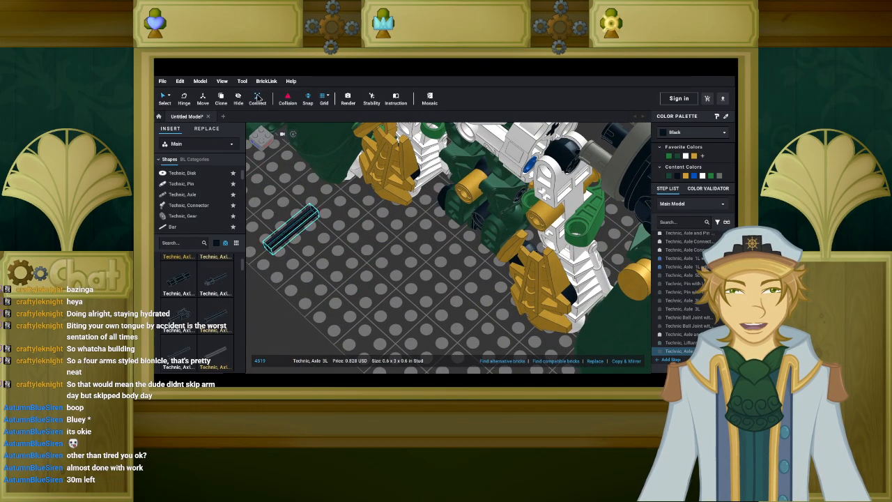
Try to connect the end of the black 3L axle to the dark green part under the torso's white crossbar.
right_drag(320, 219, 454, 232)
scroll(409, 238, up, 3)
scroll(472, 253, down, 5)
scroll(454, 233, down, 5)
middle_drag(528, 293, 364, 184)
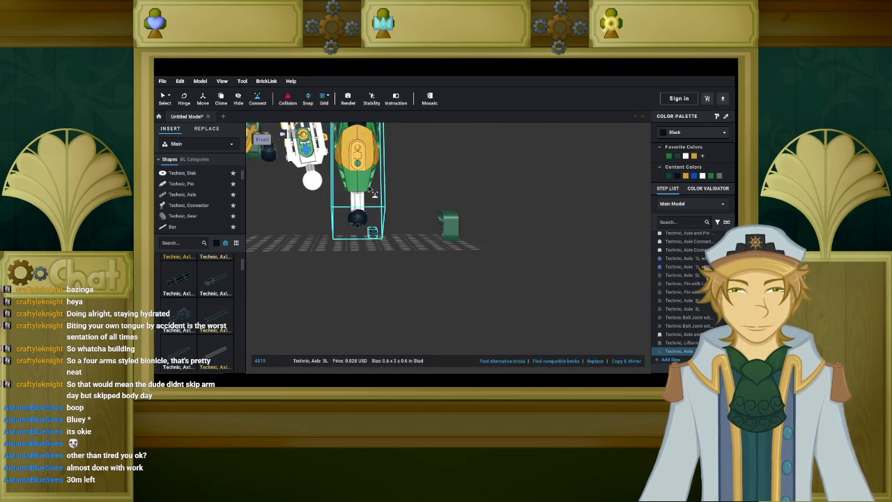
scroll(394, 241, up, 5)
middle_drag(300, 219, 434, 244)
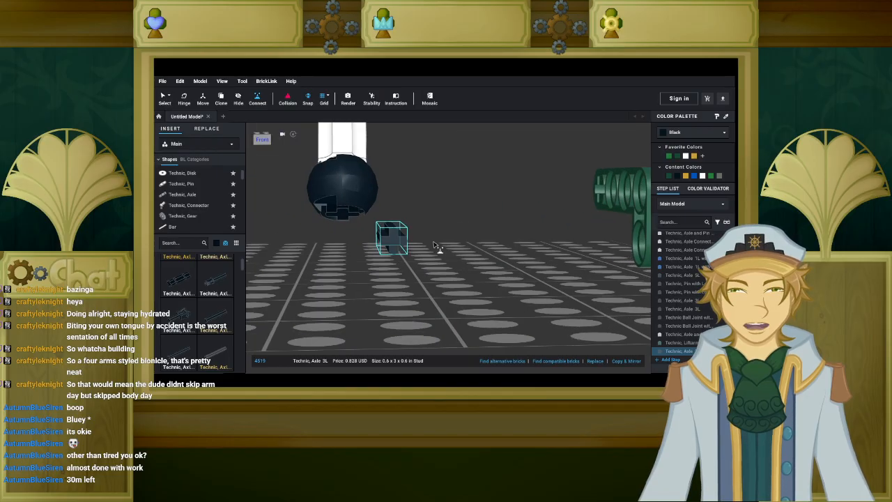
scroll(396, 247, down, 5)
right_drag(446, 215, 455, 244)
middle_drag(455, 244, 414, 271)
scroll(418, 265, up, 2)
middle_drag(451, 231, 404, 272)
scroll(405, 272, up, 2)
right_drag(403, 271, 412, 242)
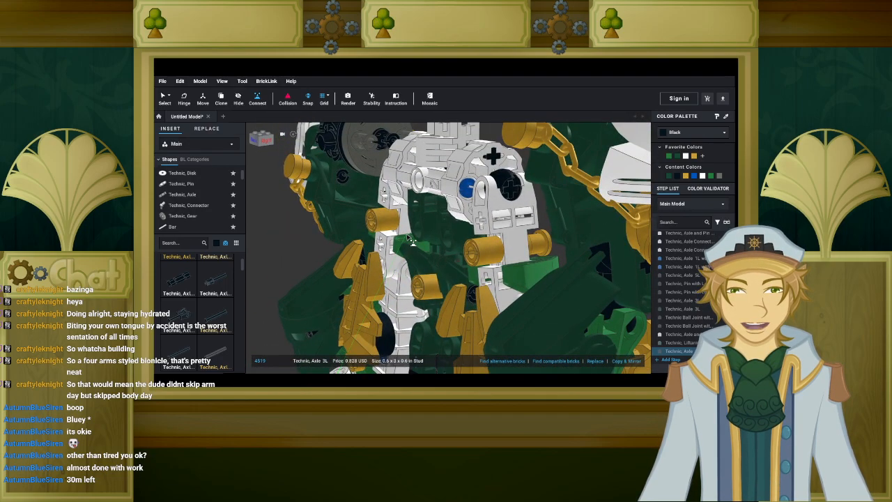
click(412, 241)
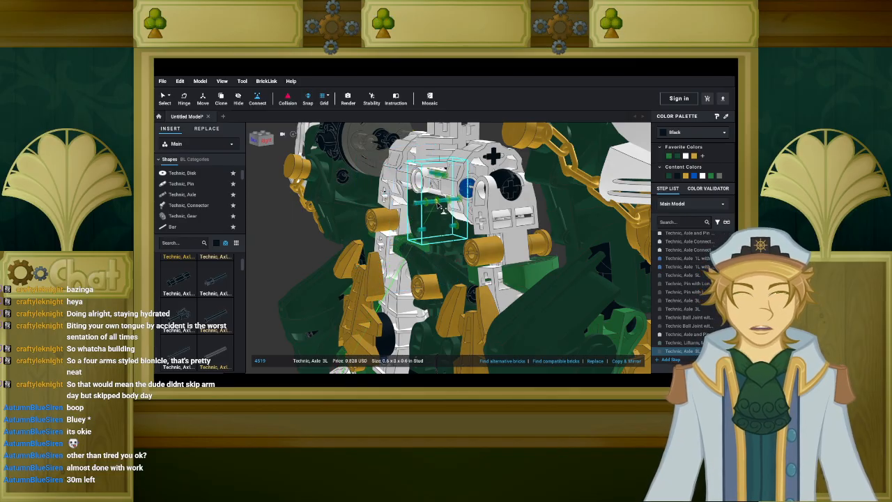
right_drag(424, 259, 420, 263)
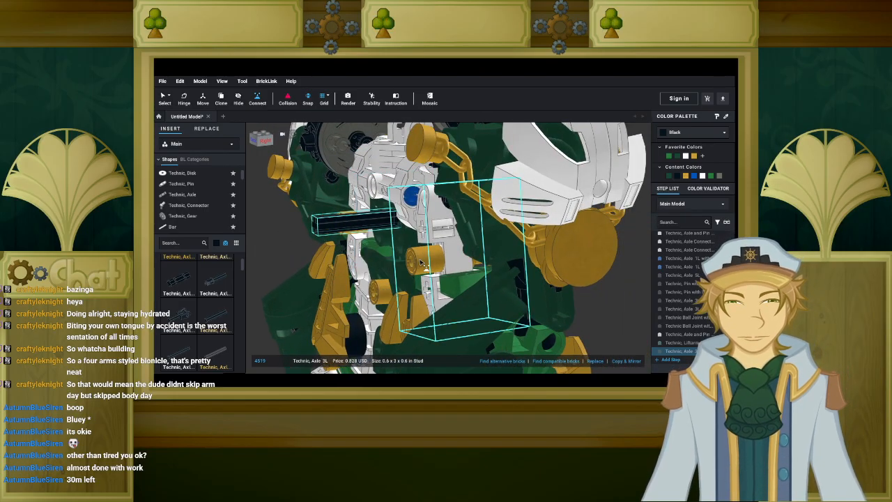
right_drag(420, 261, 392, 219)
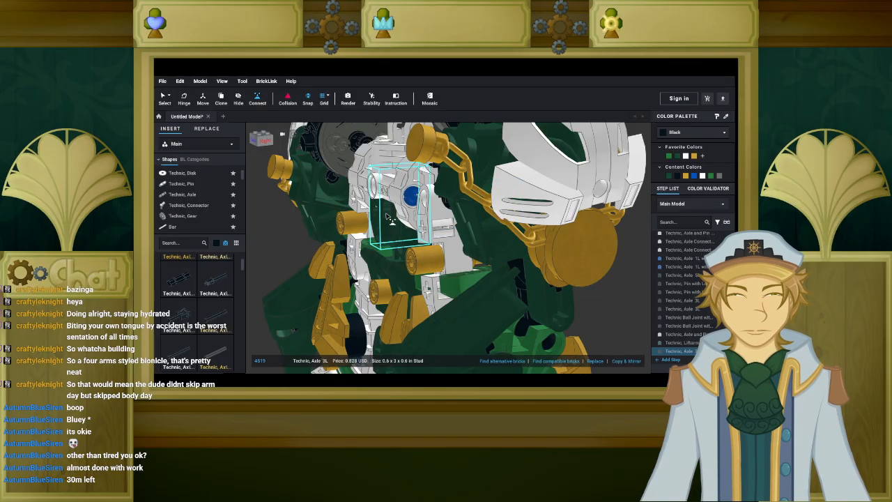
Connect the black 3L axle into the upper axle hole on the back of one dark green torso column.
scroll(398, 230, down, 10)
right_drag(399, 322, 448, 282)
scroll(481, 273, up, 5)
scroll(454, 253, up, 8)
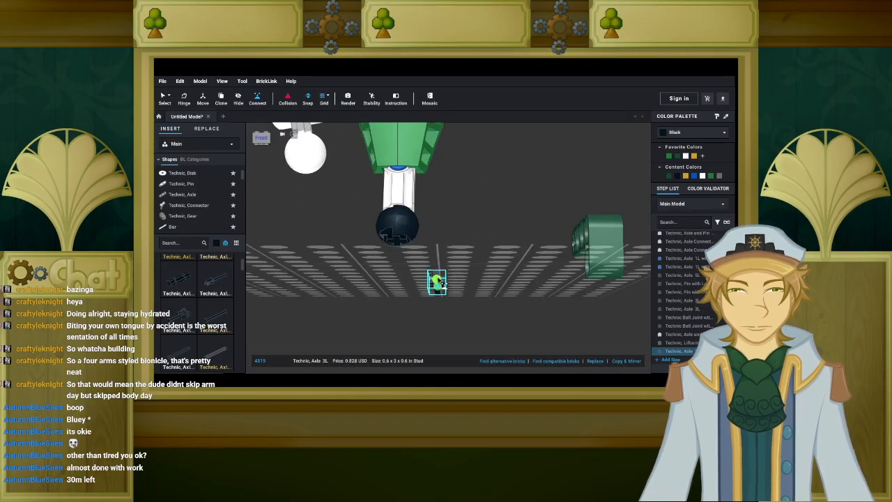
scroll(499, 260, down, 6)
right_drag(499, 260, 517, 209)
scroll(517, 209, up, 10)
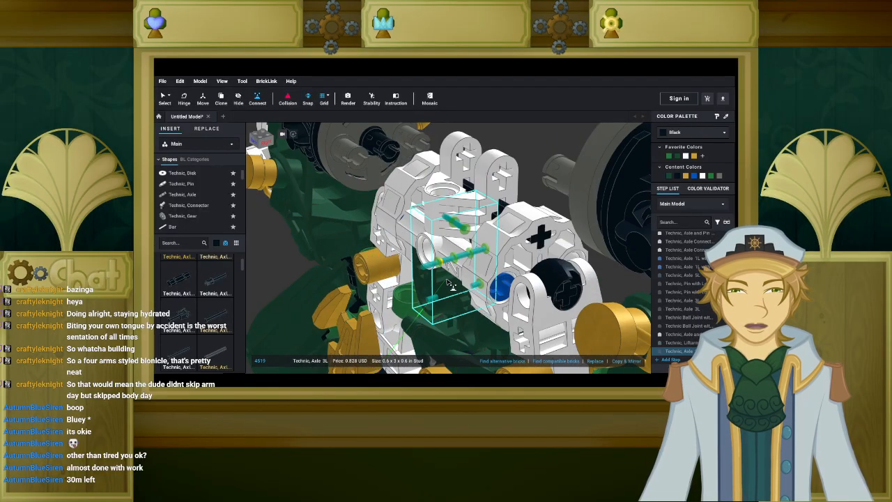
right_drag(453, 279, 456, 284)
scroll(456, 283, up, 3)
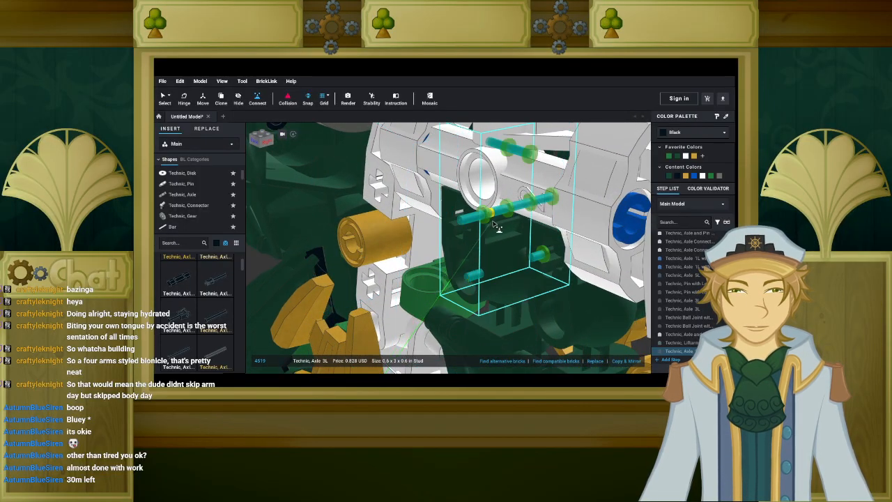
click(511, 214)
scroll(511, 214, down, 4)
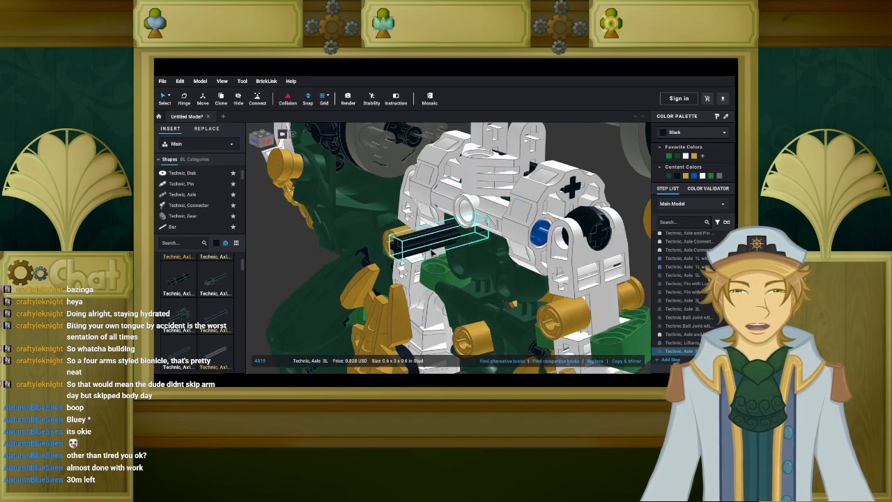
Duplicate the black 3L axle and place the copy in the matching hole of the other dark green torso column.
key(ctrl+v)
right_drag(491, 265, 478, 270)
scroll(478, 269, down, 3)
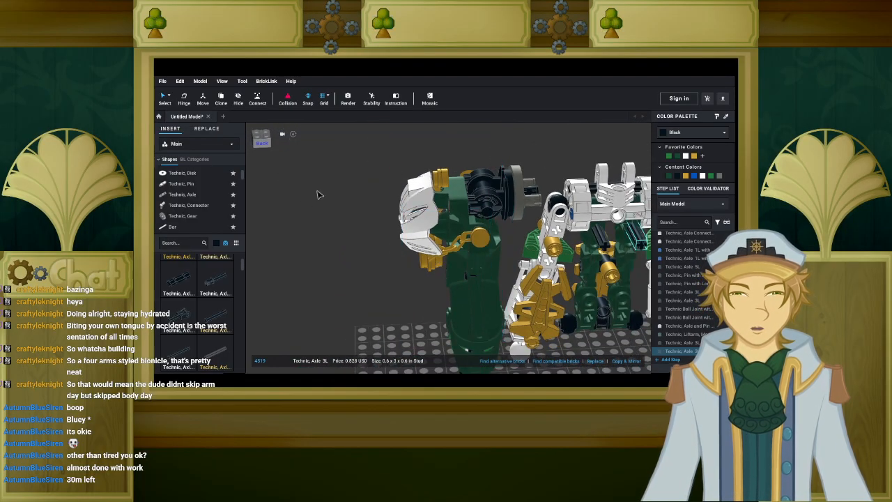
click(352, 195)
Examine the two rear axles and the gap between the torso and large arms from above, behind and the side.
middle_drag(391, 195, 233, 174)
right_drag(357, 199, 408, 215)
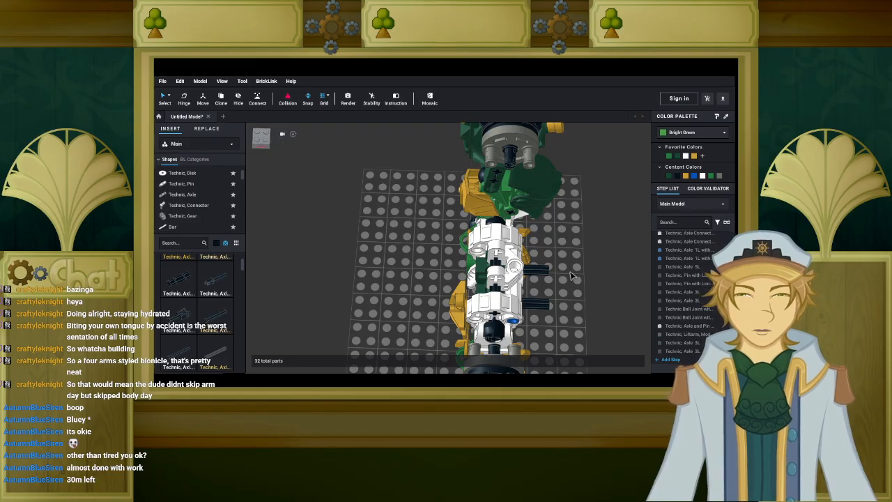
scroll(570, 276, up, 5)
right_drag(480, 254, 462, 247)
scroll(461, 248, down, 5)
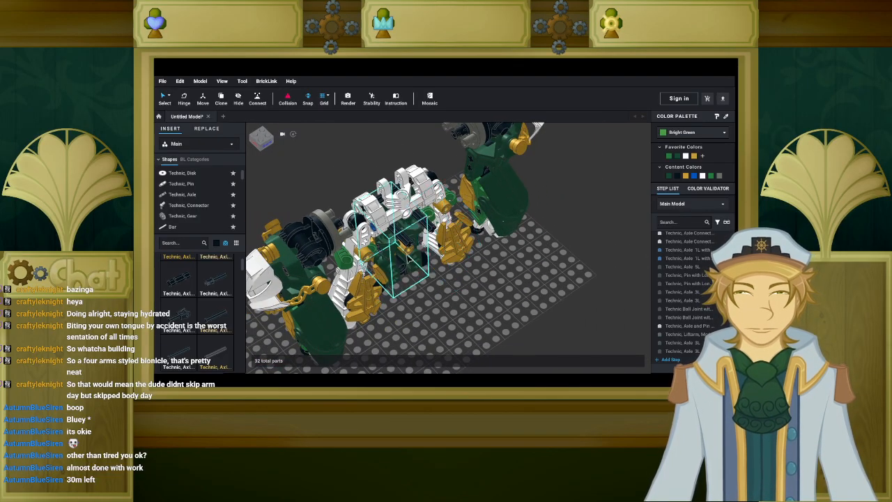
right_drag(475, 286, 376, 231)
middle_drag(376, 231, 418, 273)
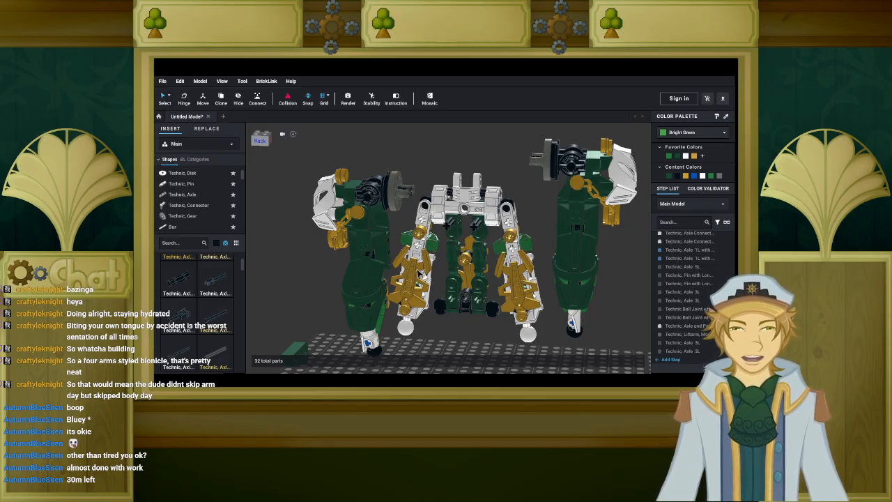
scroll(419, 268, down, 1)
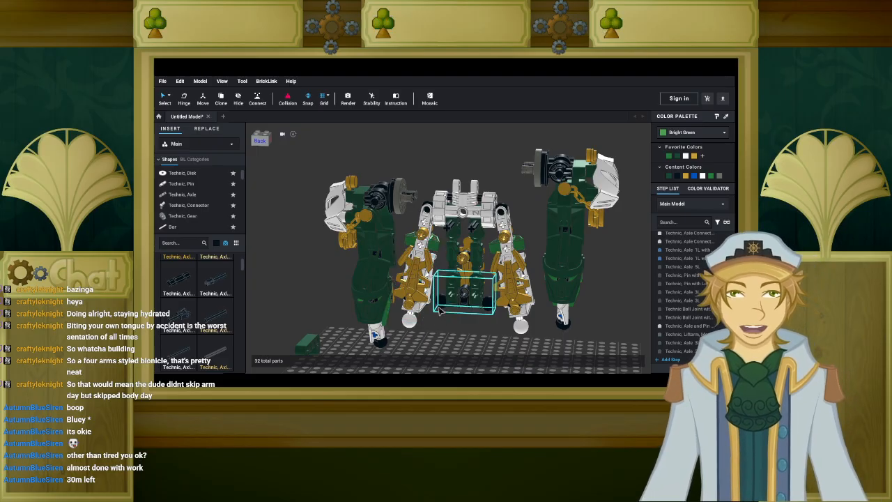
right_drag(435, 308, 521, 290)
scroll(437, 325, up, 4)
right_drag(577, 266, 457, 267)
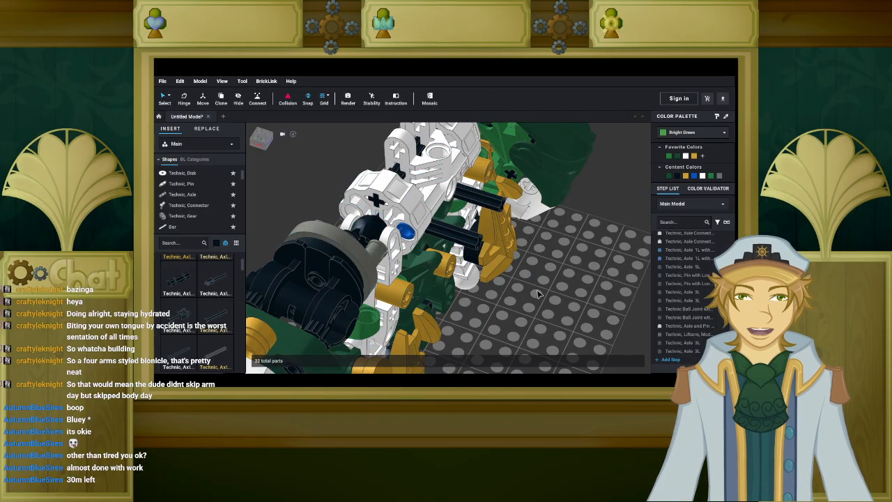
right_drag(527, 296, 545, 307)
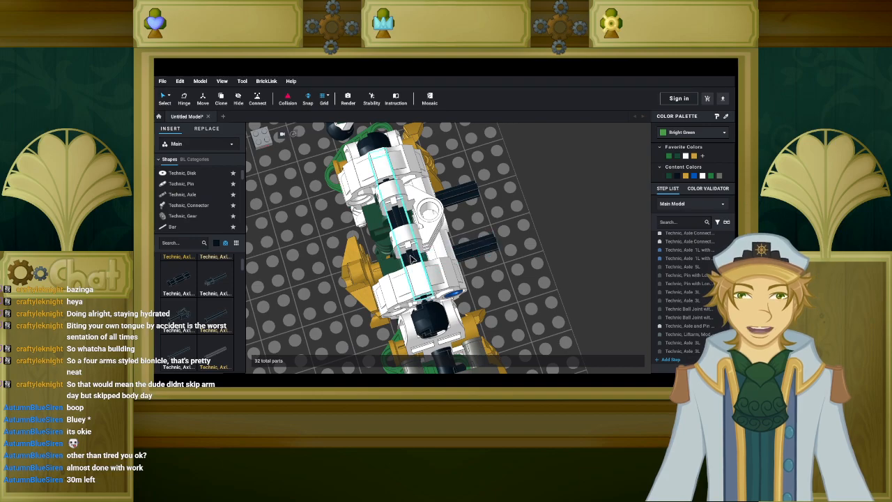
right_drag(527, 278, 477, 277)
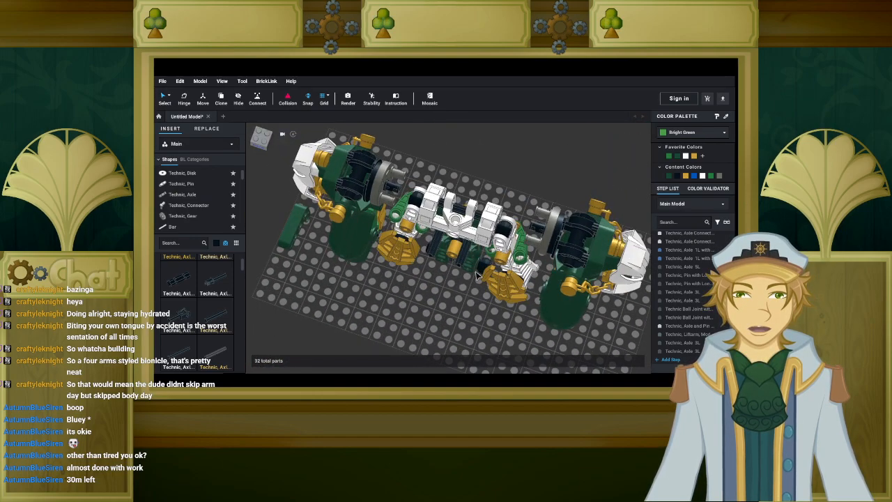
Move the dark green 2 x 4 L-shape liftarm from the baseplate up against the grey shoulder disc of a large arm.
drag(293, 226, 402, 281)
mouse_move(402, 280)
right_down()
mouse_move(376, 273)
mouse_move(410, 276)
right_up()
drag(411, 276, 401, 212)
right_drag(388, 195, 457, 175)
scroll(423, 182, up, 5)
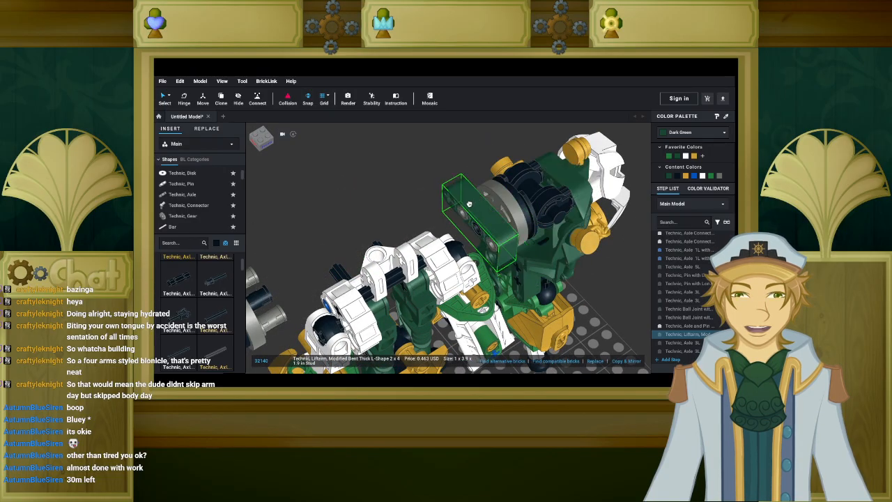
mouse_move(453, 212)
right_down()
mouse_move(438, 193)
mouse_move(469, 212)
mouse_move(479, 205)
mouse_move(459, 206)
right_up()
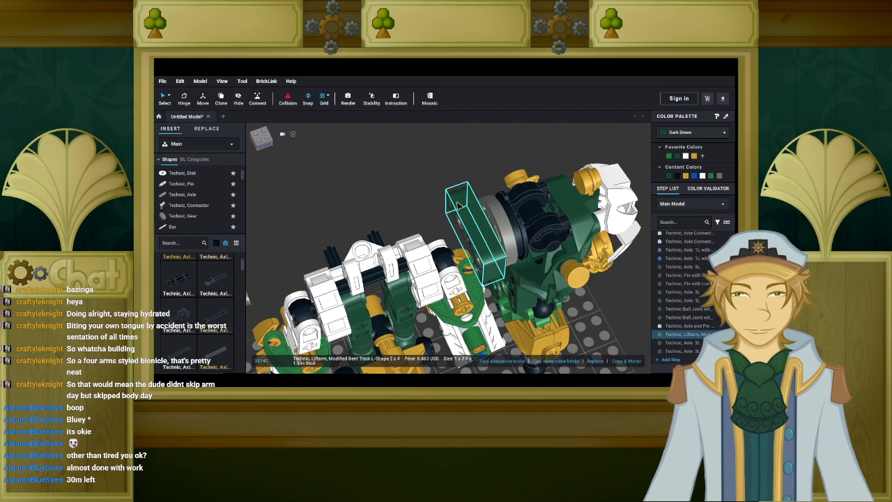
drag(458, 205, 442, 190)
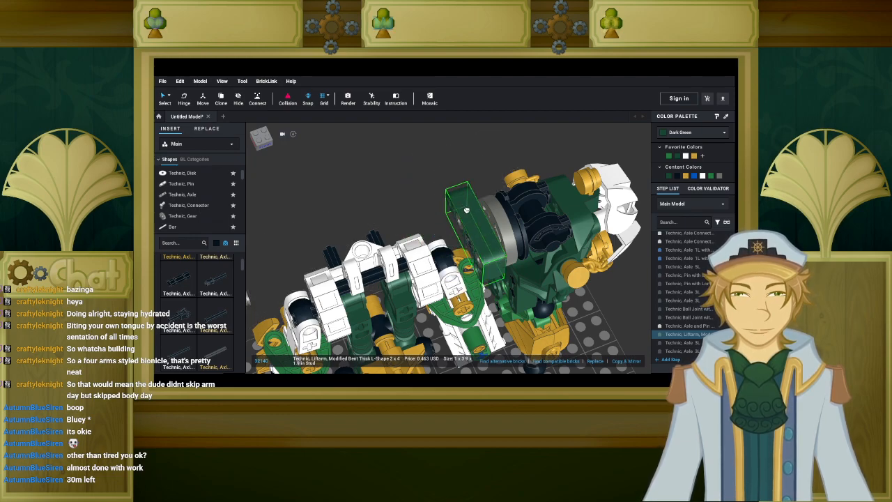
Move the dark green bent L-shape 2 x 4 liftarm and the two black 3L axles off the figure onto the baseplate.
right_drag(421, 211, 443, 206)
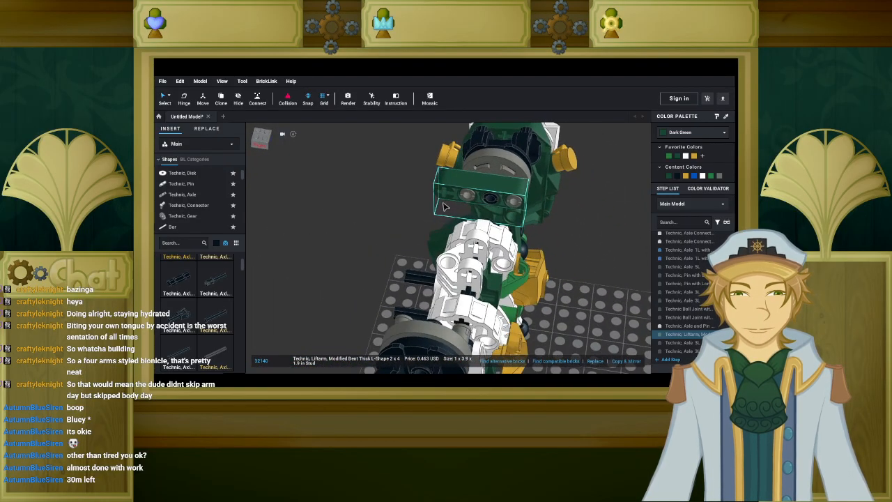
right_drag(511, 220, 416, 210)
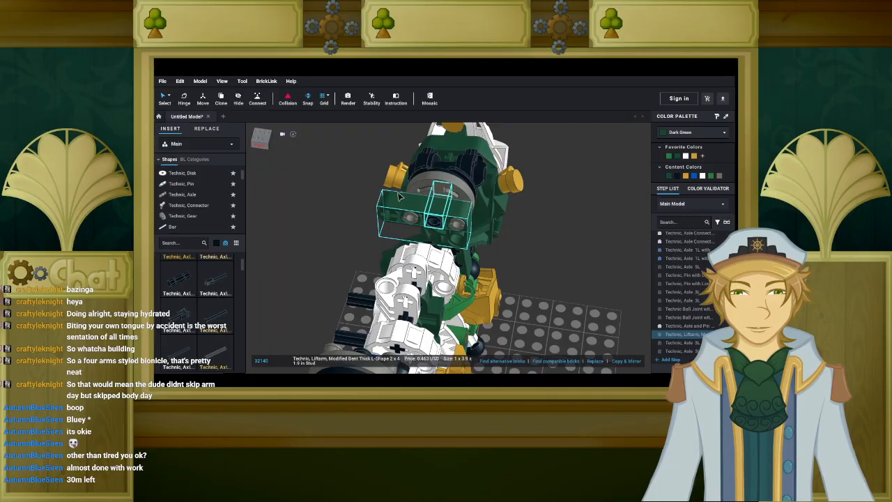
right_drag(525, 245, 551, 238)
scroll(547, 240, up, 3)
scroll(536, 219, down, 5)
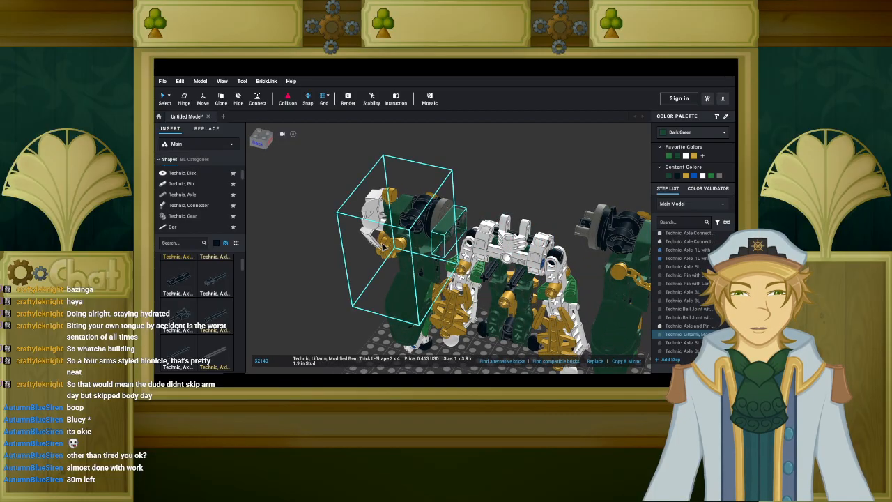
drag(448, 232, 277, 269)
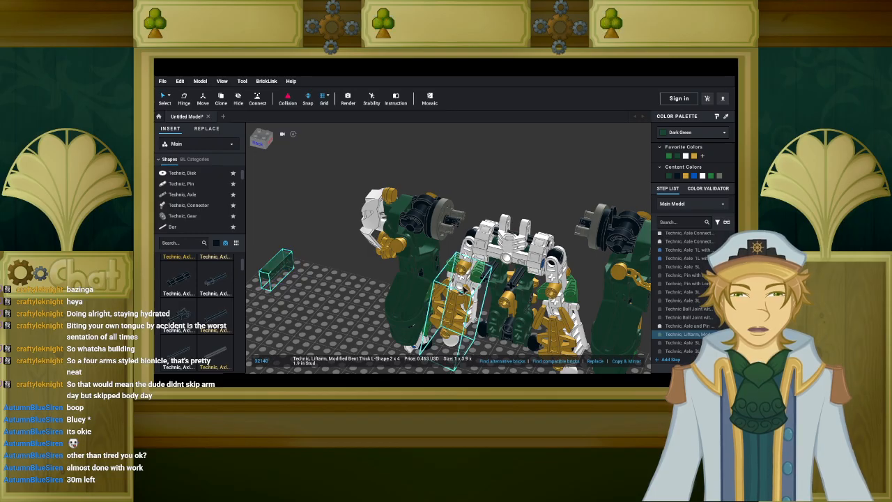
drag(492, 276, 283, 305)
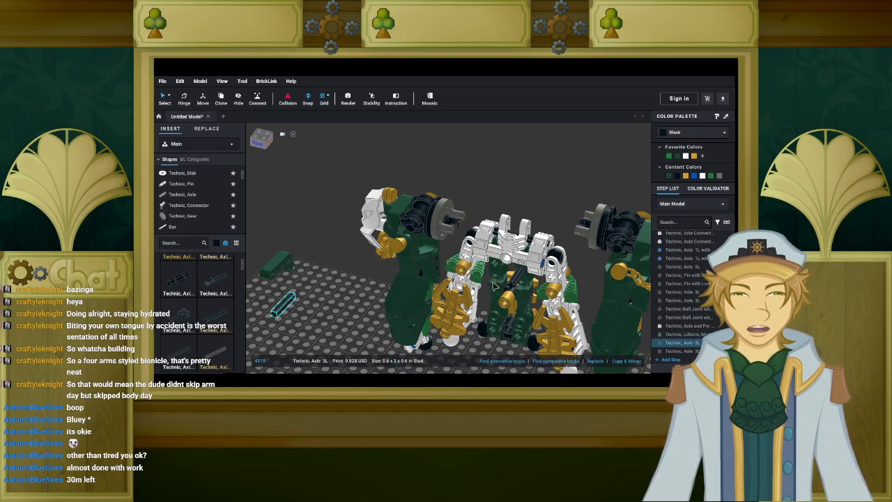
drag(514, 281, 300, 326)
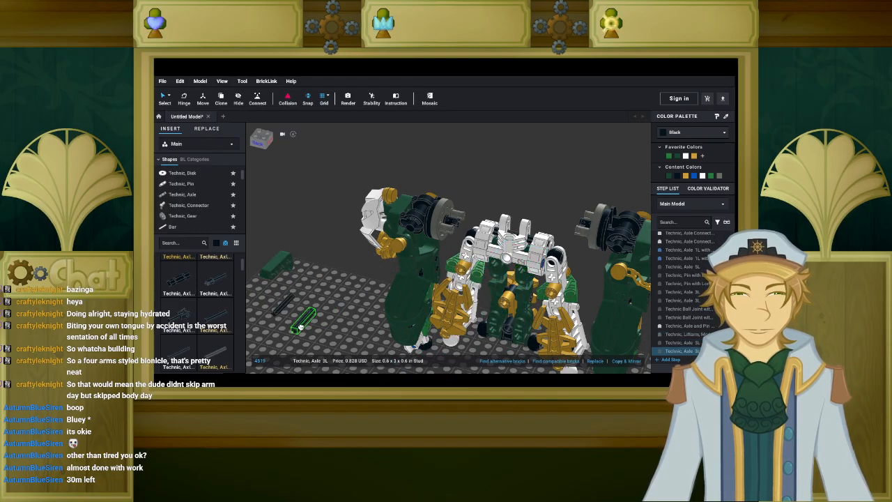
Group the white connectors, axles and pins of the upper body into a submodel named "upper torso 1".
click(687, 328)
scroll(687, 328, up, 3)
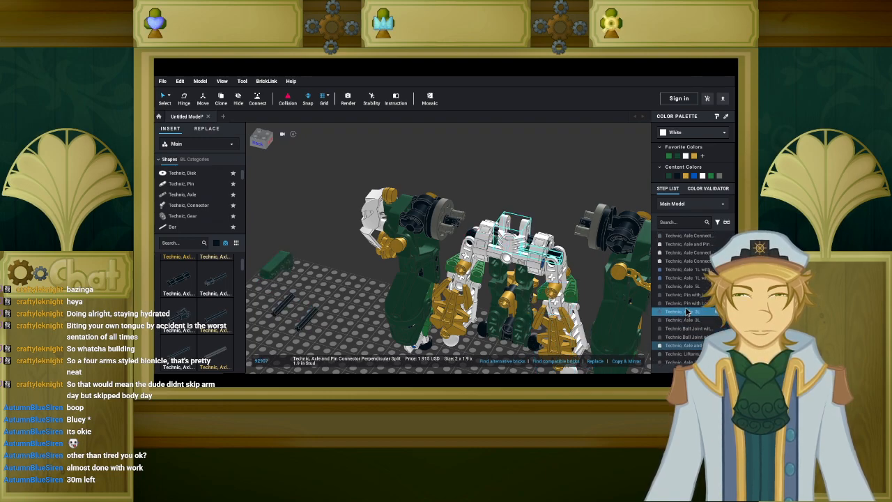
scroll(686, 311, up, 2)
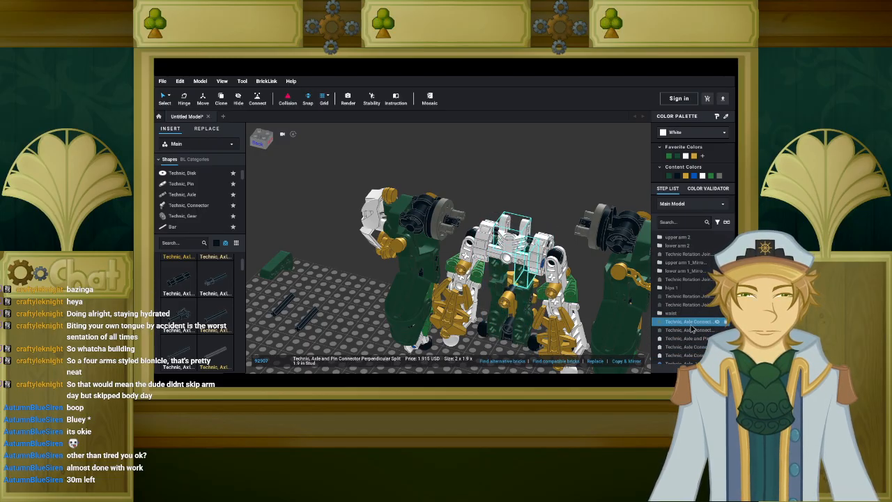
shift+click(692, 324)
right_drag(516, 329, 542, 340)
ctrl+click(453, 228)
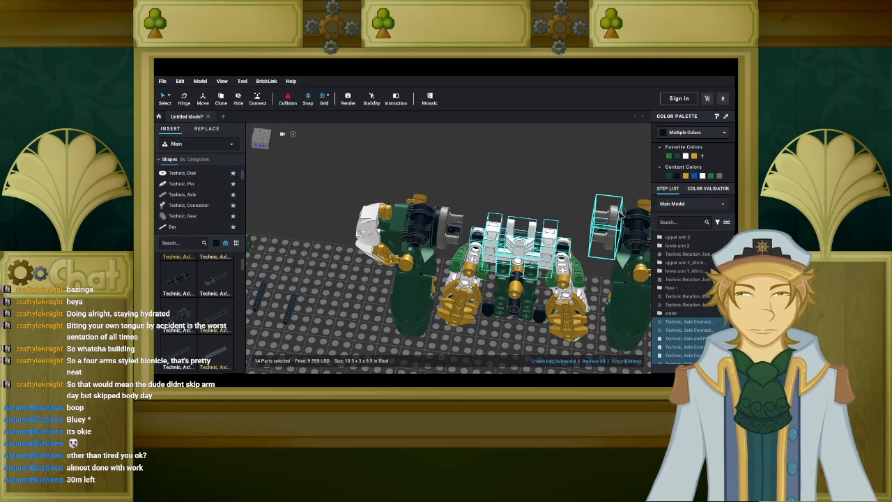
middle_drag(593, 299, 534, 300)
right_drag(534, 300, 583, 285)
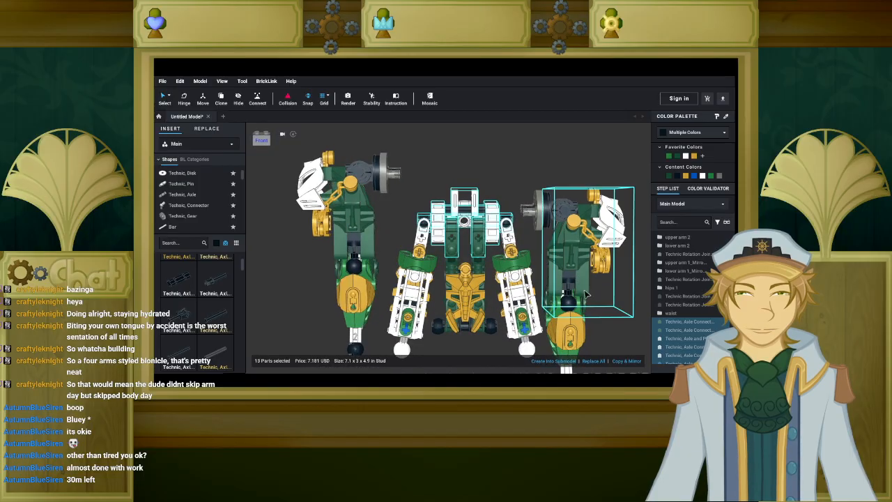
click(566, 361)
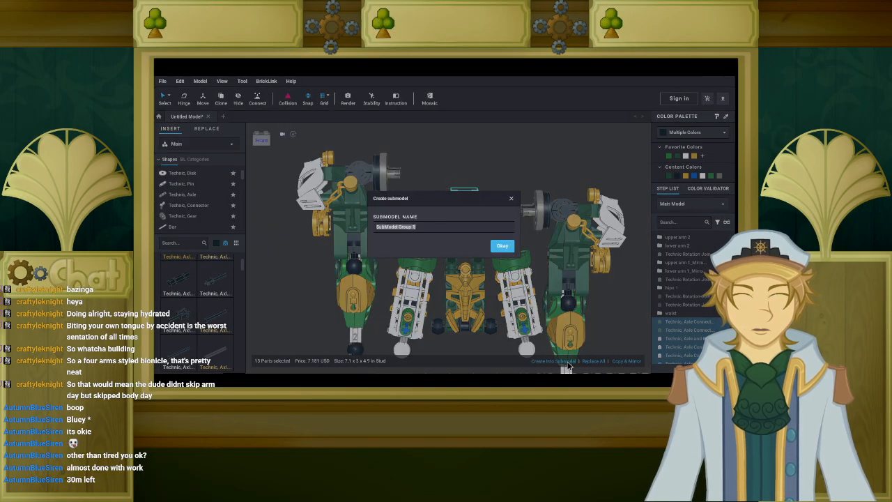
text(upper torso)
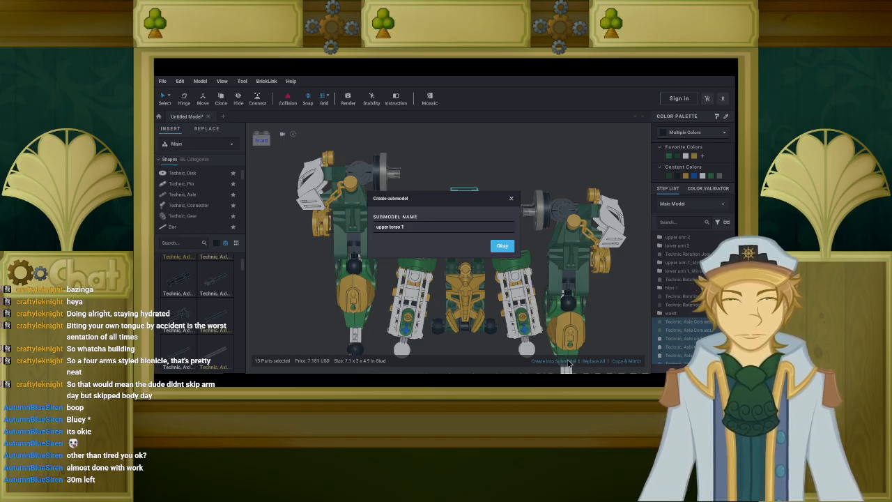
click(501, 245)
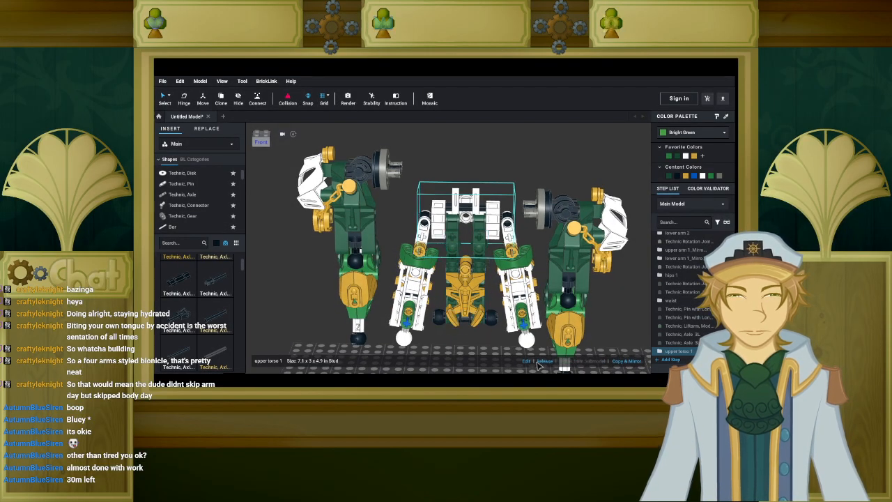
Examine the upper torso and the shoulder joints from the back and the side.
click(546, 156)
right_drag(578, 186, 528, 199)
scroll(549, 188, up, 3)
scroll(508, 208, up, 2)
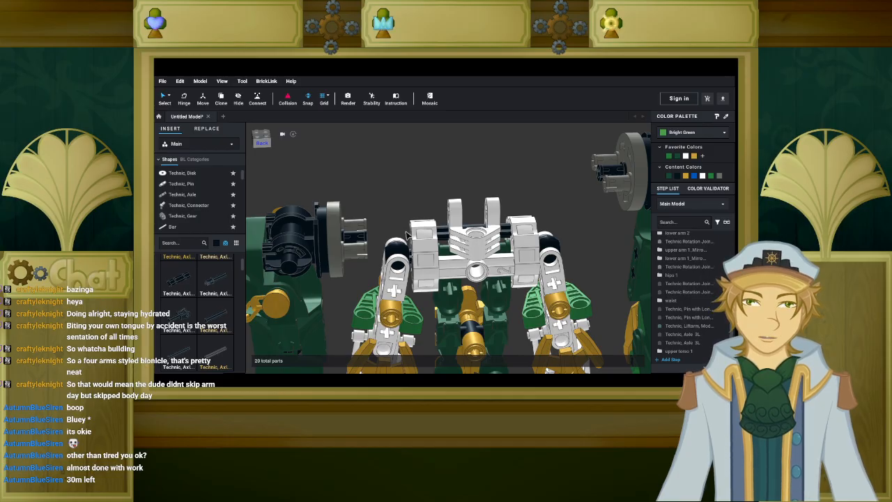
right_drag(408, 235, 431, 235)
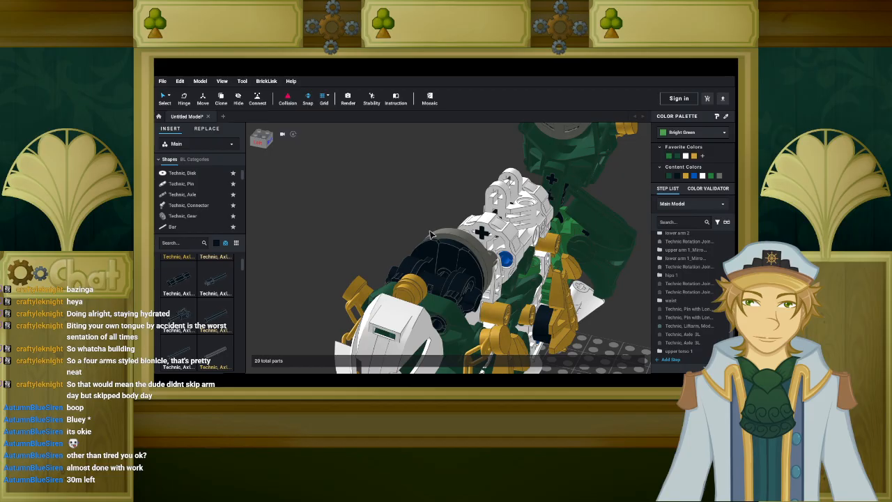
right_drag(432, 234, 406, 233)
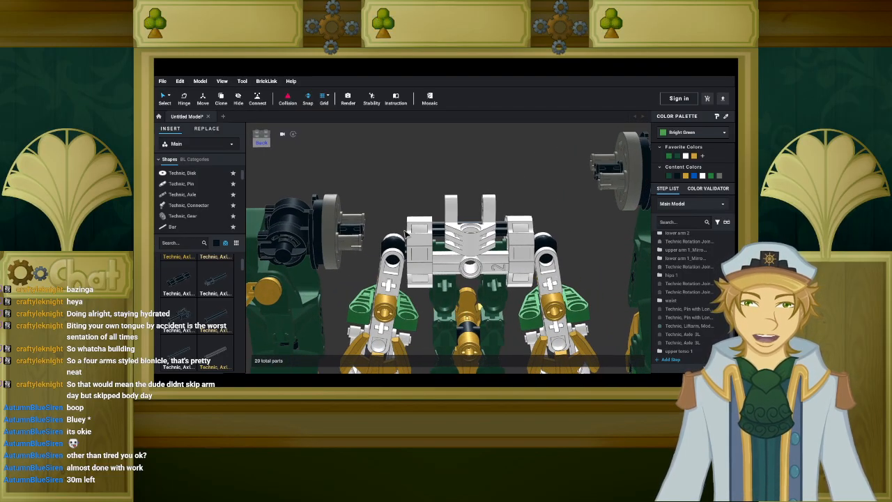
scroll(406, 230, down, 5)
right_drag(406, 228, 351, 205)
Move one complete arm, including its upper arm, lower arm and shoulder rotation joint, well away from the torso.
click(397, 322)
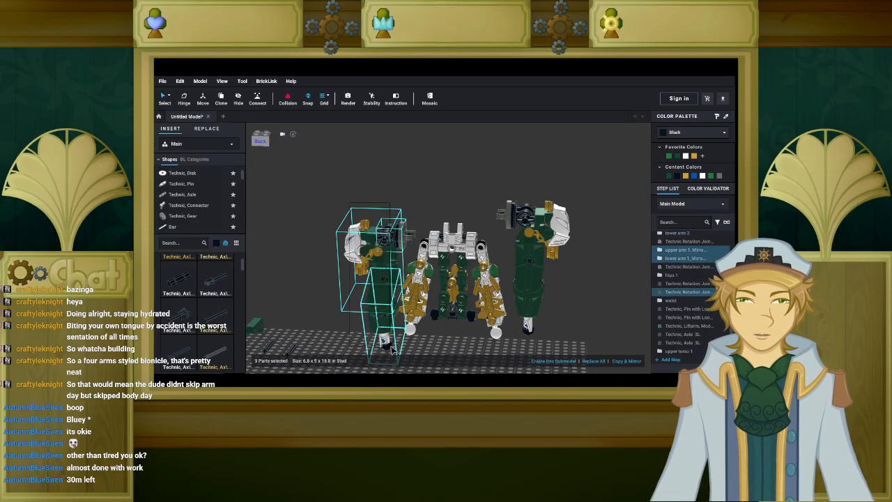
ctrl+click(409, 234)
right_drag(410, 234, 395, 292)
ctrl+click(409, 231)
key(w)
key(w)
key(w)
key(w)
key(w)
key(w)
key(w)
drag(389, 219, 288, 164)
click(327, 204)
Set the part palette colour to white and browse the Technic parts for a thin liftarm.
scroll(370, 263, up, 4)
right_drag(370, 264, 378, 262)
scroll(377, 261, up, 3)
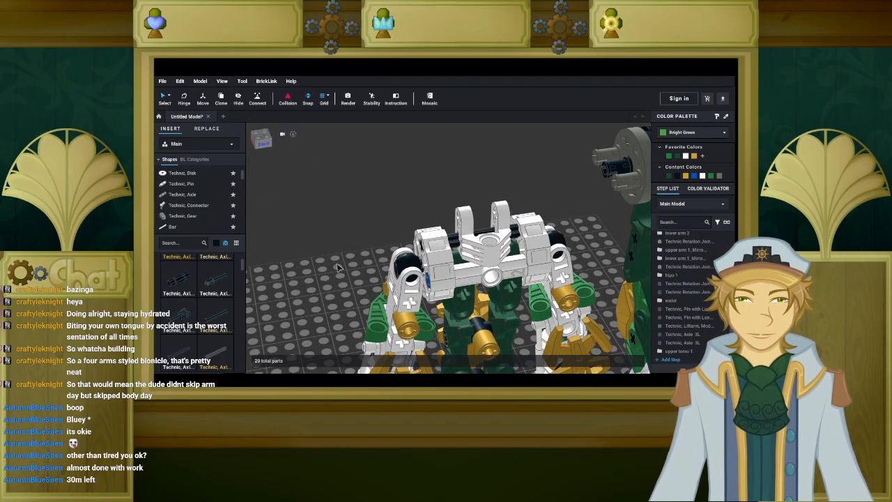
click(237, 243)
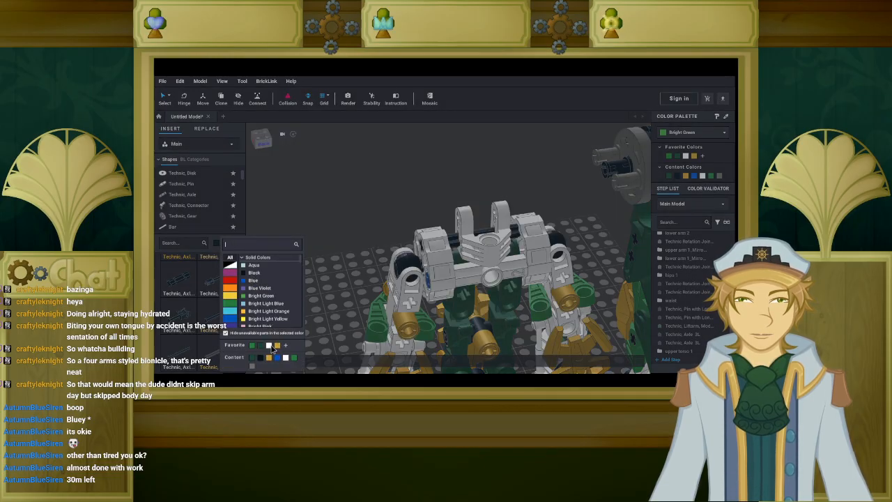
click(178, 172)
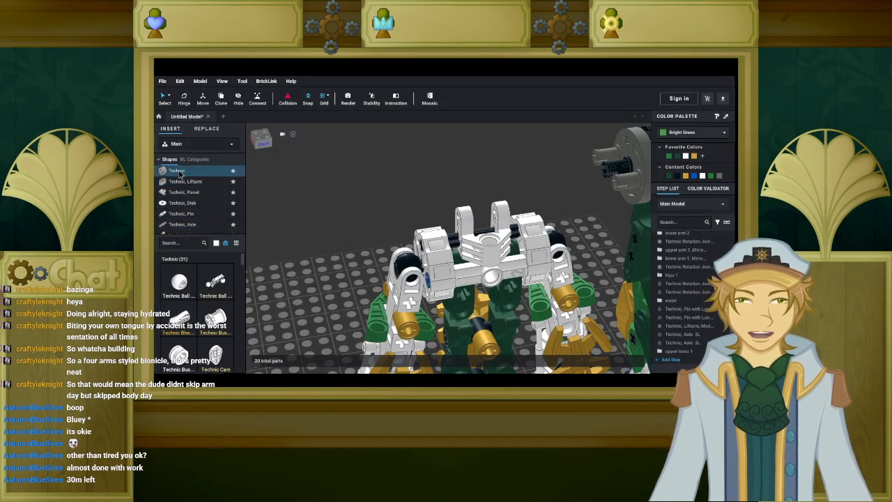
scroll(199, 197, down, 1)
scroll(197, 195, up, 1)
scroll(209, 304, down, 6)
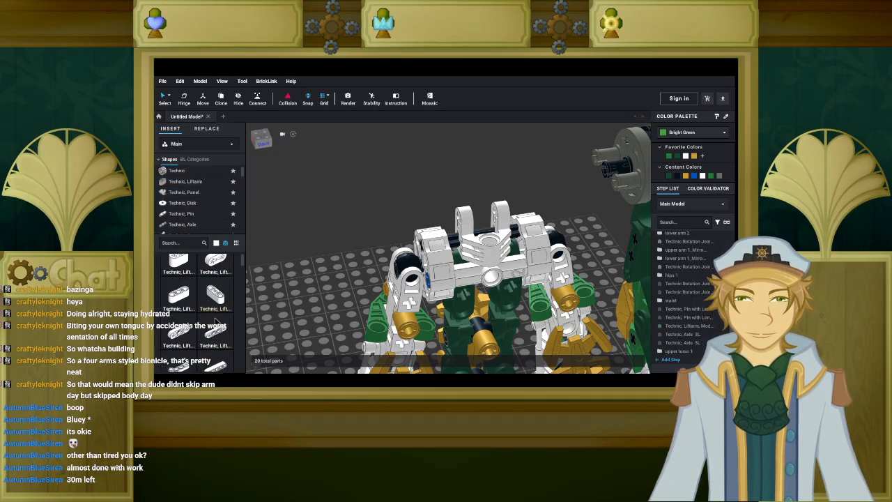
scroll(211, 340, down, 1)
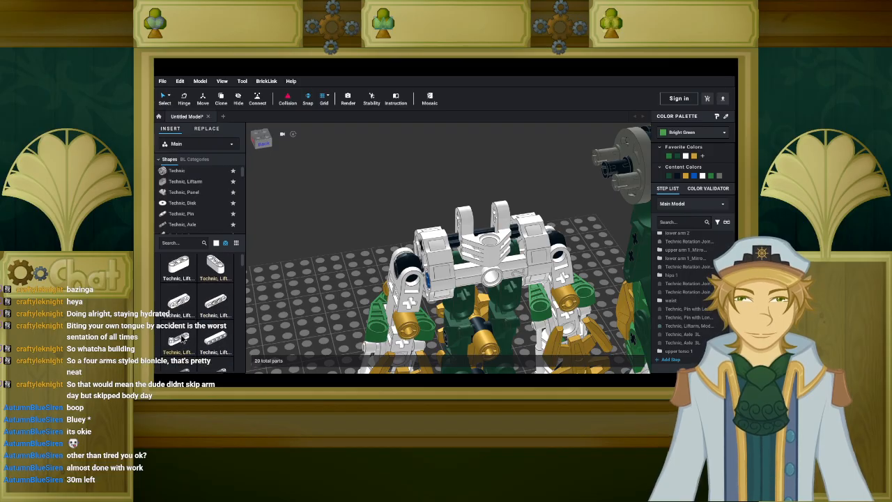
Add a white Technic Liftarm, Modified Stud Connector Thin 1 x 4 and attach it beside the upper torso's central connector.
click(184, 341)
right_drag(326, 276, 338, 293)
middle_drag(338, 292, 301, 253)
scroll(307, 255, up, 3)
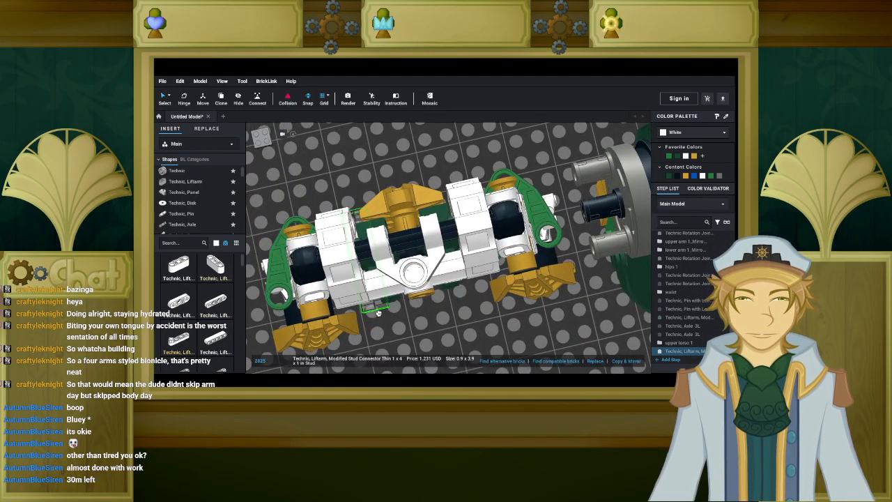
middle_drag(388, 341, 367, 269)
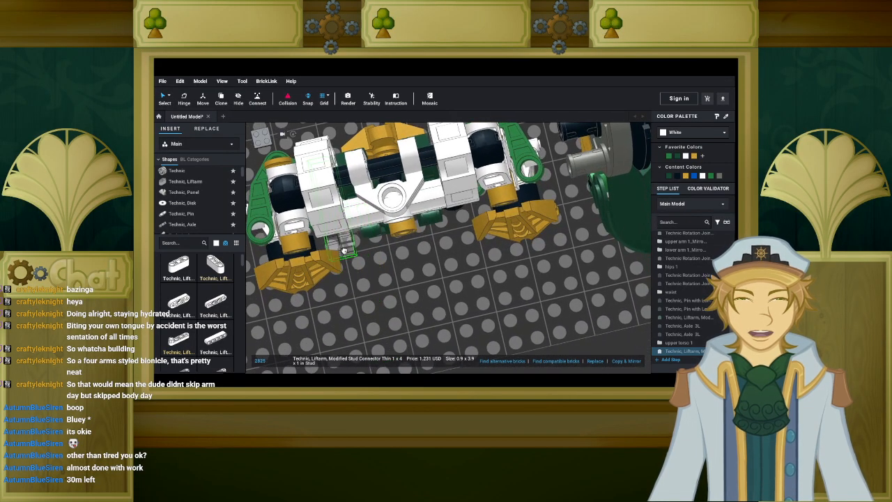
click(439, 340)
drag(446, 316, 344, 185)
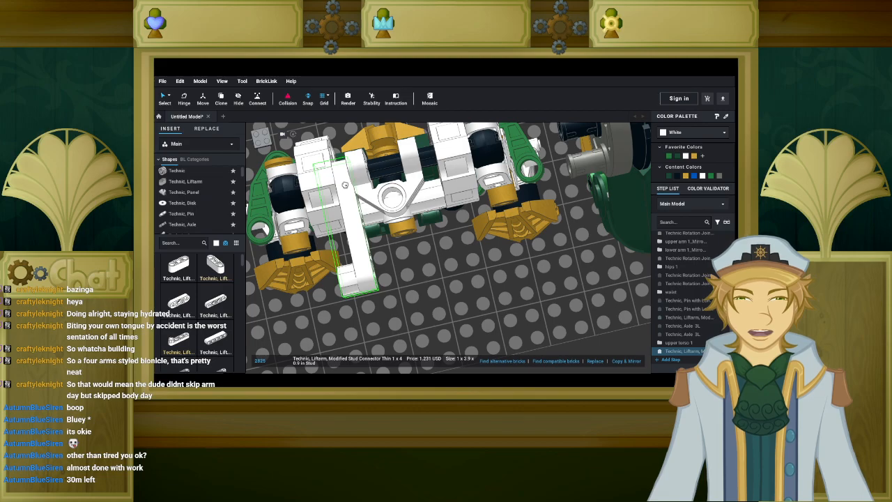
right_drag(344, 185, 420, 279)
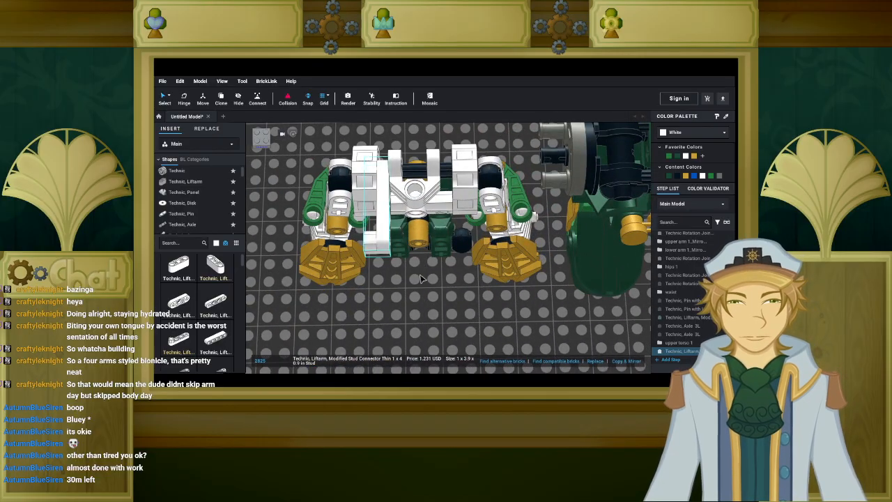
Duplicate the white thin 1 x 4 liftarm and attach the copy on the opposite side of the upper torso's central connector.
drag(387, 244, 414, 243)
drag(444, 245, 457, 230)
right_drag(458, 232, 598, 213)
drag(605, 197, 606, 193)
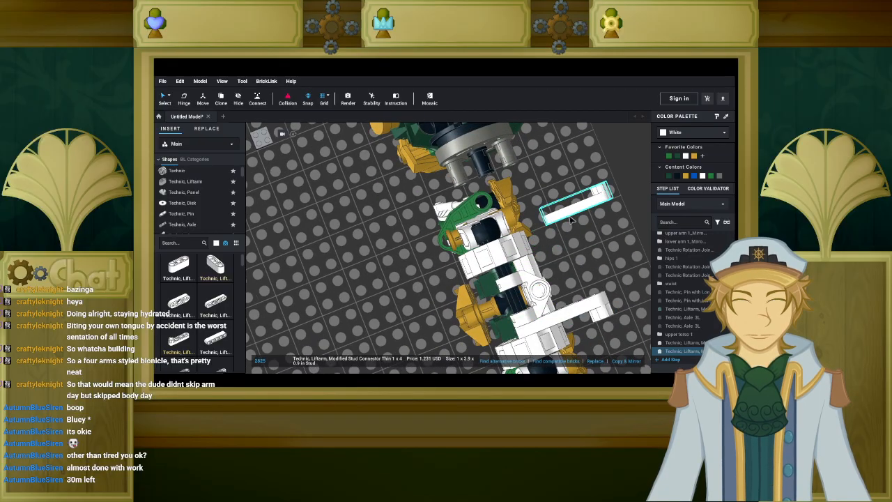
drag(552, 221, 527, 282)
scroll(557, 266, up, 2)
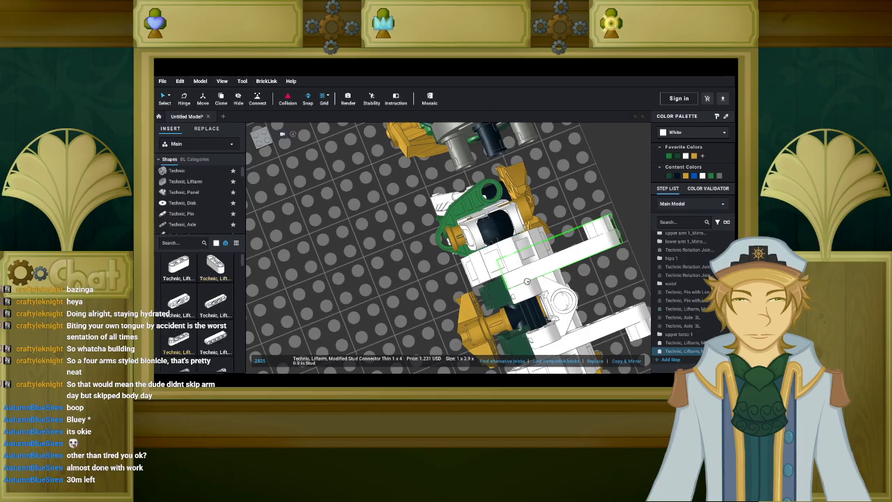
click(366, 276)
Bring the dark green bent L-shape 2 x 4 liftarm across the baseplate to a spot beside the torso.
scroll(390, 233, down, 6)
right_drag(366, 276, 344, 263)
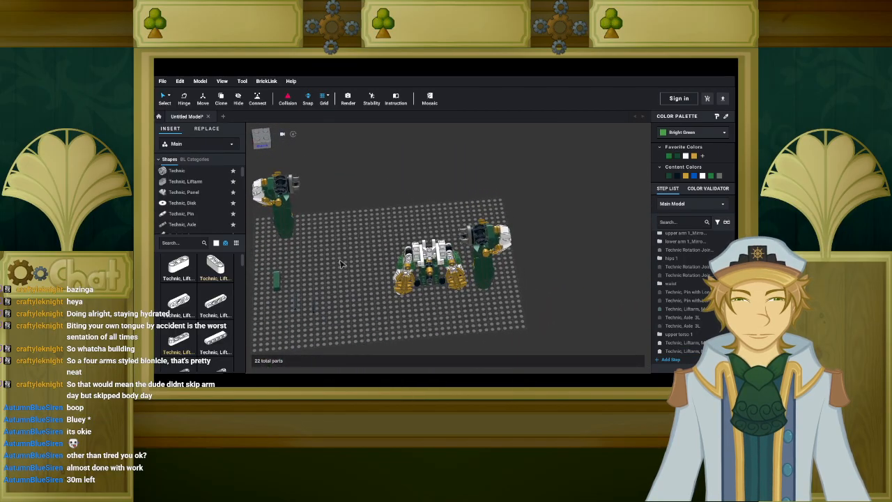
drag(278, 283, 338, 263)
scroll(337, 263, up, 4)
right_drag(337, 263, 370, 249)
drag(370, 248, 427, 267)
right_drag(426, 268, 407, 277)
drag(407, 278, 353, 239)
scroll(409, 209, up, 4)
scroll(392, 231, up, 2)
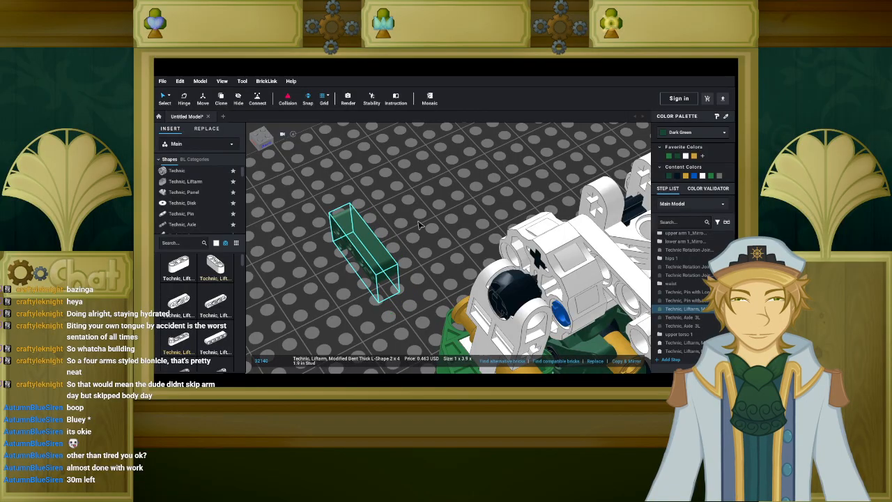
click(406, 227)
Set the part palette colour to black and browse the Technic axles for a 3L axle.
click(224, 243)
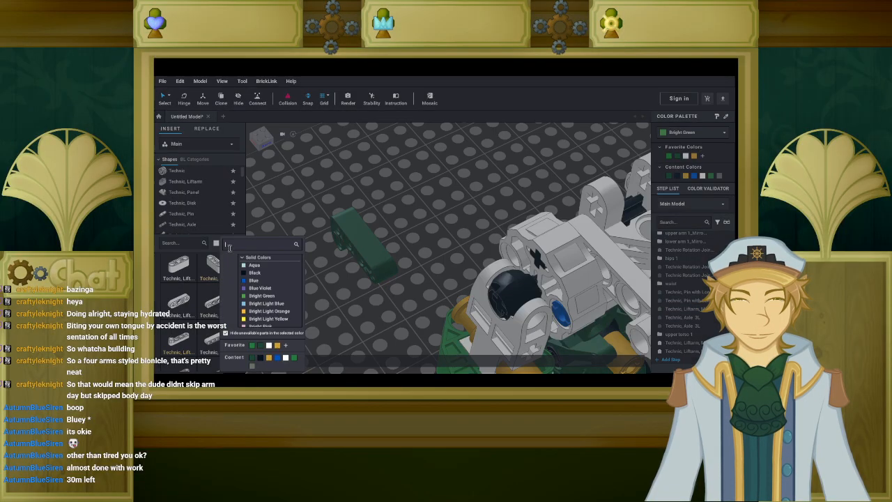
click(261, 360)
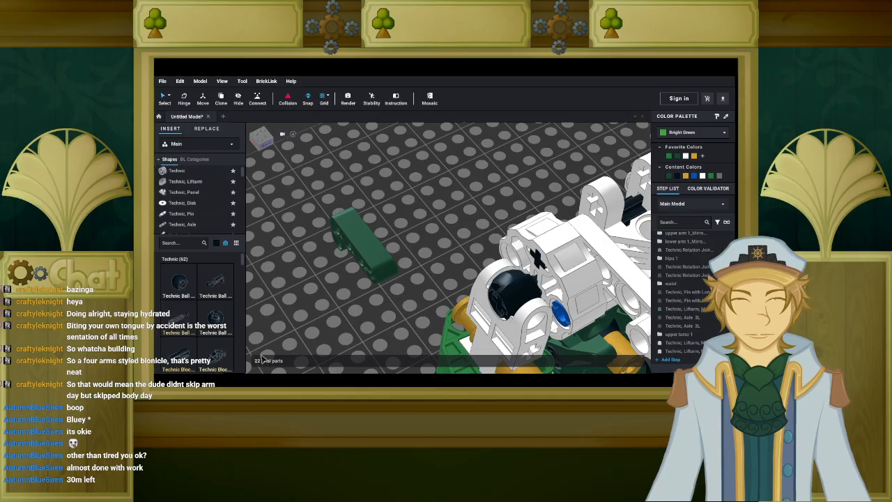
scroll(190, 189, down, 1)
scroll(190, 189, down, 1)
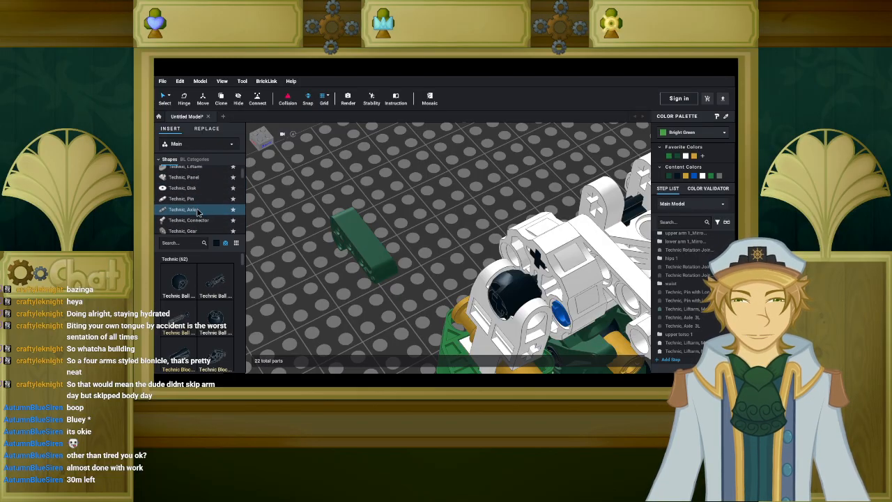
scroll(213, 292, down, 2)
scroll(213, 293, down, 3)
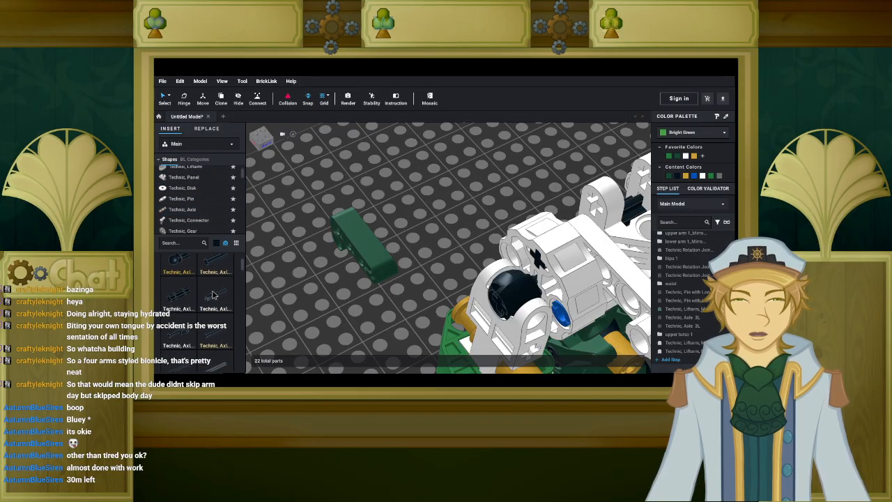
Try a black Technic Axle 3L in the rear end of the upper torso's white thin liftarm.
drag(214, 292, 406, 228)
middle_drag(420, 223, 271, 223)
scroll(430, 326, down, 2)
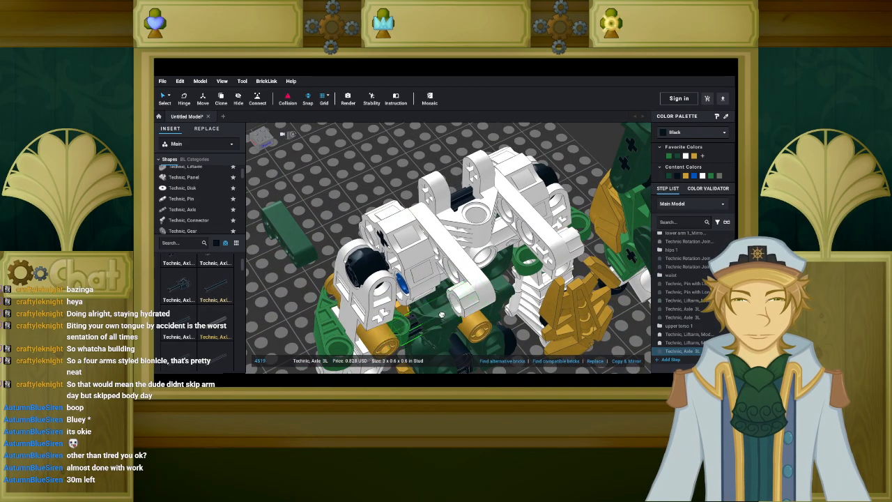
right_drag(439, 312, 379, 203)
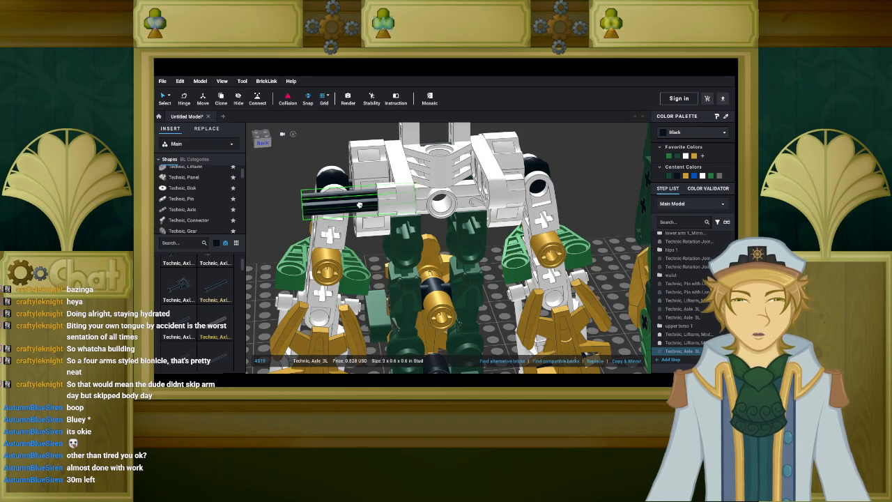
key(Delete)
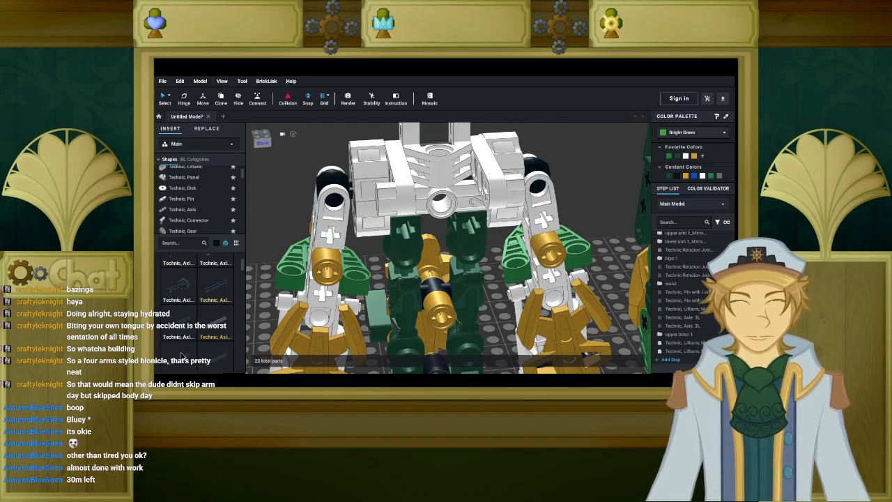
Add a black Technic Axle 4L and insert it into the rear end of the white thin liftarm, pointing outward.
click(183, 355)
scroll(298, 174, down, 5)
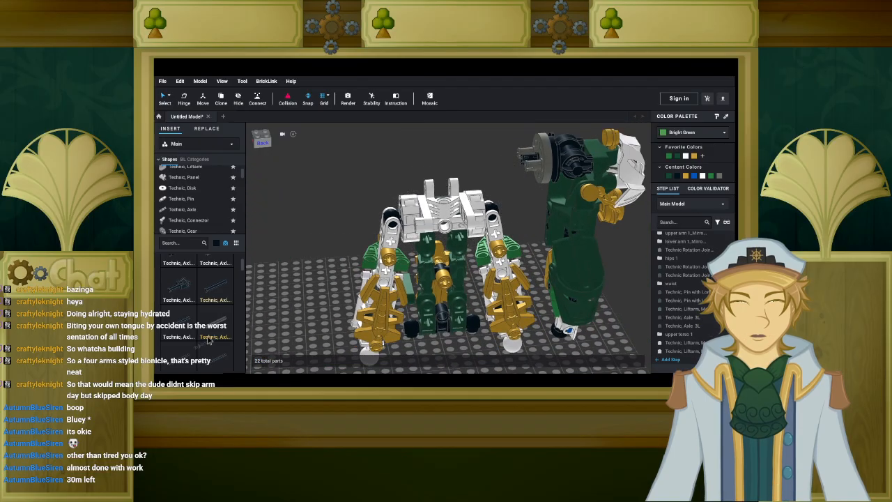
click(185, 335)
scroll(314, 207, up, 6)
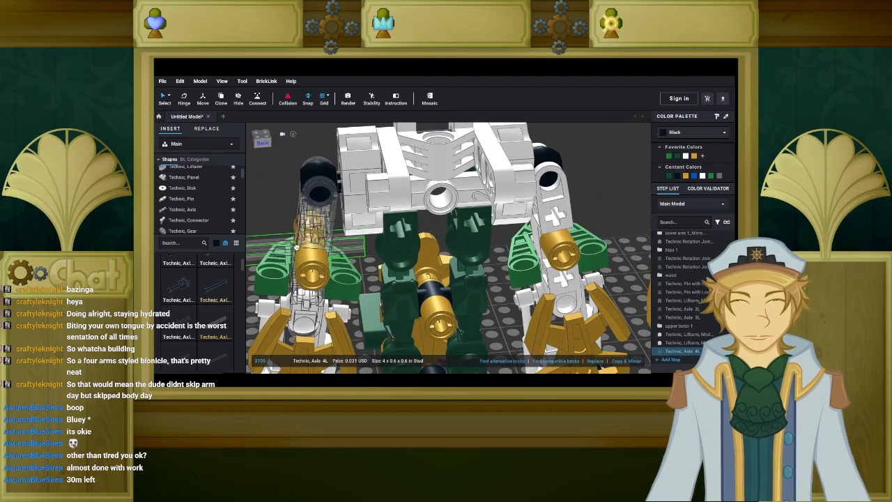
scroll(324, 201, down, 3)
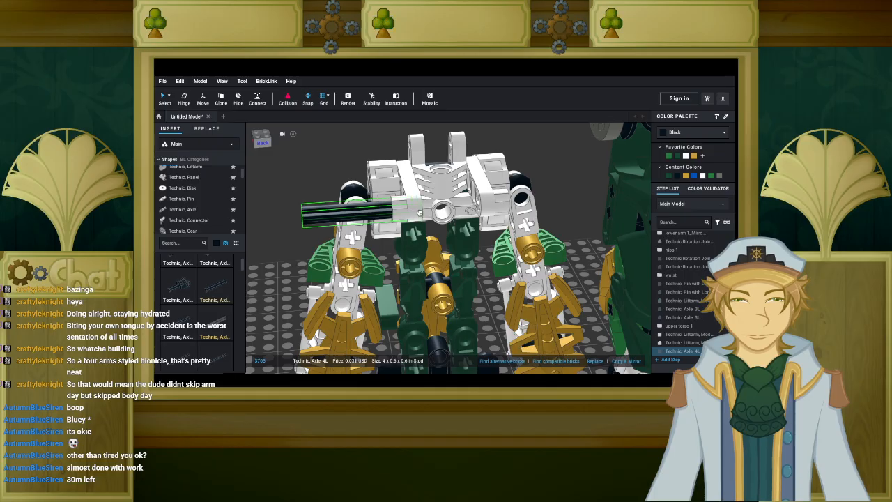
click(417, 212)
Attach the dark green bent L-shape 2 x 4 liftarm to the outer end of the black 4L axle.
scroll(340, 279, down, 5)
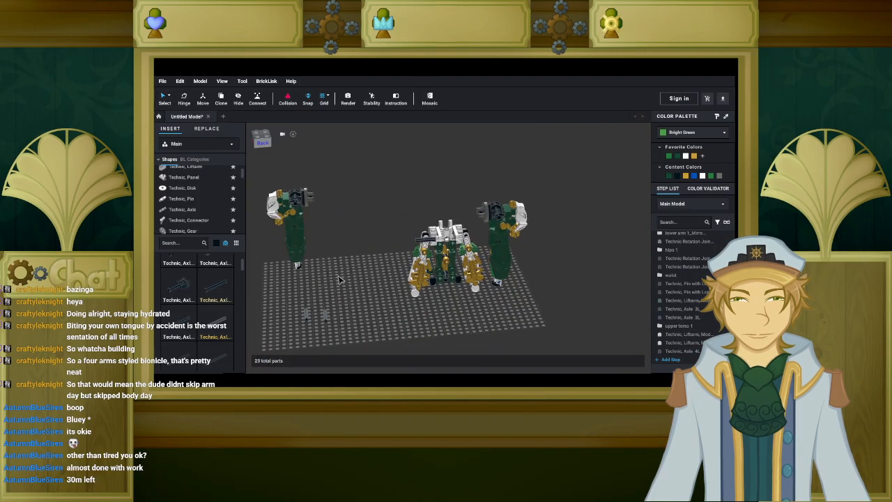
right_drag(339, 280, 356, 283)
scroll(359, 301, up, 6)
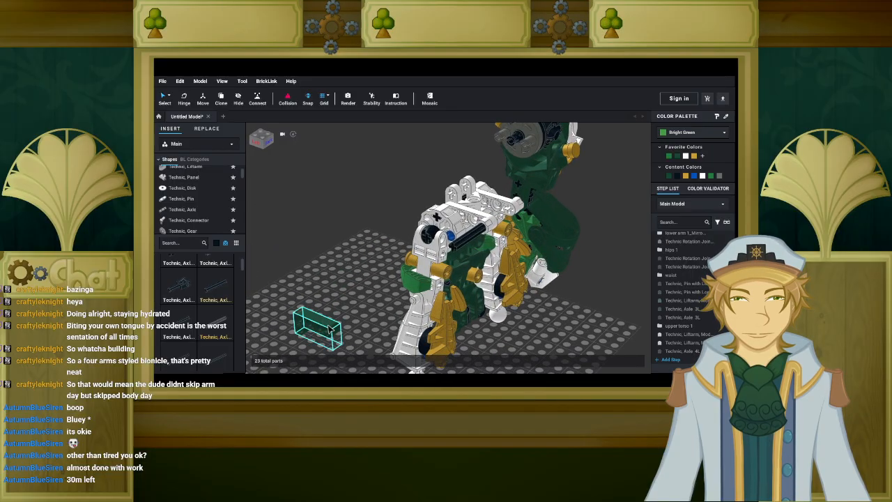
scroll(331, 331, up, 5)
click(454, 229)
drag(455, 229, 459, 222)
Examine the dark green L-shape liftarm's placement beside the torso and shoulder from the front, back, side and above.
right_drag(325, 227, 369, 220)
scroll(369, 220, down, 4)
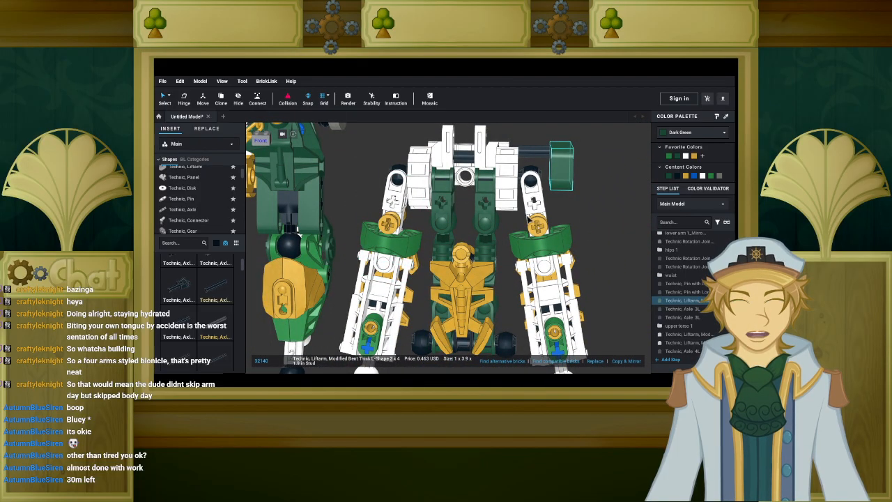
scroll(529, 237, down, 3)
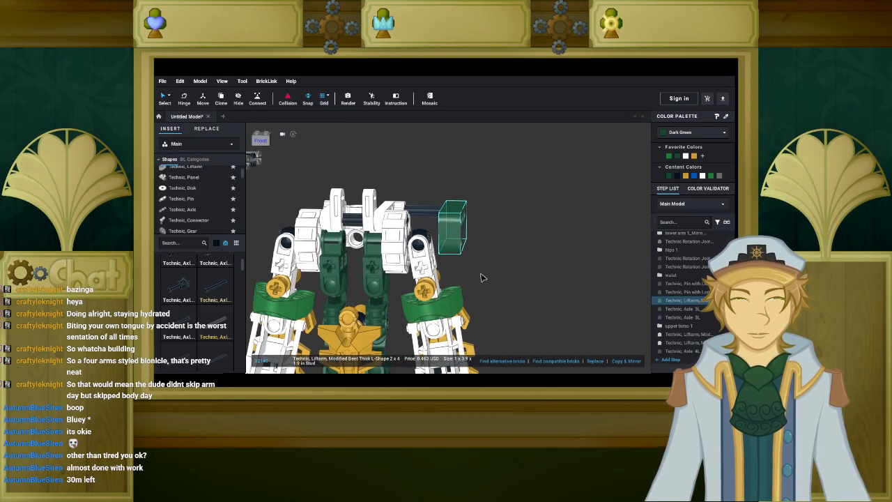
right_drag(478, 278, 474, 278)
scroll(483, 276, up, 3)
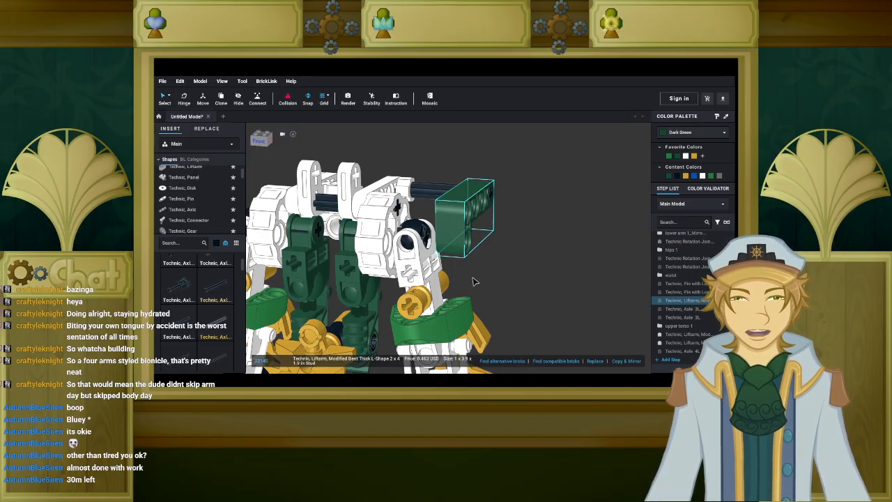
mouse_move(475, 281)
right_down()
mouse_move(488, 278)
mouse_move(410, 296)
mouse_move(450, 291)
mouse_move(447, 281)
mouse_move(487, 284)
mouse_move(464, 281)
right_up()
scroll(483, 280, down, 3)
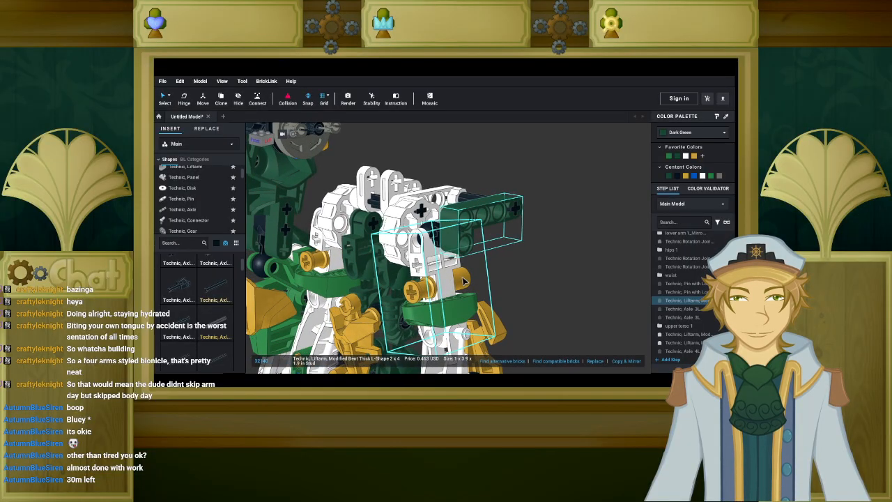
right_drag(511, 275, 454, 267)
click(555, 286)
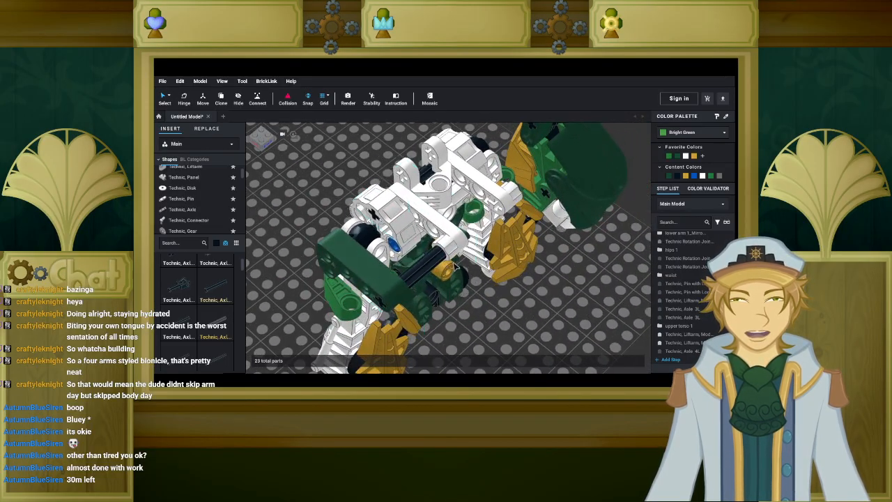
right_drag(486, 308, 468, 284)
scroll(468, 284, down, 5)
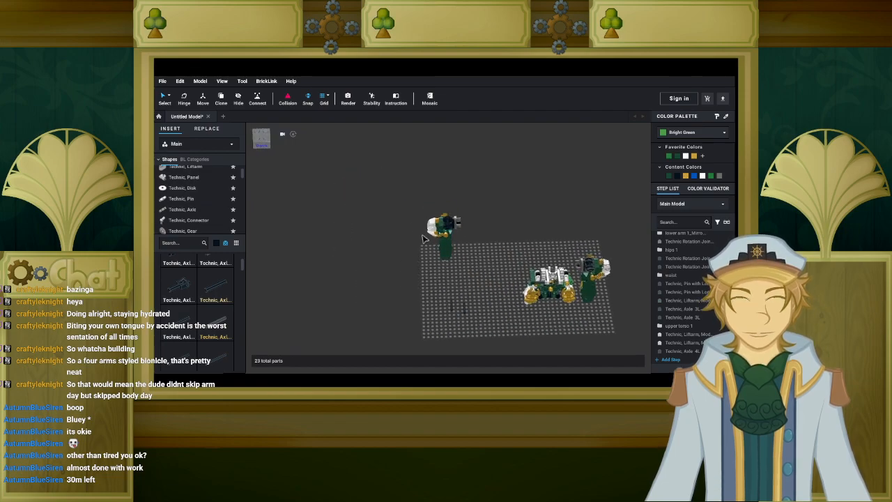
middle_drag(498, 276, 419, 234)
scroll(464, 225, up, 5)
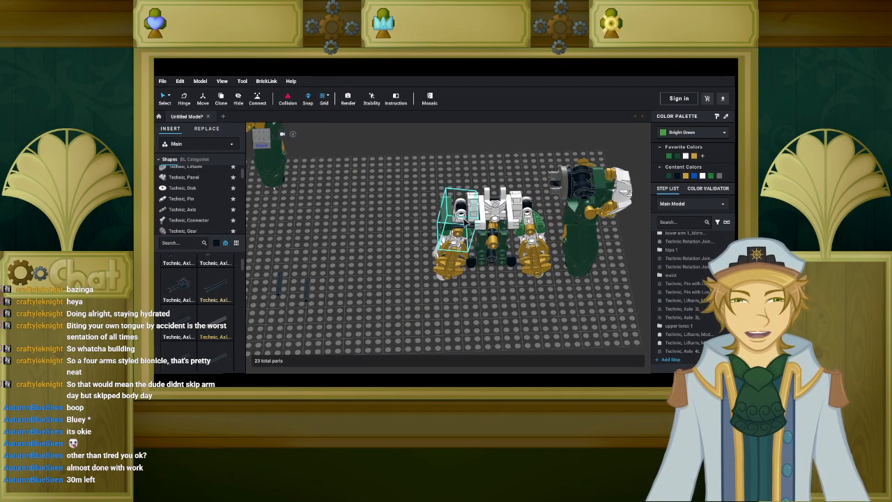
scroll(416, 230, up, 3)
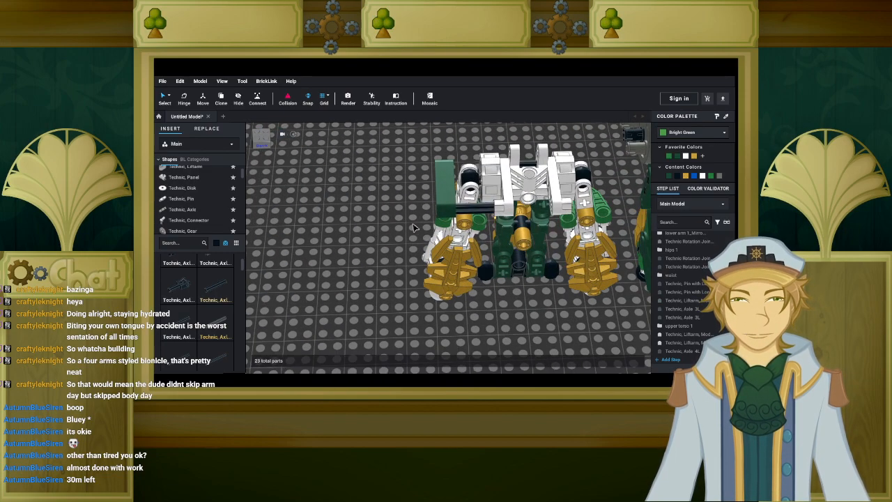
right_drag(414, 228, 456, 215)
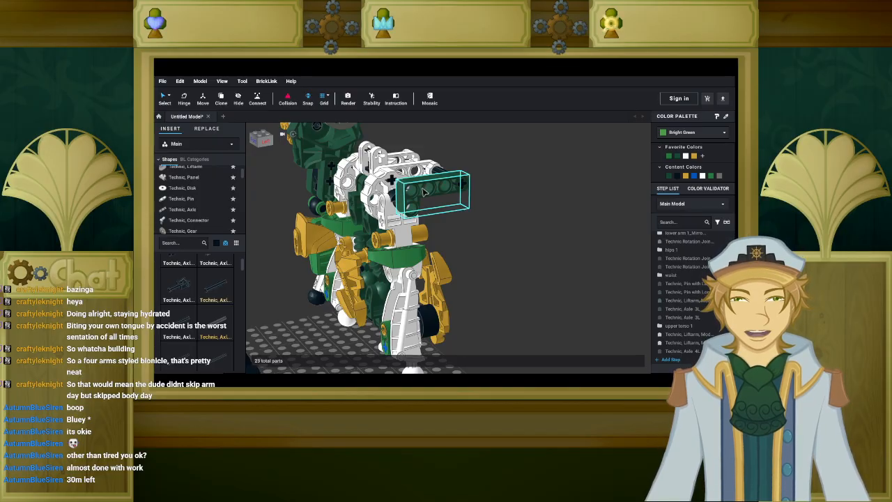
right_drag(490, 235, 477, 221)
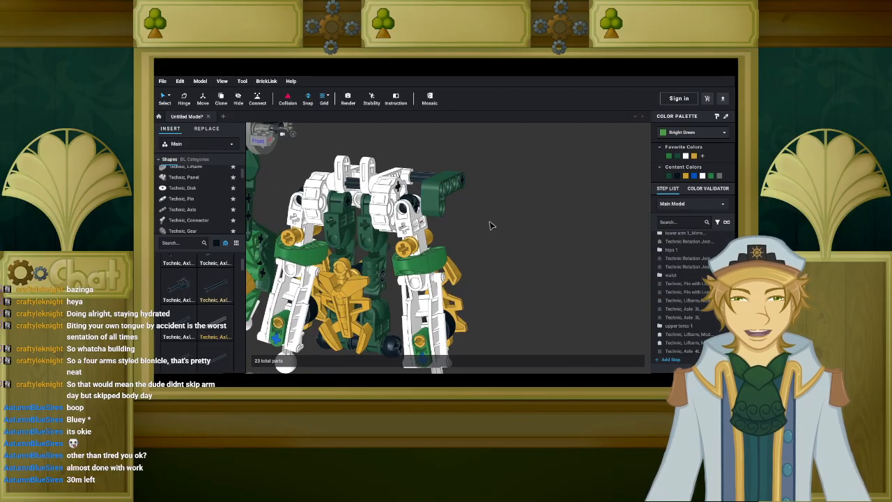
right_drag(486, 225, 432, 223)
scroll(421, 233, down, 3)
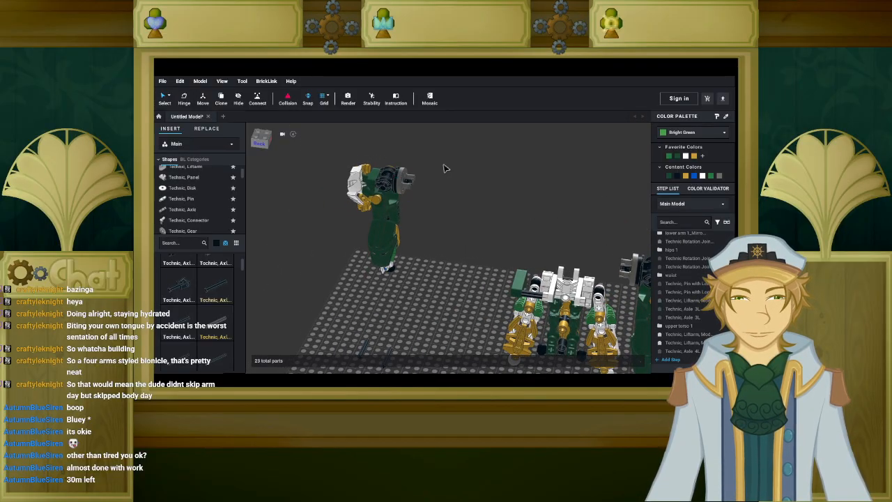
Select the five parts of the mirrored upper and lower arm assembly and attach them to the dark green L-shape liftarm.
drag(440, 137, 306, 241)
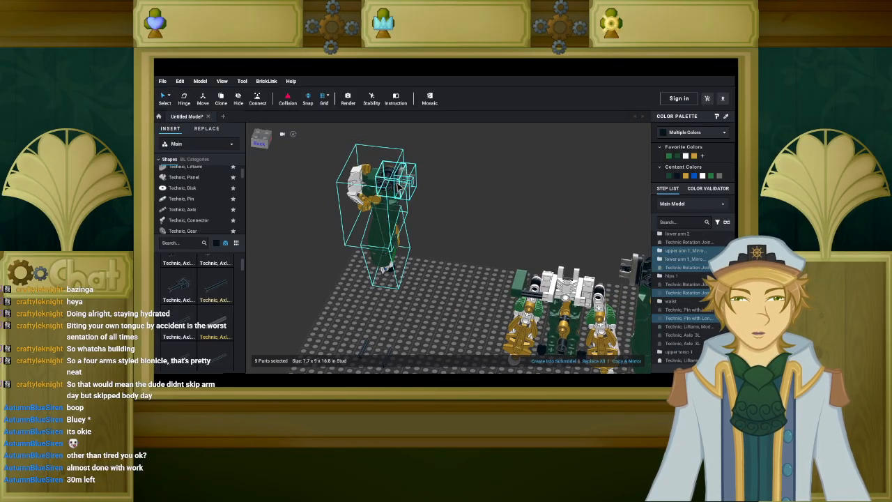
drag(398, 187, 562, 317)
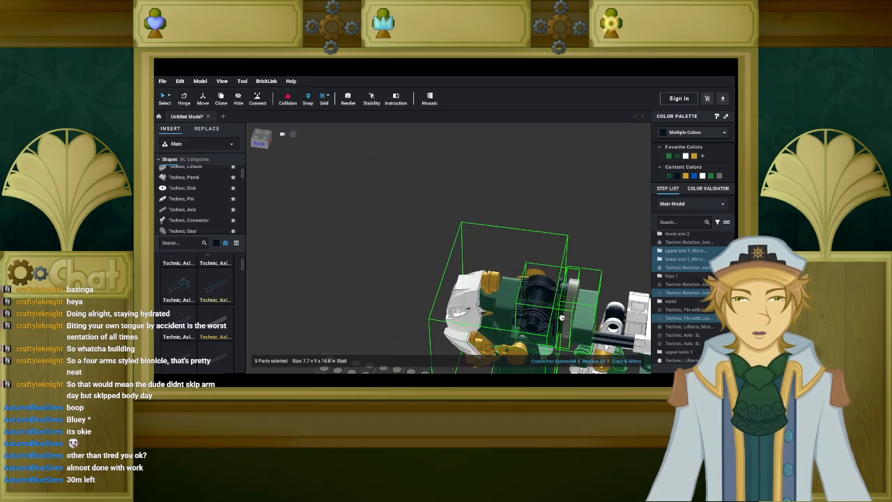
right_drag(561, 319, 571, 299)
scroll(571, 301, down, 5)
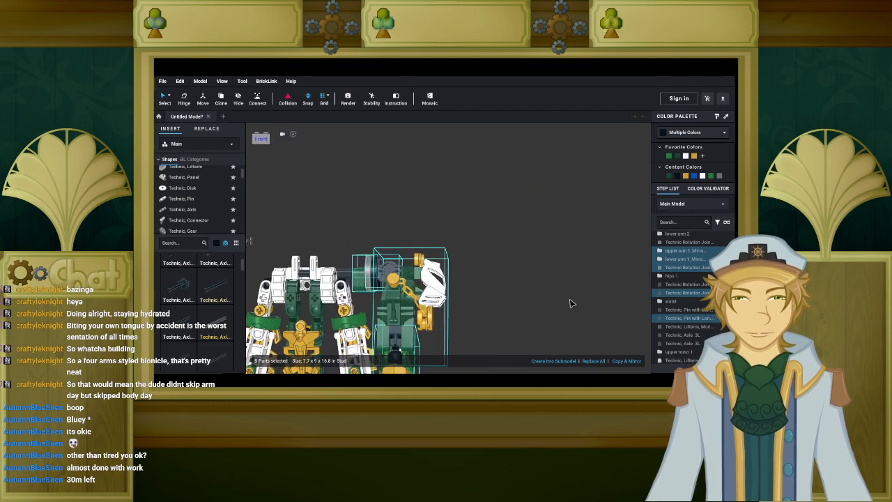
right_drag(516, 319, 522, 271)
click(520, 280)
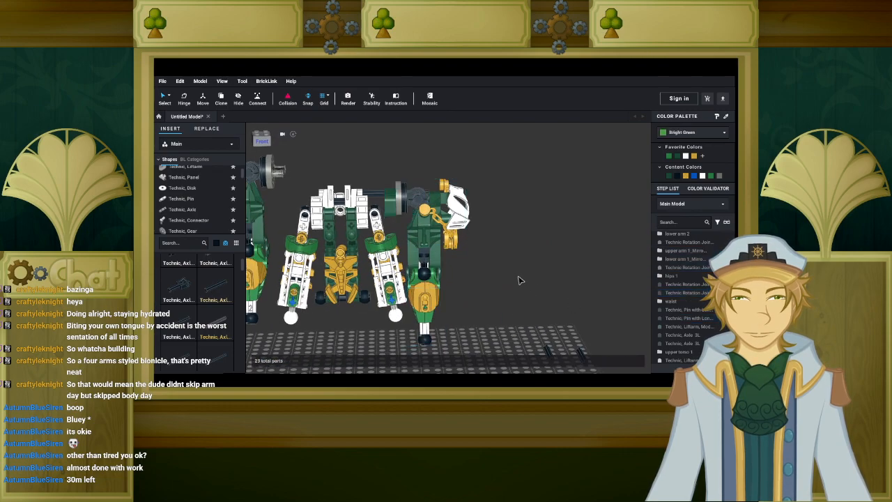
Delete the black Technic Pin with Long Friction Ridges at the joint between the arm assembly and the dark green liftarm.
scroll(528, 294, up, 3)
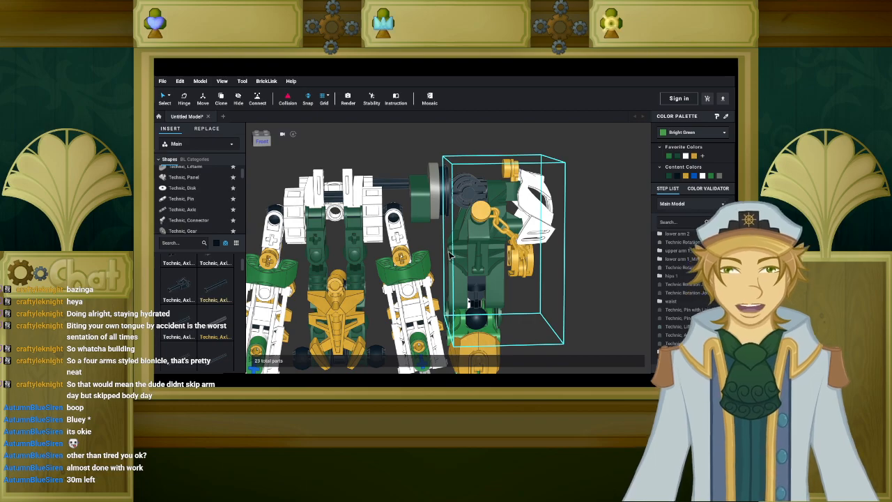
right_drag(536, 286, 457, 257)
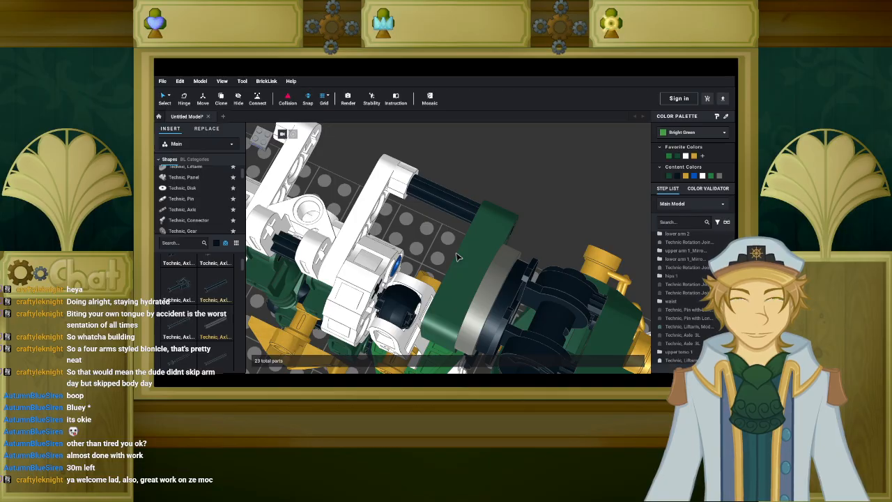
right_drag(458, 257, 481, 255)
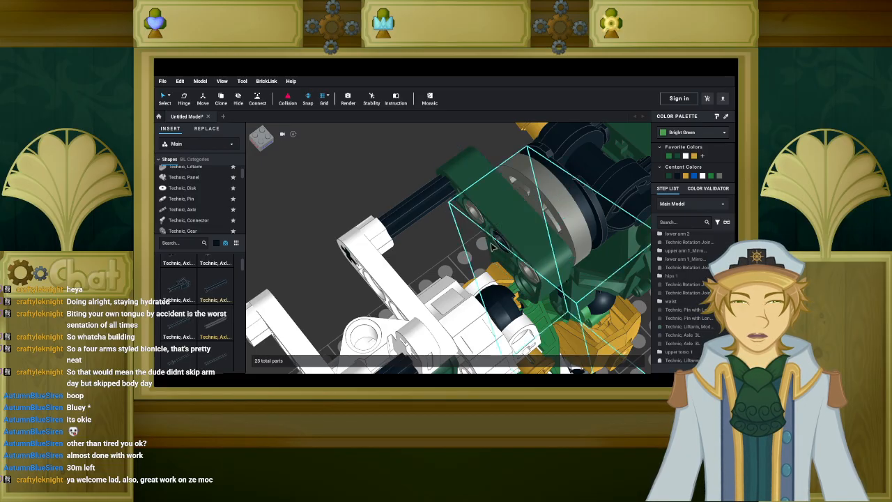
right_drag(467, 259, 426, 279)
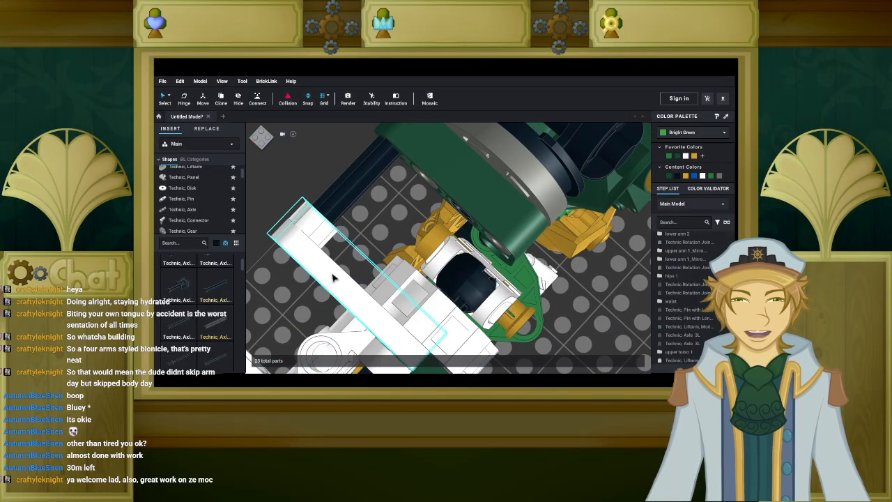
right_drag(295, 300, 304, 290)
key(Delete)
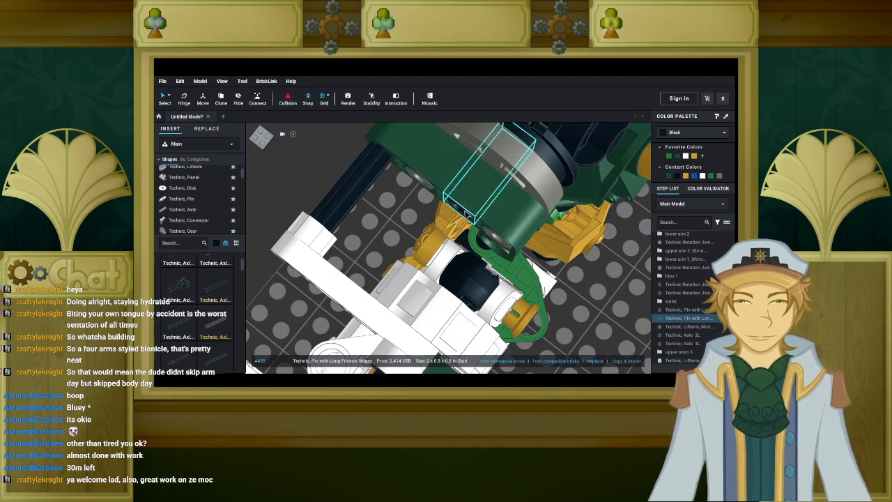
Insert a black Technic Pin 3L from the Technic, Pin parts into the middle hole of the dark green liftarm beside the black axle.
scroll(189, 200, up, 1)
scroll(189, 202, down, 2)
scroll(193, 217, up, 2)
click(183, 206)
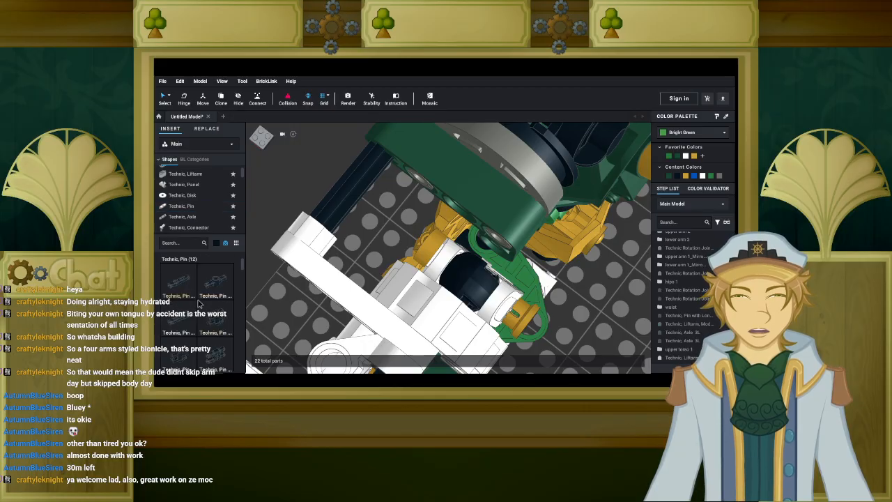
scroll(200, 305, down, 2)
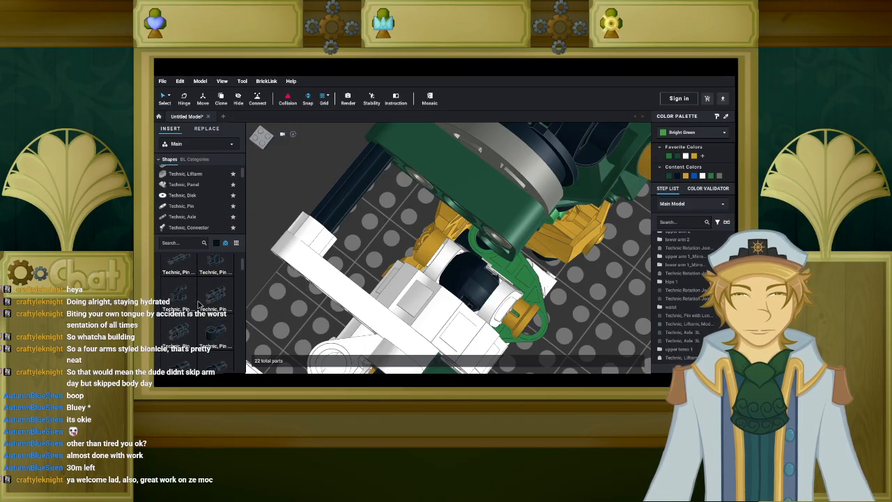
scroll(202, 302, up, 1)
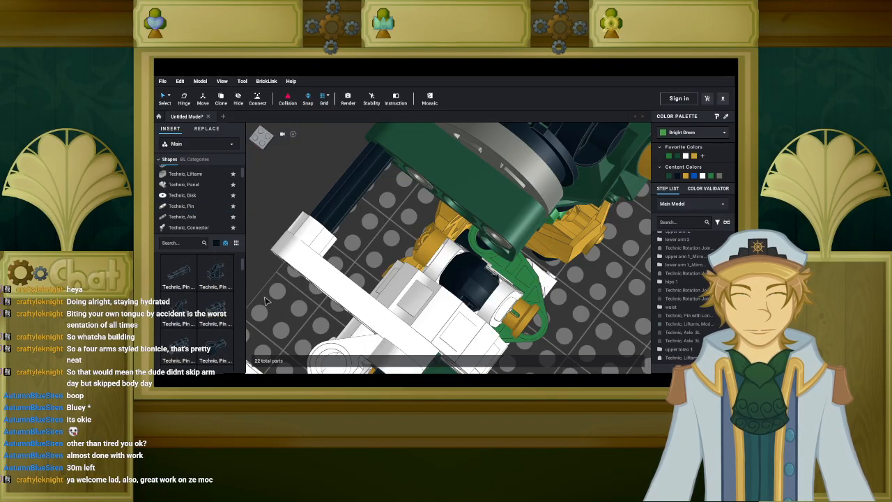
scroll(226, 290, up, 2)
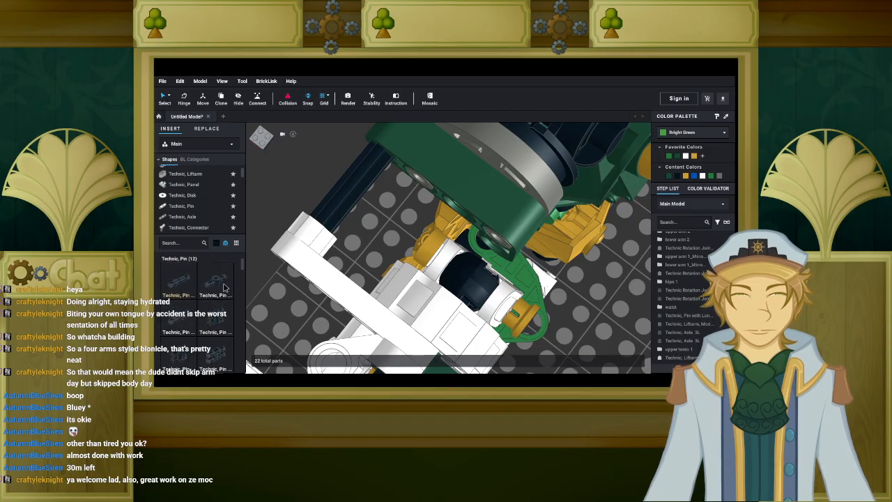
drag(217, 289, 434, 210)
right_drag(409, 233, 428, 250)
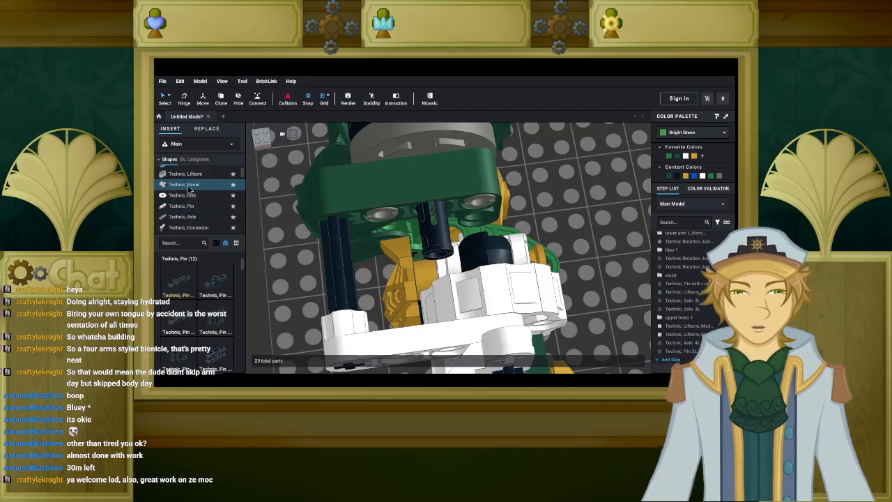
Place a black Technic Liftarm Thick 1 x 2 on the 3L pin against the dark green liftarm.
mouse_move(286, 271)
right_down()
mouse_move(279, 251)
mouse_move(296, 259)
right_up()
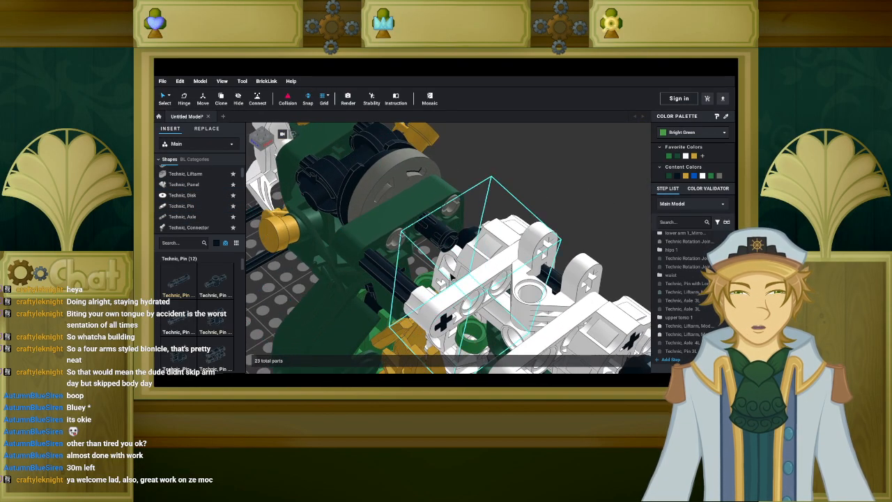
right_drag(493, 284, 441, 314)
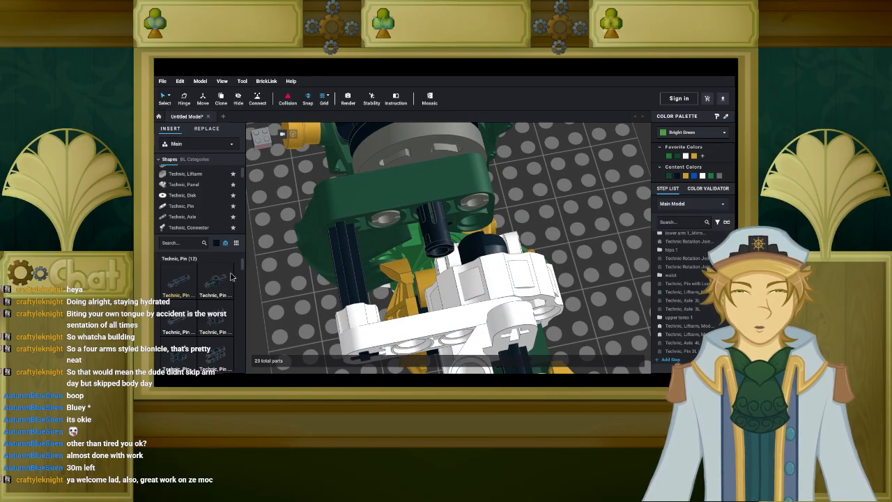
scroll(199, 181, up, 1)
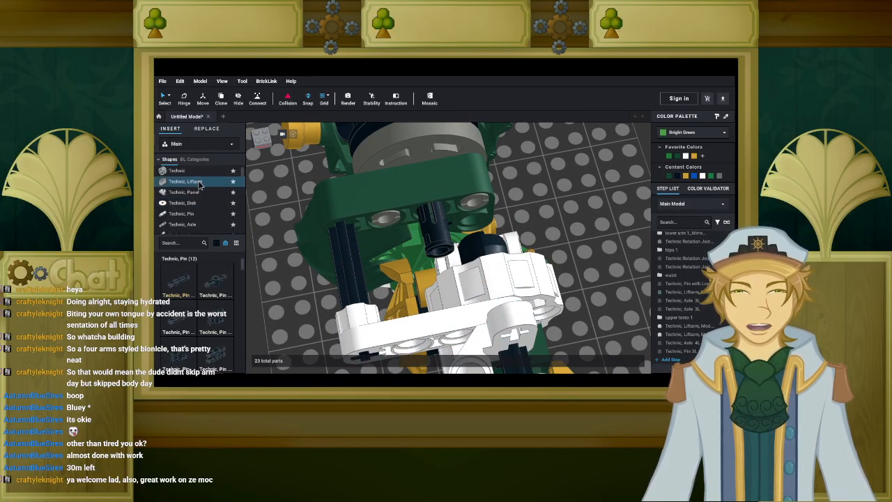
click(199, 183)
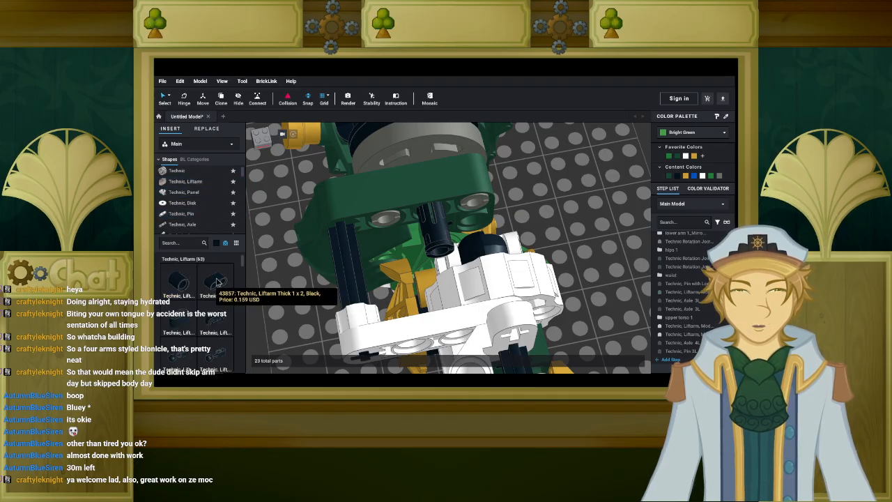
drag(221, 285, 432, 232)
click(432, 232)
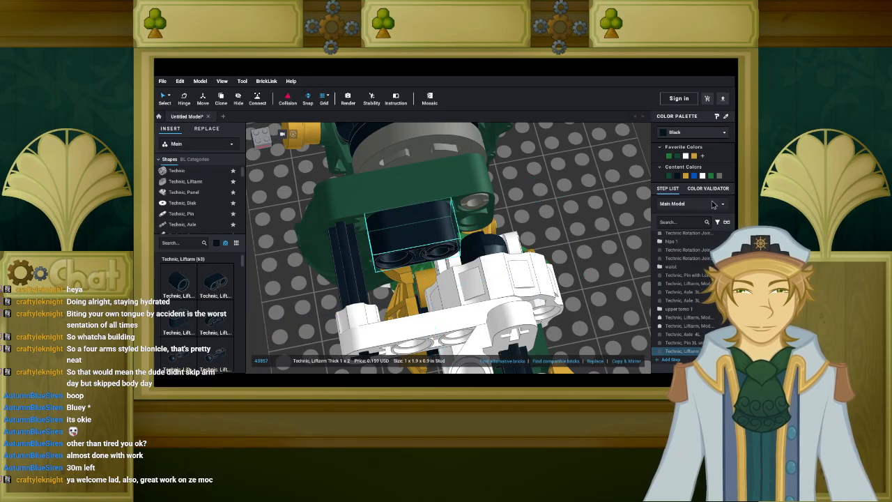
Check the green colors available for the 1 x 2 liftarm and delete the part.
click(687, 133)
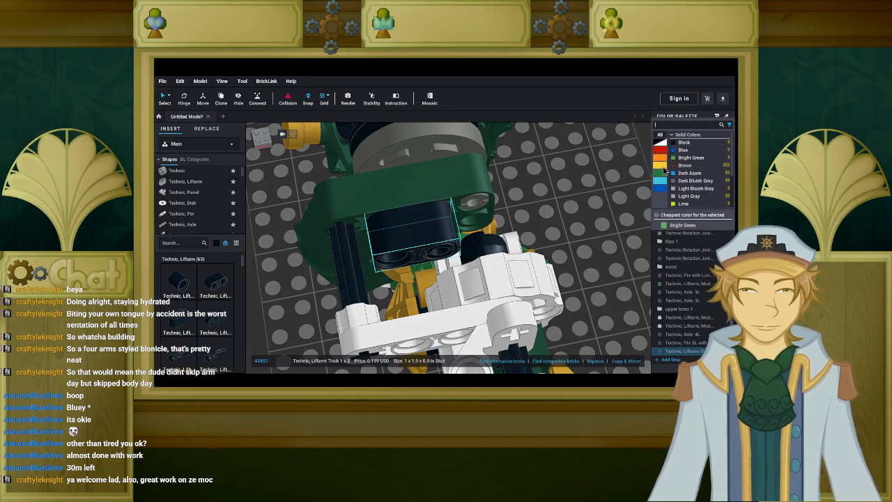
click(638, 168)
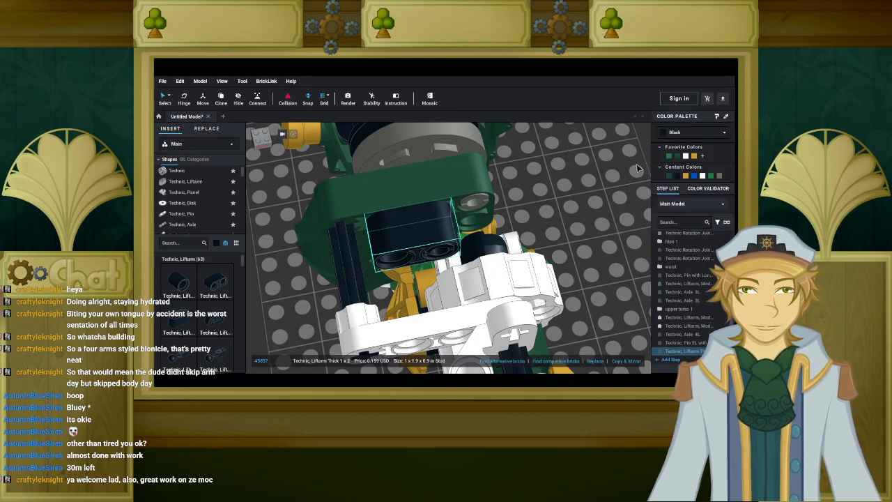
click(671, 133)
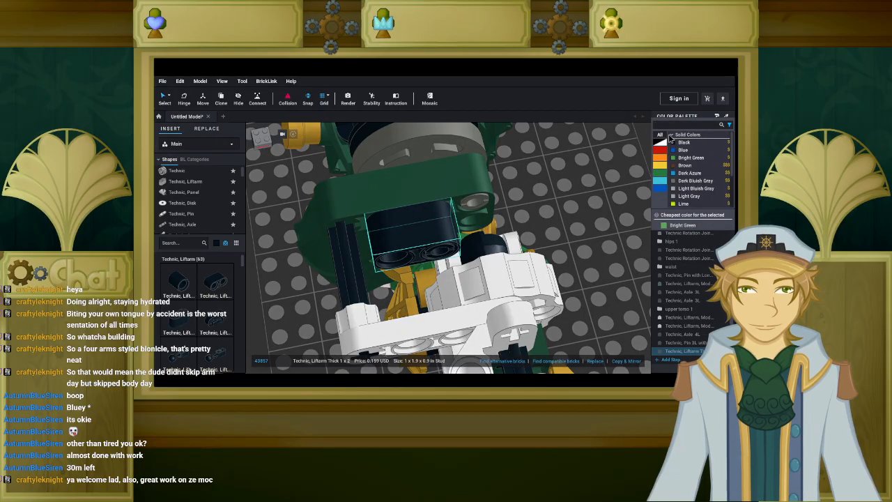
click(729, 125)
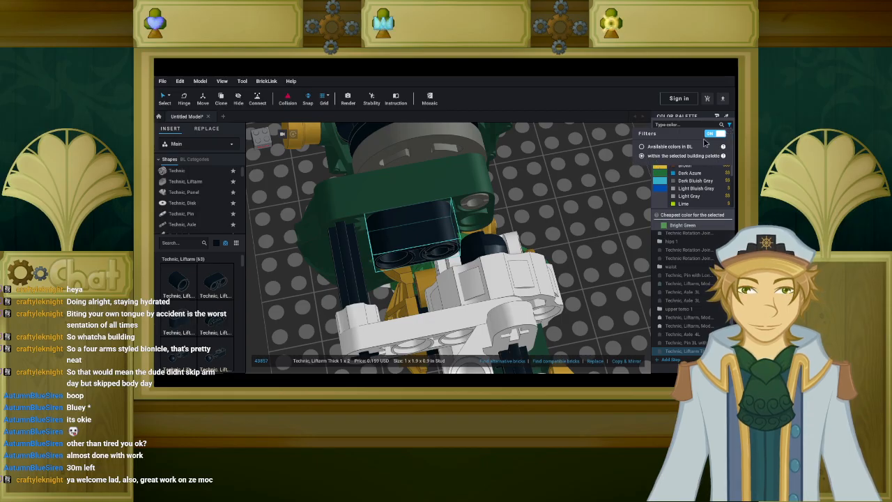
click(709, 155)
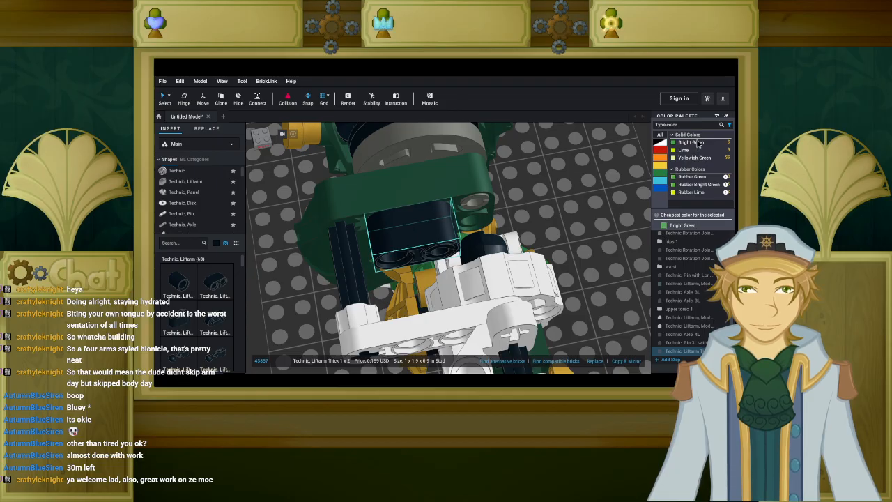
mouse_move(694, 145)
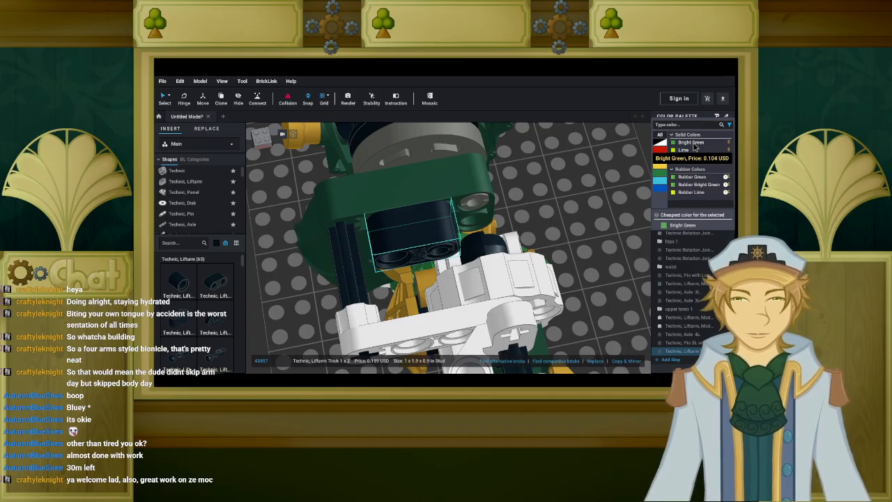
key(Delete)
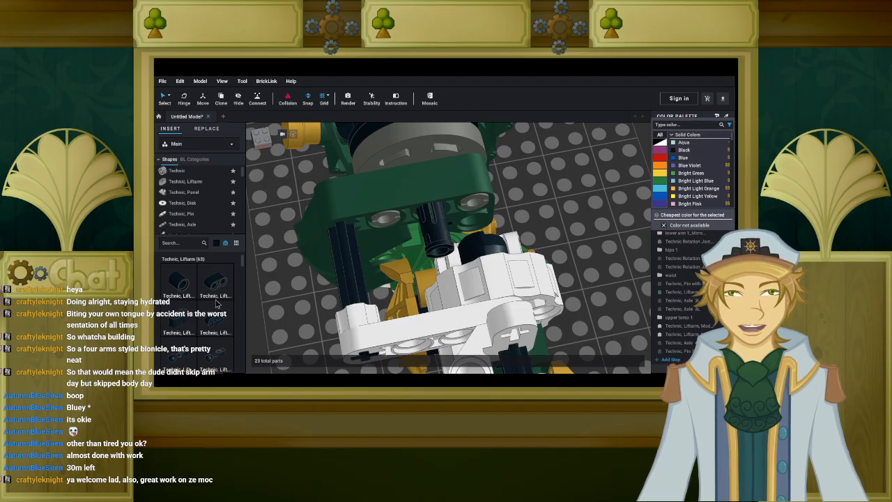
Place a black Technic Liftarm Thick 1 x 2 - Axle Hole on the 3L pin beside the dark green liftarm.
click(289, 261)
drag(222, 297, 421, 232)
right_drag(420, 232, 403, 218)
click(408, 206)
click(404, 209)
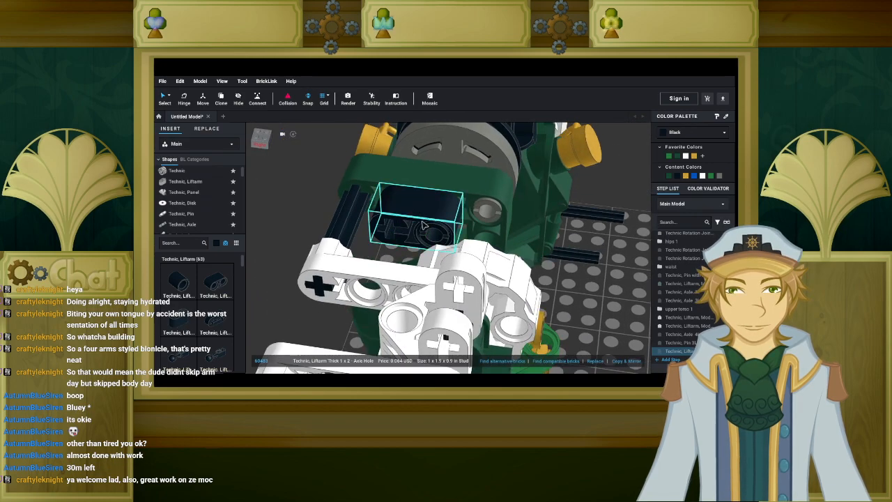
Recolor the 1 x 2 axle-hole liftarm Green and check the other green shades available for it.
click(704, 133)
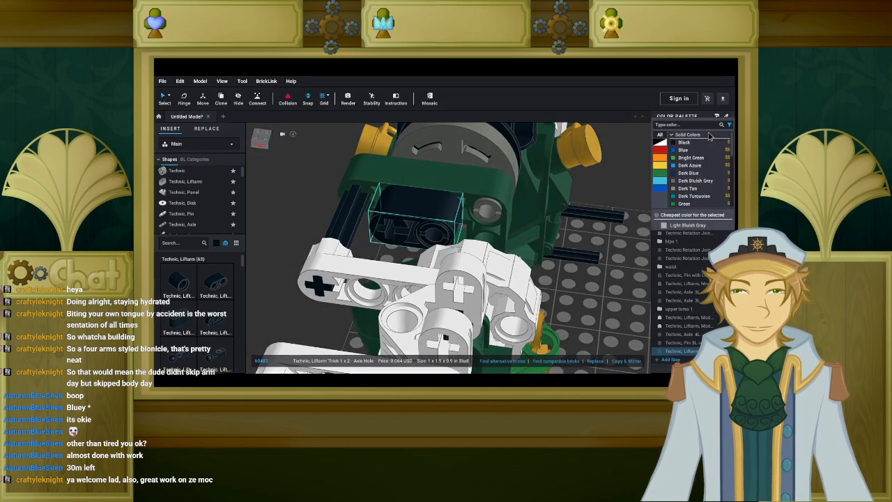
click(729, 125)
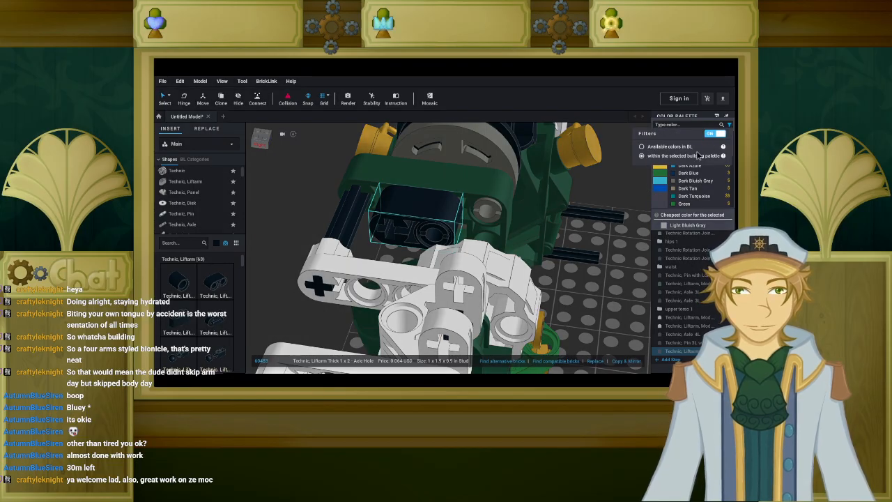
click(685, 190)
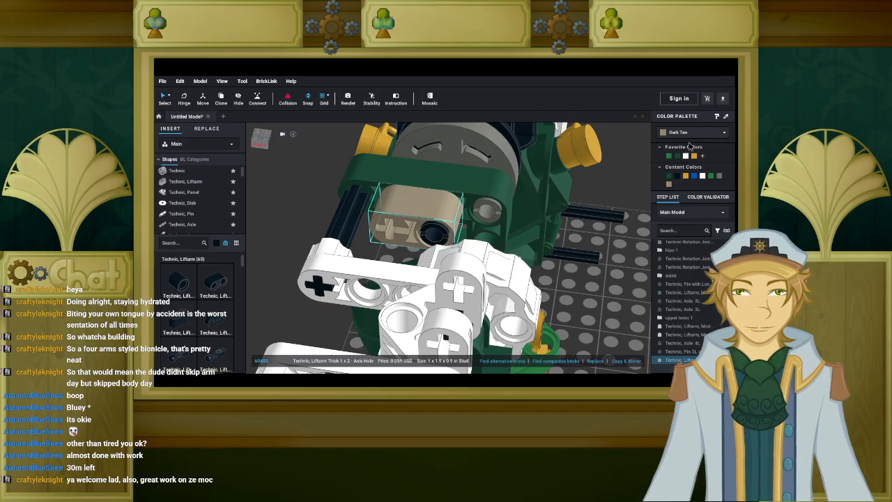
click(687, 133)
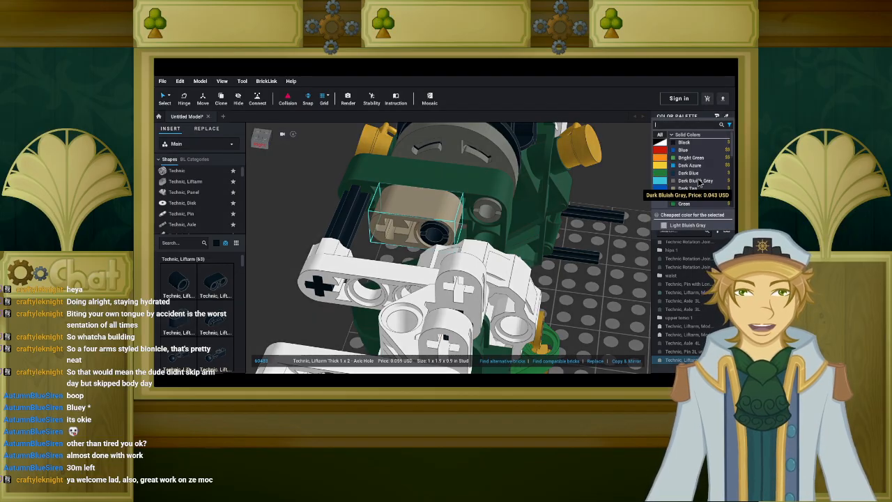
click(683, 202)
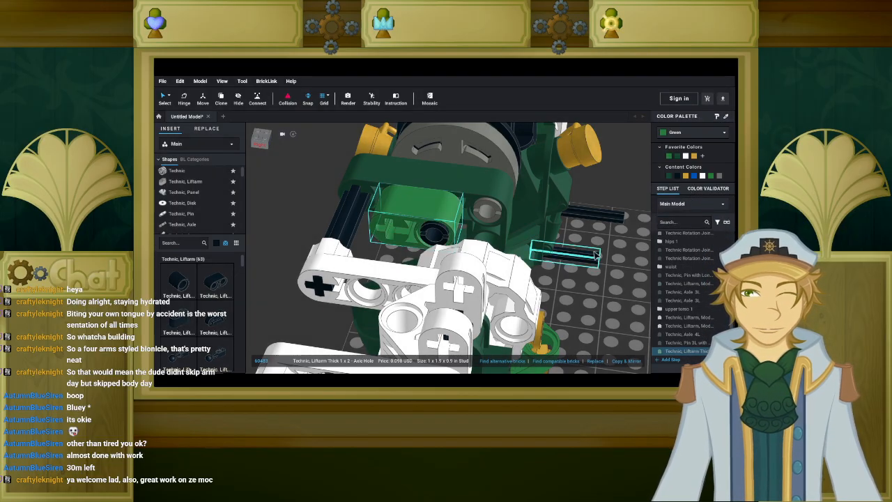
click(673, 136)
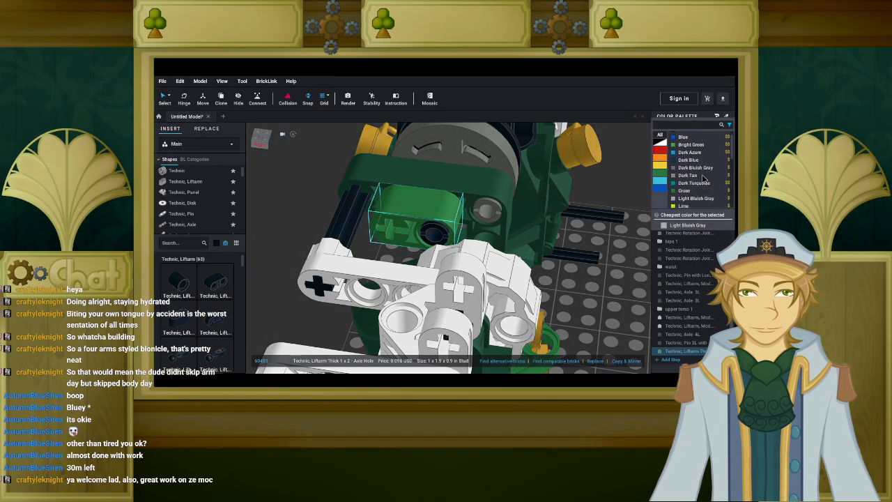
click(659, 173)
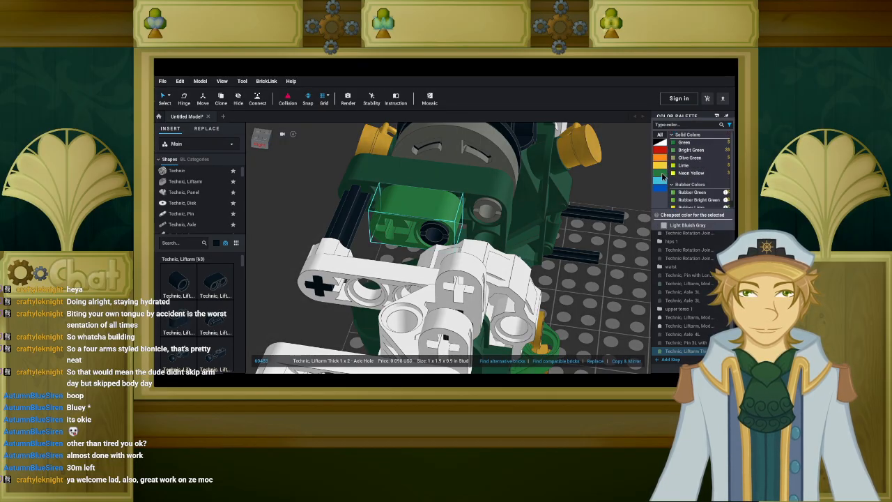
click(298, 187)
Set the parts library color to Dark Bluish Gray and add a Technic Pin 3/4 to the white torso liftarm.
right_drag(309, 179, 354, 180)
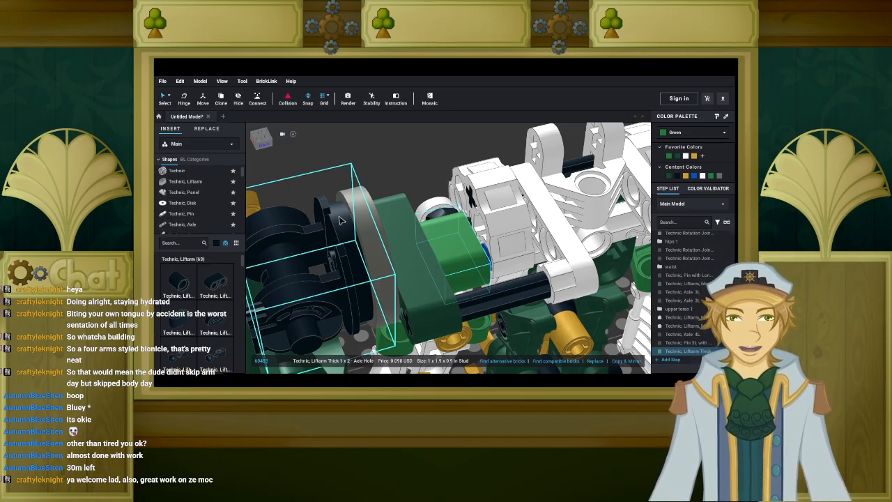
click(217, 244)
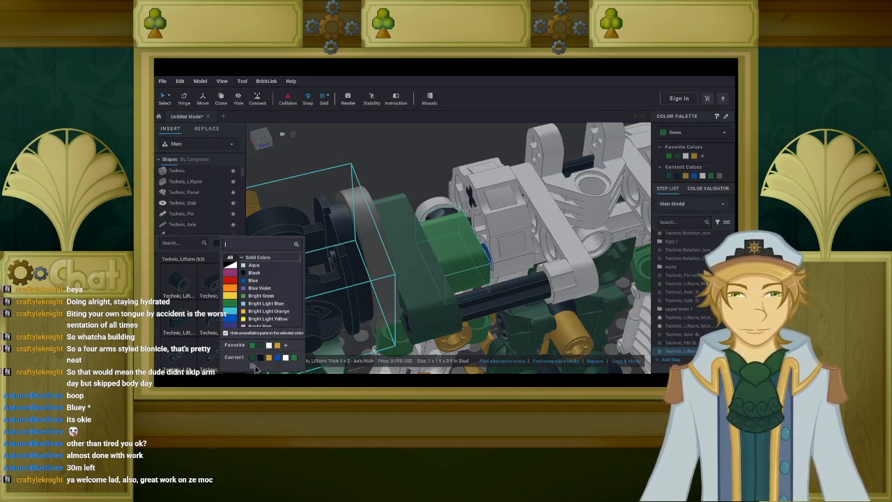
click(259, 358)
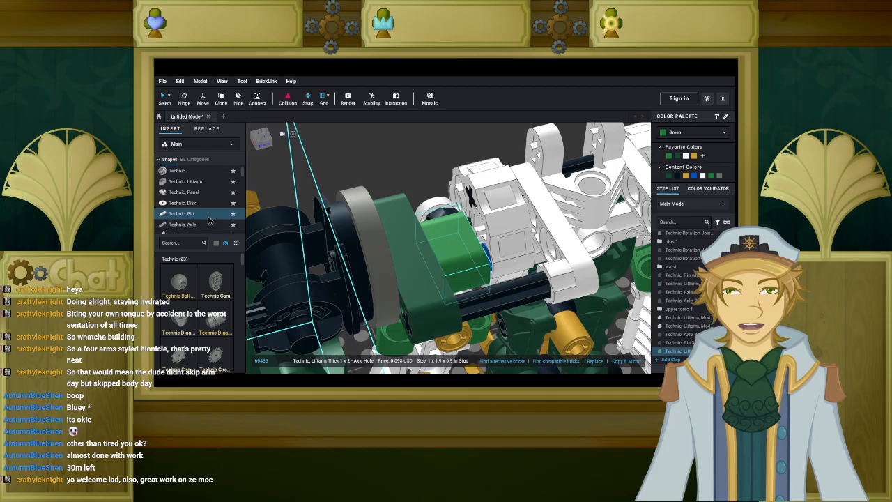
click(208, 216)
click(178, 280)
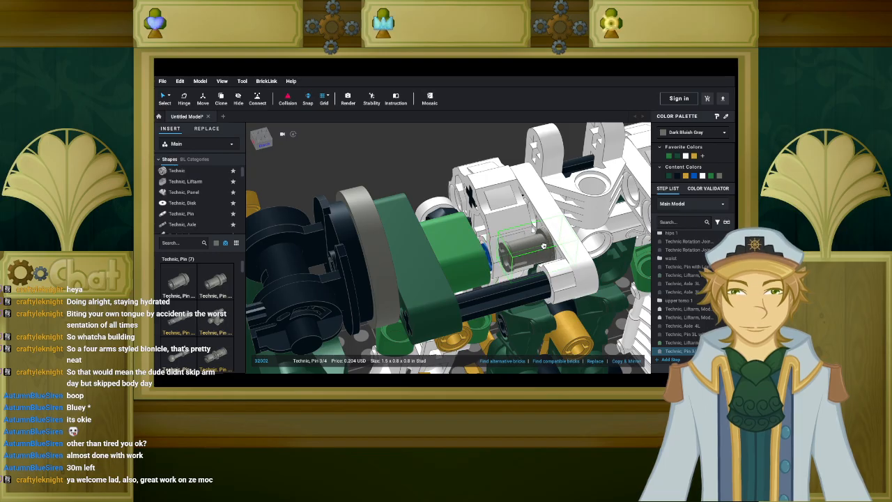
click(543, 246)
mouse_move(544, 245)
right_down()
mouse_move(521, 228)
mouse_move(537, 244)
mouse_move(522, 245)
mouse_move(551, 242)
mouse_move(534, 255)
right_up()
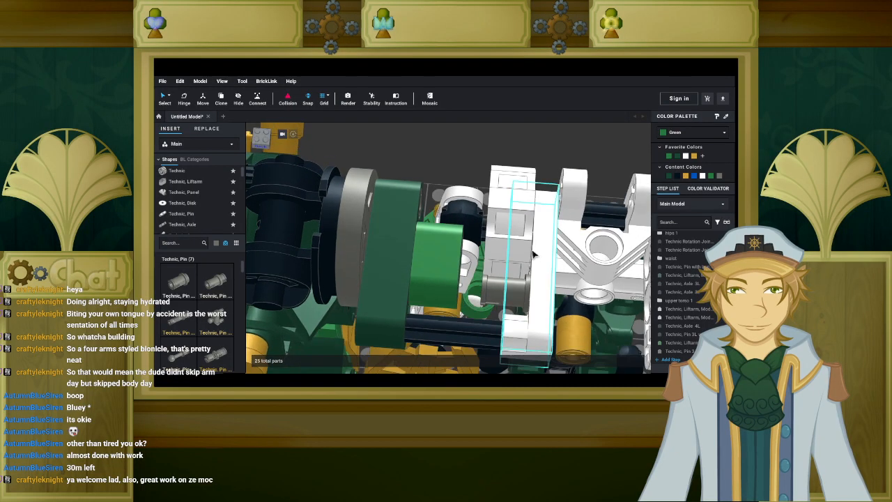
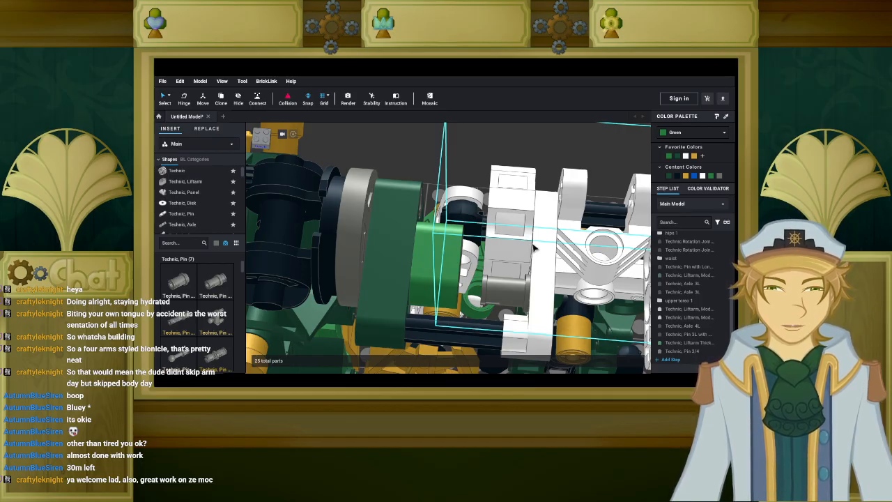
Delete the green 1 x 2 liftarm, the 3L pin and the gray 3/4 pin from the shoulder area.
click(534, 247)
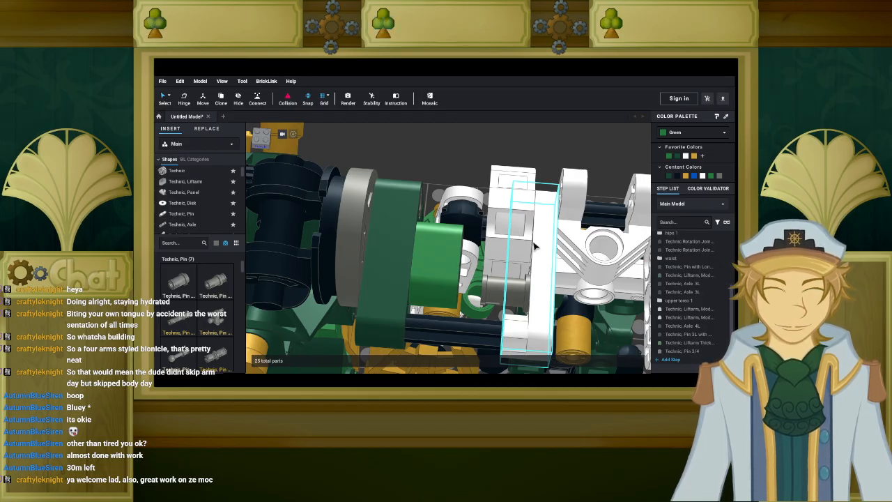
click(451, 275)
drag(451, 275, 501, 287)
click(500, 288)
key(Delete)
Examine the white torso frame and the black axle joint from the back and from closer up.
right_drag(517, 298, 504, 248)
click(554, 259)
mouse_move(498, 263)
right_down()
mouse_move(499, 288)
mouse_move(505, 272)
right_up()
scroll(500, 273, up, 2)
click(397, 275)
right_drag(399, 281, 483, 285)
click(483, 285)
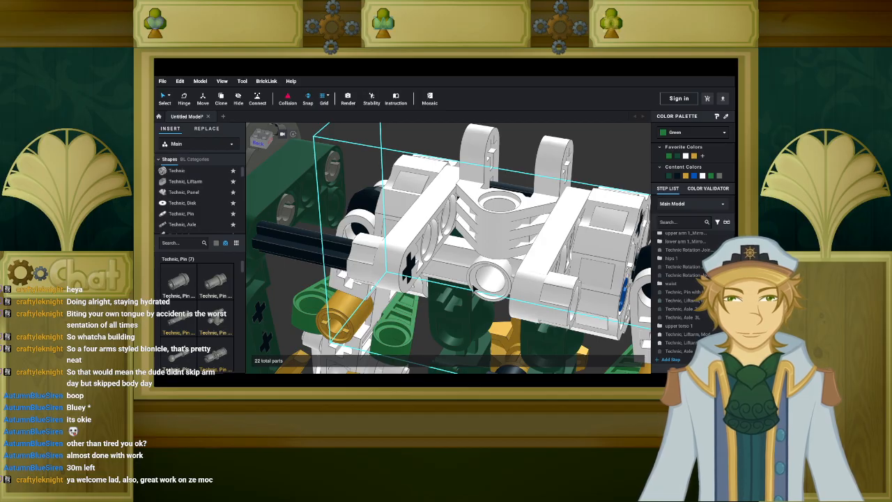
middle_drag(428, 328, 398, 287)
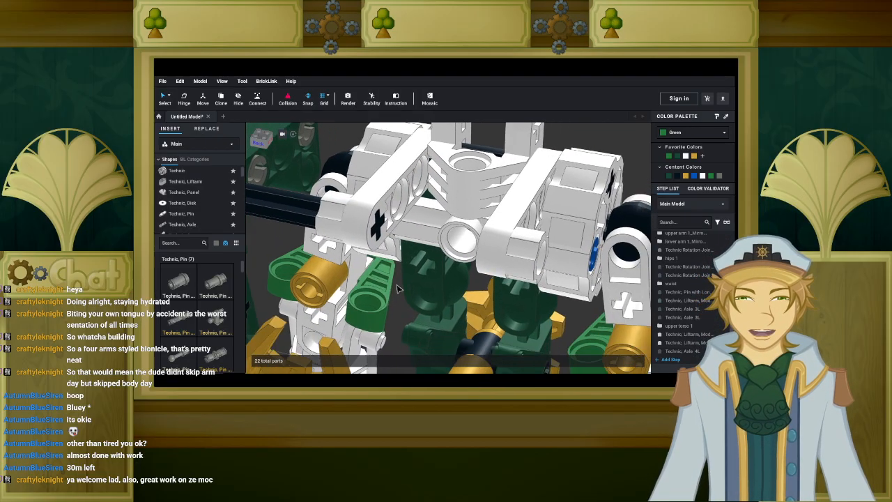
Set the parts library color to Blue and try a Technic Axle 1L with Pin in the white torso connector's central pin hole.
click(225, 242)
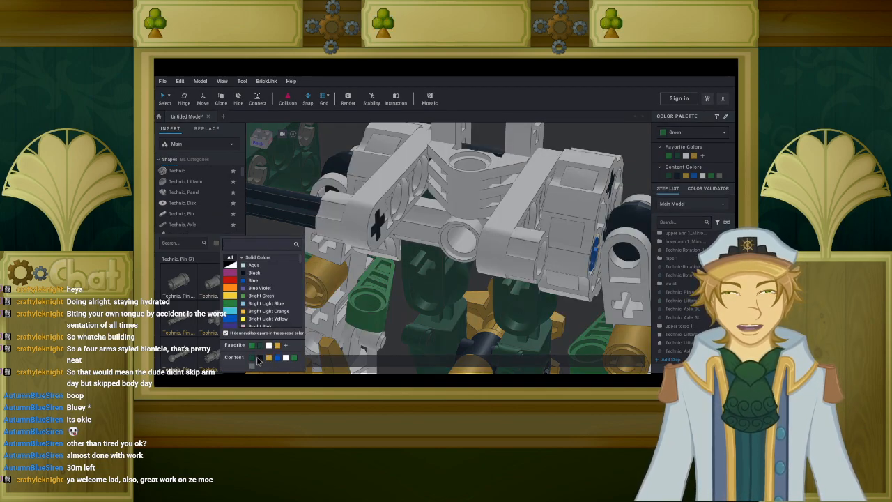
click(262, 357)
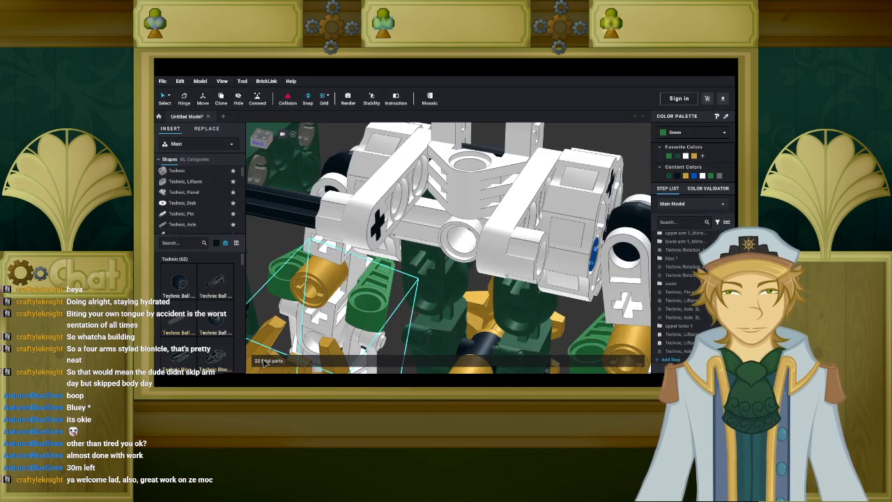
scroll(196, 204, down, 1)
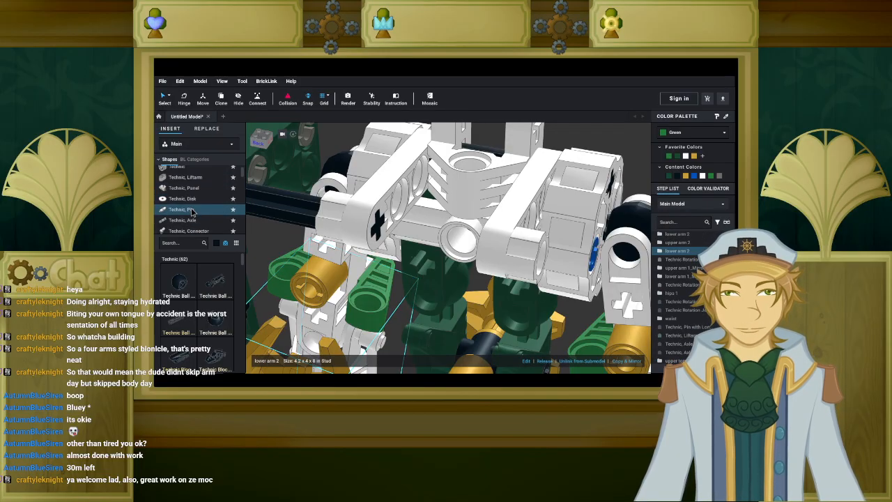
mouse_move(261, 231)
right_down()
mouse_move(271, 219)
mouse_move(266, 226)
right_up()
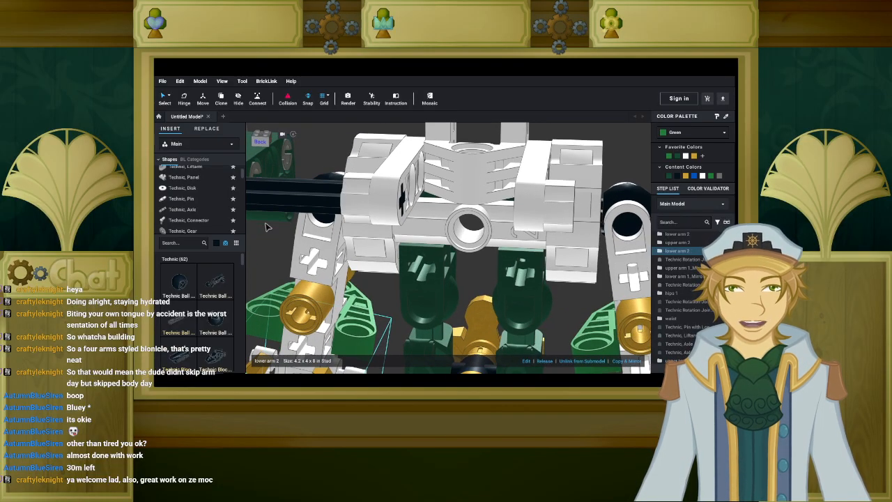
click(217, 245)
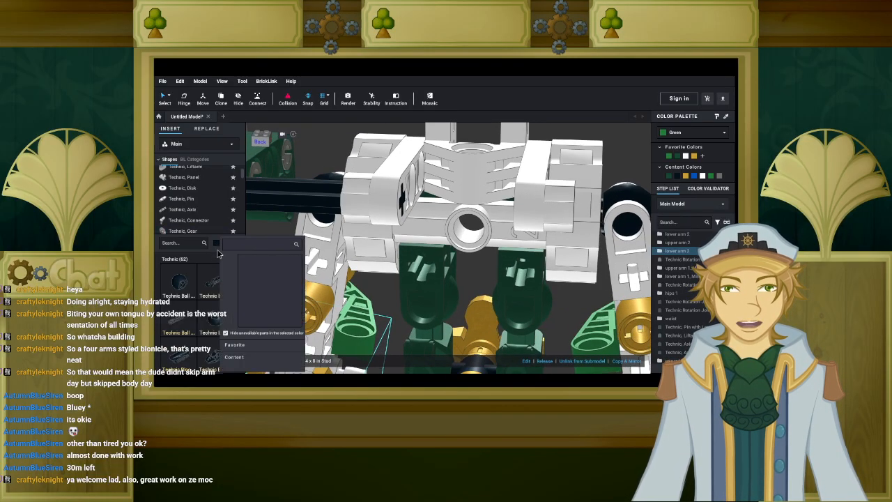
click(278, 358)
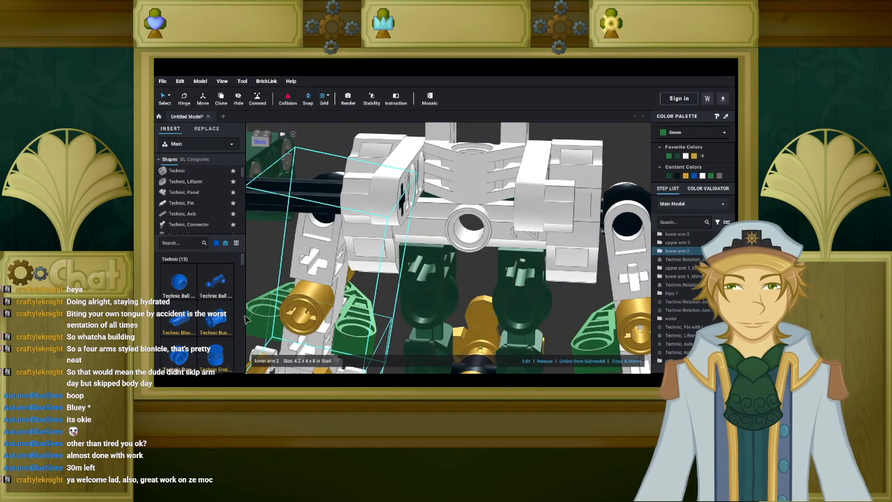
click(192, 215)
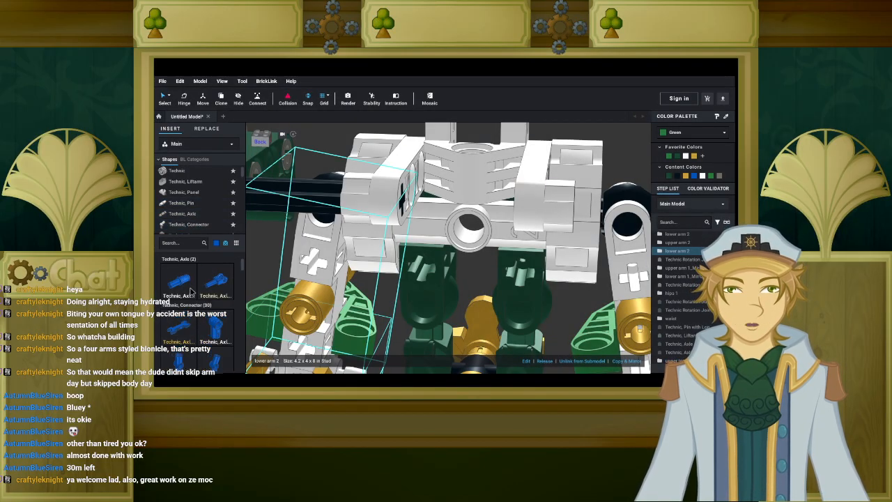
drag(187, 294, 469, 233)
right_drag(468, 233, 433, 264)
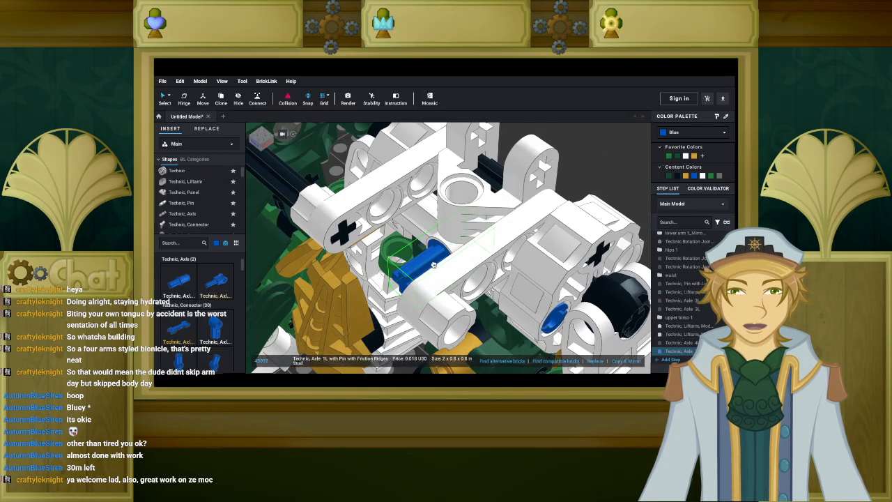
Set the parts library color to White and try the Hero Factory Weapon Barrel connector block on the blue axle pin.
click(217, 243)
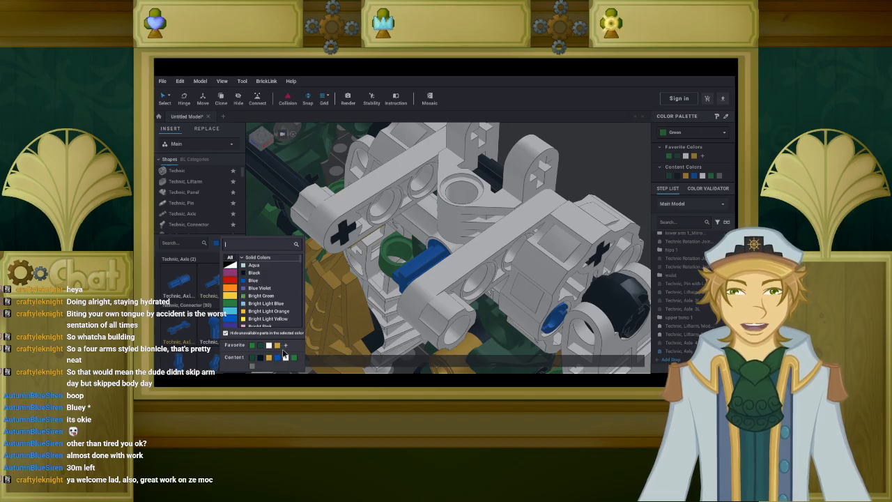
click(286, 358)
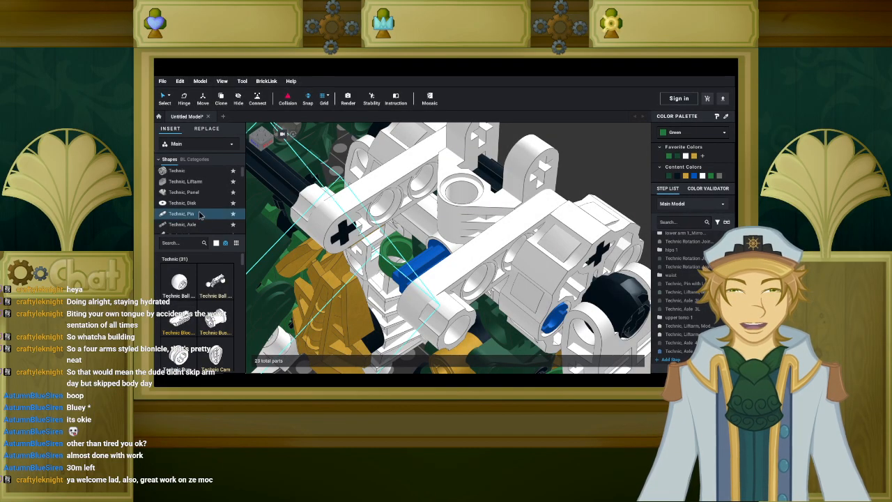
scroll(201, 217, down, 2)
scroll(200, 193, down, 1)
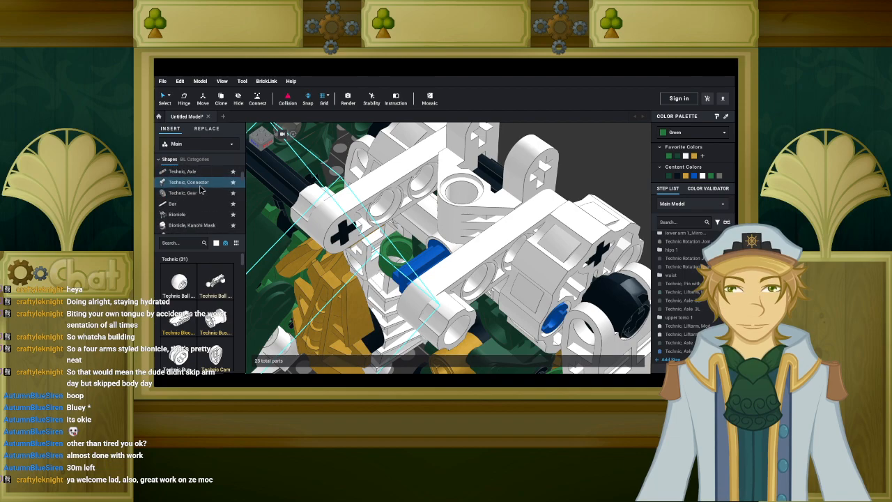
scroll(202, 318, down, 5)
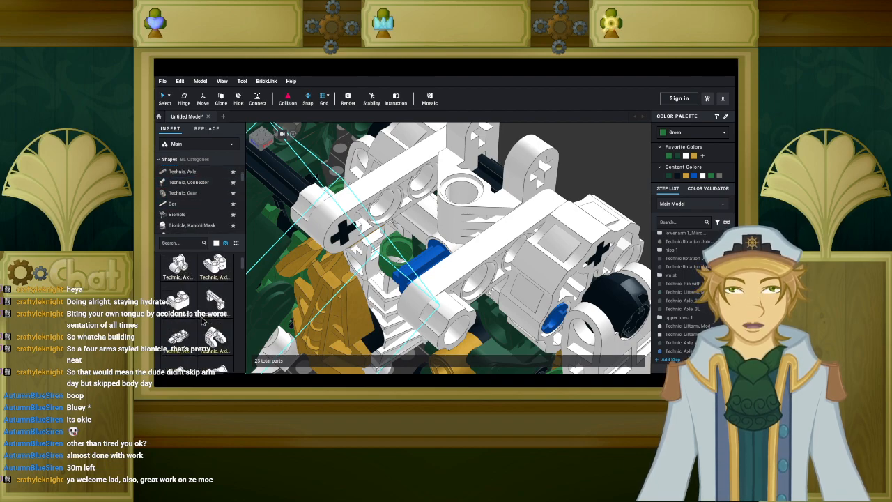
scroll(201, 320, down, 3)
click(211, 307)
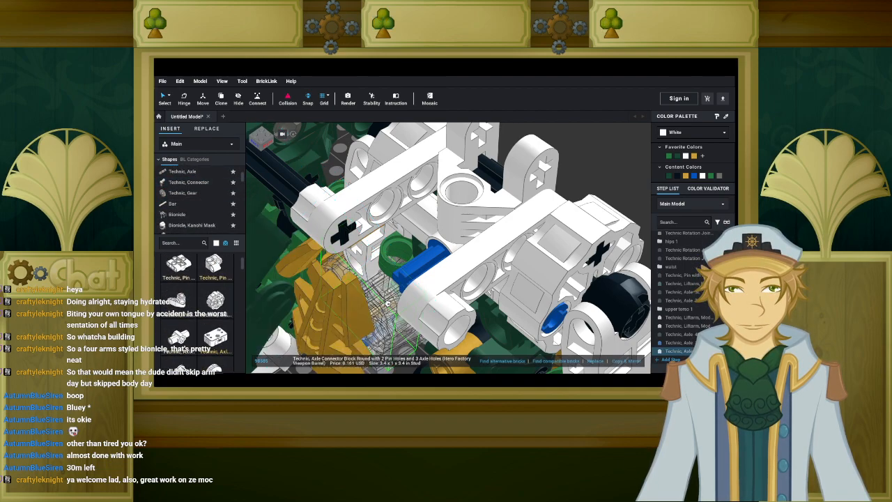
right_drag(317, 306, 403, 295)
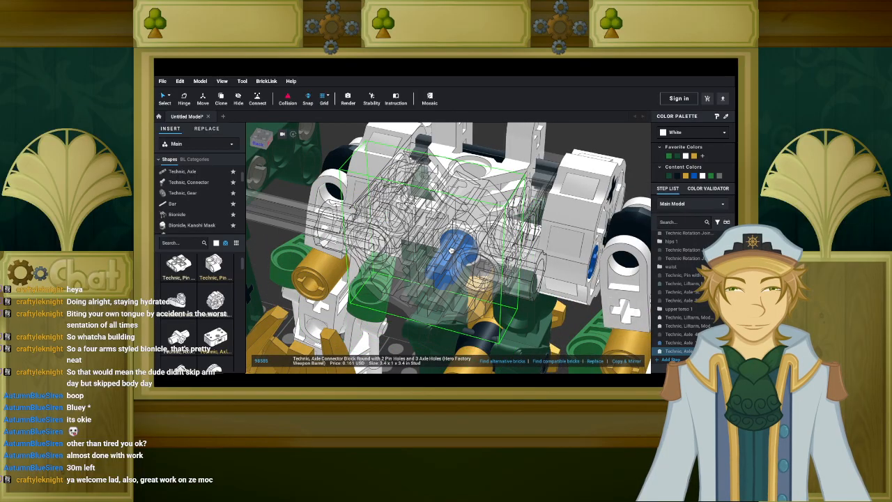
click(451, 252)
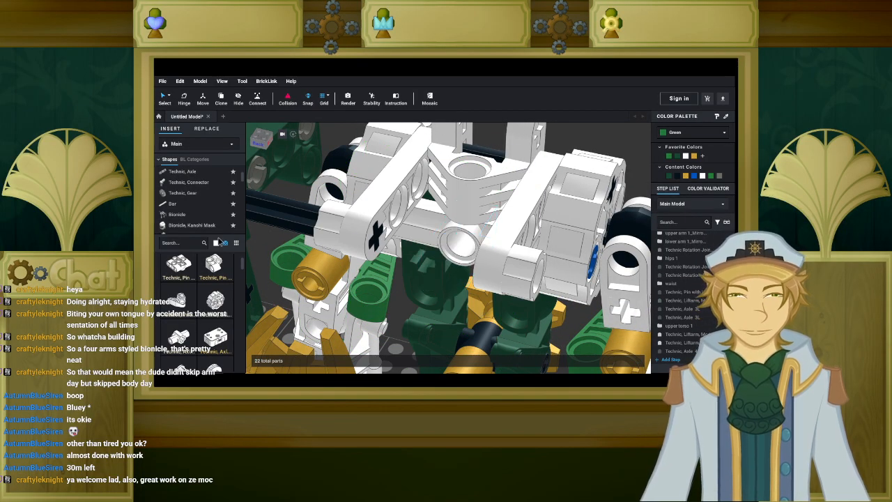
Set the parts library color to Black and add a Technic Pin with Long Friction Ridges to the torso's central pin hole.
click(217, 243)
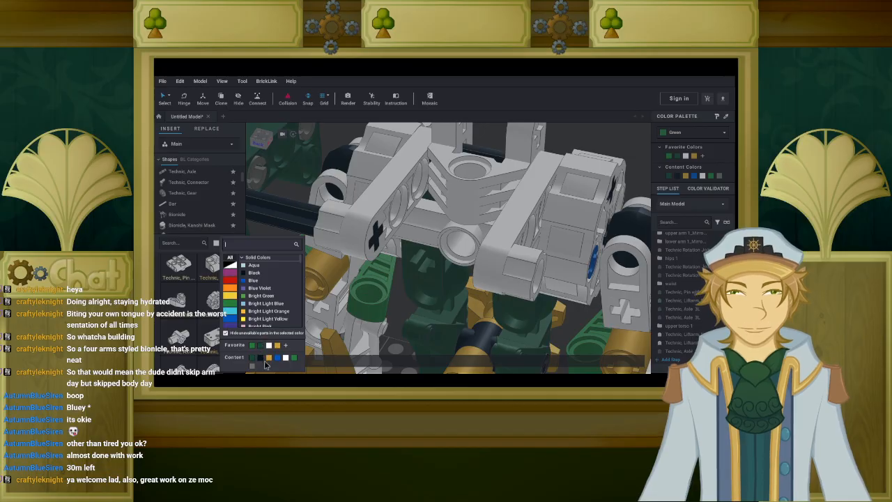
click(262, 358)
scroll(200, 202, up, 2)
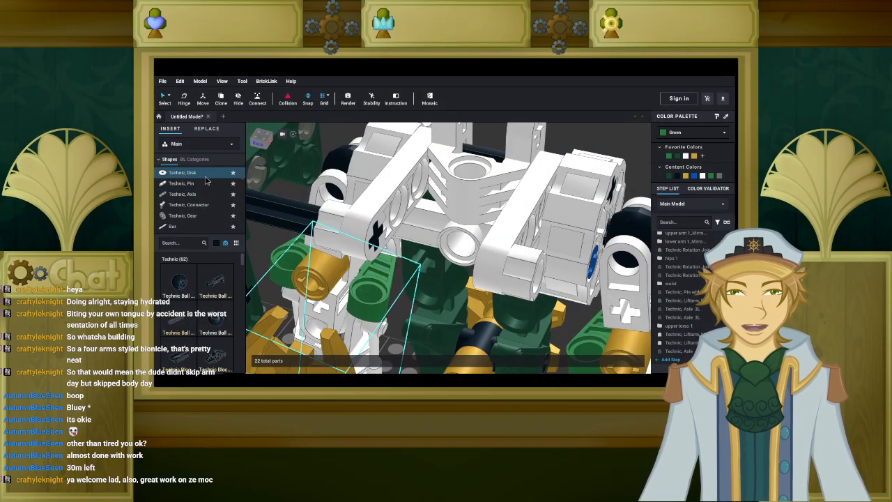
click(204, 184)
scroll(207, 323, down, 5)
scroll(184, 291, down, 1)
click(183, 293)
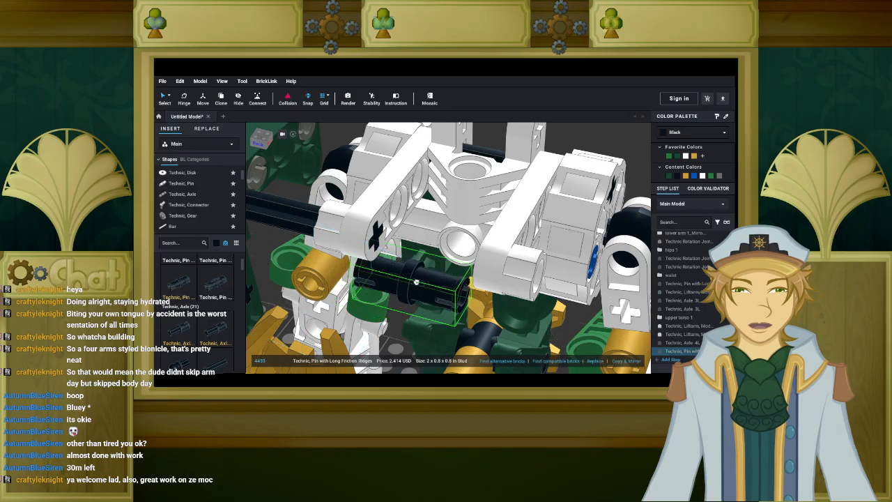
click(450, 245)
click(418, 270)
click(411, 307)
right_drag(412, 306, 401, 281)
Switch the parts library to dark green and look through the available Technic connectors.
scroll(197, 191, down, 1)
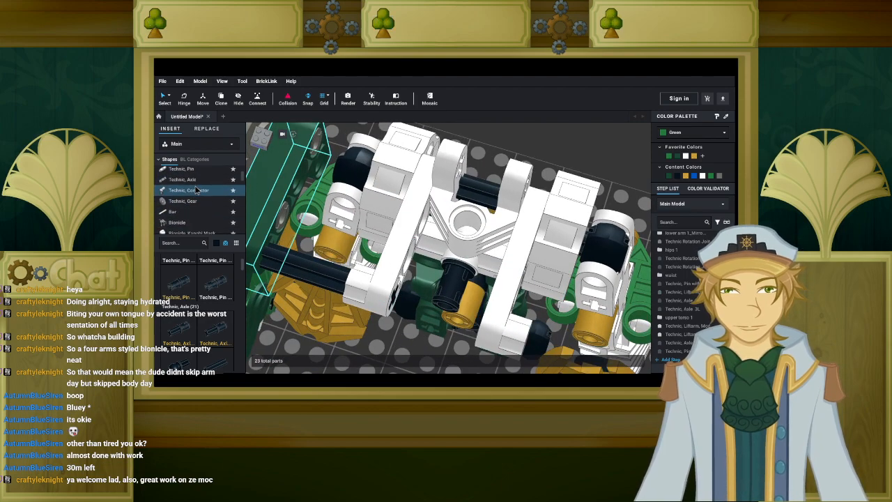
click(225, 242)
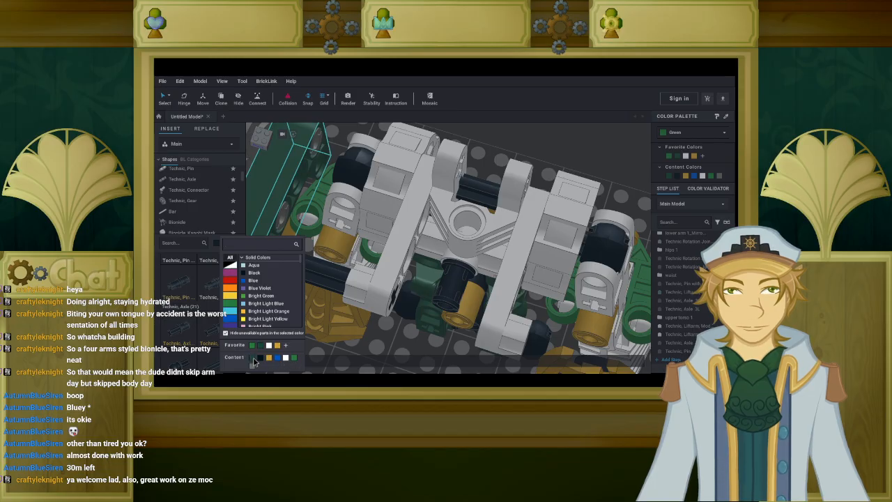
click(255, 359)
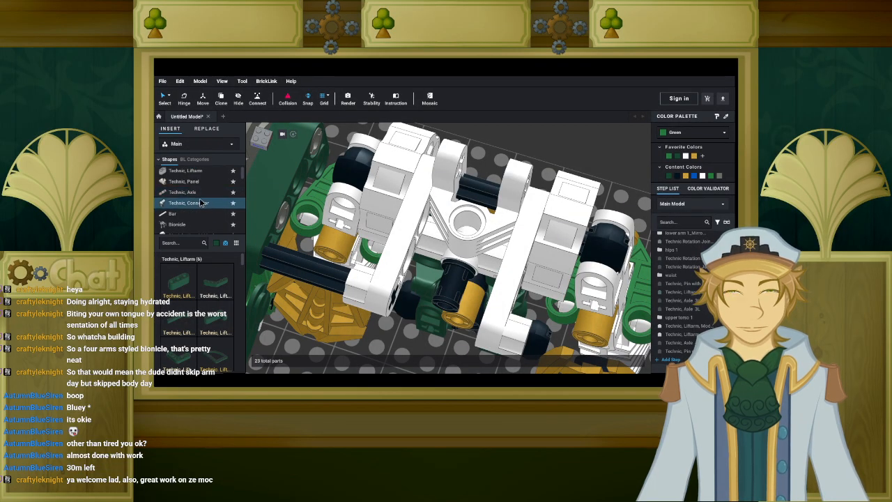
scroll(195, 300, down, 5)
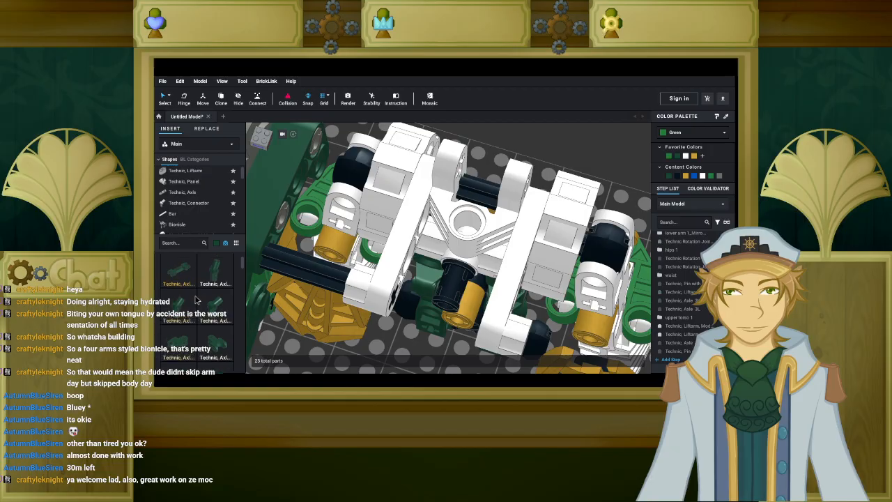
scroll(199, 300, down, 3)
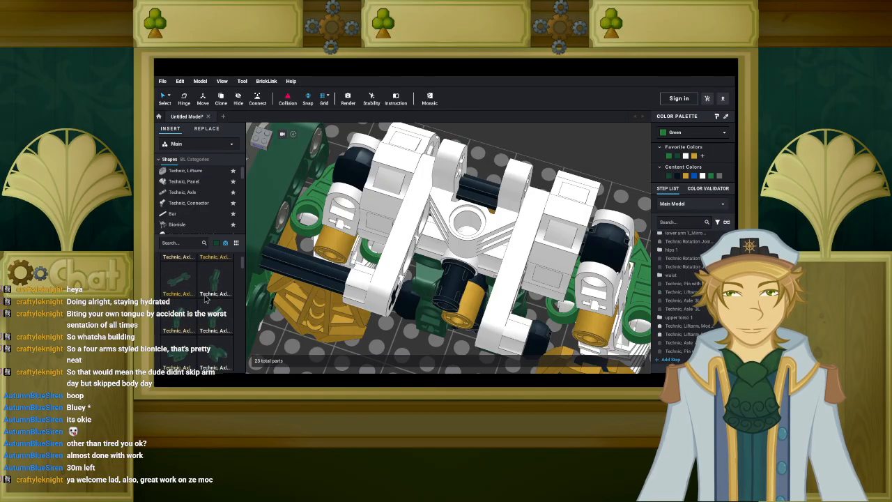
Switch the parts library to White and look through the general Technic parts and axles for a connecting piece.
click(218, 244)
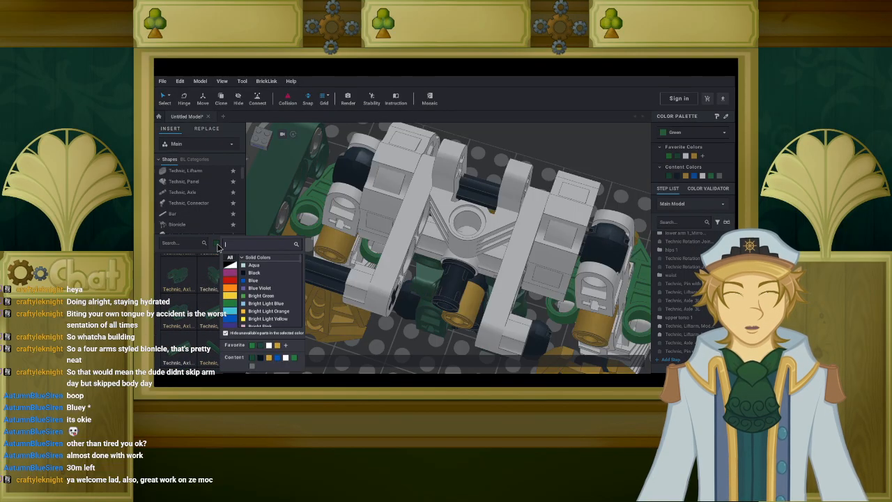
click(285, 358)
scroll(227, 305, down, 6)
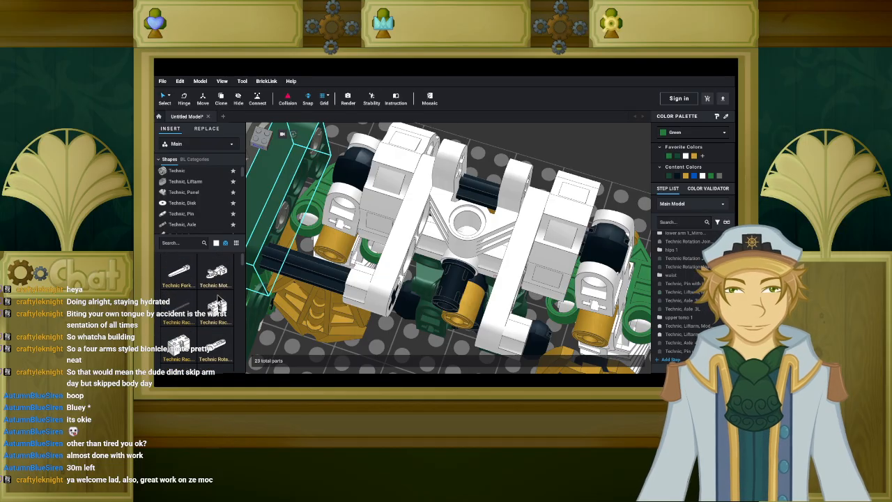
scroll(219, 299, down, 5)
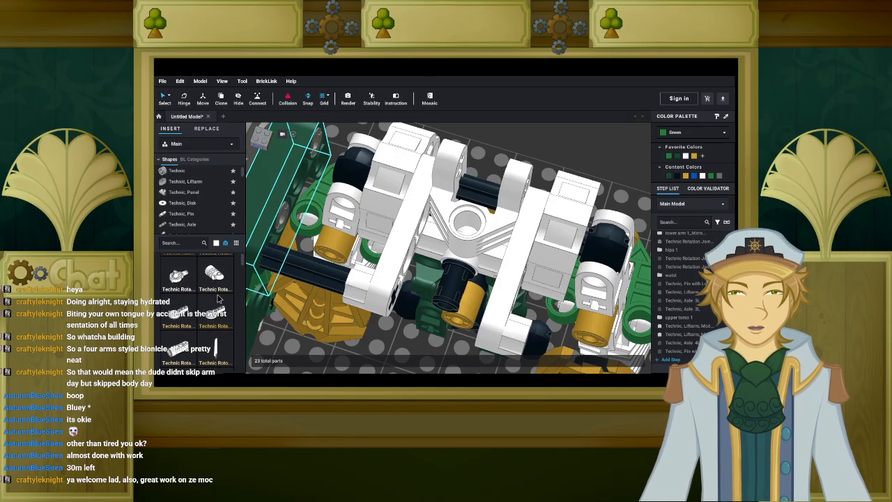
right_drag(382, 296, 395, 281)
scroll(297, 286, down, 6)
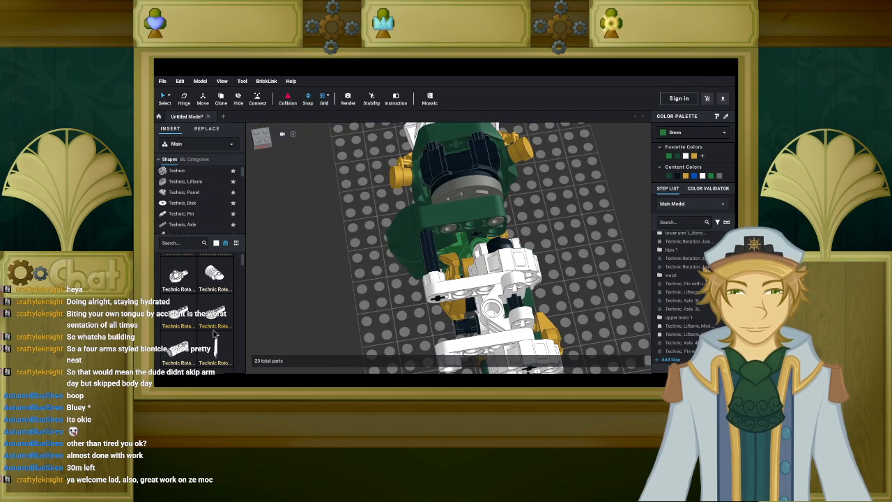
scroll(209, 327, down, 3)
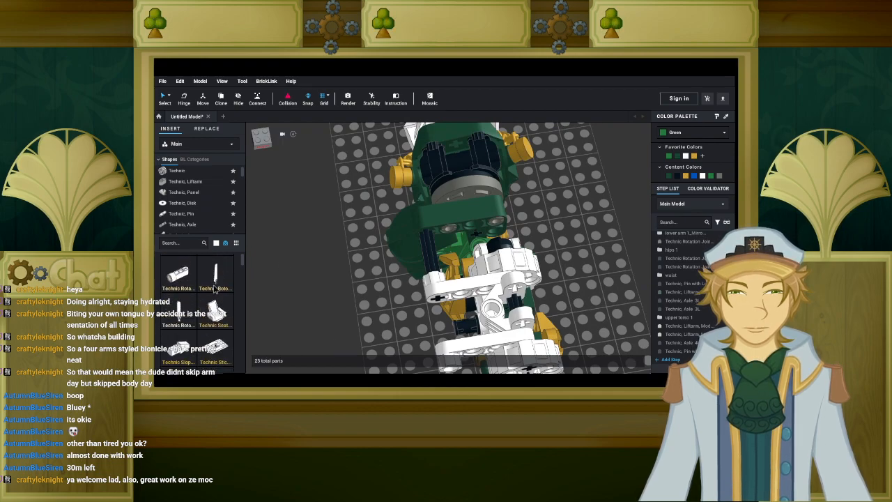
click(194, 223)
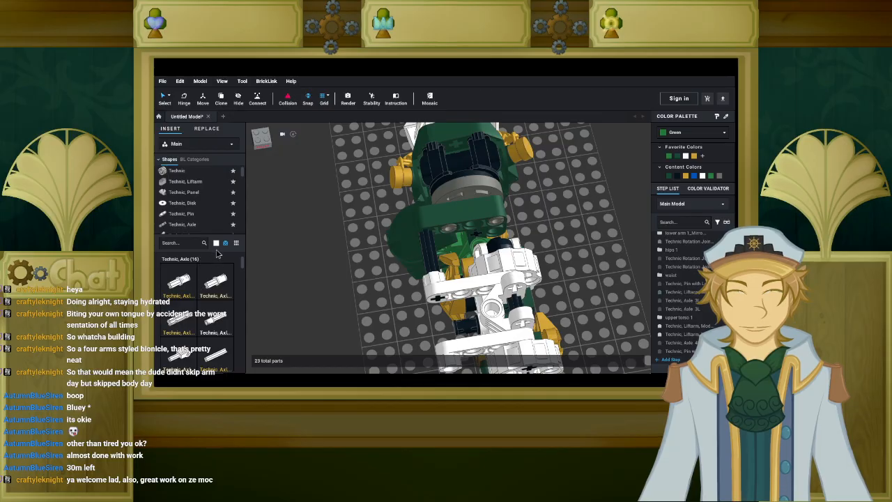
Set the parts library color to Black and add a Technic Pin 3L to the free hole in the larger arm's dark green liftarm.
click(216, 244)
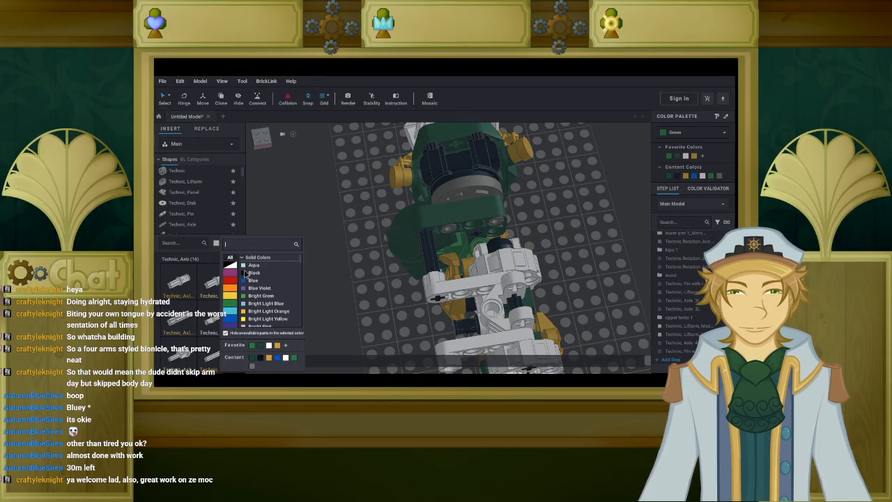
click(220, 244)
click(218, 244)
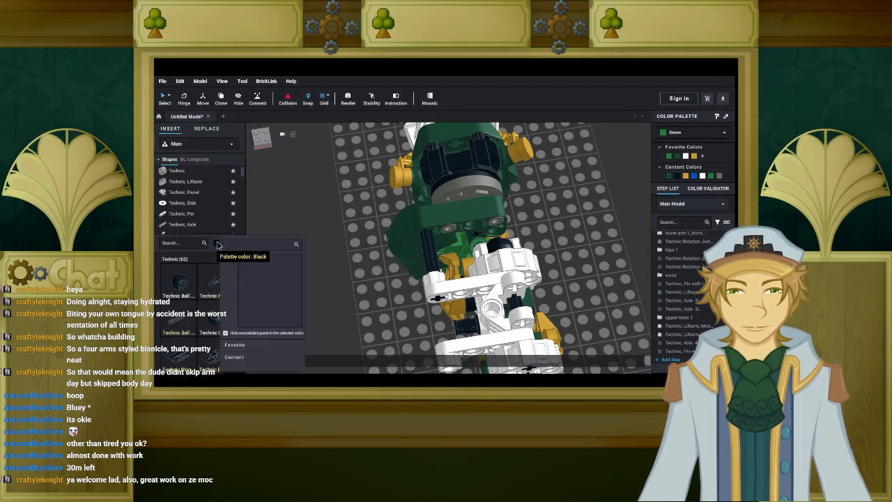
click(185, 214)
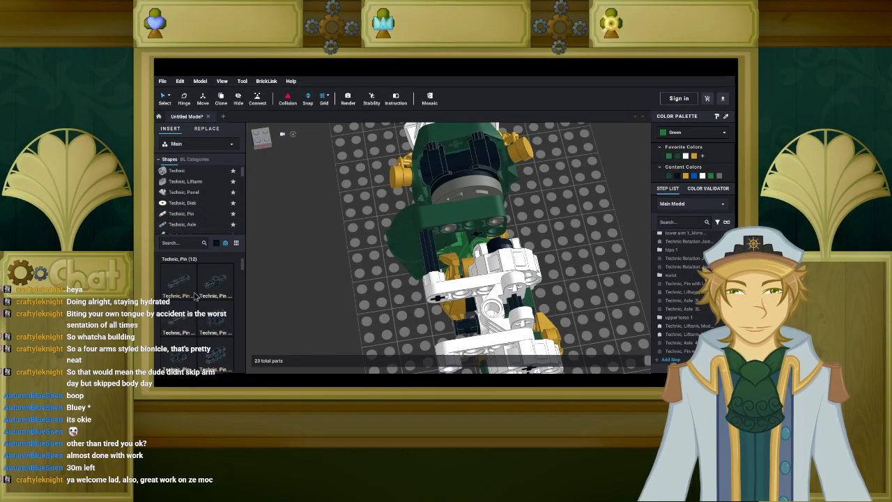
drag(225, 280, 473, 221)
mouse_move(355, 286)
right_down()
mouse_move(351, 272)
mouse_move(322, 278)
mouse_move(355, 287)
right_up()
right_drag(418, 318, 258, 273)
Set the parts library color to White, add a Technic Cam to the upper torso, and remove the torso's central Pin with Long Friction Ridges.
click(215, 242)
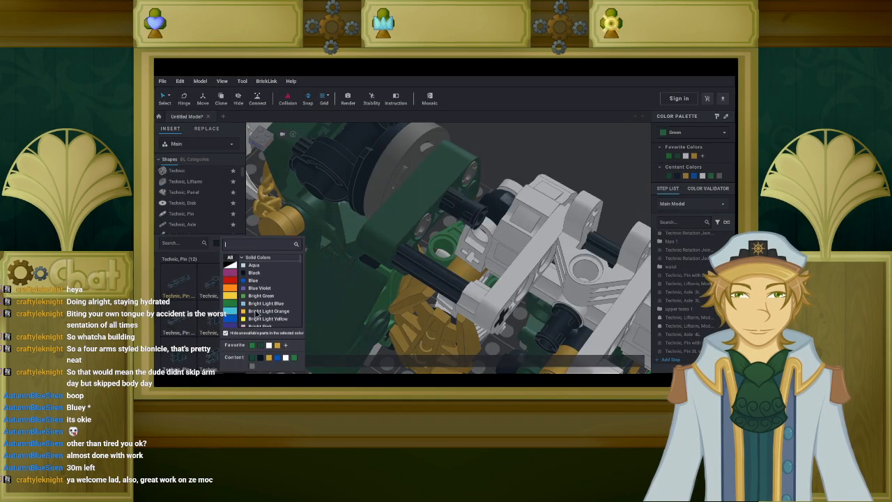
click(269, 346)
scroll(198, 223, down, 2)
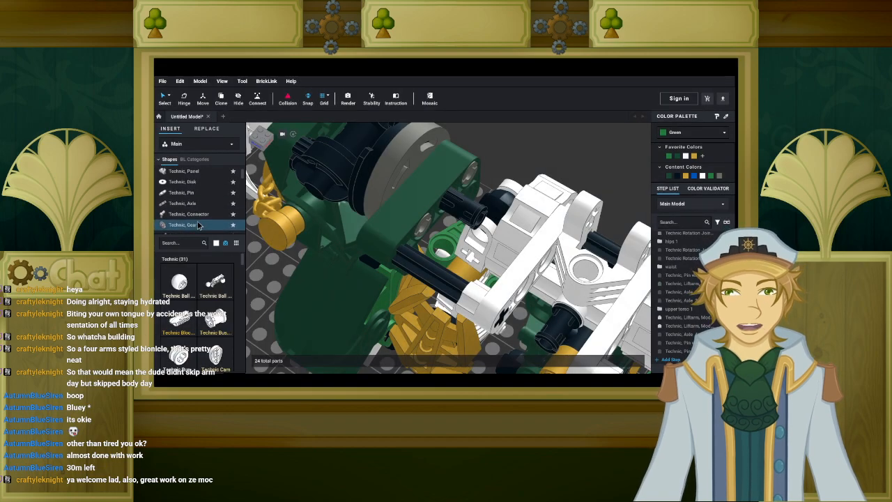
right_drag(320, 302, 325, 300)
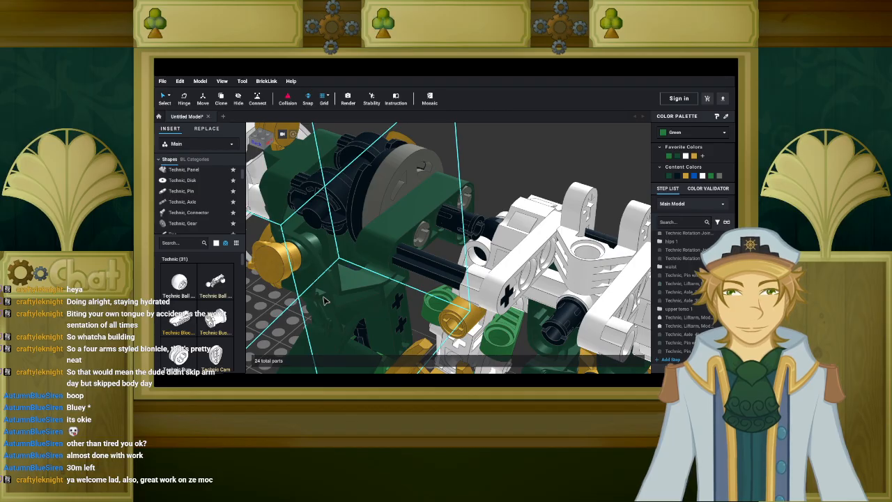
click(218, 357)
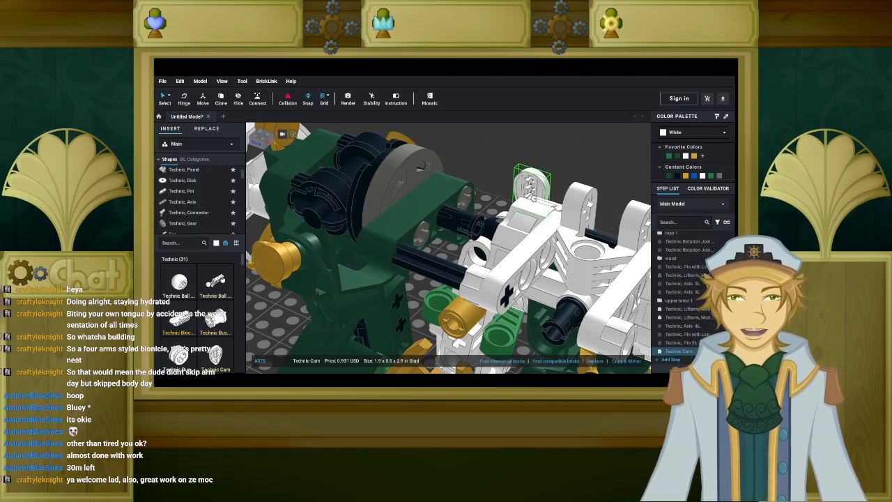
click(543, 219)
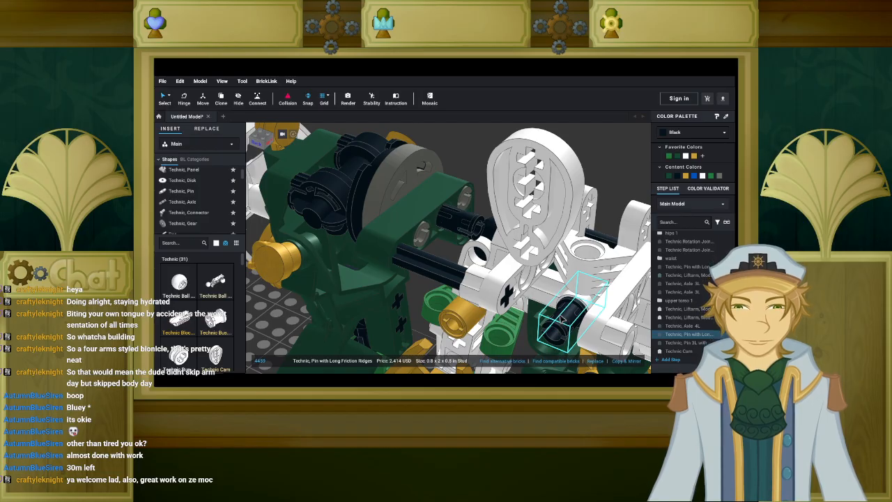
Set the parts library color to Blue, add a Technic Axle 1L with Pin with Friction Ridges to the torso, and mount the white cam on it.
click(216, 243)
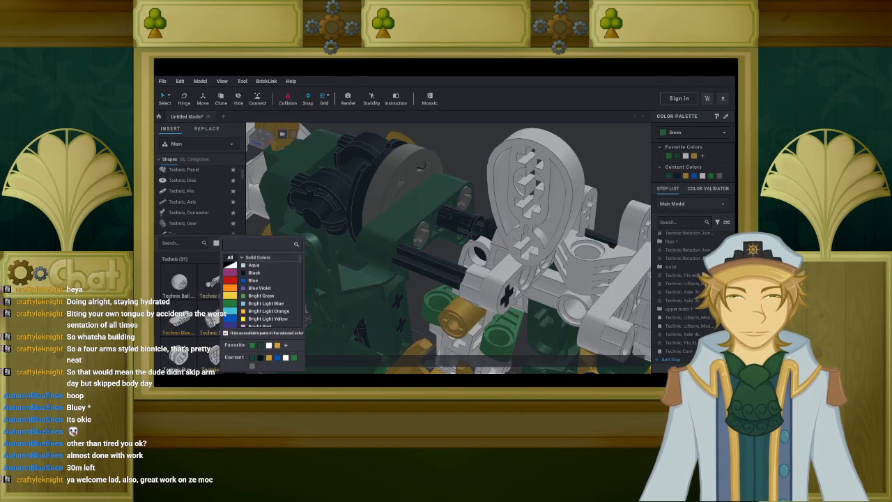
click(276, 358)
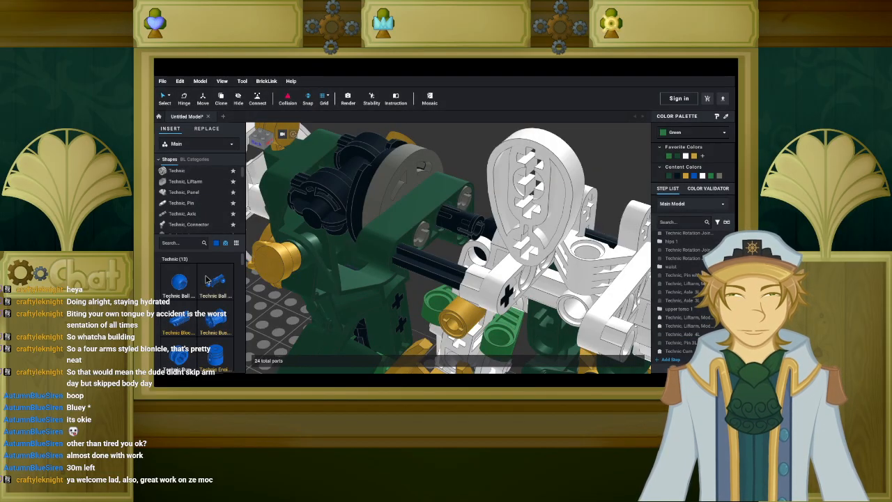
click(184, 213)
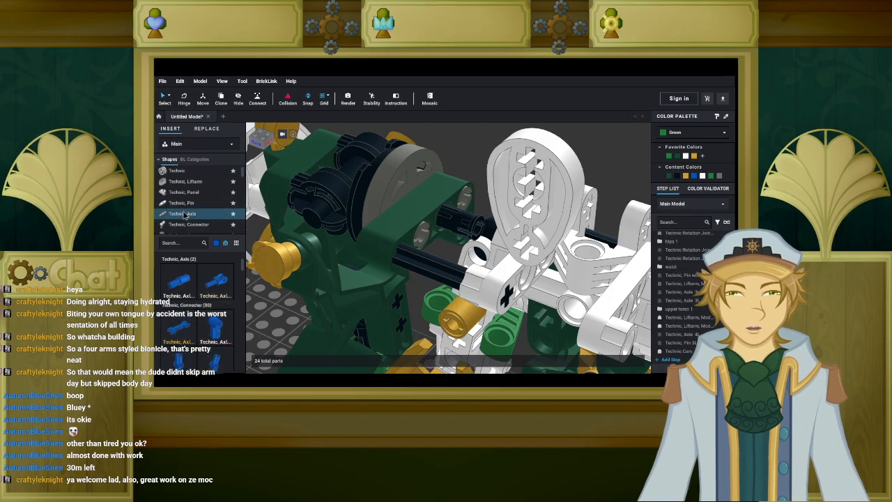
click(180, 281)
click(544, 312)
click(551, 240)
drag(550, 241, 596, 305)
right_drag(594, 296, 572, 299)
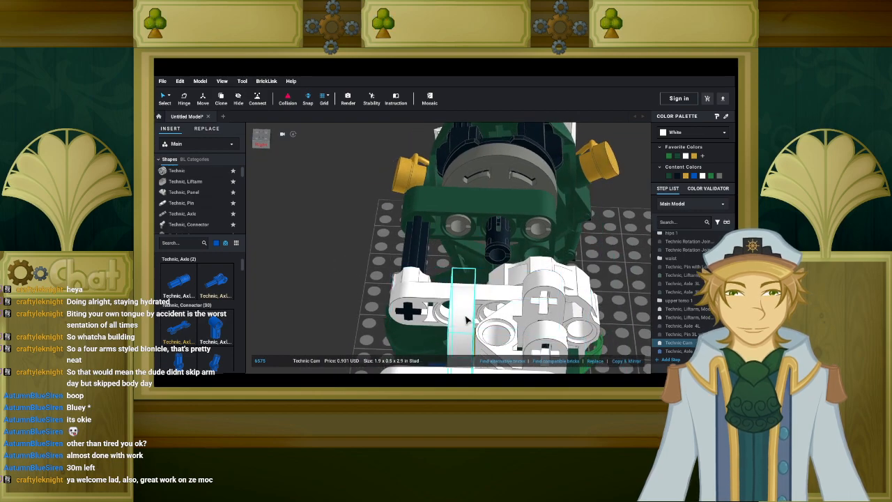
Place a copy of the white Technic Cam on the torso's opposite side and fit a blue Axle 1L with Pin into it.
right_drag(467, 319, 535, 282)
key(ctrl+v)
right_drag(486, 313, 414, 283)
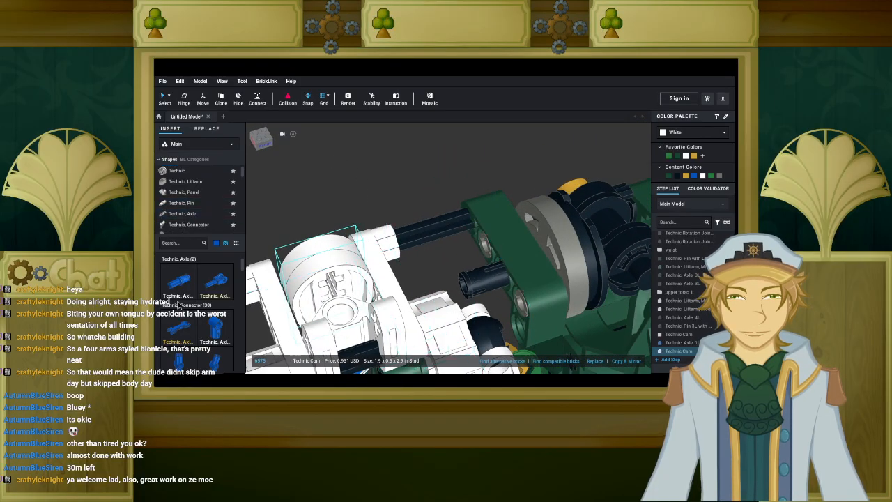
click(180, 285)
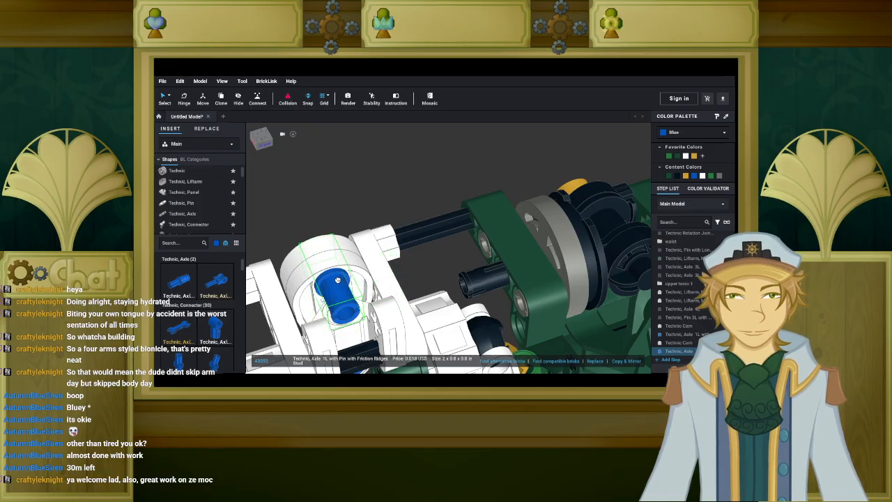
click(337, 280)
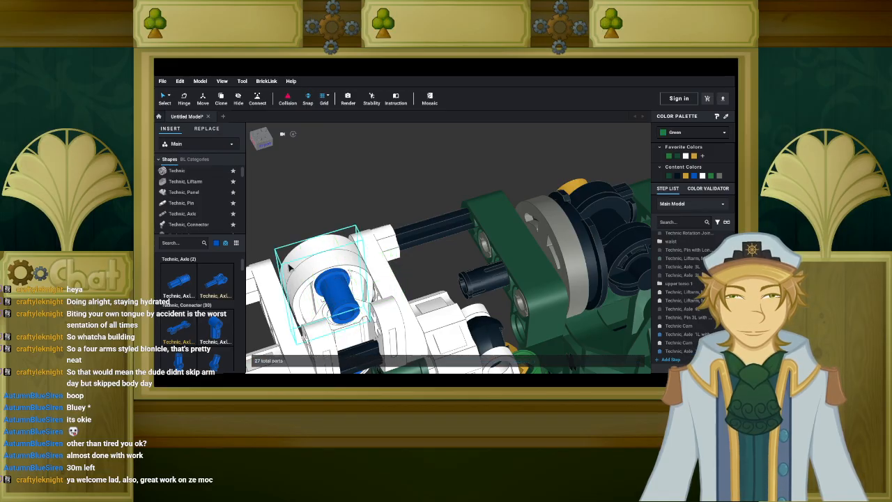
Set the parts library color to White and add a Technic Axle and Pin Connector at the new blue pin on the torso.
click(217, 243)
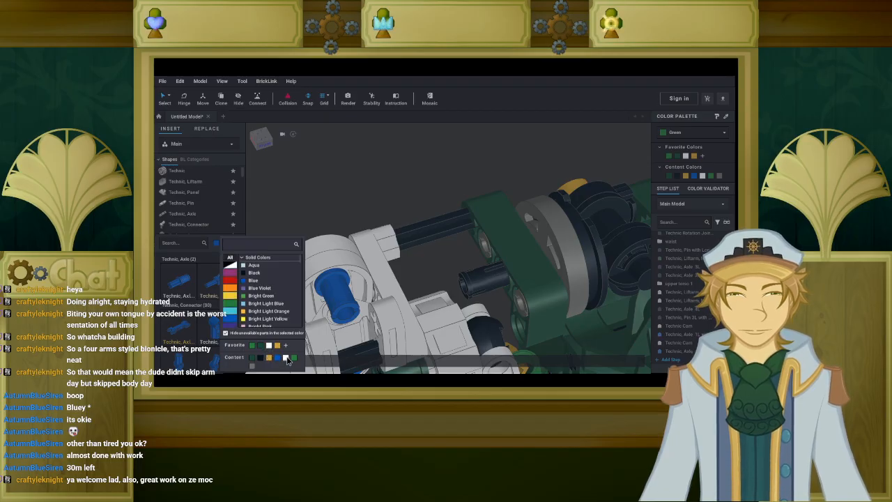
click(286, 357)
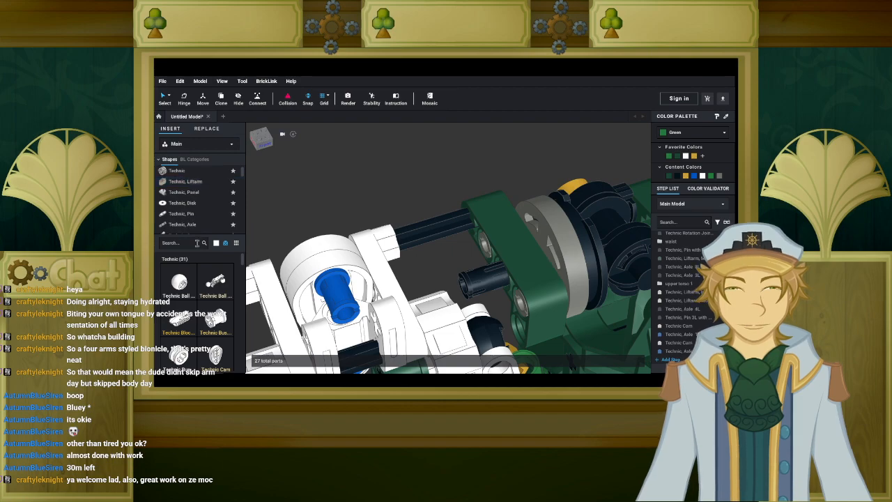
scroll(203, 203, down, 3)
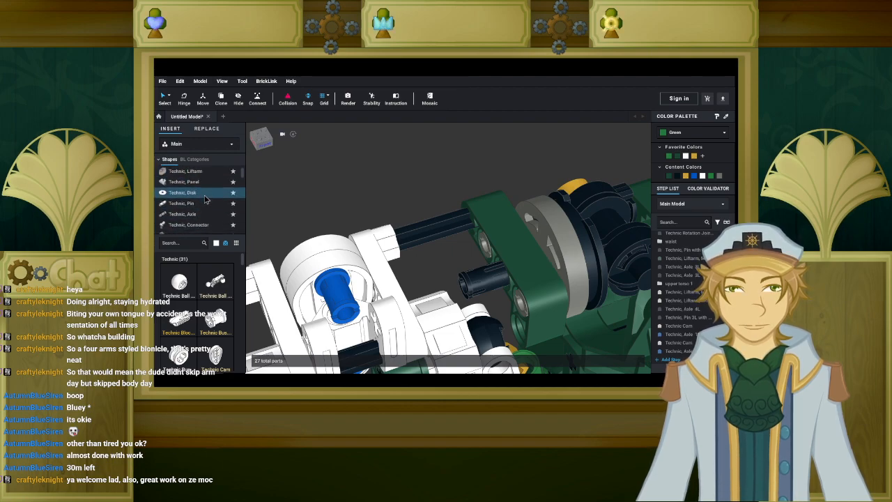
click(205, 199)
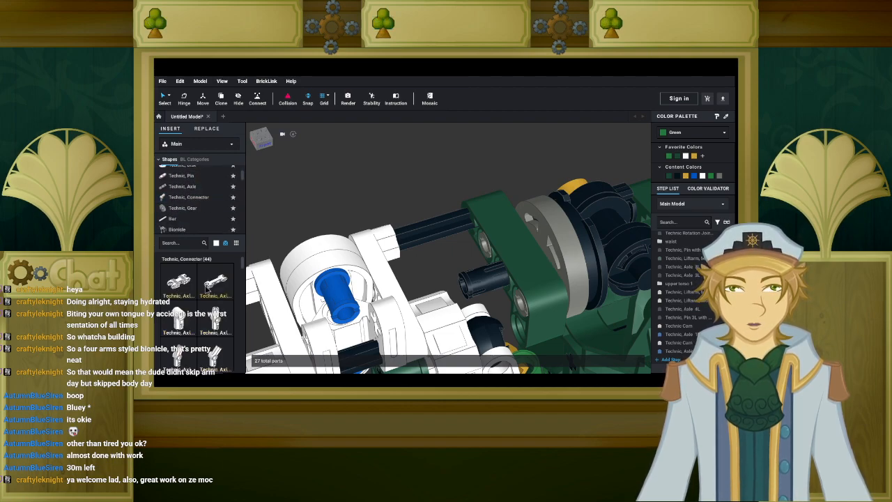
drag(177, 281, 330, 297)
key(Escape)
mouse_move(340, 268)
right_down()
mouse_move(373, 245)
mouse_move(401, 279)
mouse_move(414, 244)
mouse_move(413, 286)
mouse_move(341, 283)
right_up()
Set the parts library color to Green and add a short two-hole Technic Liftarm to the black pin on the dark green liftarm.
click(220, 243)
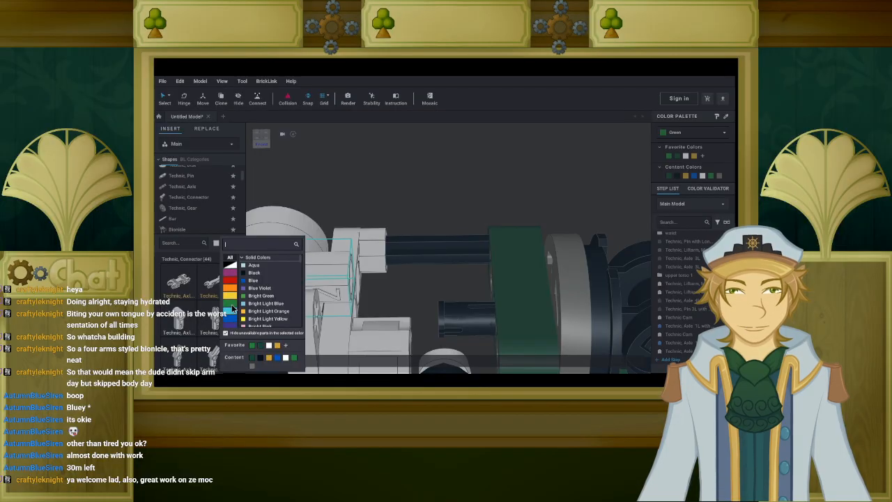
click(252, 348)
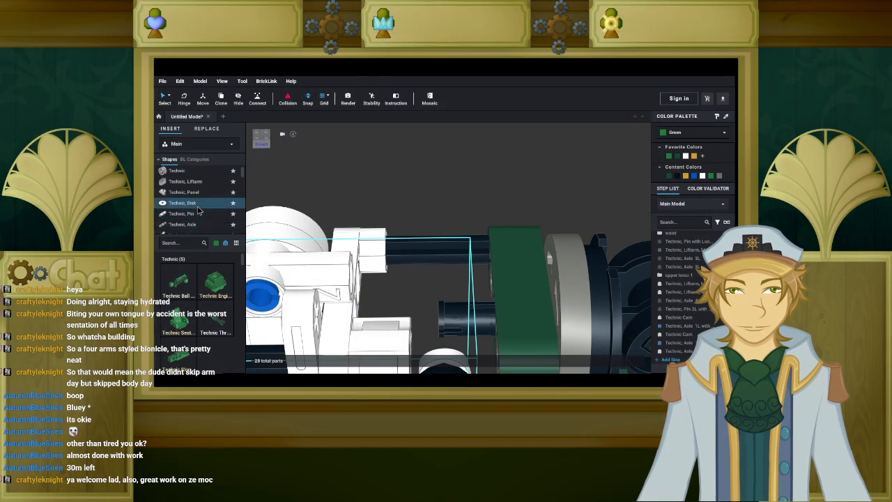
click(184, 181)
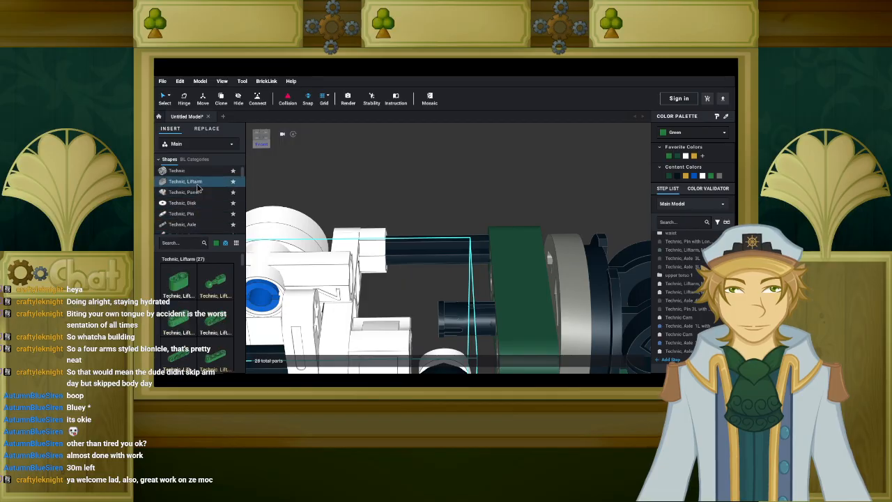
click(186, 283)
mouse_move(431, 240)
right_down()
mouse_move(444, 243)
mouse_move(418, 252)
mouse_move(454, 251)
mouse_move(475, 267)
mouse_move(473, 253)
mouse_move(471, 263)
mouse_move(435, 257)
right_up()
click(477, 275)
click(437, 250)
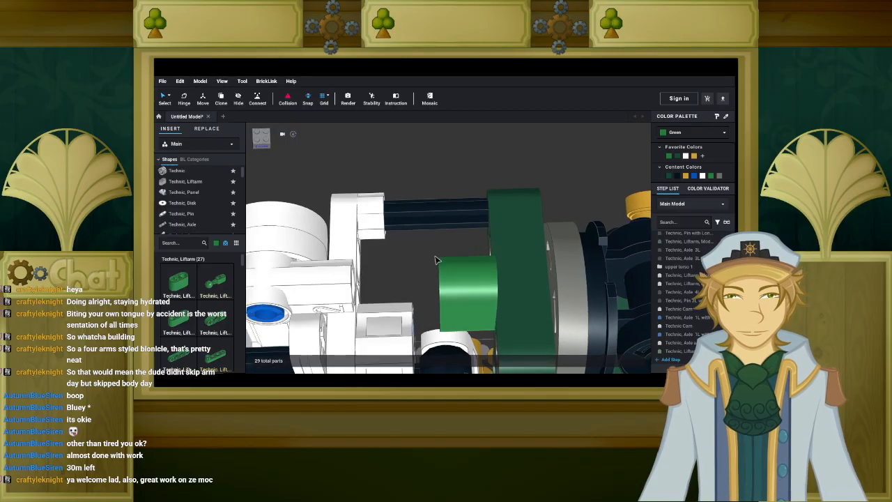
Try a copy of the black Technic Axle 4L through the short green liftarm's axle hole, toward the white torso.
click(432, 230)
click(432, 230)
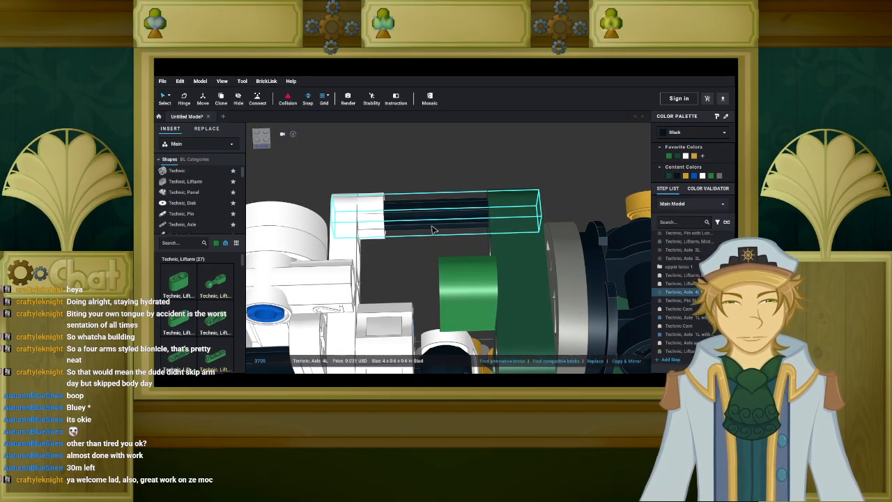
key(ctrl+v)
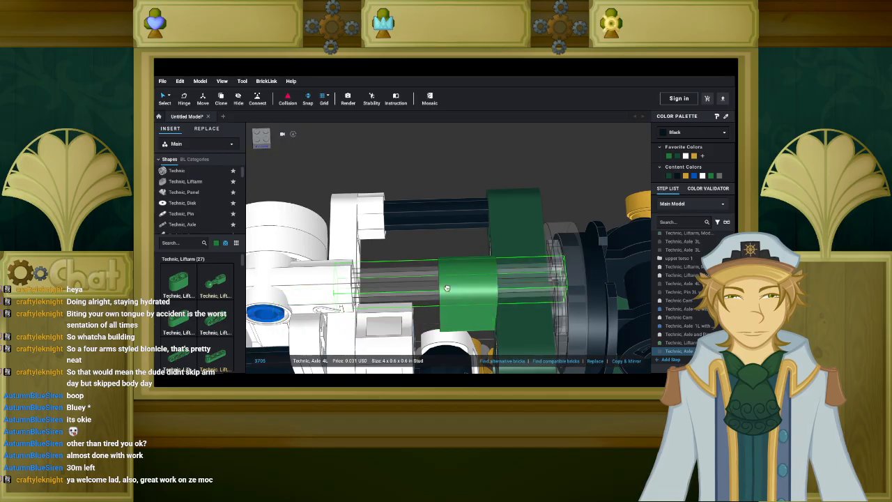
right_drag(439, 275, 403, 243)
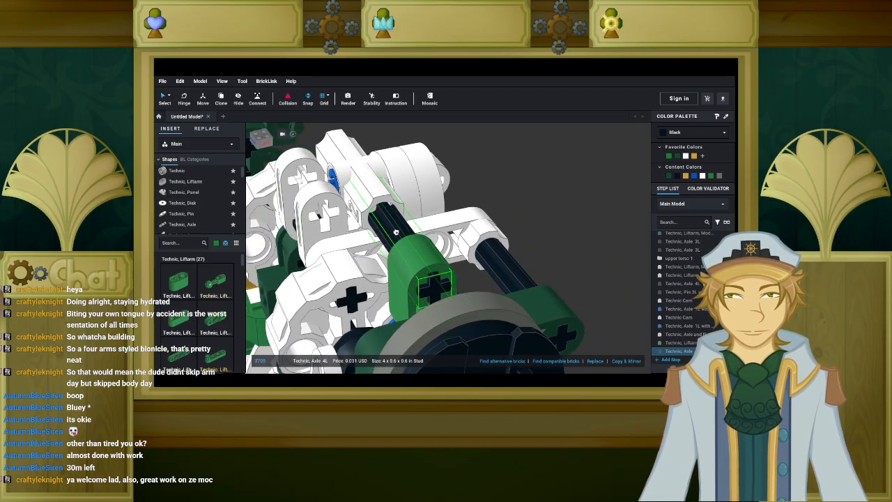
click(389, 224)
right_drag(388, 223, 437, 212)
scroll(425, 224, down, 2)
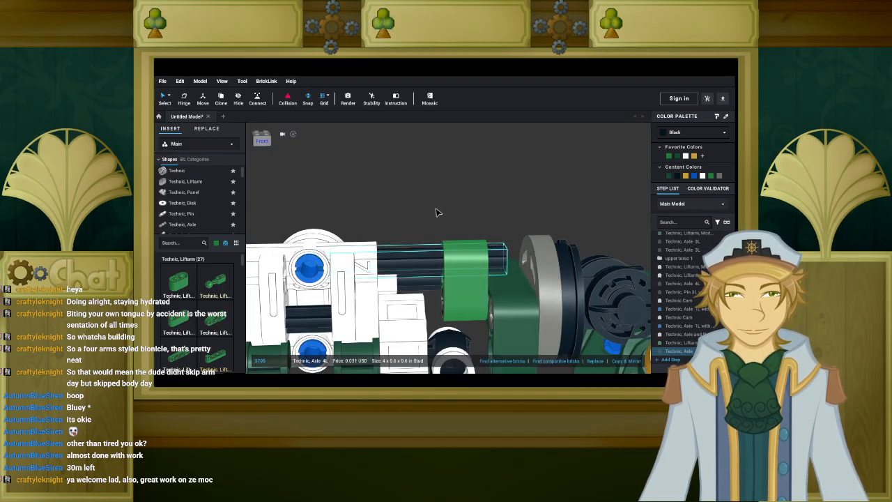
right_drag(438, 212, 435, 214)
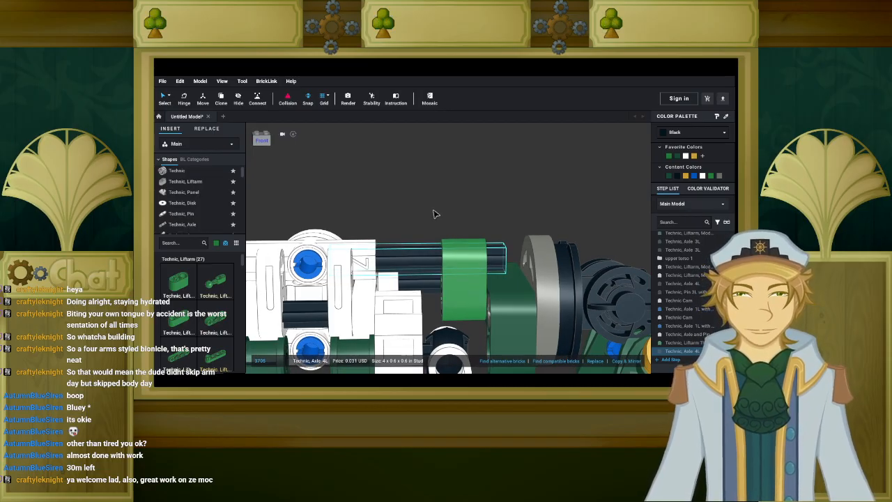
click(434, 214)
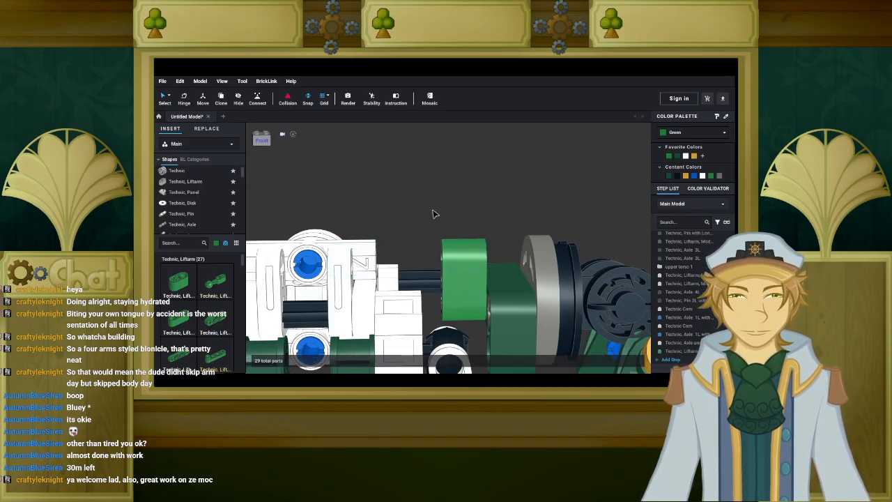
Set the parts library color to Black and look through the Technic axles for a suitable length.
click(217, 242)
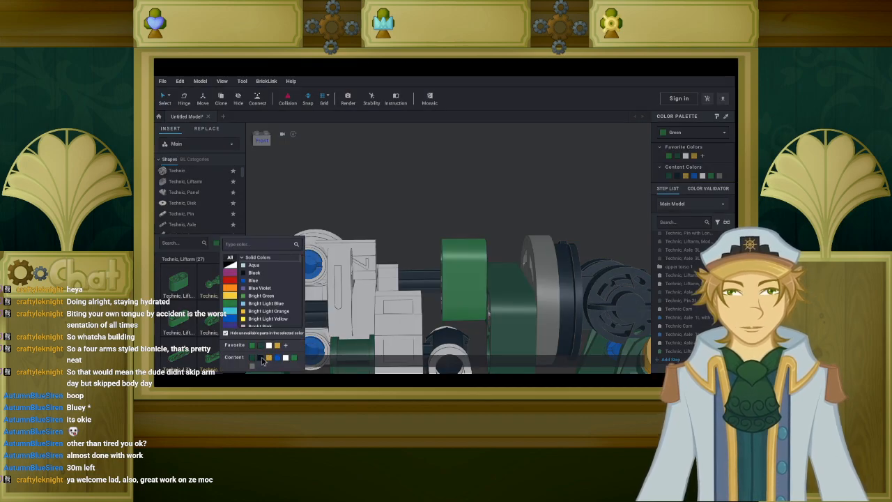
click(260, 358)
scroll(195, 194, down, 3)
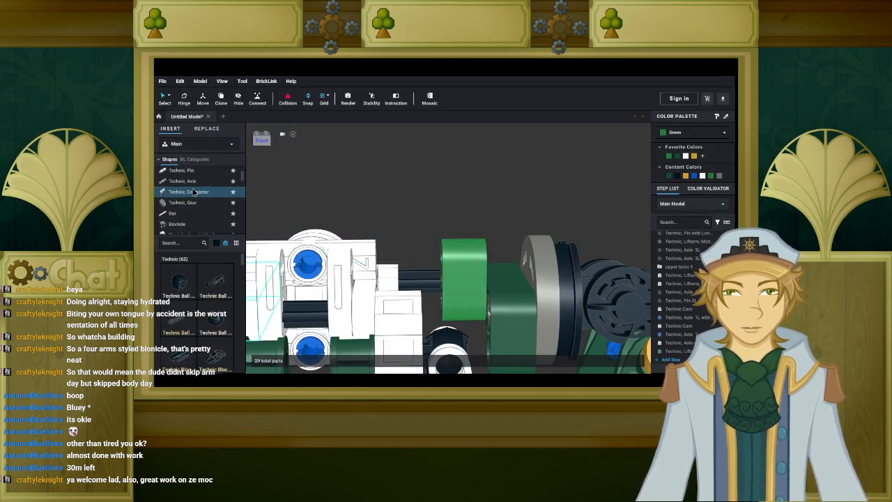
scroll(206, 288, down, 3)
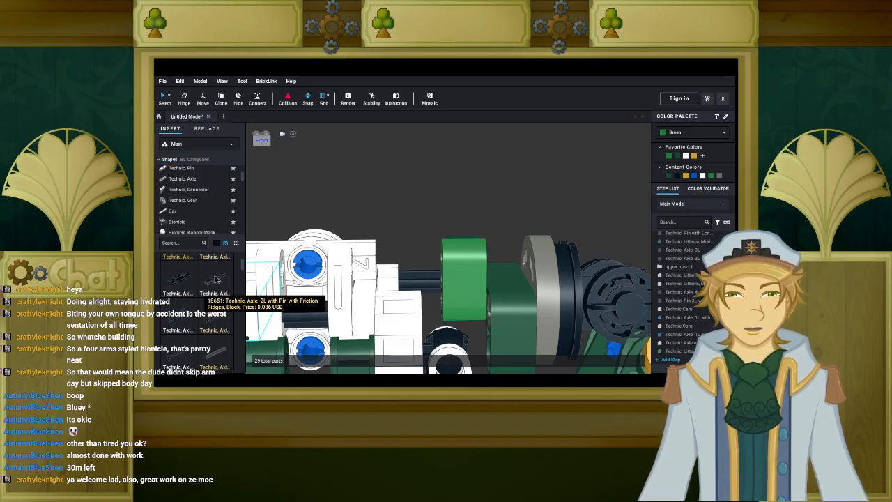
scroll(215, 280, down, 3)
scroll(220, 290, up, 3)
scroll(220, 289, down, 3)
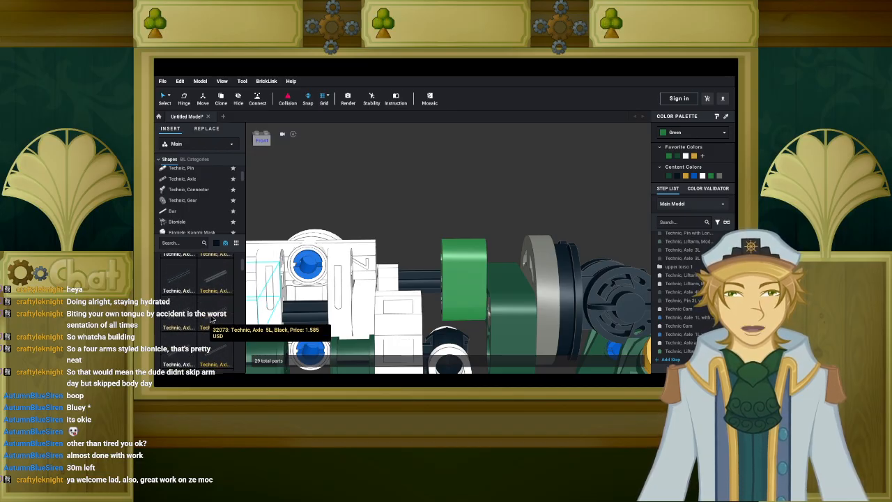
Try a black Technic Axle 5L through the short green liftarm between the torso and the larger arm.
right_drag(440, 187, 442, 233)
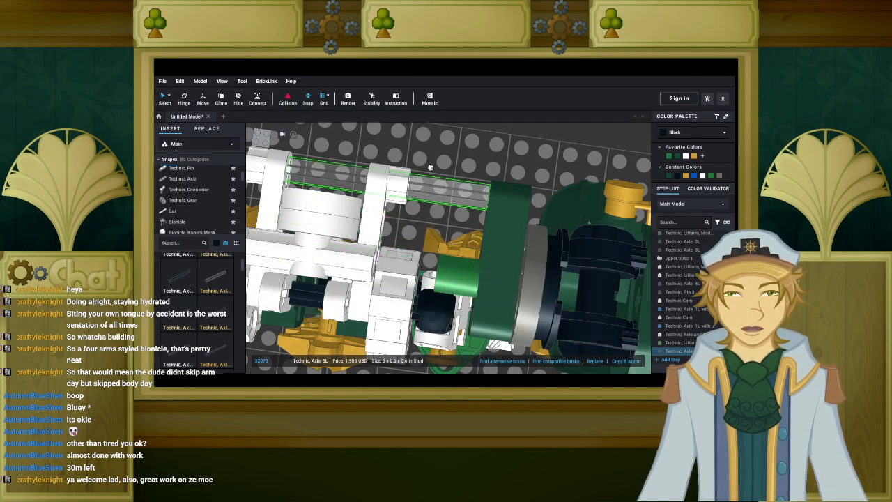
right_drag(446, 171, 454, 272)
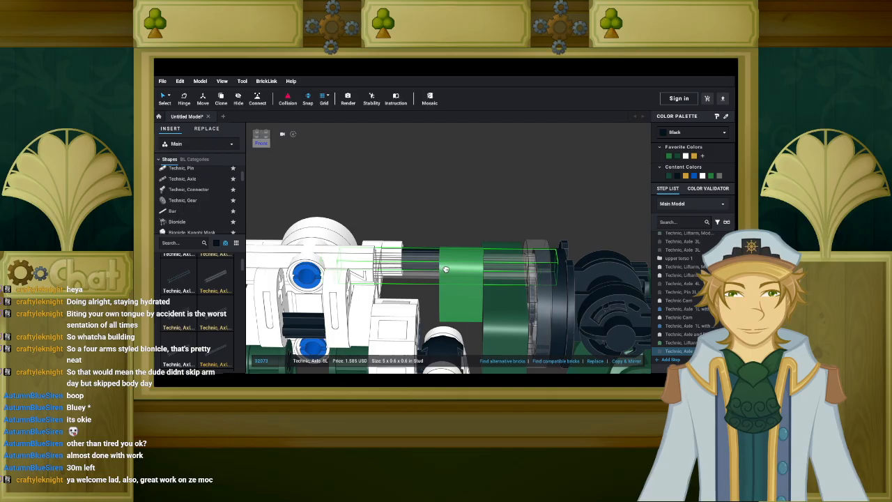
click(445, 269)
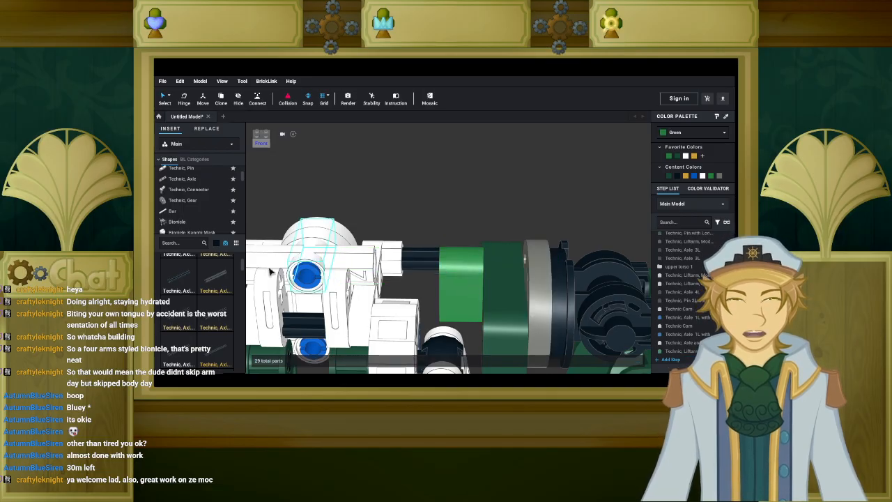
Insert a black Technic Axle 4L through the short green liftarm and into the white connector across the upper torso.
scroll(186, 282, up, 1)
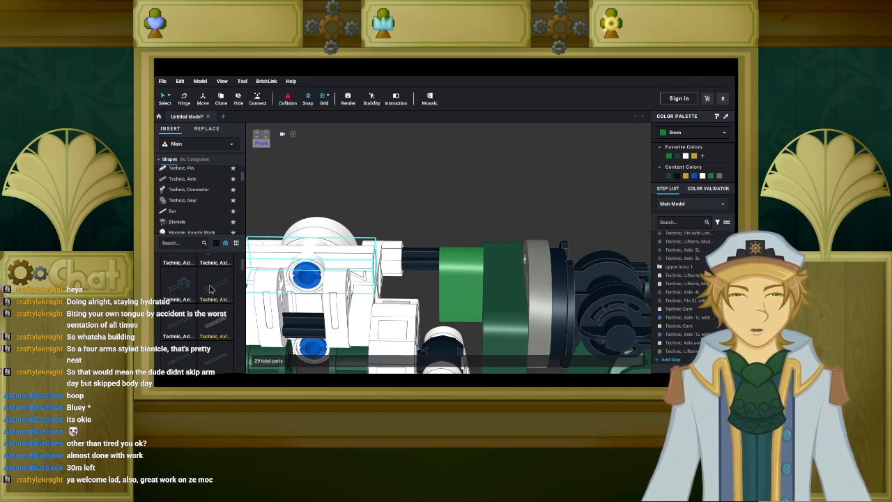
click(211, 289)
click(398, 280)
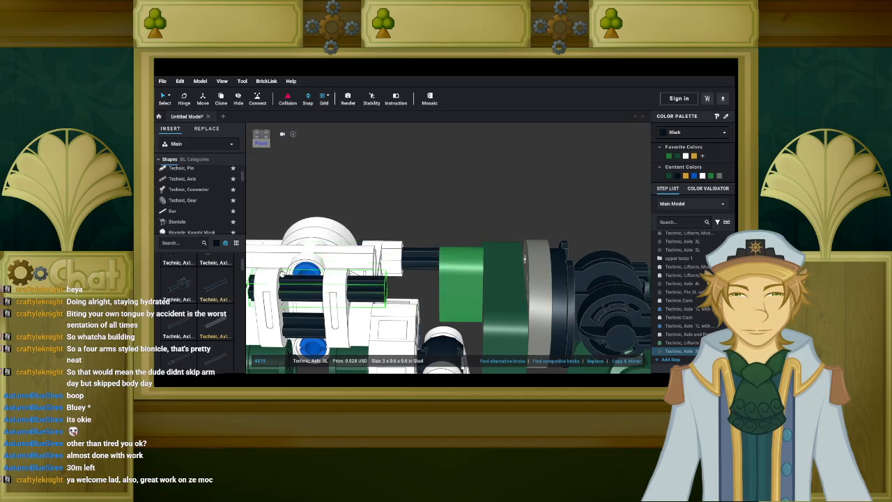
click(187, 325)
right_drag(440, 284, 442, 291)
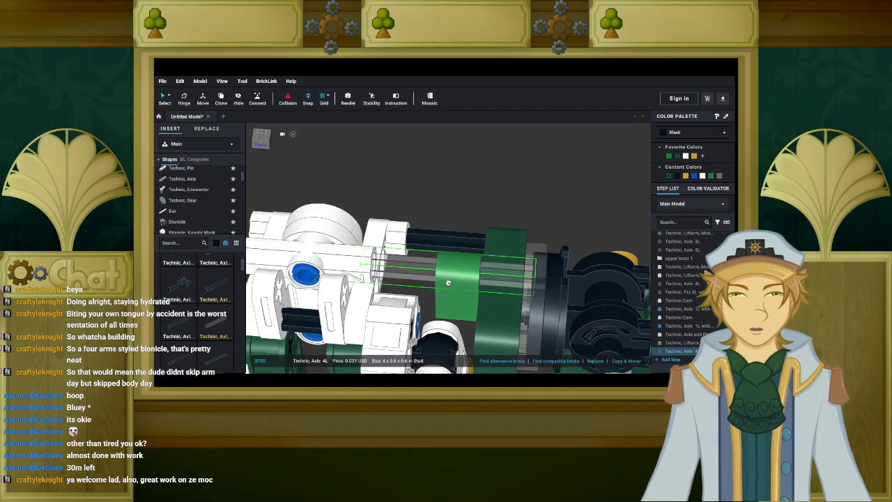
right_drag(440, 285, 430, 287)
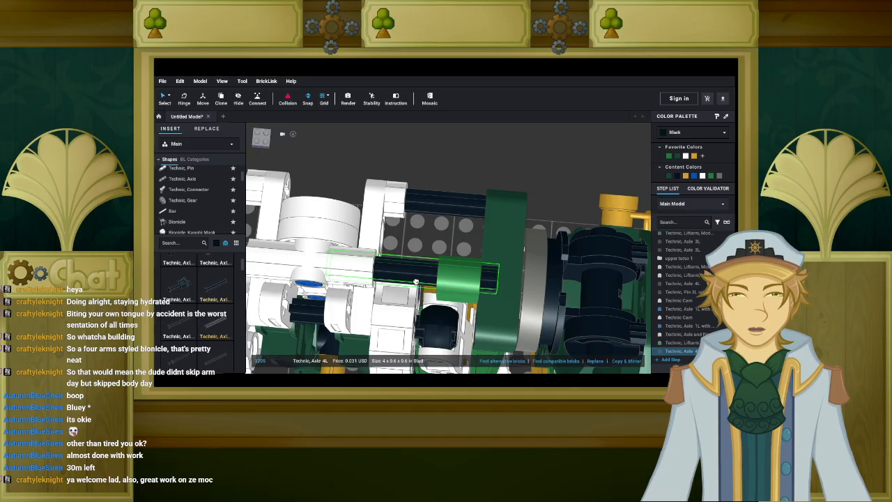
click(416, 282)
right_drag(417, 282, 421, 251)
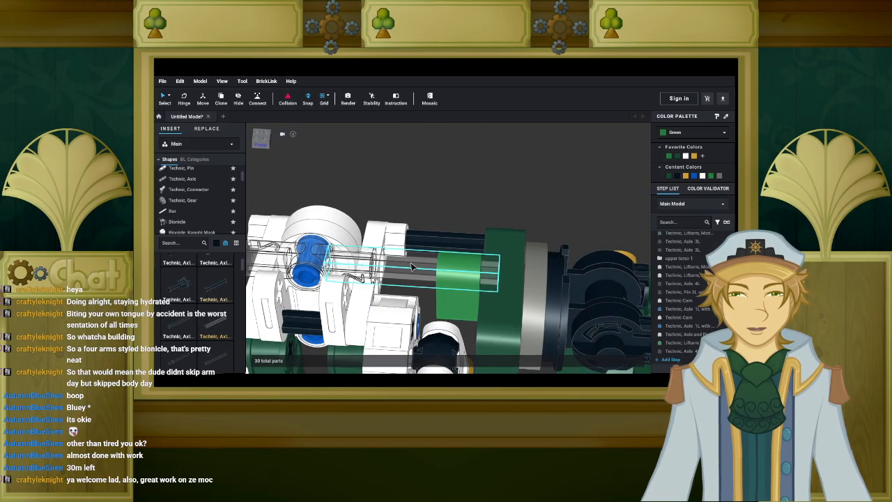
right_drag(432, 205, 433, 190)
click(432, 190)
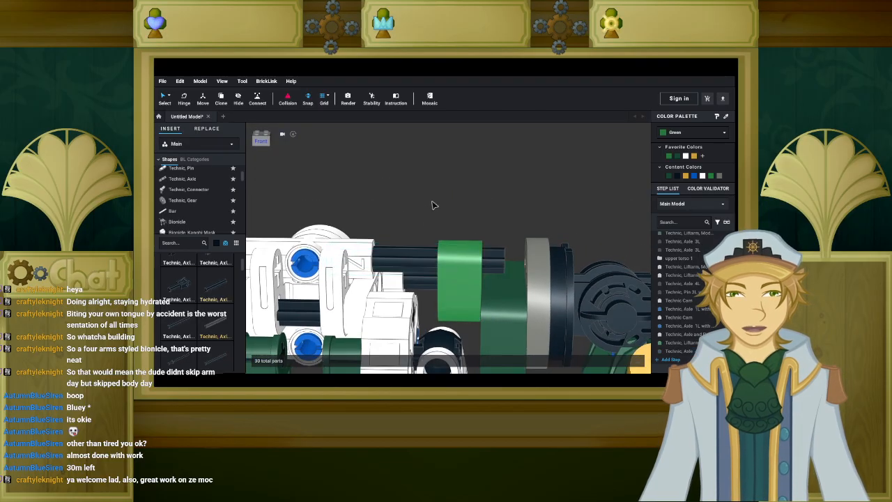
right_drag(430, 206, 530, 223)
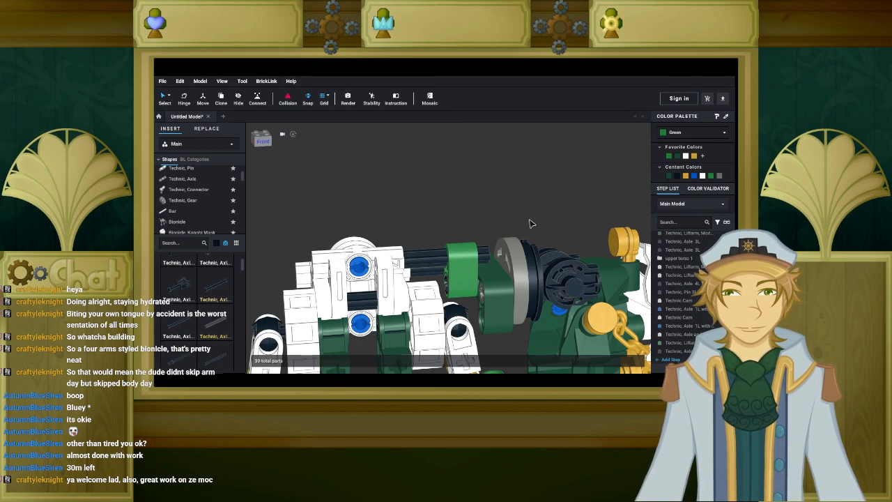
Delete the upper blue Technic Axle 1L pin at the torso's back and shift the outer white Technic Cam downward.
right_drag(479, 195, 468, 267)
scroll(511, 205, up, 3)
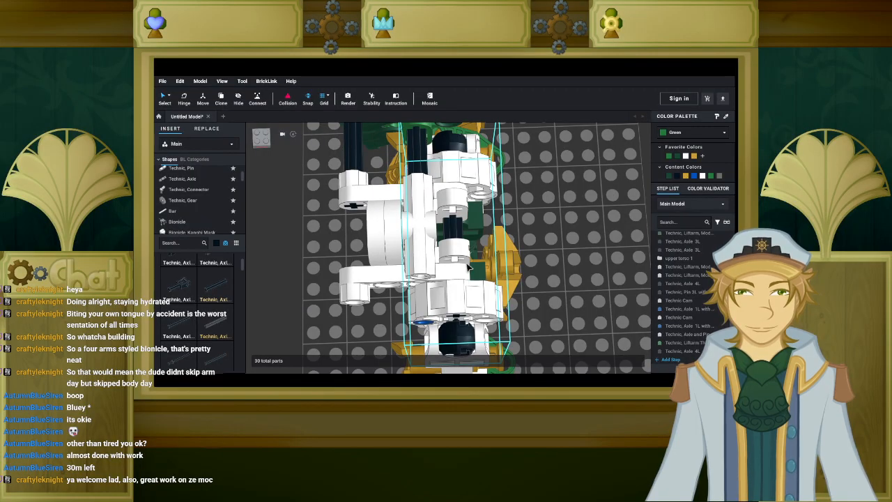
right_drag(468, 267, 504, 251)
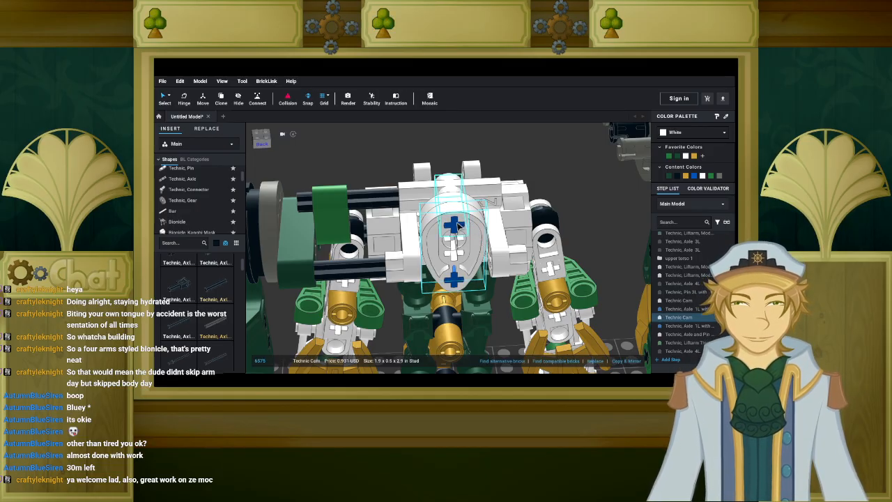
click(458, 225)
key(Delete)
click(460, 214)
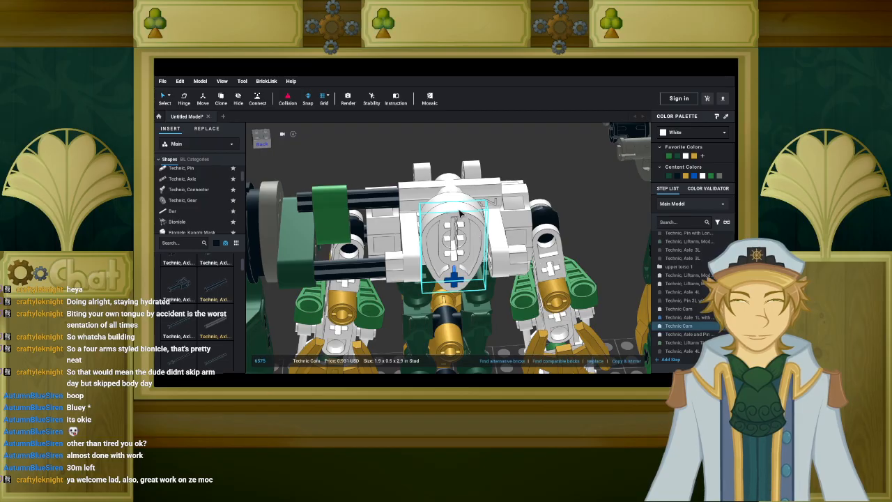
drag(460, 202, 455, 232)
click(460, 207)
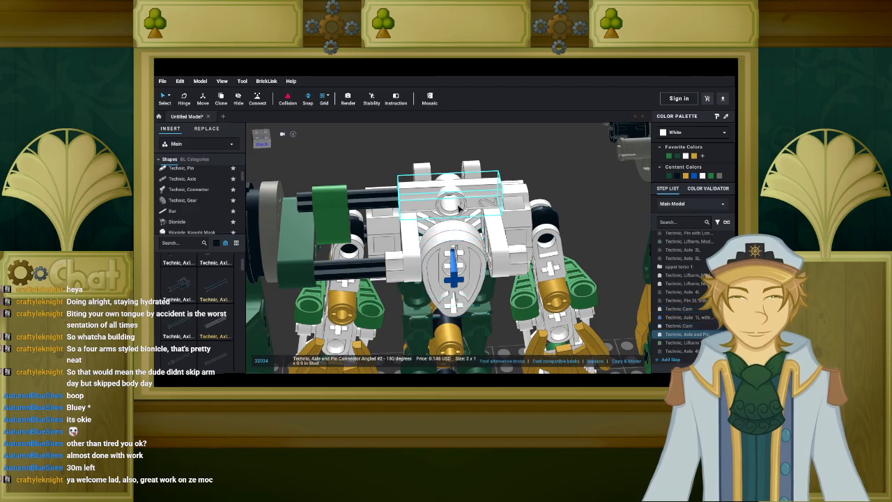
Place a black Technic Pin with Long Friction Ridges in the centre hole of the white connector on top of the torso.
click(520, 297)
right_drag(517, 294, 554, 348)
scroll(195, 191, up, 2)
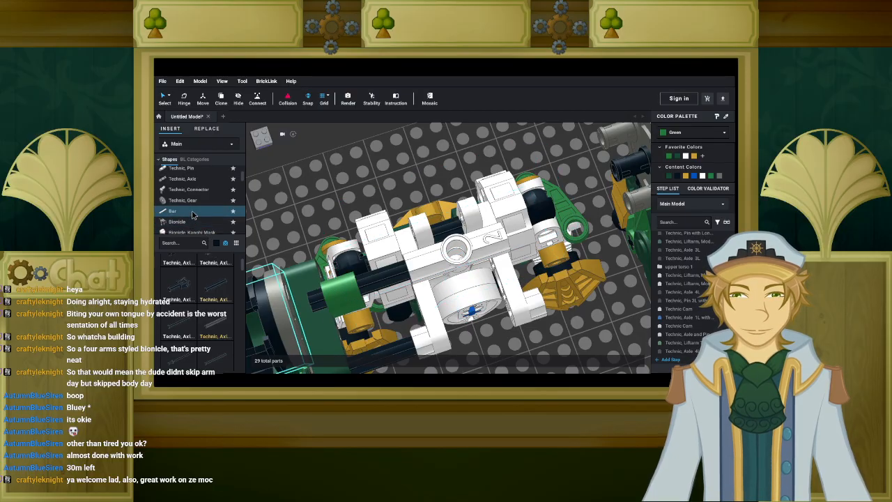
click(197, 191)
scroll(200, 298, down, 2)
drag(200, 293, 429, 179)
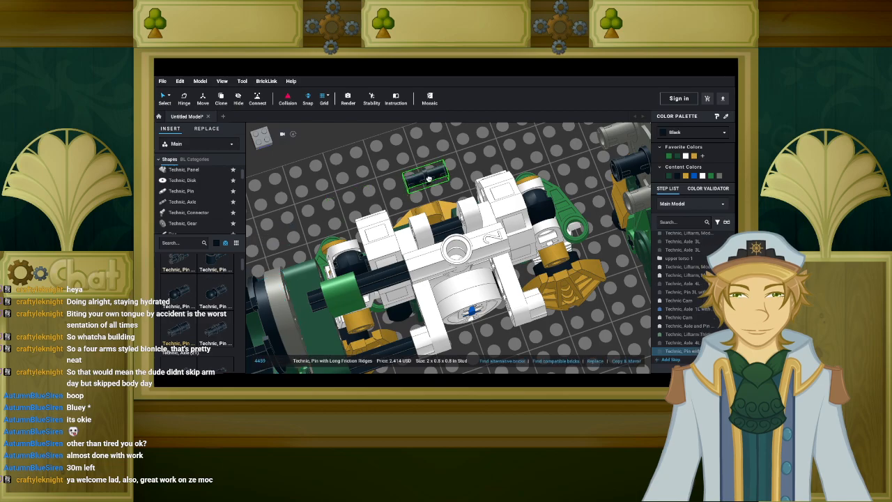
right_drag(429, 178, 433, 203)
Try a mirrored copy of the green liftarms, two Axles 4L and Pin 3L on the opposite side of the torso.
click(435, 200)
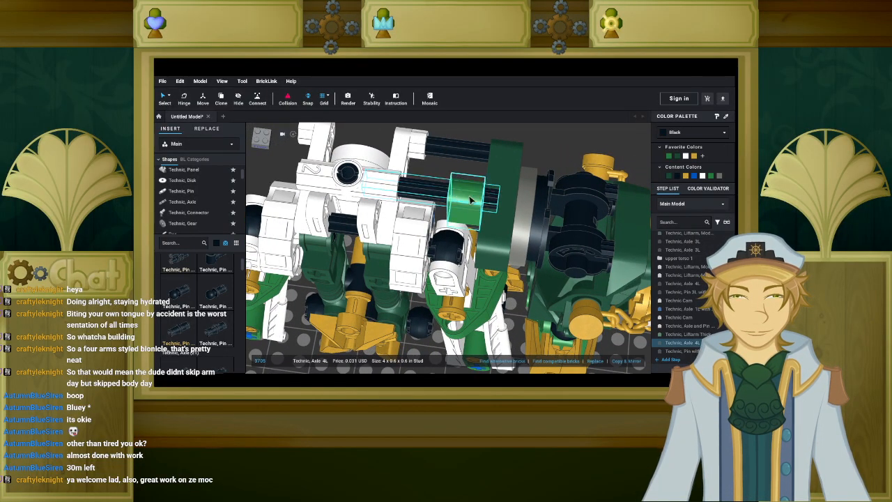
ctrl+click(473, 200)
ctrl+click(509, 179)
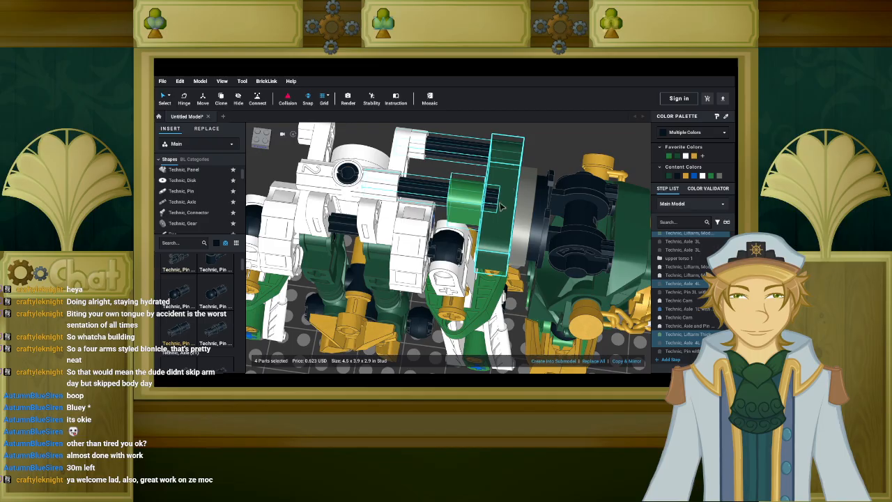
right_drag(505, 202, 550, 224)
right_drag(616, 361, 550, 190)
drag(539, 182, 350, 220)
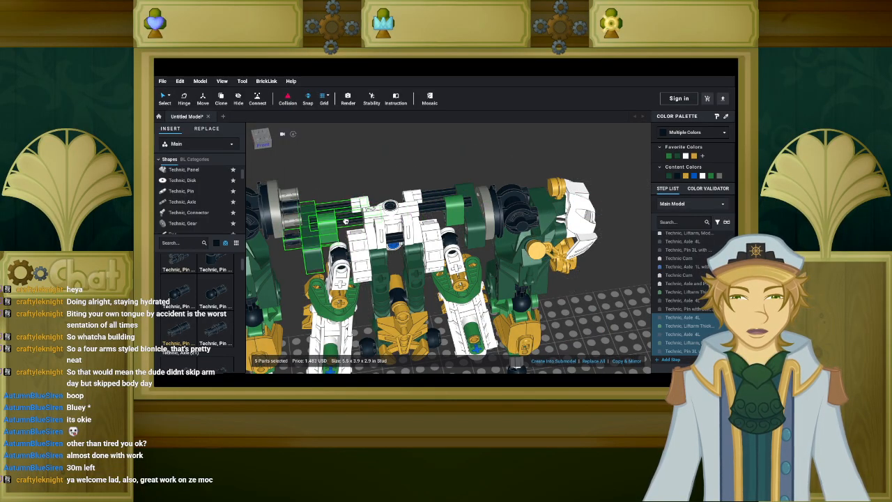
click(359, 182)
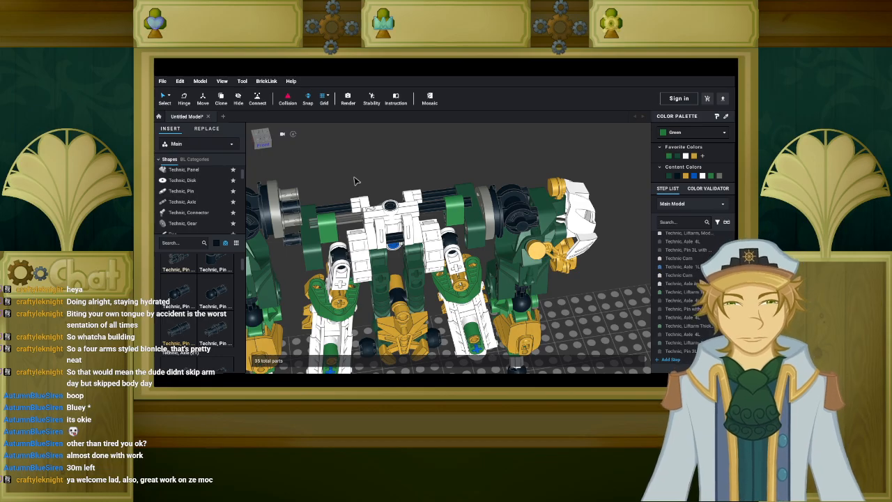
Undo the placement of the mirrored shoulder copy.
click(545, 207)
drag(590, 187, 610, 160)
key(ctrl+z)
key(ctrl+z)
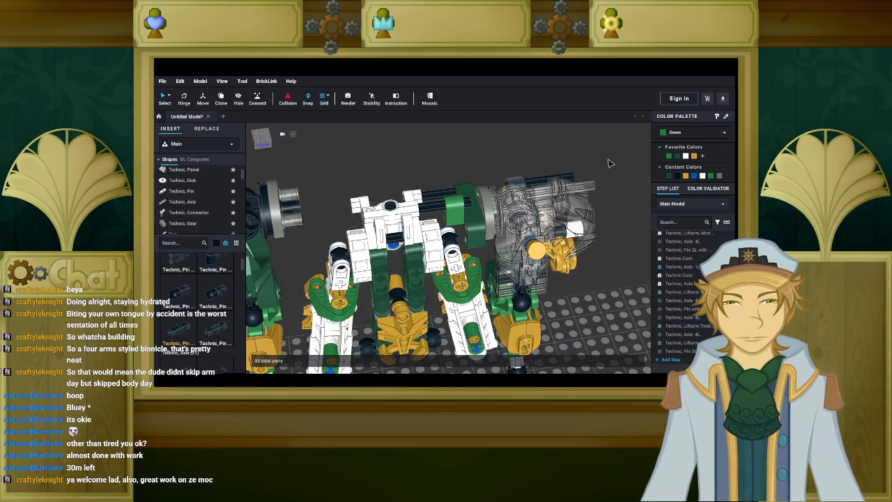
Select the short green liftarm, dark green liftarm, two Axles 4L and Pin 3L, and create a mirrored copy of them.
right_drag(463, 206, 460, 240)
scroll(461, 219, up, 2)
click(460, 217)
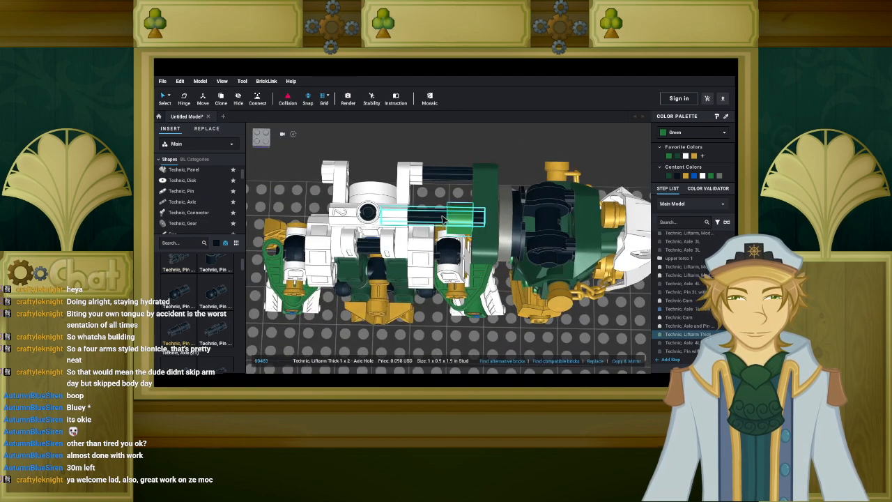
ctrl+click(434, 216)
ctrl+click(450, 180)
mouse_move(491, 207)
right_down()
mouse_move(500, 204)
mouse_move(500, 212)
right_up()
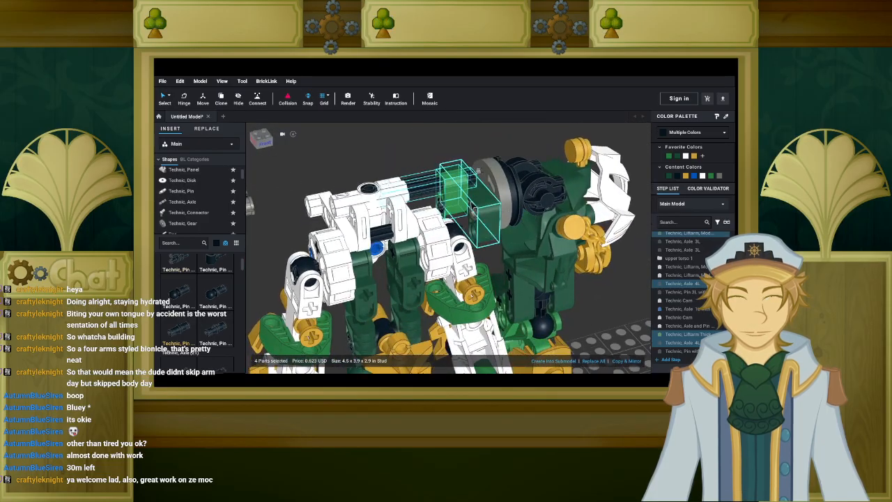
ctrl+click(456, 224)
key(1)
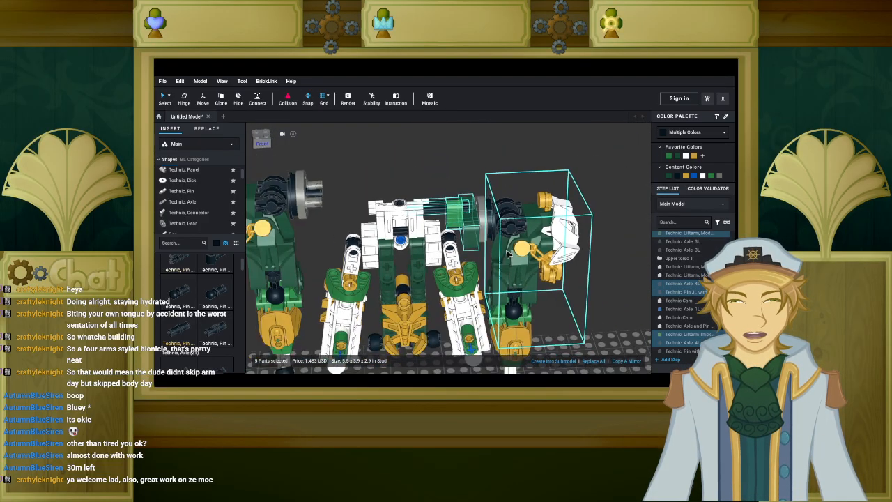
click(635, 363)
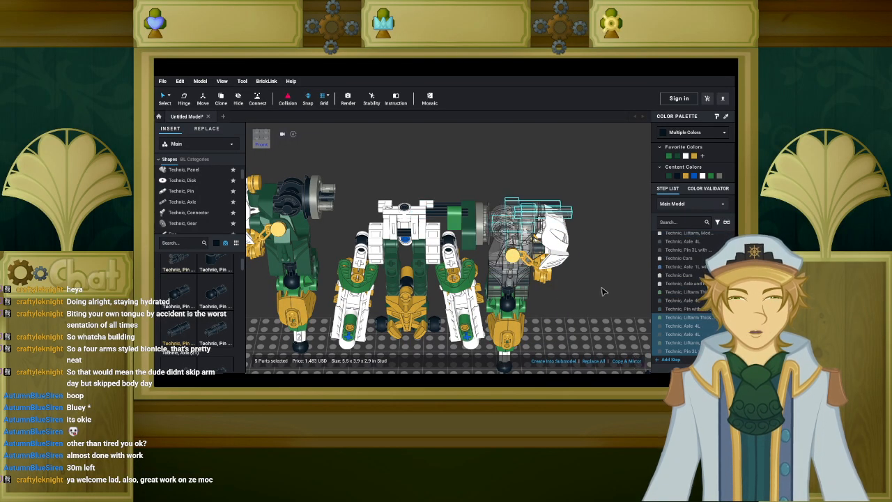
Move the mirrored shoulder parts clear of the larger arm and fit them to the opposite side of the torso.
key(d)
key(d)
key(d)
key(d)
key(d)
key(d)
key(d)
key(d)
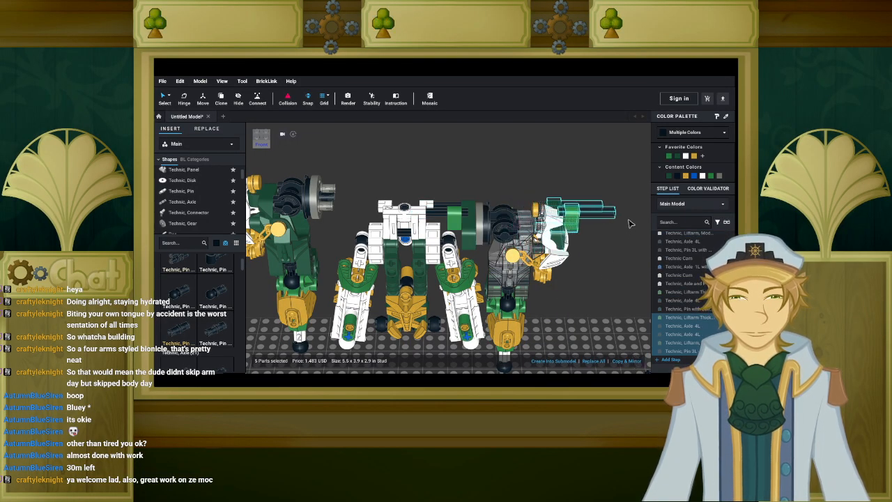
key(d)
key(d)
key(d)
key(d)
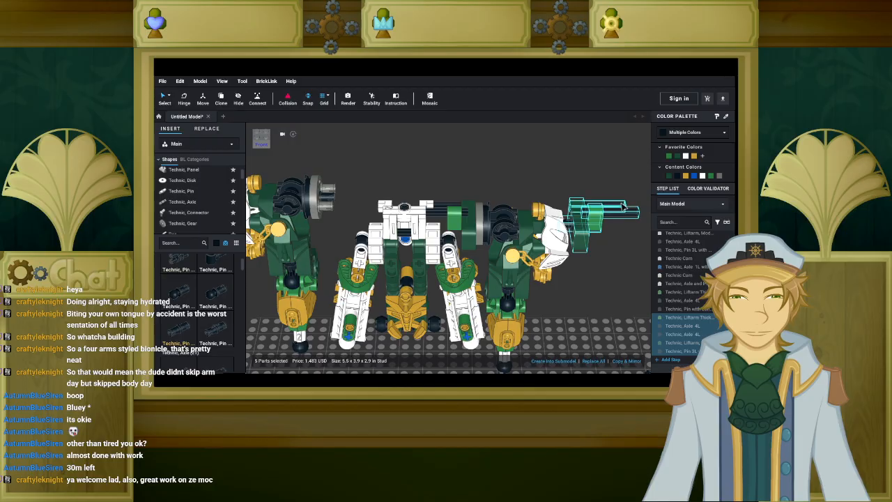
key(5)
drag(607, 199, 345, 185)
scroll(387, 197, up, 3)
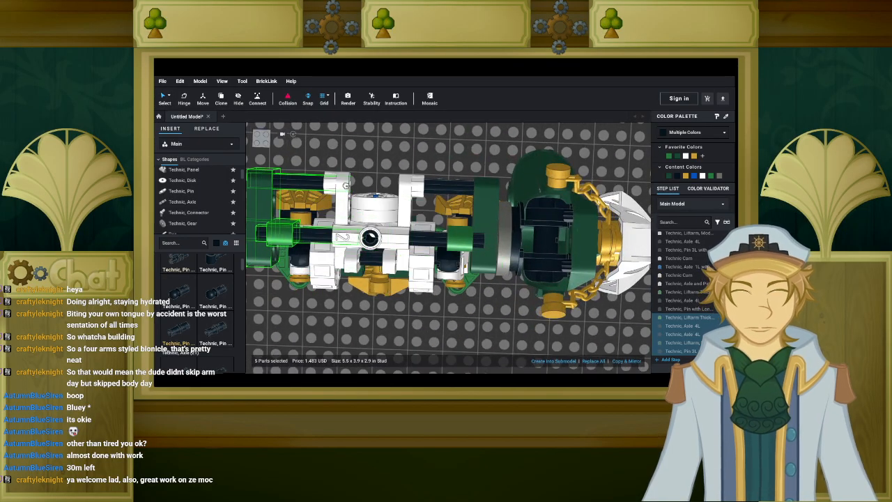
right_drag(345, 185, 373, 186)
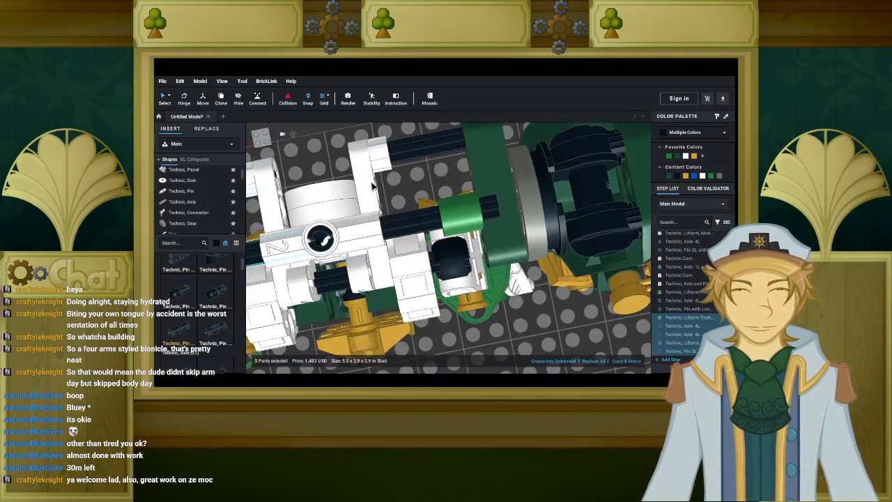
click(333, 167)
Delete the grey pin piece projecting inward from the disk of the unattached larger arm.
scroll(335, 163, down, 8)
middle_drag(344, 173, 412, 145)
scroll(412, 145, up, 5)
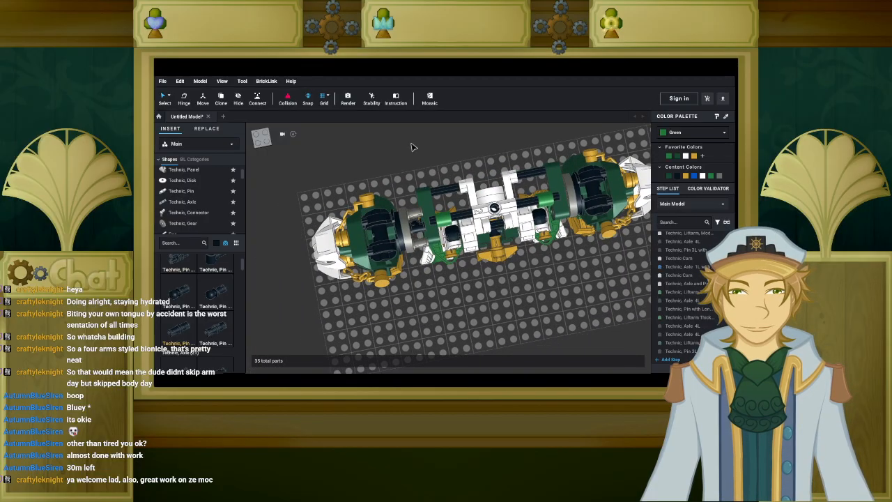
click(403, 215)
right_drag(402, 215, 515, 172)
key(Delete)
Select the unattached larger arm with its disk and joint, and attach it to the mirrored dark green liftarm.
scroll(430, 173, down, 4)
click(459, 155)
key(ctrl+e)
drag(409, 182, 426, 202)
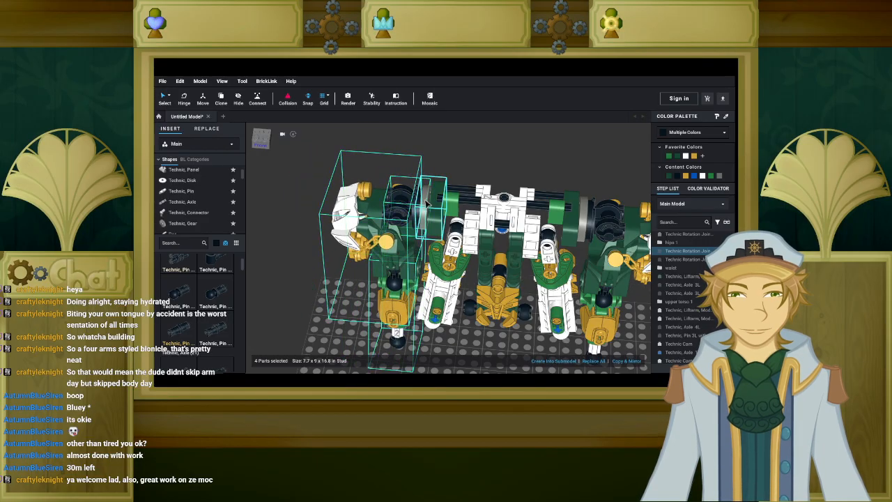
right_drag(350, 253, 333, 251)
click(309, 220)
Examine the assembled torso and both pairs of arms from the front and from above.
right_drag(309, 221, 335, 211)
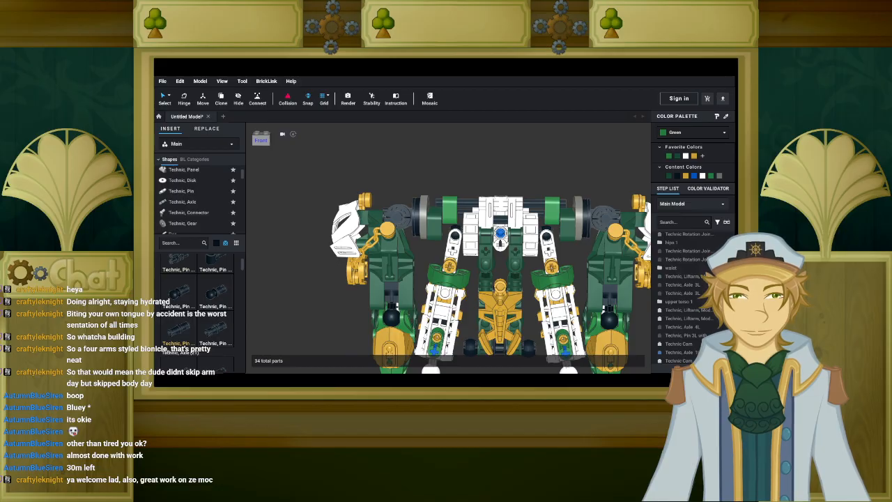
middle_drag(361, 313, 324, 262)
right_drag(324, 261, 332, 291)
scroll(334, 288, down, 3)
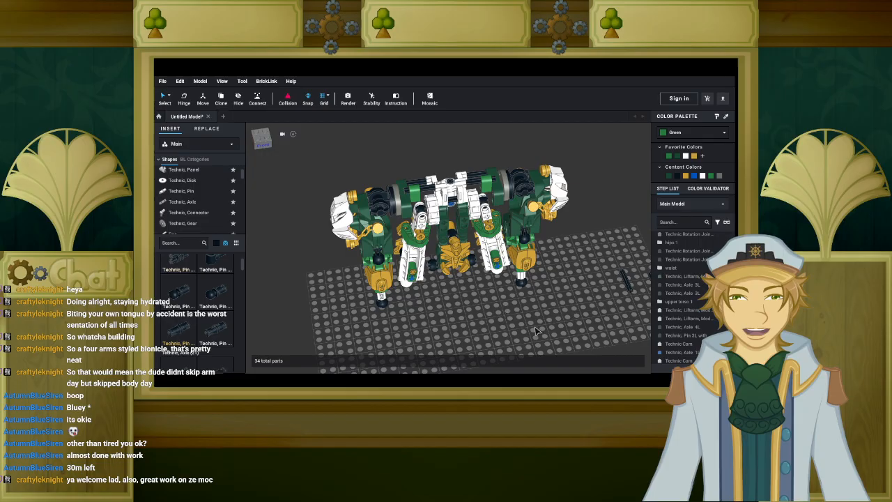
mouse_move(458, 302)
right_down()
mouse_move(457, 280)
mouse_move(471, 294)
mouse_move(453, 287)
right_up()
scroll(456, 280, up, 3)
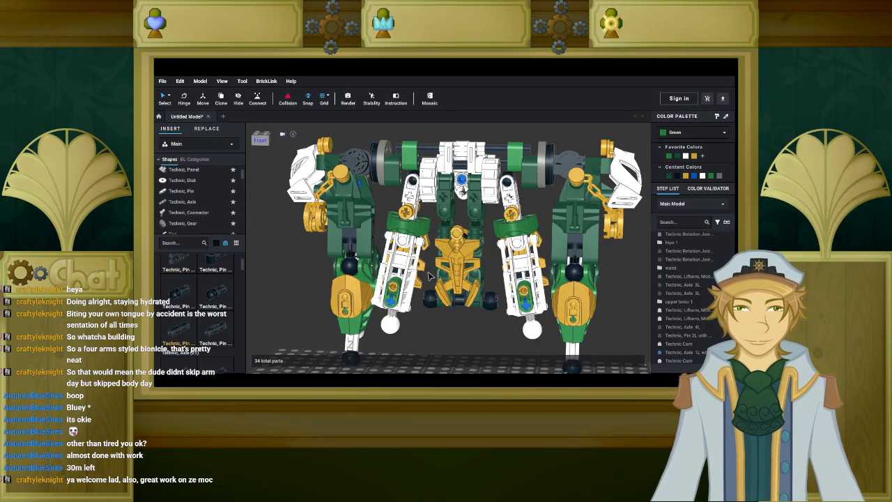
scroll(460, 299, up, 3)
scroll(480, 319, up, 5)
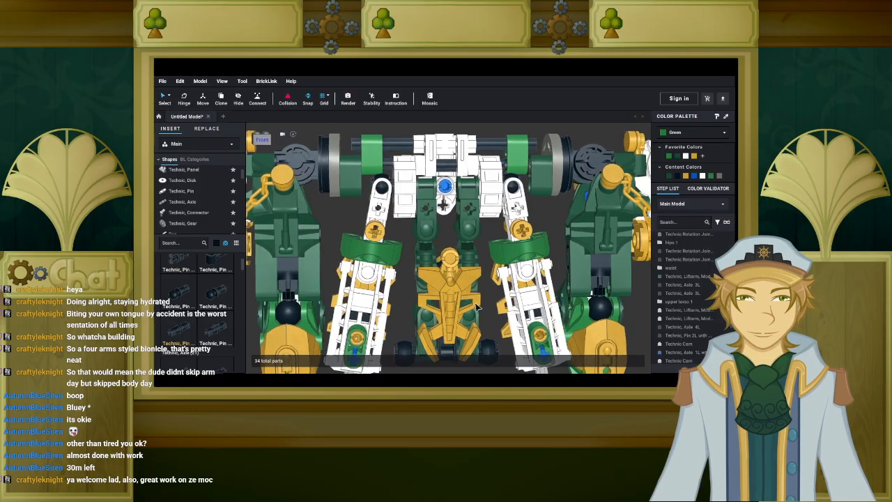
middle_drag(459, 286, 430, 334)
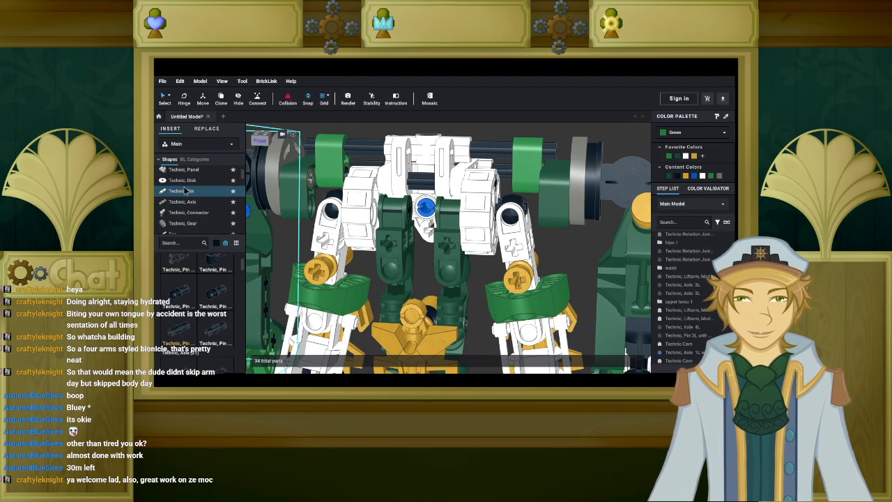
click(217, 244)
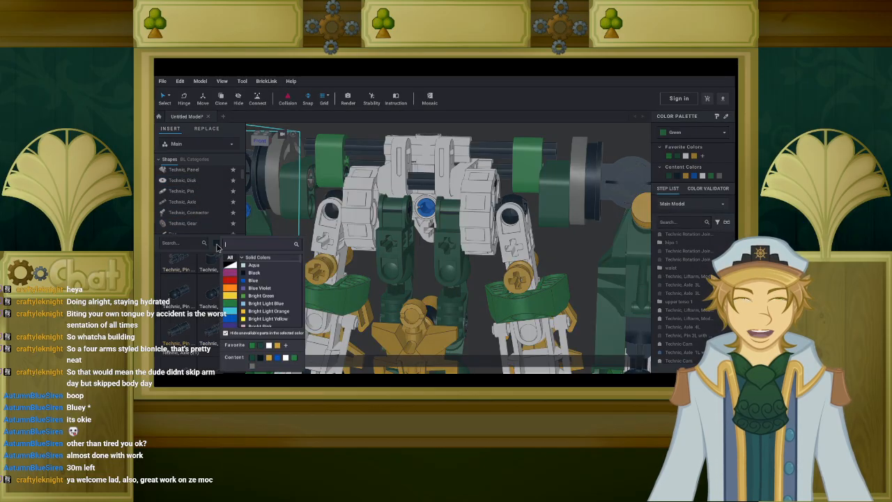
click(251, 358)
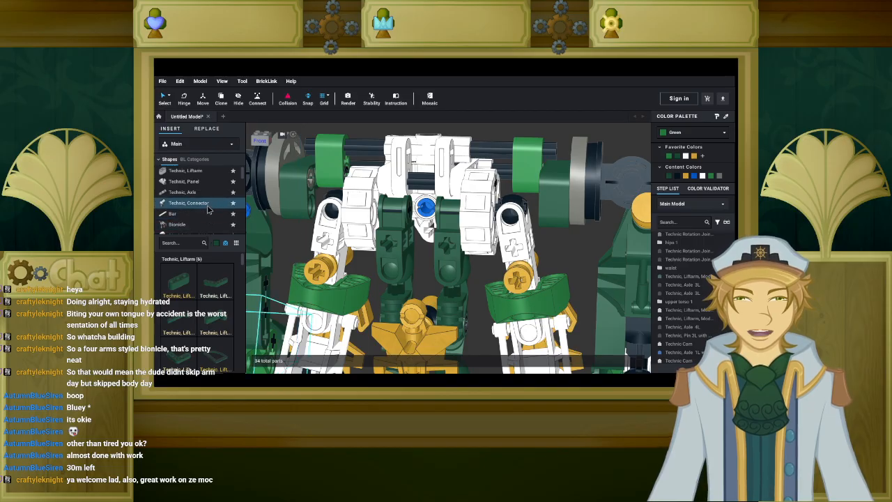
scroll(205, 327, down, 5)
scroll(206, 327, down, 5)
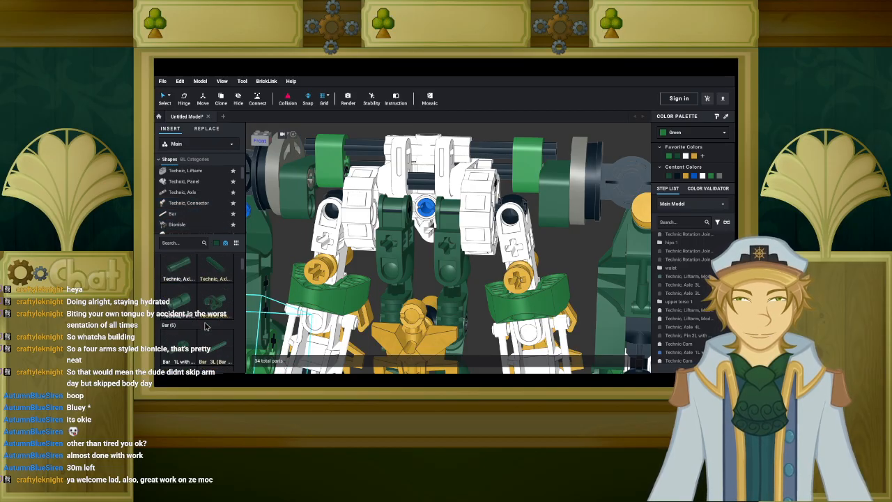
Filter the parts to green and fit an Axle Connector with Axle Hole onto the blue axle at the torso's front centre.
click(217, 243)
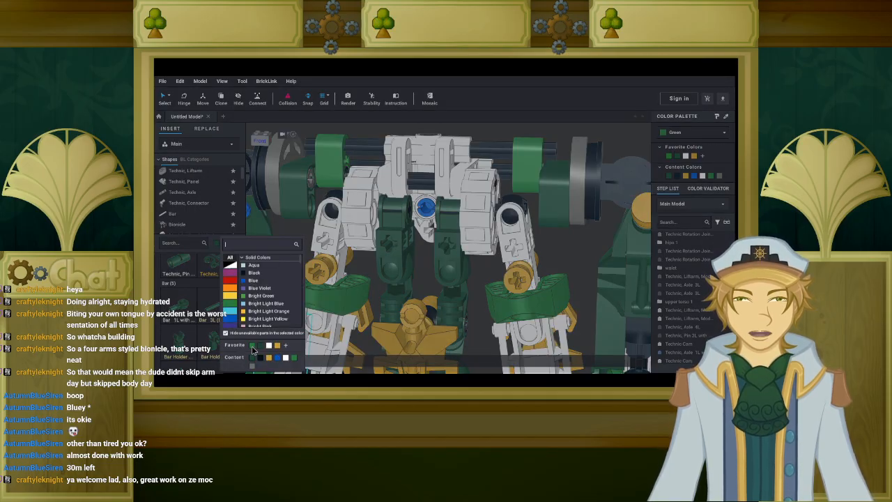
click(252, 346)
scroll(196, 221, down, 2)
scroll(202, 301, down, 3)
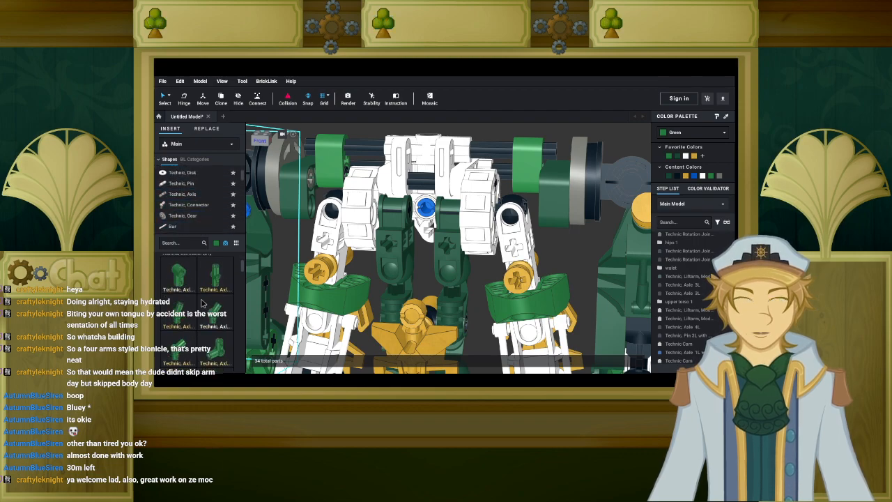
scroll(202, 301, down, 5)
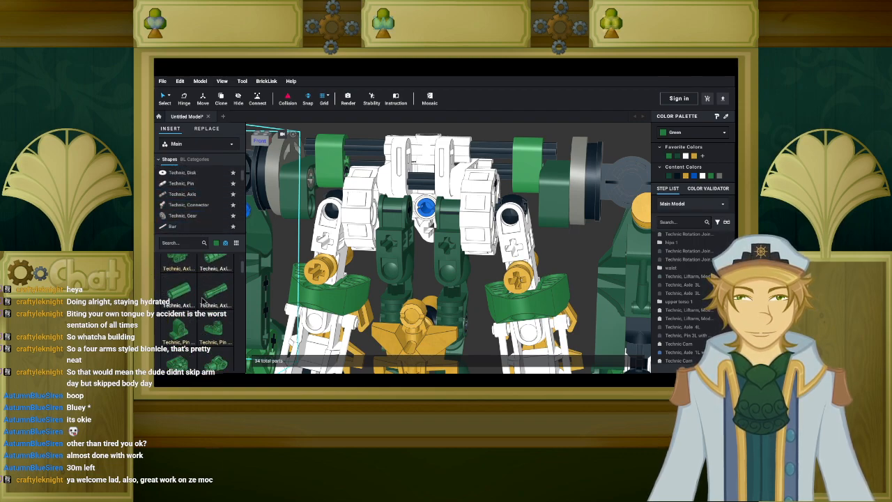
mouse_move(428, 230)
right_down()
mouse_move(420, 296)
mouse_move(424, 221)
right_up()
click(419, 209)
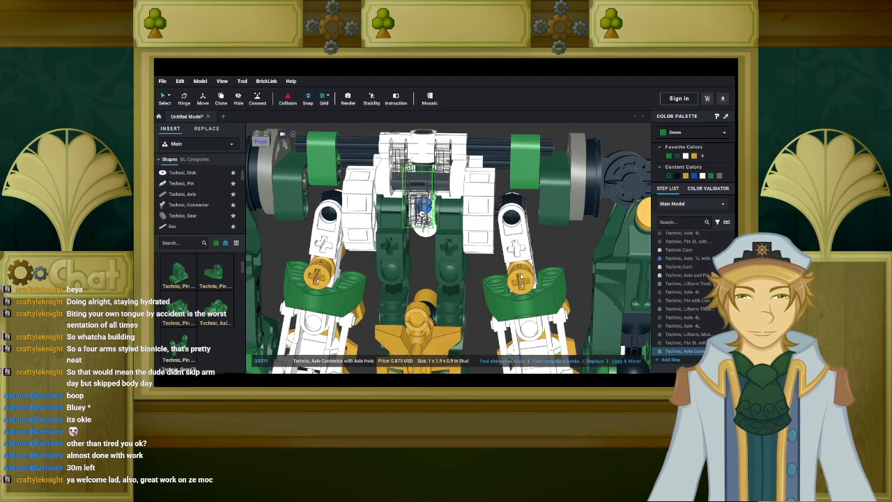
key(Escape)
Filter the parts to black and attach an Axle and Pin Connector Hub with 2 Perpendicular Axles beneath the green centre connector.
scroll(204, 291, up, 3)
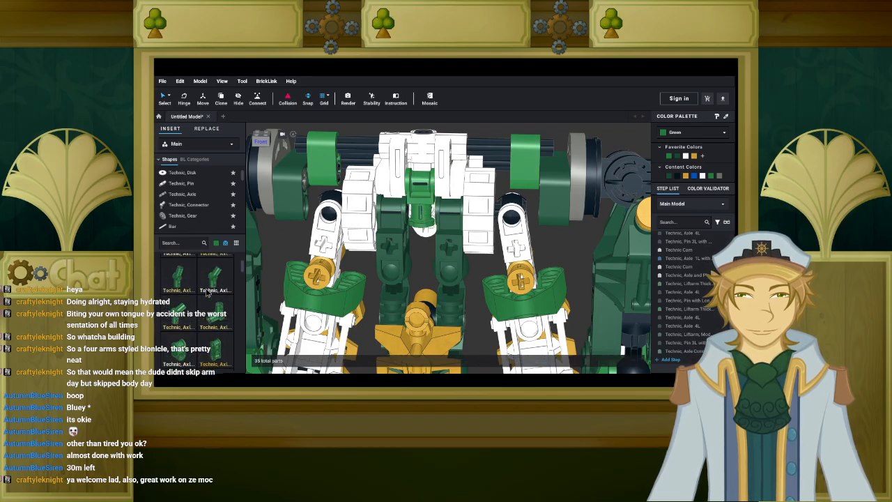
click(217, 243)
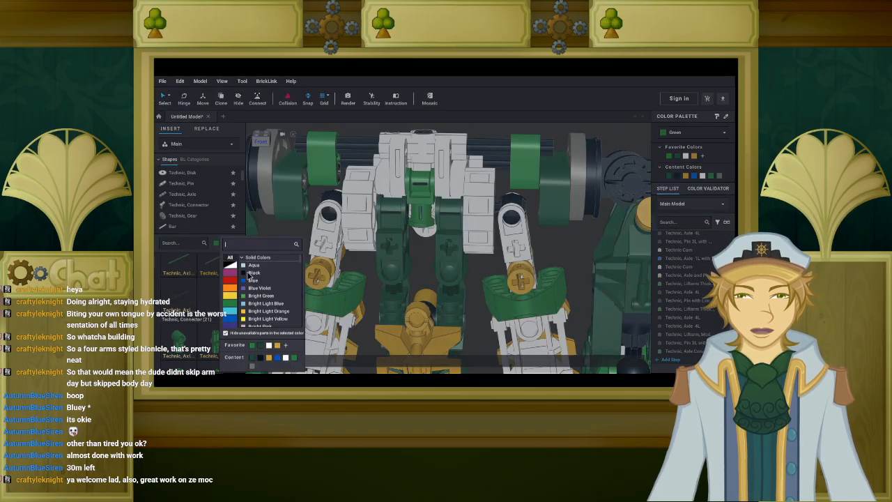
click(251, 272)
scroll(205, 195, down, 3)
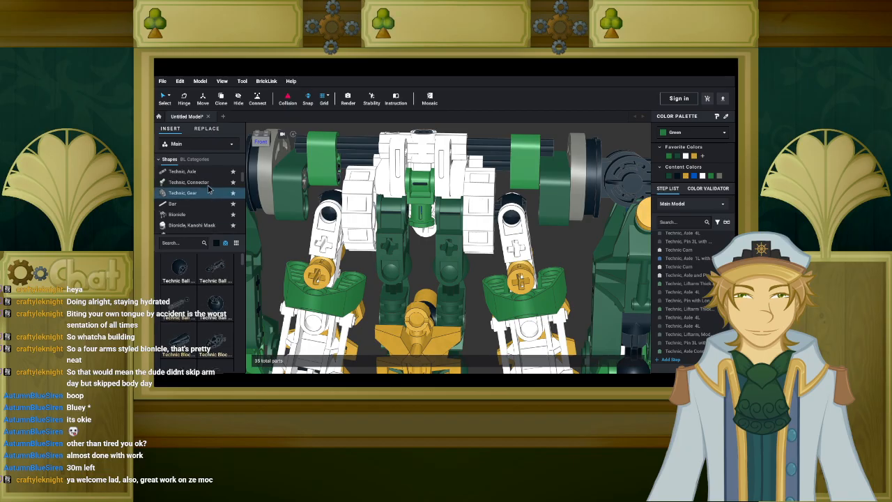
click(185, 171)
scroll(213, 293, down, 5)
scroll(213, 293, up, 4)
scroll(209, 294, down, 1)
scroll(207, 295, down, 3)
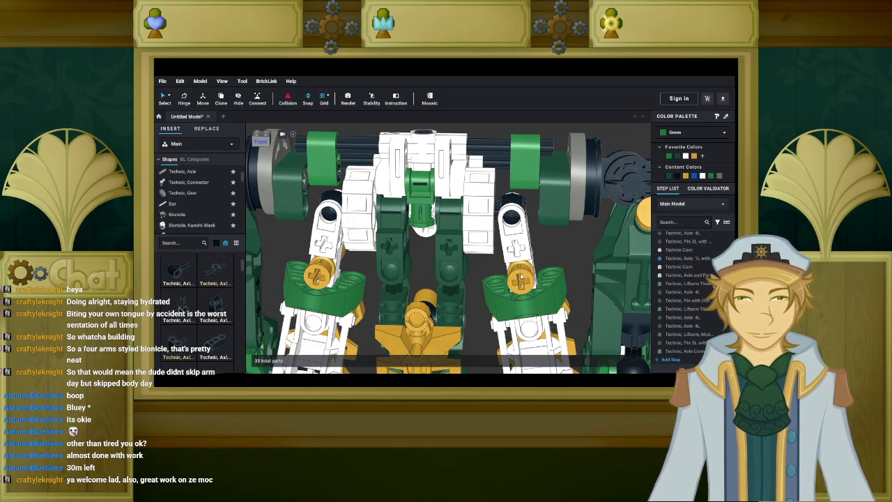
click(209, 299)
right_drag(392, 296, 411, 270)
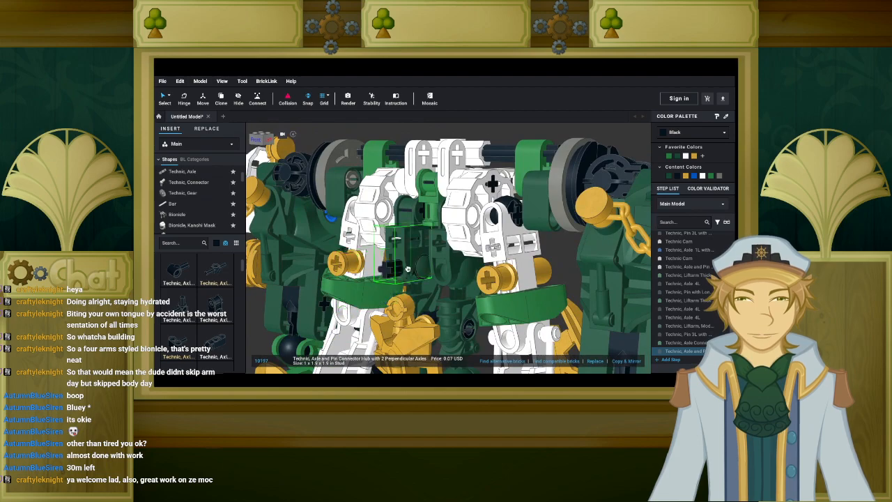
right_drag(430, 234, 456, 272)
click(427, 244)
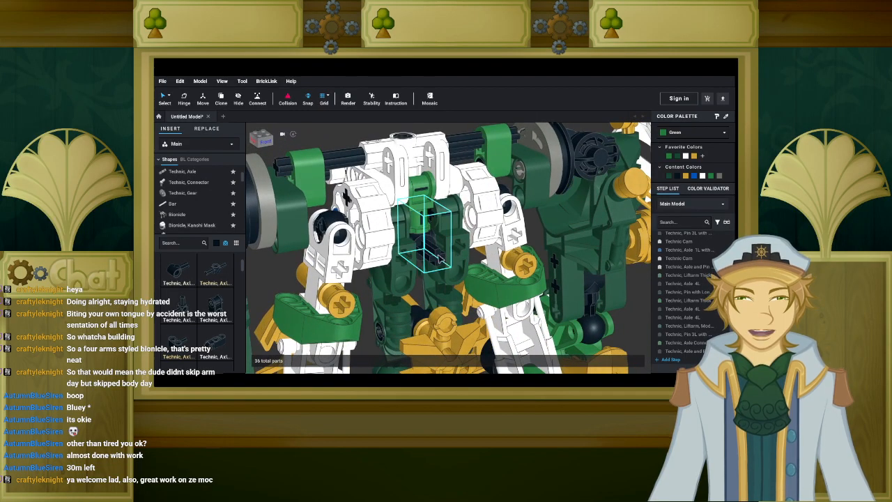
Check the colours available for the black connector hub and examine its fit in the torso.
click(460, 274)
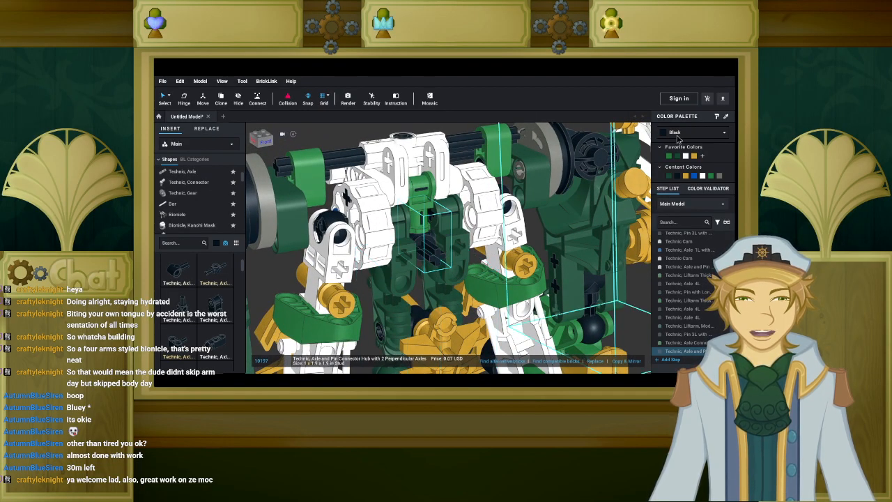
click(678, 134)
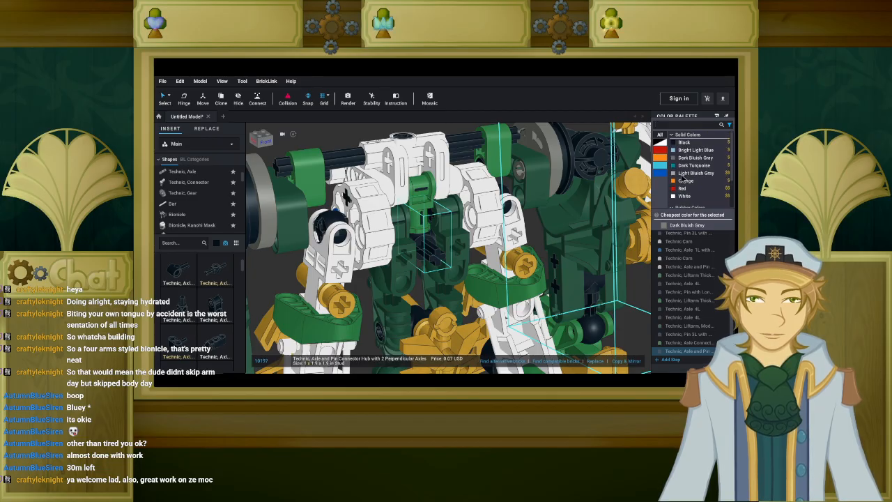
scroll(687, 200, down, 3)
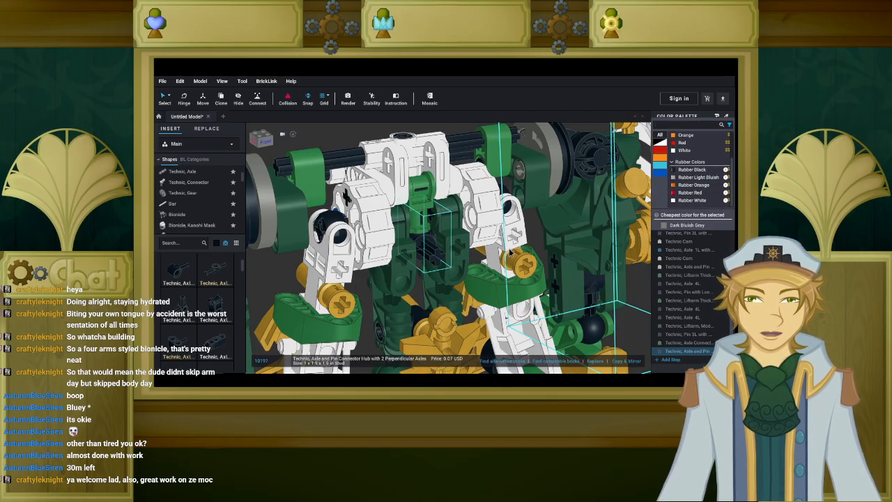
click(333, 134)
right_drag(344, 139, 447, 161)
scroll(467, 163, down, 5)
click(563, 263)
right_drag(563, 263, 474, 243)
scroll(537, 257, up, 8)
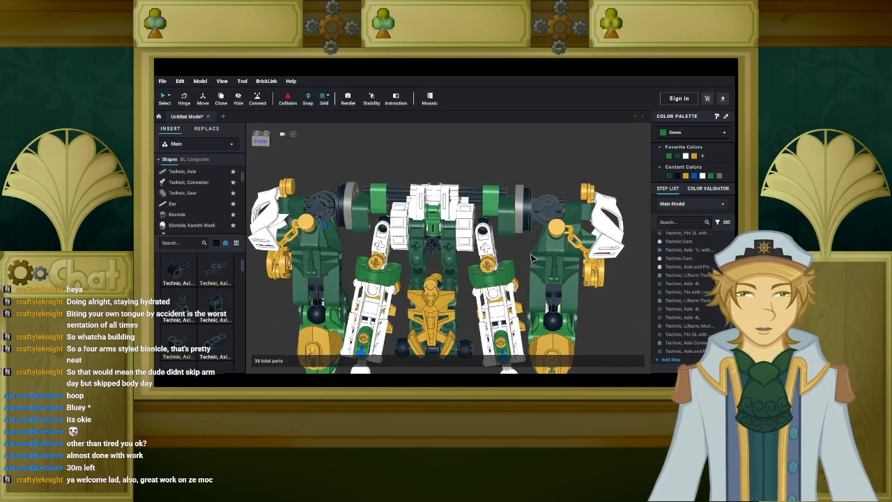
Filter the parts to Light Bluish Gray and fit a Technic Bush 1/2 Smooth on the upper axle, outside the green liftarm.
right_drag(531, 258, 390, 254)
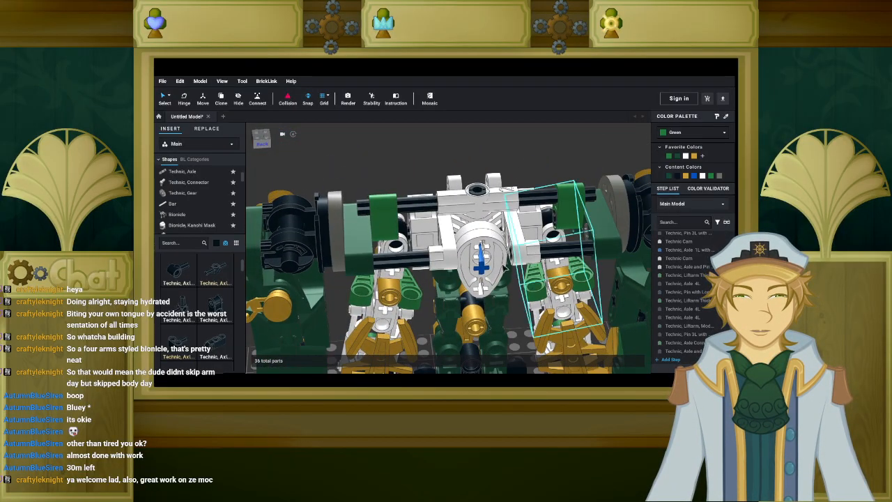
click(217, 243)
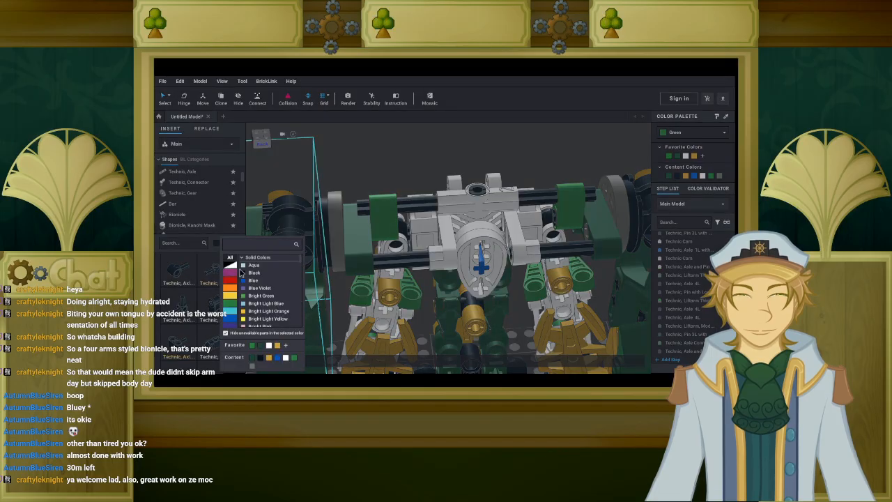
click(232, 268)
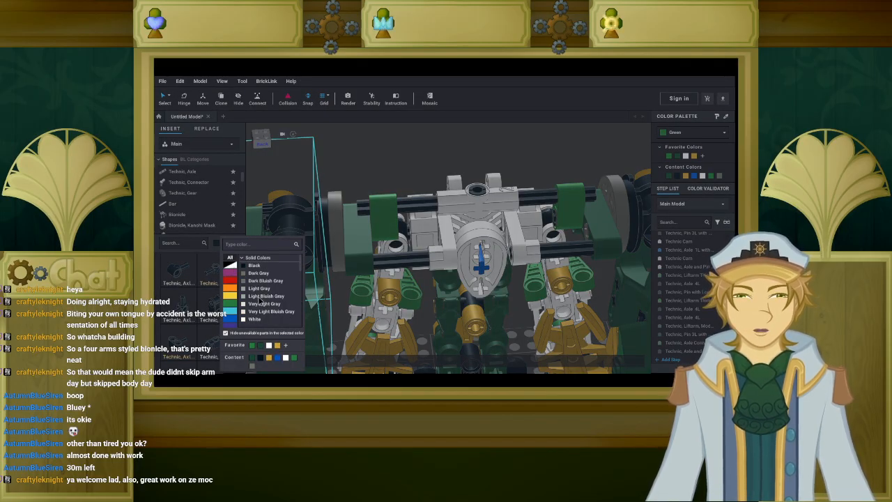
click(259, 299)
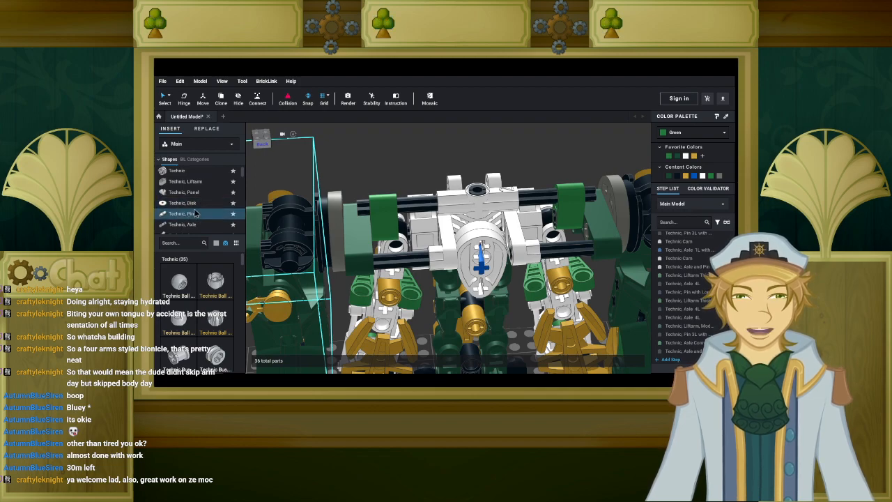
scroll(194, 283, down, 1)
scroll(194, 283, down, 2)
click(213, 282)
scroll(391, 172, up, 6)
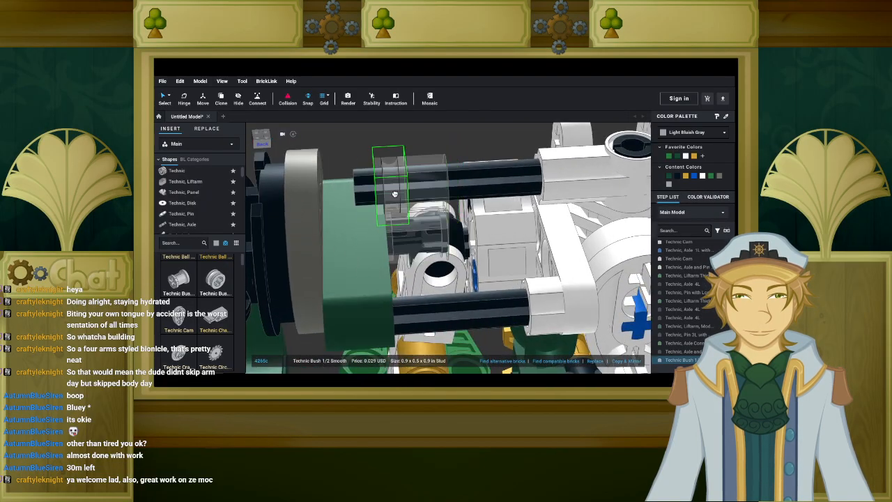
click(373, 191)
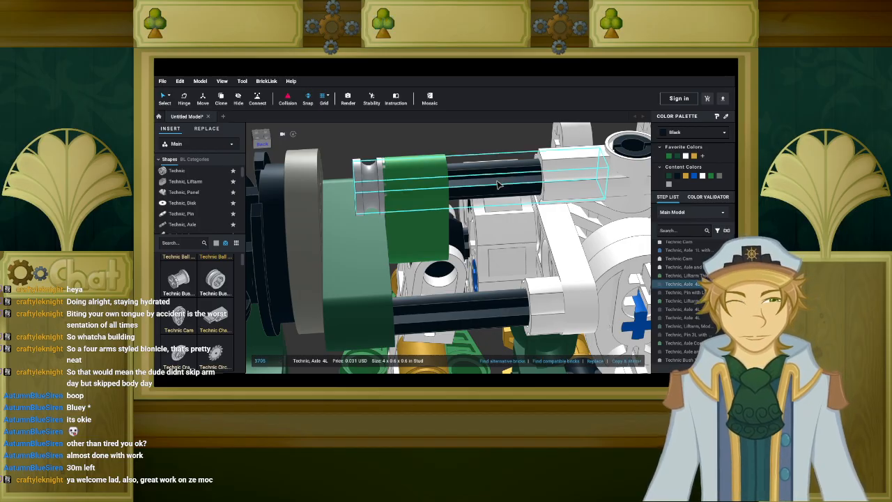
click(382, 198)
click(379, 197)
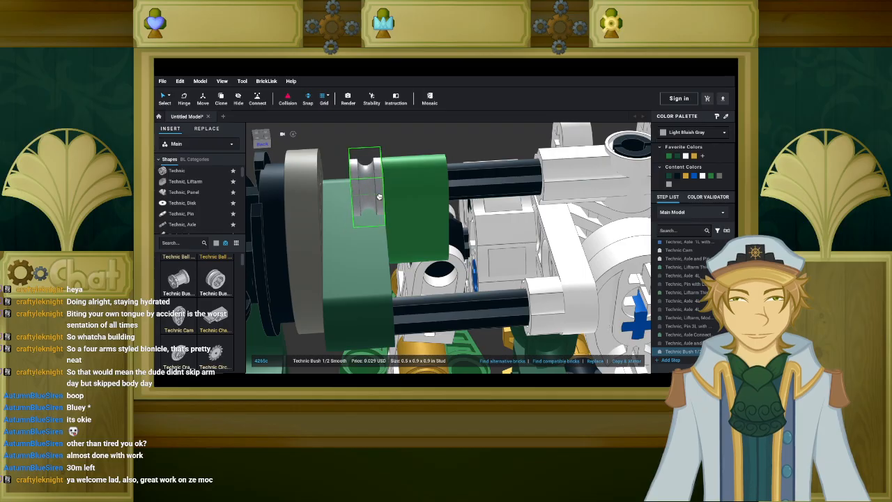
Copy the half bush onto the matching upper axle on the opposite side of the torso, outside its green liftarm.
right_drag(379, 196, 462, 166)
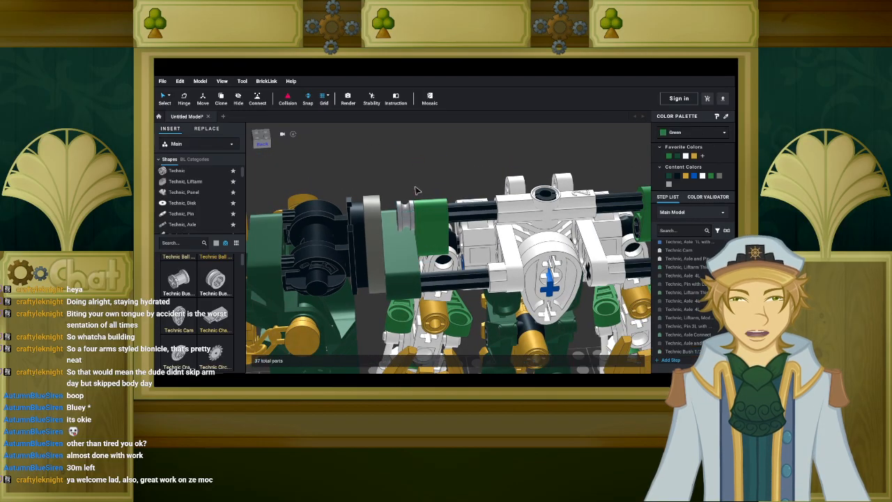
click(410, 209)
right_drag(410, 209, 343, 183)
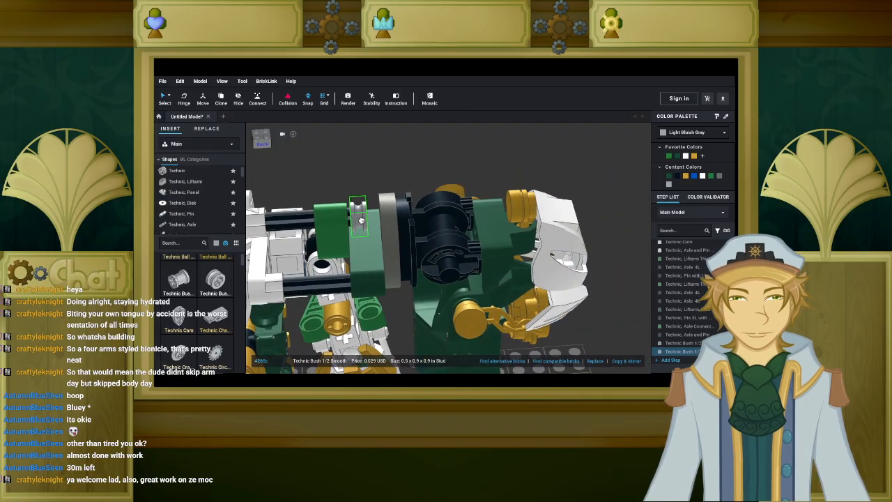
click(365, 170)
right_drag(366, 170, 379, 192)
scroll(376, 197, up, 4)
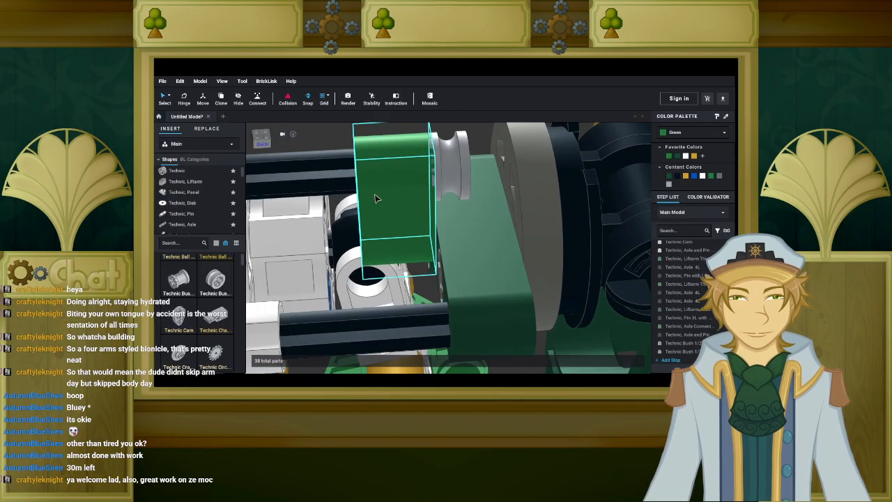
click(450, 170)
Examine the torso and its shoulder bushes from the front and back.
scroll(398, 195, down, 3)
scroll(399, 199, down, 1)
click(412, 150)
right_drag(412, 150, 419, 171)
scroll(472, 166, down, 3)
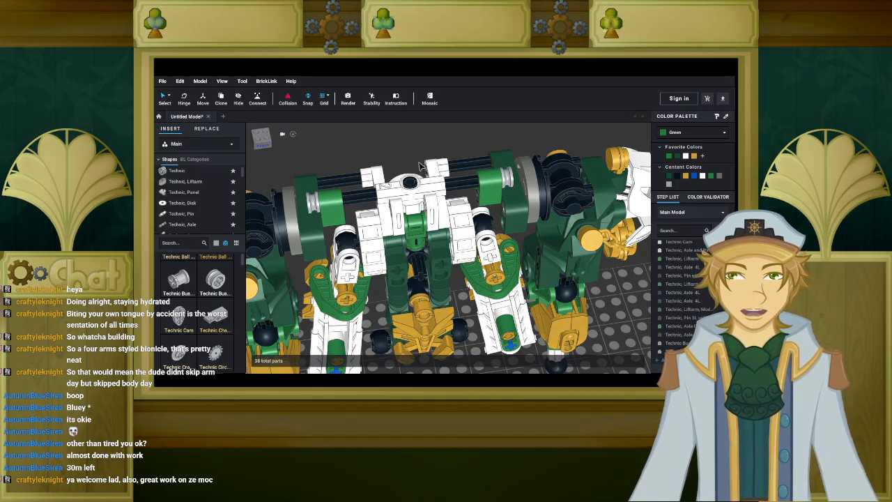
right_drag(377, 157, 406, 171)
scroll(371, 145, up, 2)
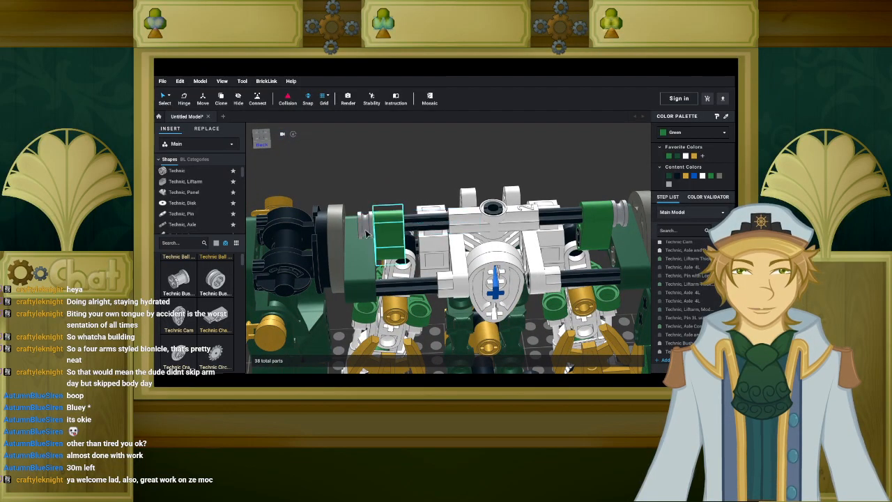
Filter the parts to gold and browse the Technic connector, Bar, Bionicle and Kanohi Mask pieces for suitable torso parts.
click(216, 243)
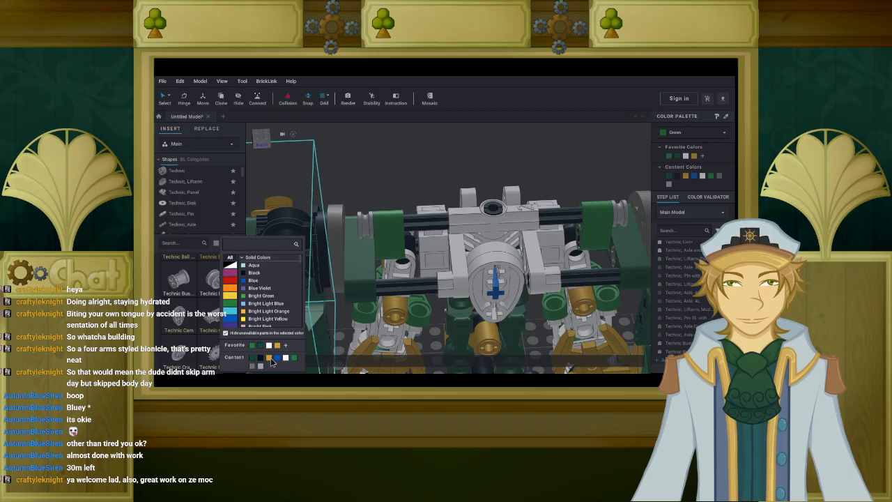
click(269, 358)
right_drag(357, 249, 439, 253)
scroll(199, 321, down, 5)
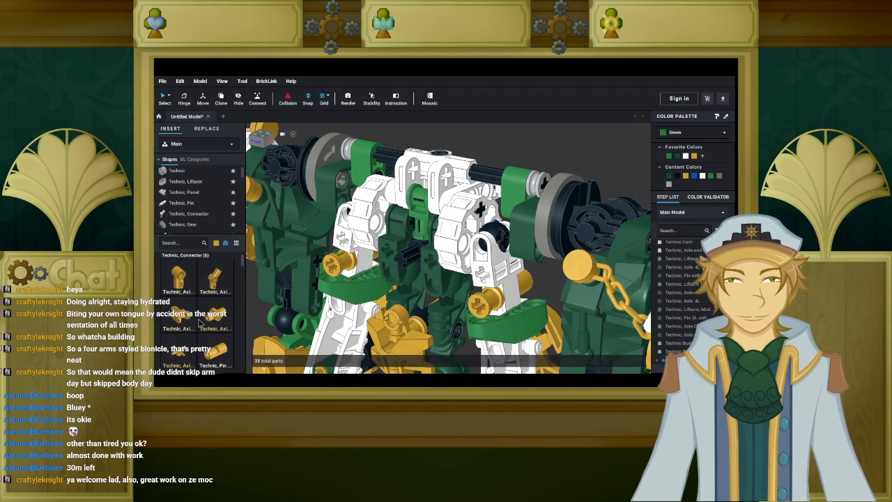
scroll(198, 321, down, 8)
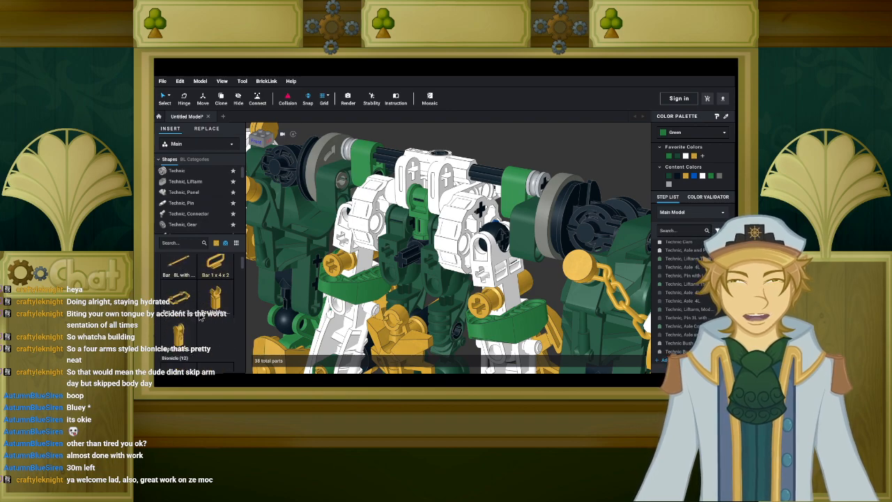
scroll(200, 317, down, 8)
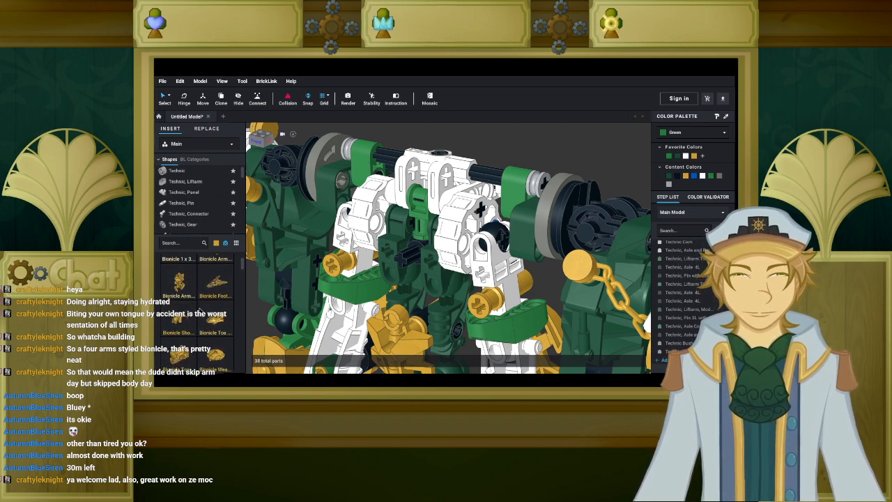
scroll(200, 310, down, 5)
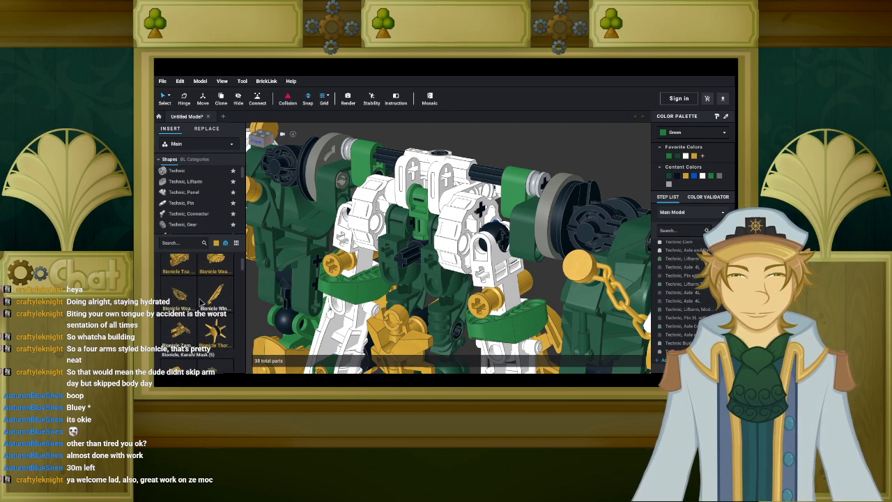
scroll(200, 299, down, 5)
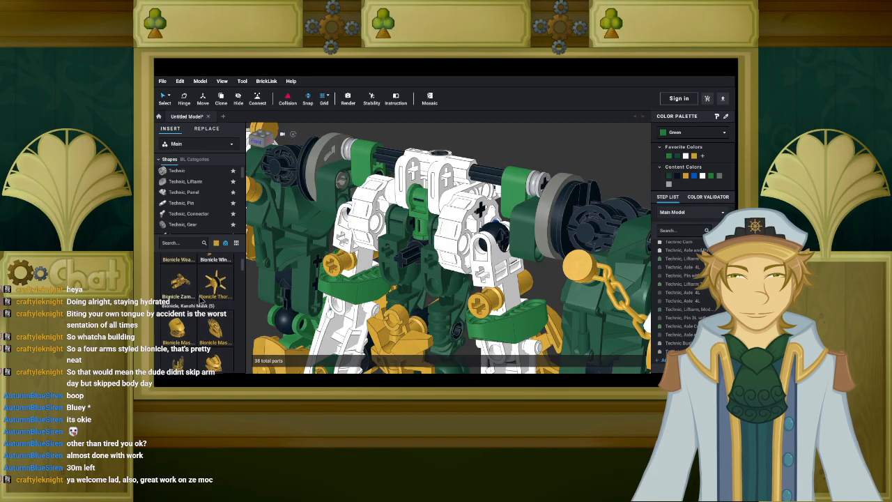
Filter the parts to Dark Green and browse through the Technic panels to the Hero Factory and Large Figure Part pieces.
click(217, 243)
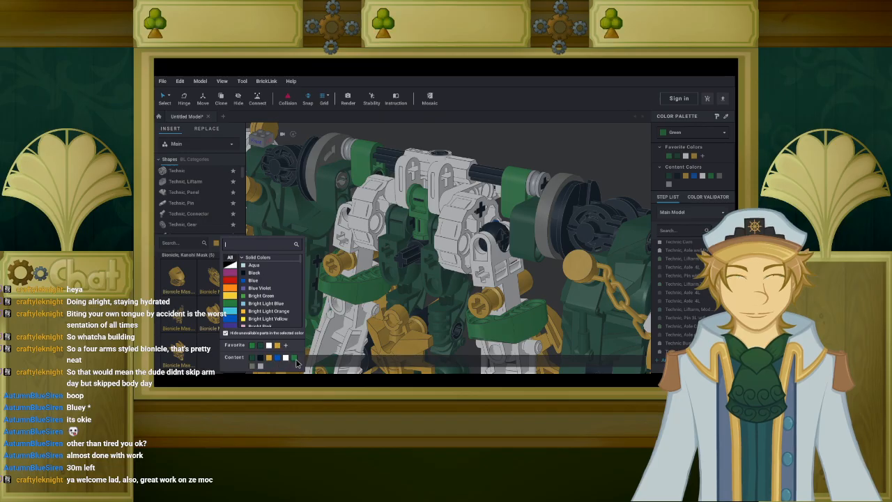
click(252, 356)
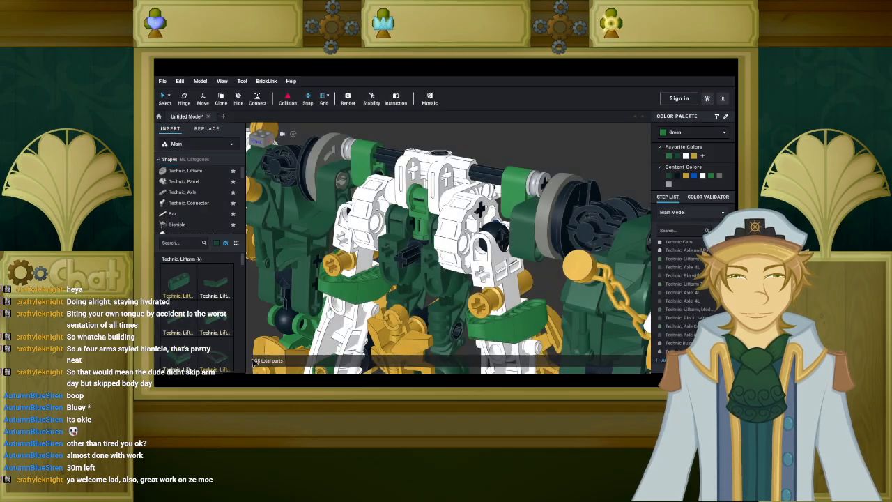
right_drag(460, 312, 481, 291)
click(249, 268)
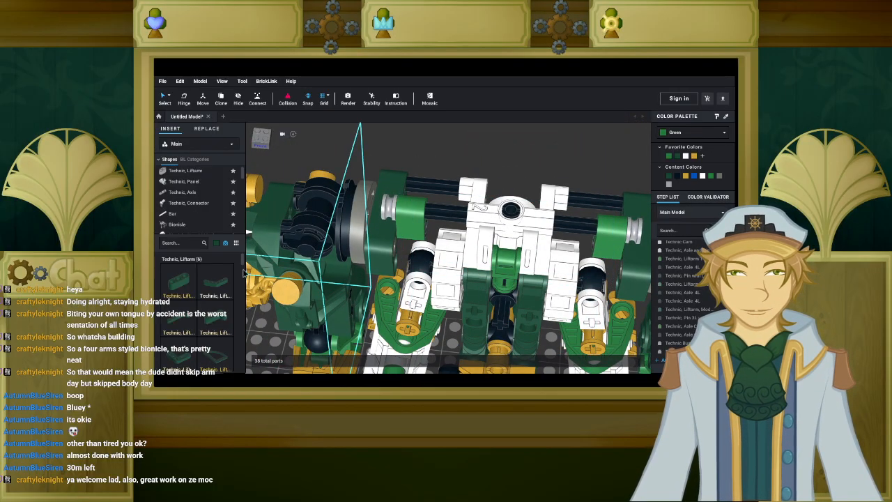
scroll(191, 301, down, 5)
scroll(184, 202, down, 2)
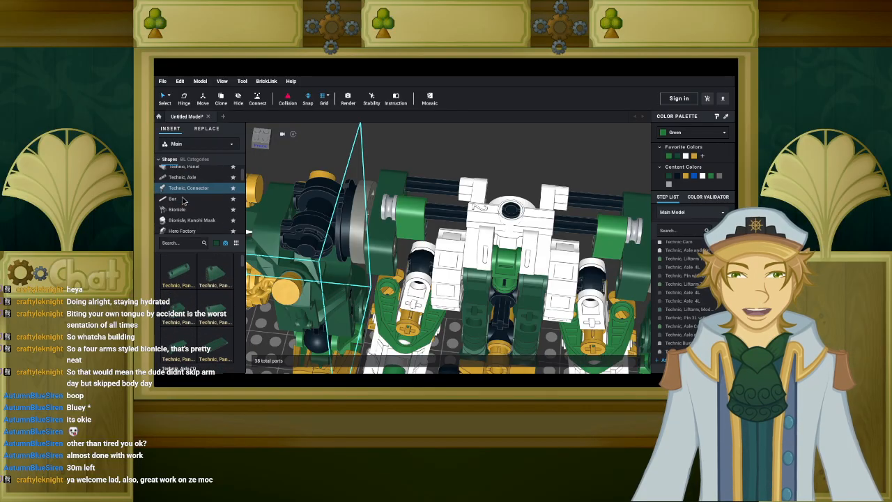
scroll(202, 311, down, 5)
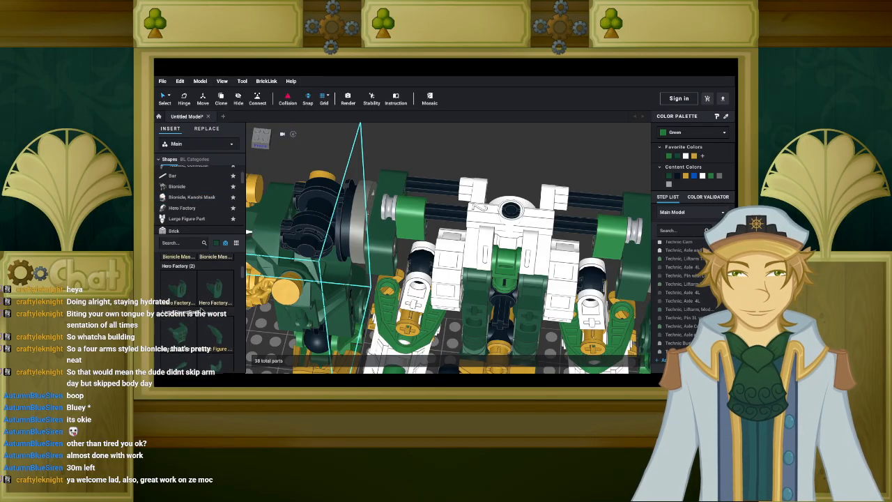
Place a Dark Green Large Figure Armor, Chest with 4 Studs and Bar Handle over one shoulder of the torso.
click(182, 329)
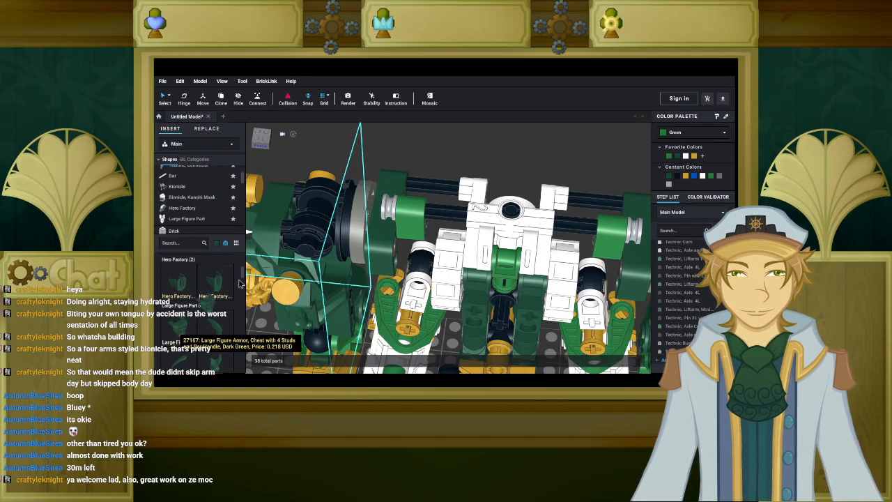
right_drag(396, 231, 362, 254)
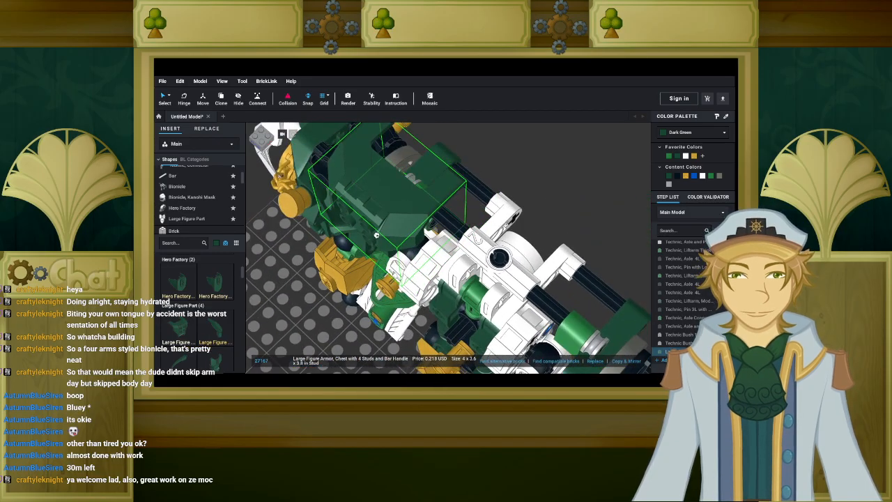
scroll(412, 214, up, 3)
right_drag(413, 214, 485, 194)
key(Escape)
click(424, 149)
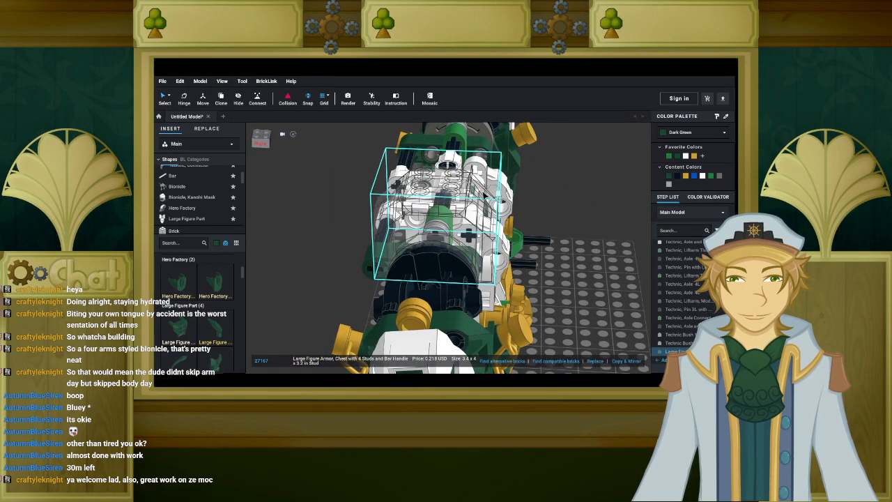
right_drag(486, 195, 453, 187)
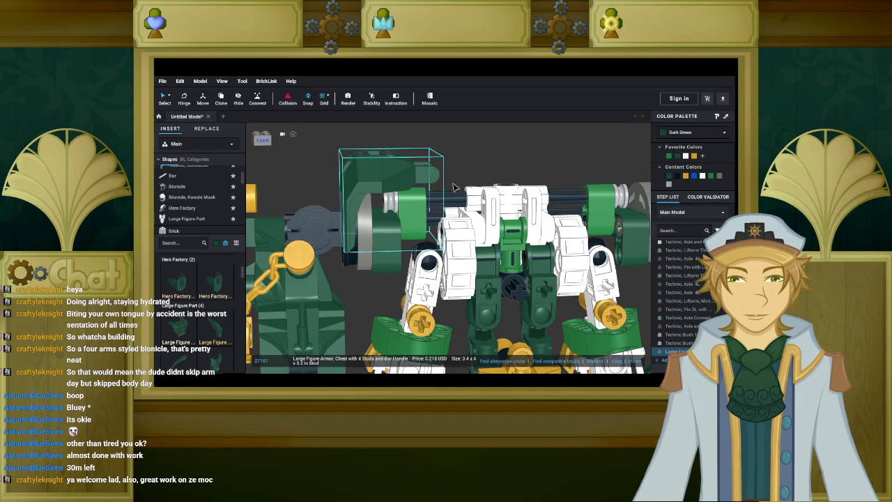
right_drag(454, 186, 480, 186)
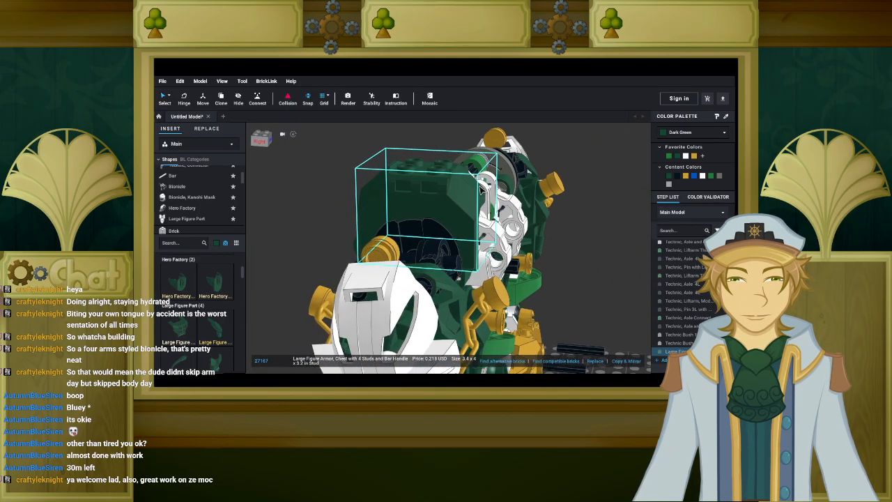
Raise the chest armor in small increments above the shoulder joint.
scroll(482, 190, up, 10)
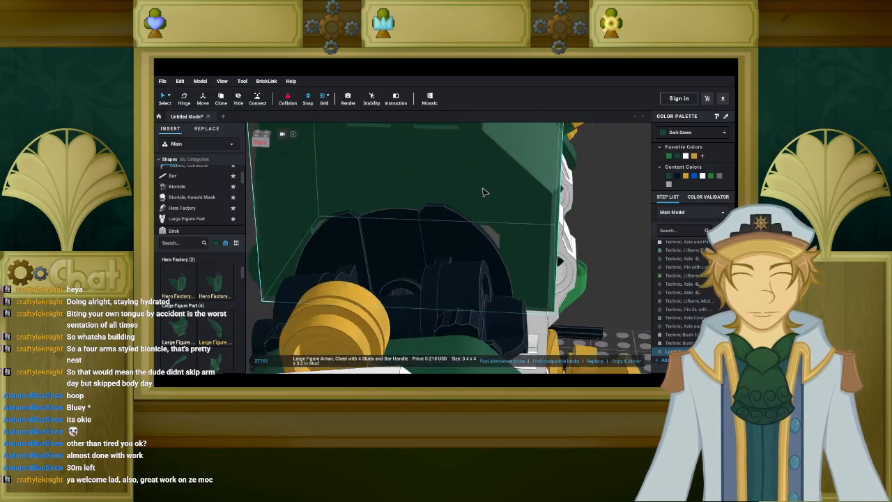
right_drag(485, 193, 485, 190)
key(shift+w)
key(shift+w)
key(shift+w)
key(shift+w)
key(shift+w)
key(shift+w)
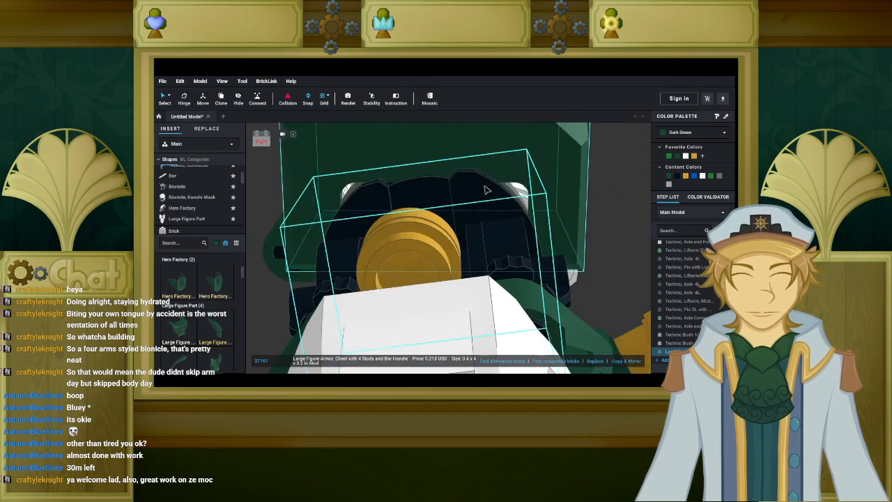
key(shift+w)
key(shift+w)
key(shift+w)
key(shift+w)
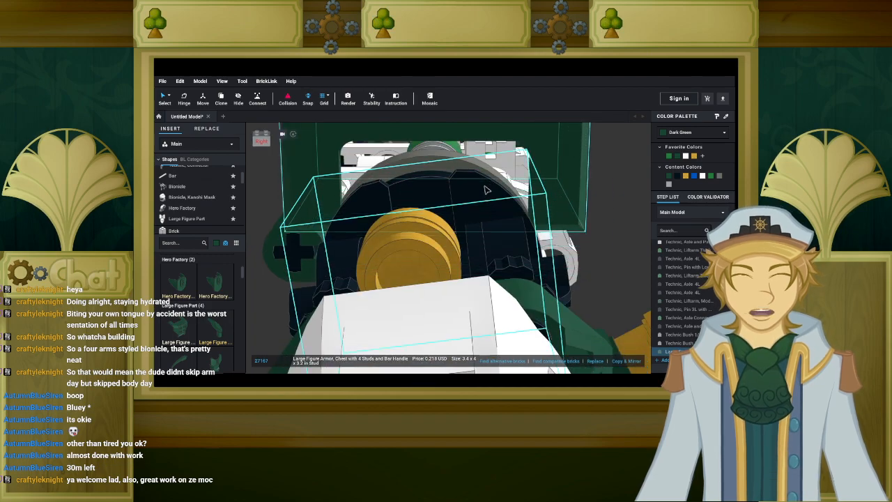
right_drag(486, 191, 450, 180)
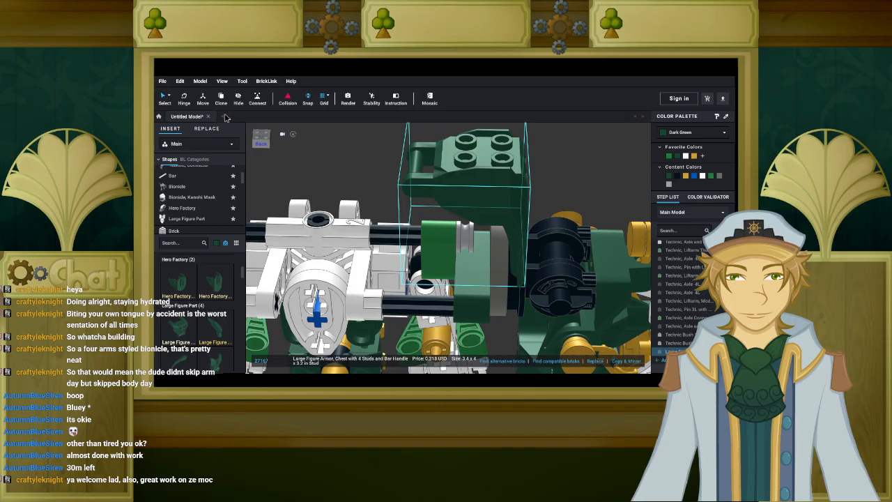
Tilt the chest armor over the shoulder to 300° with the Hinge tool.
click(186, 102)
right_drag(443, 189, 463, 148)
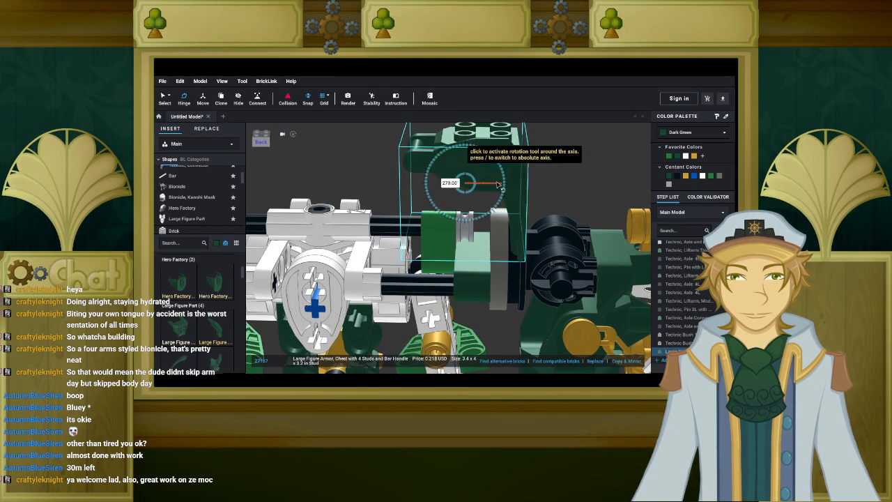
drag(498, 184, 498, 186)
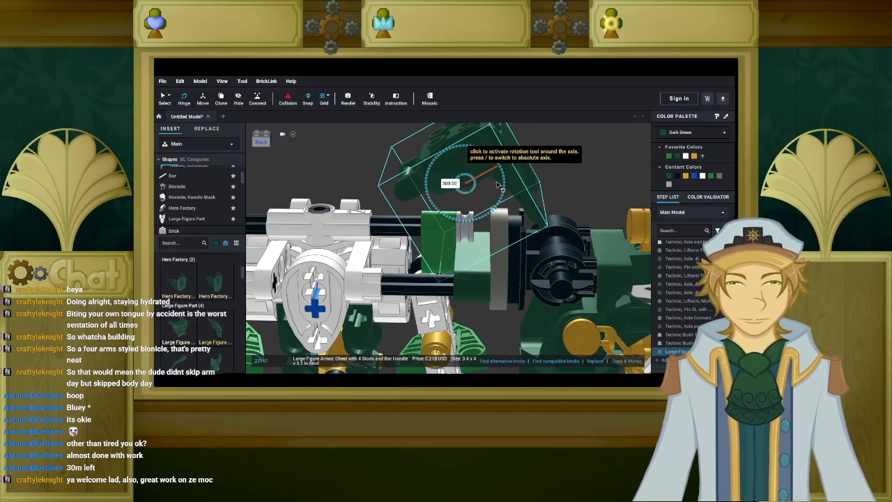
Move the tilted chest armor further up, clear of the shoulder's half bush and green liftarm.
right_drag(497, 186, 443, 222)
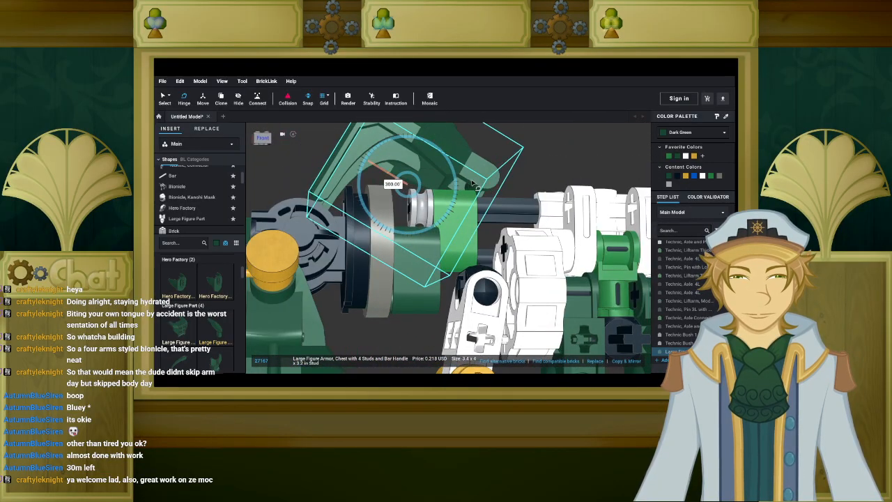
key(Up)
key(Up)
key(Up)
key(Up)
key(w)
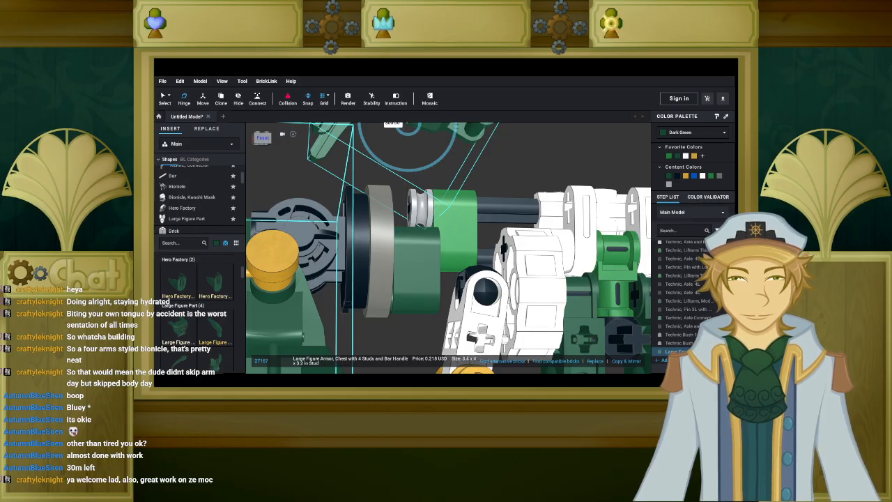
Set the chest armor aside on the baseplate next to the figure and deselect it.
right_drag(455, 236, 448, 268)
scroll(457, 252, down, 5)
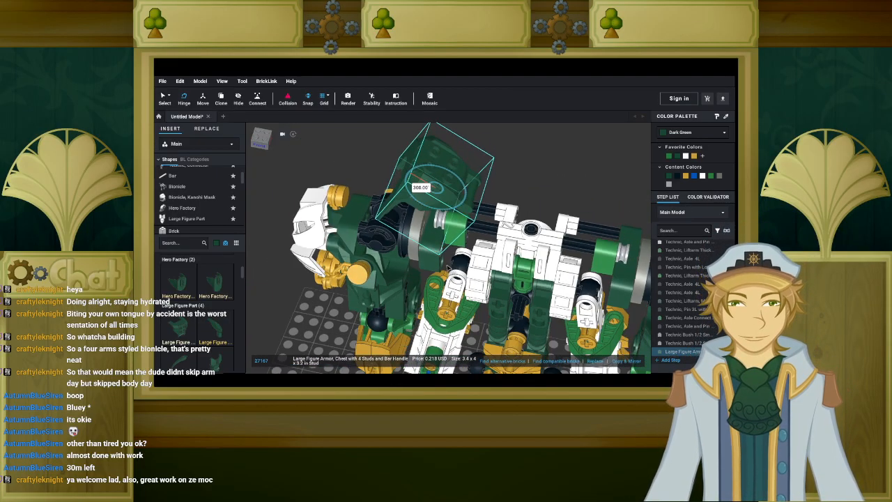
scroll(448, 267, down, 3)
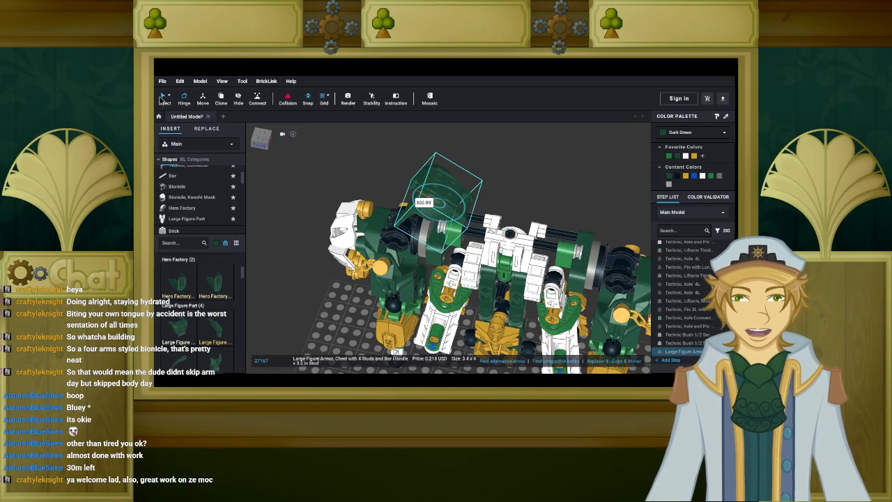
drag(436, 200, 273, 195)
click(278, 267)
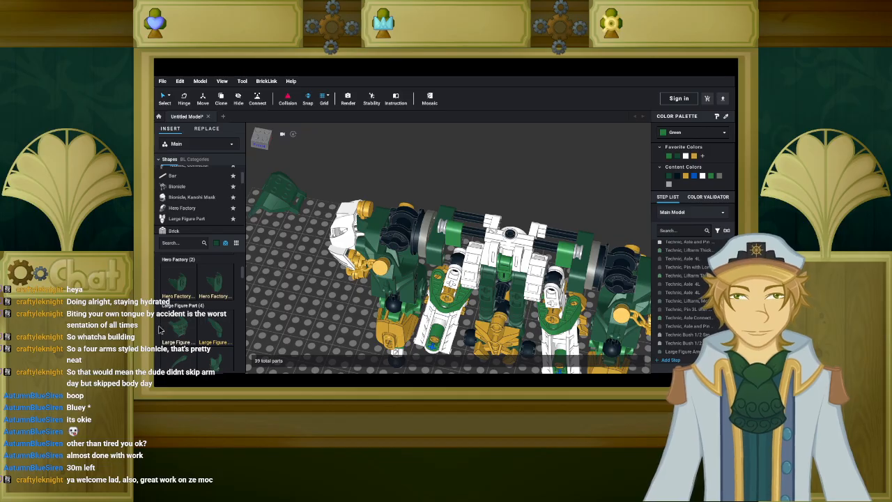
Filter the parts to Dark Bluish Gray and put a Pneumatic Hose Connector with Axle Connector on the baseplate beside the figure.
click(214, 244)
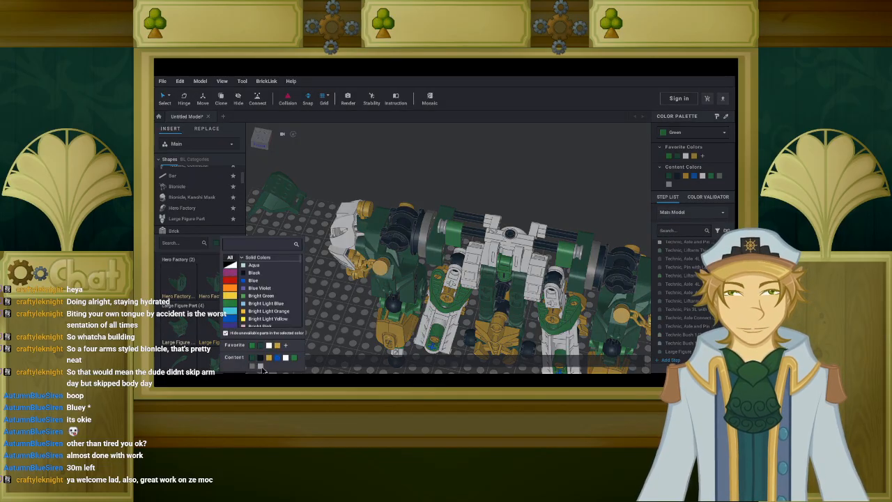
click(253, 367)
scroll(197, 200, down, 8)
scroll(196, 196, down, 1)
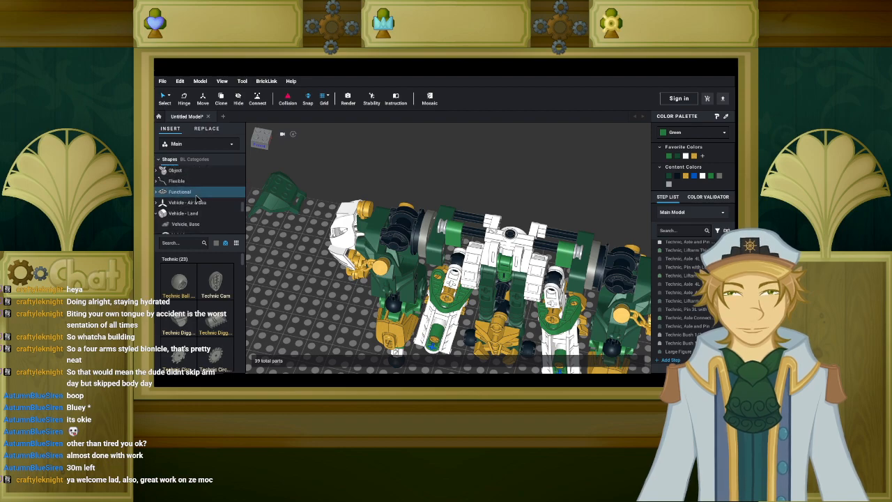
click(156, 194)
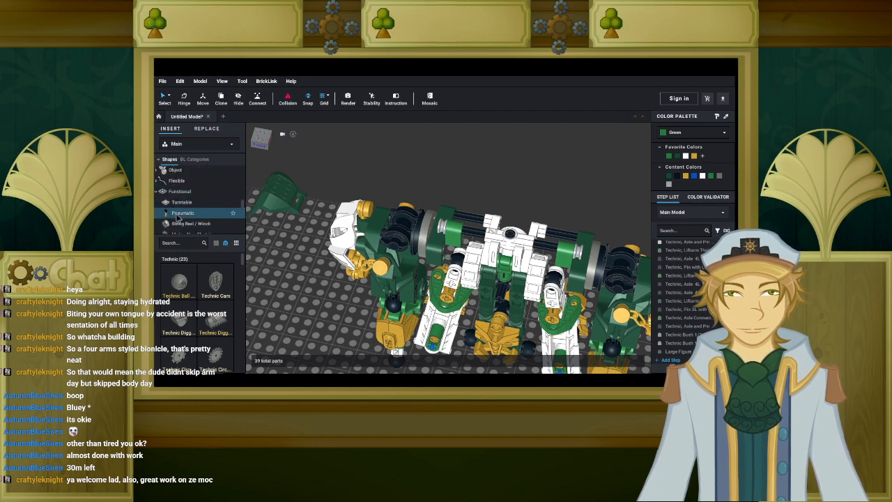
click(179, 218)
click(215, 291)
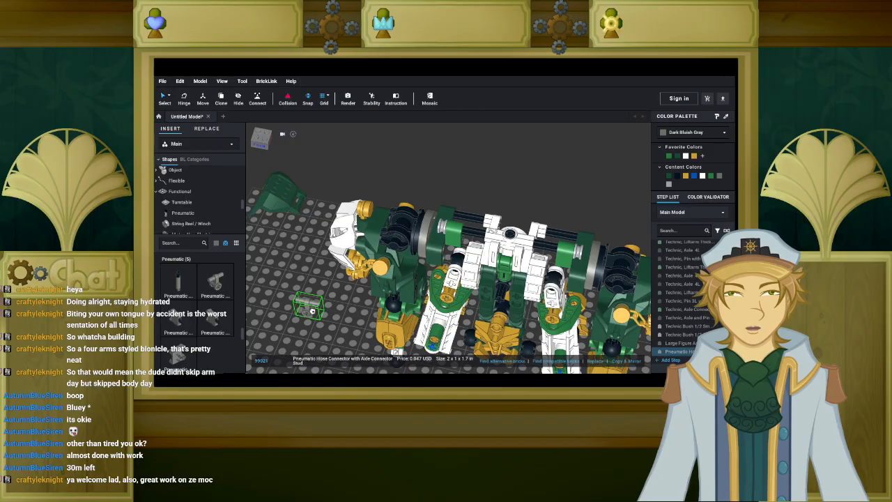
scroll(310, 310, up, 5)
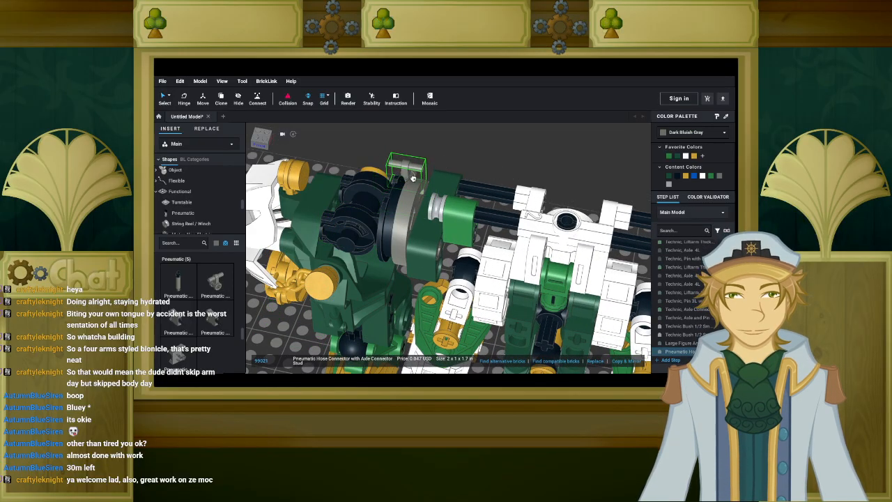
scroll(460, 134, down, 5)
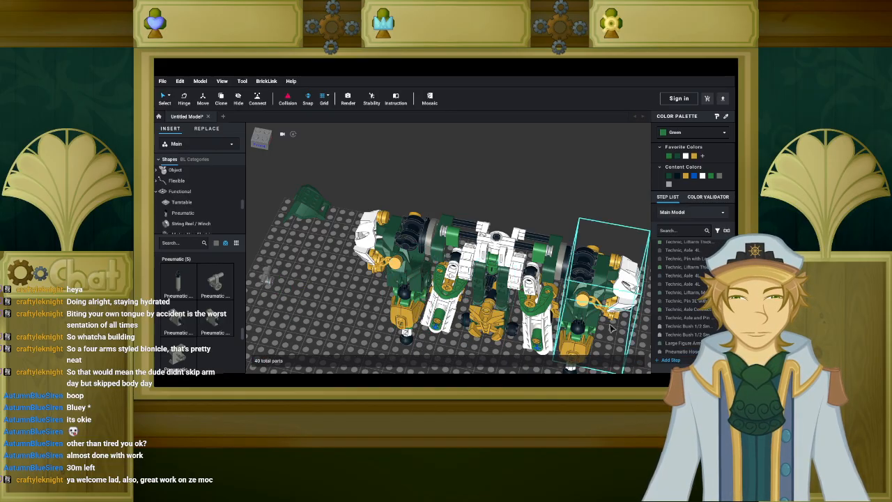
Select all the loose upper torso parts in the step list and create a submodel named "upper torso 2" from them.
click(673, 336)
scroll(673, 338, up, 2)
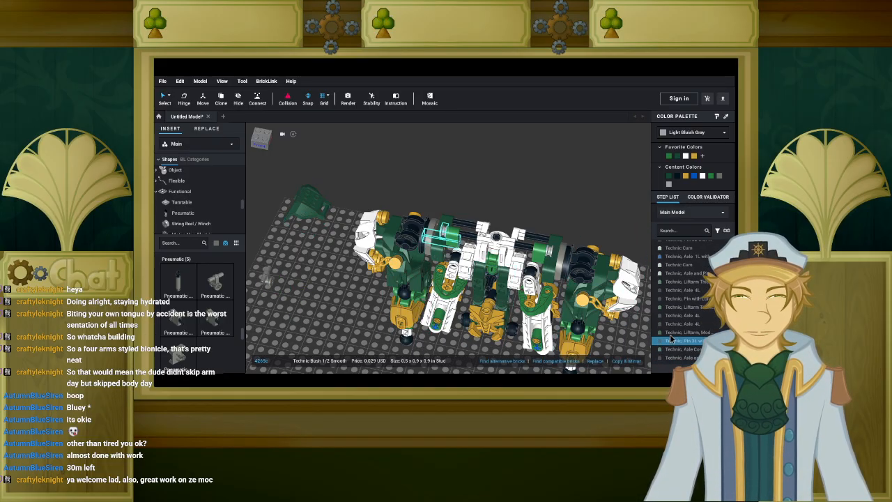
scroll(670, 339, up, 1)
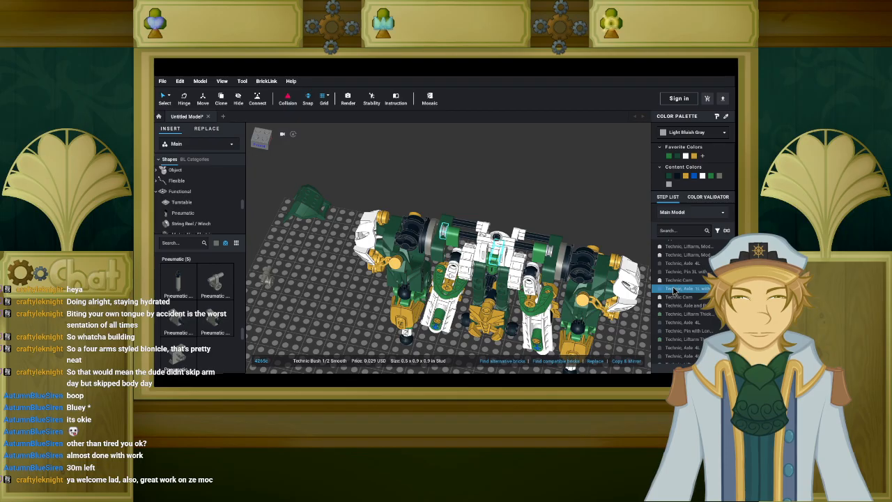
scroll(674, 292, up, 2)
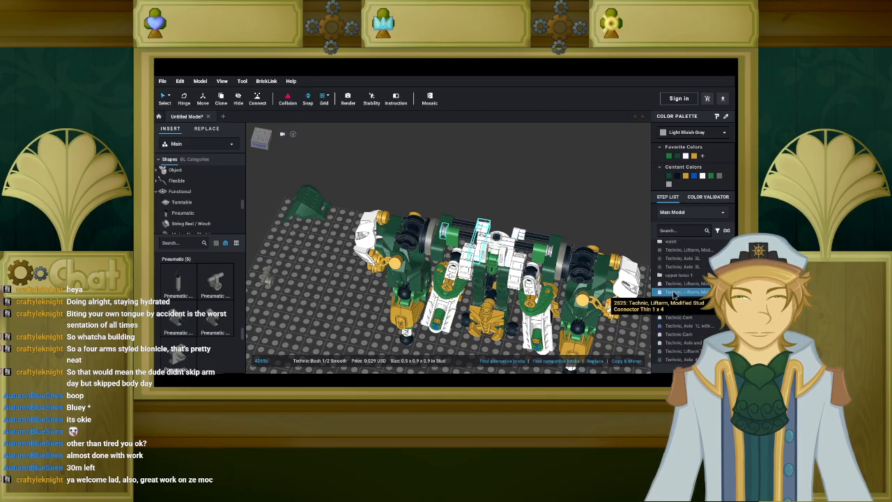
shift+click(685, 289)
right_drag(566, 331, 640, 308)
scroll(602, 303, up, 2)
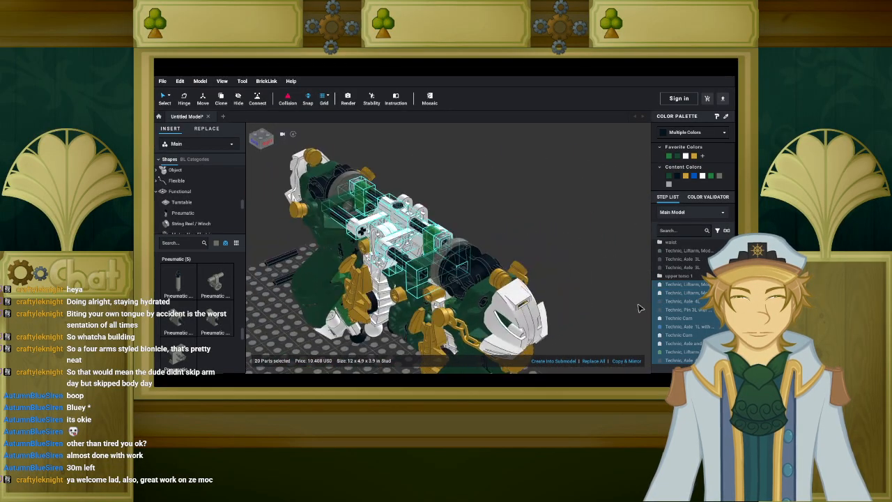
click(561, 361)
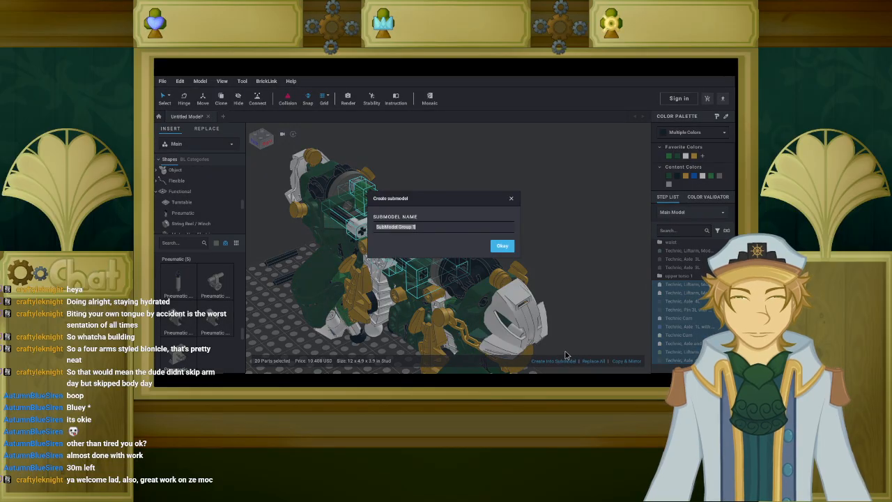
text(upper)
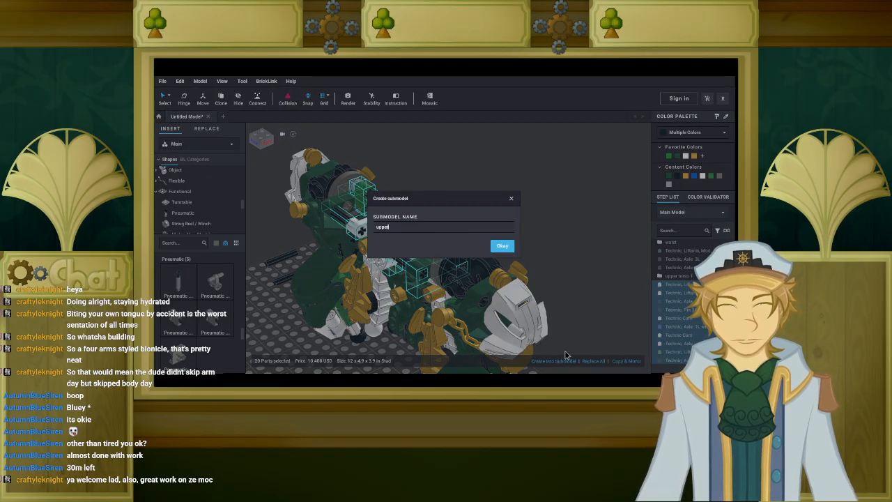
text( torso 2)
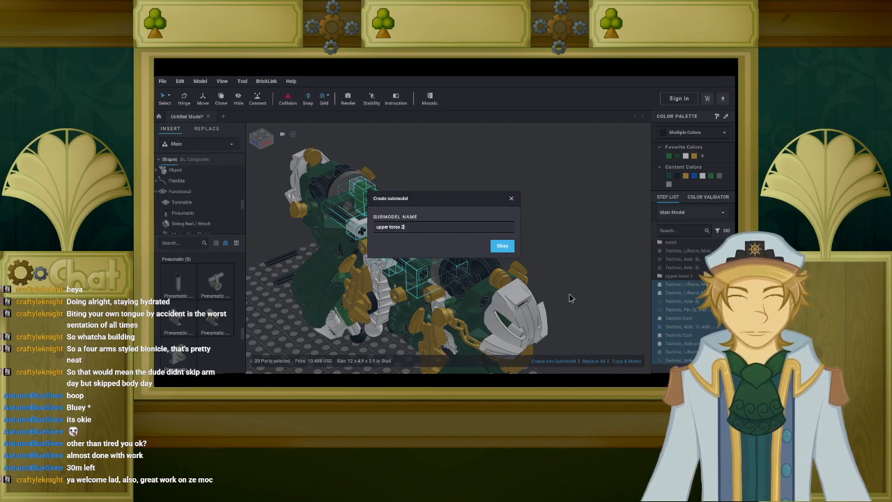
click(506, 248)
Release the "upper torso 2" submodel back into individual parts.
double_click(547, 272)
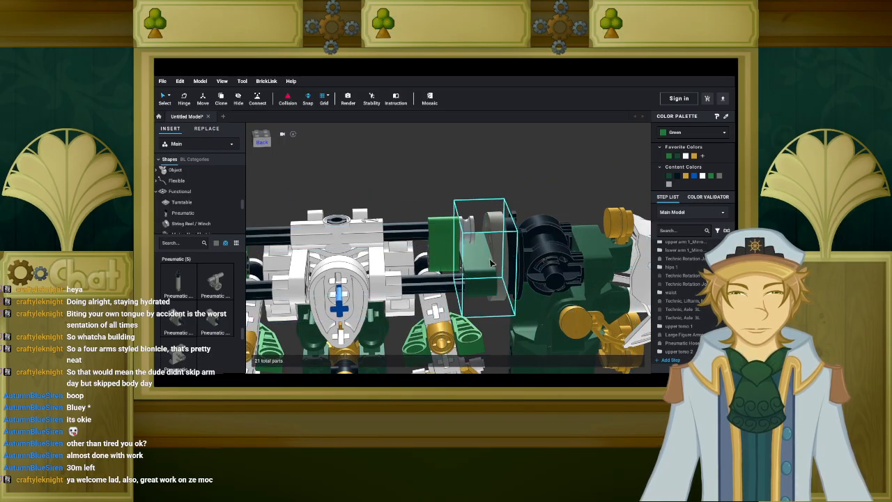
right_drag(442, 232, 460, 222)
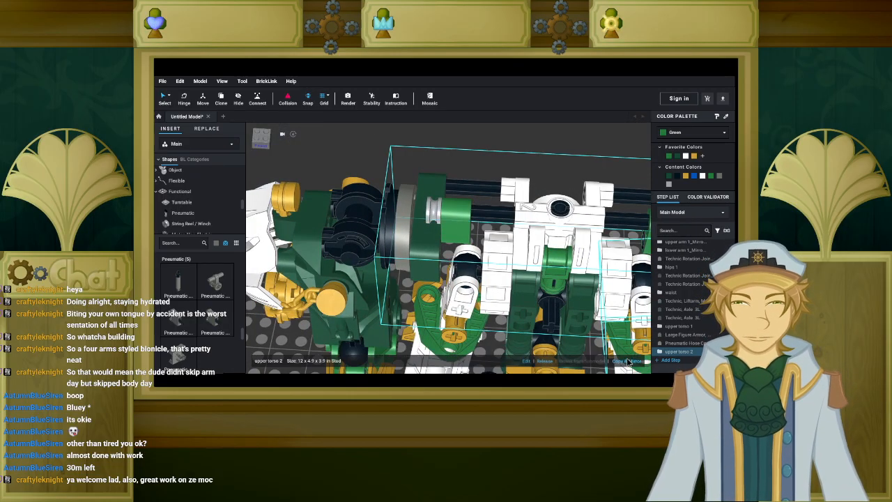
scroll(551, 362, down, 6)
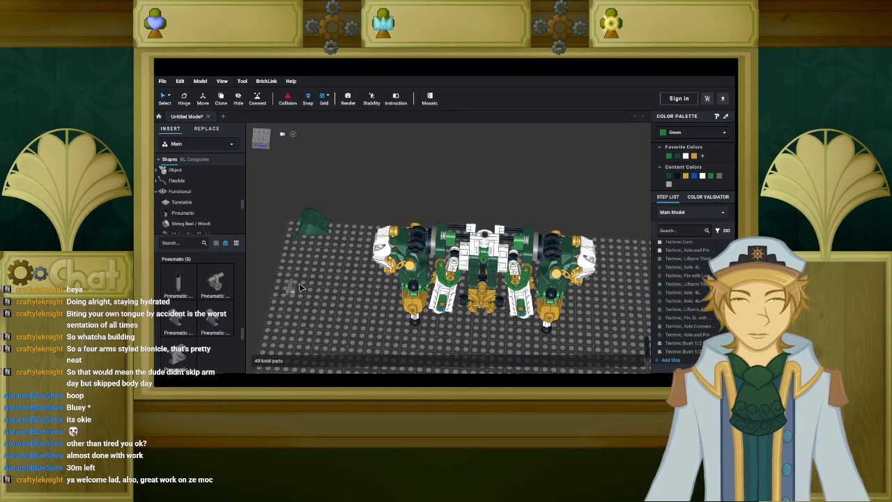
Mount the Pneumatic Hose Connector on the upper torso's axle, between the green part and the white centre piece, with its hose end upward.
click(342, 207)
right_drag(530, 182, 493, 263)
middle_drag(495, 263, 508, 249)
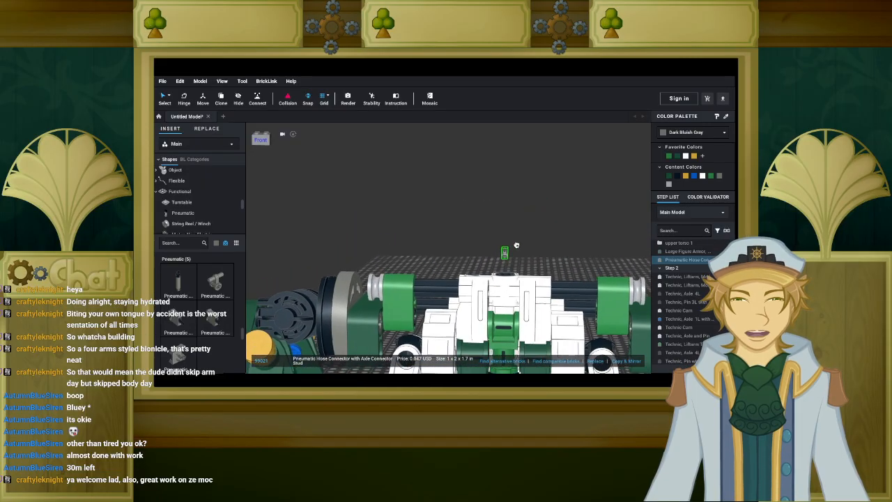
scroll(525, 231, up, 3)
right_drag(526, 231, 532, 254)
scroll(509, 258, up, 3)
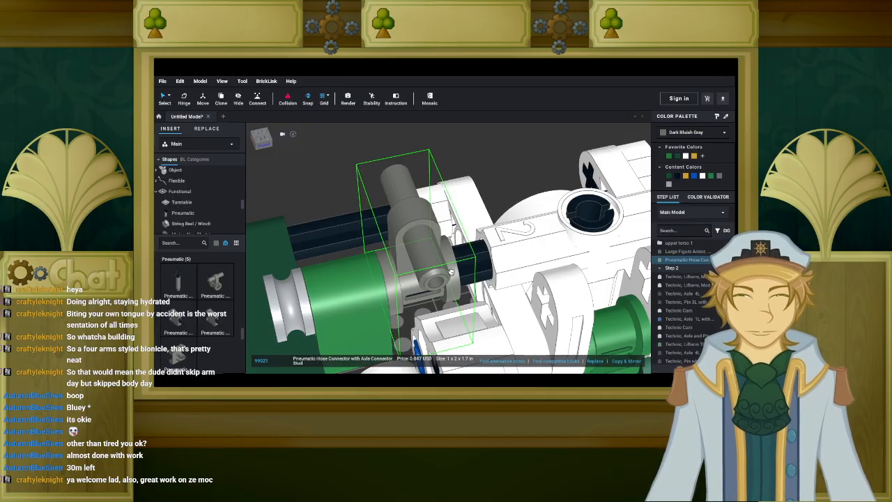
scroll(451, 272, up, 5)
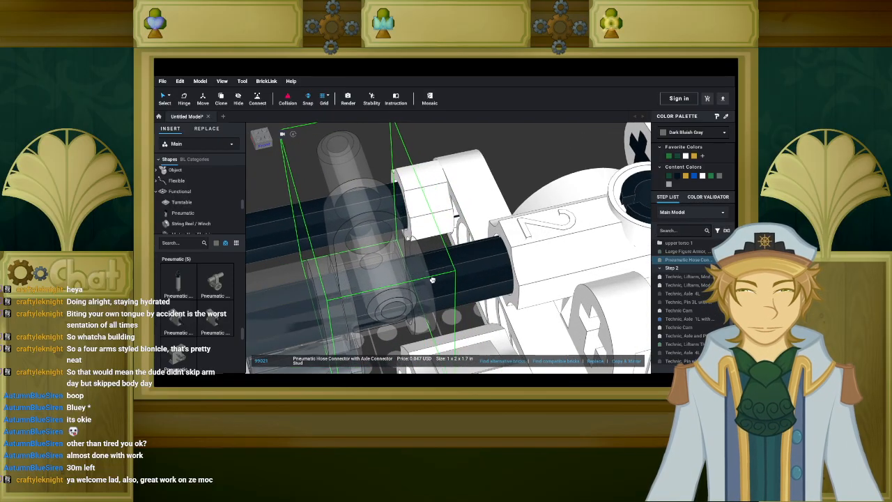
scroll(462, 268, up, 3)
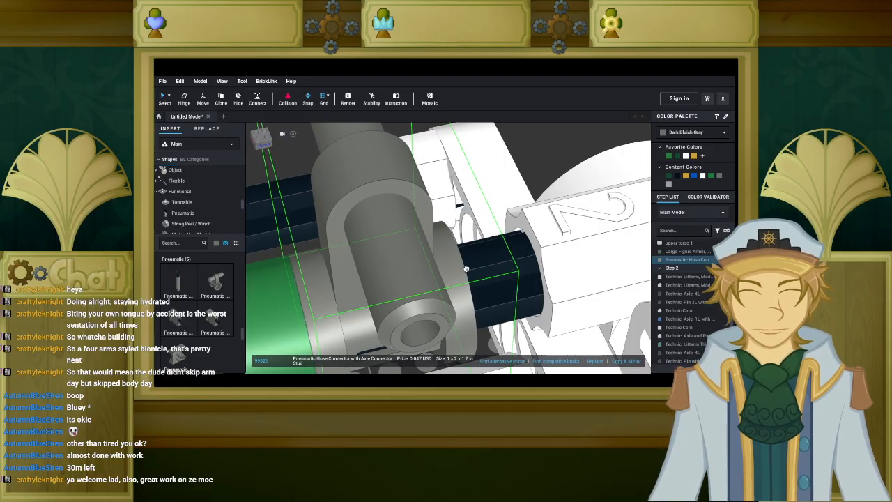
scroll(466, 269, down, 6)
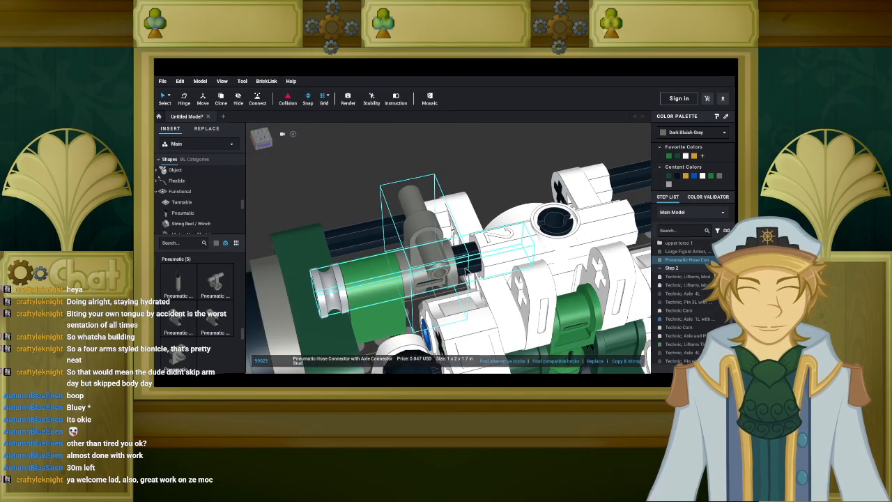
right_drag(446, 328, 432, 309)
scroll(432, 309, down, 10)
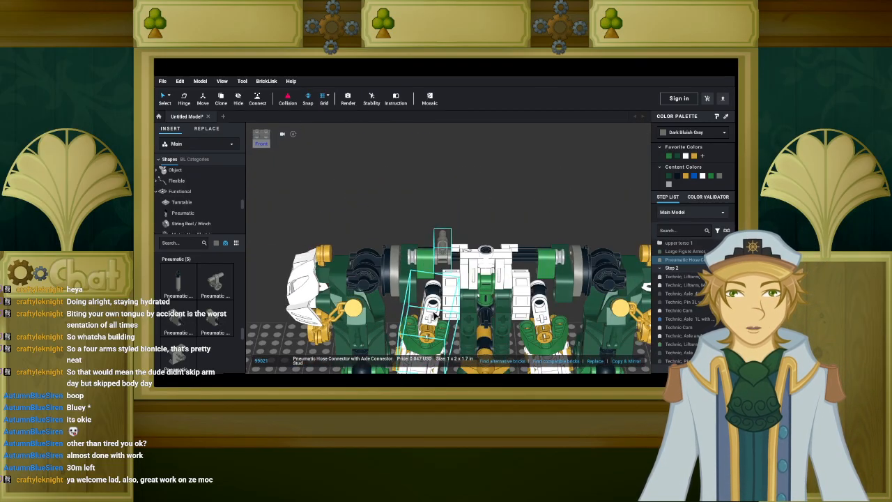
click(324, 296)
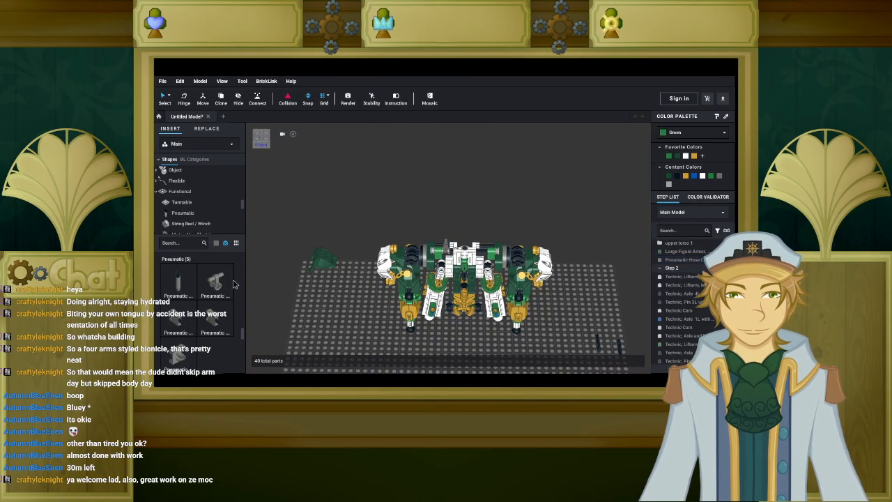
Filter the parts to Black, search for "skeleton arm" and place an Arm Skeleton, Bent with Clips (Horizontal Grip) on the baseplate.
click(217, 244)
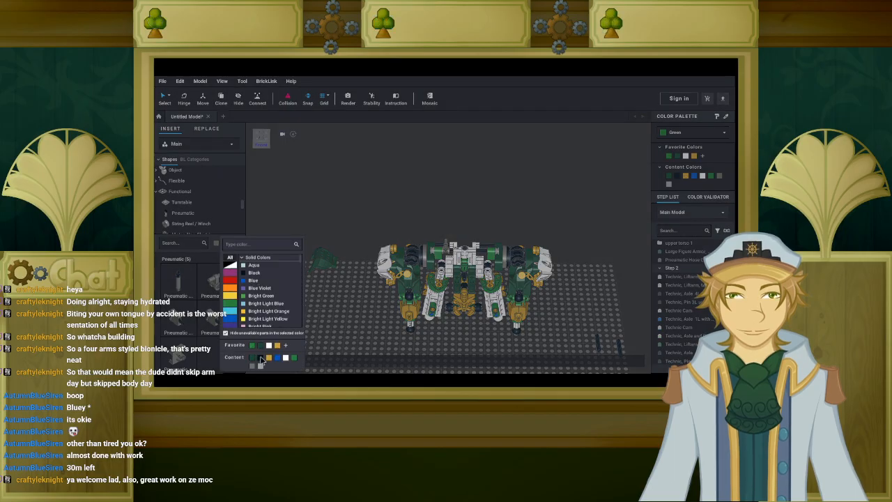
click(261, 358)
text(4kele)
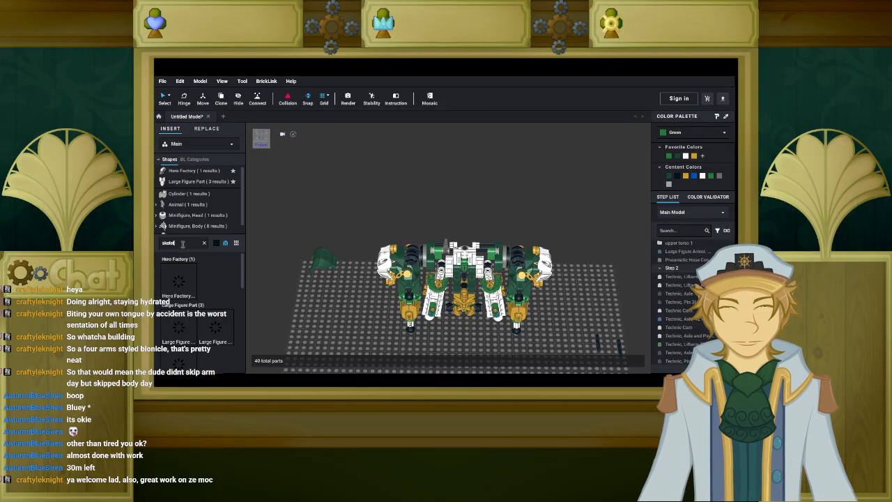
text(ton arm)
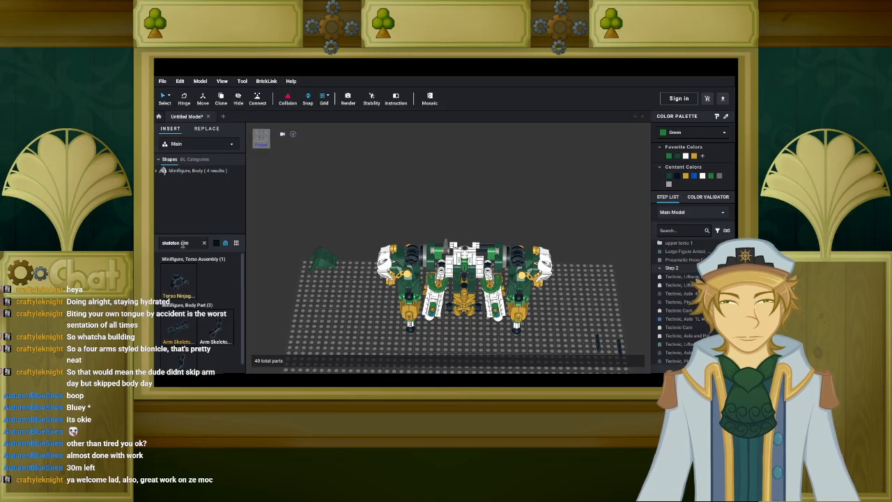
click(214, 336)
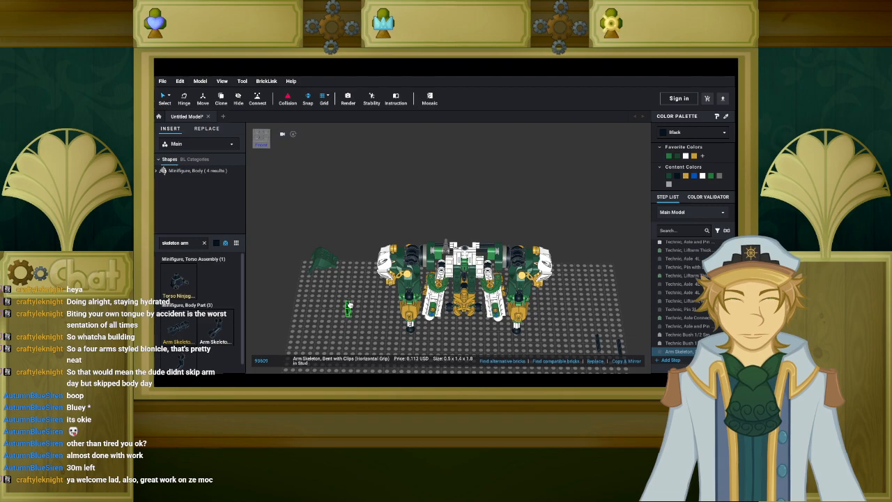
scroll(345, 309, up, 3)
scroll(333, 304, up, 10)
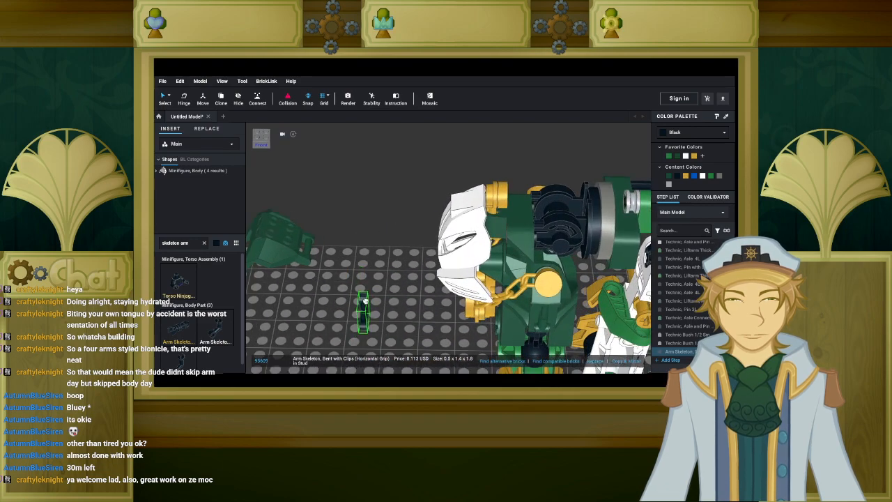
click(319, 282)
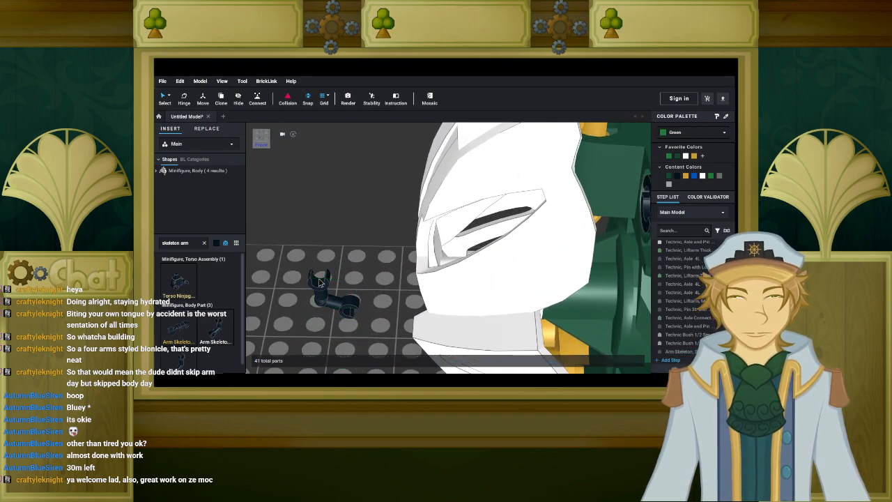
Add an Arm Skeleton, Bent with Clips at 90 degrees (Vertical Grip) beside the horizontal-grip arm and try to adjust its position.
click(214, 333)
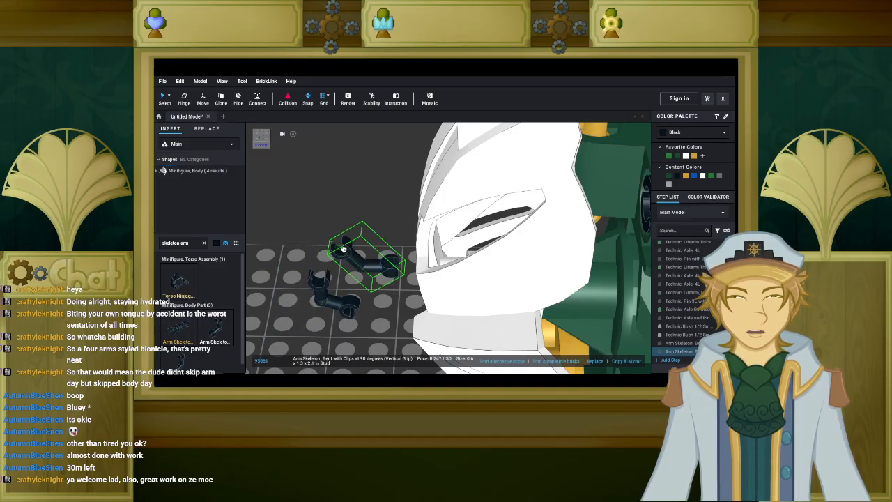
scroll(362, 251, up, 5)
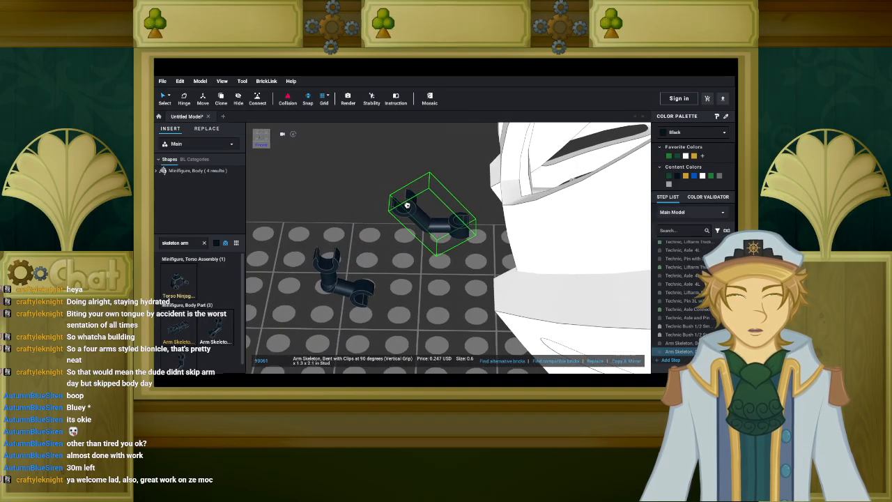
middle_drag(381, 252, 534, 233)
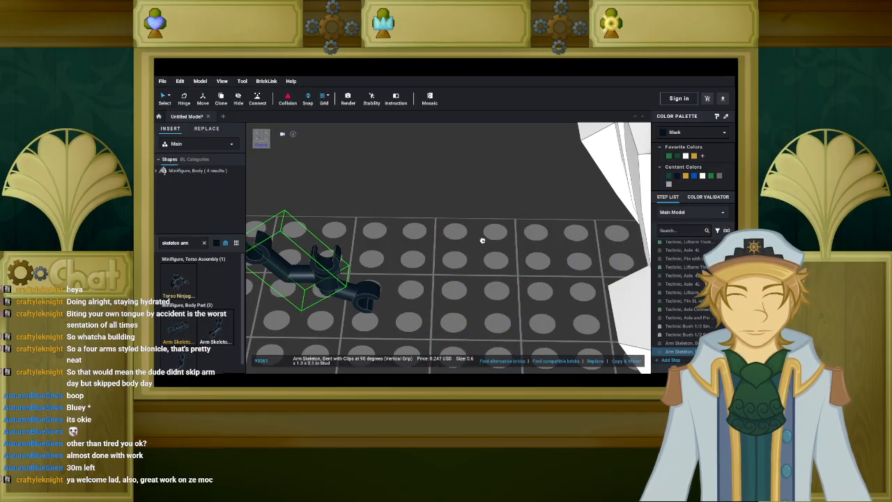
click(433, 209)
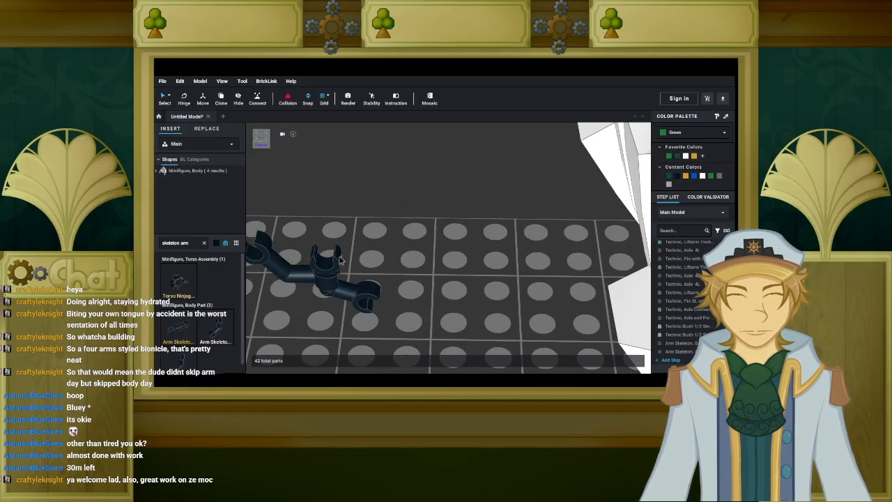
click(296, 278)
drag(296, 279, 320, 267)
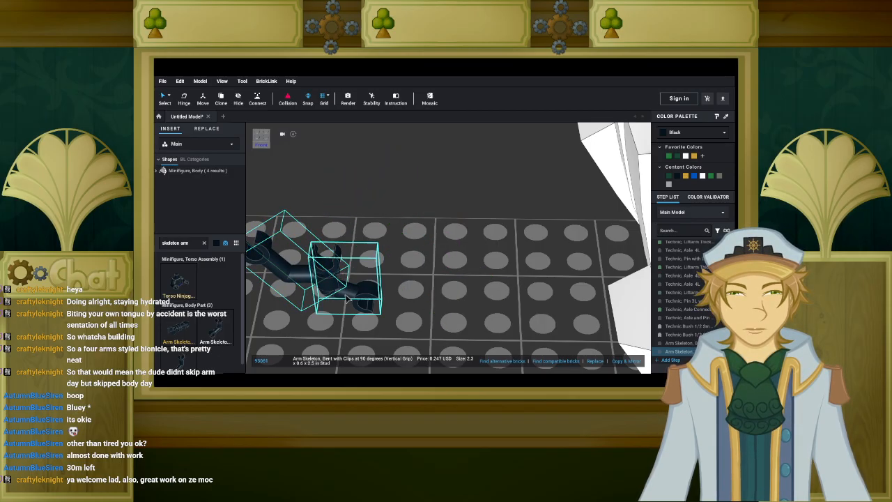
Delete the vertical-grip skeleton arm that overlaps the horizontal-grip arm.
middle_drag(478, 302, 495, 300)
middle_drag(365, 287, 384, 286)
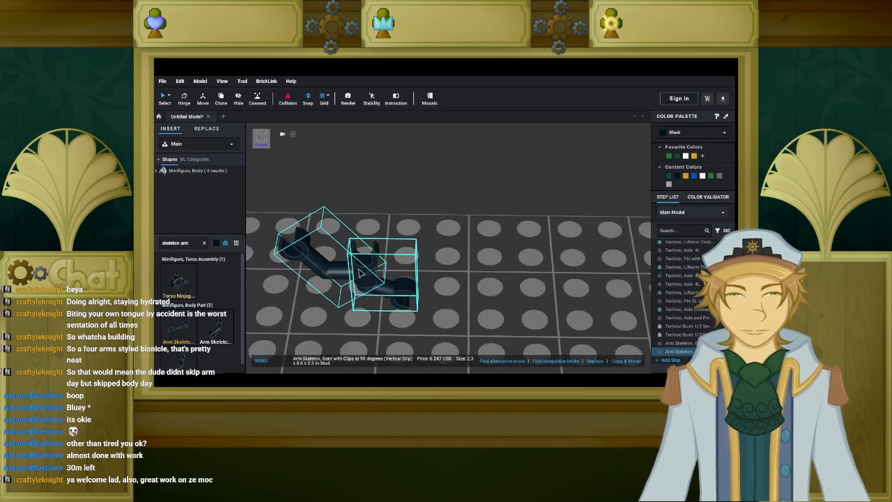
key(f)
scroll(417, 277, down, 5)
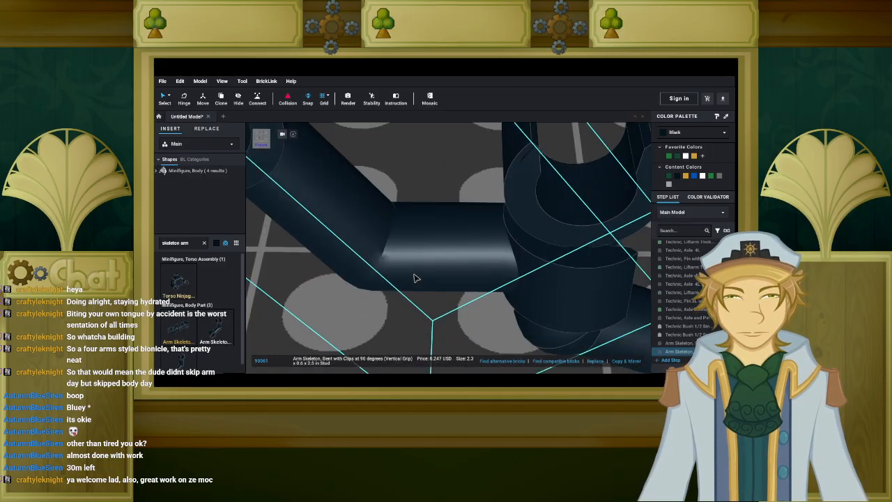
drag(416, 252, 531, 338)
key(Delete)
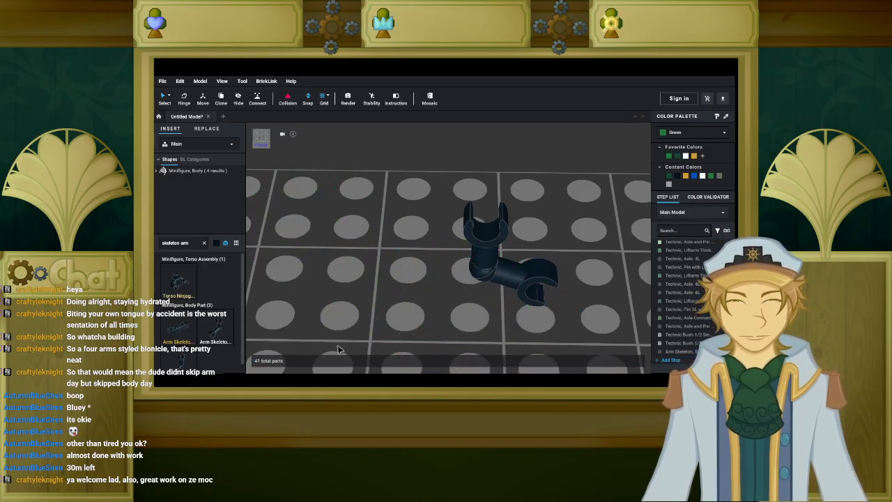
Place another vertical-grip skeleton arm against the horizontal-grip arm to compare their shapes, and delete it again.
click(186, 340)
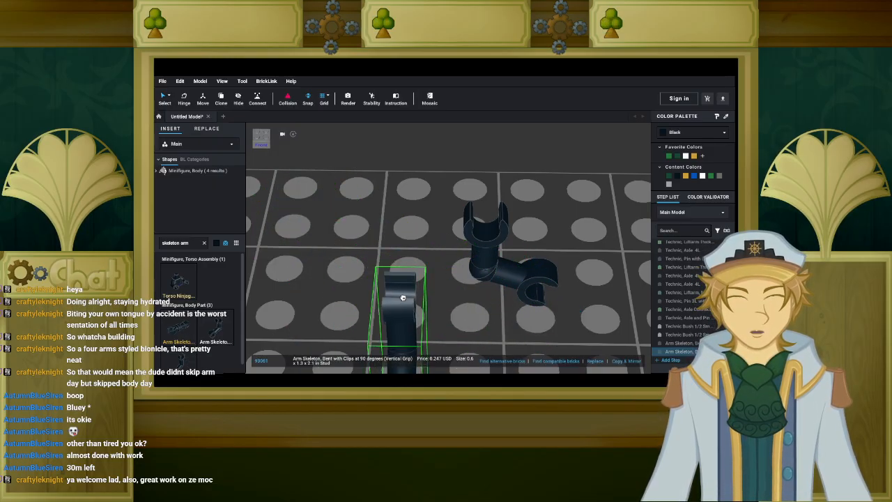
scroll(412, 292, down, 3)
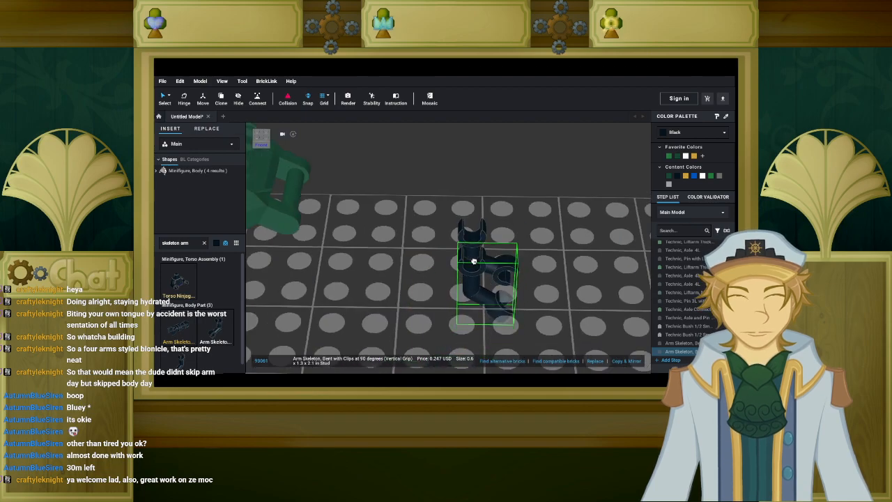
click(473, 265)
right_drag(438, 297, 481, 293)
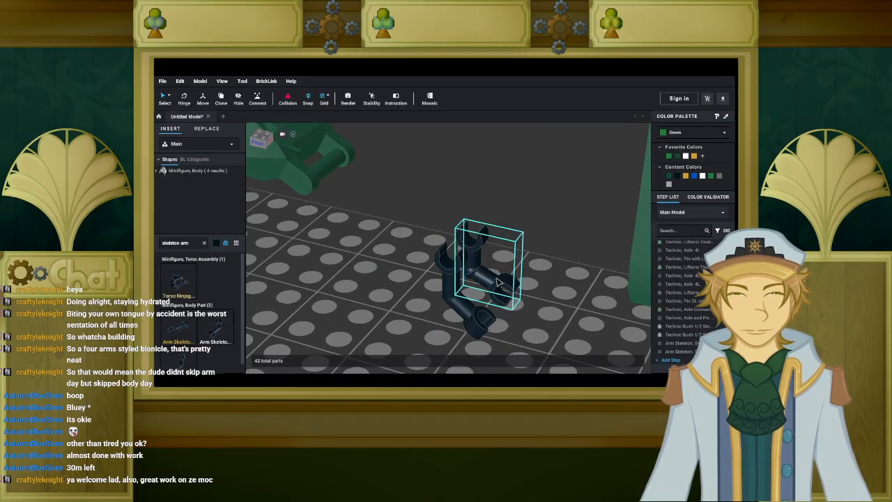
click(463, 295)
key(Delete)
Recolor the horizontal-grip skeleton arm on the baseplate to Pearl Gold.
drag(481, 280, 419, 266)
scroll(421, 267, down, 2)
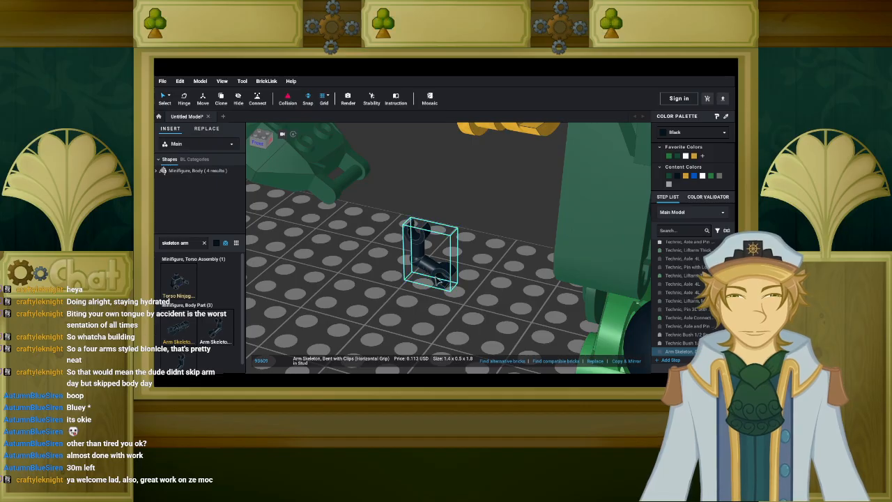
click(680, 135)
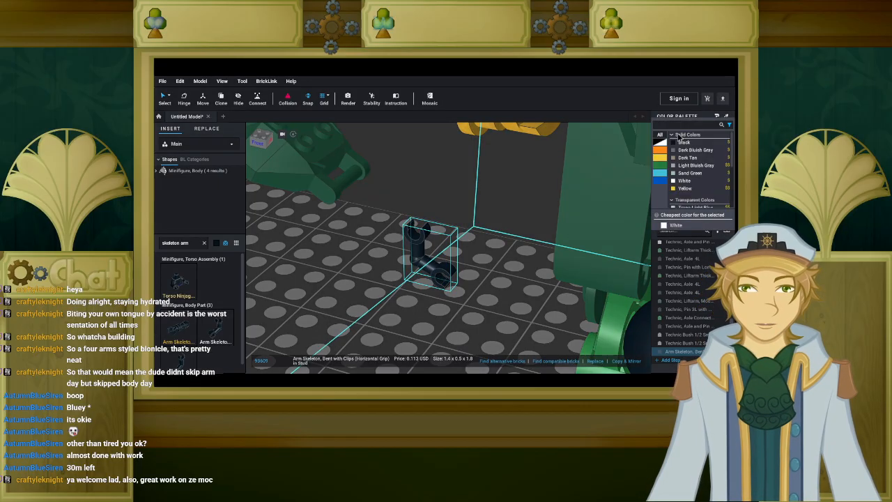
scroll(683, 156, down, 5)
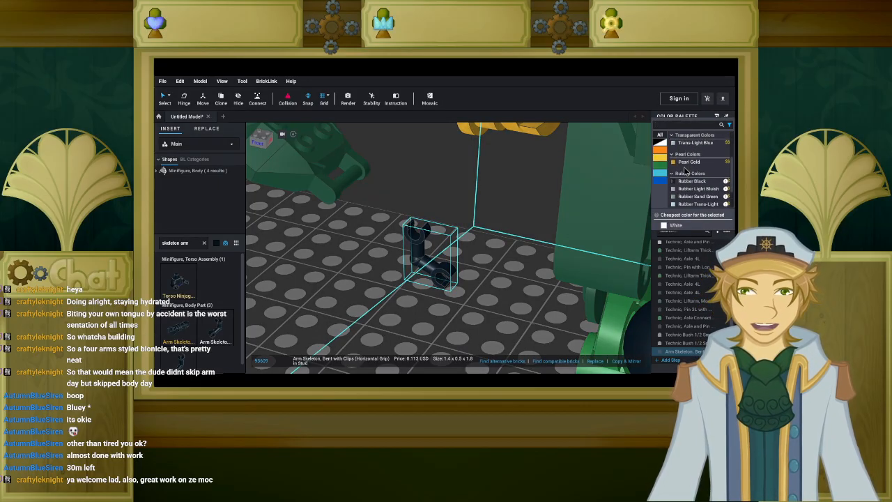
scroll(691, 161, down, 3)
scroll(690, 165, up, 3)
click(690, 164)
Attach the gold skeleton arm to the grey hose connector on the upper torso and place a duplicate of it beside the first.
drag(428, 255, 533, 232)
right_drag(534, 233, 554, 232)
scroll(552, 231, down, 5)
scroll(547, 222, up, 4)
scroll(547, 222, down, 4)
scroll(434, 209, up, 6)
drag(547, 222, 453, 204)
scroll(456, 216, down, 5)
middle_drag(453, 203, 389, 209)
scroll(389, 209, up, 3)
scroll(391, 209, up, 2)
drag(389, 209, 421, 218)
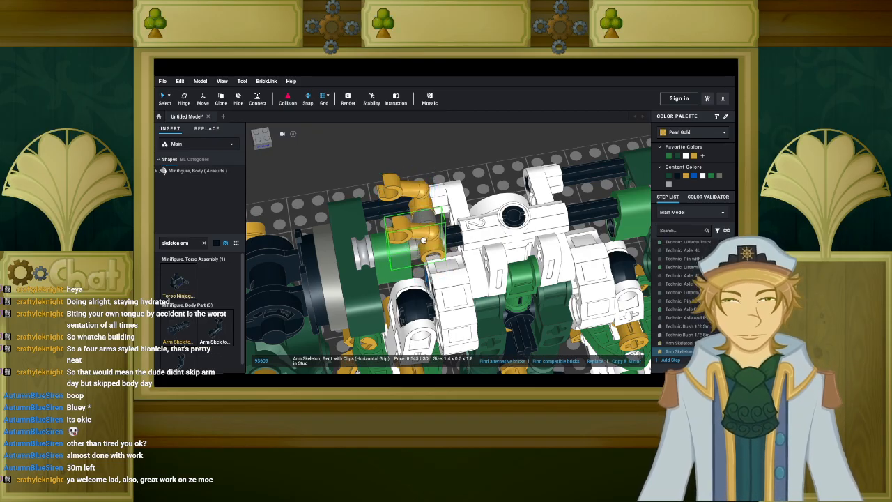
scroll(376, 207, down, 8)
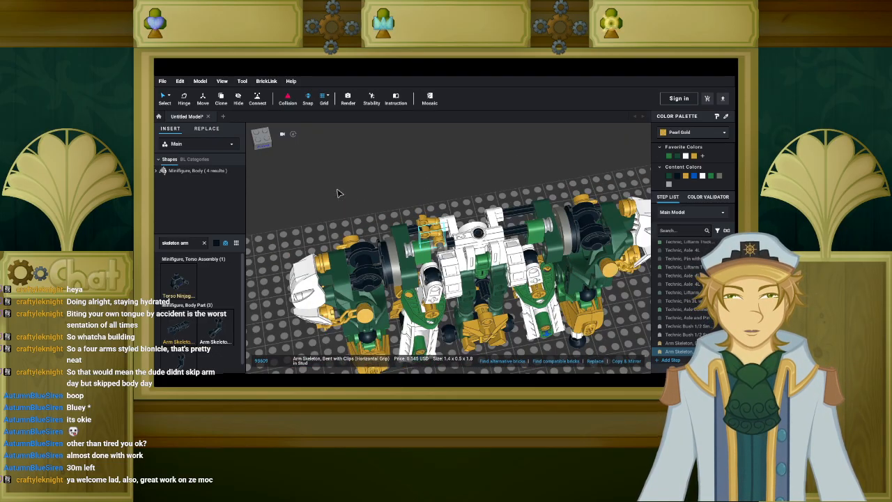
Move the dark green Large Figure Armor chest piece over the shoulder and clip its bar handle into the two gold skeleton arms.
click(354, 227)
click(316, 256)
scroll(317, 258, up, 10)
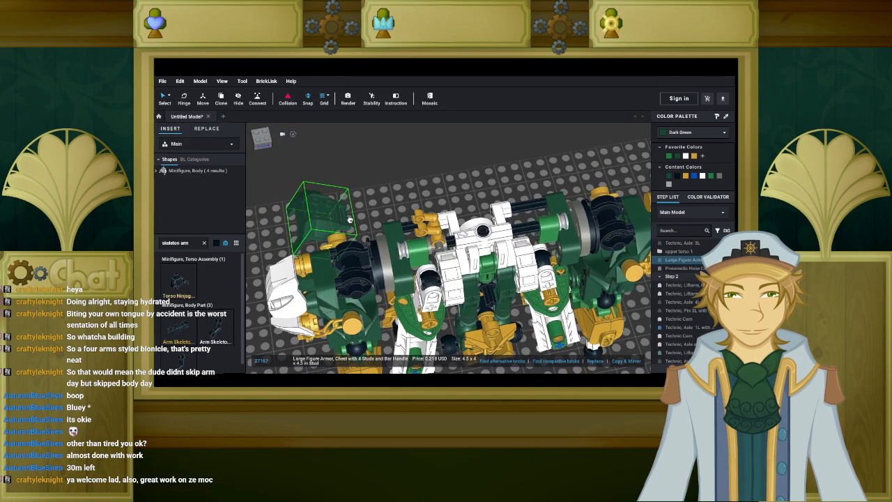
drag(367, 197, 399, 194)
scroll(363, 159, down, 8)
right_drag(399, 193, 474, 254)
drag(474, 254, 538, 244)
middle_drag(538, 244, 438, 167)
scroll(438, 167, up, 2)
drag(437, 168, 491, 245)
right_drag(491, 244, 507, 315)
click(478, 147)
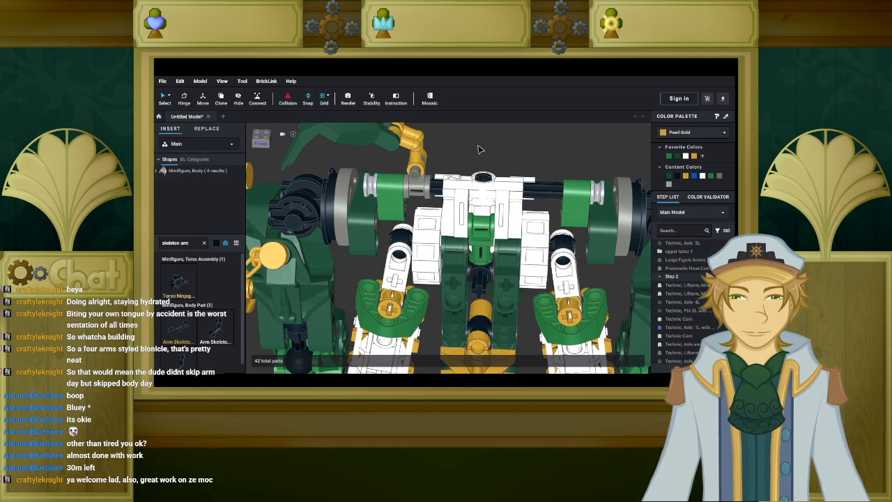
Check which colors are available for the dark green chest armor piece.
middle_drag(487, 156, 527, 188)
click(448, 201)
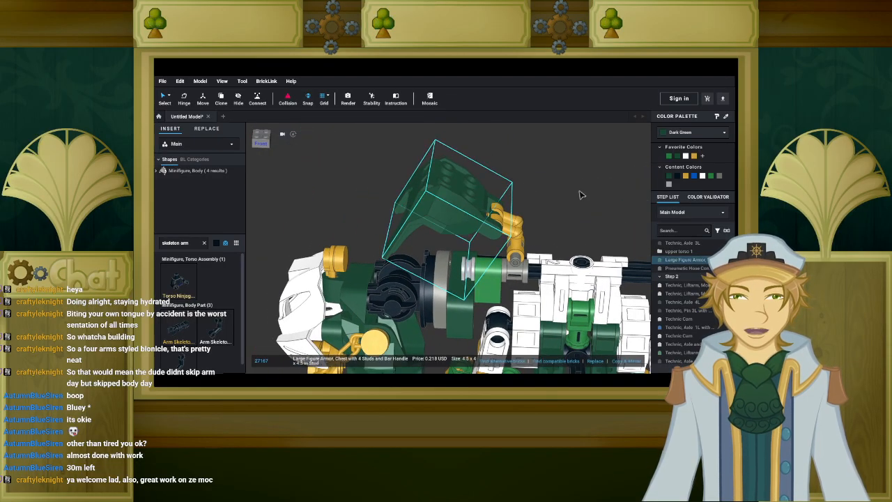
click(687, 133)
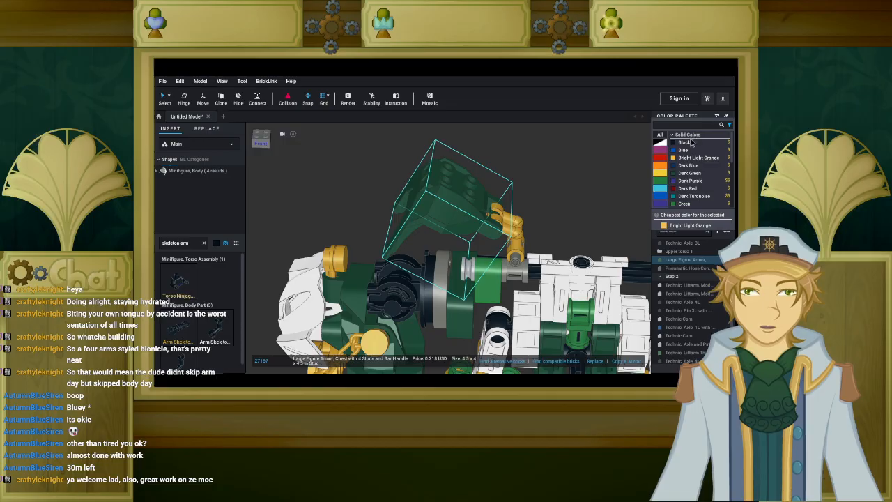
scroll(675, 155, down, 5)
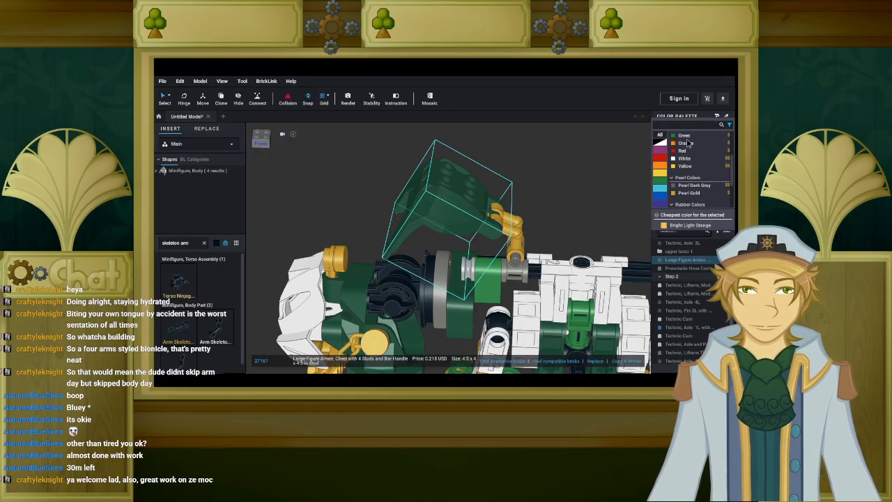
scroll(687, 146, down, 3)
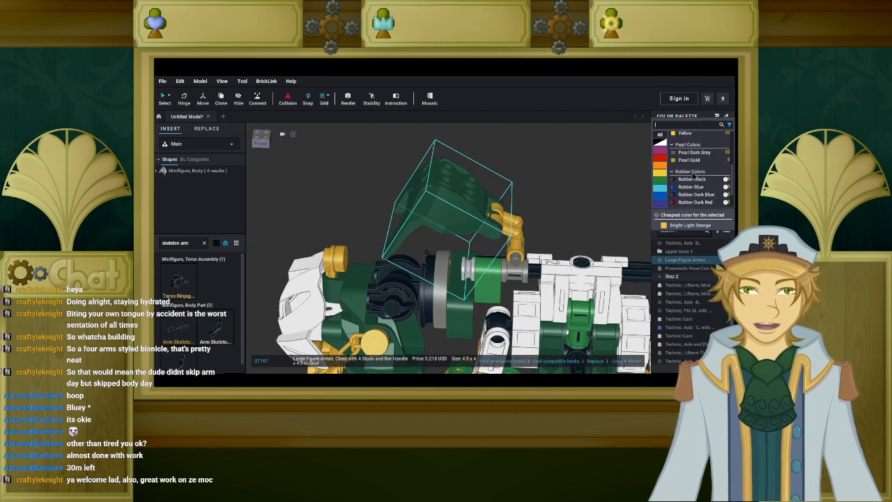
click(361, 180)
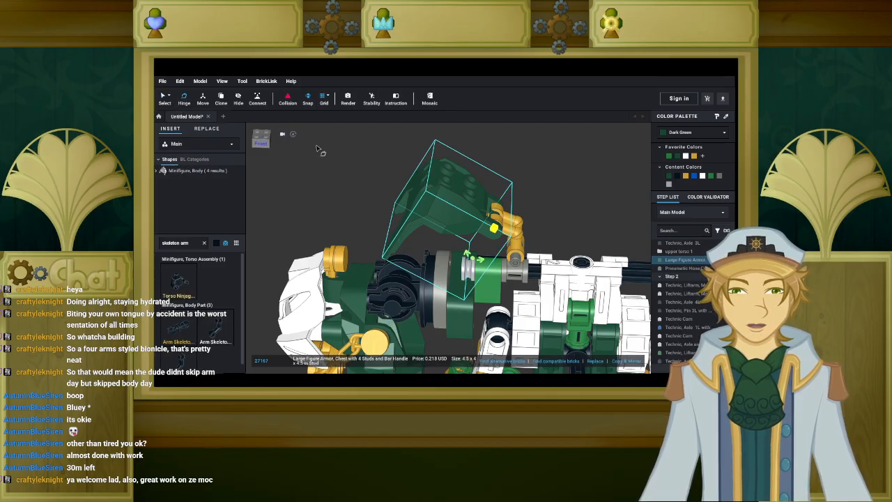
Hinge both gold skeleton arms together with the chest armor about the hose connector to an angle of 200 degrees.
click(543, 221)
right_drag(543, 220, 528, 213)
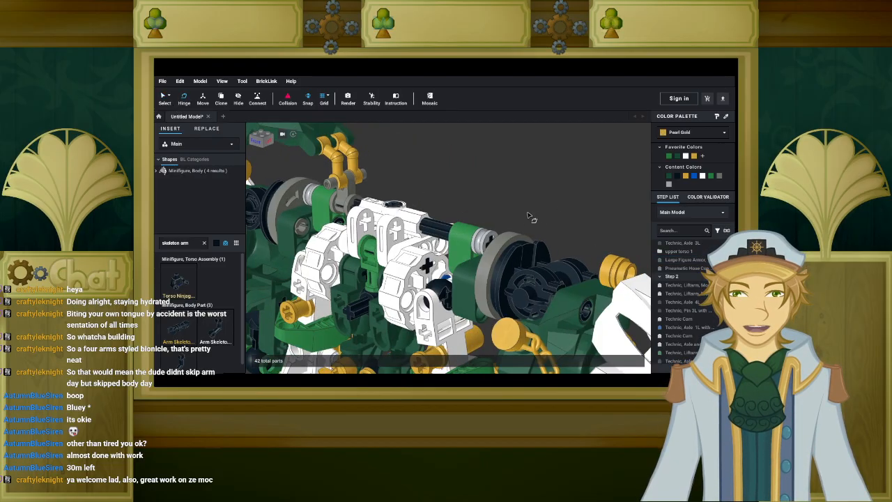
click(357, 172)
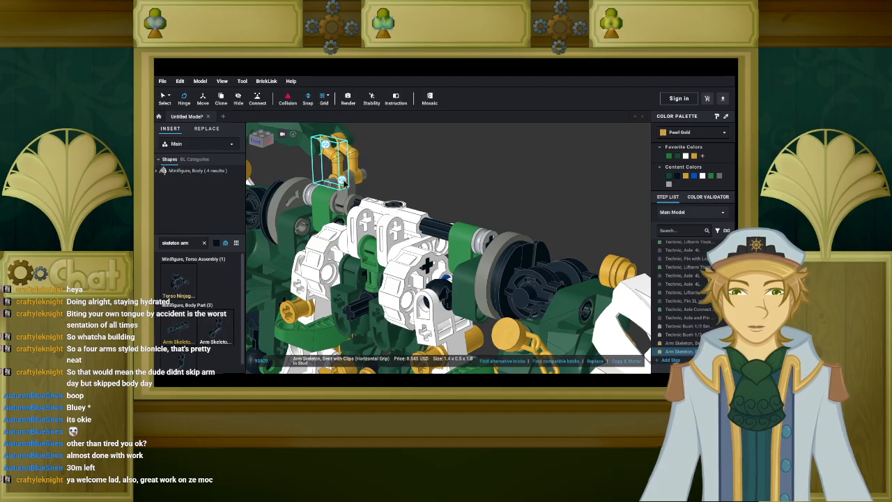
click(363, 221)
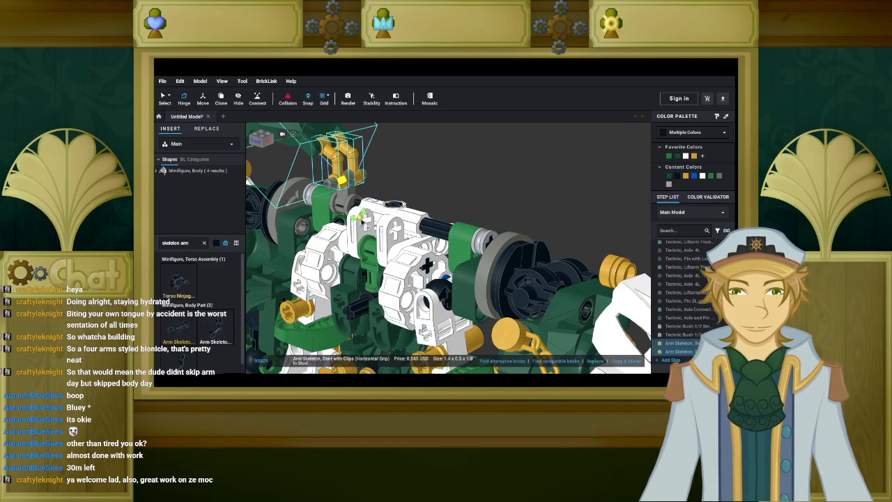
right_drag(361, 219, 377, 215)
scroll(379, 216, down, 3)
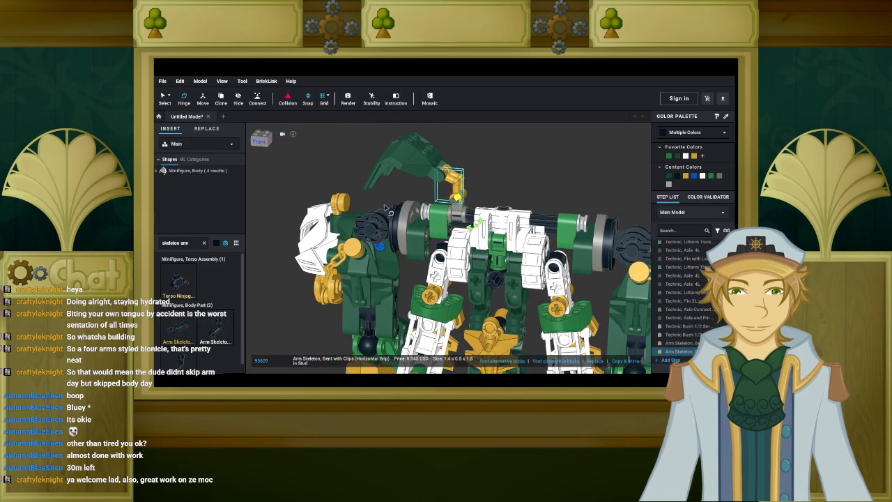
scroll(482, 215, up, 3)
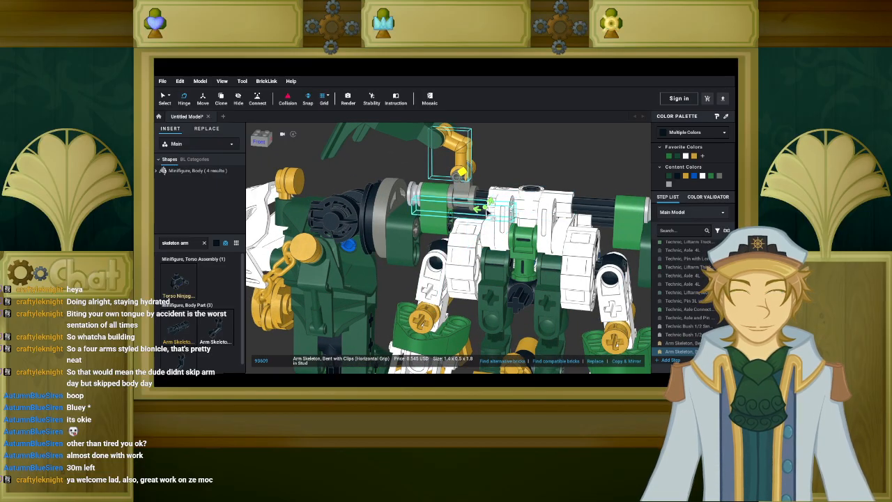
click(483, 207)
right_drag(538, 157, 542, 157)
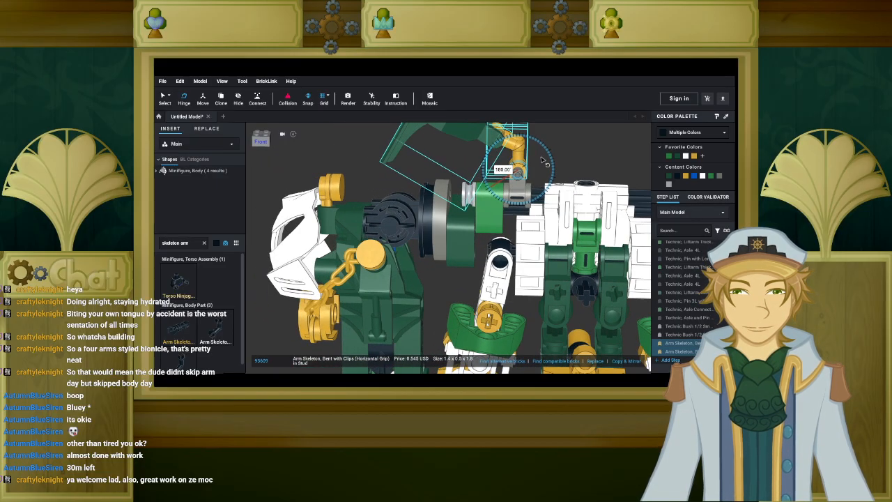
key(Left)
key(Right)
key(Right)
key(Right)
key(Right)
key(Right)
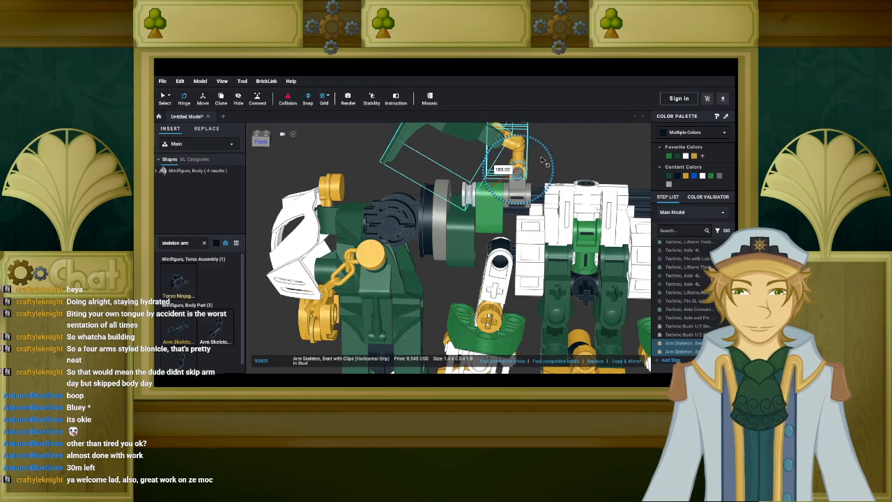
key(Right)
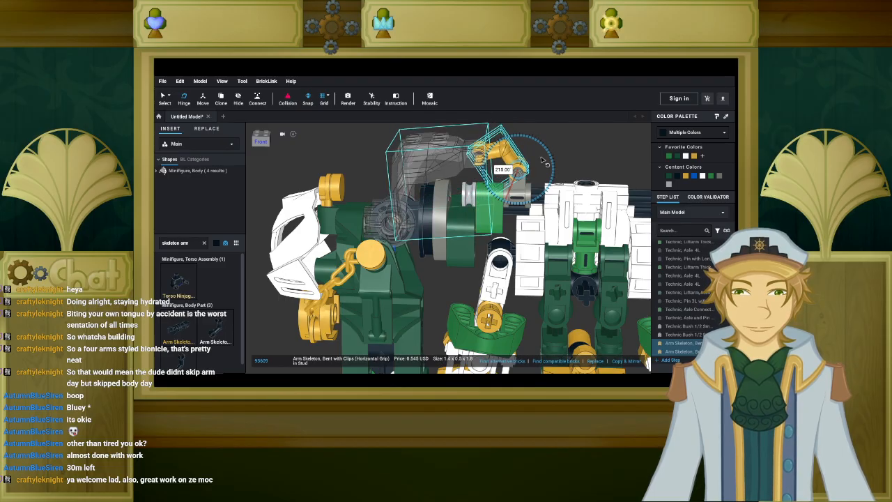
key(Left)
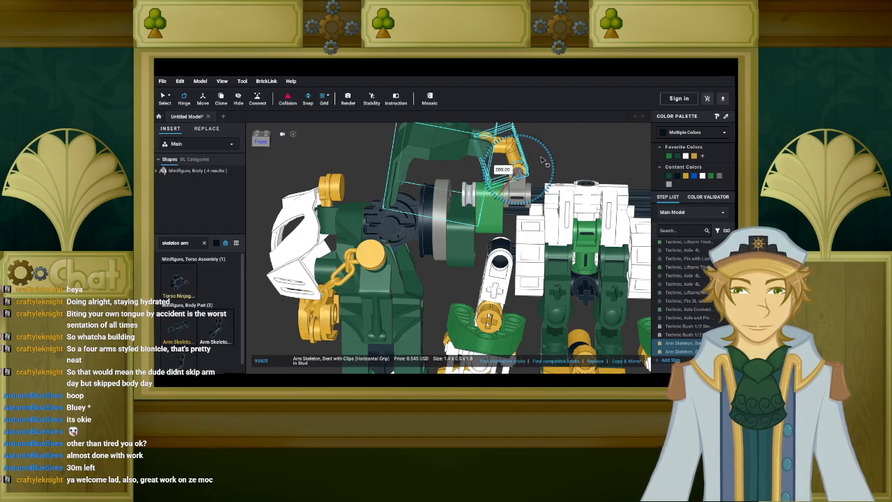
Rotate the chest armor about its bar handle in the skeleton arm clips to 265 degrees.
click(434, 141)
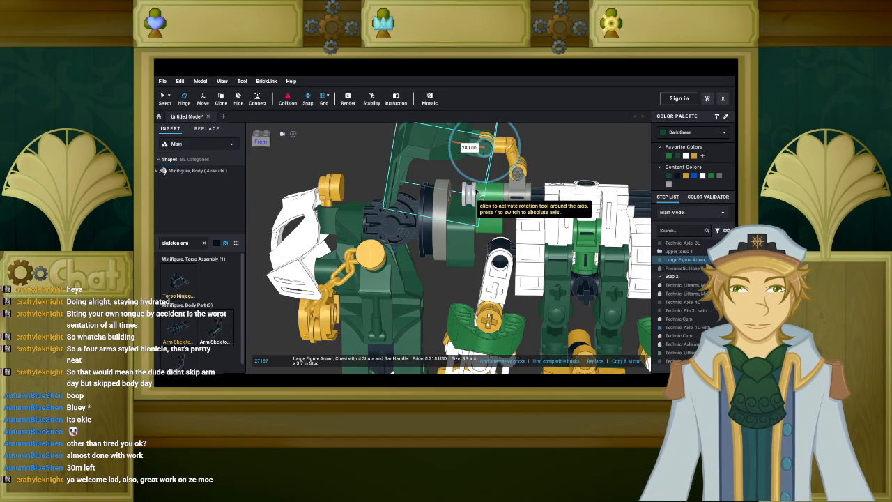
key(Right)
key(Right)
key(Left)
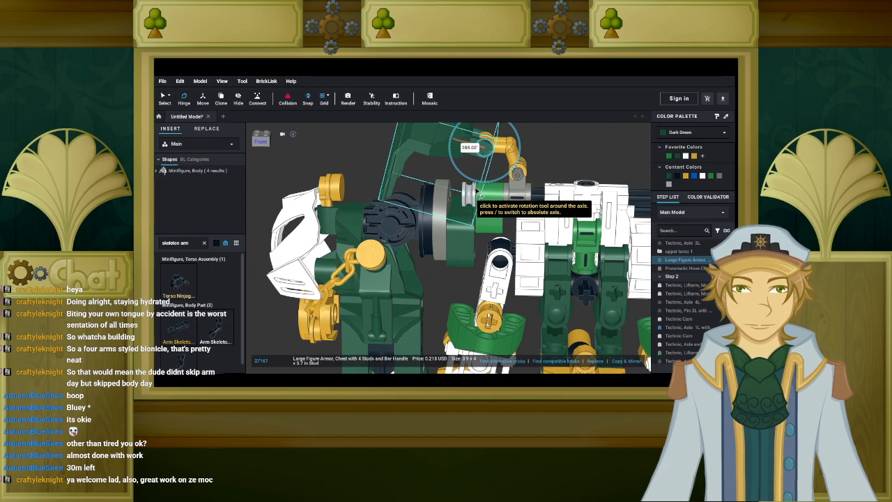
key(Left)
key(Left)
key(Left)
key(Left)
key(Left)
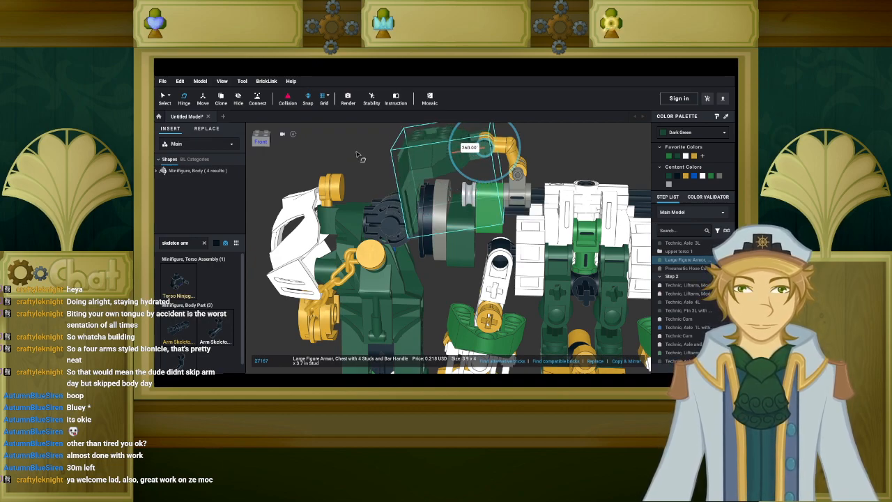
key(Right)
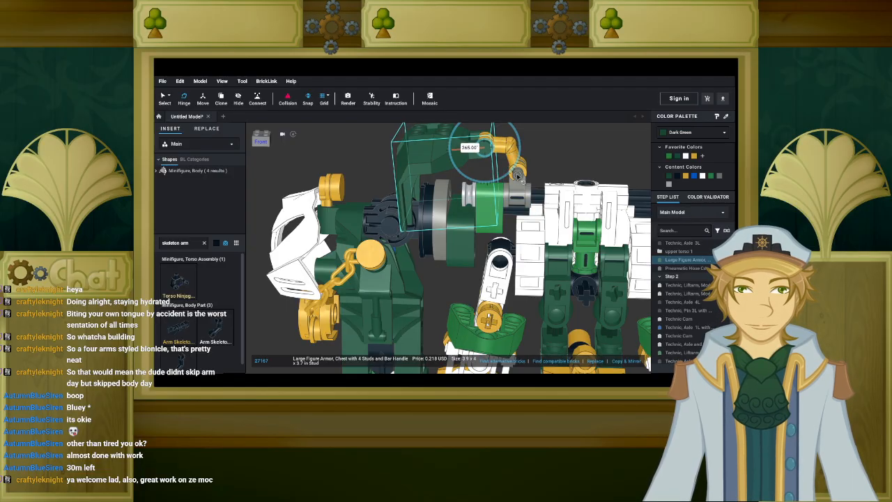
Readjust the hinge of the skeleton arms and armor about the hose connector, trying 210 degrees and settling on 205 degrees.
click(519, 166)
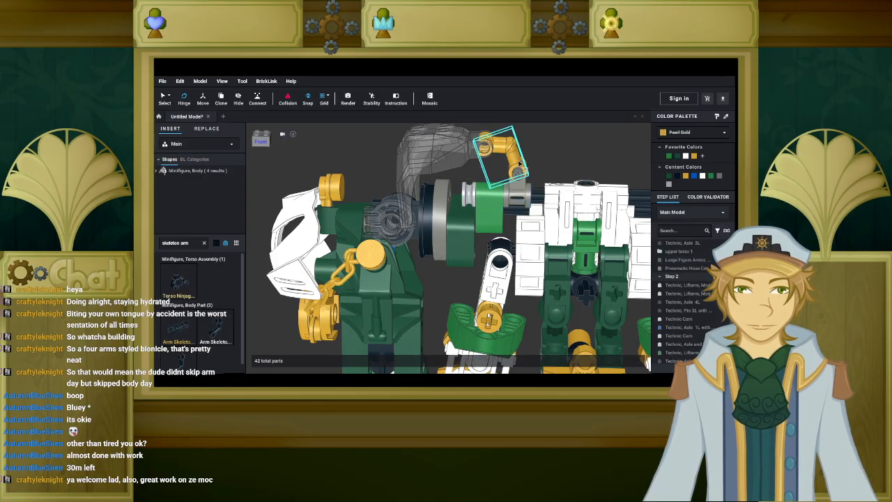
click(518, 171)
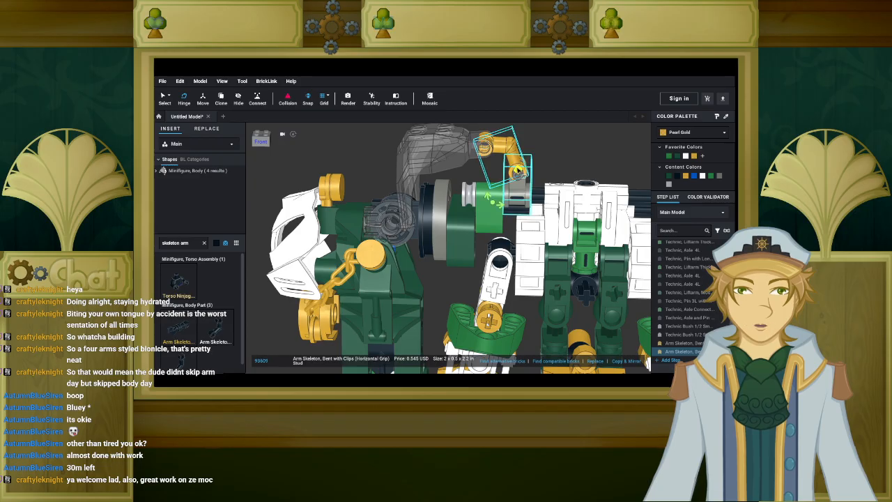
drag(516, 209, 493, 206)
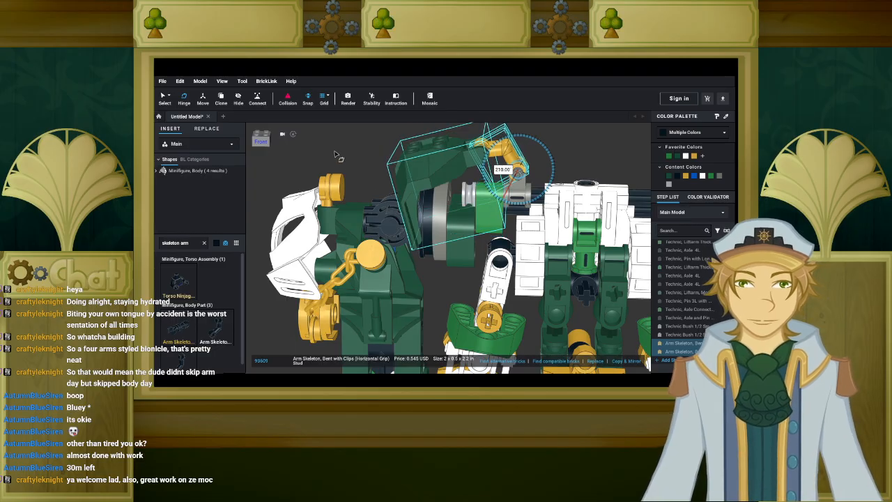
click(371, 129)
right_drag(381, 127, 390, 128)
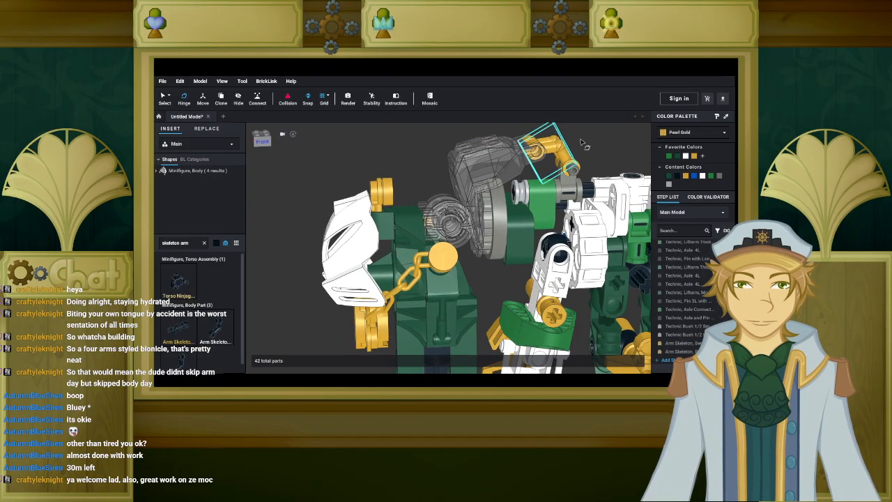
click(570, 166)
ctrl+click(570, 166)
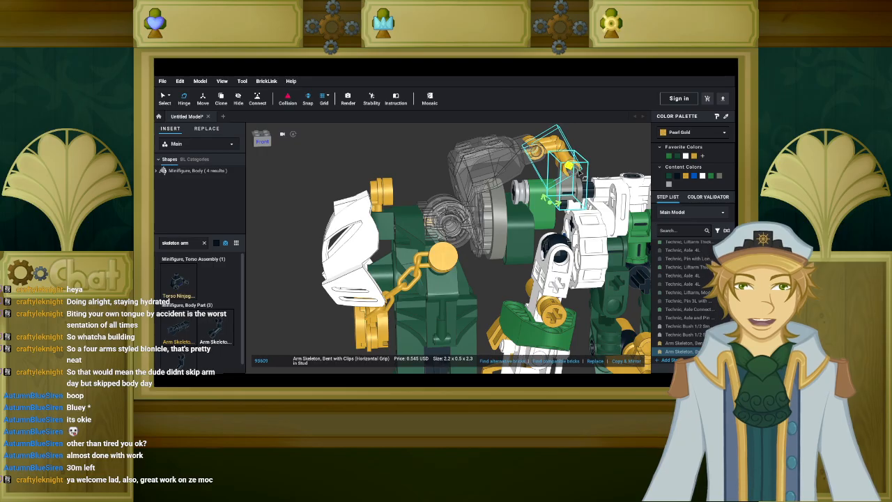
ctrl+click(558, 206)
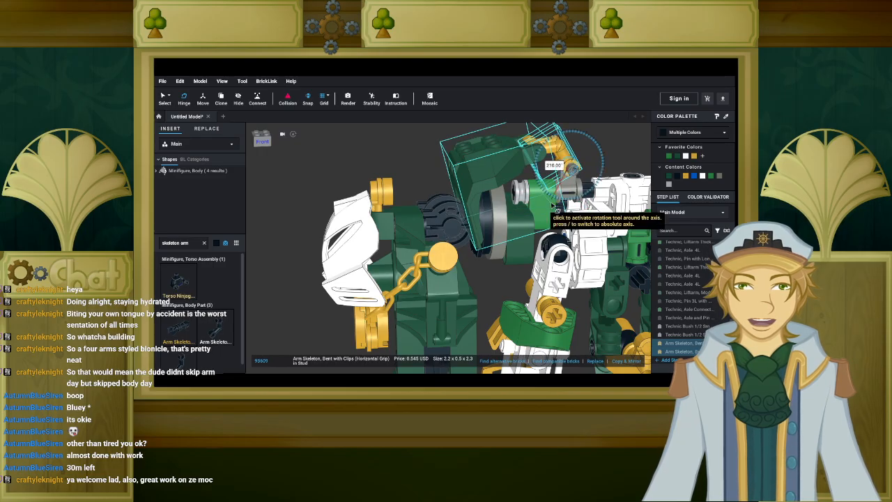
drag(558, 207, 558, 208)
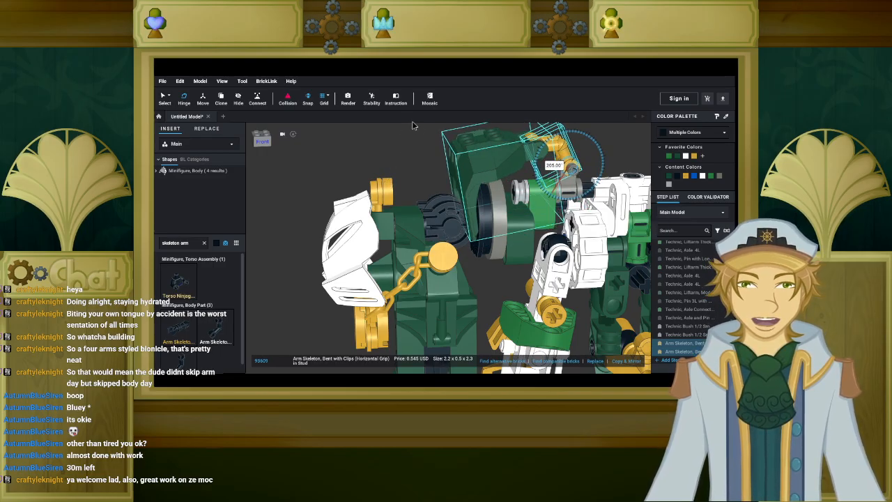
click(403, 141)
Turn off collision detection and inspect how the chest armor sits over the shoulder joint.
right_drag(402, 141, 303, 227)
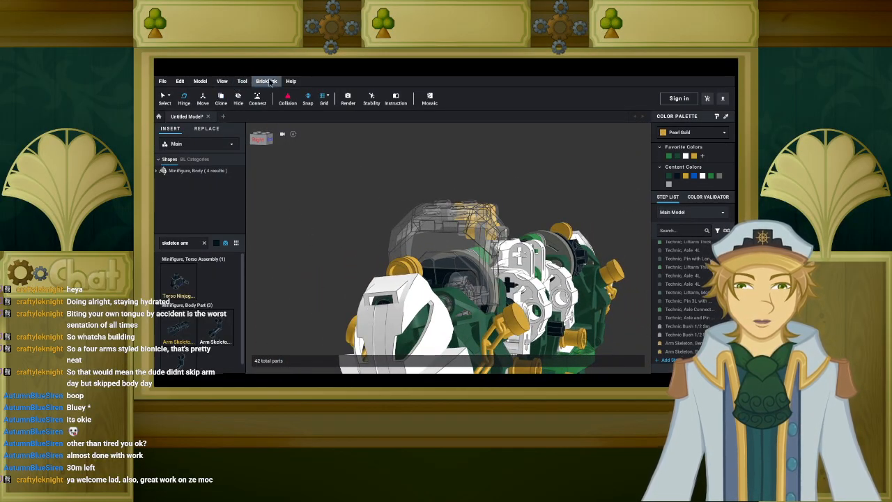
click(287, 99)
scroll(369, 211, up, 6)
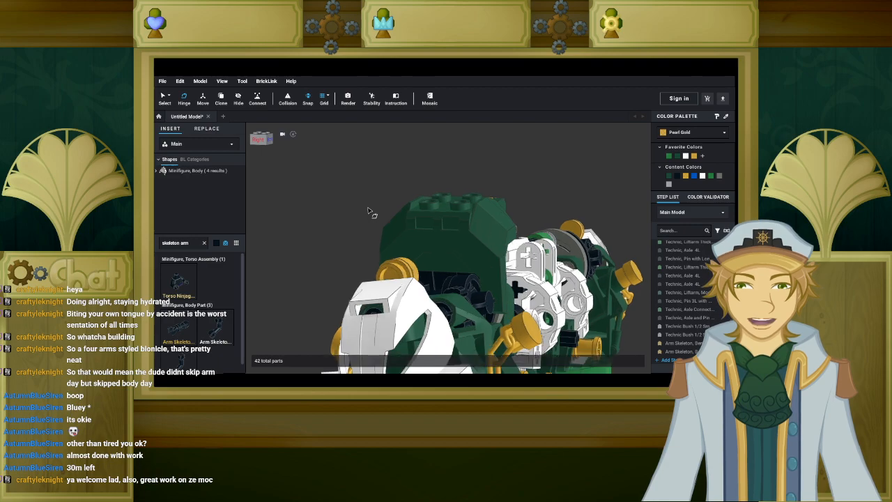
scroll(363, 203, up, 2)
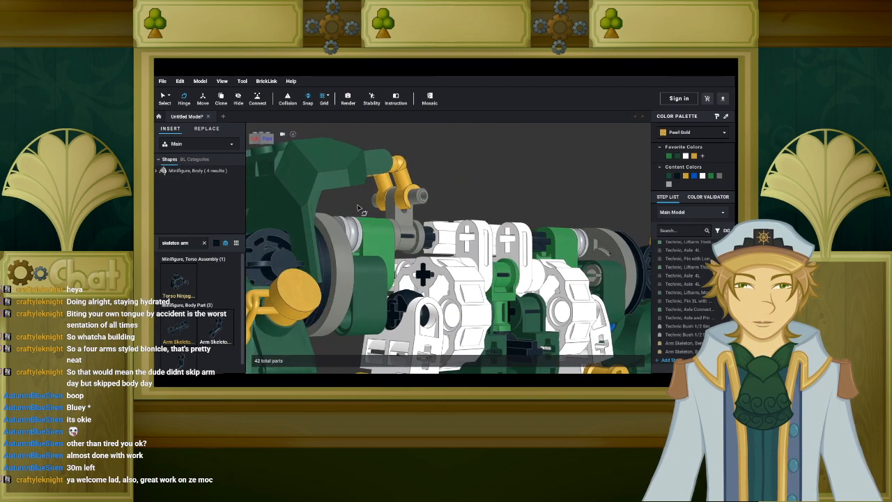
Hinge the chest armor and both gold skeleton arms together slightly further about the hose connector.
click(366, 195)
scroll(355, 187, up, 3)
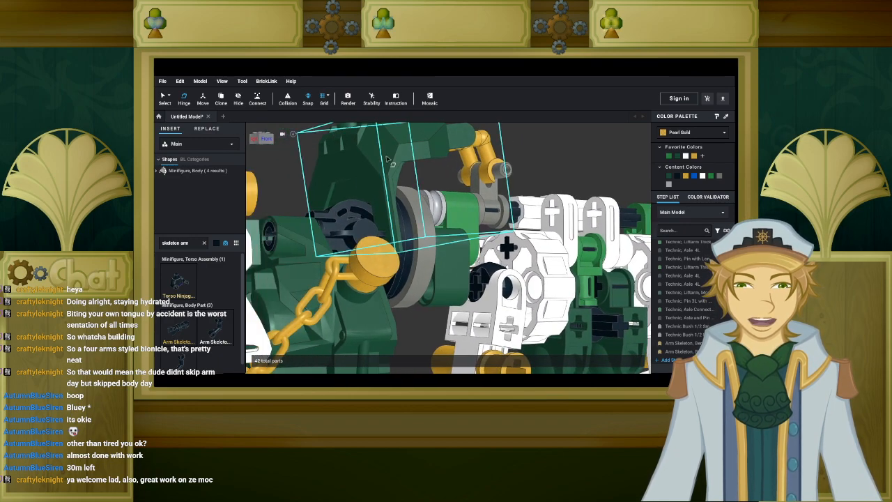
click(493, 157)
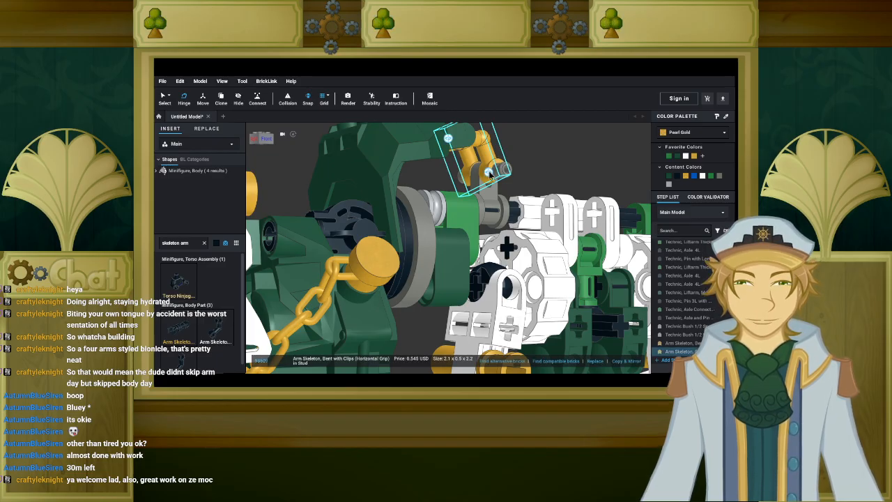
ctrl+click(462, 218)
key(Left)
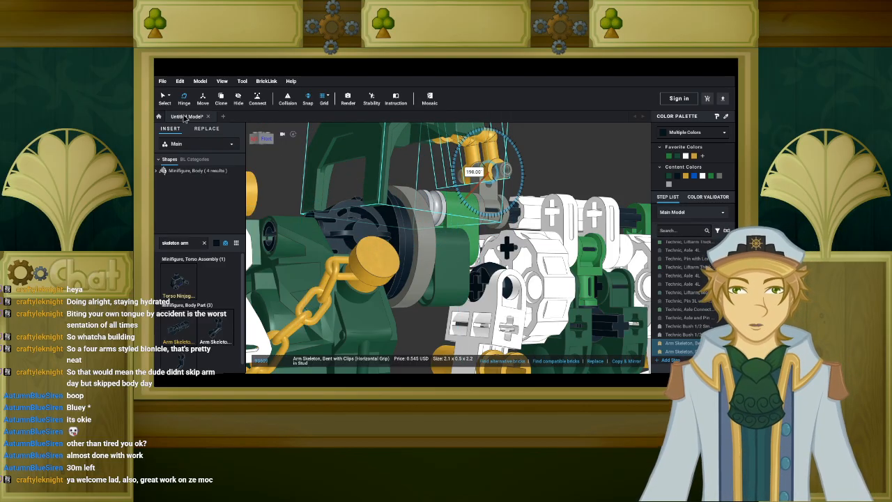
Detach the dark green chest armor from the skeleton arm clips and set it aside on the baseplate behind the figure.
click(161, 99)
scroll(328, 176, down, 5)
click(359, 171)
right_drag(357, 172, 343, 179)
scroll(344, 180, down, 4)
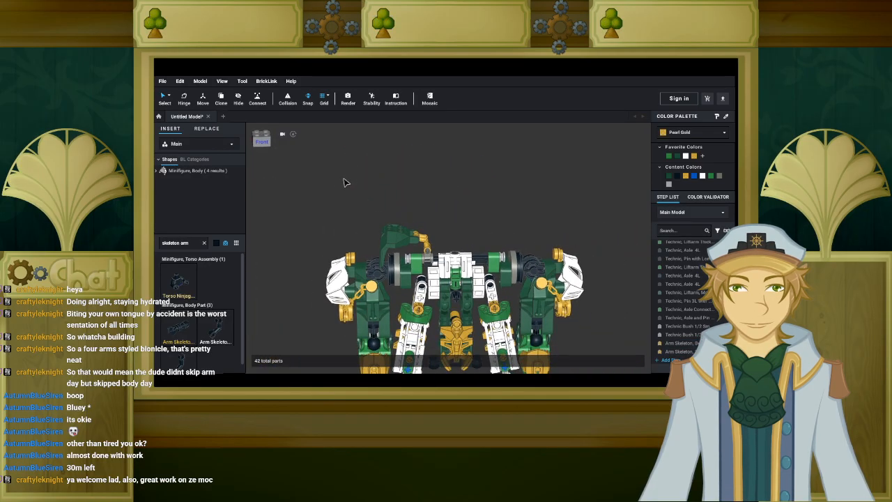
drag(399, 237, 350, 208)
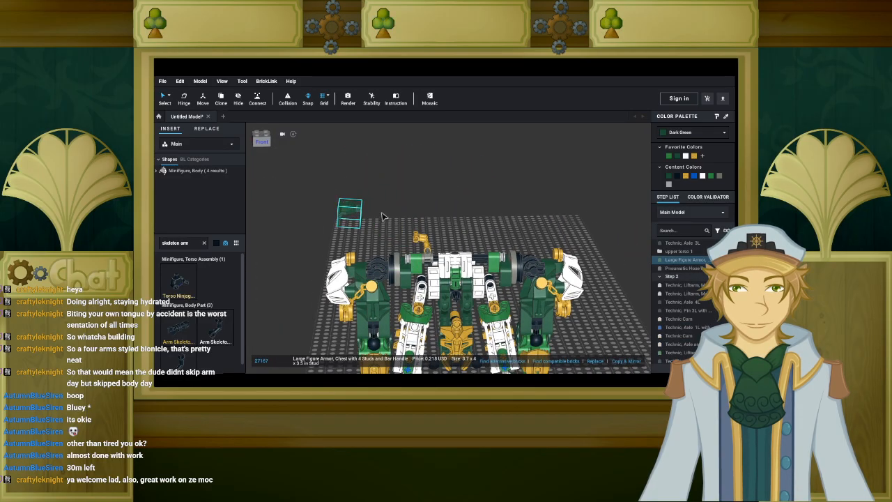
Reattach the two gold skeleton arms side by side on the hose connector's bar so that both bend the same way.
scroll(382, 217, up, 6)
scroll(327, 197, up, 1)
drag(326, 197, 345, 255)
right_drag(397, 235, 355, 235)
middle_drag(360, 235, 473, 238)
right_drag(473, 237, 343, 219)
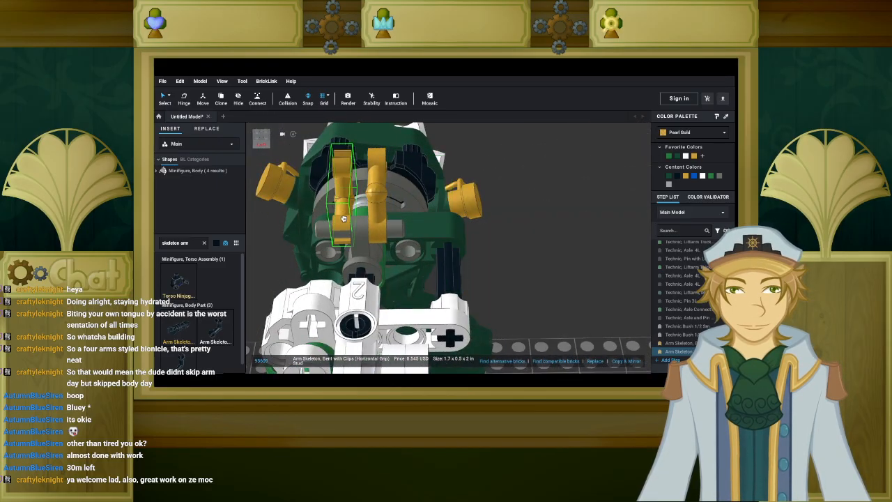
mouse_move(377, 201)
mouse_down()
mouse_move(490, 208)
mouse_move(378, 216)
mouse_up()
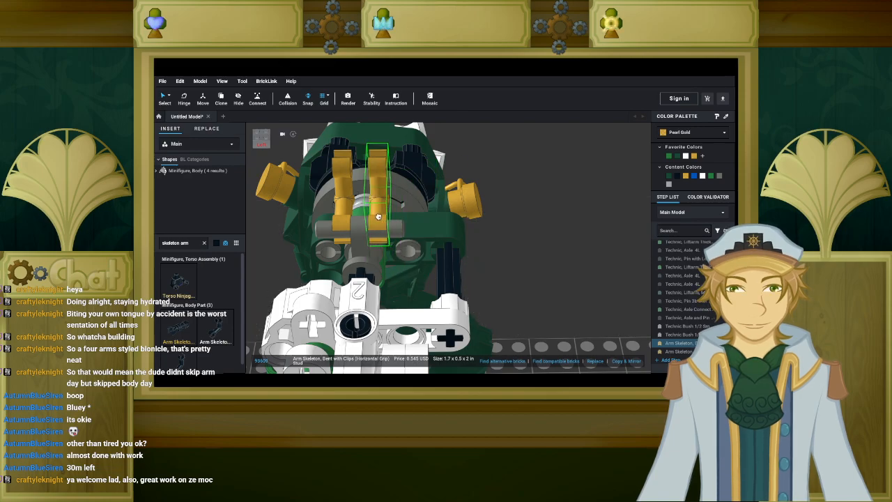
Bring the chest armor back from the baseplate and clip its bar handle into the two gold skeleton arms.
scroll(528, 211, down, 5)
right_drag(478, 221, 511, 215)
scroll(499, 216, down, 5)
click(442, 188)
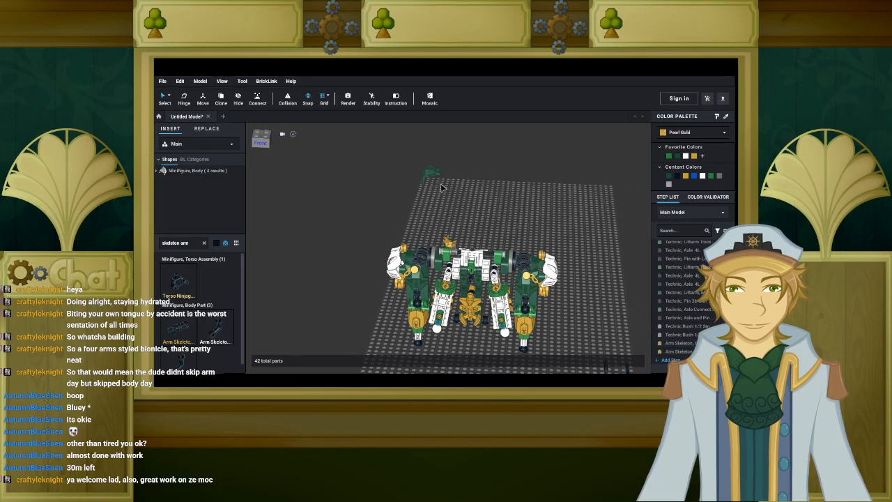
click(445, 179)
right_drag(456, 178, 484, 201)
drag(484, 201, 328, 167)
scroll(390, 167, up, 5)
right_drag(328, 167, 347, 161)
drag(346, 161, 403, 193)
click(509, 239)
right_drag(509, 239, 533, 204)
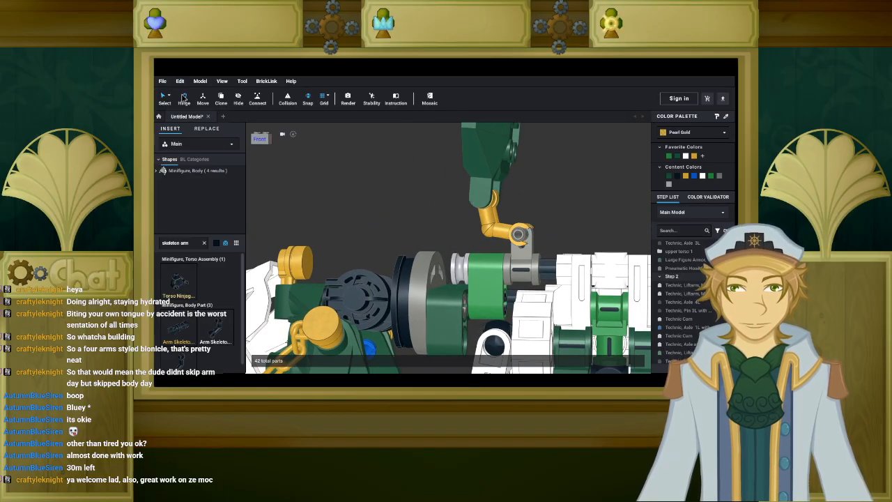
Hinge both skeleton arms together with the chest armor about the hose connector to 30 degrees, bringing the armor down over the shoulder.
click(503, 241)
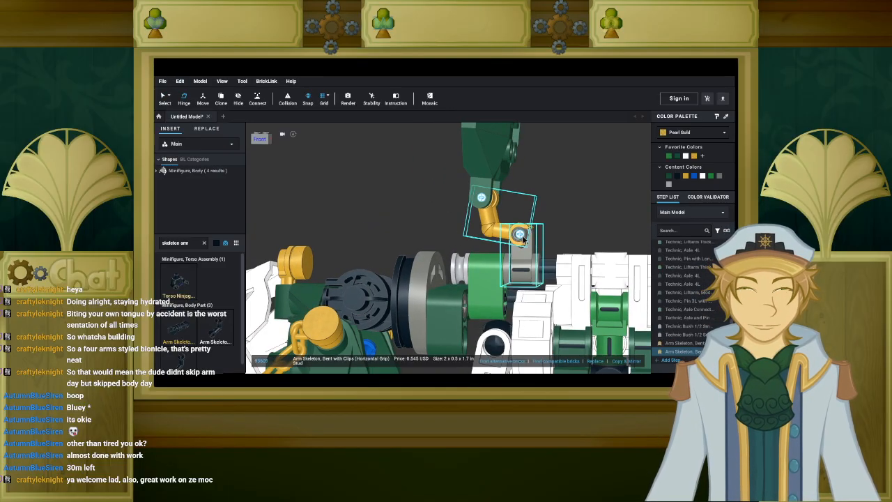
ctrl+click(486, 280)
click(489, 274)
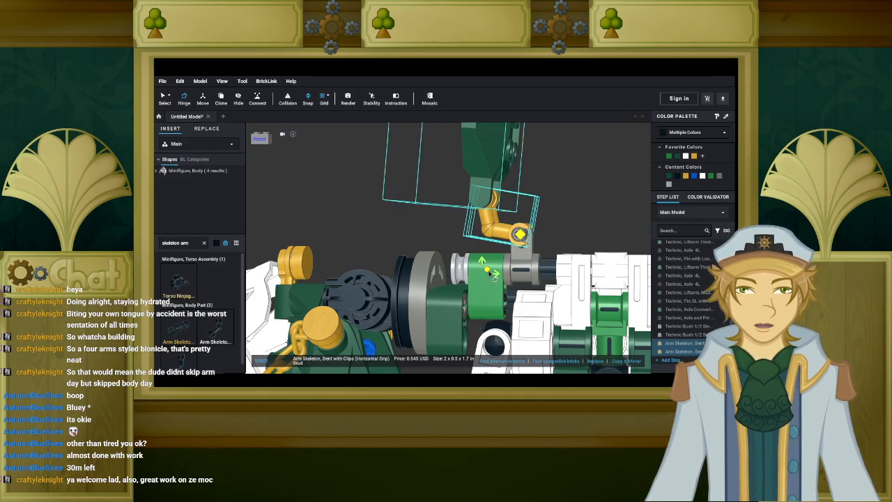
key(Right)
key(Left)
key(Left)
key(Left)
key(Left)
key(Left)
key(Left)
key(Left)
key(Left)
key(Left)
key(Left)
key(Left)
key(Left)
key(Left)
key(Left)
key(Left)
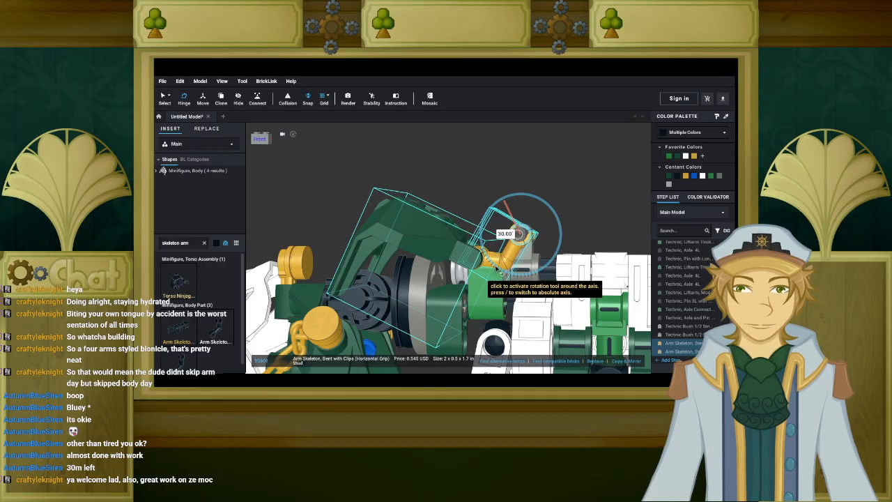
click(340, 199)
mouse_move(340, 200)
right_down()
mouse_move(356, 202)
mouse_move(349, 214)
mouse_move(358, 200)
mouse_move(345, 199)
right_up()
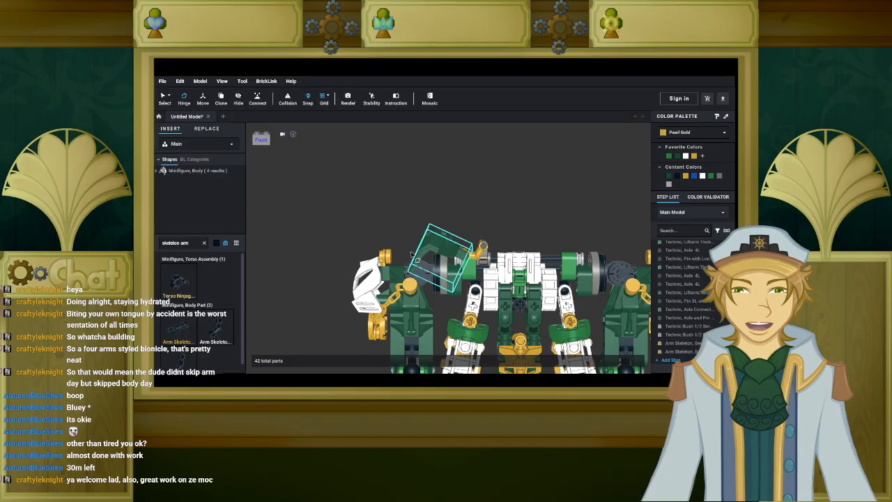
Select the hose connector, both skeleton arms and the chest armor, and create a mirrored copy over the opposite shoulder.
right_drag(392, 260, 508, 267)
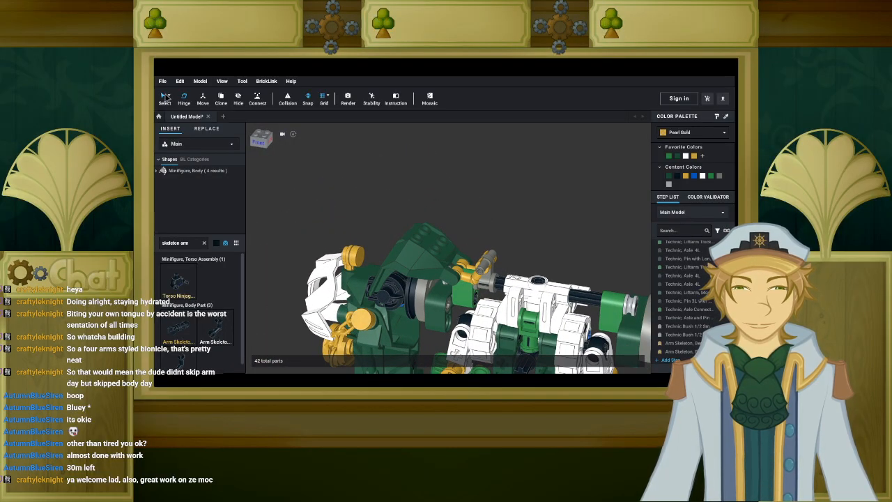
scroll(502, 181, up, 5)
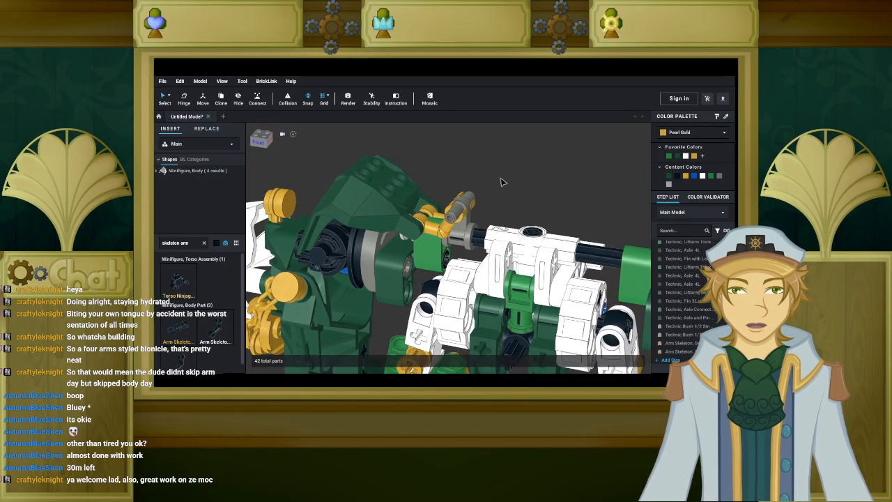
right_drag(502, 179, 485, 174)
click(496, 213)
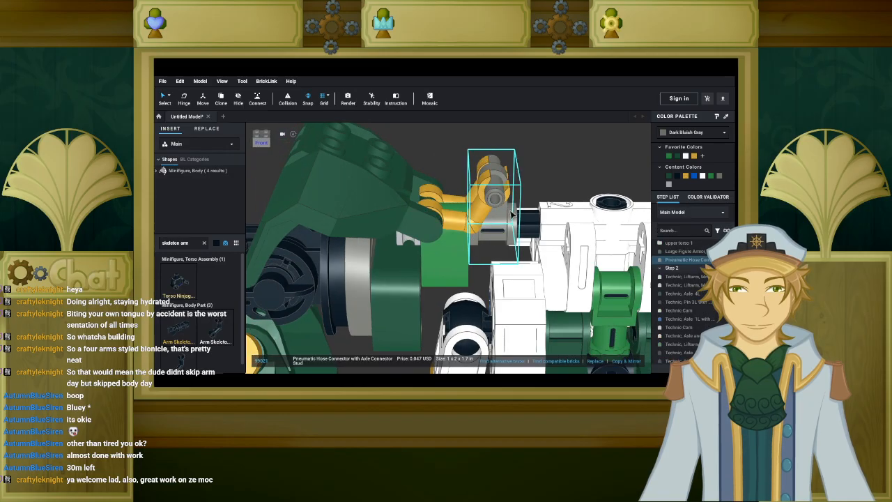
ctrl+click(469, 196)
ctrl+click(375, 195)
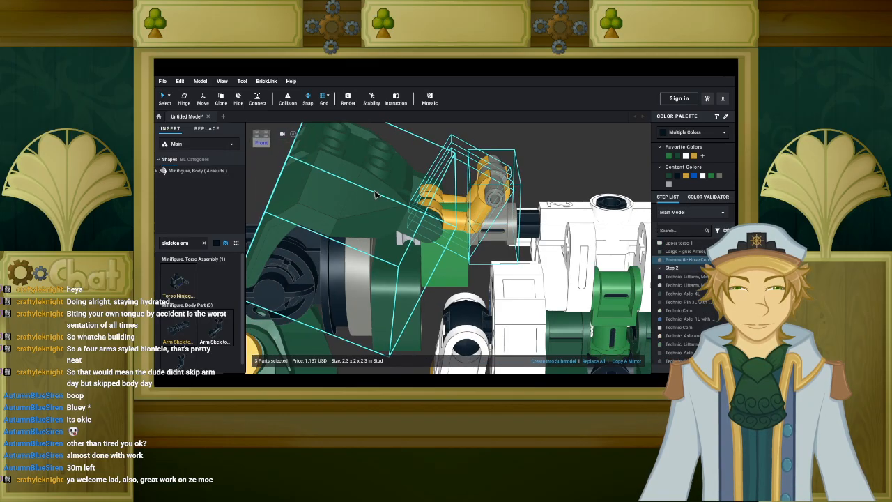
scroll(377, 195, down, 6)
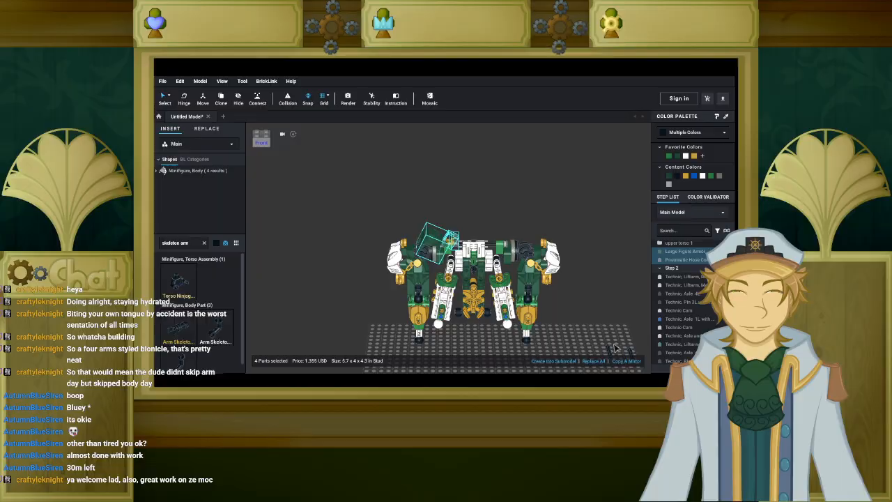
click(625, 361)
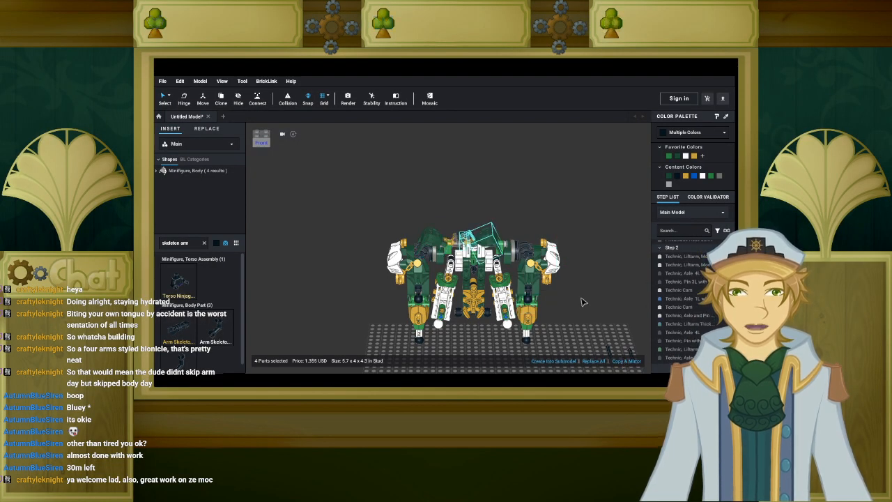
scroll(578, 300, up, 3)
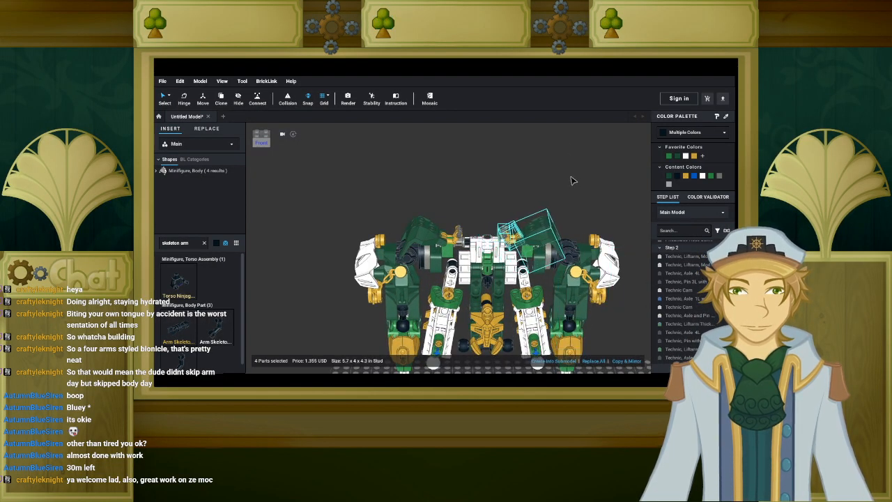
scroll(557, 181, up, 6)
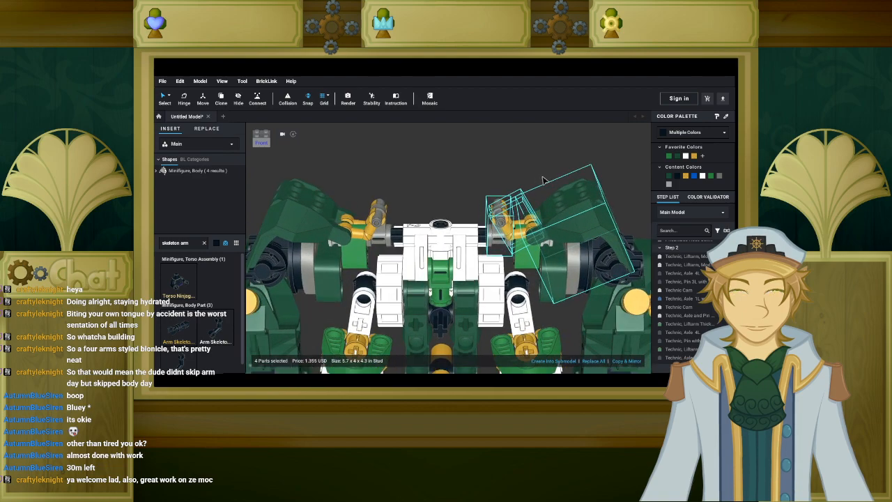
scroll(499, 174, up, 6)
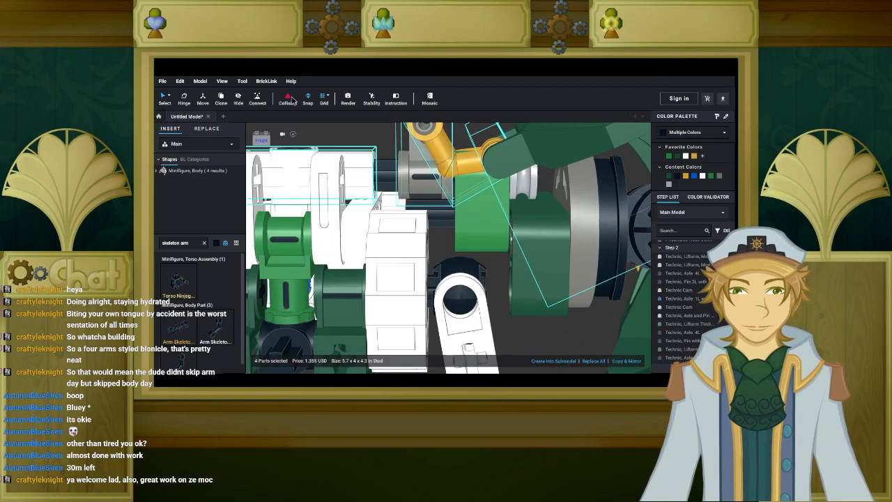
Turn on collision detection and nudge the mirrored armor assembly sideways along its axle over the shoulder.
click(291, 101)
key(d)
key(d)
key(a)
scroll(431, 222, down, 3)
scroll(383, 153, down, 4)
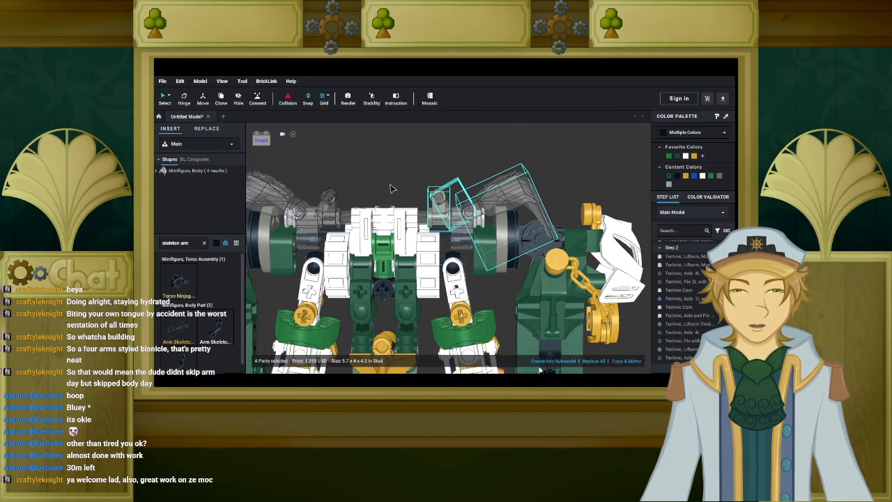
Undo the mirrored armor assembly, its placement and the last hinge adjustments of the original armor.
click(401, 186)
right_drag(400, 188, 393, 206)
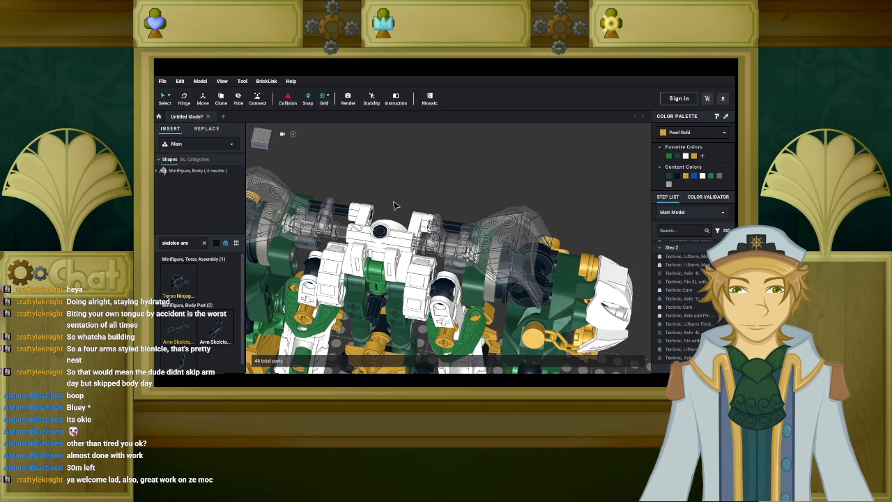
key(ctrl+z)
key(ctrl+z)
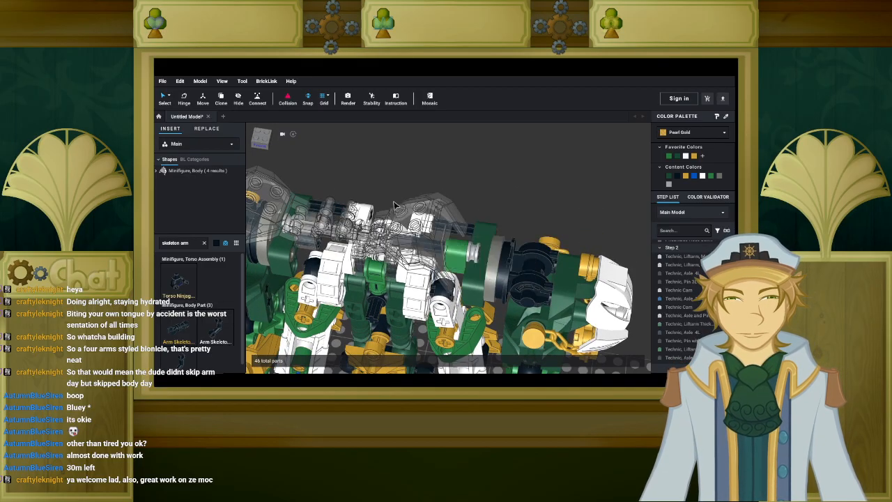
key(ctrl+z)
key(ctrl+z)
key(ctrl+z)
key(ctrl+z)
key(ctrl+z)
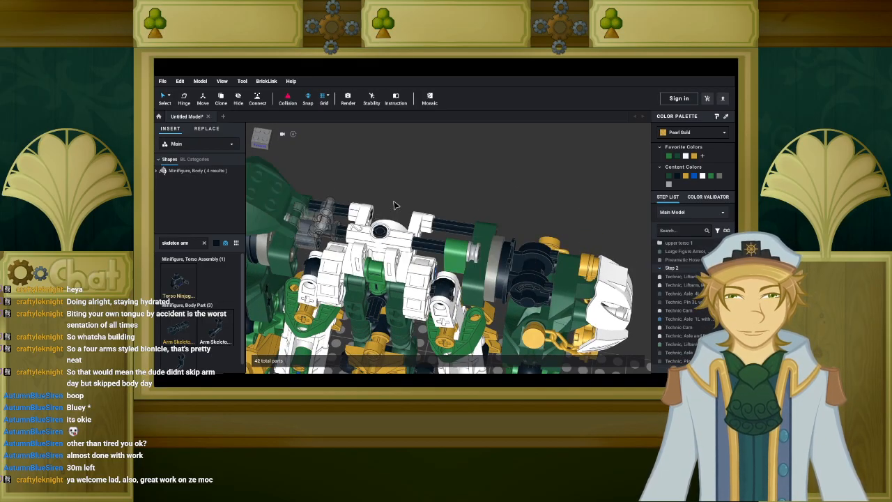
key(ctrl+z)
Nudge the two gold skeleton arms one increment apart along the hose connector's bar.
right_drag(394, 201, 402, 177)
middle_drag(405, 168, 462, 179)
right_drag(462, 179, 403, 194)
scroll(478, 185, up, 3)
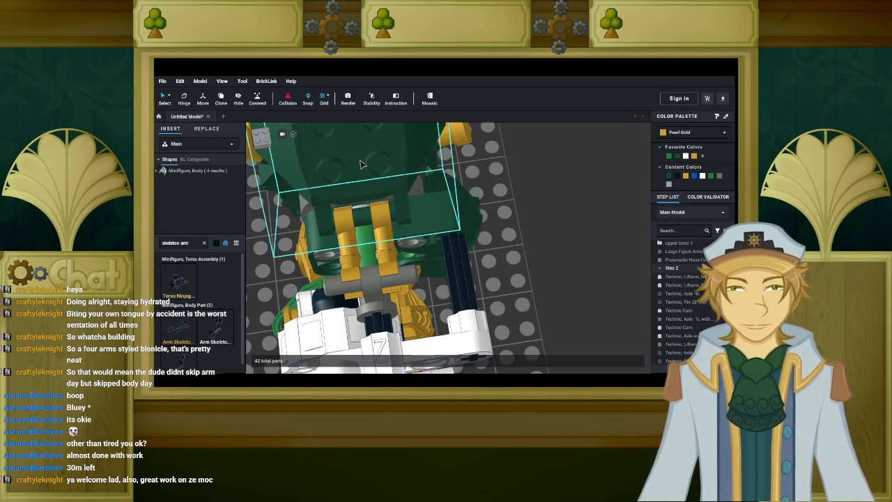
click(401, 193)
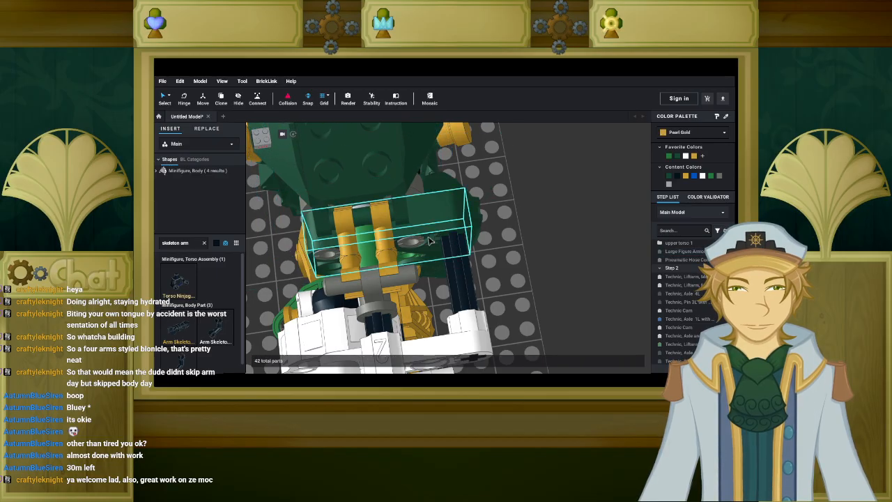
click(387, 246)
key(d)
click(344, 241)
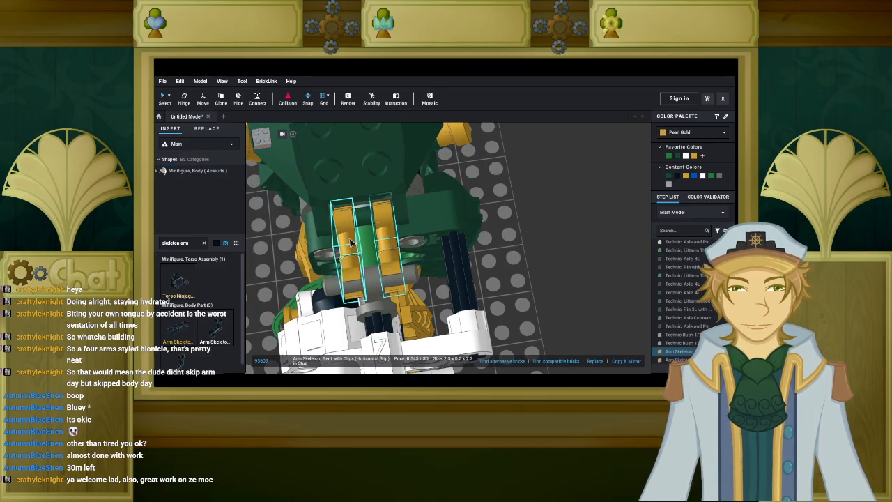
key(a)
click(533, 237)
right_drag(493, 235, 499, 214)
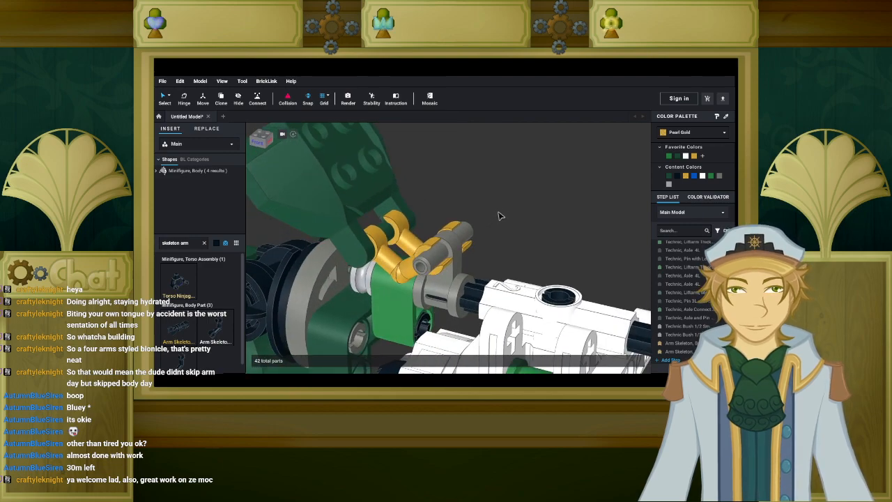
Hinge both gold skeleton arms, together with the attached chest armor, about the hose connector's bar to 65°.
click(385, 263)
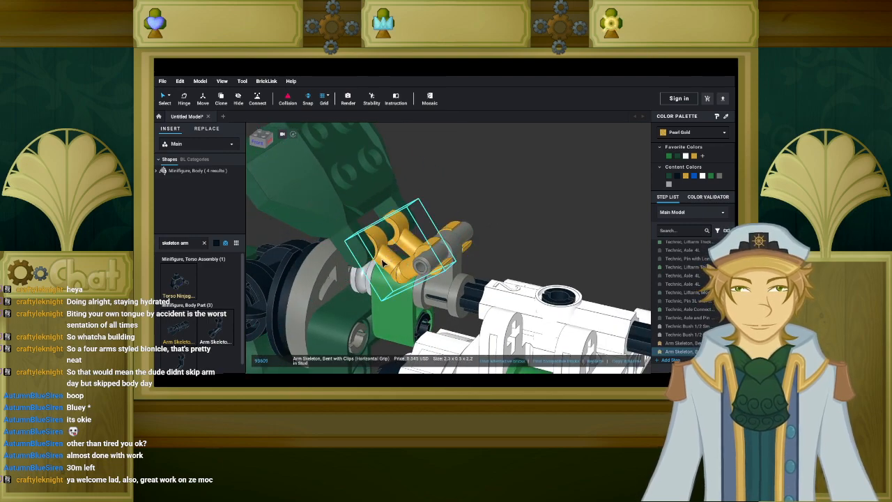
click(184, 99)
click(430, 261)
right_drag(483, 207, 515, 189)
click(490, 272)
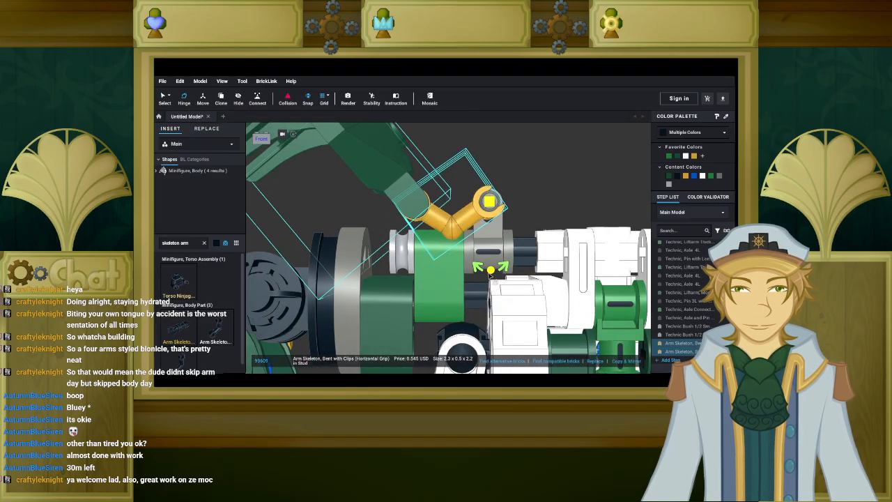
drag(490, 272, 492, 269)
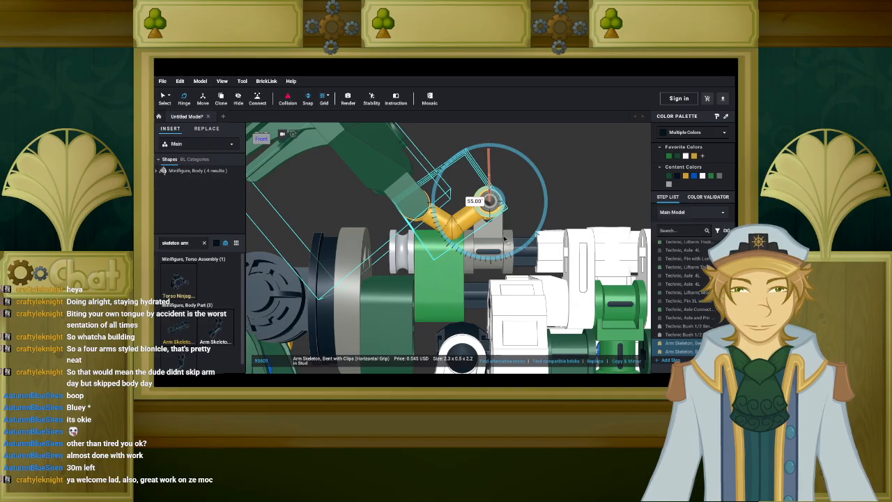
scroll(533, 179, down, 3)
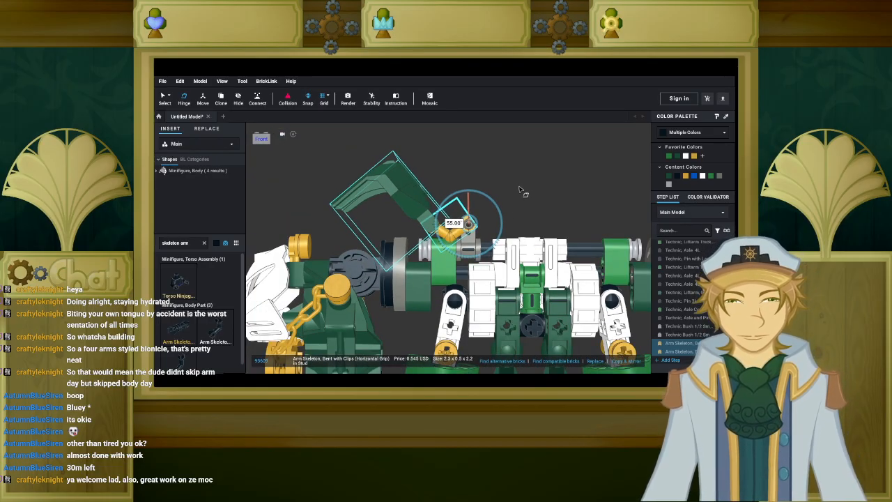
right_drag(519, 188, 518, 191)
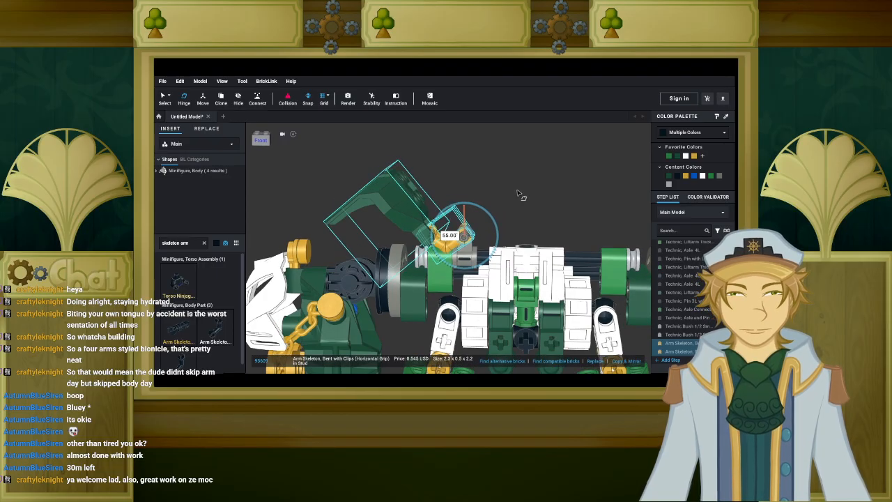
key(Left)
key(Right)
key(Right)
key(Right)
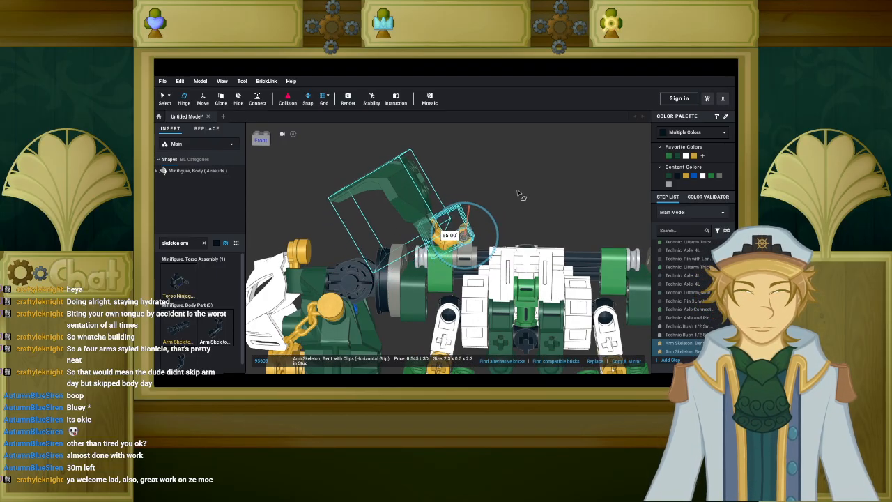
Hinge the dark green chest armor about the skeleton arms' outer clips to 285°, folding it down over the shoulder.
click(506, 177)
mouse_move(508, 191)
right_down()
mouse_move(479, 204)
mouse_move(514, 185)
mouse_move(530, 203)
mouse_move(517, 195)
right_up()
scroll(499, 199, up, 4)
scroll(527, 200, down, 3)
click(395, 175)
shift+click(454, 254)
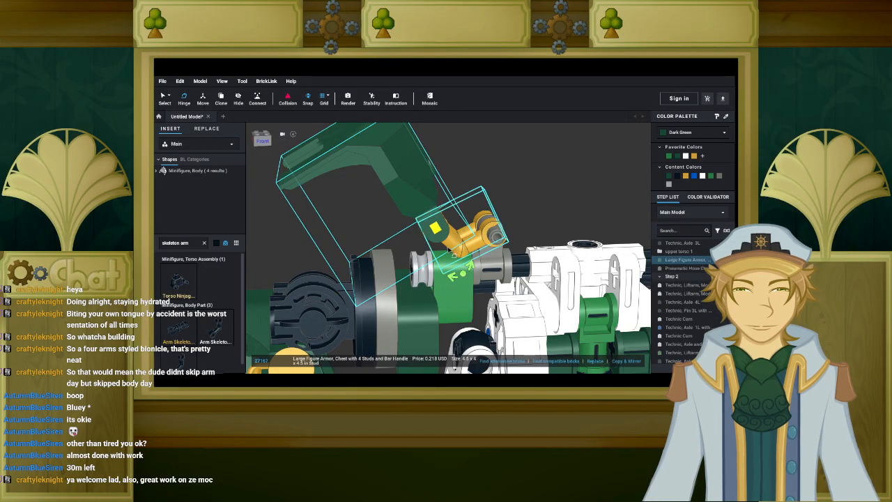
click(464, 275)
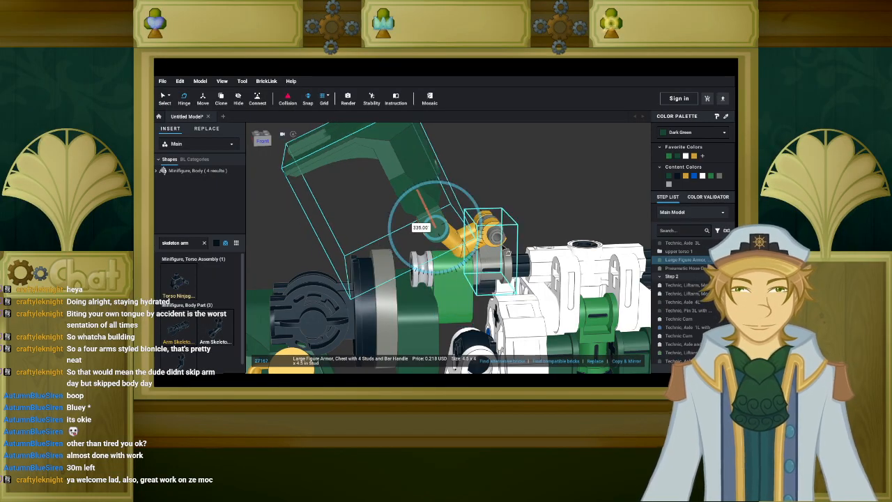
drag(412, 186, 392, 225)
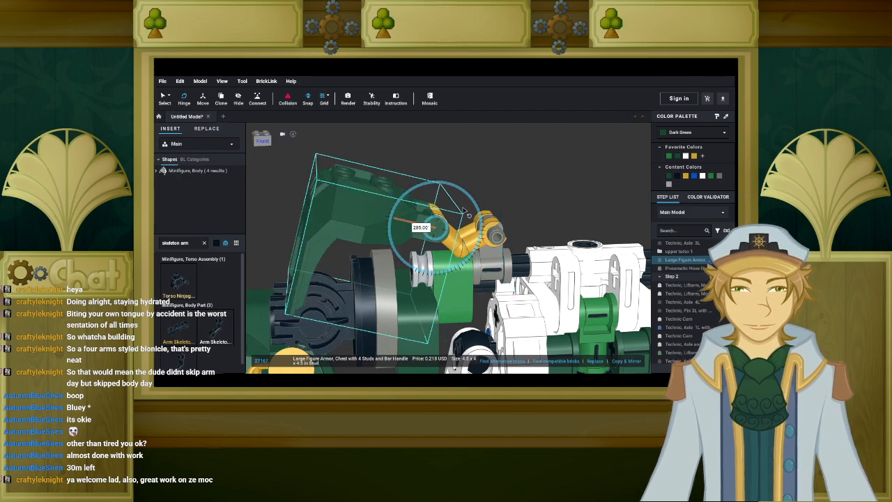
click(498, 175)
Delete the dark green chest armor, both gold skeleton arms and the hose connector from the shoulder axle.
scroll(495, 172, down, 6)
mouse_move(493, 168)
right_down()
mouse_move(484, 171)
mouse_move(496, 174)
right_up()
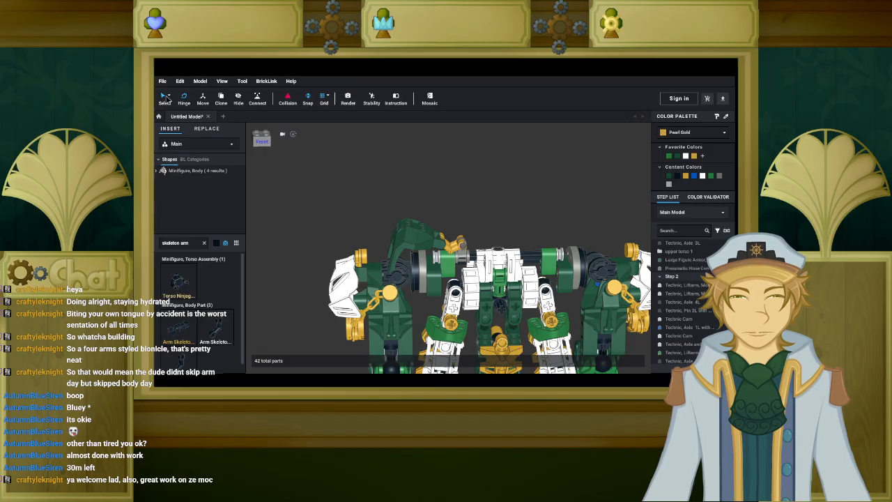
scroll(374, 161, up, 3)
click(396, 215)
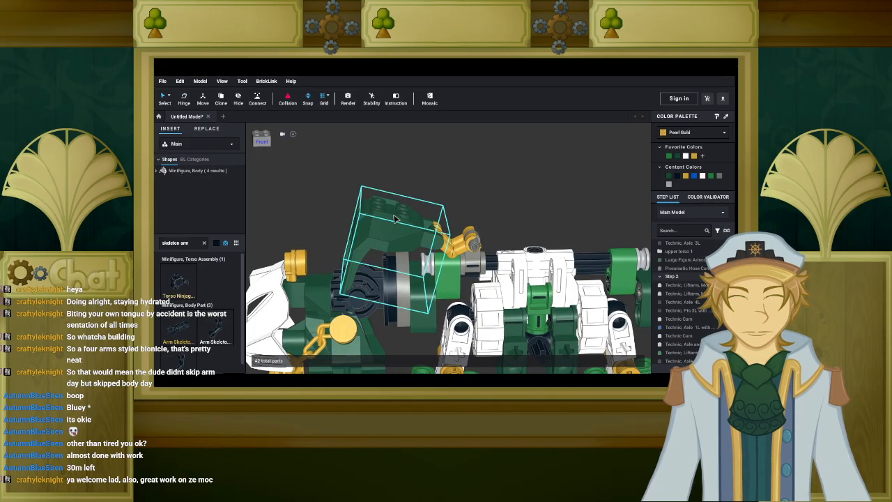
key(Delete)
click(438, 245)
key(Delete)
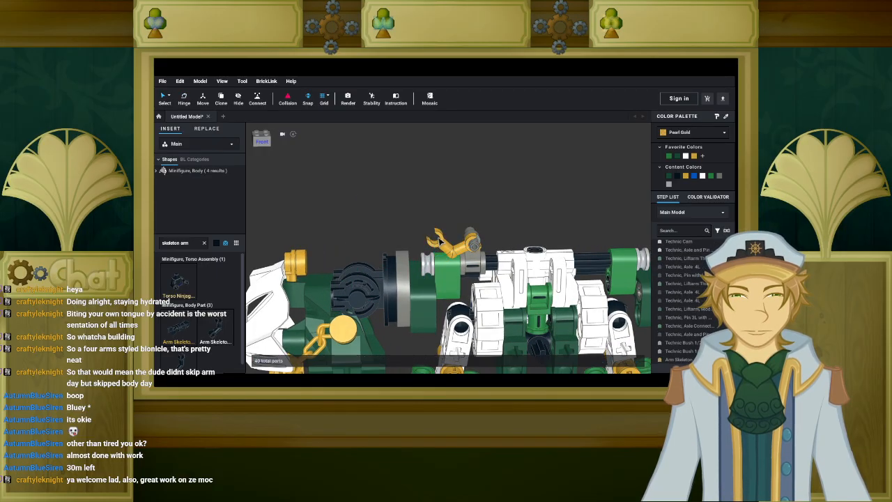
key(Delete)
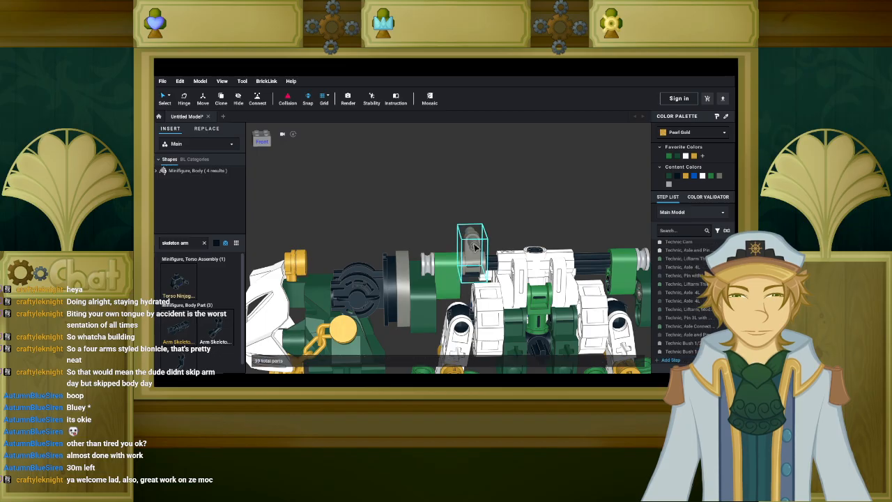
click(474, 249)
key(Delete)
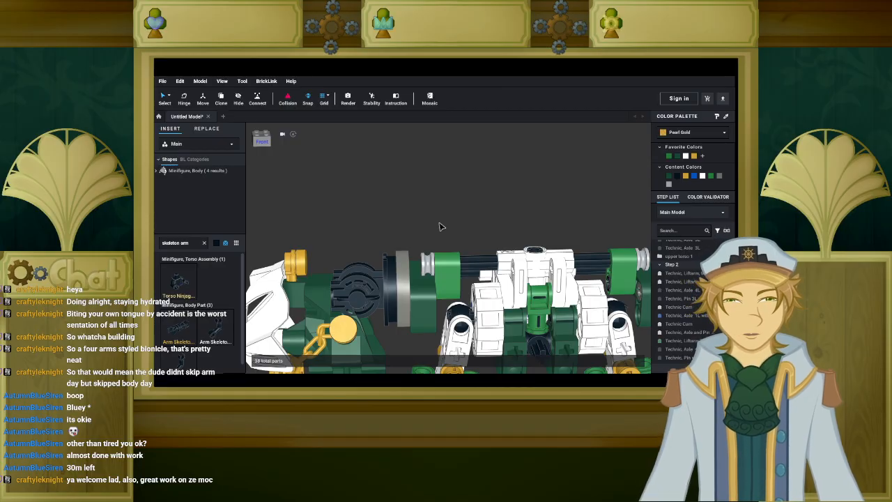
Examine the bare shoulder axles and upper torso from behind and from above for armor attachment points.
right_drag(437, 223, 423, 222)
middle_drag(423, 221, 431, 200)
right_drag(431, 203, 479, 190)
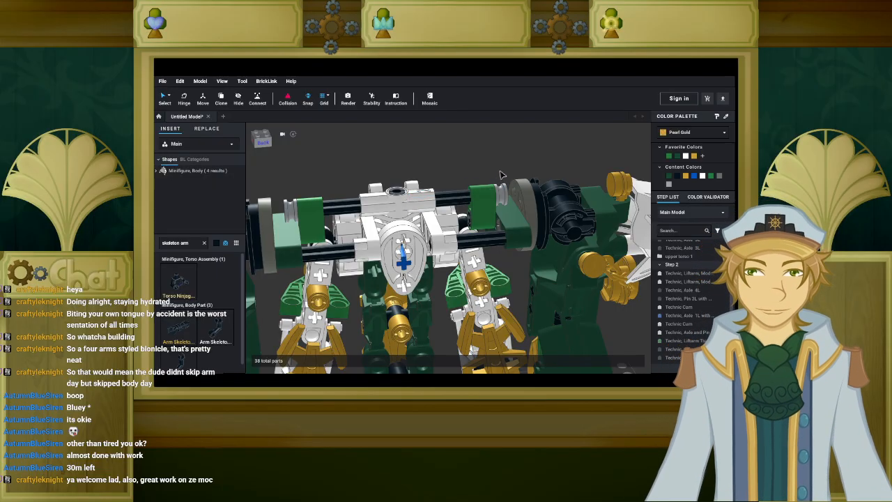
right_drag(498, 144, 542, 147)
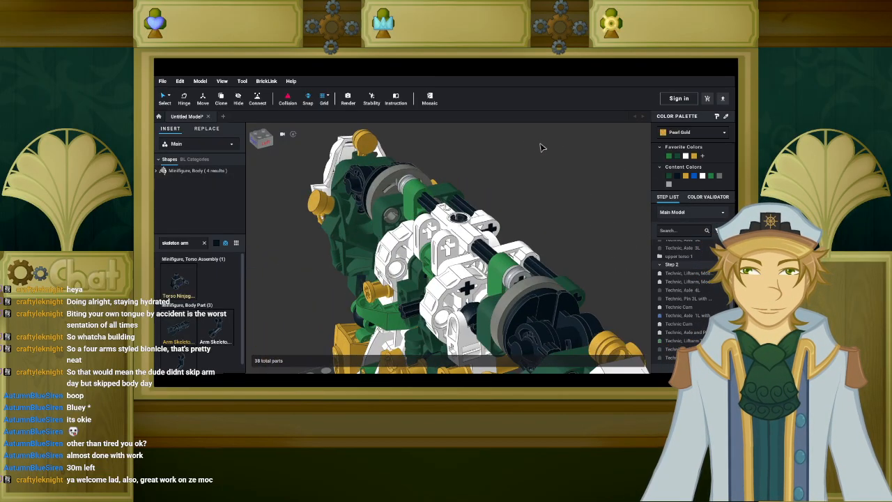
scroll(542, 148, up, 2)
scroll(542, 147, up, 2)
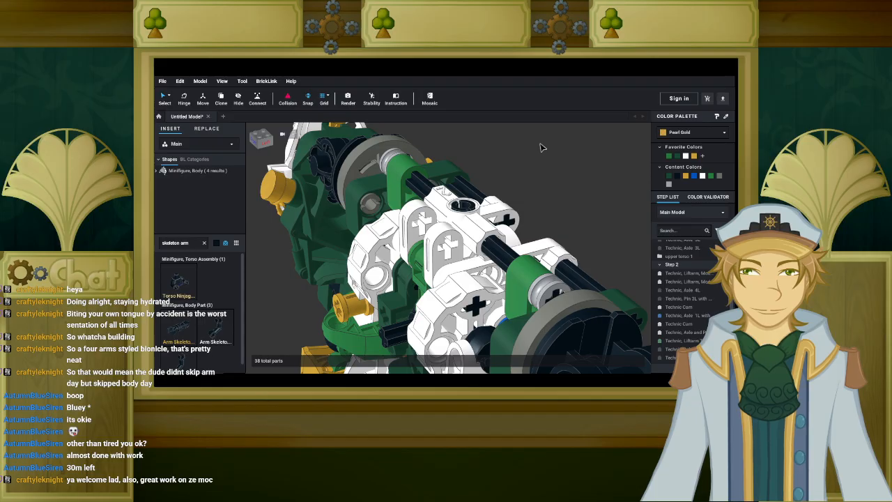
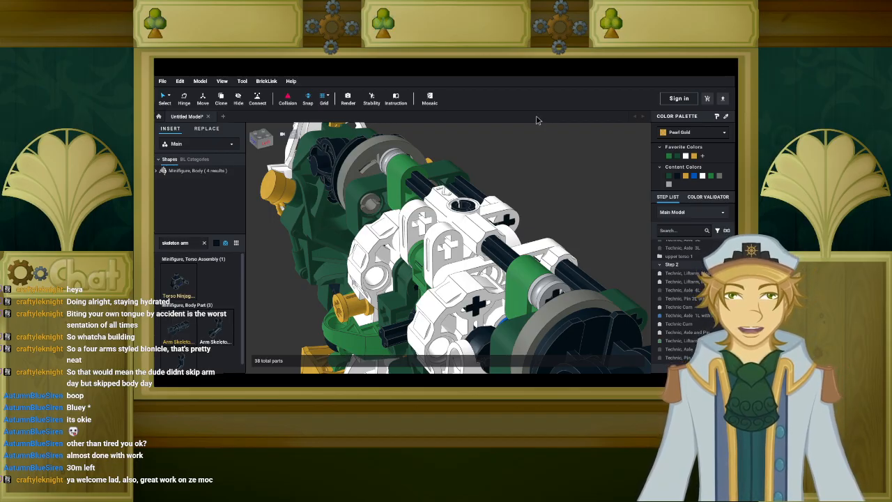
Undo the recent upper-torso edits, back to the bare white torso frame with both large arm assemblies detached.
right_drag(526, 161, 554, 151)
scroll(548, 144, down, 3)
scroll(553, 149, down, 4)
scroll(549, 147, up, 3)
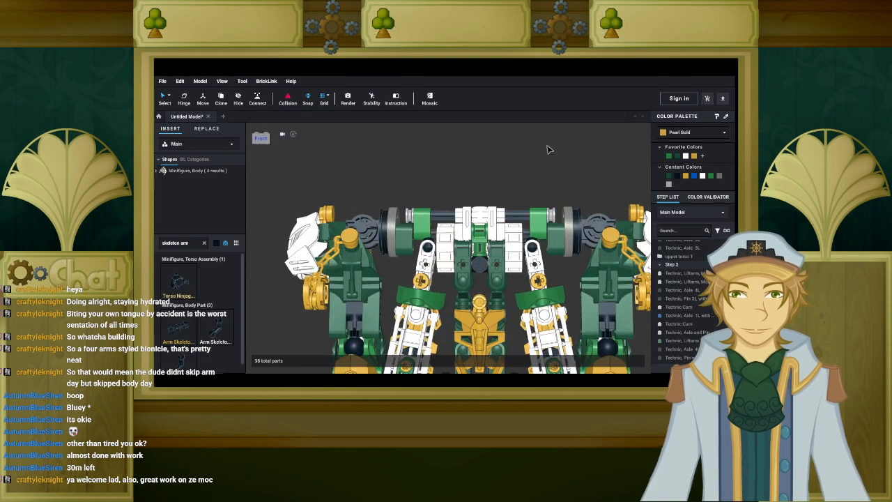
right_drag(548, 152, 548, 168)
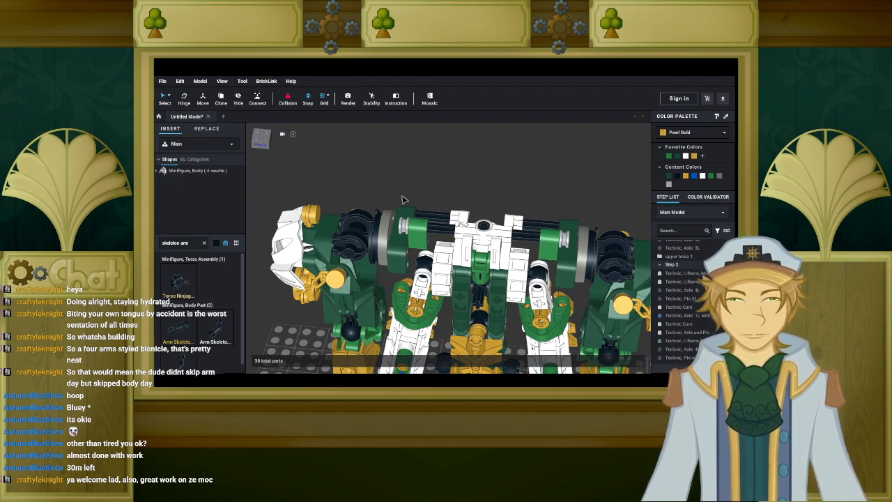
key(ctrl+z)
key(ctrl+z)
key(ctrl+z)
key(ctrl+z)
key(ctrl+z)
key(ctrl+z)
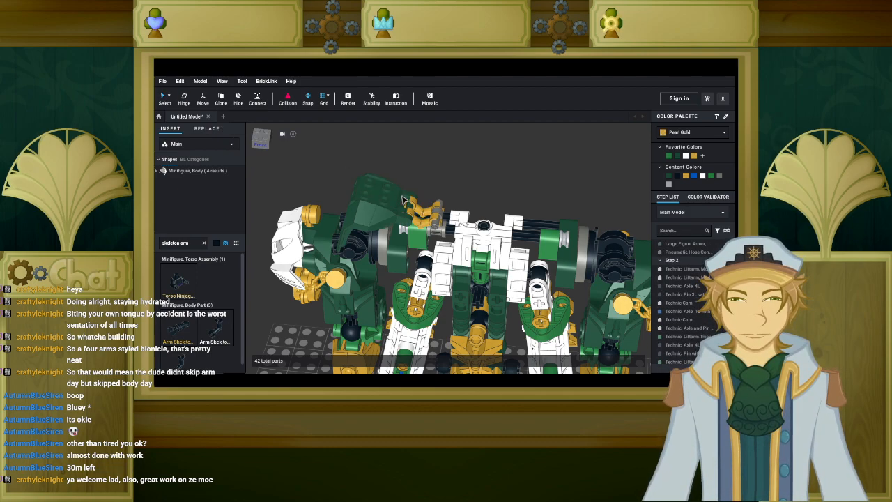
key(ctrl+z)
key(ctrl+z)
key(ctrl+z)
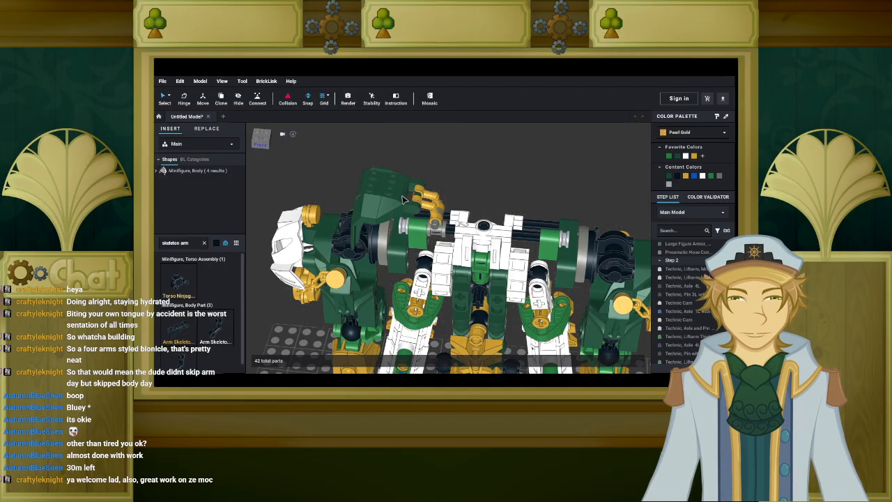
key(ctrl+z)
key(ctrl+z)
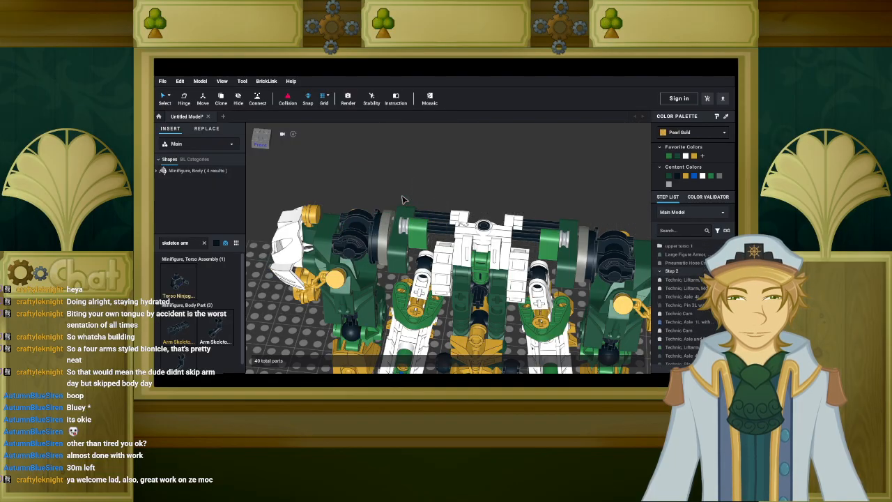
key(ctrl+z)
key(ctrl+z)
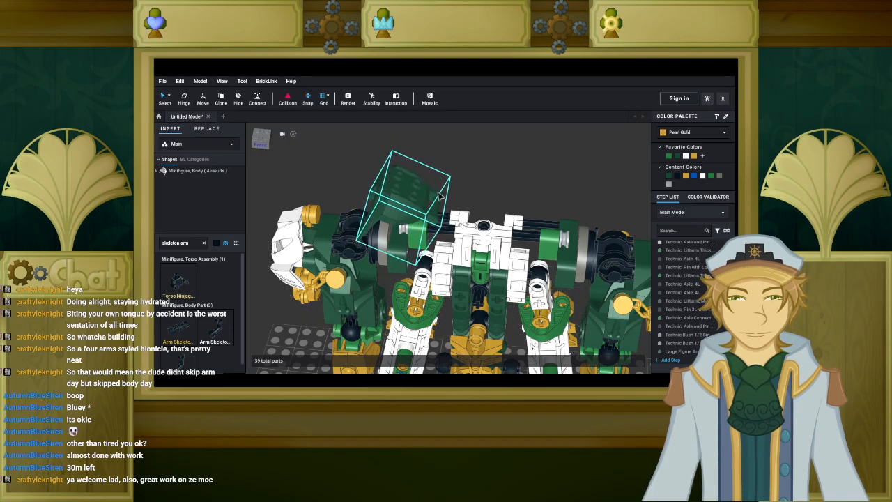
key(ctrl+z)
key(ctrl+z)
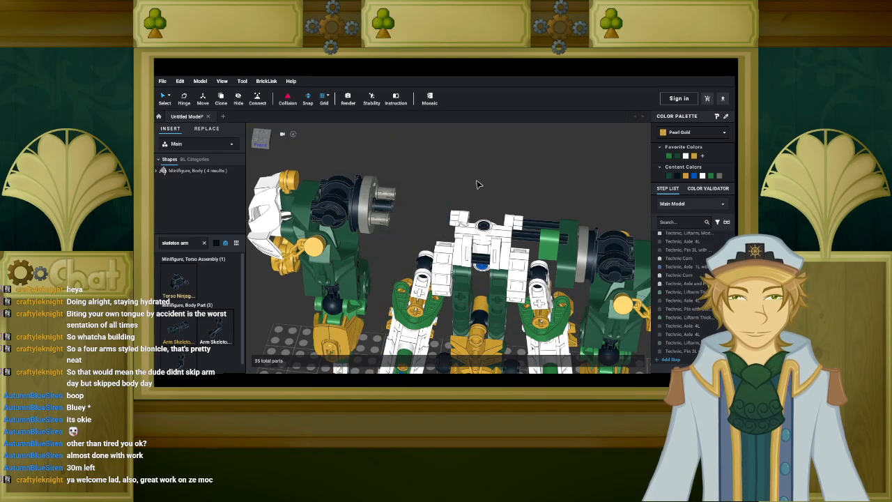
key(ctrl+z)
key(ctrl+z)
key(ctrl+z)
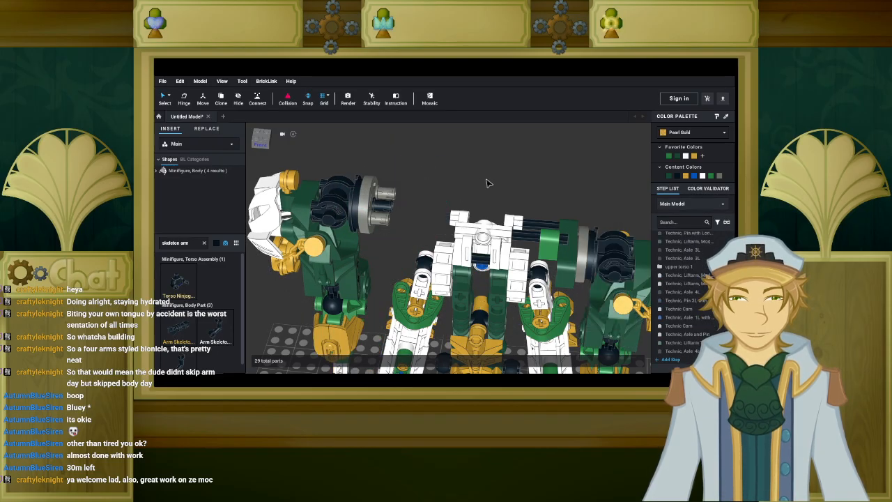
key(ctrl+z)
key(ctrl+z)
key(ctrl+z)
key(ctrl+z)
key(ctrl+z)
key(ctrl+z)
key(ctrl+z)
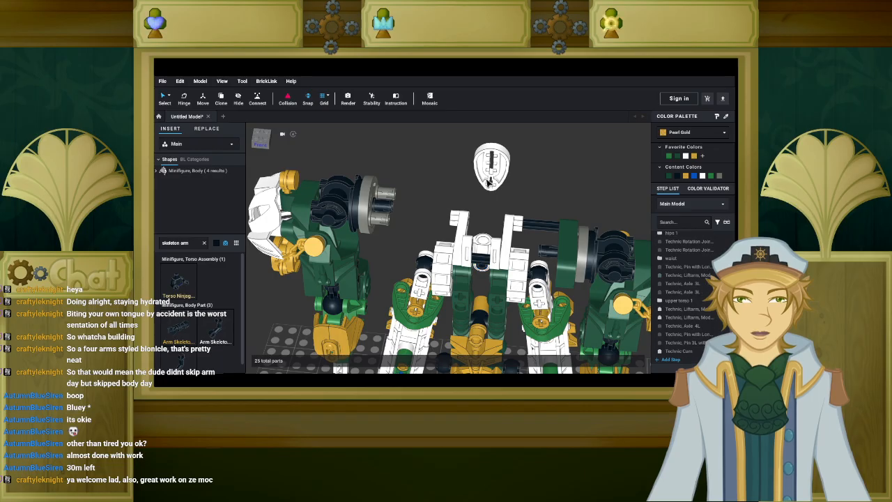
key(ctrl+z)
key(ctrl+z)
key(ctrl+z)
key(ctrl+z)
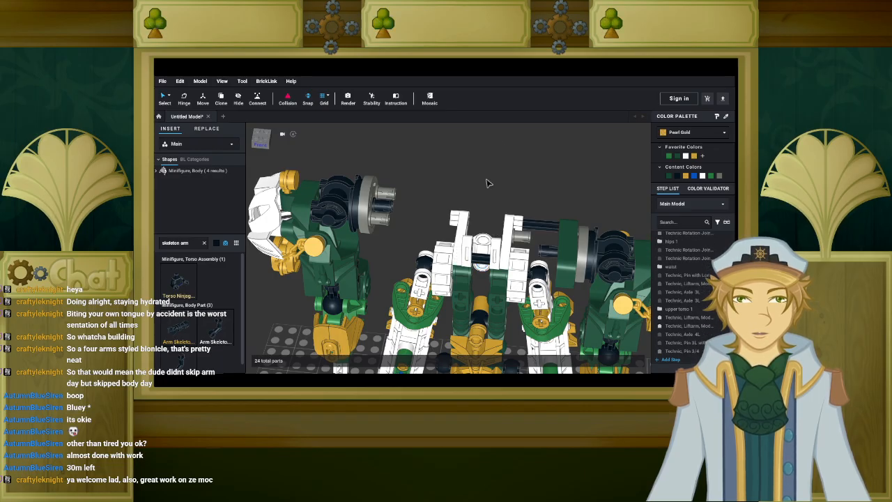
key(ctrl+z)
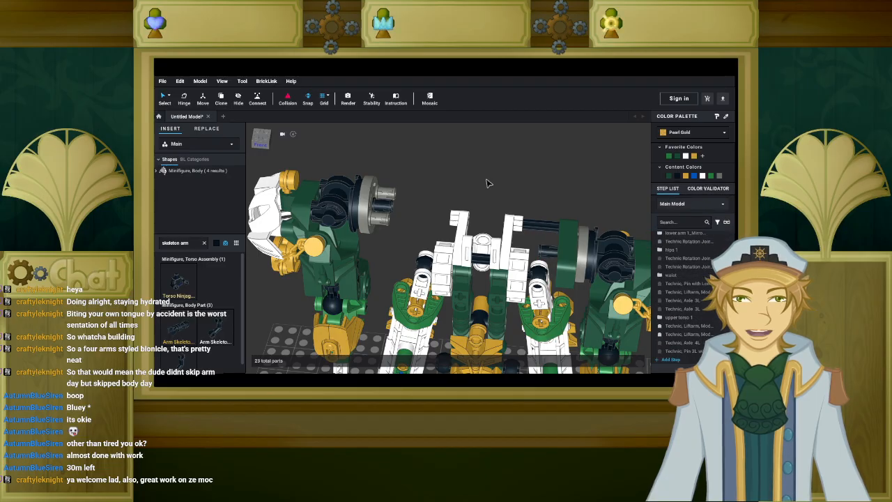
key(ctrl+z)
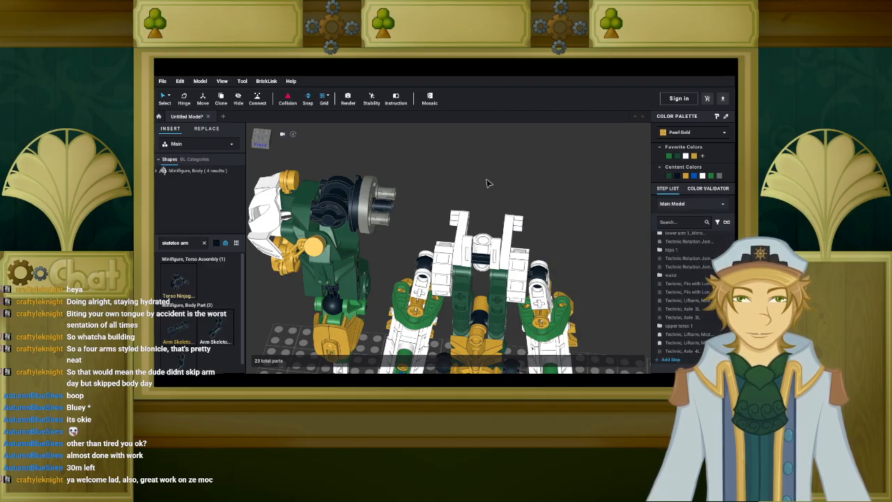
Delete the two white horizontal liftarms projecting from the back of the torso frame.
scroll(491, 184, down, 10)
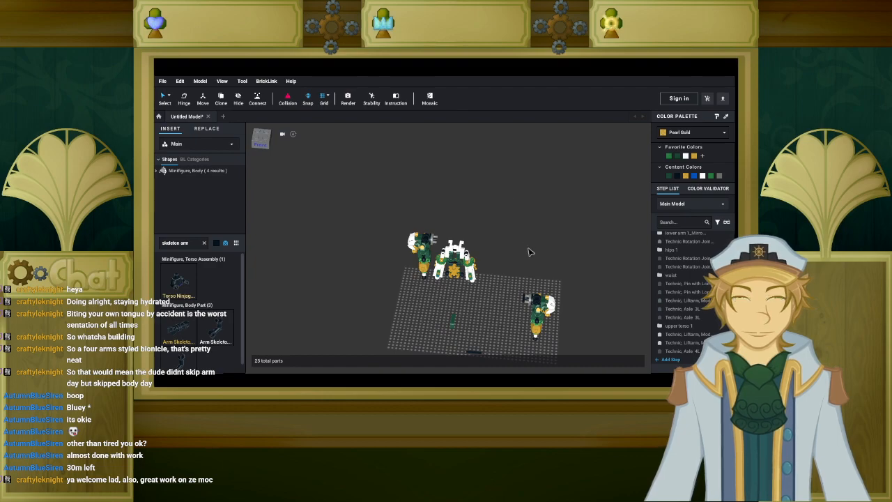
scroll(528, 249, up, 5)
middle_drag(507, 207, 531, 255)
scroll(527, 253, up, 3)
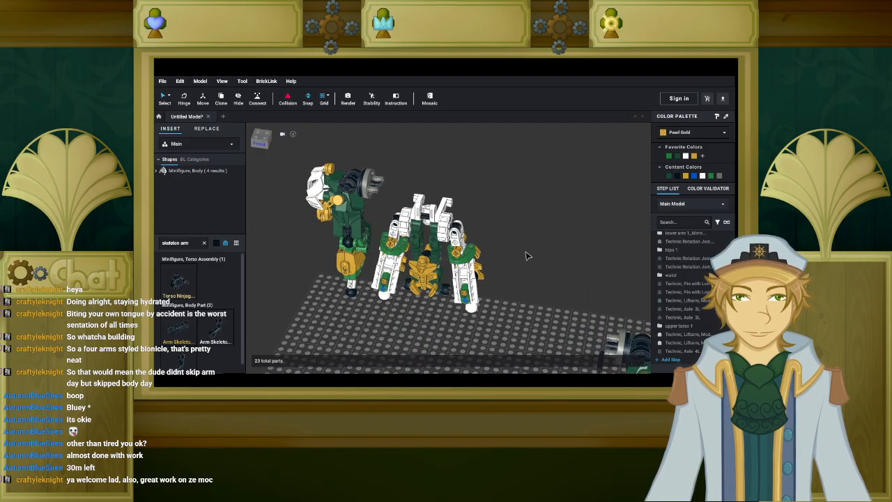
scroll(527, 255, up, 5)
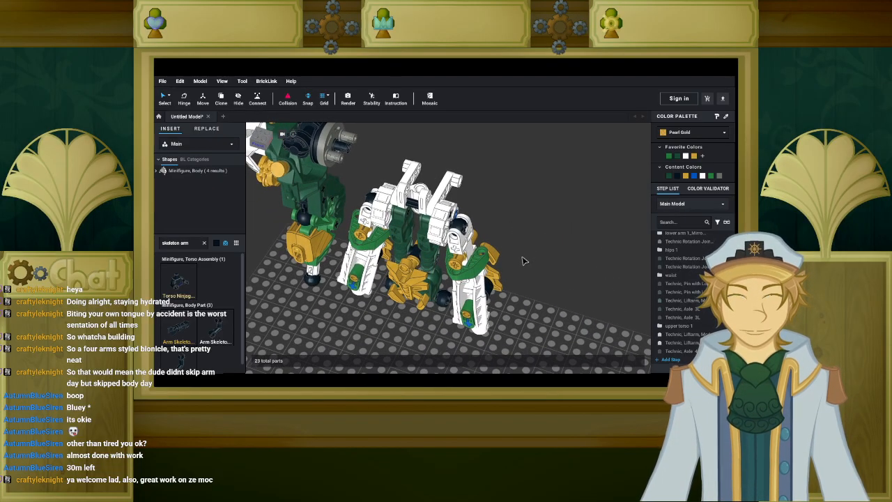
scroll(523, 260, up, 6)
right_drag(504, 258, 477, 240)
middle_drag(477, 239, 546, 277)
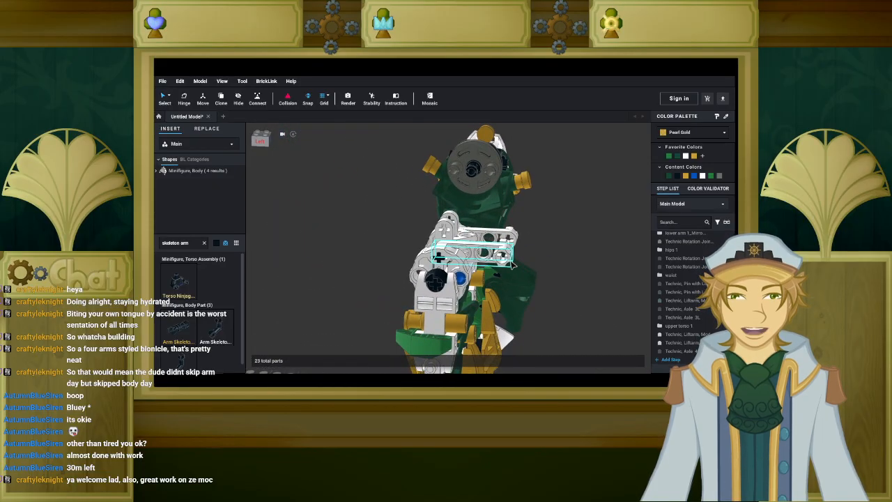
click(512, 263)
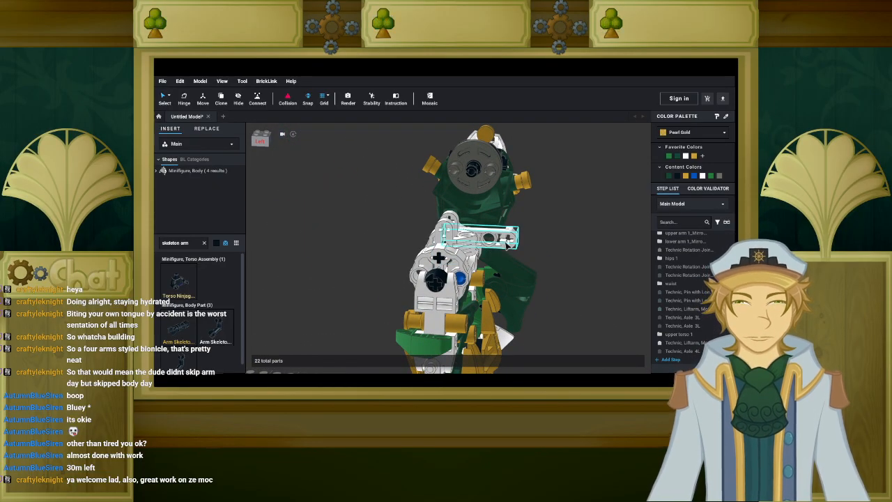
key(Delete)
Clear the selection and the "skeleton arm" part search to bring back the Technic part categories.
right_drag(538, 257, 520, 240)
scroll(528, 253, up, 3)
middle_drag(520, 239, 474, 202)
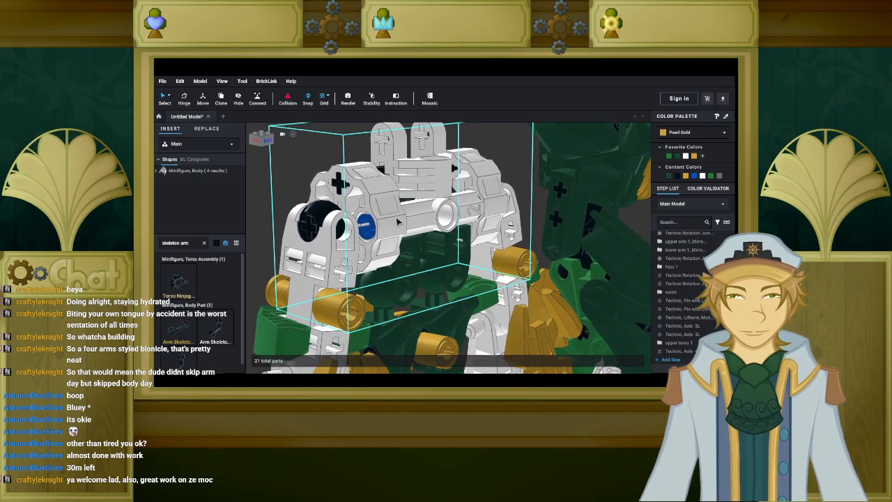
mouse_move(431, 247)
right_down()
mouse_move(412, 248)
mouse_move(422, 251)
right_up()
click(252, 261)
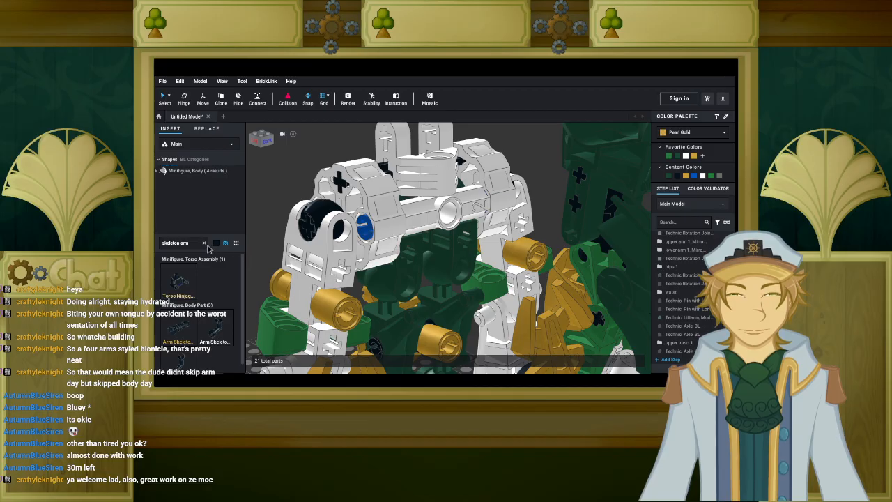
click(204, 244)
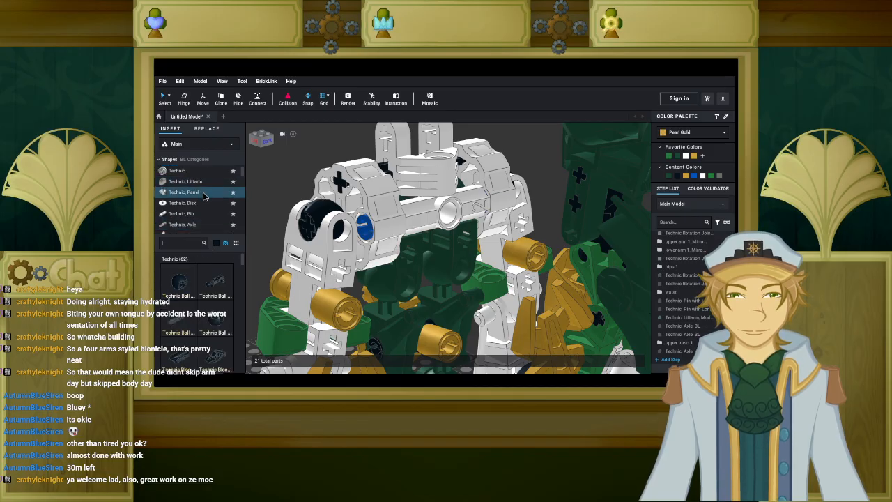
Insert a black Technic Axle 2L with Pin with Friction Ridges at the back of one green waist piece, below the white crossbar.
right_drag(271, 215, 288, 217)
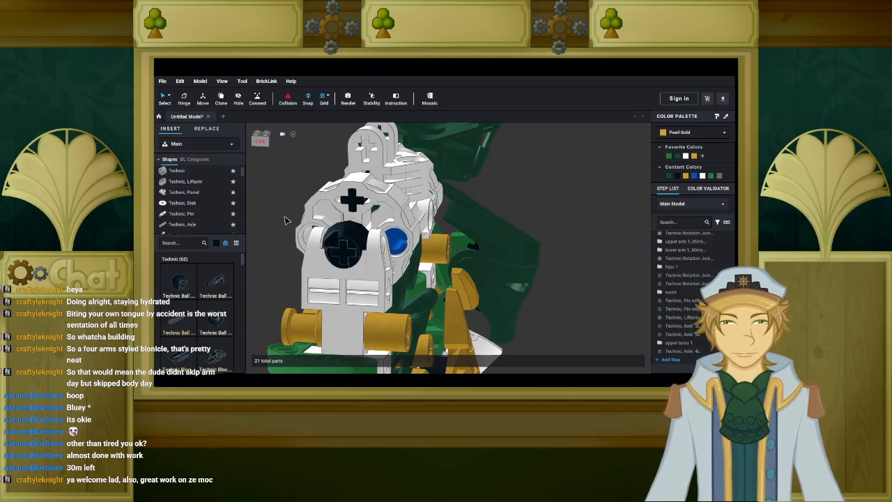
right_drag(282, 184, 377, 202)
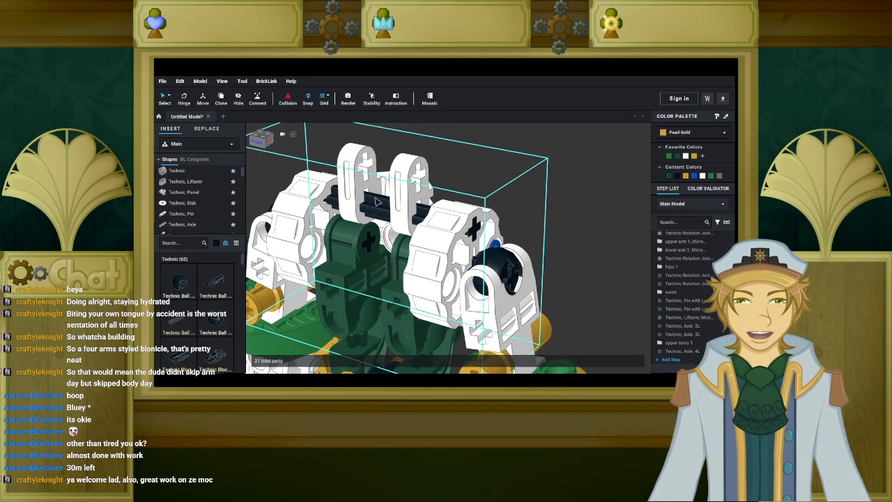
right_drag(479, 209, 410, 228)
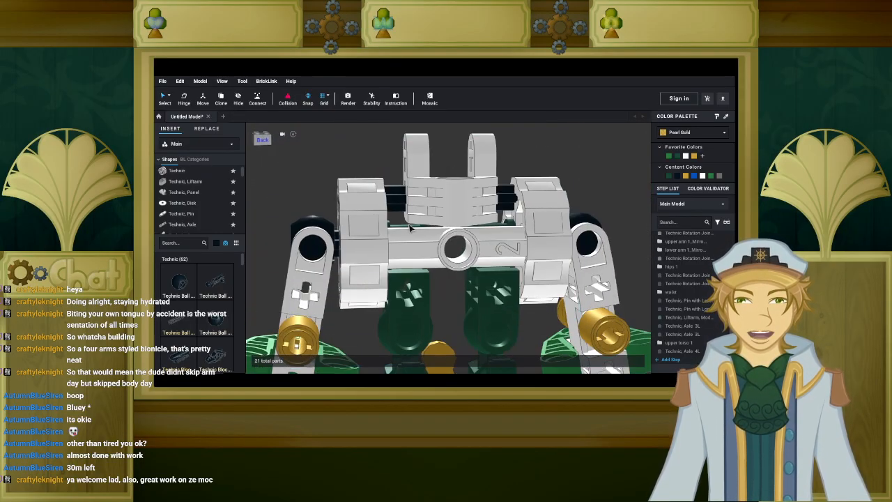
click(217, 247)
click(216, 247)
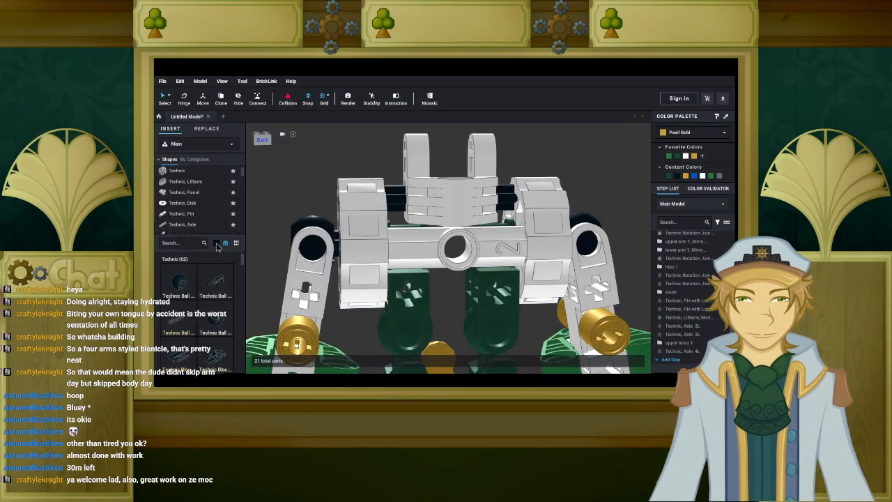
click(185, 224)
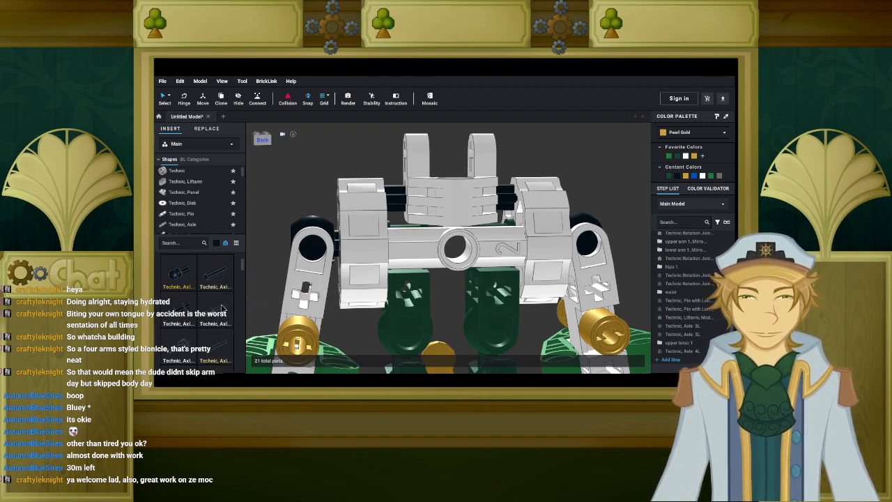
click(222, 311)
right_drag(312, 271, 375, 338)
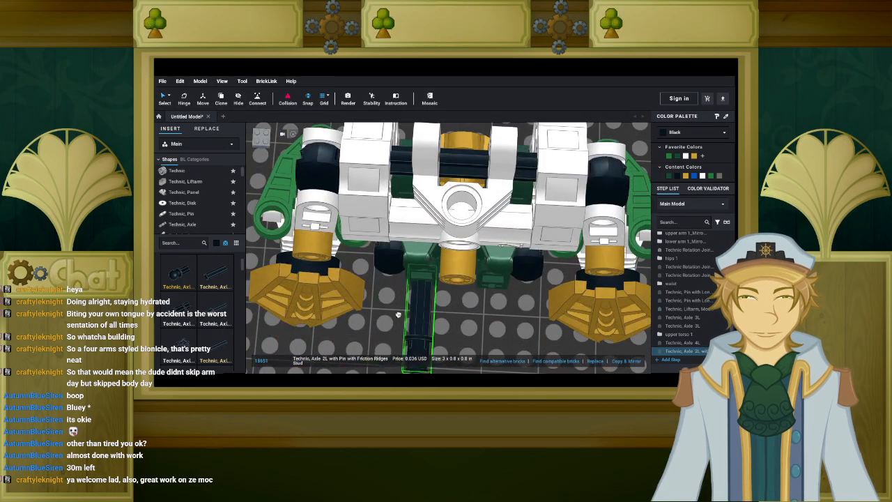
right_drag(405, 290, 465, 235)
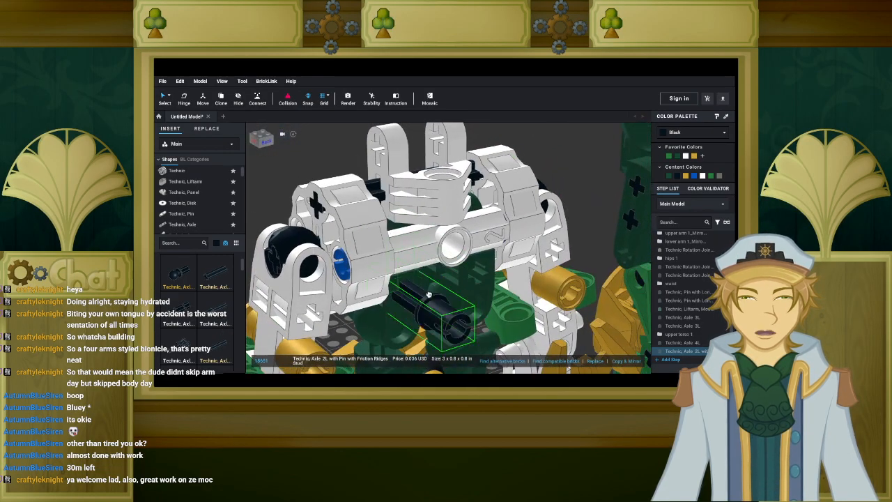
click(412, 297)
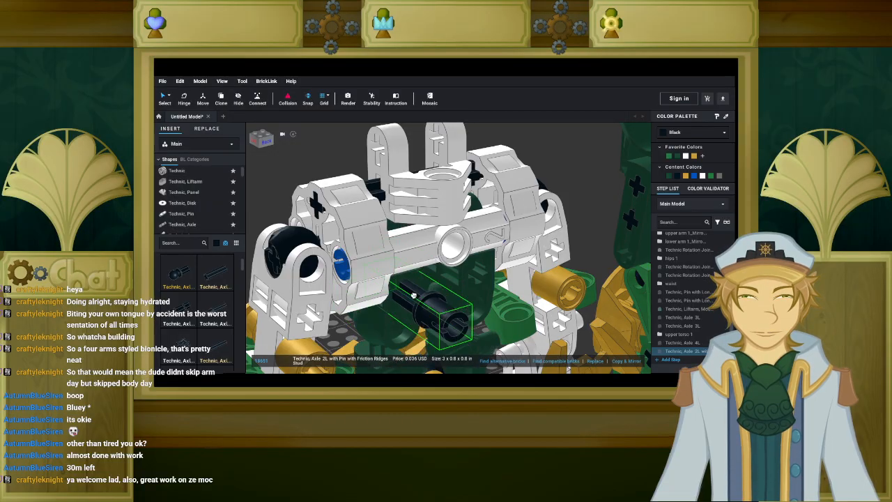
click(414, 298)
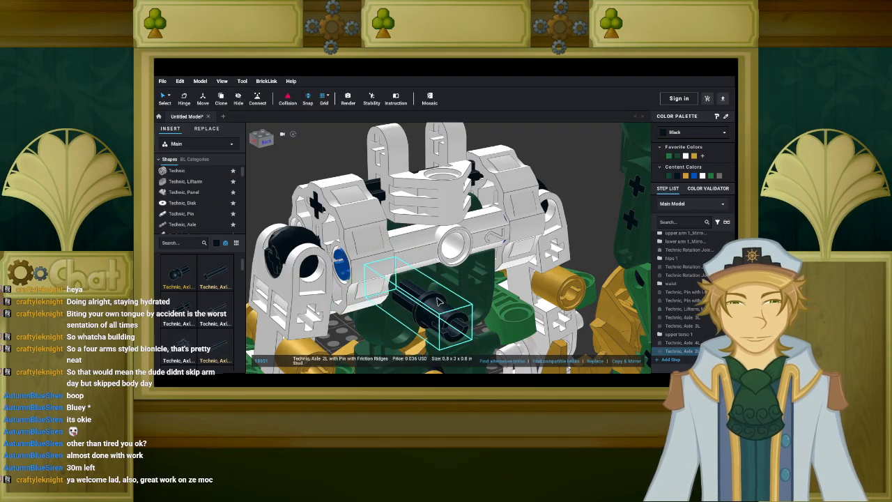
Duplicate the black axle pin and place the copy at the back of the other green waist piece.
key(ctrl+v)
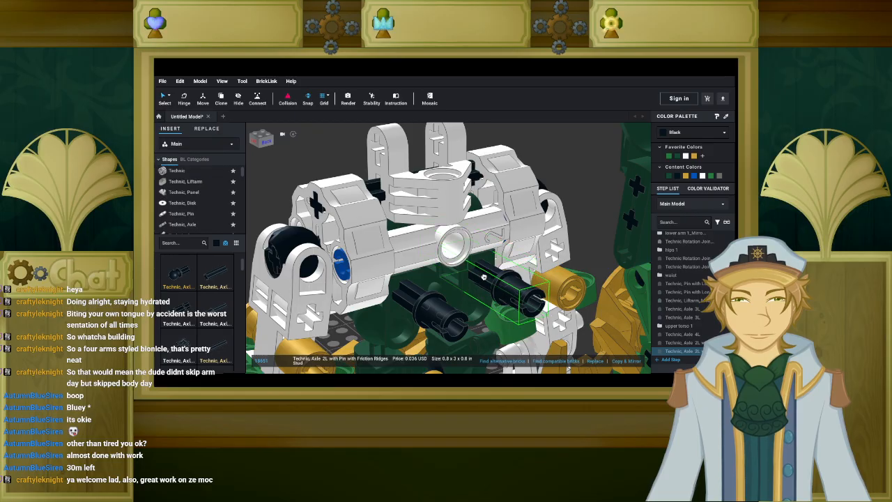
click(484, 277)
right_drag(432, 296, 481, 352)
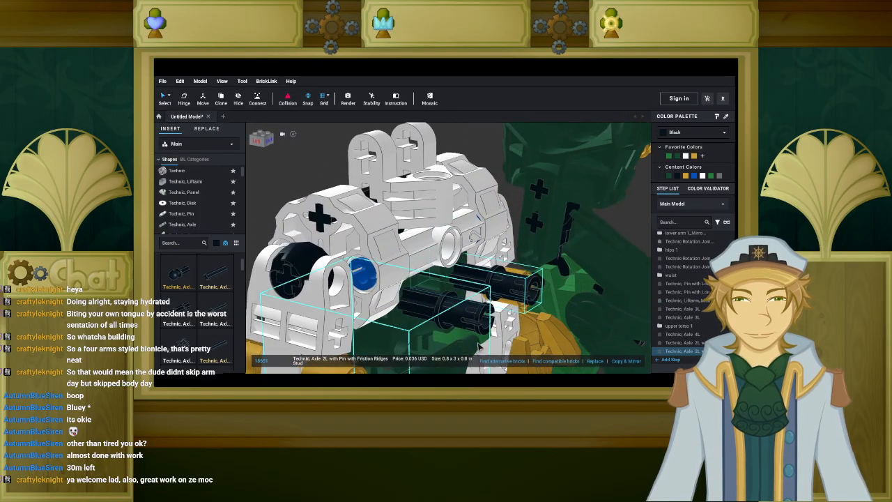
Restrict the part library to white pieces and show the Technic Connector category.
click(217, 243)
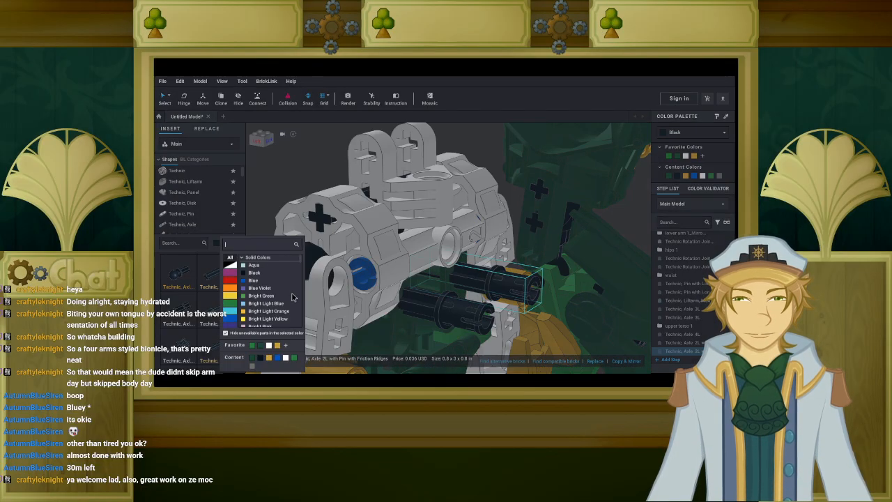
click(286, 359)
scroll(192, 200, down, 1)
click(188, 221)
scroll(219, 298, down, 5)
scroll(219, 295, down, 5)
scroll(218, 295, down, 6)
scroll(219, 295, up, 1)
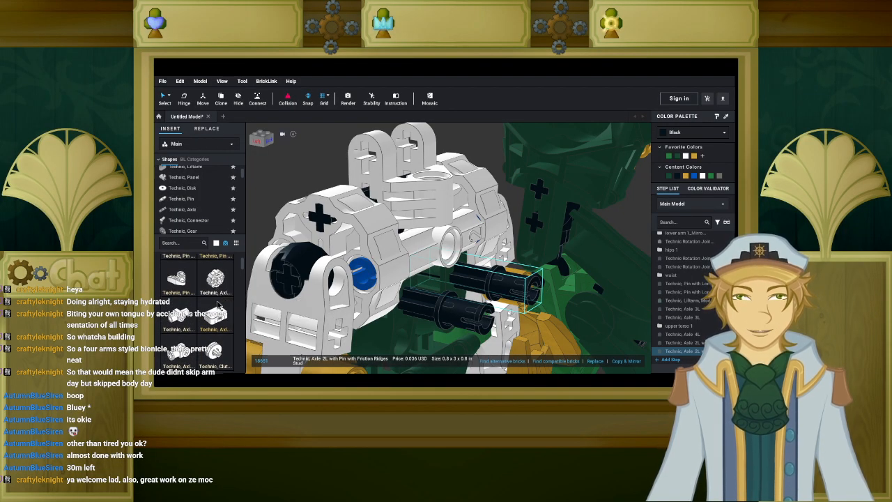
Insert a white Technic Pin Connector block onto the two black axle pins at the back of the torso.
mouse_move(263, 287)
right_down()
mouse_move(317, 284)
mouse_move(260, 287)
right_up()
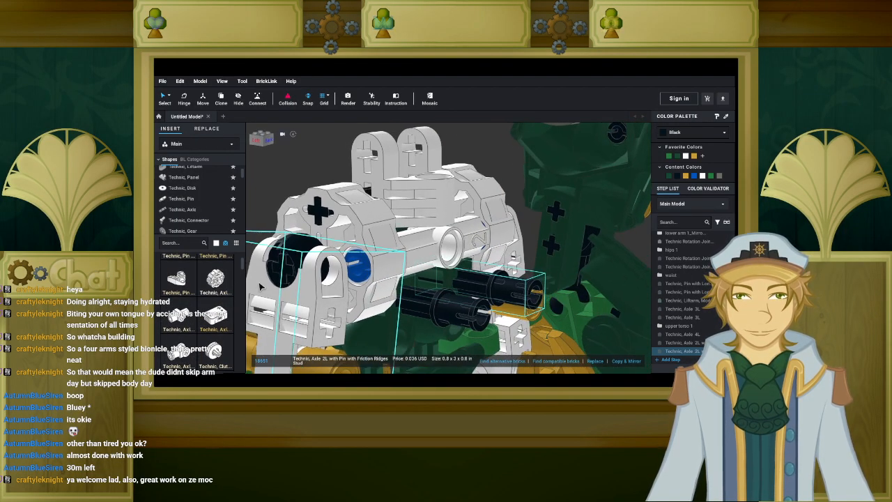
scroll(203, 297, down, 10)
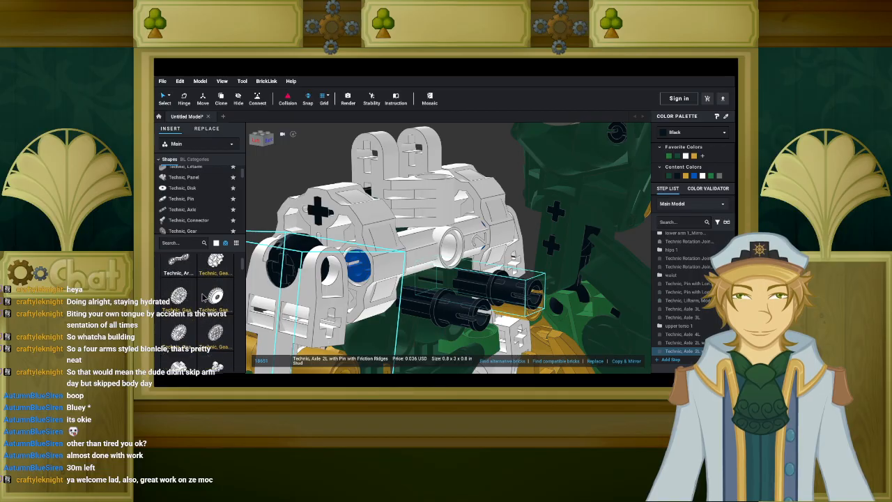
scroll(202, 293, down, 8)
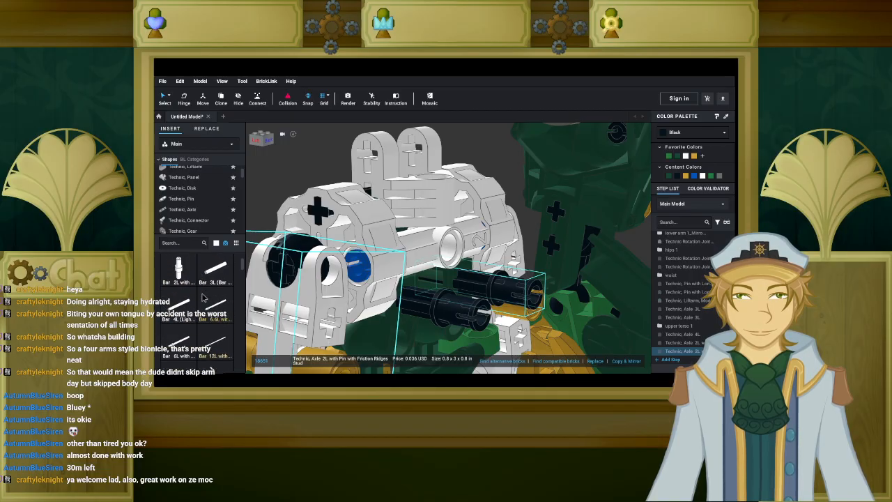
scroll(200, 286, up, 12)
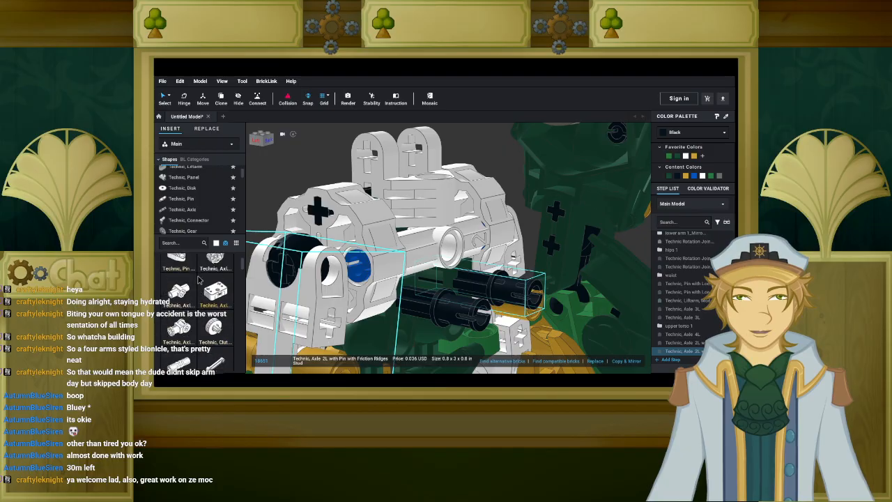
scroll(196, 284, up, 3)
click(183, 333)
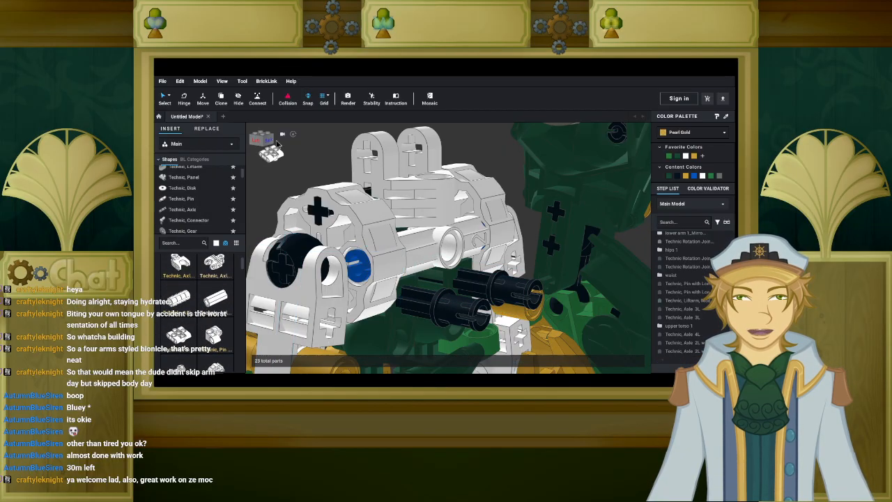
scroll(298, 147, down, 3)
right_drag(297, 148, 273, 193)
click(452, 279)
click(458, 286)
right_drag(334, 273, 347, 257)
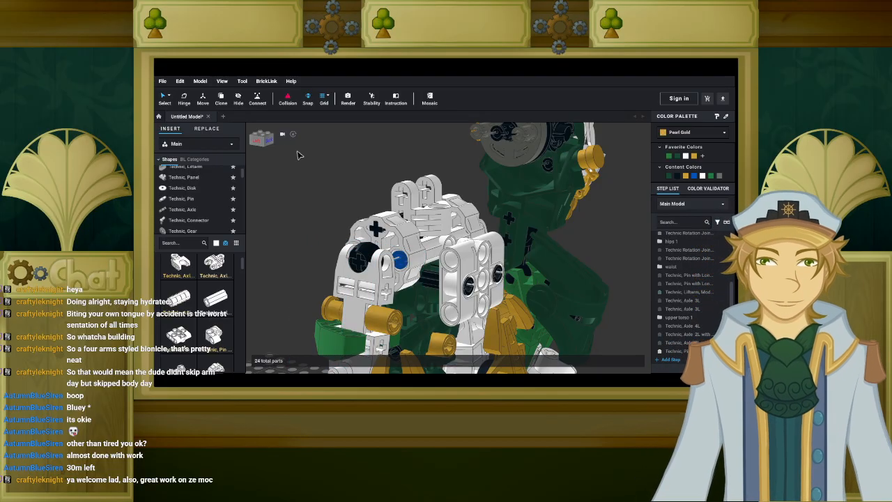
Insert a white Technic Liftarm Modified Bent Thick L-Shape 3 x 5 on the baseplate beside the figure.
mouse_move(314, 218)
right_down()
mouse_move(324, 222)
mouse_move(308, 217)
mouse_move(302, 231)
right_up()
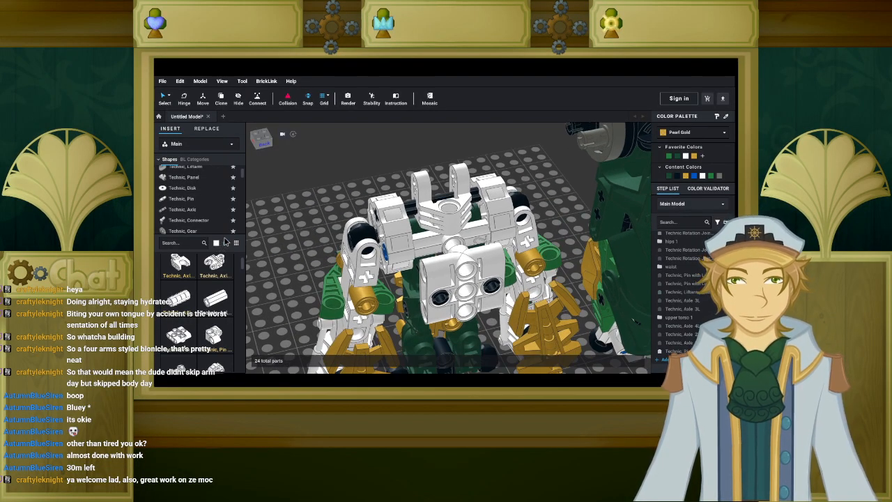
scroll(223, 265, down, 5)
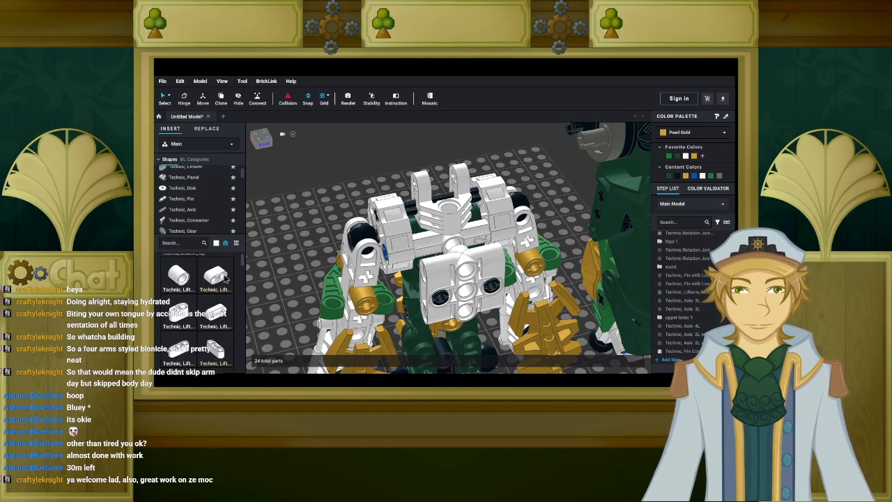
scroll(223, 265, down, 5)
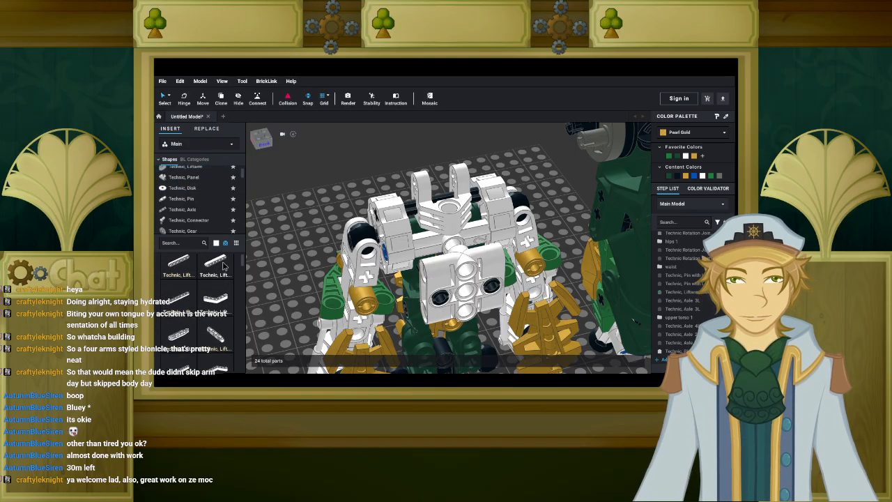
scroll(223, 264, down, 6)
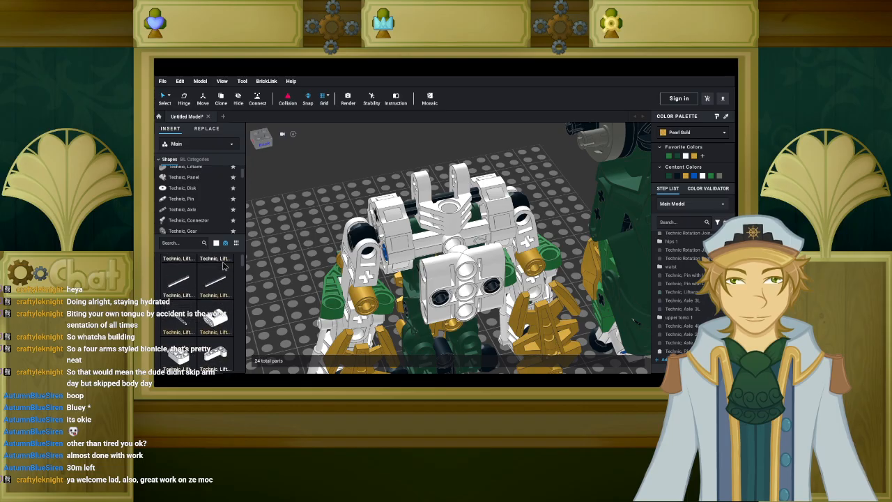
scroll(221, 265, down, 1)
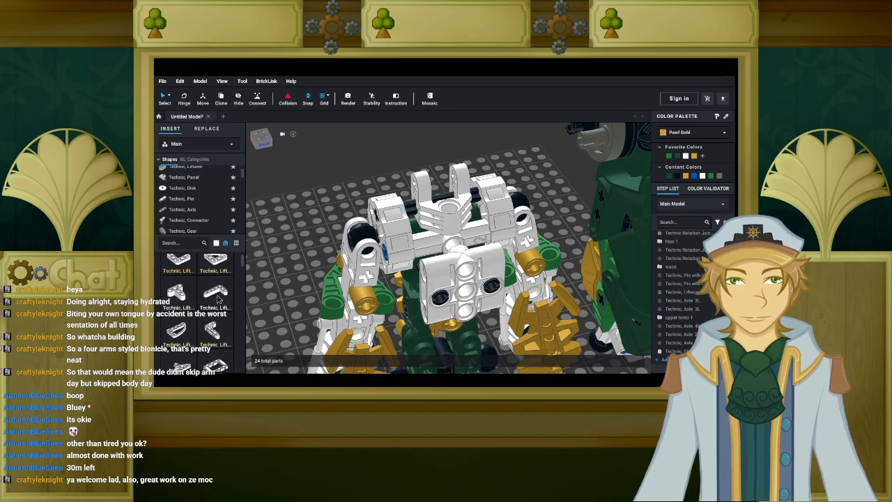
drag(217, 296, 260, 282)
middle_drag(261, 282, 343, 241)
drag(344, 241, 348, 268)
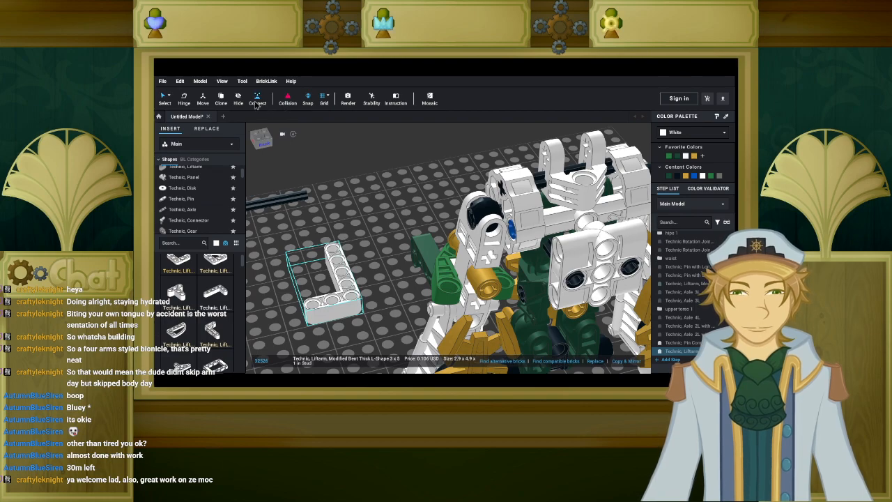
Recolor the L-shaped liftarm on the baseplate to Green and clear the selection.
click(676, 132)
click(663, 182)
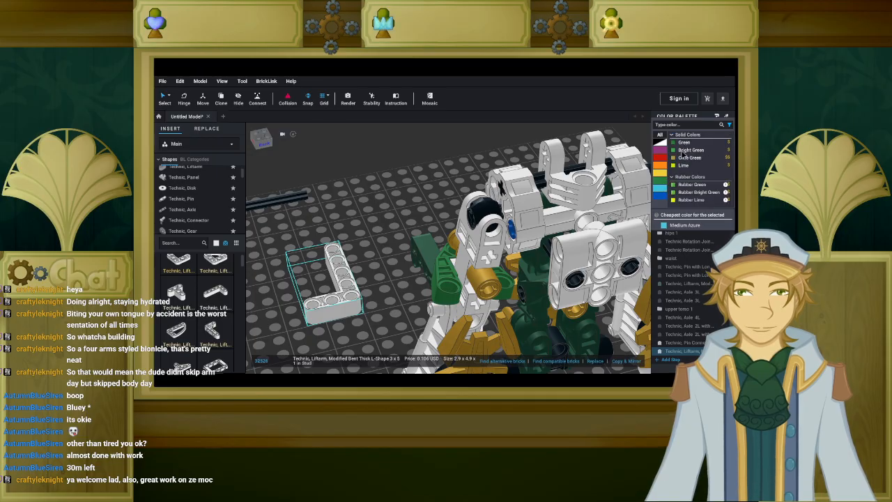
click(685, 143)
click(387, 230)
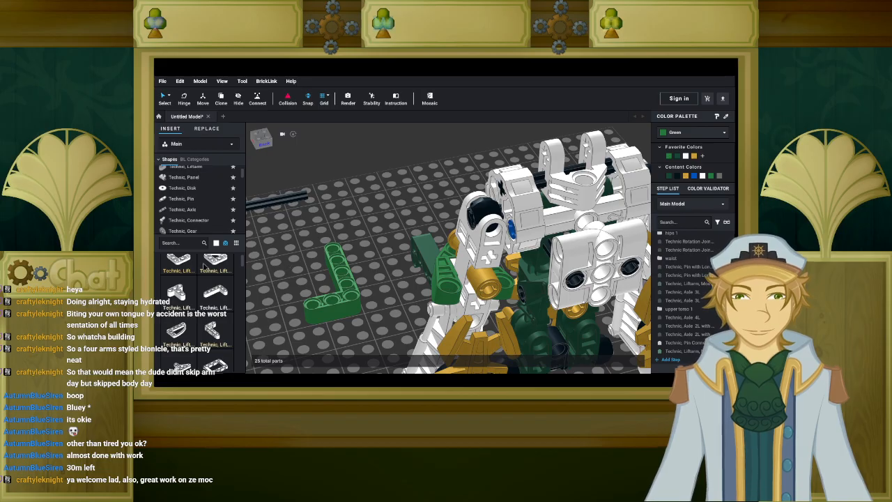
Restrict the part library to black pieces and show the Technic Pin category.
click(225, 243)
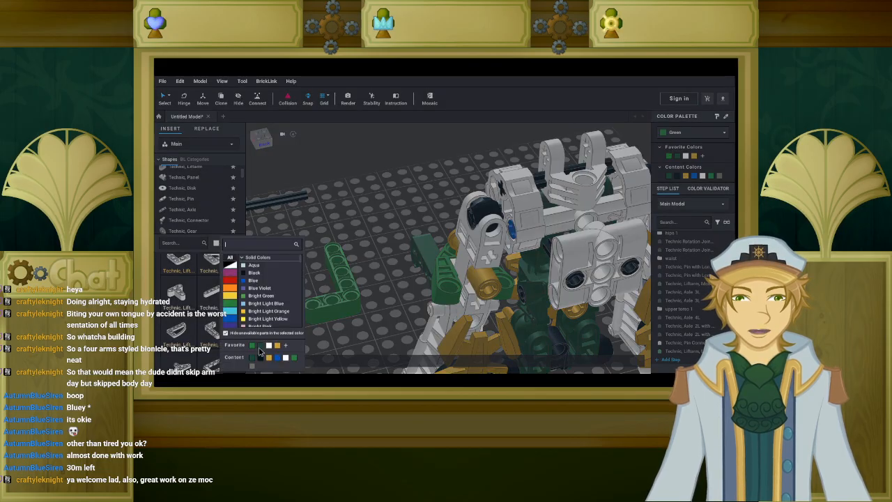
click(260, 358)
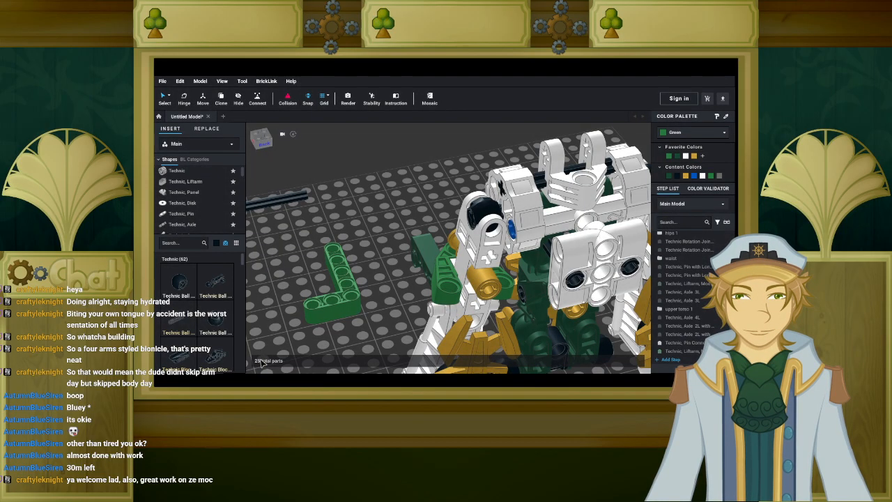
click(189, 214)
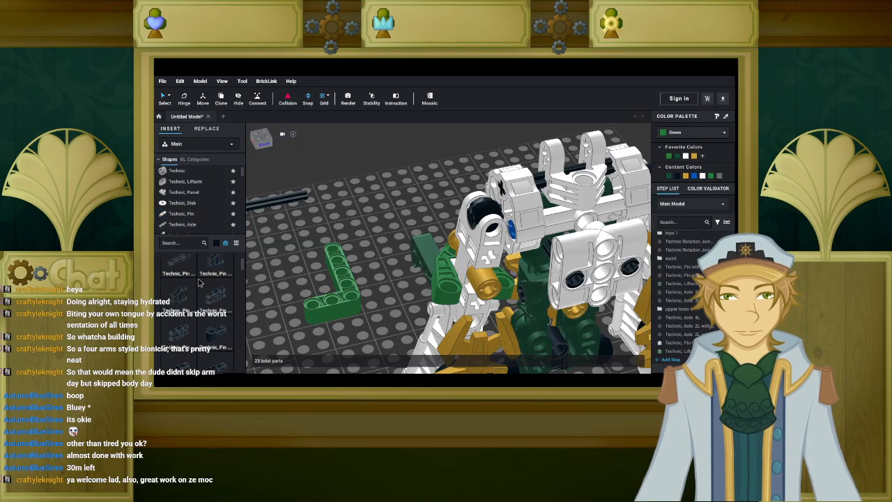
Insert four black Technic Pins with Short Friction Ridges, two on each side of the white connector block at the torso's back.
drag(200, 282, 504, 303)
click(503, 305)
click(492, 309)
key(ctrl+c)
key(ctrl+v)
click(500, 242)
scroll(446, 266, down, 3)
drag(446, 266, 554, 274)
click(553, 274)
key(ctrl+v)
key(Escape)
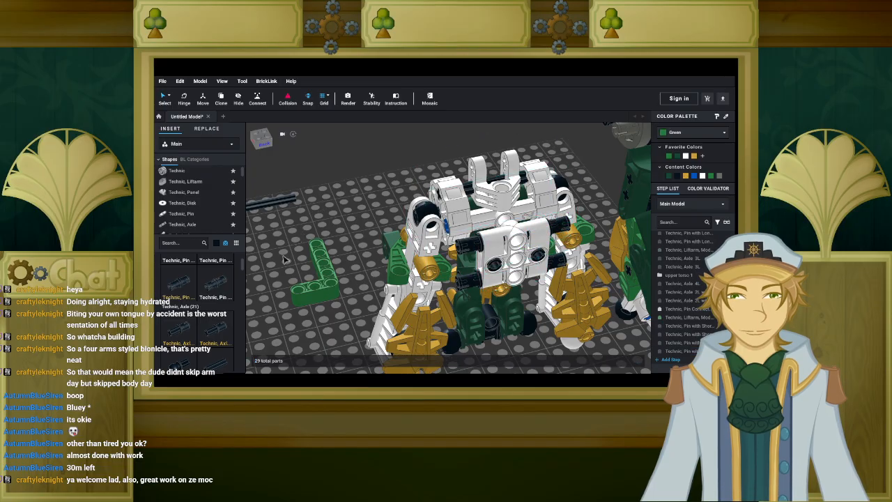
Rotate the green L-shaped liftarm and try to fit it onto the black pins beside the white connector block.
drag(318, 278, 369, 242)
key(Left)
key(Left)
right_drag(370, 242, 368, 238)
drag(368, 238, 467, 276)
right_drag(466, 276, 460, 267)
mouse_move(459, 266)
mouse_down()
mouse_move(461, 281)
mouse_move(462, 270)
mouse_up()
mouse_move(462, 271)
right_down()
mouse_move(465, 257)
mouse_move(471, 264)
right_up()
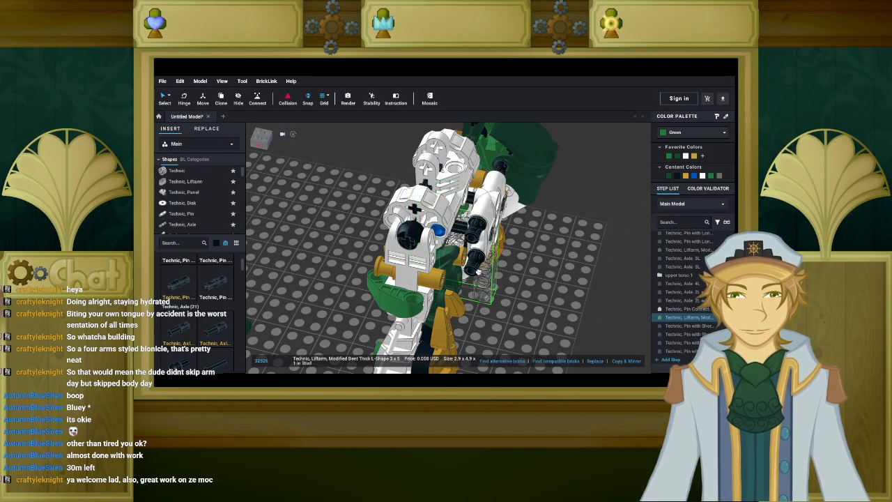
Pull the green L-shaped liftarm out and attach it upright to the black side pins, with its short arm reaching over the shoulder.
drag(478, 264, 302, 237)
right_drag(303, 237, 340, 252)
drag(292, 274, 479, 238)
scroll(446, 247, up, 5)
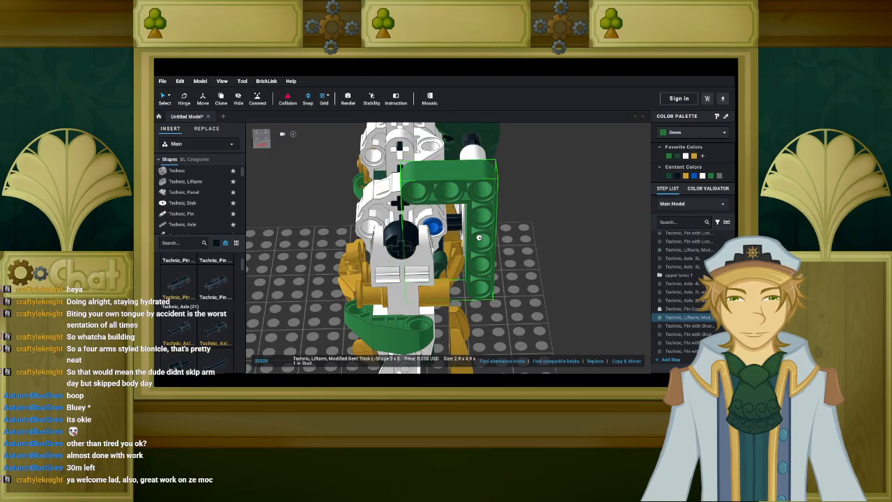
right_drag(479, 238, 444, 236)
drag(444, 235, 472, 246)
click(376, 224)
Select the mirrored upper and lower arm assembly with its joints and move it to the baseplate corner farthest from the torso.
right_drag(350, 211, 450, 260)
scroll(381, 213, down, 4)
drag(453, 241, 418, 323)
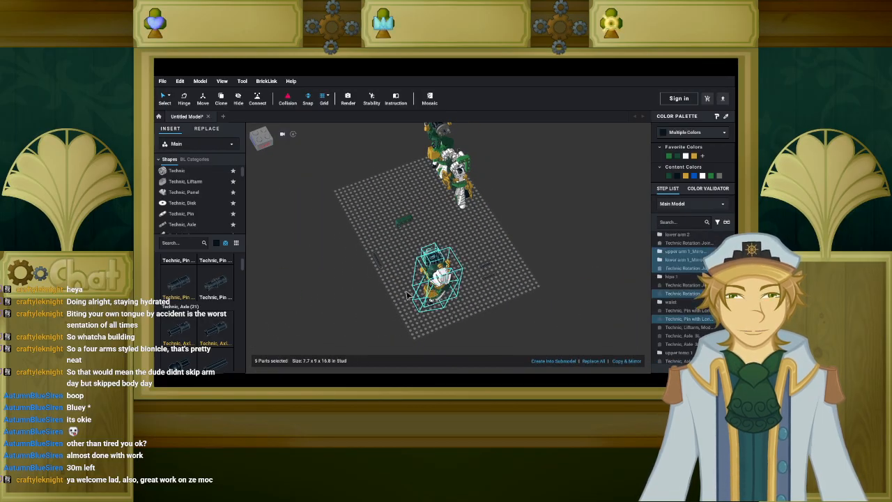
scroll(411, 278, up, 2)
drag(419, 258, 509, 160)
scroll(499, 219, up, 3)
middle_drag(509, 160, 482, 311)
scroll(482, 311, up, 3)
drag(482, 311, 463, 284)
right_drag(462, 282, 524, 191)
drag(524, 191, 512, 236)
right_drag(512, 236, 486, 276)
drag(487, 276, 515, 247)
scroll(515, 247, down, 4)
right_drag(515, 248, 496, 270)
drag(497, 271, 345, 310)
scroll(349, 301, down, 3)
right_drag(345, 310, 458, 279)
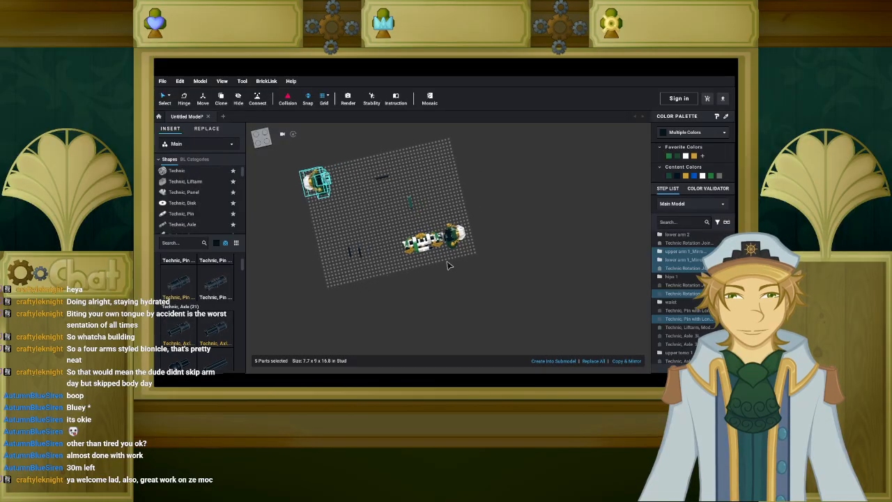
Select the upper arm 1 and lower arm 1 assembly with its joints and move it away from the torso.
middle_drag(451, 261, 444, 262)
scroll(444, 262, up, 3)
right_drag(445, 262, 454, 254)
drag(452, 197, 416, 280)
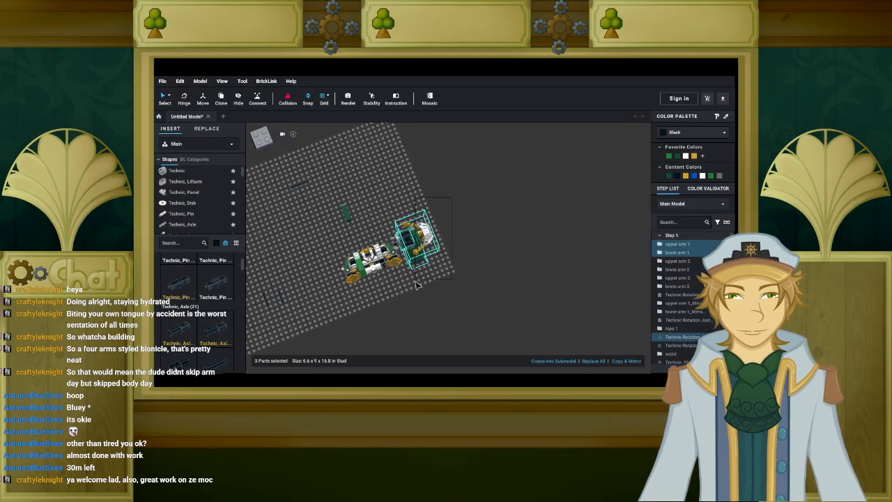
scroll(423, 263, up, 5)
middle_drag(412, 240, 511, 232)
scroll(510, 228, up, 1)
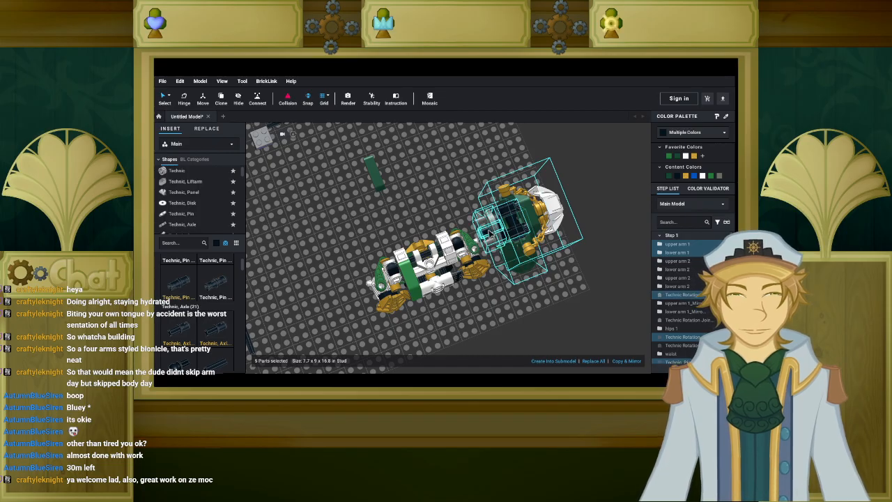
drag(505, 229, 493, 157)
scroll(602, 253, down, 3)
scroll(561, 154, down, 2)
Take the green L-shaped liftarm off the torso and stand it on the baseplate beside the figure.
click(485, 237)
right_drag(485, 243, 476, 225)
scroll(467, 222, up, 2)
scroll(471, 224, up, 3)
scroll(428, 230, up, 3)
scroll(475, 225, up, 1)
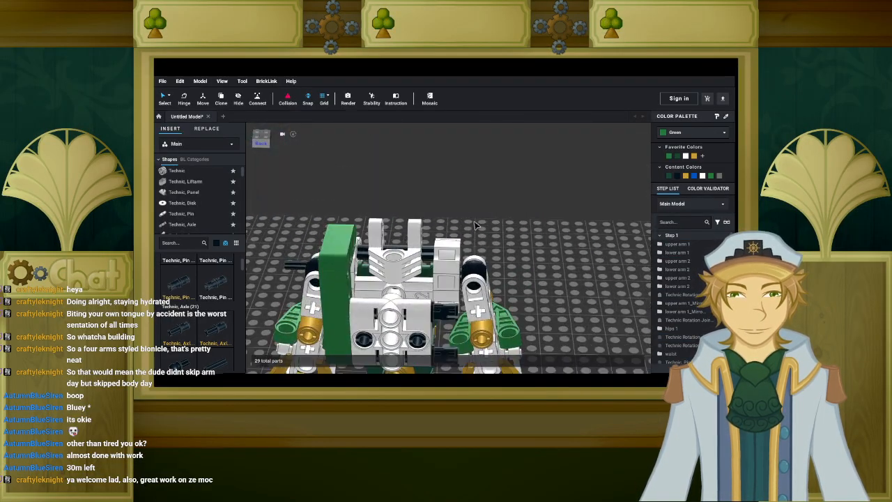
drag(336, 298, 579, 266)
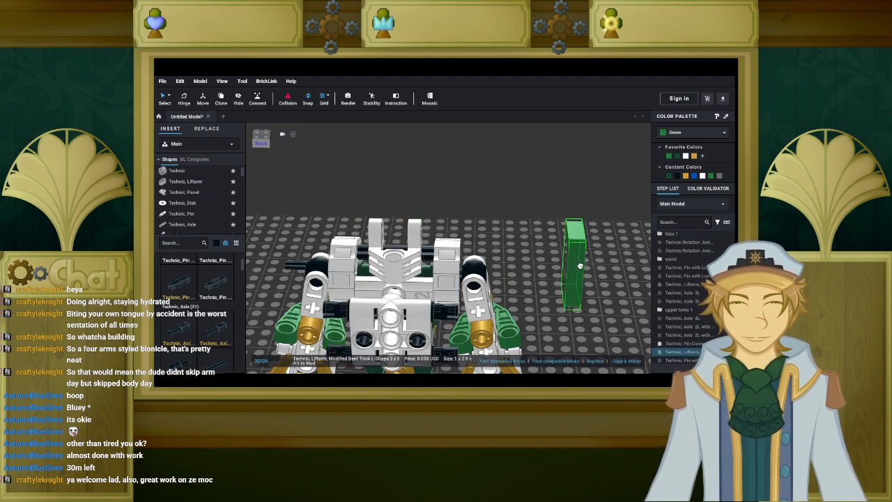
Delete the four black short-ridge pins from both sides of the white connector block.
click(449, 314)
right_drag(449, 315, 454, 343)
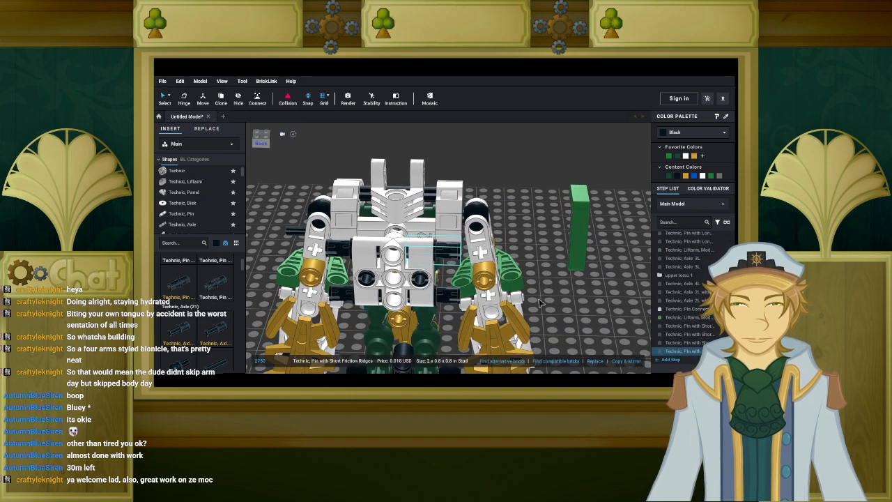
key(Delete)
click(448, 299)
key(Delete)
click(336, 299)
key(Delete)
Insert two black Technic Pins 3L with Friction Ridges and Center Pin Hole into one side of the white connector block.
scroll(206, 286, up, 3)
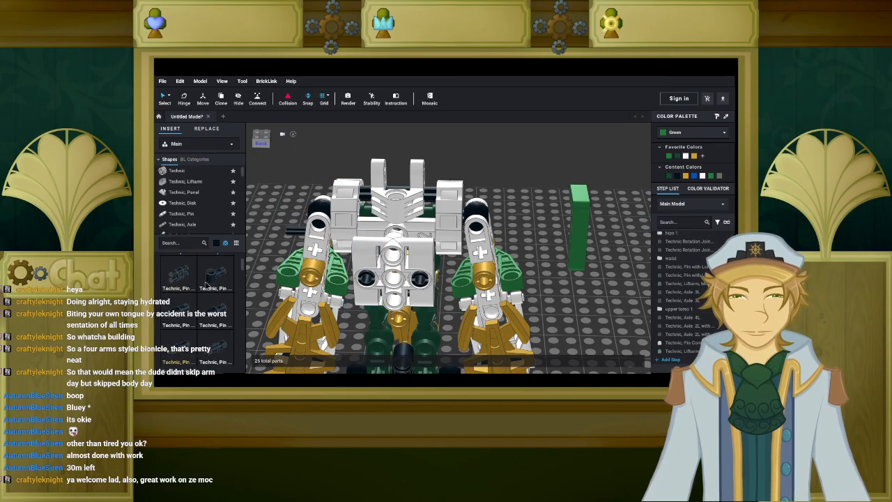
scroll(216, 308, up, 1)
scroll(215, 309, down, 2)
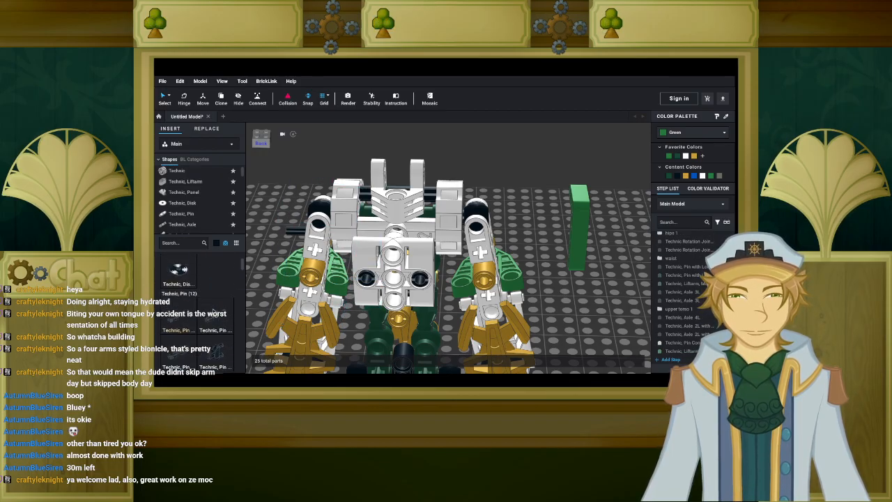
click(216, 300)
click(342, 270)
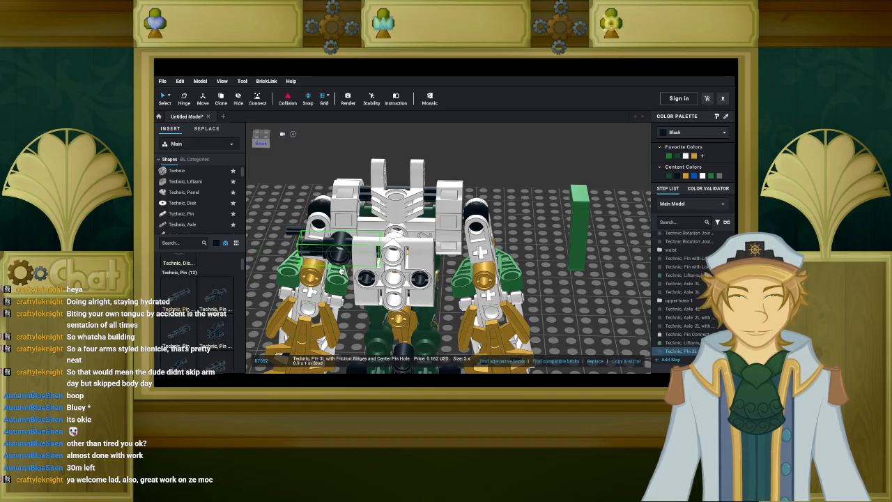
click(223, 300)
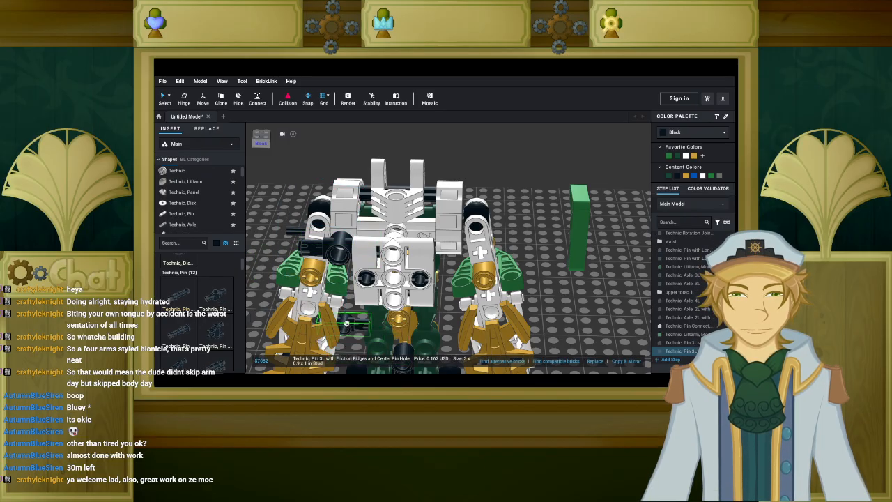
right_drag(358, 291, 357, 311)
click(356, 315)
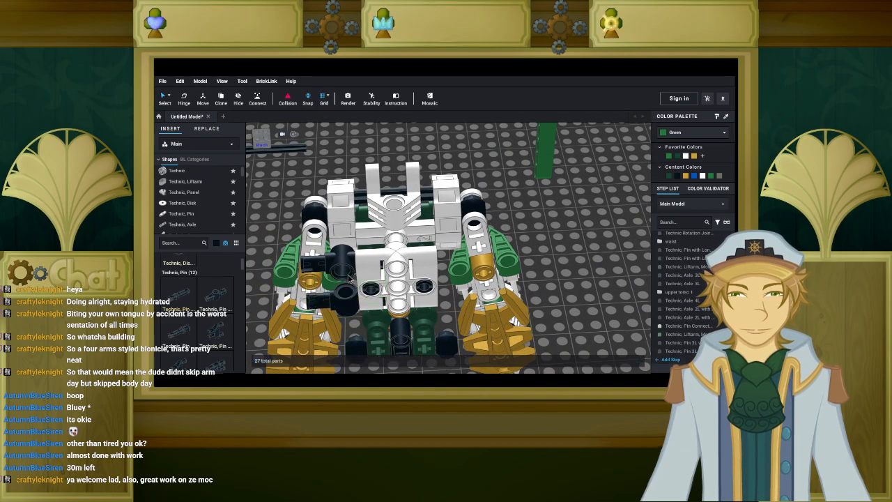
Add a third black Pin 3L upright through the two pins' center holes and a Technic Pin with Long Friction Ridges in the middle hole.
click(349, 272)
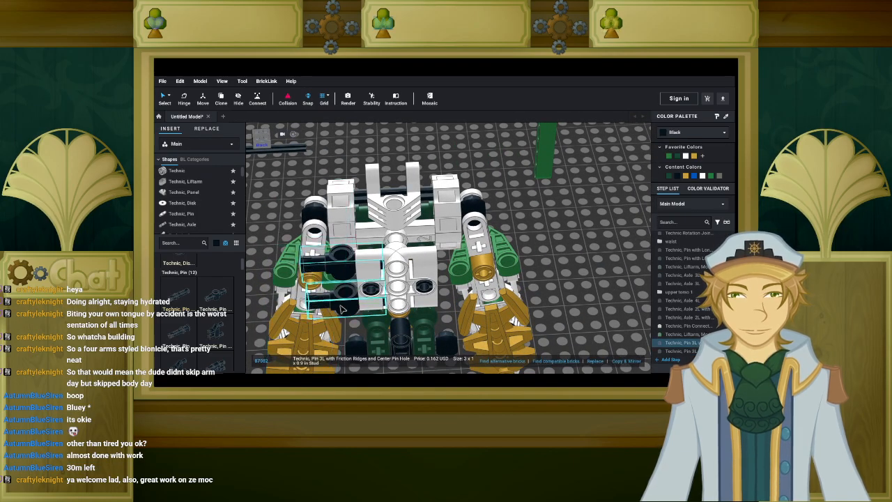
key(ctrl+v)
right_drag(600, 245, 566, 221)
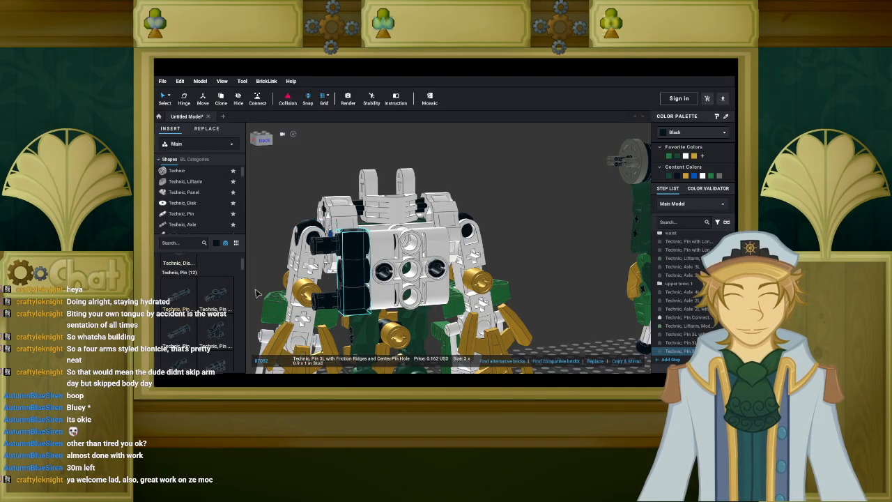
scroll(198, 298, down, 5)
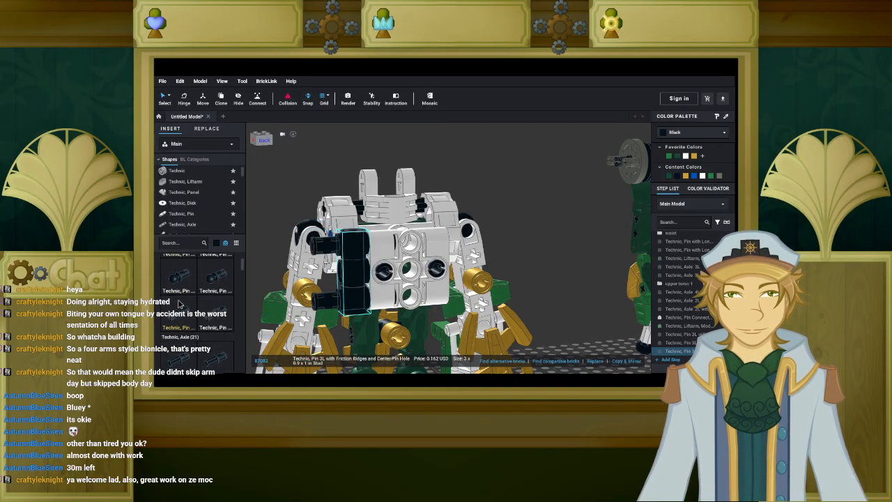
click(184, 318)
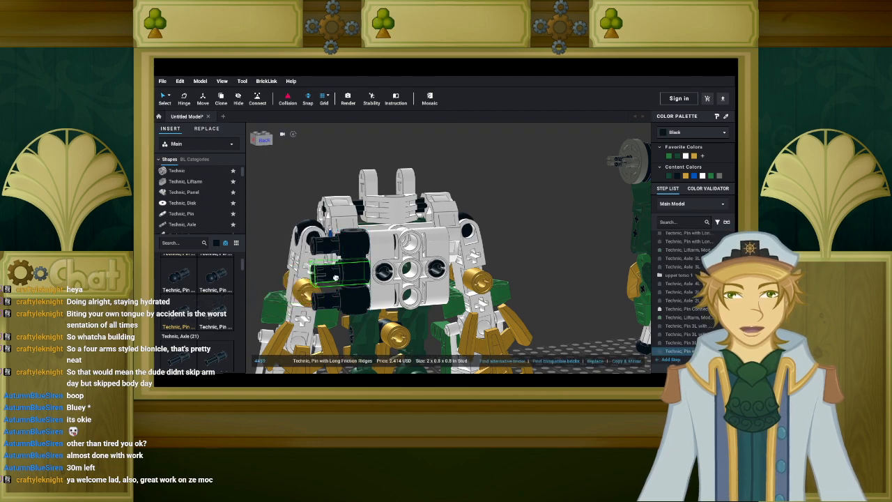
click(336, 279)
Copy the group of four black pins and insert the copy into the opposite side of the white connector block.
click(353, 290)
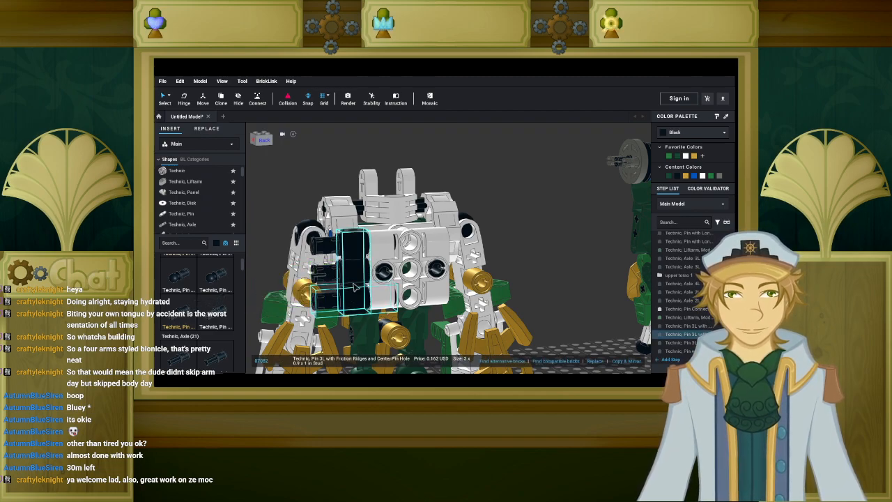
ctrl+click(350, 248)
ctrl+click(439, 272)
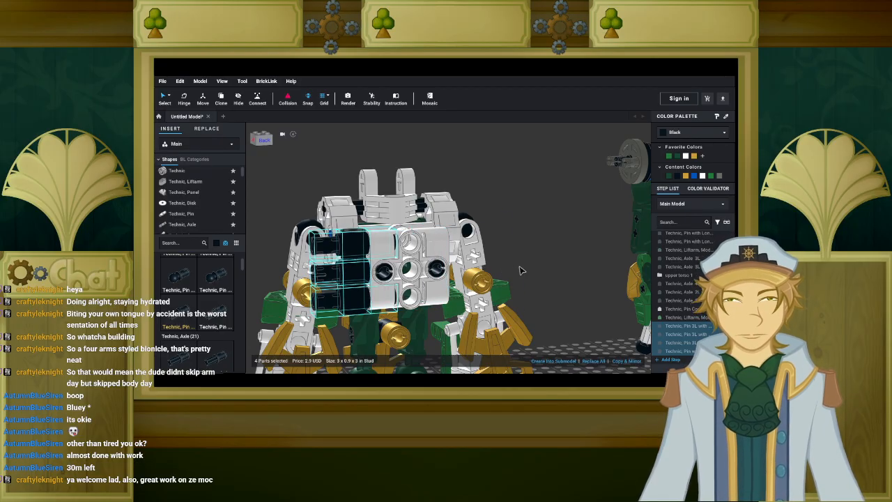
key(ctrl+v)
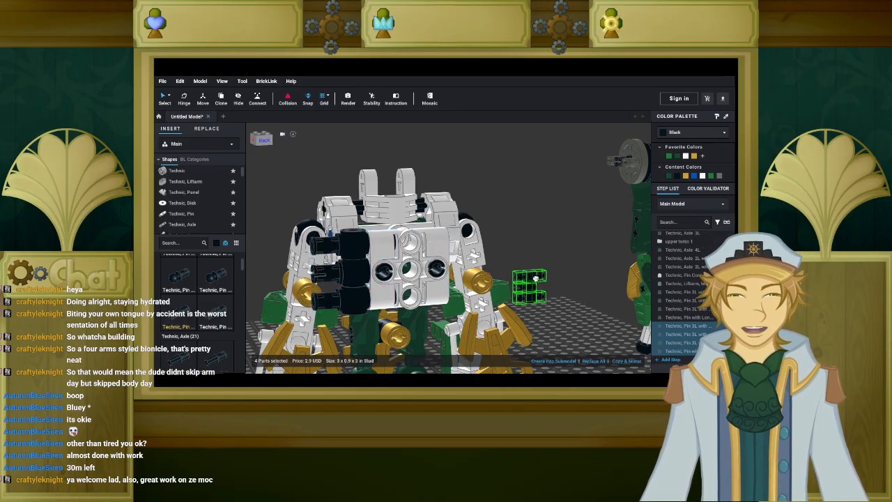
right_drag(538, 279, 488, 293)
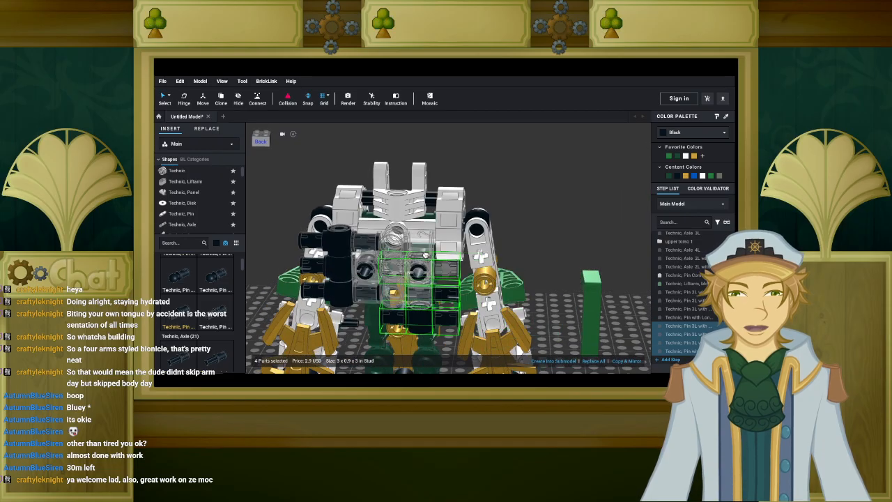
right_drag(435, 246, 474, 268)
click(470, 264)
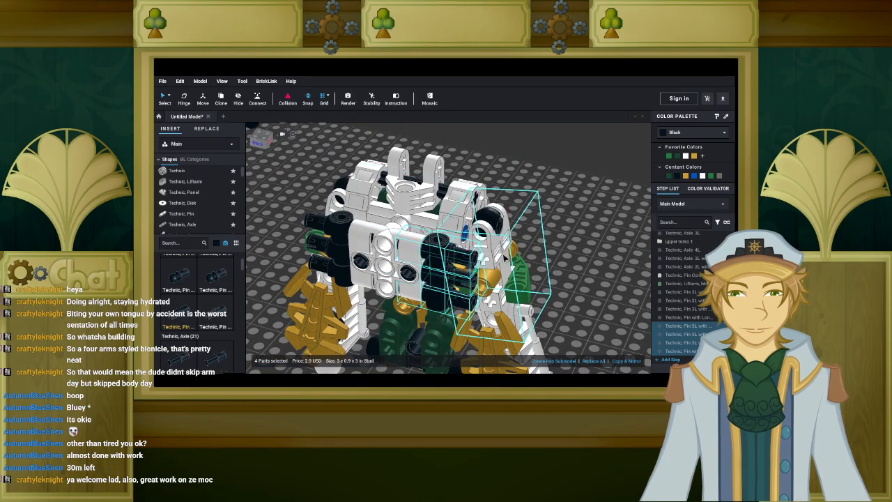
Move the green L-shaped liftarm from the baseplate onto the newly copied pins beside the connector block.
scroll(550, 283, down, 4)
click(561, 282)
drag(620, 264, 461, 267)
right_drag(424, 273, 403, 260)
scroll(401, 261, up, 4)
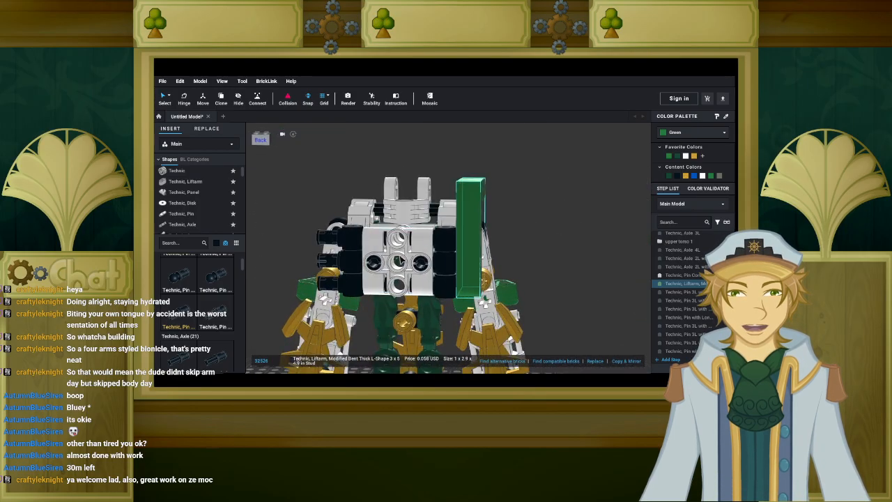
Select the six black 3L pins on both sides of the connector block and check their available colors.
click(449, 241)
ctrl+click(449, 286)
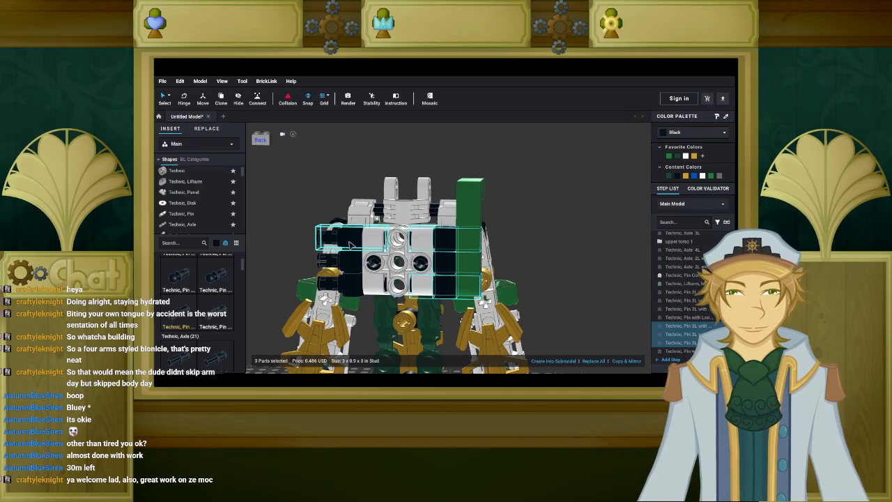
ctrl+click(350, 244)
ctrl+click(354, 286)
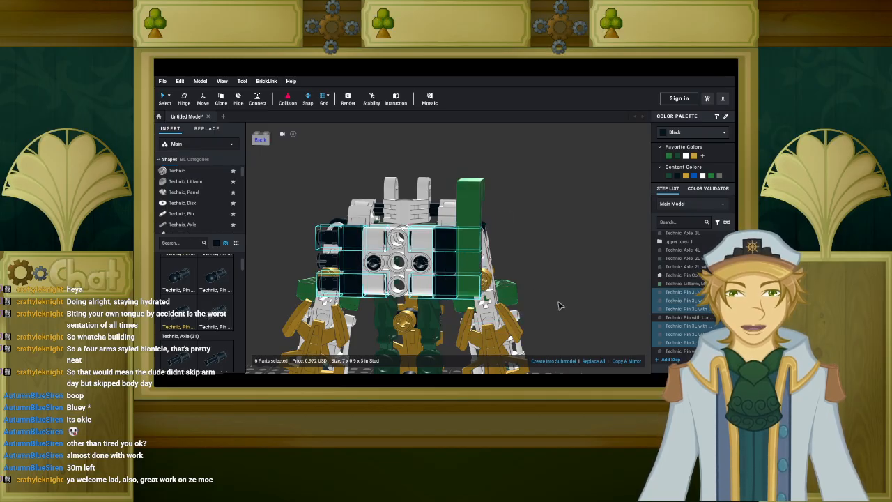
click(692, 133)
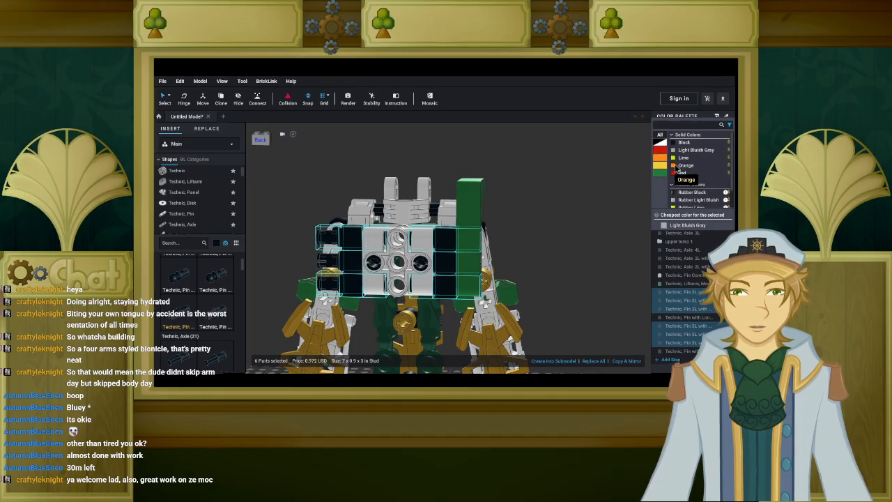
click(579, 199)
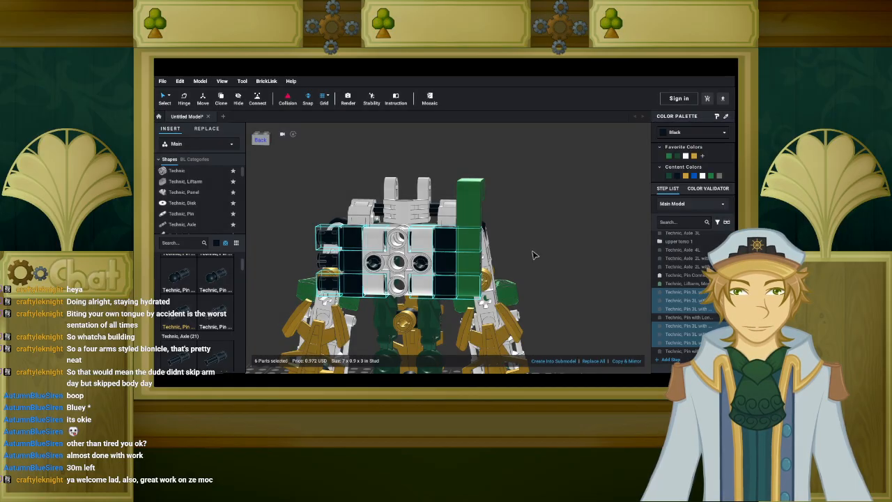
Copy the green L-shaped liftarm and attach the copy to the pins on the other side of the connector block.
right_drag(537, 265, 612, 266)
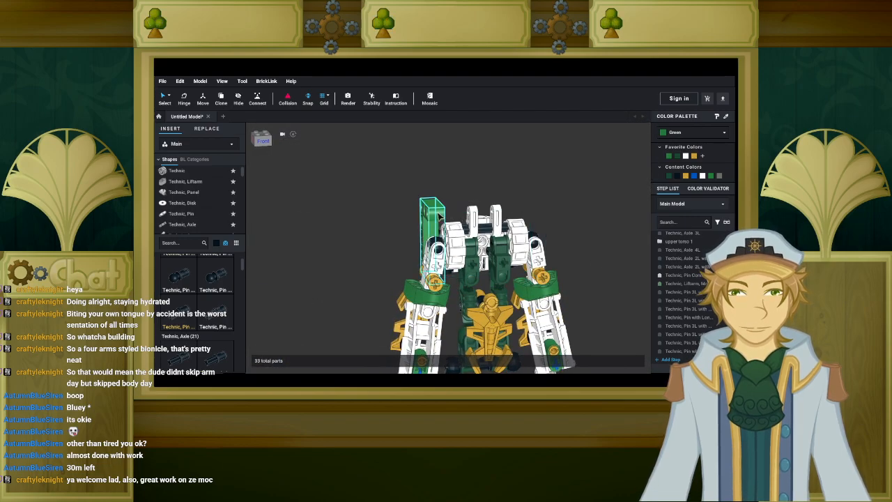
click(438, 218)
key(ctrl+v)
right_drag(553, 207, 496, 202)
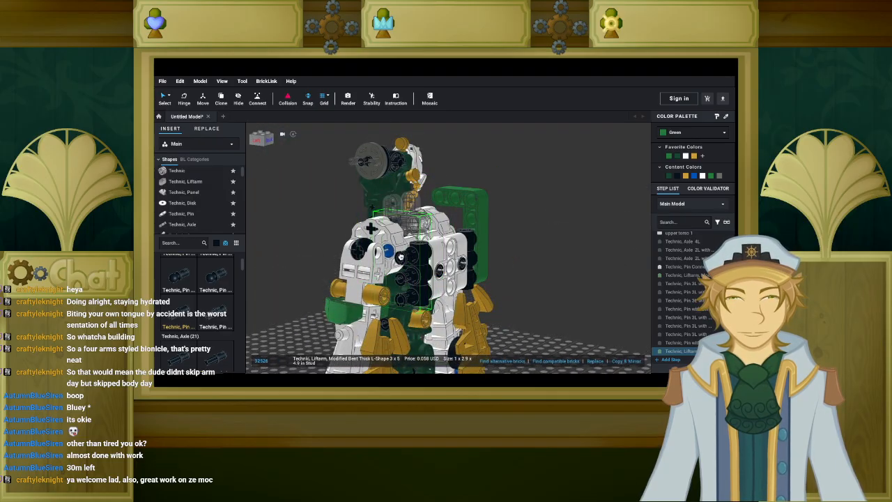
scroll(531, 227, down, 10)
right_drag(529, 227, 499, 241)
click(527, 220)
Select the upper arm 1 and lower arm 1 assembly with its joints and attach it to the green liftarm behind the torso.
drag(525, 178, 622, 288)
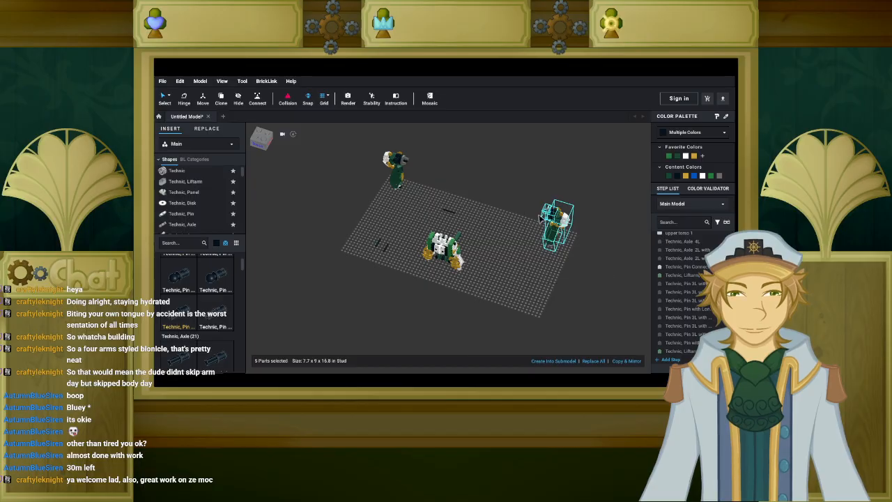
scroll(543, 218, up, 3)
scroll(548, 242, up, 10)
drag(584, 208, 477, 252)
right_drag(585, 241, 529, 216)
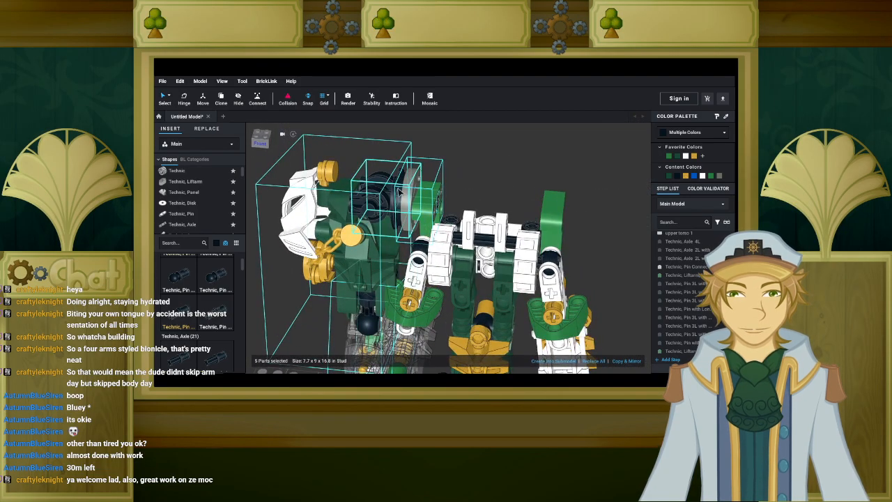
Rotate upper arm 1 and lower arm 1 by 10° at the shoulder with the Hinge tool, swinging the arm outward.
click(344, 203)
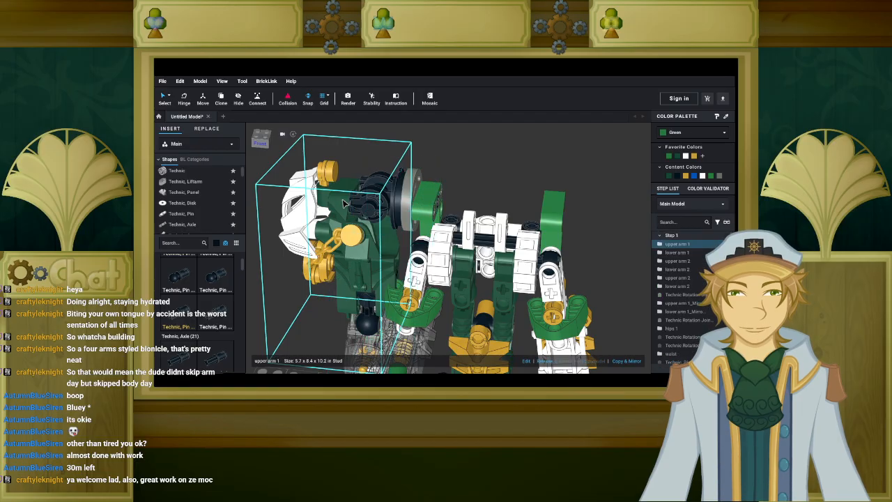
click(183, 99)
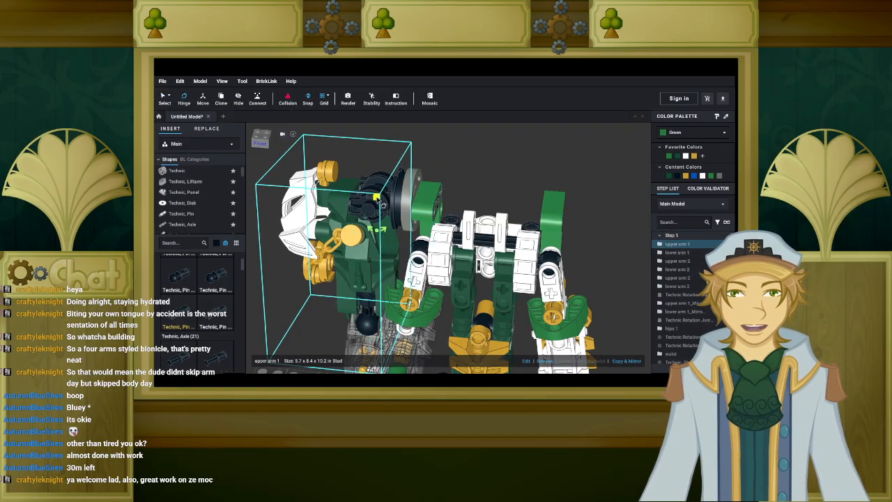
click(381, 239)
key(Left)
key(Right)
key(Right)
key(Right)
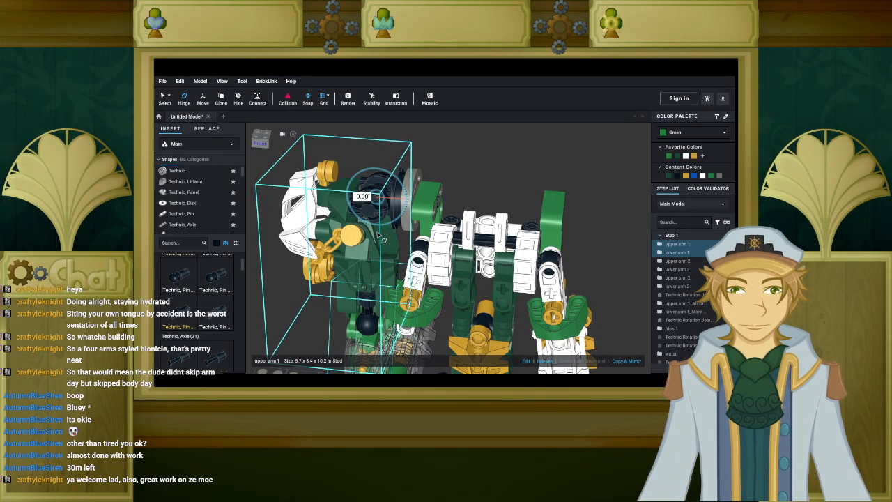
right_drag(378, 234, 522, 218)
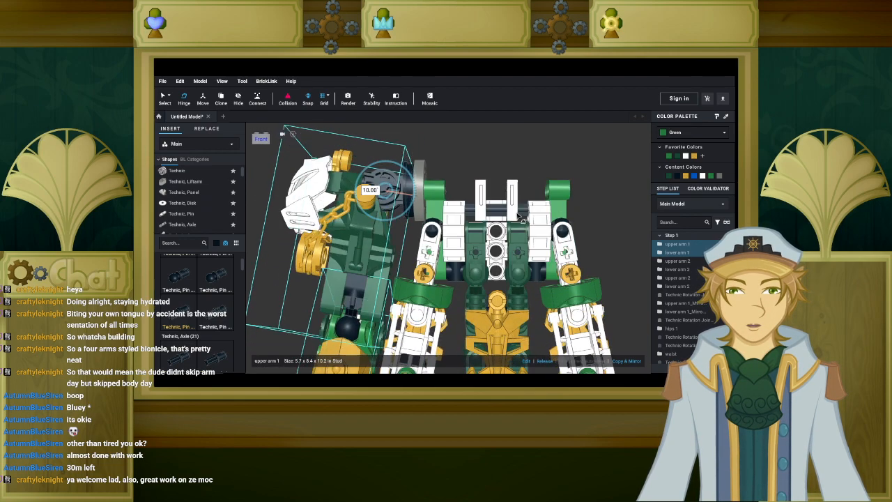
Examine the attached arm and the green liftarms on the torso from the front, side and above.
scroll(519, 217, down, 5)
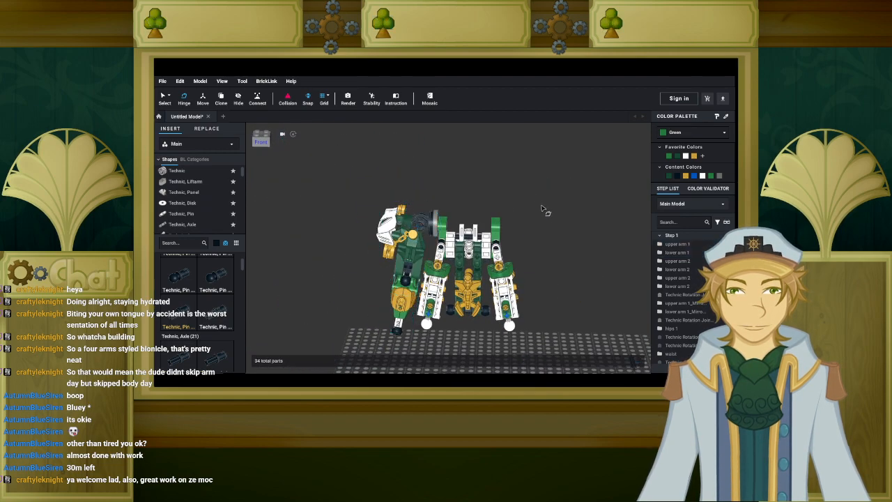
middle_drag(541, 231, 510, 219)
right_drag(512, 221, 444, 229)
scroll(461, 222, up, 2)
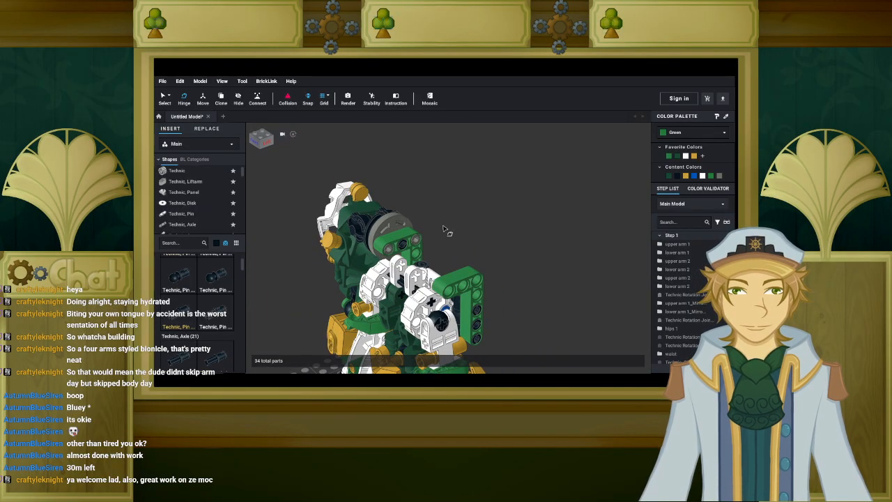
scroll(444, 230, up, 5)
mouse_move(458, 234)
right_down()
mouse_move(468, 221)
mouse_move(458, 219)
right_up()
middle_drag(493, 226, 423, 178)
scroll(469, 193, down, 4)
right_drag(474, 195, 502, 202)
middle_drag(501, 202, 453, 172)
scroll(481, 191, down, 2)
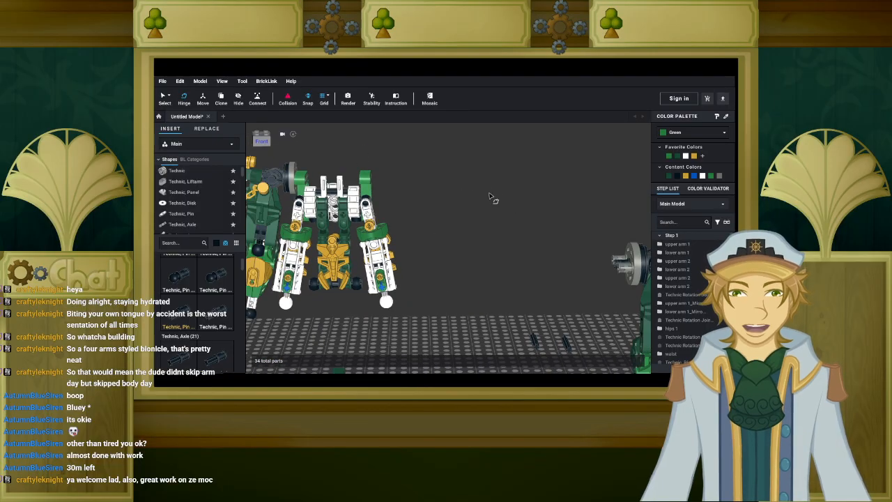
Swing the mirrored upper and lower arm 1 outward at the shoulder with the Hinge tool to match the attached arm.
right_drag(486, 196, 374, 172)
right_drag(405, 223, 436, 143)
scroll(425, 223, up, 3)
click(420, 233)
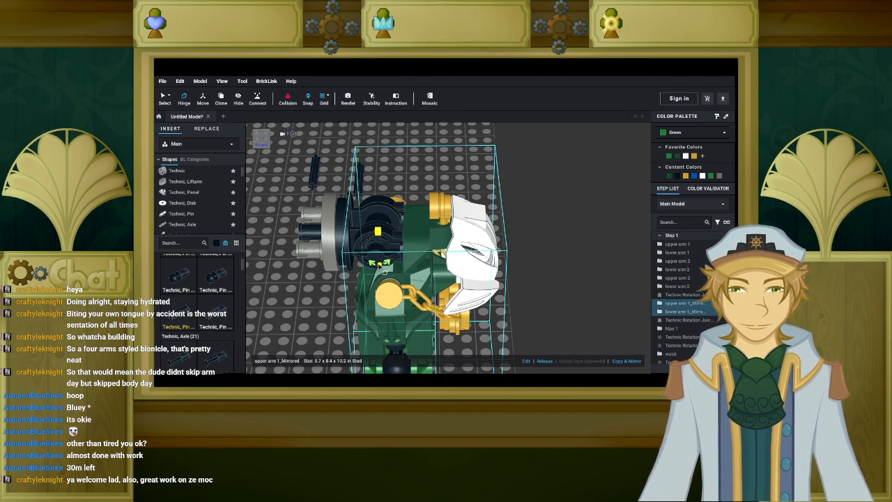
right_drag(392, 247, 497, 240)
middle_drag(496, 240, 537, 341)
key(Right)
key(Right)
key(Left)
key(Left)
key(Left)
key(Left)
Select the whole mirrored arm 1 assembly with its joints and attach it to the second green liftarm behind the torso.
scroll(379, 307, down, 3)
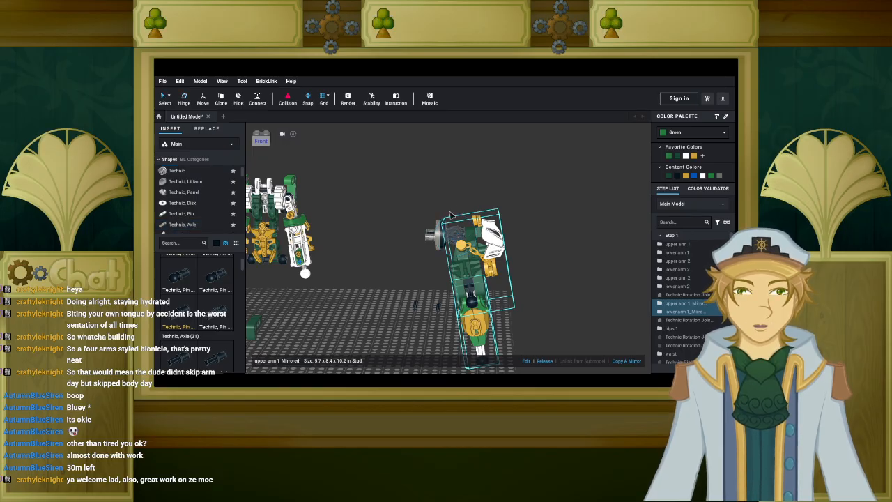
right_drag(444, 234, 547, 179)
click(563, 182)
middle_drag(556, 182, 518, 173)
drag(518, 156, 623, 292)
drag(565, 276, 334, 260)
scroll(342, 261, up, 4)
right_drag(334, 259, 459, 261)
scroll(456, 260, down, 5)
drag(456, 260, 387, 229)
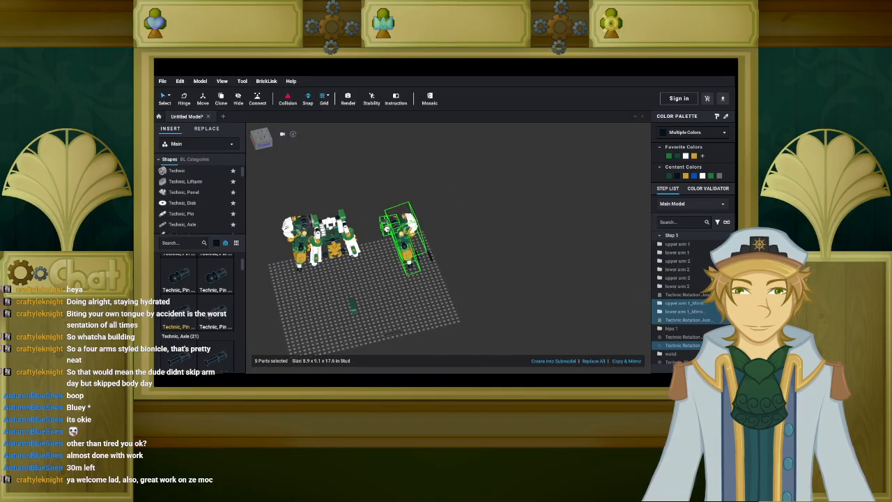
middle_drag(386, 228, 481, 241)
scroll(485, 243, up, 2)
drag(492, 242, 486, 245)
right_drag(486, 245, 494, 259)
drag(493, 259, 555, 269)
scroll(518, 254, up, 4)
scroll(552, 271, up, 4)
click(511, 218)
mouse_move(511, 218)
right_down()
mouse_move(513, 208)
mouse_move(516, 229)
right_up()
scroll(511, 214, down, 5)
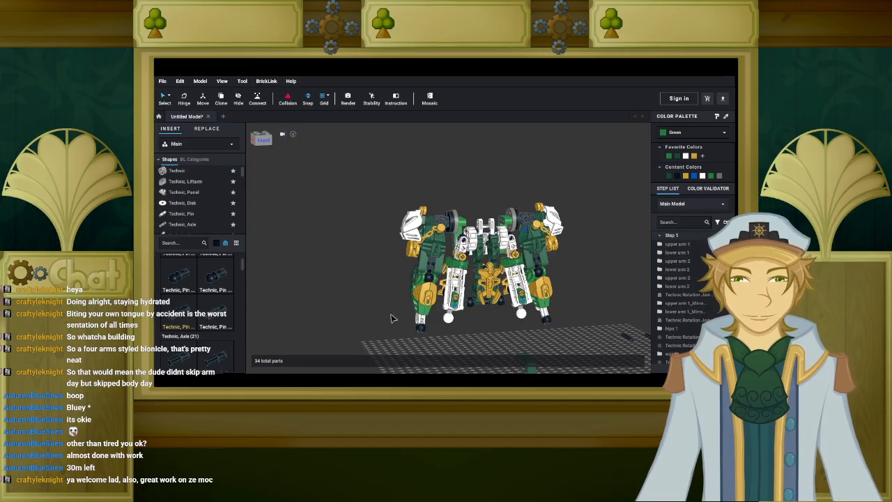
Set the parts palette's color filter to green.
right_drag(393, 311, 365, 324)
scroll(383, 307, up, 4)
scroll(382, 307, up, 3)
middle_drag(365, 324, 482, 253)
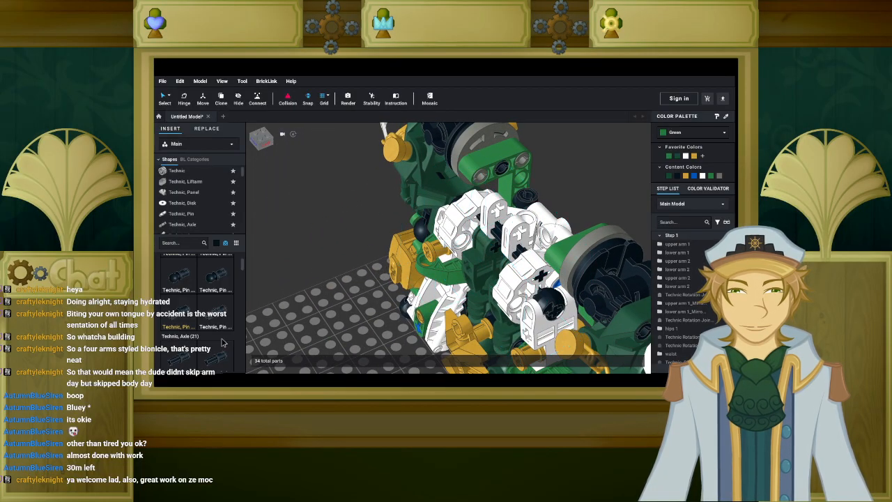
click(220, 243)
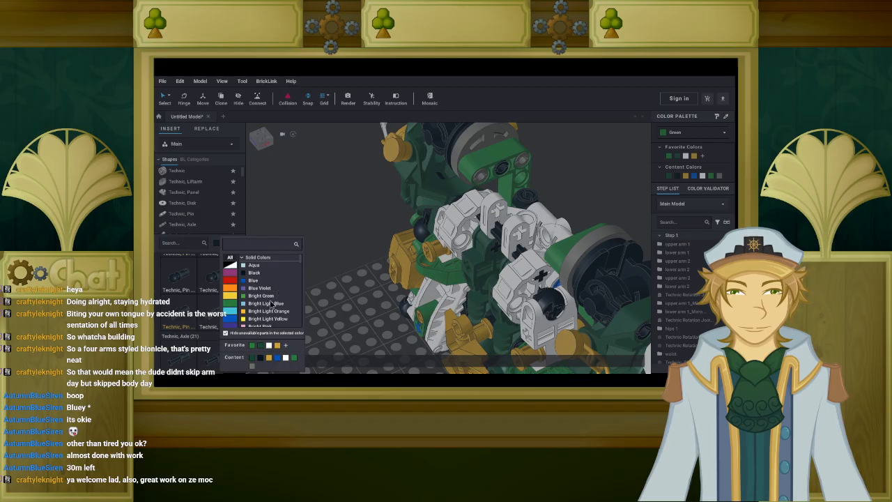
click(252, 347)
Insert a green Technic Axle Connector with Axle Hole on the black axle at the neck, between the two upright white liftarms.
scroll(190, 184, down, 3)
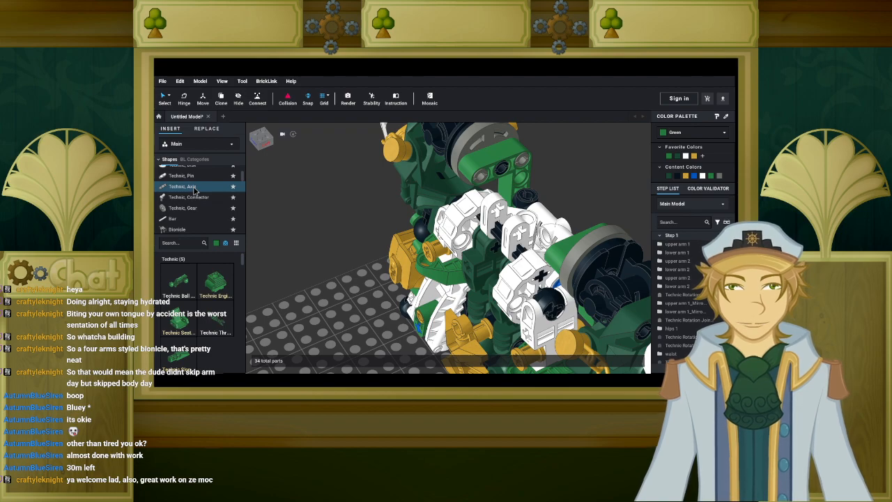
scroll(195, 195, up, 1)
click(183, 195)
scroll(217, 304, down, 8)
scroll(218, 305, down, 2)
drag(217, 300, 318, 283)
scroll(318, 282, up, 3)
mouse_move(319, 284)
right_down()
mouse_move(340, 288)
mouse_move(330, 286)
right_up()
key(Up)
middle_drag(329, 286, 176, 316)
scroll(177, 315, up, 1)
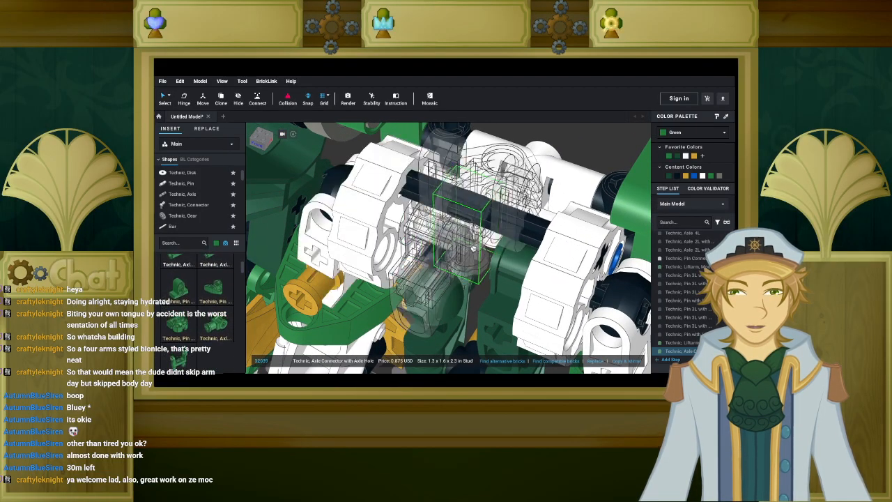
right_drag(469, 254, 492, 256)
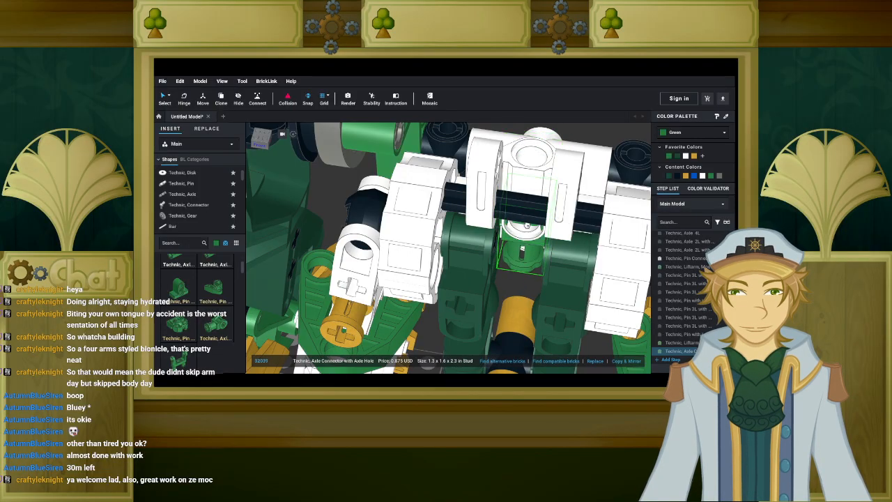
click(521, 222)
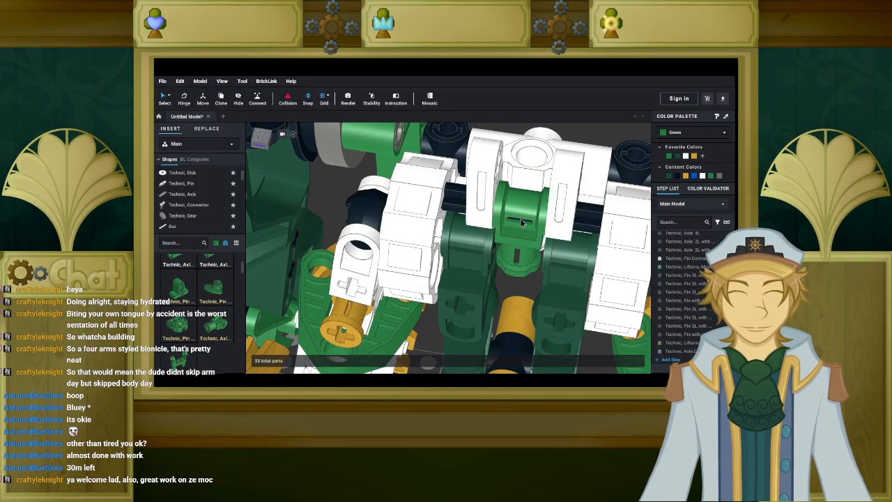
Filter the parts palette to black and insert a Technic Axle and Pin Connector Perpendicular at the neck beside the green axle connector.
click(216, 243)
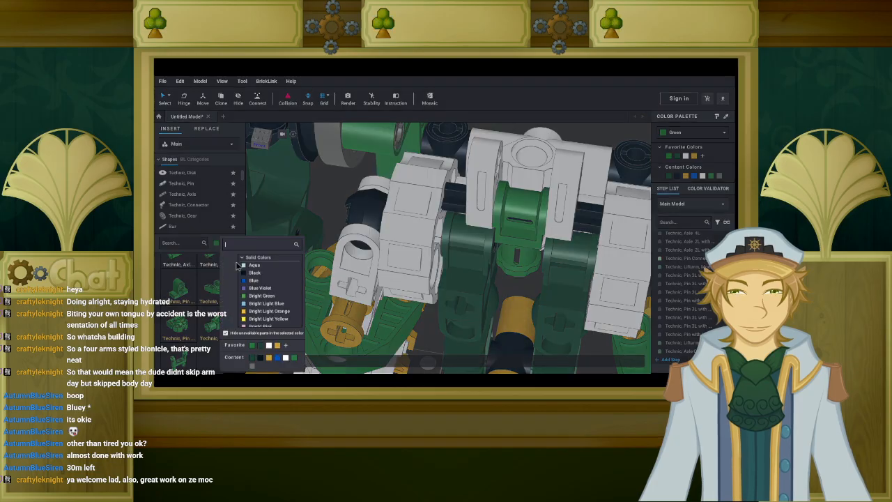
click(260, 359)
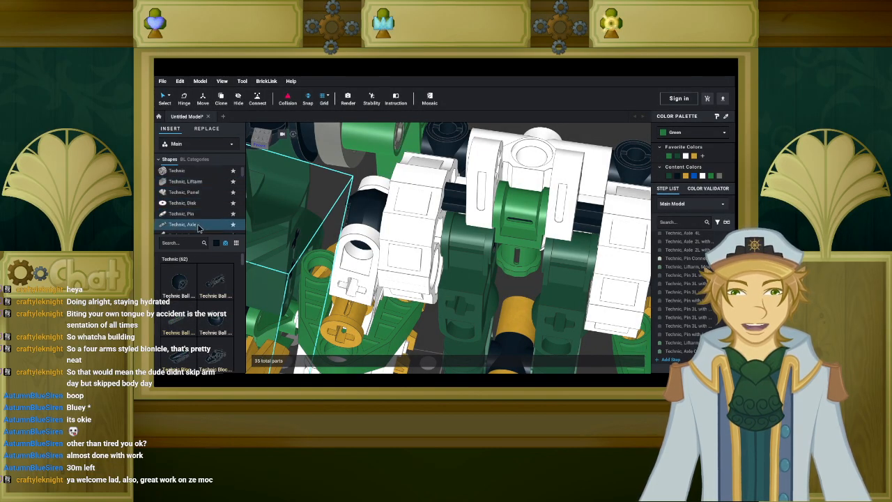
scroll(200, 204, down, 1)
scroll(200, 306, down, 5)
scroll(199, 306, down, 2)
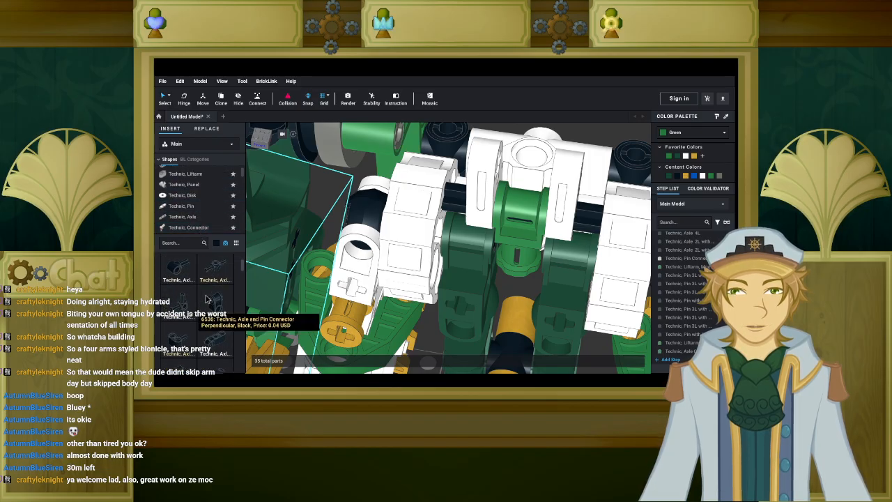
click(440, 289)
right_drag(436, 278, 425, 253)
right_drag(420, 151, 441, 168)
drag(442, 168, 463, 173)
click(463, 173)
Insert a dark green Technic Axle Connector 2 x 3 with Ball Joint Socket and angled forks at the front of the neck.
right_drag(432, 195, 376, 276)
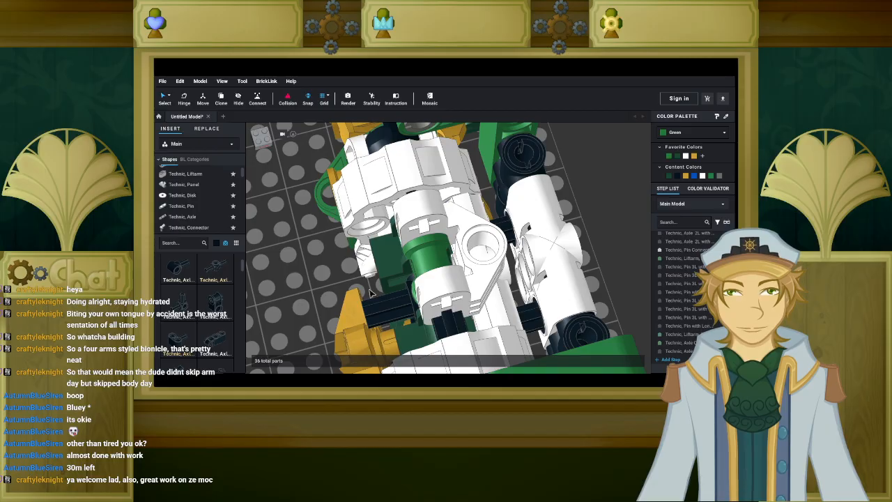
scroll(362, 297, up, 5)
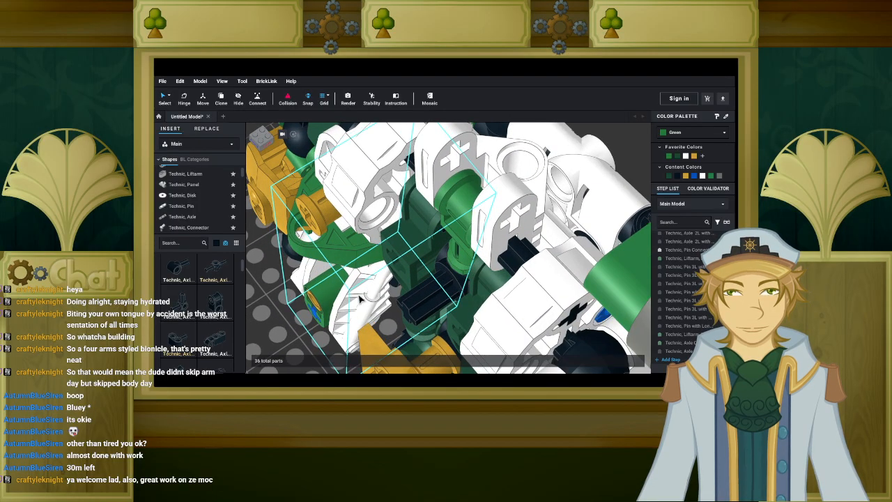
click(223, 243)
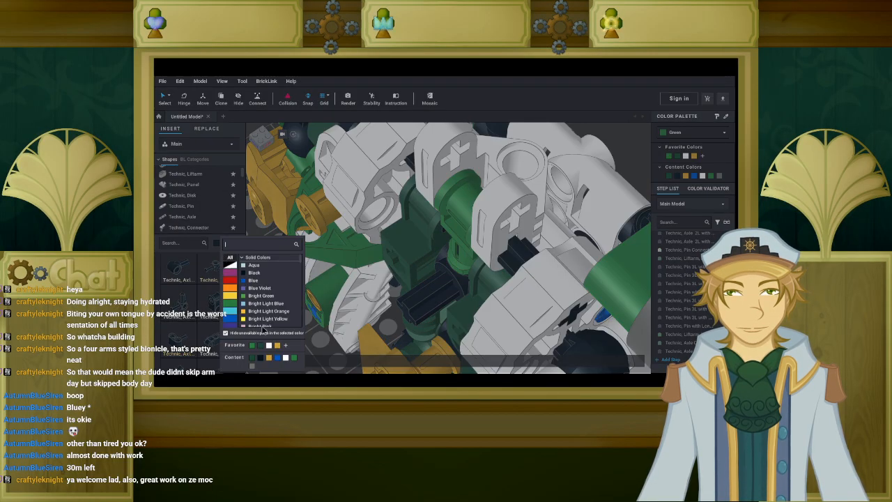
click(252, 358)
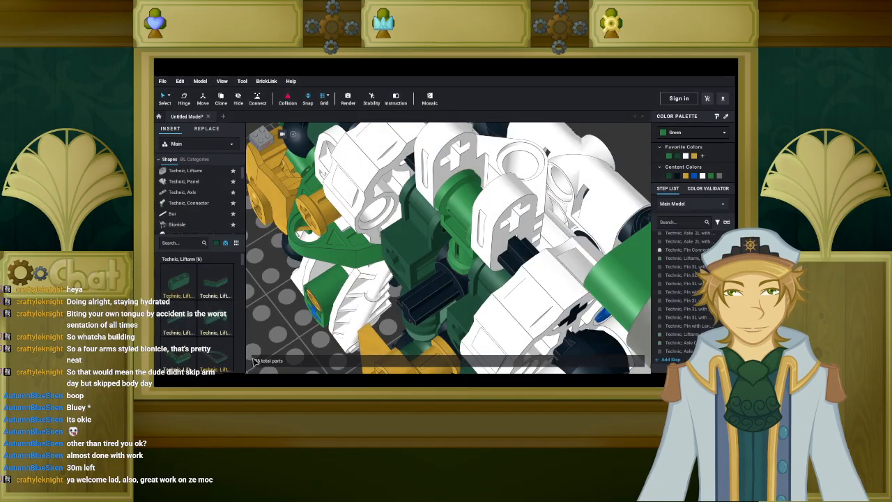
scroll(219, 204, down, 3)
scroll(219, 204, up, 3)
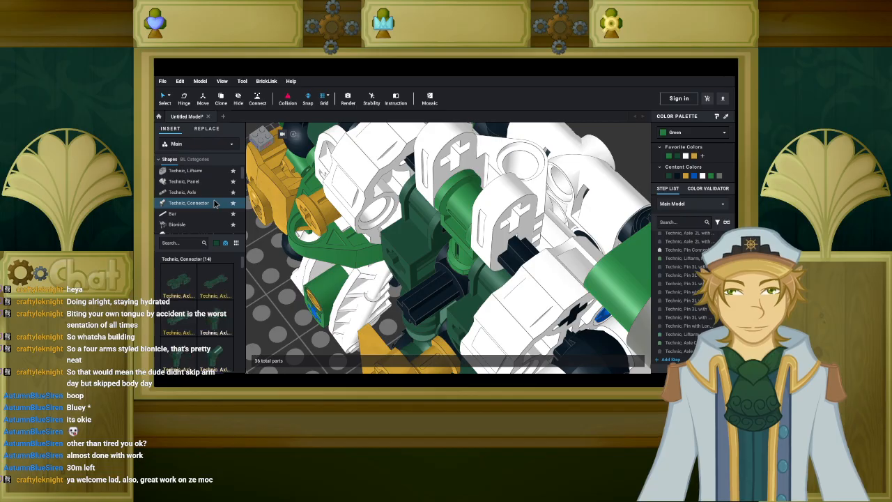
scroll(206, 293, down, 2)
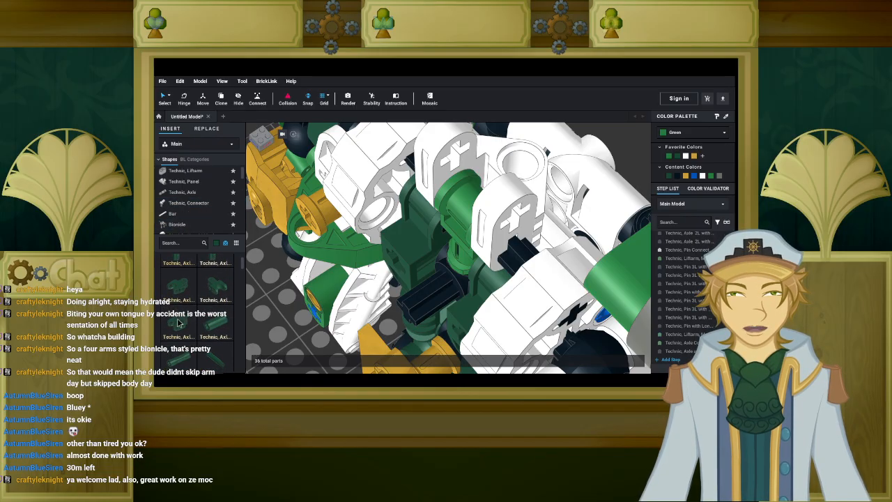
click(179, 323)
right_drag(271, 301, 296, 297)
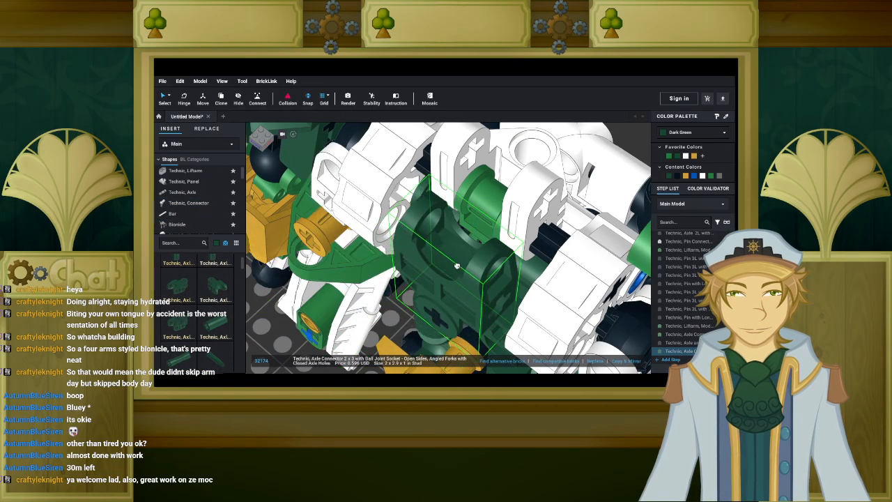
click(458, 264)
Select the three new neck connectors and merge them into the upper torso 1 submodel.
right_drag(457, 308, 410, 289)
scroll(452, 270, down, 3)
click(409, 288)
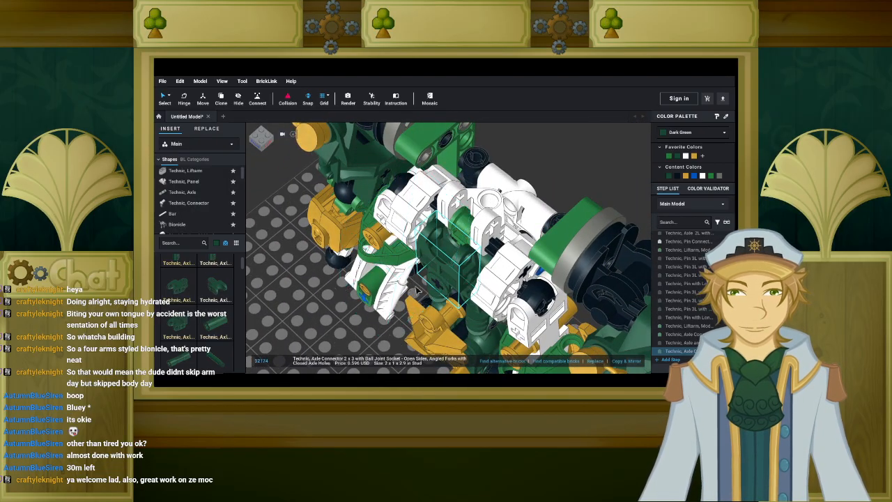
click(464, 237)
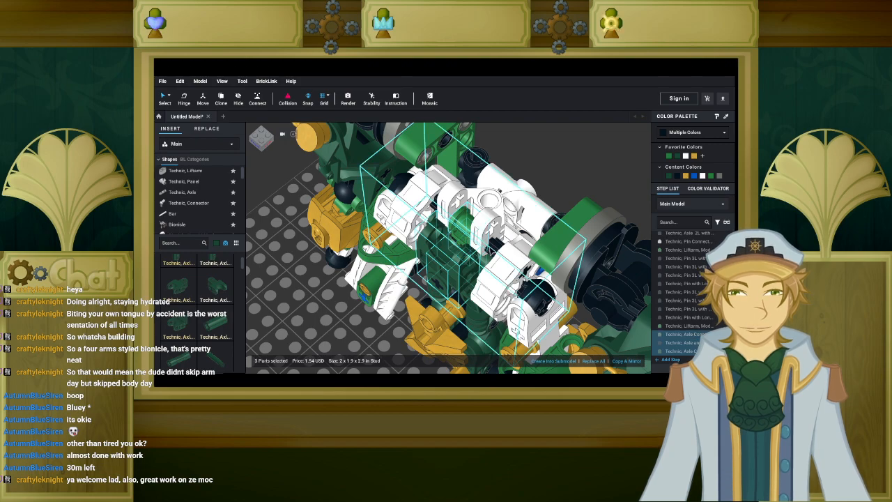
ctrl+click(523, 322)
click(508, 363)
Set the parts palette's color filter to green and list the Technic liftarms.
right_drag(446, 293, 421, 328)
scroll(313, 287, down, 3)
scroll(279, 300, up, 2)
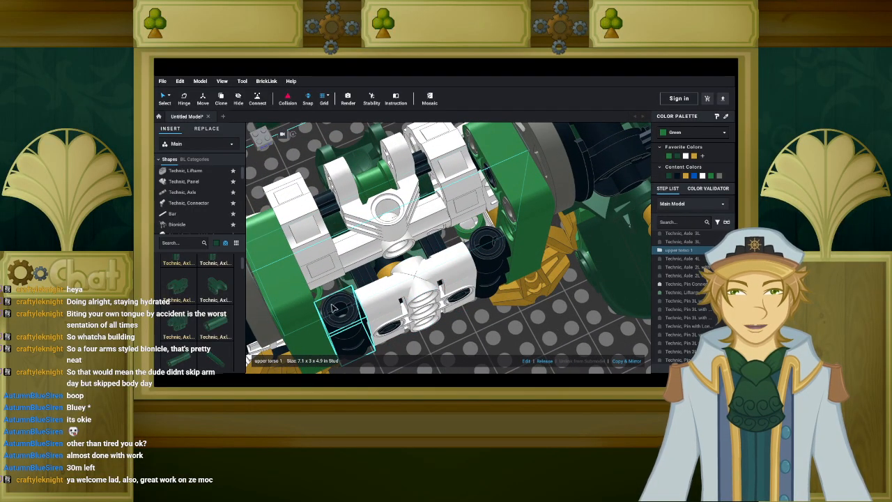
click(198, 174)
scroll(215, 295, down, 3)
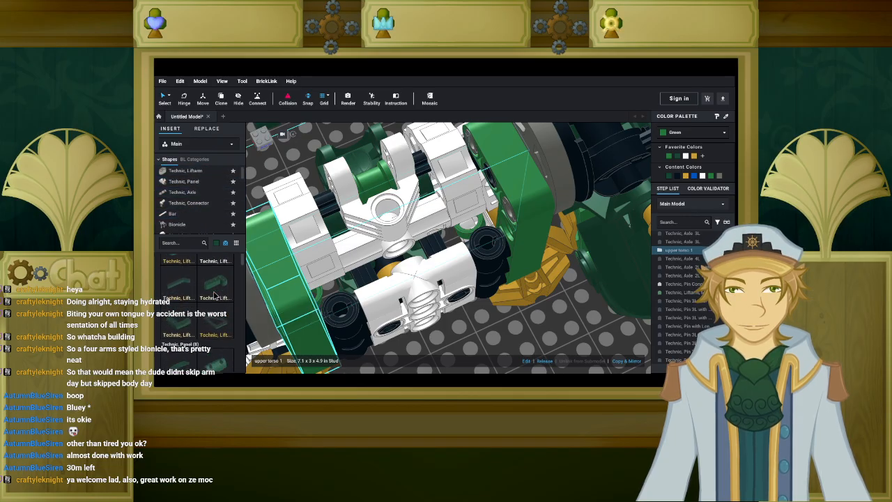
scroll(216, 294, up, 2)
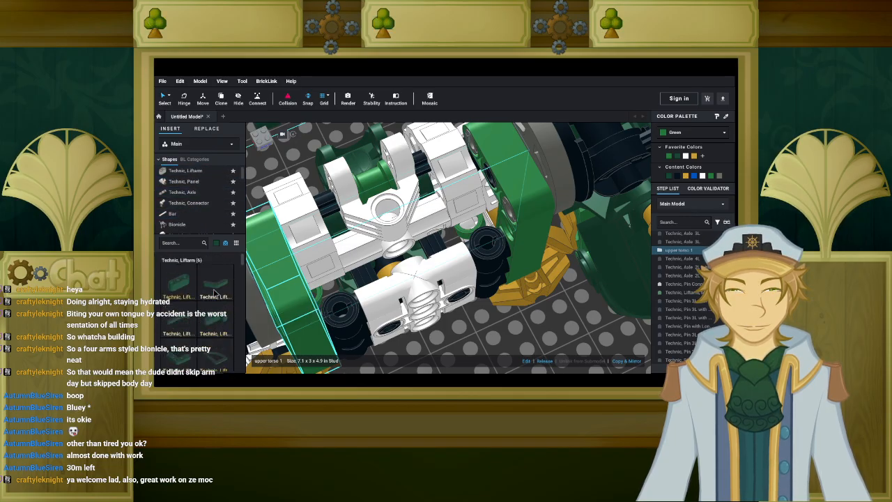
click(224, 243)
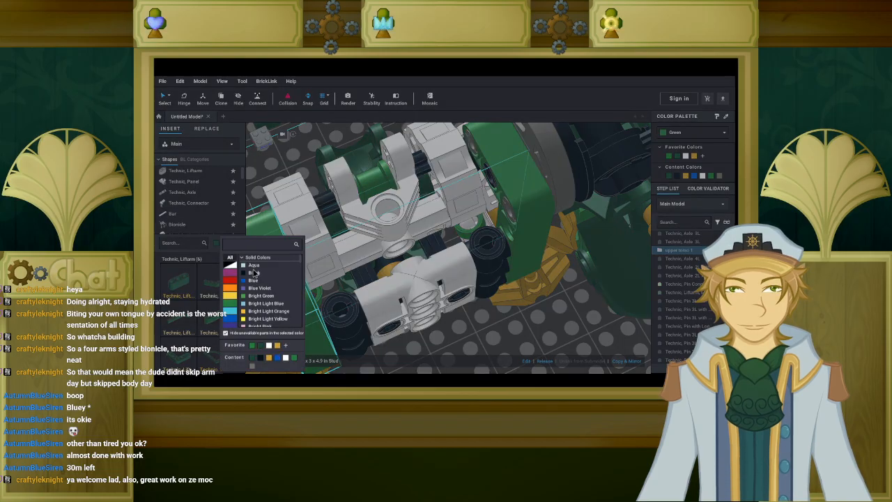
click(252, 346)
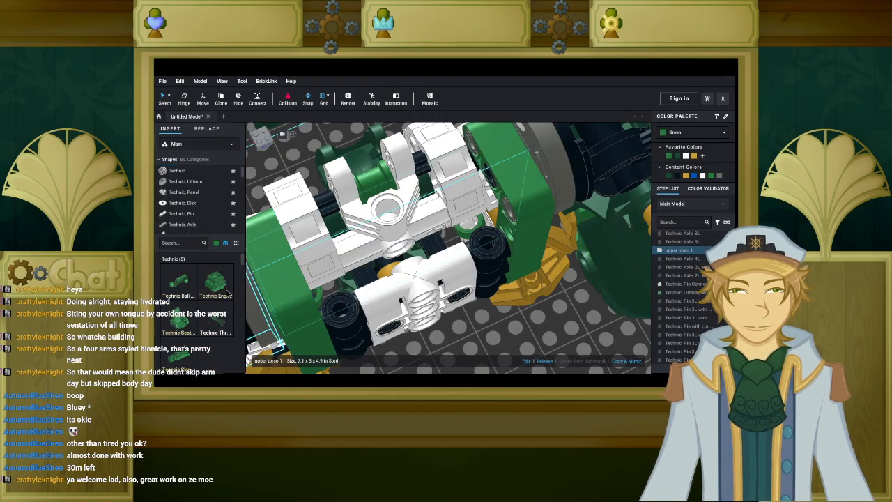
click(185, 181)
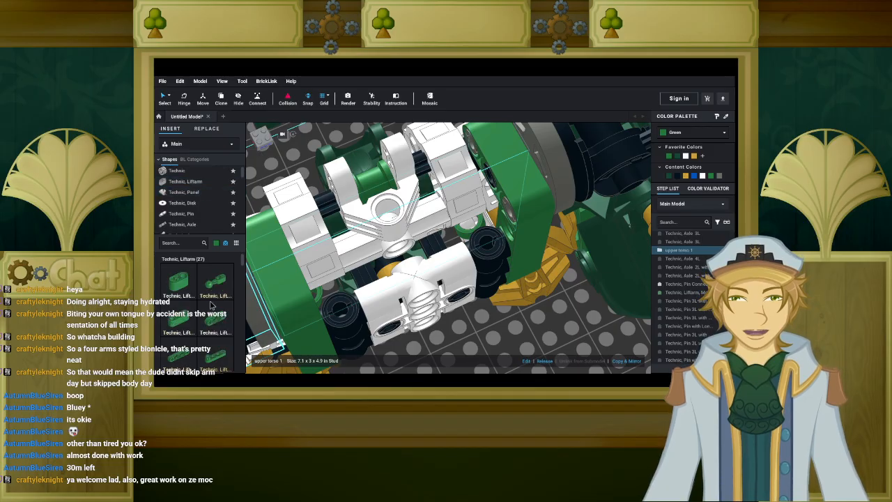
Insert two green Technic Liftarm Thin 1 x 3 - Axle Holes side by side against the white block at the torso's back.
click(216, 326)
right_drag(420, 331, 411, 228)
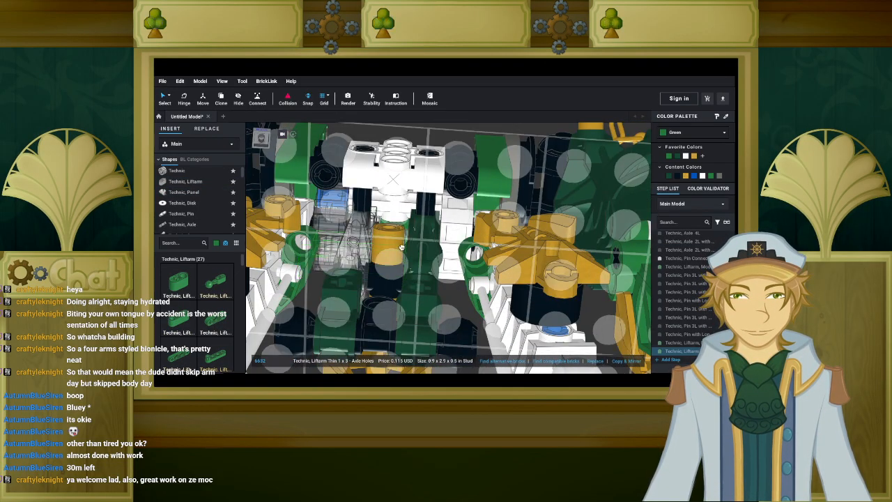
click(423, 209)
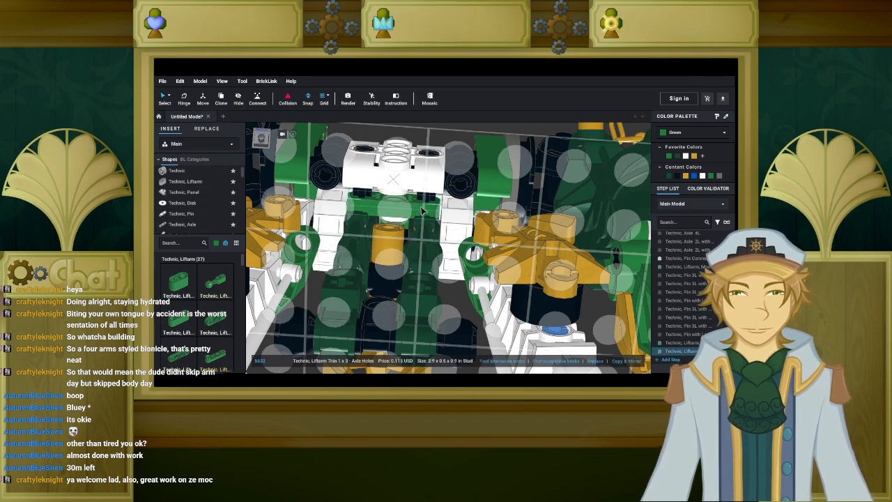
click(423, 210)
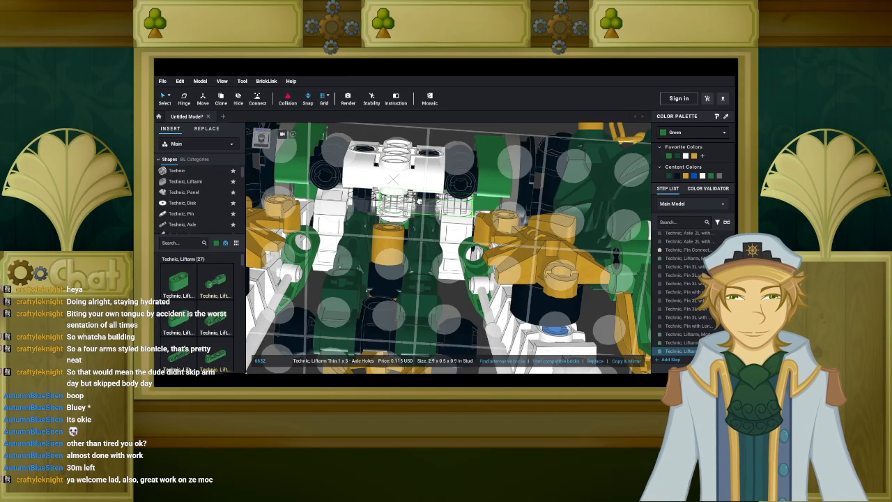
click(405, 190)
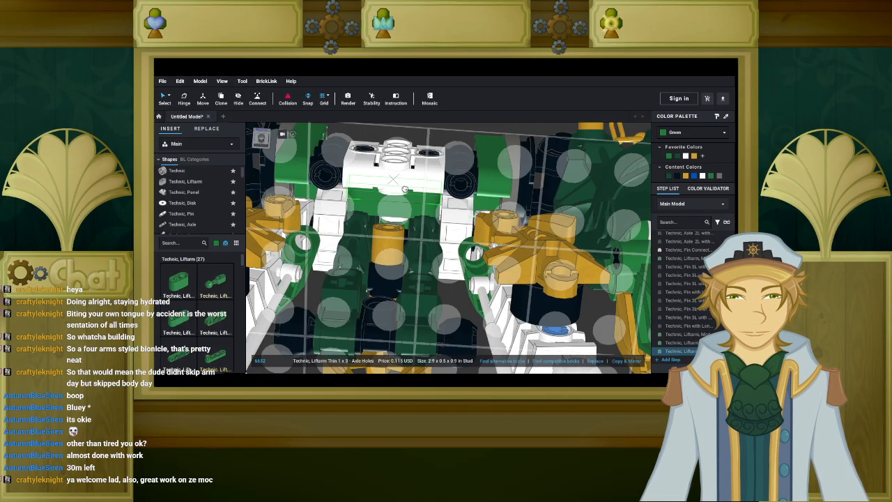
Filter the parts palette to black and insert a Technic Pin with Long Friction Ridges into the white block at the torso's back.
right_drag(394, 175, 394, 209)
scroll(387, 183, up, 3)
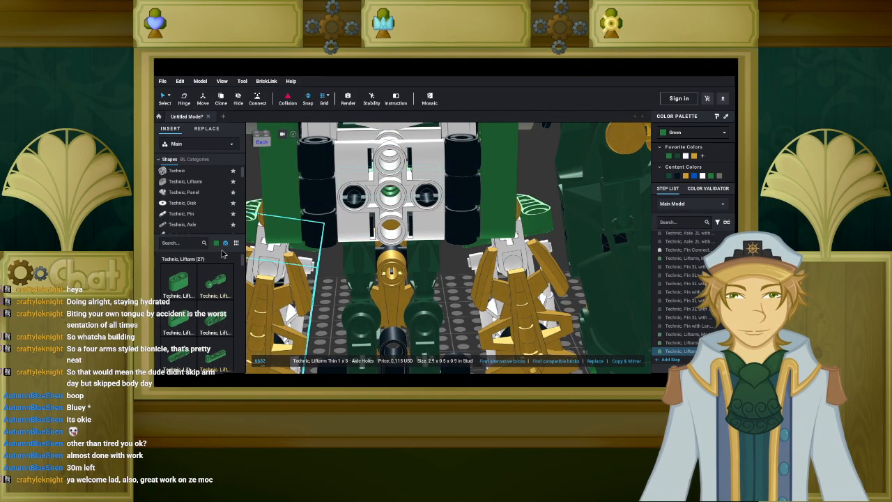
click(197, 214)
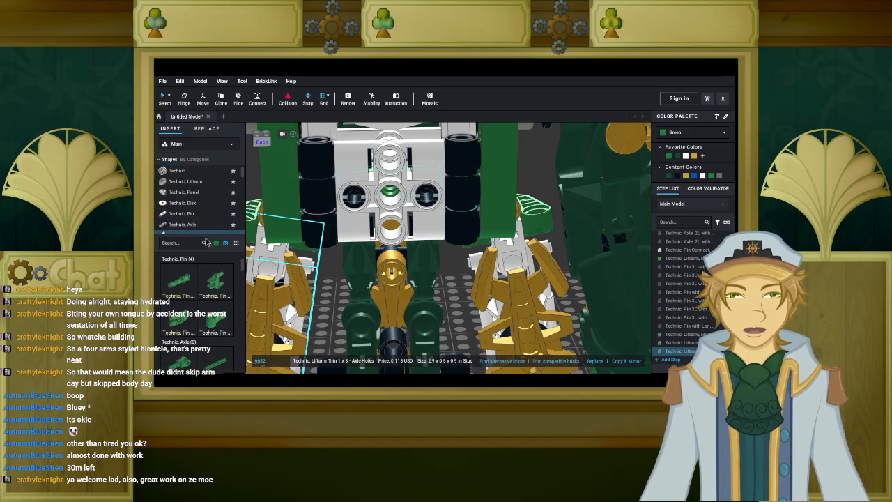
click(216, 243)
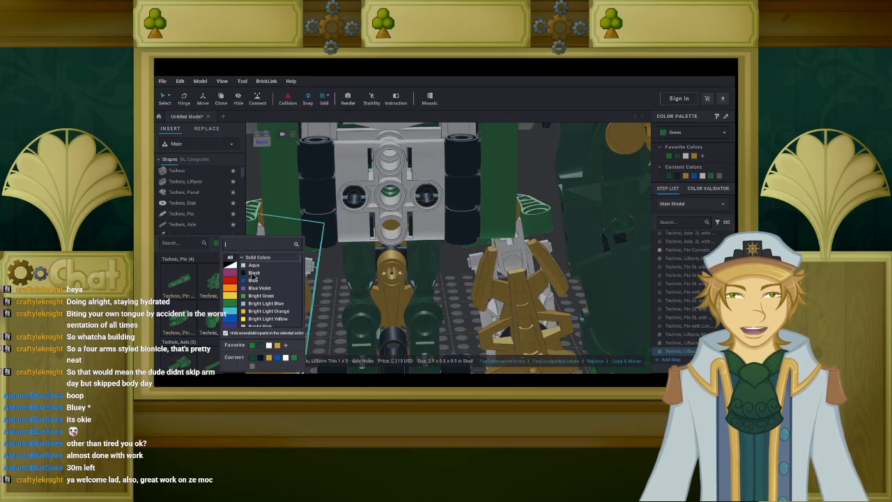
click(253, 274)
scroll(207, 333, down, 2)
scroll(194, 301, down, 1)
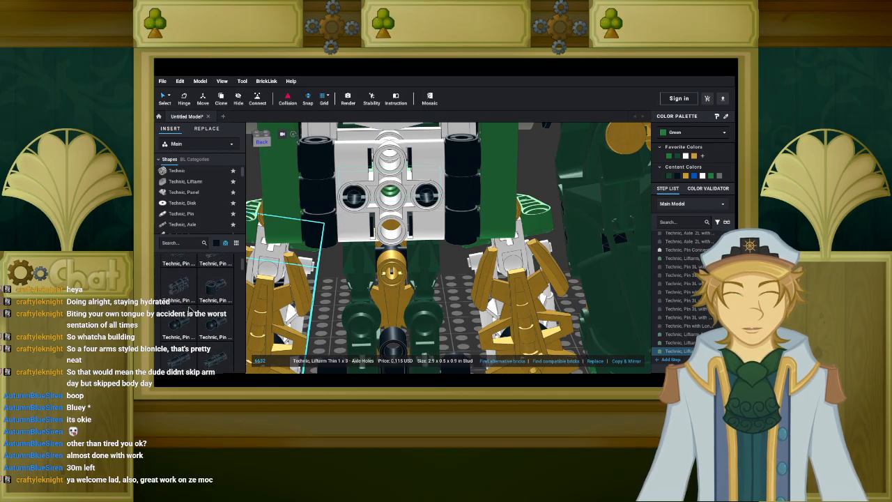
scroll(193, 325, down, 1)
right_drag(322, 318, 363, 301)
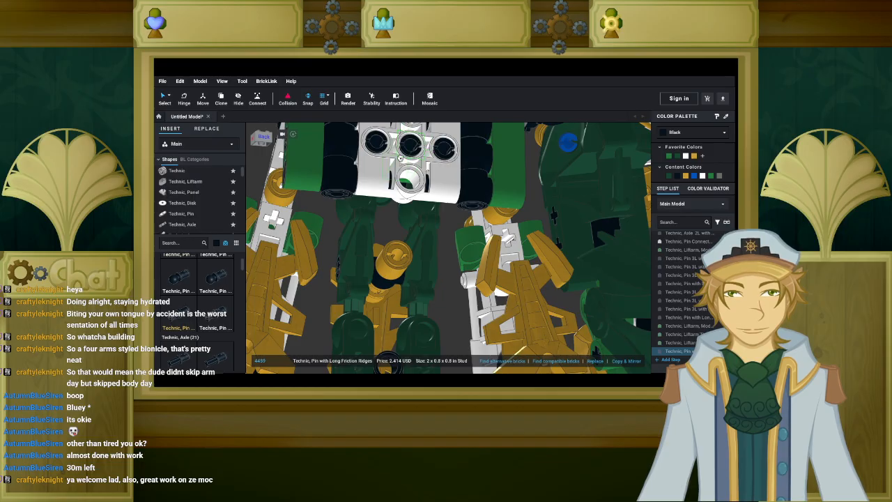
Group the loose parts of the torso's back, without the Technic Axle 4L, into a submodel named "upper torso back".
scroll(466, 282, down, 7)
right_drag(463, 294, 442, 291)
scroll(490, 304, up, 4)
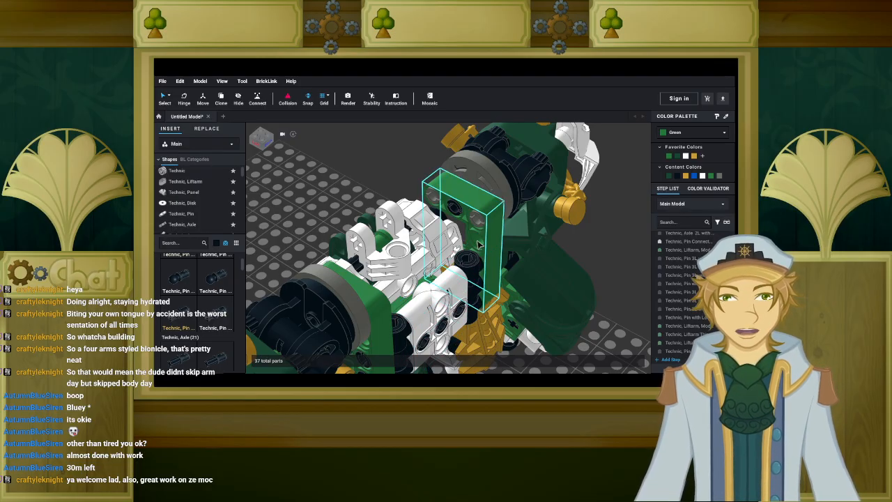
click(702, 354)
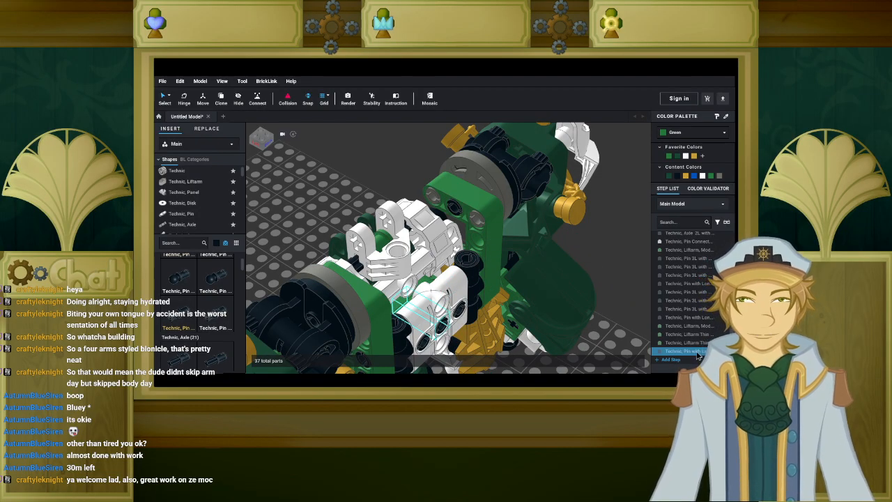
scroll(694, 314, up, 3)
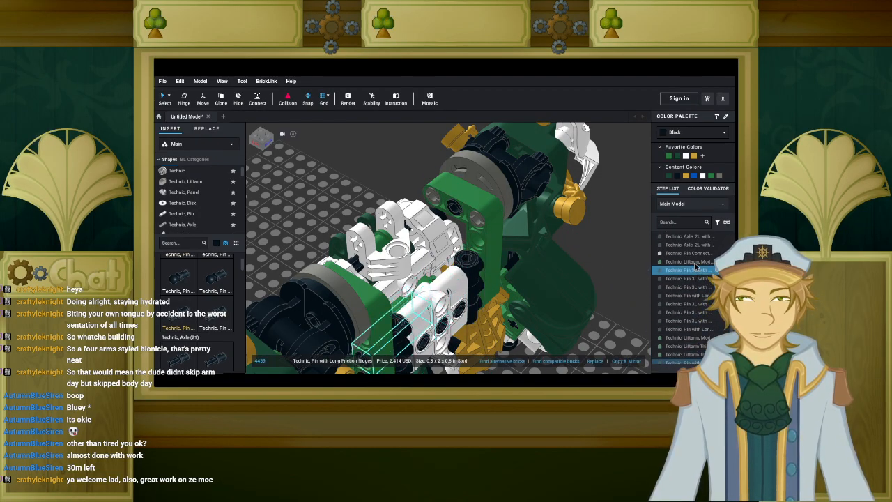
click(693, 293)
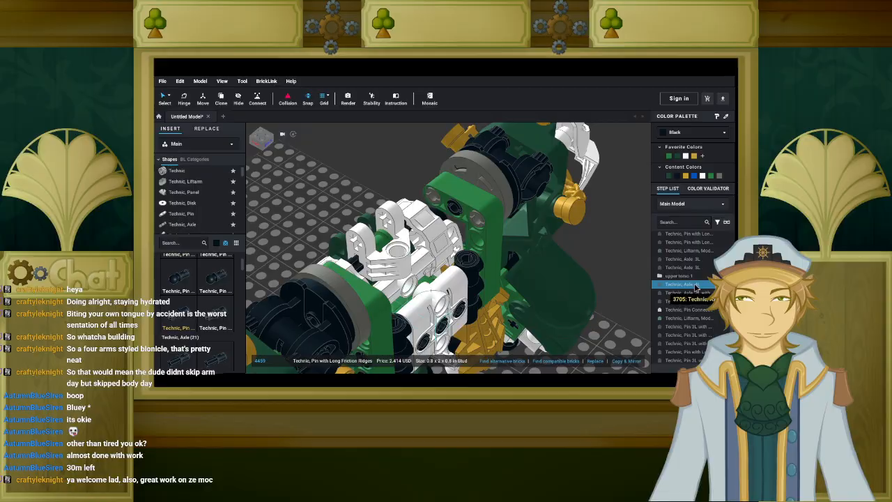
shift+click(695, 287)
right_drag(598, 304, 618, 297)
scroll(649, 295, down, 2)
scroll(571, 305, down, 5)
right_drag(550, 308, 558, 314)
scroll(557, 314, up, 5)
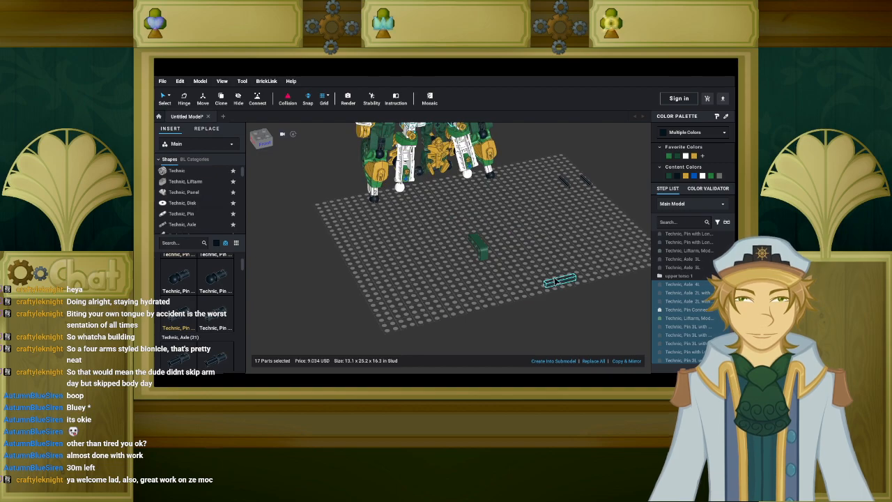
middle_drag(522, 216, 523, 323)
right_drag(489, 309, 570, 338)
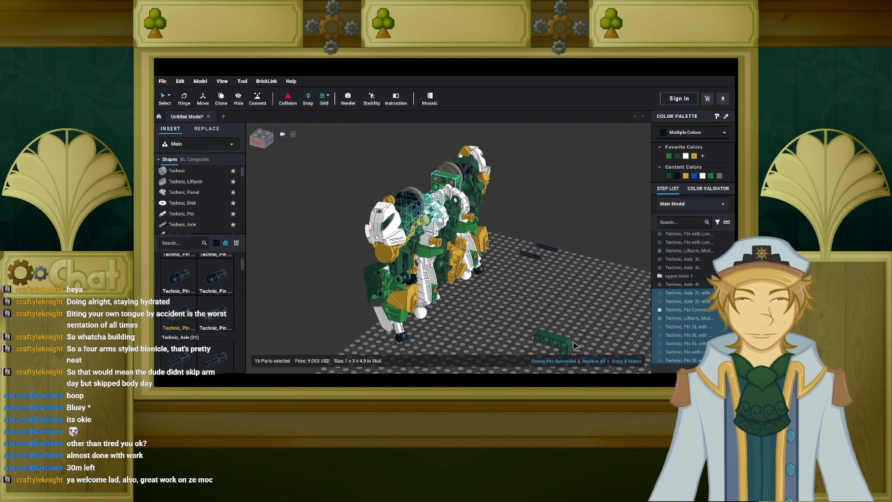
click(568, 362)
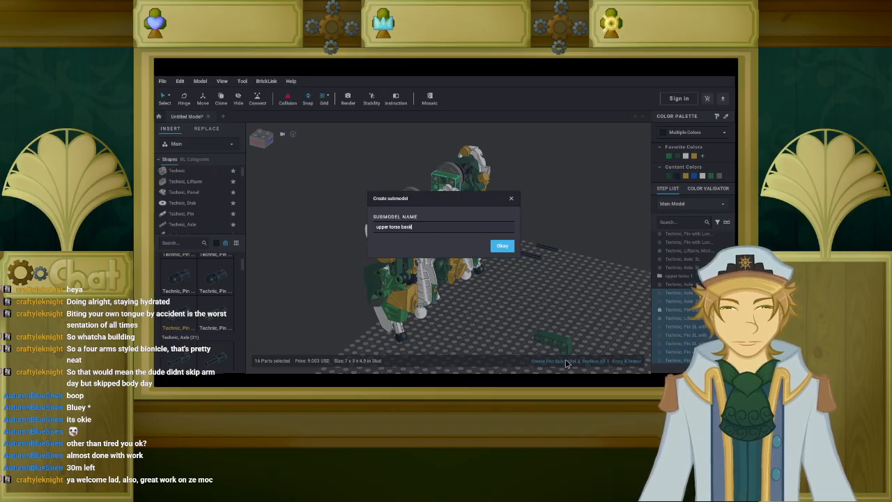
click(503, 249)
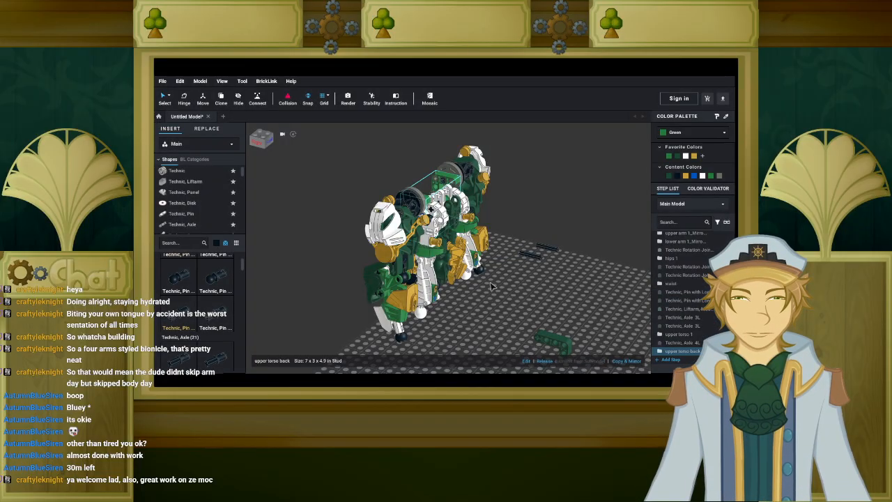
Examine the upper torso between the shoulders from the back and the front.
right_drag(492, 304, 482, 303)
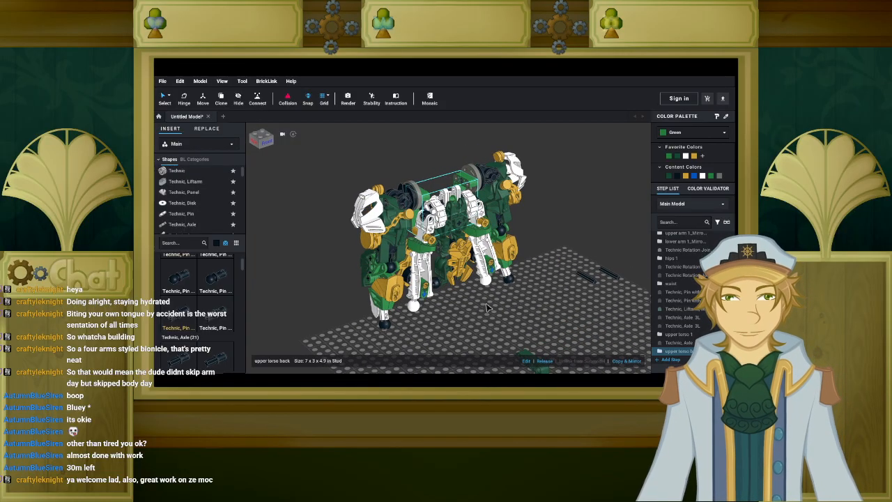
right_drag(492, 312, 536, 301)
scroll(540, 307, up, 5)
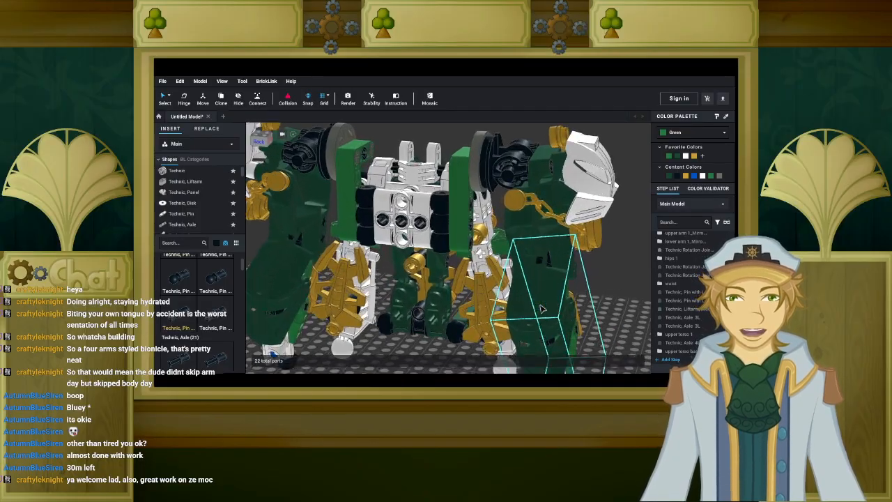
scroll(541, 309, up, 8)
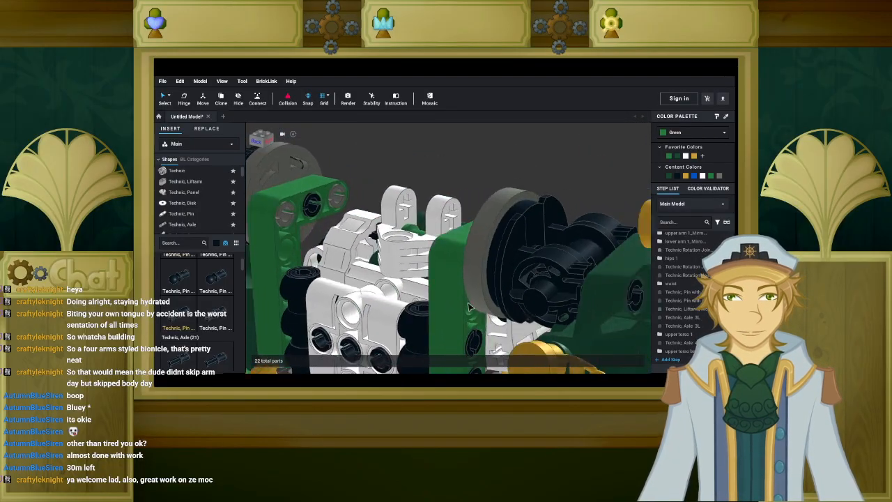
right_drag(471, 308, 469, 308)
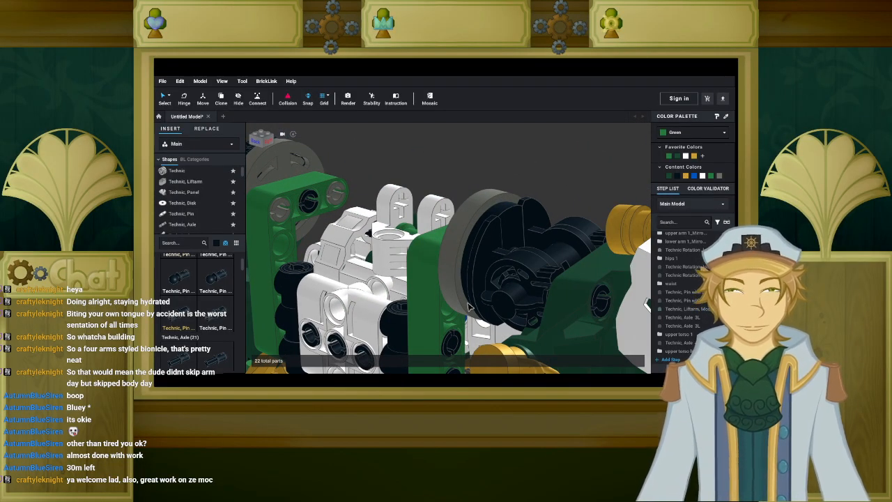
mouse_move(354, 296)
right_down()
mouse_move(298, 287)
mouse_move(307, 304)
mouse_move(355, 308)
right_up()
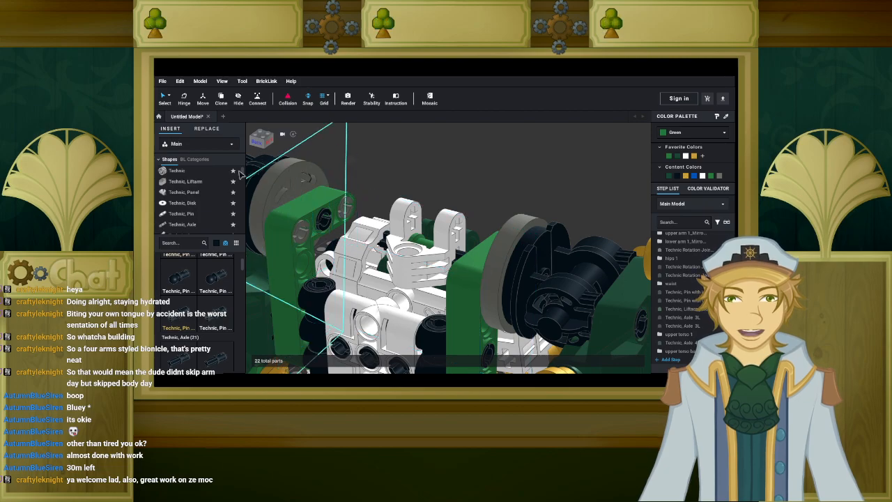
right_drag(592, 197, 527, 198)
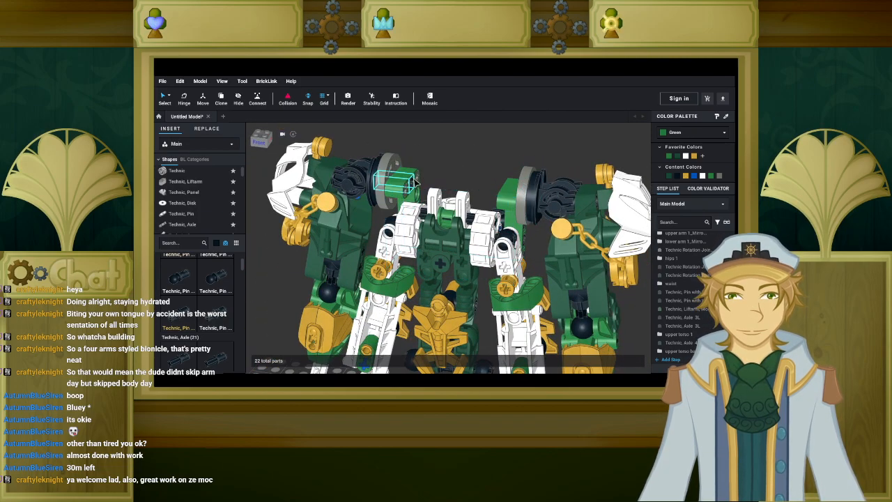
right_drag(441, 224, 450, 216)
middle_drag(441, 203, 441, 226)
mouse_move(440, 225)
right_down()
mouse_move(439, 211)
mouse_move(429, 234)
right_up()
scroll(431, 234, up, 5)
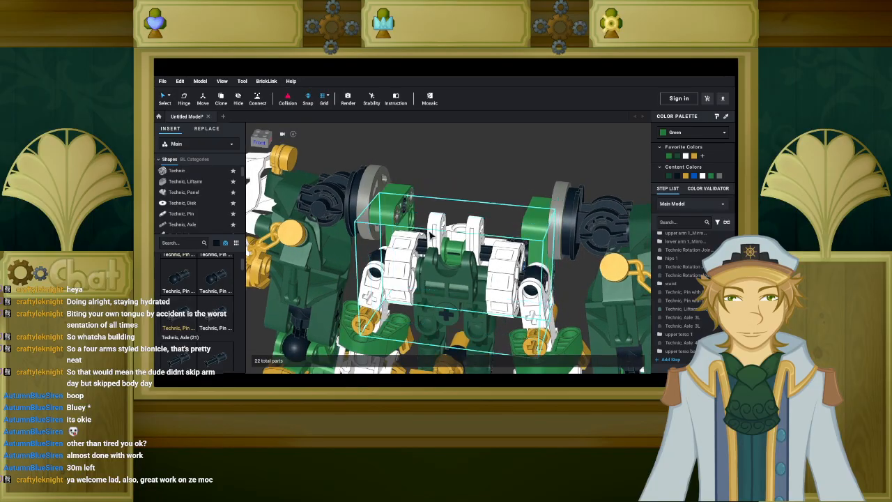
Filter the parts palette to pearl gold and look through the Technic connectors and bars.
click(217, 244)
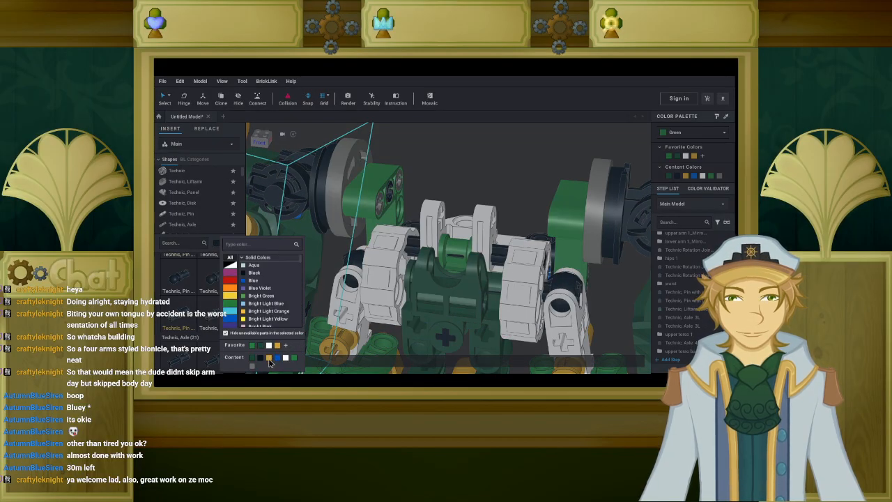
click(269, 358)
scroll(220, 267, down, 5)
scroll(220, 267, down, 3)
scroll(221, 270, up, 3)
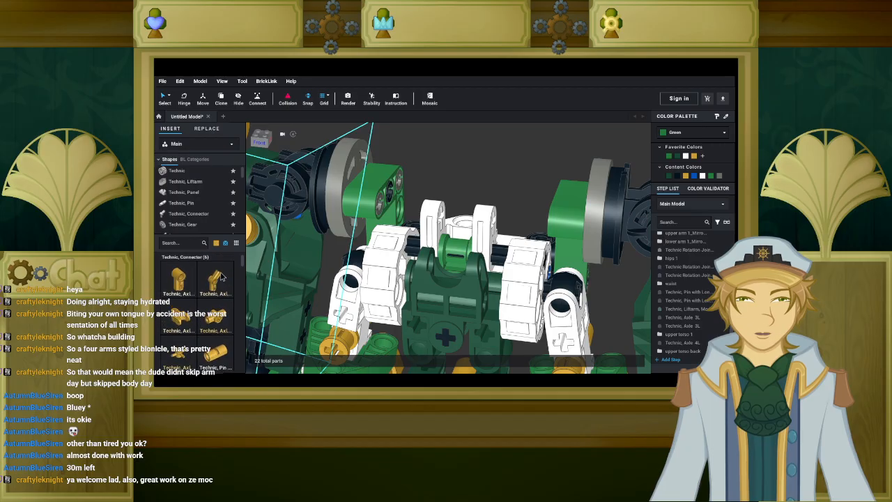
right_drag(311, 269, 284, 262)
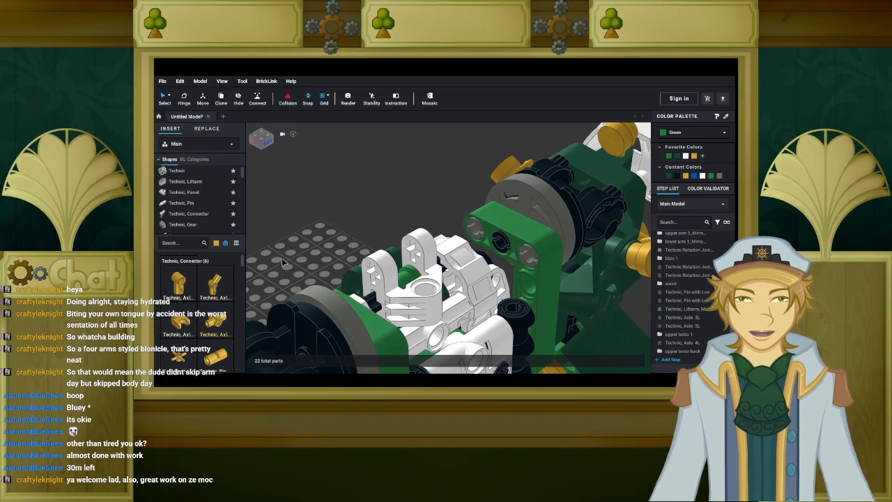
scroll(205, 339, down, 5)
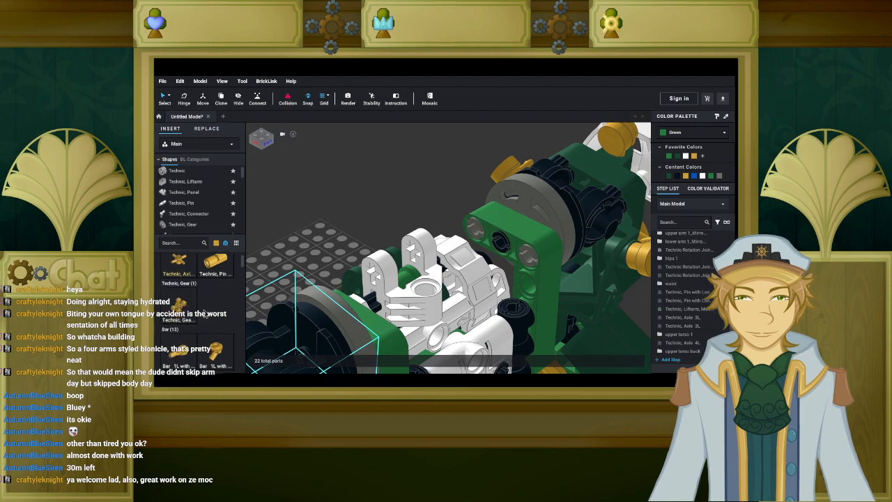
scroll(205, 310, down, 2)
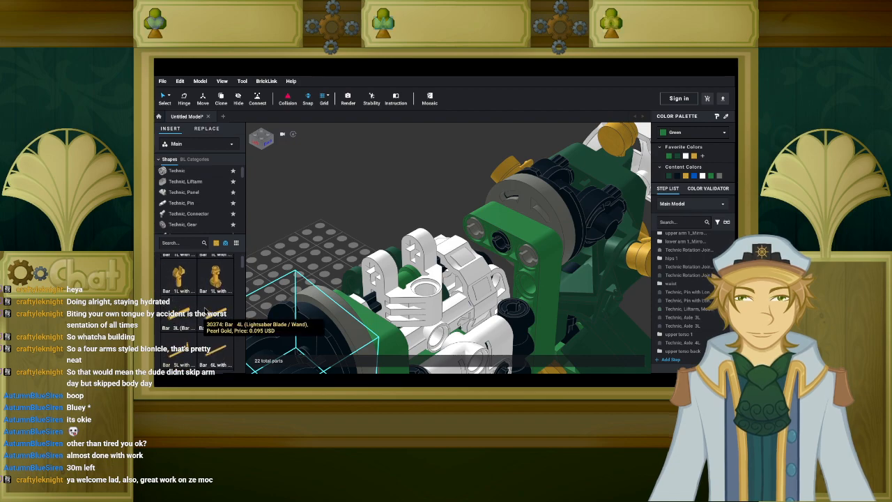
scroll(205, 310, up, 1)
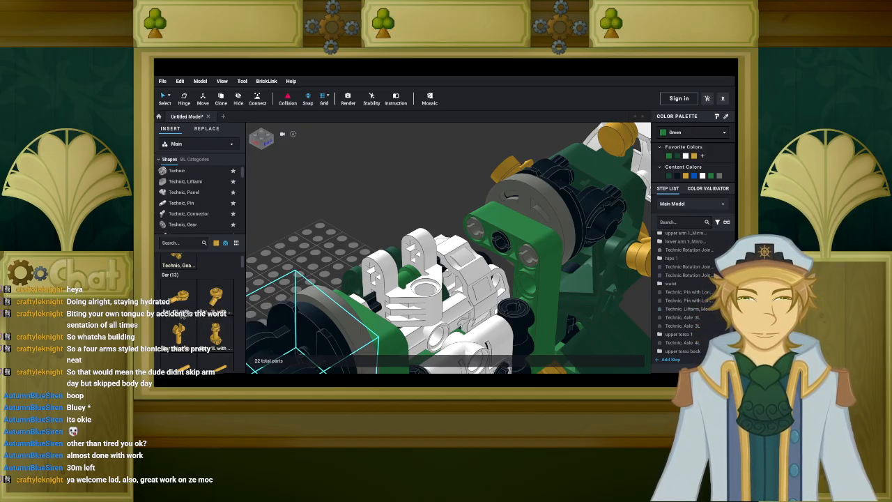
Try a pearl gold Bar 1L with 1 x 1 Round Plate with Hollow Stud beside the green shoulder liftarm, and delete it.
click(183, 307)
mouse_move(519, 222)
right_down()
mouse_move(492, 201)
mouse_move(515, 208)
mouse_move(513, 225)
mouse_move(506, 215)
right_up()
click(515, 215)
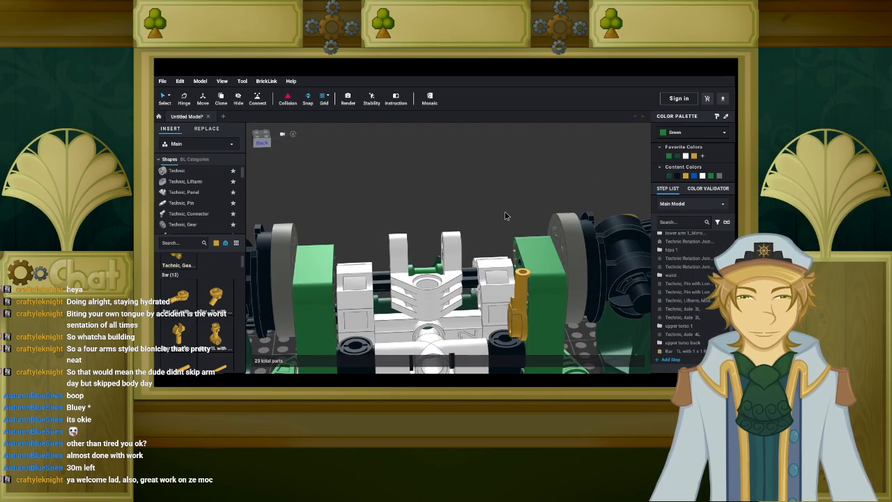
drag(519, 300, 550, 317)
scroll(461, 207, up, 2)
scroll(581, 334, down, 2)
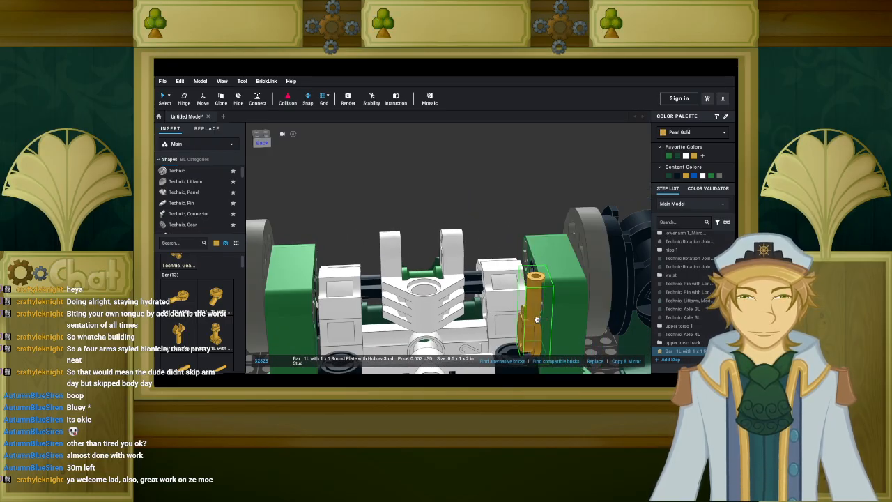
drag(537, 319, 492, 224)
mouse_move(492, 225)
right_down()
mouse_move(482, 213)
mouse_move(503, 230)
mouse_move(497, 223)
right_up()
drag(498, 223, 375, 197)
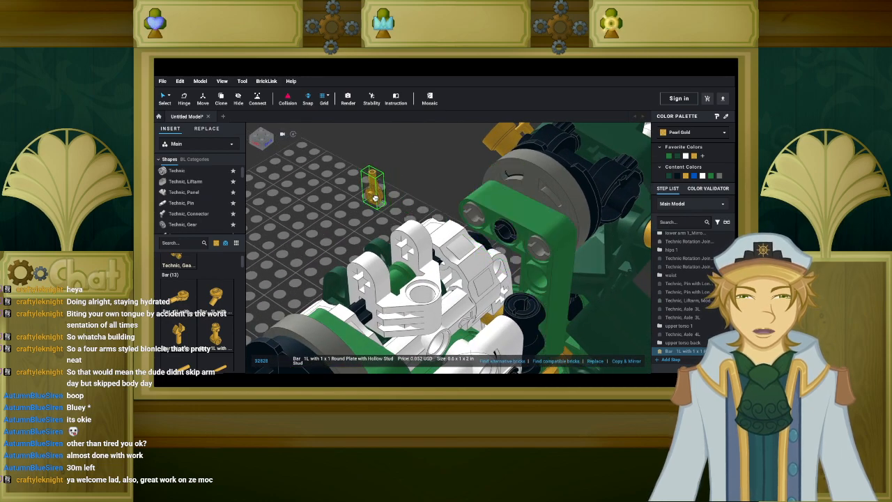
click(330, 229)
right_drag(328, 230, 427, 214)
click(383, 222)
key(Delete)
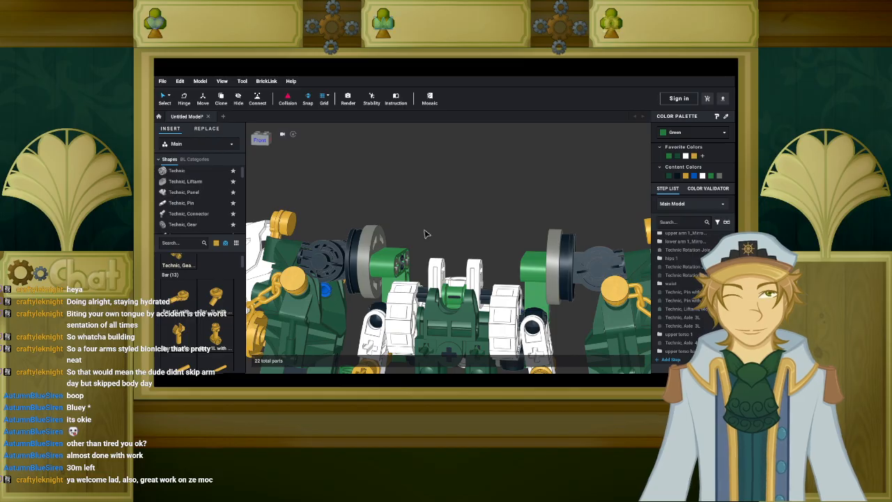
Delete the leftover loose liftarm and the Technic axles lying on the baseplate away from the figure.
middle_drag(427, 232, 416, 184)
right_drag(453, 255, 413, 277)
middle_drag(412, 276, 466, 235)
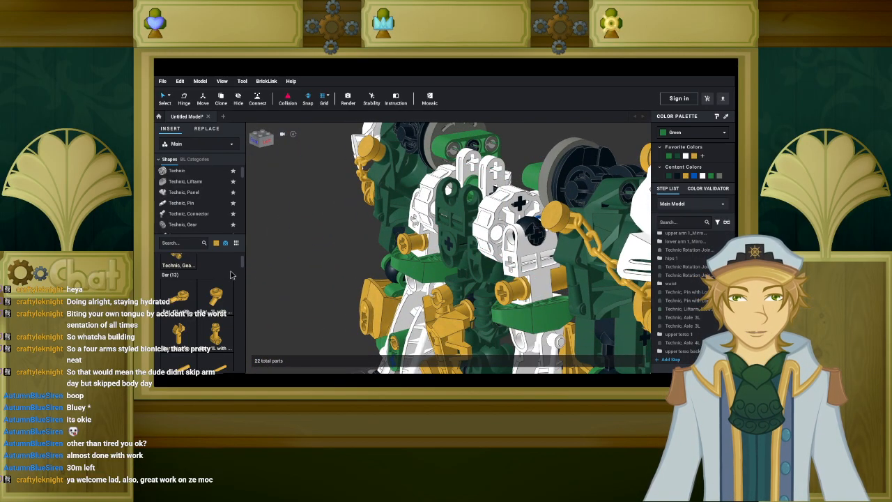
scroll(300, 255, down, 8)
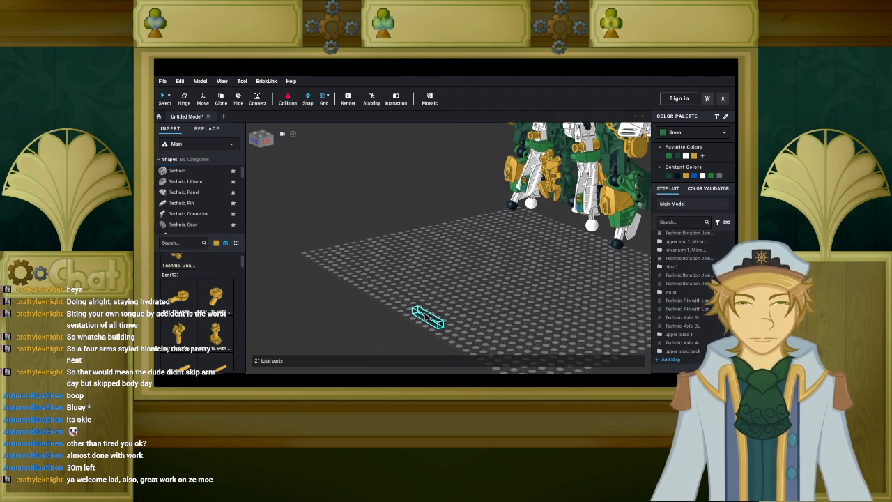
click(426, 317)
click(498, 294)
scroll(513, 288, down, 3)
middle_drag(555, 283, 417, 269)
key(Delete)
Look through the pearl gold Bionicle parts in the parts palette.
scroll(196, 297, up, 10)
scroll(195, 296, up, 10)
scroll(196, 296, up, 5)
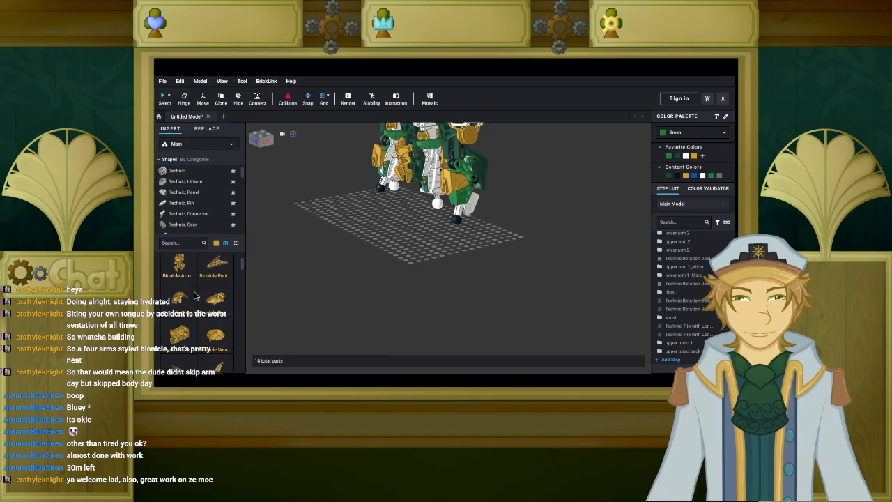
scroll(207, 305, down, 3)
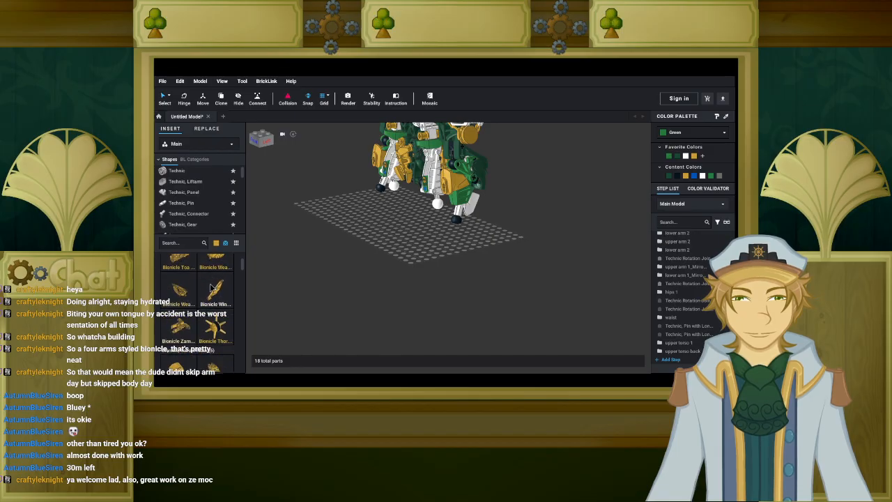
Filter the parts palette to white and look through the Bionicle parts.
click(216, 244)
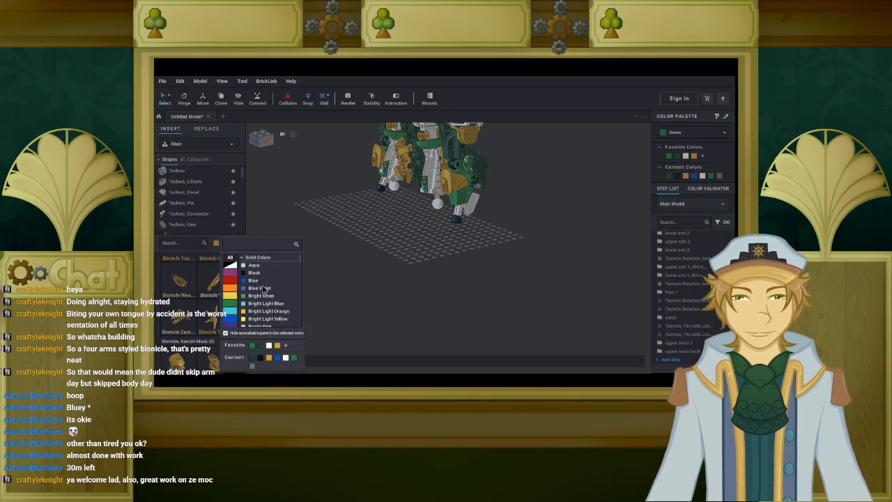
click(287, 358)
scroll(195, 202, down, 3)
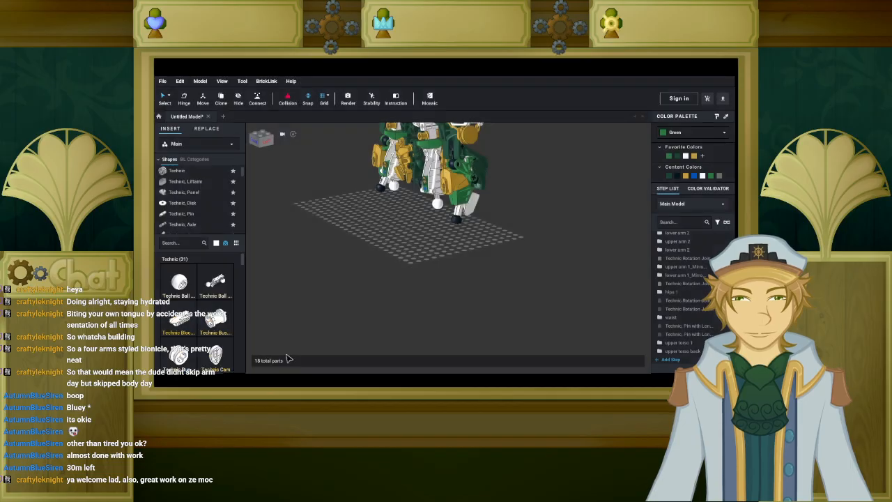
click(195, 203)
scroll(198, 305, down, 5)
scroll(198, 306, down, 5)
scroll(198, 305, down, 5)
scroll(197, 305, down, 5)
scroll(197, 304, down, 5)
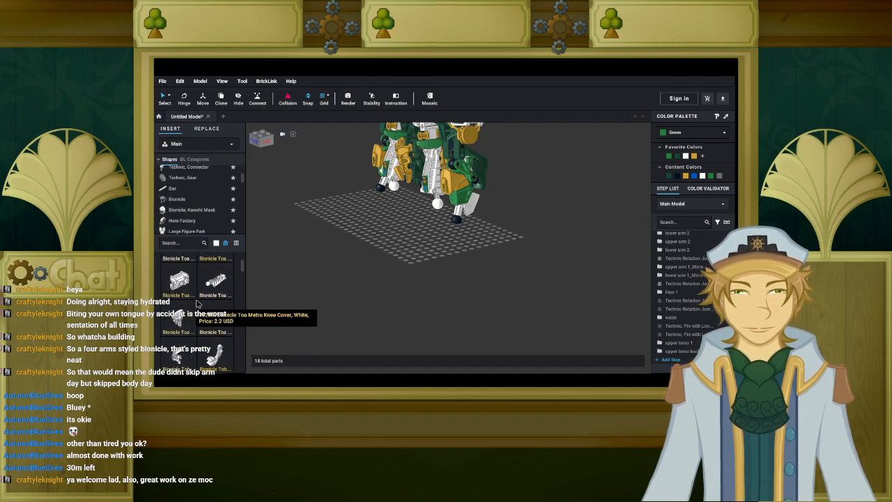
scroll(198, 304, down, 5)
scroll(202, 307, down, 4)
scroll(225, 307, down, 3)
scroll(223, 293, down, 10)
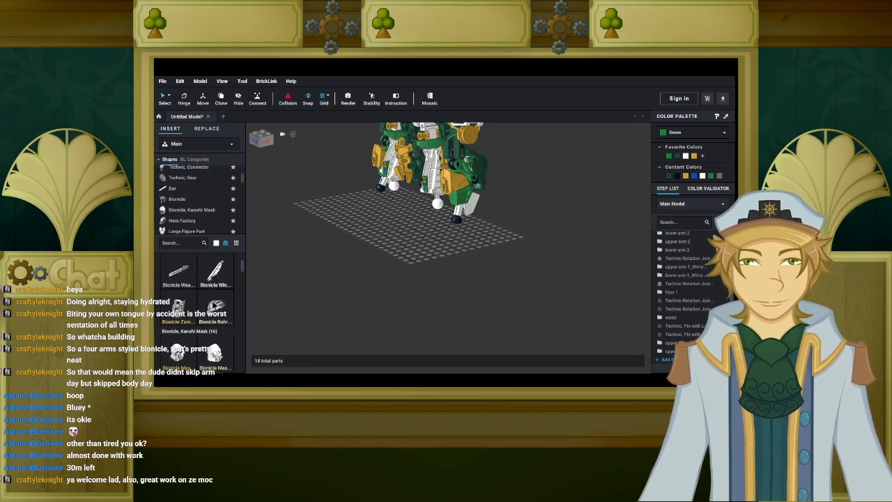
scroll(212, 301, up, 1)
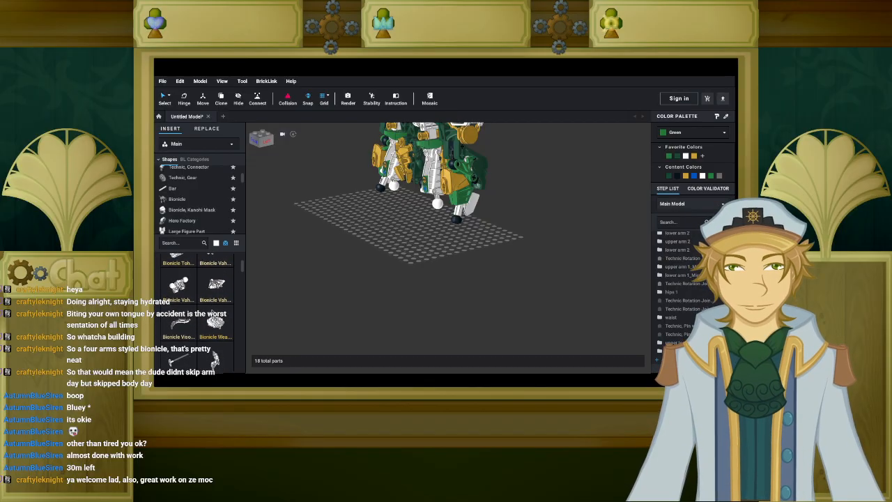
Switch the parts palette filter to black and view the whole figure from the front.
click(215, 243)
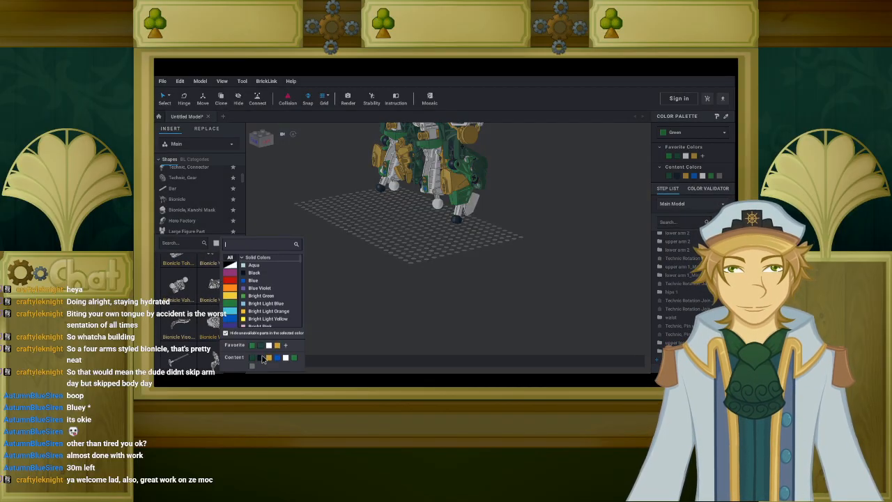
click(262, 357)
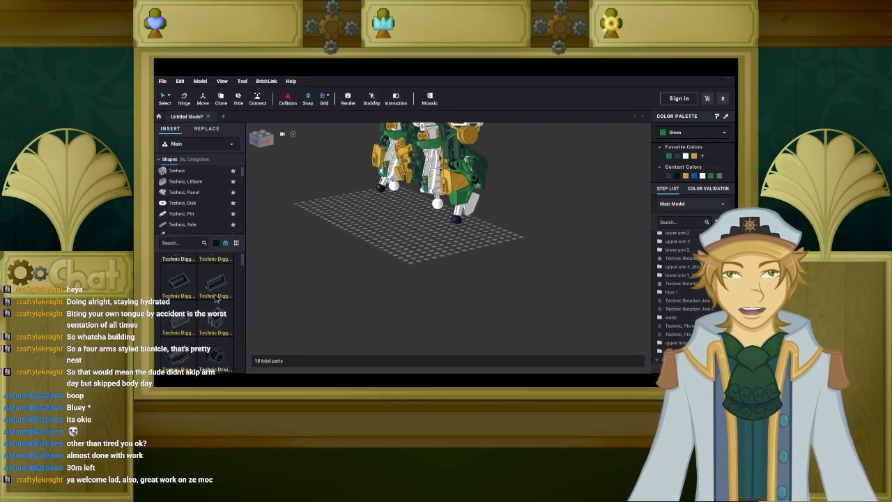
middle_drag(357, 248, 341, 311)
scroll(340, 311, up, 4)
right_drag(323, 309, 359, 310)
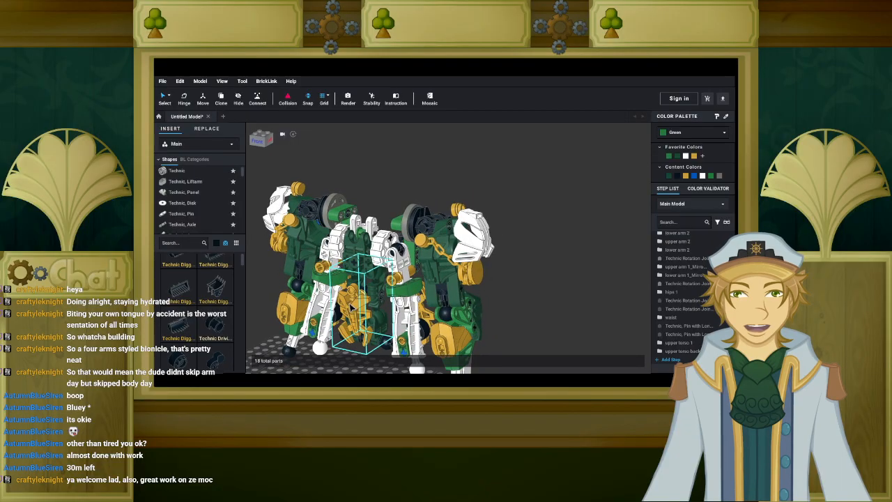
Filter the parts palette to pearl gold and insert a Bionicle Weapon 5 x 5 Shield with 7 Fins on the baseplate beside the figure.
click(216, 243)
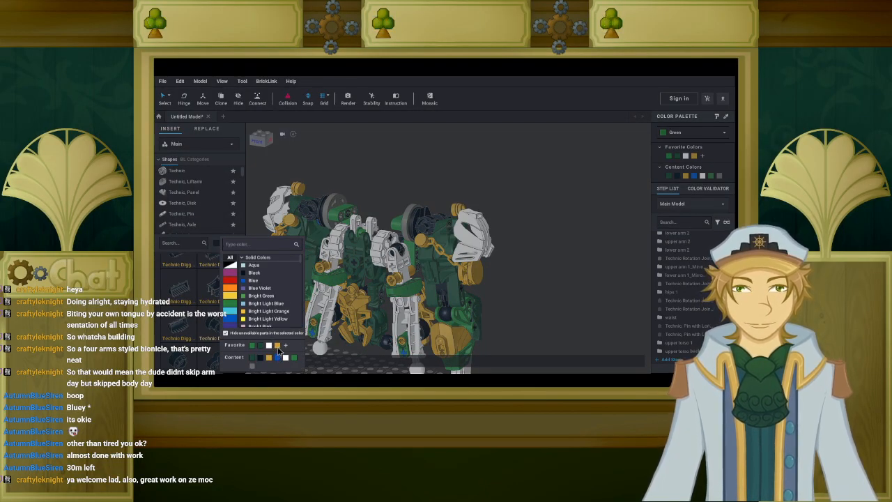
click(278, 345)
scroll(220, 318, down, 8)
scroll(220, 318, down, 6)
drag(215, 310, 506, 289)
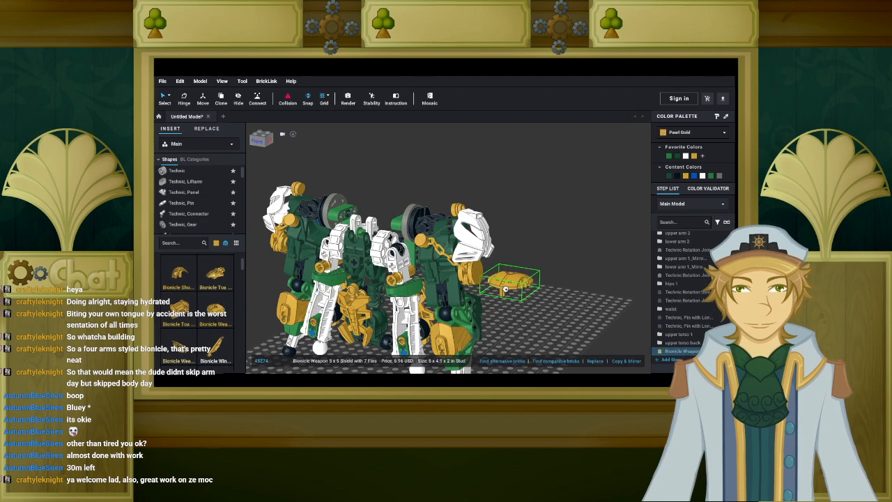
Rotate the pearl gold shield upright so its outer face points to the figure's front.
scroll(514, 268, up, 5)
key(Right)
key(Right)
right_drag(518, 258, 526, 278)
key(Down)
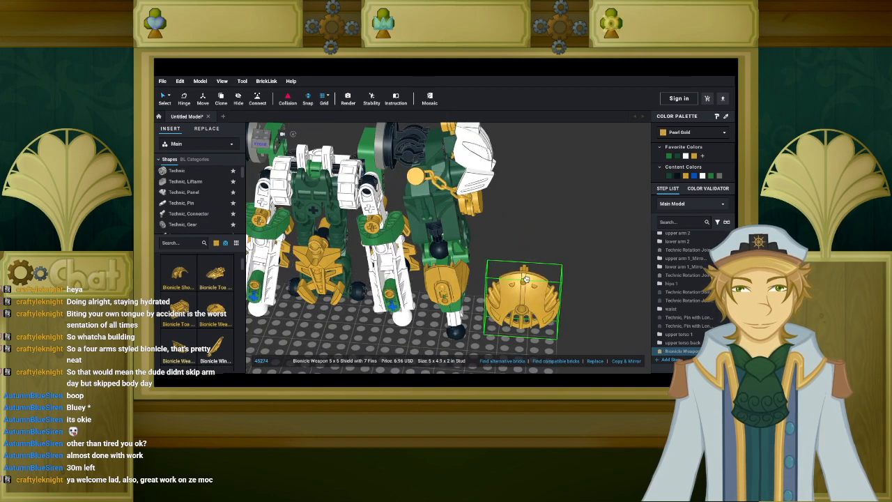
key(Escape)
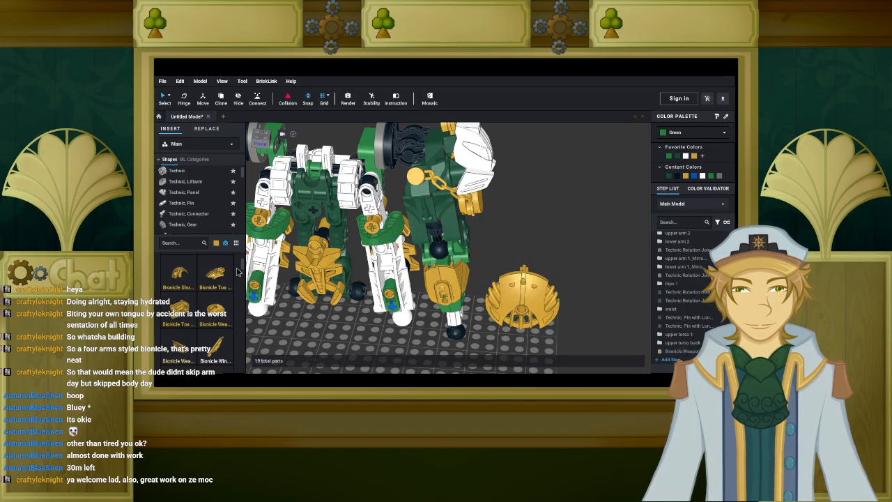
Filter the parts palette to black, insert a Technic Ball Joint at the front of the upper torso and attach the pearl gold shield to it.
click(217, 242)
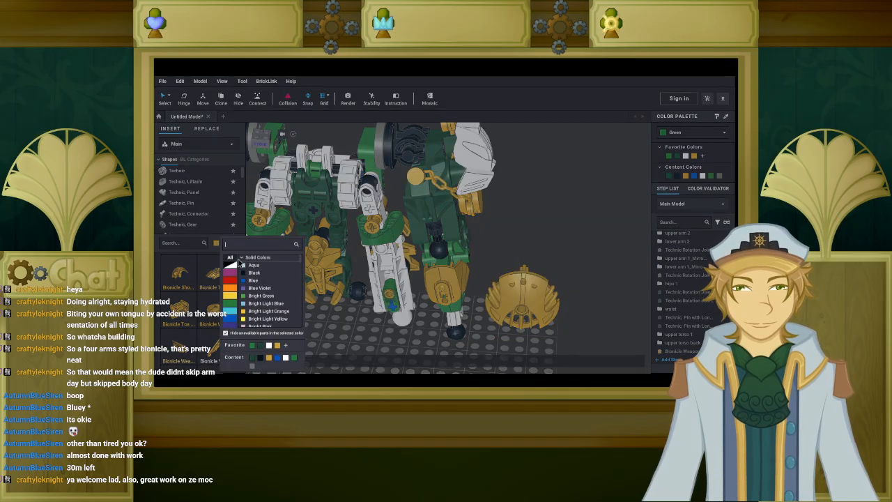
click(236, 258)
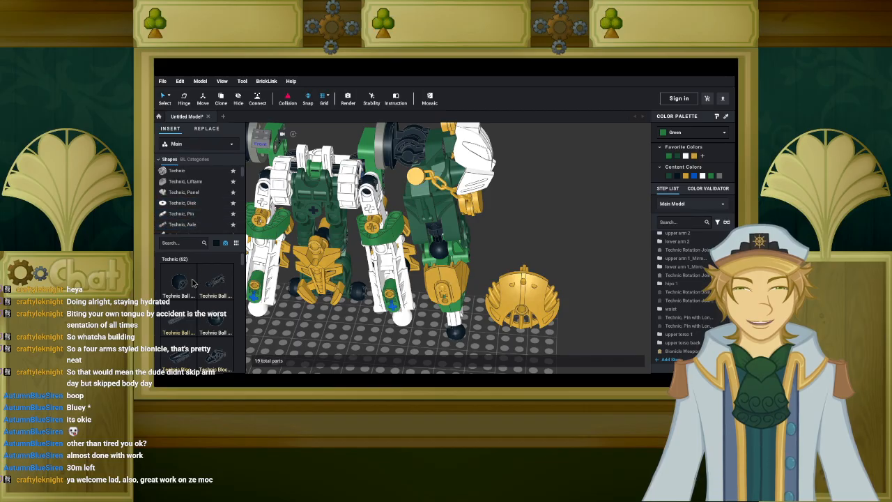
drag(186, 286, 313, 183)
drag(523, 300, 311, 207)
right_drag(383, 233, 462, 291)
scroll(461, 288, up, 3)
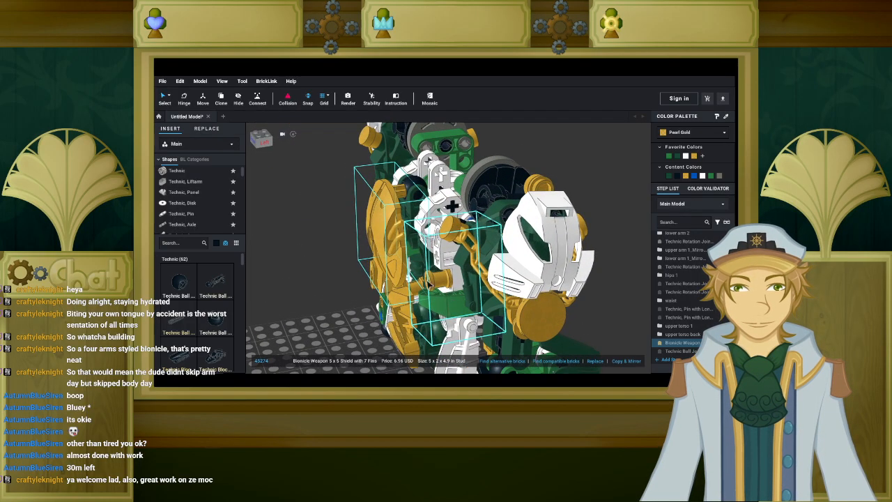
Use the Hinge tool on the new black ball joint to tilt it together with the pearl gold shield on the chest.
click(412, 187)
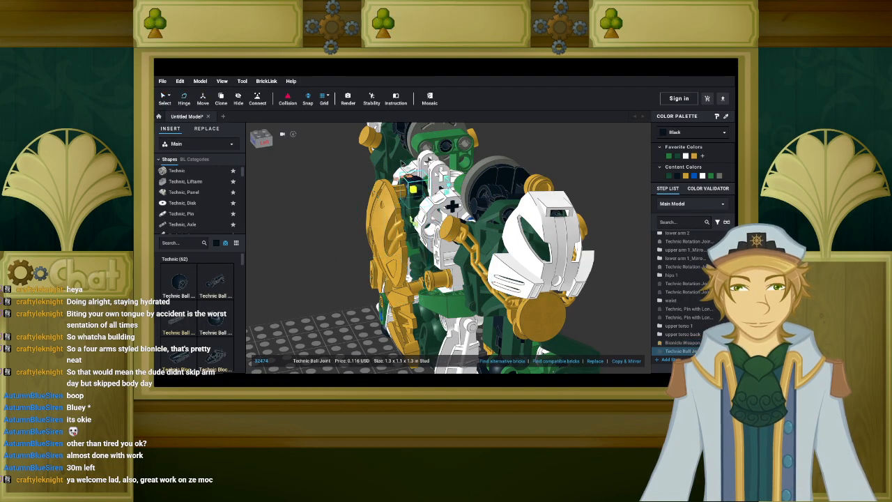
click(446, 187)
click(449, 188)
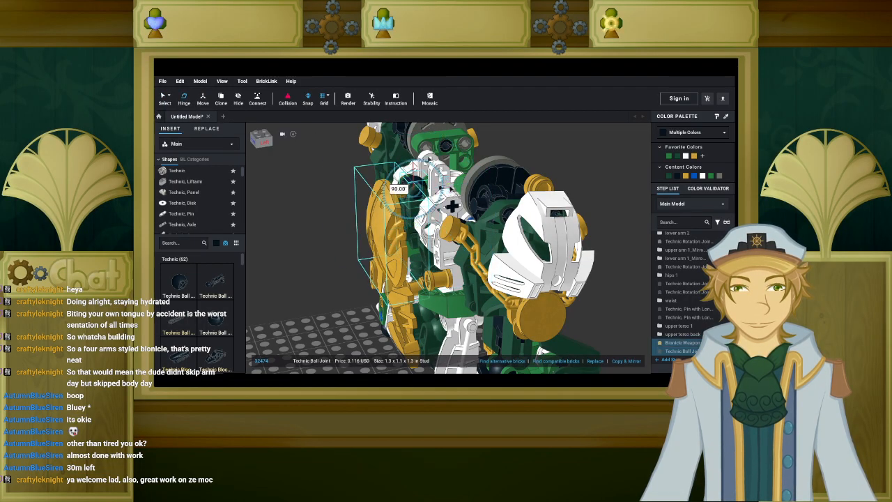
drag(442, 190, 441, 196)
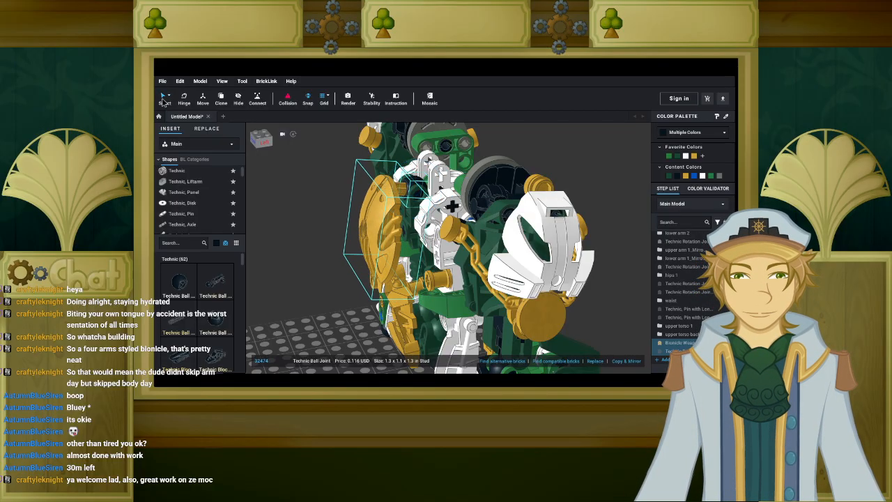
click(394, 199)
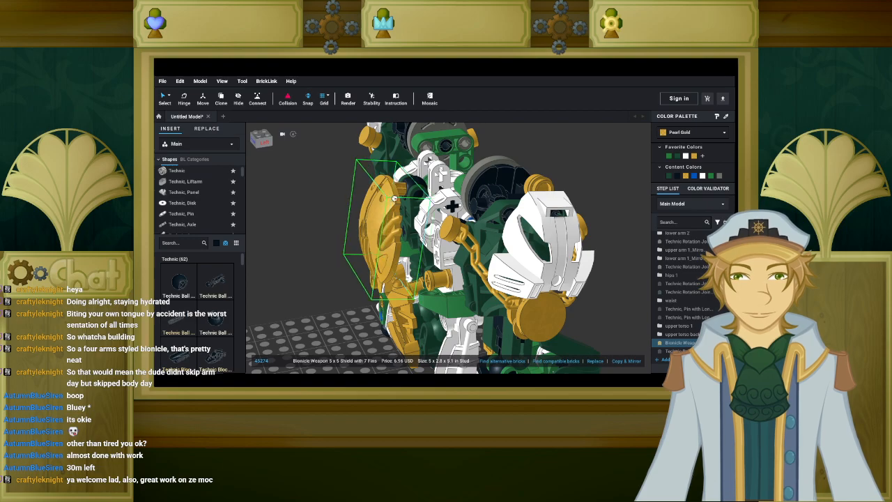
click(312, 233)
right_drag(312, 233, 338, 227)
scroll(347, 226, down, 4)
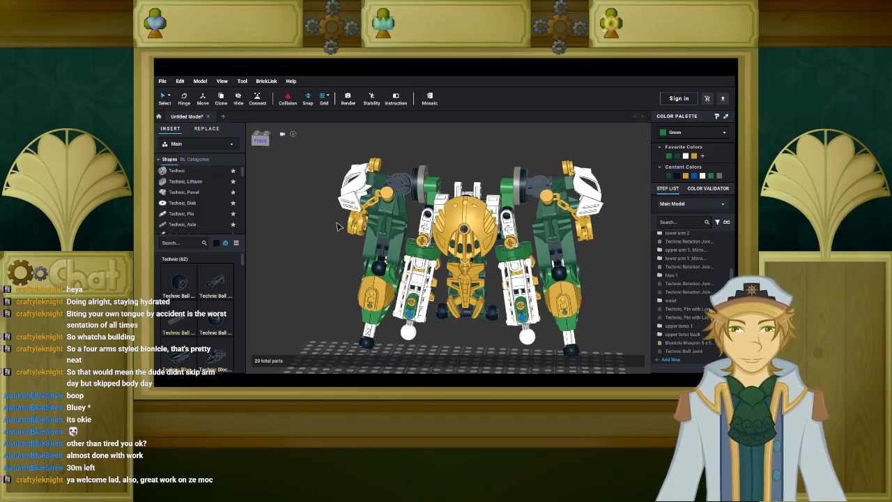
Insert a black Technic Pin into the green shoulder liftarm behind the white upper torso.
right_drag(334, 208, 298, 228)
scroll(297, 228, up, 4)
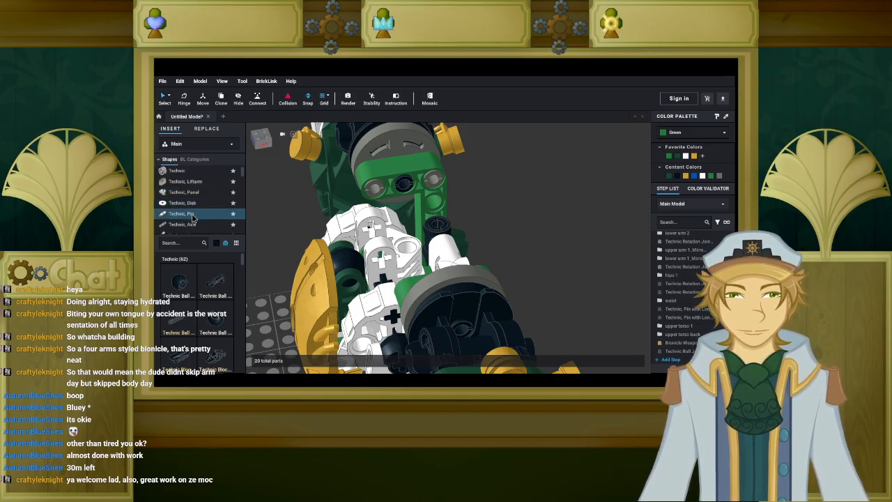
scroll(219, 296, down, 2)
scroll(196, 188, down, 1)
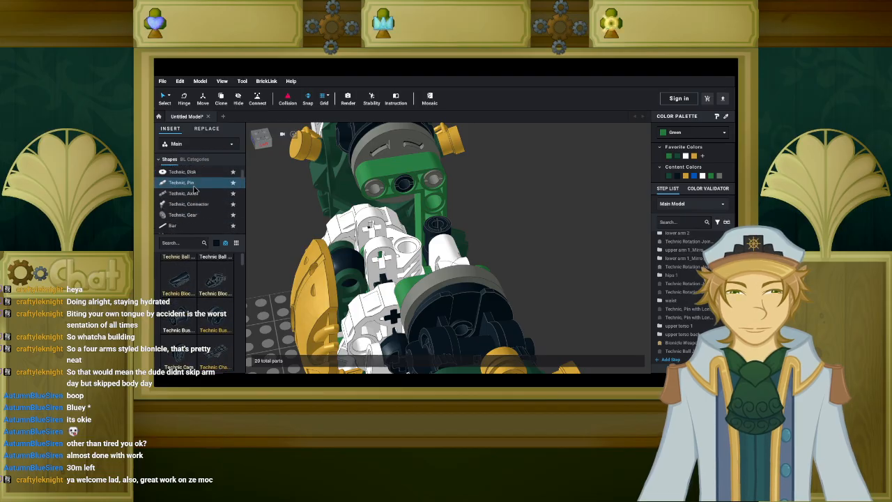
click(185, 183)
scroll(201, 308, down, 5)
drag(272, 256, 441, 209)
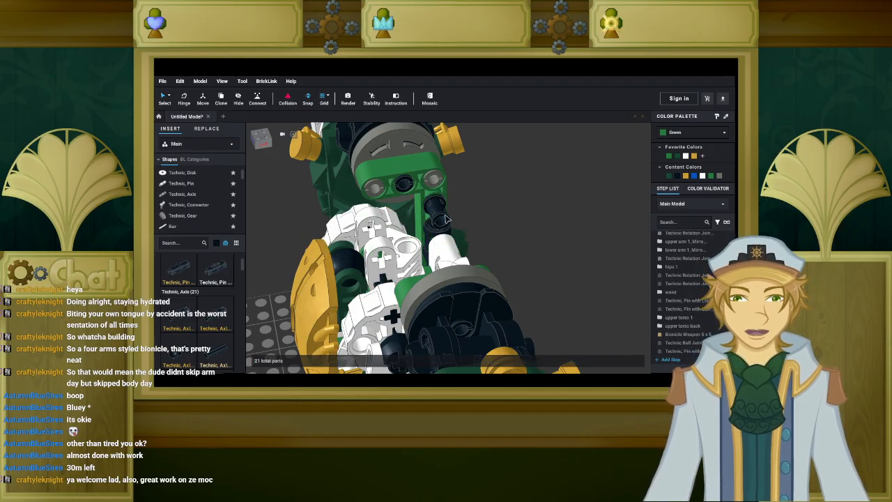
mouse_move(480, 222)
right_down()
mouse_move(502, 219)
mouse_move(487, 207)
right_up()
scroll(483, 210, up, 3)
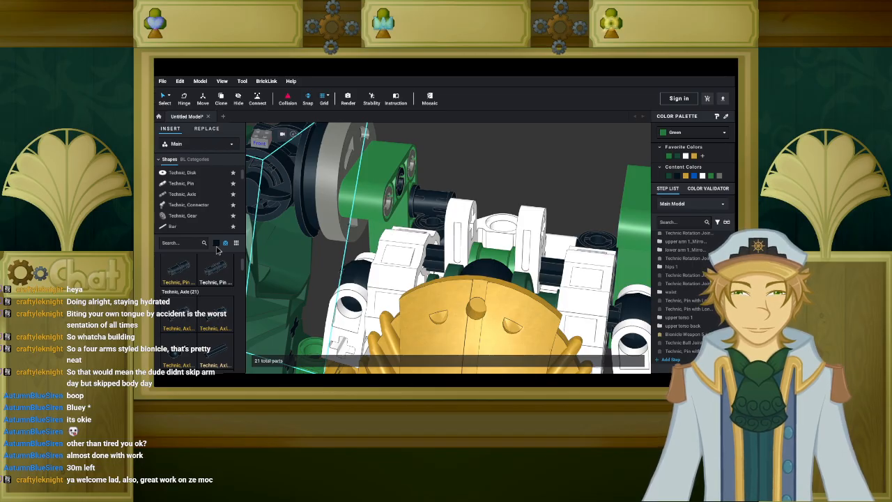
Filter the parts palette to green and look through the available parts while viewing the figure from the front.
scroll(210, 257, up, 3)
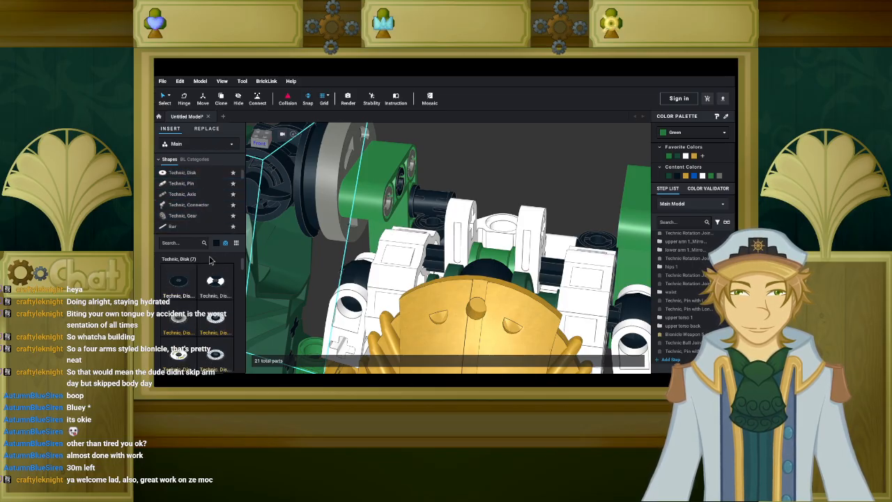
click(216, 245)
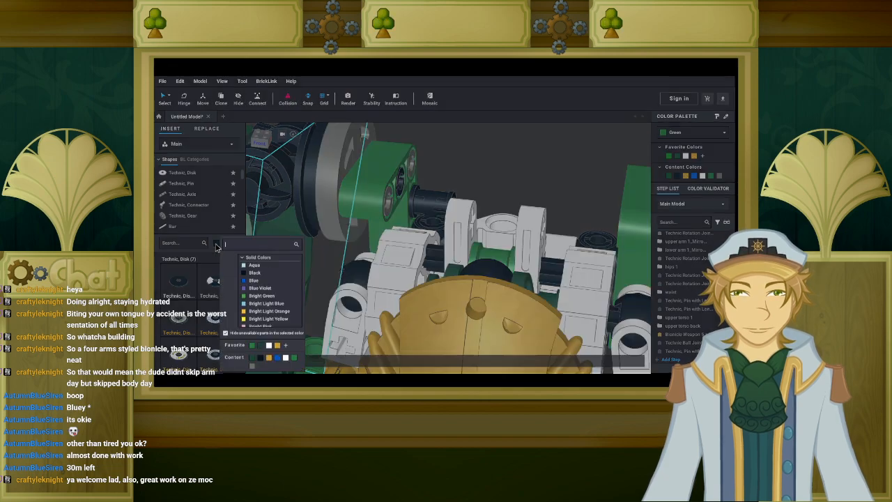
click(469, 142)
click(217, 244)
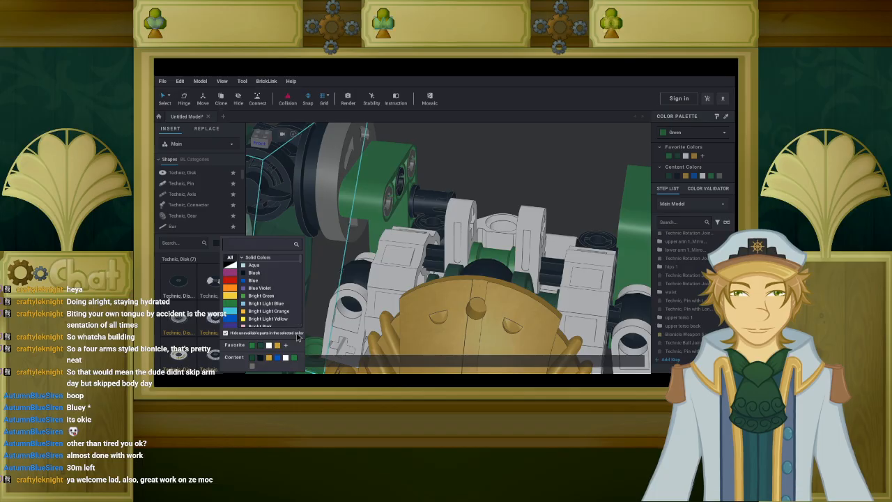
click(296, 359)
scroll(436, 194, down, 5)
right_drag(431, 244, 422, 227)
scroll(450, 255, up, 3)
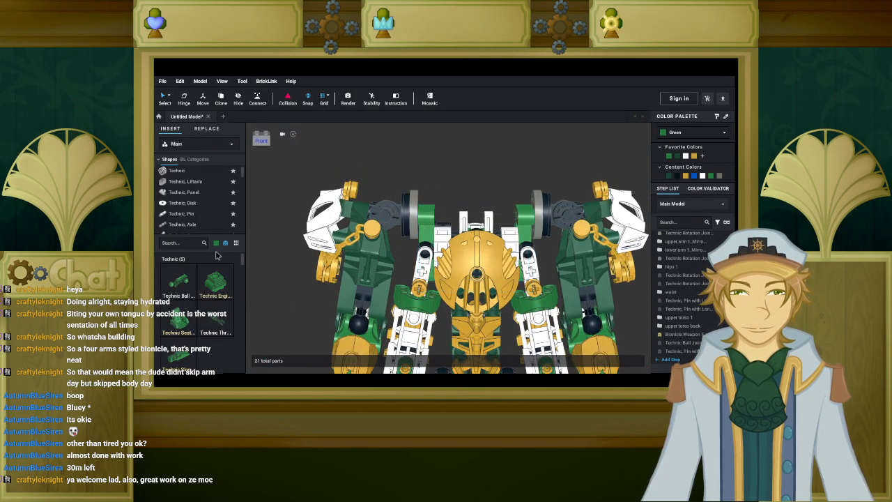
Filter the parts palette to dark green and look through the liftarms, panels, axle connectors, bars and Bionicle parts.
click(217, 244)
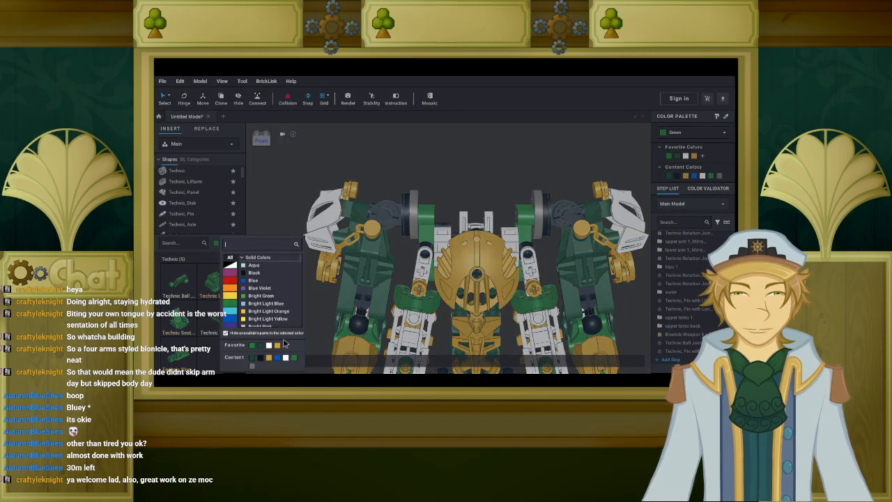
click(260, 347)
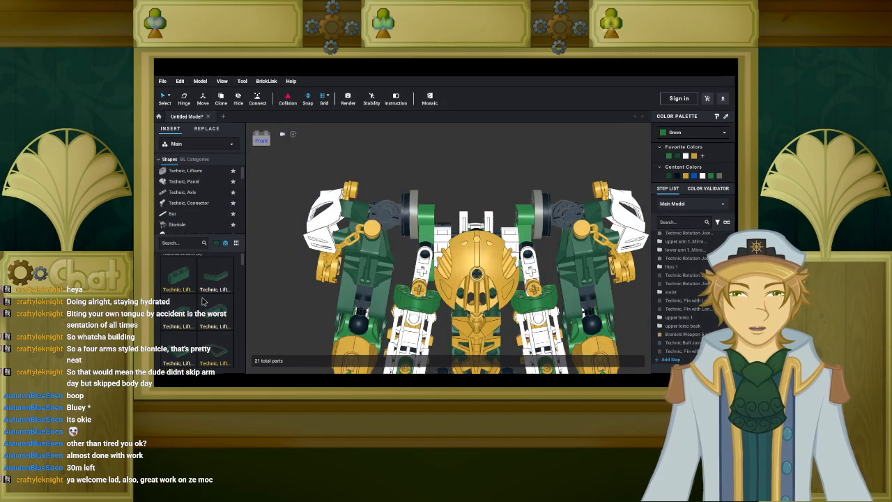
scroll(203, 300, down, 1)
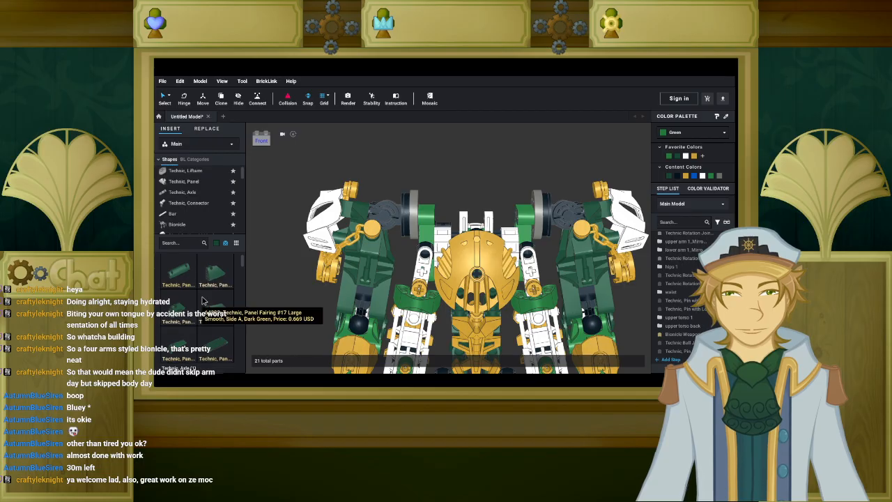
scroll(202, 299, down, 1)
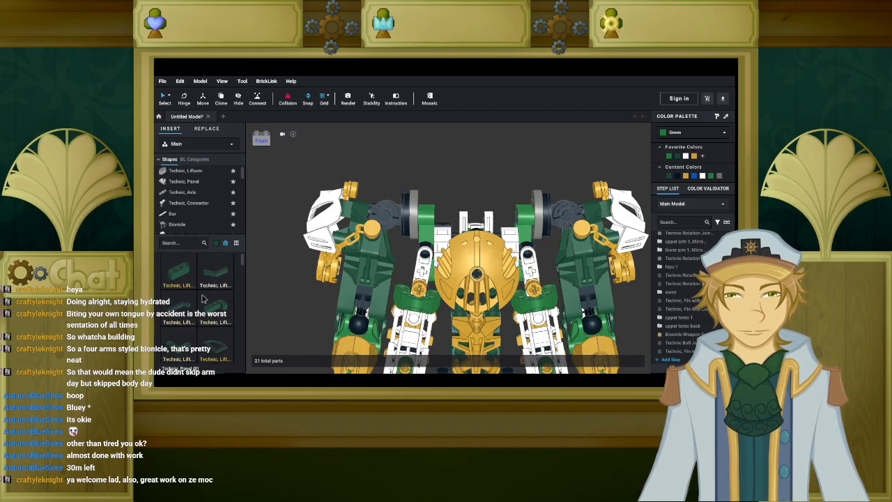
scroll(203, 300, down, 2)
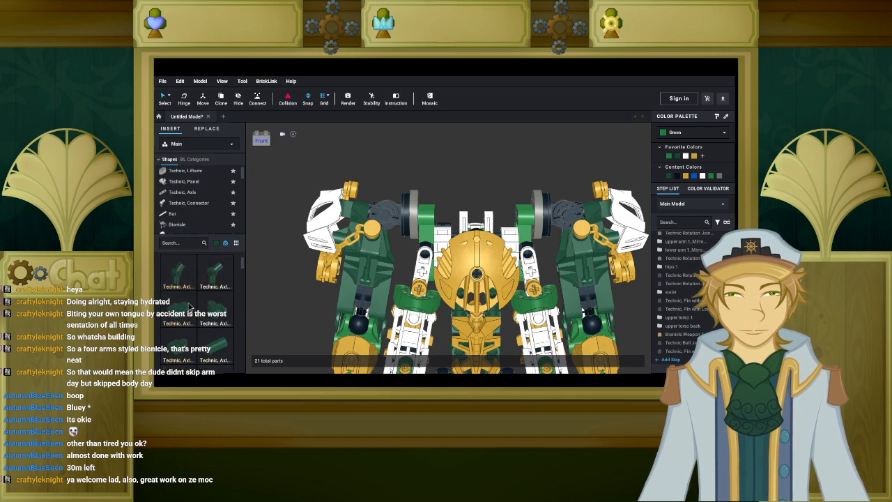
scroll(188, 306, down, 3)
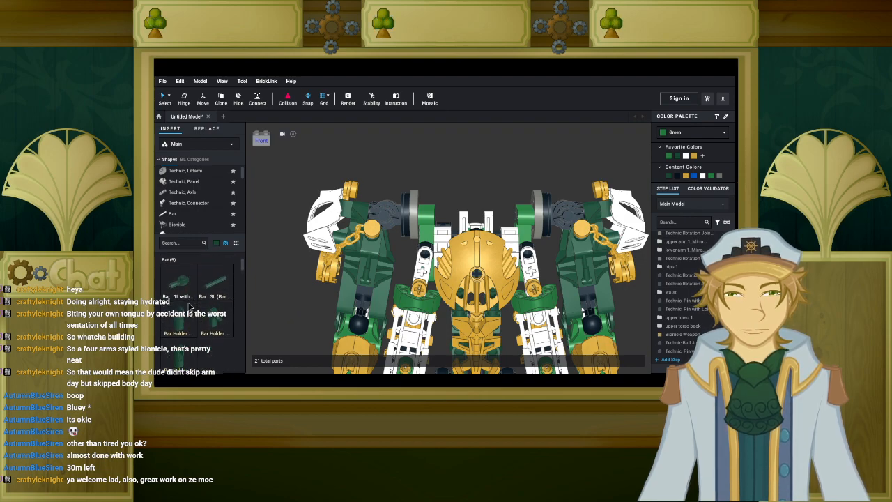
scroll(189, 307, down, 2)
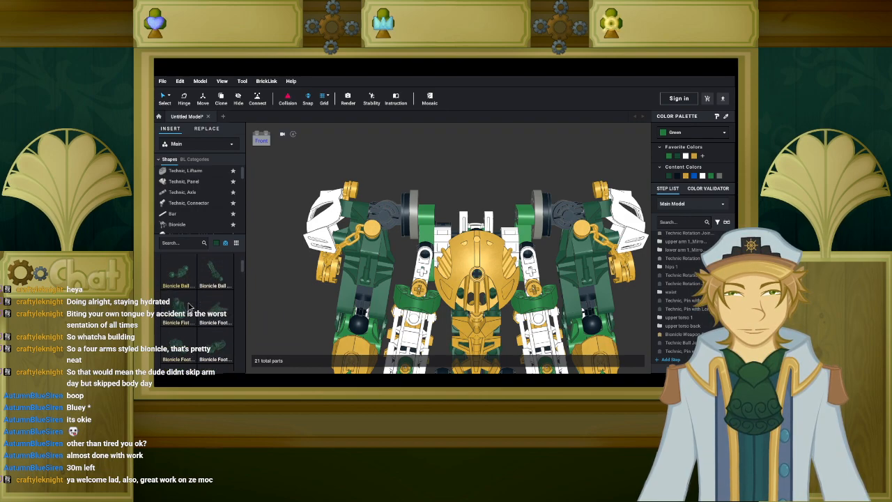
scroll(190, 306, up, 1)
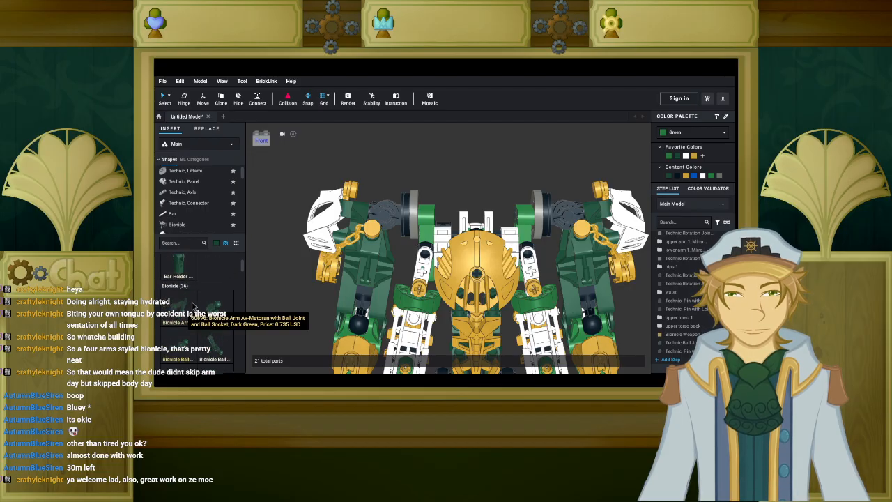
Try a dark green Bionicle Ball Joint 3 x 3 x 2 90 degrees with 2 Ball Joint and Axle Hole at the shoulder.
click(212, 310)
right_drag(393, 194, 378, 212)
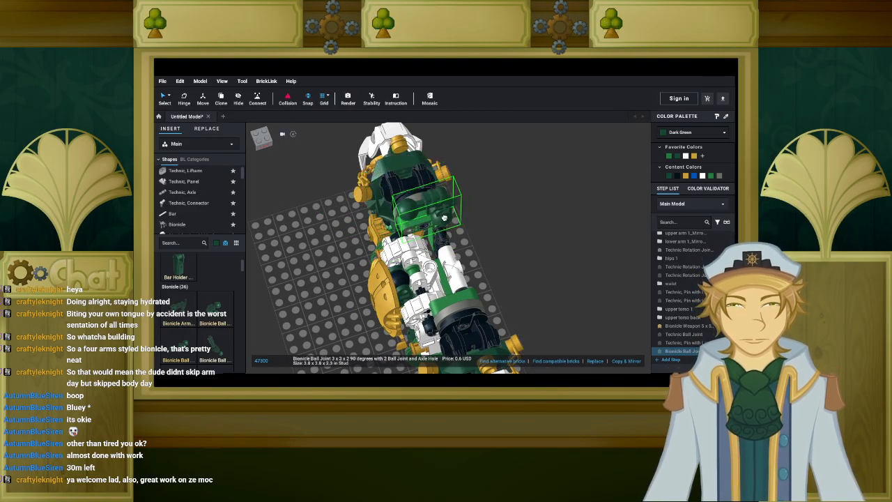
scroll(195, 294, down, 5)
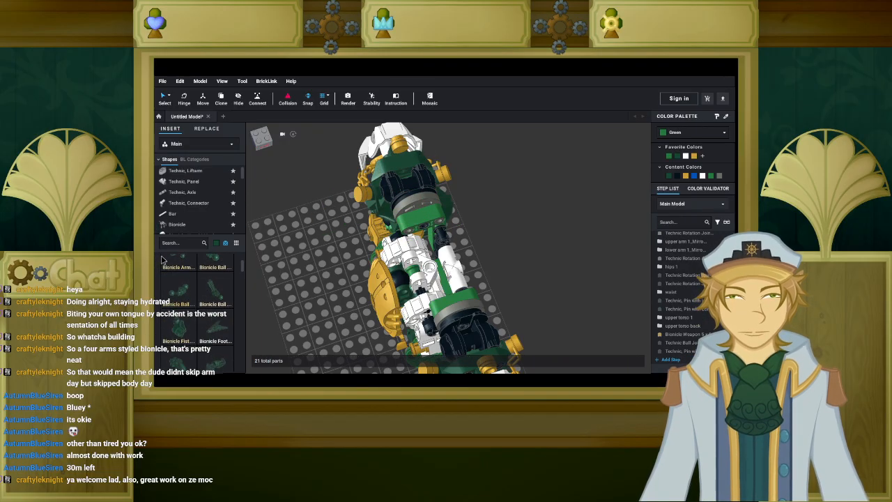
Try a dark green Bionicle Foot Visorak with 3 Pin Holes on the green shoulder liftarm.
scroll(196, 296, down, 2)
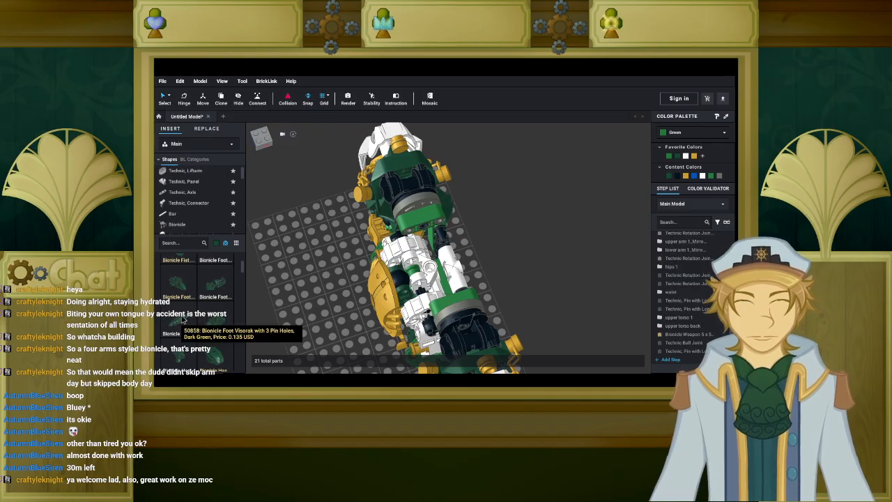
click(182, 319)
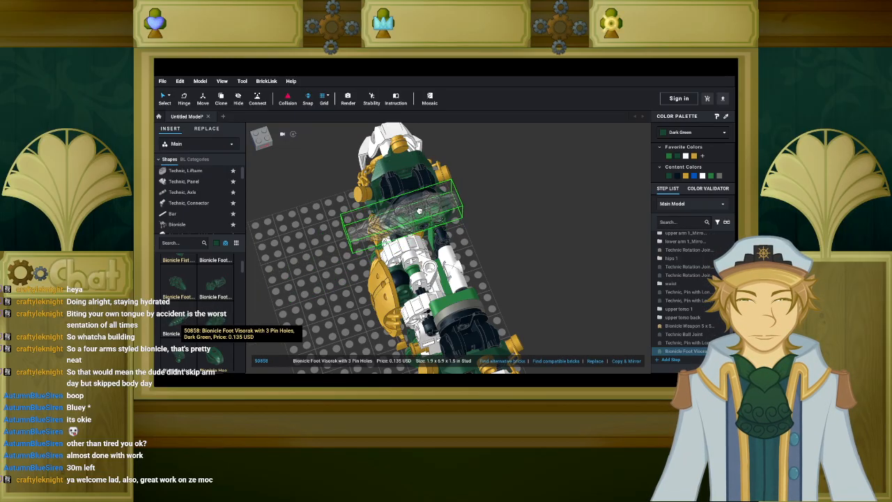
click(409, 211)
mouse_move(408, 211)
right_down()
mouse_move(415, 205)
mouse_move(423, 215)
mouse_move(412, 223)
right_up()
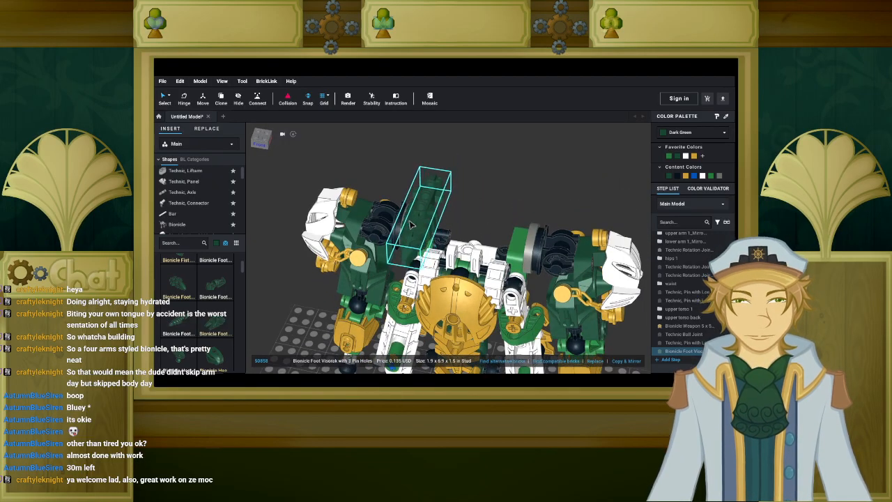
key(Escape)
right_drag(411, 223, 390, 229)
scroll(198, 297, down, 4)
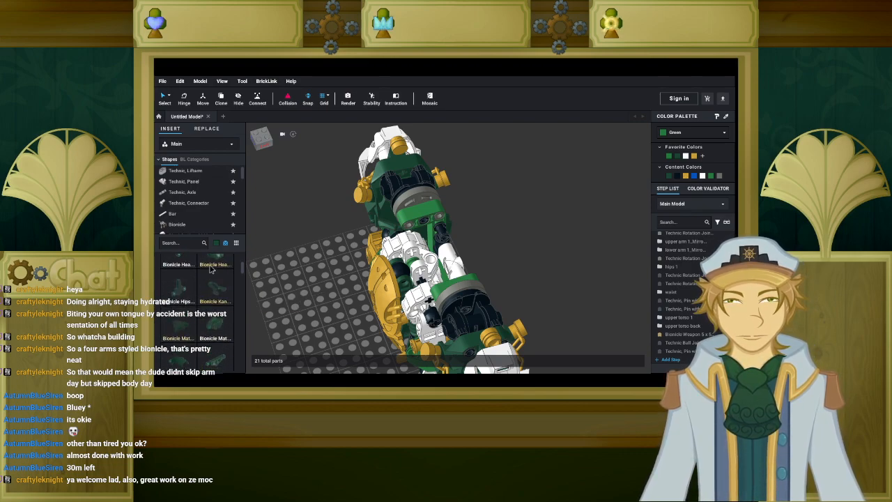
Filter the parts palette to green and try a Technic Ball Joint 2 x 7 with 2 Ball Joint at the shoulder.
click(217, 243)
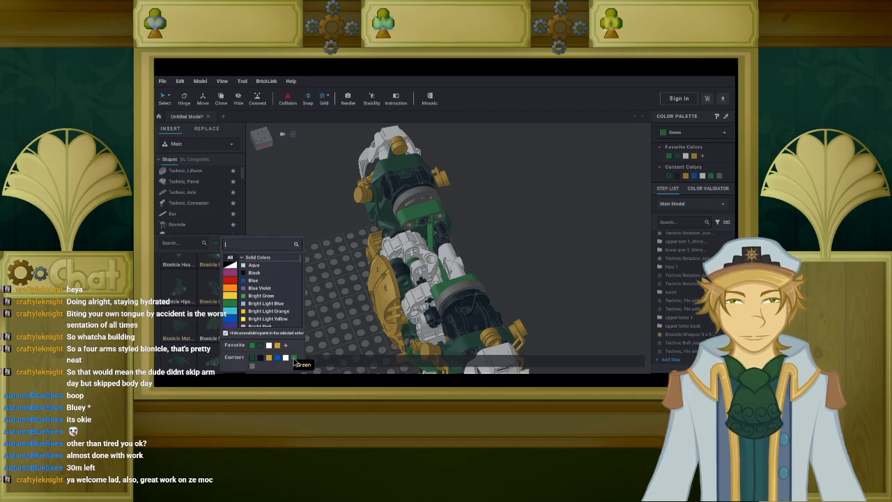
click(253, 346)
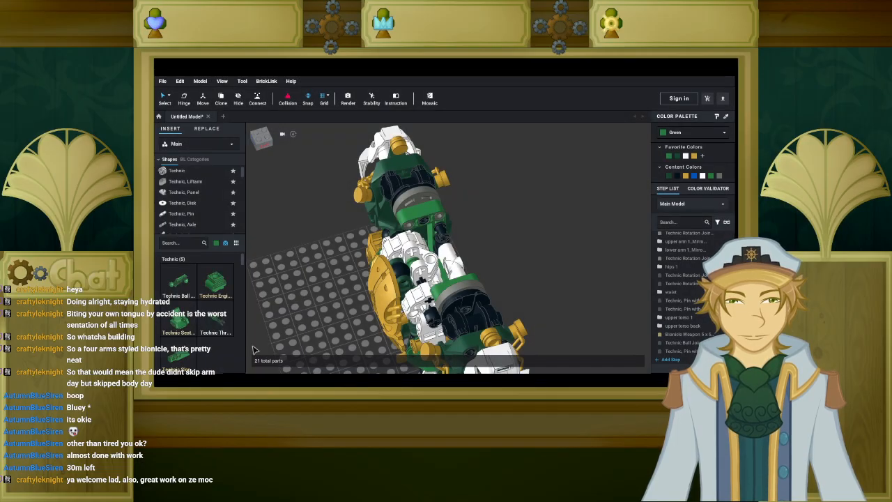
drag(195, 282, 409, 204)
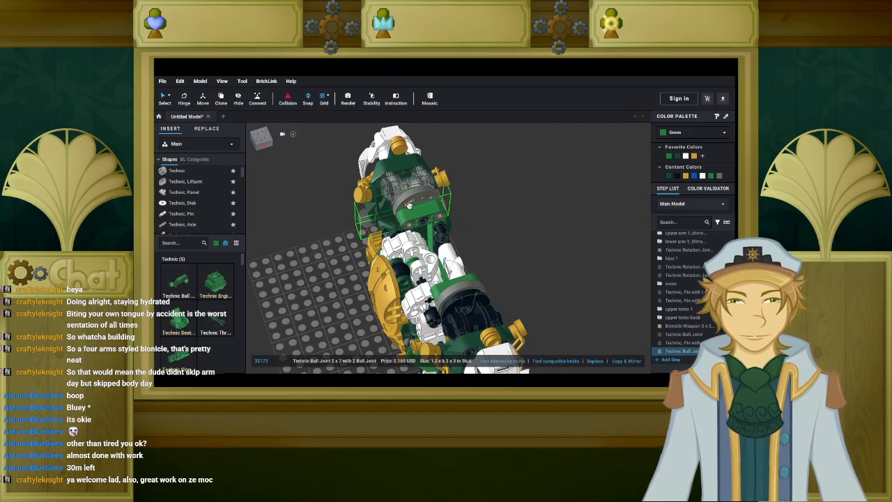
right_drag(409, 204, 490, 192)
scroll(443, 230, up, 3)
drag(491, 193, 469, 167)
right_drag(469, 167, 478, 150)
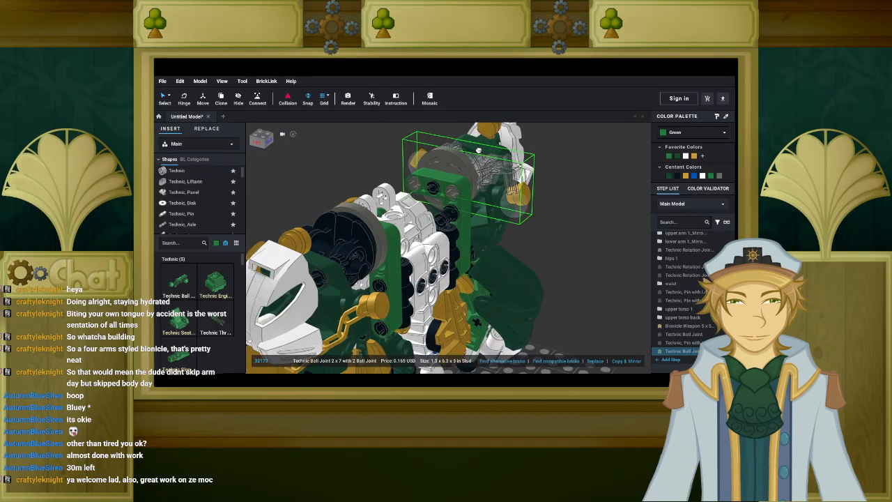
scroll(477, 149, down, 2)
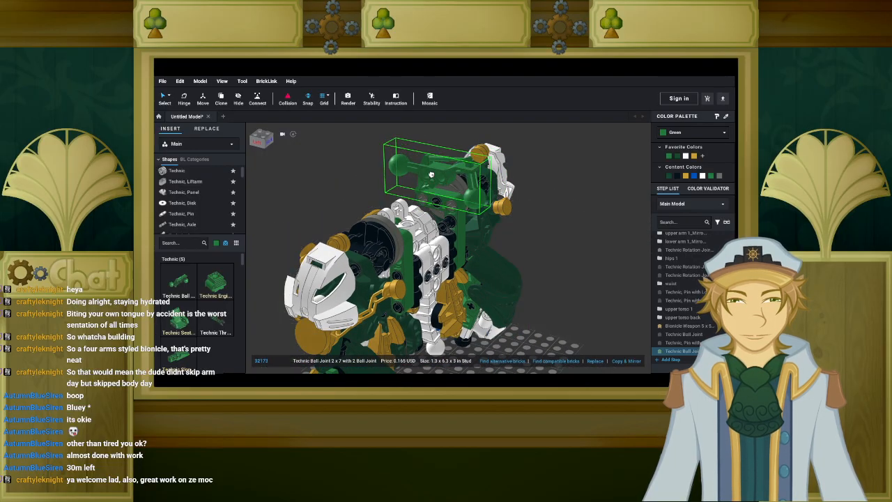
click(431, 177)
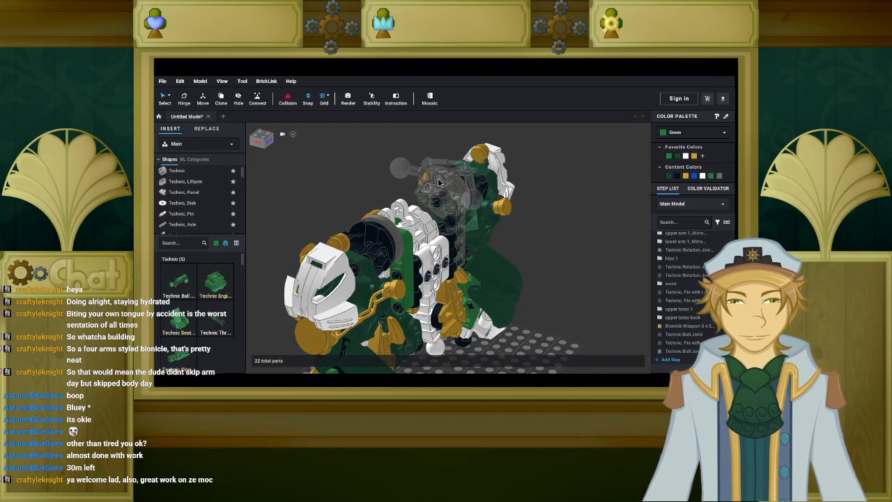
click(439, 183)
right_drag(439, 183, 465, 231)
mouse_move(469, 222)
right_down()
mouse_move(490, 225)
mouse_move(457, 225)
right_up()
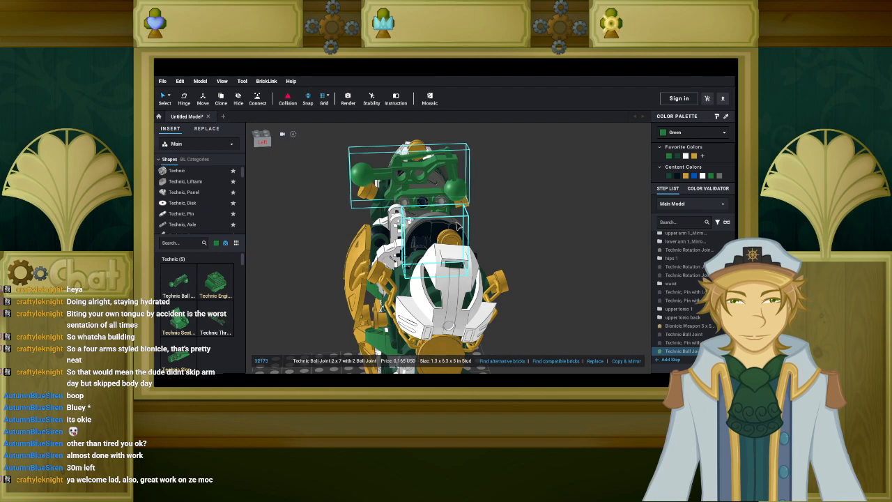
key(Delete)
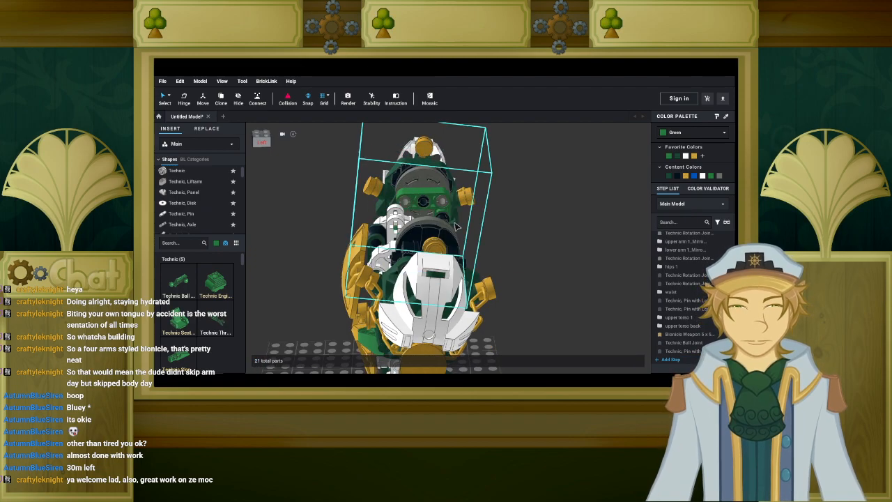
Look through the green parts, including the Large Figure Part category.
scroll(218, 296, down, 3)
scroll(218, 292, down, 5)
scroll(216, 286, down, 8)
scroll(198, 221, down, 4)
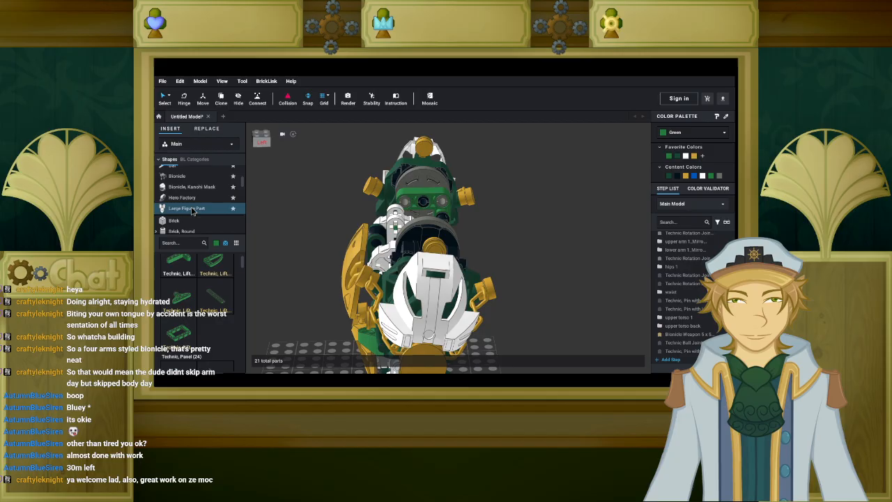
click(195, 208)
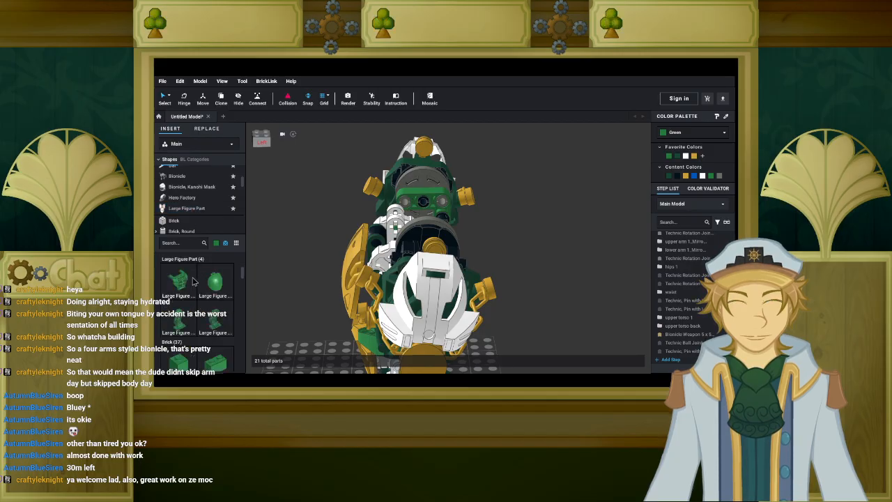
Filter the parts palette to dark green and bring up the Large Figure Part category.
click(217, 243)
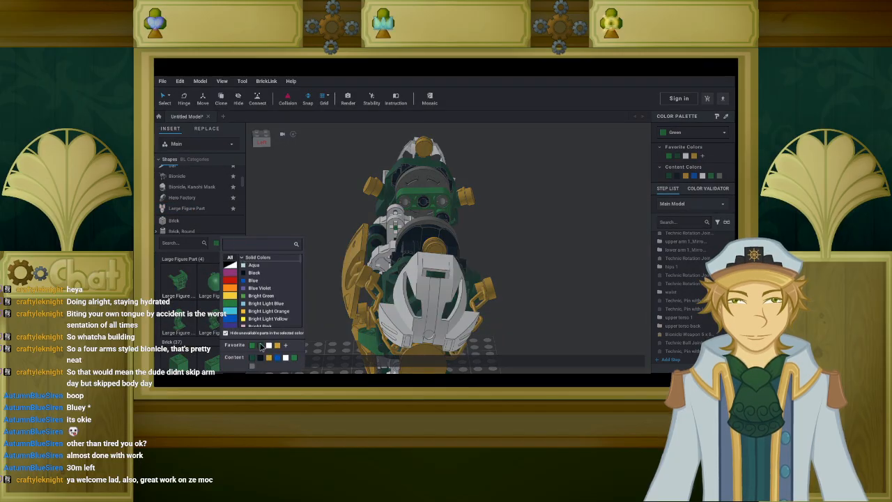
click(260, 346)
scroll(182, 220, up, 5)
scroll(180, 213, up, 5)
scroll(178, 203, up, 2)
click(179, 219)
scroll(184, 297, down, 1)
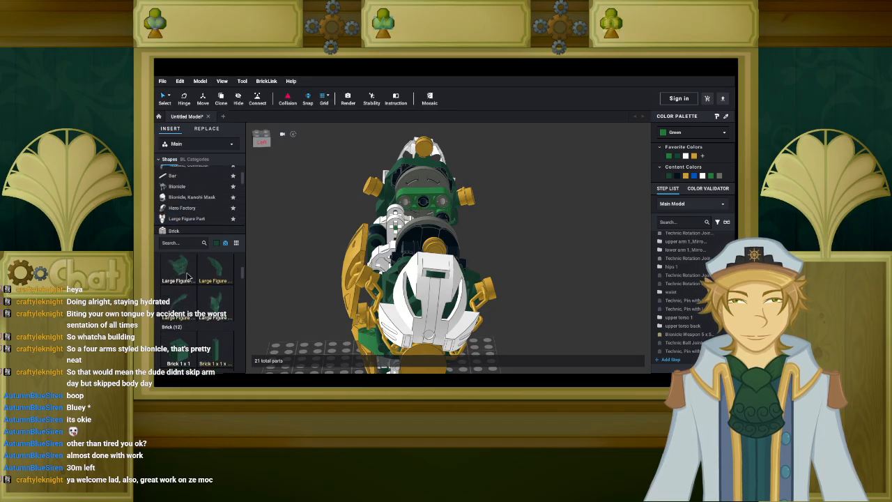
Try a dark green Large Figure Armor, Chest with 4 Studs and Bar Handle on the green shoulder liftarm.
click(181, 270)
right_drag(314, 223, 319, 234)
key(Right)
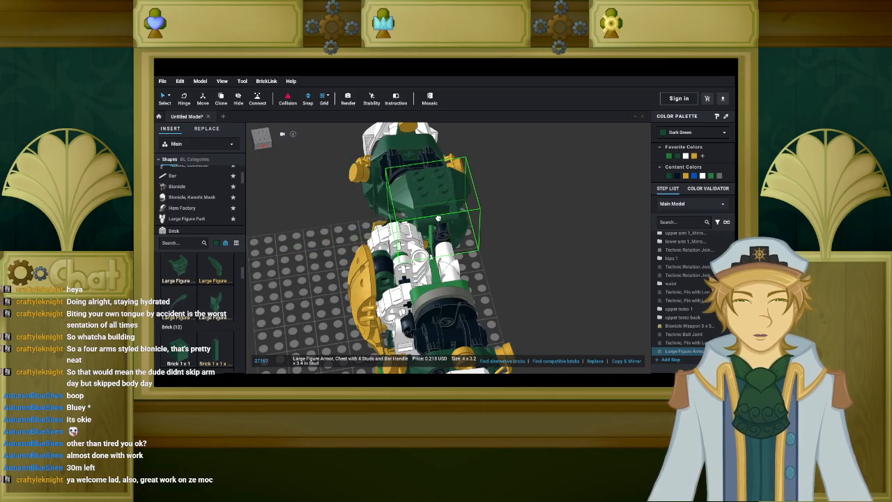
click(431, 232)
right_drag(426, 231, 458, 208)
click(472, 154)
right_drag(472, 154, 465, 195)
key(Delete)
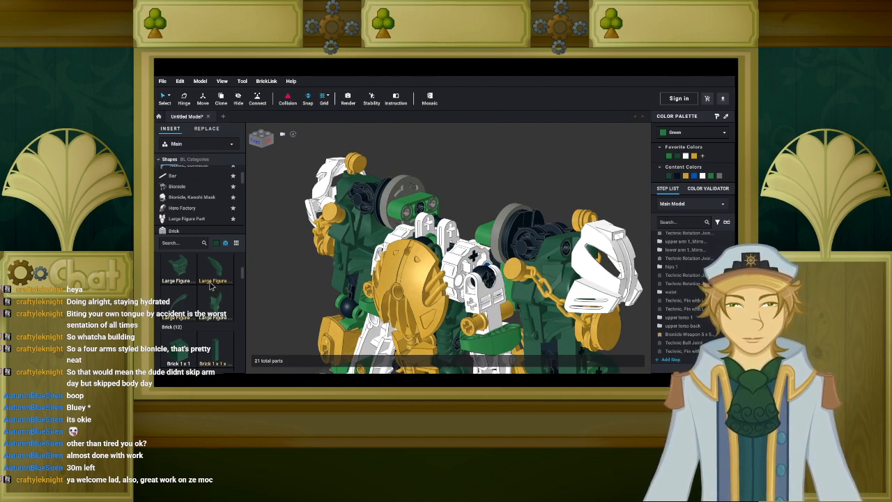
Find the dark green Bionicle Mask Mahiki (Toa Metru) among the Kanohi masks and try it at the shoulder.
scroll(192, 286, up, 5)
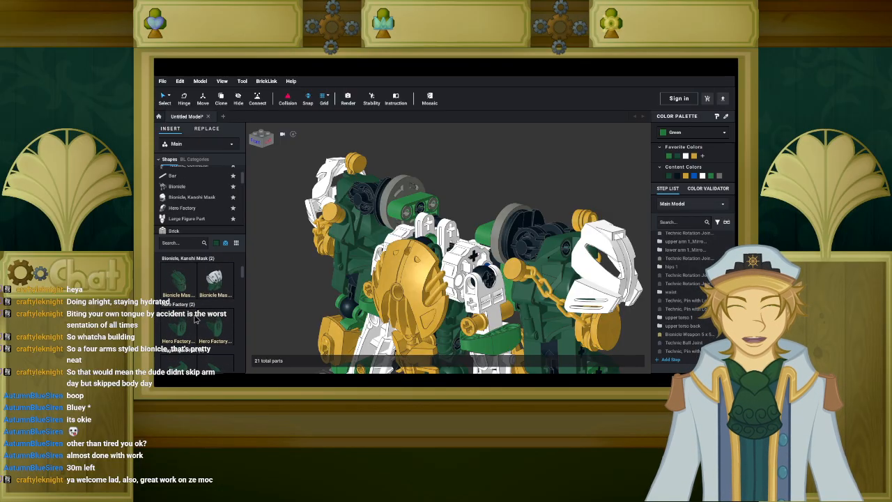
scroll(195, 327, up, 2)
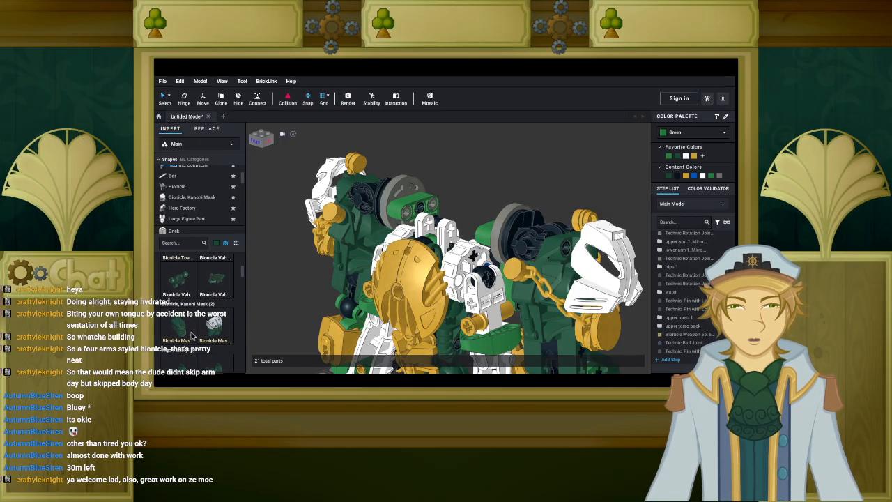
click(185, 334)
right_drag(471, 177, 418, 183)
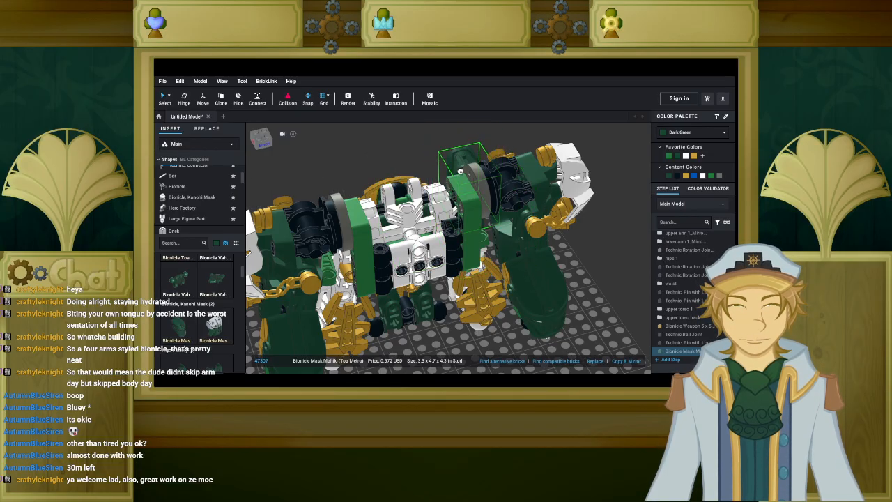
click(460, 180)
right_drag(459, 180, 492, 200)
click(493, 200)
Reposition the dark green mask so it stands above the green shoulder liftarm.
right_drag(502, 239, 532, 224)
key(a)
key(a)
key(a)
key(a)
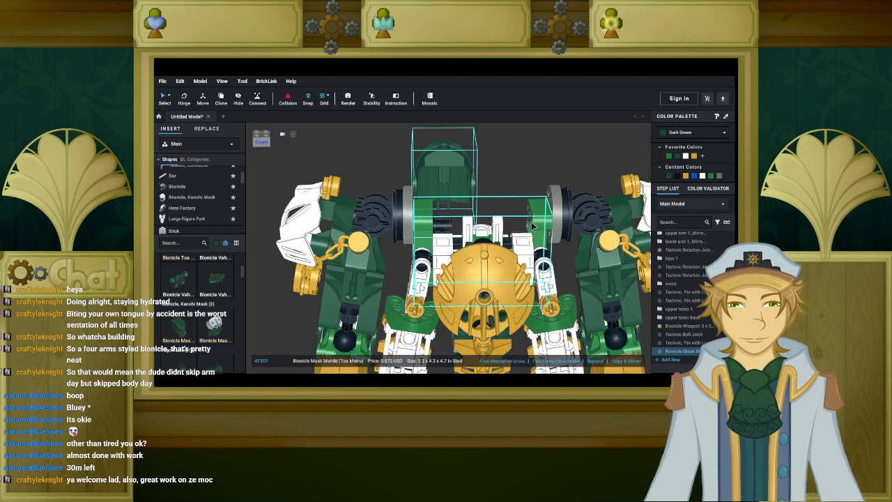
right_drag(532, 224, 505, 227)
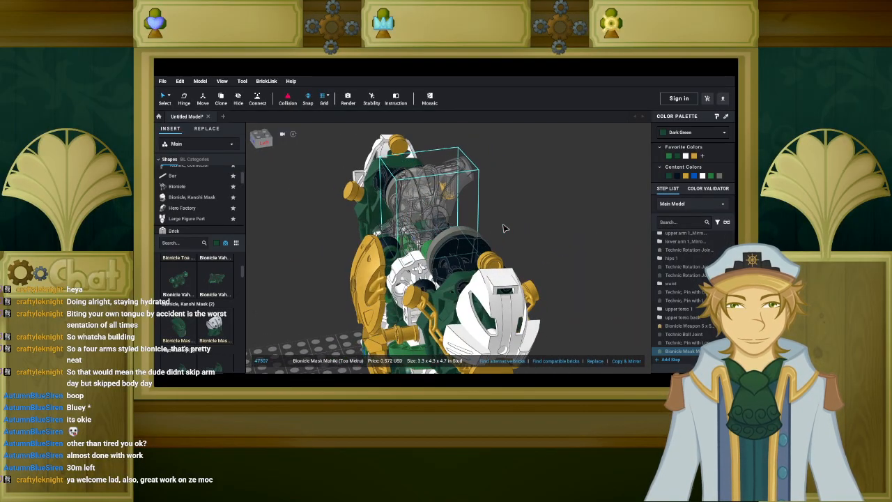
Try further placements of the dark green mask beside the shoulder and delete it.
right_drag(505, 228, 463, 268)
scroll(474, 227, up, 3)
key(s)
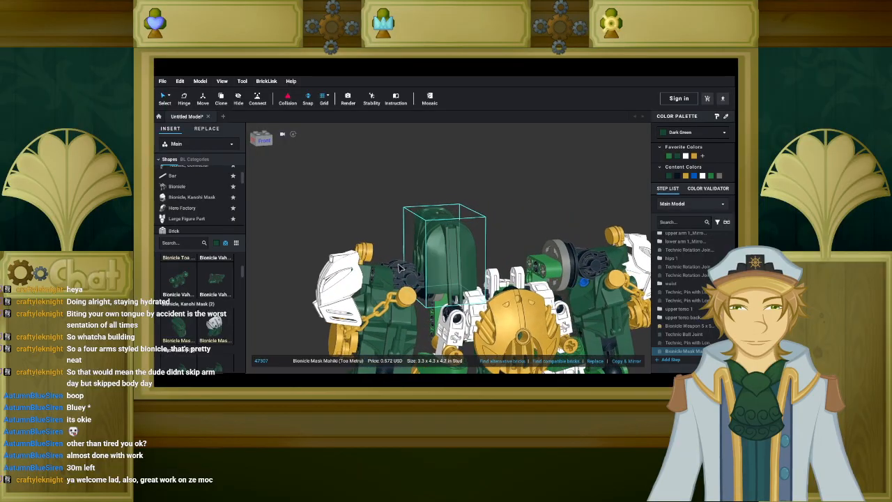
right_drag(394, 268, 421, 272)
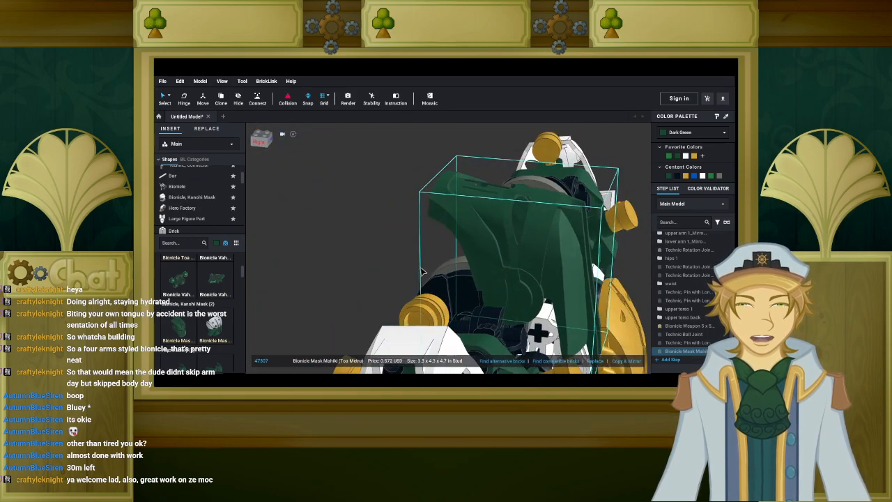
mouse_move(421, 272)
right_down()
mouse_move(392, 265)
mouse_move(461, 269)
mouse_move(428, 271)
right_up()
key(Right)
key(Right)
key(Right)
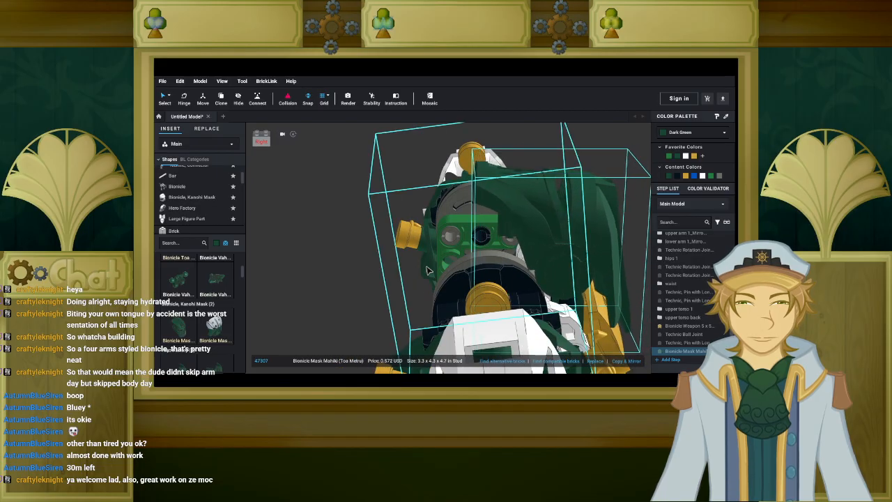
scroll(428, 270, up, 3)
right_drag(428, 270, 465, 299)
scroll(465, 280, down, 5)
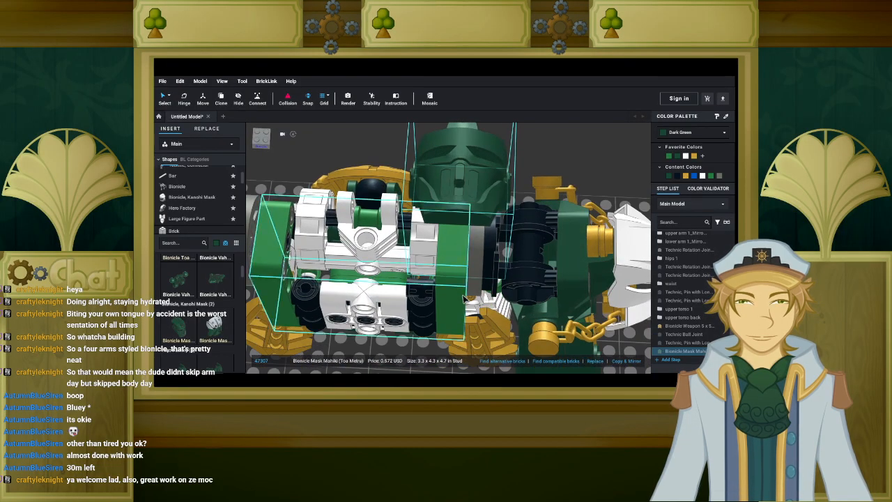
right_drag(472, 251, 419, 226)
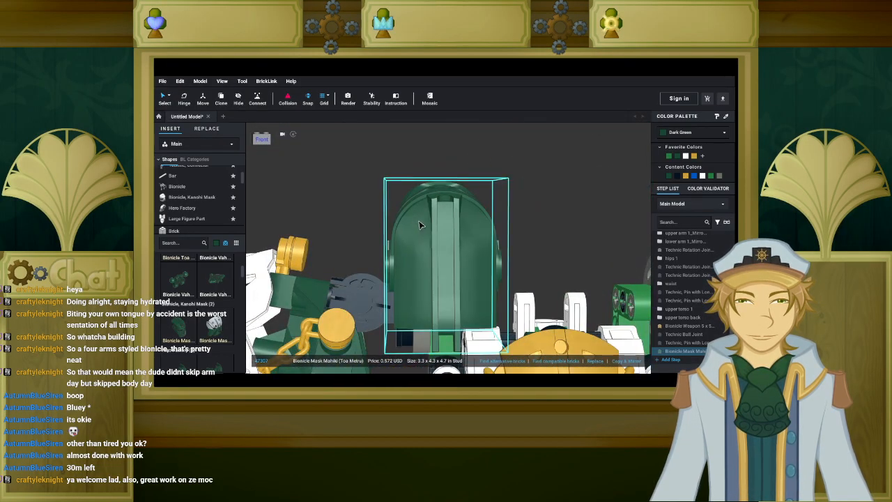
key(Delete)
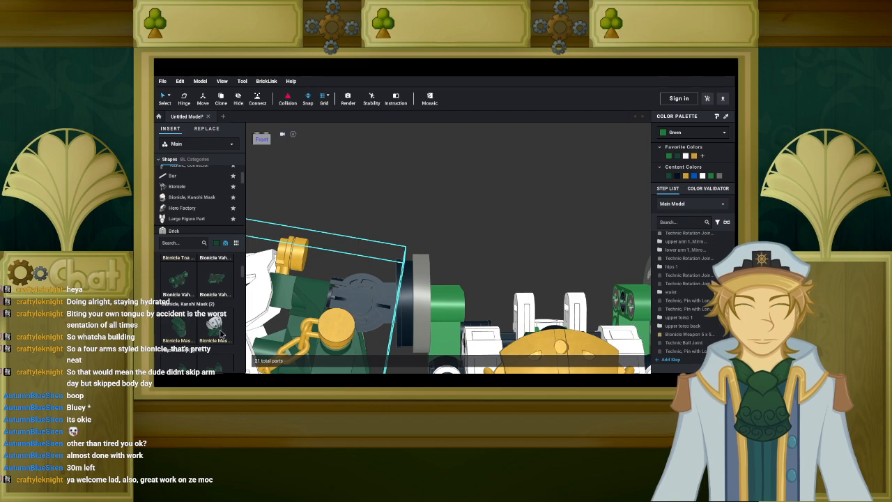
Place a dark green Bionicle Vahki Torso Upper Section over the back of the upper torso.
scroll(218, 334, up, 2)
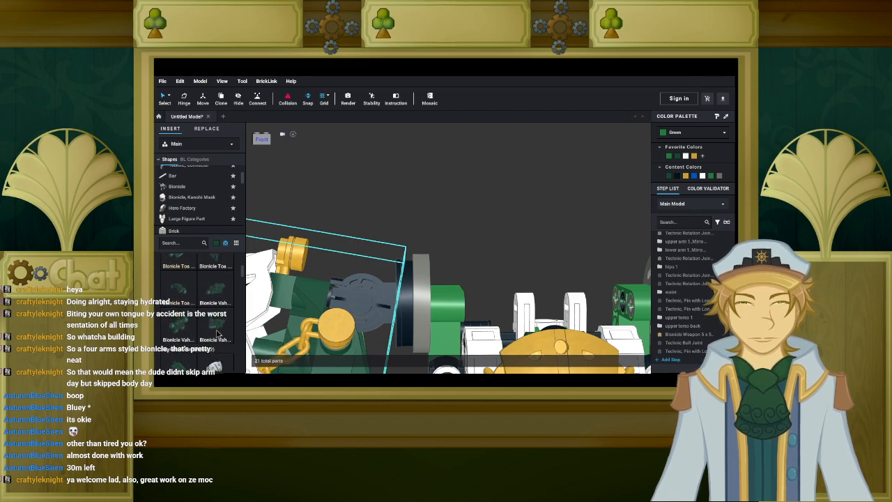
right_drag(512, 233, 497, 269)
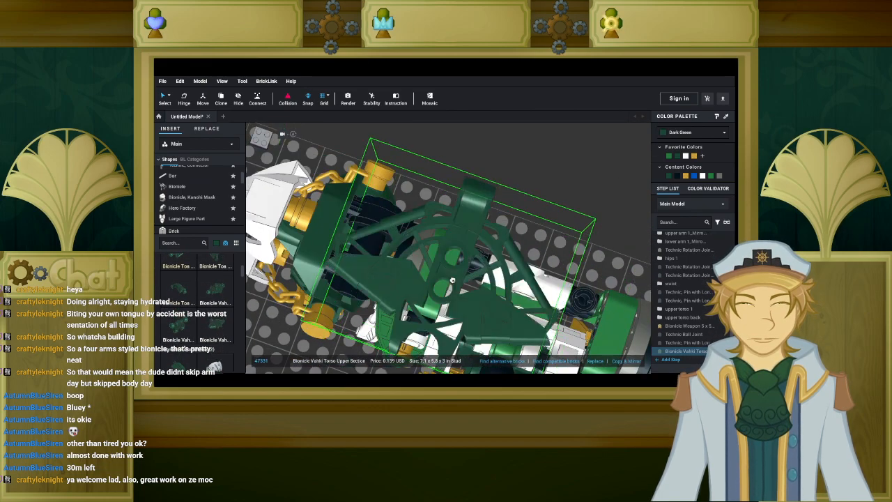
right_drag(453, 281, 438, 275)
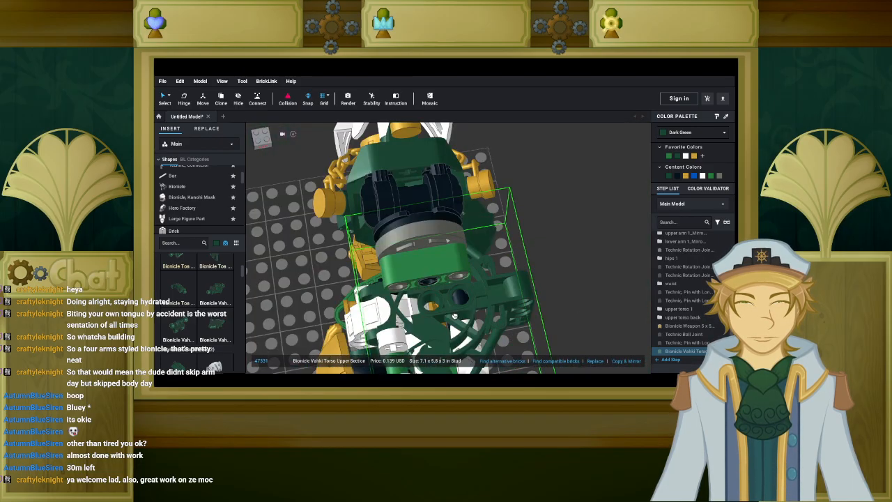
right_drag(511, 315, 552, 326)
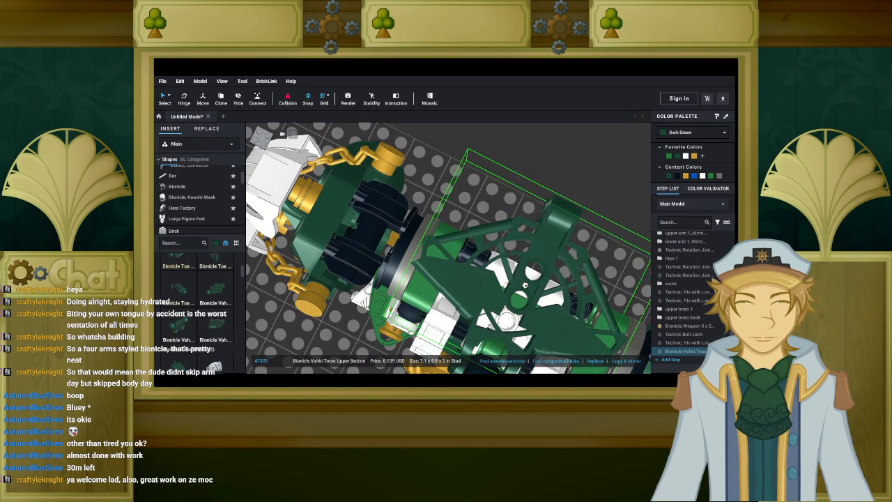
key(Escape)
right_drag(536, 297, 471, 284)
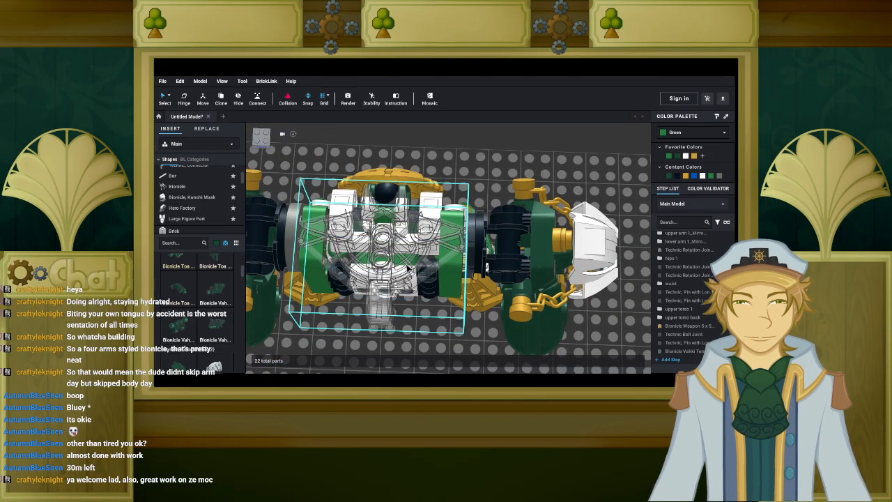
Examine how the dark green Vahki torso section fits over the upper back from above, the sides and the rear.
click(452, 294)
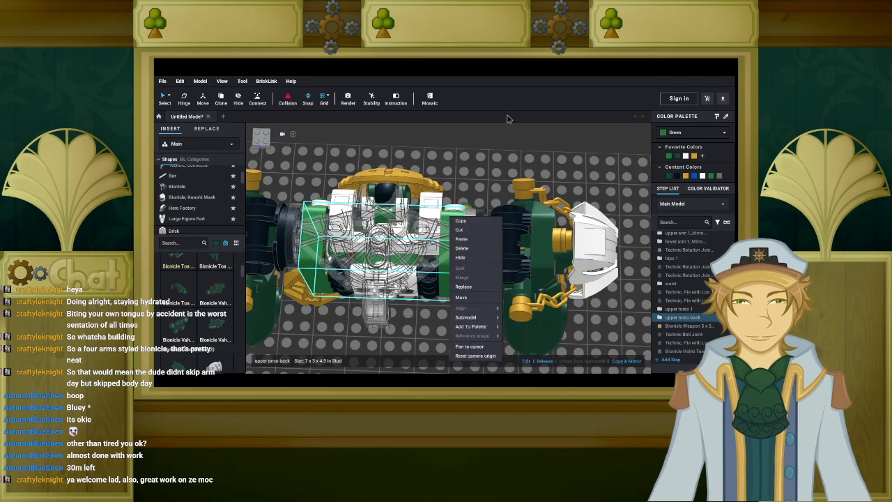
click(448, 244)
click(481, 294)
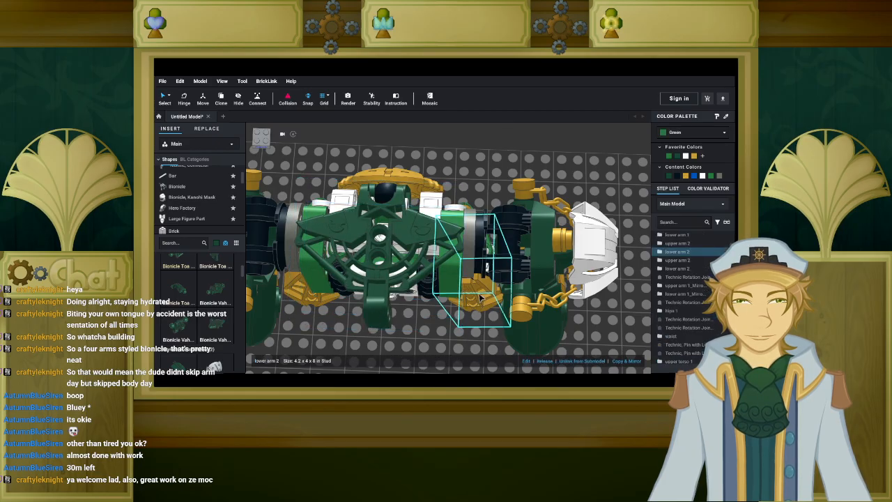
right_drag(483, 266, 499, 255)
right_drag(489, 287, 518, 283)
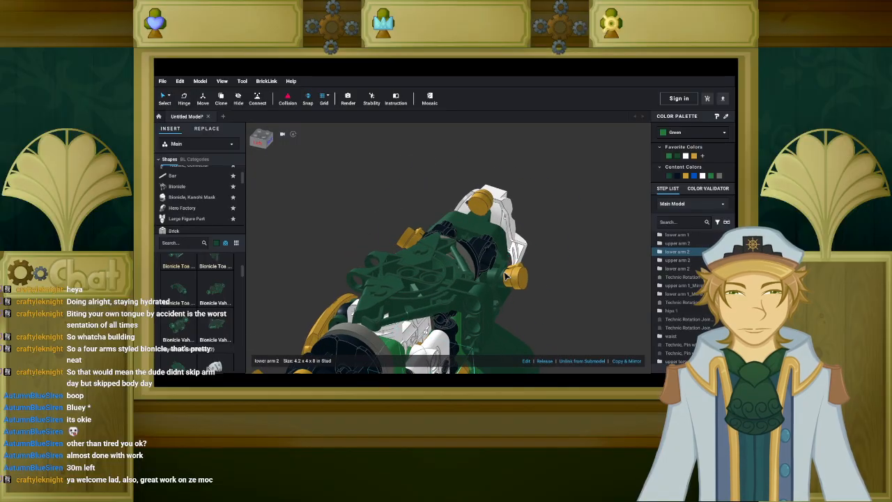
right_drag(492, 280, 391, 282)
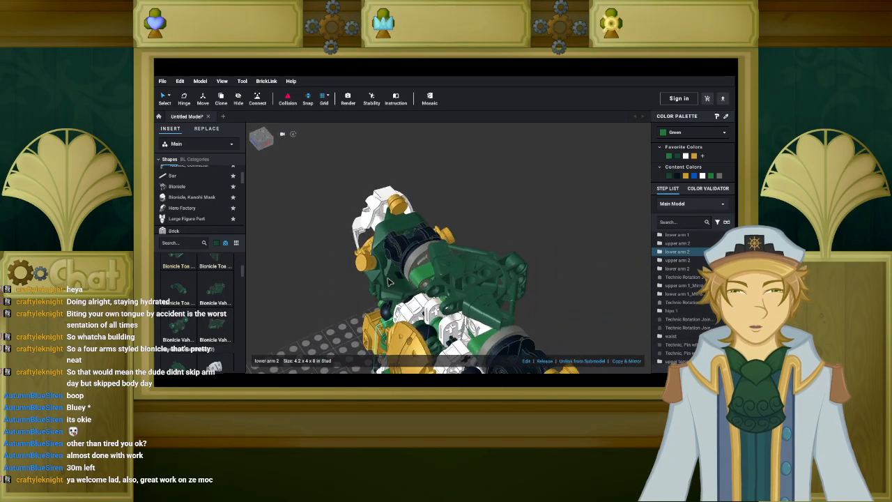
right_drag(383, 277, 354, 278)
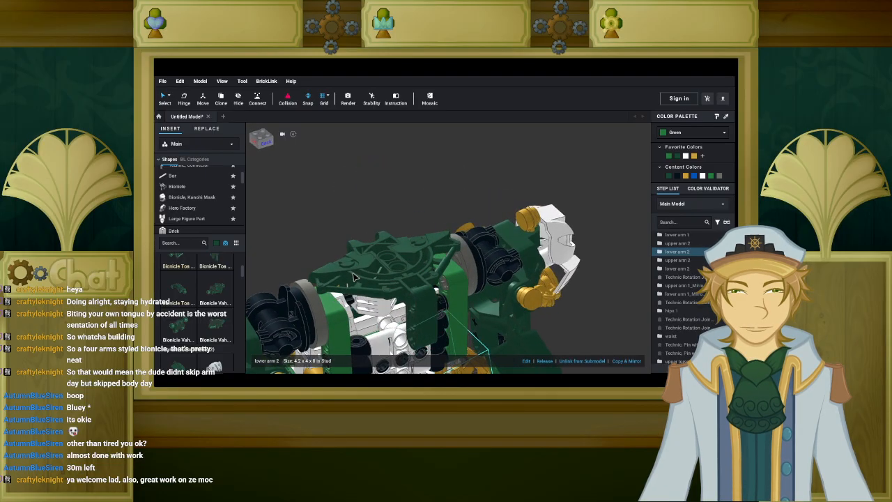
Rotate the dark green Vahki torso section and move it off the torso, leaving the figure's back uncovered.
click(389, 267)
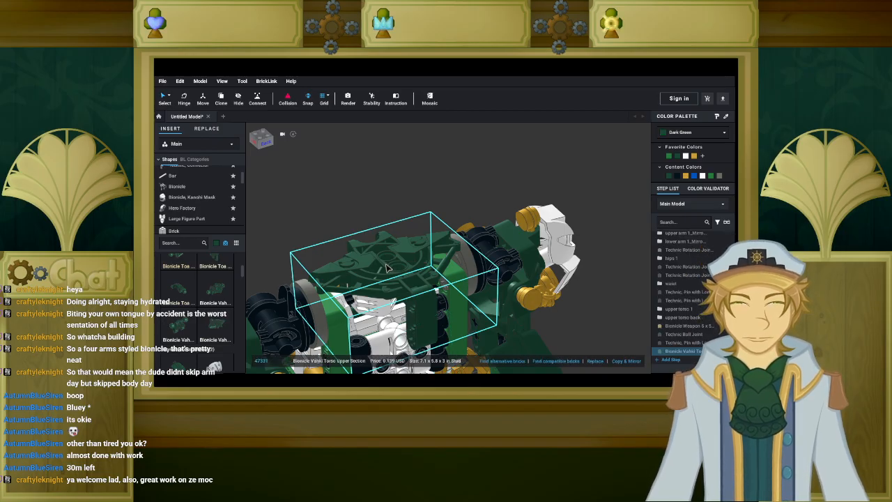
right_drag(388, 267, 497, 251)
drag(500, 250, 507, 216)
key(Left)
key(Left)
right_drag(507, 216, 449, 205)
drag(449, 206, 448, 211)
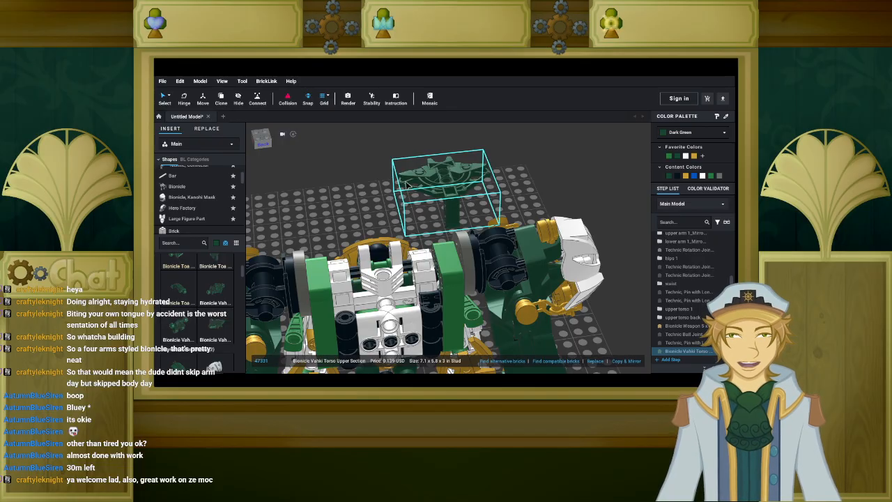
drag(410, 184, 410, 184)
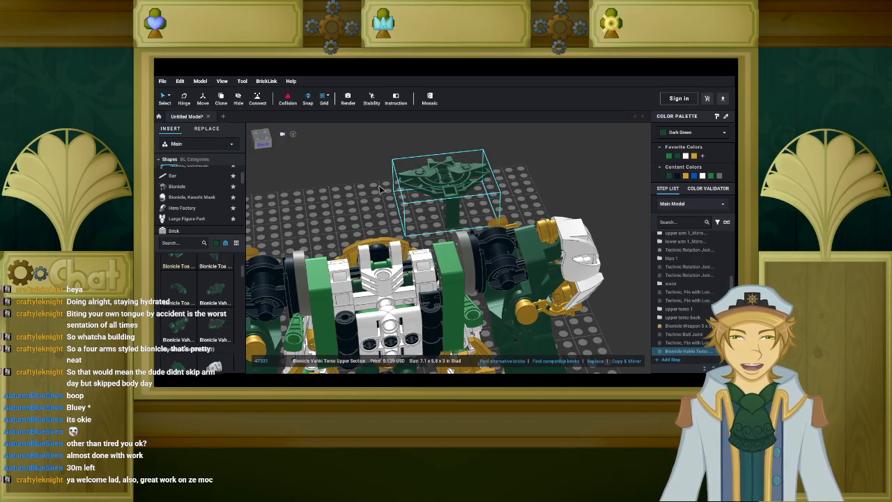
right_drag(361, 186, 389, 204)
right_drag(498, 286, 473, 292)
scroll(436, 251, up, 6)
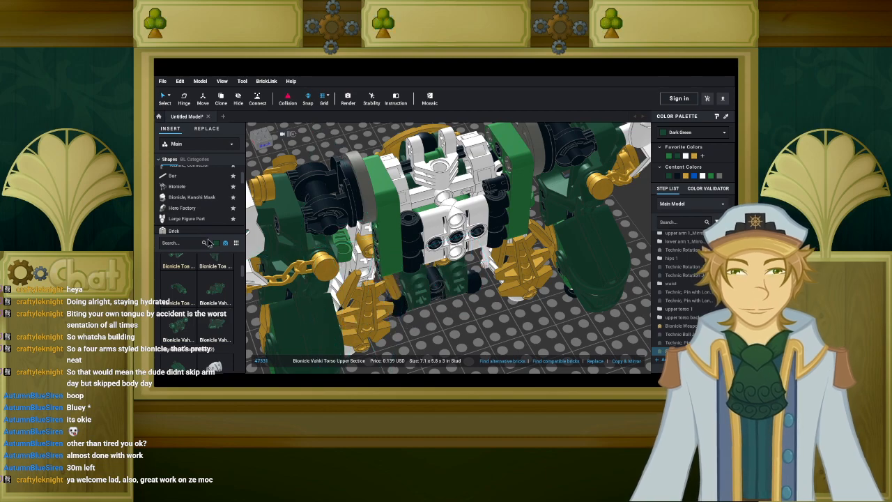
Filter the parts palette to Black and browse the Technic, Pin category for a pin with long friction ridges.
click(217, 243)
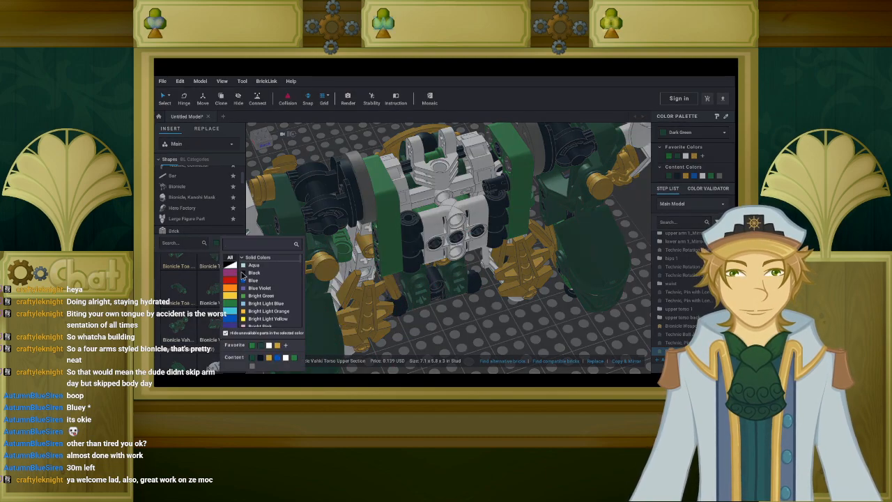
click(243, 273)
scroll(185, 204, up, 3)
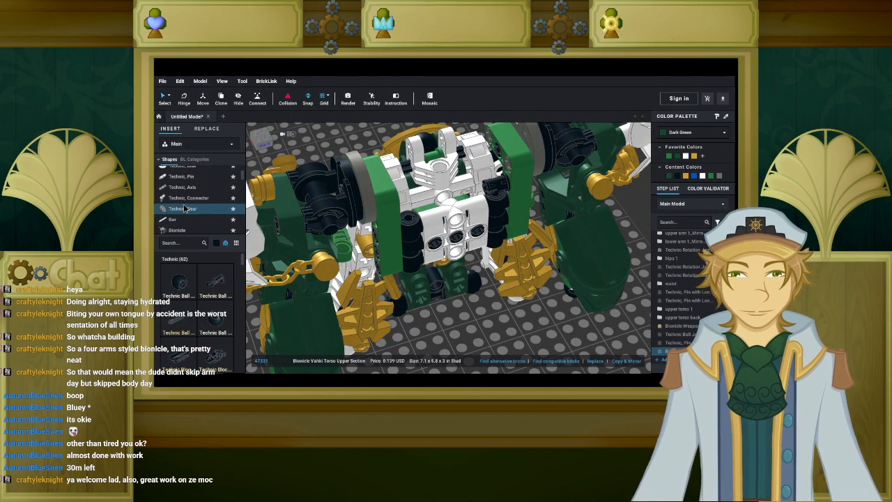
scroll(185, 204, up, 2)
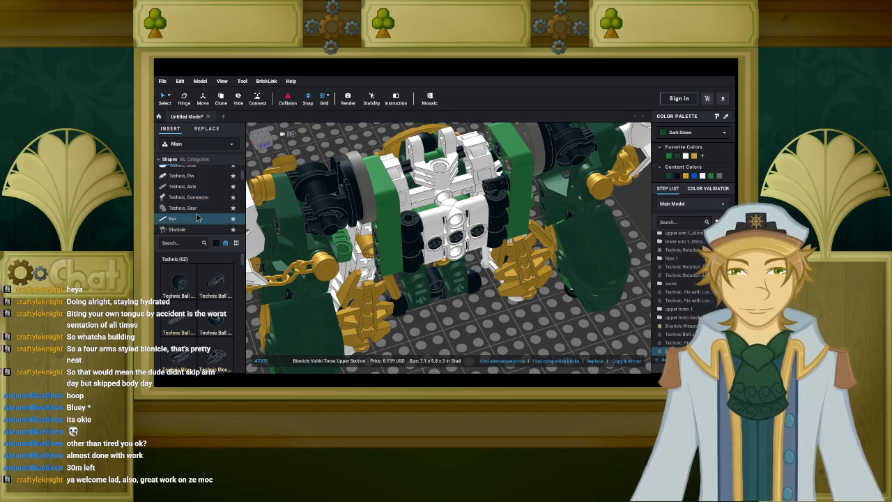
click(204, 179)
scroll(203, 298, down, 4)
scroll(203, 299, down, 5)
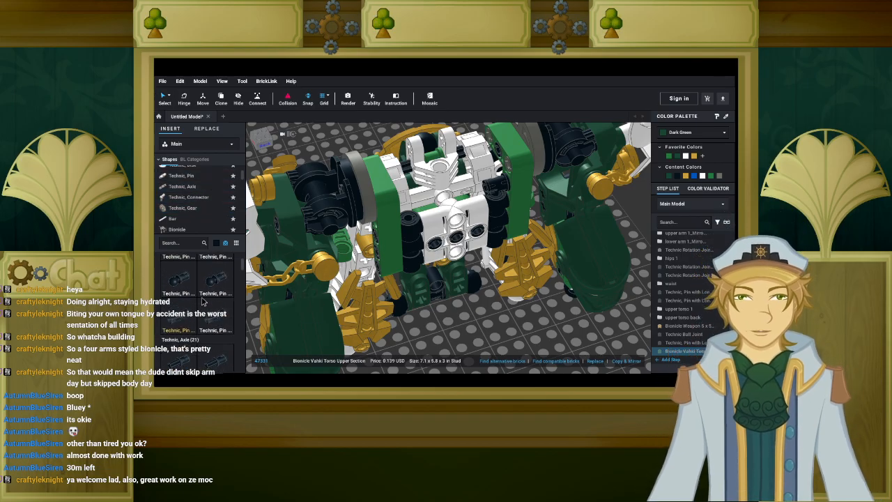
scroll(203, 298, down, 5)
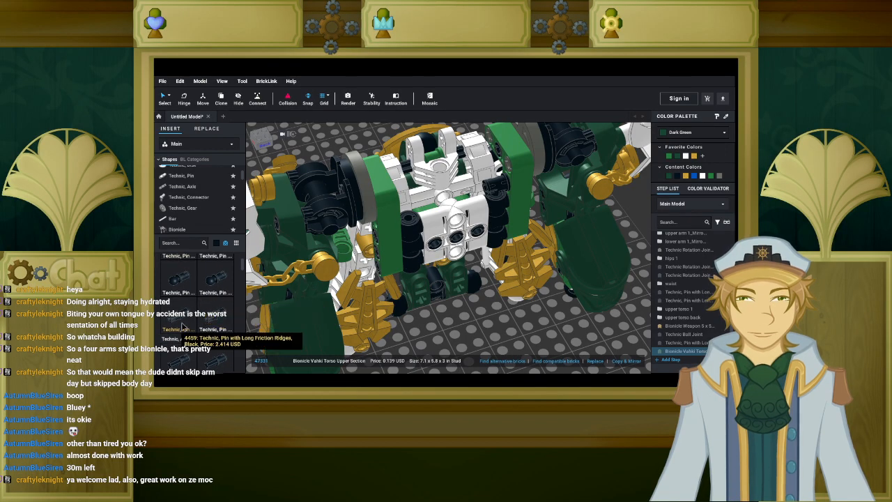
Insert two black Technic Pins with Long Friction Ridges into the lower and upper centre holes of the white back plate.
click(182, 326)
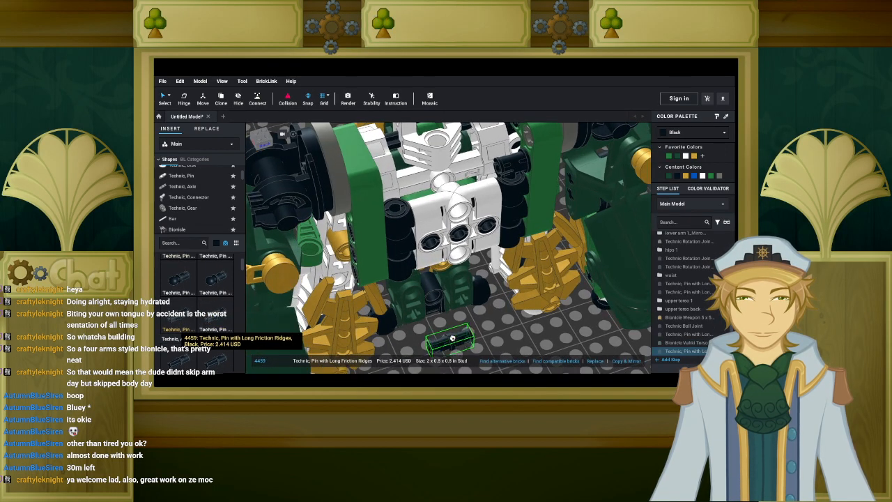
click(462, 263)
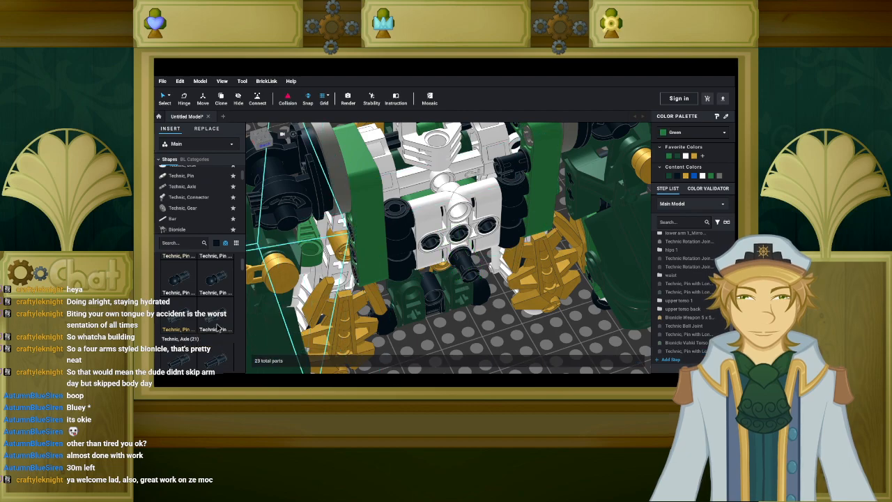
click(182, 325)
click(461, 224)
Mount a black Technic Pin 3L with Friction Ridges and Center Pin Hole on each of the two back pins.
scroll(179, 289, up, 2)
scroll(179, 289, up, 3)
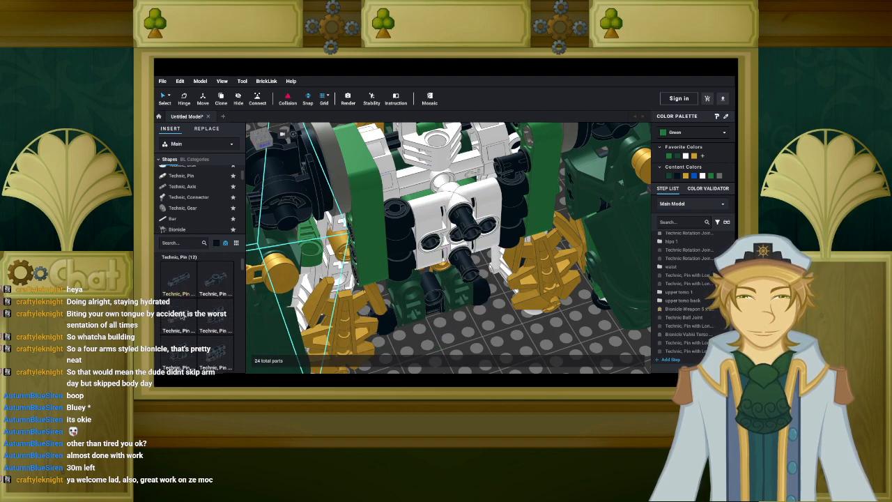
click(225, 289)
right_drag(448, 332, 463, 326)
click(461, 272)
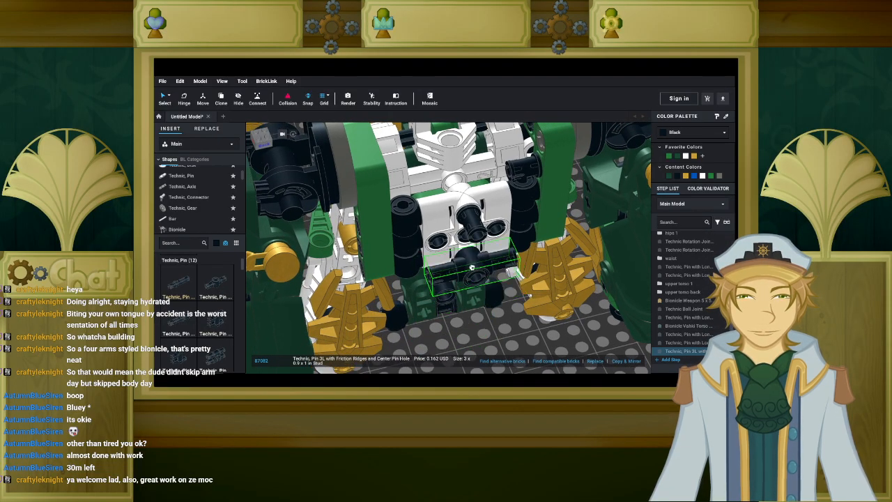
click(216, 284)
click(436, 235)
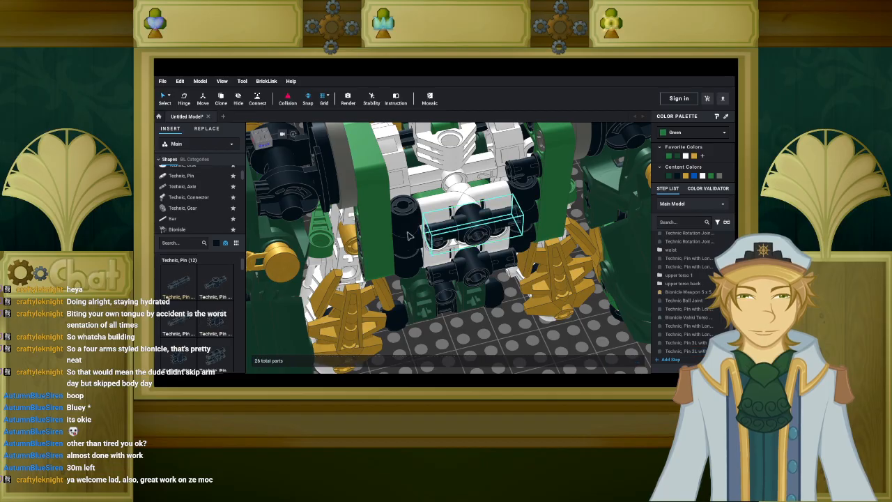
Bring in a black Technic Pin Connector Perpendicular 2 x 2 Bent from the Technic, Connector category, inspect it and delete it.
click(188, 197)
scroll(205, 309, down, 2)
scroll(204, 307, down, 1)
scroll(204, 307, down, 6)
scroll(205, 307, down, 5)
scroll(204, 308, down, 6)
scroll(203, 322, down, 6)
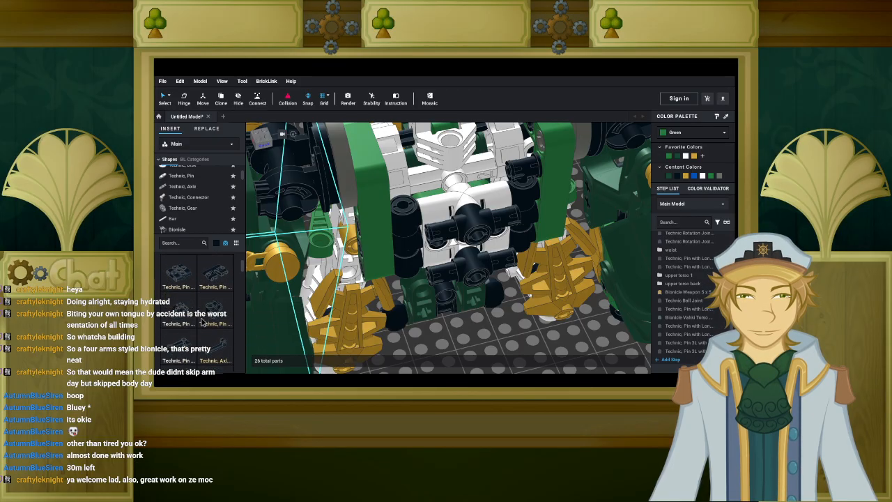
drag(220, 305, 466, 358)
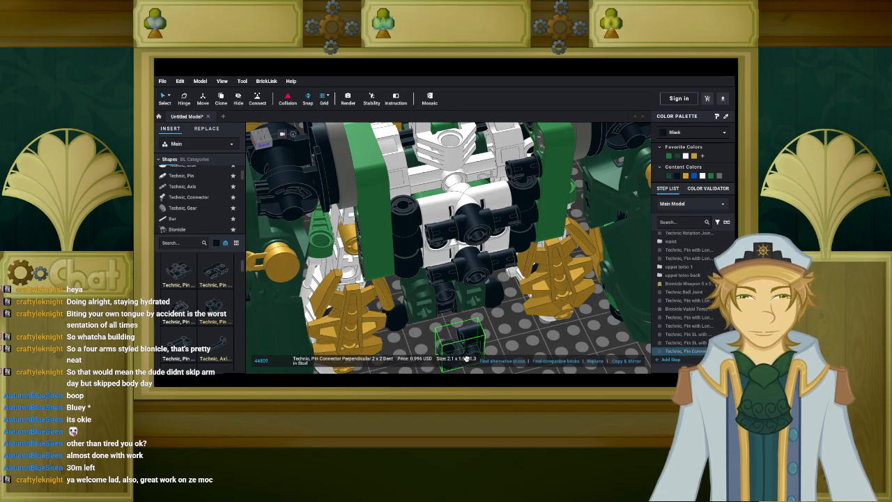
right_drag(466, 358, 491, 353)
click(491, 354)
drag(491, 353, 476, 348)
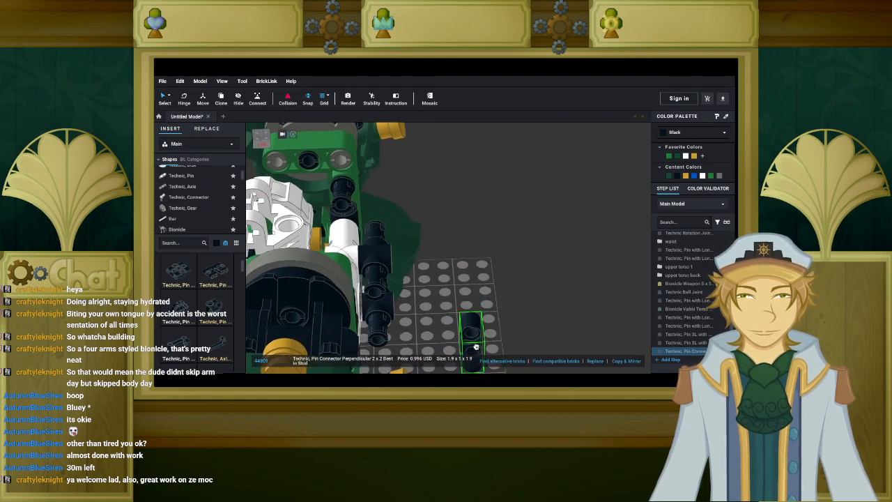
key(Delete)
Try the perpendicular 2 x 2 bent connector in different orientations on the upper 3L pin, discarding each attempt.
right_drag(474, 348, 158, 302)
scroll(446, 346, up, 4)
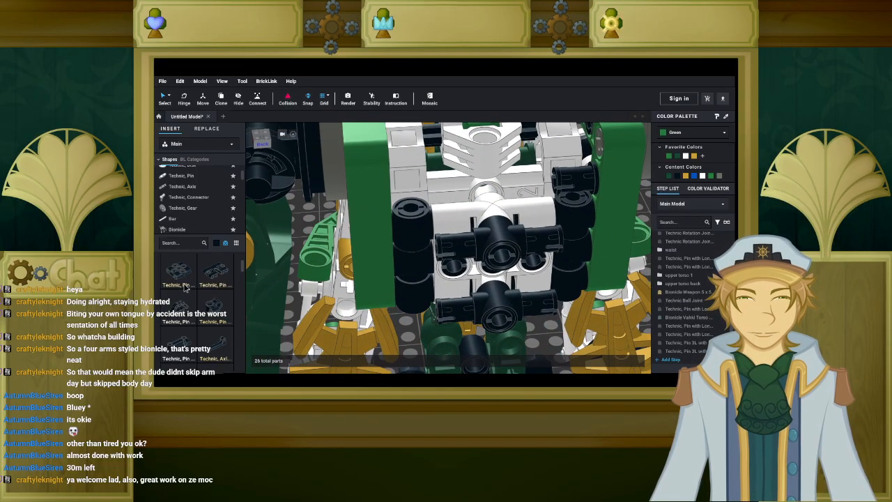
click(215, 300)
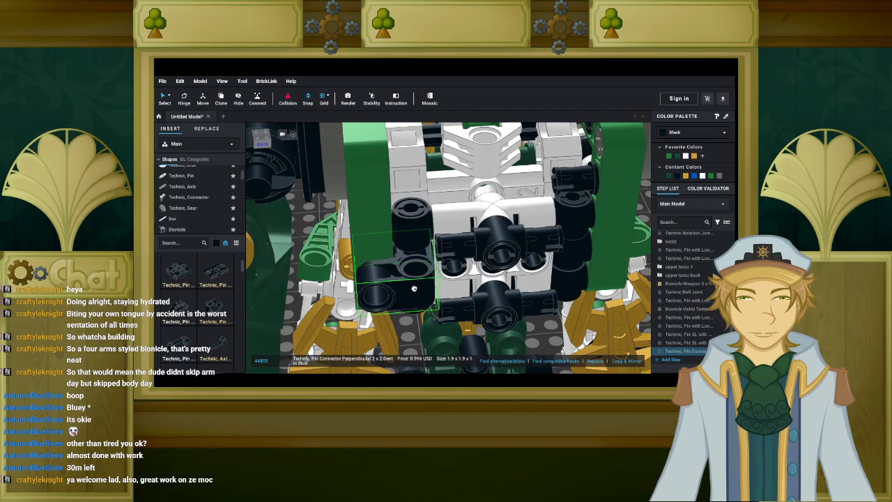
click(456, 271)
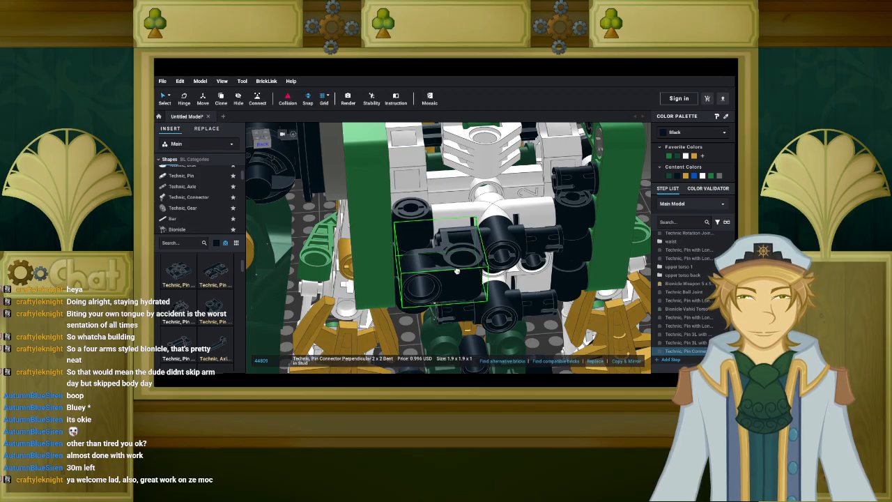
key(Delete)
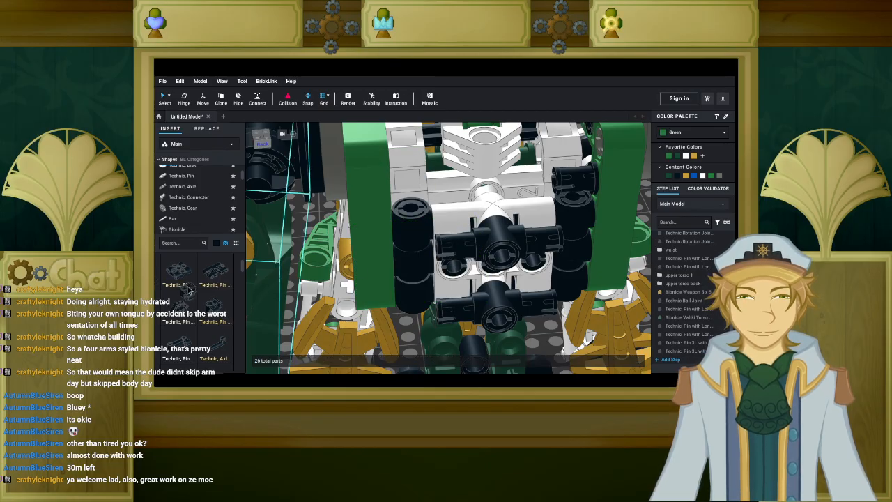
click(216, 306)
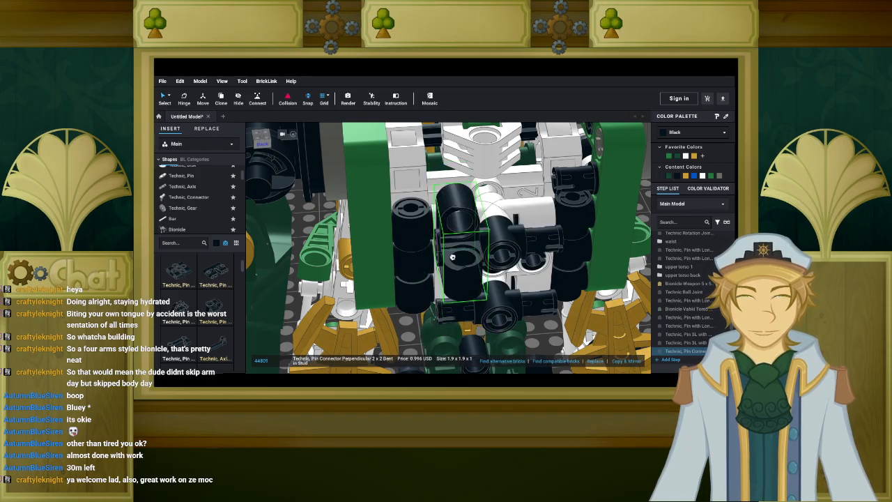
key(Down)
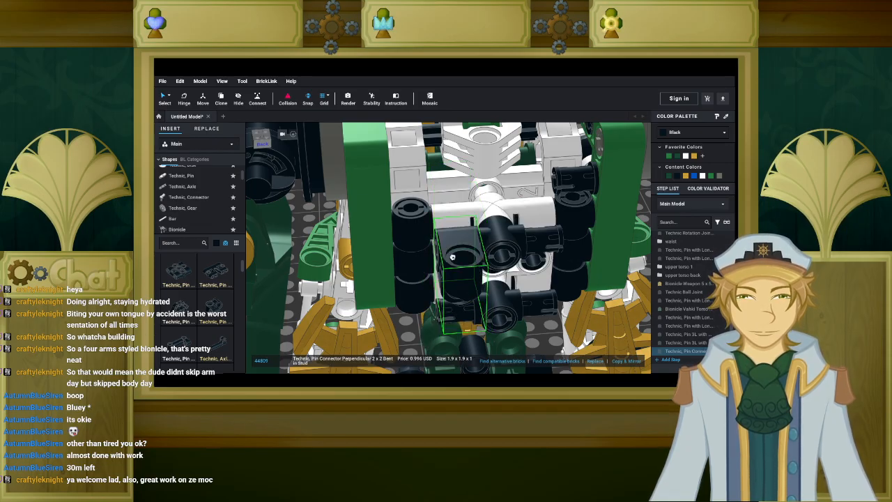
click(452, 257)
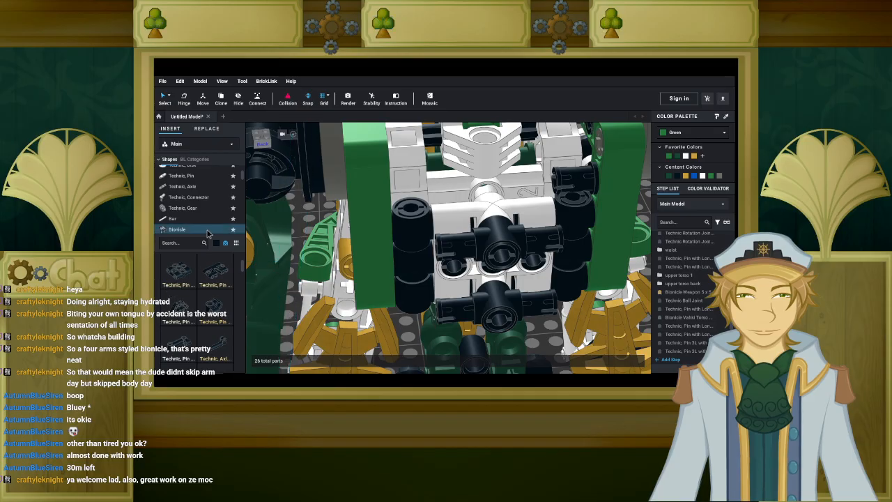
scroll(207, 234, down, 3)
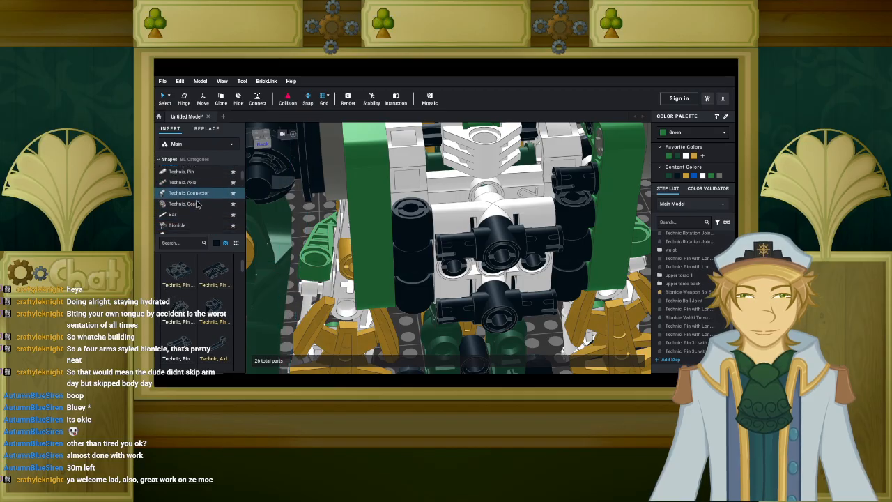
Try white on both 3L pins with centre holes, and set their colour back to Black.
click(492, 312)
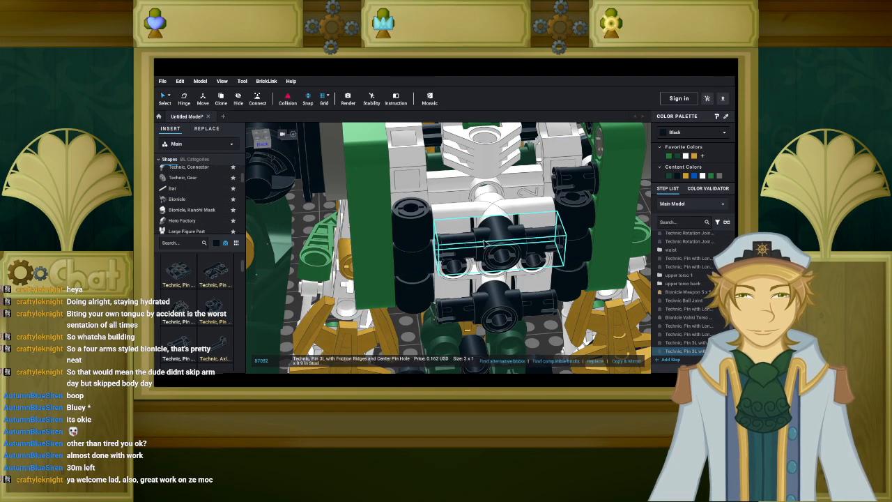
ctrl+click(492, 312)
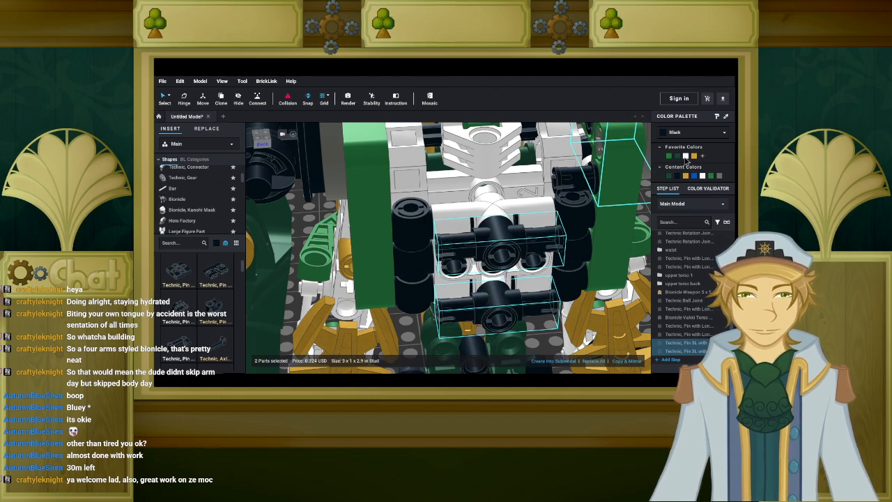
click(686, 157)
click(686, 136)
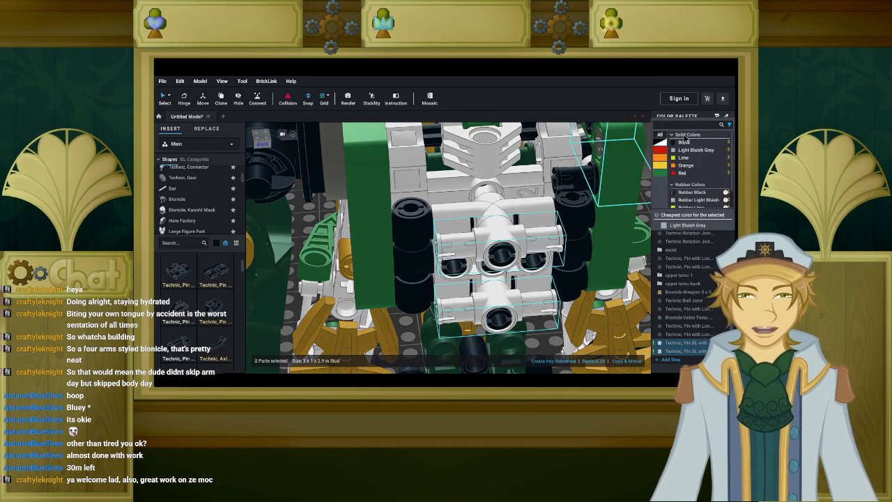
click(684, 143)
Move the dark green Vahki torso section back over the upper torso, centred between the green shoulder liftarms.
right_drag(488, 259, 577, 275)
scroll(598, 267, down, 3)
scroll(600, 274, up, 1)
scroll(557, 303, down, 2)
scroll(611, 271, down, 4)
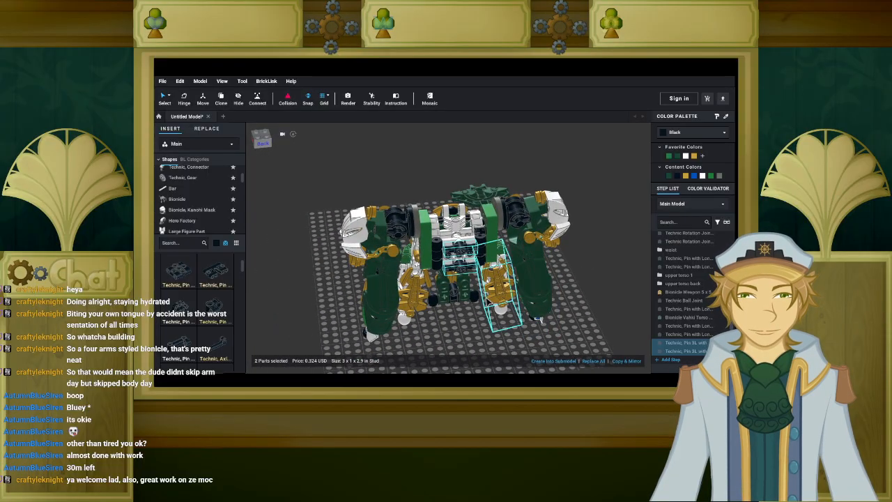
scroll(577, 275, up, 5)
scroll(528, 181, up, 2)
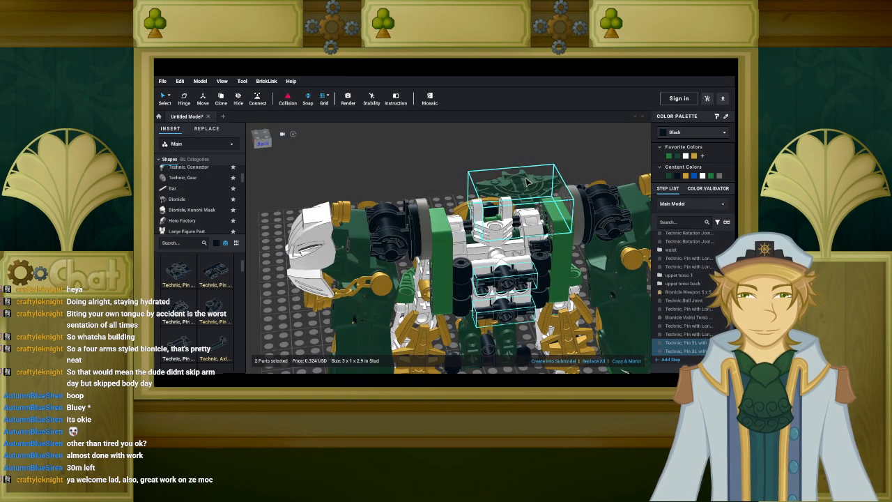
drag(524, 183, 551, 209)
right_drag(551, 209, 493, 229)
drag(493, 230, 383, 172)
right_drag(388, 173, 449, 185)
scroll(476, 192, up, 1)
middle_drag(493, 239, 459, 214)
scroll(468, 245, up, 4)
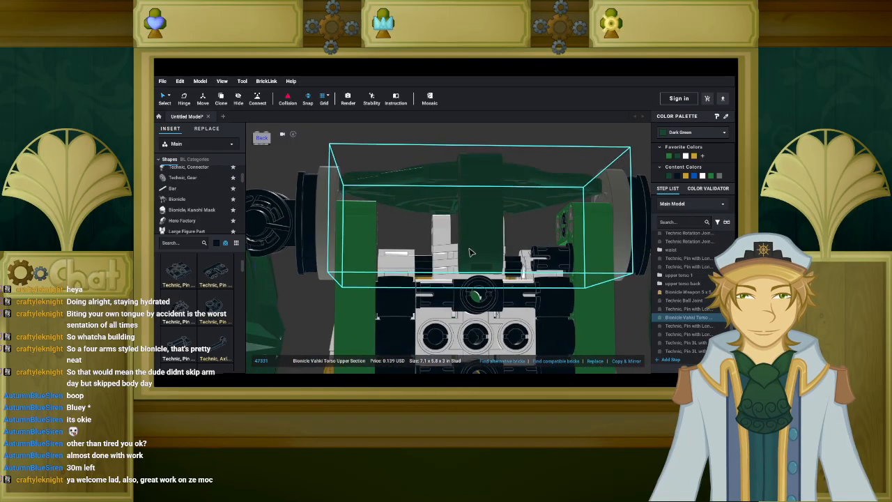
Delete the black pin sticking out of the white block beside one shoulder at the rear of the upper torso.
right_drag(477, 297, 559, 231)
click(560, 231)
key(Delete)
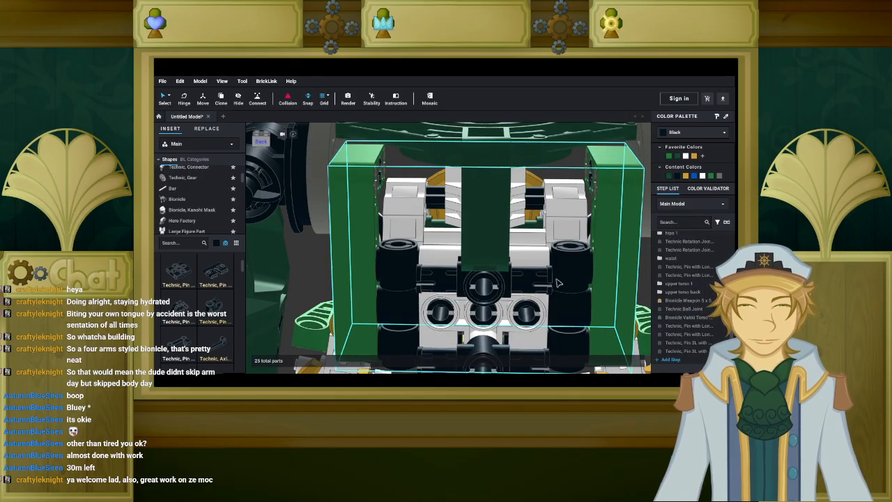
Delete both 3L pins and the two friction pins holding them from the white back plate.
middle_drag(560, 313, 554, 248)
right_drag(537, 266, 510, 266)
click(437, 223)
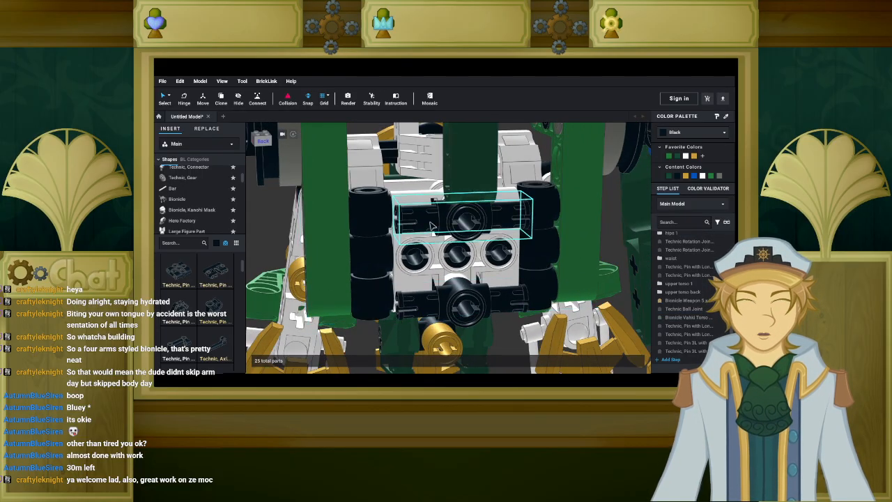
key(Delete)
click(456, 300)
key(Delete)
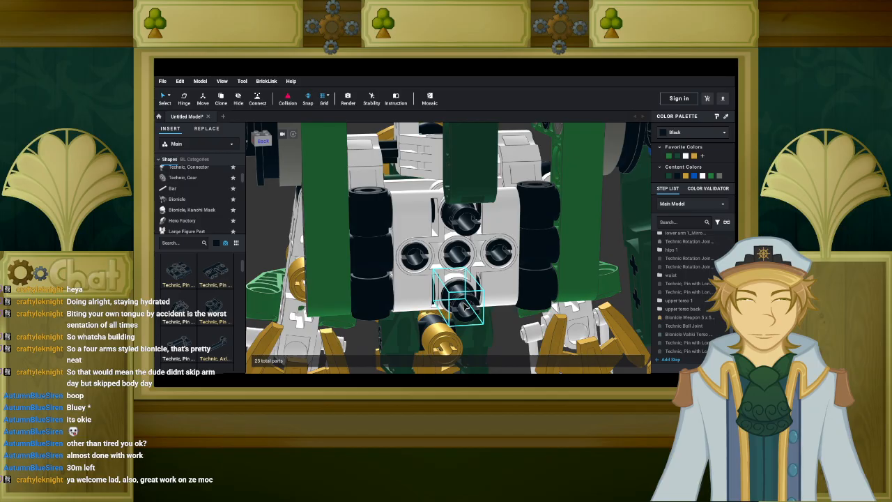
click(465, 306)
key(Delete)
click(458, 212)
key(Delete)
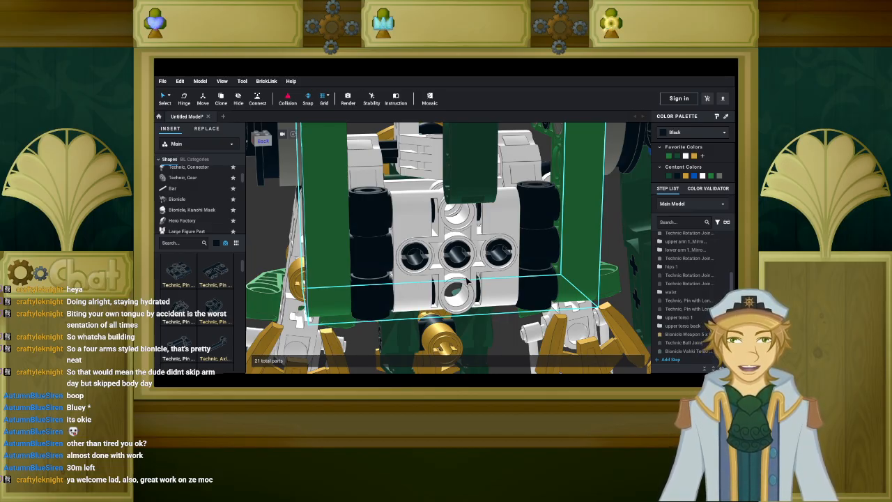
Inspect how the dark green Vahki torso section sits over the upper torso from the back, front, above and side.
right_drag(476, 257, 463, 252)
right_drag(477, 254, 518, 245)
scroll(525, 241, down, 5)
scroll(518, 247, down, 1)
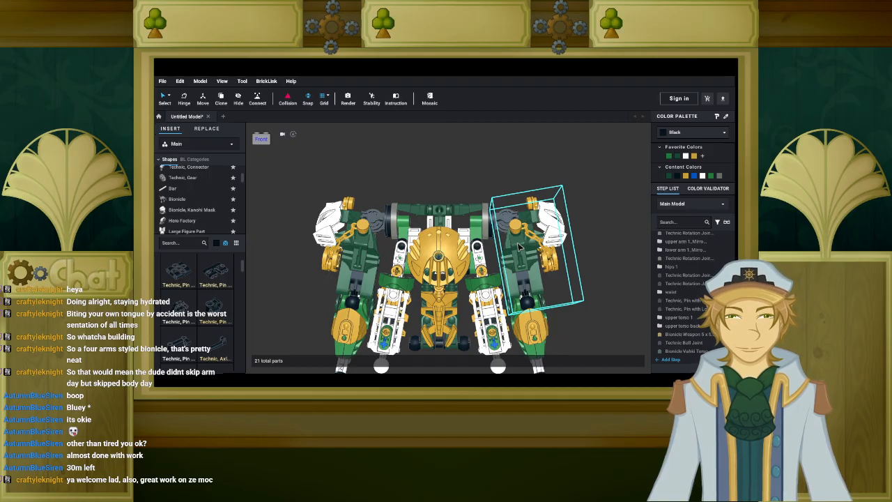
scroll(519, 245, down, 1)
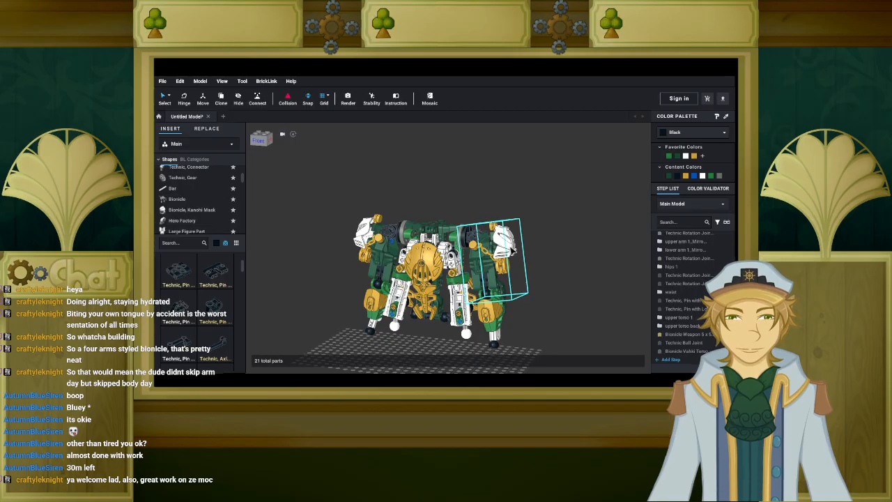
scroll(519, 253, up, 10)
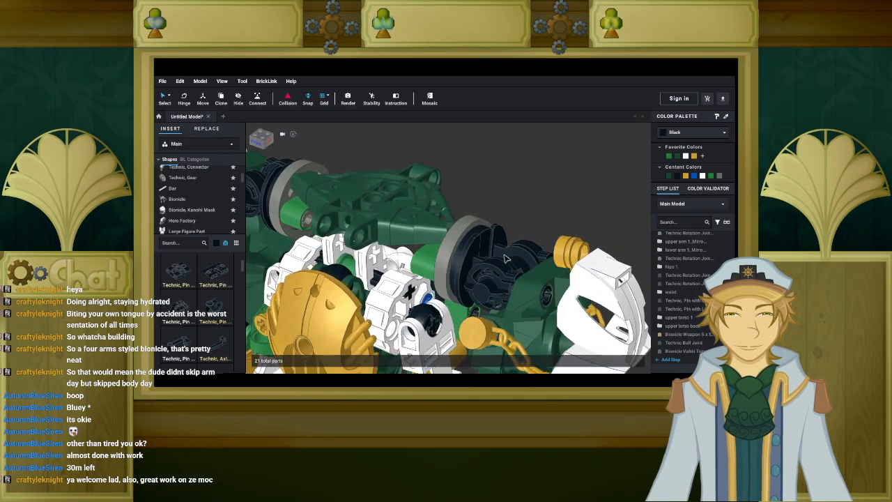
scroll(519, 254, down, 10)
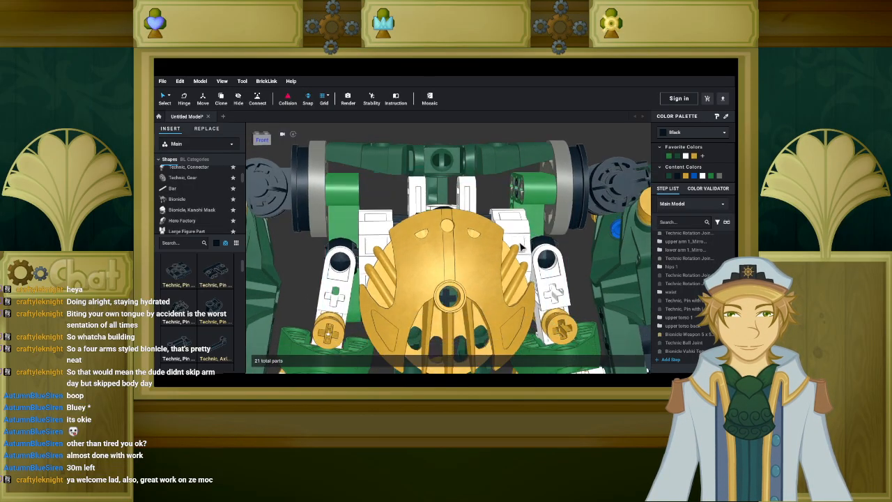
right_drag(519, 253, 419, 258)
scroll(460, 251, up, 10)
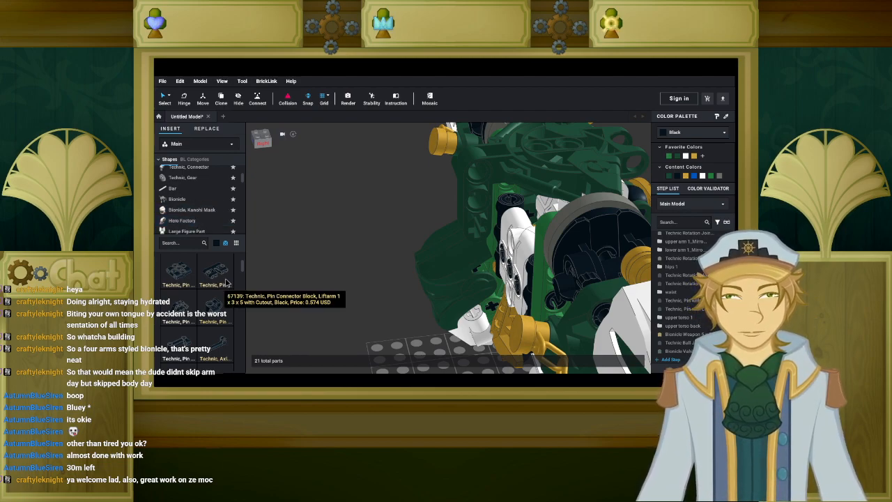
Look through the black Technic pin connector and axle connector parts for one that could attach the Vahki torso section.
scroll(225, 282, down, 5)
scroll(224, 282, down, 5)
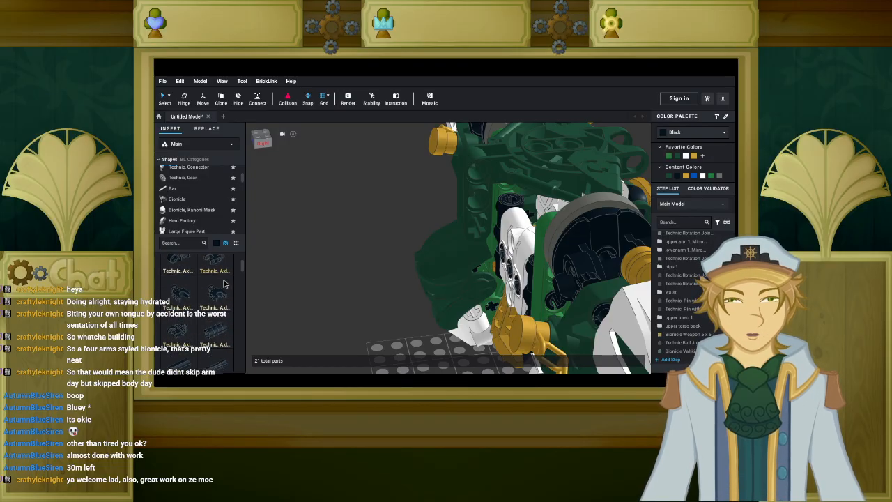
scroll(224, 282, down, 1)
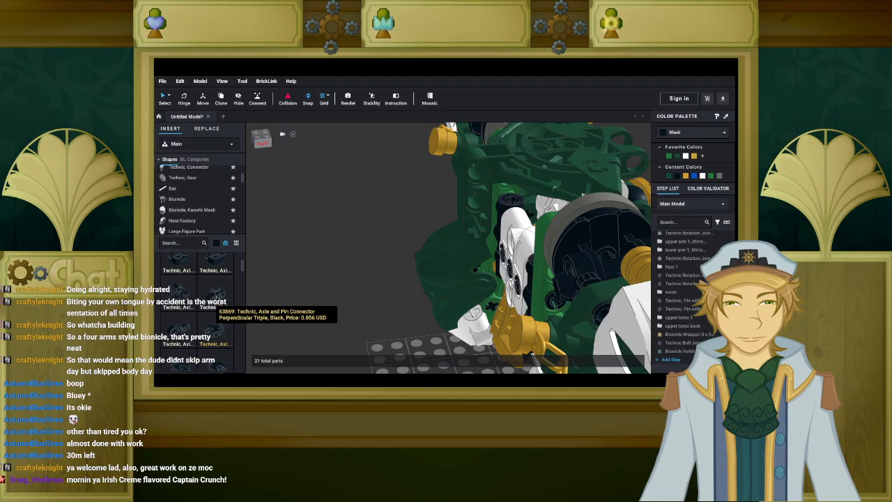
scroll(217, 305, down, 1)
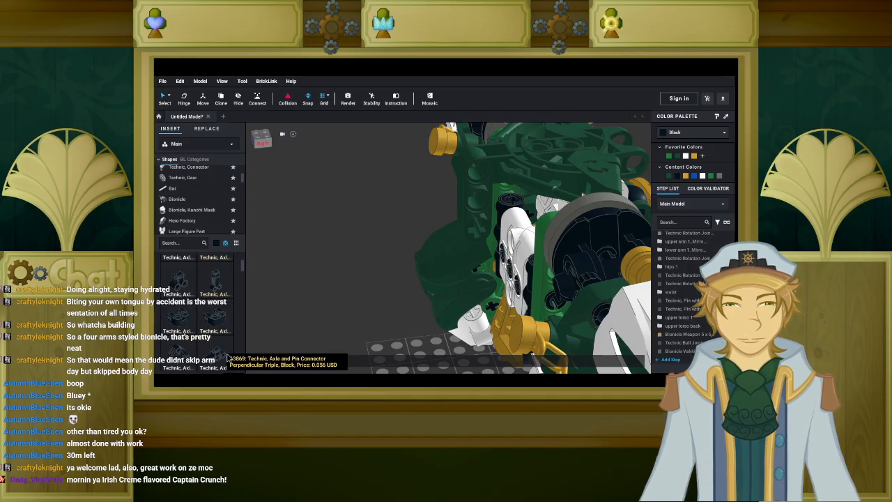
scroll(226, 342, down, 3)
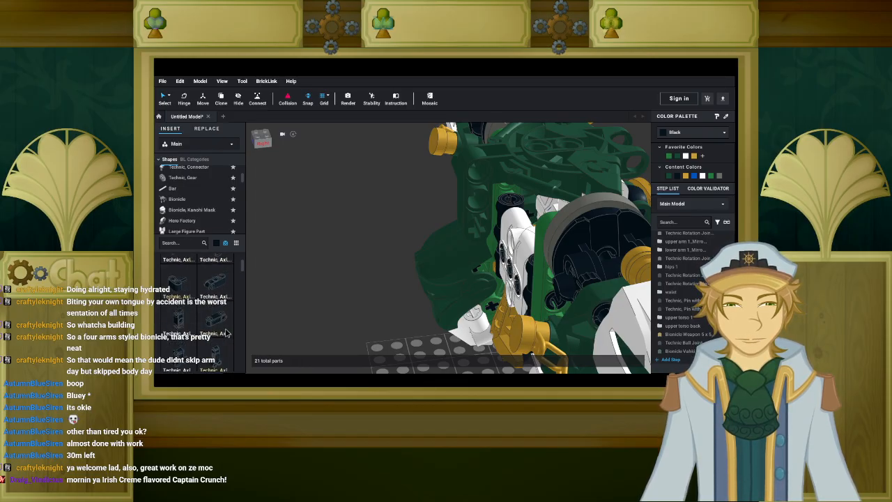
scroll(225, 312, up, 2)
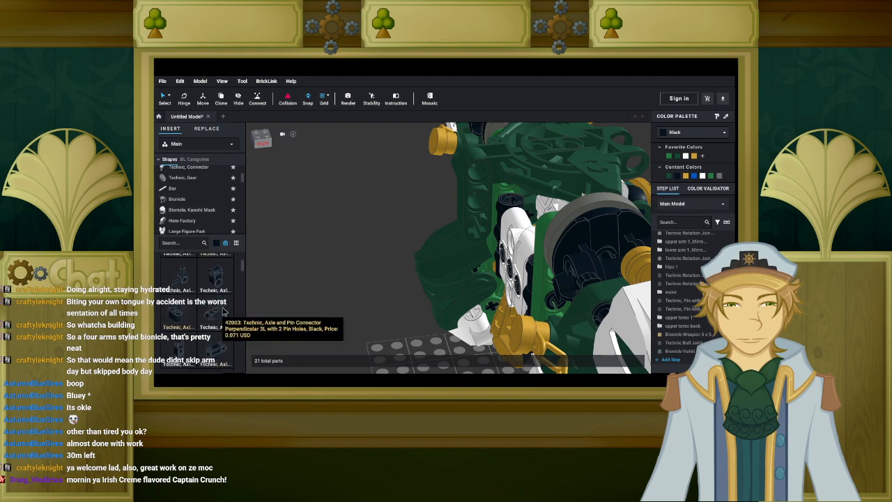
scroll(224, 313, up, 1)
scroll(224, 315, down, 3)
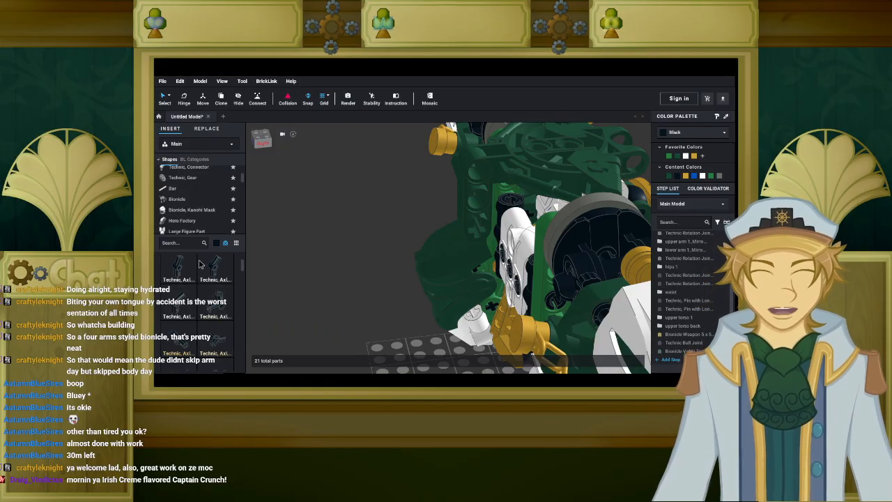
scroll(220, 305, down, 6)
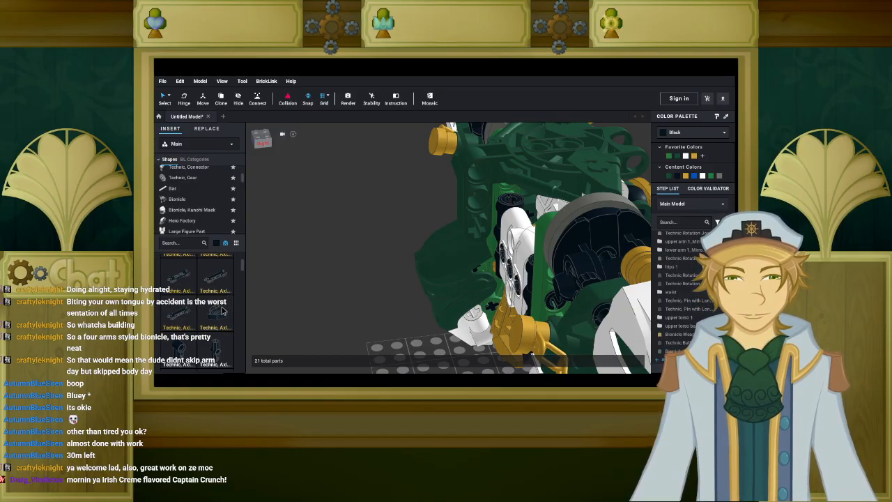
scroll(223, 311, down, 5)
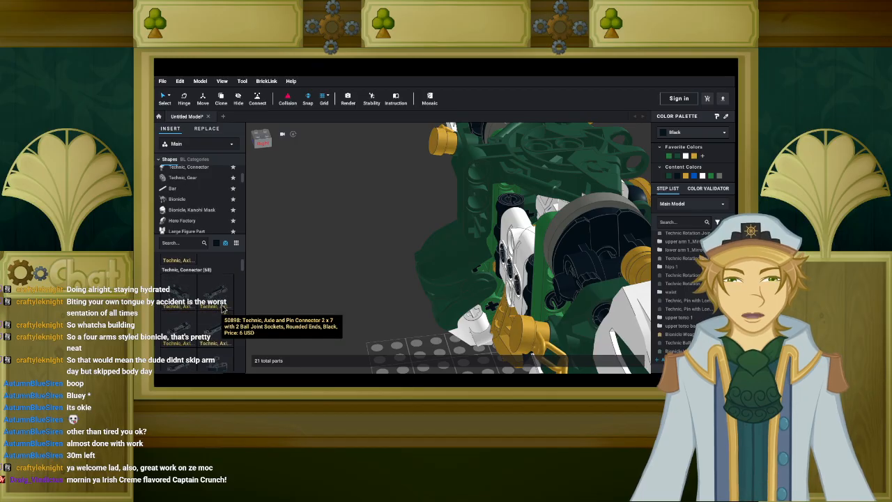
scroll(223, 306, down, 6)
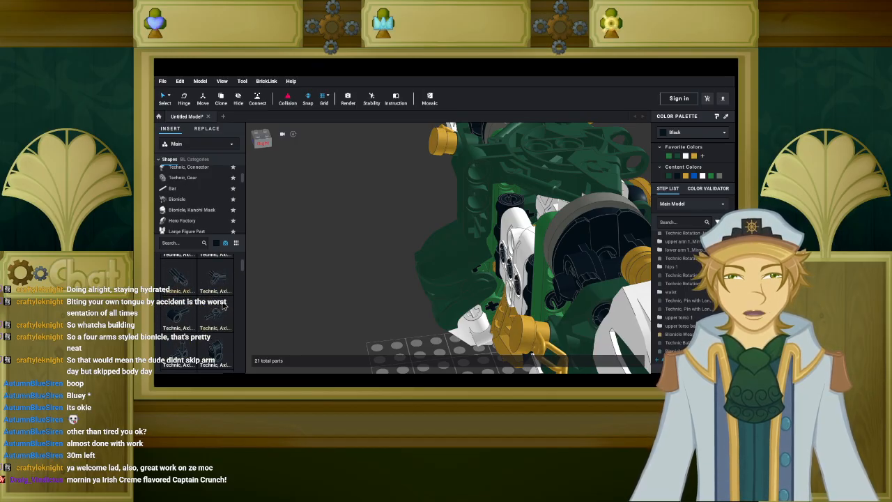
scroll(223, 307, down, 4)
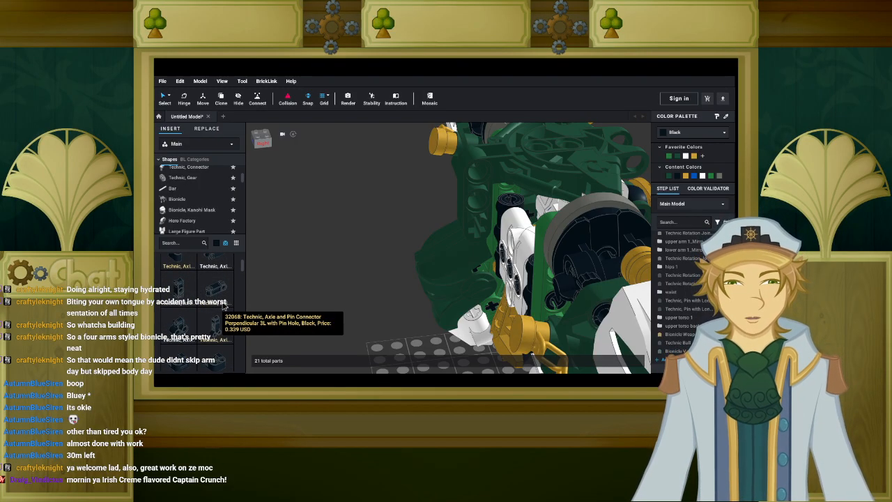
Open the upper torso back submodel for editing.
mouse_move(415, 295)
right_down()
mouse_move(426, 259)
mouse_move(410, 257)
mouse_move(416, 287)
mouse_move(428, 292)
mouse_move(423, 301)
right_up()
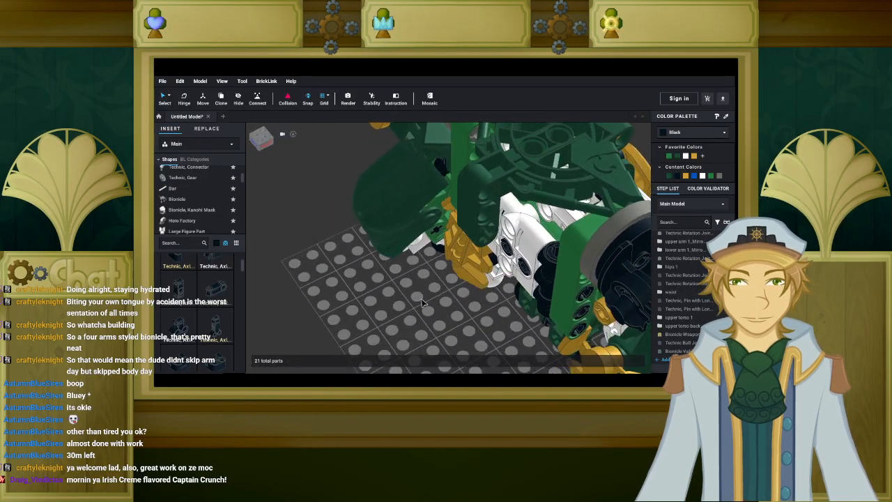
right_drag(479, 283, 466, 283)
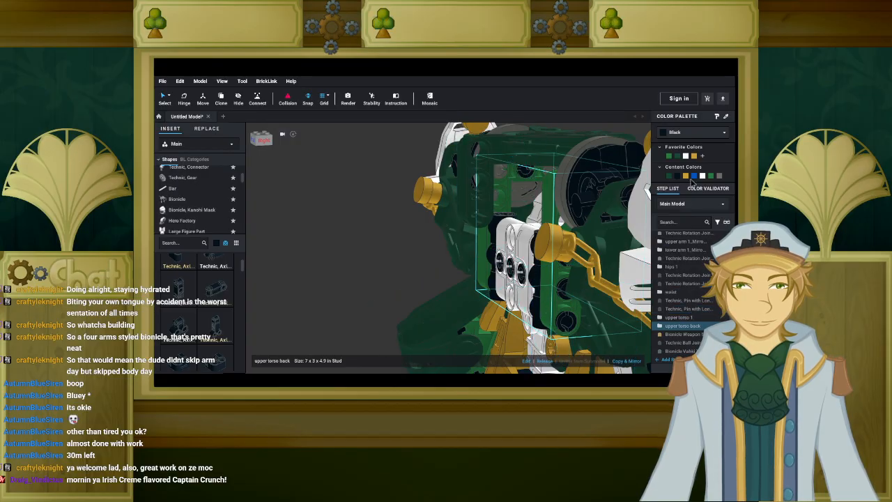
click(691, 203)
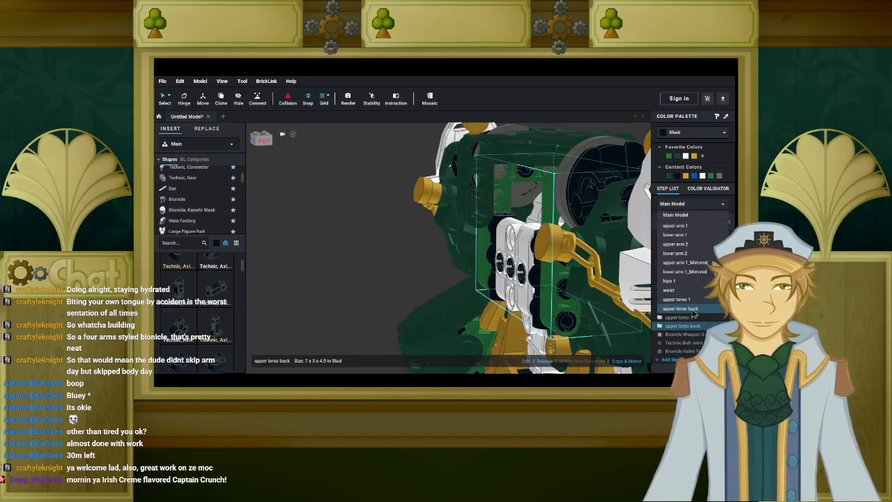
click(693, 310)
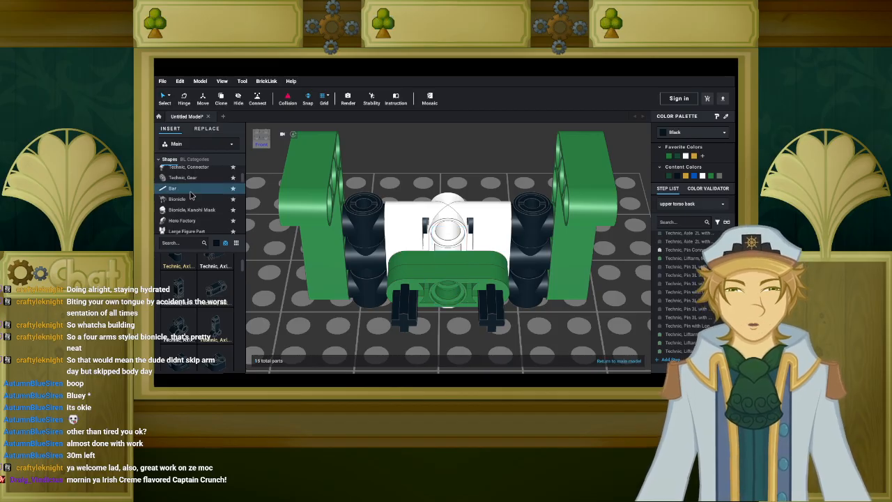
Insert a black Technic Pin 3L with Friction Ridges into the white block's centre hole, sticking out at the rear, and return to the main model.
scroll(194, 200, up, 5)
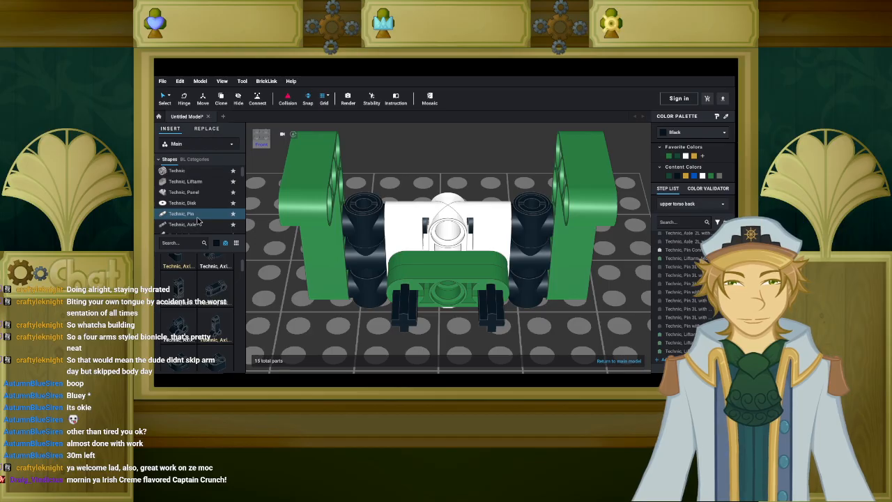
click(197, 218)
click(214, 280)
scroll(351, 318, down, 3)
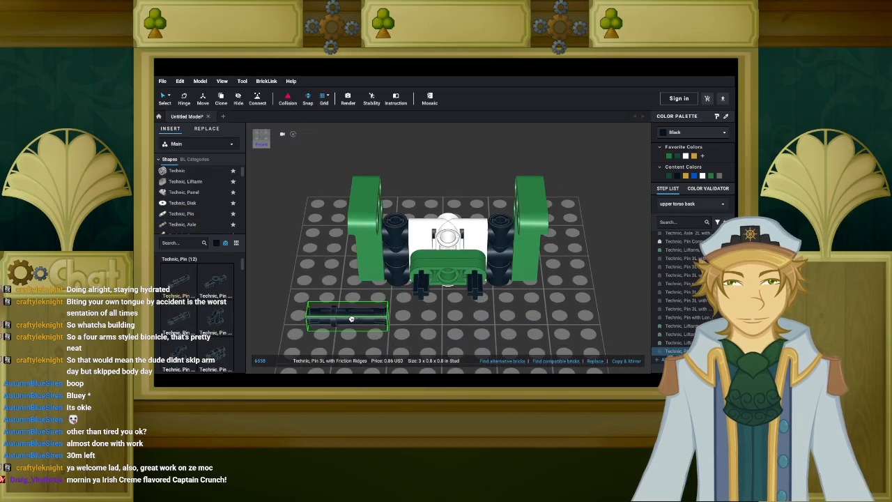
scroll(443, 299, up, 2)
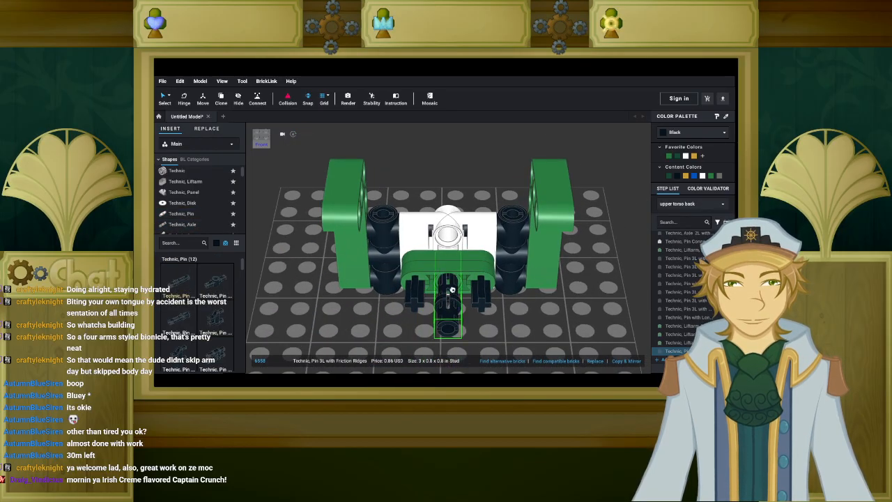
right_drag(454, 296, 484, 308)
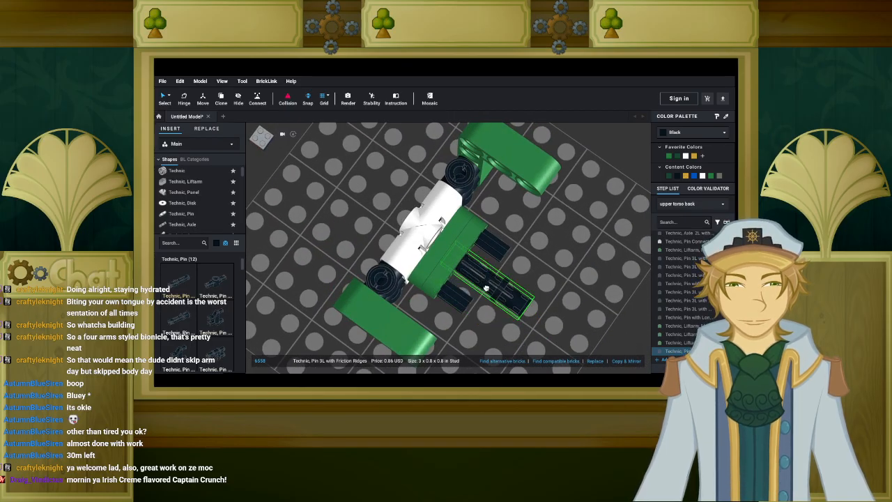
right_drag(477, 281, 446, 286)
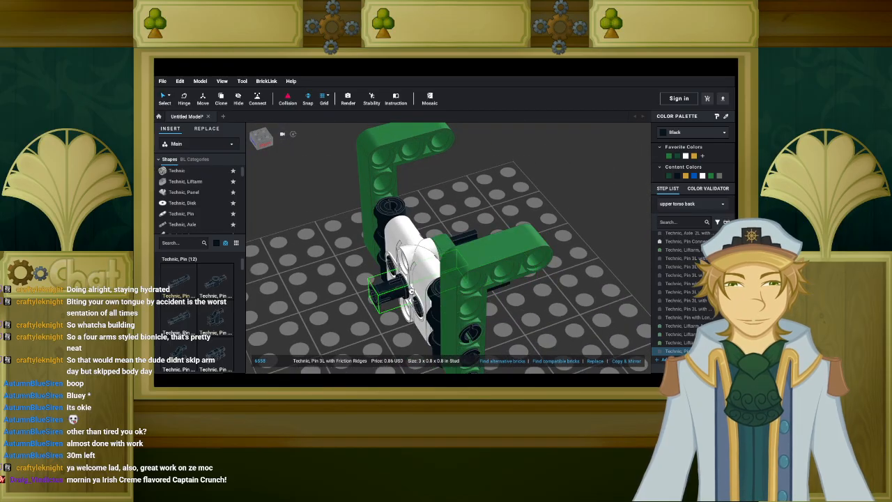
click(411, 291)
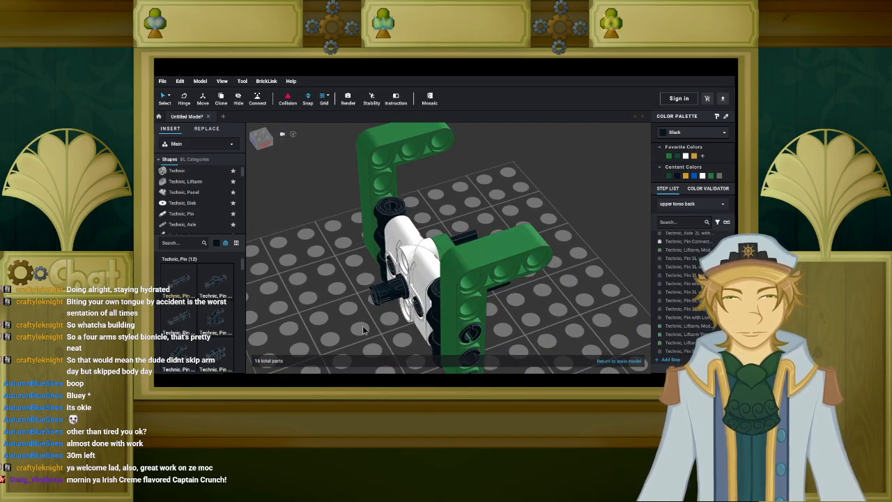
click(634, 362)
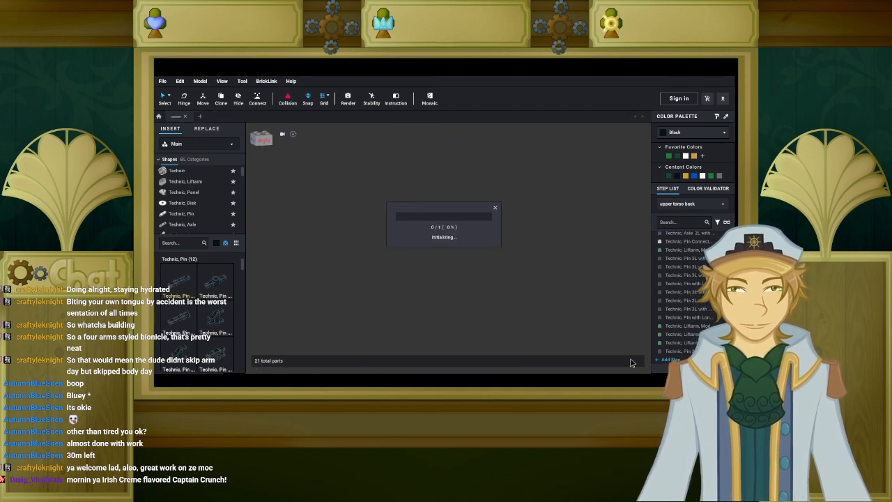
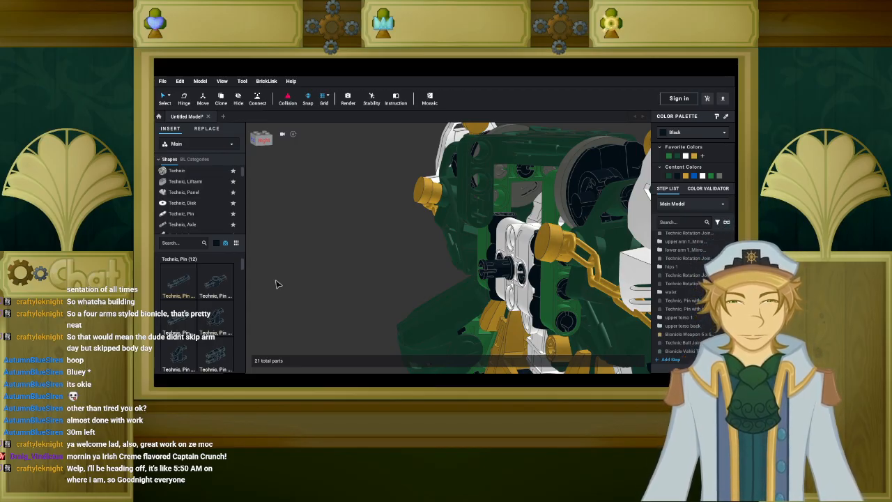
Insert a black Technic Pin with Long Friction Ridges into the white block's hole just above the 3L pin.
scroll(198, 294, down, 3)
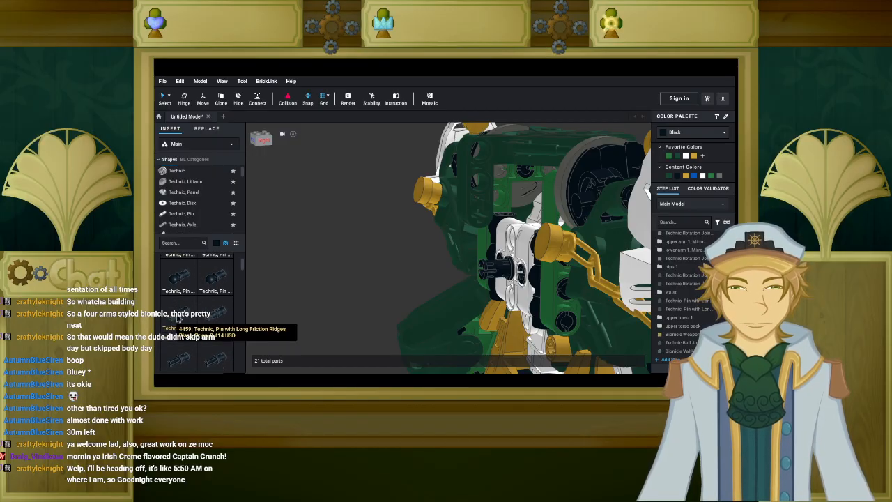
click(179, 319)
mouse_move(351, 269)
right_down()
mouse_move(344, 286)
mouse_move(359, 277)
right_up()
key(d)
click(508, 243)
key(Escape)
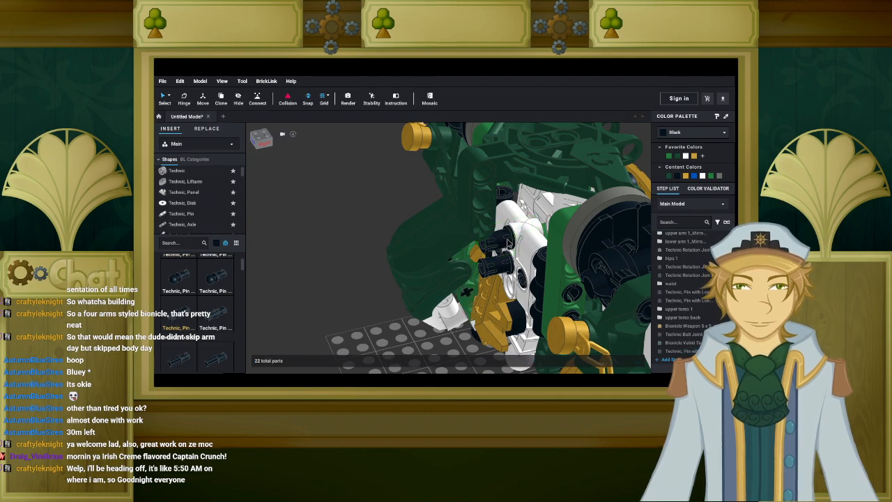
Filter the insertable parts to green and browse the Technic Connector category.
right_drag(331, 315, 322, 308)
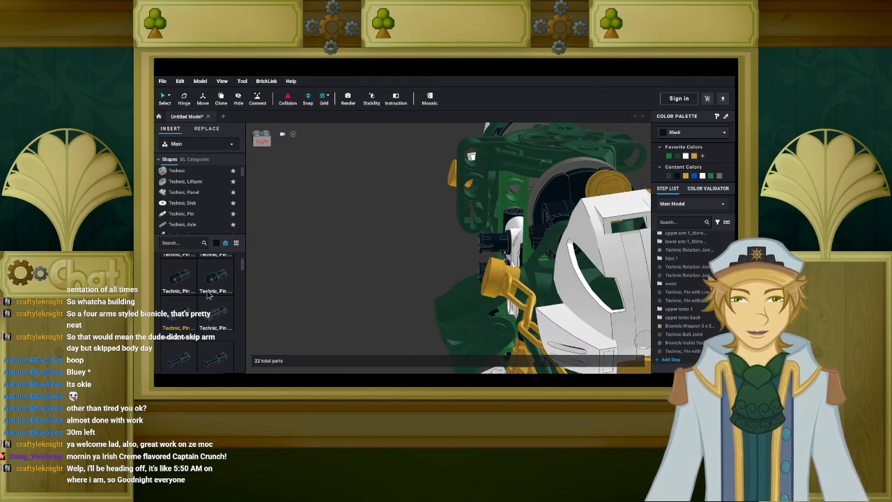
scroll(195, 205, down, 3)
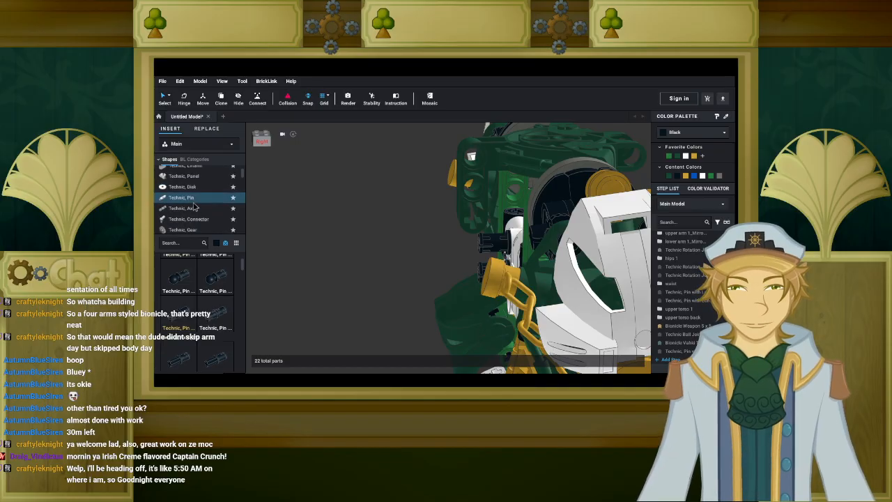
click(215, 243)
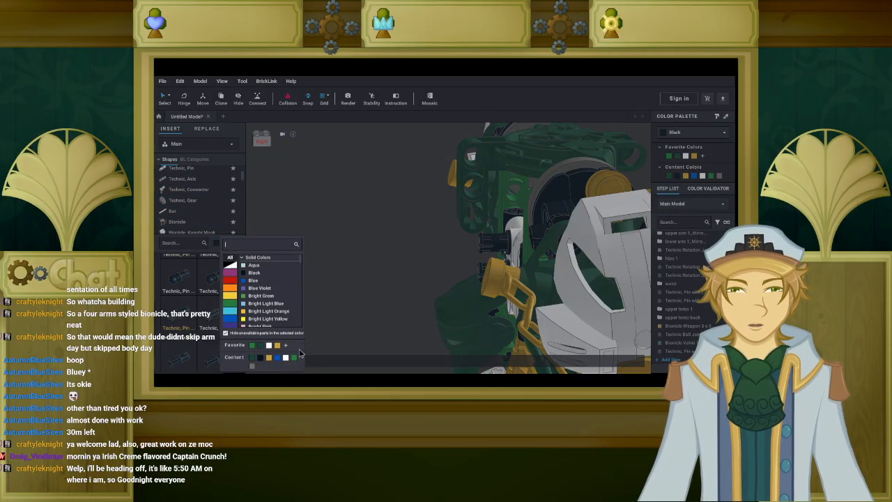
click(294, 358)
scroll(196, 202, up, 3)
scroll(198, 195, down, 3)
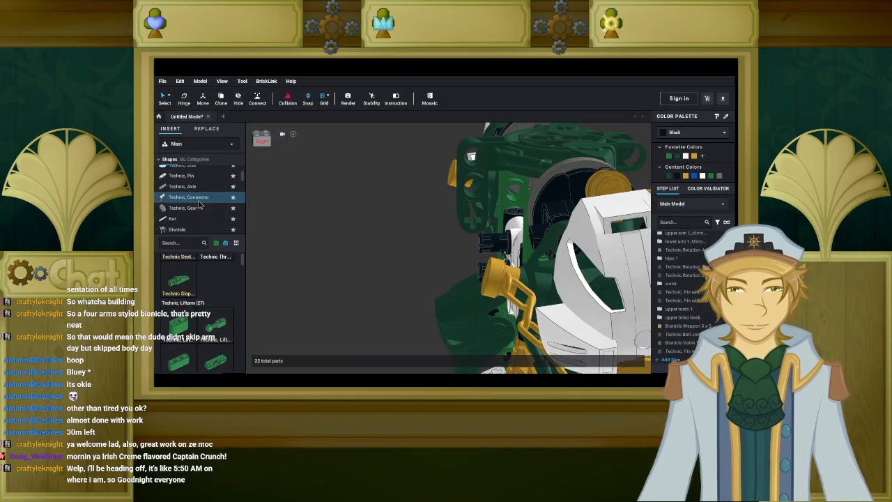
click(198, 198)
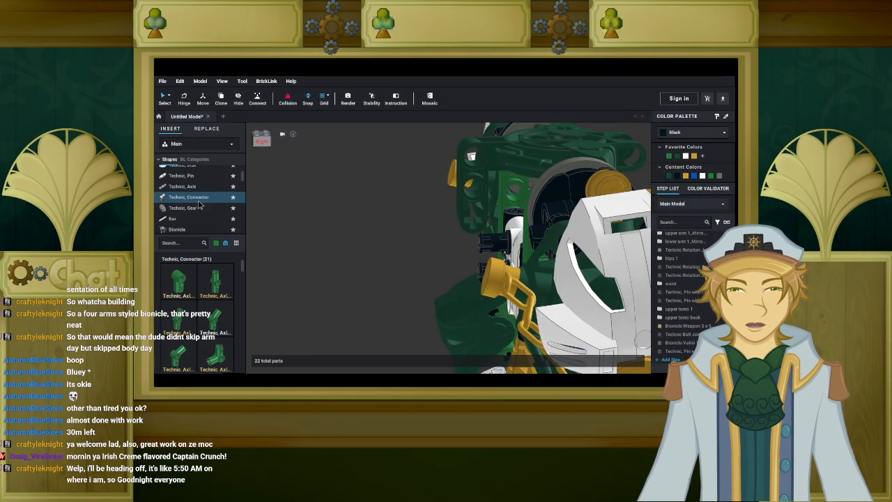
scroll(229, 295, down, 1)
scroll(228, 296, up, 2)
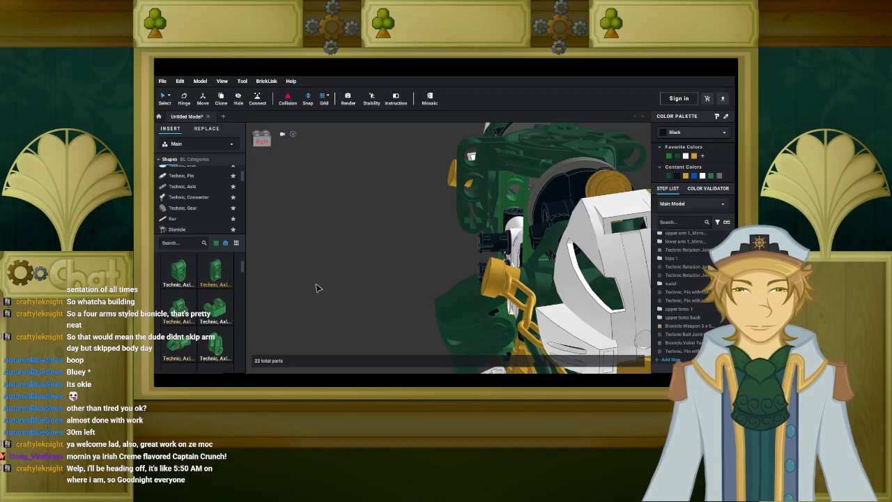
Filter the insertable parts to Dark Green and look through the Technic connector parts.
right_drag(316, 284, 324, 287)
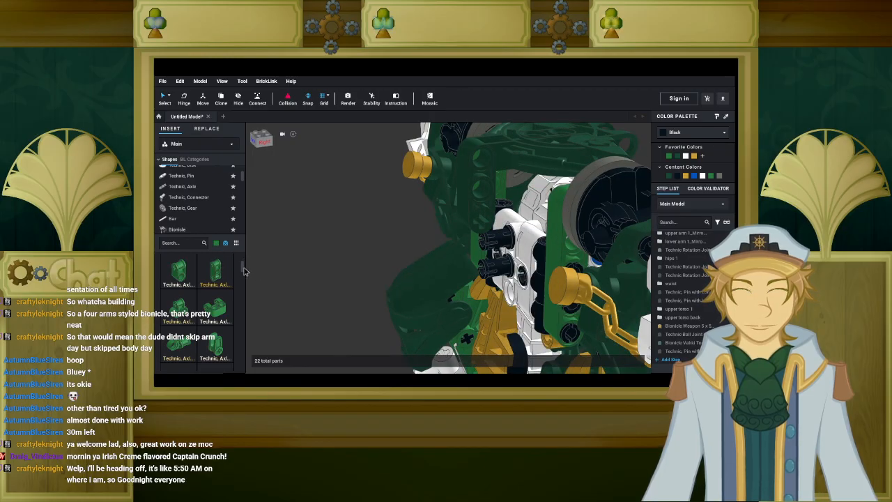
click(217, 244)
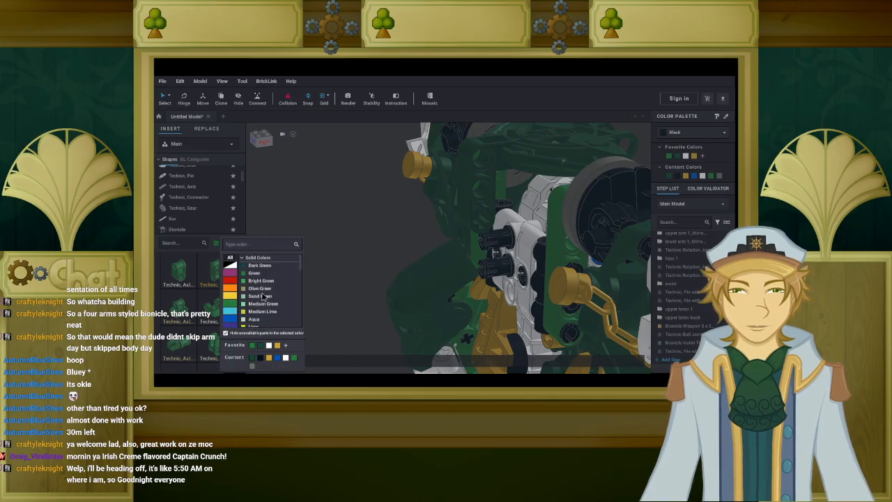
click(256, 269)
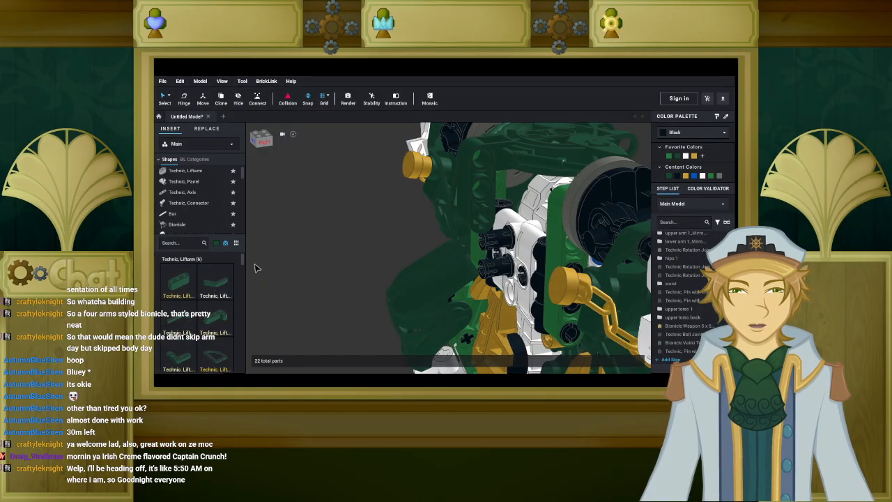
scroll(218, 299, down, 3)
scroll(217, 296, down, 3)
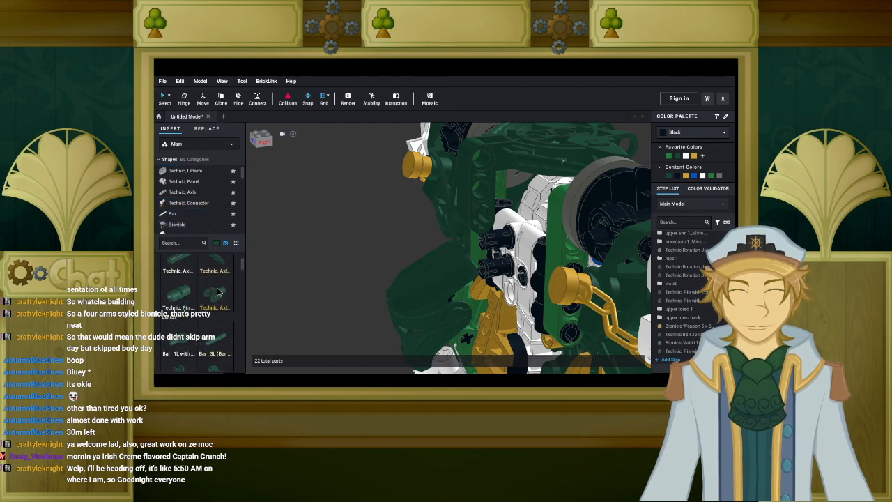
scroll(217, 292, down, 1)
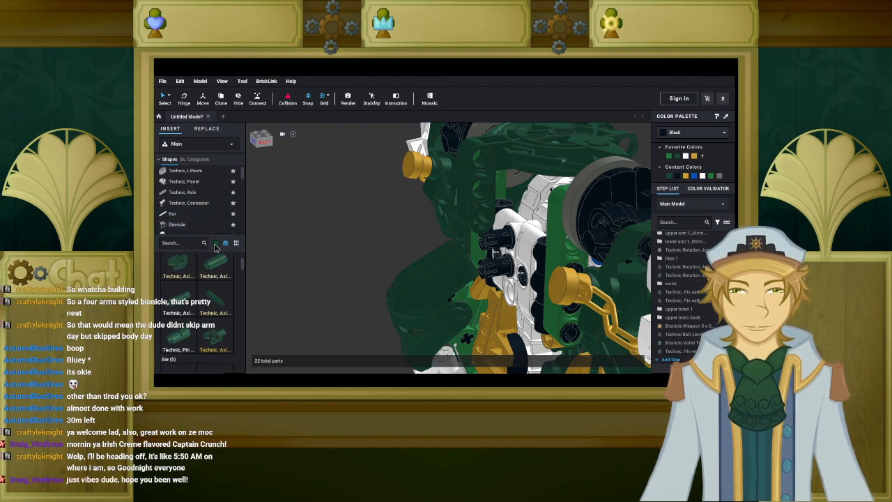
Filter the parts to white and insert a Technic Axle and Pin Connector Perpendicular 3L with 2 Pin Holes onto the baseplate.
click(216, 243)
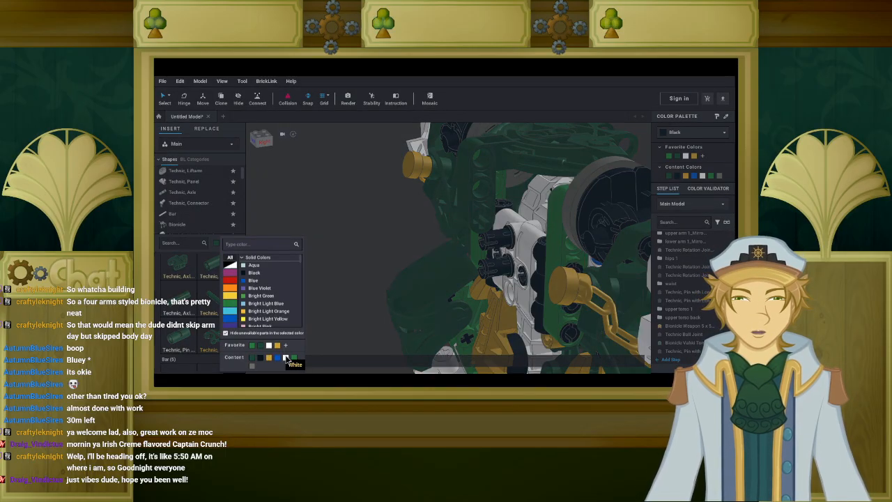
click(286, 358)
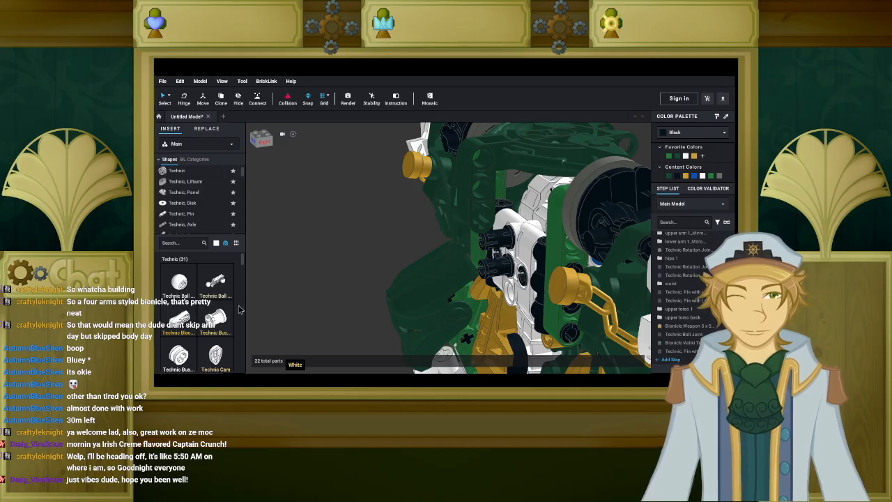
scroll(222, 302, down, 5)
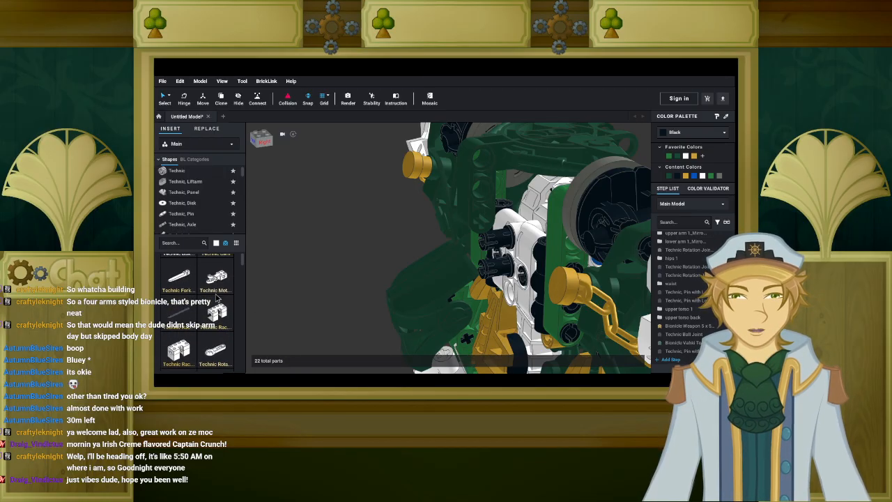
scroll(218, 298, down, 5)
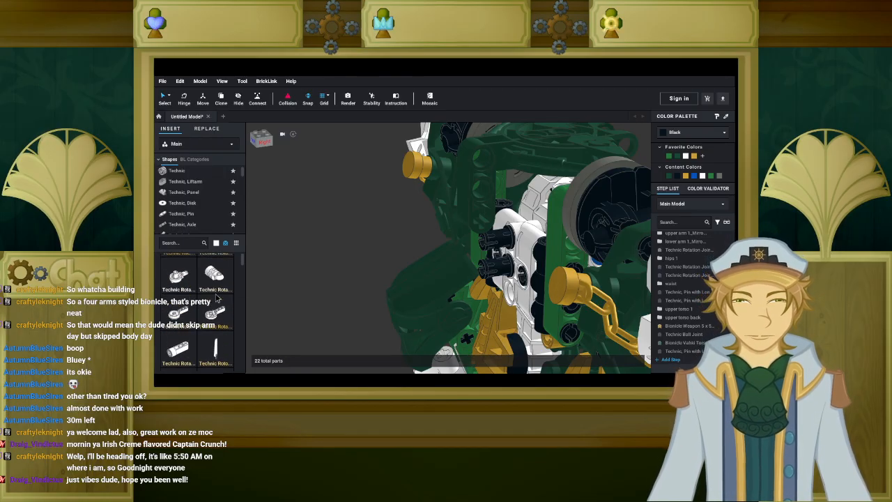
scroll(200, 200, down, 2)
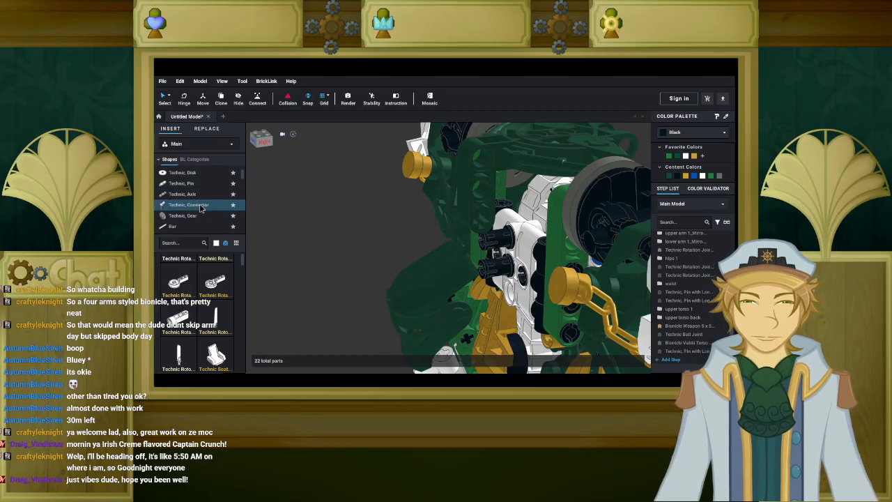
click(200, 205)
scroll(216, 296, down, 5)
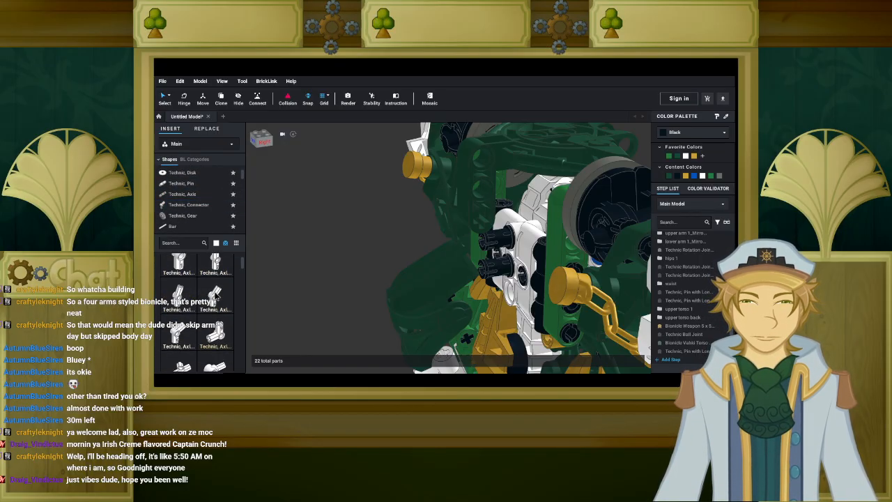
drag(216, 299, 322, 298)
click(370, 243)
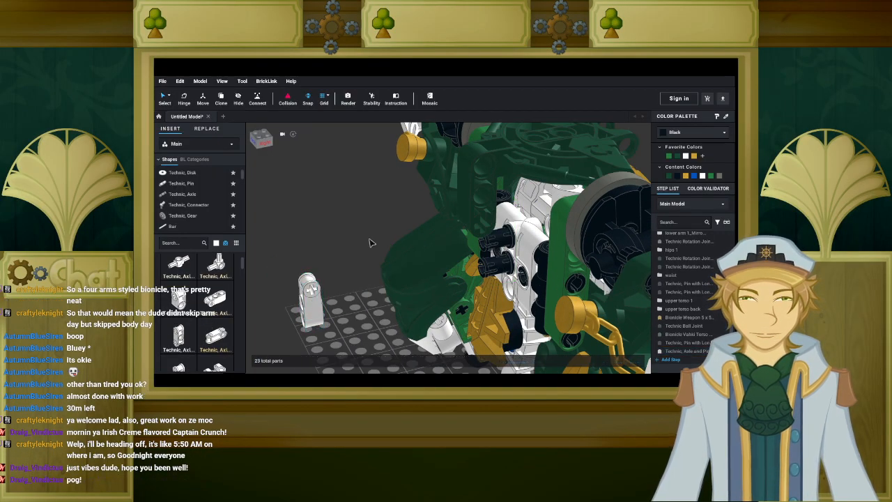
Move the dark green Vahki torso section aside onto the baseplate and mount the white perpendicular connector on the two black rear pins.
scroll(370, 242, down, 2)
drag(461, 215, 305, 214)
drag(336, 279, 490, 217)
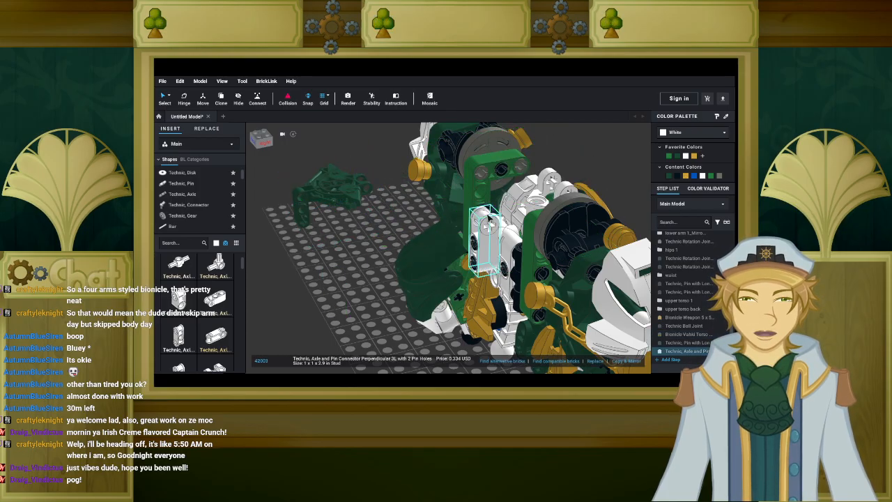
click(390, 267)
right_drag(392, 265, 400, 262)
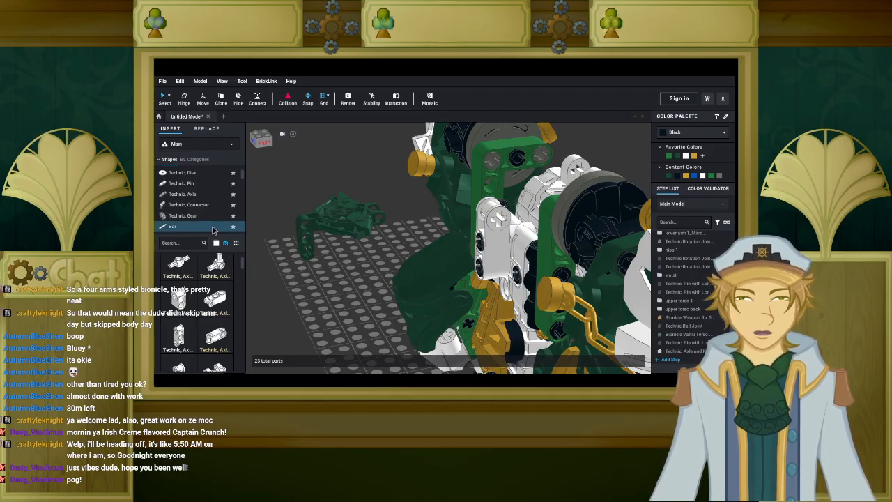
Filter the parts to black and insert a Technic Axle 2L Notched through the axle hole of the white perpendicular connector.
click(201, 194)
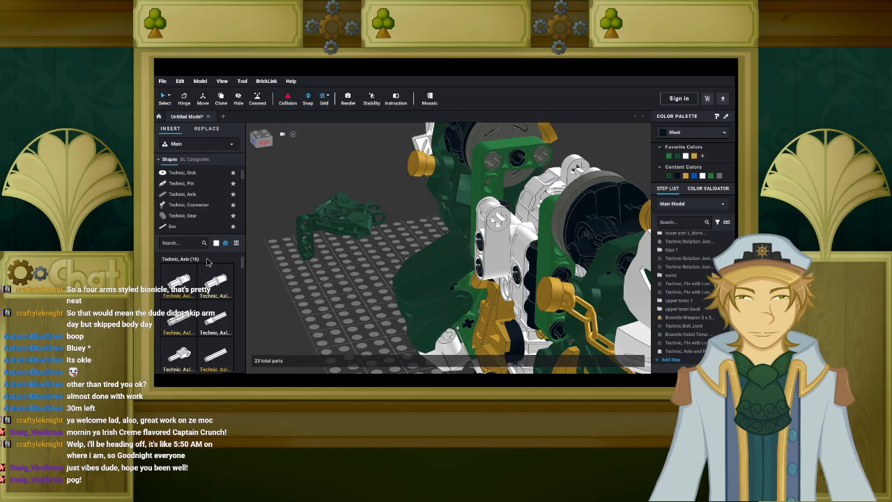
click(216, 243)
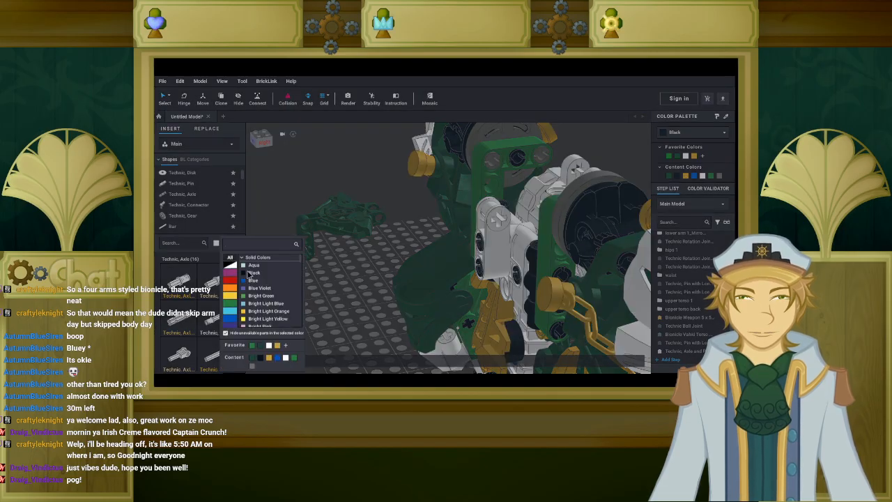
click(246, 272)
click(203, 216)
click(183, 224)
scroll(192, 295, down, 5)
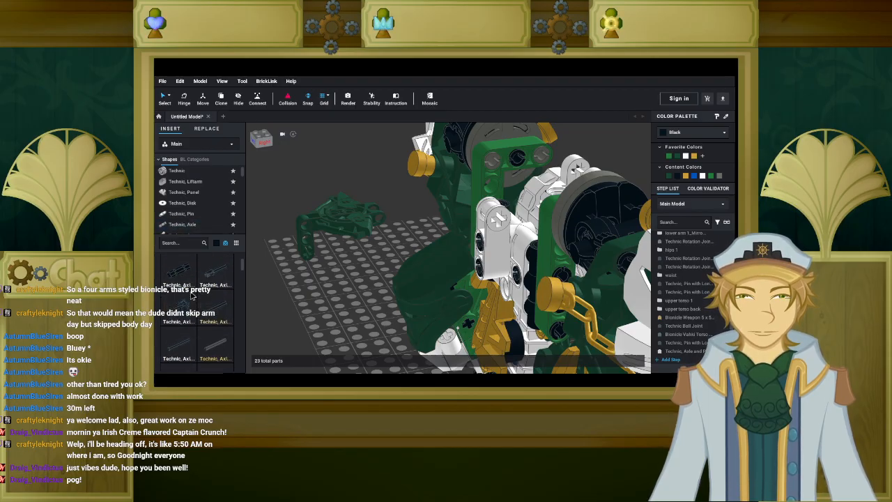
click(229, 308)
scroll(337, 287, up, 3)
middle_drag(337, 287, 295, 313)
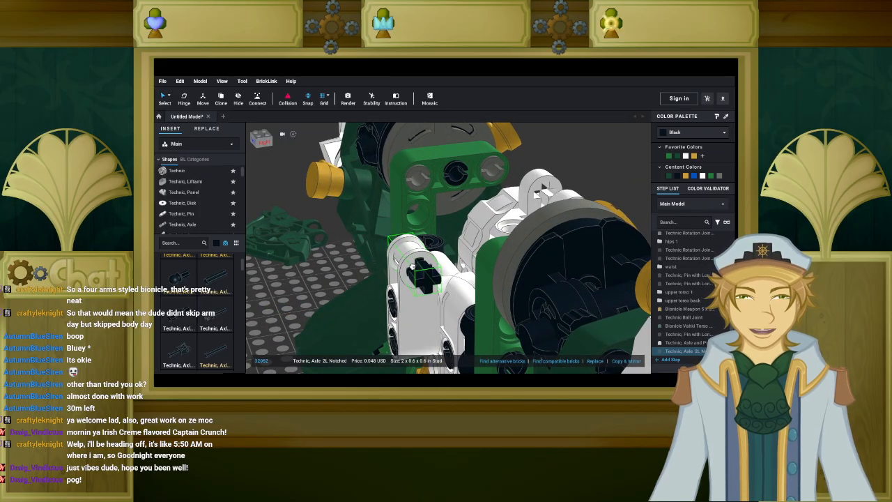
click(410, 265)
Fit a black Technic Liftarm Thin 1 x 2 - Axle Holes onto each end of the notched 2L axle.
right_drag(408, 268, 279, 264)
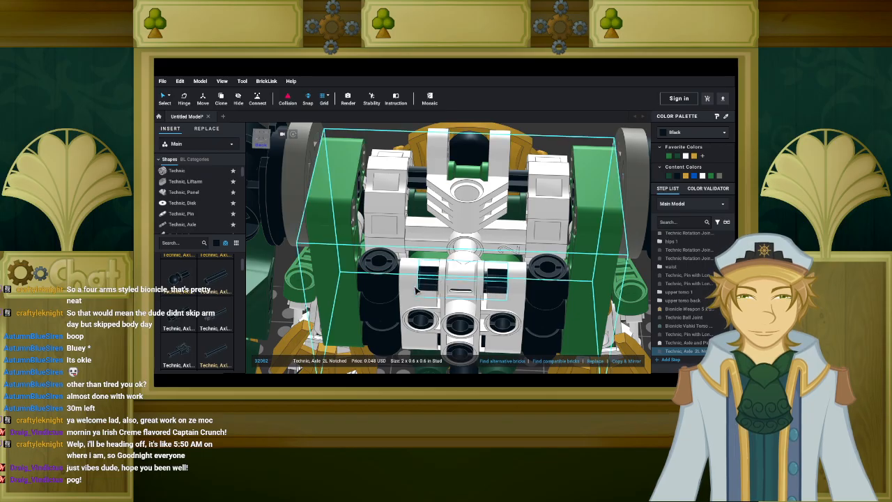
click(501, 293)
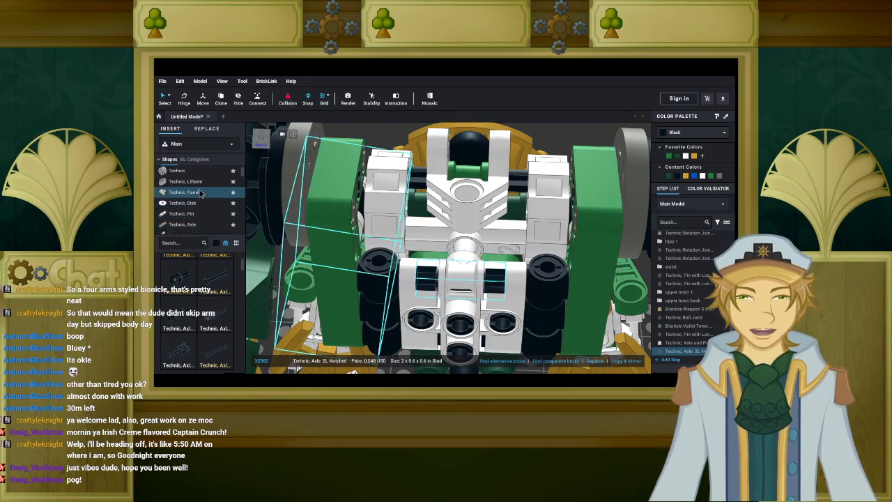
click(185, 181)
drag(220, 306, 431, 277)
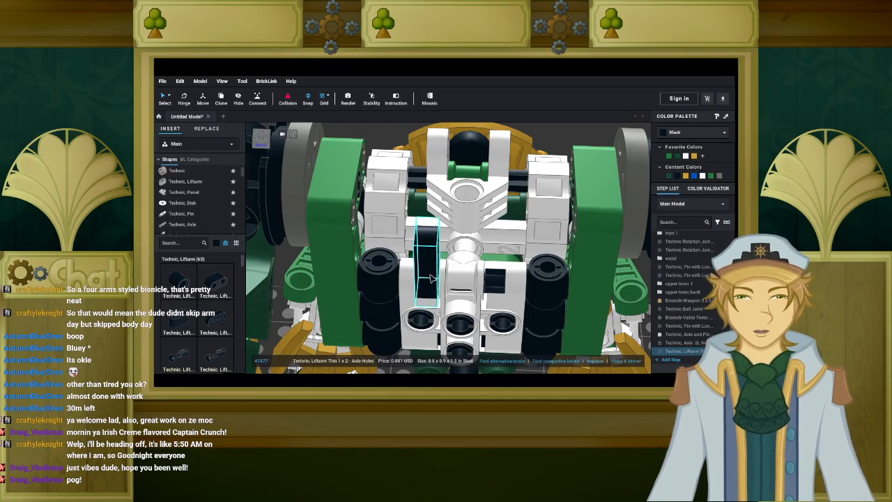
key(ctrl+v)
click(497, 278)
Copy the black Technic Axle 2L Notched and place the duplicate between the free upper holes of the two thin liftarms.
right_drag(515, 301, 411, 313)
scroll(467, 301, down, 5)
scroll(444, 262, up, 3)
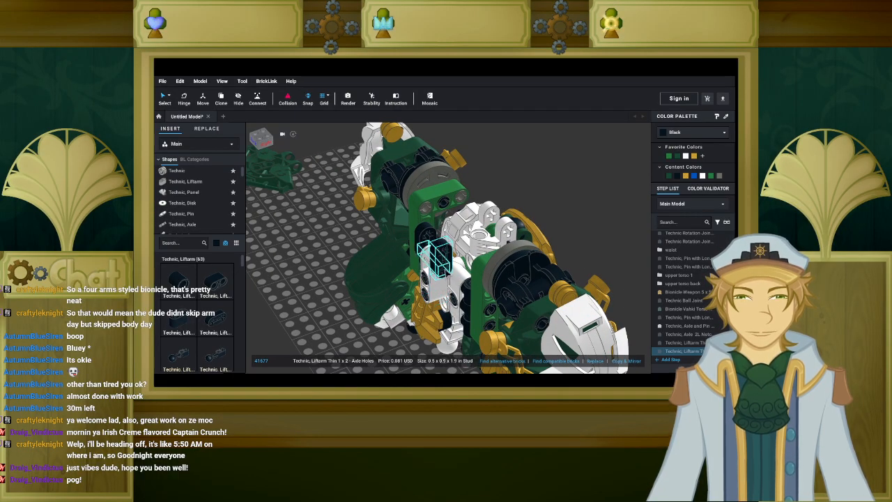
click(426, 249)
key(ctrl+c)
key(ctrl+v)
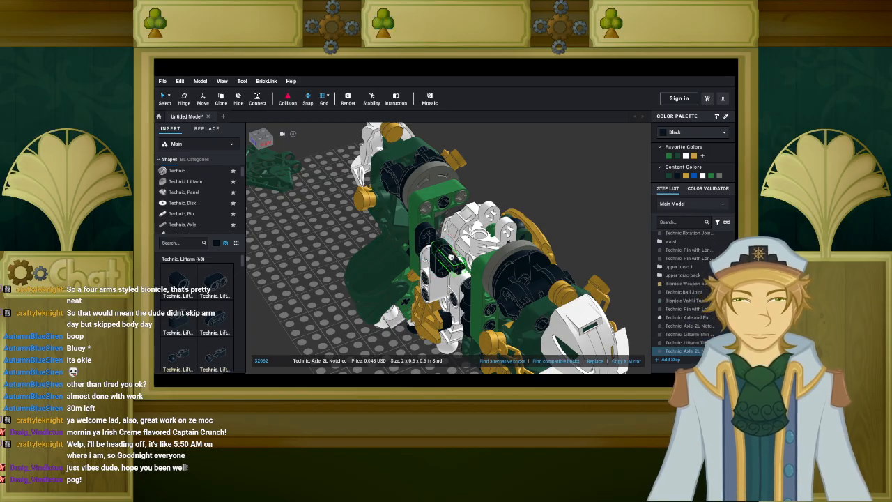
scroll(453, 257, up, 5)
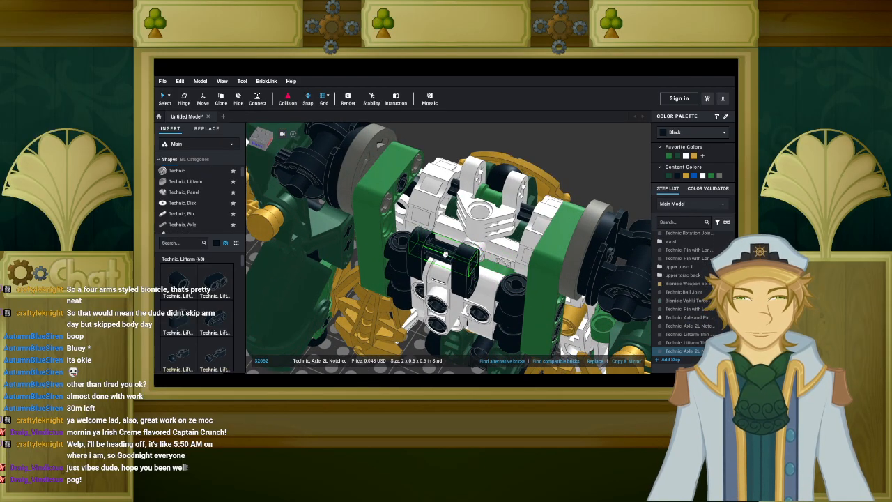
scroll(434, 257, down, 10)
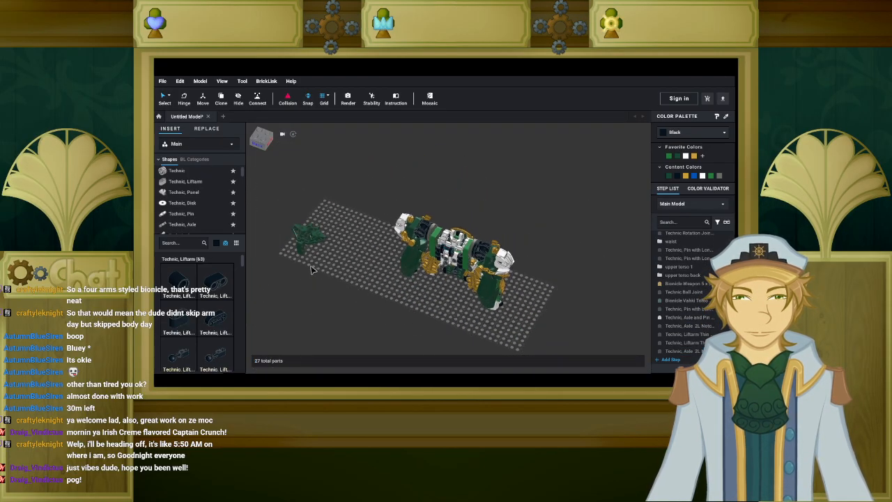
Attach the dark green Bionicle Vahki Torso Upper Section to the upper 2L axle between the two thin liftarms.
click(447, 241)
scroll(448, 241, up, 10)
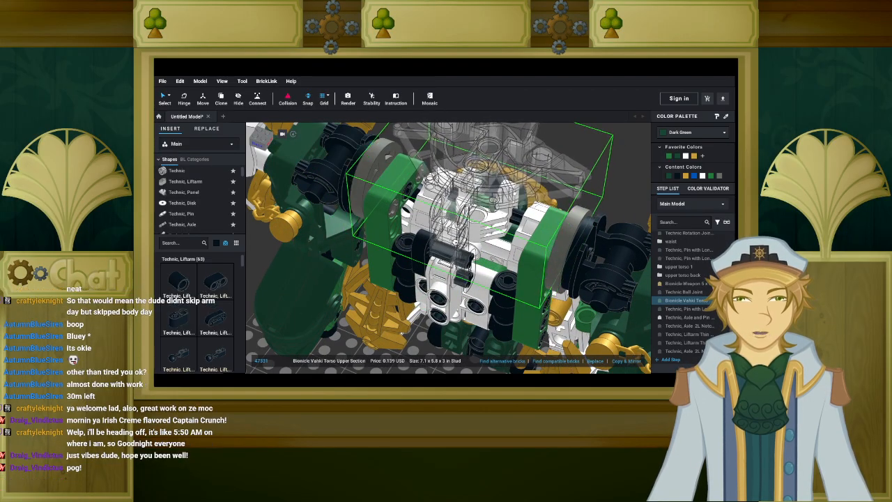
right_drag(461, 264, 425, 265)
scroll(460, 262, up, 5)
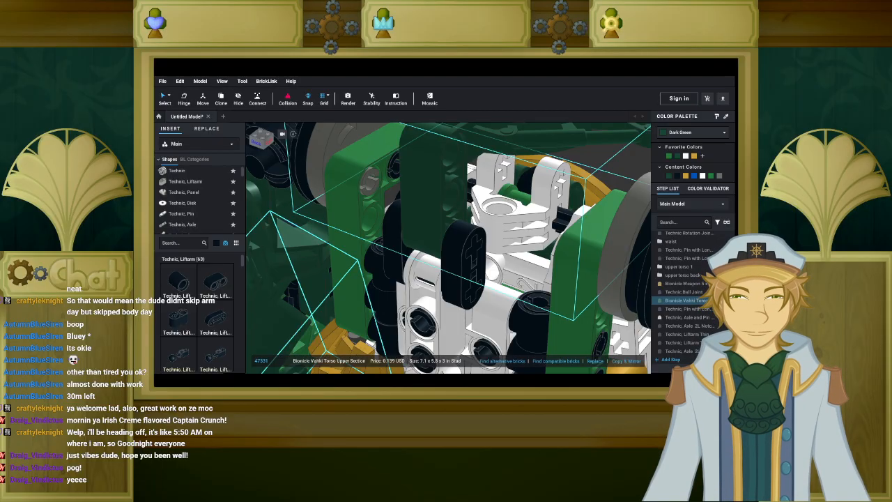
scroll(448, 247, down, 8)
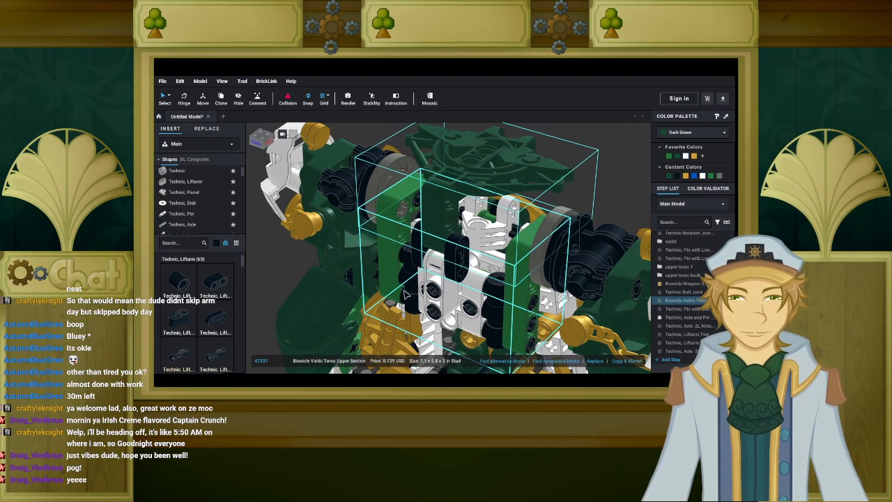
scroll(523, 278, up, 8)
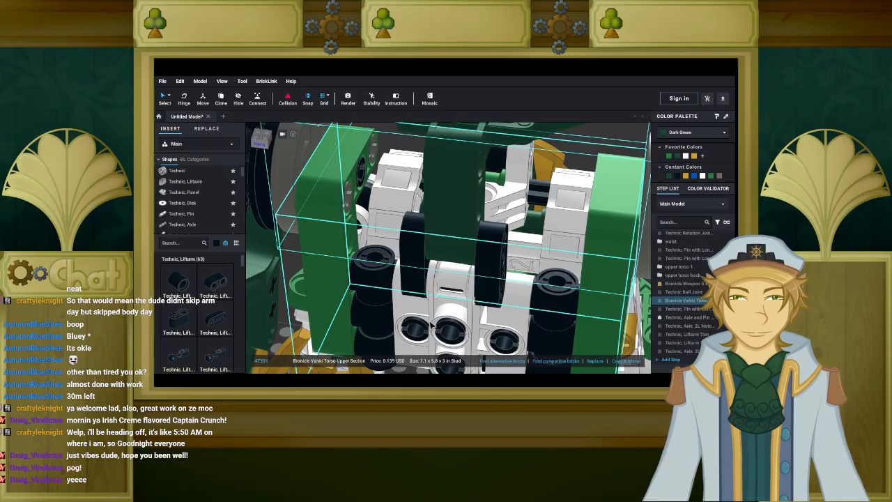
Swing both black 1 x 2 thin liftarms down toward the rear about the 2L axle in the white connector.
click(524, 278)
right_drag(524, 280, 465, 314)
drag(465, 313, 463, 350)
right_drag(462, 351, 494, 346)
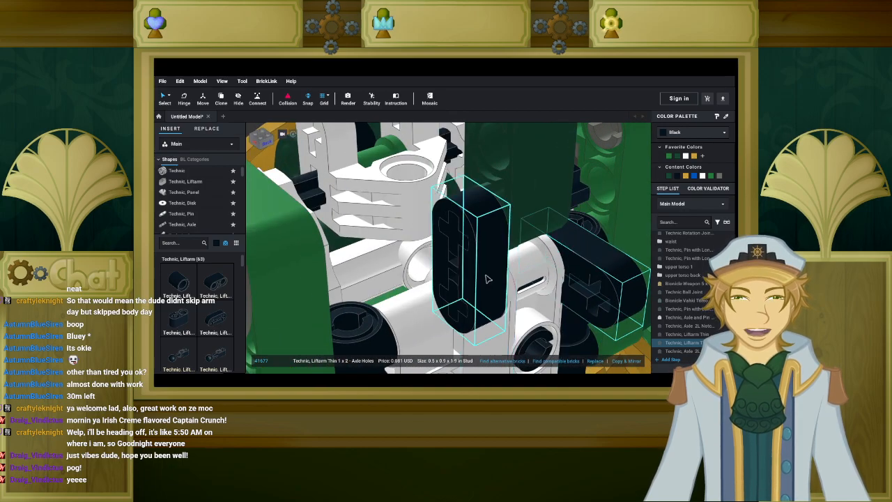
click(488, 279)
right_drag(488, 278, 457, 285)
drag(457, 285, 458, 312)
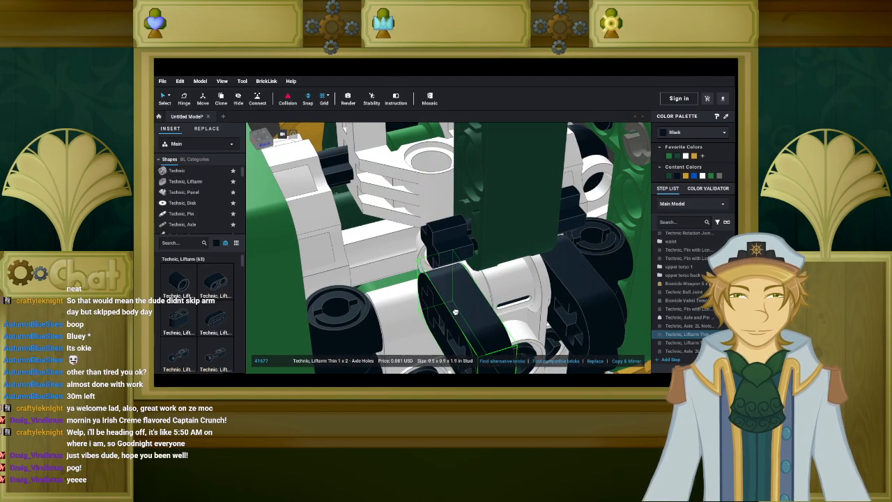
Move the Vahki torso section together with its 2L axle down into the free ends of the swung liftarms.
ctrl+click(450, 237)
ctrl+click(492, 237)
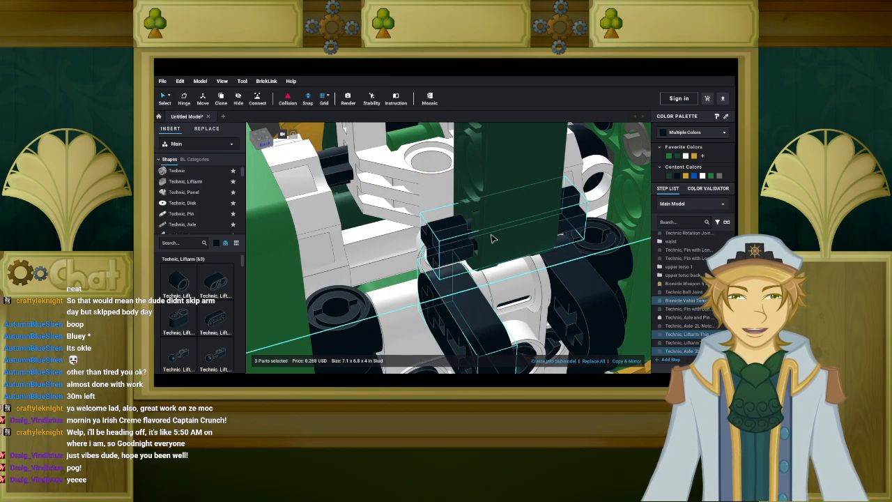
scroll(488, 240, down, 3)
scroll(488, 241, down, 5)
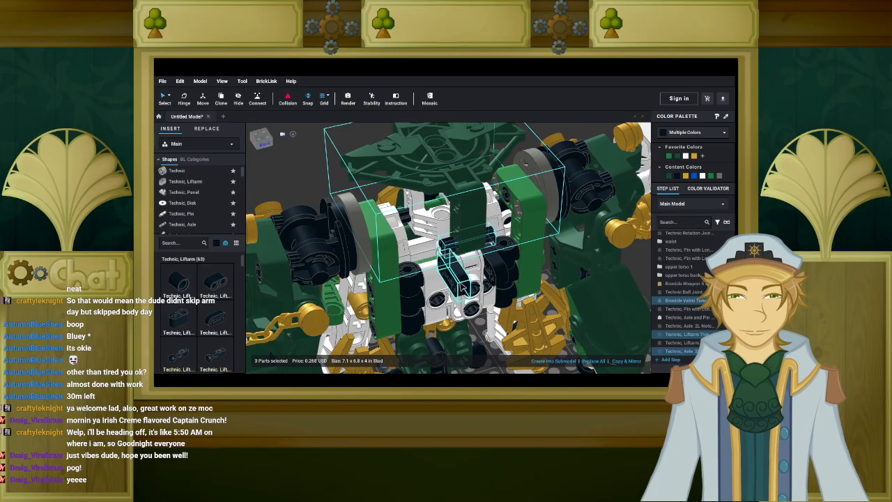
scroll(462, 286, up, 5)
ctrl+click(461, 283)
drag(458, 251, 471, 301)
scroll(439, 293, down, 5)
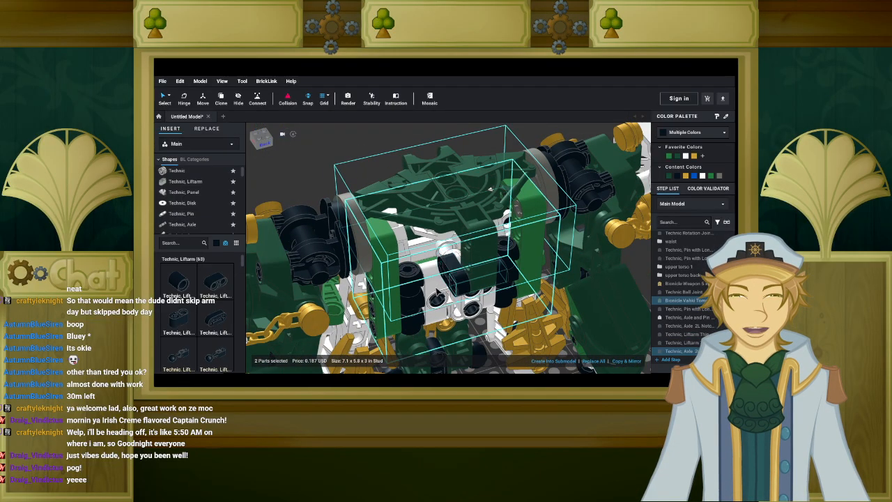
scroll(440, 293, down, 5)
click(328, 205)
key(1)
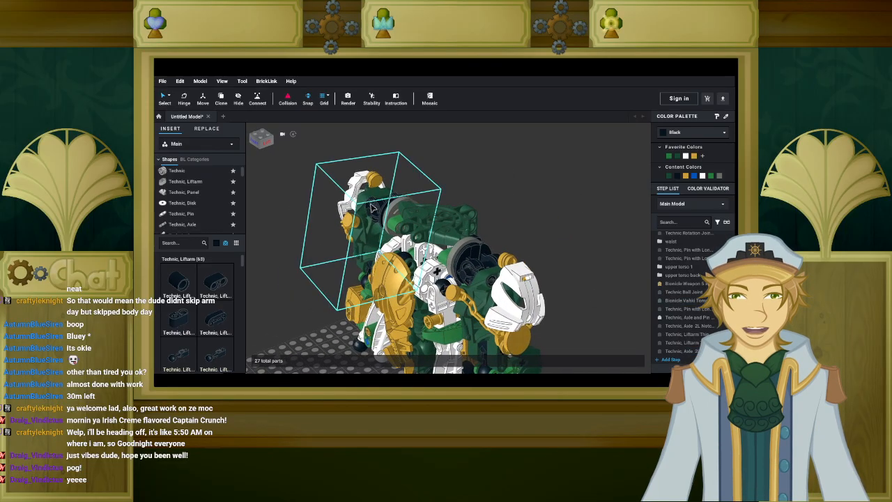
Filter the parts palette to Dark Green and show the Bionicle category.
scroll(390, 198, down, 3)
right_drag(390, 201, 389, 255)
scroll(393, 200, down, 8)
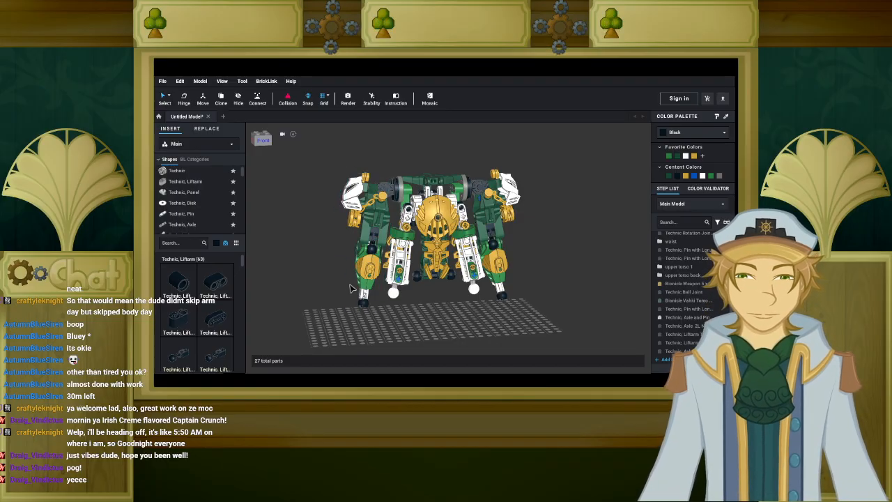
right_drag(342, 288, 395, 320)
scroll(432, 294, up, 4)
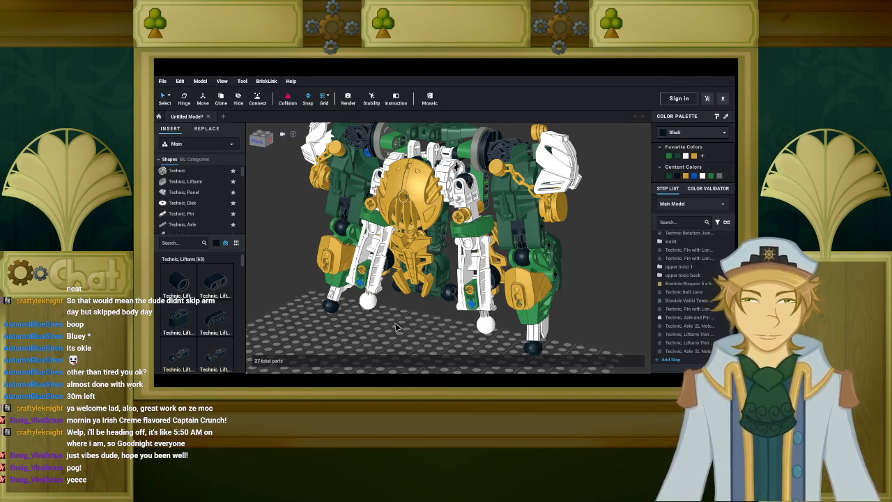
right_drag(395, 327, 292, 321)
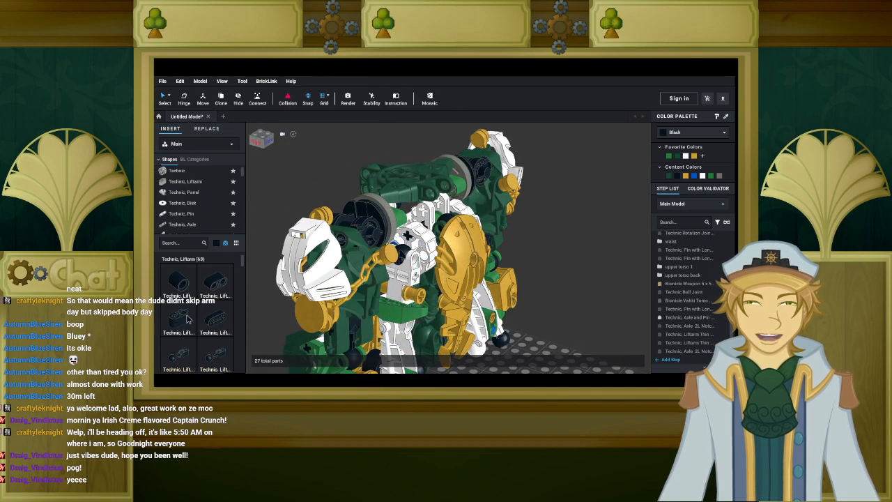
click(225, 242)
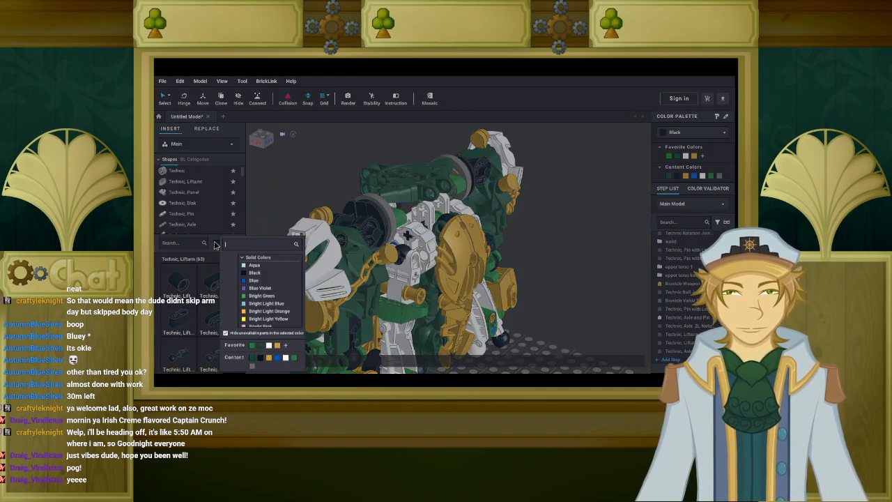
click(251, 357)
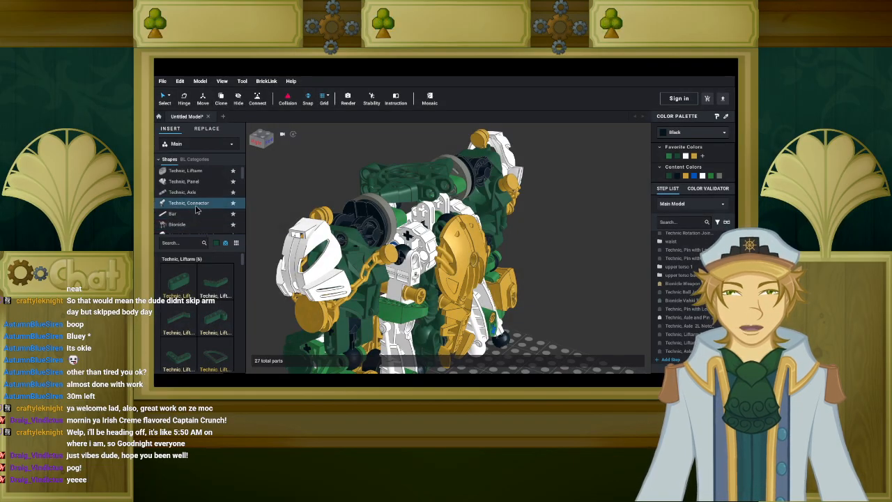
scroll(198, 196, down, 4)
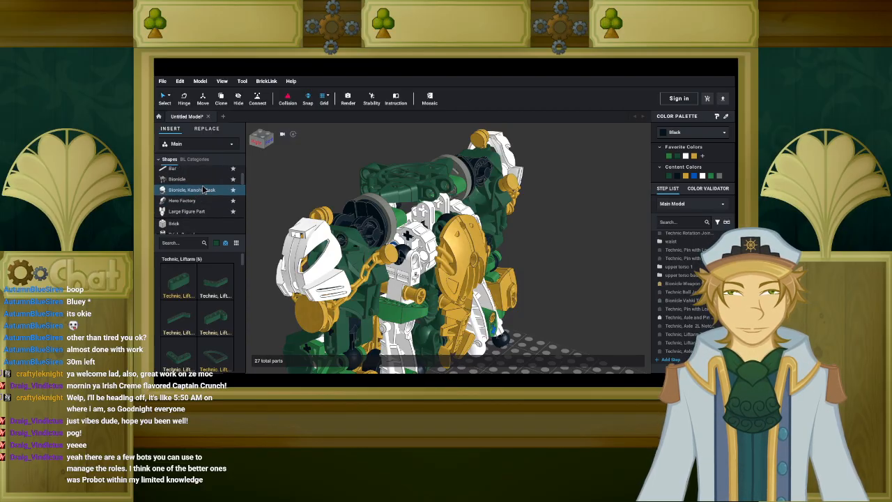
click(202, 180)
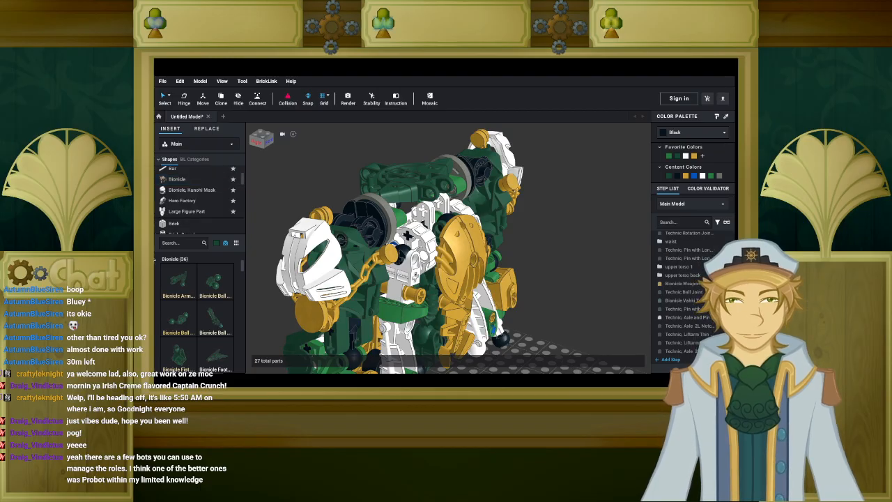
Add a dark green Bionicle Head Connector Block (Vahki) and place it on top of the Vahki torso section.
scroll(191, 294, down, 5)
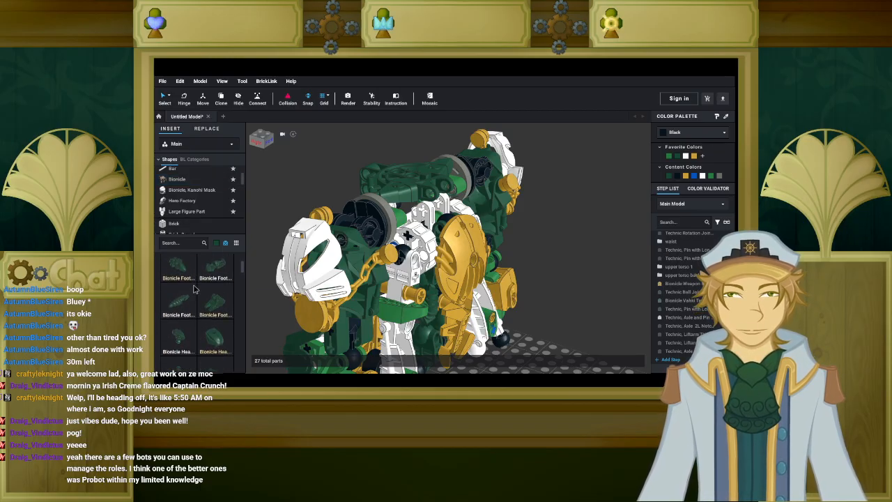
scroll(194, 289, down, 1)
click(181, 305)
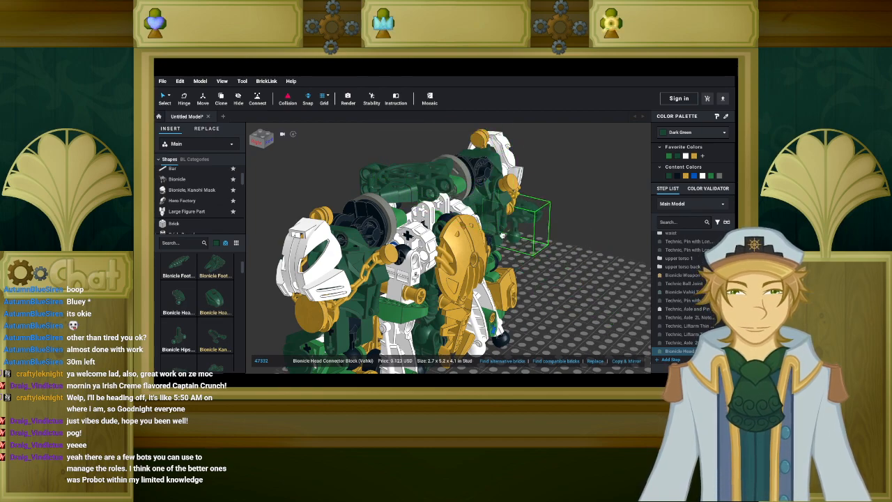
click(437, 190)
click(440, 166)
Recolor the Vahki head connector block White.
click(692, 134)
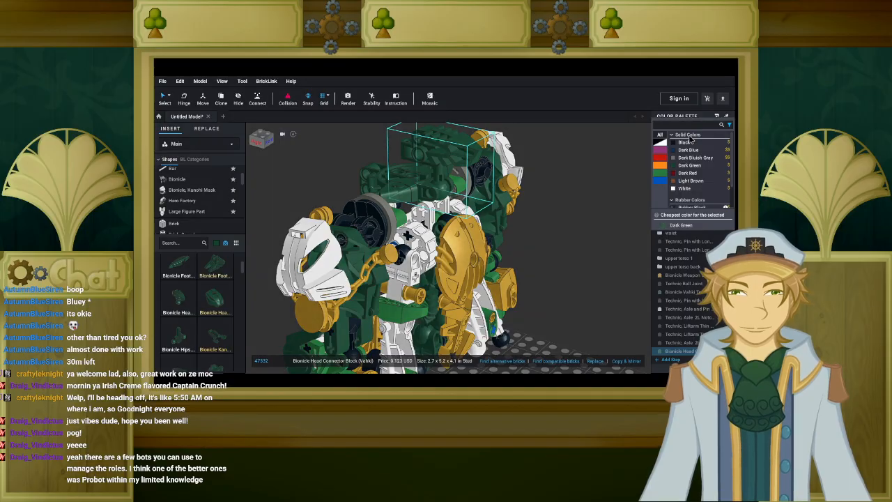
click(684, 188)
click(580, 233)
mouse_move(578, 234)
right_down()
mouse_move(527, 222)
mouse_move(583, 232)
right_up()
scroll(554, 225, down, 5)
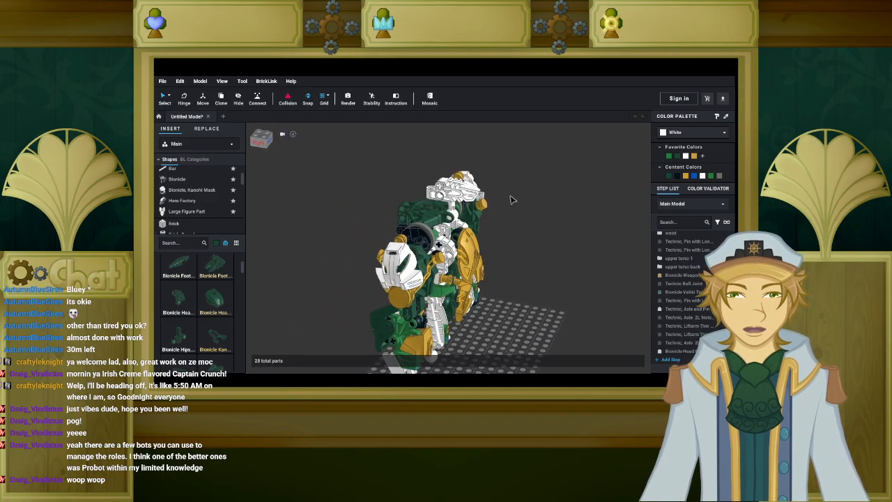
Move the white Vahki head connector block off the figure onto a free area of the baseplate.
drag(461, 196, 612, 301)
middle_drag(627, 312, 535, 231)
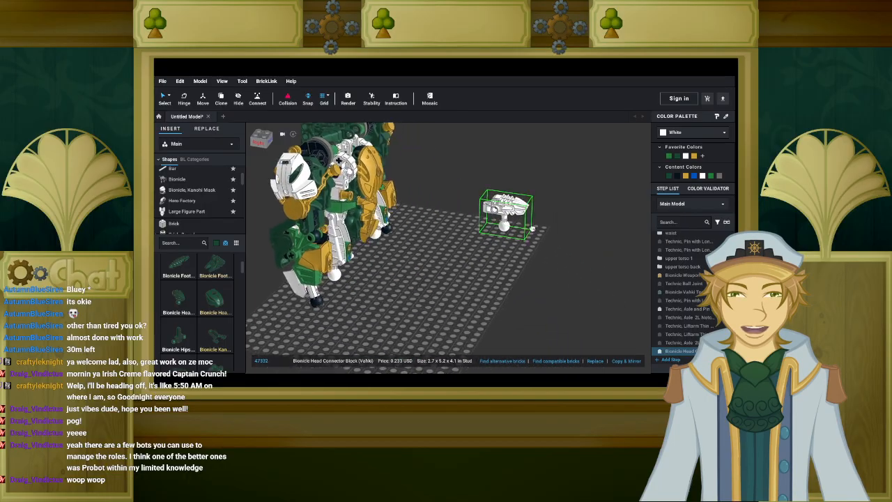
scroll(536, 231, up, 4)
drag(526, 257, 562, 290)
middle_drag(568, 297, 501, 233)
scroll(501, 233, up, 4)
mouse_move(501, 233)
mouse_down()
mouse_move(528, 243)
mouse_move(510, 226)
mouse_up()
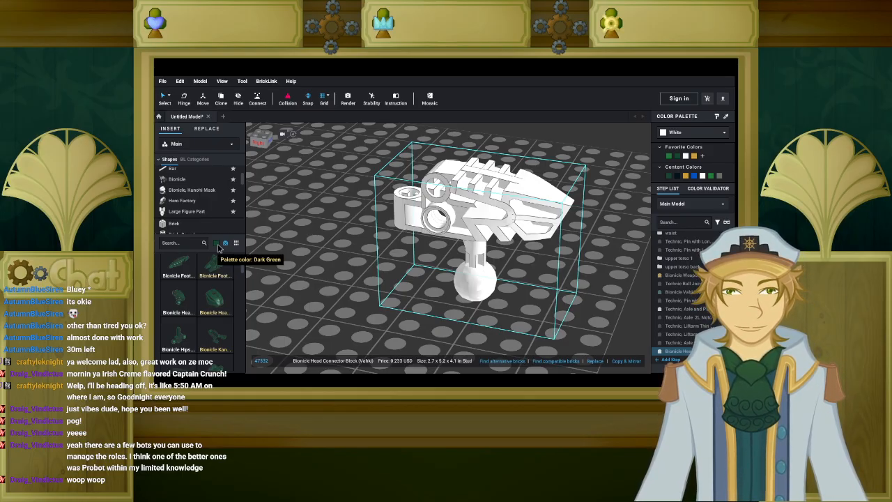
click(217, 245)
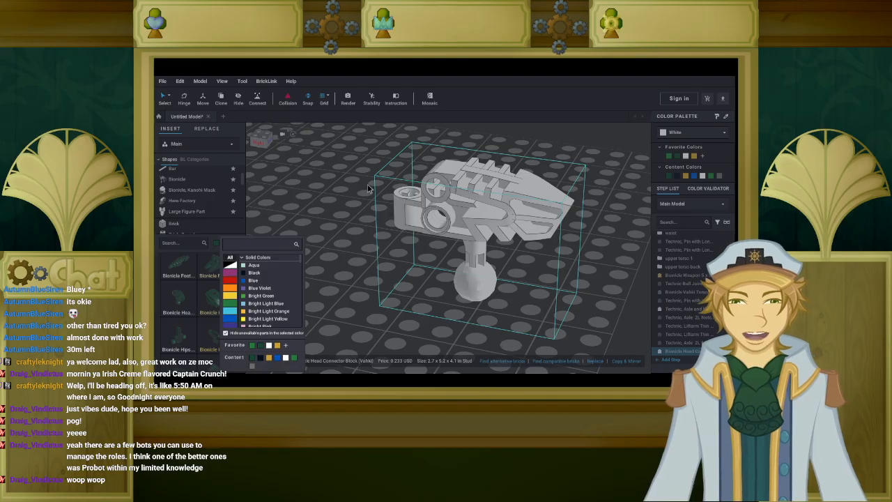
click(369, 228)
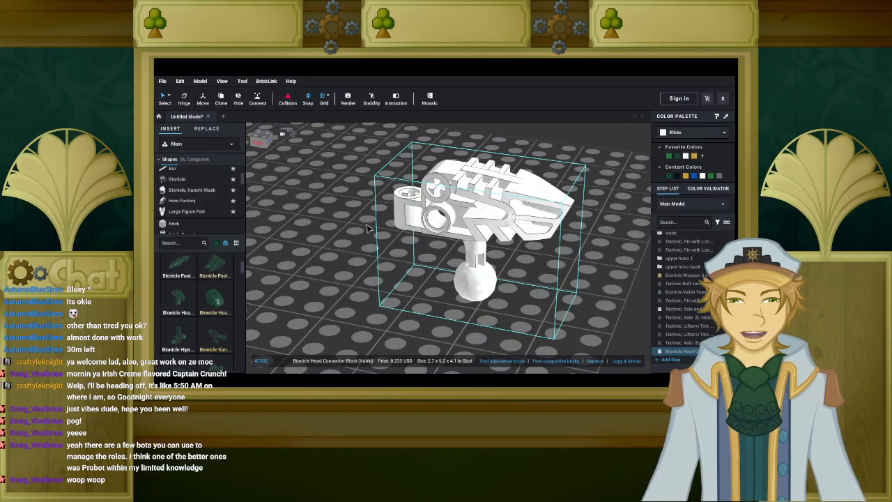
click(218, 244)
click(300, 211)
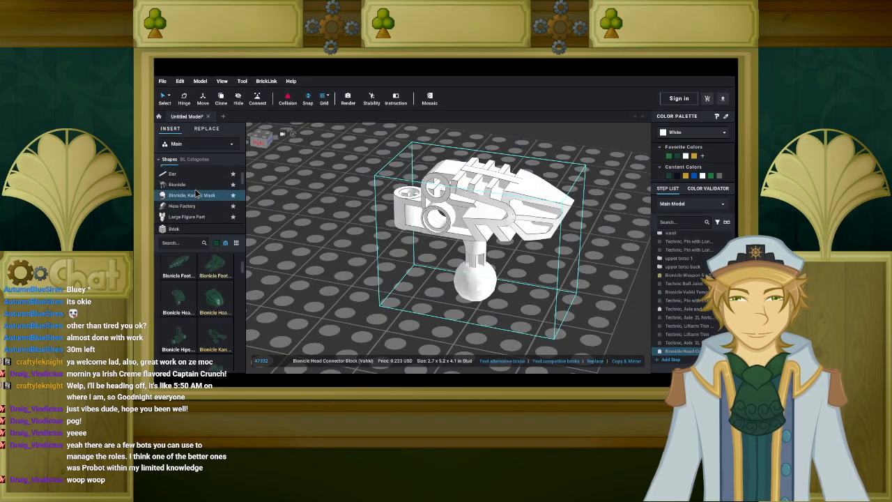
Insert a dark green Bar 3L (Bar Arrow) crosswise through the upper hole of the white Vahki head block.
drag(215, 281, 377, 269)
mouse_move(377, 270)
right_down()
mouse_move(360, 283)
mouse_move(362, 271)
right_up()
key(Up)
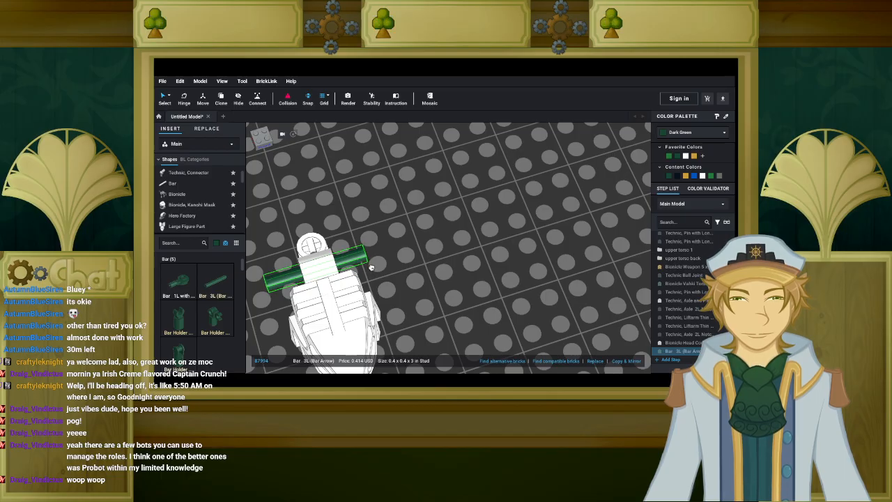
click(372, 268)
middle_drag(408, 281, 461, 267)
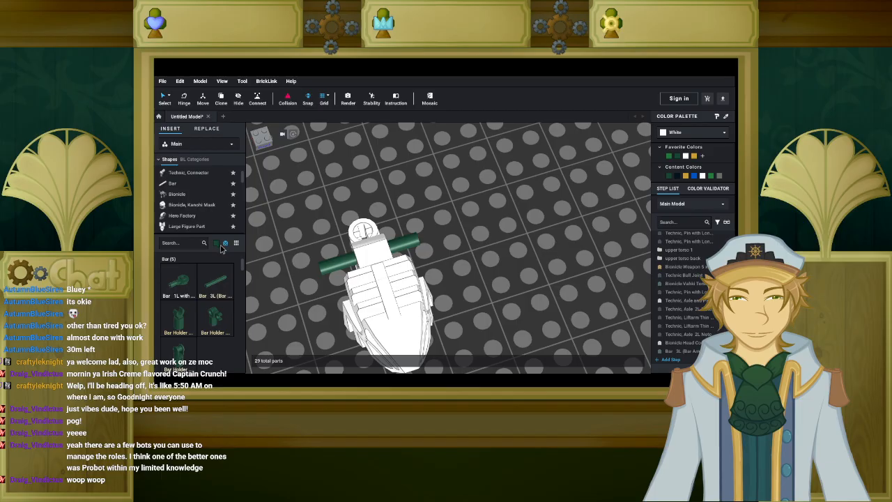
Filter the parts palette's bars to the Trans-Neon Orange color.
click(225, 243)
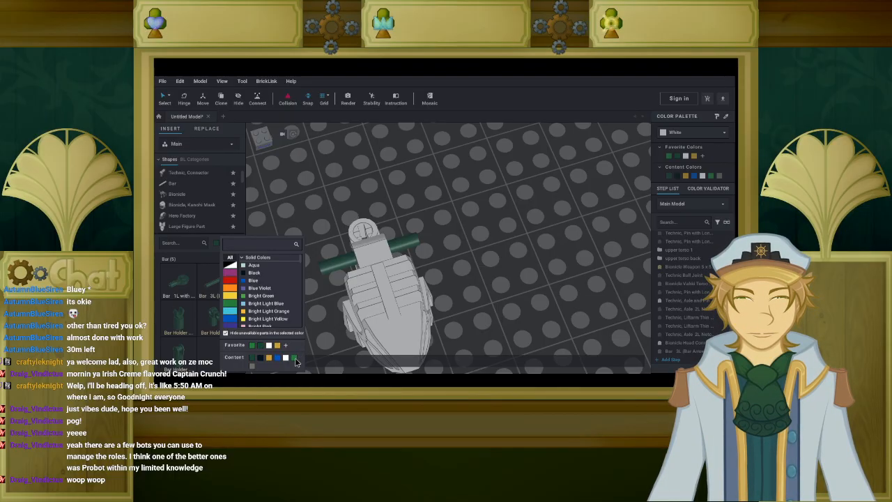
click(229, 289)
scroll(254, 290, down, 8)
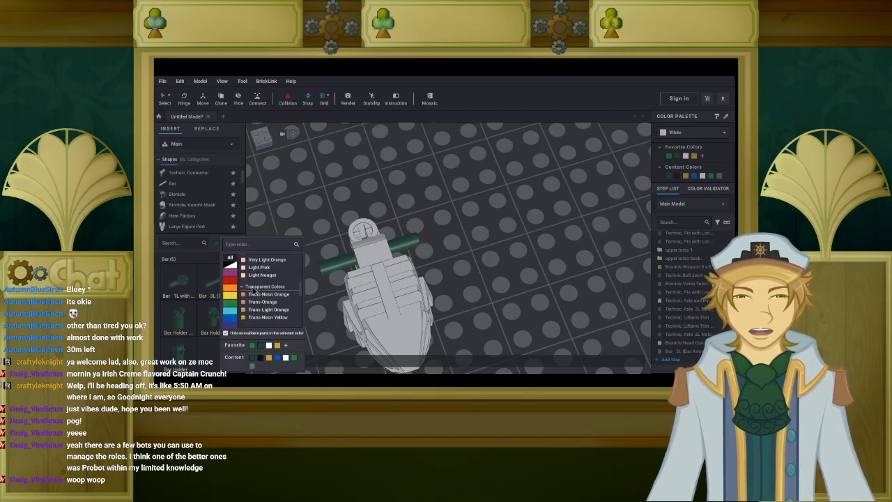
scroll(254, 291, up, 2)
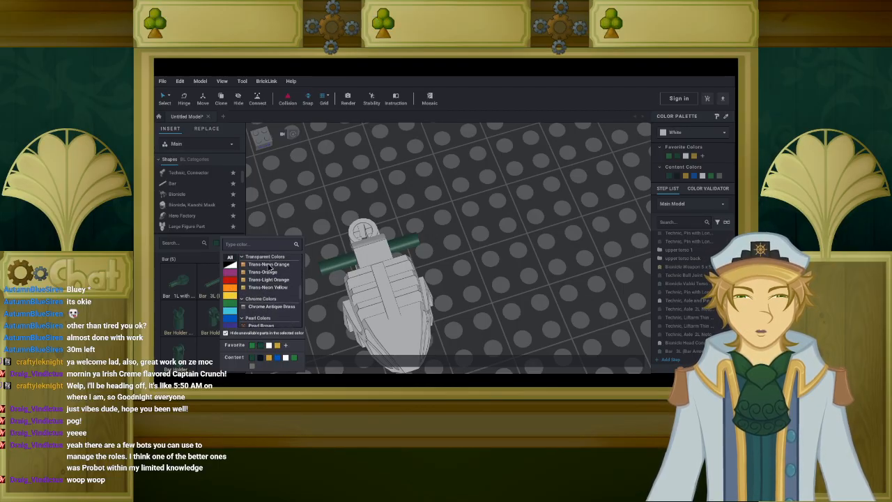
click(267, 264)
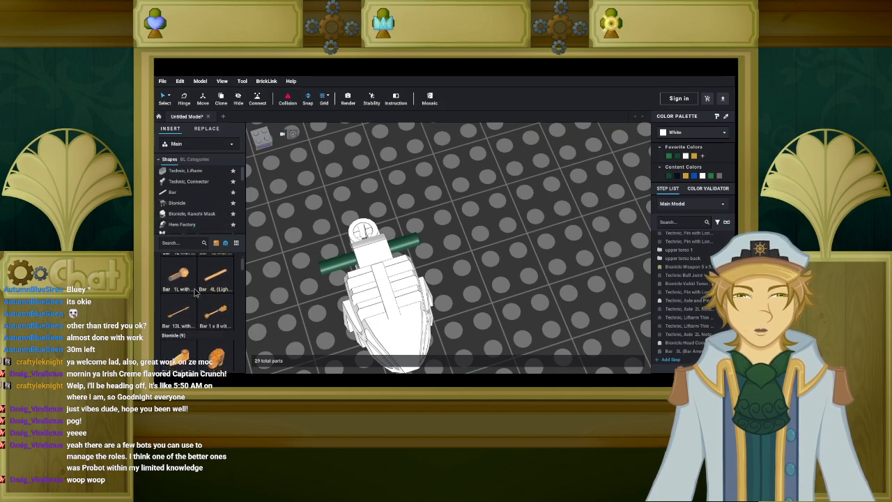
scroll(189, 293, up, 1)
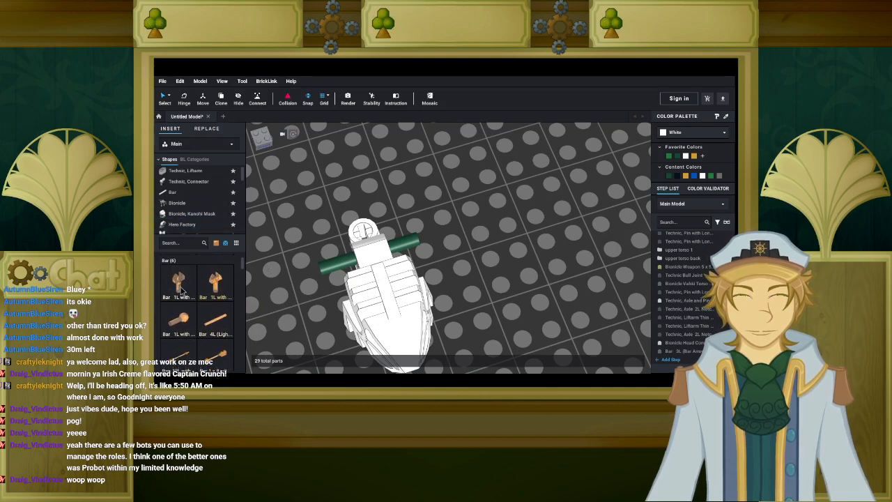
Clip a Trans-Neon Orange Bar 1L with Clip Mechanical Claw onto one end of the dark green bar, pointing along the head.
drag(181, 290, 267, 323)
right_drag(266, 323, 317, 281)
scroll(317, 281, up, 2)
drag(317, 280, 440, 200)
key(Right)
key(Right)
key(Right)
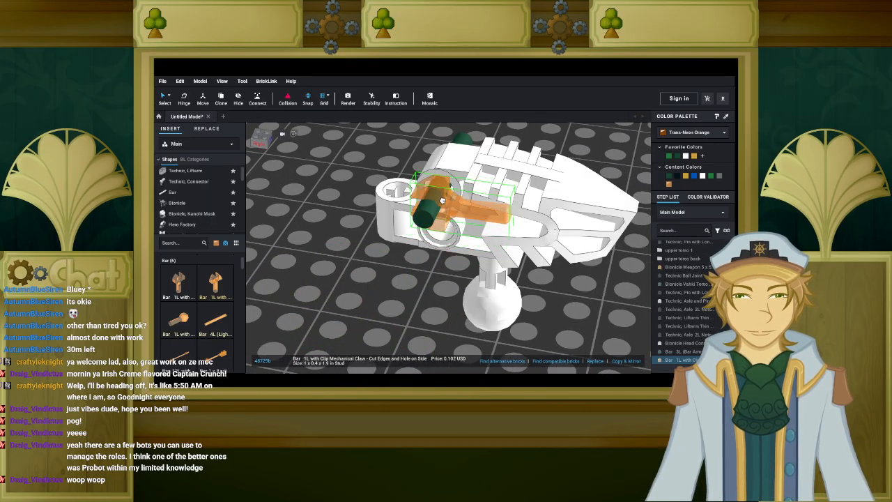
key(Delete)
drag(399, 219, 441, 191)
right_drag(441, 192, 385, 230)
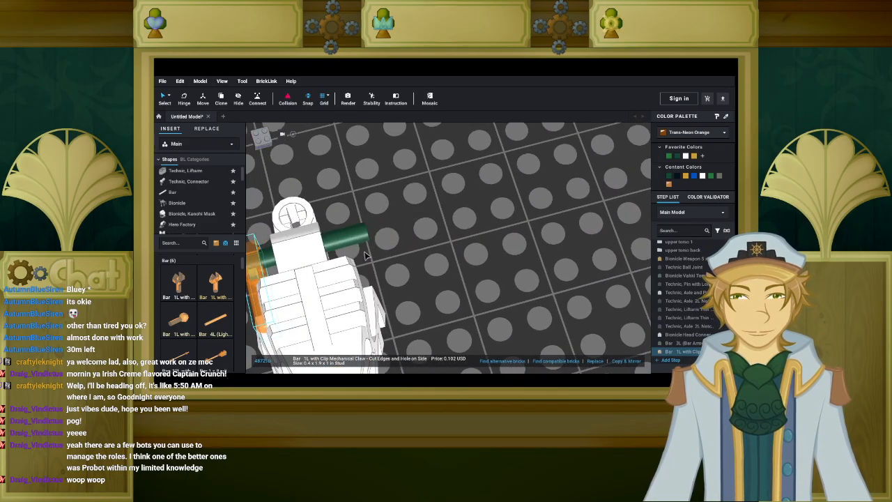
Rotate the orange claw clip about the dark green bar to a hinge angle of 85 degrees.
click(188, 100)
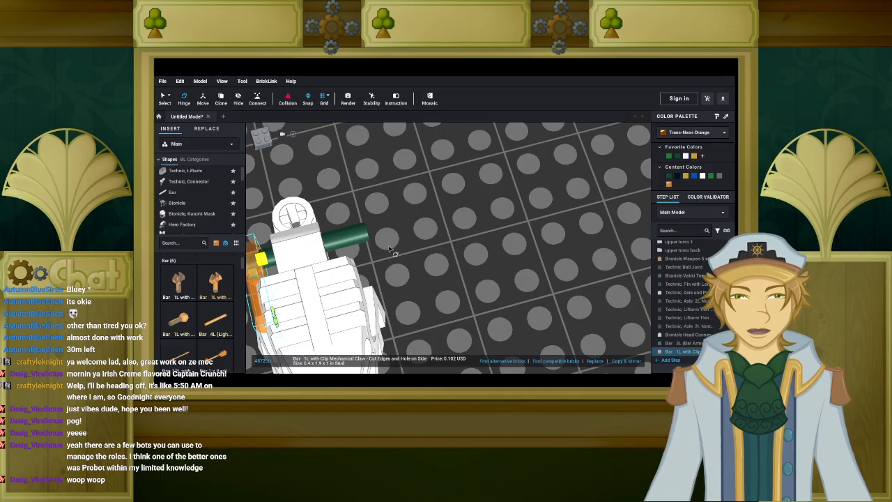
right_drag(422, 289, 413, 229)
middle_drag(414, 229, 374, 269)
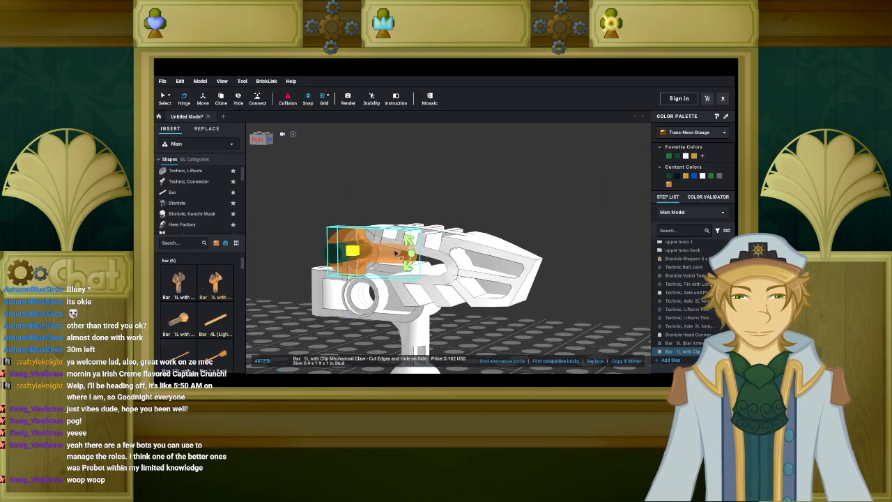
click(413, 254)
right_drag(520, 214, 524, 212)
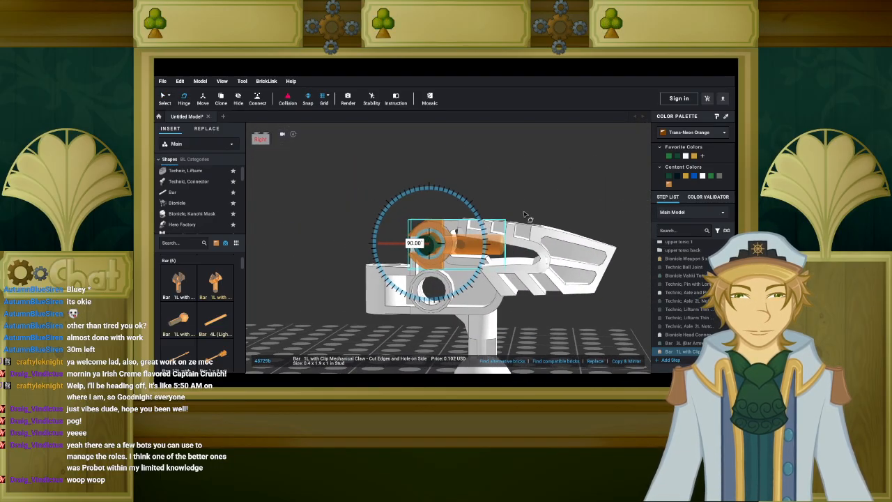
key(Left)
key(Right)
key(Right)
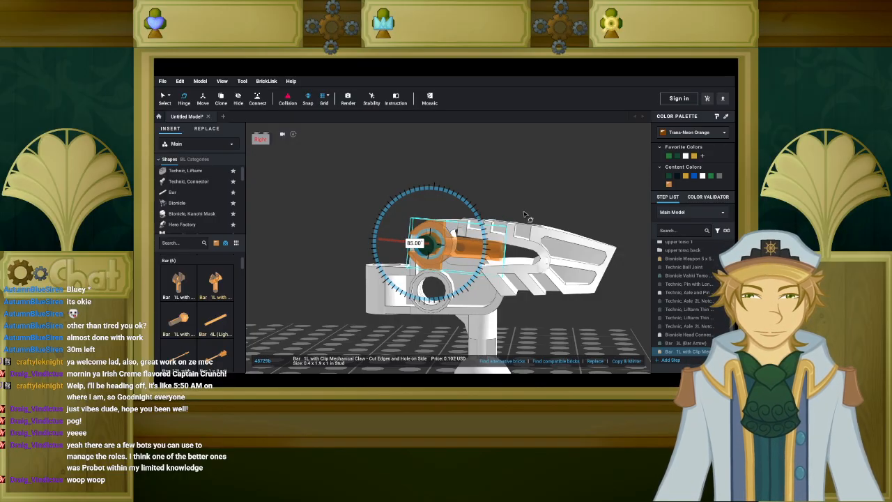
click(494, 177)
Open the orange claw clip's hinge angle about the dark green bar for editing.
right_drag(494, 176, 472, 184)
right_drag(328, 157, 343, 212)
click(300, 269)
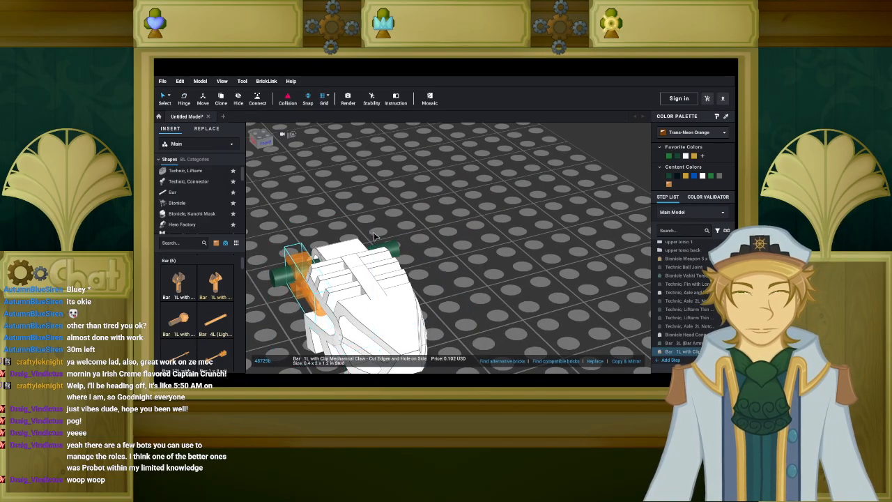
click(416, 225)
mouse_move(414, 240)
right_down()
mouse_move(423, 221)
mouse_move(395, 229)
mouse_move(388, 253)
mouse_move(393, 240)
mouse_move(425, 233)
right_up()
scroll(391, 248, up, 5)
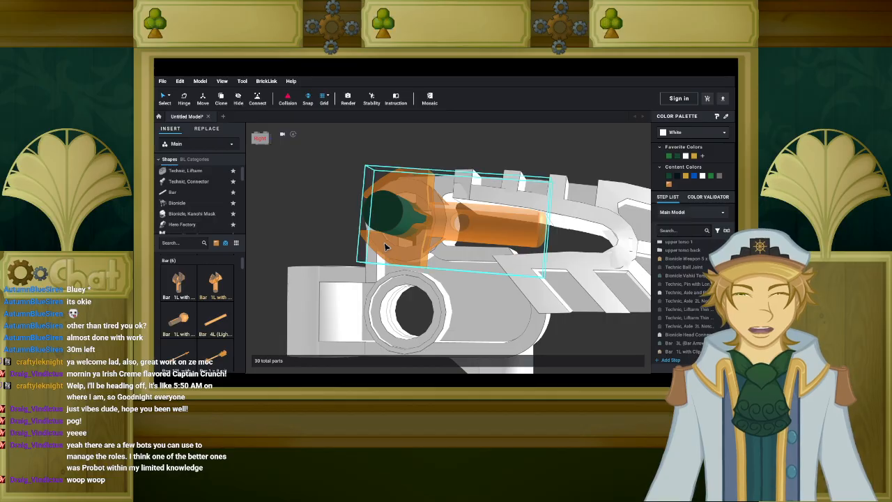
click(446, 230)
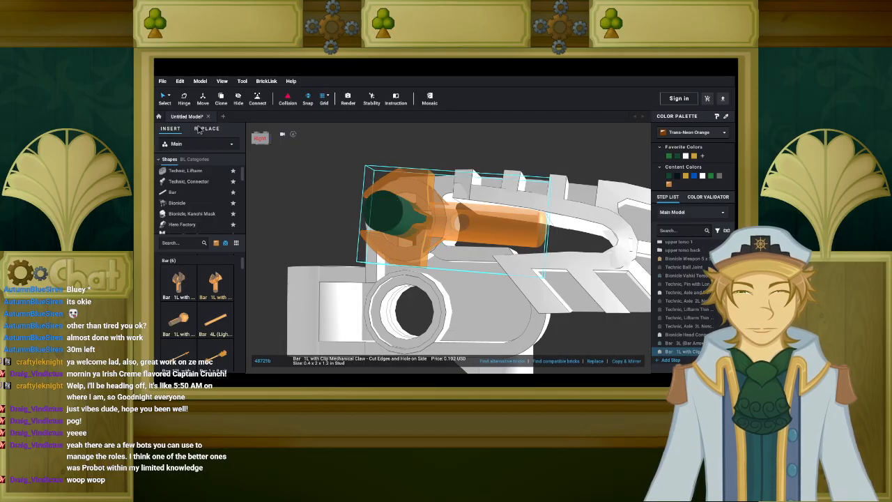
key(h)
drag(533, 230, 421, 227)
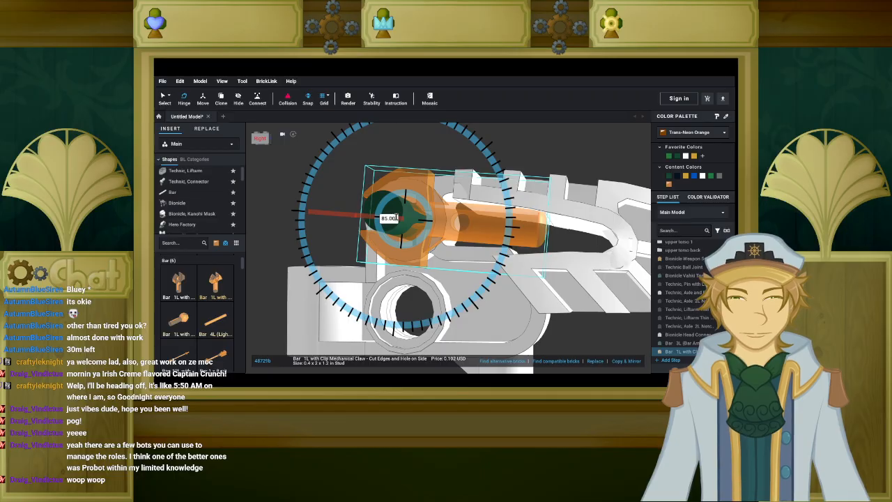
key(BackSpace)
key(BackSpace)
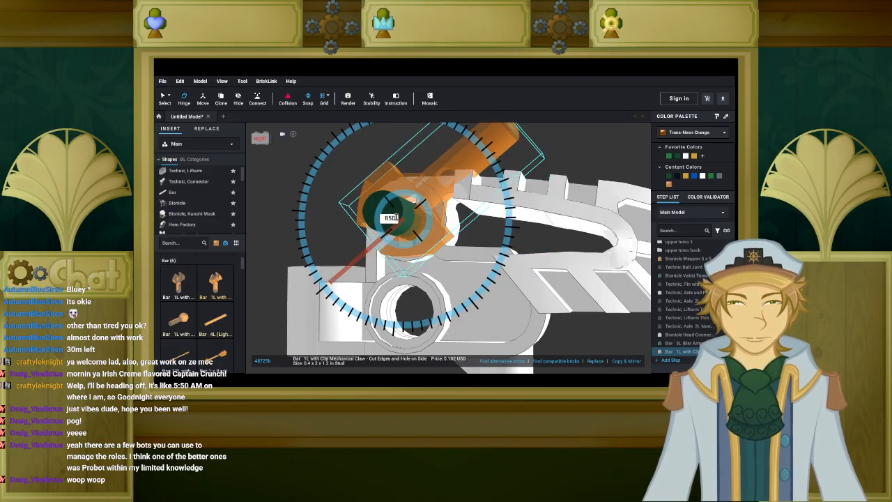
Try an 80-degree hinge angle on the orange clip bar and delete the part from the green bar.
key(BackSpace)
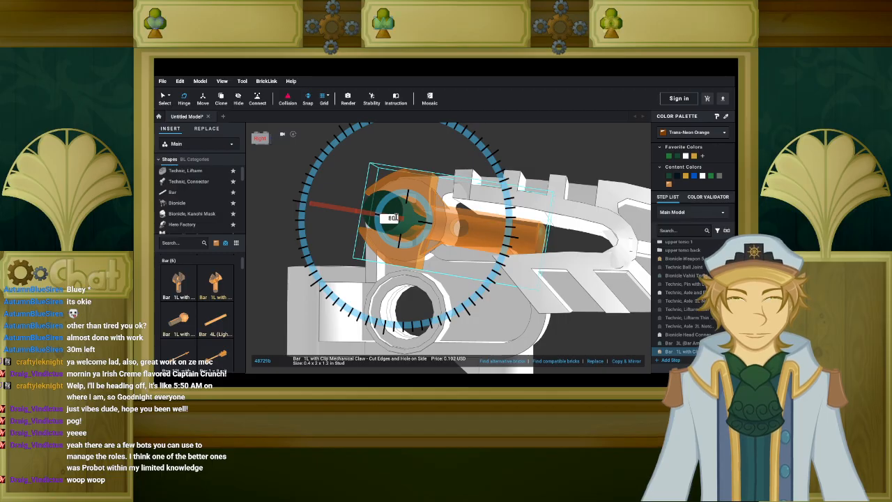
right_drag(397, 218, 404, 219)
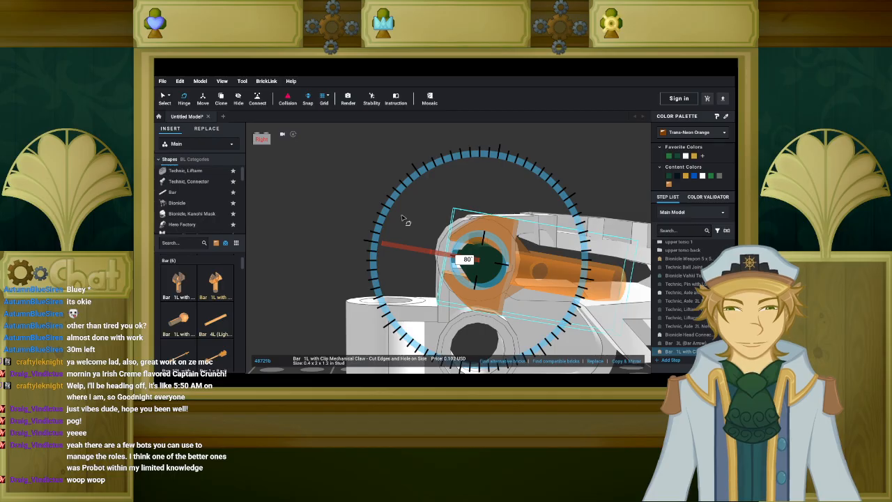
key(Delete)
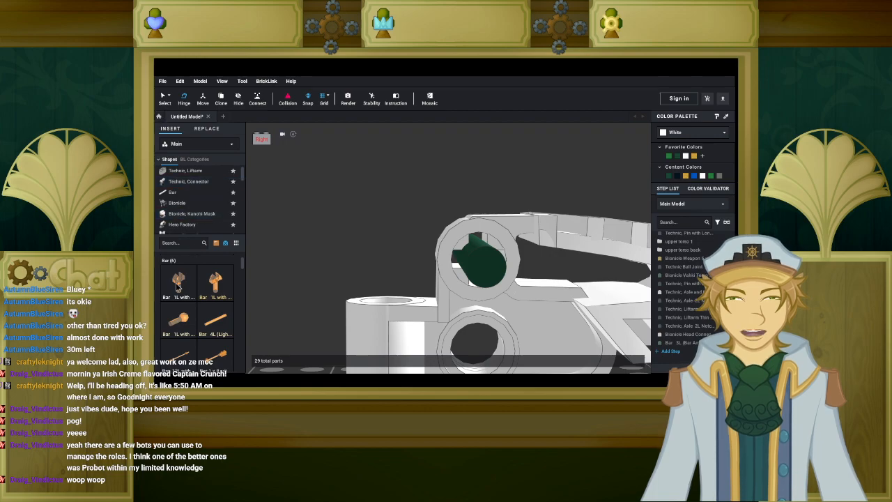
Attach a new trans-neon orange Bar 1L with Clip Mechanical Claw to the protruding end of the dark green bar.
drag(178, 286, 504, 291)
key(Right)
click(495, 320)
scroll(496, 321, down, 6)
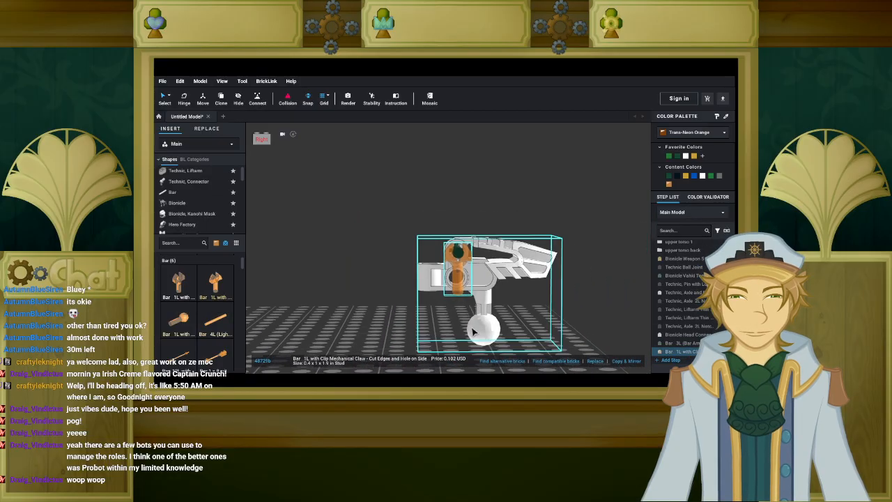
scroll(526, 252, up, 3)
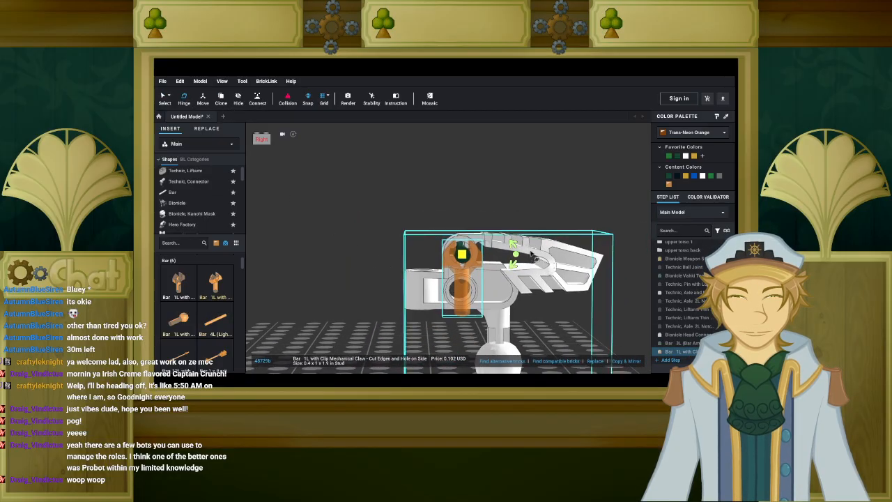
Try hinging the orange clip bar around the green bar at 85 and 84 degrees.
click(462, 253)
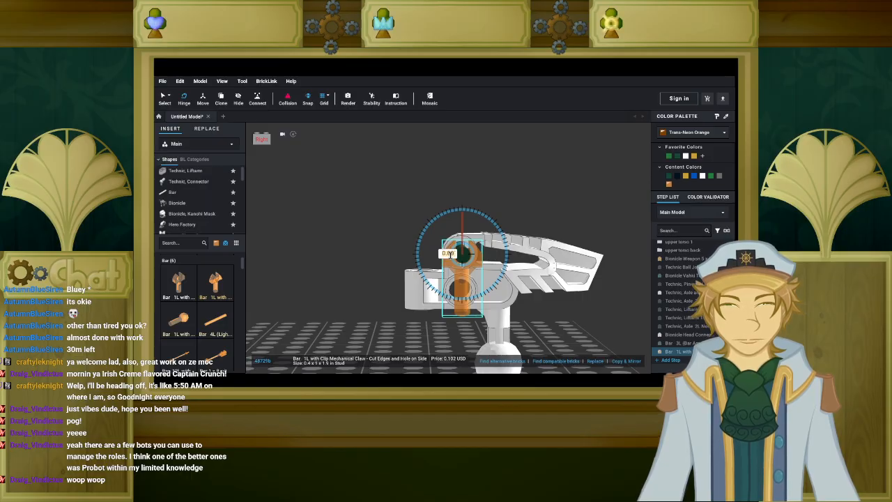
text(85)
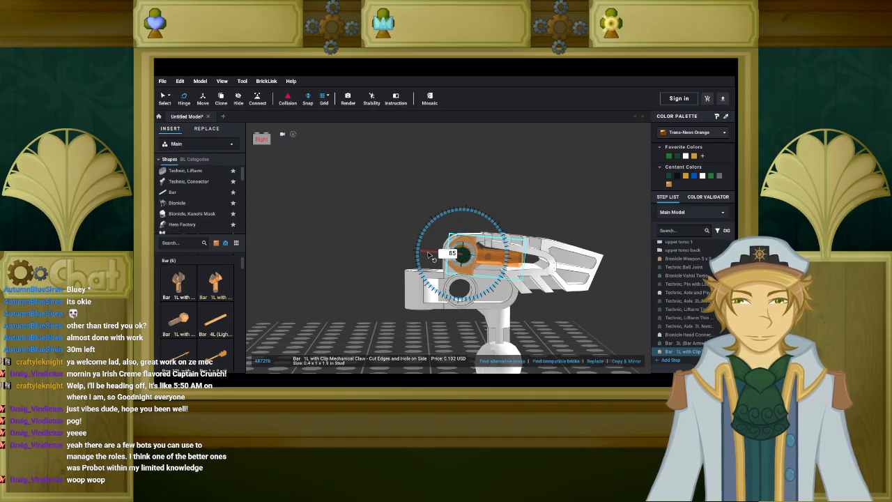
key(BackSpace)
text(4)
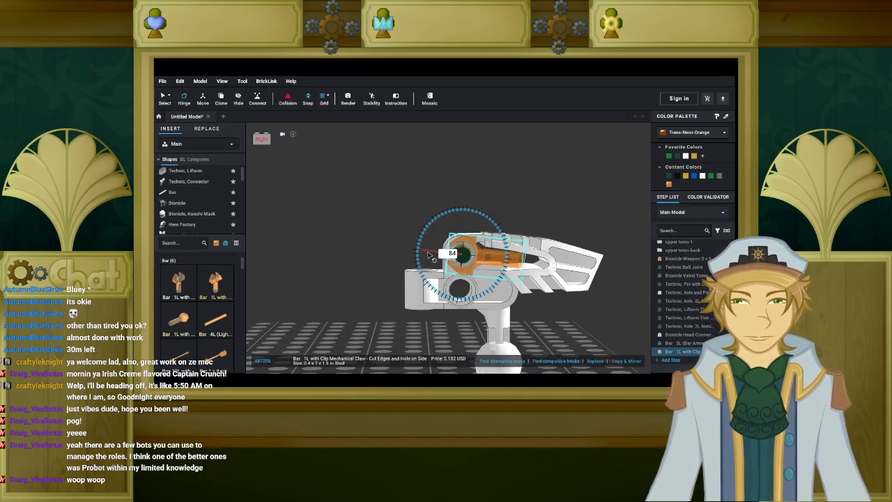
scroll(428, 255, up, 5)
right_drag(423, 255, 364, 262)
middle_drag(364, 262, 478, 264)
right_drag(472, 264, 494, 256)
middle_drag(494, 256, 494, 263)
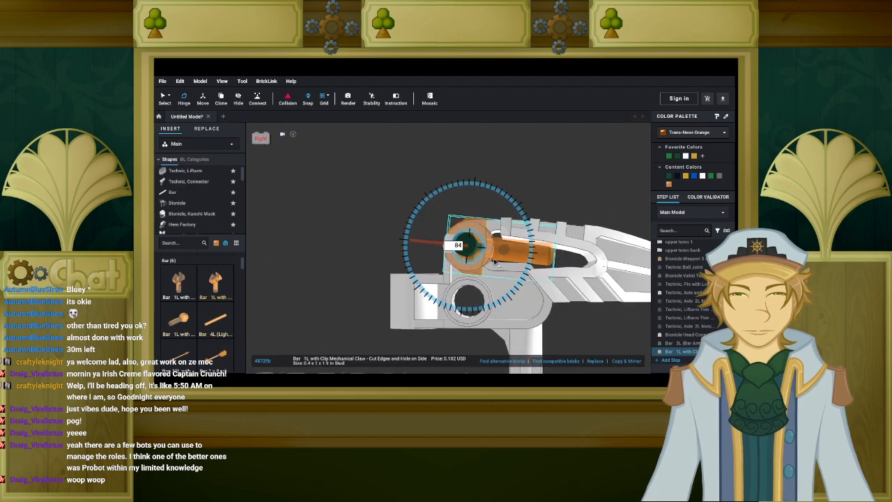
scroll(418, 248, up, 5)
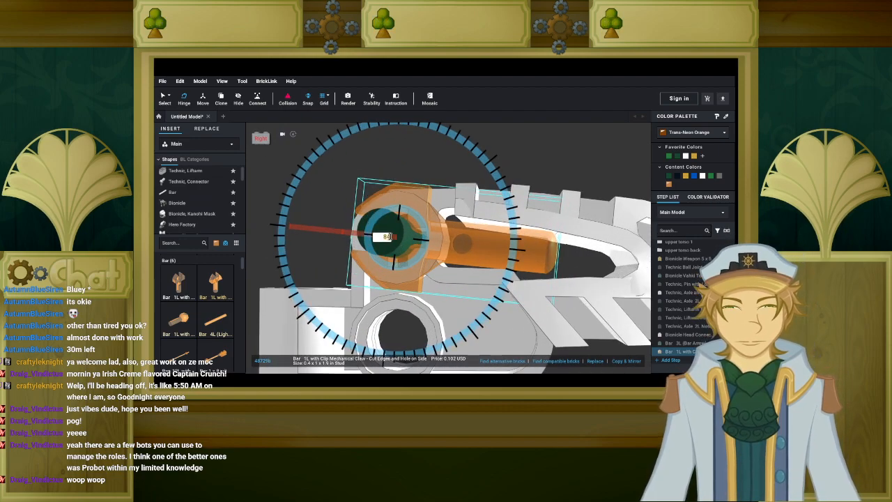
Try a hinge angle of 83 degrees for the orange clip bar.
text(83)
key(Return)
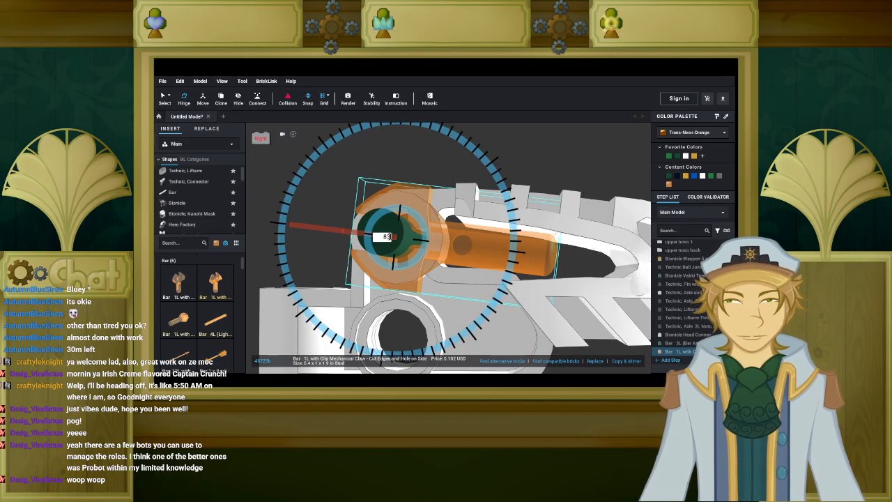
right_drag(390, 237, 395, 241)
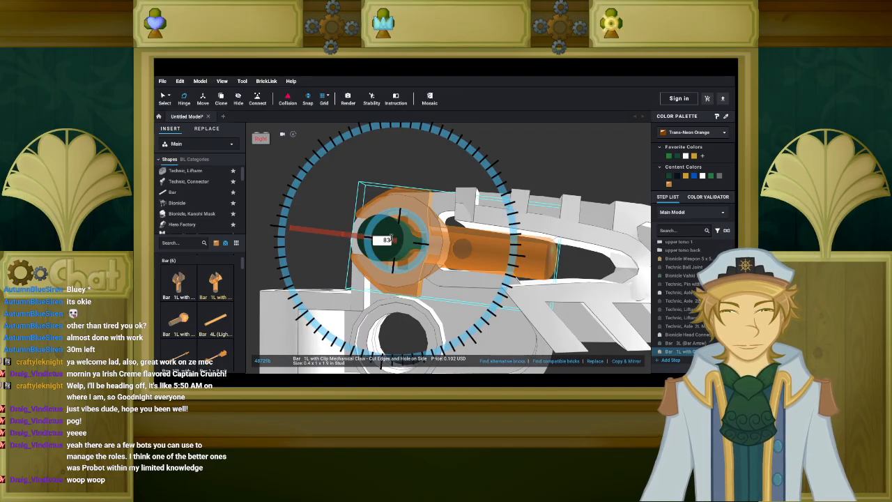
Delete the orange clip bar and undo back to its unrotated placement on the green bar.
key(Delete)
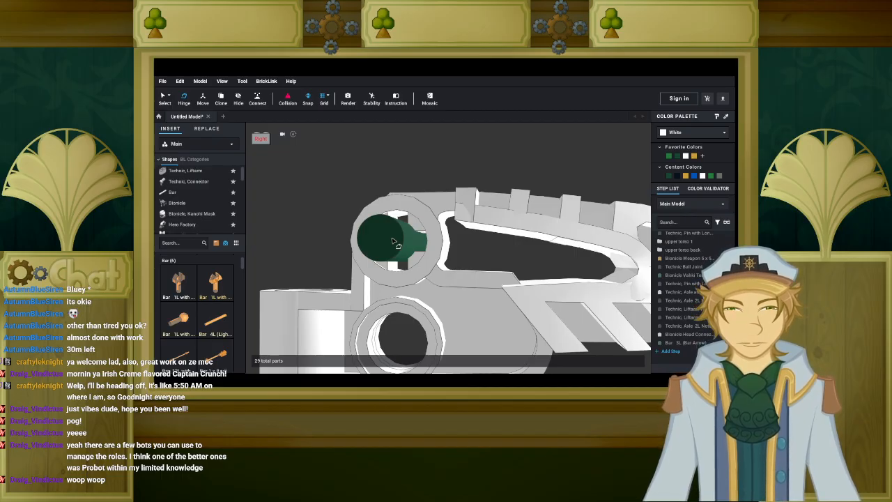
right_drag(396, 183, 277, 293)
key(ctrl+z)
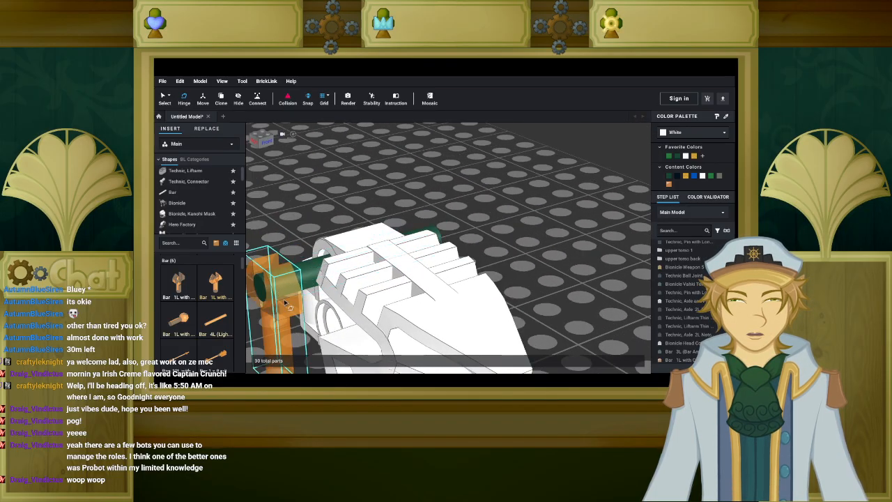
Hinge the restored orange clip bar around the green bar to 81.5 degrees.
click(285, 302)
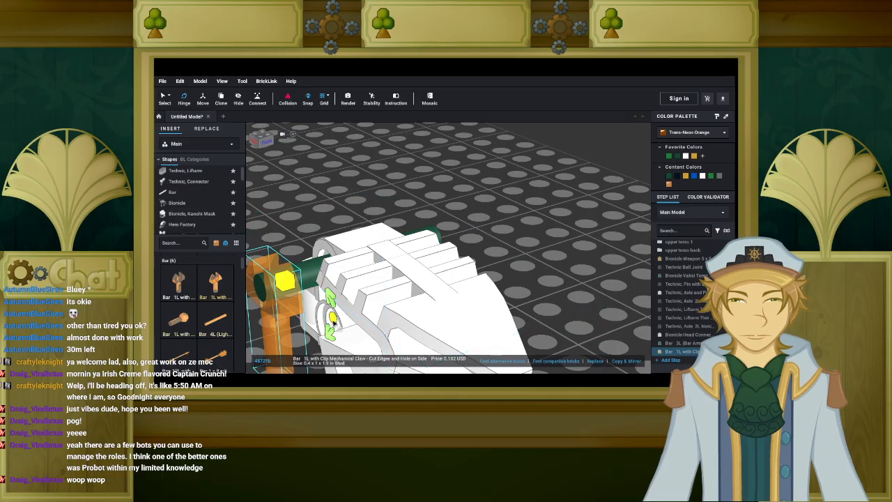
drag(334, 320, 335, 323)
right_drag(330, 305, 363, 294)
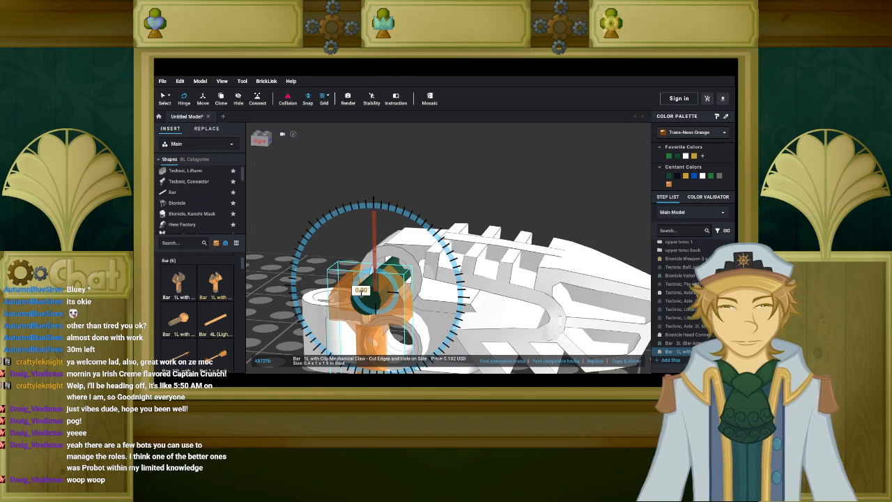
drag(360, 292, 361, 291)
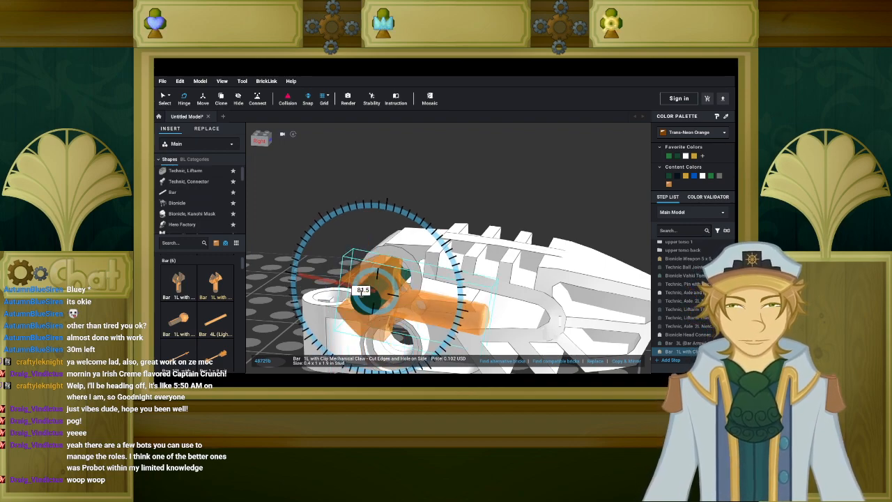
mouse_move(343, 309)
right_down()
mouse_move(343, 300)
mouse_move(314, 321)
mouse_move(349, 300)
right_up()
scroll(349, 303, up, 2)
scroll(349, 304, up, 1)
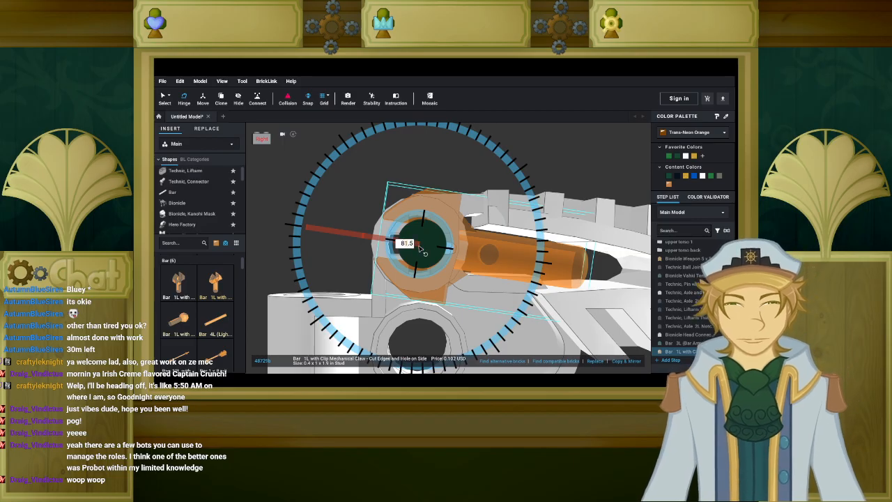
Set the orange clip bar's hinge angle to 82.5 degrees and leave the Hinge tool.
key(BackSpace)
text(2)
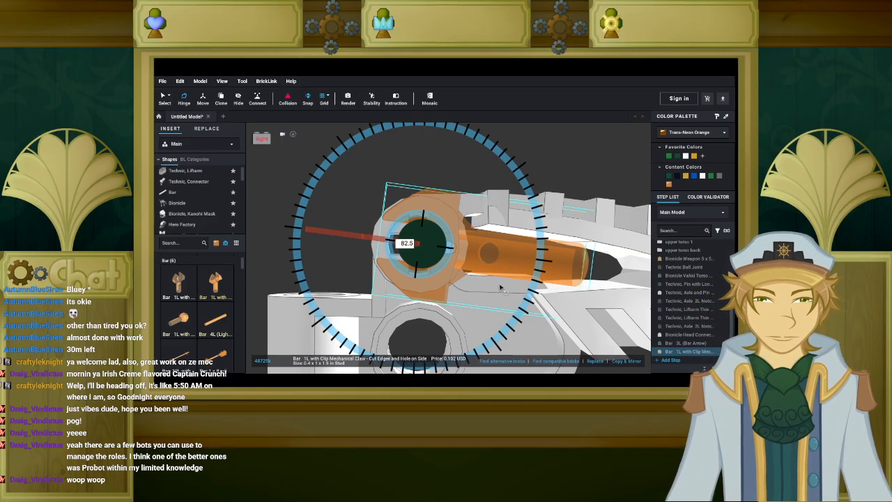
right_drag(500, 287, 533, 302)
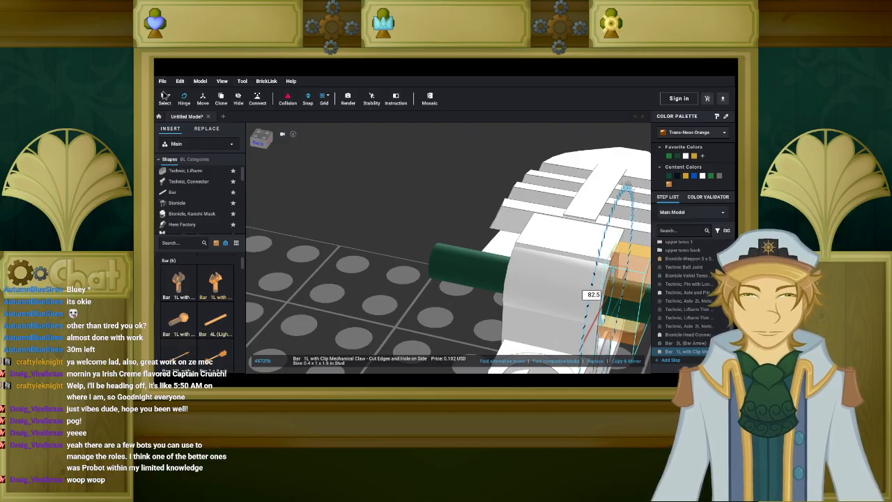
click(161, 99)
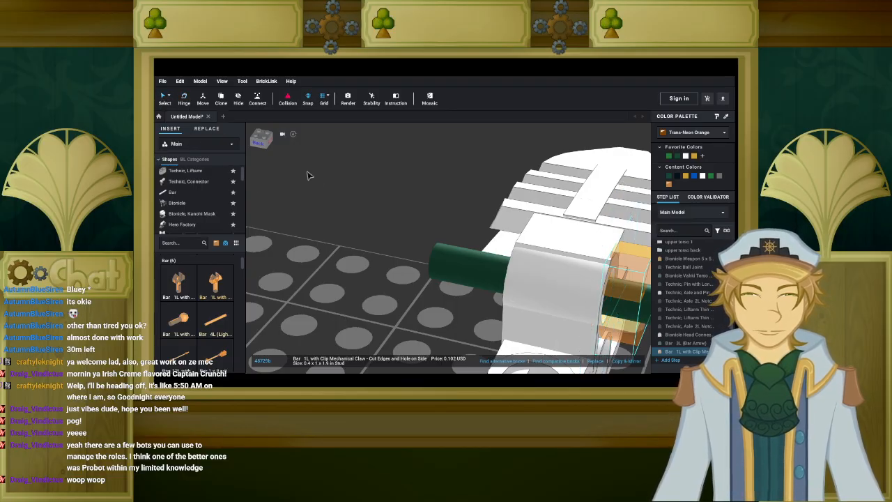
Position the orange clip bar along the green bar, flush against the side of the white piece.
middle_drag(330, 181, 271, 172)
right_drag(353, 219, 386, 246)
key(Up)
right_drag(478, 237, 486, 252)
mouse_move(427, 287)
mouse_down()
mouse_move(567, 272)
mouse_move(436, 283)
mouse_move(424, 295)
mouse_up()
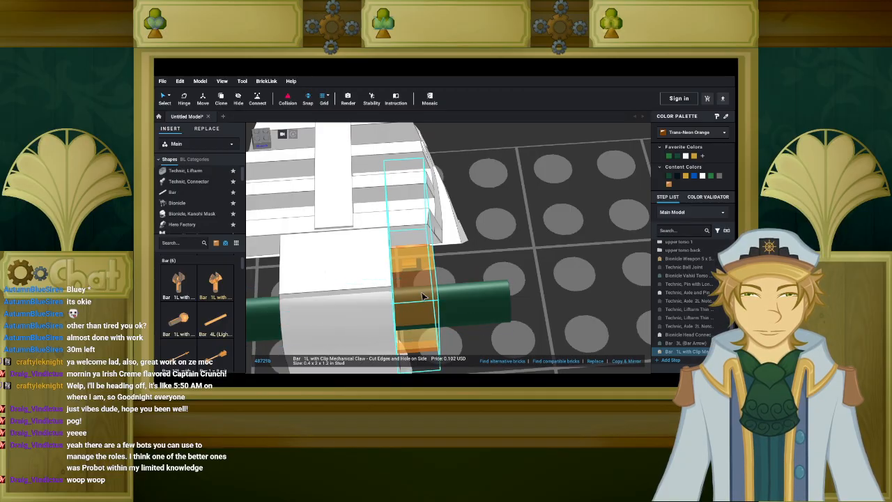
Paste a copy of the orange clip bar onto the green bar on the opposite side of the white piece.
scroll(520, 275, down, 4)
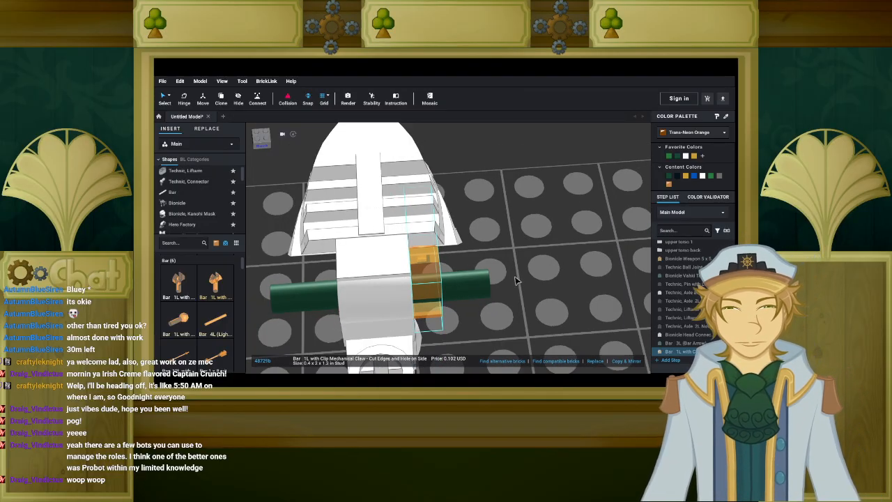
key(ctrl+v)
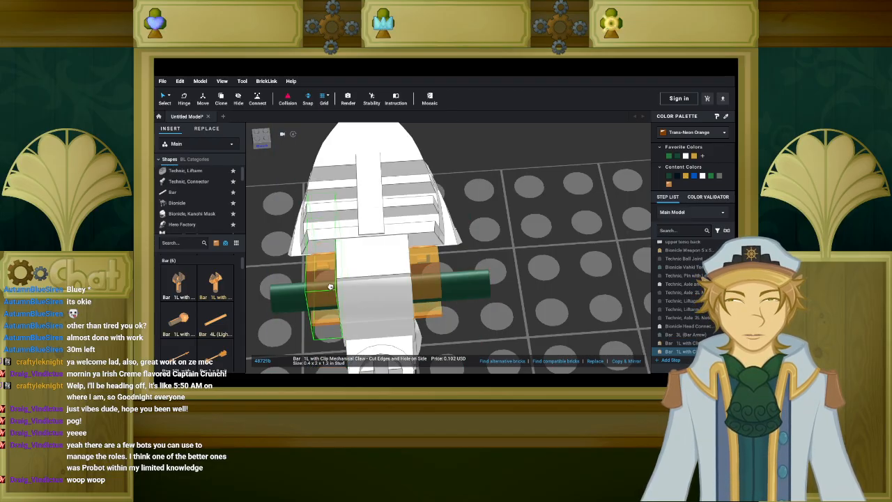
click(331, 286)
right_drag(453, 313, 448, 293)
click(454, 270)
click(466, 255)
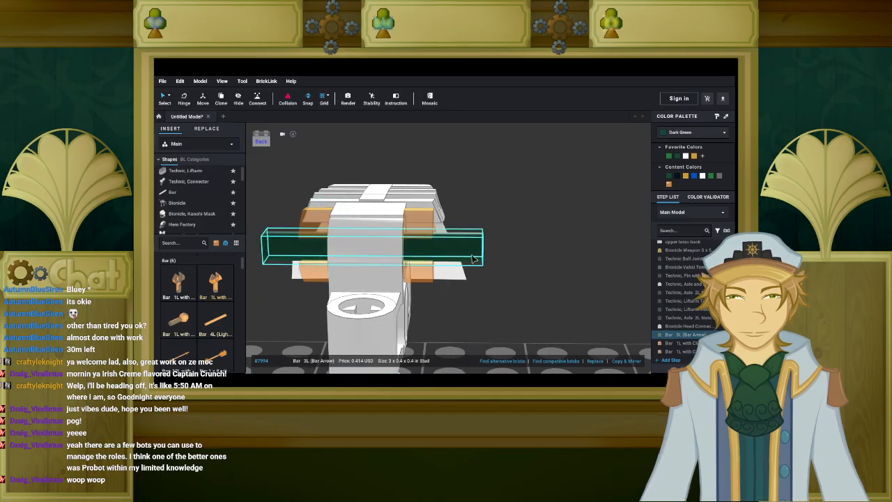
click(525, 290)
right_drag(522, 290, 484, 291)
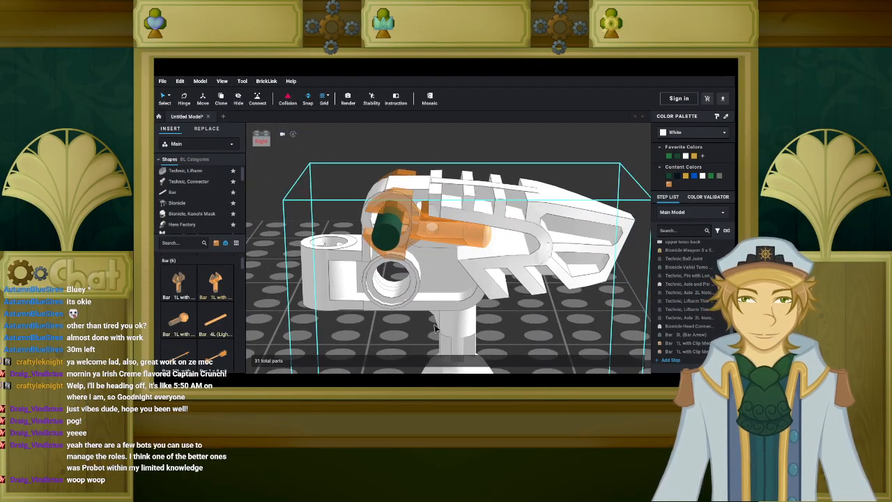
Set the part library color to Dark Green and search it for "exo".
click(216, 243)
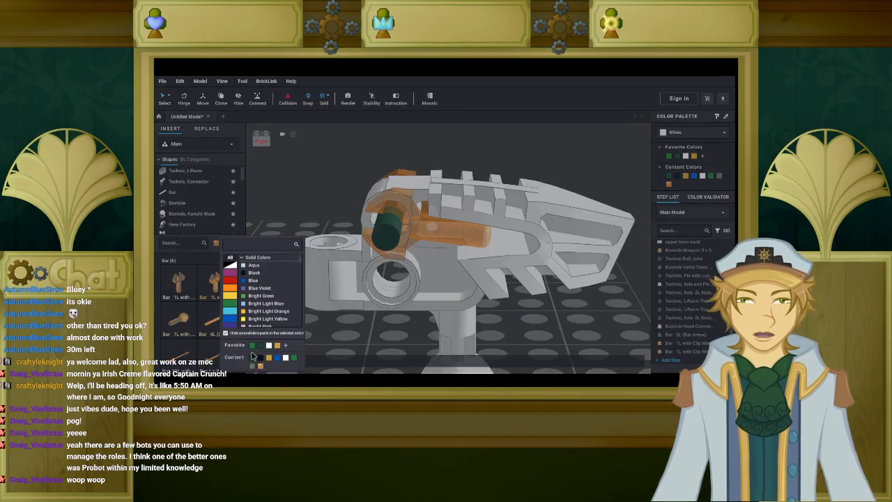
click(251, 357)
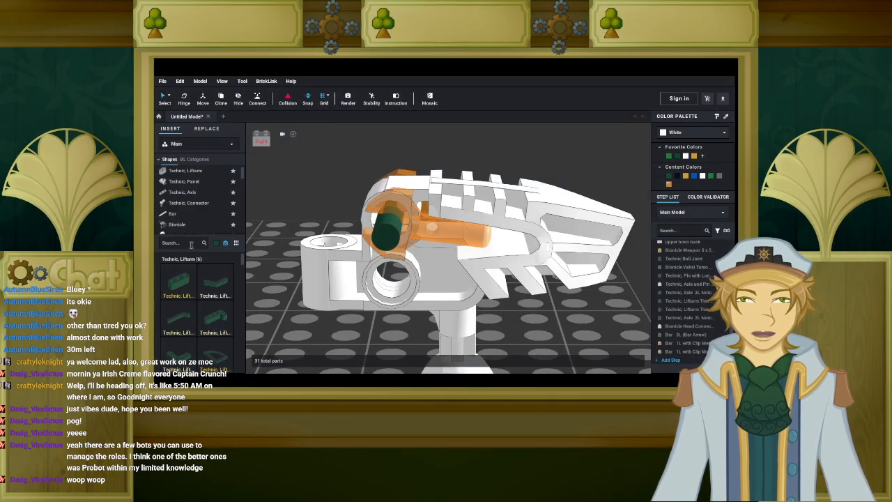
click(191, 244)
text(exo)
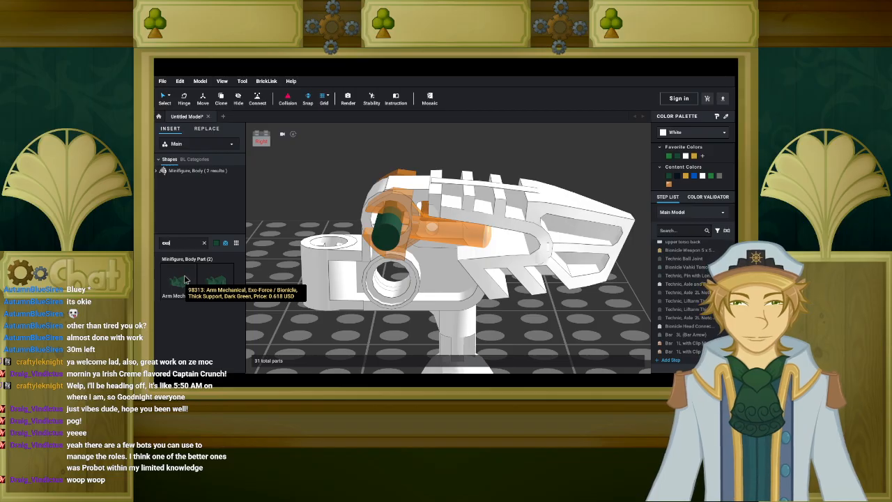
Attach the dark green Arm Mechanical, Exo-Force / Bionicle, Thick Support to the end of the green bar beside the clip.
drag(183, 279, 379, 229)
right_drag(380, 228, 362, 228)
key(Down)
drag(362, 229, 392, 207)
click(378, 219)
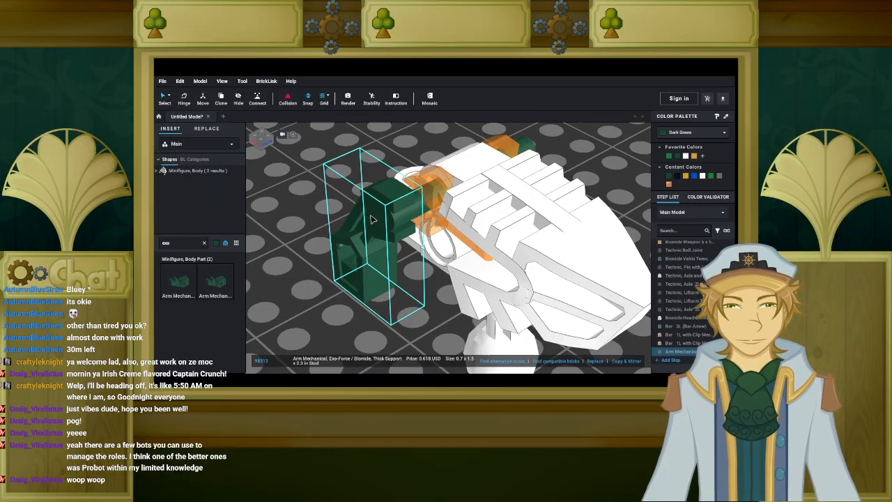
Hinge the mechanical arm around the green bar to 340 degrees and leave the Hinge tool.
click(184, 97)
right_drag(310, 234, 423, 248)
click(478, 226)
right_drag(524, 261, 520, 253)
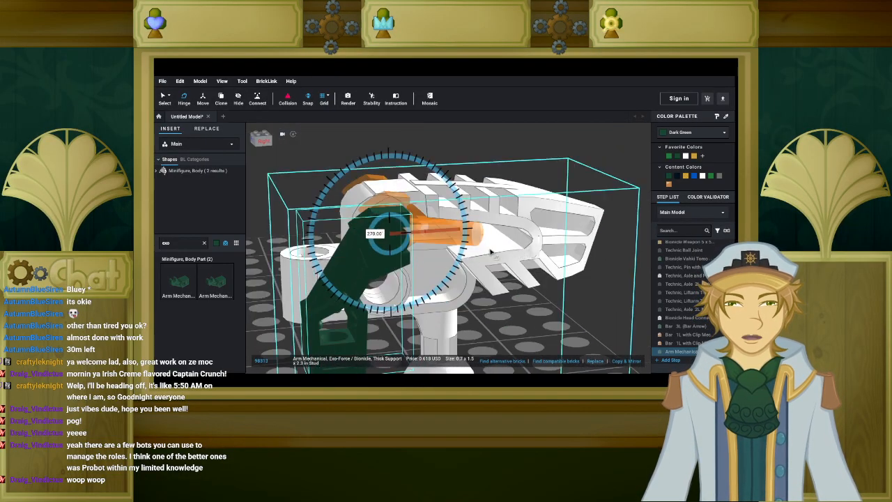
key(Right)
key(Right)
key(Right)
key(Right)
key(Right)
key(Right)
key(Right)
key(Right)
key(Right)
key(Right)
key(Right)
key(Right)
key(Right)
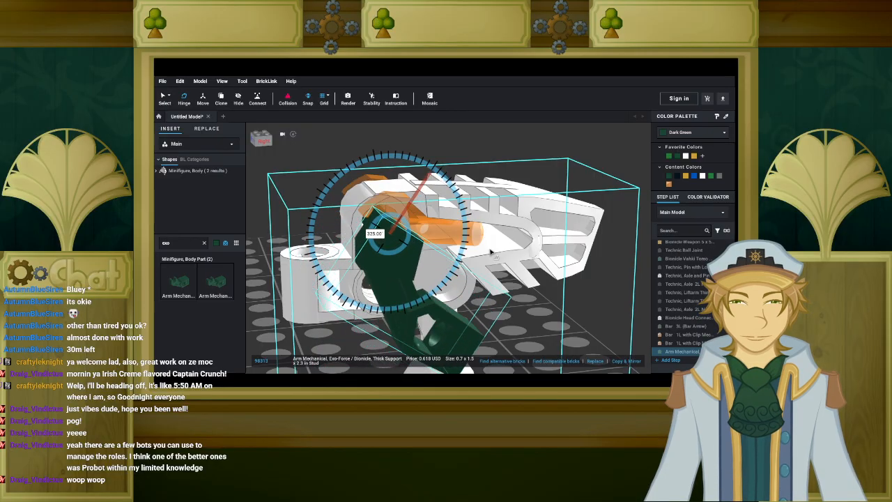
key(Right)
right_drag(490, 252, 460, 246)
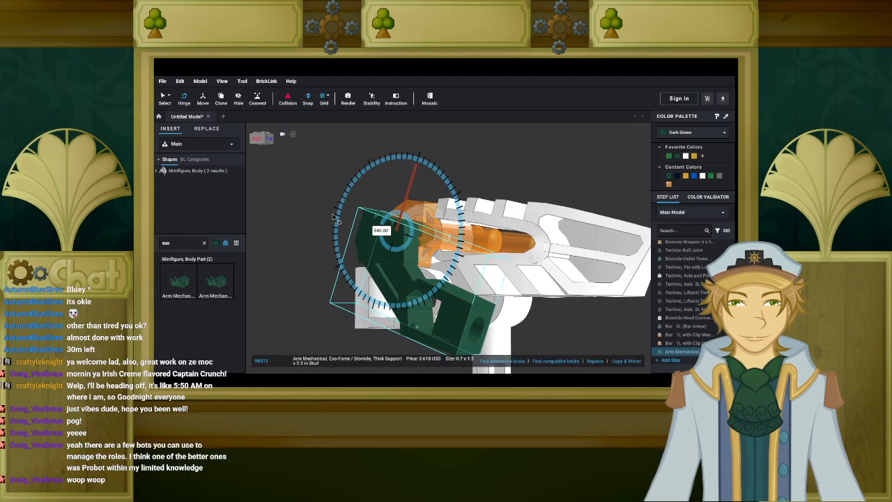
click(163, 99)
Slide the dark green mechanical arm along the green bar slightly closer to the orange clip.
right_drag(399, 189, 410, 262)
click(364, 235)
click(432, 239)
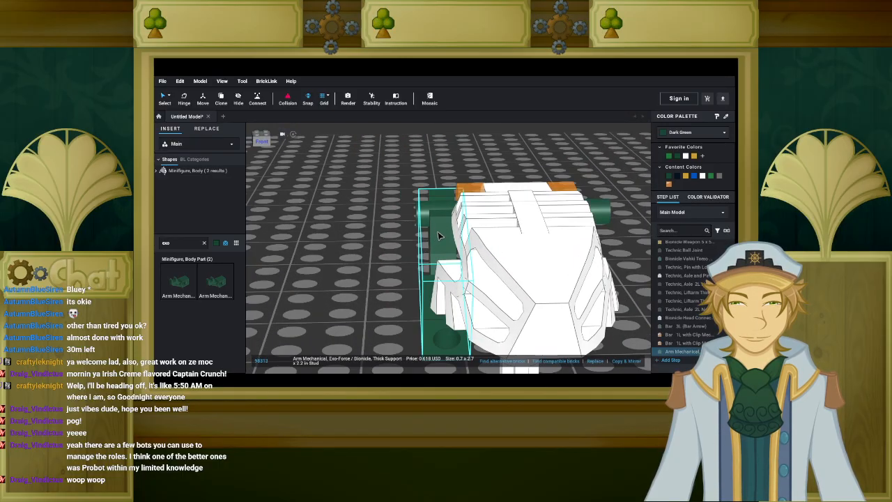
key(d)
right_drag(414, 252, 484, 253)
scroll(484, 251, up, 2)
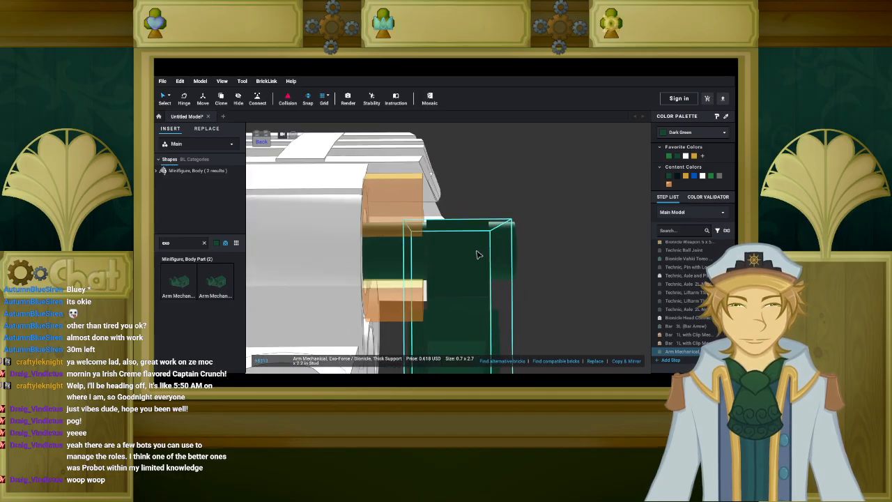
drag(457, 246, 473, 271)
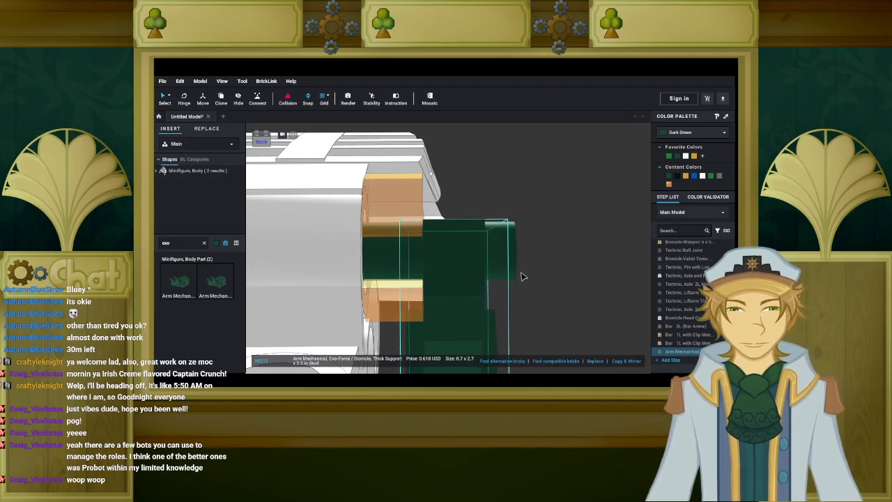
Place a copy of the dark green mechanical arm on the opposite end of the green bar.
scroll(521, 276, down, 5)
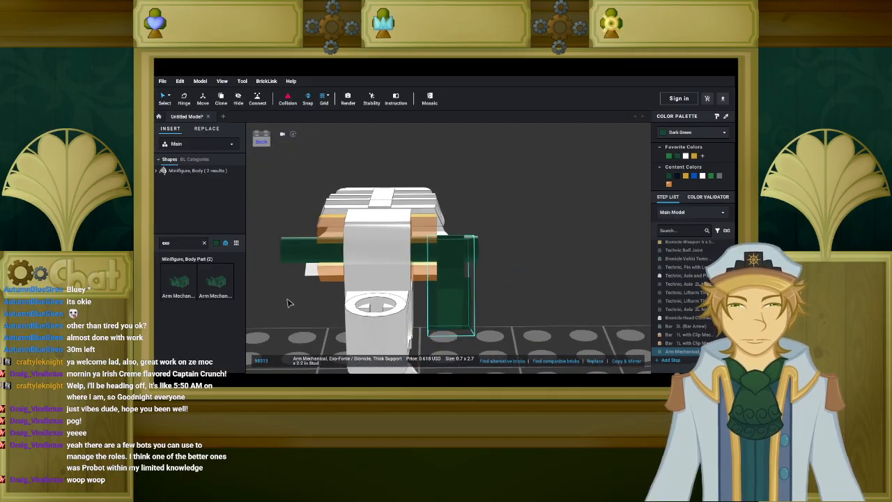
right_drag(290, 301, 331, 279)
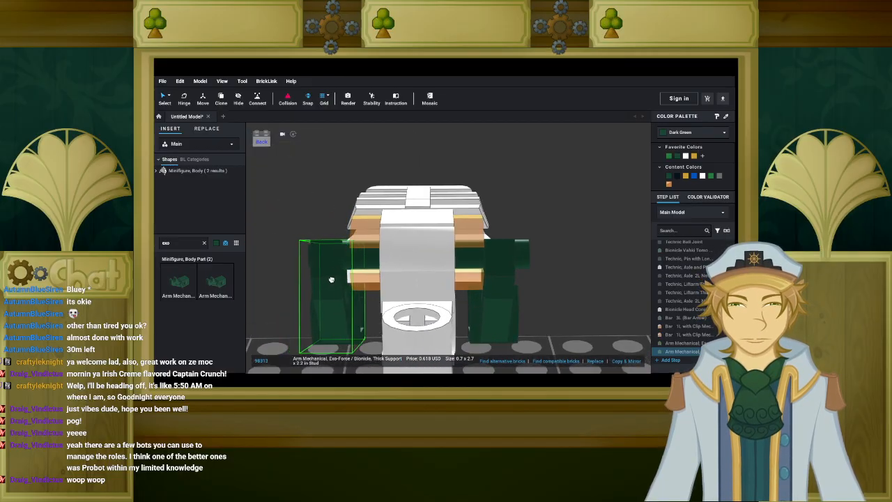
drag(336, 278, 346, 278)
click(296, 298)
right_drag(296, 298, 348, 277)
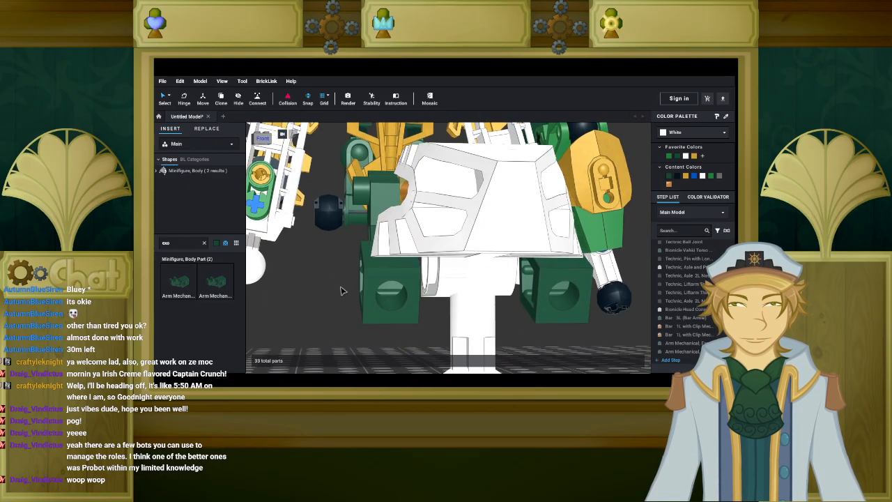
Clear the part search, set the part library color to White and show the Bar category.
click(216, 245)
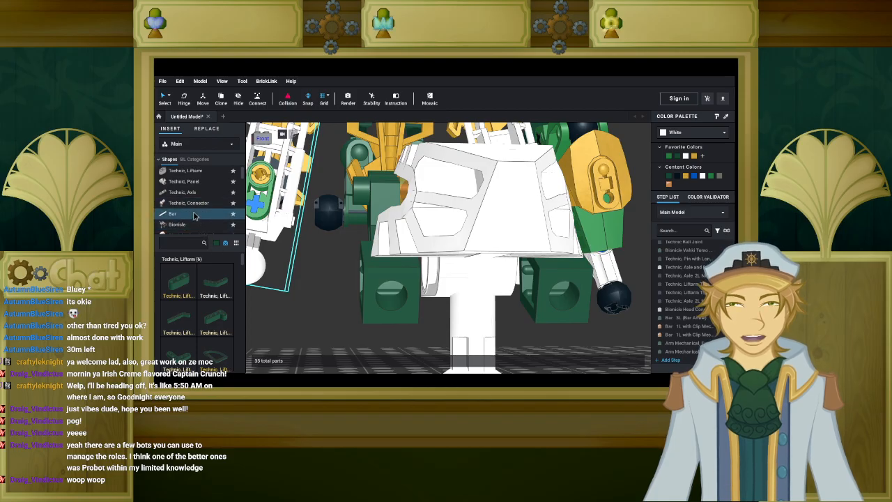
click(194, 217)
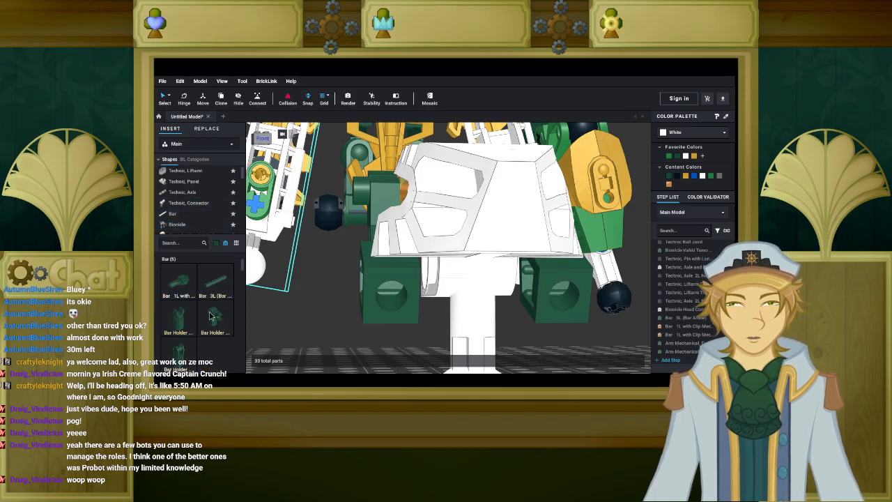
click(279, 307)
right_drag(279, 307, 317, 313)
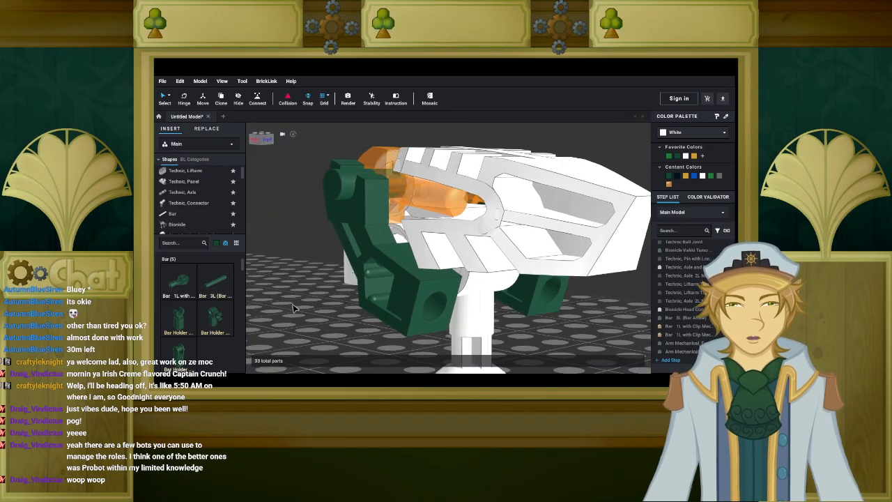
click(216, 244)
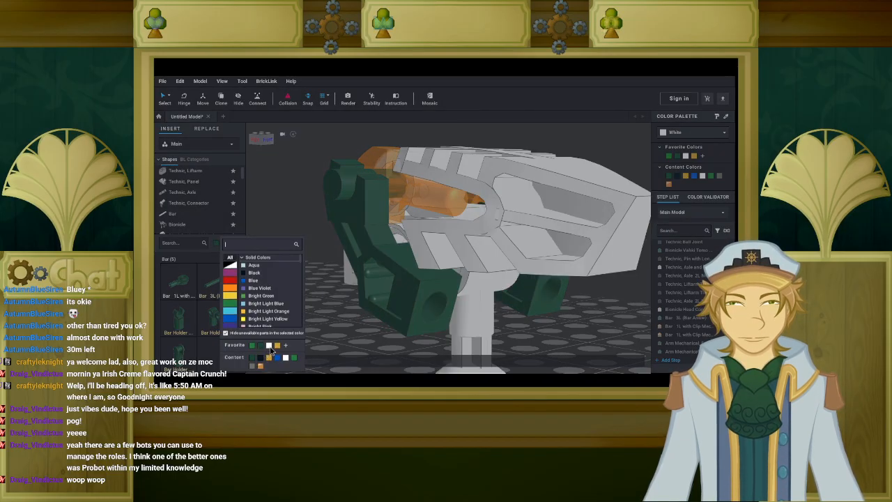
click(270, 346)
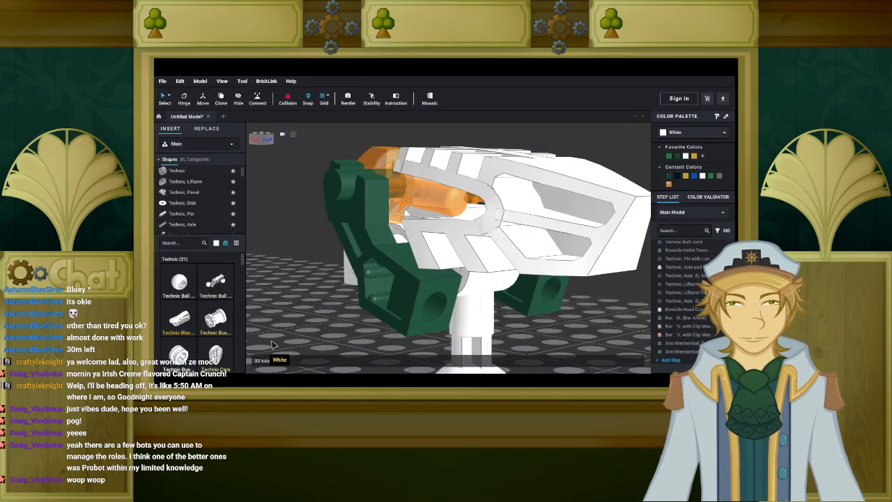
scroll(193, 217, down, 1)
scroll(190, 215, down, 2)
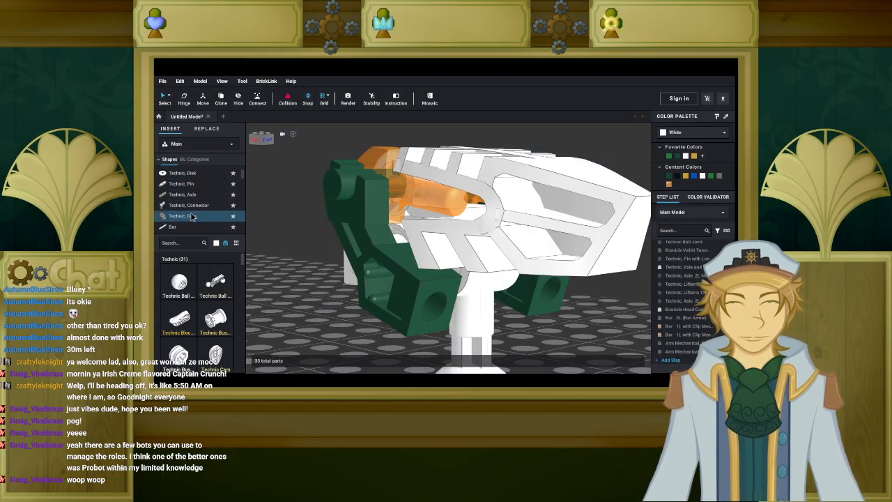
click(189, 218)
Add a white Bar 1L with Clip Mechanical Claw - Cut Edges and Hole on Side, rotated into the hole at the mechanical arm's lower end.
drag(216, 290, 294, 314)
key(Right)
right_drag(294, 314, 279, 316)
right_drag(427, 307, 468, 315)
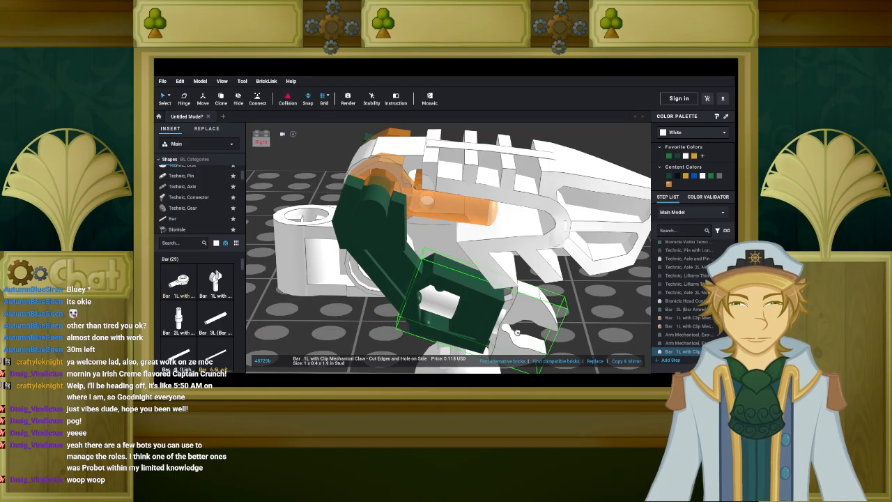
click(521, 338)
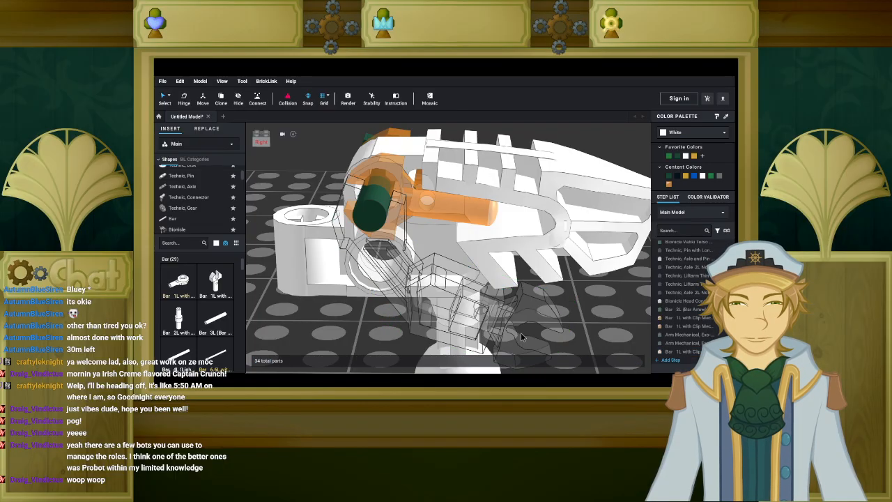
Pull the white claw bar out in front of the arm and attach its shaft to the arm's hole with the Connect tool.
scroll(512, 322, down, 3)
middle_drag(511, 322, 513, 298)
drag(503, 272, 589, 318)
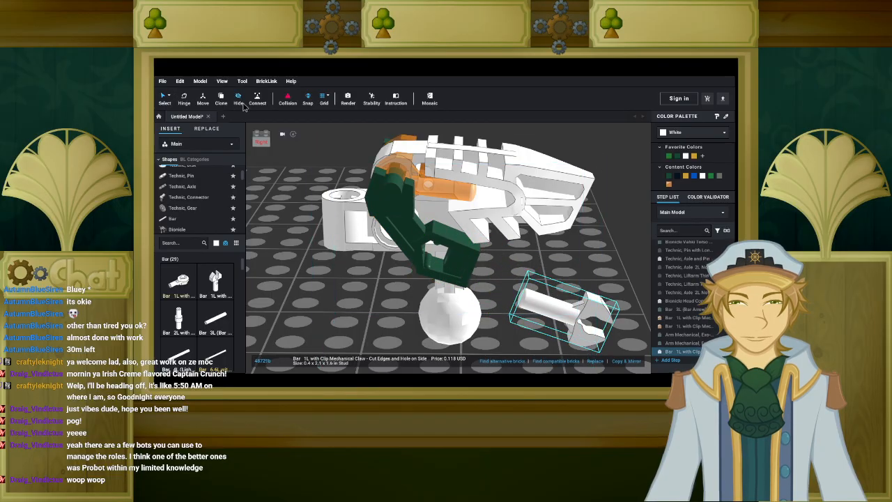
key(f)
scroll(362, 236, up, 5)
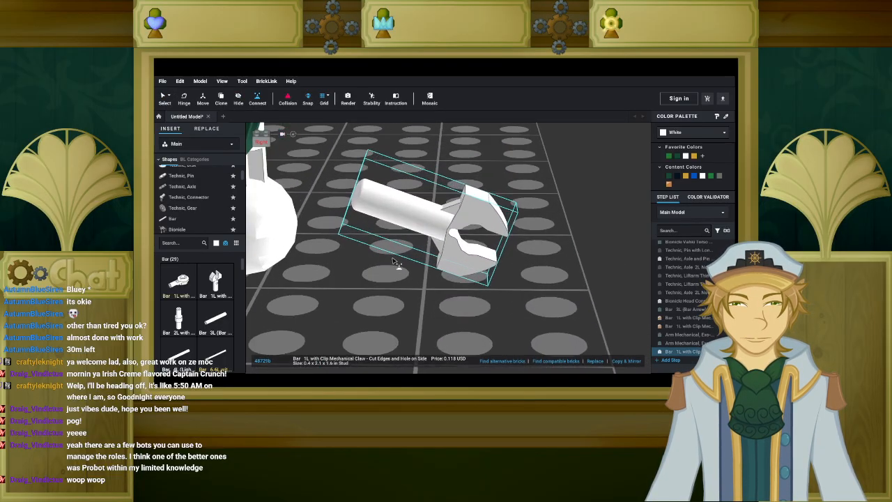
click(428, 214)
scroll(427, 214, down, 3)
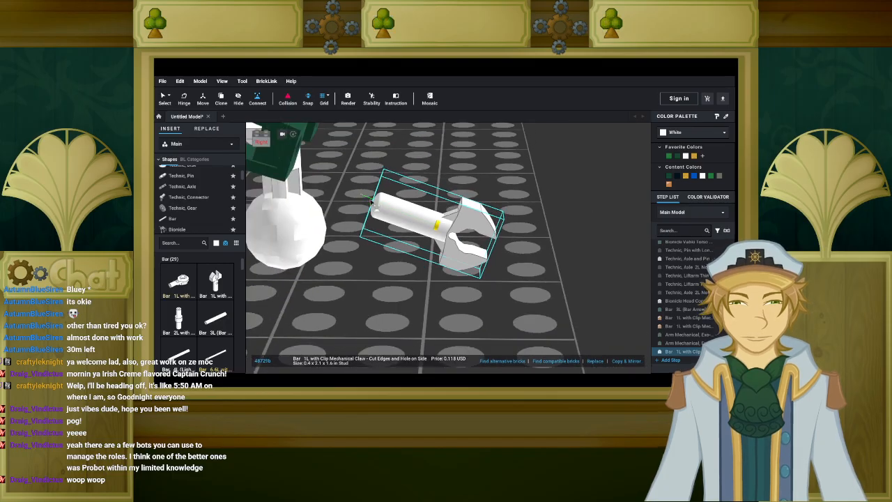
middle_drag(428, 214, 514, 252)
click(395, 200)
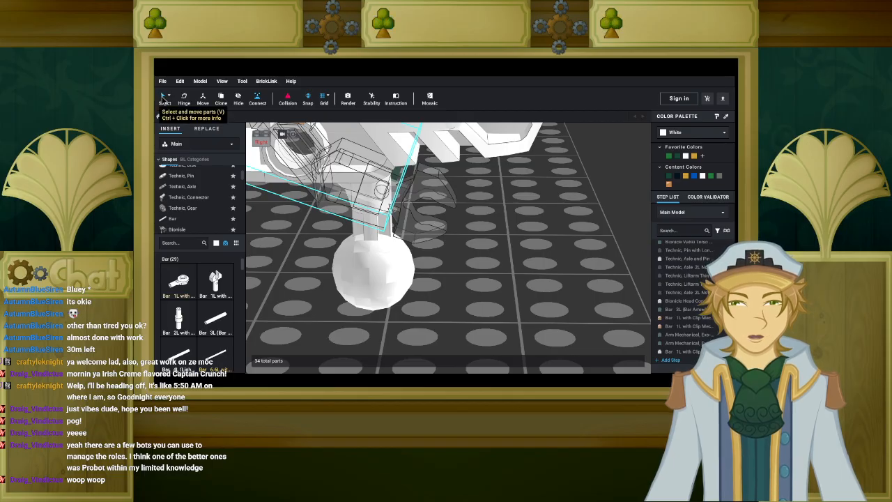
Pull the claw bar out again, reconnect the shaft end beside the claw to the outer rim of the arm's hole, and leave the Connect tool.
click(412, 196)
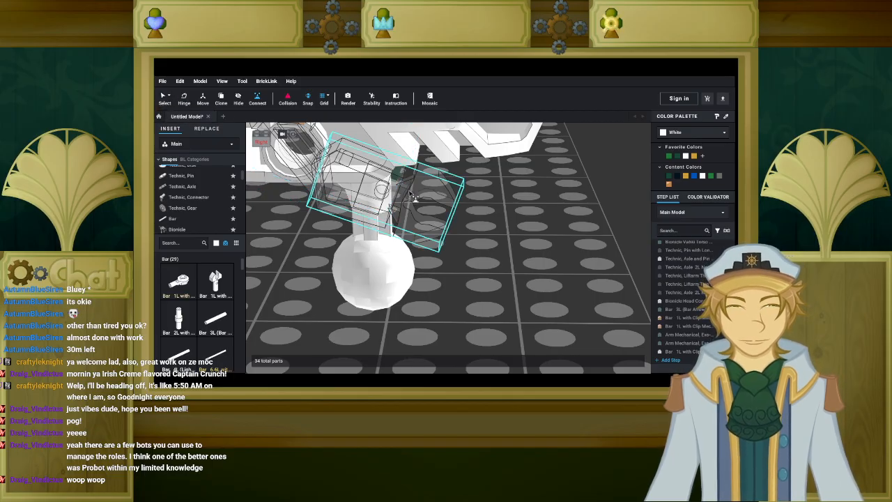
drag(413, 196, 530, 277)
click(528, 277)
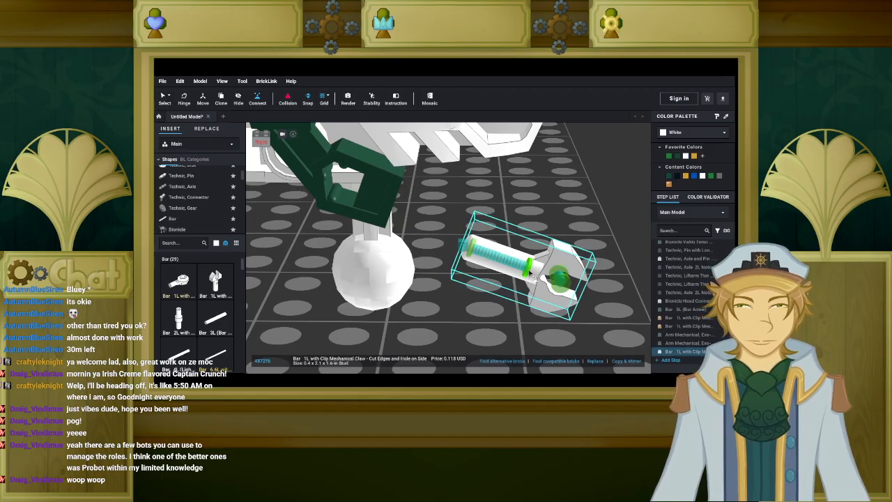
click(528, 276)
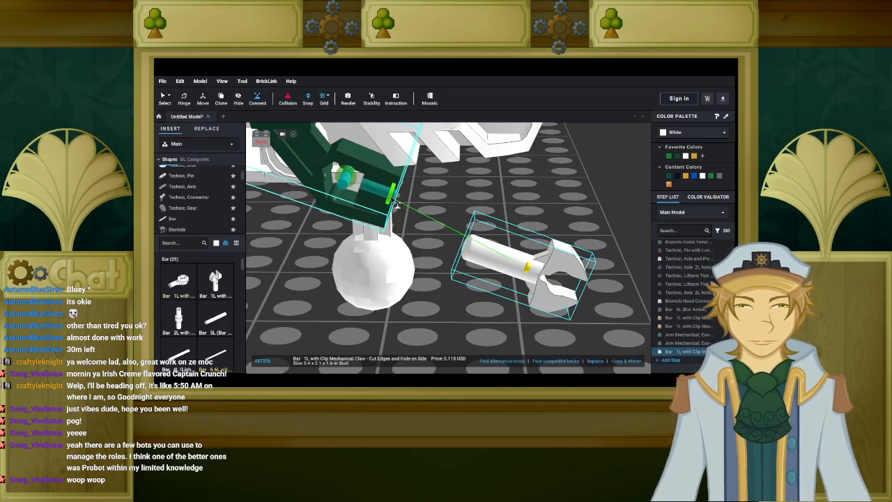
click(399, 202)
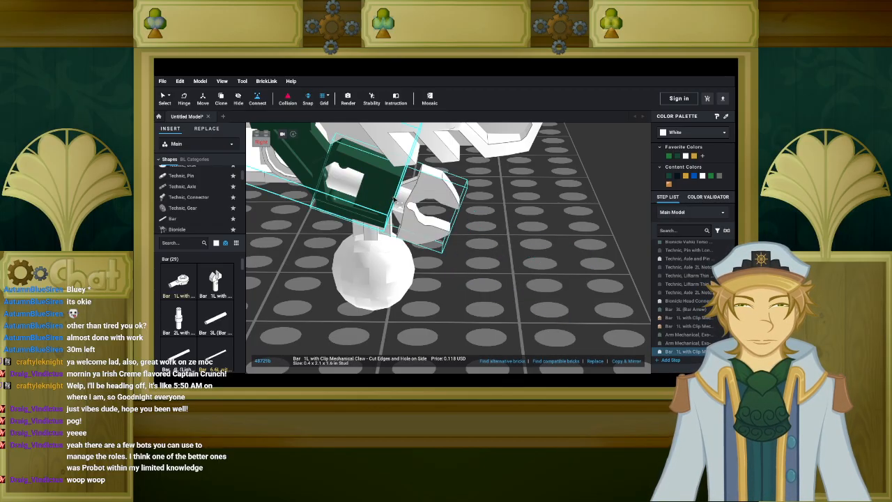
click(528, 246)
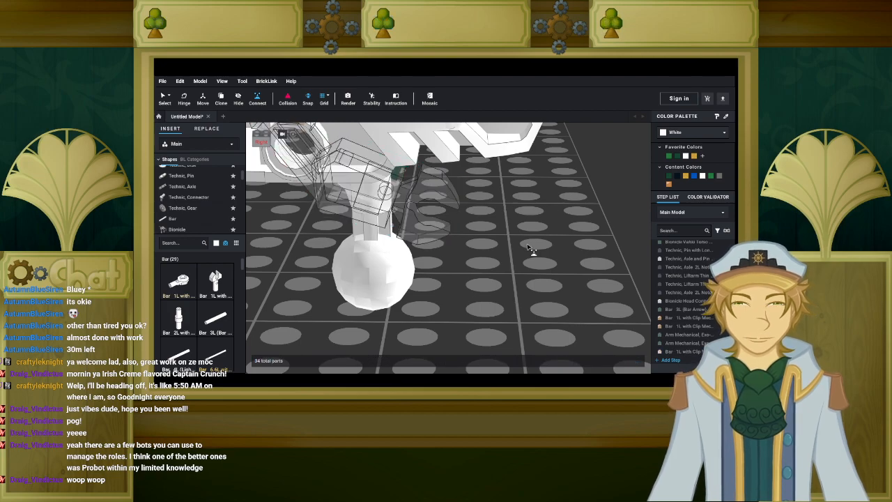
click(164, 96)
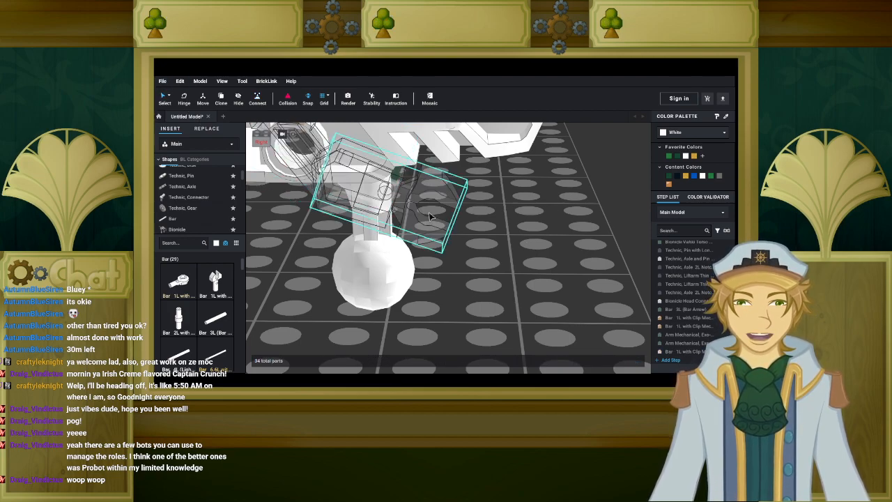
click(411, 202)
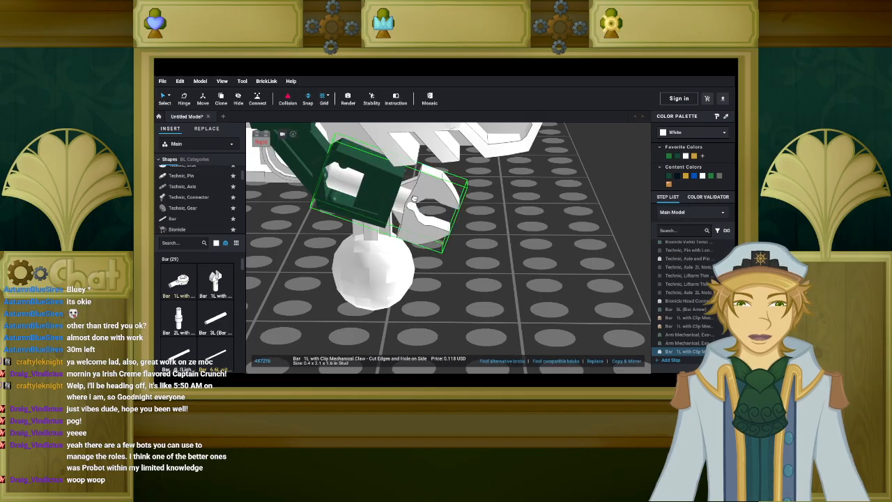
click(511, 219)
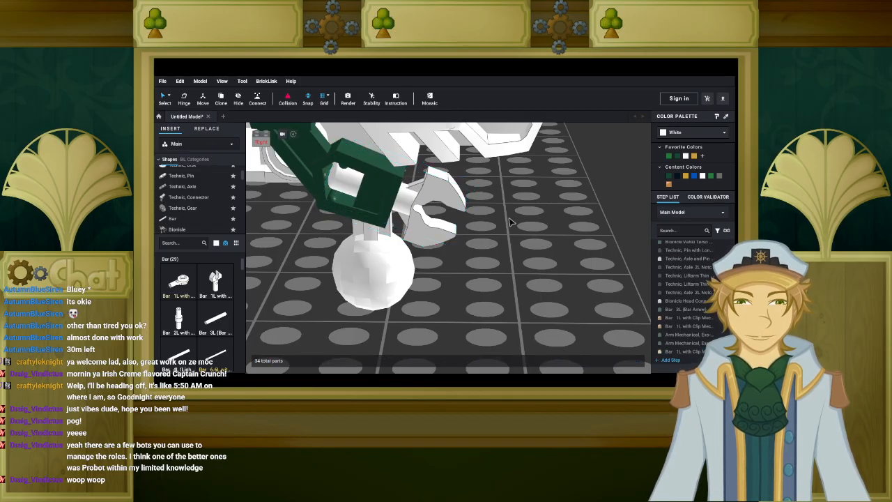
Try to place a copy of the white claw bar in the hole of the opposite mechanical arm.
click(430, 228)
key(ctrl+c)
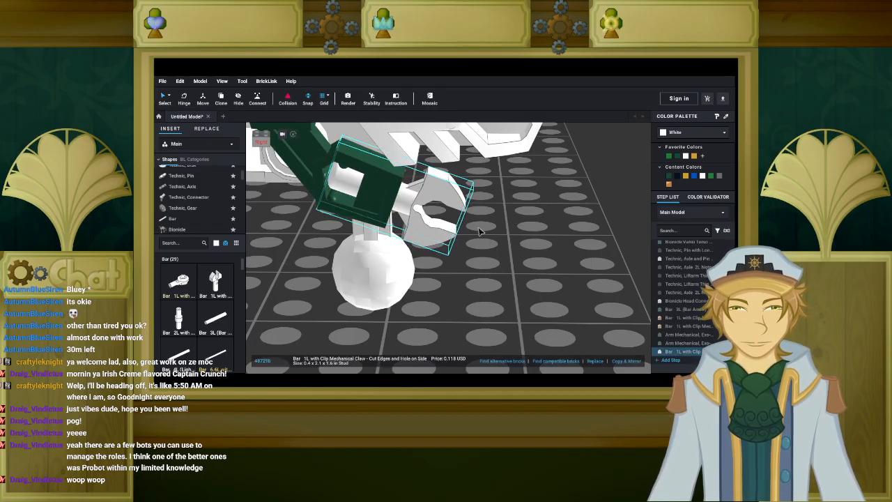
key(ctrl+v)
right_drag(515, 223, 446, 236)
scroll(449, 237, up, 3)
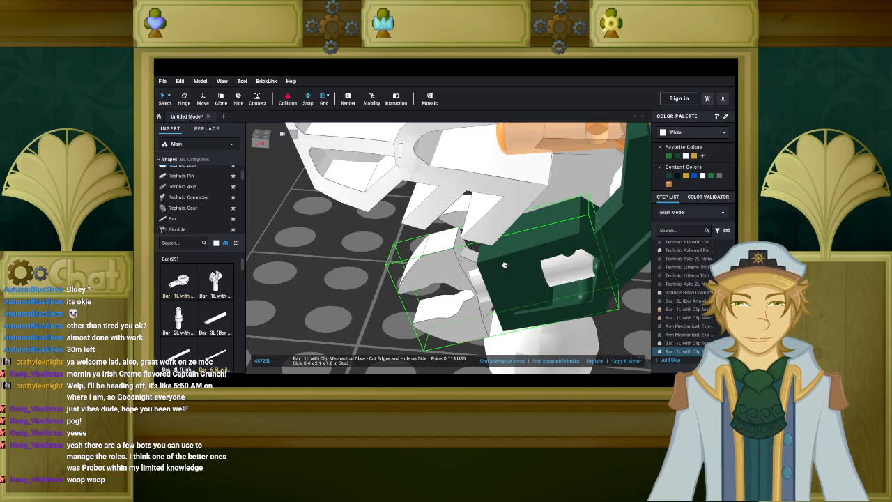
scroll(504, 265, down, 3)
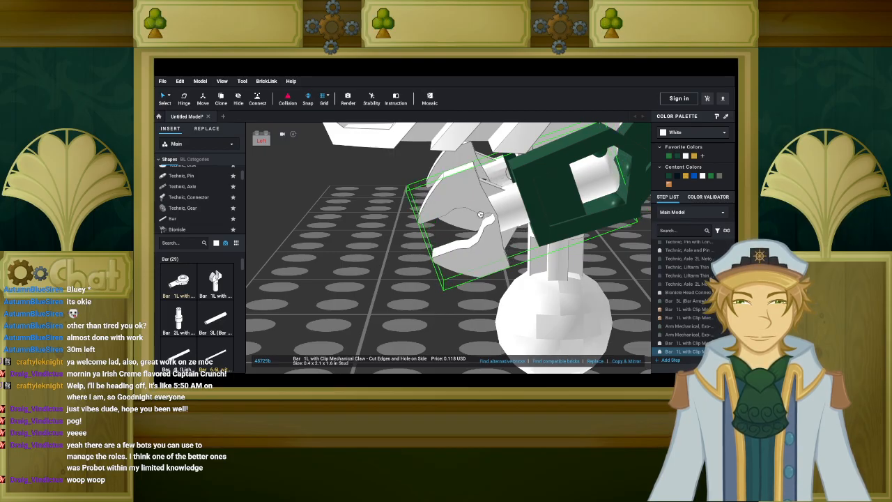
key(Escape)
Delete the mechanical arm without a claw from the opposite end of the green bar.
scroll(481, 215, down, 3)
click(515, 204)
key(Delete)
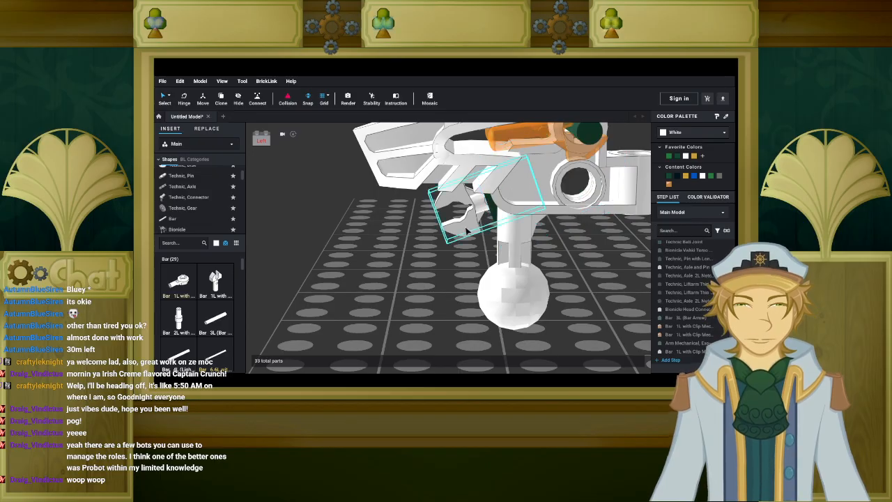
Copy the mechanical arm together with its white claw bar and paste the pair onto the opposite end of the green bar.
click(467, 225)
right_drag(440, 228, 522, 280)
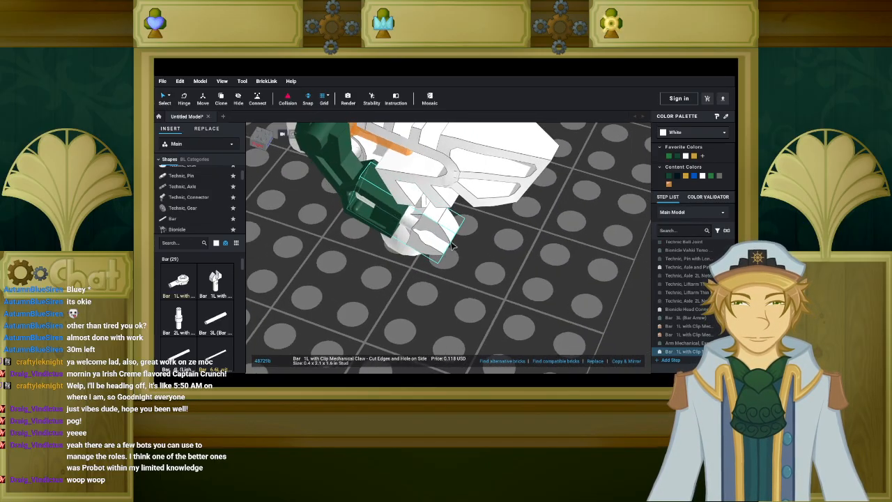
shift+click(381, 212)
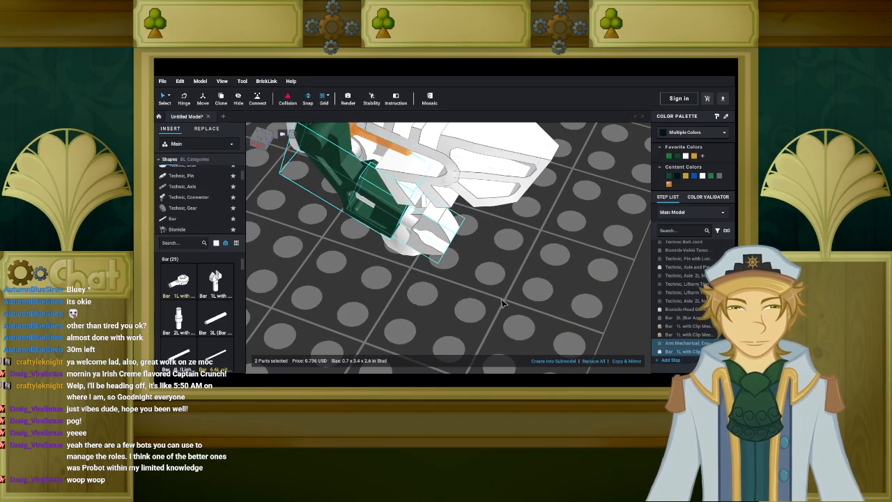
key(ctrl+c)
key(ctrl+v)
right_drag(571, 256, 363, 182)
right_drag(522, 246, 391, 293)
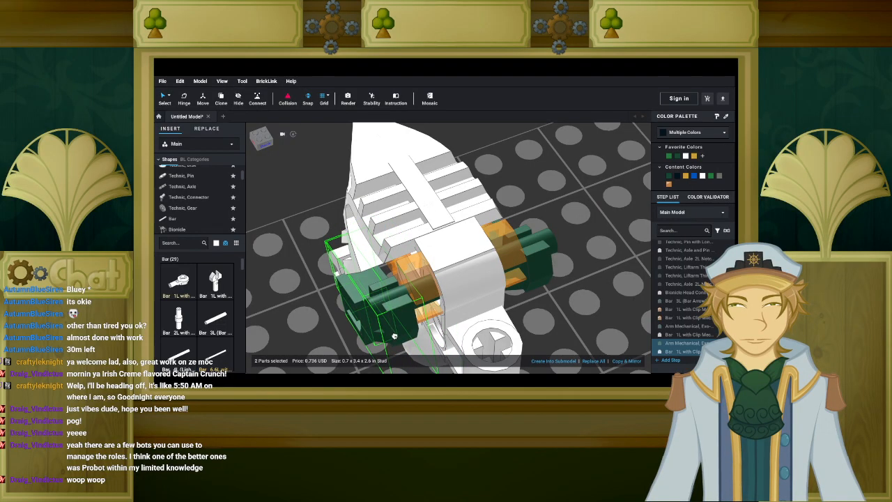
right_drag(396, 335, 463, 315)
scroll(463, 315, down, 10)
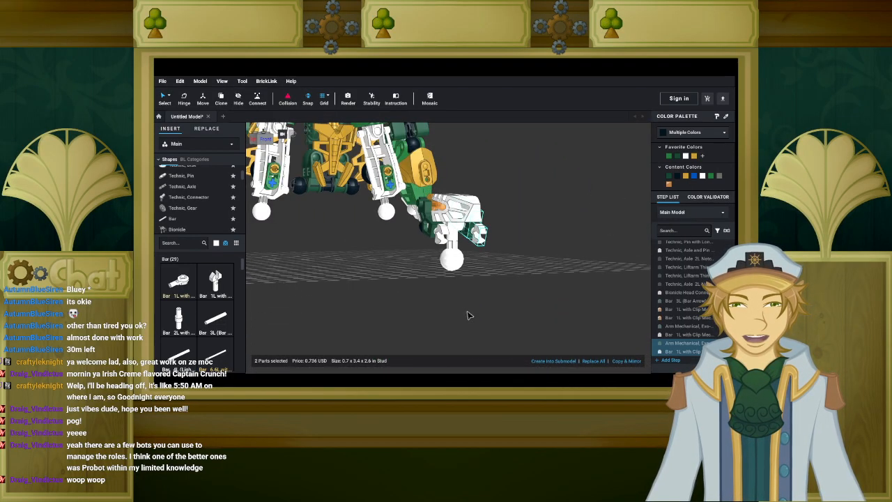
scroll(463, 317, up, 10)
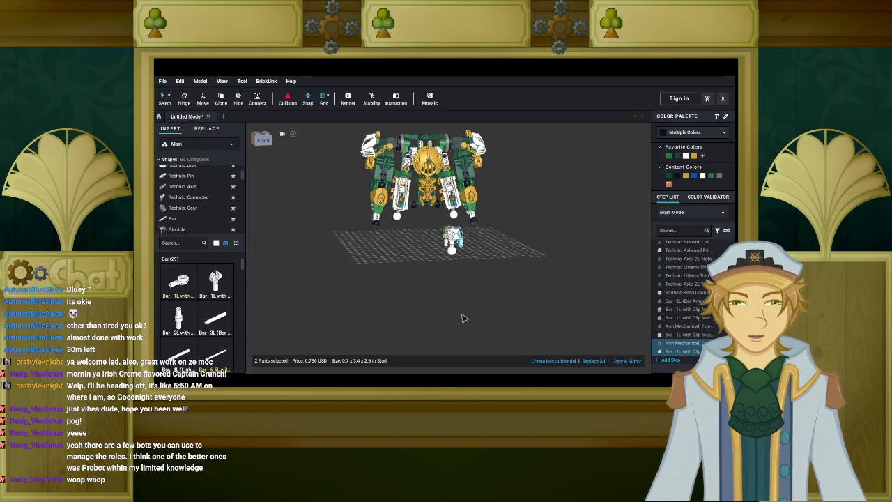
right_drag(463, 317, 439, 283)
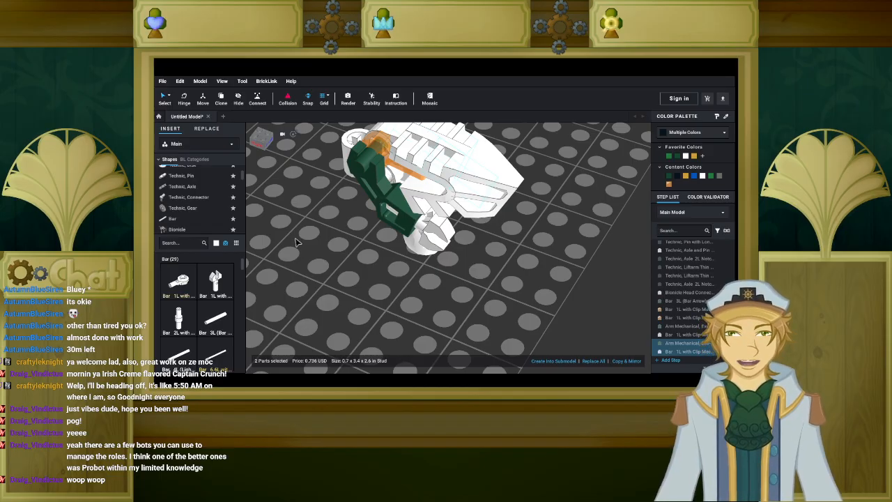
scroll(212, 295, down, 1)
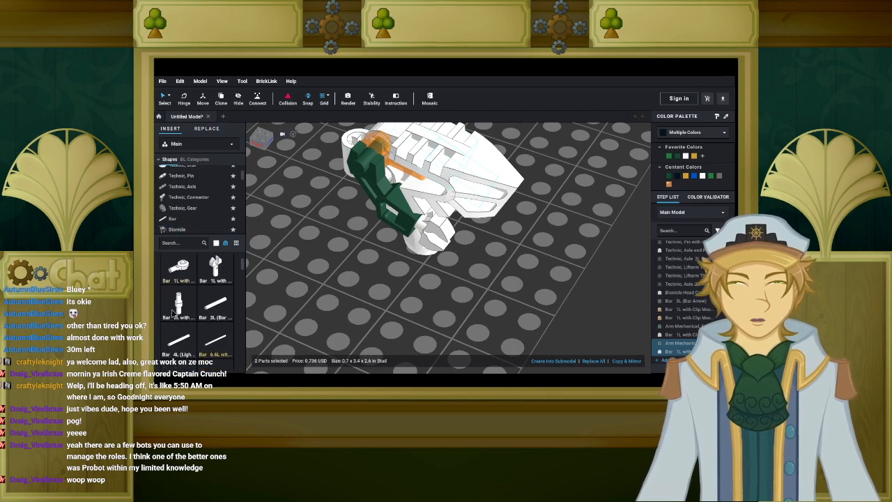
click(183, 305)
scroll(412, 279, up, 2)
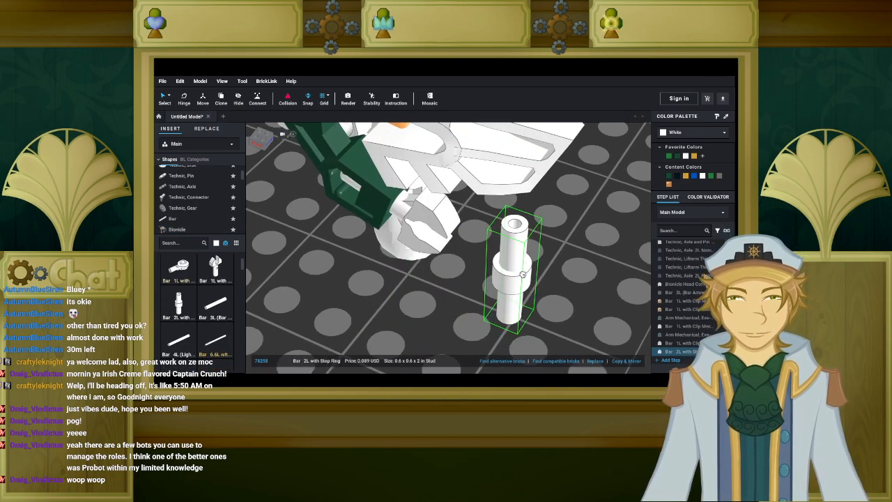
scroll(536, 279, up, 1)
right_drag(547, 278, 487, 225)
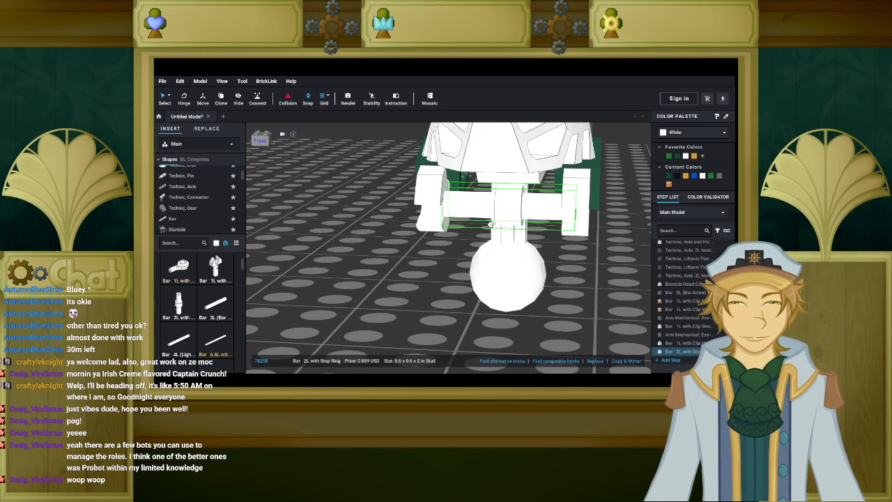
key(Escape)
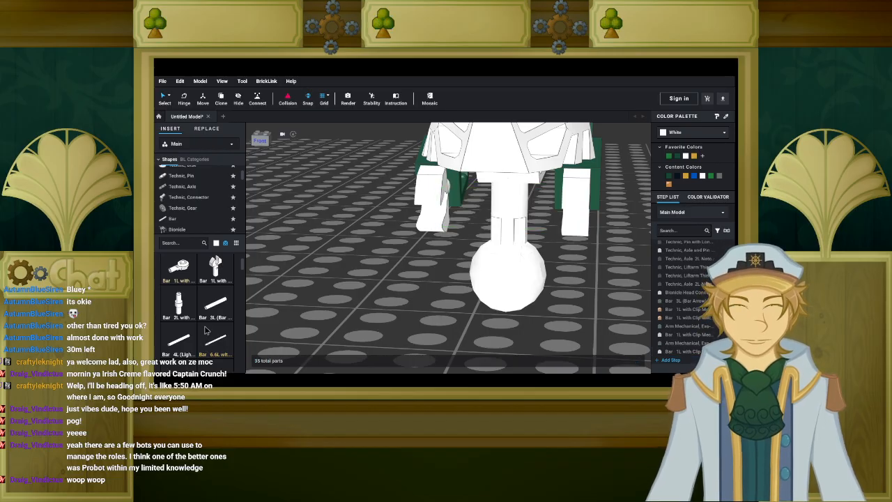
Insert a white Bar 3L crosswise through both claws in front of the head connector.
click(209, 310)
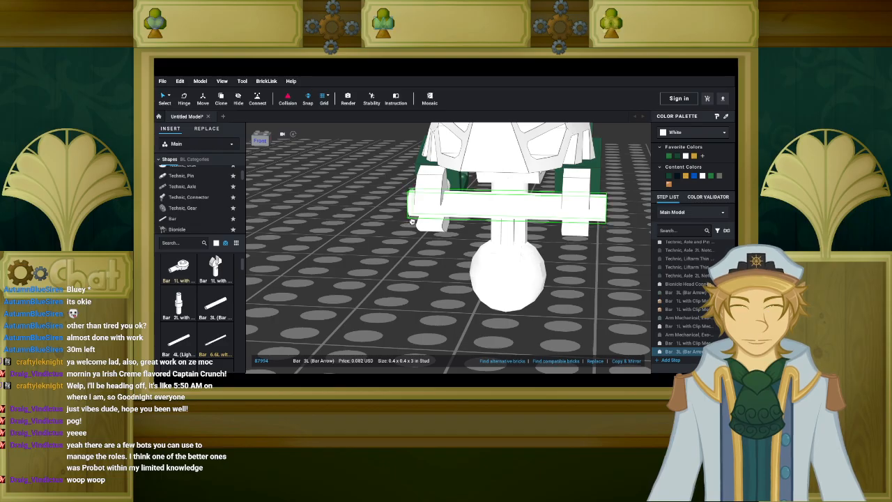
click(411, 221)
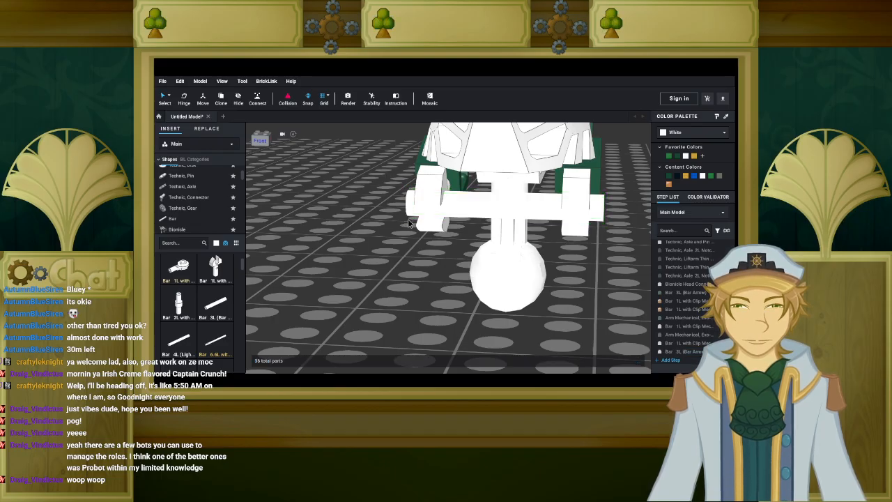
mouse_move(393, 247)
right_down()
mouse_move(377, 248)
mouse_move(402, 249)
right_up()
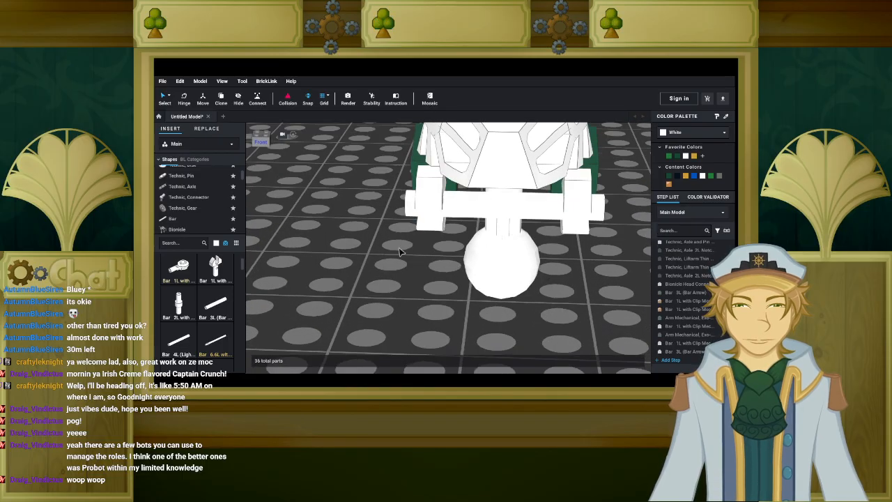
click(418, 213)
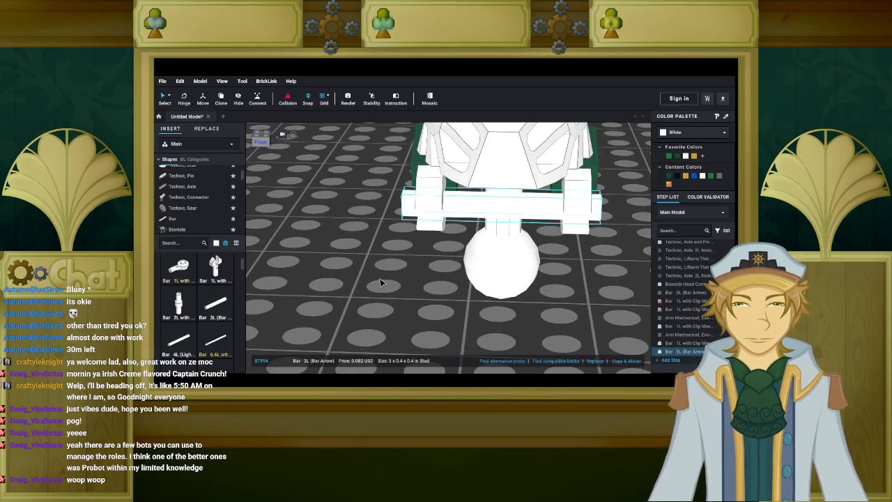
click(409, 252)
right_drag(408, 253, 386, 253)
middle_drag(382, 250, 352, 266)
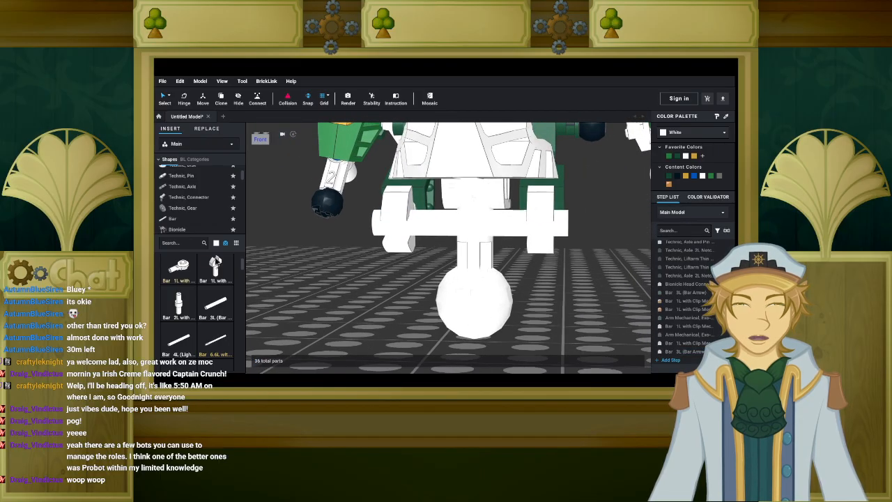
click(216, 243)
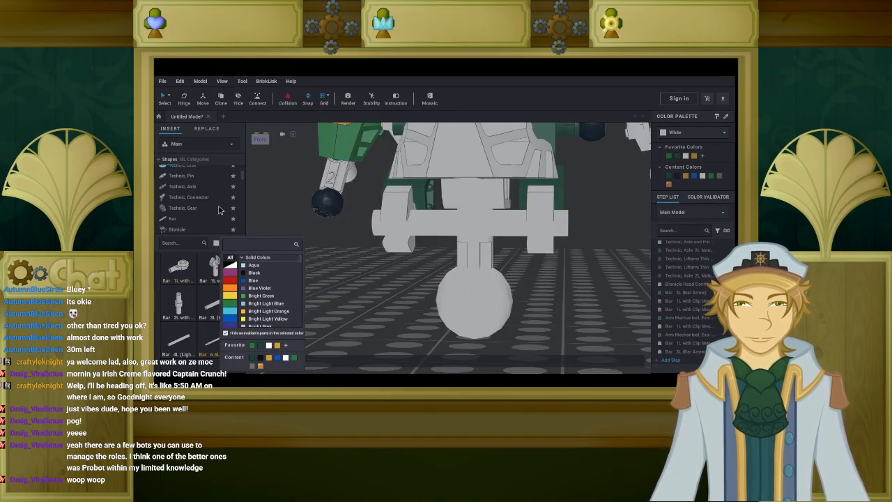
scroll(200, 181, up, 3)
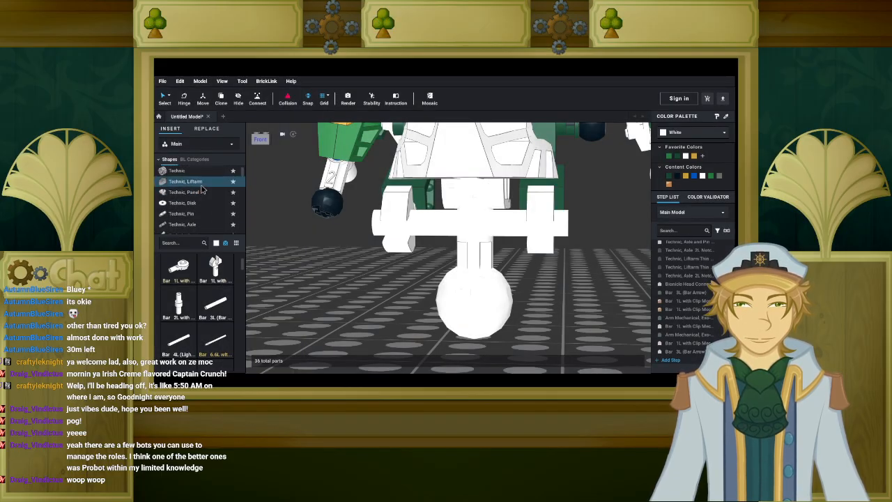
right_drag(305, 291, 352, 284)
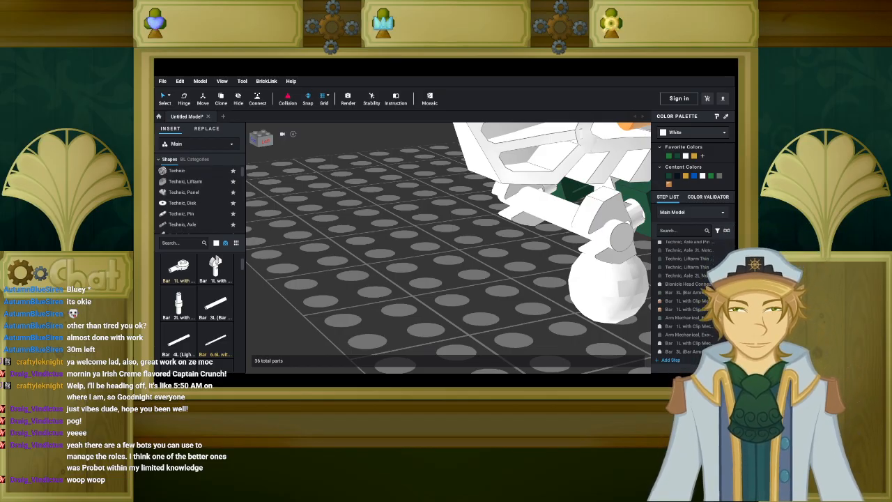
Delete both dark green mechanical arms together with their white claws and the bar joining them.
right_drag(425, 265, 417, 286)
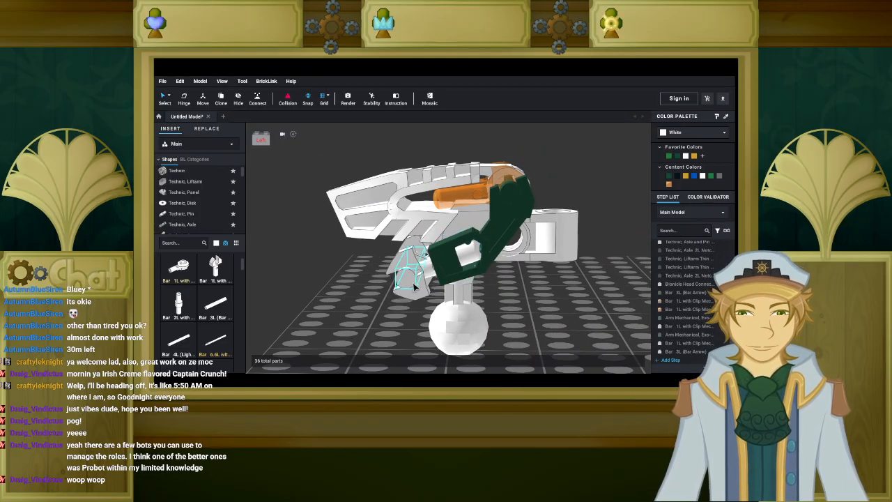
drag(412, 285, 446, 273)
key(Delete)
right_drag(447, 273, 394, 278)
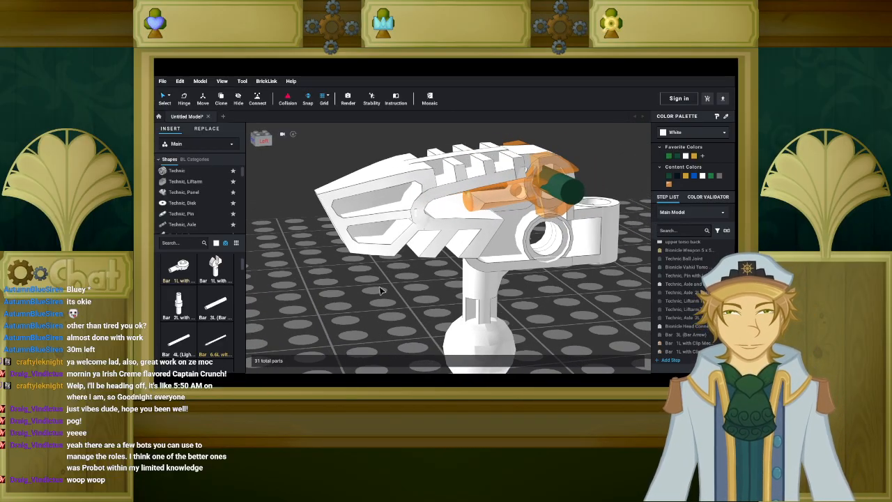
Insert a Bionicle 2 x 3 Axle Connector with Tooth on the baseplate in front of the head assembly.
scroll(184, 200, down, 4)
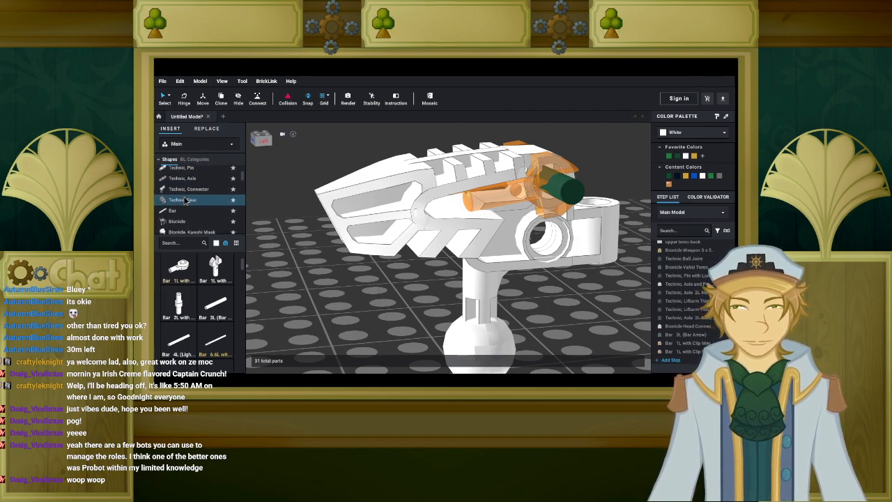
click(183, 207)
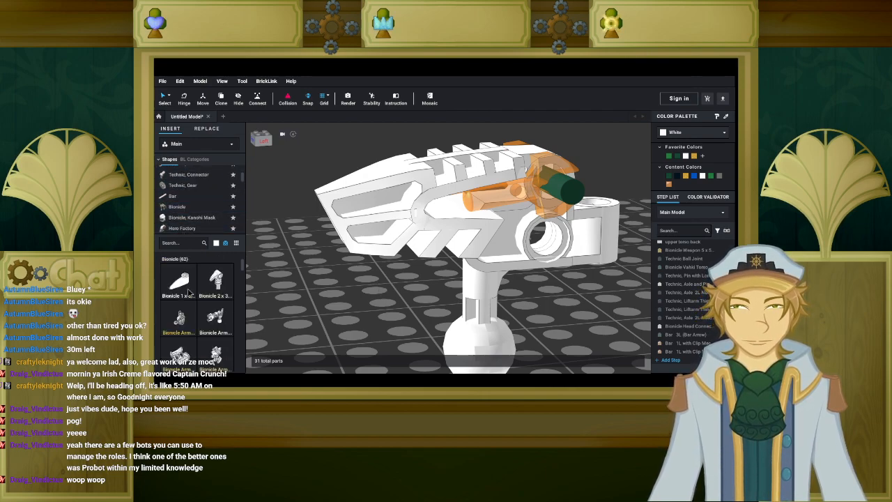
click(220, 286)
scroll(328, 295, down, 5)
right_drag(329, 296, 372, 292)
key(Down)
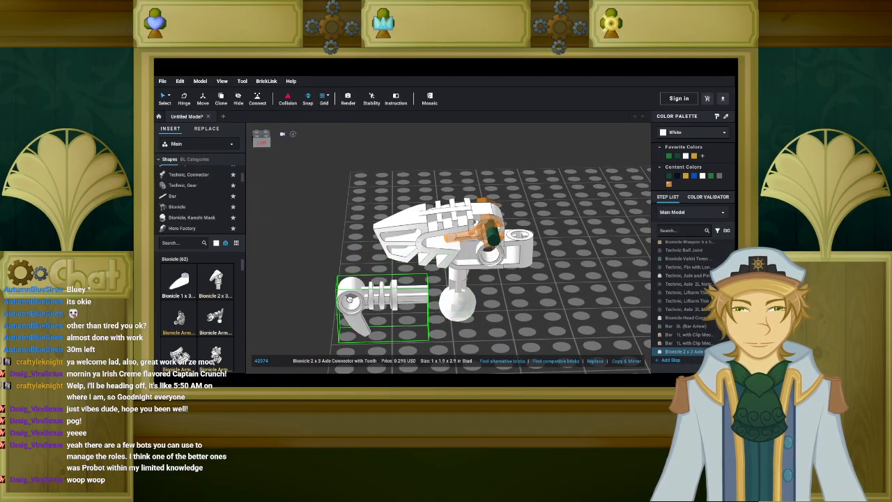
click(340, 303)
key(Escape)
click(350, 298)
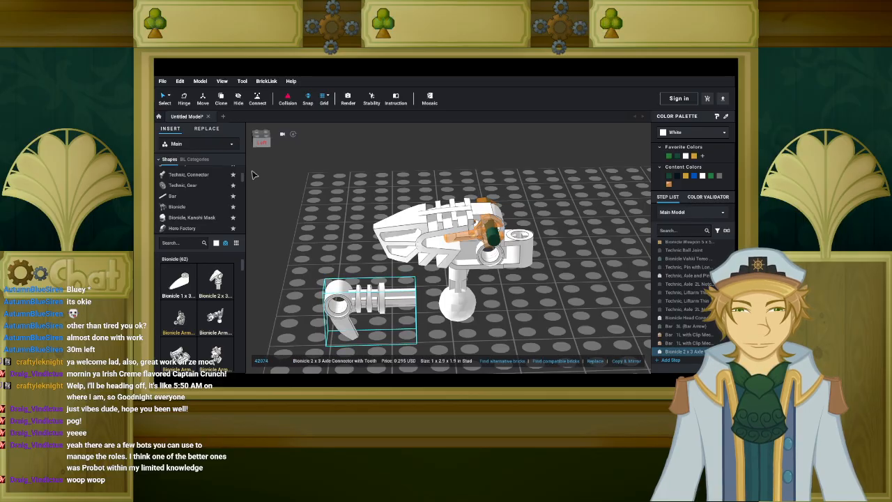
Recolour the axle connector with tooth to Green.
click(676, 133)
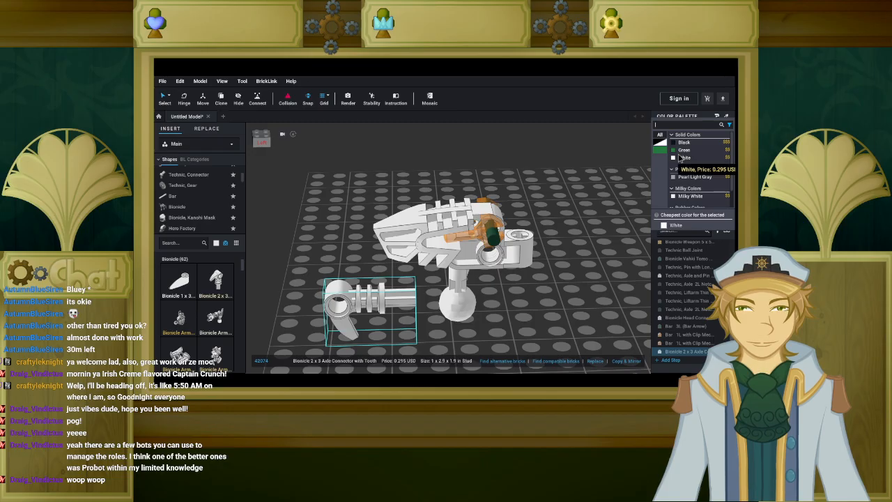
click(679, 159)
click(680, 155)
click(555, 251)
Nudge the green axle connector sideways until it sits beneath the white head piece.
right_drag(553, 308, 564, 282)
click(537, 298)
key(d)
key(d)
key(d)
key(d)
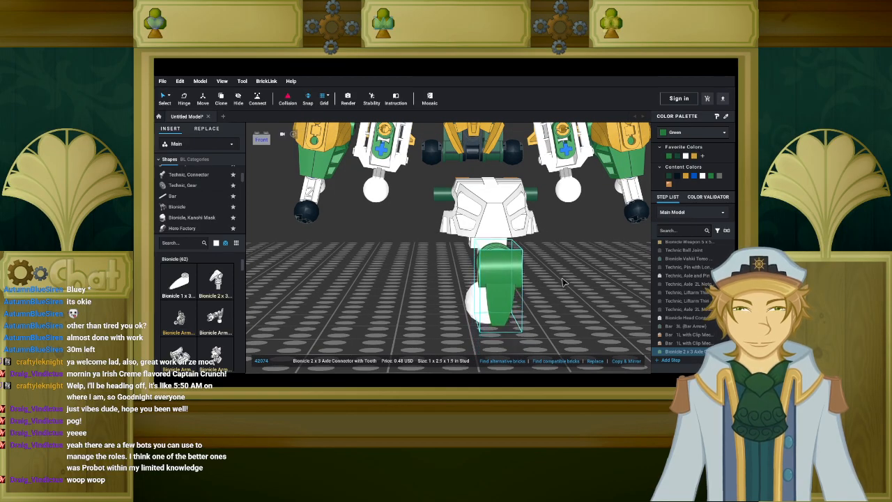
right_drag(564, 282, 529, 279)
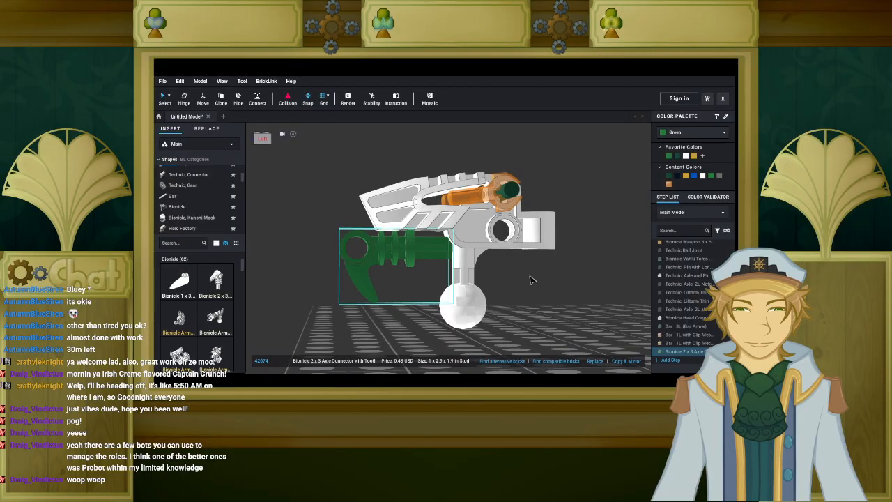
Flip the green axle connector so its tooth points up, and nudge it into position below the front of the head.
key(Up)
key(Up)
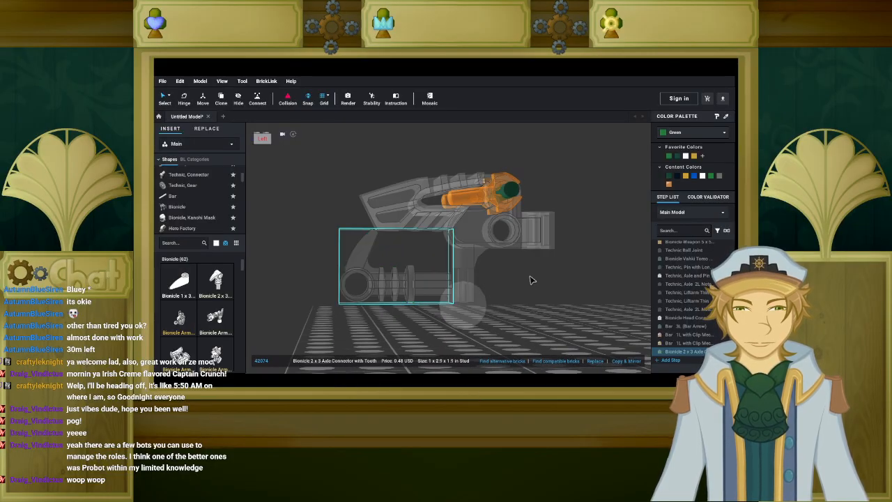
key(a)
key(a)
right_drag(529, 276, 530, 277)
key(w)
key(w)
key(w)
key(w)
key(w)
key(a)
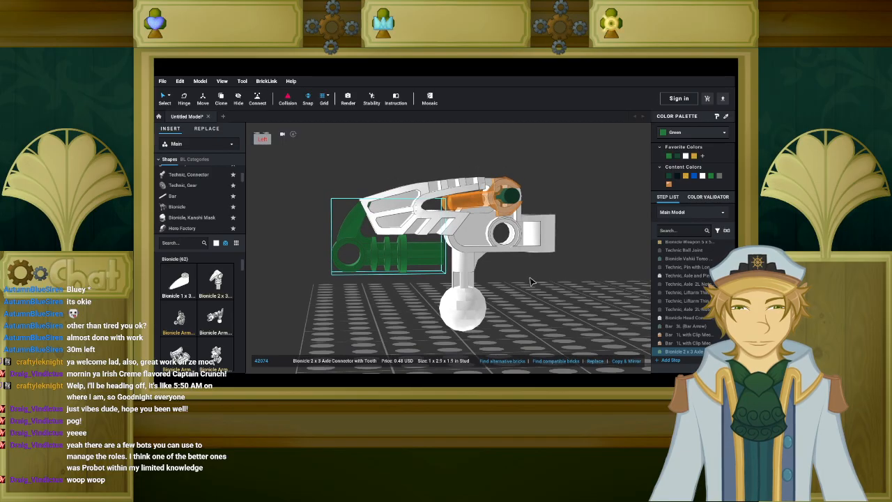
key(s)
key(s)
key(s)
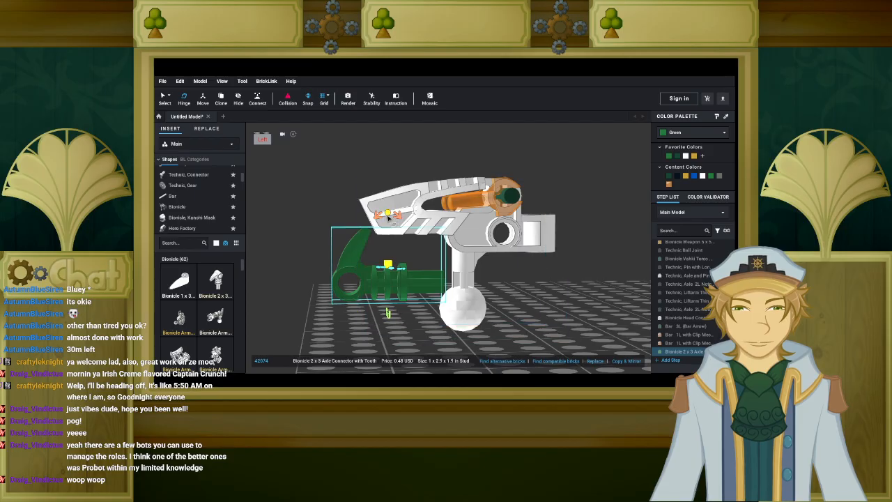
Tilt the green axle connector to 245° with the Hinge tool so its axle end rises toward the head connector.
drag(433, 250, 434, 255)
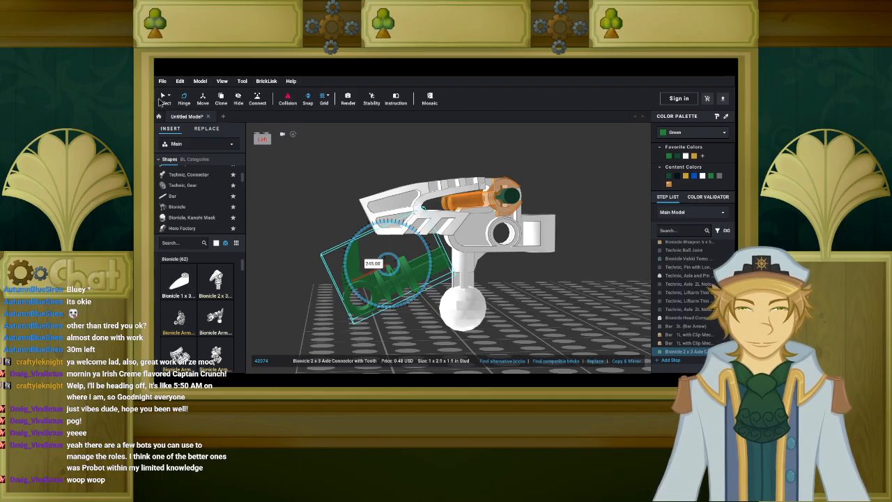
mouse_move(359, 319)
right_down()
mouse_move(411, 319)
mouse_move(353, 322)
mouse_move(428, 324)
mouse_move(361, 320)
right_up()
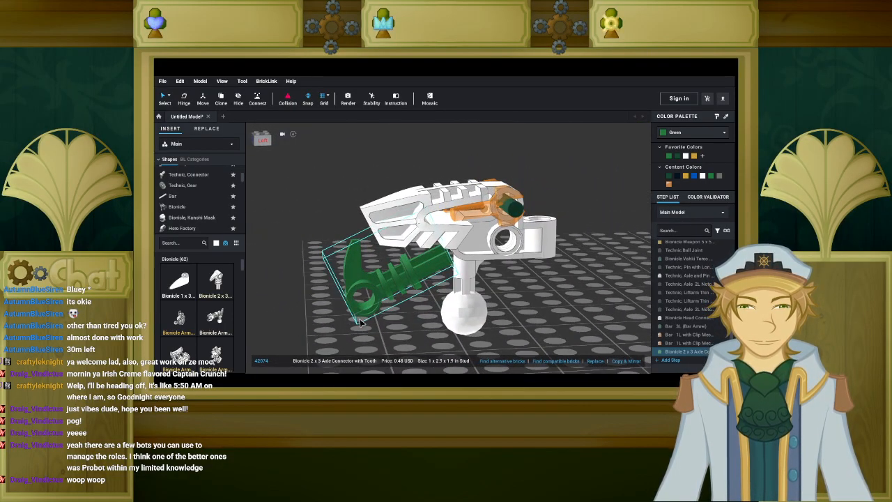
right_drag(360, 321, 418, 321)
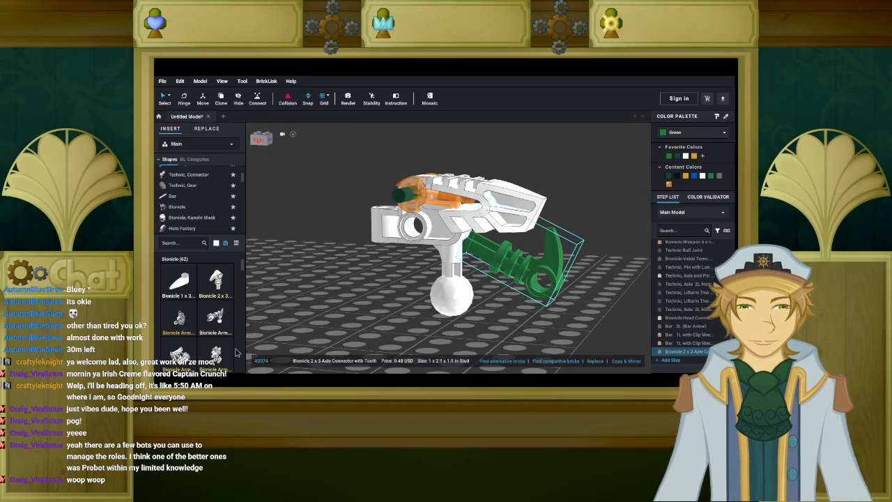
Insert a white Technic, Liftarm Thick 1 x 3 - Axle Hole in front of the head and keep its colour.
scroll(204, 192, up, 5)
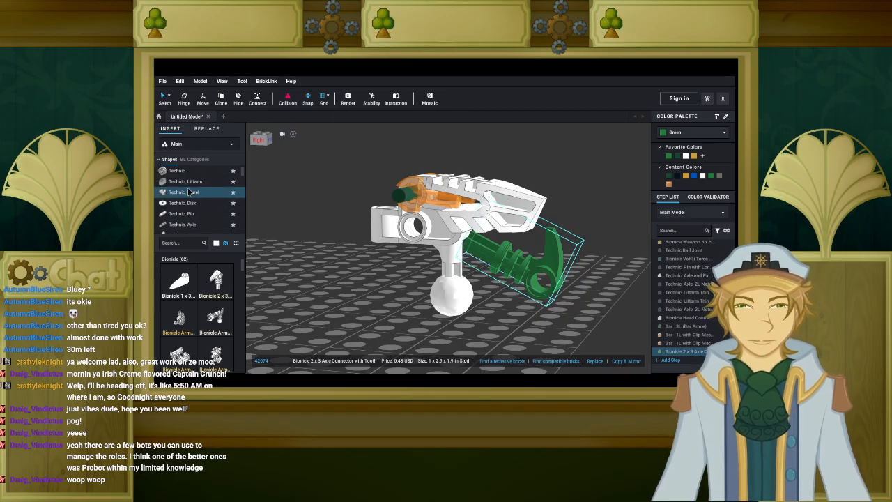
click(205, 183)
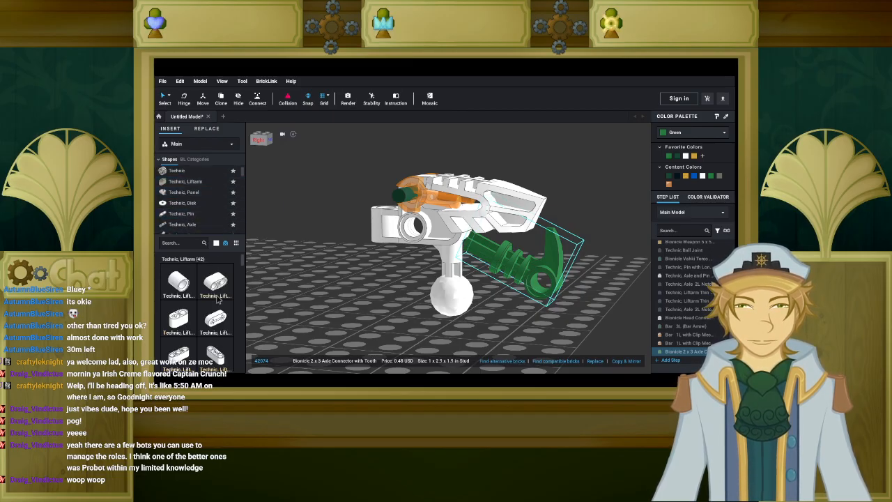
drag(217, 311, 383, 311)
click(681, 133)
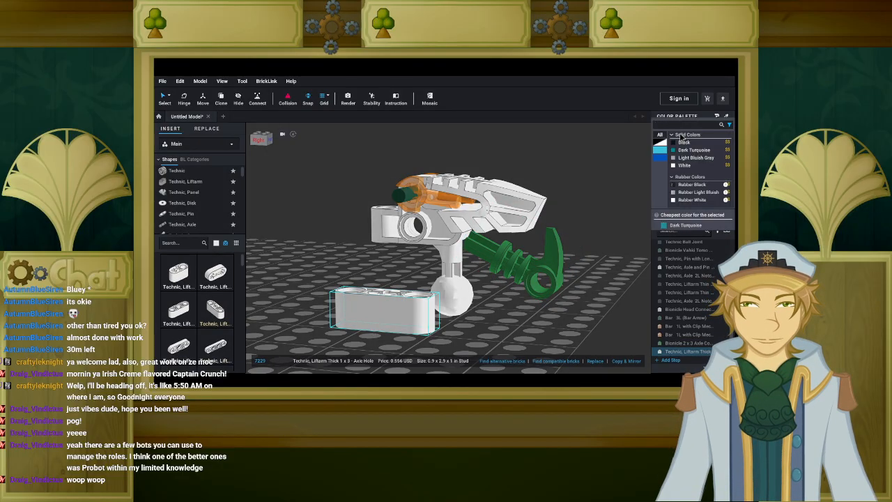
click(506, 309)
Turn the white liftarm crosswise and fit its axle hole onto the axle of the green connector.
right_drag(411, 310, 353, 315)
key(Right)
key(Up)
drag(353, 315, 500, 269)
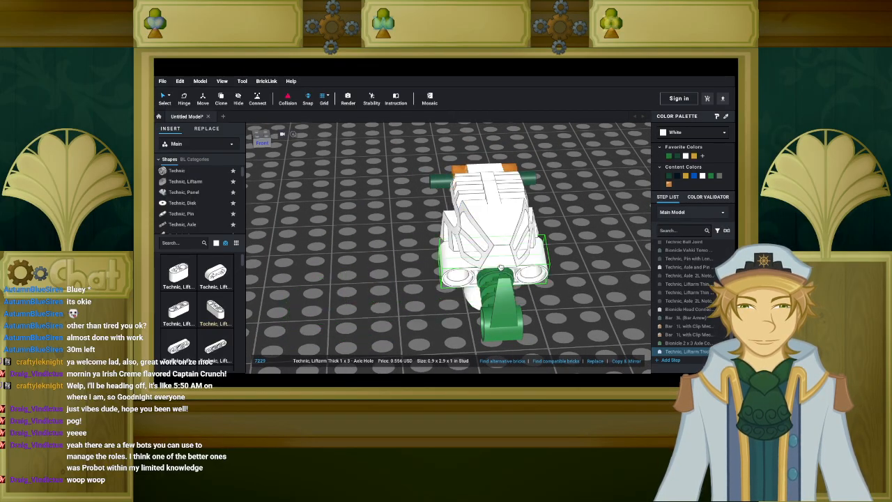
click(391, 272)
Select the green axle connector and white liftarm together and move the pair away from the head.
mouse_move(382, 275)
right_down()
mouse_move(420, 267)
mouse_move(402, 265)
mouse_move(381, 270)
mouse_move(422, 272)
mouse_move(381, 271)
right_up()
key(ctrl+a)
click(418, 267)
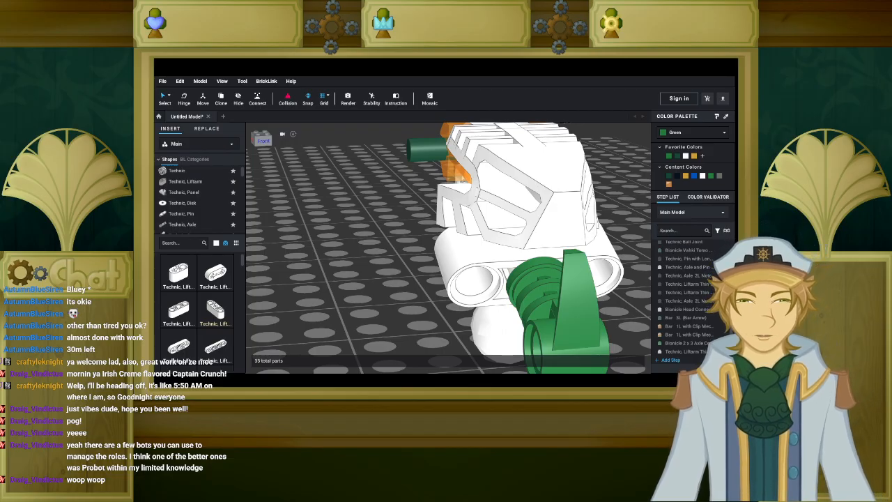
right_drag(409, 310, 467, 269)
click(537, 262)
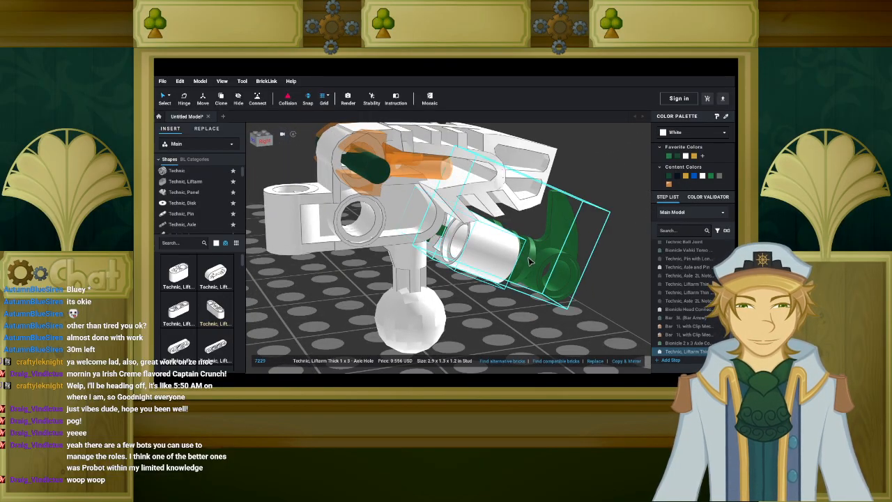
ctrl+click(491, 256)
drag(491, 255, 561, 299)
scroll(575, 294, down, 3)
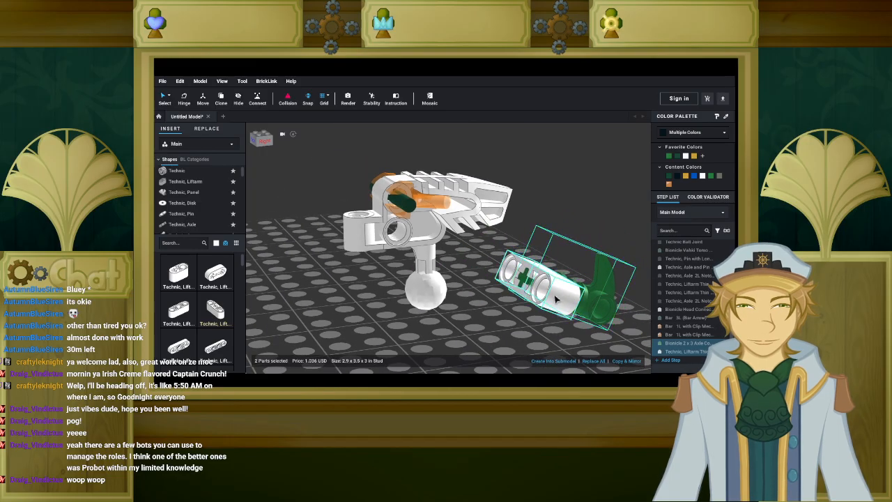
Insert a black Technic, Pin 3L with Friction Ridges into the head connector's open round hole below the dark green axle.
click(293, 281)
click(217, 242)
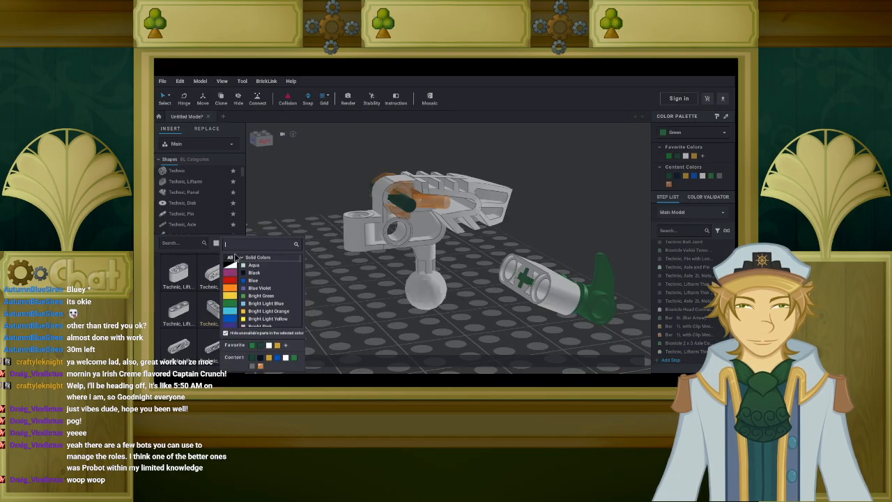
click(254, 274)
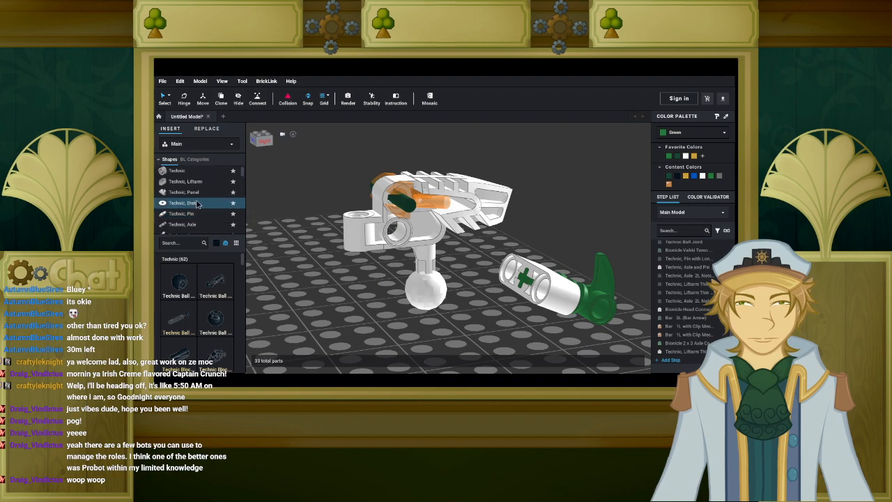
drag(180, 288, 397, 235)
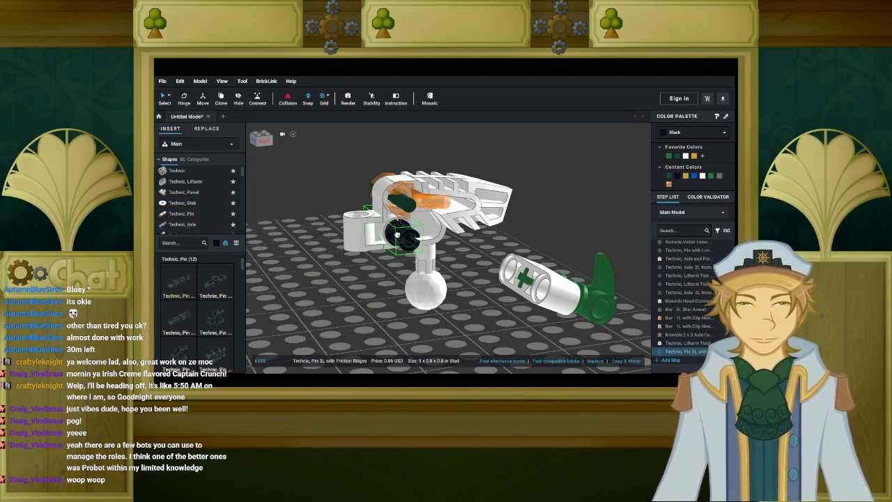
key(Escape)
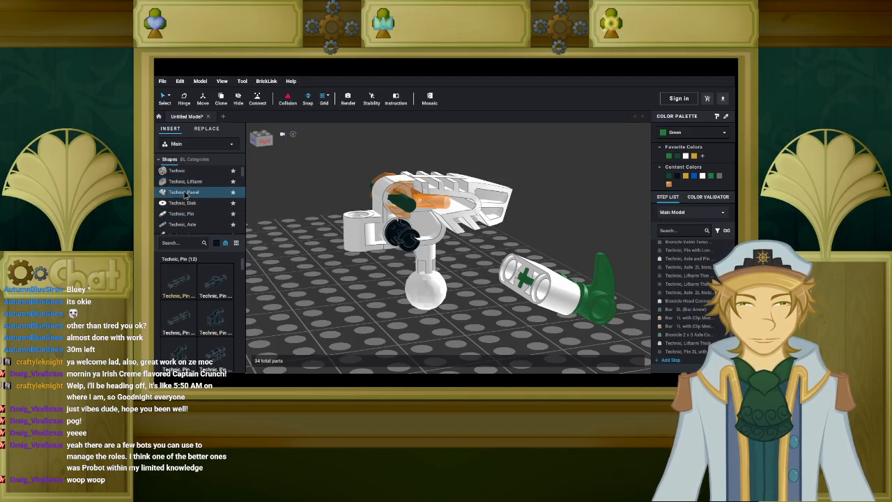
Insert a white Technic, Axle and Pin Connector Angled #1 onto each end of the black pin.
scroll(199, 202, down, 3)
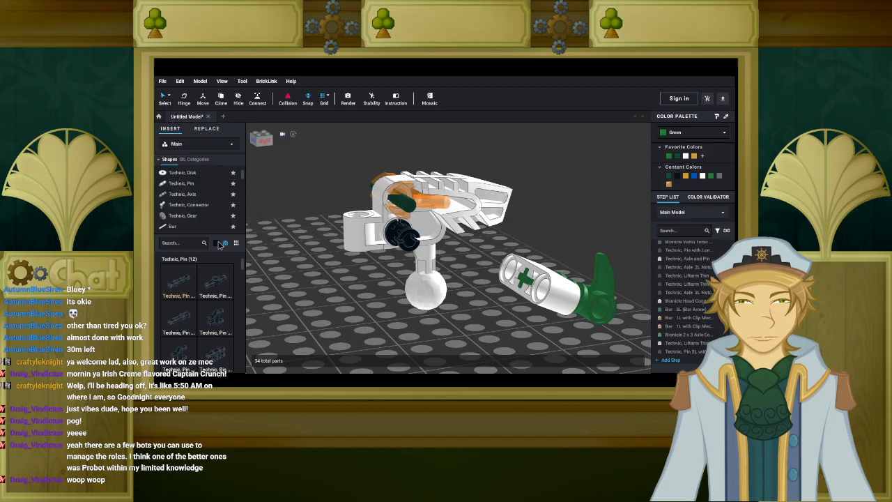
click(220, 245)
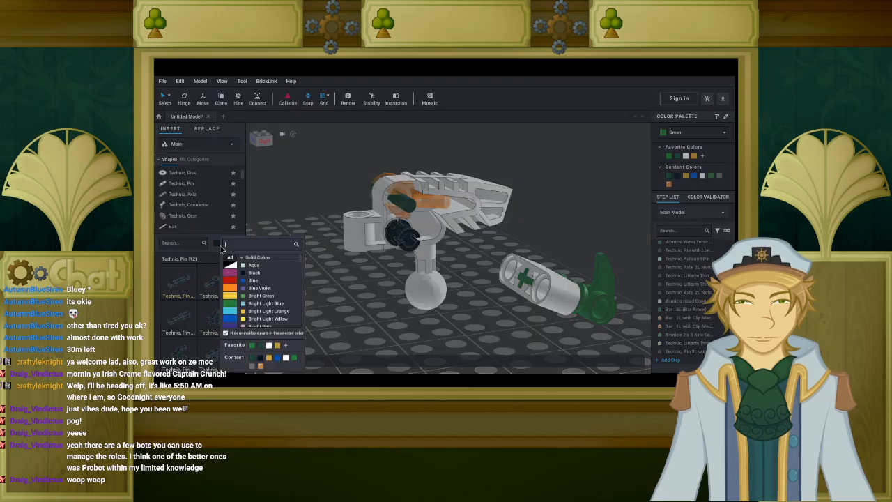
click(269, 346)
scroll(199, 202, up, 3)
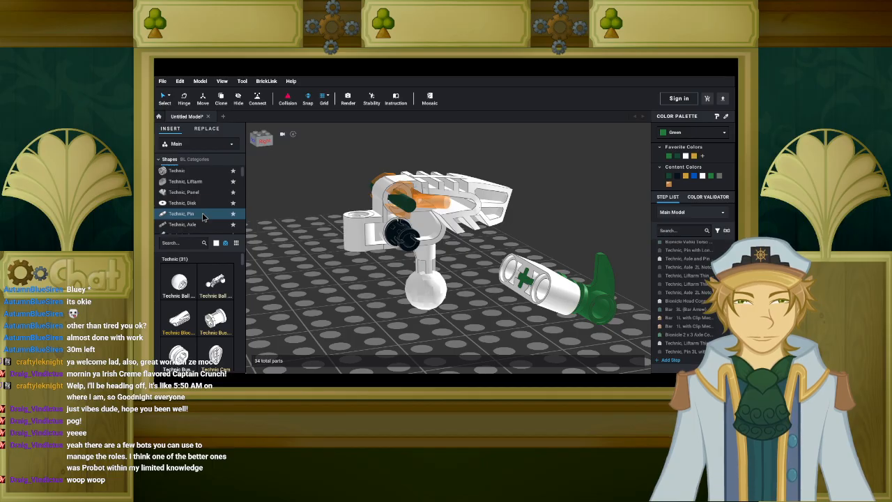
scroll(344, 250, down, 4)
mouse_move(348, 236)
right_down()
mouse_move(305, 231)
mouse_move(343, 241)
right_up()
scroll(305, 231, down, 4)
scroll(331, 239, up, 6)
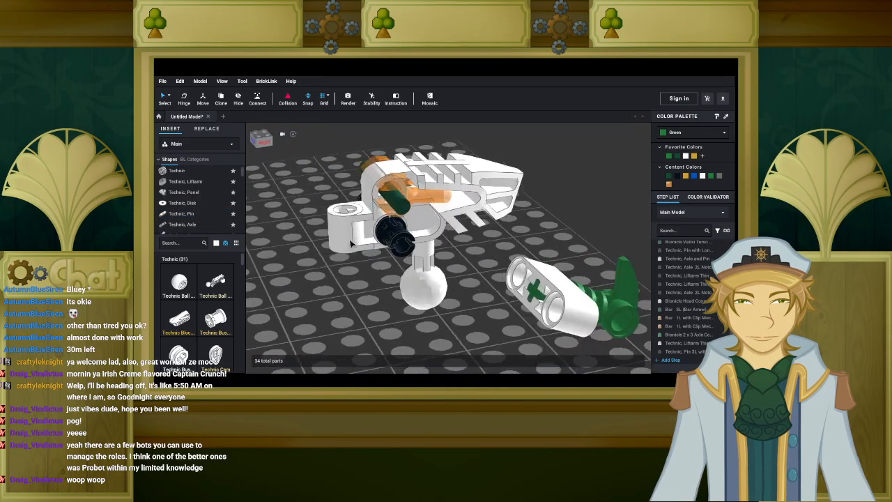
scroll(208, 225, down, 2)
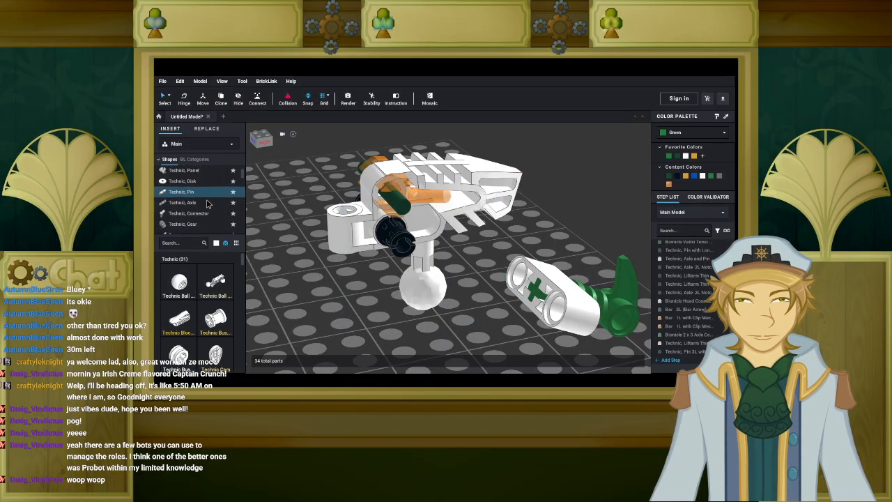
click(202, 197)
click(179, 320)
right_drag(397, 310, 432, 308)
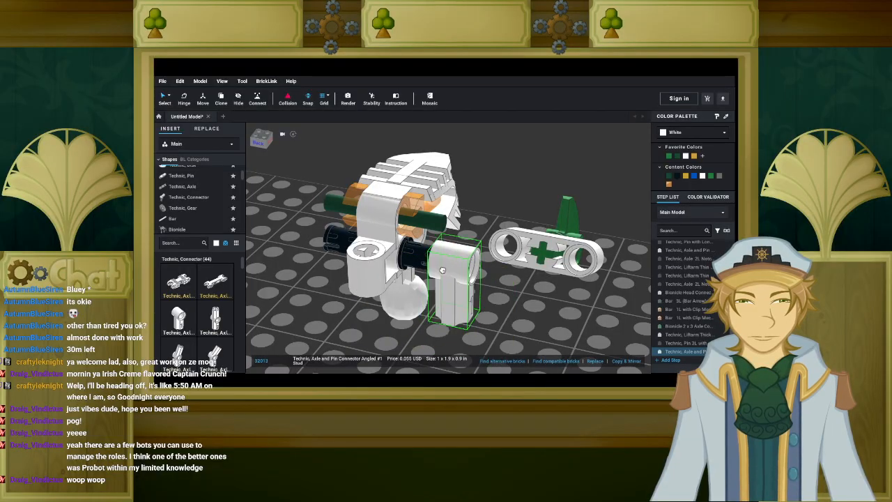
click(421, 263)
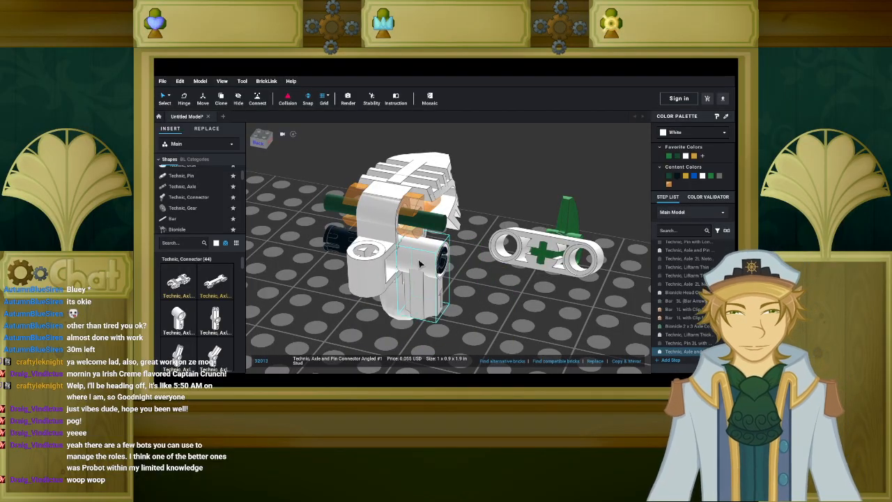
click(338, 252)
right_drag(343, 258, 290, 266)
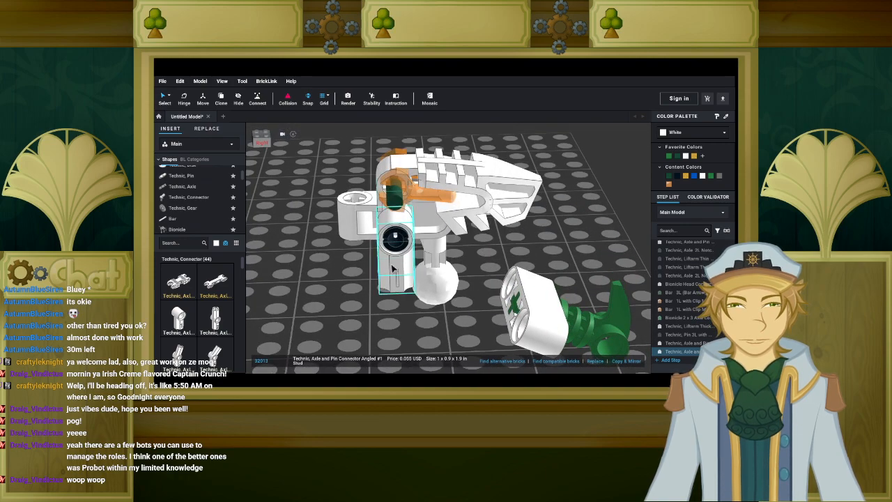
Swing both white angled connectors forward together around the black pin to 330° with the Hinge tool.
right_drag(319, 224, 402, 215)
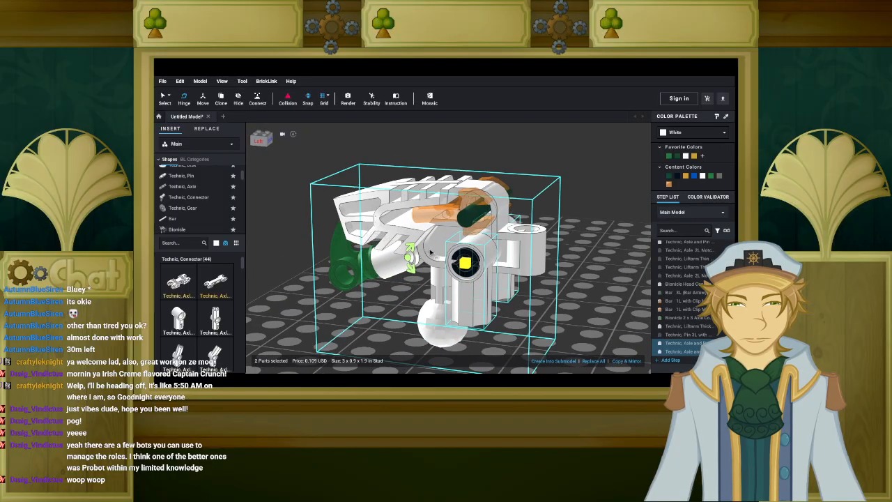
drag(416, 257, 417, 254)
right_drag(419, 253, 431, 252)
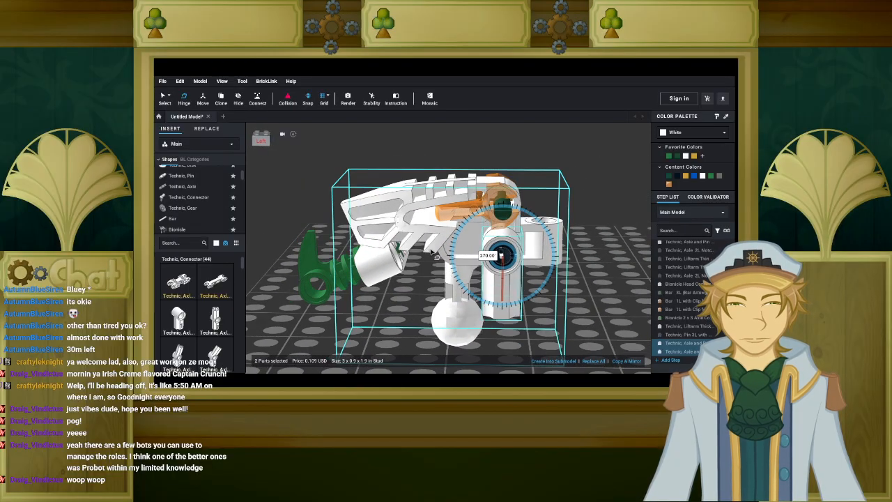
drag(436, 256, 435, 254)
right_drag(434, 252, 407, 328)
key(Left)
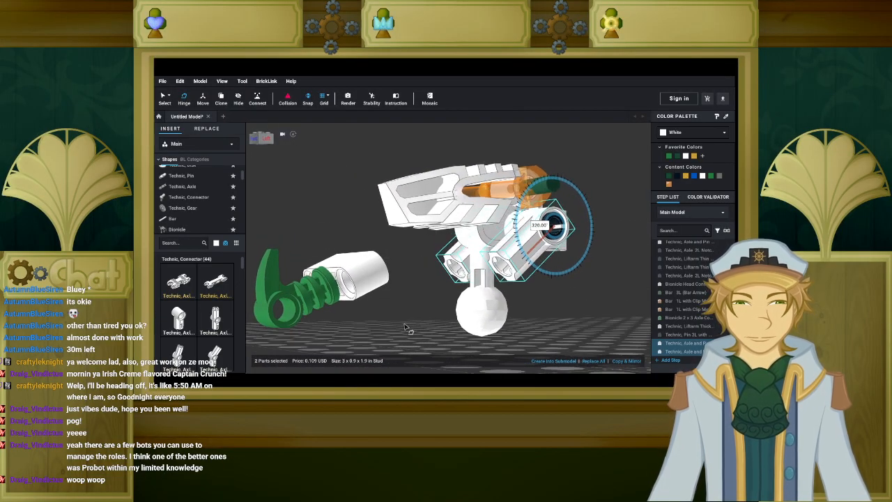
key(Right)
key(Right)
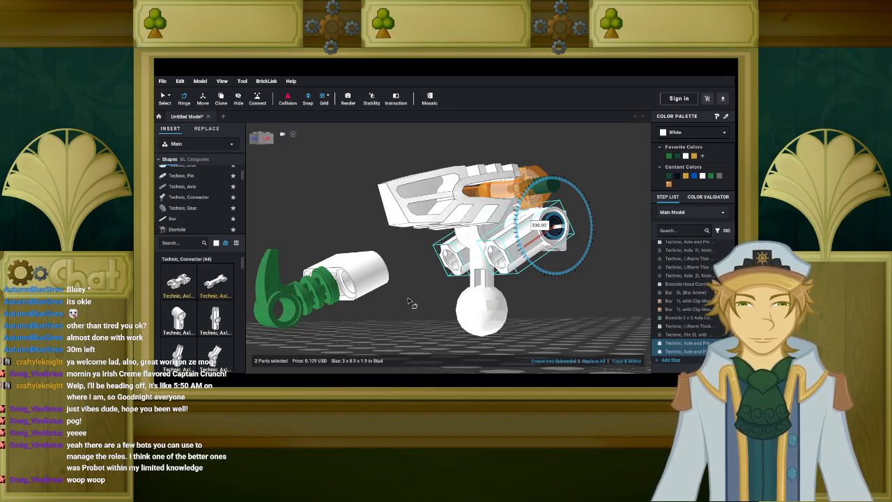
click(412, 302)
Insert a dark bluish gray Technic, Axle 1L with Pin 2L with Friction Ridges into the front of each white angled connector.
click(216, 243)
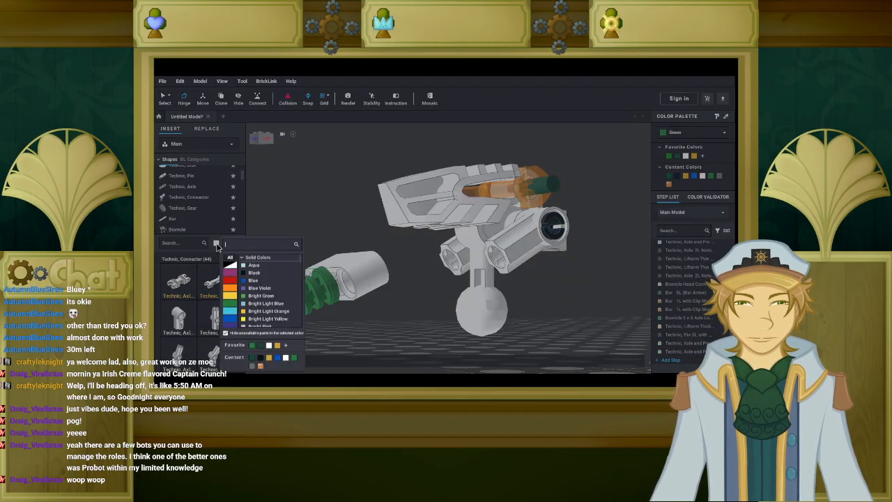
click(260, 358)
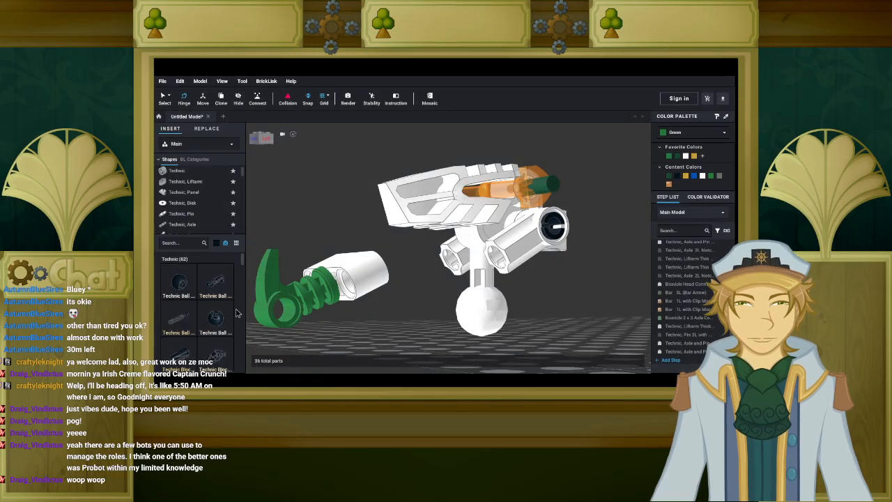
click(217, 244)
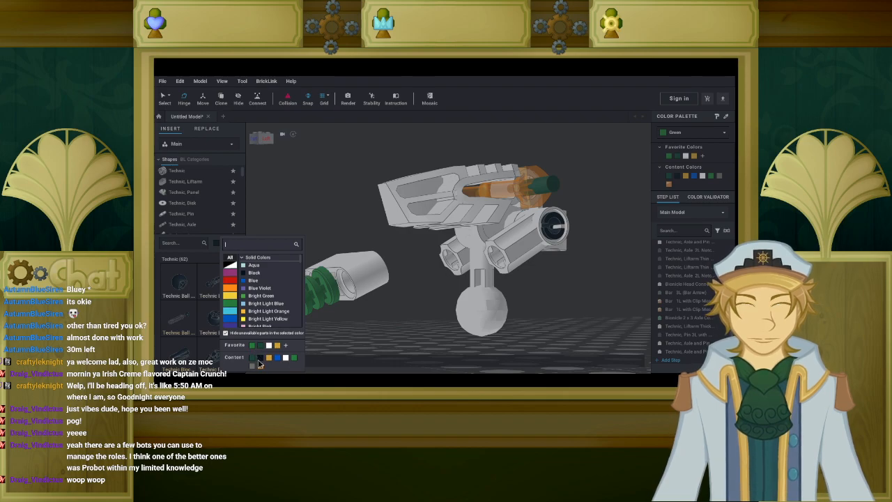
click(253, 368)
scroll(197, 202, down, 2)
click(196, 196)
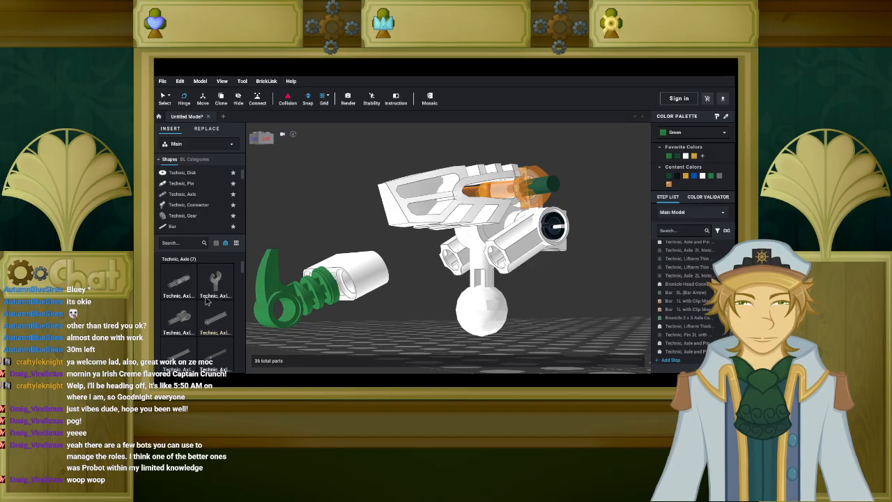
drag(189, 284, 434, 306)
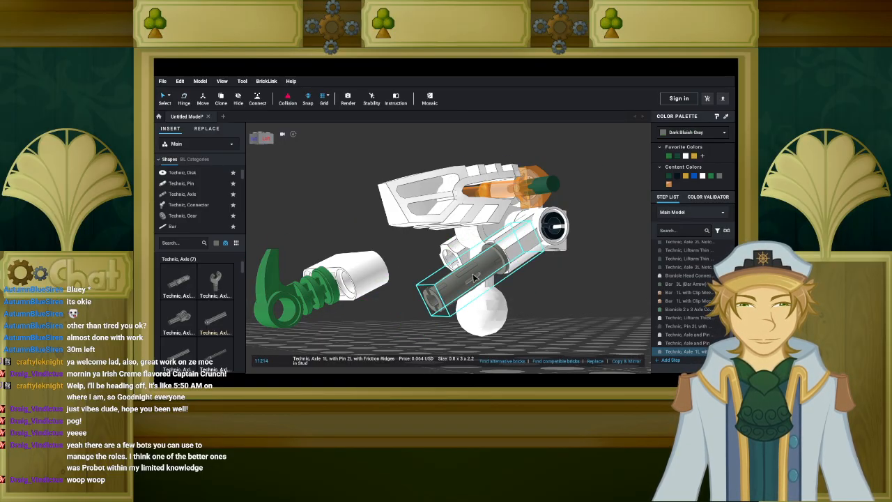
right_drag(377, 310, 440, 300)
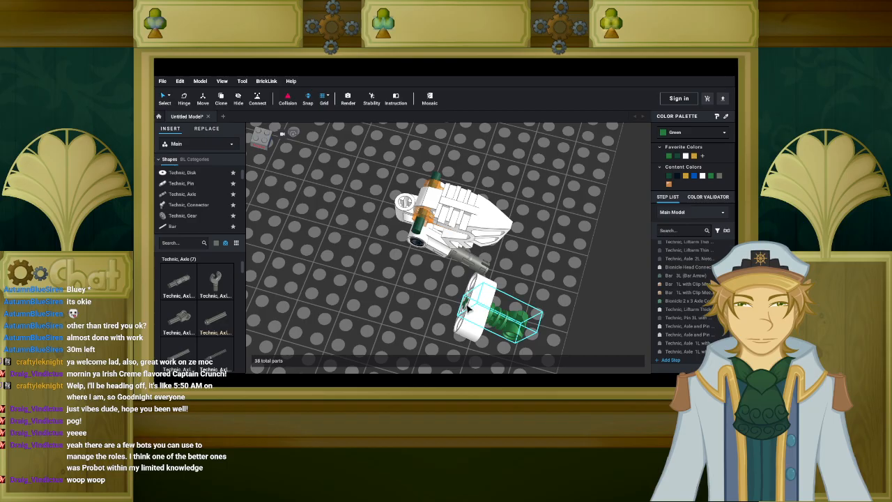
Select the green axle connector and white liftarm together and try positions for the pair around the gray pins and in front of the head.
click(472, 323)
ctrl+click(511, 322)
drag(479, 325, 512, 289)
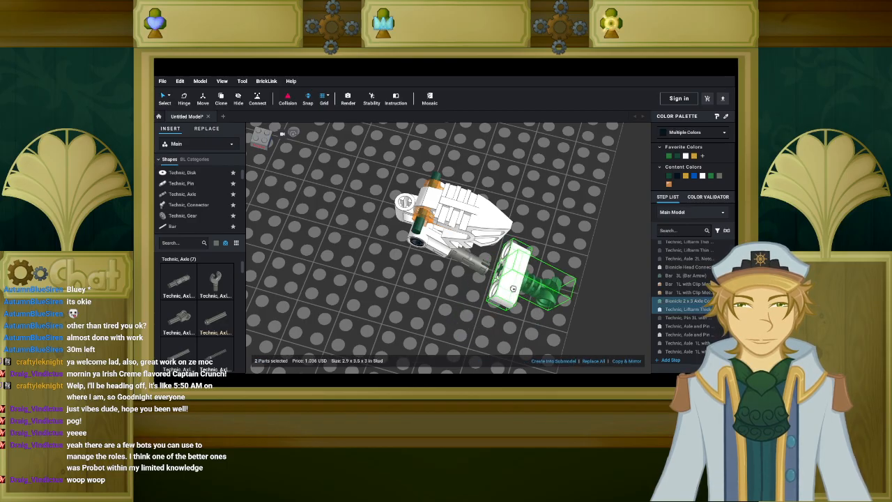
right_drag(512, 289, 514, 254)
drag(514, 271, 473, 266)
right_drag(470, 265, 426, 292)
drag(428, 277, 328, 237)
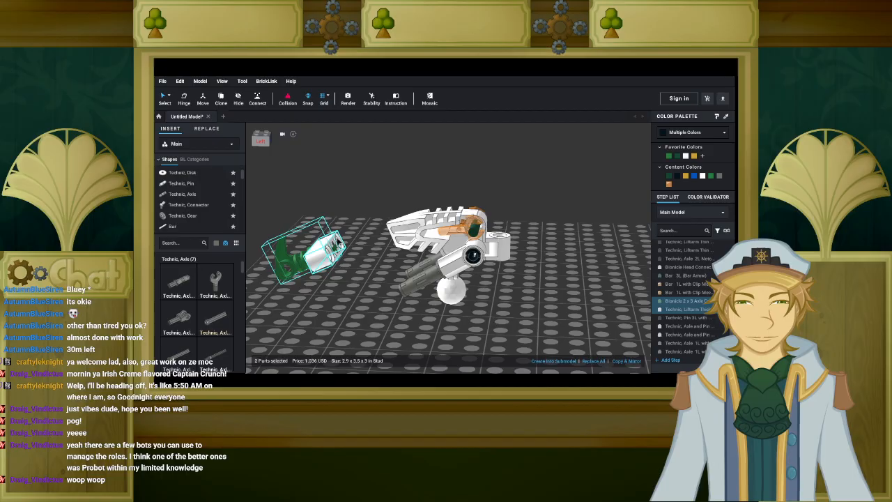
Raise both white angled connectors and their gray pins together to 340° with the Hinge tool.
click(363, 277)
right_drag(362, 279, 383, 274)
scroll(375, 273, up, 3)
scroll(382, 274, up, 2)
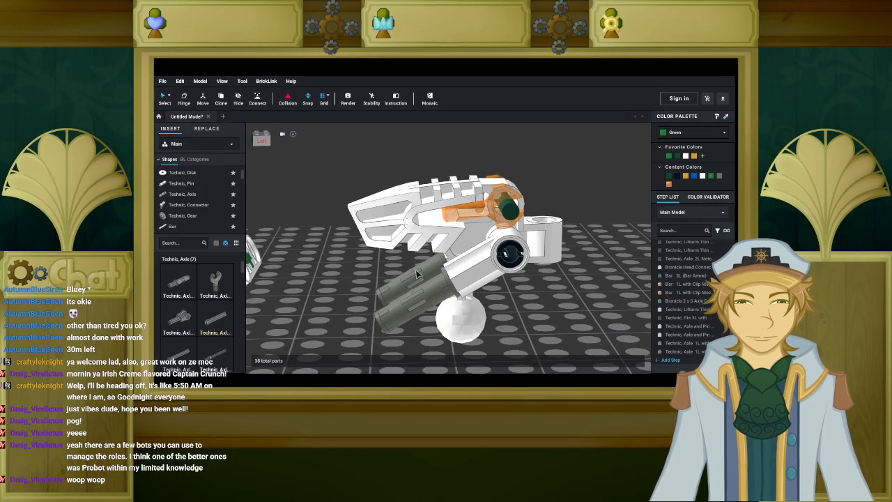
click(486, 273)
right_drag(362, 244, 444, 253)
ctrl+click(463, 264)
ctrl+click(522, 269)
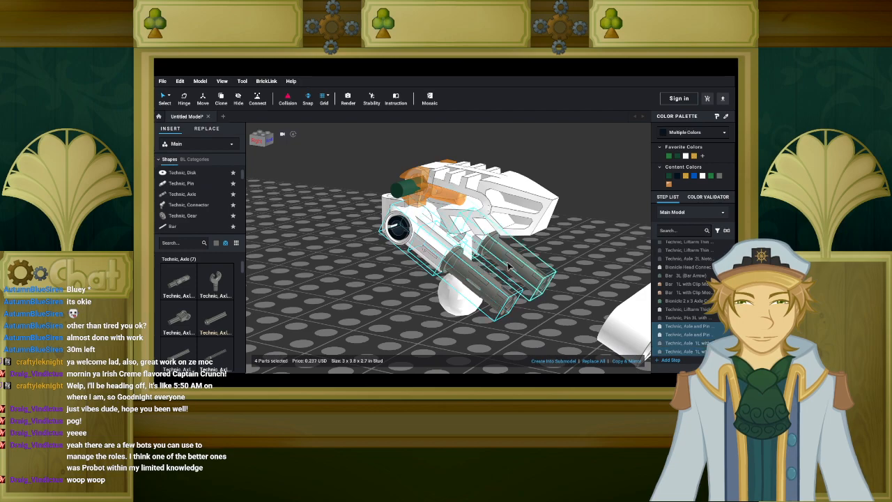
right_drag(319, 214, 352, 200)
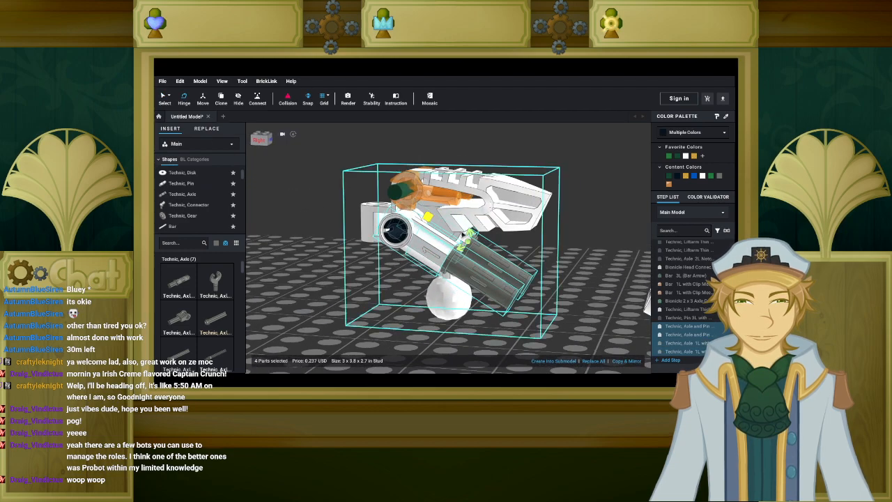
drag(471, 240, 474, 249)
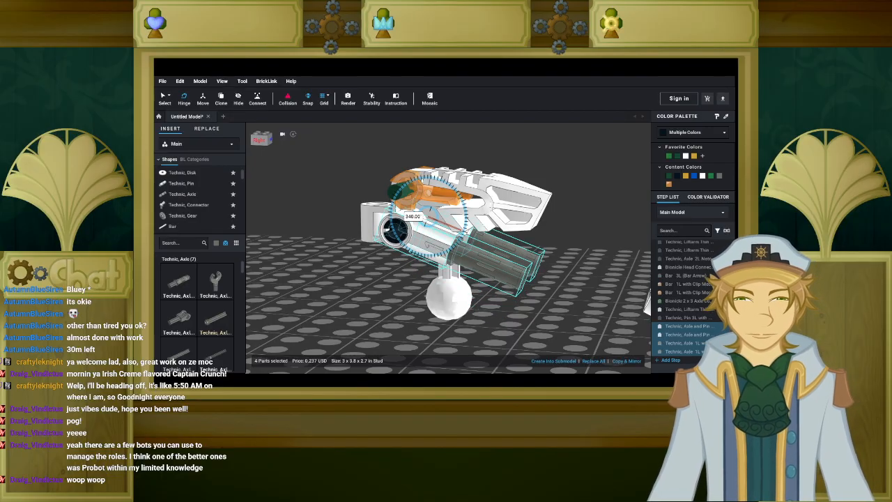
click(163, 98)
scroll(313, 209, down, 2)
click(313, 209)
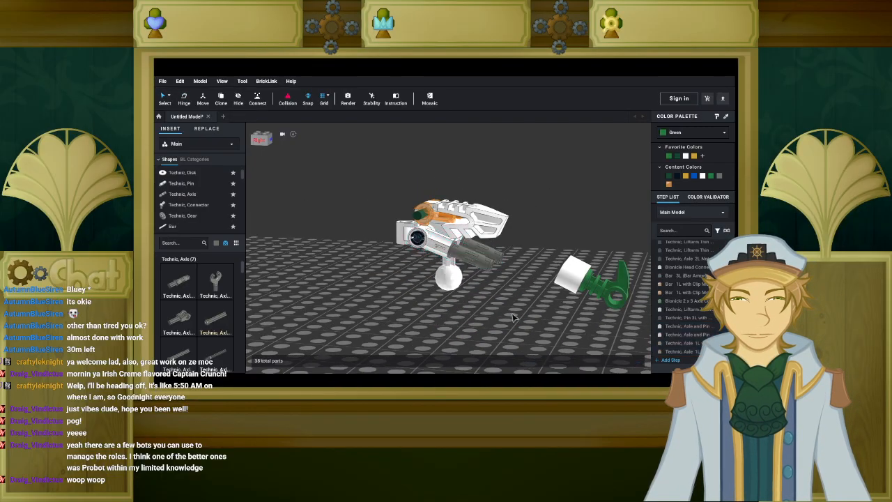
Delete the white liftarm, the green axle connector and both gray axle pins.
scroll(614, 293, up, 1)
drag(615, 292, 552, 305)
key(Delete)
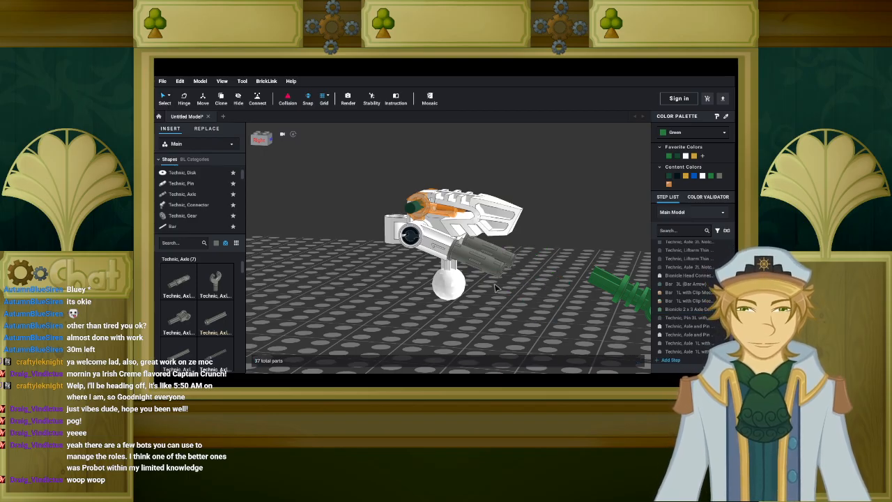
right_drag(520, 290, 462, 287)
scroll(462, 287, down, 3)
click(256, 285)
key(Delete)
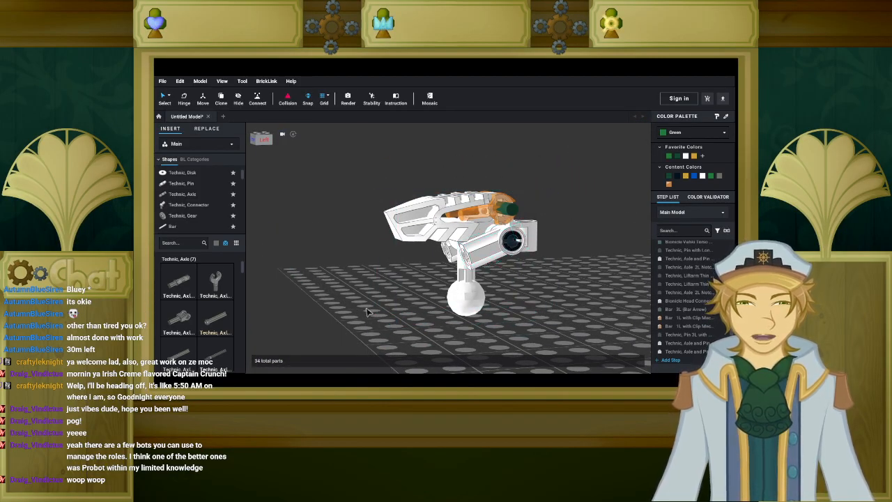
Filter the parts library to Dark Green and browse the Technic liftarms and panels.
scroll(369, 312, up, 5)
right_drag(376, 313, 408, 312)
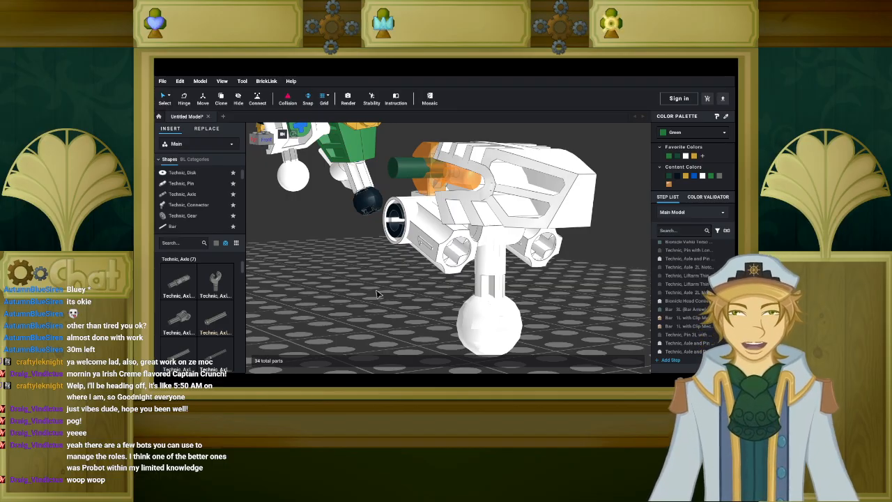
right_drag(355, 266, 373, 278)
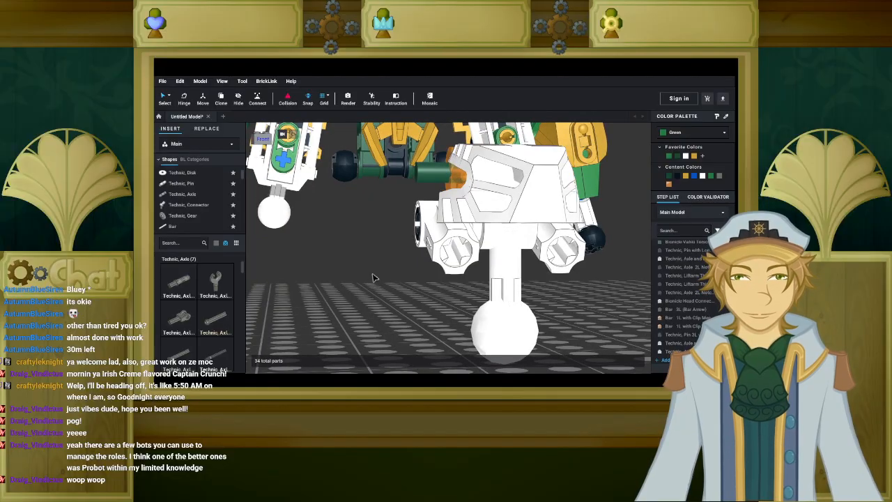
click(217, 244)
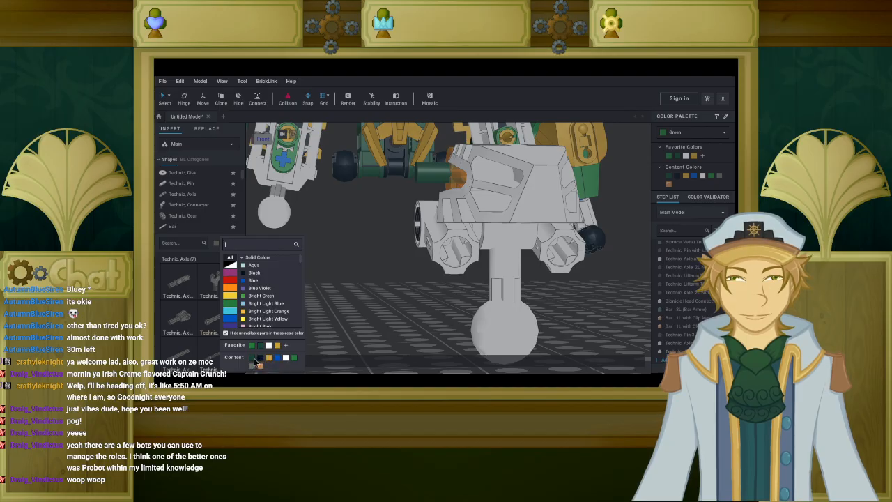
click(252, 361)
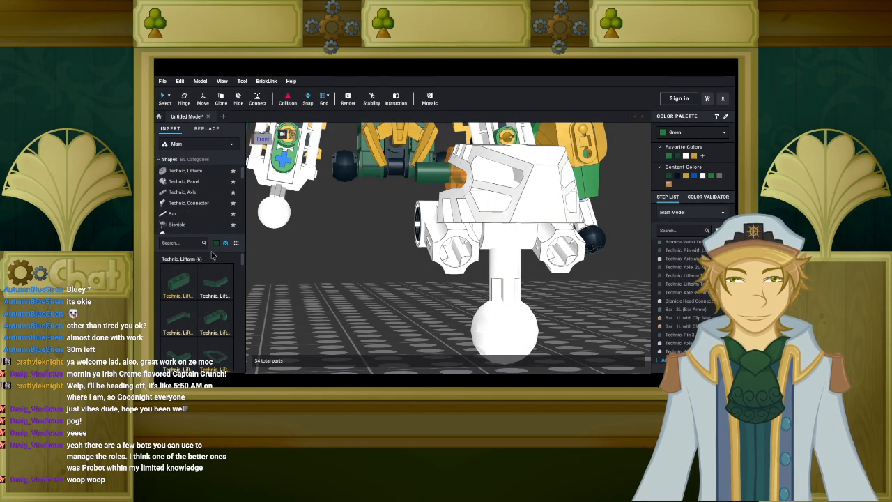
scroll(214, 304, down, 5)
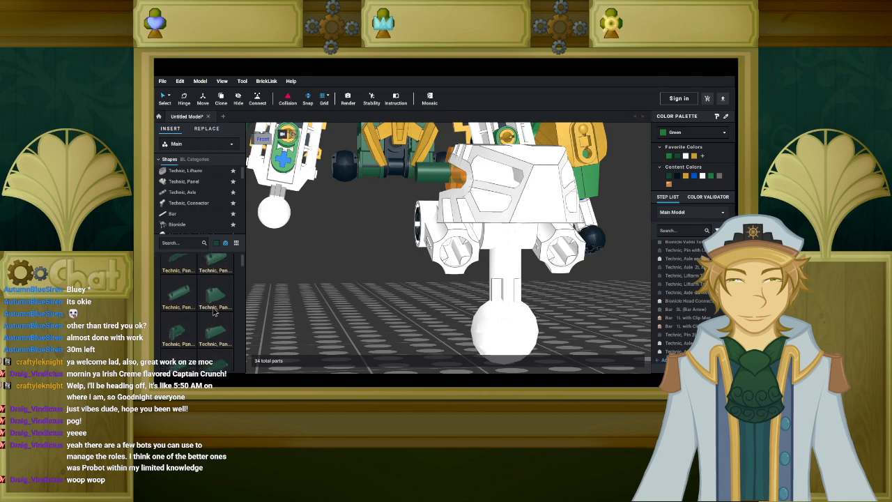
scroll(214, 303, up, 3)
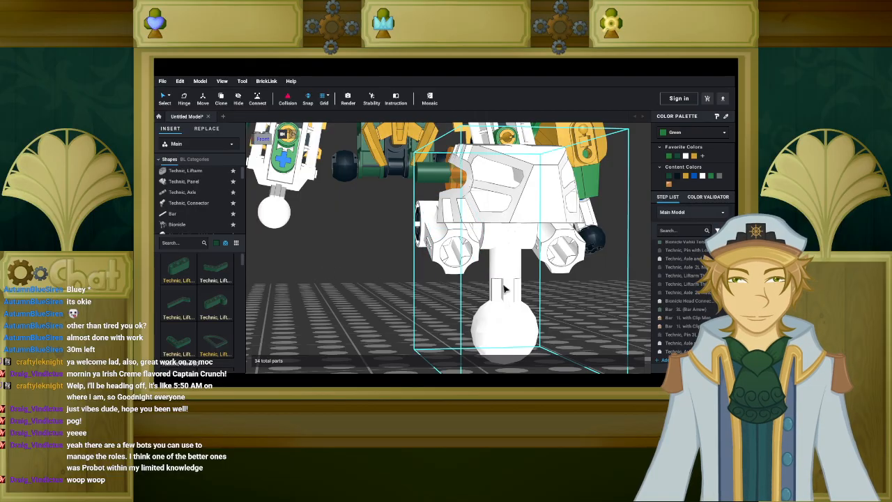
Delete both white angled connectors and the black Technic, Pin 3L with Friction Ridges from the head connector.
mouse_move(444, 289)
right_down()
mouse_move(470, 293)
mouse_move(458, 285)
mouse_move(446, 292)
mouse_move(449, 273)
right_up()
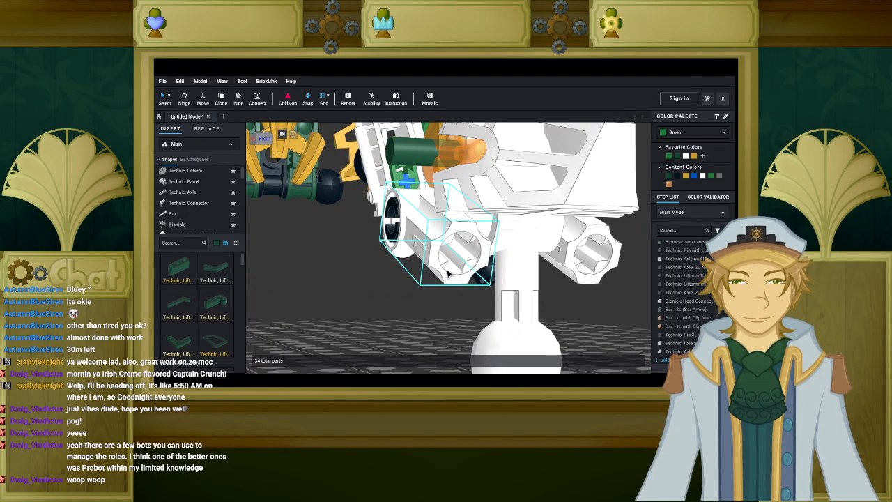
click(449, 272)
key(Delete)
click(446, 233)
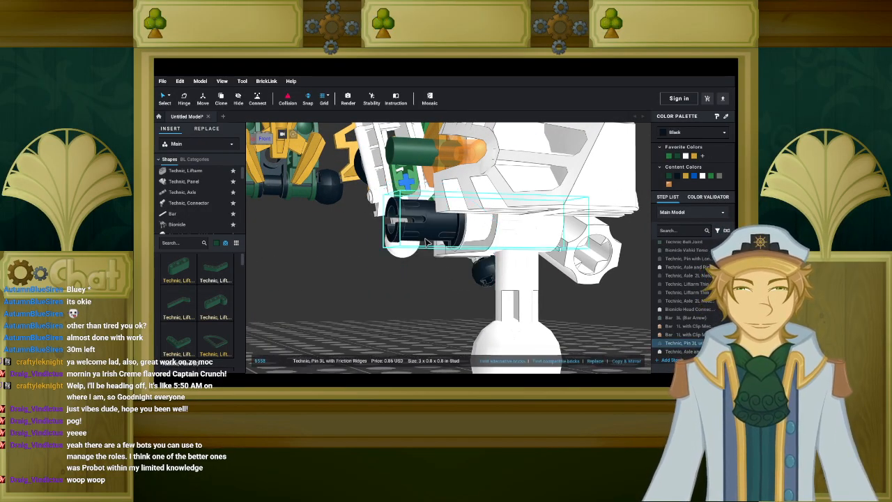
key(Delete)
click(594, 255)
key(Delete)
right_drag(595, 254, 568, 276)
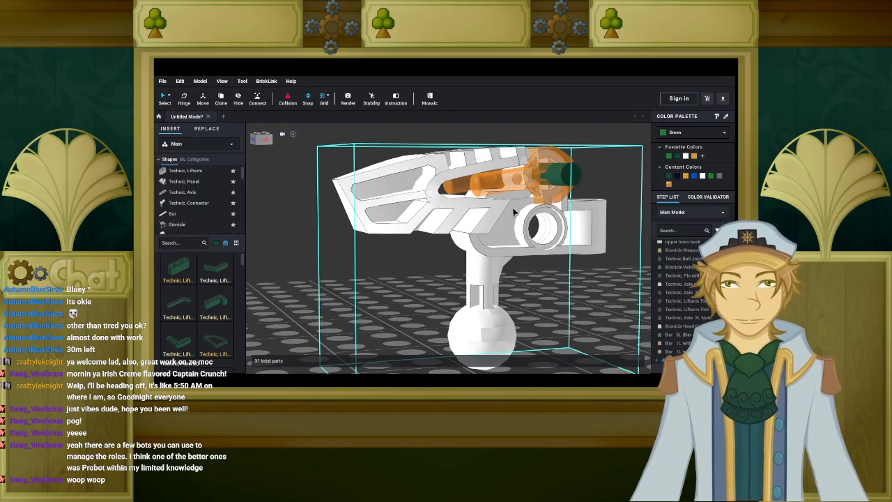
Look through the dark green Plate, Modified parts for a piece suitable for the jaw.
scroll(205, 199, up, 5)
scroll(205, 199, down, 2)
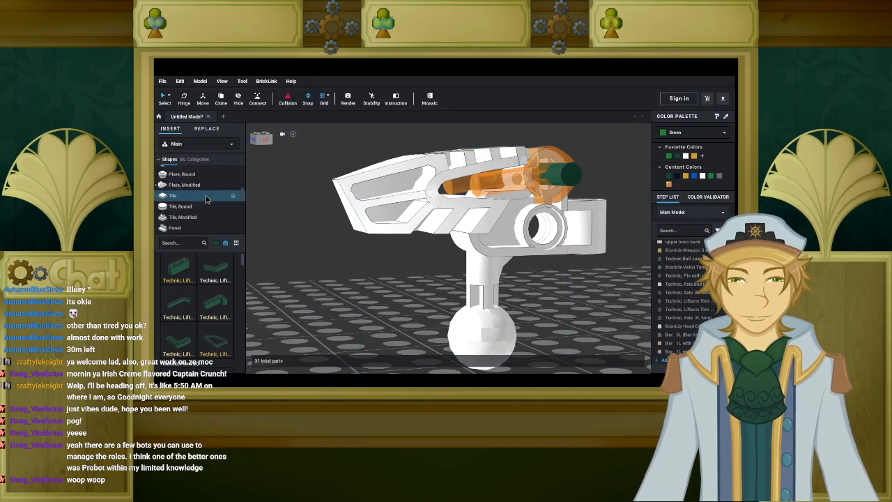
scroll(193, 186, up, 1)
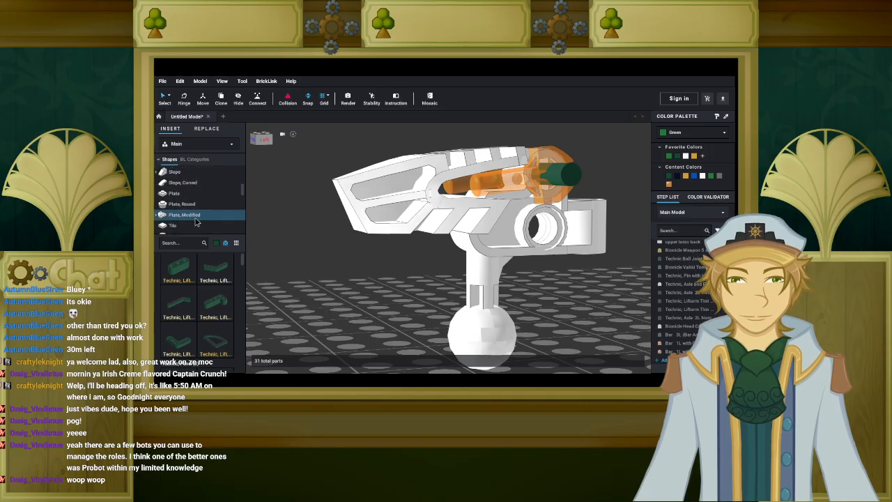
click(185, 215)
scroll(207, 317, down, 2)
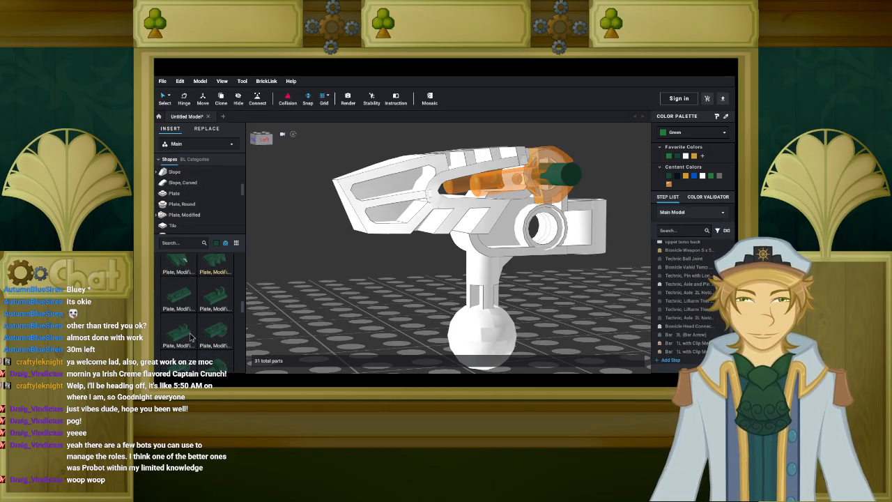
scroll(192, 337, down, 5)
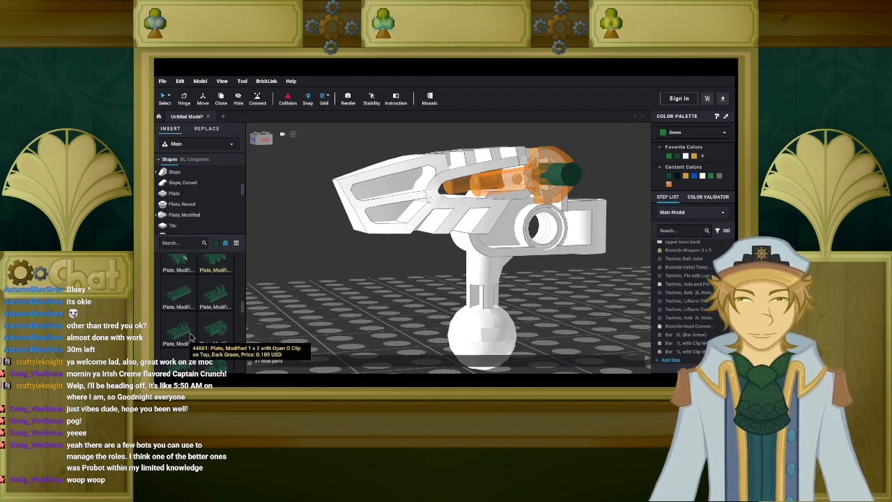
scroll(192, 335, down, 5)
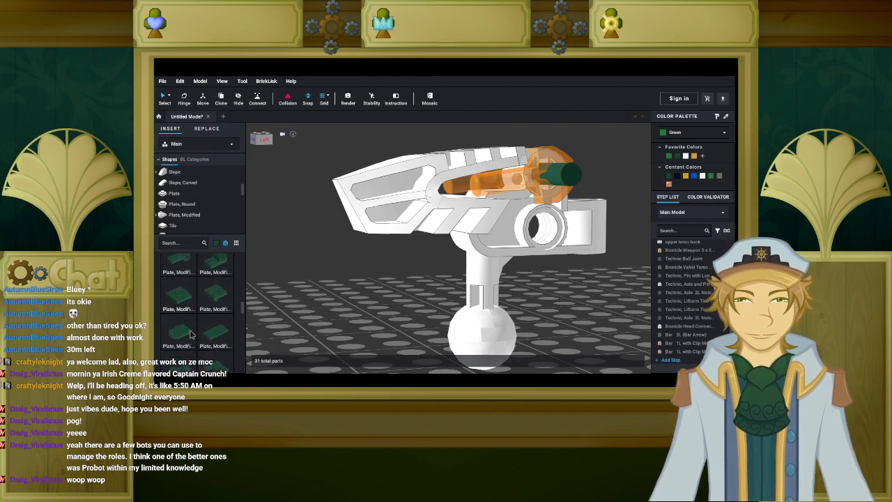
scroll(193, 317, down, 5)
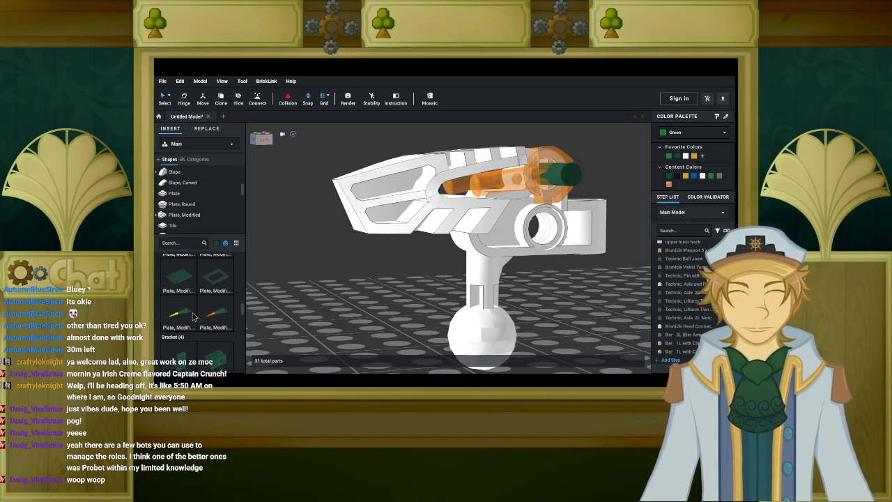
scroll(193, 282, down, 5)
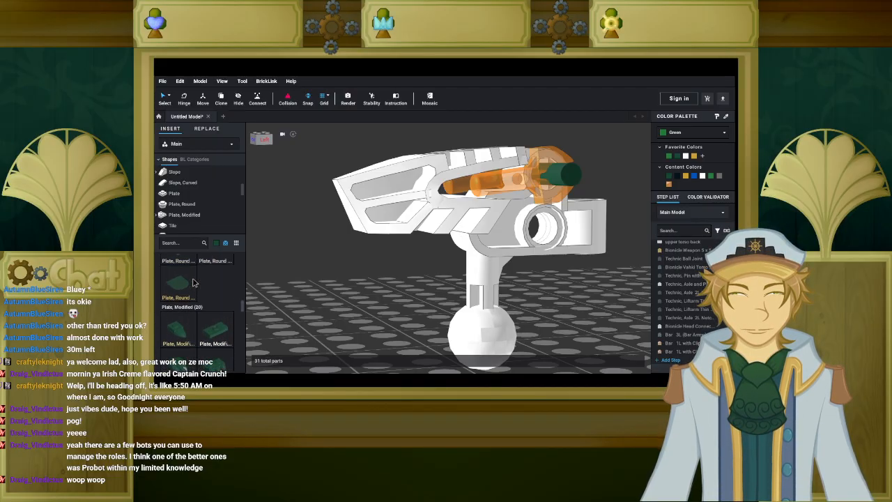
scroll(194, 281, down, 5)
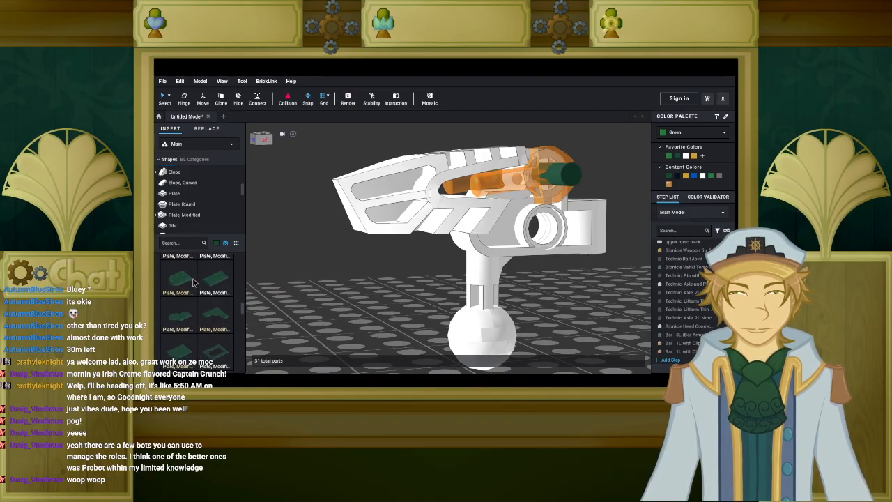
scroll(194, 282, up, 5)
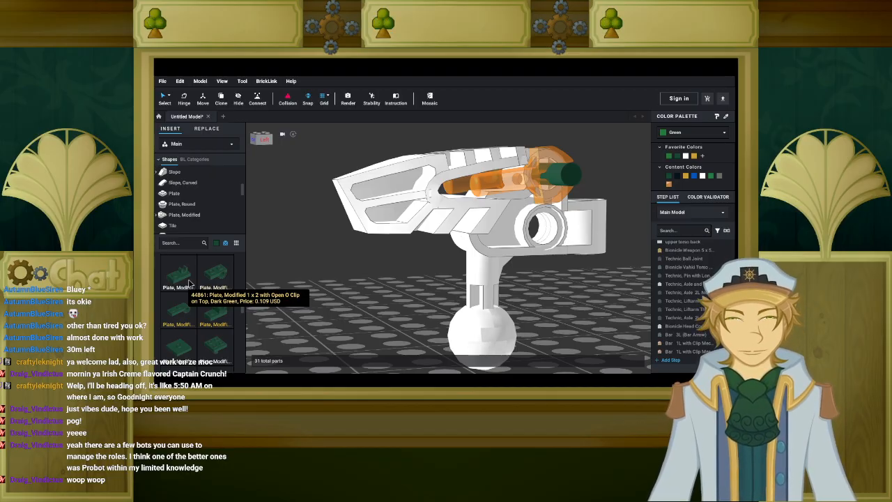
Insert a dark green Tile, Modified 1 x 1 with Open O Clip on the baseplate in front of the head.
scroll(185, 202, down, 2)
click(183, 224)
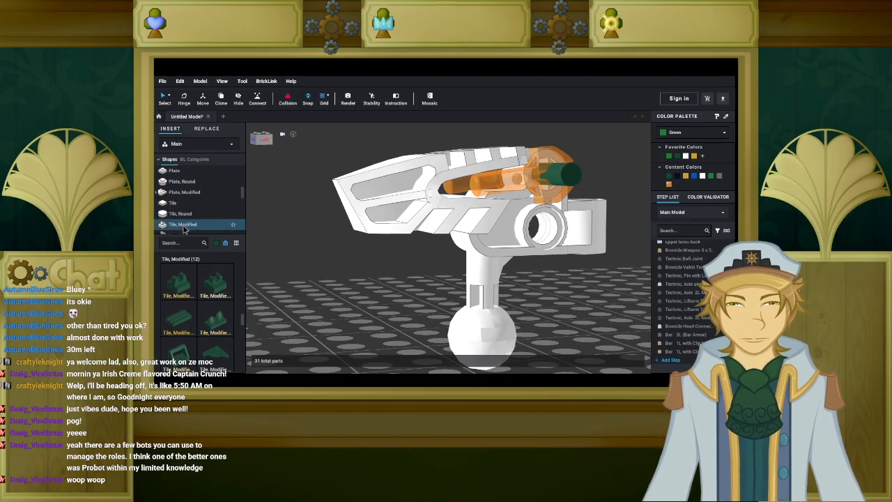
click(218, 287)
right_drag(336, 301, 354, 308)
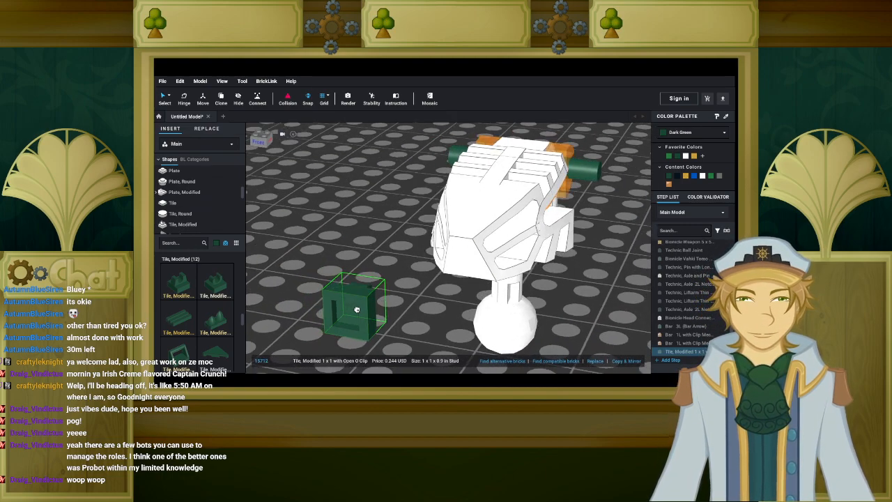
scroll(352, 300, up, 5)
click(403, 270)
scroll(394, 274, down, 5)
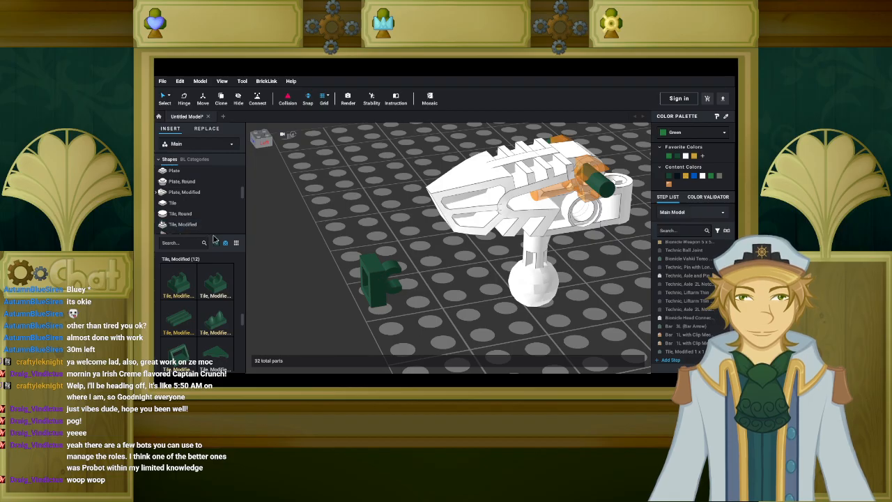
Look through the dark green Brick, Modified and Arch parts.
scroll(212, 282, up, 2)
scroll(199, 209, up, 3)
scroll(191, 199, up, 1)
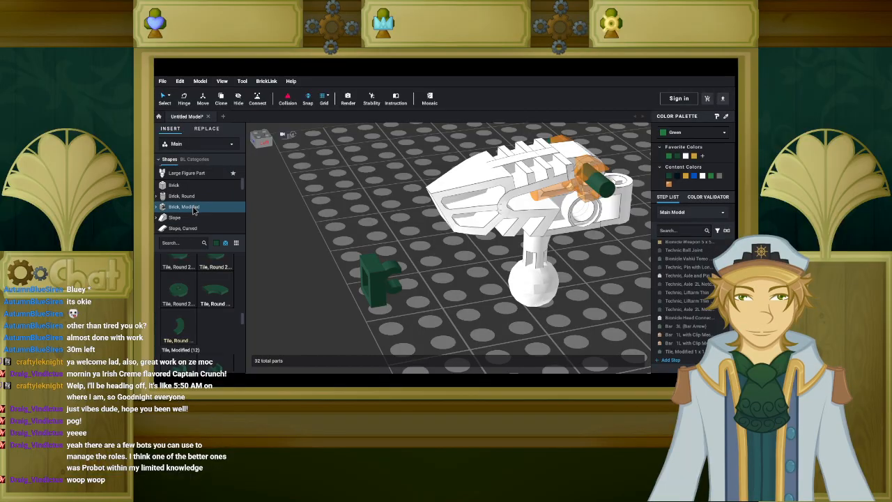
click(186, 206)
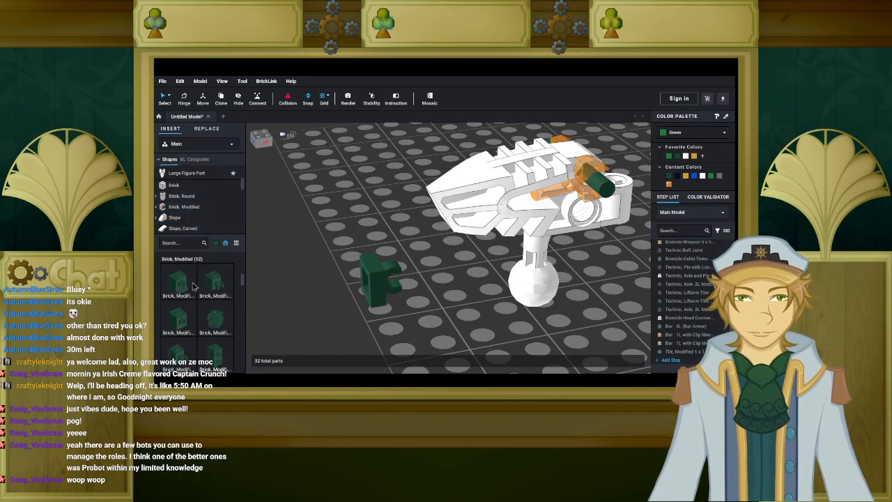
scroll(209, 290, down, 2)
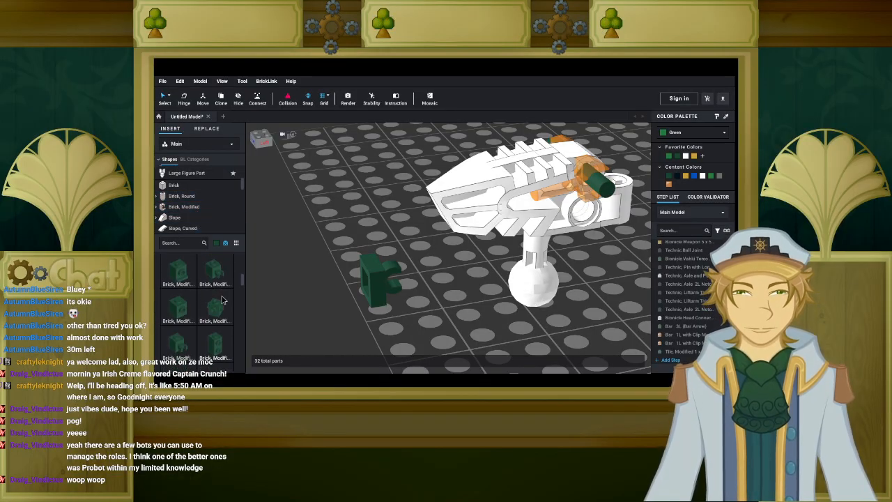
scroll(222, 290, down, 5)
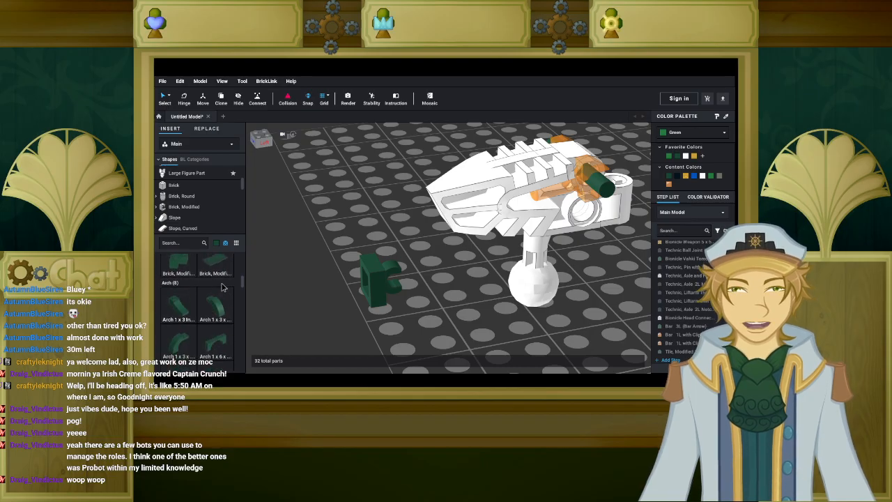
Filter the parts to White and place a Brick, Round 1 x 1 x 2/3 Half Circle Extended with Stud on Side near the head.
click(215, 244)
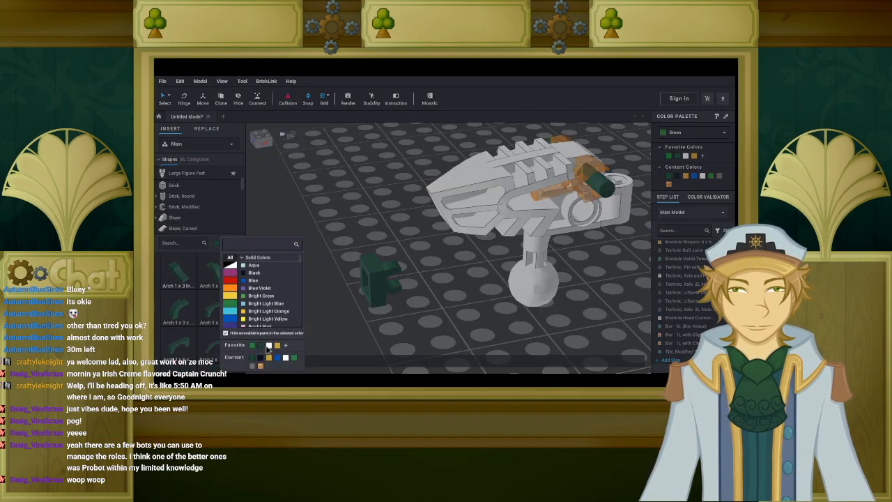
click(269, 346)
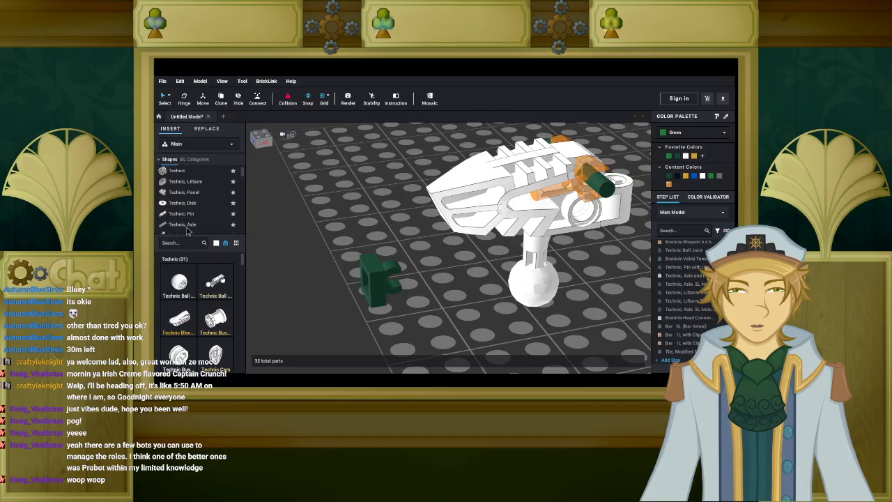
scroll(202, 286, down, 2)
scroll(194, 211, down, 2)
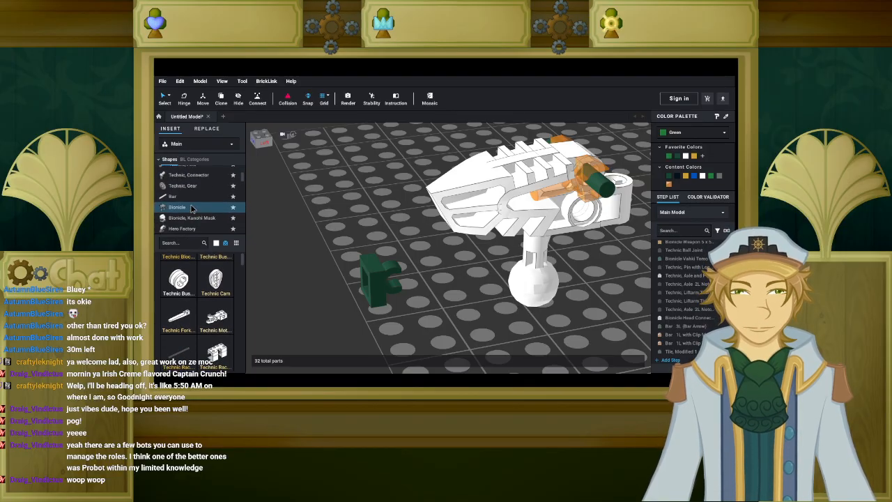
scroll(191, 210, up, 10)
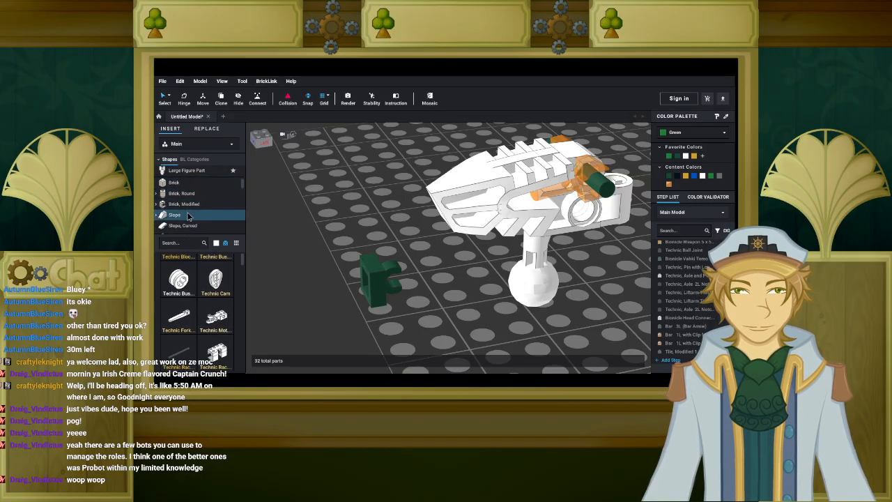
click(189, 195)
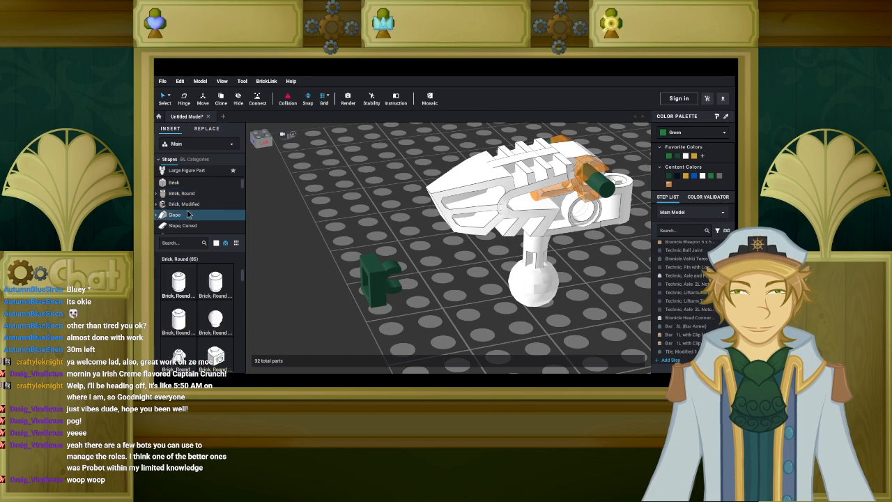
scroll(198, 307, down, 3)
drag(216, 314, 355, 191)
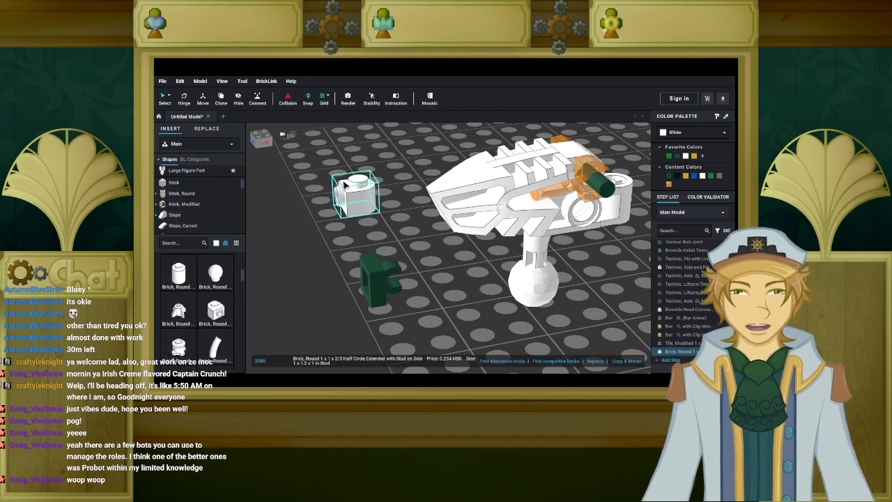
Recolor the new white half-circle round brick to Green.
click(690, 133)
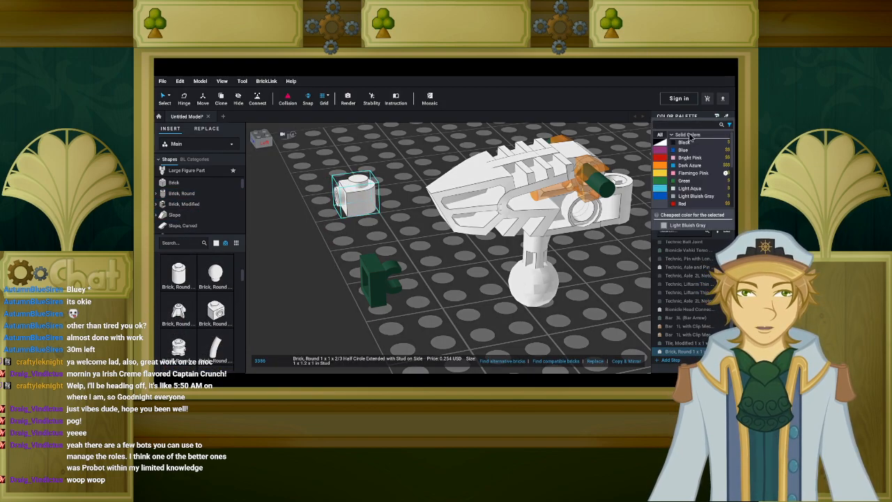
click(665, 187)
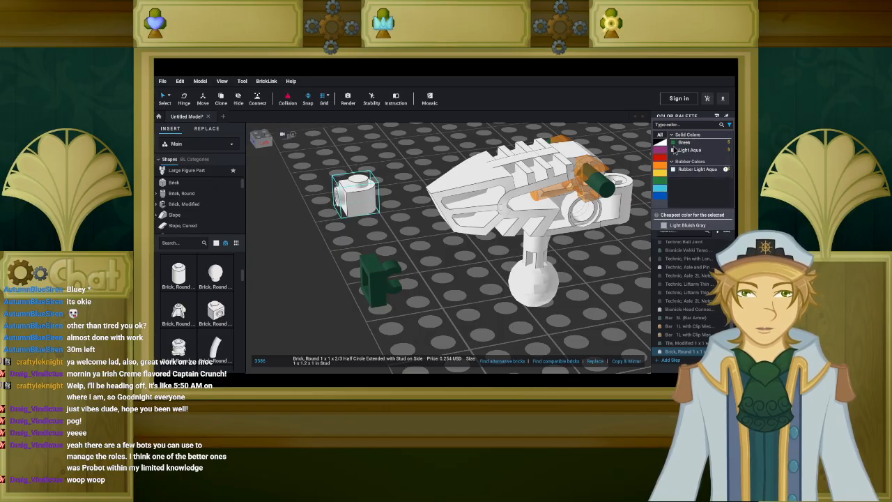
click(681, 142)
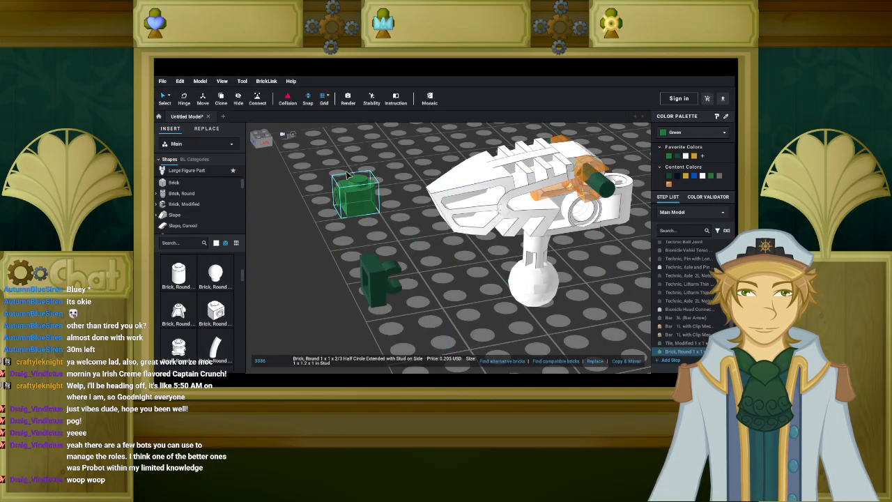
Recolor the open-clip tile to Green and attach the green half-circle round brick to it.
click(380, 279)
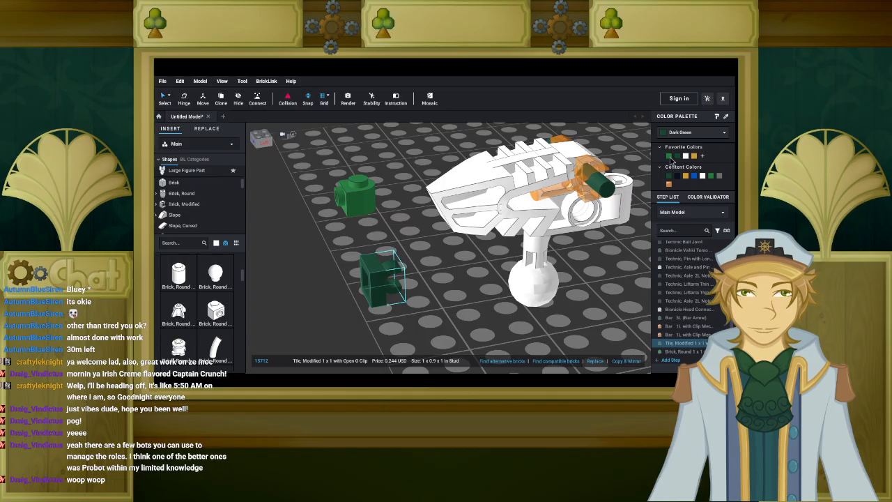
click(670, 156)
drag(356, 185, 344, 270)
click(315, 210)
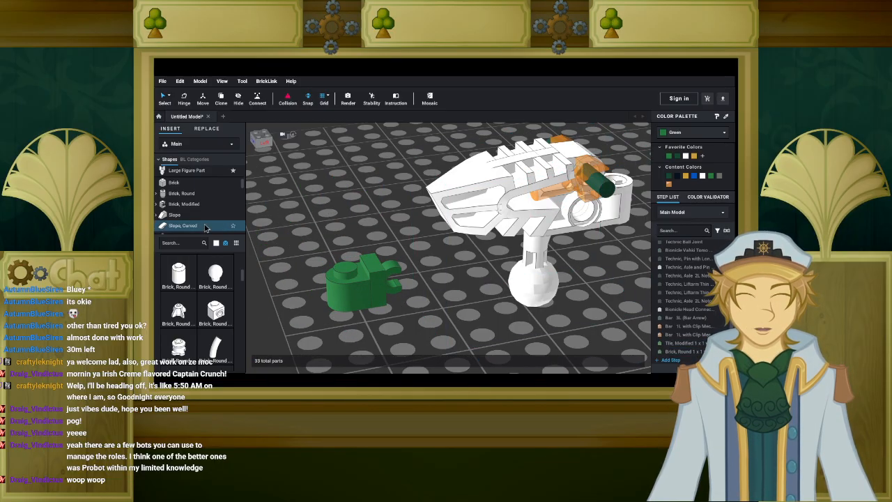
Place a white Tile, Round 1 x 1 Half Circle Extended on top of the green half-circle brick.
scroll(202, 202, down, 3)
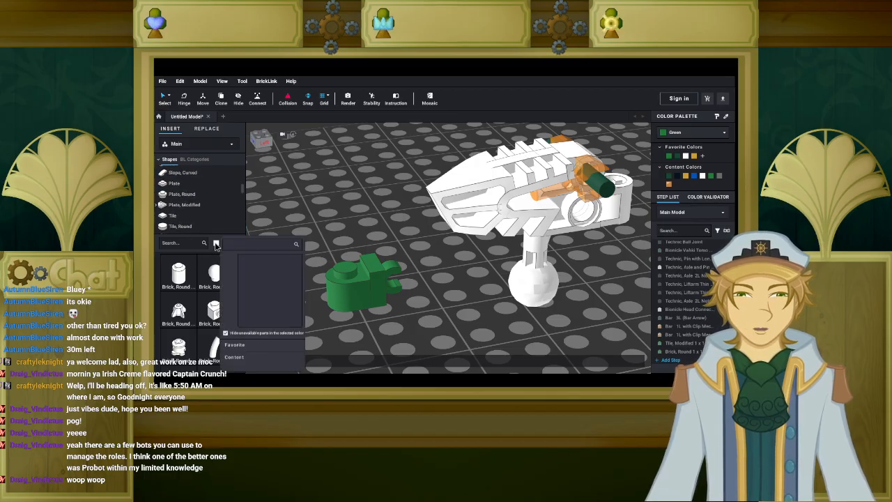
scroll(213, 190, down, 3)
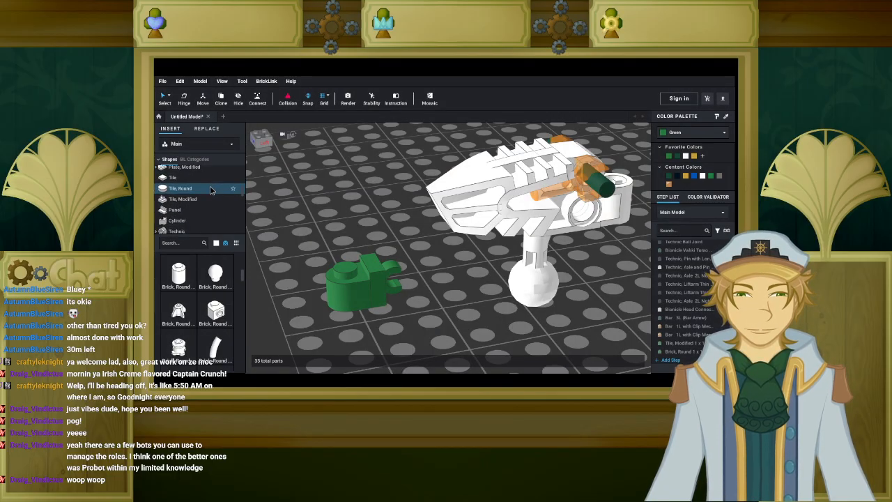
click(201, 191)
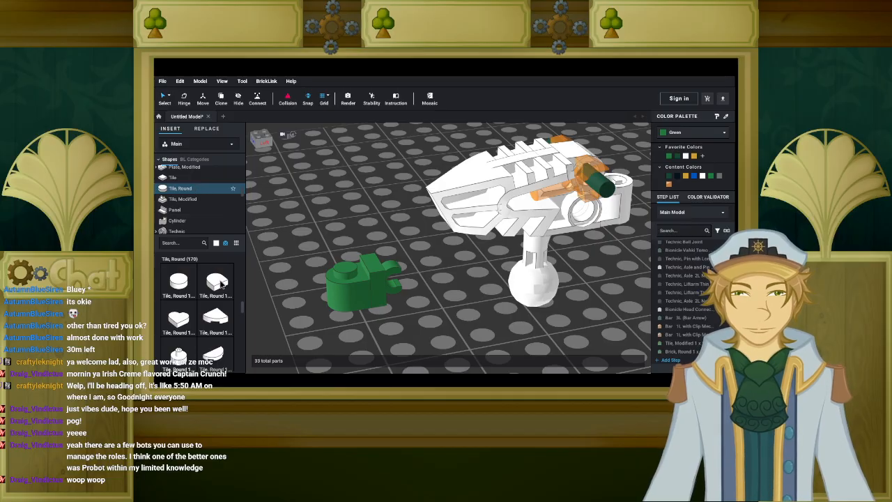
drag(352, 247, 332, 268)
mouse_move(295, 267)
right_down()
mouse_move(291, 253)
mouse_move(318, 263)
mouse_move(312, 253)
mouse_move(283, 261)
right_up()
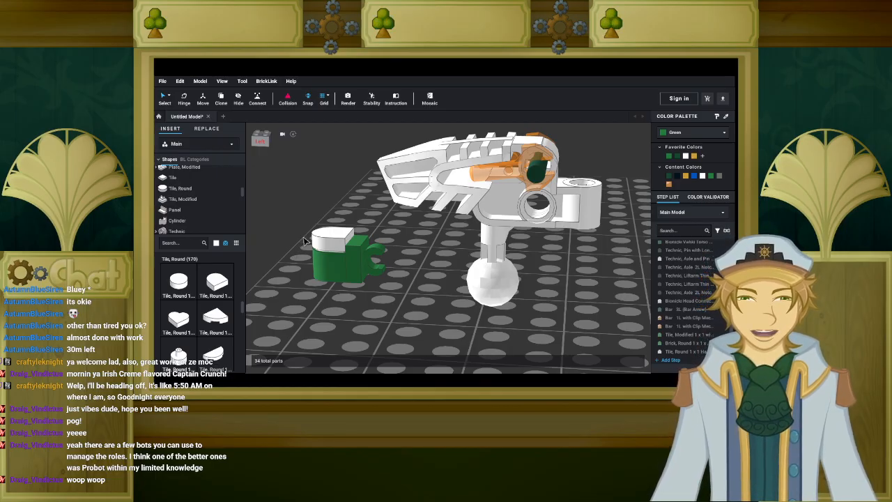
right_drag(303, 240, 318, 246)
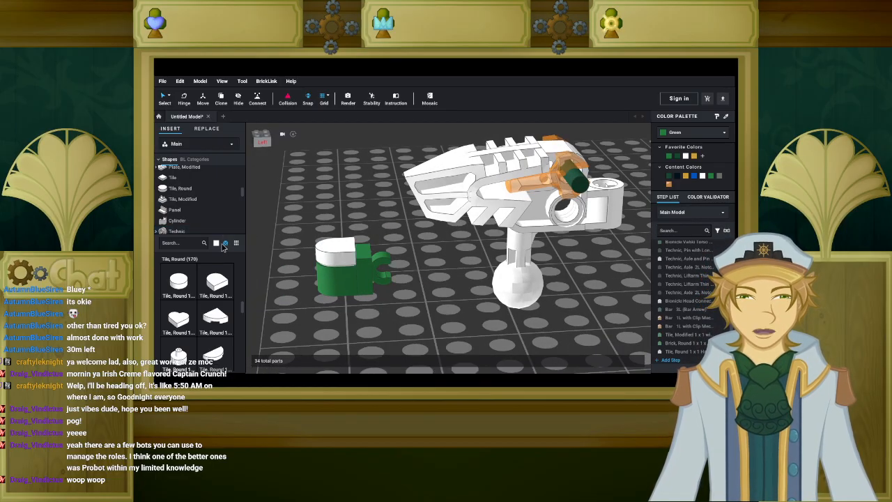
Filter the parts to Dark Green and search for "exo arm".
click(217, 244)
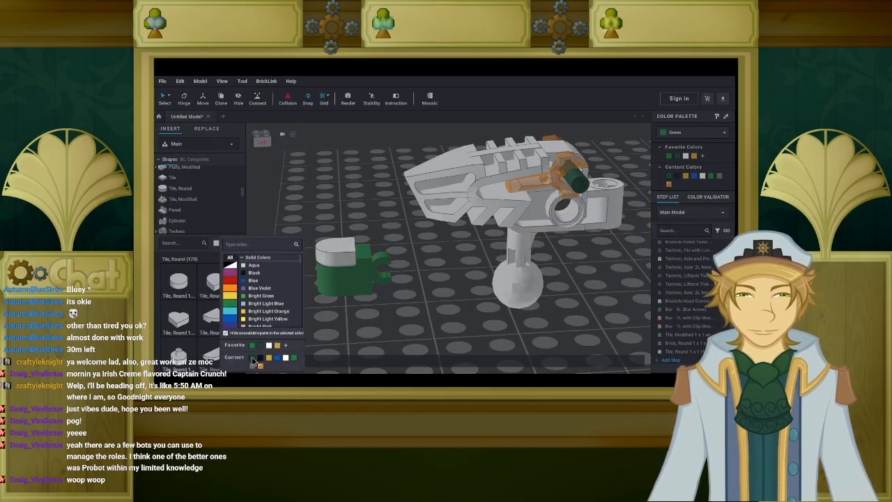
click(253, 356)
click(189, 242)
text(exo arm)
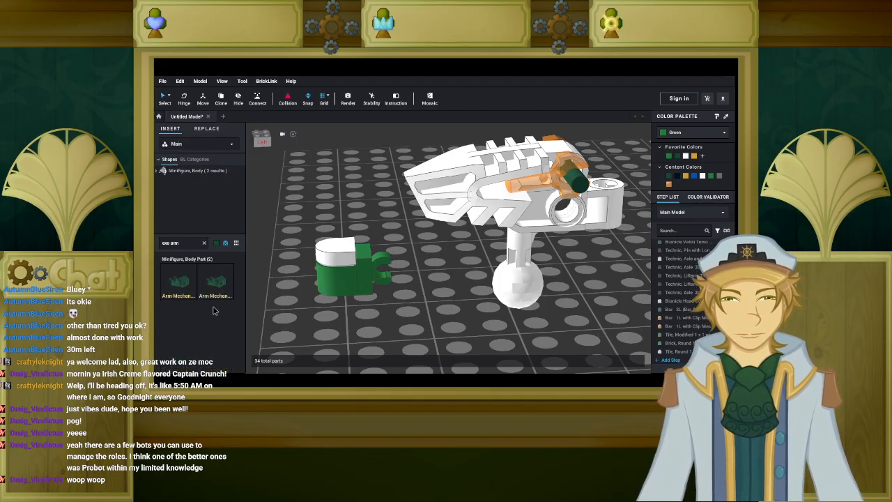
Place an Arm Mechanical, Exo-Force / Bionicle, Thick Support on the baseplate to one side of the head.
drag(186, 287, 443, 296)
key(Right)
middle_drag(454, 292, 448, 267)
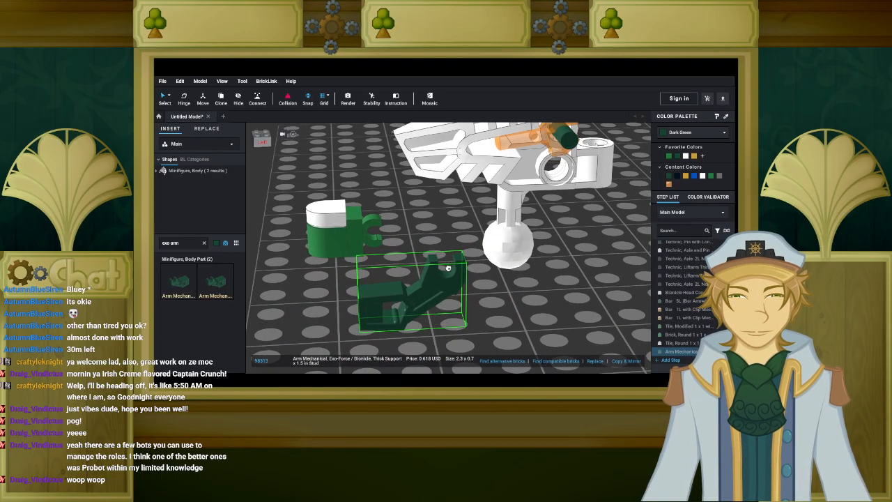
scroll(449, 267, down, 3)
right_drag(450, 281, 482, 301)
drag(482, 300, 570, 239)
click(497, 299)
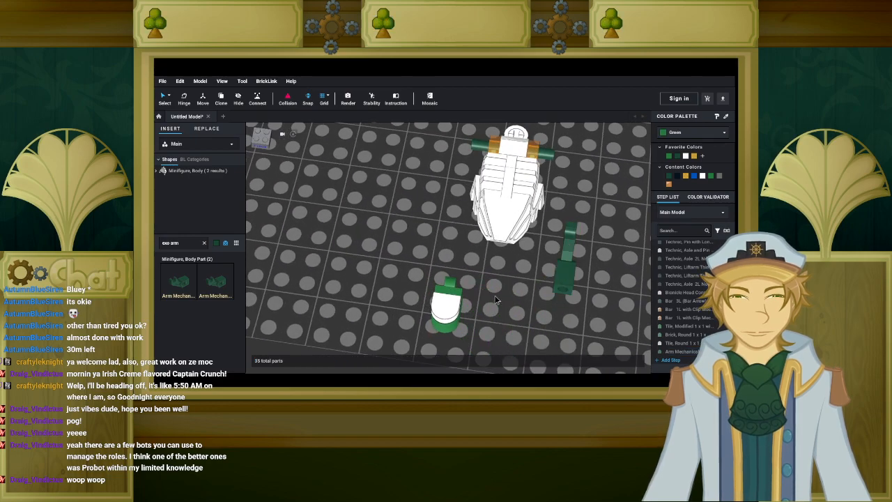
Duplicate the head's dark green 3L bar and the mechanical arm onto the baseplate on the head's other side.
click(541, 159)
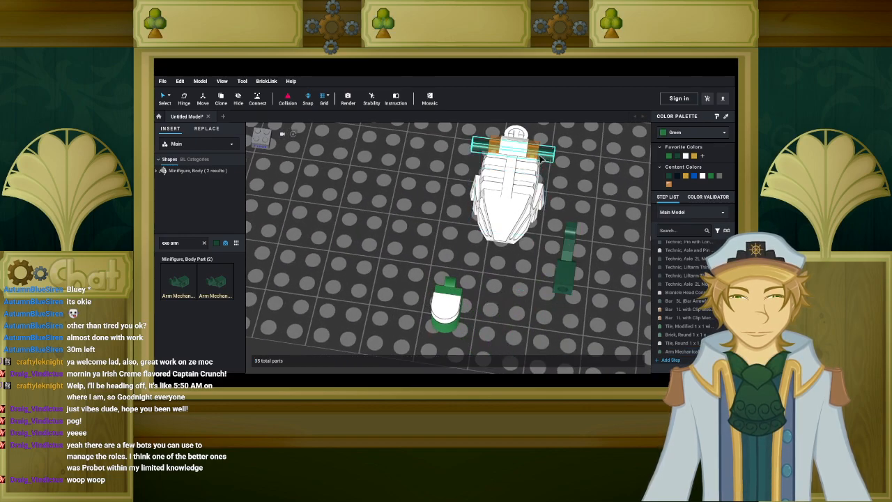
key(ctrl+v)
click(382, 195)
click(573, 283)
key(ctrl+c)
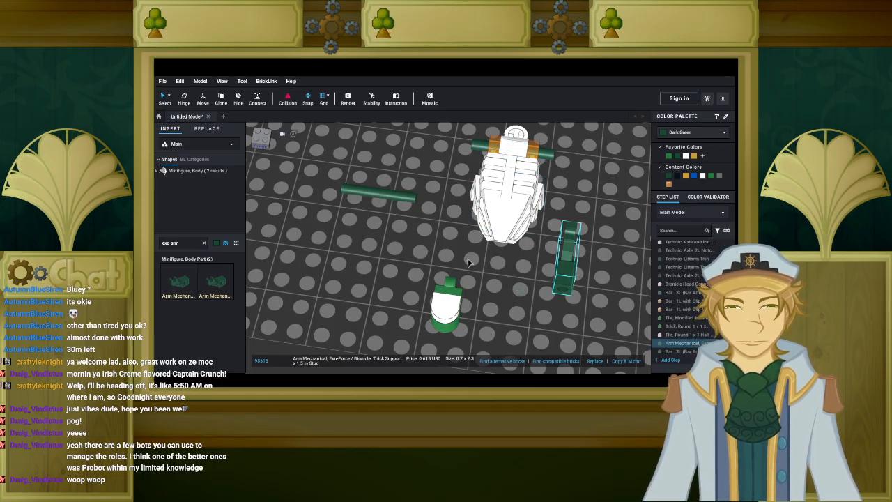
key(ctrl+v)
click(383, 264)
Recolor the copied 3L bar to White and fit it through the green tile's open clip.
click(385, 192)
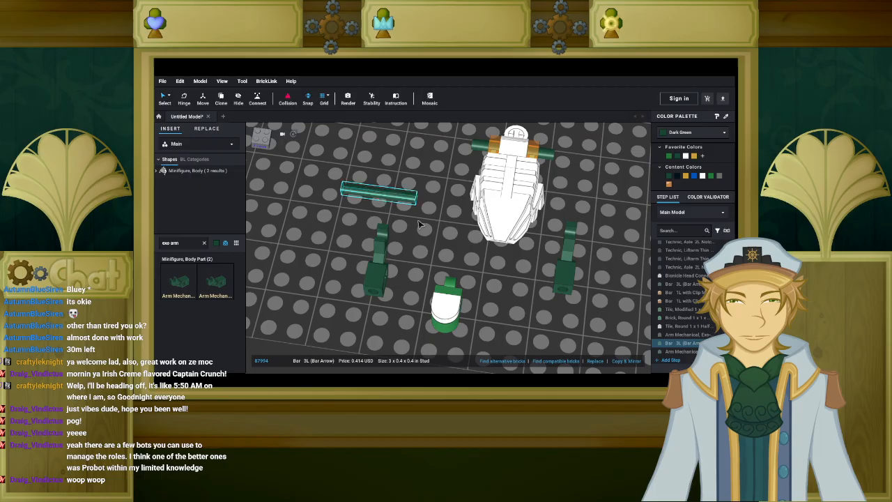
click(687, 156)
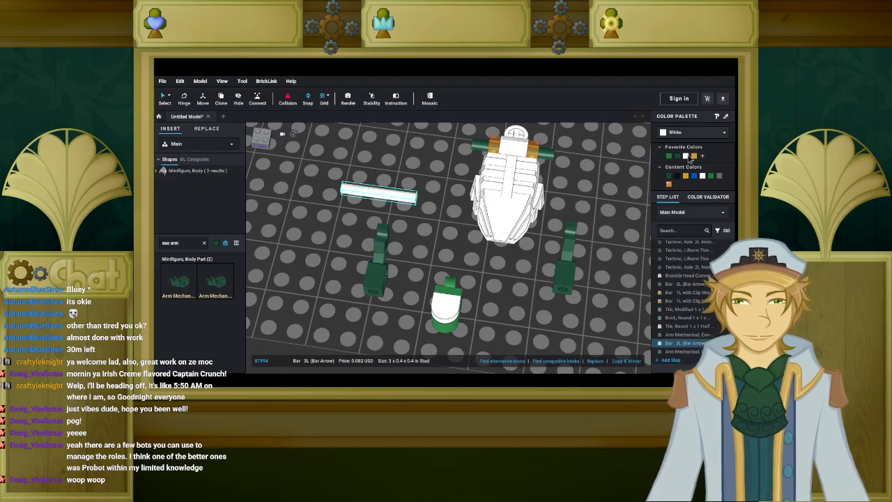
click(474, 258)
middle_drag(473, 258, 391, 243)
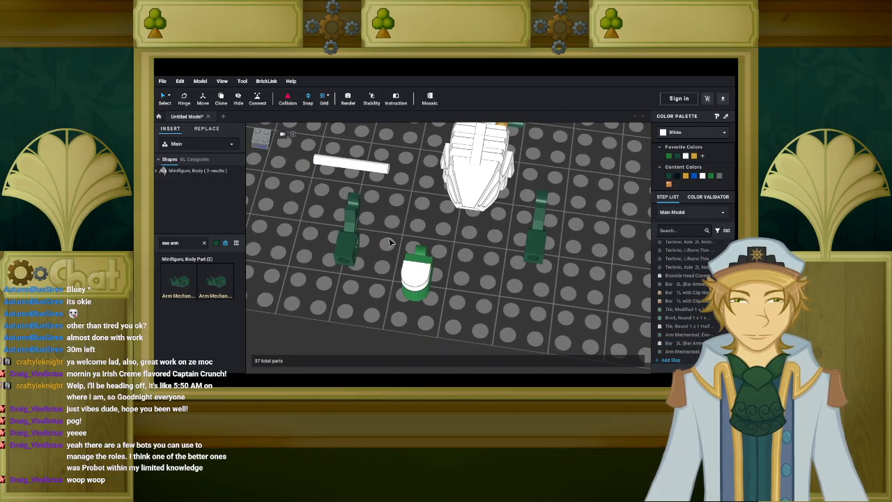
drag(380, 173, 457, 257)
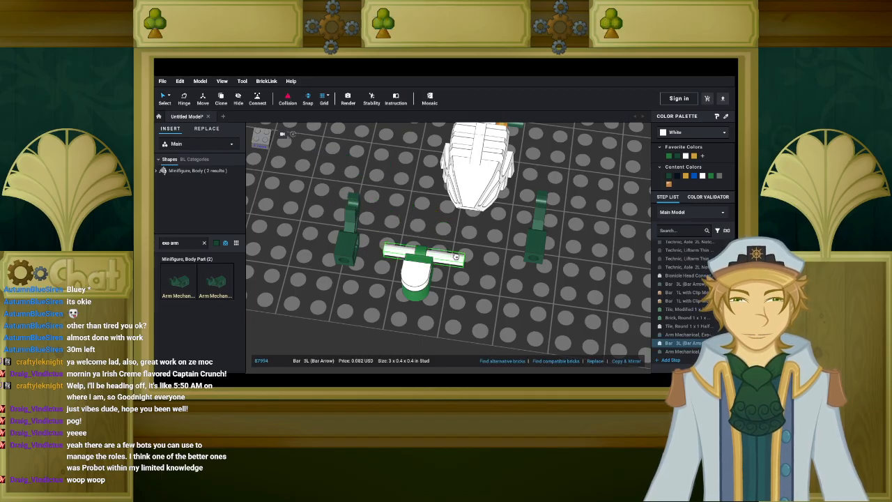
click(467, 295)
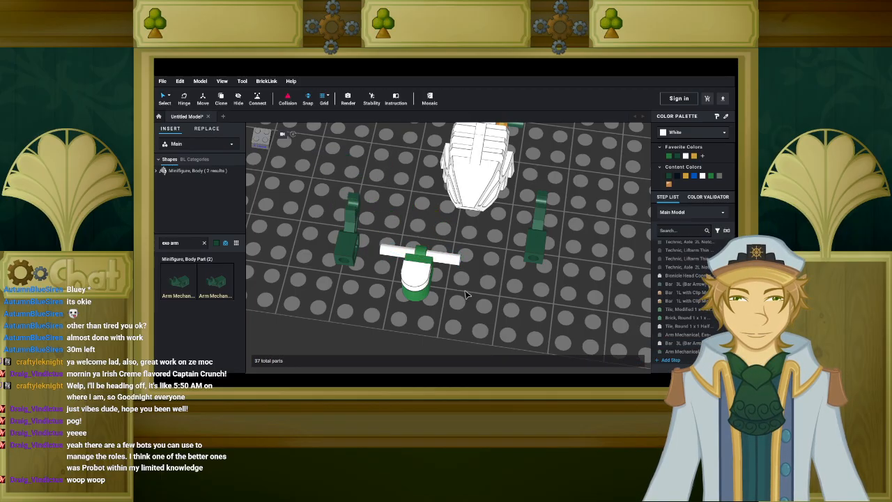
Clear the part search and filter the parts to White.
right_drag(468, 295, 467, 305)
scroll(468, 305, up, 3)
middle_drag(470, 308, 476, 281)
scroll(313, 243, up, 2)
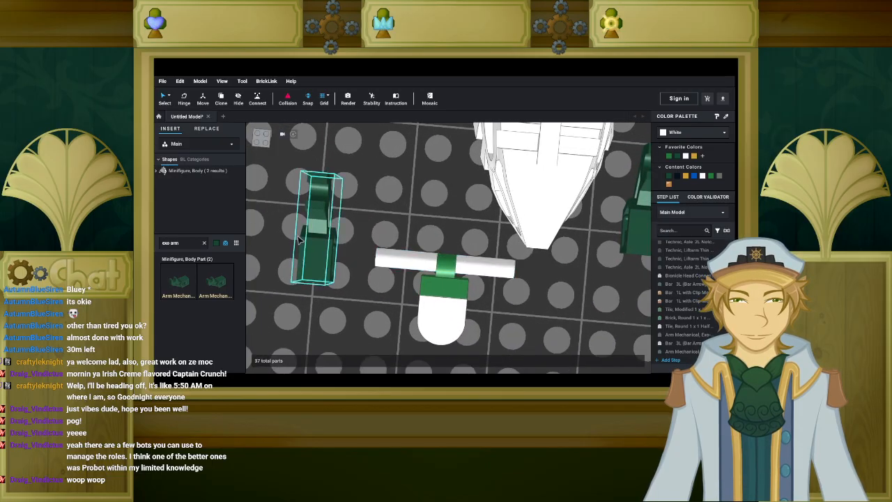
click(206, 243)
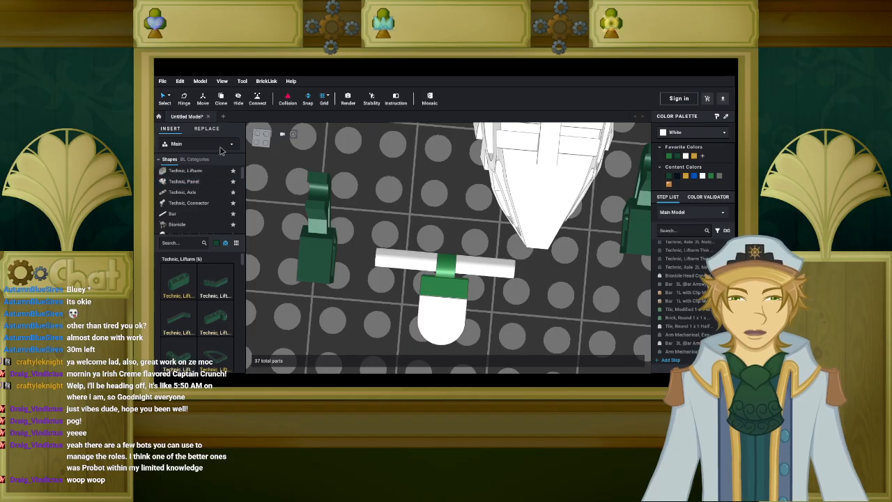
click(217, 243)
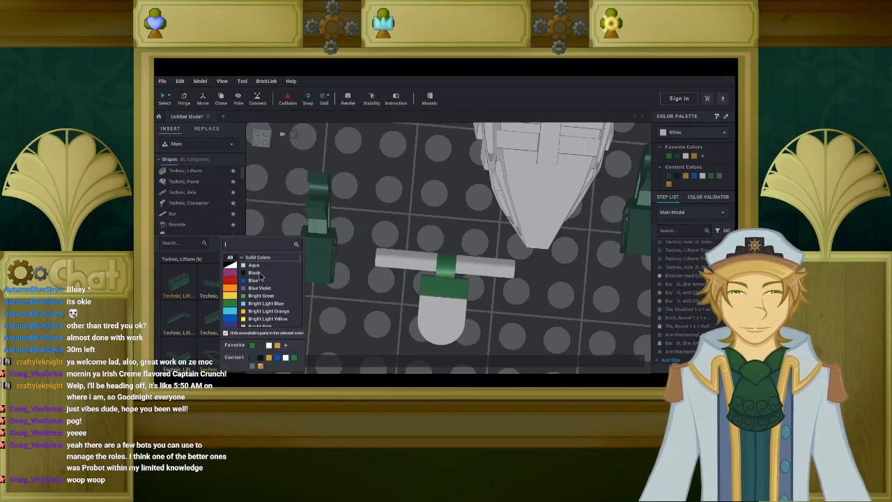
click(269, 346)
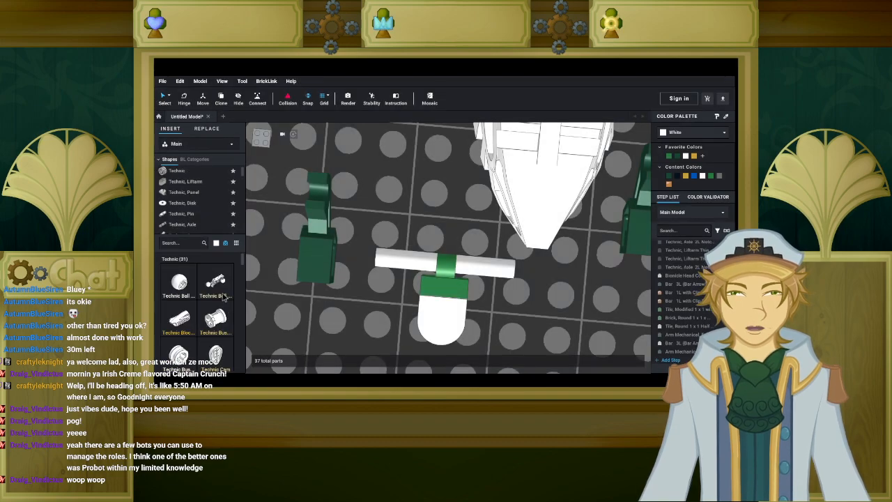
Fit a white Technic Bush 1/2 Smooth onto the bar on each side of the green clip.
scroll(222, 303, down, 3)
scroll(218, 309, up, 3)
click(186, 358)
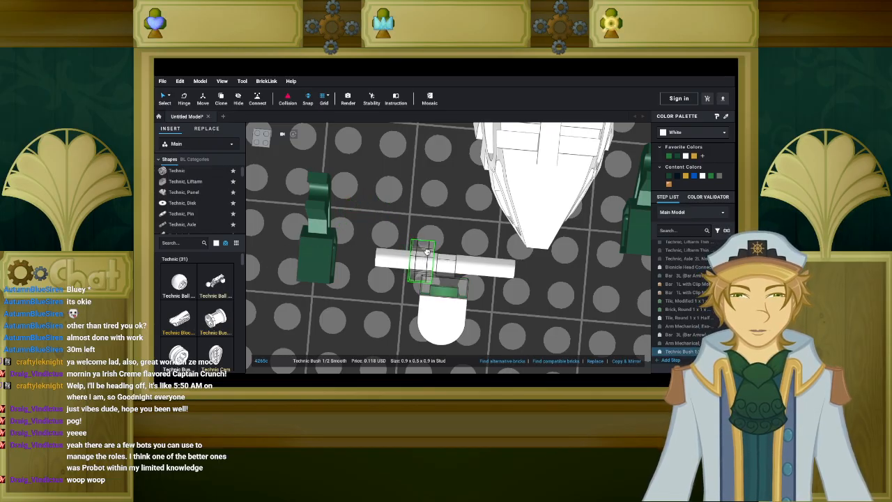
click(418, 258)
drag(418, 258, 414, 260)
key(ctrl+v)
click(486, 268)
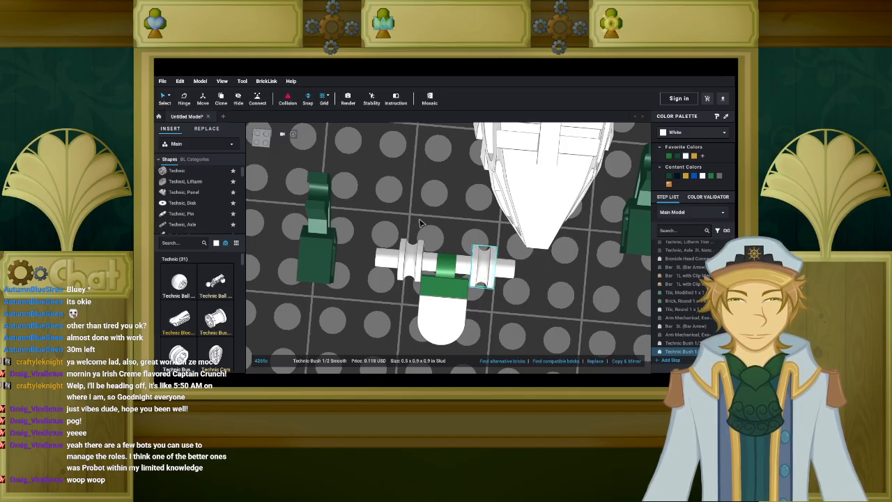
Examine up close how the bushes sit on the white bar next to the green clip tile.
click(515, 267)
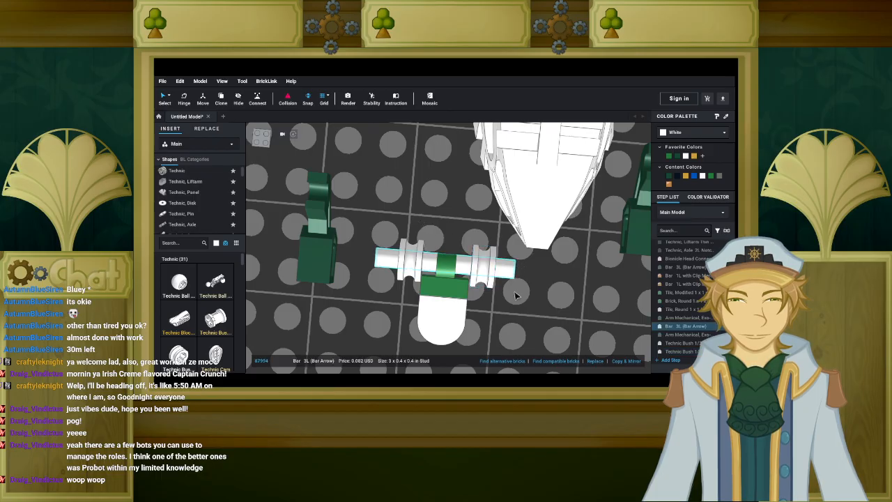
click(527, 317)
scroll(509, 278, up, 5)
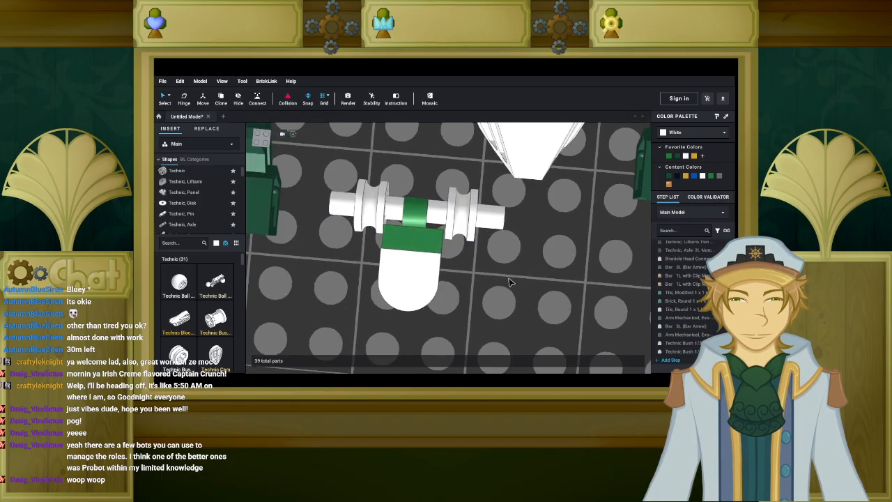
right_drag(486, 262, 485, 309)
scroll(481, 302, up, 3)
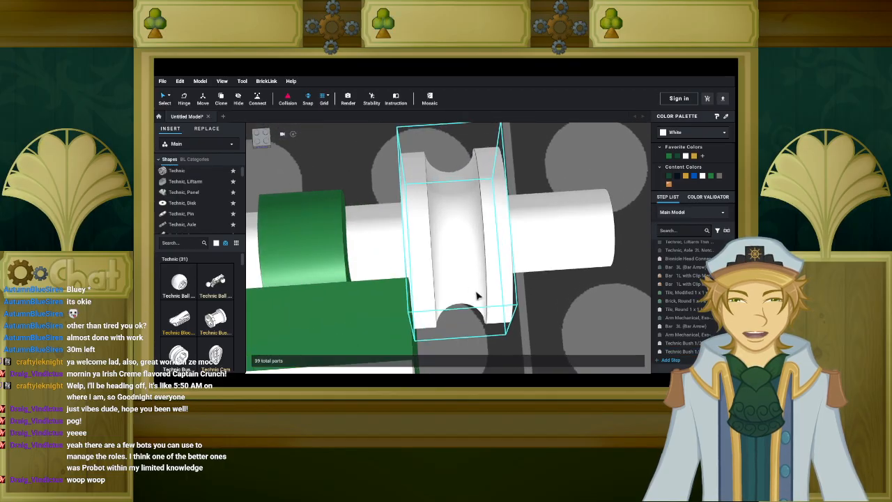
click(442, 269)
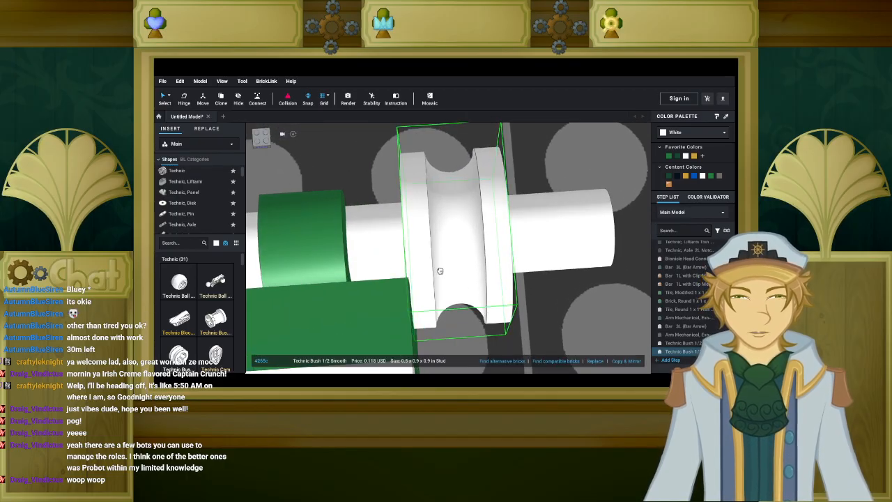
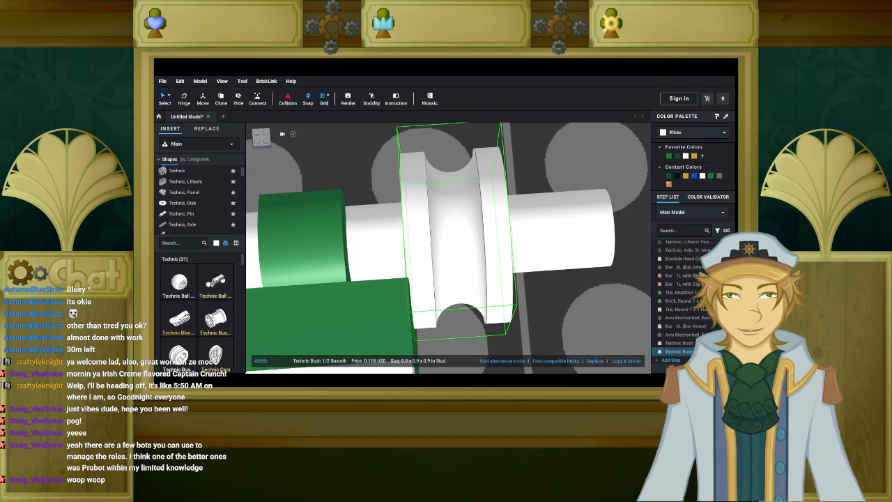
scroll(425, 190, down, 5)
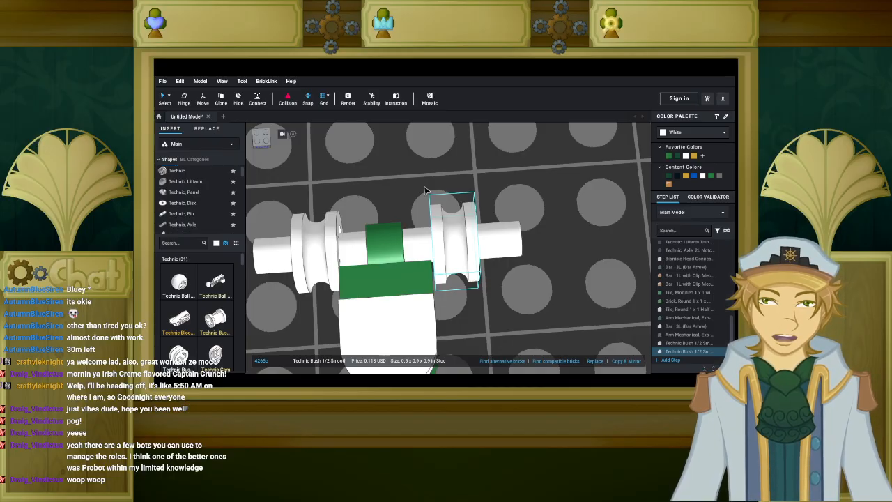
scroll(409, 201, down, 3)
click(331, 177)
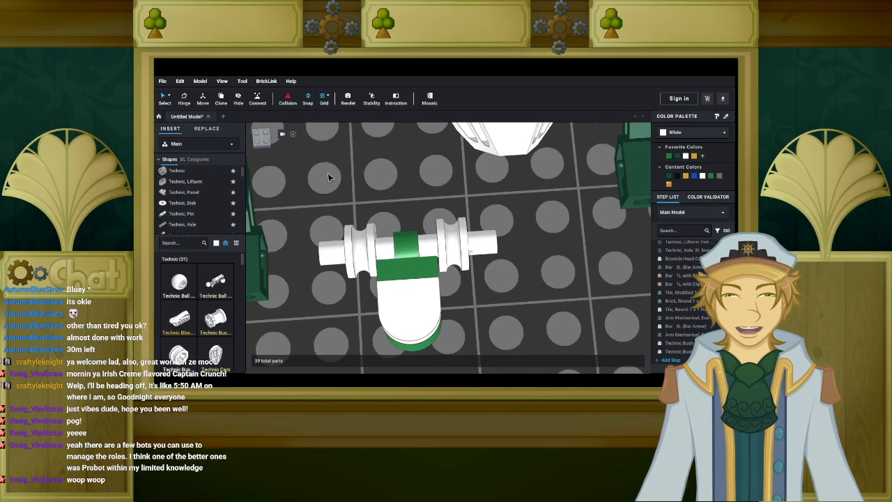
Save the model as "Four armed vortixx.io".
click(162, 82)
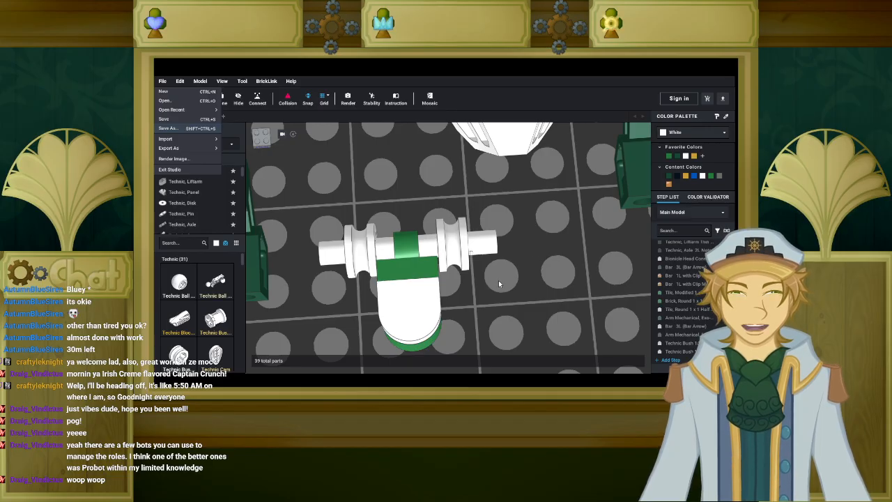
click(509, 241)
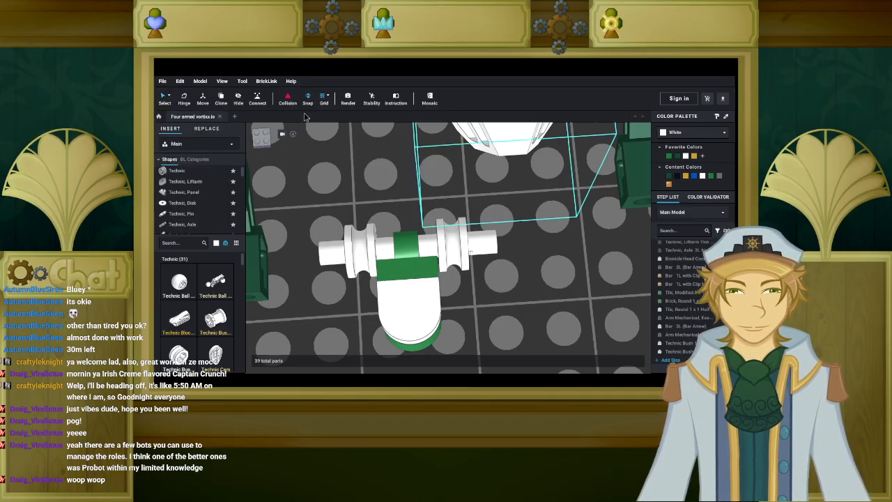
click(440, 219)
click(401, 200)
Replace the bush beside the green clip with a copy of the other Technic Bush 1/2 Smooth, placed opposite it on the white bar.
right_drag(404, 201, 402, 179)
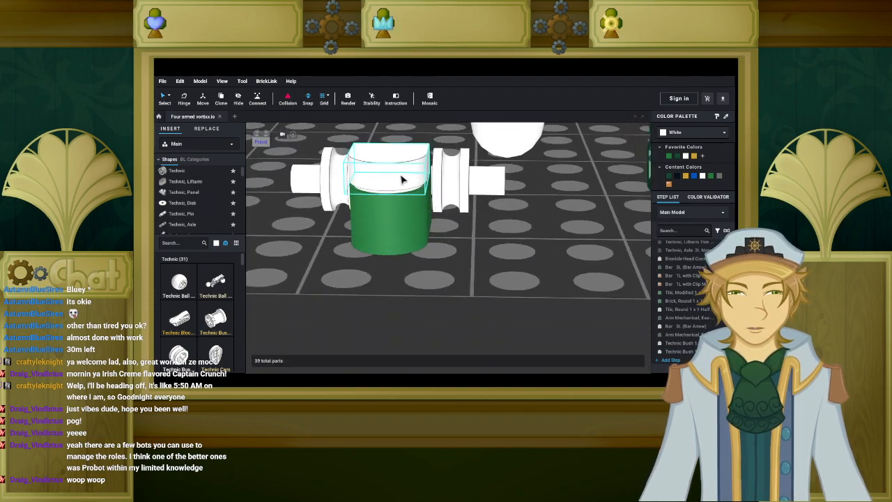
right_drag(449, 225, 388, 174)
scroll(451, 246, up, 3)
scroll(398, 169, up, 1)
middle_drag(440, 172, 356, 142)
click(403, 224)
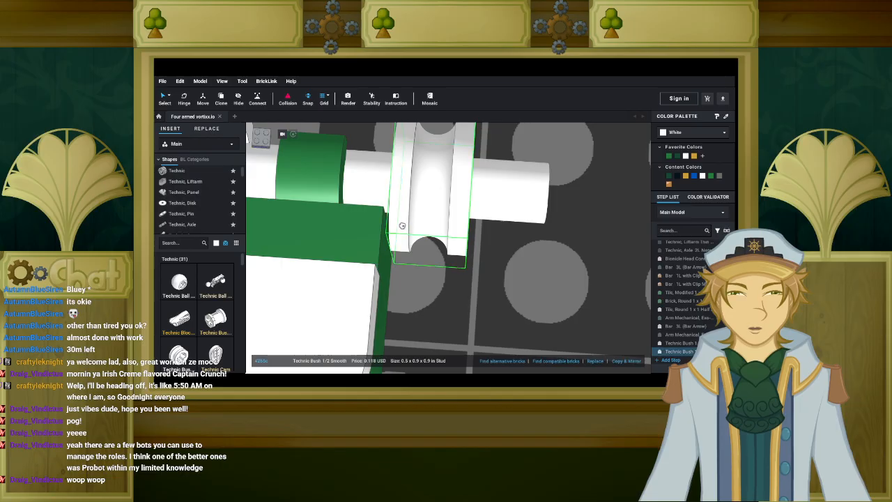
drag(428, 222, 546, 235)
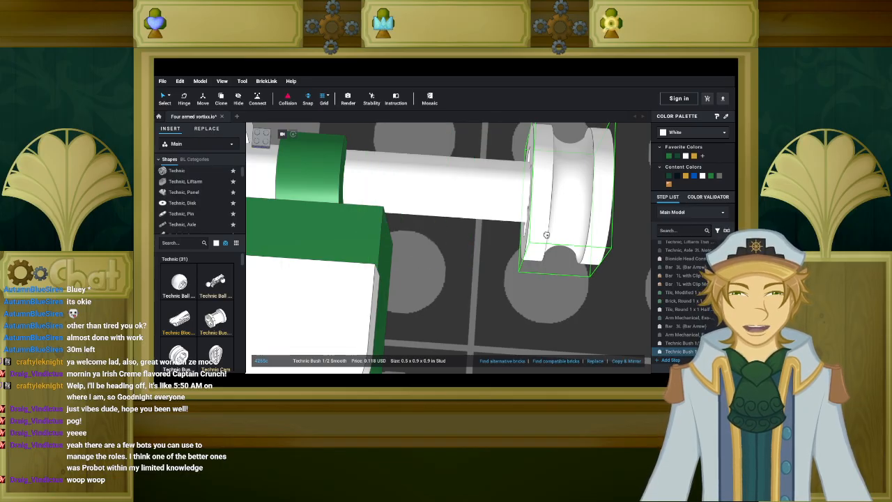
scroll(546, 235, down, 2)
scroll(546, 240, down, 3)
drag(546, 249, 313, 207)
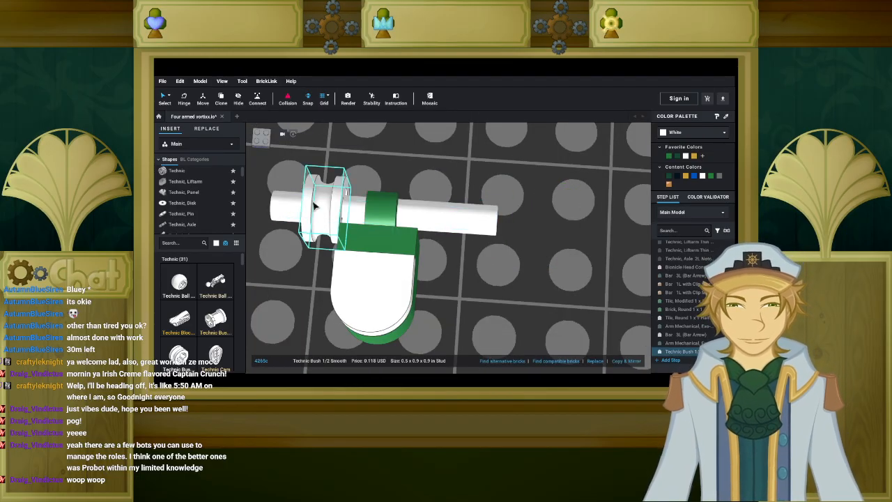
key(ctrl+c)
key(ctrl+v)
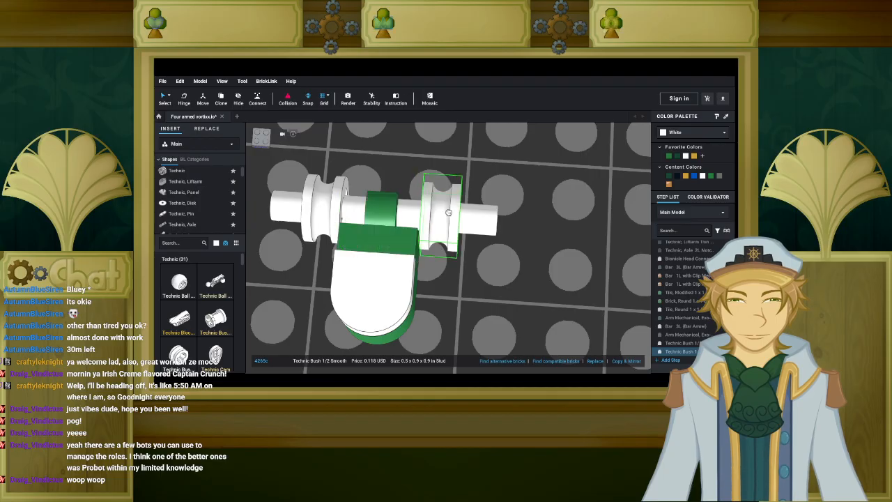
click(466, 261)
Shift the green clip tile, with its round brick and white round tile, along the white bar to sit between the two bushes.
scroll(470, 257, up, 5)
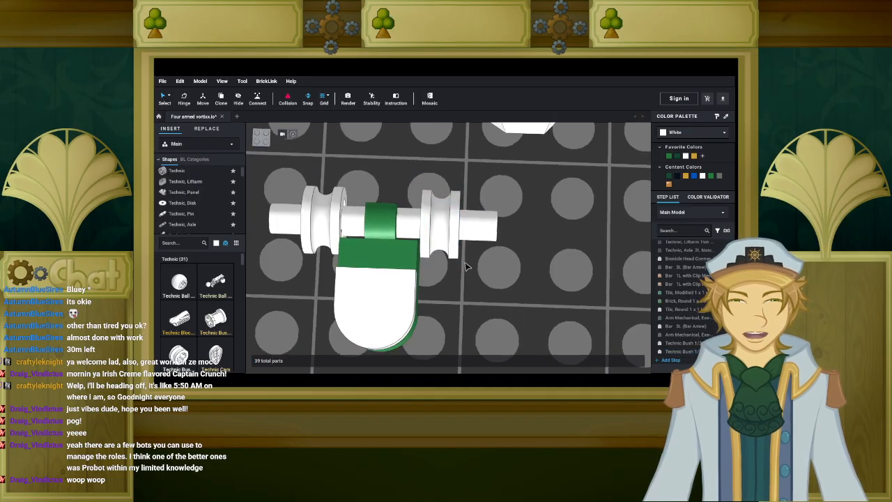
scroll(504, 245, up, 2)
right_drag(490, 240, 486, 253)
click(402, 238)
right_drag(402, 238, 528, 219)
click(528, 218)
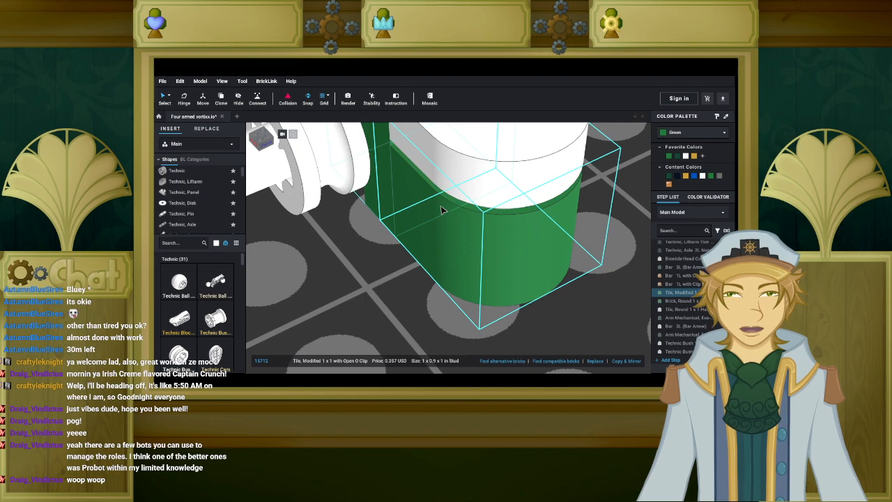
right_drag(458, 175, 453, 205)
key(Right)
key(Left)
drag(436, 192, 438, 196)
mouse_move(464, 224)
right_down()
mouse_move(464, 210)
mouse_move(529, 207)
mouse_move(462, 214)
right_up()
scroll(504, 209, down, 3)
scroll(463, 213, down, 2)
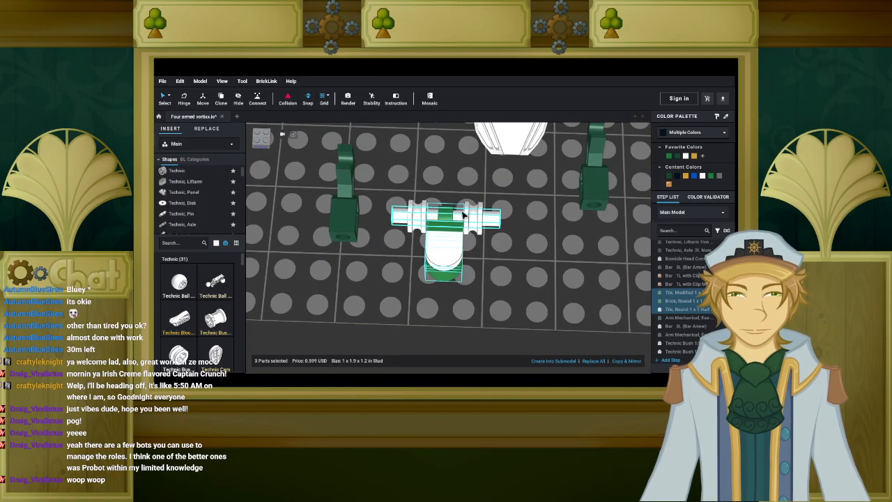
Fit one dark green mechanical arm onto each end of the white bar, outside the bushes.
drag(348, 226, 375, 191)
scroll(378, 214, up, 3)
scroll(485, 204, down, 3)
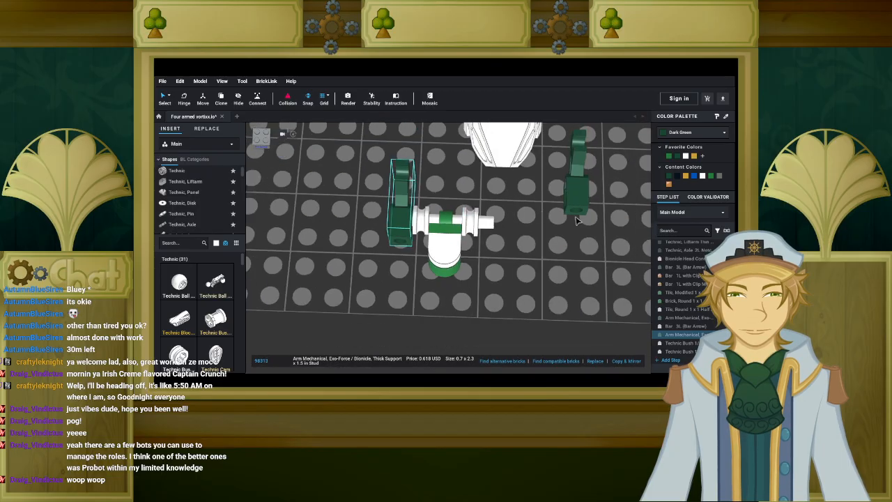
drag(582, 210, 512, 237)
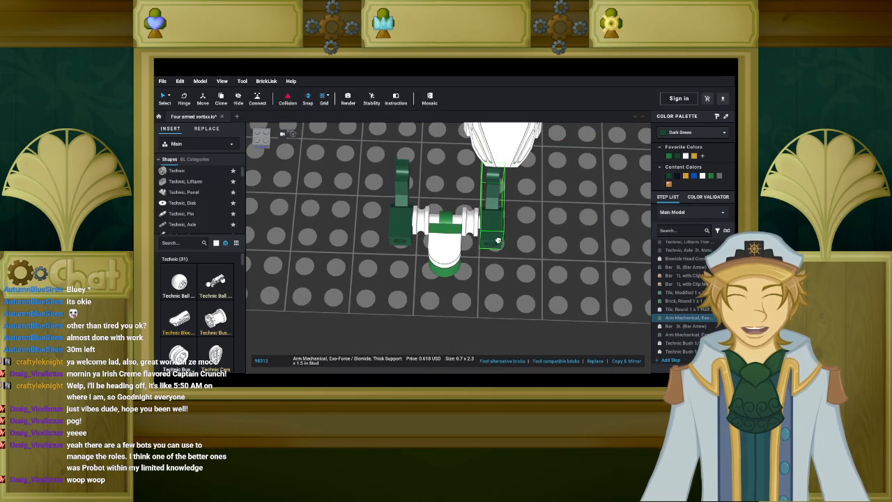
Select the complete eight-part jaw assembly and move it in front of the head's white ball joint.
right_drag(510, 242, 546, 235)
click(499, 203)
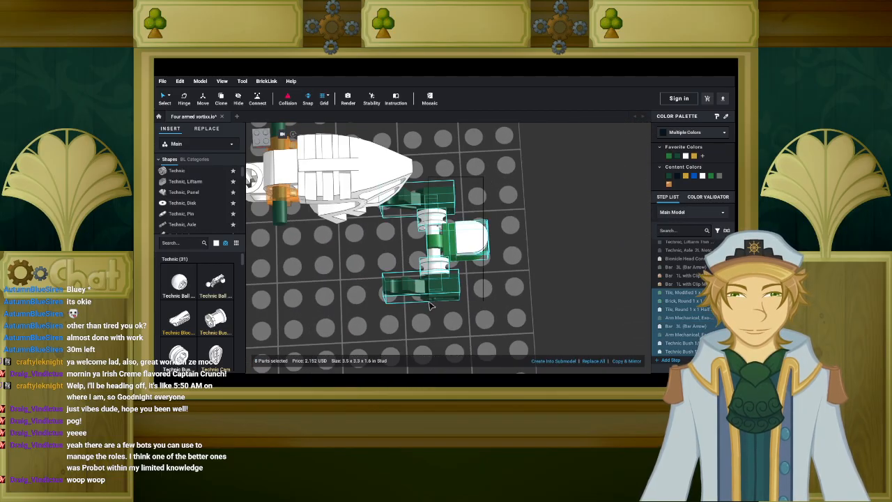
right_drag(437, 200, 472, 208)
drag(472, 207, 467, 215)
right_drag(466, 214, 477, 185)
drag(477, 186, 529, 273)
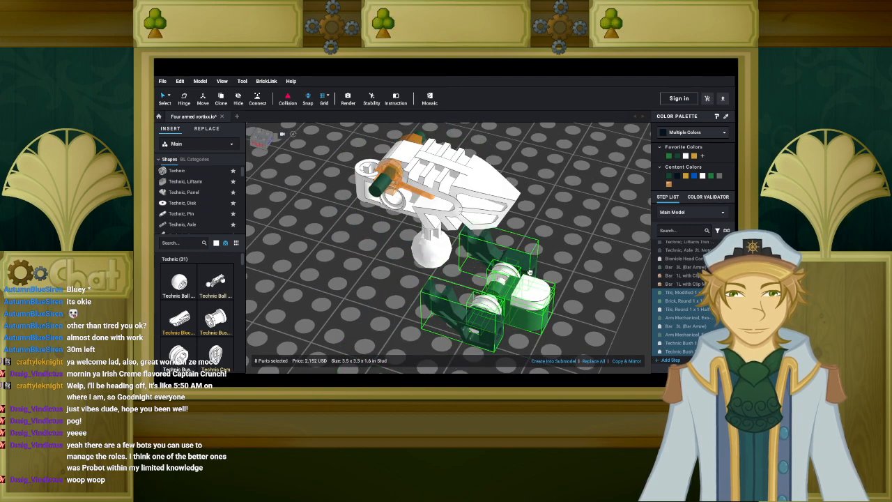
right_drag(529, 272, 552, 271)
mouse_move(552, 270)
mouse_down()
mouse_move(583, 267)
mouse_move(548, 264)
mouse_up()
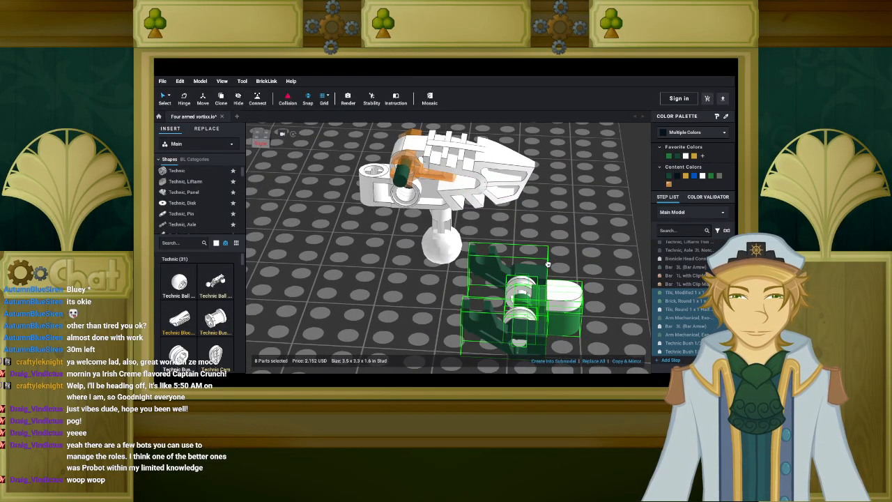
Try turning the jaw assembly and fitting it around the head, and set it down beside the head.
right_drag(548, 265, 536, 259)
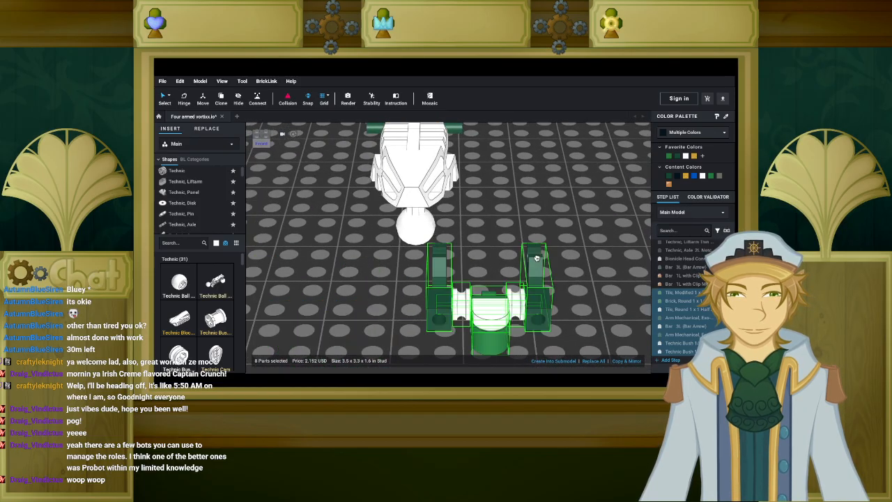
key(Right)
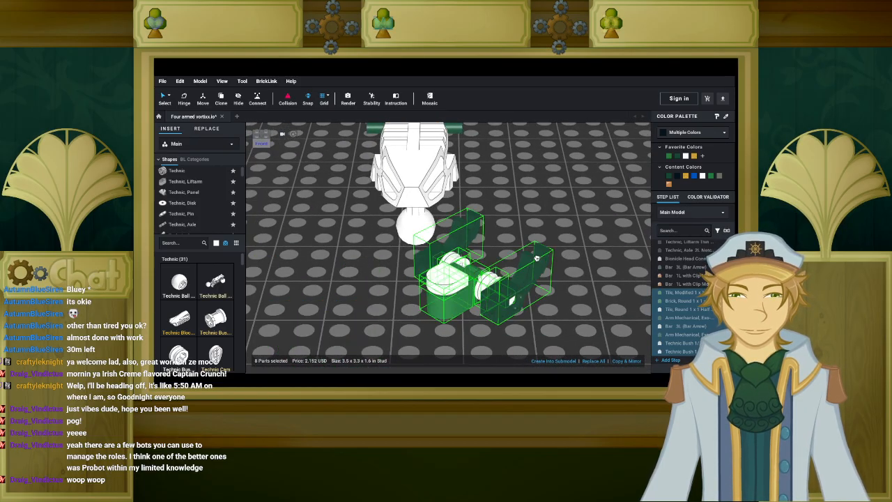
key(Right)
key(Right)
right_drag(537, 259, 442, 162)
drag(441, 162, 426, 207)
right_drag(427, 206, 382, 306)
drag(382, 307, 585, 228)
right_drag(585, 228, 584, 232)
Move both mechanical arms from the jaw's bar onto the dark green bar ends at the back of the head, close against the orange clips.
right_drag(514, 304, 500, 276)
click(516, 199)
right_drag(516, 200, 516, 232)
shift+click(596, 261)
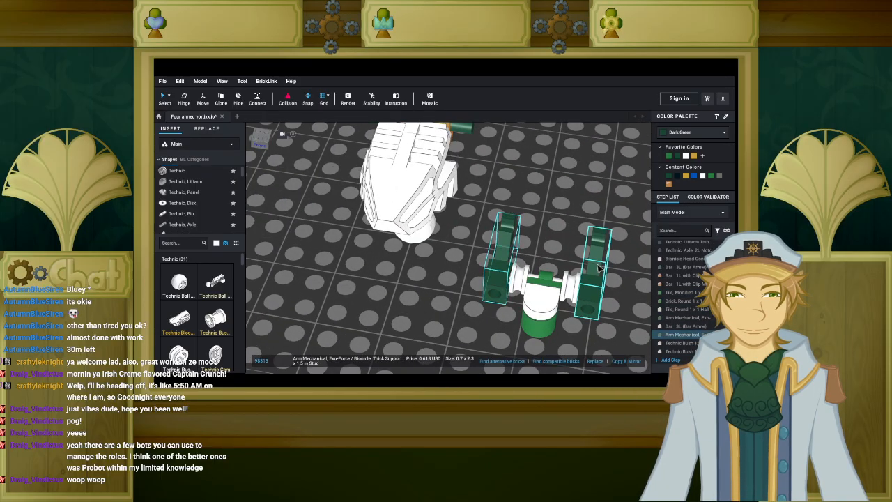
drag(601, 258, 528, 245)
middle_drag(531, 211, 528, 245)
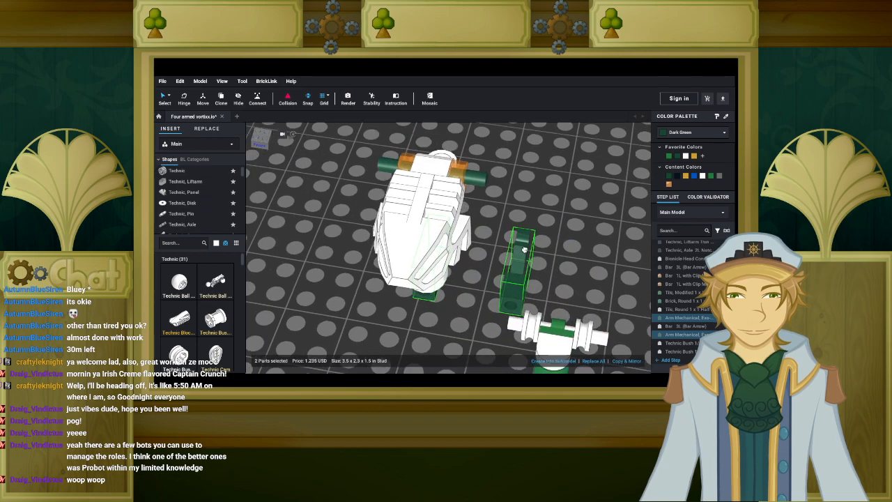
drag(528, 245, 570, 320)
middle_drag(528, 245, 570, 320)
mouse_move(570, 320)
mouse_down()
mouse_move(579, 317)
mouse_move(571, 319)
mouse_up()
right_drag(570, 318, 576, 333)
mouse_move(576, 333)
mouse_down()
mouse_move(572, 320)
mouse_move(583, 322)
mouse_up()
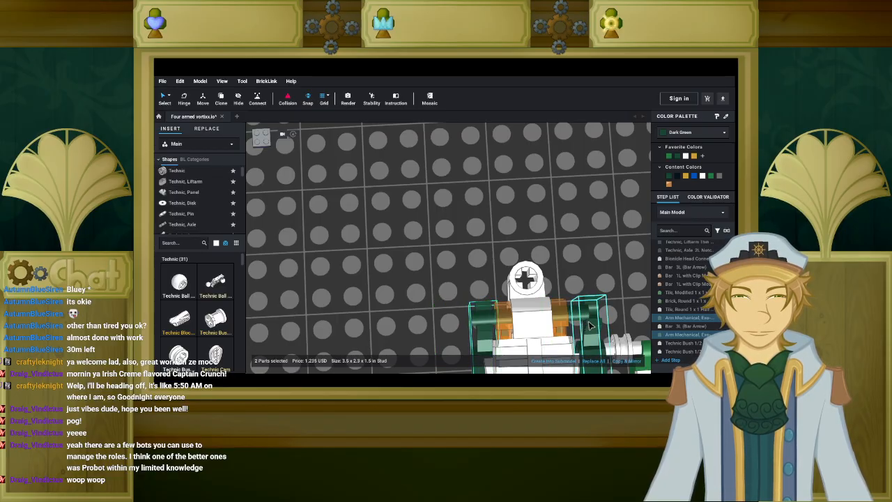
click(589, 325)
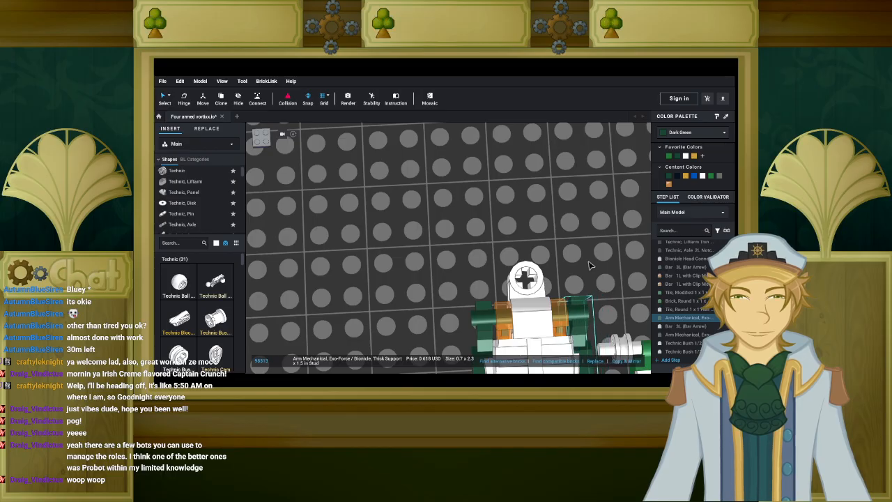
click(589, 265)
Delete both Technic bushes from the white bar of the loose jaw piece.
middle_drag(589, 266, 518, 191)
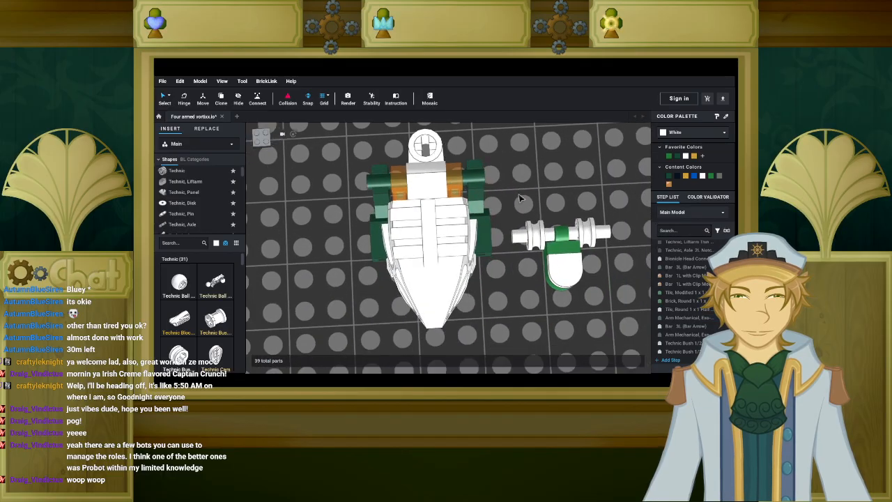
click(537, 239)
key(Delete)
click(586, 233)
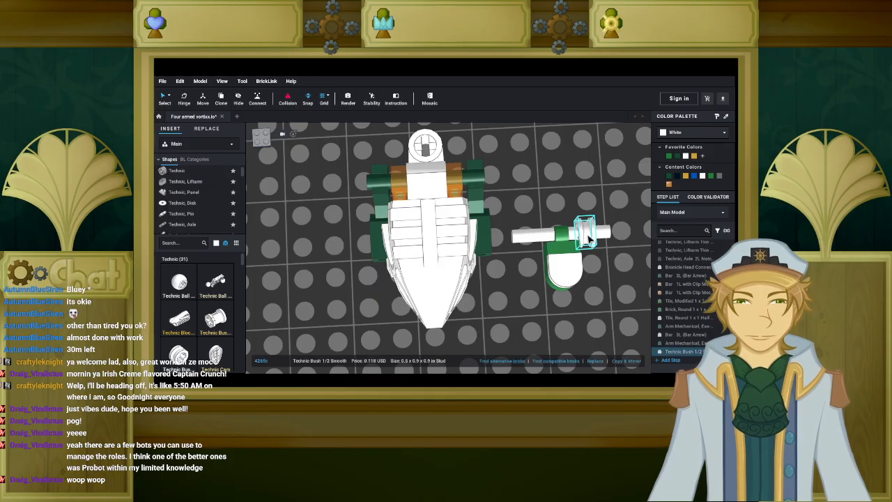
key(Delete)
Select both mechanical arms on the head and try rotating them through different upright orientations.
right_drag(288, 299, 322, 256)
click(369, 256)
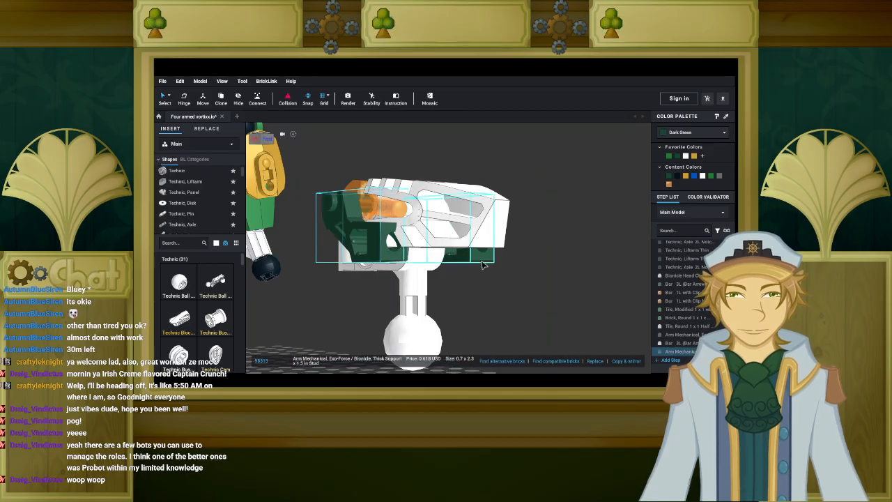
ctrl+click(484, 263)
right_drag(362, 242, 397, 262)
key(Down)
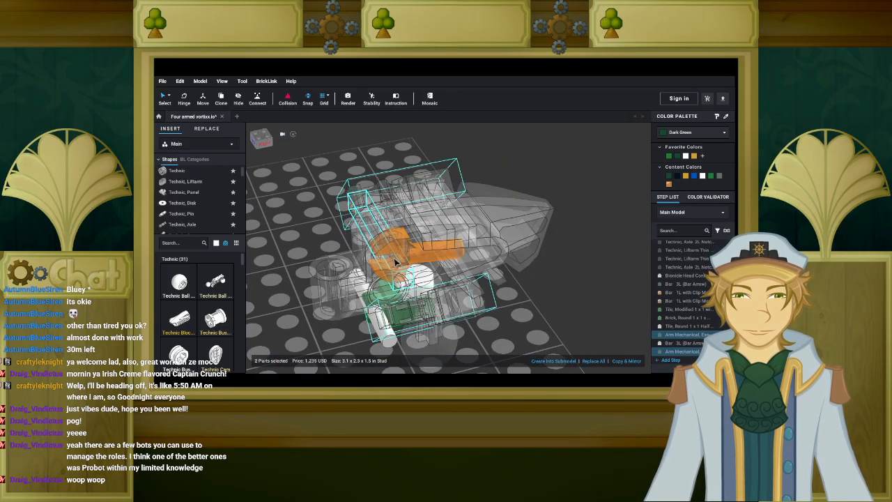
key(Down)
key(Down)
right_drag(394, 262, 367, 244)
right_drag(557, 244, 498, 247)
key(Down)
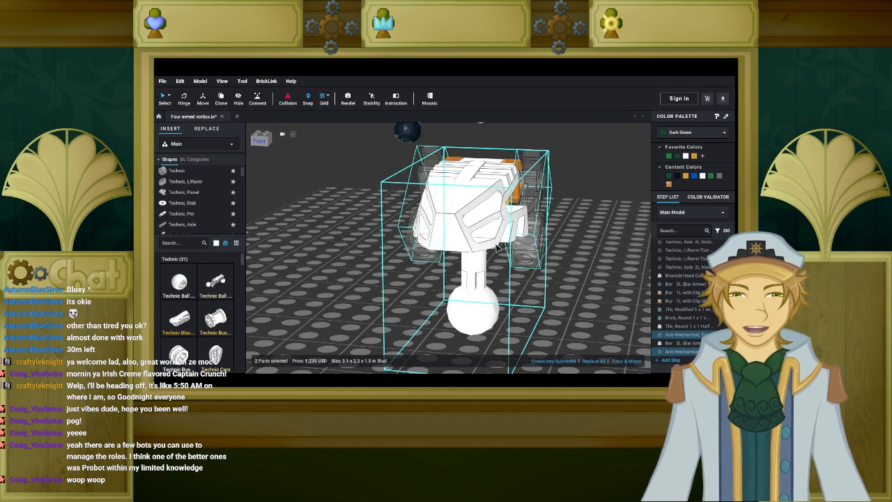
key(Down)
key(Down)
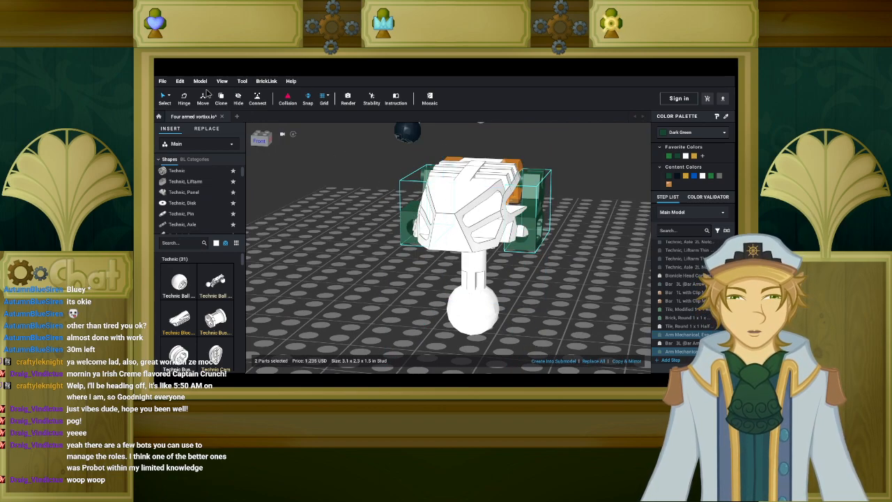
Swing both mechanical arms downward around the head's rear bar to 346° with the Hinge tool.
right_drag(368, 226, 357, 212)
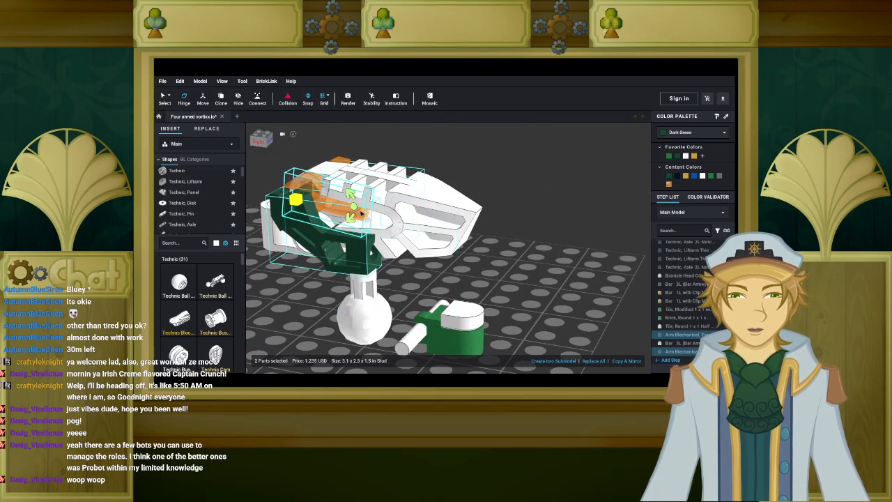
drag(357, 212, 359, 212)
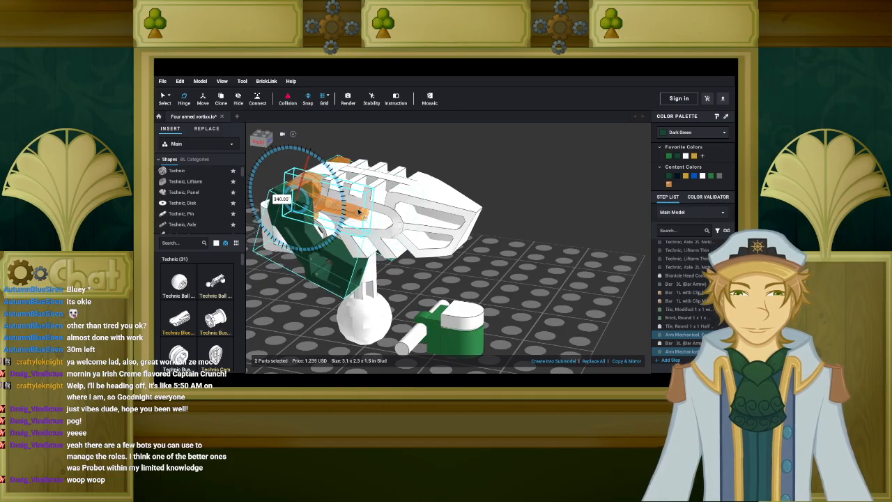
click(285, 299)
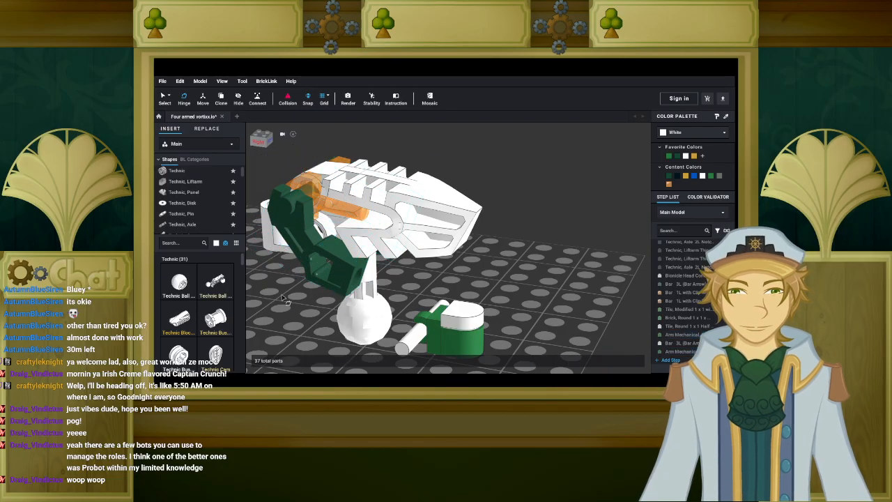
Add a white Bar 1L with Clip Mechanical Claw from the Bar parts category to the scene.
click(216, 243)
click(190, 239)
scroll(181, 212, down, 2)
click(177, 221)
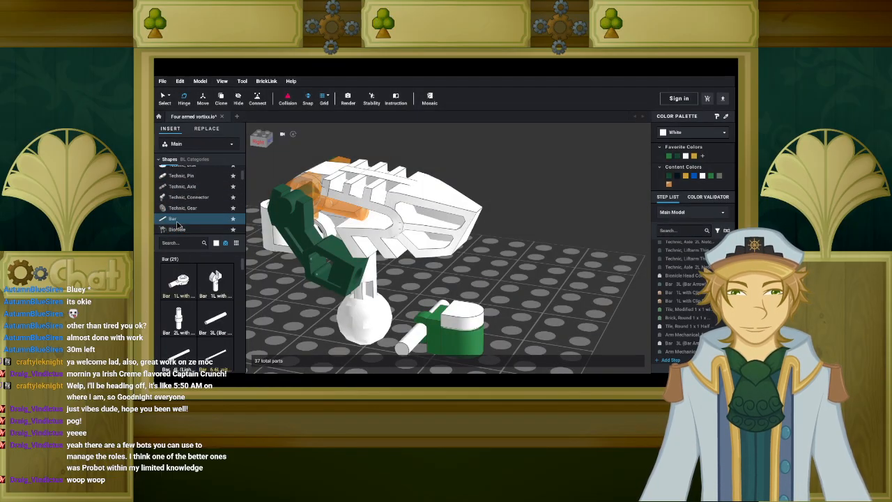
drag(211, 287, 310, 329)
Insert the white claw's bar into the lower end of the nearer mechanical arm, with its clip facing the front of the head.
right_drag(310, 329, 317, 321)
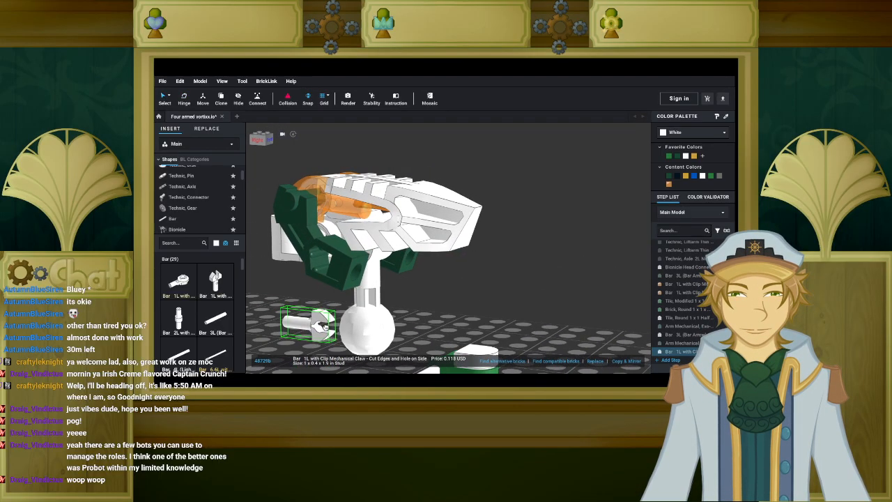
scroll(339, 310, up, 4)
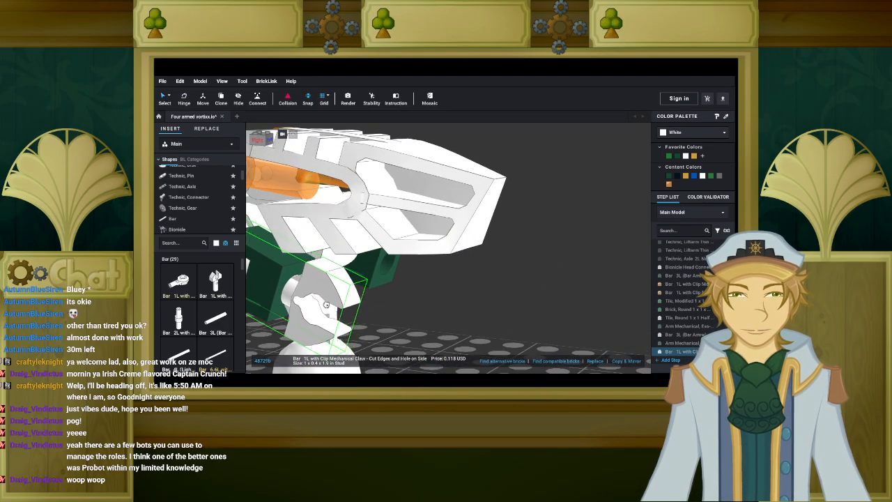
click(325, 305)
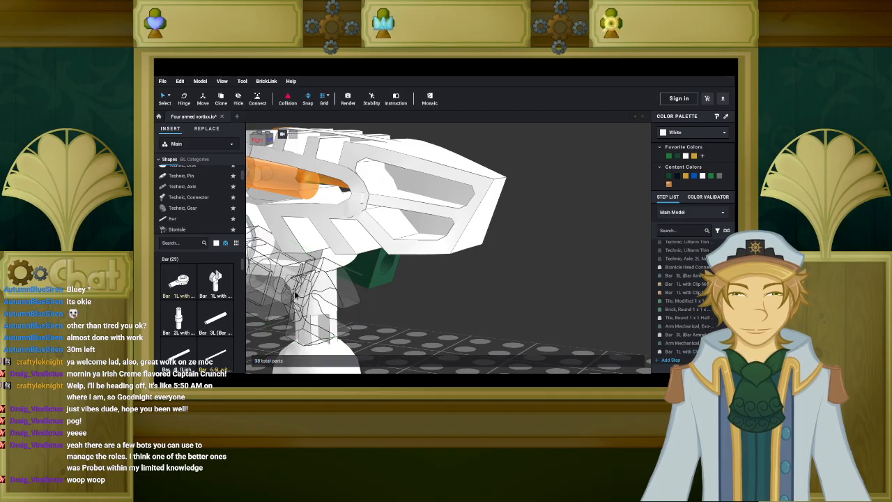
right_drag(443, 306, 443, 312)
middle_drag(312, 298, 393, 287)
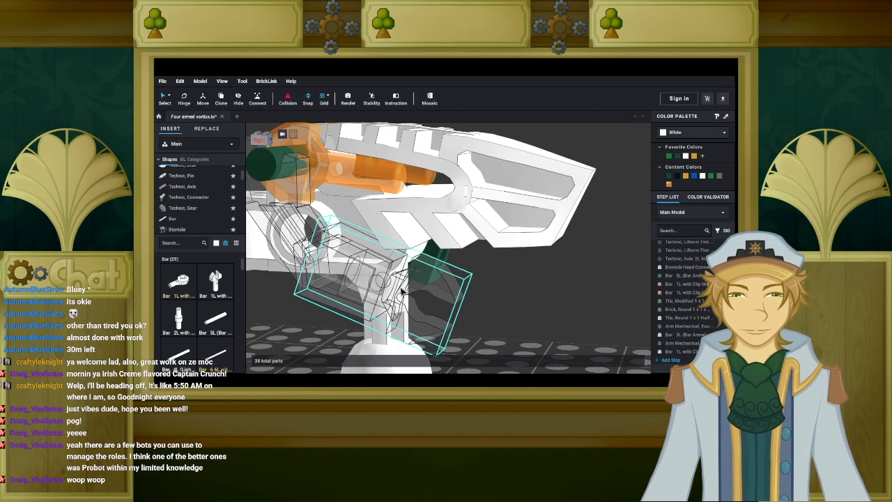
click(402, 294)
drag(402, 305, 401, 307)
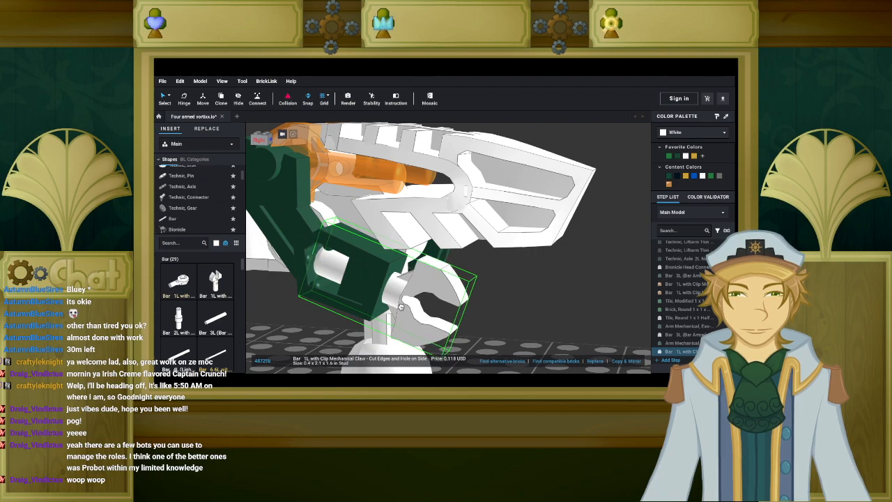
click(499, 311)
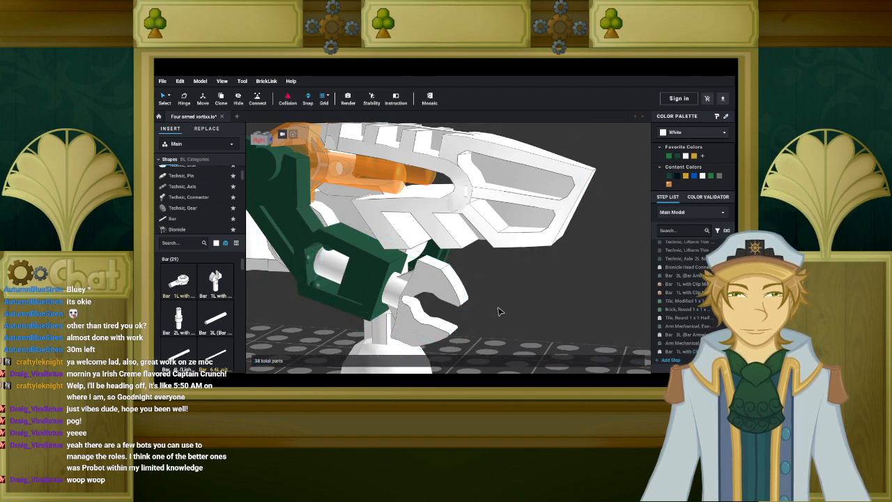
Add a second white Bar 1L with Clip Mechanical Claw and insert it into the lower end of the other mechanical arm, clip facing forward.
click(215, 284)
key(Right)
right_drag(559, 313, 474, 300)
key(Right)
key(Right)
key(Right)
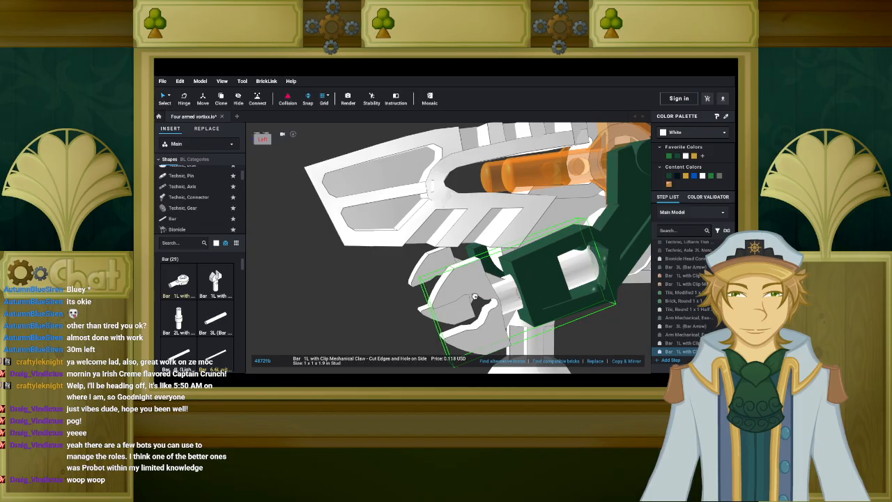
key(Right)
click(475, 297)
key(Escape)
Move the four-part green-and-white chin assembly under the front of the head so its 3L bar fits between both claws.
click(367, 306)
right_drag(366, 307, 398, 321)
scroll(364, 305, down, 5)
scroll(397, 322, down, 2)
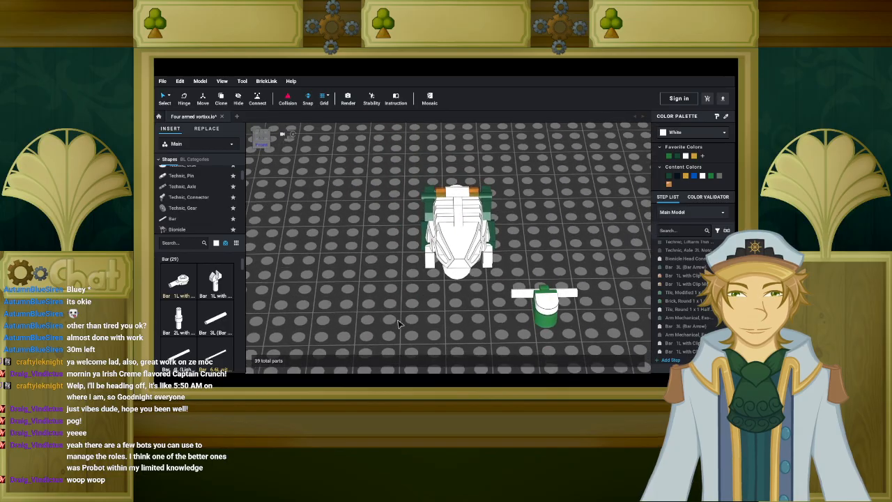
click(560, 281)
drag(571, 296, 485, 296)
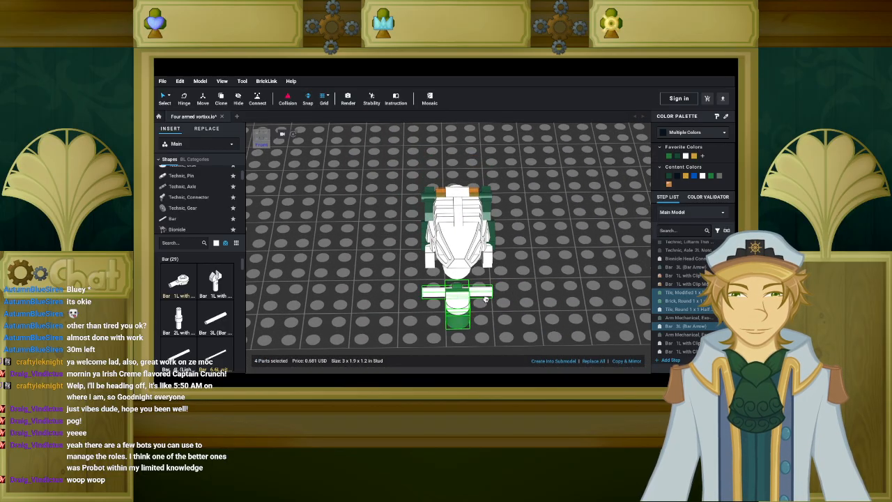
scroll(486, 288, up, 3)
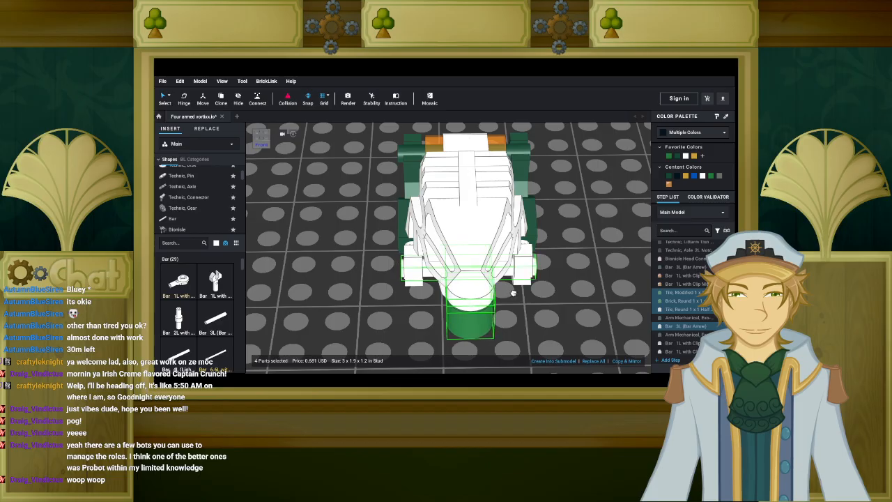
right_drag(568, 318, 542, 299)
click(315, 247)
right_drag(314, 247, 385, 276)
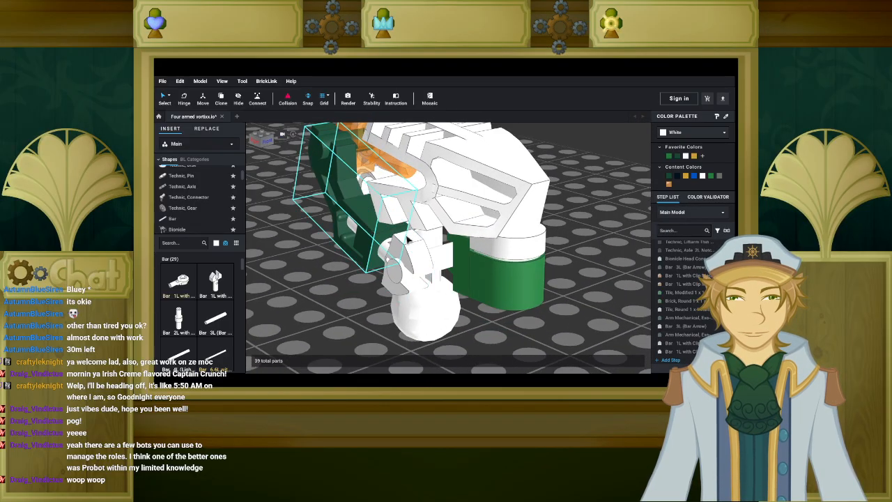
Adjust the angle of the chin assembly around its white bar with the Hinge tool.
right_drag(397, 238, 382, 218)
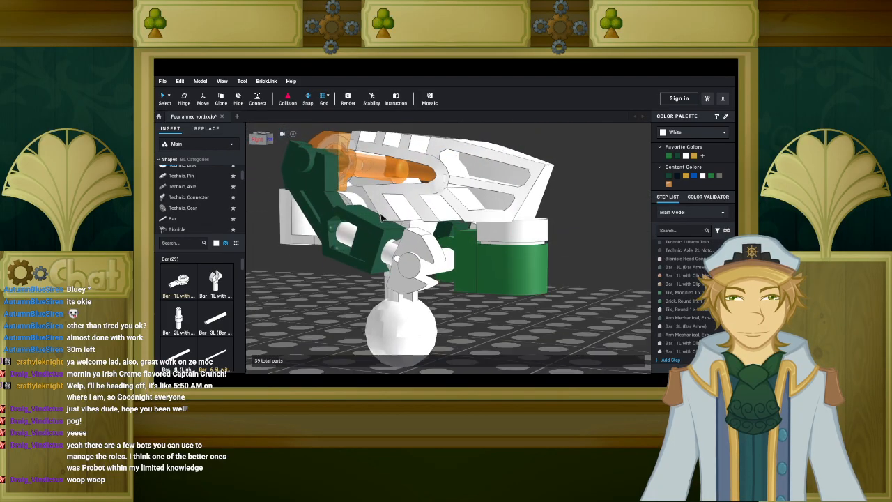
click(457, 248)
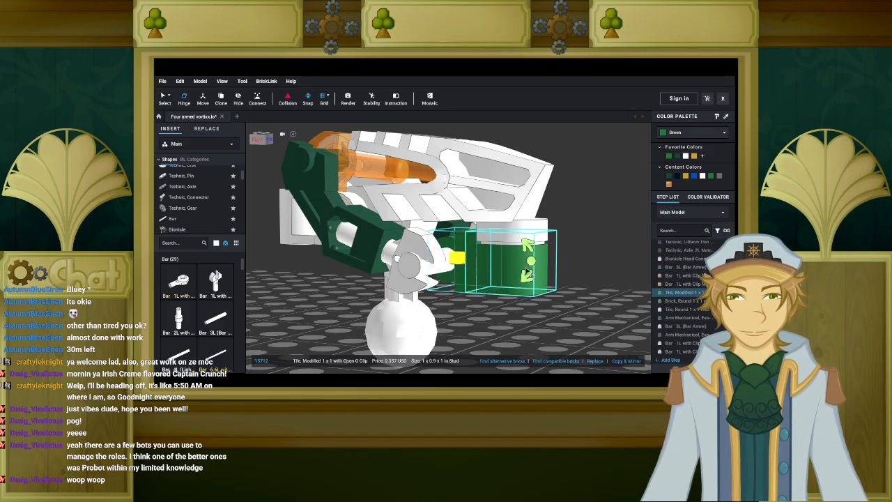
ctrl+click(534, 267)
key(Left)
key(Right)
key(Right)
click(587, 270)
Add a white Technic Bush 1/2 Smooth from the Technic category and check its available colors.
right_drag(588, 270, 299, 251)
scroll(203, 185, up, 3)
click(204, 173)
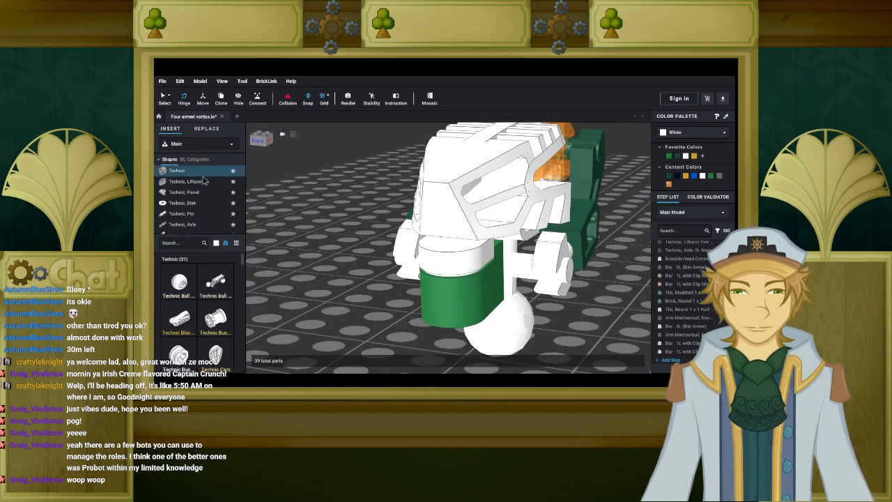
drag(184, 348, 342, 297)
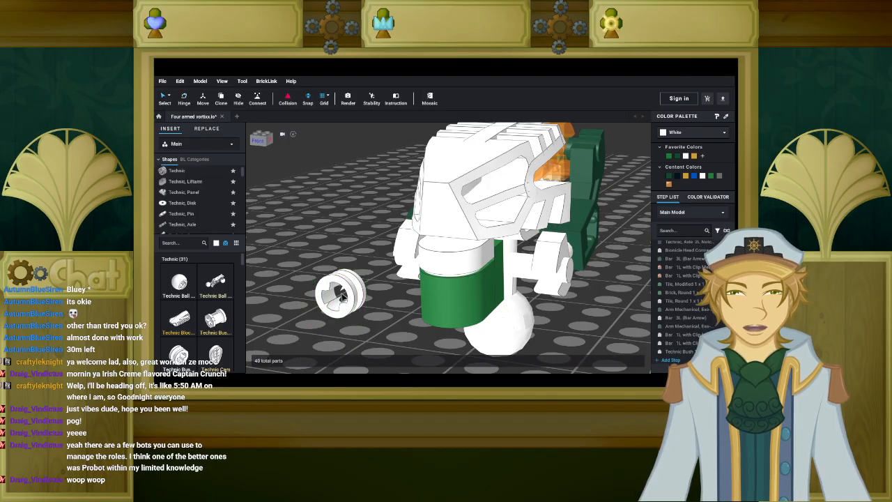
click(681, 134)
scroll(680, 165, down, 5)
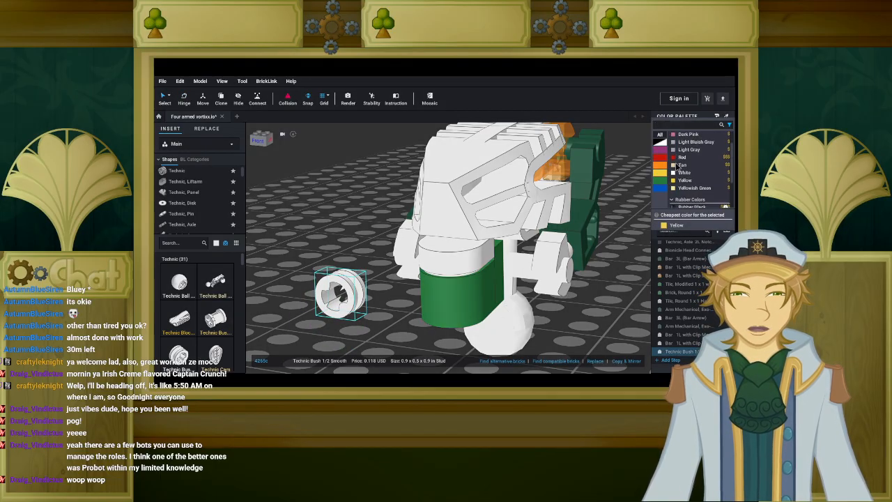
scroll(676, 165, up, 5)
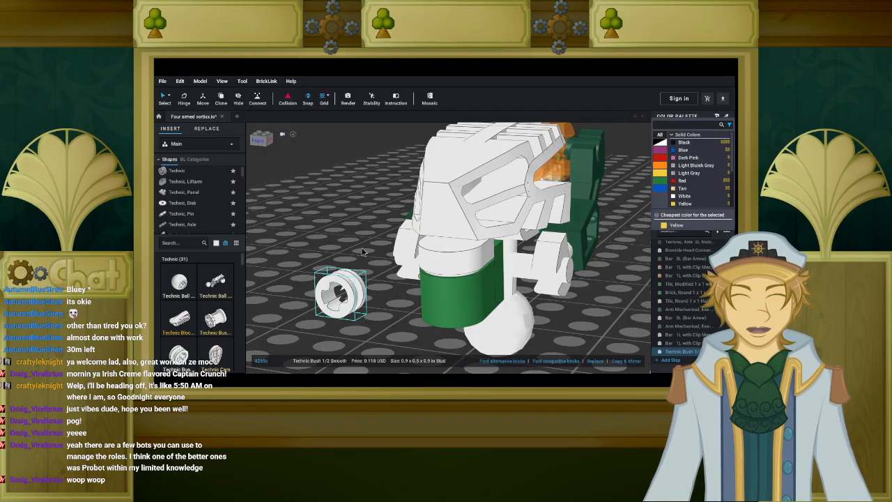
Turn the white half bush sideways and slide it onto the jaw bar between the chin and one claw.
mouse_move(350, 289)
mouse_down()
mouse_move(345, 262)
mouse_move(345, 274)
mouse_up()
key(Right)
scroll(344, 274, up, 3)
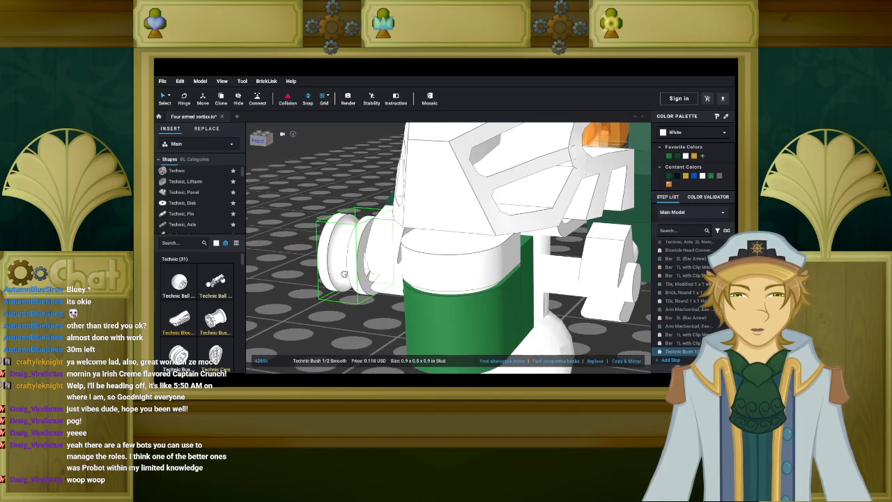
right_drag(344, 274, 339, 286)
mouse_move(340, 286)
mouse_down()
mouse_move(571, 310)
mouse_move(453, 317)
mouse_up()
Duplicate the half bush and fit the copy onto the jaw bar on the opposite side of the chin.
right_drag(453, 317, 333, 310)
key(ctrl+v)
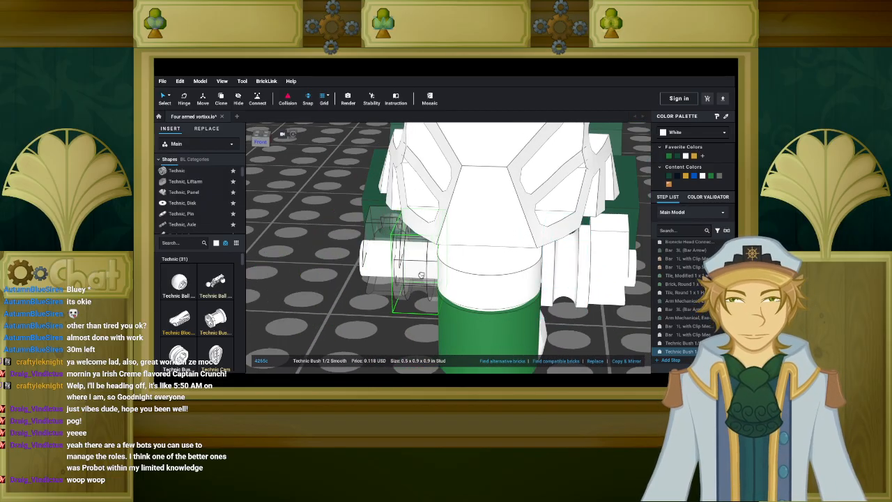
click(423, 277)
right_drag(423, 277, 259, 242)
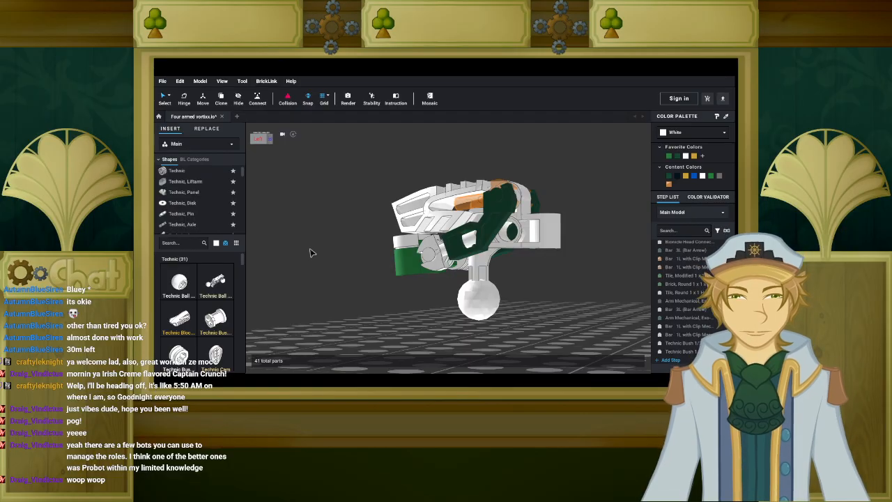
right_drag(312, 252, 272, 264)
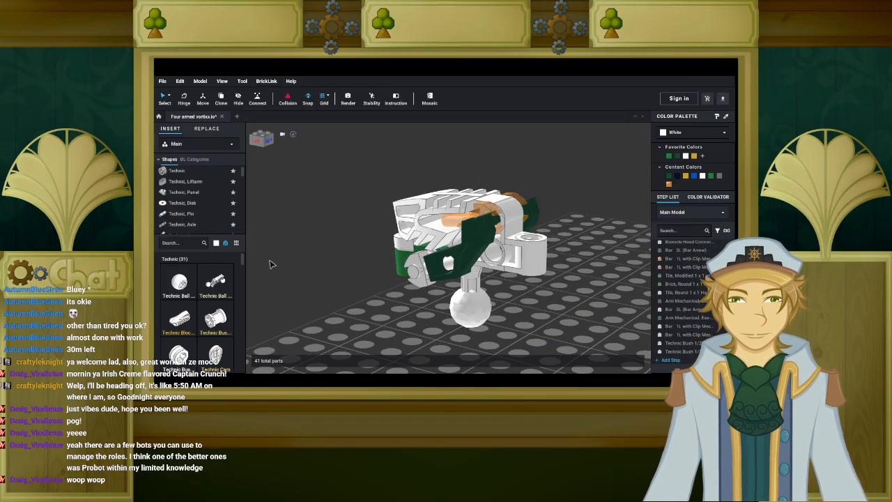
Filter the parts library to Pearl Gold and add a Technic Driving Ring Extension with 8 Teeth Inside and Outside to the scene.
click(224, 243)
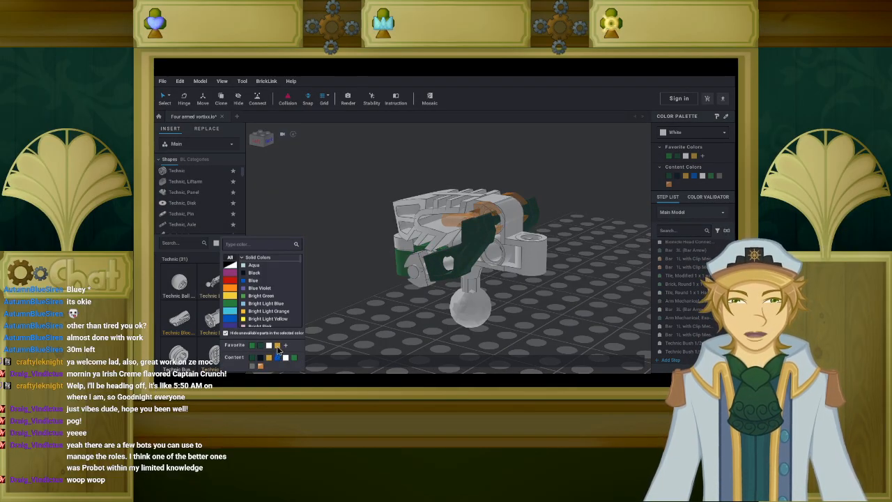
click(278, 346)
scroll(218, 314, down, 8)
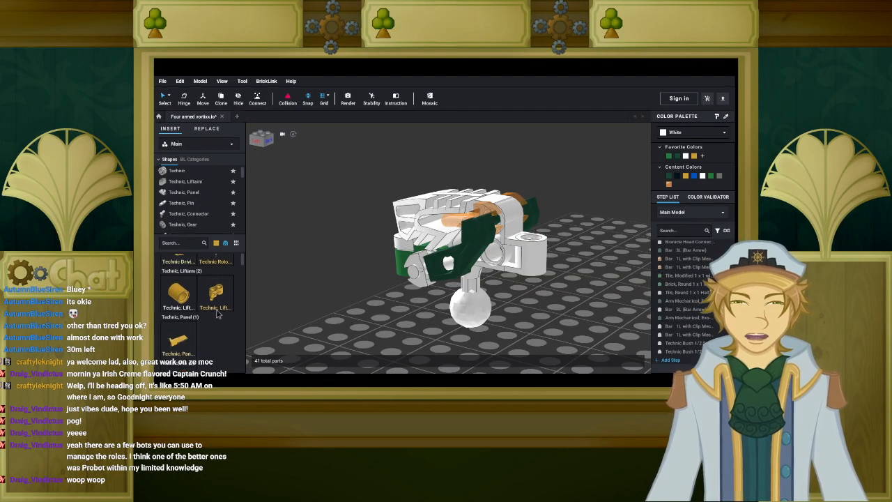
scroll(216, 313, up, 8)
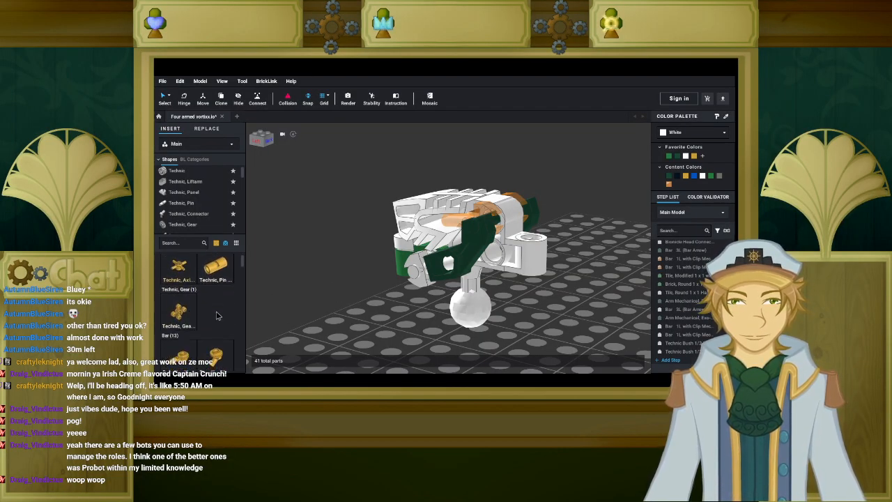
scroll(215, 308, up, 2)
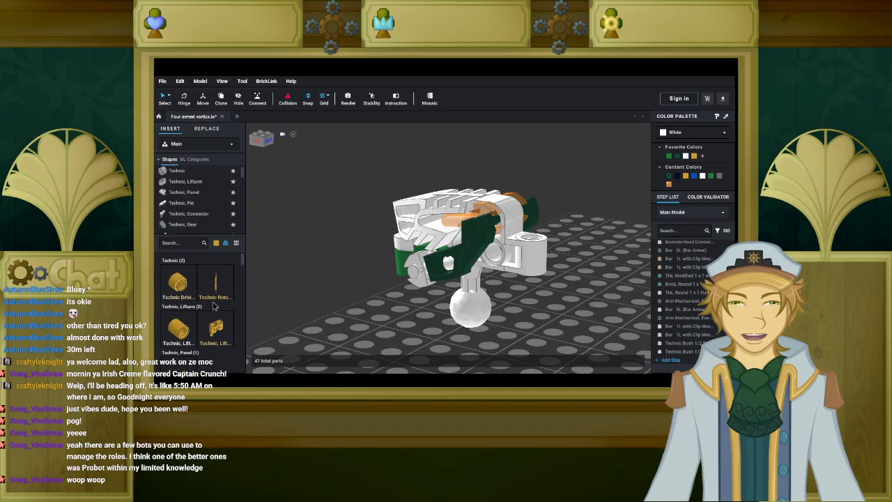
drag(178, 286, 377, 315)
Rotate the gold driving ring, try it against the head's rear connector, and set it down behind the head.
scroll(335, 304, down, 3)
right_drag(377, 315, 407, 307)
key(Up)
scroll(418, 317, down, 3)
scroll(419, 315, down, 5)
middle_drag(407, 307, 336, 358)
scroll(335, 359, up, 3)
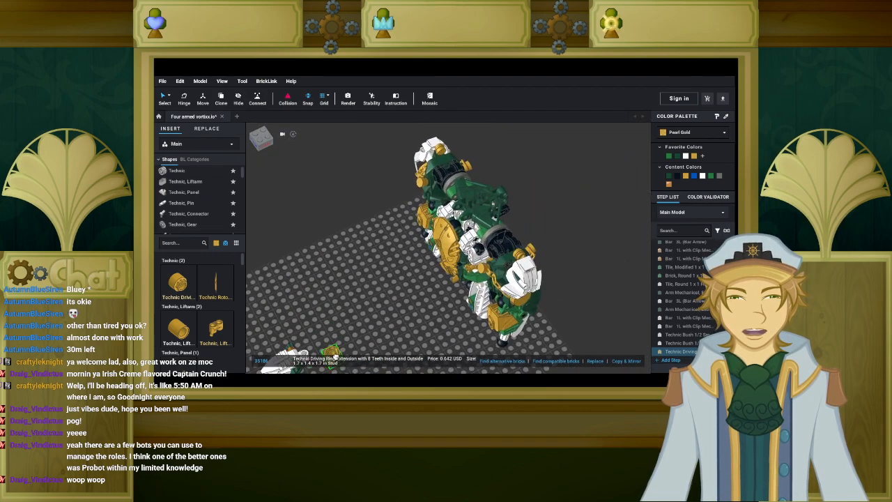
middle_drag(392, 335, 426, 304)
scroll(428, 303, up, 3)
right_drag(423, 309, 409, 293)
middle_drag(394, 304, 488, 305)
scroll(488, 305, up, 3)
drag(487, 305, 436, 301)
right_drag(436, 301, 426, 315)
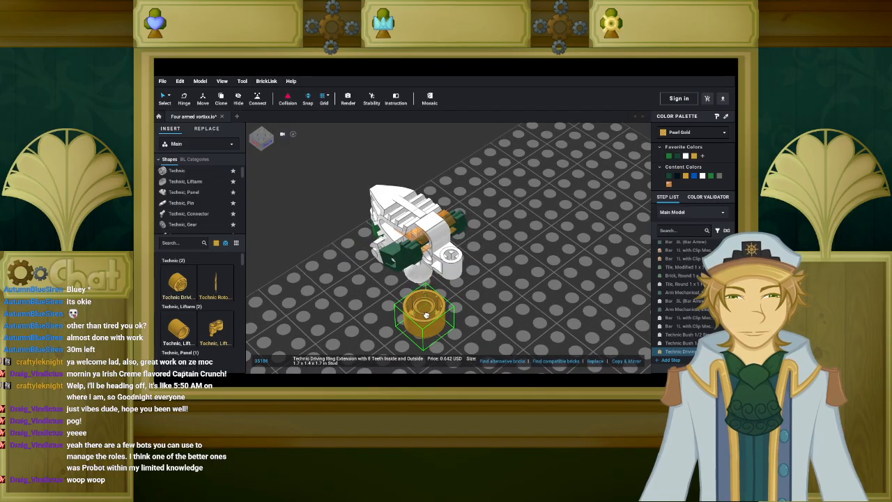
drag(426, 315, 464, 256)
click(446, 280)
mouse_move(447, 279)
right_down()
mouse_move(435, 284)
mouse_move(443, 280)
right_up()
drag(450, 282, 474, 309)
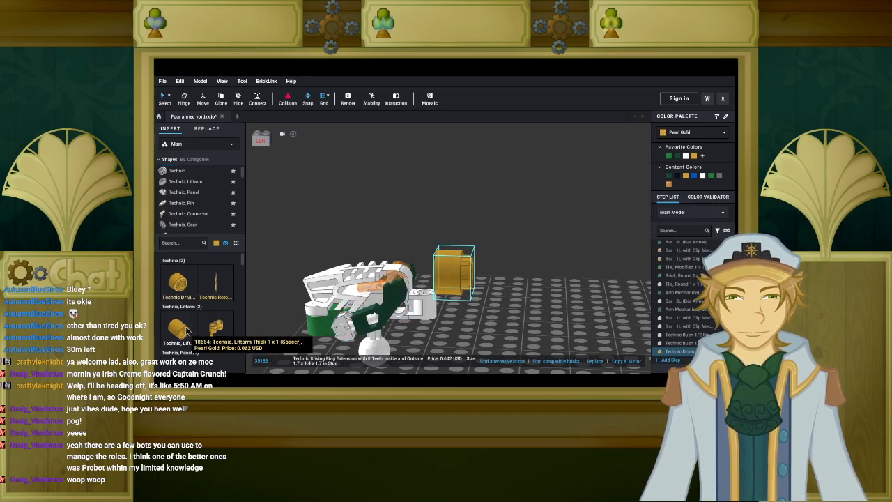
Add a Pearl Gold Technic Pin Connector Round 2L with Slot behind the head, turn it sideways, and move the driving ring beside it.
scroll(185, 324, down, 5)
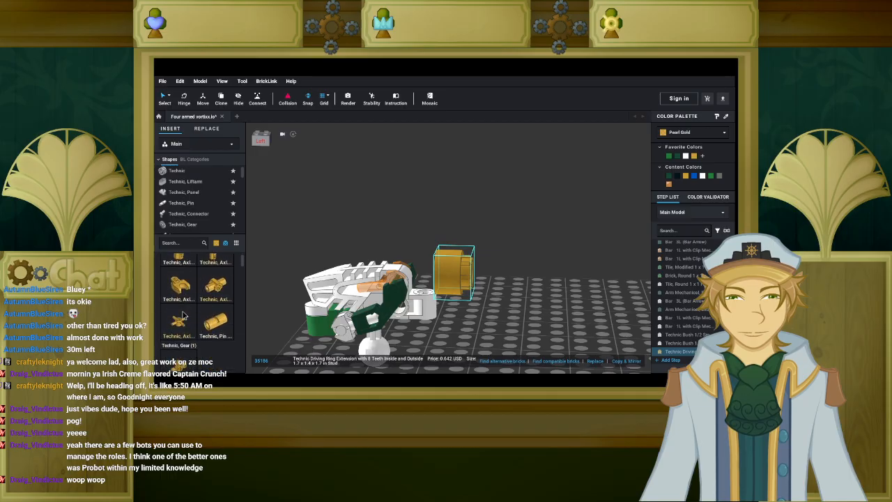
drag(215, 313, 516, 320)
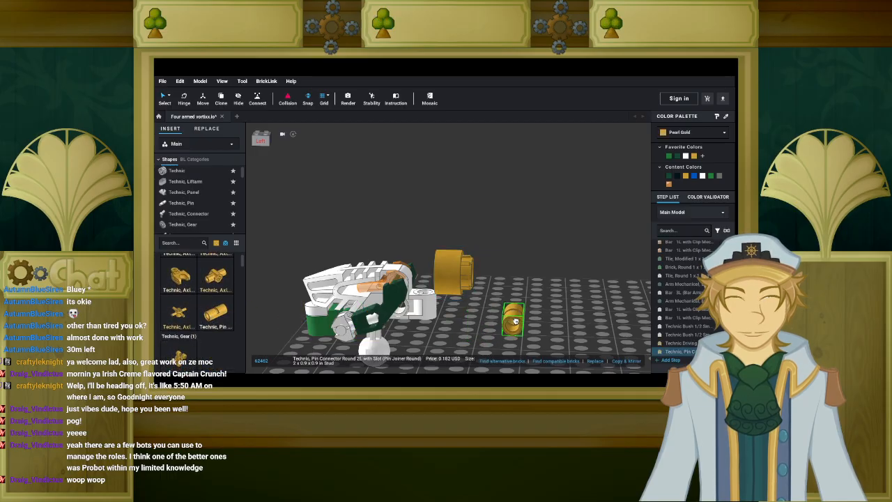
key(Right)
click(516, 321)
right_drag(437, 282, 434, 333)
drag(447, 268, 499, 287)
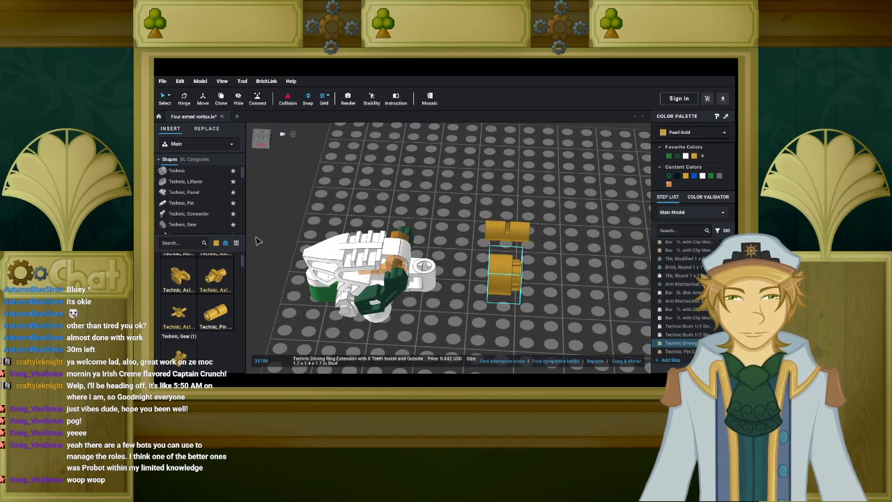
Filter the parts library to white and attach a Technic Axle and Pin Connector Hub with 1L Axle to the head's rear connector.
click(216, 242)
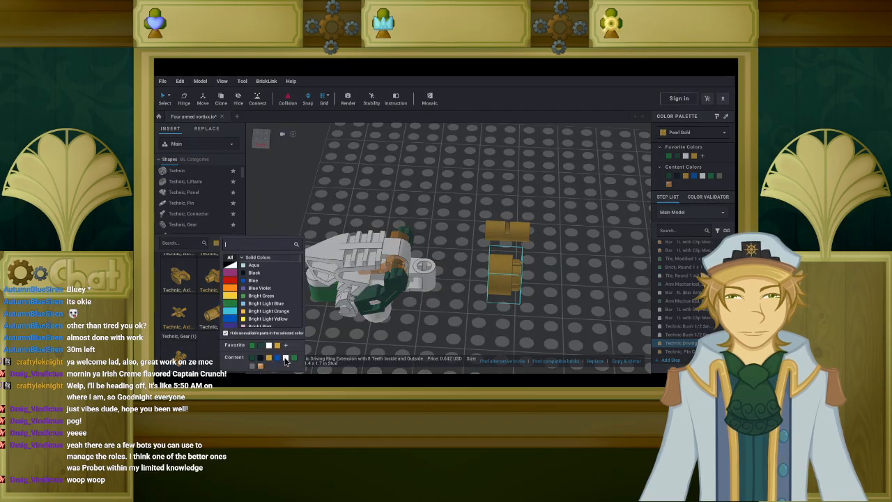
click(285, 358)
scroll(197, 205, down, 2)
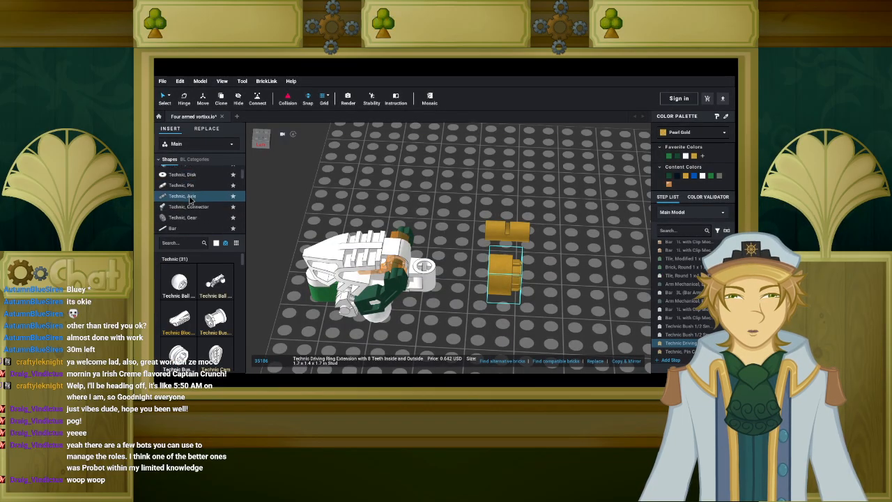
scroll(209, 279, down, 5)
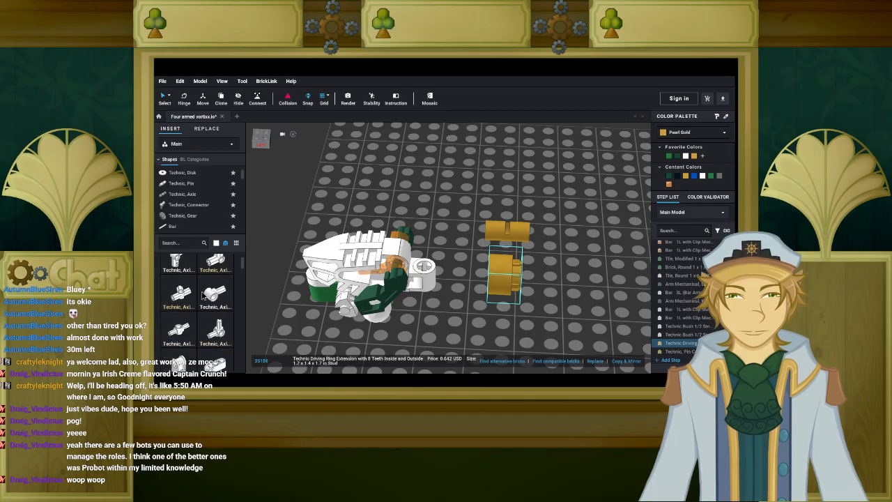
click(210, 265)
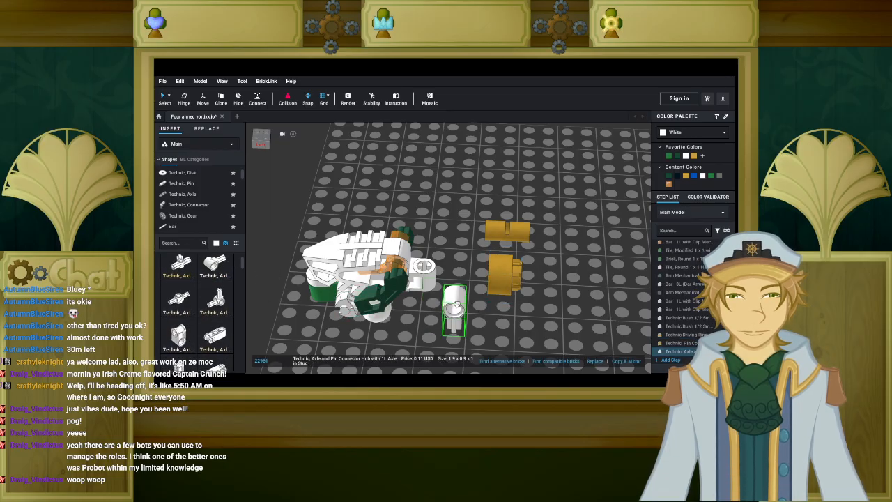
click(430, 265)
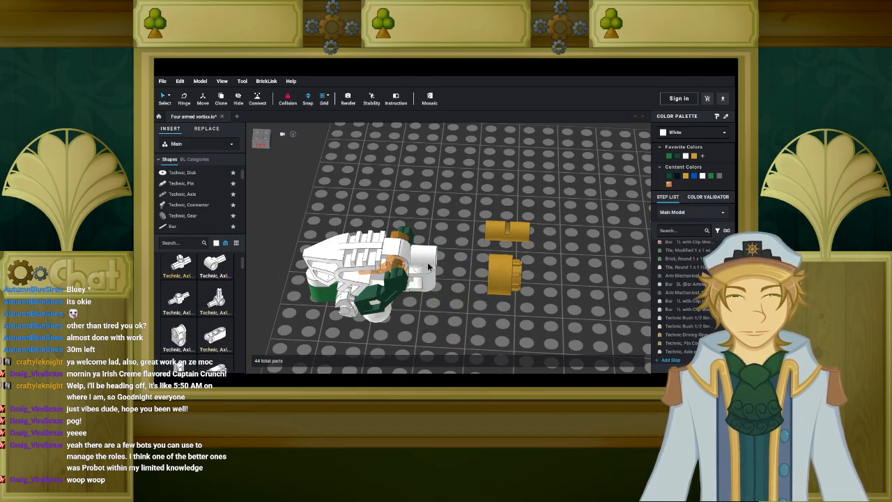
Check which green colors are available for the white connector hub at the back of the head.
click(217, 243)
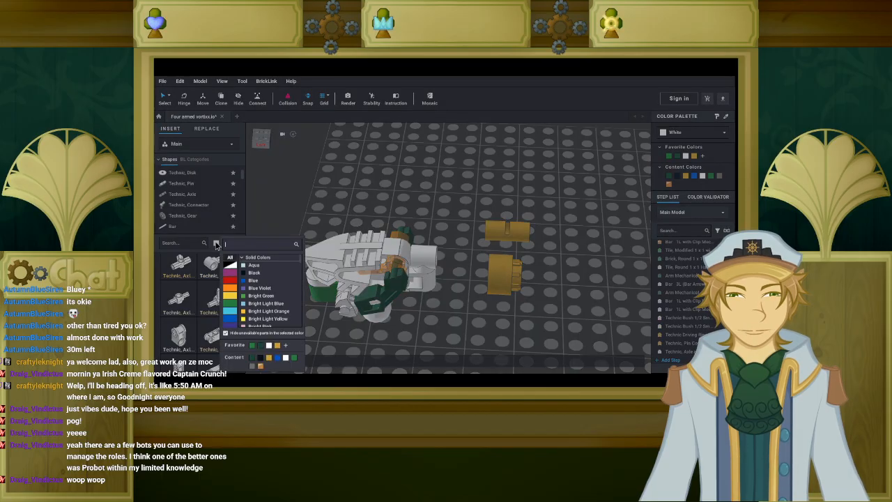
click(428, 260)
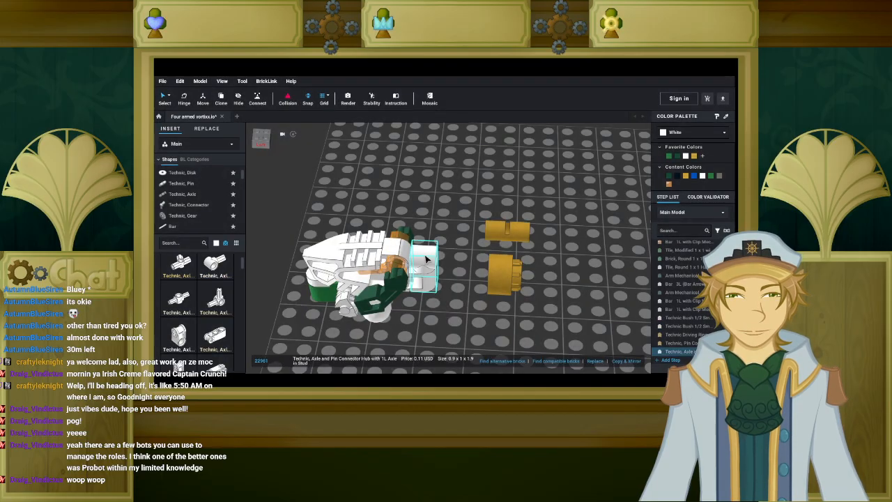
click(693, 134)
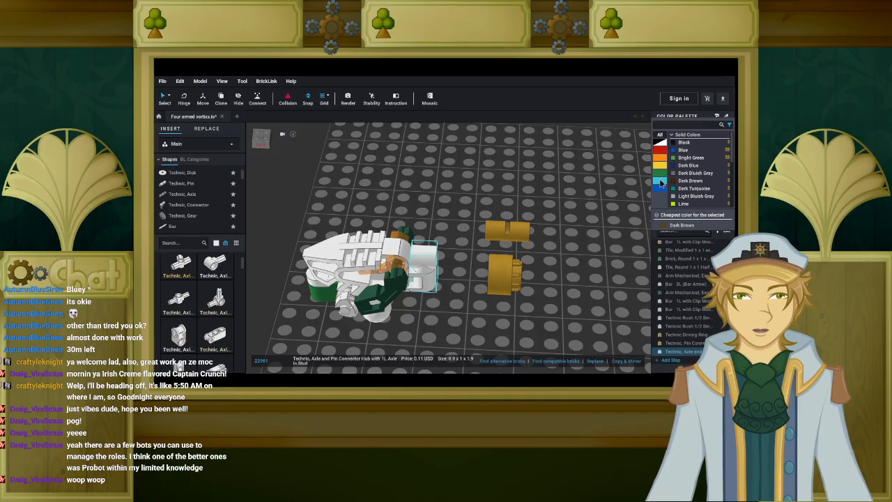
click(662, 178)
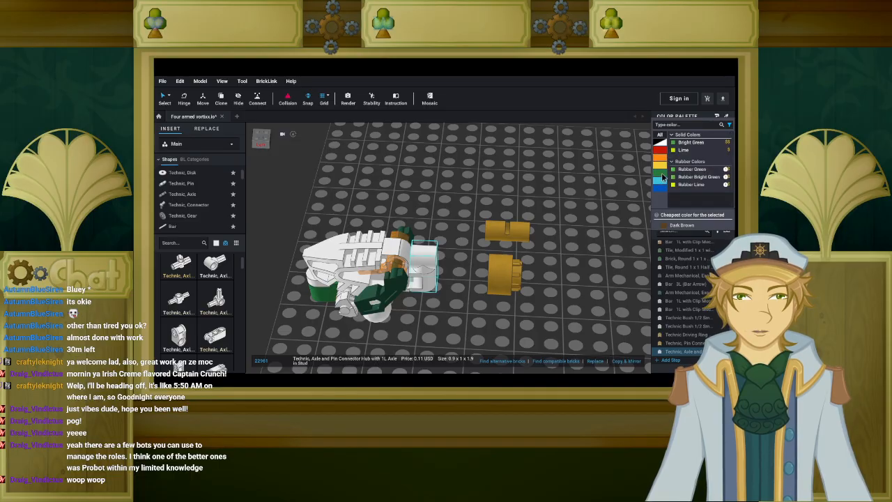
click(507, 203)
Filter the parts library to black and plug a Technic Pin 3L with Friction Ridges into the white hub behind the head.
right_drag(471, 223, 467, 211)
scroll(467, 211, up, 3)
middle_drag(469, 213, 436, 178)
scroll(354, 182, up, 2)
click(354, 184)
click(216, 242)
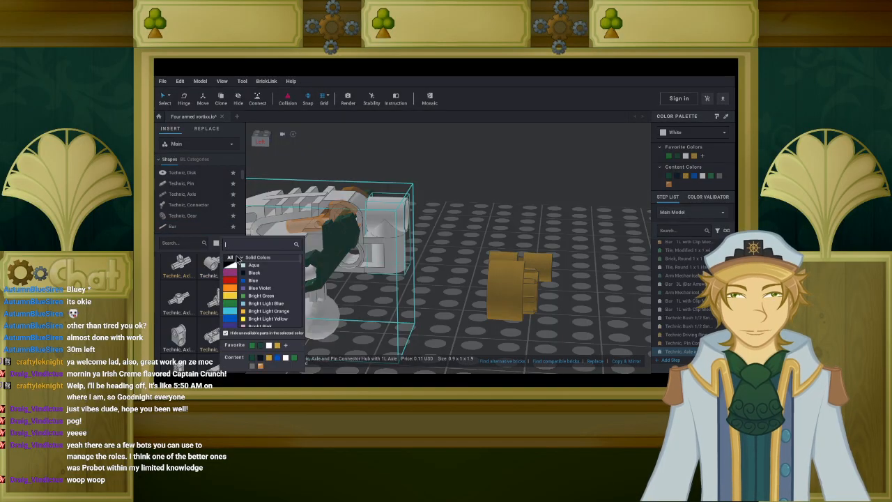
click(245, 278)
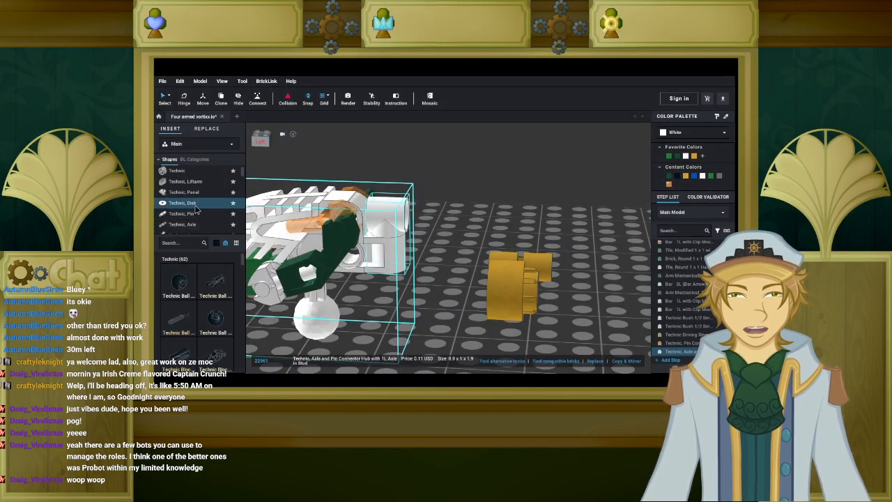
click(191, 276)
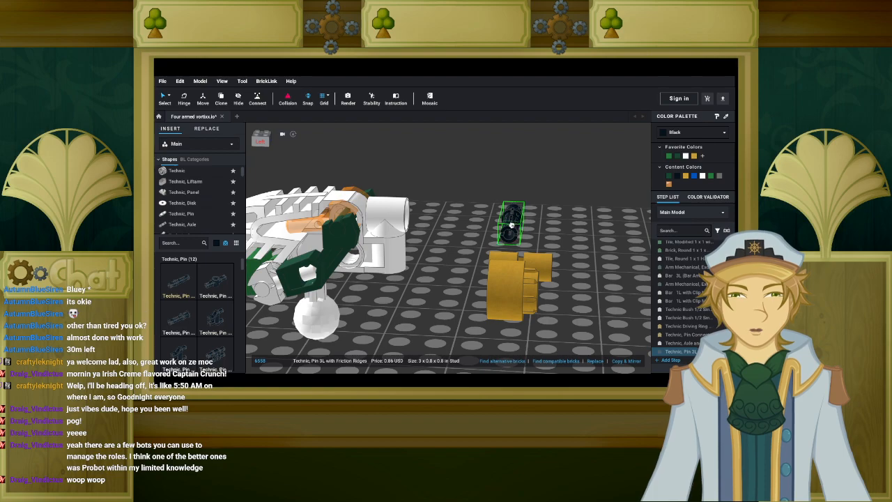
click(446, 213)
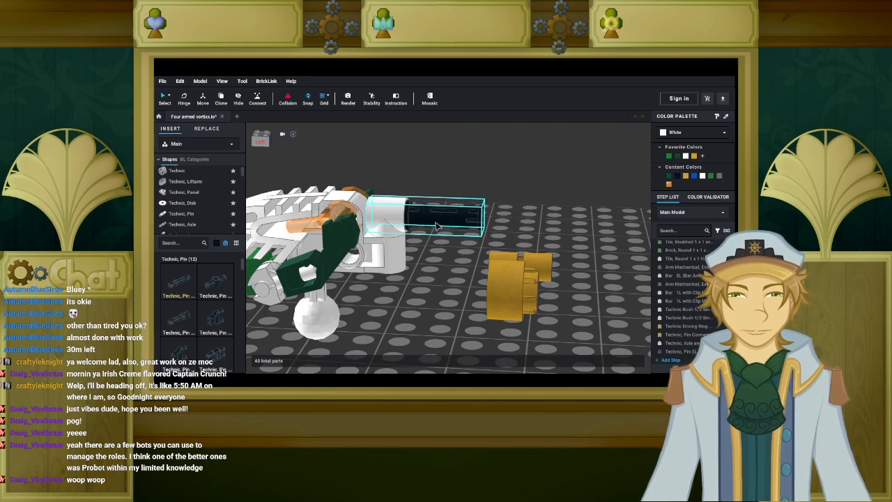
Fit the gold driving ring and the gold round pin connector onto the black pin at the back of the head.
drag(512, 282, 413, 220)
drag(497, 268, 473, 219)
click(473, 219)
click(507, 268)
mouse_move(507, 268)
right_down()
mouse_move(575, 255)
mouse_move(499, 264)
right_up()
scroll(511, 262, down, 4)
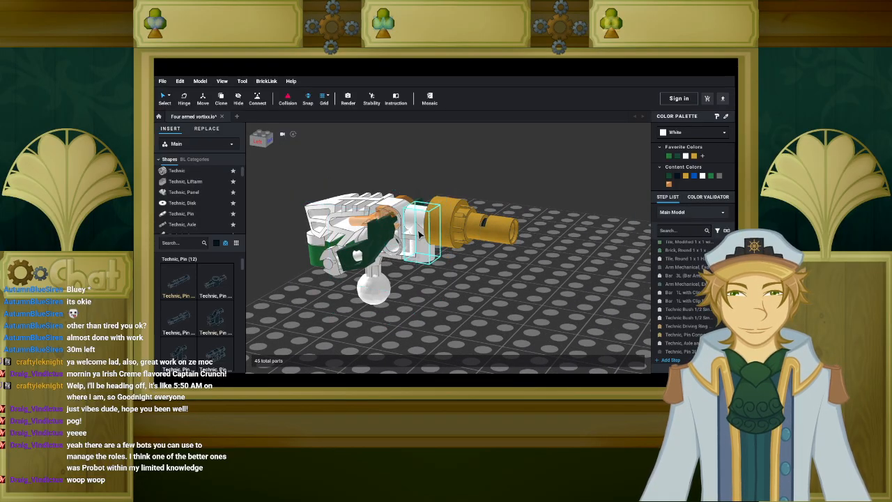
Delete the gold pin connector, the gold driving ring and the black pin from the back of the head.
click(492, 235)
key(Delete)
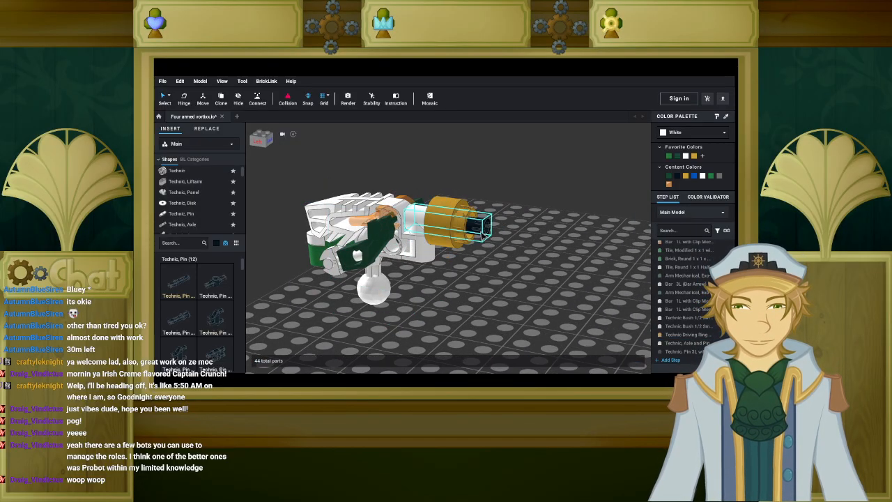
click(448, 235)
key(Delete)
click(449, 233)
key(Delete)
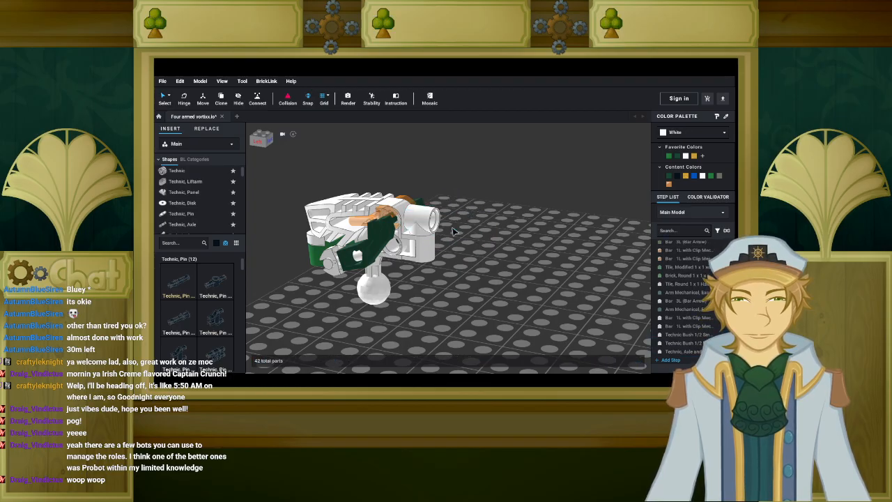
Filter the parts library to Pearl Gold and browse to the Bionicle parts.
click(216, 243)
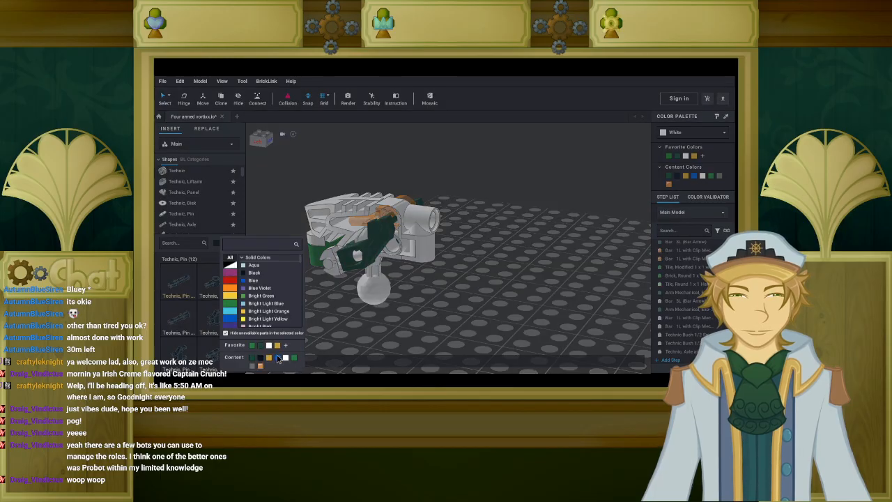
click(269, 360)
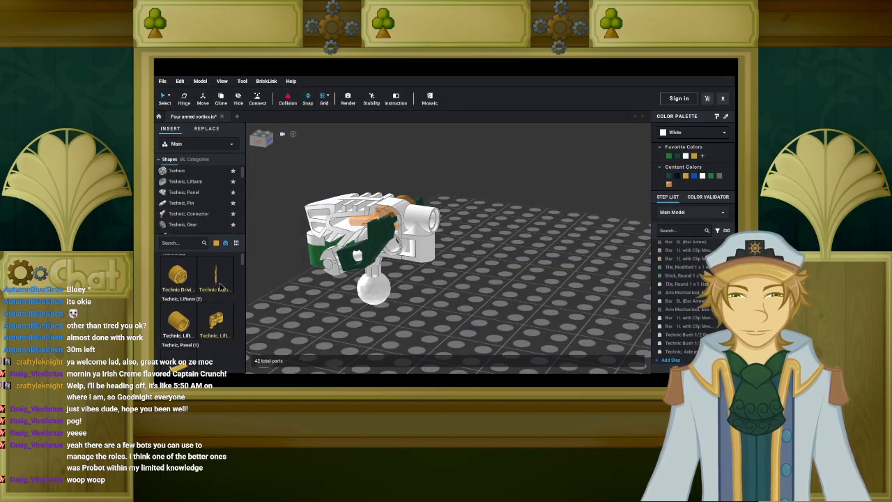
scroll(196, 284, down, 5)
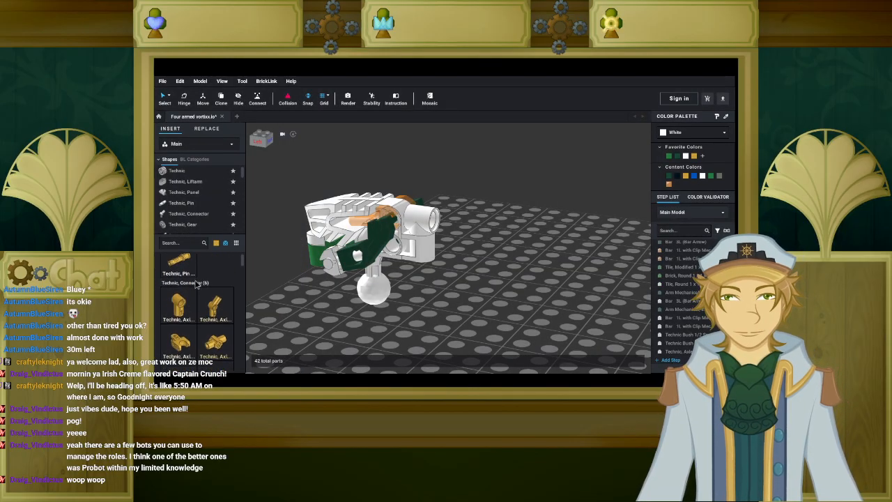
scroll(196, 284, down, 6)
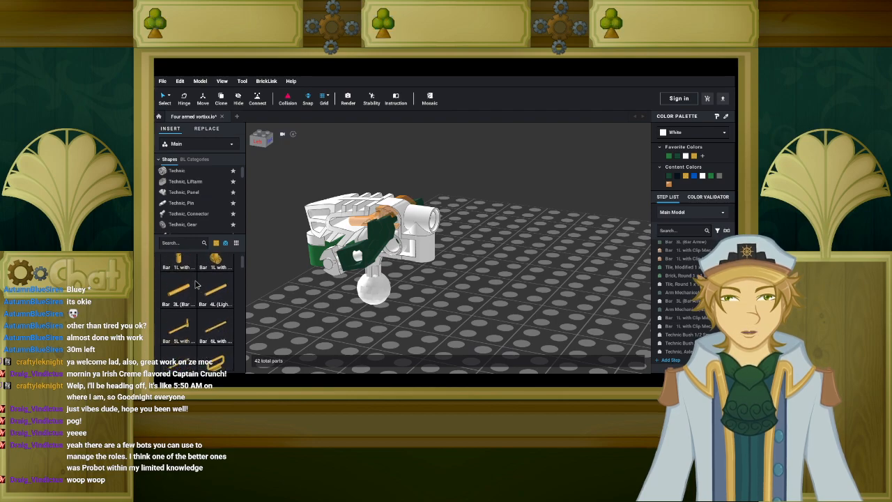
scroll(197, 284, down, 4)
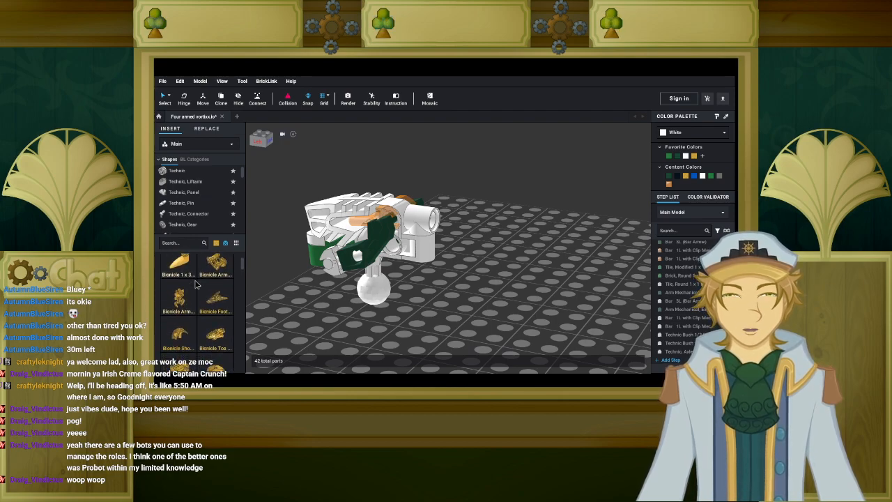
scroll(196, 284, down, 1)
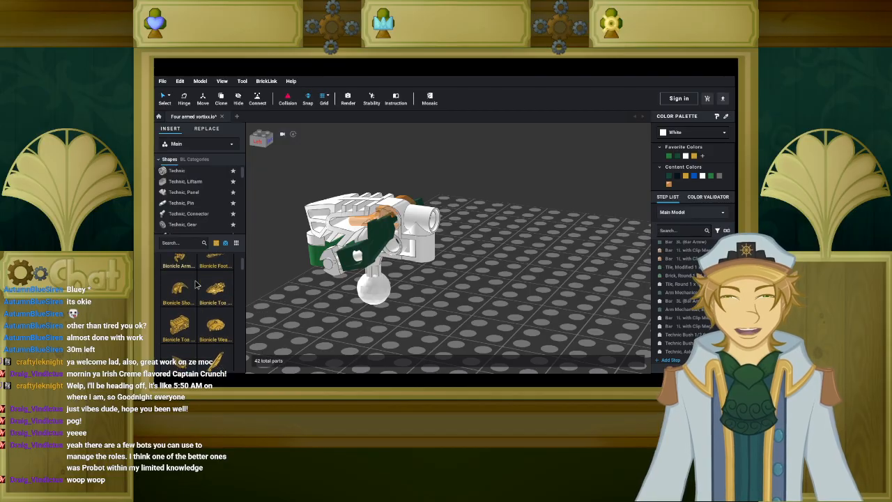
Add a Pearl Gold Bionicle Shoulder Armor, Toa Nuva, set the white hub aside, and rotate the armor into place above the head's rear connector.
drag(185, 288, 486, 293)
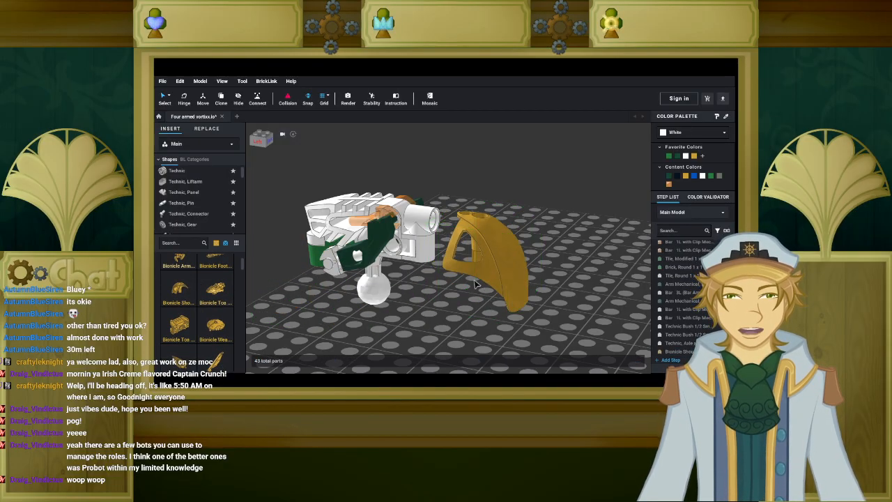
drag(420, 222, 564, 198)
drag(465, 250, 419, 201)
key(Right)
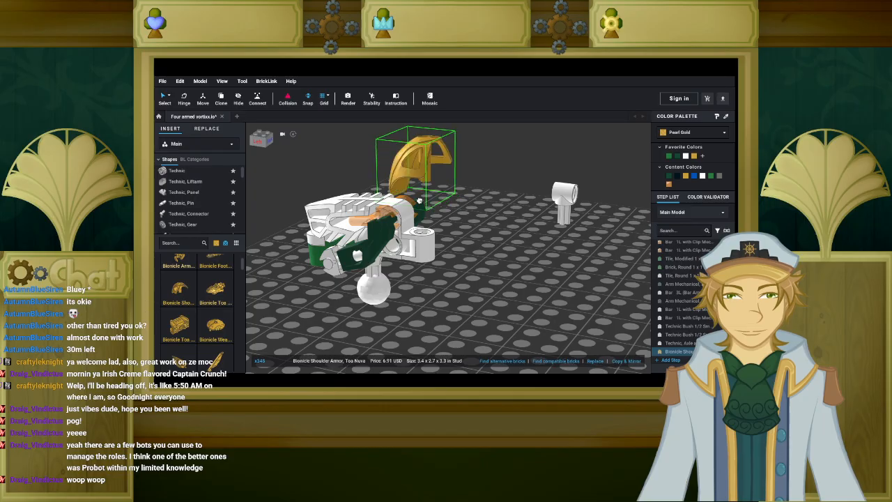
right_drag(420, 201, 458, 216)
scroll(457, 216, up, 8)
scroll(458, 217, down, 8)
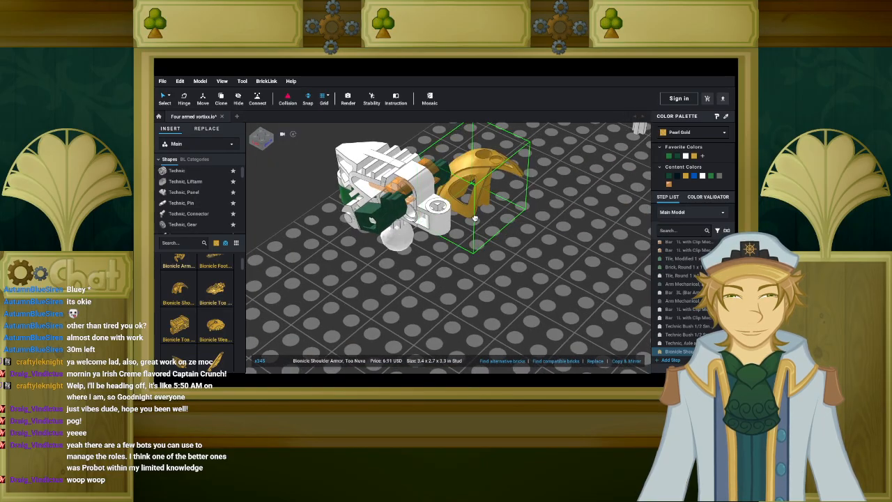
key(Down)
right_drag(479, 218, 523, 227)
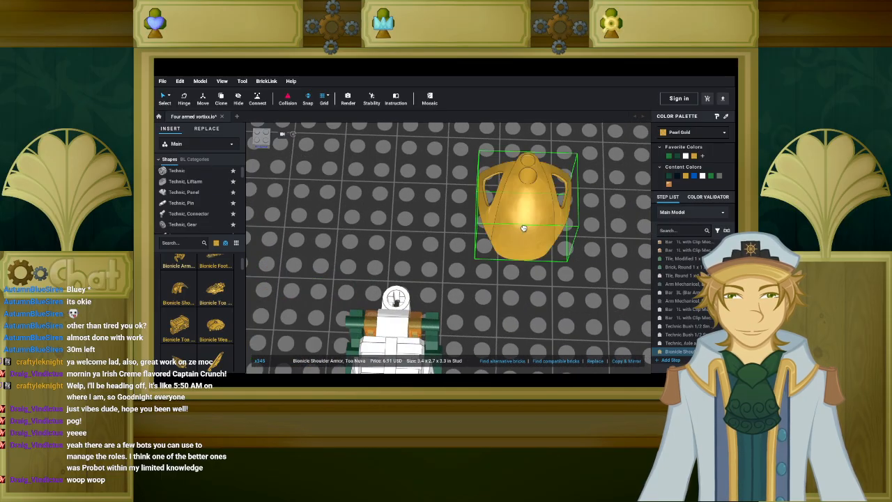
drag(407, 293, 390, 331)
right_drag(391, 331, 409, 252)
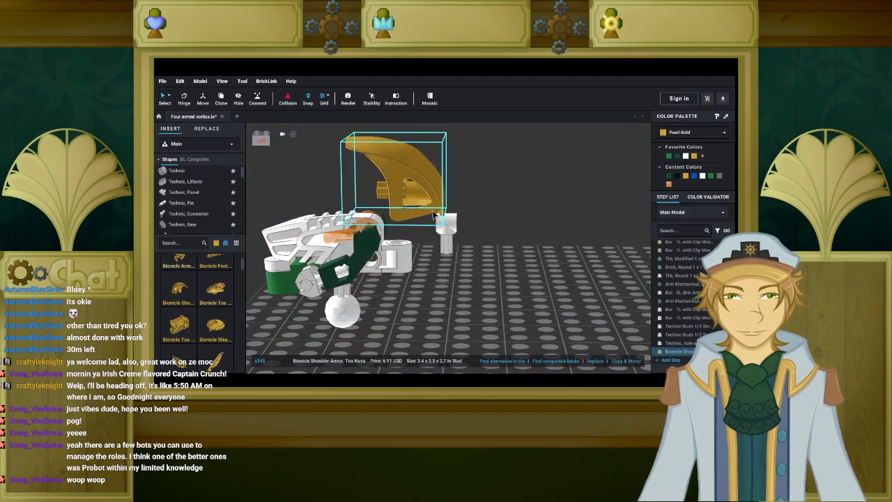
Lower the gold shoulder armor step by step toward the head's rear connector.
key(s)
key(s)
key(s)
key(s)
key(s)
key(s)
key(s)
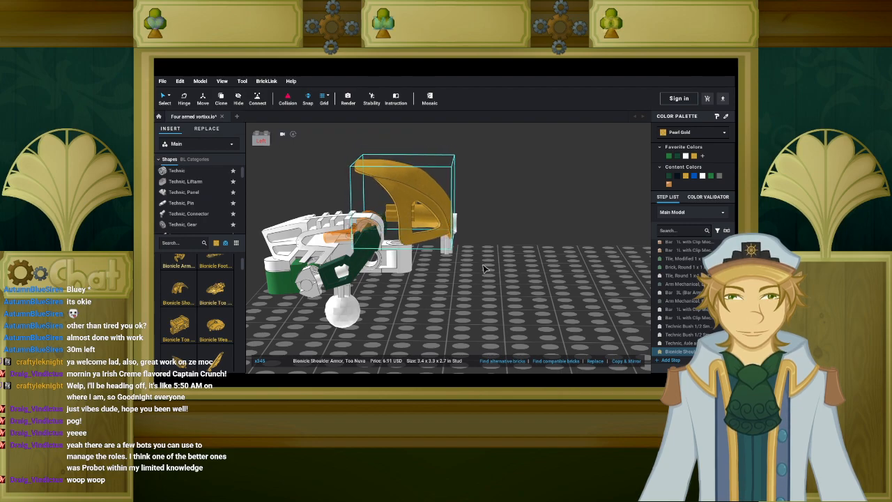
Try other orientations of the gold shoulder armor behind the head, checking them from the front.
key(f)
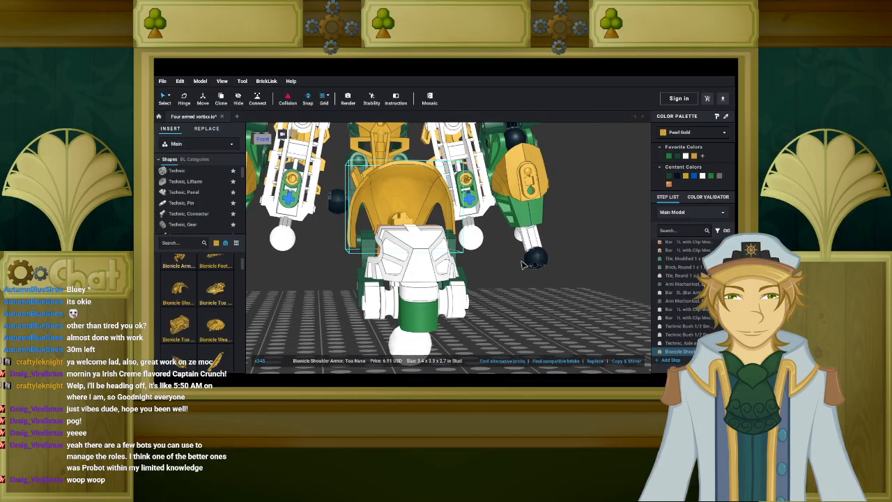
mouse_move(525, 266)
right_down()
mouse_move(543, 273)
mouse_move(524, 277)
right_up()
key(Up)
key(Up)
key(Up)
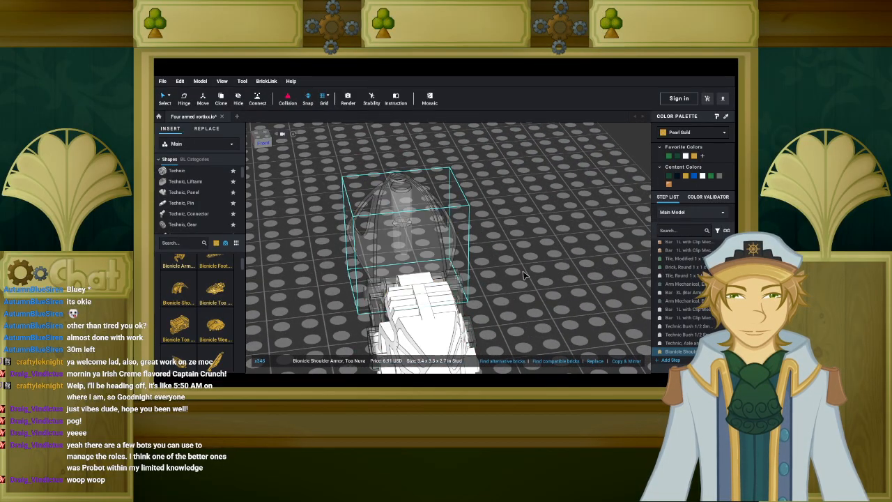
key(Up)
mouse_move(524, 276)
right_down()
mouse_move(490, 268)
mouse_move(512, 269)
right_up()
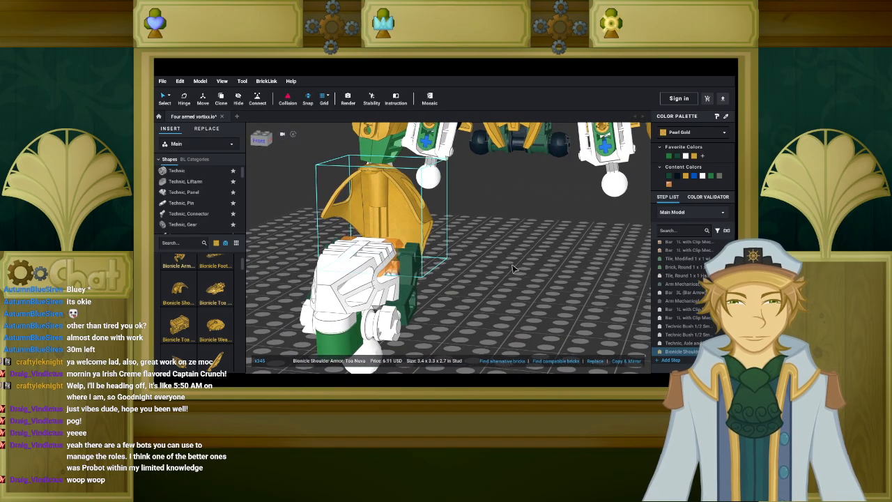
Delete the gold shoulder armor behind the head.
key(Delete)
right_drag(513, 268, 499, 272)
scroll(177, 310, down, 8)
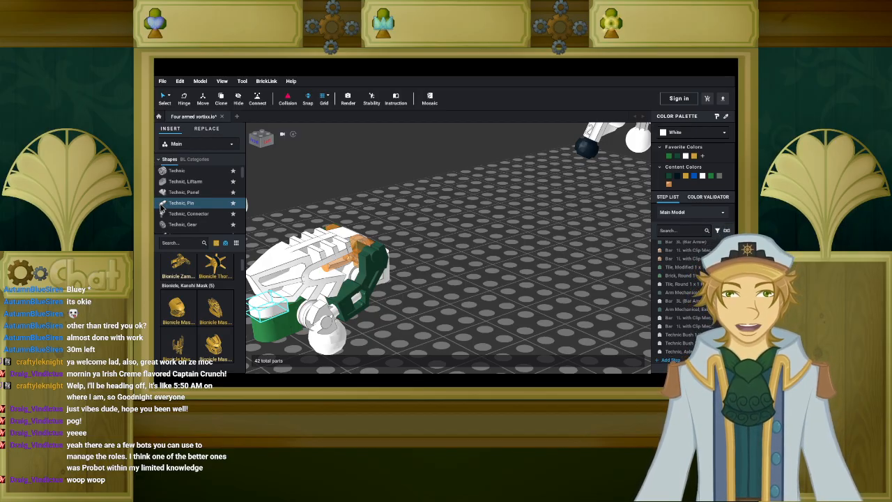
Add a Pearl Gold Bionicle Mask Hau (Stars) behind the head.
click(438, 282)
right_drag(439, 283, 419, 291)
scroll(434, 291, up, 3)
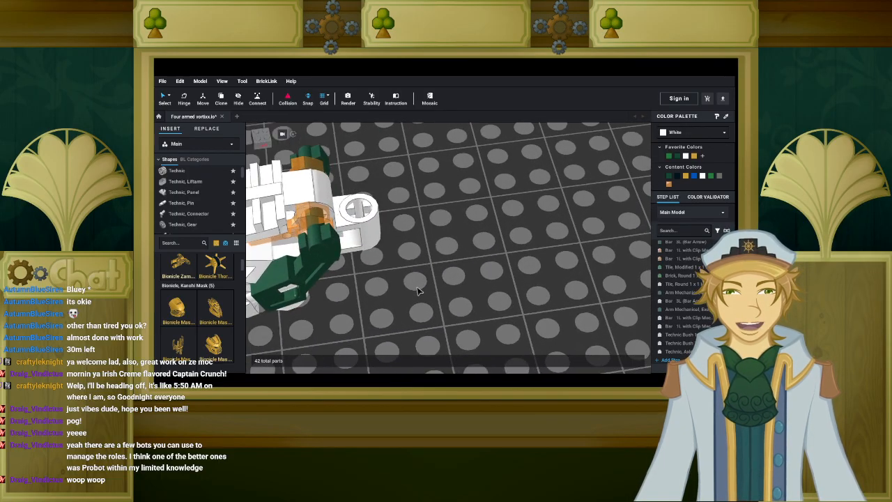
scroll(419, 291, up, 2)
click(284, 291)
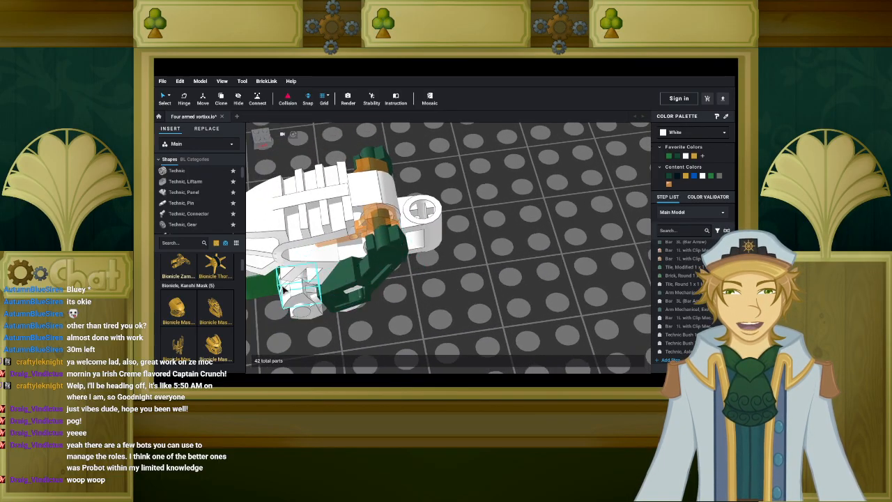
click(203, 303)
click(536, 276)
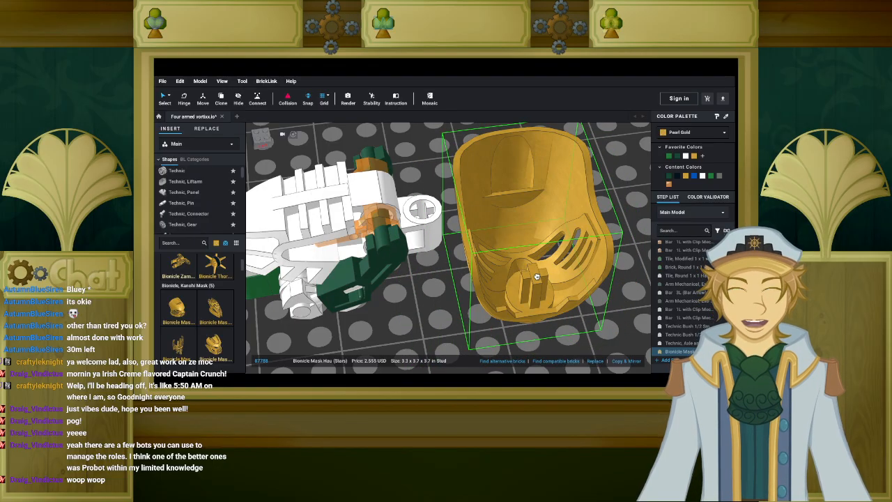
Rotate the gold mask and set it down against the back of the head.
key(Up)
key(Up)
key(Left)
key(Left)
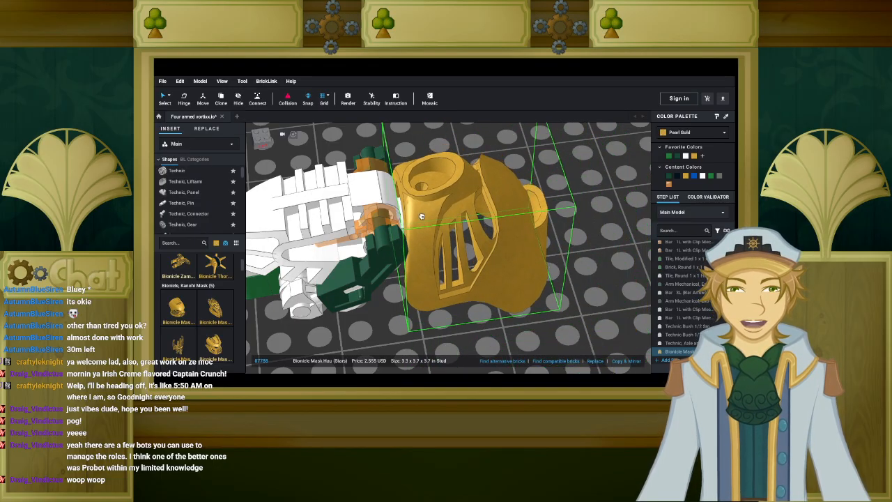
click(423, 269)
right_drag(427, 279, 445, 244)
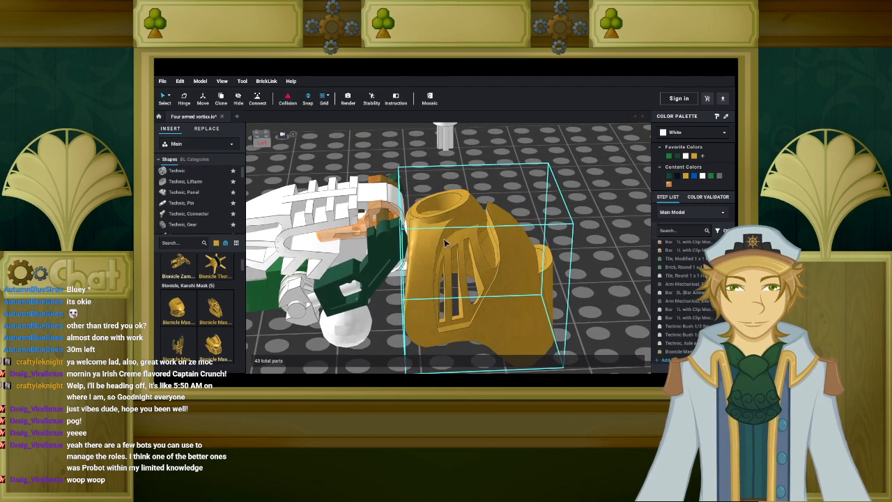
Check the gold mask's fit from the side, move it away from the head, and delete it.
drag(446, 240, 423, 191)
right_drag(506, 280, 507, 258)
scroll(507, 258, down, 3)
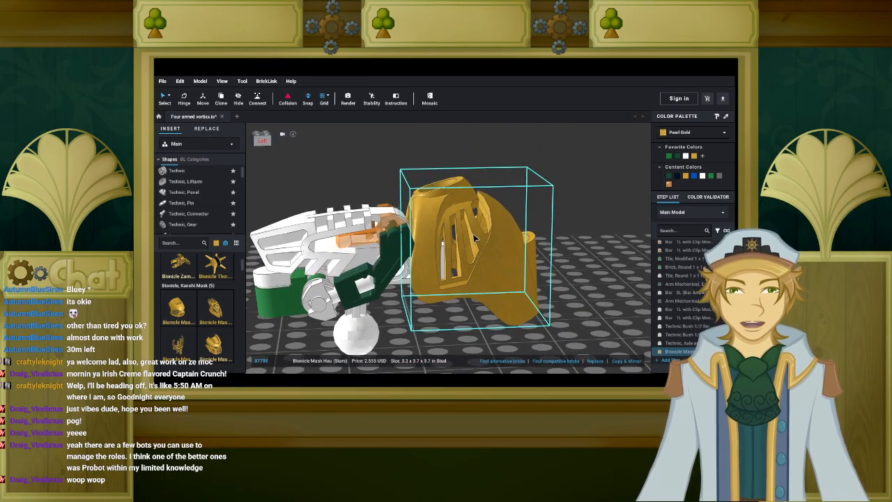
mouse_move(459, 233)
right_down()
mouse_move(487, 243)
mouse_move(456, 244)
right_up()
drag(498, 263, 578, 267)
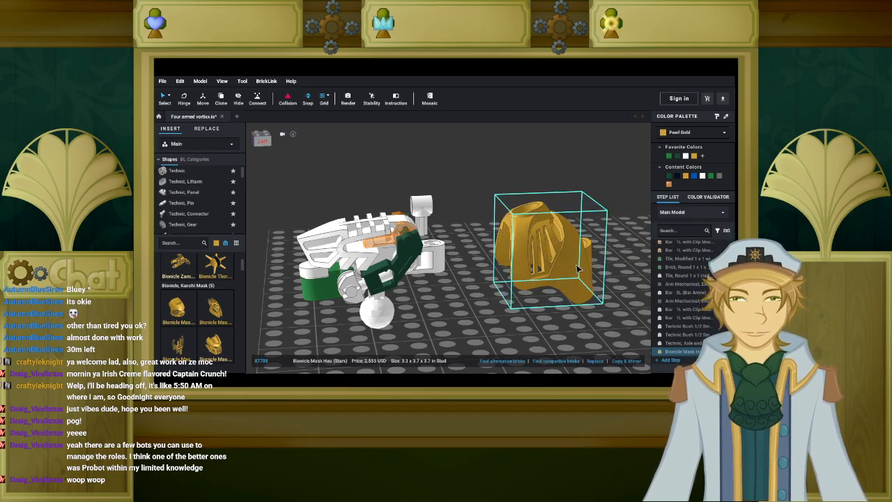
key(Delete)
Reattach the white axle and pin connector hub to the head's rear connector.
right_drag(478, 254, 508, 211)
drag(508, 179, 437, 272)
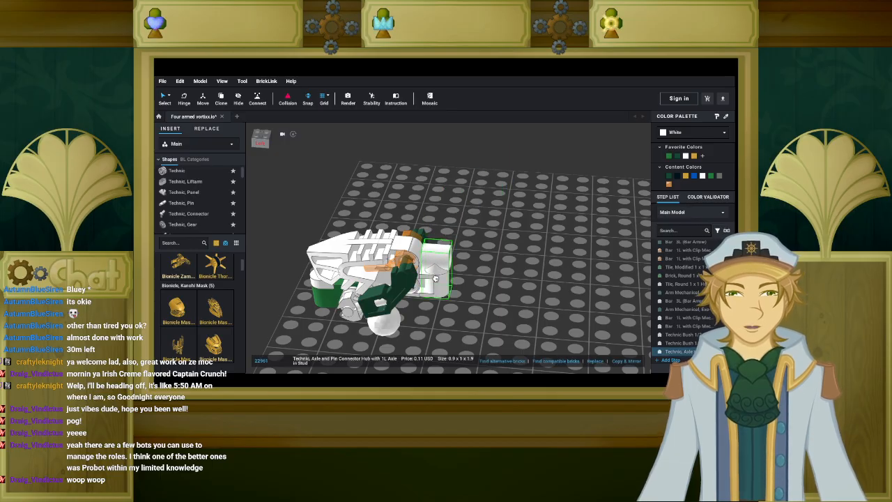
double_click(435, 283)
click(485, 237)
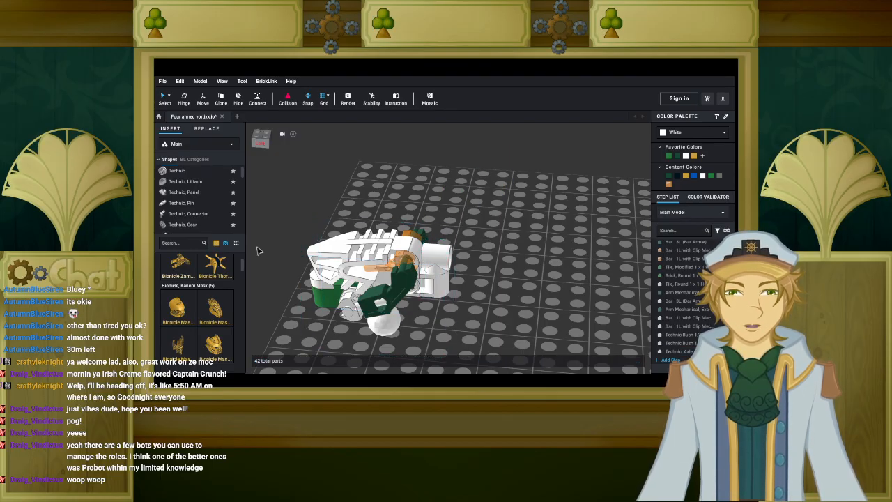
Add a Pearl Gold Bionicle Zamor Sphere Launcher behind the head, stand it upright, and pull the white connector hub off the head.
scroll(192, 305, up, 3)
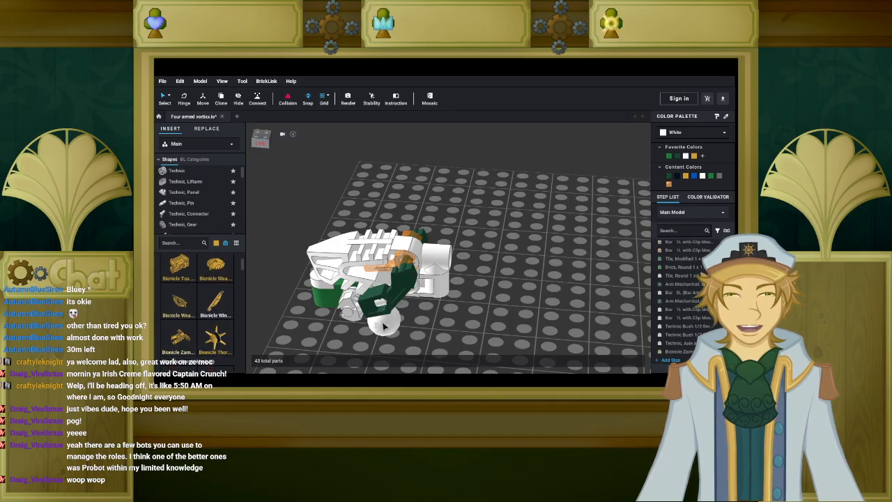
mouse_move(538, 305)
right_down()
mouse_move(513, 309)
mouse_move(506, 300)
mouse_move(526, 300)
right_up()
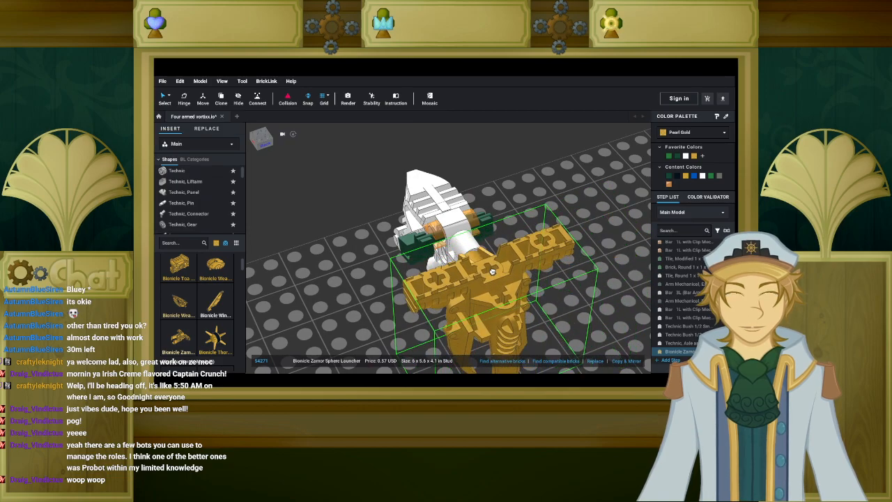
right_drag(490, 272, 460, 278)
drag(432, 265, 433, 200)
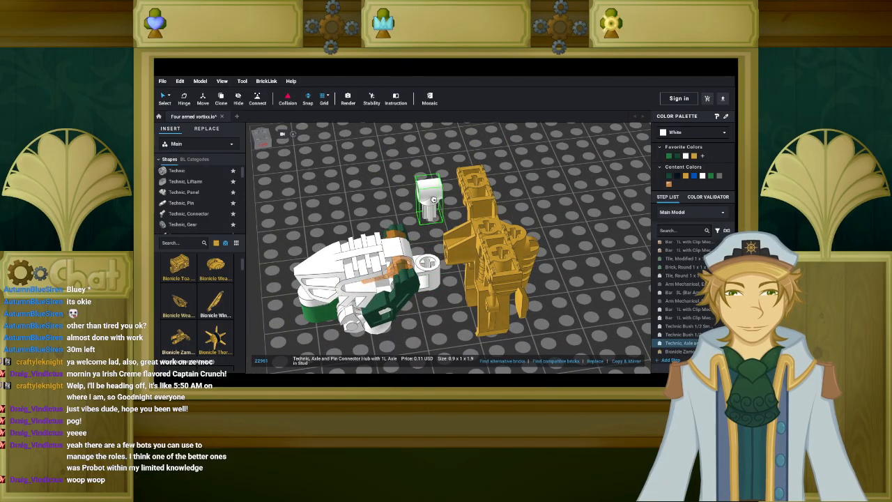
Try the gold launcher against the back of the head, checking its alignment from above and the side.
drag(503, 251, 453, 268)
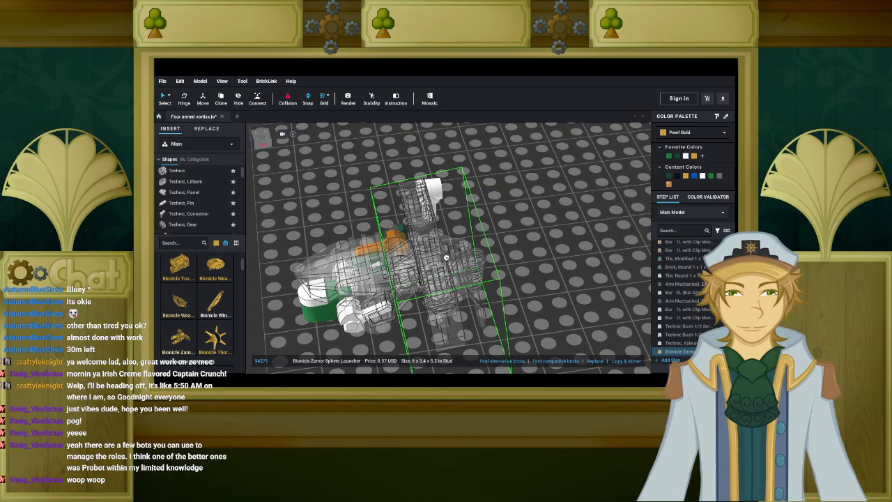
right_drag(453, 268, 433, 249)
scroll(434, 249, up, 5)
scroll(453, 223, down, 5)
right_drag(460, 209, 477, 235)
drag(477, 234, 481, 264)
right_drag(481, 263, 523, 221)
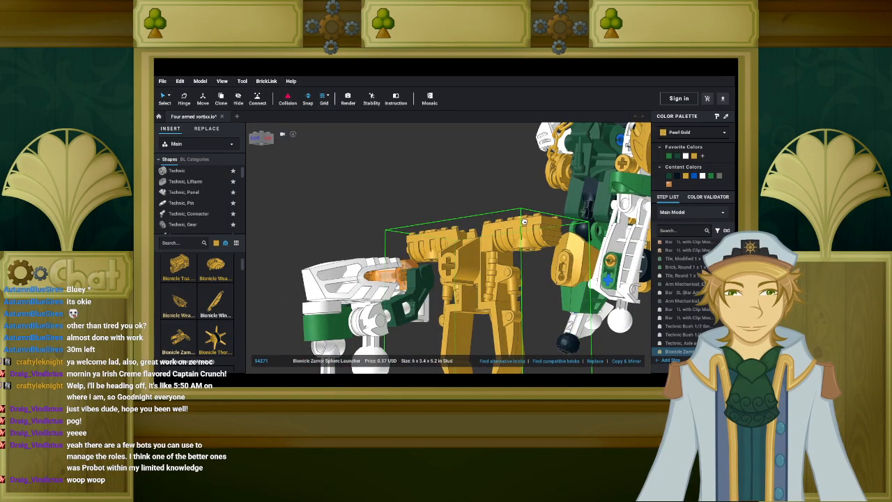
drag(523, 221, 519, 219)
right_drag(520, 219, 509, 237)
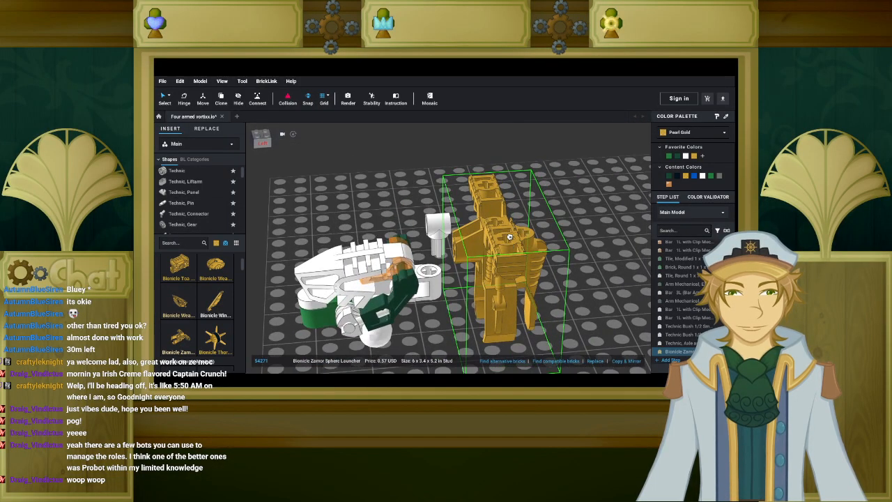
Set the gold launcher over the head's rear connector and examine the fit from the side, above, and behind.
drag(509, 237, 493, 241)
mouse_move(447, 266)
right_down()
mouse_move(441, 258)
mouse_move(468, 280)
mouse_move(441, 258)
mouse_move(443, 249)
mouse_move(442, 258)
right_up()
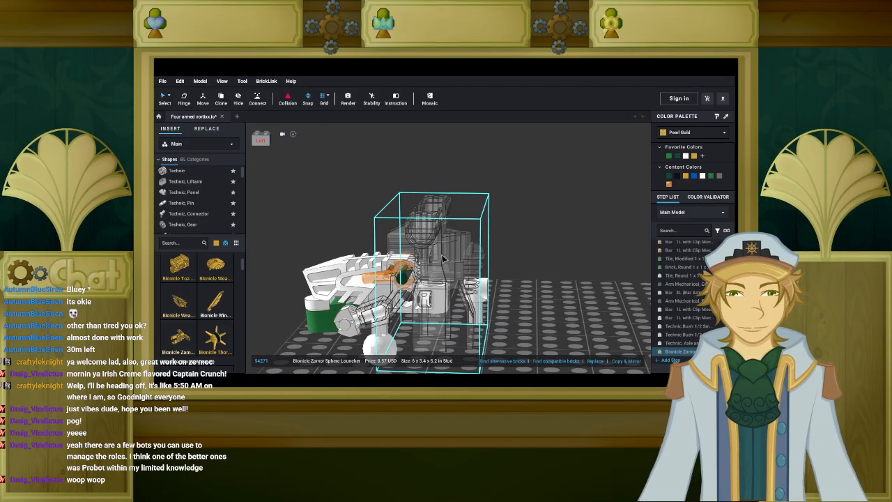
right_drag(442, 258, 498, 269)
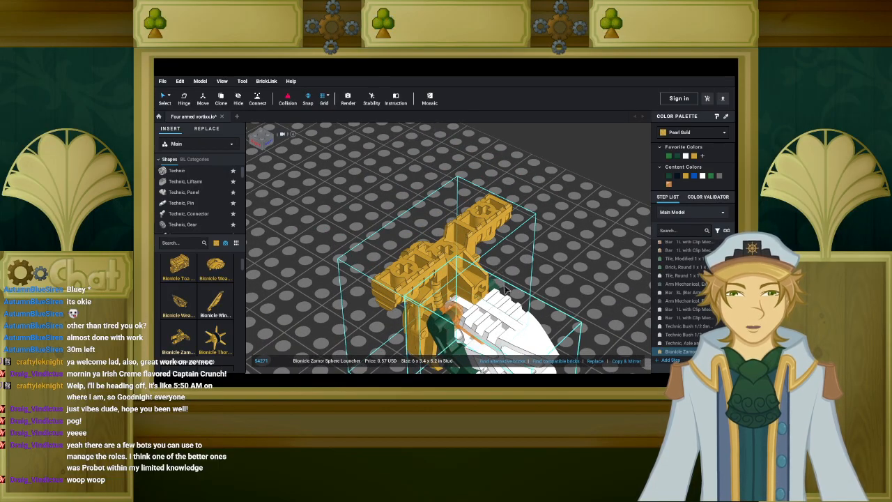
right_drag(519, 283, 486, 293)
scroll(545, 303, up, 3)
scroll(506, 259, down, 5)
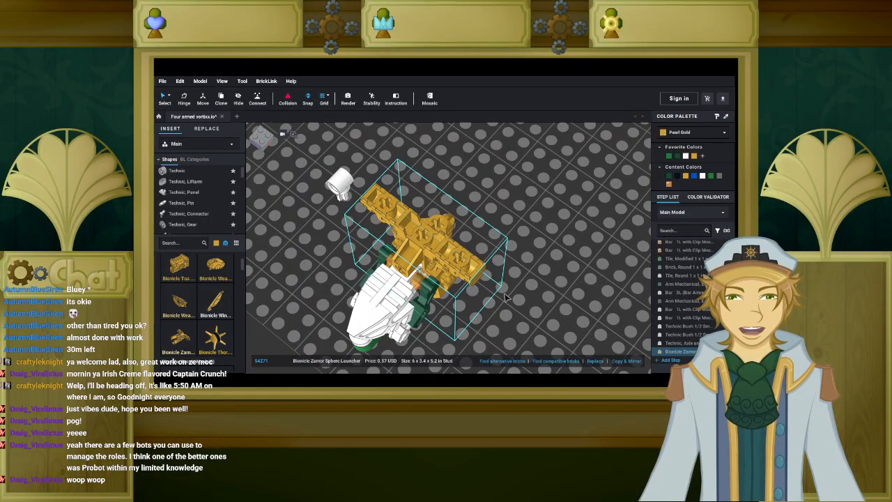
right_drag(540, 312, 293, 315)
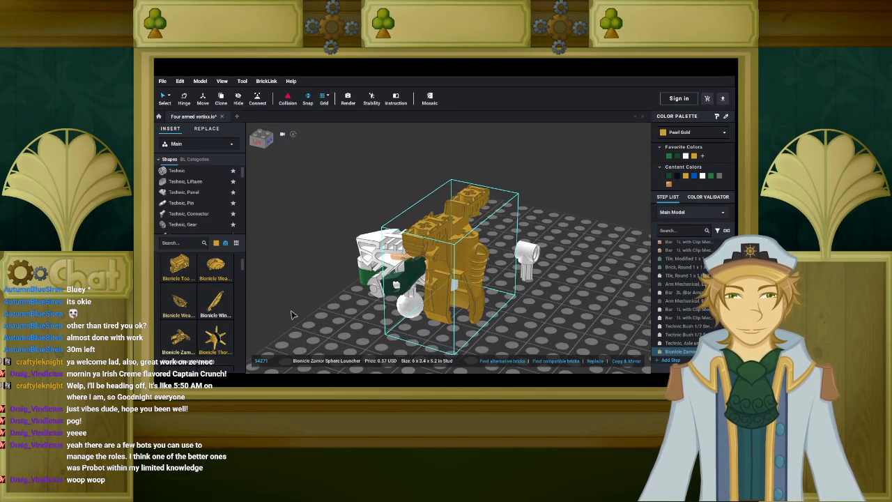
Filter the parts library to Black and show the Technic, Axle category.
click(217, 243)
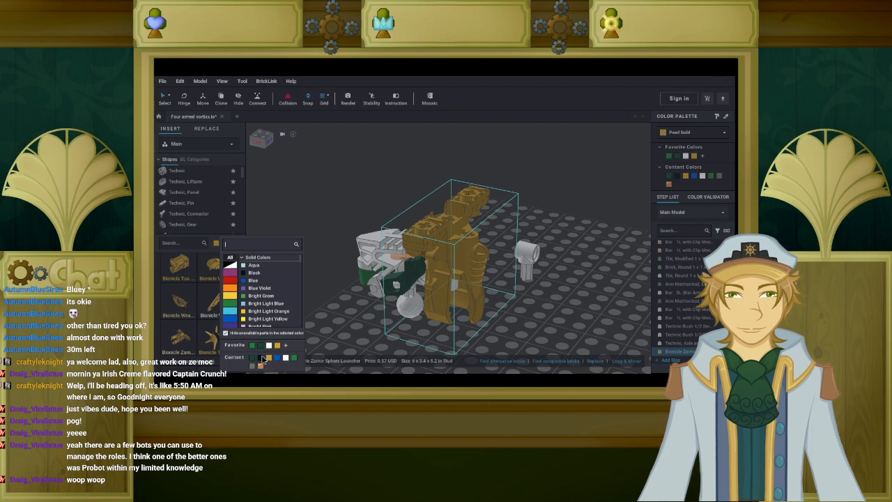
click(263, 359)
right_drag(322, 280, 375, 276)
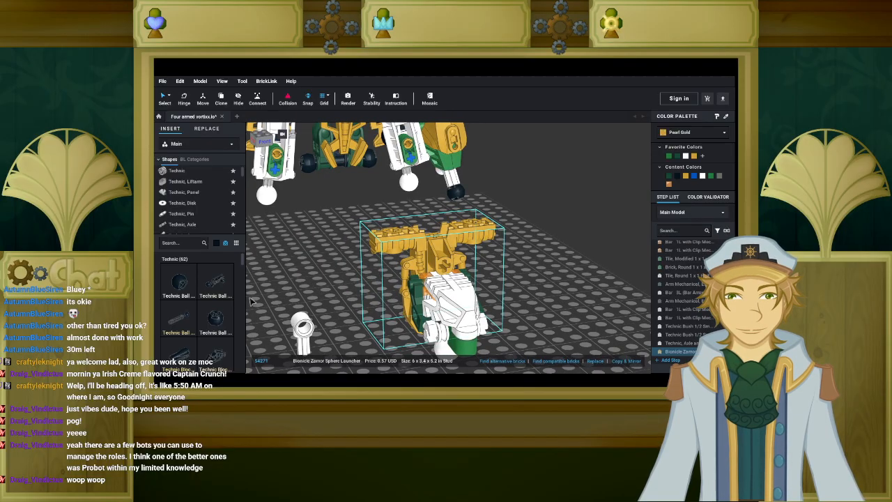
scroll(195, 199, down, 5)
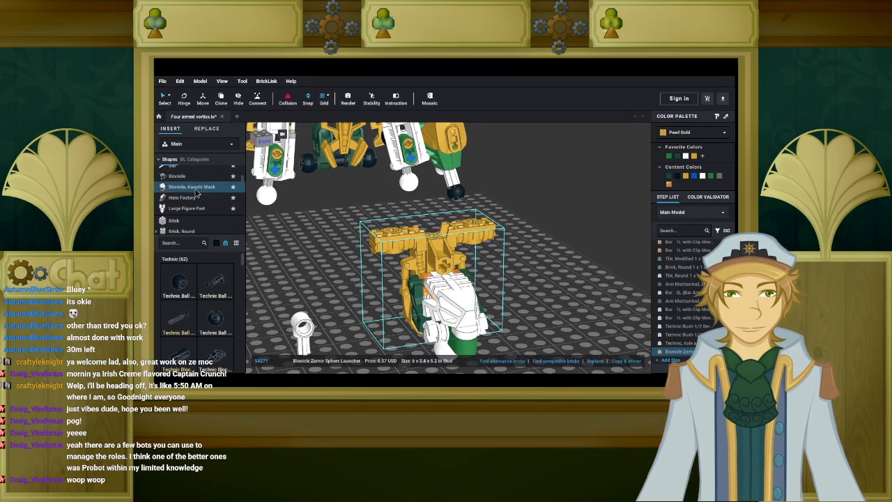
scroll(196, 195, up, 3)
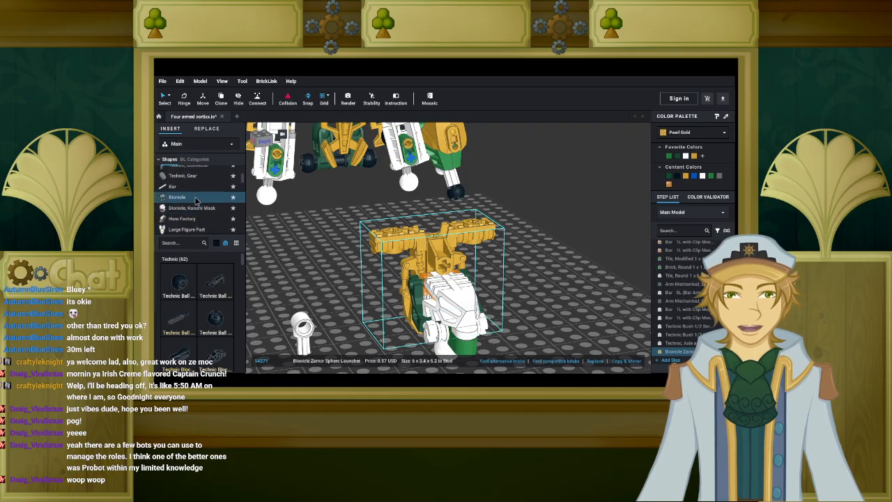
click(195, 201)
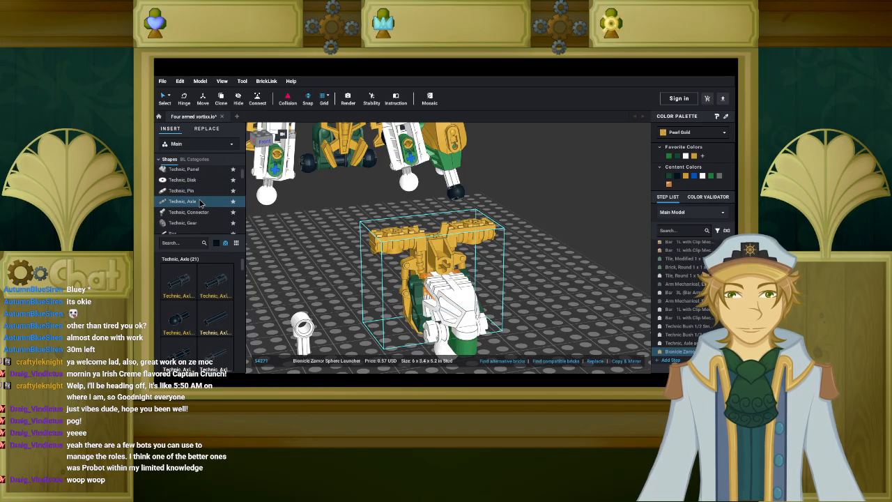
Add a black Technic Axle 4L and stand it upright beside the head.
scroll(212, 286, down, 2)
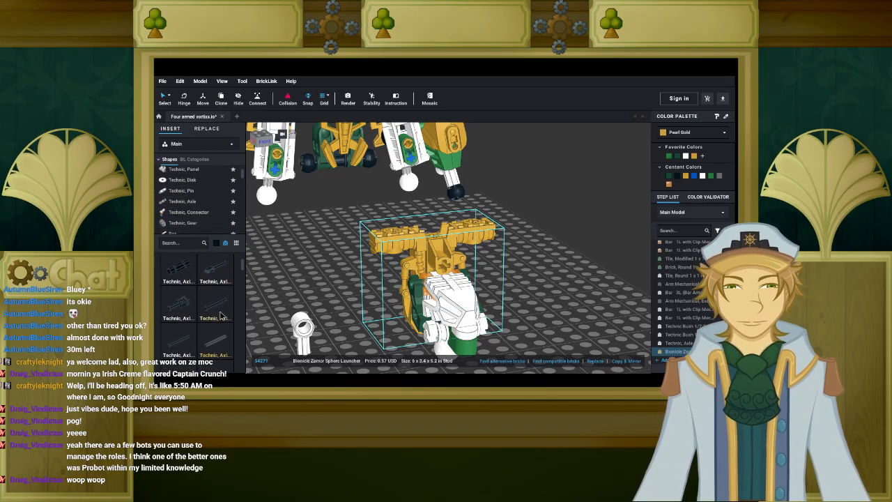
scroll(215, 293, down, 1)
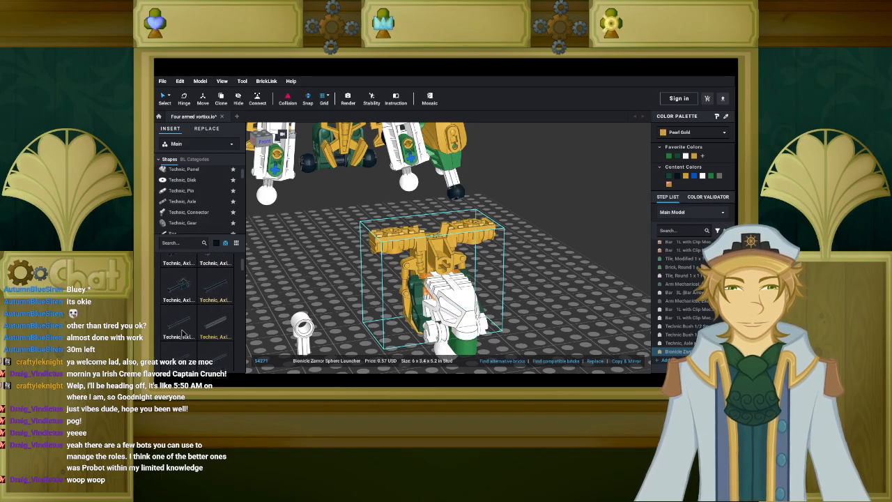
click(183, 333)
right_drag(337, 248, 356, 273)
key(Up)
click(356, 274)
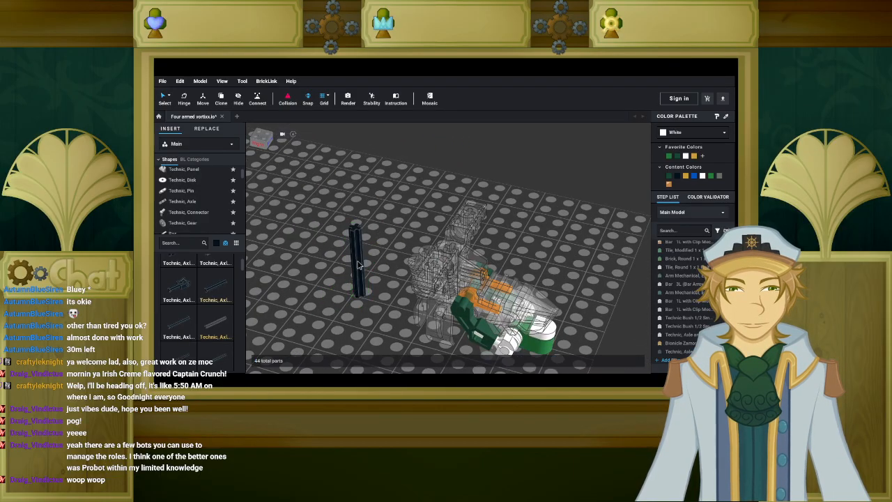
Move the gold launcher off the head and insert the black 4L axle upright into the white rear connector.
drag(468, 268, 435, 170)
drag(362, 291, 457, 310)
scroll(458, 311, up, 4)
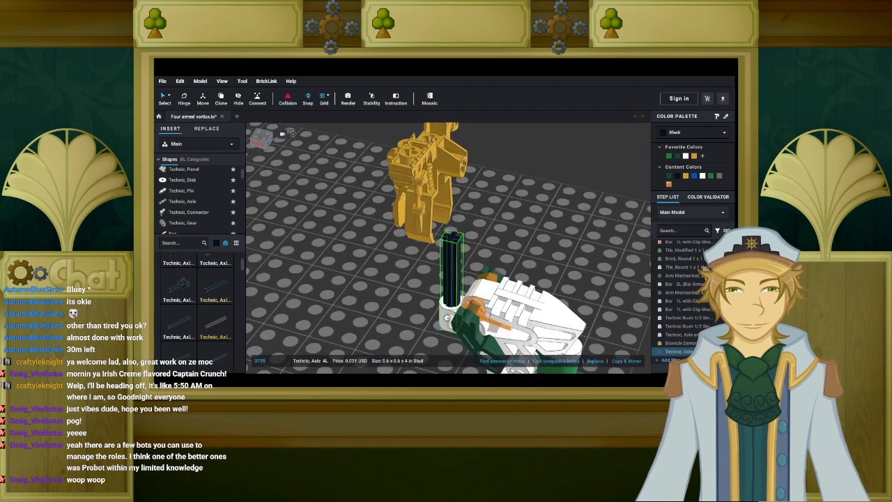
right_drag(457, 321, 459, 305)
drag(470, 313, 476, 326)
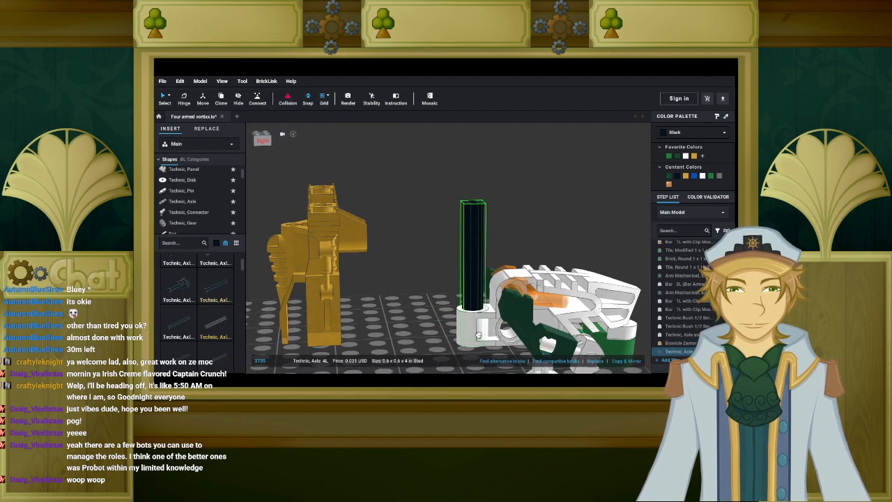
Slide the gold launcher onto the black 4L axle so it sits behind the head.
mouse_move(426, 338)
right_down()
mouse_move(428, 320)
mouse_move(421, 343)
right_up()
drag(391, 226, 478, 282)
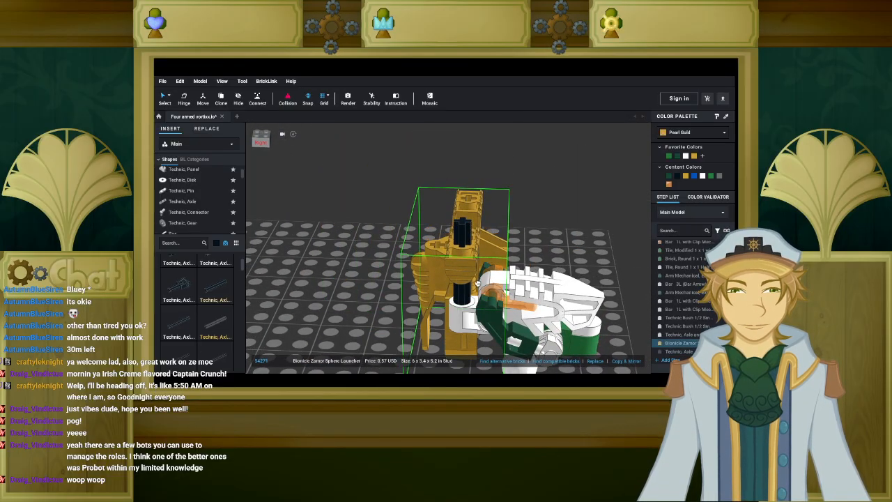
right_drag(478, 285, 507, 268)
drag(507, 268, 506, 246)
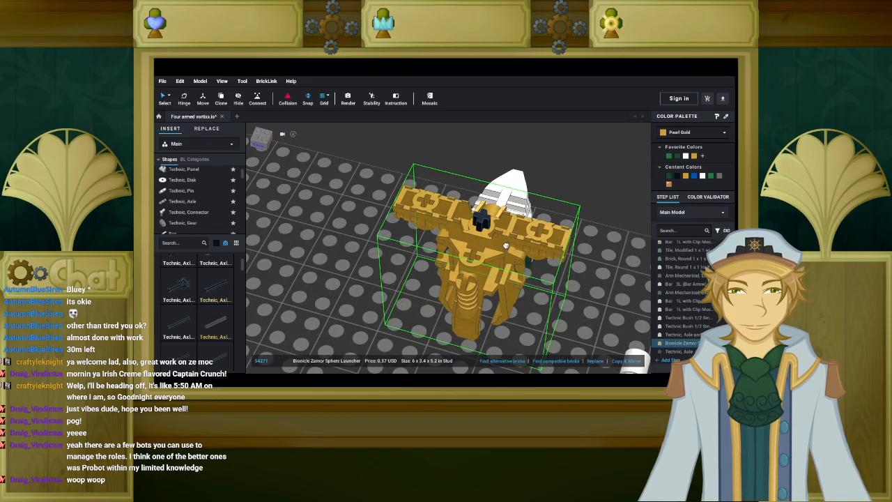
right_drag(508, 250, 434, 236)
click(535, 289)
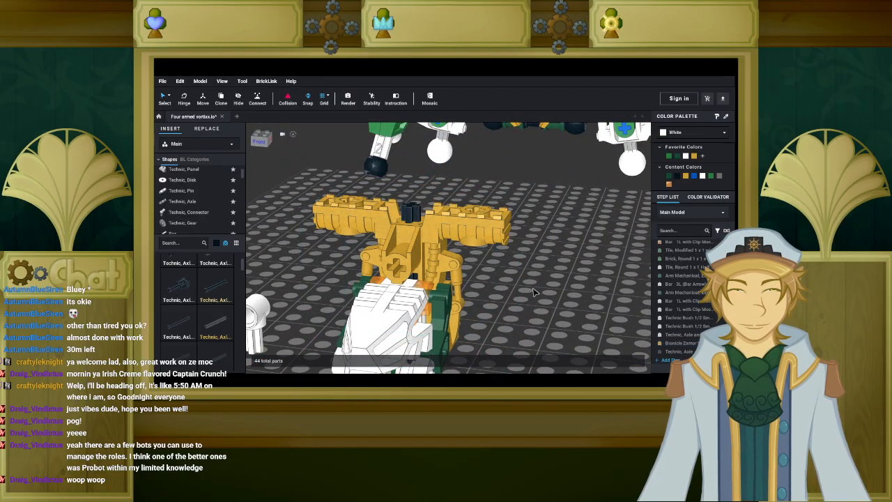
Add a black Technic Bush 1/2 Smooth onto the axle's top end, between the launcher's arms.
scroll(536, 288, down, 3)
mouse_move(534, 288)
right_down()
mouse_move(502, 273)
mouse_move(532, 276)
mouse_move(540, 290)
right_up()
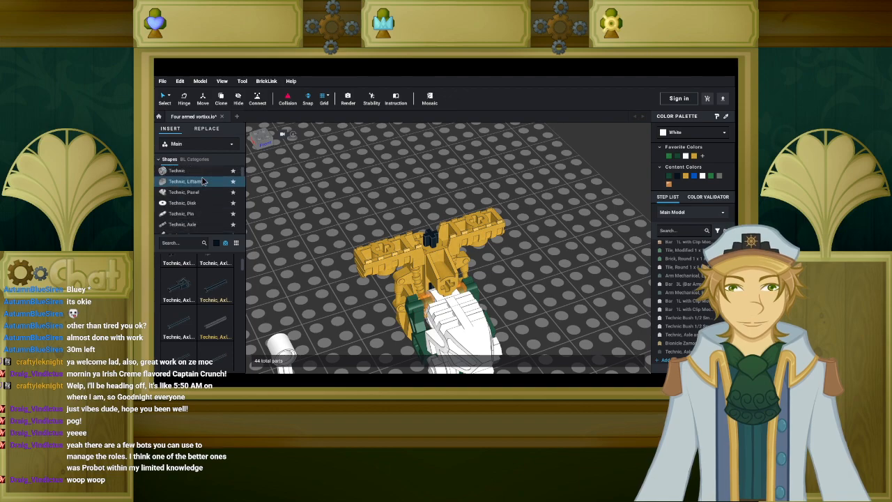
click(201, 172)
scroll(210, 314, down, 4)
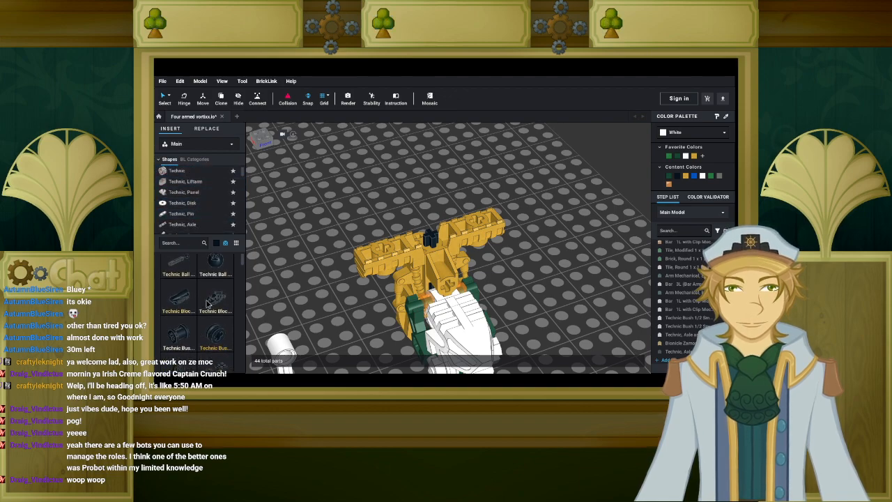
drag(214, 316, 333, 232)
scroll(335, 231, up, 3)
right_drag(348, 219, 343, 205)
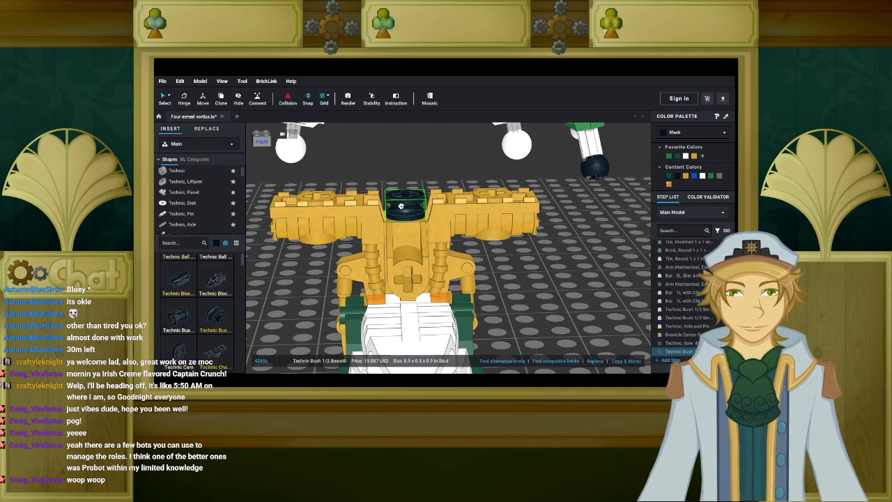
click(401, 206)
Insert a black Technic Axle 2L Notched into the launcher's front axle hole, above the head.
right_drag(297, 292, 301, 289)
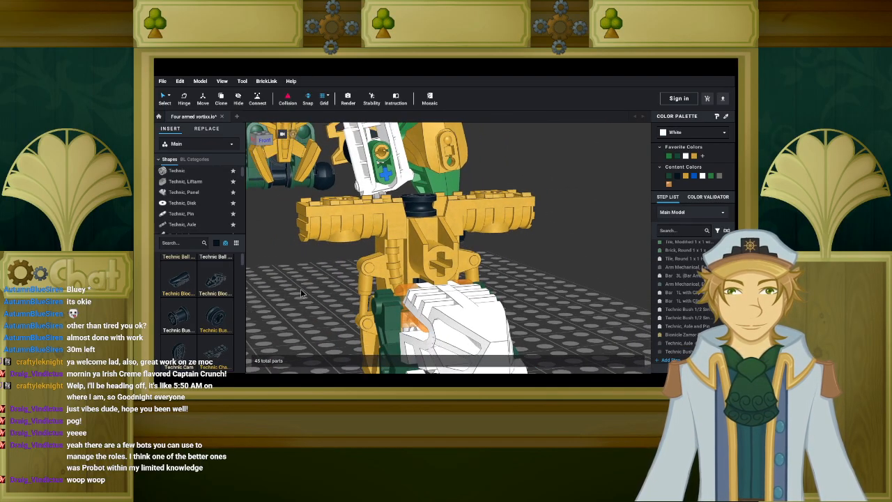
click(192, 226)
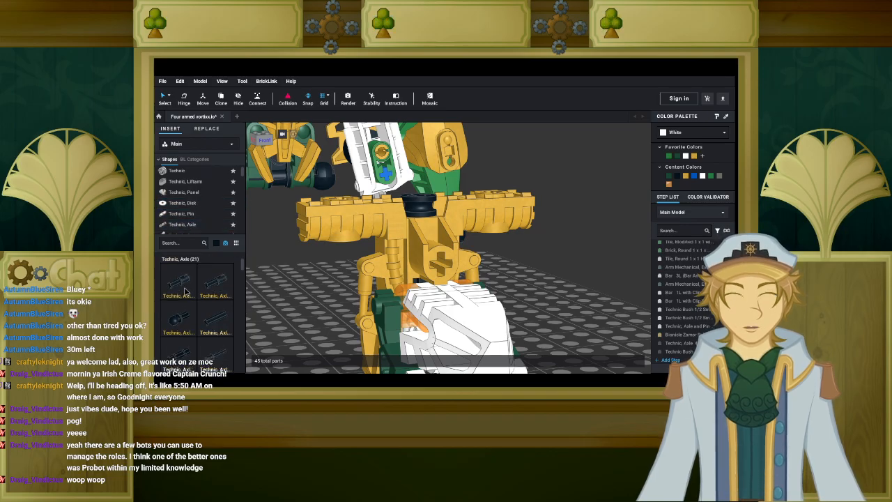
scroll(218, 320, down, 1)
click(216, 310)
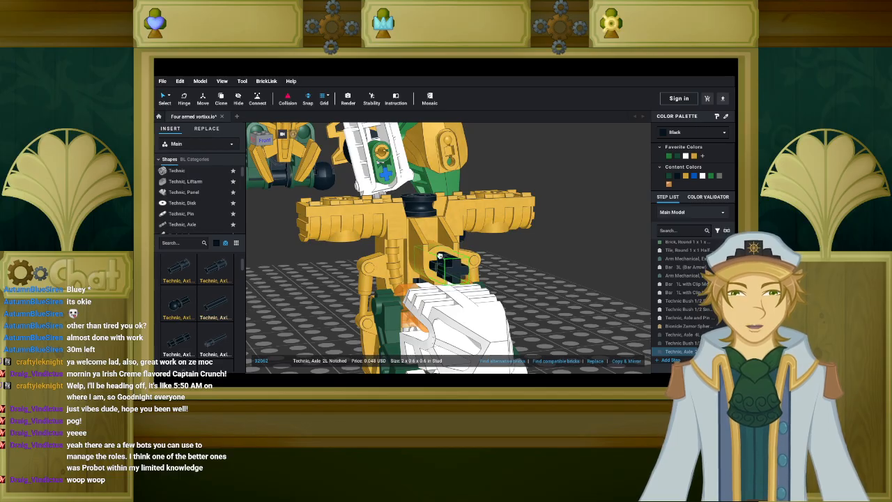
right_drag(295, 258, 295, 267)
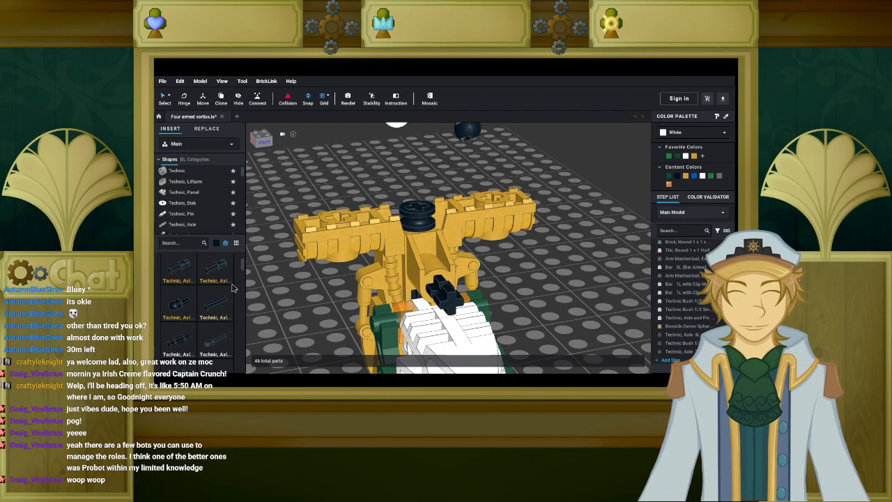
Insert an upright black Technic Axle 2L Notched into one launcher arm and paste a copy into the other arm.
right_drag(297, 308, 285, 312)
key(Left)
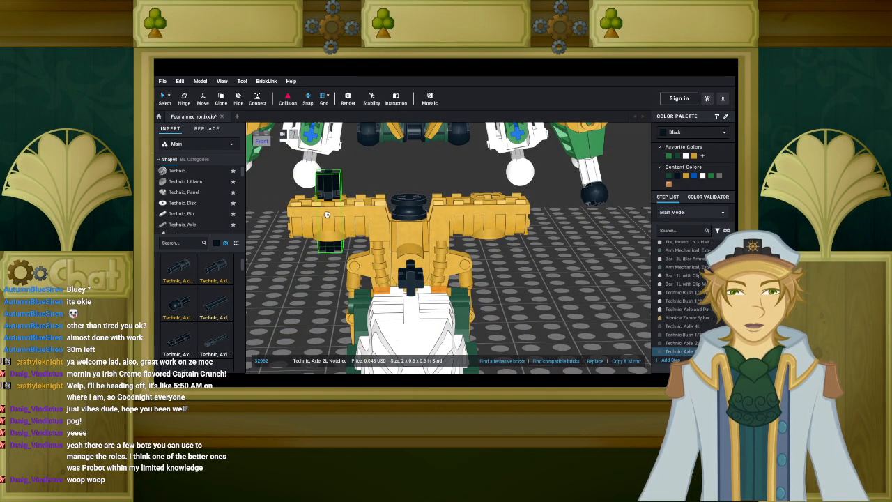
right_drag(314, 239, 332, 178)
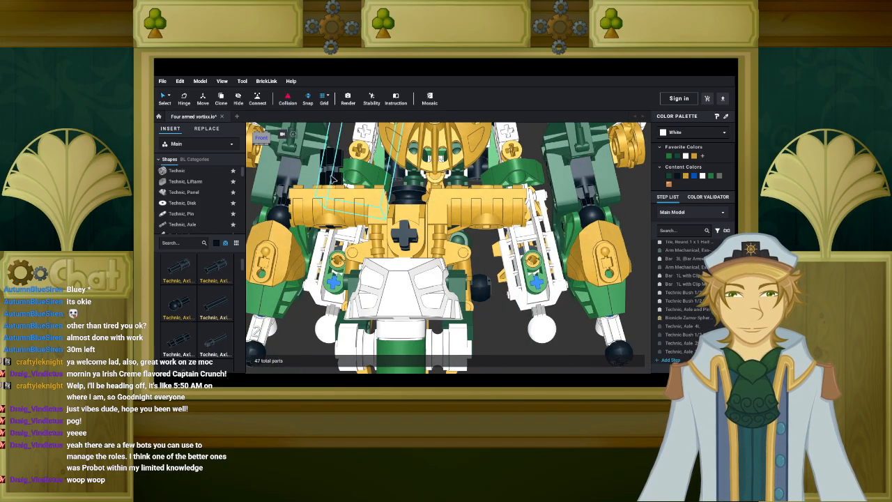
click(333, 179)
key(ctrl+v)
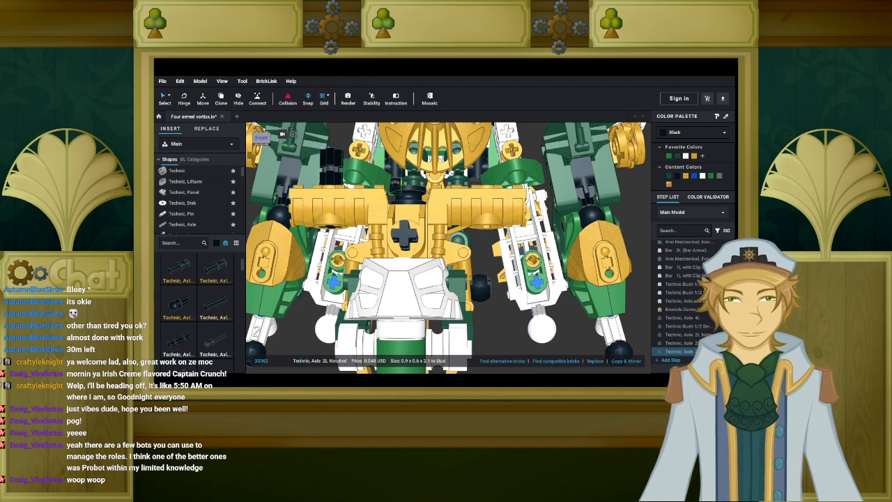
click(485, 190)
right_drag(503, 220, 512, 277)
click(530, 281)
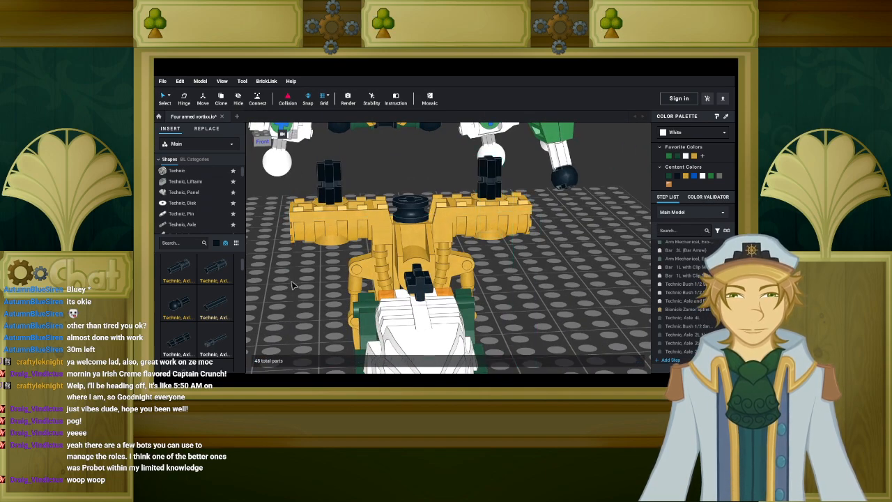
Fit a Pearl Gold Bionicle 1 x 3 Tooth with Axle Hole onto each upright launcher axle, with the tips pointing outward.
click(216, 243)
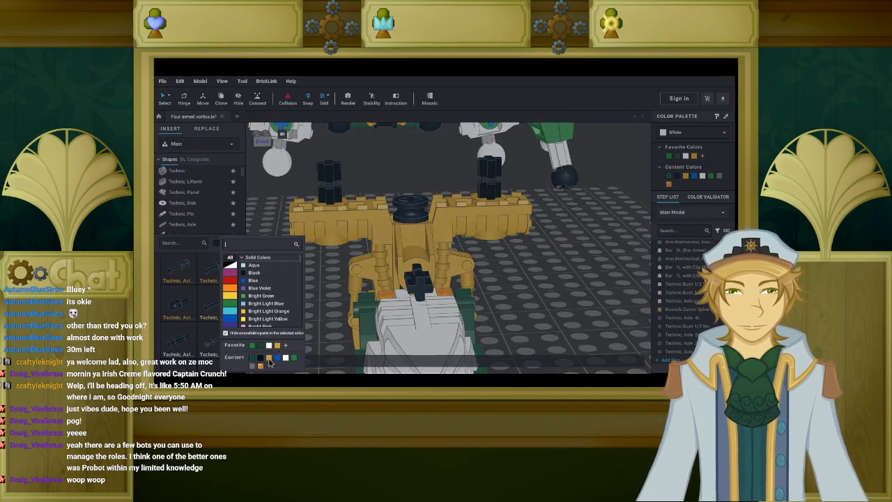
click(269, 358)
scroll(213, 296, down, 5)
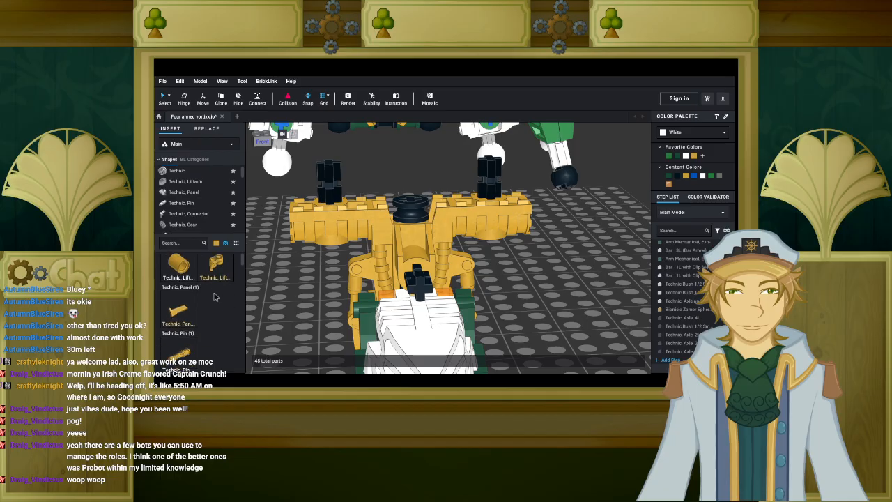
scroll(216, 296, down, 10)
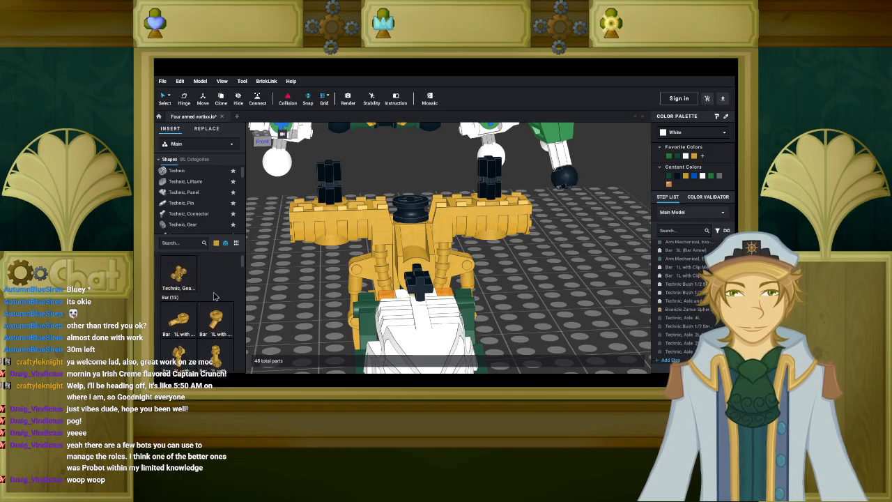
scroll(216, 296, down, 5)
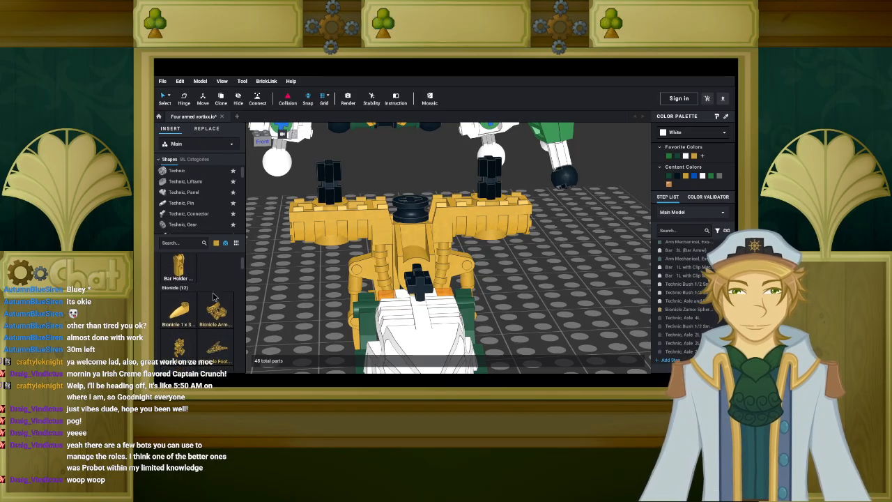
drag(215, 297, 499, 181)
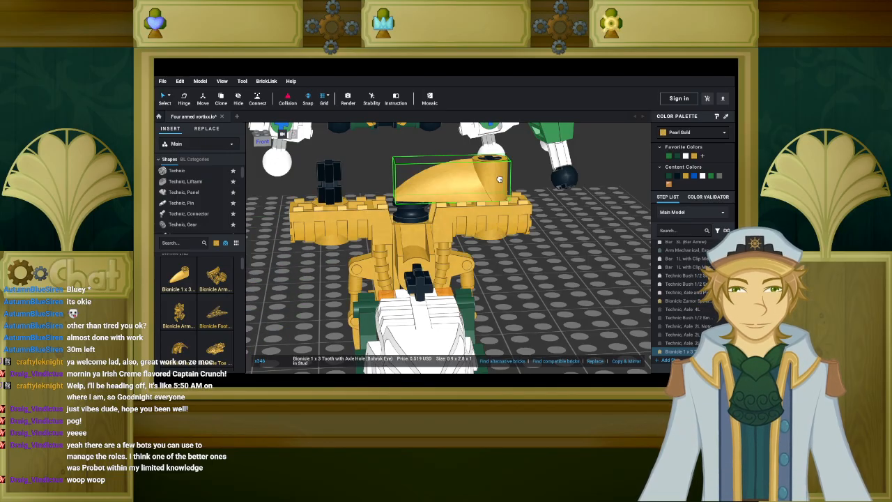
key(Right)
key(Right)
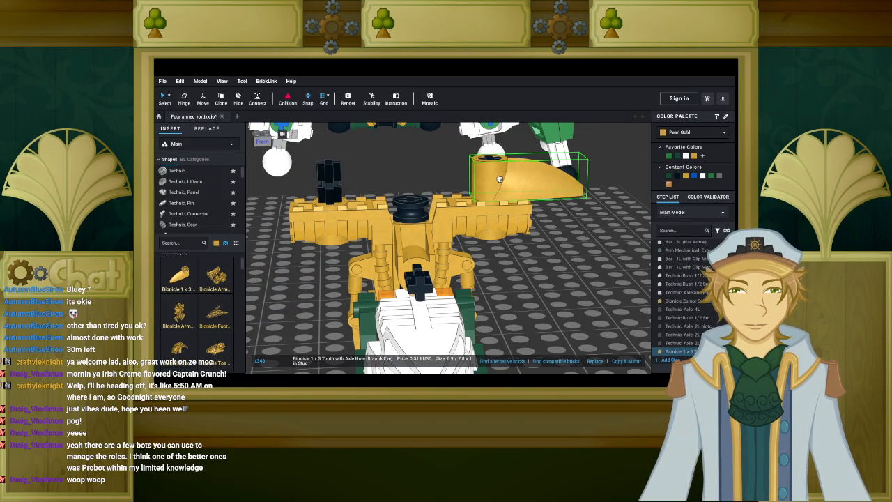
click(499, 180)
drag(187, 277, 326, 181)
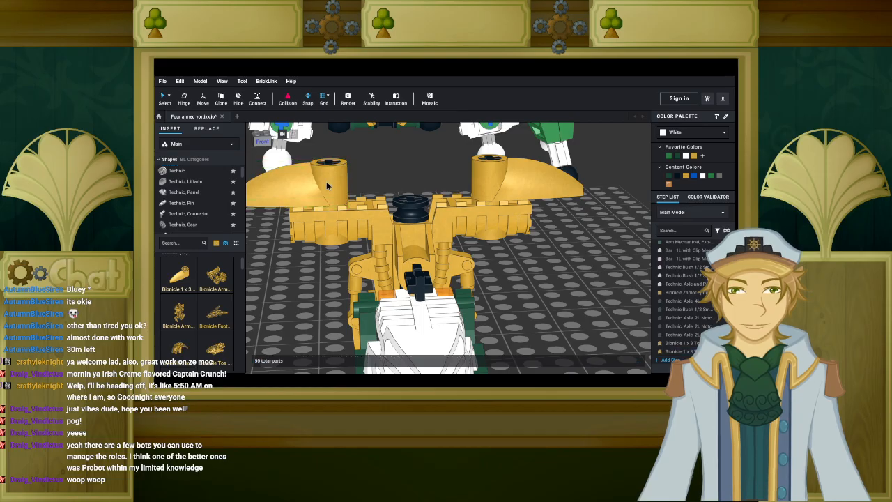
Add a third Pearl Gold Bionicle 1 x 3 Tooth on the launcher's front axle, its tip pointing up above the head.
scroll(340, 279, down, 5)
right_drag(341, 299, 338, 275)
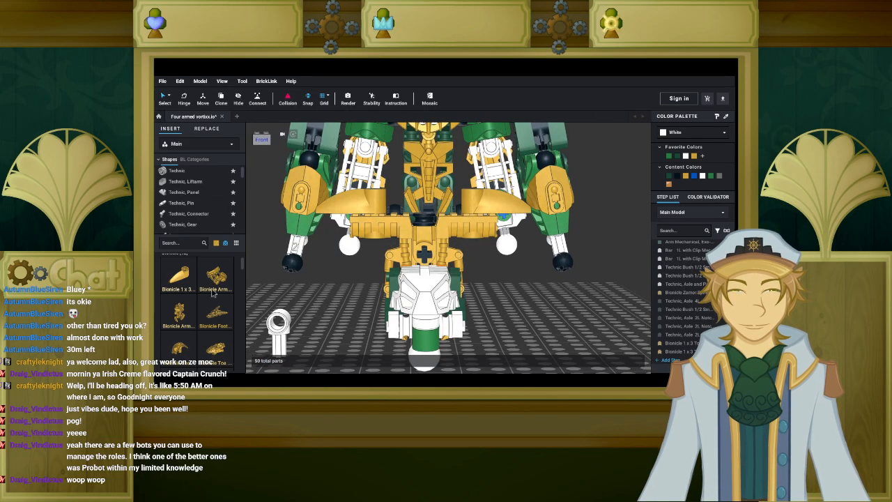
right_drag(299, 298, 304, 315)
key(Right)
key(Right)
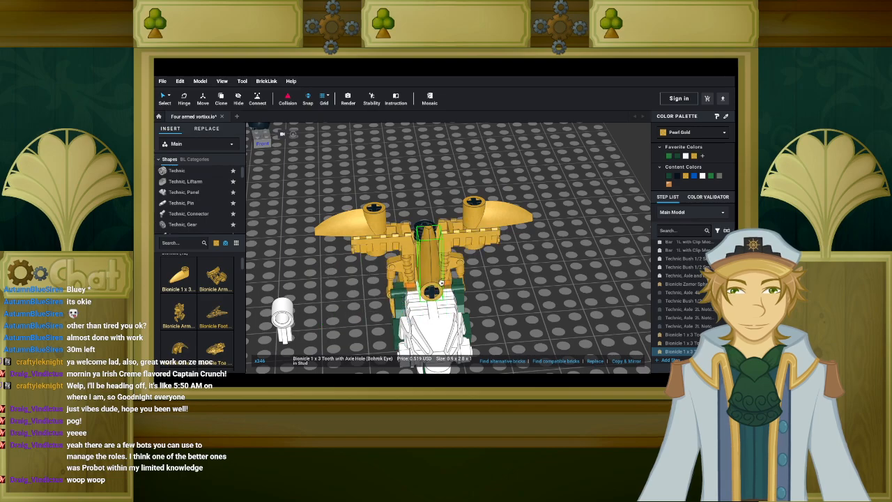
click(441, 283)
key(Escape)
Recolor the upright middle tooth above the head to Translucent Green.
mouse_move(441, 282)
right_down()
mouse_move(448, 259)
mouse_move(449, 282)
right_up()
scroll(448, 268, down, 3)
click(431, 230)
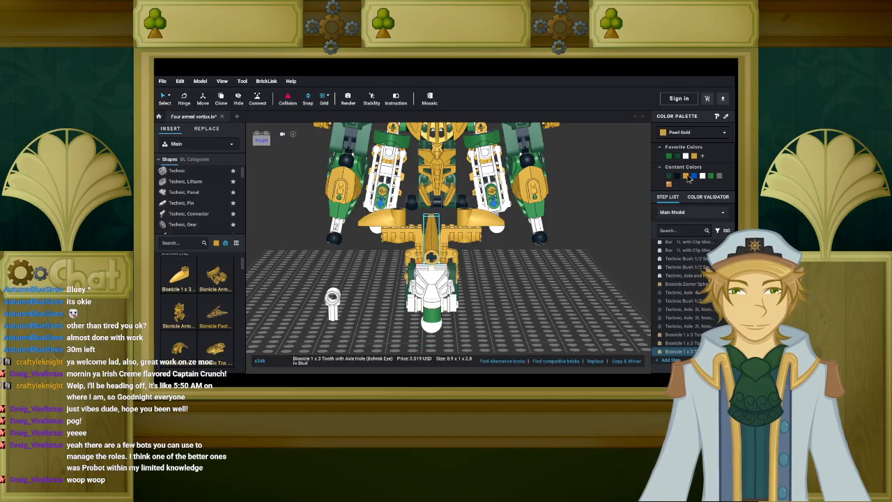
click(690, 135)
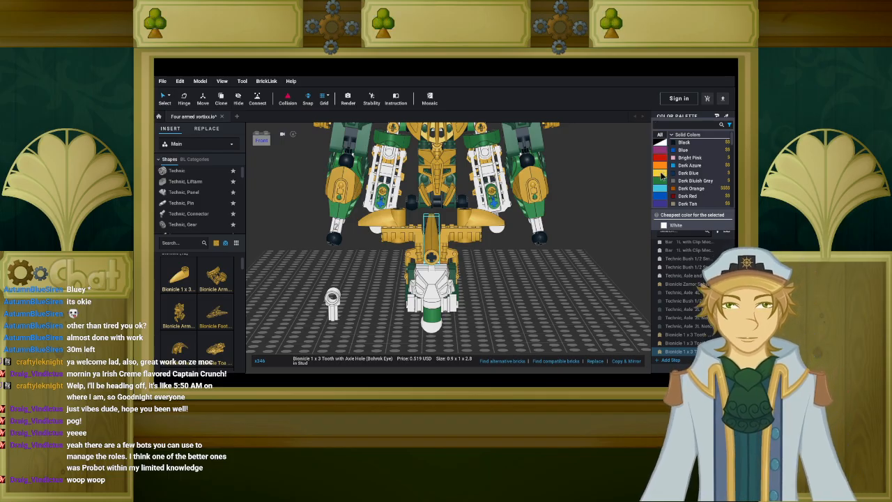
scroll(693, 181, down, 10)
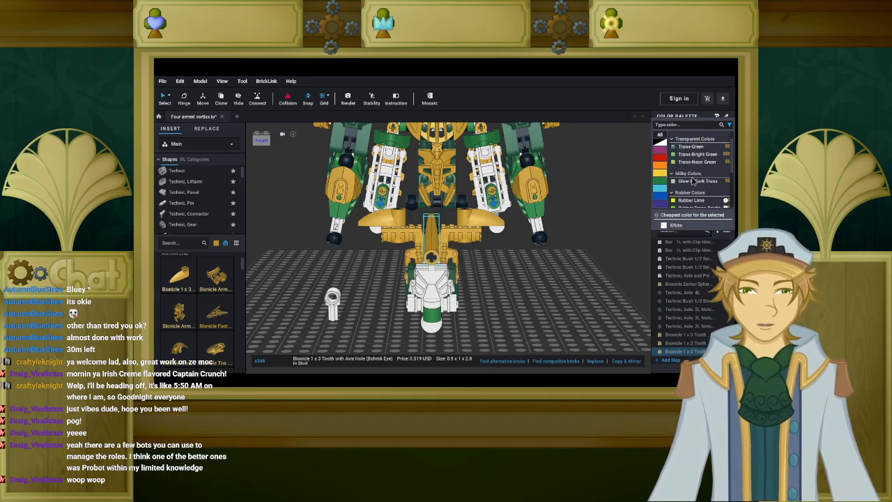
scroll(693, 181, down, 2)
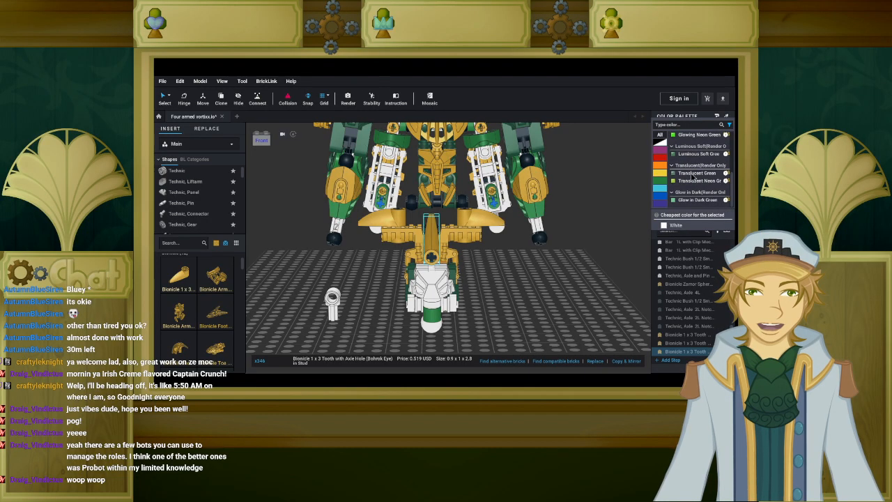
click(693, 181)
right_drag(592, 275, 610, 275)
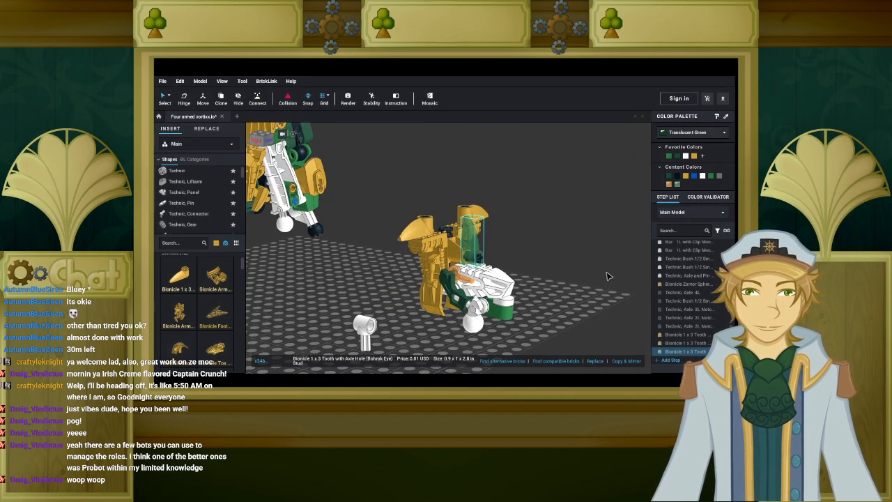
Delete the loose white connector standing on the baseplate beside the head.
click(610, 276)
click(363, 347)
key(Delete)
Select all parts of the head assembly and turn them into a submodel named head.
mouse_move(389, 314)
right_down()
mouse_move(396, 307)
mouse_move(404, 317)
right_up()
drag(426, 180, 550, 311)
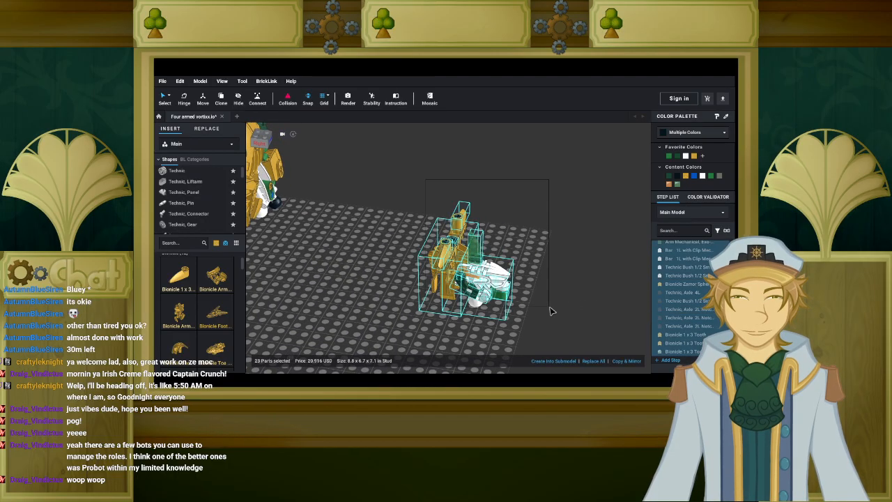
mouse_move(547, 308)
right_down()
mouse_move(531, 292)
mouse_move(530, 304)
mouse_move(542, 308)
right_up()
scroll(530, 297, down, 3)
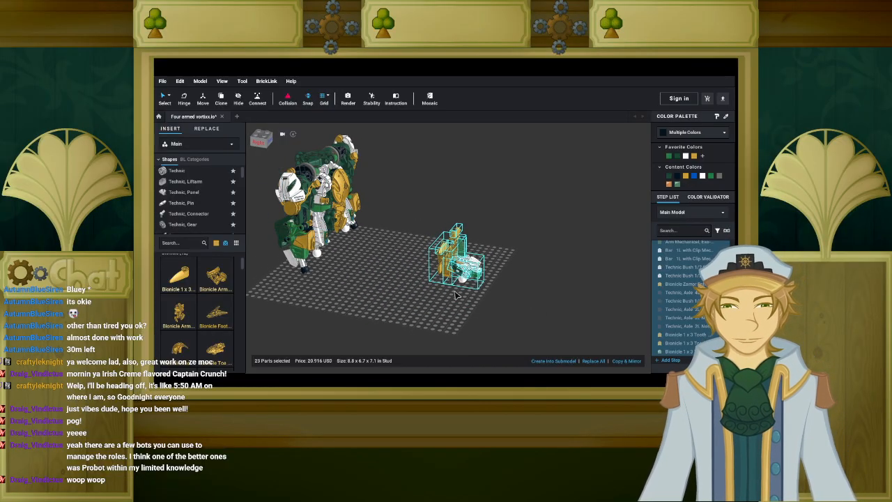
click(545, 361)
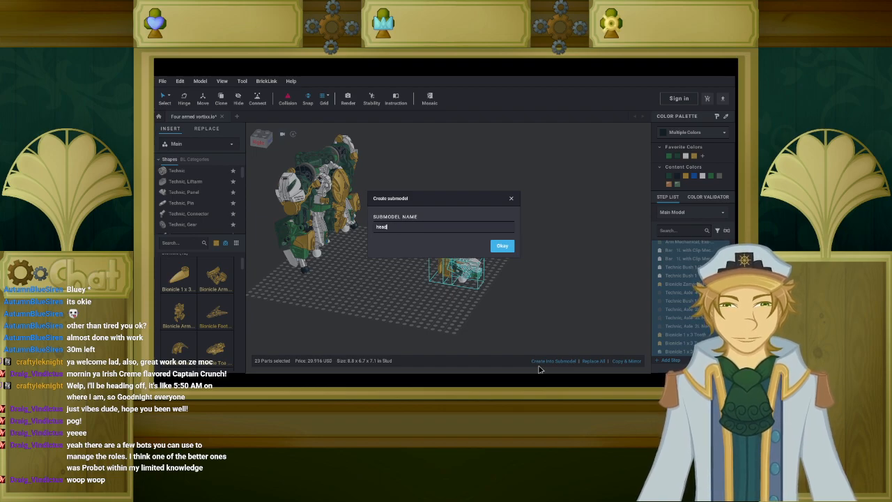
click(502, 246)
Try to fit the head submodel onto the neck area of the torso.
mouse_move(513, 290)
right_down()
mouse_move(523, 328)
mouse_move(515, 292)
right_up()
drag(489, 344, 401, 214)
middle_drag(401, 214, 474, 274)
scroll(474, 275, up, 2)
drag(434, 239, 423, 311)
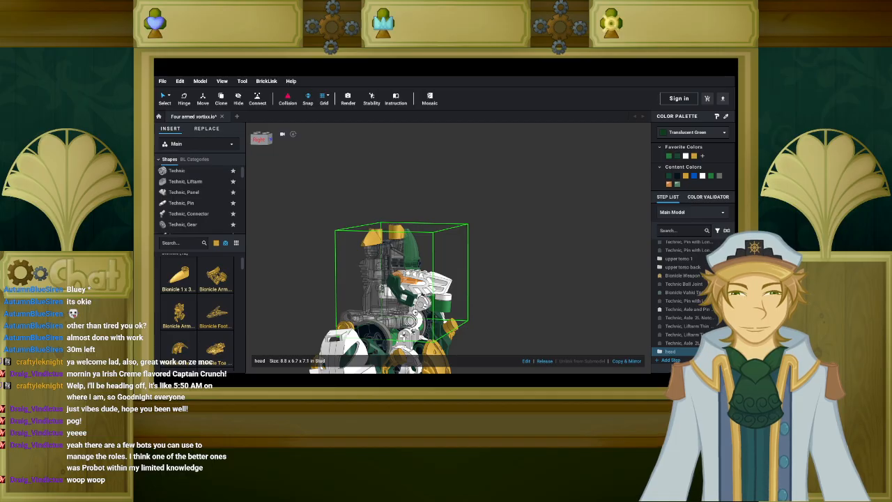
drag(424, 312, 529, 320)
right_drag(529, 321, 481, 335)
drag(465, 244, 469, 280)
right_drag(481, 287, 491, 313)
drag(491, 313, 490, 313)
right_drag(491, 313, 543, 337)
scroll(514, 317, down, 4)
scroll(502, 325, up, 4)
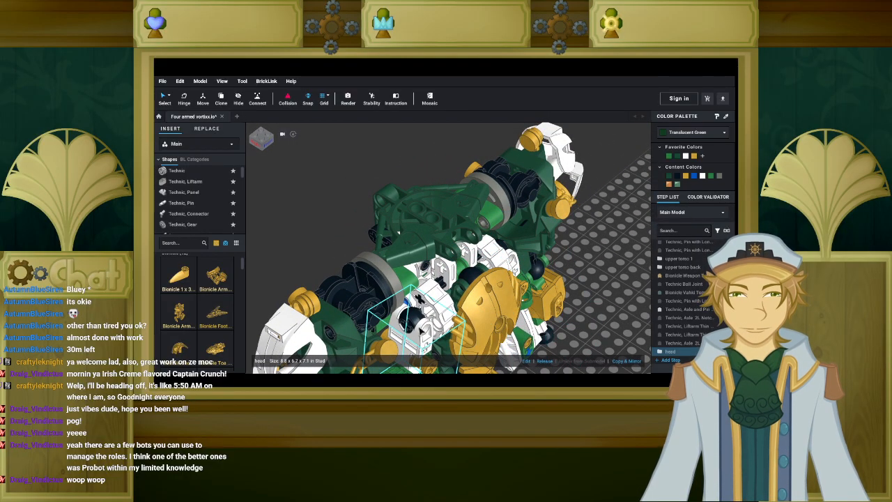
Insert a black Hero Factory part upright at the top centre of the torso.
click(226, 243)
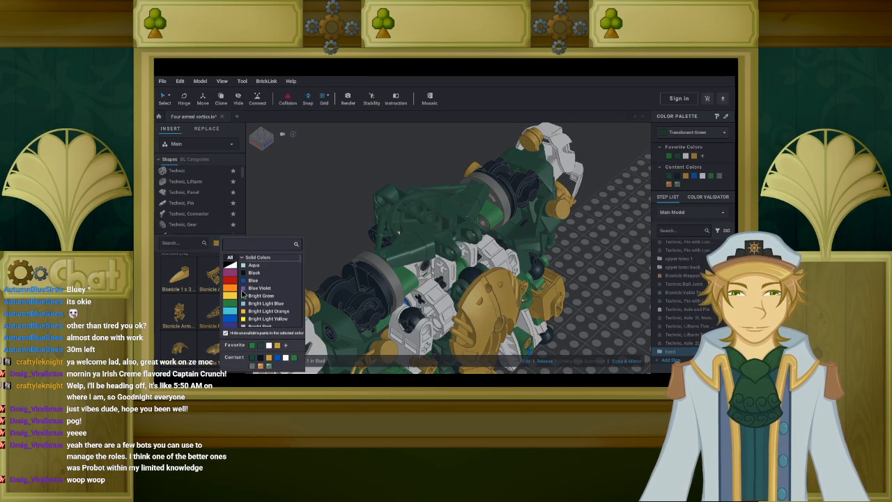
click(182, 223)
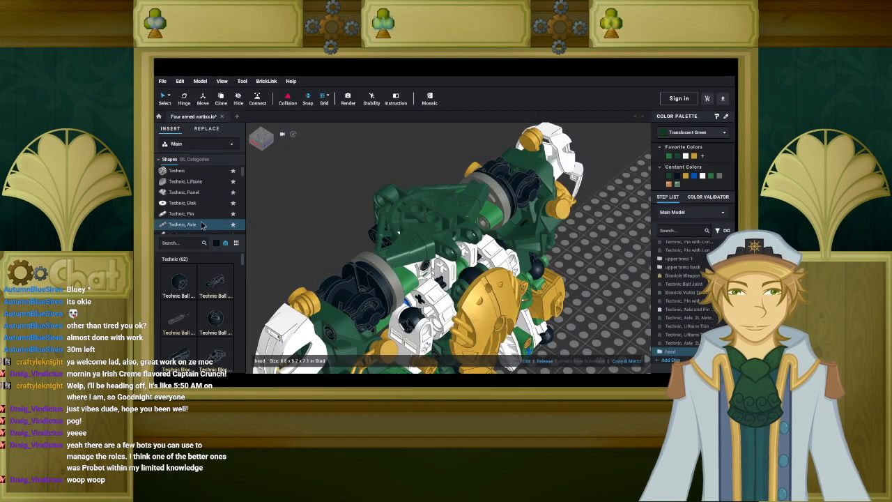
scroll(198, 201, down, 3)
scroll(198, 200, down, 2)
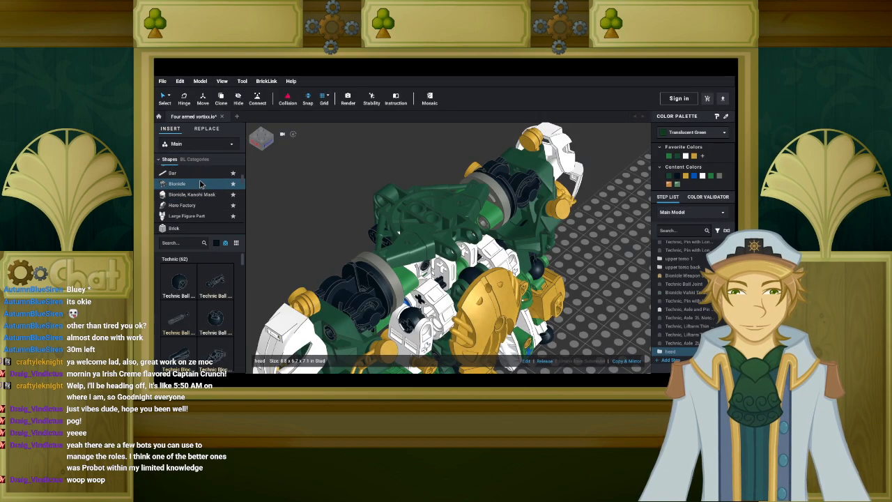
click(199, 205)
scroll(198, 312, down, 2)
drag(214, 322, 437, 239)
scroll(587, 305, down, 1)
key(1)
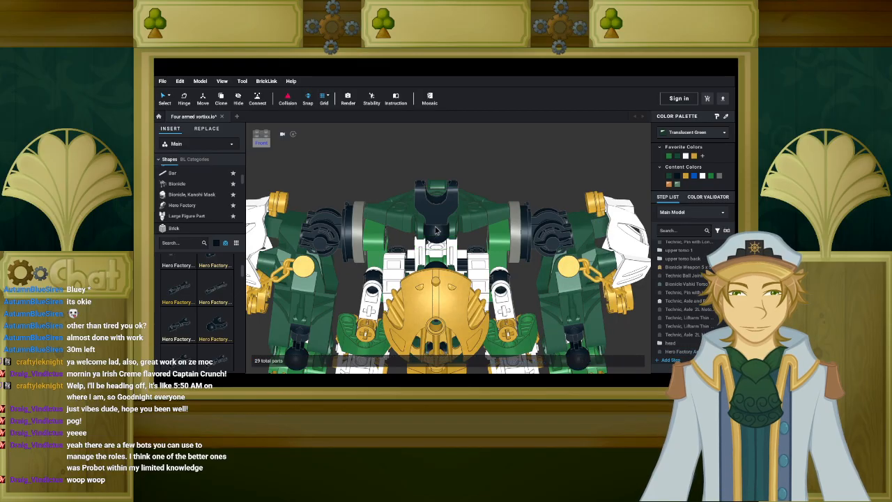
Try the head submodel on top of the torso, above the black Hero Factory part.
key(3)
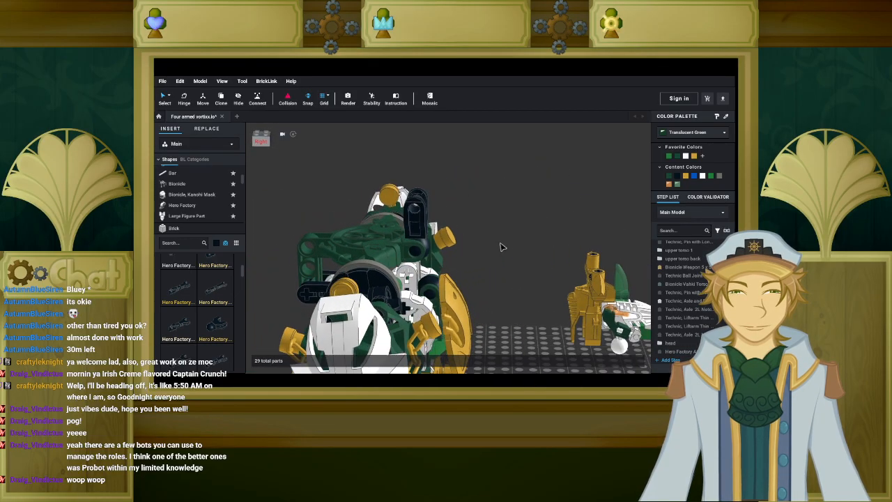
scroll(502, 247, down, 3)
drag(525, 232, 428, 193)
key(1)
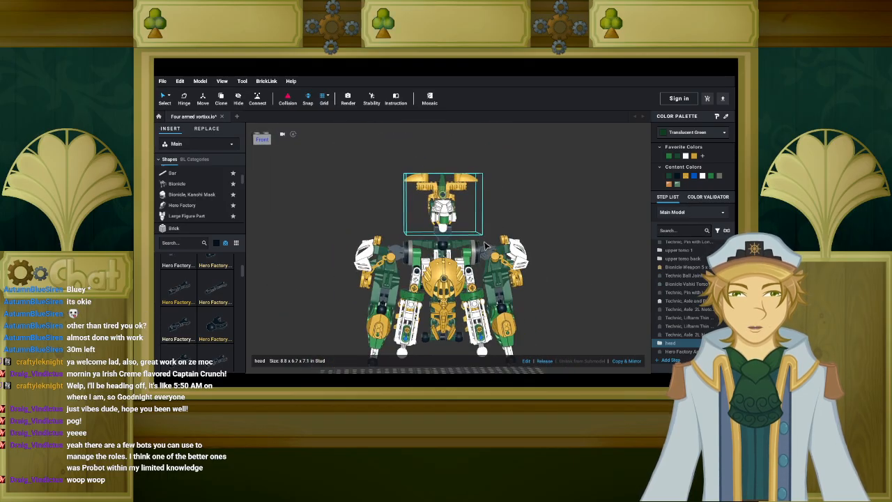
Move the head submodel back off the torso and delete the black Hero Factory part from the neck.
right_drag(487, 247, 504, 250)
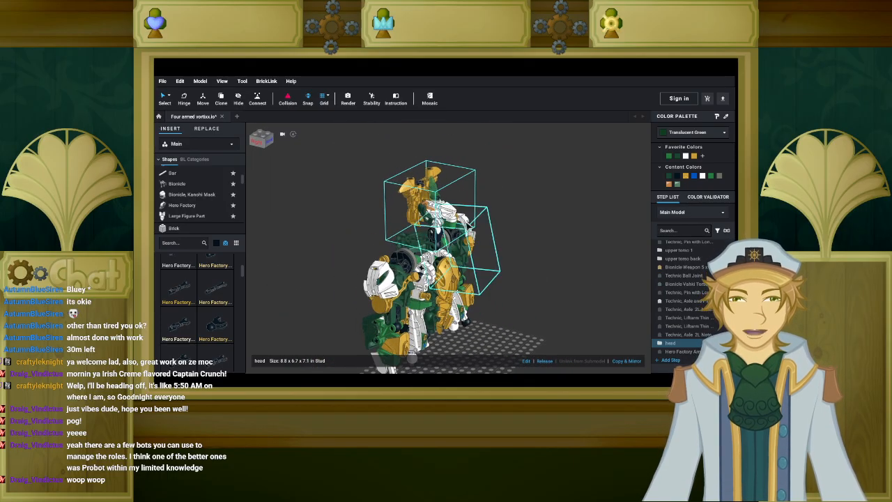
drag(445, 218, 568, 279)
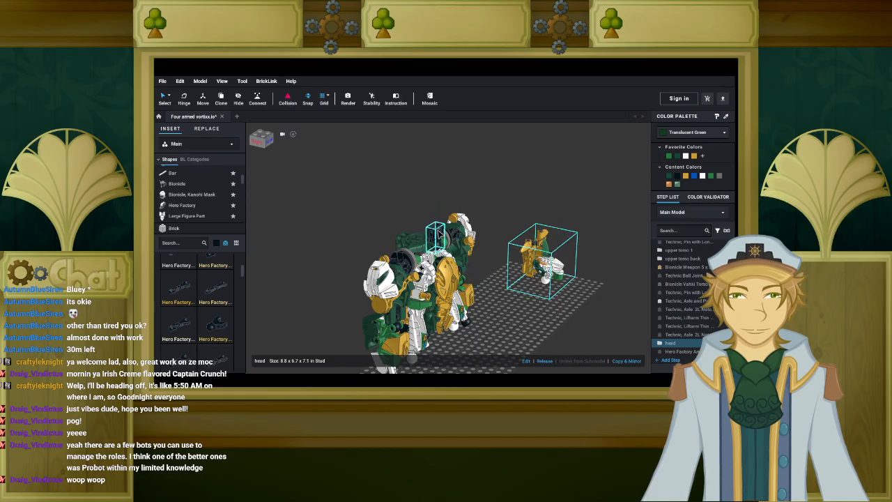
click(442, 235)
key(Delete)
scroll(506, 288, up, 3)
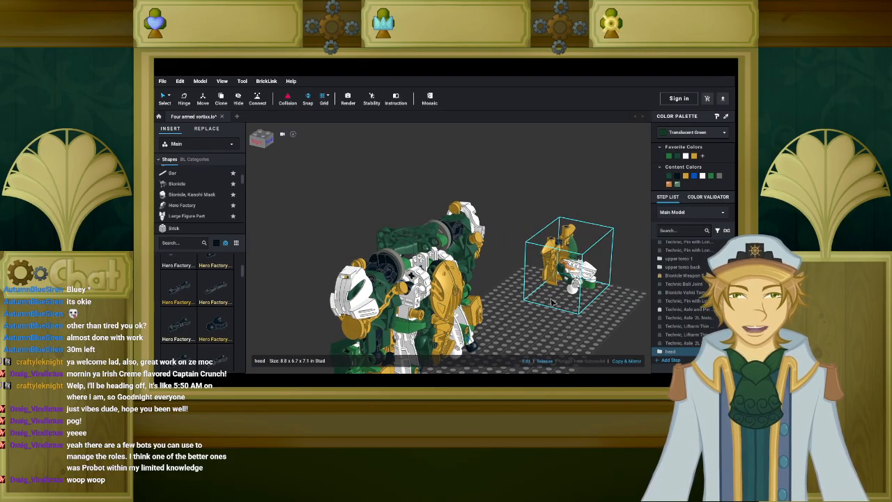
Tilt the head submodel forward by 10° with the Hinge tool.
key(f)
click(184, 103)
right_drag(351, 216, 418, 239)
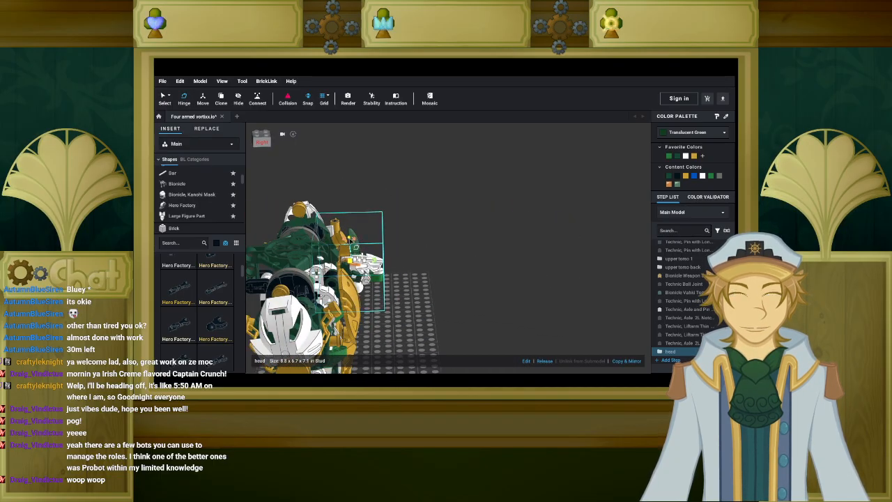
click(350, 261)
drag(375, 244, 378, 248)
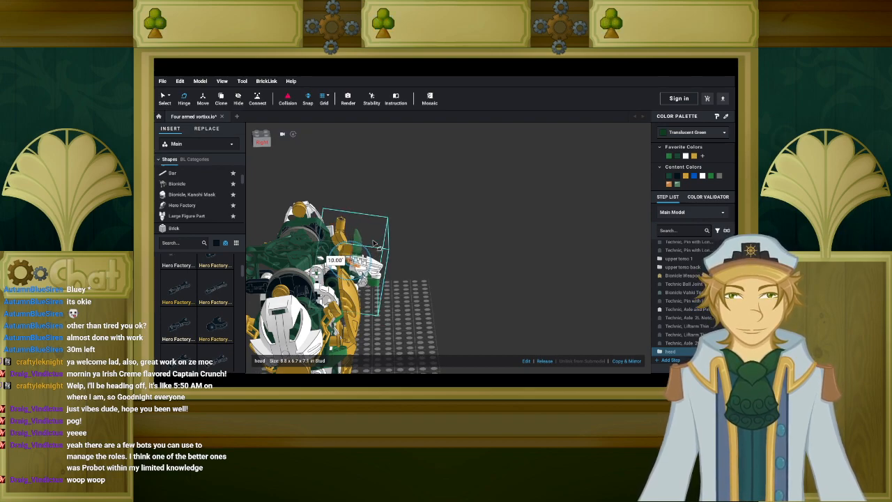
Place the tilted head submodel on top of the torso, centred between the shoulders.
right_drag(513, 322, 438, 297)
drag(429, 294, 383, 250)
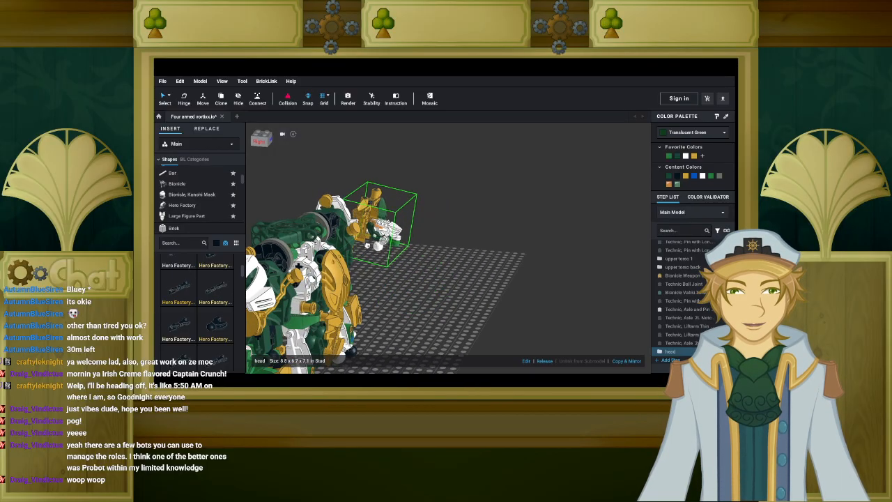
right_drag(382, 250, 315, 243)
click(413, 272)
right_drag(412, 283, 356, 279)
scroll(420, 278, down, 4)
middle_drag(434, 331, 445, 297)
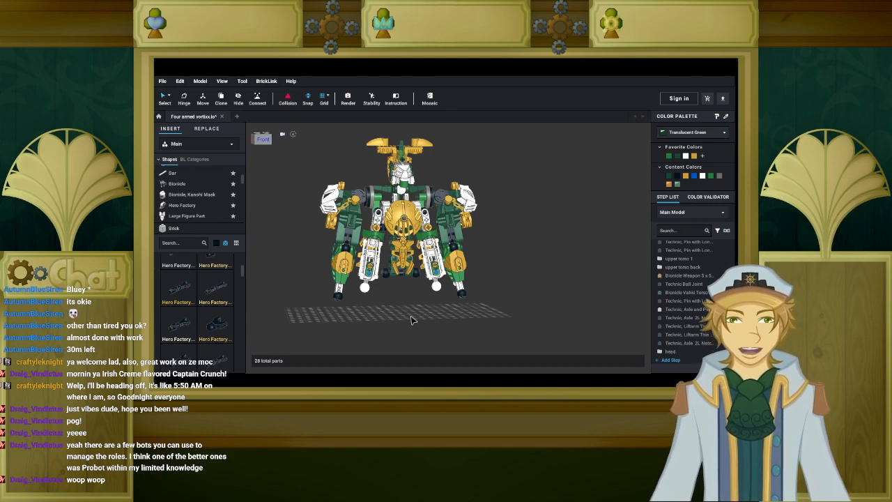
Save the four-armed model under its existing file name.
right_drag(411, 319, 427, 332)
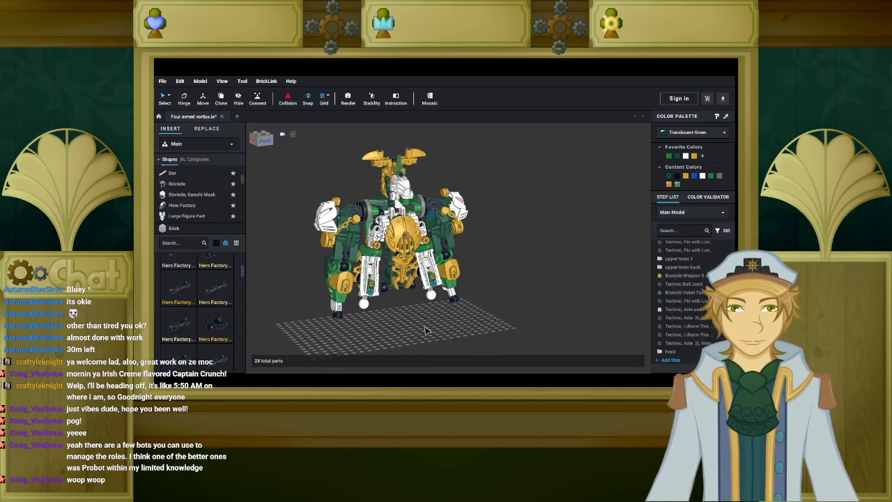
click(163, 81)
mouse_move(174, 109)
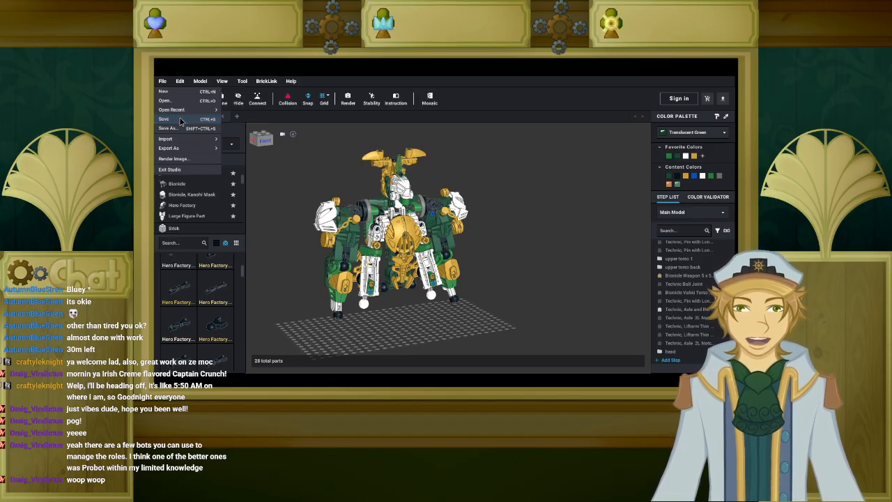
click(180, 119)
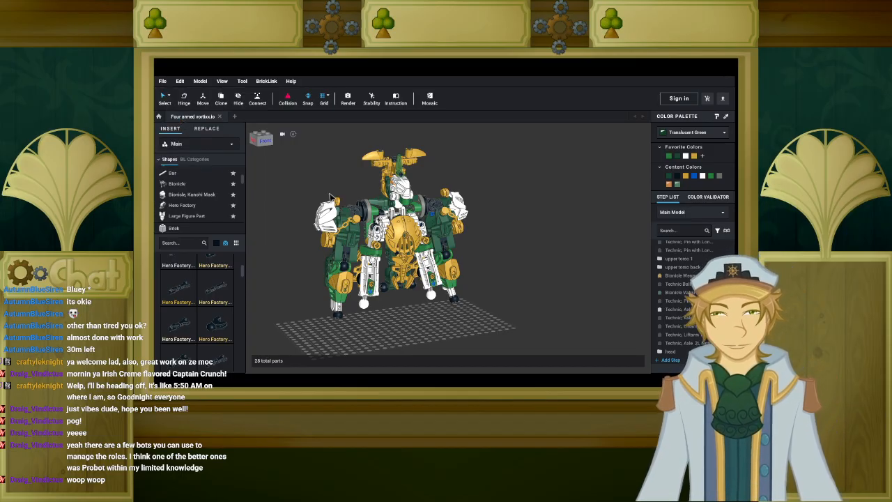
middle_drag(321, 191, 338, 200)
right_drag(339, 200, 326, 199)
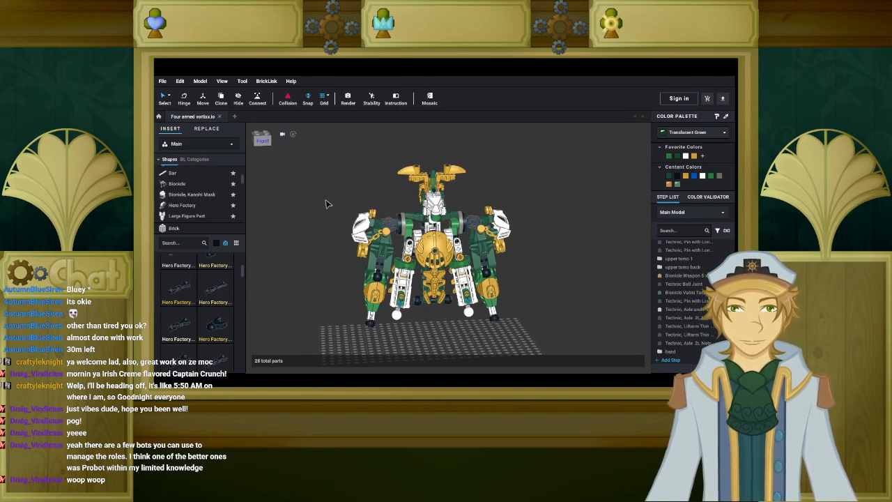